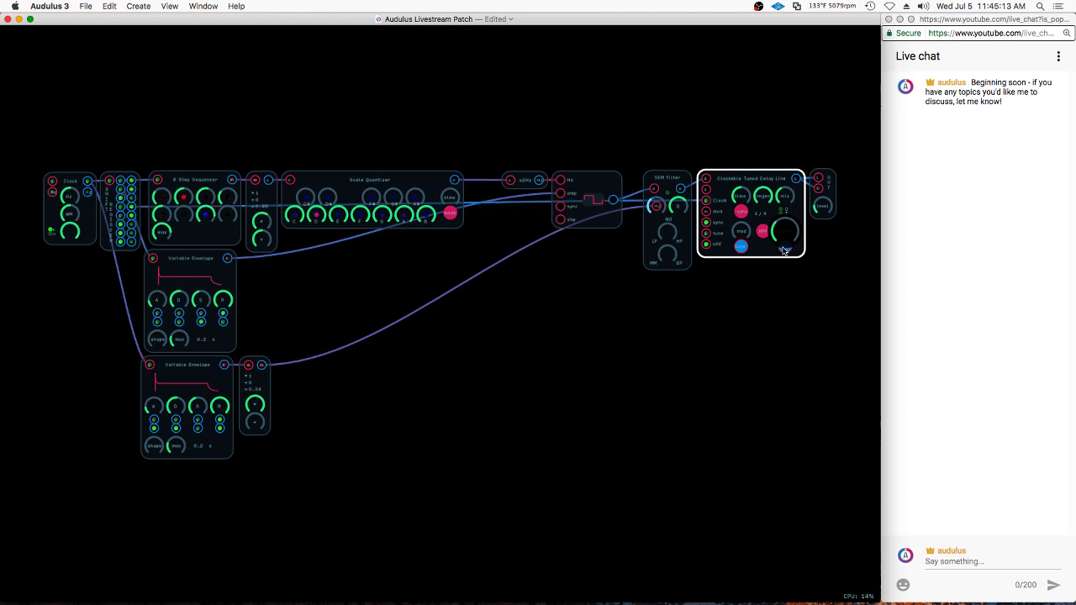
Adjust the color knob on the Clockable Tuned Delay Line and clear the selection
{"action": "left_click_drag", "start_coordinate": [785, 251], "coordinate": [784, 249]}
{"action": "left_click", "coordinate": [437, 321]}
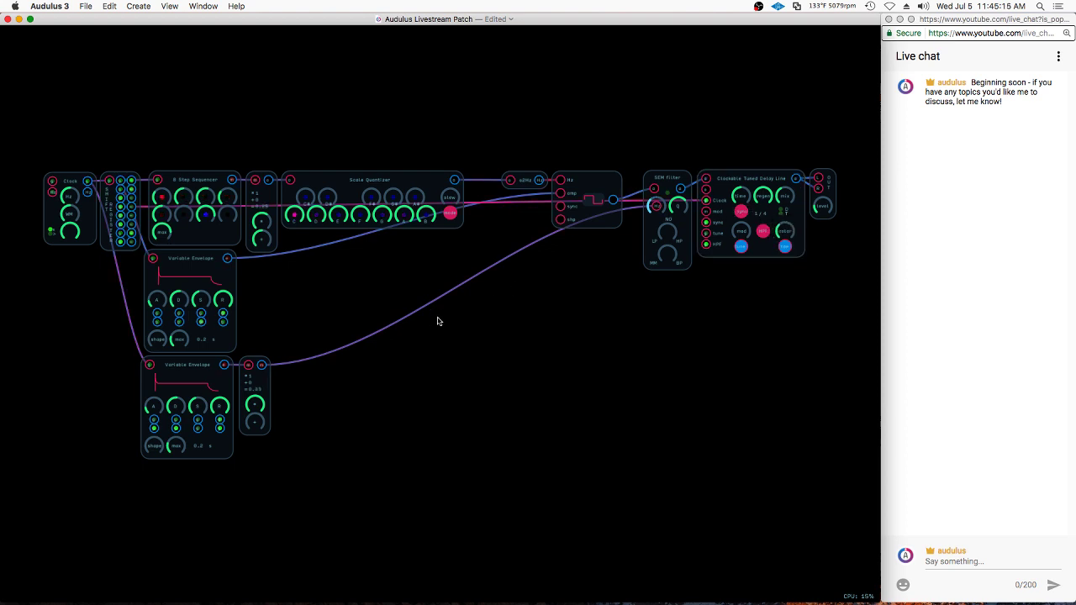
Add a Basic LFO from the module library and place it below the SEM filter and delay line
{"action": "right_click", "coordinate": [500, 315]}
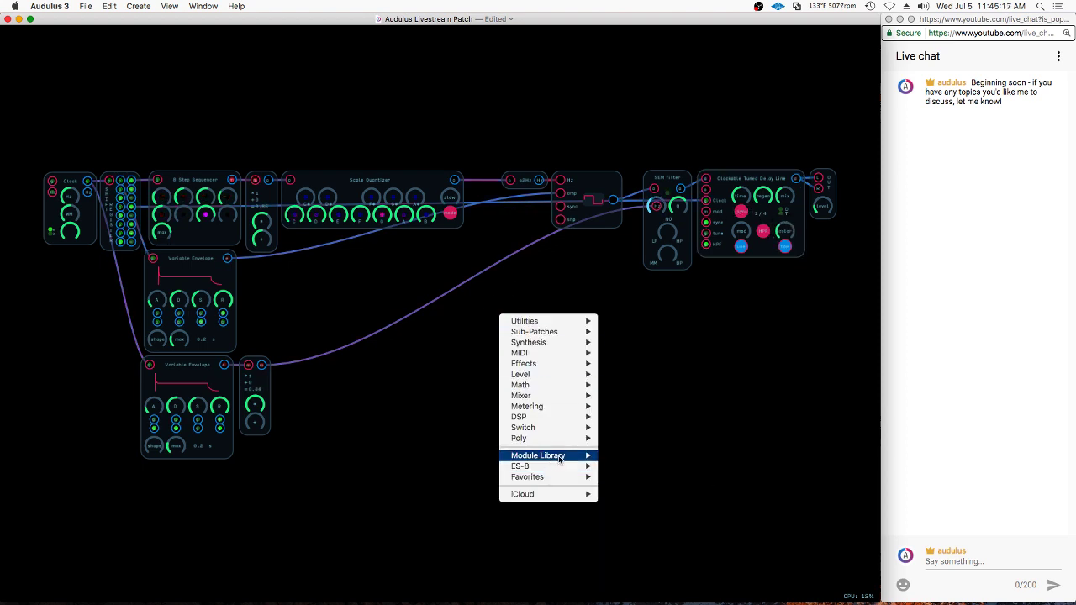
{"action": "mouse_move", "coordinate": [559, 455]}
{"action": "mouse_move", "coordinate": [641, 455]}
{"action": "mouse_move", "coordinate": [711, 549]}
{"action": "mouse_move", "coordinate": [787, 549]}
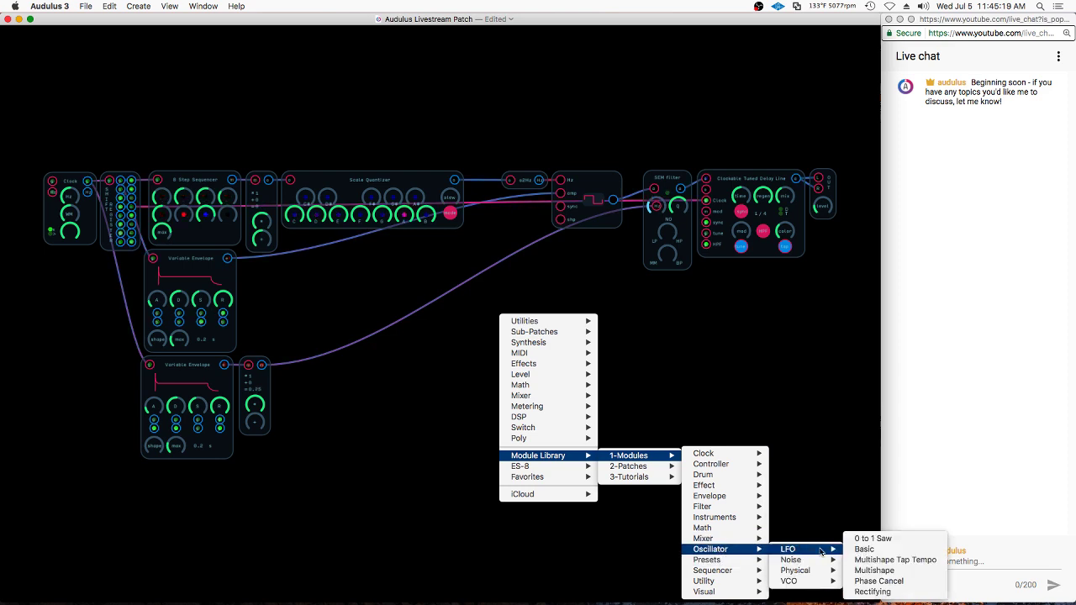
{"action": "left_click", "coordinate": [867, 549]}
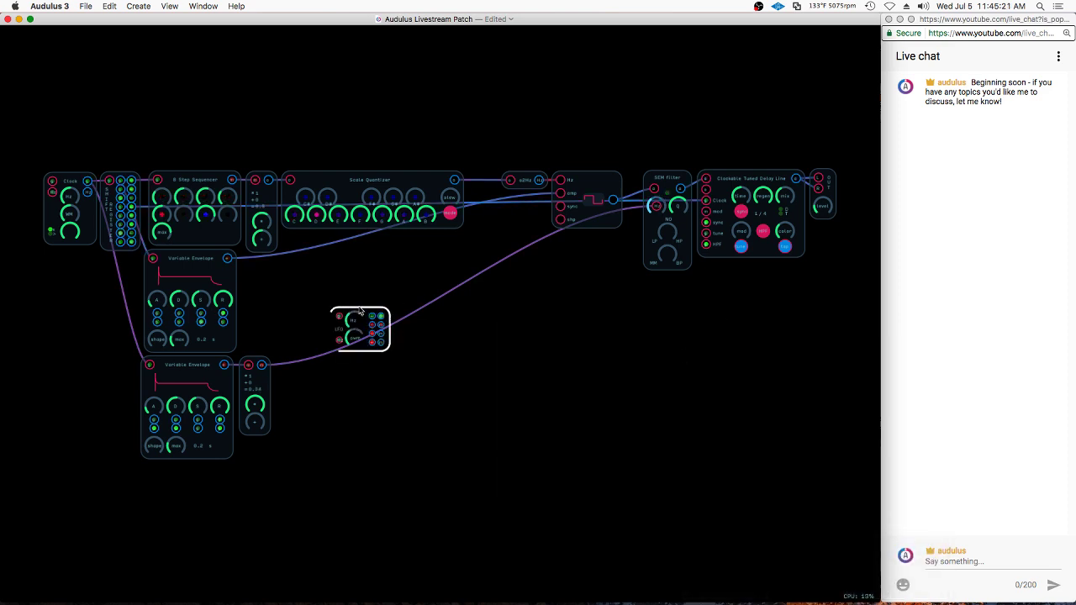
{"action": "left_click_drag", "start_coordinate": [361, 311], "coordinate": [636, 294]}
Patch a modulation output of the LFO into the mod input of the Clockable Tuned Delay Line
{"action": "scroll", "coordinate": [637, 294], "scroll_direction": "up", "scroll_amount": 5}
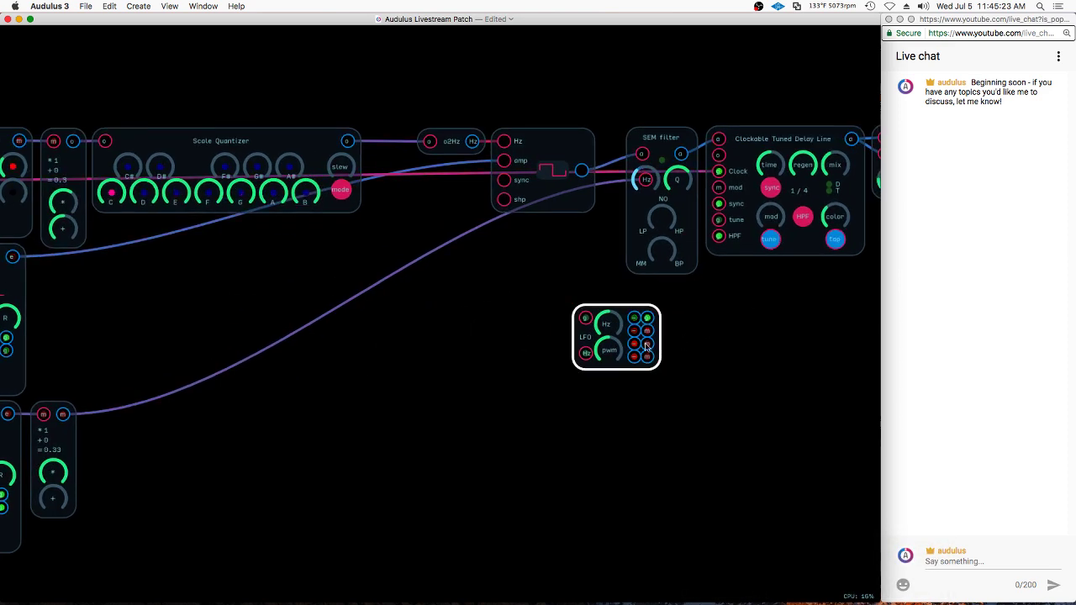
{"action": "left_click_drag", "start_coordinate": [648, 344], "coordinate": [719, 188]}
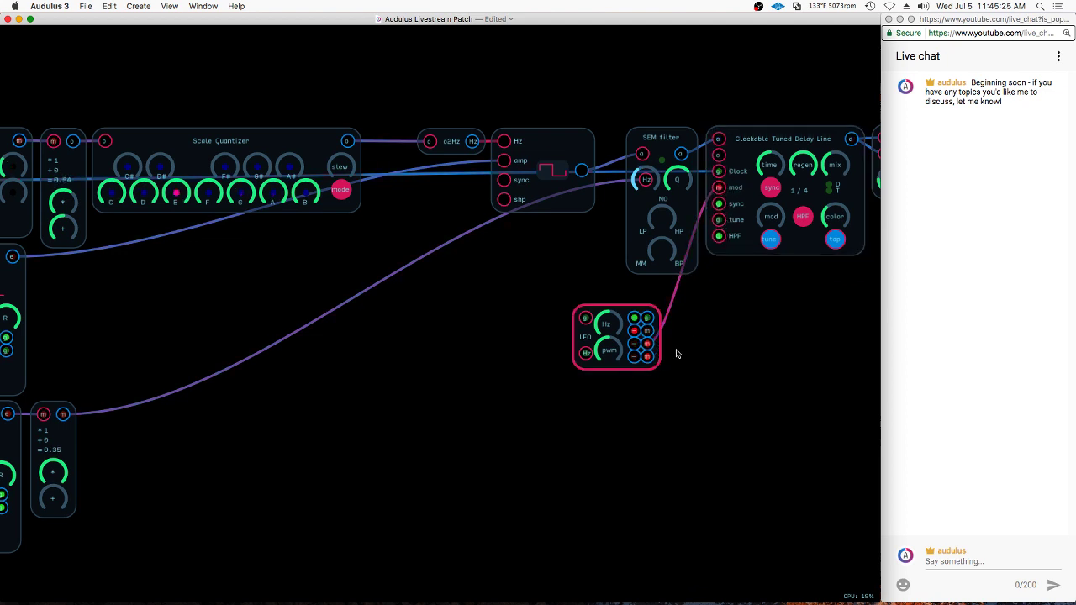
{"action": "left_click_drag", "start_coordinate": [648, 344], "coordinate": [720, 188]}
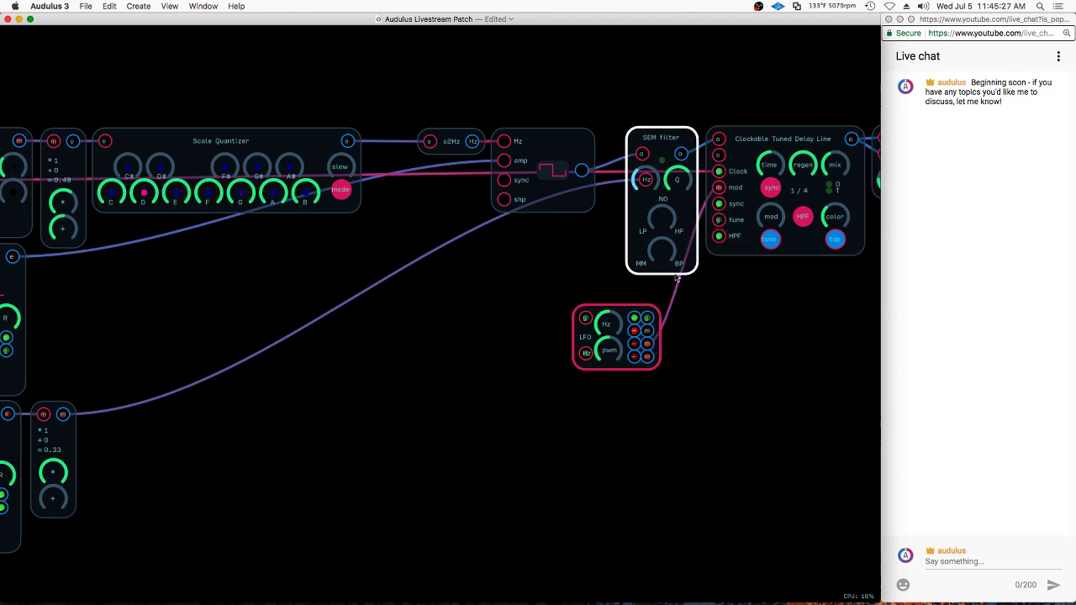
Raise the LFO's rate and turn up the delay line's mod and mix amounts
{"action": "left_click_drag", "start_coordinate": [616, 321], "coordinate": [643, 317]}
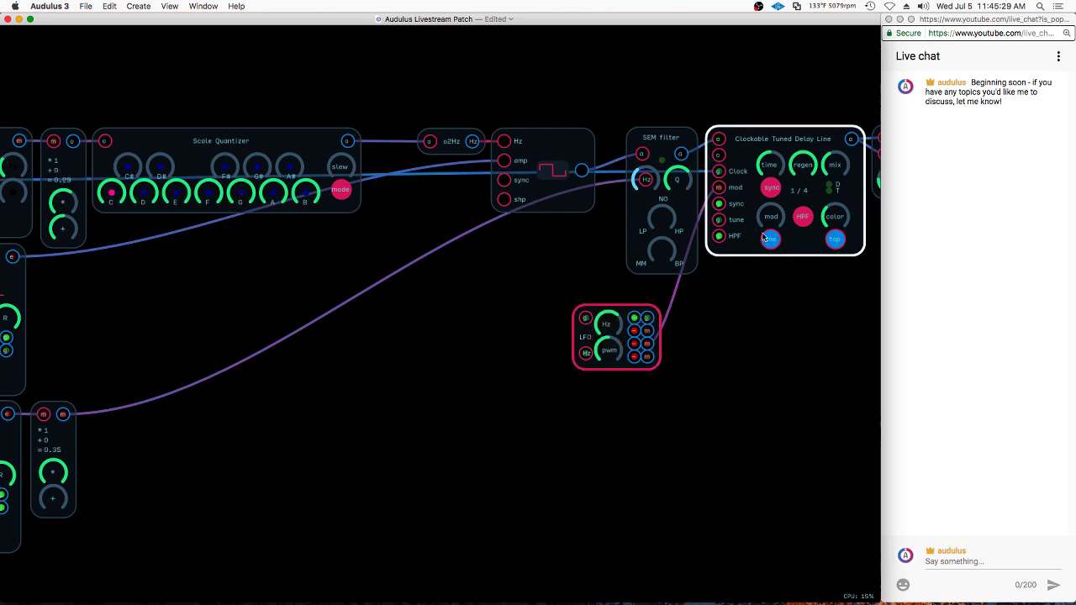
{"action": "left_click_drag", "start_coordinate": [766, 219], "coordinate": [846, 179]}
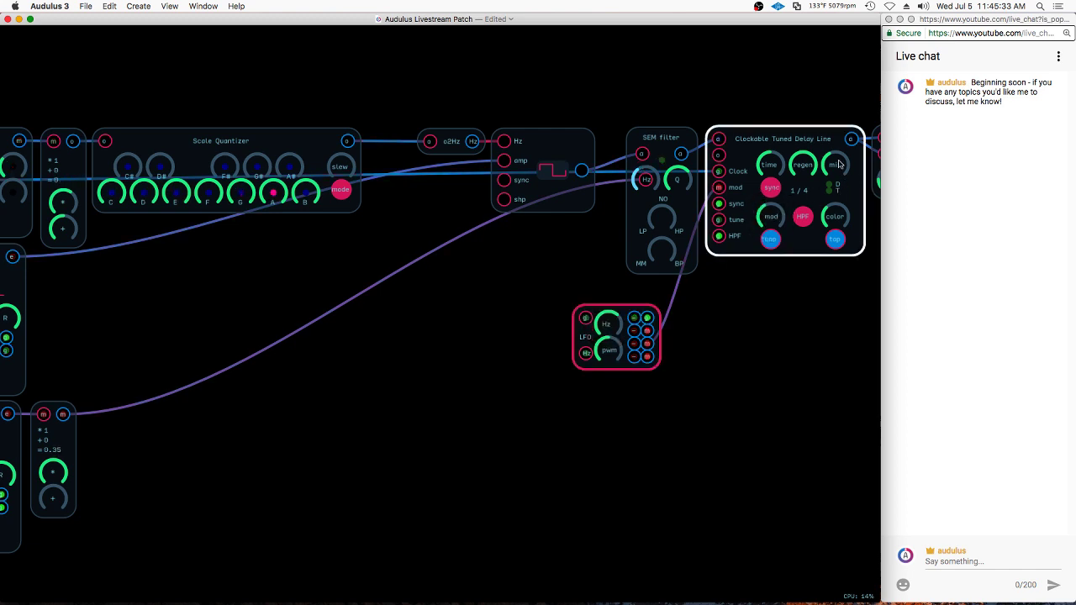
{"action": "left_click_drag", "start_coordinate": [837, 167], "coordinate": [998, 133]}
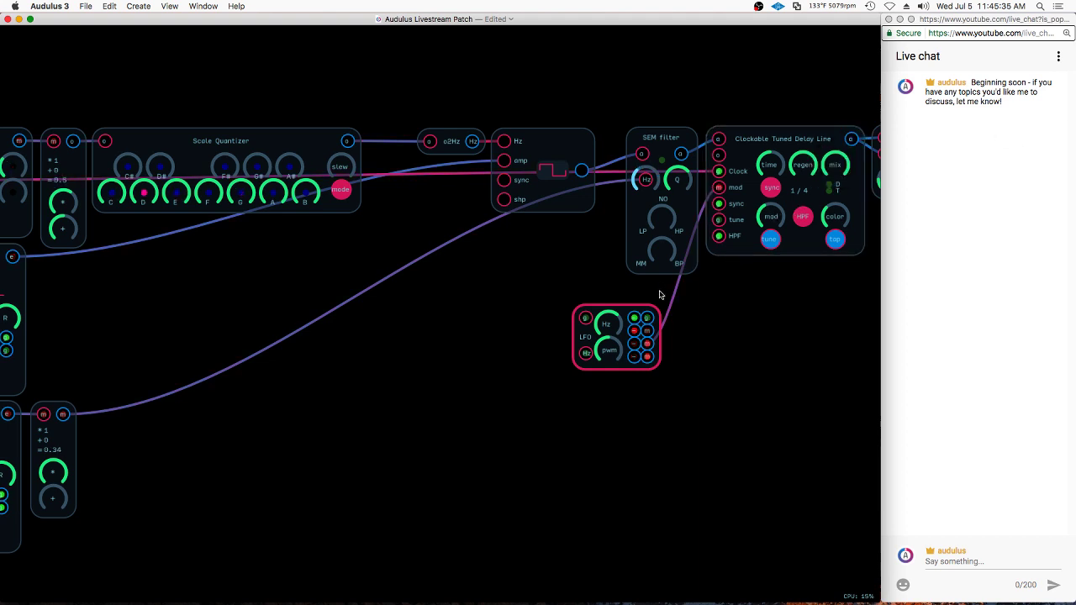
Fine-tune the LFO's Hz and the delay line's mod depth against each other
{"action": "left_click_drag", "start_coordinate": [614, 325], "coordinate": [619, 323]}
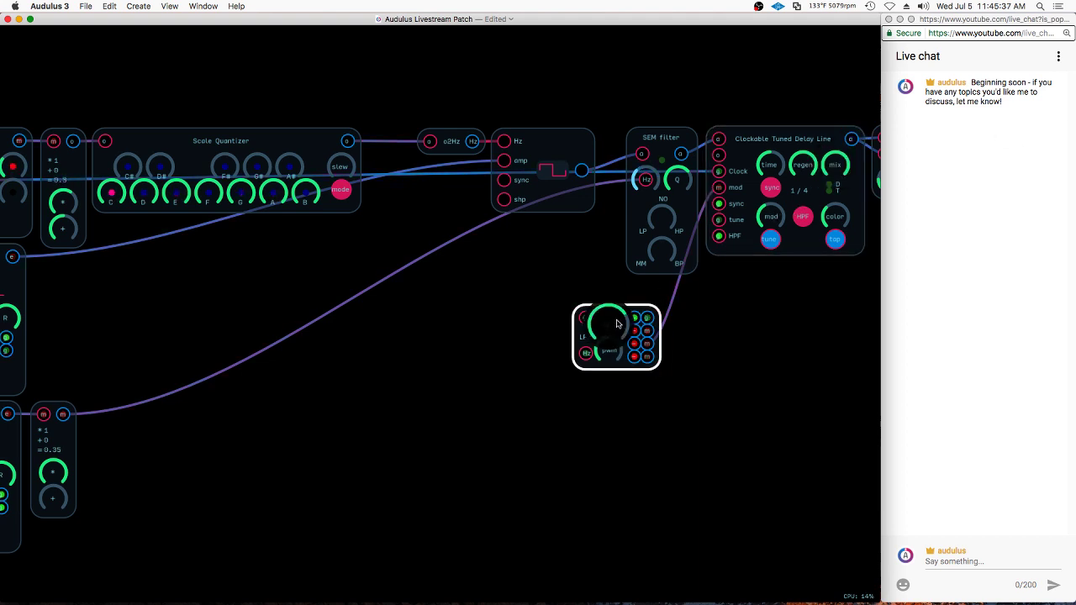
{"action": "left_click", "coordinate": [791, 207]}
{"action": "left_click_drag", "start_coordinate": [791, 207], "coordinate": [785, 213]}
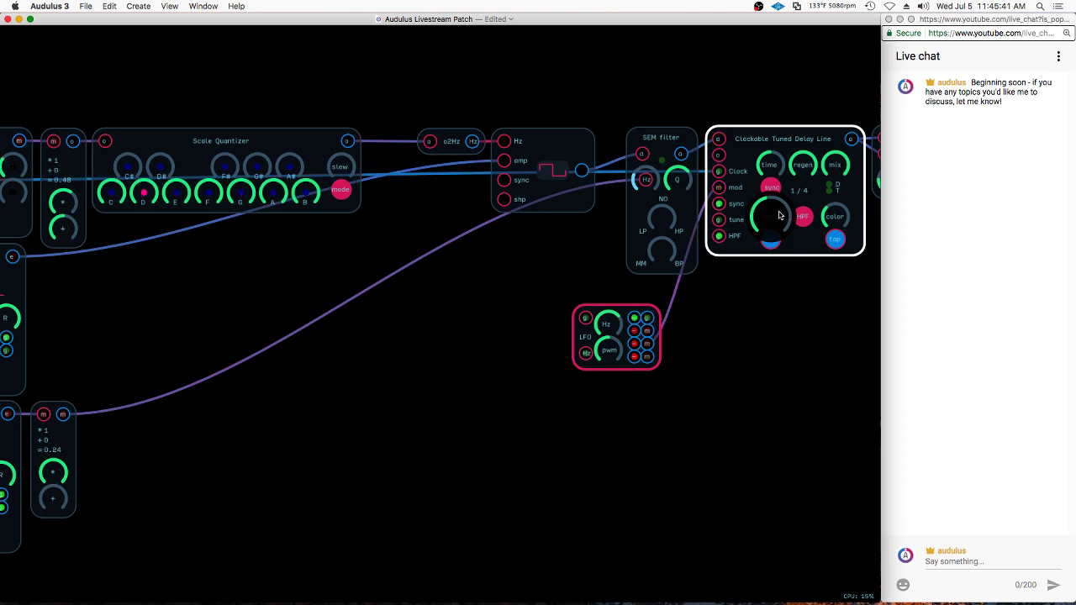
Adjust the delay line's regen amount and readjust the LFO's Hz
{"action": "left_click_drag", "start_coordinate": [801, 166], "coordinate": [738, 283]}
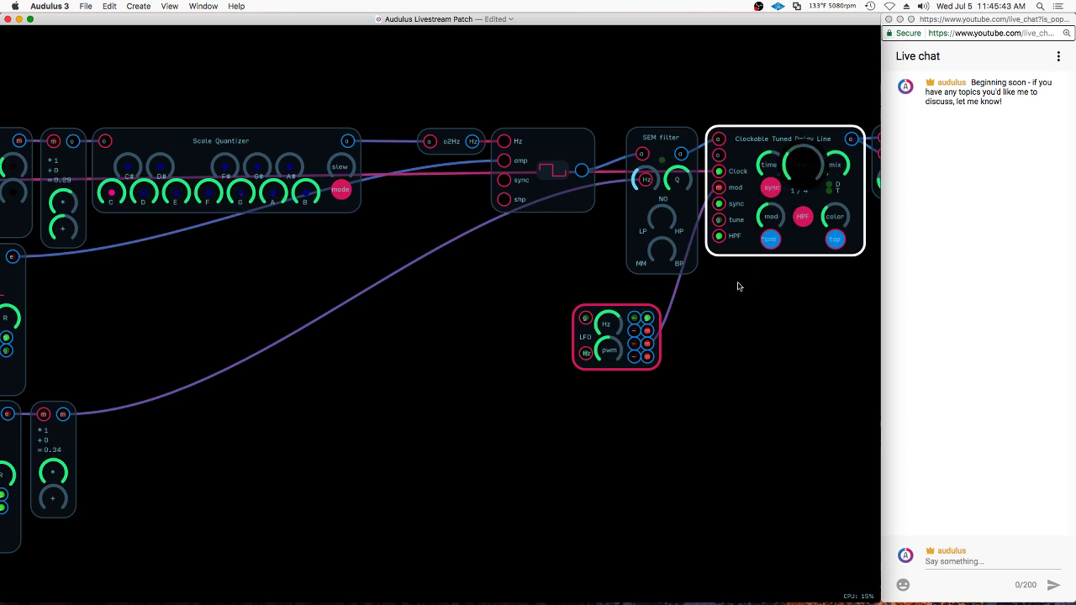
{"action": "left_click", "coordinate": [613, 325]}
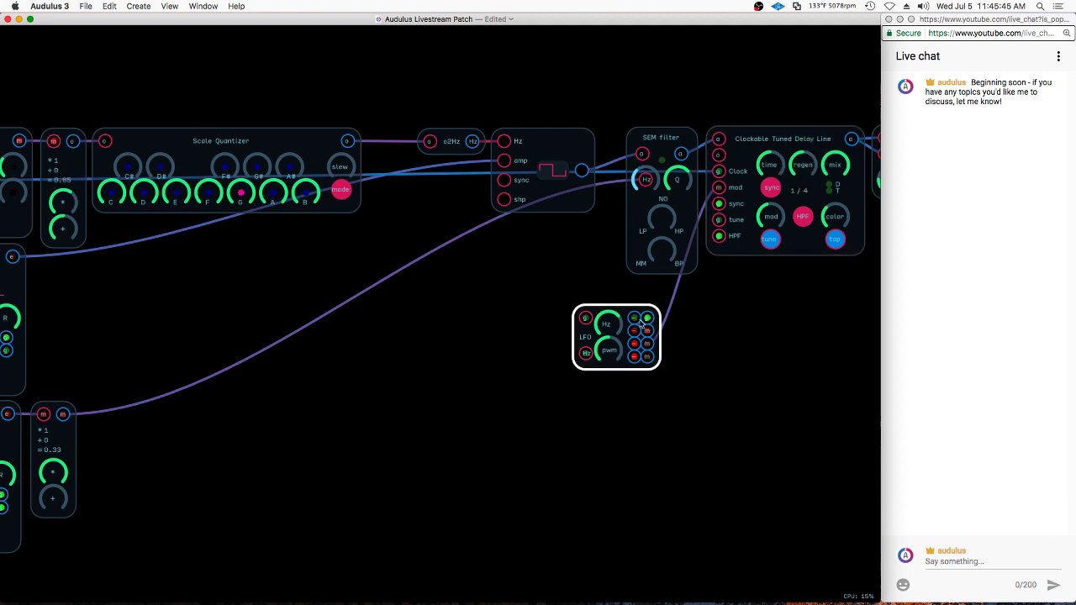
{"action": "left_click_drag", "start_coordinate": [613, 326], "coordinate": [603, 336]}
{"action": "left_click", "coordinate": [805, 161]}
{"action": "left_click_drag", "start_coordinate": [805, 161], "coordinate": [801, 309]}
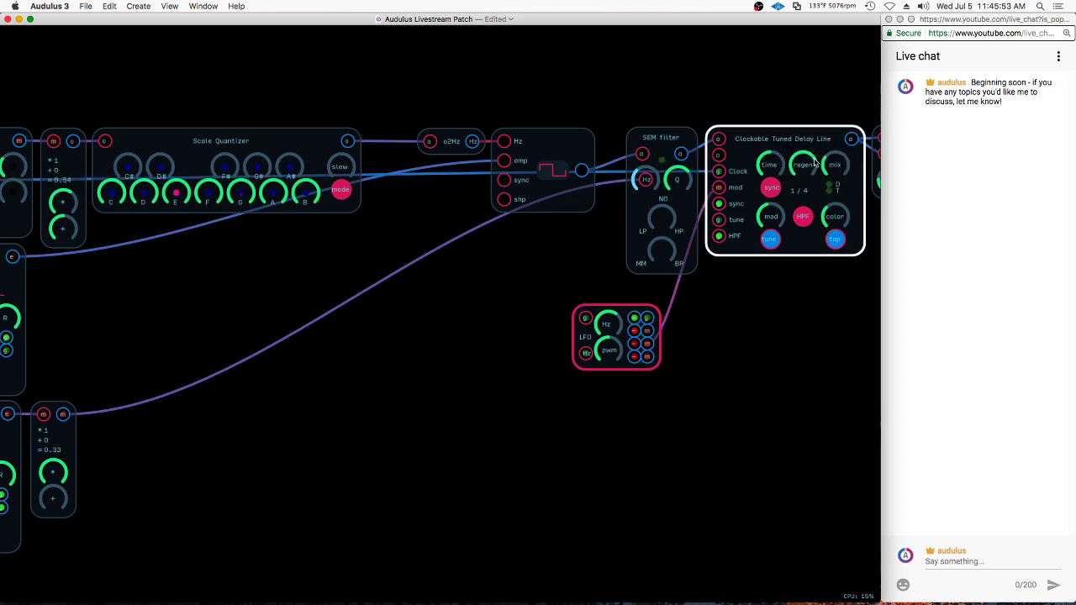
Set the offset of the scaling module between the 8 Step Sequencer and the Scale Quantizer to -2.19
{"action": "scroll", "coordinate": [772, 172], "scroll_direction": "down", "scroll_amount": 3}
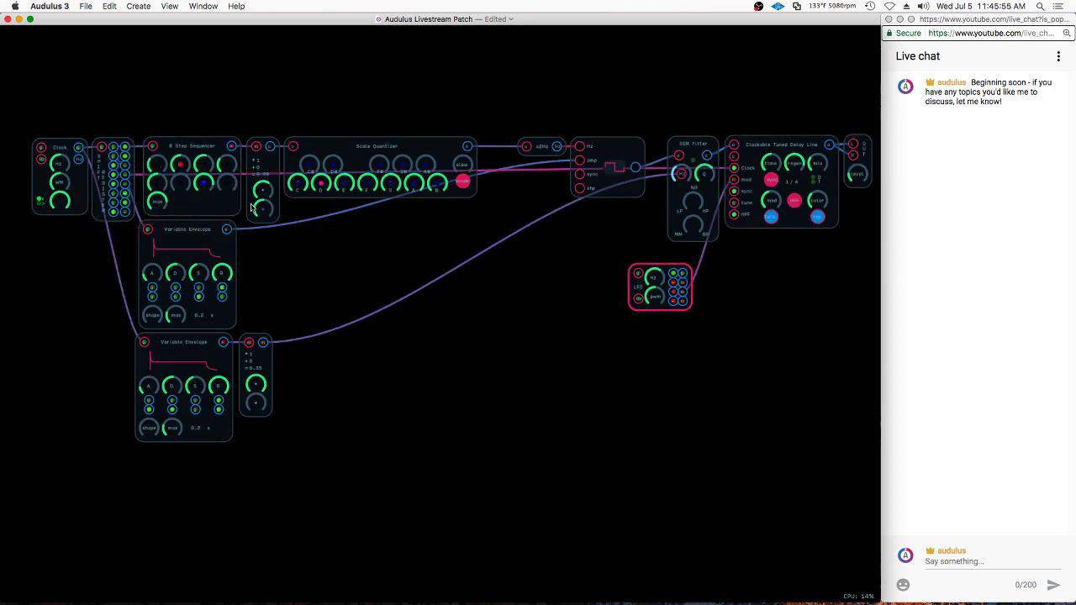
{"action": "scroll", "coordinate": [252, 207], "scroll_direction": "up", "scroll_amount": 3}
{"action": "left_click_drag", "start_coordinate": [264, 208], "coordinate": [221, 237]}
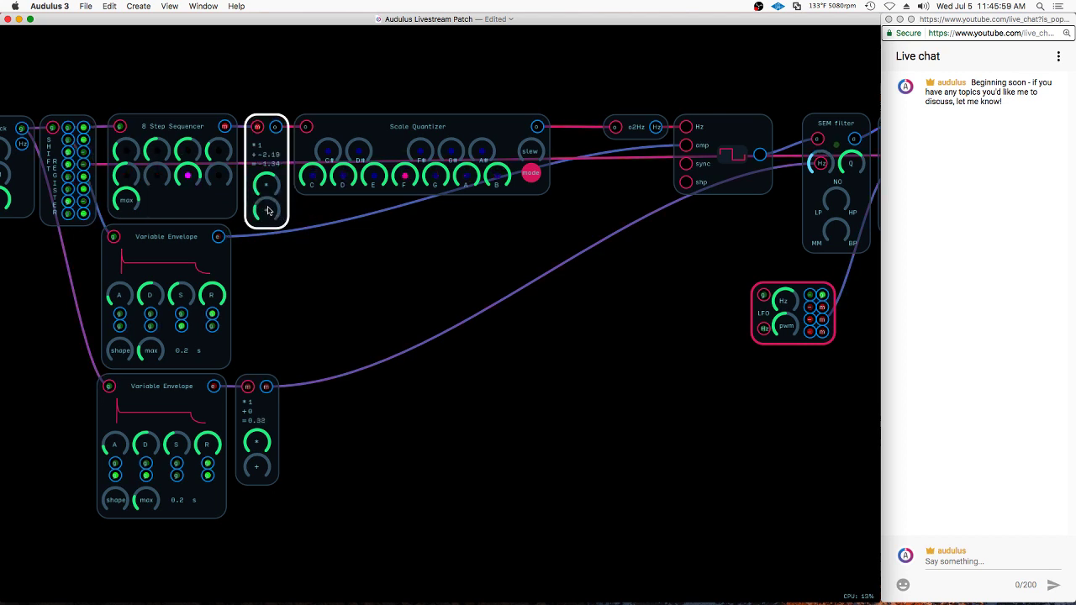
Adjust the output level and the SEM filter's Q
{"action": "scroll", "coordinate": [313, 313], "scroll_direction": "down", "scroll_amount": 3}
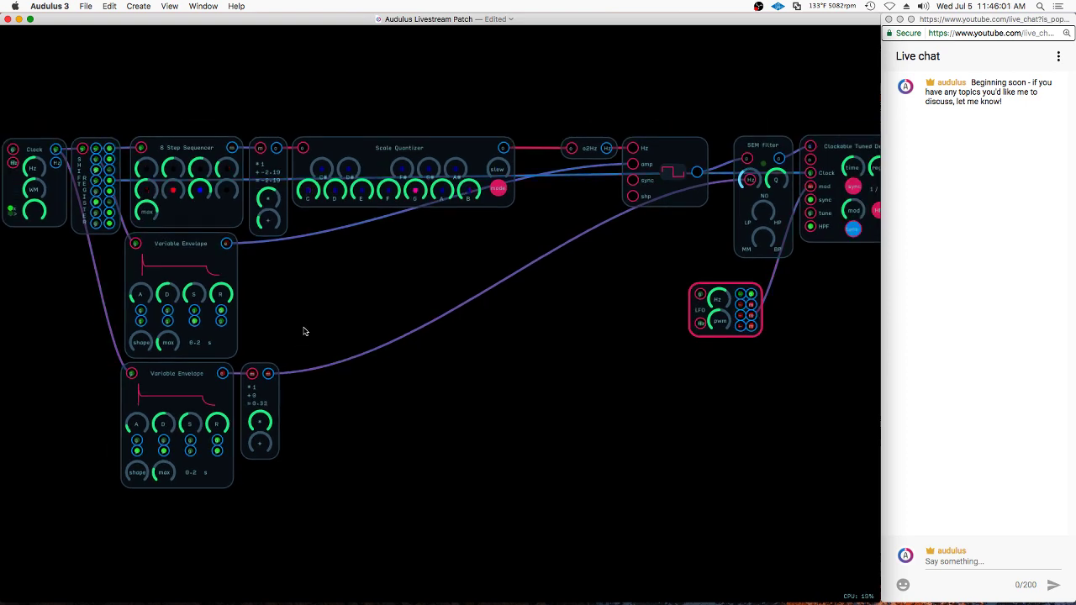
{"action": "scroll", "coordinate": [792, 253], "scroll_direction": "down", "scroll_amount": 3}
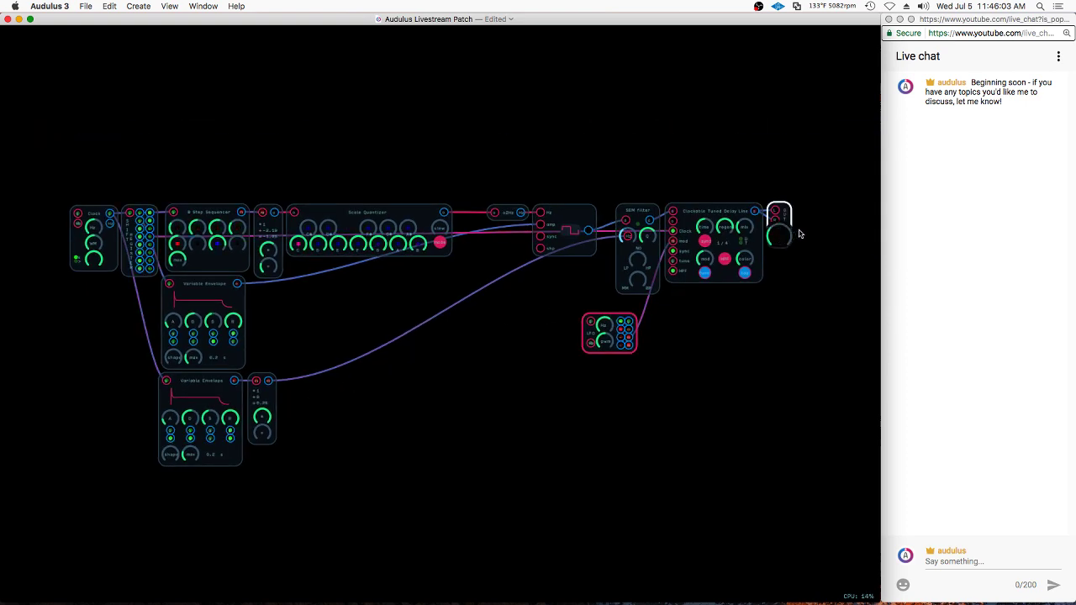
{"action": "scroll", "coordinate": [713, 215], "scroll_direction": "up", "scroll_amount": 3}
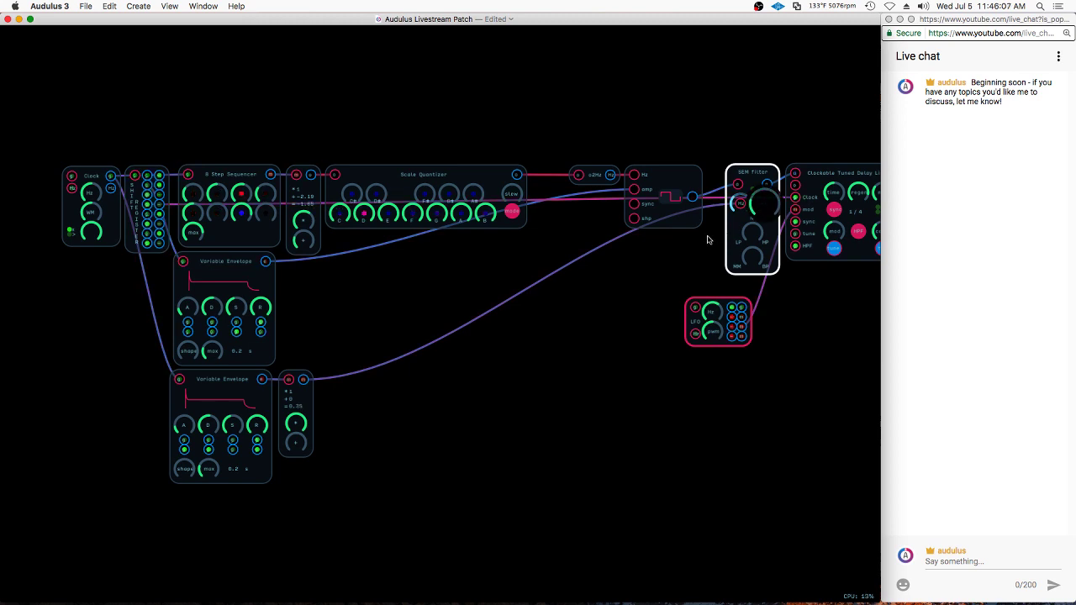
Switch the oscillator to a sawtooth wave and set the lower envelope's scaling module to multiply by 0.44 and add 0.22
{"action": "scroll", "coordinate": [493, 294], "scroll_direction": "down", "scroll_amount": 3}
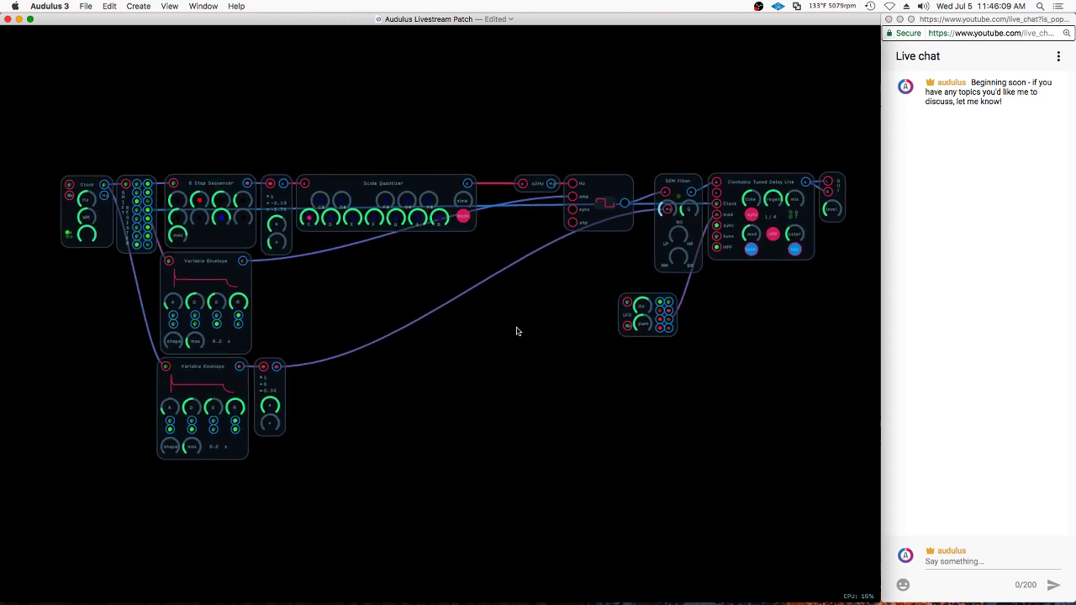
{"action": "scroll", "coordinate": [517, 332], "scroll_direction": "right", "scroll_amount": 1}
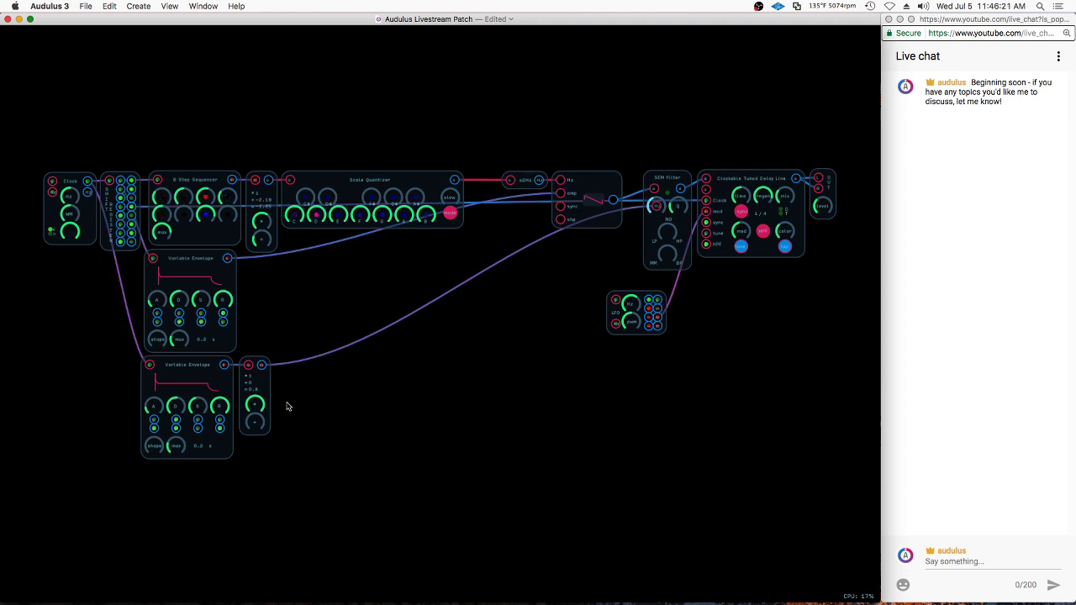
{"action": "mouse_move", "coordinate": [254, 425]}
{"action": "left_mouse_down"}
{"action": "mouse_move", "coordinate": [284, 415]}
{"action": "mouse_move", "coordinate": [254, 411]}
{"action": "mouse_move", "coordinate": [261, 423]}
{"action": "left_mouse_up"}
{"action": "left_click_drag", "start_coordinate": [260, 406], "coordinate": [235, 423]}
Set the delay line's time division to 5/8 and adjust its mix
{"action": "left_click", "coordinate": [774, 190]}
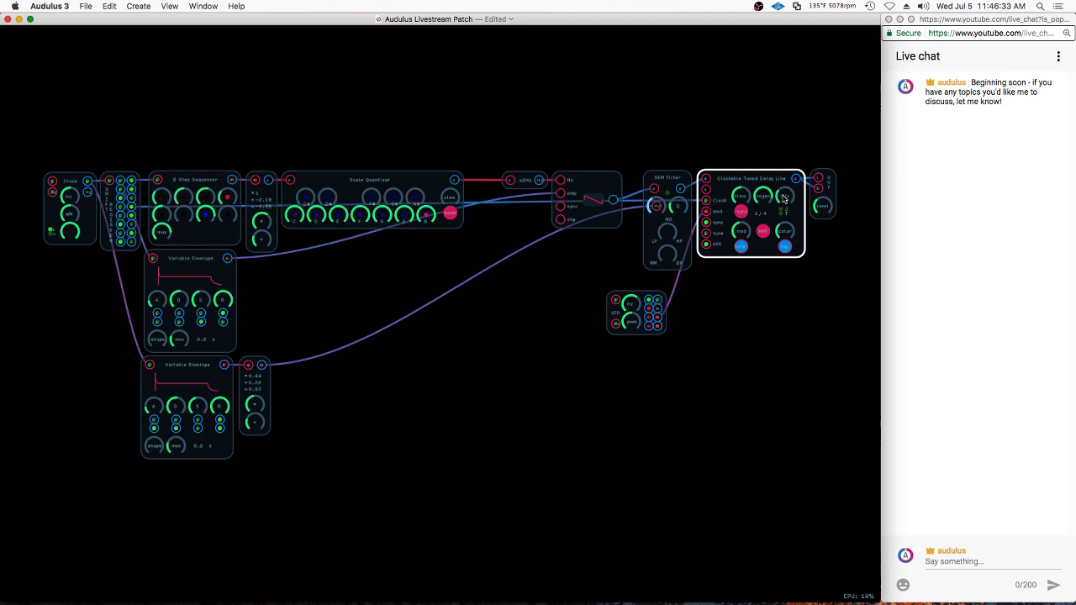
{"action": "mouse_move", "coordinate": [784, 199]}
{"action": "left_mouse_down"}
{"action": "mouse_move", "coordinate": [799, 192]}
{"action": "mouse_move", "coordinate": [789, 203]}
{"action": "mouse_move", "coordinate": [772, 194]}
{"action": "mouse_move", "coordinate": [793, 191]}
{"action": "mouse_move", "coordinate": [746, 197]}
{"action": "mouse_move", "coordinate": [789, 201]}
{"action": "mouse_move", "coordinate": [797, 189]}
{"action": "mouse_move", "coordinate": [787, 199]}
{"action": "left_mouse_up"}
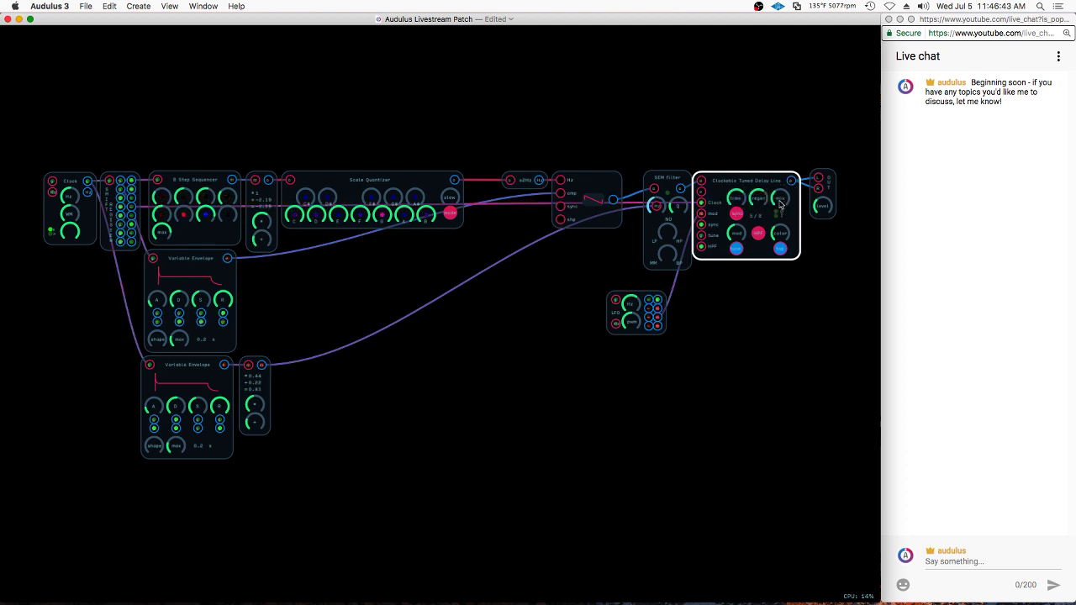
Adjust the Hz knob of the Clock module to retune the patch's tempo
{"action": "left_click_drag", "start_coordinate": [69, 203], "coordinate": [68, 211]}
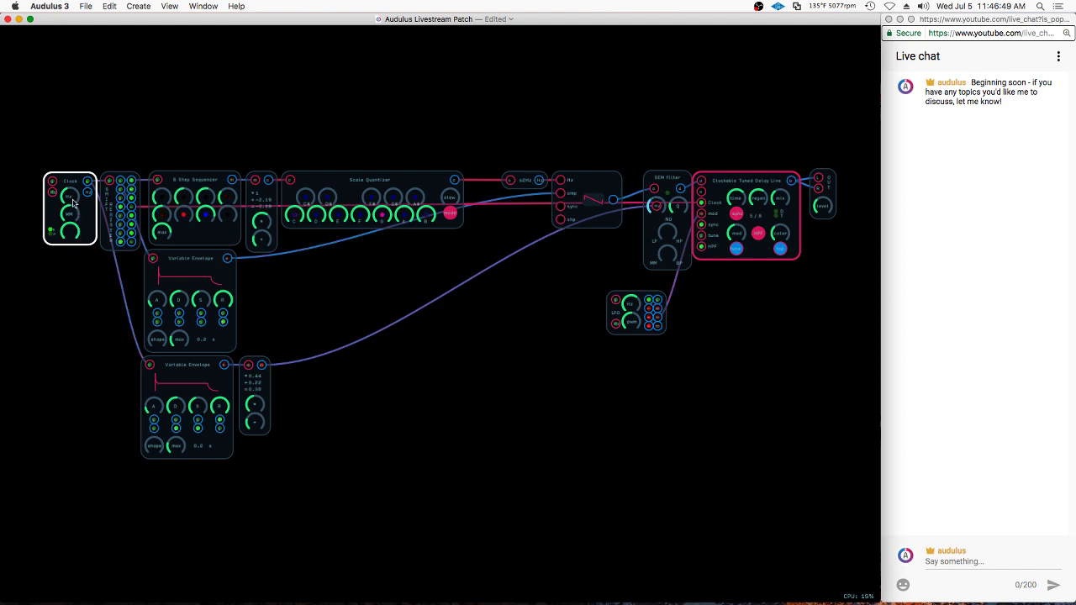
{"action": "left_click_drag", "start_coordinate": [69, 201], "coordinate": [71, 197]}
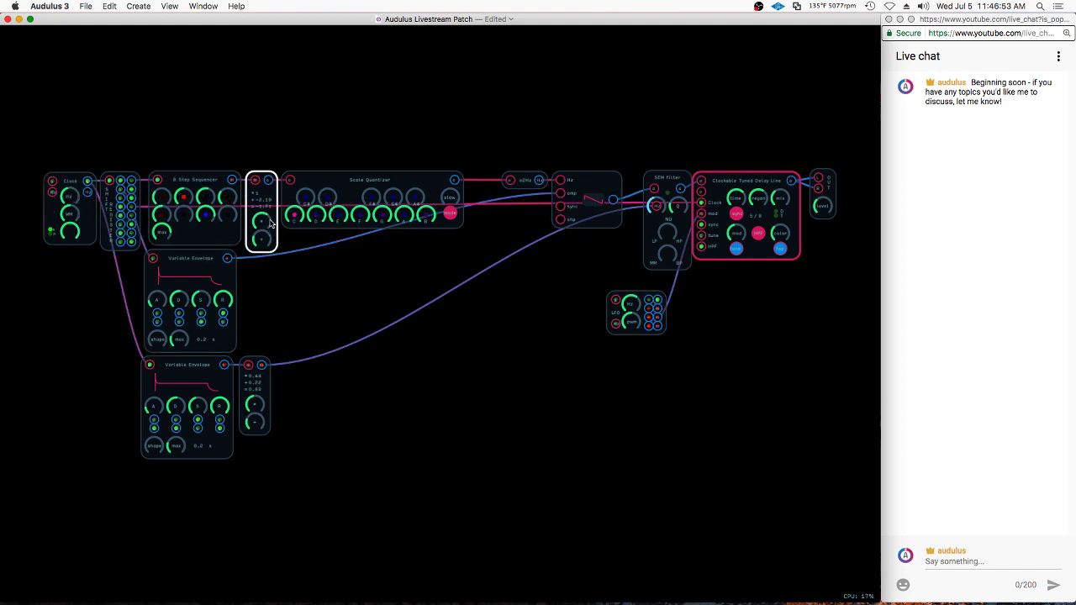
Adjust the delay line's mod and color knobs and turn off its HPF
{"action": "scroll", "coordinate": [309, 217], "scroll_direction": "up", "scroll_amount": 2}
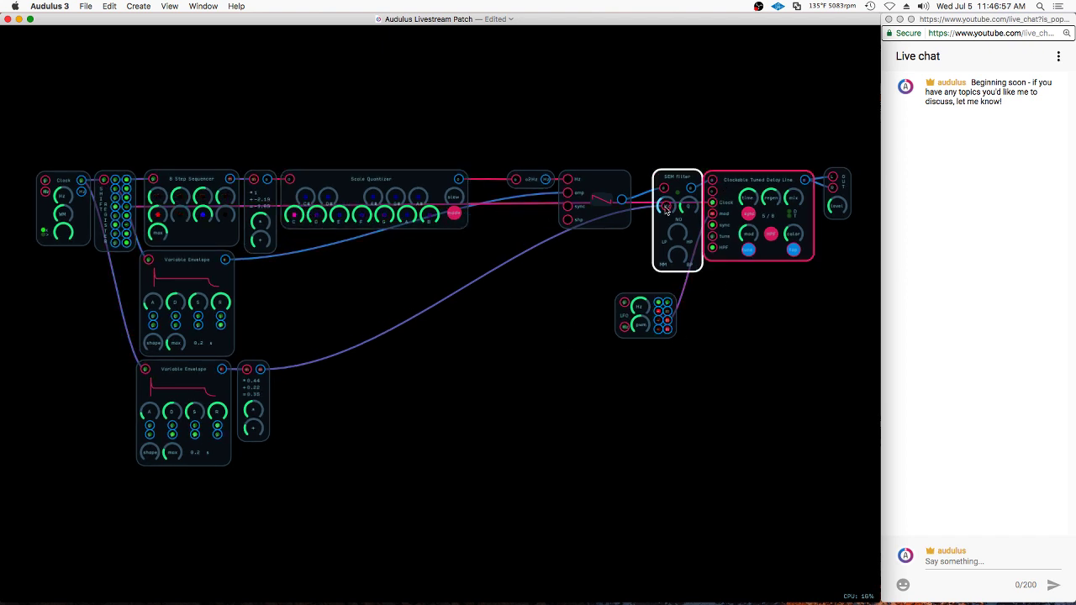
{"action": "left_click_drag", "start_coordinate": [751, 236], "coordinate": [754, 229]}
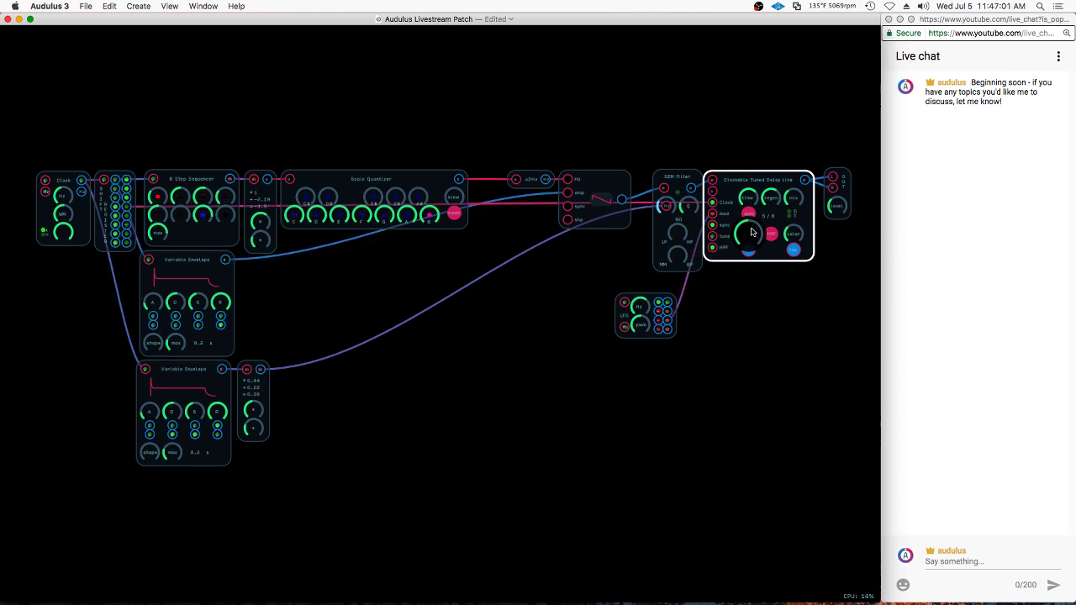
{"action": "left_click_drag", "start_coordinate": [752, 236], "coordinate": [750, 239]}
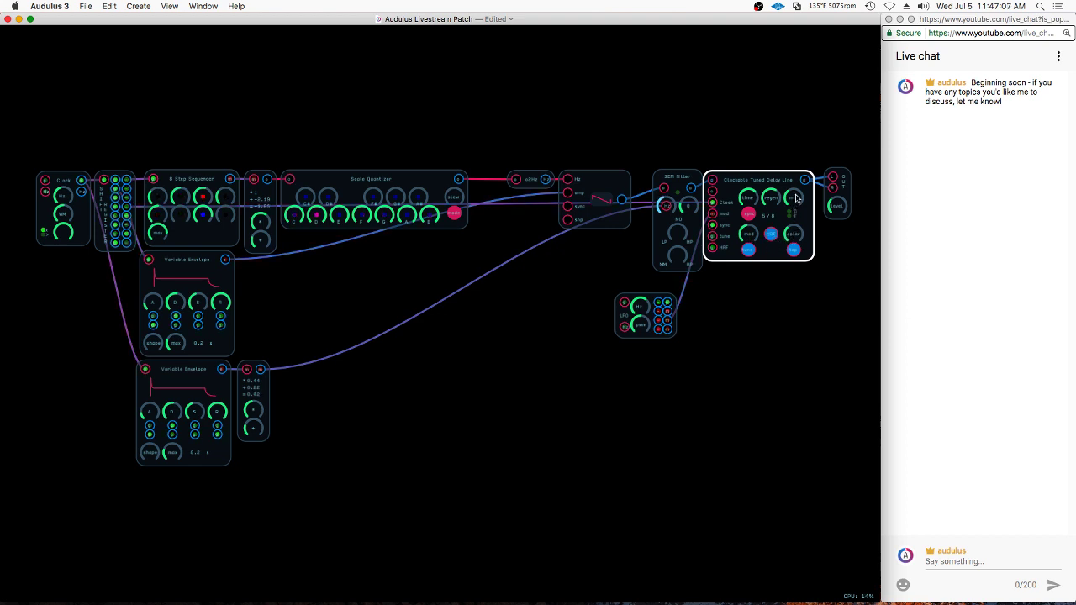
{"action": "left_click_drag", "start_coordinate": [796, 238], "coordinate": [797, 240]}
Move the LFO directly beneath the SEM filter and deselect it
{"action": "left_click", "coordinate": [649, 302]}
{"action": "left_click_drag", "start_coordinate": [650, 302], "coordinate": [674, 284]}
{"action": "left_click", "coordinate": [775, 317]}
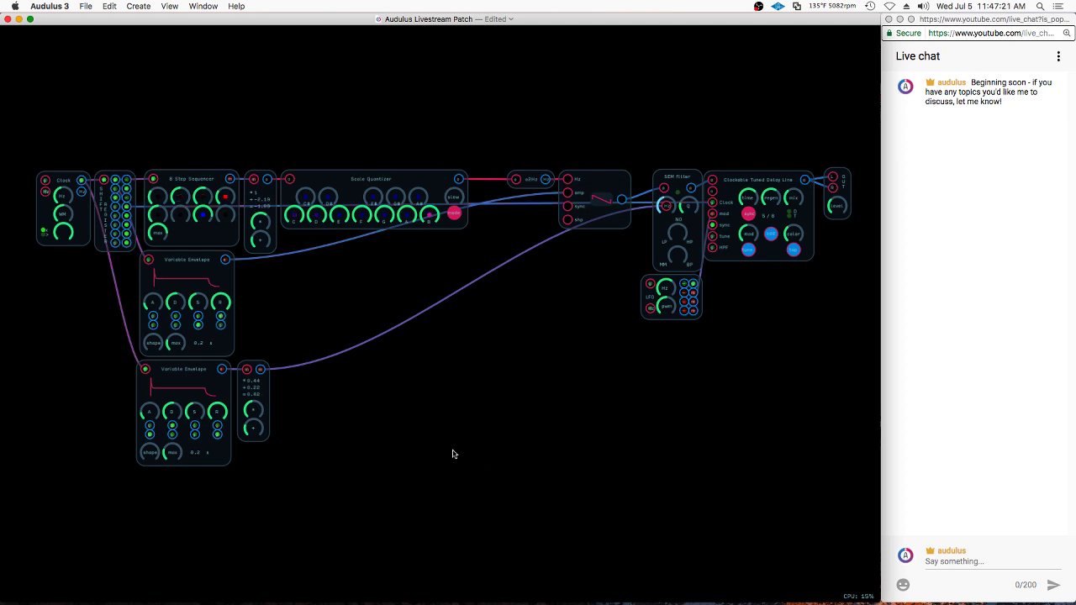
Nudge the lower Variable Envelope and its scaling module into line with the upper envelope, and shift the Clock slightly to align it
{"action": "left_click_drag", "start_coordinate": [240, 400], "coordinate": [204, 394]}
{"action": "left_click_drag", "start_coordinate": [204, 394], "coordinate": [207, 394]}
{"action": "left_click", "coordinate": [365, 381]}
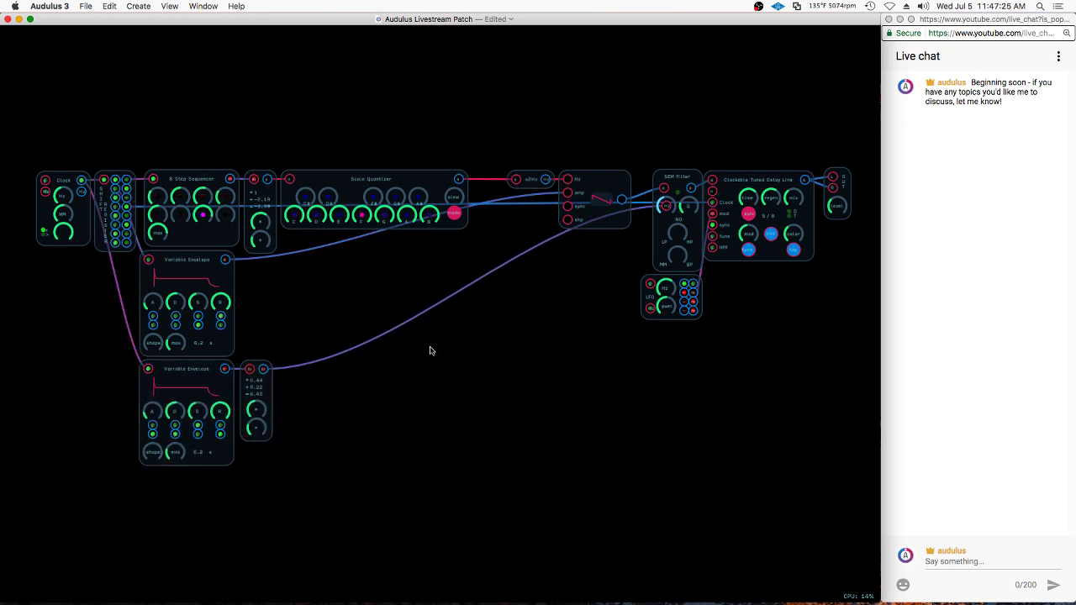
{"action": "left_click_drag", "start_coordinate": [84, 233], "coordinate": [86, 231]}
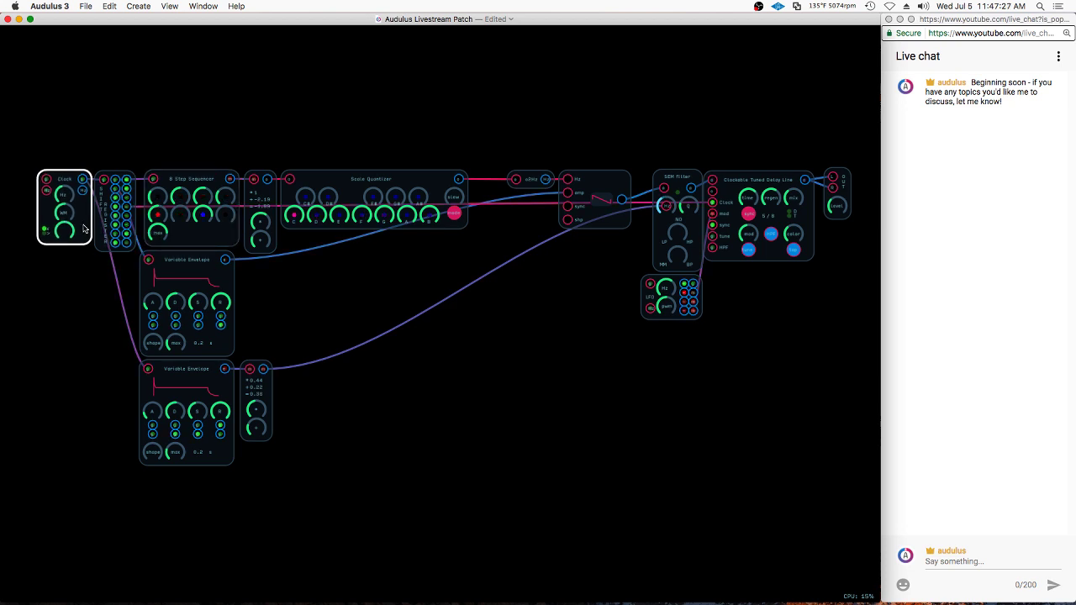
{"action": "left_click", "coordinate": [460, 404]}
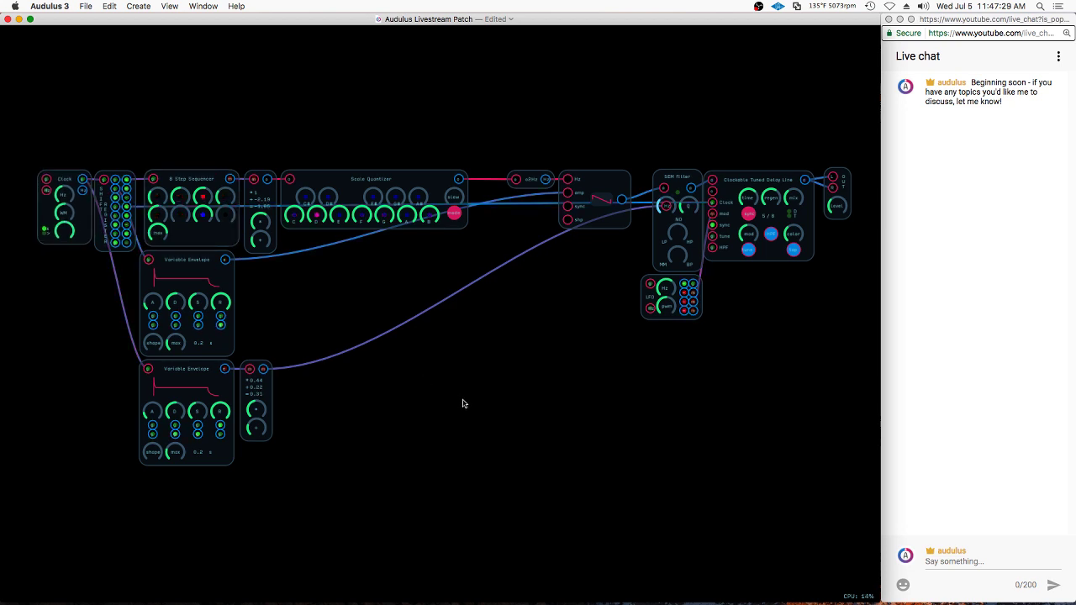
Move both Variable Envelopes and the attached scaling module together to beneath the Scale Quantizer
{"action": "left_click_drag", "start_coordinate": [314, 299], "coordinate": [333, 471]}
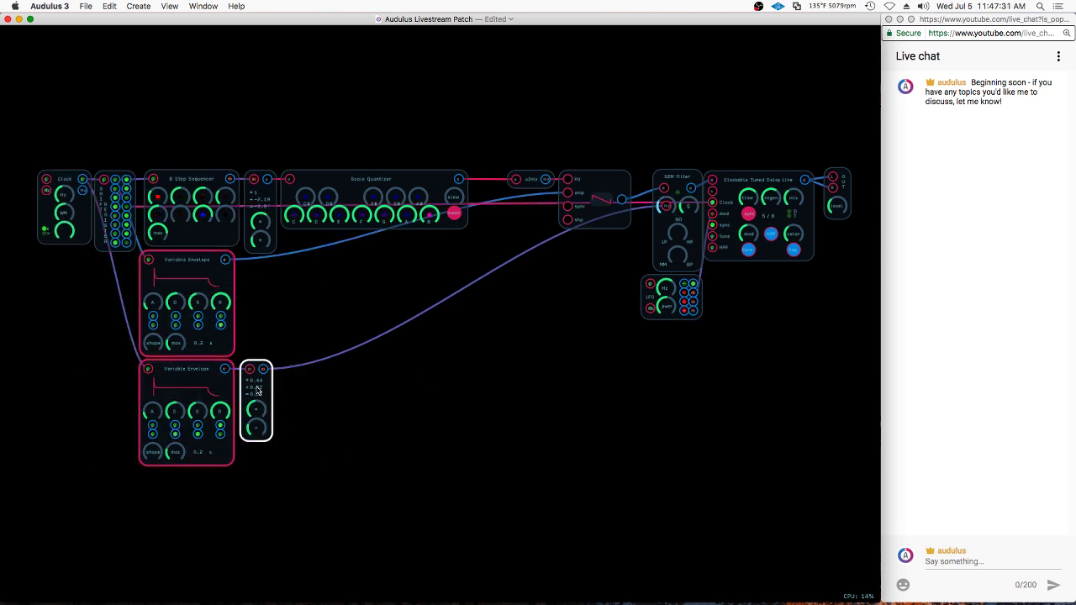
{"action": "mouse_move", "coordinate": [256, 387]}
{"action": "left_mouse_down"}
{"action": "mouse_move", "coordinate": [521, 361]}
{"action": "mouse_move", "coordinate": [486, 371]}
{"action": "left_mouse_up"}
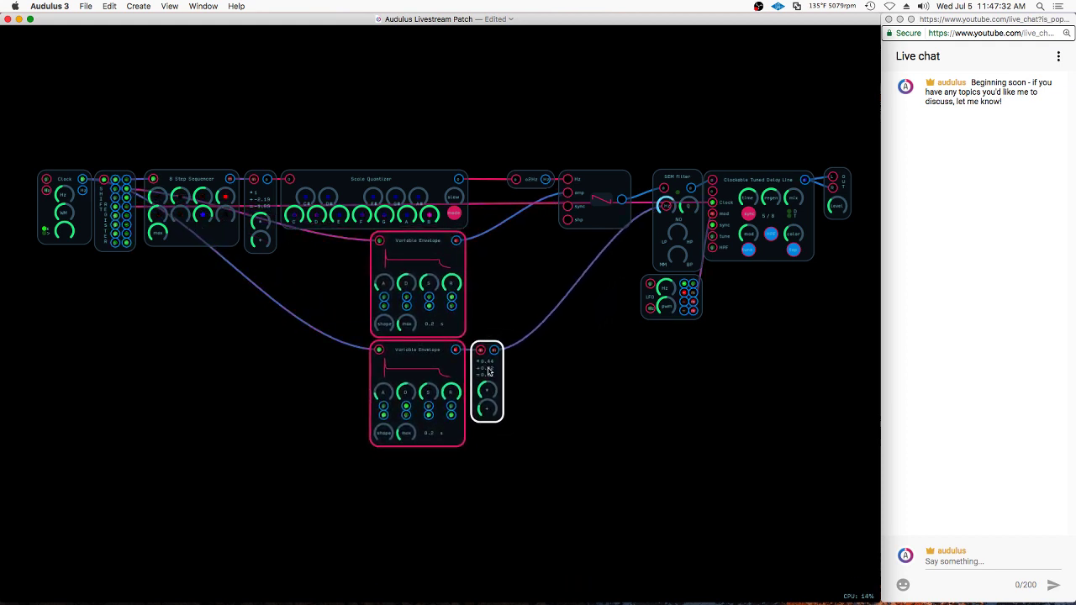
Shift the o2Hz module, oscillator, SEM filter, LFO, delay line and audio output together farther away from the Scale Quantizer
{"action": "left_click", "coordinate": [579, 374]}
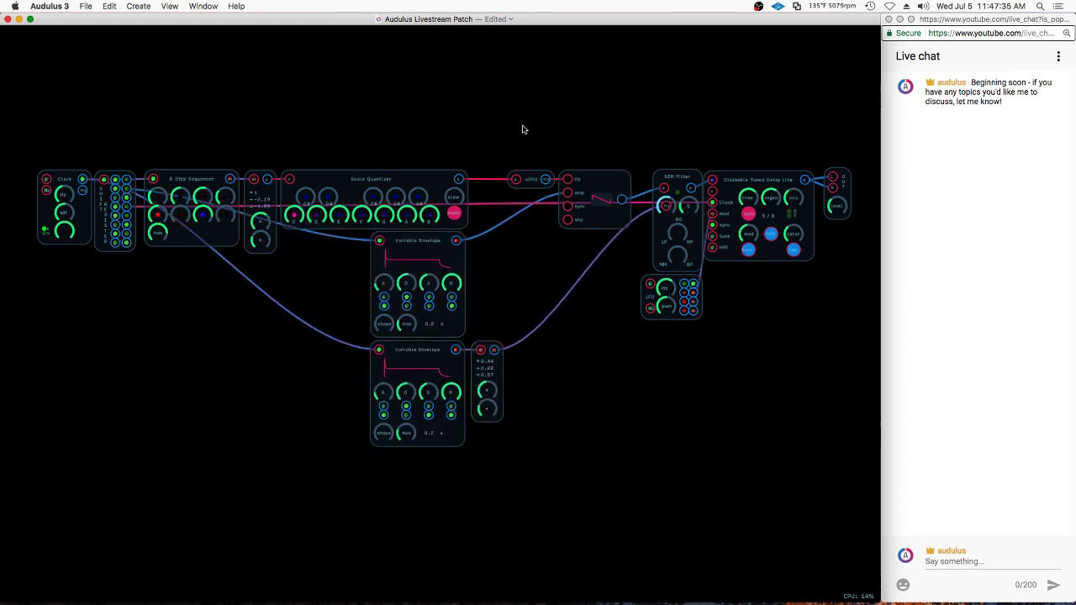
{"action": "left_click_drag", "start_coordinate": [523, 129], "coordinate": [891, 135]}
{"action": "mouse_move", "coordinate": [675, 178]}
{"action": "left_mouse_down"}
{"action": "mouse_move", "coordinate": [803, 189]}
{"action": "mouse_move", "coordinate": [770, 180]}
{"action": "left_mouse_up"}
{"action": "double_click", "coordinate": [687, 127]}
Add a Shift Router from the Favorites and place it in the empty space below the oscillator
{"action": "right_click", "coordinate": [558, 285]}
{"action": "mouse_move", "coordinate": [603, 414]}
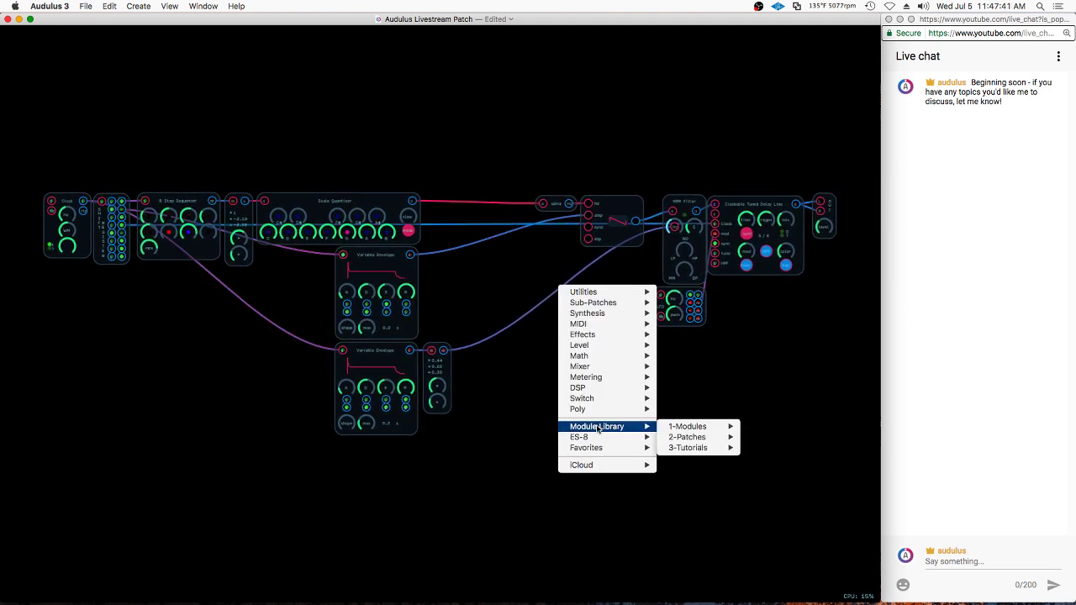
{"action": "mouse_move", "coordinate": [599, 448]}
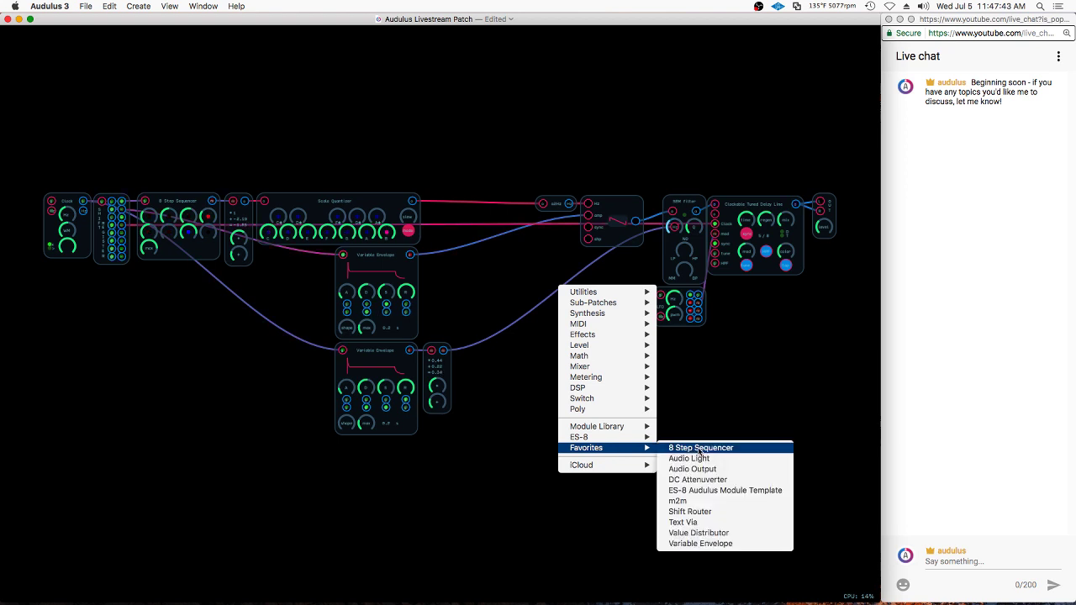
{"action": "left_click", "coordinate": [689, 511]}
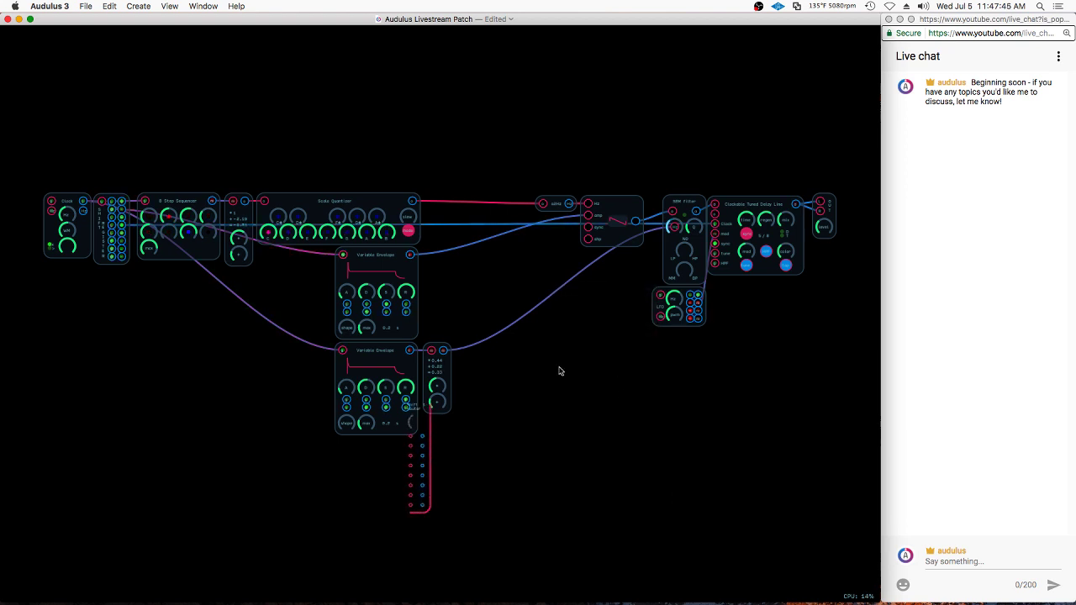
{"action": "left_click_drag", "start_coordinate": [423, 427], "coordinate": [623, 346]}
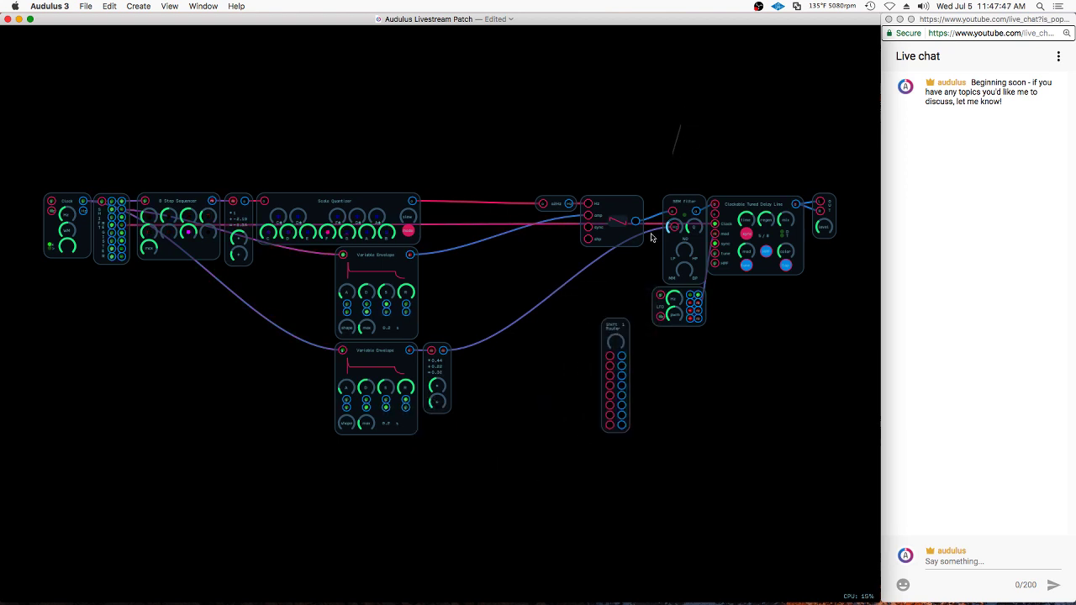
Move the SEM filter, LFO, delay line and output farther from the oscillator and fit the Shift Router into the gap
{"action": "left_click", "coordinate": [776, 220]}
{"action": "left_click_drag", "start_coordinate": [776, 220], "coordinate": [859, 220]}
{"action": "left_click", "coordinate": [616, 332]}
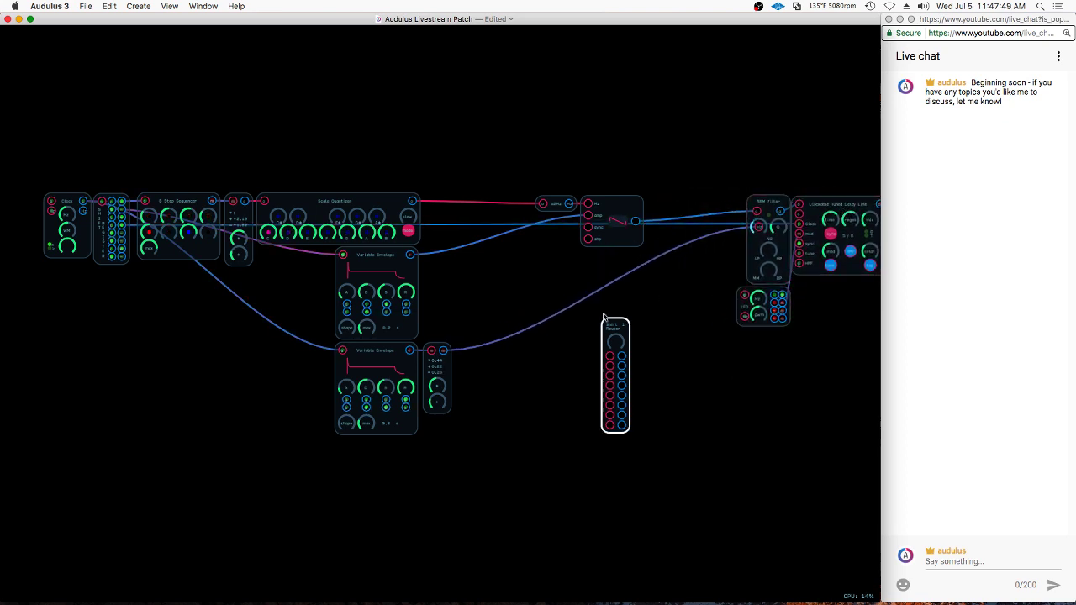
{"action": "left_click_drag", "start_coordinate": [617, 332], "coordinate": [664, 204]}
Wire the oscillator output to the Shift Router's first input and the router's first output to the SEM filter's audio input
{"action": "left_click", "coordinate": [675, 178]}
{"action": "scroll", "coordinate": [675, 178], "scroll_direction": "up", "scroll_amount": 5}
{"action": "left_click_drag", "start_coordinate": [618, 236], "coordinate": [653, 258]}
{"action": "left_click_drag", "start_coordinate": [670, 256], "coordinate": [790, 225]}
{"action": "left_click", "coordinate": [688, 230]}
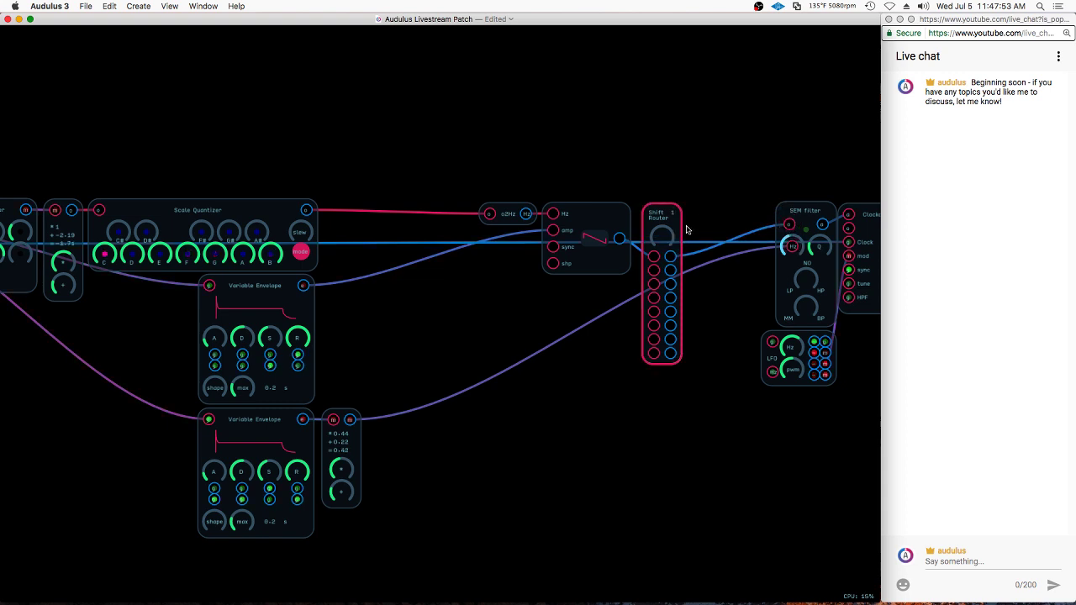
Duplicate the oscillator beneath the original as a square wave with the same Hz and amp sources, wired to the Shift Router's second input
{"action": "mouse_move", "coordinate": [599, 174]}
{"action": "left_mouse_down"}
{"action": "mouse_move", "coordinate": [596, 219]}
{"action": "mouse_move", "coordinate": [627, 196]}
{"action": "mouse_move", "coordinate": [594, 309]}
{"action": "mouse_move", "coordinate": [650, 271]}
{"action": "left_mouse_up"}
{"action": "key", "text": "super+d"}
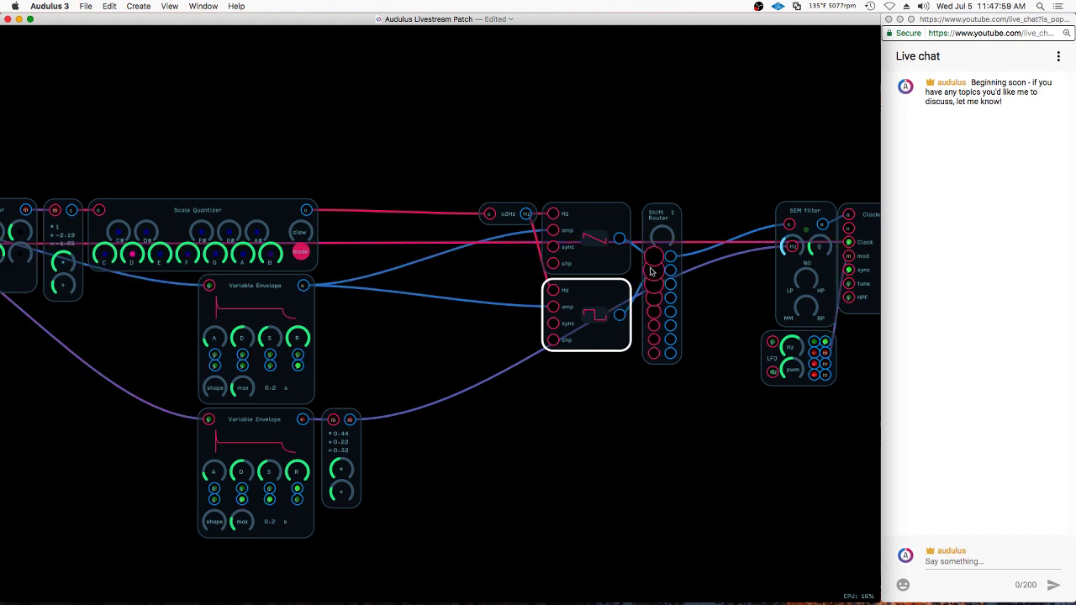
{"action": "left_click", "coordinate": [610, 229]}
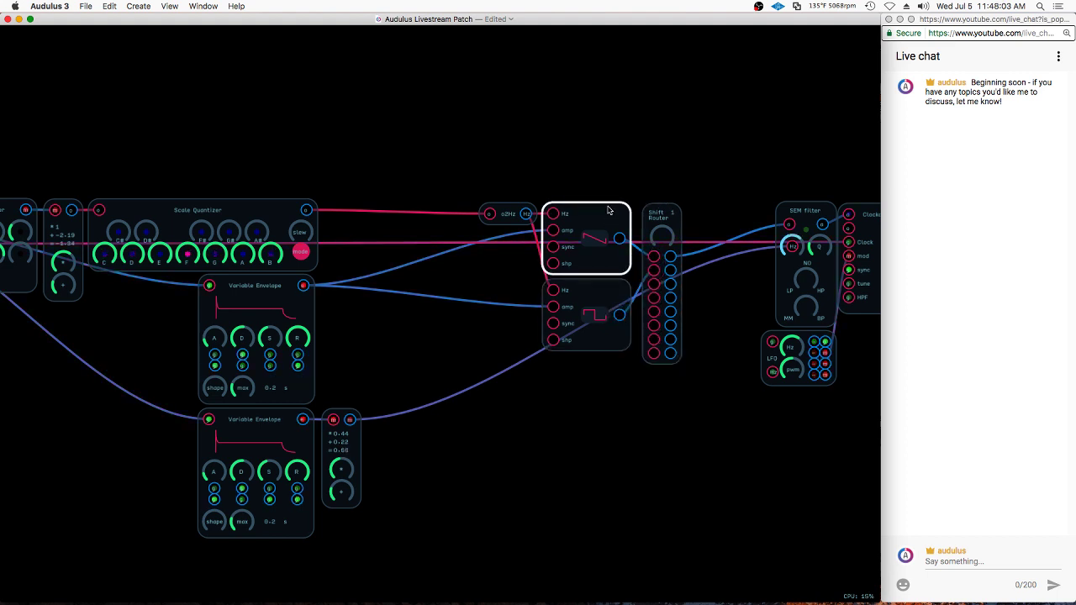
{"action": "left_click", "coordinate": [609, 196]}
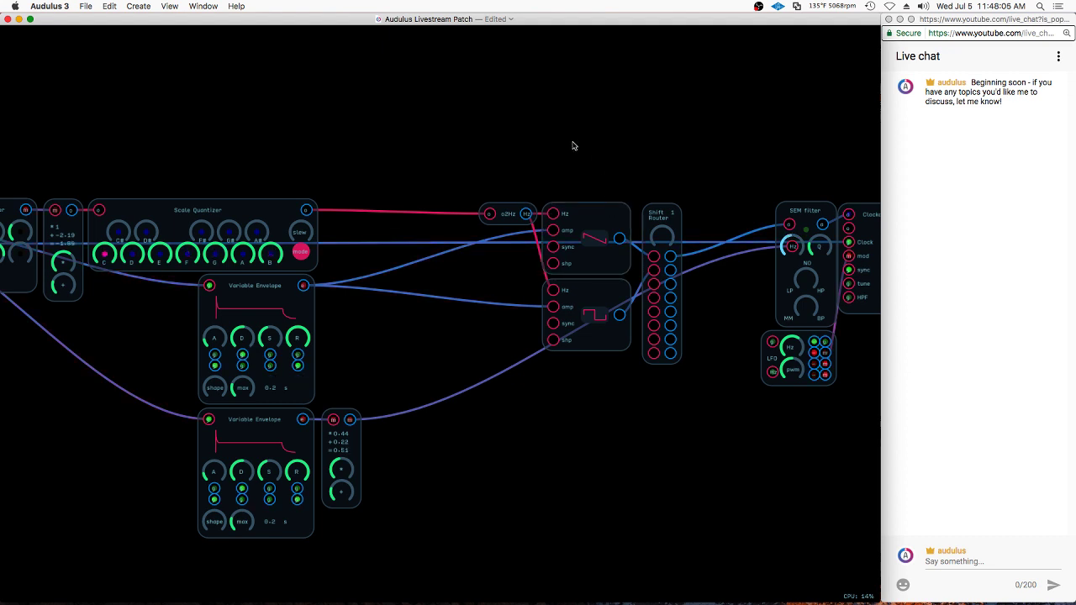
Duplicate the LFO, place the copy above the oscillators, and wire its output to the Shift Router's shift knob
{"action": "left_click", "coordinate": [779, 339]}
{"action": "key", "text": "super+d"}
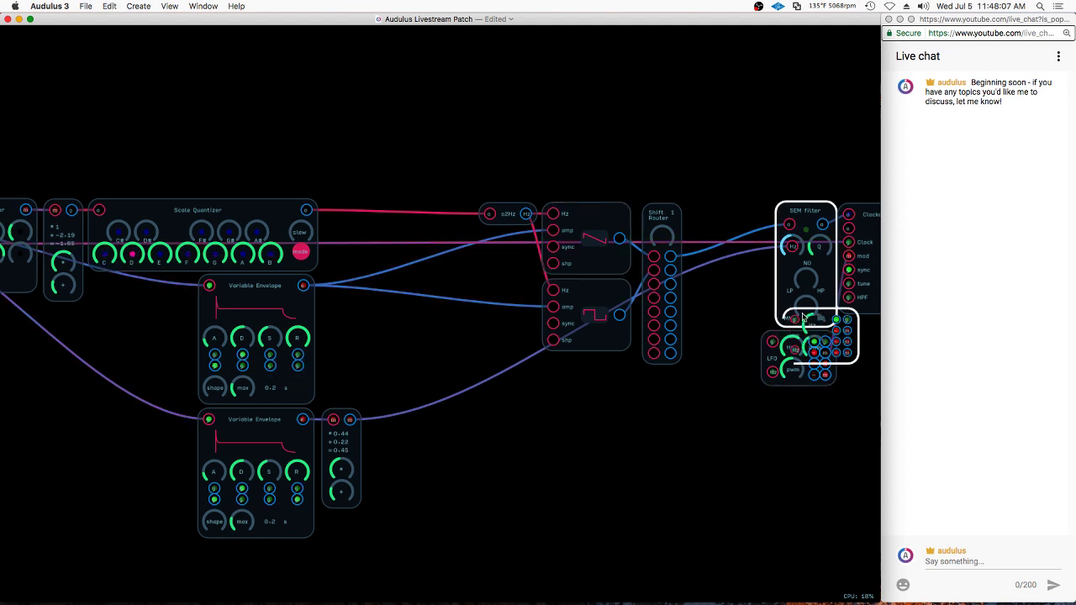
{"action": "left_click_drag", "start_coordinate": [816, 317], "coordinate": [706, 67]}
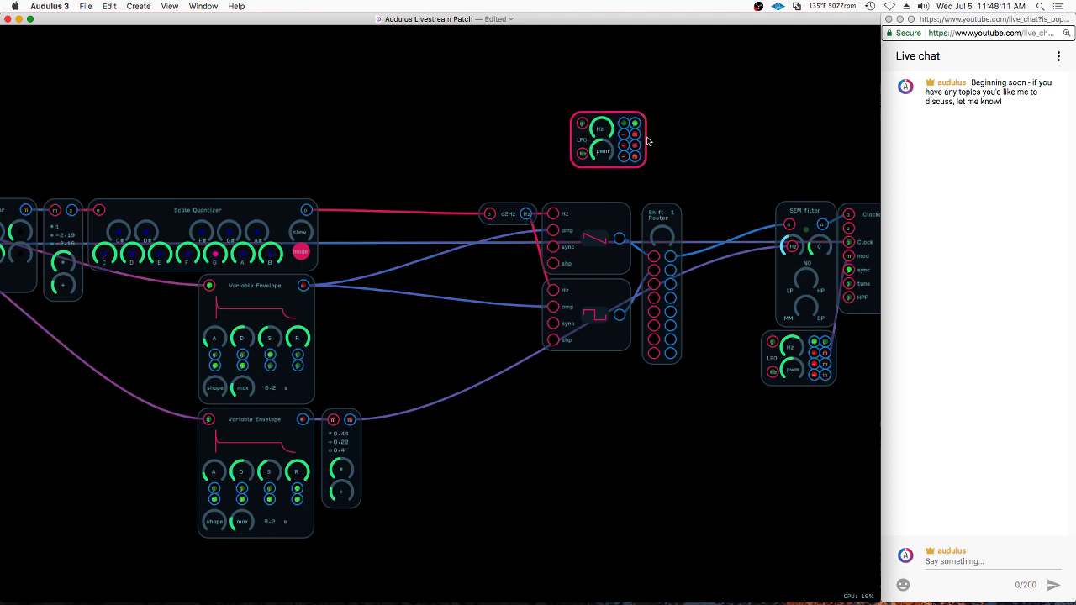
{"action": "left_click_drag", "start_coordinate": [636, 145], "coordinate": [662, 237]}
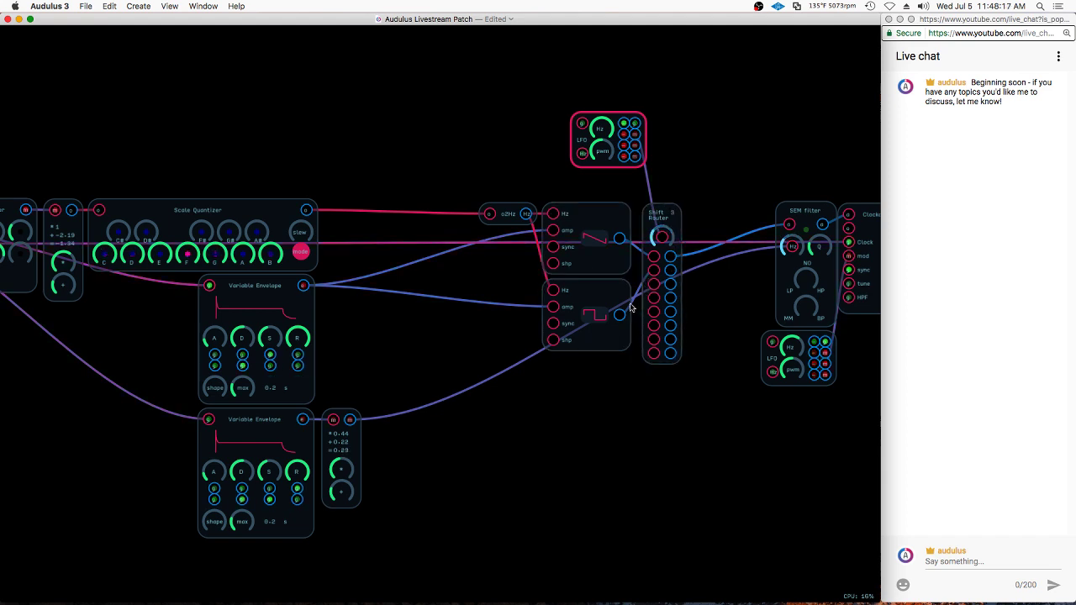
Connect the saw and square oscillator outputs alternately to the remaining Shift Router inputs
{"action": "left_click_drag", "start_coordinate": [623, 243], "coordinate": [650, 297]}
{"action": "left_click_drag", "start_coordinate": [623, 242], "coordinate": [652, 340]}
{"action": "left_click_drag", "start_coordinate": [621, 315], "coordinate": [651, 354]}
Adjust the Hz knob of the LFO that drives the Shift Router
{"action": "left_click", "coordinate": [518, 274]}
{"action": "left_click", "coordinate": [601, 142]}
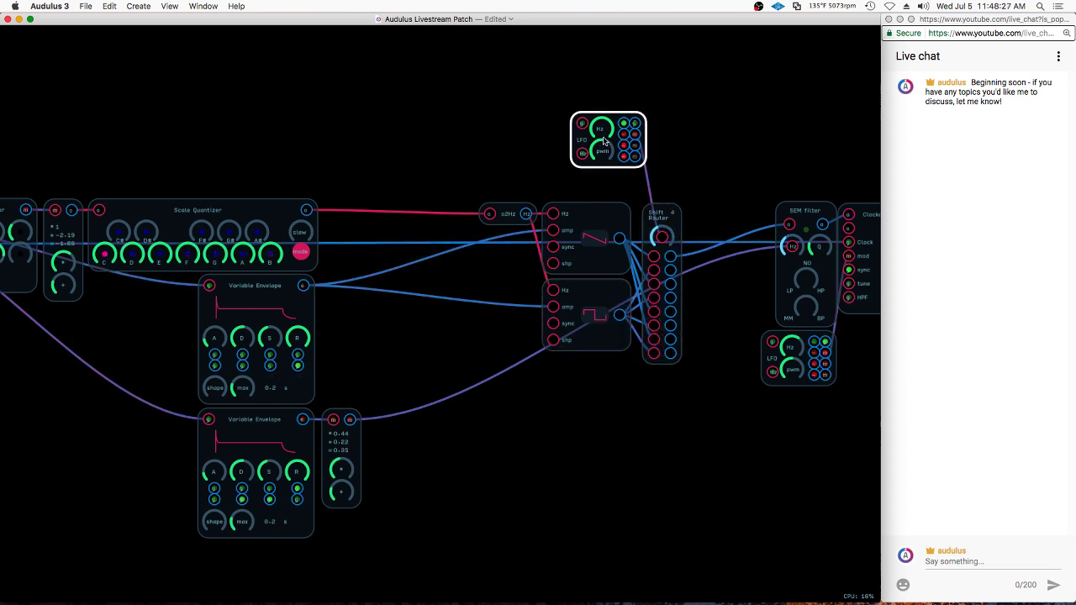
{"action": "left_click_drag", "start_coordinate": [600, 130], "coordinate": [551, 150]}
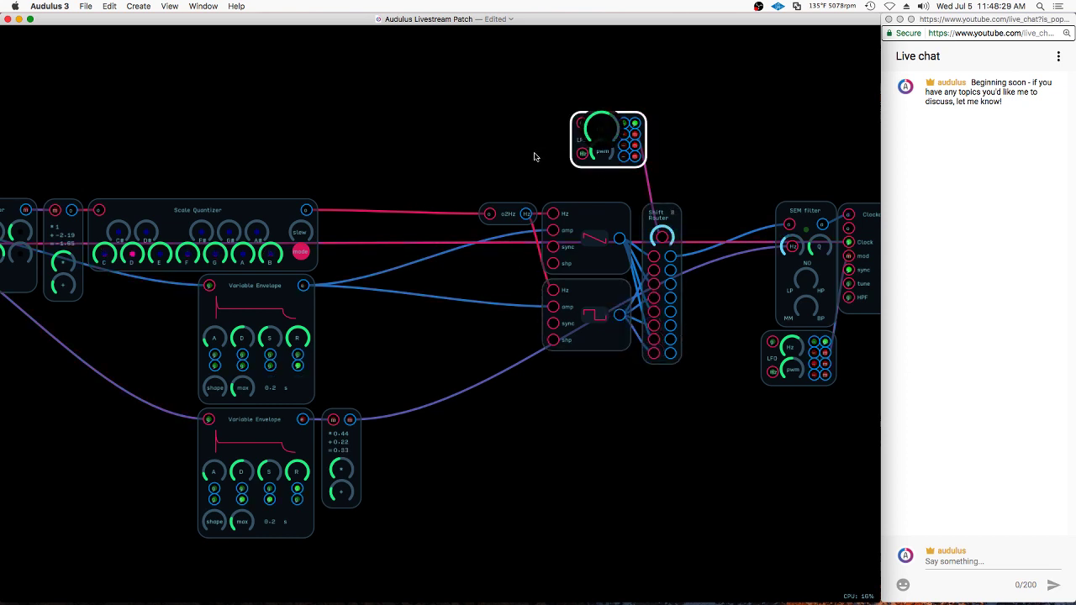
{"action": "left_click", "coordinate": [538, 155]}
Set the sequencer scaling module's offset to -1.15 and the lower envelope scaling module's multiplier to 0.68
{"action": "left_click", "coordinate": [63, 289]}
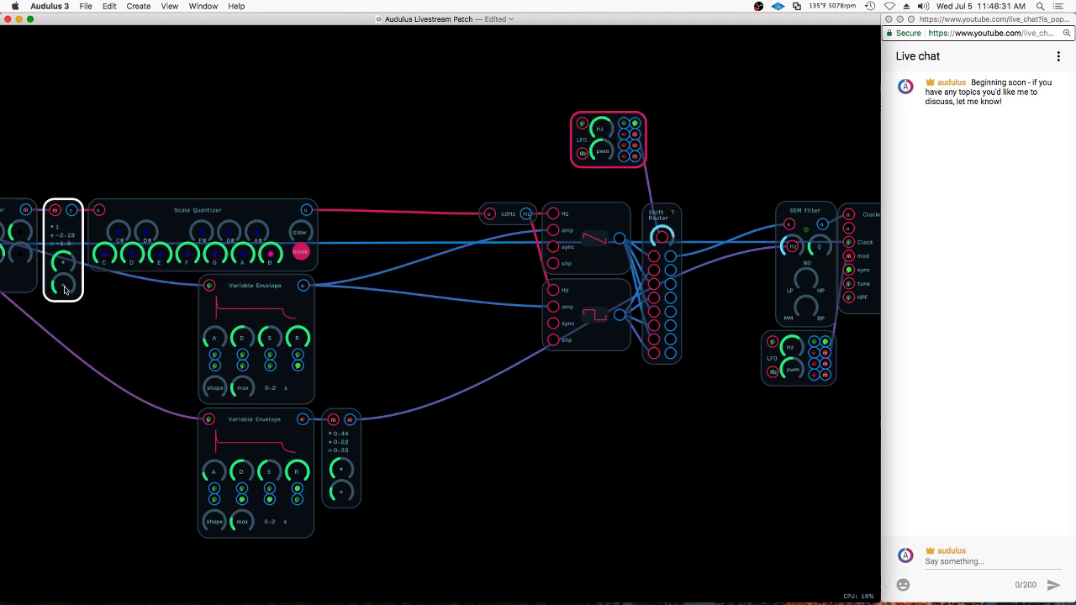
{"action": "left_click_drag", "start_coordinate": [64, 289], "coordinate": [95, 283]}
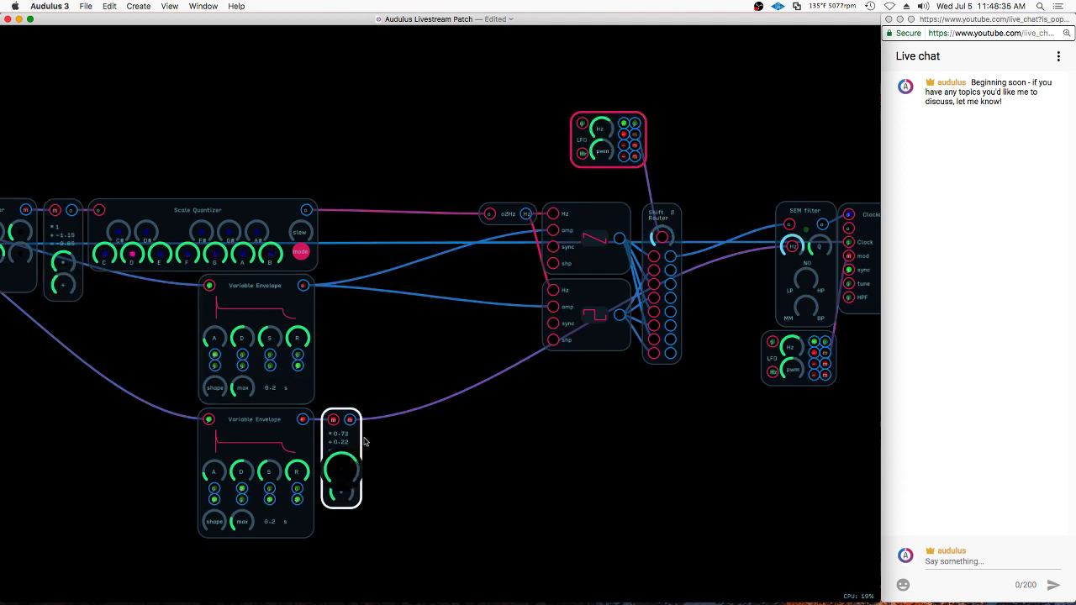
{"action": "left_click_drag", "start_coordinate": [365, 442], "coordinate": [361, 449]}
Set the lower Variable Envelope's max time to 0.56 s
{"action": "scroll", "coordinate": [257, 419], "scroll_direction": "down", "scroll_amount": 1}
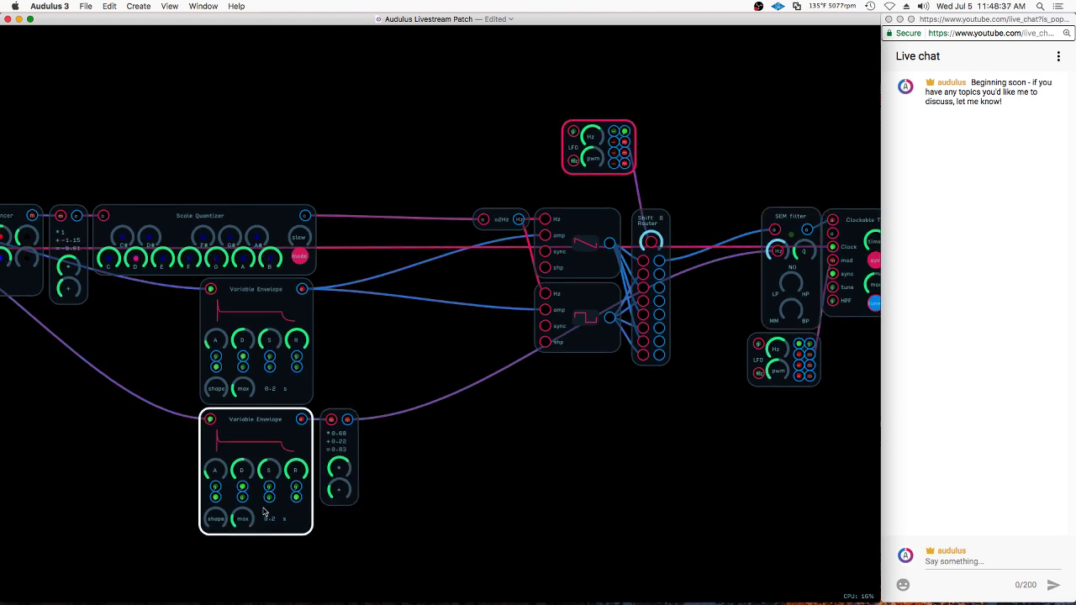
{"action": "mouse_move", "coordinate": [243, 517]}
{"action": "left_mouse_down"}
{"action": "mouse_move", "coordinate": [248, 503]}
{"action": "mouse_move", "coordinate": [248, 513]}
{"action": "left_mouse_up"}
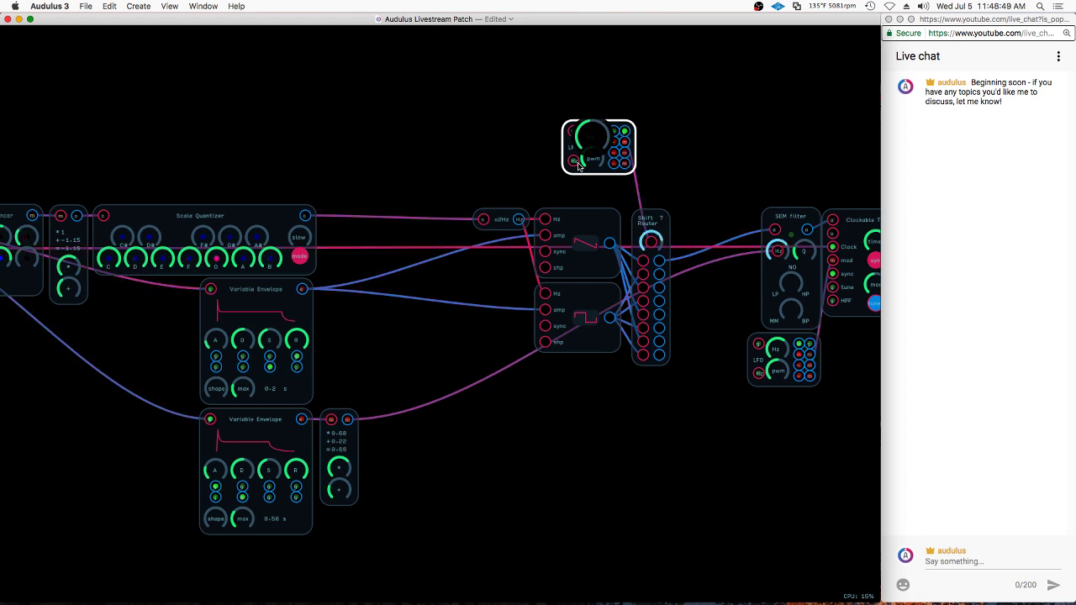
Readjust the router LFO's Hz knob and wire the o2Hz output directly to that LFO's Hz input
{"action": "left_click_drag", "start_coordinate": [592, 125], "coordinate": [619, 57]}
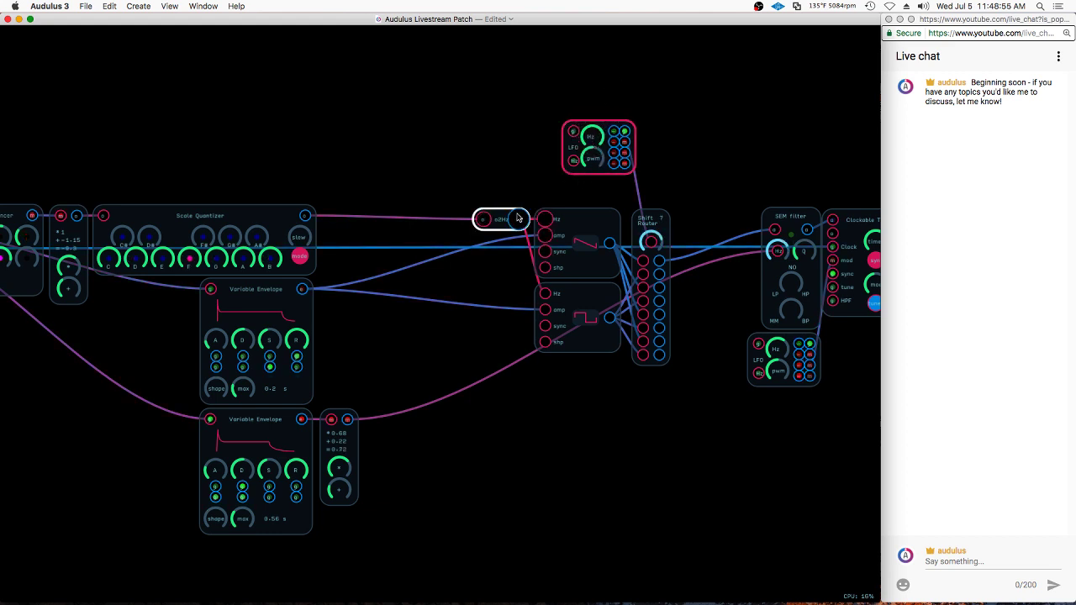
{"action": "left_click_drag", "start_coordinate": [519, 219], "coordinate": [573, 161]}
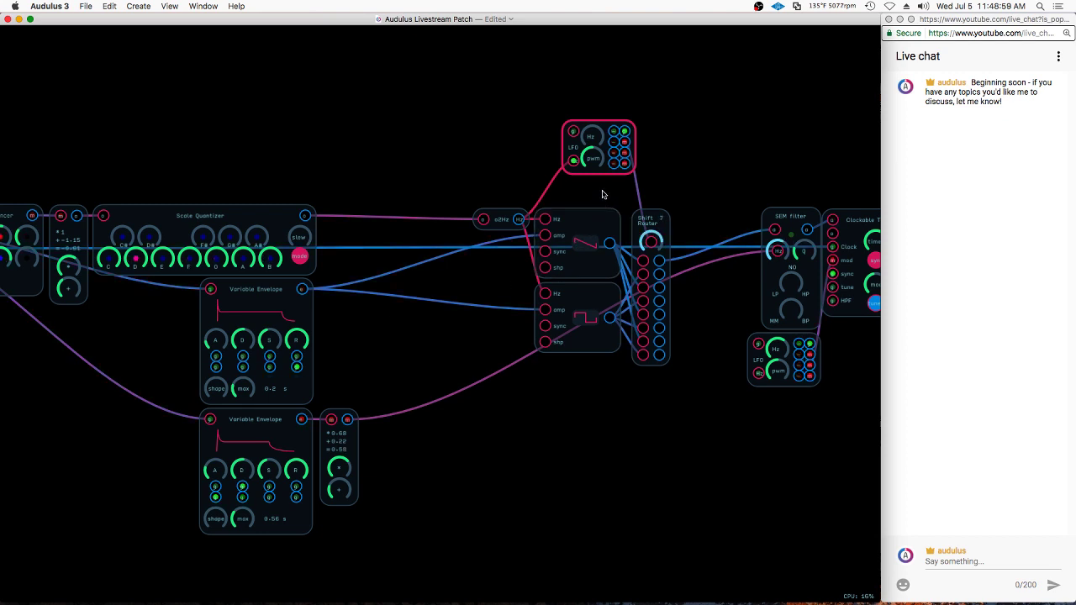
{"action": "left_click", "coordinate": [532, 155]}
{"action": "right_click", "coordinate": [531, 152]}
{"action": "left_click", "coordinate": [512, 177]}
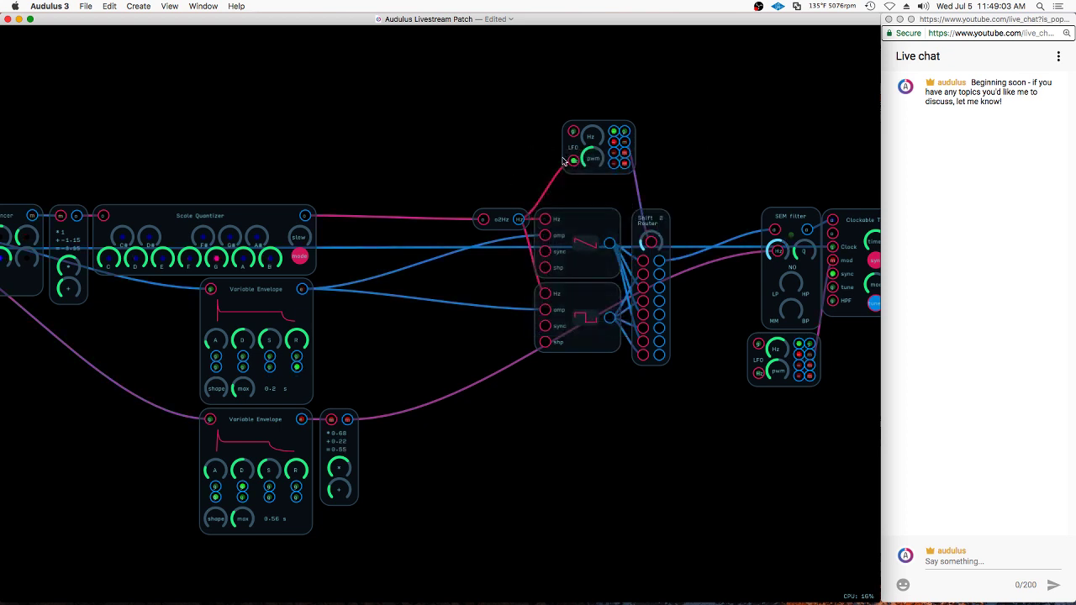
Set the router LFO's Hz input to the expression Hz/2 and feed the expression from the o2Hz output
{"action": "left_click", "coordinate": [574, 161]}
{"action": "double_click", "coordinate": [573, 161]}
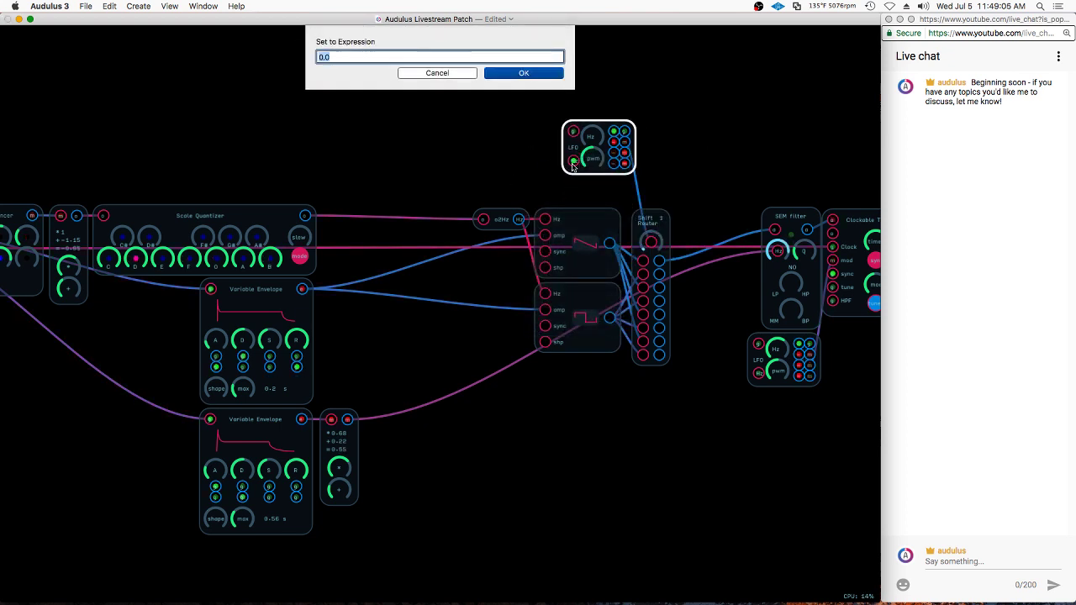
{"action": "type", "text": "Hz/2"}
{"action": "key", "text": "Return"}
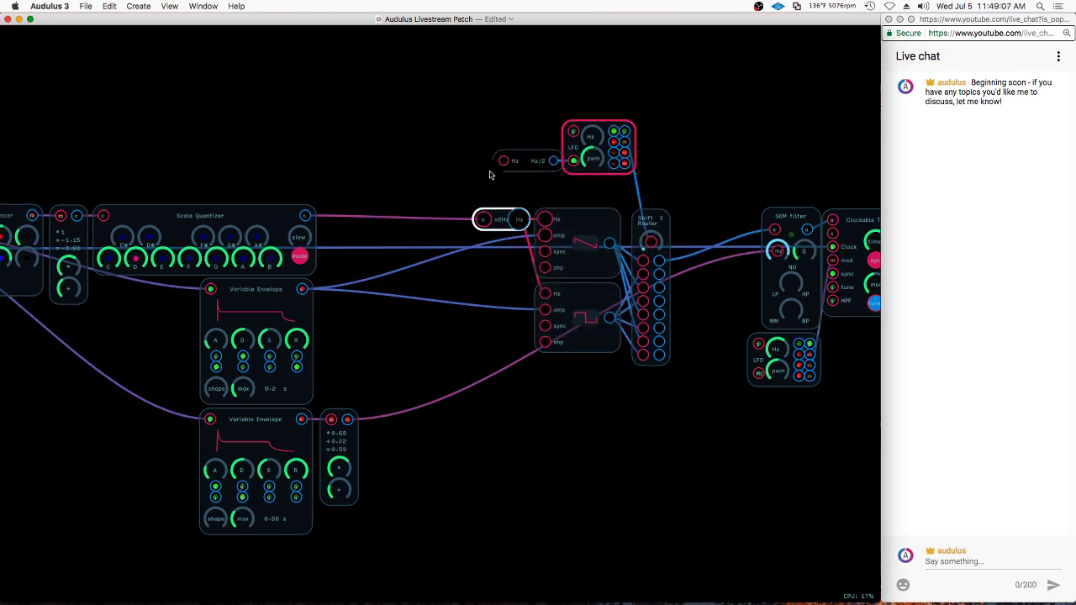
{"action": "left_click_drag", "start_coordinate": [490, 175], "coordinate": [521, 166]}
Change the expression feeding the router LFO to Hz/X
{"action": "right_click", "coordinate": [522, 165]}
{"action": "left_click", "coordinate": [540, 222]}
{"action": "key", "text": "Right"}
{"action": "key", "text": "BackSpace"}
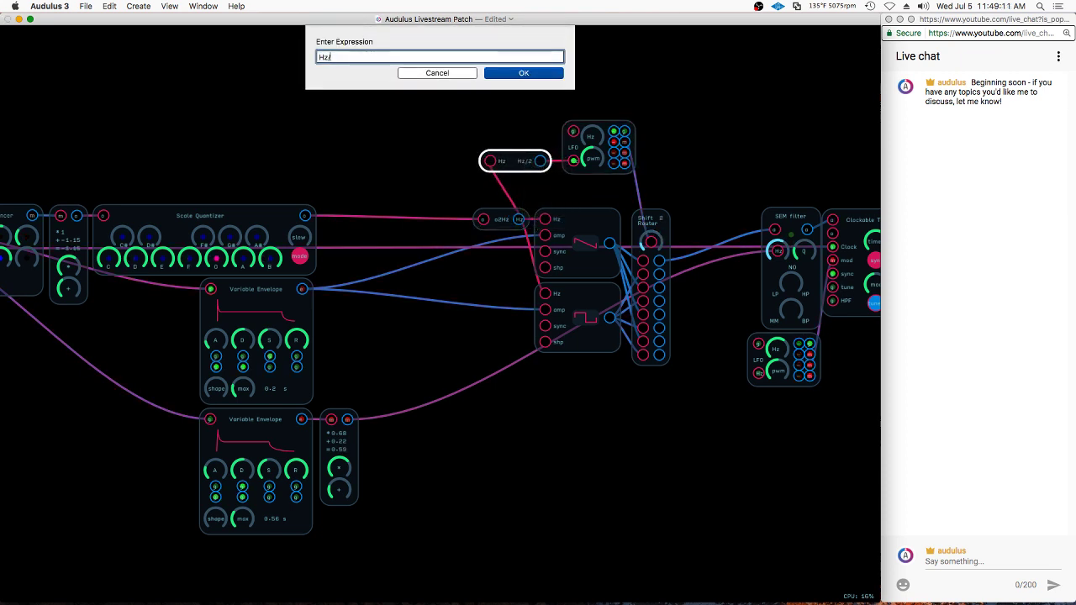
{"action": "type", "text": "X"}
{"action": "key", "text": "Return"}
Set the X input of the Hz/X expression to a constant of 3
{"action": "left_click", "coordinate": [495, 147]}
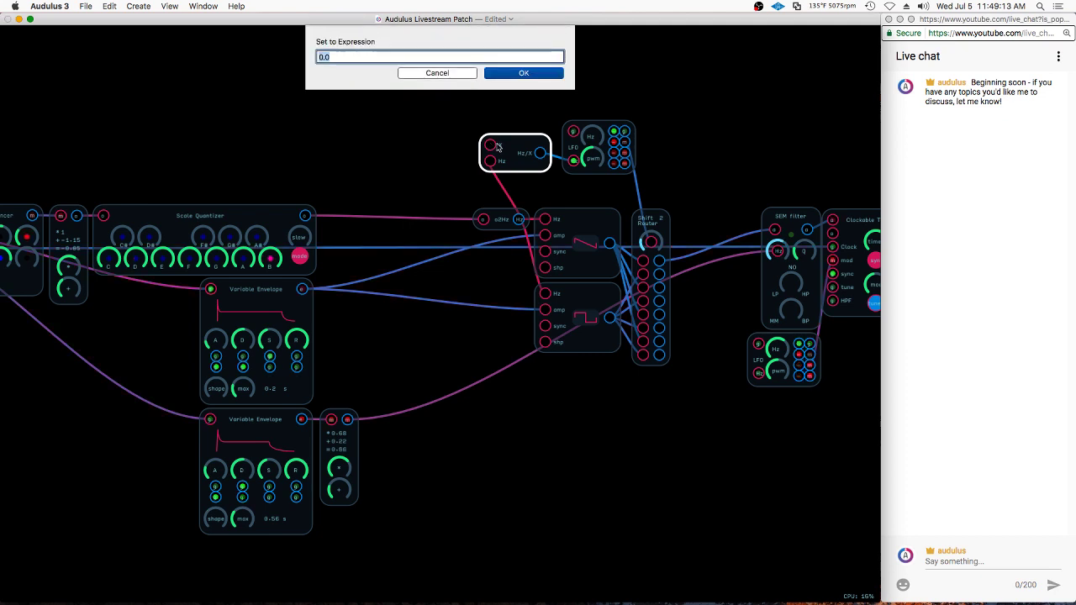
{"action": "type", "text": "3"}
{"action": "key", "text": "Return"}
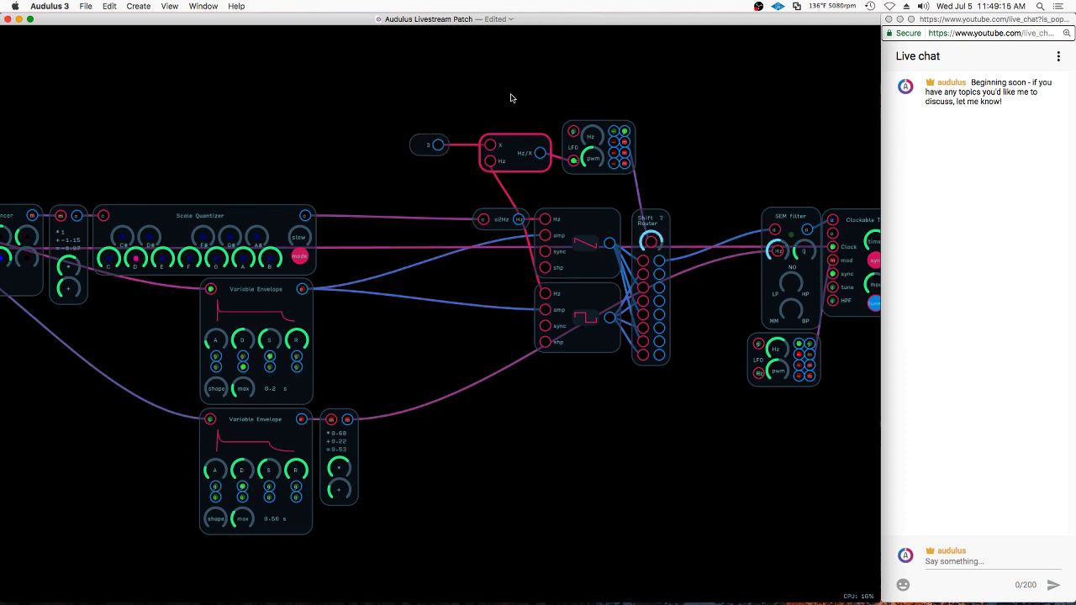
Change the constant feeding the X input to 4
{"action": "left_click", "coordinate": [510, 98]}
{"action": "left_click", "coordinate": [419, 147]}
{"action": "right_click", "coordinate": [418, 145]}
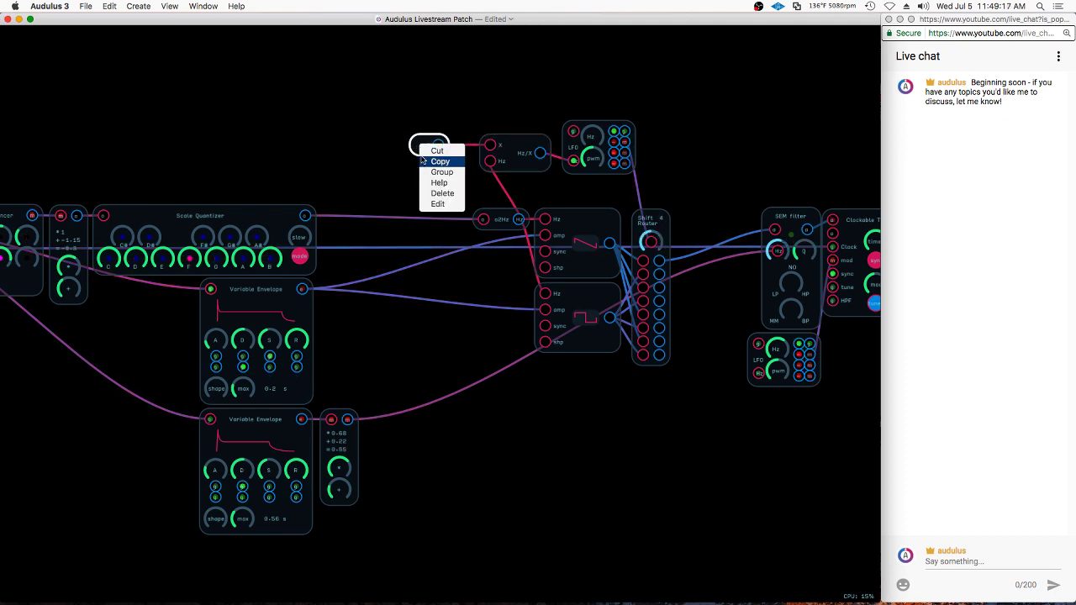
{"action": "left_click", "coordinate": [436, 205]}
{"action": "type", "text": "4"}
{"action": "key", "text": "Return"}
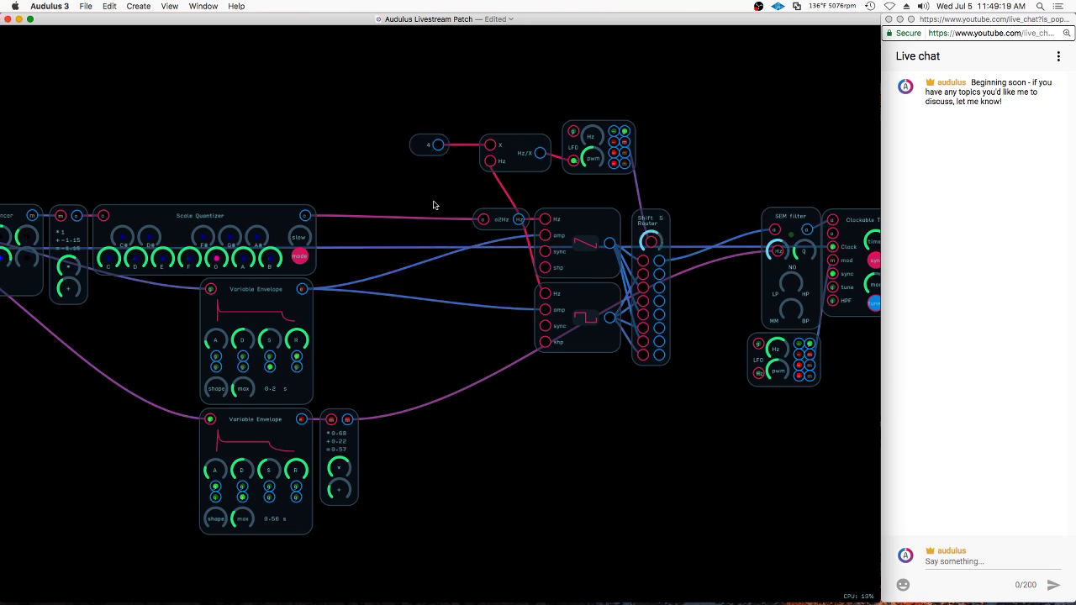
Change the constant feeding the X input to 5
{"action": "left_click", "coordinate": [428, 145]}
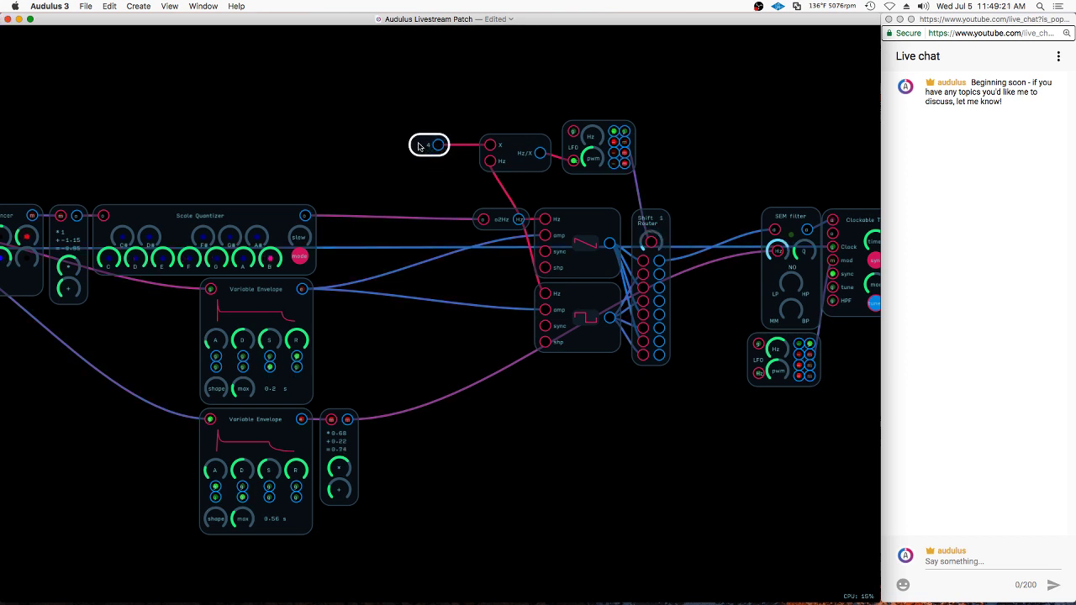
{"action": "right_click", "coordinate": [429, 145]}
{"action": "left_click", "coordinate": [433, 206]}
{"action": "type", "text": "5"}
{"action": "key", "text": "Return"}
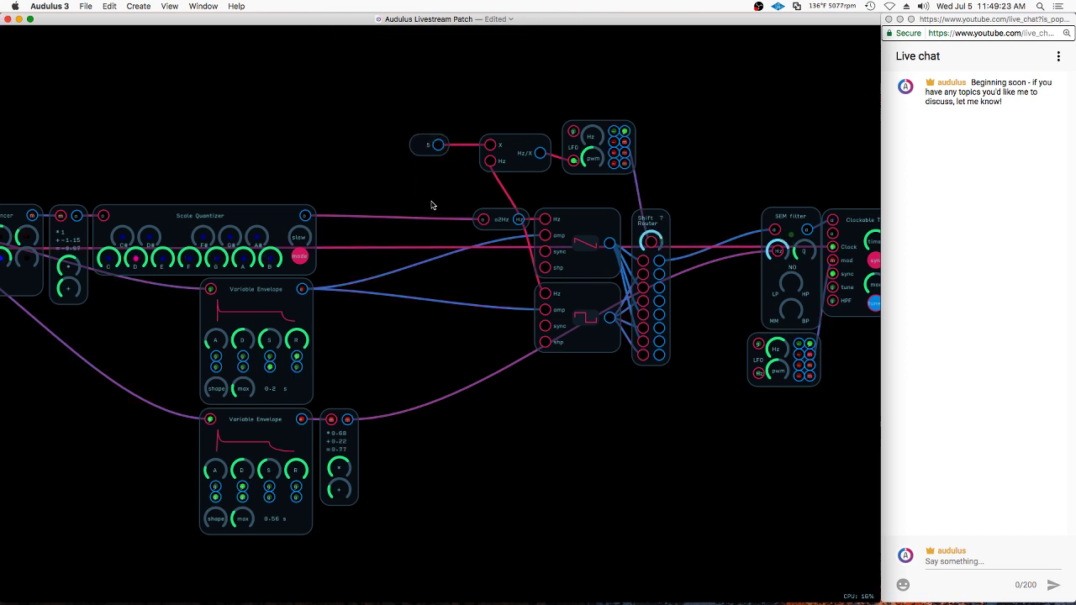
Change the constant feeding the X input to 6
{"action": "left_click", "coordinate": [421, 153]}
{"action": "right_click", "coordinate": [422, 153]}
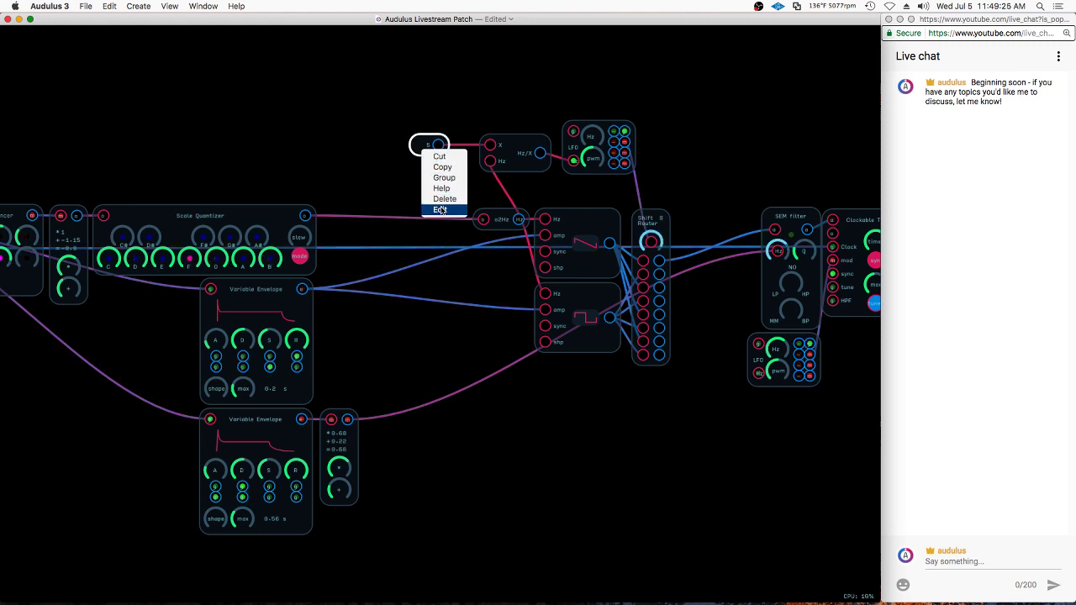
{"action": "left_click", "coordinate": [439, 209]}
{"action": "type", "text": "6"}
{"action": "key", "text": "Return"}
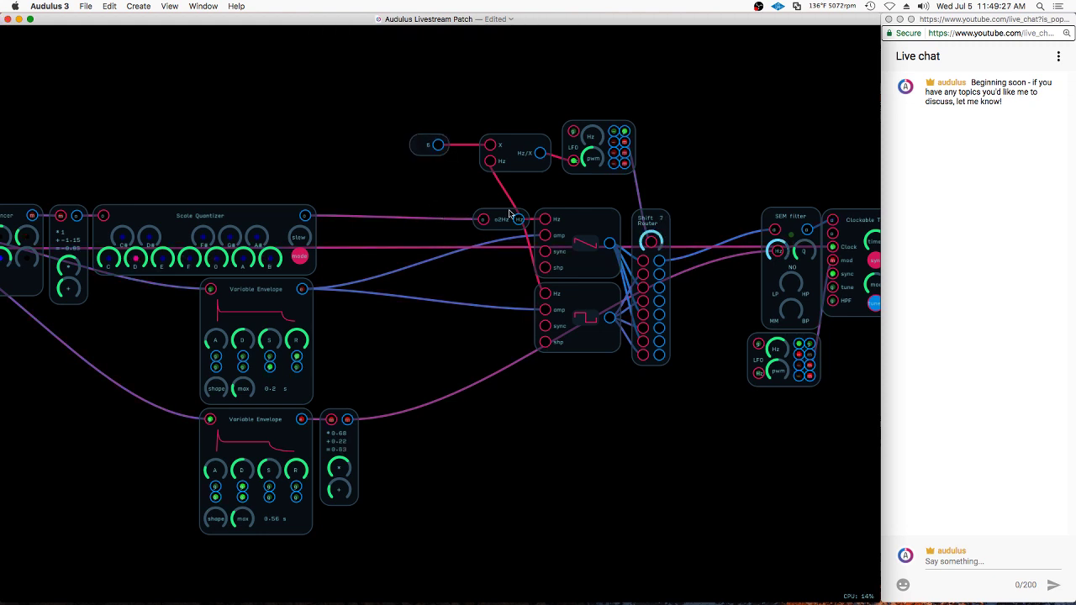
Disconnect the oscillator wires from the Shift Router, leaving only the sawtooth oscillator on its first input
{"action": "left_click", "coordinate": [542, 214]}
{"action": "left_click_drag", "start_coordinate": [610, 244], "coordinate": [534, 70]}
{"action": "left_click", "coordinate": [644, 273]}
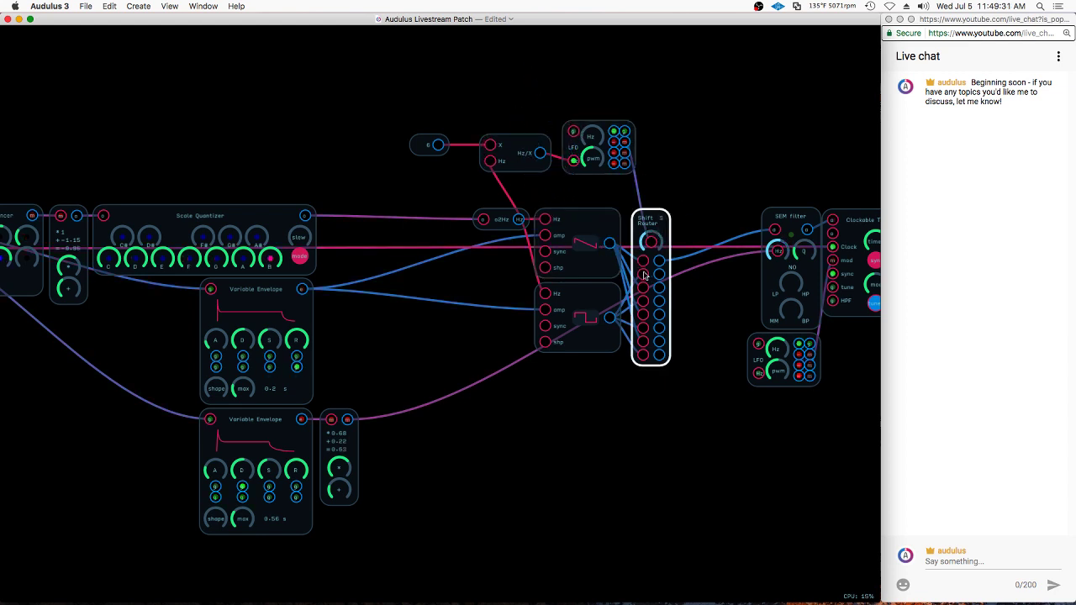
{"action": "left_click_drag", "start_coordinate": [644, 273], "coordinate": [701, 301]}
{"action": "left_click_drag", "start_coordinate": [645, 342], "coordinate": [719, 329]}
{"action": "left_click_drag", "start_coordinate": [643, 327], "coordinate": [666, 387]}
{"action": "left_click_drag", "start_coordinate": [643, 355], "coordinate": [645, 397]}
{"action": "left_click_drag", "start_coordinate": [644, 313], "coordinate": [637, 413]}
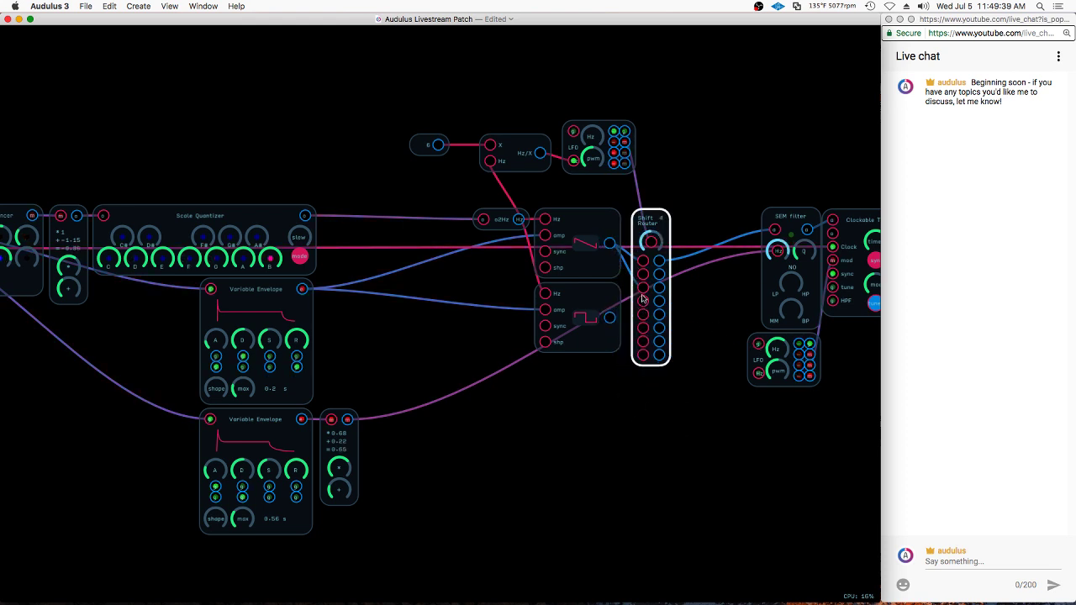
{"action": "left_click_drag", "start_coordinate": [643, 290], "coordinate": [658, 261]}
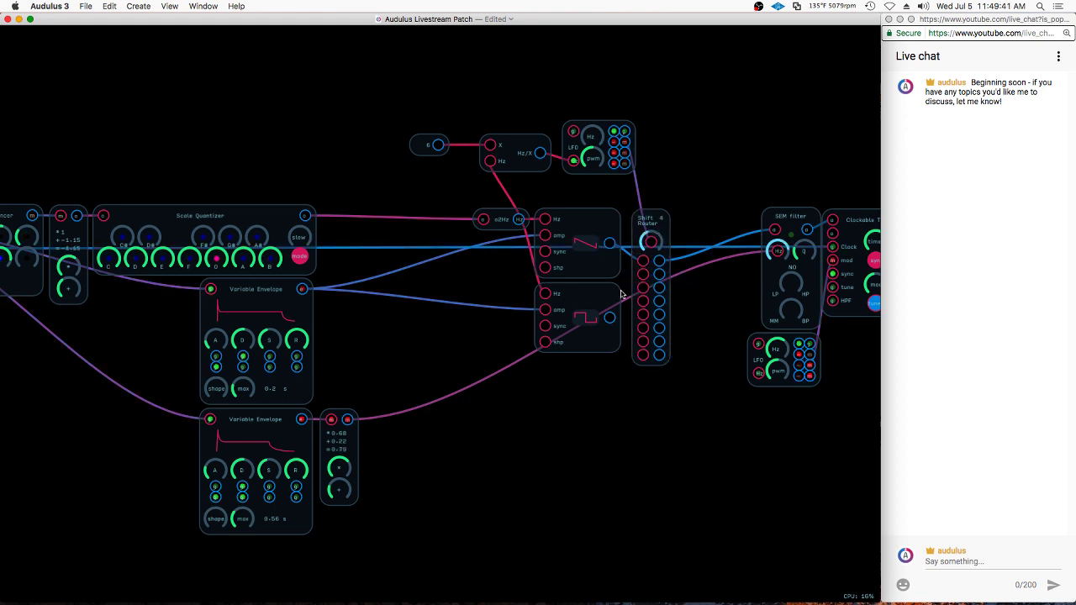
Connect the square oscillator's output to the Shift Router's second input
{"action": "left_click_drag", "start_coordinate": [611, 318], "coordinate": [644, 277]}
{"action": "left_click", "coordinate": [611, 244]}
{"action": "left_click", "coordinate": [608, 287]}
{"action": "scroll", "coordinate": [609, 286], "scroll_direction": "down", "scroll_amount": 2}
{"action": "left_click", "coordinate": [784, 263]}
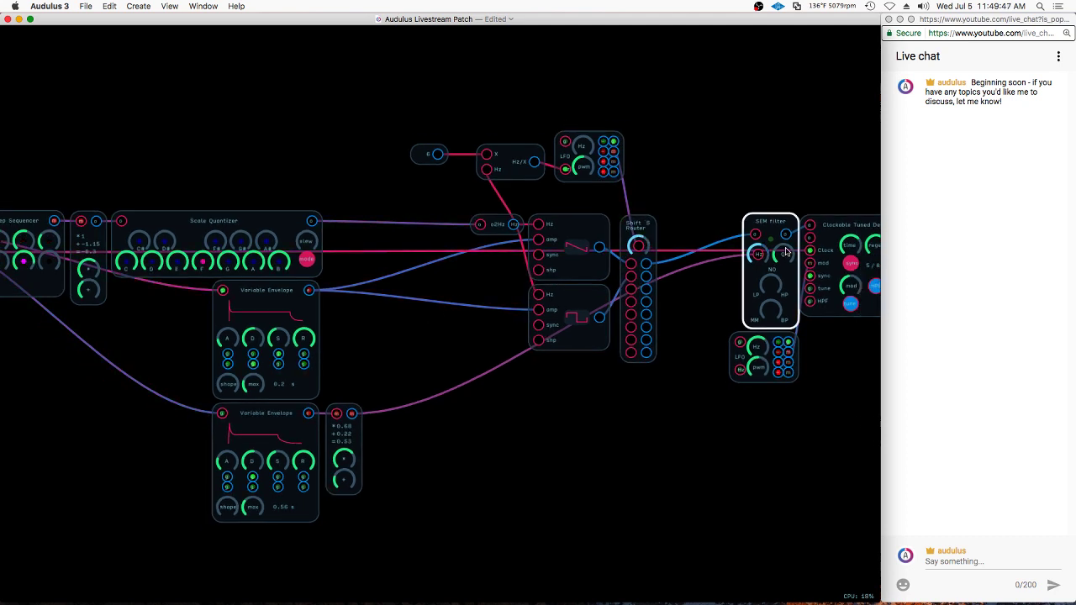
{"action": "left_click", "coordinate": [835, 244]}
{"action": "left_click", "coordinate": [403, 325]}
{"action": "scroll", "coordinate": [401, 324], "scroll_direction": "down", "scroll_amount": 1}
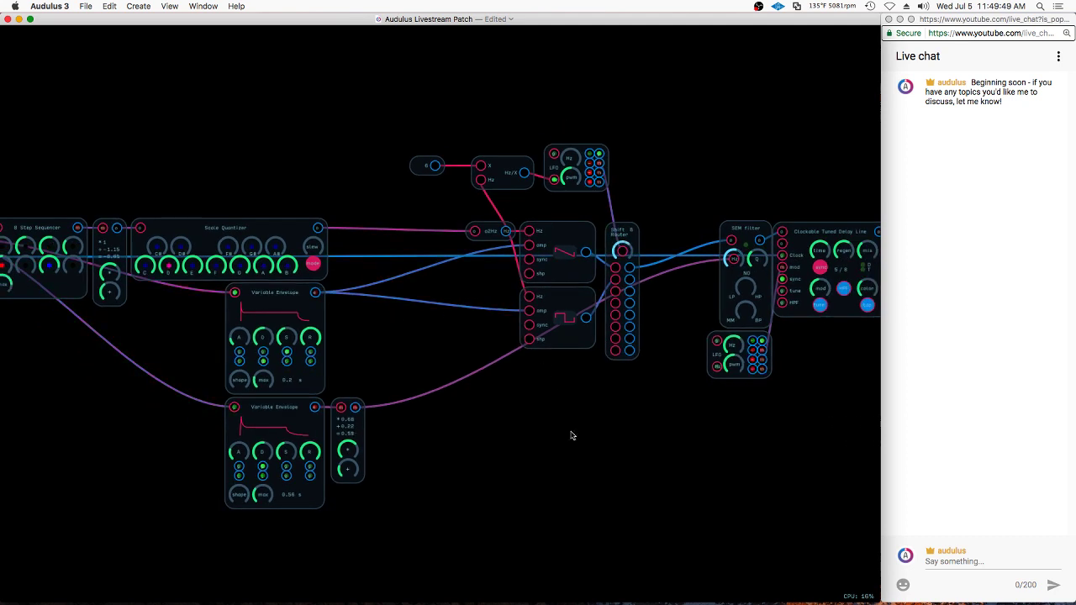
{"action": "scroll", "coordinate": [581, 397], "scroll_direction": "down", "scroll_amount": 1}
{"action": "scroll", "coordinate": [331, 335], "scroll_direction": "down", "scroll_amount": 1}
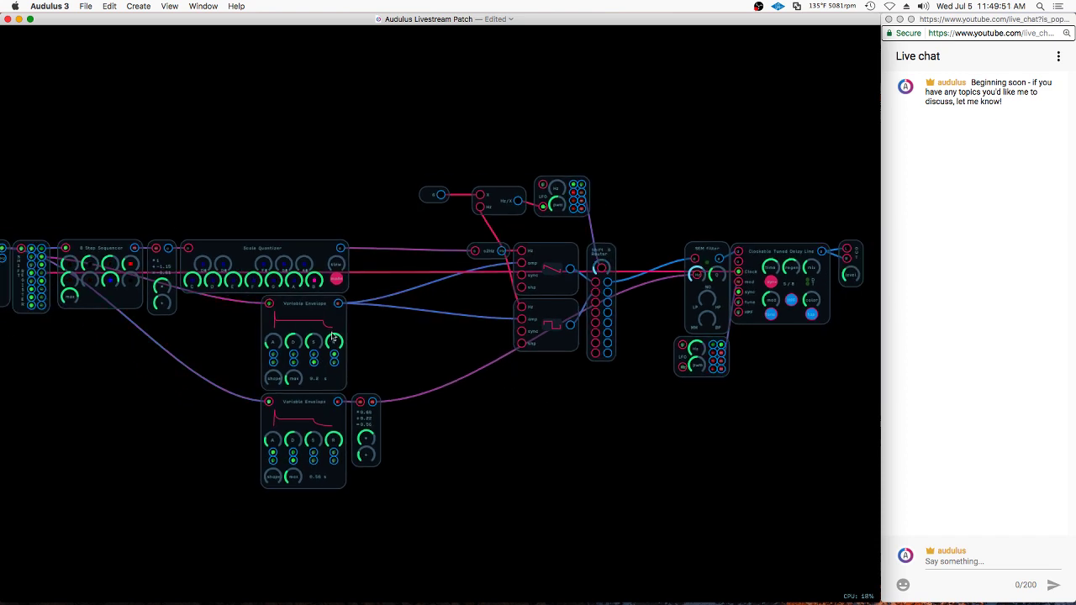
Patch the shift register's outputs to the gate inputs of both Variable Envelopes
{"action": "scroll", "coordinate": [51, 404], "scroll_direction": "up", "scroll_amount": 1}
{"action": "left_click", "coordinate": [38, 261]}
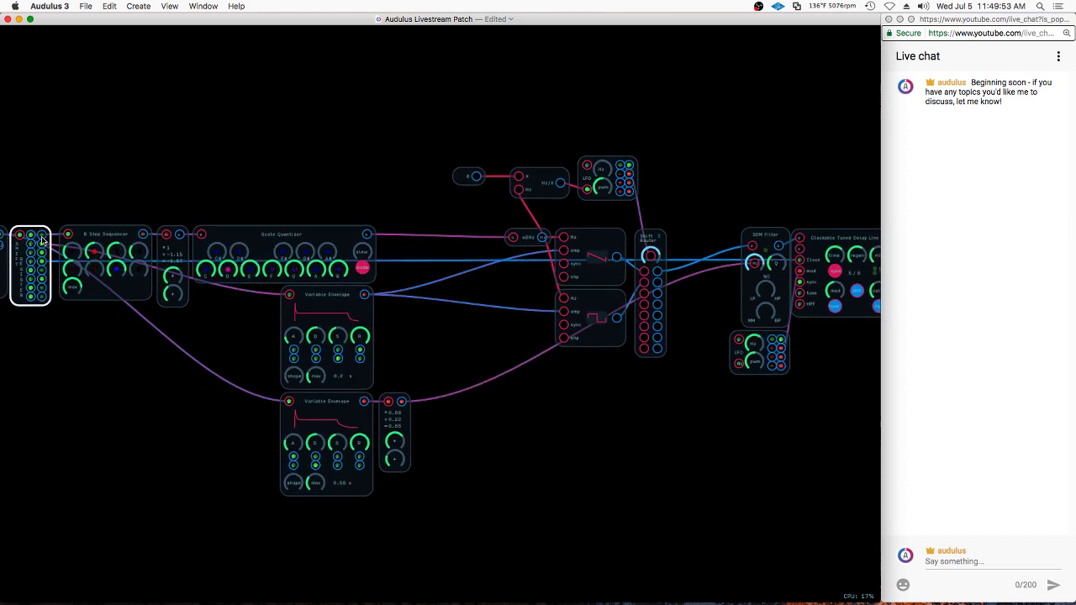
{"action": "left_click_drag", "start_coordinate": [42, 240], "coordinate": [290, 405]}
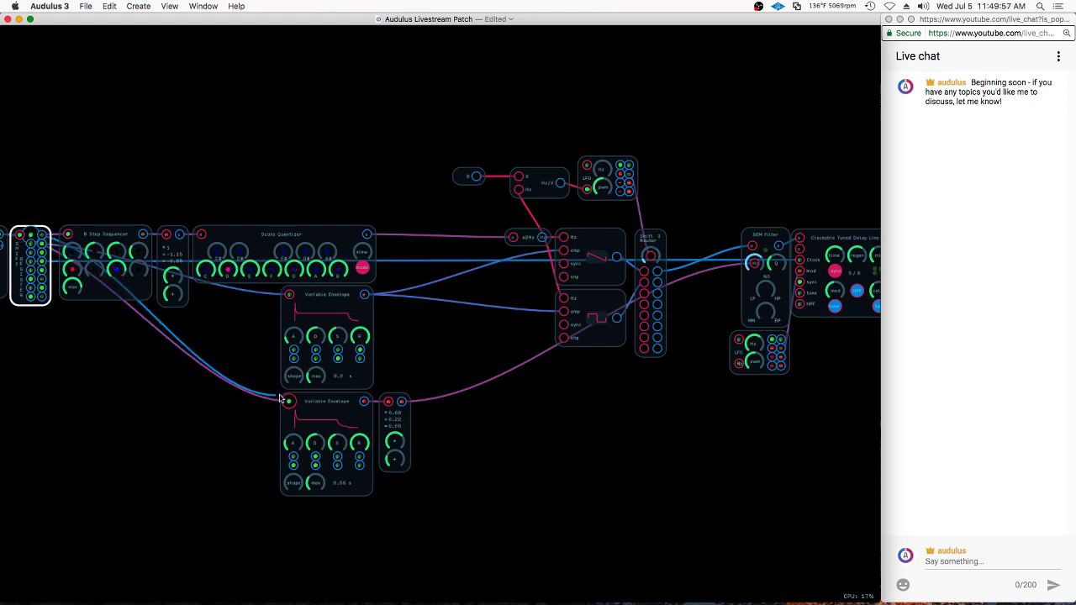
{"action": "left_click_drag", "start_coordinate": [293, 402], "coordinate": [291, 402]}
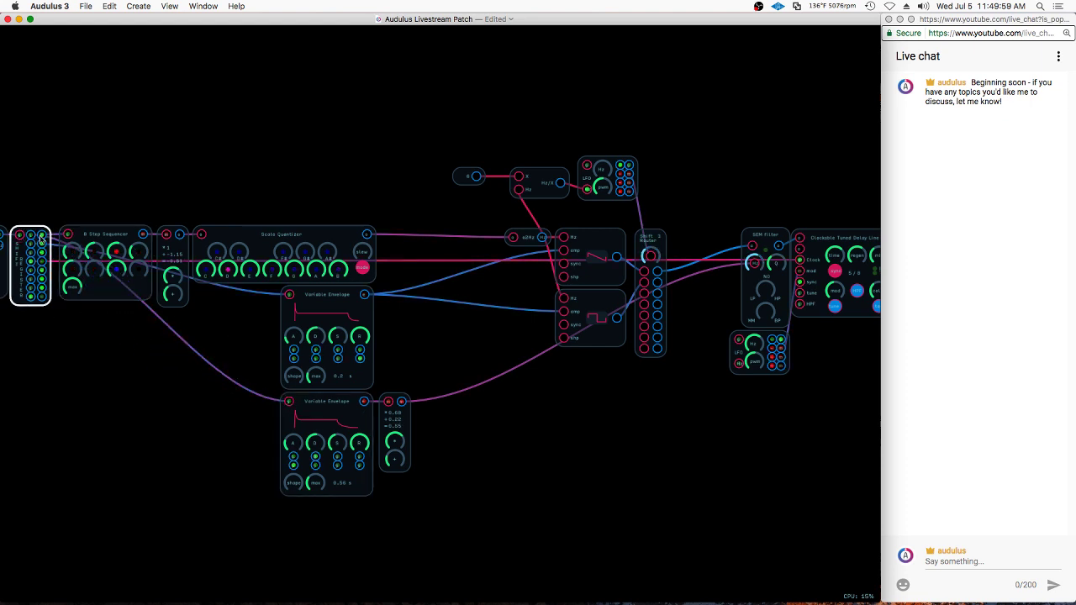
{"action": "left_click_drag", "start_coordinate": [32, 235], "coordinate": [289, 294]}
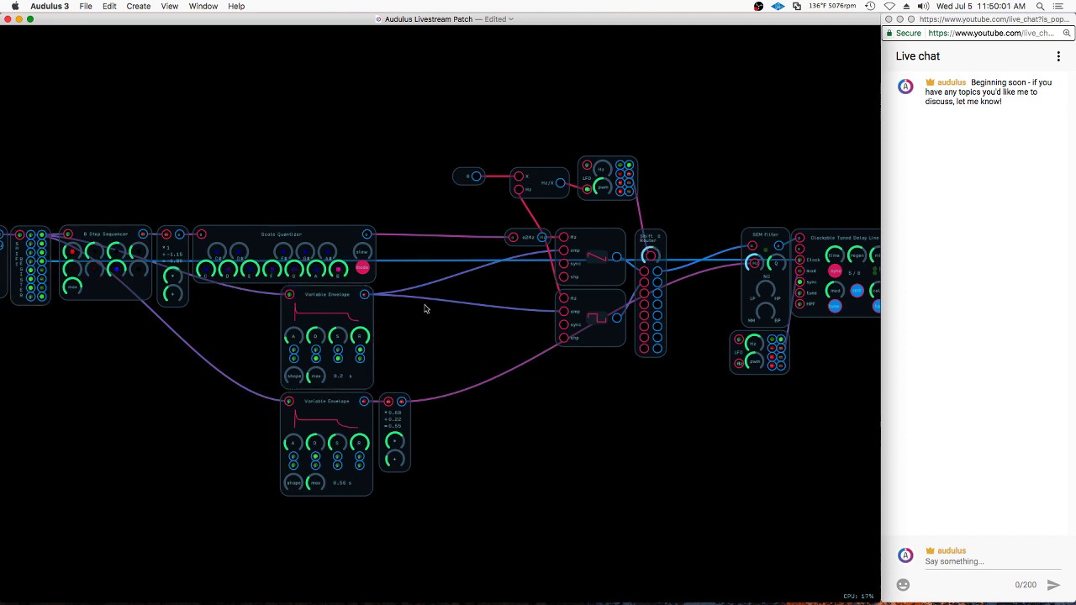
Change the constant feeding the X input of the Hz/X expression to 2
{"action": "scroll", "coordinate": [252, 367], "scroll_direction": "down", "scroll_amount": 2}
{"action": "scroll", "coordinate": [792, 303], "scroll_direction": "up", "scroll_amount": 5}
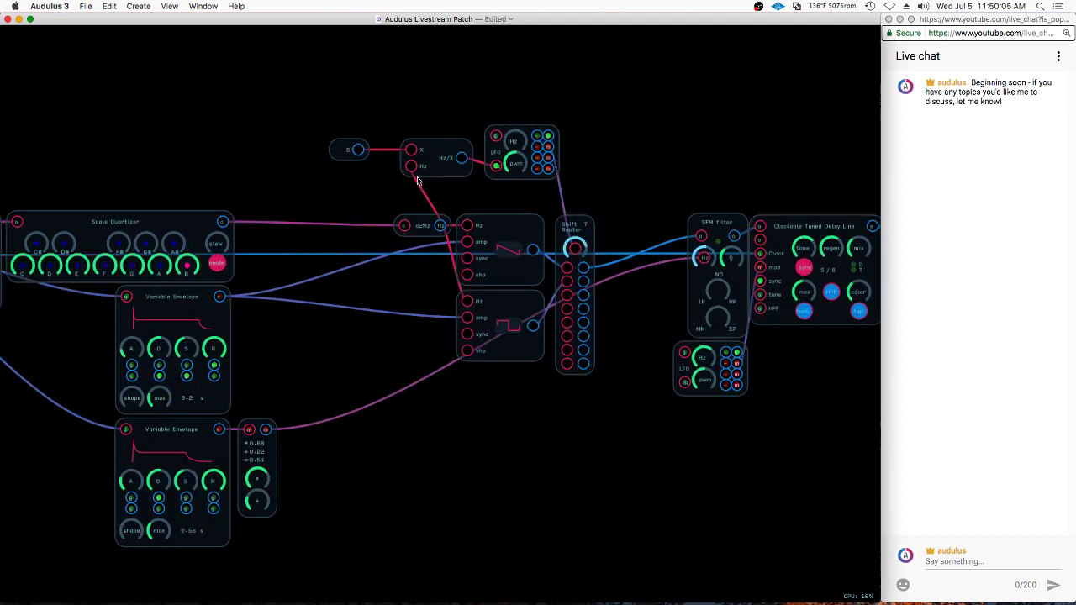
{"action": "right_click", "coordinate": [351, 154]}
{"action": "left_click", "coordinate": [357, 212]}
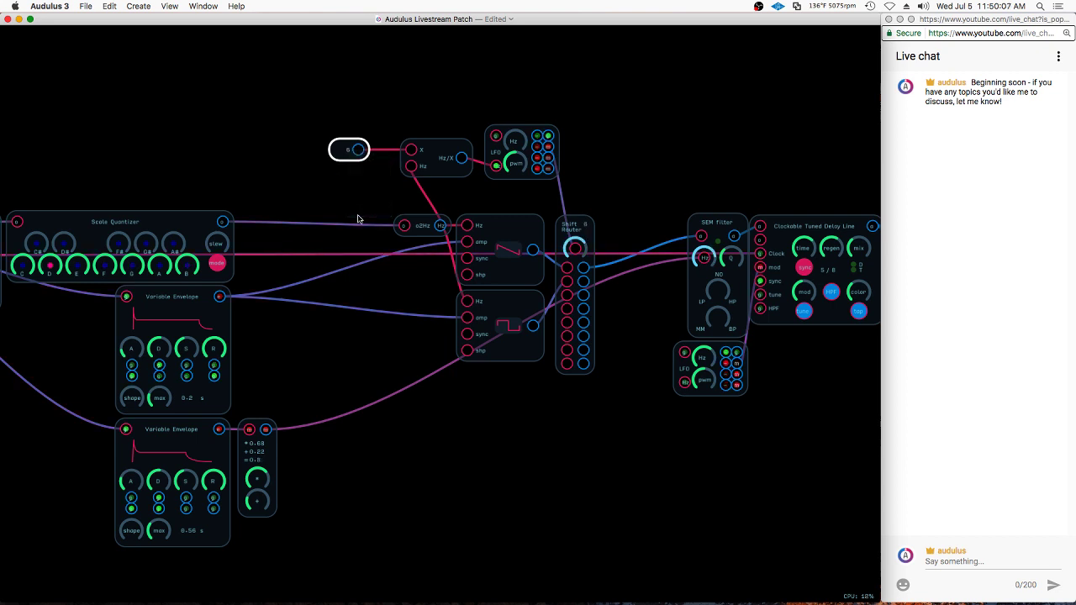
{"action": "type", "text": "2"}
{"action": "key", "text": "Return"}
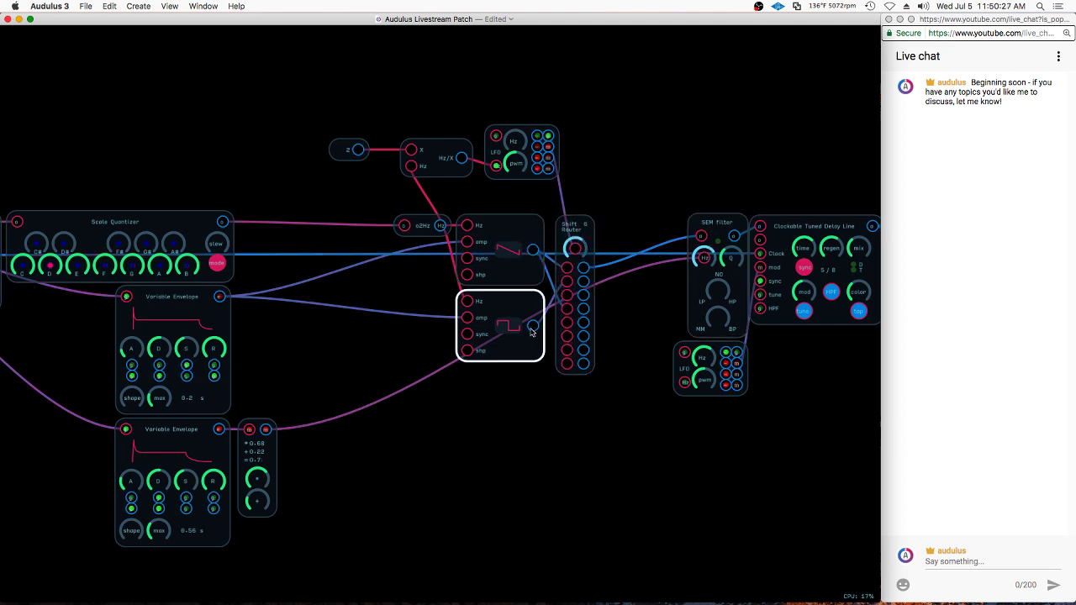
Add a sawtooth copy of the square oscillator below it and wire its output into the Shift Router
{"action": "key", "text": "super+d"}
{"action": "left_click_drag", "start_coordinate": [519, 352], "coordinate": [525, 447]}
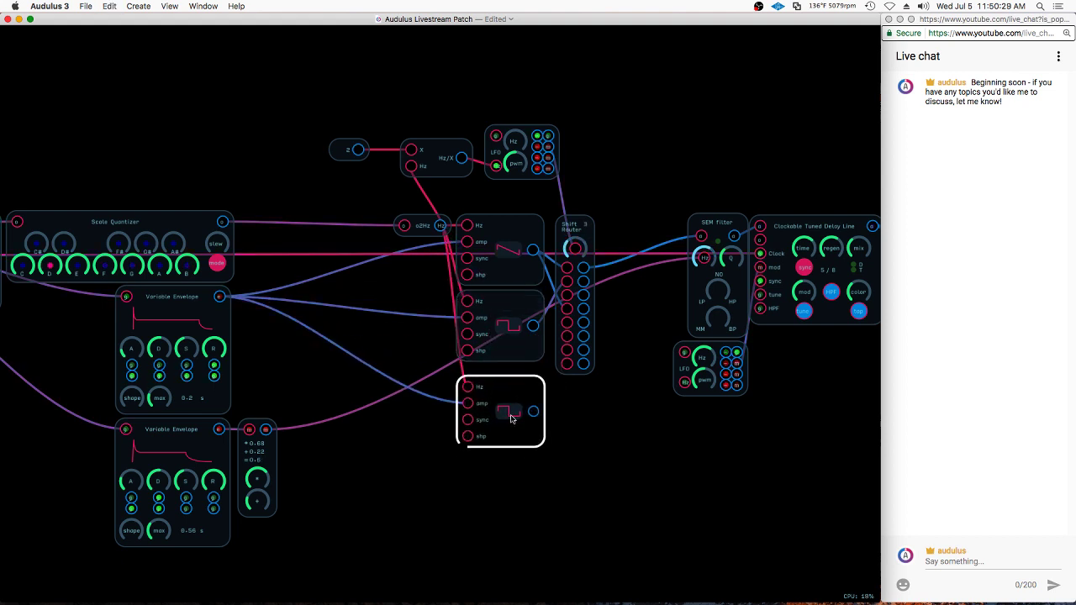
{"action": "left_click", "coordinate": [513, 417]}
{"action": "left_click_drag", "start_coordinate": [533, 412], "coordinate": [566, 341]}
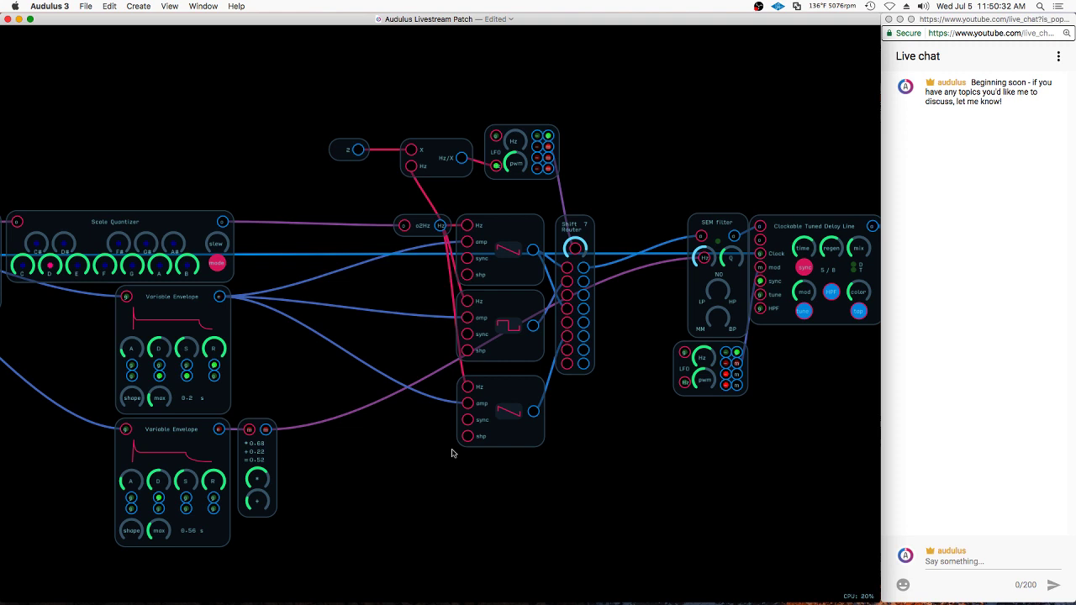
Add a knob below the new oscillator driving its shp input, and wire the oscillator to another Shift Router input
{"action": "right_click", "coordinate": [414, 414]}
{"action": "mouse_move", "coordinate": [477, 431]}
{"action": "left_click", "coordinate": [531, 458]}
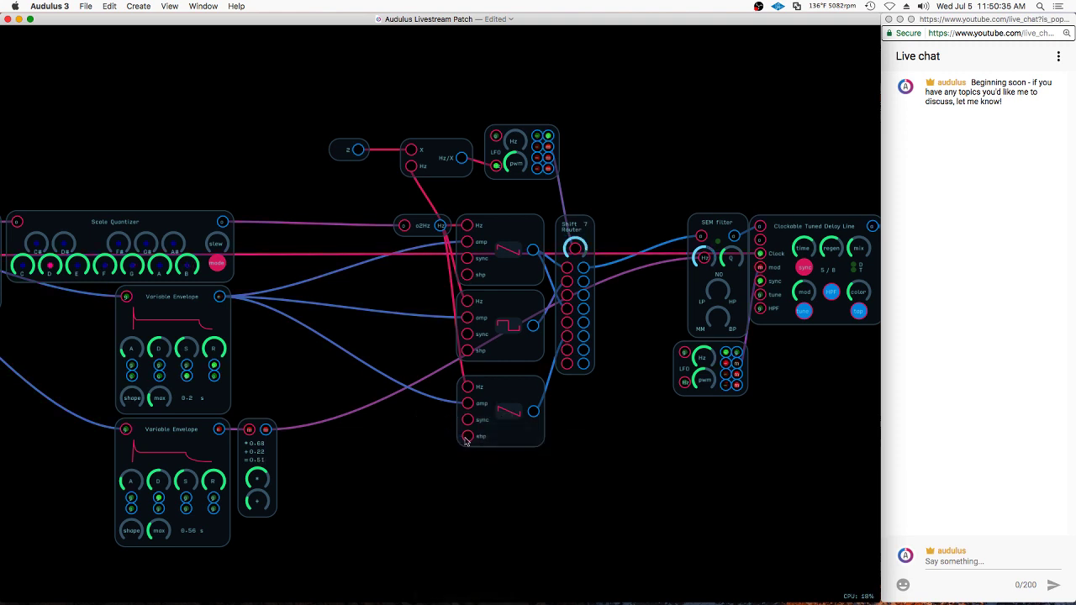
{"action": "right_click", "coordinate": [427, 449]}
{"action": "left_click", "coordinate": [455, 509]}
{"action": "key", "text": "Return"}
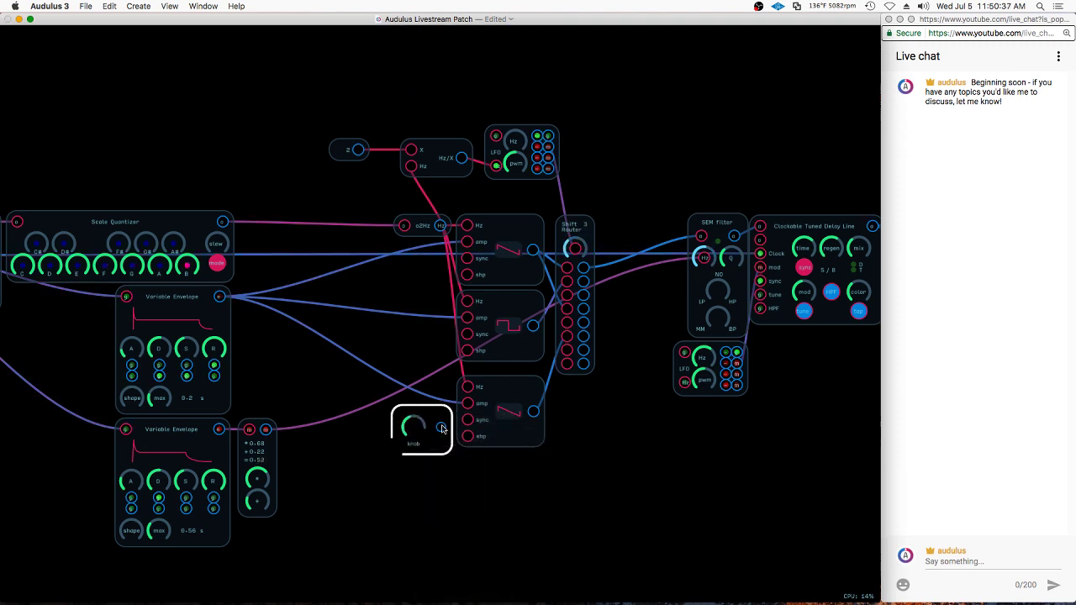
{"action": "left_click_drag", "start_coordinate": [443, 427], "coordinate": [568, 295]}
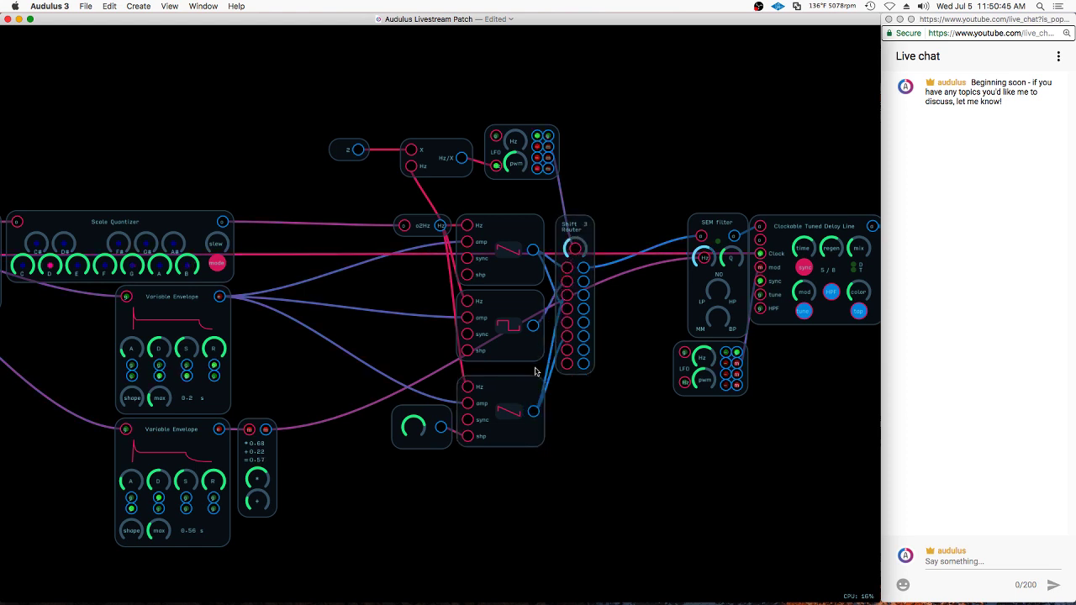
{"action": "left_click_drag", "start_coordinate": [428, 430], "coordinate": [487, 477]}
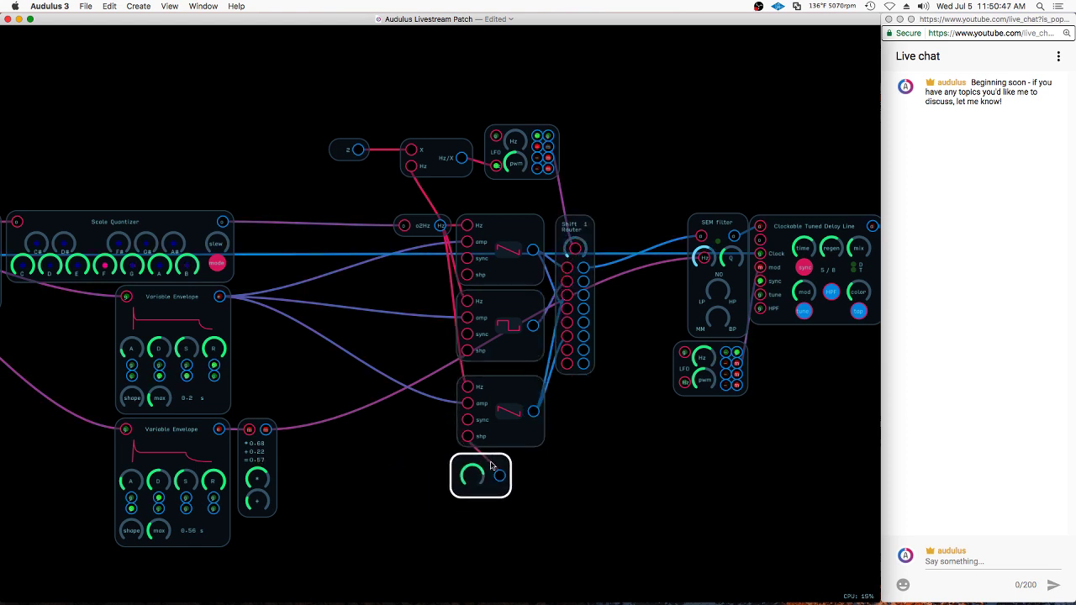
Add a knob driving the square oscillator's shp input and connect that oscillator to the Shift Router's last input
{"action": "left_click", "coordinate": [519, 436]}
{"action": "left_click_drag", "start_coordinate": [519, 436], "coordinate": [468, 351]}
{"action": "left_click_drag", "start_coordinate": [351, 349], "coordinate": [327, 378]}
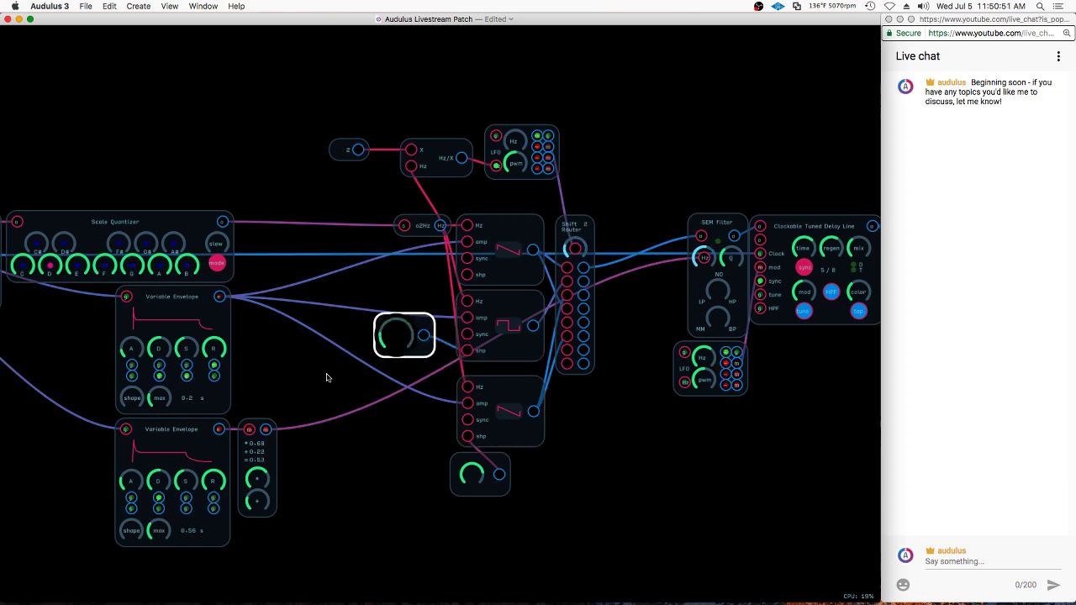
{"action": "left_click_drag", "start_coordinate": [533, 326], "coordinate": [567, 367]}
Duplicate the 8 Step Sequencer and place the copy directly below the original
{"action": "scroll", "coordinate": [682, 290], "scroll_direction": "down", "scroll_amount": 3}
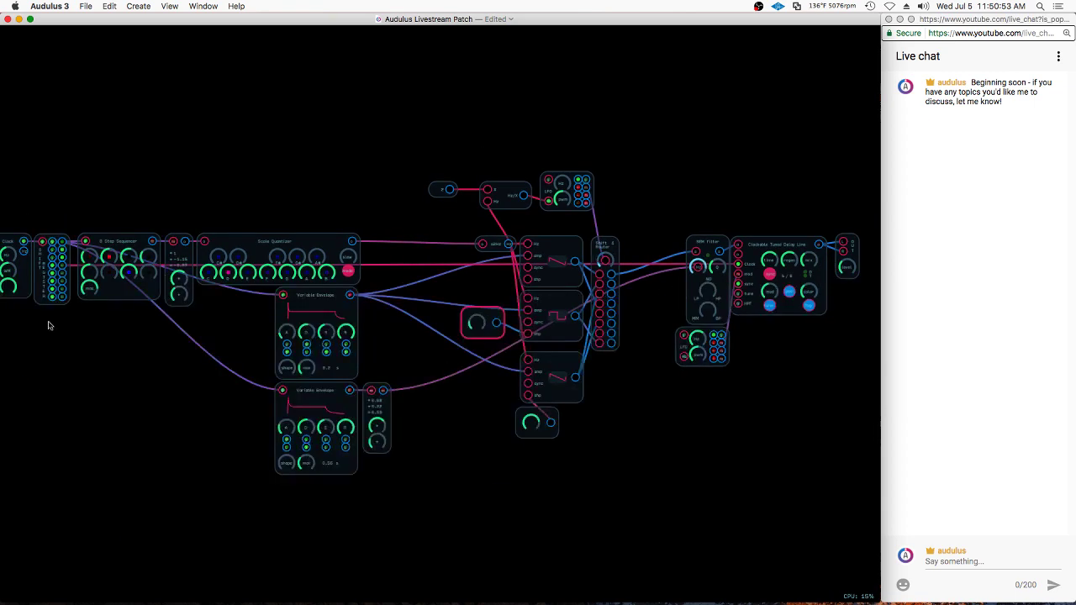
{"action": "scroll", "coordinate": [40, 327], "scroll_direction": "up", "scroll_amount": 3}
{"action": "scroll", "coordinate": [117, 327], "scroll_direction": "down", "scroll_amount": 1}
{"action": "left_click", "coordinate": [143, 222]}
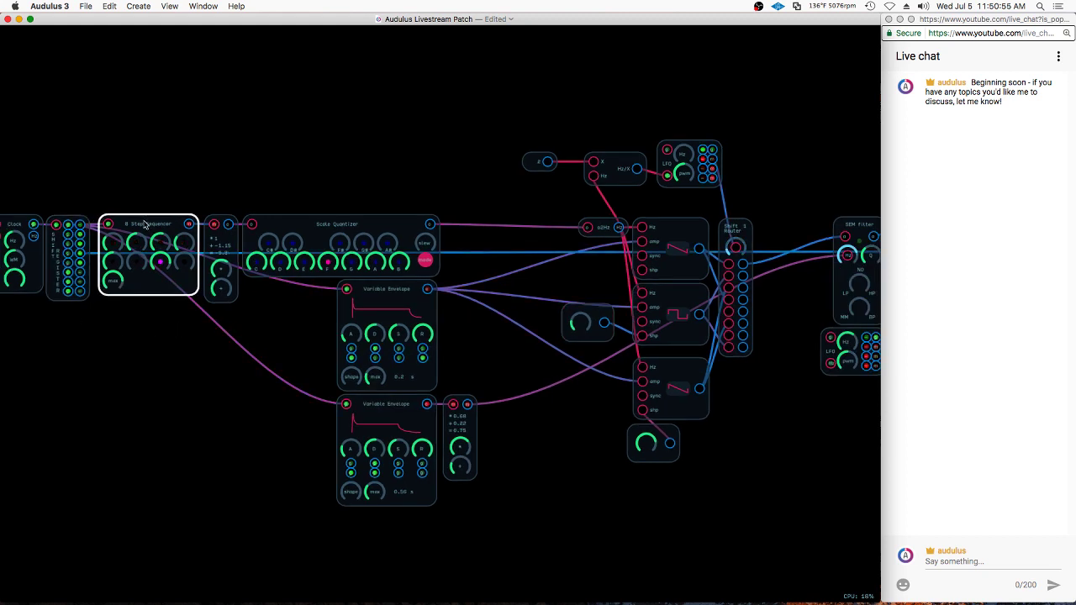
{"action": "key", "text": "super+d"}
{"action": "left_click_drag", "start_coordinate": [168, 205], "coordinate": [144, 313]}
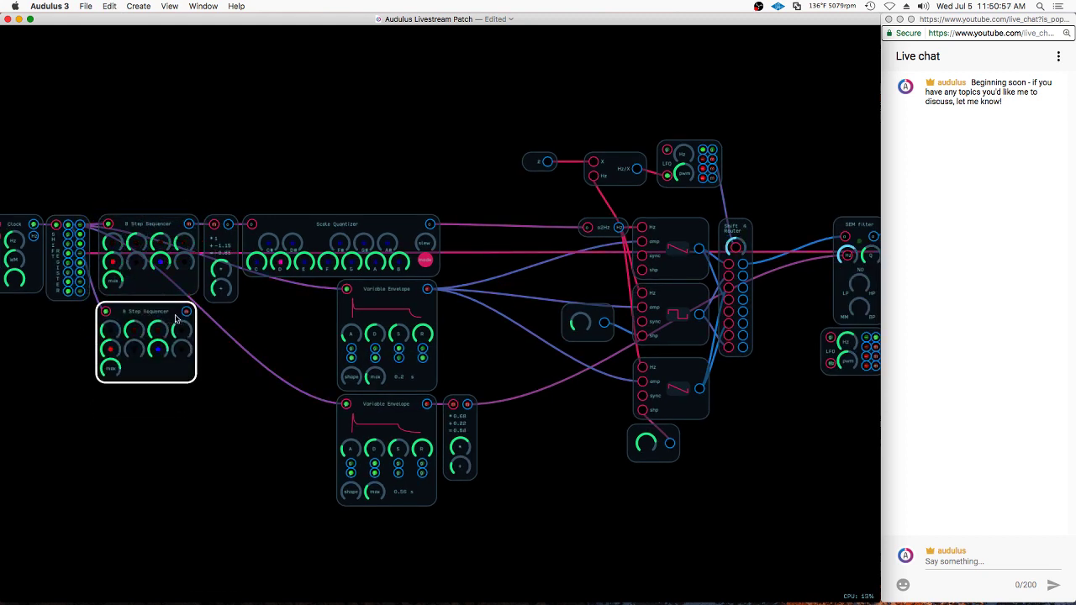
Trigger the second sequencer from the shift register and wire its output to the + knob of the first sequencer's scaling module
{"action": "left_click", "coordinate": [78, 260]}
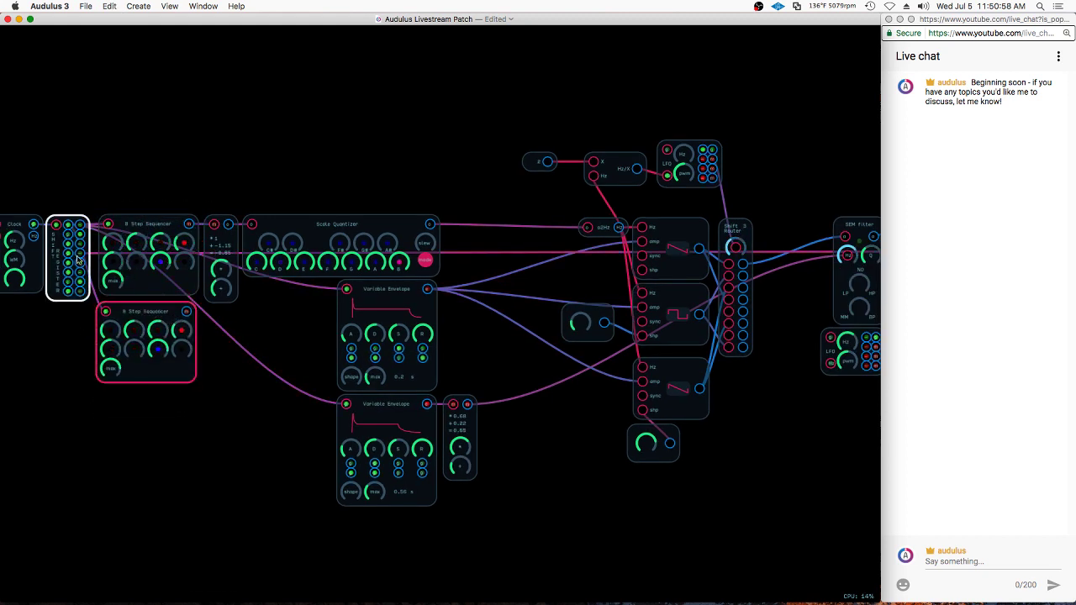
{"action": "left_click", "coordinate": [111, 323]}
{"action": "left_click", "coordinate": [217, 296]}
{"action": "left_click", "coordinate": [199, 324]}
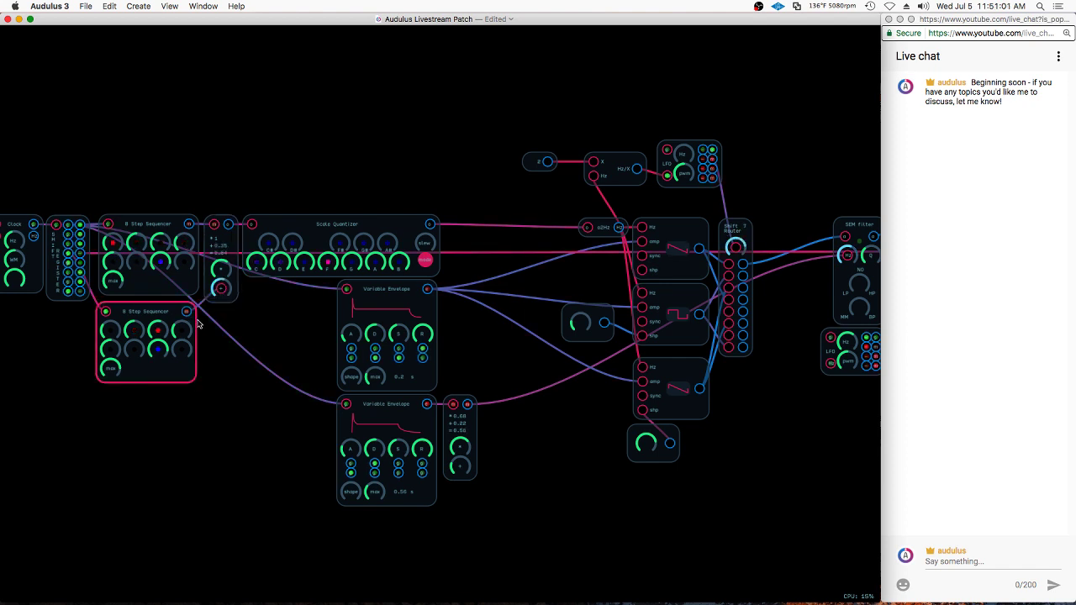
Adjust the step knobs of the second 8 Step Sequencer and align it under the first one
{"action": "left_click", "coordinate": [187, 324]}
{"action": "left_click", "coordinate": [200, 328]}
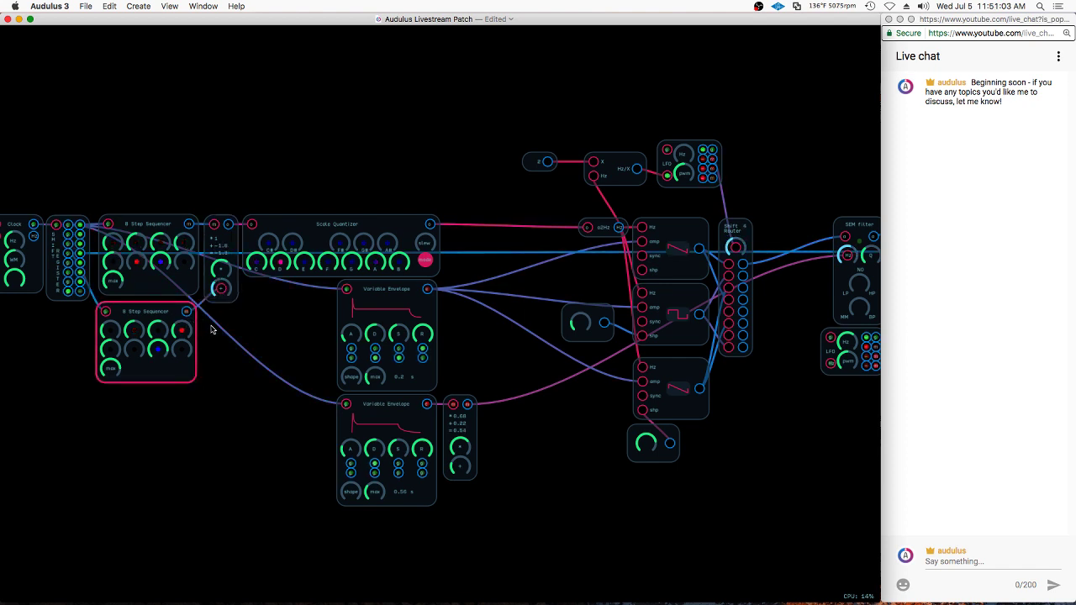
{"action": "left_click", "coordinate": [193, 353]}
{"action": "left_click", "coordinate": [213, 360]}
{"action": "mouse_move", "coordinate": [155, 355]}
{"action": "left_mouse_down"}
{"action": "mouse_move", "coordinate": [197, 348]}
{"action": "mouse_move", "coordinate": [145, 354]}
{"action": "left_mouse_up"}
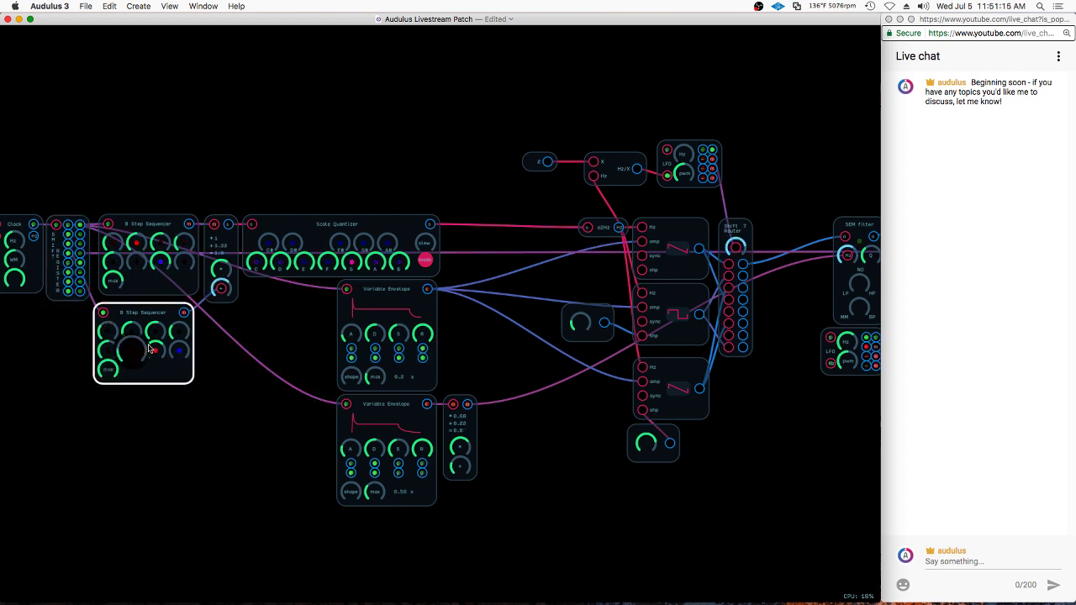
{"action": "left_click_drag", "start_coordinate": [187, 349], "coordinate": [212, 338]}
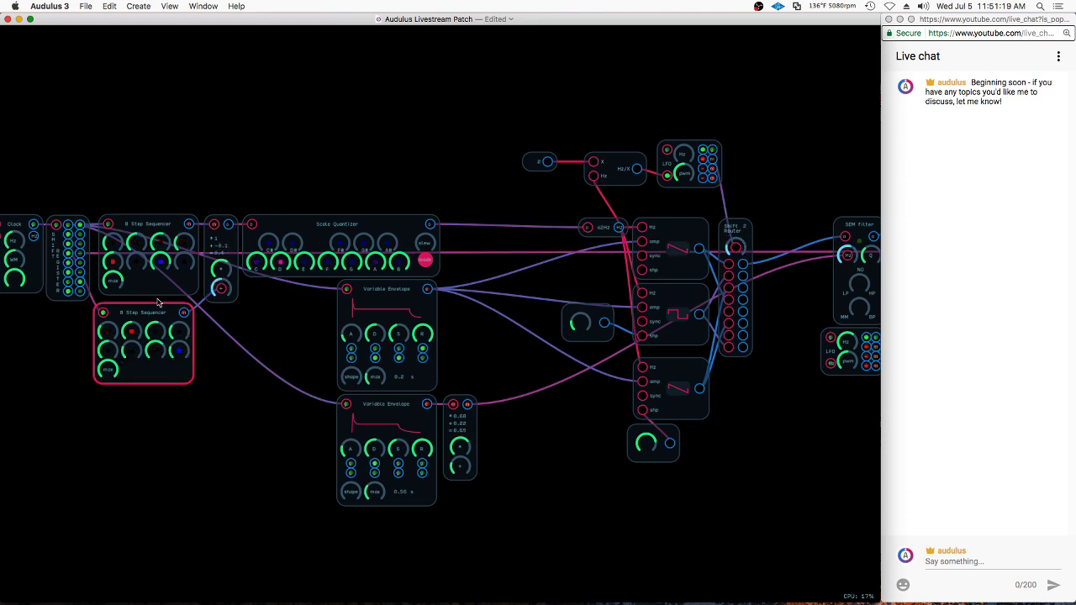
{"action": "left_click_drag", "start_coordinate": [150, 308], "coordinate": [154, 304]}
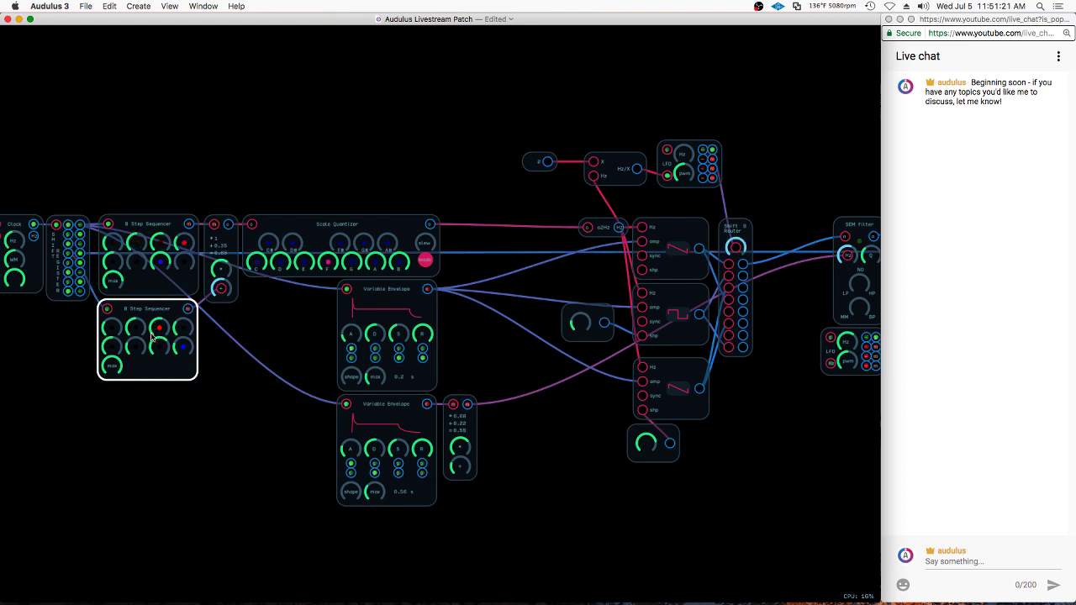
Rewire the second sequencer's trigger from a lower shift register output and adjust the output module's level
{"action": "left_click", "coordinate": [47, 290]}
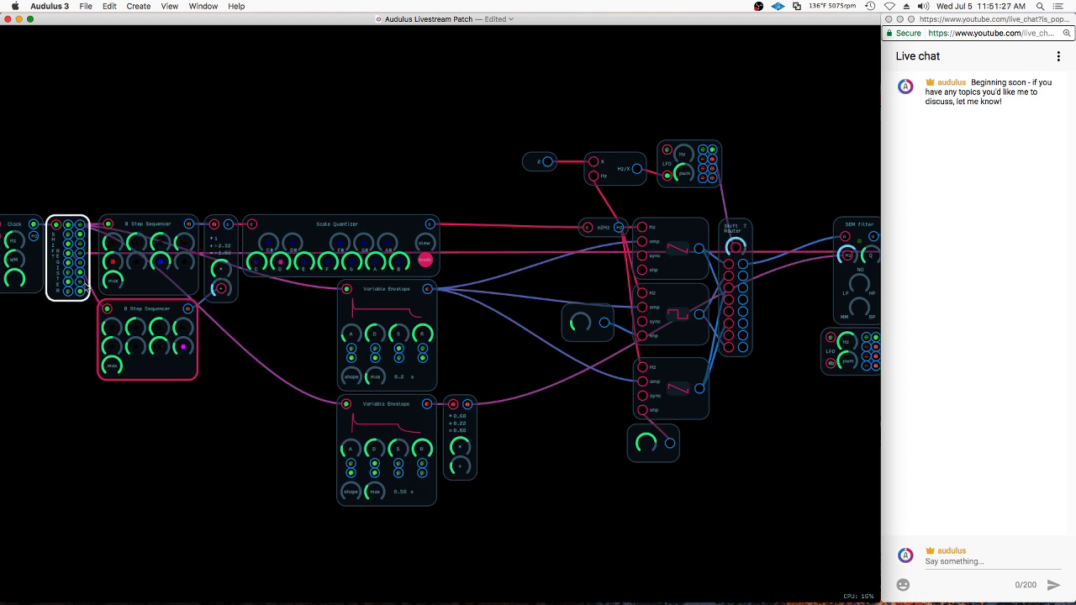
{"action": "scroll", "coordinate": [84, 288], "scroll_direction": "down", "scroll_amount": 5}
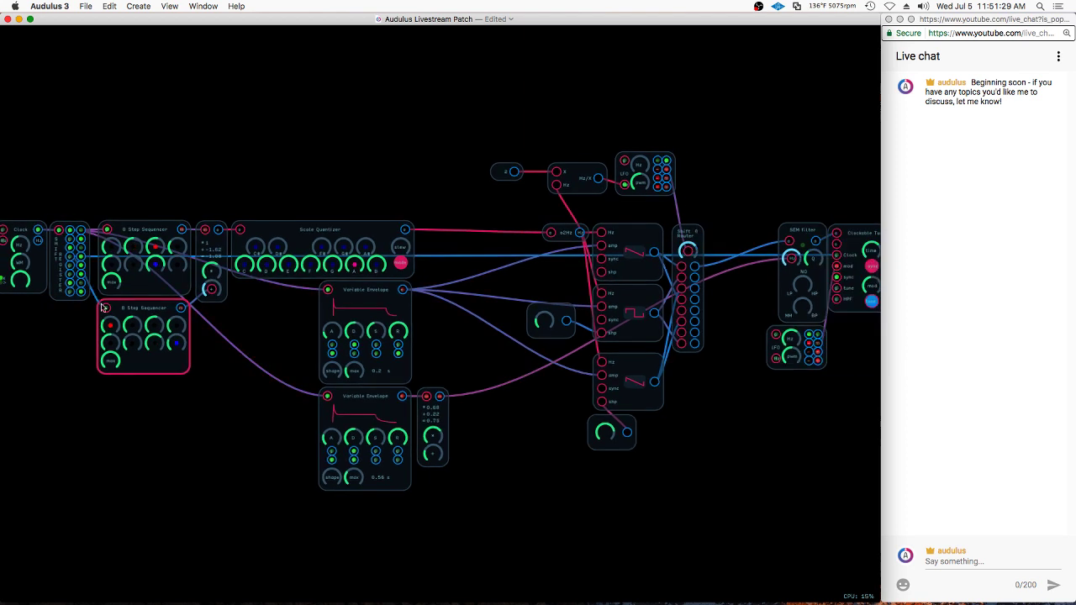
{"action": "left_click", "coordinate": [824, 267]}
{"action": "left_click_drag", "start_coordinate": [824, 267], "coordinate": [835, 266]}
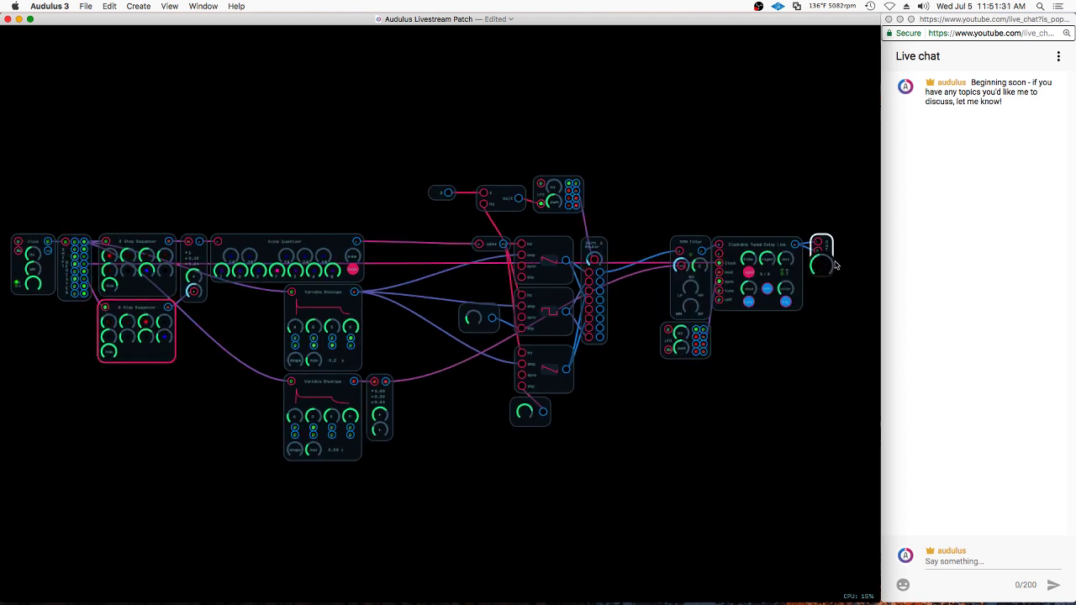
Adjust the Clock's Hz knob and set the Clockable Tuned Delay Line's time to 1/2
{"action": "scroll", "coordinate": [50, 412], "scroll_direction": "up", "scroll_amount": 3}
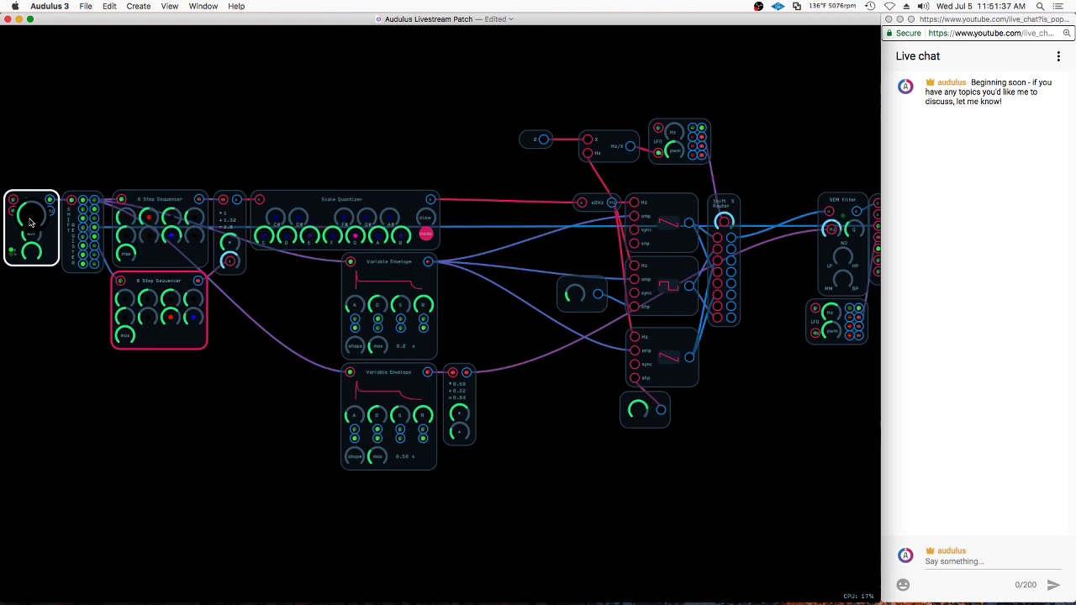
{"action": "scroll", "coordinate": [81, 329], "scroll_direction": "down", "scroll_amount": 1}
{"action": "scroll", "coordinate": [175, 348], "scroll_direction": "down", "scroll_amount": 1}
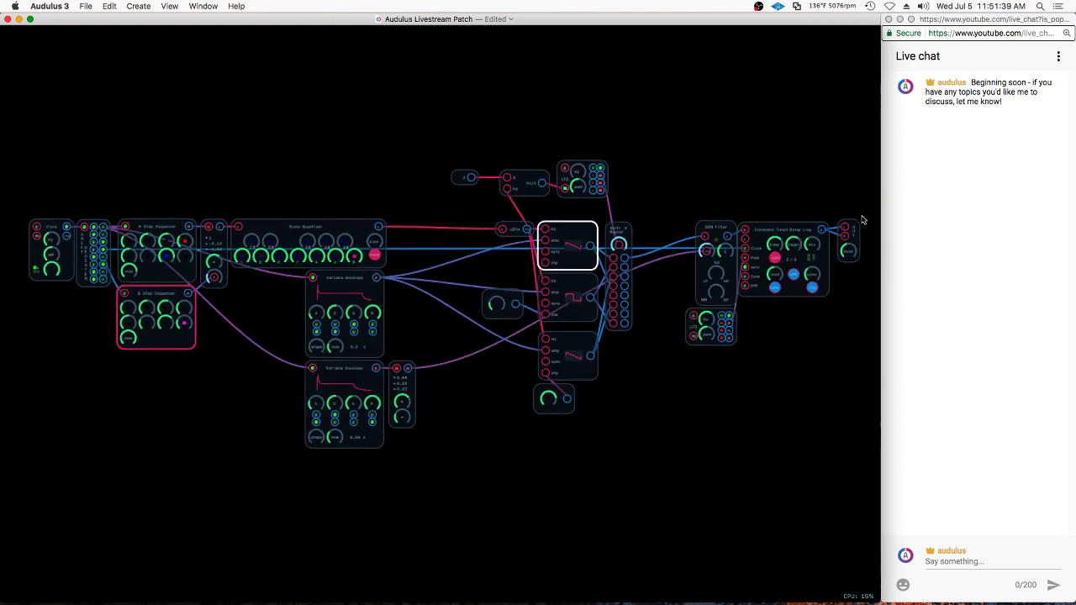
{"action": "left_click_drag", "start_coordinate": [778, 244], "coordinate": [782, 244]}
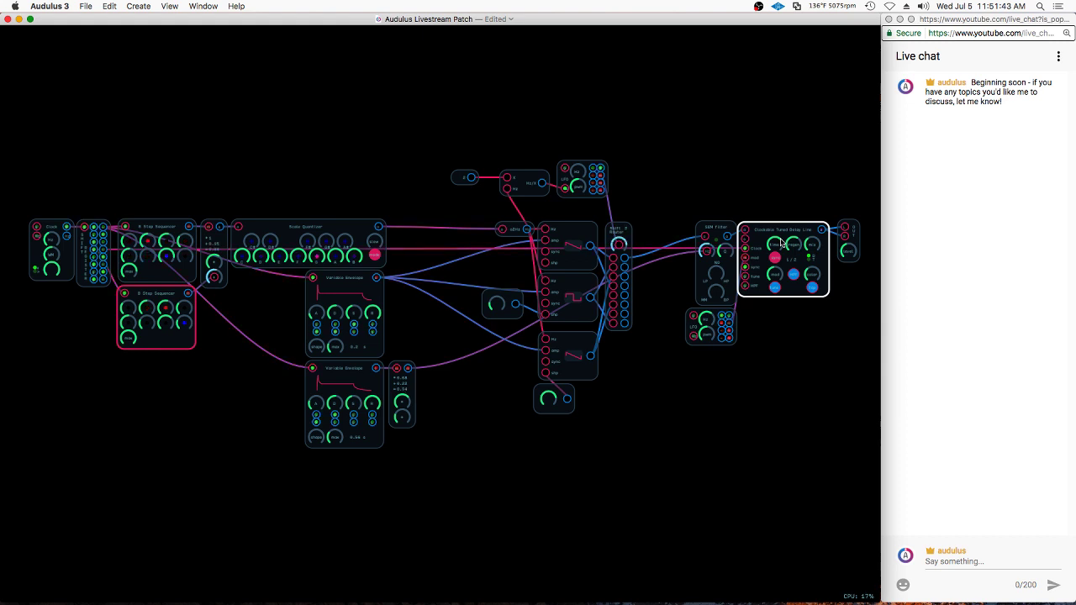
Adjust the Clockable Tuned Delay Line's time and mod knobs and check the LFO feeding it
{"action": "left_click_drag", "start_coordinate": [773, 250], "coordinate": [781, 271]}
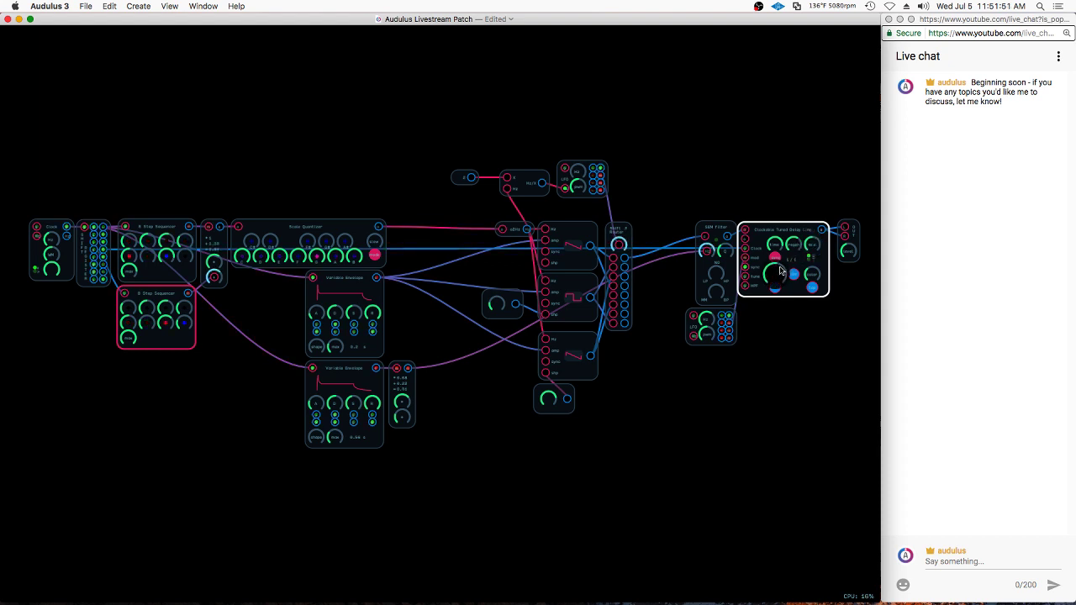
{"action": "left_click", "coordinate": [713, 314]}
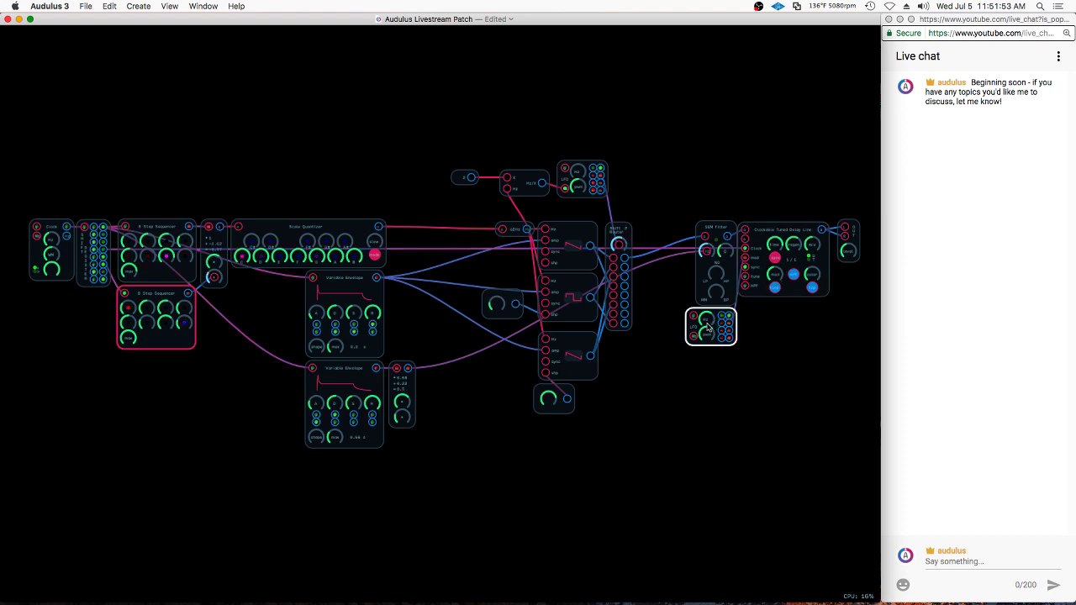
{"action": "left_click", "coordinate": [770, 277]}
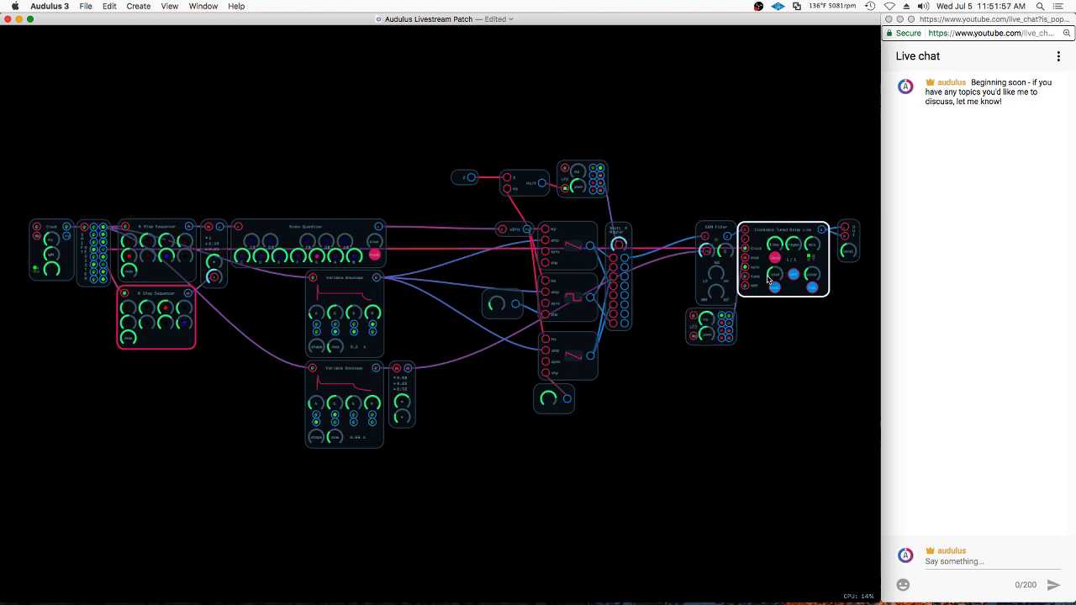
{"action": "scroll", "coordinate": [773, 251], "scroll_direction": "up", "scroll_amount": 2}
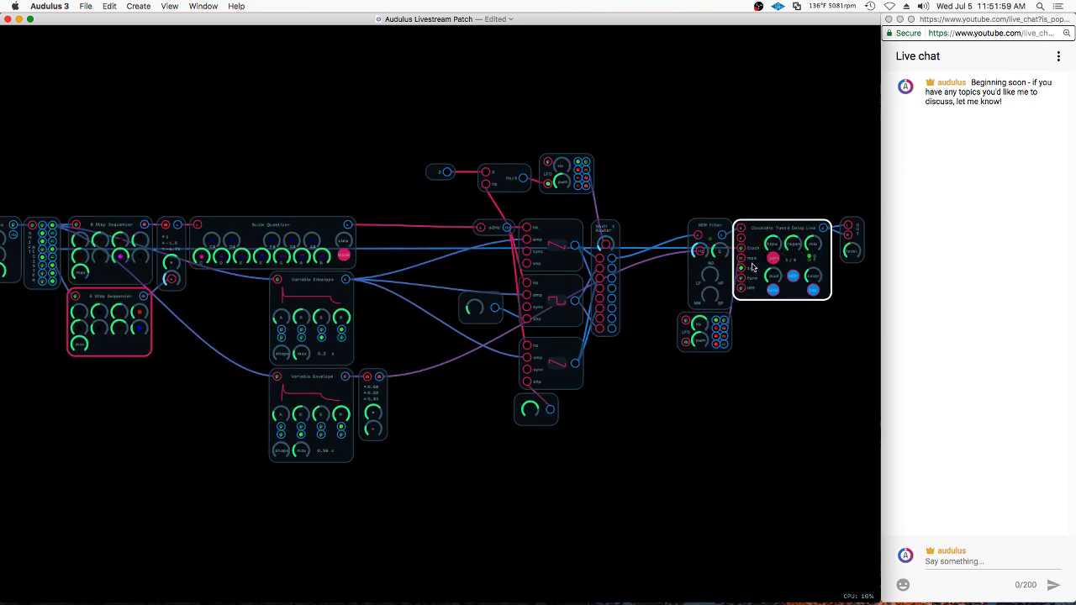
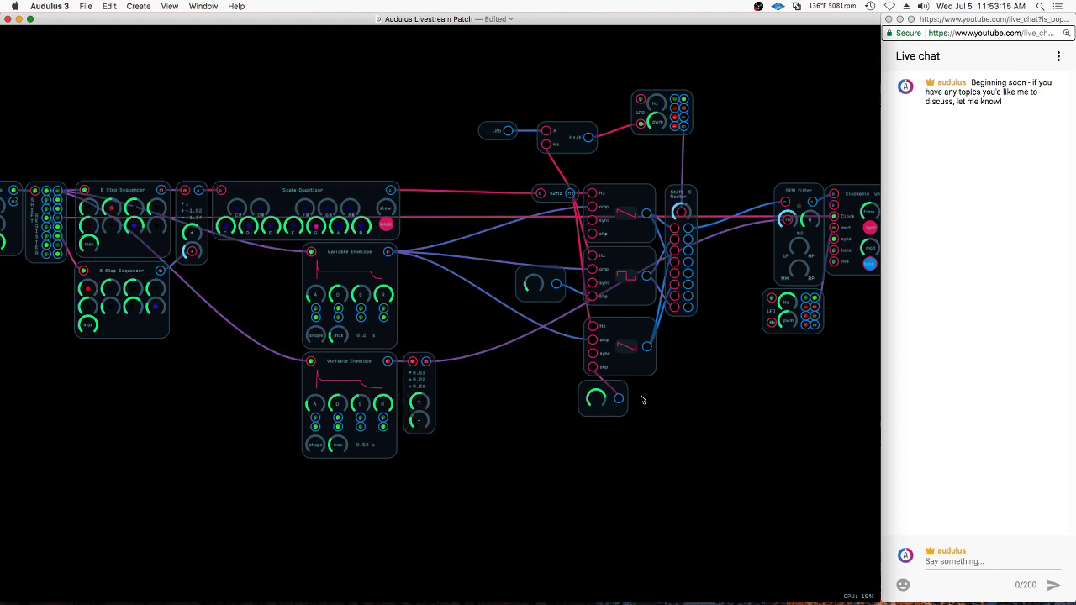
Move the third oscillator and its shape knob up so they sit closer beneath the second oscillator
{"action": "left_click_drag", "start_coordinate": [636, 328], "coordinate": [632, 327]}
{"action": "left_click_drag", "start_coordinate": [682, 357], "coordinate": [622, 387]}
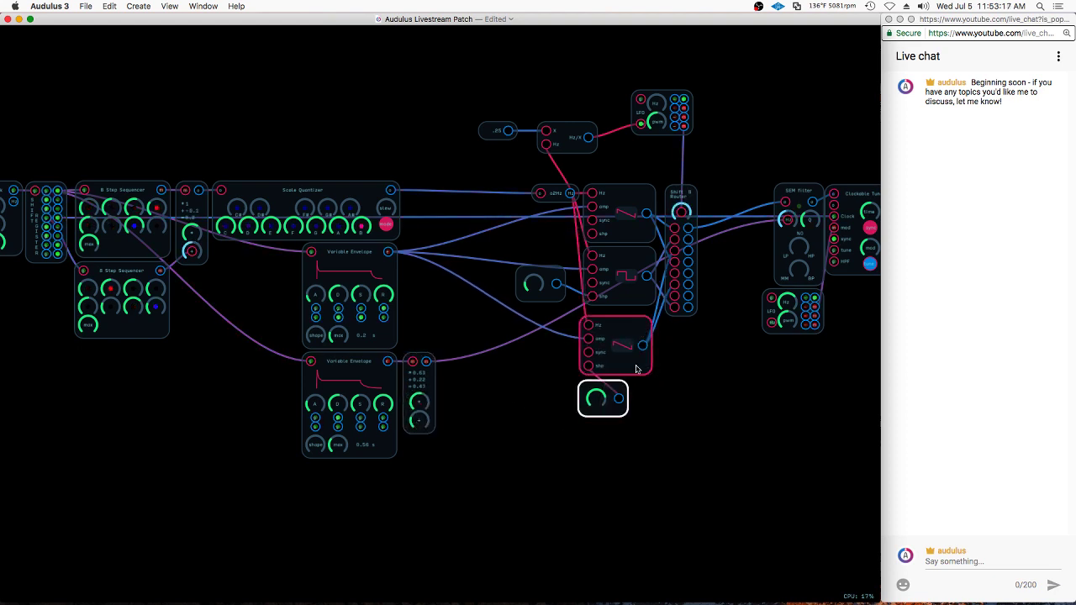
{"action": "left_click_drag", "start_coordinate": [629, 326], "coordinate": [632, 320]}
{"action": "left_click", "coordinate": [741, 334]}
Adjust the slew knob of the Scale Quantizer
{"action": "left_click", "coordinate": [353, 277]}
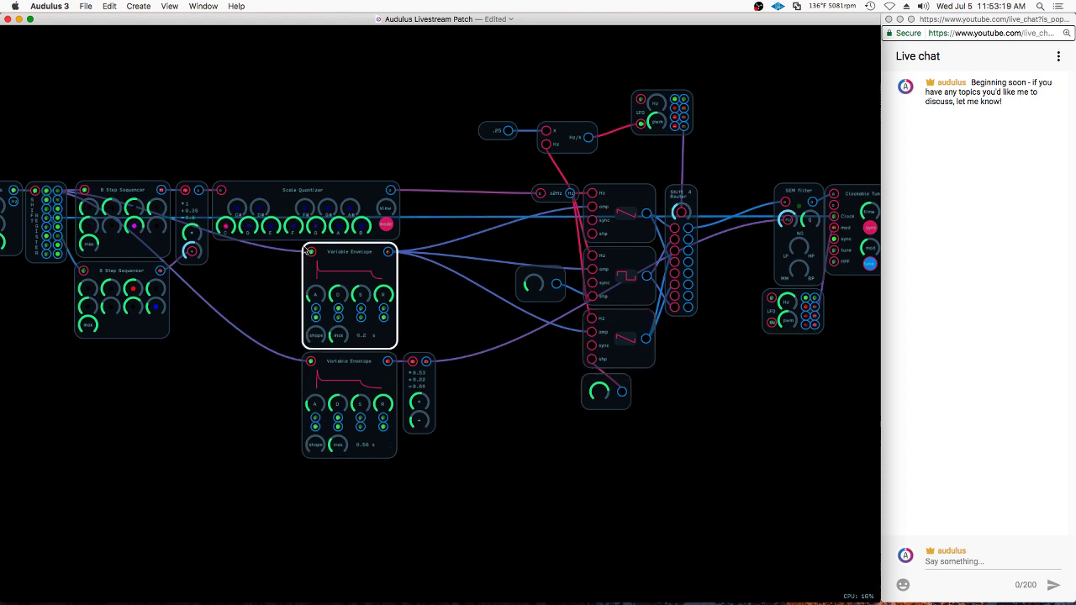
{"action": "left_click", "coordinate": [299, 244]}
{"action": "left_click", "coordinate": [364, 209]}
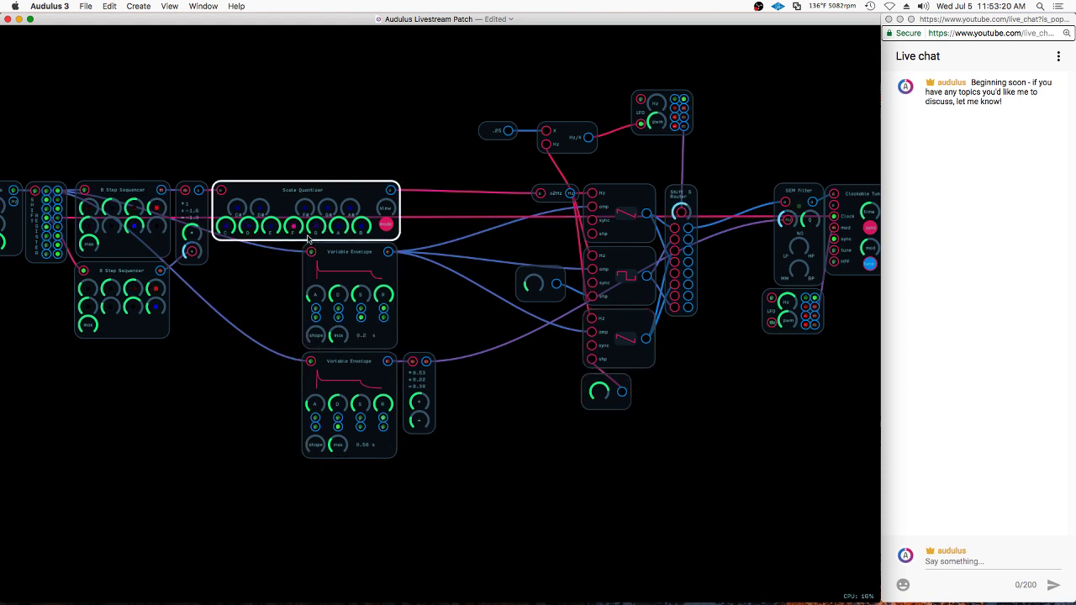
{"action": "left_click", "coordinate": [389, 214]}
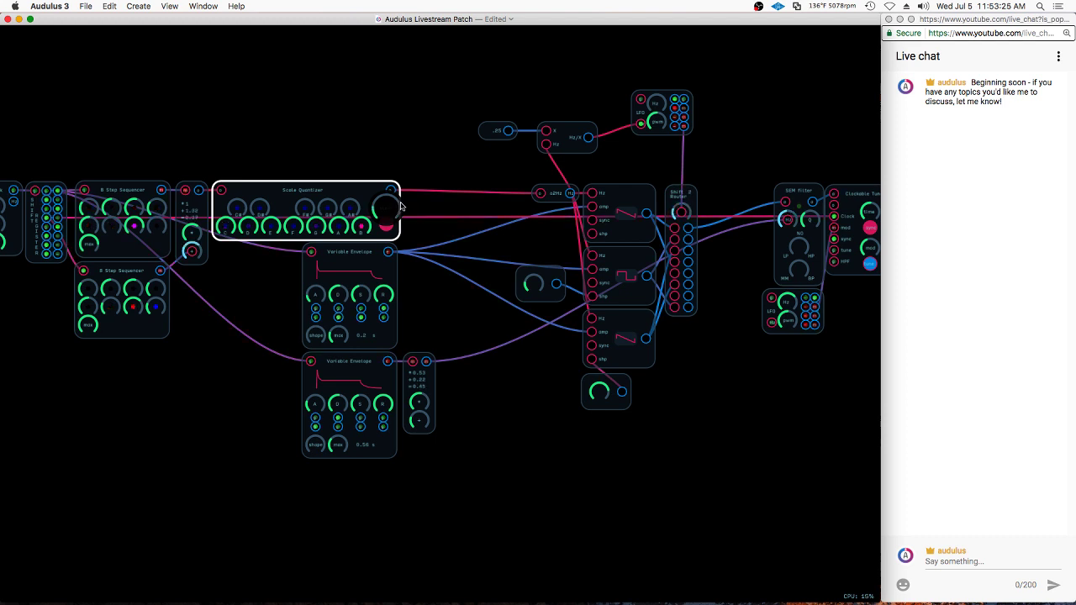
{"action": "left_click_drag", "start_coordinate": [399, 203], "coordinate": [400, 203]}
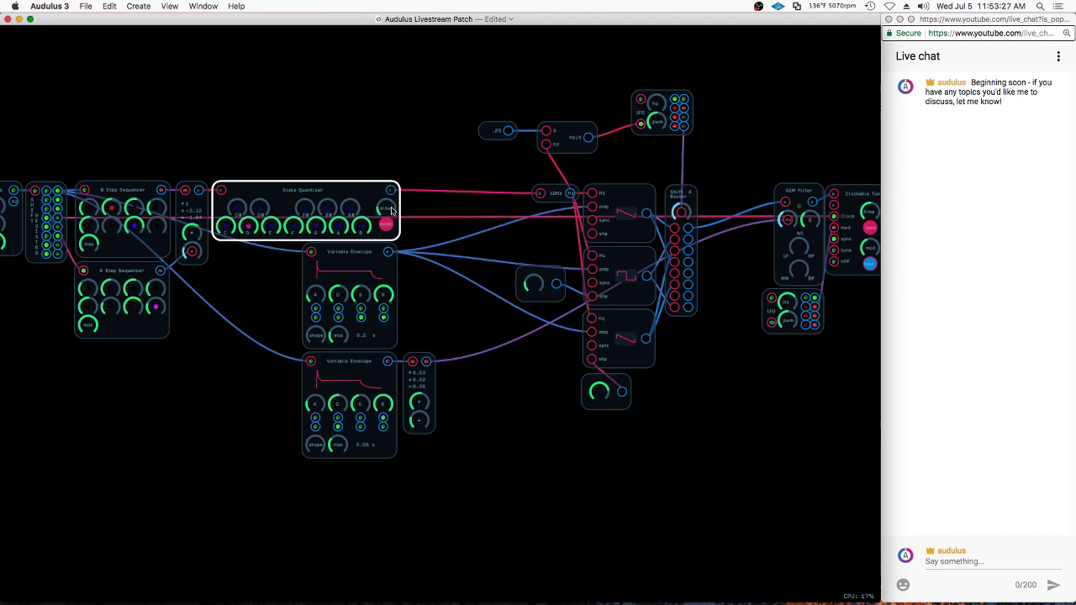
{"action": "left_click", "coordinate": [192, 244]}
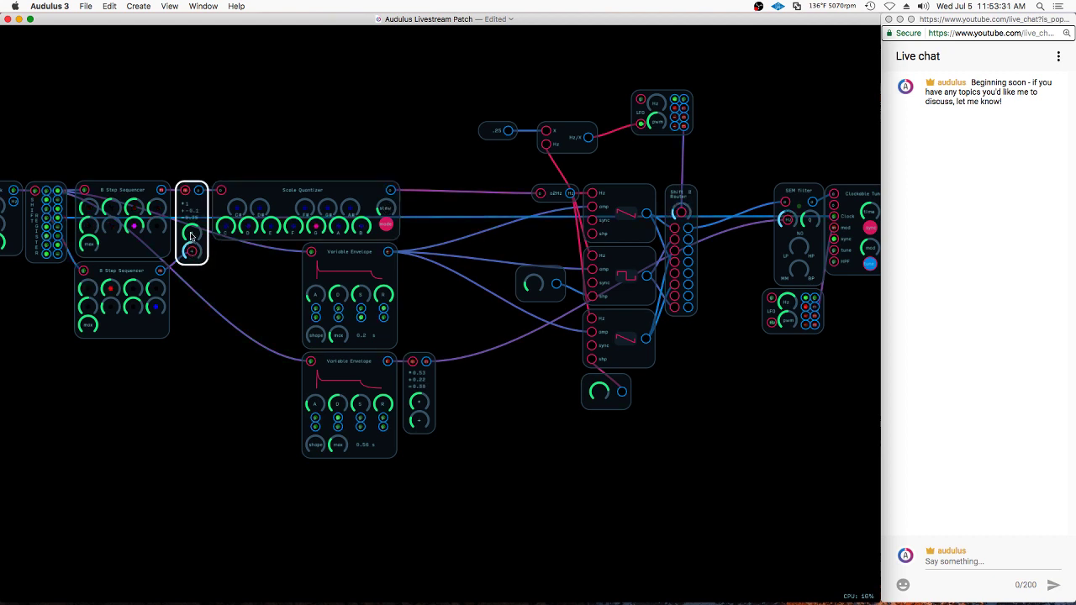
{"action": "left_click", "coordinate": [349, 252]}
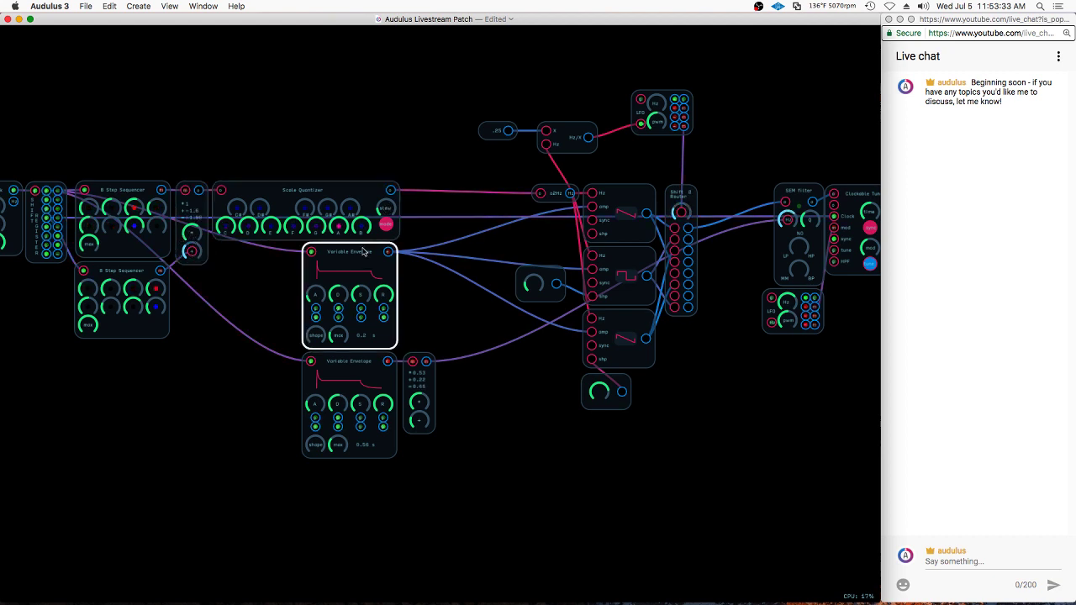
{"action": "left_click", "coordinate": [229, 227]}
Select the SEM Filter, its LFO, the delay line and the output module and move them closer to the Shift Router
{"action": "scroll", "coordinate": [459, 293], "scroll_direction": "down", "scroll_amount": 2}
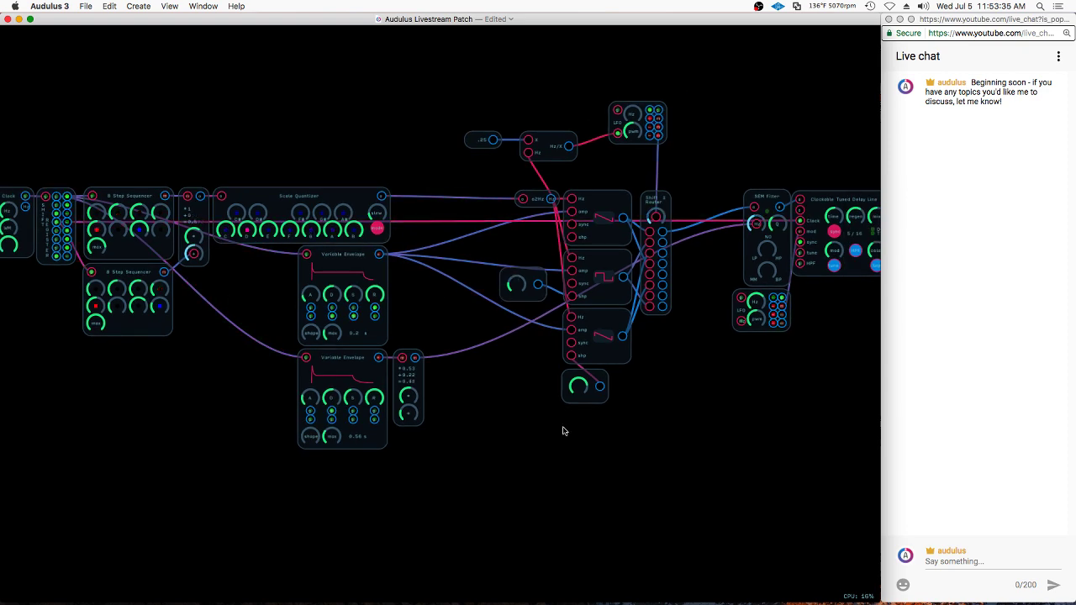
{"action": "scroll", "coordinate": [362, 429], "scroll_direction": "down", "scroll_amount": 3}
{"action": "left_click_drag", "start_coordinate": [837, 165], "coordinate": [621, 472]}
{"action": "left_click_drag", "start_coordinate": [828, 262], "coordinate": [794, 275]}
{"action": "left_click", "coordinate": [780, 199]}
{"action": "scroll", "coordinate": [660, 380], "scroll_direction": "up", "scroll_amount": 3}
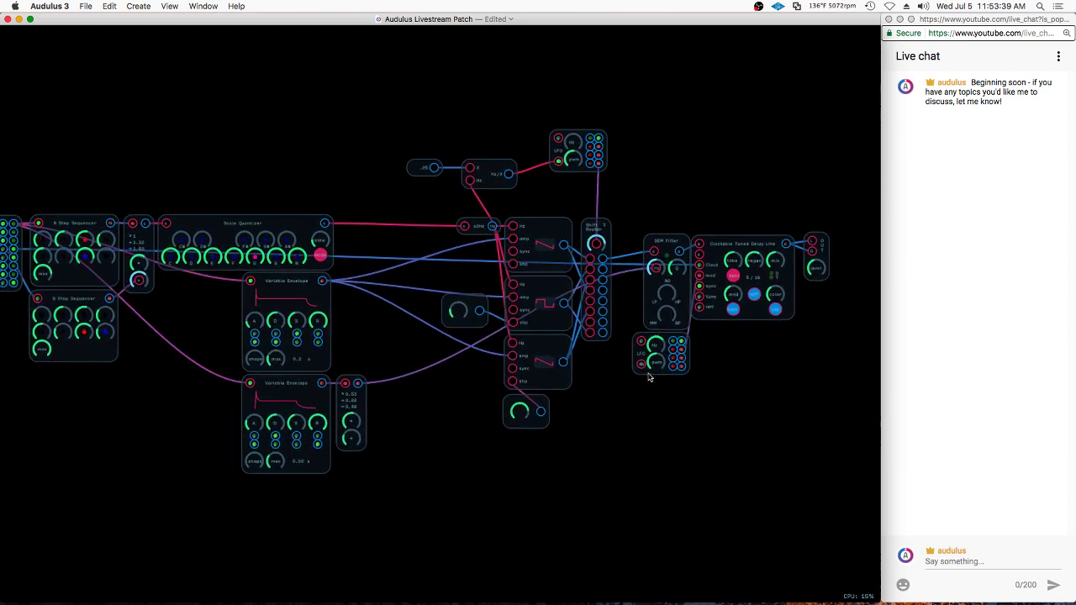
Examine the LFO above the oscillators and how its output drives the Shift Router's knob
{"action": "left_click", "coordinate": [639, 363]}
{"action": "left_click", "coordinate": [629, 362]}
{"action": "left_click", "coordinate": [611, 256]}
{"action": "left_click", "coordinate": [589, 156]}
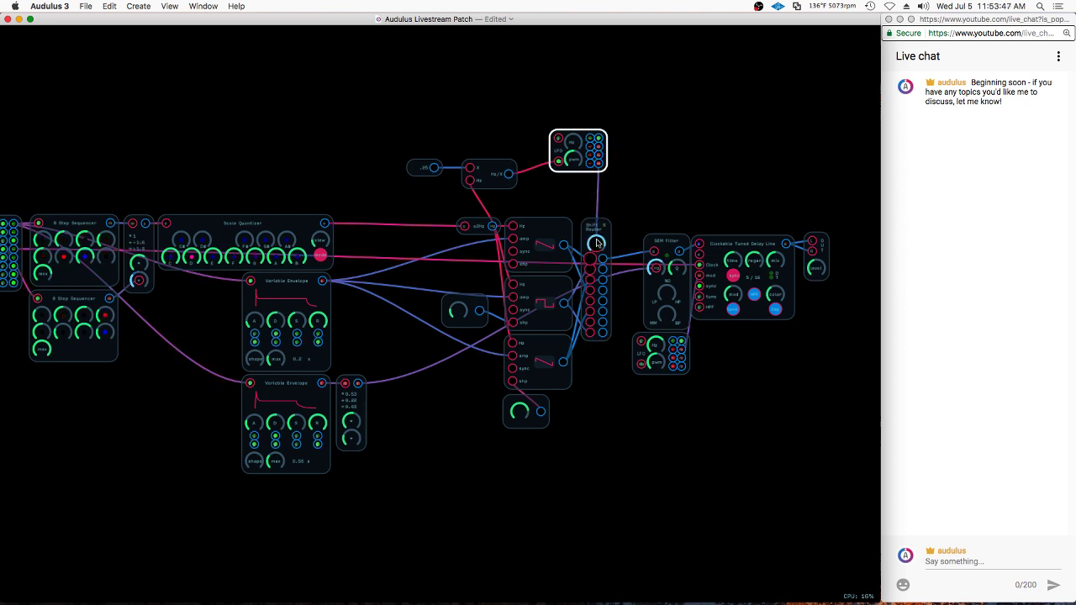
{"action": "left_click", "coordinate": [596, 266]}
{"action": "left_click", "coordinate": [609, 174]}
{"action": "left_click", "coordinate": [603, 168]}
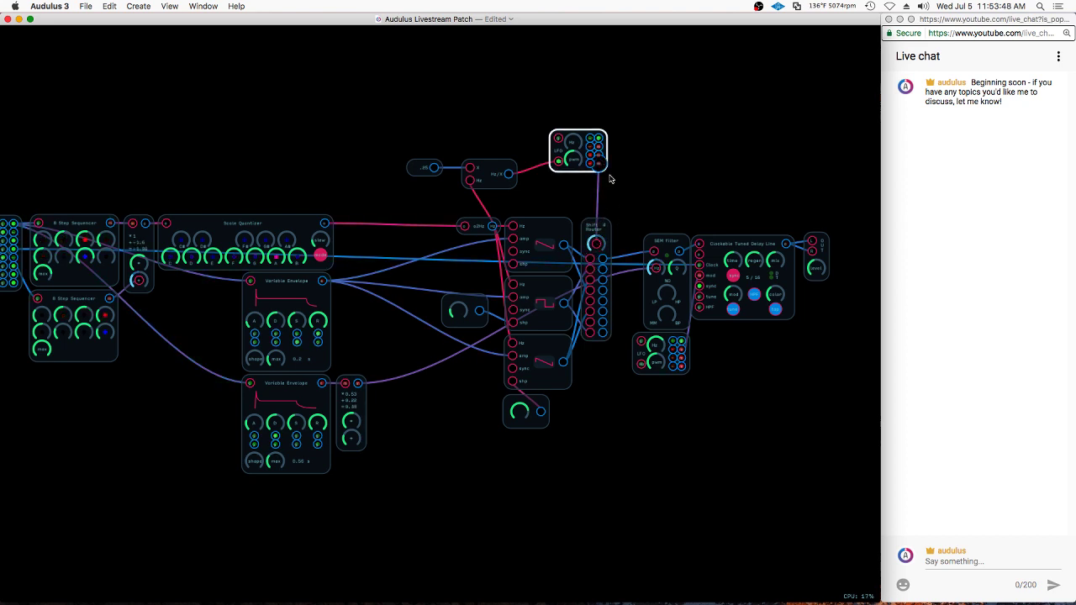
{"action": "left_click", "coordinate": [592, 248]}
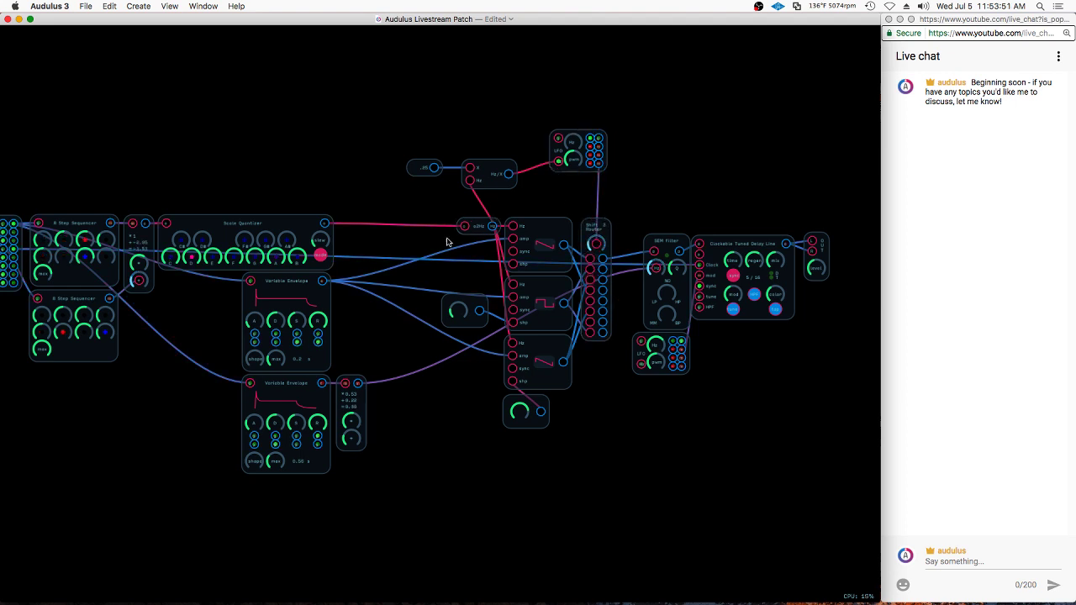
Move the Shift Router, SEM Filter, delay line and output group farther from the oscillators to open up space
{"action": "scroll", "coordinate": [470, 273], "scroll_direction": "up", "scroll_amount": 3}
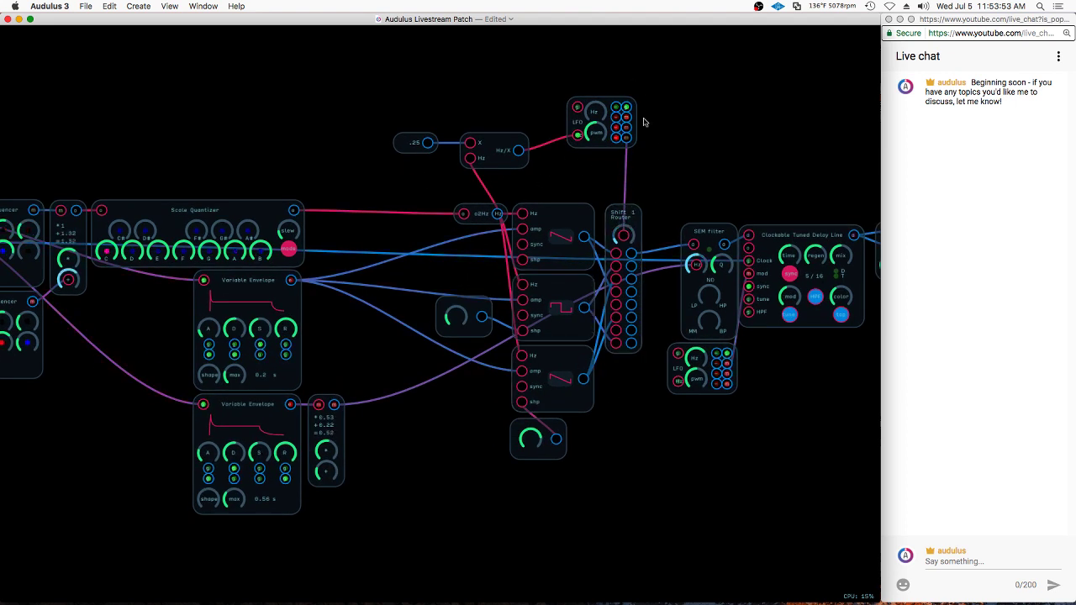
{"action": "mouse_move", "coordinate": [661, 184]}
{"action": "left_mouse_down"}
{"action": "mouse_move", "coordinate": [670, 396]}
{"action": "mouse_move", "coordinate": [875, 206]}
{"action": "left_mouse_up"}
{"action": "mouse_move", "coordinate": [704, 235]}
{"action": "left_mouse_down"}
{"action": "mouse_move", "coordinate": [783, 234]}
{"action": "mouse_move", "coordinate": [771, 233]}
{"action": "left_mouse_up"}
{"action": "left_click", "coordinate": [765, 205]}
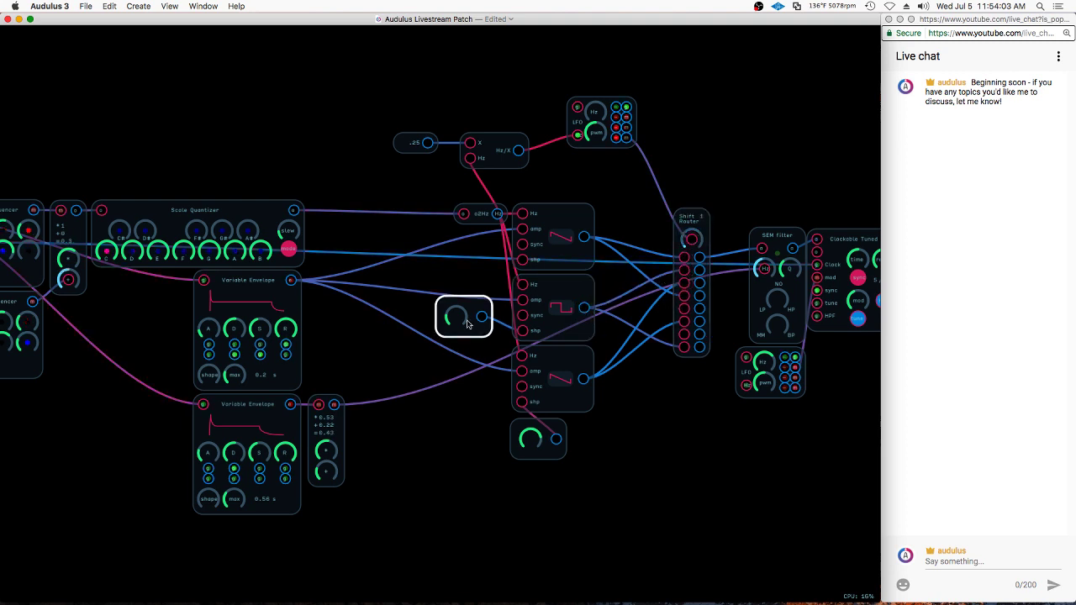
Turn down the second oscillator's shape knob and modulate it with a duplicate of the LFO below the SEM Filter
{"action": "left_click_drag", "start_coordinate": [465, 319], "coordinate": [447, 359]}
{"action": "key", "text": "super+d"}
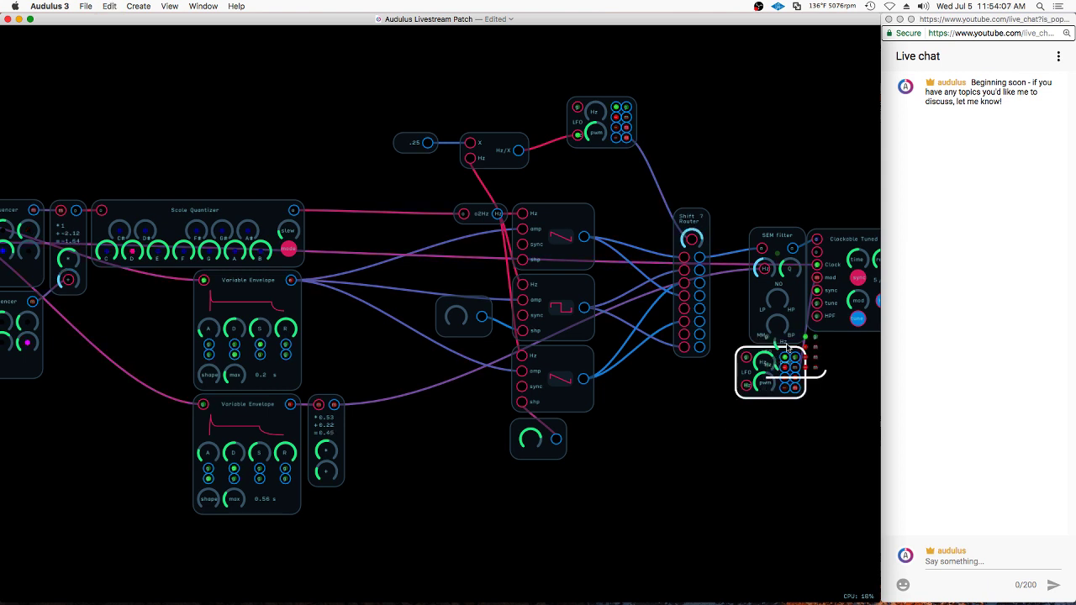
{"action": "left_click_drag", "start_coordinate": [799, 335], "coordinate": [460, 320]}
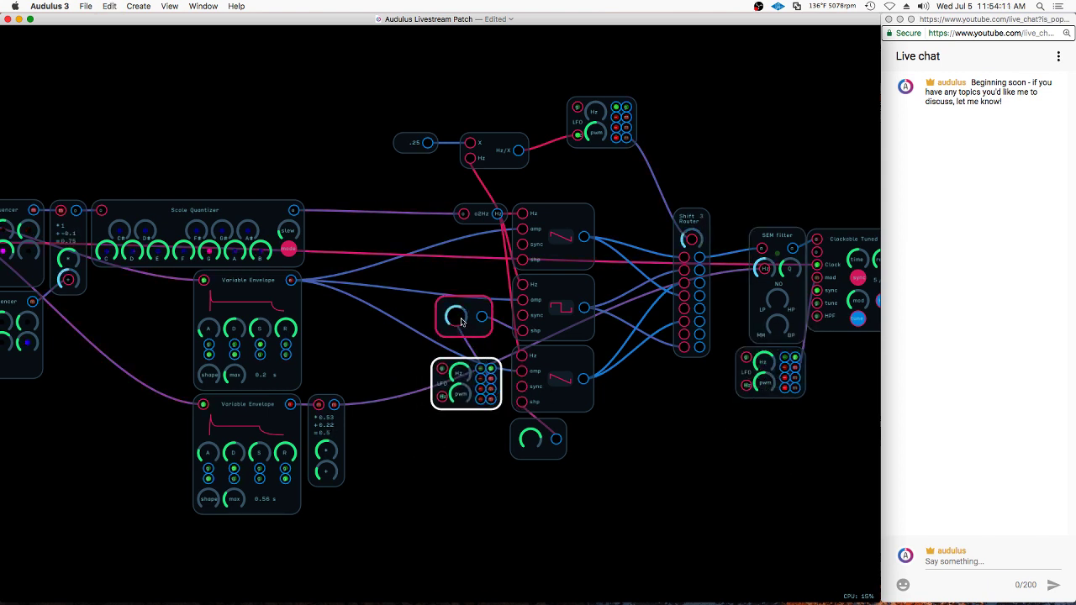
Insert a copy of the second envelope's scaling module between the duplicated LFO and the shape knob, with its multiplier at 0.41
{"action": "left_click", "coordinate": [327, 424]}
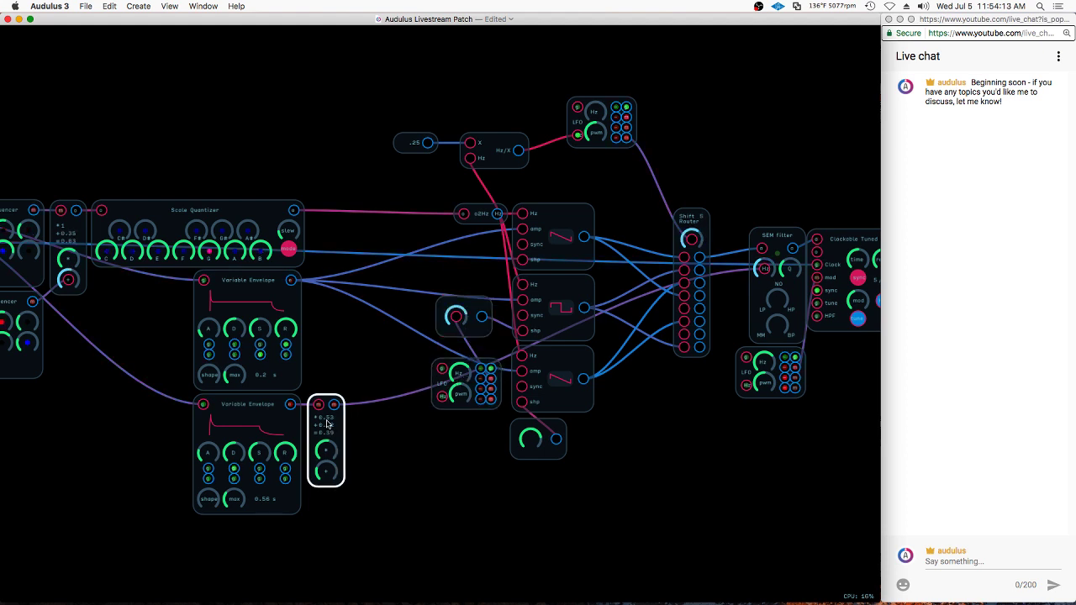
{"action": "key", "text": "super+d"}
{"action": "left_click_drag", "start_coordinate": [339, 415], "coordinate": [507, 439]}
{"action": "left_click_drag", "start_coordinate": [486, 364], "coordinate": [457, 320]}
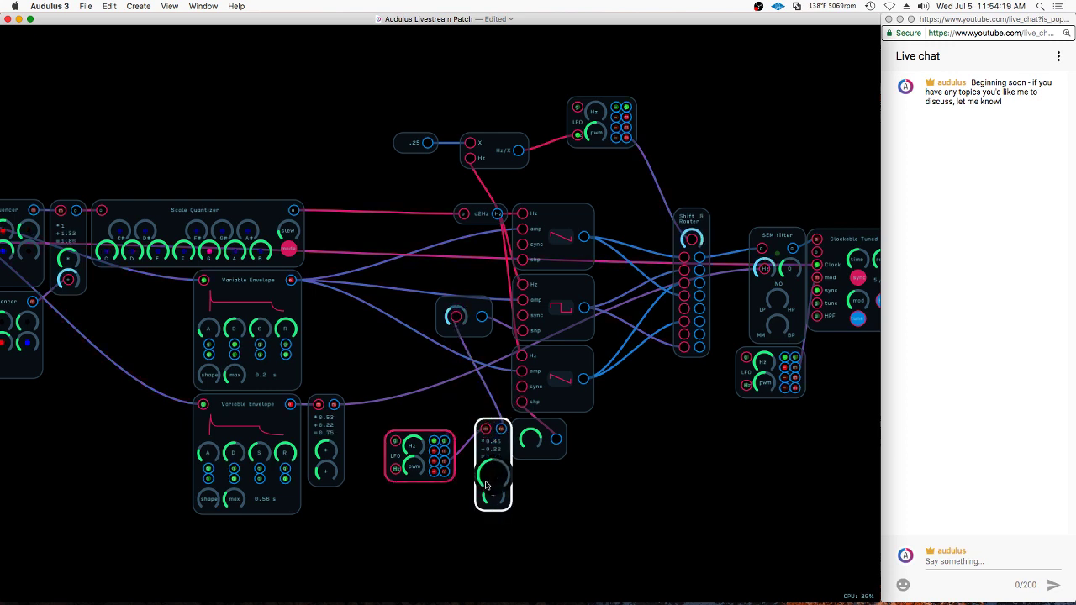
Adjust the duplicated LFO's Hz knob and wire its scaling module's output to the first oscillator's shp input
{"action": "left_click", "coordinate": [412, 448]}
{"action": "left_click_drag", "start_coordinate": [412, 448], "coordinate": [397, 459]}
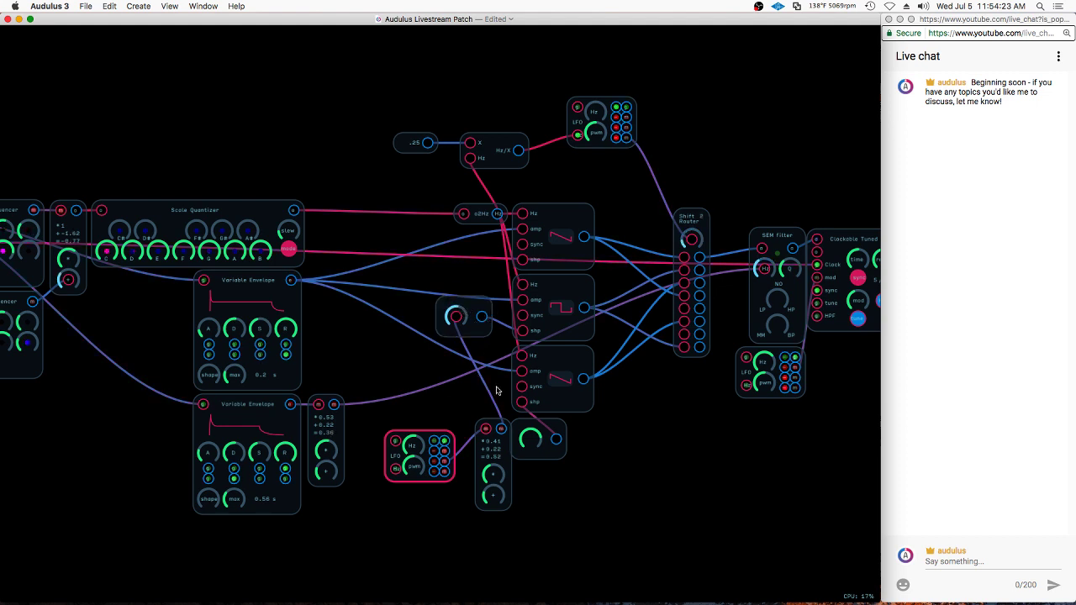
{"action": "left_click_drag", "start_coordinate": [501, 428], "coordinate": [521, 261]}
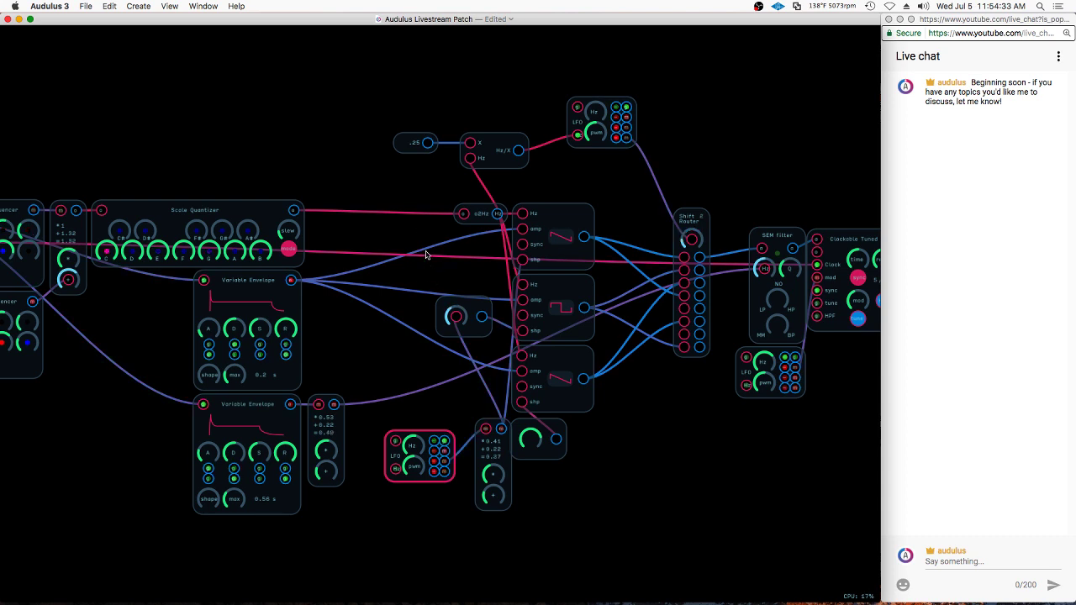
Place a copy of the third oscillator's shape knob above the Scale Quantizer and wire it into a new Multiply node
{"action": "scroll", "coordinate": [439, 272], "scroll_direction": "down", "scroll_amount": 1}
{"action": "left_click_drag", "start_coordinate": [563, 449], "coordinate": [339, 135]}
{"action": "right_click", "coordinate": [380, 98]}
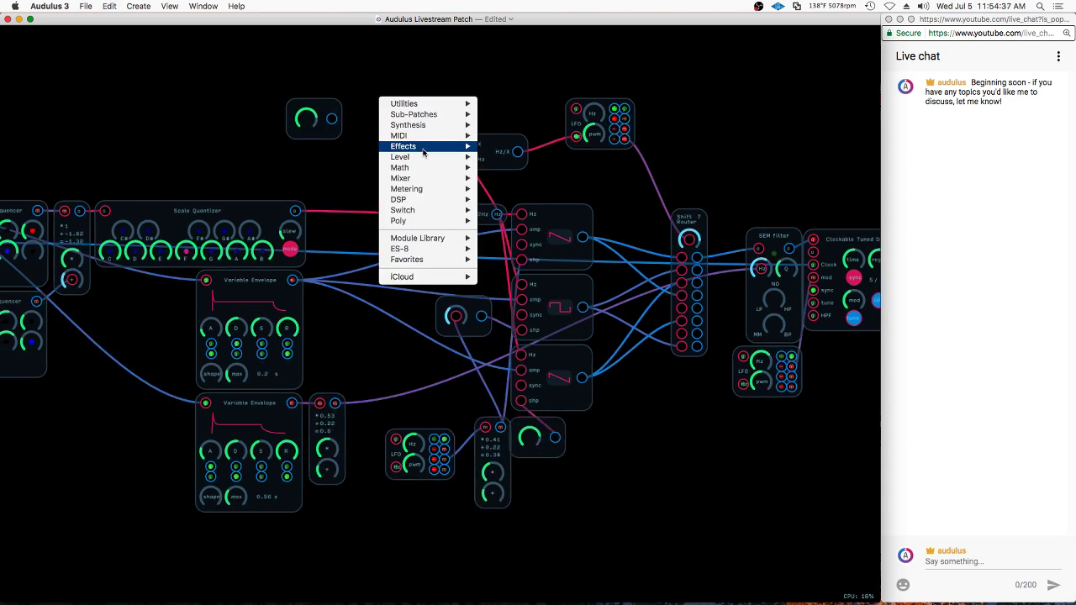
{"action": "mouse_move", "coordinate": [432, 171]}
{"action": "left_click", "coordinate": [506, 195]}
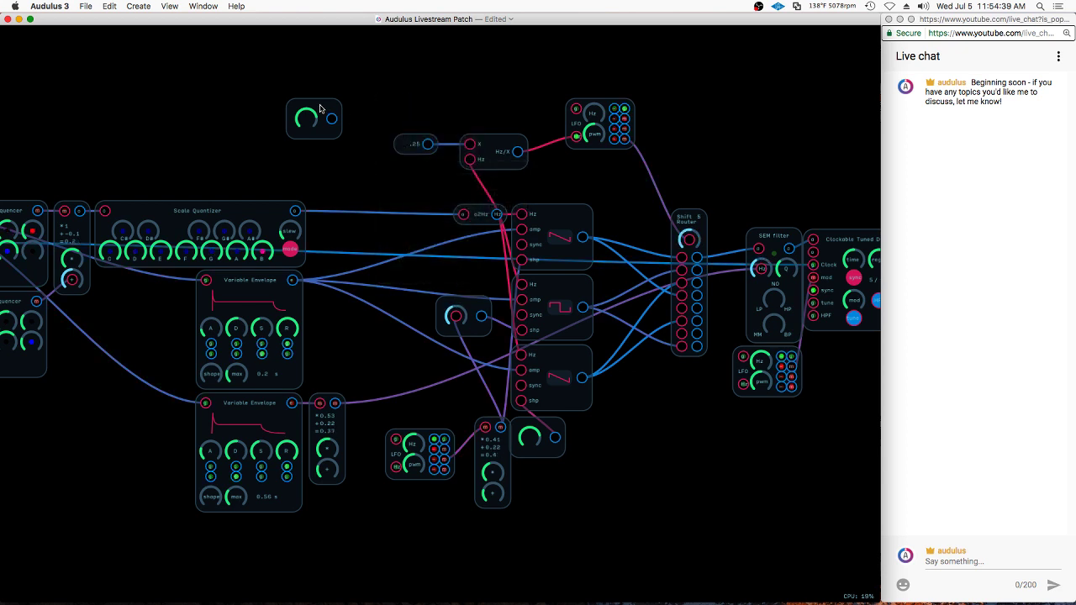
{"action": "left_click_drag", "start_coordinate": [331, 119], "coordinate": [372, 110]}
{"action": "left_click_drag", "start_coordinate": [376, 97], "coordinate": [370, 117]}
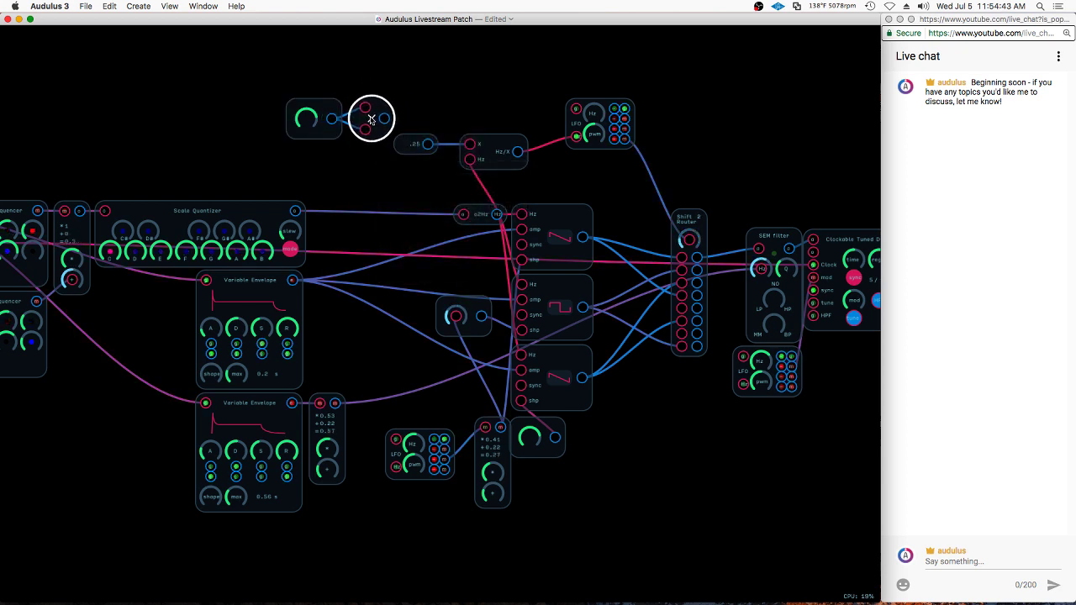
{"action": "left_click", "coordinate": [393, 74]}
{"action": "left_click", "coordinate": [448, 97]}
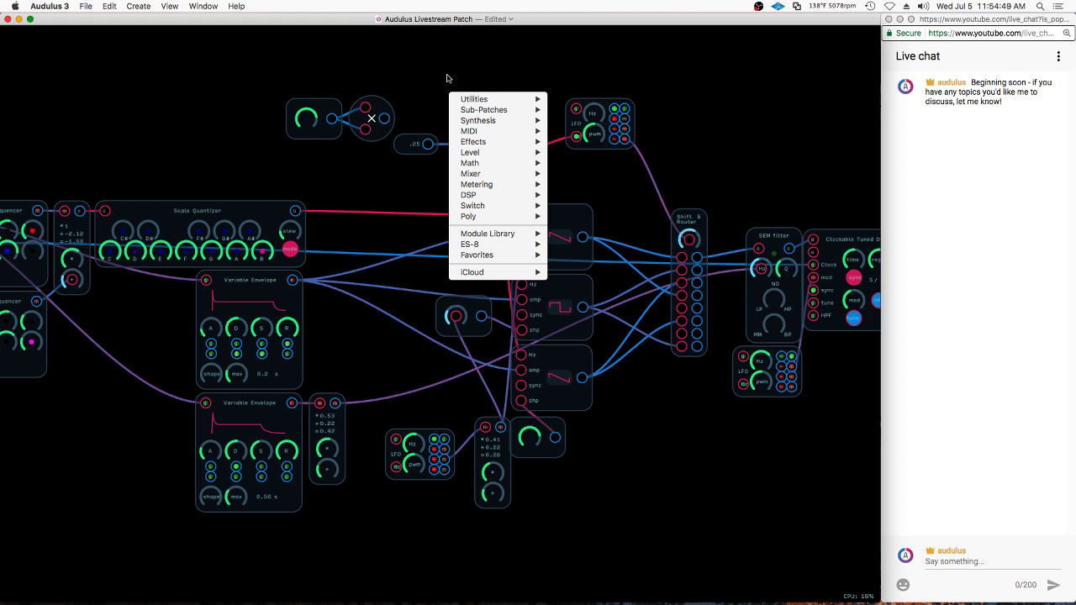
{"action": "left_click", "coordinate": [448, 78]}
{"action": "left_click", "coordinate": [468, 140]}
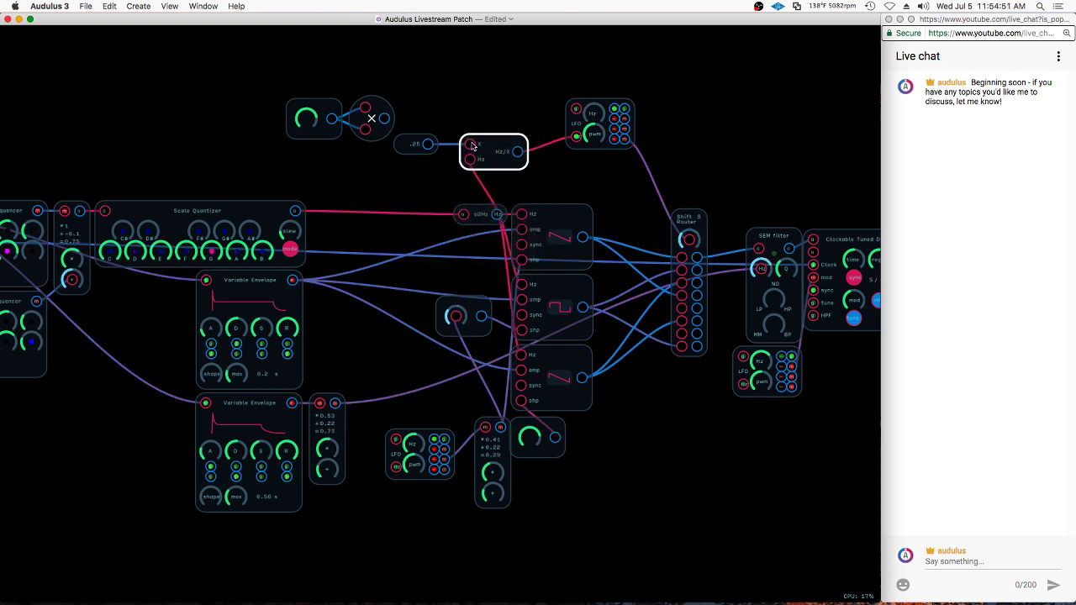
Set the Multiply node's upper input to the constant expression 4
{"action": "left_click", "coordinate": [367, 112]}
{"action": "double_click", "coordinate": [367, 112]}
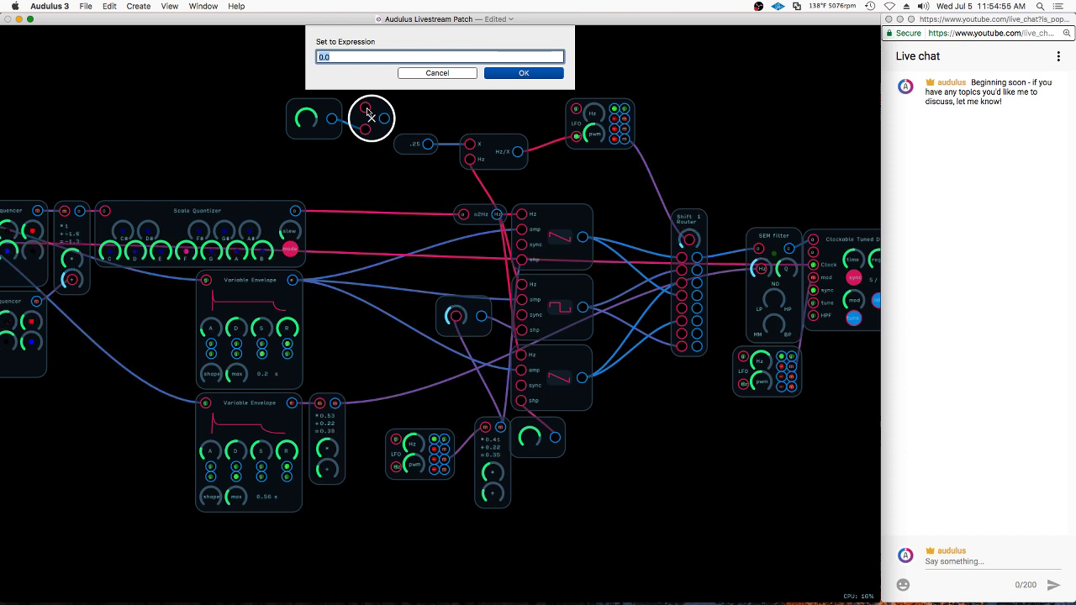
{"action": "type", "text": "8"}
{"action": "key", "text": "Return"}
Place the constant above the new knob, wire the Multiply output to the X input of Hz/X, and adjust the knob
{"action": "left_click", "coordinate": [314, 113]}
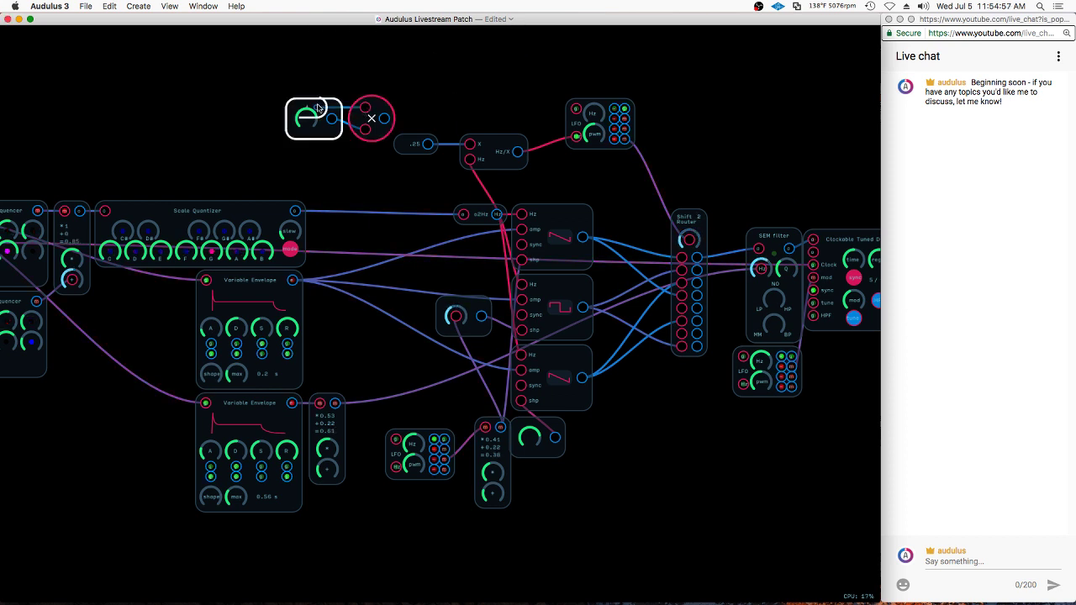
{"action": "left_click_drag", "start_coordinate": [316, 108], "coordinate": [322, 87]}
{"action": "left_click_drag", "start_coordinate": [385, 119], "coordinate": [469, 144]}
{"action": "left_click", "coordinate": [310, 119]}
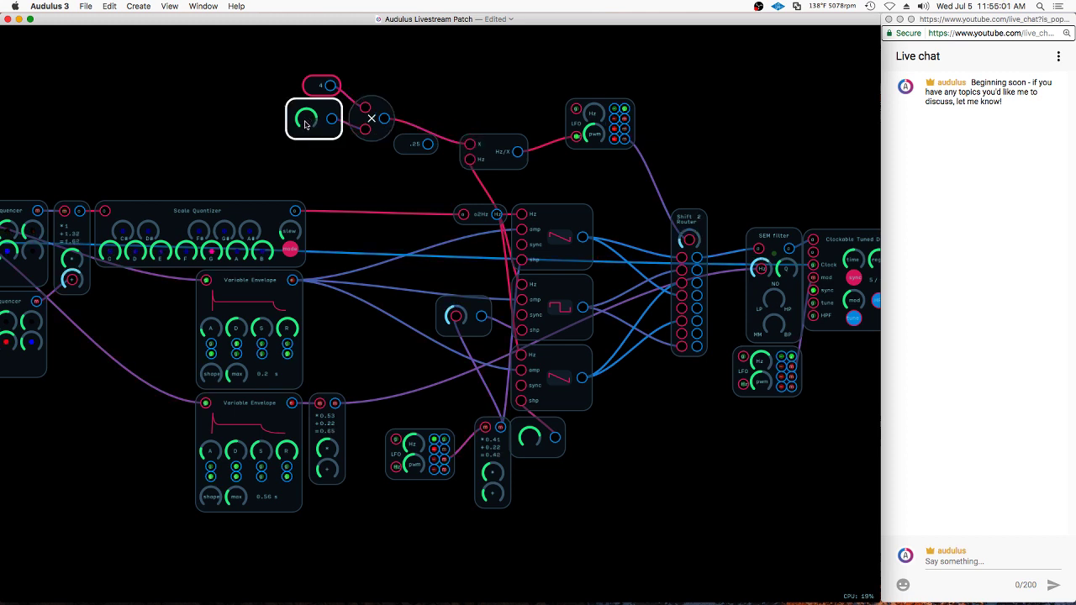
{"action": "mouse_move", "coordinate": [309, 119]}
{"action": "left_mouse_down"}
{"action": "mouse_move", "coordinate": [325, 118]}
{"action": "mouse_move", "coordinate": [300, 125]}
{"action": "left_mouse_up"}
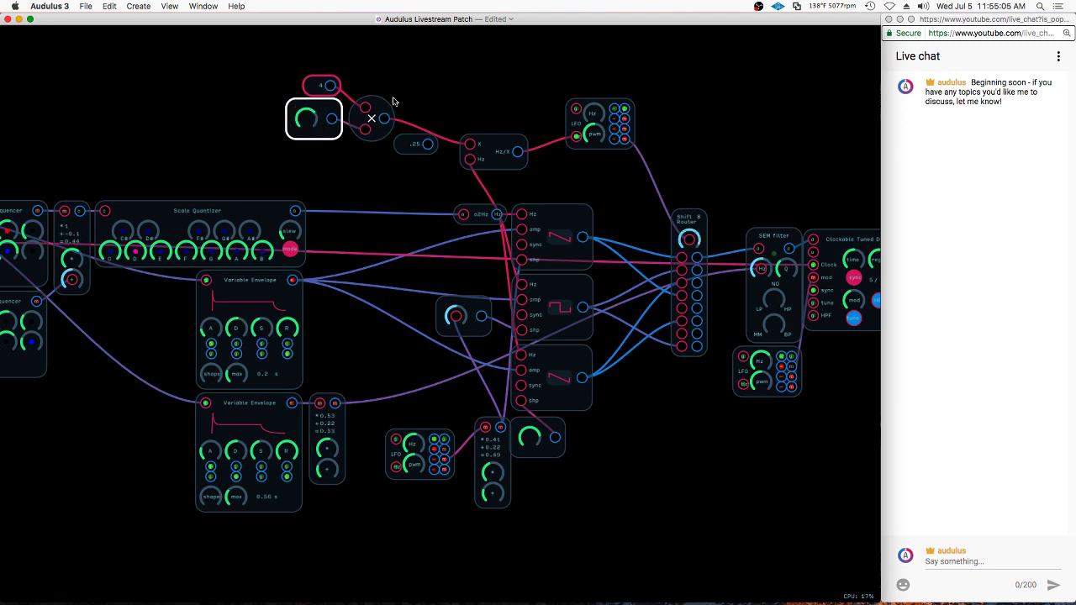
Add a Value meter above the Hz/X node and wire the node's output into it
{"action": "double_click", "coordinate": [486, 88]}
{"action": "mouse_move", "coordinate": [535, 180]}
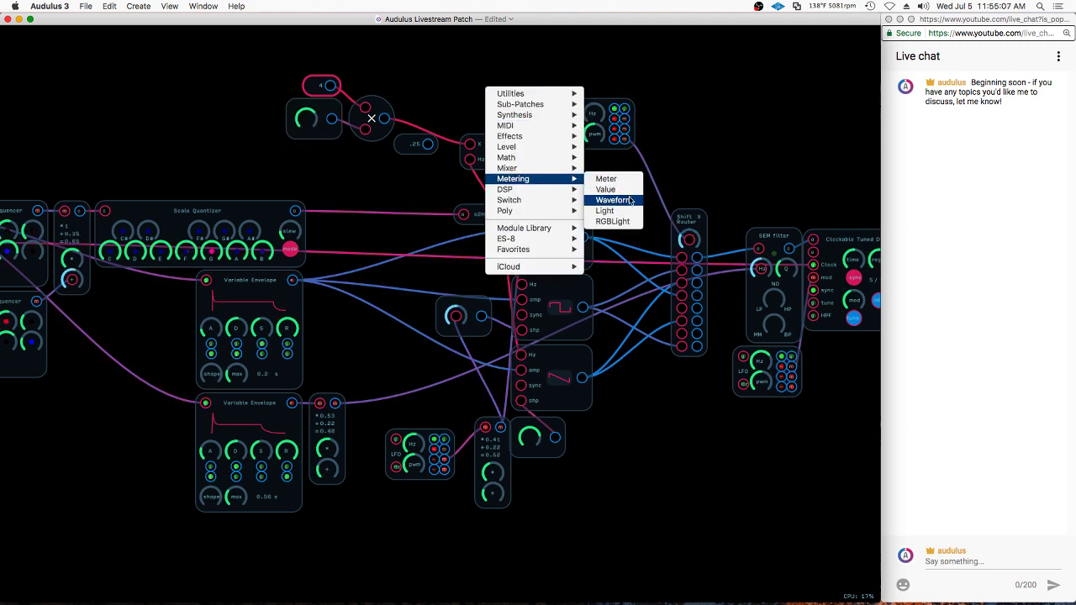
{"action": "left_click", "coordinate": [605, 190]}
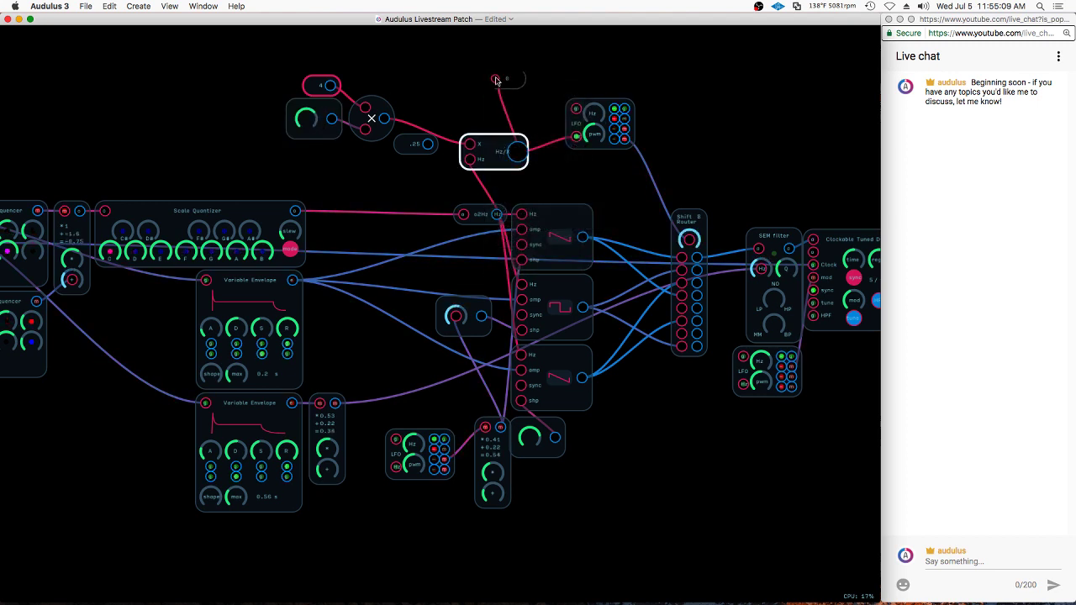
{"action": "left_click_drag", "start_coordinate": [505, 90], "coordinate": [497, 117]}
{"action": "left_click", "coordinate": [490, 158]}
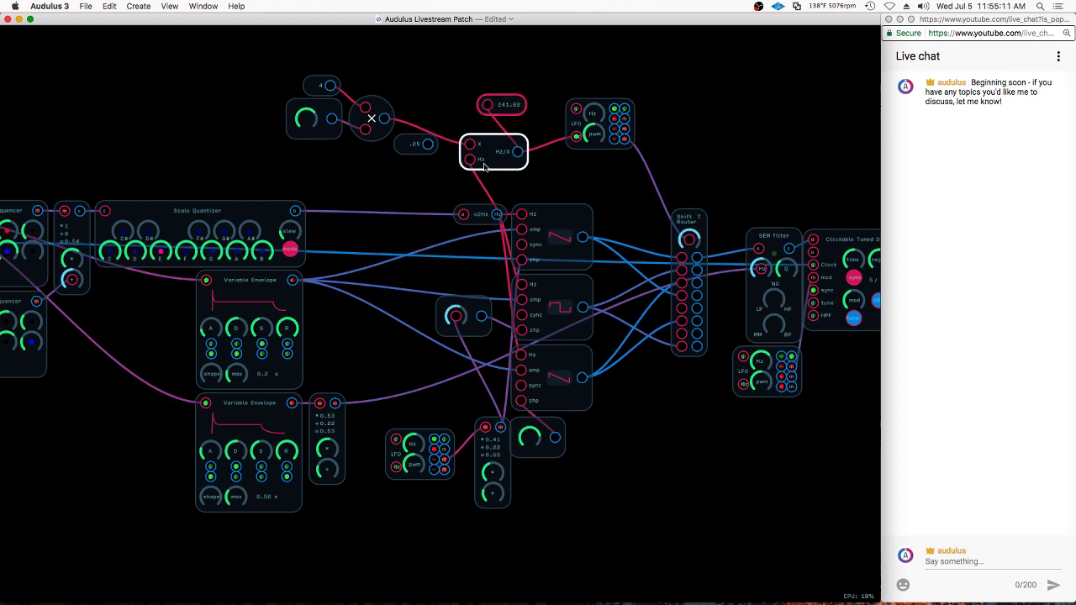
{"action": "left_click", "coordinate": [592, 131]}
{"action": "left_click", "coordinate": [400, 181]}
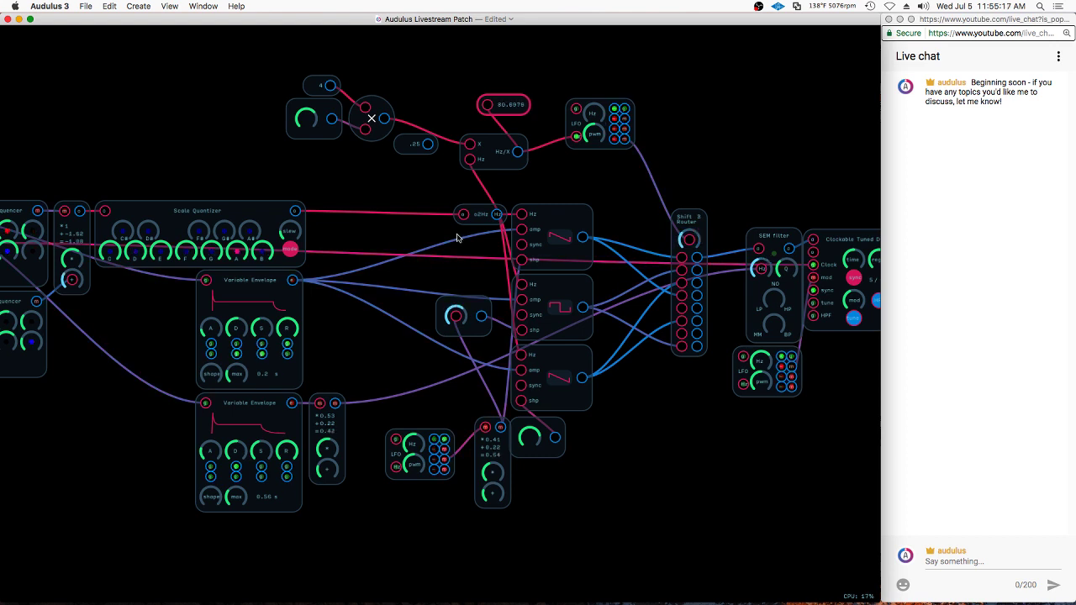
Change the Hz/X node's expression to Hz*X and adjust the knob feeding the Multiply node
{"action": "left_click_drag", "start_coordinate": [308, 124], "coordinate": [281, 145]}
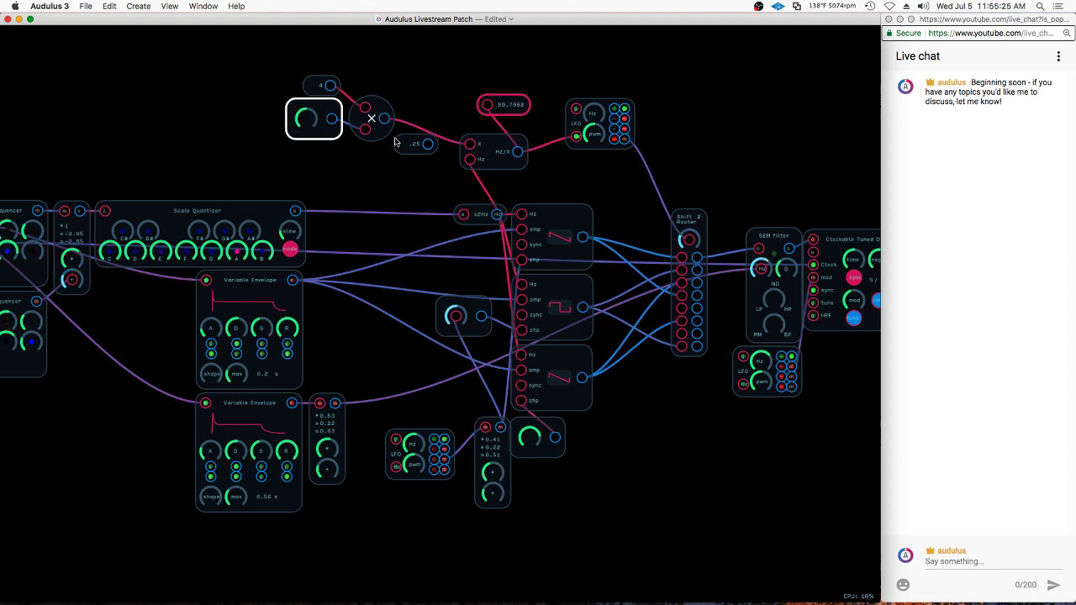
{"action": "left_click", "coordinate": [492, 145]}
{"action": "right_click", "coordinate": [507, 163]}
{"action": "left_click", "coordinate": [528, 223]}
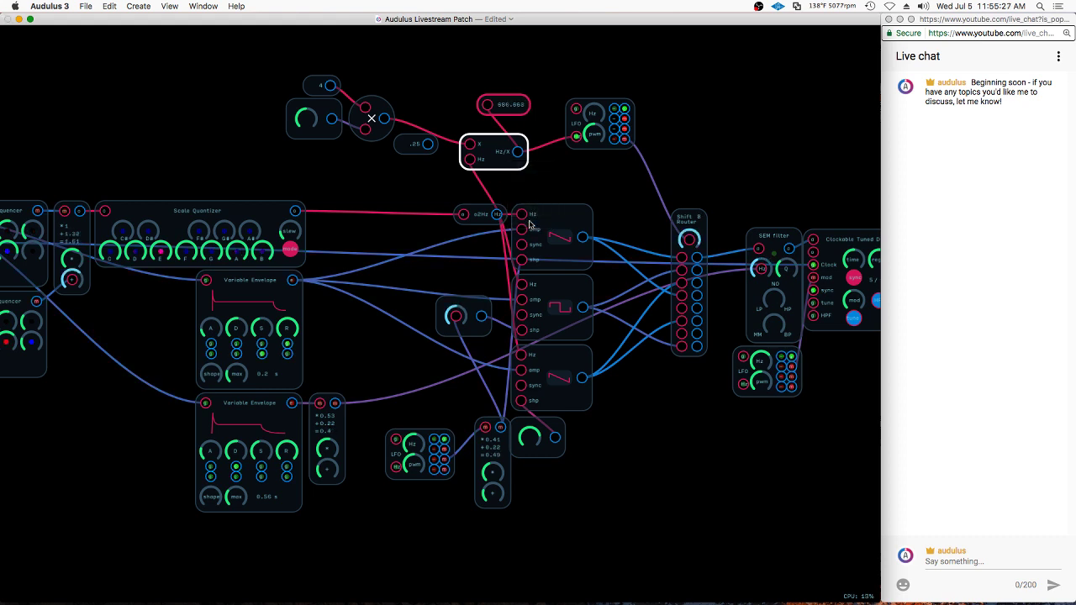
{"action": "left_click", "coordinate": [331, 57]}
{"action": "type", "text": "*"}
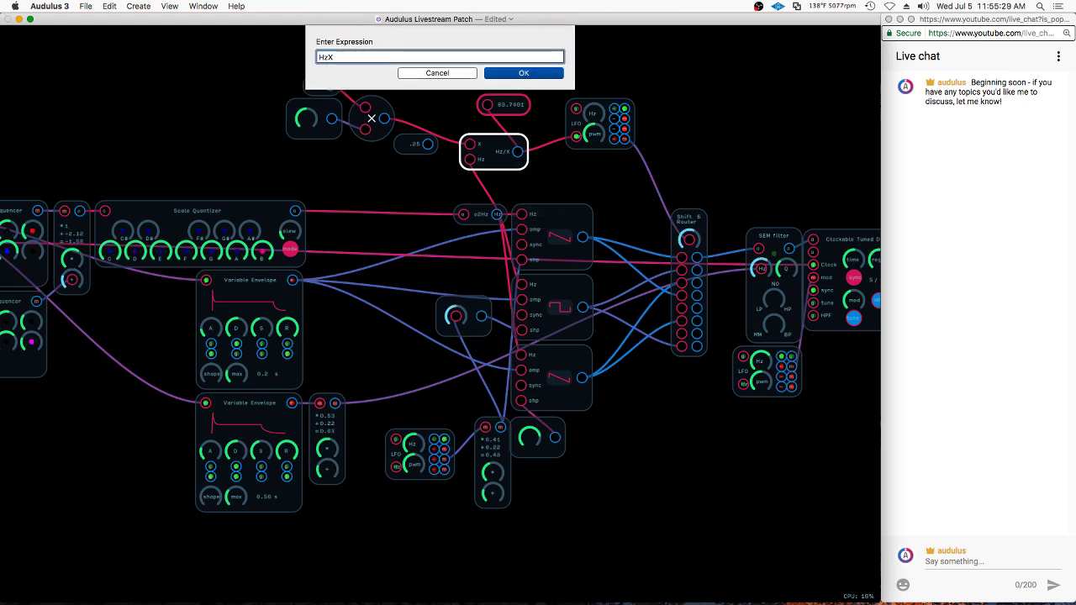
{"action": "key", "text": "Return"}
{"action": "left_click", "coordinate": [457, 119]}
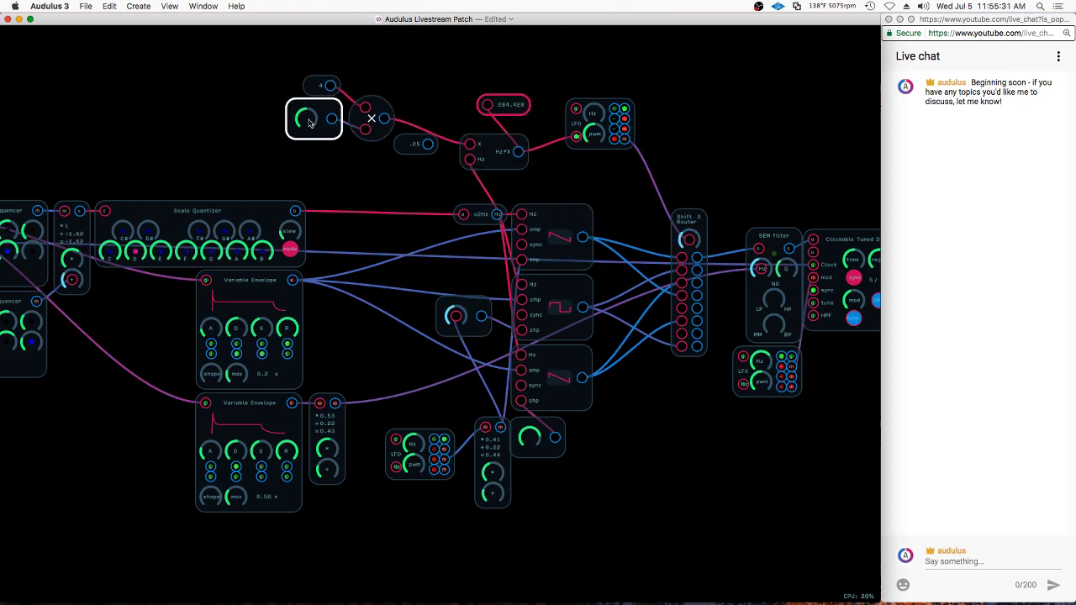
{"action": "left_click_drag", "start_coordinate": [309, 118], "coordinate": [310, 211]}
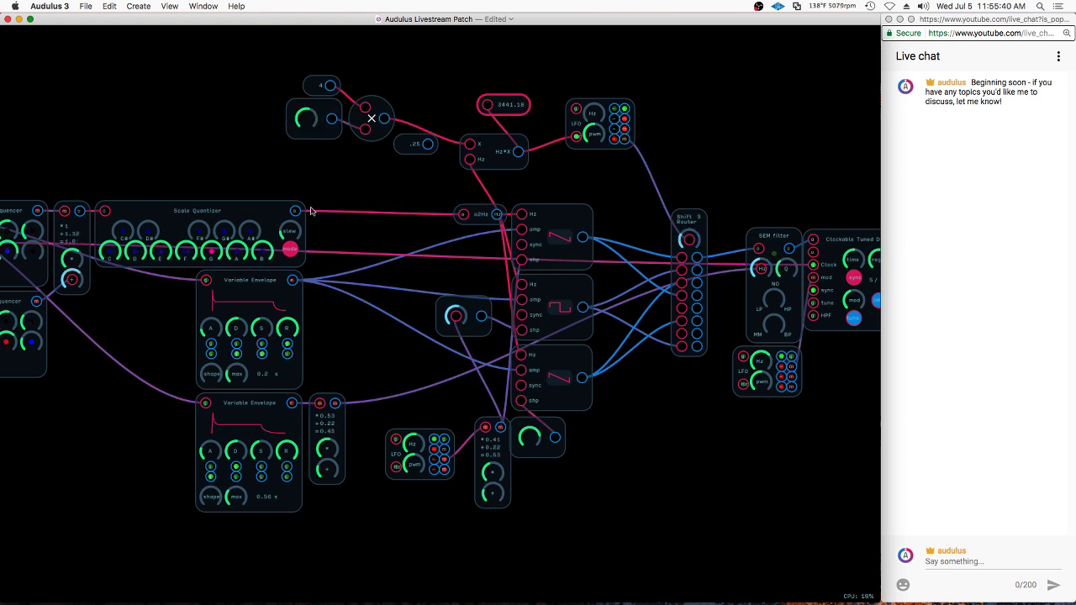
Disconnect the Hz input of the Hz*X node and feed it a constant of 1000, placed beneath the .25 constant
{"action": "left_click", "coordinate": [455, 215]}
{"action": "left_click", "coordinate": [475, 164]}
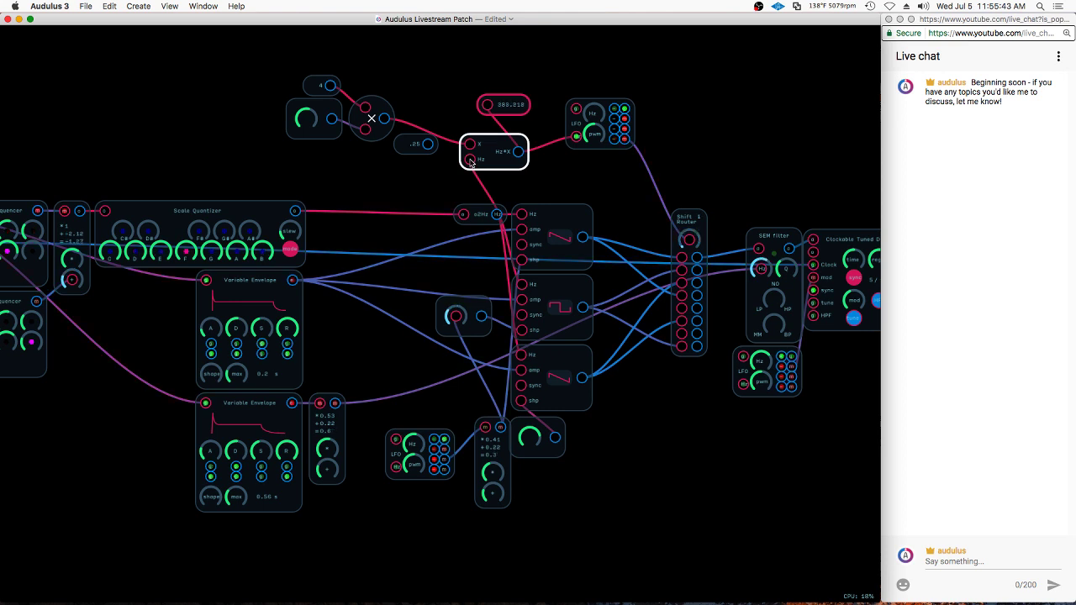
{"action": "left_click", "coordinate": [392, 121]}
{"action": "left_click_drag", "start_coordinate": [483, 152], "coordinate": [439, 175]}
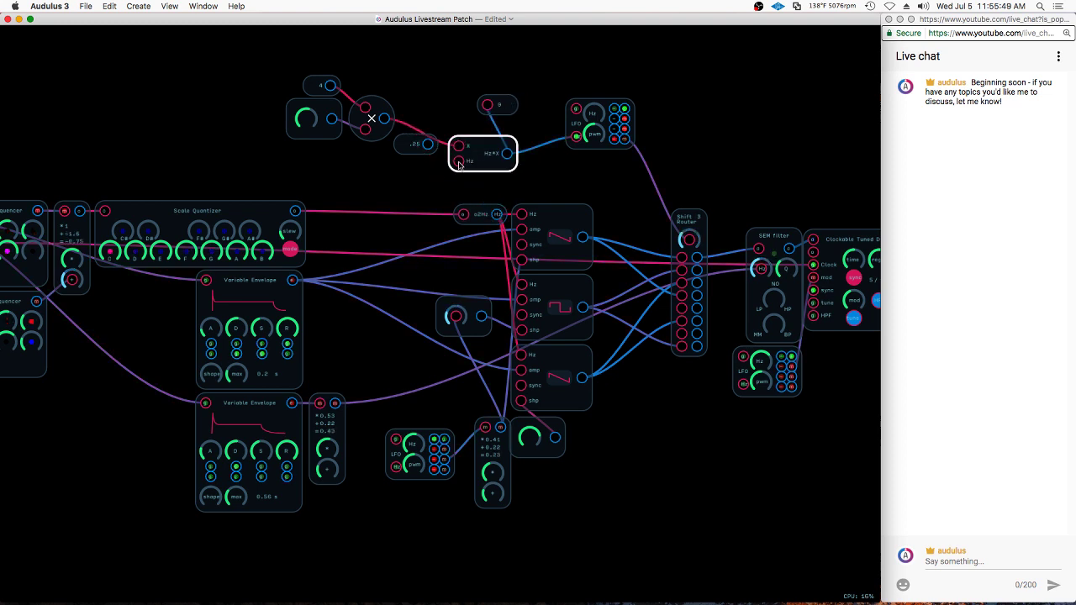
{"action": "left_click", "coordinate": [459, 163]}
{"action": "type", "text": "1000"}
{"action": "key", "text": "Return"}
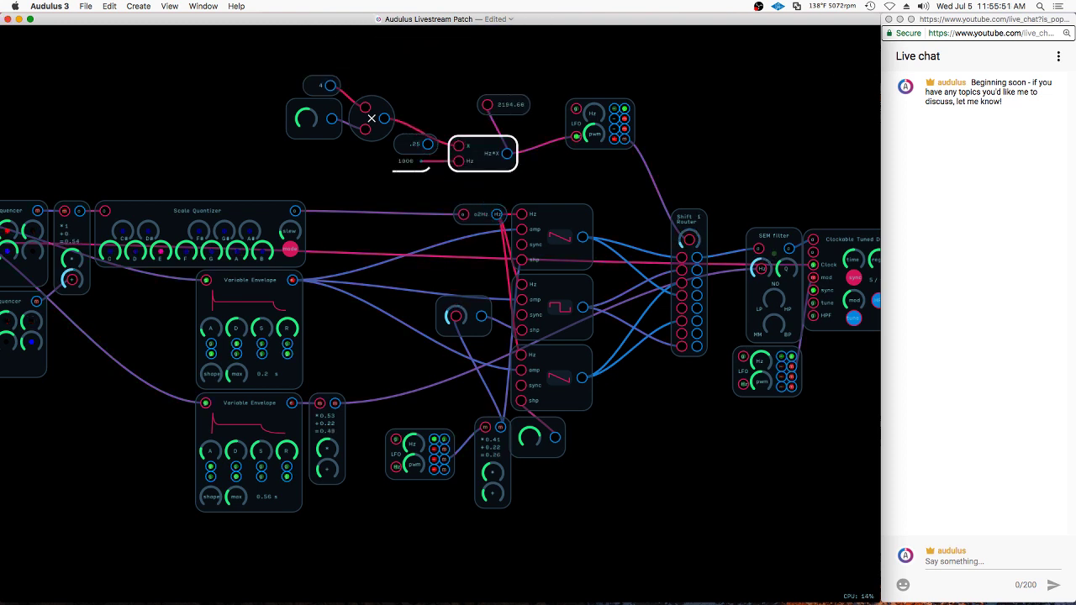
{"action": "left_click_drag", "start_coordinate": [417, 156], "coordinate": [413, 172]}
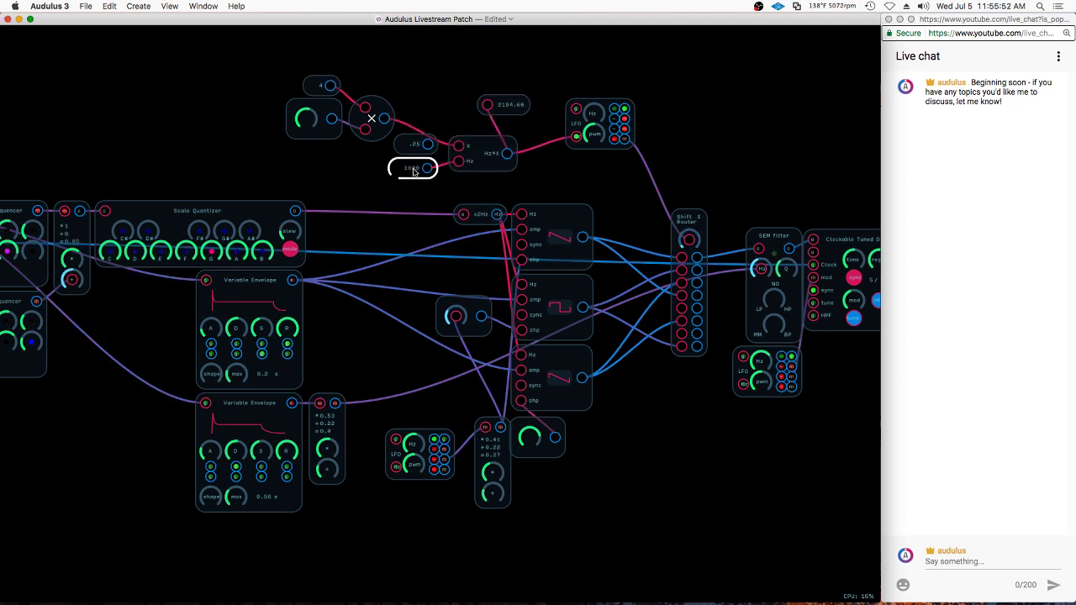
Turn the knob feeding the Multiply node down to its minimum
{"action": "left_click", "coordinate": [1043, 365]}
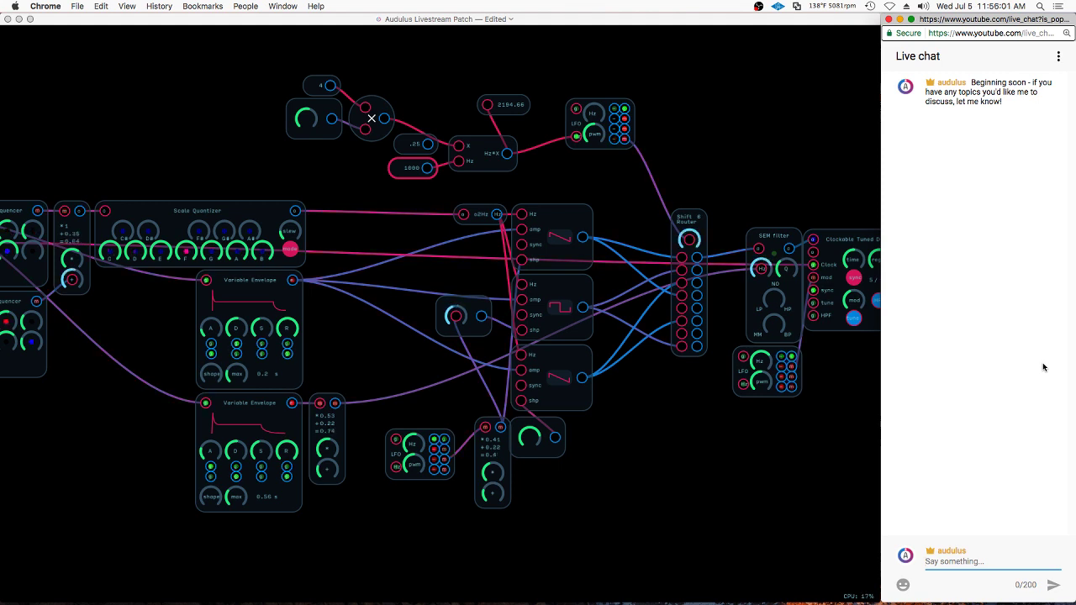
{"action": "left_click", "coordinate": [328, 118]}
{"action": "left_click", "coordinate": [332, 116]}
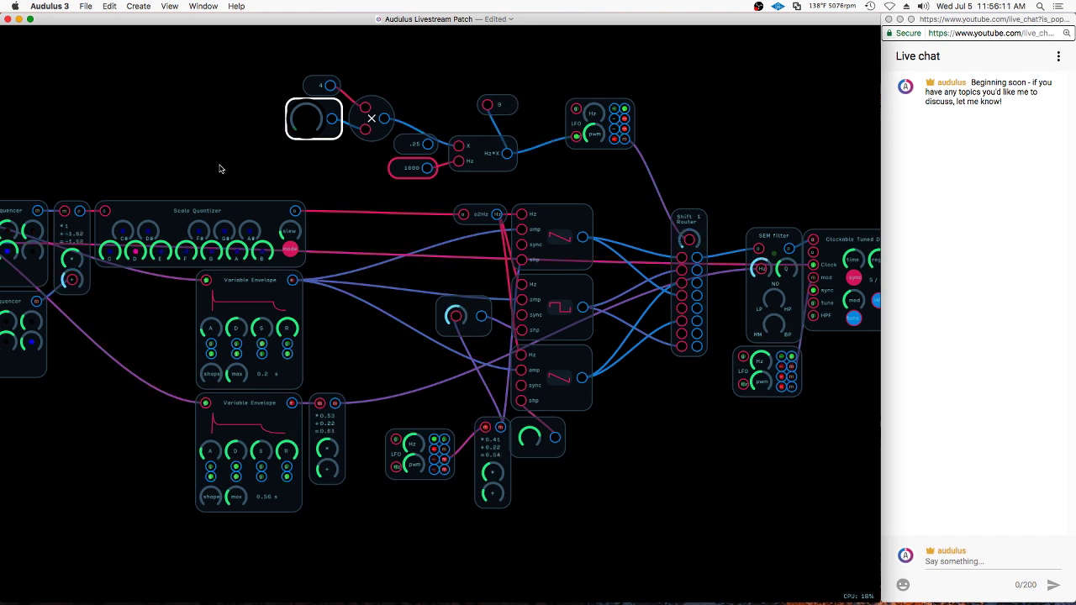
{"action": "left_click", "coordinate": [250, 158]}
Check the ports of the LFO above the Shift Router and its connection to the router's knob
{"action": "left_click", "coordinate": [594, 112]}
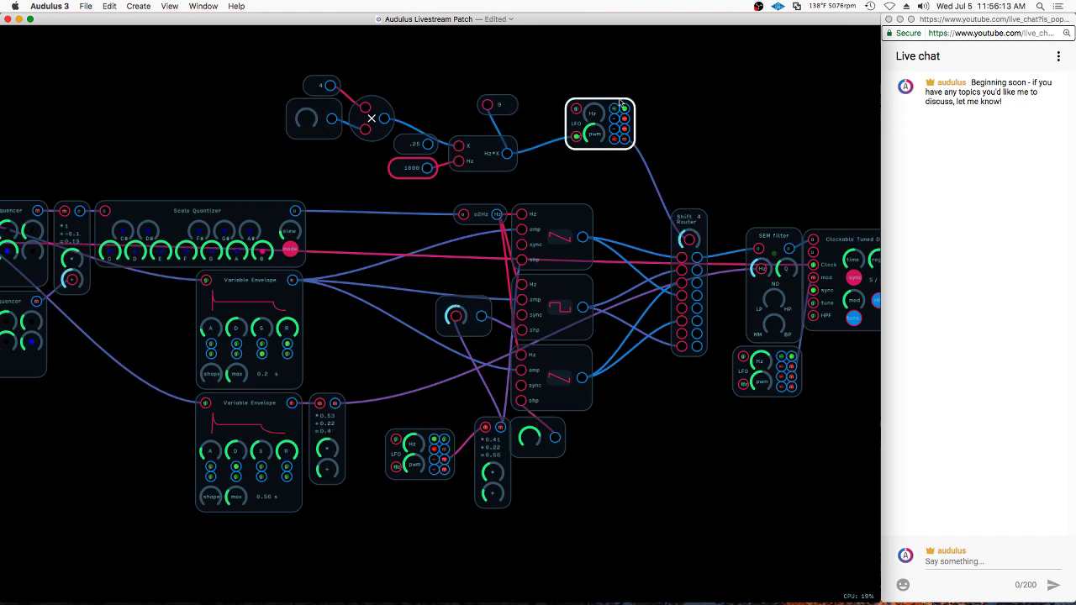
{"action": "left_click", "coordinate": [558, 151]}
{"action": "left_click", "coordinate": [577, 141]}
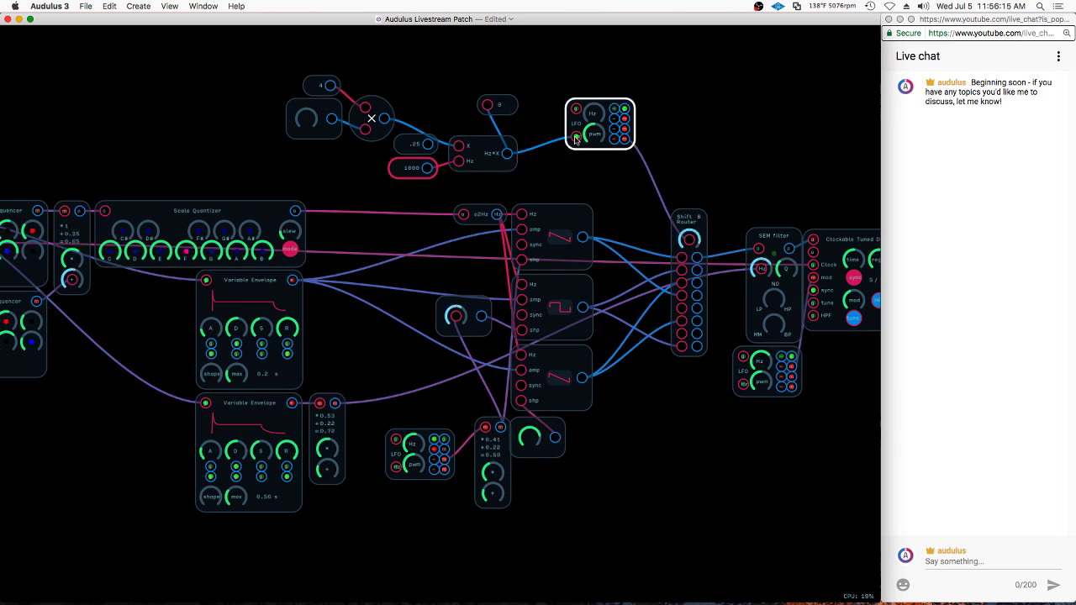
{"action": "left_click", "coordinate": [608, 91]}
{"action": "left_click", "coordinate": [602, 102]}
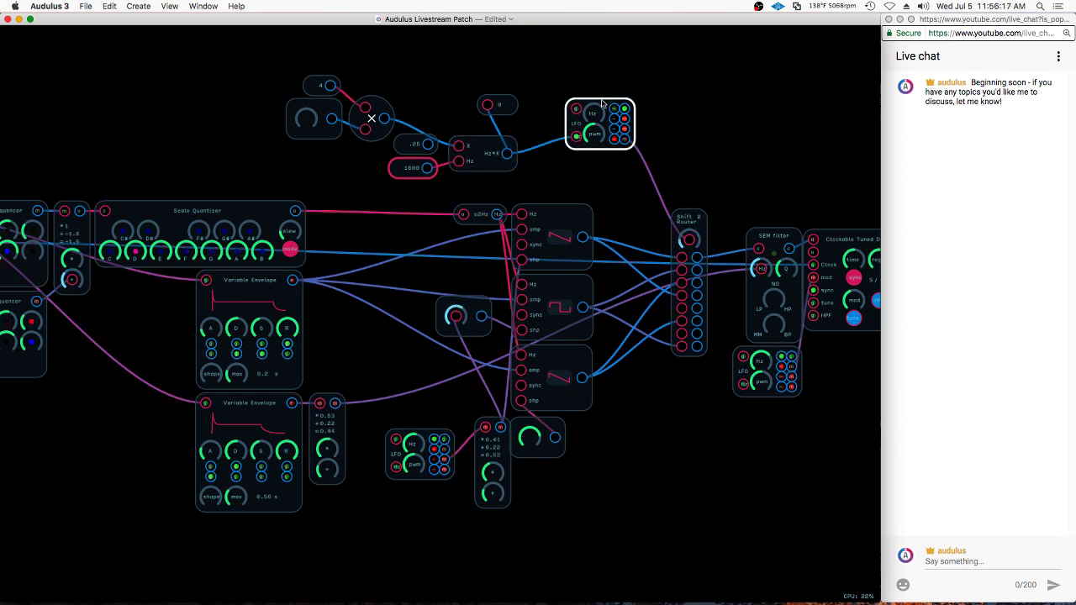
{"action": "left_click_drag", "start_coordinate": [625, 129], "coordinate": [691, 241]}
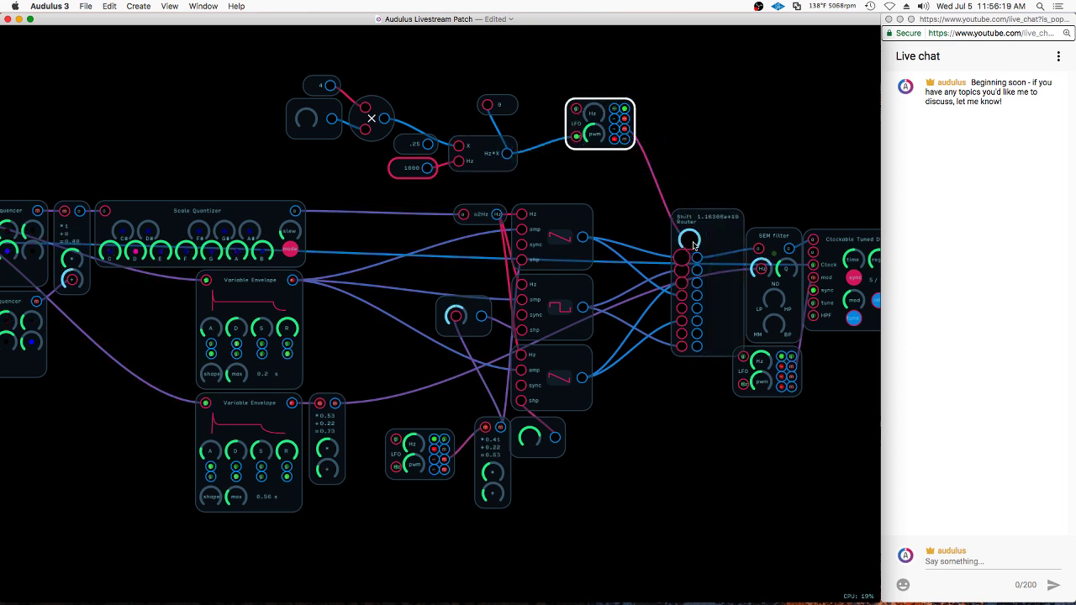
{"action": "left_click", "coordinate": [694, 243]}
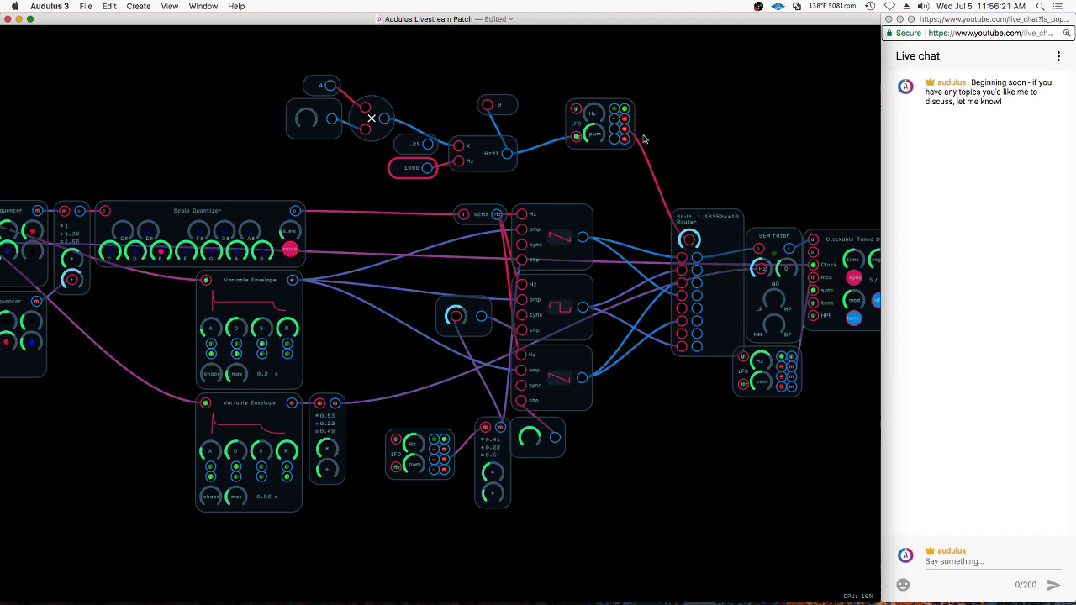
Turn the knob feeding the Multiply node back up
{"action": "left_click", "coordinate": [372, 119]}
{"action": "left_click", "coordinate": [309, 122]}
{"action": "left_click_drag", "start_coordinate": [307, 122], "coordinate": [313, 101]}
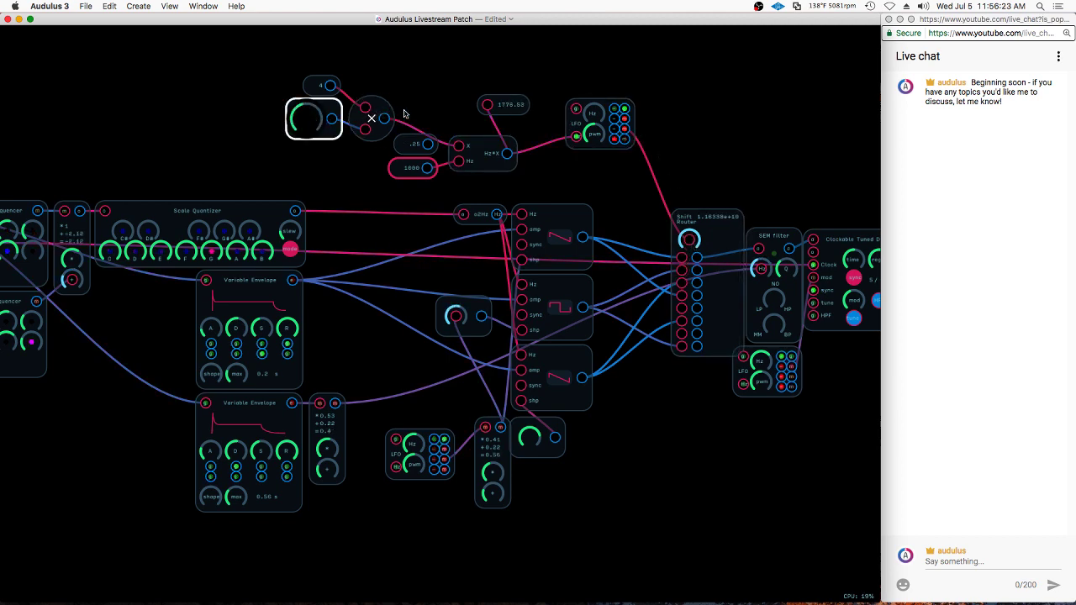
Open the LFO module to examine its internal Phasor wiring, and return to the main patch
{"action": "left_click", "coordinate": [589, 107]}
{"action": "double_click", "coordinate": [586, 107]}
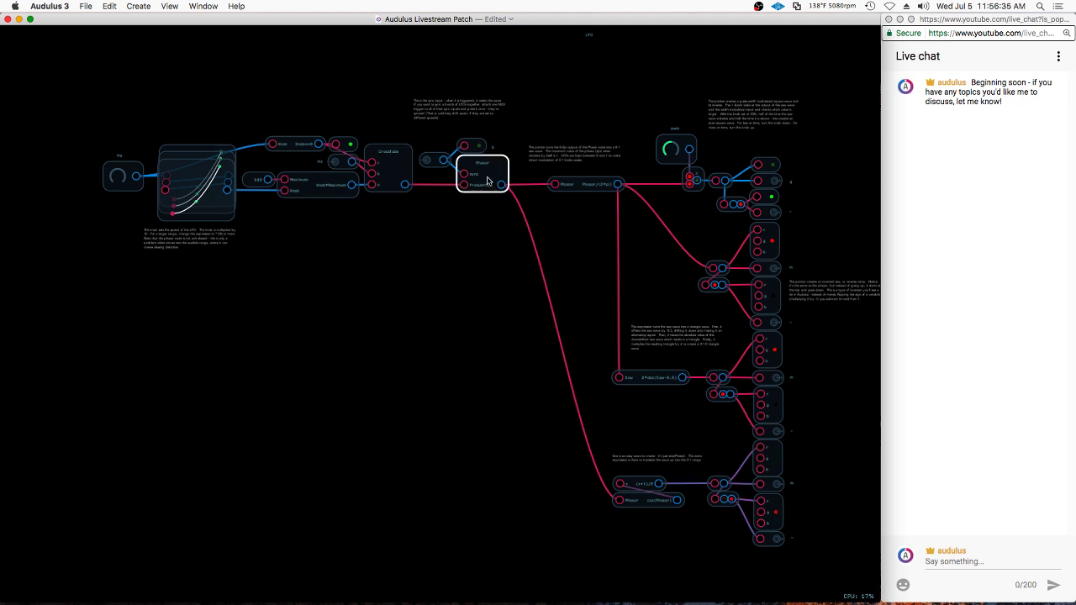
{"action": "scroll", "coordinate": [687, 555], "scroll_direction": "up", "scroll_amount": 5}
{"action": "double_click", "coordinate": [687, 555]}
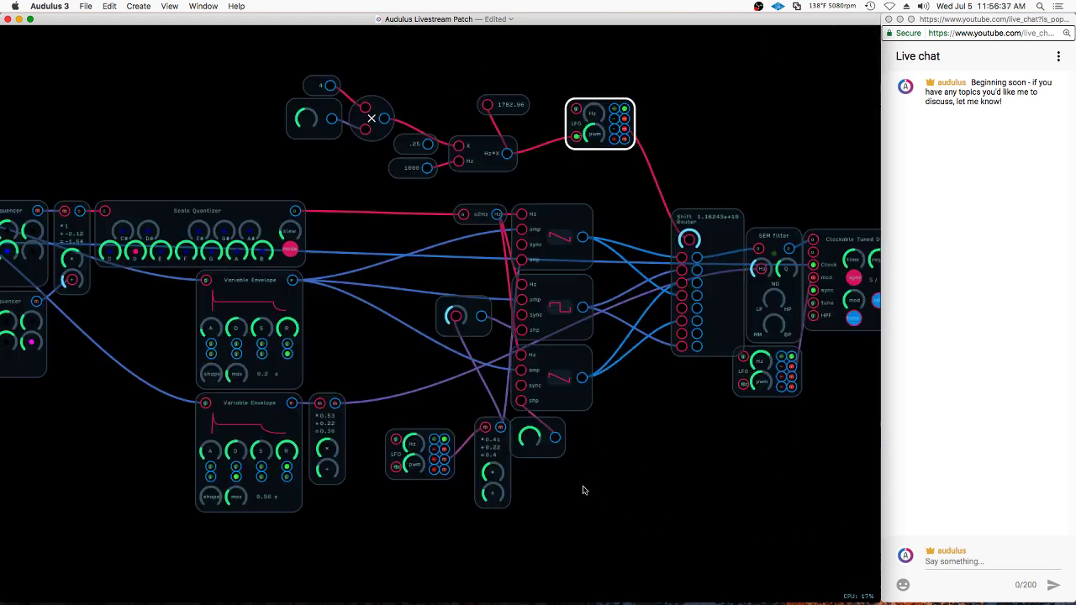
Delete the LFO driving the Shift Router and set the router's own knob to shift 1
{"action": "left_click", "coordinate": [641, 70]}
{"action": "left_click_drag", "start_coordinate": [641, 71], "coordinate": [603, 138]}
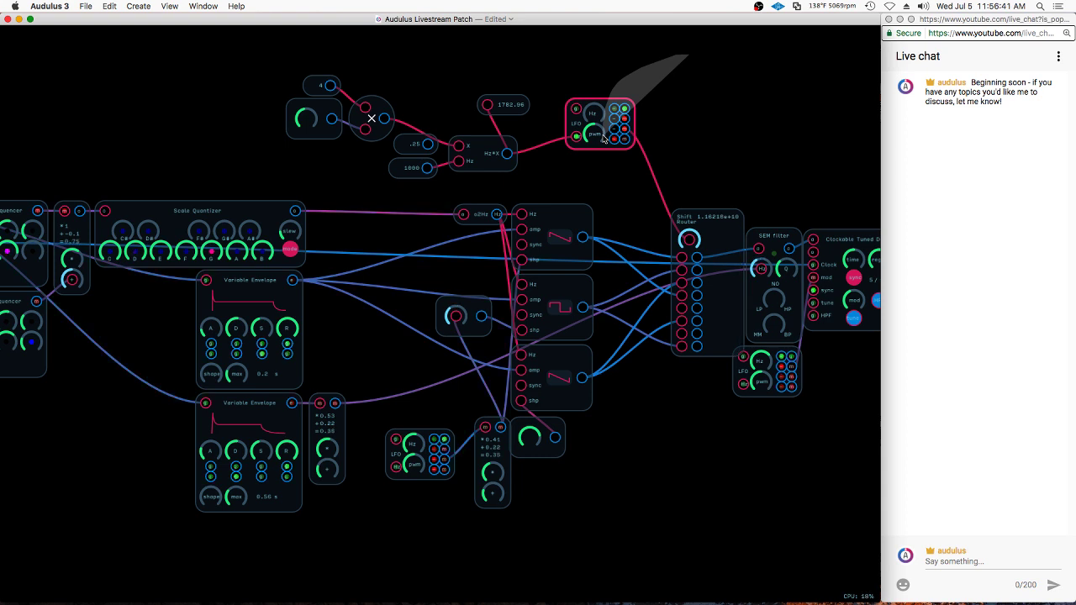
{"action": "right_click", "coordinate": [604, 136]}
{"action": "left_click", "coordinate": [586, 91]}
{"action": "left_click", "coordinate": [313, 118]}
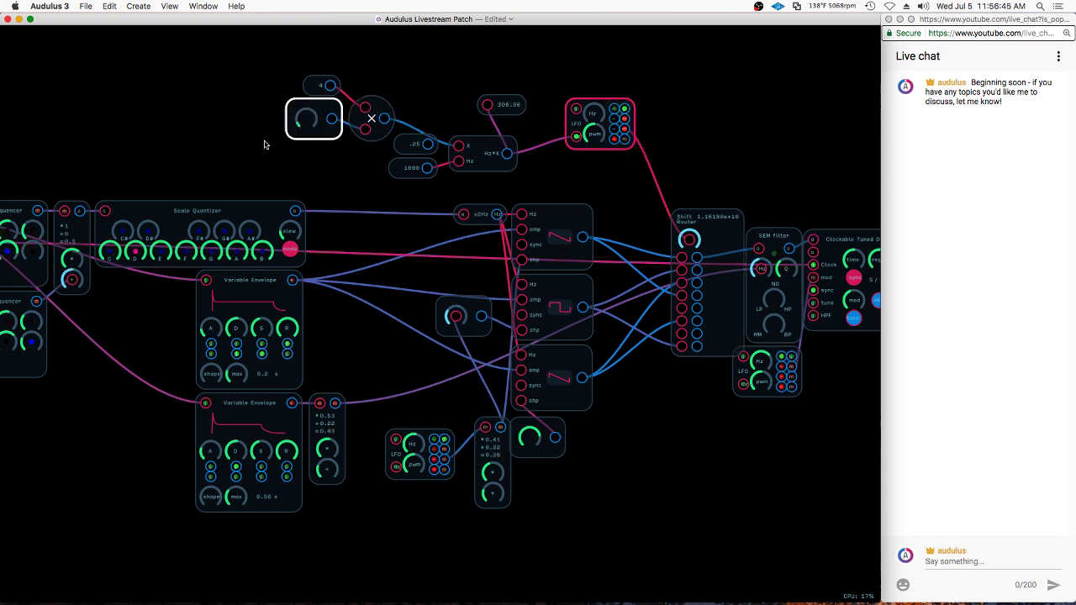
{"action": "left_click", "coordinate": [594, 131]}
{"action": "key", "text": "BackSpace"}
{"action": "left_click_drag", "start_coordinate": [691, 237], "coordinate": [721, 248]}
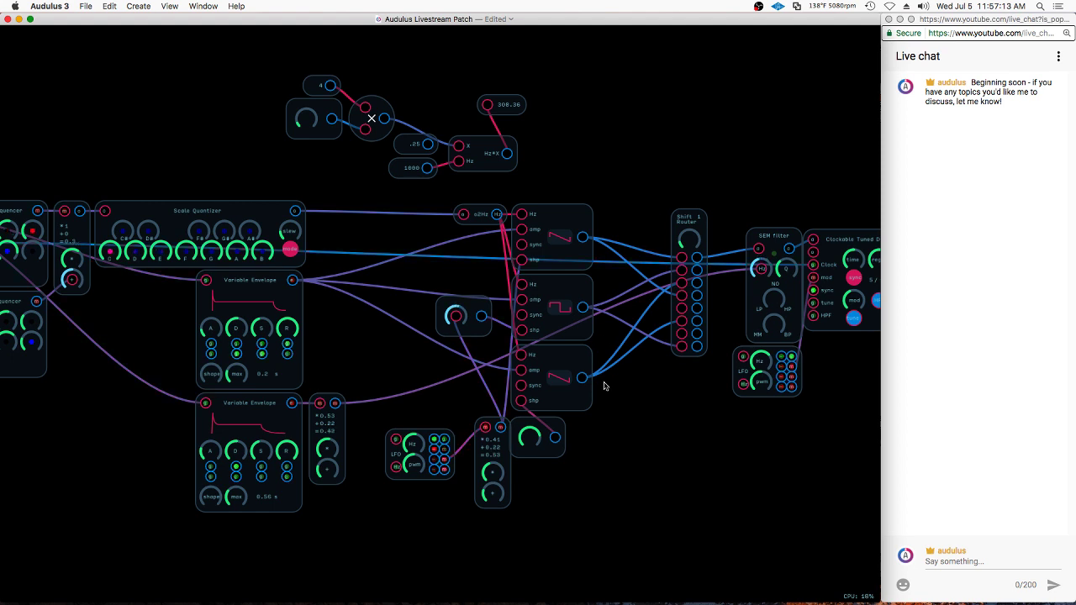
Delete the third oscillator with its shape knob, and set the multiplier of the lower envelope's scaling module to 0.71
{"action": "left_click", "coordinate": [538, 438]}
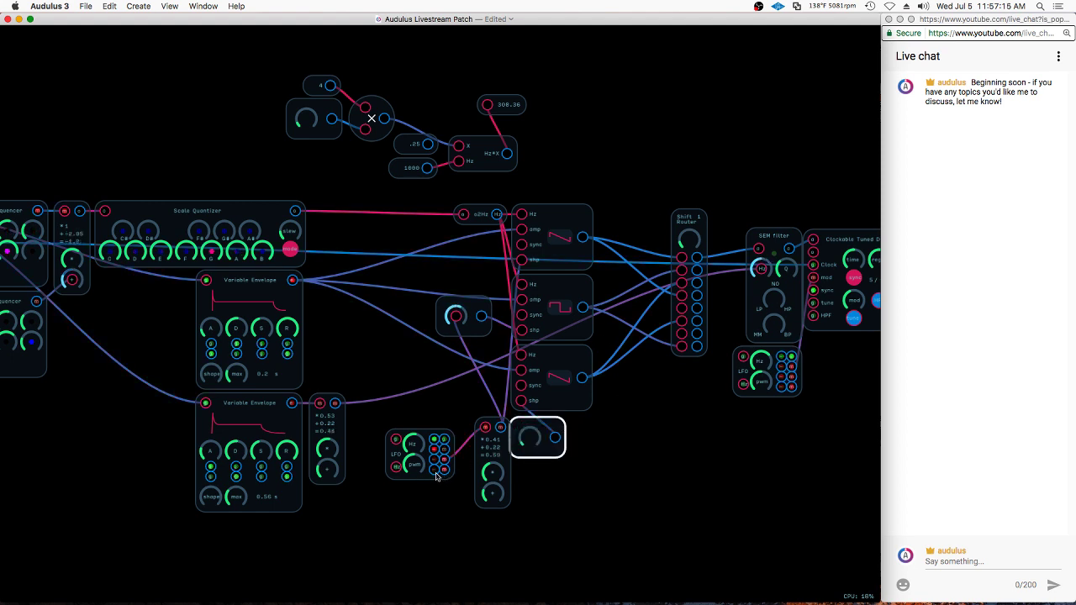
{"action": "left_click", "coordinate": [558, 413]}
{"action": "mouse_move", "coordinate": [610, 379]}
{"action": "left_mouse_down"}
{"action": "mouse_move", "coordinate": [554, 399]}
{"action": "mouse_move", "coordinate": [543, 451]}
{"action": "left_mouse_up"}
{"action": "key", "text": "Delete"}
{"action": "left_click", "coordinate": [592, 286]}
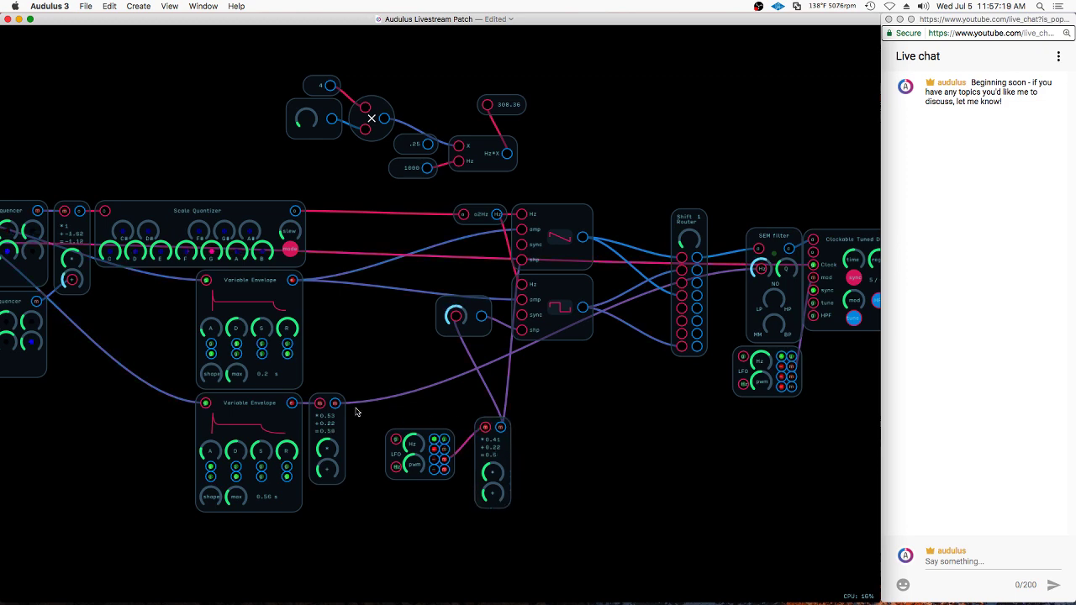
{"action": "left_click_drag", "start_coordinate": [328, 450], "coordinate": [354, 438]}
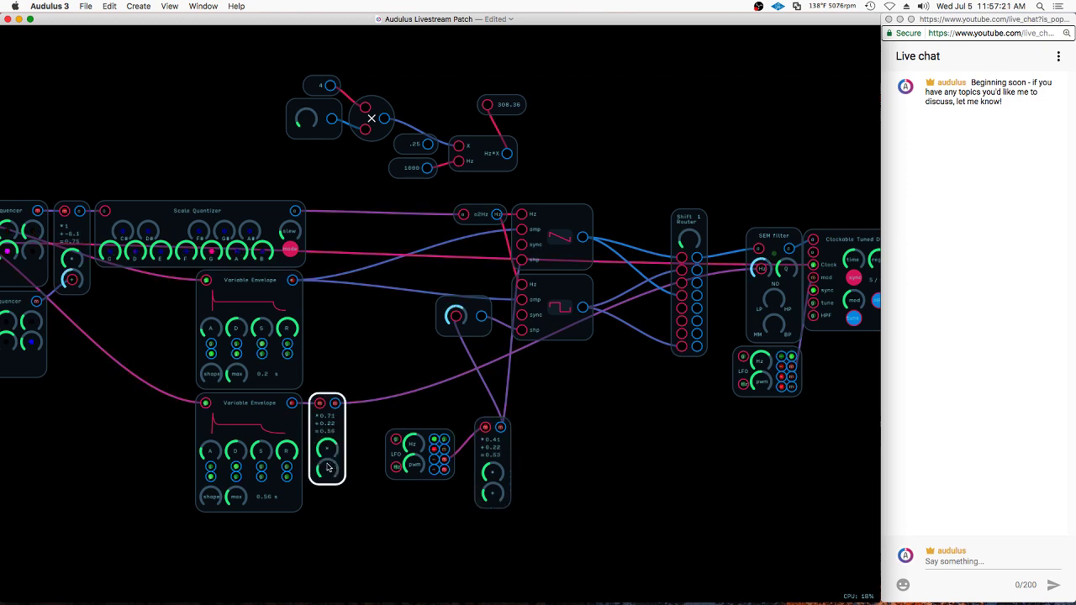
Insert a Probability Clock from the Module Library into the empty space below the two 8 Step Sequencers
{"action": "scroll", "coordinate": [425, 454], "scroll_direction": "down", "scroll_amount": 5}
{"action": "scroll", "coordinate": [71, 388], "scroll_direction": "up", "scroll_amount": 2}
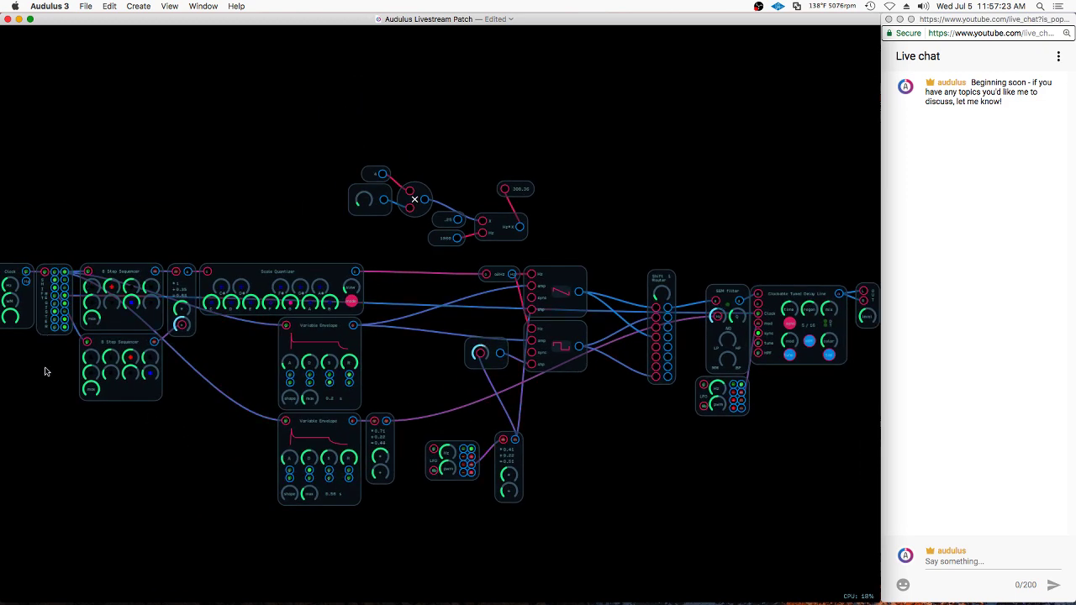
{"action": "scroll", "coordinate": [47, 372], "scroll_direction": "up", "scroll_amount": 4}
{"action": "right_click", "coordinate": [256, 400]}
{"action": "mouse_move", "coordinate": [337, 539]}
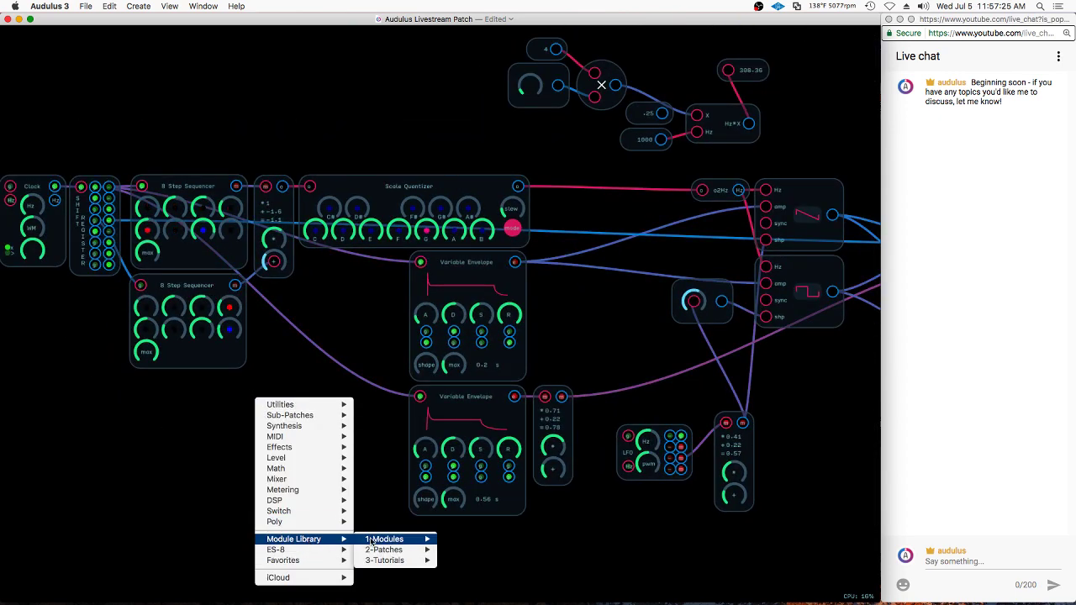
{"action": "mouse_move", "coordinate": [371, 543]}
{"action": "mouse_move", "coordinate": [470, 454]}
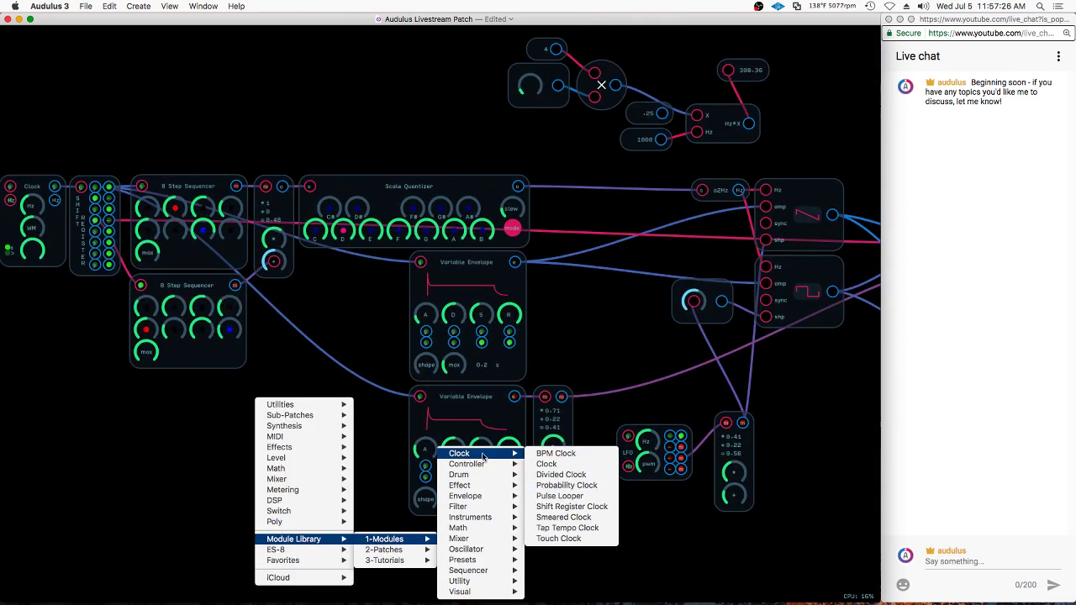
{"action": "left_click", "coordinate": [588, 486]}
Delete the Clock that came with the Probability Clock and move the remaining Prob module up toward the sequencers
{"action": "left_click_drag", "start_coordinate": [219, 473], "coordinate": [188, 514]}
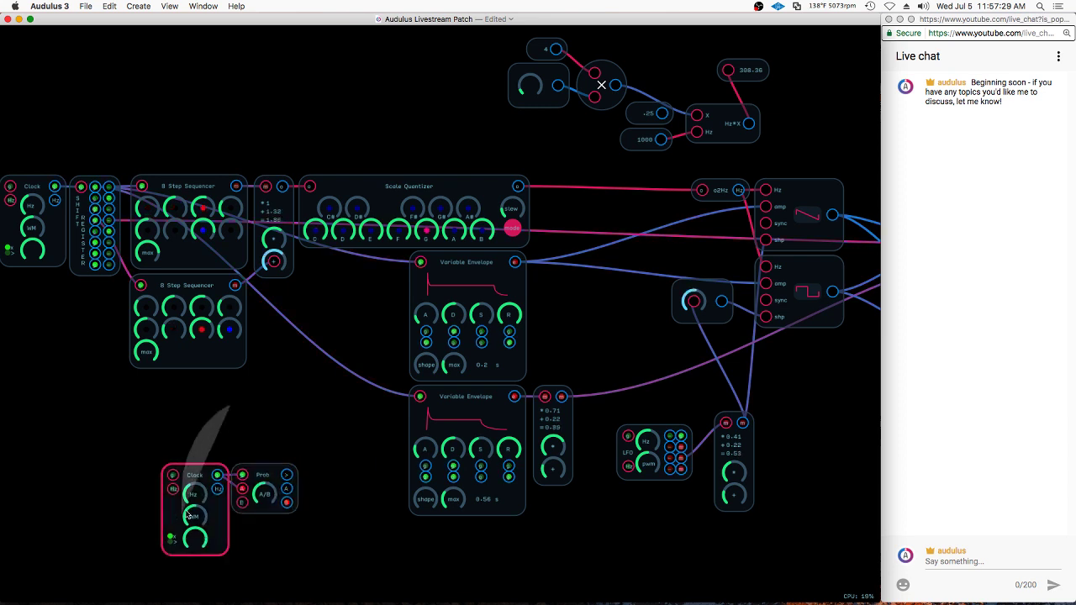
{"action": "key", "text": "Delete"}
{"action": "left_click_drag", "start_coordinate": [263, 469], "coordinate": [264, 418]}
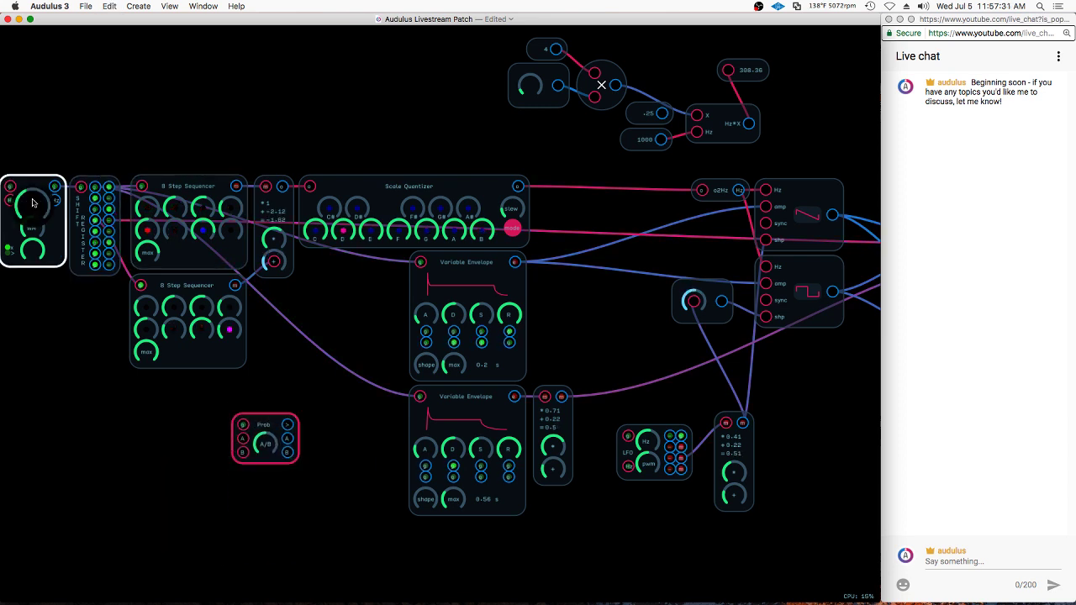
Wire outputs of the Shift Register to the Prob module's gate input and its A input
{"action": "left_click_drag", "start_coordinate": [32, 199], "coordinate": [243, 424]}
{"action": "left_click_drag", "start_coordinate": [95, 198], "coordinate": [243, 438]}
{"action": "left_click", "coordinate": [168, 252]}
{"action": "left_click", "coordinate": [95, 199]}
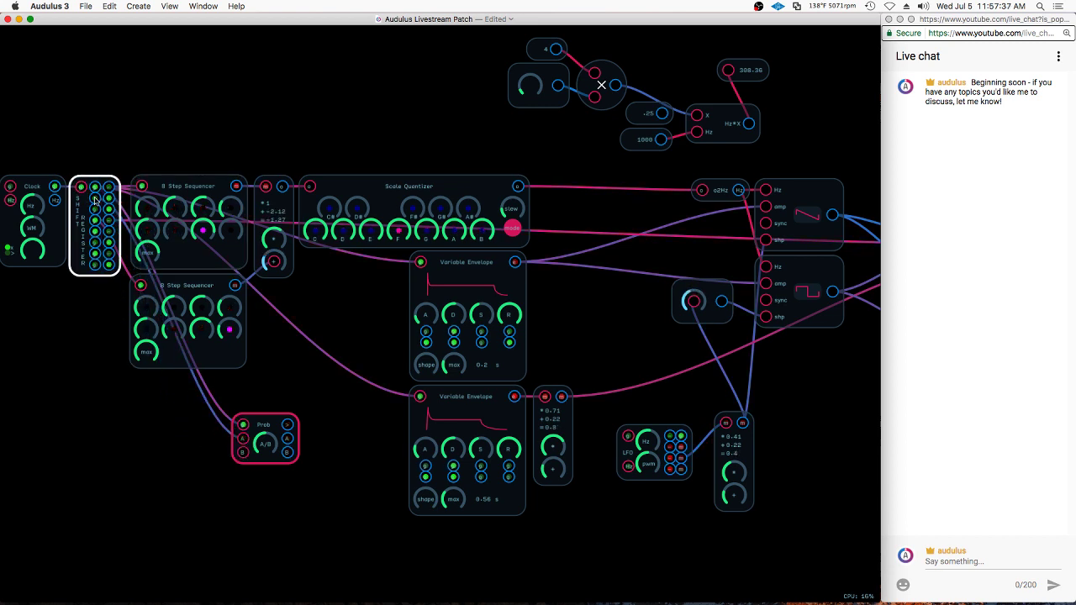
{"action": "left_click_drag", "start_coordinate": [95, 188], "coordinate": [243, 439]}
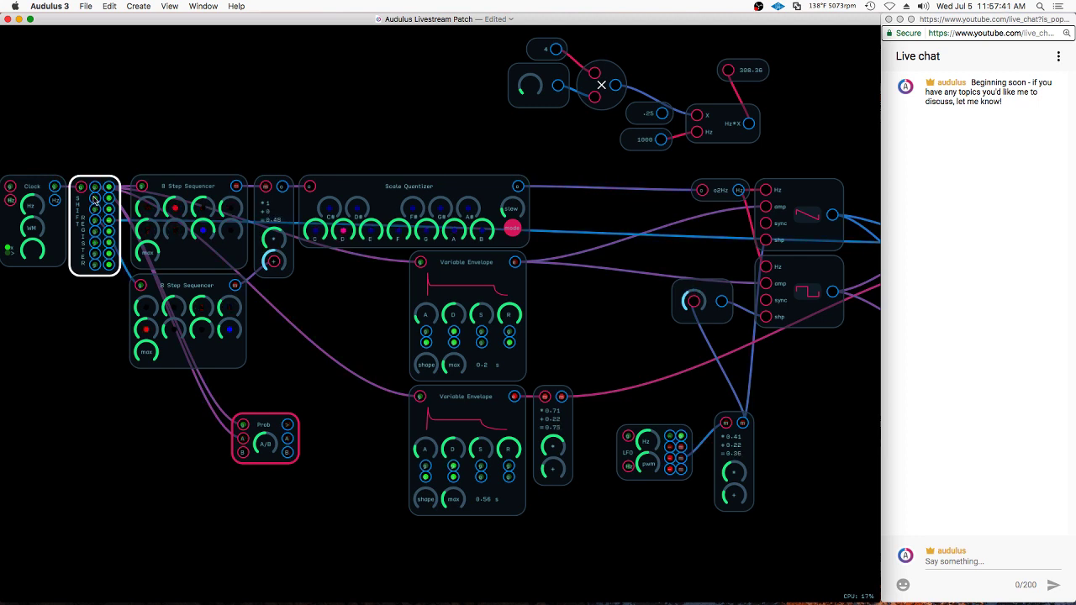
Wire a Shift Register output to the Prob module's B input, and place Prob beside the lower Variable Envelope so that it triggers the envelope
{"action": "left_click_drag", "start_coordinate": [95, 200], "coordinate": [421, 397]}
{"action": "left_click", "coordinate": [289, 432]}
{"action": "left_click_drag", "start_coordinate": [273, 422], "coordinate": [347, 435]}
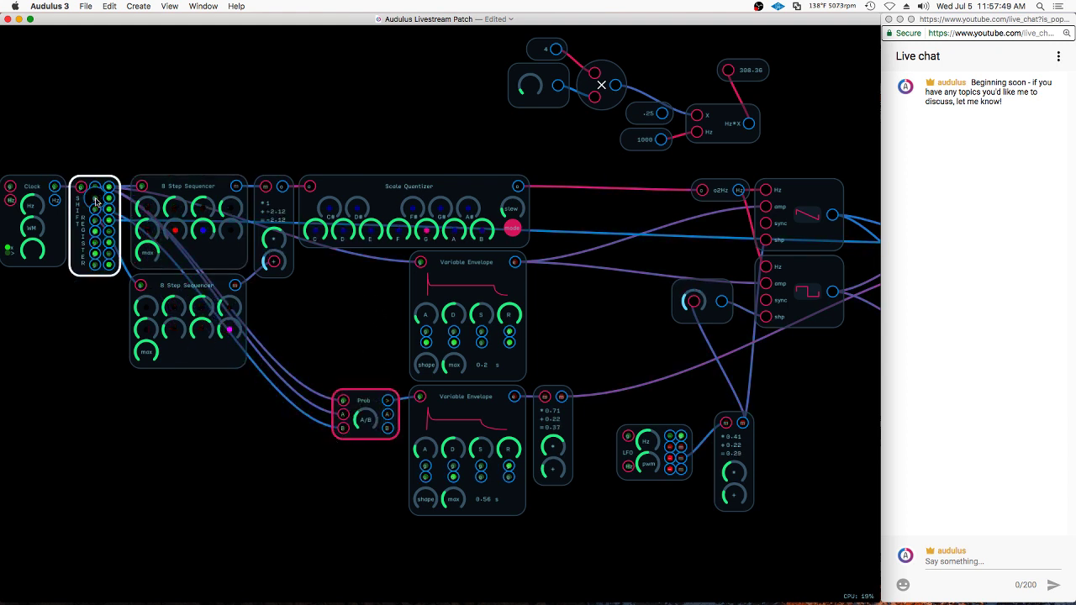
{"action": "left_click_drag", "start_coordinate": [95, 199], "coordinate": [420, 263]}
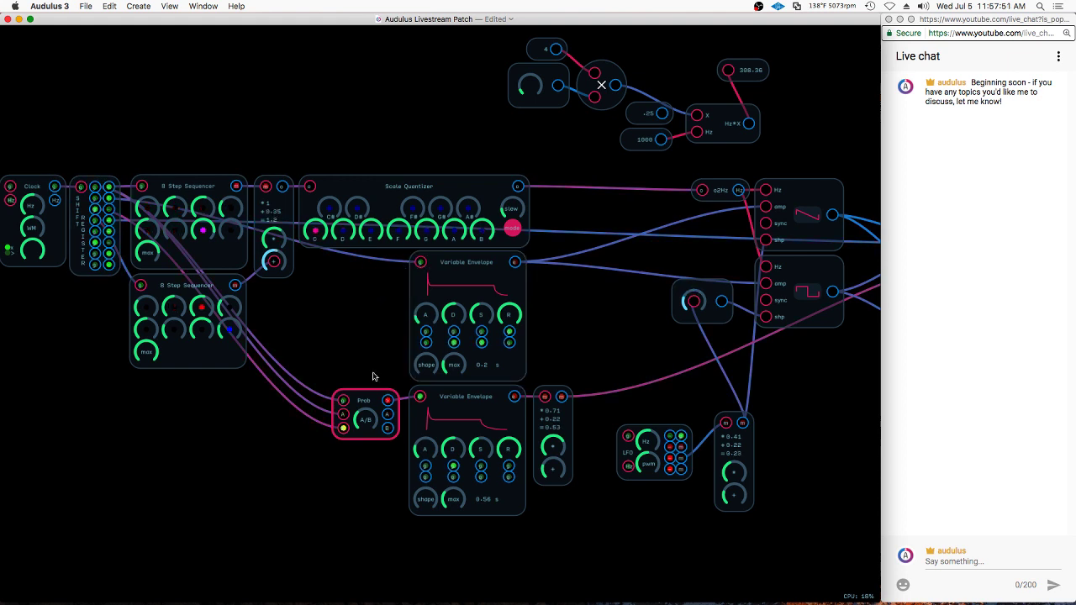
{"action": "left_click_drag", "start_coordinate": [368, 402], "coordinate": [449, 414]}
{"action": "left_click_drag", "start_coordinate": [369, 393], "coordinate": [367, 393]}
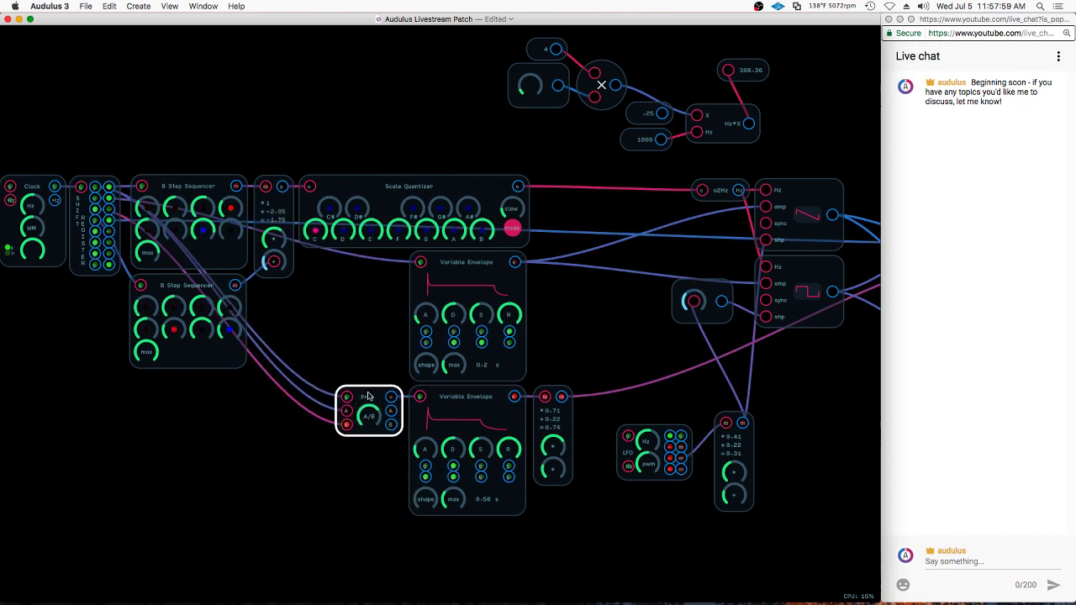
Set the lower Variable Envelope's maximum time to 1.65 s, lengthen its attack, and adjust the Prob module's A/B knob
{"action": "left_click_drag", "start_coordinate": [459, 507], "coordinate": [453, 505]}
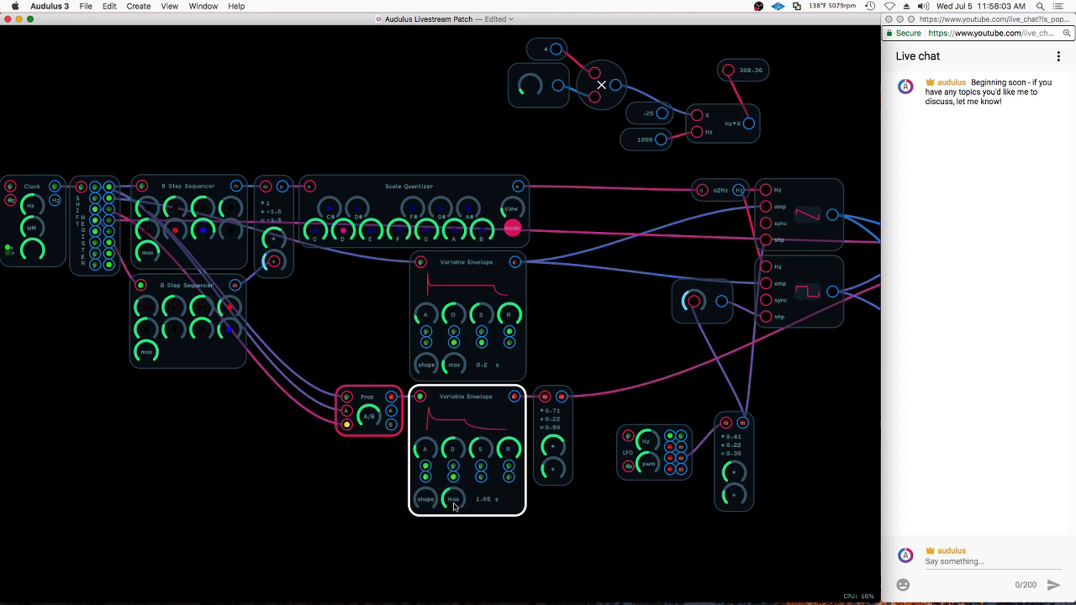
{"action": "left_click", "coordinate": [368, 415]}
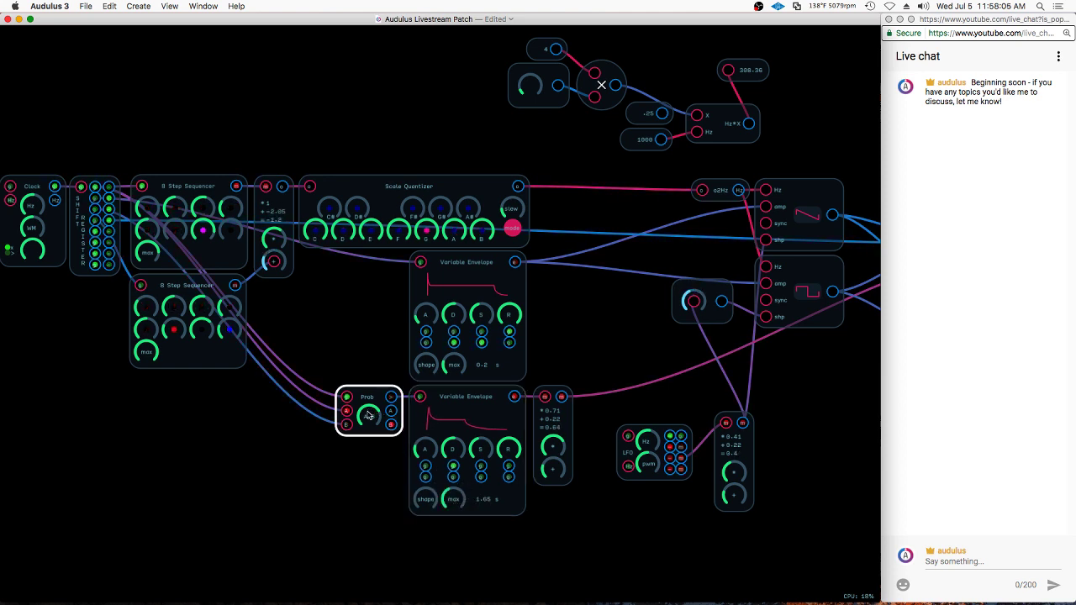
{"action": "left_click_drag", "start_coordinate": [425, 450], "coordinate": [455, 455]}
{"action": "left_click", "coordinate": [280, 462]}
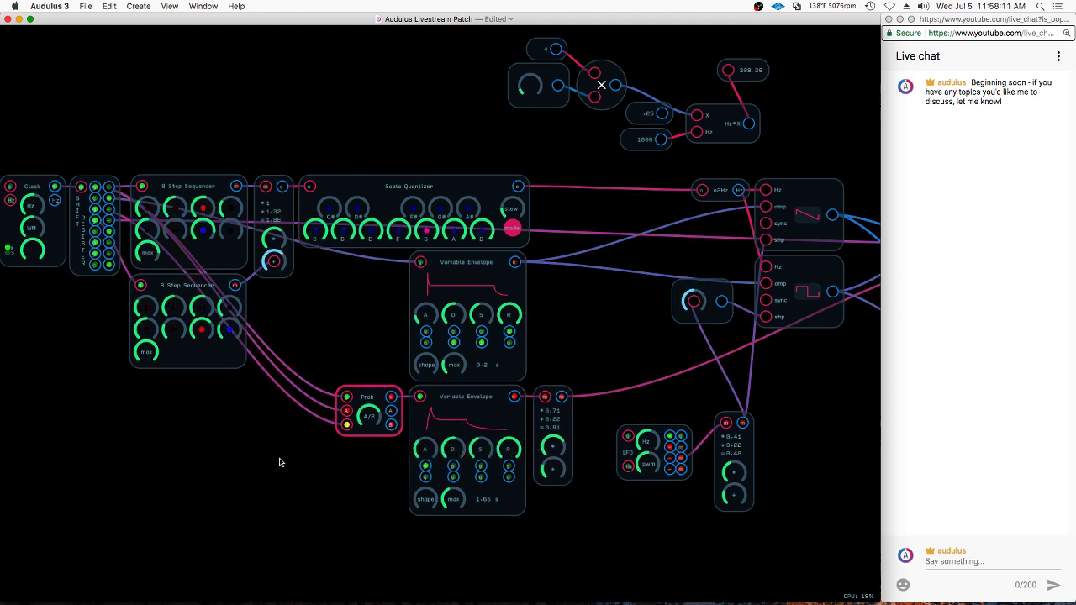
{"action": "scroll", "coordinate": [280, 462], "scroll_direction": "down", "scroll_amount": 3}
{"action": "scroll", "coordinate": [756, 460], "scroll_direction": "up", "scroll_amount": 2}
{"action": "scroll", "coordinate": [754, 459], "scroll_direction": "down", "scroll_amount": 3}
{"action": "left_click_drag", "start_coordinate": [754, 459], "coordinate": [605, 444]}
{"action": "scroll", "coordinate": [637, 313], "scroll_direction": "up", "scroll_amount": 3}
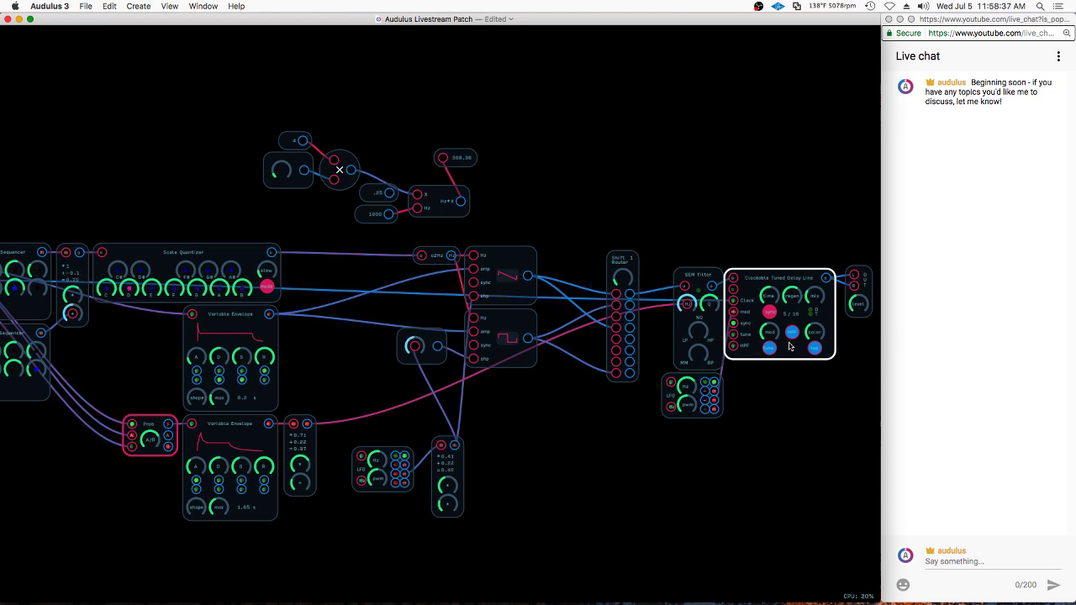
Post in YouTube chat: "Let me know if you have any questions or have topics you want me to talk about! Say hi too if you're watching :)"
{"action": "left_click", "coordinate": [965, 561]}
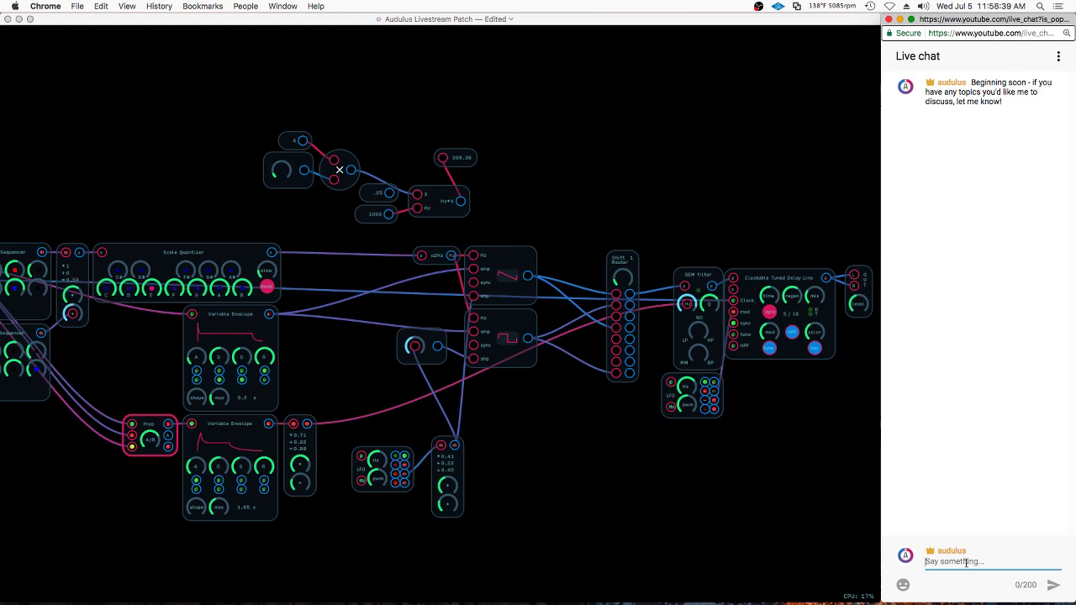
{"action": "type", "text": "Let me know i youu have any questions"}
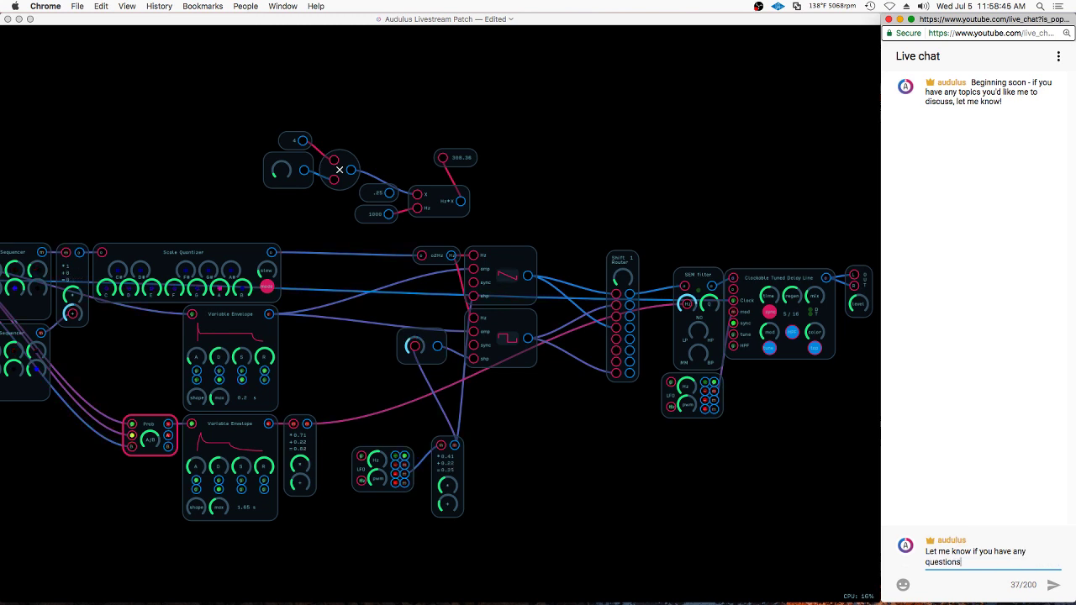
{"action": "type", "text": " or have topics you want me to talk about!"}
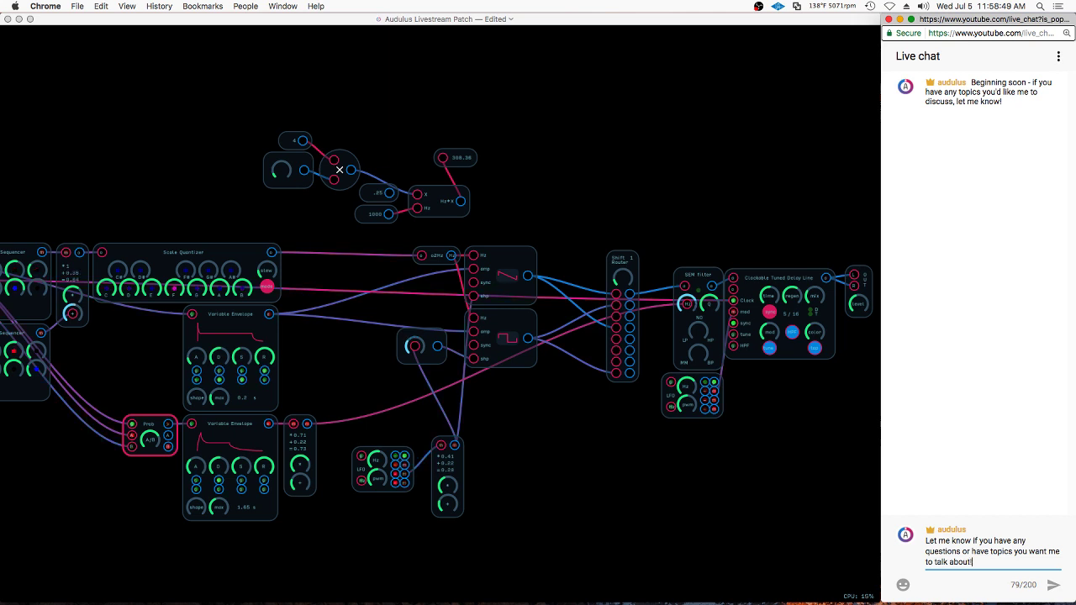
{"action": "type", "text": " Say hi too if you're welatching :)"}
{"action": "key", "text": "Return"}
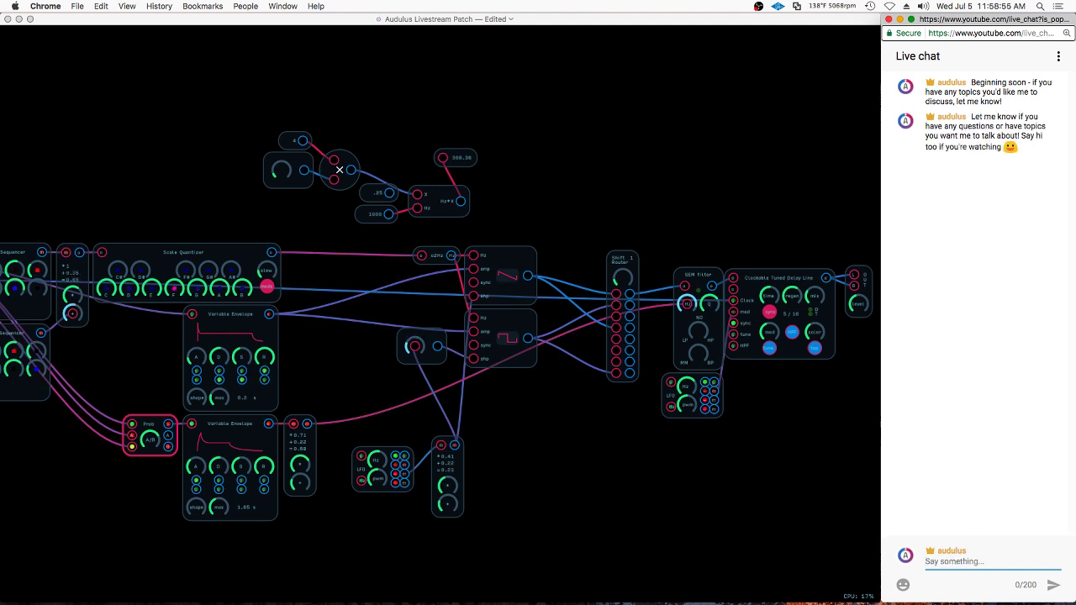
Switch back to Audulus, adjust the lower LFO's rate, and sweep the Shift Router's knob up and back to shift 1
{"action": "left_click", "coordinate": [788, 524]}
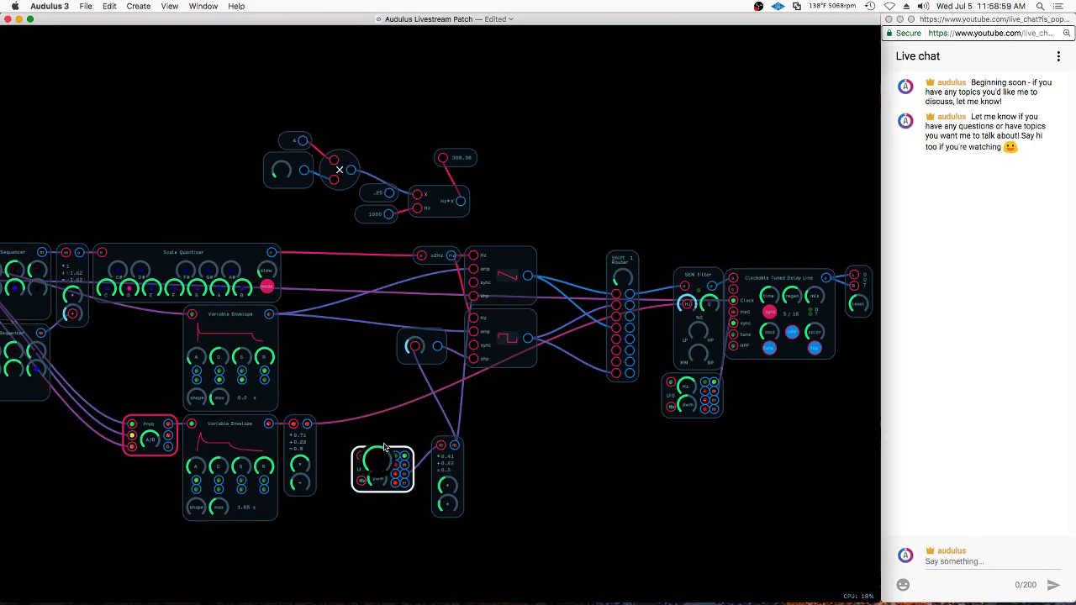
{"action": "left_click", "coordinate": [637, 323]}
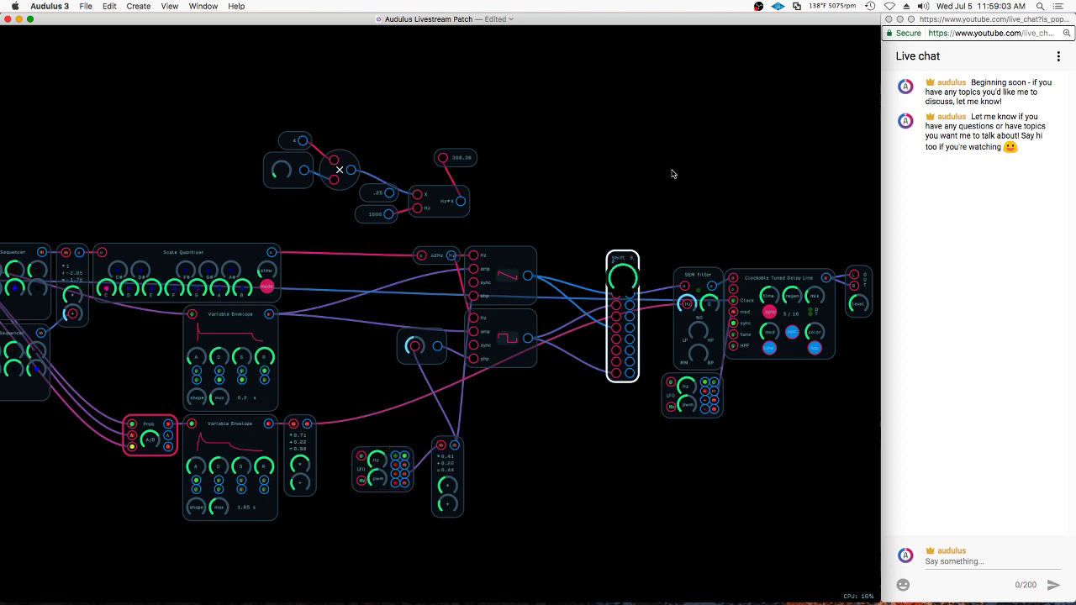
{"action": "left_click", "coordinate": [659, 339]}
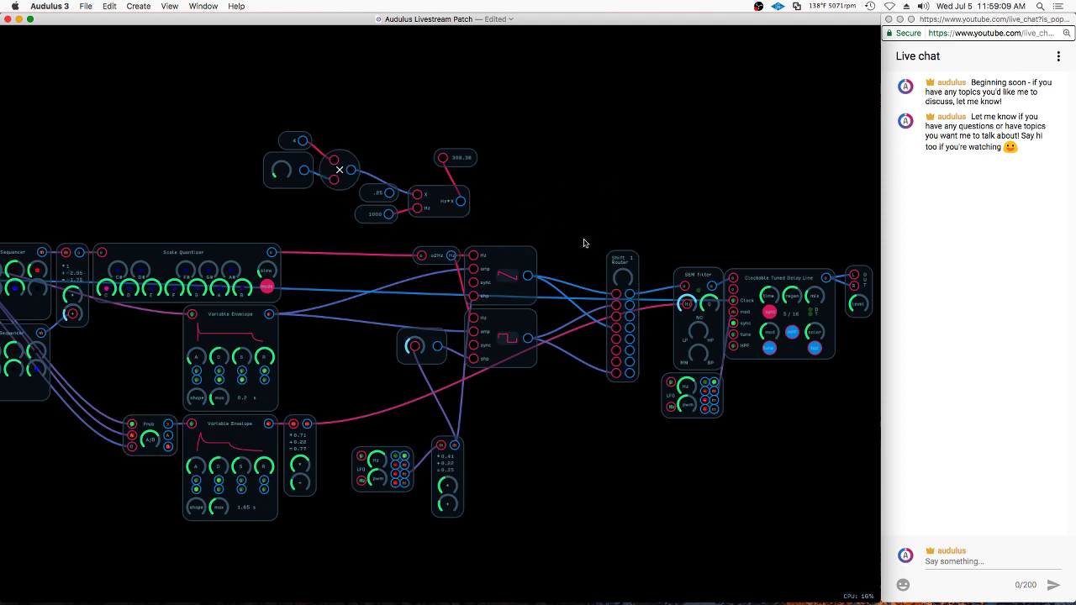
Modulate the Shift Router's knob with the upper Variable Envelope's output
{"action": "left_click_drag", "start_coordinate": [269, 314], "coordinate": [627, 277]}
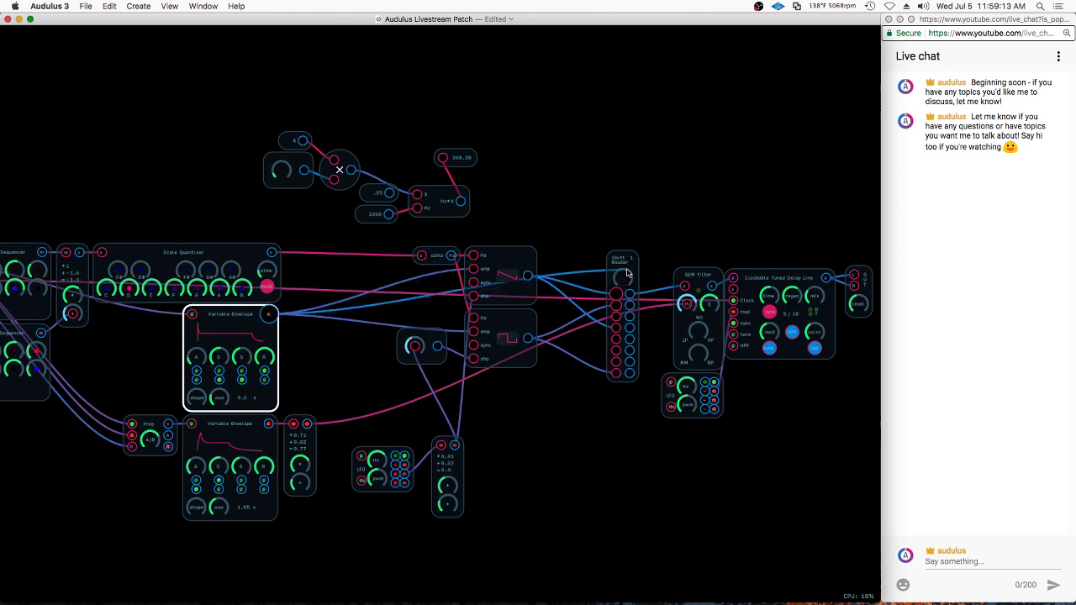
{"action": "left_click", "coordinate": [626, 277]}
Connect the sawtooth and square oscillator outputs to the remaining unused inputs of the Shift Router
{"action": "left_click", "coordinate": [531, 279]}
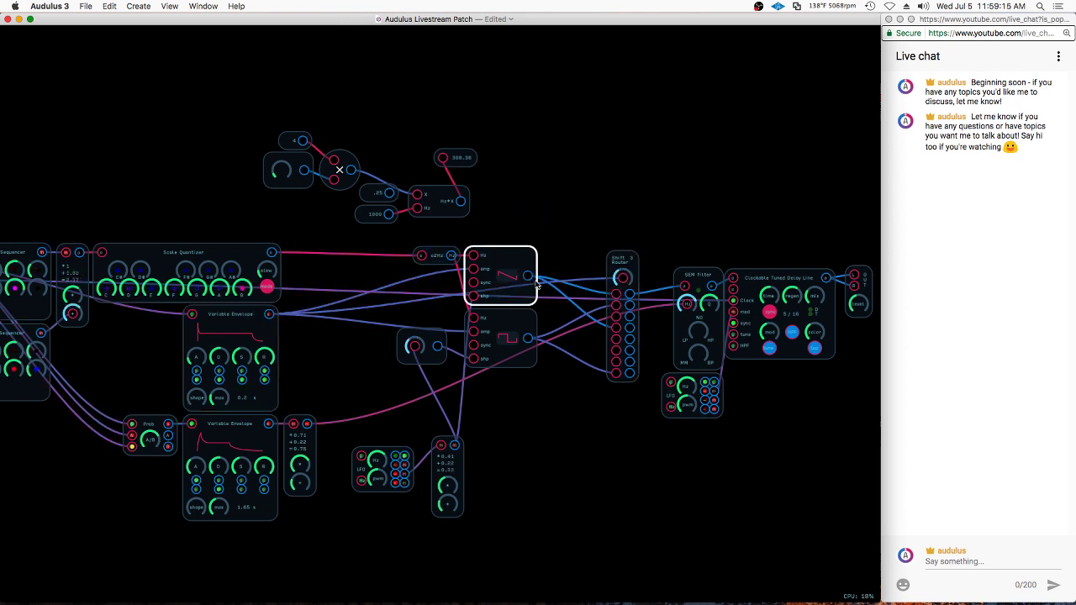
{"action": "left_click", "coordinate": [626, 326]}
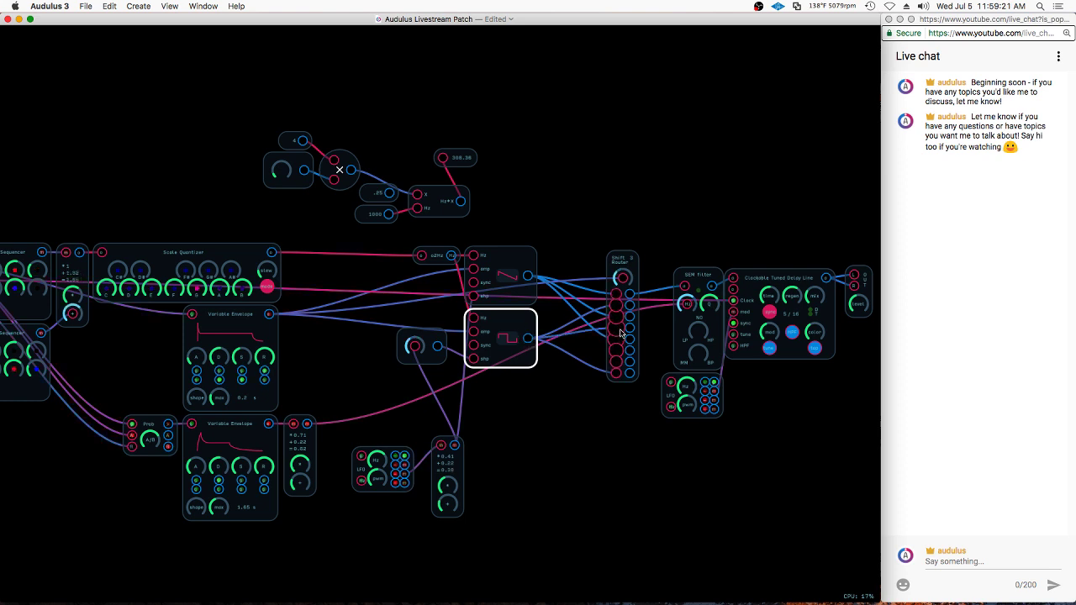
{"action": "left_click_drag", "start_coordinate": [527, 276], "coordinate": [615, 362]}
{"action": "left_click_drag", "start_coordinate": [528, 339], "coordinate": [618, 351]}
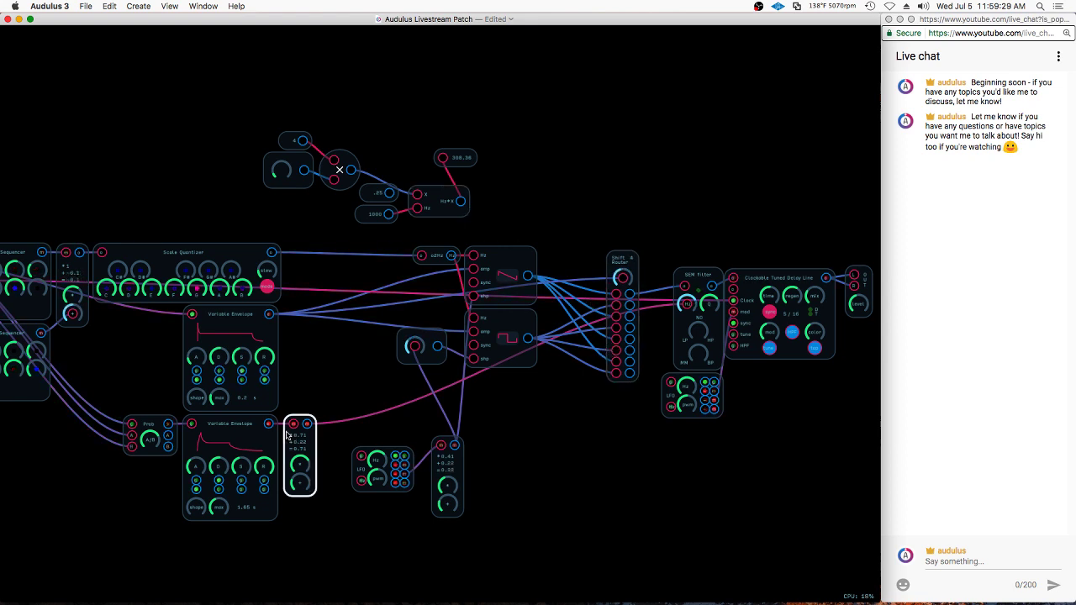
Try the lower Variable Envelope's output on the Shift Router's knob, and restore the upper envelope's connection
{"action": "left_click_drag", "start_coordinate": [308, 424], "coordinate": [584, 228]}
{"action": "left_click_drag", "start_coordinate": [270, 424], "coordinate": [621, 281]}
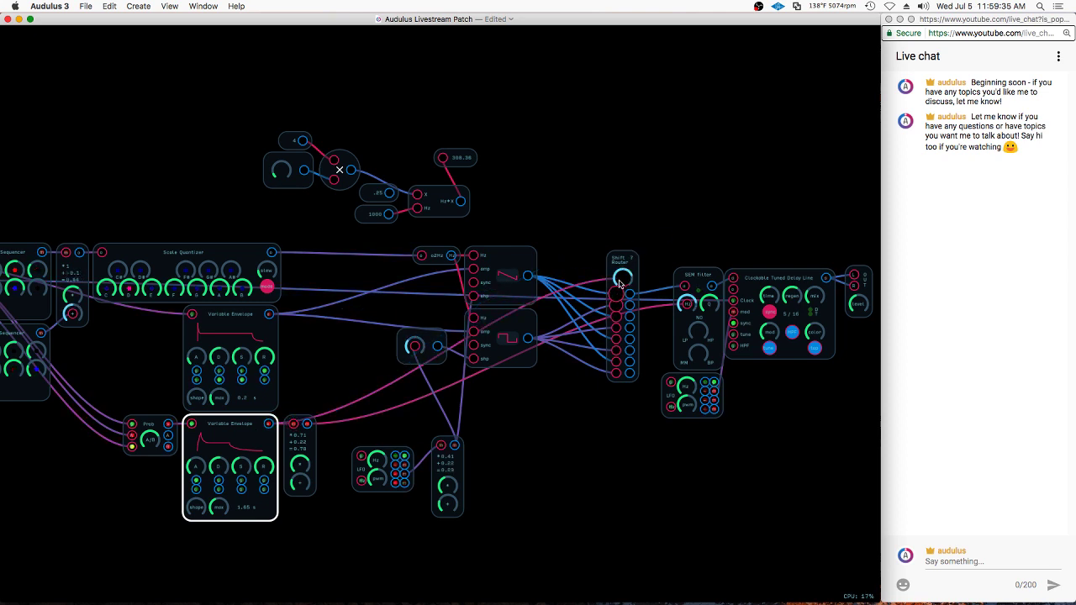
{"action": "left_click_drag", "start_coordinate": [620, 285], "coordinate": [644, 202]}
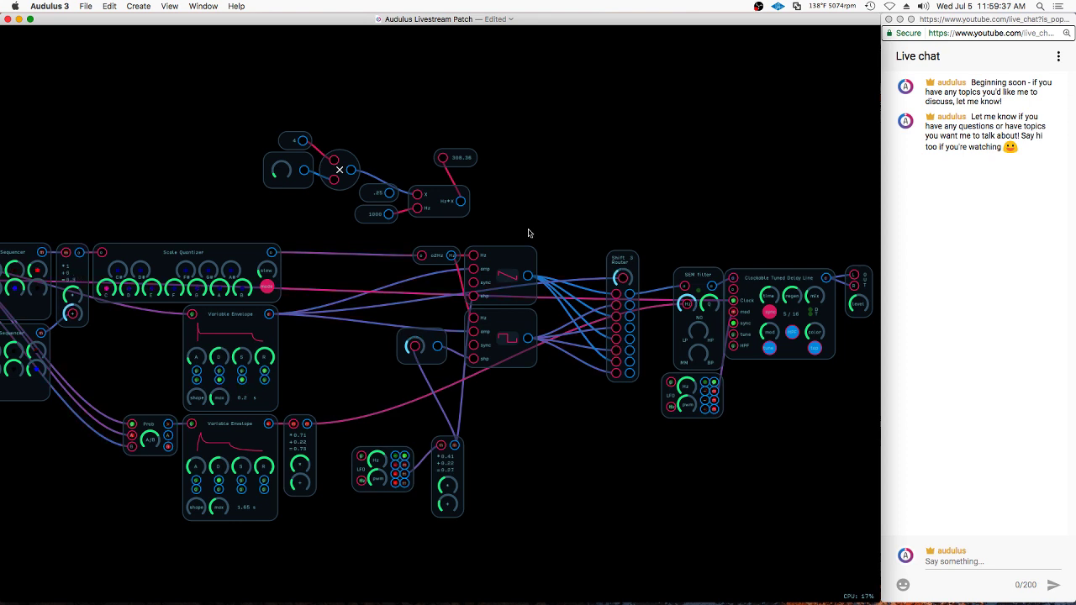
Set the upper Variable Envelope's maximum time to 0.3 s and disconnect its output from the Shift Router's knob
{"action": "left_click", "coordinate": [234, 362]}
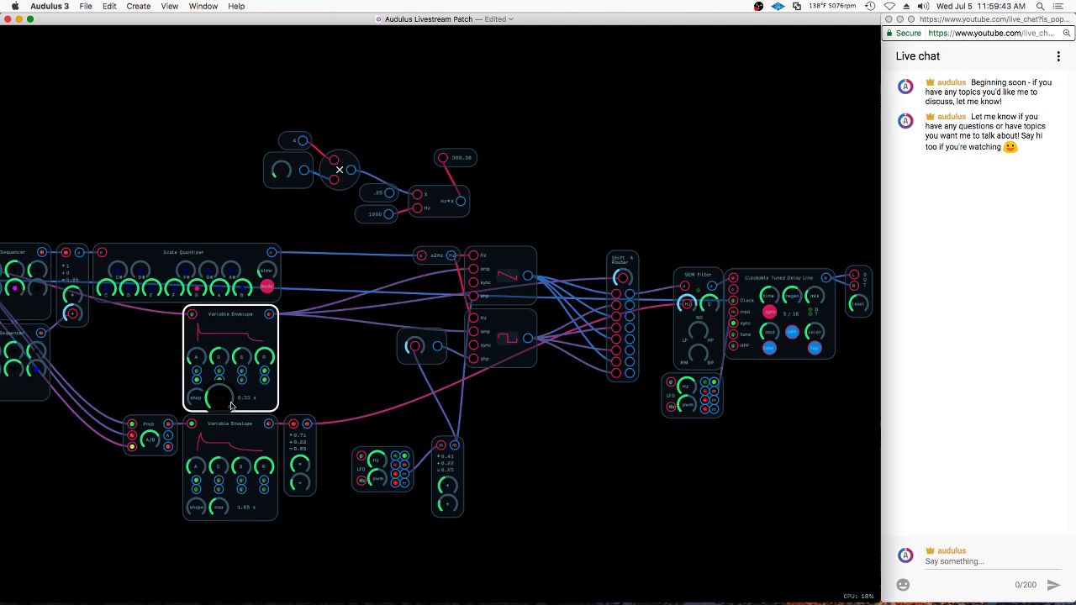
{"action": "left_click", "coordinate": [623, 262]}
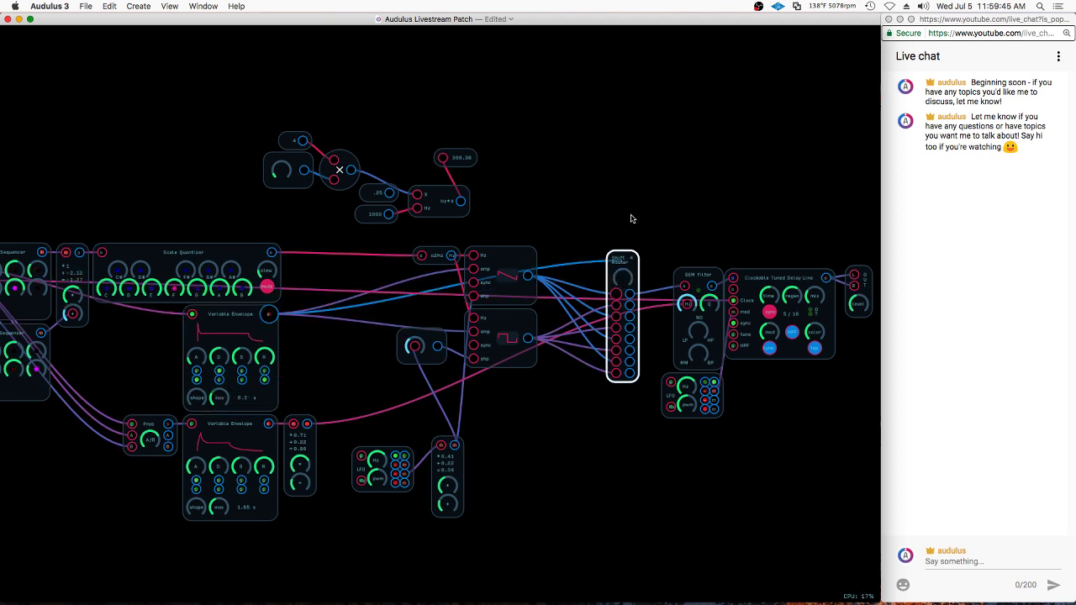
{"action": "left_click", "coordinate": [575, 251]}
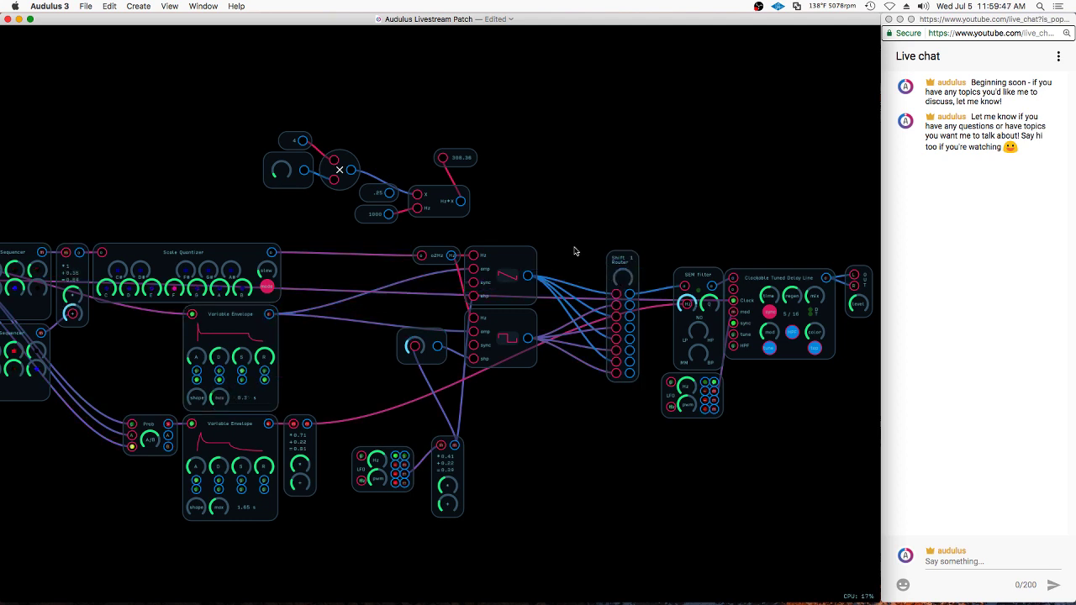
Insert an a2m translation module from the Module Library beside the Shift Router's top, fed by the sawtooth oscillator's output
{"action": "right_click", "coordinate": [577, 200]}
{"action": "mouse_move", "coordinate": [641, 338]}
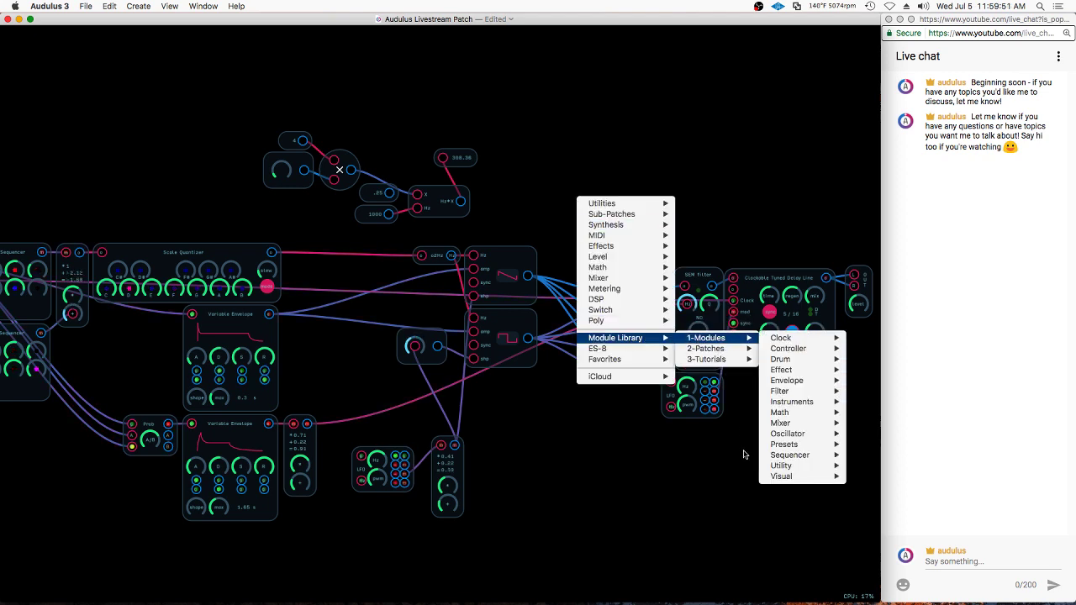
{"action": "mouse_move", "coordinate": [804, 468]}
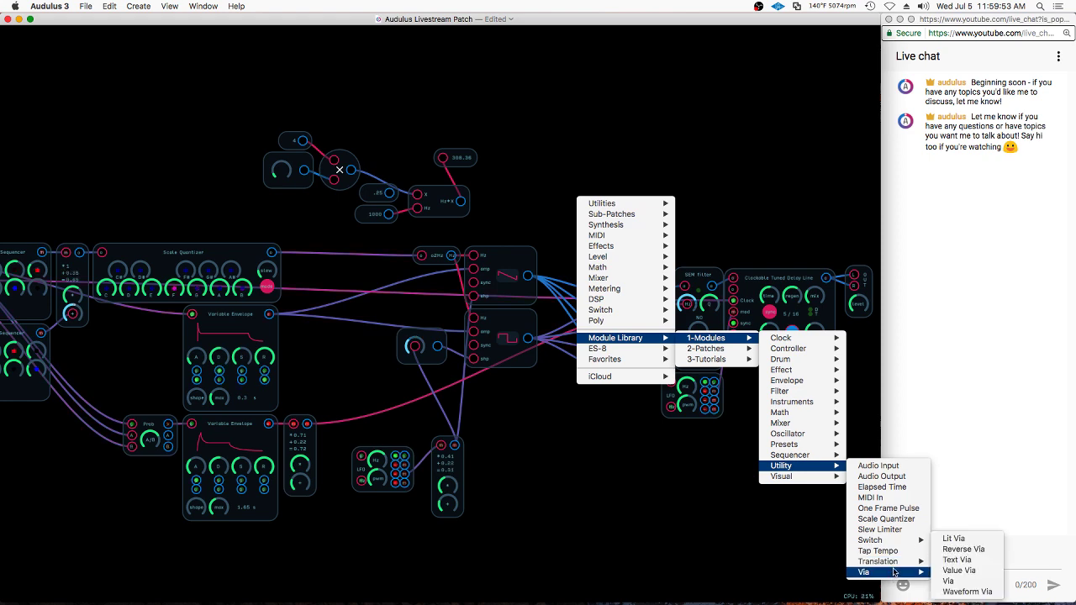
{"action": "mouse_move", "coordinate": [906, 565]}
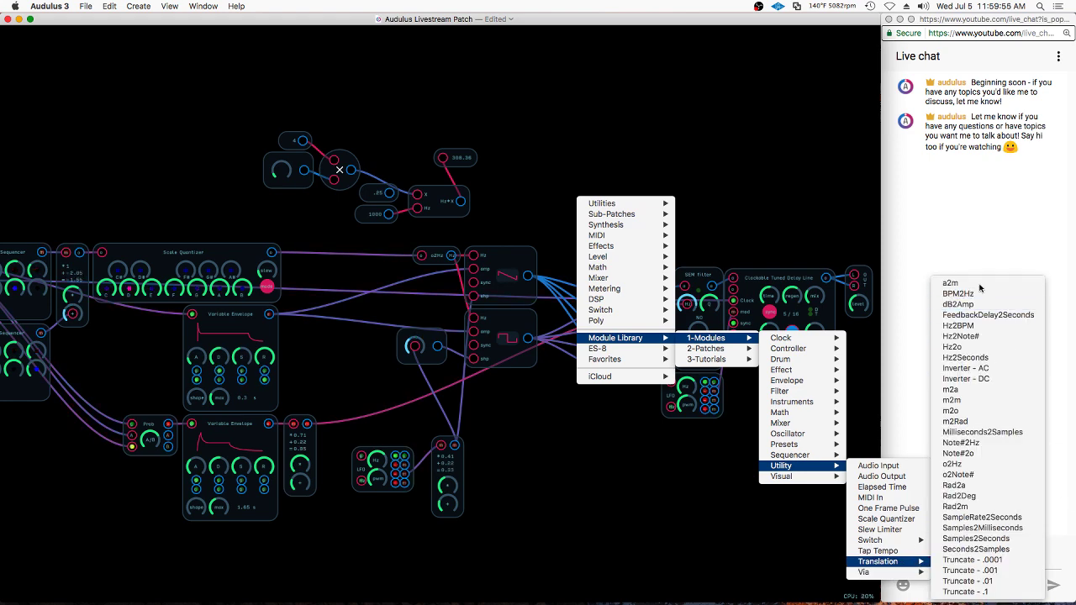
{"action": "left_click", "coordinate": [532, 269]}
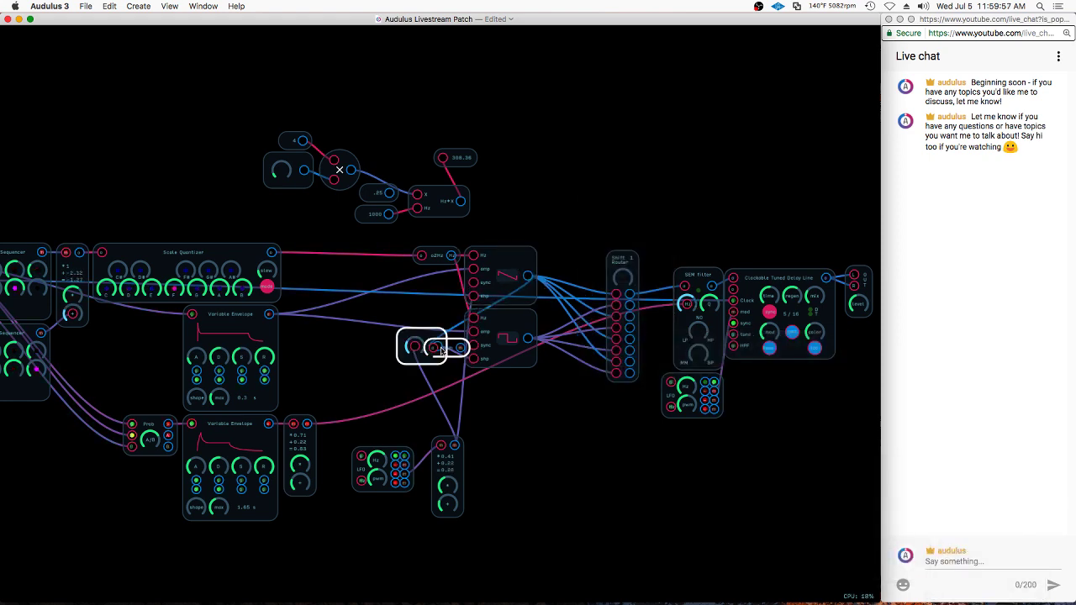
{"action": "left_click_drag", "start_coordinate": [459, 349], "coordinate": [591, 237]}
Connect the a2m module's output to the Shift Router's knob and align the module above the oscillators
{"action": "left_click_drag", "start_coordinate": [637, 269], "coordinate": [624, 278]}
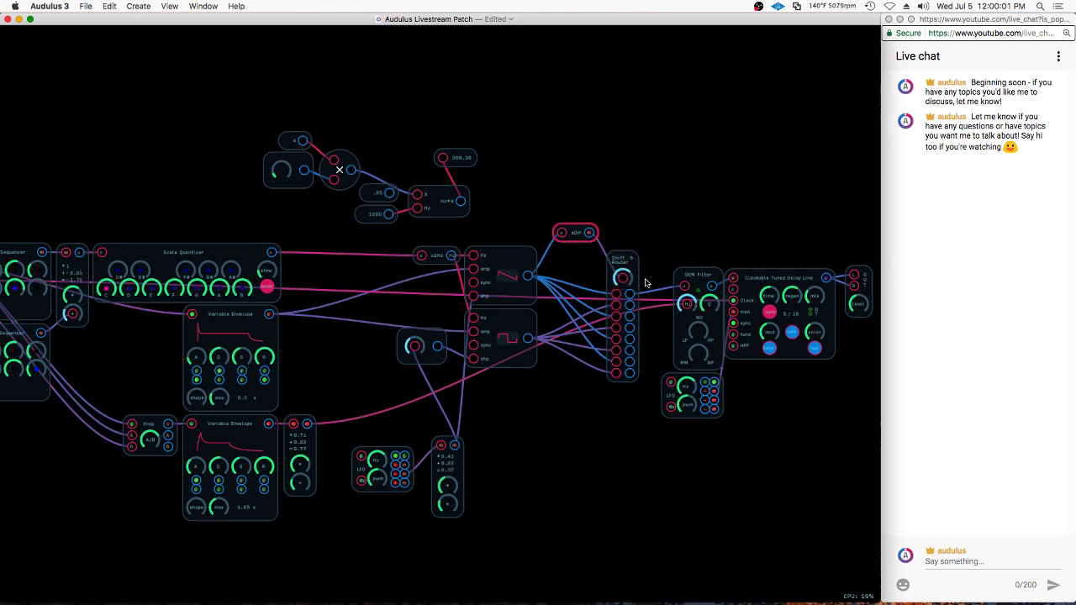
{"action": "left_click_drag", "start_coordinate": [579, 240], "coordinate": [573, 239]}
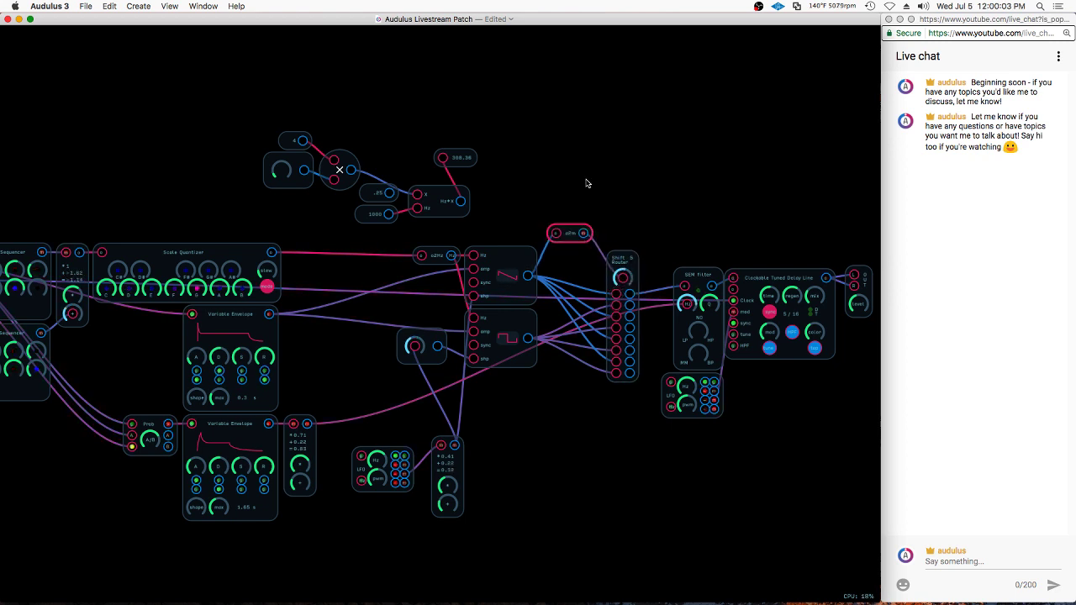
Try the square oscillator as the a2m module's source, and return to the sawtooth oscillator
{"action": "left_click", "coordinate": [521, 354]}
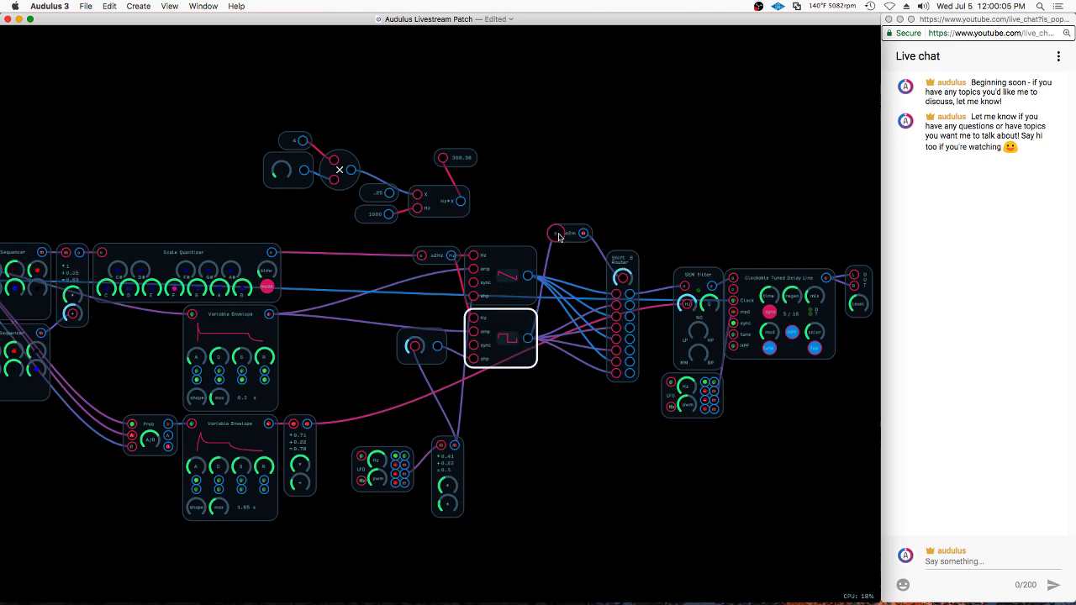
{"action": "left_click", "coordinate": [564, 299]}
{"action": "mouse_move", "coordinate": [569, 240]}
{"action": "left_mouse_down"}
{"action": "mouse_move", "coordinate": [571, 223]}
{"action": "mouse_move", "coordinate": [575, 231]}
{"action": "left_mouse_up"}
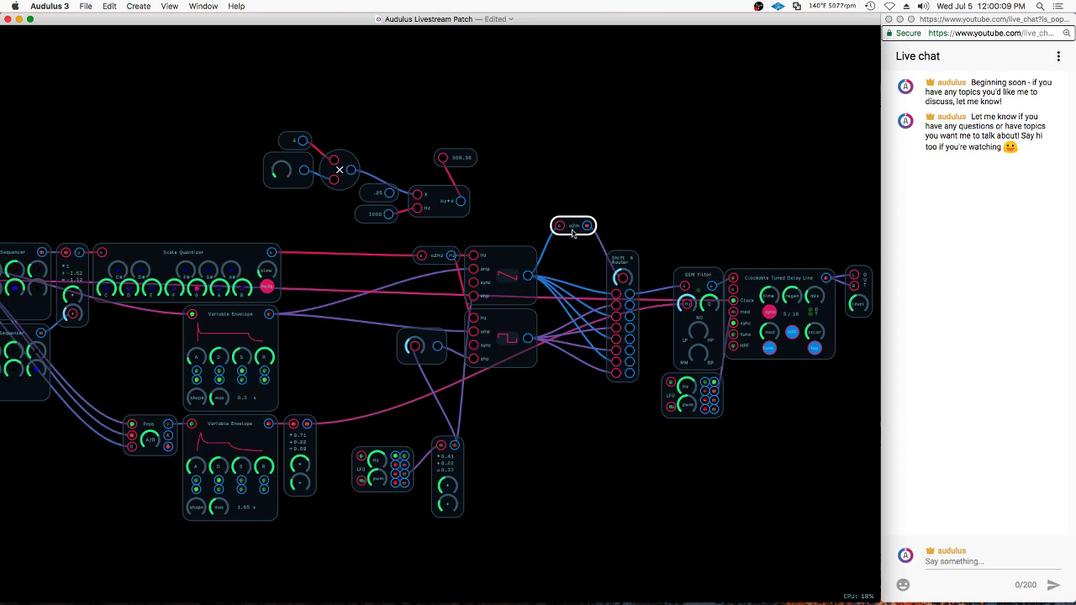
Lower the Clock module's Hz knob slightly to slow the sequence
{"action": "scroll", "coordinate": [190, 286], "scroll_direction": "down", "scroll_amount": 2}
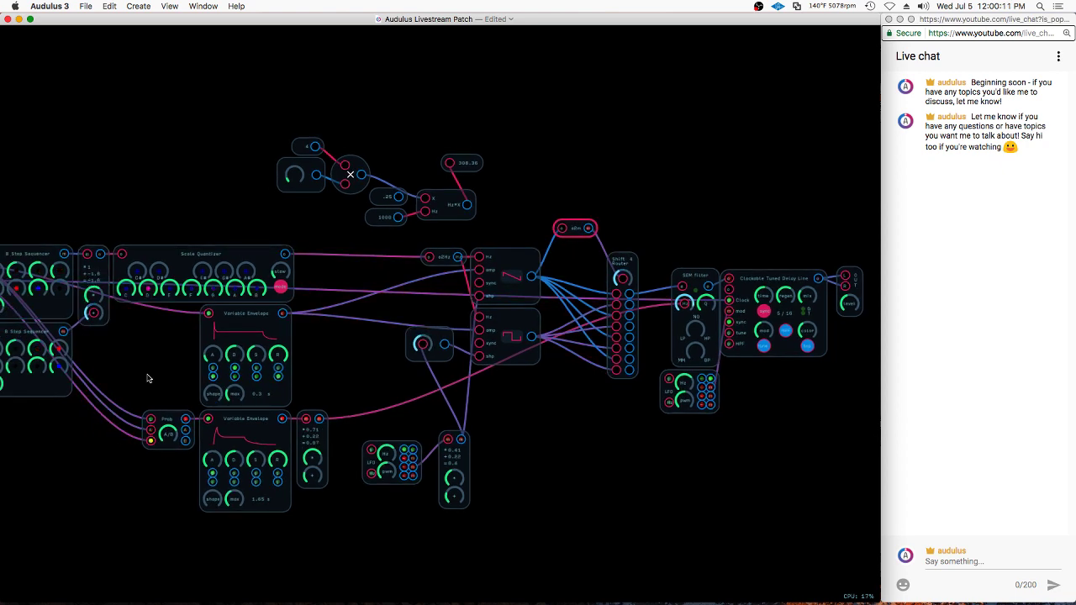
{"action": "scroll", "coordinate": [72, 367], "scroll_direction": "down", "scroll_amount": 2}
{"action": "scroll", "coordinate": [644, 365], "scroll_direction": "down", "scroll_amount": 3}
{"action": "scroll", "coordinate": [64, 346], "scroll_direction": "up", "scroll_amount": 6}
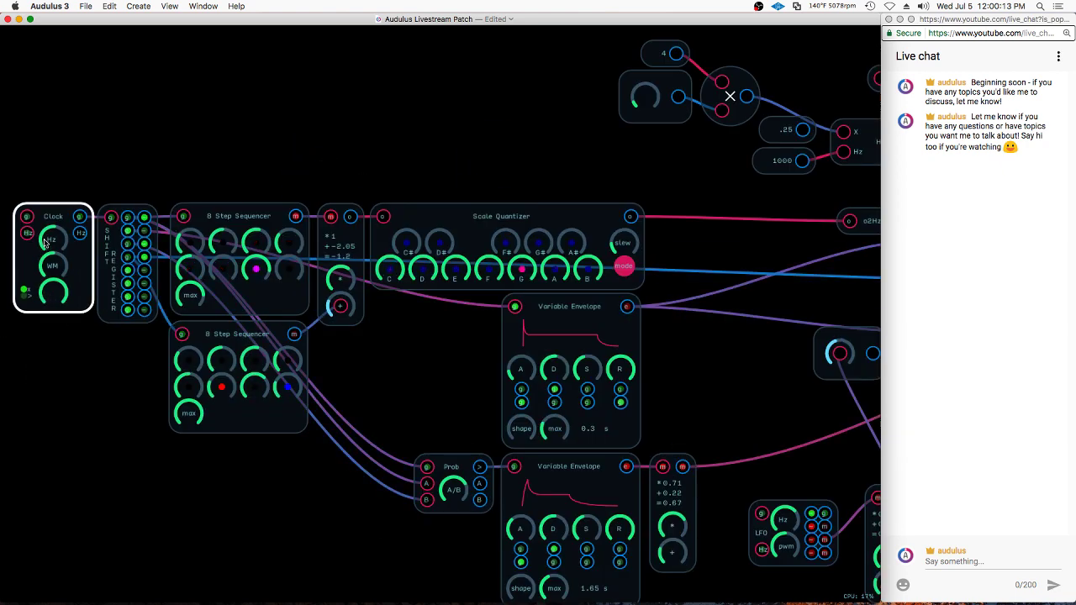
{"action": "left_click_drag", "start_coordinate": [45, 243], "coordinate": [33, 261]}
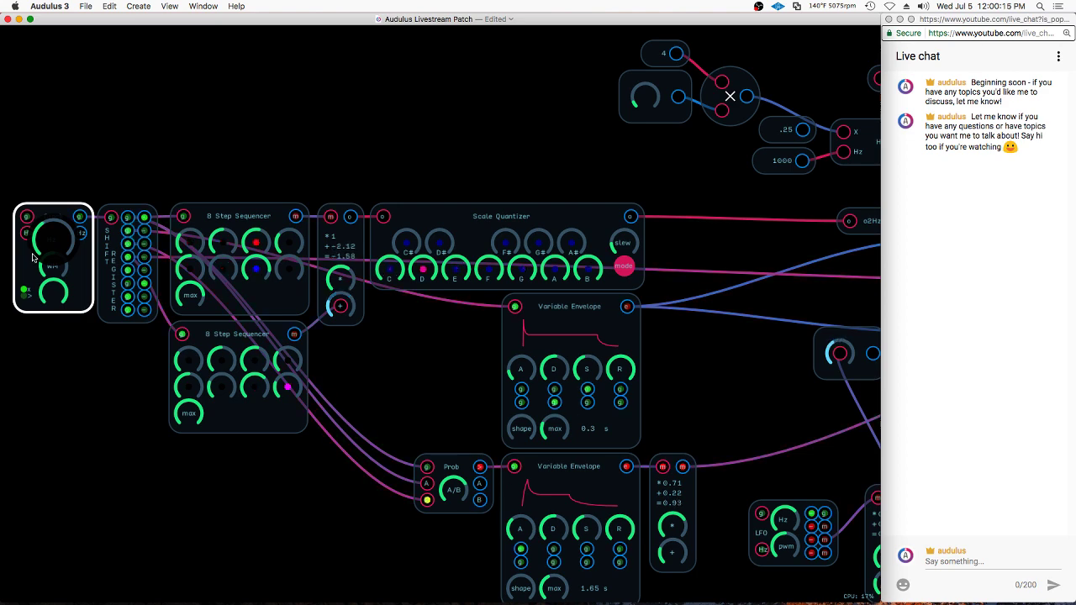
{"action": "scroll", "coordinate": [46, 297], "scroll_direction": "down", "scroll_amount": 3}
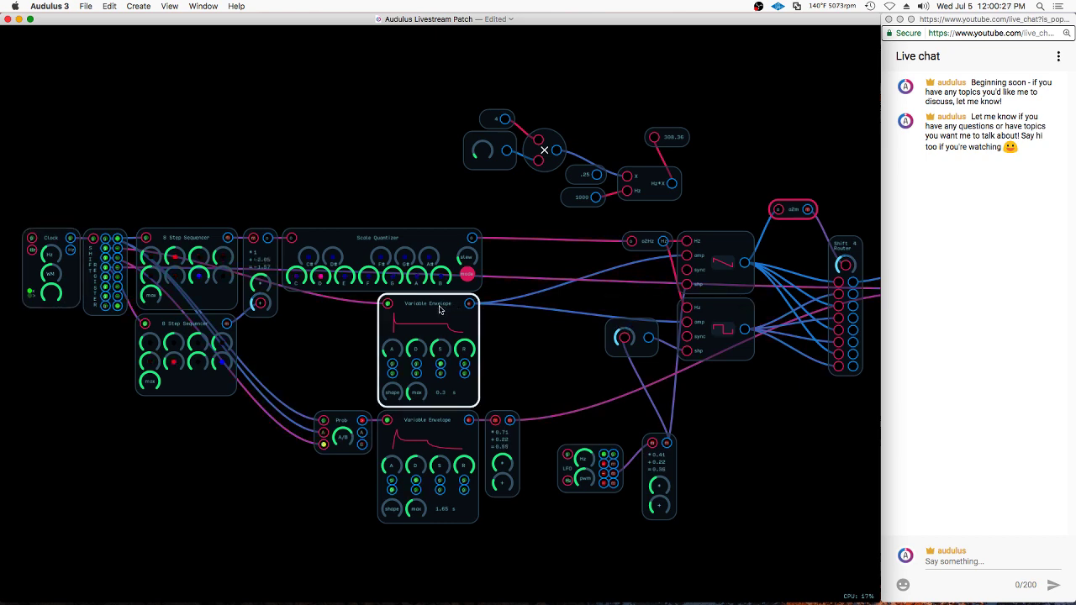
Duplicate the Clockable Tuned Delay Line, place the copy below the original, and connect it to the output module's R input
{"action": "double_click", "coordinate": [527, 286]}
{"action": "scroll", "coordinate": [738, 304], "scroll_direction": "up", "scroll_amount": 2}
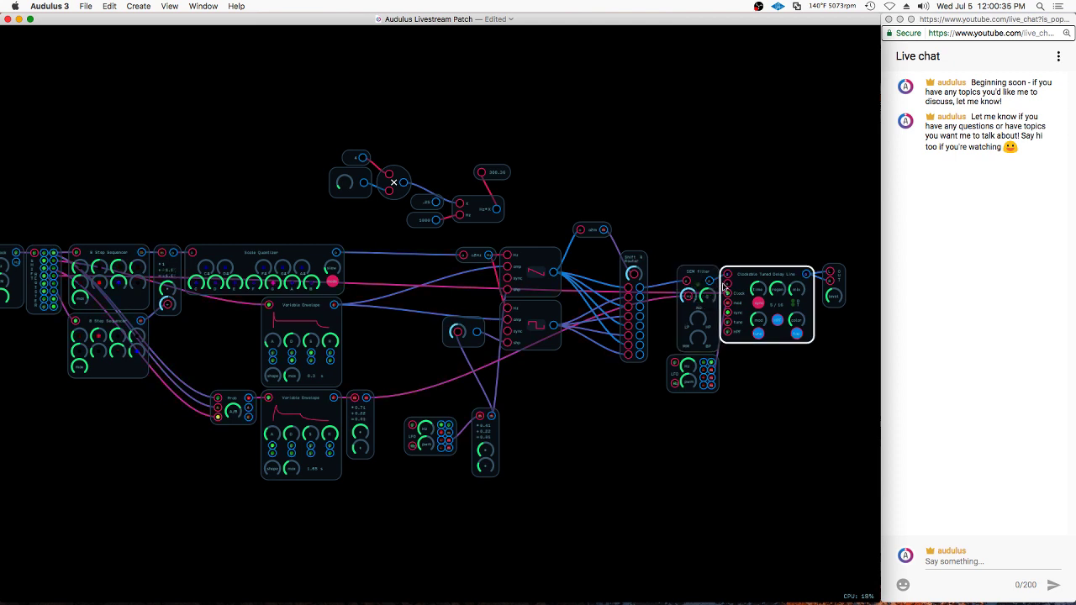
{"action": "scroll", "coordinate": [831, 269], "scroll_direction": "up", "scroll_amount": 4}
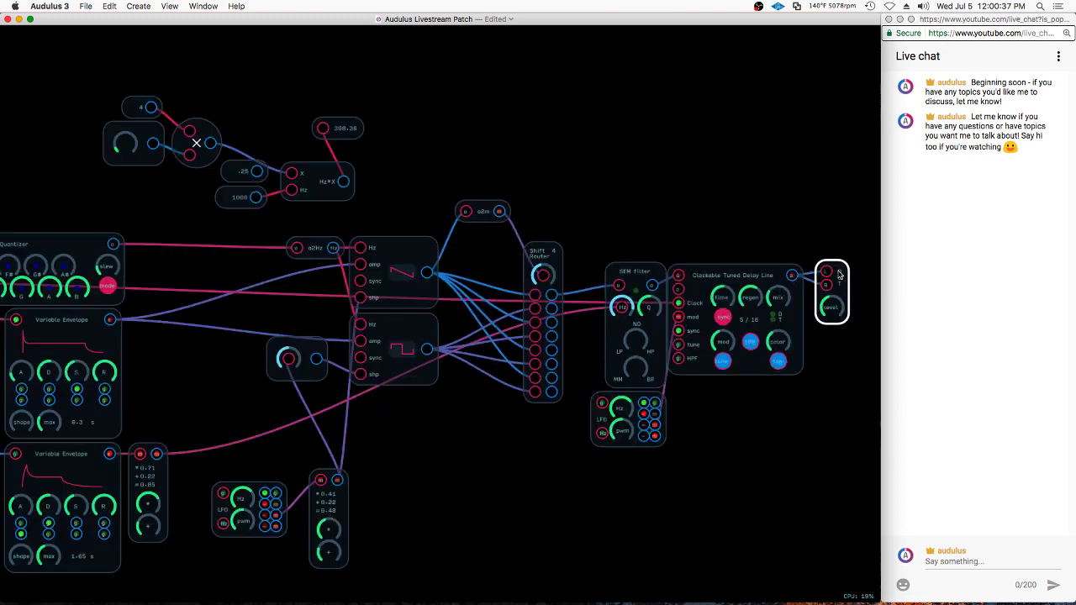
{"action": "key", "text": "super+e"}
{"action": "key", "text": "super+d"}
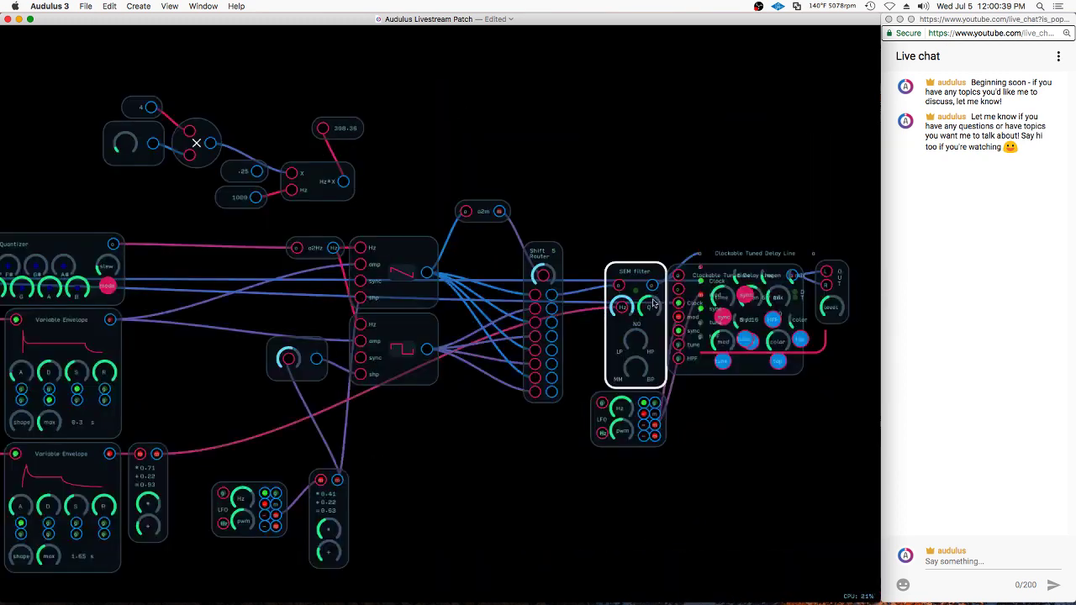
{"action": "left_click_drag", "start_coordinate": [753, 254], "coordinate": [824, 286]}
{"action": "left_click", "coordinate": [795, 313]}
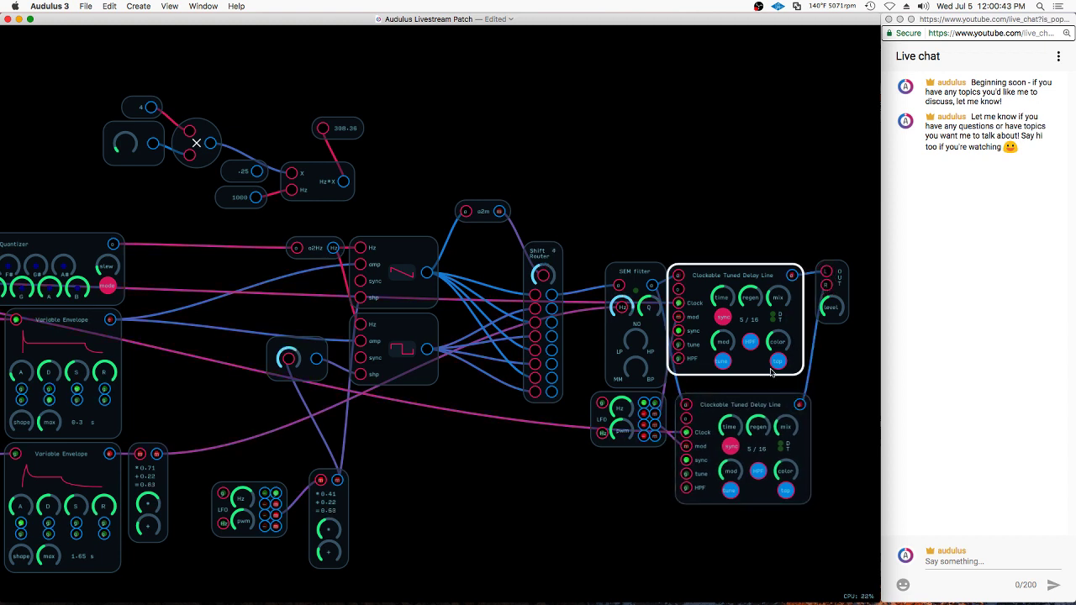
Set the lower delay line's synced time to 1/2 and align the delay lines and output module
{"action": "left_click", "coordinate": [763, 414]}
{"action": "left_click_drag", "start_coordinate": [731, 429], "coordinate": [738, 397]}
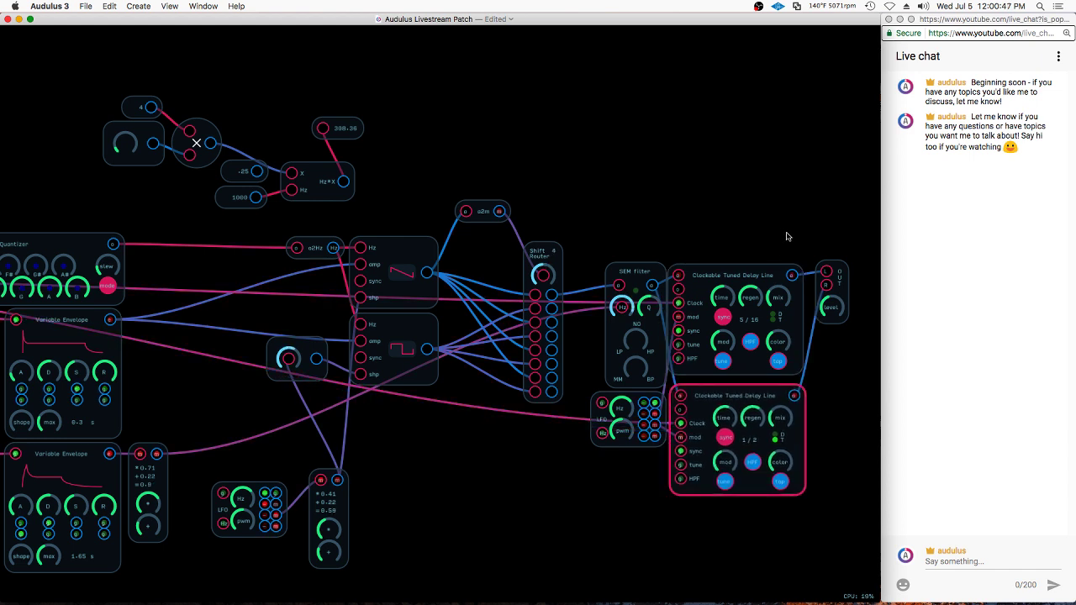
{"action": "left_click_drag", "start_coordinate": [843, 269], "coordinate": [850, 274]}
{"action": "left_click_drag", "start_coordinate": [763, 280], "coordinate": [769, 281]}
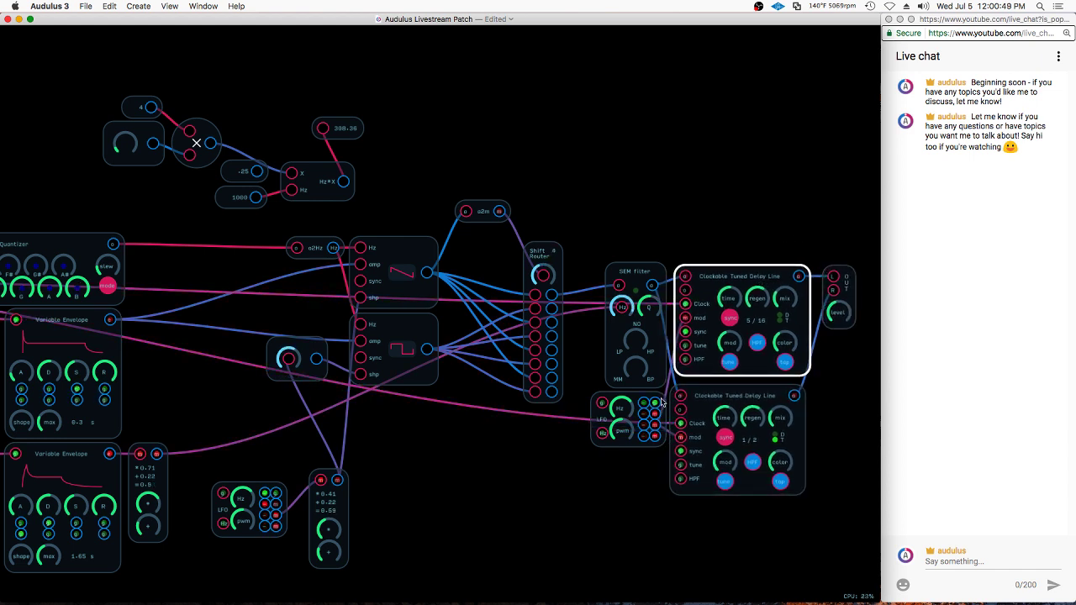
Move the LFO below the Shift Router and connect another of its outputs to the lower delay line's mod input
{"action": "left_click_drag", "start_coordinate": [635, 396], "coordinate": [597, 402]}
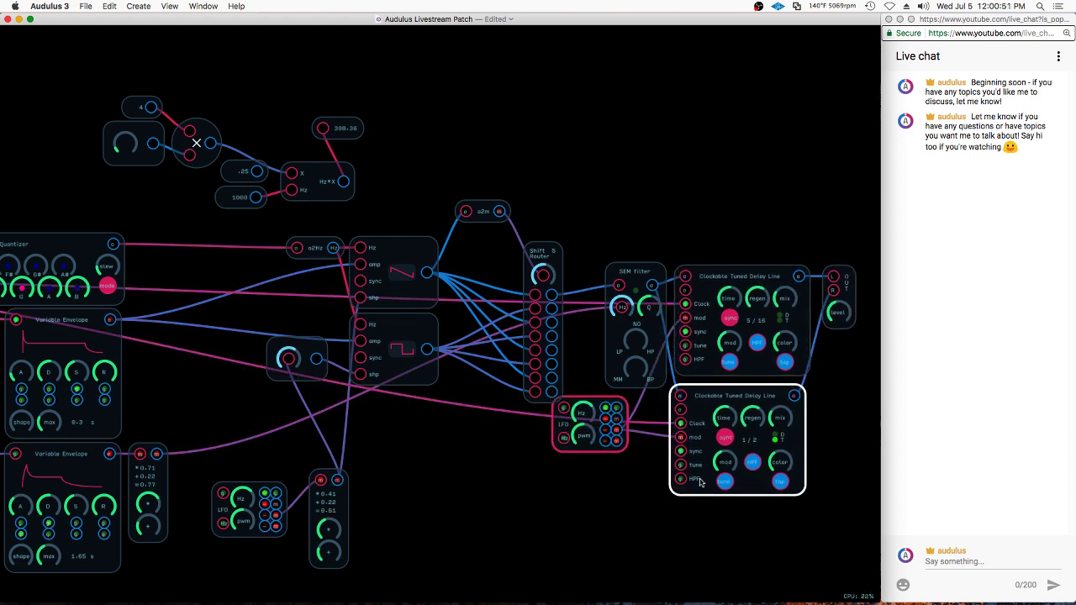
{"action": "left_click_drag", "start_coordinate": [606, 431], "coordinate": [681, 438]}
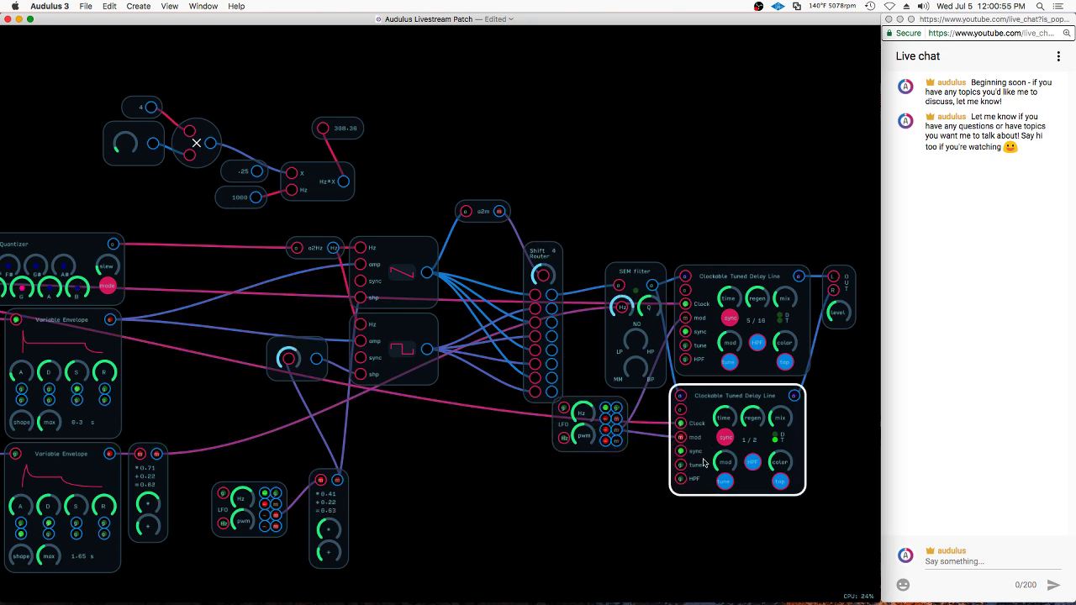
{"action": "right_click", "coordinate": [701, 221]}
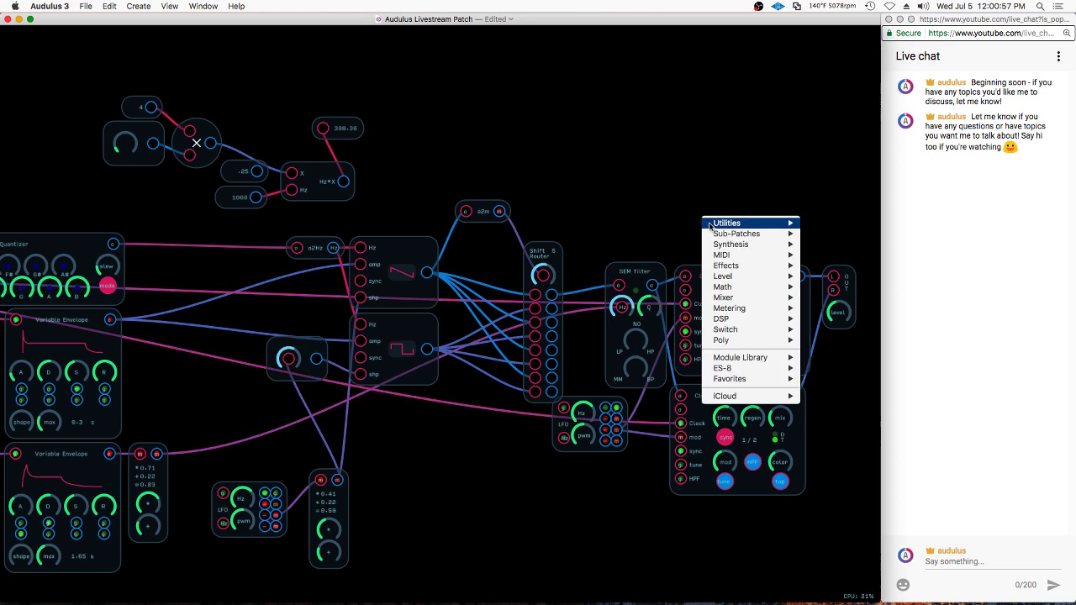
{"action": "key", "text": "Escape"}
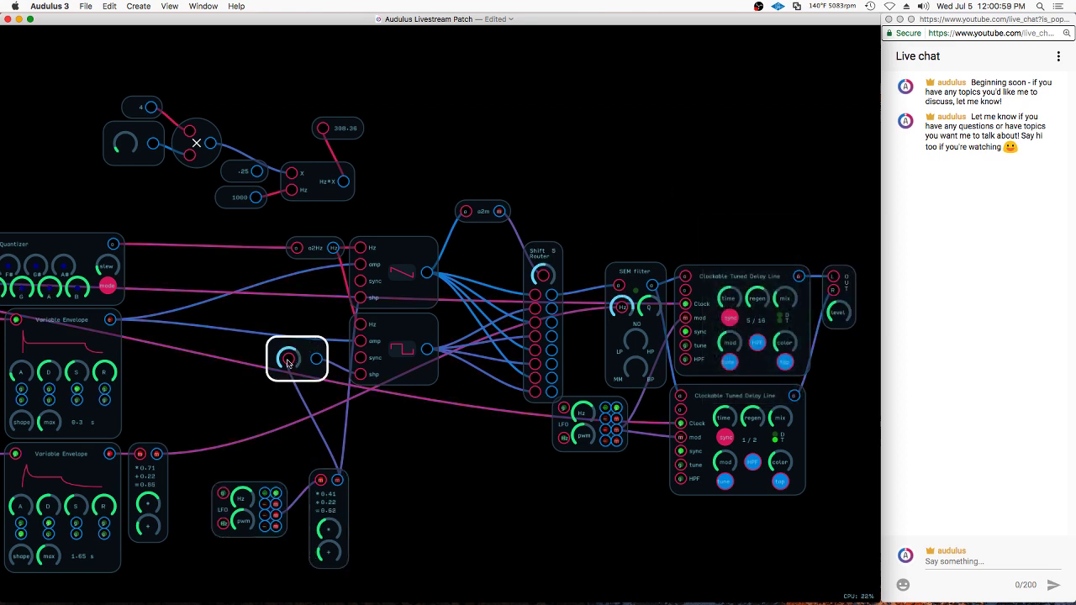
Duplicate the square oscillator's knob module above the delay lines, connect it to both mod knobs, and raise its value
{"action": "left_click", "coordinate": [312, 352]}
{"action": "key", "text": "super+d"}
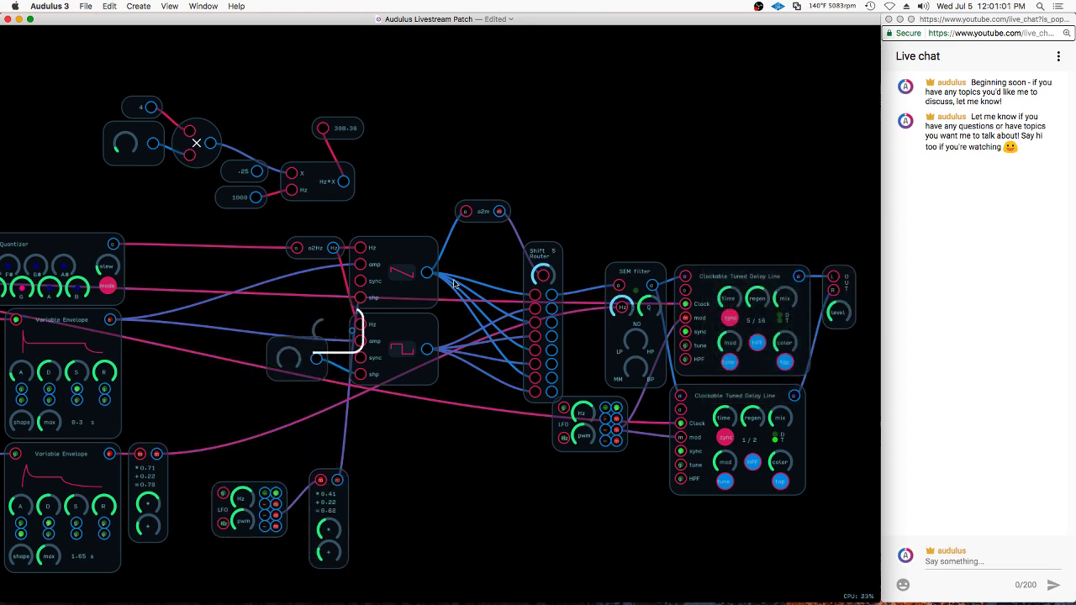
{"action": "left_click_drag", "start_coordinate": [353, 336], "coordinate": [730, 342]}
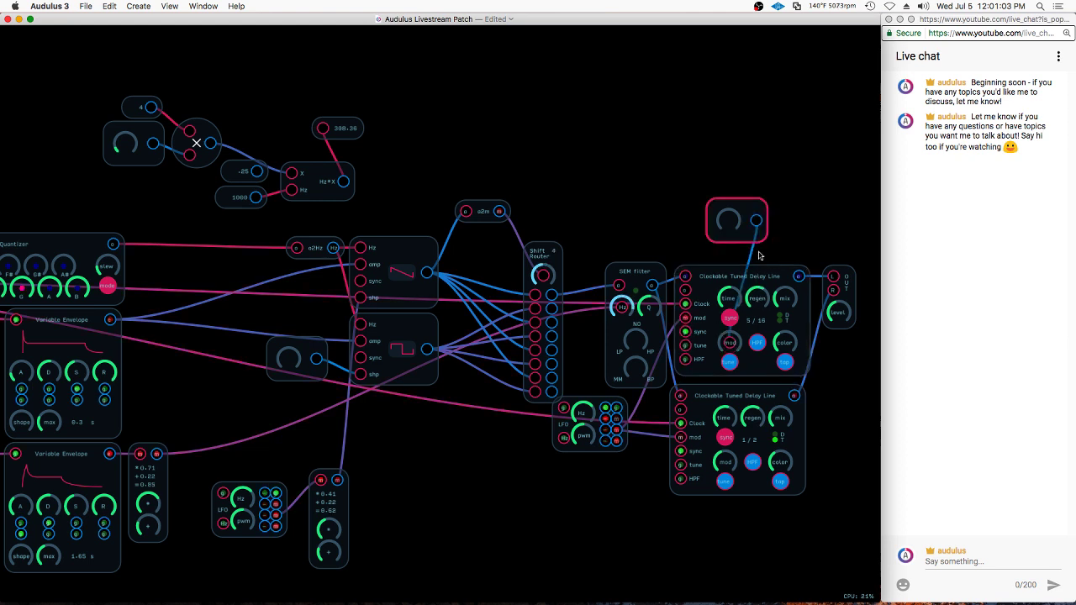
{"action": "left_click_drag", "start_coordinate": [757, 220], "coordinate": [730, 461]}
{"action": "left_click_drag", "start_coordinate": [728, 223], "coordinate": [807, 199]}
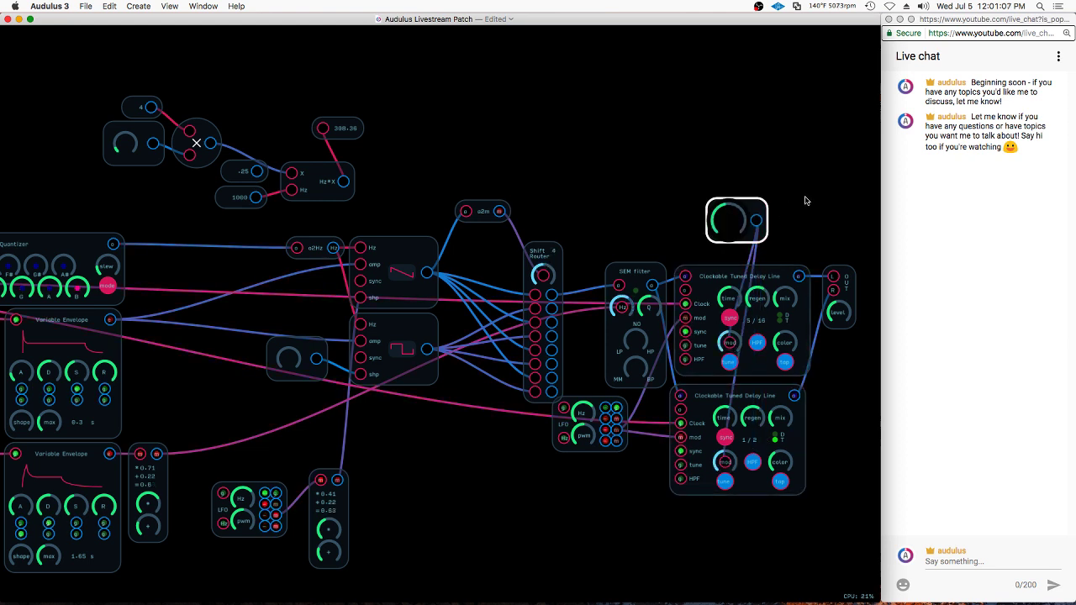
Add two more copies of the knob module, one controlling both delay lines' mix knobs and the other both regen knobs
{"action": "left_click_drag", "start_coordinate": [806, 201], "coordinate": [780, 420]}
{"action": "key", "text": "super+d"}
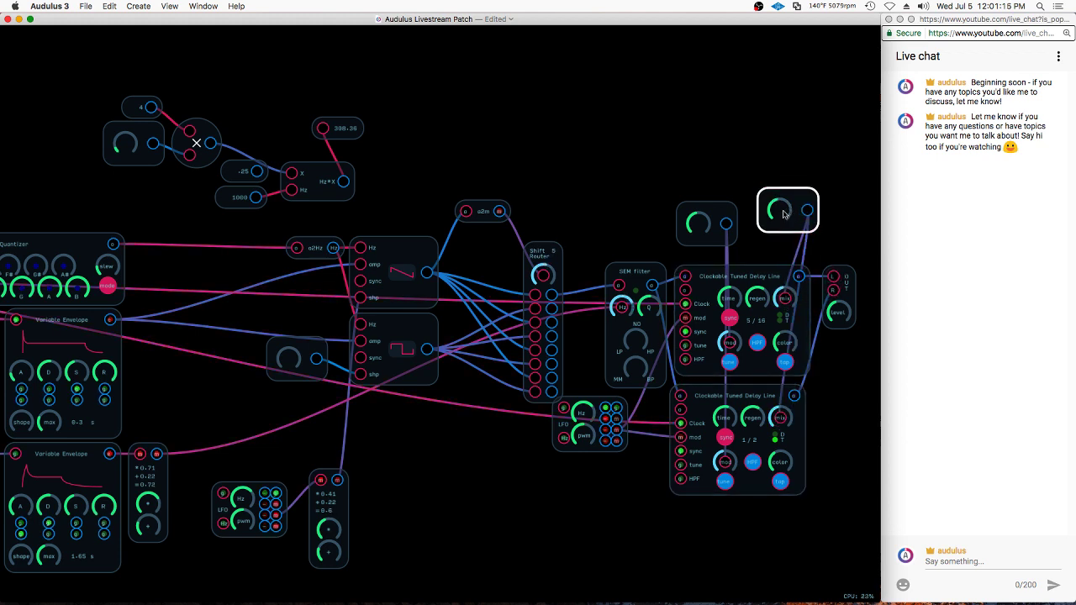
{"action": "left_click_drag", "start_coordinate": [800, 197], "coordinate": [760, 224]}
{"action": "key", "text": "super+d"}
{"action": "left_click_drag", "start_coordinate": [761, 293], "coordinate": [759, 299]}
Arrange the three shared knob modules in a row above the delay lines
{"action": "left_click_drag", "start_coordinate": [772, 236], "coordinate": [772, 213]}
{"action": "left_click_drag", "start_coordinate": [783, 142], "coordinate": [845, 210]}
{"action": "left_click_drag", "start_coordinate": [820, 175], "coordinate": [669, 245]}
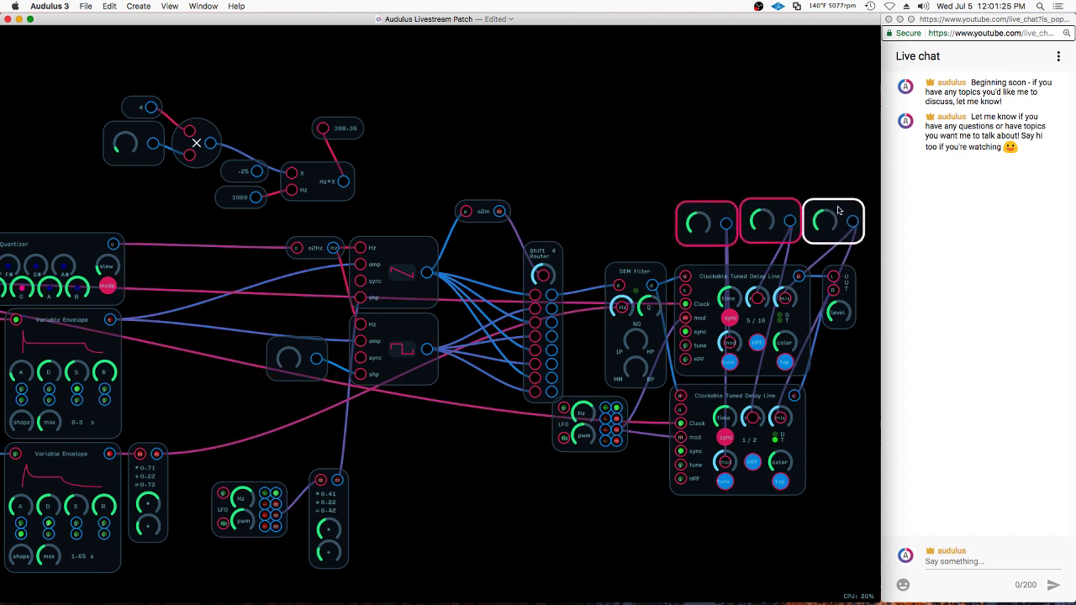
{"action": "left_click_drag", "start_coordinate": [842, 205], "coordinate": [803, 194]}
{"action": "left_click", "coordinate": [843, 108]}
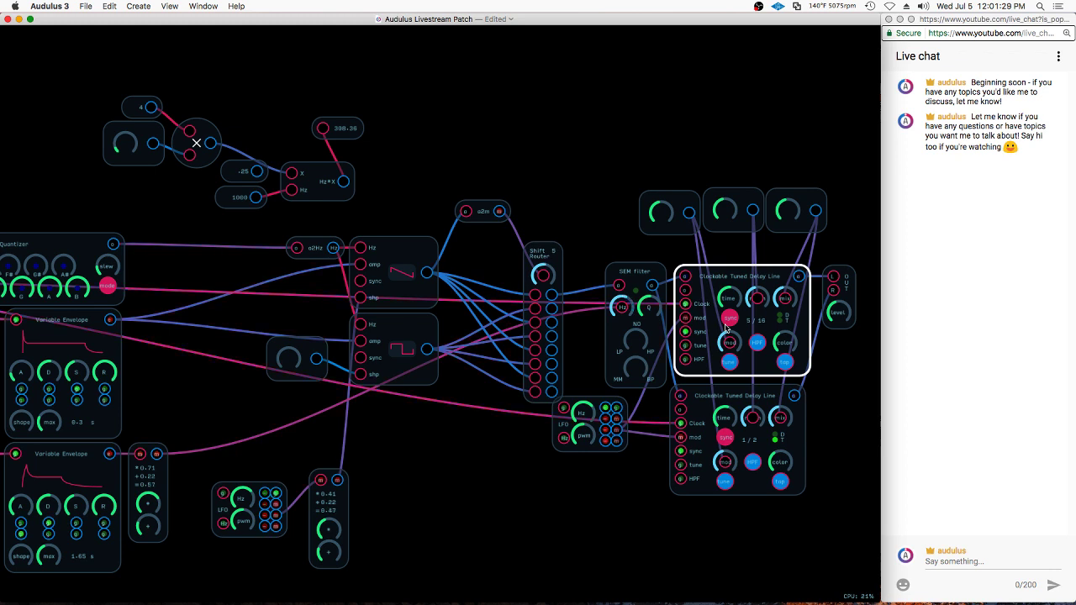
Try the HPF switch on the delay lines and turn it back off
{"action": "left_click", "coordinate": [753, 464]}
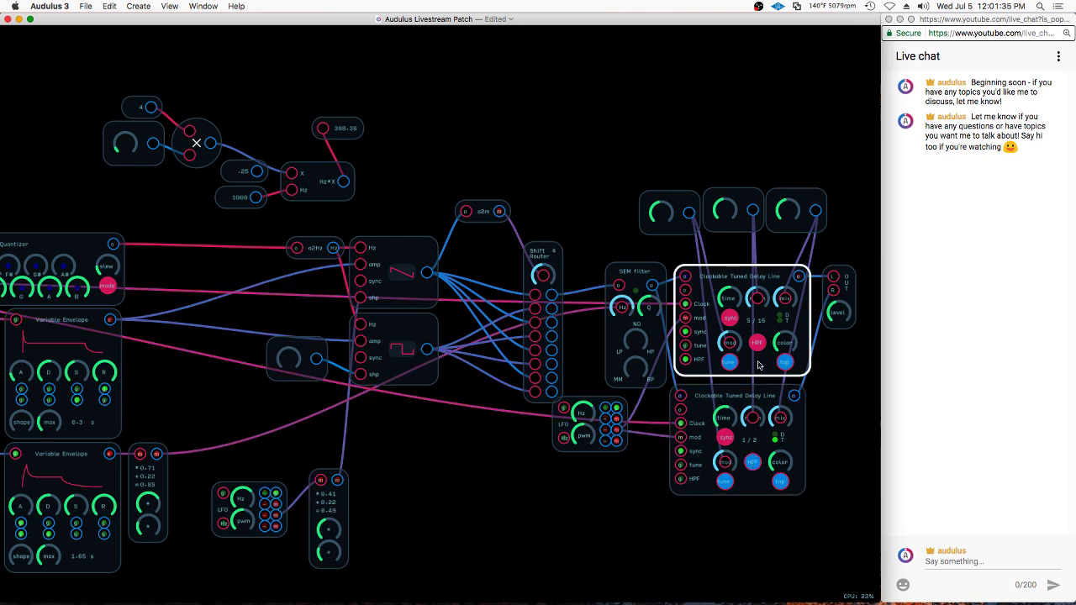
{"action": "left_click", "coordinate": [757, 344]}
Try raising the knob that feeds the square oscillator's shp input
{"action": "scroll", "coordinate": [794, 204], "scroll_direction": "down", "scroll_amount": 2}
{"action": "scroll", "coordinate": [636, 239], "scroll_direction": "down", "scroll_amount": 3}
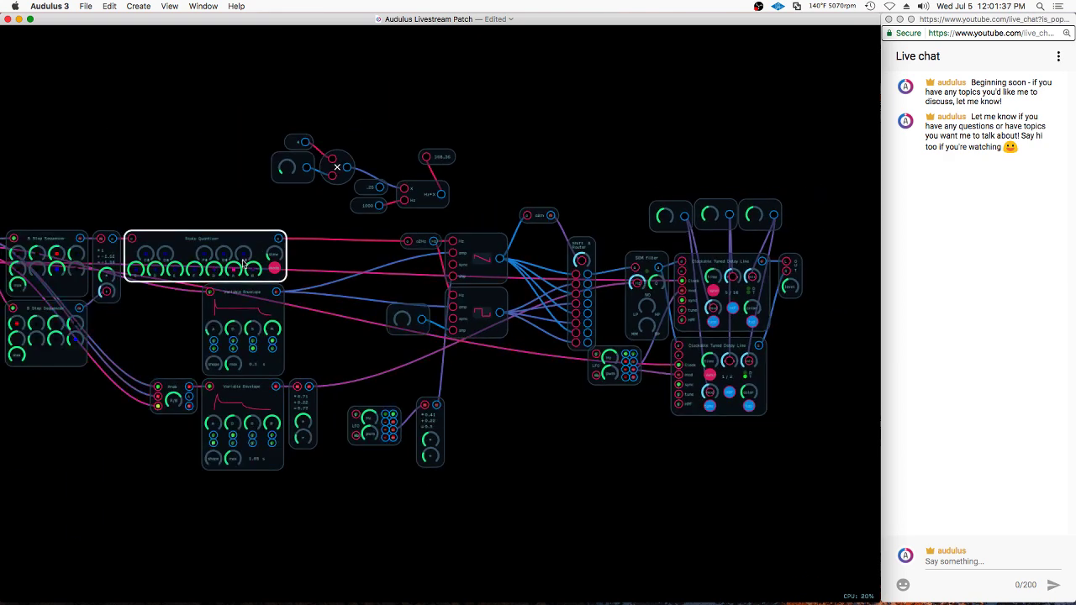
{"action": "scroll", "coordinate": [255, 258], "scroll_direction": "up", "scroll_amount": 4}
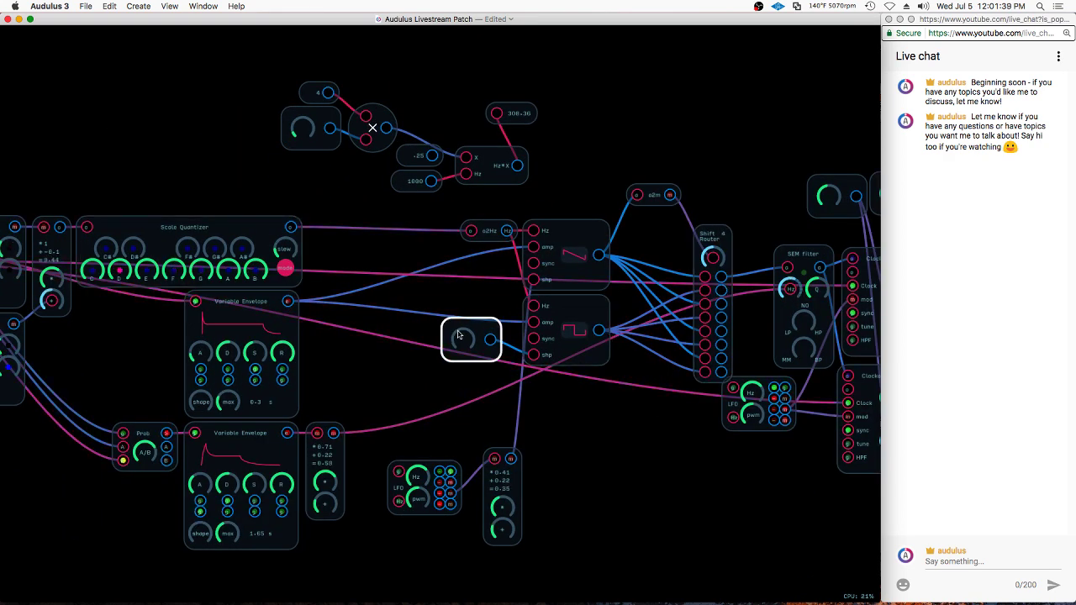
{"action": "left_click_drag", "start_coordinate": [462, 335], "coordinate": [539, 325]}
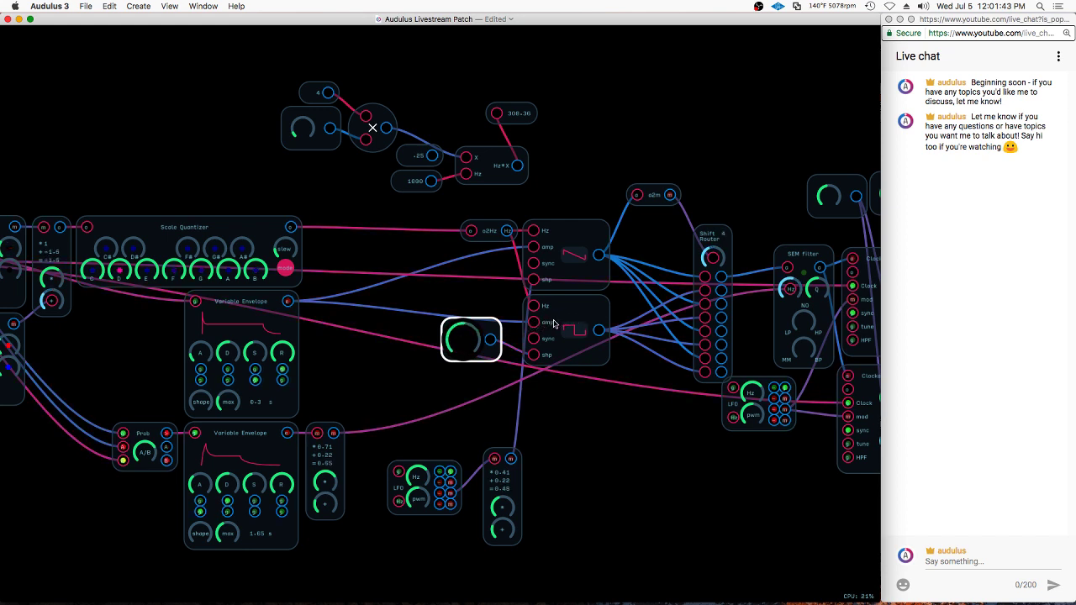
Connect the LFO's scaling module to the square oscillator's shp input, set its offset to 0.14, and move the unused knob aside
{"action": "left_click_drag", "start_coordinate": [511, 459], "coordinate": [537, 357]}
{"action": "left_click", "coordinate": [424, 488]}
{"action": "left_click", "coordinate": [489, 514]}
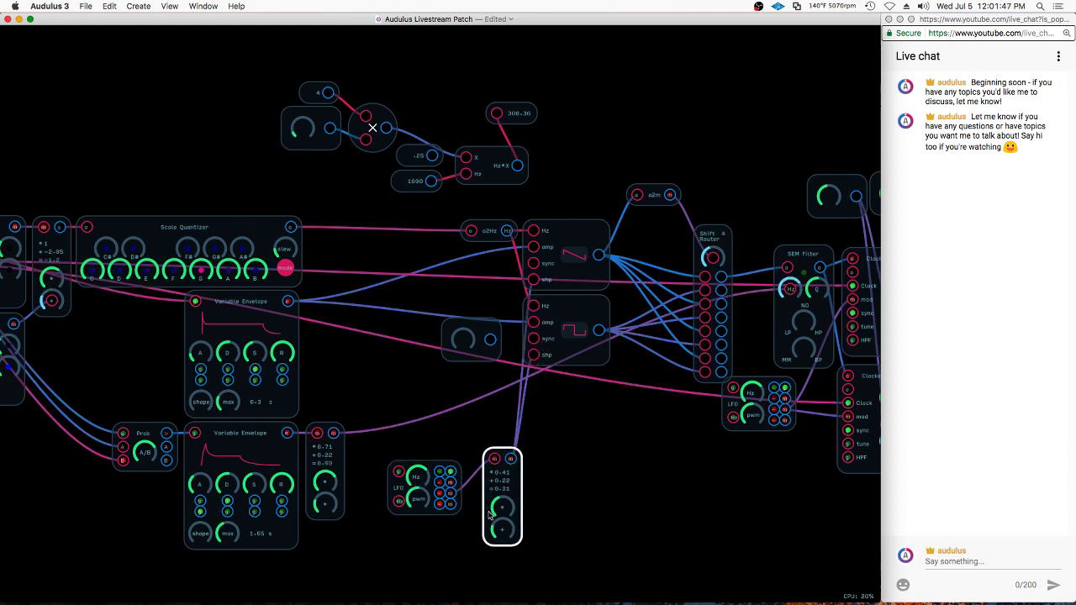
{"action": "left_click_drag", "start_coordinate": [504, 533], "coordinate": [497, 538]}
{"action": "left_click_drag", "start_coordinate": [479, 349], "coordinate": [464, 348]}
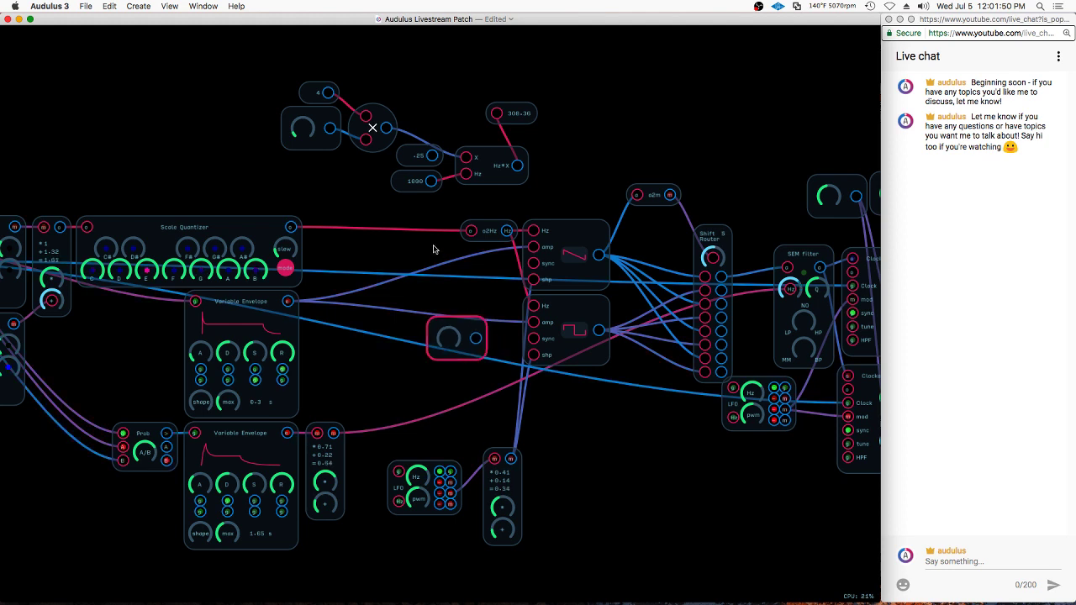
{"action": "left_click", "coordinate": [438, 291]}
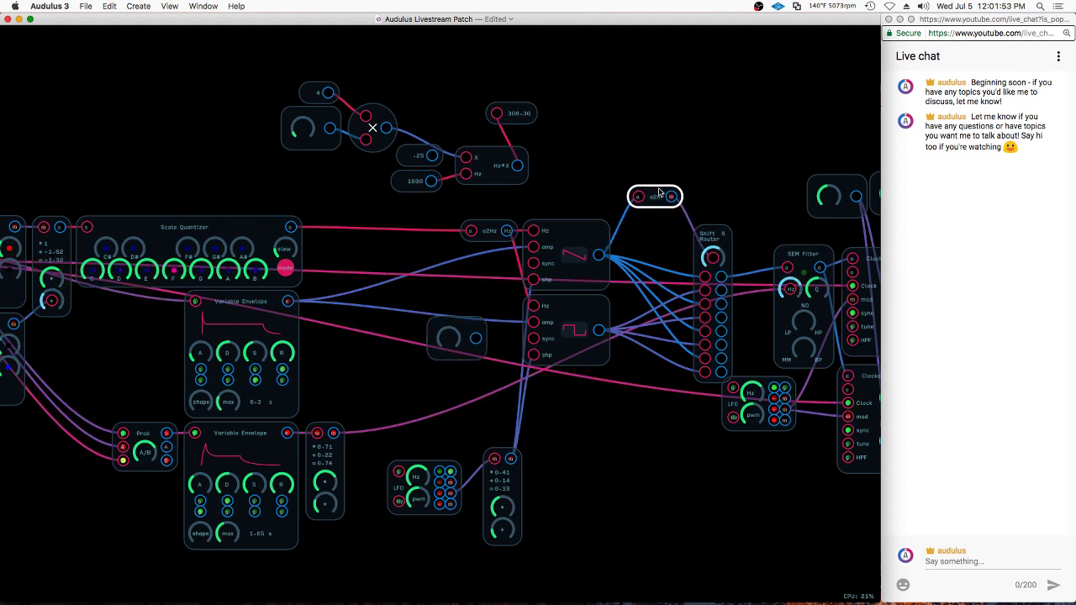
Move the a2m module higher, just above the Shift Router
{"action": "left_click_drag", "start_coordinate": [660, 193], "coordinate": [668, 189]}
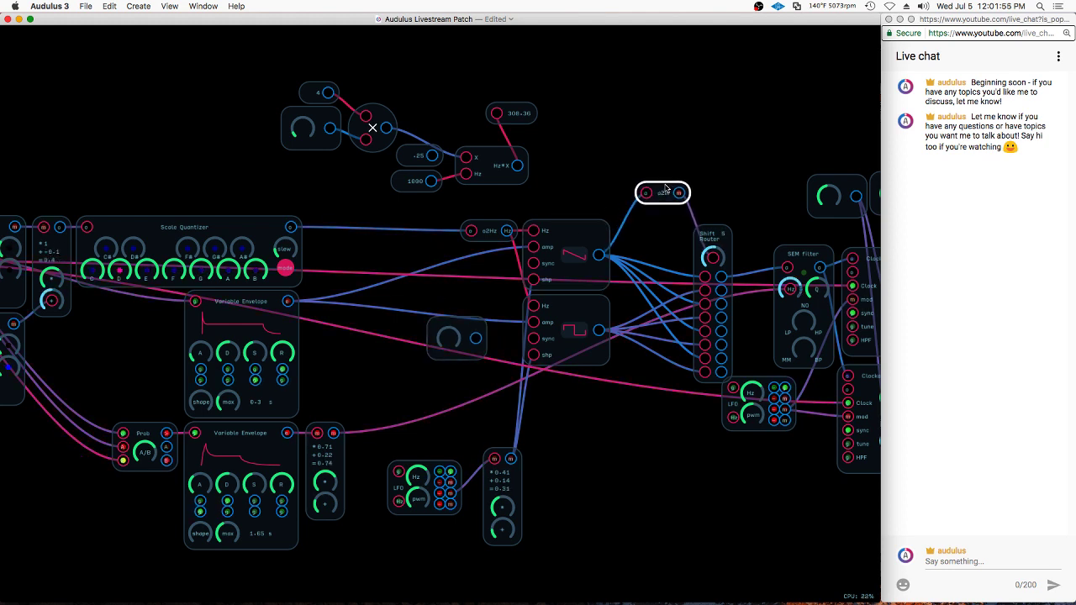
{"action": "left_click", "coordinate": [664, 190]}
{"action": "left_click_drag", "start_coordinate": [664, 192], "coordinate": [683, 160]}
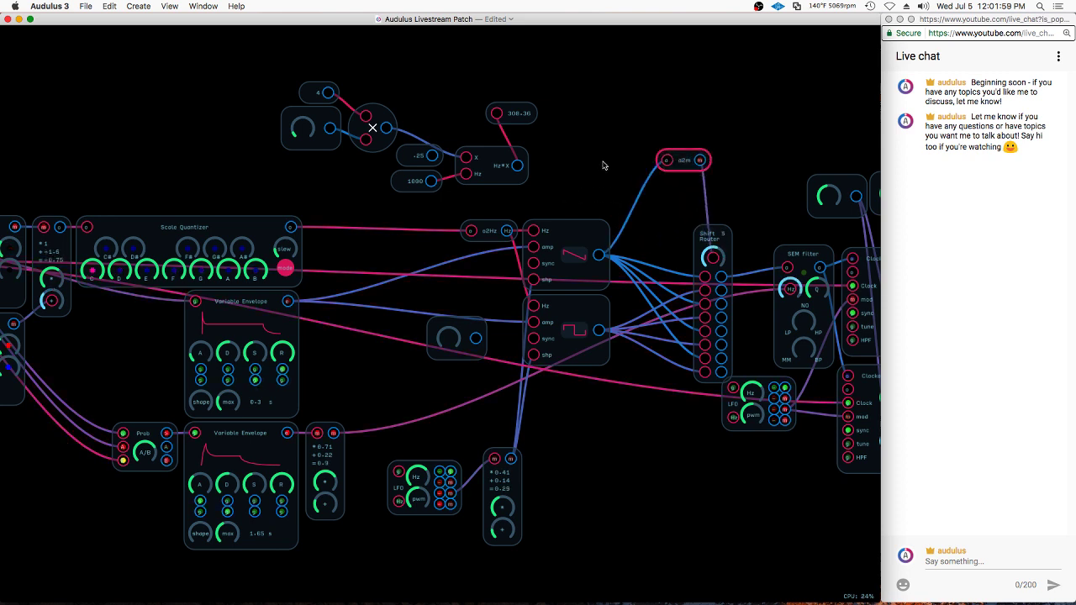
{"action": "right_click", "coordinate": [605, 171]}
{"action": "left_click", "coordinate": [582, 162]}
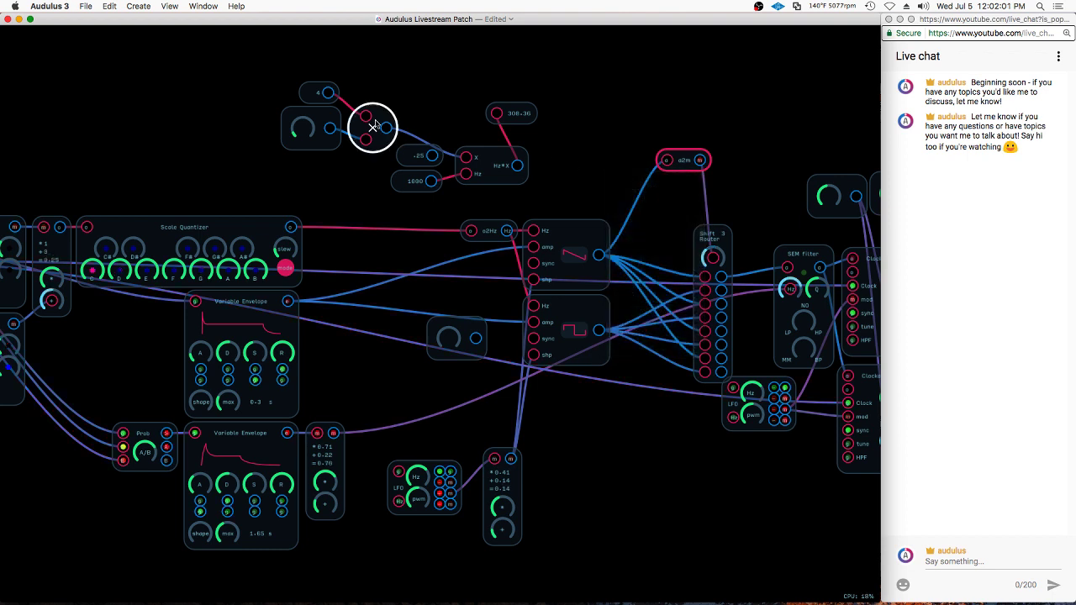
Delete the Hz*X module with its .25, 1000 and display modules, and move the multiplier above the oscillators, fed by the sawtooth output
{"action": "mouse_move", "coordinate": [445, 95]}
{"action": "left_mouse_down"}
{"action": "mouse_move", "coordinate": [432, 199]}
{"action": "mouse_move", "coordinate": [525, 92]}
{"action": "left_mouse_up"}
{"action": "key", "text": "BackSpace"}
{"action": "mouse_move", "coordinate": [363, 144]}
{"action": "left_mouse_down"}
{"action": "mouse_move", "coordinate": [664, 201]}
{"action": "mouse_move", "coordinate": [636, 227]}
{"action": "left_mouse_up"}
{"action": "left_click_drag", "start_coordinate": [658, 214], "coordinate": [621, 138]}
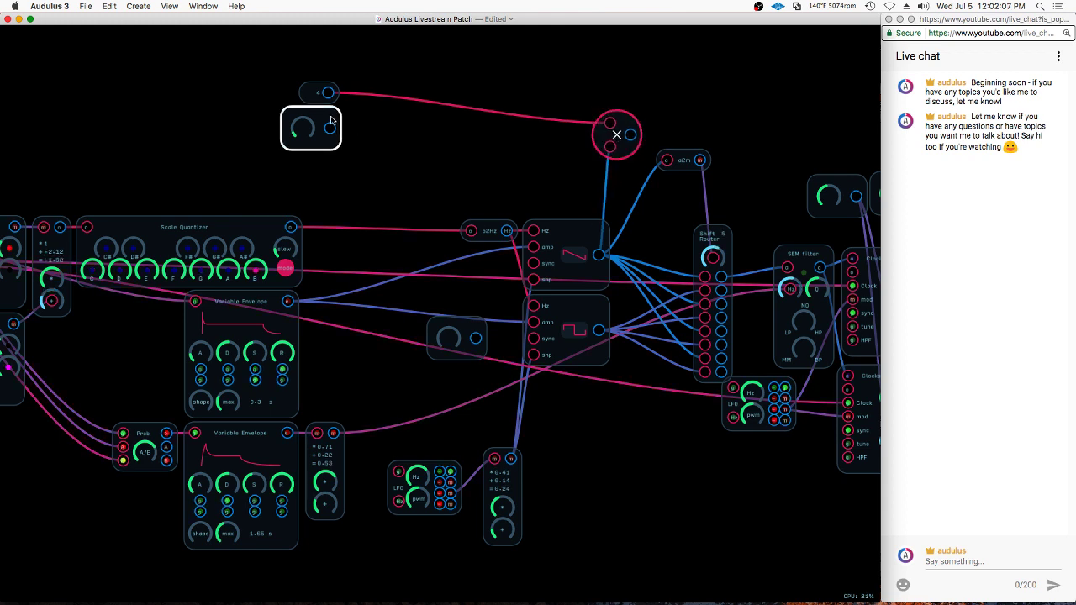
Move the knob and the 4 constant near the multiplier, duplicate the multiplier, and feed the copy from the knob
{"action": "left_click_drag", "start_coordinate": [331, 122], "coordinate": [570, 67]}
{"action": "left_click_drag", "start_coordinate": [317, 89], "coordinate": [527, 147]}
{"action": "left_click", "coordinate": [620, 131]}
{"action": "key", "text": "super+d"}
{"action": "left_click_drag", "start_coordinate": [631, 111], "coordinate": [620, 68]}
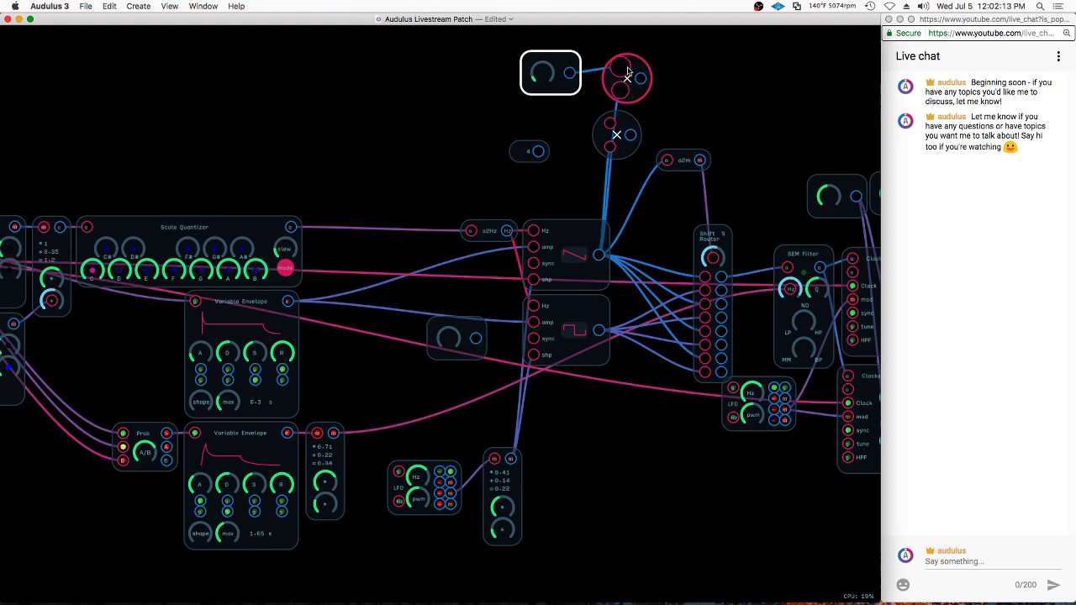
Connect the 4 constant to the copied multiplier, and feed its product and the a2m output into the original multiplier
{"action": "left_click_drag", "start_coordinate": [538, 152], "coordinate": [737, 154]}
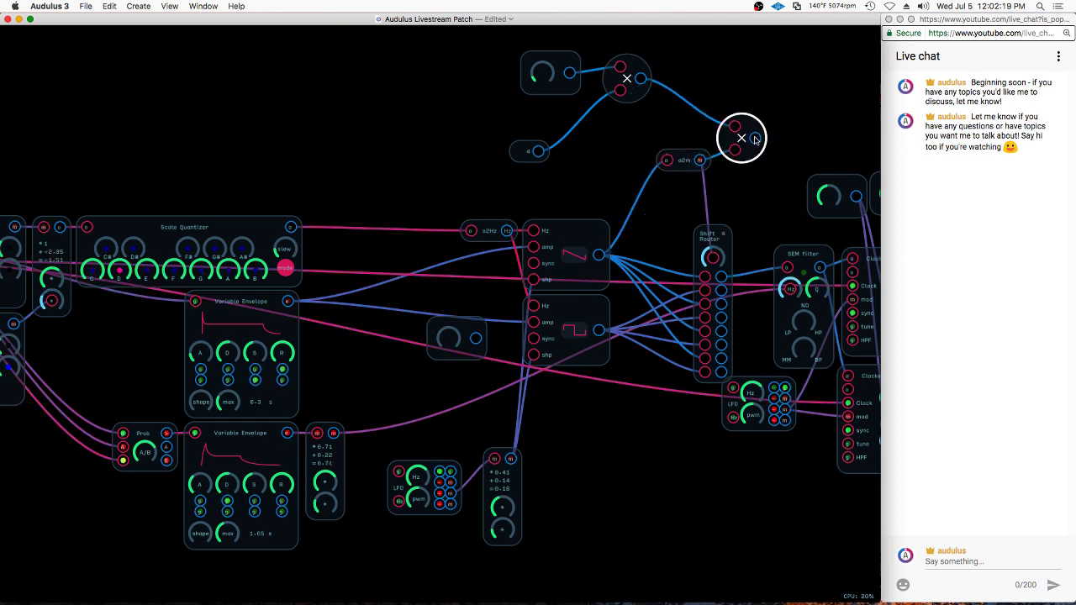
{"action": "left_click", "coordinate": [755, 140]}
{"action": "left_click", "coordinate": [561, 181]}
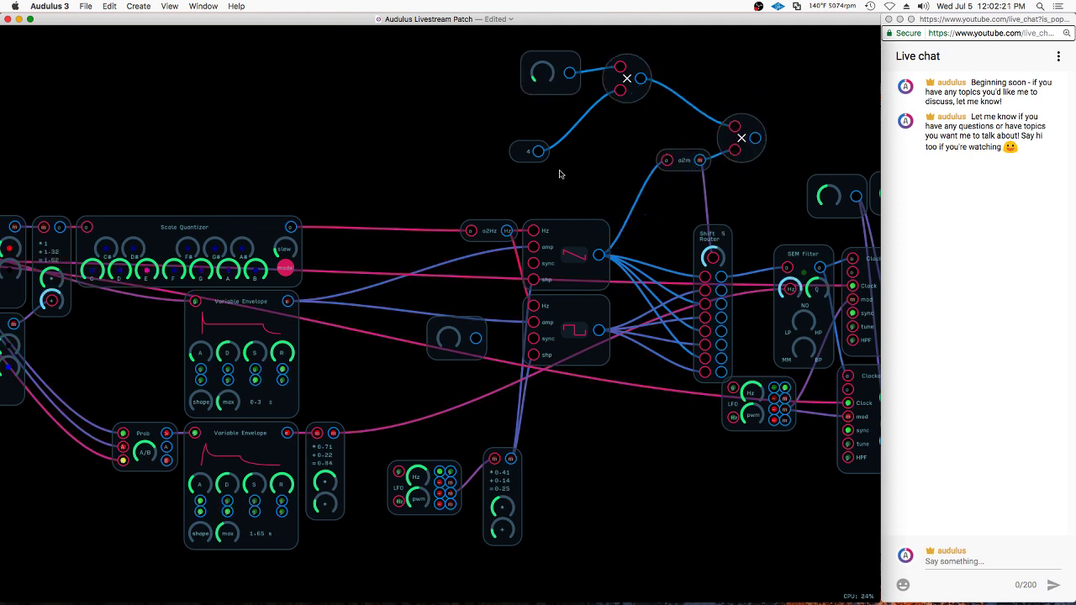
Change the 4 constant feeding the upper multiplier to 8
{"action": "right_click", "coordinate": [527, 154]}
{"action": "left_click", "coordinate": [538, 212]}
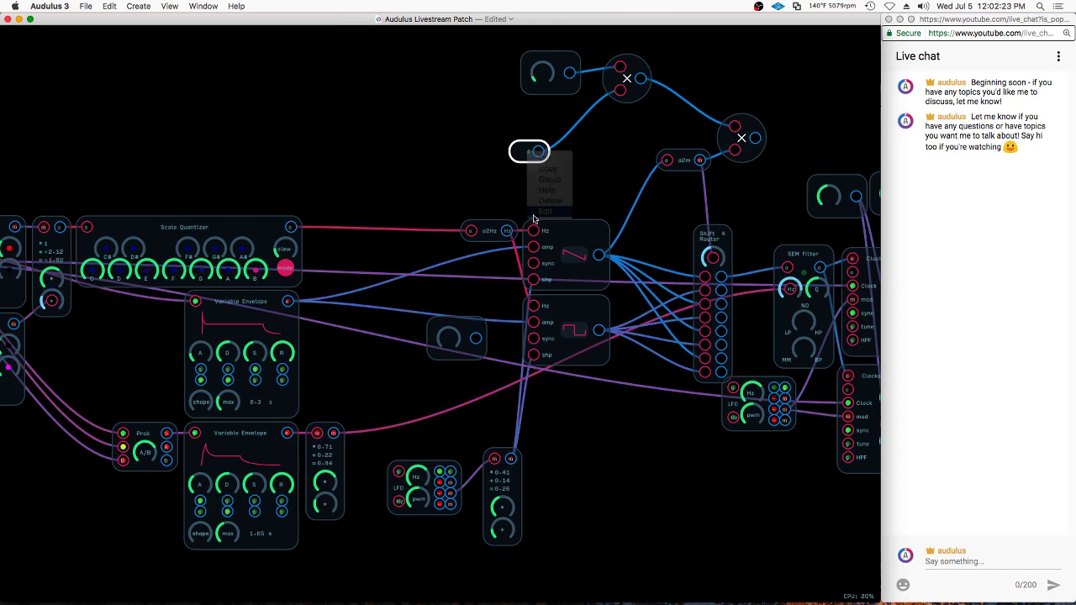
{"action": "type", "text": "8"}
{"action": "key", "text": "Return"}
Set the upper multiplier's constant to 2 and connect the lower multiplier's output to the Shift Router's knob input
{"action": "left_click", "coordinate": [529, 151]}
{"action": "right_click", "coordinate": [529, 152]}
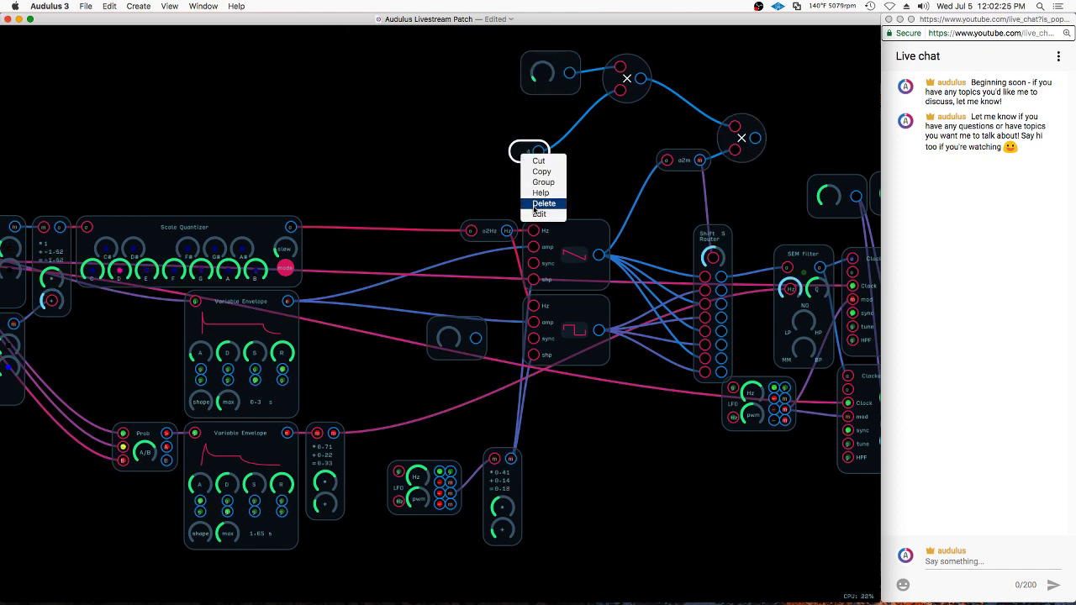
{"action": "left_click", "coordinate": [543, 211]}
{"action": "key", "text": "Return"}
{"action": "left_click_drag", "start_coordinate": [755, 138], "coordinate": [713, 258]}
Raise the knob feeding the upper multiplier to about the middle of its range
{"action": "left_click", "coordinate": [574, 135]}
{"action": "left_click", "coordinate": [546, 66]}
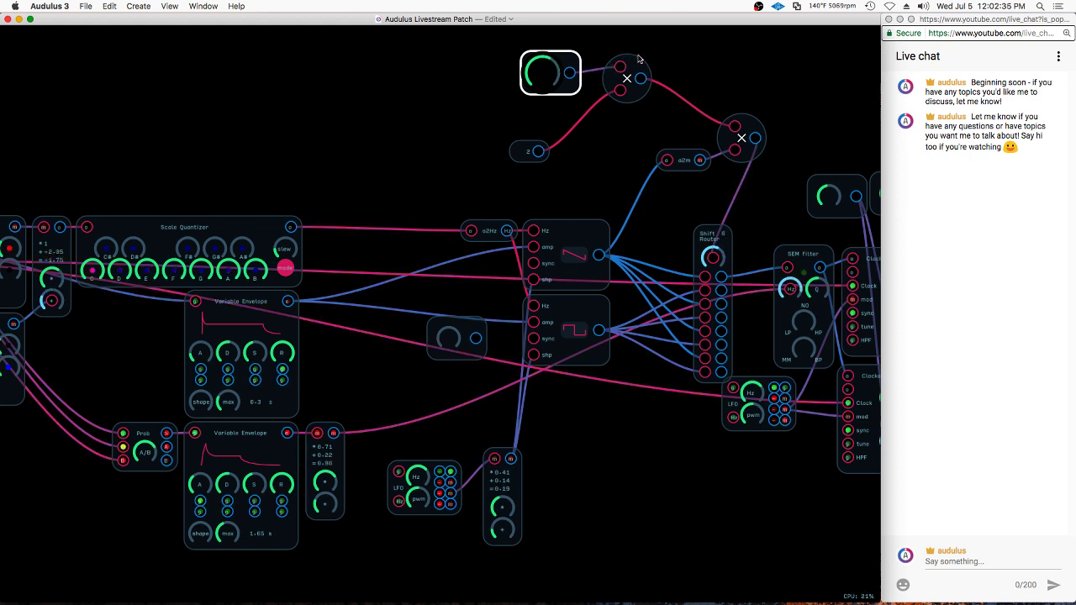
{"action": "left_click", "coordinate": [607, 64]}
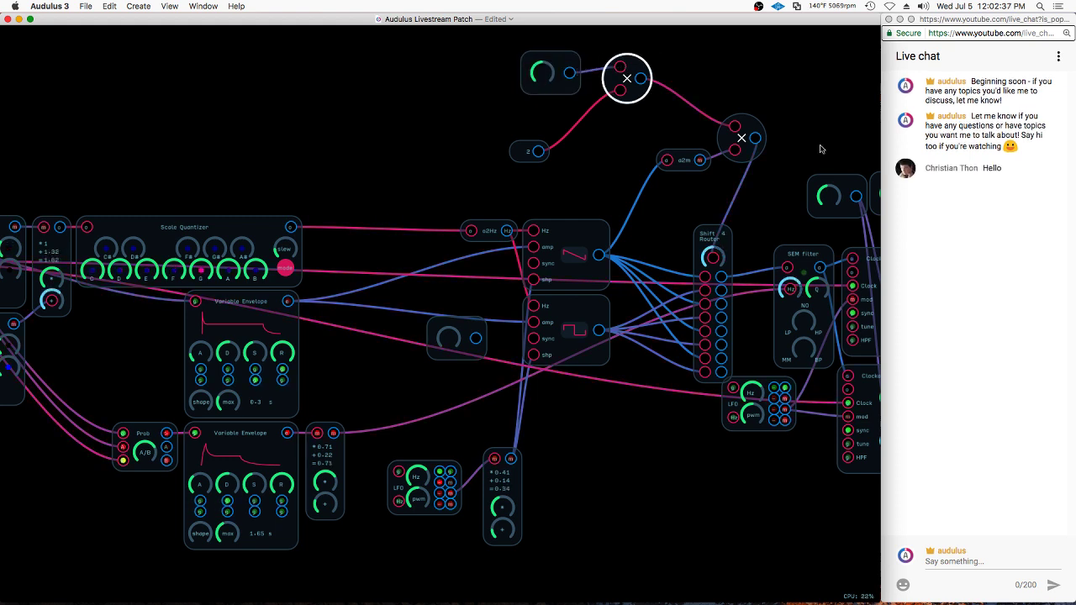
{"action": "left_click", "coordinate": [776, 417]}
{"action": "left_click", "coordinate": [688, 280]}
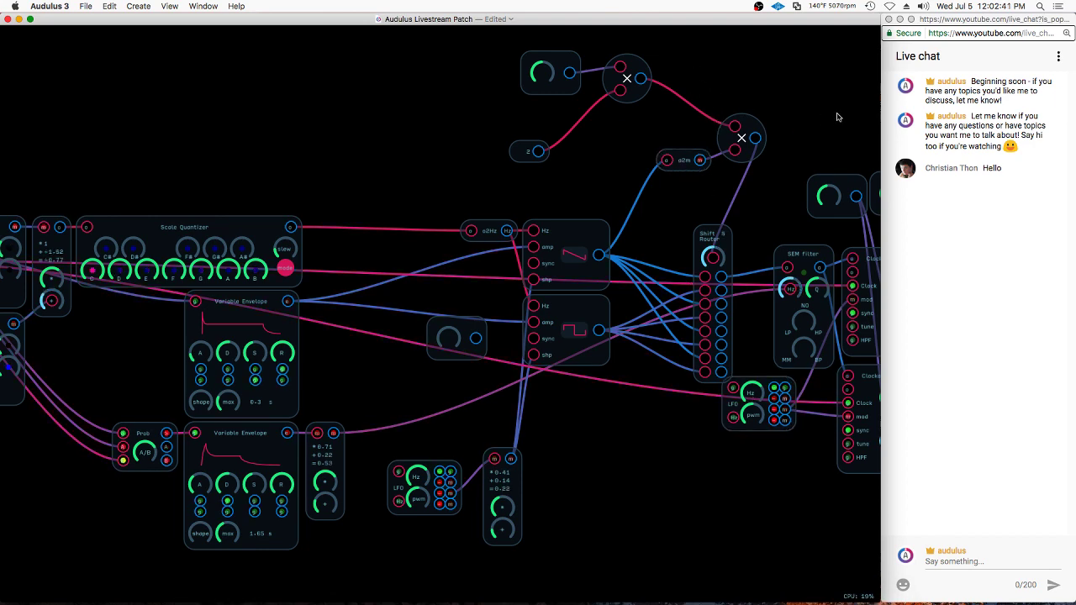
Turn the level of the output module after the delay lines all the way down
{"action": "scroll", "coordinate": [462, 323], "scroll_direction": "down", "scroll_amount": 5}
{"action": "scroll", "coordinate": [631, 301], "scroll_direction": "up", "scroll_amount": 3}
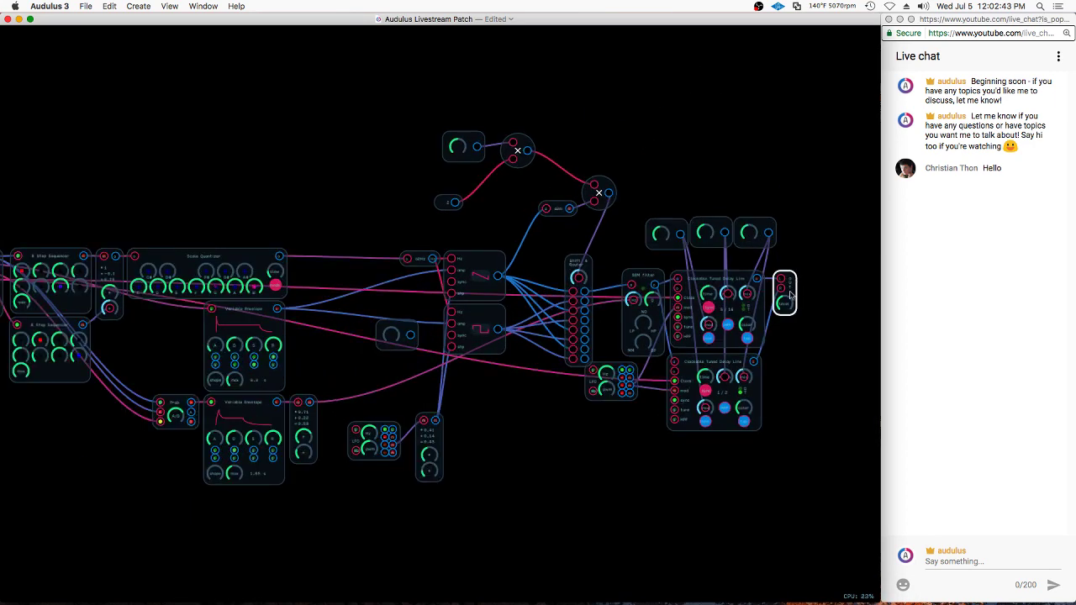
{"action": "left_click_drag", "start_coordinate": [783, 309], "coordinate": [753, 325]}
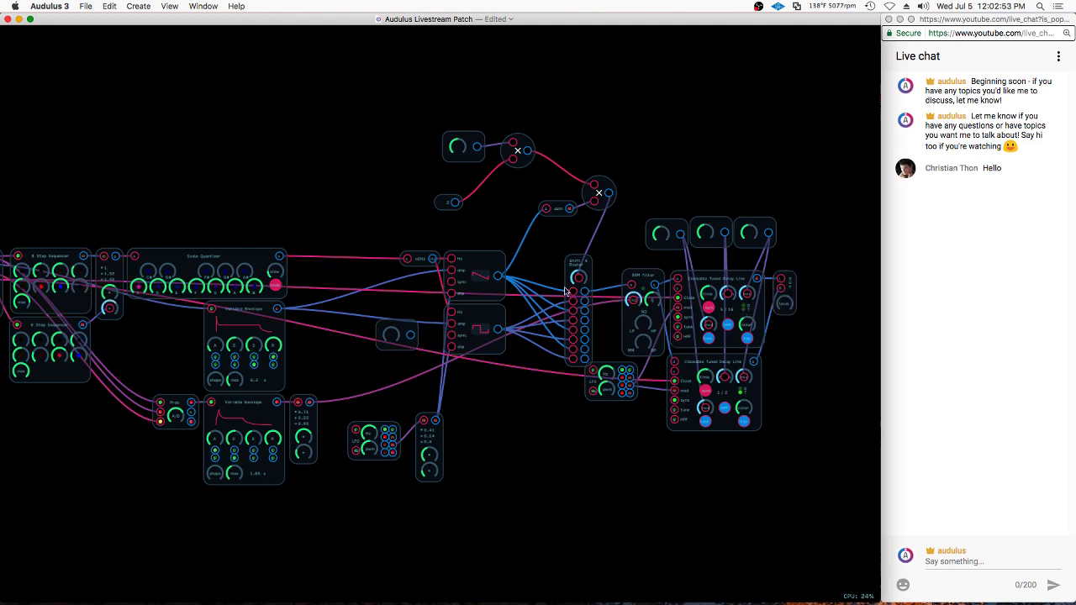
Duplicate the Shift Router and place the copy in the empty area below the original
{"action": "scroll", "coordinate": [531, 358], "scroll_direction": "up", "scroll_amount": 3}
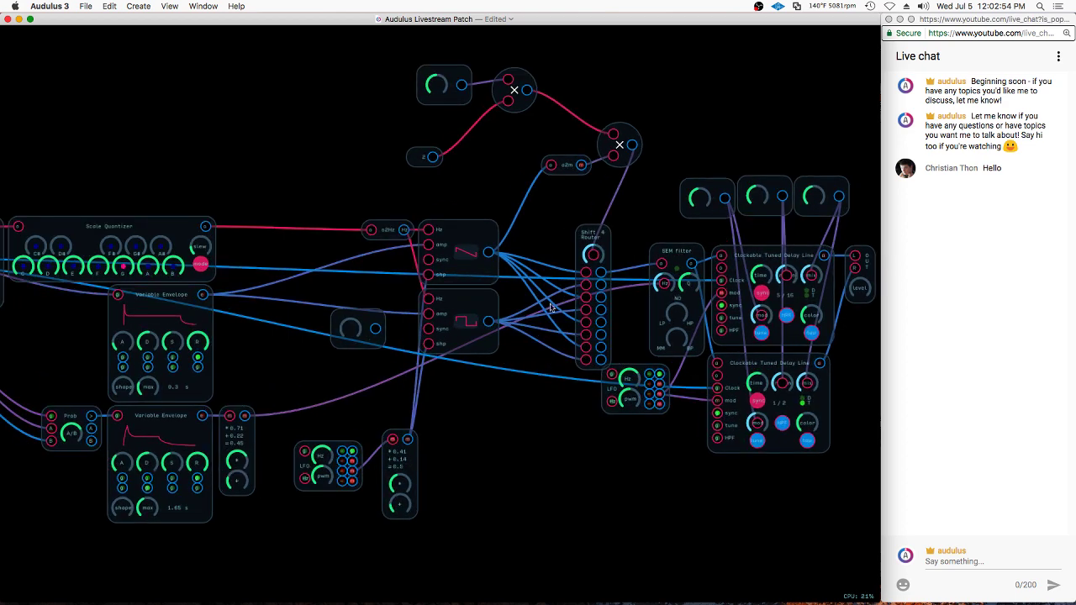
{"action": "left_click", "coordinate": [604, 235]}
{"action": "key", "text": "super+c"}
{"action": "key", "text": "super+v"}
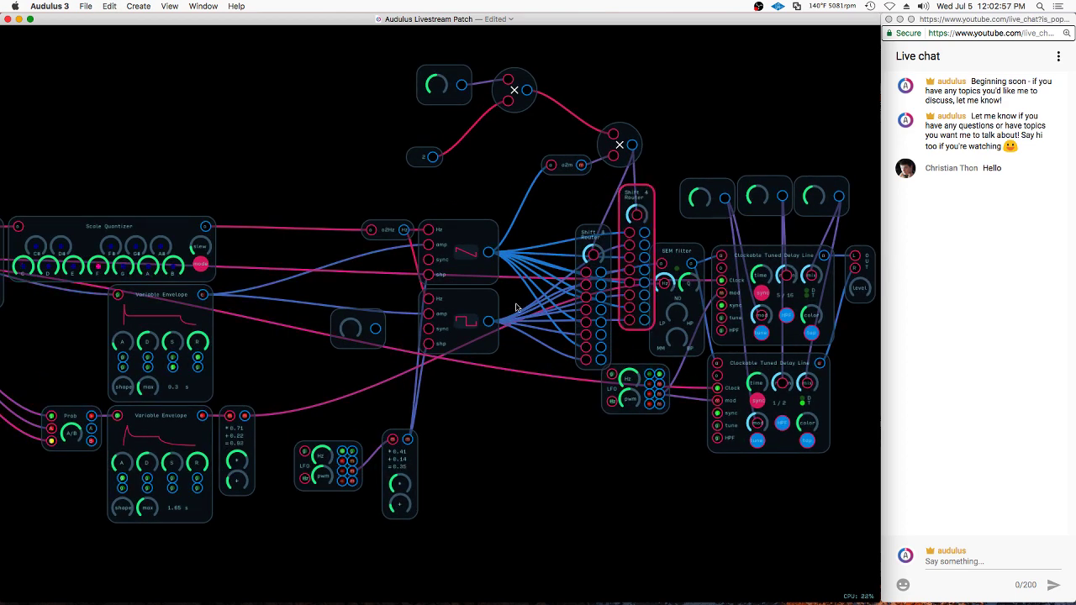
{"action": "left_click_drag", "start_coordinate": [626, 202], "coordinate": [546, 458]}
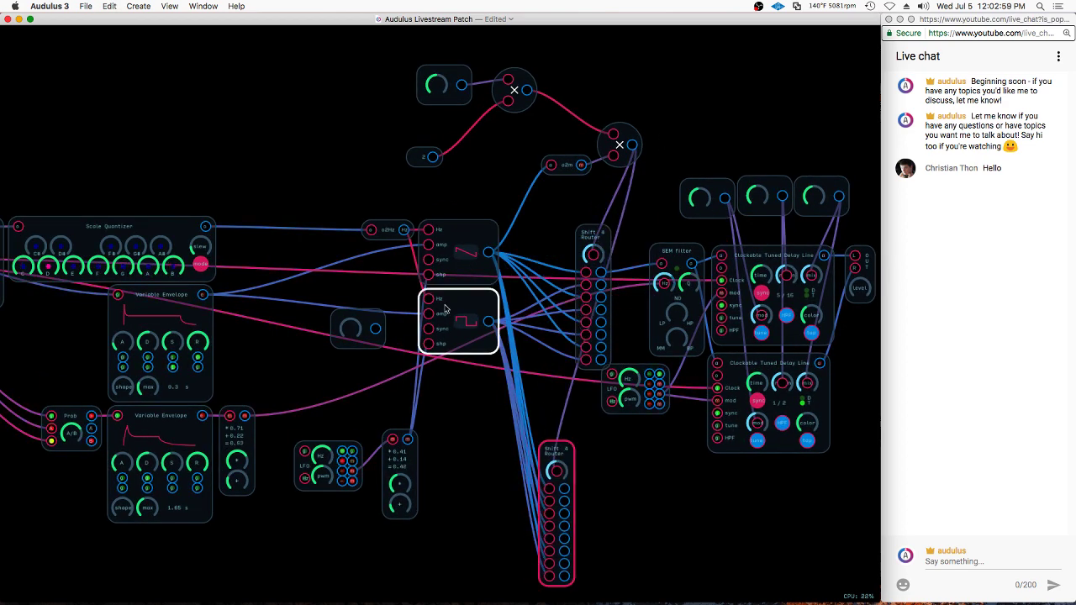
Disconnect the copied Shift Router's knob and all its signal inputs, keeping it in the empty area below the oscillators
{"action": "scroll", "coordinate": [521, 267], "scroll_direction": "down", "scroll_amount": 4}
{"action": "scroll", "coordinate": [565, 442], "scroll_direction": "up", "scroll_amount": 3}
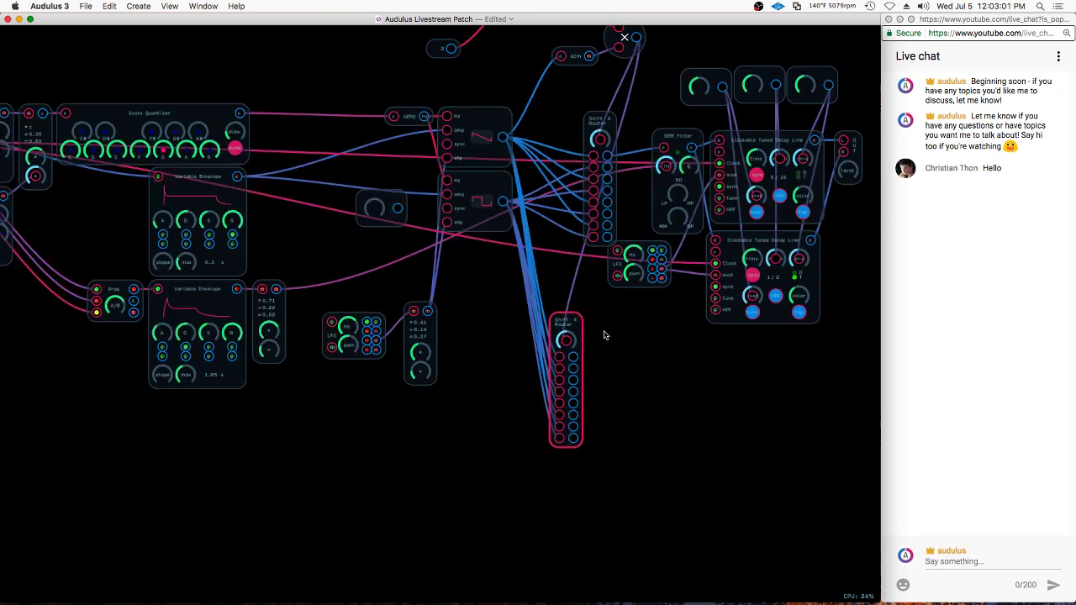
{"action": "left_click_drag", "start_coordinate": [568, 340], "coordinate": [622, 341]}
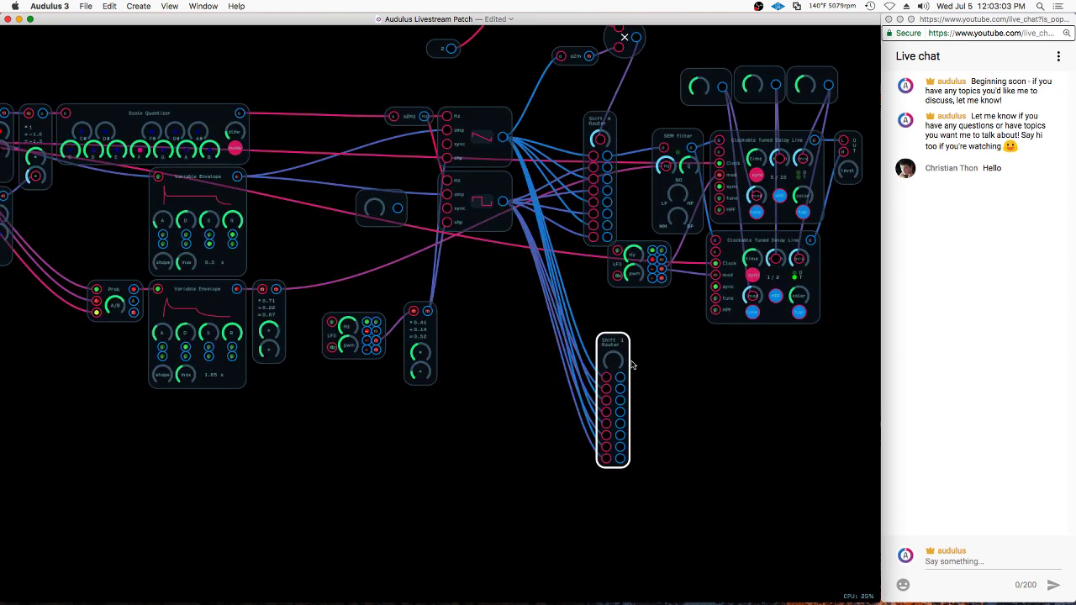
{"action": "left_click_drag", "start_coordinate": [612, 378], "coordinate": [520, 420]}
Feed the copied Shift Router's first four inputs with the constants 1, 2, 3 and 4
{"action": "left_click", "coordinate": [560, 393]}
{"action": "type", "text": "1"}
{"action": "key", "text": "Return"}
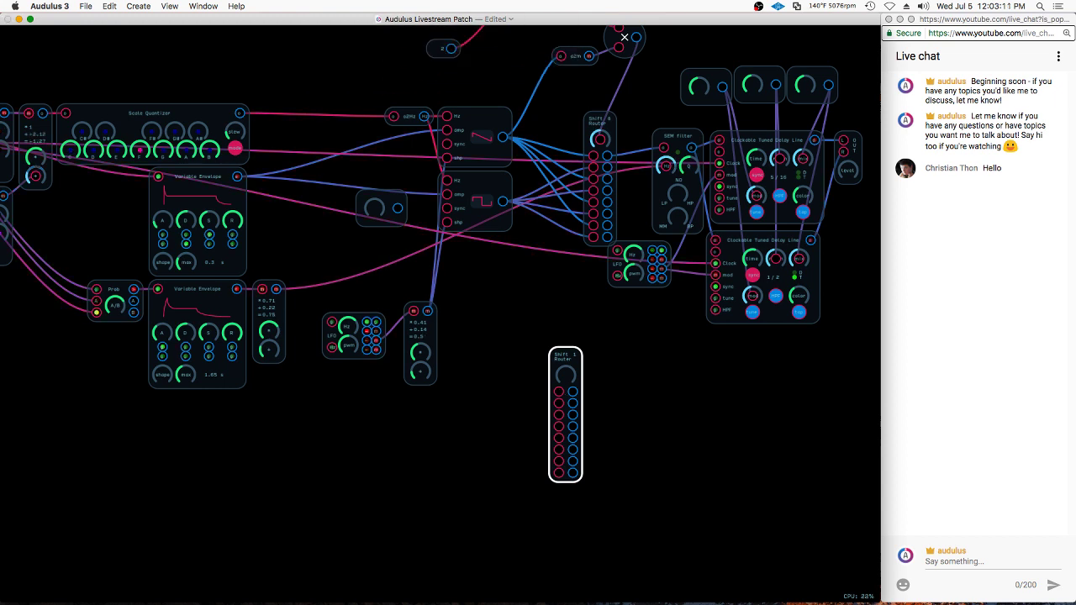
{"action": "left_click", "coordinate": [559, 405]}
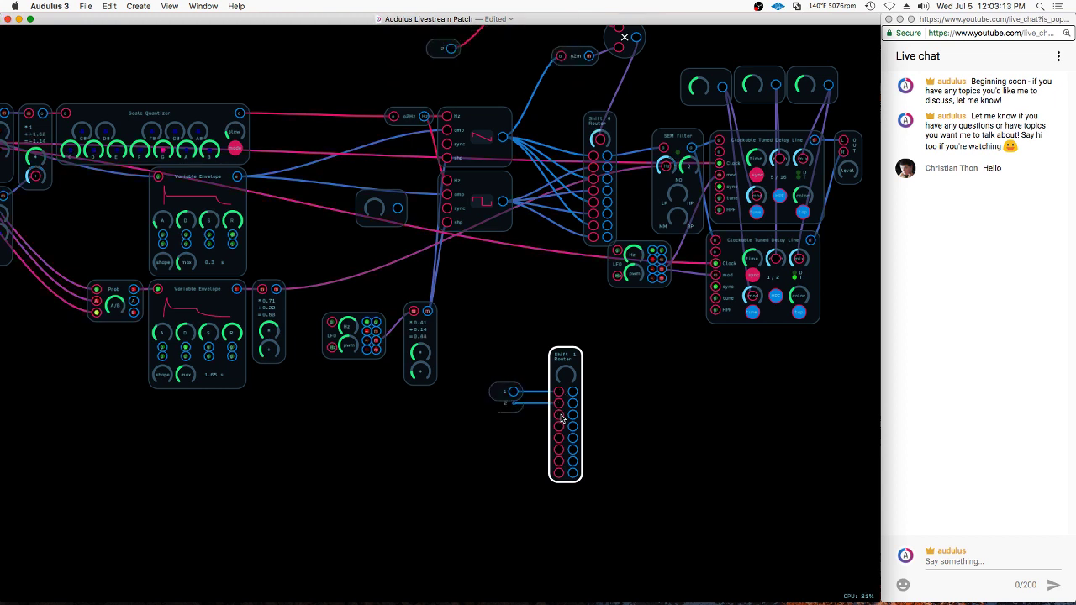
{"action": "double_click", "coordinate": [559, 416]}
{"action": "type", "text": "3"}
{"action": "key", "text": "Return"}
{"action": "double_click", "coordinate": [559, 427]}
{"action": "type", "text": "4"}
{"action": "key", "text": "Return"}
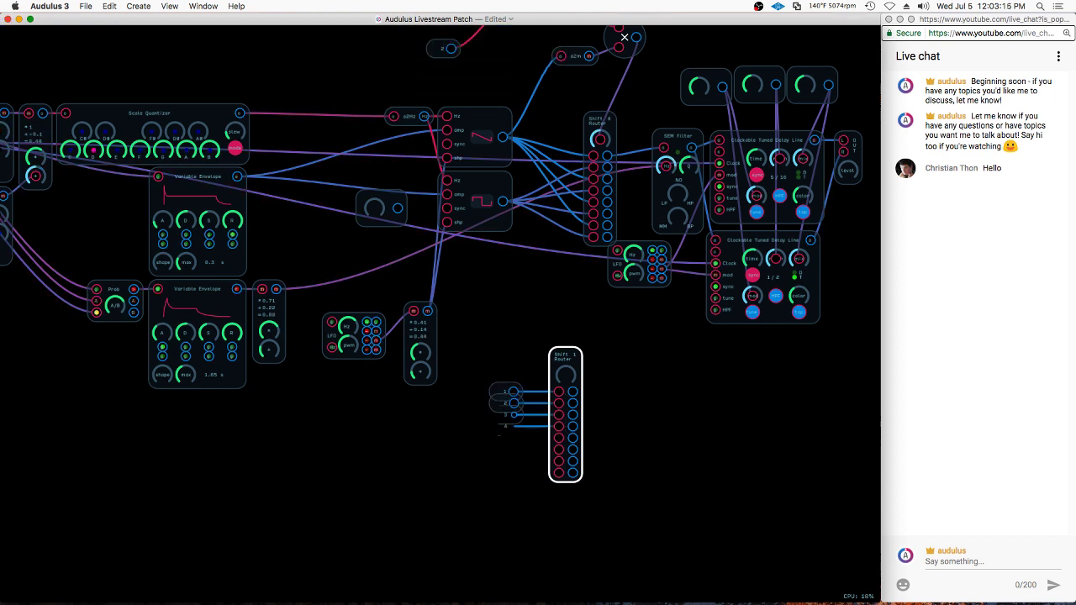
Feed the copied Shift Router's remaining four inputs with the constants 5, 6, 7 and 8
{"action": "right_click", "coordinate": [560, 436]}
{"action": "left_click", "coordinate": [538, 457]}
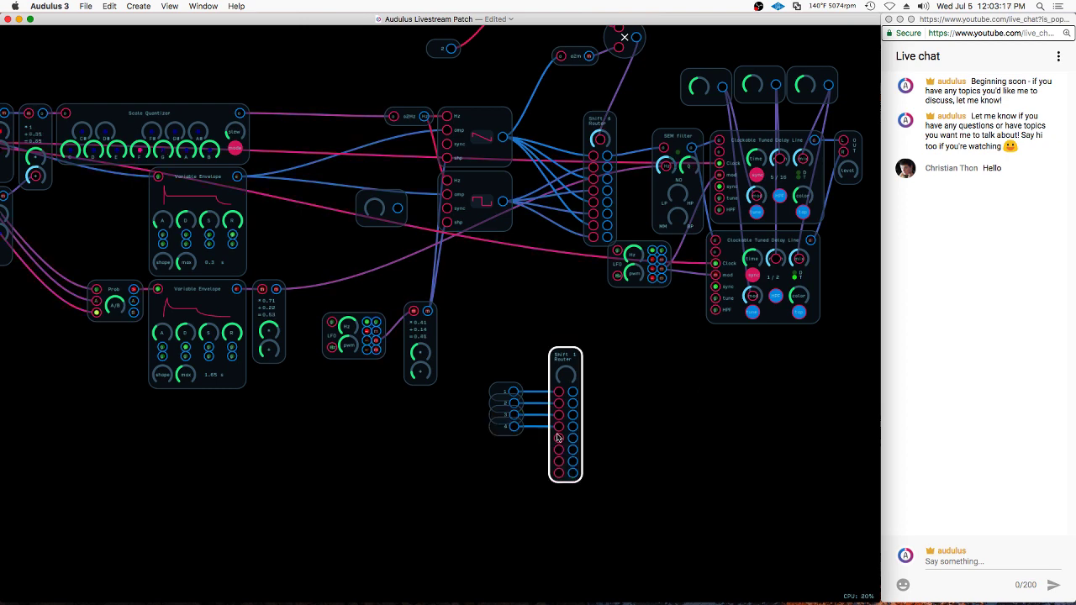
{"action": "double_click", "coordinate": [559, 438]}
{"action": "type", "text": "5"}
{"action": "key", "text": "Return"}
{"action": "double_click", "coordinate": [562, 455]}
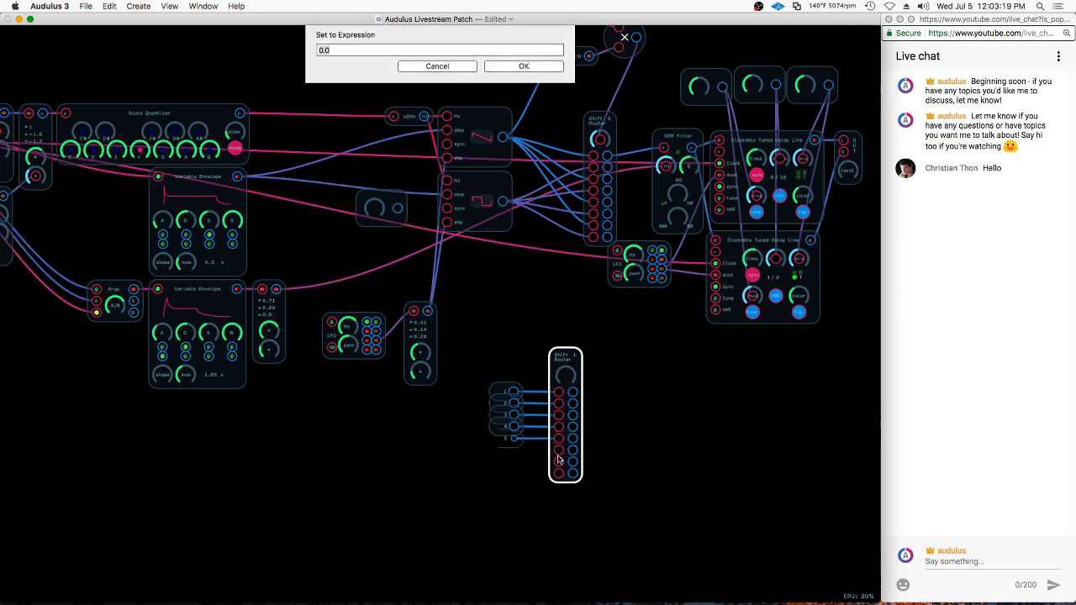
{"action": "type", "text": "6"}
{"action": "key", "text": "Return"}
{"action": "double_click", "coordinate": [562, 468]}
{"action": "double_click", "coordinate": [611, 456]}
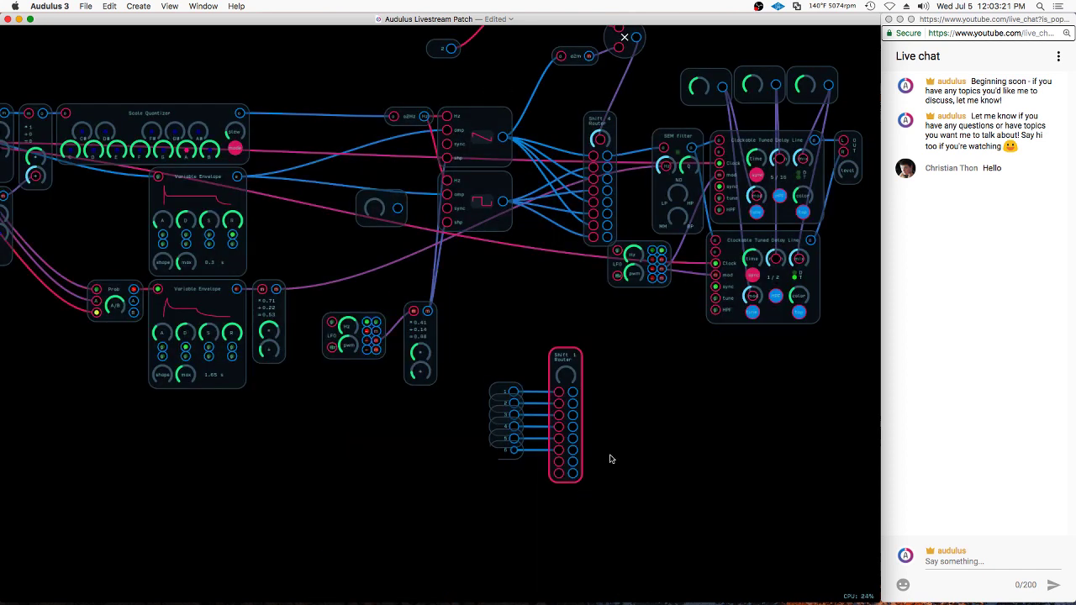
{"action": "double_click", "coordinate": [560, 463]}
{"action": "type", "text": "7"}
{"action": "key", "text": "Return"}
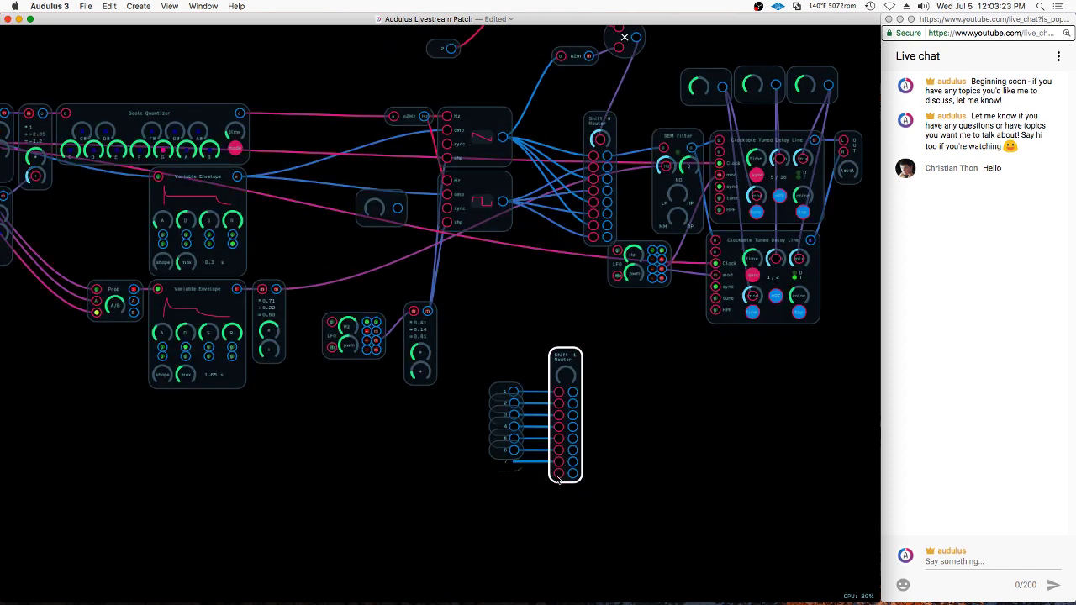
{"action": "double_click", "coordinate": [559, 473]}
{"action": "type", "text": "8"}
{"action": "key", "text": "Return"}
Add a value display beside the copied Shift Router and connect it to the first output
{"action": "right_click", "coordinate": [641, 371]}
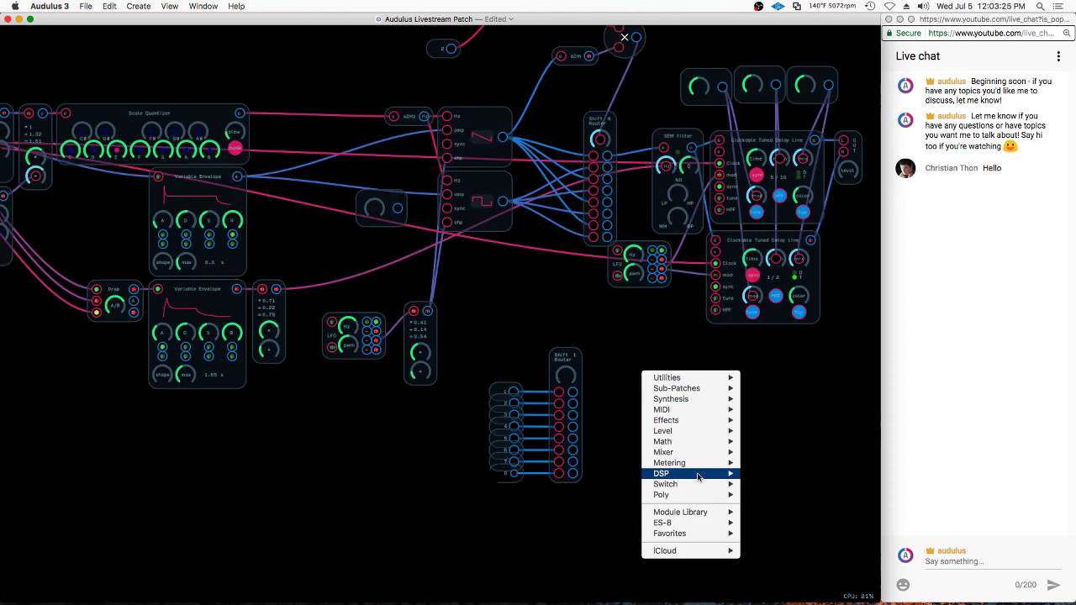
{"action": "mouse_move", "coordinate": [706, 463]}
{"action": "left_click", "coordinate": [778, 478]}
{"action": "scroll", "coordinate": [634, 457], "scroll_direction": "up", "scroll_amount": 5}
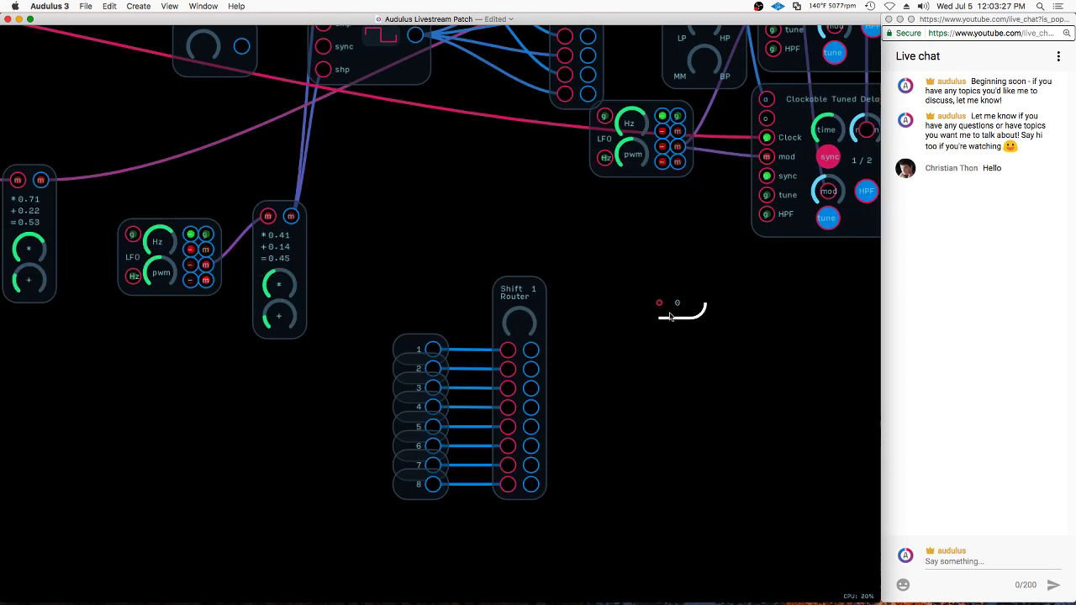
{"action": "left_click_drag", "start_coordinate": [684, 306], "coordinate": [644, 356]}
{"action": "scroll", "coordinate": [514, 346], "scroll_direction": "up", "scroll_amount": 3}
{"action": "left_click_drag", "start_coordinate": [539, 351], "coordinate": [663, 390]}
Duplicate the value display below the first one and connect the copy to the router's second output
{"action": "key", "text": "super+d"}
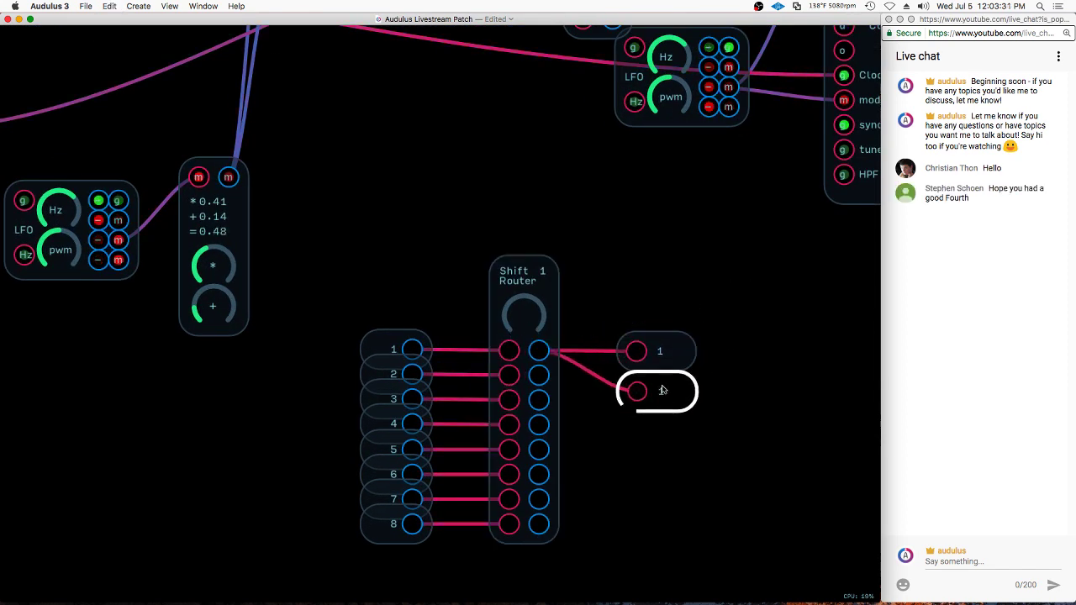
{"action": "left_click_drag", "start_coordinate": [540, 376], "coordinate": [640, 397]}
{"action": "left_click", "coordinate": [671, 357], "text": "shift"}
Duplicate the pair of value displays, then the group of four, to form a column of eight beside the router
{"action": "key", "text": "super+d"}
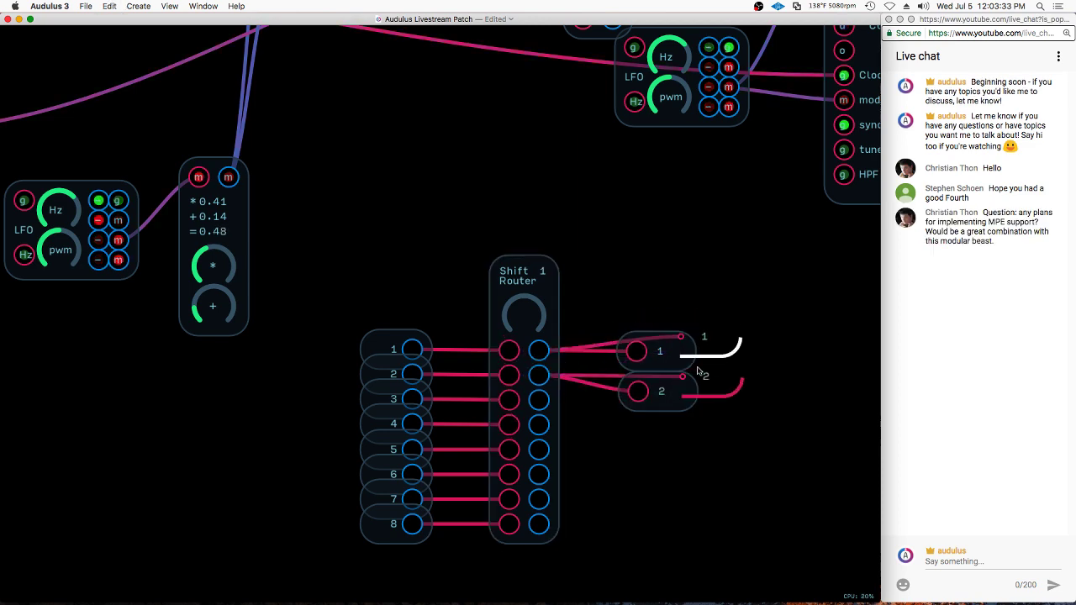
{"action": "left_click_drag", "start_coordinate": [695, 352], "coordinate": [652, 441]}
{"action": "scroll", "coordinate": [654, 175], "scroll_direction": "down", "scroll_amount": 5}
{"action": "scroll", "coordinate": [709, 420], "scroll_direction": "up", "scroll_amount": 4}
{"action": "mouse_move", "coordinate": [678, 159]}
{"action": "left_mouse_down"}
{"action": "mouse_move", "coordinate": [636, 288]}
{"action": "mouse_move", "coordinate": [641, 372]}
{"action": "left_mouse_up"}
{"action": "key", "text": "super+d"}
{"action": "mouse_move", "coordinate": [668, 220]}
{"action": "left_mouse_down"}
{"action": "mouse_move", "coordinate": [661, 432]}
{"action": "mouse_move", "coordinate": [633, 409]}
{"action": "left_mouse_up"}
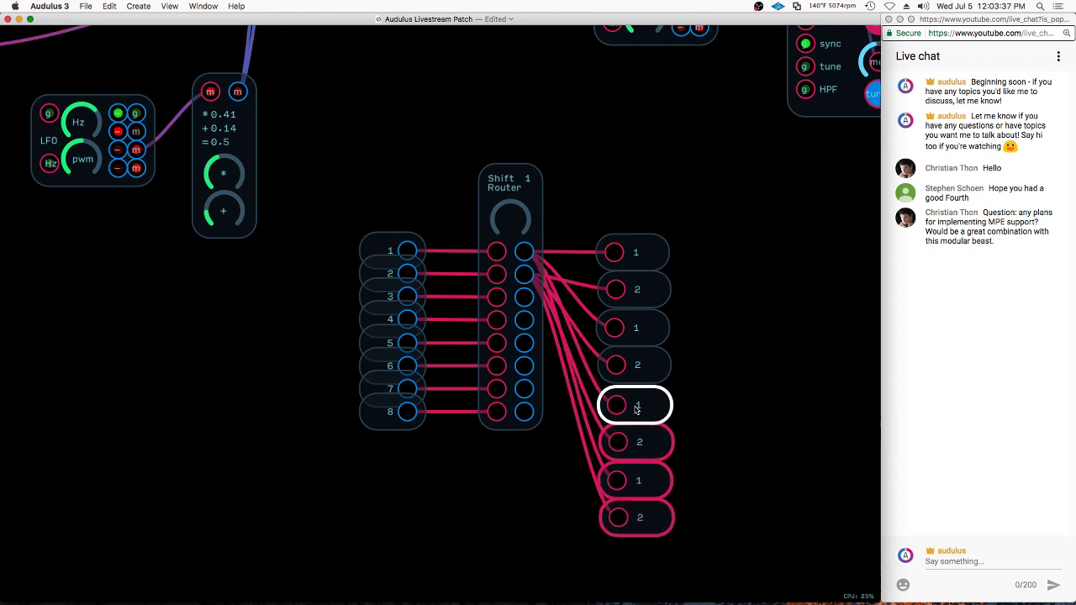
Connect the copied Shift Router's third to eighth outputs to the six remaining value displays in order
{"action": "left_click", "coordinate": [525, 294]}
{"action": "left_click_drag", "start_coordinate": [526, 294], "coordinate": [614, 328]}
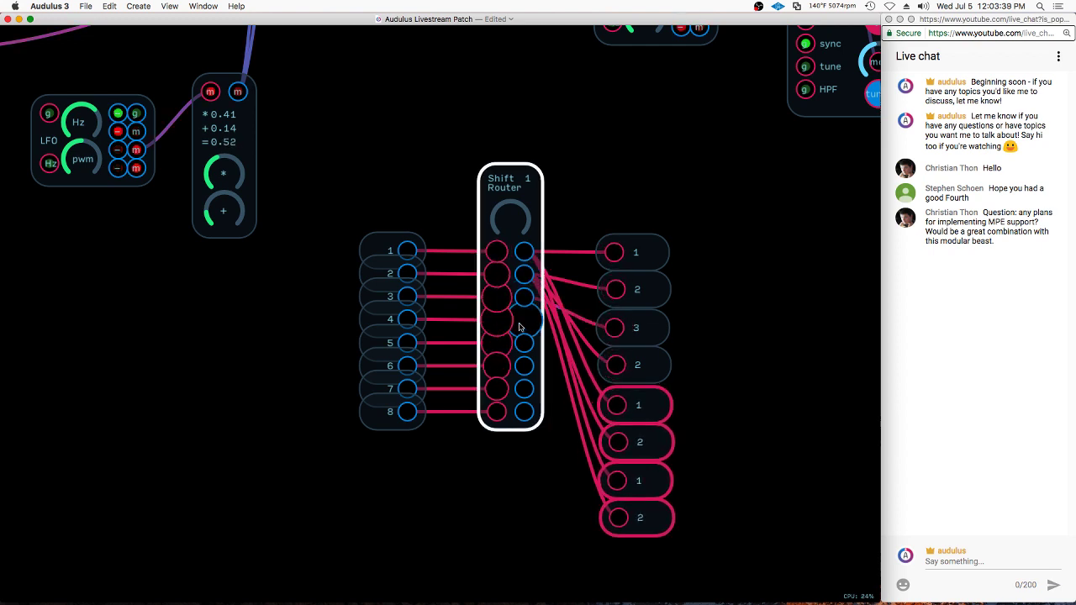
{"action": "left_click_drag", "start_coordinate": [523, 320], "coordinate": [614, 365]}
{"action": "left_click_drag", "start_coordinate": [524, 343], "coordinate": [617, 406]}
{"action": "left_click_drag", "start_coordinate": [524, 365], "coordinate": [618, 442]}
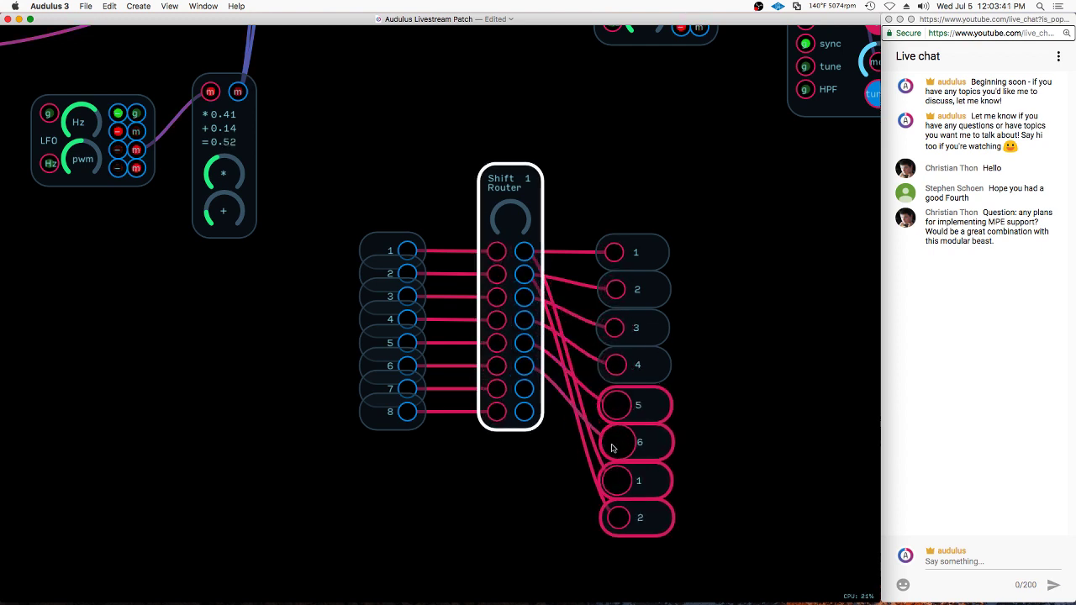
{"action": "left_click_drag", "start_coordinate": [524, 388], "coordinate": [612, 479]}
{"action": "left_click_drag", "start_coordinate": [524, 412], "coordinate": [620, 519]}
Sweep the copied Shift Router's knob through its shift positions and return it to 1
{"action": "left_click", "coordinate": [729, 471]}
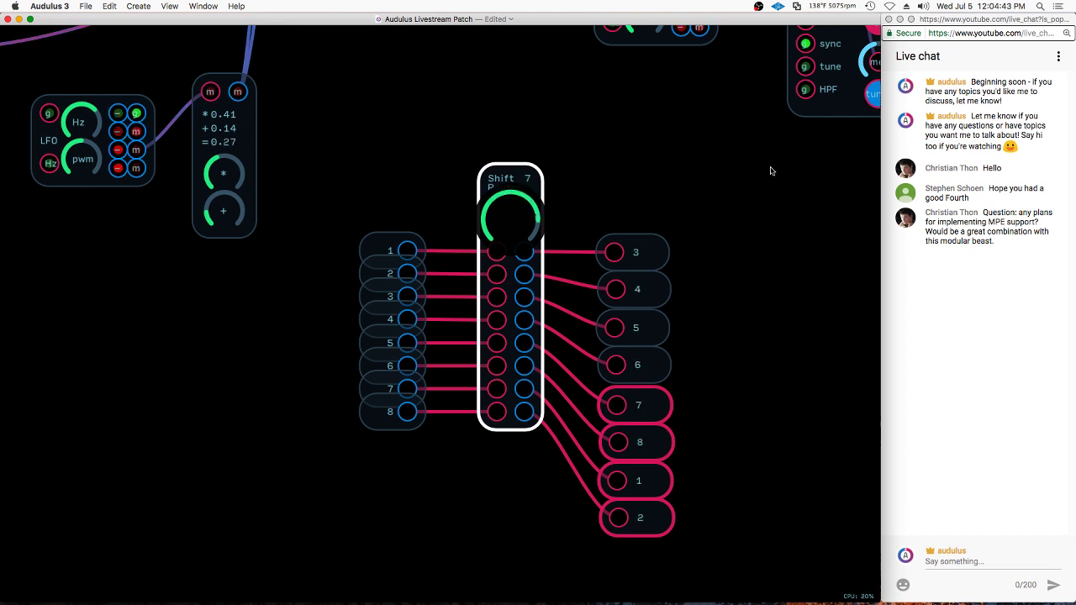
{"action": "left_click_drag", "start_coordinate": [921, 166], "coordinate": [337, 243]}
Add an expression module beside the value displays and set its expression to Input/X
{"action": "right_click", "coordinate": [745, 259]}
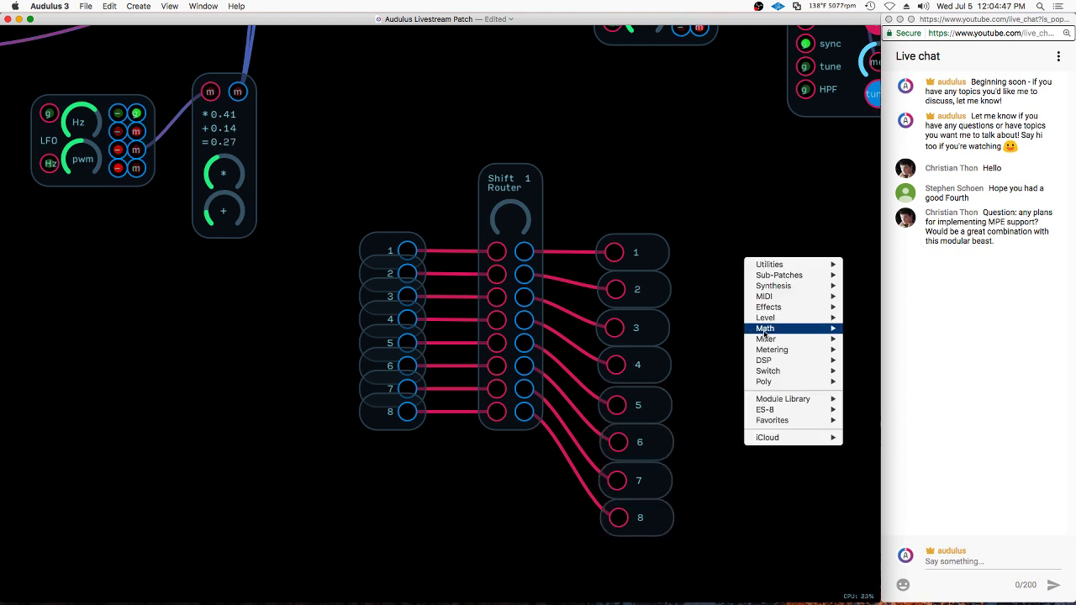
{"action": "left_click", "coordinate": [681, 290]}
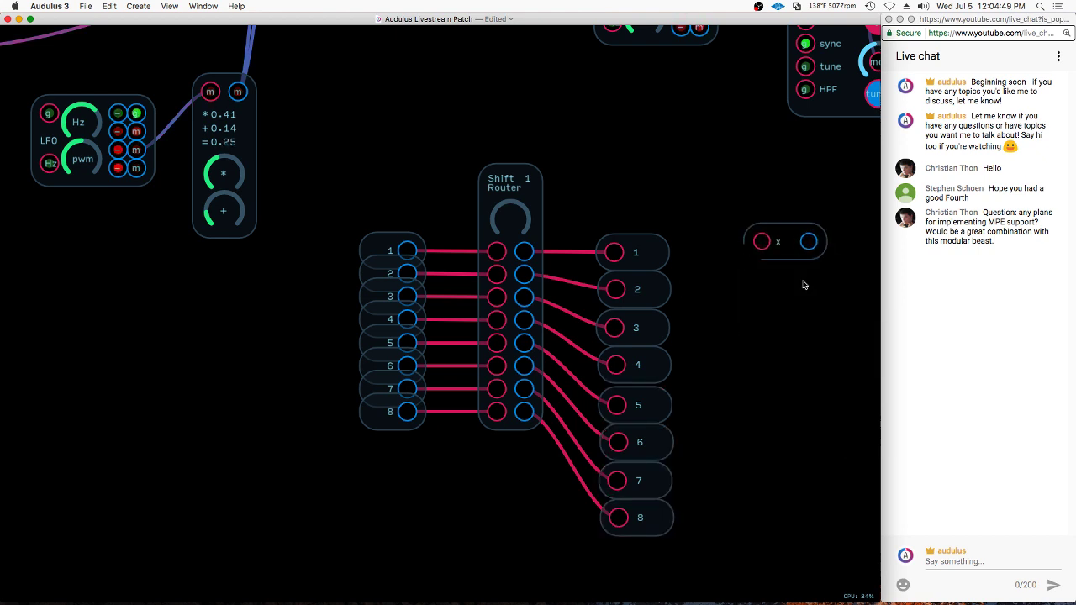
{"action": "right_click", "coordinate": [781, 251]}
{"action": "left_click", "coordinate": [801, 308]}
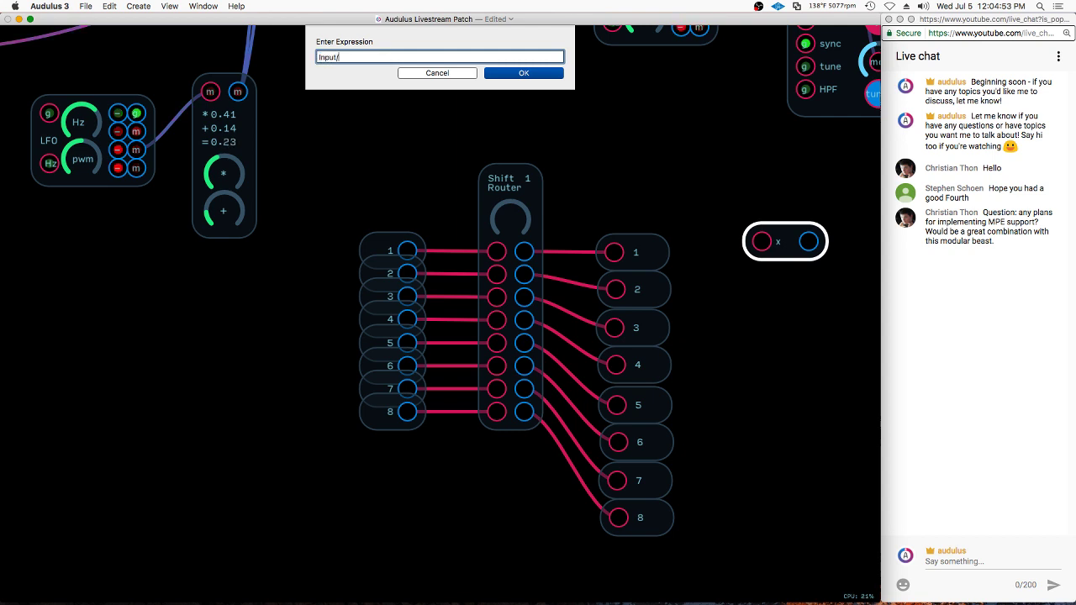
{"action": "type", "text": "Input/X"}
{"action": "key", "text": "Return"}
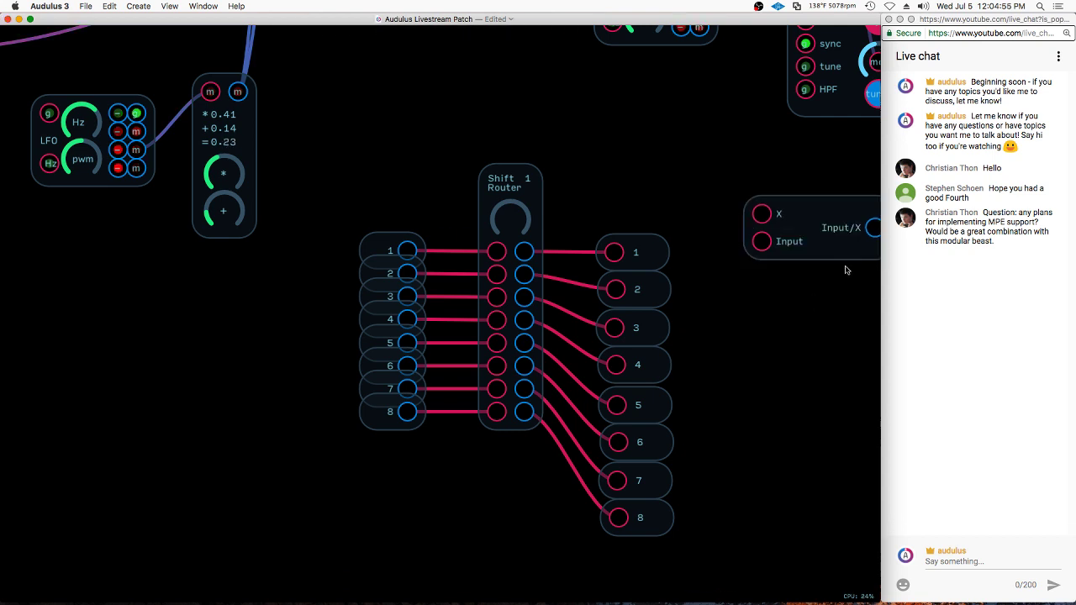
Move the Input/X module down beside the lower value displays and feed its Input with the constant 1
{"action": "left_click_drag", "start_coordinate": [803, 254], "coordinate": [769, 434]}
{"action": "left_click", "coordinate": [569, 139]}
{"action": "scroll", "coordinate": [580, 130], "scroll_direction": "down", "scroll_amount": 1}
{"action": "double_click", "coordinate": [724, 422]}
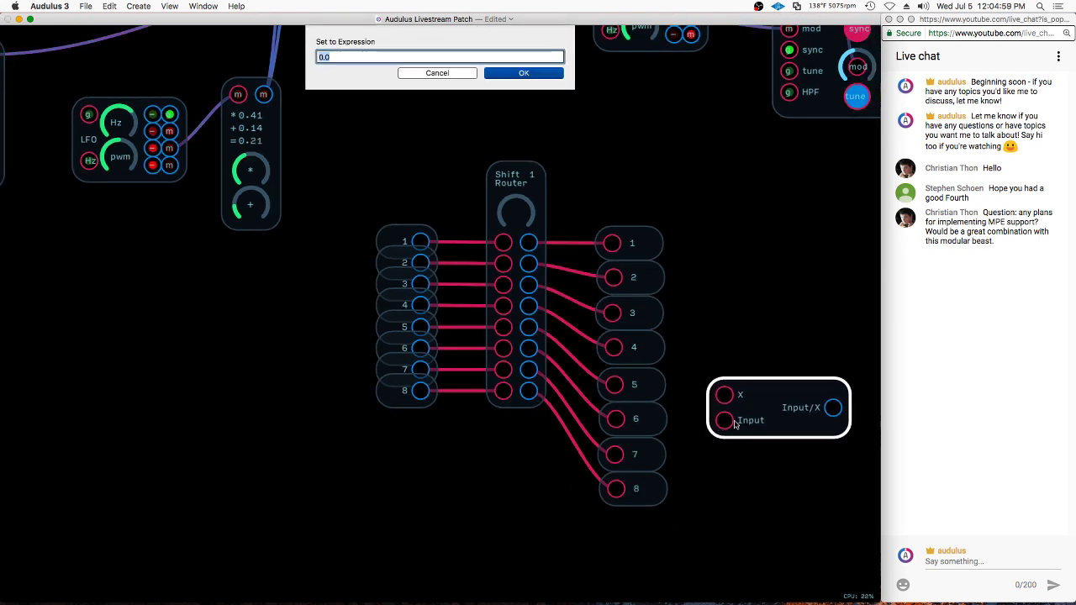
{"action": "left_click_drag", "start_coordinate": [724, 421], "coordinate": [717, 518]}
{"action": "left_click_drag", "start_coordinate": [765, 427], "coordinate": [807, 499]}
Attach a value display to the Input/X output and connect the copied router's first output to X
{"action": "scroll", "coordinate": [478, 192], "scroll_direction": "down", "scroll_amount": 1}
{"action": "scroll", "coordinate": [477, 191], "scroll_direction": "down", "scroll_amount": 1}
{"action": "left_click_drag", "start_coordinate": [593, 228], "coordinate": [833, 407]}
{"action": "scroll", "coordinate": [805, 320], "scroll_direction": "up", "scroll_amount": 3}
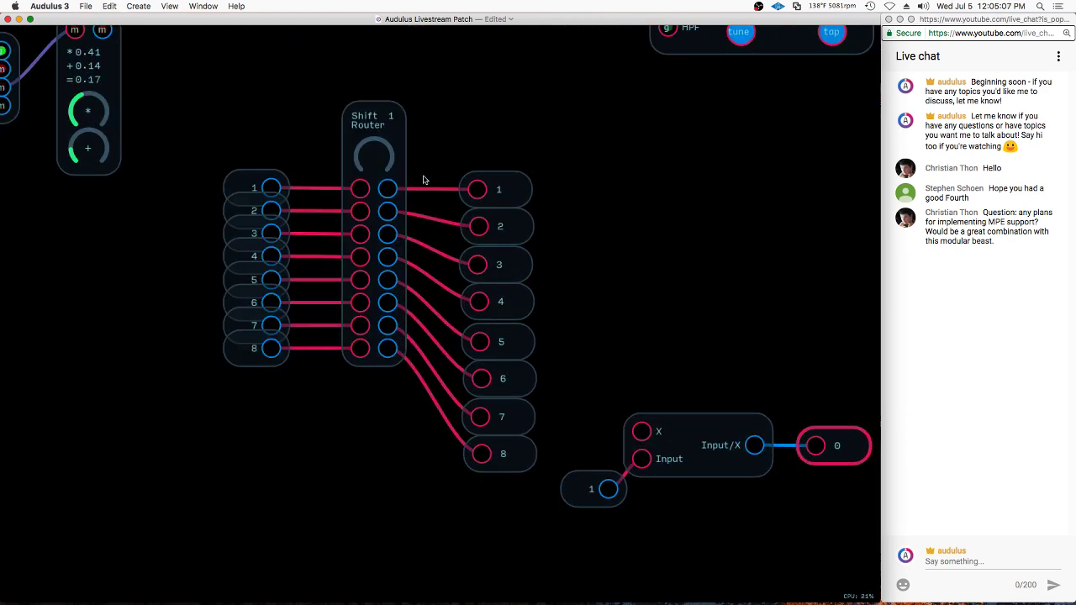
{"action": "left_click_drag", "start_coordinate": [379, 187], "coordinate": [642, 431]}
{"action": "left_click", "coordinate": [595, 482]}
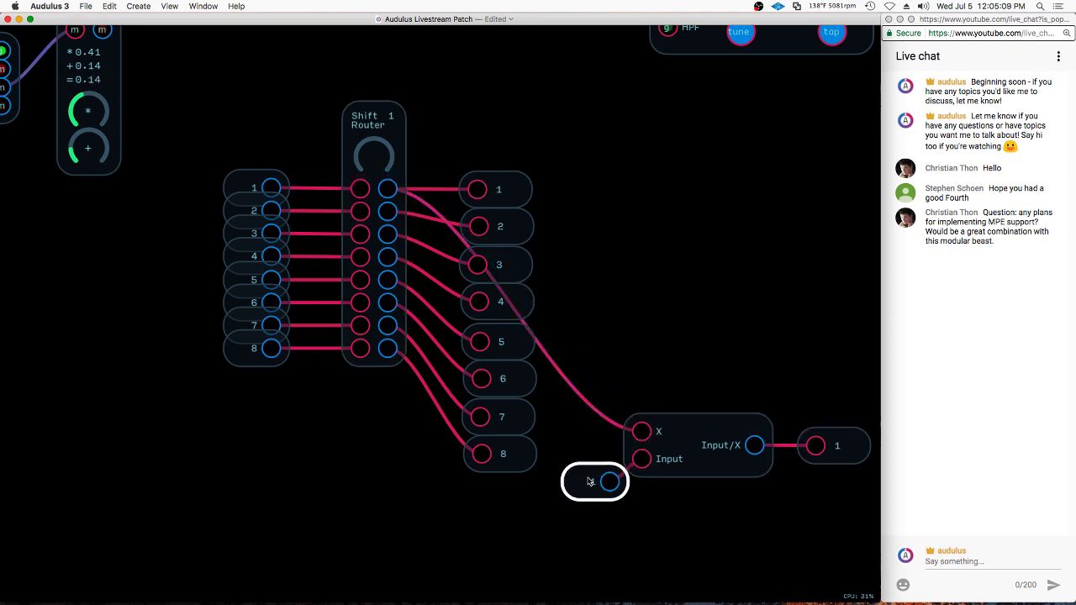
Turn the copied Shift Router's knob up to position 8
{"action": "left_click", "coordinate": [376, 152]}
{"action": "left_click_drag", "start_coordinate": [376, 152], "coordinate": [661, 112]}
{"action": "left_click_drag", "start_coordinate": [746, 124], "coordinate": [746, 126]}
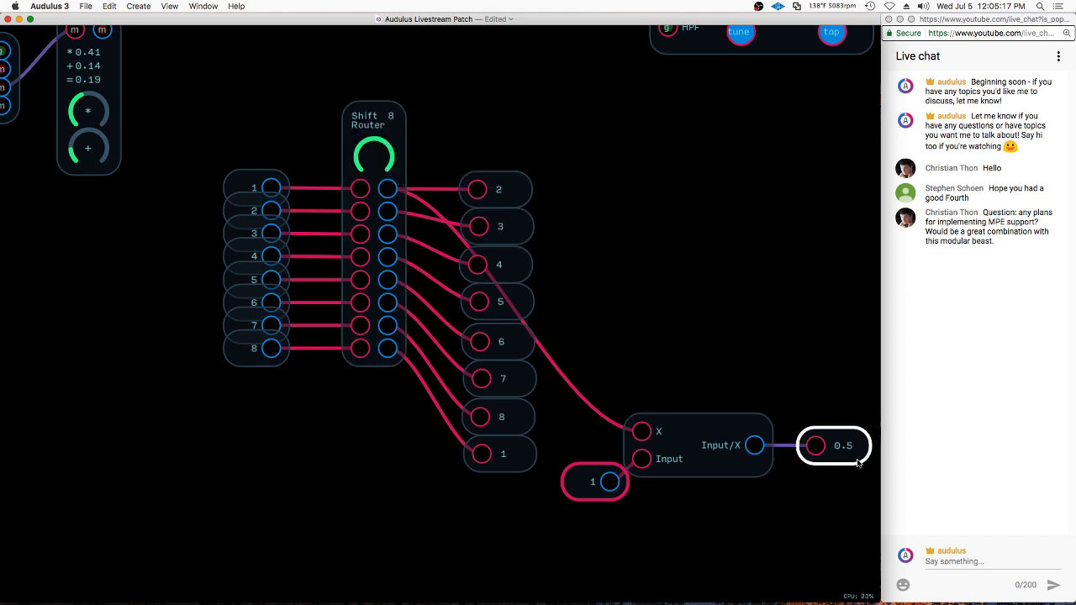
Turn the copied Shift Router's knob to 2 and delete the Input/X module with its constant and value display
{"action": "left_click_drag", "start_coordinate": [377, 157], "coordinate": [223, 179]}
{"action": "left_click_drag", "start_coordinate": [368, 167], "coordinate": [282, 181]}
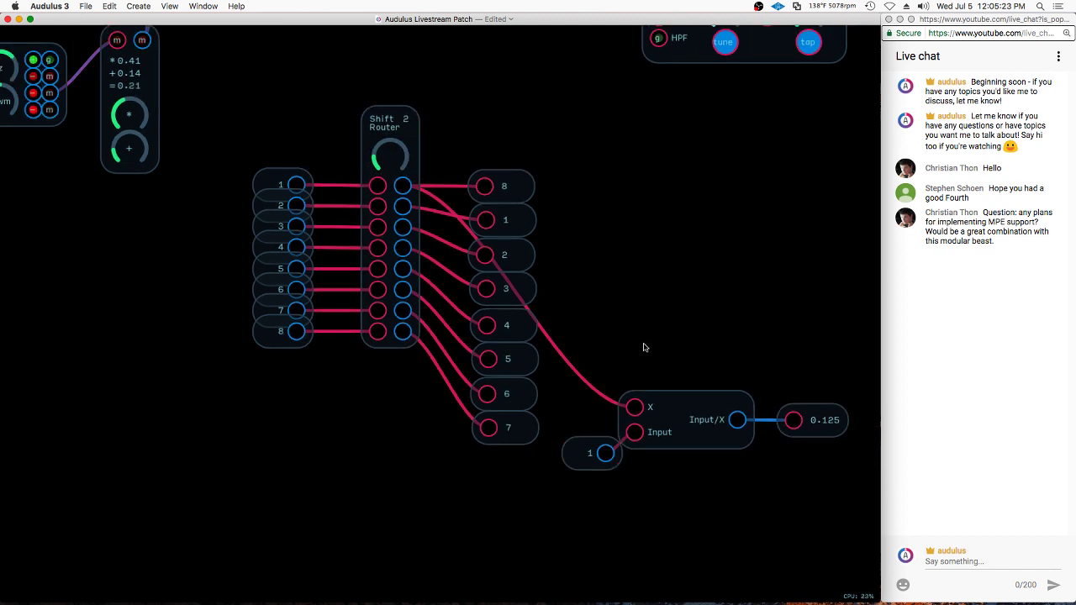
{"action": "mouse_move", "coordinate": [644, 345]}
{"action": "left_mouse_down"}
{"action": "mouse_move", "coordinate": [737, 544]}
{"action": "mouse_move", "coordinate": [832, 351]}
{"action": "left_mouse_up"}
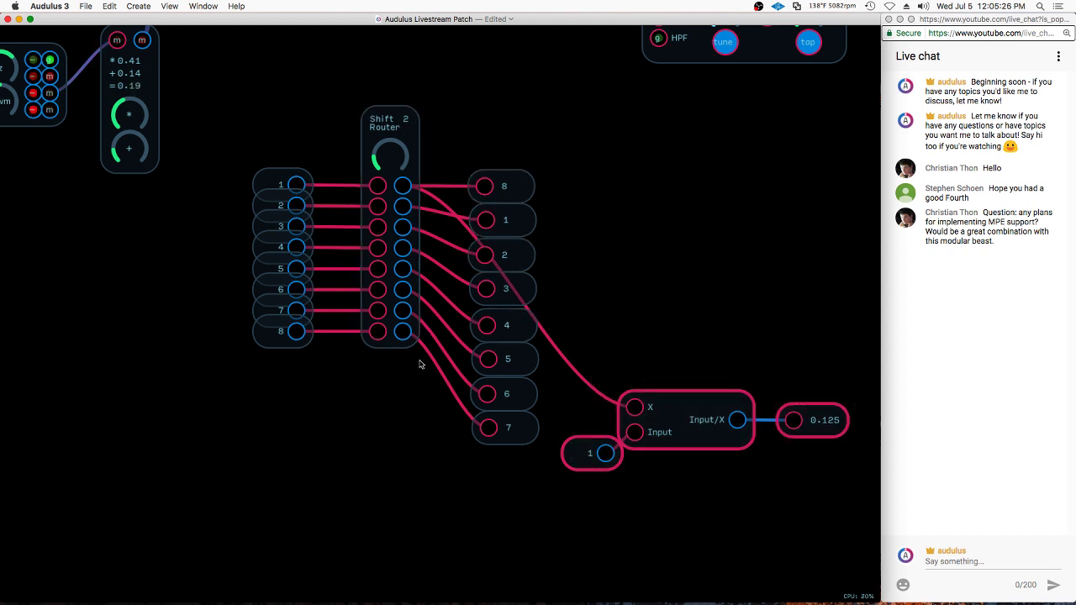
{"action": "mouse_move", "coordinate": [707, 344]}
{"action": "left_mouse_down"}
{"action": "mouse_move", "coordinate": [845, 397]}
{"action": "mouse_move", "coordinate": [832, 362]}
{"action": "left_mouse_up"}
{"action": "key", "text": "Delete"}
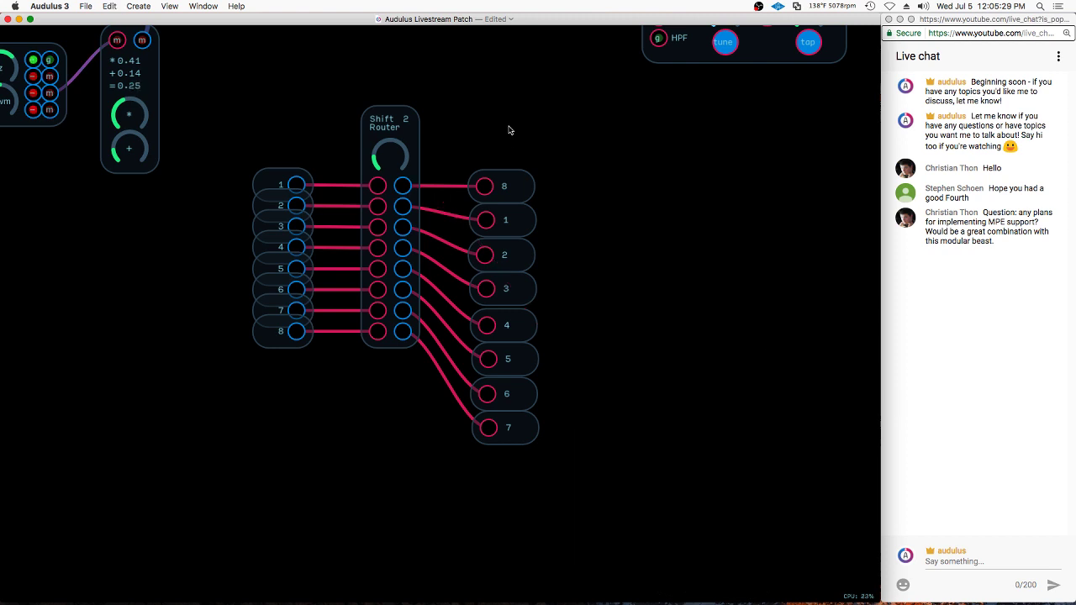
Delete all value displays and numbered constants connected to the copied Shift Router
{"action": "left_click_drag", "start_coordinate": [509, 126], "coordinate": [509, 476]}
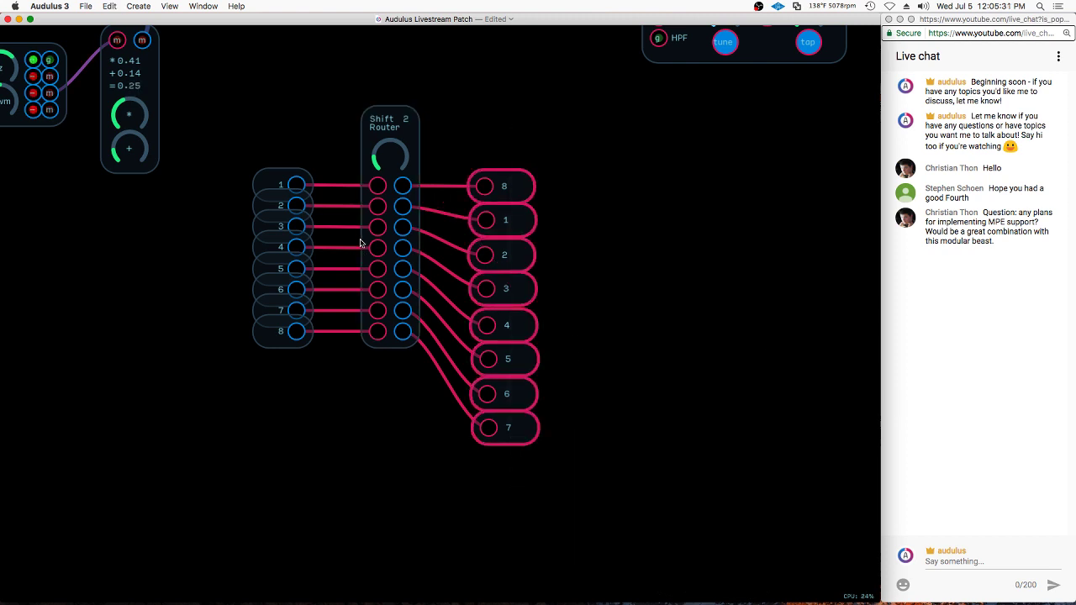
{"action": "key", "text": "Delete"}
{"action": "scroll", "coordinate": [496, 487], "scroll_direction": "down", "scroll_amount": 3}
{"action": "left_click_drag", "start_coordinate": [349, 226], "coordinate": [343, 388]}
{"action": "key", "text": "Delete"}
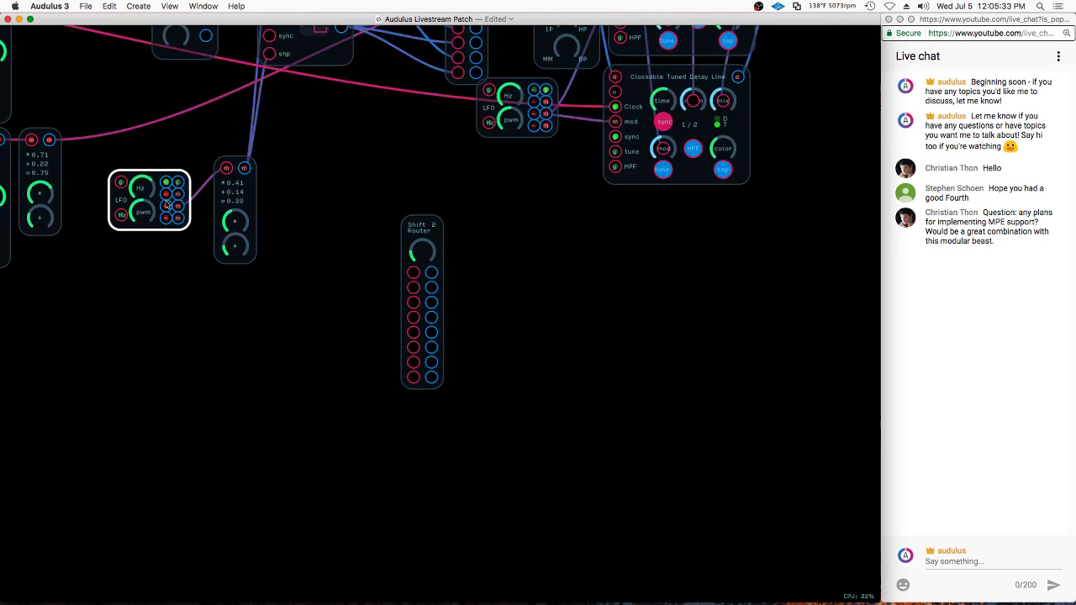
Duplicate the nearby LFO beside the copied Shift Router and connect its three m outputs to router inputs 1 to 3
{"action": "key", "text": "super+d"}
{"action": "left_click_drag", "start_coordinate": [191, 148], "coordinate": [473, 239]}
{"action": "scroll", "coordinate": [322, 329], "scroll_direction": "up", "scroll_amount": 3}
{"action": "scroll", "coordinate": [322, 330], "scroll_direction": "up", "scroll_amount": 1}
{"action": "left_click_drag", "start_coordinate": [362, 282], "coordinate": [473, 263]}
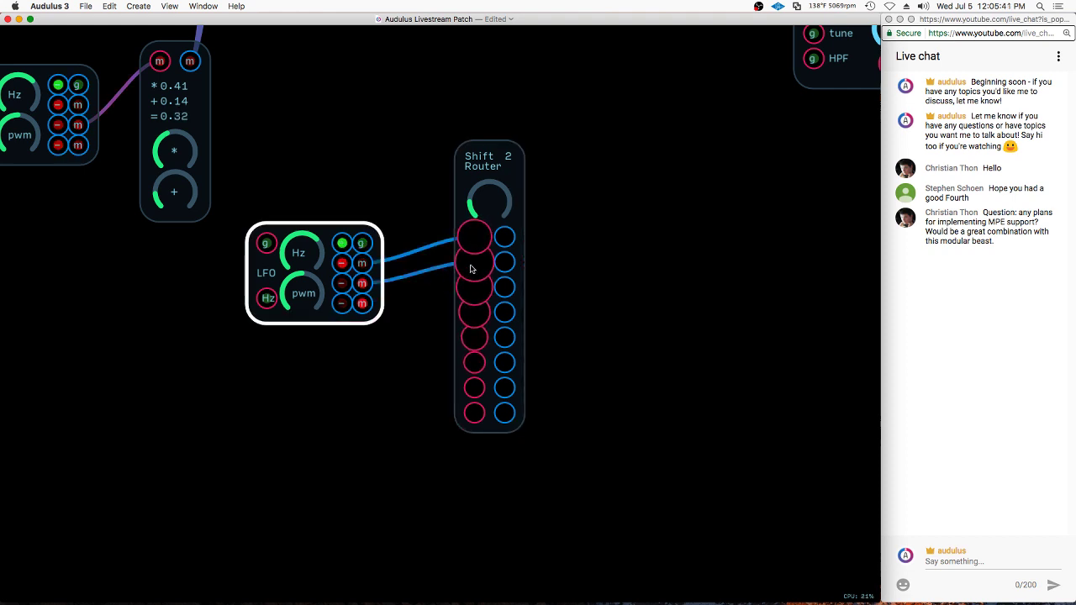
{"action": "left_click_drag", "start_coordinate": [361, 304], "coordinate": [468, 292]}
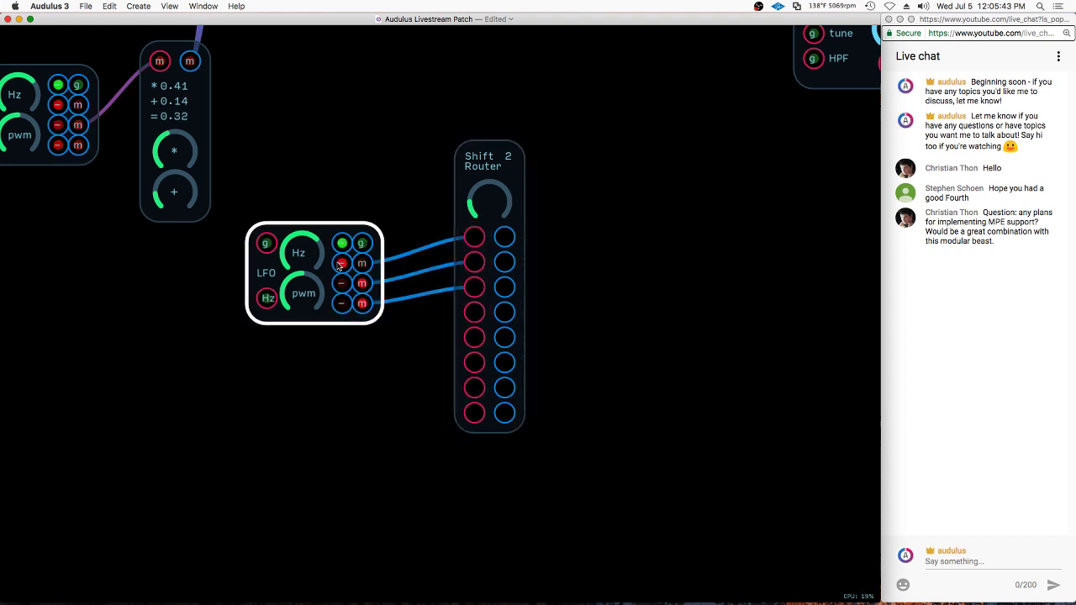
Connect the LFO copy's gate output and its inverted outputs to Shift Router inputs 4 to 8
{"action": "left_click_drag", "start_coordinate": [343, 263], "coordinate": [474, 314]}
{"action": "left_click_drag", "start_coordinate": [342, 254], "coordinate": [474, 342]}
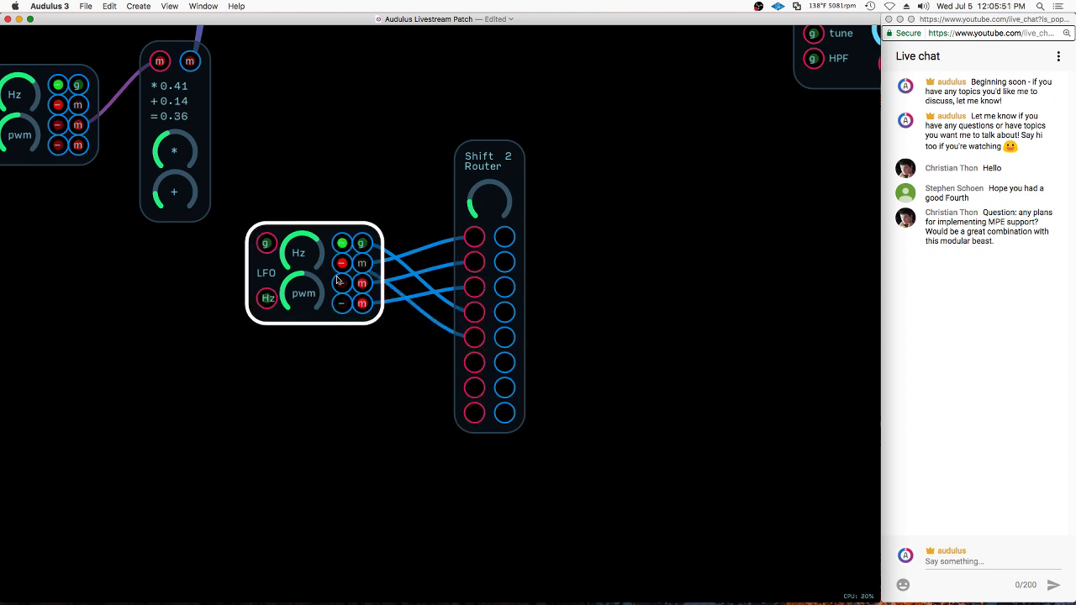
{"action": "left_click_drag", "start_coordinate": [342, 303], "coordinate": [474, 389]}
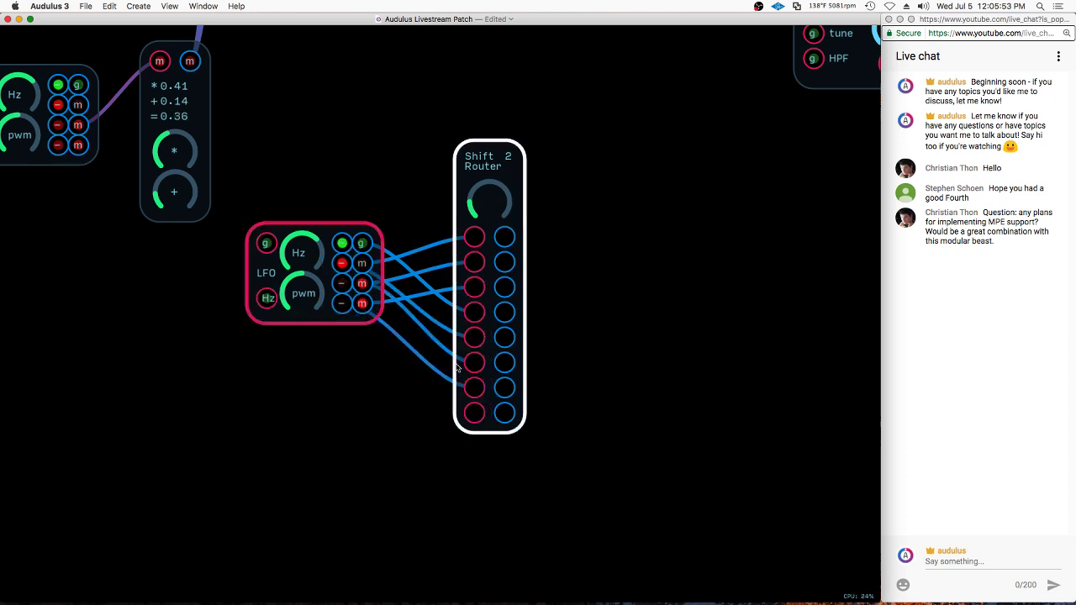
{"action": "left_click_drag", "start_coordinate": [342, 244], "coordinate": [474, 418]}
Add a Waveform display beside the copied Shift Router and connect the router's first output to it
{"action": "right_click", "coordinate": [576, 228]}
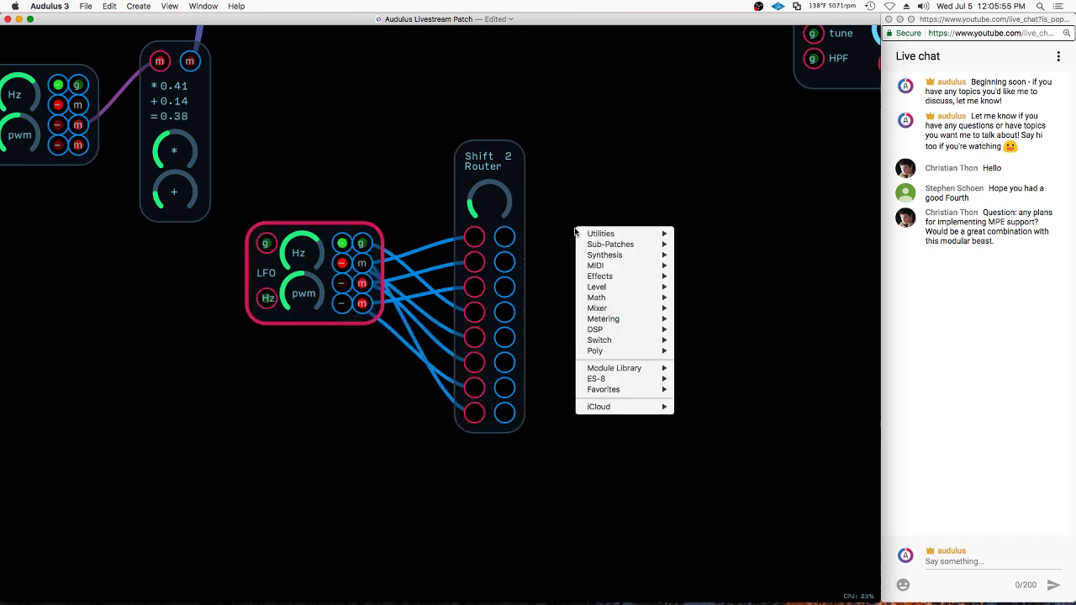
{"action": "mouse_move", "coordinate": [638, 320]}
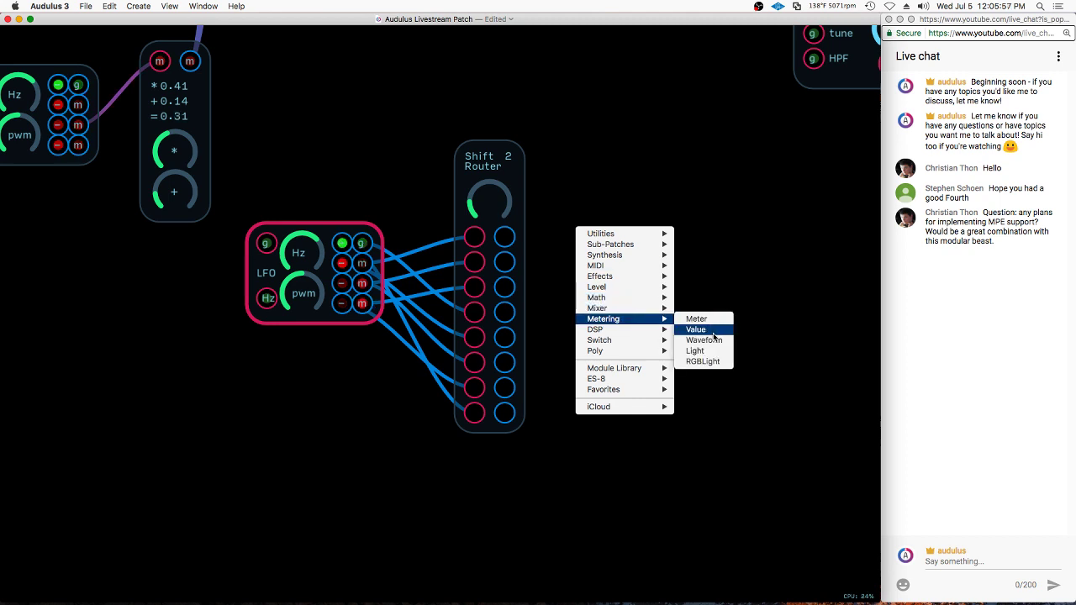
{"action": "left_click", "coordinate": [704, 341]}
{"action": "left_click_drag", "start_coordinate": [504, 236], "coordinate": [601, 163]}
Duplicate the connected Waveform display repeatedly to build a vertical stack of eight
{"action": "left_click_drag", "start_coordinate": [681, 163], "coordinate": [687, 349]}
{"action": "scroll", "coordinate": [564, 137], "scroll_direction": "down", "scroll_amount": 2}
{"action": "mouse_move", "coordinate": [325, 244]}
{"action": "left_mouse_down"}
{"action": "mouse_move", "coordinate": [290, 249]}
{"action": "mouse_move", "coordinate": [325, 241]}
{"action": "left_mouse_up"}
{"action": "scroll", "coordinate": [328, 241], "scroll_direction": "down", "scroll_amount": 1}
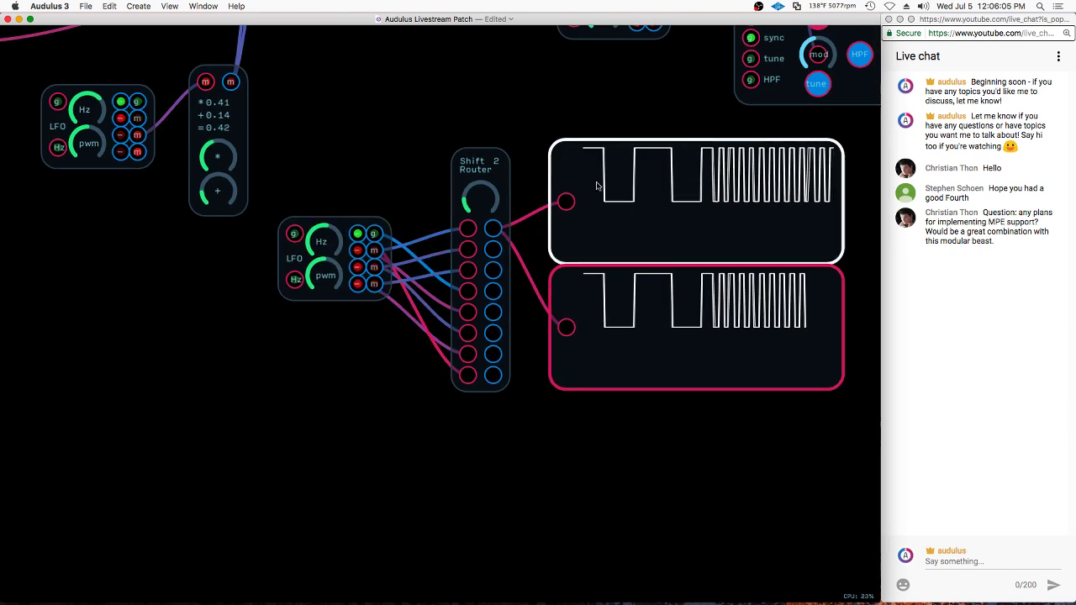
{"action": "mouse_move", "coordinate": [676, 449]}
{"action": "left_mouse_down"}
{"action": "mouse_move", "coordinate": [669, 204]}
{"action": "mouse_move", "coordinate": [704, 173]}
{"action": "mouse_move", "coordinate": [669, 479]}
{"action": "mouse_move", "coordinate": [670, 459]}
{"action": "left_mouse_up"}
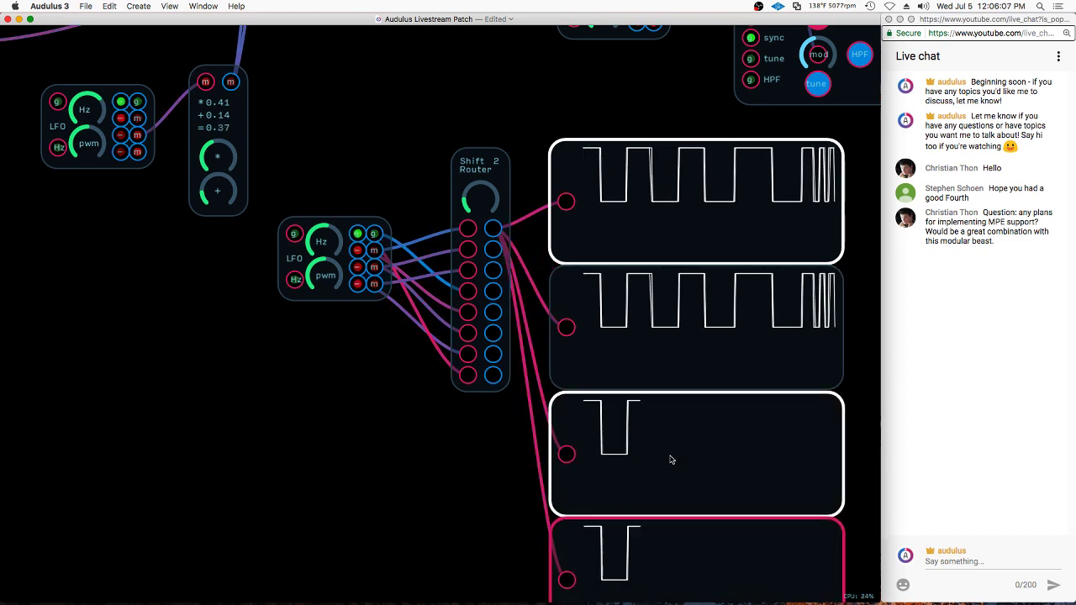
{"action": "scroll", "coordinate": [564, 72], "scroll_direction": "down", "scroll_amount": 4}
{"action": "mouse_move", "coordinate": [648, 494]}
{"action": "left_mouse_down"}
{"action": "mouse_move", "coordinate": [662, 129]}
{"action": "mouse_move", "coordinate": [698, 343]}
{"action": "mouse_move", "coordinate": [660, 503]}
{"action": "mouse_move", "coordinate": [668, 494]}
{"action": "left_mouse_up"}
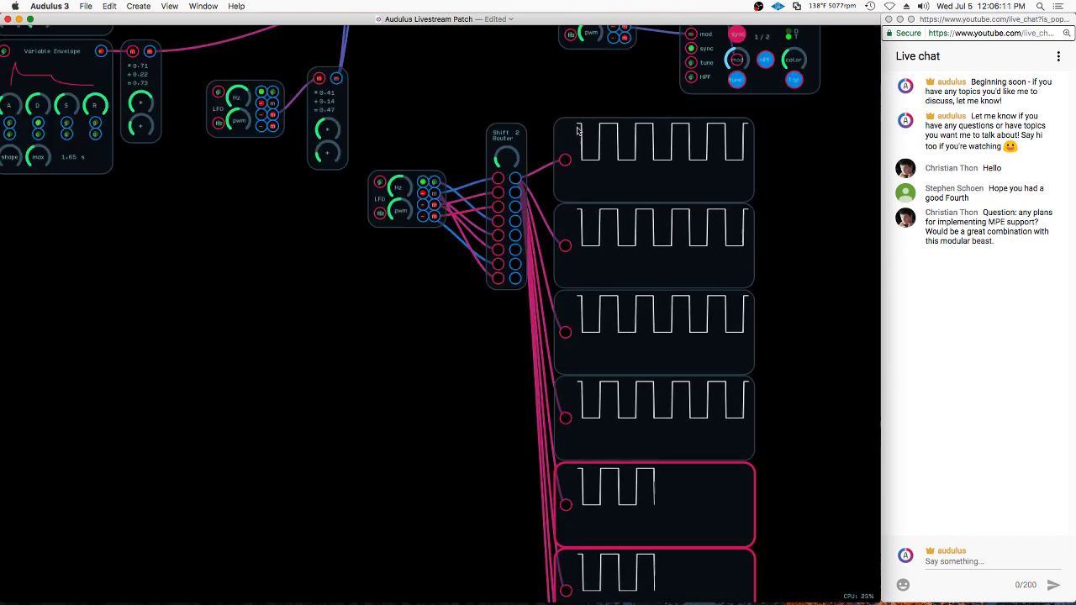
Move the LFO copy and Shift Router down beside the middle of the waveform stack
{"action": "scroll", "coordinate": [538, 160], "scroll_direction": "down", "scroll_amount": 1}
{"action": "mouse_move", "coordinate": [508, 109]}
{"action": "left_mouse_down"}
{"action": "mouse_move", "coordinate": [510, 180]}
{"action": "mouse_move", "coordinate": [436, 441]}
{"action": "mouse_move", "coordinate": [428, 363]}
{"action": "left_mouse_up"}
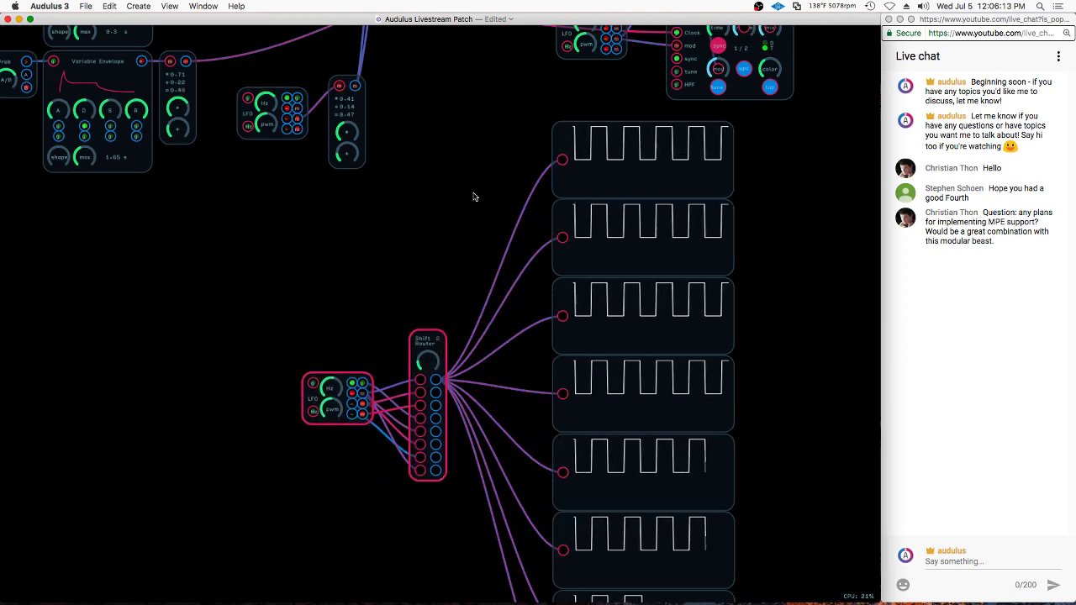
{"action": "scroll", "coordinate": [496, 89], "scroll_direction": "down", "scroll_amount": 4}
{"action": "scroll", "coordinate": [539, 404], "scroll_direction": "up", "scroll_amount": 6}
{"action": "scroll", "coordinate": [403, 205], "scroll_direction": "down", "scroll_amount": 1}
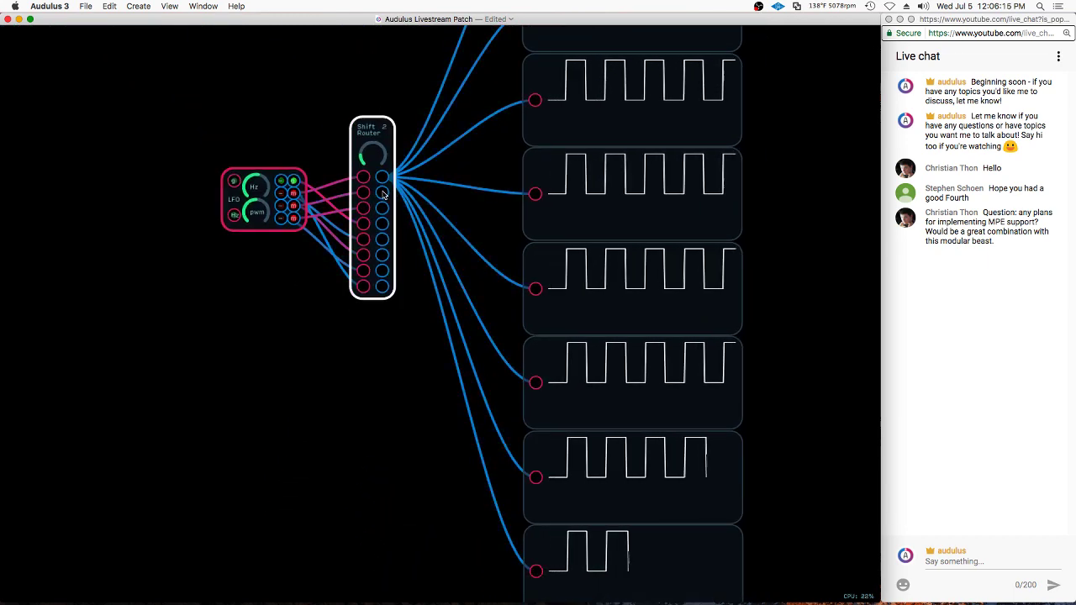
{"action": "scroll", "coordinate": [407, 307], "scroll_direction": "down", "scroll_amount": 4}
{"action": "scroll", "coordinate": [397, 296], "scroll_direction": "down", "scroll_amount": 1}
{"action": "scroll", "coordinate": [400, 263], "scroll_direction": "down", "scroll_amount": 3}
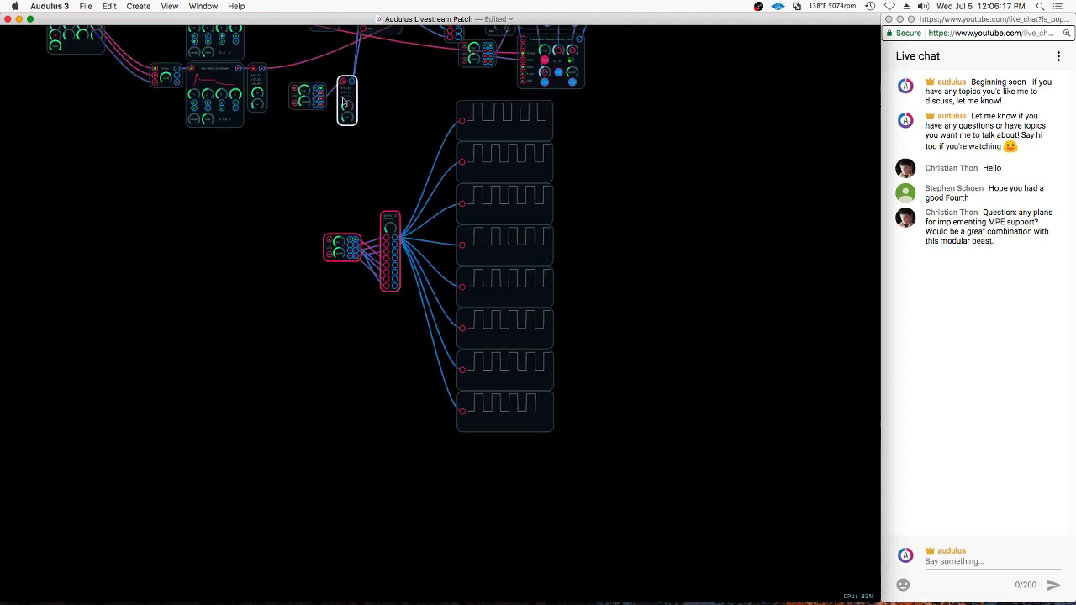
{"action": "scroll", "coordinate": [411, 153], "scroll_direction": "up", "scroll_amount": 3}
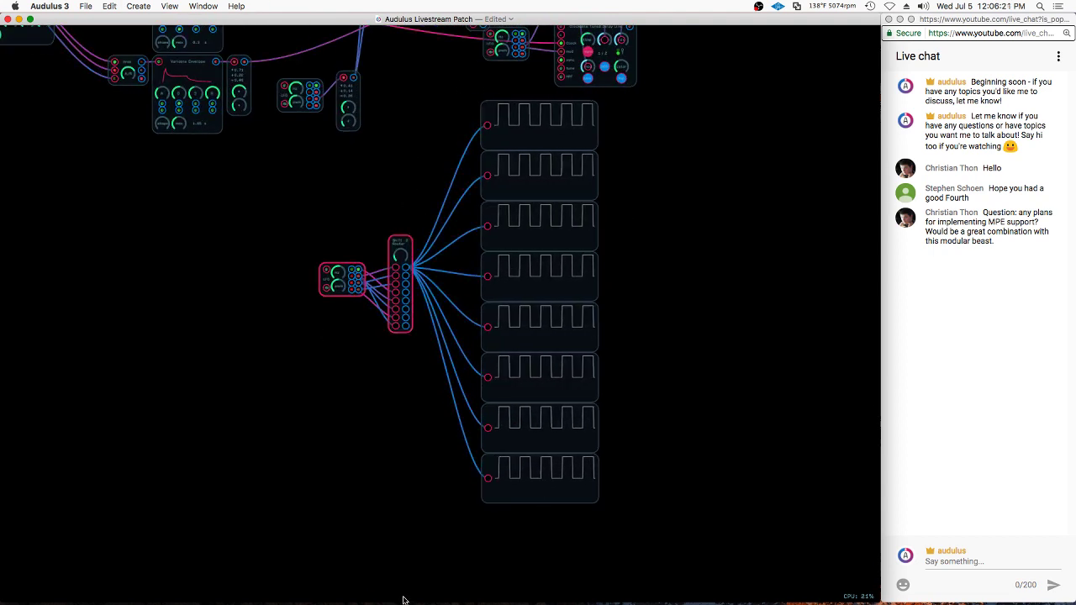
Open the recent Shift Router Demo patch and bring its eight-input waveform scope into the livestream patch
{"action": "left_click", "coordinate": [86, 7]}
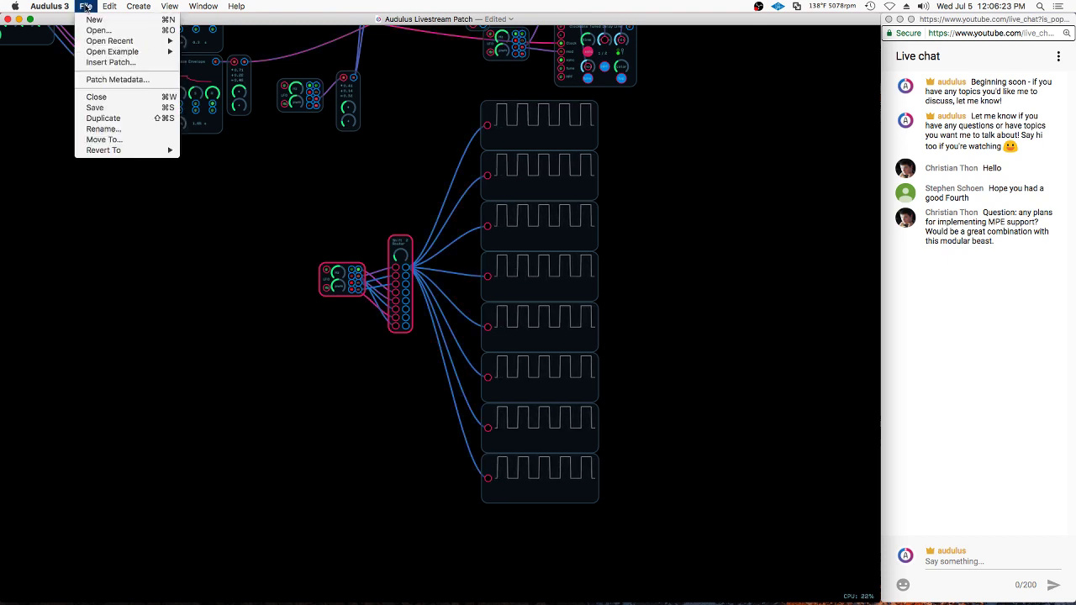
{"action": "mouse_move", "coordinate": [101, 42]}
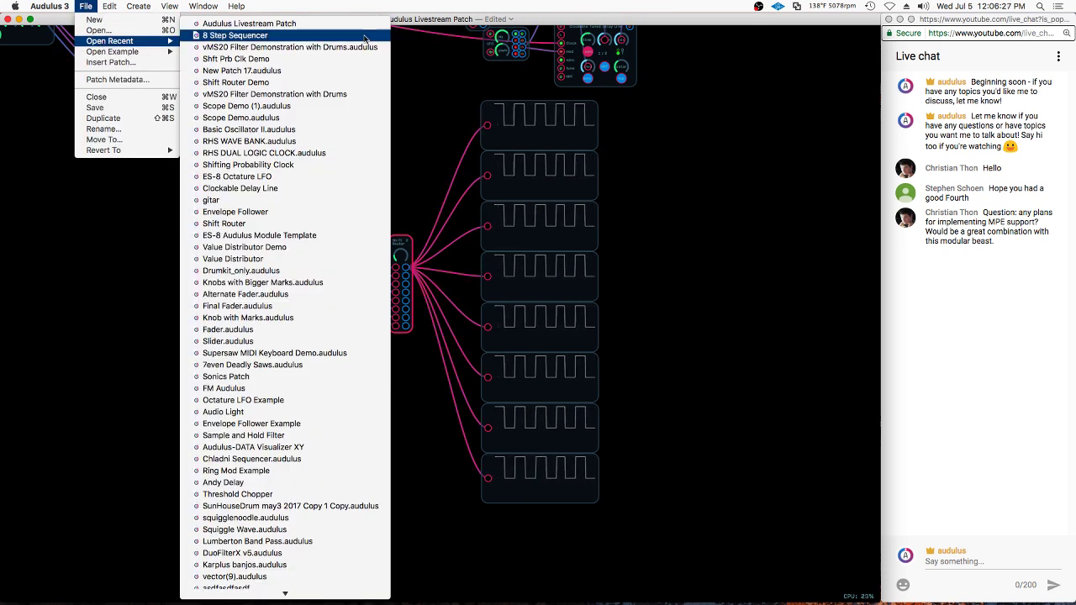
{"action": "left_click", "coordinate": [309, 84]}
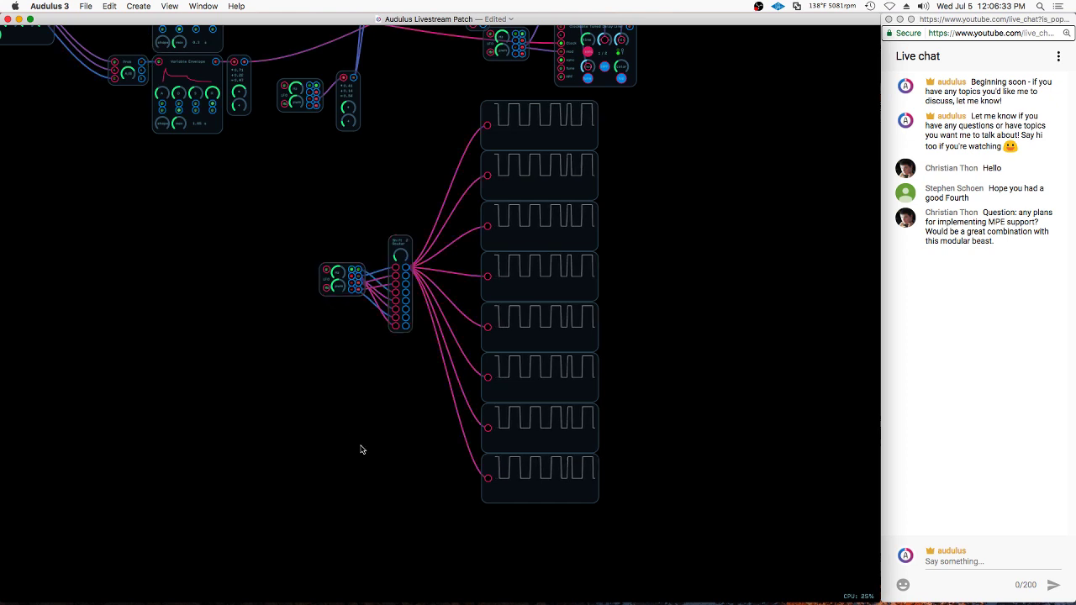
{"action": "scroll", "coordinate": [446, 368], "scroll_direction": "down", "scroll_amount": 6}
{"action": "left_click_drag", "start_coordinate": [306, 177], "coordinate": [549, 374]}
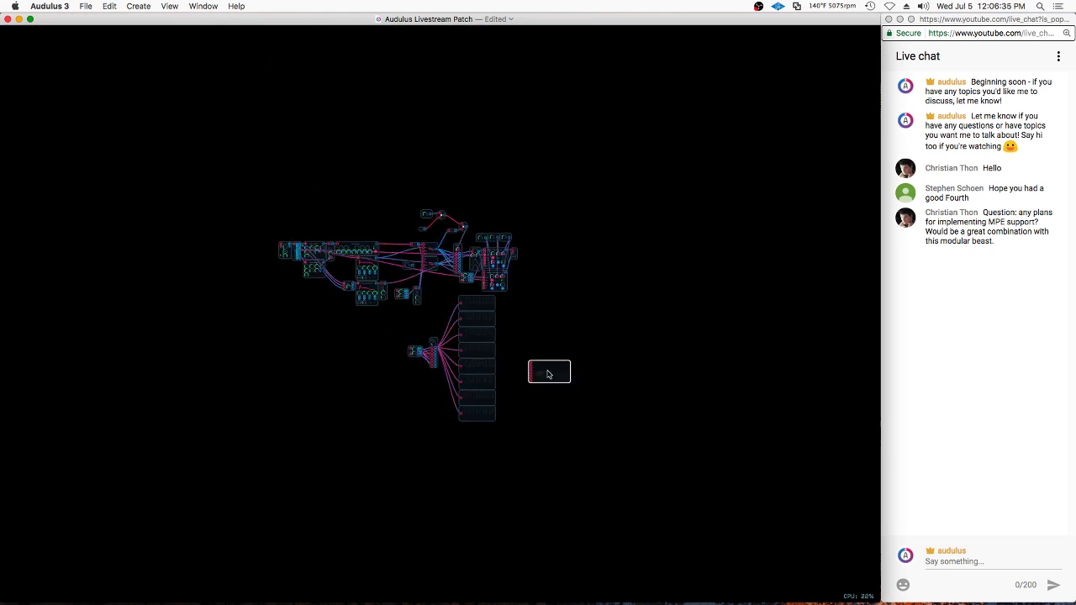
Delete the eight stacked Waveform displays and place the eight-input scope beside the Shift Router
{"action": "scroll", "coordinate": [449, 356], "scroll_direction": "up", "scroll_amount": 5}
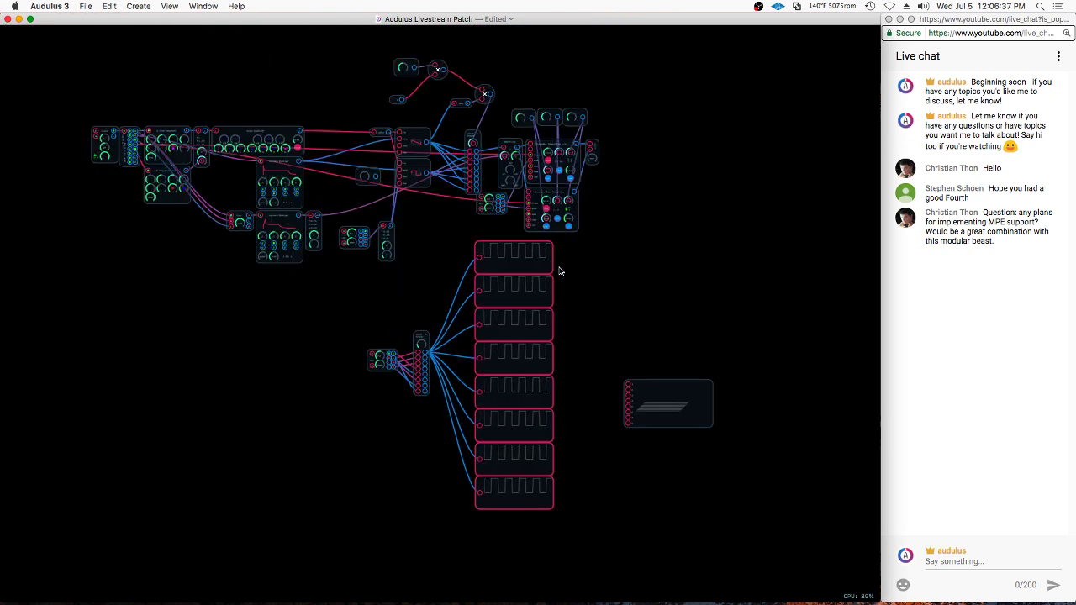
{"action": "left_click_drag", "start_coordinate": [669, 403], "coordinate": [486, 327]}
{"action": "scroll", "coordinate": [420, 351], "scroll_direction": "up", "scroll_amount": 3}
Connect the Shift Router's eight outputs to scope inputs 1 through 8 in order
{"action": "left_click_drag", "start_coordinate": [439, 341], "coordinate": [486, 353]}
{"action": "left_click", "coordinate": [456, 372]}
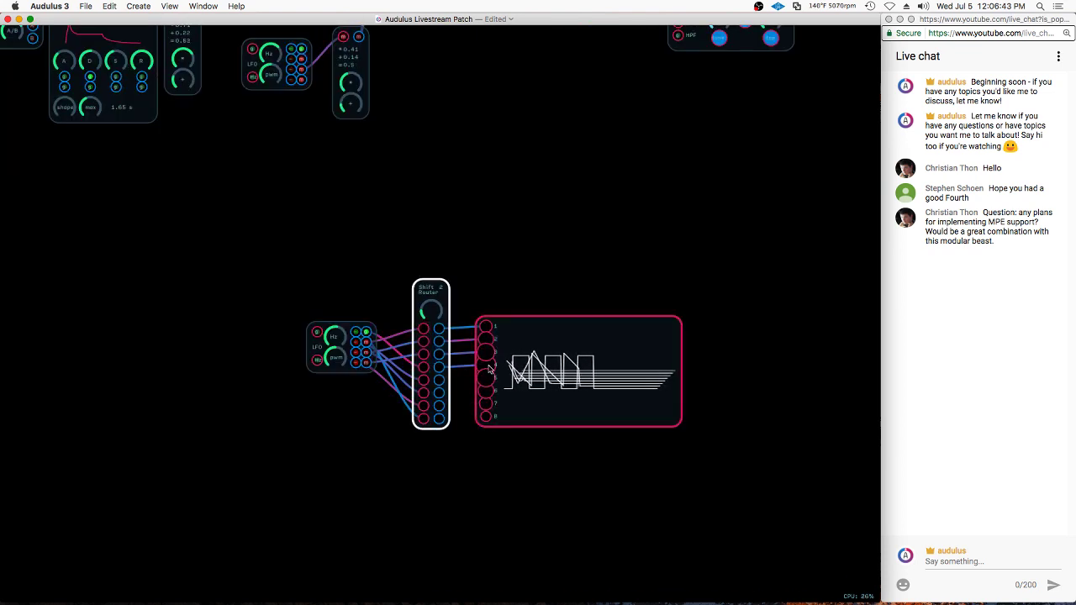
{"action": "left_click", "coordinate": [487, 380]}
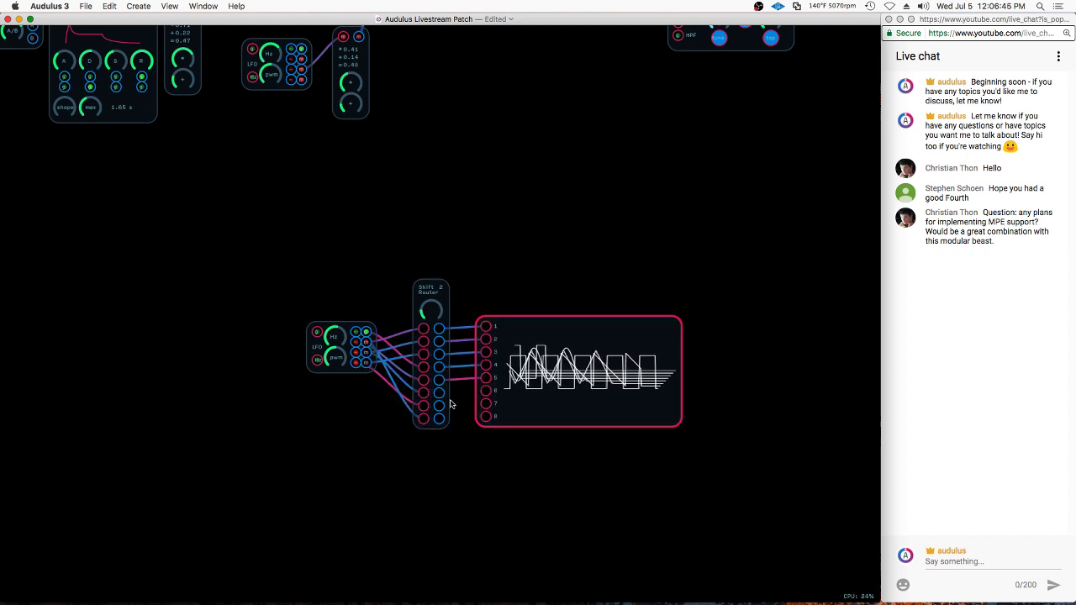
{"action": "left_click_drag", "start_coordinate": [440, 394], "coordinate": [487, 418]}
{"action": "scroll", "coordinate": [468, 426], "scroll_direction": "up", "scroll_amount": 5}
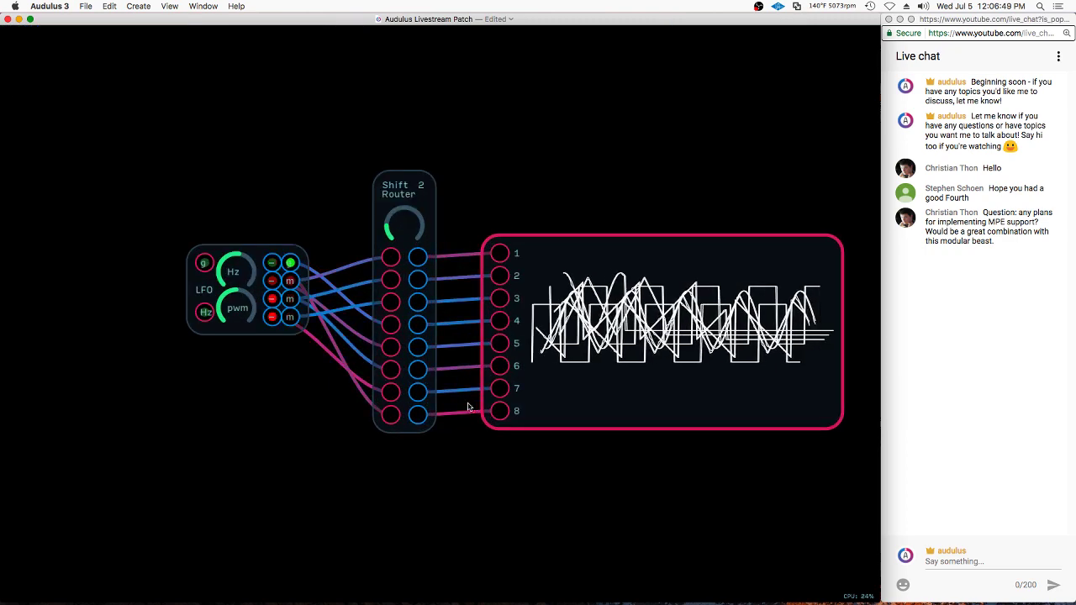
Connect the LFO copy's first m output to the Shift Router's knob and lower the LFO's Hz rate
{"action": "scroll", "coordinate": [566, 440], "scroll_direction": "down", "scroll_amount": 3}
{"action": "left_click_drag", "start_coordinate": [435, 276], "coordinate": [319, 321]}
{"action": "left_click", "coordinate": [318, 321]}
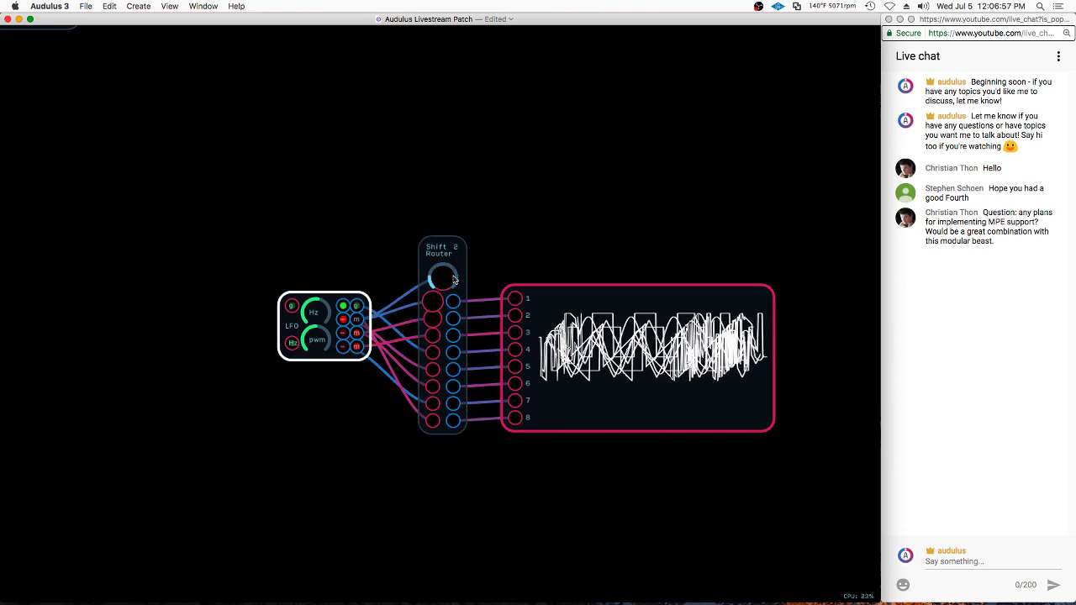
{"action": "left_click_drag", "start_coordinate": [444, 278], "coordinate": [449, 284]}
{"action": "mouse_move", "coordinate": [317, 314]}
{"action": "left_mouse_down"}
{"action": "mouse_move", "coordinate": [381, 305]}
{"action": "mouse_move", "coordinate": [296, 320]}
{"action": "left_mouse_up"}
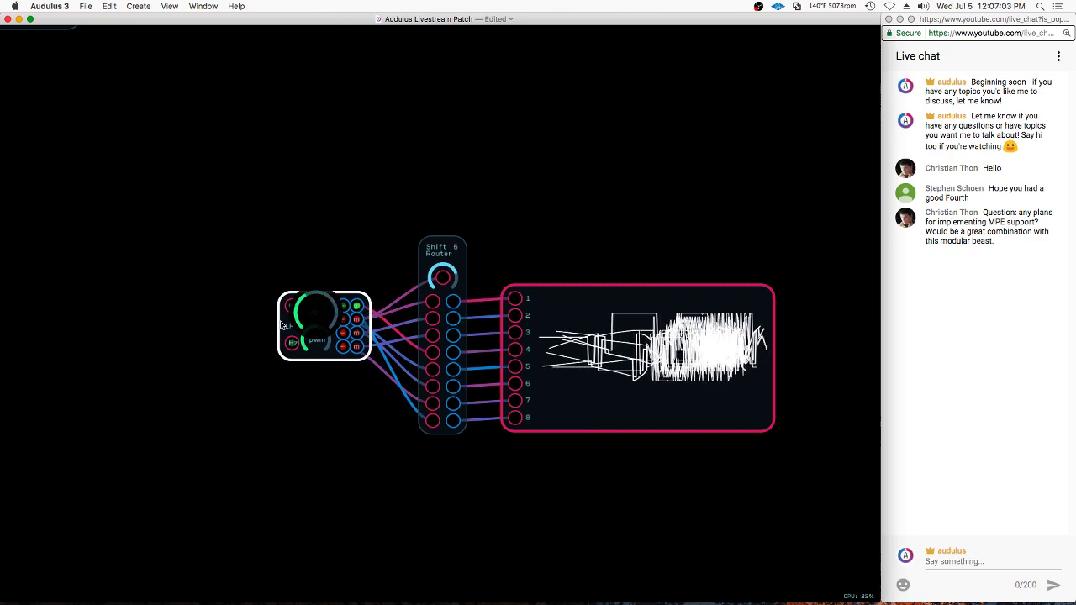
{"action": "left_click_drag", "start_coordinate": [281, 325], "coordinate": [280, 325]}
Disconnect scope inputs 2 through 8, leaving only the Shift Router's first output connected
{"action": "left_click_drag", "start_coordinate": [570, 357], "coordinate": [602, 358]}
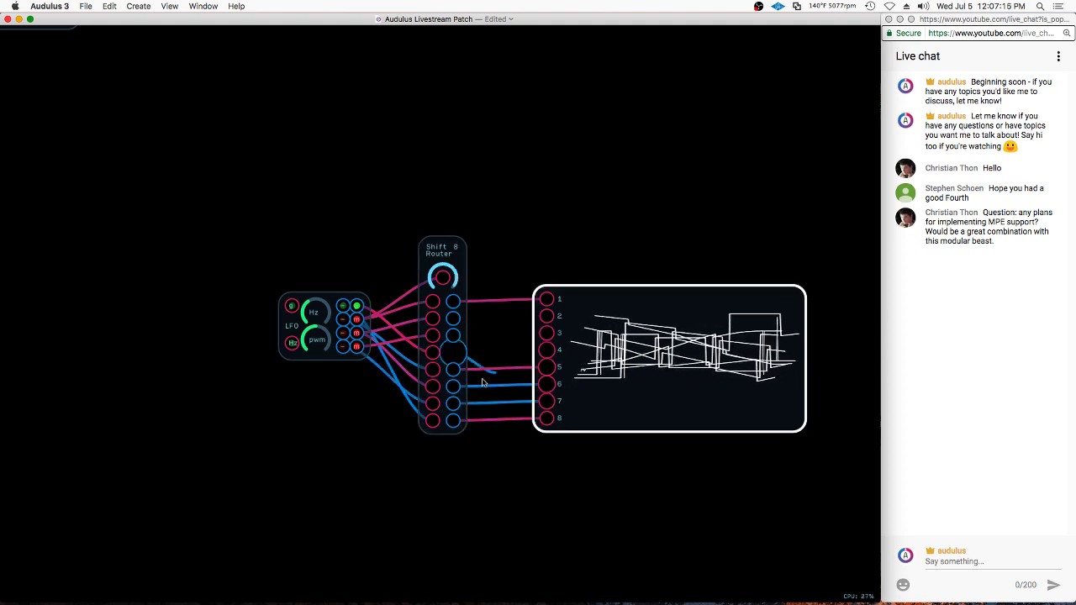
{"action": "left_click", "coordinate": [546, 403]}
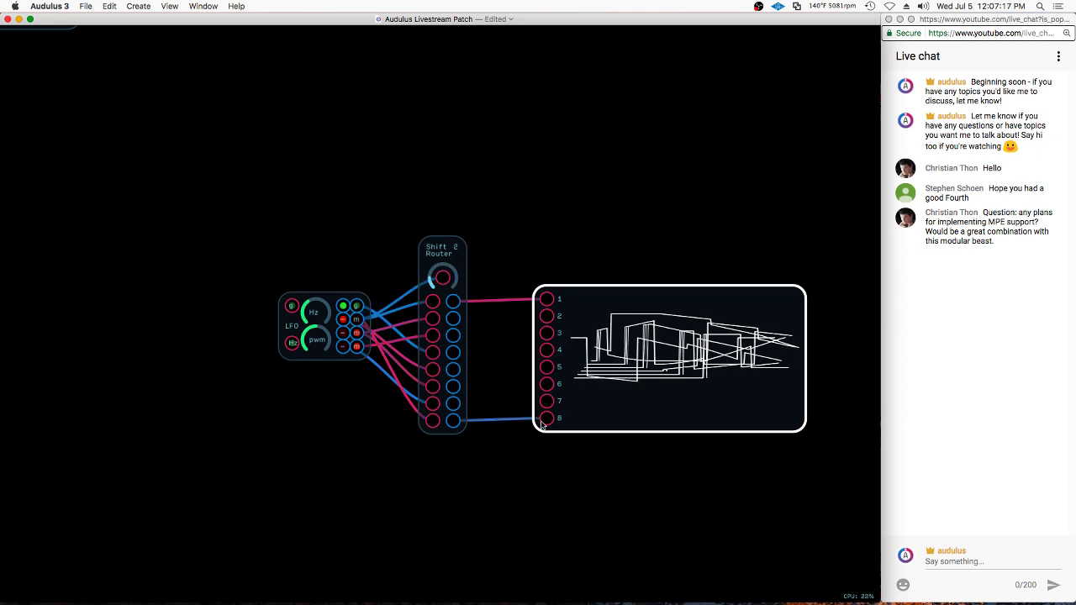
{"action": "left_click", "coordinate": [549, 417]}
{"action": "left_click_drag", "start_coordinate": [585, 397], "coordinate": [569, 390]}
Raise the LFO copy's Hz rate and move the scope farther from the Shift Router
{"action": "left_click", "coordinate": [313, 311]}
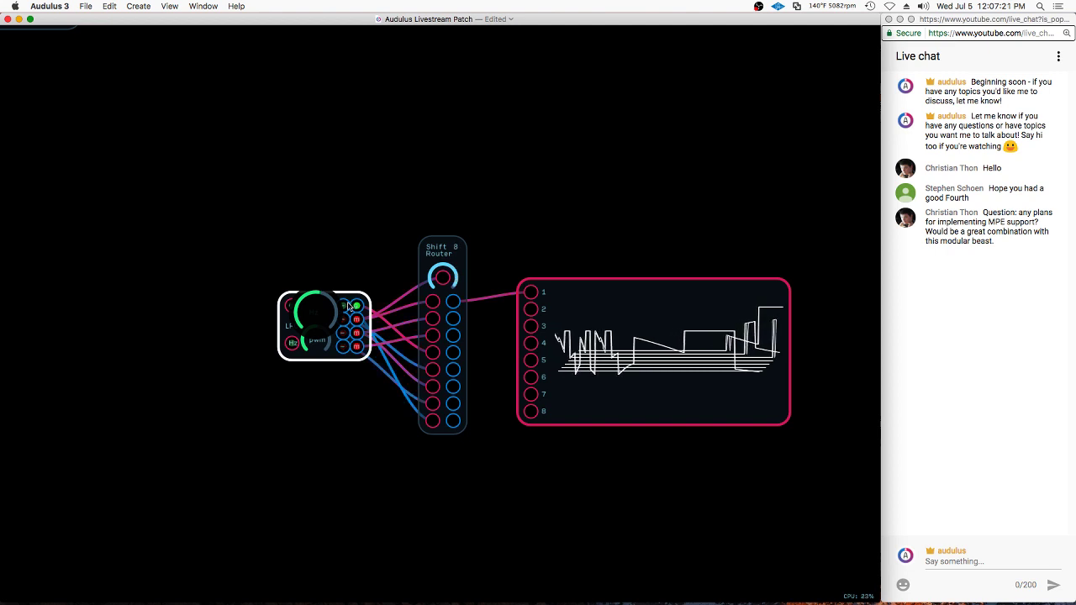
{"action": "mouse_move", "coordinate": [711, 378]}
{"action": "left_mouse_down"}
{"action": "mouse_move", "coordinate": [764, 377]}
{"action": "mouse_move", "coordinate": [730, 379]}
{"action": "left_mouse_up"}
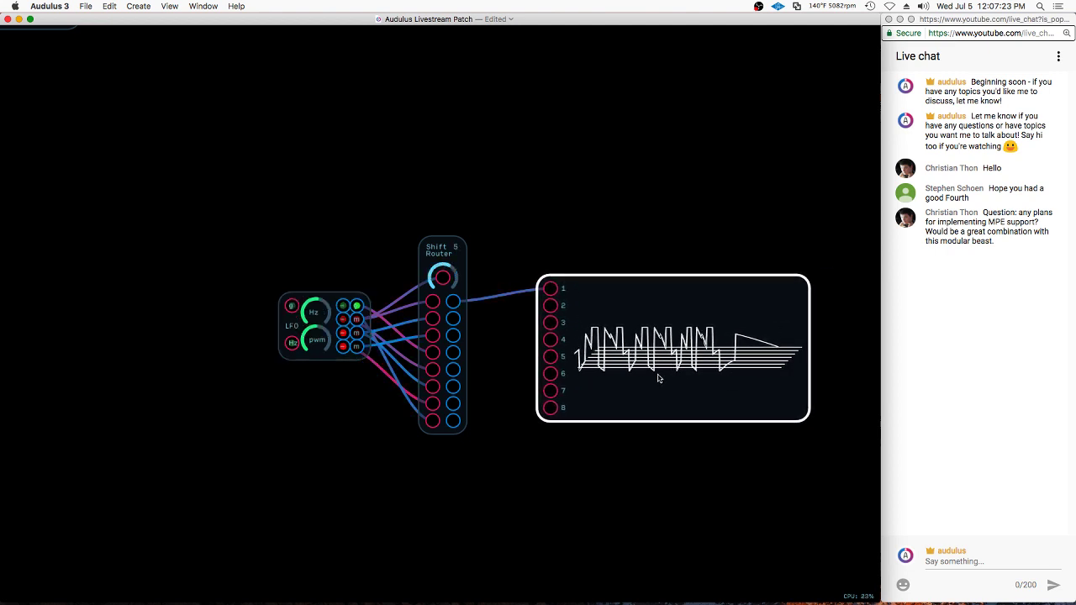
{"action": "left_click", "coordinate": [521, 351]}
{"action": "left_click", "coordinate": [435, 340]}
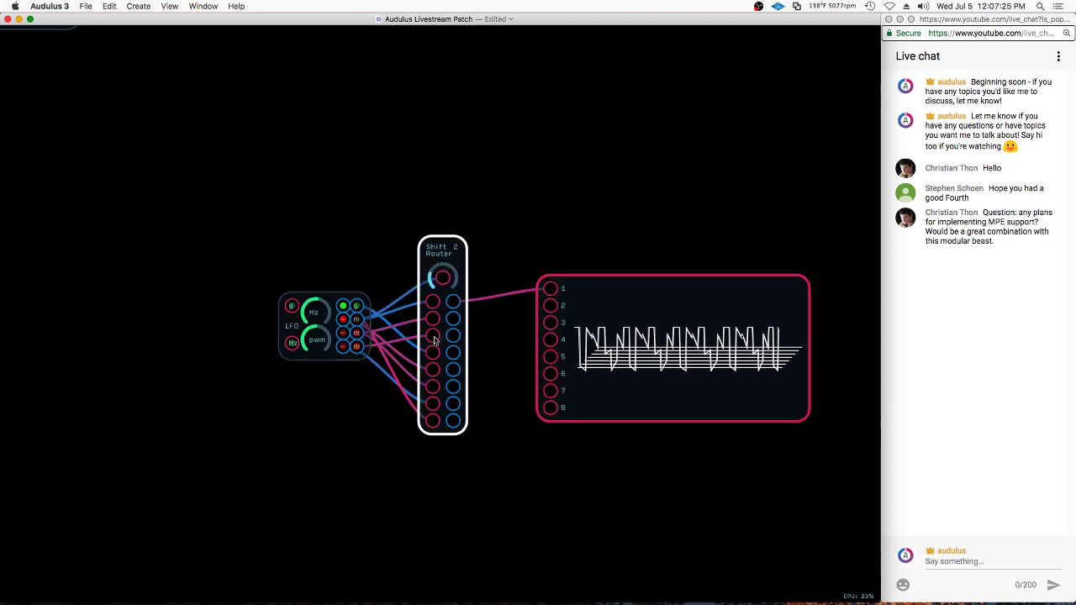
{"action": "left_click", "coordinate": [496, 430]}
Duplicate the LFO beneath the original and connect the copy's first two m outputs to Shift Router inputs 5 and 6
{"action": "left_click", "coordinate": [352, 334]}
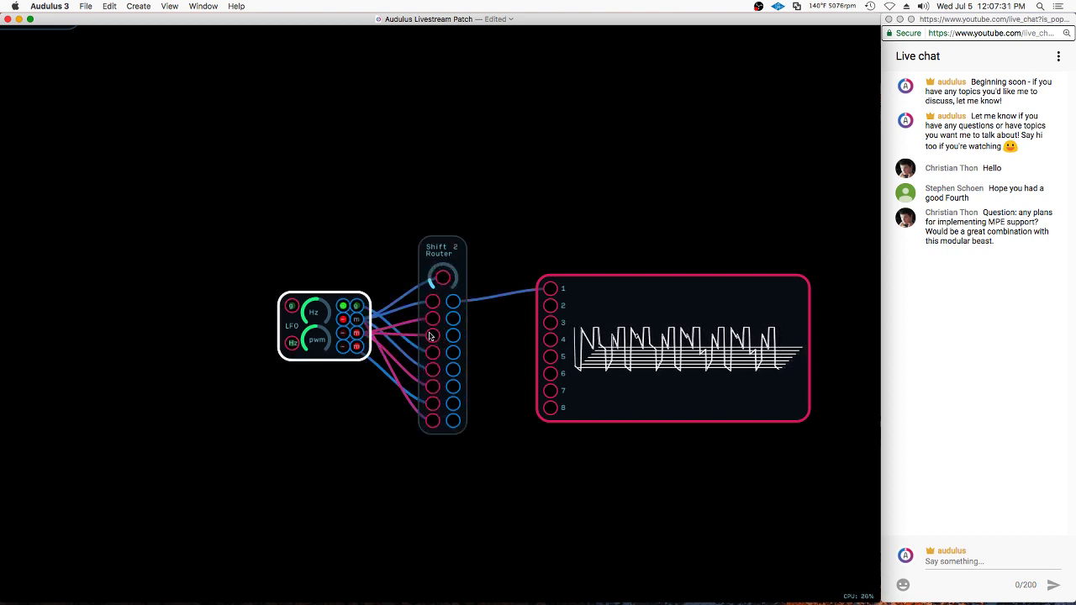
{"action": "key", "text": "super+d"}
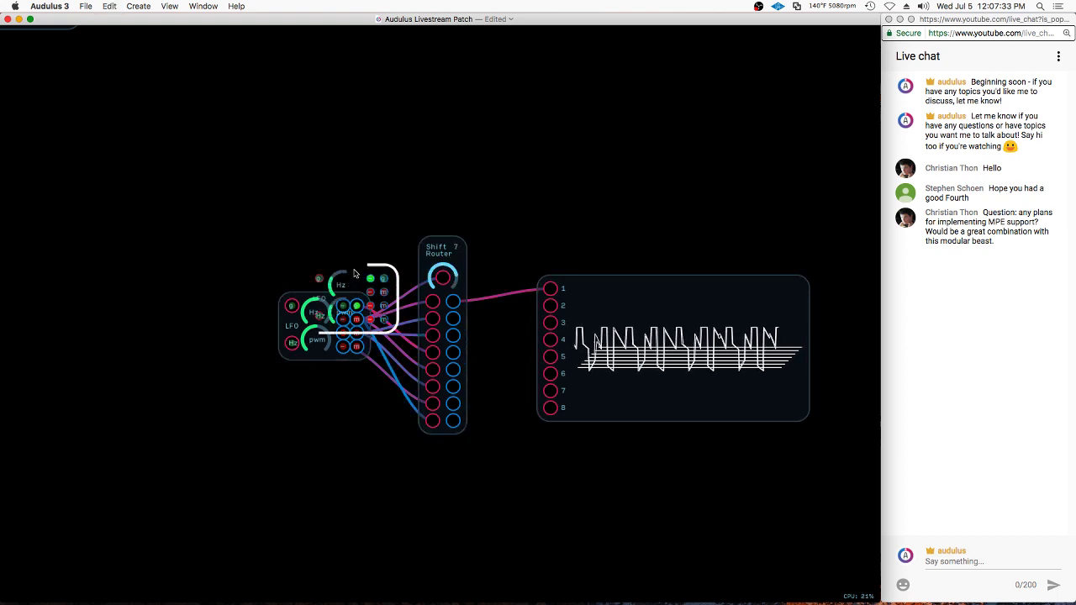
{"action": "left_click_drag", "start_coordinate": [354, 273], "coordinate": [433, 372]}
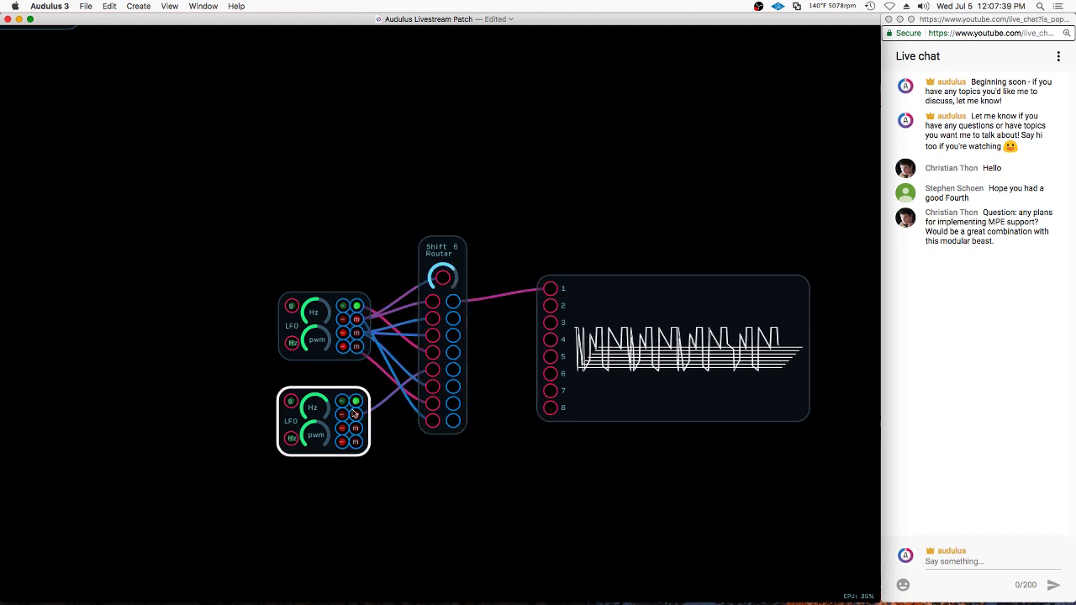
{"action": "left_click", "coordinate": [429, 389]}
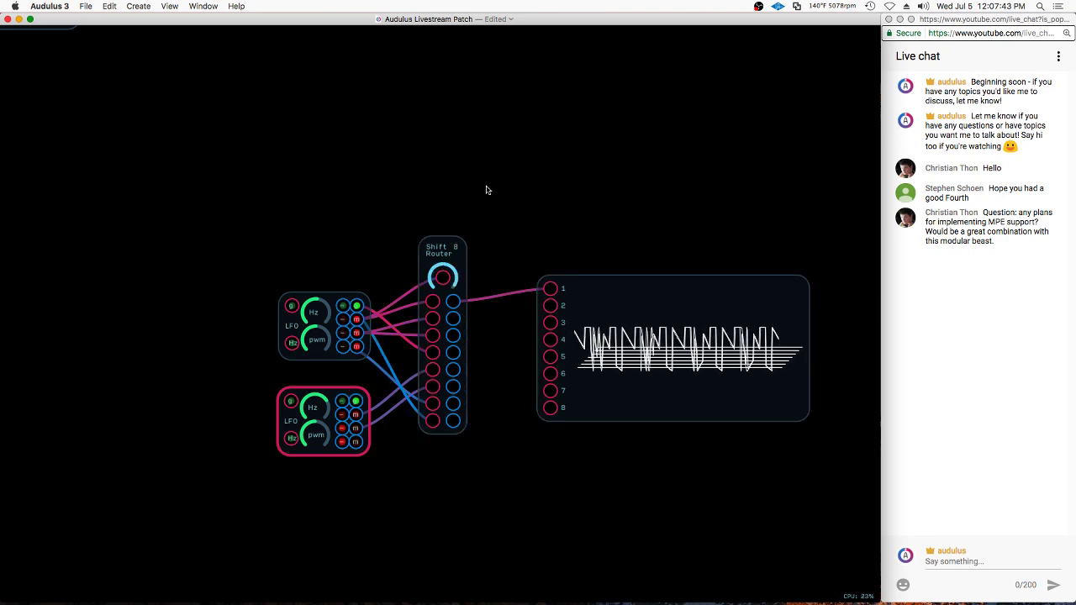
Shift the scope away from the Shift Router and paste a copy of the main patch's unconnected knob between them
{"action": "left_click_drag", "start_coordinate": [663, 339], "coordinate": [750, 402]}
{"action": "right_click", "coordinate": [553, 221]}
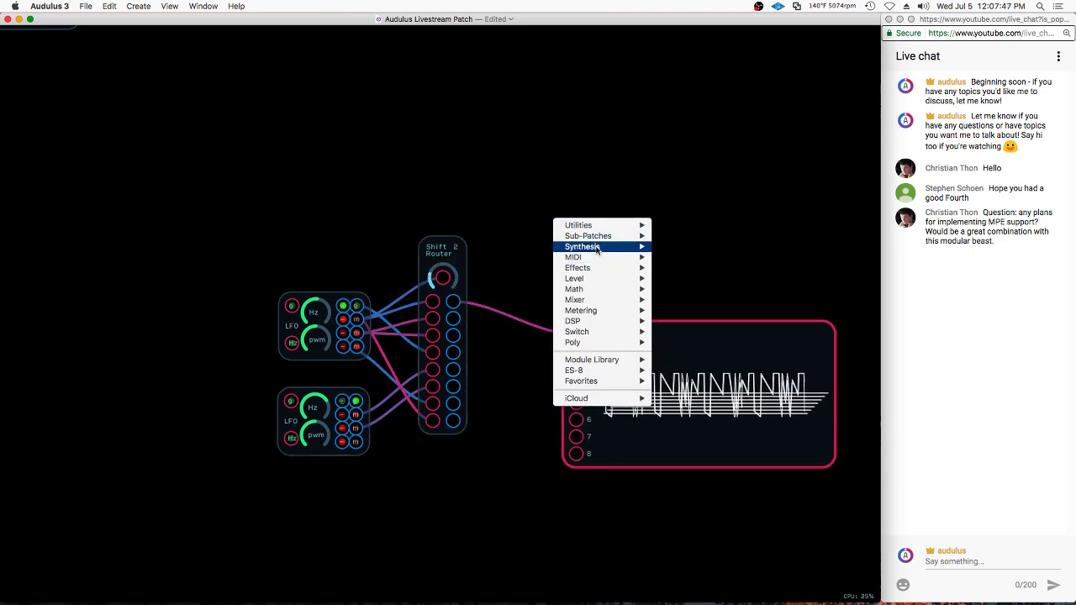
{"action": "left_click", "coordinate": [530, 403]}
{"action": "scroll", "coordinate": [521, 432], "scroll_direction": "down", "scroll_amount": 5}
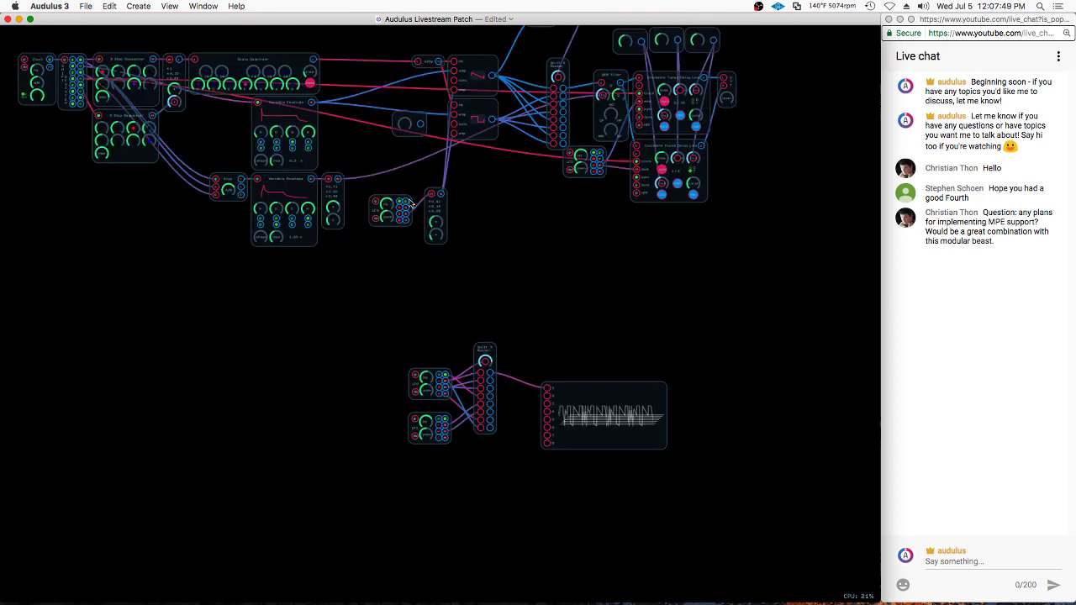
{"action": "mouse_move", "coordinate": [403, 92]}
{"action": "left_mouse_down"}
{"action": "mouse_move", "coordinate": [418, 150]}
{"action": "mouse_move", "coordinate": [429, 105]}
{"action": "left_mouse_up"}
{"action": "key", "text": "super+c"}
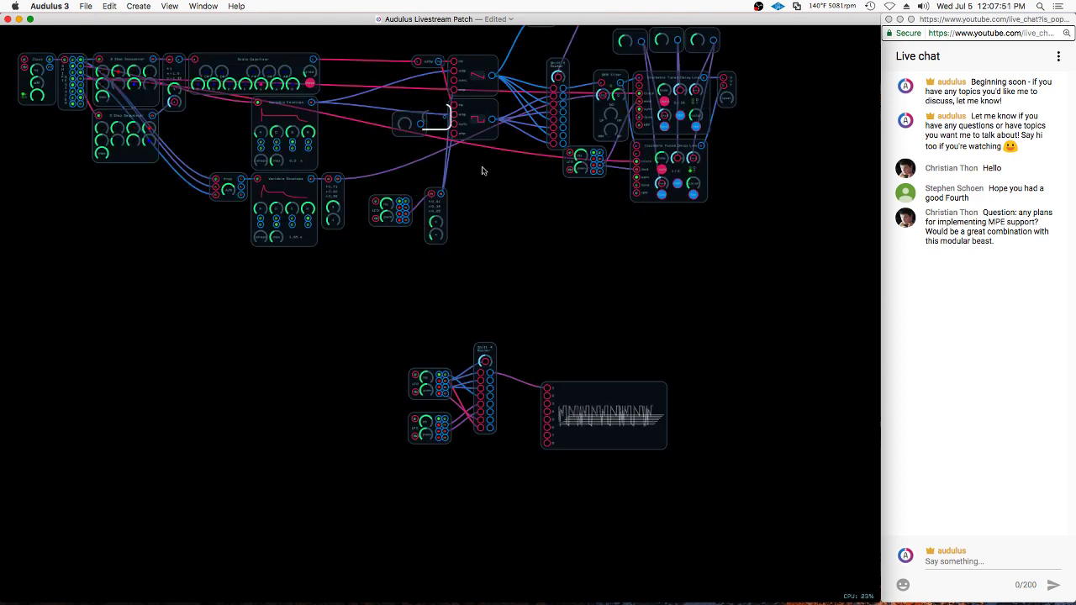
{"action": "key", "text": "super+v"}
{"action": "scroll", "coordinate": [513, 370], "scroll_direction": "up", "scroll_amount": 5}
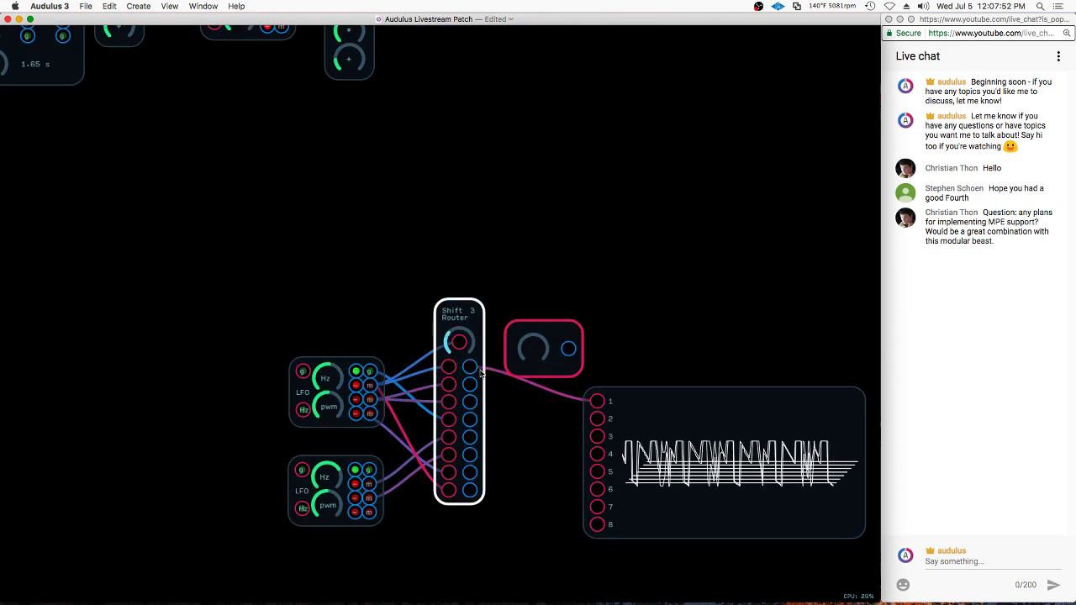
Feed the Shift Router's first output into the copied knob and connect the knob's output to a new Value node
{"action": "right_click", "coordinate": [638, 333]}
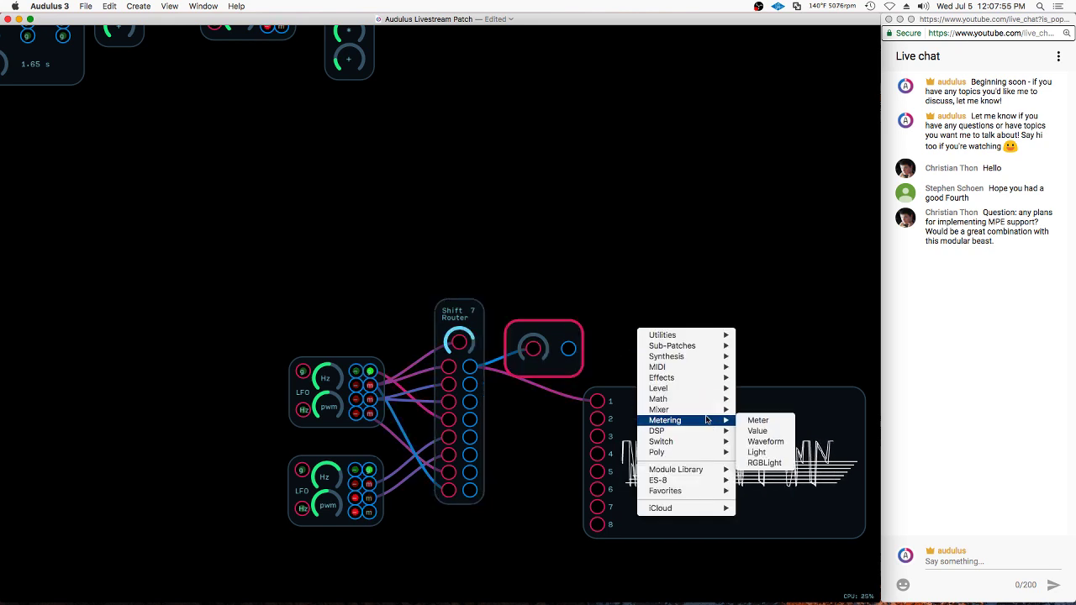
{"action": "left_click", "coordinate": [748, 430]}
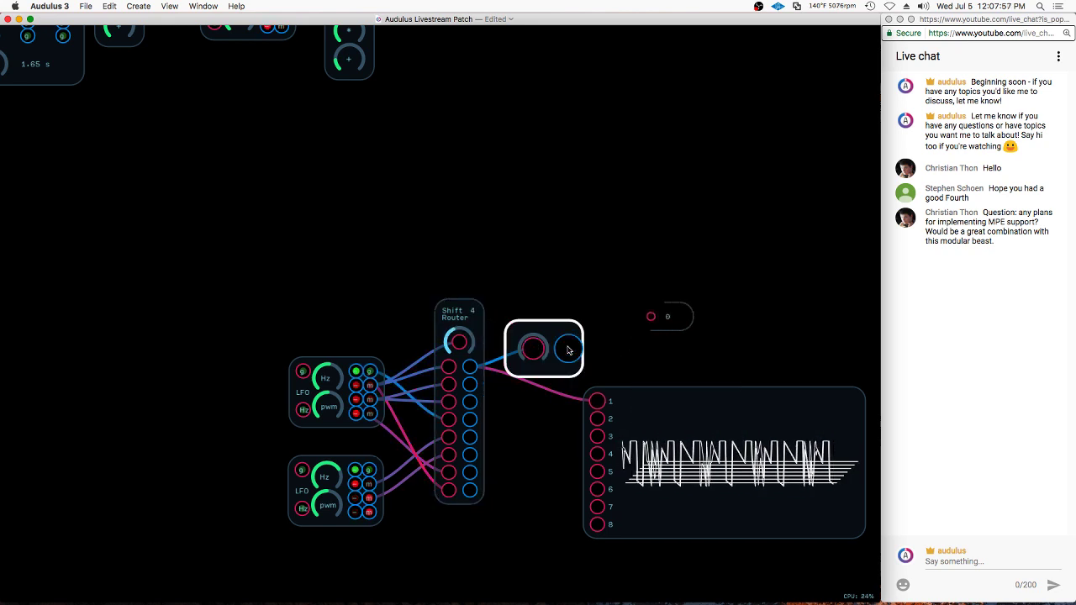
{"action": "left_click_drag", "start_coordinate": [538, 352], "coordinate": [566, 304]}
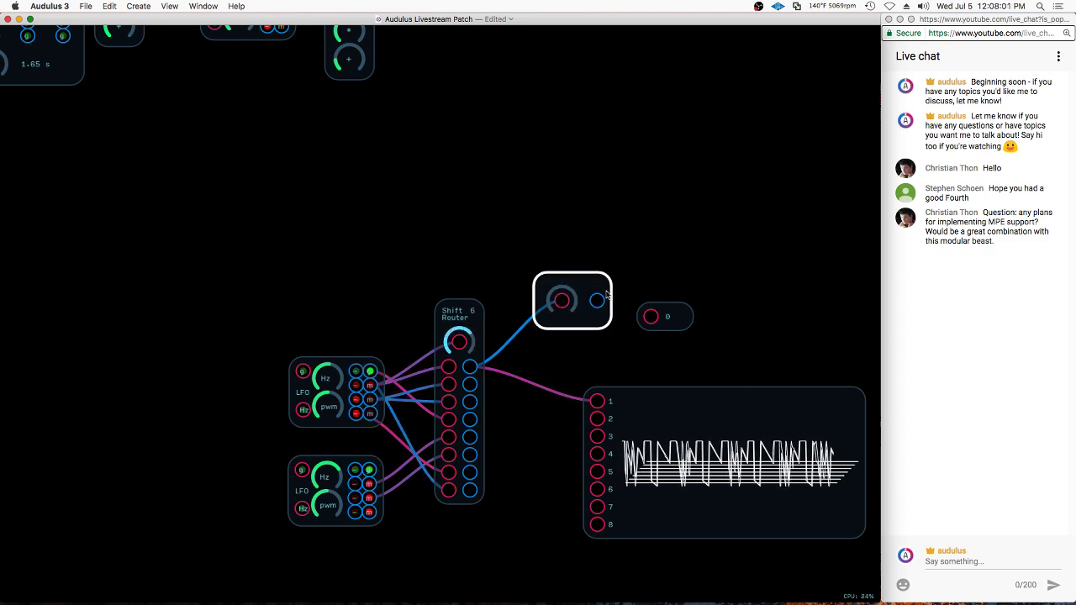
{"action": "left_click_drag", "start_coordinate": [603, 277], "coordinate": [579, 266]}
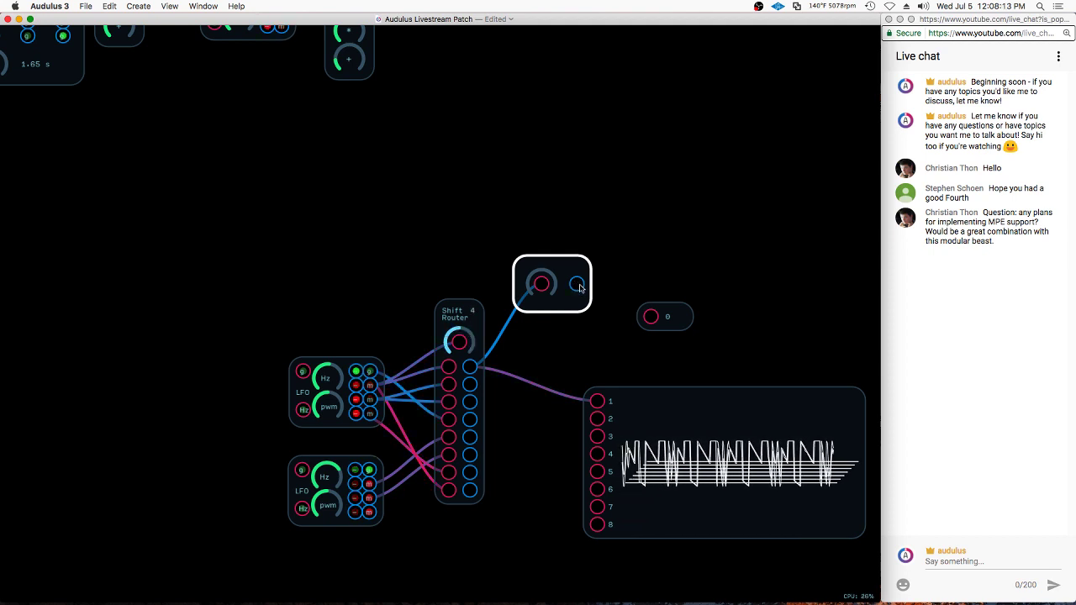
{"action": "left_click_drag", "start_coordinate": [577, 286], "coordinate": [650, 317]}
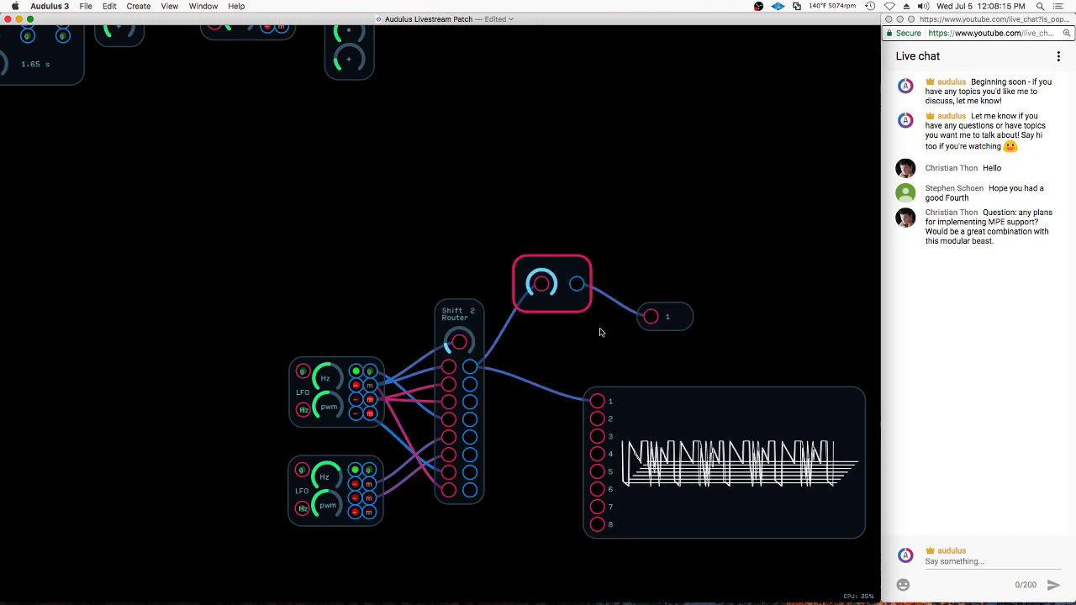
{"action": "left_click_drag", "start_coordinate": [542, 290], "coordinate": [535, 301]}
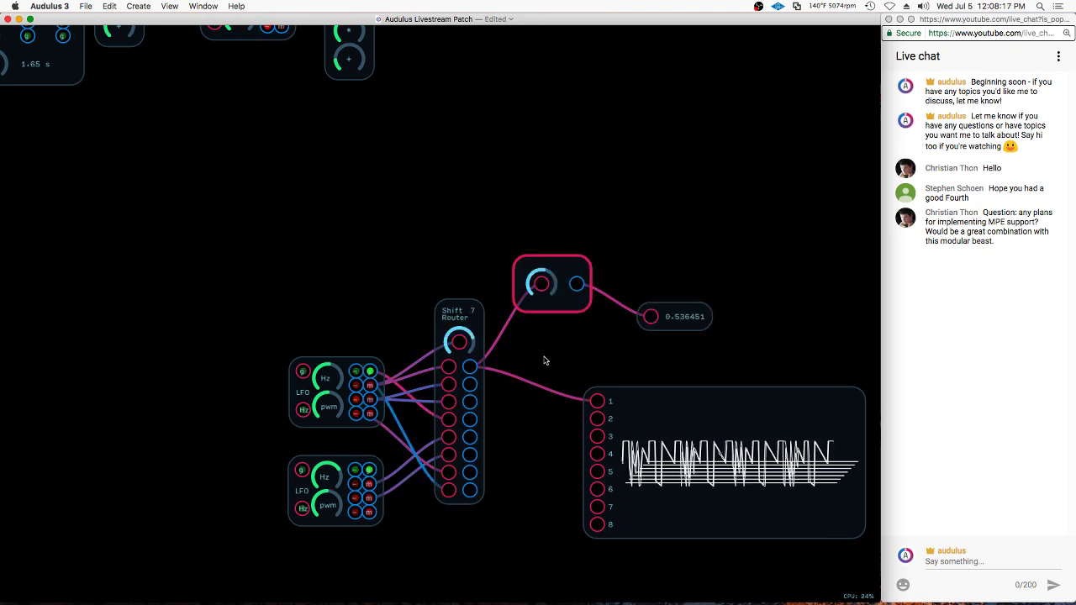
{"action": "mouse_move", "coordinate": [544, 361]}
{"action": "left_mouse_down"}
{"action": "mouse_move", "coordinate": [538, 284]}
{"action": "mouse_move", "coordinate": [538, 349]}
{"action": "left_mouse_up"}
Delete the separate demo group of two LFOs, Shift Router, knob, Value node and scope beneath the main patch
{"action": "scroll", "coordinate": [538, 348], "scroll_direction": "down", "scroll_amount": 5}
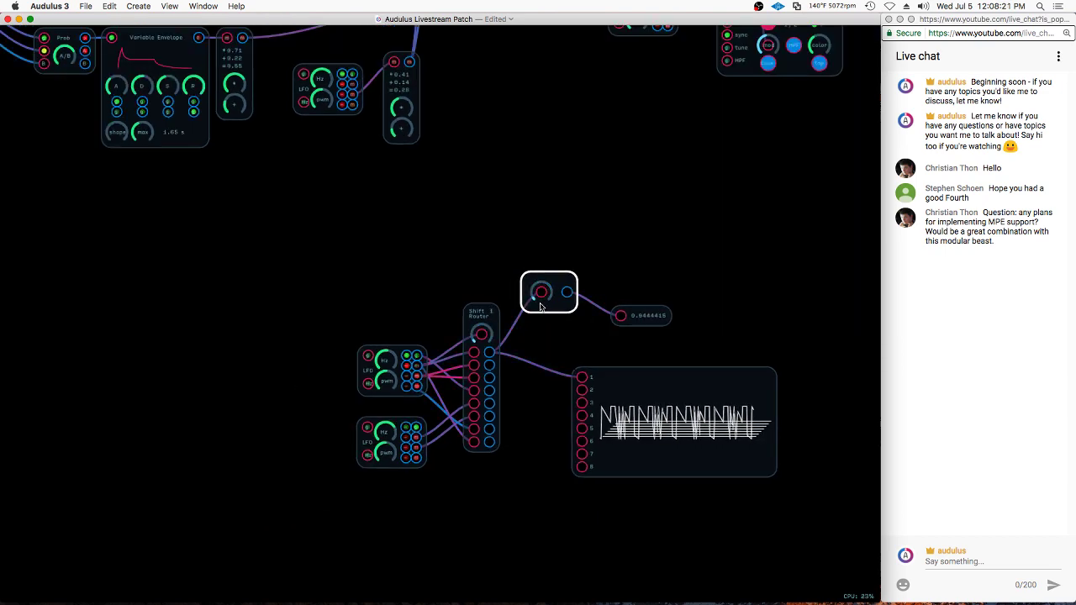
{"action": "scroll", "coordinate": [569, 439], "scroll_direction": "down", "scroll_amount": 5}
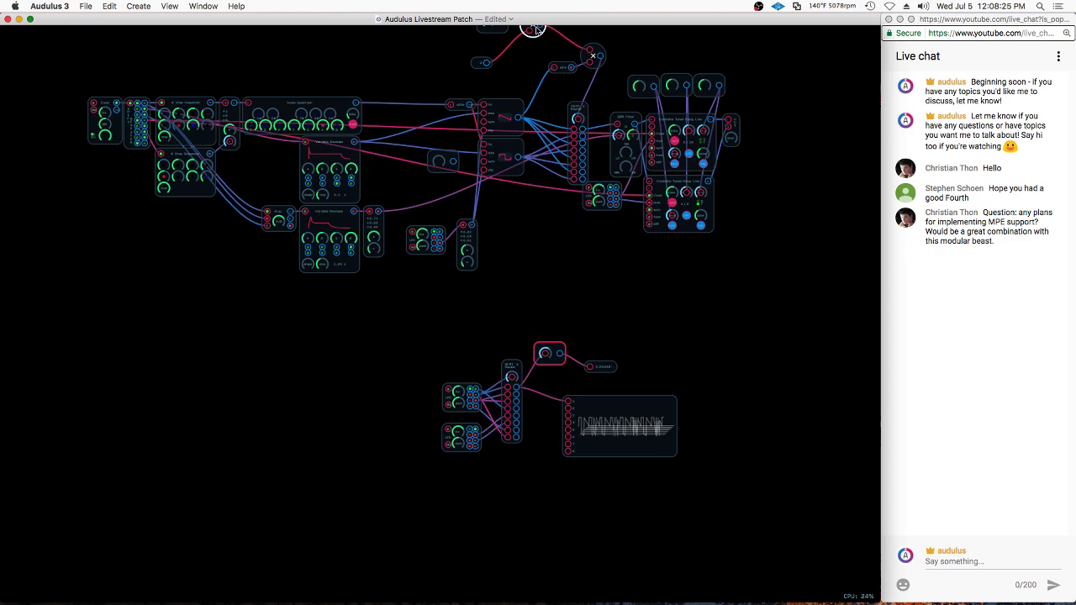
{"action": "scroll", "coordinate": [575, 60], "scroll_direction": "up", "scroll_amount": 5}
{"action": "scroll", "coordinate": [576, 61], "scroll_direction": "down", "scroll_amount": 5}
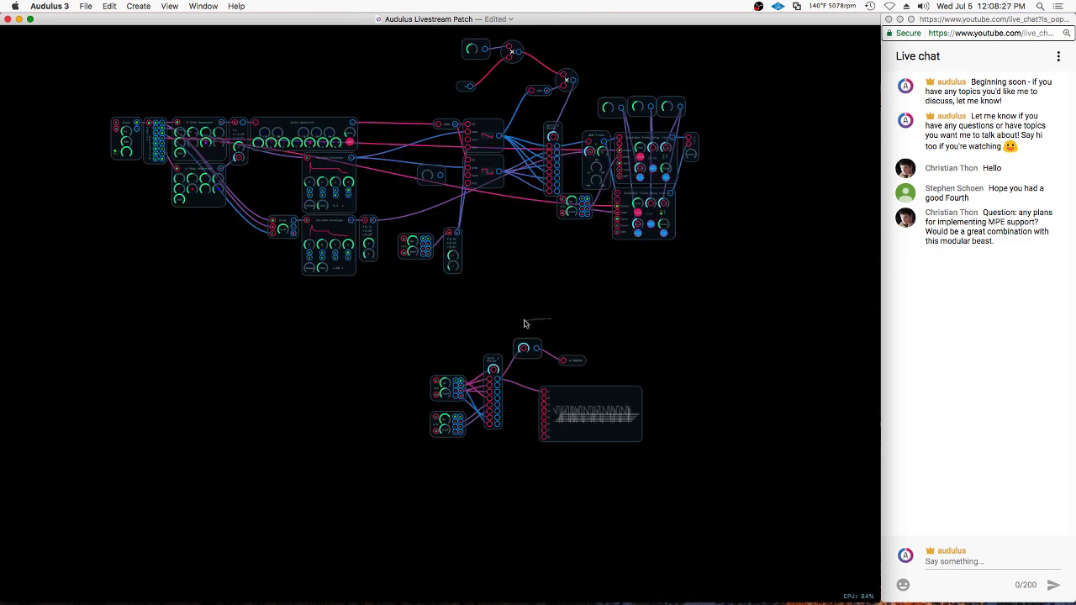
{"action": "mouse_move", "coordinate": [515, 326]}
{"action": "left_mouse_down"}
{"action": "mouse_move", "coordinate": [542, 493]}
{"action": "mouse_move", "coordinate": [580, 324]}
{"action": "left_mouse_up"}
{"action": "scroll", "coordinate": [577, 67], "scroll_direction": "up", "scroll_amount": 5}
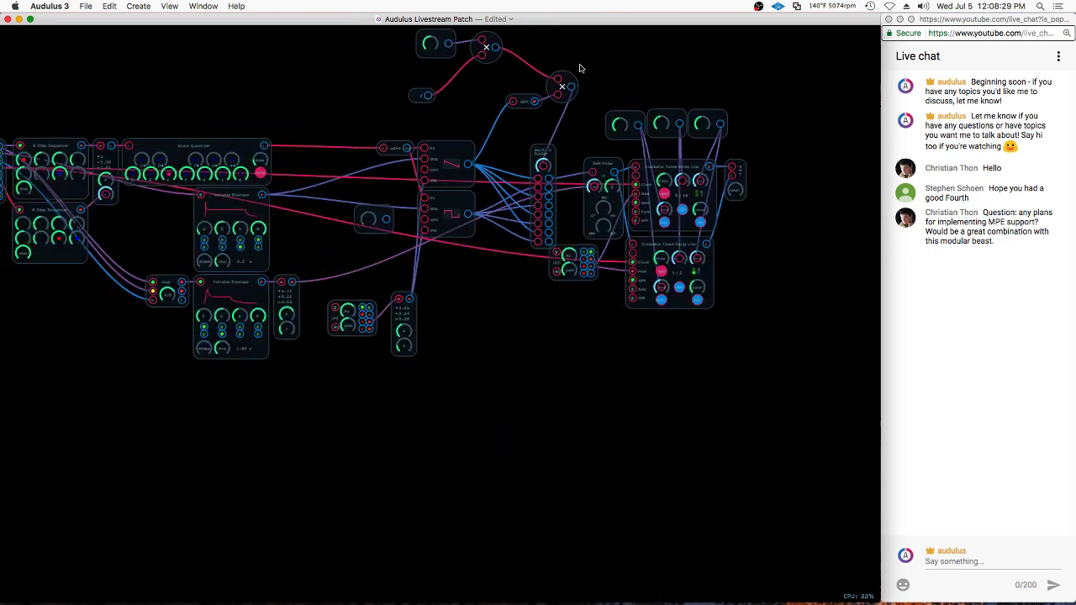
Adjust the output level and try patching the sawtooth and square oscillators in turn directly into the SEM Filter's input
{"action": "left_click_drag", "start_coordinate": [804, 243], "coordinate": [795, 233]}
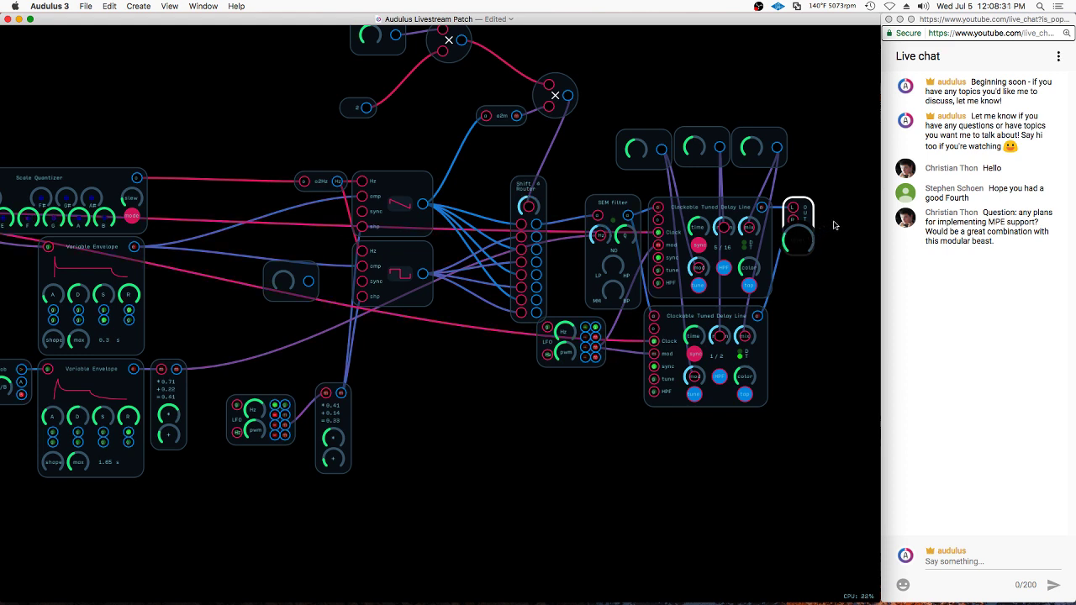
{"action": "left_click_drag", "start_coordinate": [422, 204], "coordinate": [402, 145]}
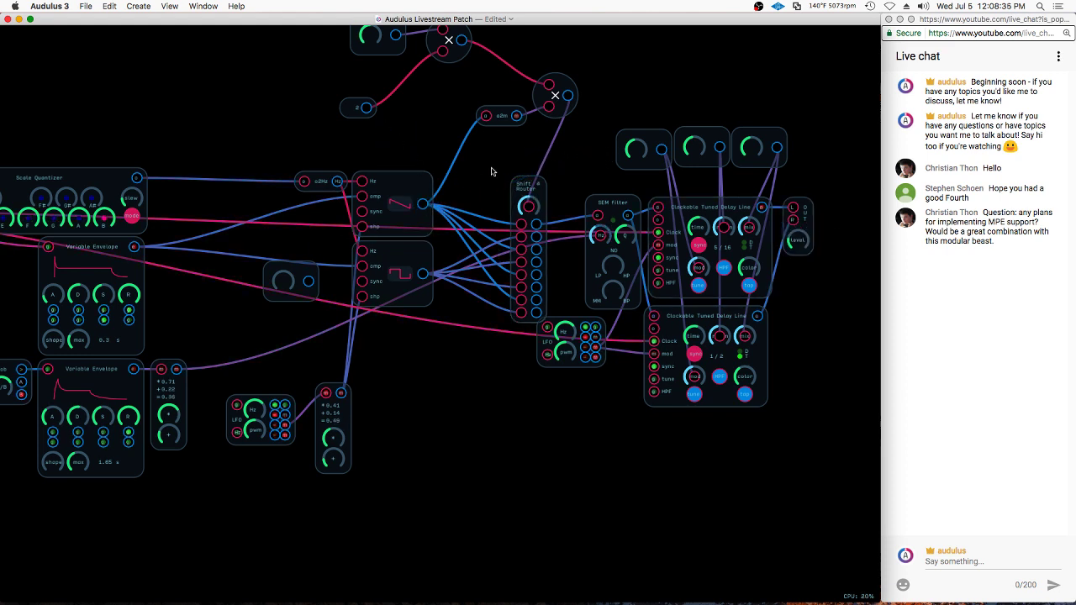
{"action": "left_click_drag", "start_coordinate": [422, 204], "coordinate": [597, 217]}
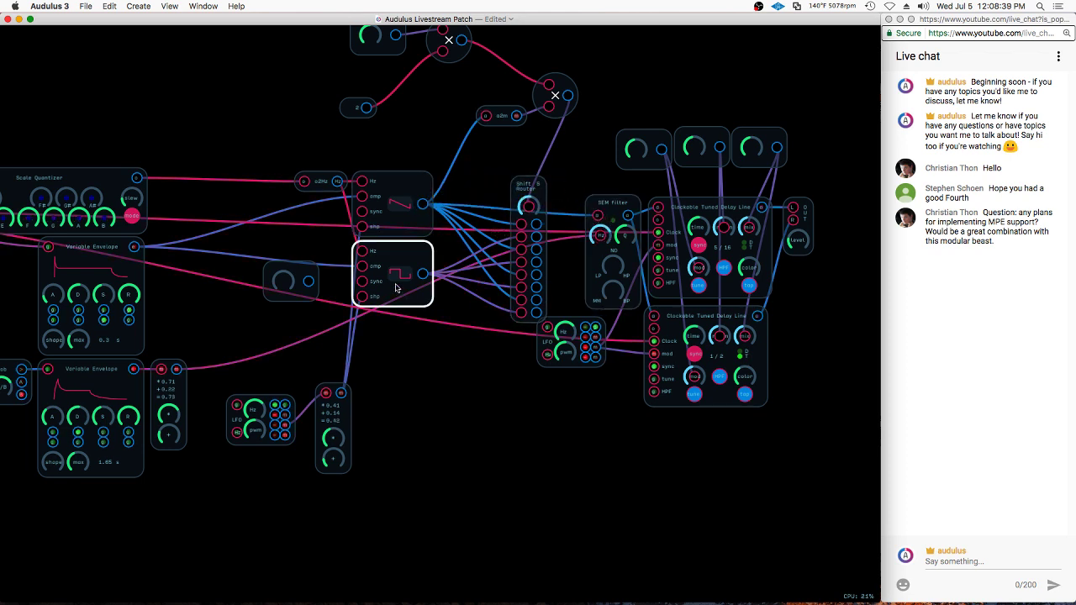
{"action": "left_click_drag", "start_coordinate": [260, 409], "coordinate": [219, 432]}
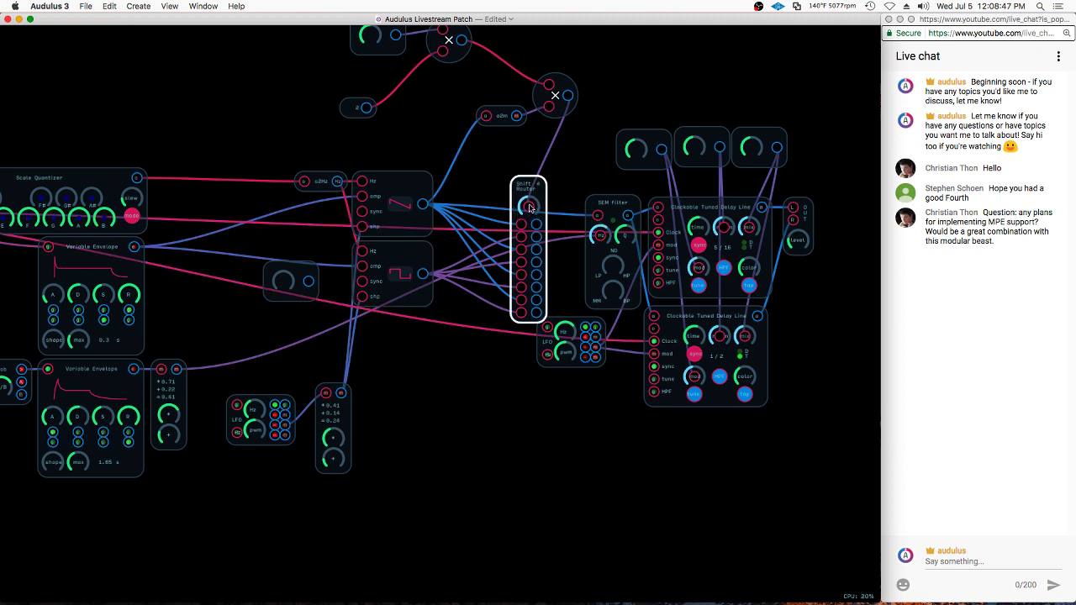
{"action": "left_click_drag", "start_coordinate": [423, 274], "coordinate": [599, 213]}
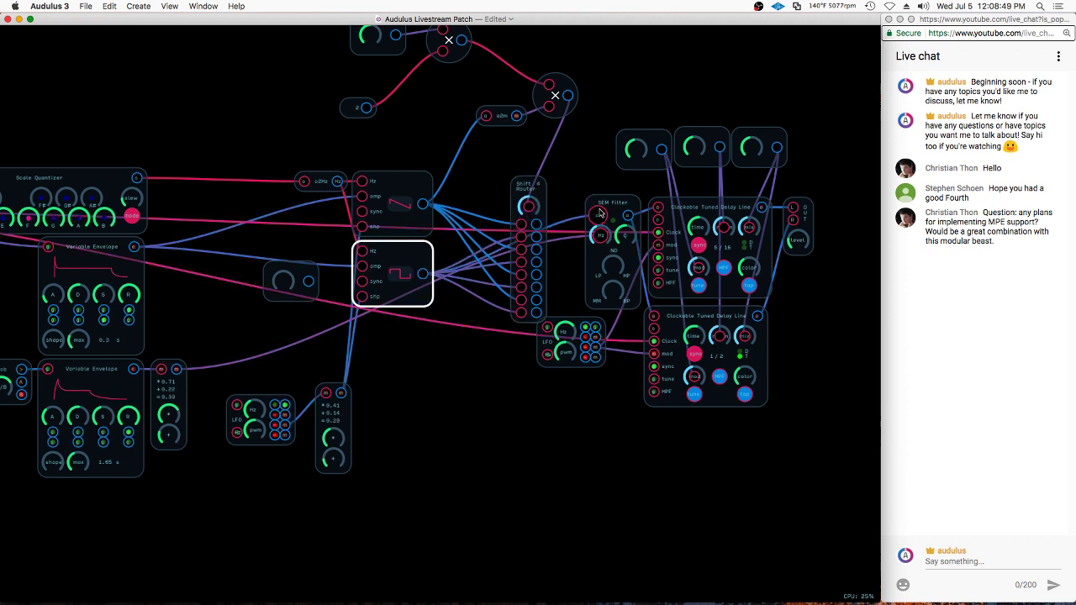
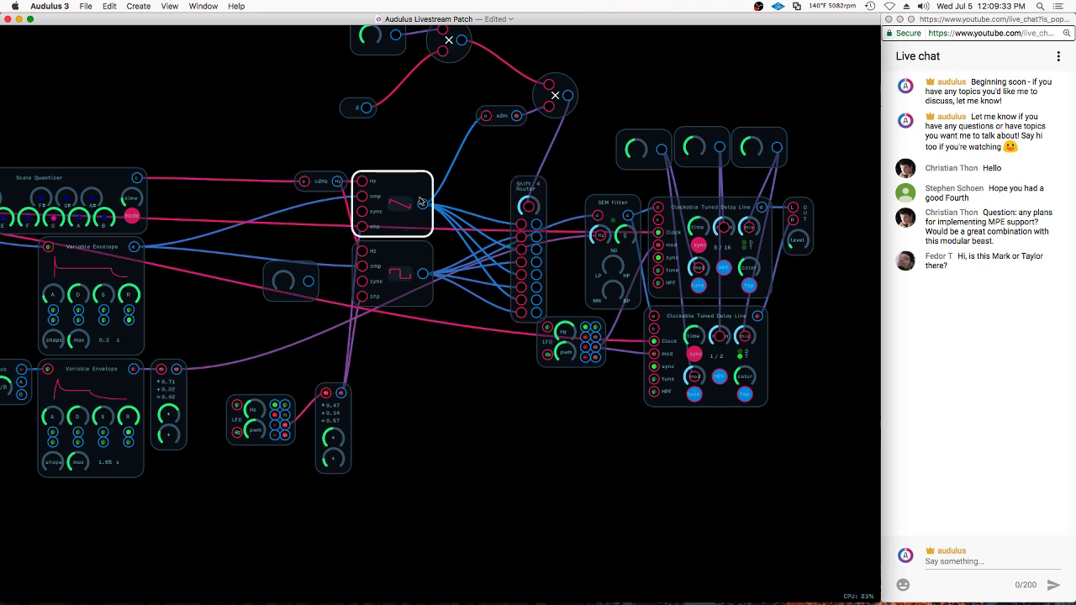
Copy the lower LFO to above the Shift Router and connect the copy's first m output to the router's knob
{"action": "scroll", "coordinate": [456, 324], "scroll_direction": "down", "scroll_amount": 5}
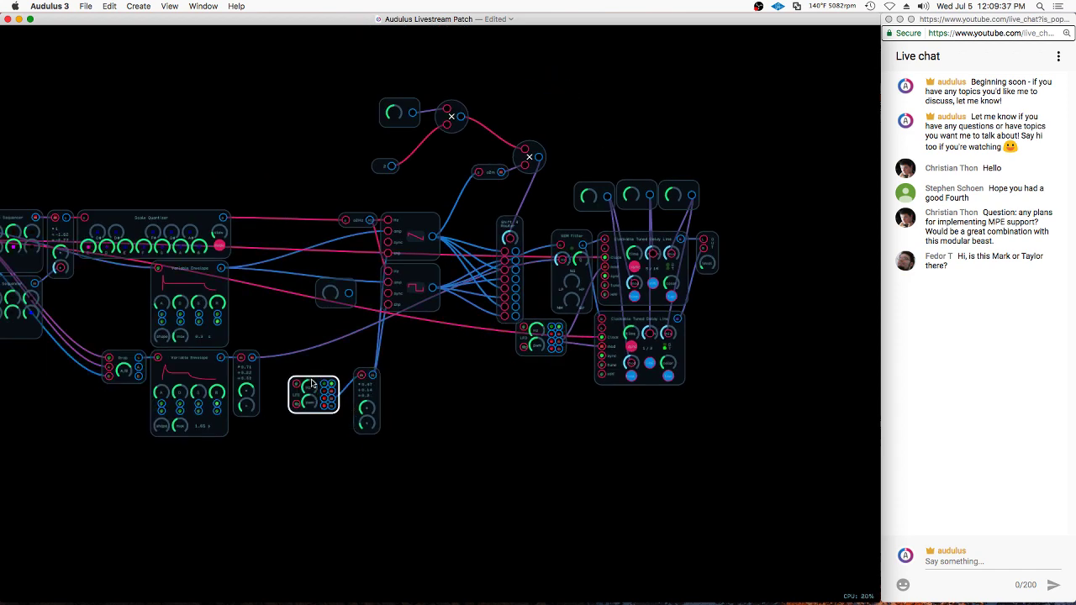
{"action": "key", "text": "super+c"}
{"action": "key", "text": "super+v"}
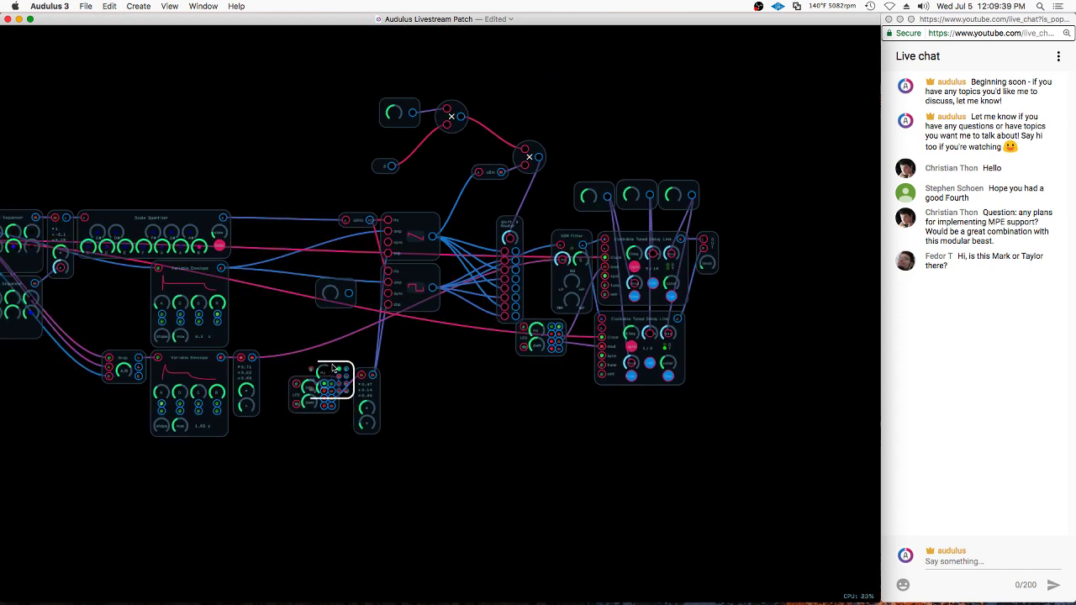
{"action": "left_click_drag", "start_coordinate": [331, 371], "coordinate": [529, 105]}
{"action": "scroll", "coordinate": [532, 175], "scroll_direction": "up", "scroll_amount": 3}
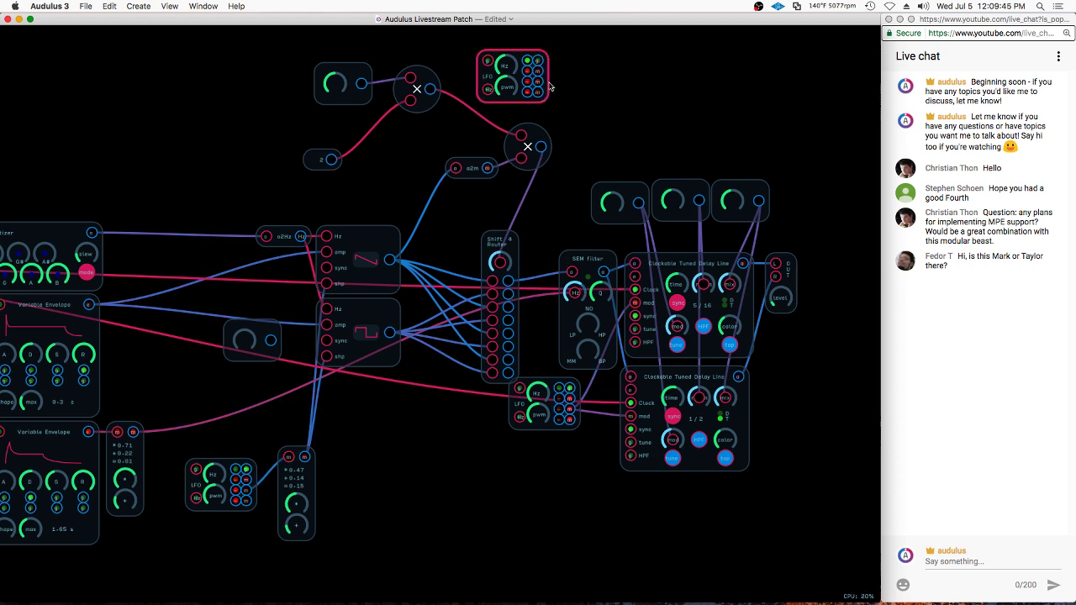
{"action": "left_click_drag", "start_coordinate": [539, 74], "coordinate": [521, 136]}
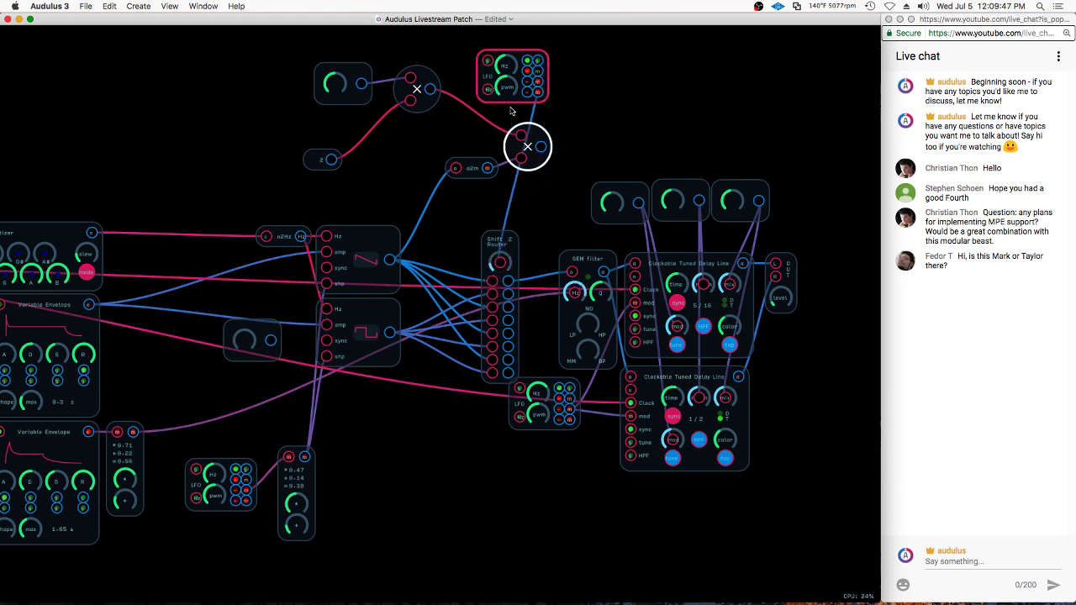
Delete the old router modulation chain: the knob, the constant 2, both multiply nodes and the a2m converter
{"action": "mouse_move", "coordinate": [526, 60]}
{"action": "left_mouse_down"}
{"action": "mouse_move", "coordinate": [441, 105]}
{"action": "mouse_move", "coordinate": [400, 156]}
{"action": "mouse_move", "coordinate": [554, 129]}
{"action": "mouse_move", "coordinate": [420, 62]}
{"action": "mouse_move", "coordinate": [382, 59]}
{"action": "mouse_move", "coordinate": [305, 100]}
{"action": "mouse_move", "coordinate": [313, 168]}
{"action": "left_mouse_up"}
{"action": "key", "text": "BackSpace"}
{"action": "key", "text": "BackSpace"}
Move the LFO and scale-and-offset module that feed the oscillators' shape inputs closer to the oscillators
{"action": "mouse_move", "coordinate": [331, 448]}
{"action": "left_mouse_down"}
{"action": "mouse_move", "coordinate": [196, 467]}
{"action": "mouse_move", "coordinate": [261, 523]}
{"action": "left_mouse_up"}
{"action": "mouse_move", "coordinate": [297, 482]}
{"action": "left_mouse_down"}
{"action": "mouse_move", "coordinate": [323, 468]}
{"action": "mouse_move", "coordinate": [321, 445]}
{"action": "left_mouse_up"}
{"action": "left_click", "coordinate": [373, 406]}
Adjust the output level and the router LFO's Hz rate, and place that LFO just above the sawtooth oscillator
{"action": "left_click_drag", "start_coordinate": [786, 298], "coordinate": [813, 285]}
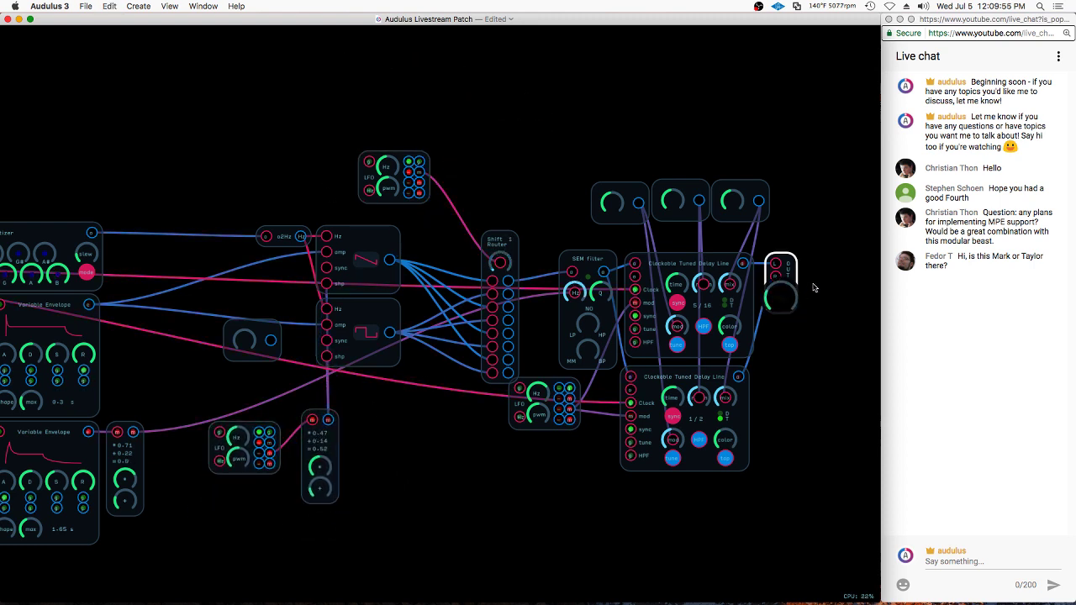
{"action": "left_click", "coordinate": [388, 163]}
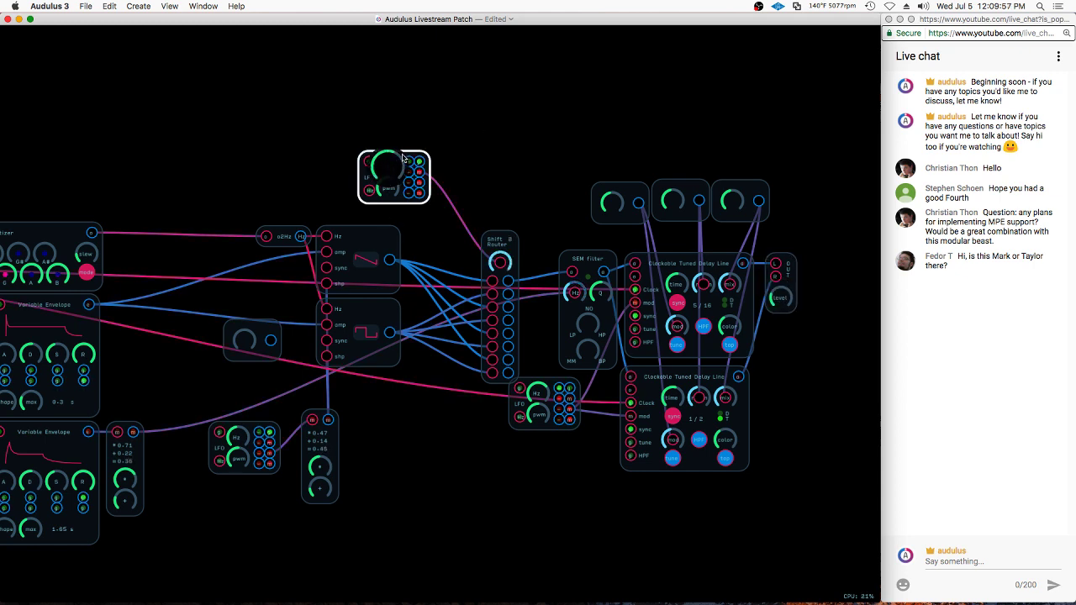
{"action": "left_click", "coordinate": [486, 141]}
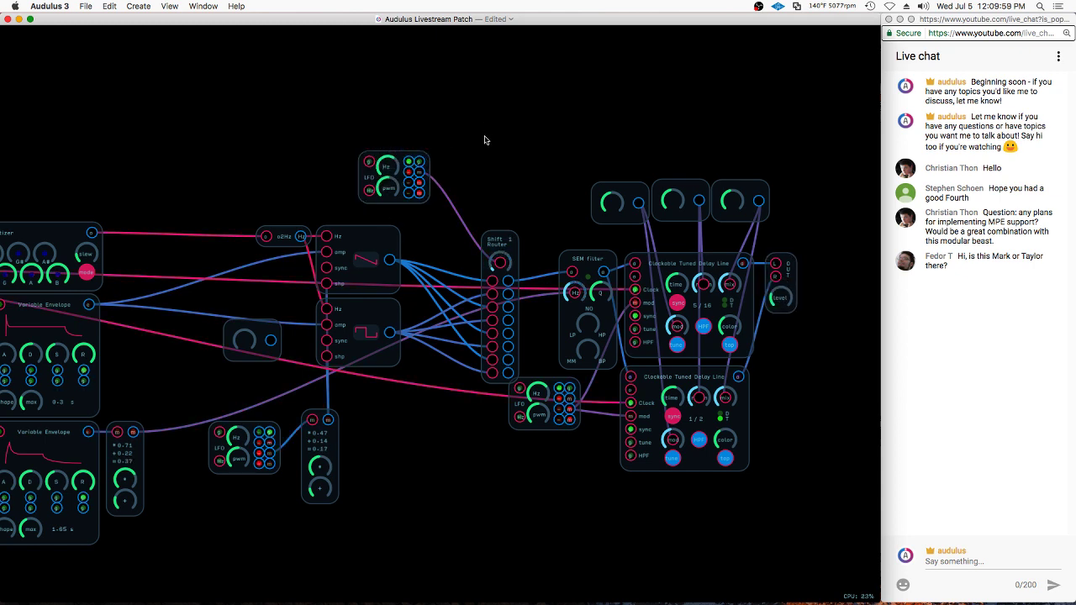
{"action": "left_click_drag", "start_coordinate": [406, 158], "coordinate": [384, 170]}
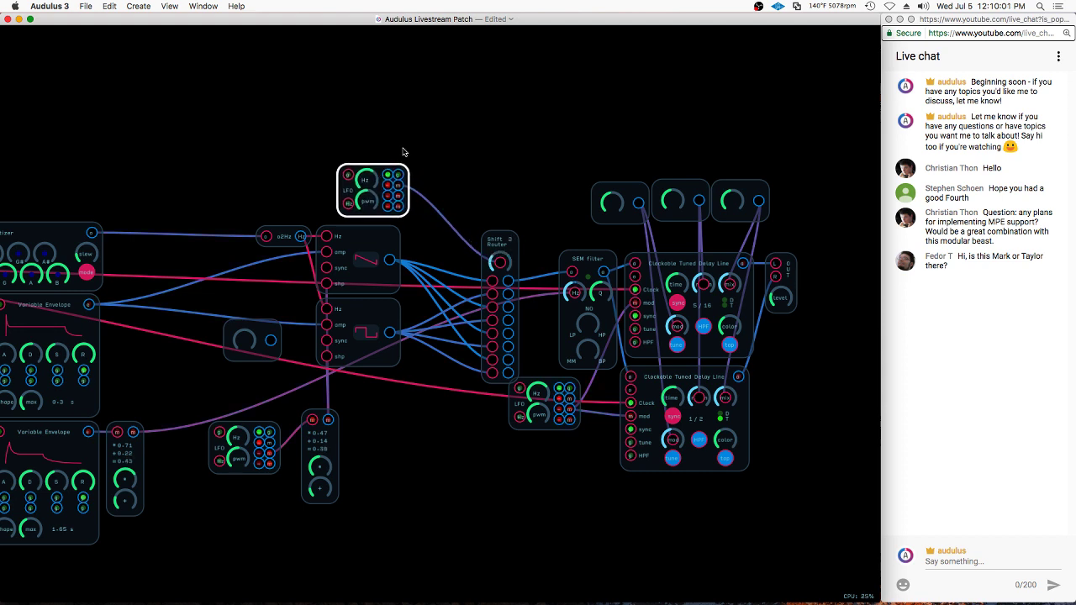
{"action": "left_click", "coordinate": [459, 113]}
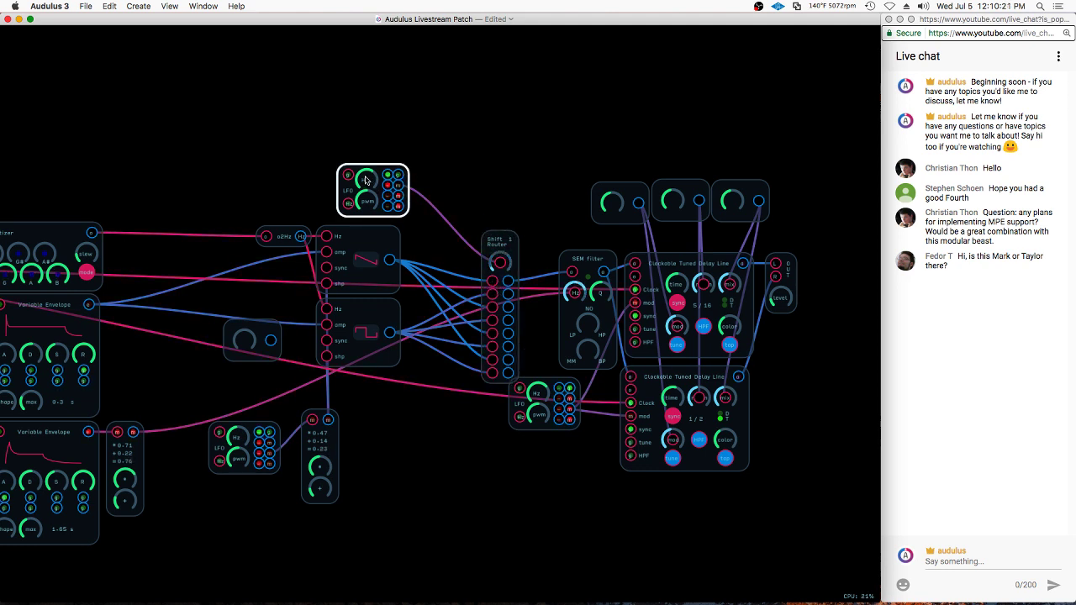
{"action": "mouse_move", "coordinate": [366, 183]}
{"action": "left_mouse_down"}
{"action": "mouse_move", "coordinate": [377, 171]}
{"action": "mouse_move", "coordinate": [365, 182]}
{"action": "left_mouse_up"}
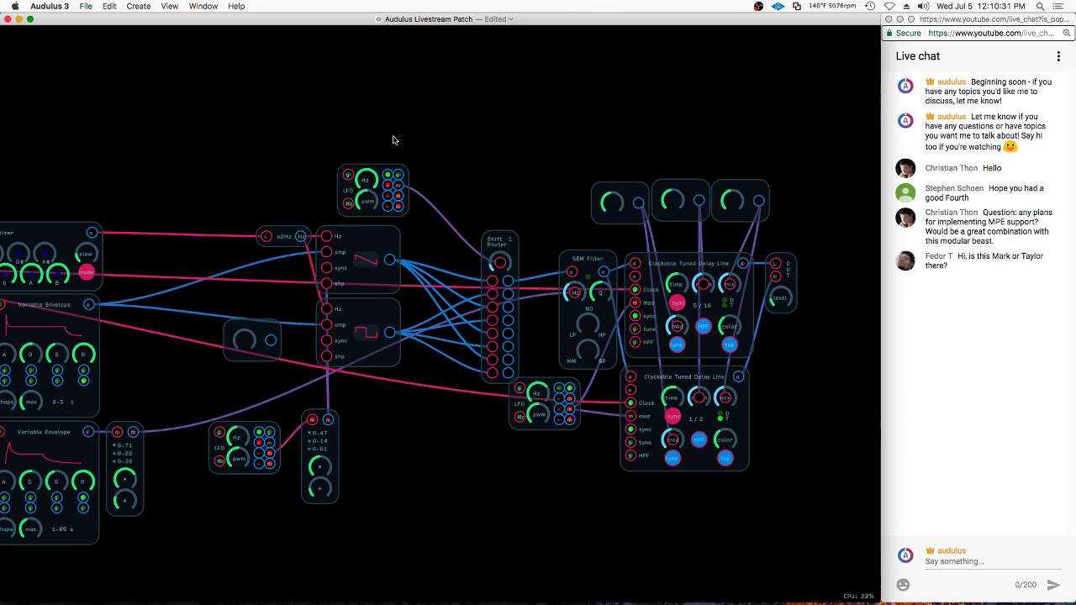
Set the maximum constant inside the Shift Router's LFO to 10000 and return to the main patch
{"action": "double_click", "coordinate": [349, 189]}
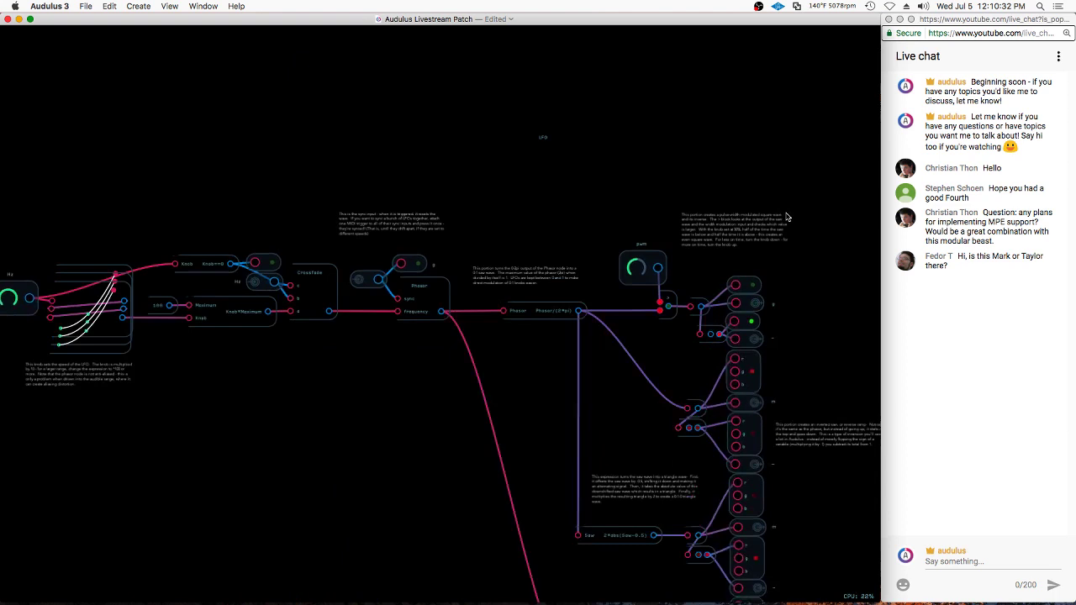
{"action": "scroll", "coordinate": [84, 321], "scroll_direction": "down", "scroll_amount": 3}
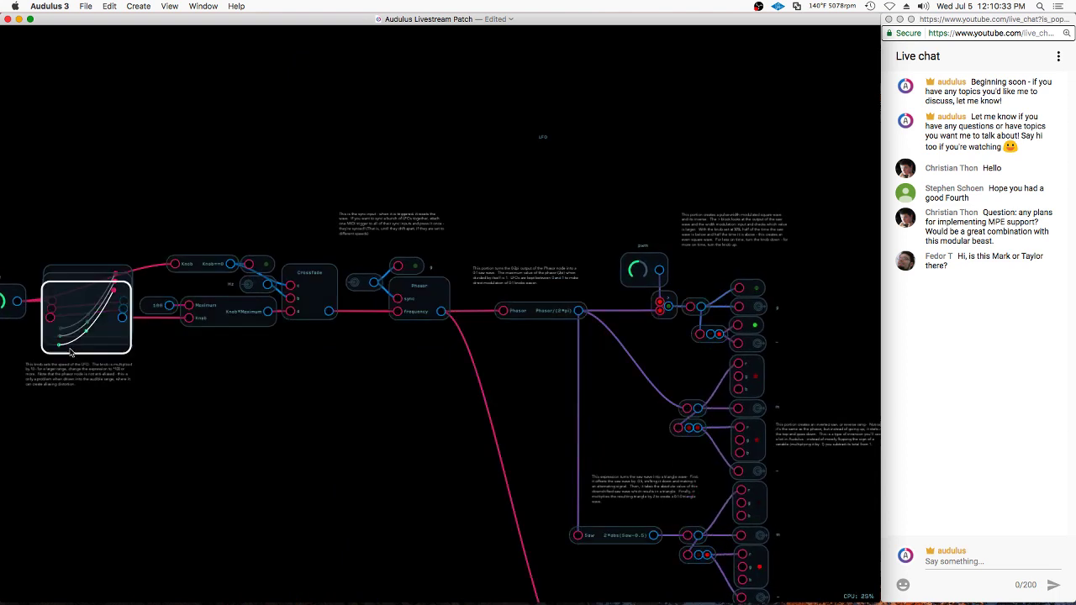
{"action": "scroll", "coordinate": [126, 329], "scroll_direction": "up", "scroll_amount": 10}
{"action": "right_click", "coordinate": [423, 254]}
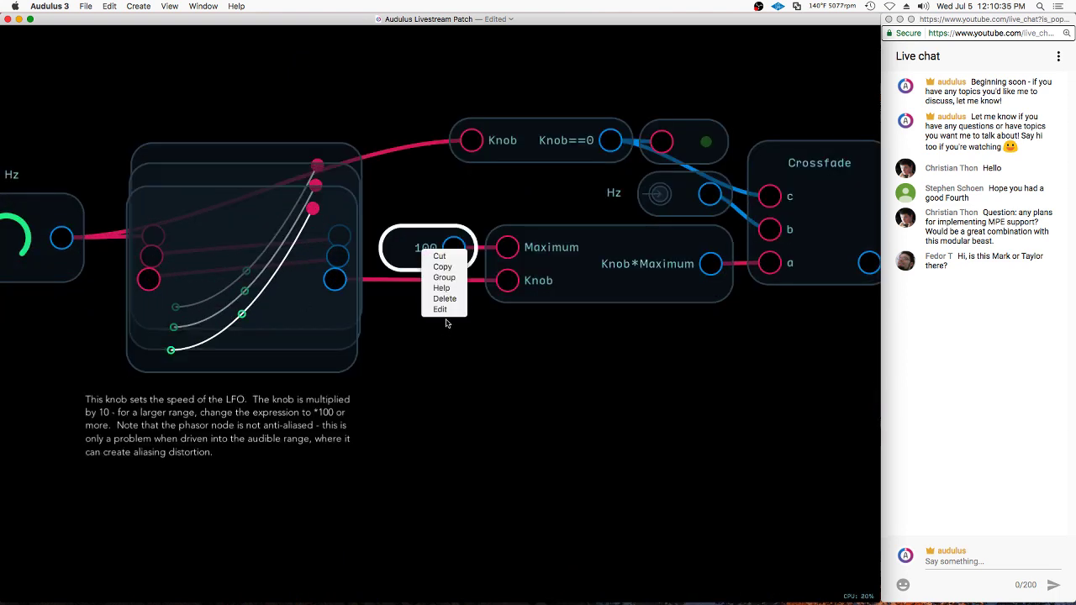
{"action": "left_click", "coordinate": [440, 312]}
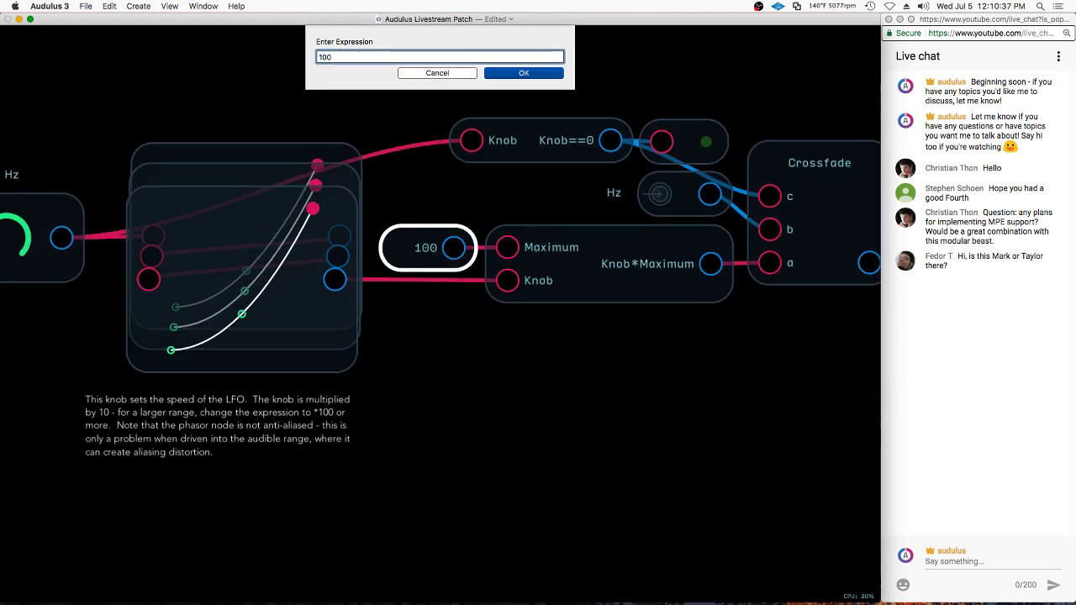
{"action": "type", "text": "10000"}
{"action": "key", "text": "Return"}
{"action": "key", "text": "Escape"}
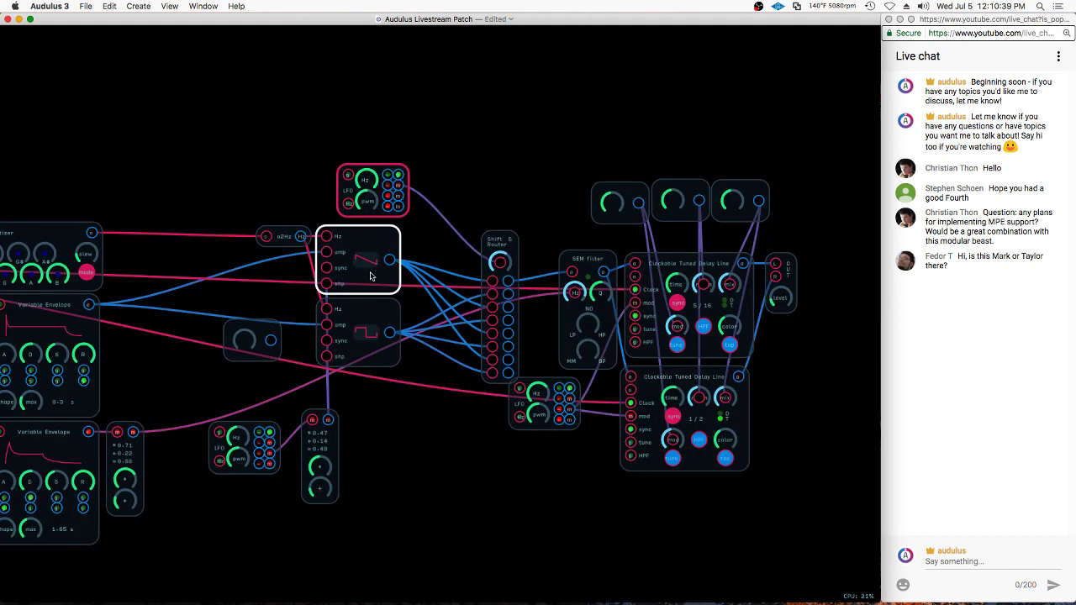
Adjust the router LFO's Hz rate and raise the SEM filter's Q
{"action": "left_click_drag", "start_coordinate": [365, 181], "coordinate": [362, 183]}
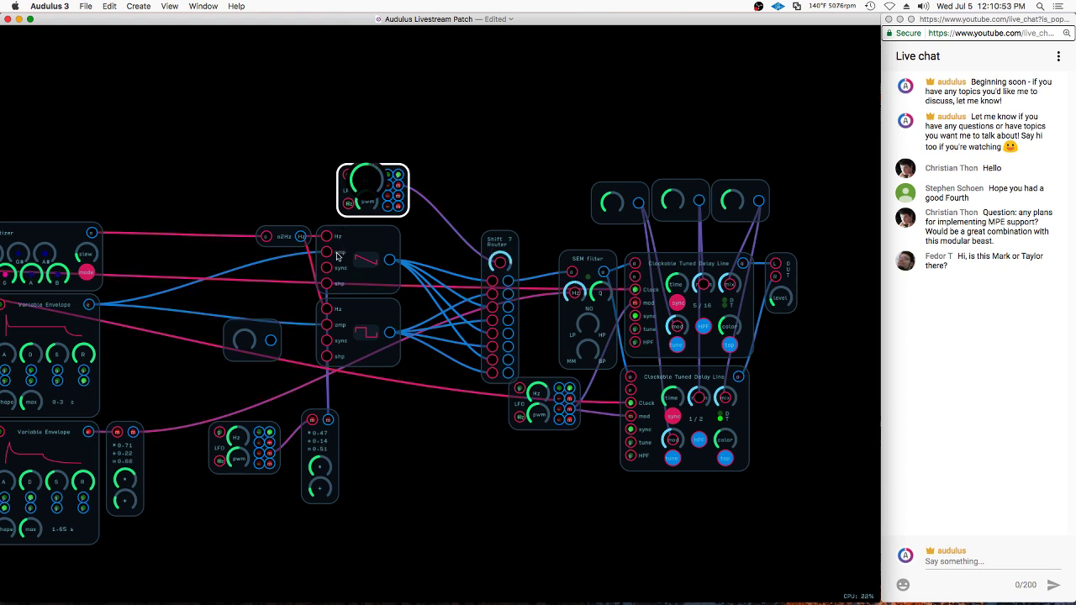
{"action": "left_click_drag", "start_coordinate": [332, 266], "coordinate": [333, 270]}
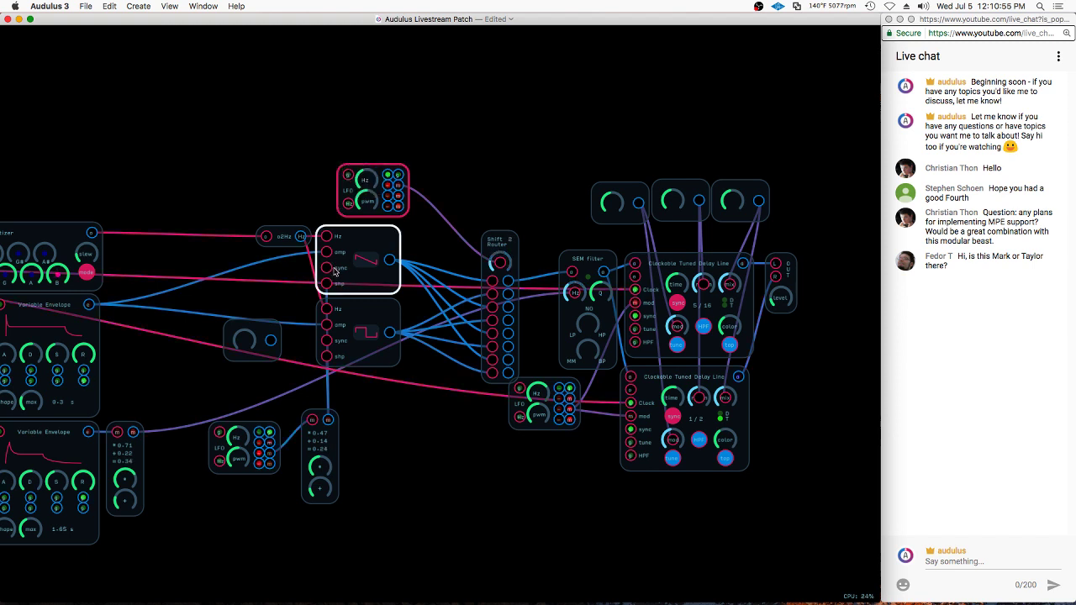
{"action": "left_click_drag", "start_coordinate": [597, 292], "coordinate": [613, 280]}
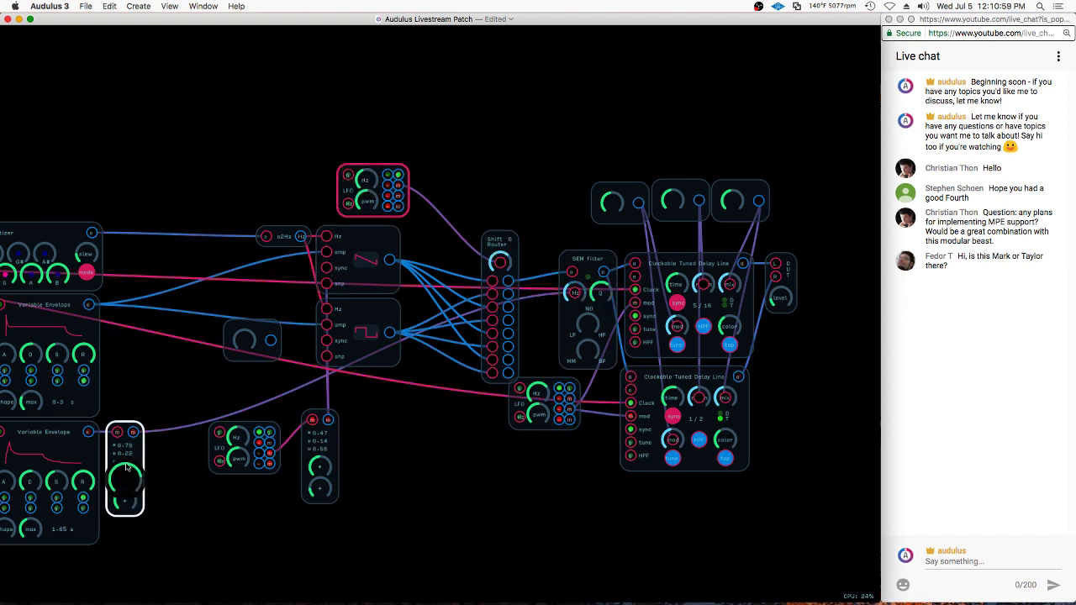
Set the scale-and-offset module between the lower envelope and the SEM filter to scale 1 and offset 0.47
{"action": "left_click_drag", "start_coordinate": [126, 464], "coordinate": [127, 463]}
{"action": "left_click_drag", "start_coordinate": [131, 503], "coordinate": [130, 494]}
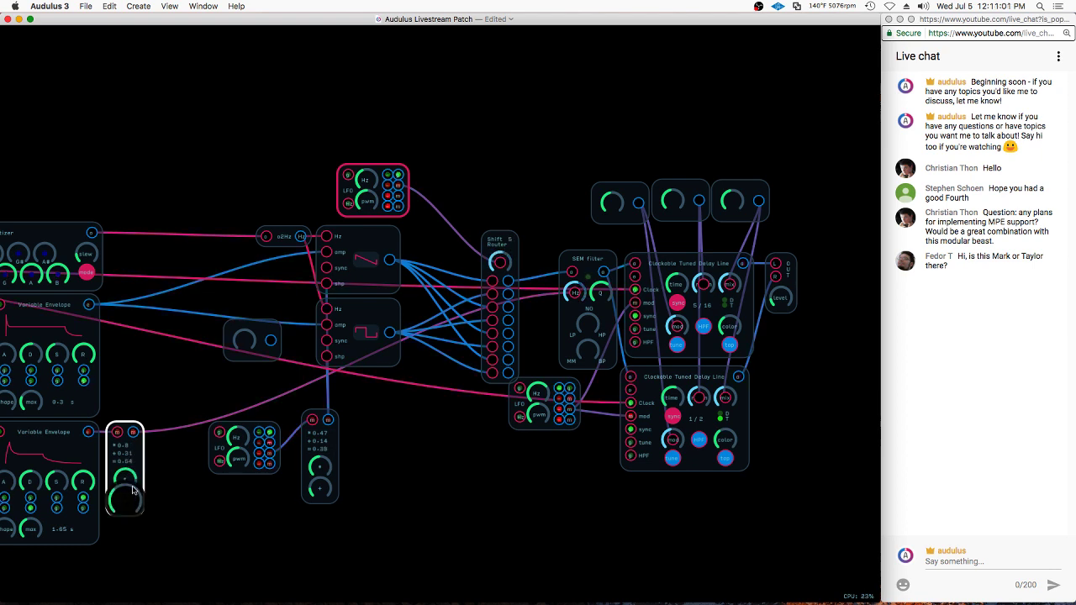
{"action": "left_click", "coordinate": [127, 476]}
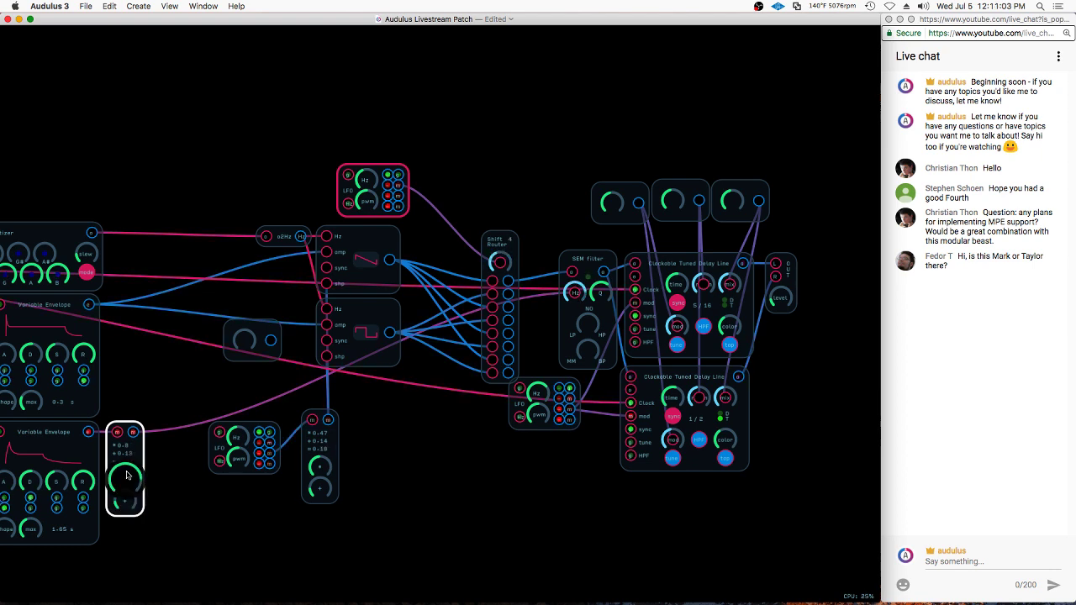
{"action": "left_click_drag", "start_coordinate": [126, 496], "coordinate": [133, 490]}
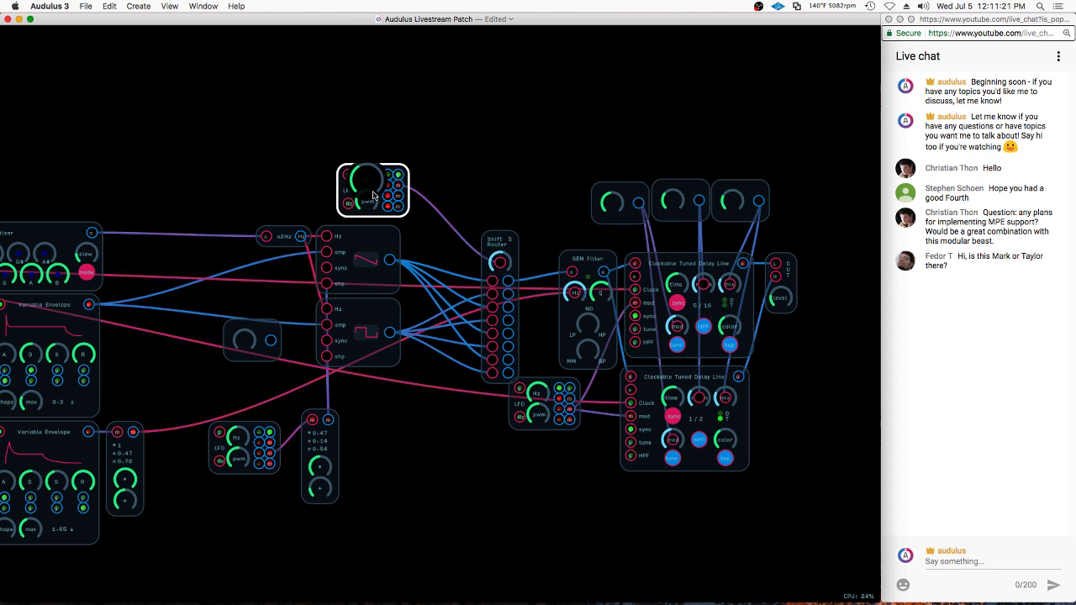
Move the router LFO further above the oscillators and connect the o2Hz converter's output to its Hz input
{"action": "left_click_drag", "start_coordinate": [373, 196], "coordinate": [480, 101]}
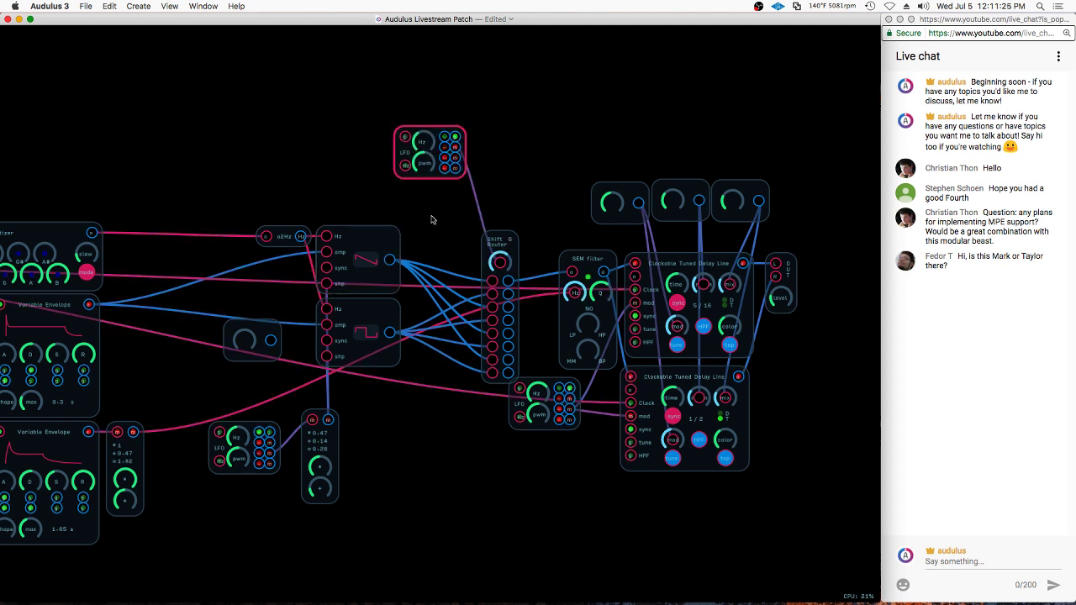
{"action": "left_click_drag", "start_coordinate": [435, 133], "coordinate": [416, 135]}
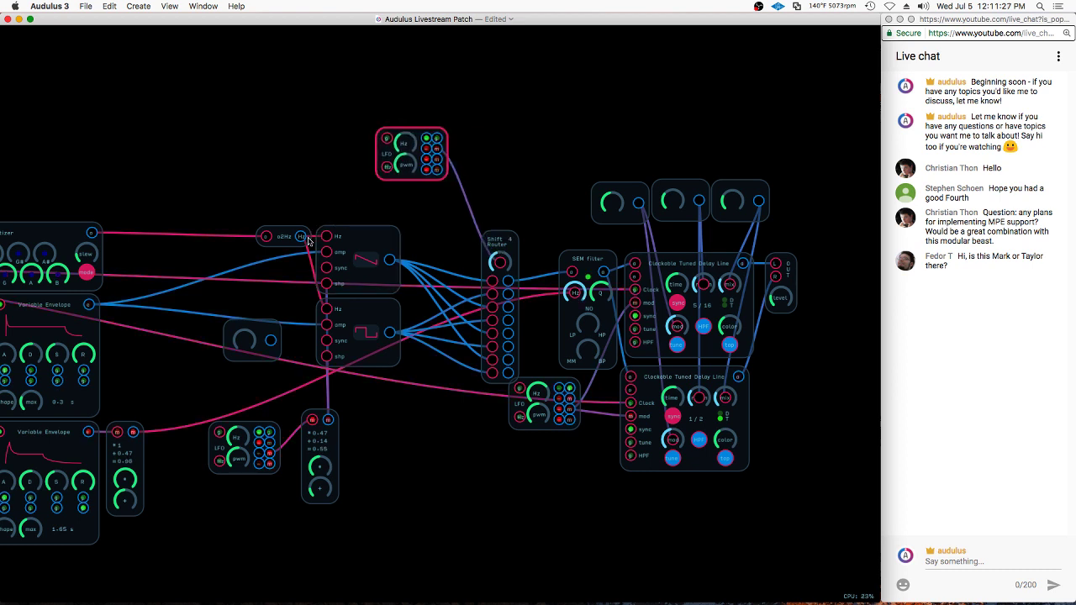
{"action": "left_click_drag", "start_coordinate": [301, 236], "coordinate": [387, 166]}
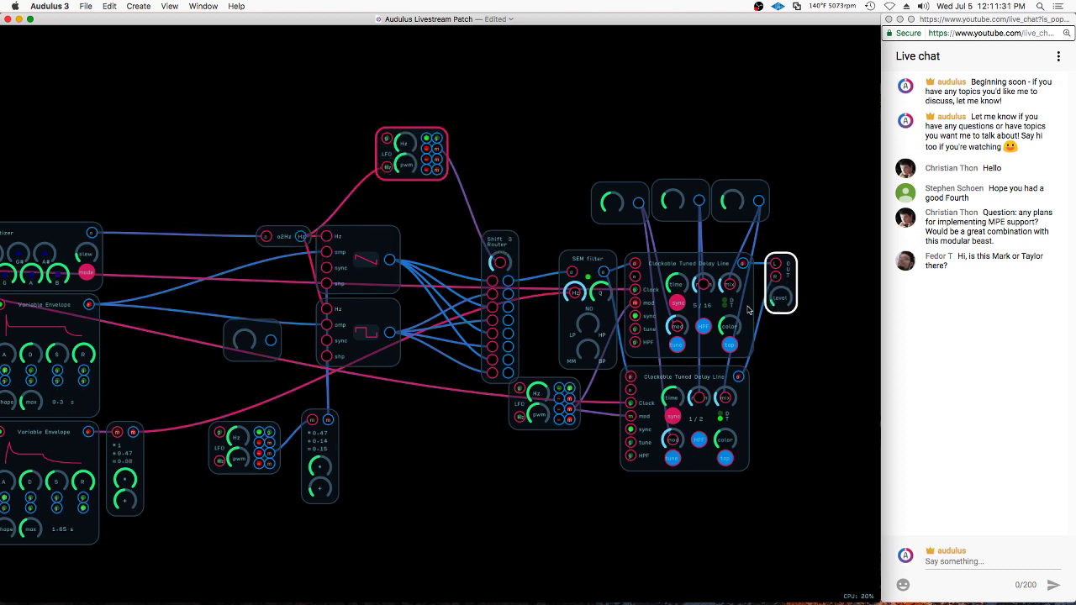
Add a value meter beside the Scale Quantizer and connect the quantizer's octave output to it
{"action": "scroll", "coordinate": [671, 259], "scroll_direction": "down", "scroll_amount": 5}
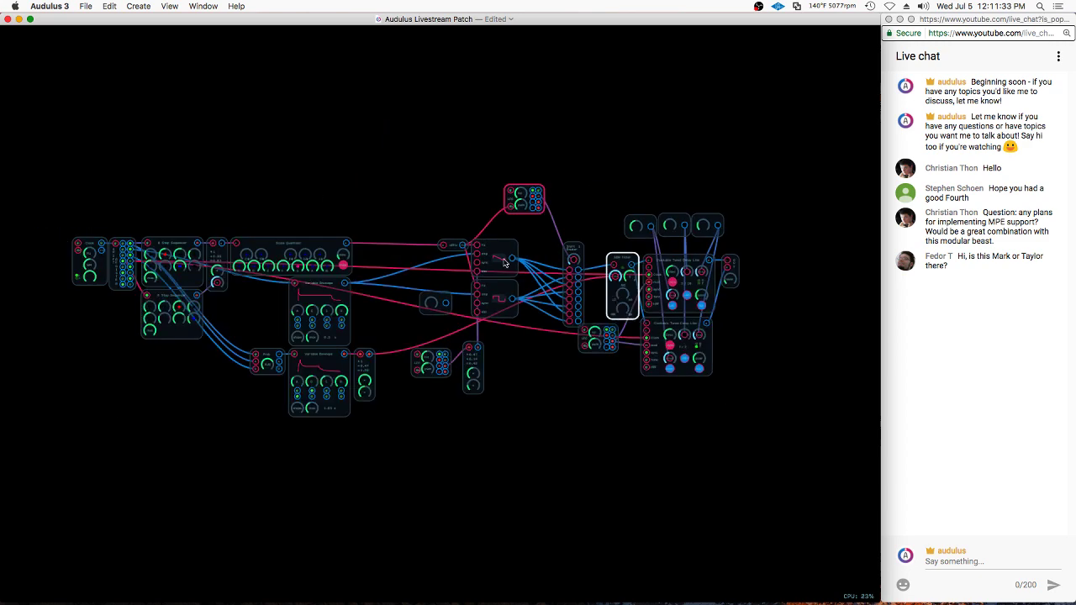
{"action": "scroll", "coordinate": [69, 255], "scroll_direction": "up", "scroll_amount": 4}
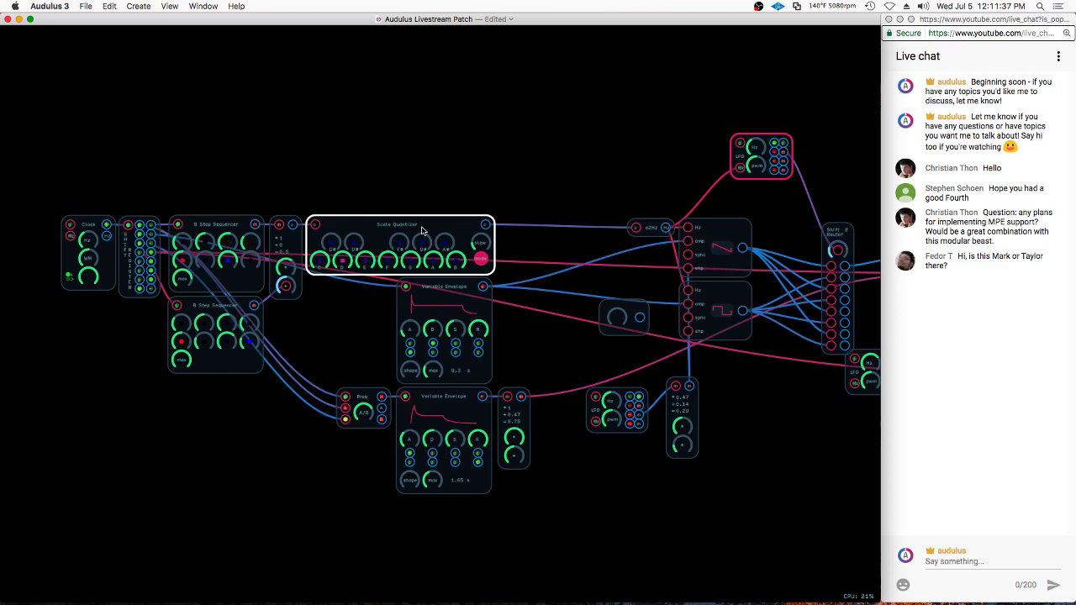
{"action": "scroll", "coordinate": [514, 267], "scroll_direction": "right", "scroll_amount": 5}
{"action": "scroll", "coordinate": [514, 267], "scroll_direction": "up", "scroll_amount": 2}
{"action": "right_click", "coordinate": [429, 256]}
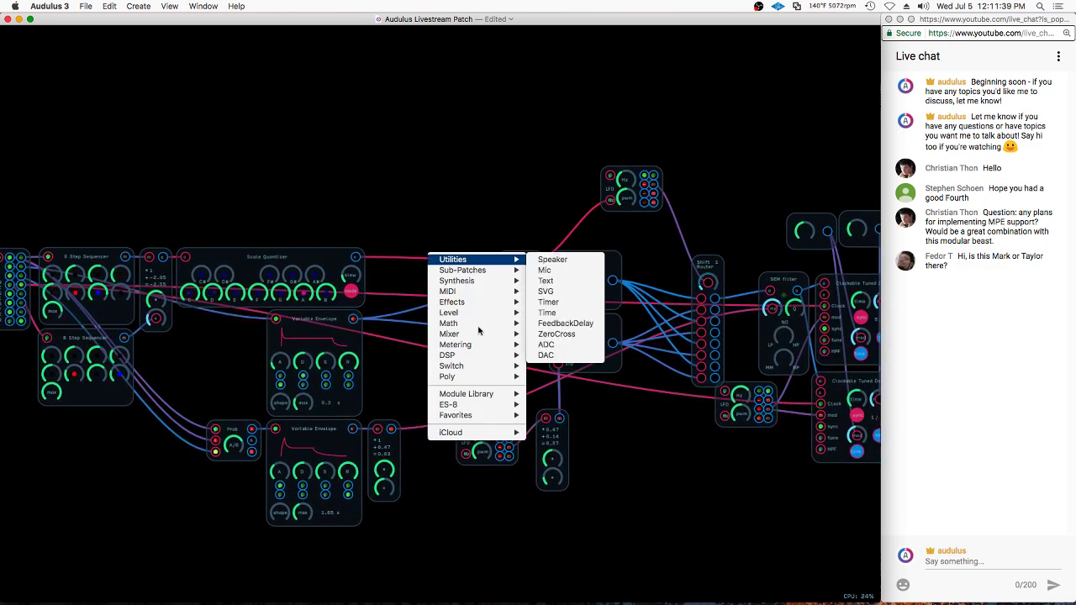
{"action": "mouse_move", "coordinate": [454, 345]}
{"action": "left_click", "coordinate": [548, 356]}
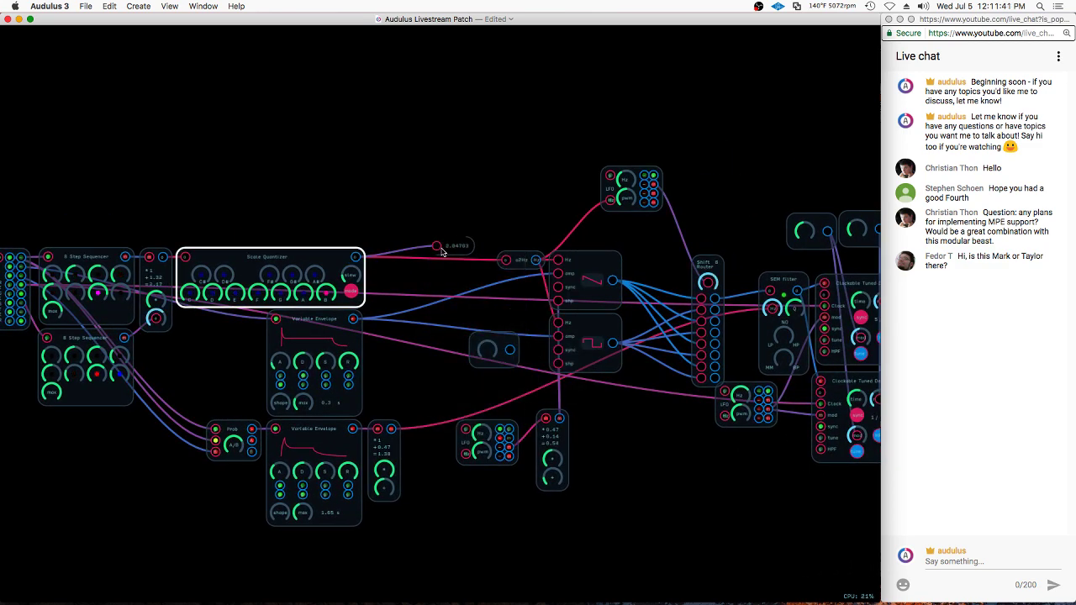
Add a second value meter above the o2Hz converter, connect it to the Hz output and compare both meters
{"action": "scroll", "coordinate": [442, 252], "scroll_direction": "up", "scroll_amount": 5}
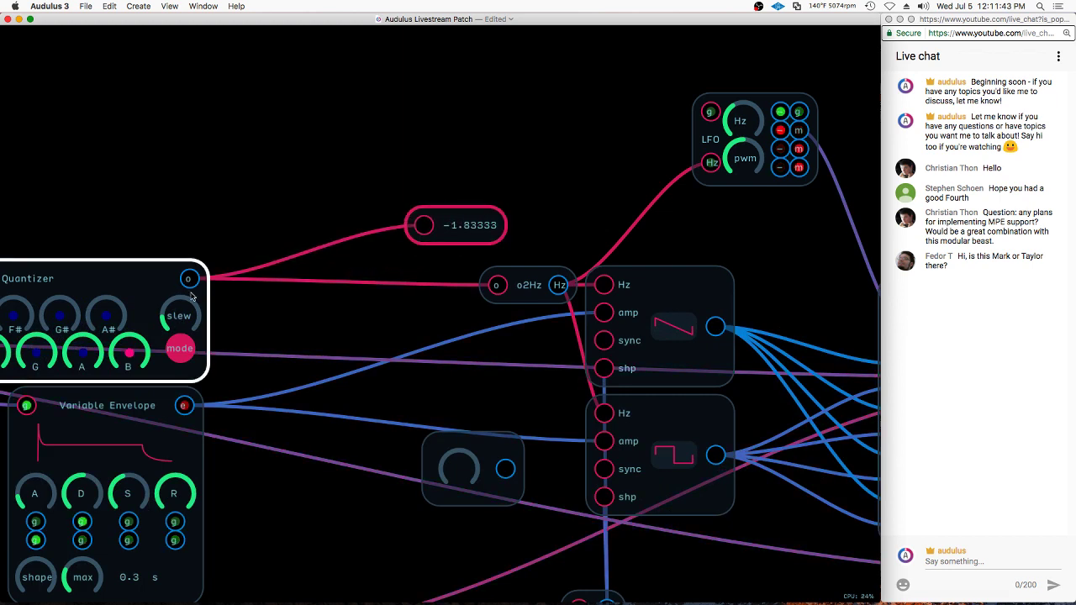
{"action": "left_click", "coordinate": [507, 211]}
{"action": "left_click_drag", "start_coordinate": [463, 228], "coordinate": [598, 203]}
{"action": "scroll", "coordinate": [261, 331], "scroll_direction": "down", "scroll_amount": 1}
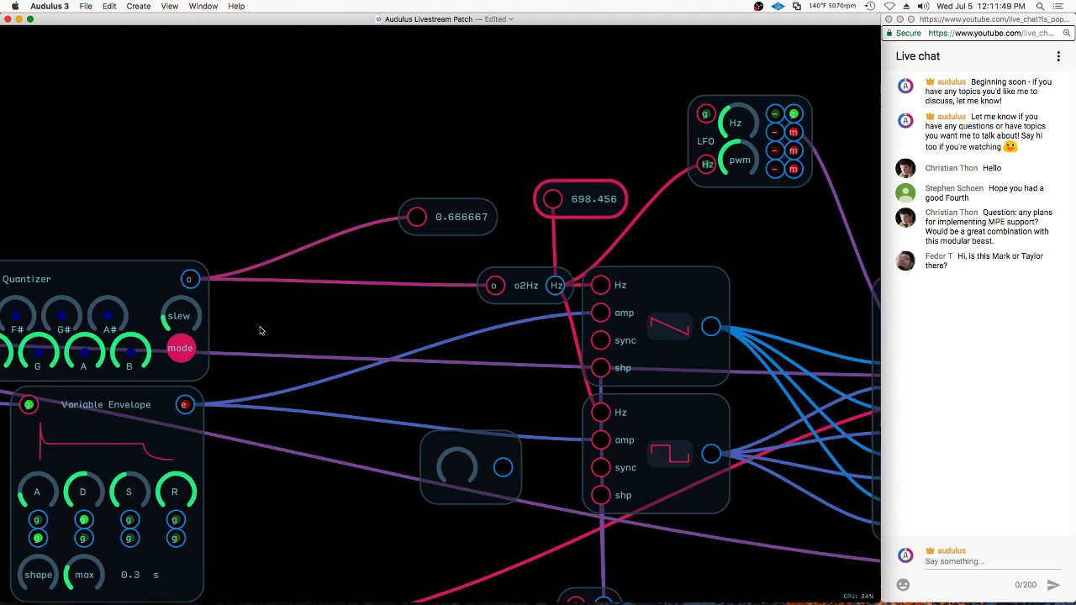
{"action": "scroll", "coordinate": [260, 331], "scroll_direction": "down", "scroll_amount": 3}
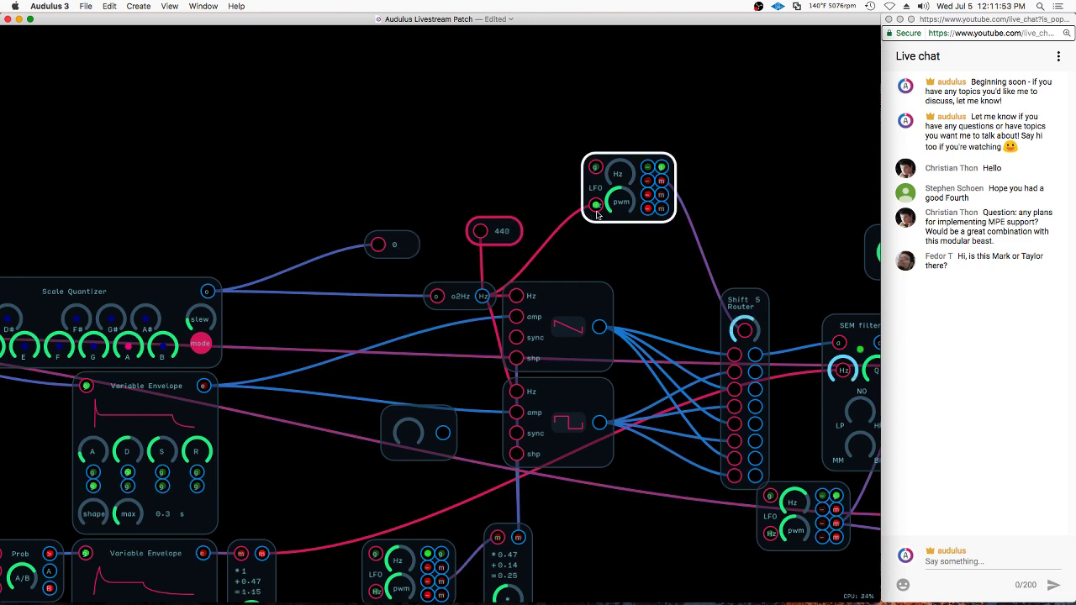
{"action": "scroll", "coordinate": [298, 154], "scroll_direction": "down", "scroll_amount": 1}
{"action": "scroll", "coordinate": [853, 277], "scroll_direction": "up", "scroll_amount": 3}
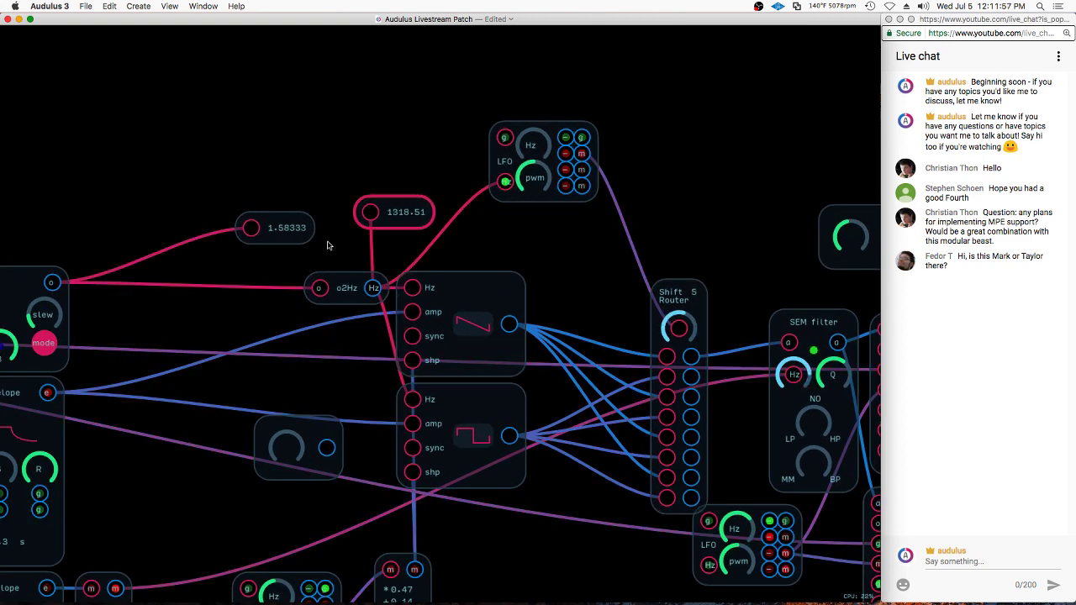
Connect the sawtooth oscillator's output to the Shift Router's third input and the square oscillator's output to its fifth input
{"action": "scroll", "coordinate": [328, 246], "scroll_direction": "down", "scroll_amount": 3}
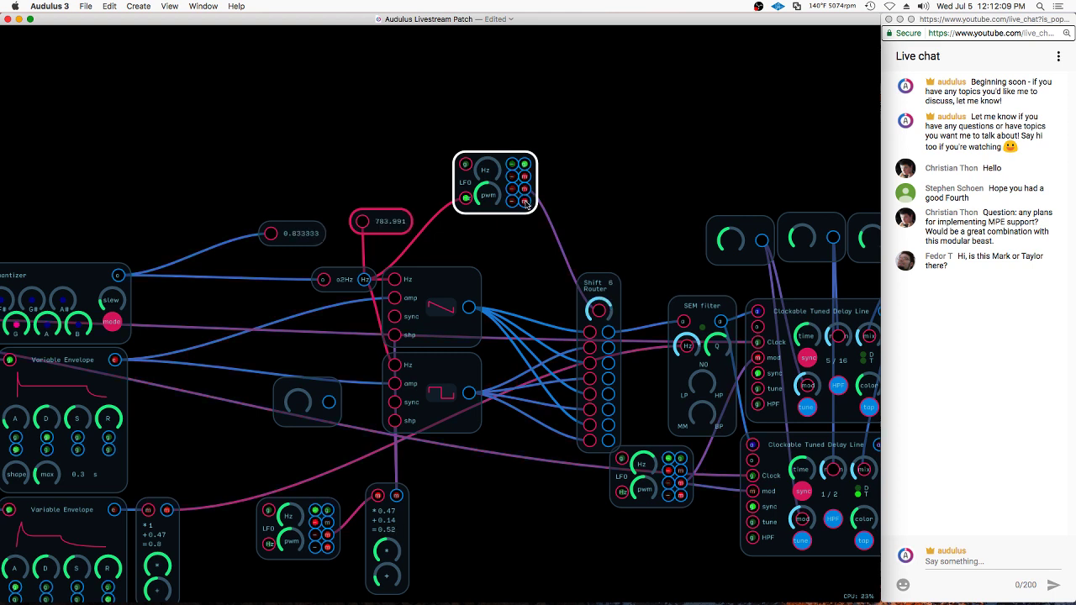
{"action": "left_click", "coordinate": [602, 308]}
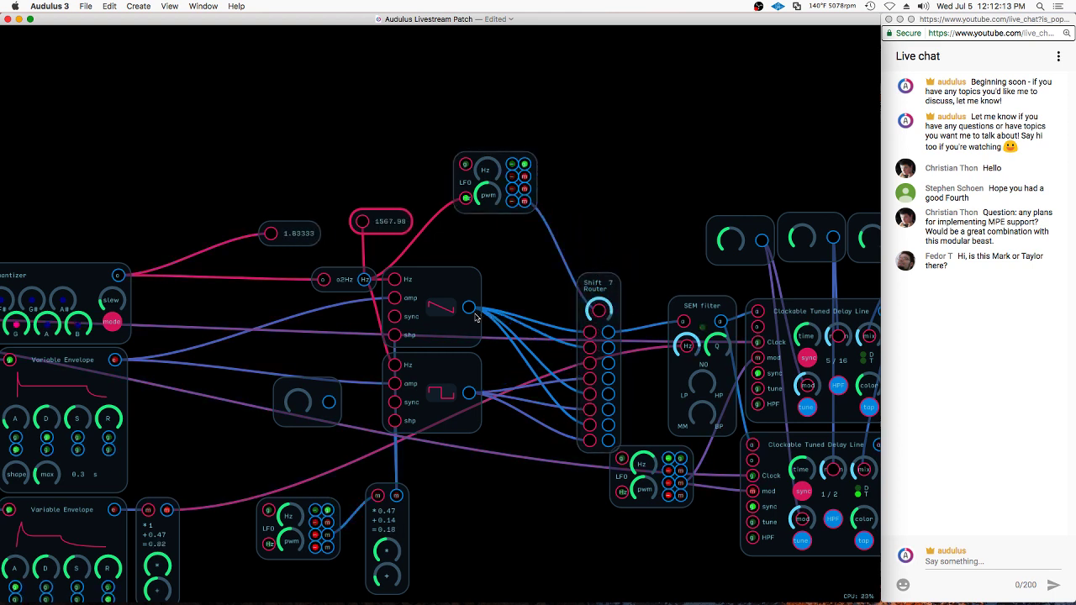
{"action": "left_click_drag", "start_coordinate": [469, 308], "coordinate": [589, 368]}
{"action": "left_click", "coordinate": [590, 370]}
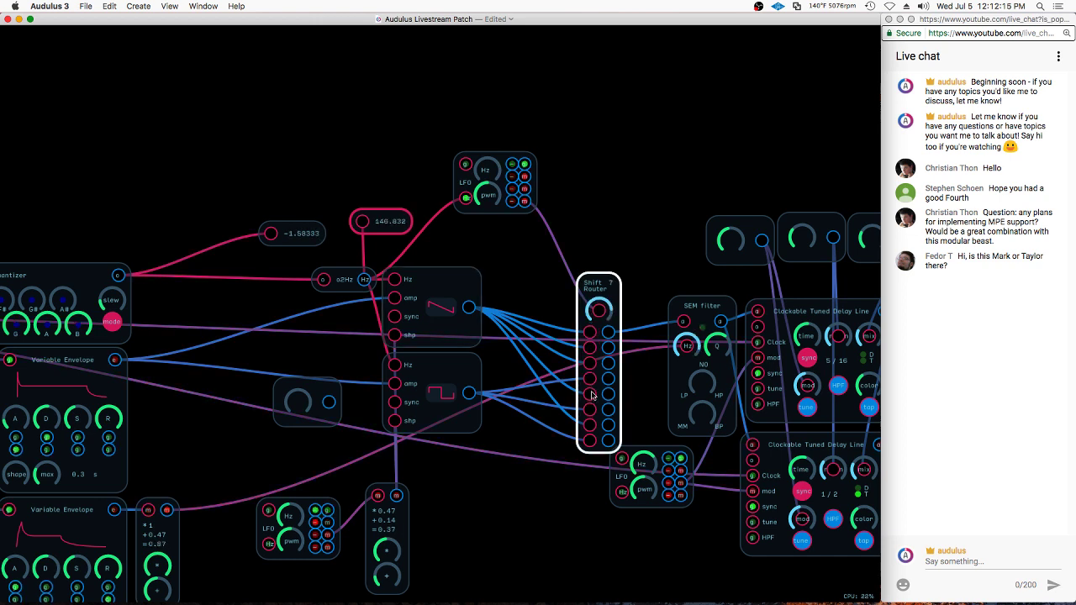
{"action": "left_click_drag", "start_coordinate": [470, 394], "coordinate": [591, 395]}
{"action": "left_click", "coordinate": [592, 394]}
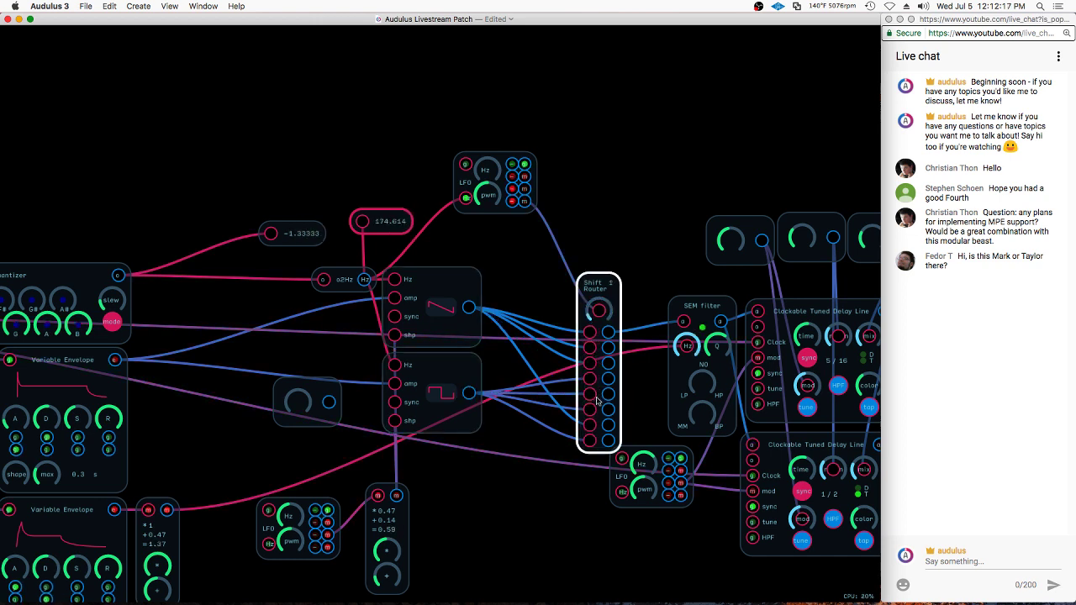
Connect the upper LFO's first modulation output to the Shift Router's selector knob
{"action": "left_click", "coordinate": [631, 382]}
{"action": "left_click", "coordinate": [607, 361]}
{"action": "left_click", "coordinate": [639, 311]}
{"action": "left_click_drag", "start_coordinate": [525, 176], "coordinate": [599, 311]}
{"action": "left_click", "coordinate": [598, 322]}
Reposition the upper LFO and place a duplicate of the o2Hz converter beside it, above the original converter
{"action": "left_click", "coordinate": [497, 170]}
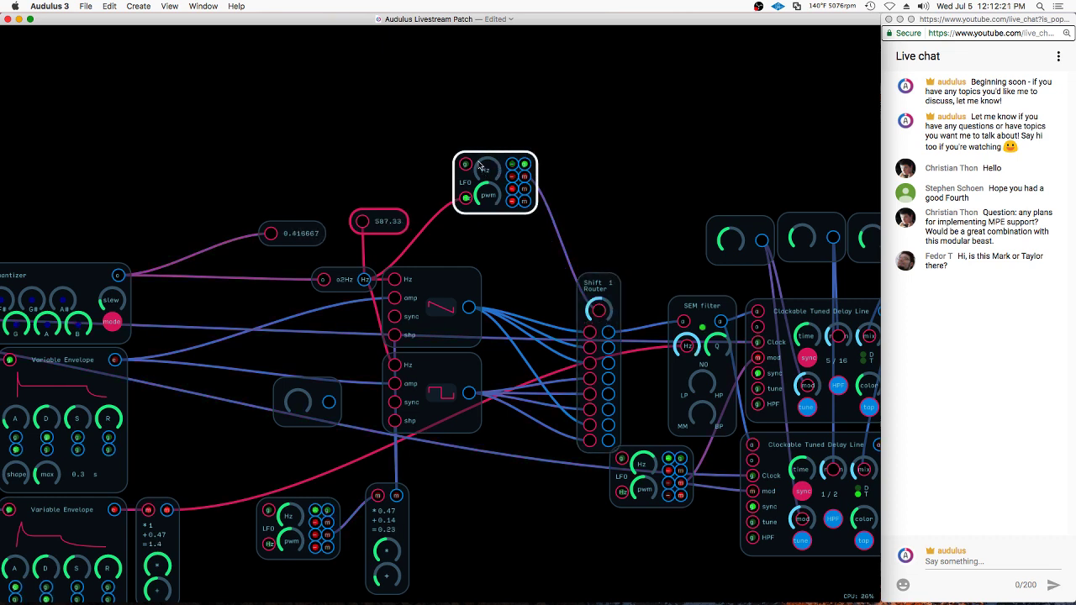
{"action": "mouse_move", "coordinate": [480, 165]}
{"action": "left_mouse_down"}
{"action": "mouse_move", "coordinate": [545, 168]}
{"action": "mouse_move", "coordinate": [469, 147]}
{"action": "left_mouse_up"}
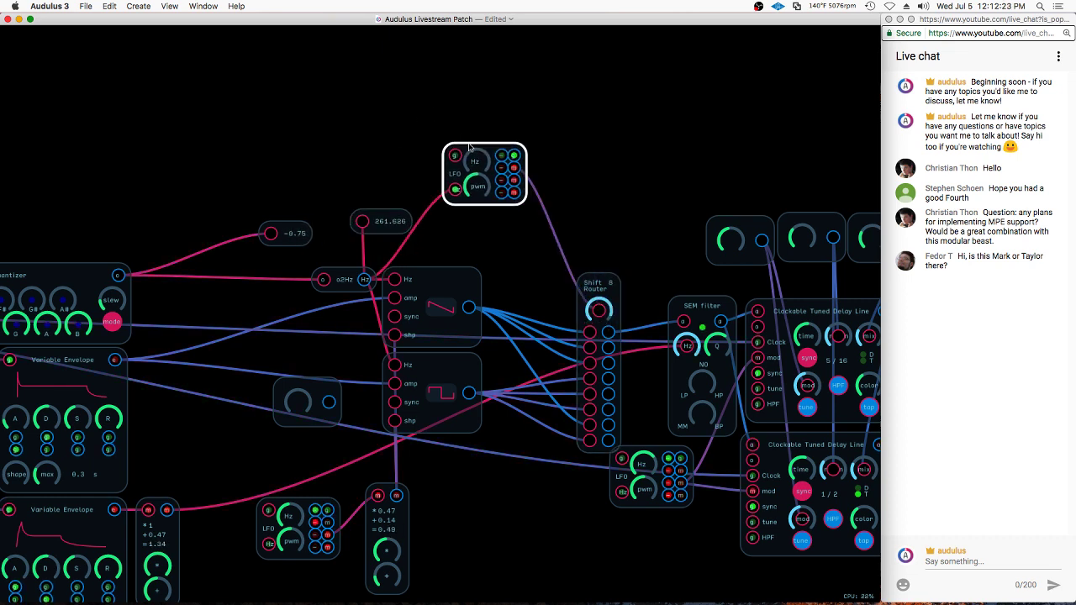
{"action": "left_click", "coordinate": [360, 280]}
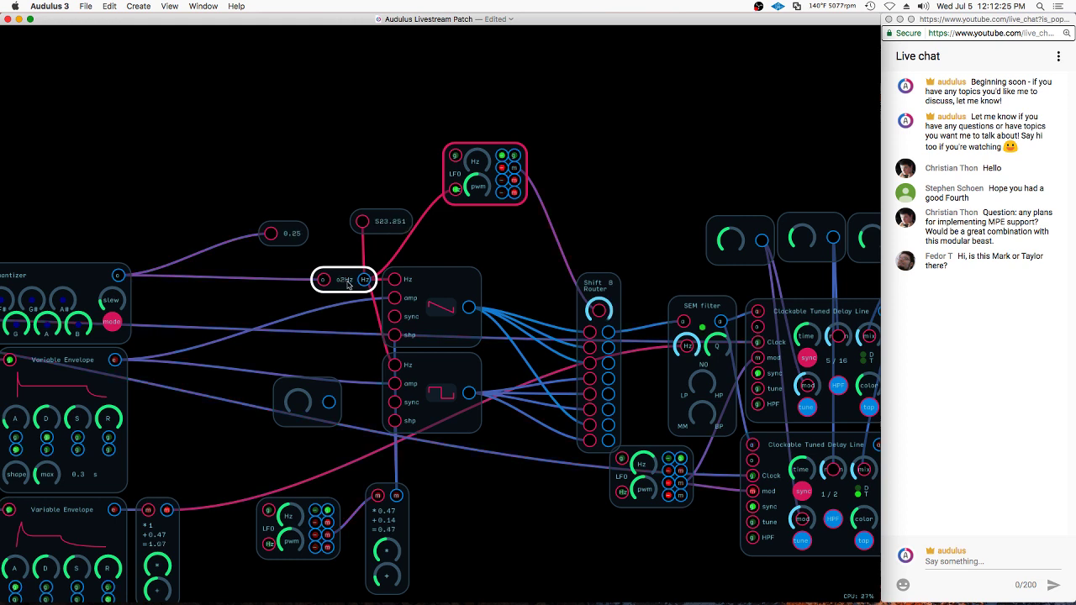
{"action": "left_click", "coordinate": [347, 280]}
{"action": "left_click_drag", "start_coordinate": [480, 148], "coordinate": [497, 146]}
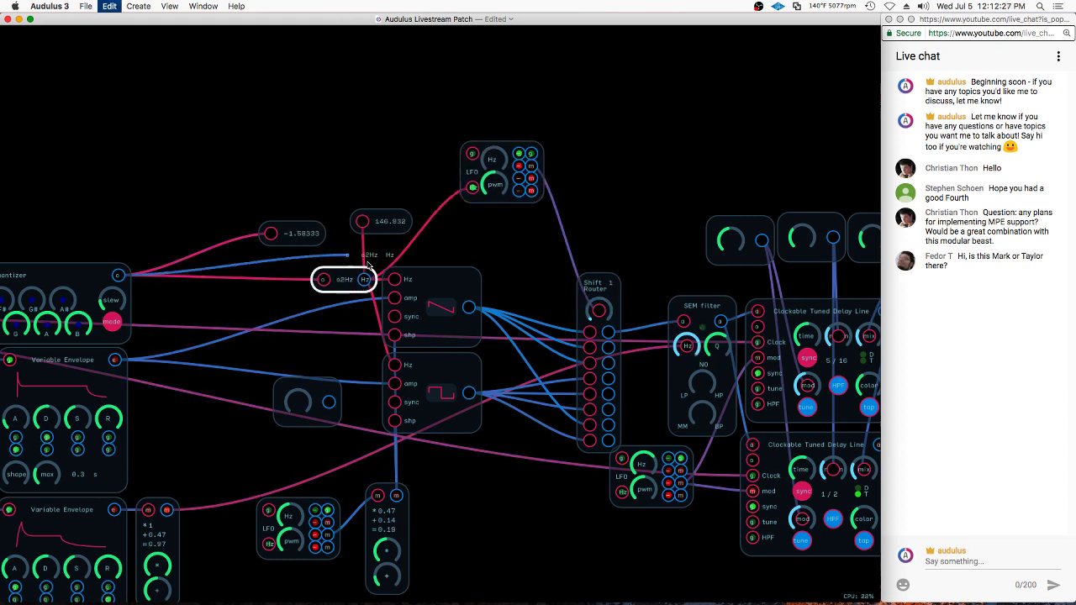
{"action": "left_click_drag", "start_coordinate": [330, 276], "coordinate": [367, 143]}
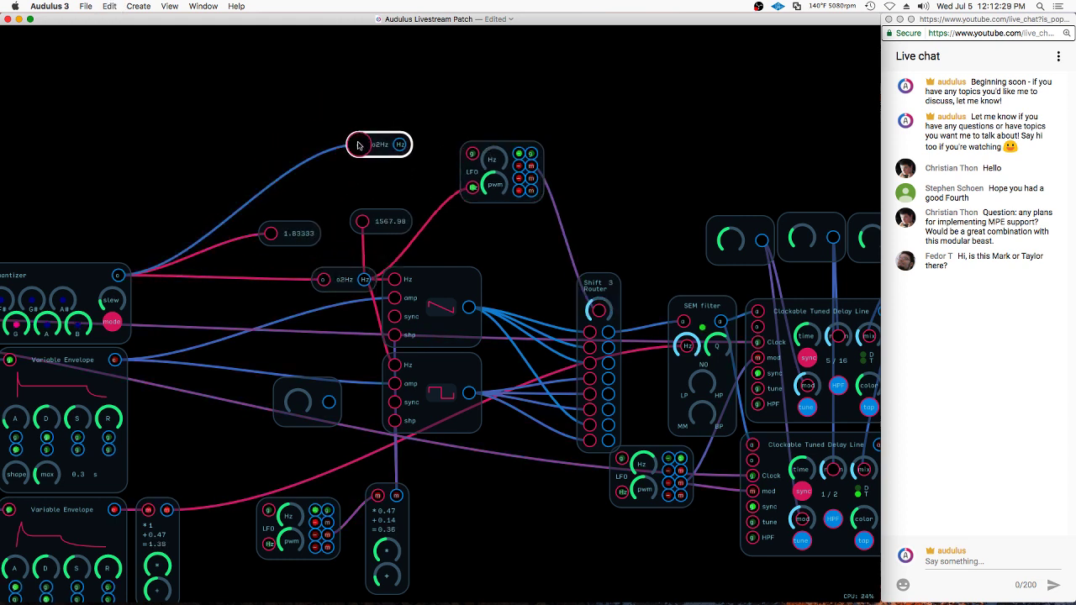
Disconnect the upper LFO's Hz input from the original o2Hz converter and the duplicate converter's input from the Scale Quantizer
{"action": "scroll", "coordinate": [639, 164], "scroll_direction": "down", "scroll_amount": 3}
{"action": "scroll", "coordinate": [286, 166], "scroll_direction": "up", "scroll_amount": 2}
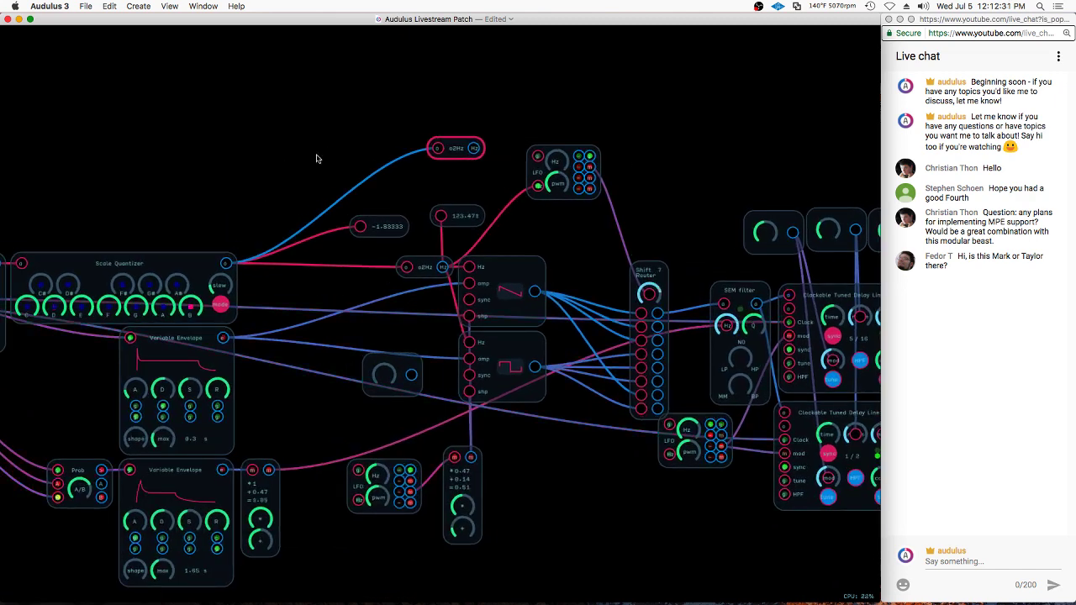
{"action": "left_click", "coordinate": [557, 148]}
{"action": "scroll", "coordinate": [539, 177], "scroll_direction": "up", "scroll_amount": 3}
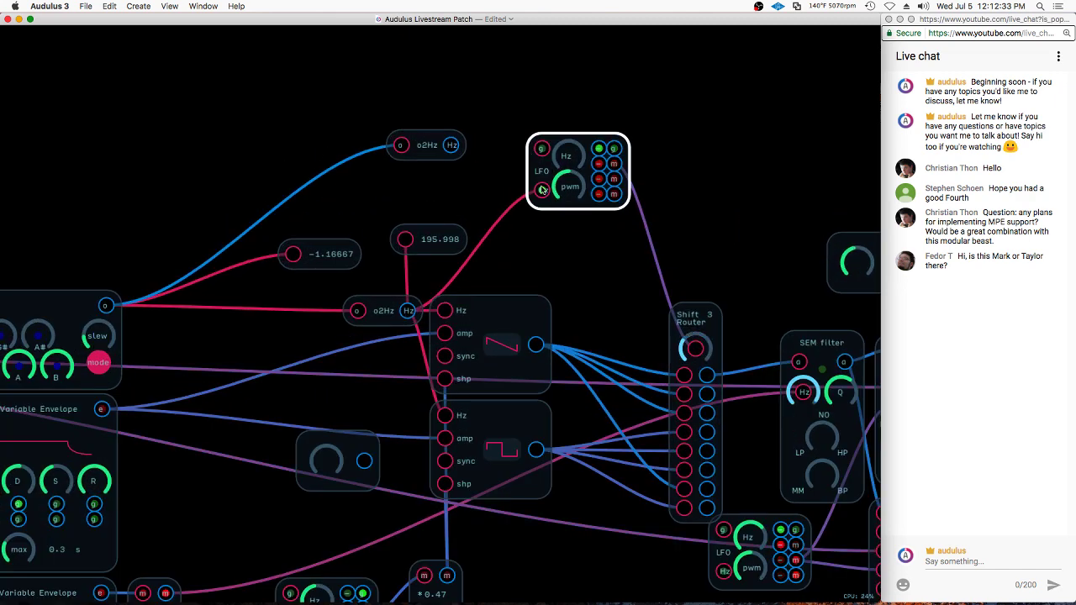
{"action": "scroll", "coordinate": [542, 192], "scroll_direction": "down", "scroll_amount": 1}
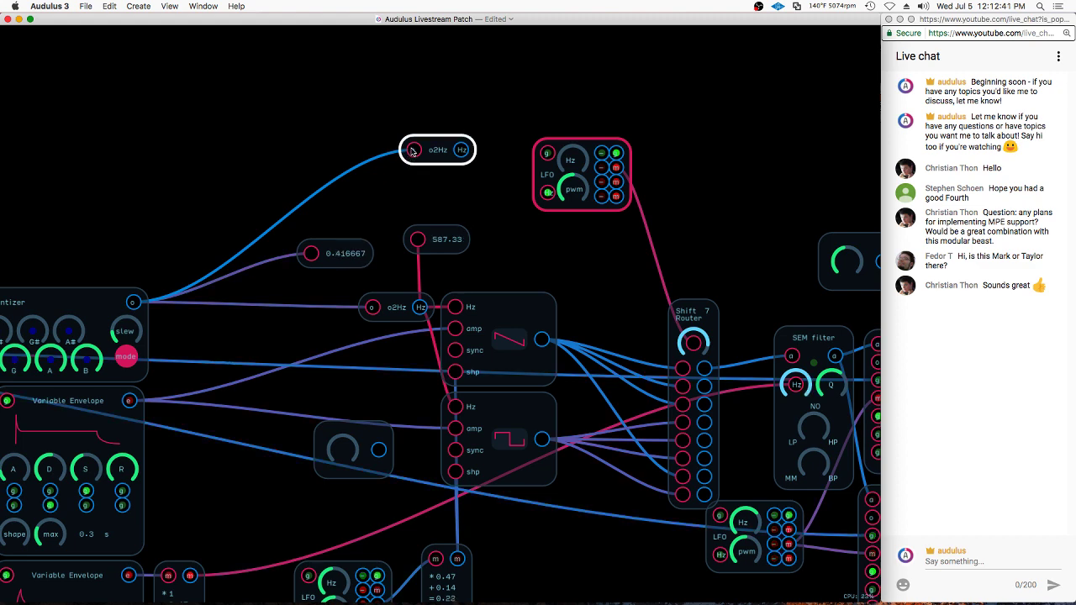
{"action": "left_click_drag", "start_coordinate": [413, 150], "coordinate": [394, 191]}
On the multiply-and-add module after the lower Variable Envelope, set the offset to 0.24 and the multiplier to 0.89
{"action": "scroll", "coordinate": [379, 216], "scroll_direction": "down", "scroll_amount": 10}
{"action": "scroll", "coordinate": [166, 291], "scroll_direction": "up", "scroll_amount": 10}
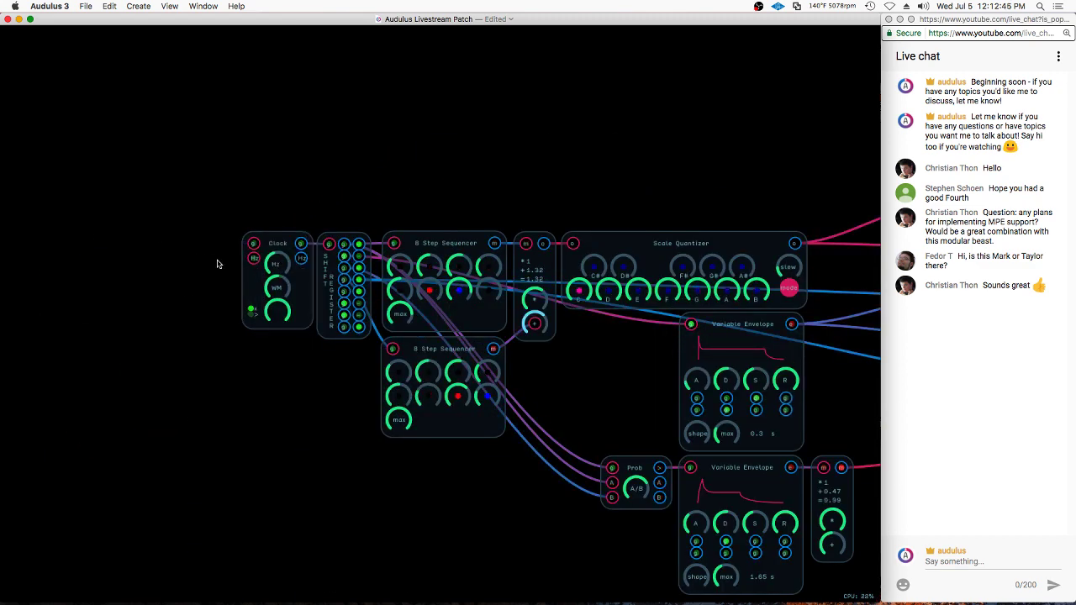
{"action": "scroll", "coordinate": [202, 285], "scroll_direction": "down", "scroll_amount": 3}
{"action": "scroll", "coordinate": [630, 508], "scroll_direction": "up", "scroll_amount": 3}
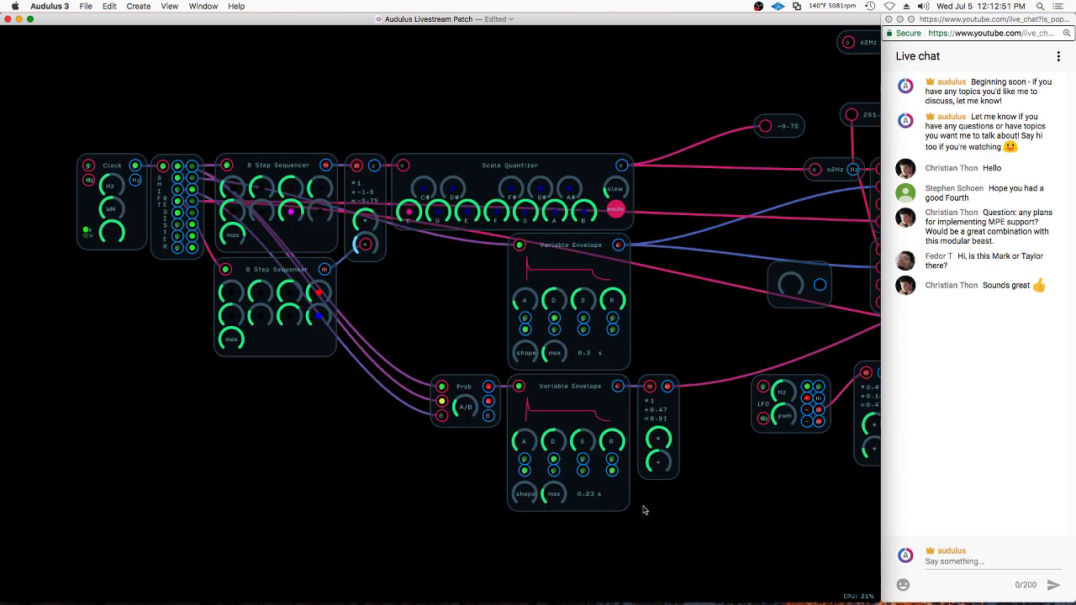
{"action": "left_click_drag", "start_coordinate": [661, 457], "coordinate": [643, 501]}
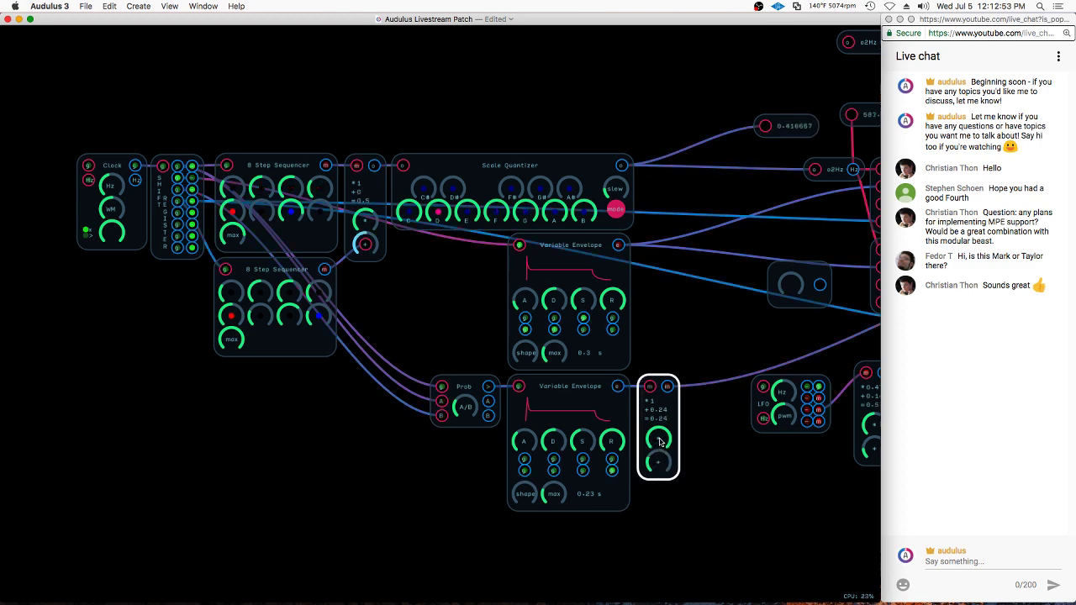
{"action": "left_click_drag", "start_coordinate": [658, 440], "coordinate": [654, 455]}
Duplicate the Scale Quantizer and its preceding multiply-and-add module above the originals, and wire the copy through the spare o2Hz into the LFO's Hz input
{"action": "scroll", "coordinate": [224, 432], "scroll_direction": "down", "scroll_amount": 5}
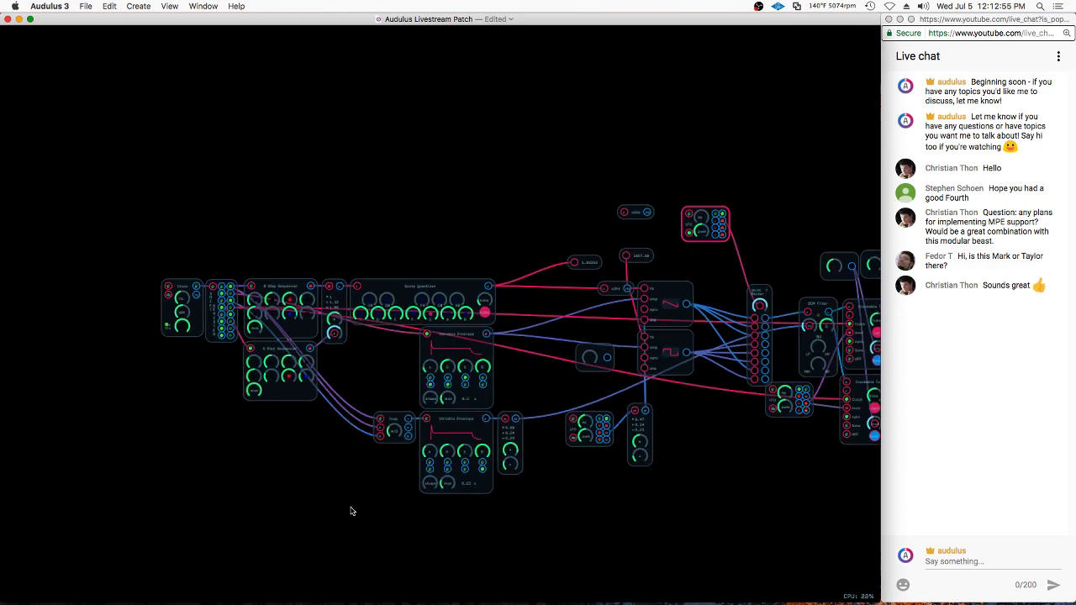
{"action": "scroll", "coordinate": [869, 190], "scroll_direction": "up", "scroll_amount": 4}
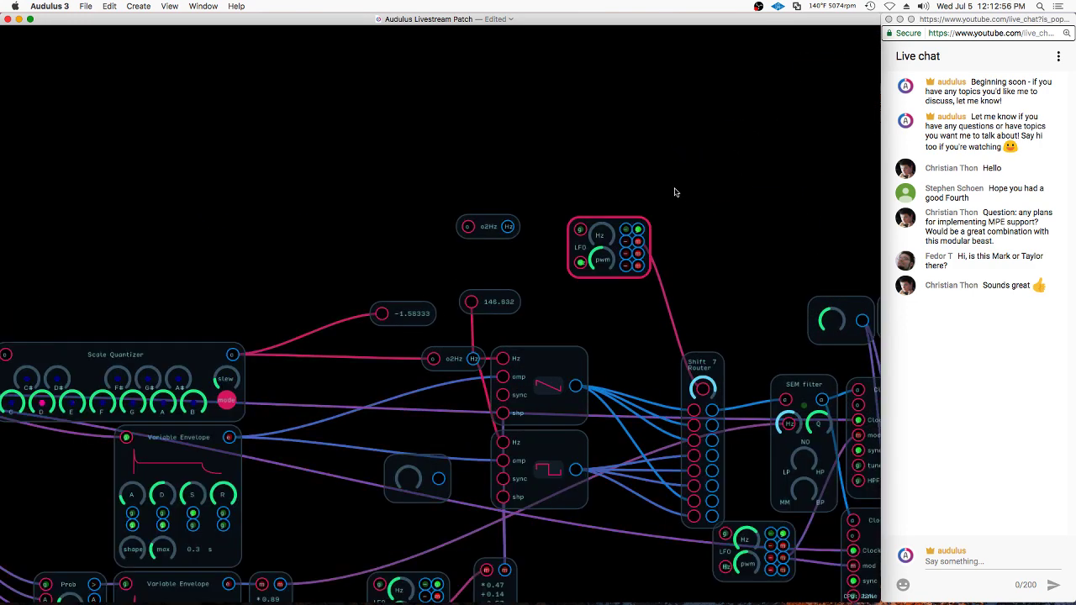
{"action": "left_click", "coordinate": [488, 226]}
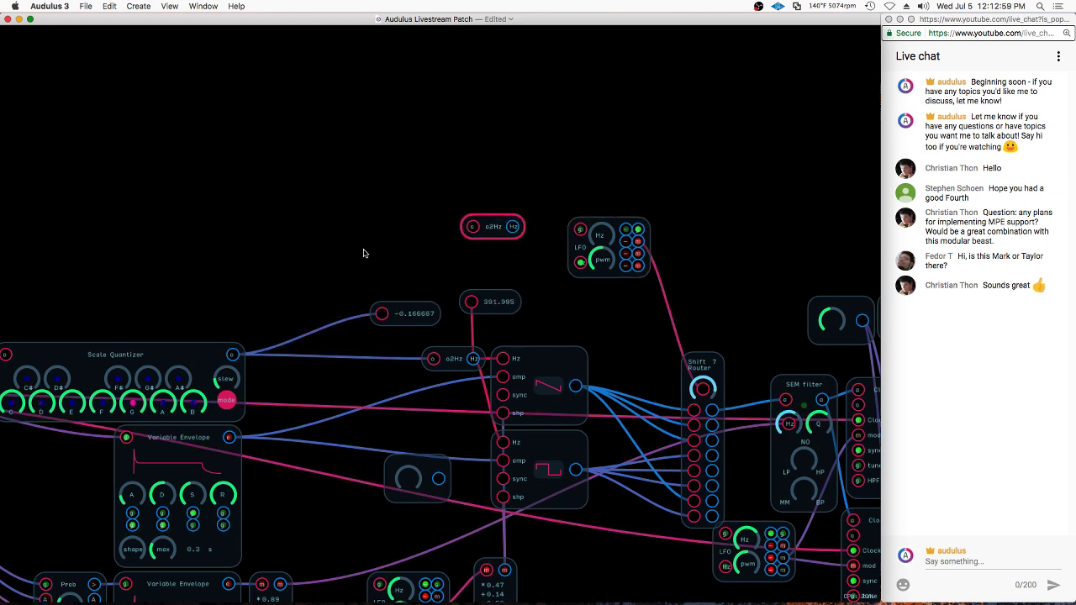
{"action": "scroll", "coordinate": [609, 248], "scroll_direction": "down", "scroll_amount": 2}
{"action": "left_click", "coordinate": [261, 334]}
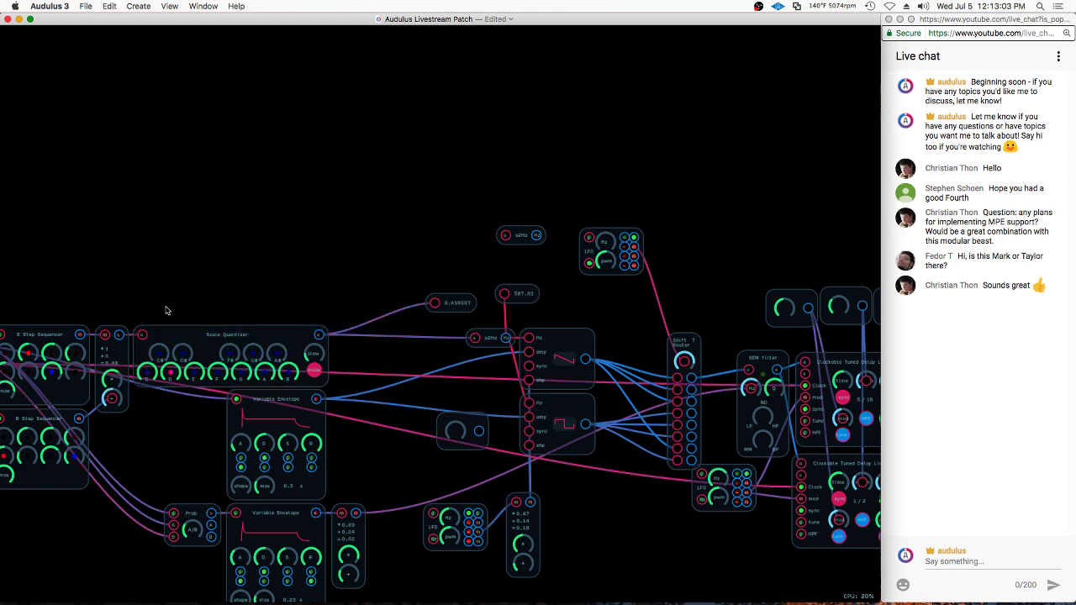
{"action": "left_click", "coordinate": [109, 336]}
{"action": "key", "text": "super+d"}
{"action": "mouse_move", "coordinate": [109, 336]}
{"action": "left_mouse_down"}
{"action": "mouse_move", "coordinate": [261, 327]}
{"action": "mouse_move", "coordinate": [299, 233]}
{"action": "mouse_move", "coordinate": [258, 238]}
{"action": "mouse_move", "coordinate": [289, 201]}
{"action": "left_mouse_up"}
{"action": "scroll", "coordinate": [476, 217], "scroll_direction": "up", "scroll_amount": 1}
{"action": "left_click_drag", "start_coordinate": [360, 203], "coordinate": [603, 264]}
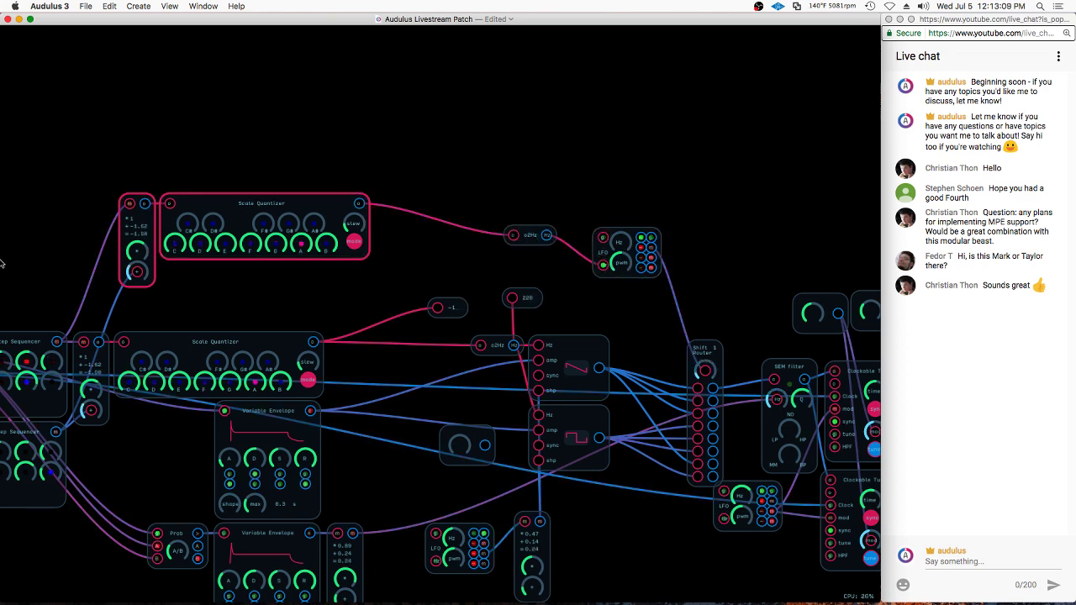
Duplicate the upper 8 Step Sequencer above the original and connect the copy's output to the duplicated multiply-and-add module
{"action": "scroll", "coordinate": [386, 276], "scroll_direction": "up", "scroll_amount": 2}
{"action": "scroll", "coordinate": [387, 276], "scroll_direction": "down", "scroll_amount": 5}
{"action": "scroll", "coordinate": [119, 322], "scroll_direction": "up", "scroll_amount": 4}
{"action": "left_click", "coordinate": [281, 305]}
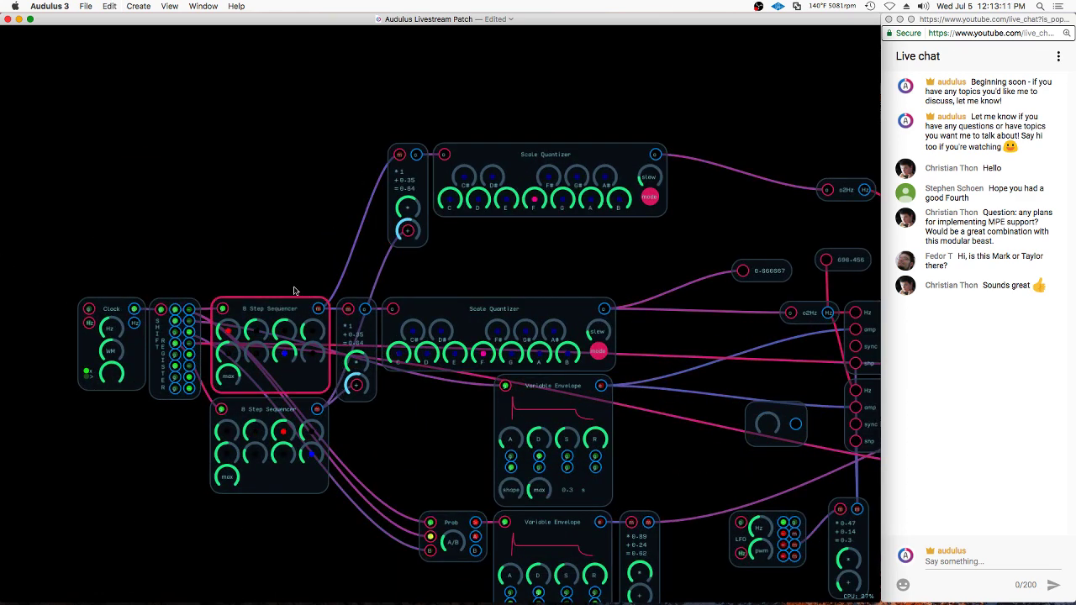
{"action": "key", "text": "super+d"}
{"action": "left_click_drag", "start_coordinate": [279, 301], "coordinate": [289, 159]}
{"action": "left_click_drag", "start_coordinate": [395, 157], "coordinate": [399, 155]}
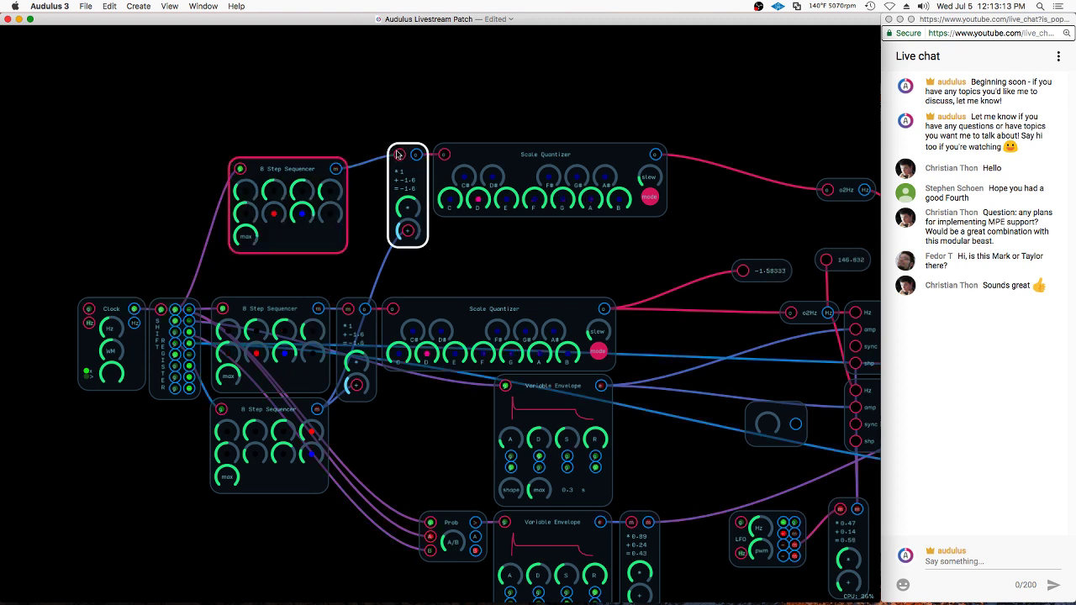
Unplug the offset modulation from the duplicated multiply-and-add module and set its multiplier to 1.78 and offset to -2.53
{"action": "left_click", "coordinate": [252, 240]}
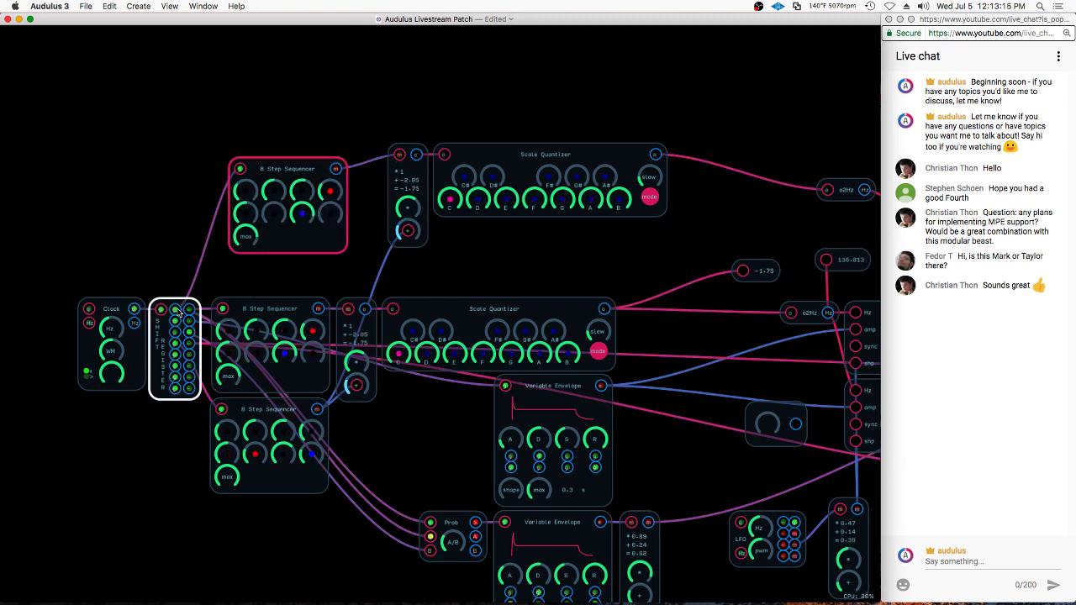
{"action": "left_click", "coordinate": [255, 172]}
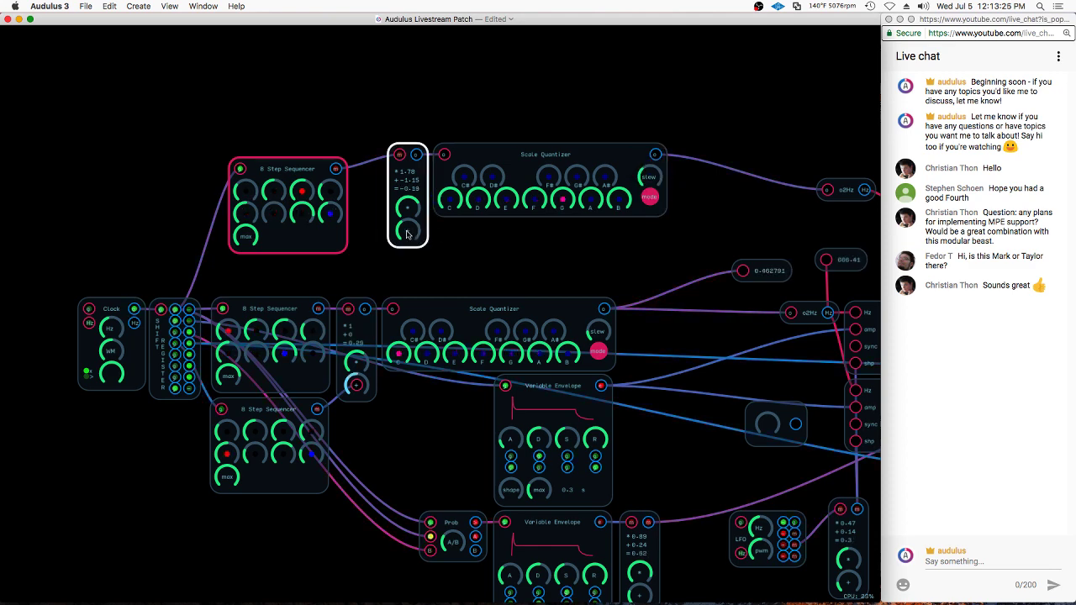
{"action": "scroll", "coordinate": [228, 249], "scroll_direction": "down", "scroll_amount": 5}
{"action": "scroll", "coordinate": [646, 272], "scroll_direction": "up", "scroll_amount": 5}
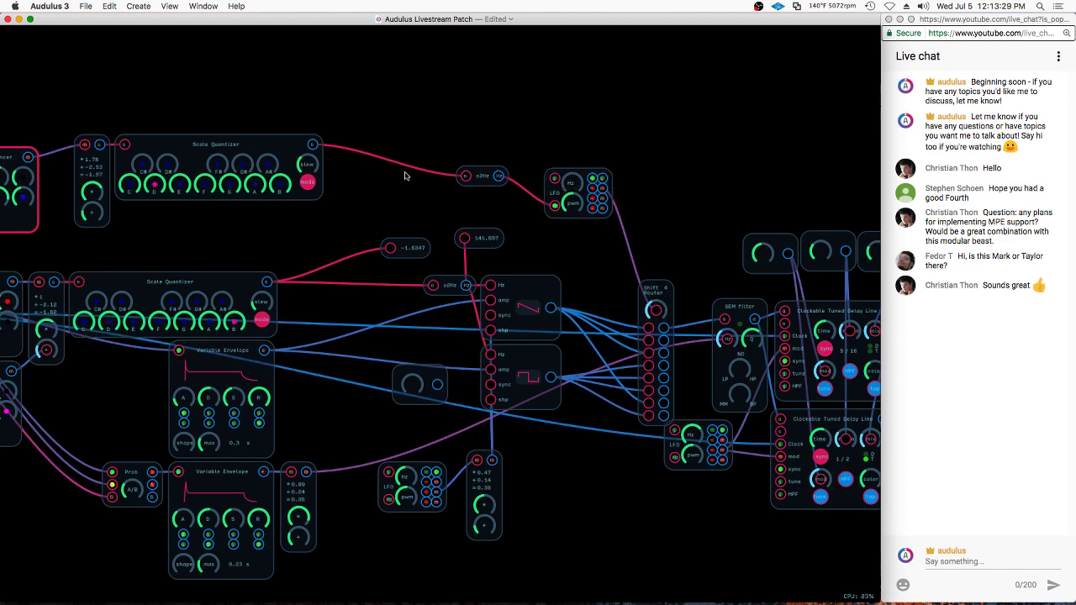
Duplicate the frequency value display, connect it to the upper o2Hz converter's Hz output and place it beside the original display
{"action": "left_click_drag", "start_coordinate": [480, 176], "coordinate": [477, 196]}
{"action": "scroll", "coordinate": [421, 142], "scroll_direction": "down", "scroll_amount": 2}
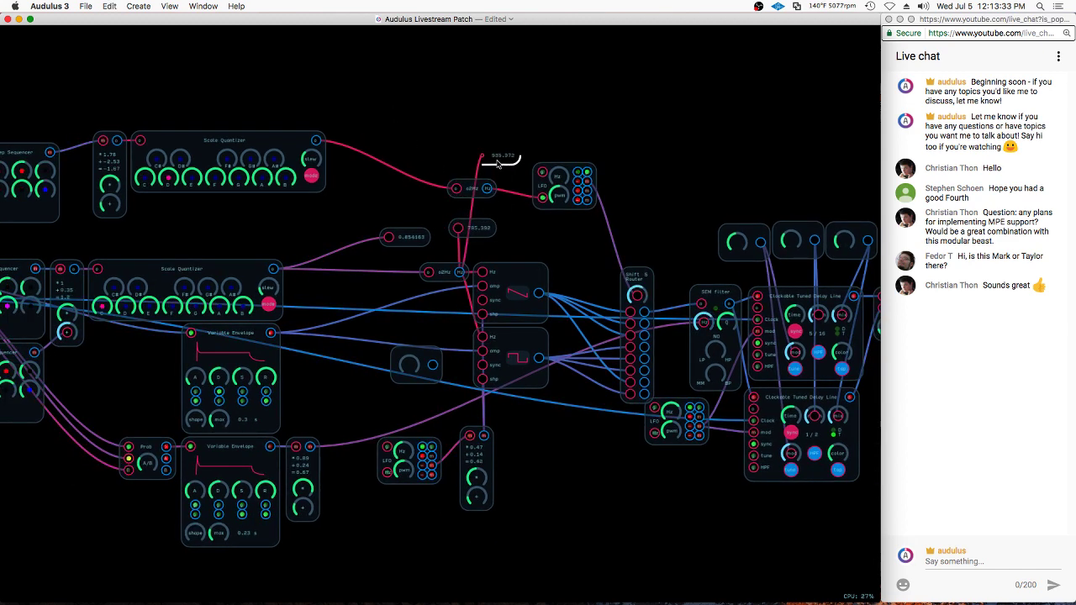
{"action": "left_click_drag", "start_coordinate": [496, 164], "coordinate": [488, 188]}
{"action": "left_click_drag", "start_coordinate": [496, 151], "coordinate": [521, 229]}
{"action": "scroll", "coordinate": [522, 229], "scroll_direction": "up", "scroll_amount": 5}
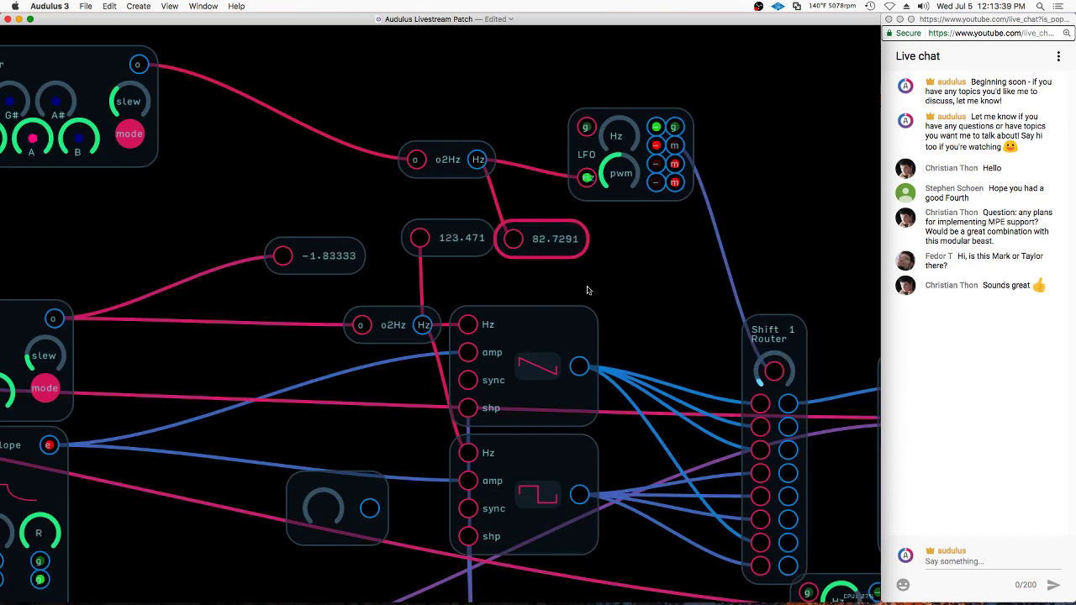
Move the Shift Router slightly higher in the patch
{"action": "scroll", "coordinate": [366, 250], "scroll_direction": "down", "scroll_amount": 1}
{"action": "scroll", "coordinate": [365, 250], "scroll_direction": "down", "scroll_amount": 3}
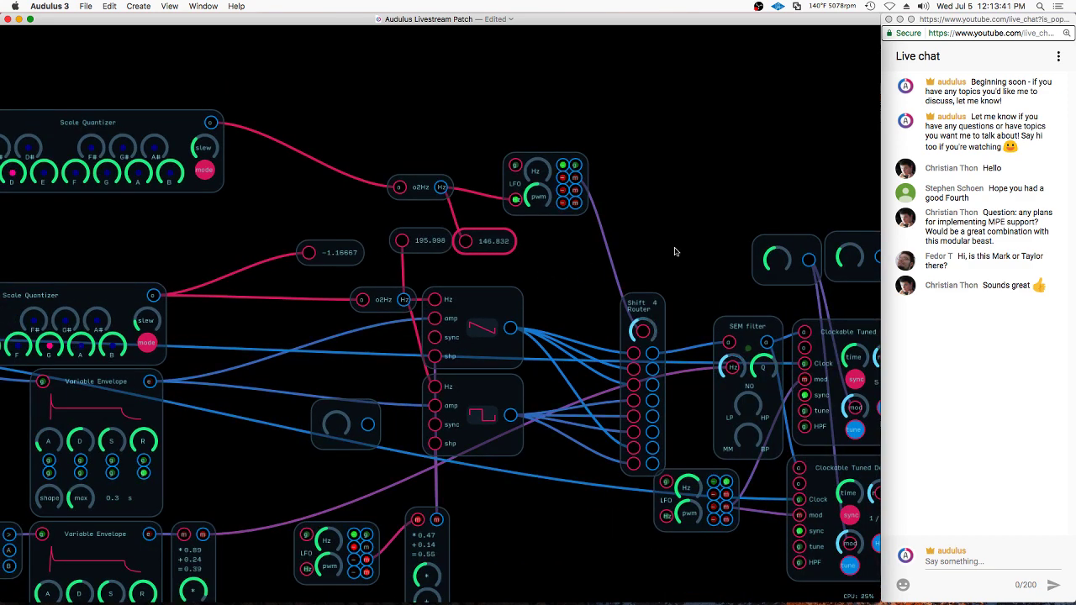
{"action": "left_click_drag", "start_coordinate": [683, 251], "coordinate": [546, 150]}
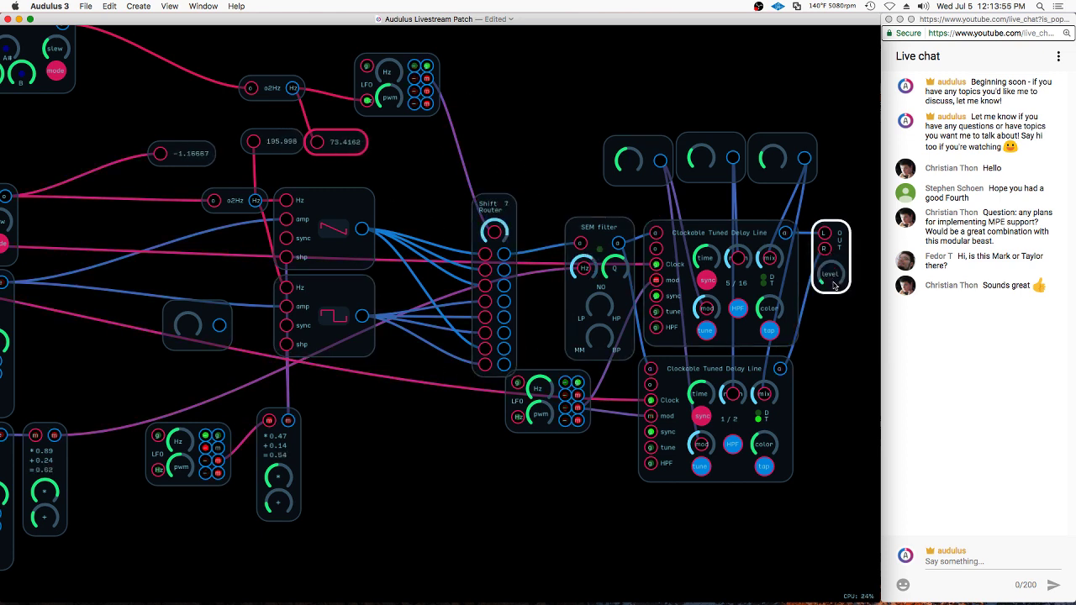
{"action": "mouse_move", "coordinate": [509, 200]}
{"action": "left_mouse_down"}
{"action": "mouse_move", "coordinate": [514, 182]}
{"action": "mouse_move", "coordinate": [499, 191]}
{"action": "left_mouse_up"}
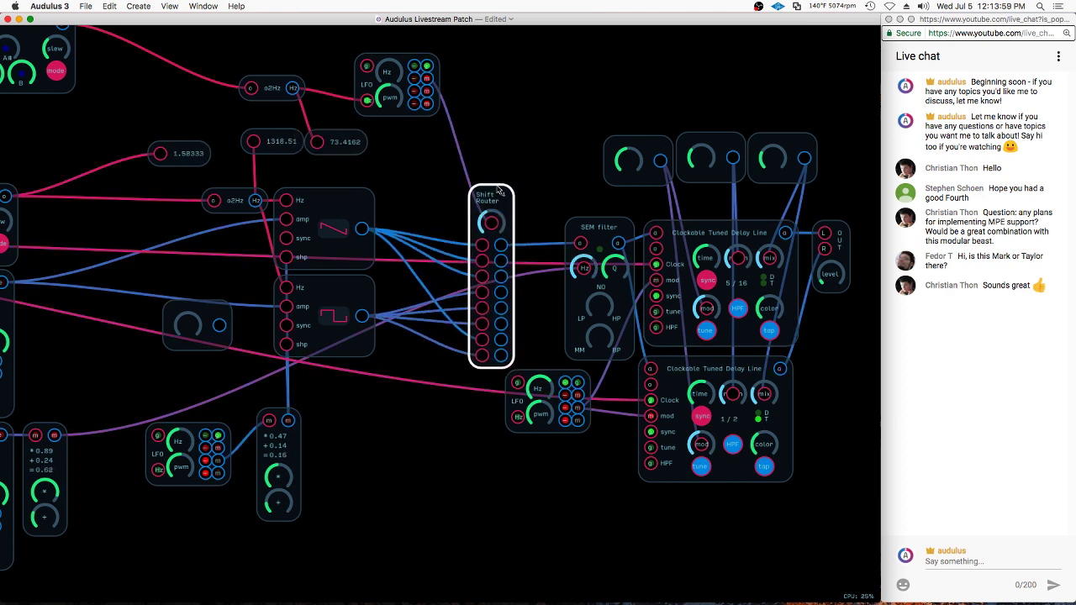
Set the offset of the multiply-and-add module feeding the upper Scale Quantizer to -3.76
{"action": "scroll", "coordinate": [627, 160], "scroll_direction": "down", "scroll_amount": 5}
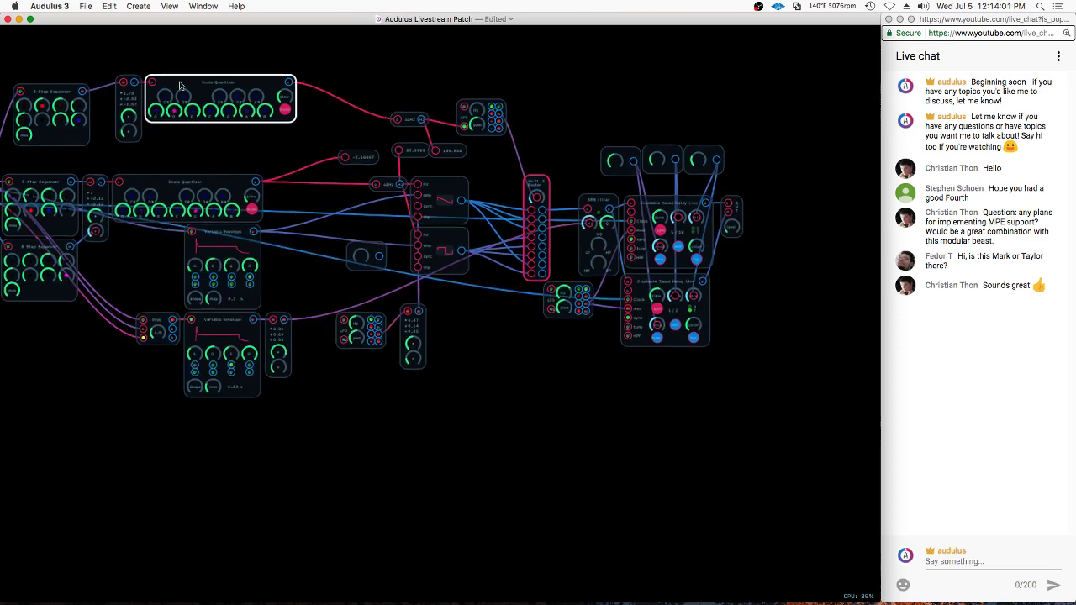
{"action": "scroll", "coordinate": [179, 85], "scroll_direction": "up", "scroll_amount": 3}
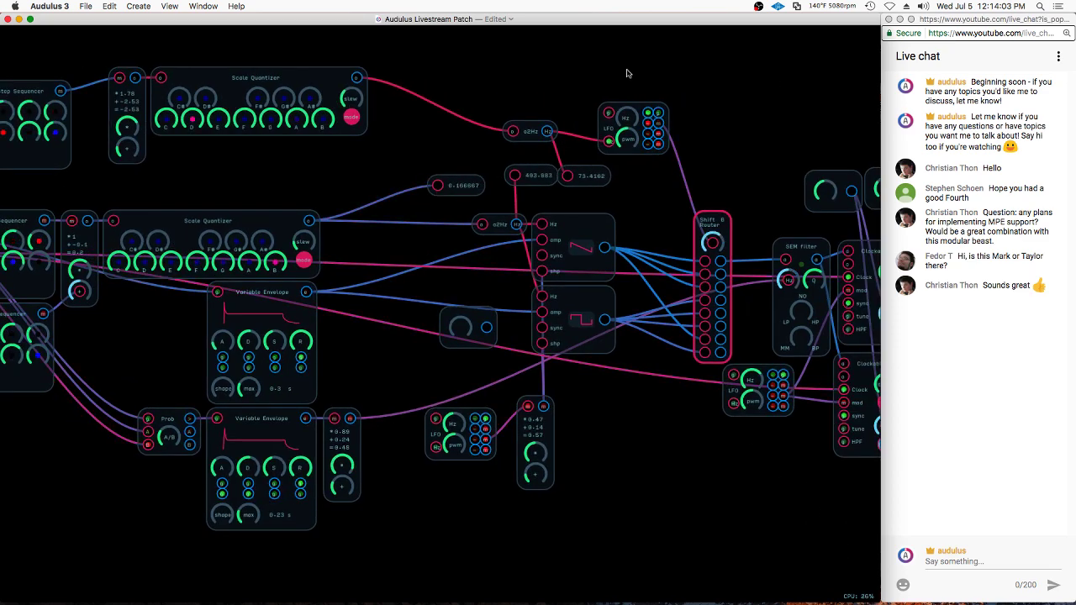
{"action": "scroll", "coordinate": [732, 84], "scroll_direction": "up", "scroll_amount": 2}
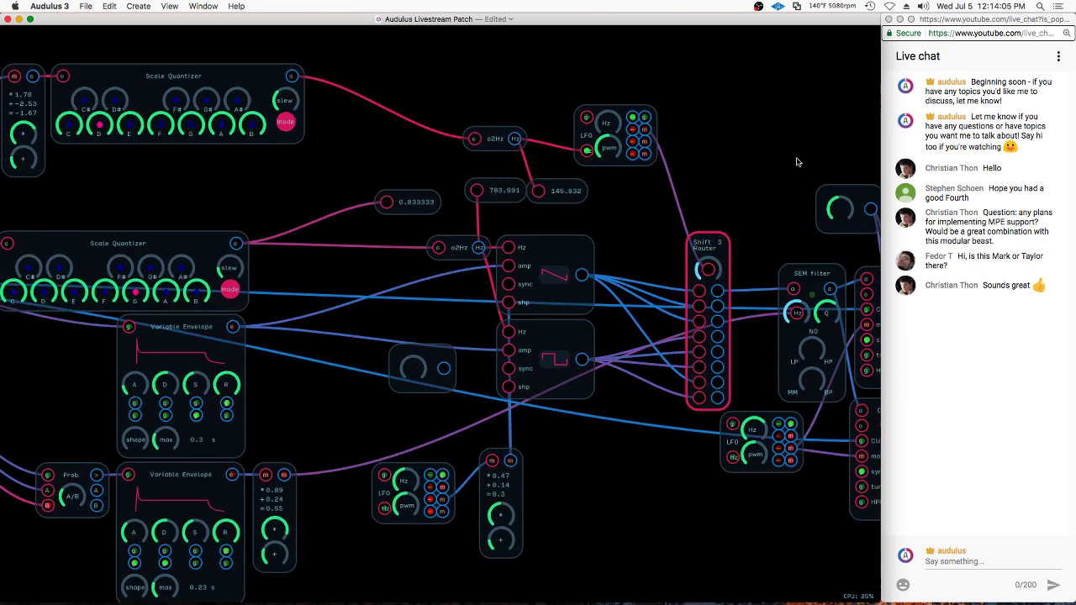
{"action": "scroll", "coordinate": [795, 168], "scroll_direction": "down", "scroll_amount": 2}
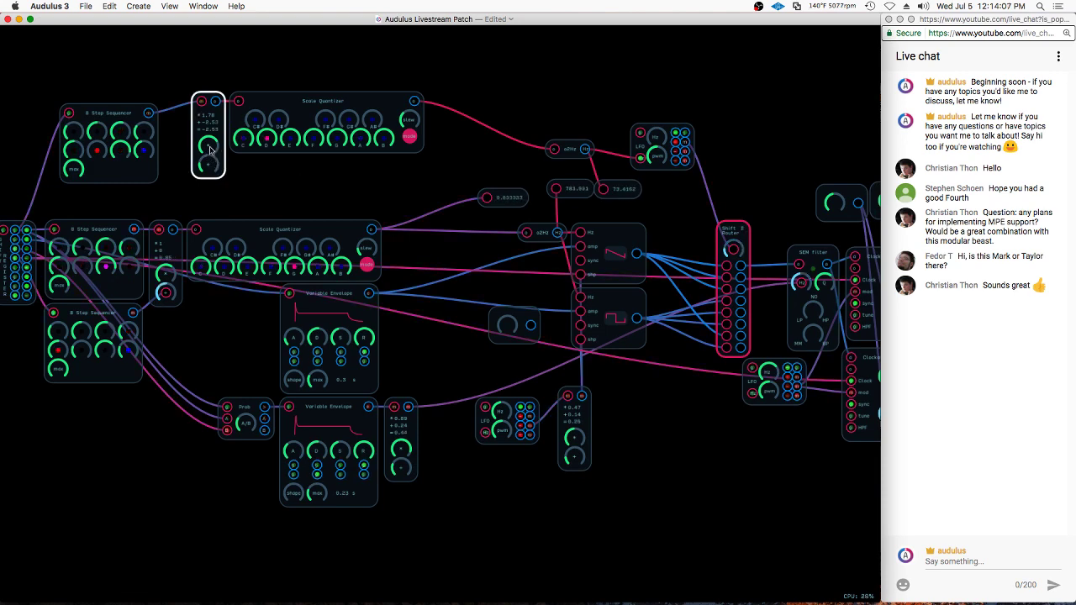
{"action": "left_click_drag", "start_coordinate": [204, 170], "coordinate": [194, 179]}
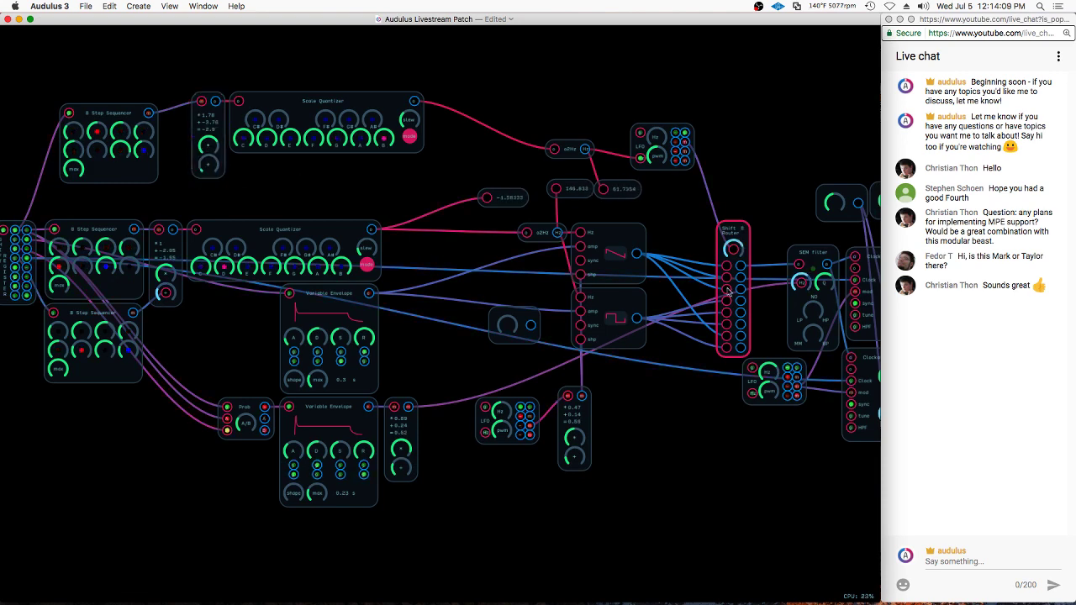
Adjust the level of the stereo output module at the end of the patch
{"action": "scroll", "coordinate": [828, 261], "scroll_direction": "up", "scroll_amount": 2}
{"action": "scroll", "coordinate": [824, 256], "scroll_direction": "down", "scroll_amount": 4}
{"action": "left_click_drag", "start_coordinate": [536, 253], "coordinate": [252, 247]}
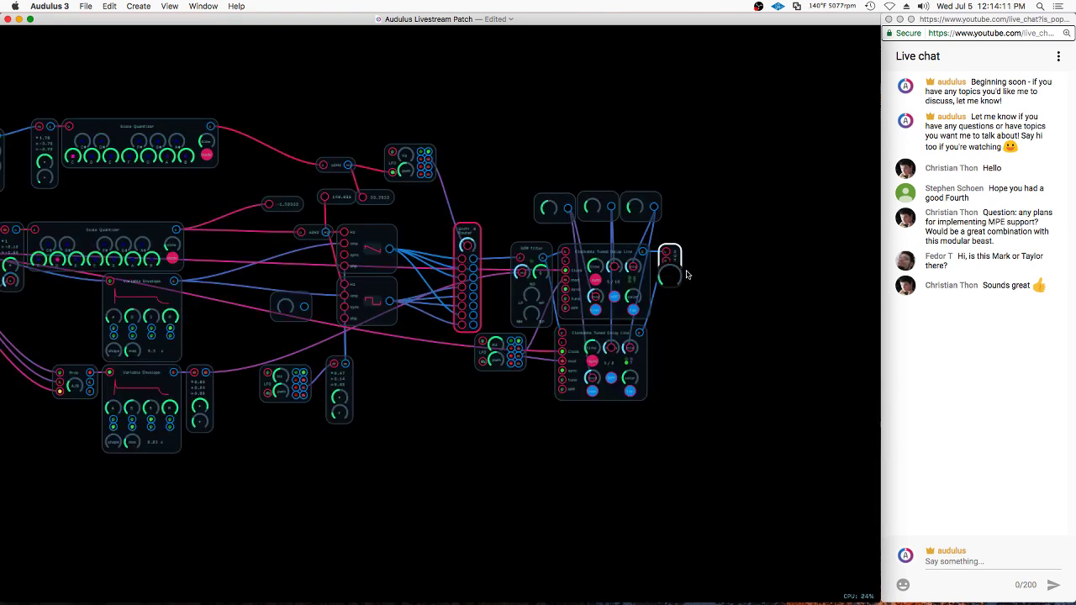
{"action": "scroll", "coordinate": [687, 274], "scroll_direction": "left", "scroll_amount": 5}
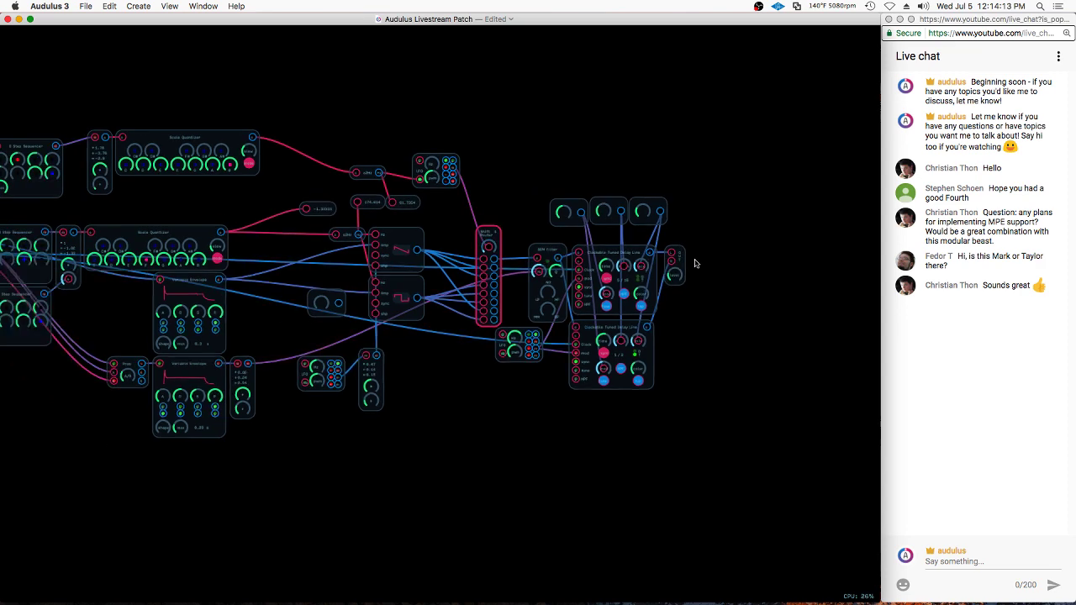
{"action": "scroll", "coordinate": [202, 203], "scroll_direction": "up", "scroll_amount": 2}
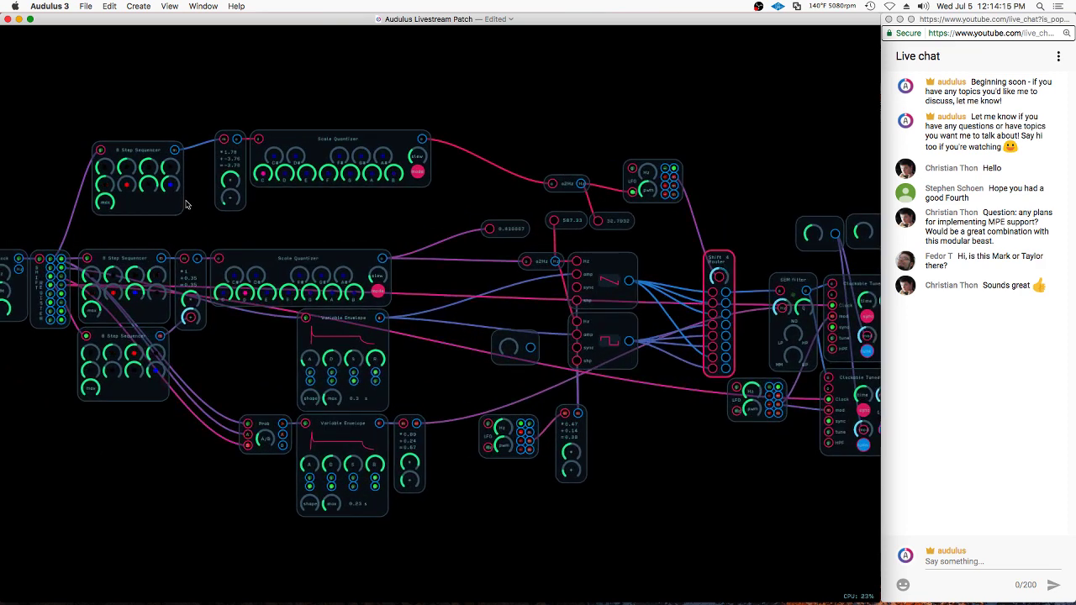
Adjust the Hz rate of the LFO that modulates the oscillators' shape
{"action": "left_click_drag", "start_coordinate": [216, 229], "coordinate": [286, 221]}
{"action": "scroll", "coordinate": [669, 381], "scroll_direction": "up", "scroll_amount": 1}
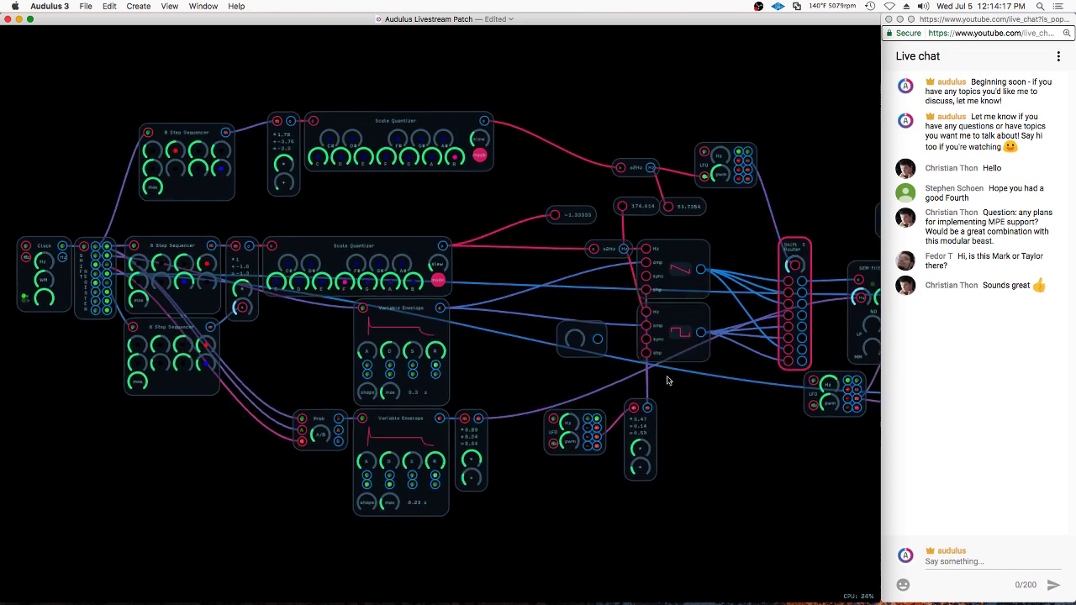
{"action": "left_click_drag", "start_coordinate": [576, 418], "coordinate": [606, 416]}
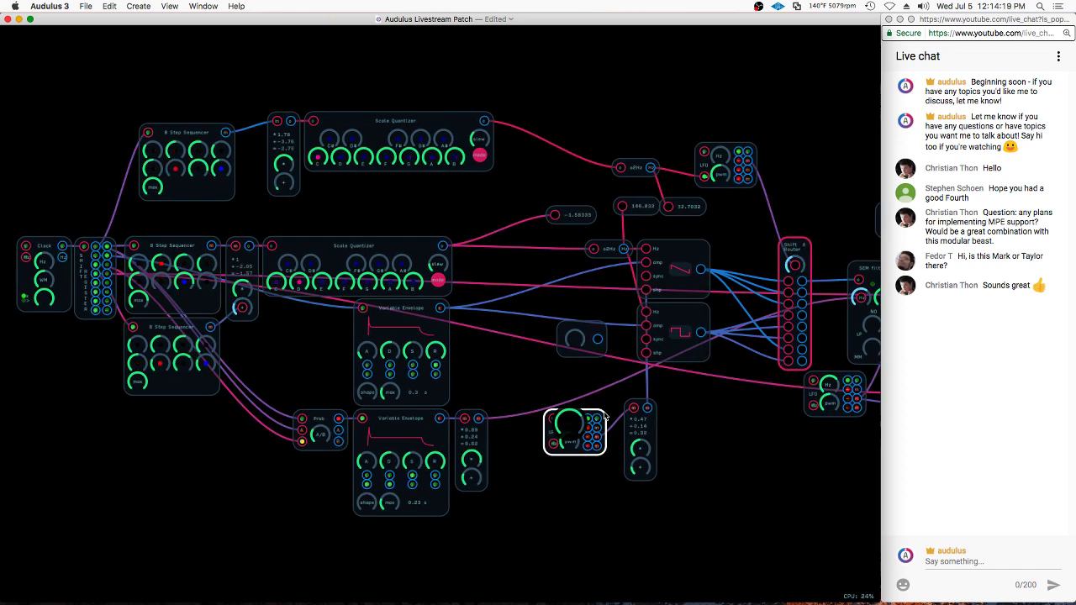
Set the multiply-and-add module feeding the upper Scale Quantizer to a multiplier of 0.67 and an offset of 2.17
{"action": "left_click_drag", "start_coordinate": [787, 137], "coordinate": [796, 184]}
{"action": "scroll", "coordinate": [805, 175], "scroll_direction": "up", "scroll_amount": 3}
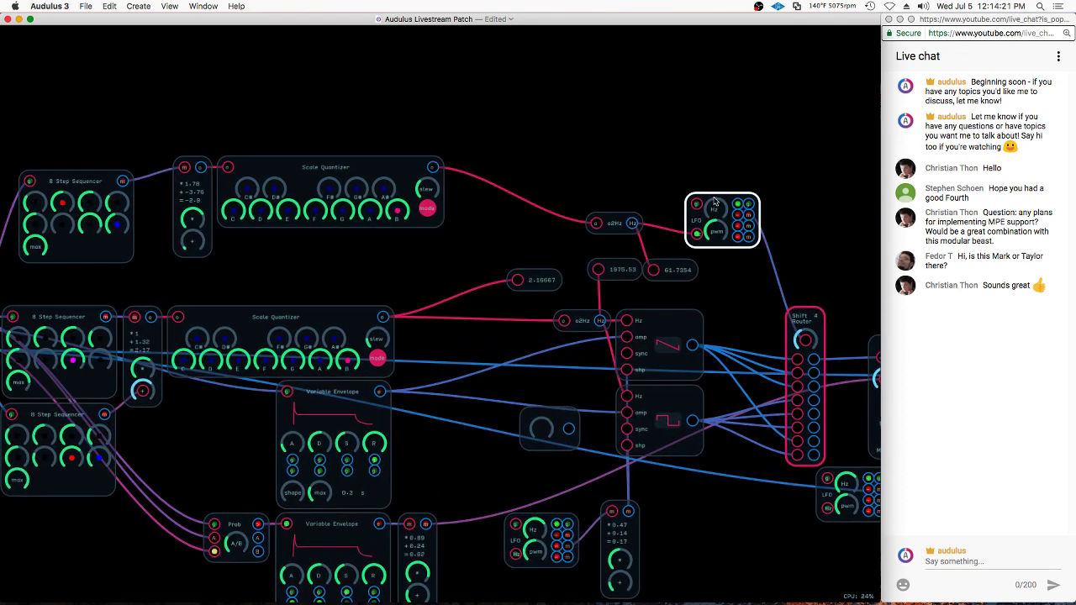
{"action": "scroll", "coordinate": [608, 240], "scroll_direction": "left", "scroll_amount": 3}
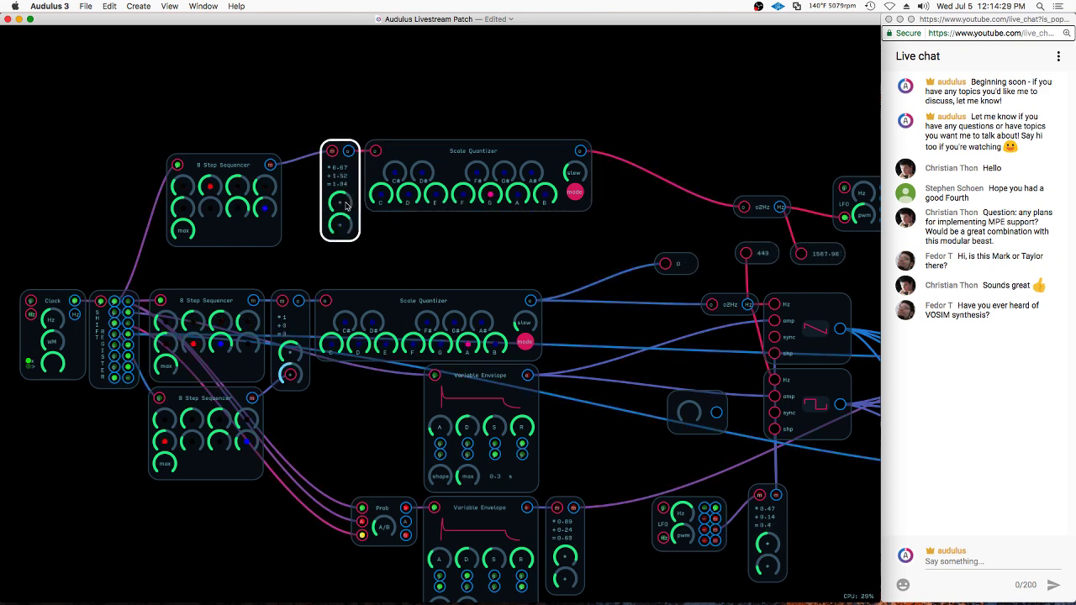
{"action": "scroll", "coordinate": [536, 257], "scroll_direction": "right", "scroll_amount": 2}
{"action": "scroll", "coordinate": [536, 257], "scroll_direction": "down", "scroll_amount": 1}
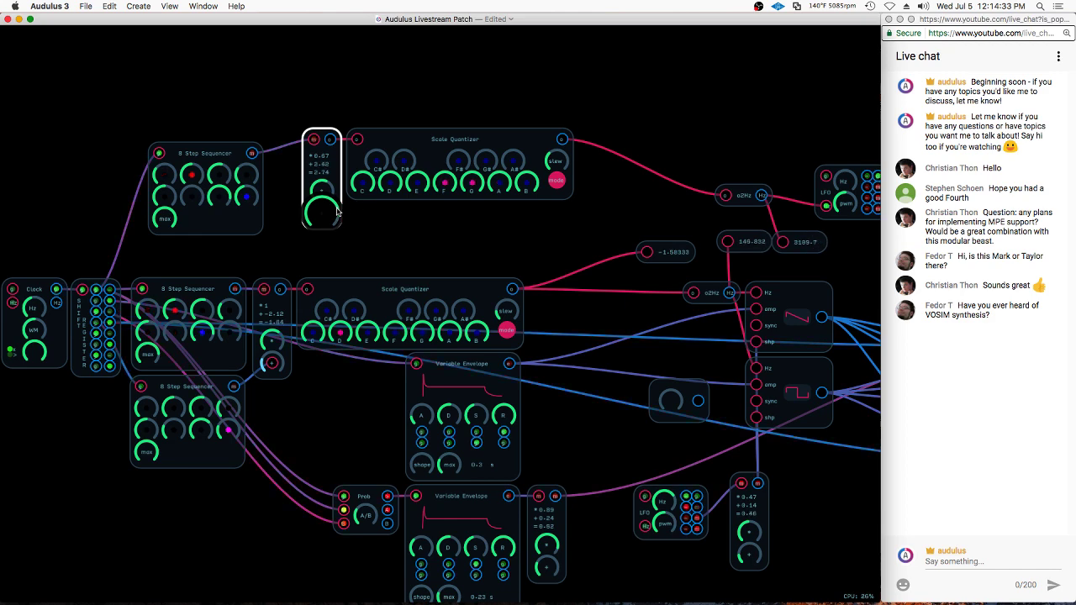
{"action": "left_click", "coordinate": [456, 239]}
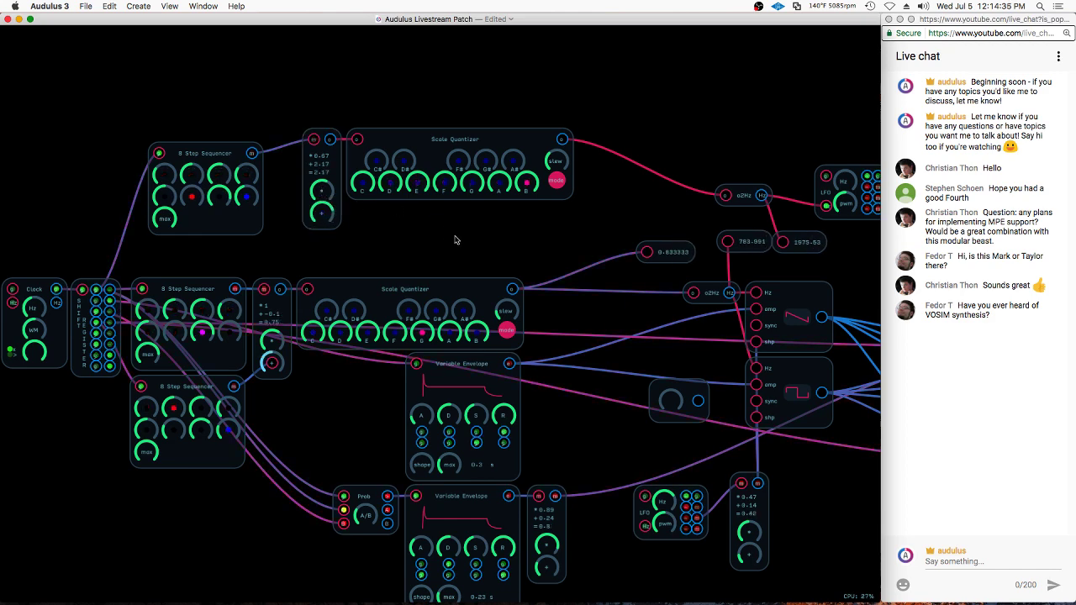
Shorten the upper Variable Envelope's maximum time to 0.08 s
{"action": "scroll", "coordinate": [457, 239], "scroll_direction": "down", "scroll_amount": 2}
{"action": "scroll", "coordinate": [31, 290], "scroll_direction": "up", "scroll_amount": 2}
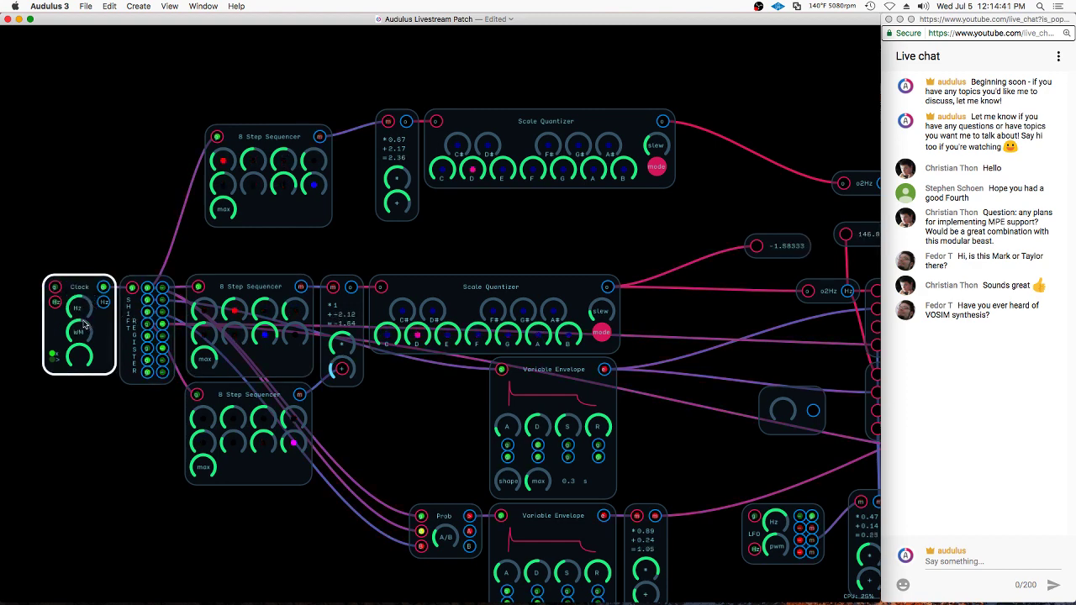
{"action": "scroll", "coordinate": [386, 463], "scroll_direction": "down", "scroll_amount": 5}
{"action": "scroll", "coordinate": [386, 463], "scroll_direction": "right", "scroll_amount": 4}
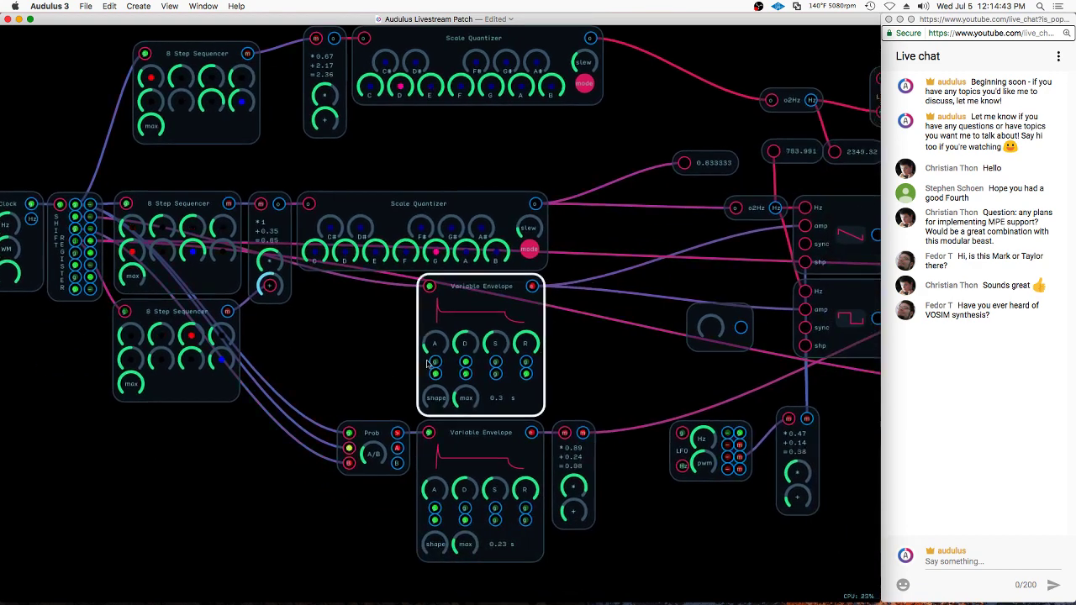
{"action": "left_click_drag", "start_coordinate": [444, 406], "coordinate": [427, 454]}
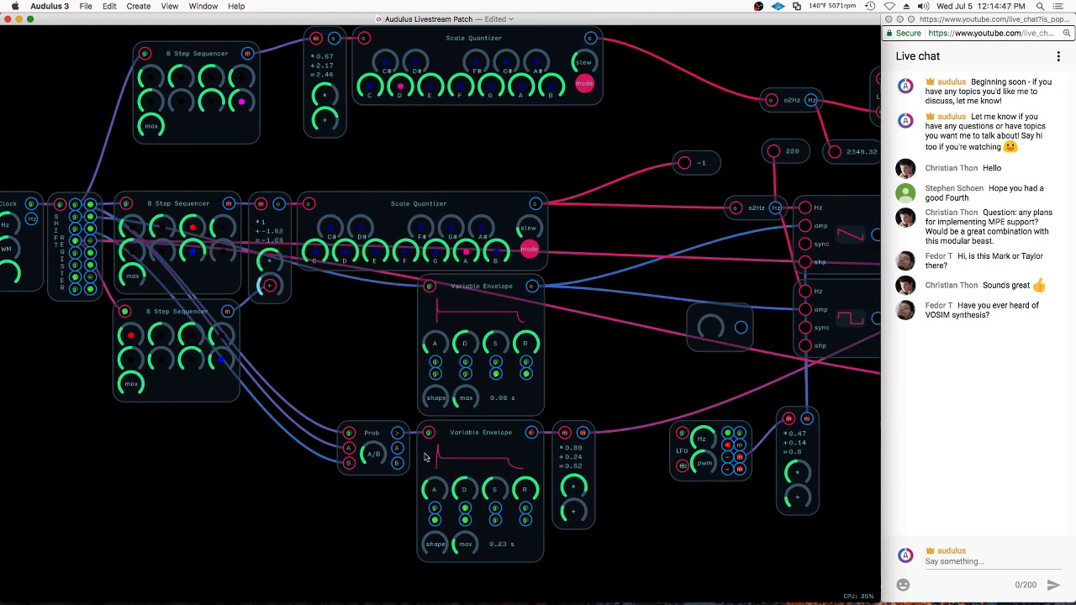
Raise the shape of the lower Variable Envelope and adjust its attack
{"action": "left_click_drag", "start_coordinate": [437, 545], "coordinate": [617, 538]}
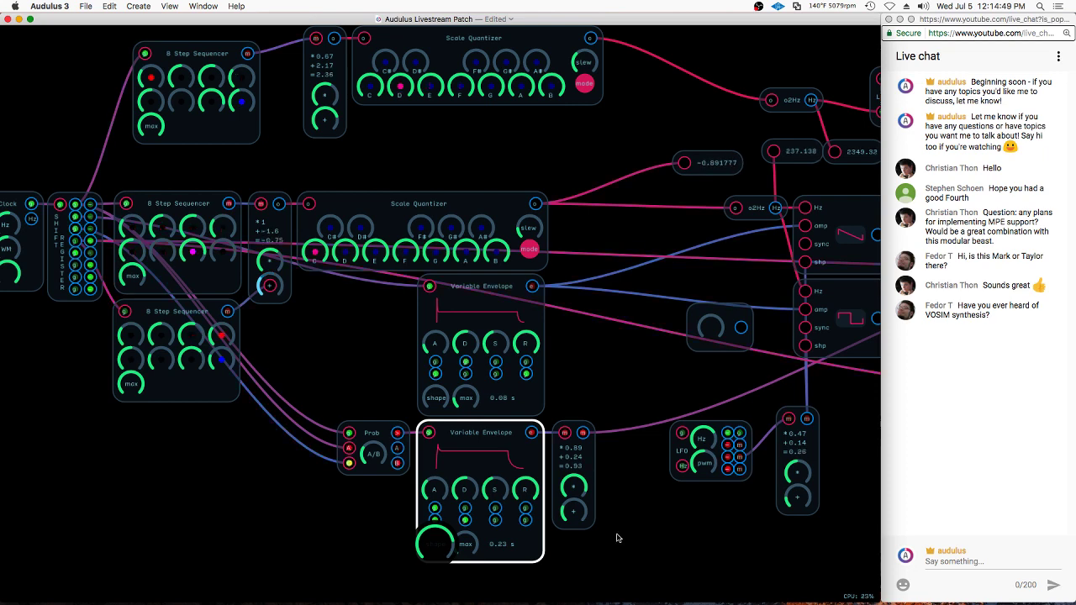
{"action": "left_click_drag", "start_coordinate": [434, 481], "coordinate": [416, 502]}
{"action": "left_click_drag", "start_coordinate": [470, 449], "coordinate": [477, 447]}
Set the multiply-and-add module after the lower Variable Envelope to a multiplier of 0.67 and an offset of 0.19
{"action": "left_click_drag", "start_coordinate": [573, 486], "coordinate": [567, 524]}
{"action": "scroll", "coordinate": [172, 381], "scroll_direction": "down", "scroll_amount": 3}
{"action": "scroll", "coordinate": [261, 428], "scroll_direction": "down", "scroll_amount": 2}
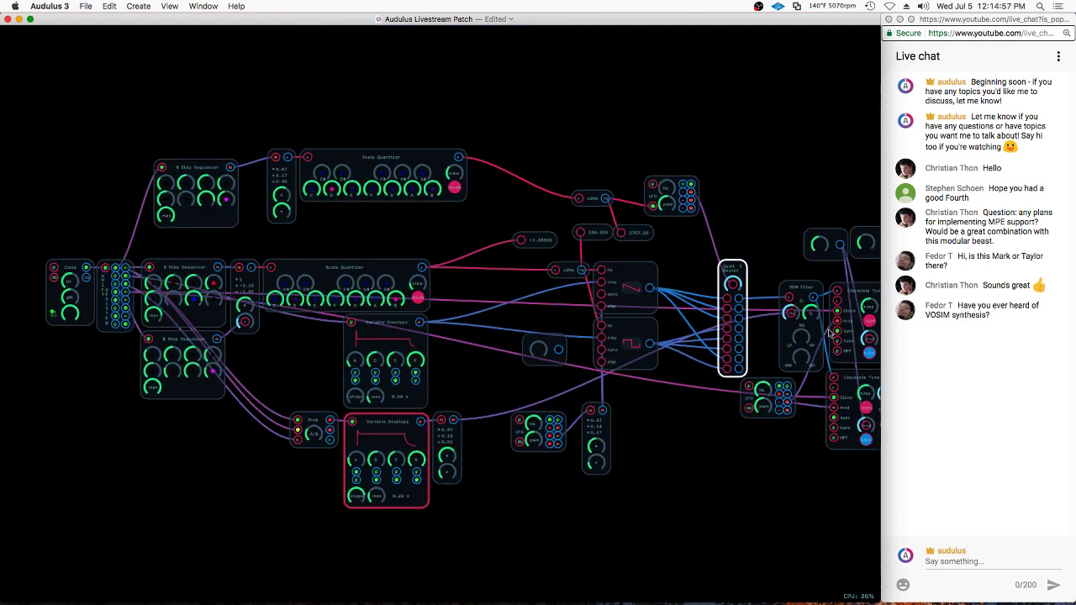
Raise the middle of the three shared control knobs that feed both Clockable Tuned Delay Lines
{"action": "scroll", "coordinate": [634, 451], "scroll_direction": "right", "scroll_amount": 5}
{"action": "scroll", "coordinate": [746, 307], "scroll_direction": "up", "scroll_amount": 5}
{"action": "left_click", "coordinate": [685, 210]}
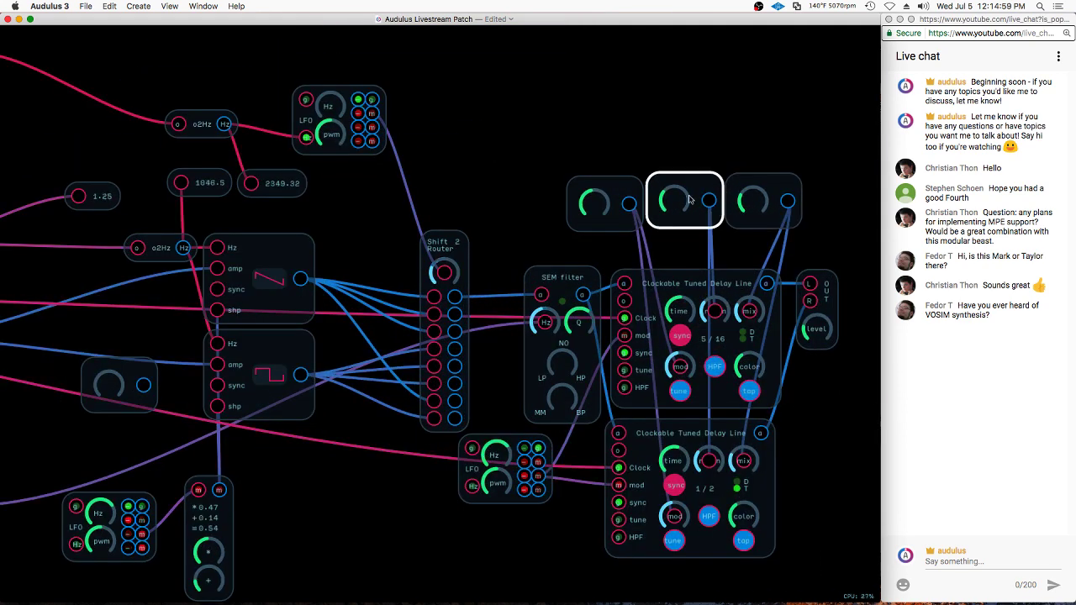
{"action": "left_click", "coordinate": [756, 202]}
{"action": "left_click", "coordinate": [702, 207]}
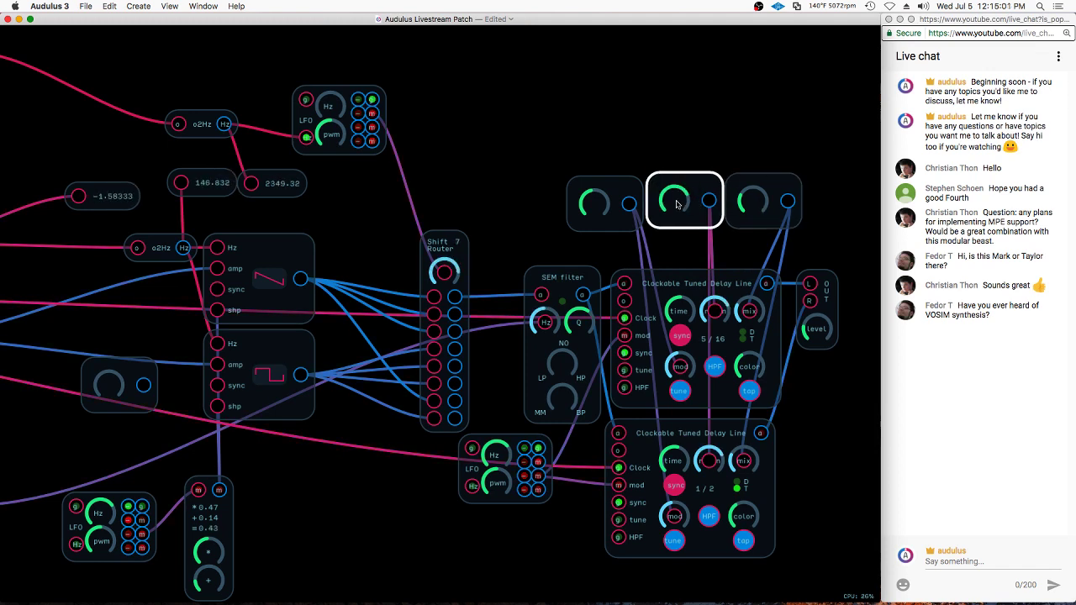
{"action": "left_click", "coordinate": [764, 207]}
Duplicate the shared mix knob, place the copy above it, and connect it to the color input of both Clockable Tuned Delay Lines
{"action": "left_click", "coordinate": [773, 336]}
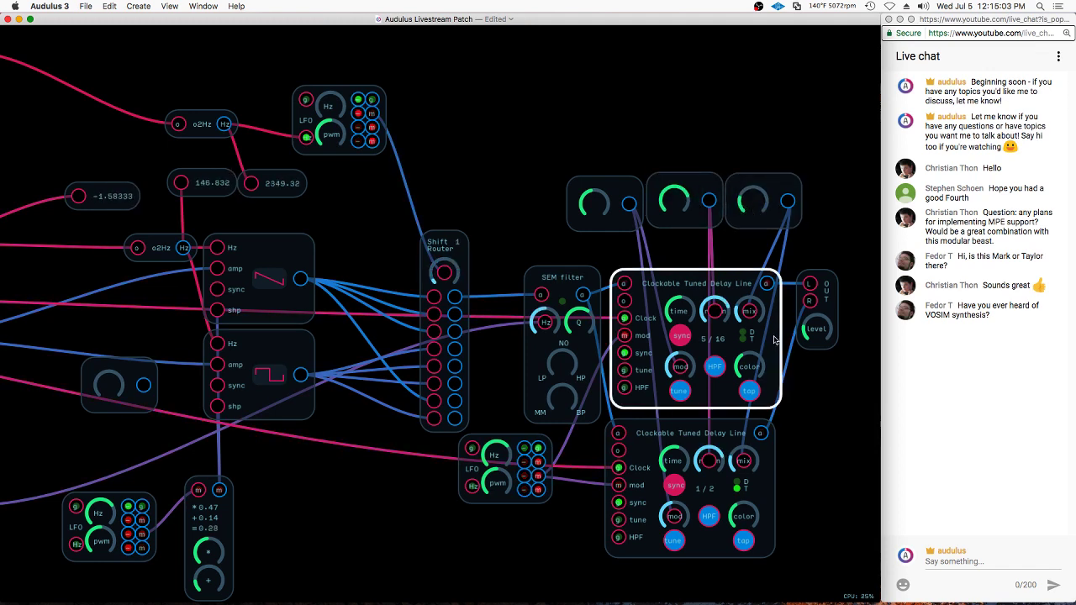
{"action": "left_click", "coordinate": [766, 485]}
{"action": "left_click", "coordinate": [769, 154]}
{"action": "left_click", "coordinate": [771, 186]}
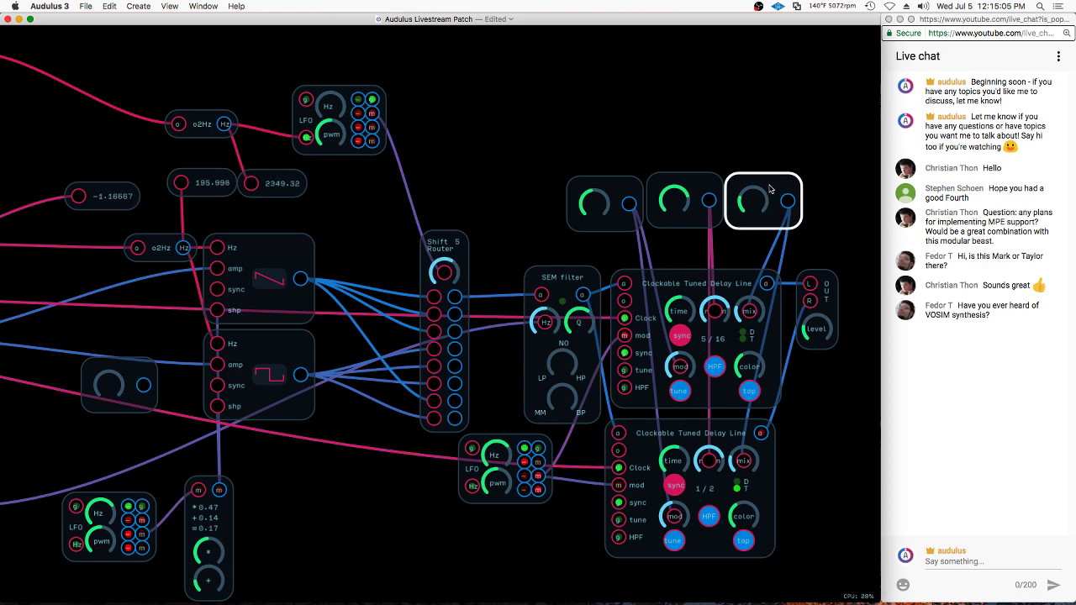
{"action": "left_click_drag", "start_coordinate": [772, 186], "coordinate": [749, 367]}
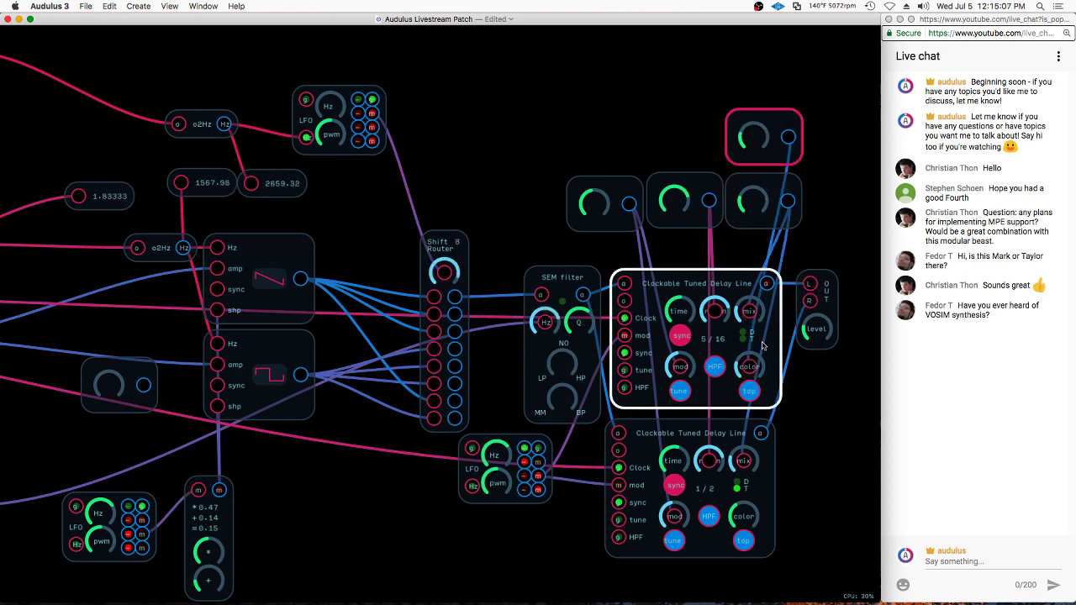
{"action": "left_click_drag", "start_coordinate": [789, 137], "coordinate": [789, 543]}
{"action": "left_click", "coordinate": [730, 519]}
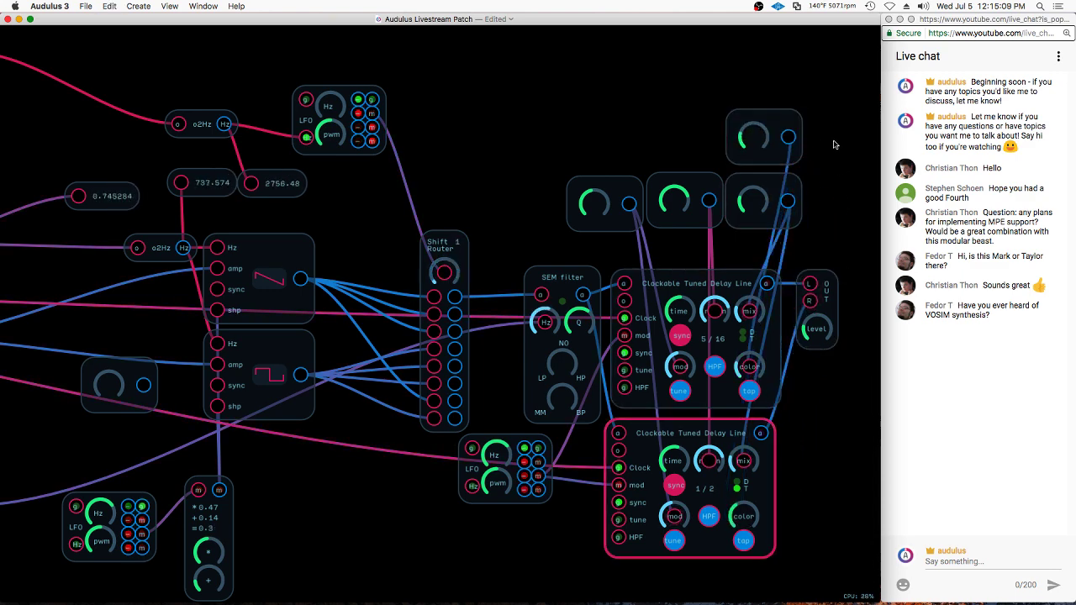
{"action": "left_click_drag", "start_coordinate": [788, 137], "coordinate": [745, 517]}
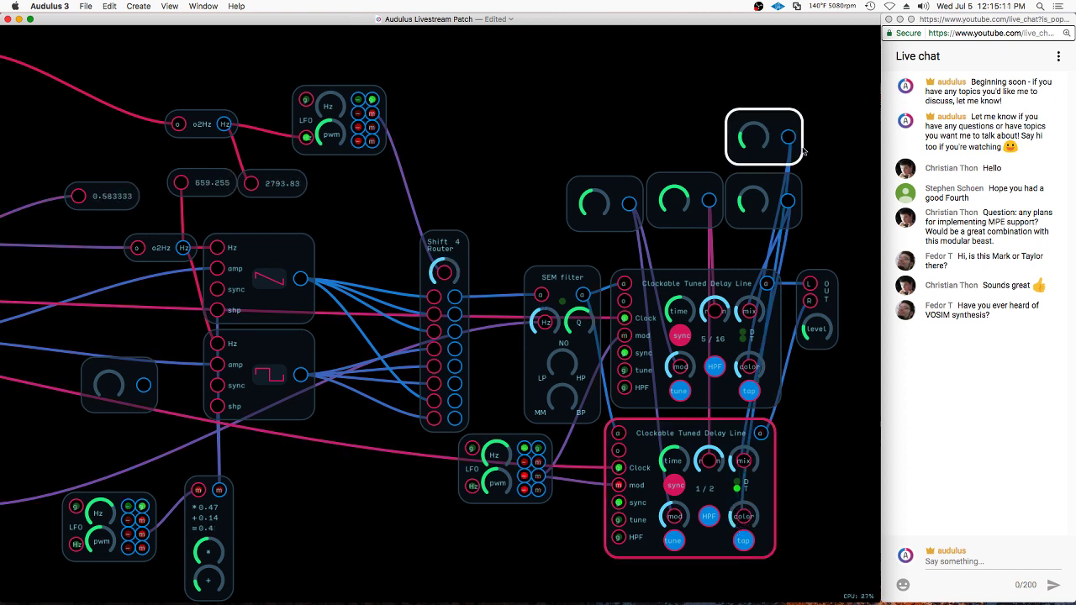
Set the new shared color knob to about mid-range and raise the middle shared delay knob slightly
{"action": "left_click", "coordinate": [774, 434]}
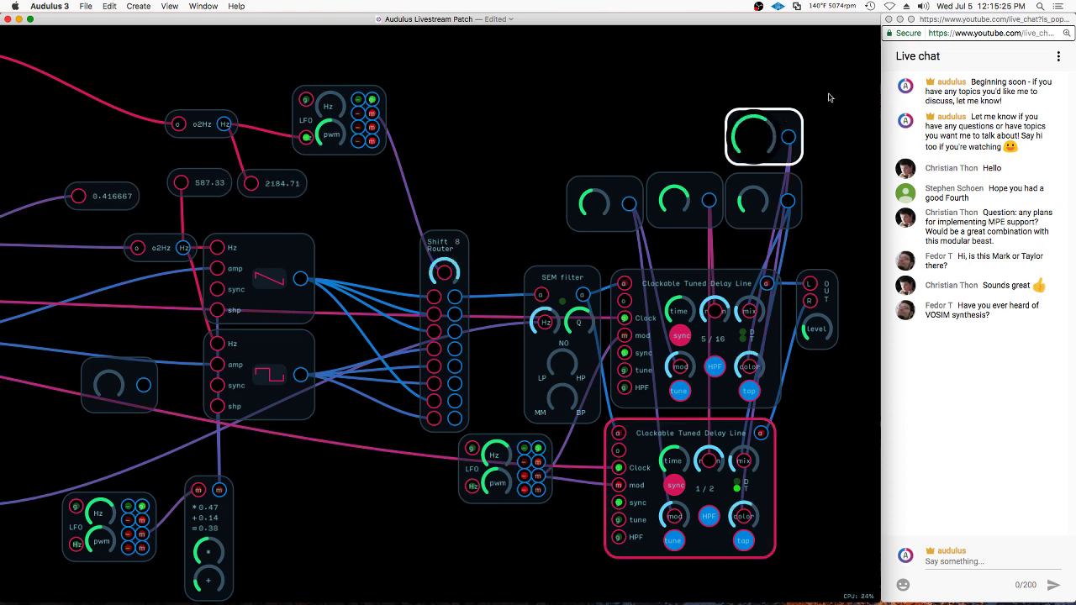
{"action": "left_click_drag", "start_coordinate": [831, 100], "coordinate": [831, 101]}
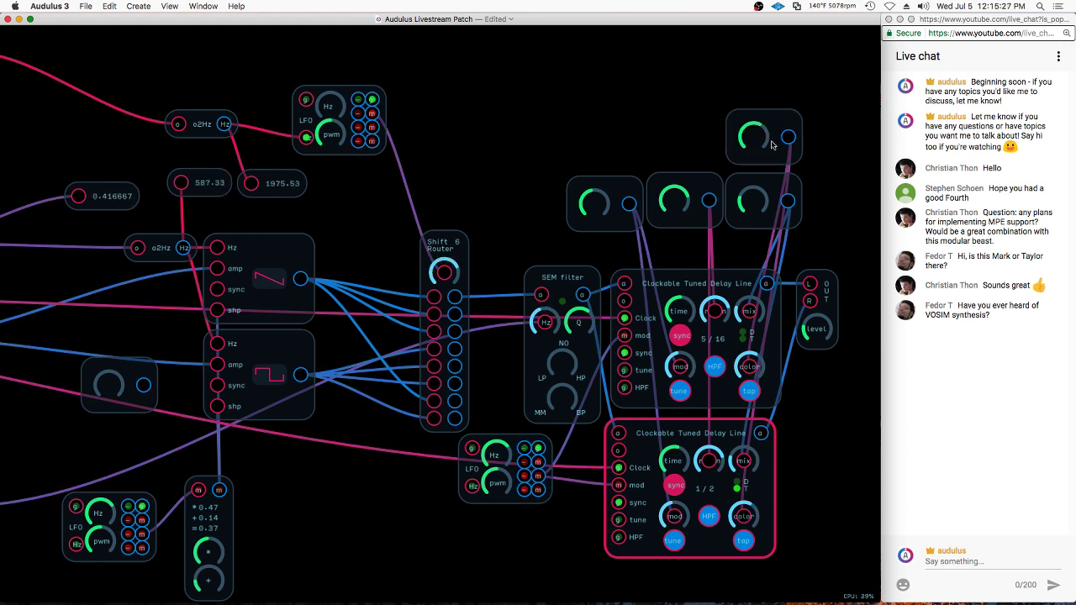
{"action": "left_click_drag", "start_coordinate": [690, 209], "coordinate": [695, 198]}
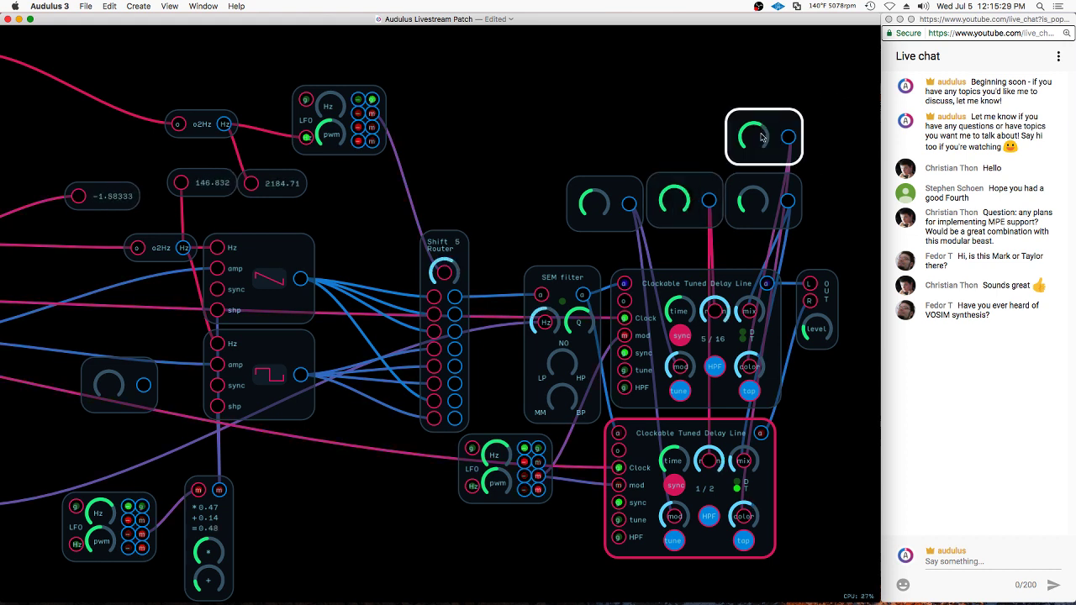
{"action": "left_click_drag", "start_coordinate": [762, 137], "coordinate": [762, 137]}
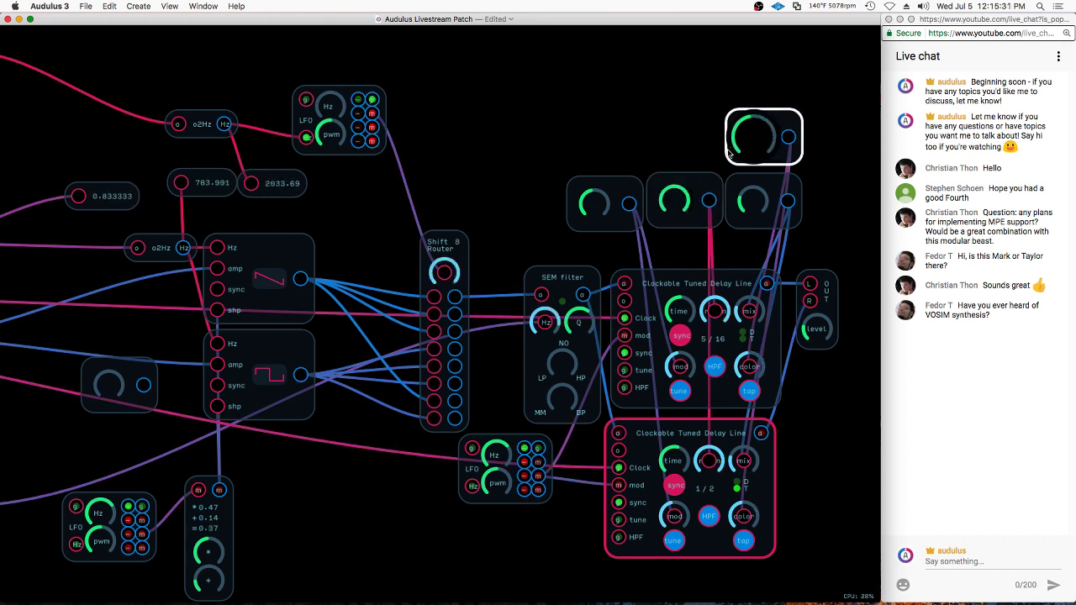
{"action": "left_click_drag", "start_coordinate": [738, 150], "coordinate": [741, 153]}
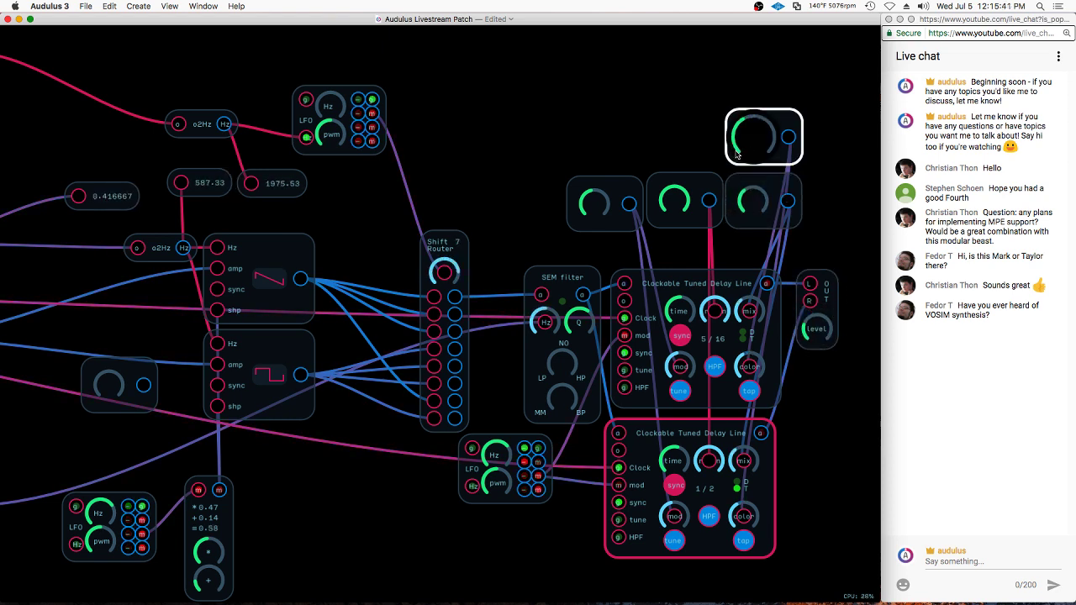
Arrange the four shared control knobs above the delay lines, with the color knob beneath the row of three
{"action": "left_click_drag", "start_coordinate": [829, 172], "coordinate": [566, 232]}
{"action": "left_click_drag", "start_coordinate": [622, 188], "coordinate": [631, 63]}
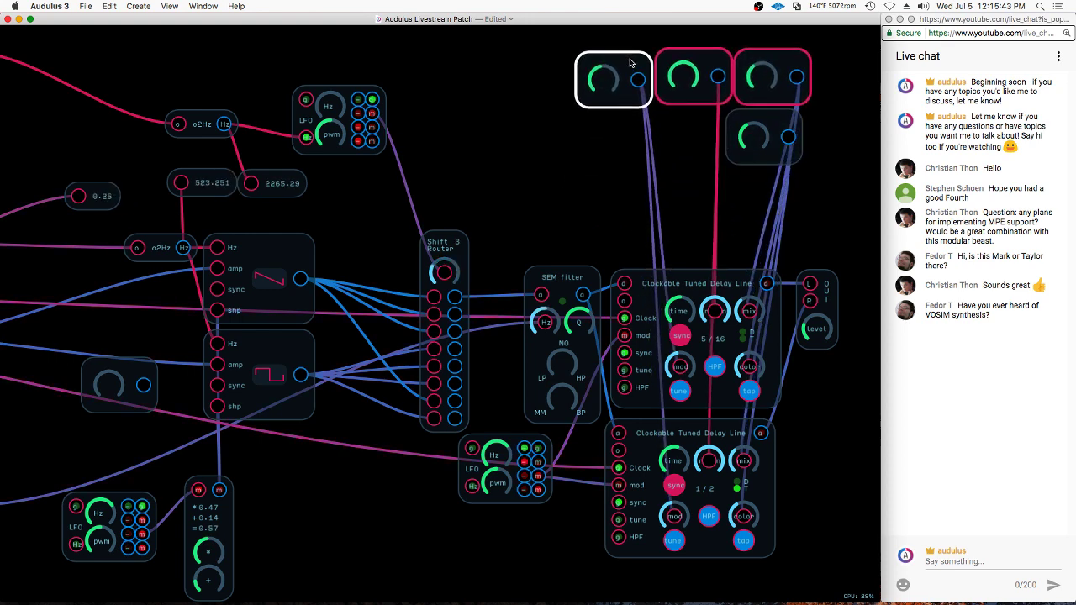
{"action": "left_click_drag", "start_coordinate": [821, 50], "coordinate": [581, 112]}
{"action": "left_click_drag", "start_coordinate": [772, 125], "coordinate": [757, 193]}
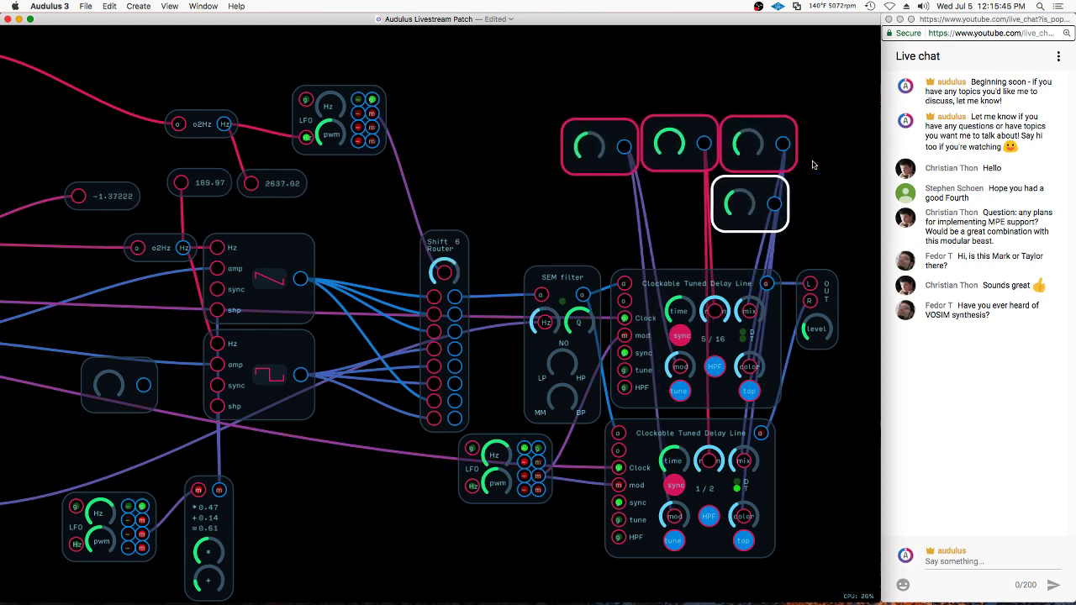
{"action": "left_click", "coordinate": [813, 165]}
{"action": "left_click", "coordinate": [599, 146]}
Fine-tune the Hz rate of the LFO feeding the oscillators' shape multiply-and-add module
{"action": "scroll", "coordinate": [764, 111], "scroll_direction": "down", "scroll_amount": 3}
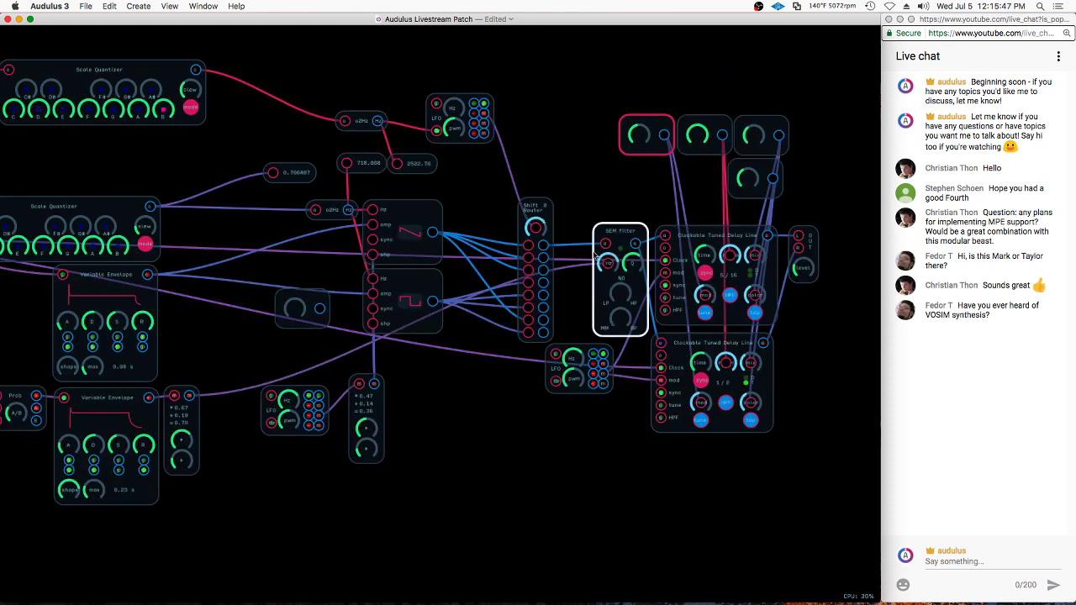
{"action": "scroll", "coordinate": [625, 423], "scroll_direction": "left", "scroll_amount": 10}
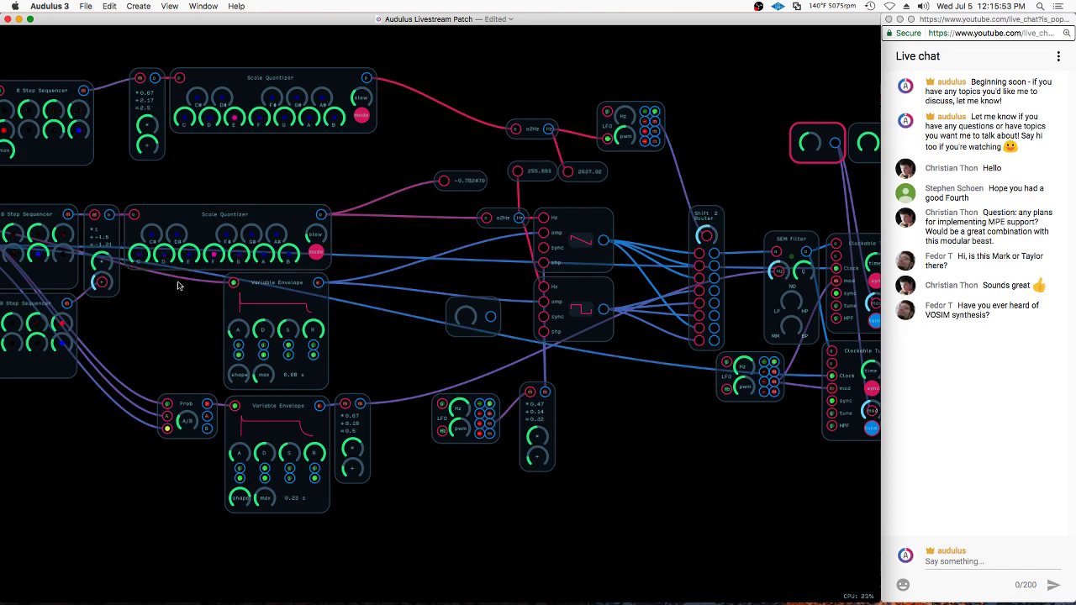
{"action": "scroll", "coordinate": [177, 286], "scroll_direction": "up", "scroll_amount": 1}
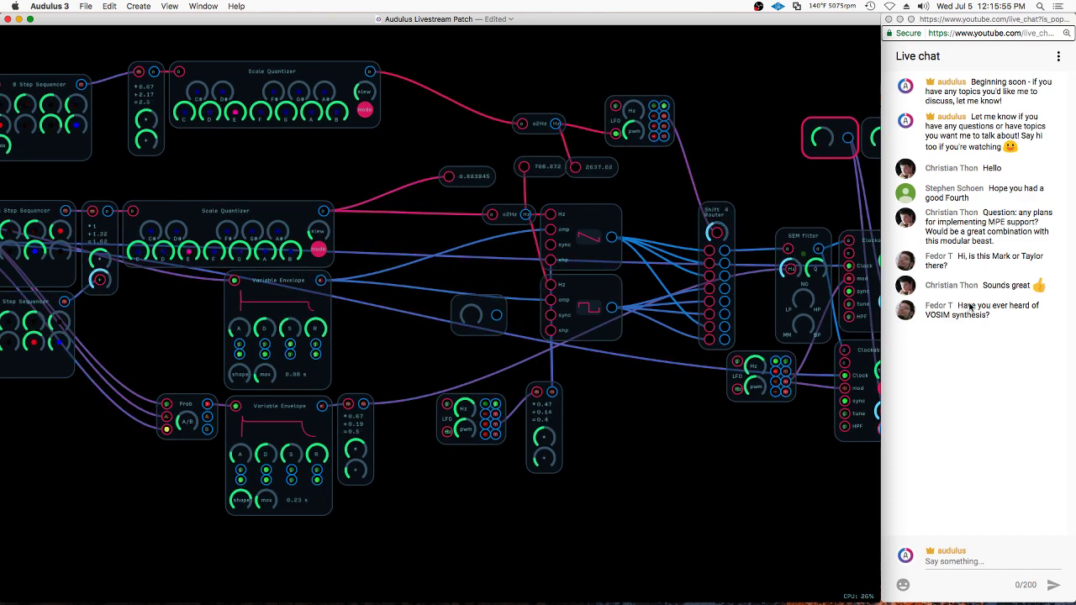
{"action": "scroll", "coordinate": [310, 371], "scroll_direction": "up", "scroll_amount": 1}
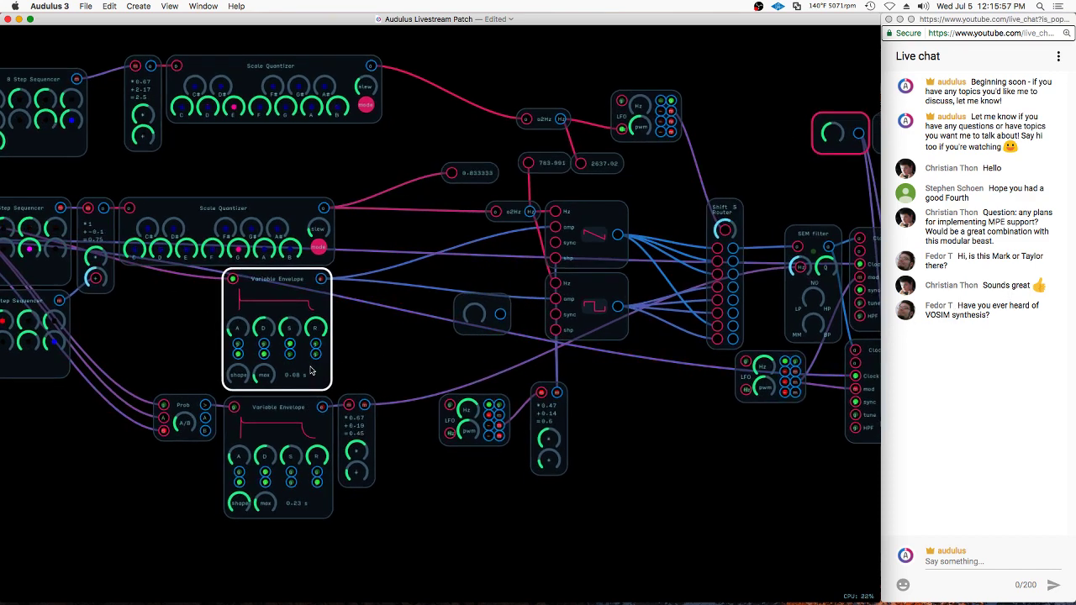
{"action": "scroll", "coordinate": [310, 371], "scroll_direction": "up", "scroll_amount": 2}
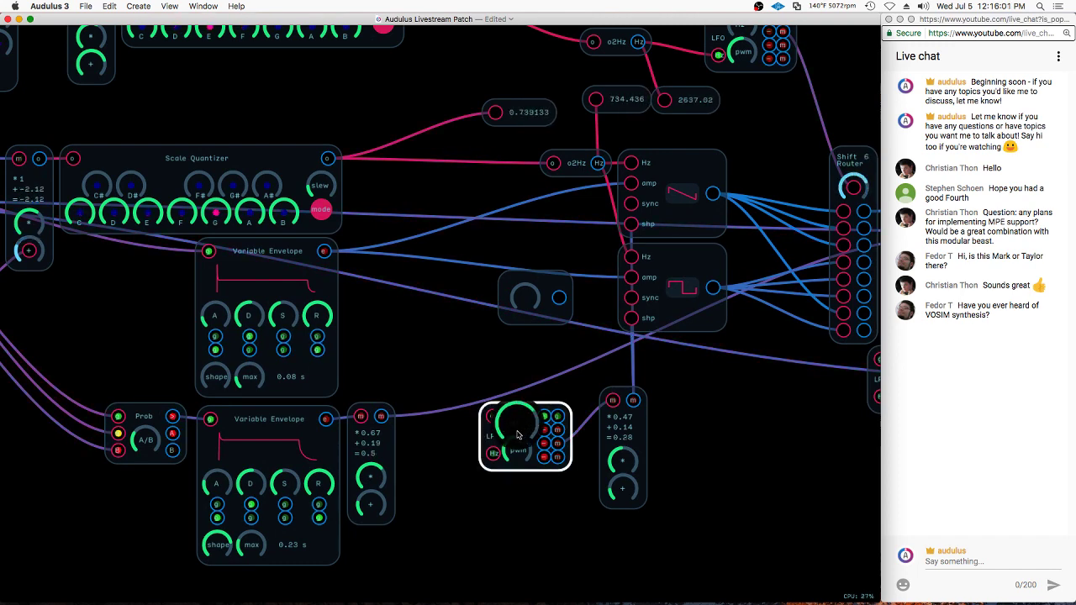
Raise the attack of the upper Variable Envelope
{"action": "scroll", "coordinate": [518, 434], "scroll_direction": "down", "scroll_amount": 2}
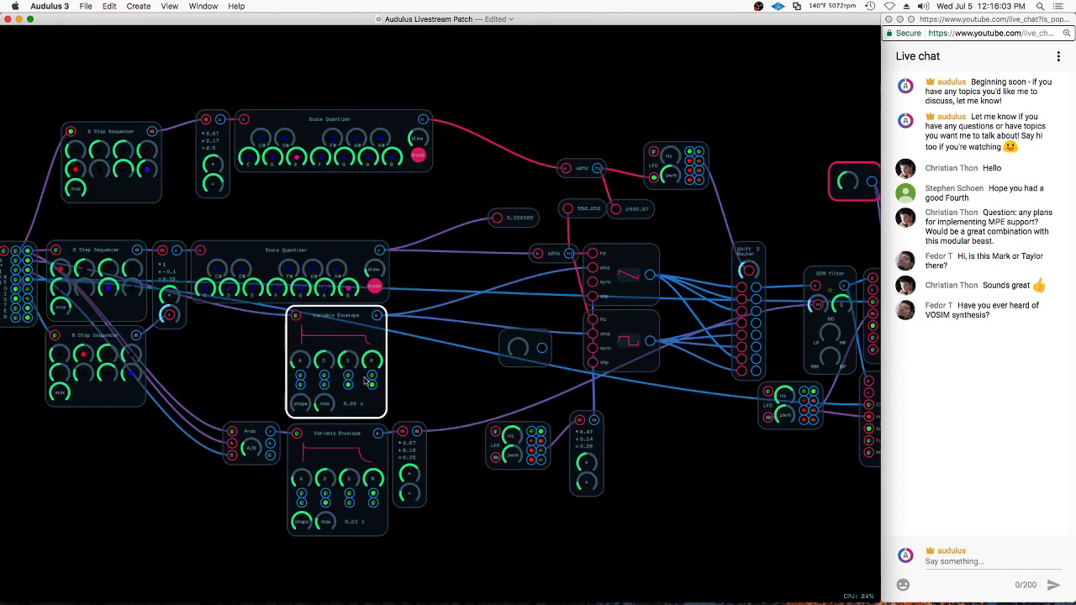
{"action": "left_click_drag", "start_coordinate": [304, 361], "coordinate": [322, 357]}
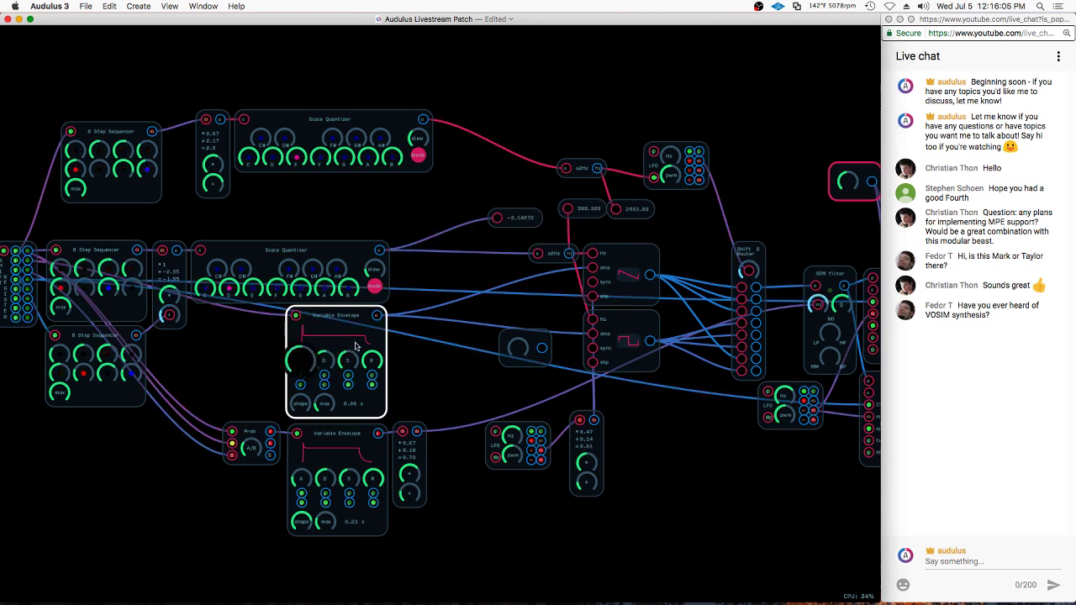
Set the max of the upper Variable Envelope to 0.98 s
{"action": "left_click_drag", "start_coordinate": [325, 406], "coordinate": [353, 392]}
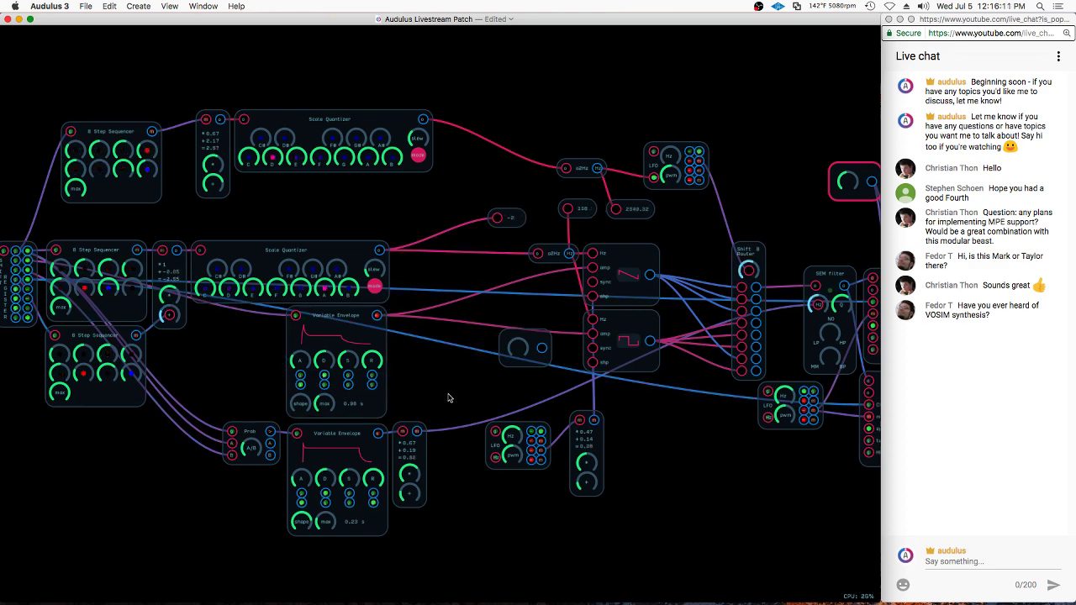
Duplicate the lower 8 Step Sequencer, place the copy above the Clock, and route it to modulate the middle sequencer's second step
{"action": "left_click_drag", "start_coordinate": [448, 396], "coordinate": [636, 470]}
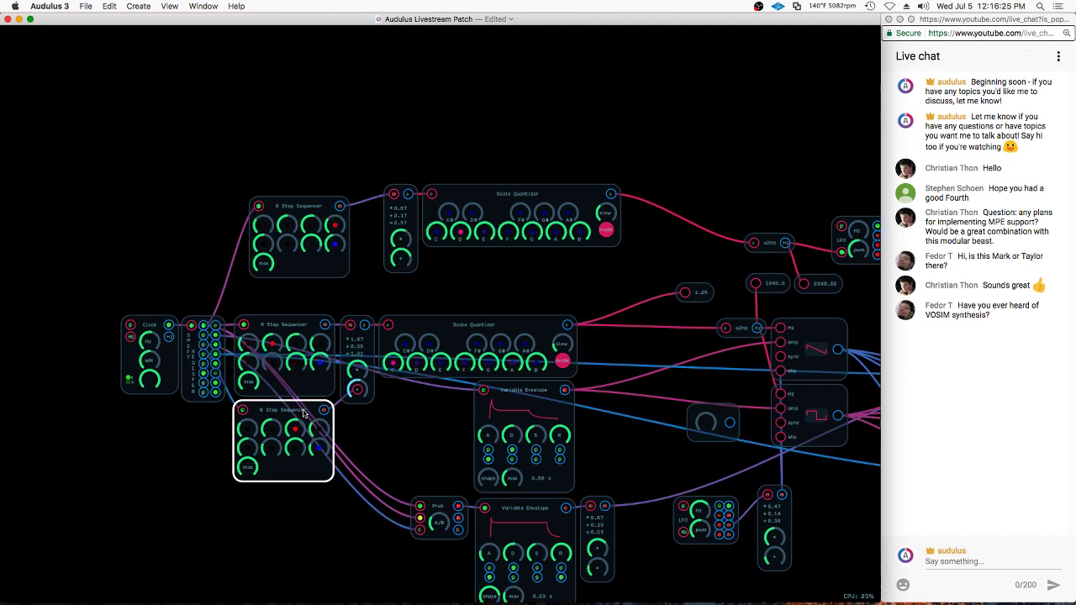
{"action": "left_click_drag", "start_coordinate": [303, 410], "coordinate": [203, 235]}
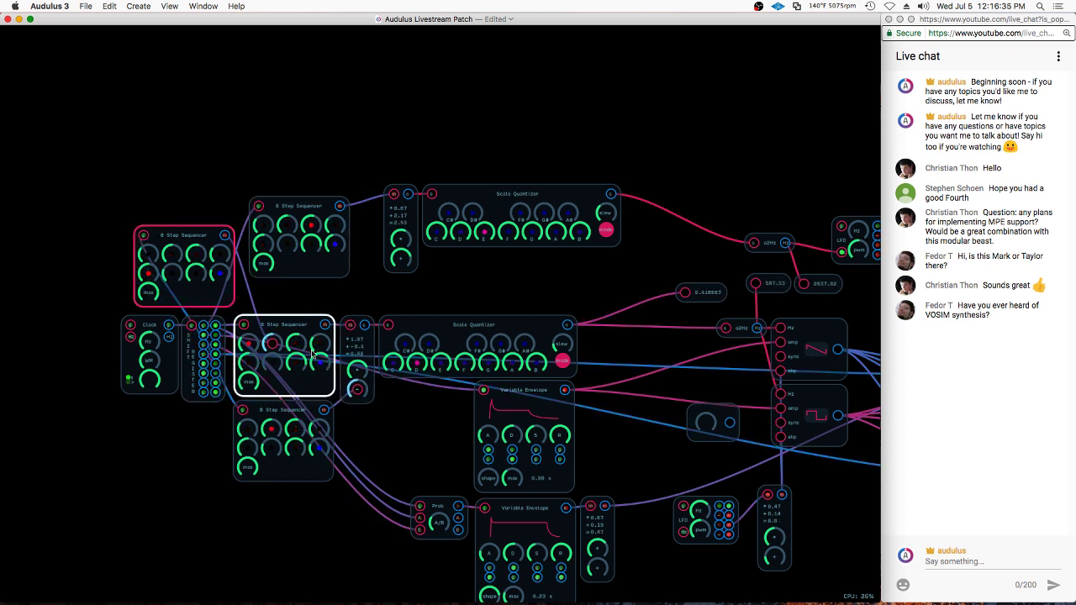
{"action": "left_click_drag", "start_coordinate": [548, 285], "coordinate": [517, 241]}
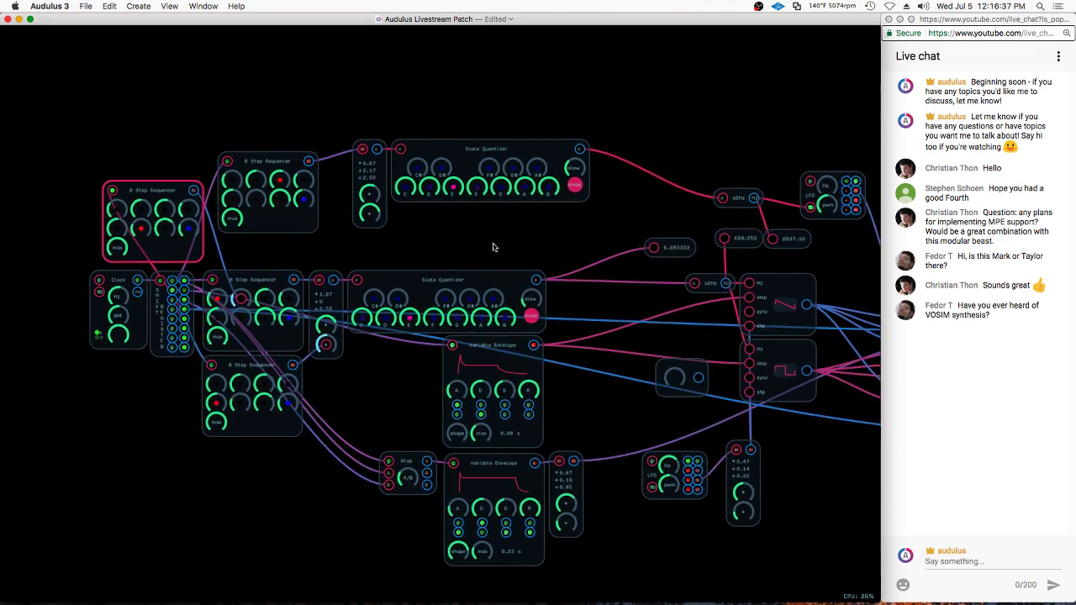
{"action": "scroll", "coordinate": [215, 311], "scroll_direction": "down", "scroll_amount": 1}
{"action": "scroll", "coordinate": [215, 311], "scroll_direction": "down", "scroll_amount": 1}
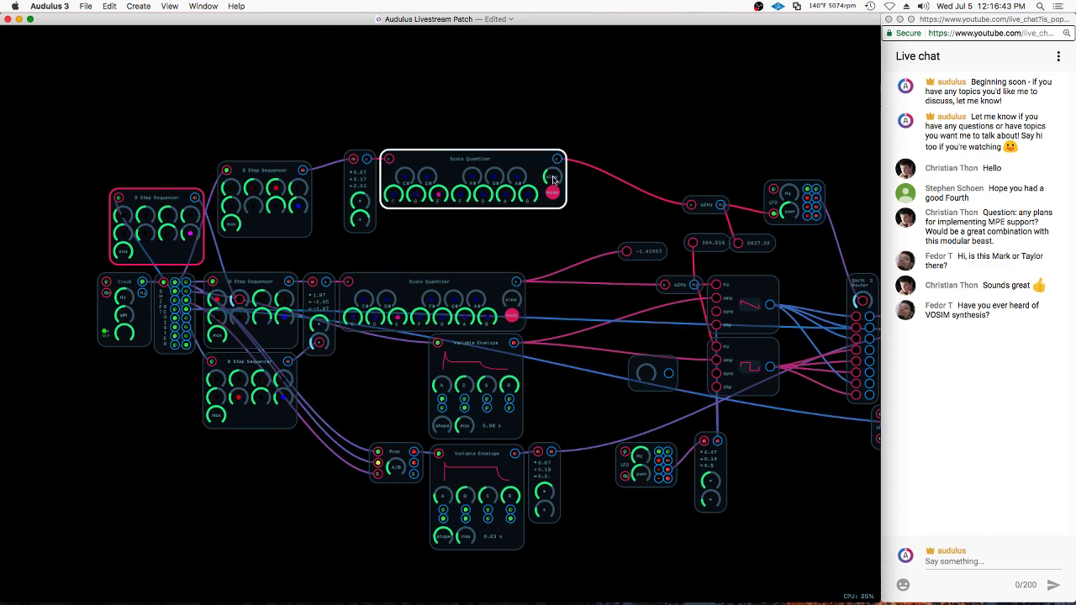
Lower the offset of the multiply-and-add module between the top 8 Step Sequencer and the upper Scale Quantizer
{"action": "left_click_drag", "start_coordinate": [546, 244], "coordinate": [534, 238]}
{"action": "scroll", "coordinate": [534, 238], "scroll_direction": "right", "scroll_amount": 5}
{"action": "scroll", "coordinate": [534, 238], "scroll_direction": "down", "scroll_amount": 1}
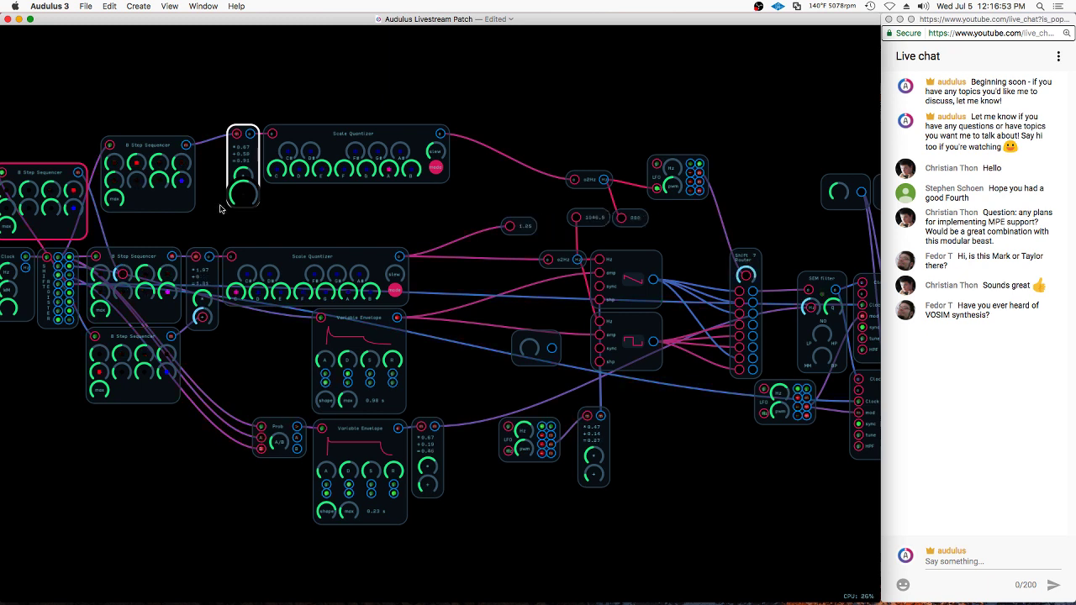
{"action": "left_click", "coordinate": [339, 214]}
{"action": "left_click", "coordinate": [244, 197]}
{"action": "left_click", "coordinate": [267, 215]}
{"action": "left_click", "coordinate": [245, 200]}
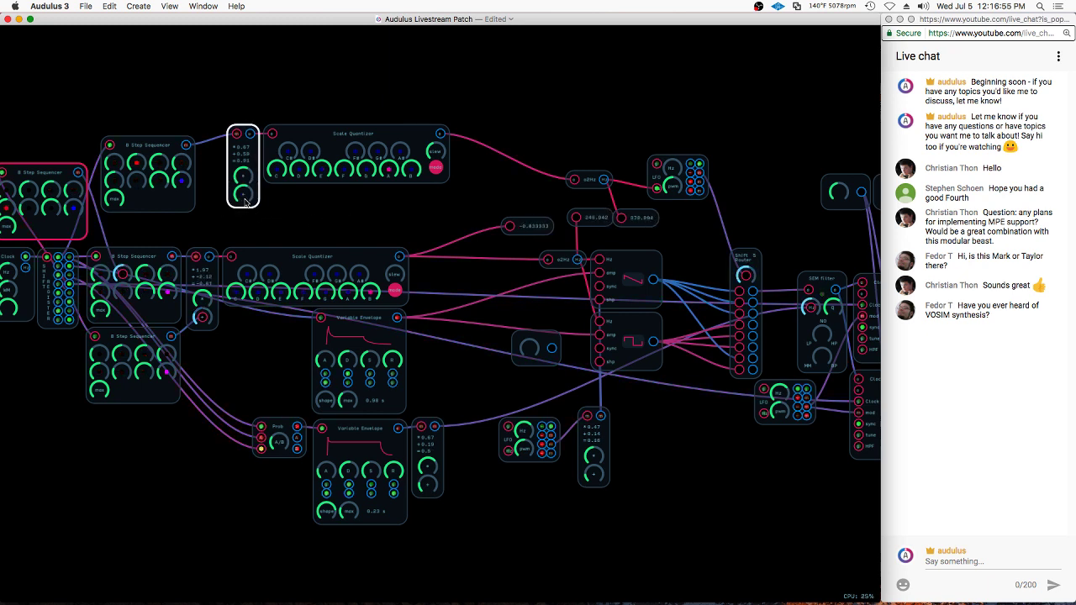
Fine-tune the level of the output module after the delay lines
{"action": "left_click_drag", "start_coordinate": [480, 241], "coordinate": [392, 202]}
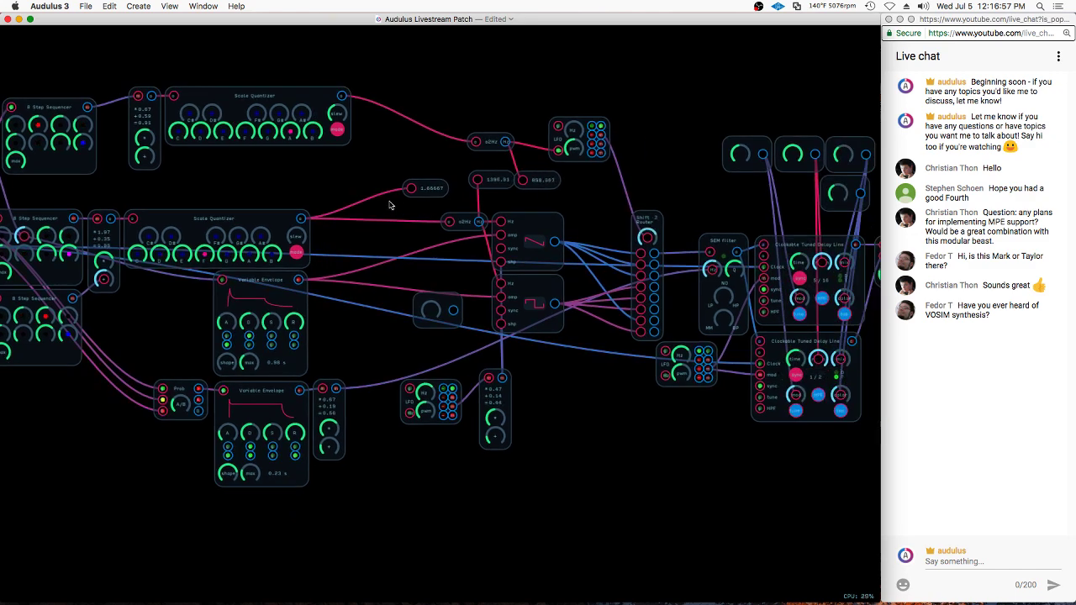
{"action": "left_click", "coordinate": [725, 270]}
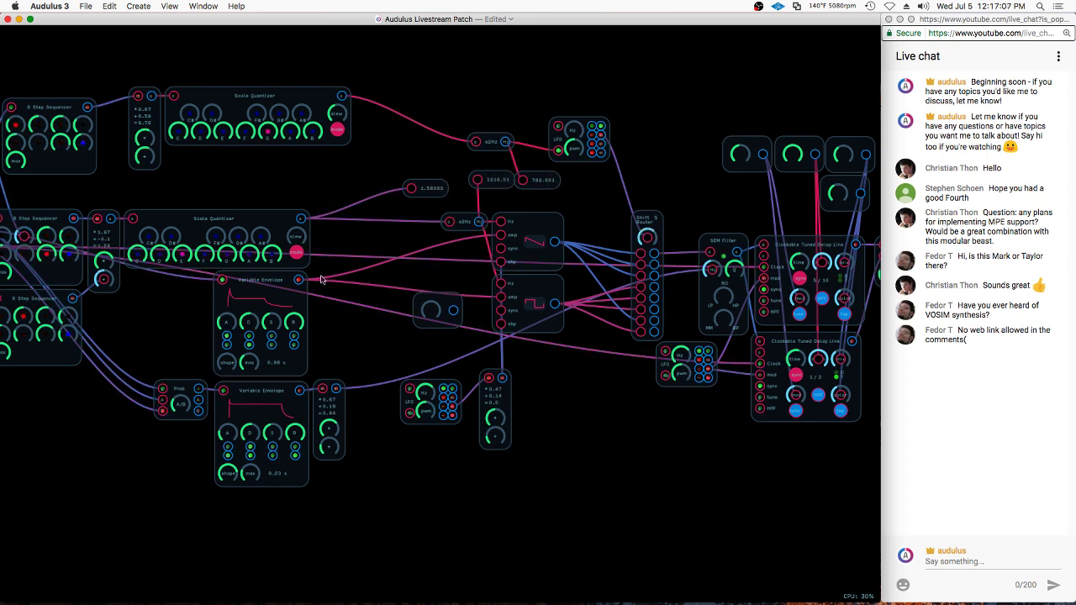
{"action": "scroll", "coordinate": [321, 279], "scroll_direction": "down", "scroll_amount": 3}
{"action": "scroll", "coordinate": [764, 283], "scroll_direction": "up", "scroll_amount": 1}
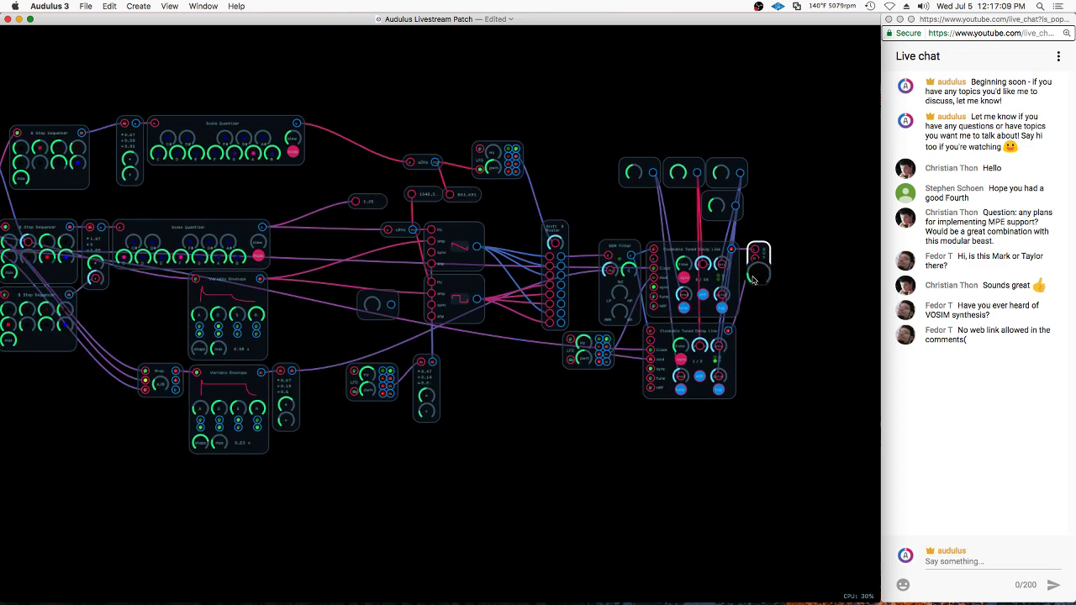
{"action": "left_click_drag", "start_coordinate": [759, 281], "coordinate": [765, 282]}
Examine the options offered by the YouTube live chat, then return to the Audulus patch
{"action": "left_click", "coordinate": [1061, 59]}
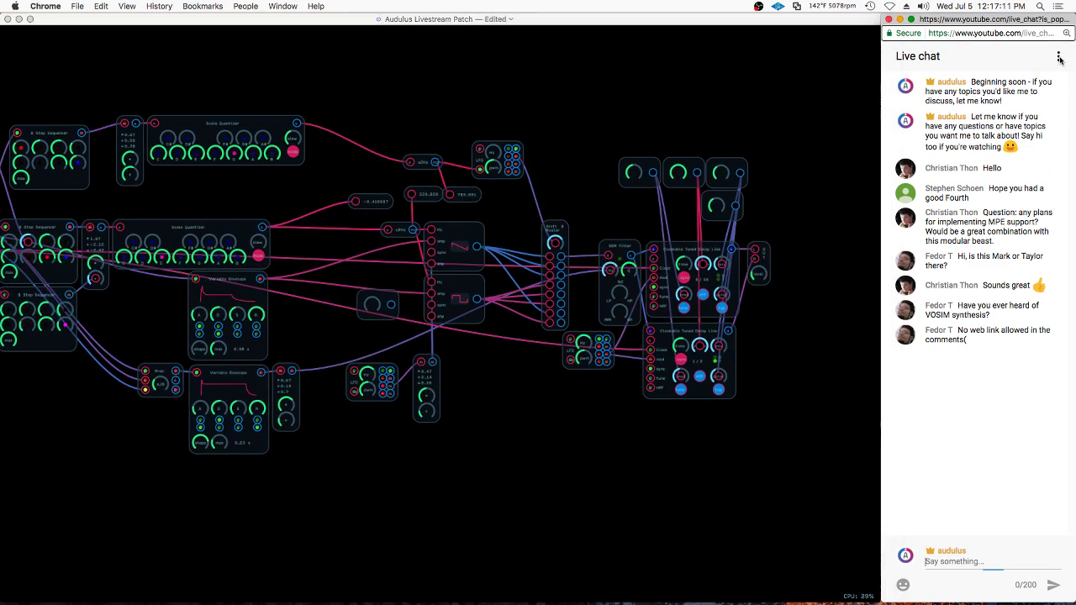
{"action": "left_click", "coordinate": [1061, 59]}
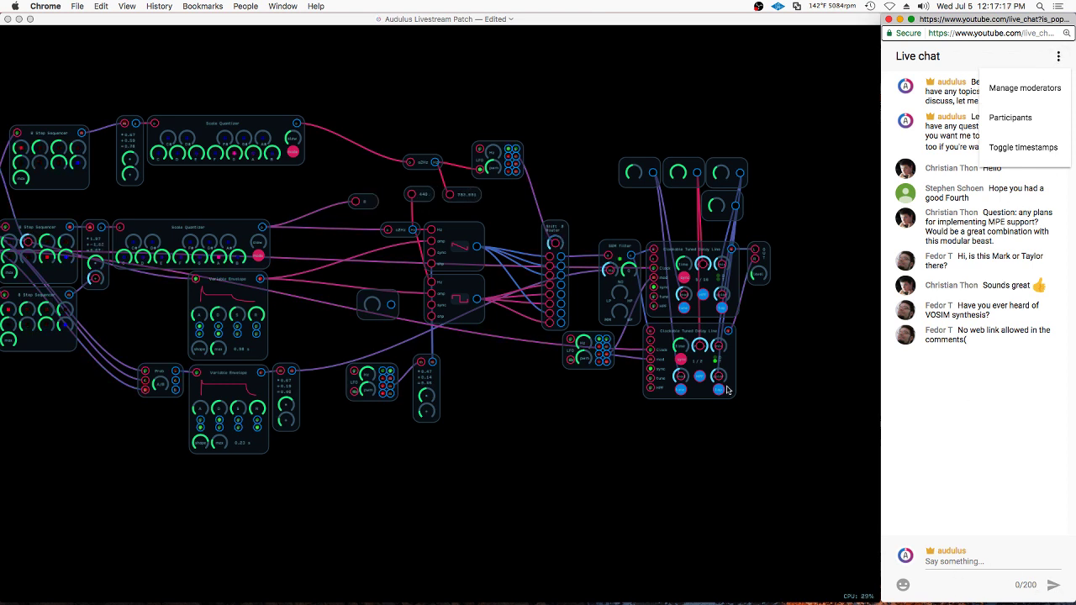
{"action": "left_click", "coordinate": [765, 276]}
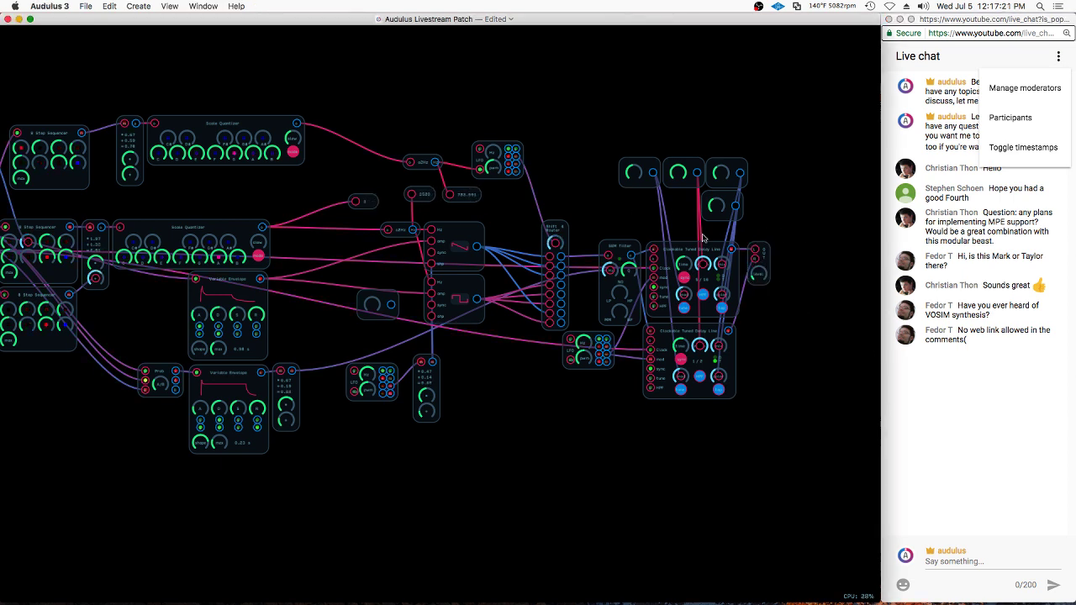
{"action": "left_click", "coordinate": [1013, 111]}
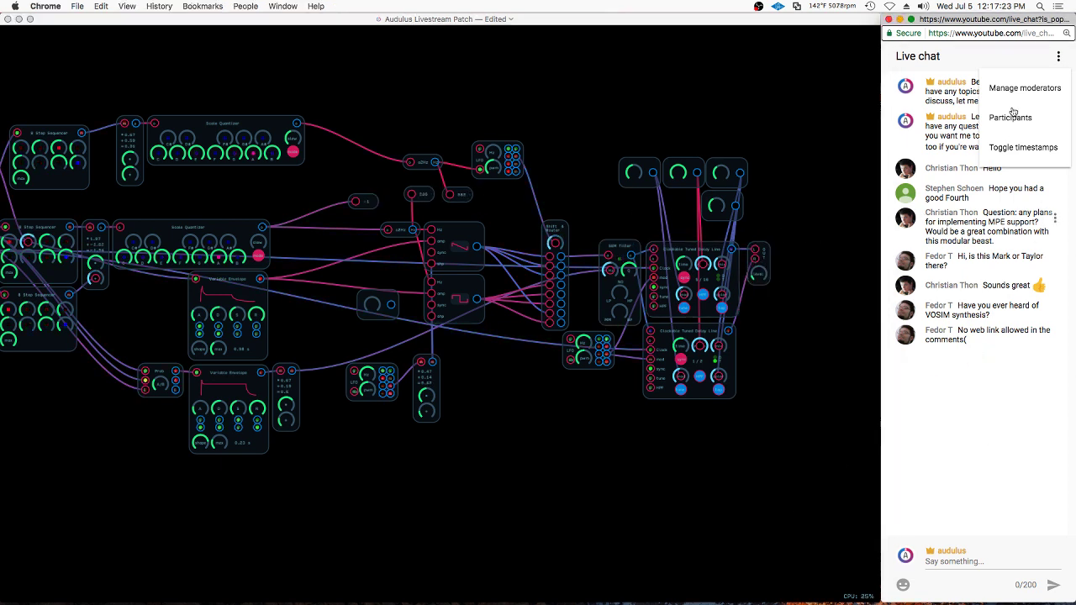
{"action": "left_click", "coordinate": [1059, 57]}
{"action": "left_click", "coordinate": [1060, 58]}
{"action": "left_click", "coordinate": [1016, 62]}
{"action": "left_click", "coordinate": [656, 478]}
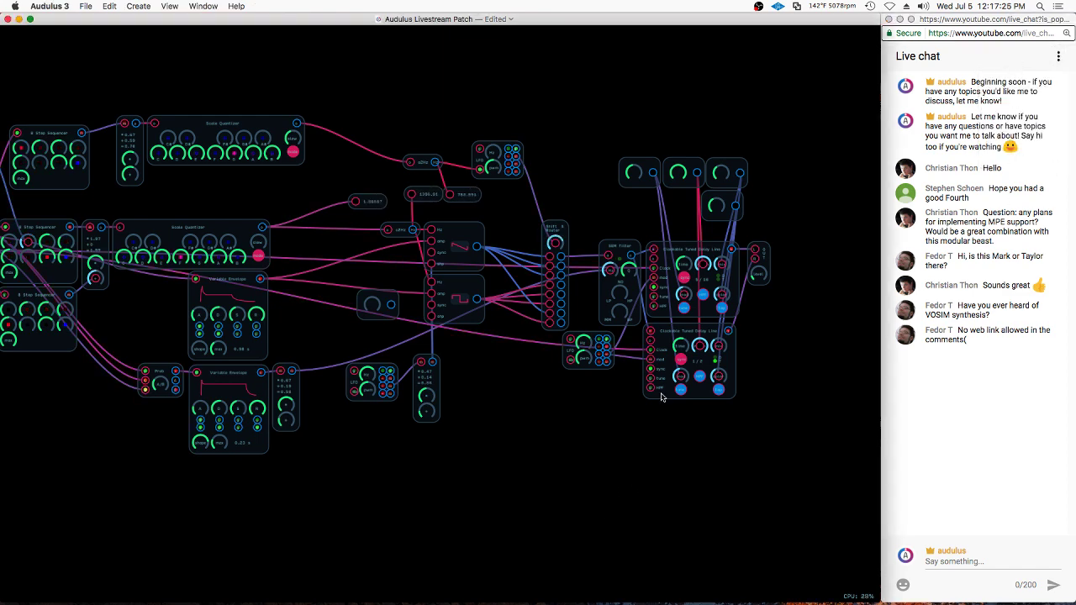
Fine-tune the Hz rate of the Clock driving the Shift Register
{"action": "scroll", "coordinate": [374, 356], "scroll_direction": "up", "scroll_amount": 3}
{"action": "scroll", "coordinate": [446, 347], "scroll_direction": "down", "scroll_amount": 1}
{"action": "scroll", "coordinate": [753, 337], "scroll_direction": "down", "scroll_amount": 3}
{"action": "scroll", "coordinate": [84, 274], "scroll_direction": "up", "scroll_amount": 3}
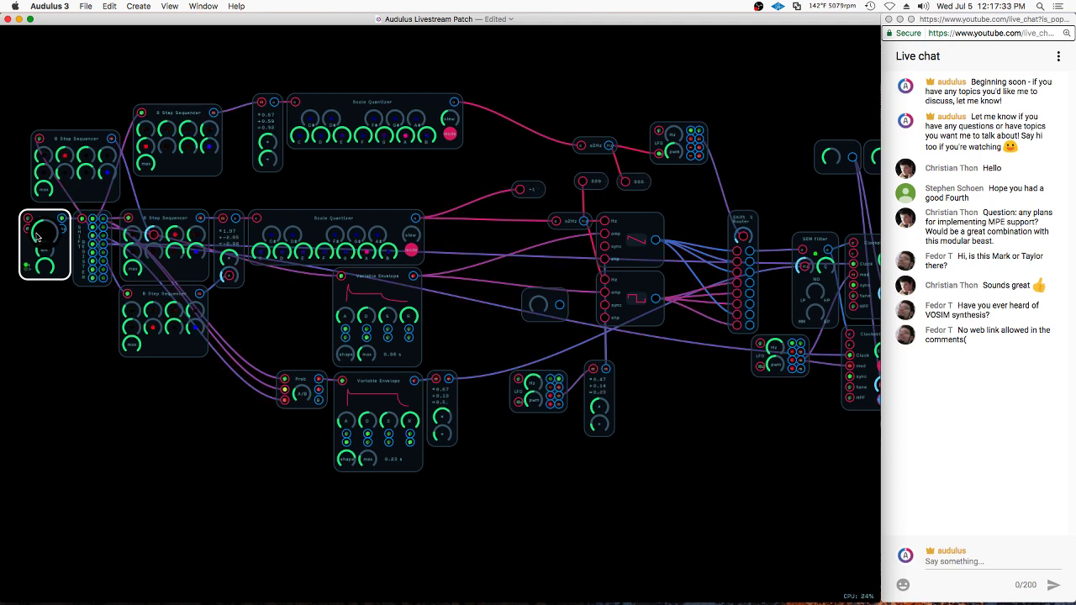
{"action": "left_click_drag", "start_coordinate": [38, 233], "coordinate": [36, 241]}
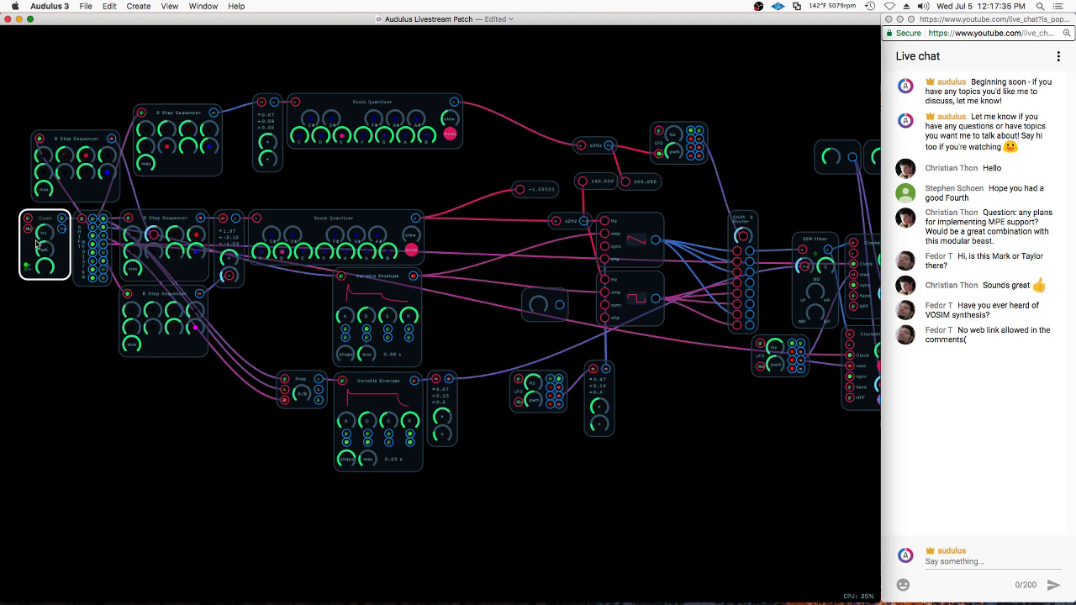
{"action": "left_click", "coordinate": [41, 309]}
Adjust the third shared delay knob and the color knob beneath it above the delay lines
{"action": "scroll", "coordinate": [62, 365], "scroll_direction": "down", "scroll_amount": 5}
{"action": "scroll", "coordinate": [62, 365], "scroll_direction": "right", "scroll_amount": 5}
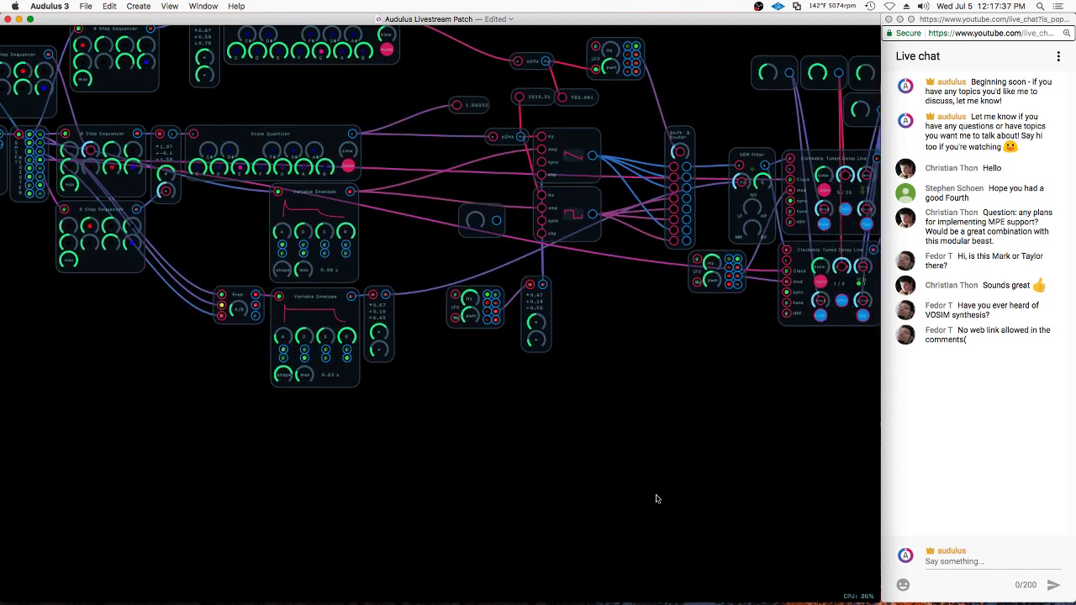
{"action": "scroll", "coordinate": [626, 461], "scroll_direction": "up", "scroll_amount": 6}
{"action": "scroll", "coordinate": [626, 461], "scroll_direction": "right", "scroll_amount": 8}
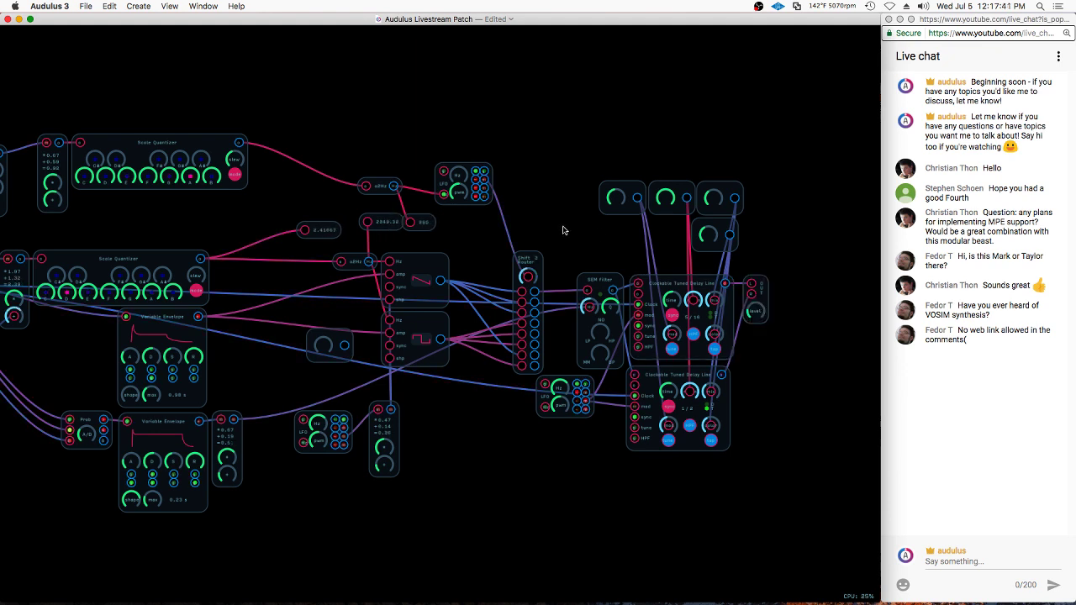
{"action": "scroll", "coordinate": [566, 229], "scroll_direction": "left", "scroll_amount": 4}
{"action": "left_click_drag", "start_coordinate": [759, 198], "coordinate": [772, 191]}
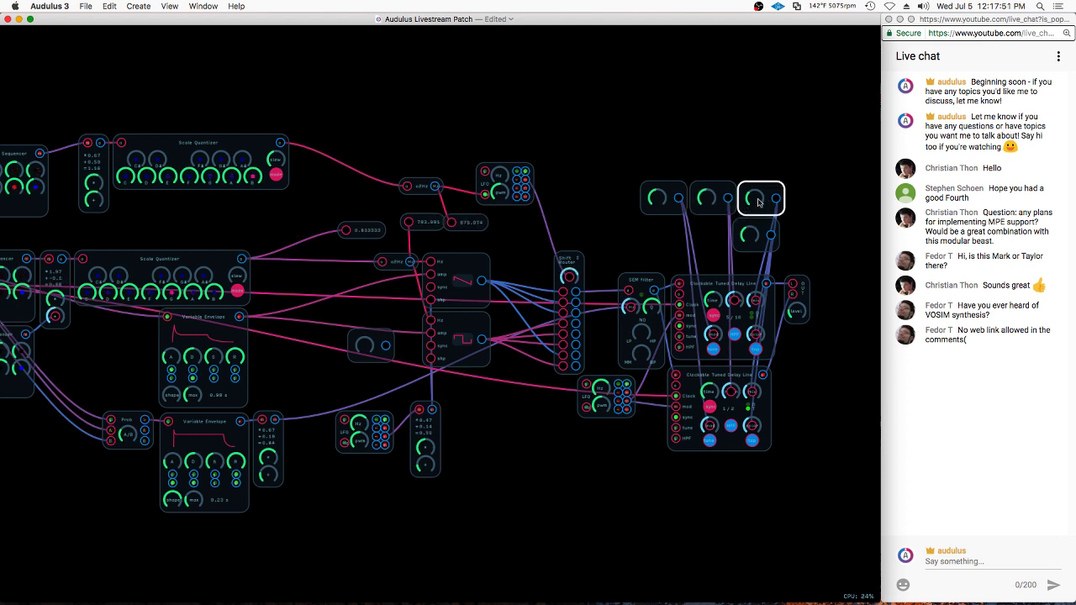
{"action": "left_click_drag", "start_coordinate": [751, 232], "coordinate": [734, 266]}
Toggle HPF on both Clockable Tuned Delay Lines and fine-tune the SEM Filter's Q
{"action": "left_click", "coordinate": [734, 336]}
{"action": "left_click", "coordinate": [731, 427]}
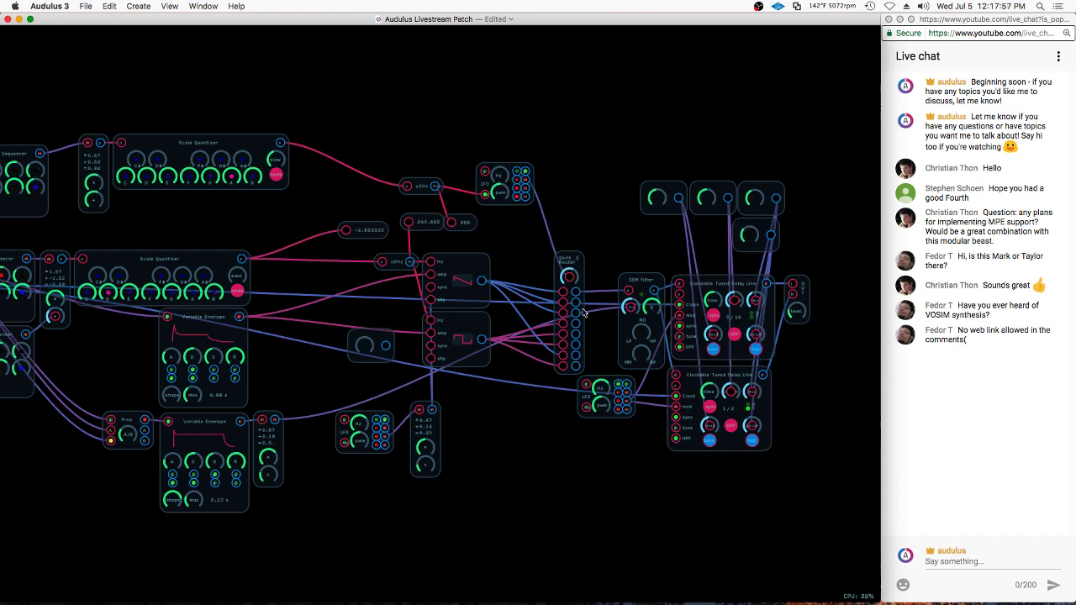
{"action": "left_click_drag", "start_coordinate": [656, 313], "coordinate": [653, 308]}
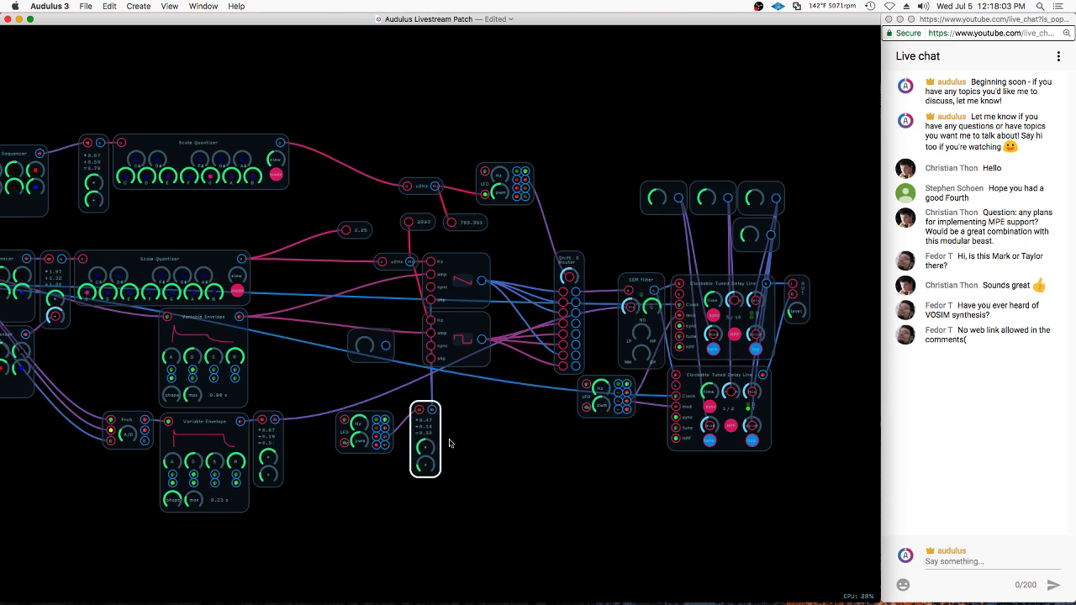
Set the lower Variable Envelope's max to 0.16 s and its multiply-and-add module to 0.71 and 0.16, trimming the output level
{"action": "mouse_move", "coordinate": [269, 462]}
{"action": "left_mouse_down"}
{"action": "mouse_move", "coordinate": [263, 473]}
{"action": "mouse_move", "coordinate": [278, 472]}
{"action": "mouse_move", "coordinate": [258, 498]}
{"action": "mouse_move", "coordinate": [263, 464]}
{"action": "mouse_move", "coordinate": [260, 473]}
{"action": "left_mouse_up"}
{"action": "left_click_drag", "start_coordinate": [194, 501], "coordinate": [193, 513]}
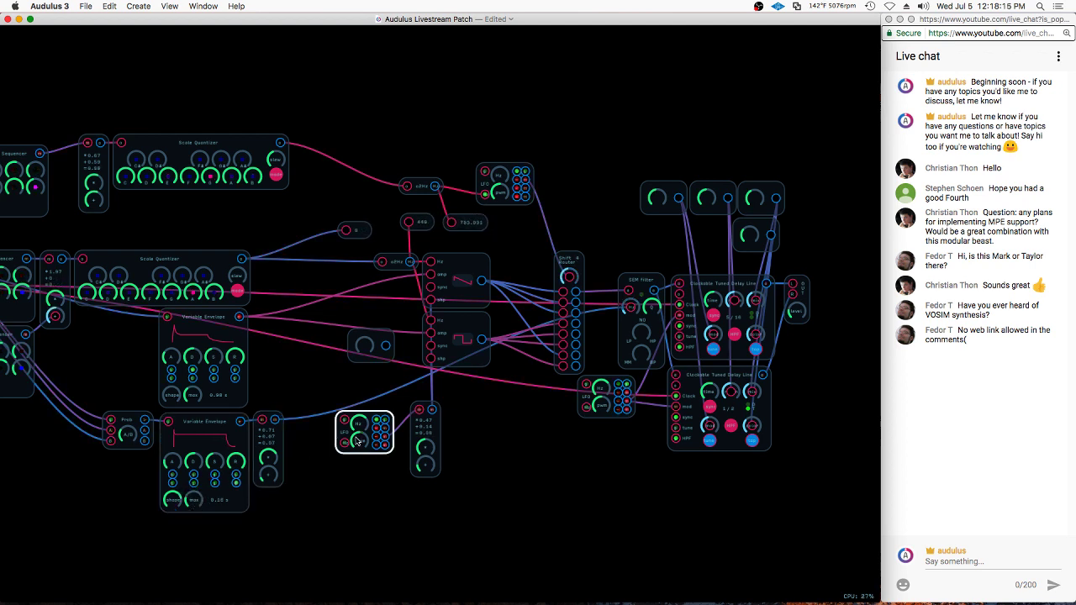
{"action": "left_click_drag", "start_coordinate": [270, 479], "coordinate": [278, 473]}
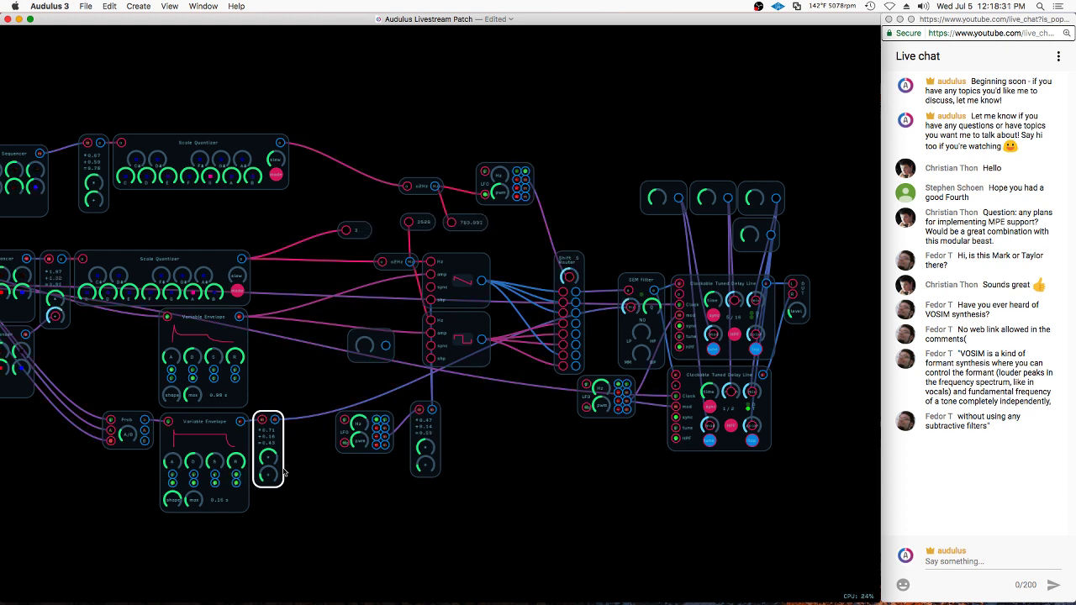
{"action": "left_click_drag", "start_coordinate": [797, 312], "coordinate": [797, 315]}
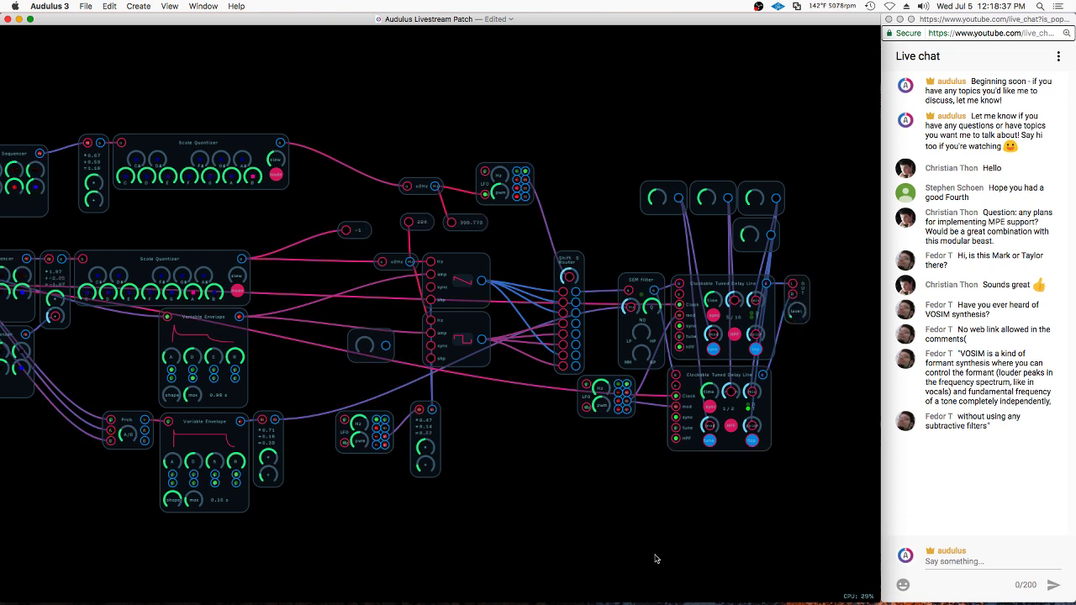
Move the Shift Router above the LFO that drives it, disconnecting its output from the SEM Filter
{"action": "left_click", "coordinate": [571, 299]}
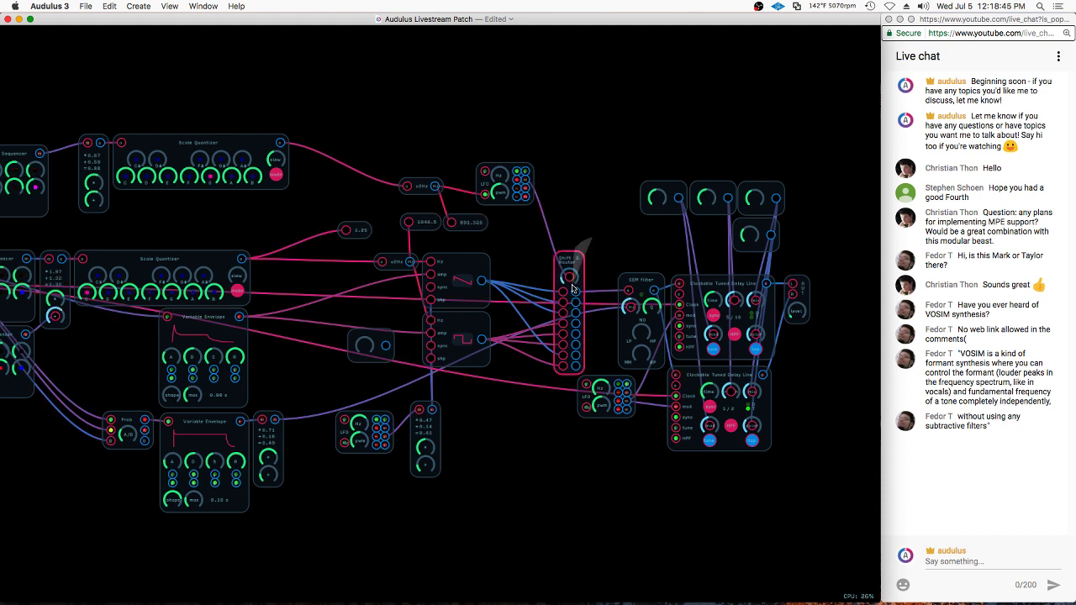
{"action": "left_click_drag", "start_coordinate": [572, 289], "coordinate": [485, 60]}
{"action": "scroll", "coordinate": [519, 327], "scroll_direction": "up", "scroll_amount": 3}
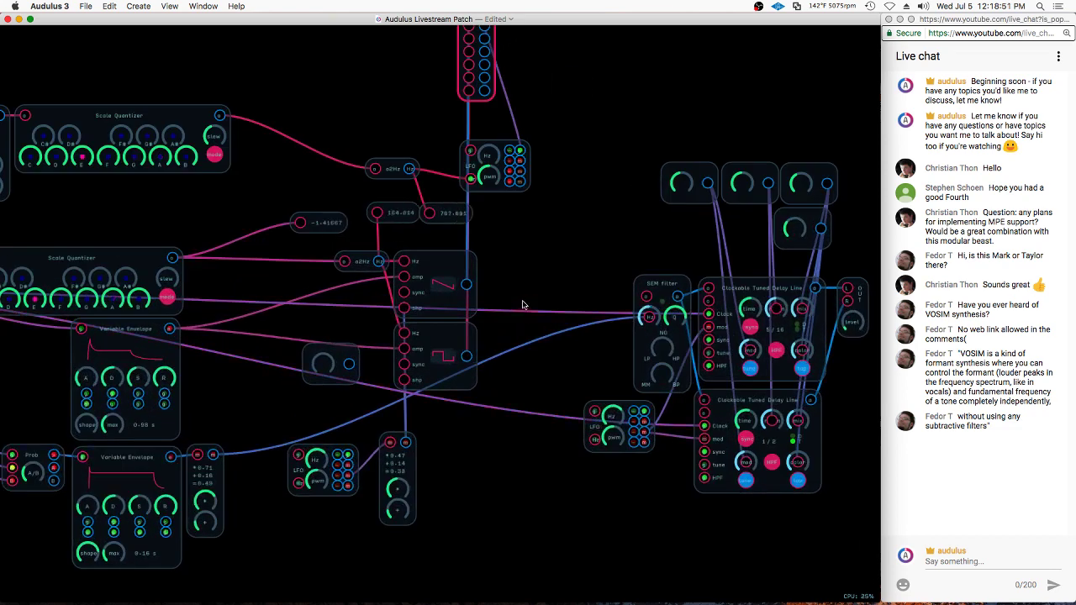
Add the Infinite XFade mixer from the module library and place it between the oscillators and the SEM Filter
{"action": "right_click", "coordinate": [524, 302]}
{"action": "mouse_move", "coordinate": [555, 441]}
{"action": "mouse_move", "coordinate": [654, 441]}
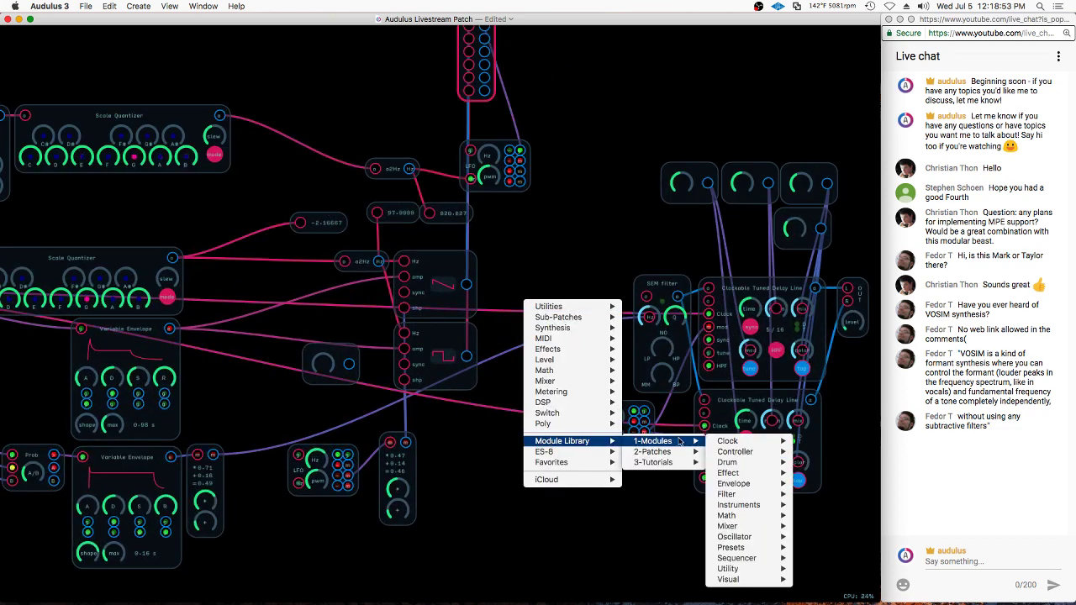
{"action": "mouse_move", "coordinate": [761, 538]}
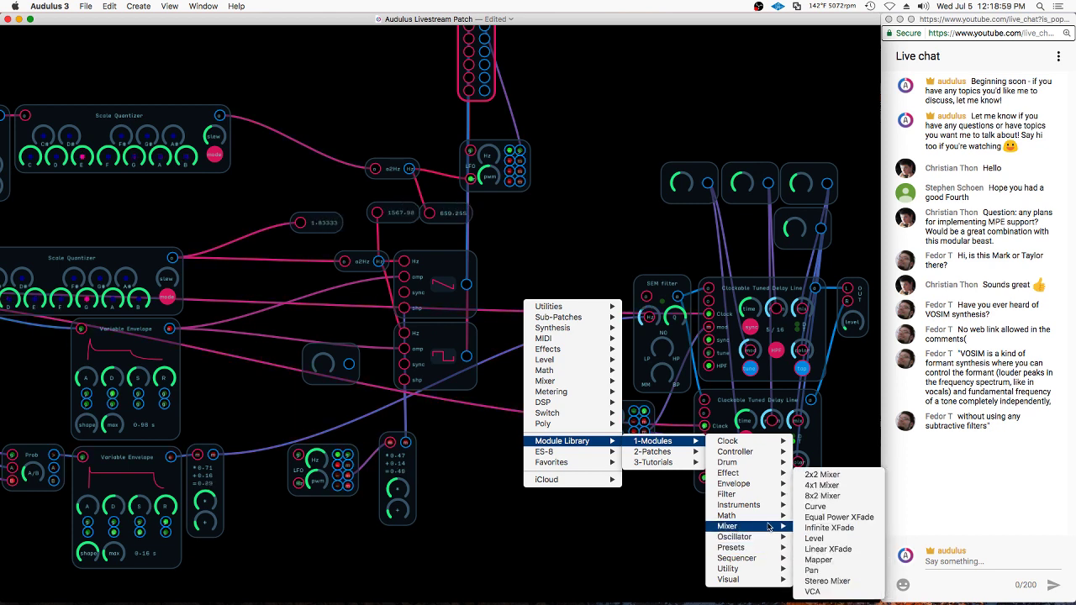
{"action": "left_click", "coordinate": [829, 528]}
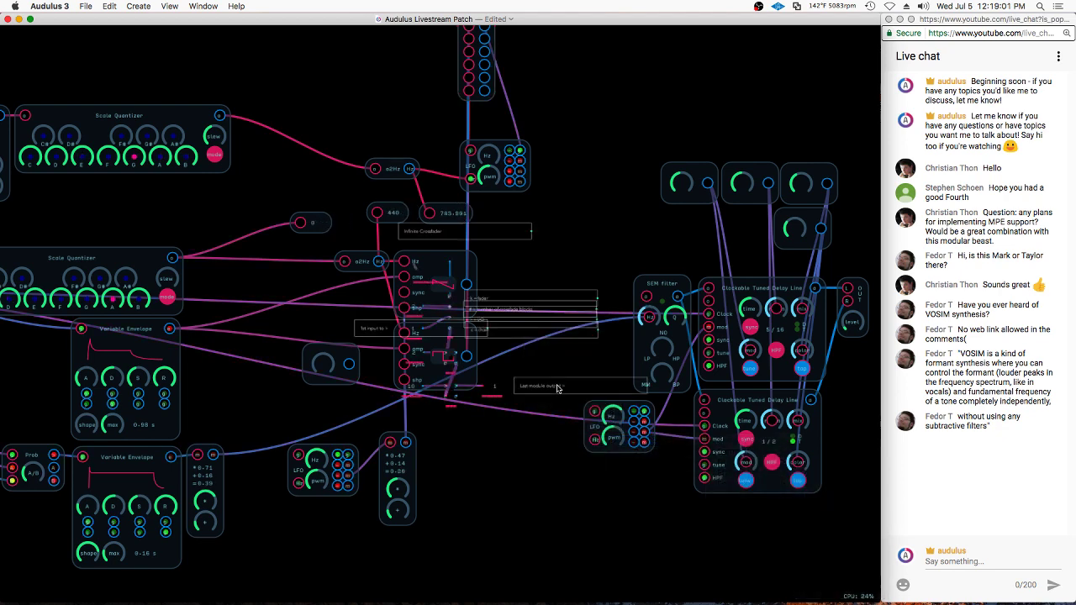
{"action": "left_click", "coordinate": [562, 230]}
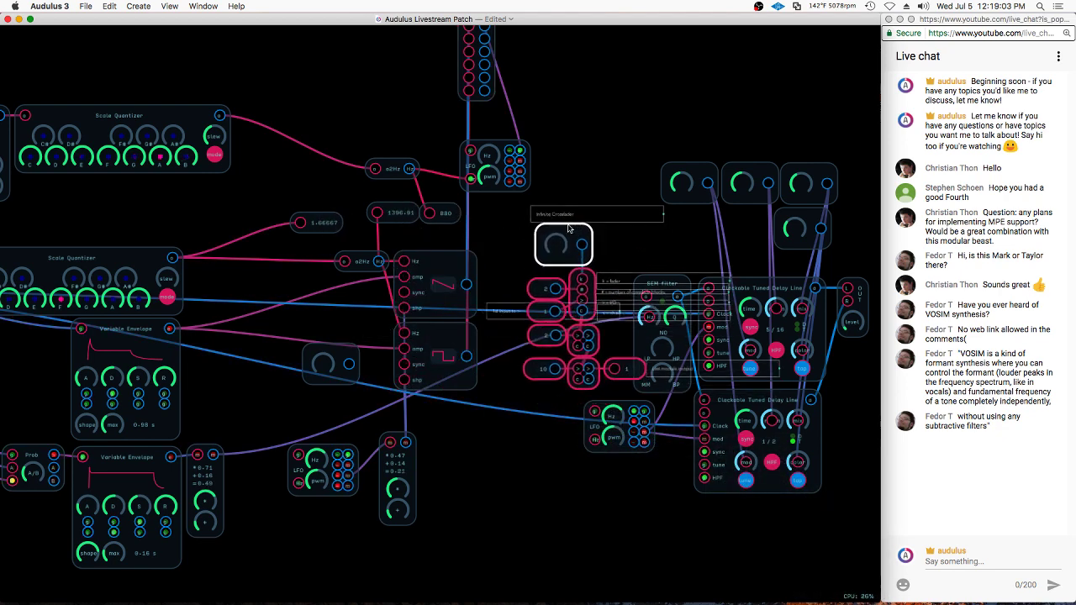
{"action": "left_click_drag", "start_coordinate": [563, 229], "coordinate": [542, 233]}
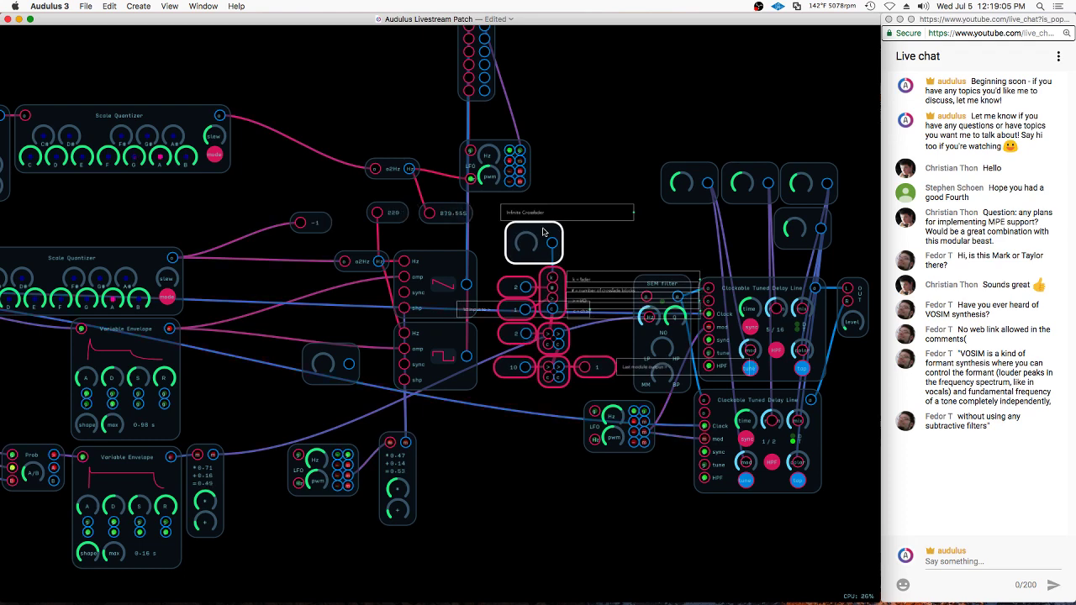
Move the SEM Filter, its LFO, both delay lines, the shared knobs and the output away from the Infinite Crossfader to make room
{"action": "left_click", "coordinate": [587, 251]}
{"action": "left_click", "coordinate": [588, 251]}
{"action": "scroll", "coordinate": [572, 224], "scroll_direction": "down", "scroll_amount": 4}
{"action": "mouse_move", "coordinate": [699, 124]}
{"action": "left_mouse_down"}
{"action": "mouse_move", "coordinate": [675, 161]}
{"action": "mouse_move", "coordinate": [620, 337]}
{"action": "mouse_move", "coordinate": [819, 230]}
{"action": "left_mouse_up"}
{"action": "left_click_drag", "start_coordinate": [778, 278], "coordinate": [852, 288]}
{"action": "scroll", "coordinate": [853, 289], "scroll_direction": "down", "scroll_amount": 2}
{"action": "scroll", "coordinate": [849, 289], "scroll_direction": "up", "scroll_amount": 2}
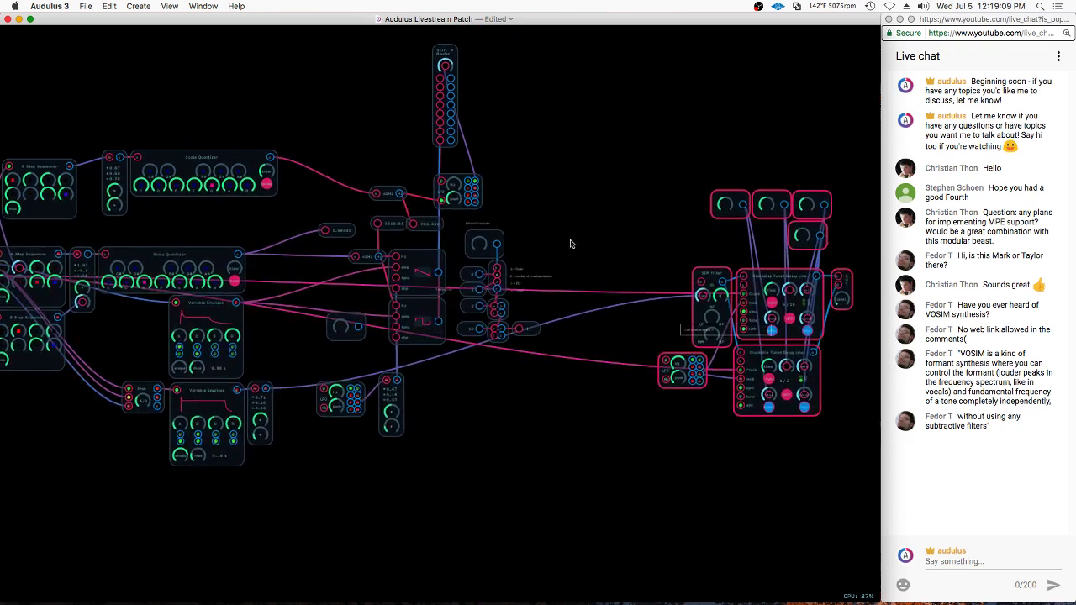
Examine the Infinite Crossfader's fader, block count, input and chain connections
{"action": "scroll", "coordinate": [404, 320], "scroll_direction": "up", "scroll_amount": 3}
{"action": "scroll", "coordinate": [454, 224], "scroll_direction": "up", "scroll_amount": 3}
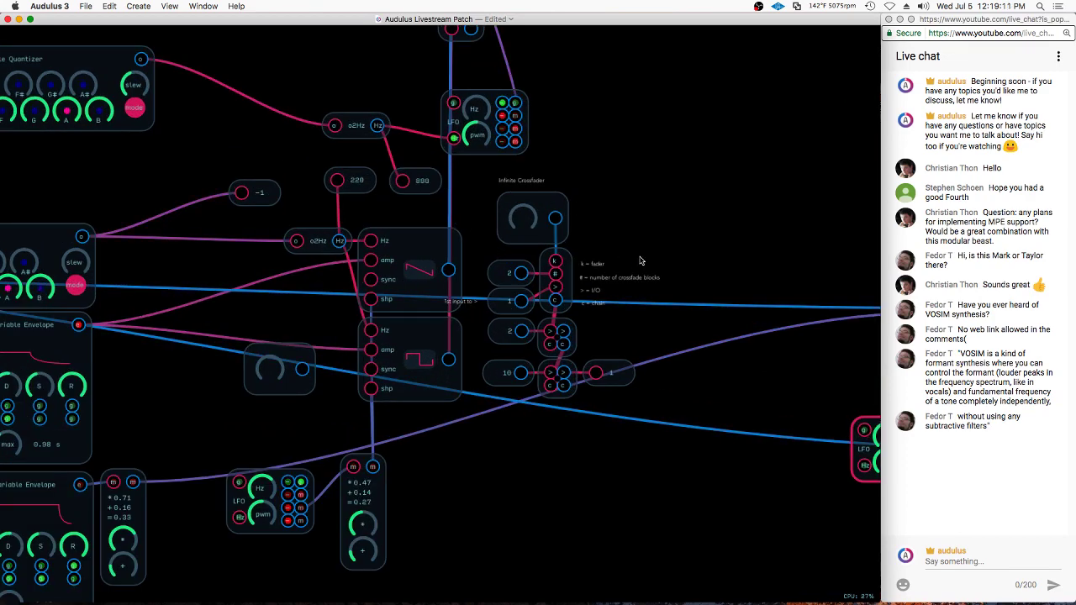
{"action": "scroll", "coordinate": [524, 274], "scroll_direction": "up", "scroll_amount": 3}
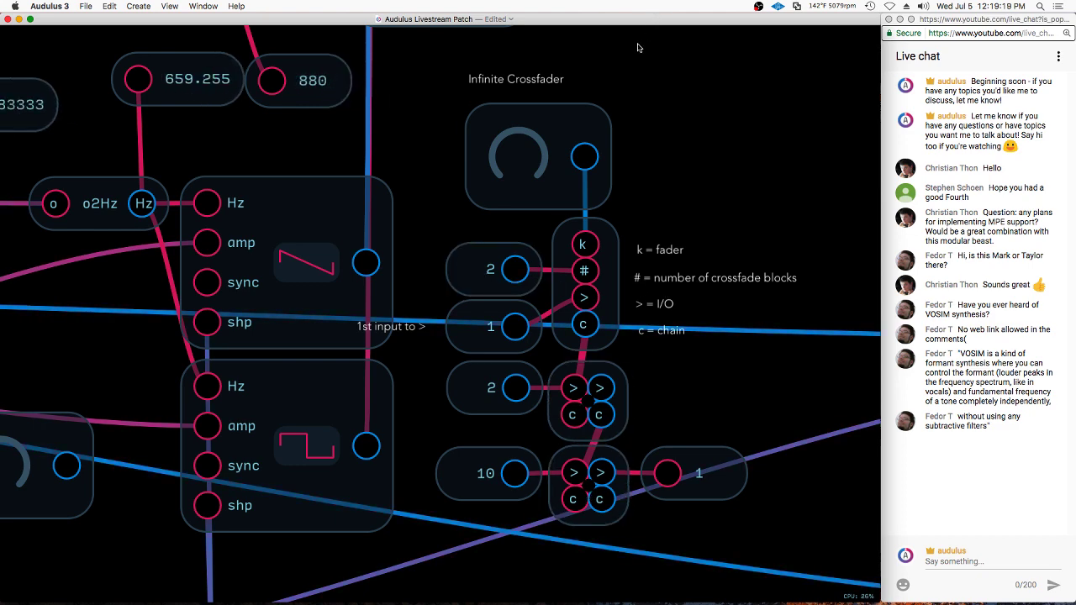
Duplicate the square-wave oscillator, place the copy directly below it and switch its waveform to triangle
{"action": "scroll", "coordinate": [614, 116], "scroll_direction": "down", "scroll_amount": 2}
{"action": "key", "text": "super+d"}
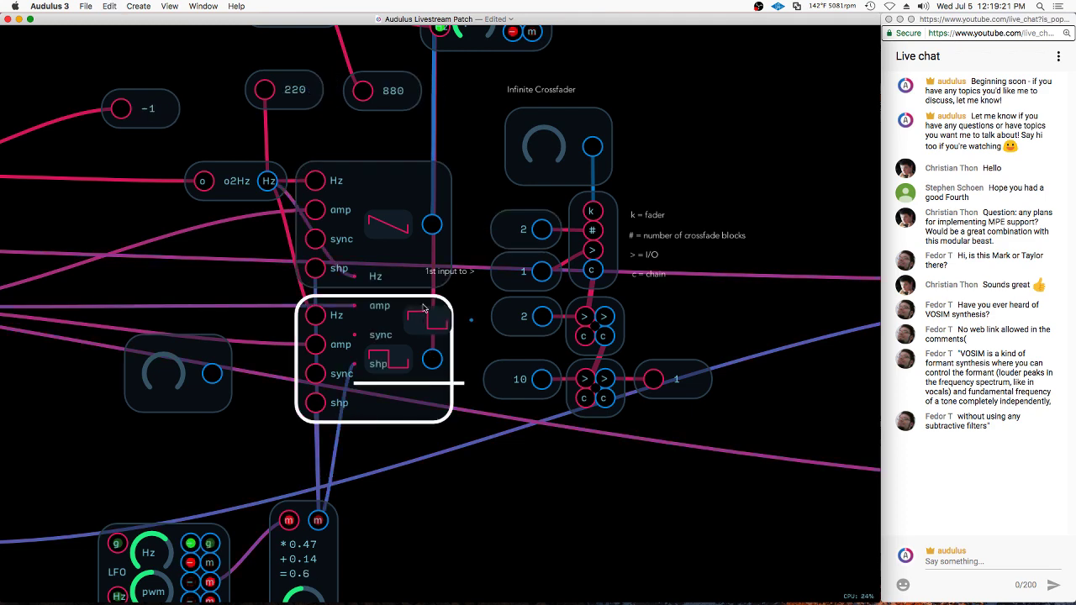
{"action": "left_click_drag", "start_coordinate": [428, 301], "coordinate": [505, 486]}
{"action": "left_click", "coordinate": [509, 514]}
{"action": "scroll", "coordinate": [376, 192], "scroll_direction": "down", "scroll_amount": 3}
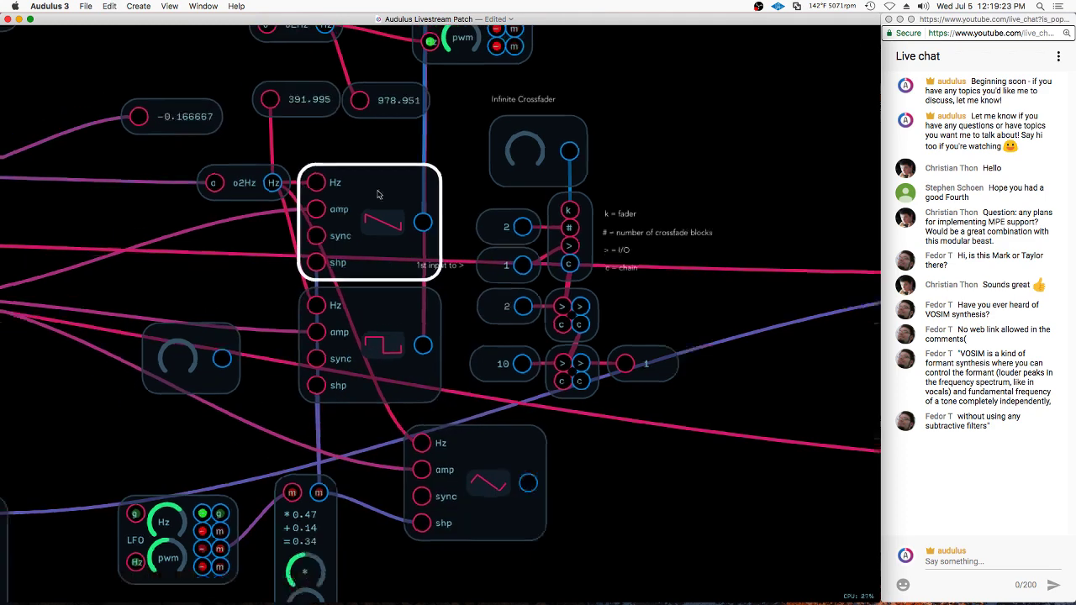
{"action": "left_click_drag", "start_coordinate": [333, 440], "coordinate": [281, 555]}
{"action": "left_click_drag", "start_coordinate": [458, 403], "coordinate": [376, 390]}
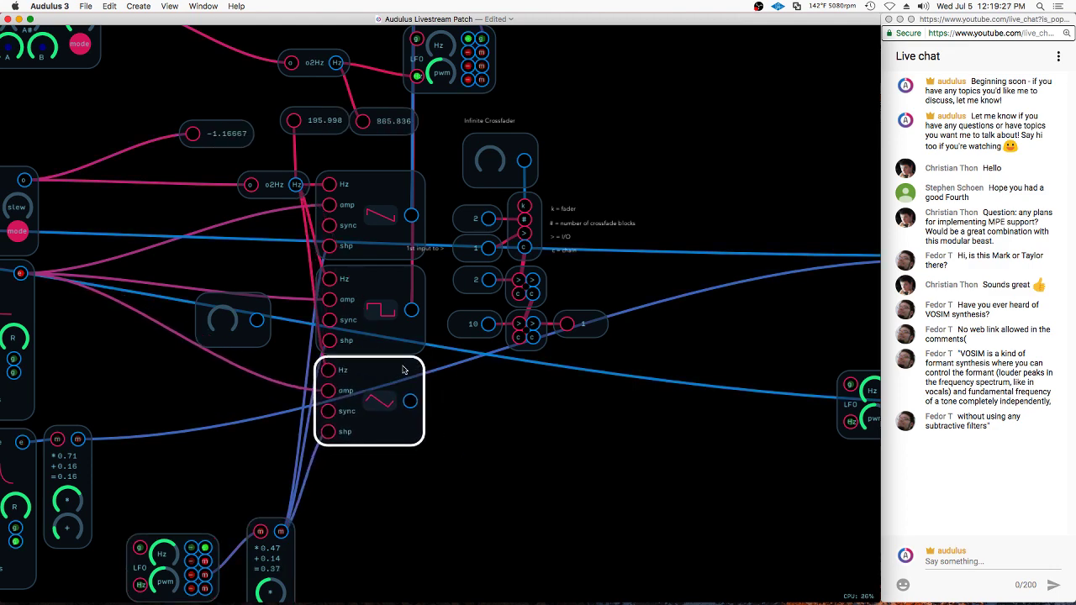
{"action": "scroll", "coordinate": [509, 252], "scroll_direction": "up", "scroll_amount": 2}
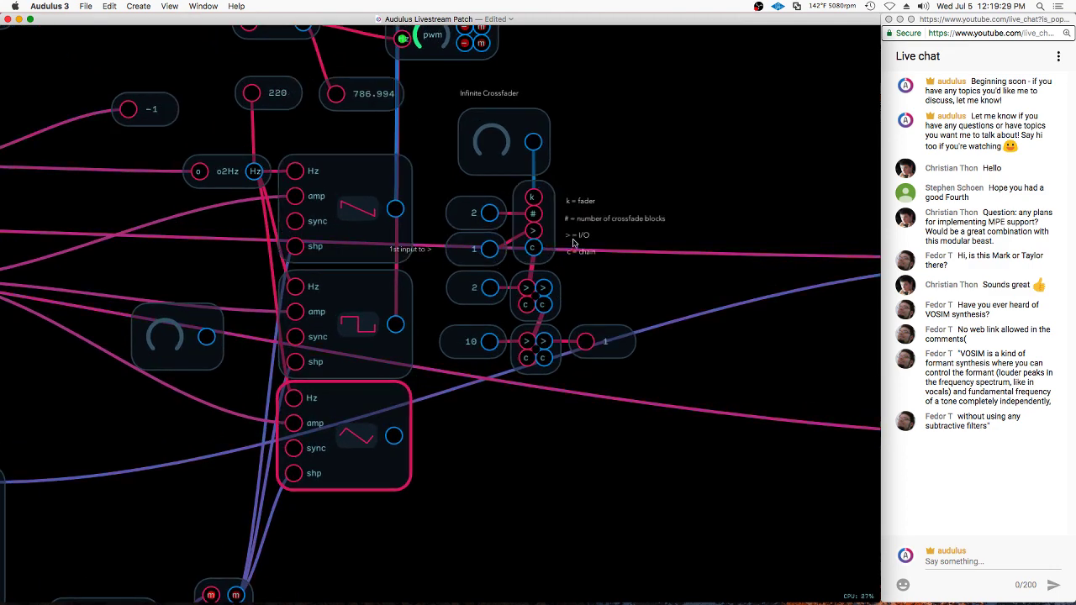
Connect the saw oscillator's output to the Infinite Crossfader's first input and delete the constant 1 with its "1st input to >" label
{"action": "left_click_drag", "start_coordinate": [395, 209], "coordinate": [537, 234]}
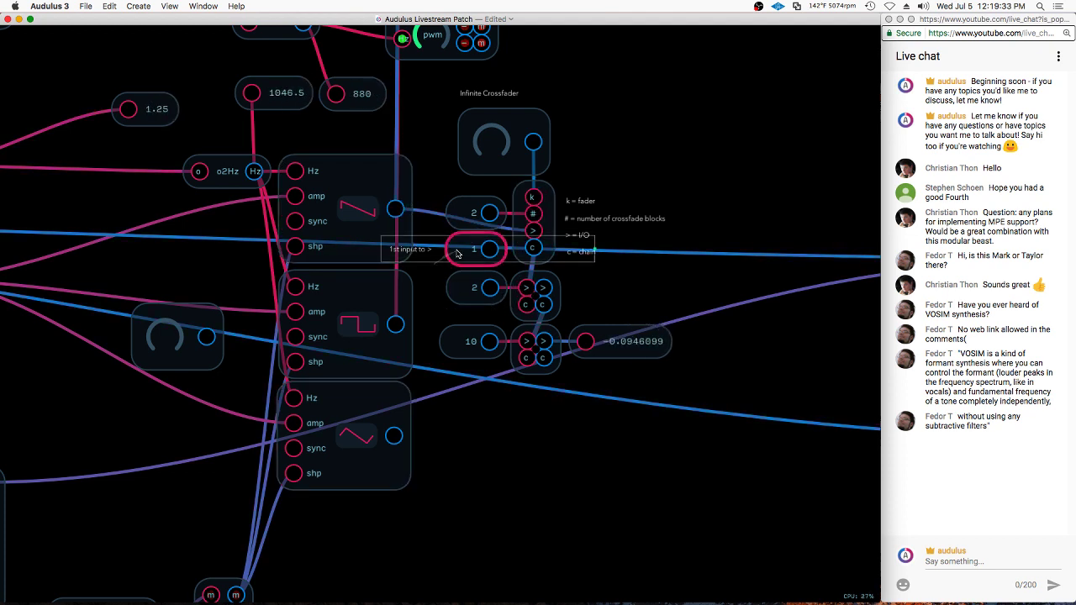
{"action": "left_click", "coordinate": [494, 264]}
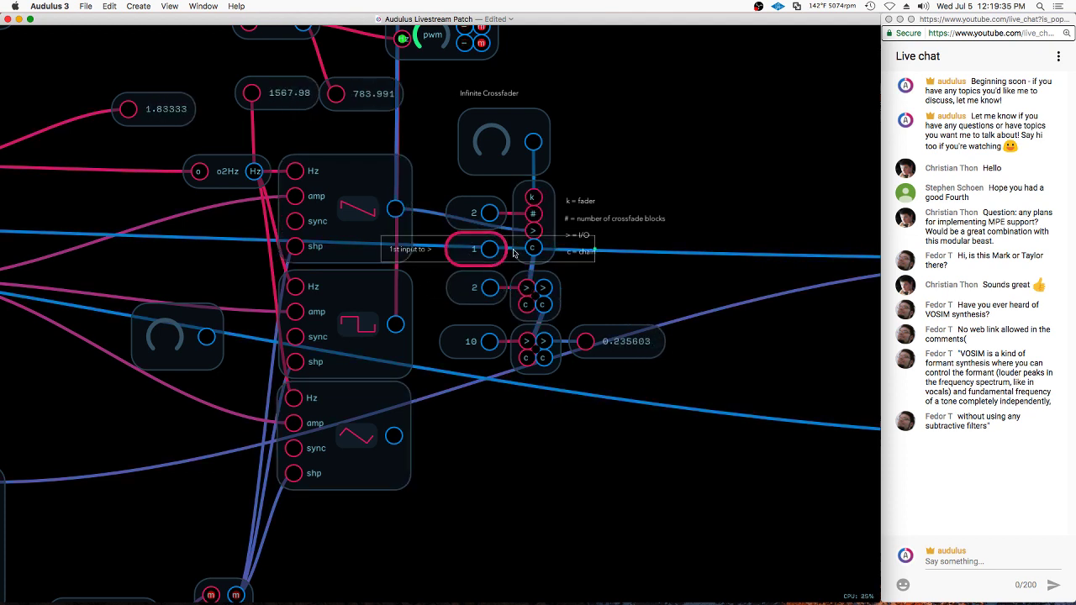
{"action": "key", "text": "BackSpace"}
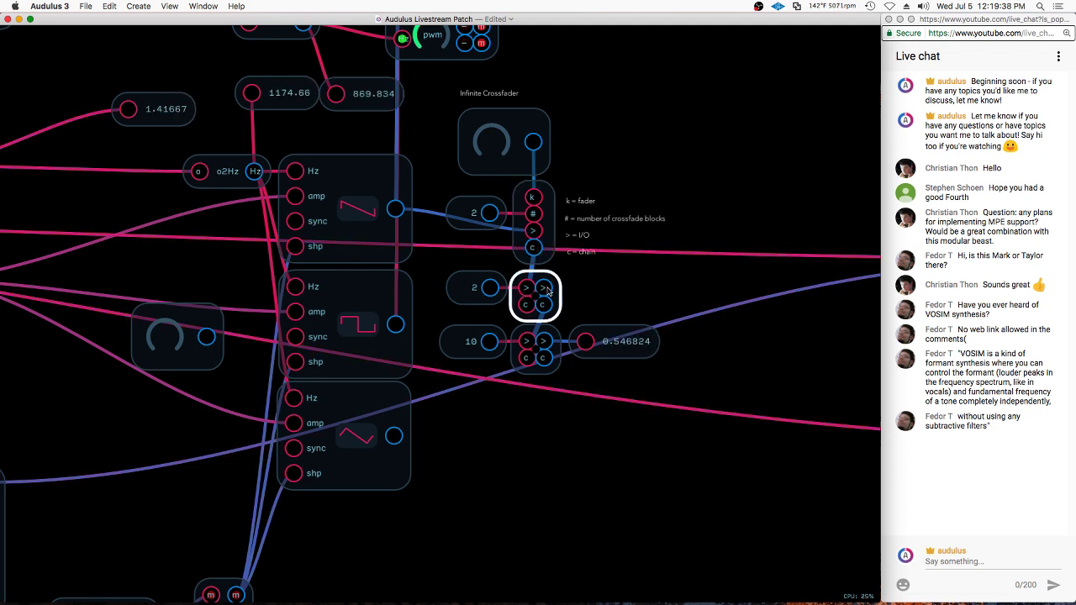
{"action": "left_click", "coordinate": [554, 362]}
{"action": "key", "text": "super+d"}
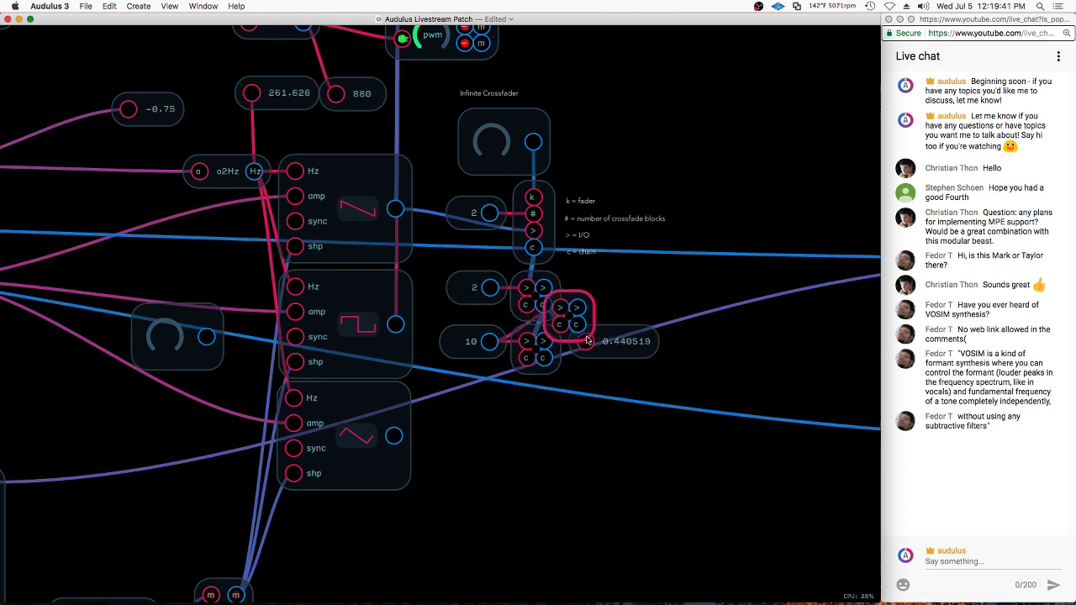
{"action": "left_click_drag", "start_coordinate": [570, 316], "coordinate": [542, 434]}
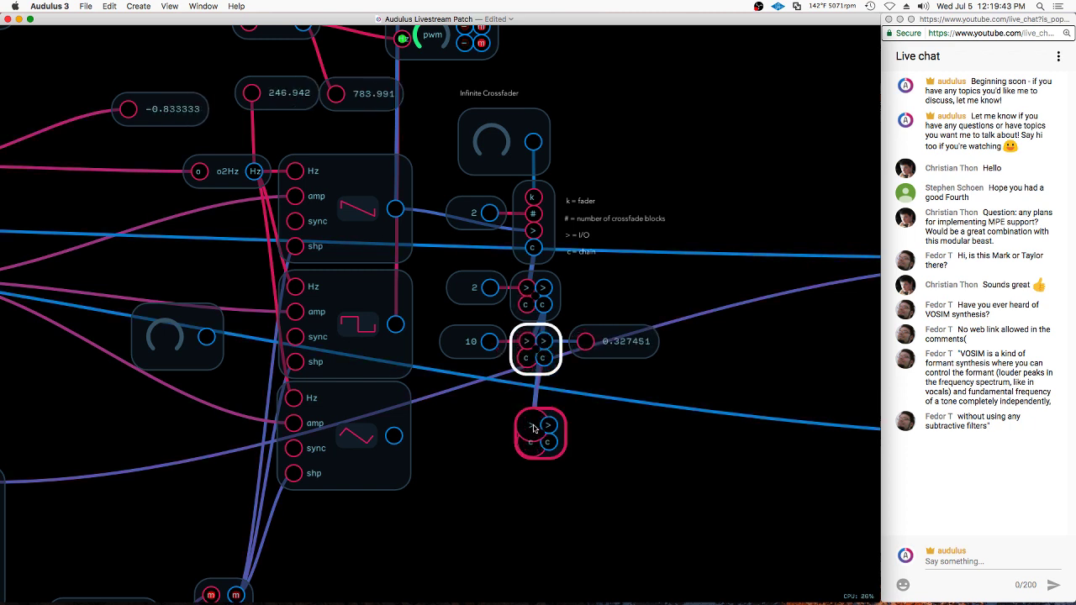
{"action": "key", "text": "BackSpace"}
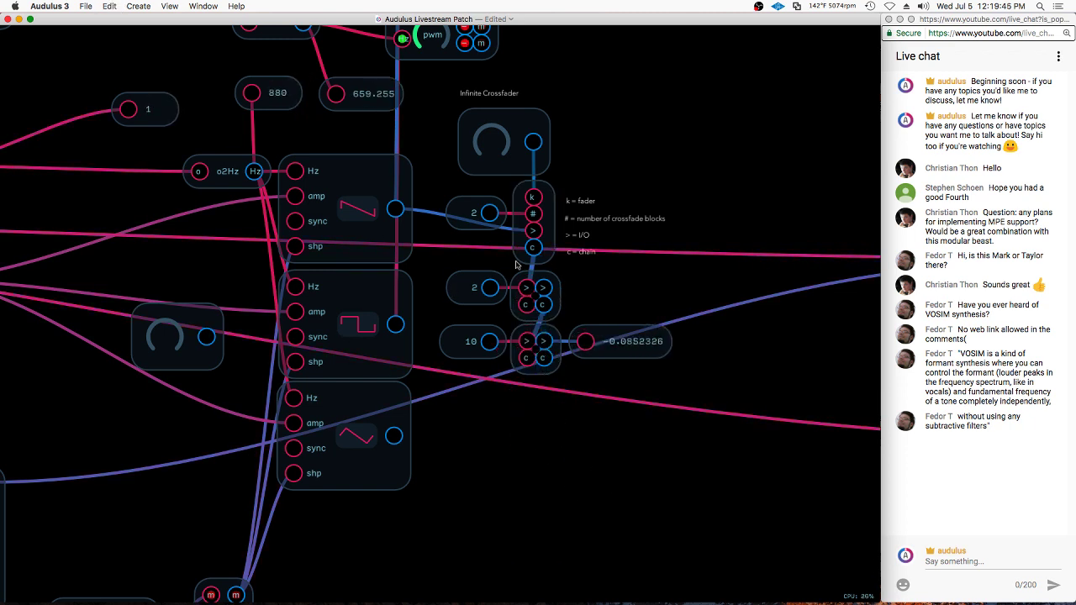
Connect the square and triangle oscillators to the two chained crossfade blocks and delete the constants 2 and 10 that fed them
{"action": "left_click_drag", "start_coordinate": [395, 325], "coordinate": [526, 288]}
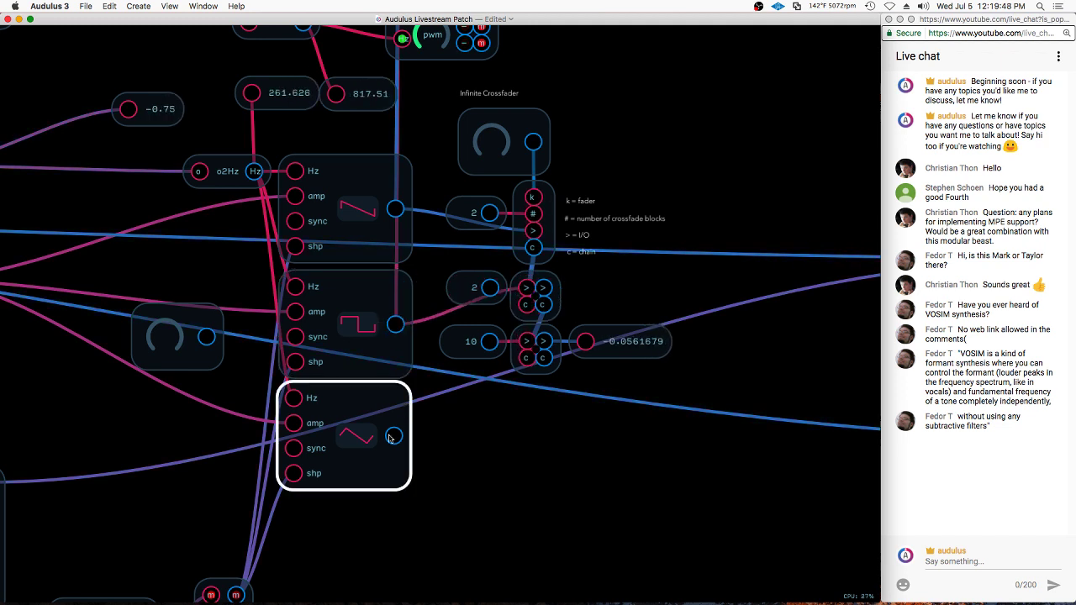
{"action": "left_click_drag", "start_coordinate": [391, 438], "coordinate": [525, 341]}
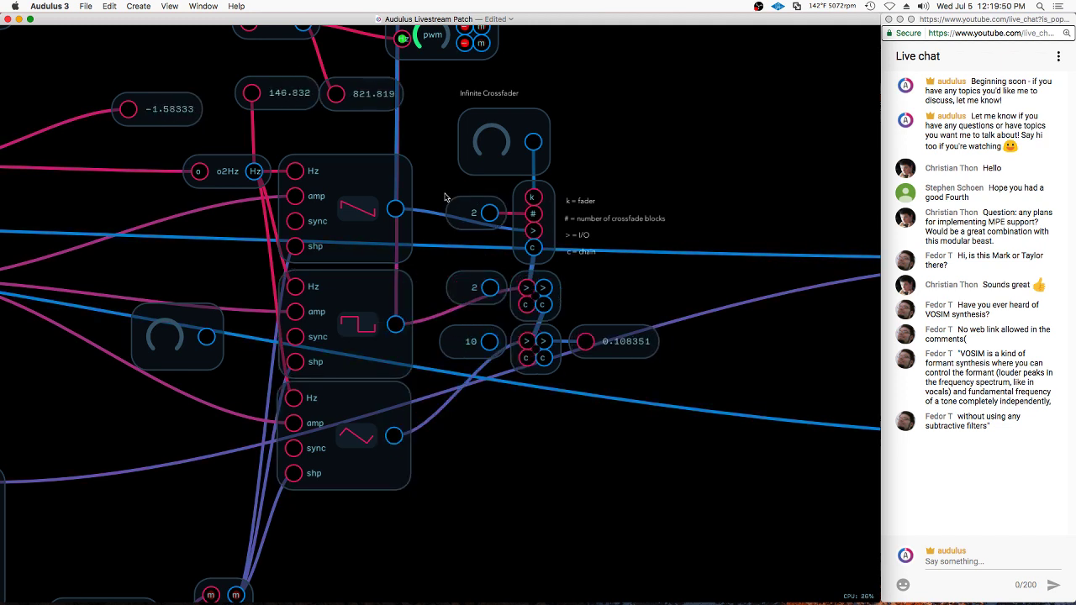
{"action": "mouse_move", "coordinate": [451, 260]}
{"action": "left_mouse_down"}
{"action": "mouse_move", "coordinate": [473, 352]}
{"action": "mouse_move", "coordinate": [471, 387]}
{"action": "left_mouse_up"}
{"action": "key", "text": "BackSpace"}
Delete the value display on the last crossfade block and connect that block's output to the SEM Filter's input
{"action": "left_click_drag", "start_coordinate": [649, 284], "coordinate": [678, 482]}
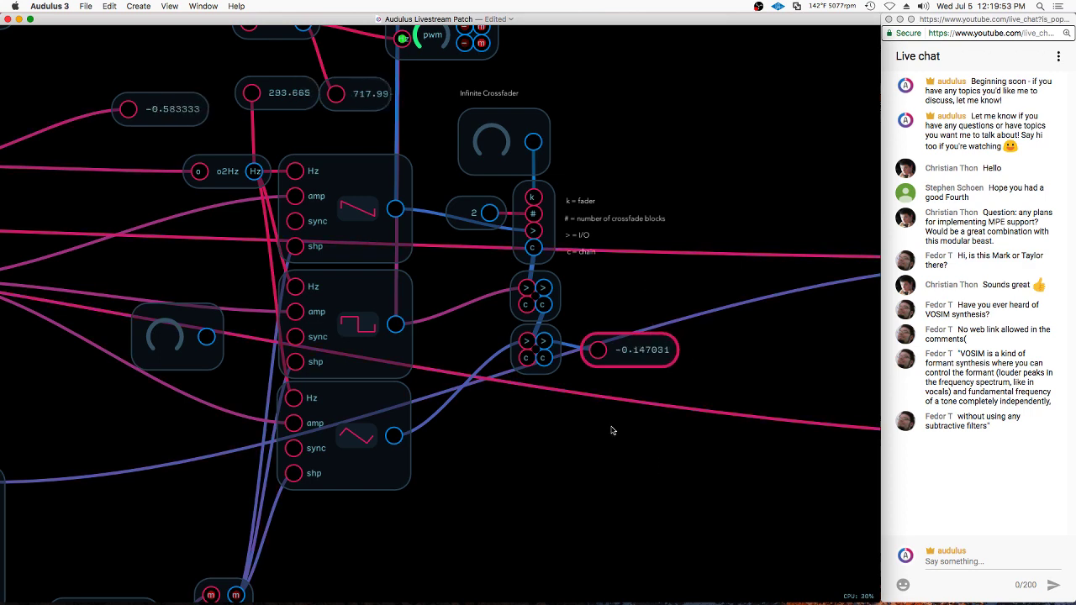
{"action": "key", "text": "Delete"}
{"action": "scroll", "coordinate": [417, 441], "scroll_direction": "down", "scroll_amount": 4}
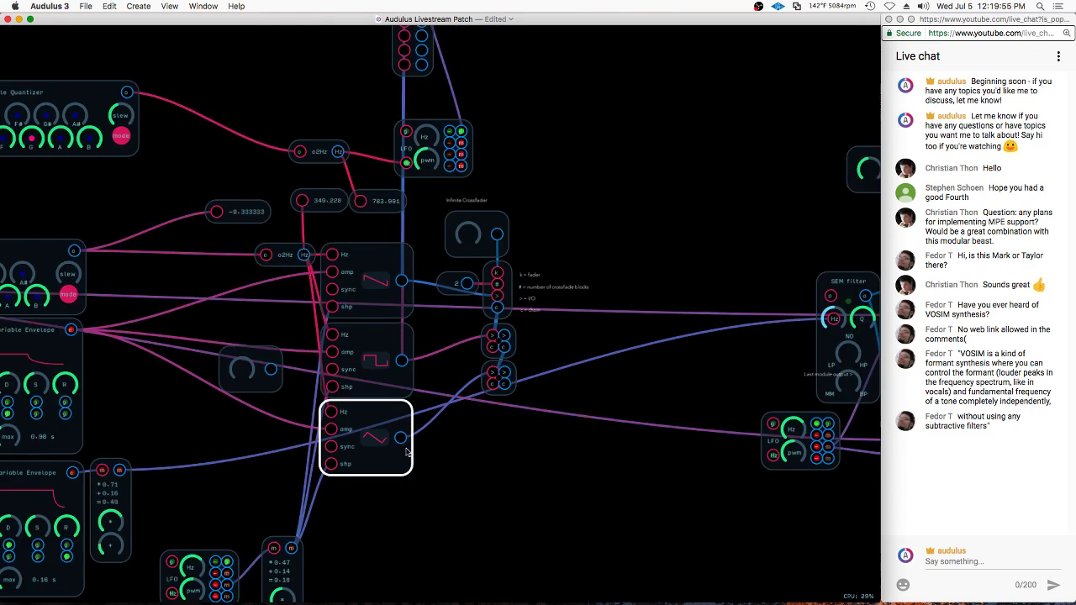
{"action": "left_click_drag", "start_coordinate": [505, 373], "coordinate": [831, 293]}
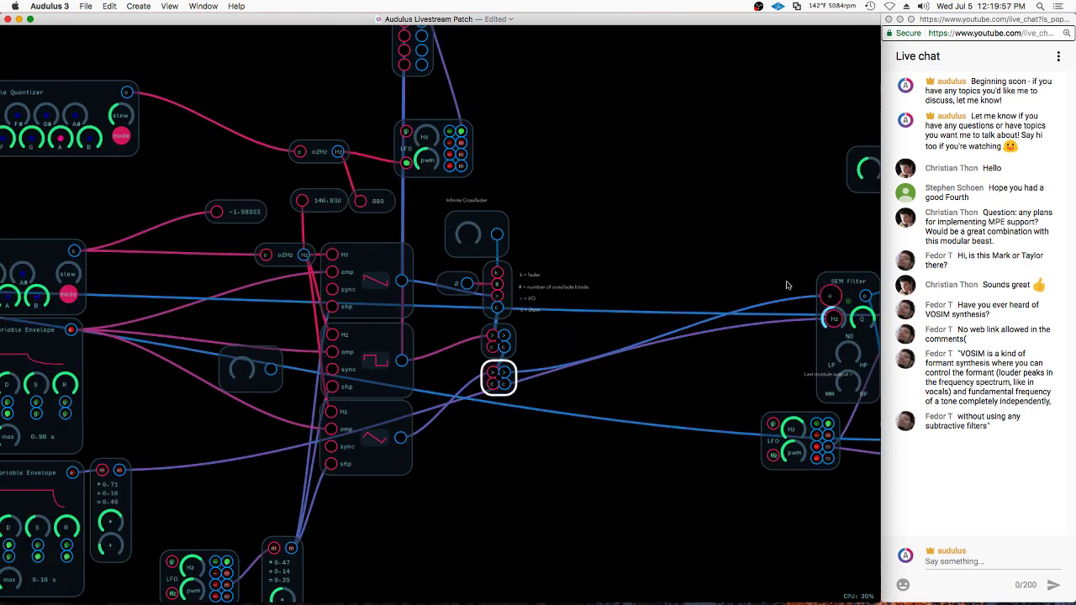
Sweep the Infinite Crossfader's fader knob up to its maximum and adjust the output level
{"action": "scroll", "coordinate": [336, 202], "scroll_direction": "up", "scroll_amount": 3}
{"action": "scroll", "coordinate": [263, 258], "scroll_direction": "down", "scroll_amount": 3}
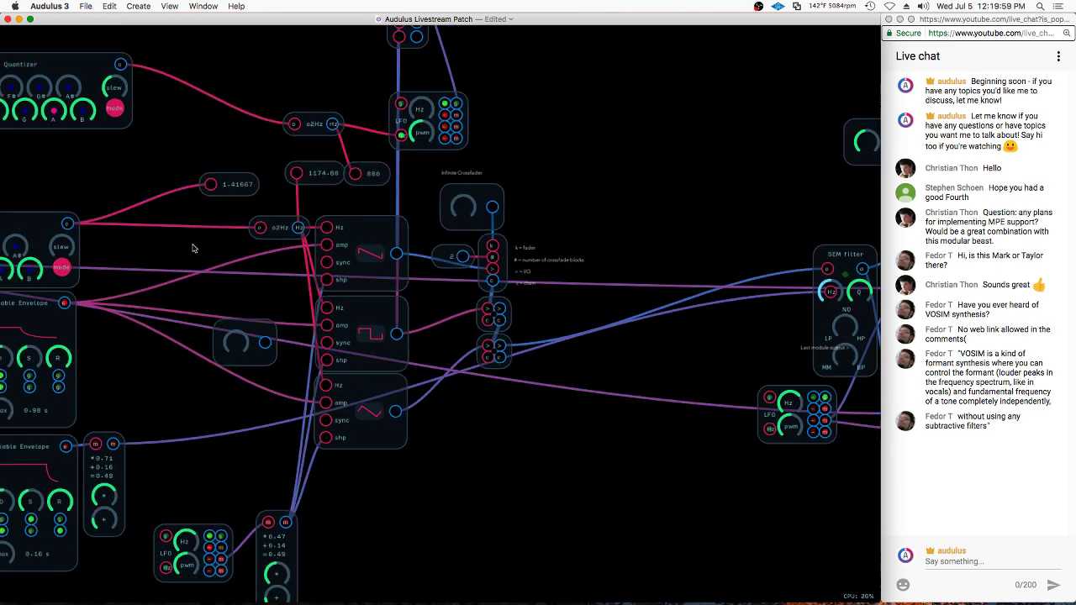
{"action": "left_click", "coordinate": [374, 251]}
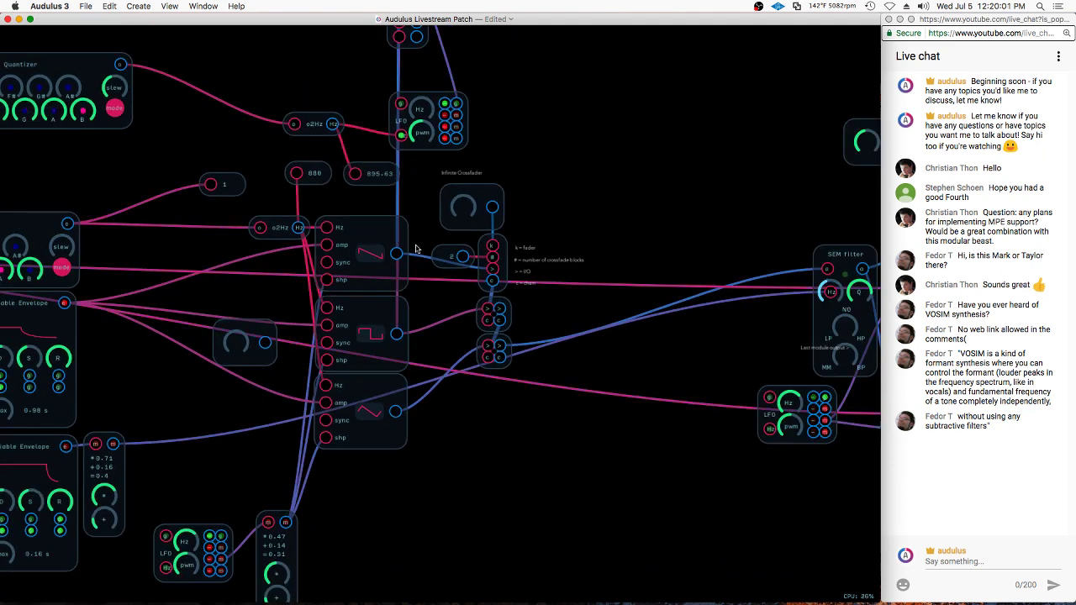
{"action": "left_click", "coordinate": [476, 202]}
{"action": "left_click_drag", "start_coordinate": [479, 198], "coordinate": [727, 206]}
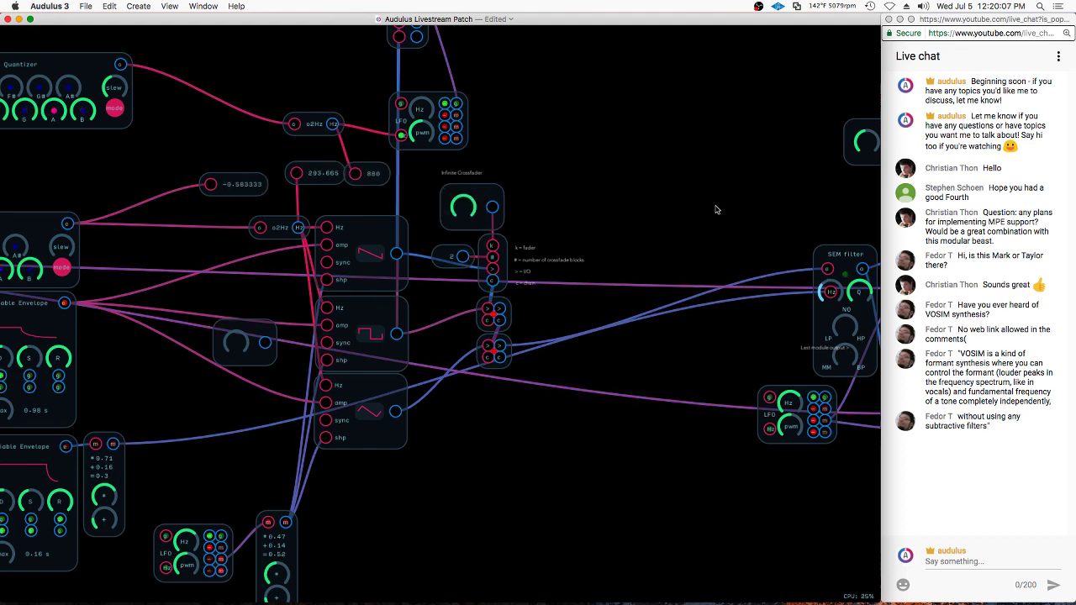
{"action": "scroll", "coordinate": [340, 387], "scroll_direction": "down", "scroll_amount": 4}
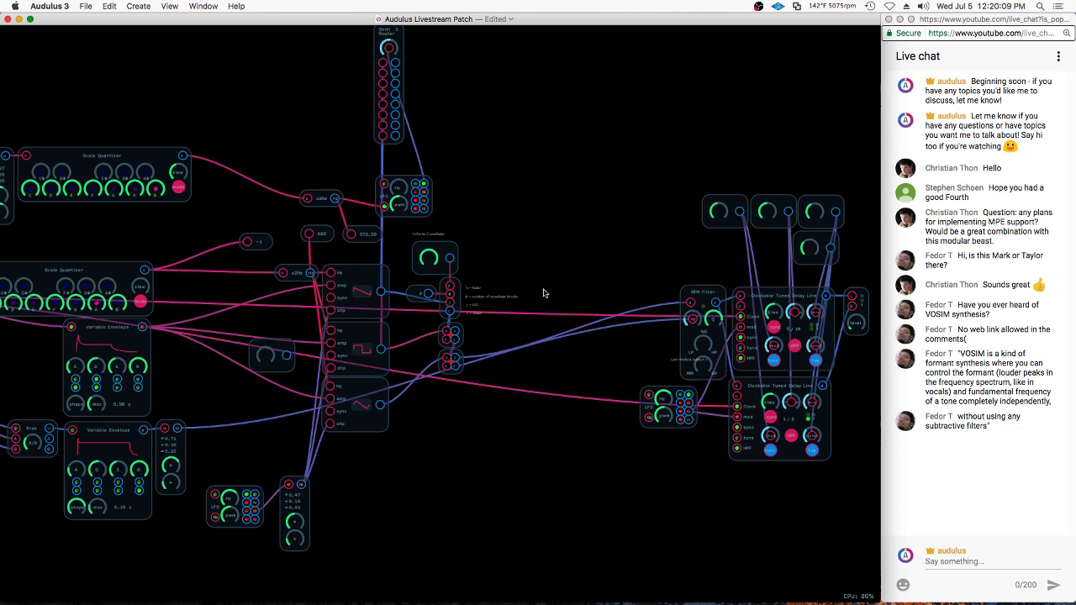
{"action": "scroll", "coordinate": [546, 293], "scroll_direction": "down", "scroll_amount": 1}
{"action": "left_click_drag", "start_coordinate": [855, 323], "coordinate": [880, 316]}
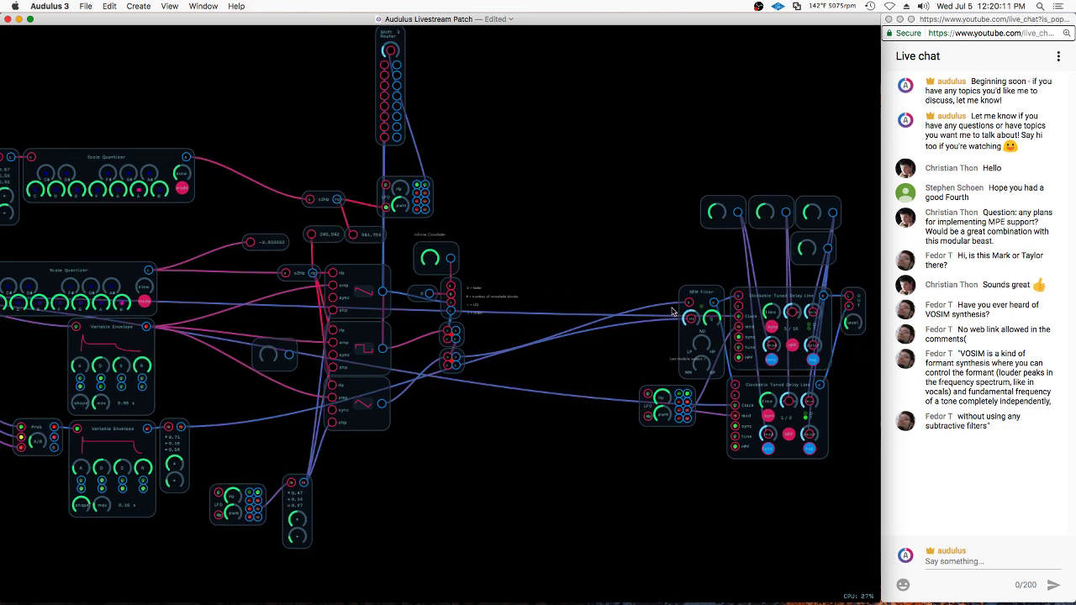
Connect an output of the LFO below the Shift Router to the Infinite Crossfader's fader knob
{"action": "scroll", "coordinate": [507, 353], "scroll_direction": "down", "scroll_amount": 1}
{"action": "scroll", "coordinate": [263, 503], "scroll_direction": "up", "scroll_amount": 1}
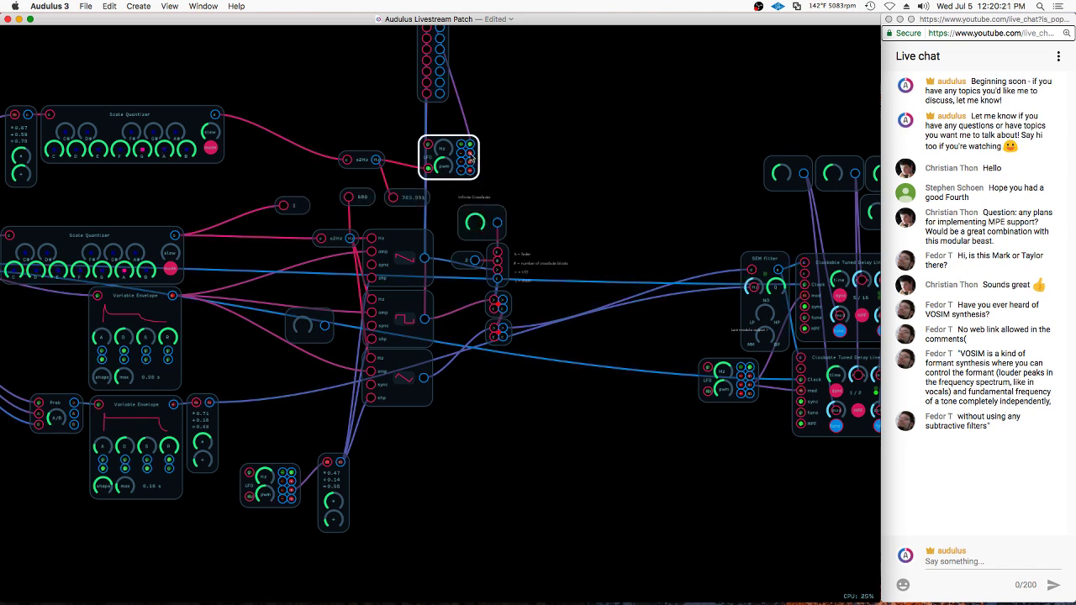
{"action": "left_click_drag", "start_coordinate": [470, 171], "coordinate": [476, 226]}
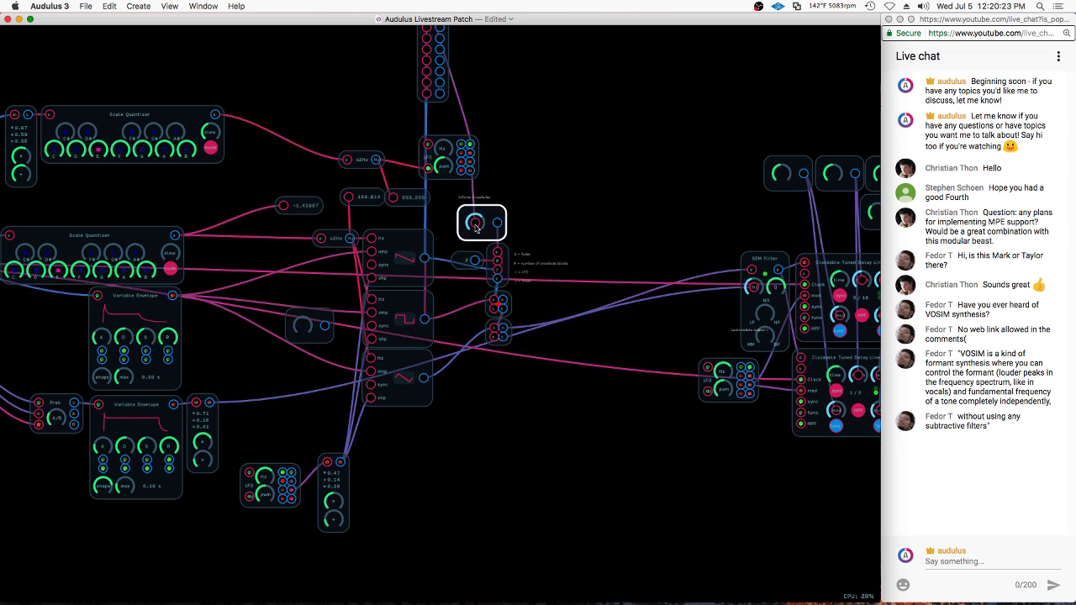
{"action": "scroll", "coordinate": [699, 190], "scroll_direction": "down", "scroll_amount": 4}
{"action": "scroll", "coordinate": [404, 274], "scroll_direction": "up", "scroll_amount": 2}
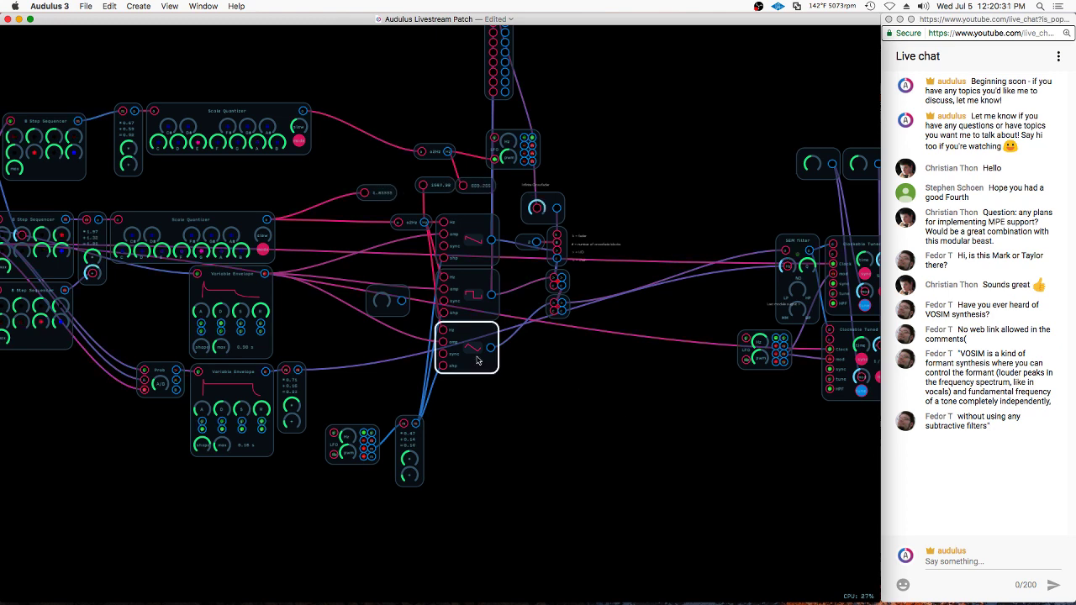
{"action": "scroll", "coordinate": [448, 219], "scroll_direction": "down", "scroll_amount": 2}
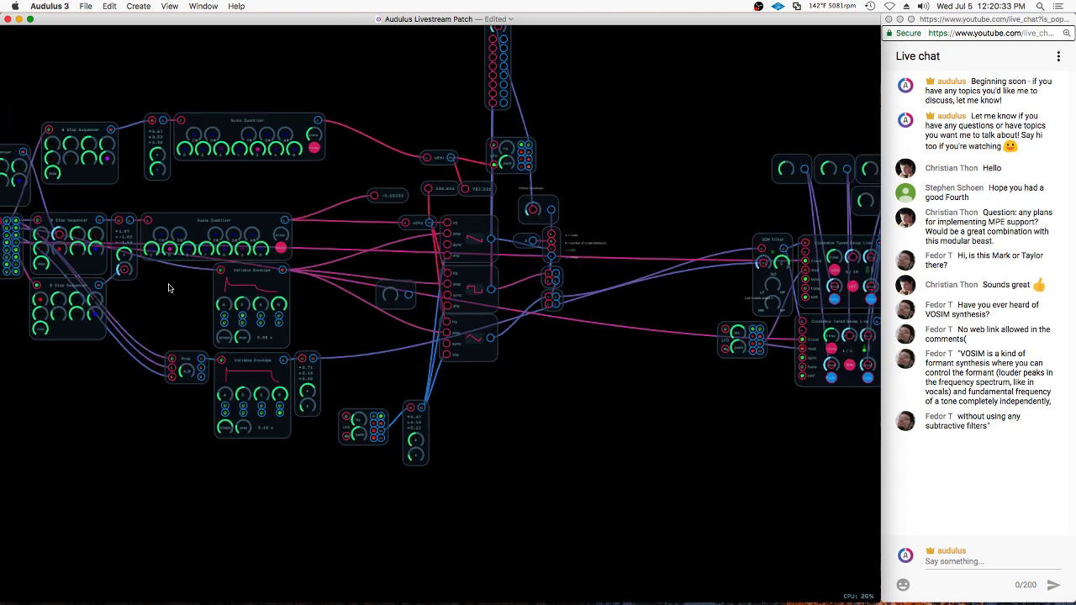
Adjust the offset knob after the lower Variable Envelope and raise that envelope's max time
{"action": "scroll", "coordinate": [171, 288], "scroll_direction": "up", "scroll_amount": 2}
{"action": "mouse_move", "coordinate": [322, 415]}
{"action": "left_mouse_down"}
{"action": "mouse_move", "coordinate": [332, 410]}
{"action": "mouse_move", "coordinate": [317, 422]}
{"action": "left_mouse_up"}
{"action": "left_click_drag", "start_coordinate": [252, 441], "coordinate": [259, 437]}
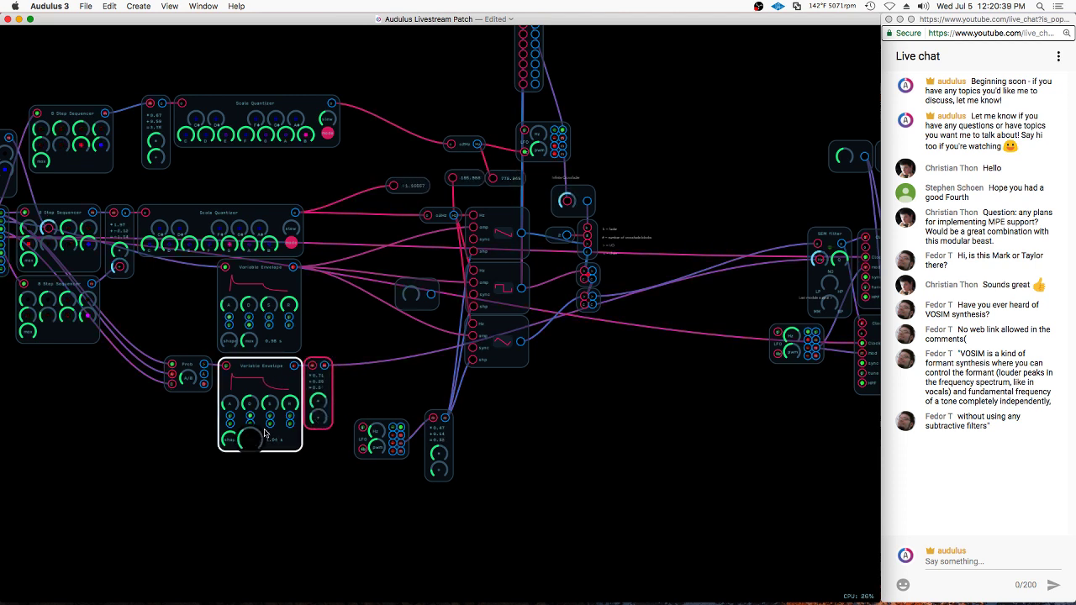
{"action": "scroll", "coordinate": [224, 407], "scroll_direction": "down", "scroll_amount": 2}
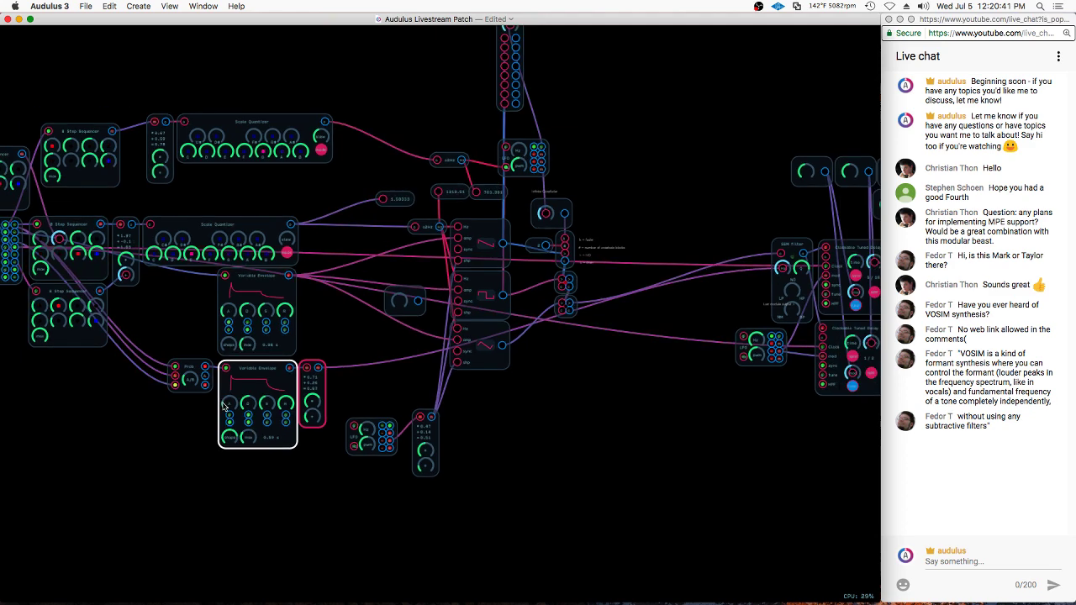
Repatch the crossfader's fader knob to another output of the LFO above it and adjust that LFO's Hz knob
{"action": "scroll", "coordinate": [224, 407], "scroll_direction": "down", "scroll_amount": 1}
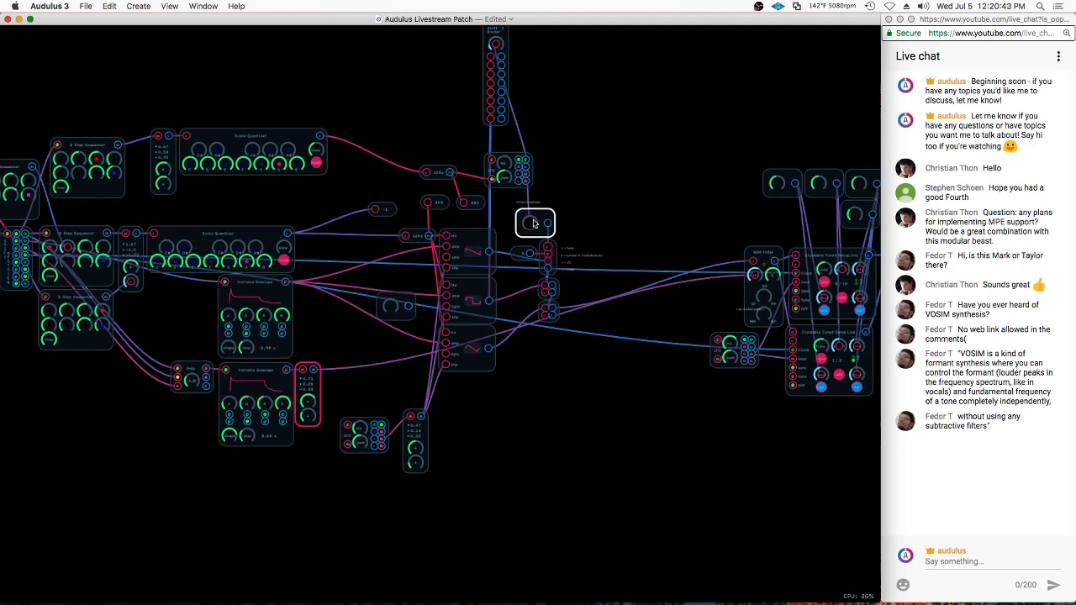
{"action": "scroll", "coordinate": [562, 196], "scroll_direction": "up", "scroll_amount": 2}
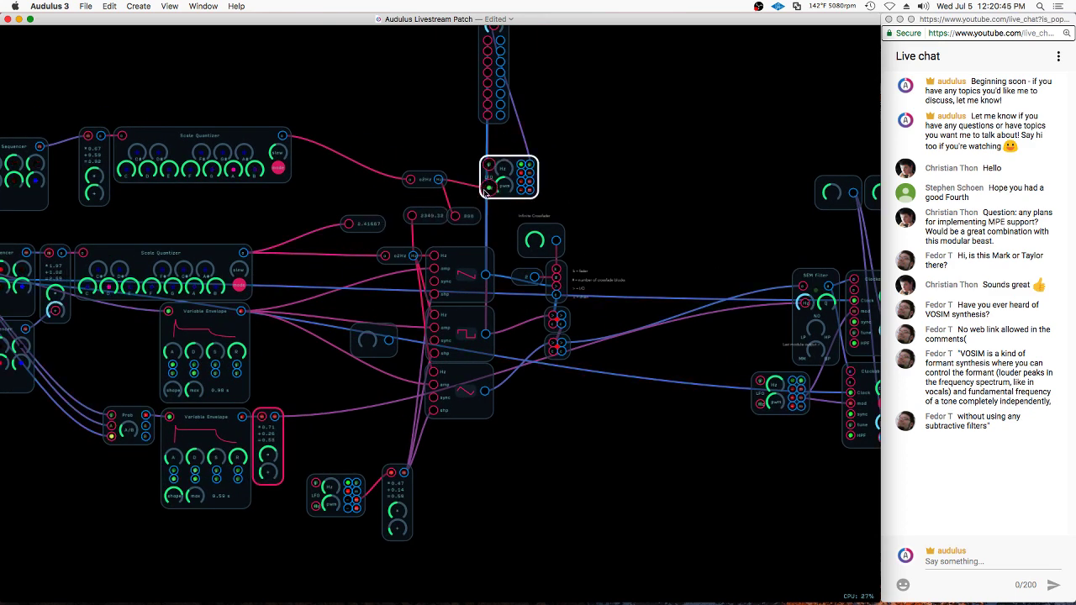
{"action": "left_click", "coordinate": [528, 179]}
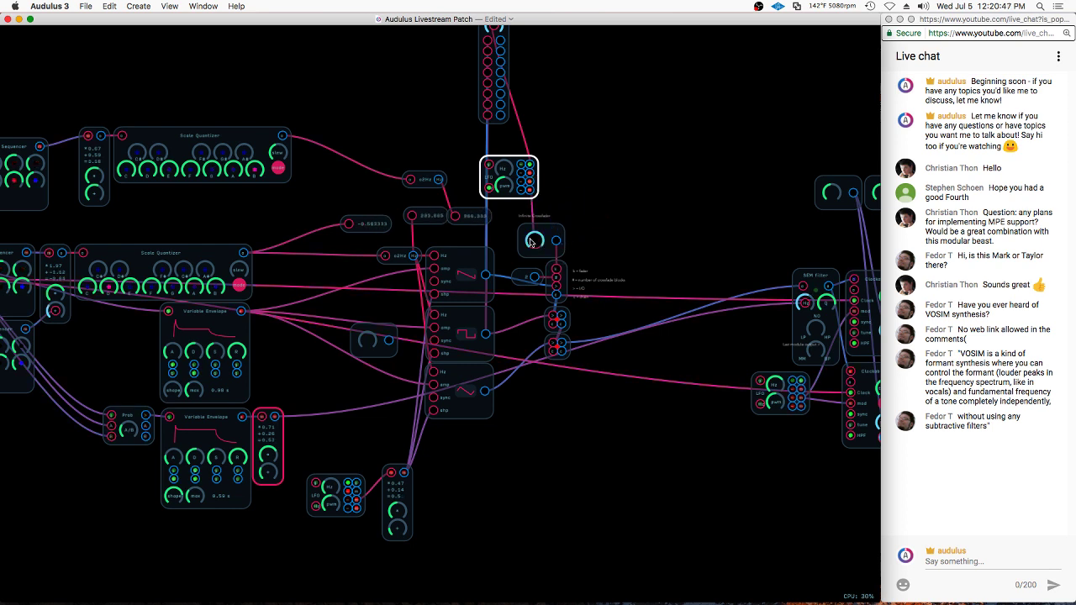
{"action": "left_click_drag", "start_coordinate": [510, 179], "coordinate": [548, 163]}
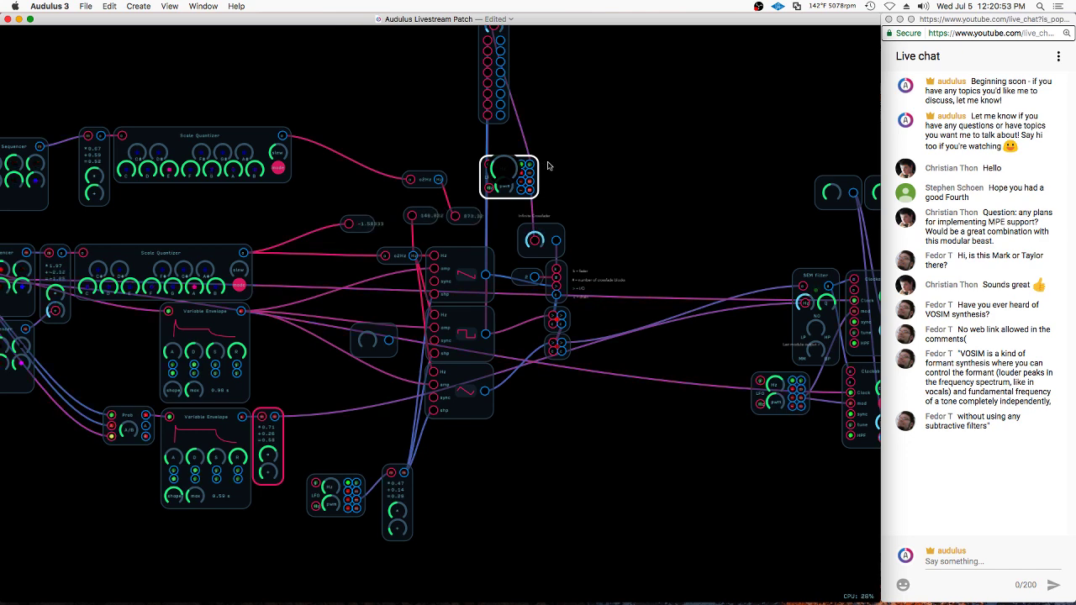
Move the LFO that sits below the SEM Filter up above the filter, beside the row of shared knobs
{"action": "scroll", "coordinate": [434, 137], "scroll_direction": "down", "scroll_amount": 5}
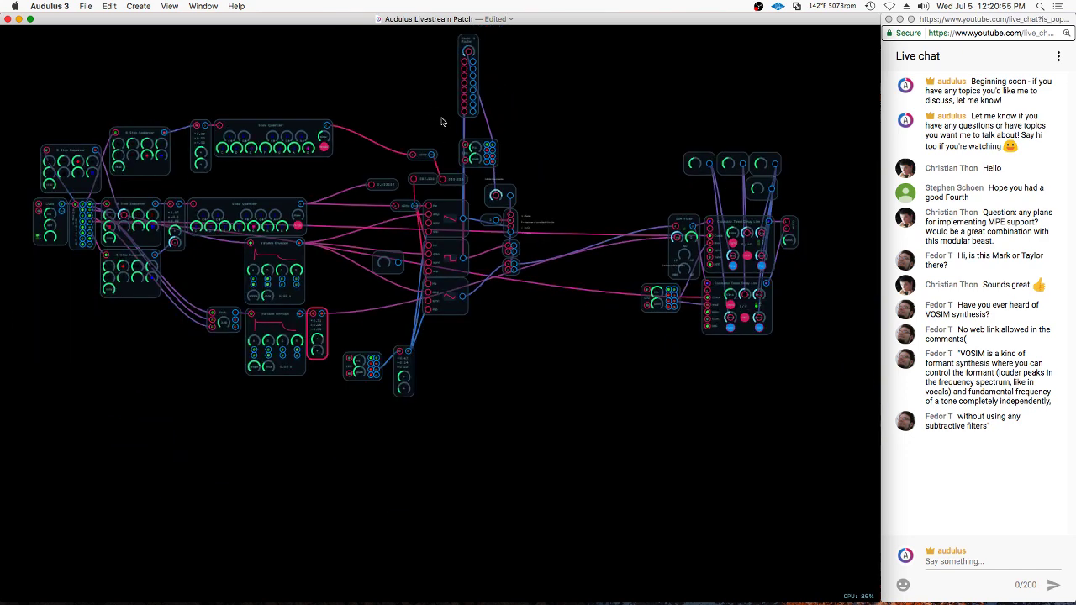
{"action": "scroll", "coordinate": [530, 167], "scroll_direction": "up", "scroll_amount": 5}
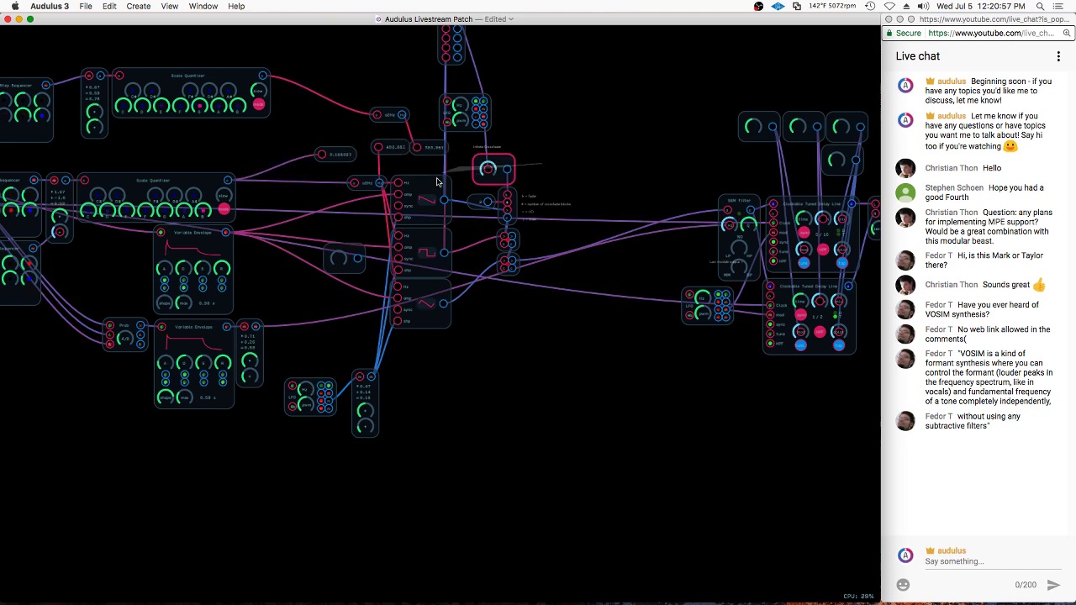
{"action": "scroll", "coordinate": [510, 253], "scroll_direction": "down", "scroll_amount": 4}
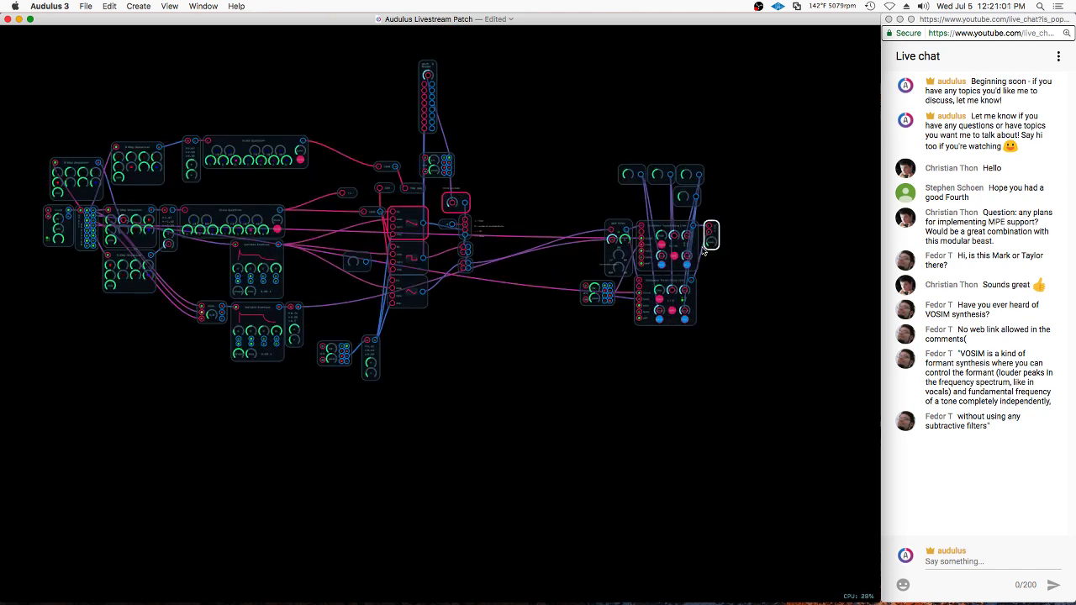
{"action": "scroll", "coordinate": [485, 329], "scroll_direction": "up", "scroll_amount": 5}
{"action": "left_click_drag", "start_coordinate": [675, 262], "coordinate": [702, 82]}
{"action": "scroll", "coordinate": [703, 81], "scroll_direction": "down", "scroll_amount": 1}
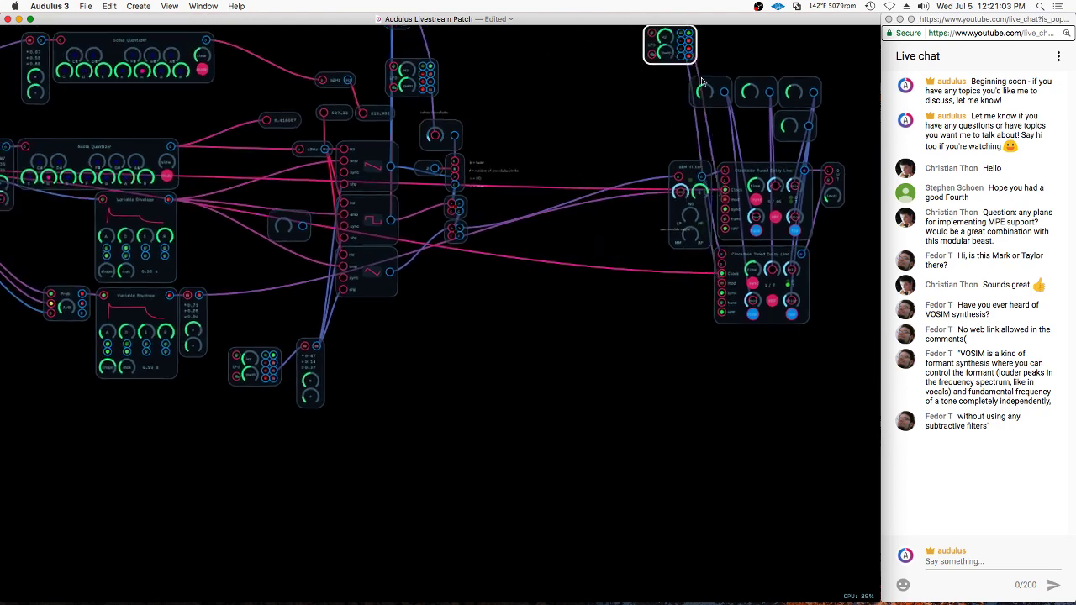
{"action": "scroll", "coordinate": [703, 80], "scroll_direction": "up", "scroll_amount": 1}
{"action": "left_click_drag", "start_coordinate": [670, 45], "coordinate": [623, 93]}
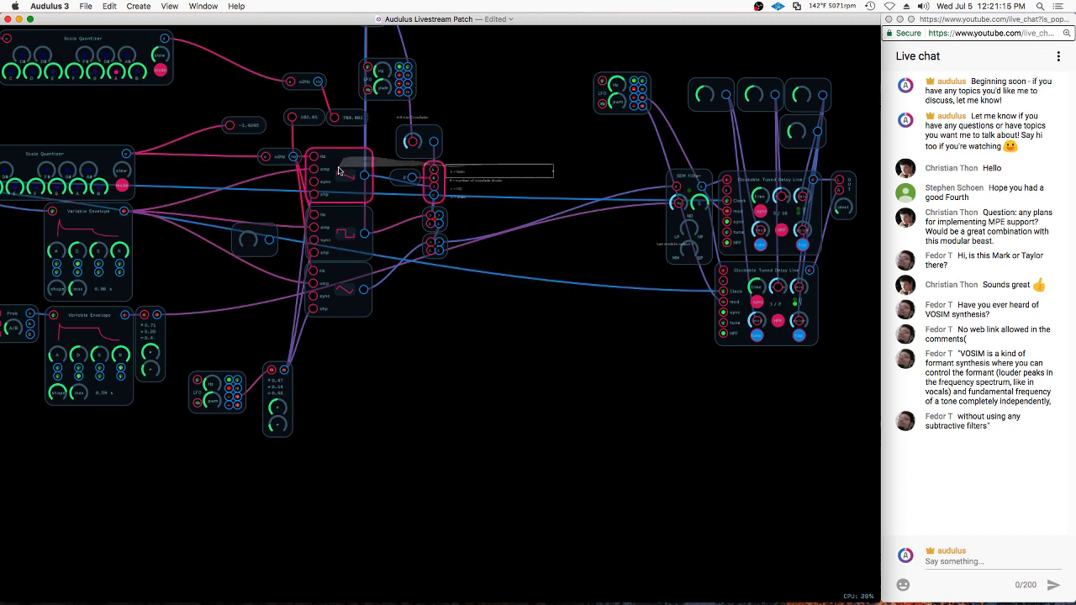
Duplicate the three oscillators together with their Infinite Crossfader blocks and place the copies below the originals
{"action": "left_click_drag", "start_coordinate": [339, 172], "coordinate": [512, 359]}
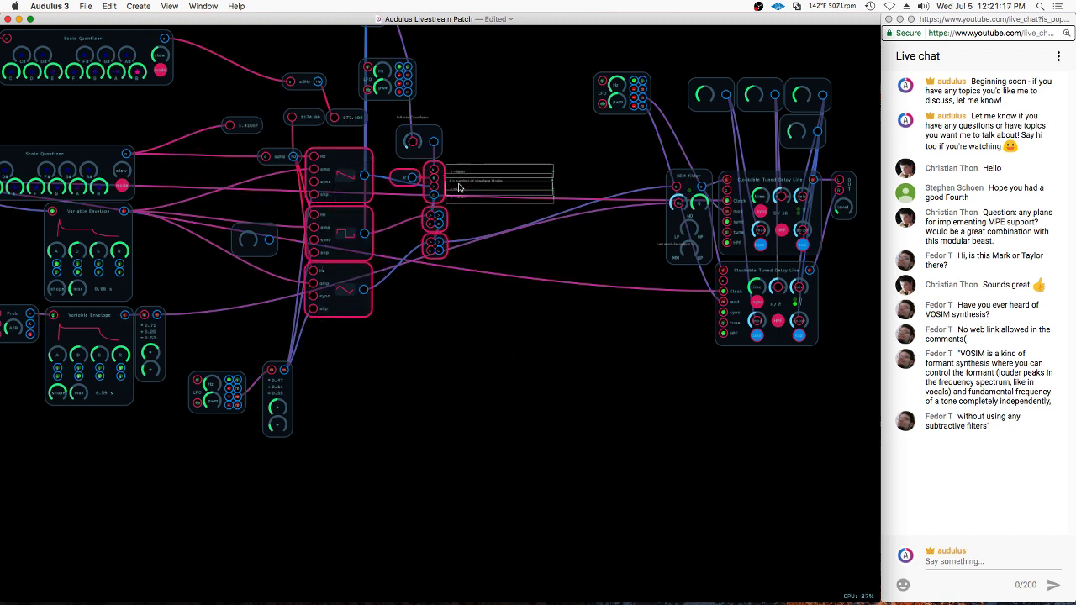
{"action": "left_click_drag", "start_coordinate": [432, 168], "coordinate": [462, 360]}
{"action": "left_click", "coordinate": [535, 309]}
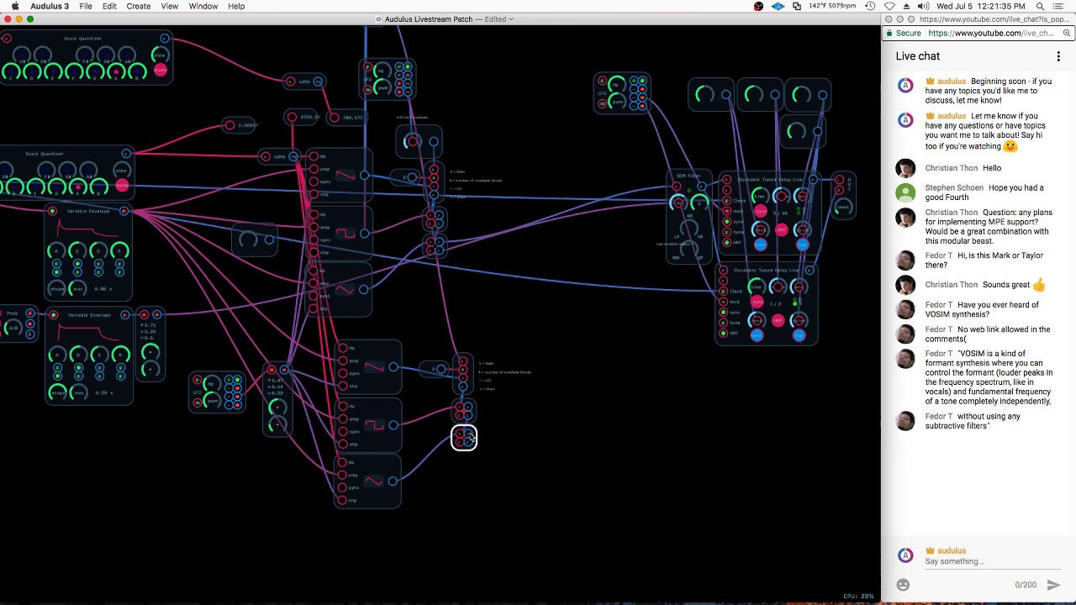
Move the SEM Filter up, duplicate it below, and connect the copied crossfader chain's output to the copy's audio input
{"action": "left_click_drag", "start_coordinate": [471, 437], "coordinate": [648, 347]}
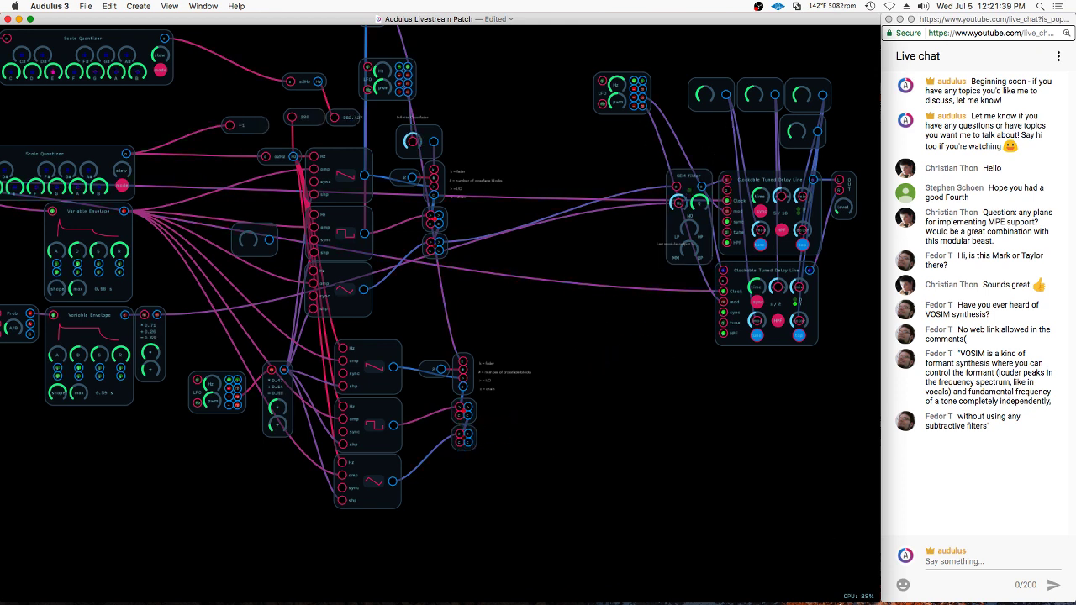
{"action": "left_click_drag", "start_coordinate": [693, 176], "coordinate": [671, 289]}
{"action": "key", "text": "super+d"}
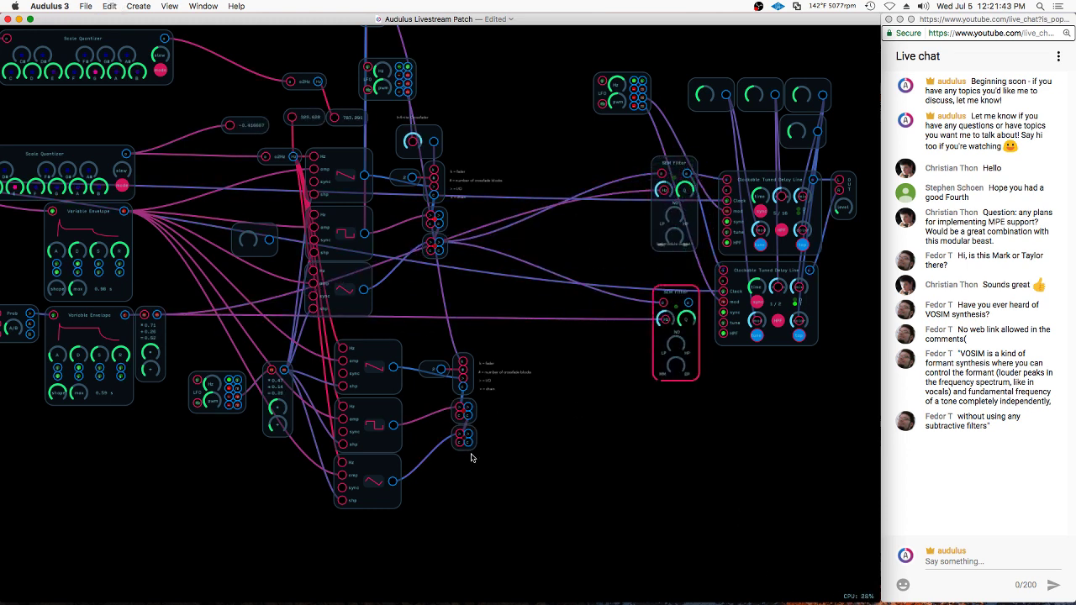
{"action": "left_click_drag", "start_coordinate": [467, 438], "coordinate": [690, 304]}
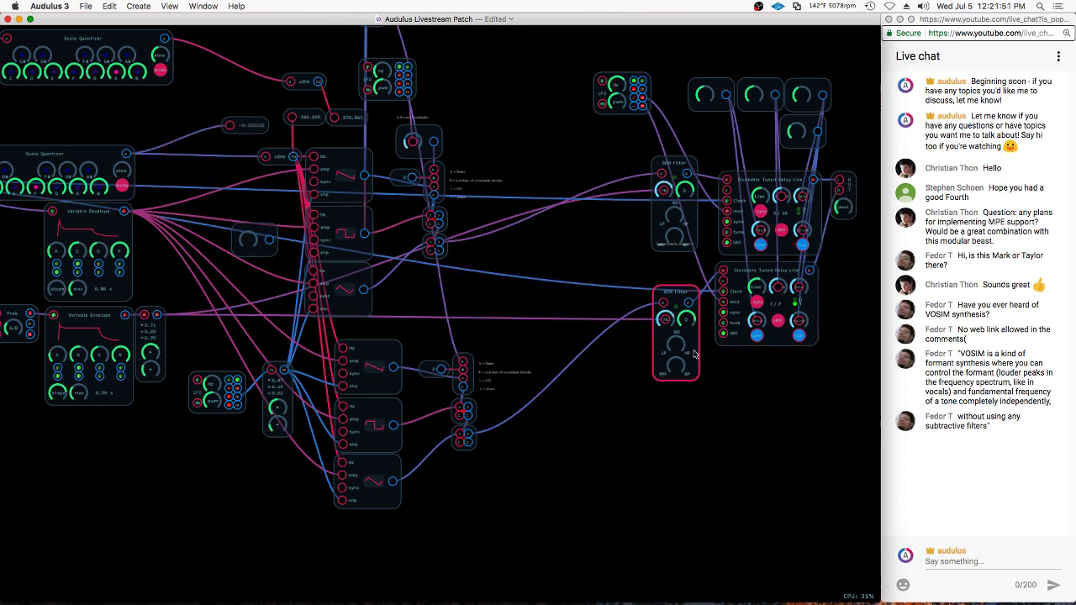
Route the lower SEM Filter into the lower Clockable Tuned Delay Line and adjust the upper filter's Q knob
{"action": "left_click", "coordinate": [666, 334]}
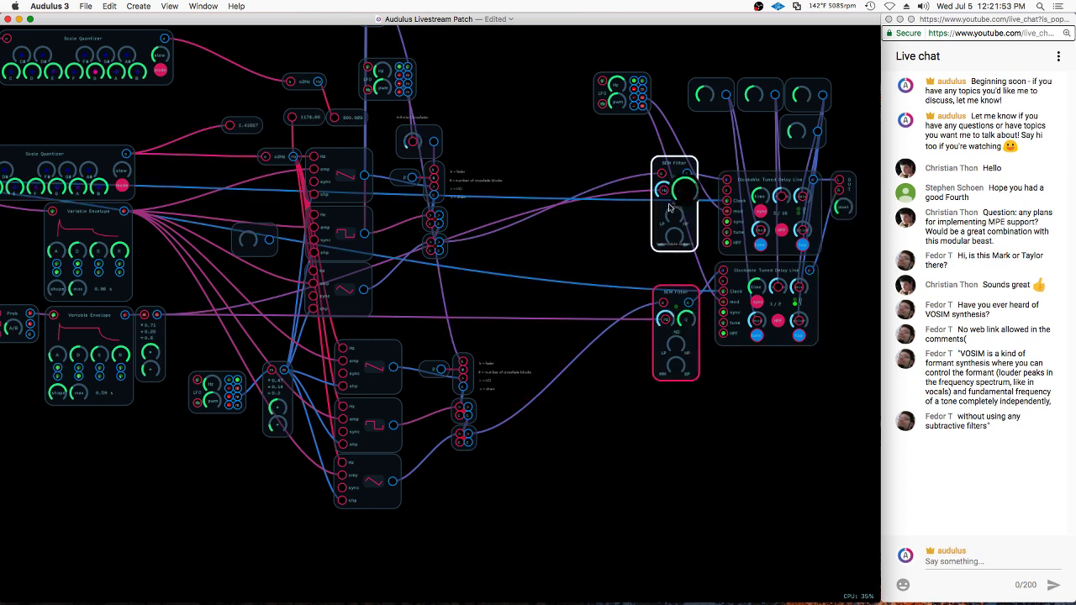
{"action": "scroll", "coordinate": [757, 302], "scroll_direction": "down", "scroll_amount": 3}
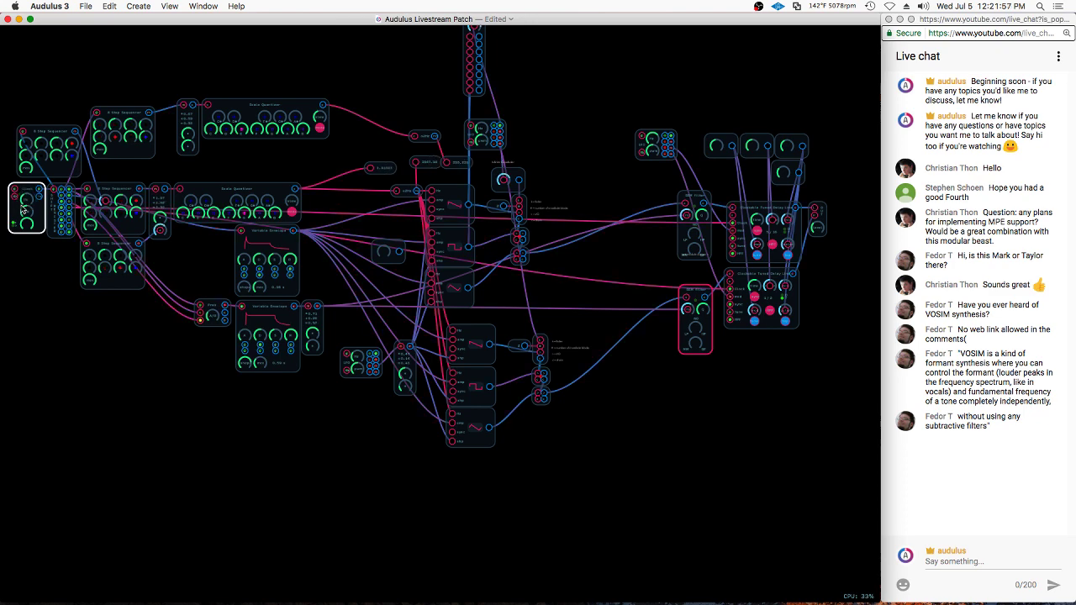
{"action": "scroll", "coordinate": [757, 236], "scroll_direction": "up", "scroll_amount": 5}
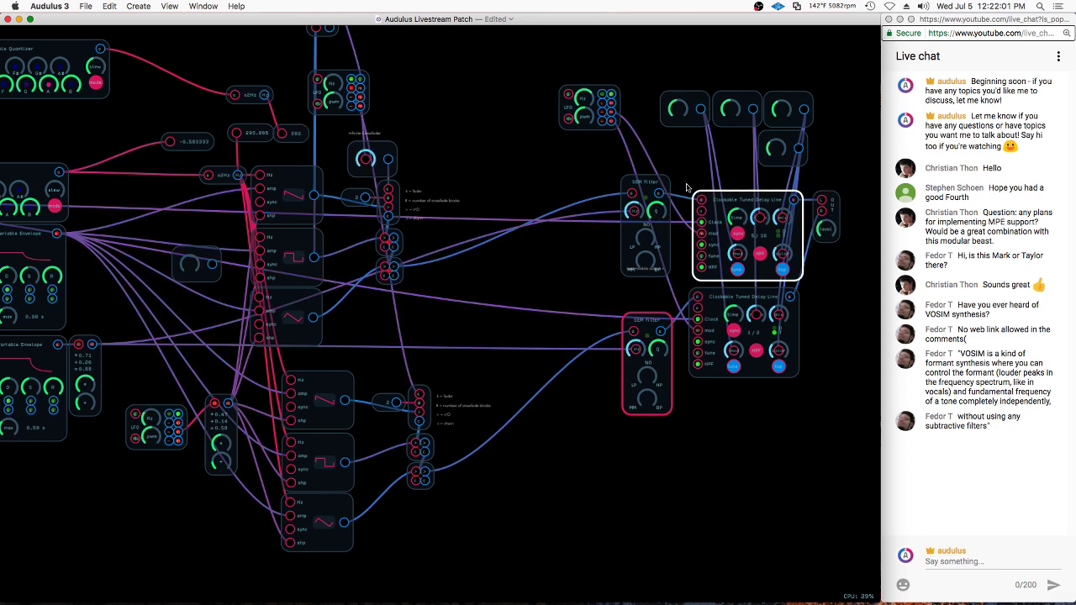
{"action": "scroll", "coordinate": [717, 213], "scroll_direction": "up", "scroll_amount": 1}
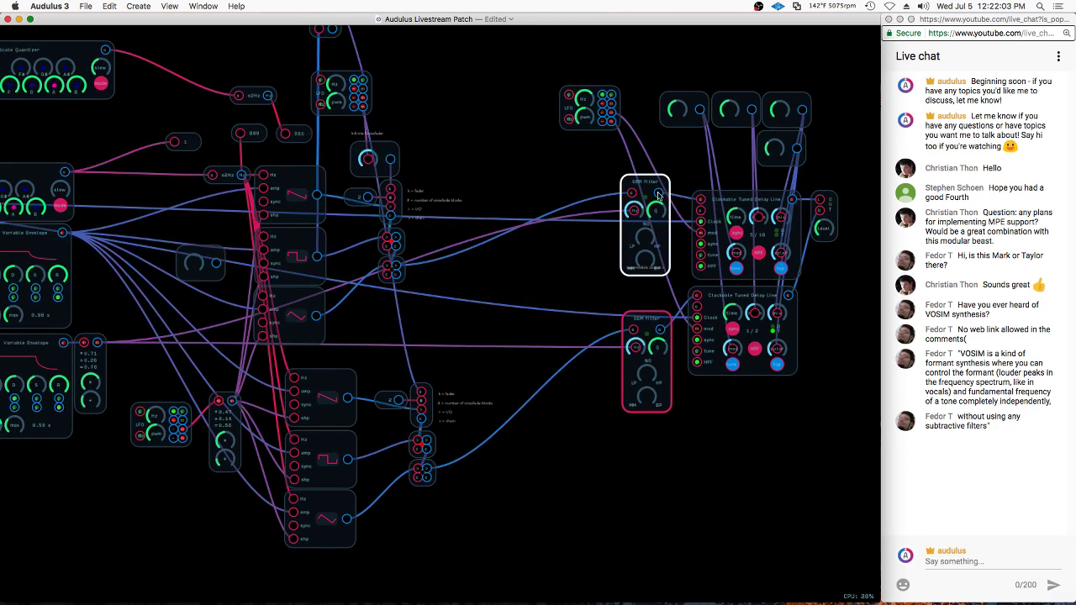
{"action": "left_click_drag", "start_coordinate": [660, 195], "coordinate": [695, 296]}
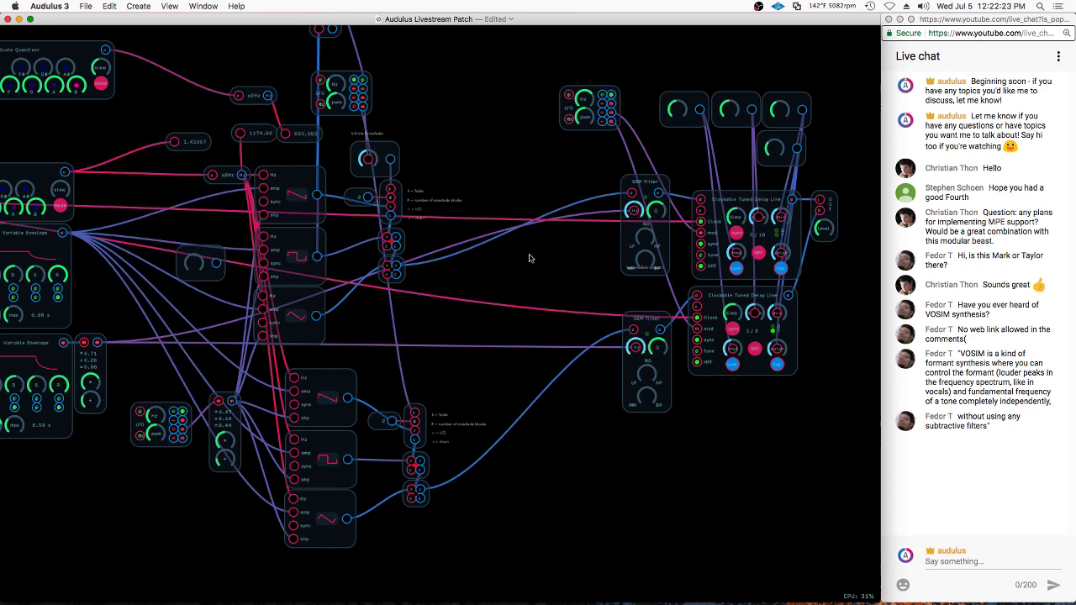
{"action": "left_click_drag", "start_coordinate": [653, 208], "coordinate": [653, 215]}
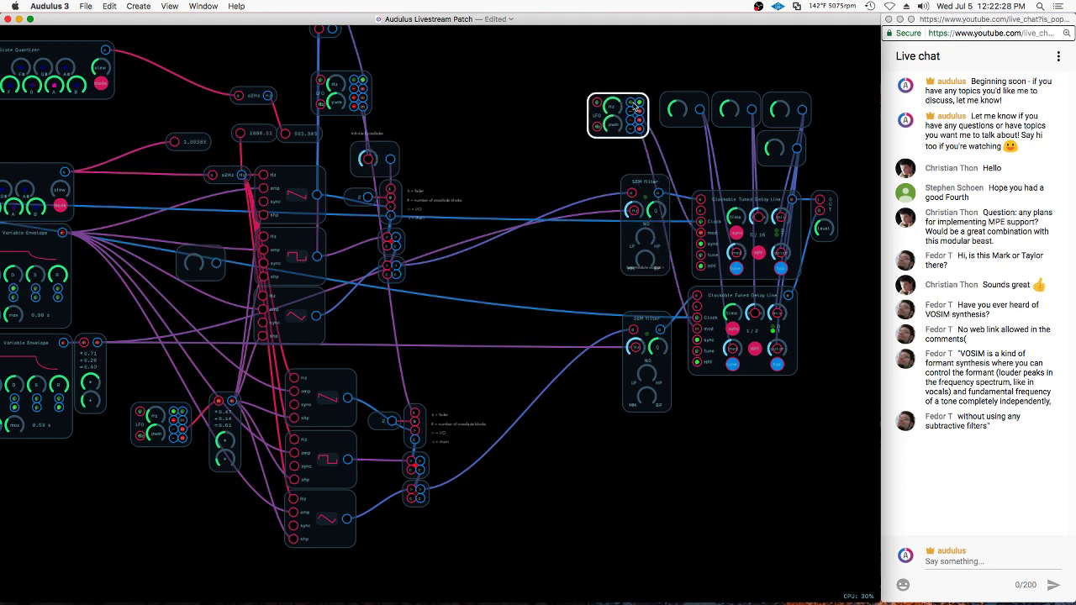
Move the LFO above the upper SEM Filter down to the free space below the lower SEM Filter
{"action": "left_click_drag", "start_coordinate": [637, 108], "coordinate": [672, 438]}
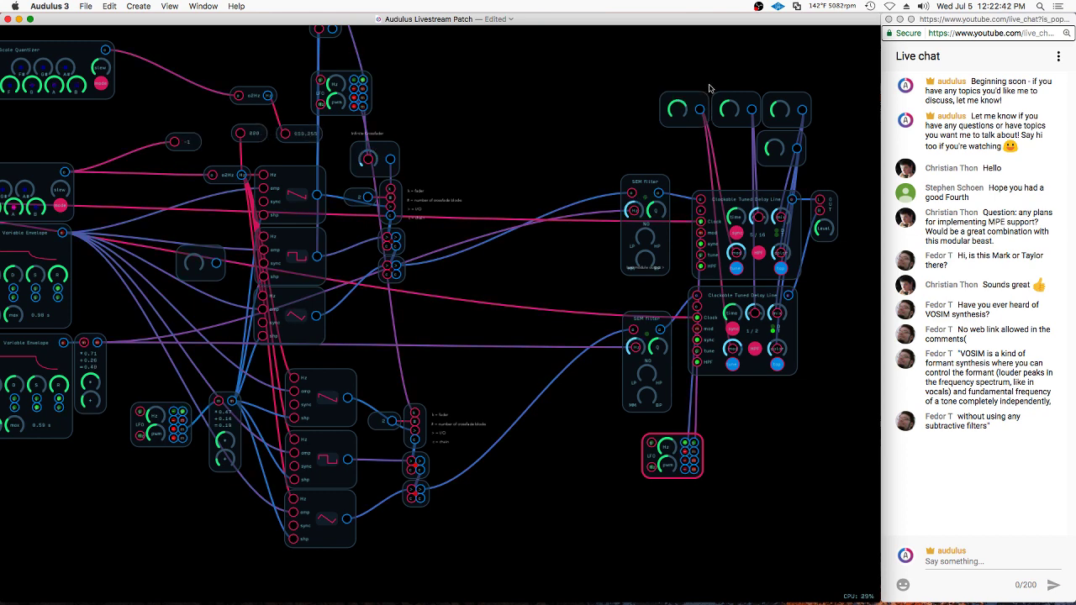
Connect the lower Scale Quantizer's output to the octave (o) inputs of both Clockable Tuned Delay Lines
{"action": "scroll", "coordinate": [829, 216], "scroll_direction": "down", "scroll_amount": 4}
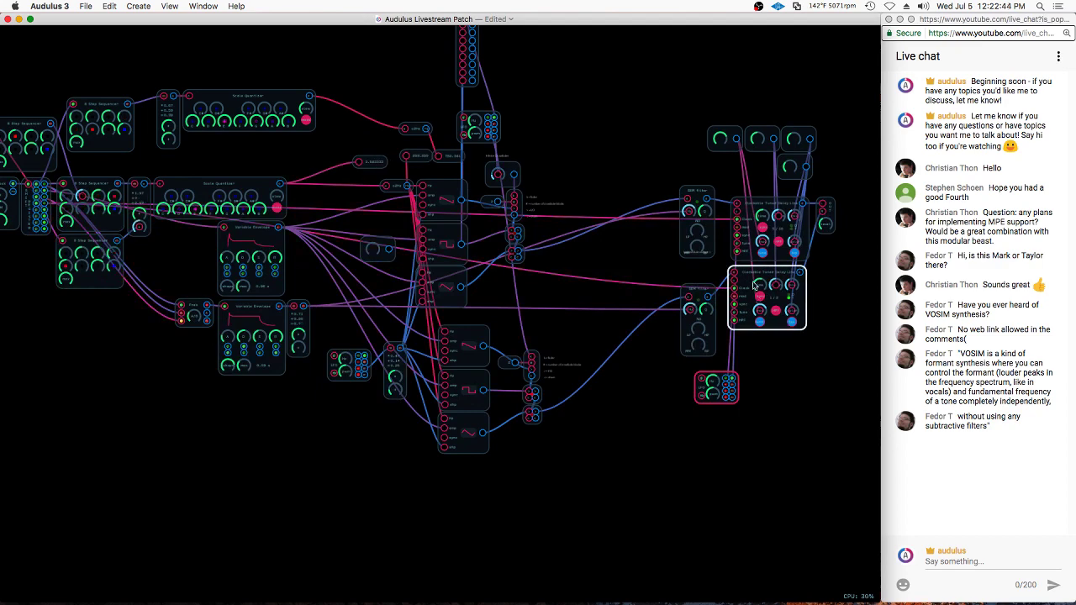
{"action": "scroll", "coordinate": [748, 200], "scroll_direction": "up", "scroll_amount": 3}
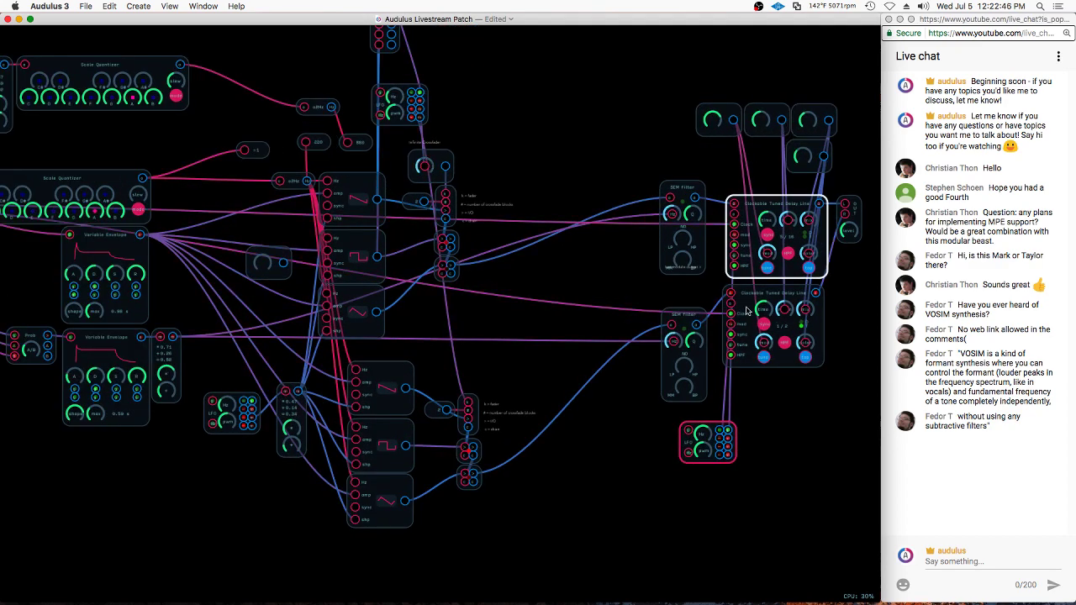
{"action": "scroll", "coordinate": [391, 172], "scroll_direction": "down", "scroll_amount": 3}
{"action": "scroll", "coordinate": [360, 172], "scroll_direction": "up", "scroll_amount": 3}
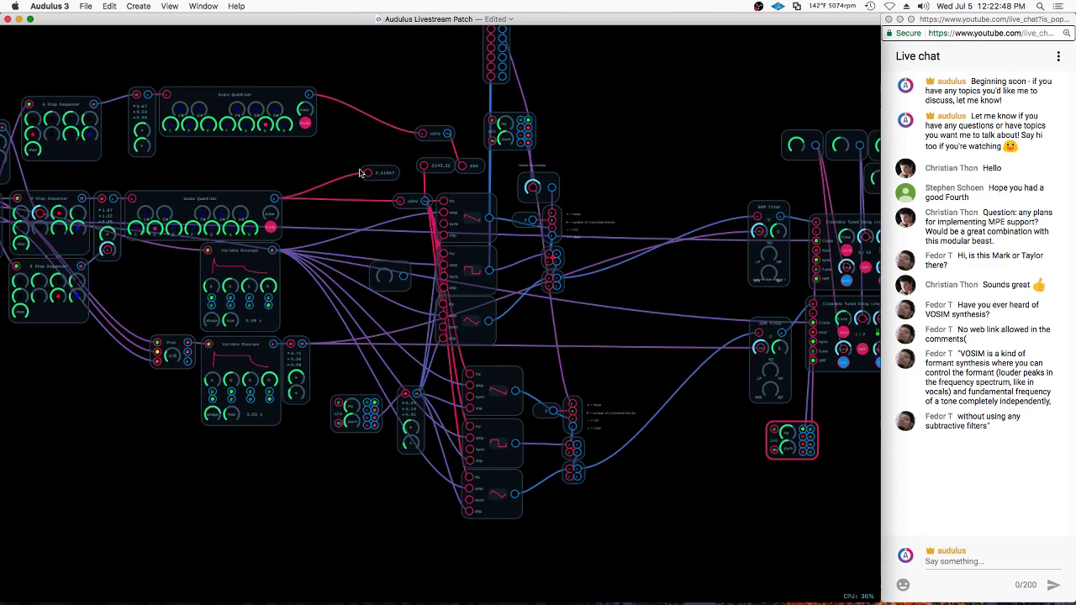
{"action": "scroll", "coordinate": [252, 135], "scroll_direction": "down", "scroll_amount": 2}
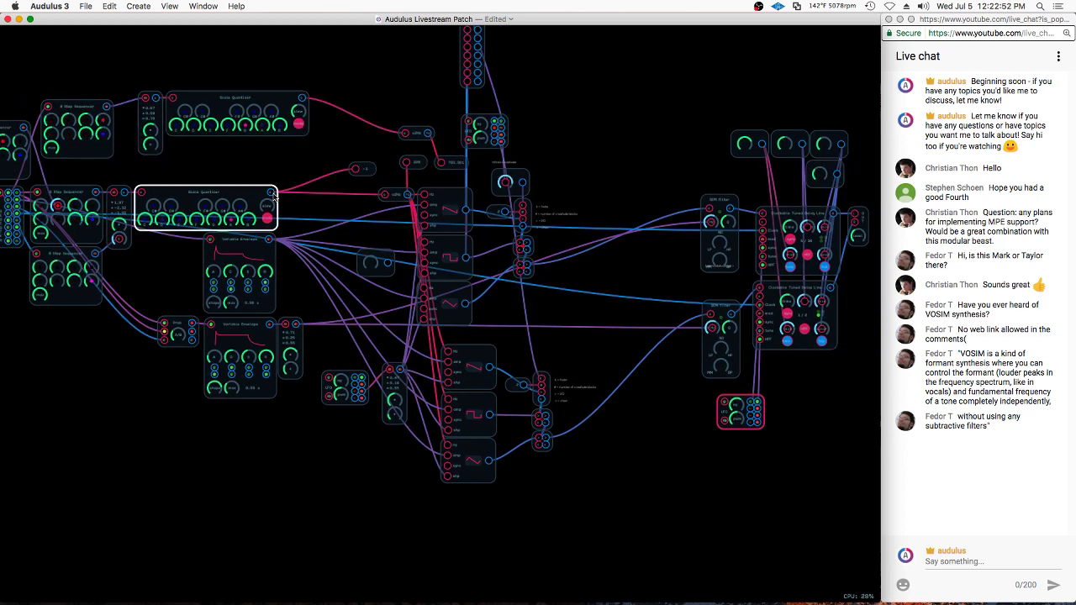
{"action": "left_click_drag", "start_coordinate": [272, 196], "coordinate": [762, 221]}
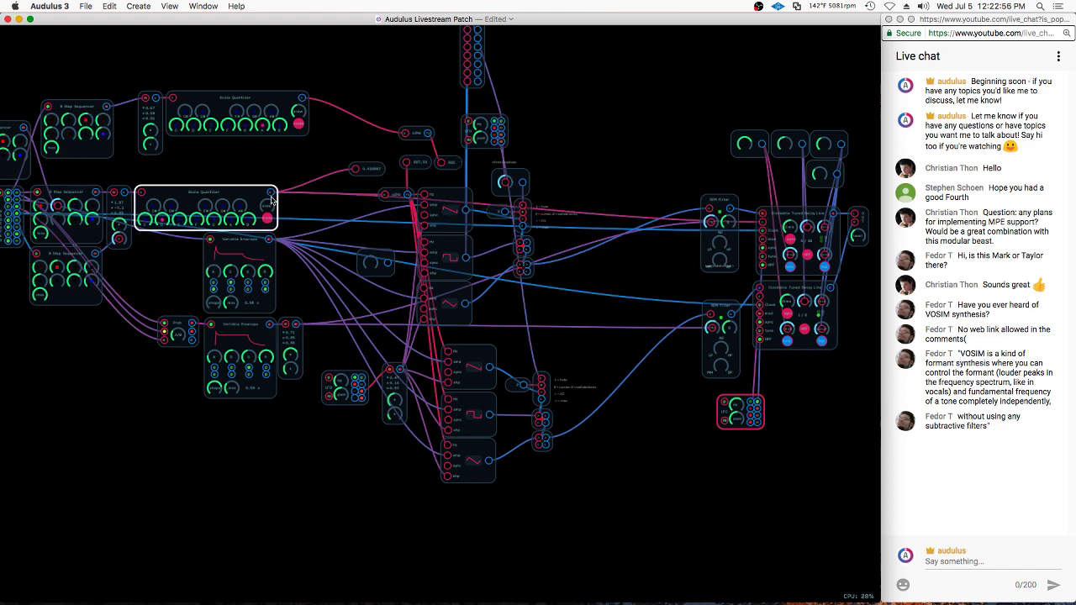
{"action": "left_click_drag", "start_coordinate": [272, 193], "coordinate": [759, 296]}
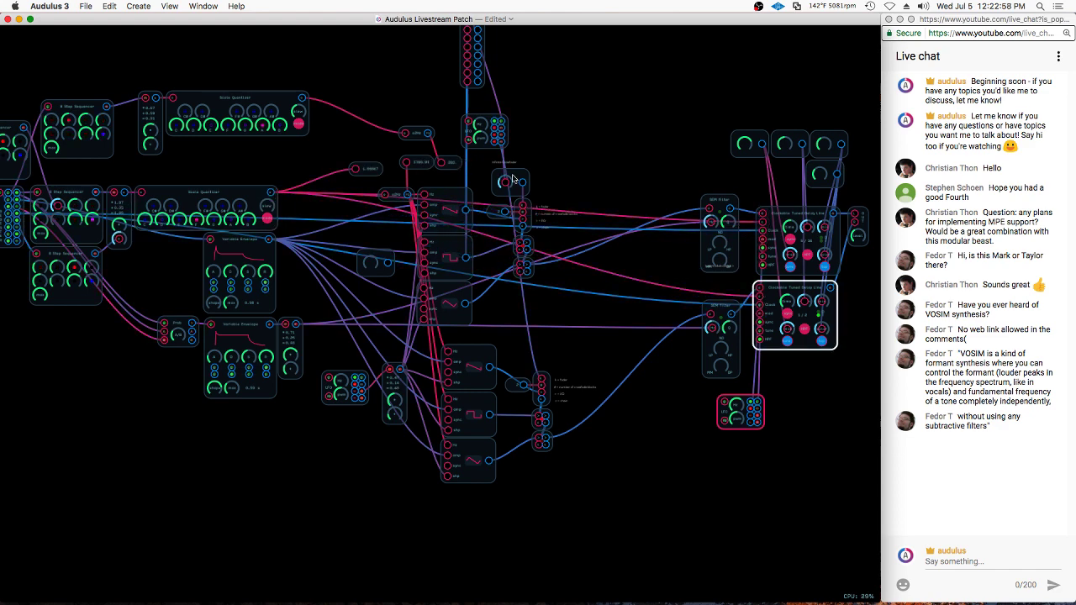
Move the SEM Filters, delay lines, shared knobs, LFO and output module as a group closer to the oscillators
{"action": "scroll", "coordinate": [239, 108], "scroll_direction": "down", "scroll_amount": 3}
{"action": "scroll", "coordinate": [682, 160], "scroll_direction": "up", "scroll_amount": 5}
{"action": "mouse_move", "coordinate": [691, 43]}
{"action": "left_mouse_down"}
{"action": "mouse_move", "coordinate": [565, 539]}
{"action": "mouse_move", "coordinate": [572, 51]}
{"action": "left_mouse_up"}
{"action": "left_click_drag", "start_coordinate": [599, 206], "coordinate": [531, 206]}
{"action": "scroll", "coordinate": [459, 229], "scroll_direction": "up", "scroll_amount": 2}
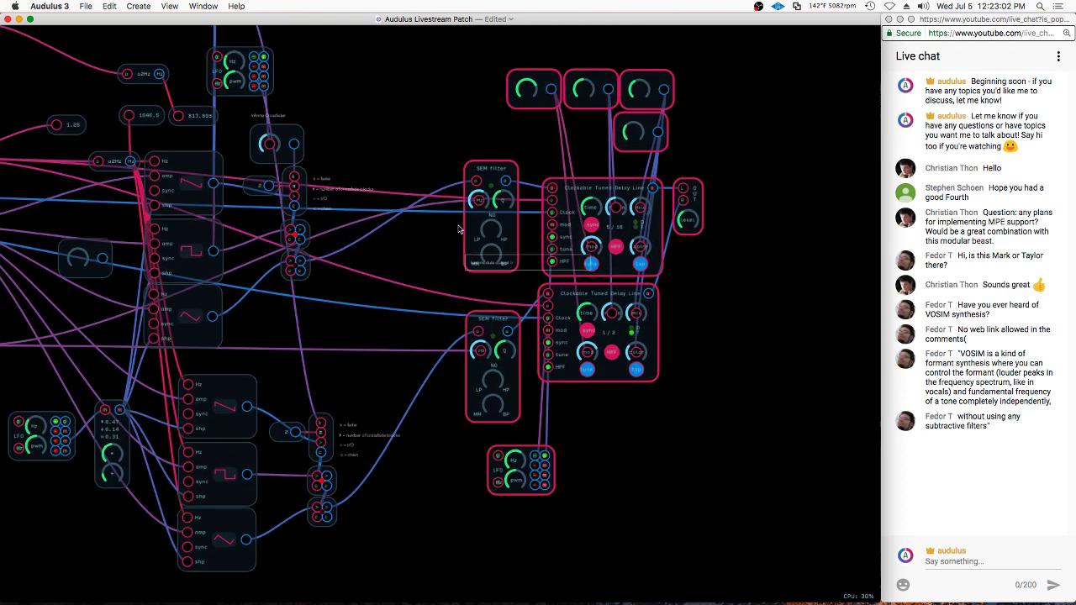
{"action": "left_click", "coordinate": [379, 270]}
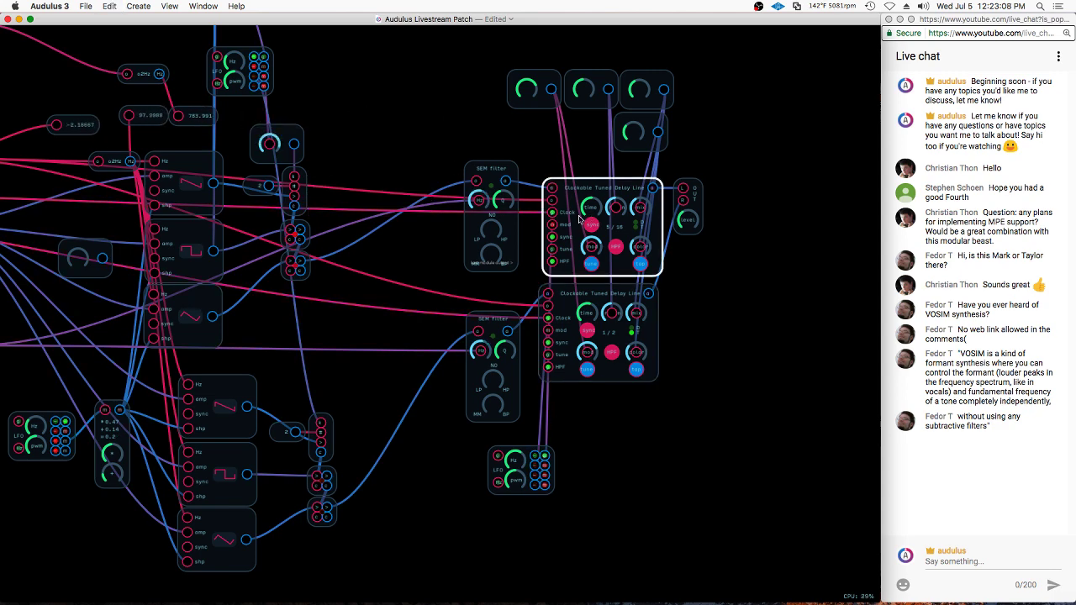
Move the Shift Register from beside the sequencers to the space just before the two SEM Filters
{"action": "scroll", "coordinate": [572, 269], "scroll_direction": "up", "scroll_amount": 3}
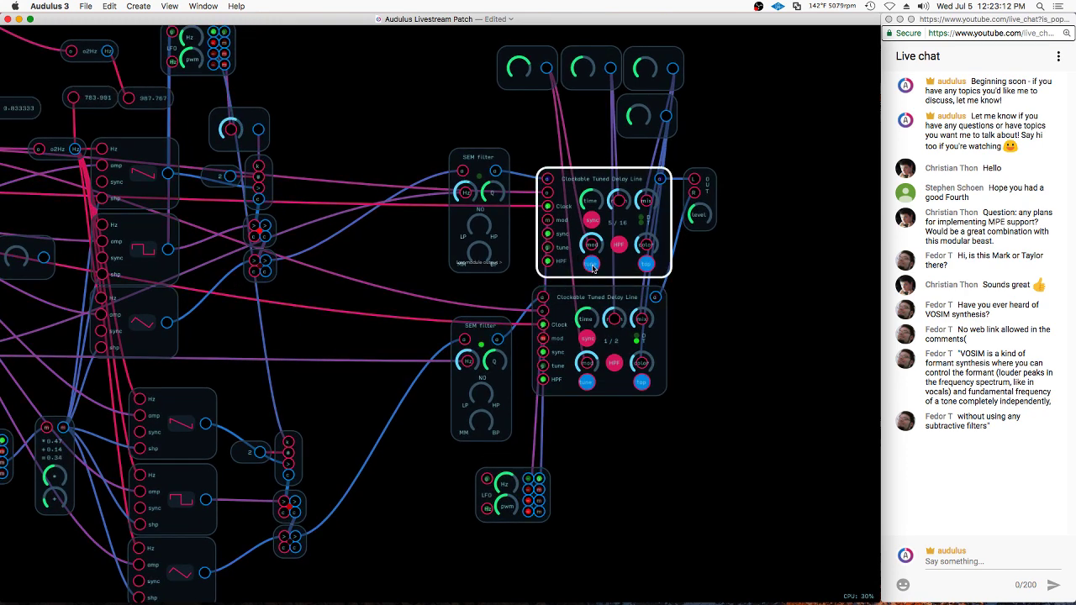
{"action": "scroll", "coordinate": [732, 264], "scroll_direction": "down", "scroll_amount": 10}
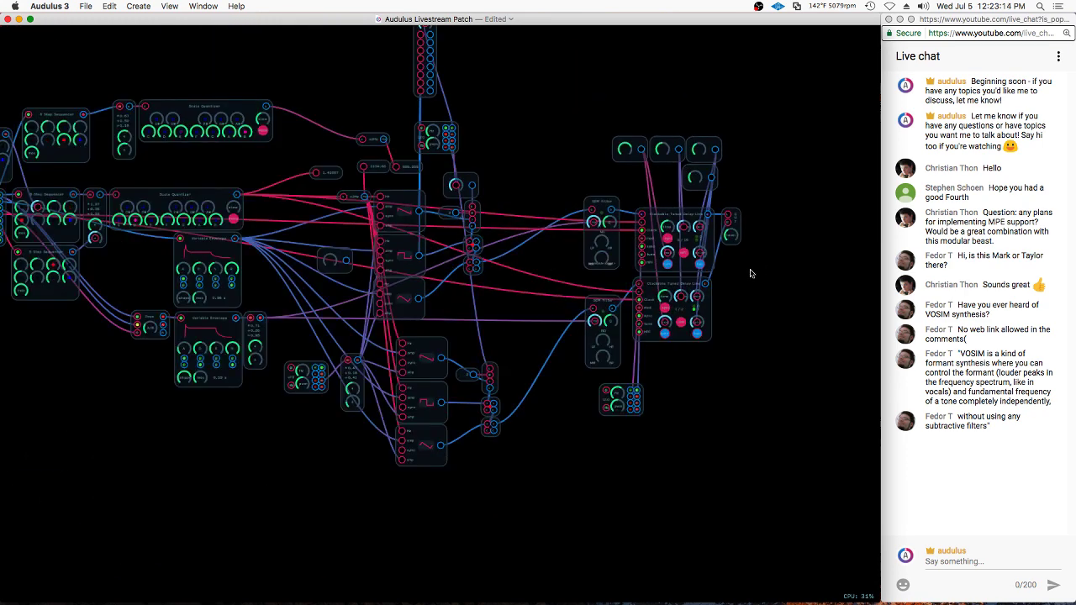
{"action": "left_click_drag", "start_coordinate": [36, 222], "coordinate": [559, 295]}
{"action": "scroll", "coordinate": [563, 294], "scroll_direction": "up", "scroll_amount": 5}
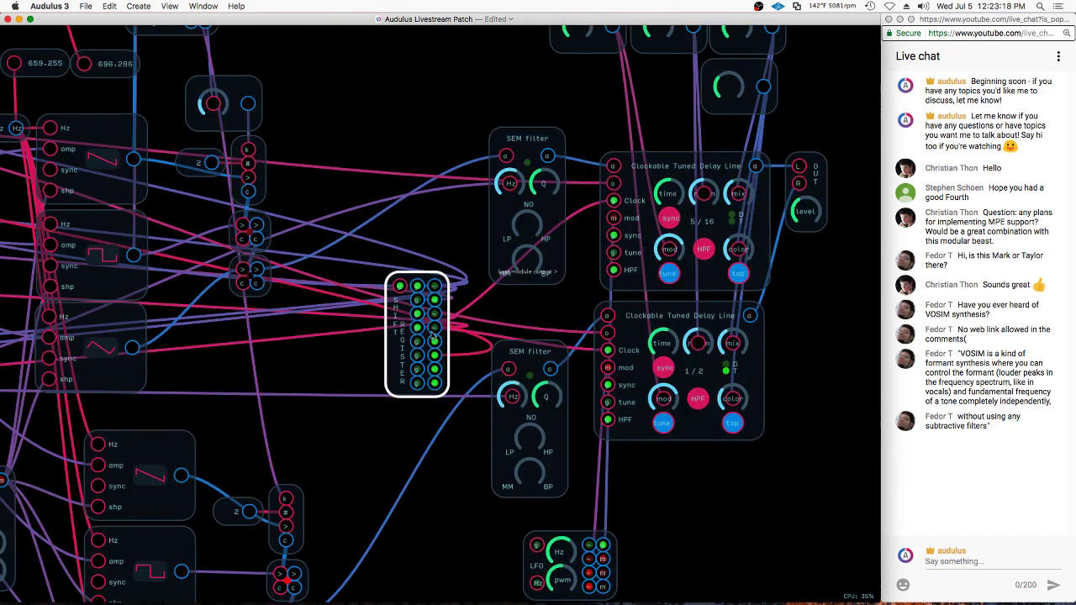
Connect two Shift Register outputs to the tune inputs of the upper and lower Clockable Tuned Delay Lines
{"action": "left_click_drag", "start_coordinate": [435, 328], "coordinate": [613, 254]}
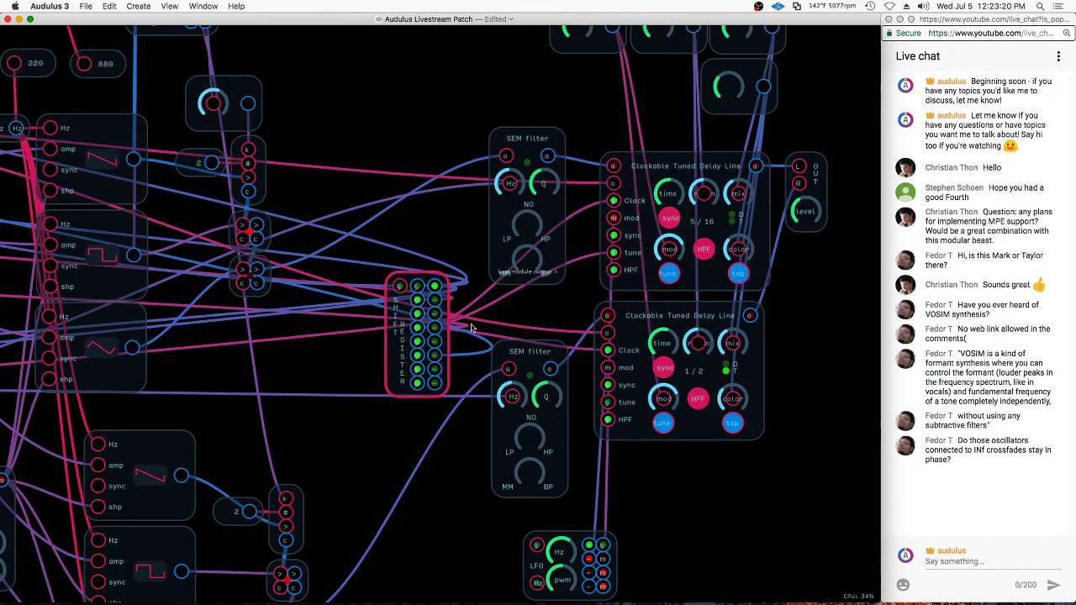
{"action": "left_click_drag", "start_coordinate": [418, 356], "coordinate": [608, 402]}
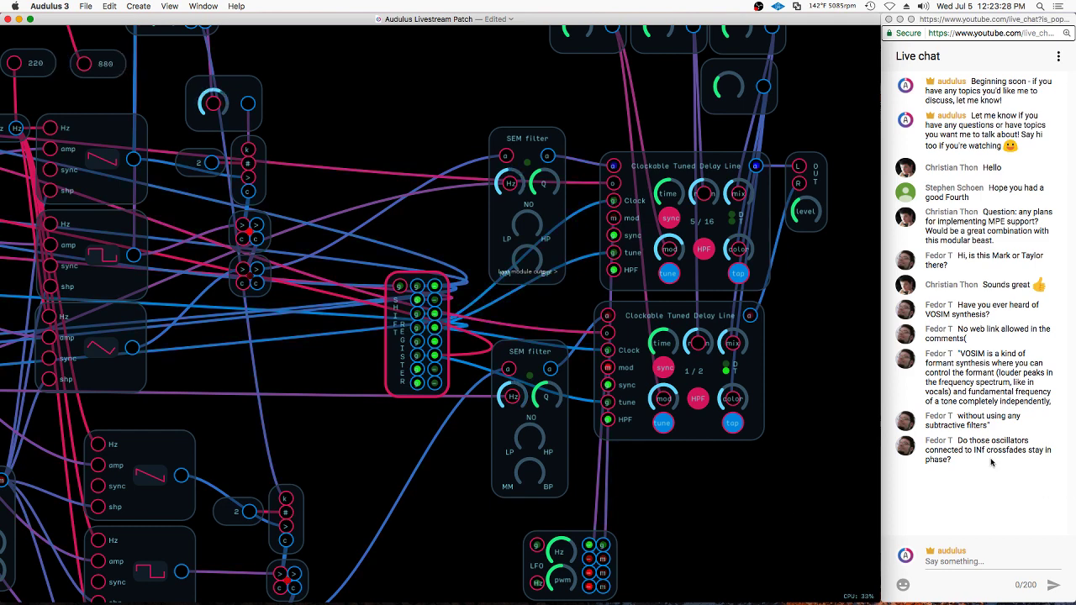
{"action": "left_click", "coordinate": [644, 433]}
{"action": "scroll", "coordinate": [690, 401], "scroll_direction": "down", "scroll_amount": 5}
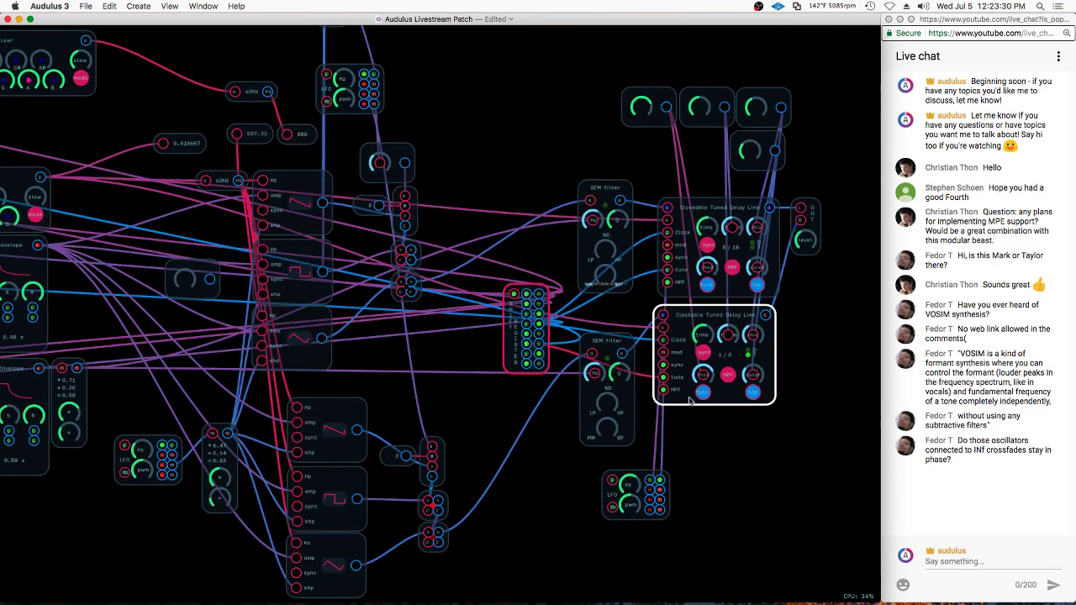
Adjust the shared knobs above the delay lines and the level knob of the output module
{"action": "left_click", "coordinate": [643, 107]}
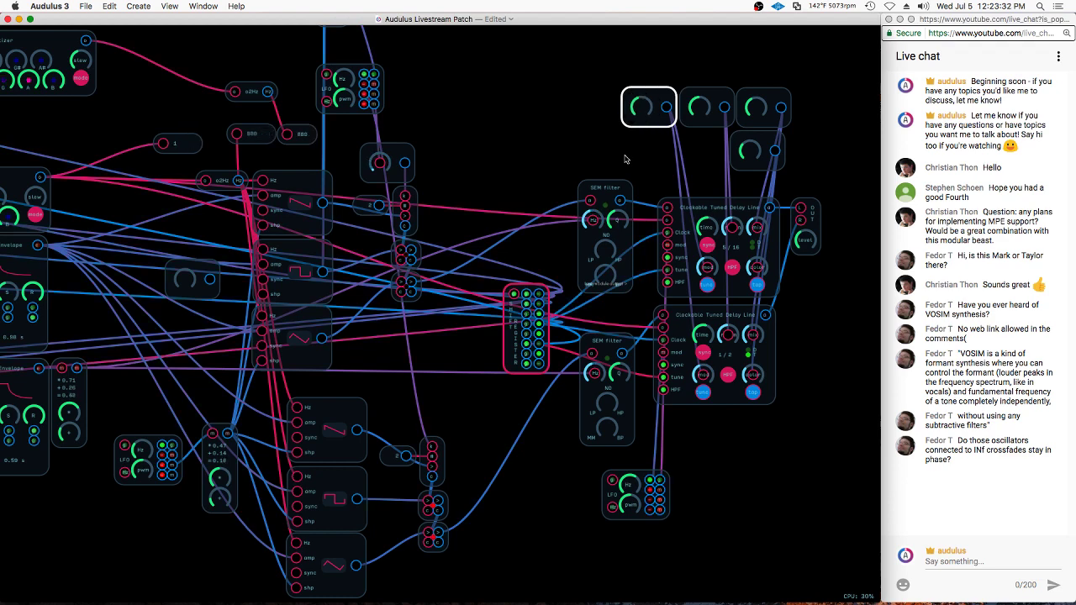
{"action": "left_click", "coordinate": [744, 156]}
{"action": "left_click", "coordinate": [804, 240]}
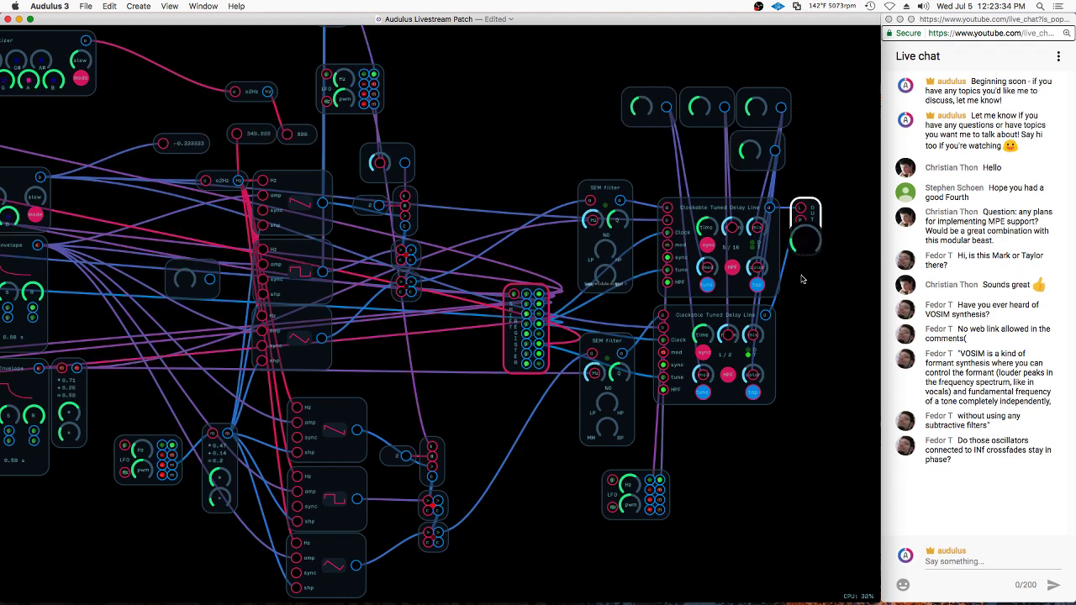
{"action": "left_click", "coordinate": [803, 279]}
{"action": "scroll", "coordinate": [803, 279], "scroll_direction": "down", "scroll_amount": 4}
{"action": "scroll", "coordinate": [220, 253], "scroll_direction": "up", "scroll_amount": 5}
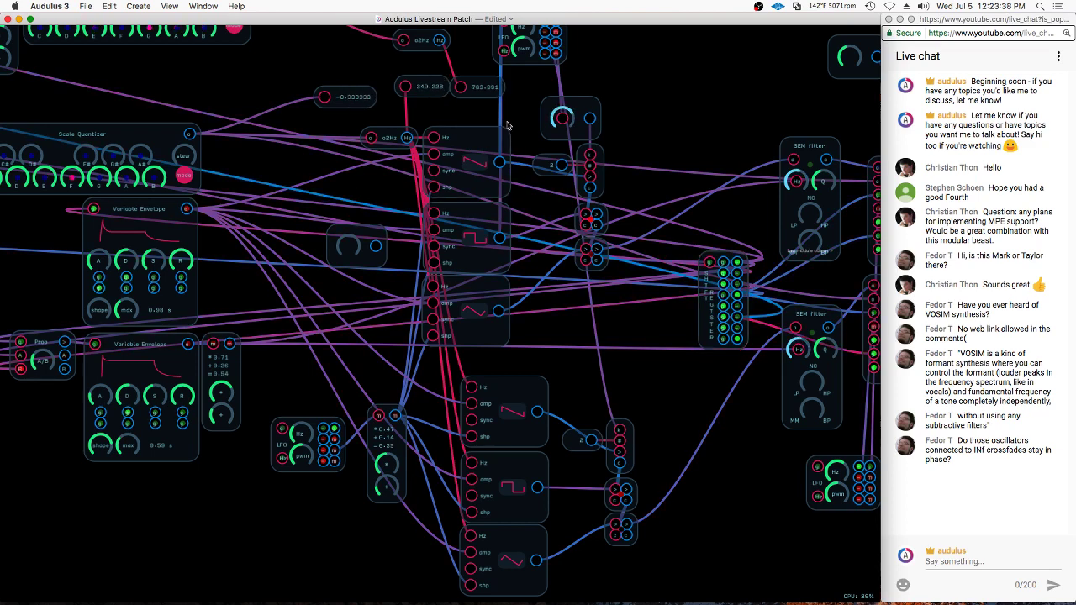
{"action": "mouse_move", "coordinate": [494, 120]}
{"action": "left_mouse_down"}
{"action": "mouse_move", "coordinate": [478, 328]}
{"action": "mouse_move", "coordinate": [470, 319]}
{"action": "left_mouse_up"}
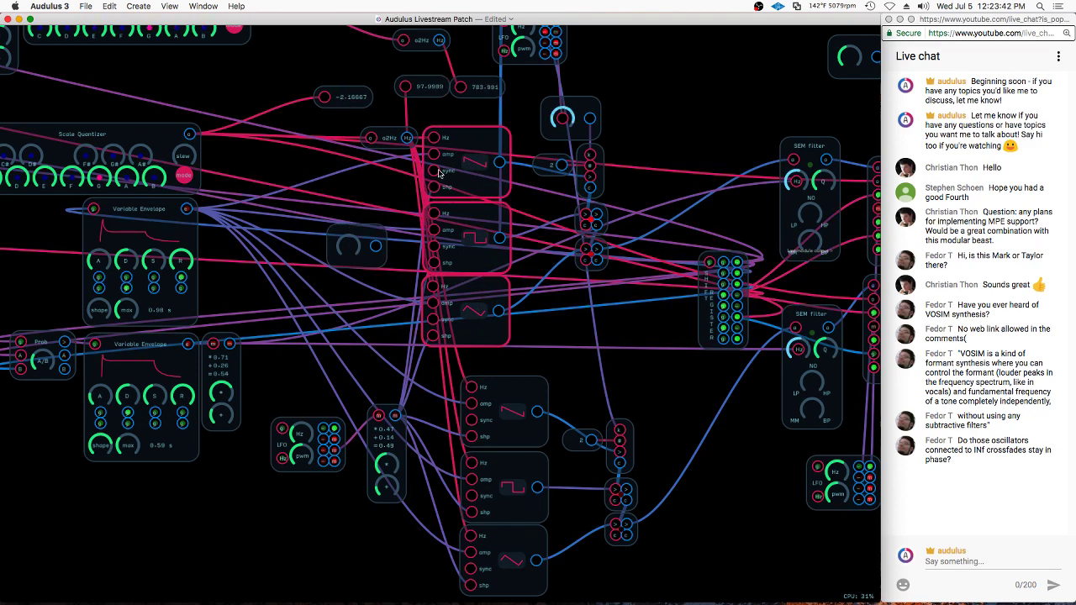
{"action": "key", "text": "super+d"}
{"action": "left_click_drag", "start_coordinate": [502, 126], "coordinate": [657, 153]}
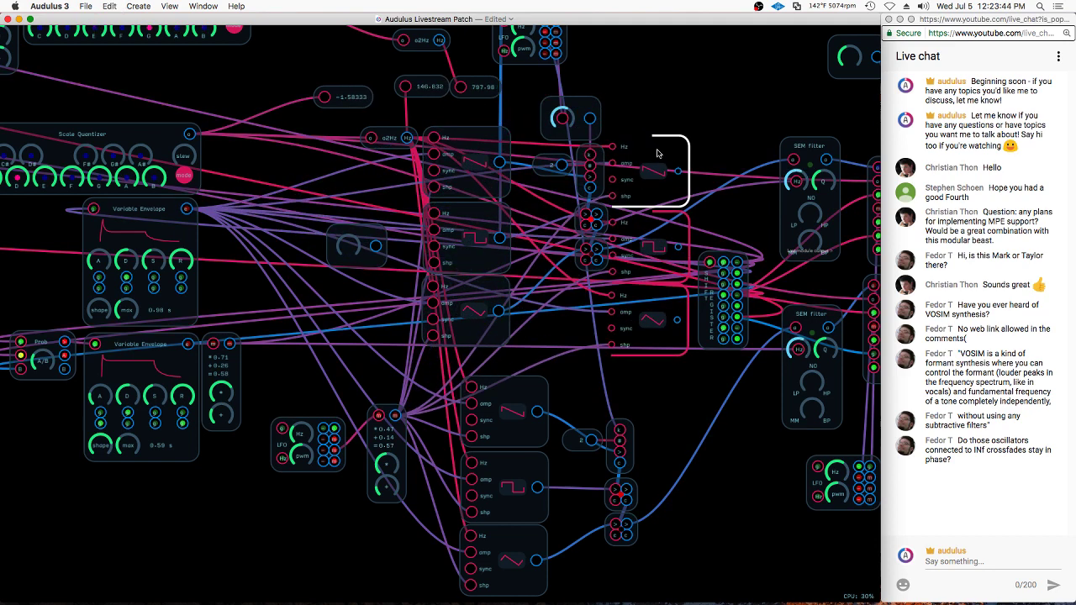
{"action": "left_click_drag", "start_coordinate": [670, 110], "coordinate": [657, 351]}
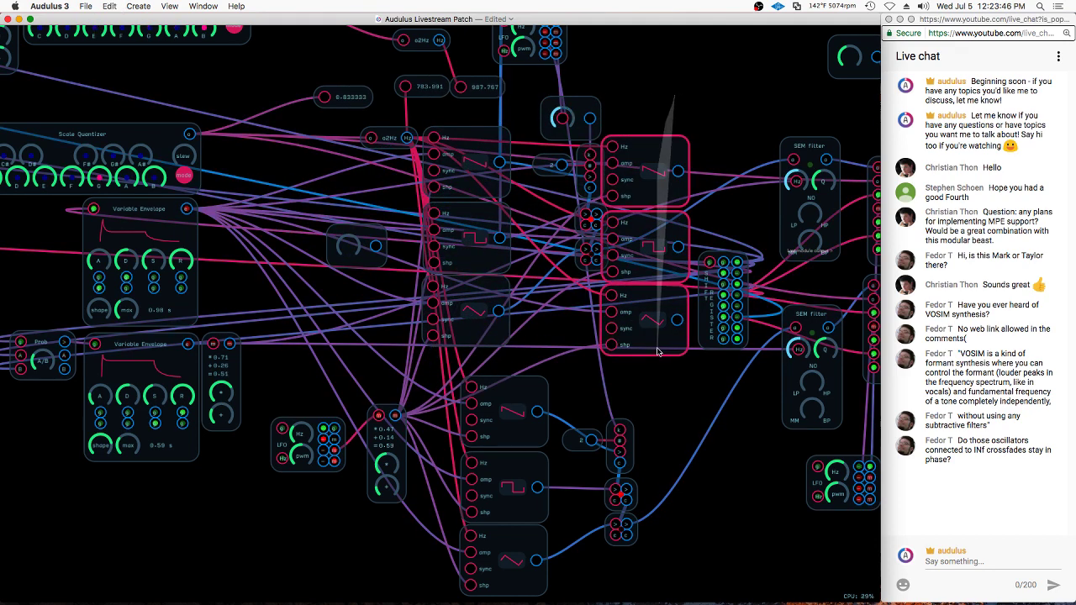
{"action": "key", "text": "BackSpace"}
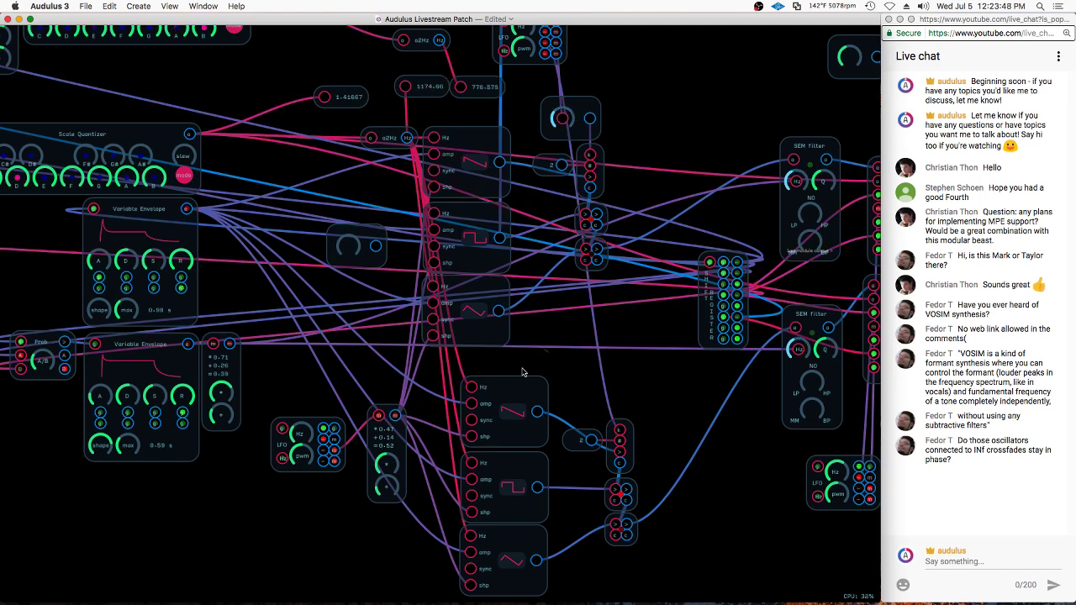
Move the lower bank of three oscillators so it lines up beneath the upper bank
{"action": "mouse_move", "coordinate": [522, 372]}
{"action": "left_mouse_down"}
{"action": "mouse_move", "coordinate": [477, 599]}
{"action": "mouse_move", "coordinate": [532, 387]}
{"action": "mouse_move", "coordinate": [493, 372]}
{"action": "left_mouse_up"}
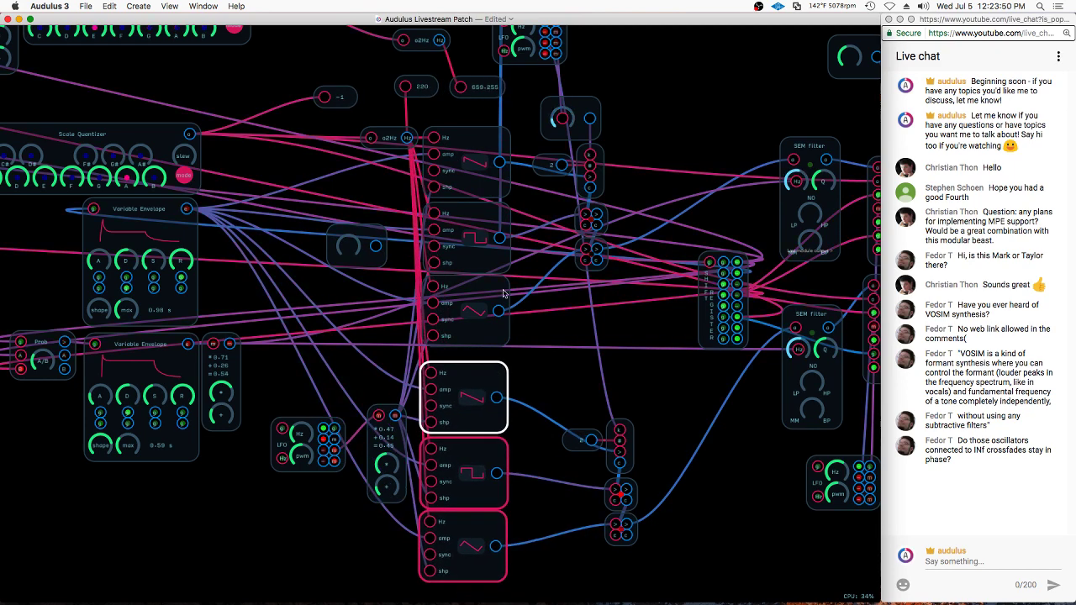
Add a trigger button node and connect its output to the sync inputs of the oscillators in both banks
{"action": "right_click", "coordinate": [283, 186]}
{"action": "mouse_move", "coordinate": [321, 201]}
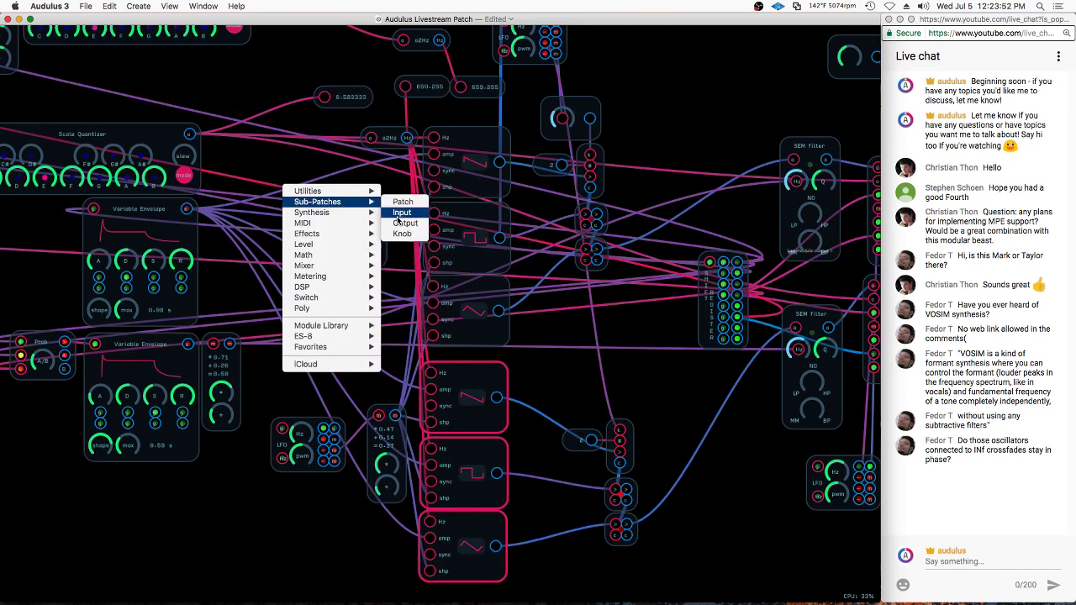
{"action": "left_click", "coordinate": [408, 235]}
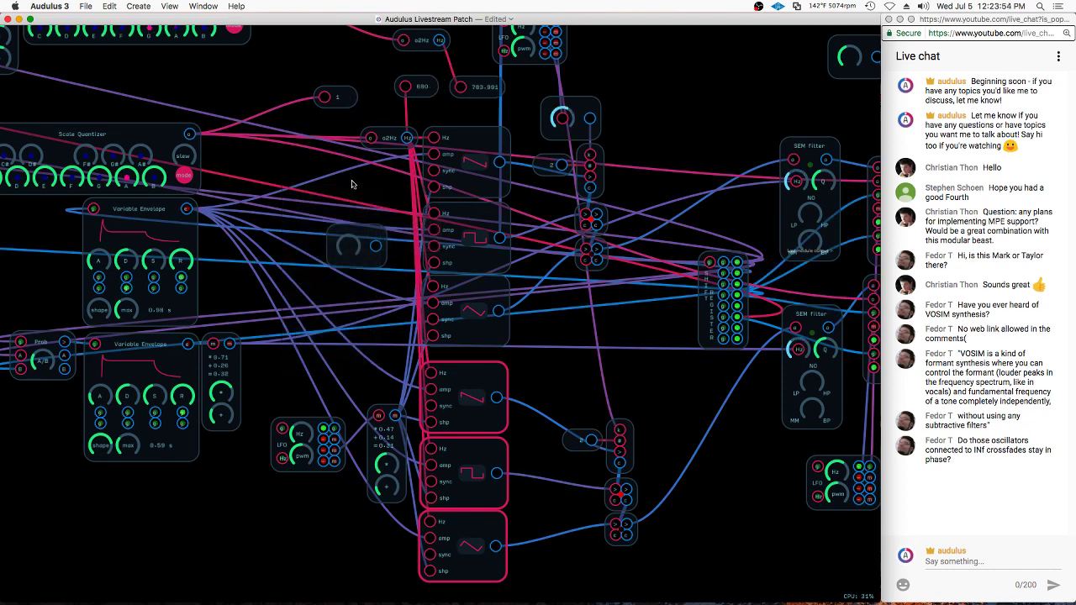
{"action": "left_click_drag", "start_coordinate": [338, 176], "coordinate": [434, 171]}
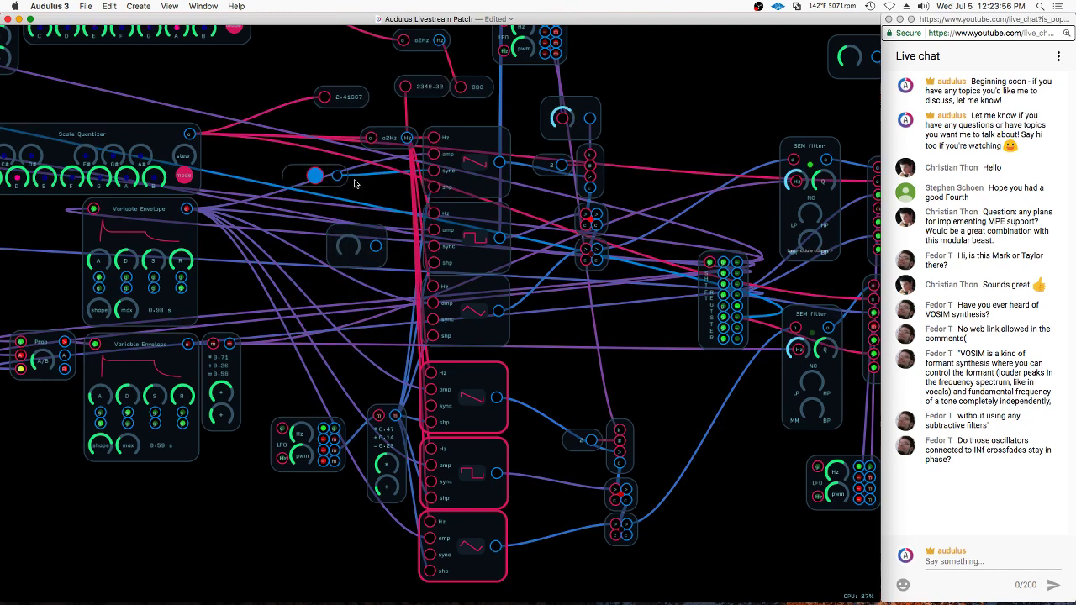
{"action": "left_click_drag", "start_coordinate": [339, 175], "coordinate": [432, 407]}
{"action": "left_click_drag", "start_coordinate": [363, 256], "coordinate": [431, 482]}
{"action": "left_click_drag", "start_coordinate": [340, 177], "coordinate": [435, 540]}
Fire the trigger button to sync the oscillators, and remove the button node from the patch
{"action": "left_click", "coordinate": [318, 159]}
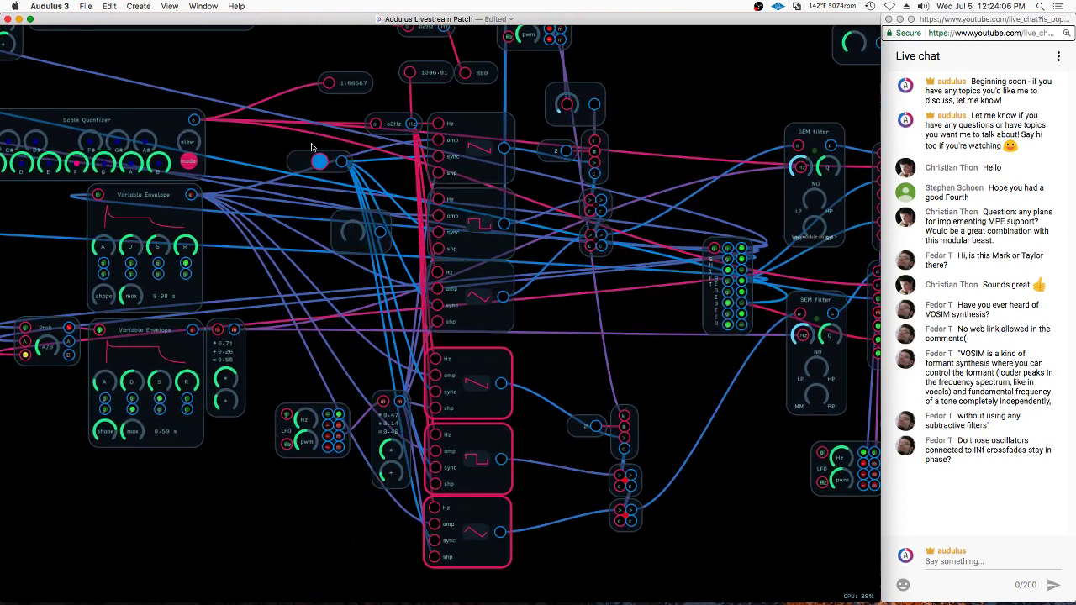
{"action": "mouse_move", "coordinate": [320, 162]}
{"action": "left_mouse_down"}
{"action": "mouse_move", "coordinate": [298, 221]}
{"action": "mouse_move", "coordinate": [250, 500]}
{"action": "mouse_move", "coordinate": [192, 522]}
{"action": "mouse_move", "coordinate": [166, 511]}
{"action": "left_mouse_up"}
{"action": "left_click", "coordinate": [206, 517]}
{"action": "key", "text": "BackSpace"}
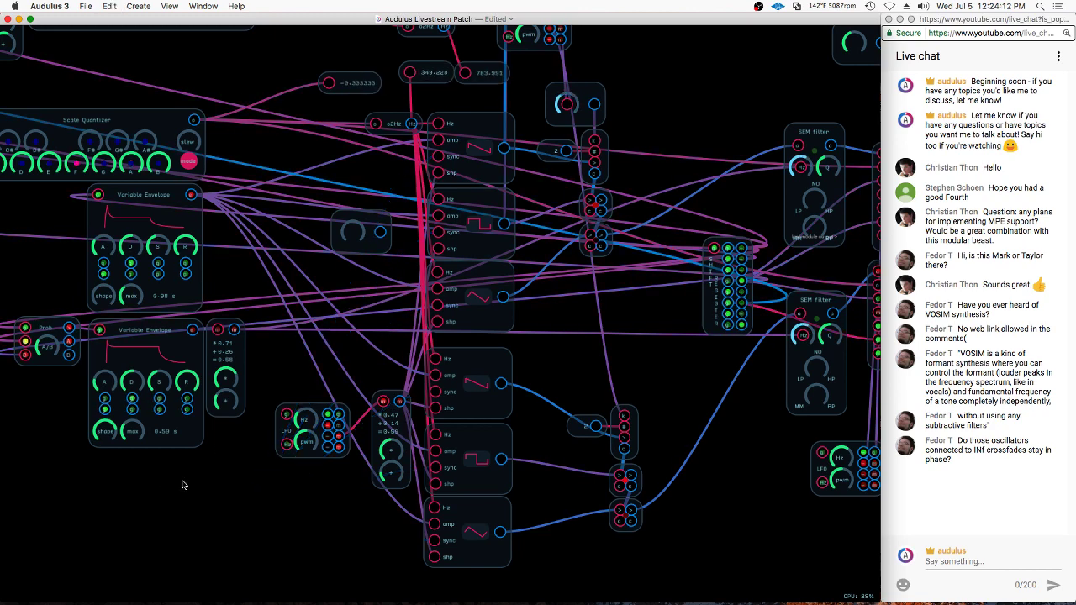
Turn up the middle of the three shared knobs above the two Clockable Tuned Delay Lines
{"action": "scroll", "coordinate": [267, 382], "scroll_direction": "down", "scroll_amount": 4}
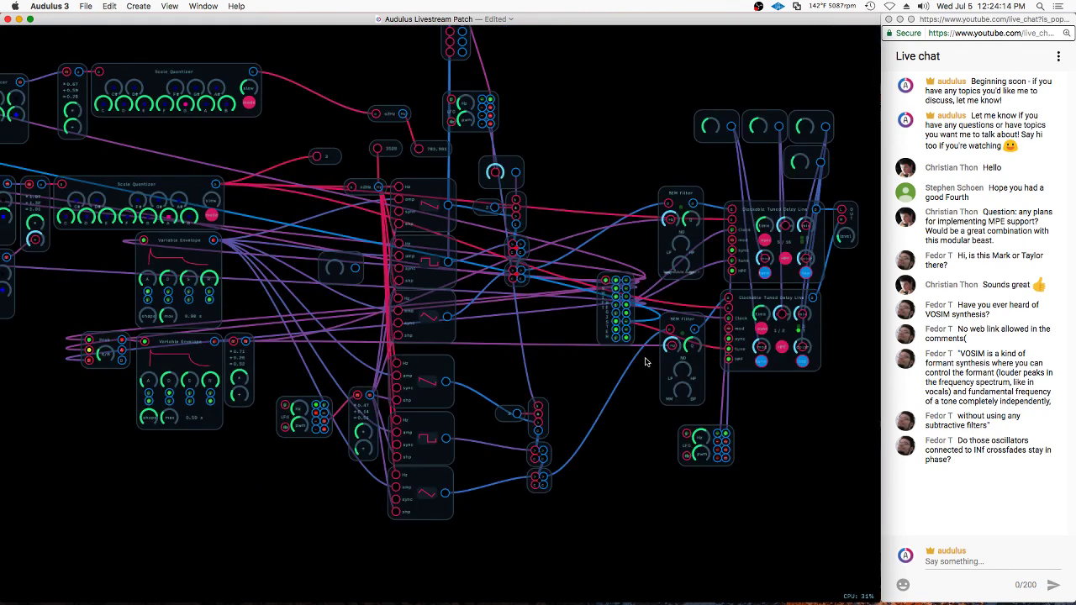
{"action": "left_click", "coordinate": [763, 260]}
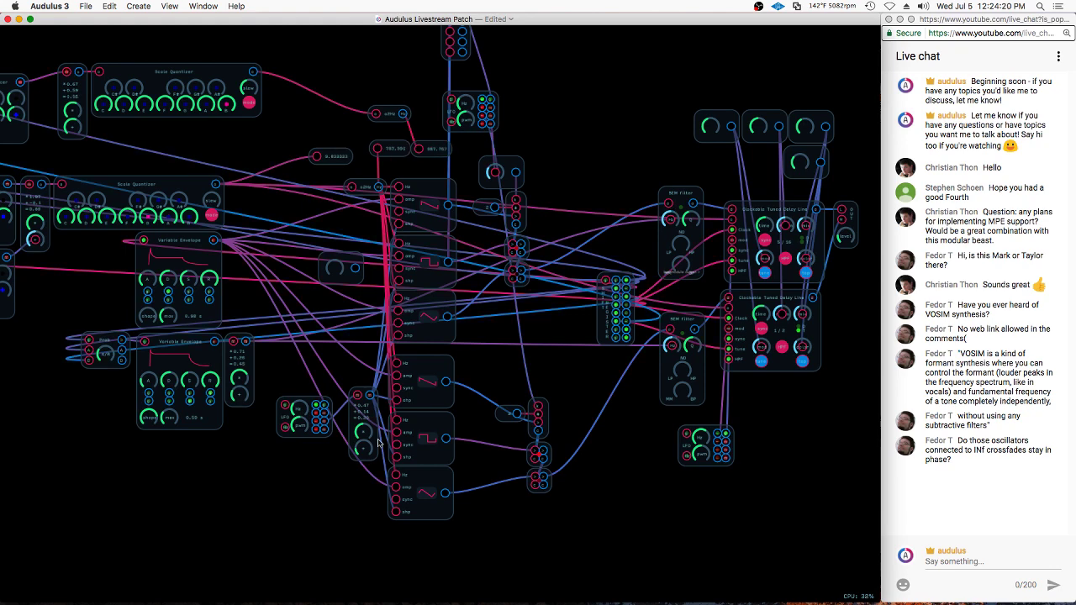
{"action": "left_click", "coordinate": [664, 190]}
{"action": "left_click", "coordinate": [420, 315]}
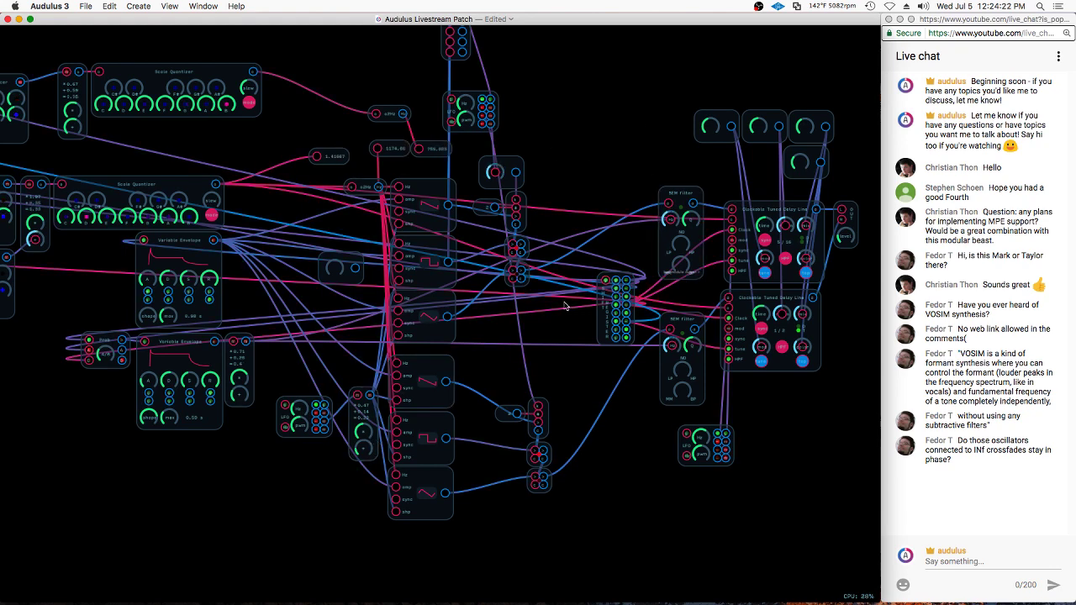
{"action": "left_click", "coordinate": [511, 360]}
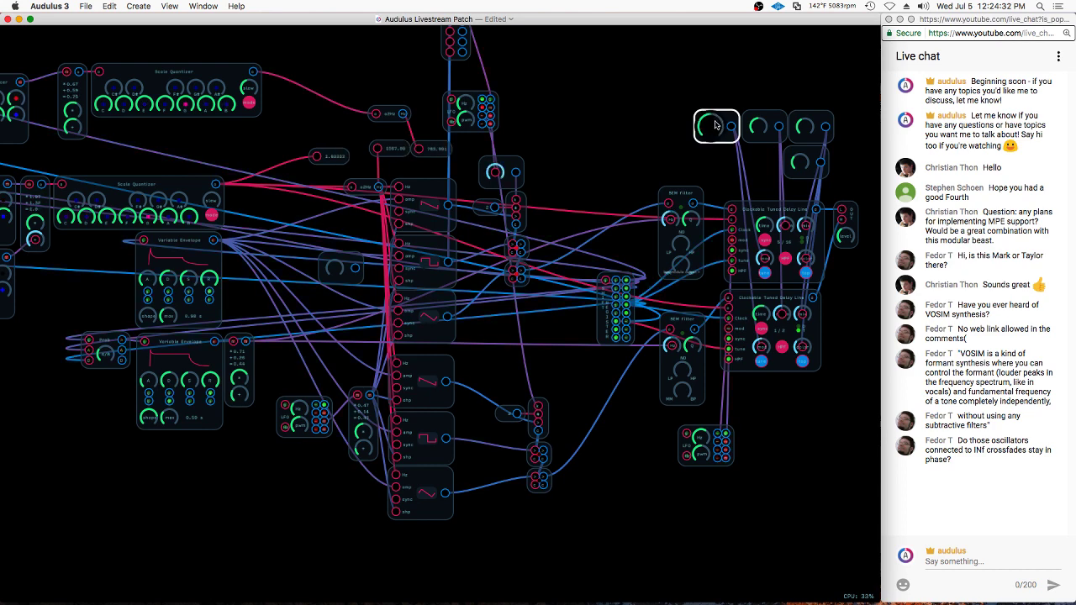
{"action": "left_click", "coordinate": [760, 127]}
{"action": "left_click", "coordinate": [798, 76]}
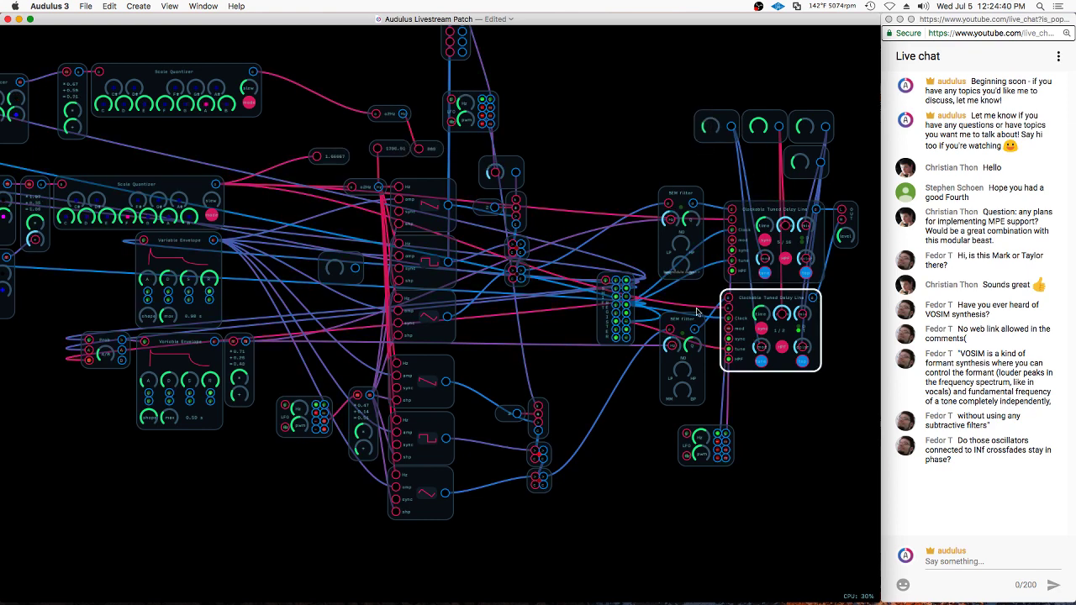
Shift the Shift Register slightly up and away from the two SEM Filters
{"action": "scroll", "coordinate": [338, 415], "scroll_direction": "up", "scroll_amount": 1}
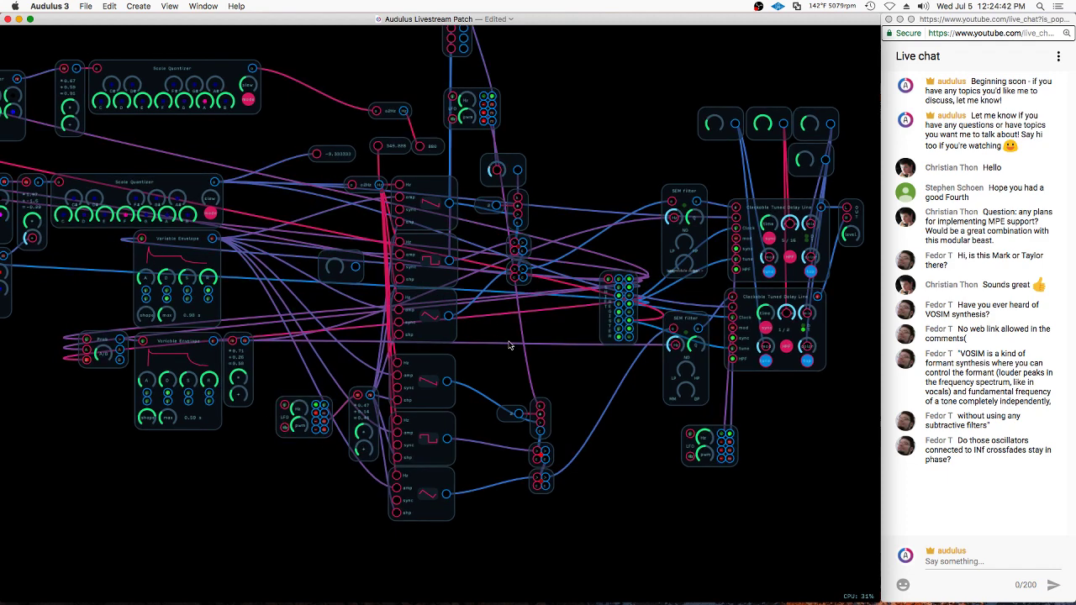
{"action": "scroll", "coordinate": [509, 345], "scroll_direction": "up", "scroll_amount": 2}
{"action": "scroll", "coordinate": [857, 228], "scroll_direction": "up", "scroll_amount": 1}
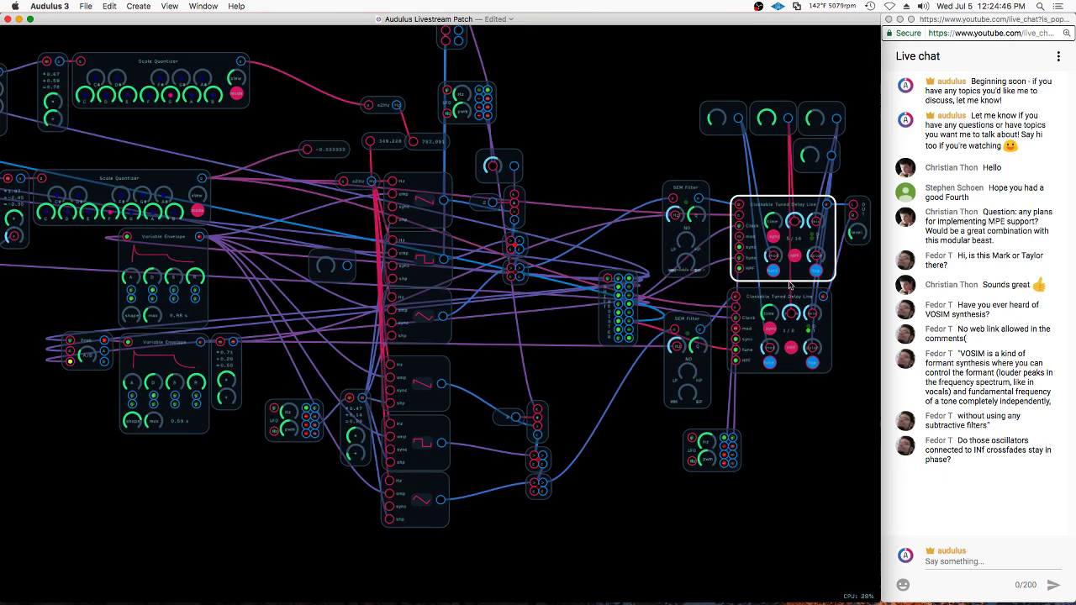
{"action": "scroll", "coordinate": [862, 266], "scroll_direction": "up", "scroll_amount": 5}
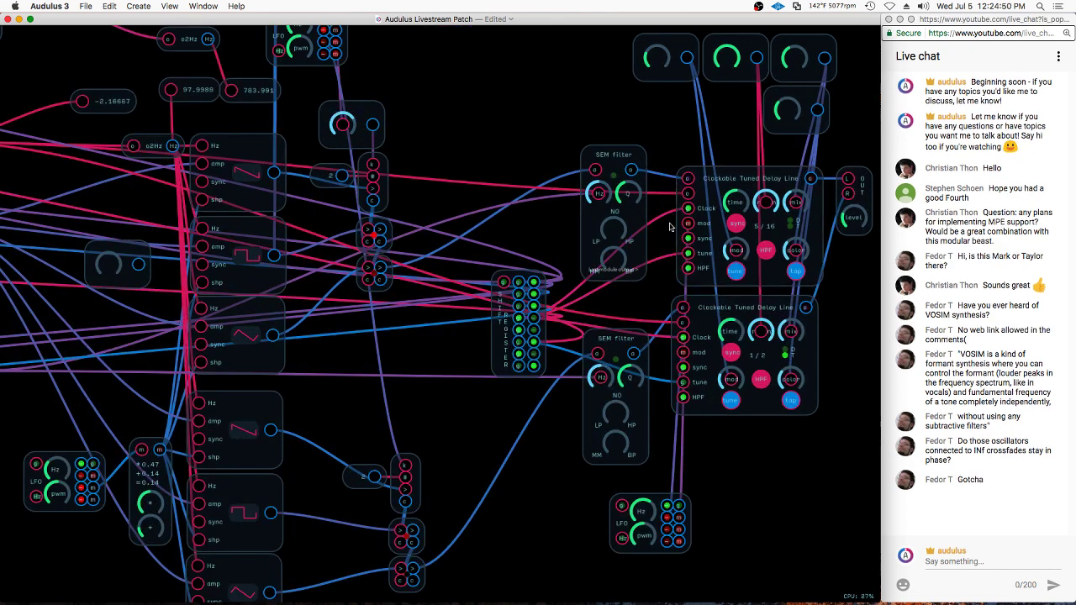
{"action": "left_click_drag", "start_coordinate": [500, 313], "coordinate": [481, 289]}
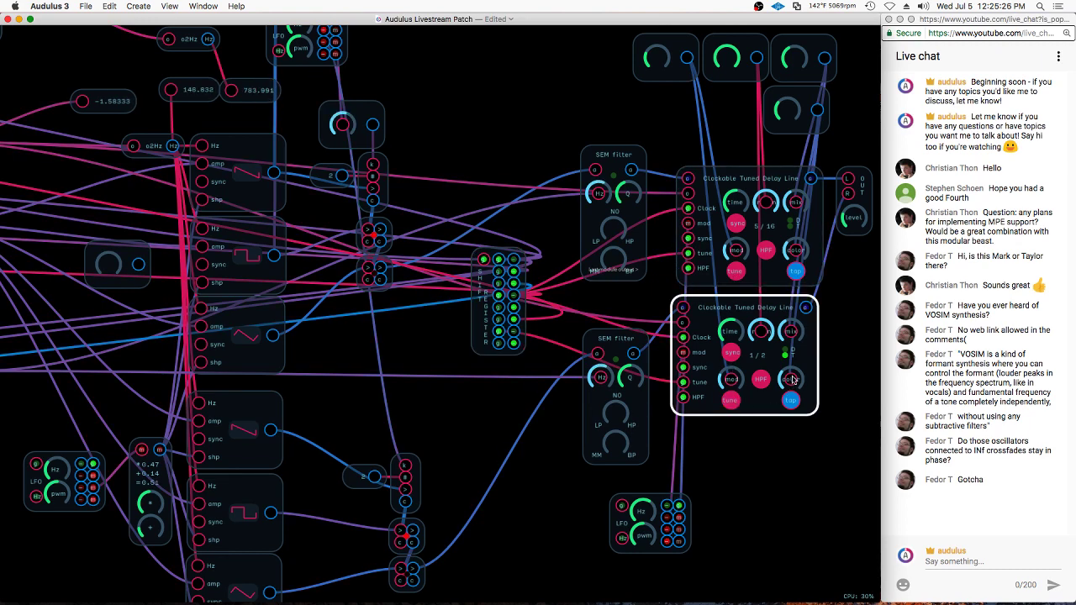
Connect a Shift Register output to the tune input of the lower Clockable Tuned Delay Line
{"action": "scroll", "coordinate": [799, 188], "scroll_direction": "down", "scroll_amount": 5}
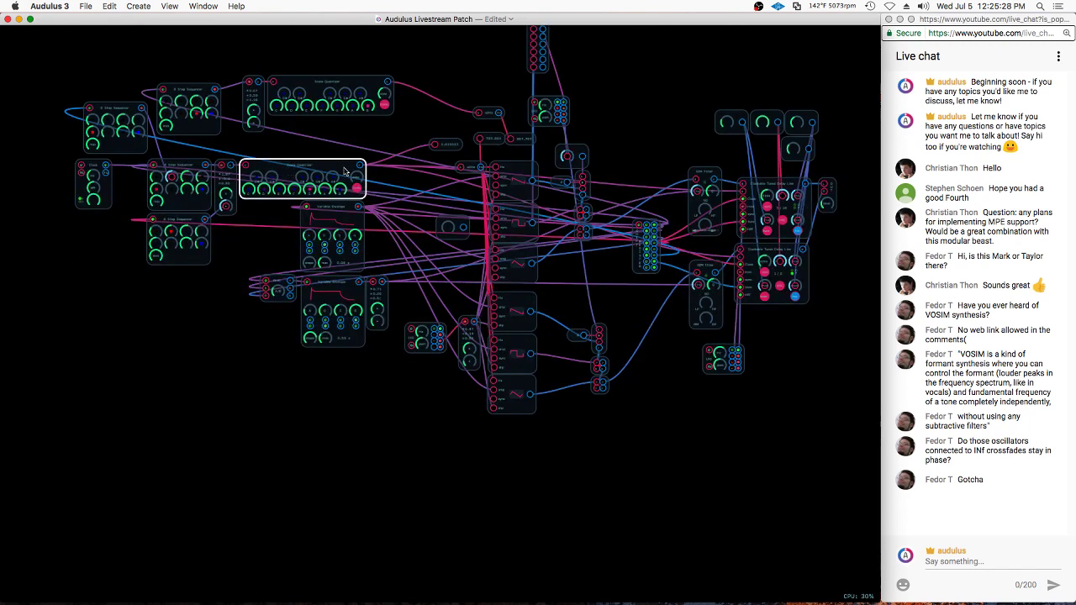
{"action": "scroll", "coordinate": [719, 206], "scroll_direction": "up", "scroll_amount": 5}
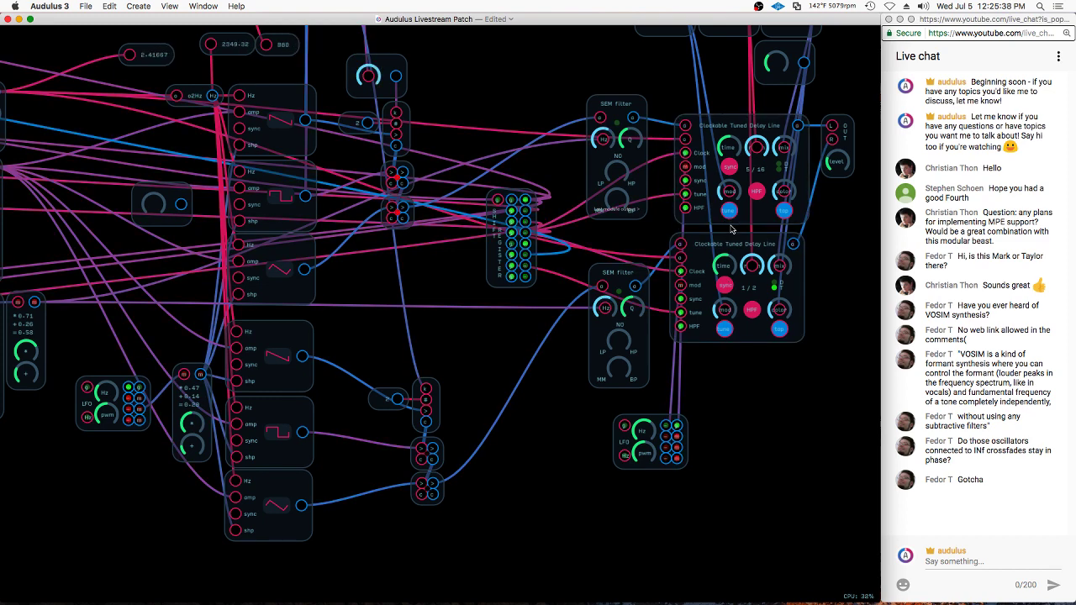
{"action": "scroll", "coordinate": [711, 325], "scroll_direction": "down", "scroll_amount": 2}
{"action": "scroll", "coordinate": [740, 149], "scroll_direction": "up", "scroll_amount": 3}
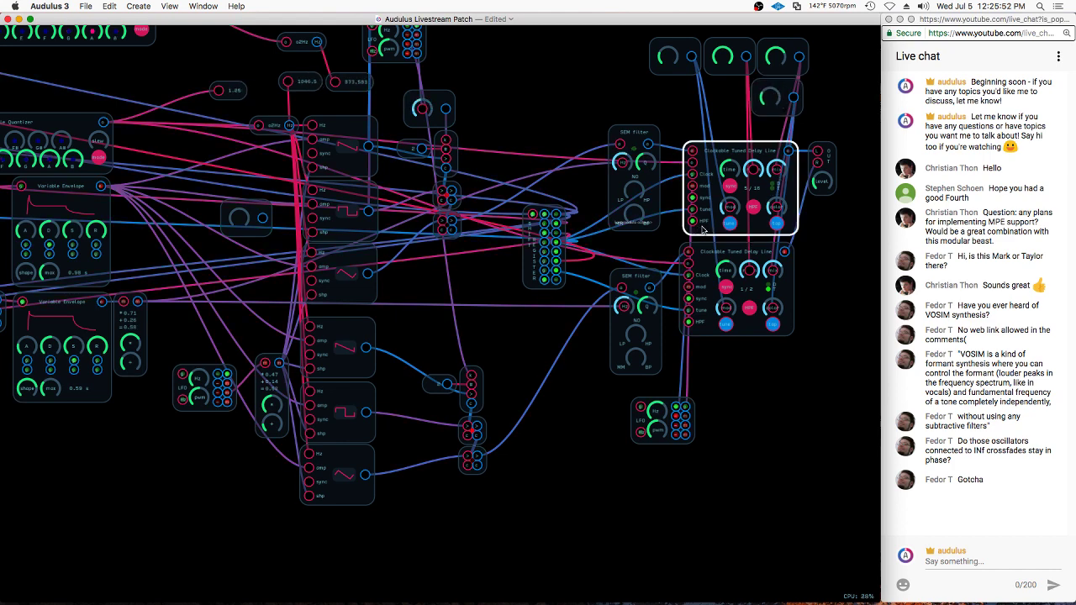
{"action": "scroll", "coordinate": [824, 212], "scroll_direction": "up", "scroll_amount": 2}
{"action": "scroll", "coordinate": [824, 213], "scroll_direction": "up", "scroll_amount": 1}
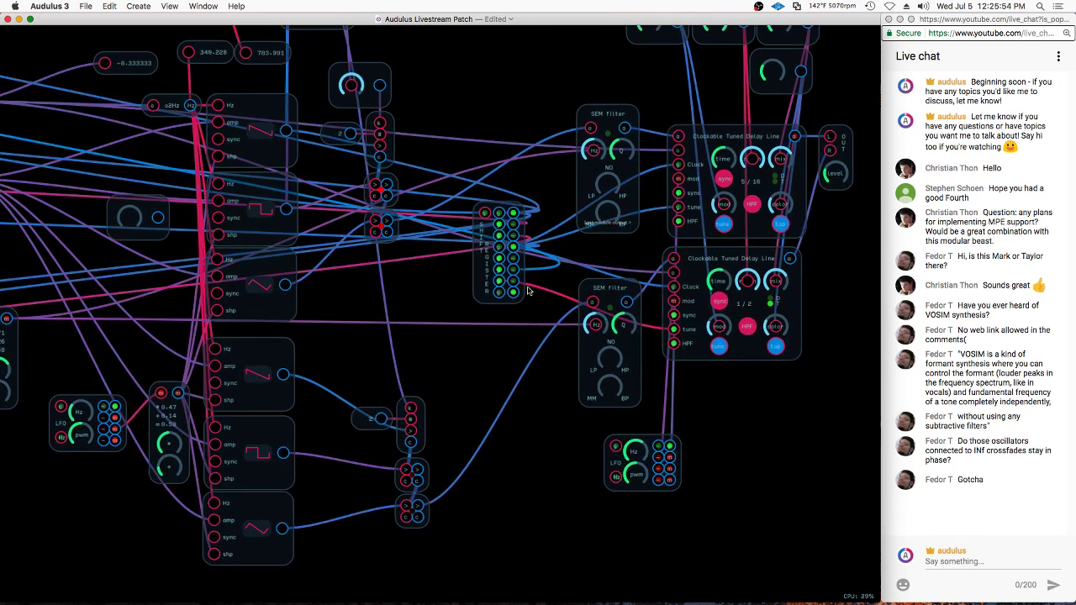
{"action": "left_click_drag", "start_coordinate": [513, 270], "coordinate": [673, 330]}
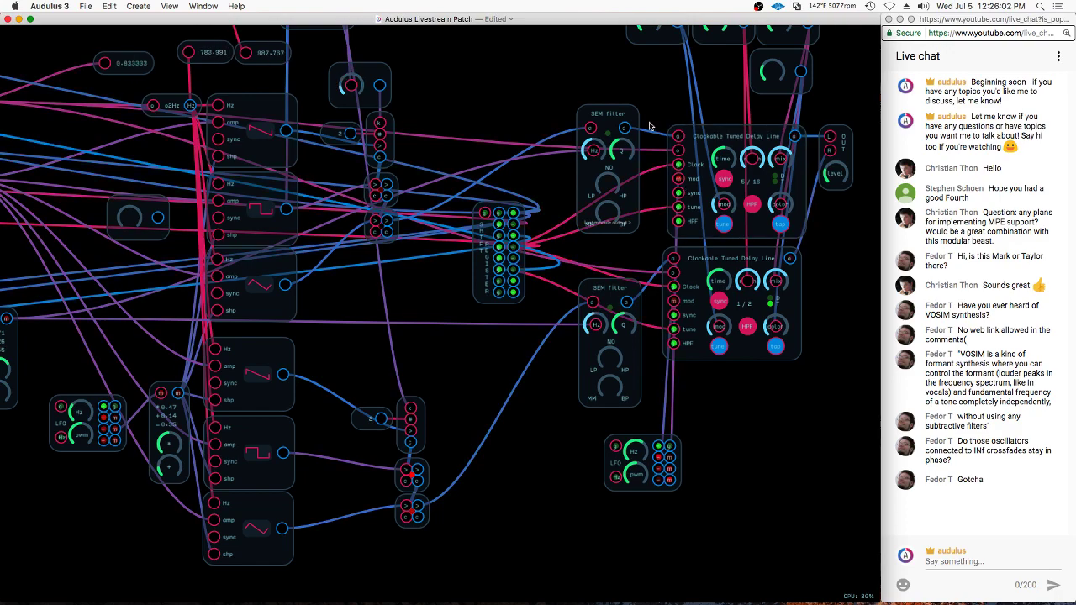
Move the Shift Register back to the start of the patch, between the Clock and the 8 Step Sequencers
{"action": "scroll", "coordinate": [835, 236], "scroll_direction": "down", "scroll_amount": 5}
{"action": "scroll", "coordinate": [187, 187], "scroll_direction": "up", "scroll_amount": 5}
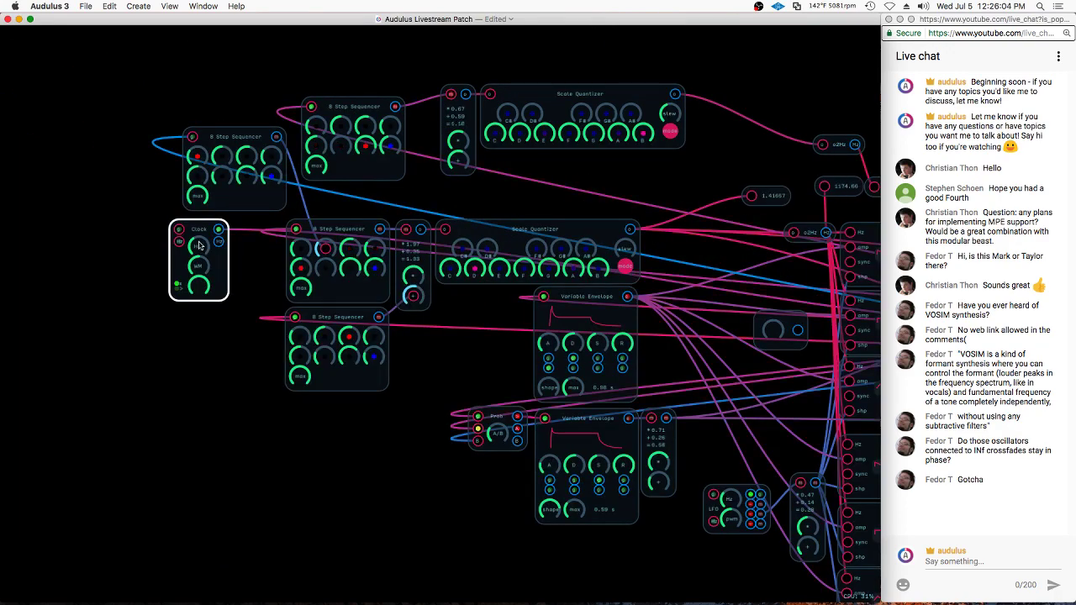
{"action": "scroll", "coordinate": [128, 210], "scroll_direction": "down", "scroll_amount": 2}
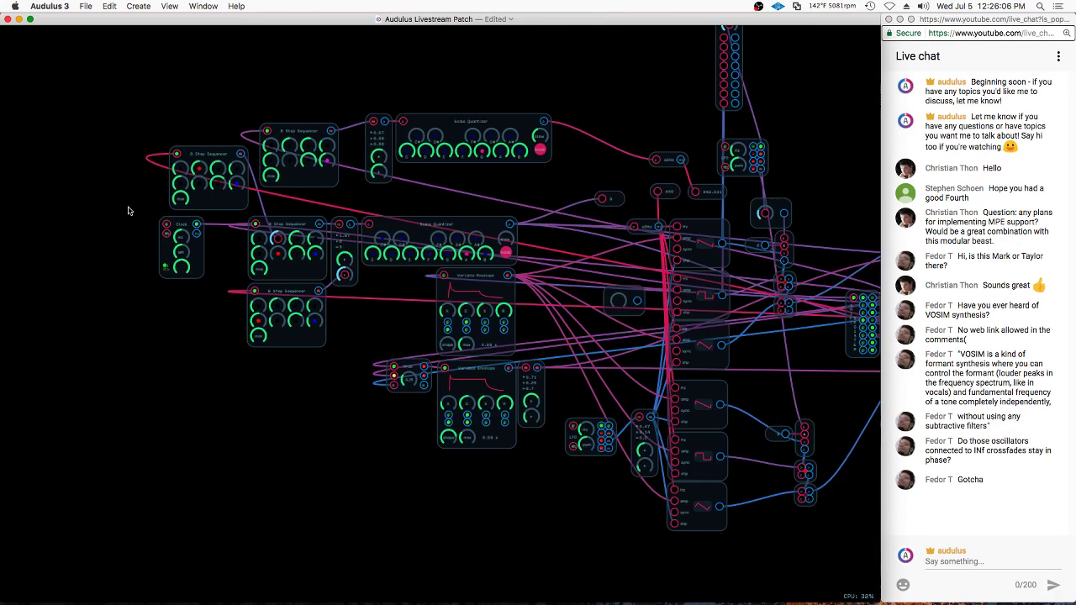
{"action": "scroll", "coordinate": [146, 198], "scroll_direction": "down", "scroll_amount": 1}
{"action": "left_click_drag", "start_coordinate": [794, 307], "coordinate": [206, 303]}
{"action": "scroll", "coordinate": [176, 245], "scroll_direction": "down", "scroll_amount": 2}
{"action": "scroll", "coordinate": [644, 358], "scroll_direction": "up", "scroll_amount": 4}
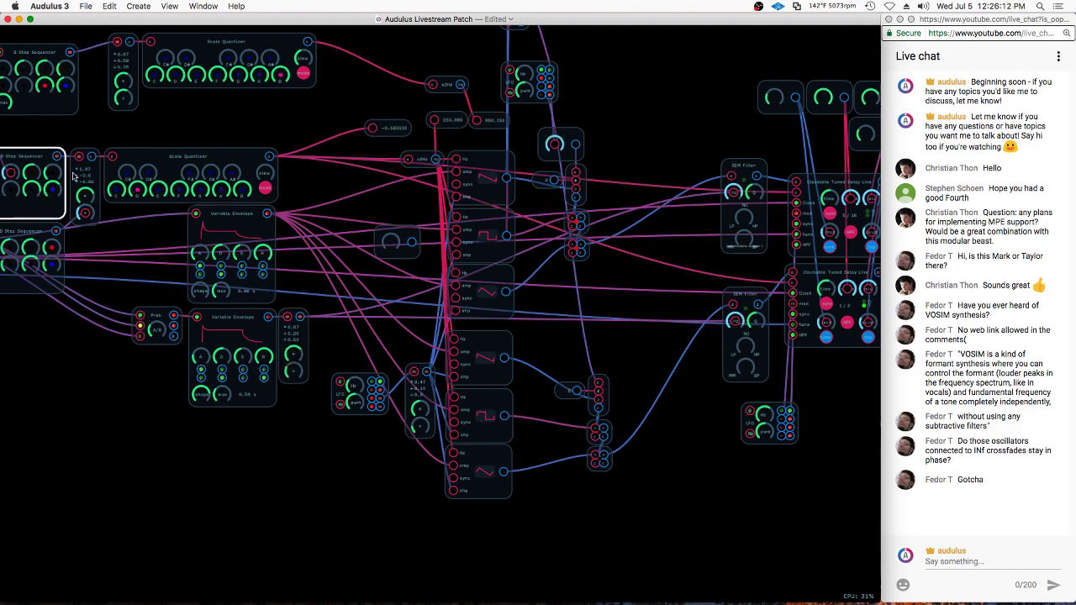
{"action": "scroll", "coordinate": [146, 214], "scroll_direction": "up", "scroll_amount": 1}
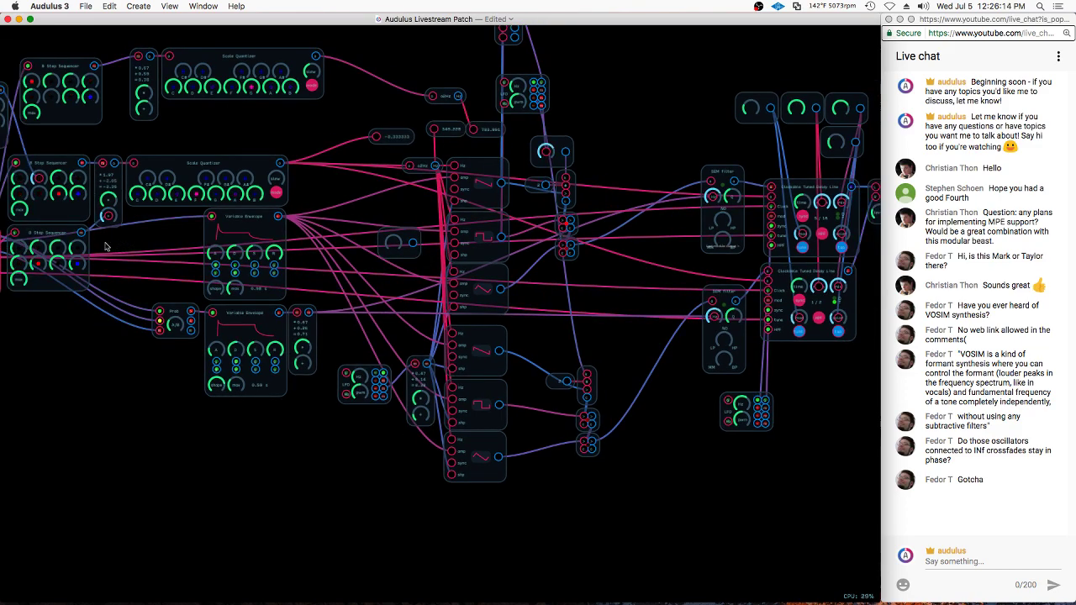
{"action": "scroll", "coordinate": [106, 247], "scroll_direction": "up", "scroll_amount": 5}
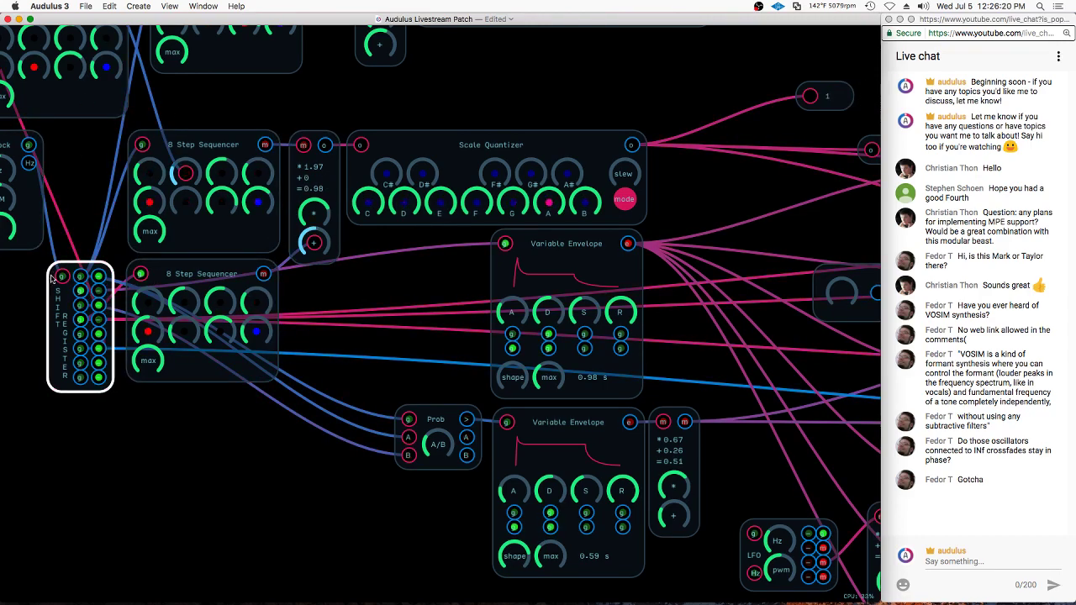
{"action": "left_click_drag", "start_coordinate": [52, 280], "coordinate": [53, 147]}
Delete the 8 Step Sequencer located just above the Clock
{"action": "scroll", "coordinate": [264, 421], "scroll_direction": "down", "scroll_amount": 3}
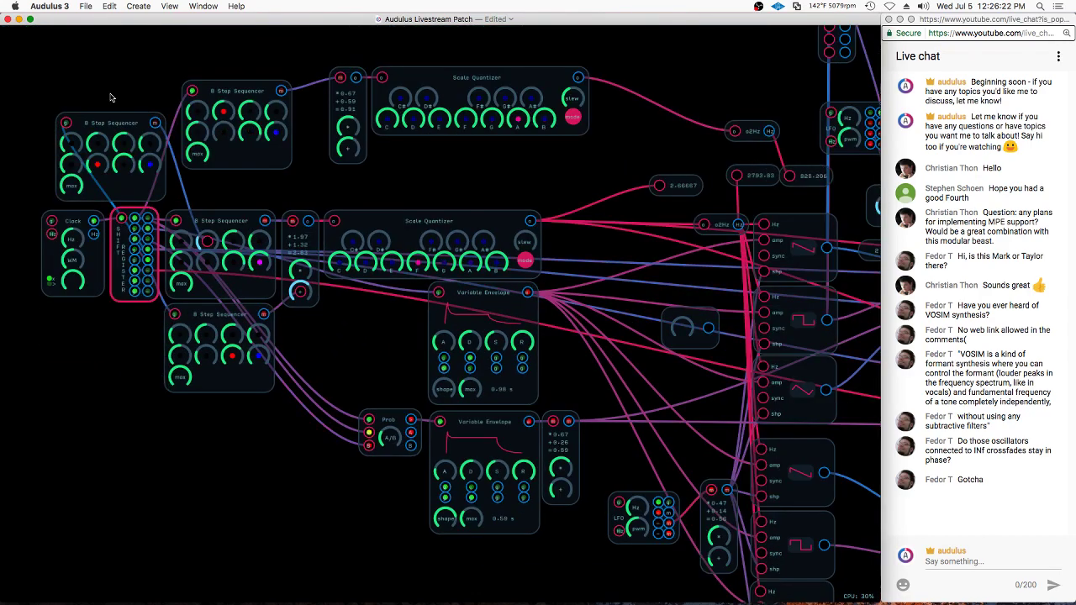
{"action": "left_click", "coordinate": [111, 122]}
{"action": "key", "text": "BackSpace"}
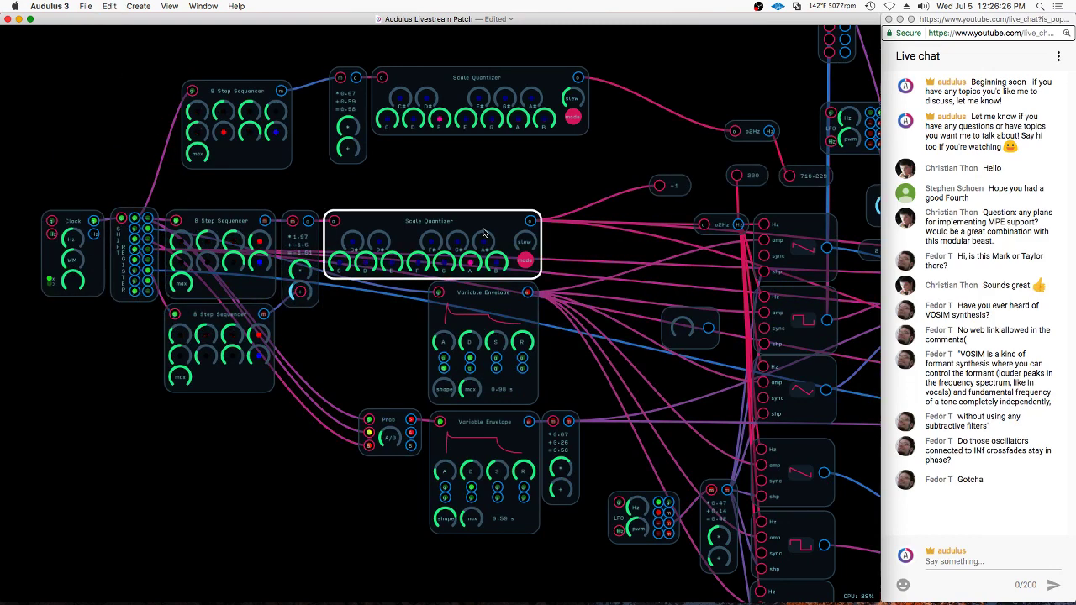
Add a waveform display between the two Scale Quantizers and feed it from the middle 8 Step Sequencer's output
{"action": "left_click", "coordinate": [311, 231]}
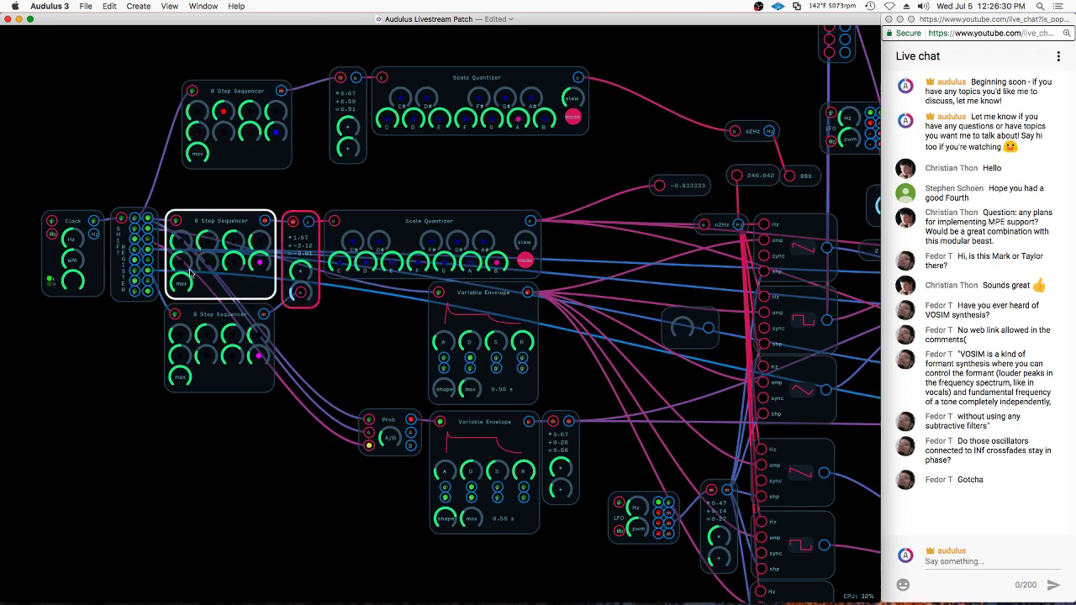
{"action": "right_click", "coordinate": [301, 186]}
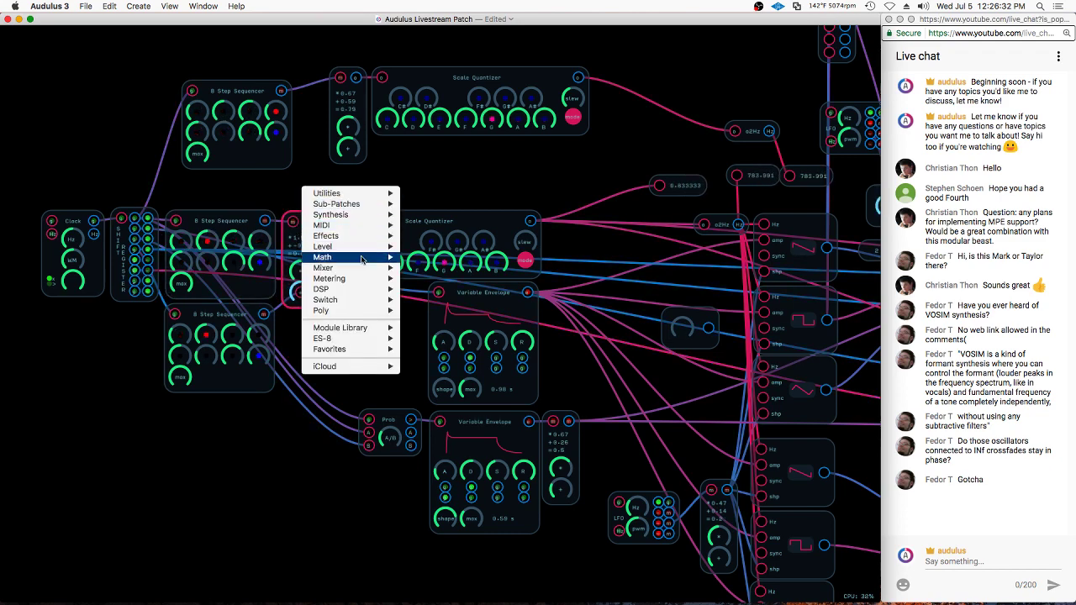
{"action": "mouse_move", "coordinate": [370, 278]}
{"action": "left_click", "coordinate": [429, 300]}
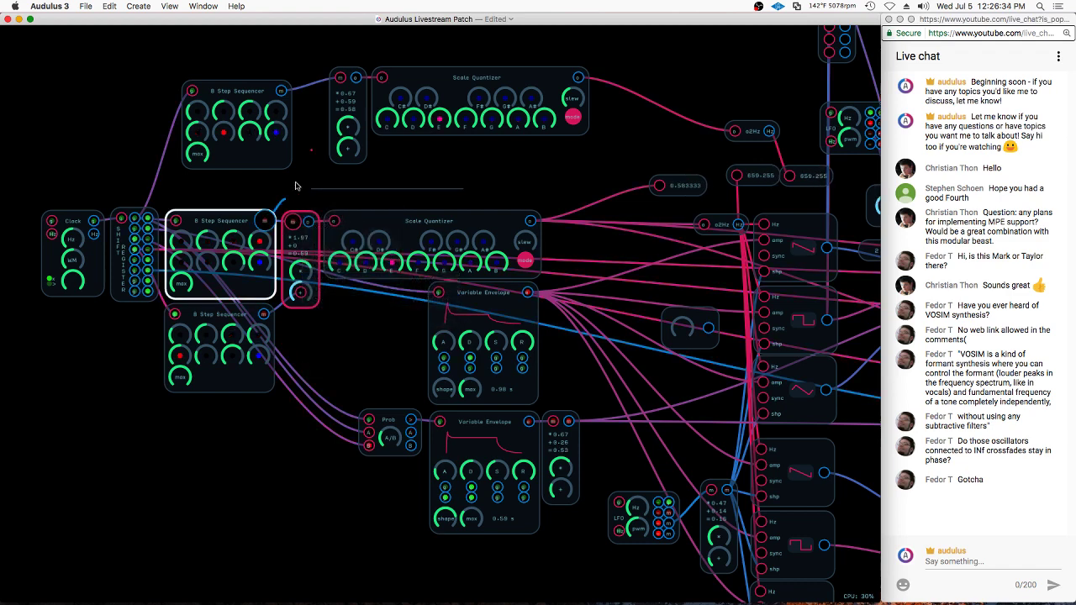
{"action": "left_click_drag", "start_coordinate": [309, 155], "coordinate": [311, 152]}
{"action": "left_click_drag", "start_coordinate": [364, 165], "coordinate": [476, 193]}
Adjust the level of the output module at the far end of the patch
{"action": "scroll", "coordinate": [336, 206], "scroll_direction": "down", "scroll_amount": 5}
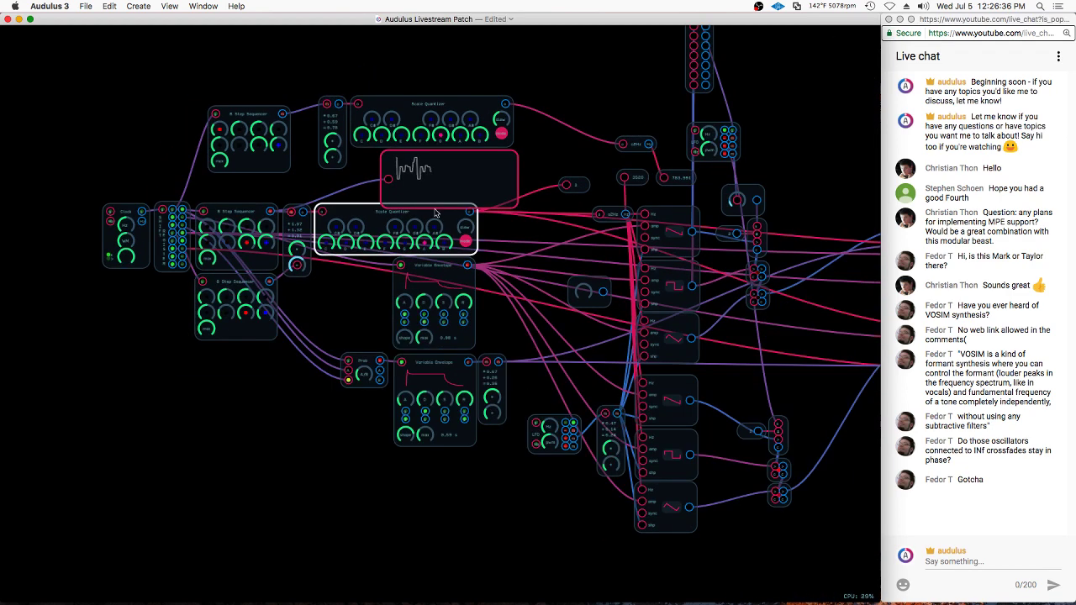
{"action": "scroll", "coordinate": [837, 192], "scroll_direction": "up", "scroll_amount": 3}
{"action": "scroll", "coordinate": [432, 225], "scroll_direction": "down", "scroll_amount": 3}
{"action": "mouse_move", "coordinate": [760, 122]}
{"action": "left_mouse_down"}
{"action": "mouse_move", "coordinate": [685, 283]}
{"action": "mouse_move", "coordinate": [816, 202]}
{"action": "left_mouse_up"}
{"action": "left_click_drag", "start_coordinate": [796, 242], "coordinate": [746, 244]}
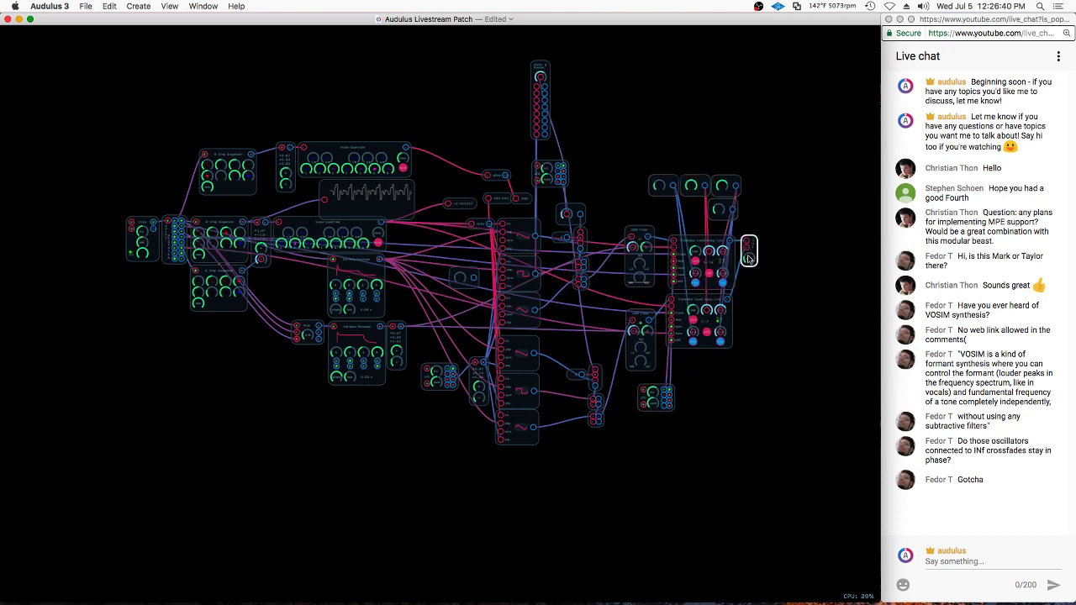
{"action": "scroll", "coordinate": [481, 263], "scroll_direction": "up", "scroll_amount": 5}
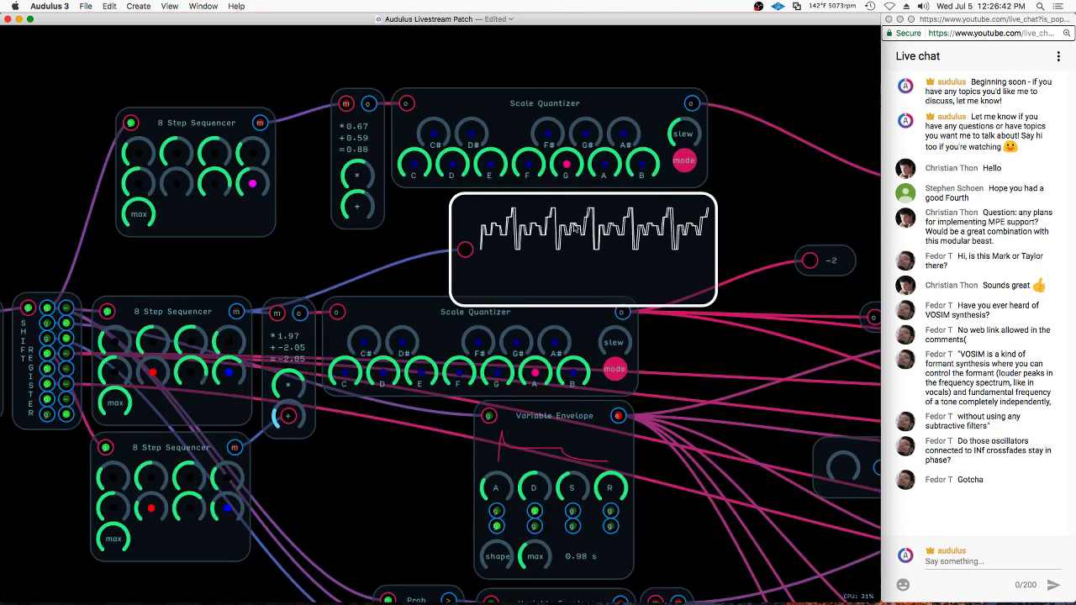
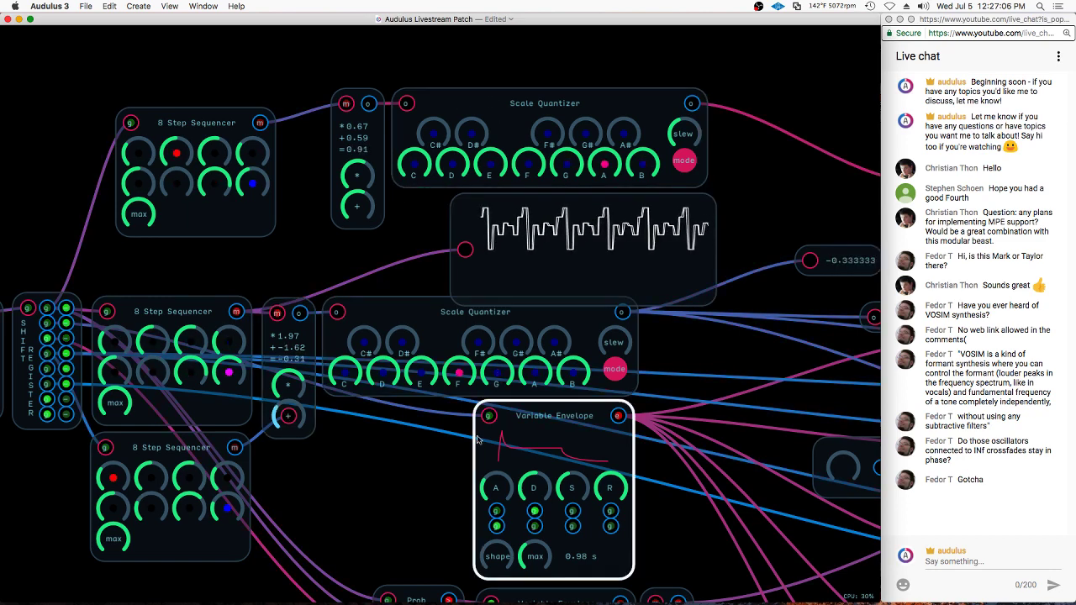
Duplicate the waveform display and feed one copy from the middle sequencer's multiply-and-offset module through a new Level node
{"action": "left_click_drag", "start_coordinate": [618, 225], "coordinate": [550, 244]}
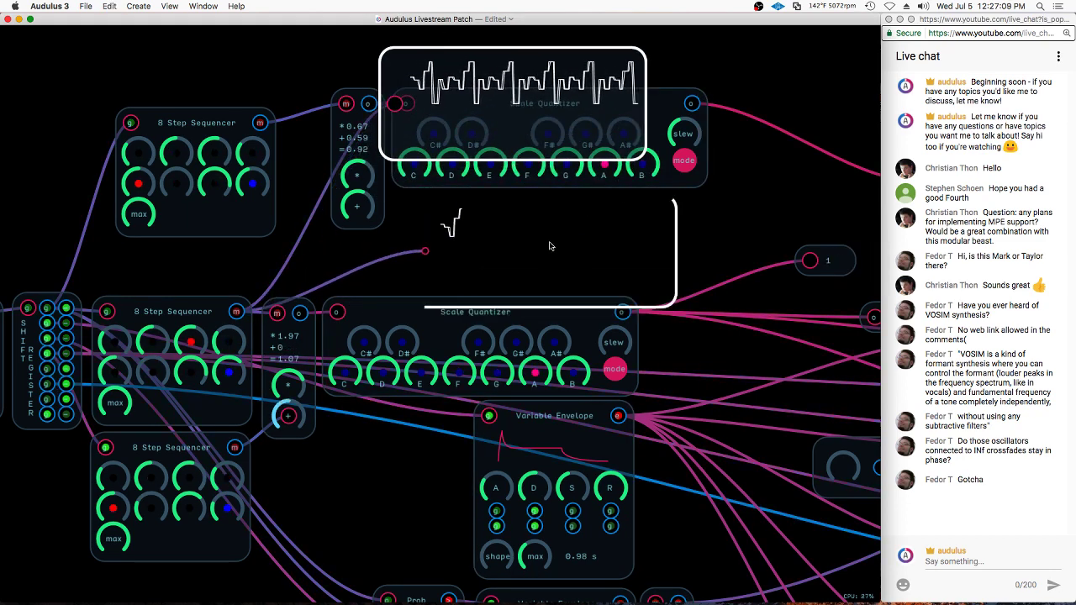
{"action": "right_click", "coordinate": [346, 260]}
{"action": "mouse_move", "coordinate": [424, 319]}
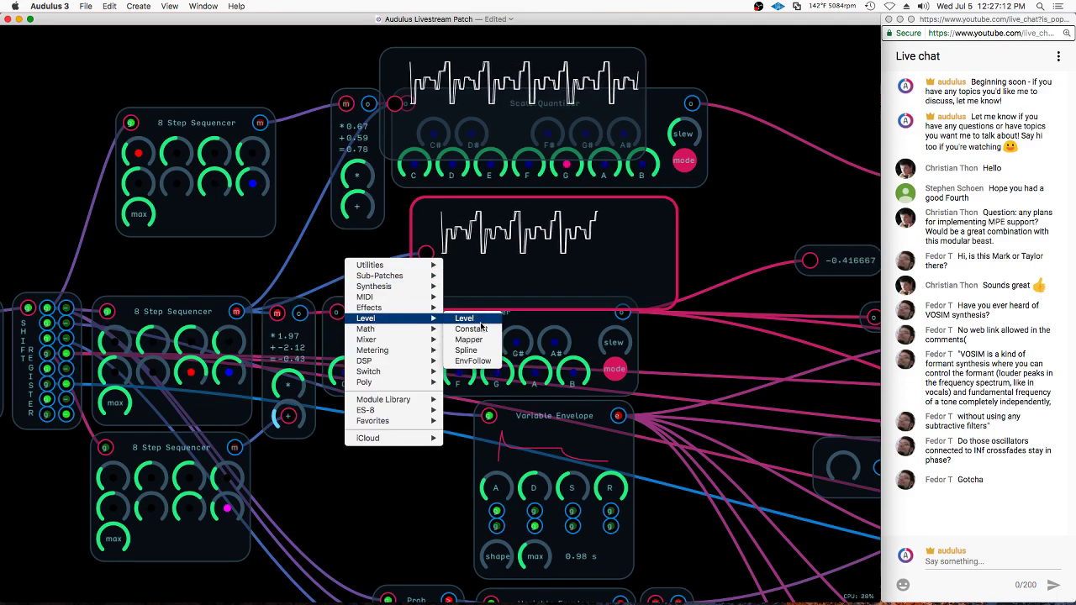
{"action": "left_click", "coordinate": [464, 320]}
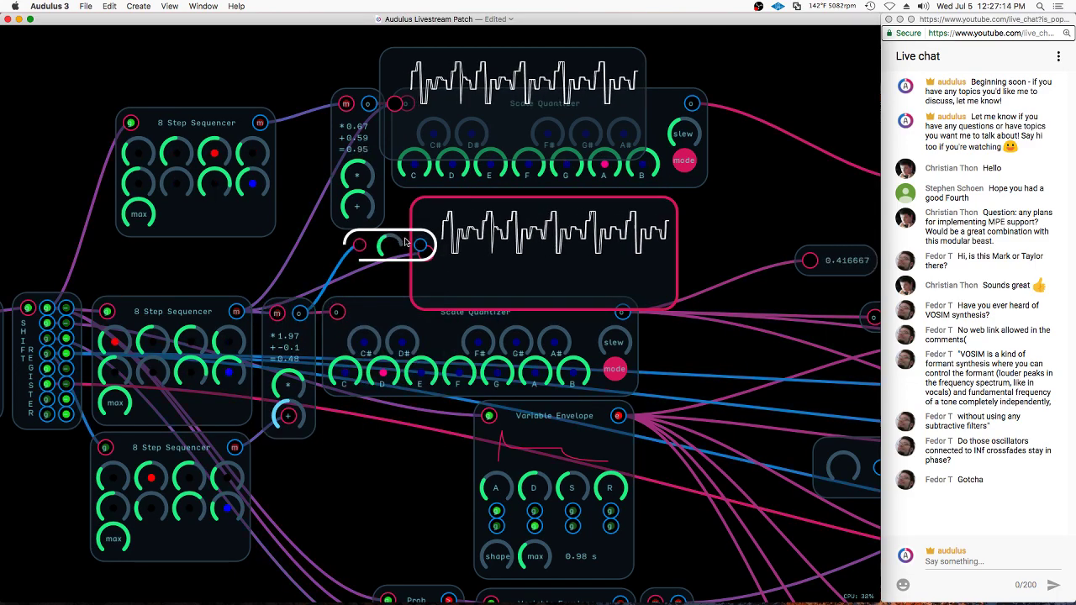
{"action": "left_click_drag", "start_coordinate": [429, 259], "coordinate": [494, 250]}
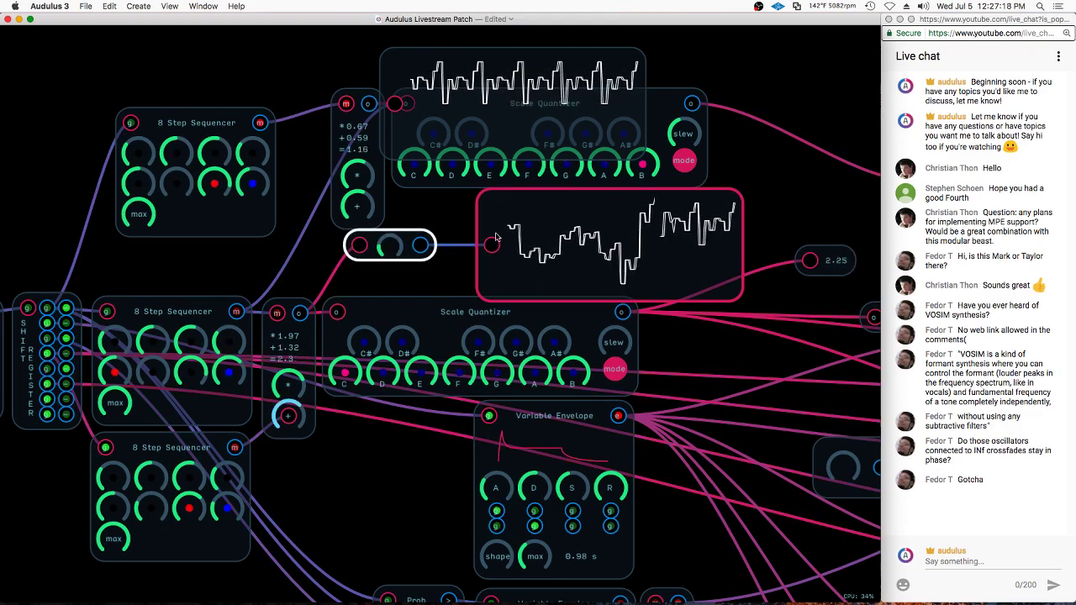
{"action": "left_click_drag", "start_coordinate": [556, 245], "coordinate": [551, 244]}
Move the raw sequencer waveform display above the upper Scale Quantizer for comparison with the Level-fed display
{"action": "left_click_drag", "start_coordinate": [538, 113], "coordinate": [565, 100]}
{"action": "scroll", "coordinate": [555, 100], "scroll_direction": "down", "scroll_amount": 2}
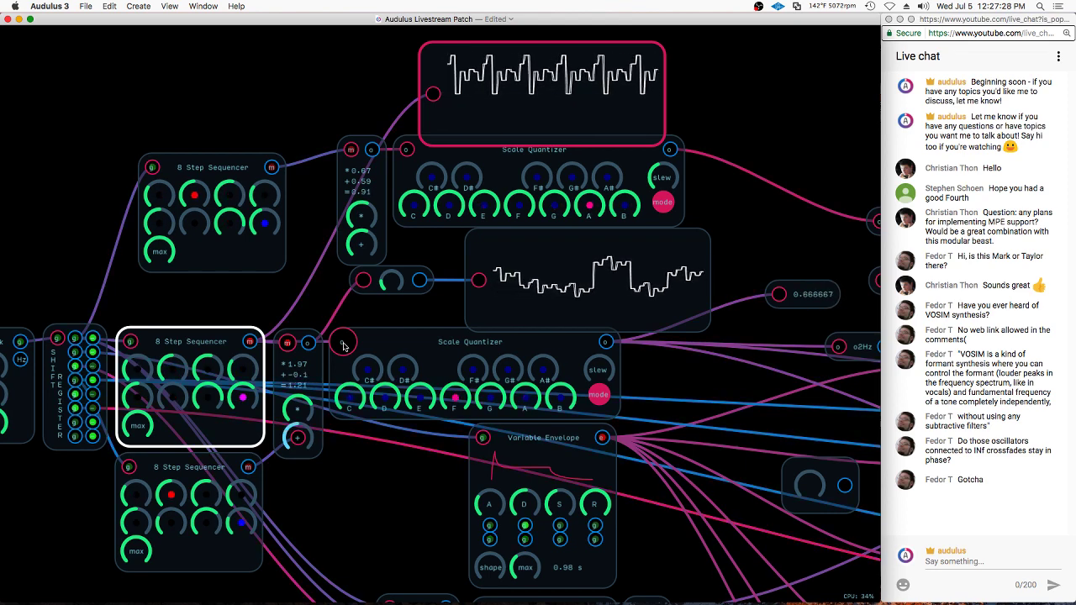
{"action": "left_click", "coordinate": [362, 252]}
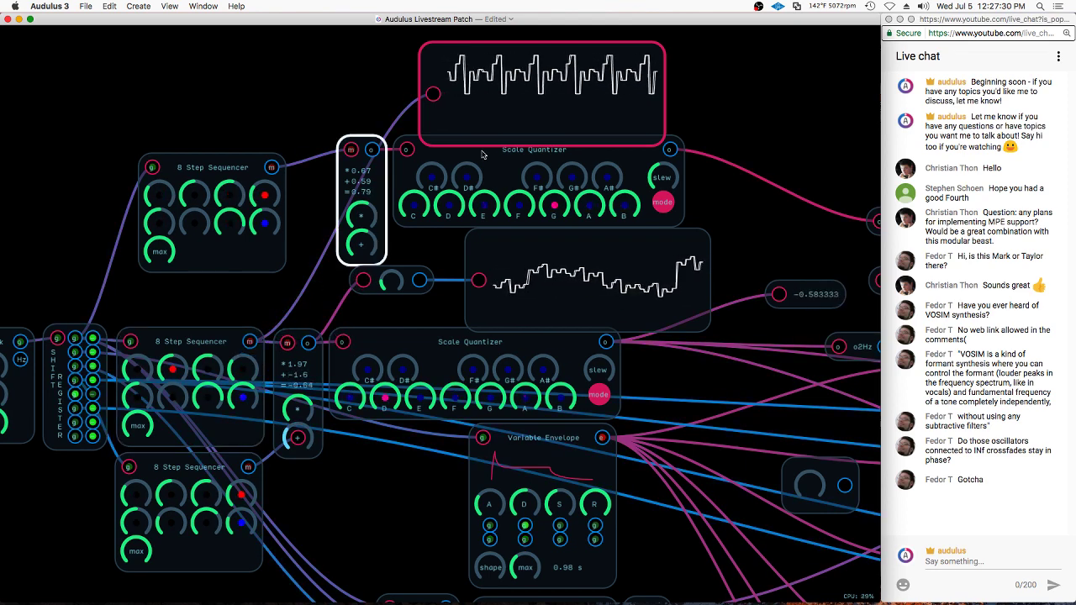
{"action": "left_click", "coordinate": [660, 275]}
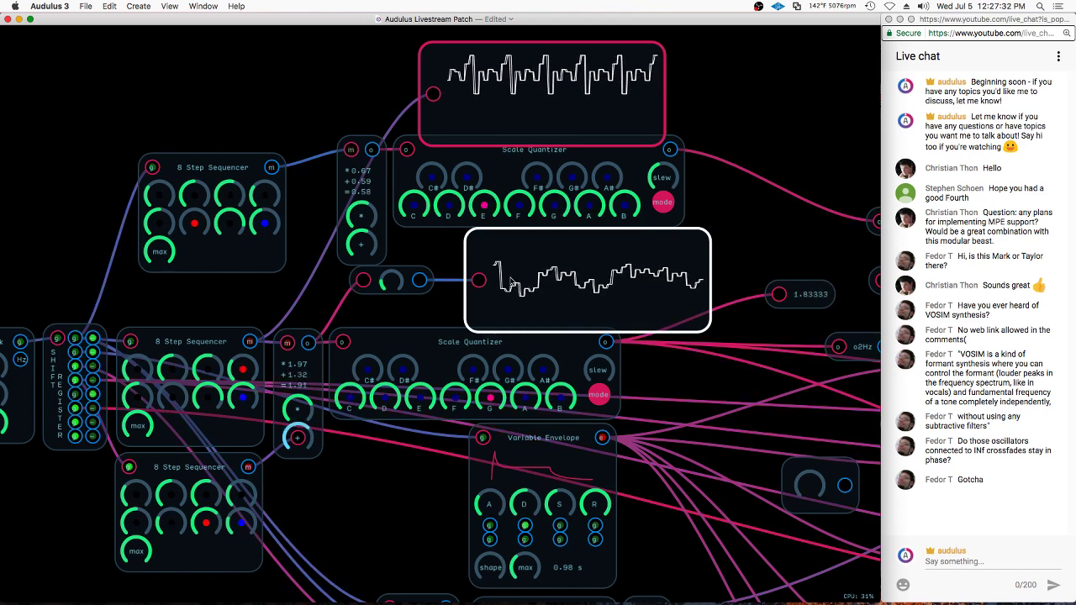
{"action": "left_click", "coordinate": [471, 191]}
{"action": "left_click", "coordinate": [594, 313]}
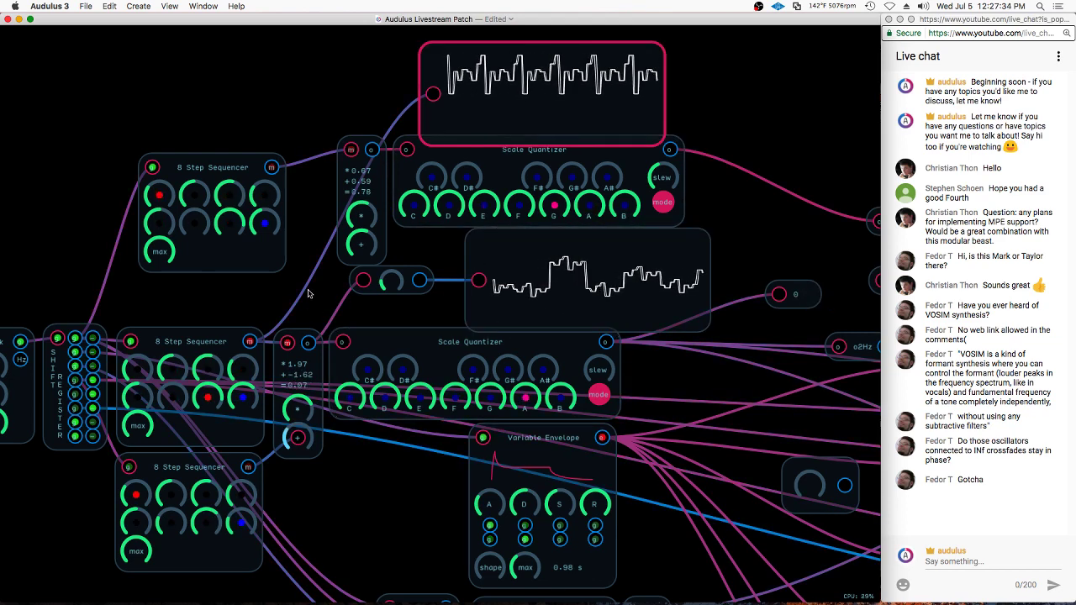
{"action": "left_click_drag", "start_coordinate": [513, 123], "coordinate": [515, 116]}
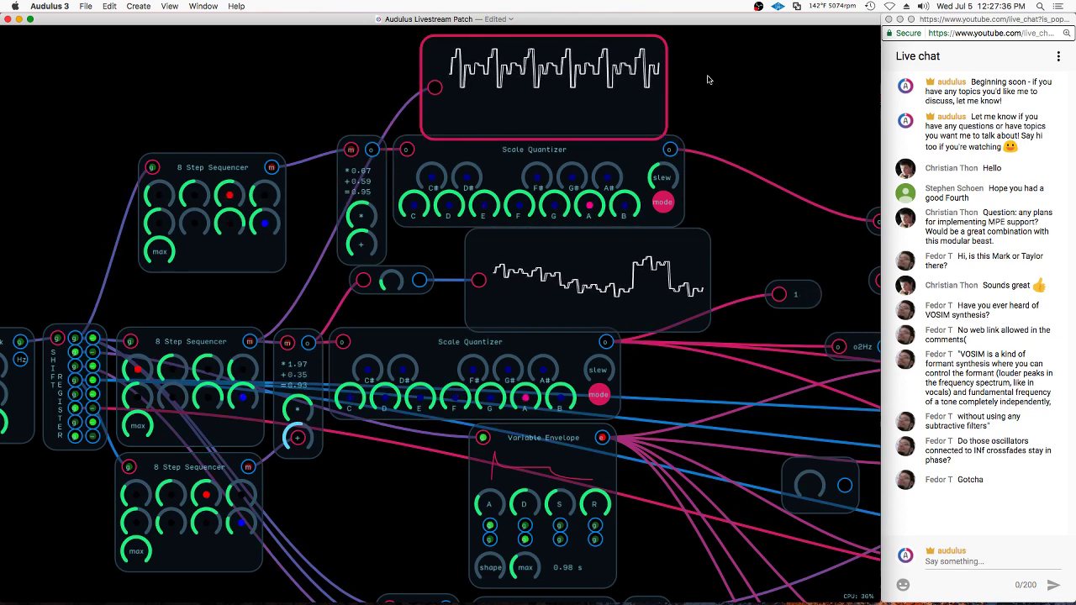
{"action": "left_click_drag", "start_coordinate": [659, 104], "coordinate": [663, 95]}
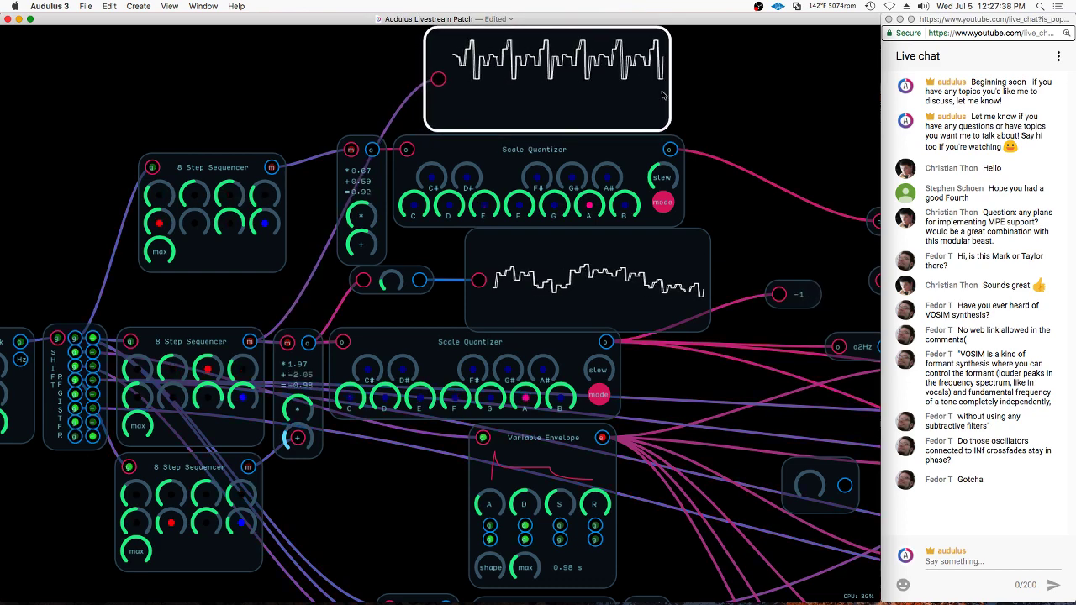
Examine how the multiply-and-offset module before the lower Scale Quantizer transforms the sequencer signal, comparing the two waveform displays
{"action": "left_click_drag", "start_coordinate": [296, 366], "coordinate": [294, 365]}
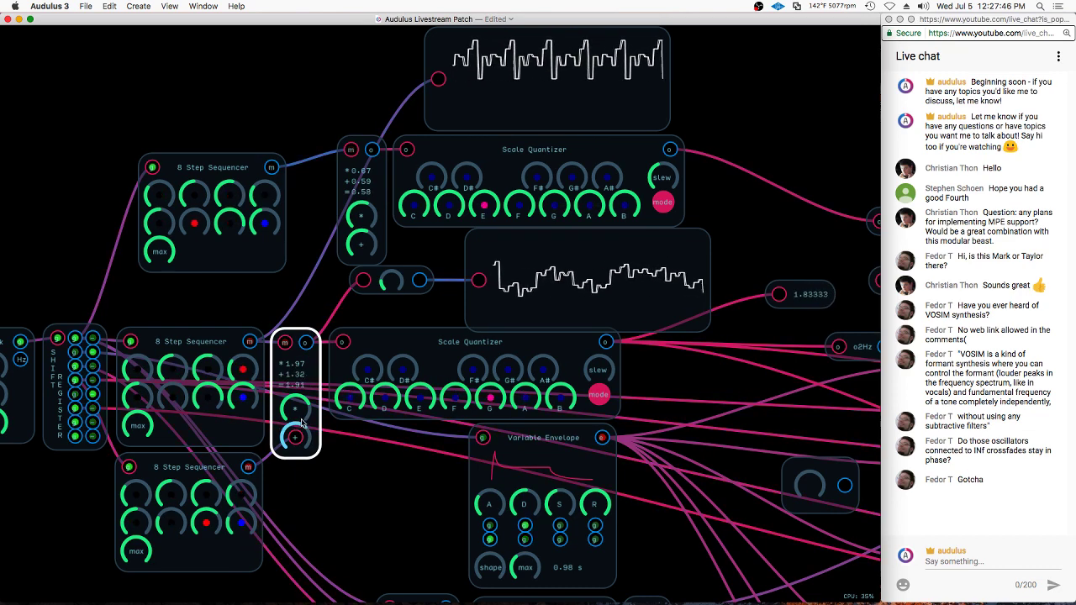
{"action": "left_click_drag", "start_coordinate": [290, 430], "coordinate": [298, 393]}
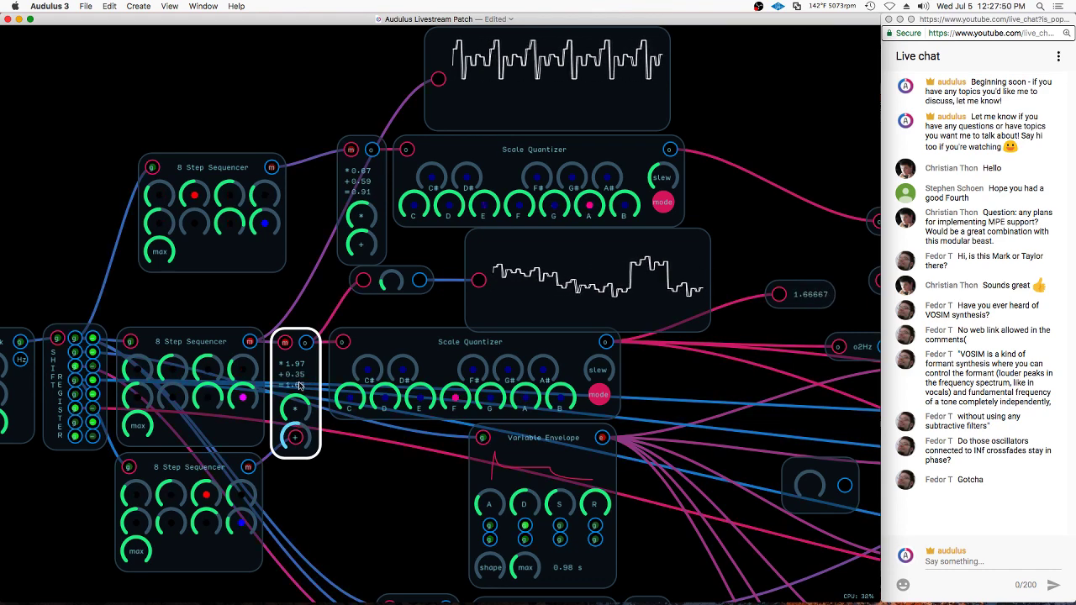
{"action": "key", "text": "super+z"}
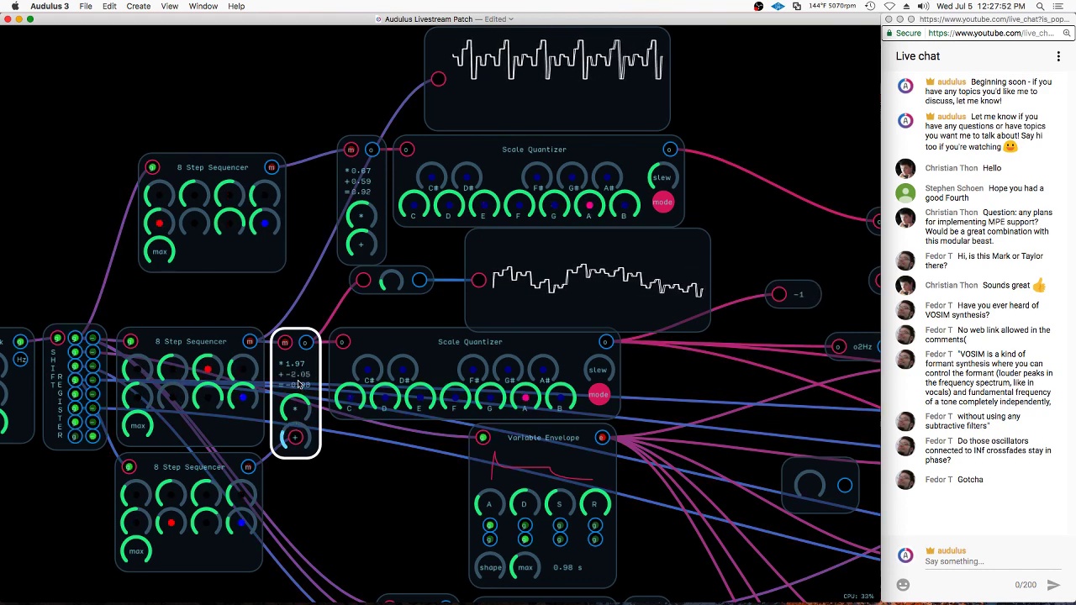
{"action": "left_click", "coordinate": [296, 382]}
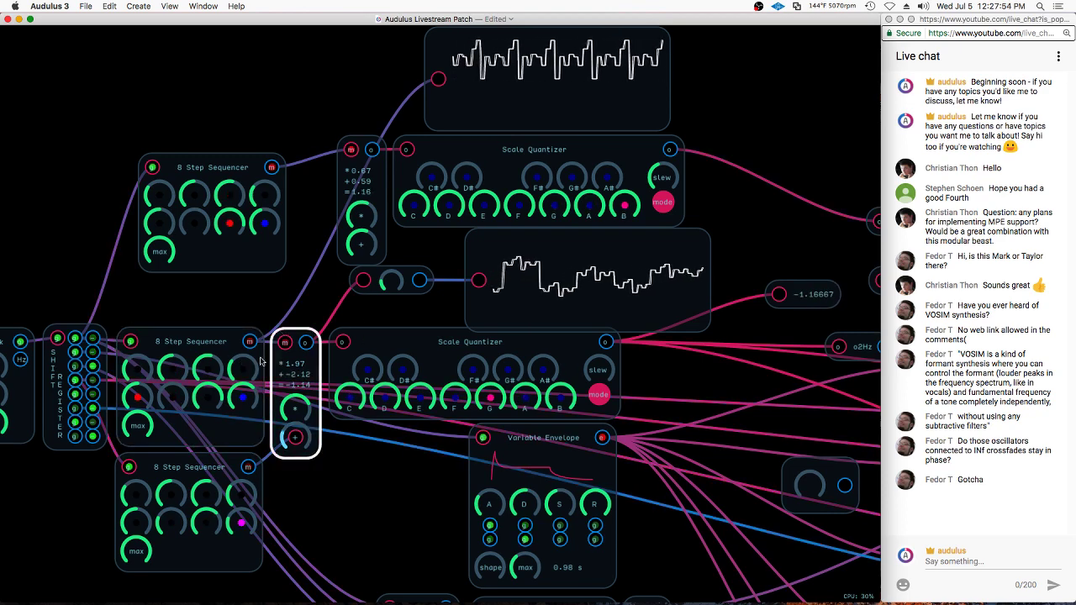
{"action": "key", "text": "super+shift+z"}
{"action": "key", "text": "super+shift+z"}
{"action": "key", "text": "super+shift+z"}
{"action": "key", "text": "super+shift+z"}
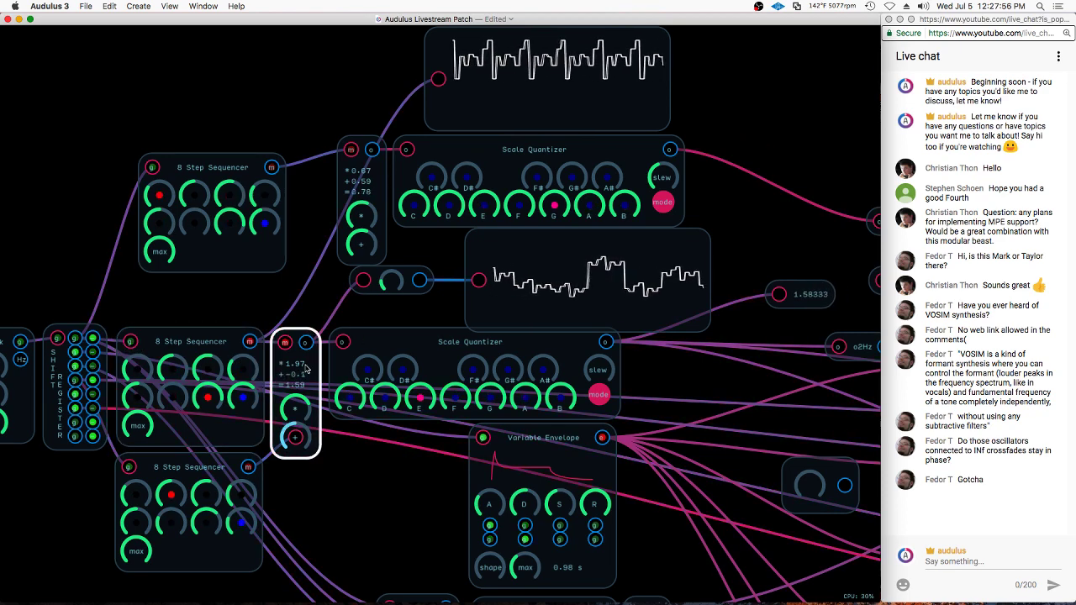
{"action": "key", "text": "super+shift+z"}
{"action": "key", "text": "super+shift+z"}
{"action": "key", "text": "super+shift+z"}
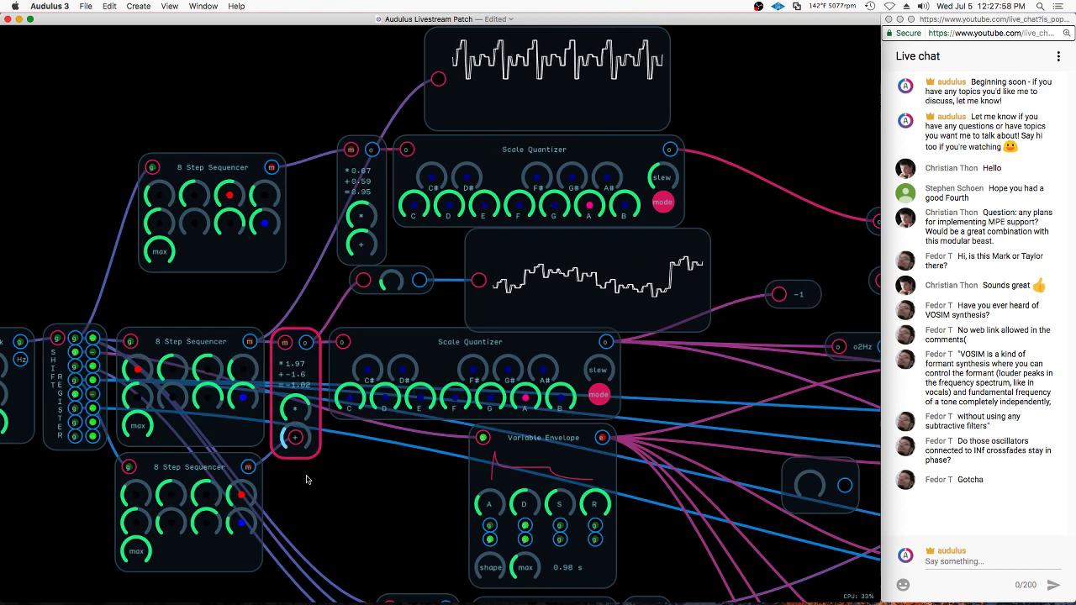
{"action": "key", "text": "super+shift+z"}
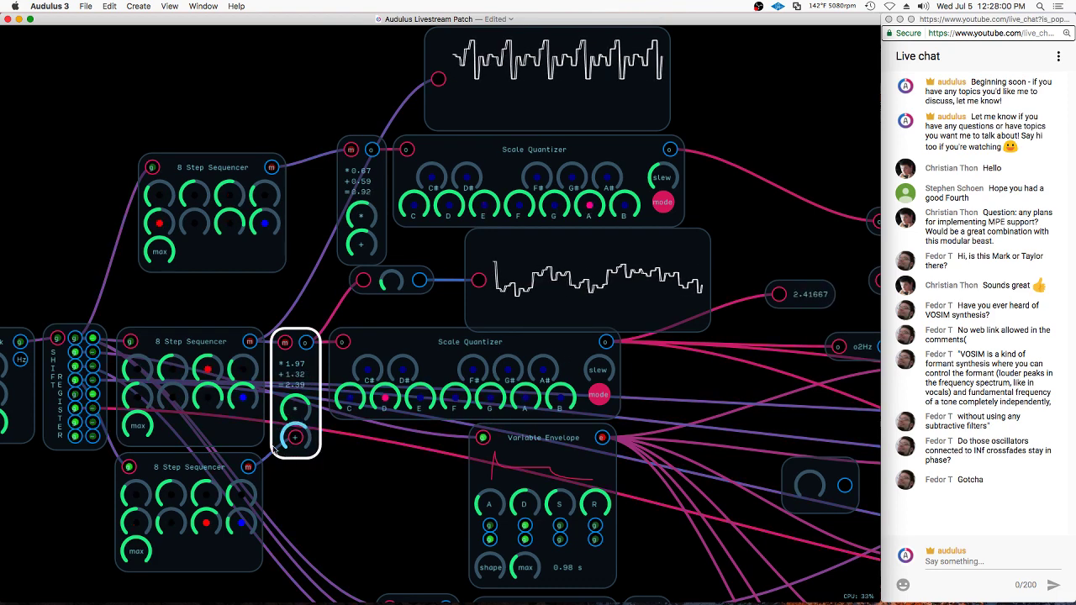
{"action": "key", "text": "super+shift+z"}
{"action": "key", "text": "super+shift+z"}
{"action": "key", "text": "super+shift+z"}
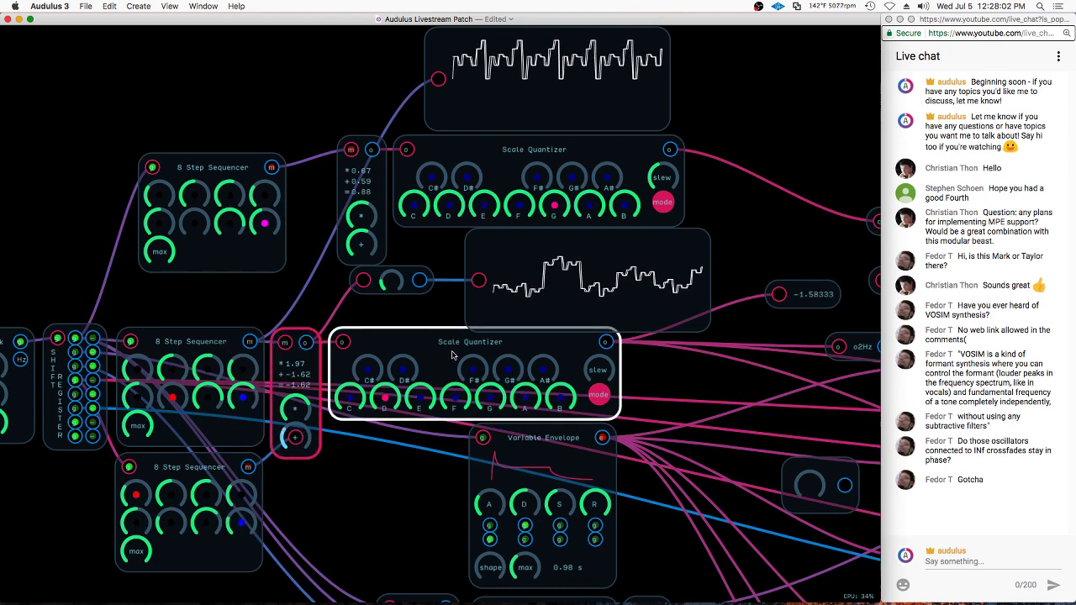
{"action": "key", "text": "super+shift+z"}
{"action": "key", "text": "super+shift+z"}
{"action": "key", "text": "super+shift+z"}
{"action": "key", "text": "super+shift+z"}
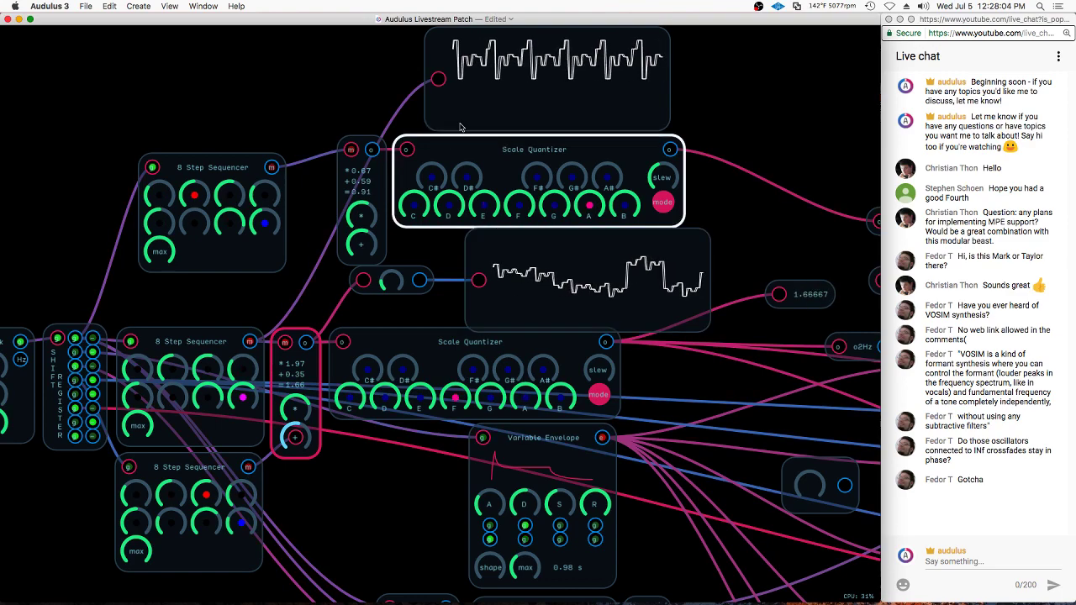
Delete both waveform displays beside the Scale Quantizers, keeping the Level node
{"action": "key", "text": "super+shift+z"}
{"action": "key", "text": "super+shift+z"}
{"action": "key", "text": "super+shift+z"}
{"action": "key", "text": "super+shift+z"}
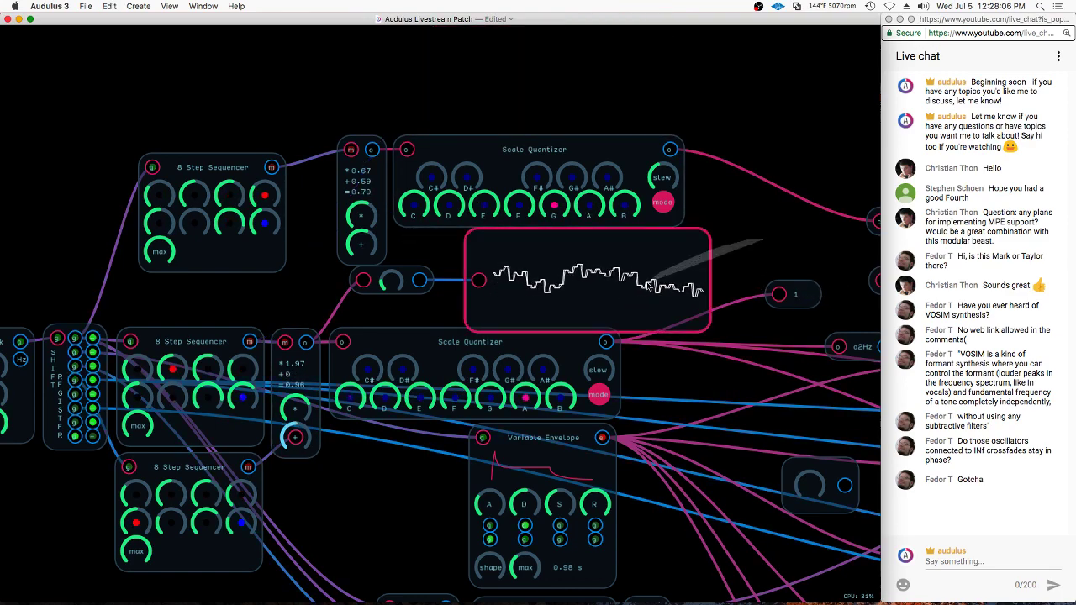
{"action": "left_click", "coordinate": [195, 175]}
{"action": "scroll", "coordinate": [193, 181], "scroll_direction": "down", "scroll_amount": 7}
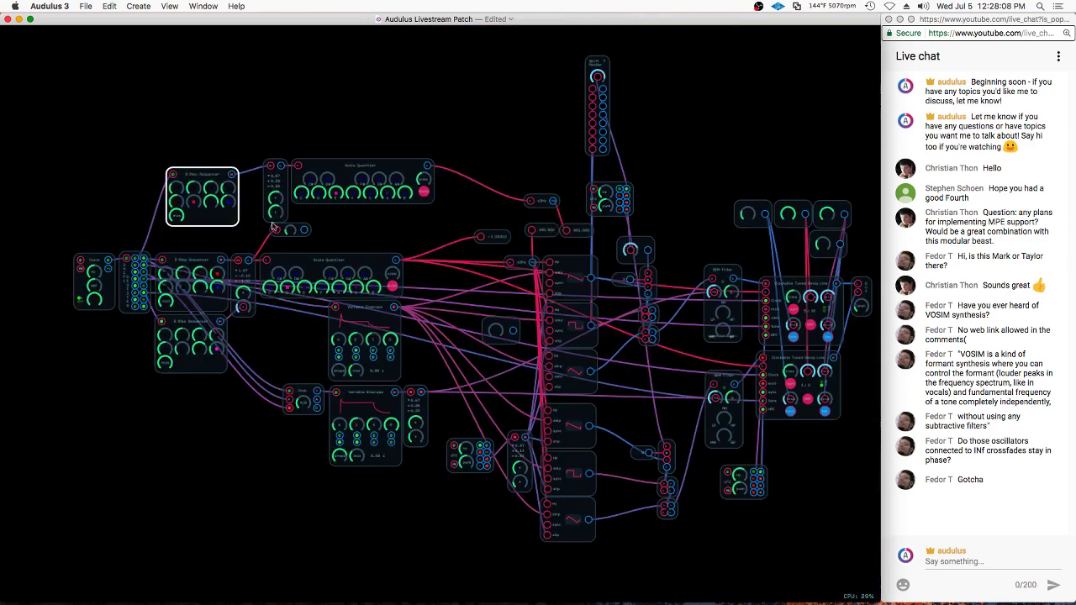
{"action": "left_click", "coordinate": [445, 306]}
{"action": "scroll", "coordinate": [444, 307], "scroll_direction": "right", "scroll_amount": 4}
{"action": "left_click", "coordinate": [441, 312]}
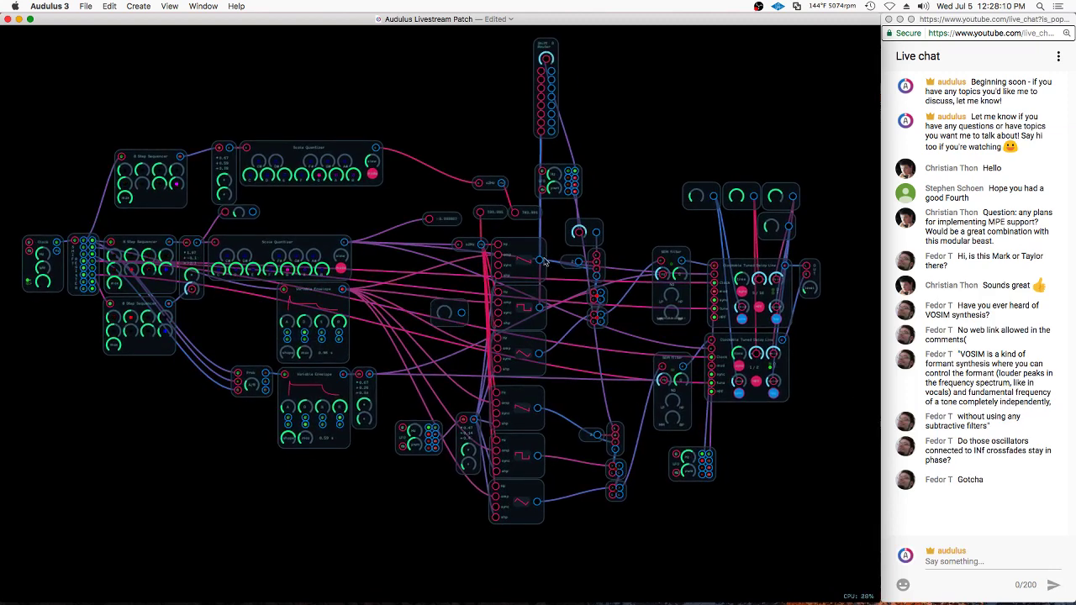
{"action": "scroll", "coordinate": [562, 85], "scroll_direction": "up", "scroll_amount": 3}
{"action": "mouse_move", "coordinate": [562, 68]}
{"action": "left_mouse_down"}
{"action": "mouse_move", "coordinate": [545, 177]}
{"action": "mouse_move", "coordinate": [585, 183]}
{"action": "left_mouse_up"}
{"action": "key", "text": "Delete"}
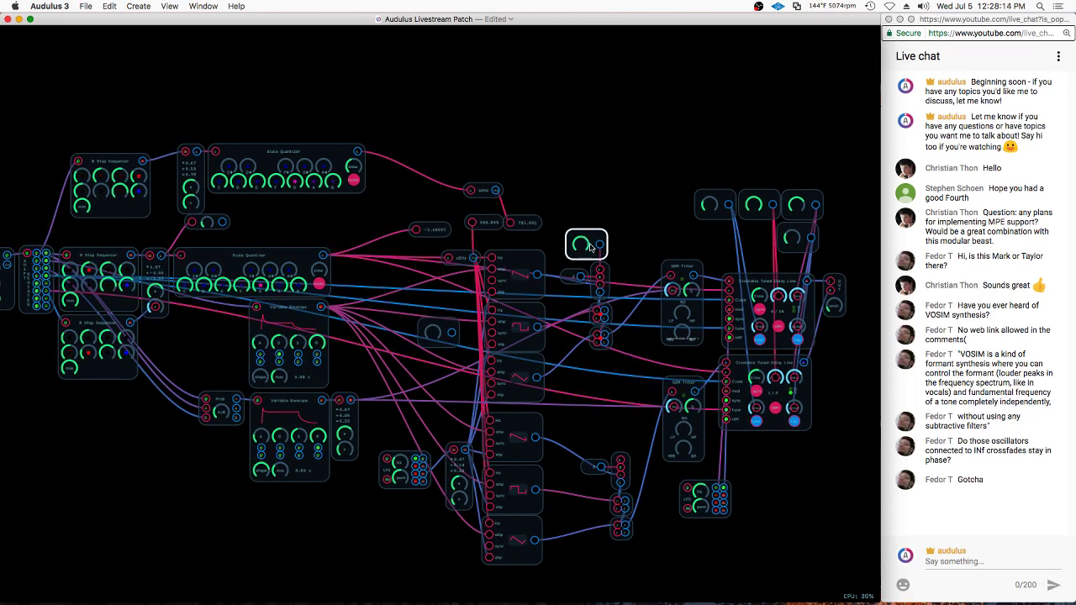
{"action": "key", "text": "super+shift+z"}
Delete the tall multi-port module above the upper LFO and adjust that LFO's rate
{"action": "left_click_drag", "start_coordinate": [575, 58], "coordinate": [533, 77]}
{"action": "key", "text": "Delete"}
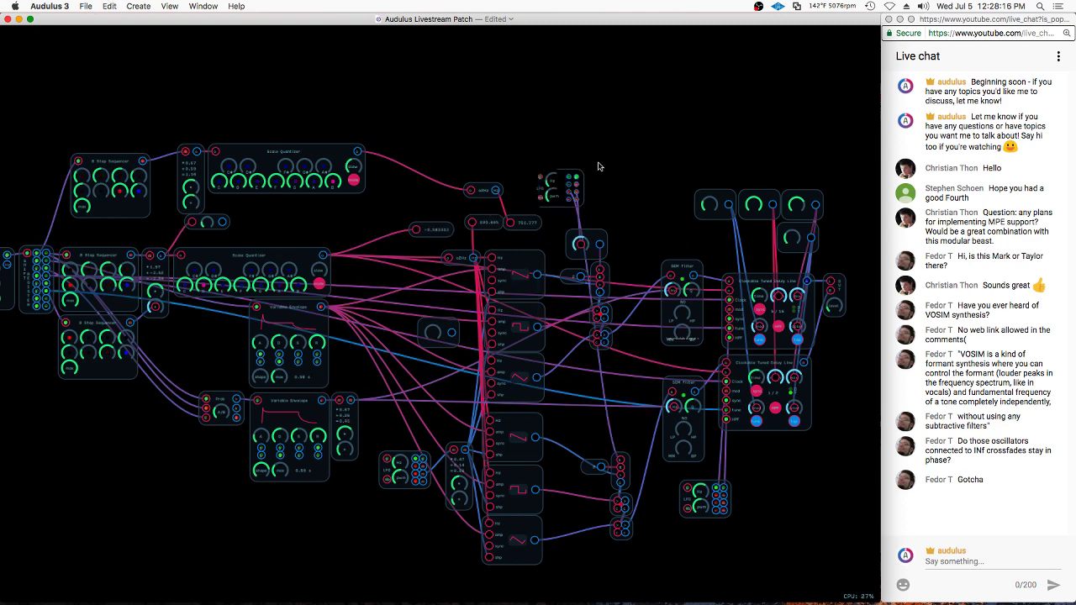
{"action": "scroll", "coordinate": [592, 194], "scroll_direction": "up", "scroll_amount": 9}
{"action": "left_click_drag", "start_coordinate": [532, 177], "coordinate": [586, 160]}
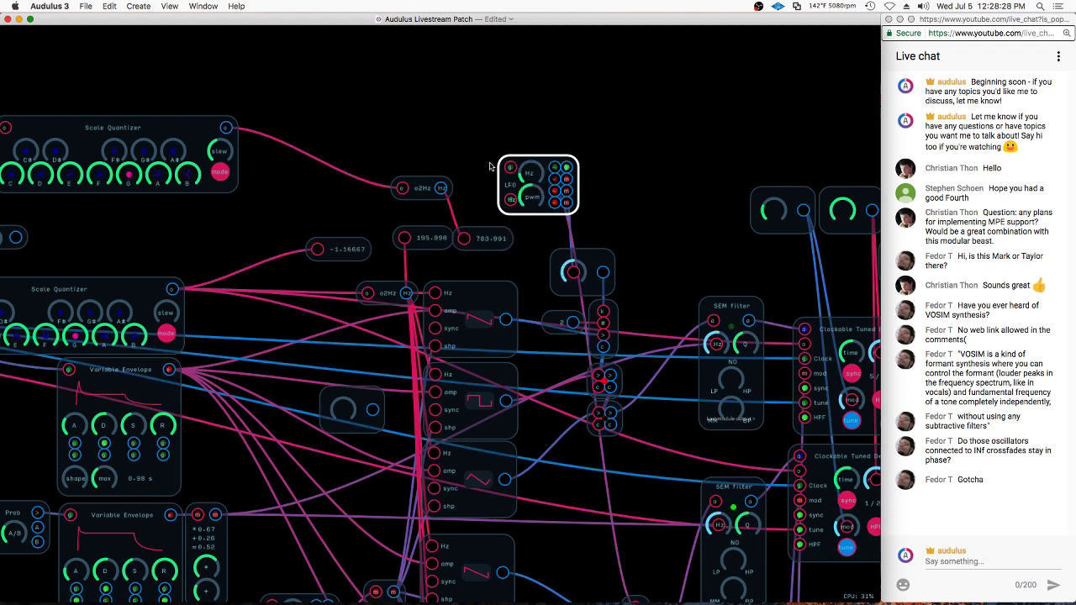
Adjust the rate of the LFO beside the lower oscillator bank and set its scale-and-offset module to 0.53 and 0.16
{"action": "scroll", "coordinate": [493, 163], "scroll_direction": "down", "scroll_amount": 5}
{"action": "left_click", "coordinate": [402, 532]}
{"action": "left_click", "coordinate": [310, 505]}
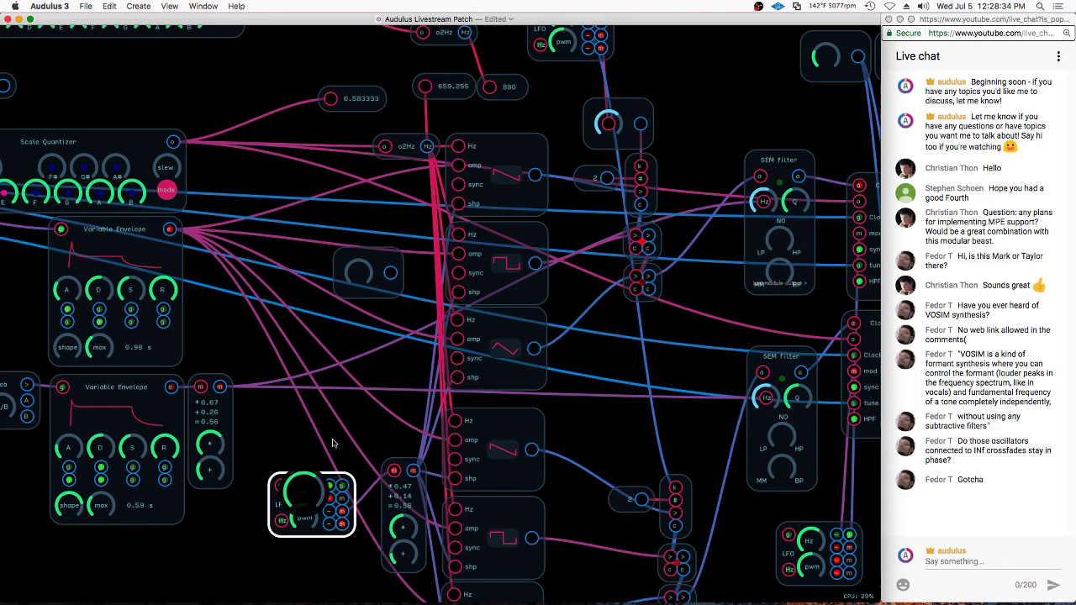
{"action": "left_click", "coordinate": [405, 525]}
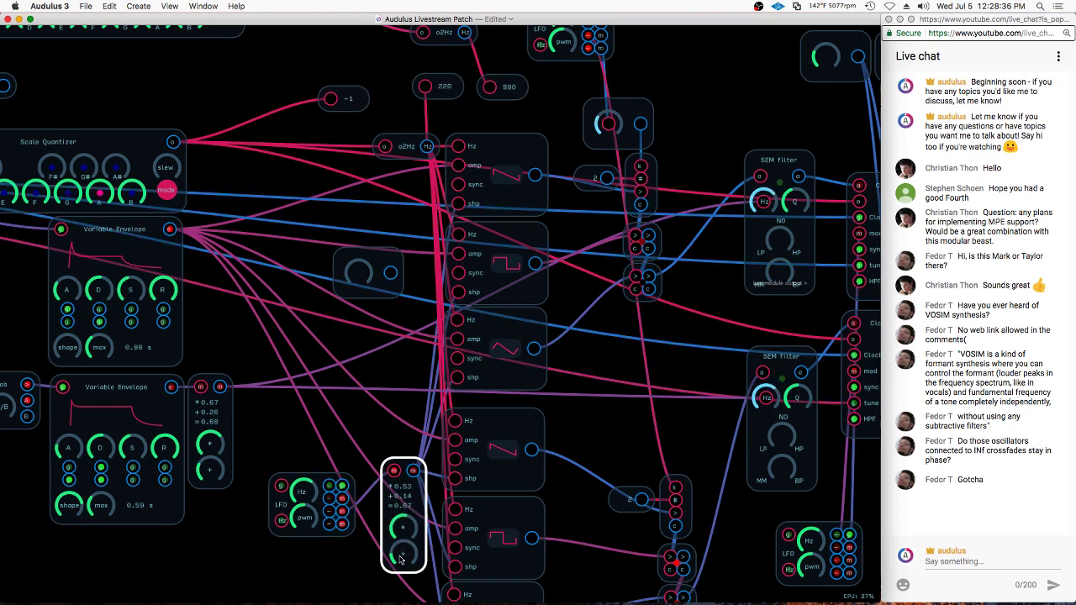
Adjust the level of the output module fed by the delay lines
{"action": "scroll", "coordinate": [335, 354], "scroll_direction": "down", "scroll_amount": 3}
{"action": "left_click", "coordinate": [840, 252]}
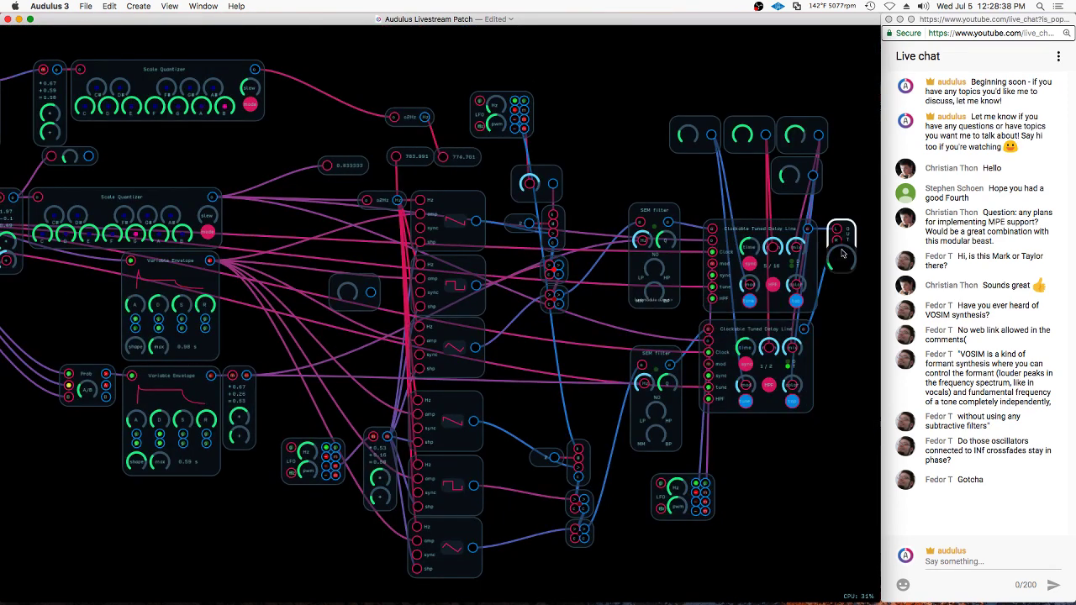
{"action": "left_click", "coordinate": [825, 221]}
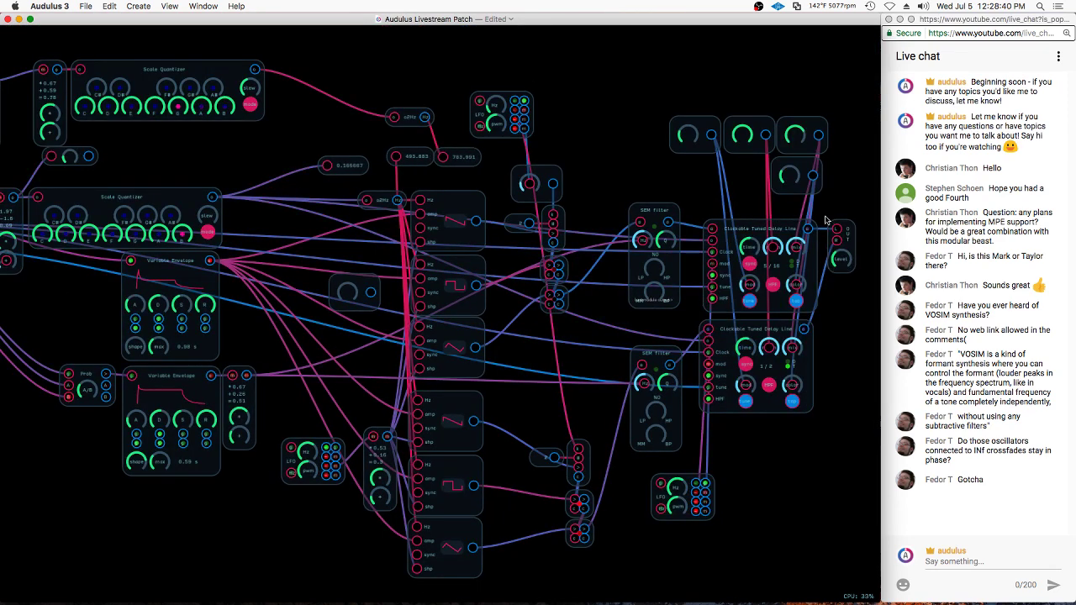
Turn down the last knob and turn up the first knob in the row above the Clockable Tuned Delay Lines
{"action": "left_click", "coordinate": [795, 141]}
{"action": "left_click_drag", "start_coordinate": [799, 141], "coordinate": [796, 177]}
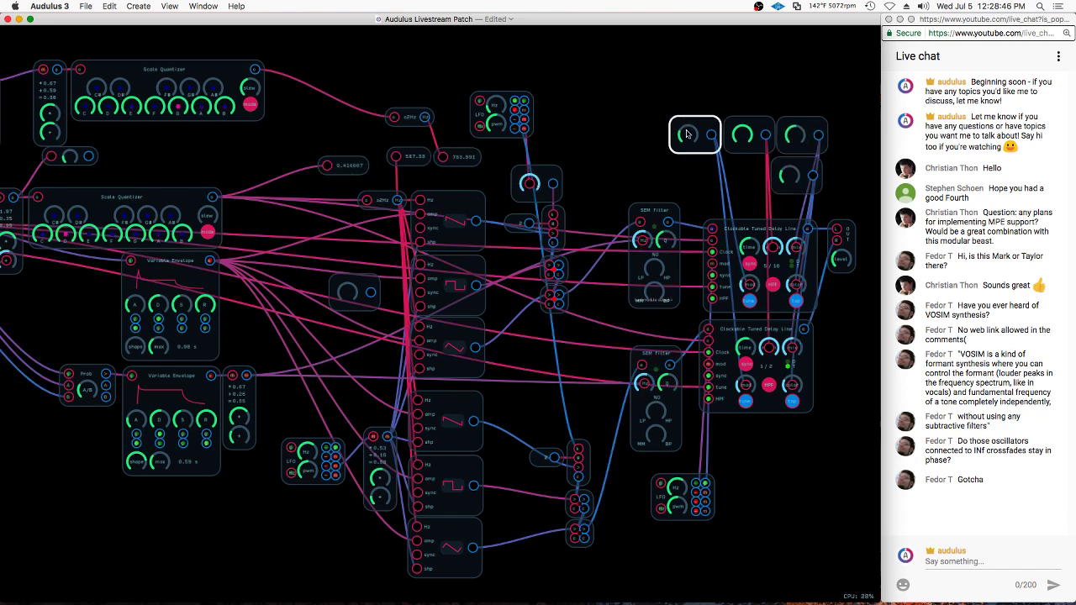
{"action": "left_click_drag", "start_coordinate": [688, 134], "coordinate": [693, 123]}
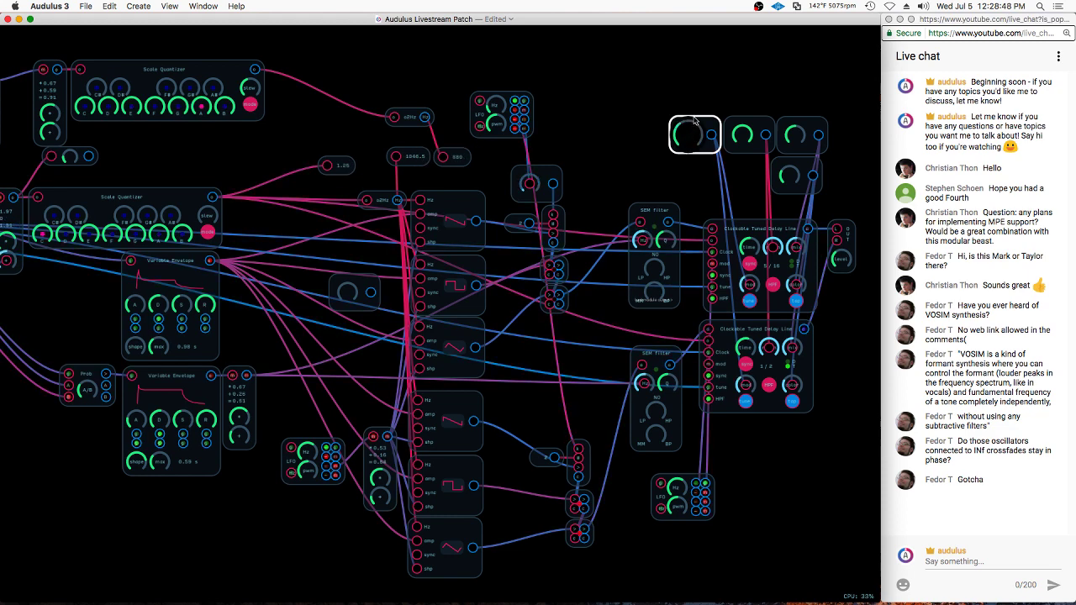
Adjust the knobs above the Clockable Tuned Delay Lines and set the upper delay line's time to 1/8
{"action": "left_click_drag", "start_coordinate": [693, 123], "coordinate": [693, 124]}
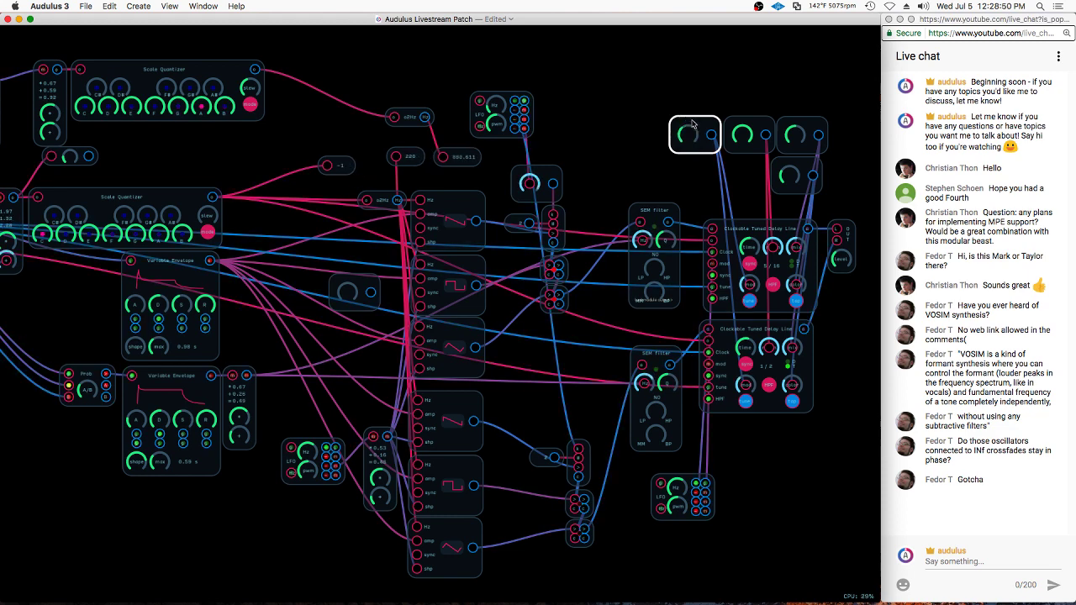
{"action": "left_click", "coordinate": [807, 168]}
{"action": "left_click_drag", "start_coordinate": [807, 117], "coordinate": [807, 117]}
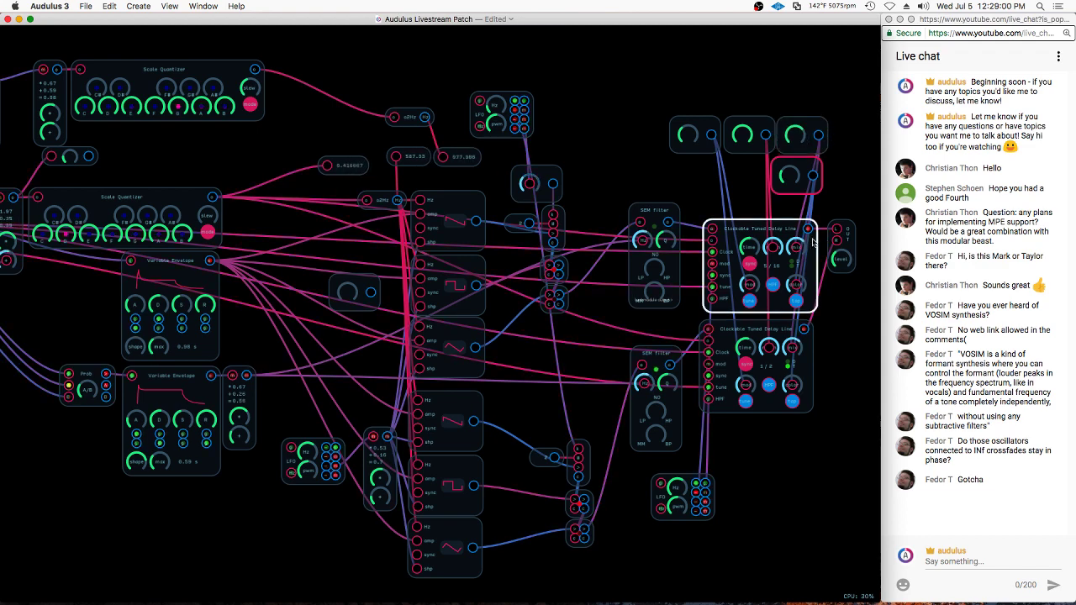
{"action": "left_click_drag", "start_coordinate": [754, 246], "coordinate": [745, 257]}
Adjust the Clock and set the max time of the upper Variable Envelope to 2.65 s and the lower one to 5.8 s
{"action": "scroll", "coordinate": [528, 373], "scroll_direction": "left", "scroll_amount": 5}
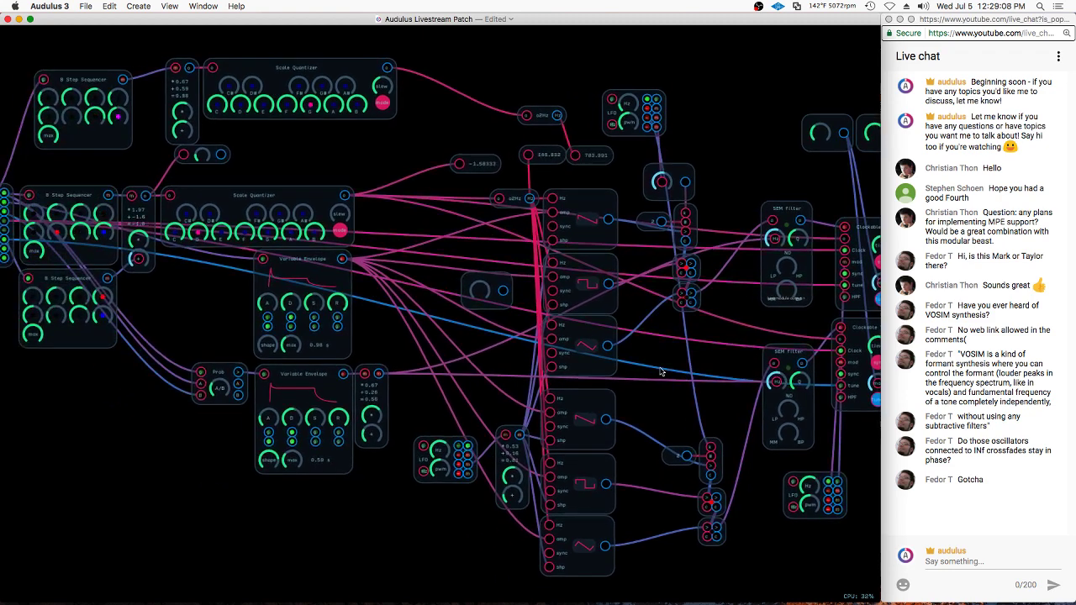
{"action": "scroll", "coordinate": [507, 245], "scroll_direction": "left", "scroll_amount": 5}
{"action": "scroll", "coordinate": [507, 245], "scroll_direction": "left", "scroll_amount": 5}
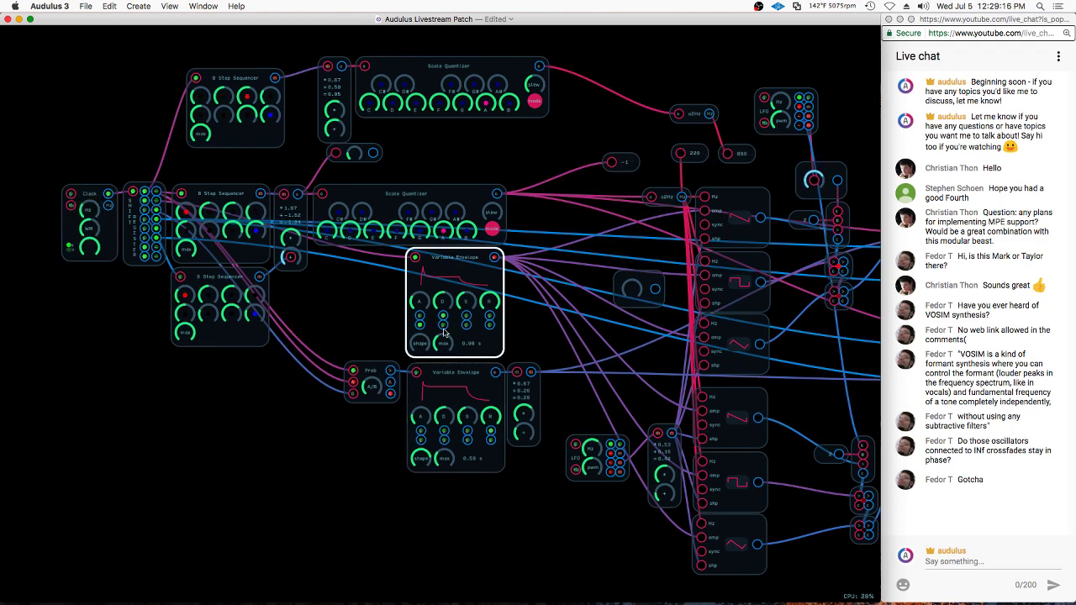
{"action": "left_click_drag", "start_coordinate": [80, 188], "coordinate": [88, 217]}
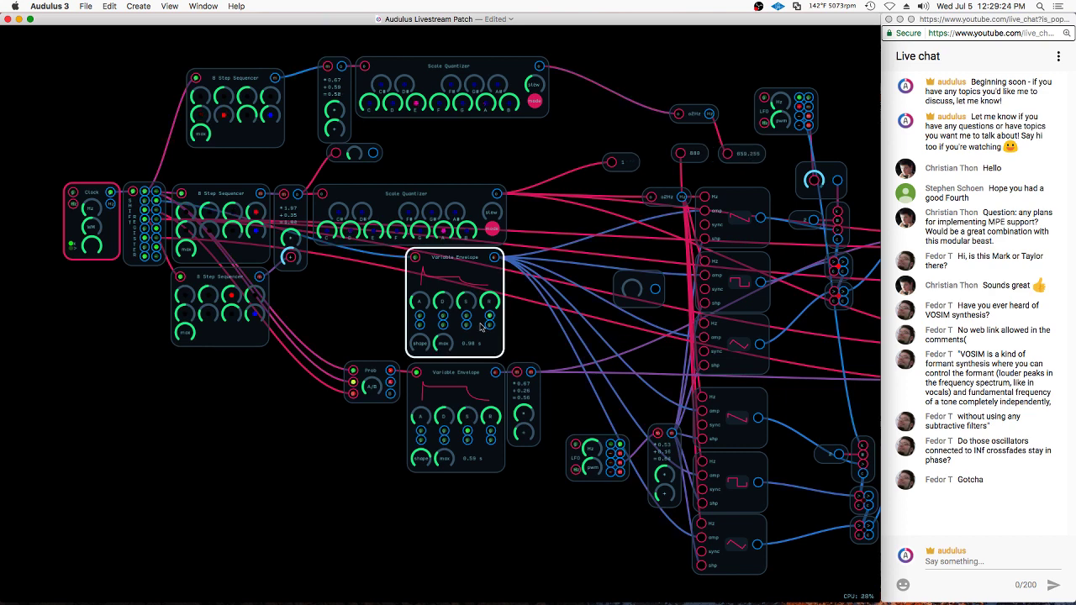
{"action": "left_click_drag", "start_coordinate": [448, 346], "coordinate": [460, 345]}
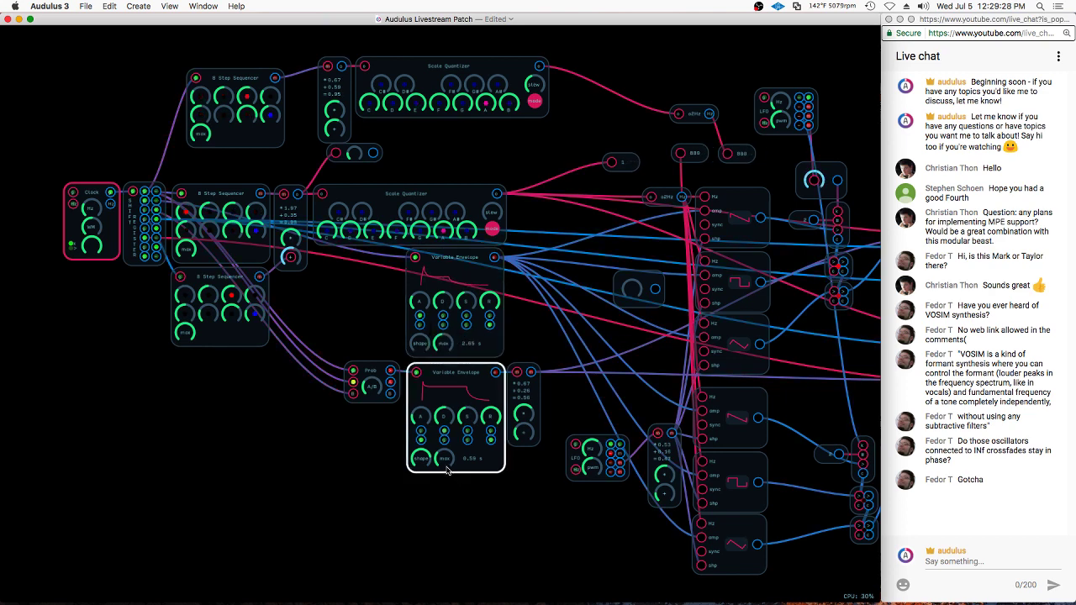
{"action": "mouse_move", "coordinate": [449, 452]}
{"action": "left_mouse_down"}
{"action": "mouse_move", "coordinate": [455, 444]}
{"action": "mouse_move", "coordinate": [451, 455]}
{"action": "left_mouse_up"}
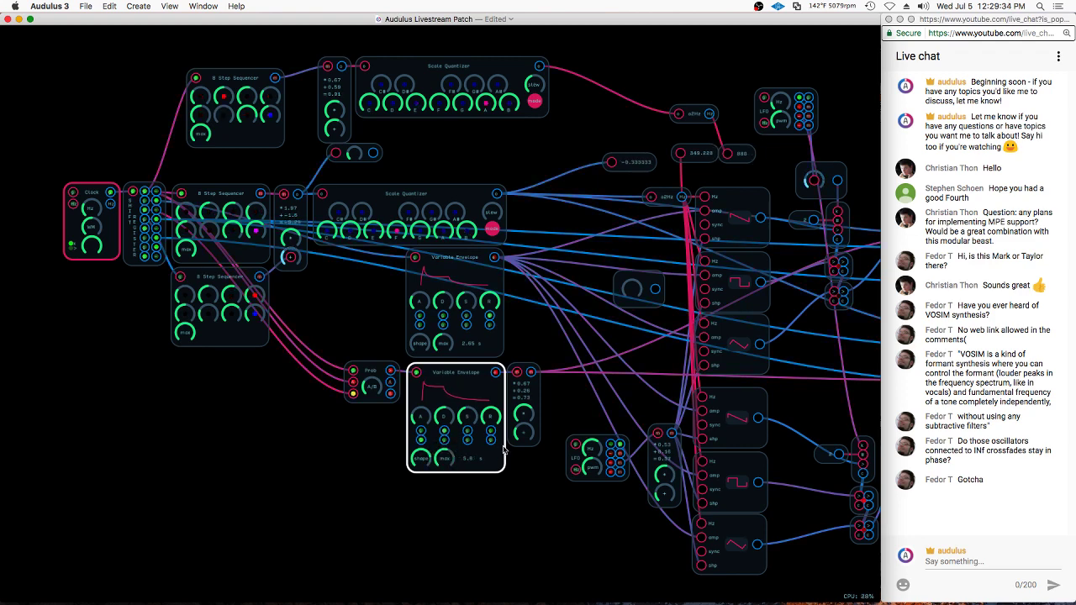
Insert a Stereo Mixer from the module library beside the output module, keeping only its Mixer - Width module
{"action": "scroll", "coordinate": [548, 422], "scroll_direction": "right", "scroll_amount": 5}
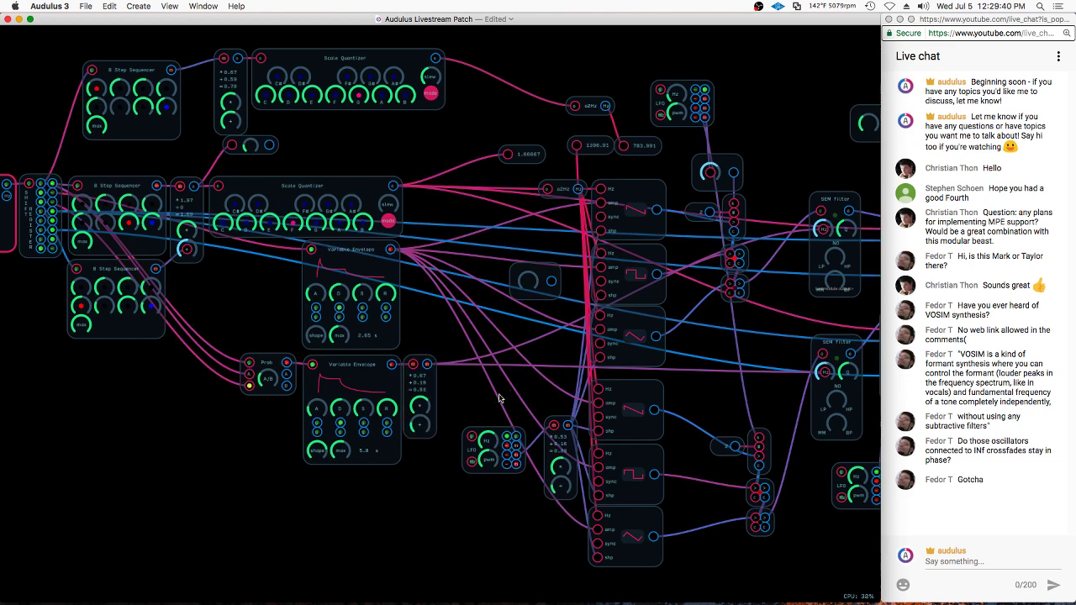
{"action": "scroll", "coordinate": [614, 314], "scroll_direction": "right", "scroll_amount": 7}
{"action": "scroll", "coordinate": [614, 314], "scroll_direction": "right", "scroll_amount": 8}
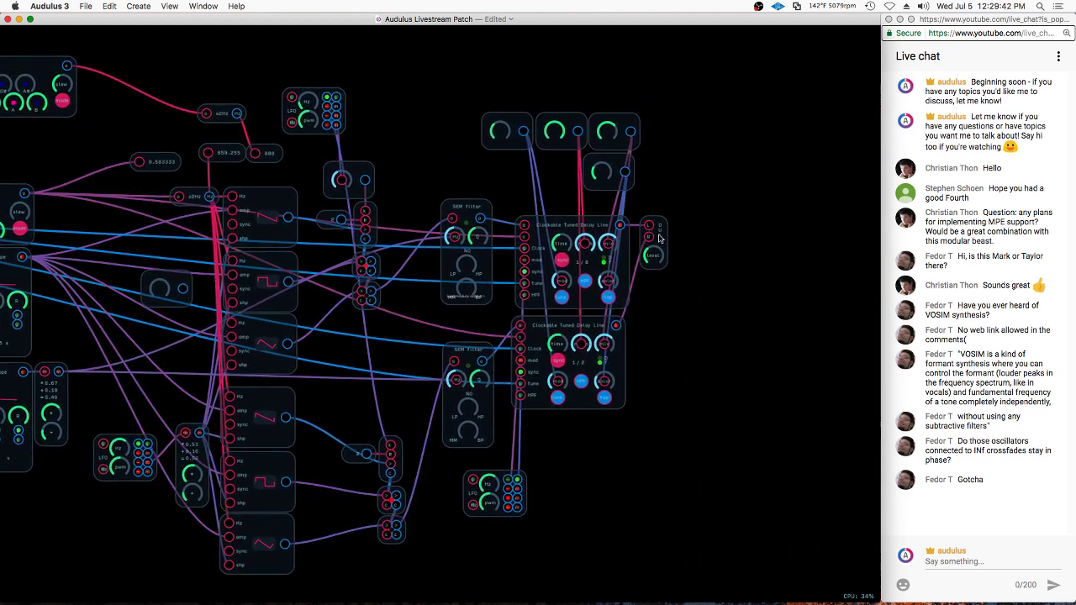
{"action": "right_click", "coordinate": [673, 229]}
{"action": "mouse_move", "coordinate": [713, 366]}
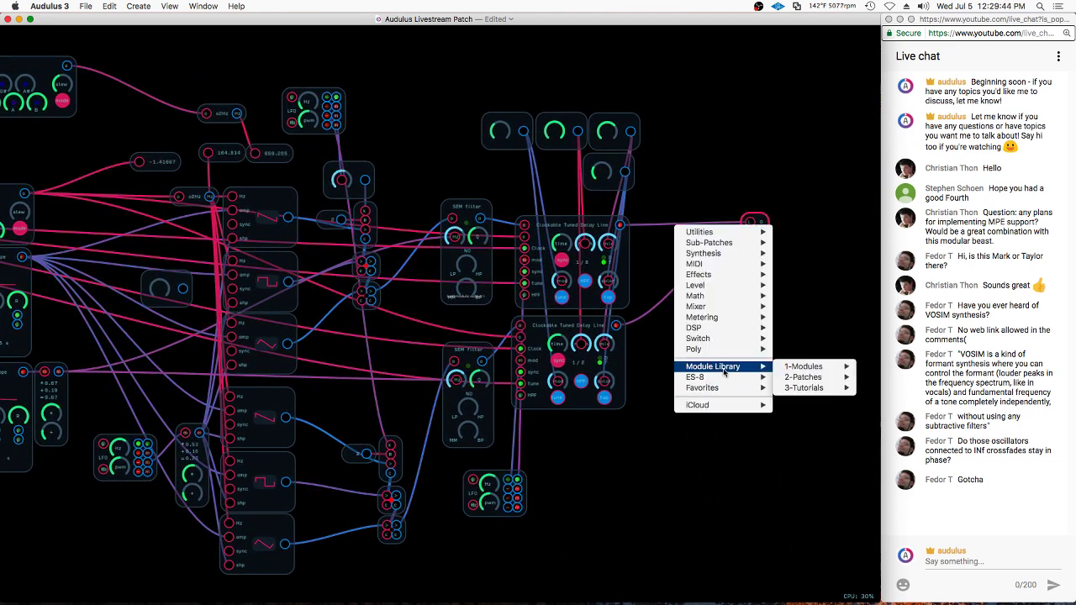
{"action": "mouse_move", "coordinate": [799, 367]}
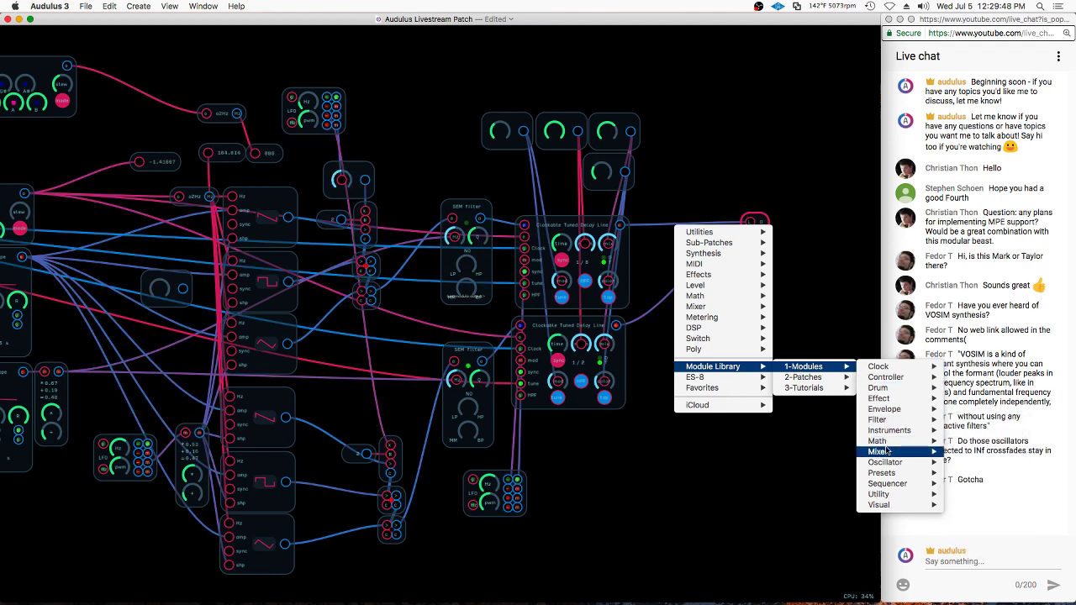
{"action": "mouse_move", "coordinate": [887, 452]}
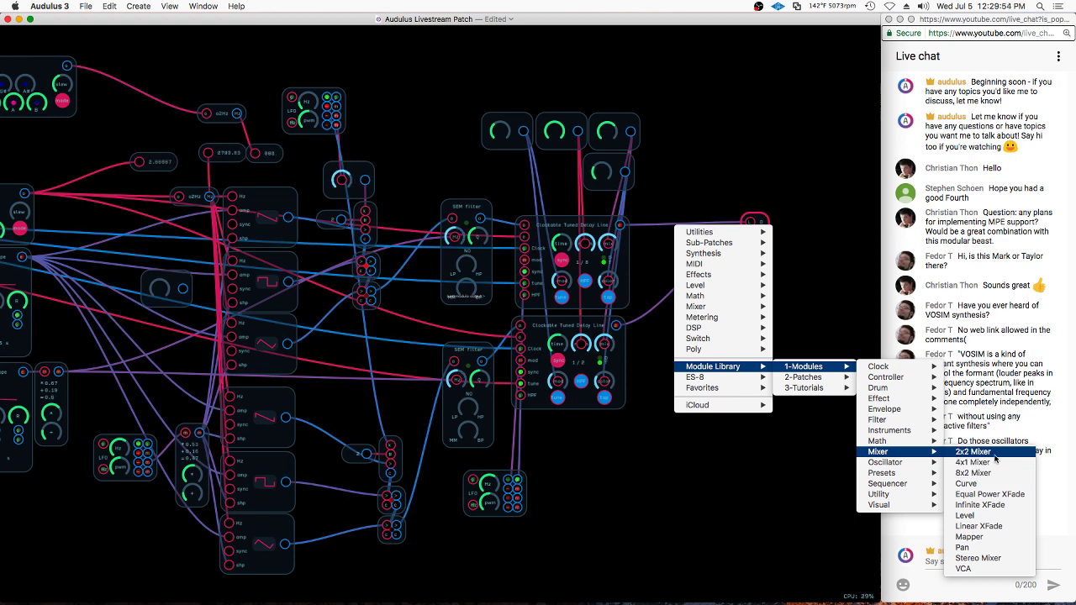
{"action": "left_click", "coordinate": [978, 558]}
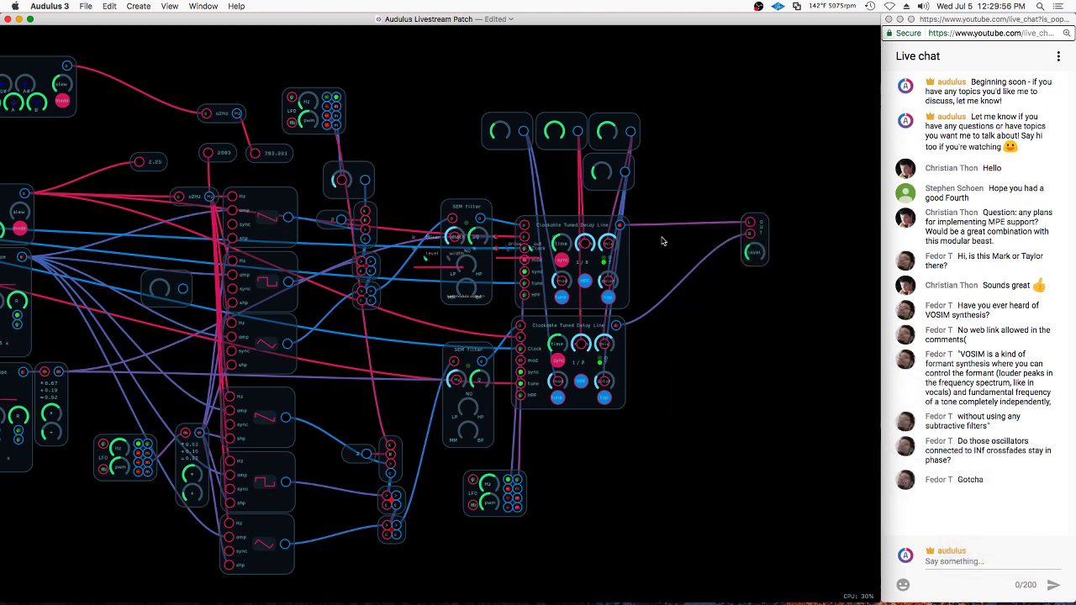
{"action": "left_click", "coordinate": [760, 353]}
{"action": "key", "text": "Delete"}
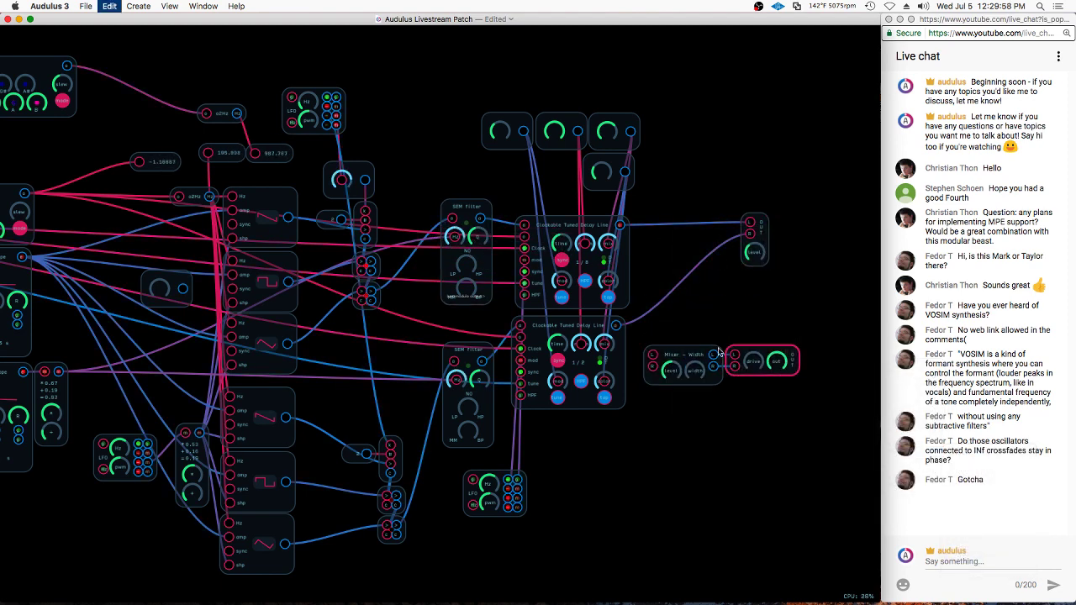
Wire the Mixer - Width module between both Clockable Tuned Delay Lines and the output module, and turn up its width
{"action": "mouse_move", "coordinate": [664, 355]}
{"action": "left_mouse_down"}
{"action": "mouse_move", "coordinate": [657, 227]}
{"action": "mouse_move", "coordinate": [646, 228]}
{"action": "left_mouse_up"}
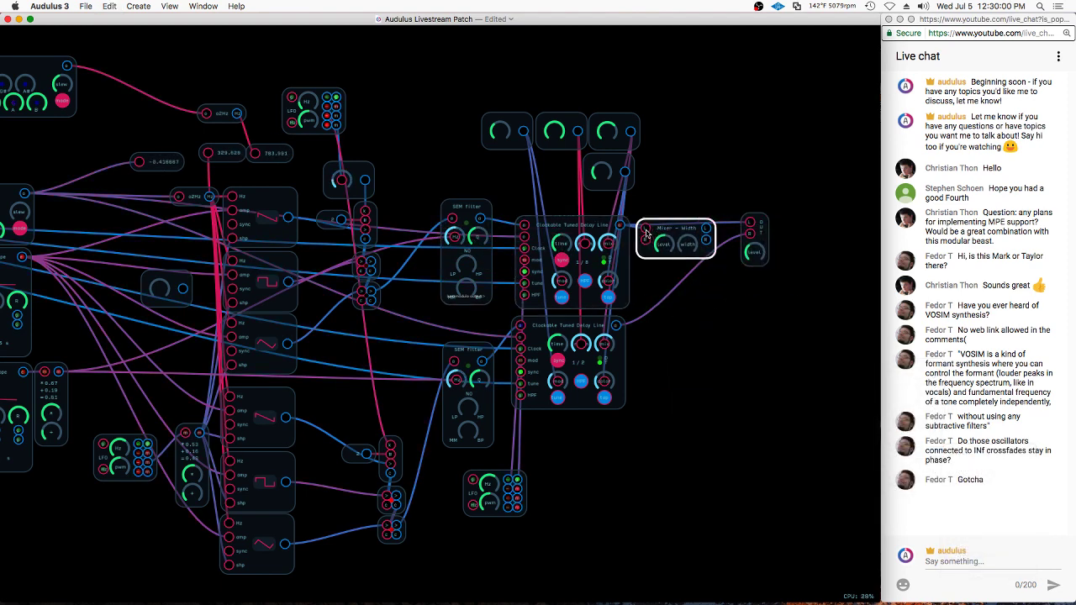
{"action": "mouse_move", "coordinate": [616, 325]}
{"action": "left_mouse_down"}
{"action": "mouse_move", "coordinate": [646, 239]}
{"action": "mouse_move", "coordinate": [751, 223]}
{"action": "left_mouse_up"}
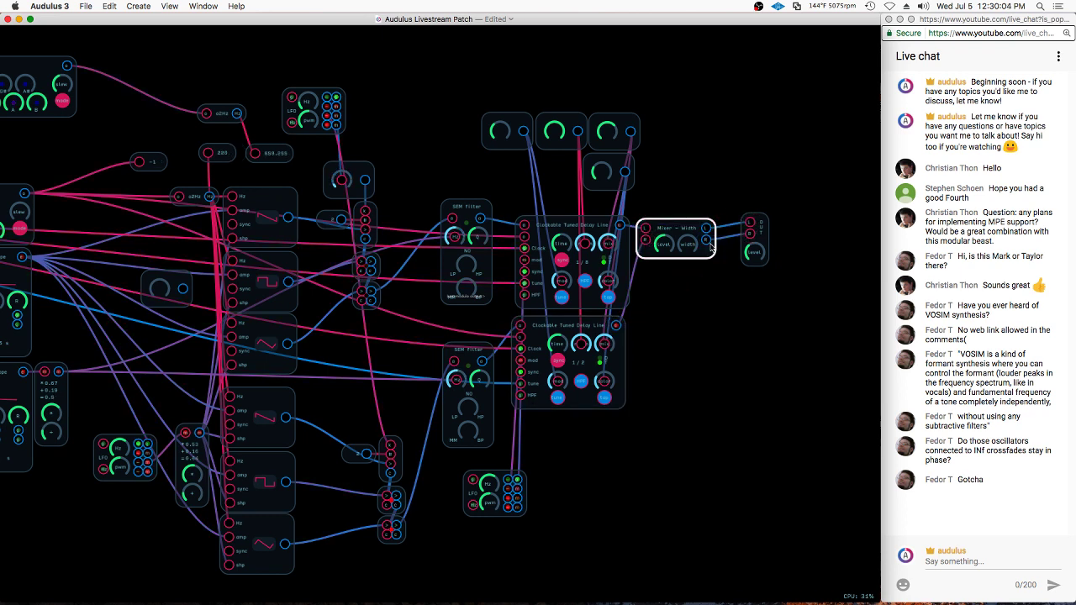
{"action": "left_click_drag", "start_coordinate": [690, 247], "coordinate": [766, 244]}
{"action": "mouse_move", "coordinate": [762, 223]}
{"action": "left_mouse_down"}
{"action": "mouse_move", "coordinate": [730, 240]}
{"action": "mouse_move", "coordinate": [743, 239]}
{"action": "left_mouse_up"}
{"action": "left_click_drag", "start_coordinate": [743, 236], "coordinate": [821, 235]}
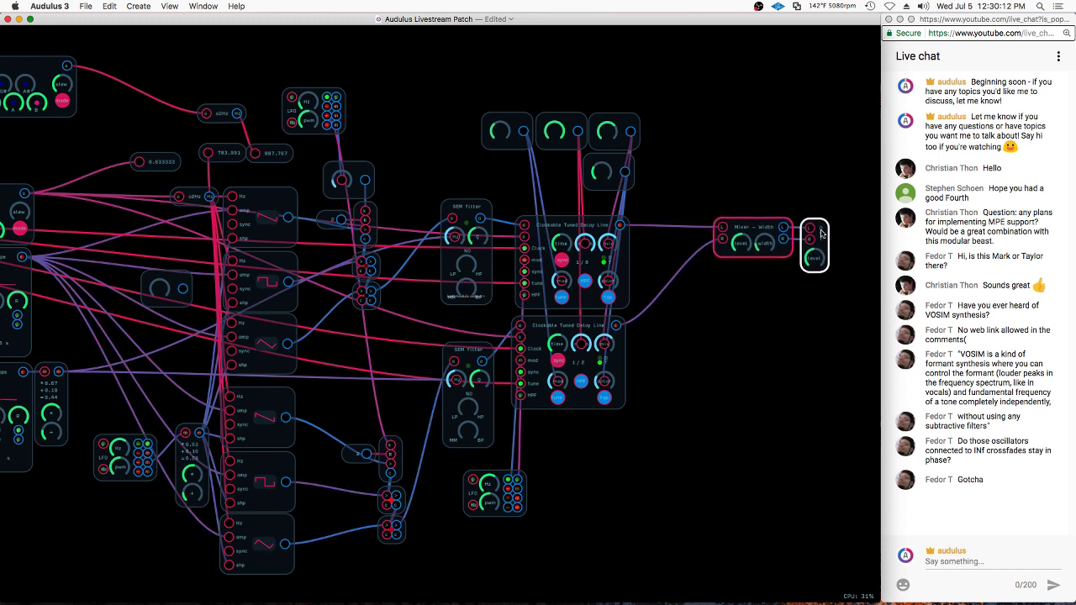
Nudge the lower Clockable Tuned Delay Line slightly up toward the upper one
{"action": "left_click", "coordinate": [742, 173]}
{"action": "left_click", "coordinate": [587, 305]}
{"action": "left_click_drag", "start_coordinate": [575, 325], "coordinate": [576, 323]}
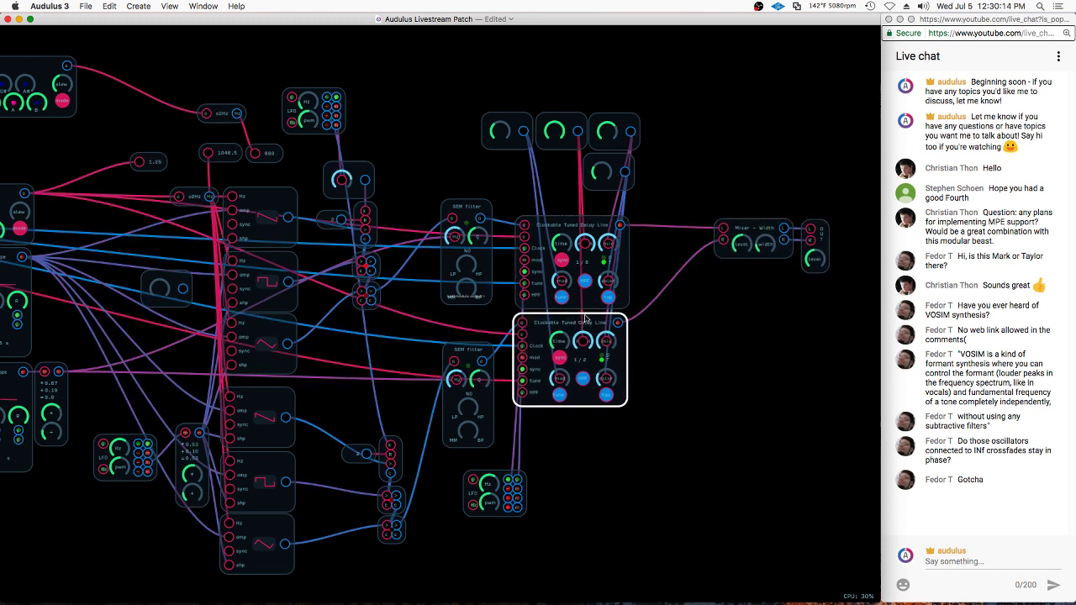
{"action": "left_click", "coordinate": [680, 201]}
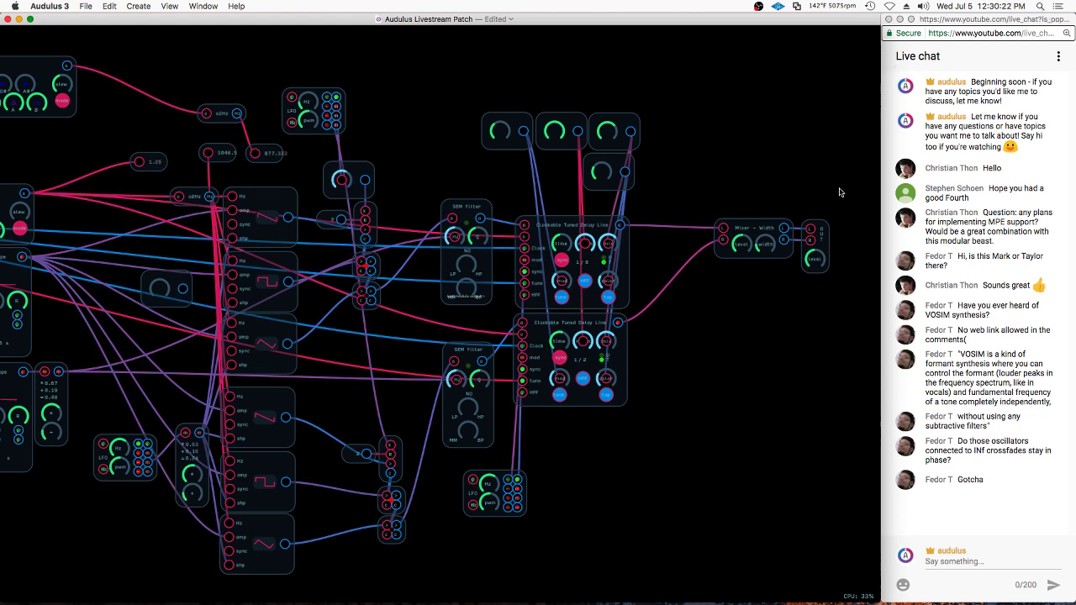
Search the computer for "eminent" and bring Eminent Chorus.audulus into an empty area of the patch
{"action": "left_click", "coordinate": [1040, 7]}
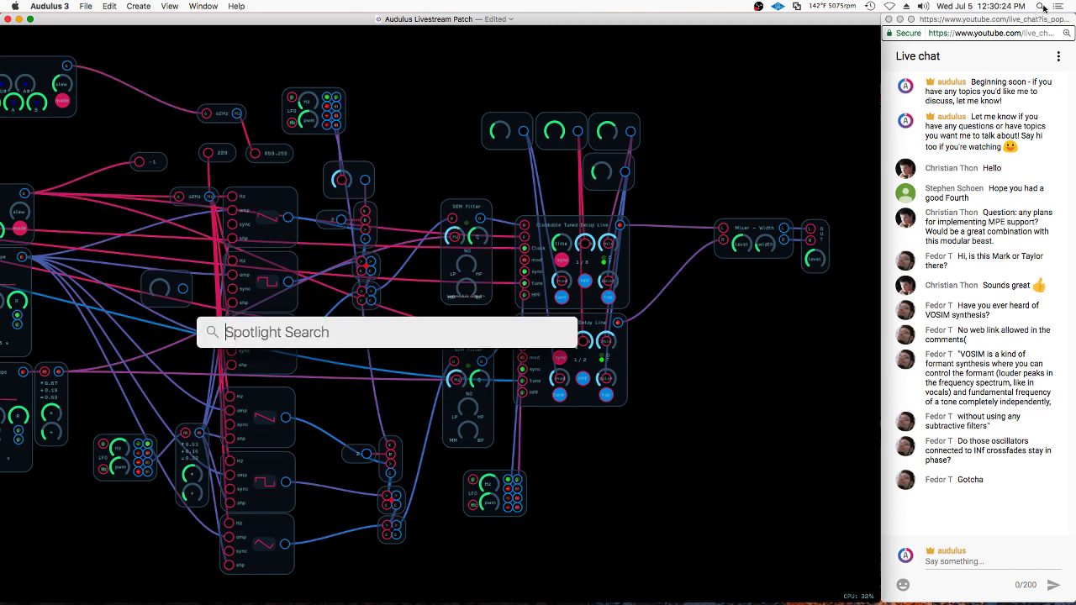
{"action": "type", "text": "eminent"}
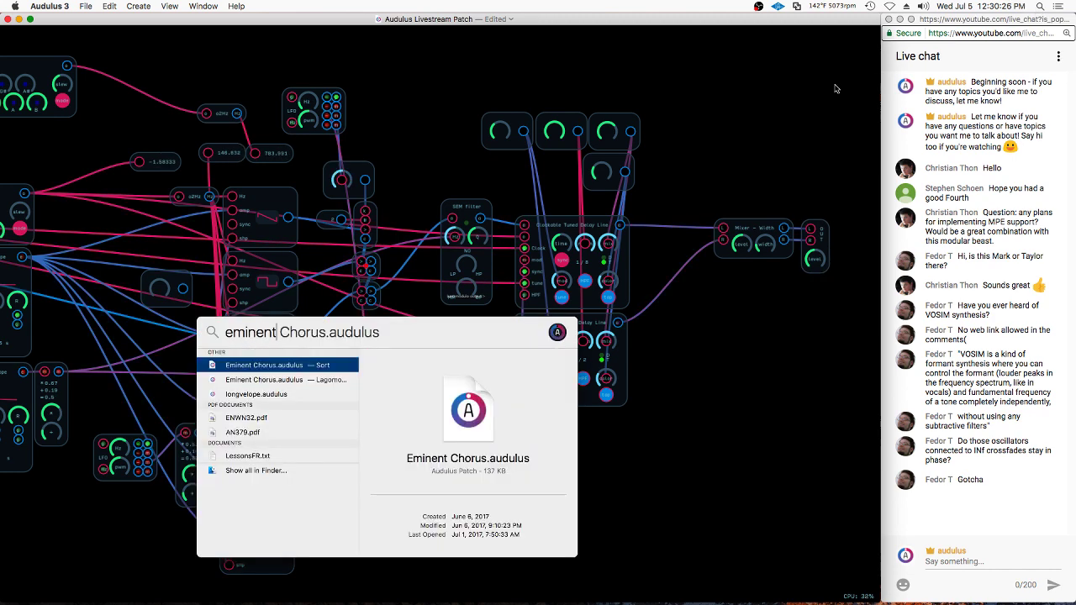
{"action": "left_click_drag", "start_coordinate": [278, 369], "coordinate": [763, 539]}
{"action": "left_click", "coordinate": [698, 370]}
Delete the imported Eminent Chorus modules so that only the Fairly Serious Reverb is kept
{"action": "scroll", "coordinate": [602, 147], "scroll_direction": "down", "scroll_amount": 5}
{"action": "mouse_move", "coordinate": [749, 290]}
{"action": "left_mouse_down"}
{"action": "mouse_move", "coordinate": [607, 461]}
{"action": "mouse_move", "coordinate": [658, 454]}
{"action": "mouse_move", "coordinate": [673, 437]}
{"action": "left_mouse_up"}
{"action": "key", "text": "Delete"}
{"action": "left_click", "coordinate": [720, 444]}
{"action": "key", "text": "Delete"}
{"action": "left_click", "coordinate": [786, 449]}
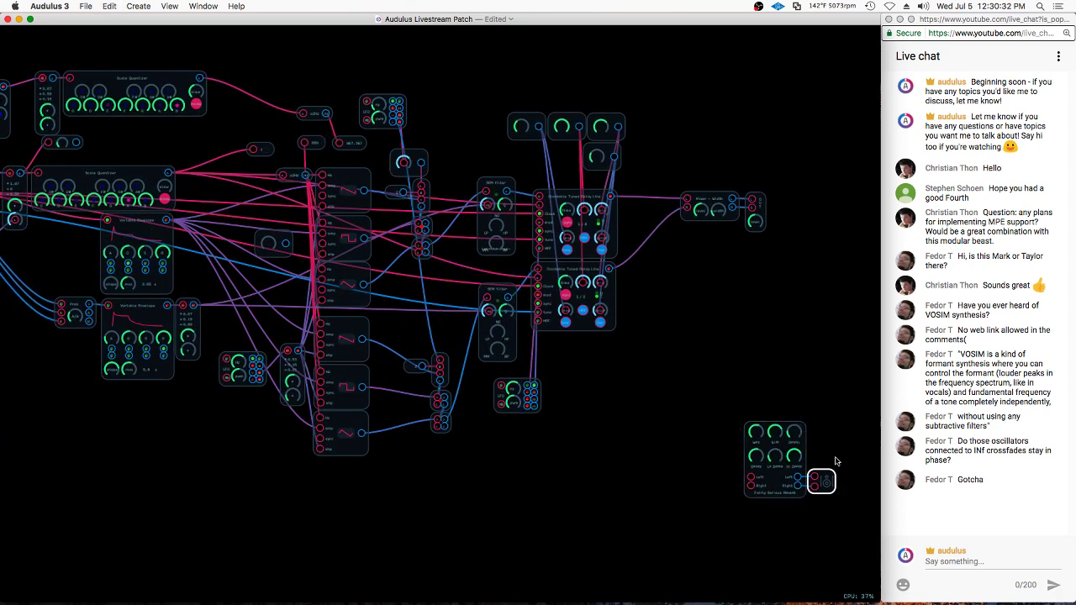
Move the mixer and output modules farther out and place the Fairly Serious Reverb between them and the delay lines
{"action": "mouse_move", "coordinate": [773, 430]}
{"action": "left_mouse_down"}
{"action": "mouse_move", "coordinate": [682, 205]}
{"action": "mouse_move", "coordinate": [642, 227]}
{"action": "left_mouse_up"}
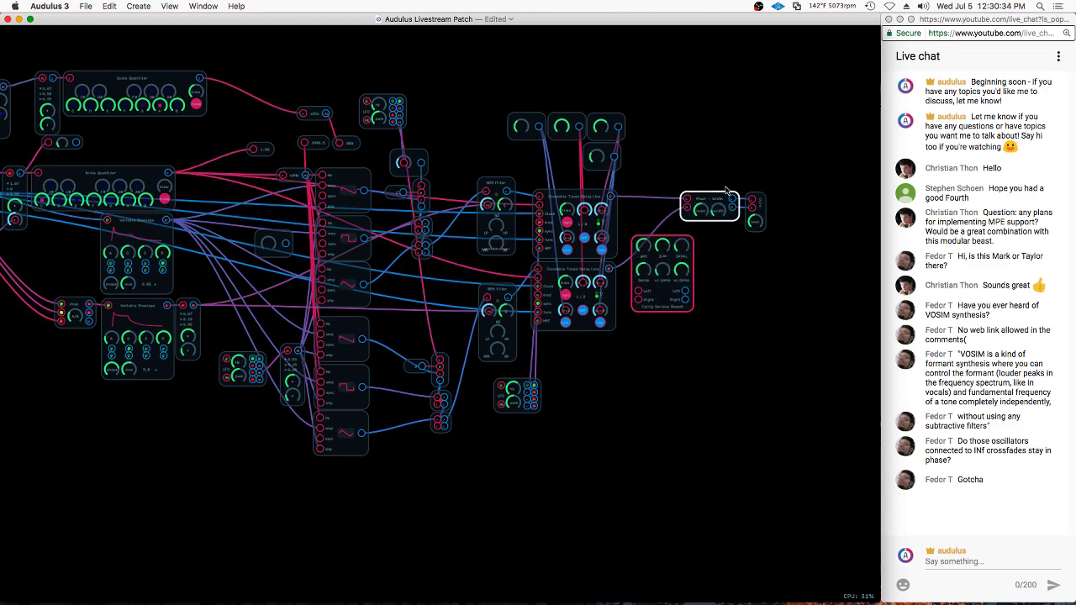
{"action": "scroll", "coordinate": [711, 171], "scroll_direction": "up", "scroll_amount": 3}
{"action": "left_click_drag", "start_coordinate": [711, 170], "coordinate": [699, 267]}
{"action": "scroll", "coordinate": [795, 220], "scroll_direction": "right", "scroll_amount": 2}
{"action": "left_click_drag", "start_coordinate": [764, 218], "coordinate": [790, 226]}
{"action": "left_click", "coordinate": [600, 289]}
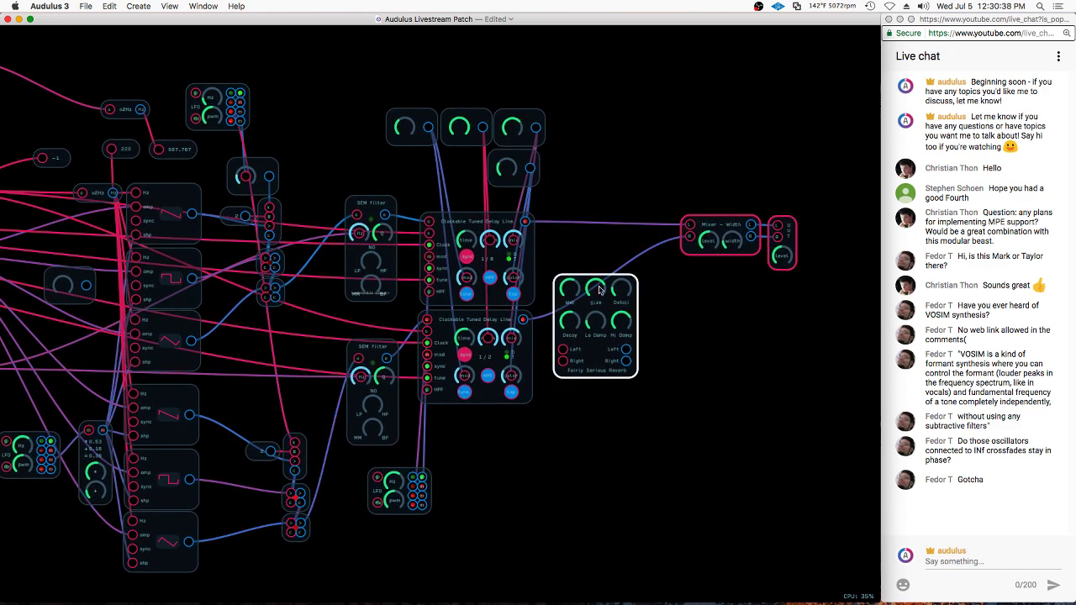
{"action": "left_click_drag", "start_coordinate": [582, 282], "coordinate": [583, 224]}
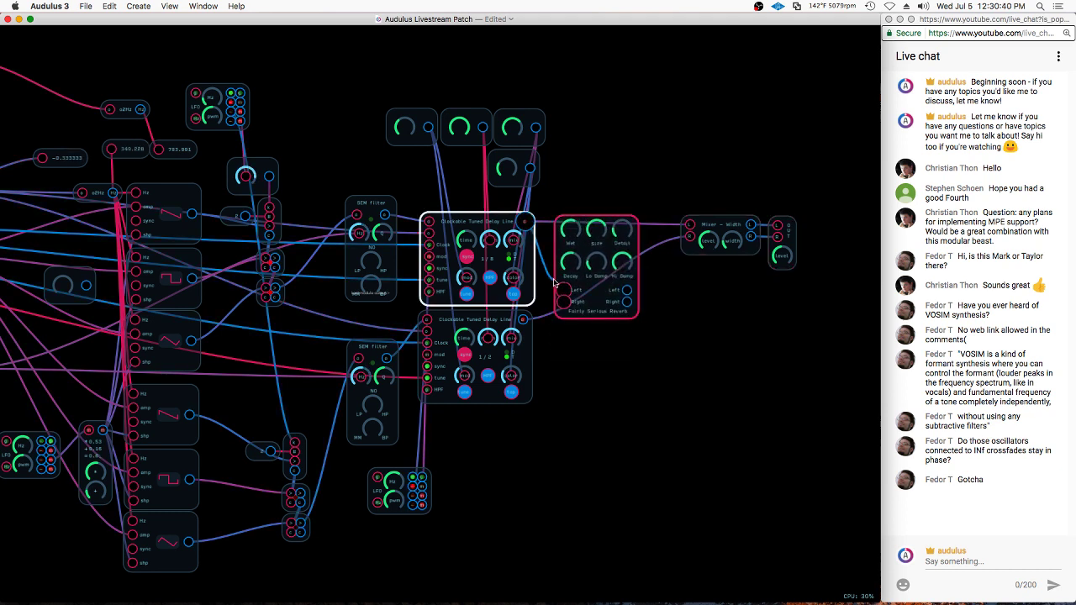
Connect both delay lines to the Fairly Serious Reverb's Left and Right inputs and its outputs to the Mixer - Width module
{"action": "left_click_drag", "start_coordinate": [523, 320], "coordinate": [564, 302]}
{"action": "left_click_drag", "start_coordinate": [626, 290], "coordinate": [689, 222]}
{"action": "left_click_drag", "start_coordinate": [627, 301], "coordinate": [689, 237]}
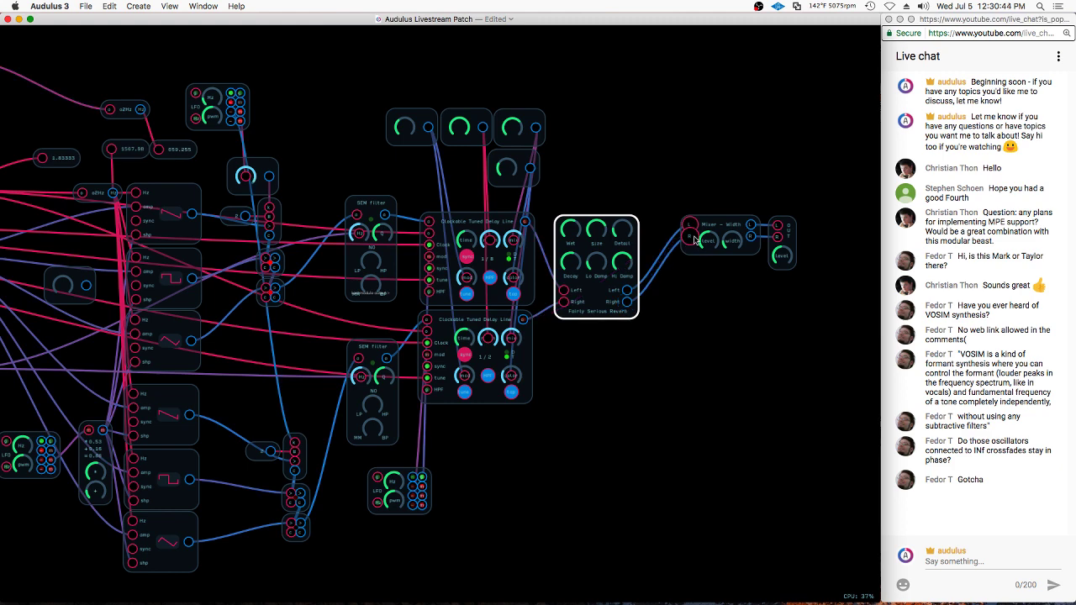
Adjust the width of the Mixer - Width module and the Wet amount of the Fairly Serious Reverb
{"action": "scroll", "coordinate": [627, 267], "scroll_direction": "up", "scroll_amount": 5}
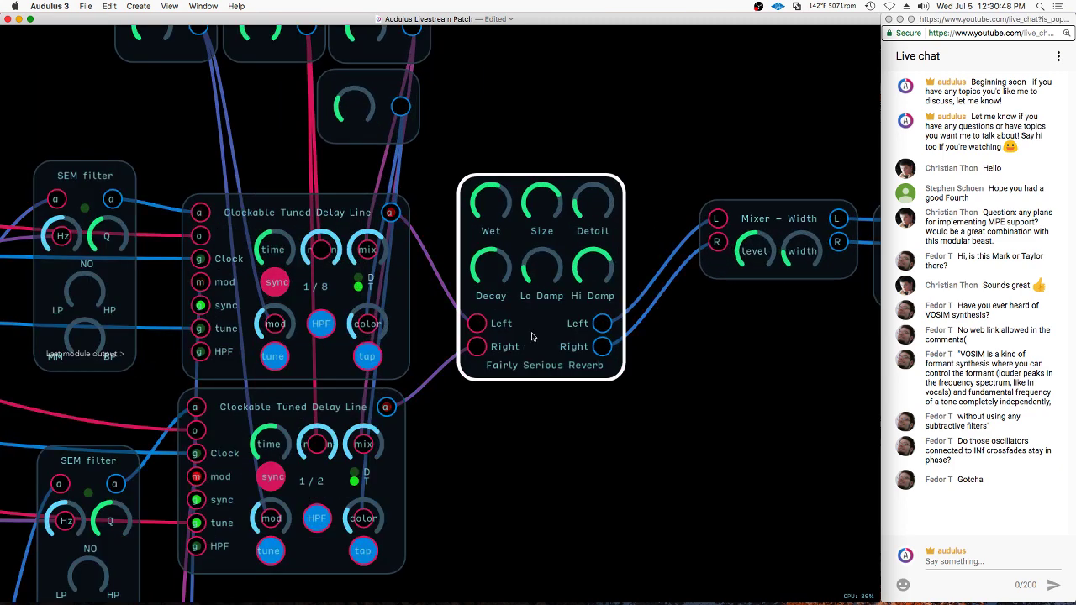
{"action": "scroll", "coordinate": [531, 337], "scroll_direction": "down", "scroll_amount": 3}
{"action": "left_click", "coordinate": [662, 271]}
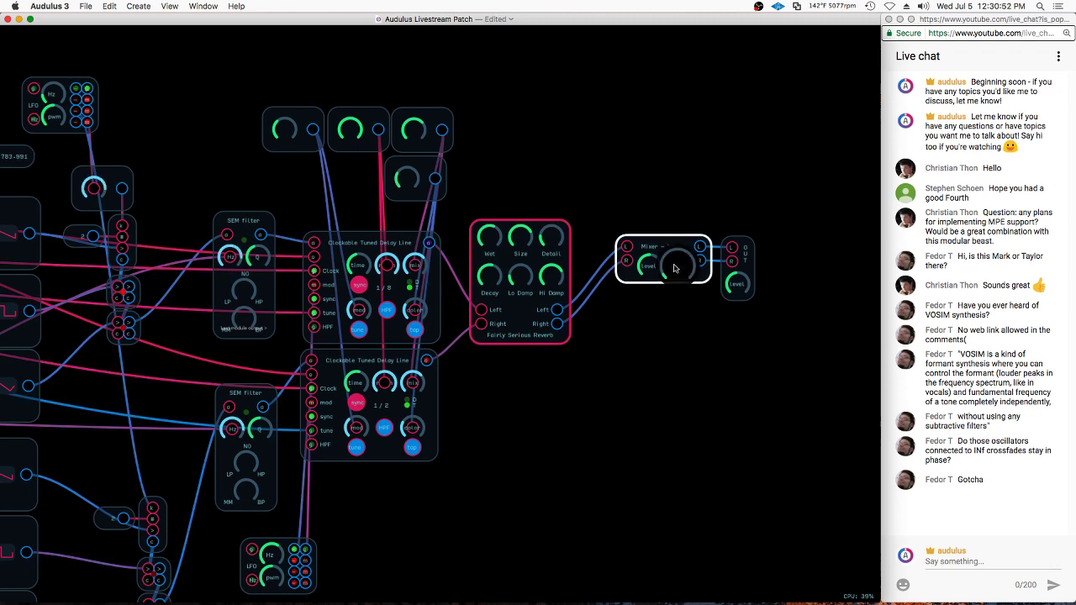
{"action": "left_click_drag", "start_coordinate": [483, 231], "coordinate": [503, 212]}
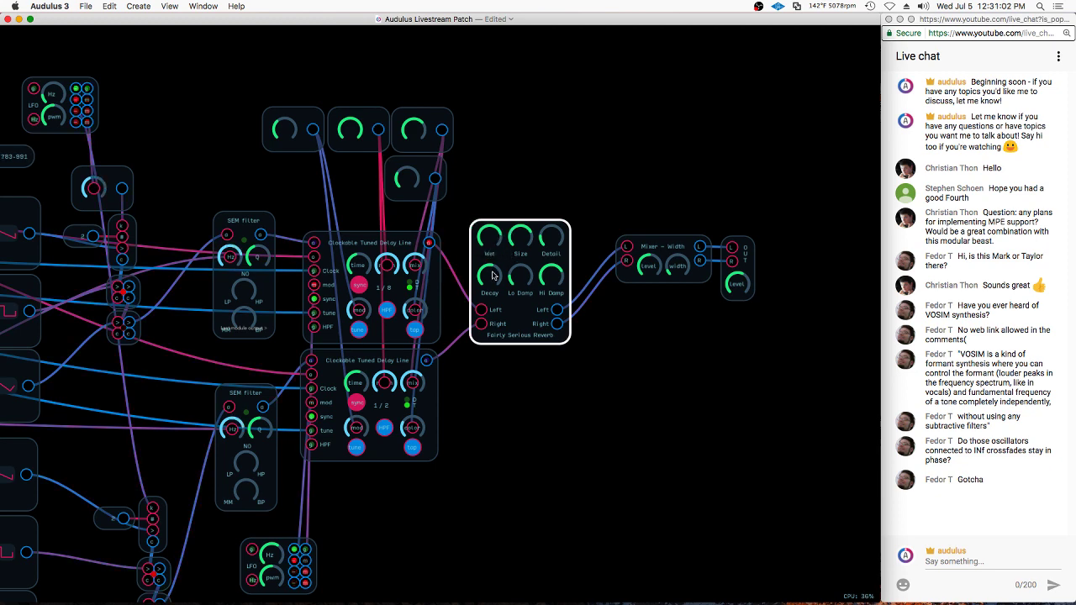
Adjust the Clock's rate and reshape the lower Variable Envelope with a longer attack and a lower shape setting
{"action": "scroll", "coordinate": [755, 197], "scroll_direction": "down", "scroll_amount": 5}
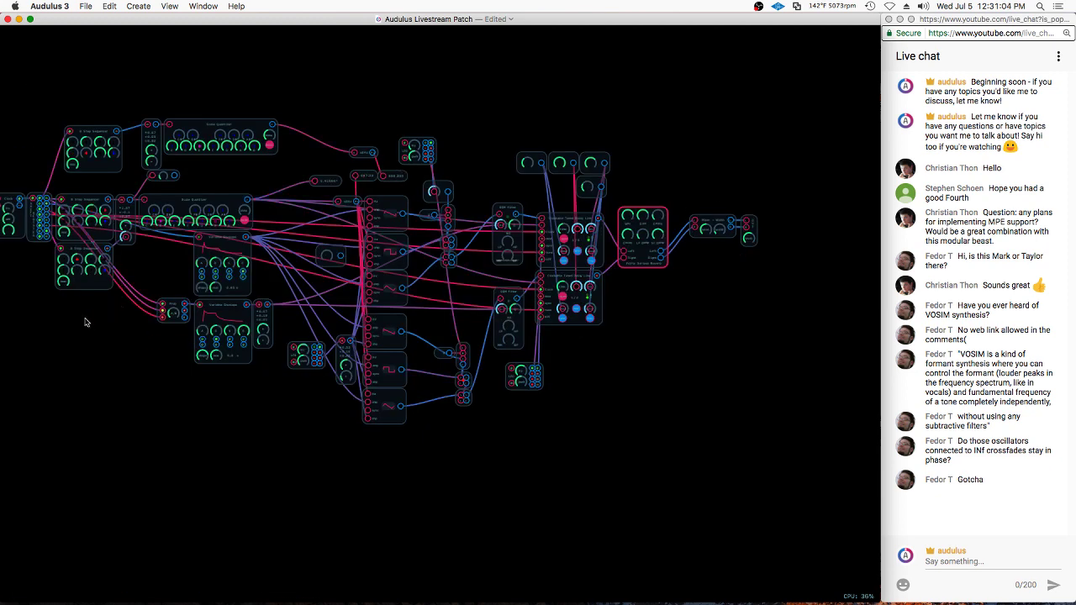
{"action": "scroll", "coordinate": [91, 328], "scroll_direction": "up", "scroll_amount": 10}
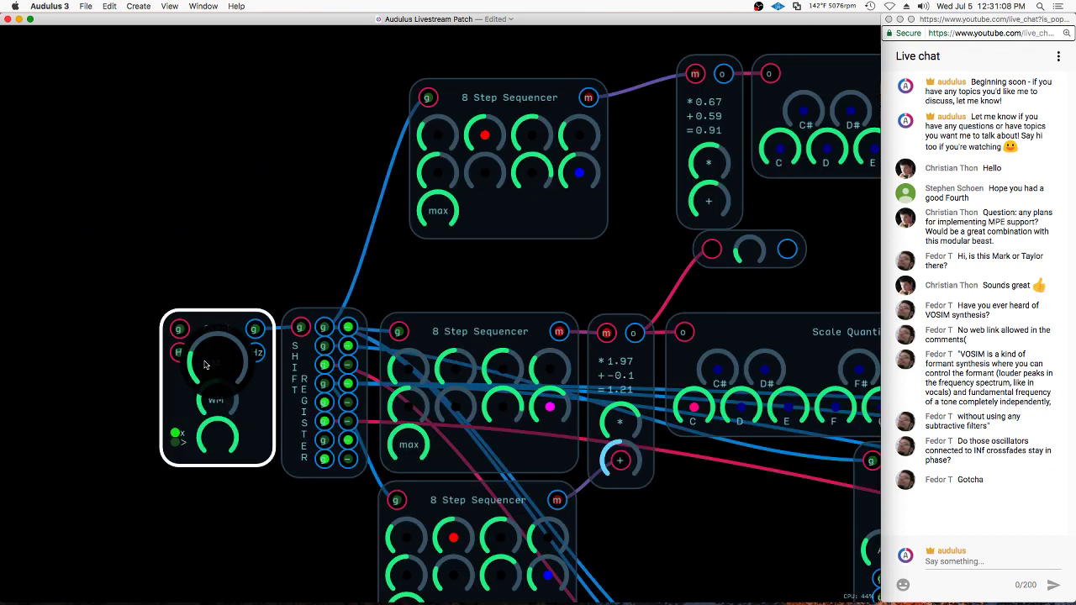
{"action": "left_click_drag", "start_coordinate": [782, 560], "coordinate": [290, 112]}
{"action": "left_click_drag", "start_coordinate": [393, 341], "coordinate": [497, 330]}
{"action": "left_click_drag", "start_coordinate": [387, 340], "coordinate": [405, 318]}
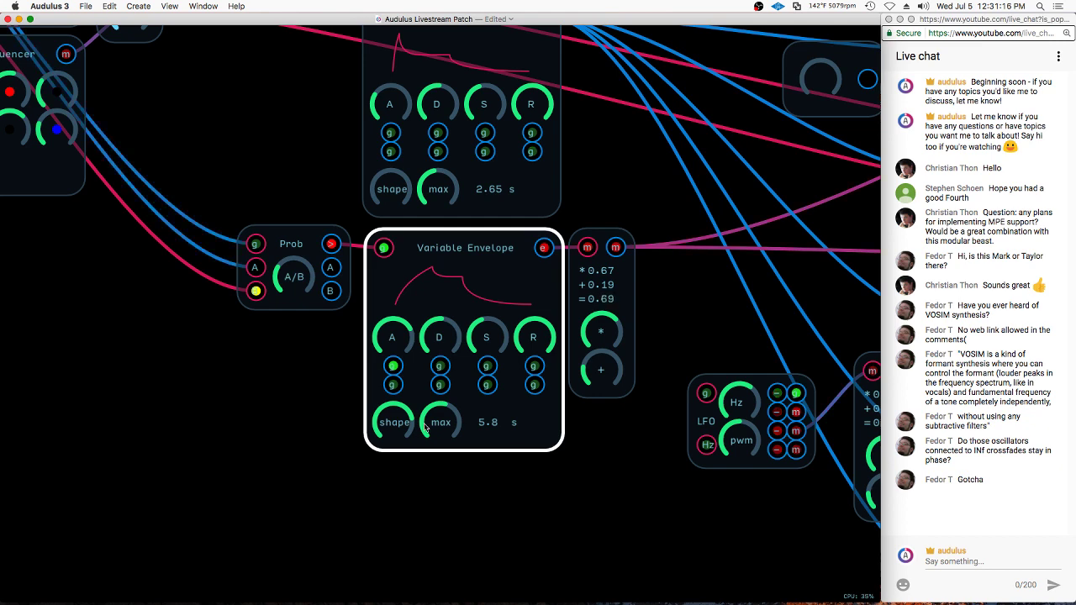
{"action": "left_click_drag", "start_coordinate": [415, 405], "coordinate": [352, 412]}
{"action": "left_click_drag", "start_coordinate": [465, 264], "coordinate": [455, 253]}
{"action": "scroll", "coordinate": [712, 282], "scroll_direction": "down", "scroll_amount": 10}
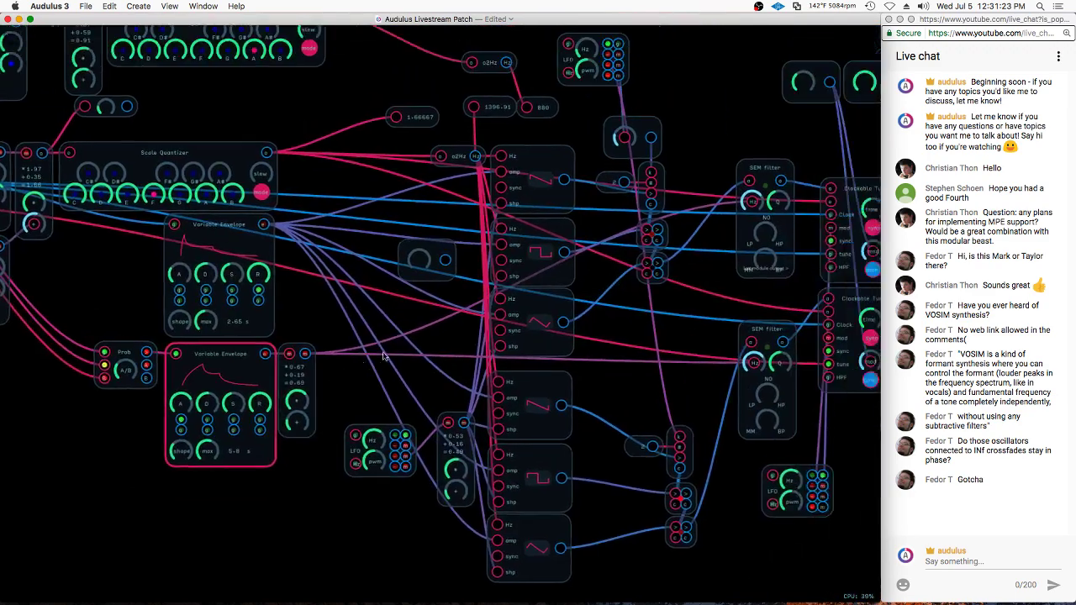
{"action": "left_click_drag", "start_coordinate": [383, 357], "coordinate": [311, 376]}
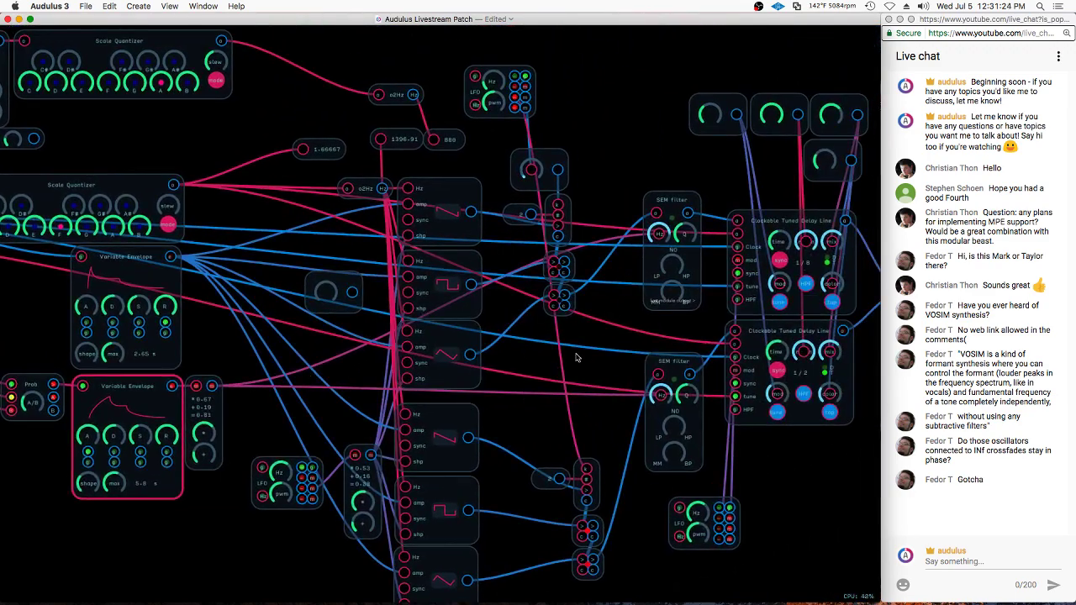
{"action": "left_click_drag", "start_coordinate": [604, 353], "coordinate": [421, 363]}
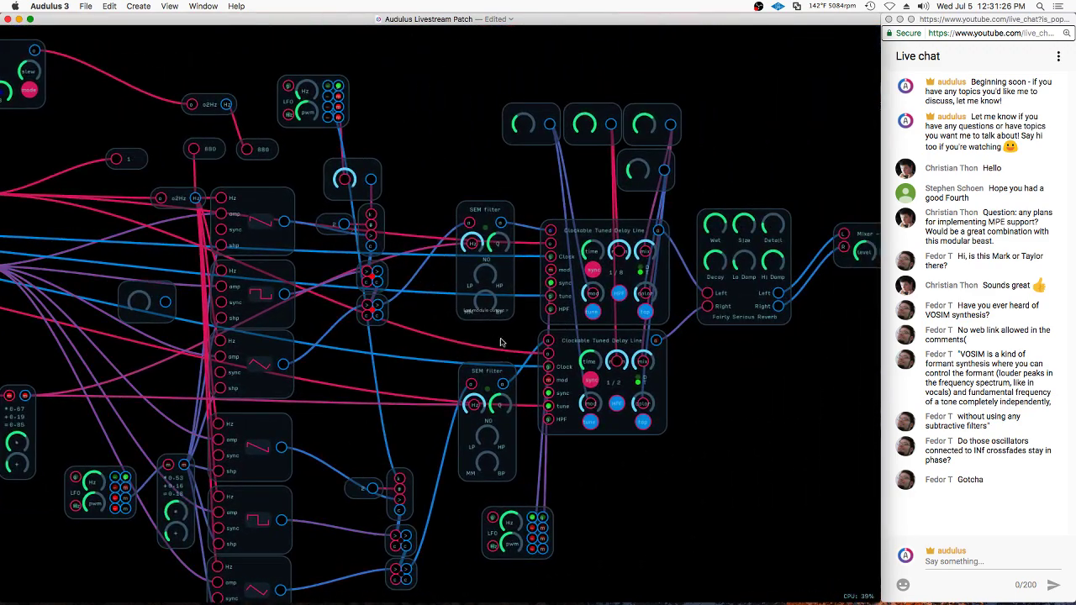
Fine-tune the Hz rate of the upper LFO that modulates the oscillator crossfades
{"action": "left_click", "coordinate": [492, 413]}
{"action": "left_click", "coordinate": [359, 421]}
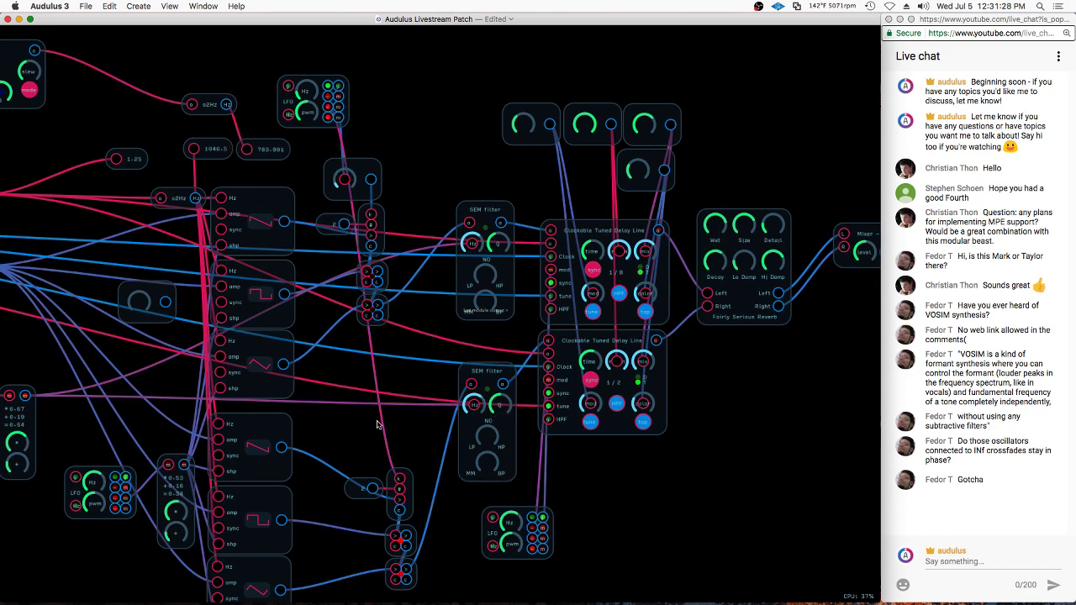
{"action": "left_click", "coordinate": [311, 95]}
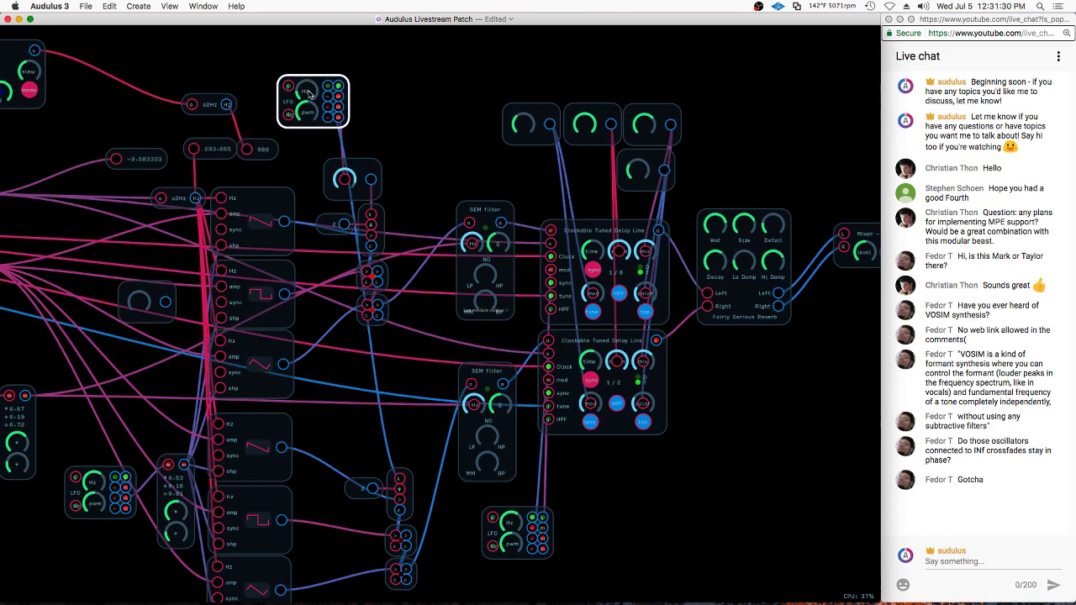
{"action": "left_click_drag", "start_coordinate": [309, 92], "coordinate": [314, 91]}
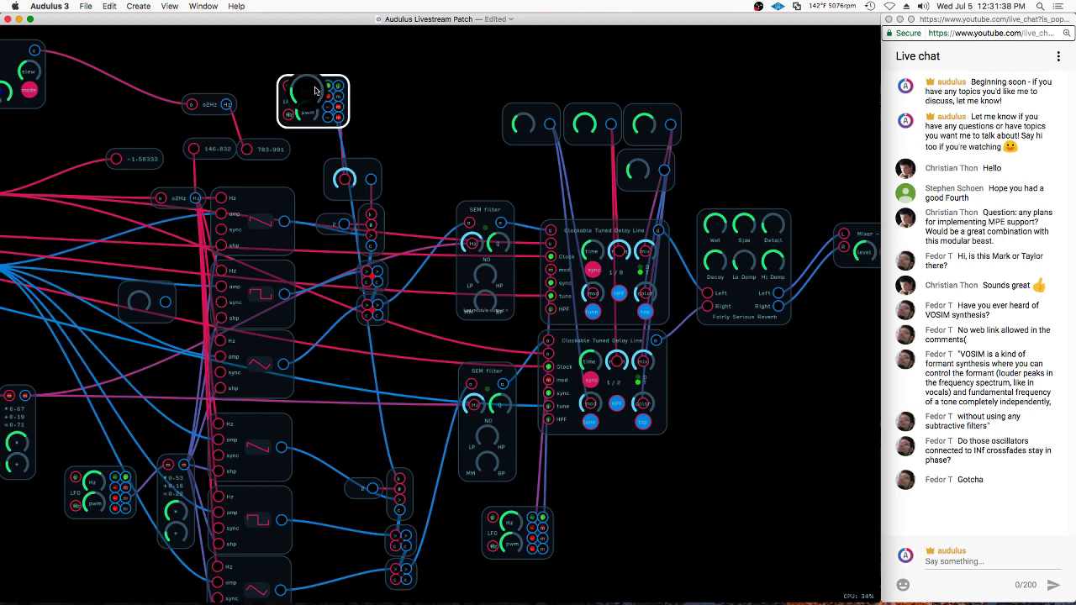
{"action": "left_click_drag", "start_coordinate": [314, 91], "coordinate": [315, 90]}
{"action": "left_click", "coordinate": [381, 115]}
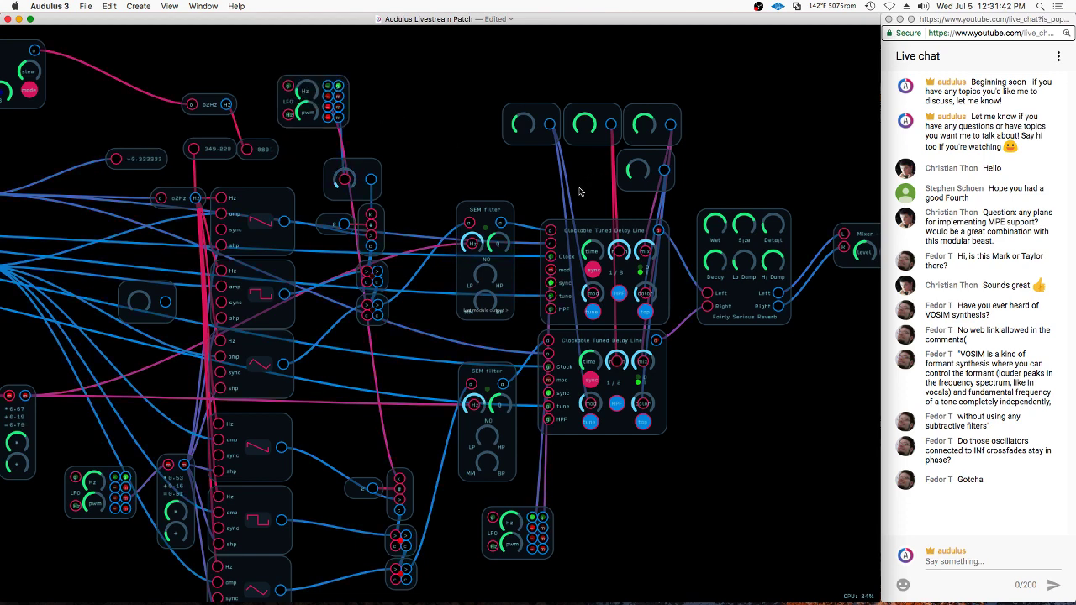
Adjust the control knobs above the Clockable Tuned Delay Lines and the Hz rate of the LFO below them
{"action": "left_click_drag", "start_coordinate": [648, 138], "coordinate": [652, 117]}
{"action": "left_click", "coordinate": [580, 129]}
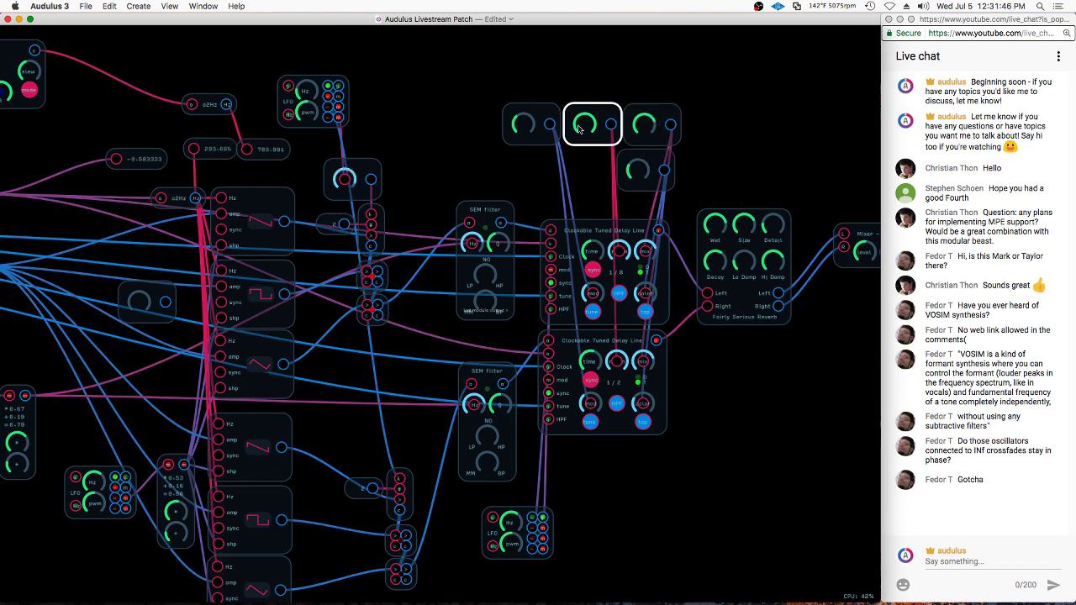
{"action": "left_click", "coordinate": [536, 128]}
{"action": "left_click_drag", "start_coordinate": [536, 130], "coordinate": [534, 130]}
{"action": "left_click", "coordinate": [504, 528]}
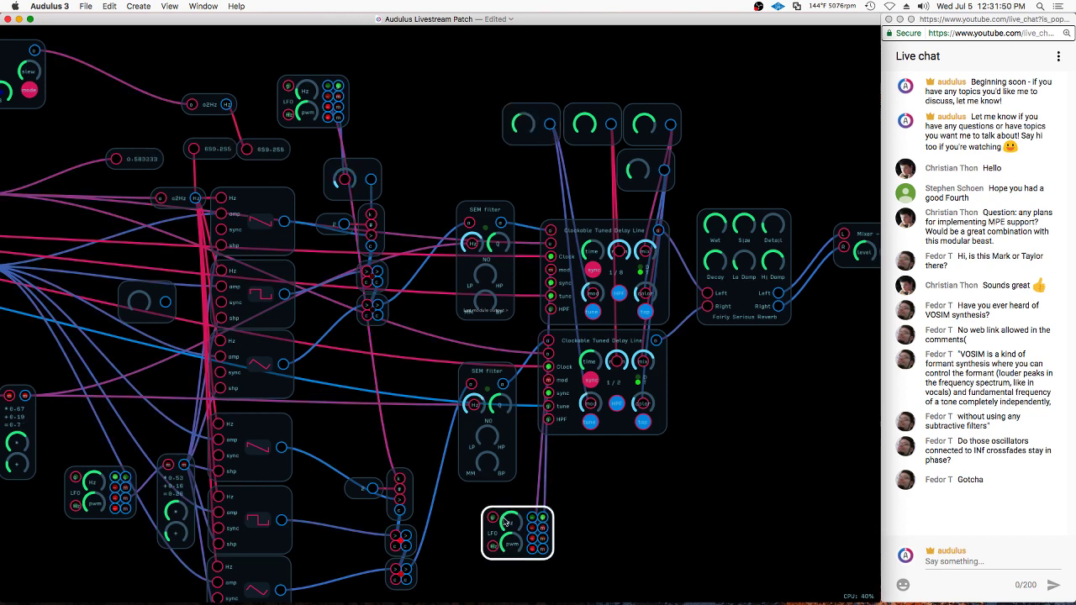
{"action": "left_click_drag", "start_coordinate": [504, 527], "coordinate": [502, 530]}
{"action": "left_click", "coordinate": [525, 126]}
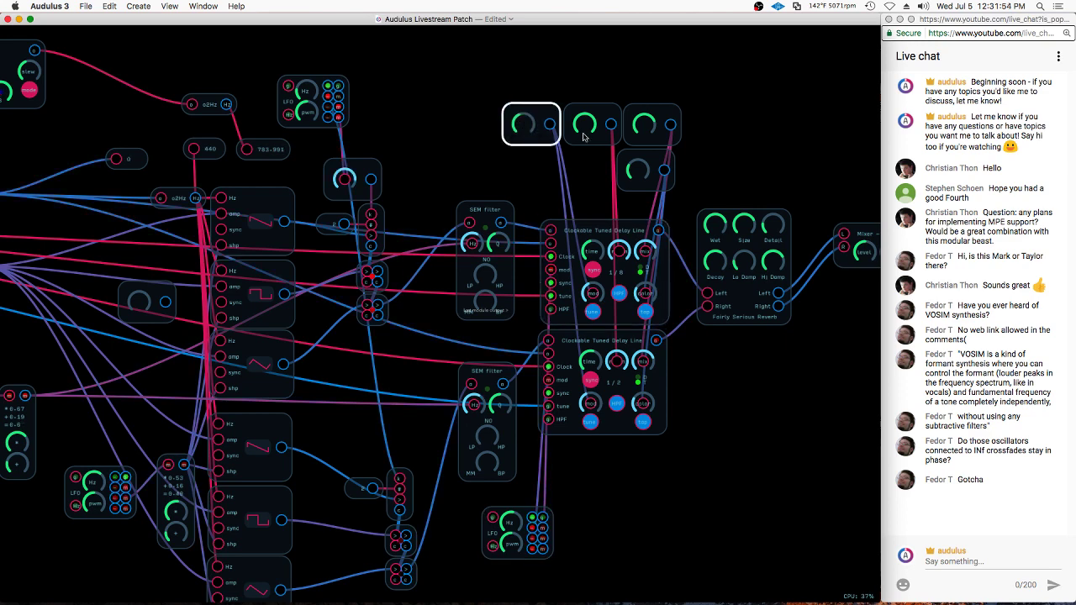
Adjust the Decay, Detail and Wet amounts of the Fairly Serious Reverb and the level of the Mixer - Width module
{"action": "left_click_drag", "start_coordinate": [720, 262], "coordinate": [723, 252]}
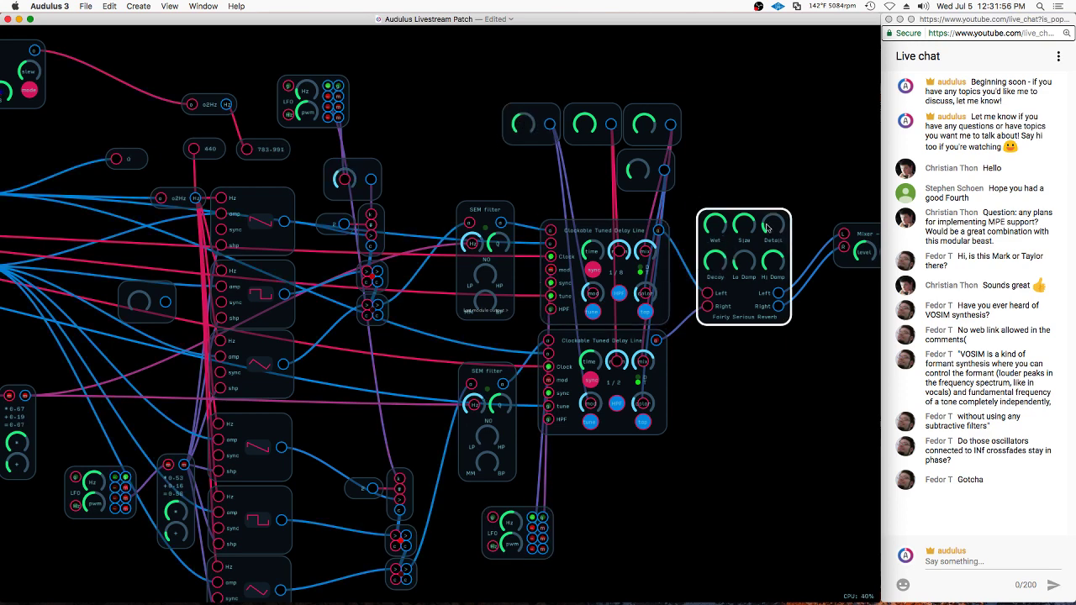
{"action": "scroll", "coordinate": [847, 221], "scroll_direction": "down", "scroll_amount": 8}
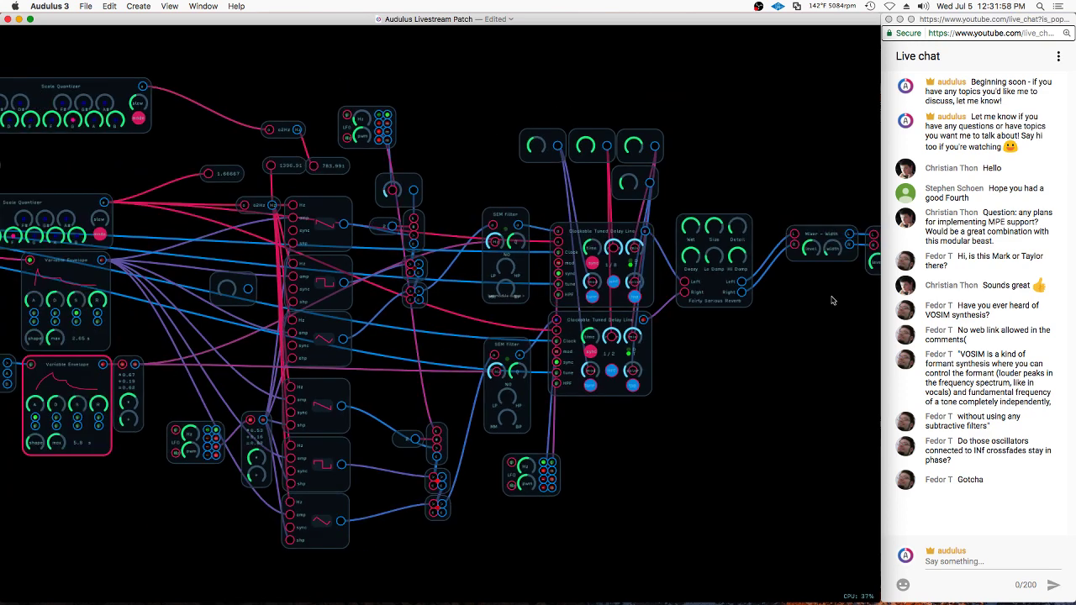
{"action": "scroll", "coordinate": [778, 320], "scroll_direction": "up", "scroll_amount": 6}
{"action": "left_click_drag", "start_coordinate": [778, 320], "coordinate": [739, 314]}
{"action": "left_click_drag", "start_coordinate": [733, 244], "coordinate": [745, 224]}
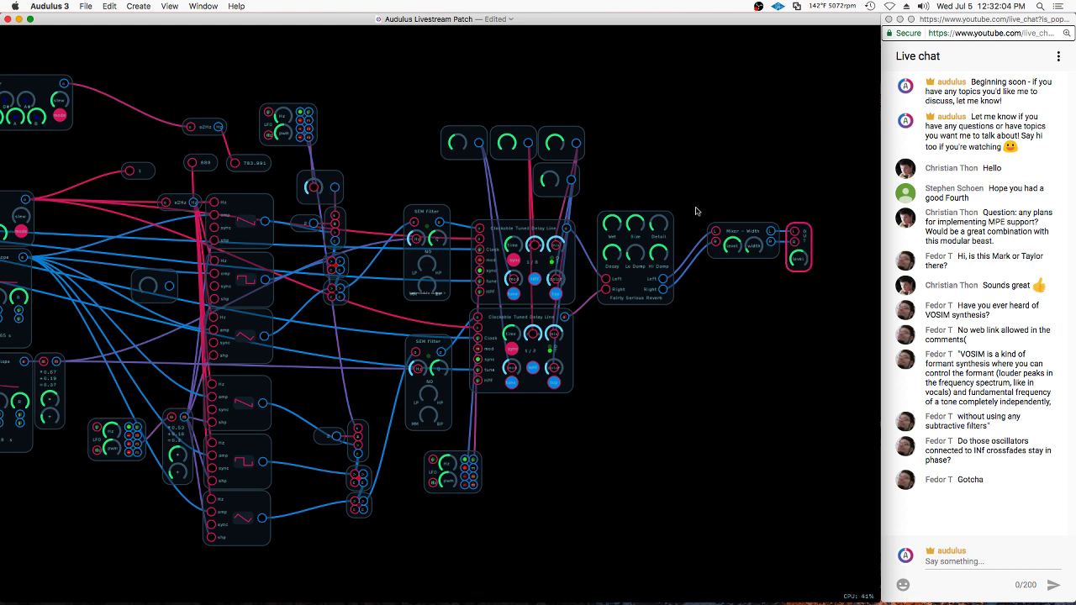
{"action": "left_click", "coordinate": [612, 227]}
{"action": "left_click_drag", "start_coordinate": [612, 227], "coordinate": [616, 217]}
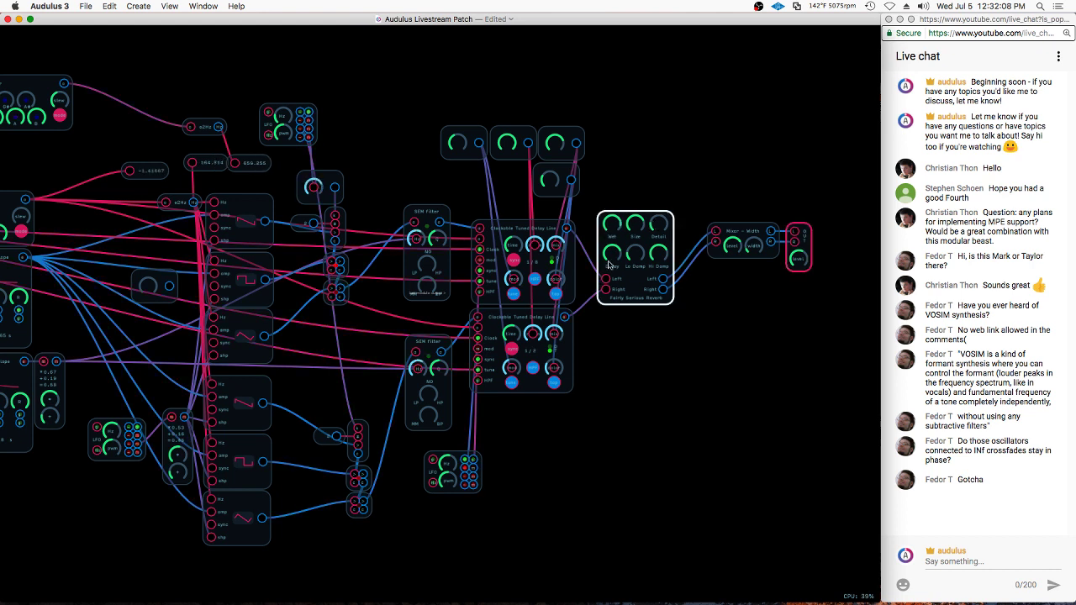
{"action": "left_click_drag", "start_coordinate": [610, 264], "coordinate": [608, 240]}
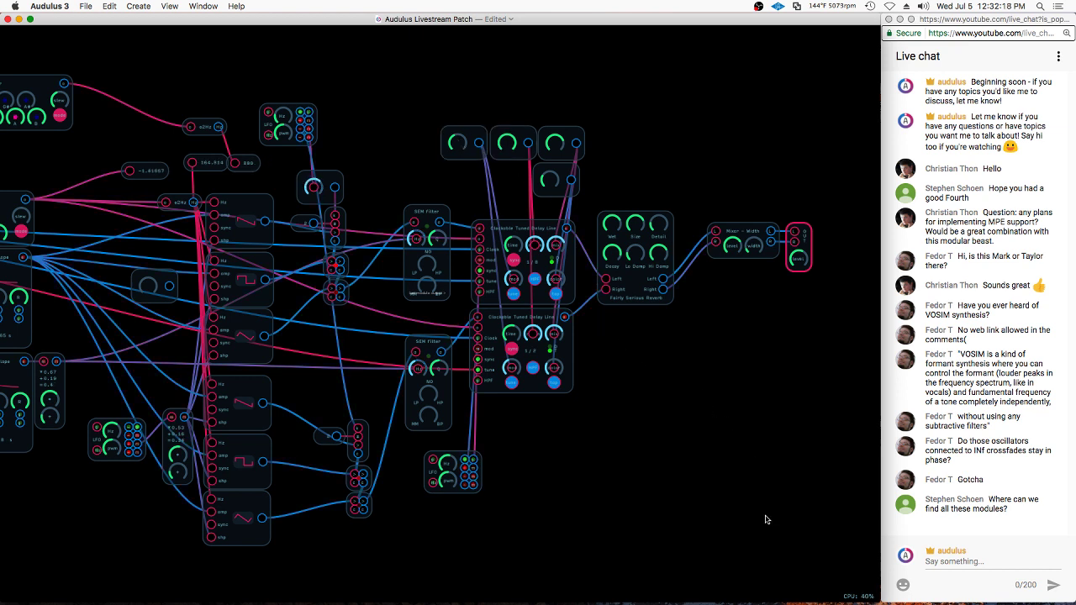
Point out the SEM Filters, delay lines and reverb by selecting them together, and do the same with the two Variable Envelopes
{"action": "mouse_move", "coordinate": [664, 376]}
{"action": "left_mouse_down"}
{"action": "mouse_move", "coordinate": [667, 334]}
{"action": "mouse_move", "coordinate": [554, 256]}
{"action": "mouse_move", "coordinate": [505, 401]}
{"action": "mouse_move", "coordinate": [684, 302]}
{"action": "mouse_move", "coordinate": [645, 261]}
{"action": "mouse_move", "coordinate": [445, 247]}
{"action": "mouse_move", "coordinate": [395, 383]}
{"action": "mouse_move", "coordinate": [494, 457]}
{"action": "left_mouse_up"}
{"action": "mouse_move", "coordinate": [664, 309]}
{"action": "left_mouse_down"}
{"action": "mouse_move", "coordinate": [443, 241]}
{"action": "mouse_move", "coordinate": [466, 358]}
{"action": "mouse_move", "coordinate": [516, 370]}
{"action": "left_mouse_up"}
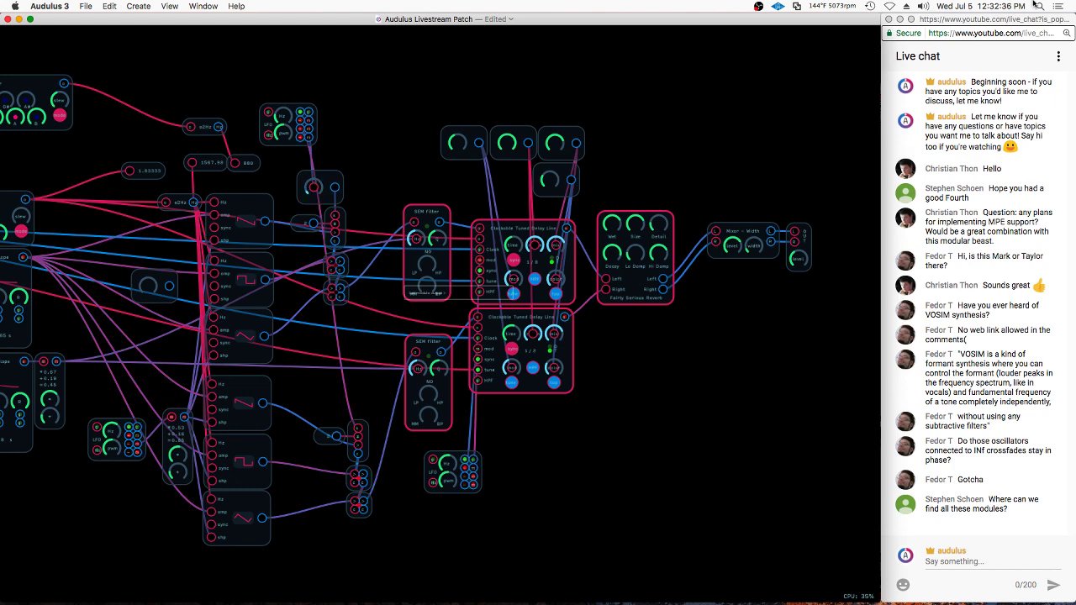
{"action": "left_click", "coordinate": [689, 351]}
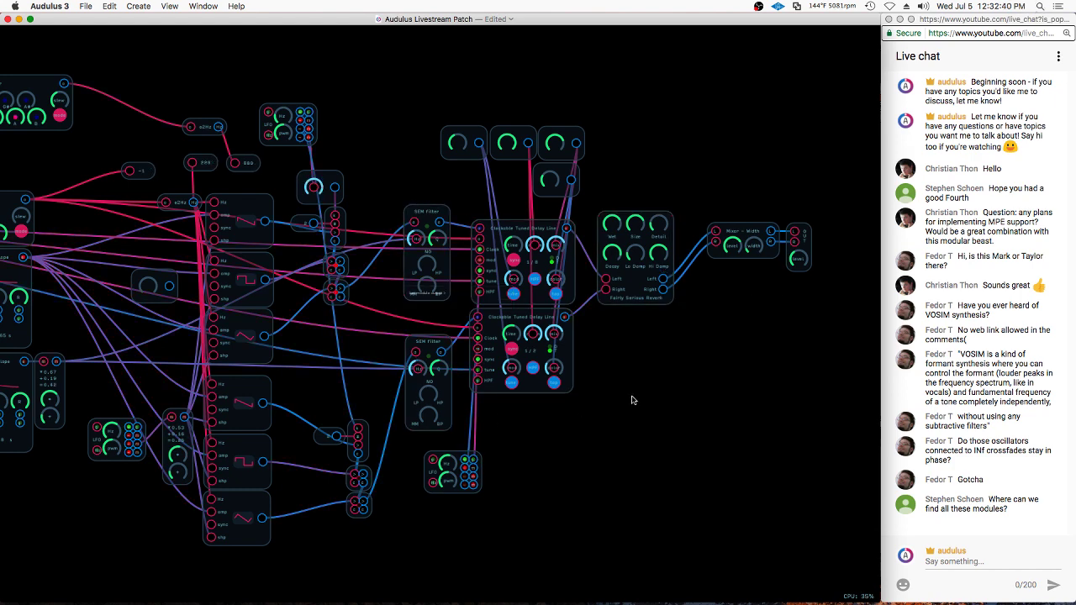
{"action": "left_click_drag", "start_coordinate": [647, 352], "coordinate": [1051, 306]}
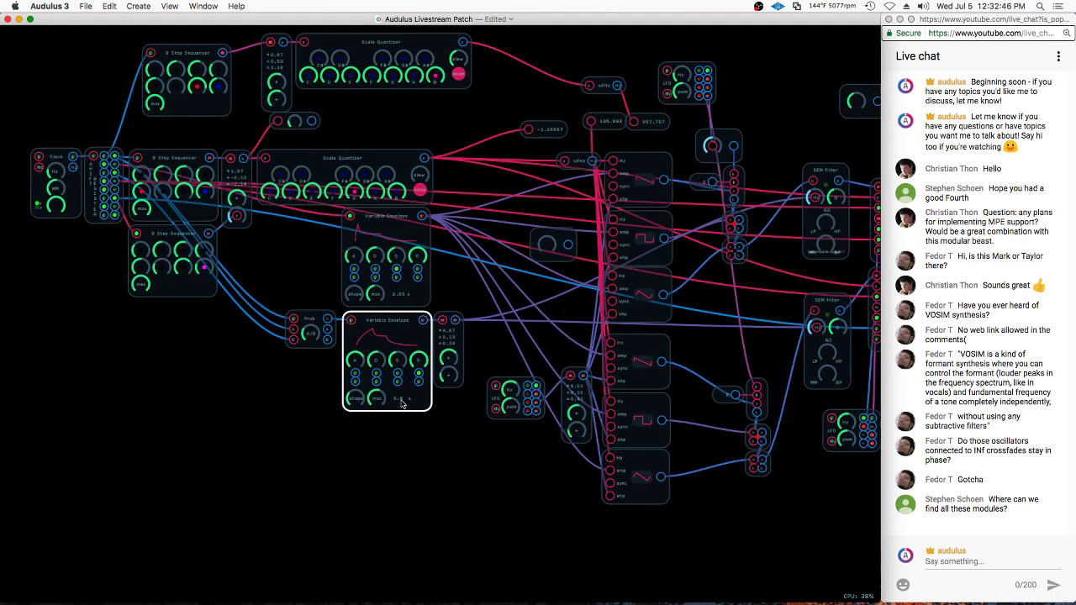
{"action": "scroll", "coordinate": [496, 286], "scroll_direction": "right", "scroll_amount": 5}
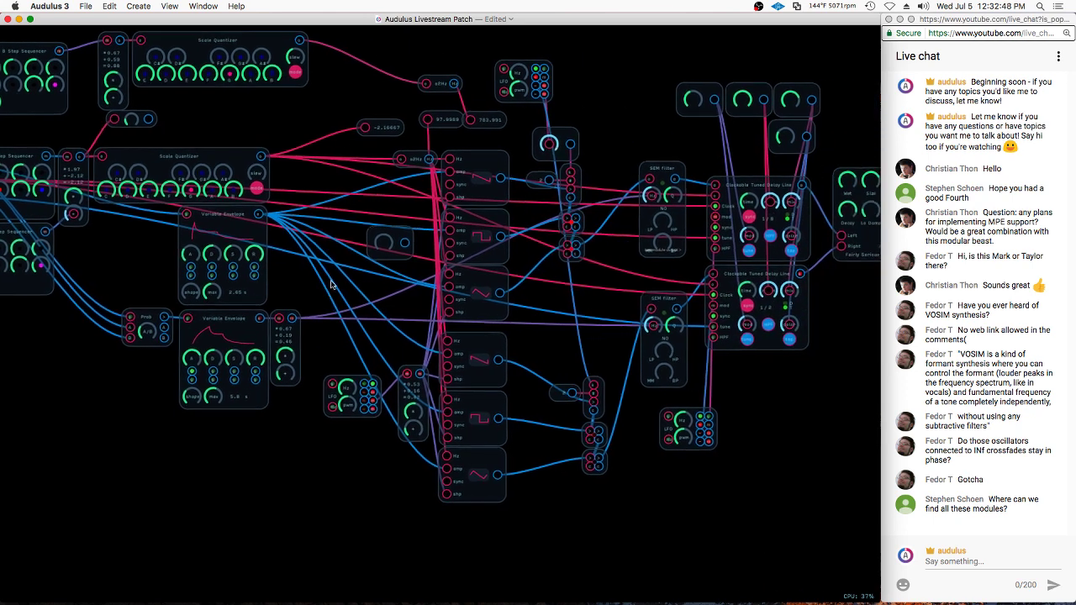
{"action": "left_click_drag", "start_coordinate": [172, 292], "coordinate": [174, 264]}
{"action": "scroll", "coordinate": [308, 339], "scroll_direction": "up", "scroll_amount": 3}
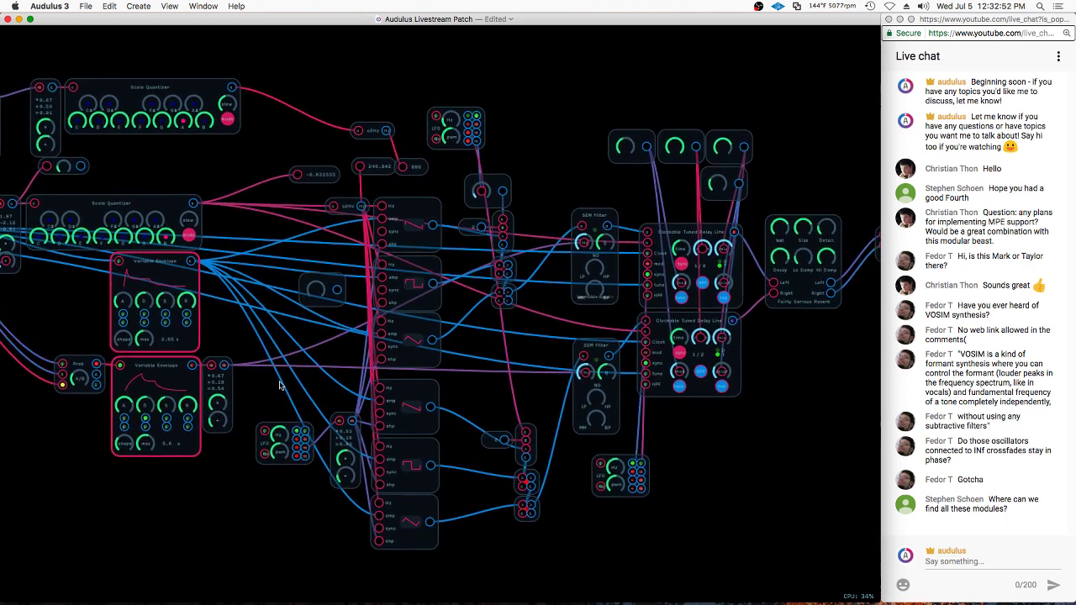
{"action": "left_click", "coordinate": [780, 466]}
{"action": "scroll", "coordinate": [735, 461], "scroll_direction": "right", "scroll_amount": 5}
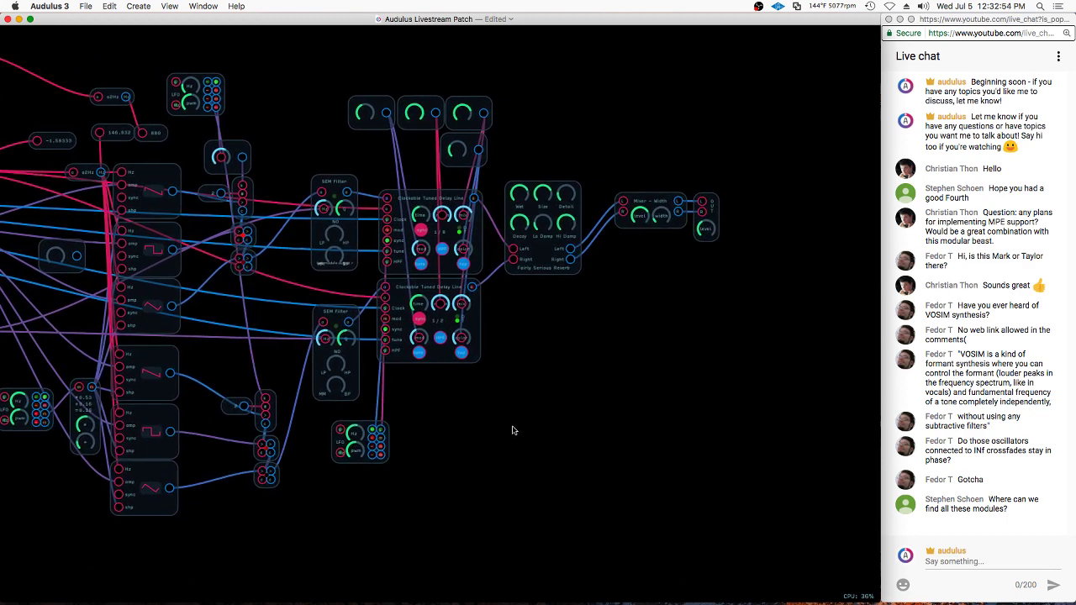
Browse the Module Library's 1-Modules categories, including Mixer, Oscillator, Instruments and Controller
{"action": "right_click", "coordinate": [661, 468]}
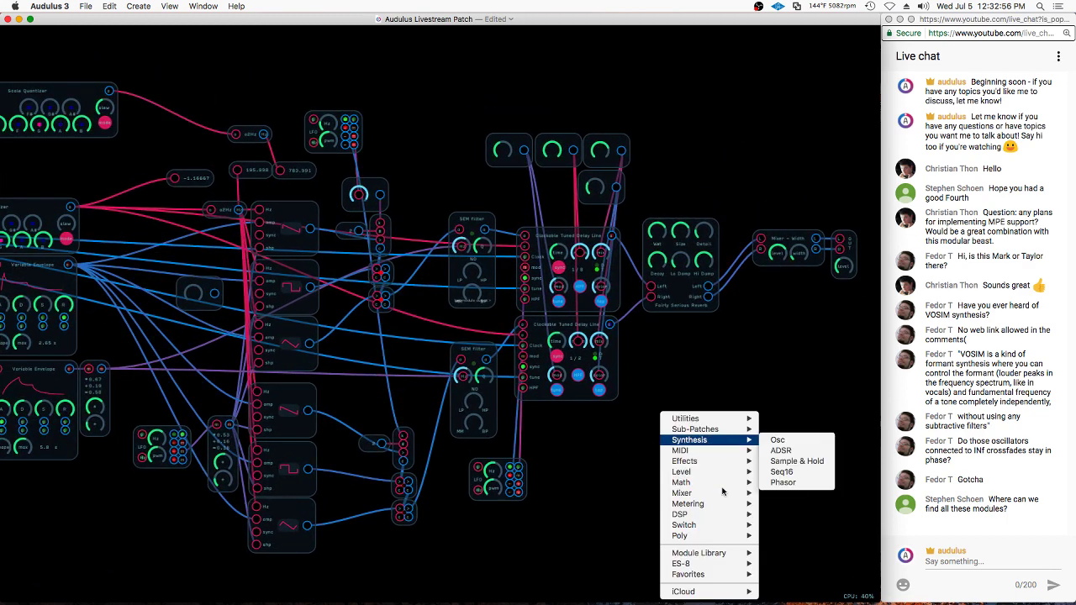
{"action": "mouse_move", "coordinate": [702, 554]}
{"action": "mouse_move", "coordinate": [791, 553]}
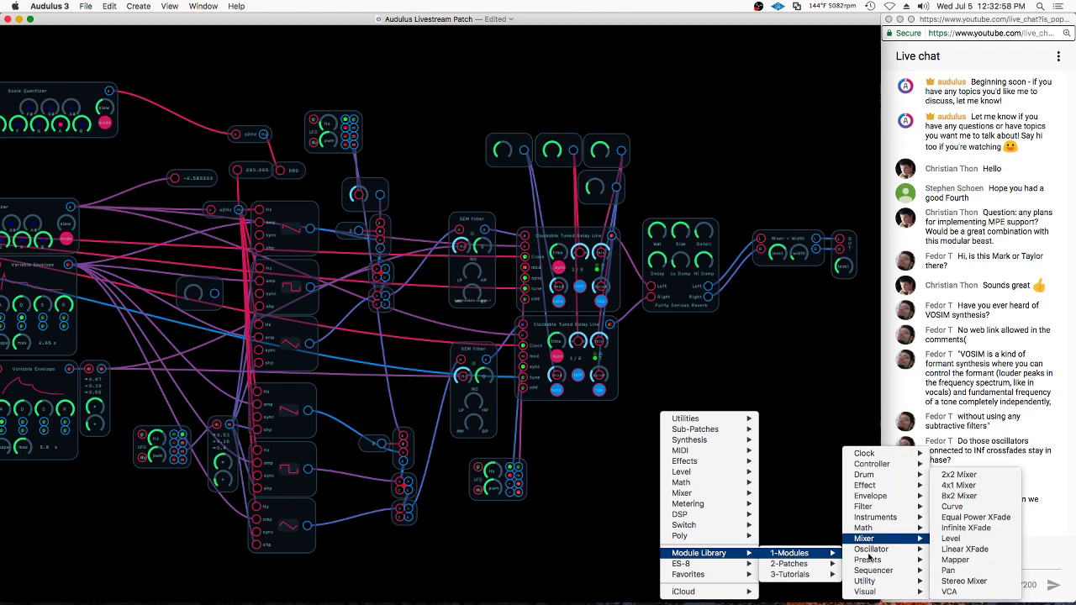
{"action": "mouse_move", "coordinate": [875, 550]}
{"action": "mouse_move", "coordinate": [946, 550]}
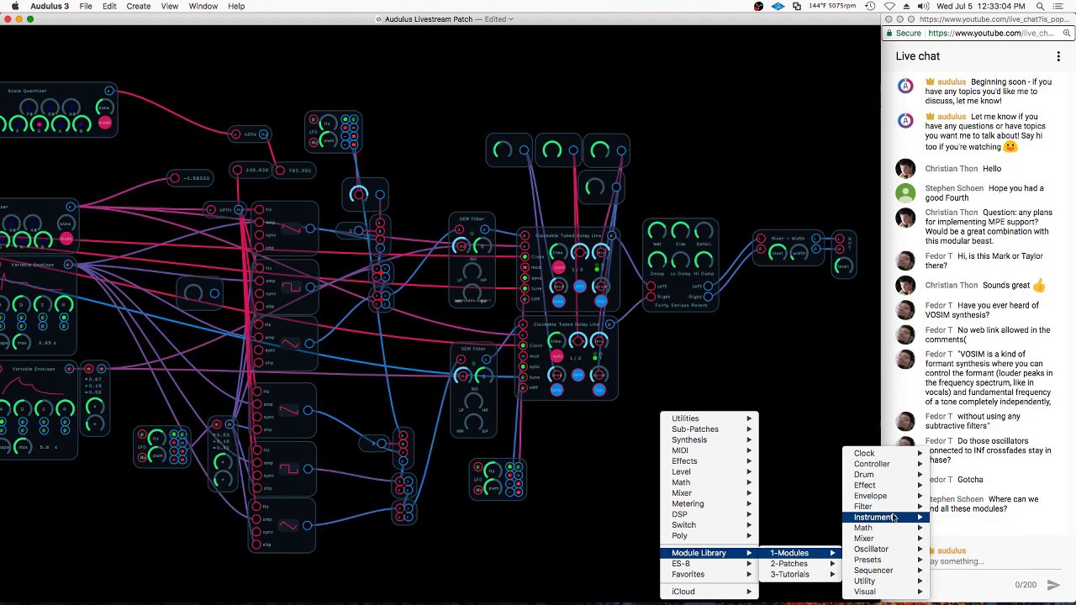
{"action": "mouse_move", "coordinate": [894, 464]}
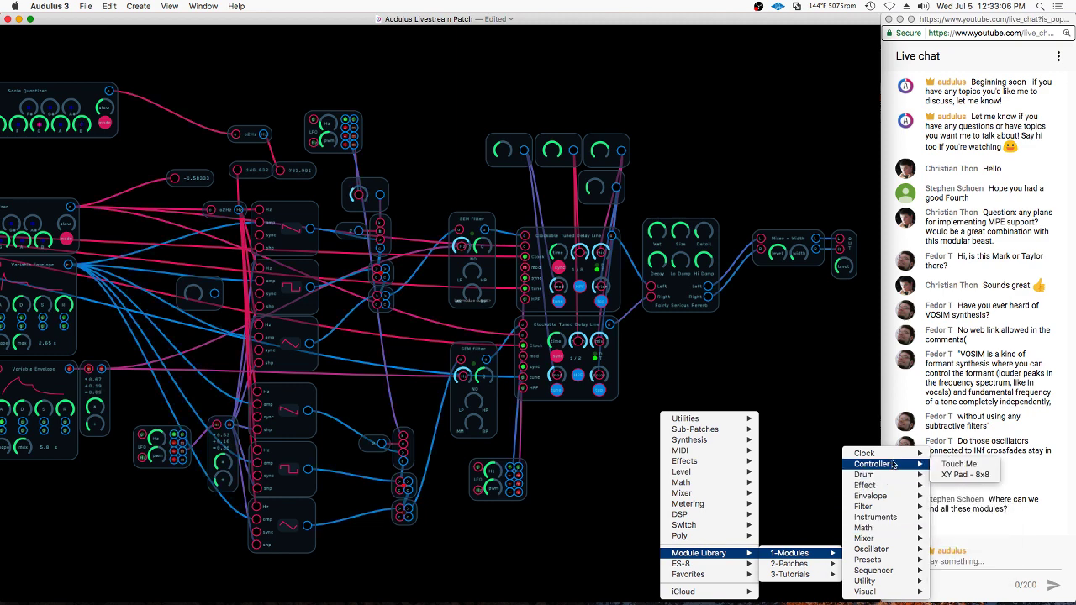
{"action": "left_click", "coordinate": [960, 465]}
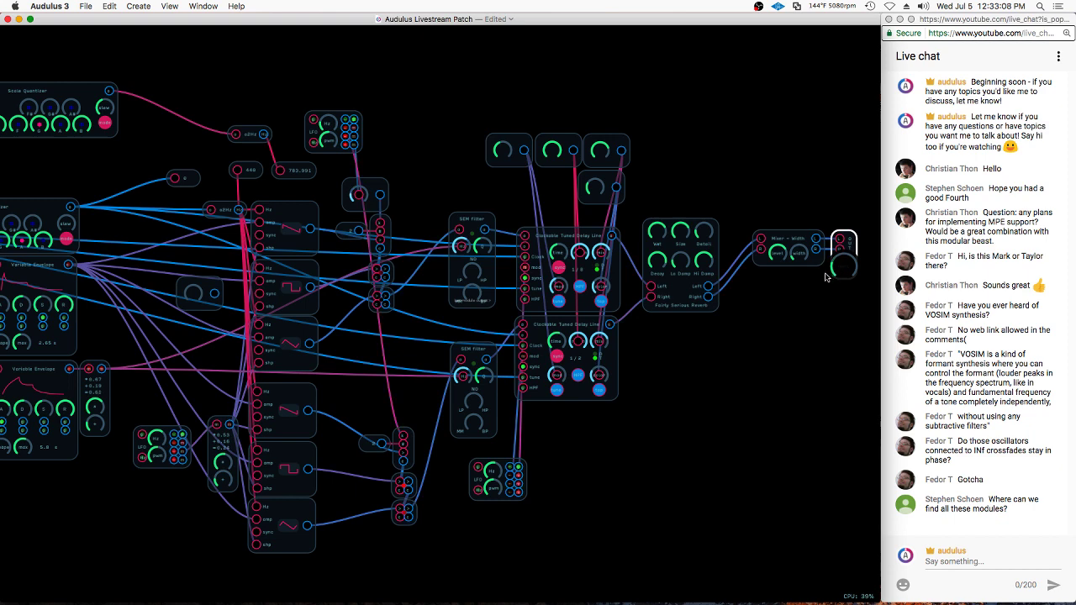
Turn down the level of the output module at the end of the patch
{"action": "left_click", "coordinate": [820, 279]}
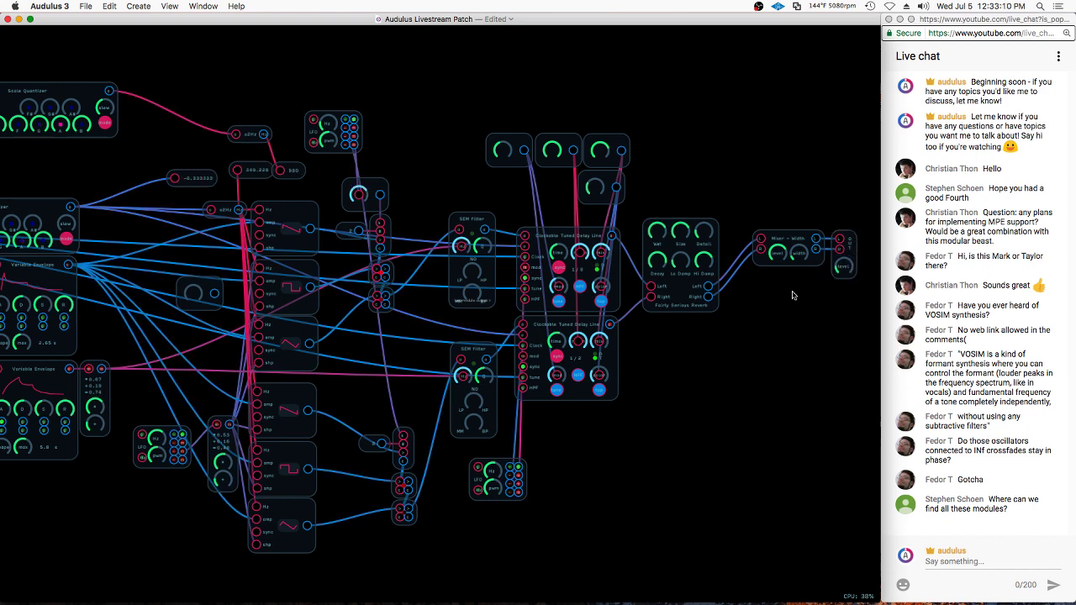
{"action": "double_click", "coordinate": [677, 372]}
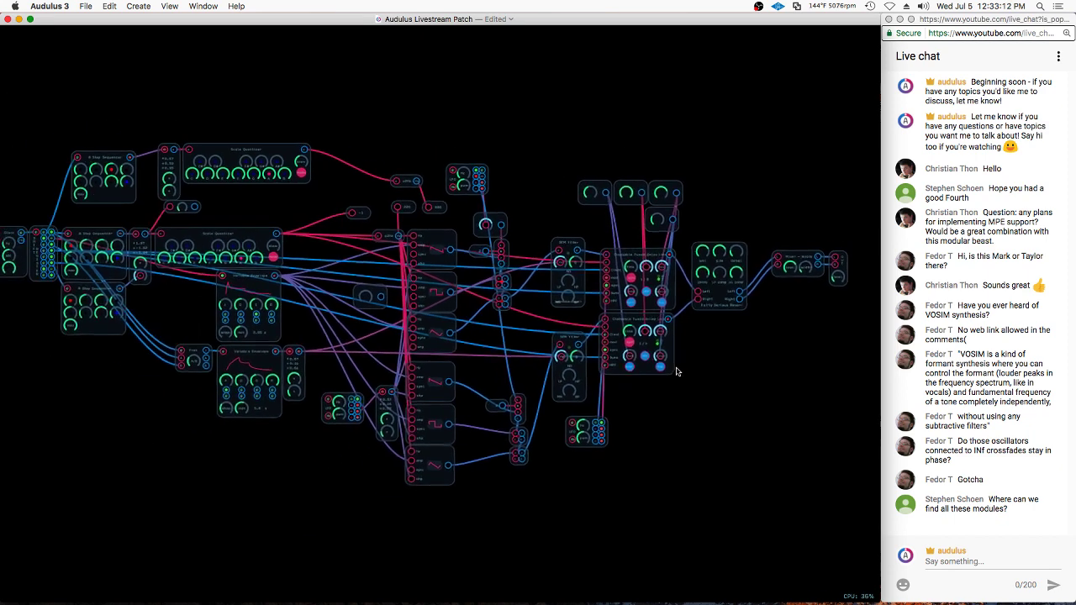
{"action": "right_click", "coordinate": [719, 340]}
{"action": "left_click", "coordinate": [713, 343]}
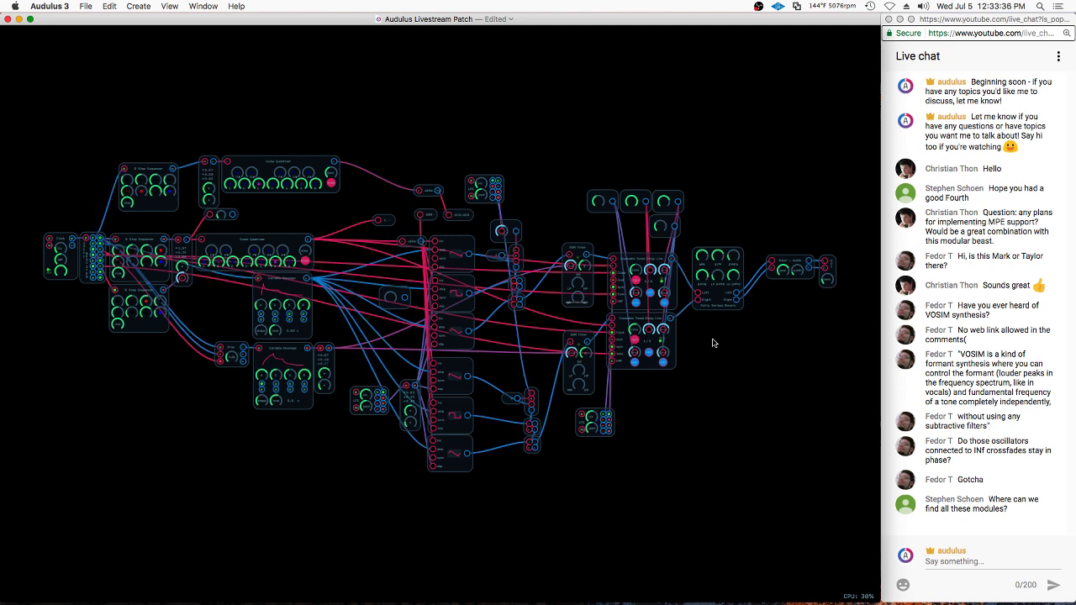
{"action": "scroll", "coordinate": [713, 343], "scroll_direction": "up", "scroll_amount": 5}
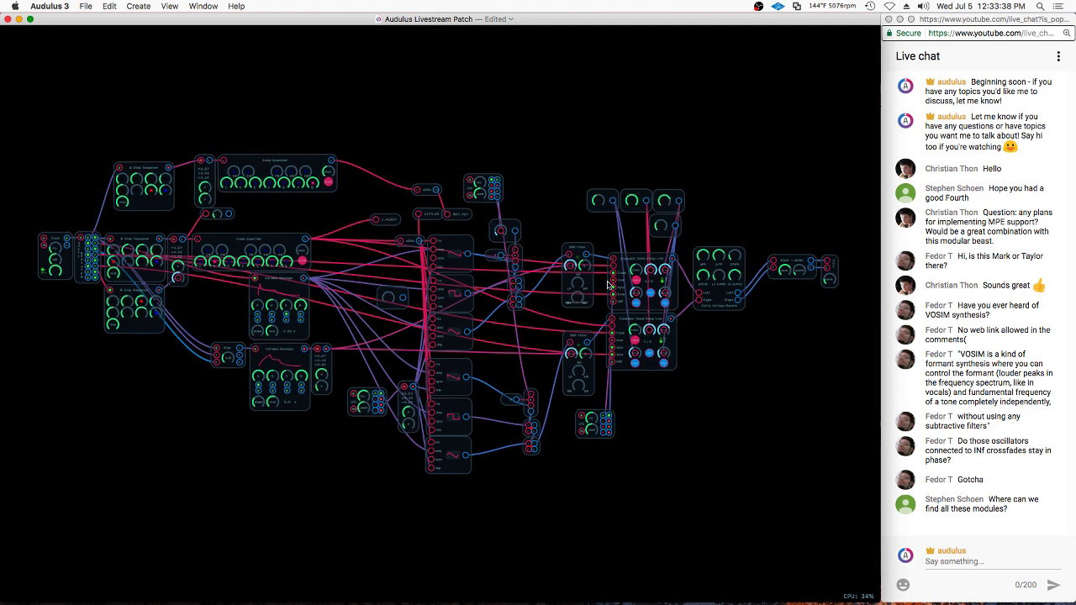
Look through the Module Library and Favorites entries, and open the Audulus modules folder in Finder
{"action": "right_click", "coordinate": [763, 372]}
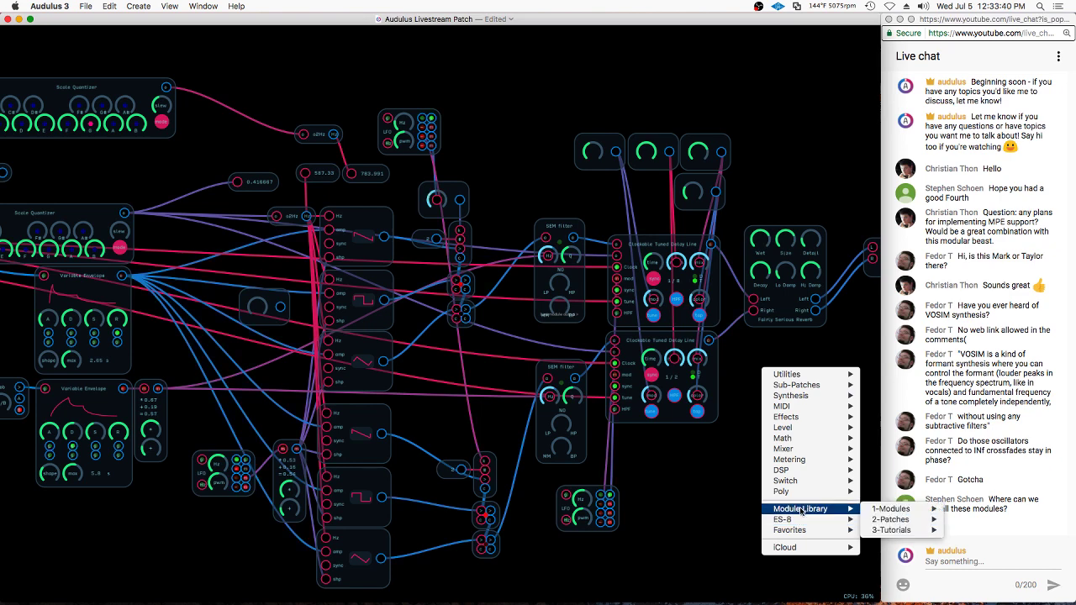
{"action": "mouse_move", "coordinate": [786, 531]}
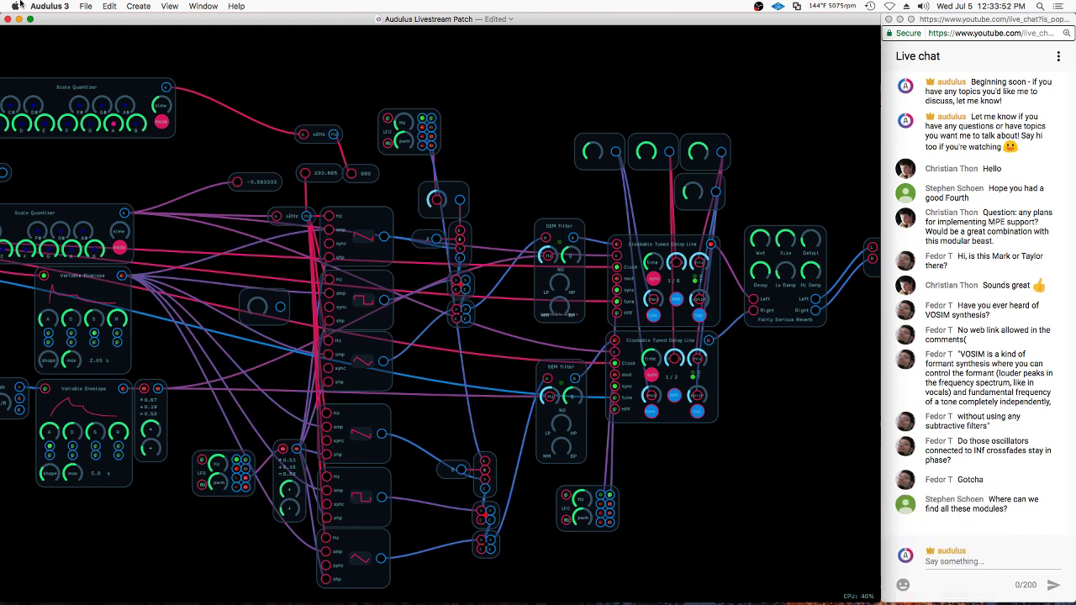
{"action": "left_click", "coordinate": [66, 5]}
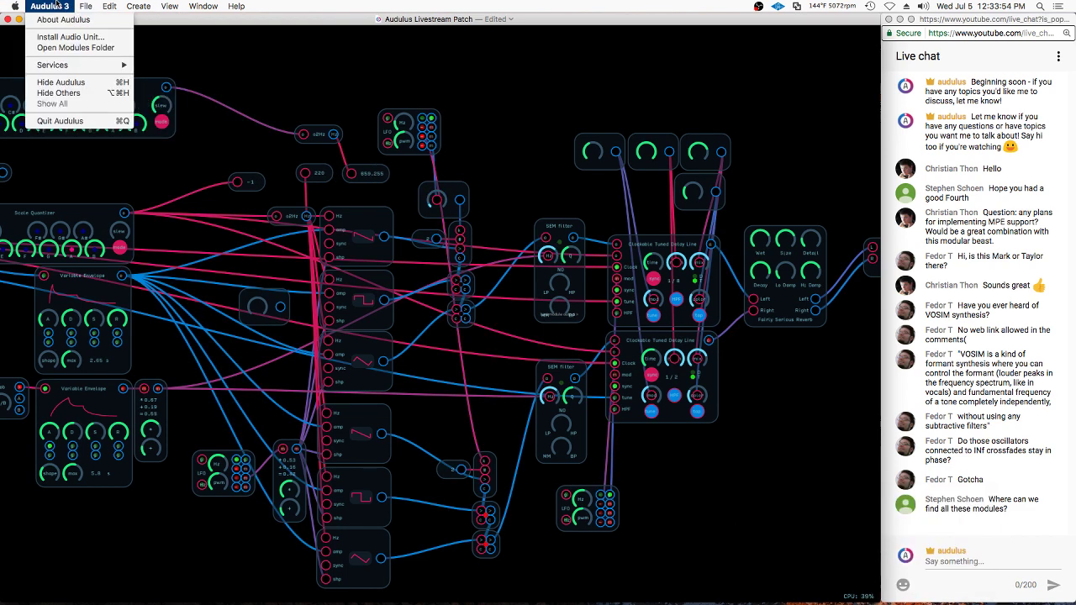
{"action": "left_click", "coordinate": [72, 48]}
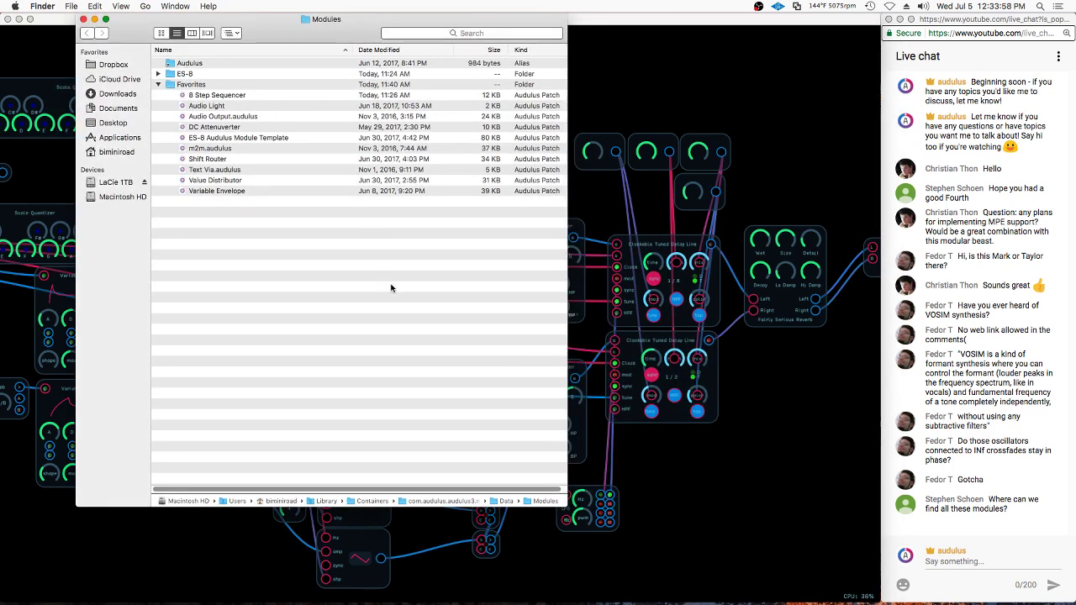
Expand the ES-8 folder in Finder, compare the custom folders with the patch's module categories, and return to Audulus
{"action": "right_click", "coordinate": [243, 240]}
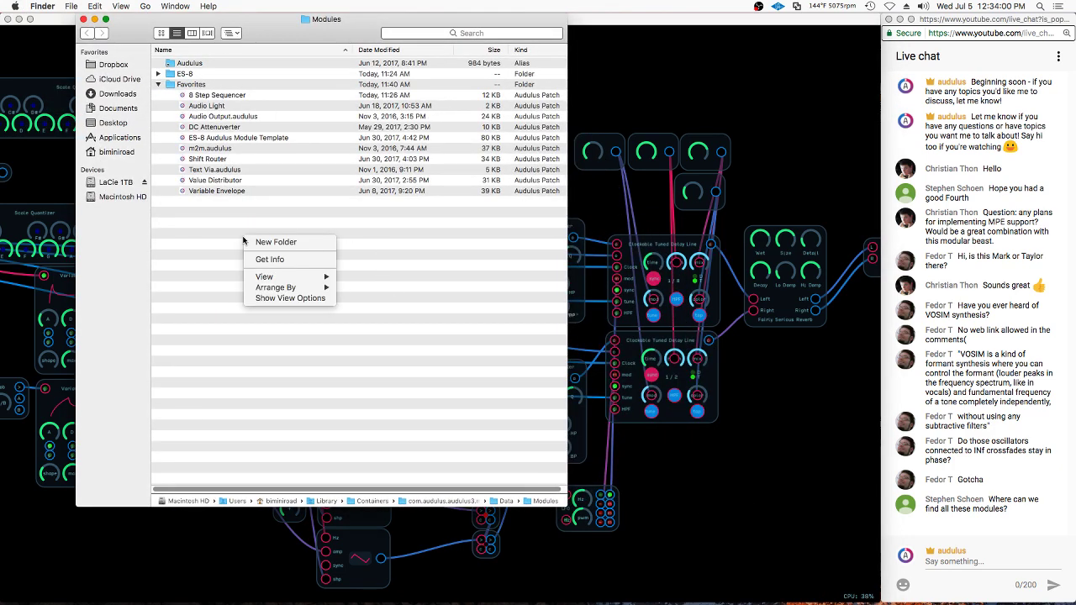
{"action": "left_click", "coordinate": [222, 240]}
{"action": "left_click", "coordinate": [158, 74]}
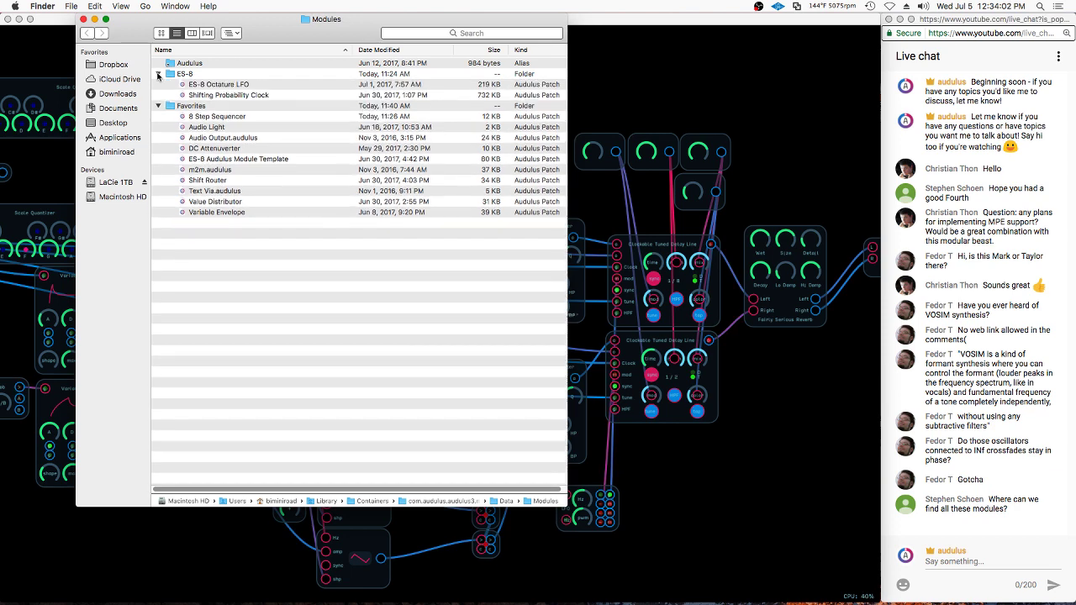
{"action": "right_click", "coordinate": [733, 471]}
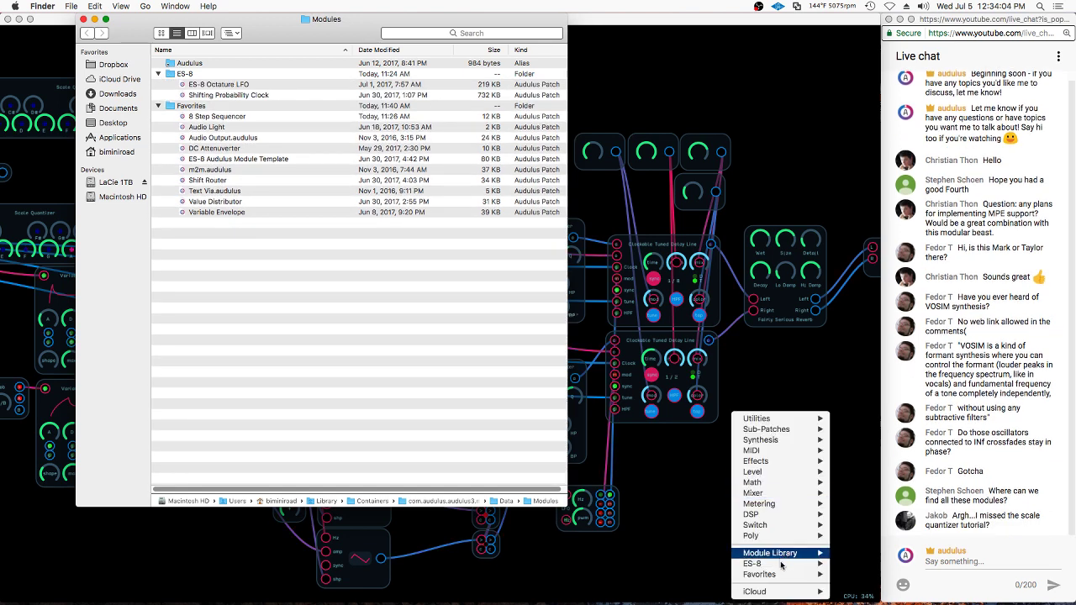
{"action": "mouse_move", "coordinate": [757, 564]}
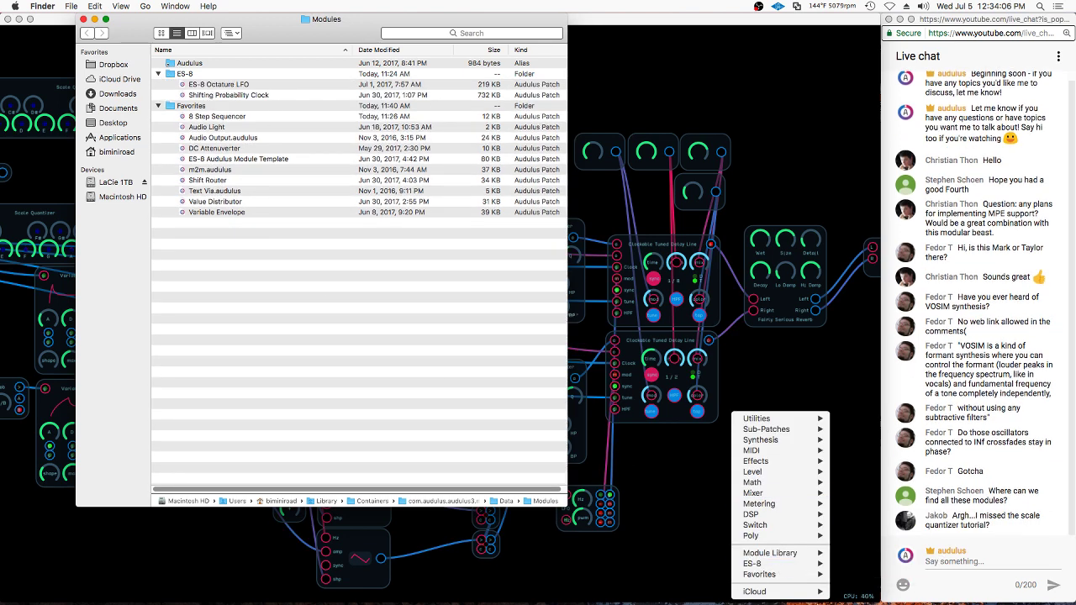
{"action": "mouse_move", "coordinate": [799, 574]}
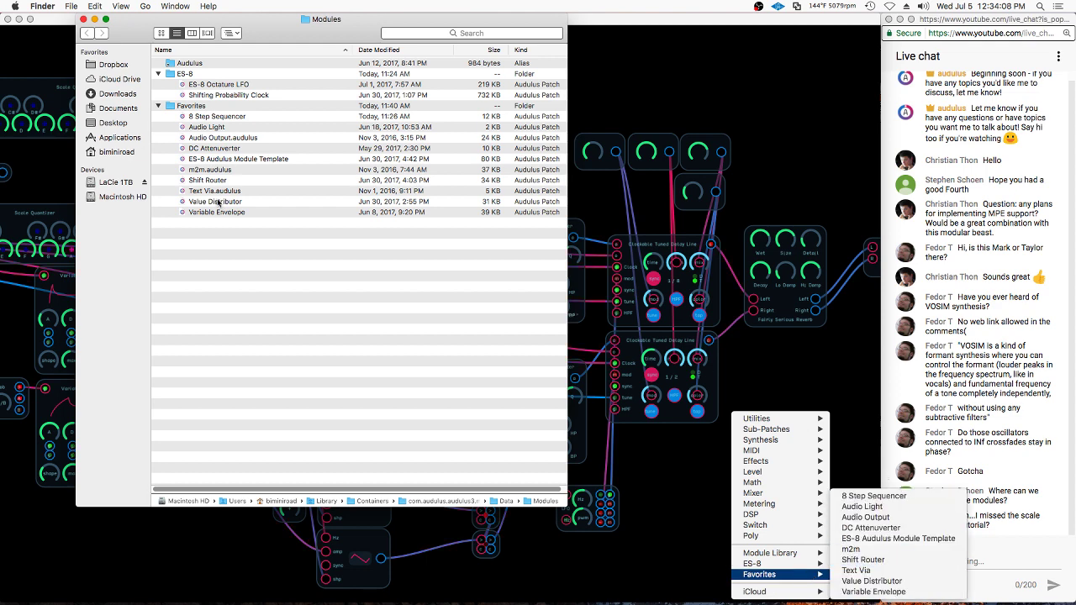
{"action": "left_click", "coordinate": [699, 502]}
{"action": "left_click", "coordinate": [730, 512]}
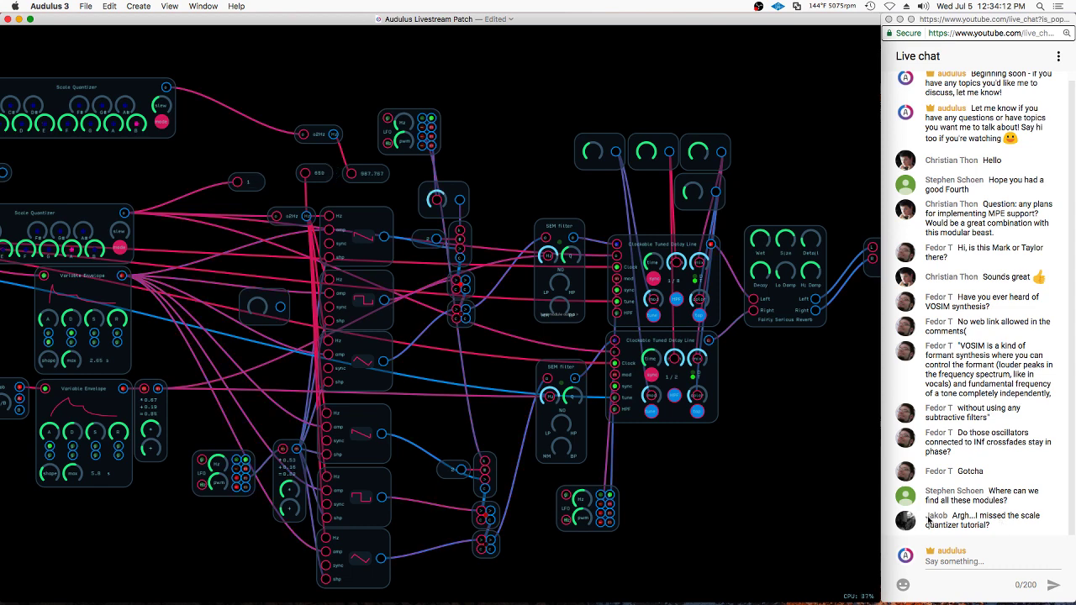
Examine the start of the patch, from the Clock and Shift Register to the 8 Step Sequencers and Scale Quantizers
{"action": "scroll", "coordinate": [824, 468], "scroll_direction": "left", "scroll_amount": 5}
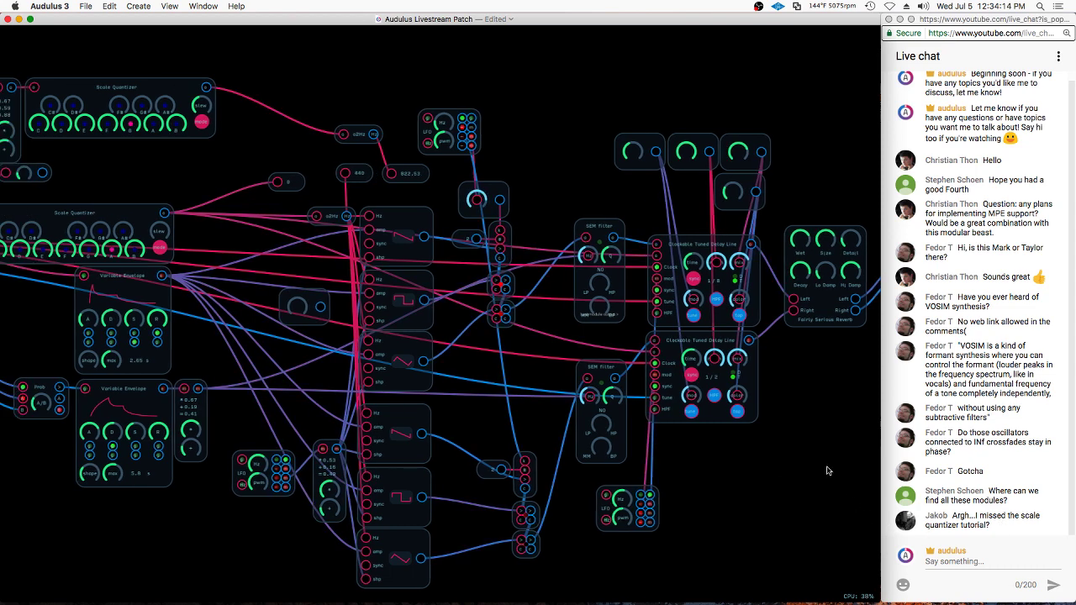
{"action": "left_click", "coordinate": [498, 361]}
{"action": "left_click", "coordinate": [351, 239]}
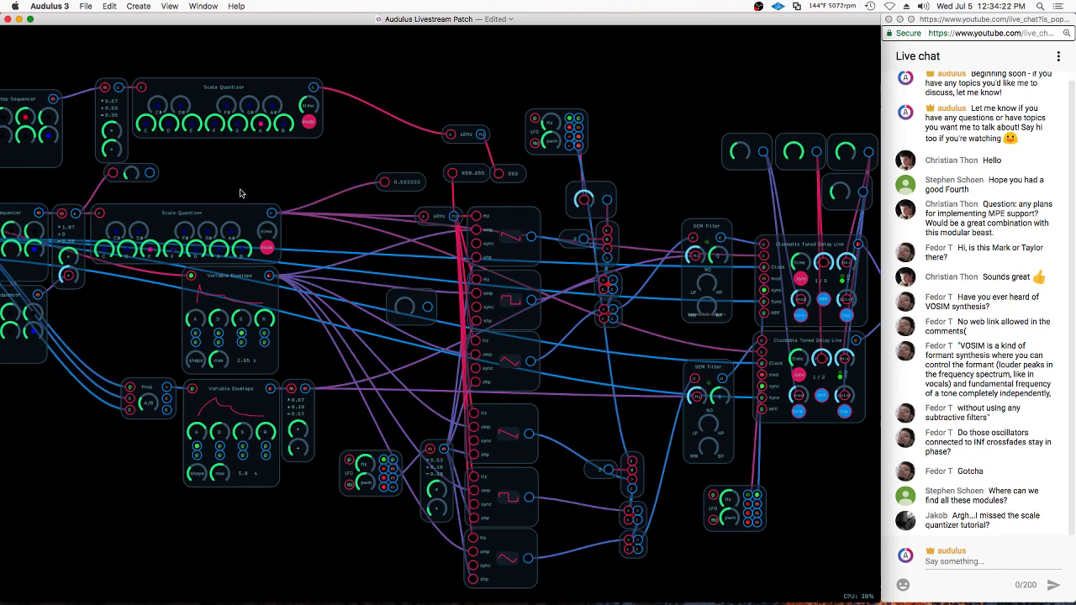
{"action": "left_click_drag", "start_coordinate": [234, 187], "coordinate": [500, 203]}
{"action": "left_click", "coordinate": [234, 223]}
{"action": "scroll", "coordinate": [235, 226], "scroll_direction": "up", "scroll_amount": 5}
{"action": "left_click", "coordinate": [101, 252]}
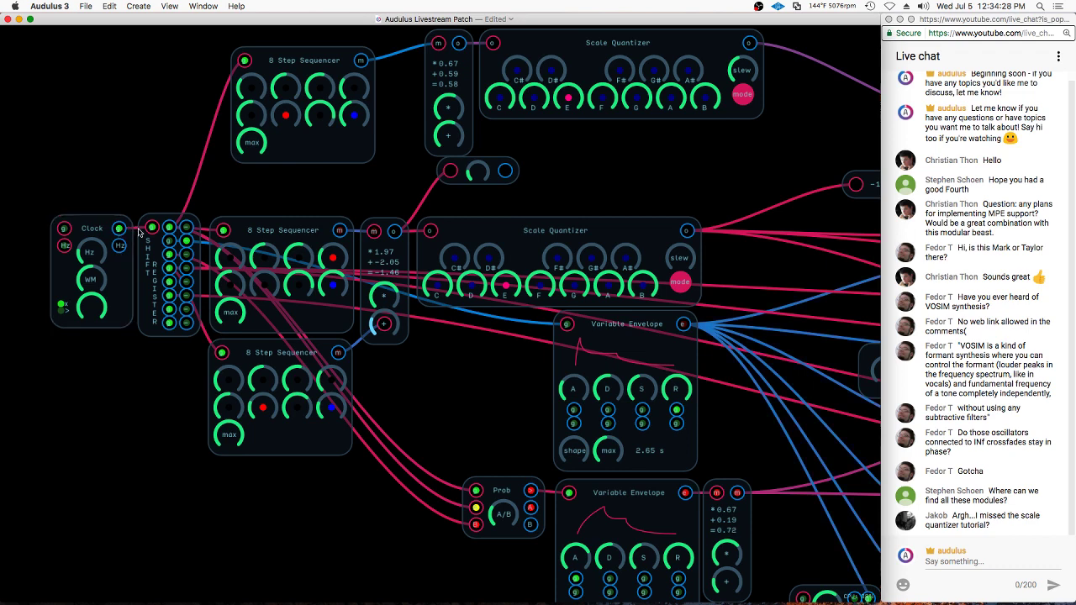
{"action": "left_click", "coordinate": [170, 225]}
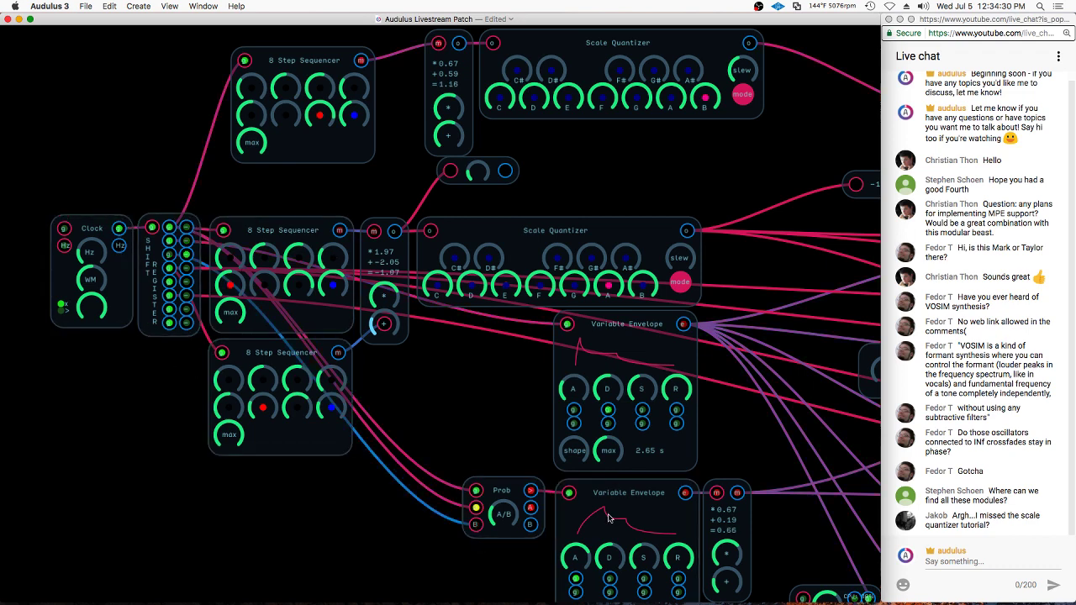
Nudge the Prob module into line beside the lower Variable Envelope that it triggers
{"action": "left_click", "coordinate": [529, 503]}
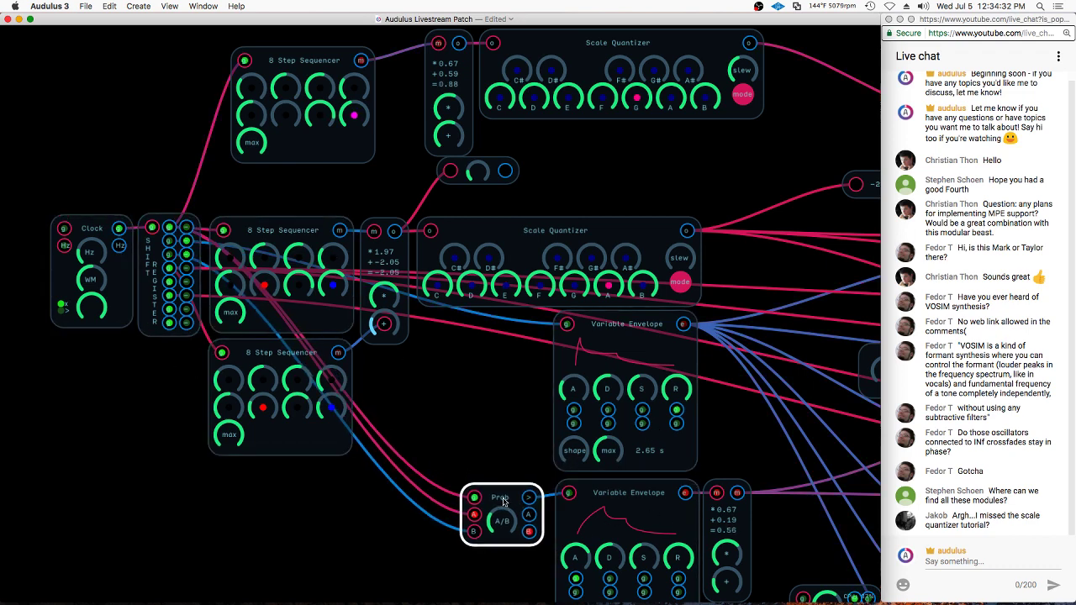
{"action": "left_click", "coordinate": [631, 362]}
{"action": "left_click", "coordinate": [503, 325]}
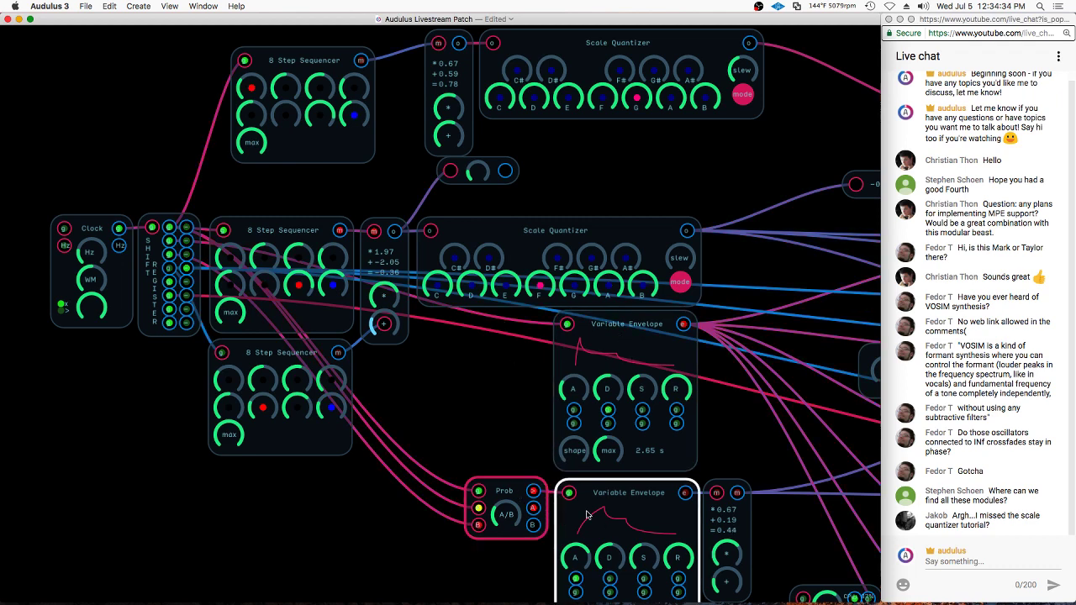
{"action": "left_click", "coordinate": [473, 523]}
{"action": "left_click", "coordinate": [479, 523]}
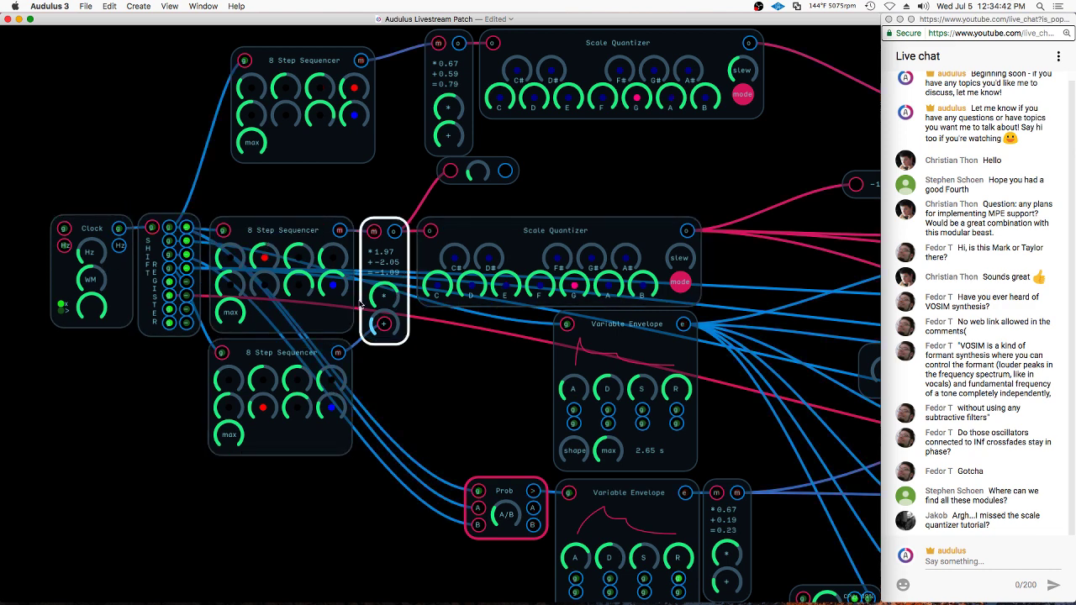
Delete the small attenuator, the upper 8 Step Sequencer chain with its Scale Quantizer, and the attached o2Hz converter and value display
{"action": "left_click", "coordinate": [496, 175]}
{"action": "key", "text": "BackSpace"}
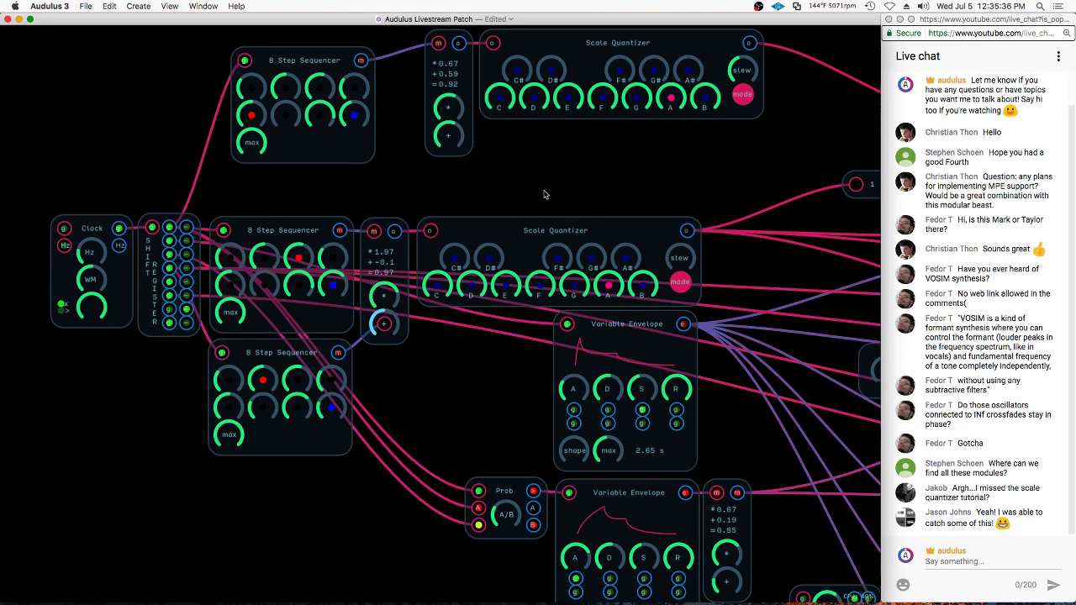
{"action": "left_click", "coordinate": [272, 231]}
{"action": "left_click", "coordinate": [127, 237]}
{"action": "left_click", "coordinate": [184, 177]}
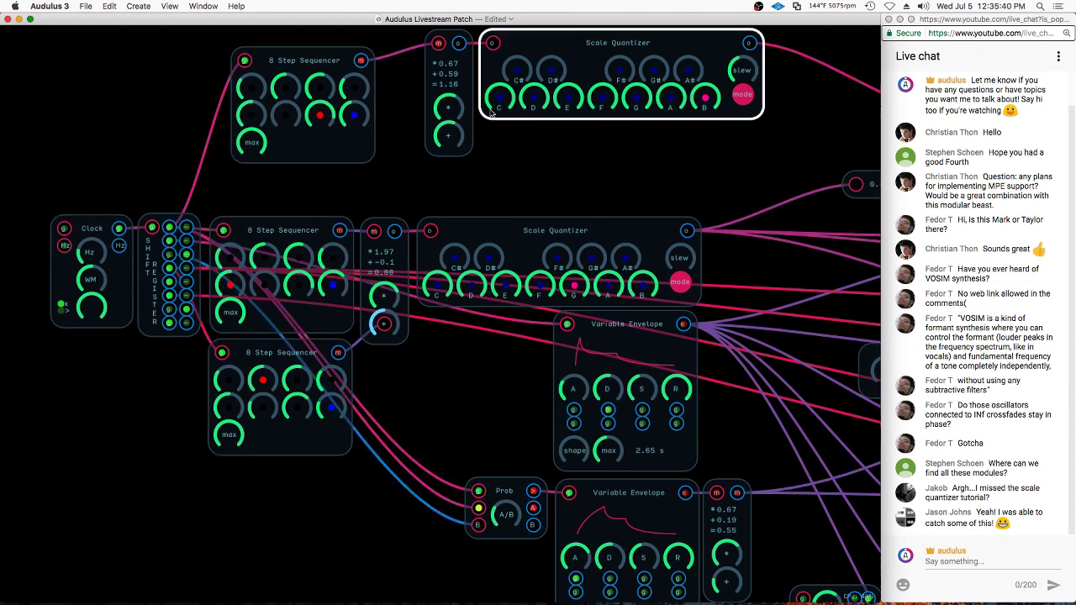
{"action": "scroll", "coordinate": [323, 126], "scroll_direction": "down", "scroll_amount": 5}
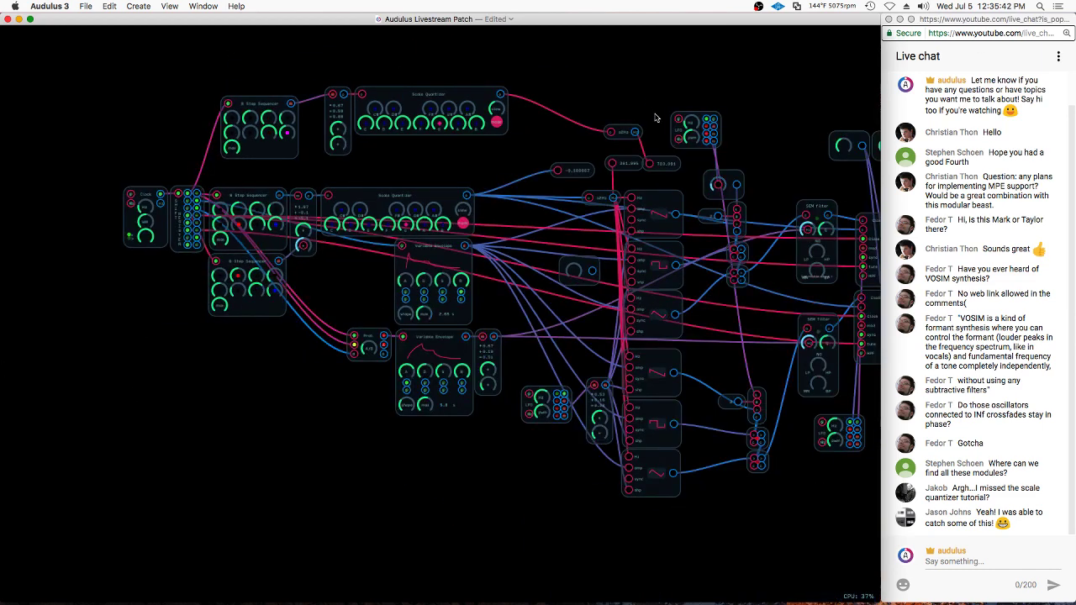
{"action": "left_click_drag", "start_coordinate": [292, 82], "coordinate": [217, 73]}
{"action": "key", "text": "BackSpace"}
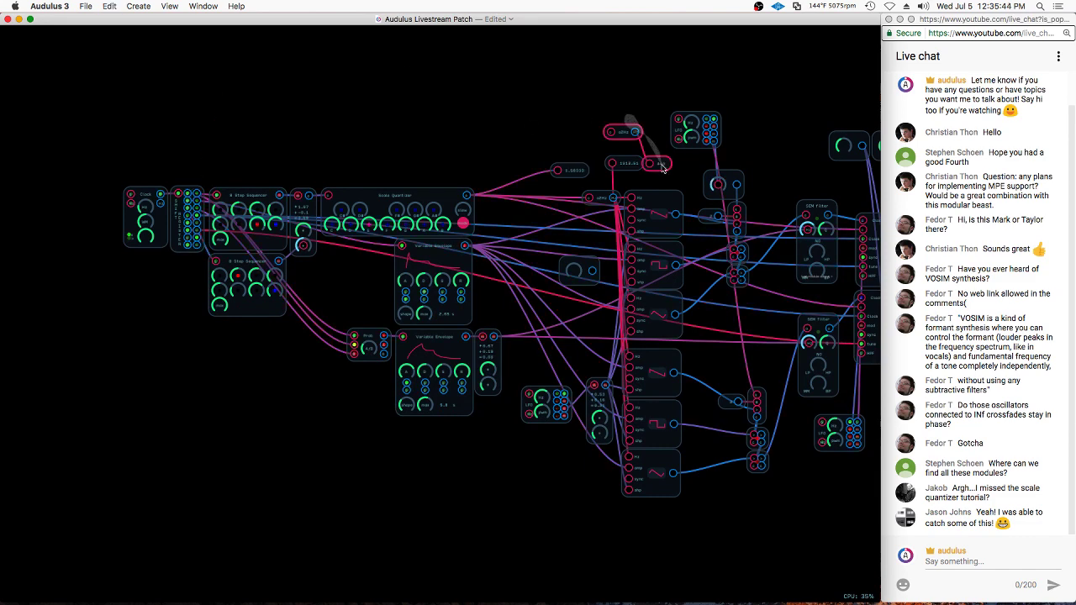
Shift the upper LFO module slightly to the right, above the knob module that it modulates
{"action": "mouse_move", "coordinate": [685, 120]}
{"action": "left_mouse_down"}
{"action": "mouse_move", "coordinate": [713, 118]}
{"action": "mouse_move", "coordinate": [697, 121]}
{"action": "left_mouse_up"}
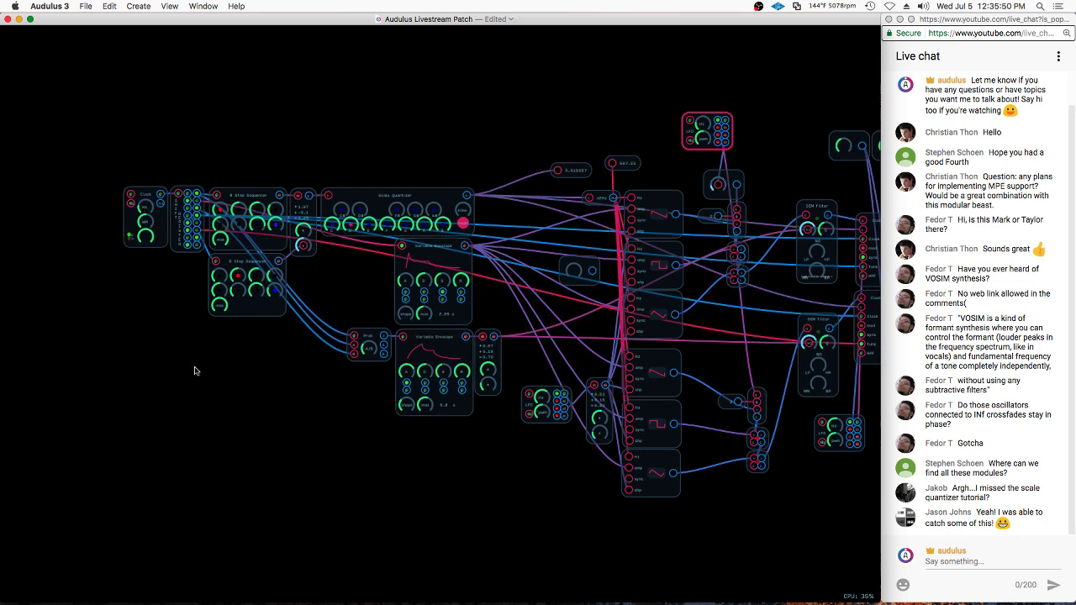
{"action": "scroll", "coordinate": [399, 446], "scroll_direction": "right", "scroll_amount": 5}
{"action": "scroll", "coordinate": [399, 446], "scroll_direction": "down", "scroll_amount": 2}
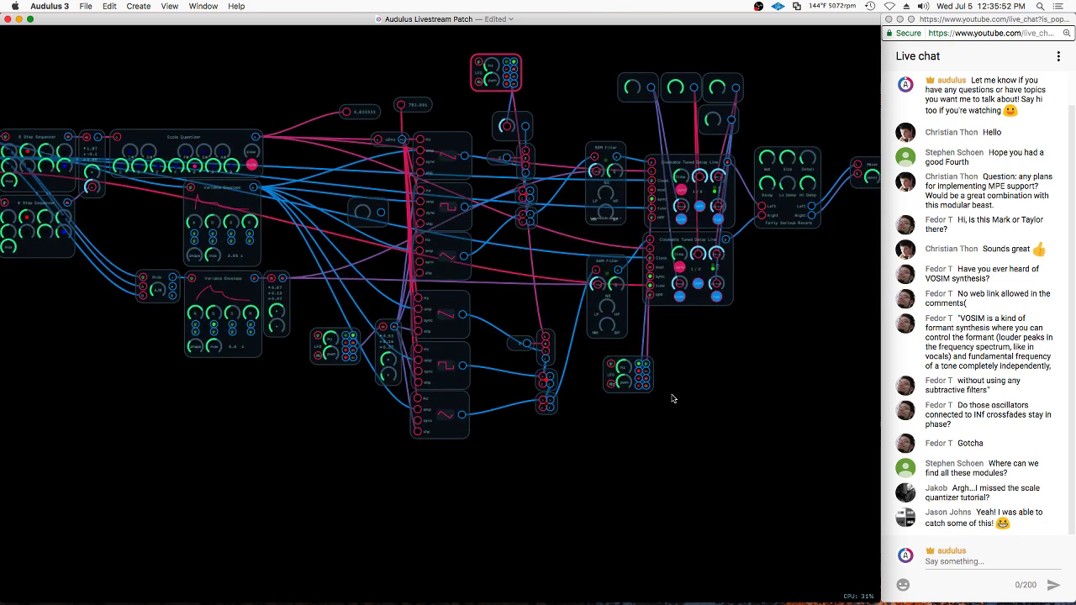
{"action": "scroll", "coordinate": [769, 294], "scroll_direction": "up", "scroll_amount": 2}
{"action": "scroll", "coordinate": [769, 294], "scroll_direction": "right", "scroll_amount": 1}
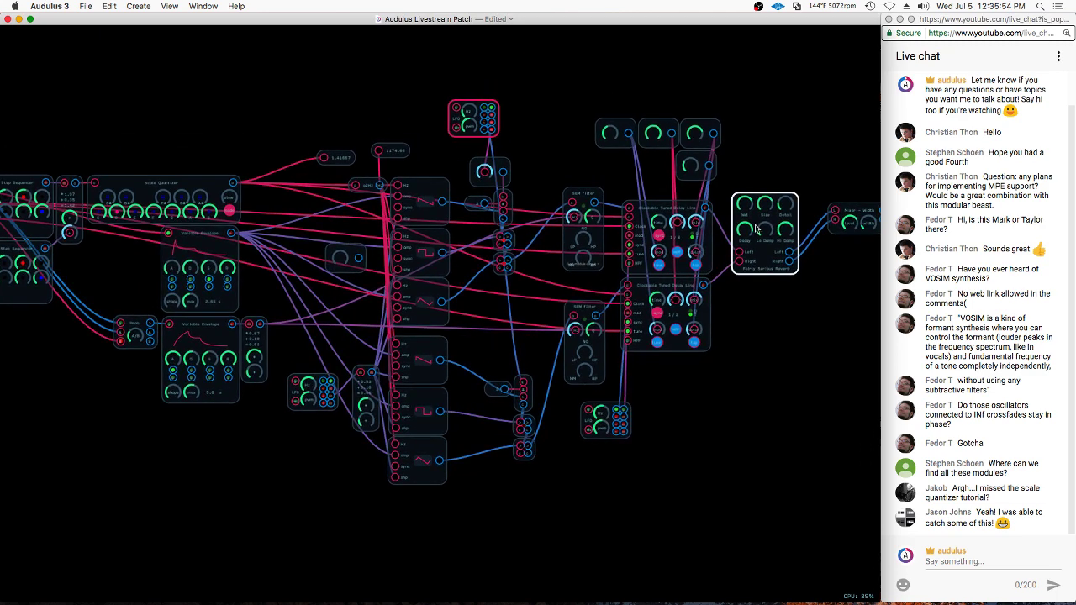
{"action": "scroll", "coordinate": [752, 208], "scroll_direction": "up", "scroll_amount": 3}
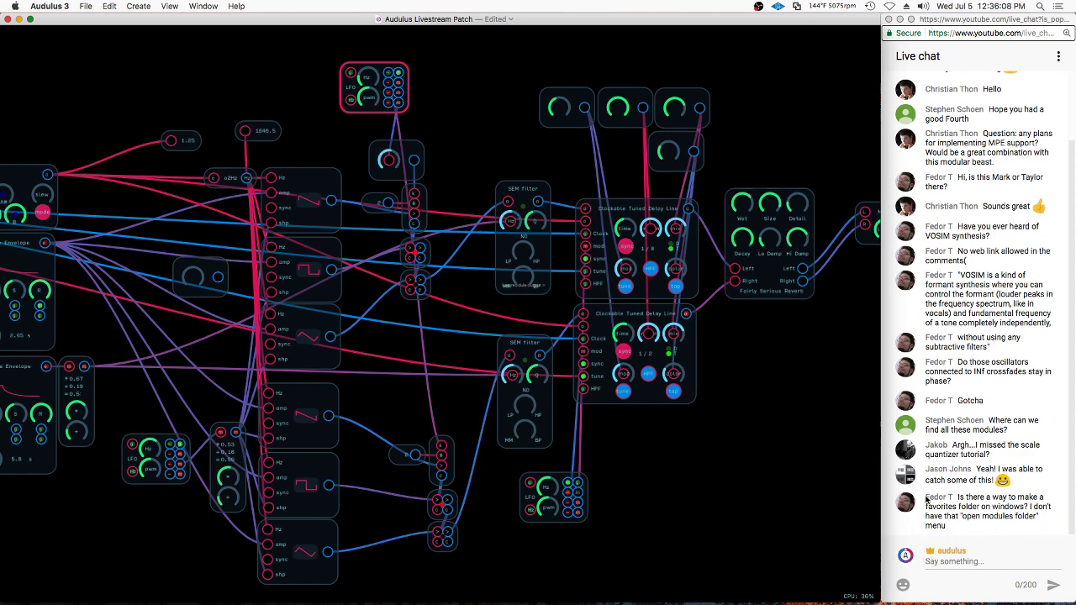
{"action": "left_click", "coordinate": [586, 394]}
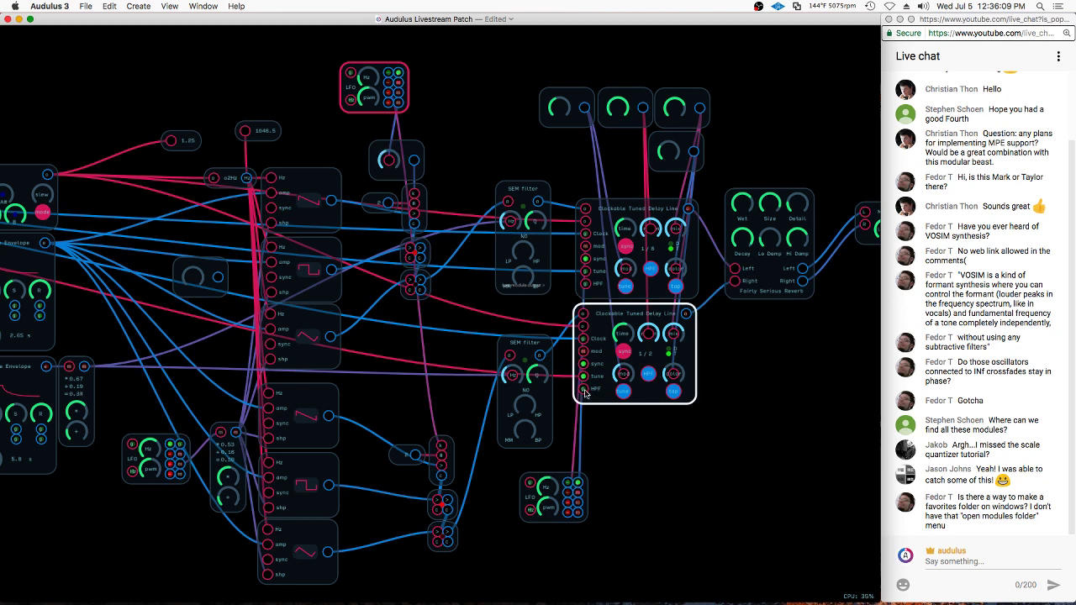
{"action": "left_click", "coordinate": [697, 472]}
Move the Mixer - Width and output modules together so they line up beside the reverb's outputs
{"action": "scroll", "coordinate": [777, 381], "scroll_direction": "right", "scroll_amount": 10}
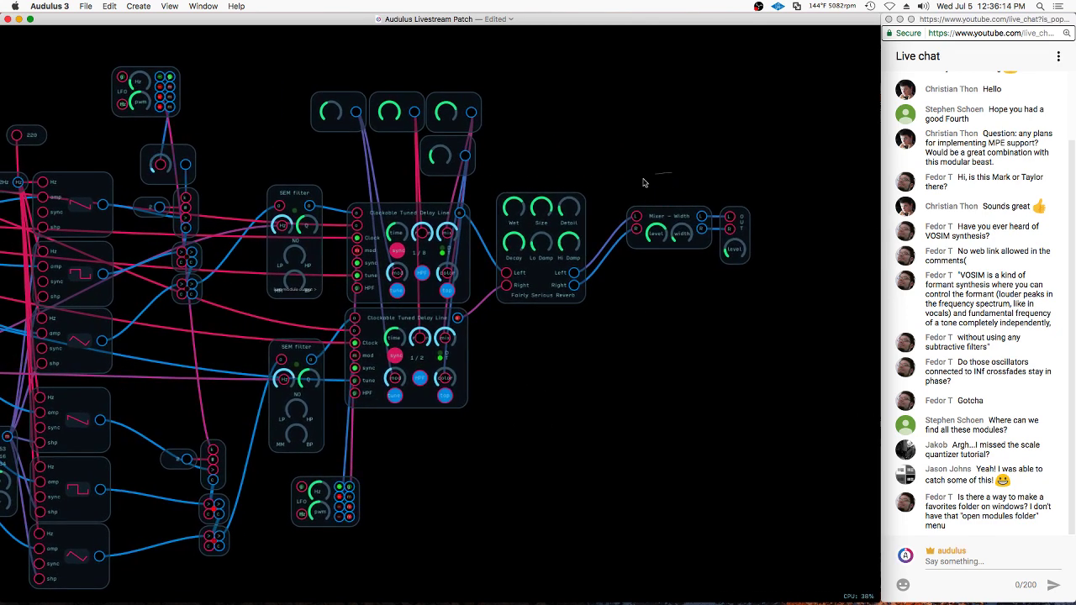
{"action": "left_click_drag", "start_coordinate": [642, 180], "coordinate": [749, 286]}
{"action": "left_click_drag", "start_coordinate": [742, 220], "coordinate": [707, 277]}
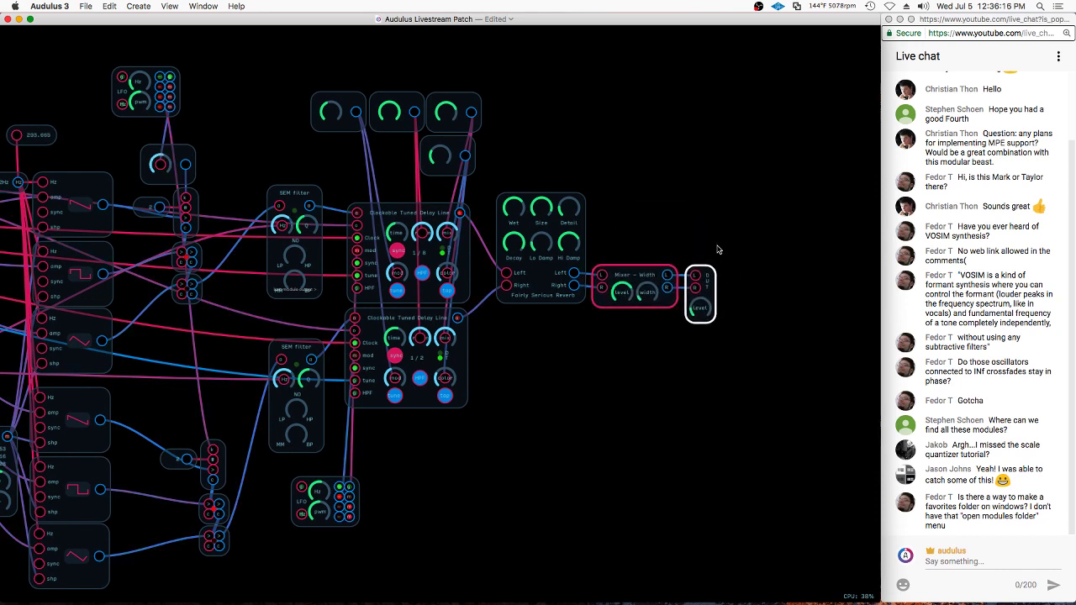
{"action": "left_click", "coordinate": [724, 225]}
{"action": "mouse_move", "coordinate": [653, 248]}
{"action": "left_mouse_down"}
{"action": "mouse_move", "coordinate": [724, 277]}
{"action": "mouse_move", "coordinate": [716, 291]}
{"action": "mouse_move", "coordinate": [713, 277]}
{"action": "left_mouse_up"}
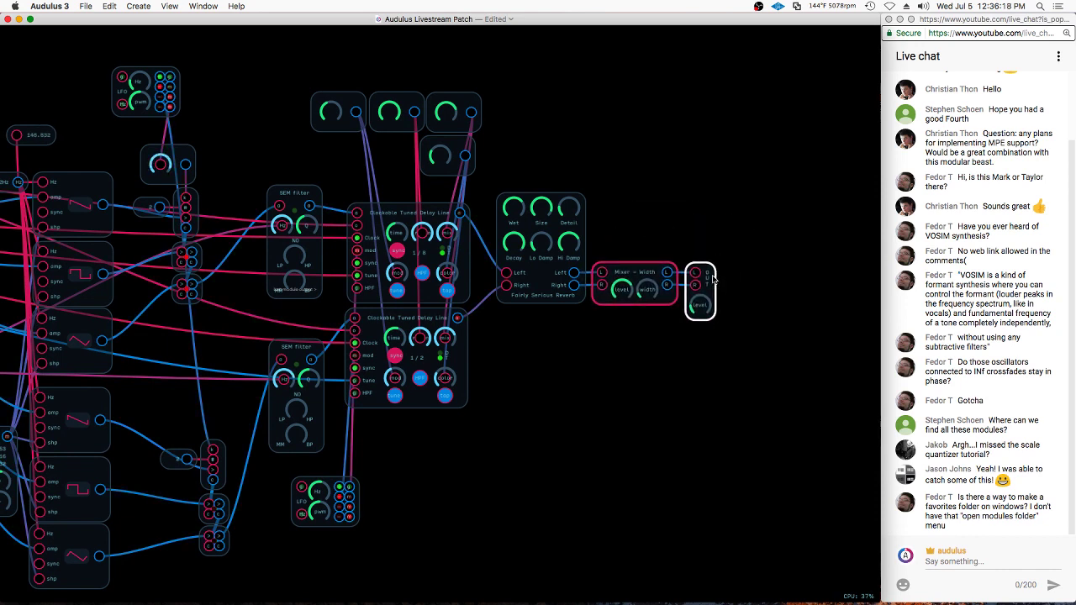
{"action": "left_click", "coordinate": [761, 252]}
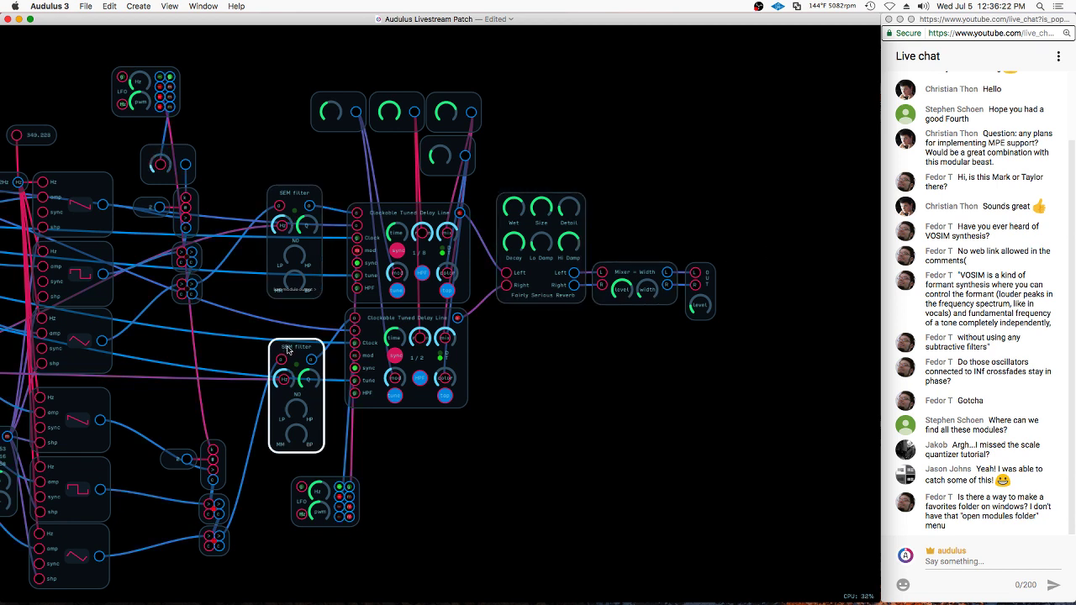
Move the lower SEM Filter up so it sits directly beneath the upper SEM Filter
{"action": "left_click_drag", "start_coordinate": [290, 349], "coordinate": [291, 315]}
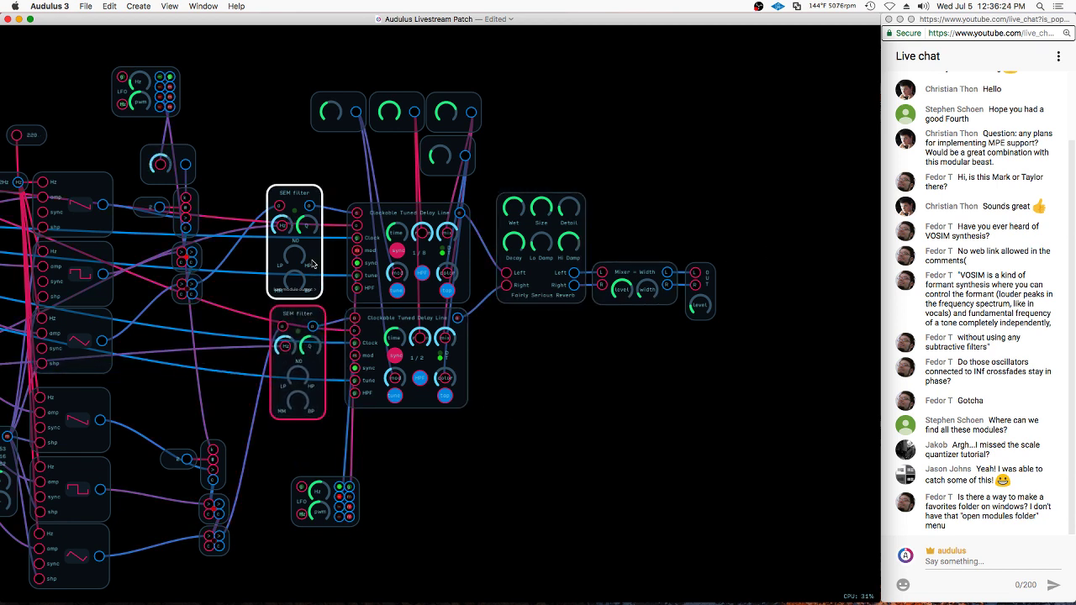
{"action": "mouse_move", "coordinate": [301, 72]}
{"action": "left_mouse_down"}
{"action": "mouse_move", "coordinate": [379, 461]}
{"action": "mouse_move", "coordinate": [538, 561]}
{"action": "mouse_move", "coordinate": [775, 262]}
{"action": "mouse_move", "coordinate": [636, 109]}
{"action": "left_mouse_up"}
{"action": "left_click_drag", "start_coordinate": [552, 234], "coordinate": [537, 260]}
{"action": "left_click", "coordinate": [669, 227]}
{"action": "scroll", "coordinate": [763, 204], "scroll_direction": "down", "scroll_amount": 3}
{"action": "scroll", "coordinate": [646, 353], "scroll_direction": "left", "scroll_amount": 6}
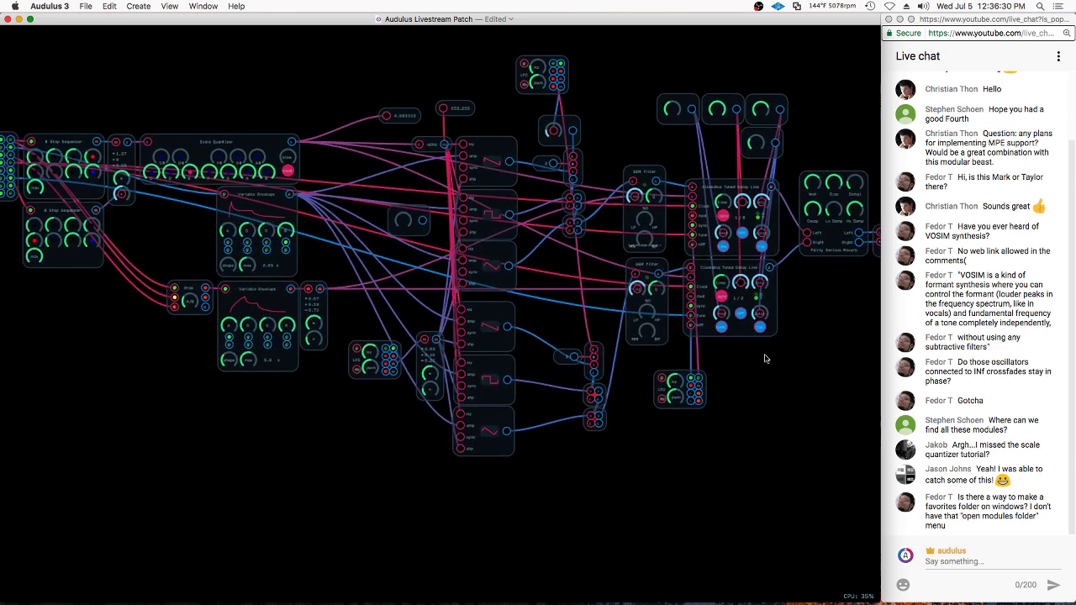
{"action": "scroll", "coordinate": [230, 422], "scroll_direction": "up", "scroll_amount": 4}
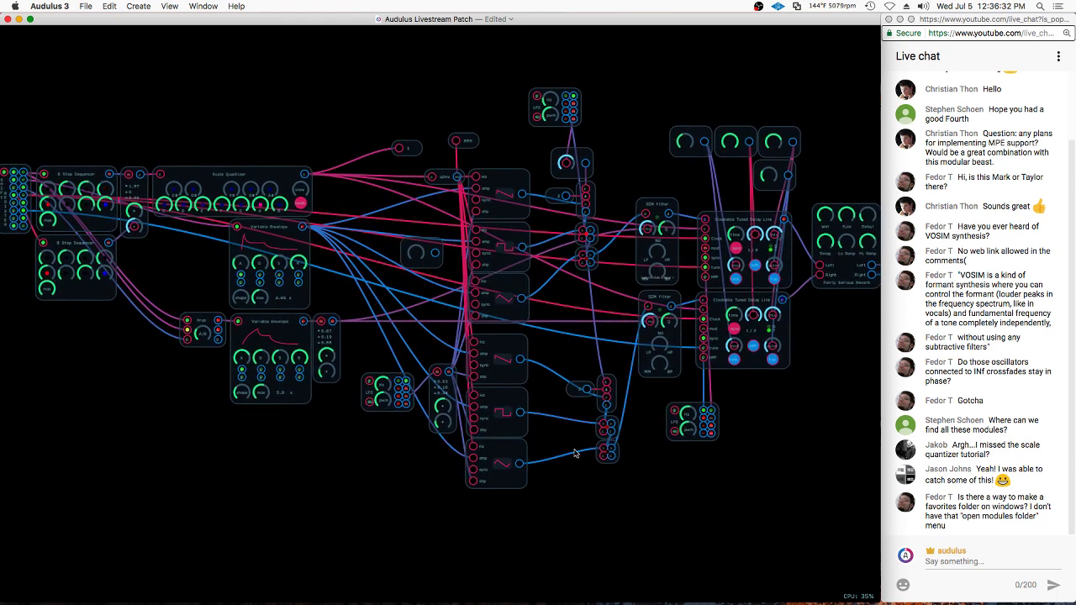
{"action": "scroll", "coordinate": [806, 370], "scroll_direction": "right", "scroll_amount": 6}
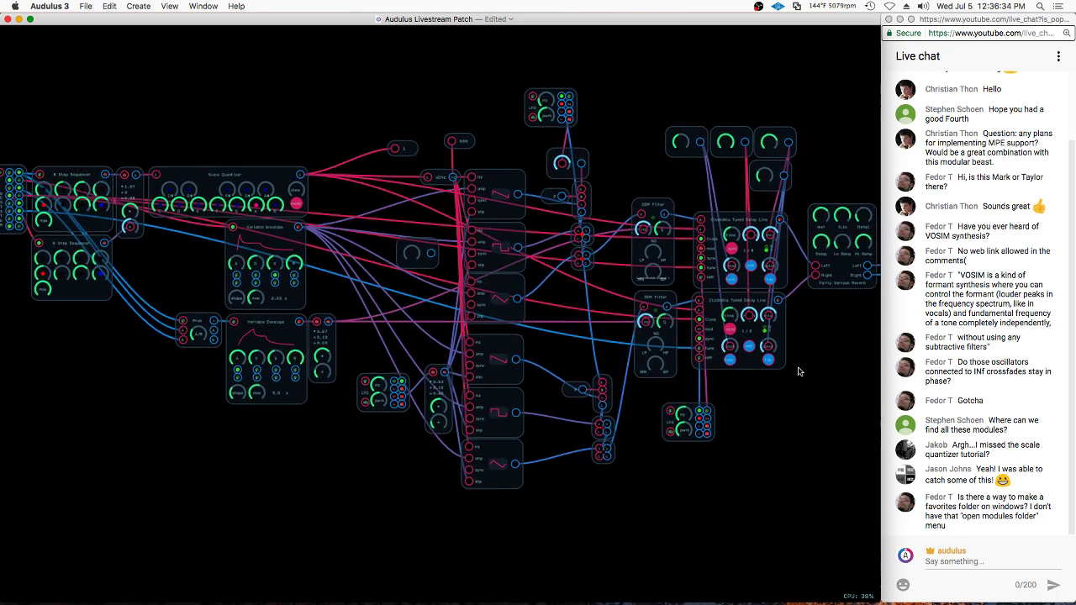
Adjust the level of the output module after Mixer - Width
{"action": "left_click", "coordinate": [810, 318]}
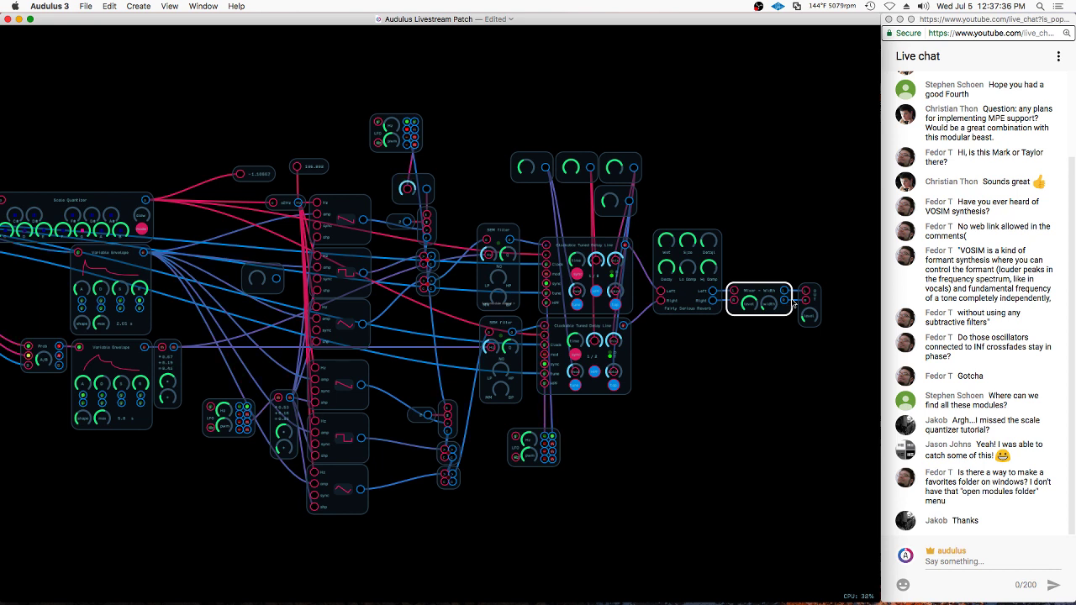
{"action": "left_click", "coordinate": [814, 314]}
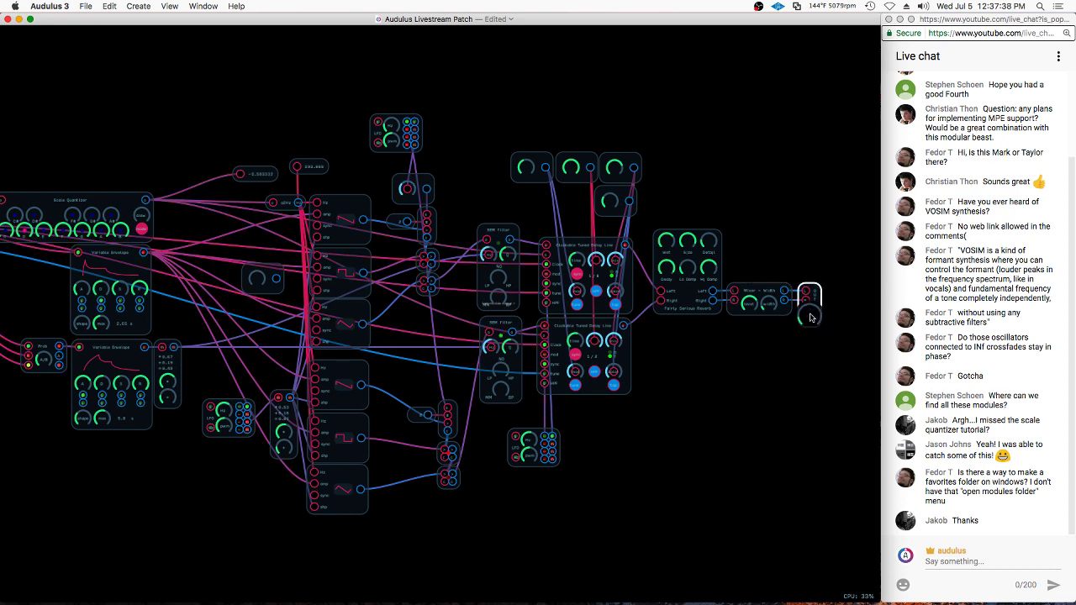
{"action": "left_click", "coordinate": [830, 313]}
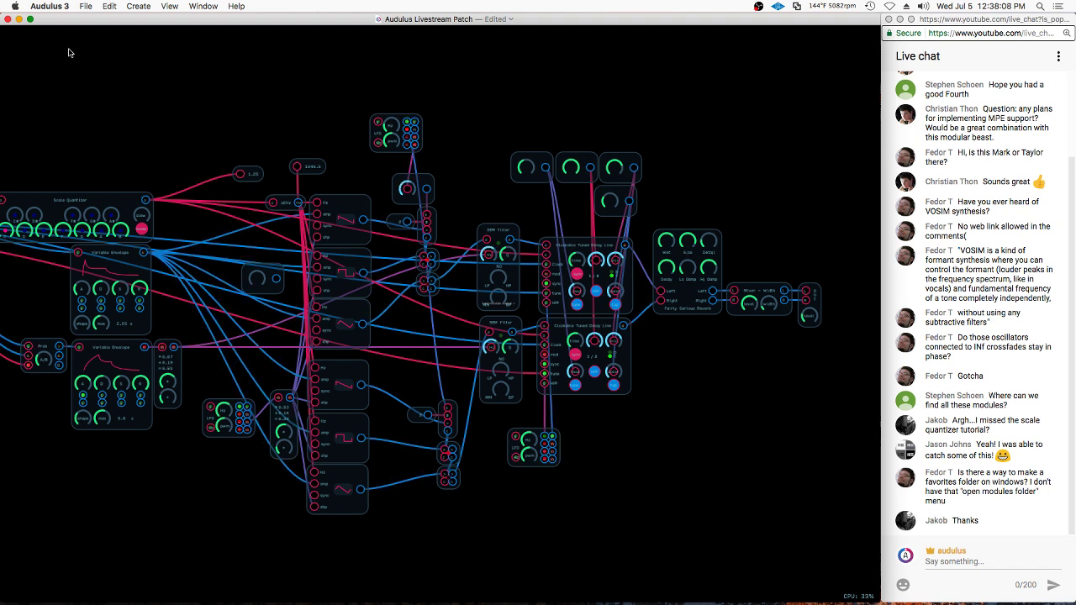
Browse the module categories in the Module Library's 1-Modules folder
{"action": "right_click", "coordinate": [202, 83]}
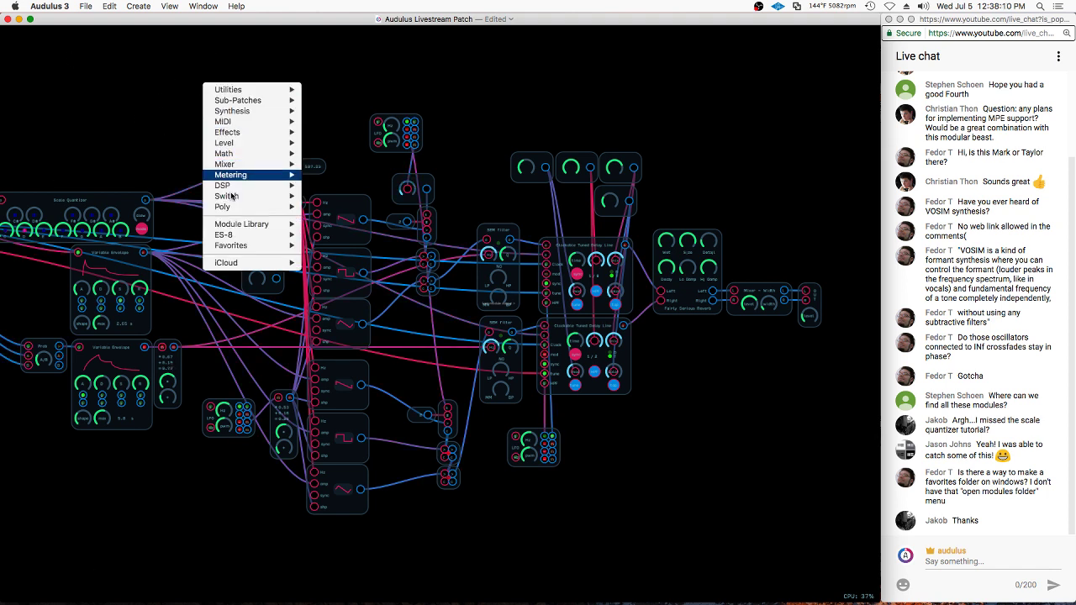
{"action": "mouse_move", "coordinate": [243, 104]}
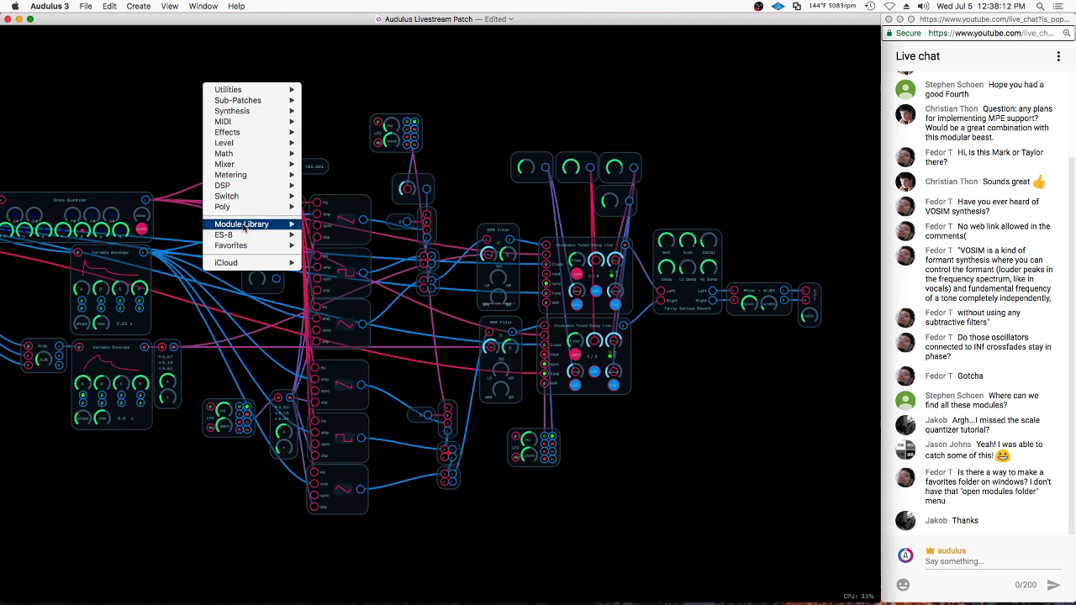
{"action": "mouse_move", "coordinate": [244, 227]}
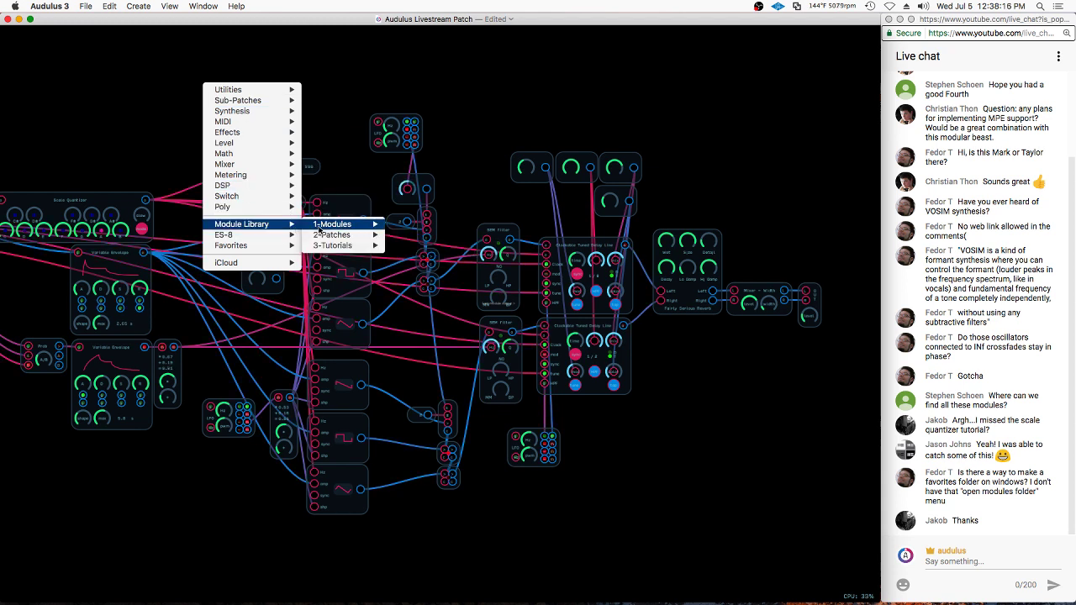
{"action": "mouse_move", "coordinate": [321, 226]}
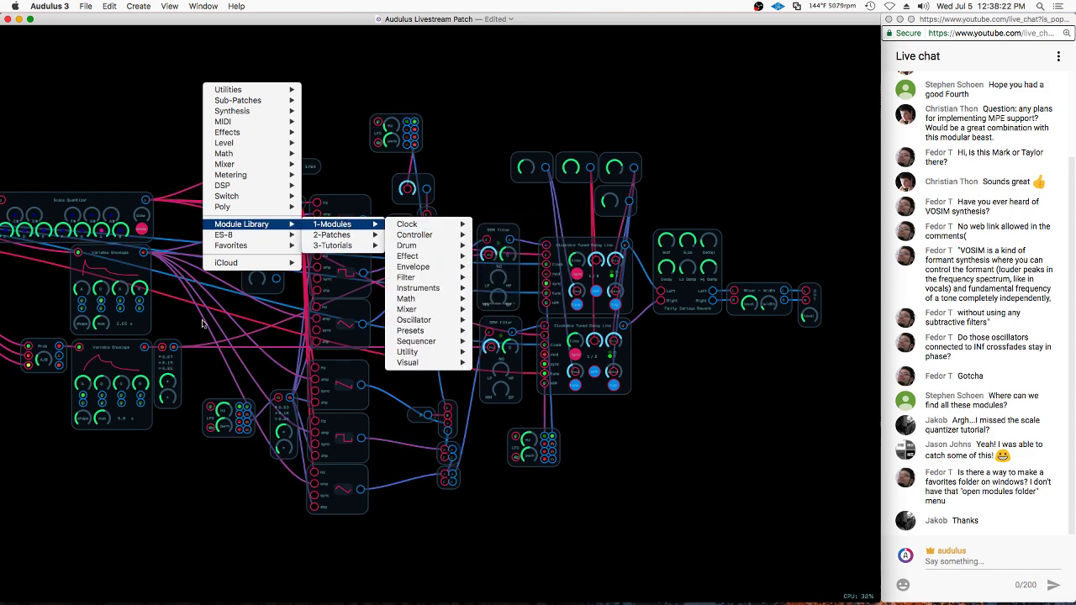
{"action": "left_click", "coordinate": [142, 126]}
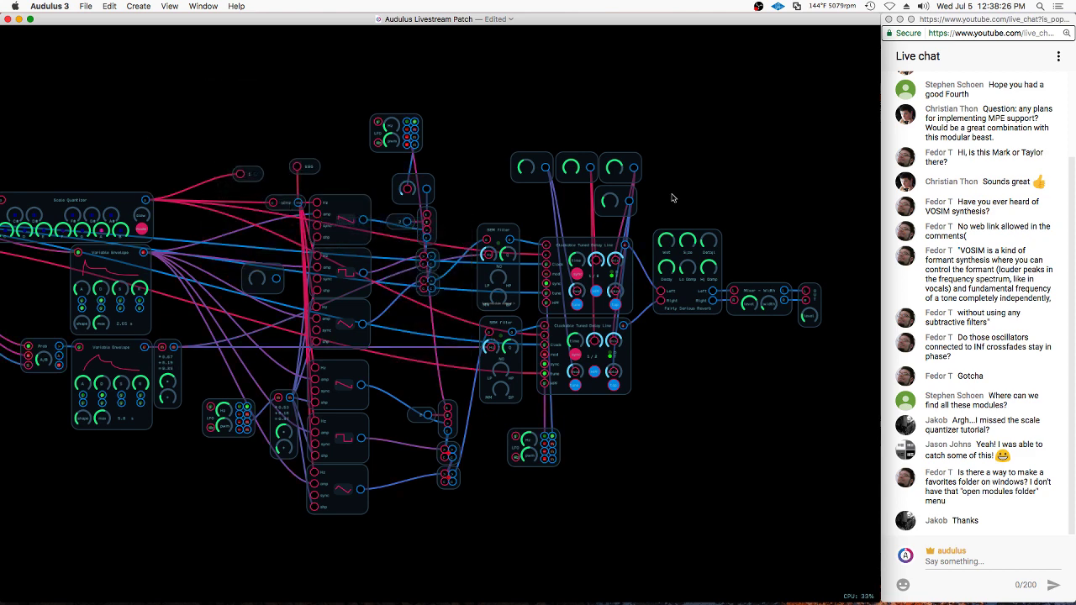
Turn the max knobs of both Variable Envelopes, setting the upper one to 0.48 s and the lower one to 16.22 s
{"action": "scroll", "coordinate": [351, 169], "scroll_direction": "left", "scroll_amount": 10}
{"action": "left_click", "coordinate": [152, 190]}
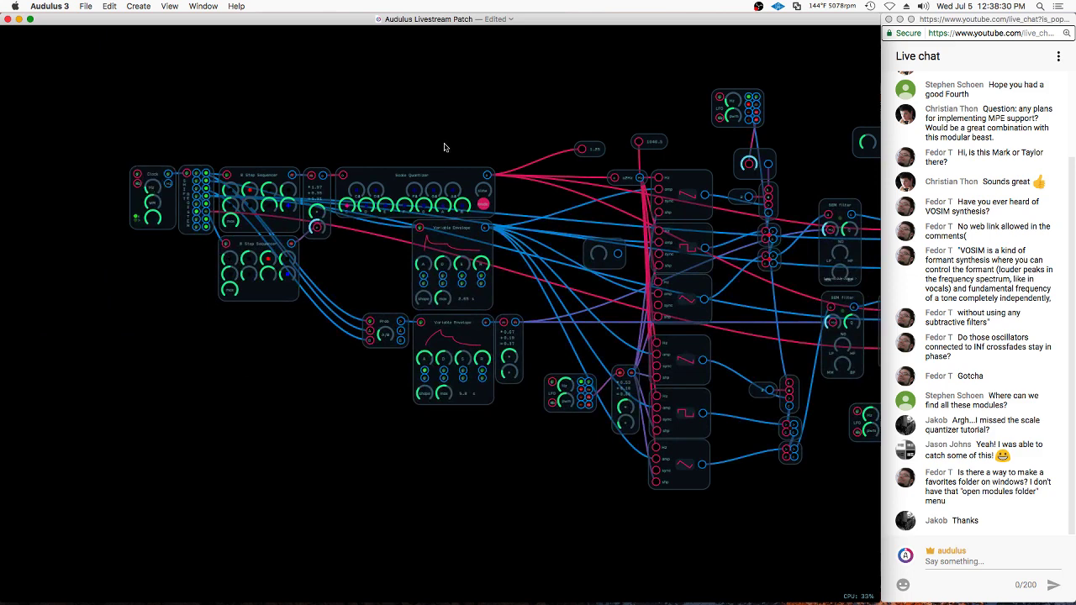
{"action": "scroll", "coordinate": [402, 149], "scroll_direction": "right", "scroll_amount": 7}
{"action": "left_click", "coordinate": [200, 323]}
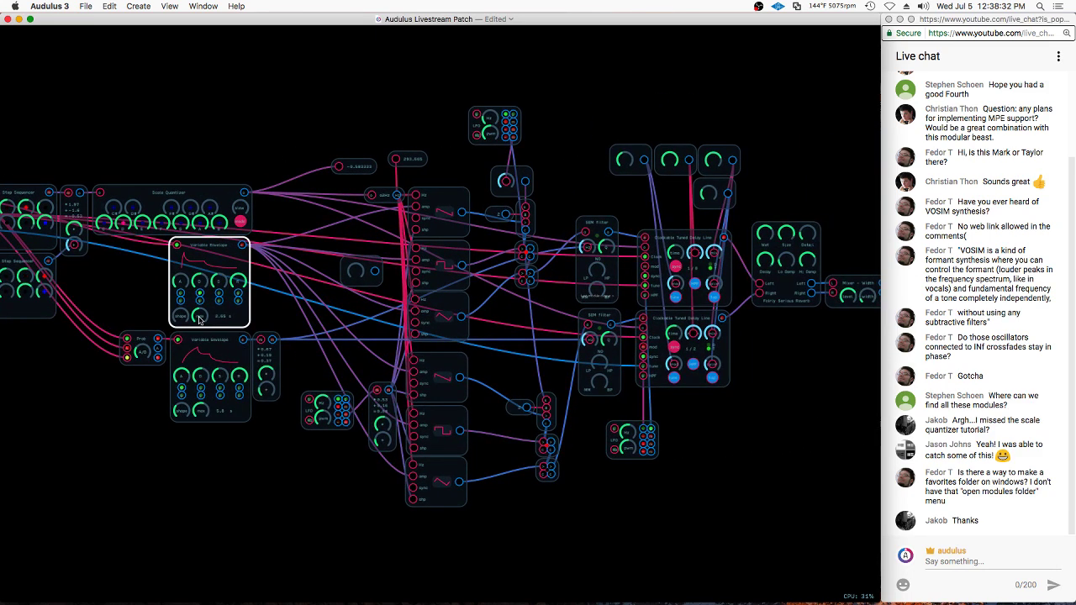
{"action": "left_click_drag", "start_coordinate": [200, 319], "coordinate": [221, 310]}
{"action": "left_click_drag", "start_coordinate": [203, 412], "coordinate": [274, 361]}
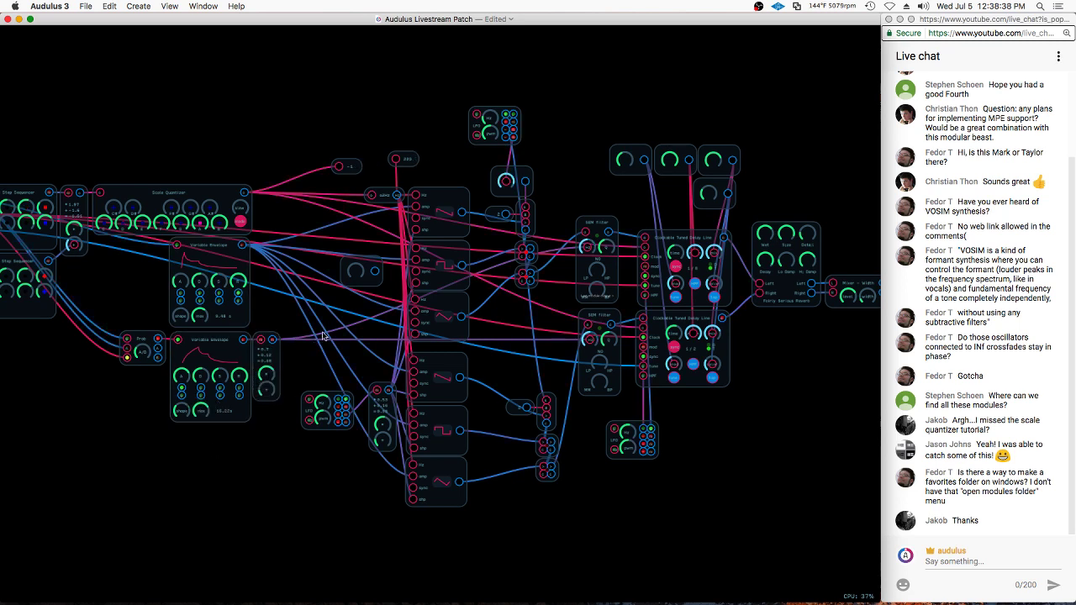
Duplicate the upper 8 Step Sequencer, its scale-and-offset module and Scale Quantizer above the originals, and unplug the copied modulation cable from the offset knob
{"action": "left_click_drag", "start_coordinate": [325, 337], "coordinate": [271, 335]}
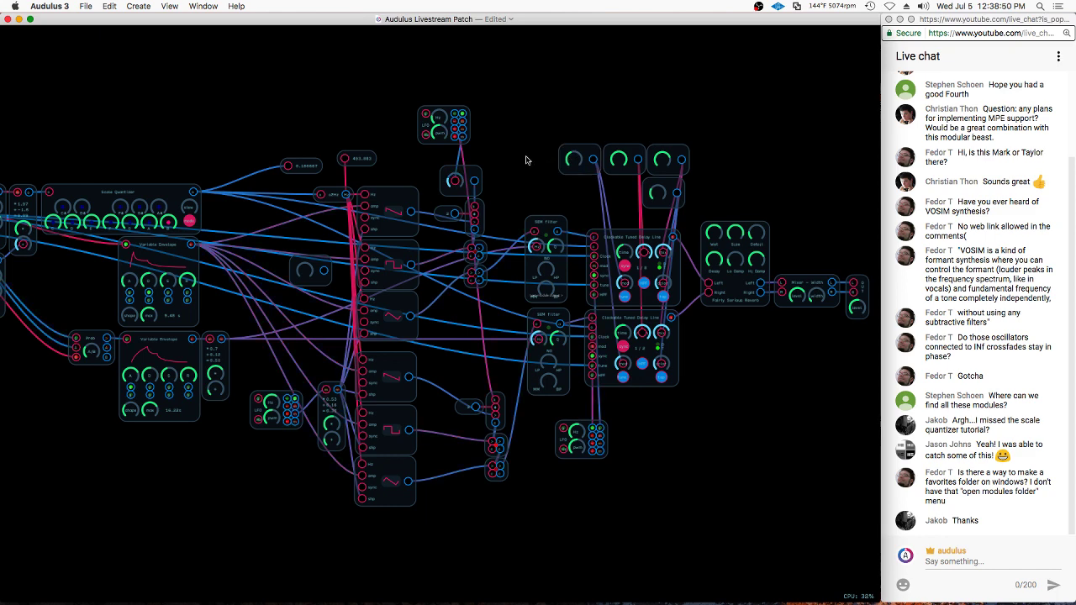
{"action": "scroll", "coordinate": [557, 193], "scroll_direction": "up", "scroll_amount": 2}
{"action": "scroll", "coordinate": [557, 194], "scroll_direction": "left", "scroll_amount": 3}
{"action": "scroll", "coordinate": [559, 198], "scroll_direction": "left", "scroll_amount": 10}
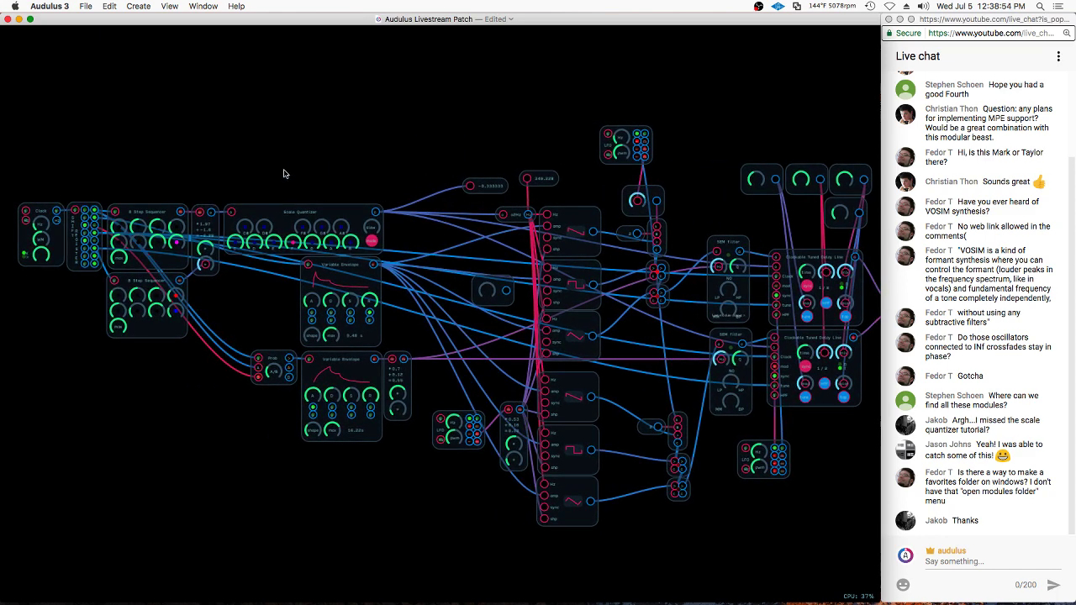
{"action": "mouse_move", "coordinate": [279, 176]}
{"action": "left_mouse_down"}
{"action": "mouse_move", "coordinate": [159, 184]}
{"action": "mouse_move", "coordinate": [142, 204]}
{"action": "mouse_move", "coordinate": [171, 228]}
{"action": "mouse_move", "coordinate": [356, 222]}
{"action": "left_mouse_up"}
{"action": "key", "text": "super+d"}
{"action": "left_click_drag", "start_coordinate": [329, 154], "coordinate": [329, 84]}
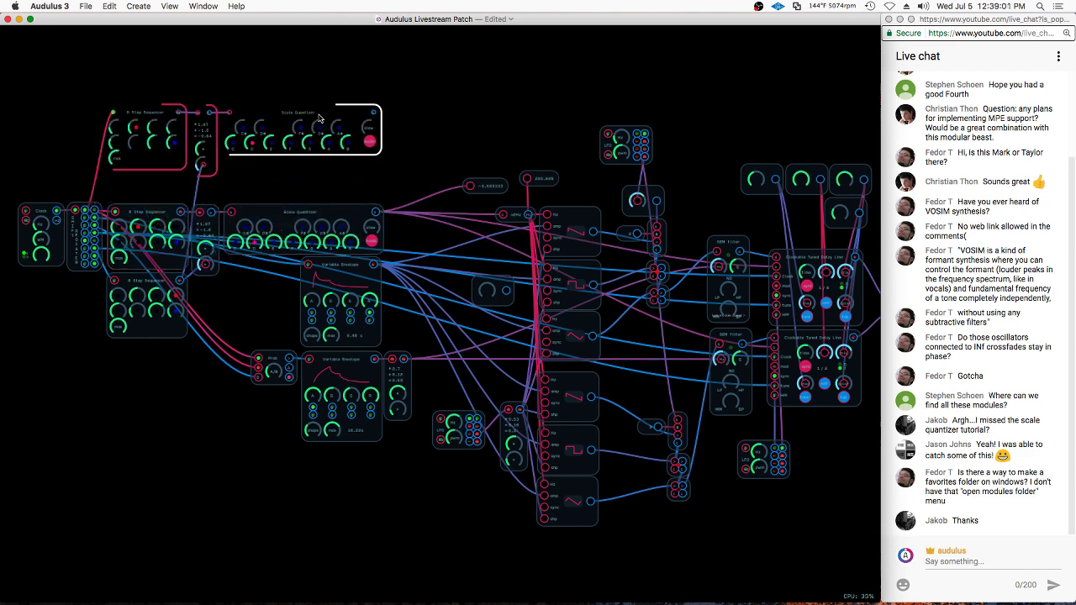
{"action": "left_click", "coordinate": [276, 89]}
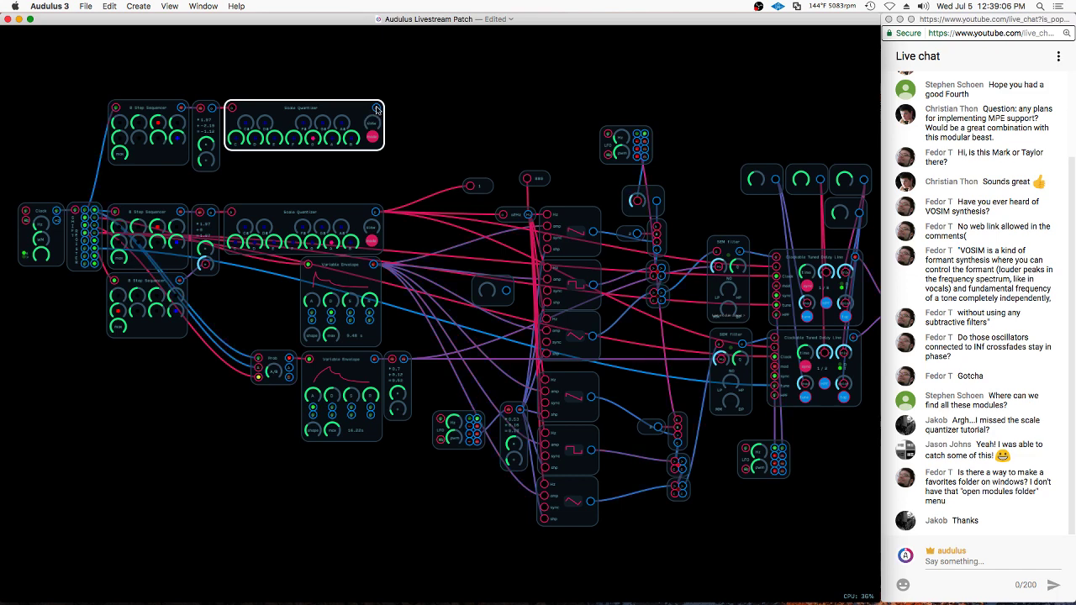
Duplicate the o2Hz module and wire it from the new Scale Quantizer's output to the Hz inputs of the square-wave oscillators
{"action": "left_click_drag", "start_coordinate": [515, 214], "coordinate": [456, 123]}
{"action": "key", "text": "super+d"}
{"action": "left_click_drag", "start_coordinate": [377, 107], "coordinate": [507, 202]}
{"action": "scroll", "coordinate": [561, 330], "scroll_direction": "up", "scroll_amount": 3}
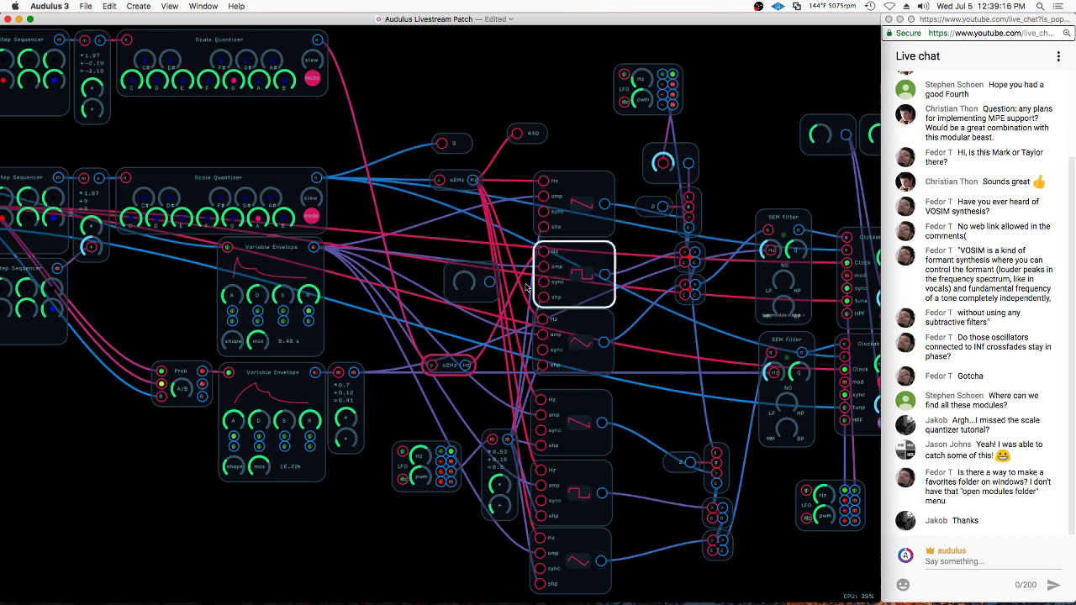
{"action": "left_click_drag", "start_coordinate": [466, 367], "coordinate": [539, 473]}
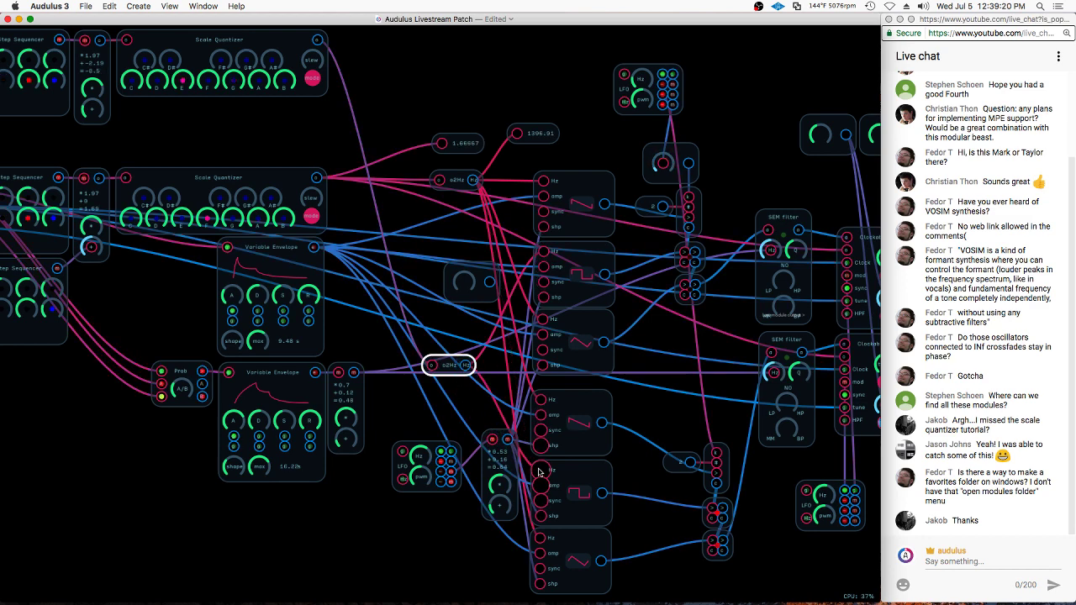
Move the copied o2Hz module up beside the new Scale Quantizer and adjust the lower knob of the new sequencer's scale-and-offset module
{"action": "left_click_drag", "start_coordinate": [440, 367], "coordinate": [415, 69]}
{"action": "scroll", "coordinate": [342, 126], "scroll_direction": "down", "scroll_amount": 3}
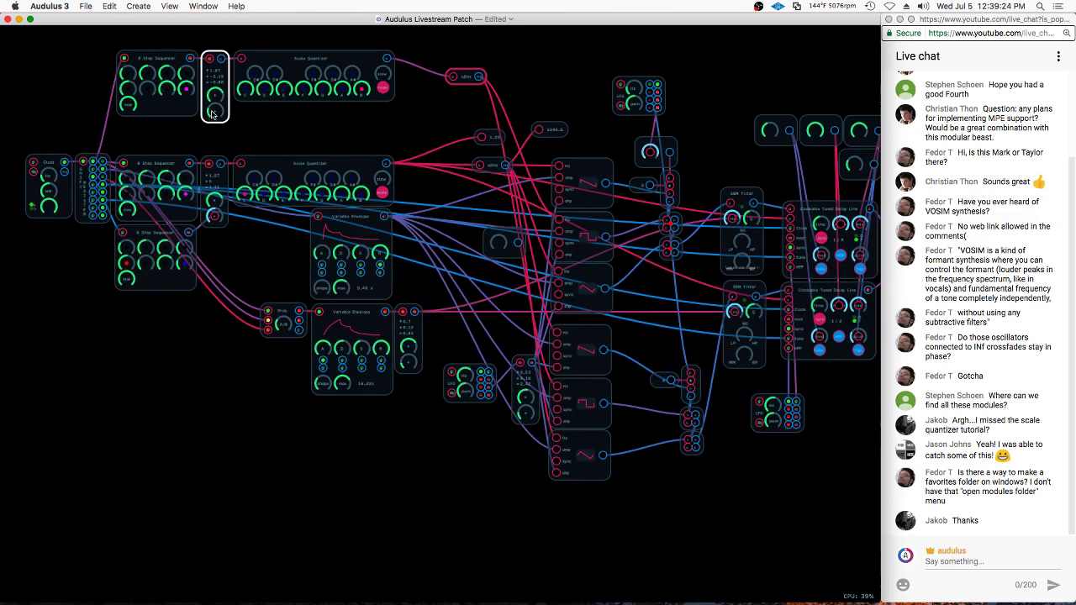
{"action": "left_click_drag", "start_coordinate": [212, 111], "coordinate": [211, 113]}
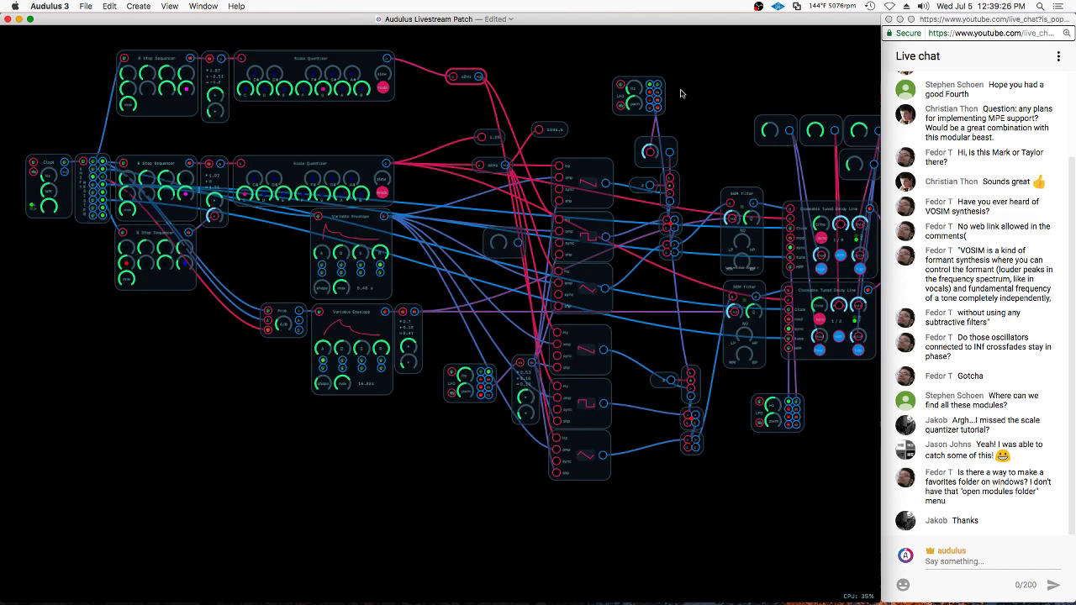
Fine-tune the level knob of the output module at the end of the patch
{"action": "scroll", "coordinate": [634, 111], "scroll_direction": "up", "scroll_amount": 2}
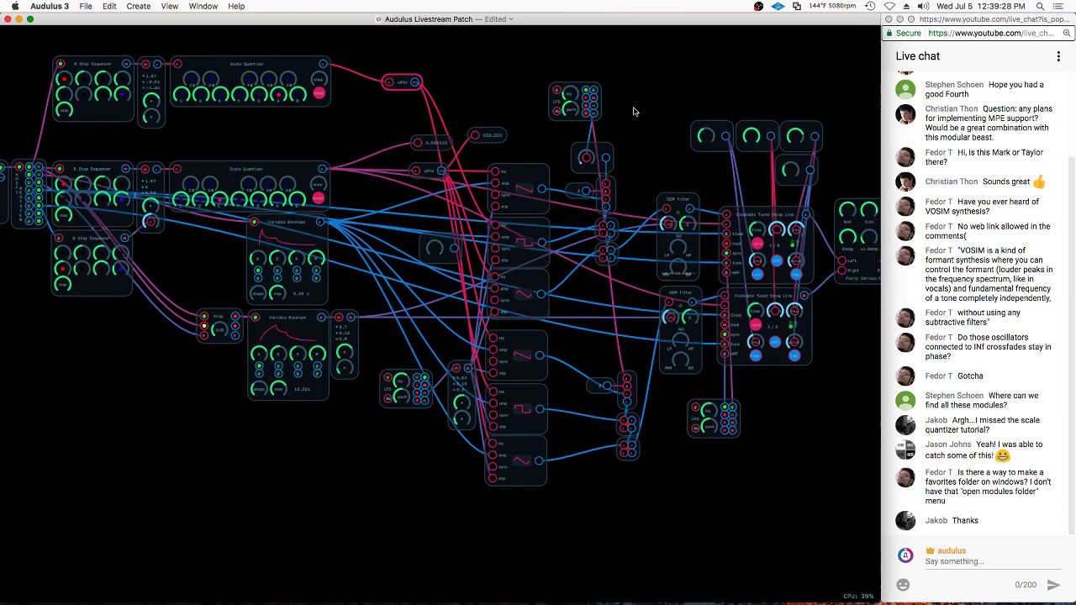
{"action": "scroll", "coordinate": [635, 126], "scroll_direction": "up", "scroll_amount": 2}
{"action": "left_click_drag", "start_coordinate": [634, 139], "coordinate": [590, 153]}
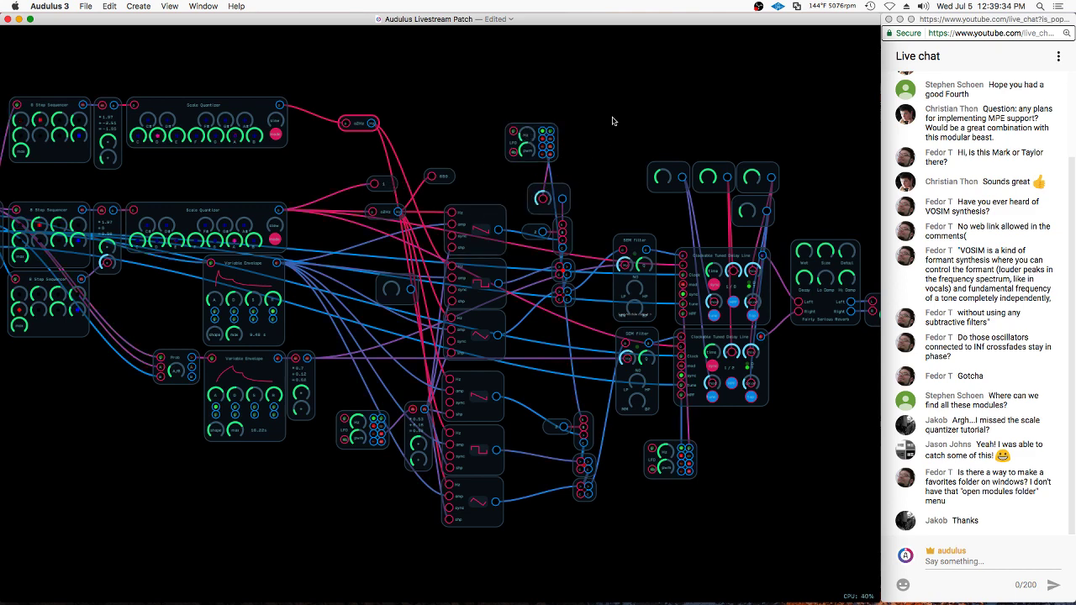
{"action": "left_click_drag", "start_coordinate": [613, 121], "coordinate": [548, 102]}
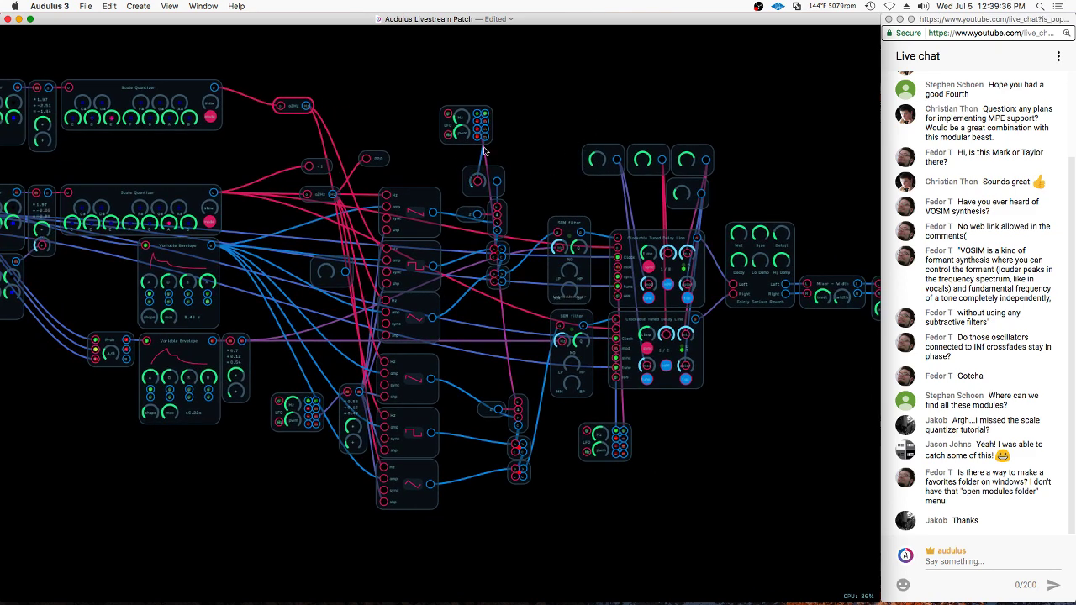
{"action": "scroll", "coordinate": [674, 162], "scroll_direction": "right", "scroll_amount": 5}
{"action": "scroll", "coordinate": [675, 161], "scroll_direction": "down", "scroll_amount": 2}
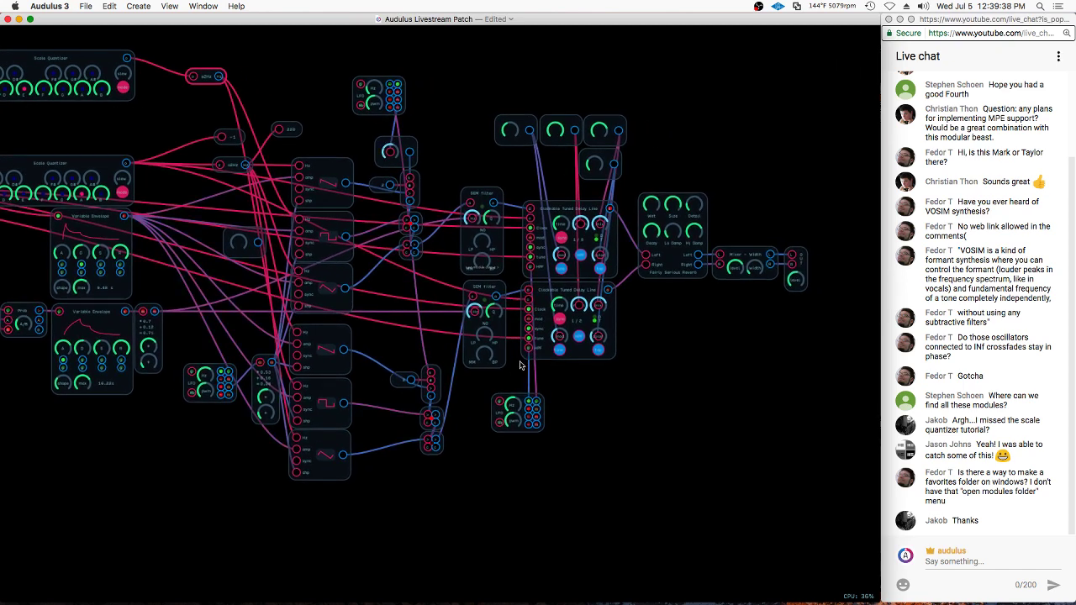
{"action": "left_click", "coordinate": [508, 408]}
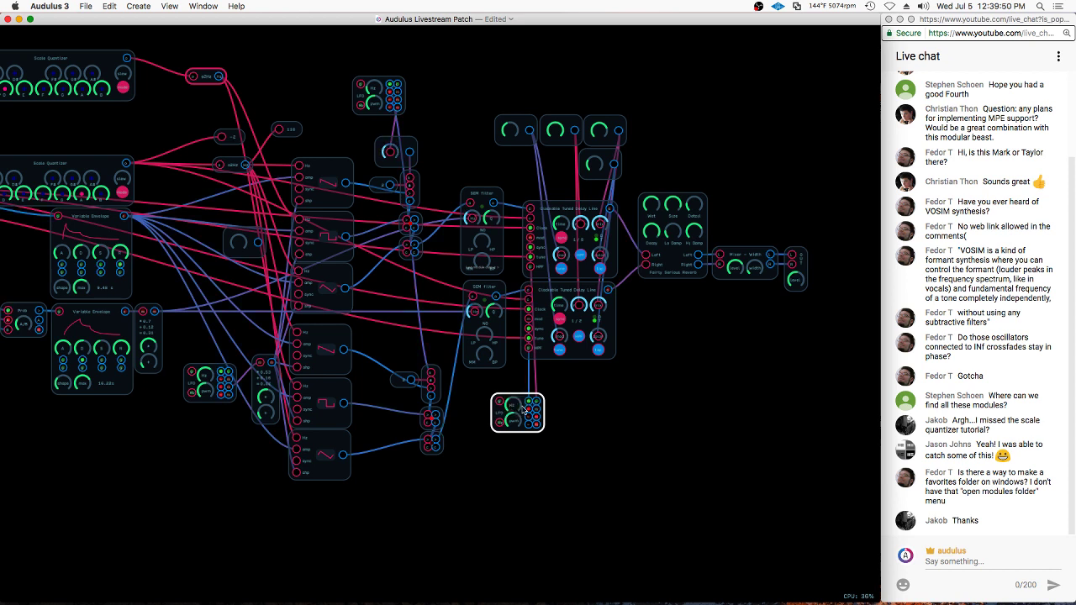
{"action": "left_click", "coordinate": [588, 410]}
{"action": "left_click", "coordinate": [794, 280]}
{"action": "left_click_drag", "start_coordinate": [794, 280], "coordinate": [805, 269]}
{"action": "left_click", "coordinate": [765, 312]}
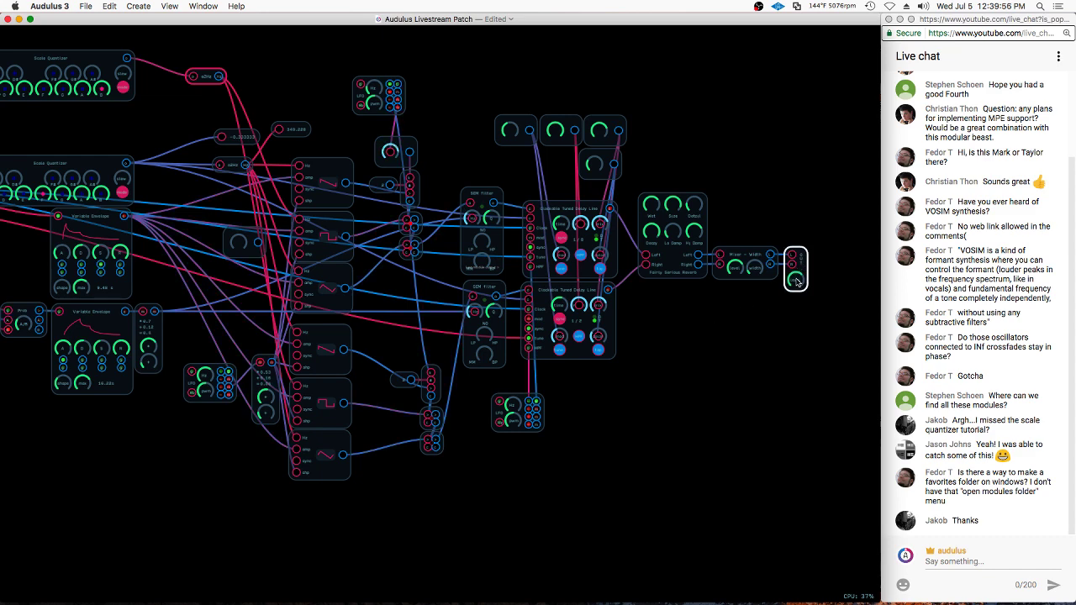
Select the original 8 Step Sequencer, scale-and-offset module and Scale Quantizer in the row below the duplicated chain
{"action": "left_click_drag", "start_coordinate": [152, 119], "coordinate": [440, 221]}
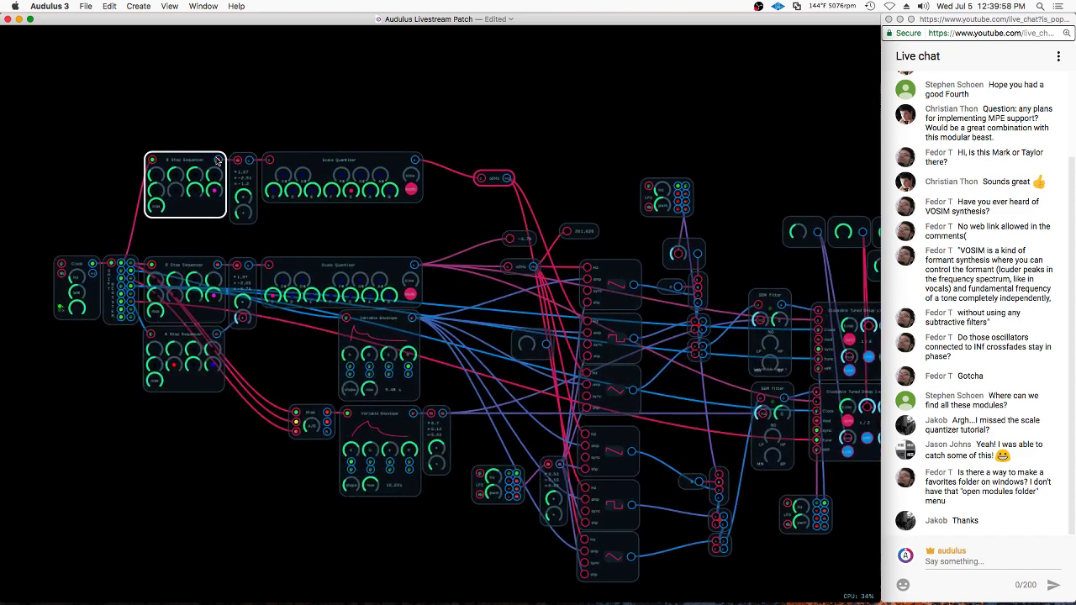
{"action": "mouse_move", "coordinate": [200, 248]}
{"action": "left_mouse_down"}
{"action": "mouse_move", "coordinate": [263, 292]}
{"action": "mouse_move", "coordinate": [429, 276]}
{"action": "left_mouse_up"}
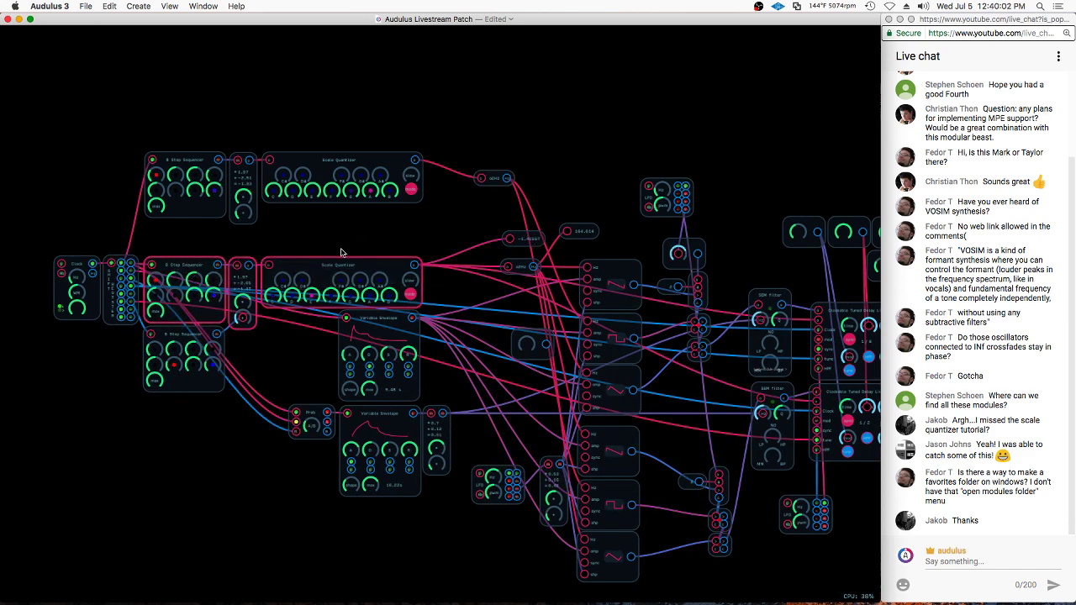
{"action": "mouse_move", "coordinate": [311, 243]}
{"action": "left_mouse_down"}
{"action": "mouse_move", "coordinate": [195, 245]}
{"action": "mouse_move", "coordinate": [331, 287]}
{"action": "mouse_move", "coordinate": [363, 286]}
{"action": "left_mouse_up"}
{"action": "left_click", "coordinate": [243, 303]}
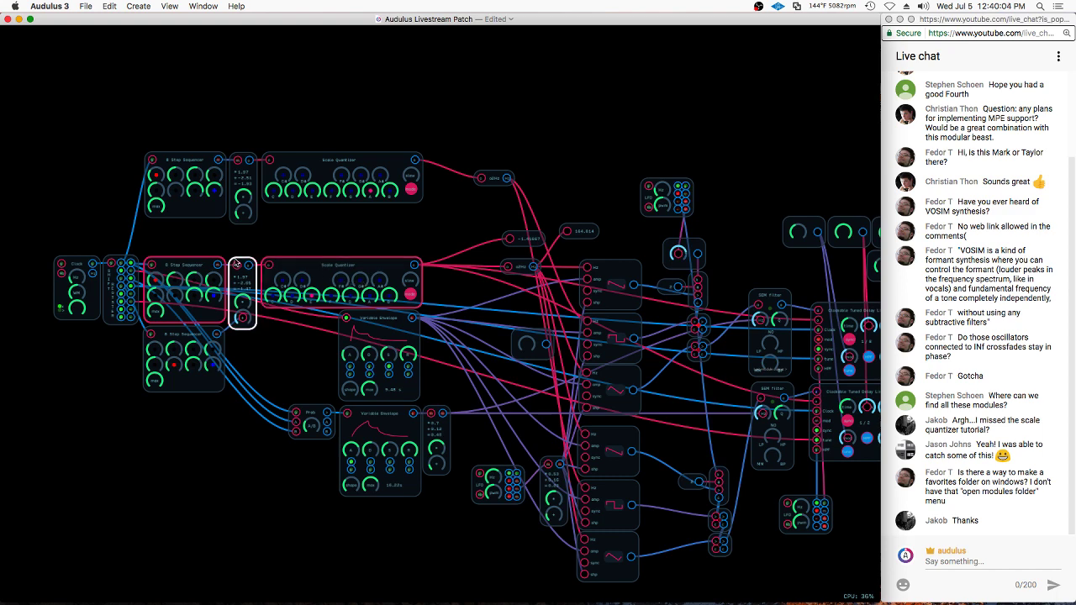
Move the o2Hz node of the upper Scale Quantizer closer to it and place its value display directly beside it
{"action": "left_click_drag", "start_coordinate": [216, 139], "coordinate": [361, 168]}
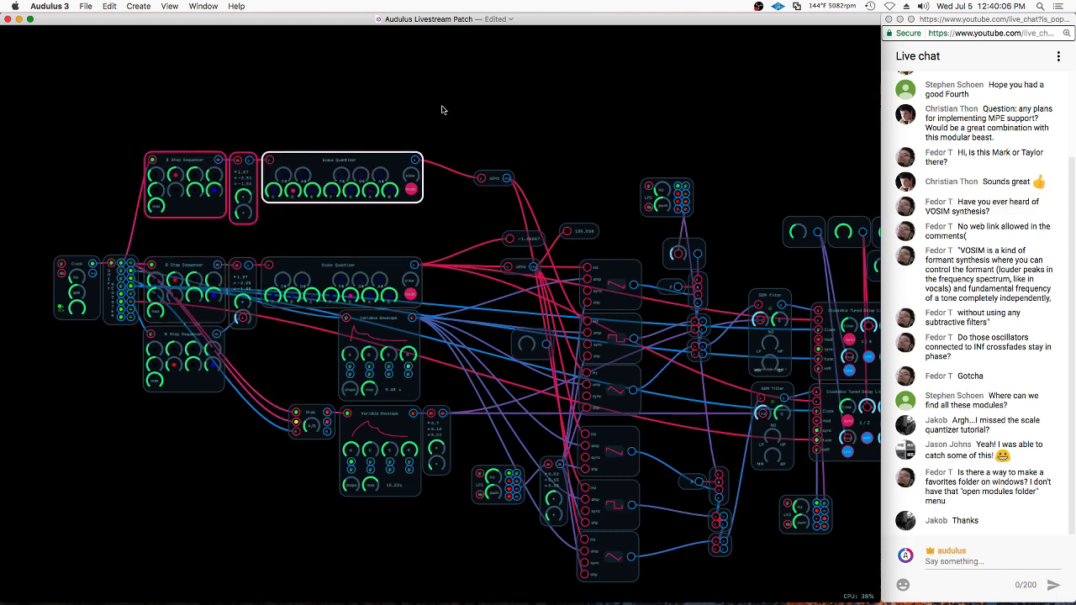
{"action": "left_click", "coordinate": [442, 108]}
{"action": "left_click_drag", "start_coordinate": [498, 176], "coordinate": [482, 170]}
{"action": "scroll", "coordinate": [605, 201], "scroll_direction": "up", "scroll_amount": 4}
{"action": "left_click_drag", "start_coordinate": [553, 236], "coordinate": [493, 160]}
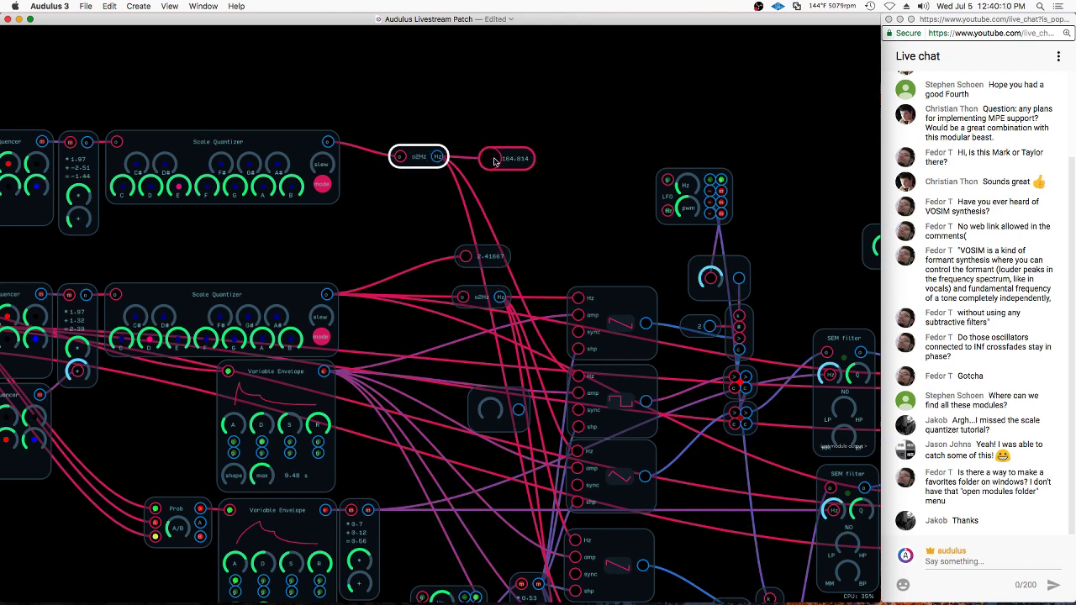
{"action": "scroll", "coordinate": [402, 106], "scroll_direction": "down", "scroll_amount": 2}
{"action": "scroll", "coordinate": [533, 103], "scroll_direction": "down", "scroll_amount": 3}
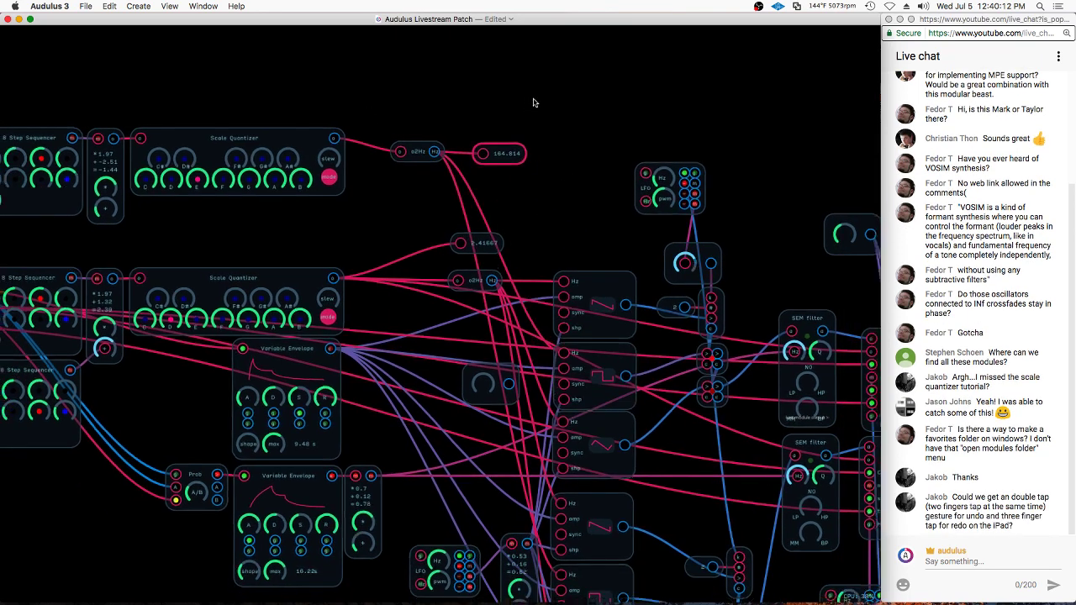
{"action": "left_click_drag", "start_coordinate": [623, 389], "coordinate": [394, 359]}
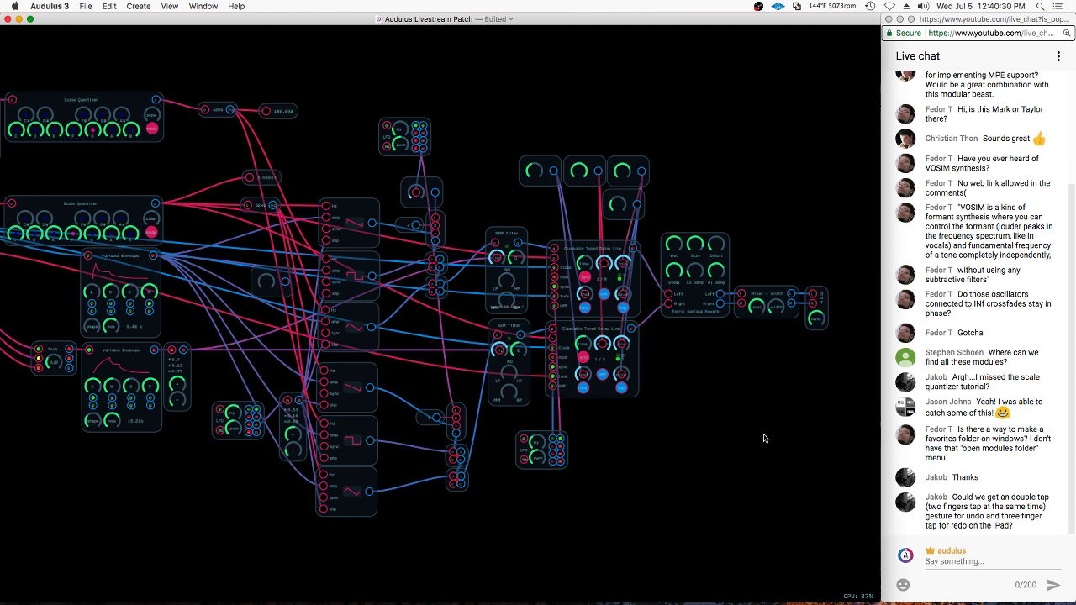
Adjust the level knob on the output module at the end of the signal chain
{"action": "scroll", "coordinate": [485, 128], "scroll_direction": "left", "scroll_amount": 10}
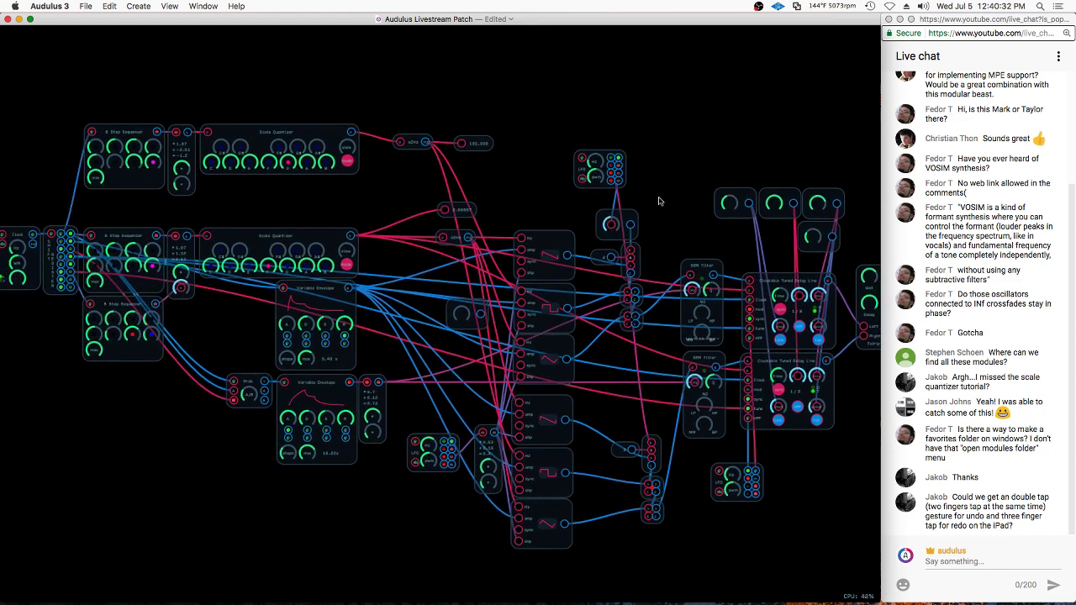
{"action": "left_click", "coordinate": [707, 372]}
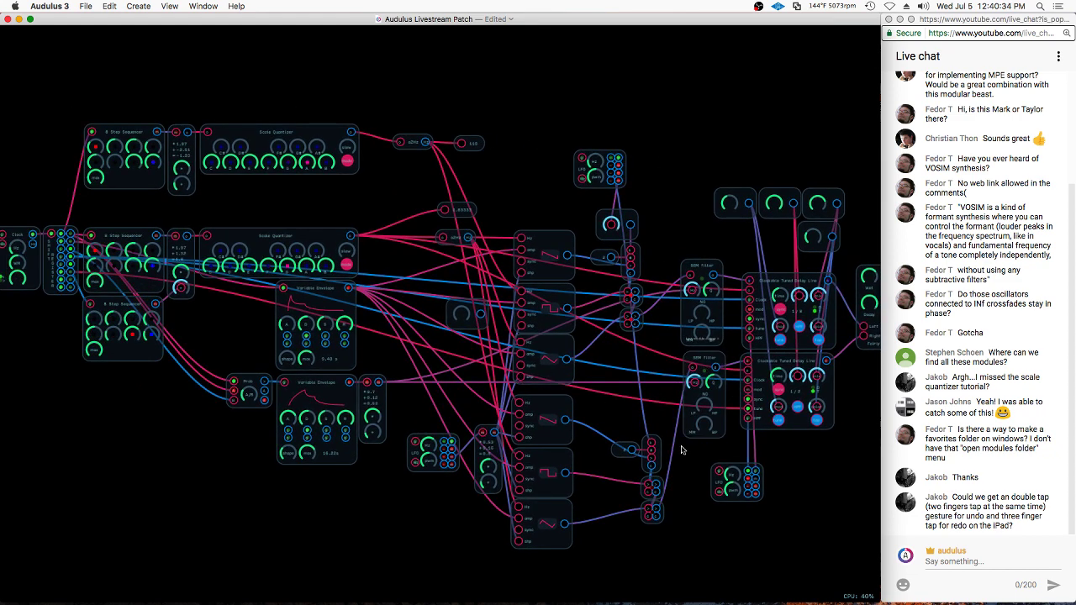
{"action": "scroll", "coordinate": [735, 315], "scroll_direction": "right", "scroll_amount": 10}
{"action": "left_click", "coordinate": [737, 322]}
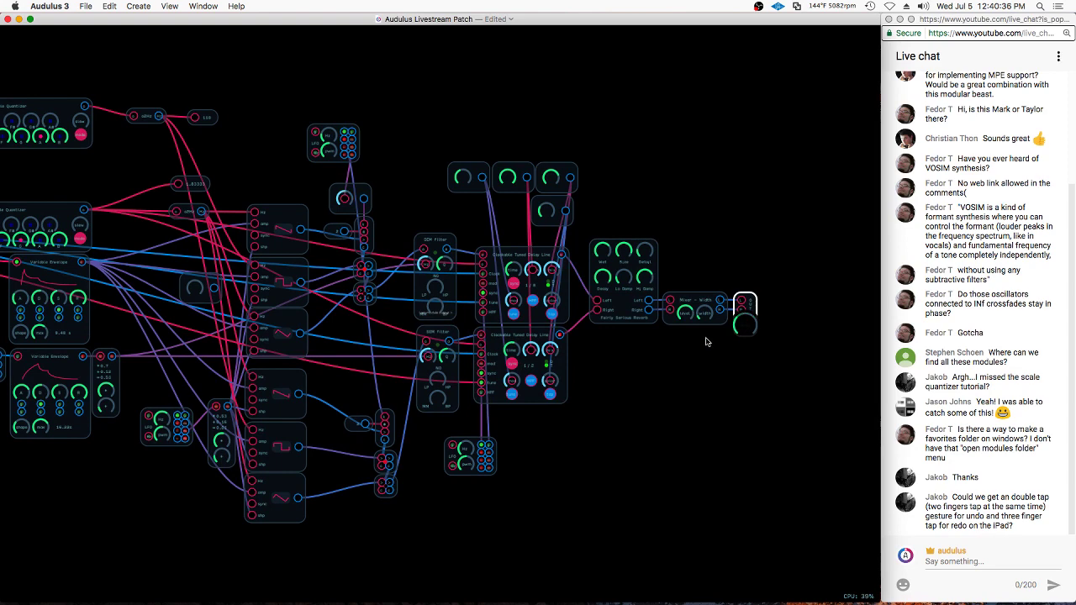
{"action": "left_click", "coordinate": [707, 342]}
{"action": "scroll", "coordinate": [673, 379], "scroll_direction": "left", "scroll_amount": 10}
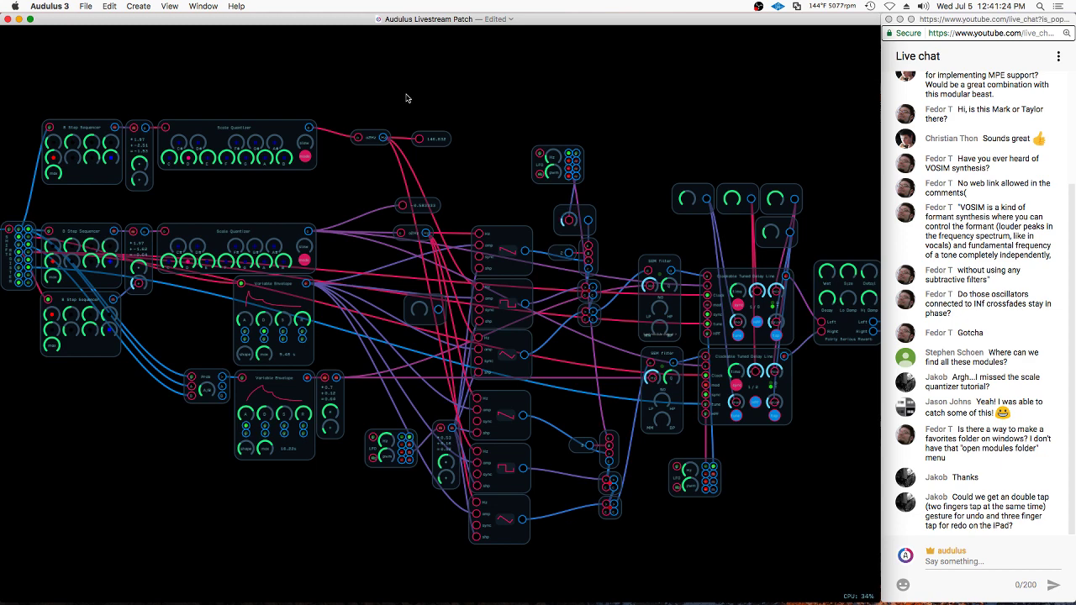
Undo the recent moves of the upper o2Hz node and its value display, and redo them
{"action": "key", "text": "super+z"}
{"action": "key", "text": "super+z"}
{"action": "key", "text": "super+z"}
{"action": "key", "text": "super+z"}
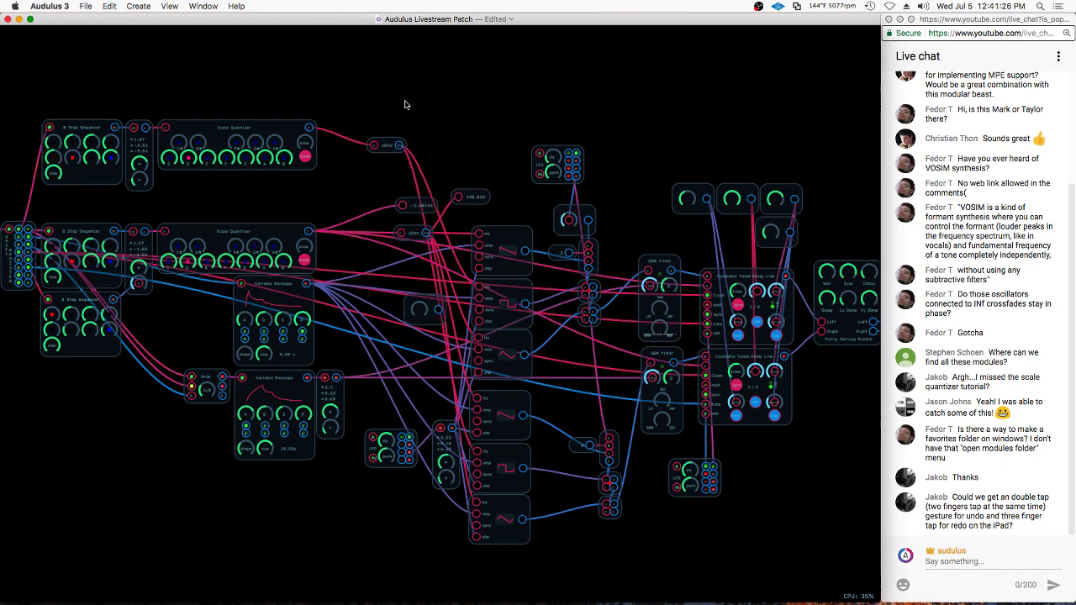
{"action": "key", "text": "super+z"}
{"action": "key", "text": "super+z"}
{"action": "key", "text": "super+z"}
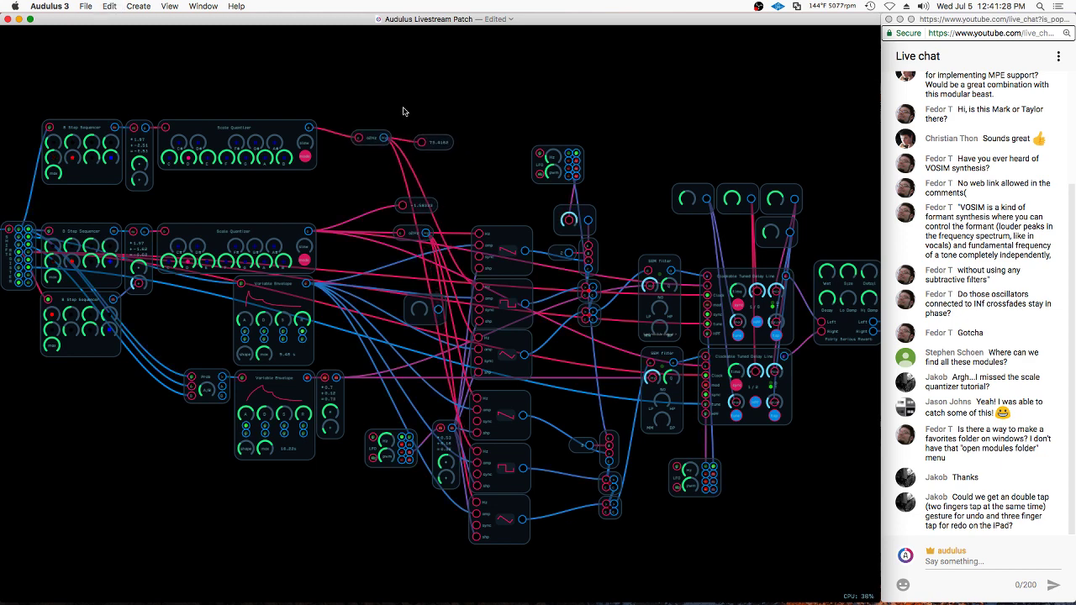
{"action": "key", "text": "super+z"}
{"action": "key", "text": "super+z"}
{"action": "key", "text": "super+z"}
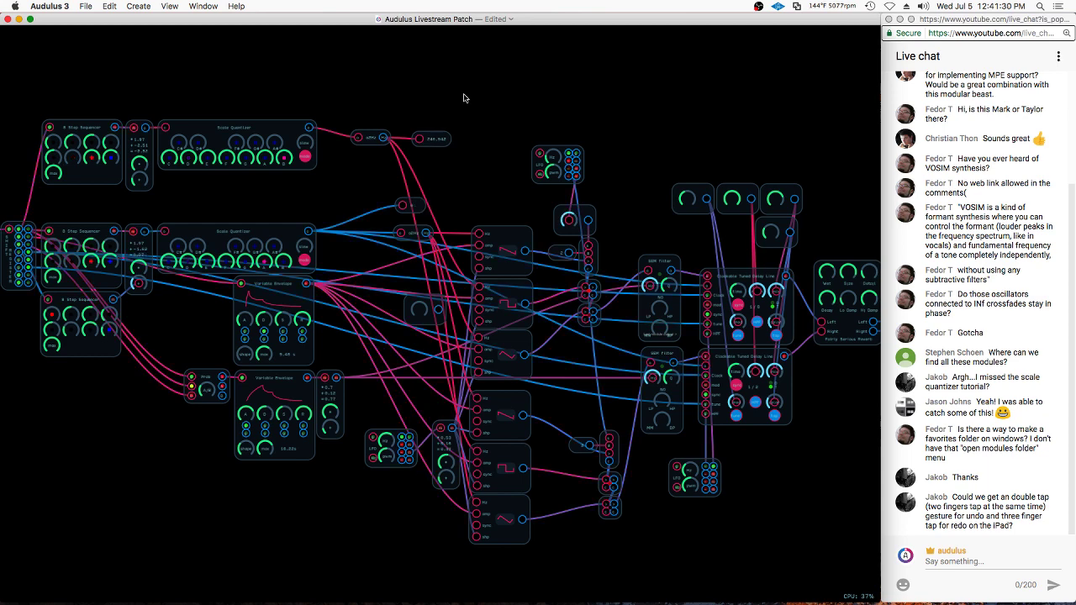
Nudge the modulated knob node slightly upward, closer to the LFO above the upper crossfade mixers
{"action": "mouse_move", "coordinate": [577, 213]}
{"action": "left_mouse_down"}
{"action": "mouse_move", "coordinate": [590, 199]}
{"action": "mouse_move", "coordinate": [575, 205]}
{"action": "left_mouse_up"}
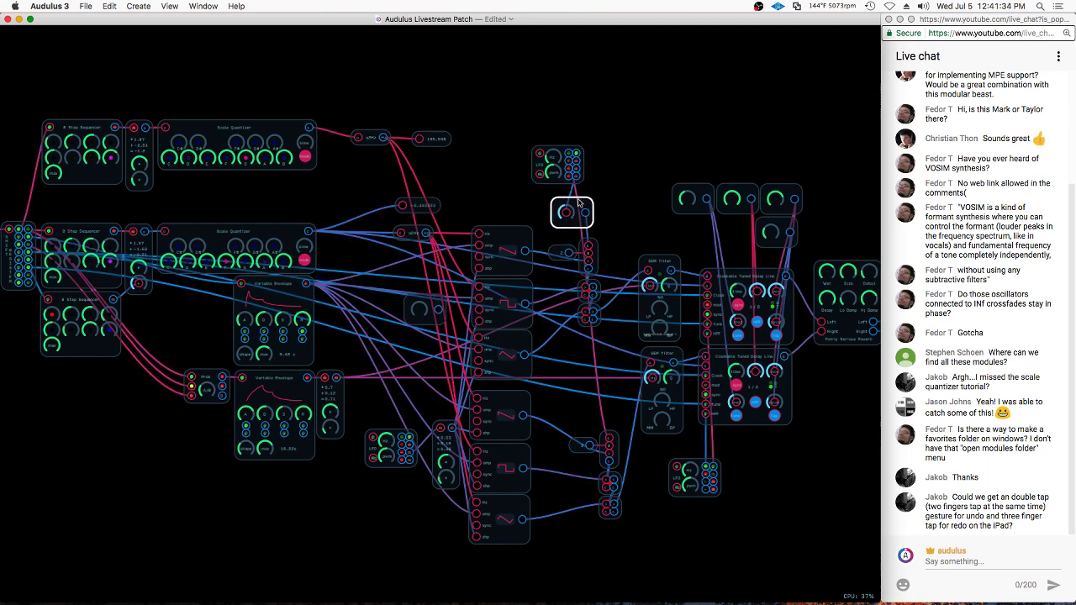
{"action": "left_click", "coordinate": [647, 150]}
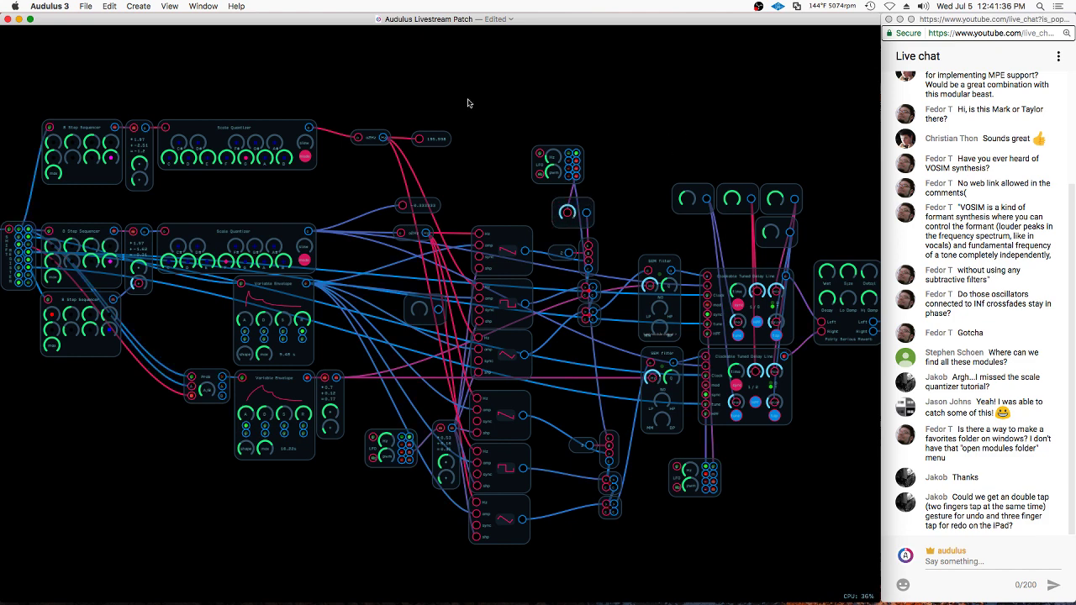
Place a copy of the LFO below the lower Scale Quantizer and wire it to the quantizer's D note knob
{"action": "scroll", "coordinate": [334, 217], "scroll_direction": "left", "scroll_amount": 5}
{"action": "left_click", "coordinate": [292, 230]}
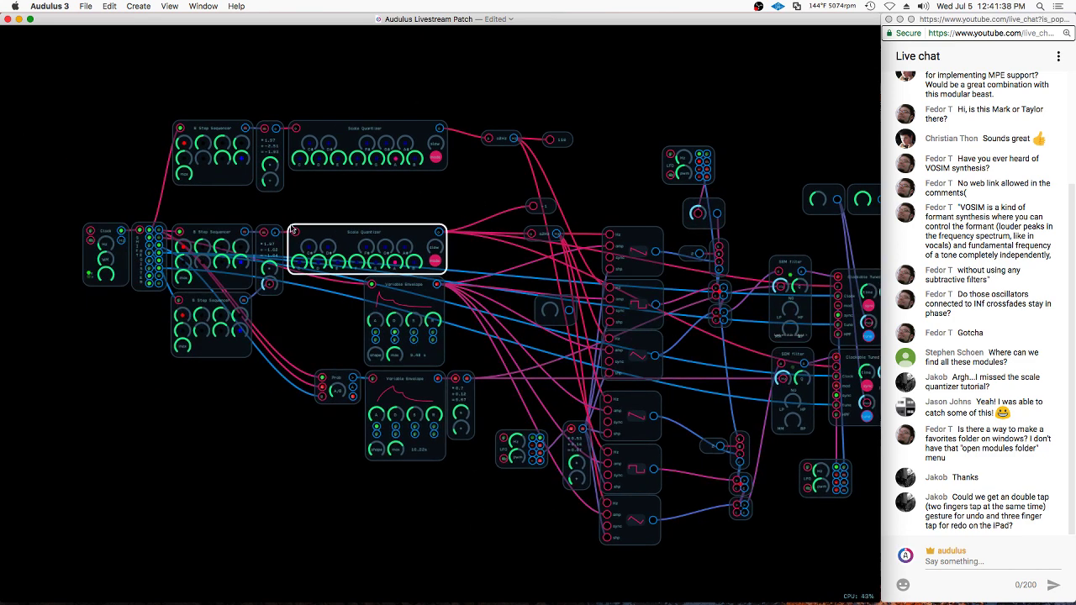
{"action": "scroll", "coordinate": [292, 230], "scroll_direction": "up", "scroll_amount": 3}
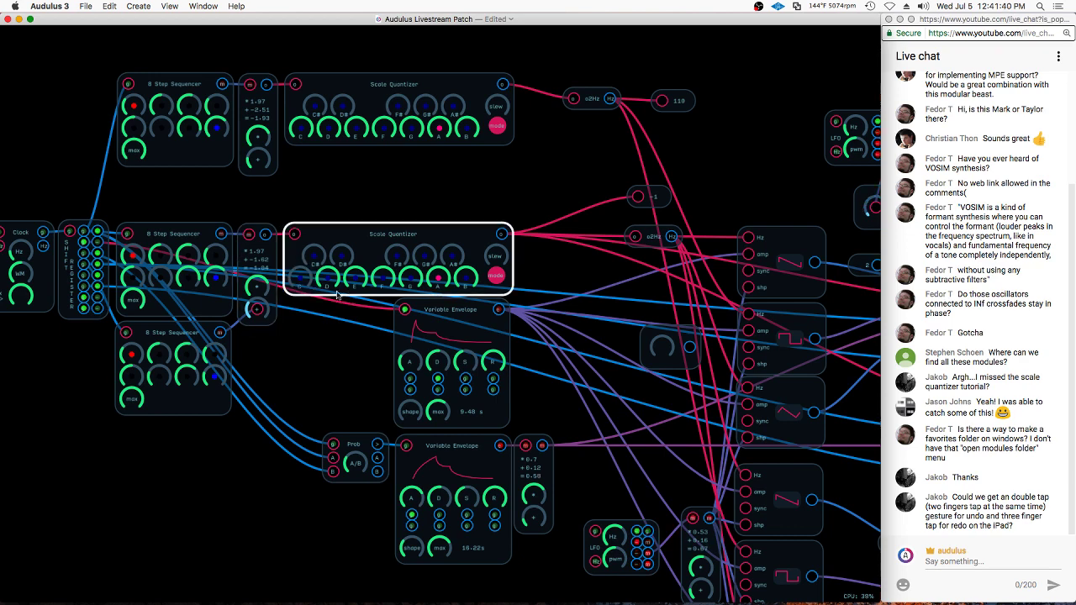
{"action": "left_click_drag", "start_coordinate": [302, 278], "coordinate": [548, 253]}
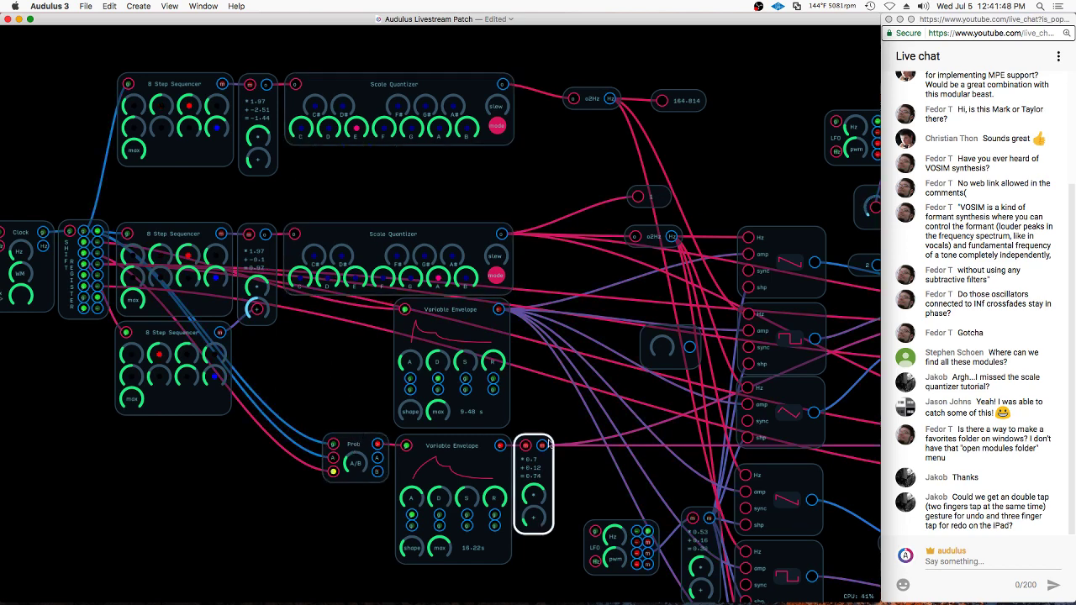
{"action": "left_click_drag", "start_coordinate": [623, 526], "coordinate": [318, 365]}
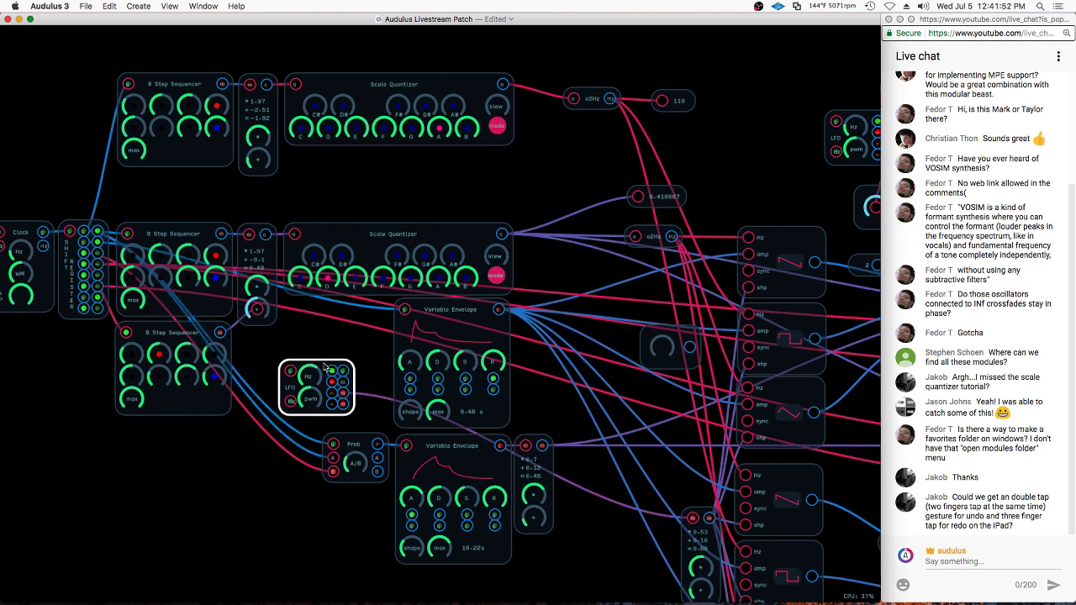
{"action": "left_click_drag", "start_coordinate": [326, 367], "coordinate": [328, 278]}
{"action": "key", "text": "super+c"}
{"action": "key", "text": "super+v"}
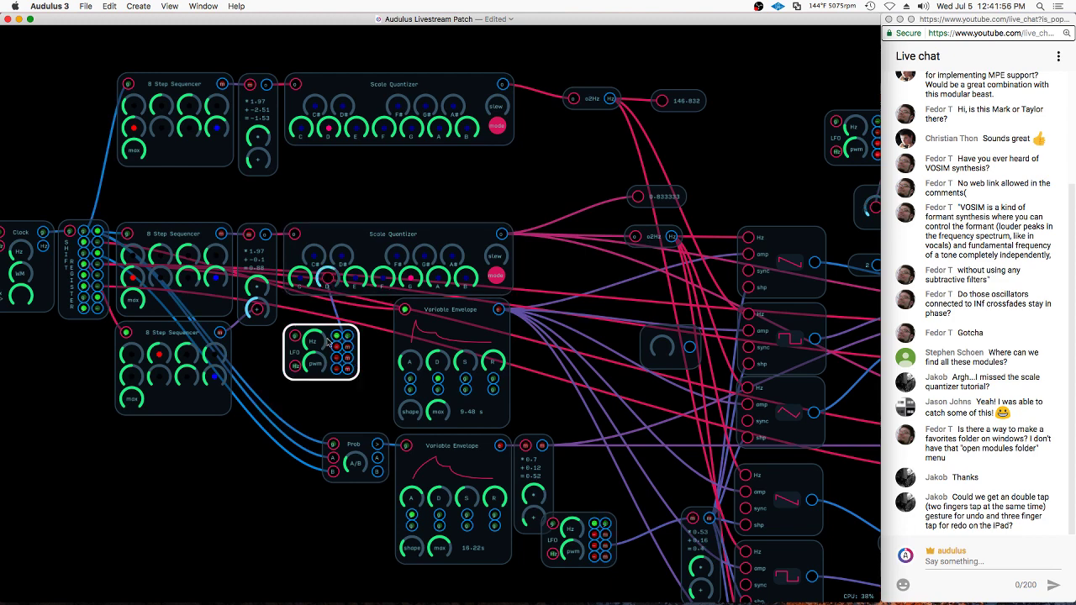
Place another LFO copy beneath the upper Scale Quantizer and wire it to the quantizer's B note knob
{"action": "left_click_drag", "start_coordinate": [325, 331], "coordinate": [468, 128]}
{"action": "key", "text": "super+c"}
{"action": "key", "text": "super+v"}
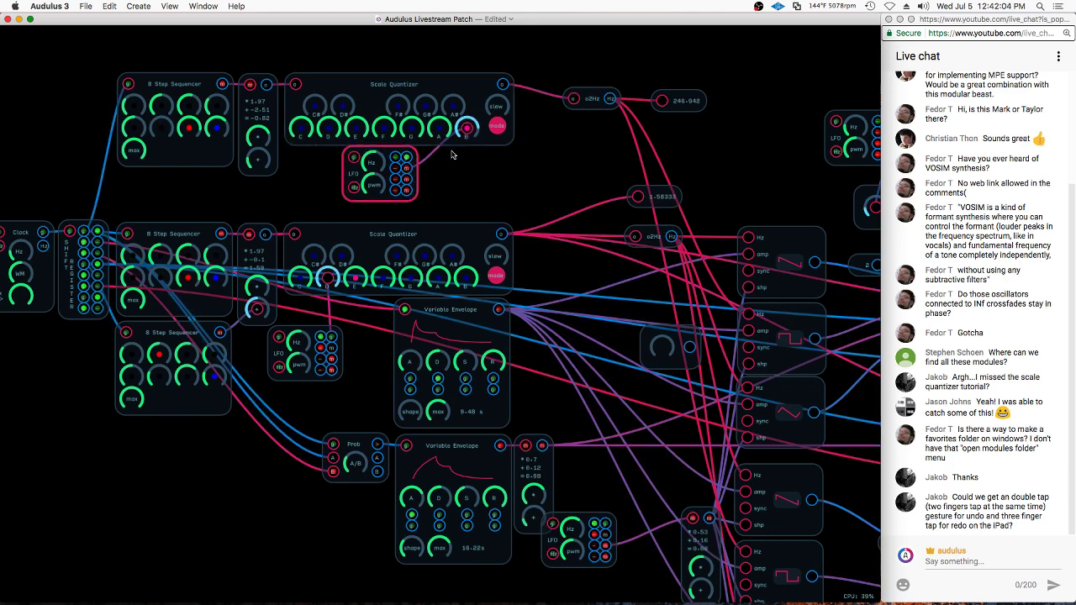
{"action": "left_click_drag", "start_coordinate": [392, 152], "coordinate": [428, 157]}
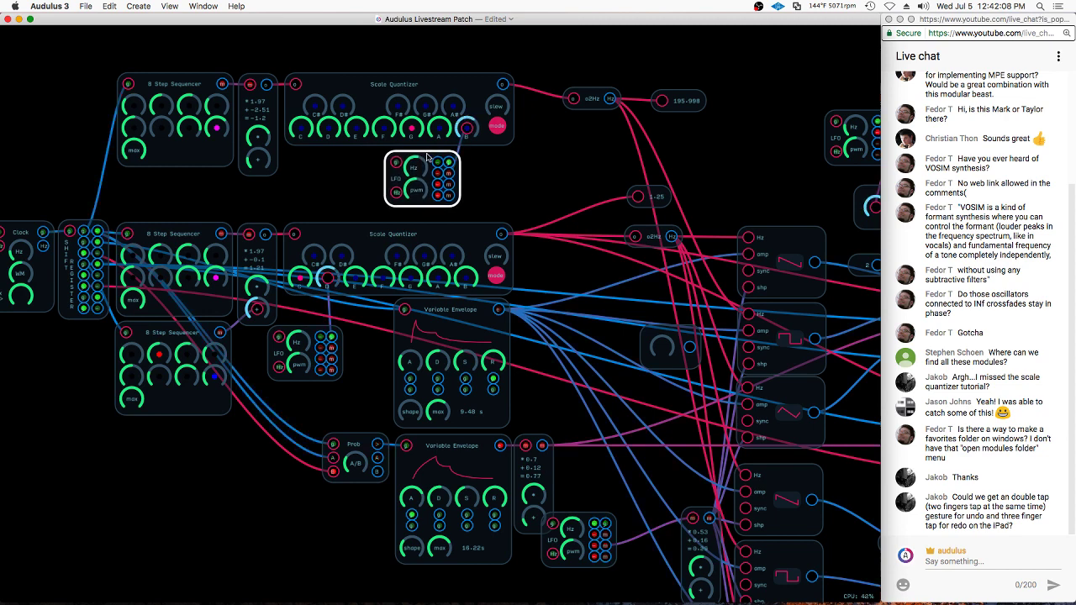
Paste a further LFO beneath the upper Scale Quantizer and wire it to the lower quantizer's A note knob
{"action": "key", "text": "super+v"}
{"action": "left_click", "coordinate": [448, 132]}
{"action": "left_click_drag", "start_coordinate": [449, 134], "coordinate": [438, 279]}
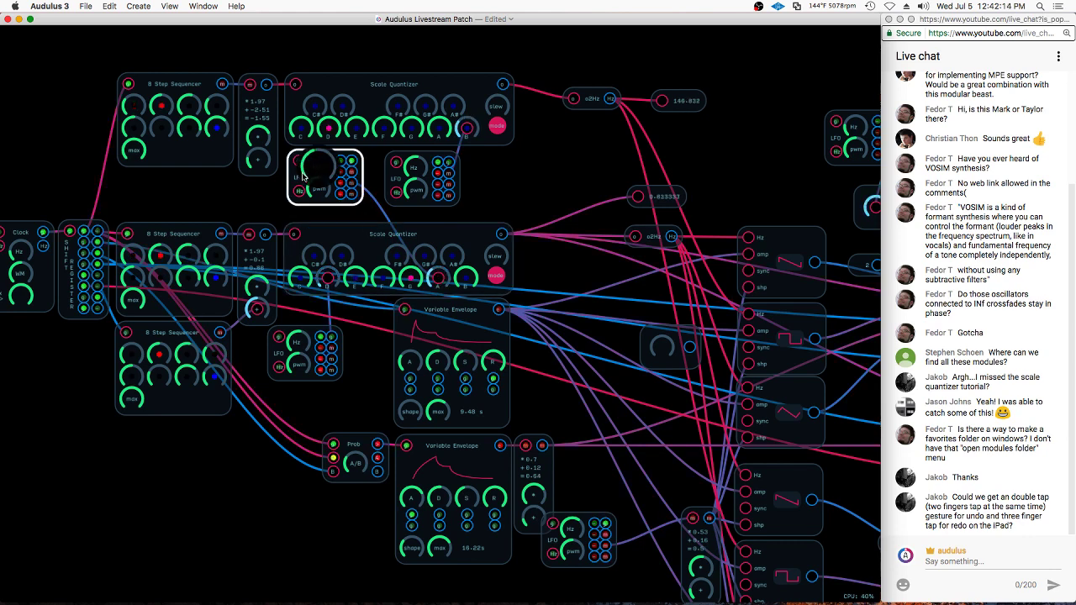
{"action": "left_click", "coordinate": [454, 283]}
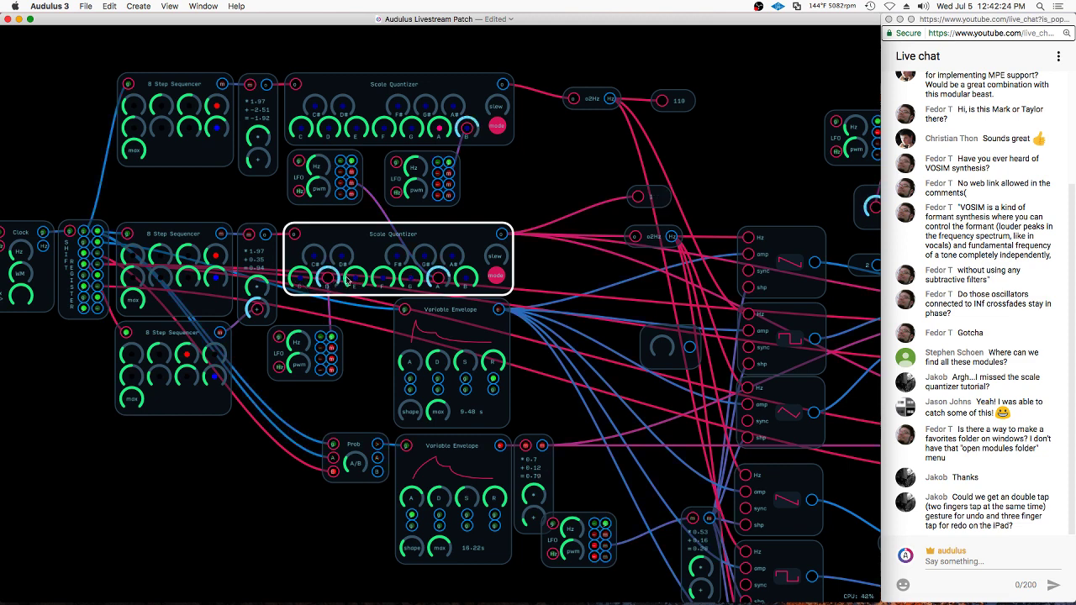
Turn up the slew slightly on both the upper and lower Scale Quantizers
{"action": "left_click", "coordinate": [431, 85]}
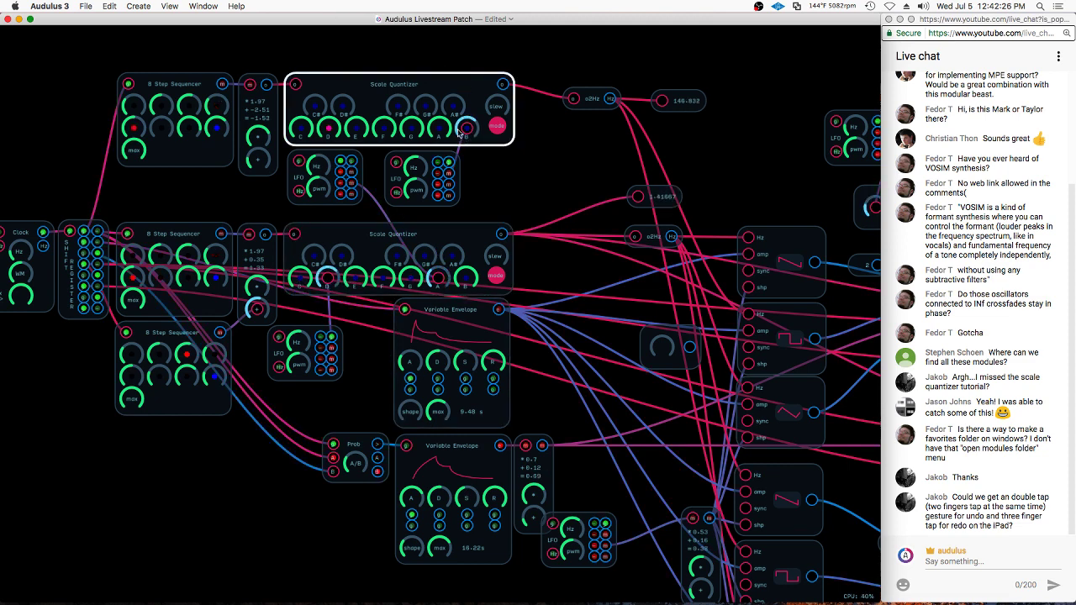
{"action": "left_click", "coordinate": [498, 108]}
{"action": "left_click", "coordinate": [498, 107]}
{"action": "left_click_drag", "start_coordinate": [498, 108], "coordinate": [538, 99]}
{"action": "left_click", "coordinate": [537, 102]}
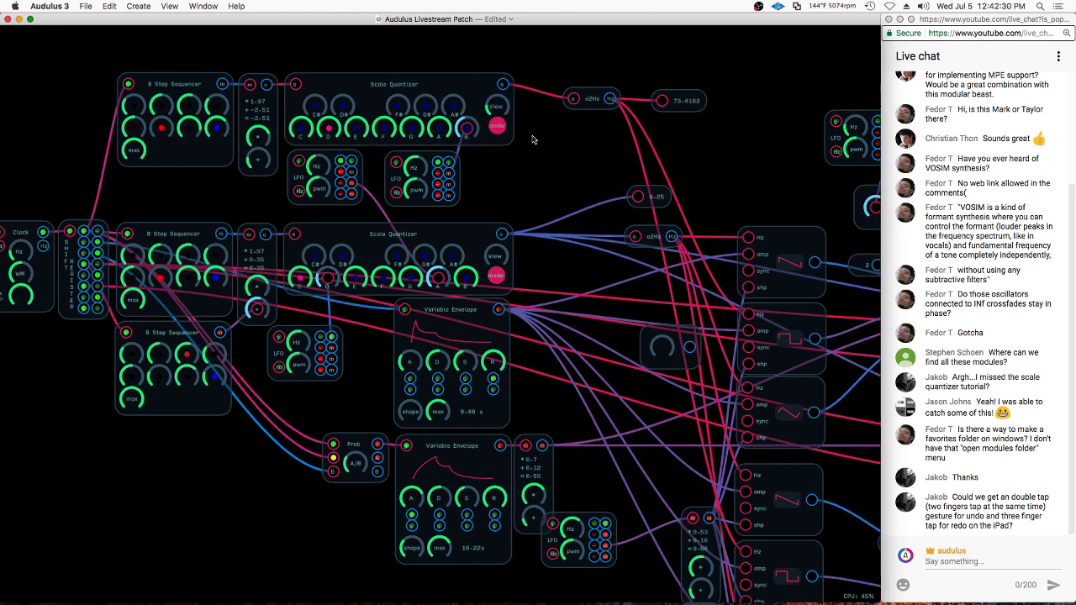
{"action": "left_click_drag", "start_coordinate": [495, 258], "coordinate": [505, 252]}
{"action": "left_click", "coordinate": [539, 182]}
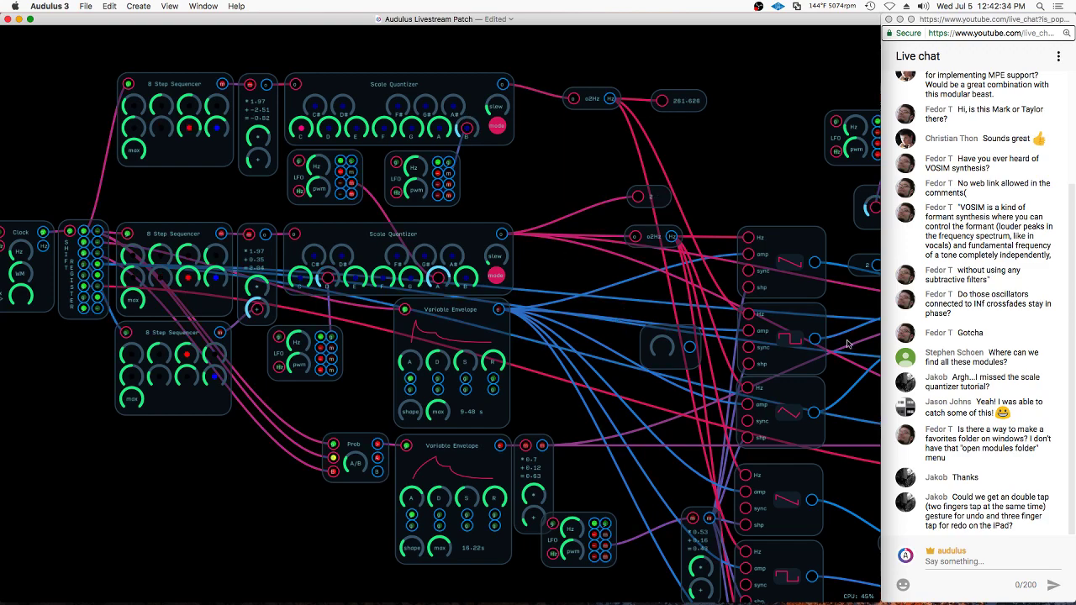
Copy a knob node above the SEM filters, wire it to both filters' Q inputs, and turn it down
{"action": "scroll", "coordinate": [842, 344], "scroll_direction": "down", "scroll_amount": 3}
{"action": "left_click_drag", "start_coordinate": [612, 296], "coordinate": [412, 169]}
{"action": "scroll", "coordinate": [411, 169], "scroll_direction": "right", "scroll_amount": 5}
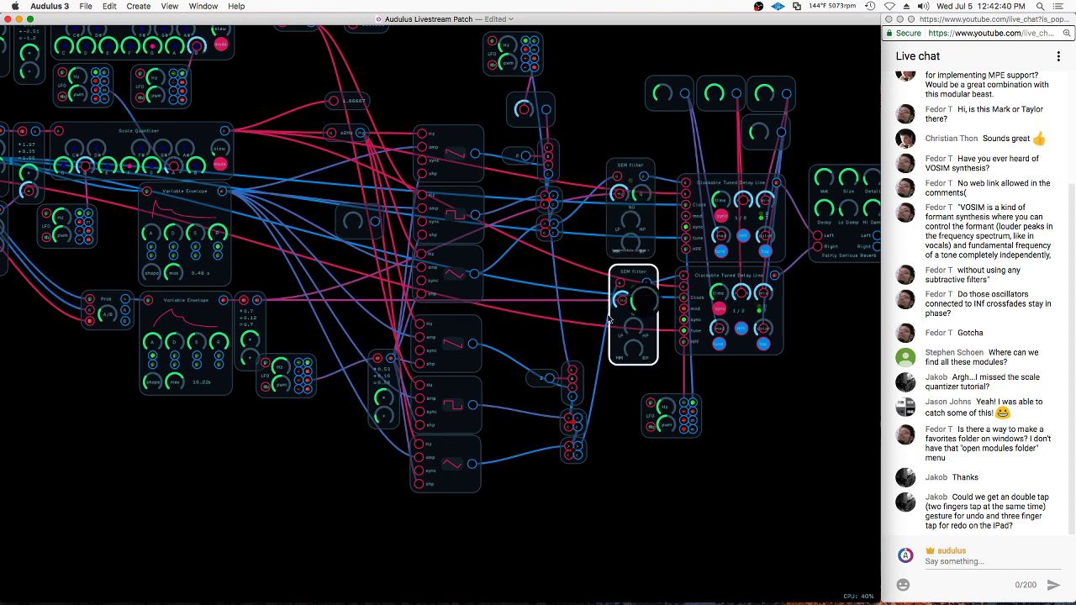
{"action": "key", "text": "super+d"}
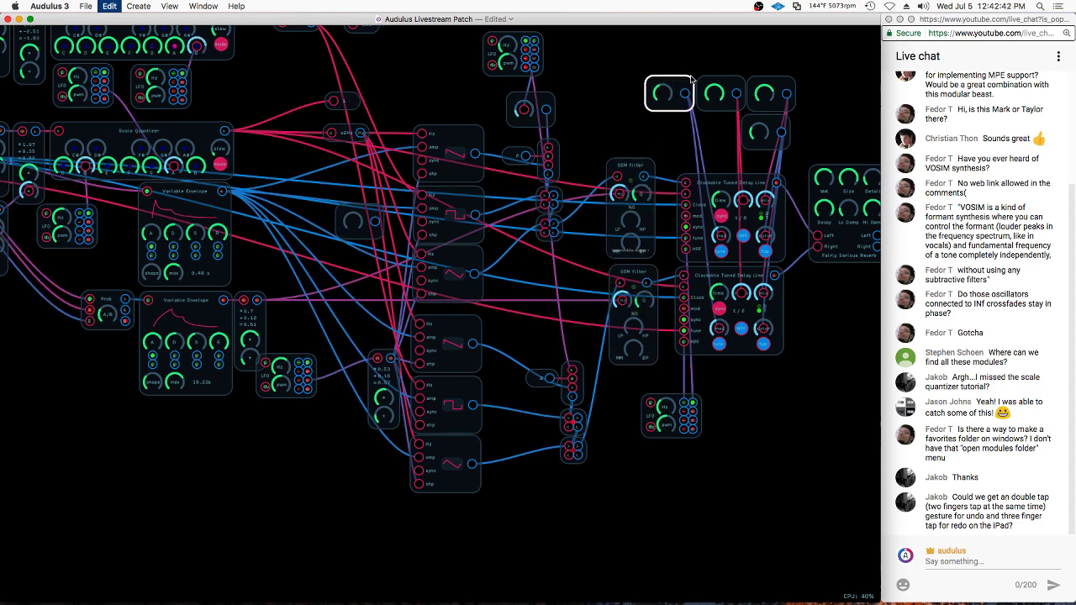
{"action": "left_click_drag", "start_coordinate": [677, 83], "coordinate": [643, 176]}
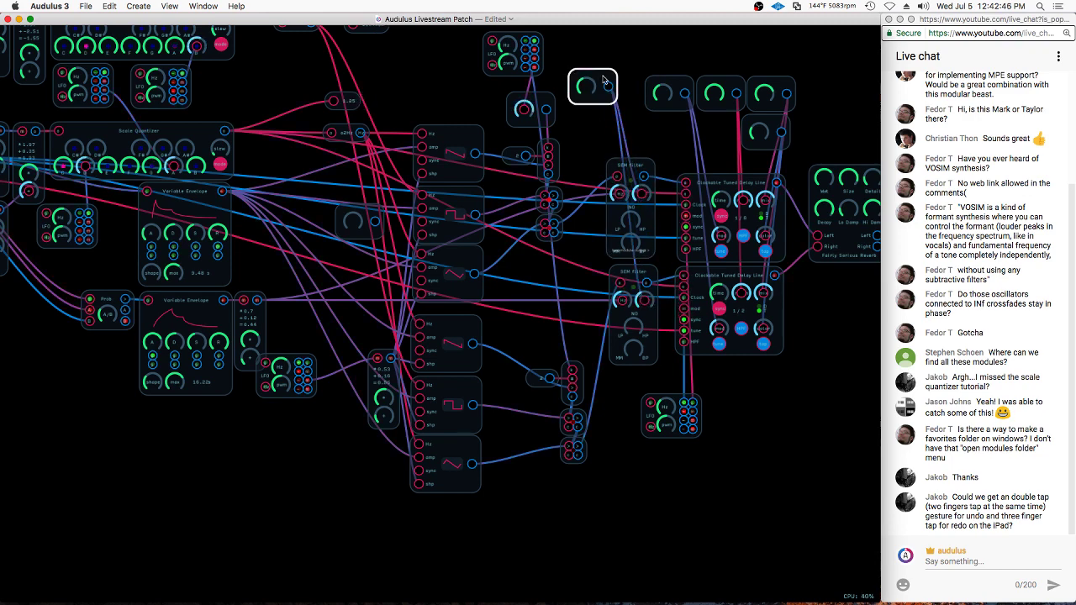
{"action": "left_click_drag", "start_coordinate": [578, 94], "coordinate": [602, 129]}
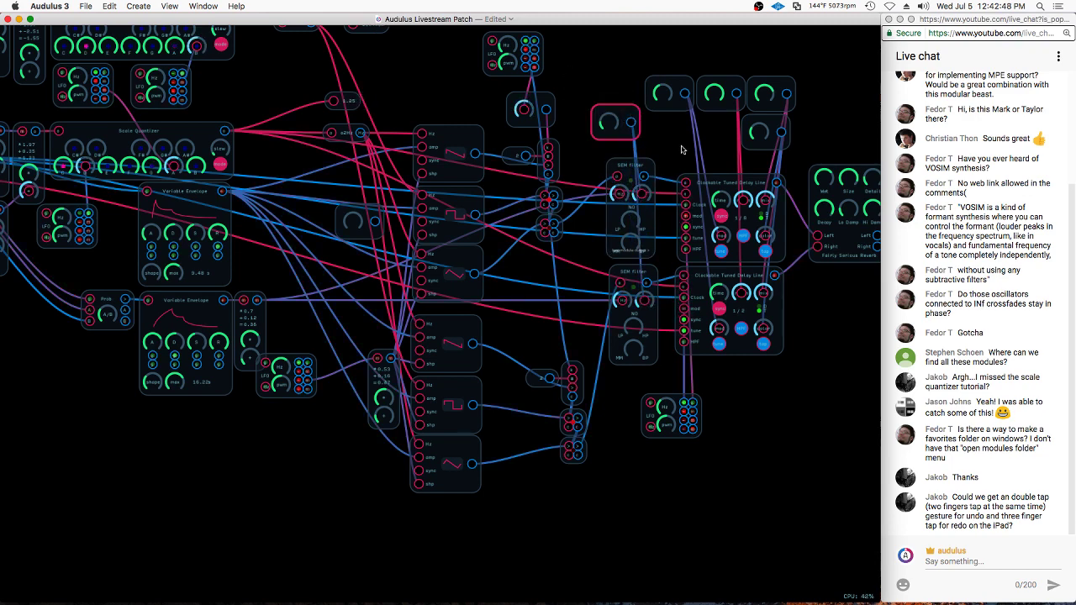
Adjust the output module's level and fine-tune the knob that feeds the SEM filters' Q
{"action": "scroll", "coordinate": [673, 147], "scroll_direction": "right", "scroll_amount": 5}
{"action": "left_click", "coordinate": [843, 254]}
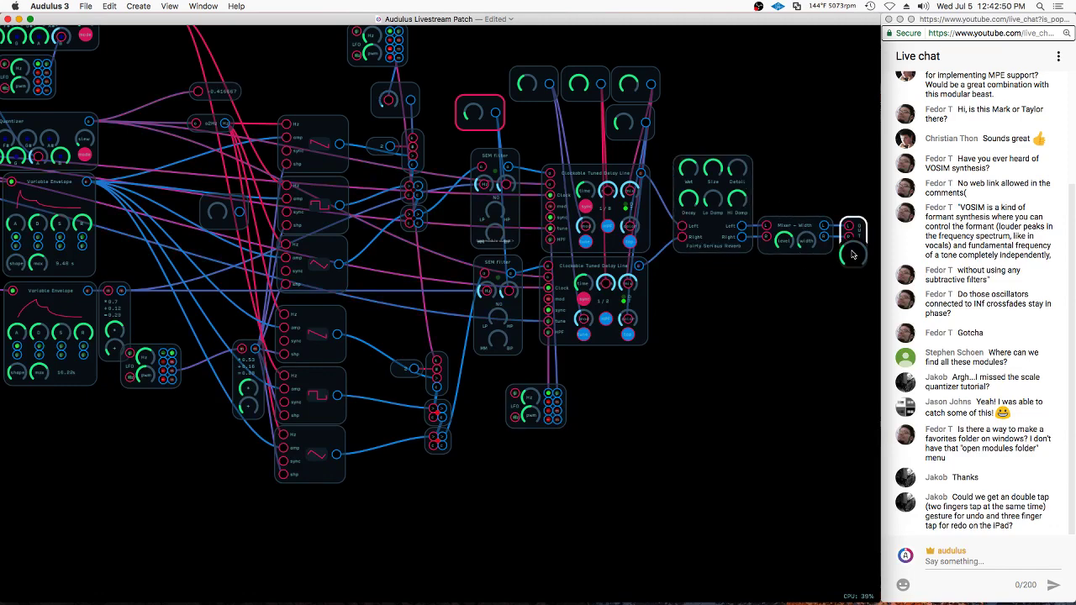
{"action": "left_click", "coordinate": [690, 160]}
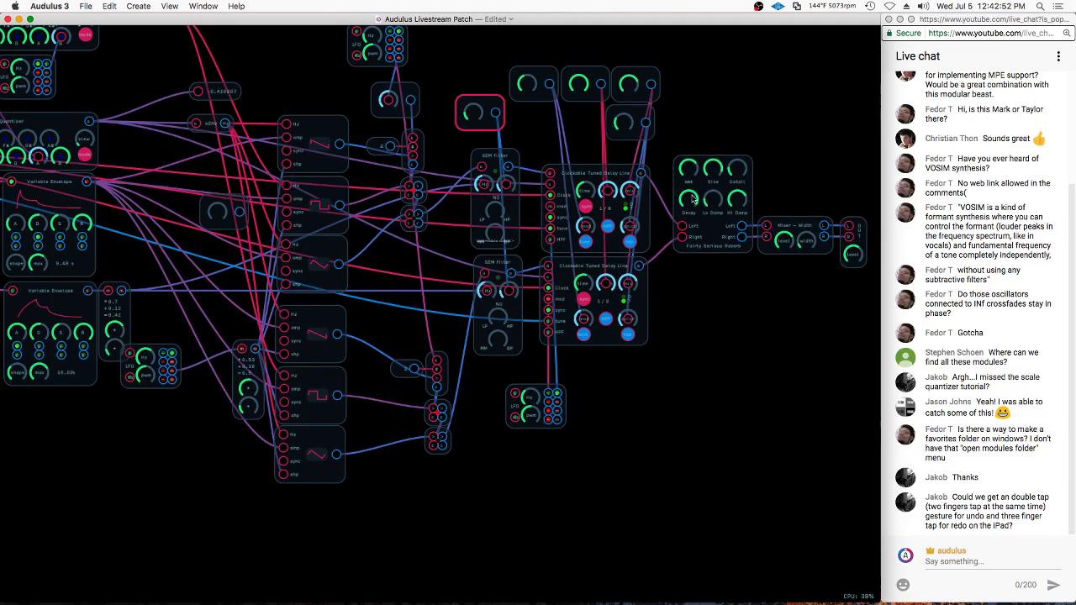
{"action": "left_click", "coordinate": [472, 112]}
{"action": "left_click_drag", "start_coordinate": [472, 111], "coordinate": [481, 110]}
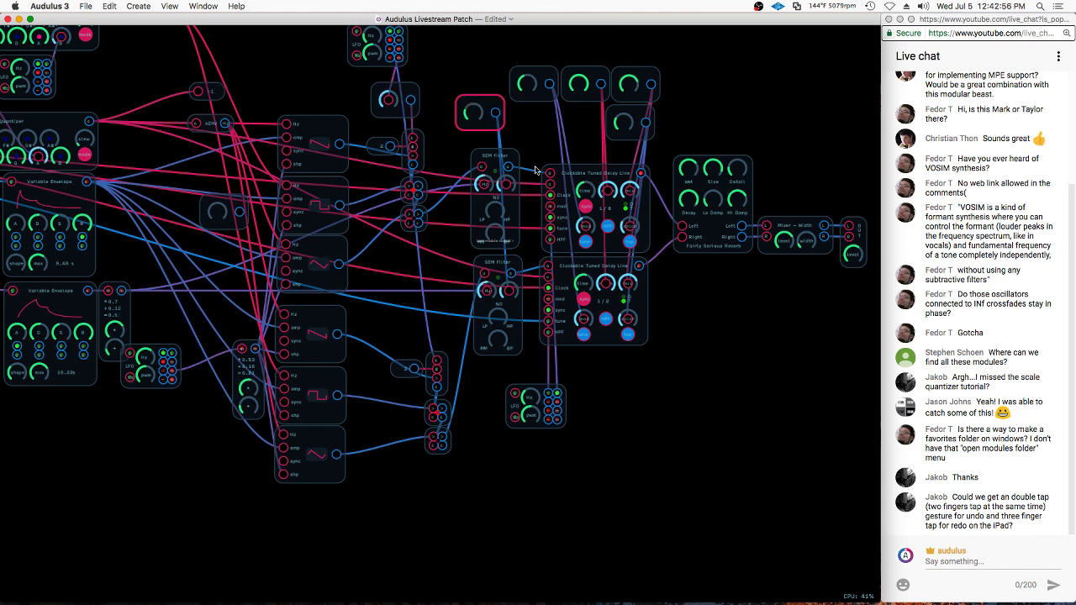
{"action": "scroll", "coordinate": [579, 149], "scroll_direction": "left", "scroll_amount": 3}
{"action": "left_click", "coordinate": [584, 165]}
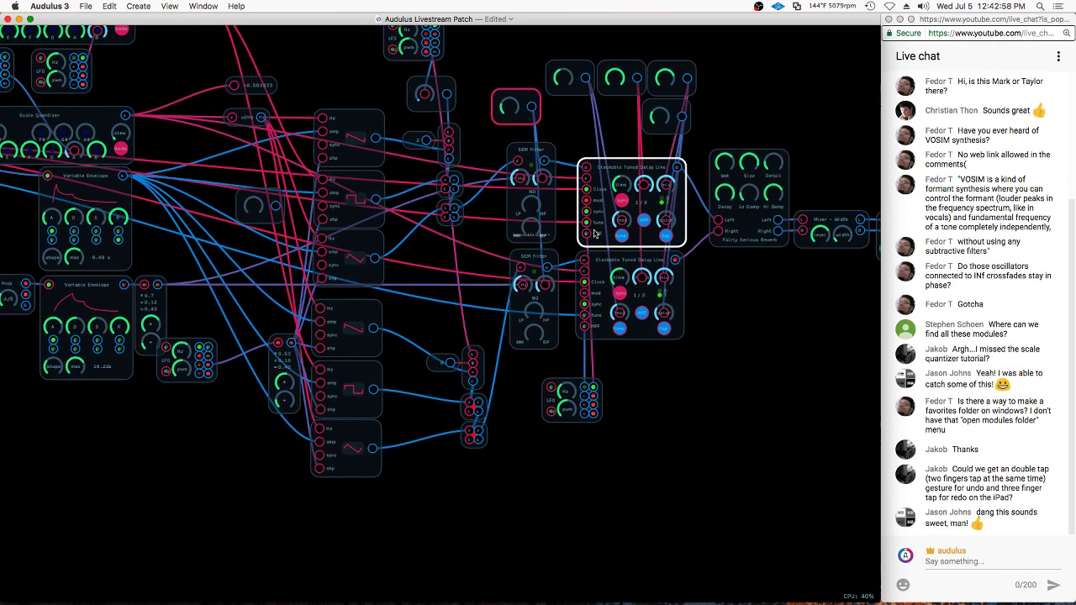
{"action": "left_click", "coordinate": [654, 415]}
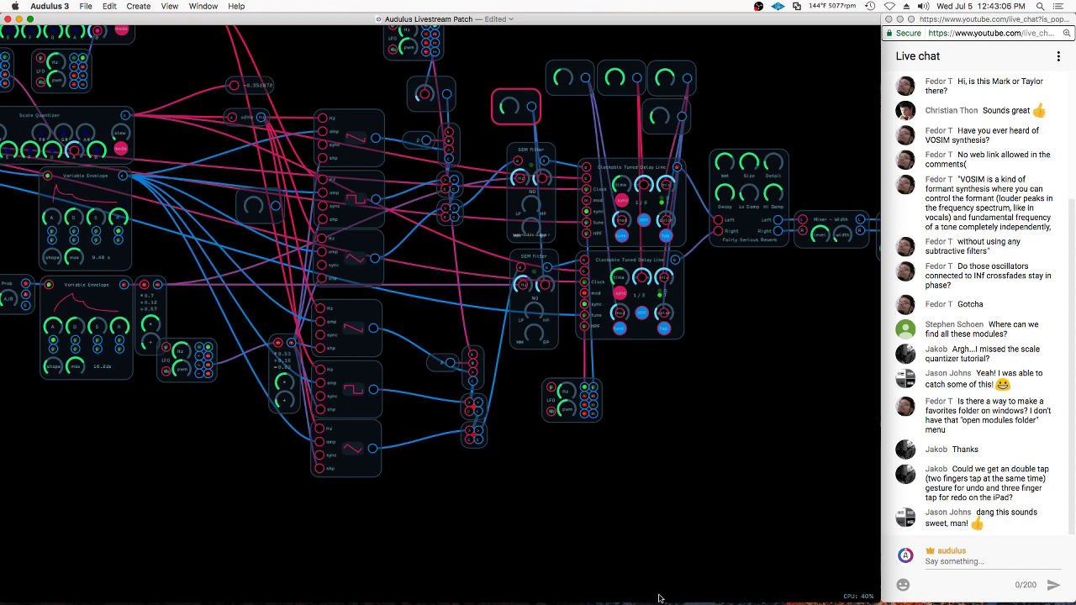
{"action": "left_click", "coordinate": [443, 362]}
{"action": "left_click", "coordinate": [428, 342]}
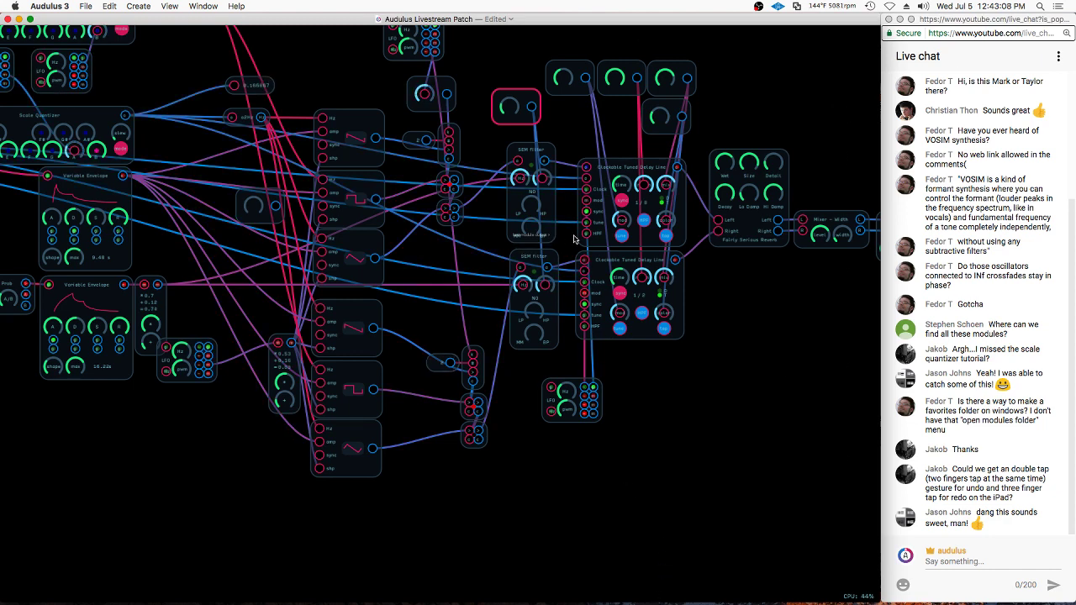
Adjust the level knob on the output module at the end of the signal chain
{"action": "left_click_drag", "start_coordinate": [755, 302], "coordinate": [588, 302]}
{"action": "left_click_drag", "start_coordinate": [720, 250], "coordinate": [681, 259]}
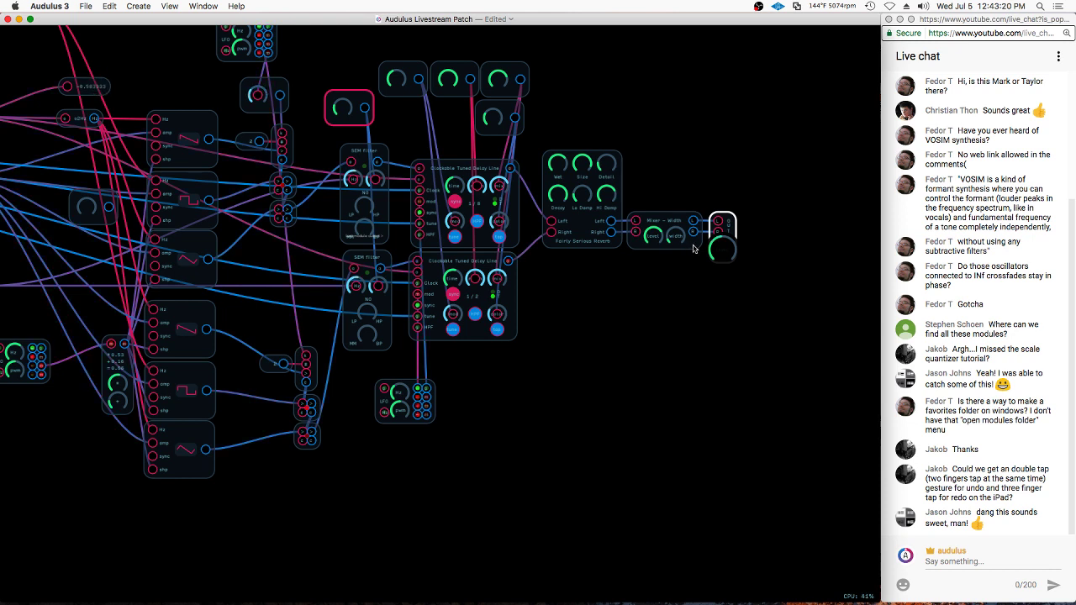
{"action": "left_click", "coordinate": [665, 289]}
{"action": "left_click_drag", "start_coordinate": [617, 403], "coordinate": [815, 422]}
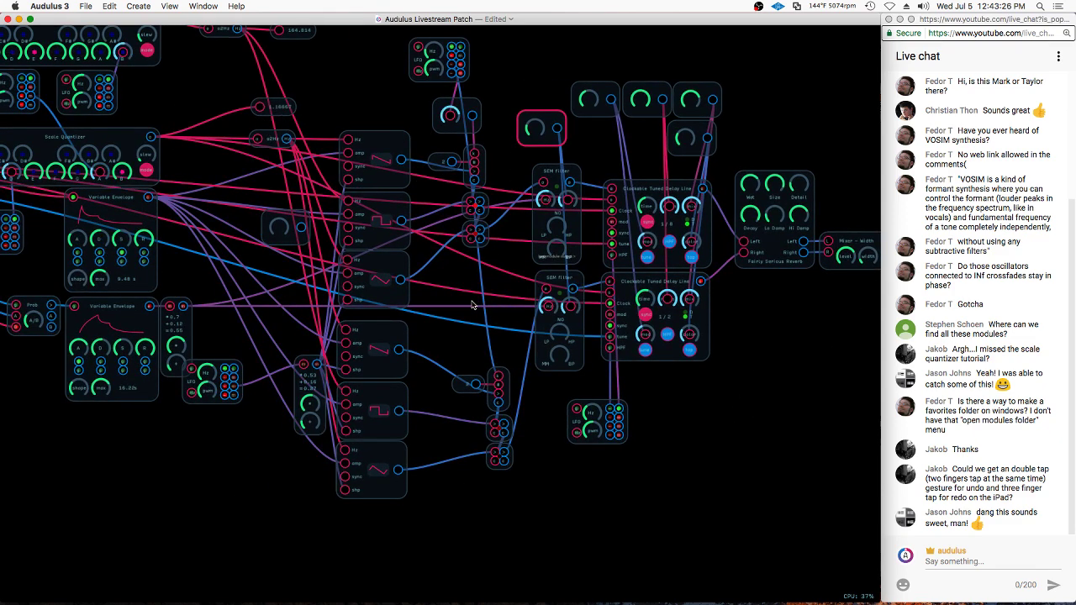
Move the unconnected knob, the attenuator feeding the oscillators' shp inputs and its LFO away from the oscillators to clear space
{"action": "left_click_drag", "start_coordinate": [294, 218], "coordinate": [267, 235]}
{"action": "key", "text": "super+c"}
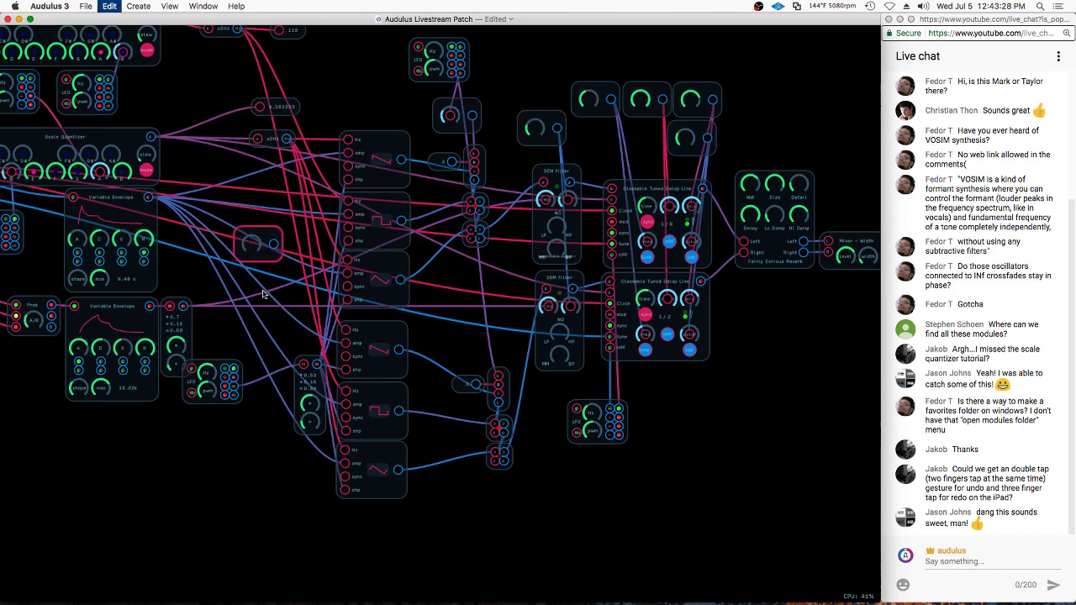
{"action": "left_click_drag", "start_coordinate": [314, 381], "coordinate": [271, 412]}
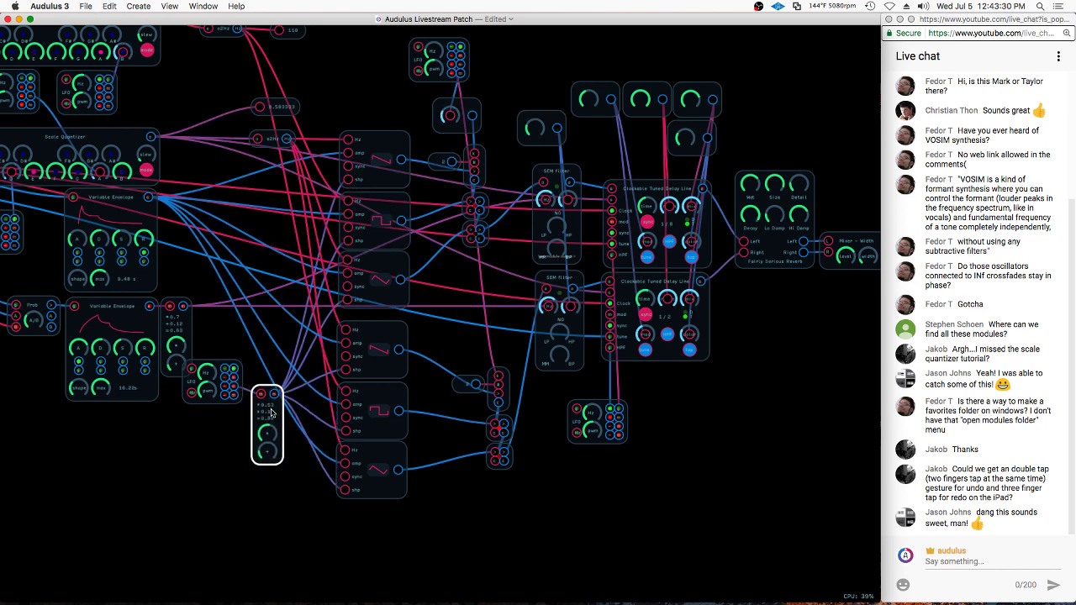
{"action": "mouse_move", "coordinate": [258, 339]}
{"action": "left_mouse_down"}
{"action": "mouse_move", "coordinate": [216, 379]}
{"action": "mouse_move", "coordinate": [277, 398]}
{"action": "left_mouse_up"}
{"action": "mouse_move", "coordinate": [273, 410]}
{"action": "left_mouse_down"}
{"action": "mouse_move", "coordinate": [297, 402]}
{"action": "mouse_move", "coordinate": [273, 454]}
{"action": "mouse_move", "coordinate": [283, 454]}
{"action": "left_mouse_up"}
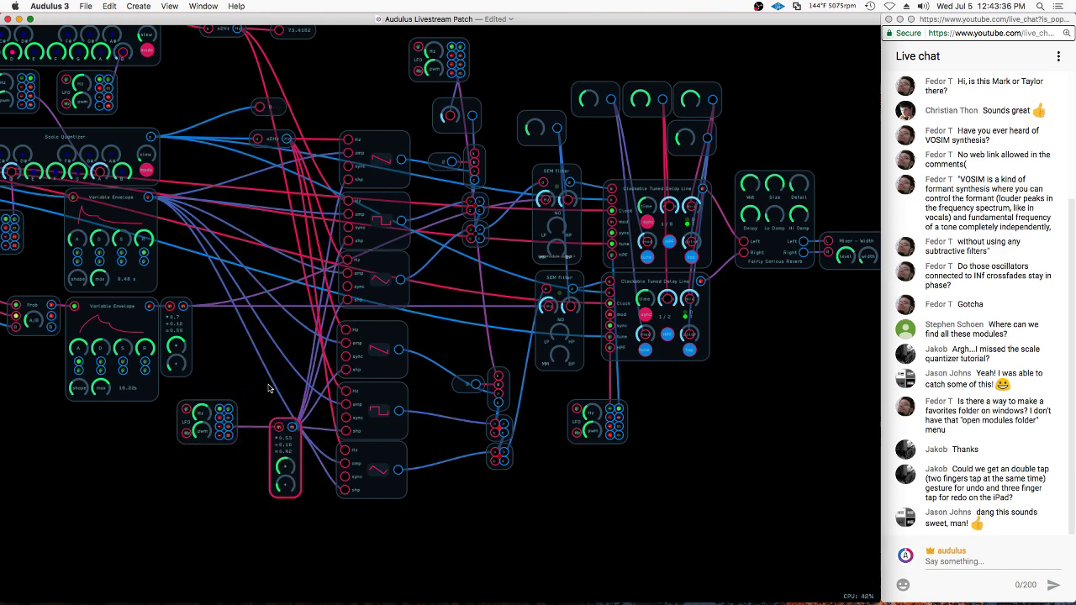
{"action": "mouse_move", "coordinate": [231, 395]}
{"action": "left_mouse_down"}
{"action": "mouse_move", "coordinate": [267, 380]}
{"action": "mouse_move", "coordinate": [301, 442]}
{"action": "left_mouse_up"}
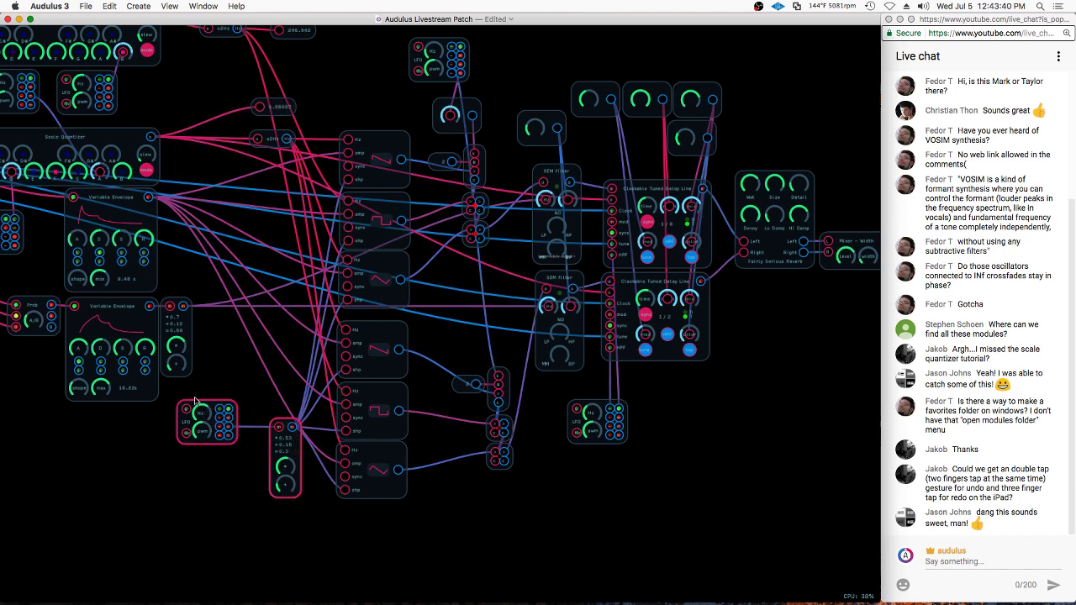
{"action": "left_click", "coordinate": [225, 373]}
{"action": "left_click_drag", "start_coordinate": [214, 406], "coordinate": [159, 419]}
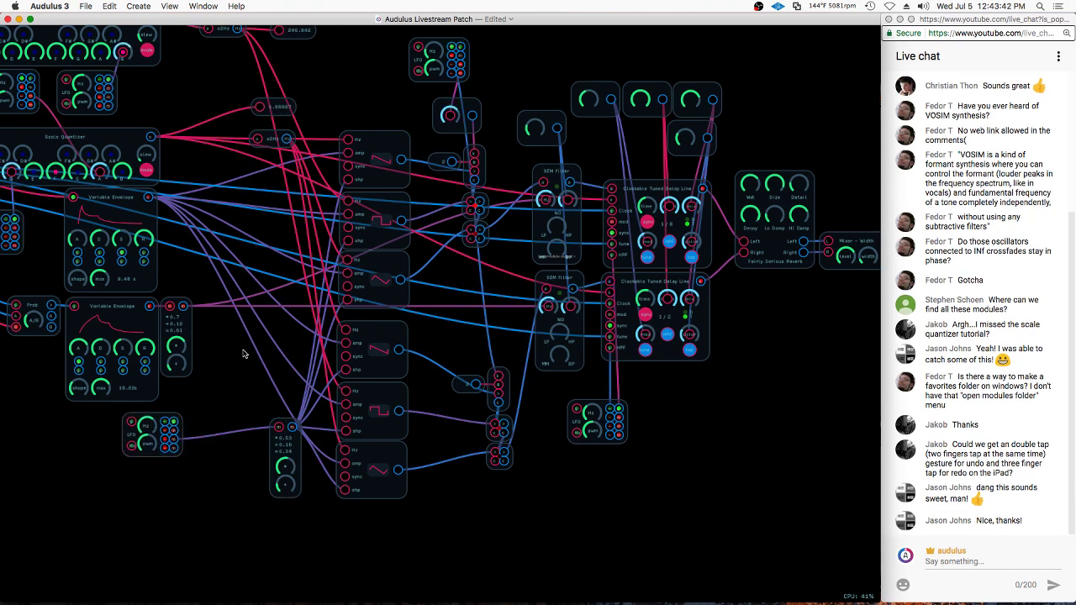
Try to group the six oscillators with the mixing nodes and knob at their outputs into one sub-patch
{"action": "scroll", "coordinate": [302, 329], "scroll_direction": "down", "scroll_amount": 2}
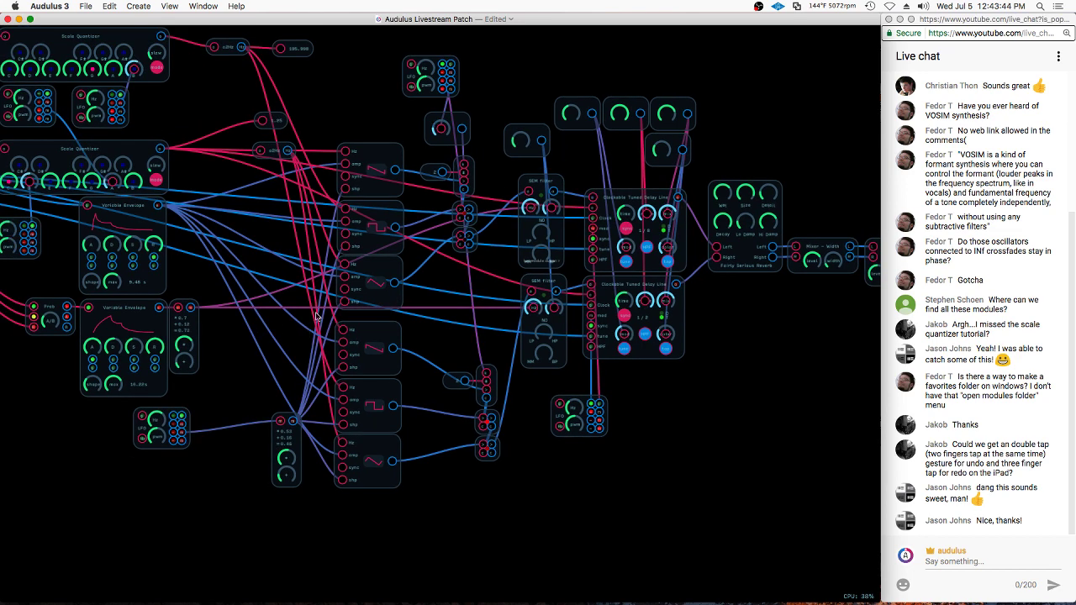
{"action": "scroll", "coordinate": [736, 308], "scroll_direction": "down", "scroll_amount": 3}
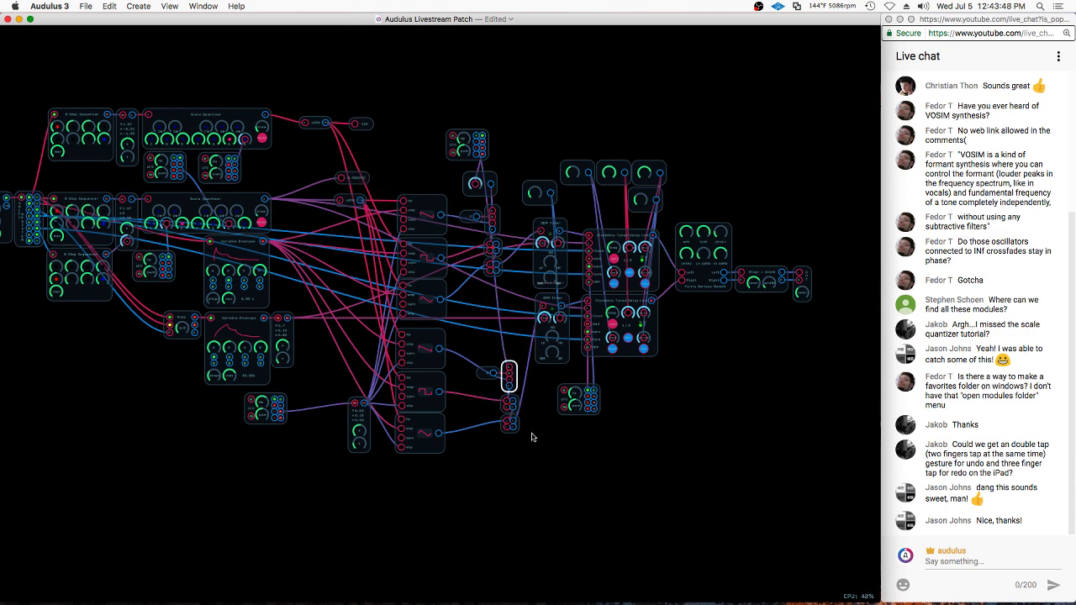
{"action": "scroll", "coordinate": [510, 254], "scroll_direction": "up", "scroll_amount": 2}
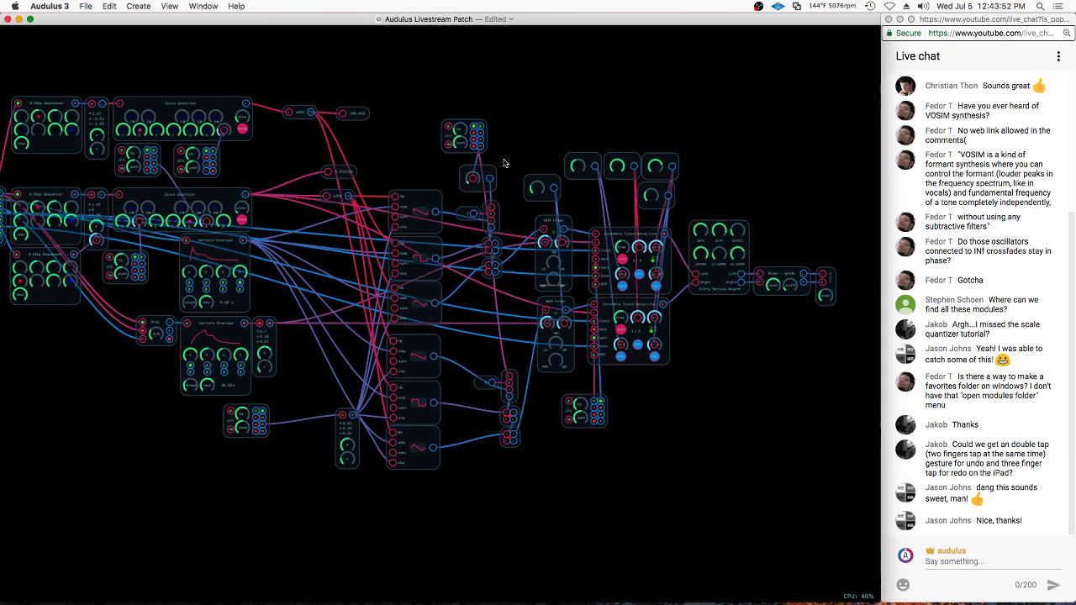
{"action": "mouse_move", "coordinate": [373, 157]}
{"action": "left_mouse_down"}
{"action": "mouse_move", "coordinate": [503, 161]}
{"action": "mouse_move", "coordinate": [458, 198]}
{"action": "mouse_move", "coordinate": [437, 244]}
{"action": "mouse_move", "coordinate": [395, 447]}
{"action": "mouse_move", "coordinate": [449, 493]}
{"action": "mouse_move", "coordinate": [527, 486]}
{"action": "left_mouse_up"}
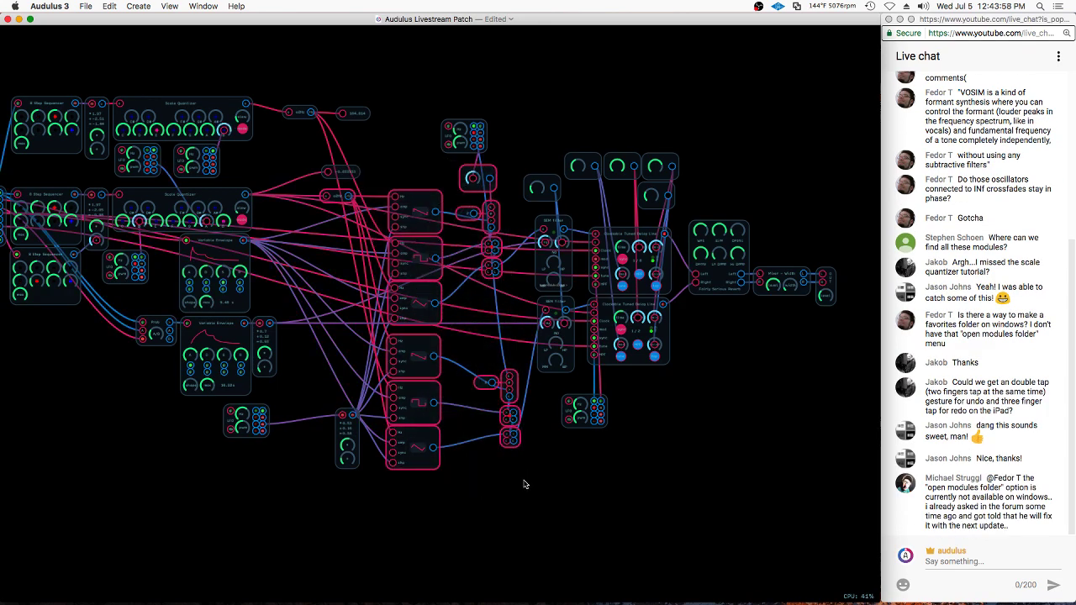
{"action": "right_click", "coordinate": [429, 343]}
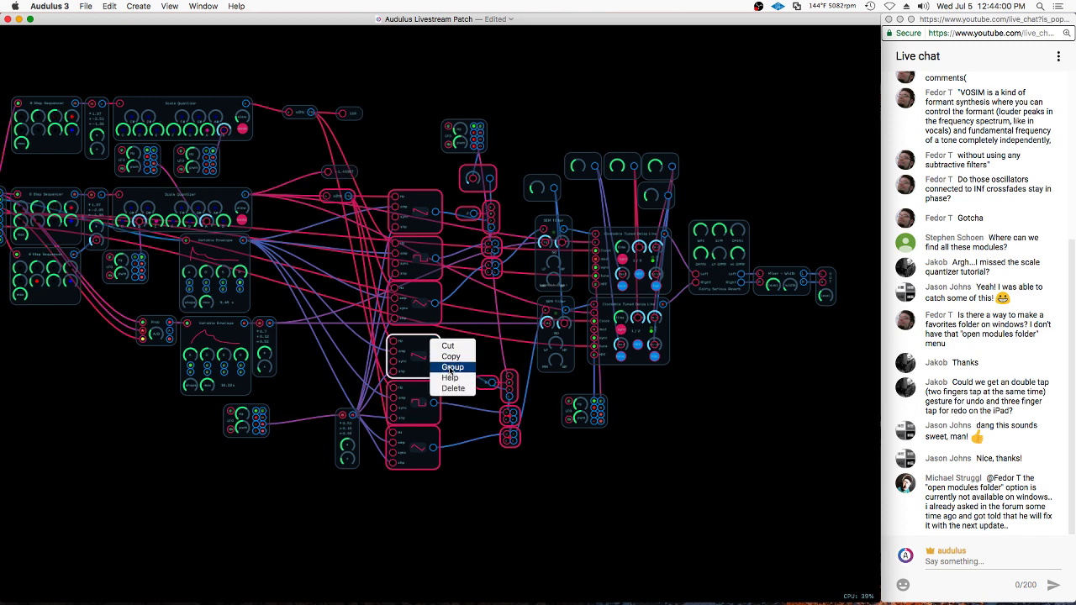
{"action": "left_click", "coordinate": [448, 367]}
{"action": "key", "text": "super+h"}
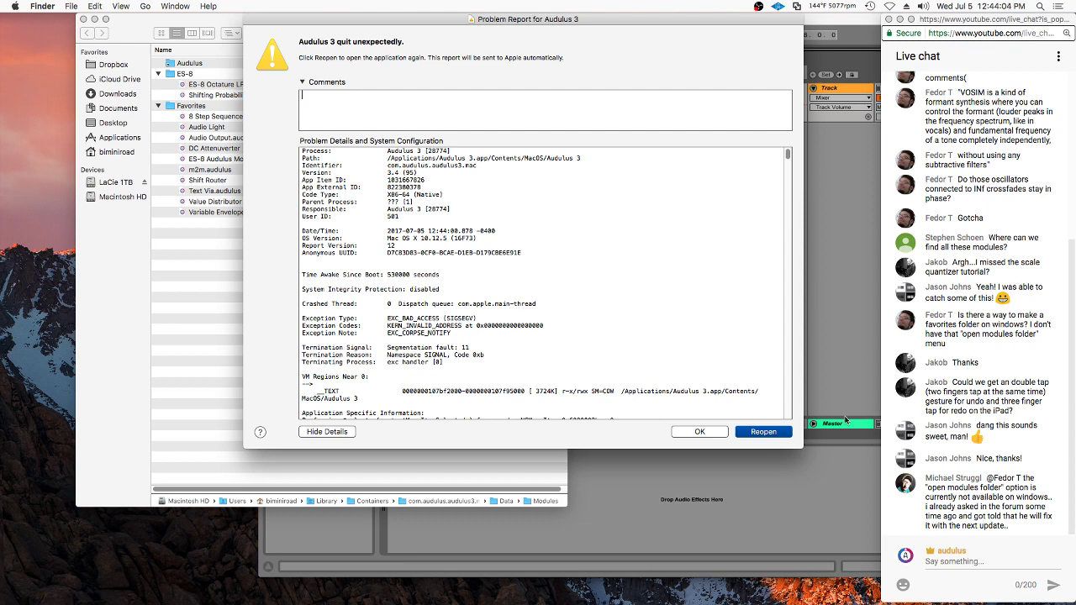
Reopen Audulus 3 from the crash report and bring the Audulus Livestream Patch window to the front
{"action": "left_click", "coordinate": [756, 432]}
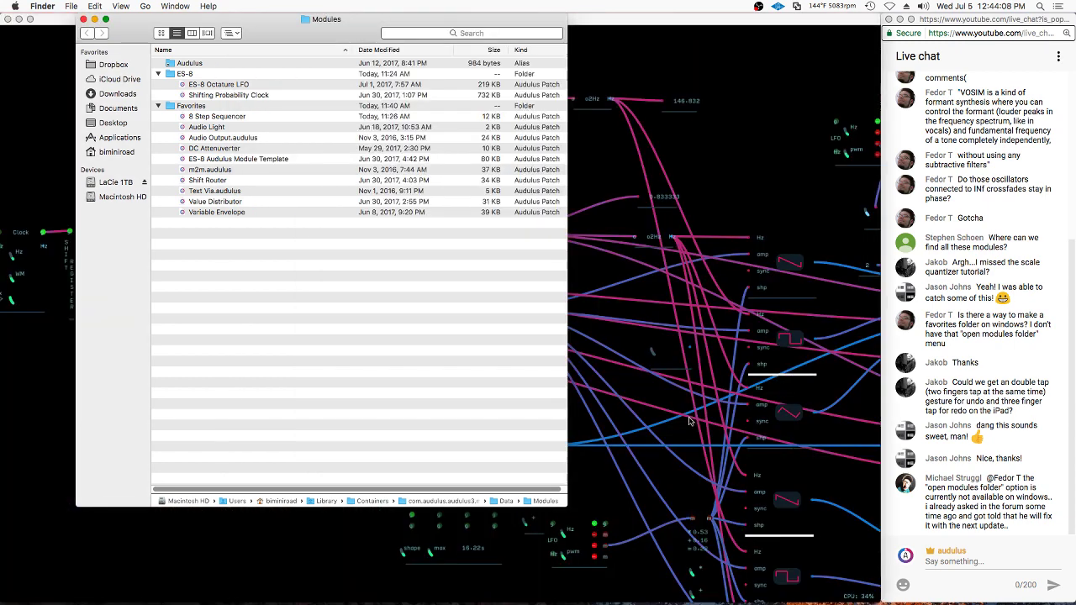
{"action": "left_click", "coordinate": [732, 65]}
{"action": "left_click", "coordinate": [386, 84]}
{"action": "scroll", "coordinate": [261, 85], "scroll_direction": "down", "scroll_amount": 5}
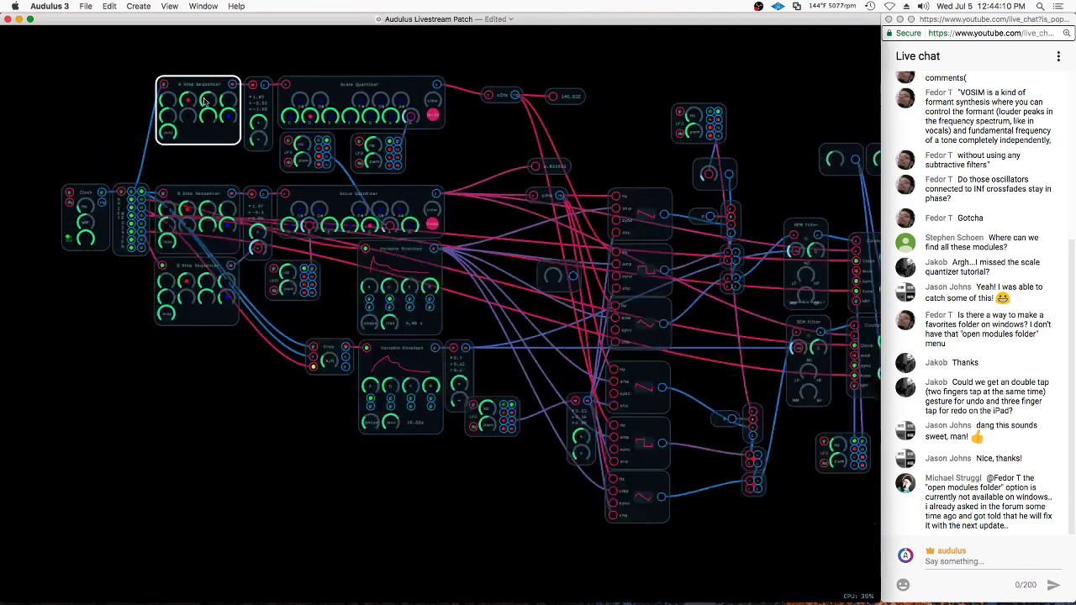
{"action": "scroll", "coordinate": [200, 282], "scroll_direction": "down", "scroll_amount": 1}
Move the attenuator feeding the oscillators' shp inputs further away from the oscillators, closer to its LFO
{"action": "left_click_drag", "start_coordinate": [670, 363], "coordinate": [503, 346]}
{"action": "left_click", "coordinate": [310, 392]}
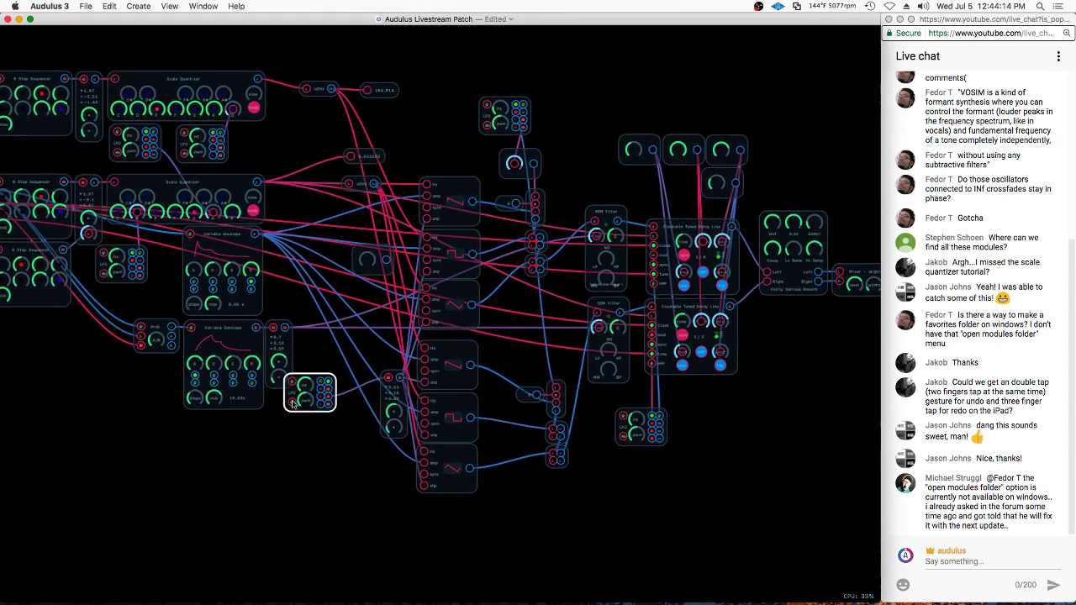
{"action": "left_click", "coordinate": [372, 220]}
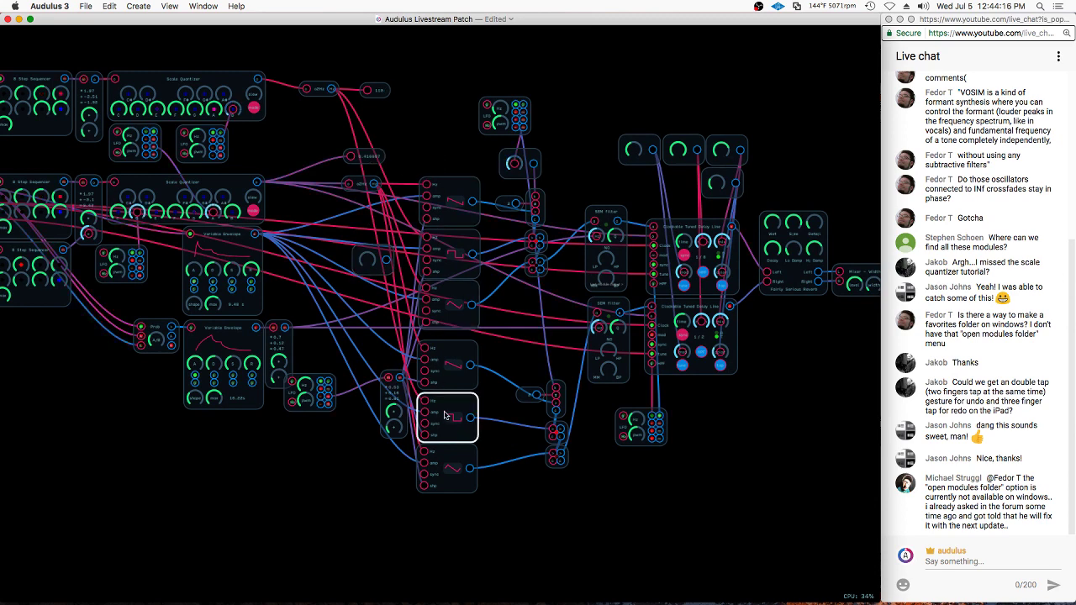
{"action": "left_click_drag", "start_coordinate": [395, 399], "coordinate": [356, 409]}
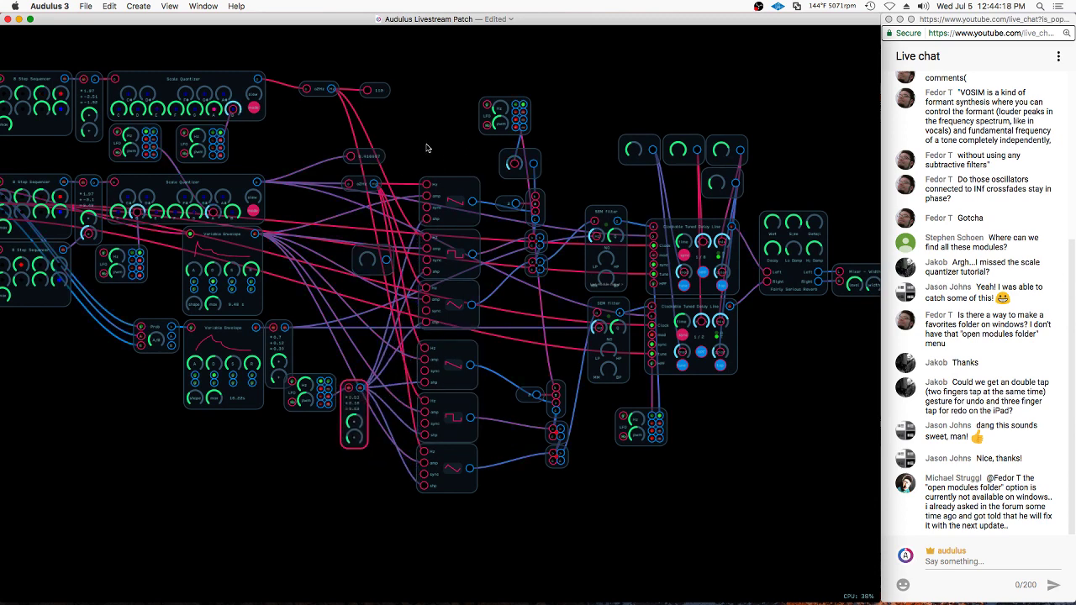
Group the six oscillators and the mixing nodes at their outputs into one sub-patch, leaving the knob above them outside
{"action": "mouse_move", "coordinate": [425, 158]}
{"action": "left_mouse_down"}
{"action": "mouse_move", "coordinate": [412, 458]}
{"action": "mouse_move", "coordinate": [417, 525]}
{"action": "mouse_move", "coordinate": [429, 535]}
{"action": "mouse_move", "coordinate": [526, 524]}
{"action": "mouse_move", "coordinate": [571, 484]}
{"action": "mouse_move", "coordinate": [553, 366]}
{"action": "mouse_move", "coordinate": [560, 210]}
{"action": "left_mouse_up"}
{"action": "right_click", "coordinate": [560, 210]}
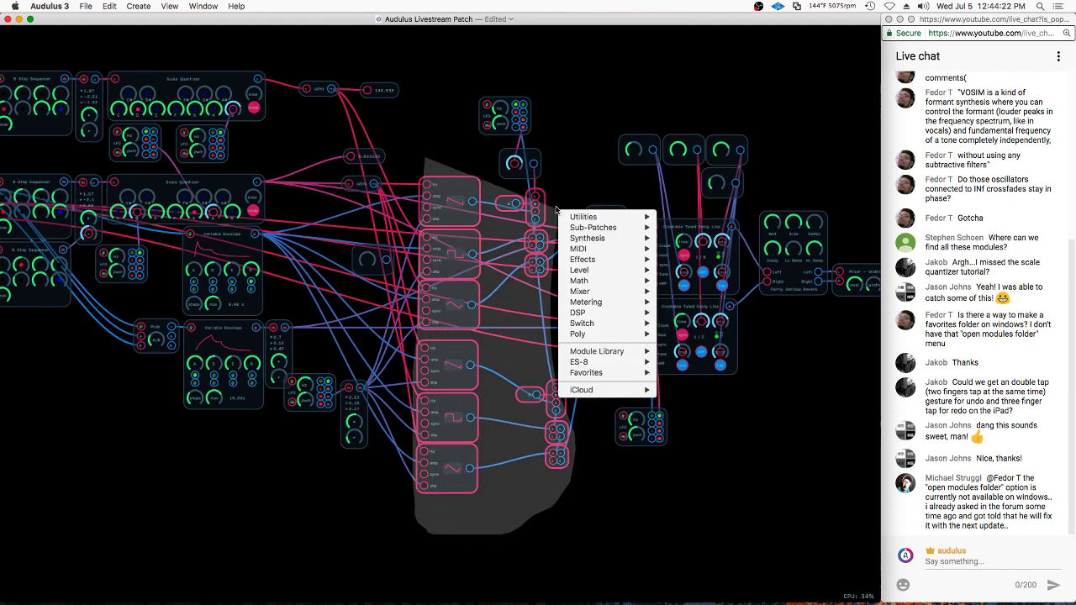
{"action": "left_click", "coordinate": [552, 180]}
{"action": "left_click", "coordinate": [452, 202]}
{"action": "right_click", "coordinate": [475, 189]}
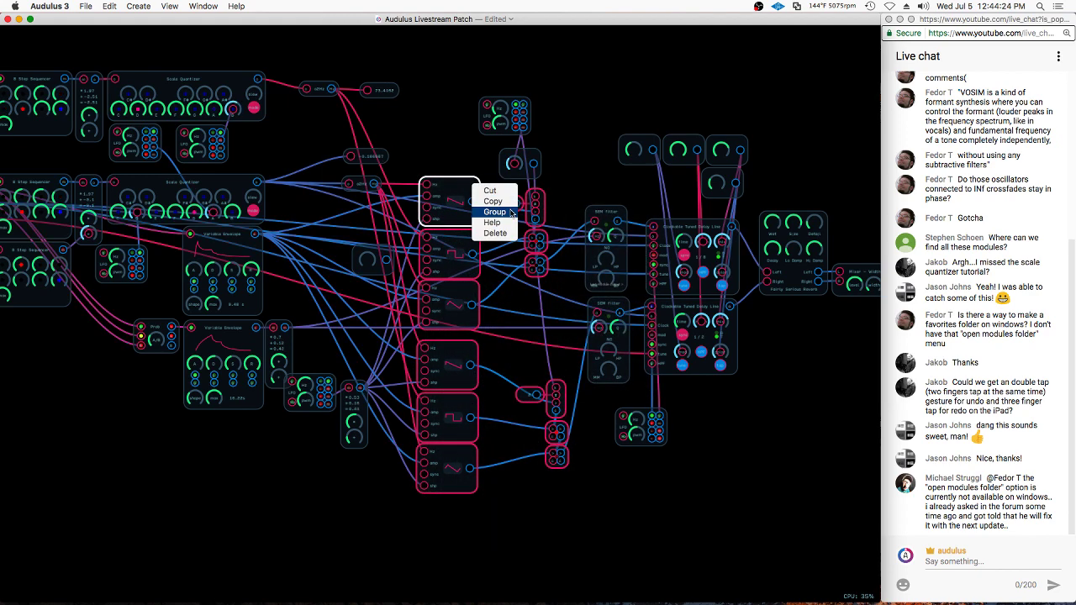
{"action": "left_click", "coordinate": [495, 212]}
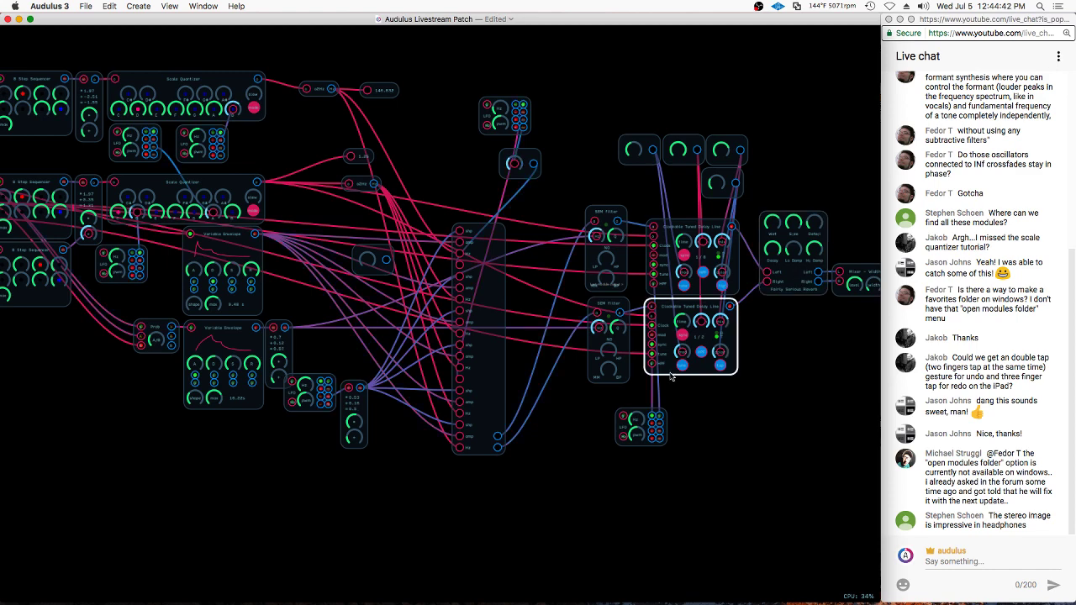
Adjust the width knob on the Mixer + Width module after the reverb
{"action": "left_click_drag", "start_coordinate": [816, 336], "coordinate": [735, 338]}
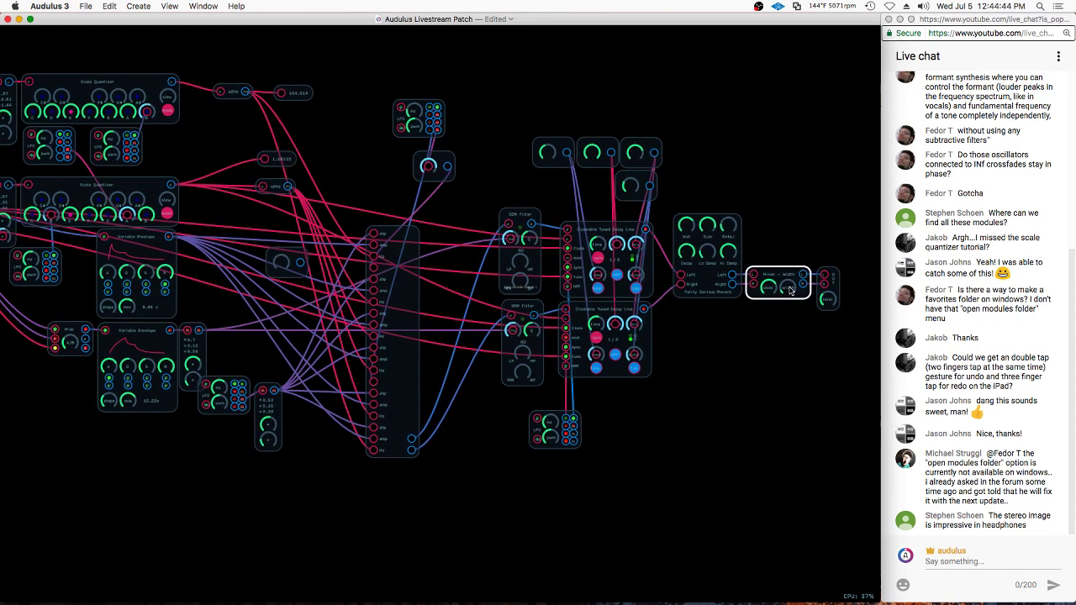
{"action": "left_click_drag", "start_coordinate": [790, 290], "coordinate": [788, 292]}
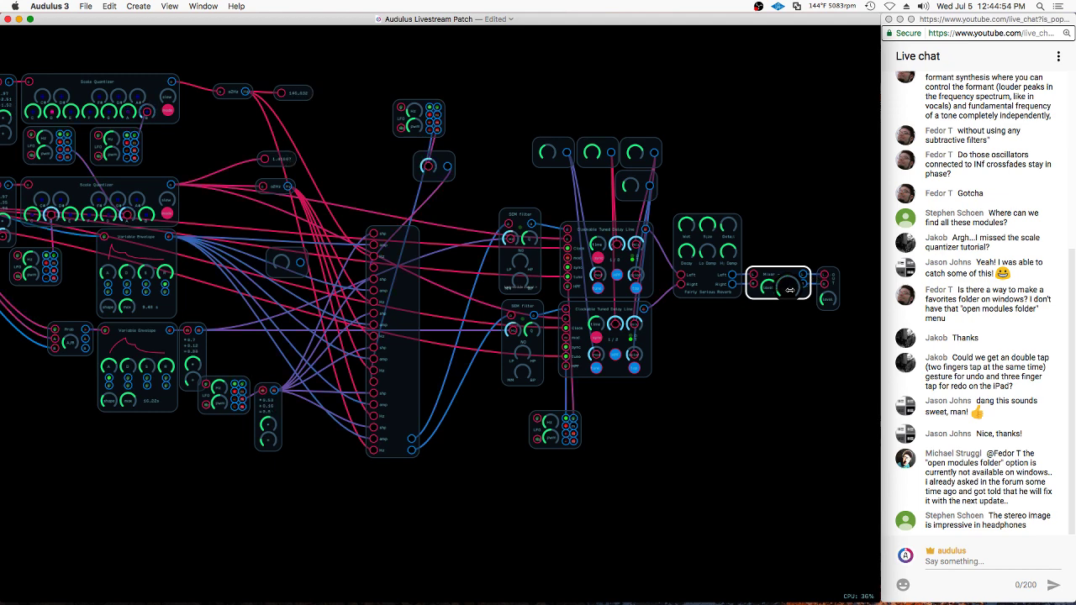
{"action": "left_click_drag", "start_coordinate": [747, 343], "coordinate": [822, 329]}
Reposition the grouped oscillator sub-patch away from the SEM filters and lower the attenuator that feeds its shp inputs
{"action": "left_click", "coordinate": [451, 323]}
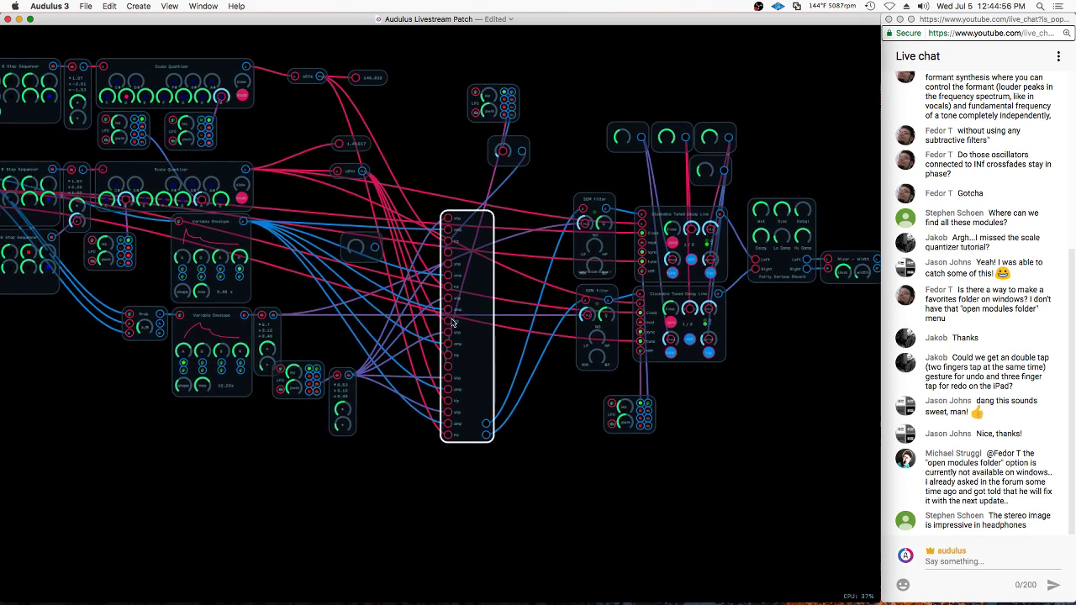
{"action": "scroll", "coordinate": [452, 322], "scroll_direction": "up", "scroll_amount": 5}
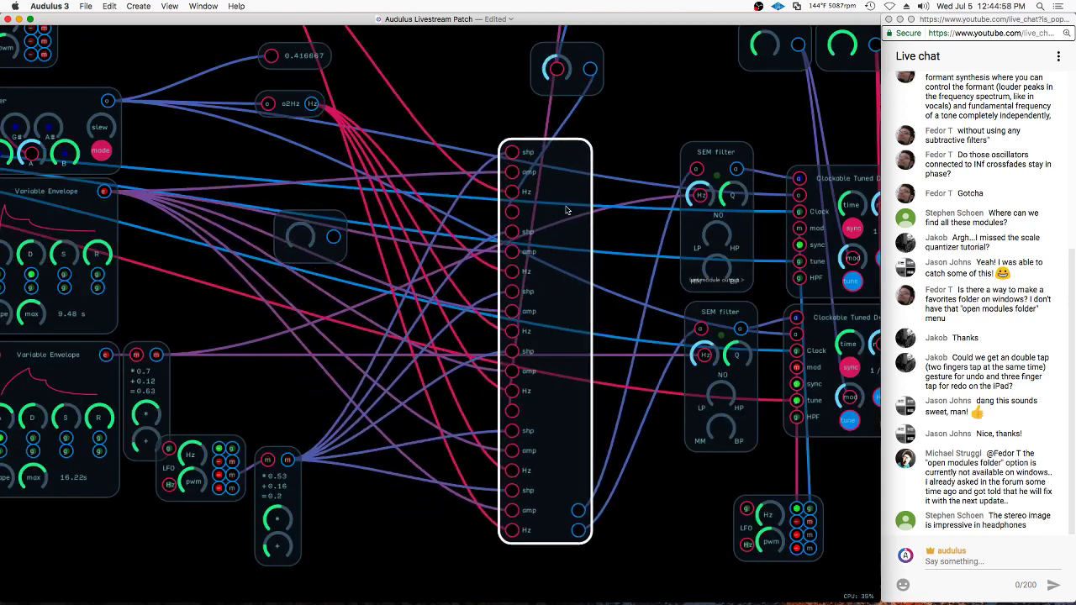
{"action": "left_click_drag", "start_coordinate": [567, 210], "coordinate": [573, 203]}
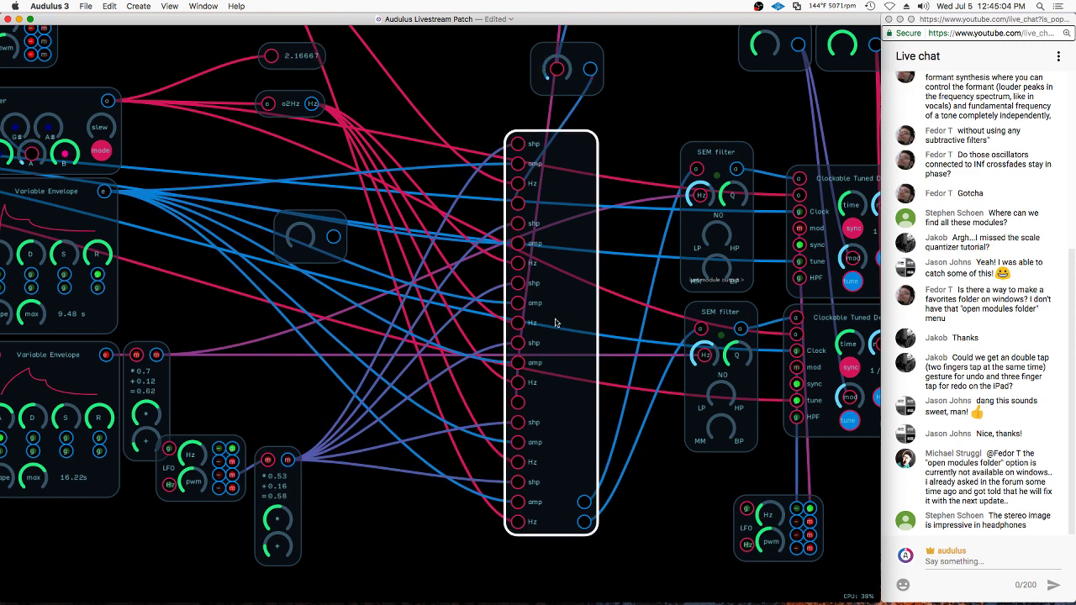
{"action": "left_click_drag", "start_coordinate": [555, 323], "coordinate": [509, 329]}
{"action": "left_click_drag", "start_coordinate": [274, 489], "coordinate": [306, 503]}
{"action": "left_click", "coordinate": [475, 354]}
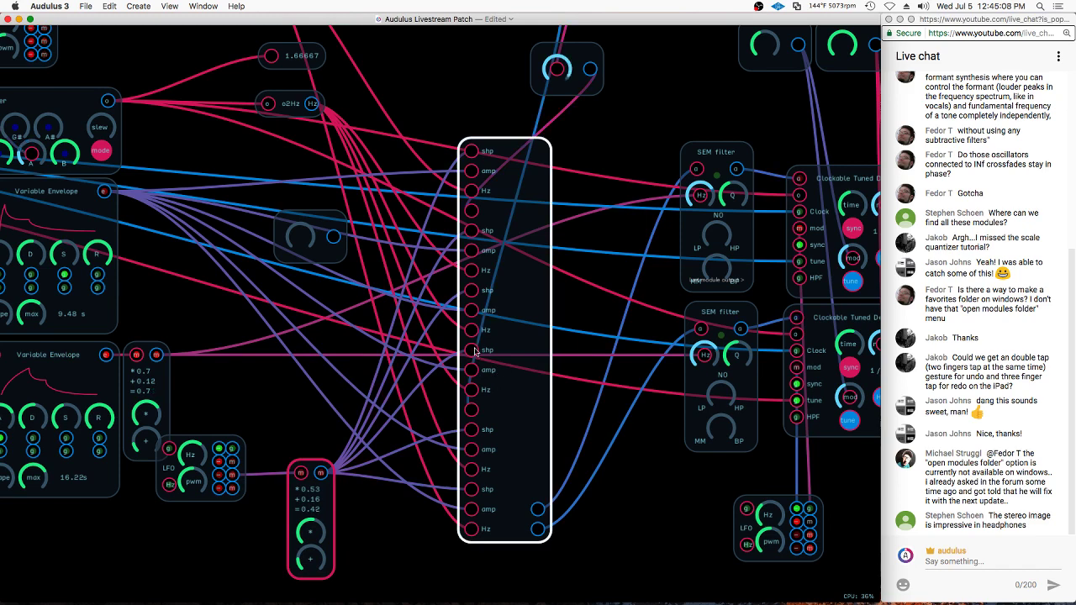
Inside the oscillator group, move all Hz, amp and shp input nodes away from the oscillators and wire the top Hz node to the third oscillator
{"action": "double_click", "coordinate": [520, 286]}
{"action": "left_click", "coordinate": [584, 184]}
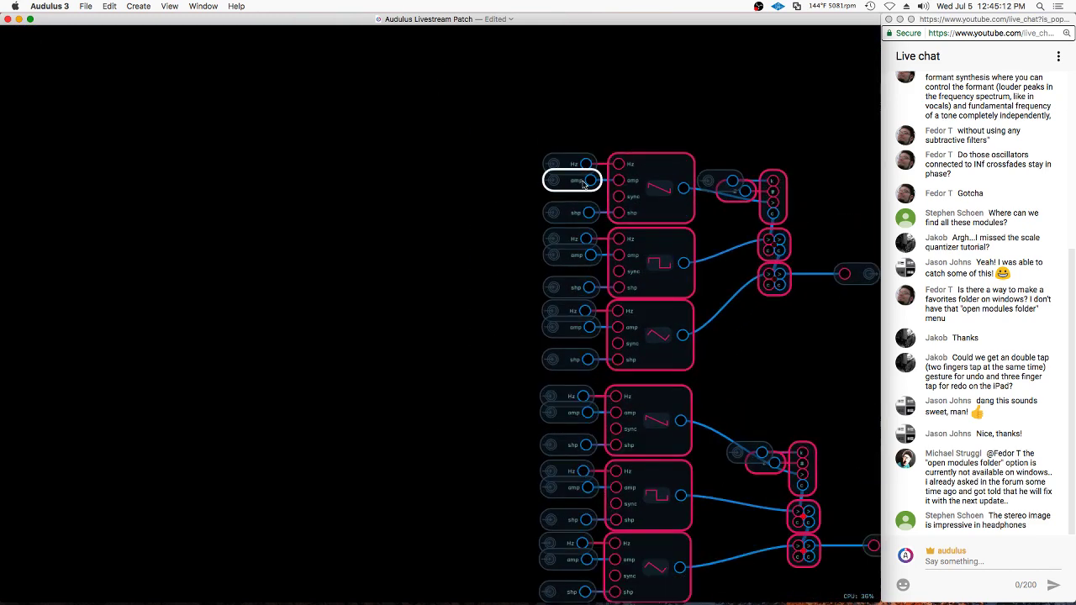
{"action": "left_click_drag", "start_coordinate": [562, 126], "coordinate": [563, 593]}
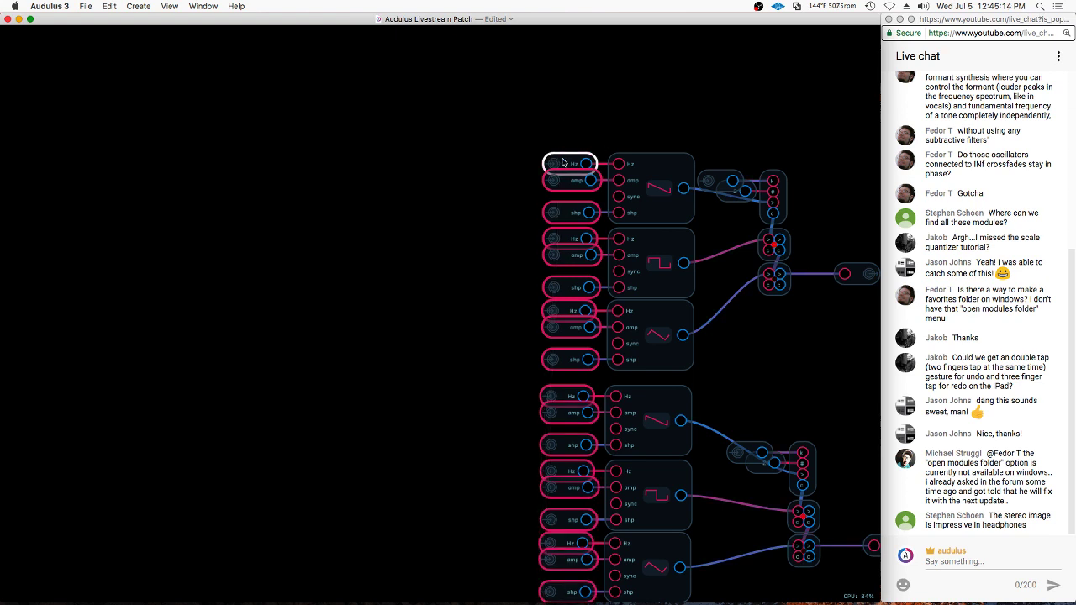
{"action": "left_click_drag", "start_coordinate": [564, 162], "coordinate": [619, 311]}
{"action": "left_click", "coordinate": [498, 129]}
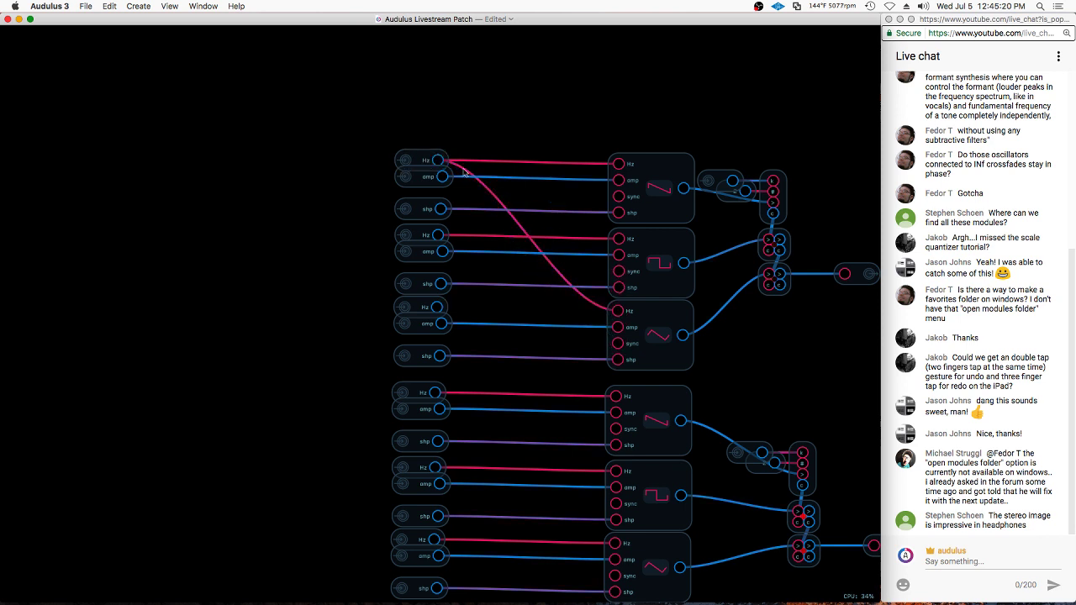
Wire the top Hz node to the fourth and sixth oscillators' Hz inputs and the second Hz node to the fifth's, nudging that node up
{"action": "left_click_drag", "start_coordinate": [441, 162], "coordinate": [612, 396]}
{"action": "scroll", "coordinate": [589, 396], "scroll_direction": "down", "scroll_amount": 3}
{"action": "left_click_drag", "start_coordinate": [418, 119], "coordinate": [594, 502]}
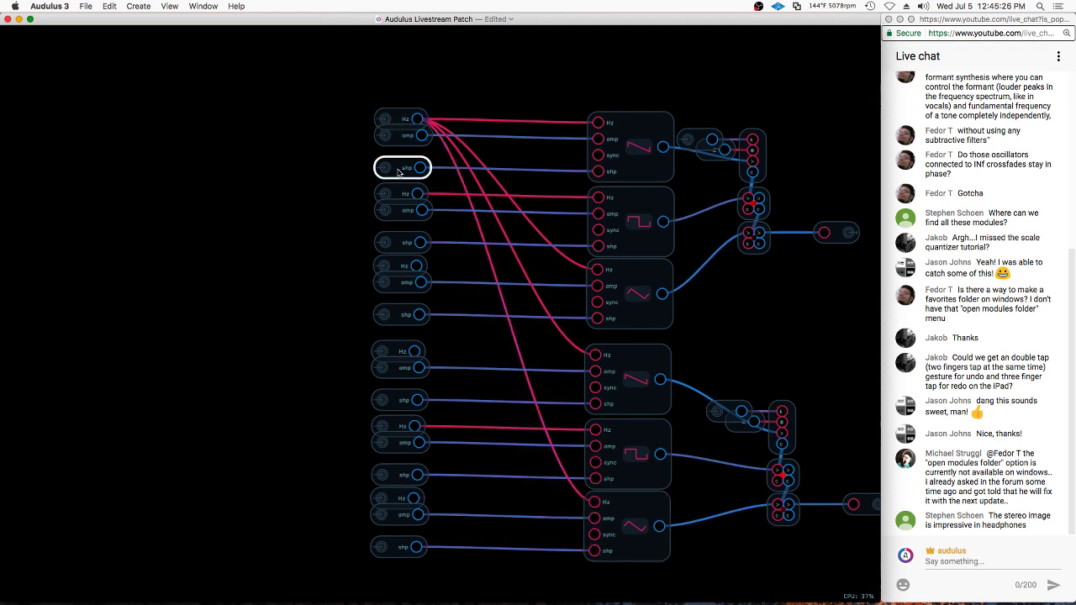
{"action": "left_click_drag", "start_coordinate": [418, 193], "coordinate": [592, 431]}
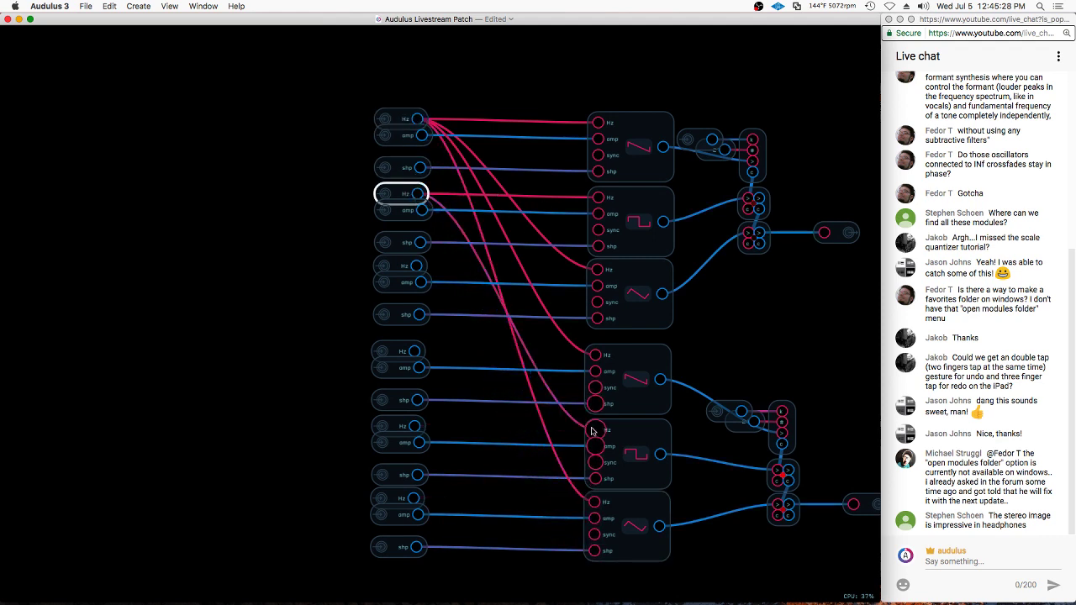
{"action": "mouse_move", "coordinate": [389, 193]}
{"action": "left_mouse_down"}
{"action": "mouse_move", "coordinate": [211, 327]}
{"action": "mouse_move", "coordinate": [214, 310]}
{"action": "mouse_move", "coordinate": [456, 159]}
{"action": "mouse_move", "coordinate": [389, 188]}
{"action": "left_mouse_up"}
Wire the top amp node to the amp inputs of the second through sixth oscillators and center it between the top Hz and shp nodes
{"action": "left_click_drag", "start_coordinate": [514, 212], "coordinate": [597, 214]}
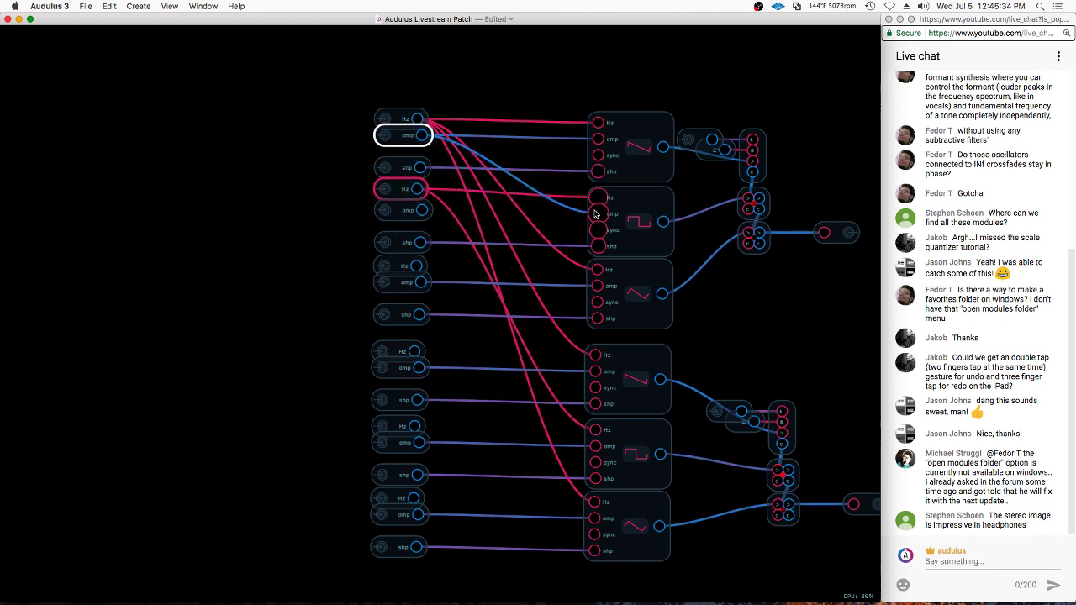
{"action": "left_click_drag", "start_coordinate": [423, 136], "coordinate": [597, 286]}
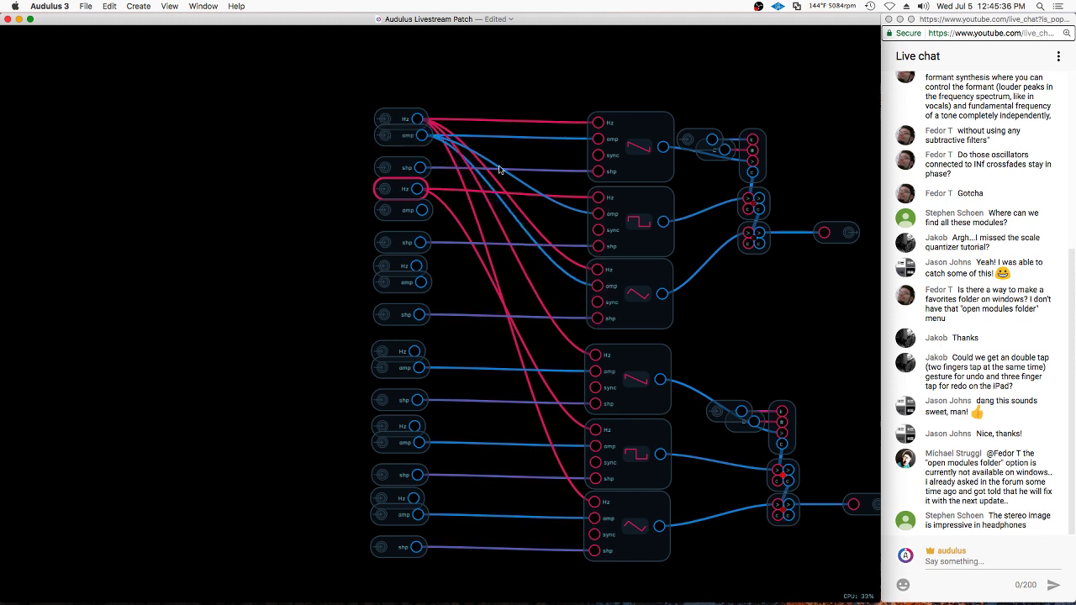
{"action": "left_click_drag", "start_coordinate": [423, 136], "coordinate": [596, 371]}
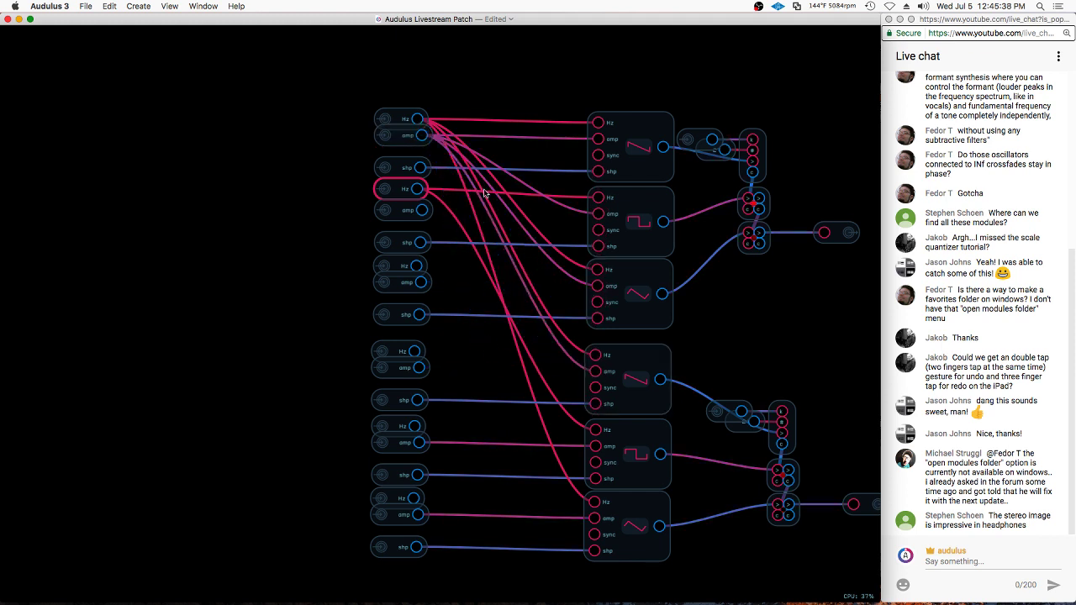
{"action": "left_click_drag", "start_coordinate": [419, 137], "coordinate": [596, 446]}
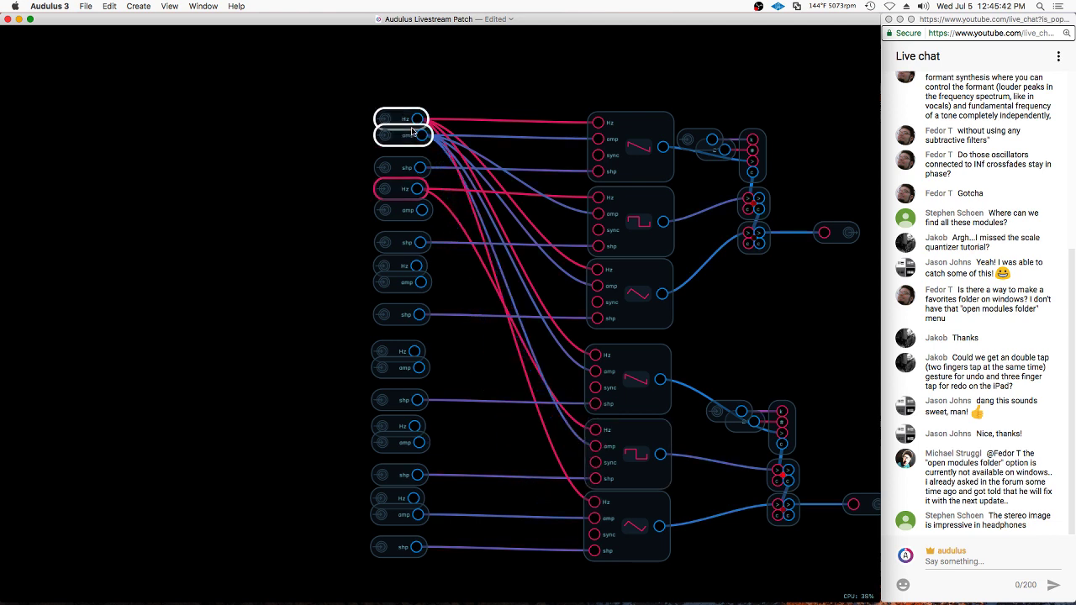
{"action": "left_click_drag", "start_coordinate": [407, 135], "coordinate": [291, 169]}
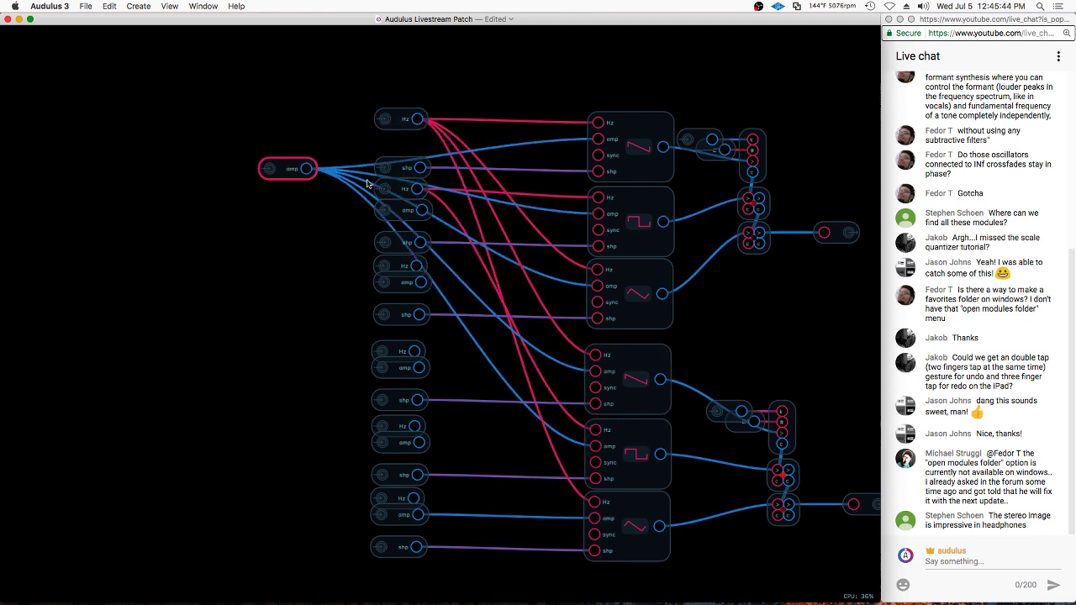
{"action": "key", "text": "super+z"}
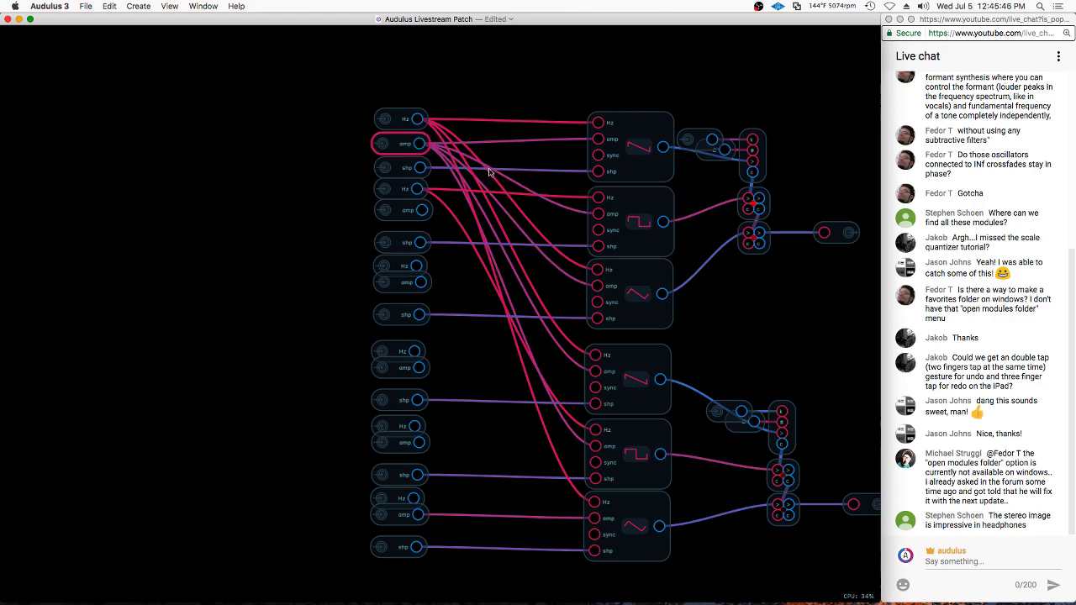
{"action": "scroll", "coordinate": [431, 147], "scroll_direction": "down", "scroll_amount": 3}
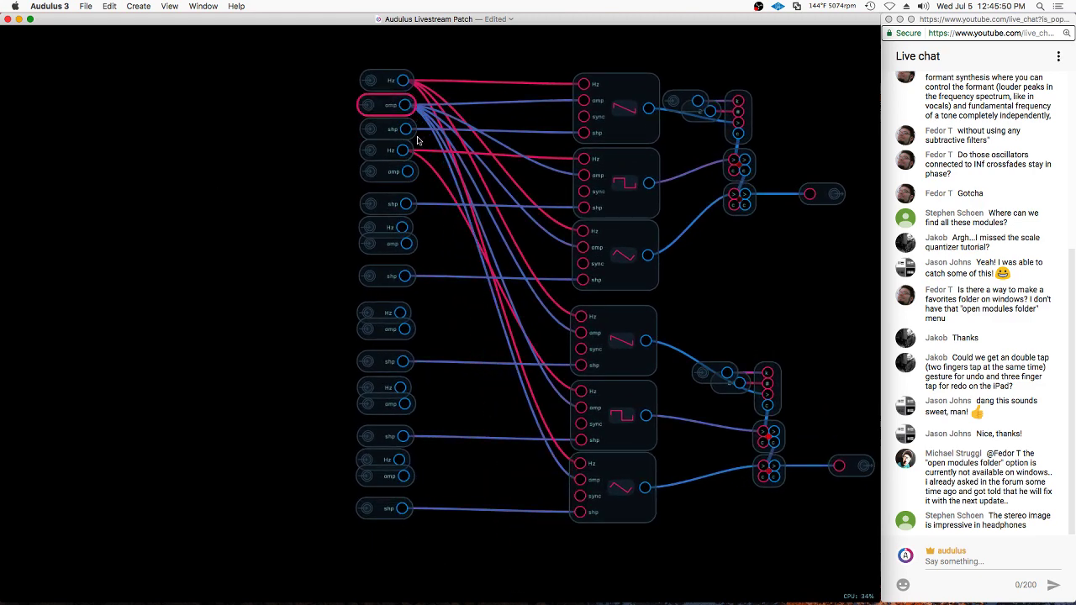
Wire the top shp node to the shp inputs of the second through sixth oscillators
{"action": "left_click_drag", "start_coordinate": [406, 131], "coordinate": [584, 208]}
{"action": "left_click_drag", "start_coordinate": [497, 223], "coordinate": [582, 280]}
{"action": "left_click_drag", "start_coordinate": [408, 131], "coordinate": [583, 365]}
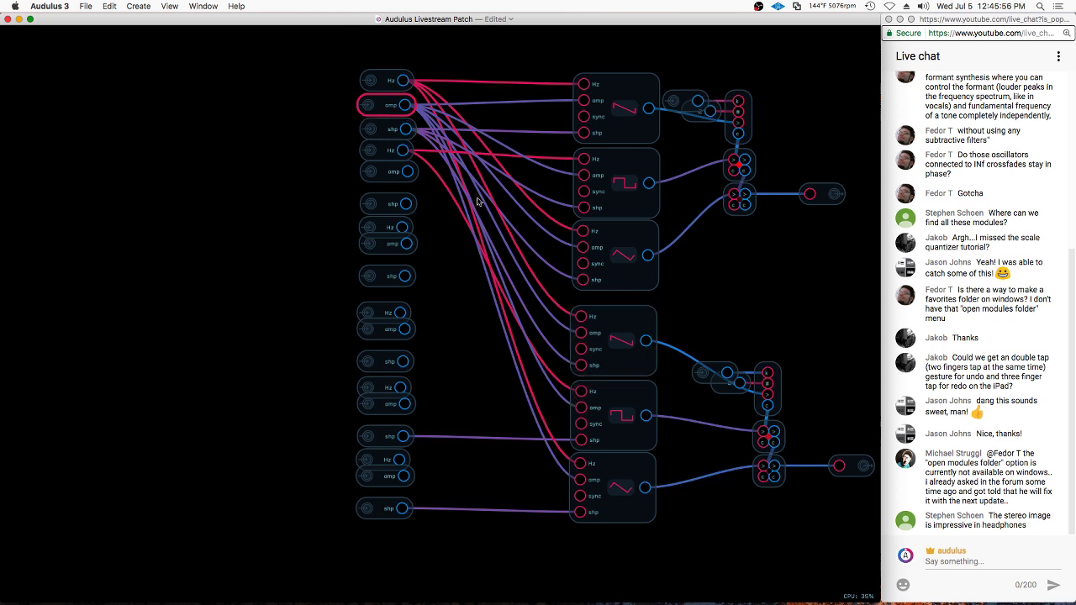
{"action": "left_click_drag", "start_coordinate": [407, 129], "coordinate": [582, 439]}
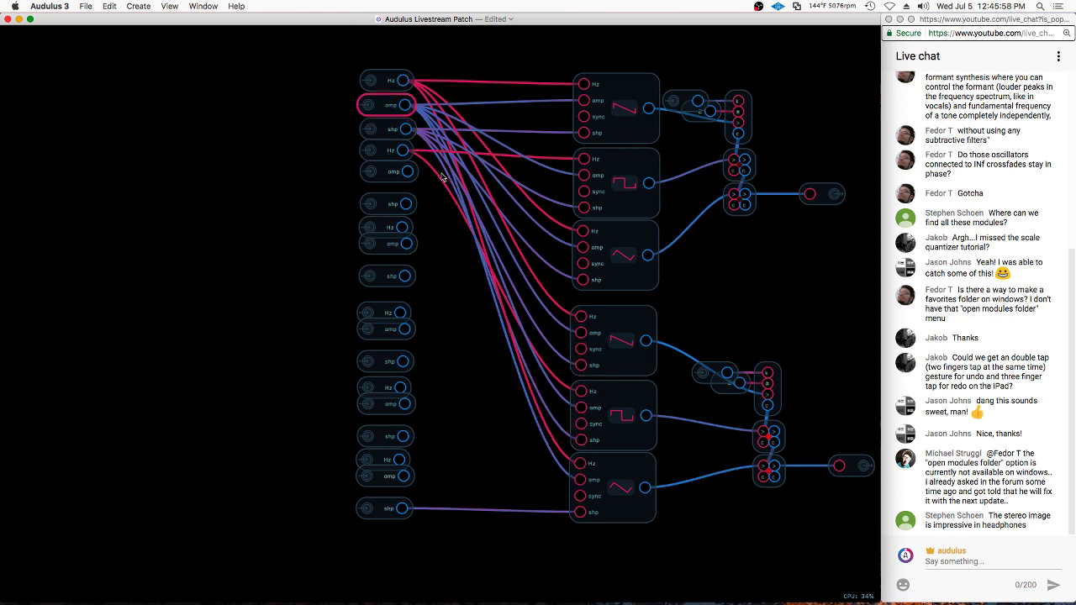
{"action": "left_click_drag", "start_coordinate": [407, 129], "coordinate": [581, 512]}
Delete all disconnected Hz, amp and shp input nodes and move the four remaining ones to the vertical middle of the oscillator column
{"action": "mouse_move", "coordinate": [399, 581]}
{"action": "left_mouse_down"}
{"action": "mouse_move", "coordinate": [379, 403]}
{"action": "mouse_move", "coordinate": [389, 171]}
{"action": "left_mouse_up"}
{"action": "key", "text": "BackSpace"}
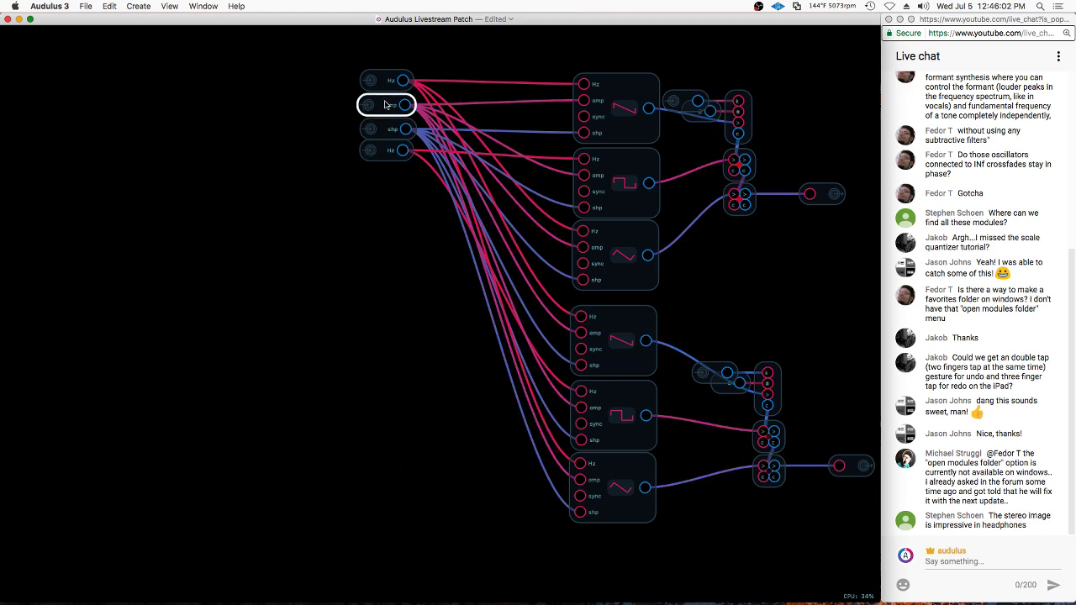
{"action": "mouse_move", "coordinate": [374, 50]}
{"action": "left_mouse_down"}
{"action": "mouse_move", "coordinate": [384, 126]}
{"action": "mouse_move", "coordinate": [286, 359]}
{"action": "mouse_move", "coordinate": [348, 357]}
{"action": "left_mouse_up"}
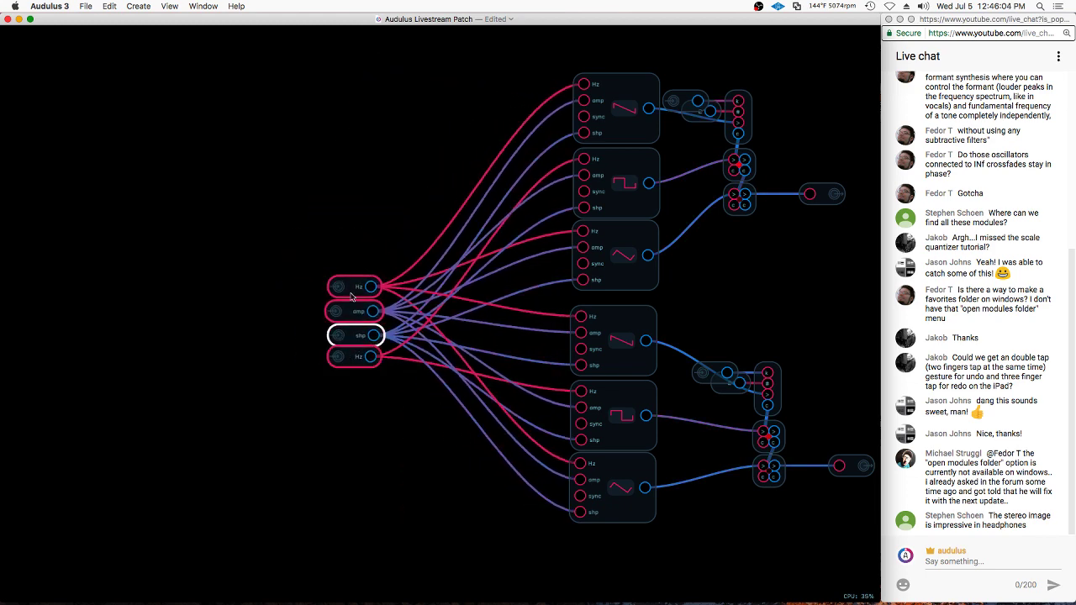
{"action": "left_click", "coordinate": [359, 168]}
Move the lower output node closer to its crossfades and rename the upper output 1 and the lower output 2
{"action": "scroll", "coordinate": [711, 221], "scroll_direction": "right", "scroll_amount": 5}
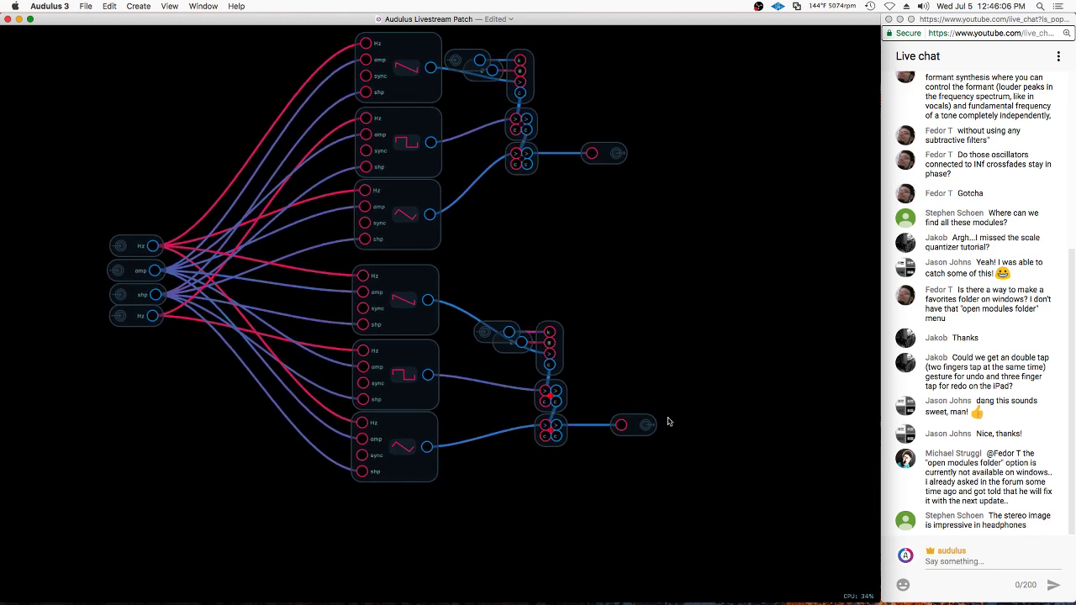
{"action": "left_click_drag", "start_coordinate": [647, 425], "coordinate": [621, 424]}
{"action": "right_click", "coordinate": [615, 153]}
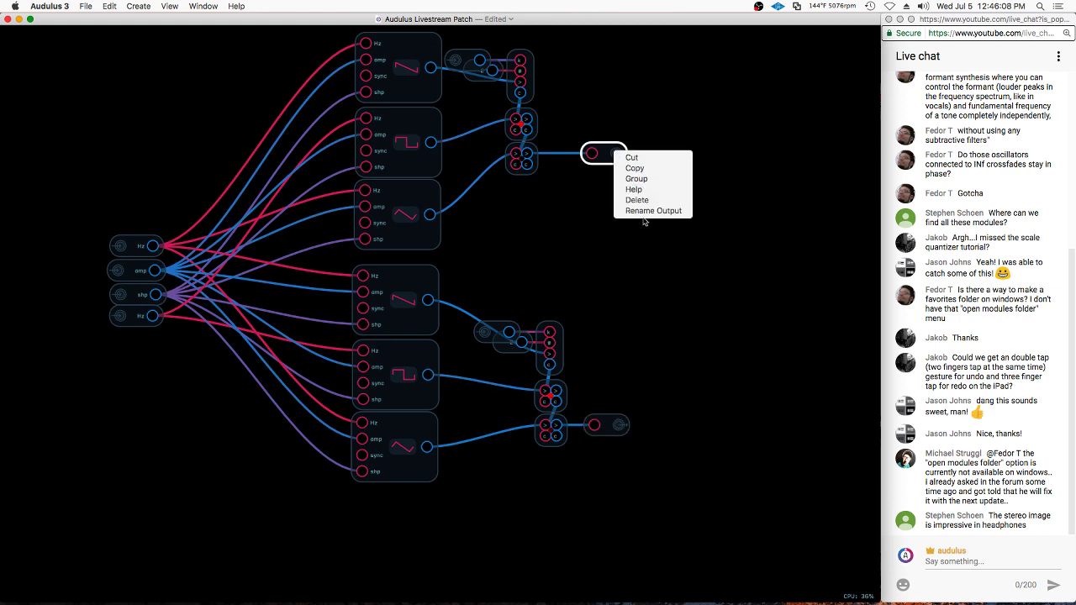
{"action": "left_click", "coordinate": [644, 212]}
{"action": "type", "text": "1"}
{"action": "key", "text": "Return"}
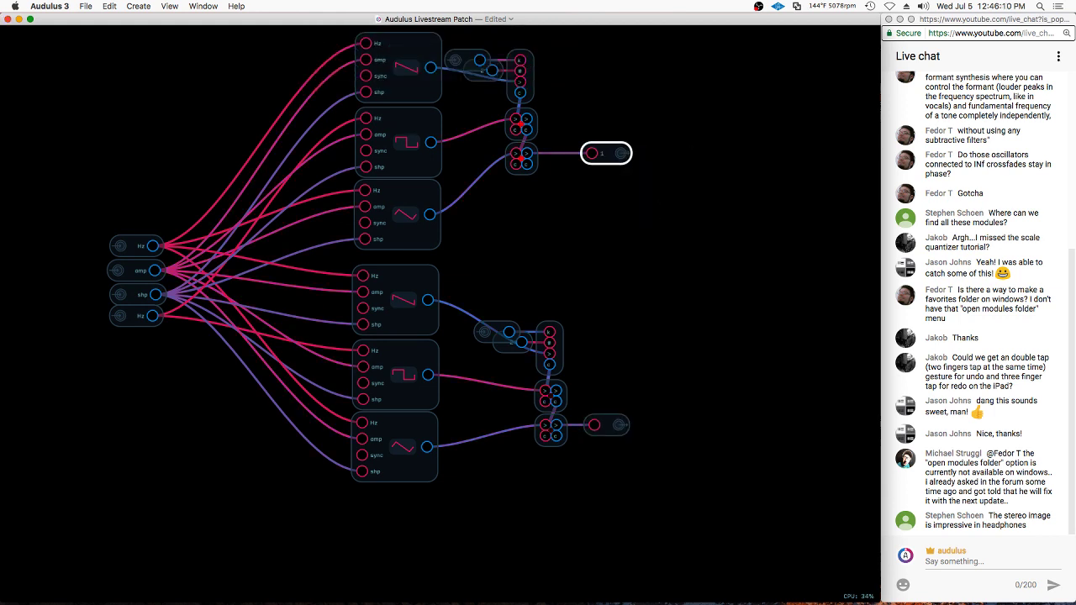
{"action": "right_click", "coordinate": [609, 425]}
{"action": "left_click", "coordinate": [632, 494]}
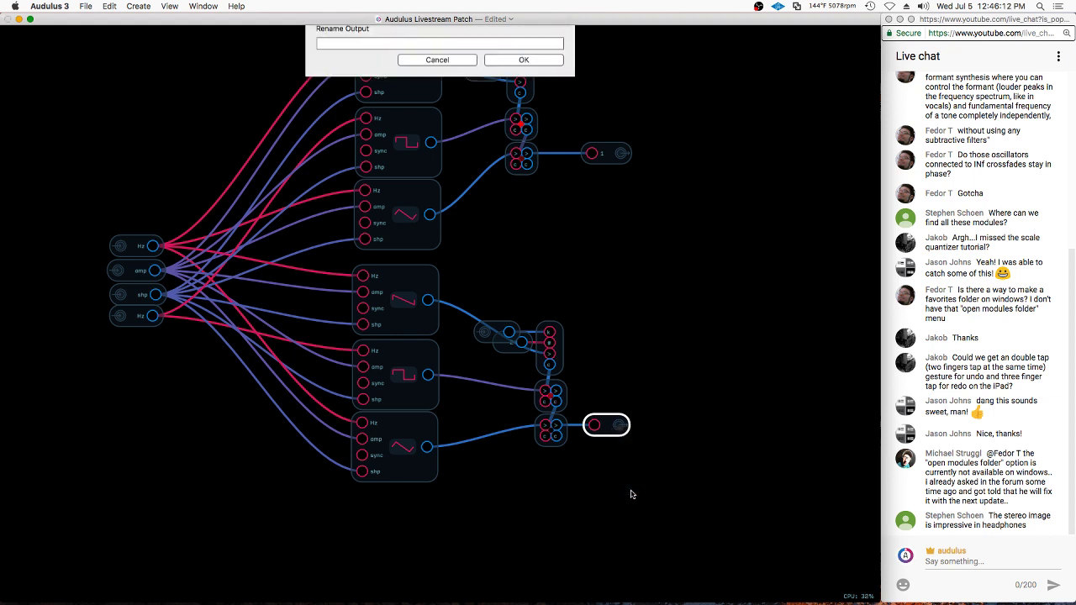
{"action": "type", "text": "2"}
{"action": "key", "text": "Return"}
Add a Text node above the top oscillator and change its text to "Morphing Stereo Oscillator"
{"action": "left_click_drag", "start_coordinate": [651, 262], "coordinate": [732, 356]}
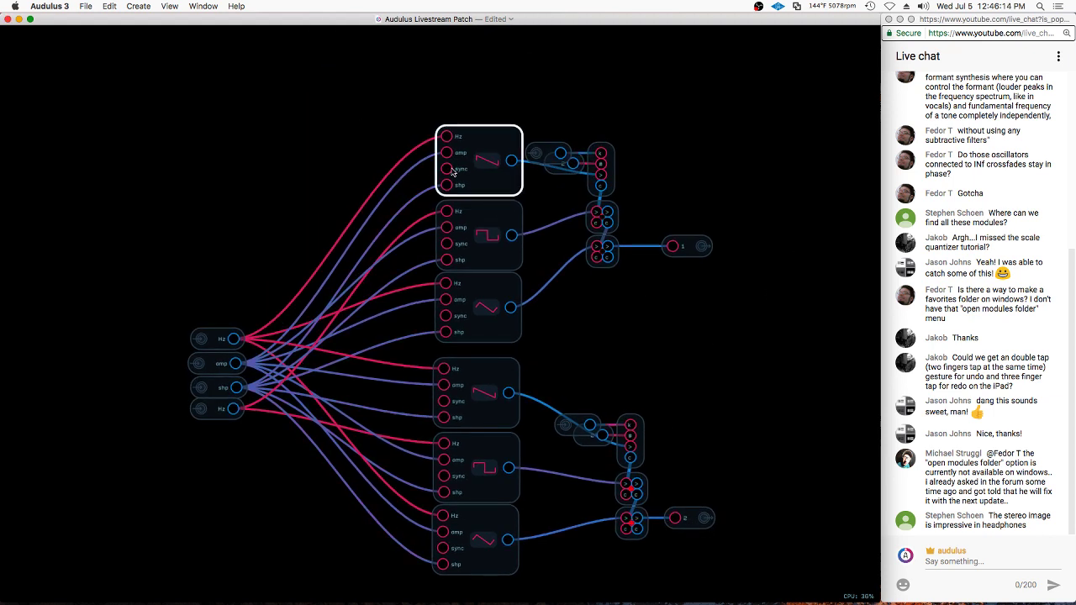
{"action": "right_click", "coordinate": [444, 82]}
{"action": "mouse_move", "coordinate": [454, 87]}
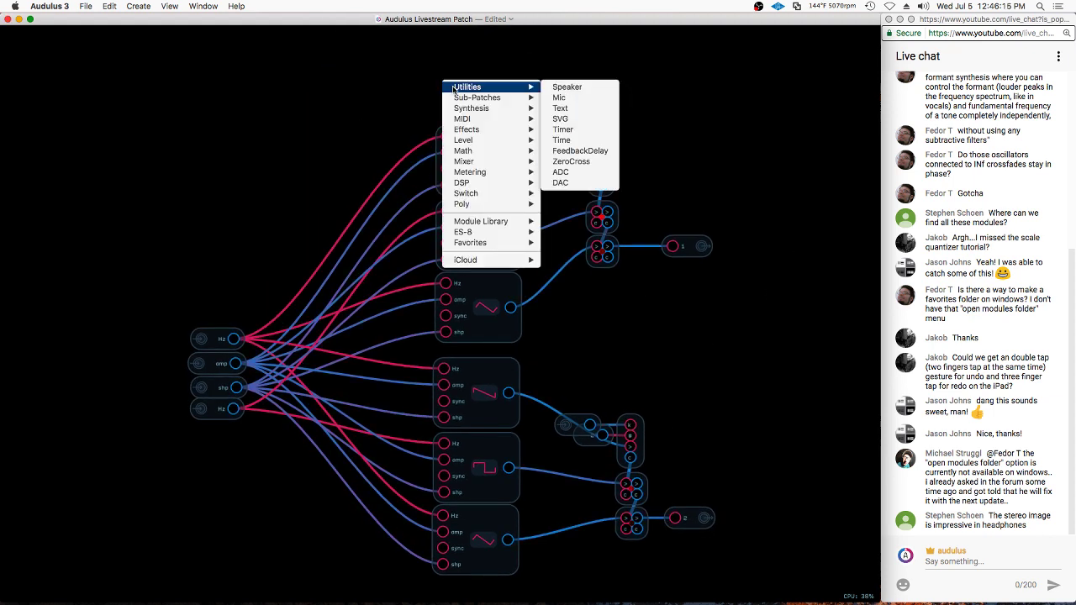
{"action": "left_click", "coordinate": [561, 108]}
{"action": "right_click", "coordinate": [466, 88]}
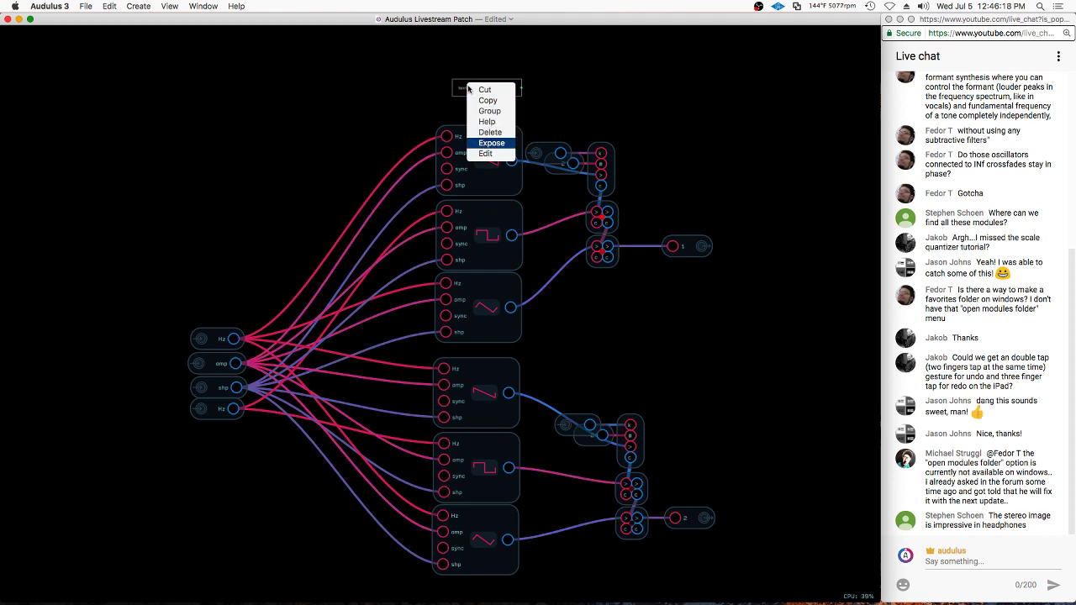
{"action": "left_click", "coordinate": [484, 154]}
{"action": "right_click", "coordinate": [467, 88]}
{"action": "left_click", "coordinate": [482, 155]}
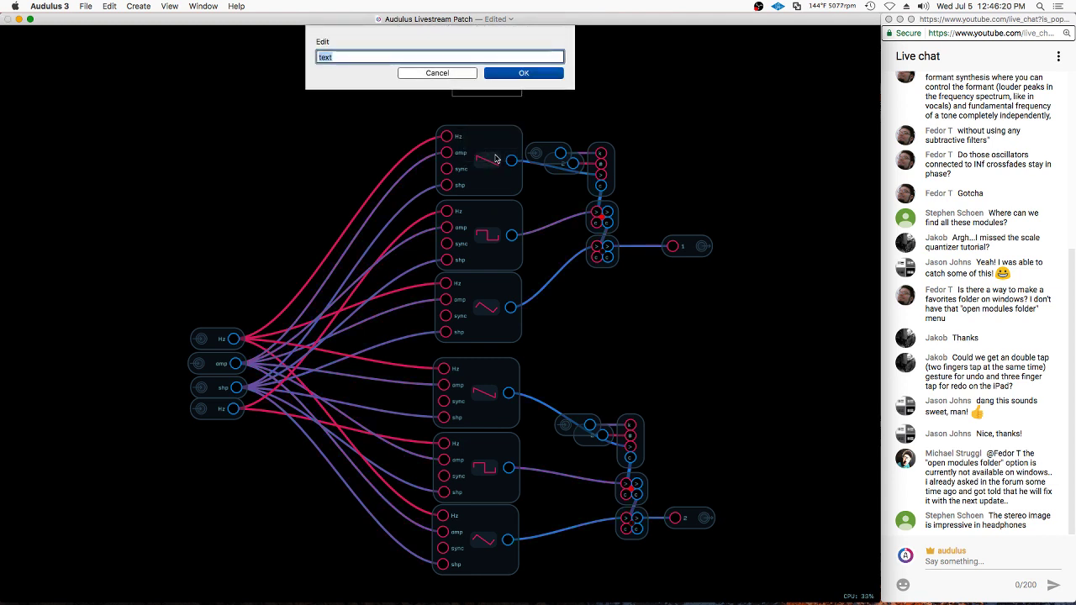
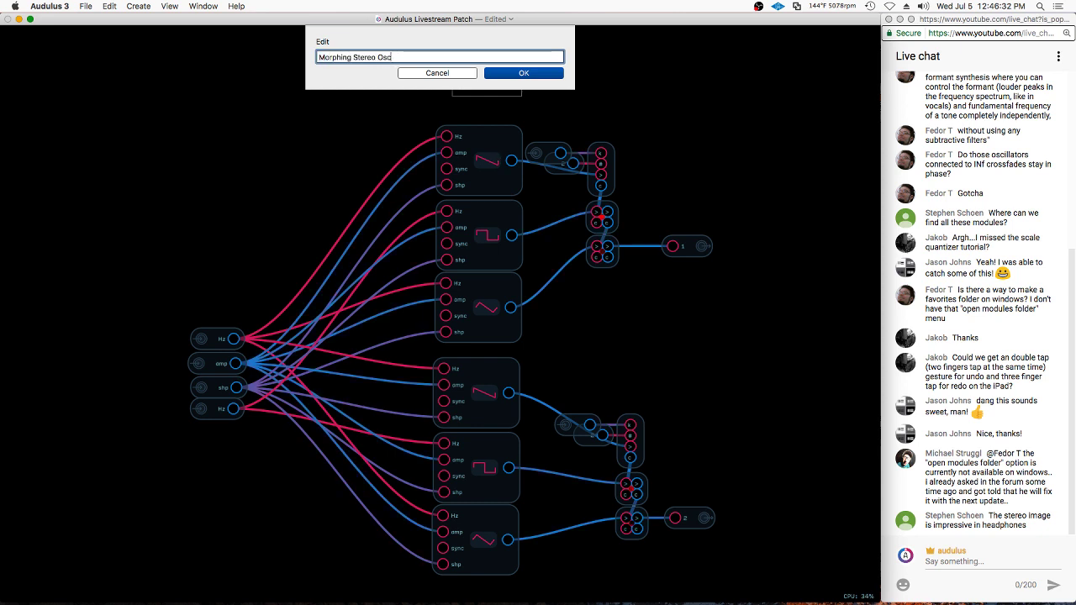
{"action": "type", "text": "tor"}
{"action": "key", "text": "Return"}
Expose the title text and move it down nearer to the top oscillator
{"action": "scroll", "coordinate": [486, 88], "scroll_direction": "up", "scroll_amount": 5}
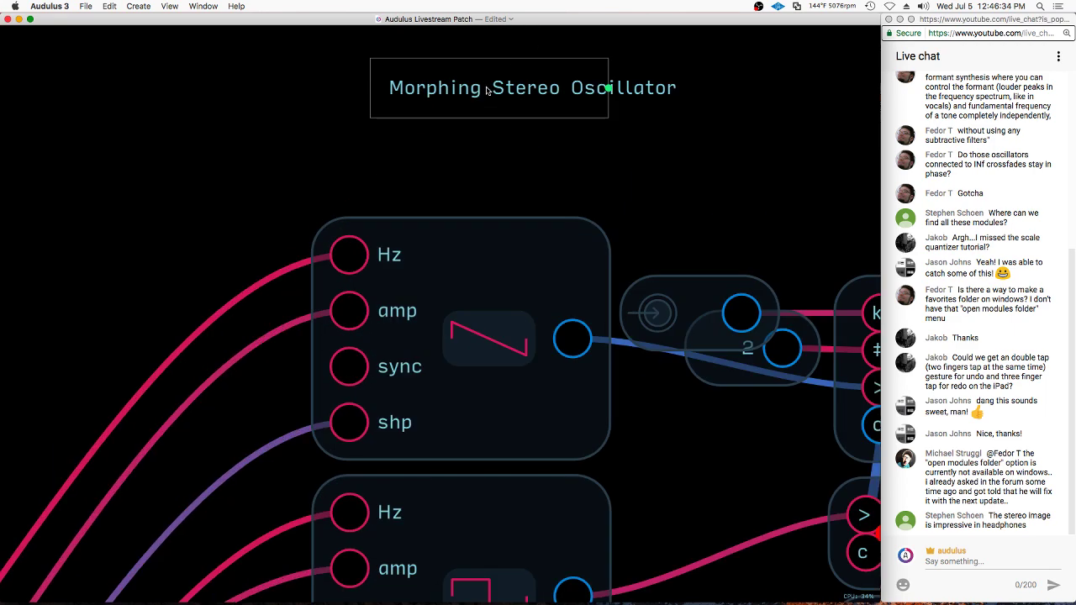
{"action": "right_click", "coordinate": [460, 95]}
{"action": "left_click", "coordinate": [489, 149]}
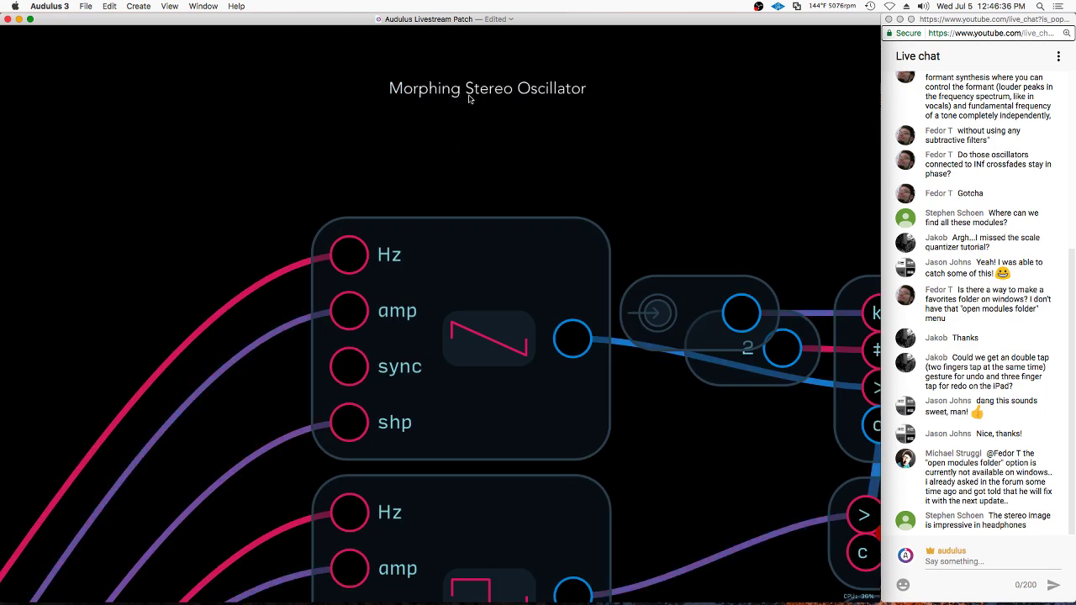
{"action": "left_click_drag", "start_coordinate": [469, 99], "coordinate": [468, 148]}
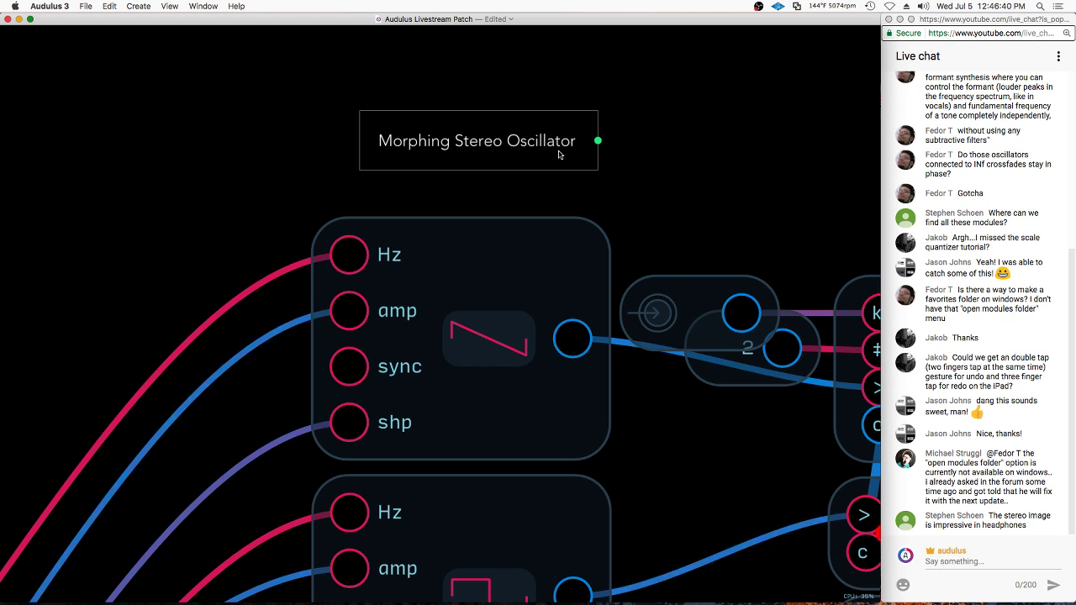
{"action": "left_click", "coordinate": [690, 124]}
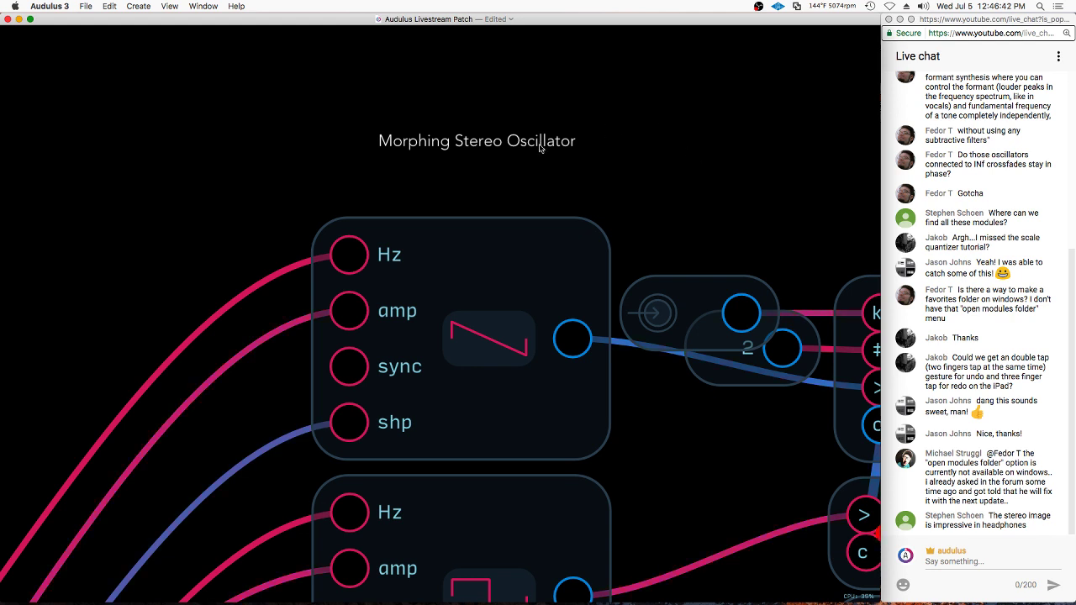
{"action": "left_click_drag", "start_coordinate": [495, 142], "coordinate": [480, 136]}
{"action": "left_click", "coordinate": [652, 124]}
Turn the title's Expose setting back off, align it with the top oscillator's edge and widen its text frame past the full title
{"action": "right_click", "coordinate": [479, 131]}
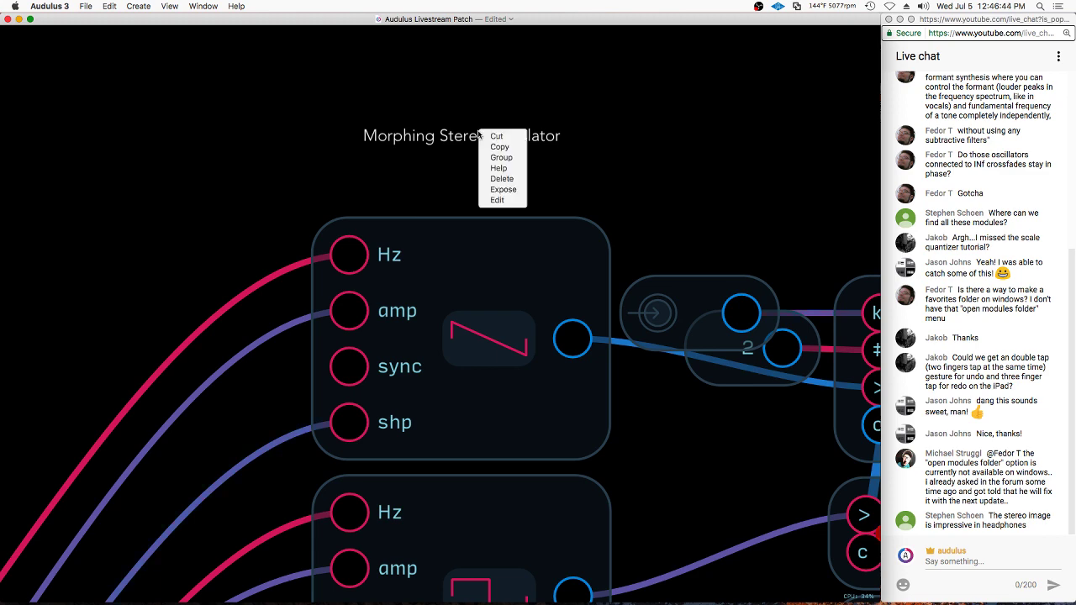
{"action": "left_click", "coordinate": [503, 189]}
{"action": "scroll", "coordinate": [263, 142], "scroll_direction": "down", "scroll_amount": 3}
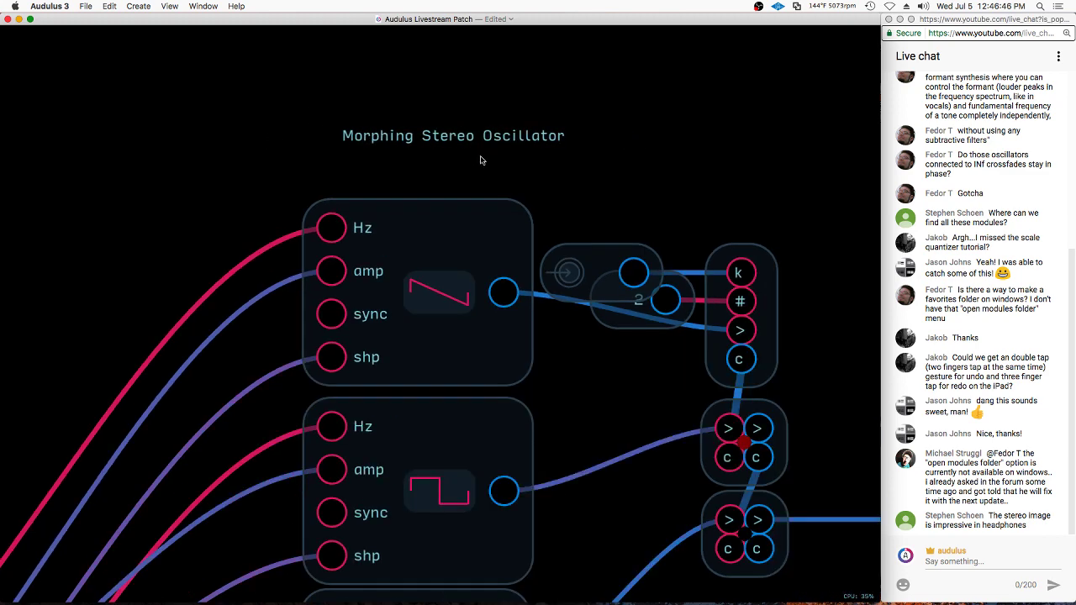
{"action": "left_click_drag", "start_coordinate": [510, 139], "coordinate": [484, 137]}
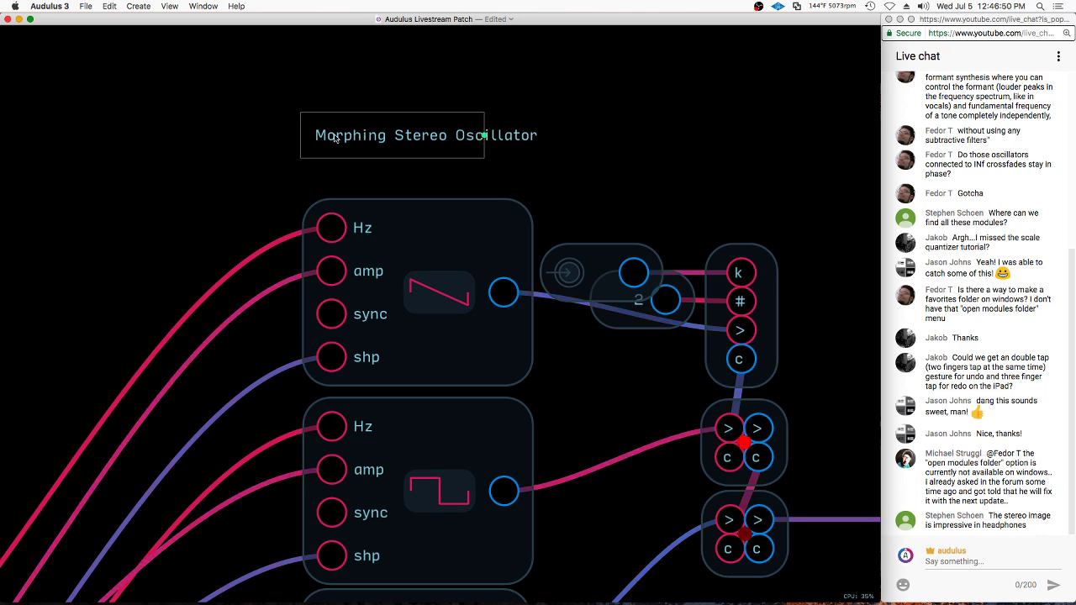
{"action": "scroll", "coordinate": [484, 139], "scroll_direction": "down", "scroll_amount": 4}
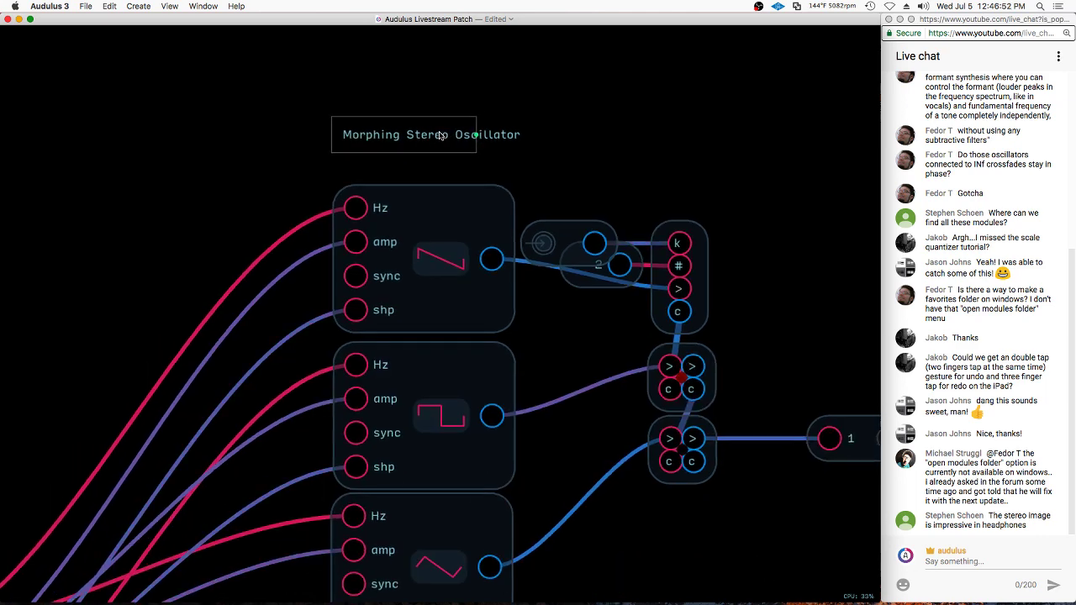
{"action": "scroll", "coordinate": [481, 135], "scroll_direction": "up", "scroll_amount": 4}
{"action": "left_click_drag", "start_coordinate": [484, 137], "coordinate": [737, 118]}
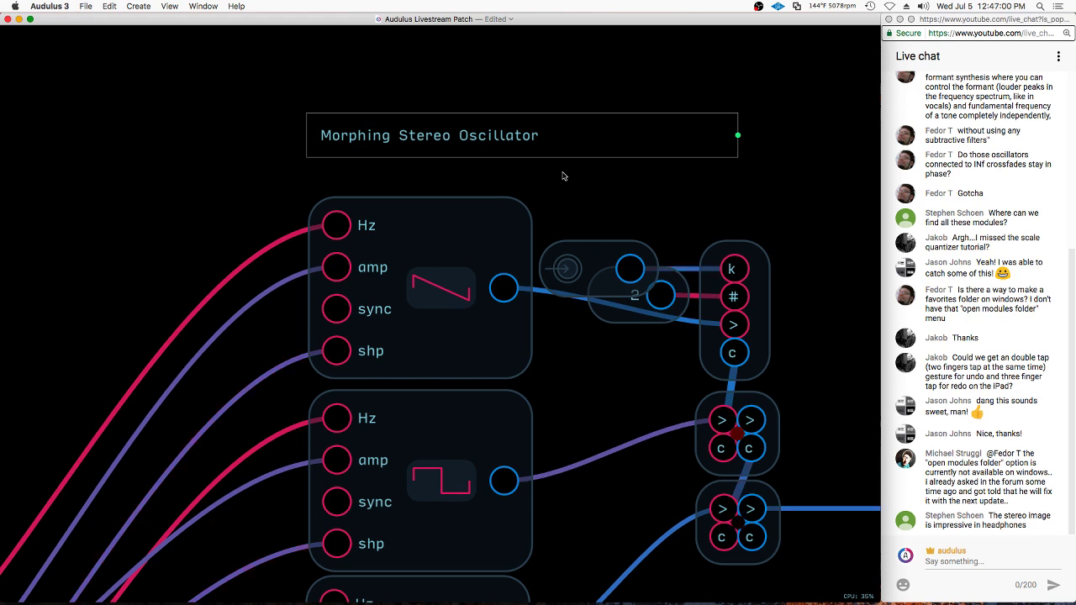
Move the unnamed input node clear of the upper constant 2 and rename it modulation
{"action": "scroll", "coordinate": [723, 221], "scroll_direction": "down", "scroll_amount": 3}
{"action": "left_click_drag", "start_coordinate": [552, 186], "coordinate": [590, 130]}
{"action": "right_click", "coordinate": [578, 141]}
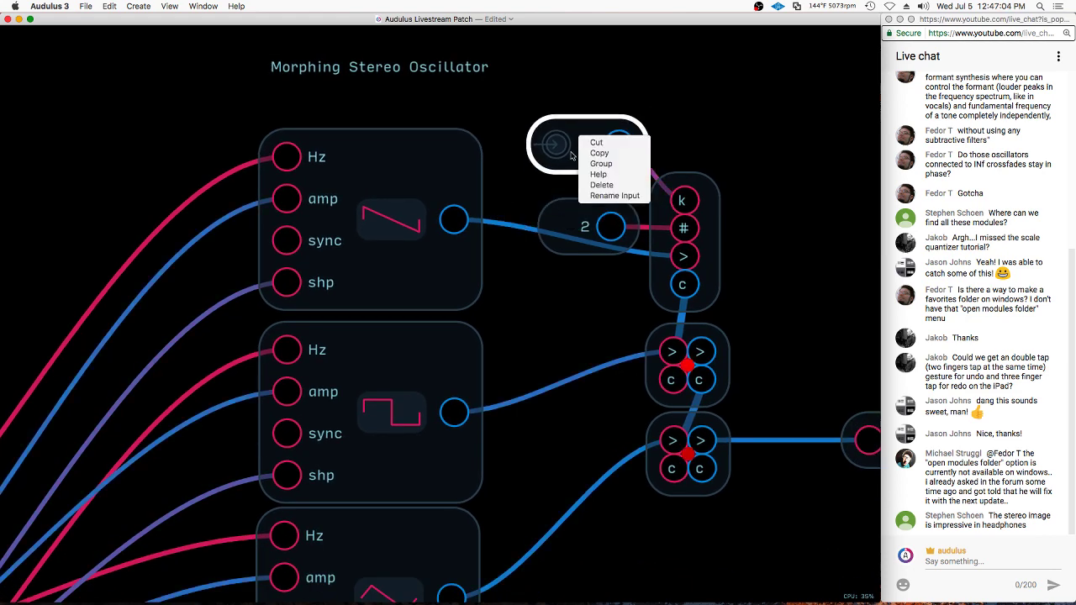
{"action": "left_click", "coordinate": [580, 127]}
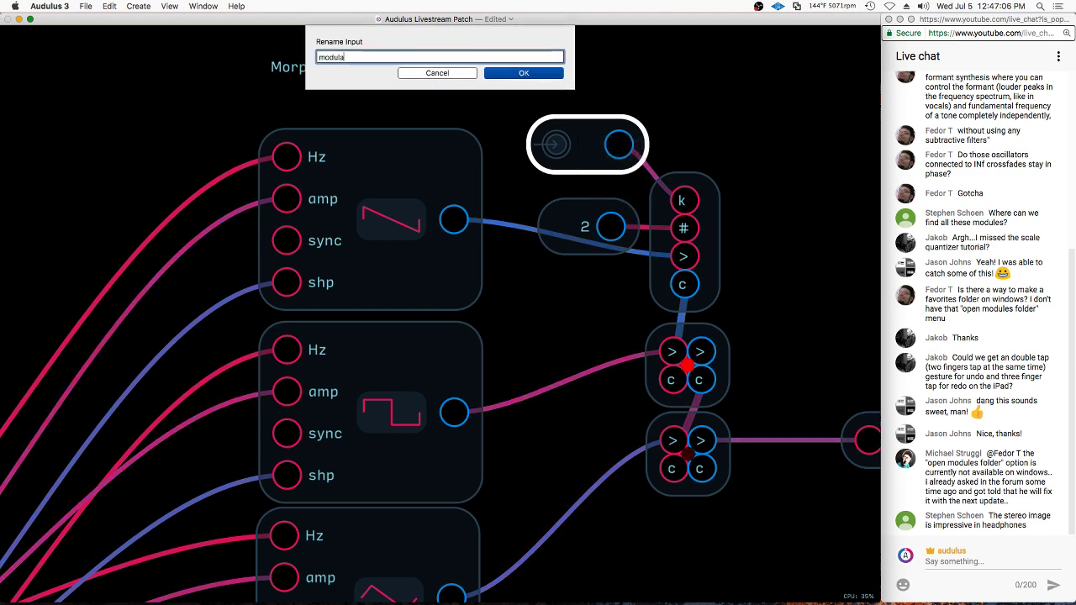
{"action": "type", "text": "modulation"}
{"action": "key", "text": "Return"}
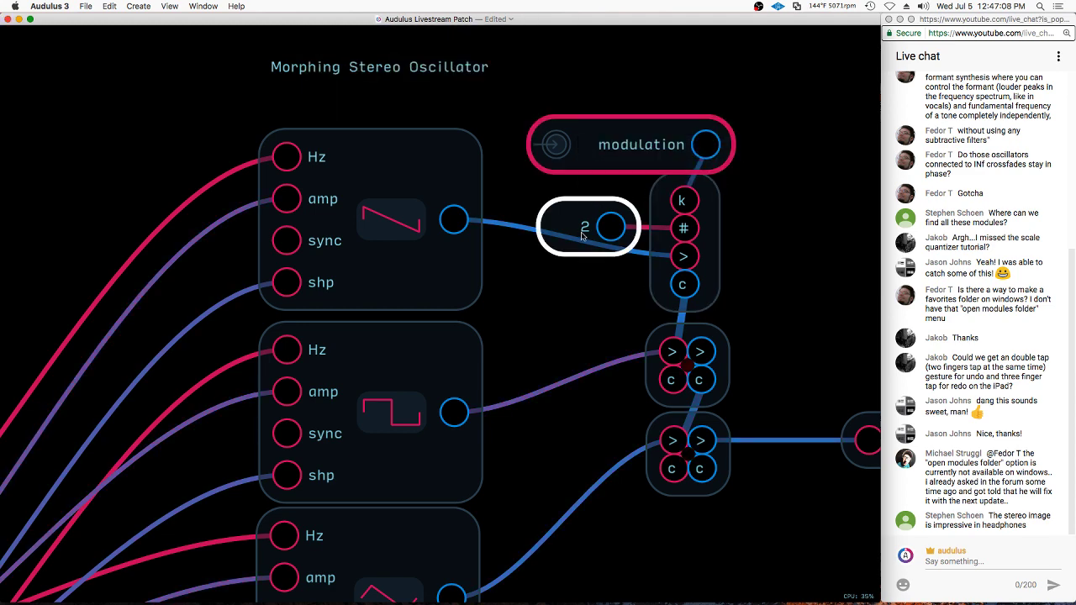
Wire the modulation input node to the k input of the lower crossfade chain
{"action": "scroll", "coordinate": [559, 135], "scroll_direction": "down", "scroll_amount": 2}
{"action": "scroll", "coordinate": [559, 134], "scroll_direction": "down", "scroll_amount": 6}
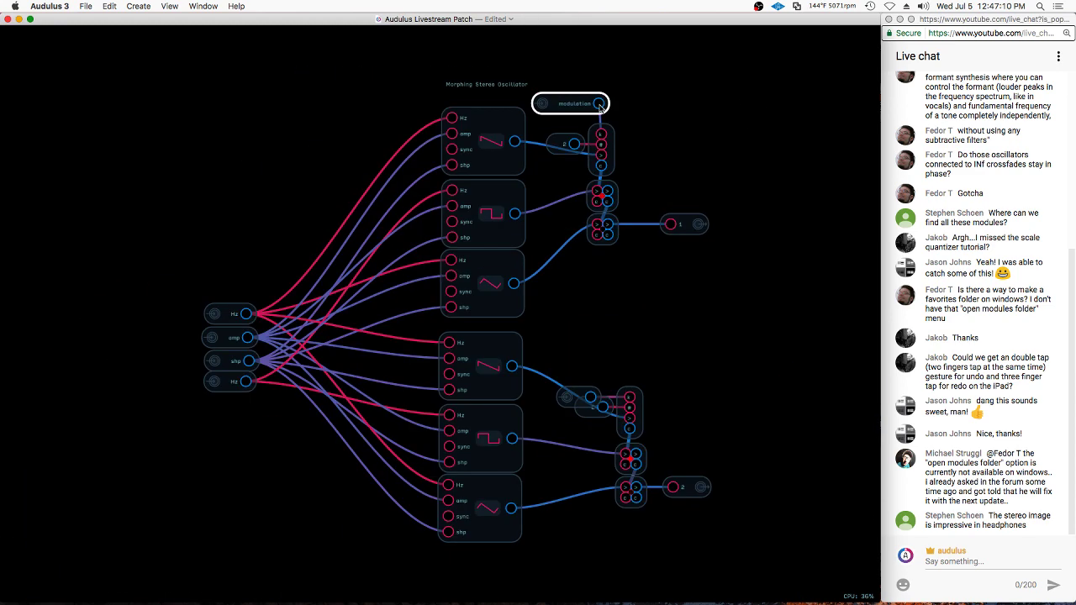
{"action": "mouse_move", "coordinate": [598, 104]}
{"action": "left_mouse_down"}
{"action": "mouse_move", "coordinate": [637, 242]}
{"action": "mouse_move", "coordinate": [643, 389]}
{"action": "mouse_move", "coordinate": [629, 398]}
{"action": "mouse_move", "coordinate": [568, 336]}
{"action": "mouse_move", "coordinate": [562, 370]}
{"action": "left_mouse_up"}
Try deleting the unnamed input beside the lower constant 2 and nudging the modulation node, and undo both edits
{"action": "left_click", "coordinate": [630, 406]}
{"action": "key", "text": "Delete"}
{"action": "left_click_drag", "start_coordinate": [561, 101], "coordinate": [567, 98]}
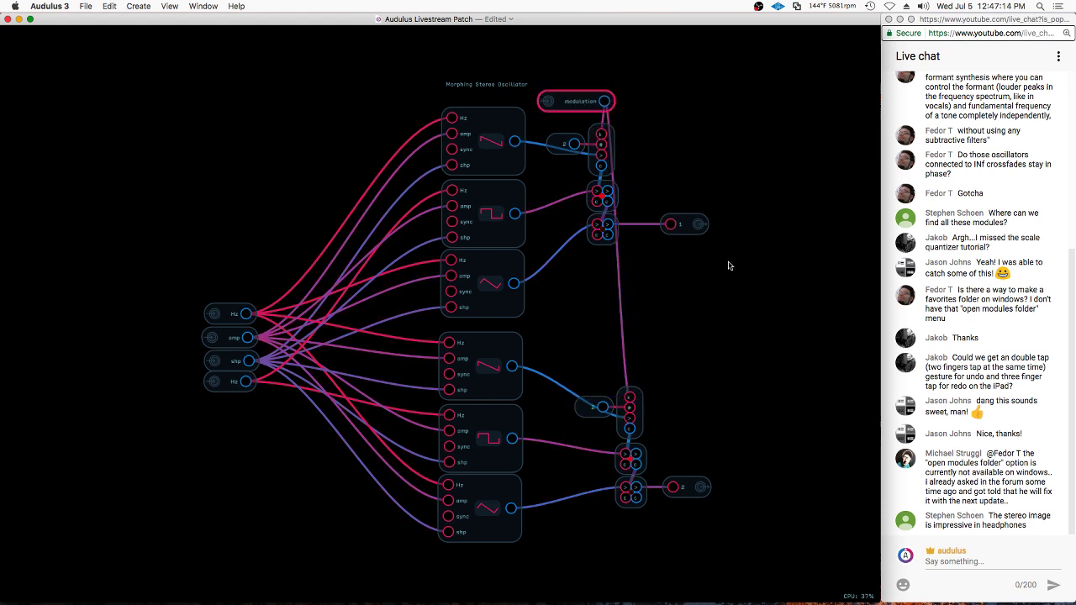
{"action": "key", "text": "super+z"}
{"action": "key", "text": "super+z"}
{"action": "key", "text": "super+z"}
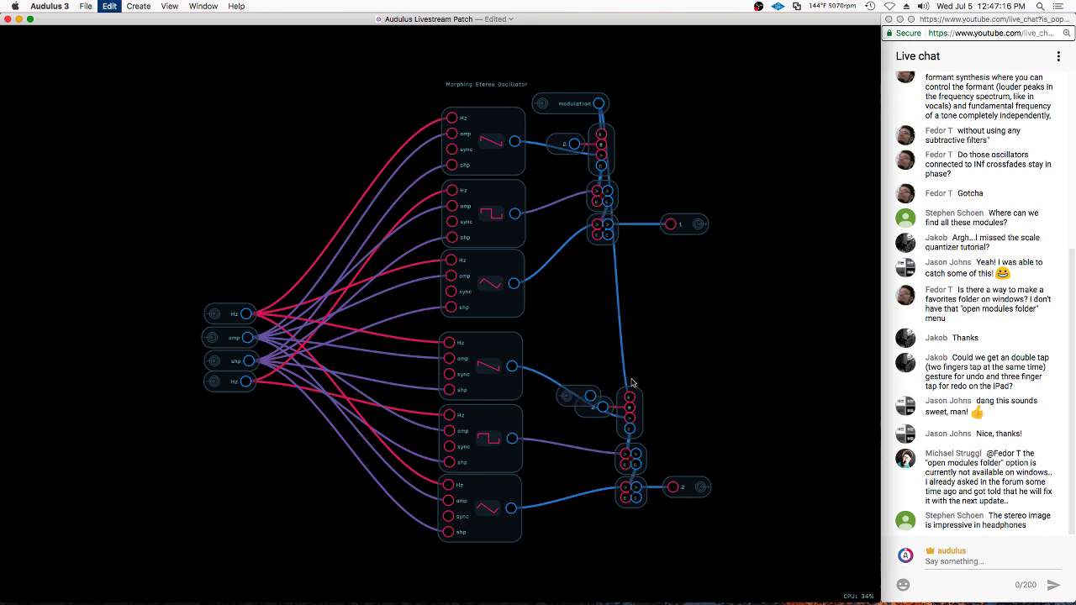
Undo the modulation cable to the lower crossfade chain, move the unnamed input above the lower constant 2 and rename it mod 2
{"action": "key", "text": "super+z"}
{"action": "left_click_drag", "start_coordinate": [580, 390], "coordinate": [585, 362]}
{"action": "right_click", "coordinate": [585, 362]}
{"action": "left_click", "coordinate": [600, 423]}
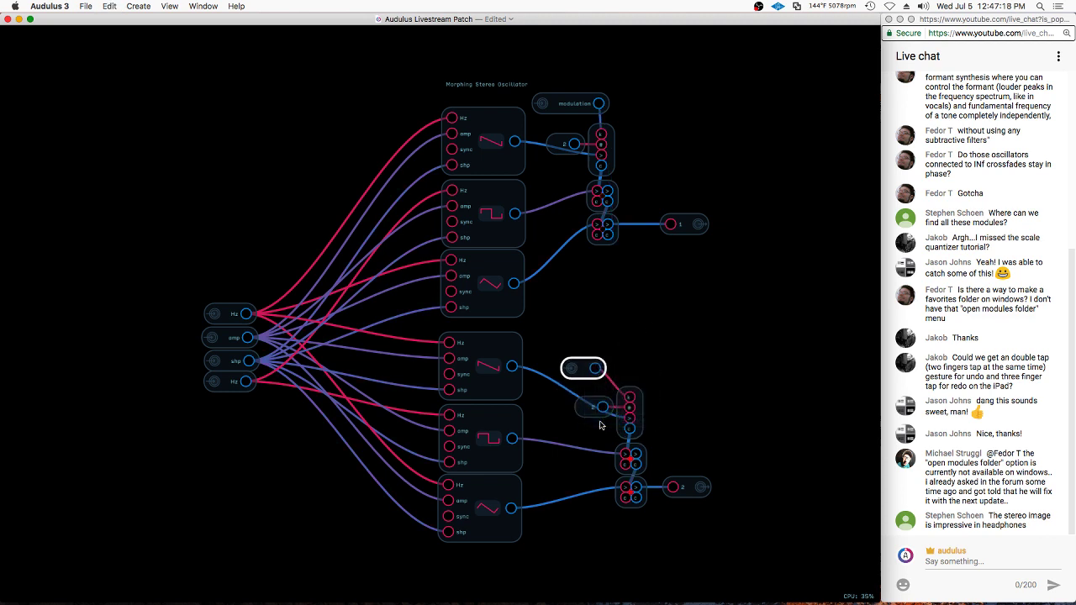
{"action": "type", "text": "mod 2"}
{"action": "key", "text": "Return"}
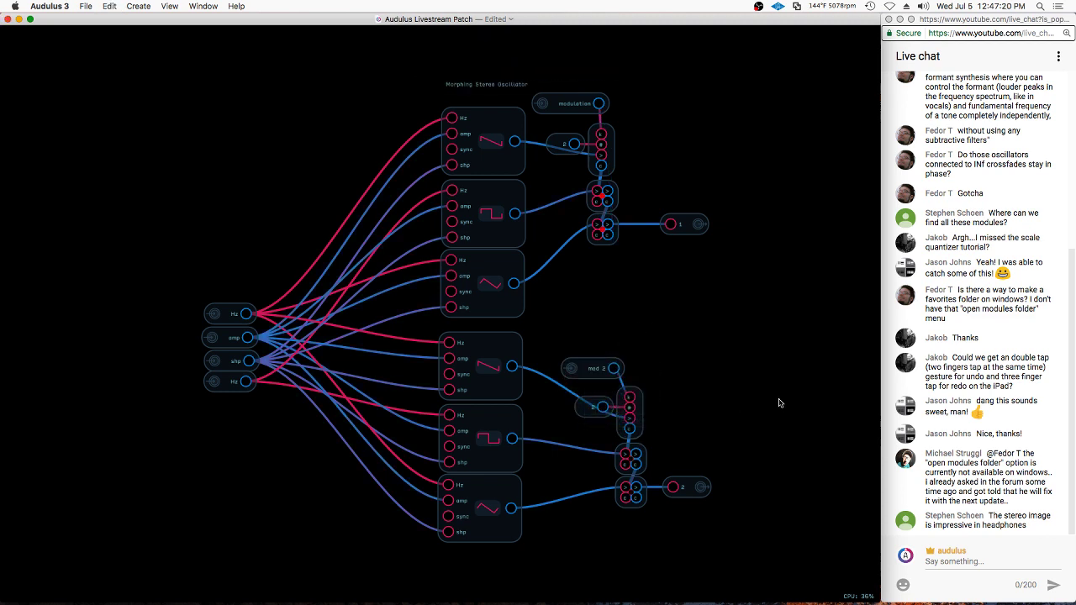
{"action": "left_click", "coordinate": [629, 314]}
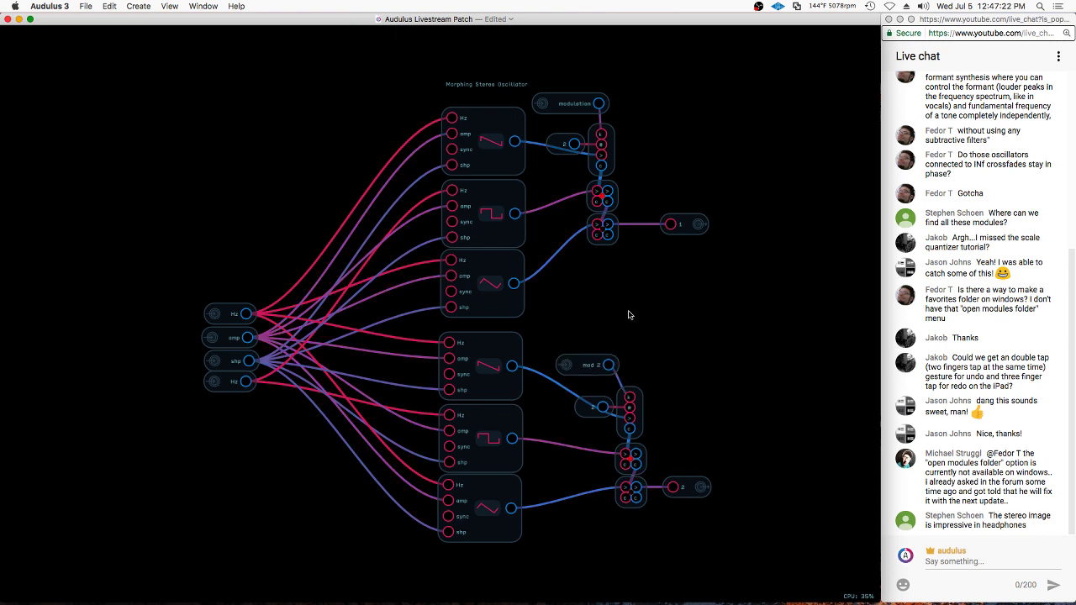
Shift the Morphing Stereo Oscillator title up and away from the modulation input, and exit the sub-patch
{"action": "left_click_drag", "start_coordinate": [490, 83], "coordinate": [468, 71]}
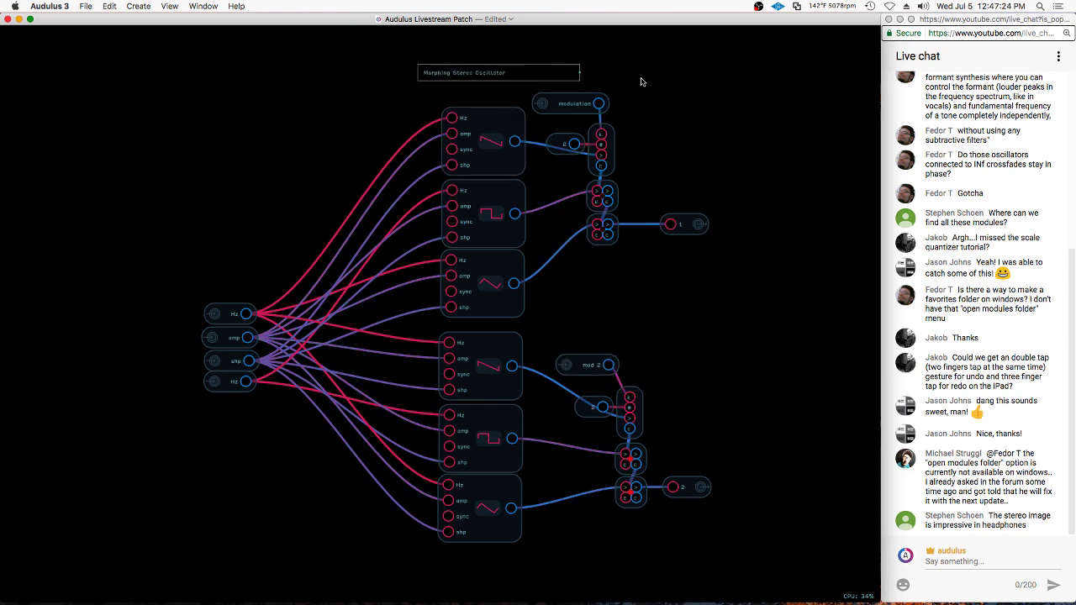
{"action": "left_click", "coordinate": [644, 80]}
{"action": "left_click", "coordinate": [228, 316]}
{"action": "left_click", "coordinate": [220, 385]}
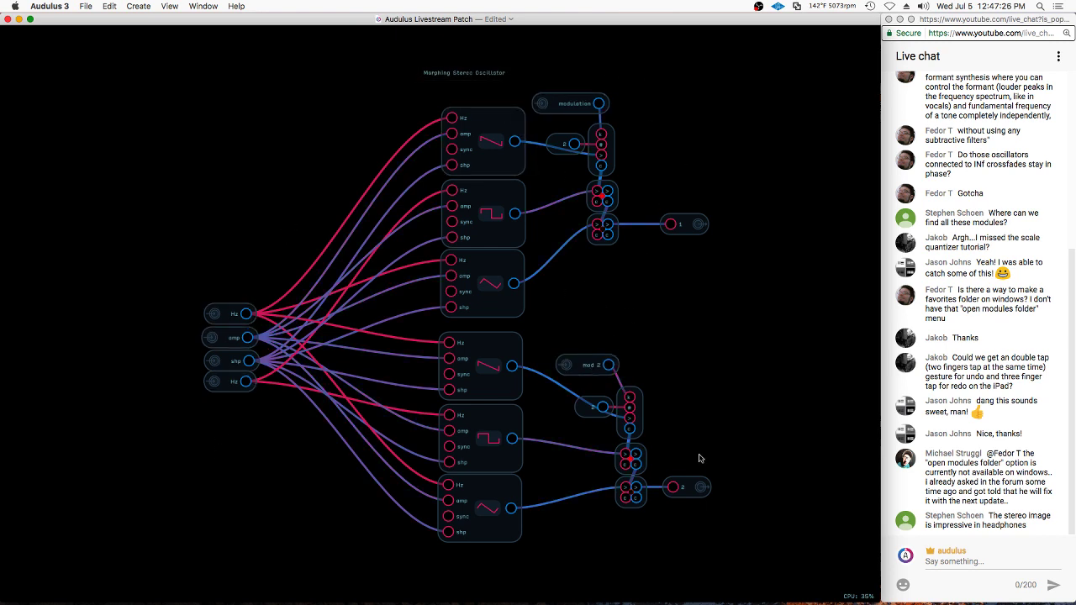
{"action": "double_click", "coordinate": [664, 551]}
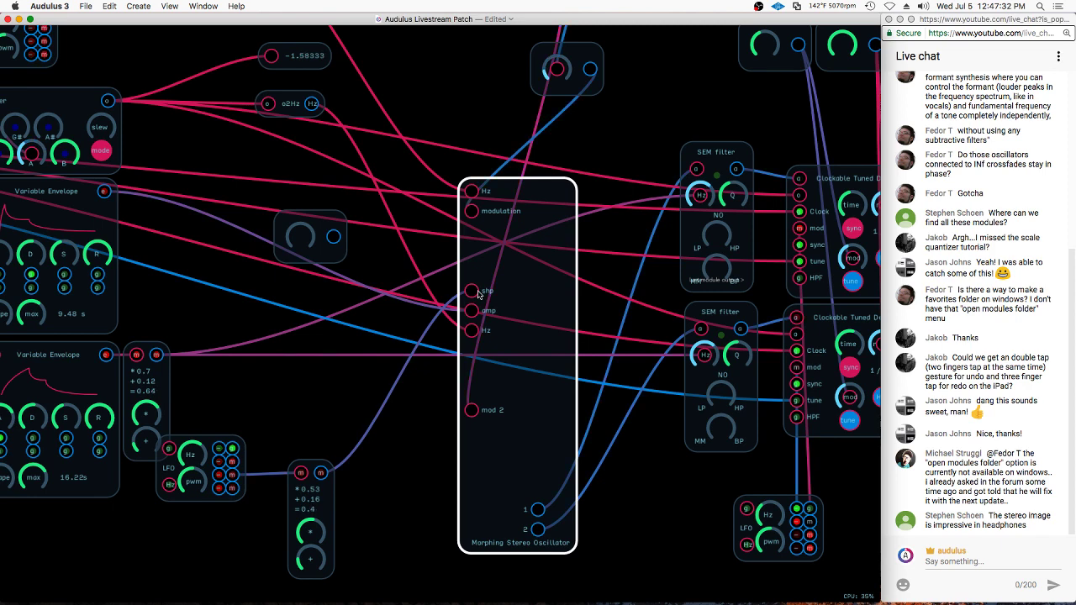
Add a knob inside the Morphing Stereo Oscillator sub-patch and expose it on the module face below the mod 2 input
{"action": "double_click", "coordinate": [478, 293]}
{"action": "right_click", "coordinate": [306, 254]}
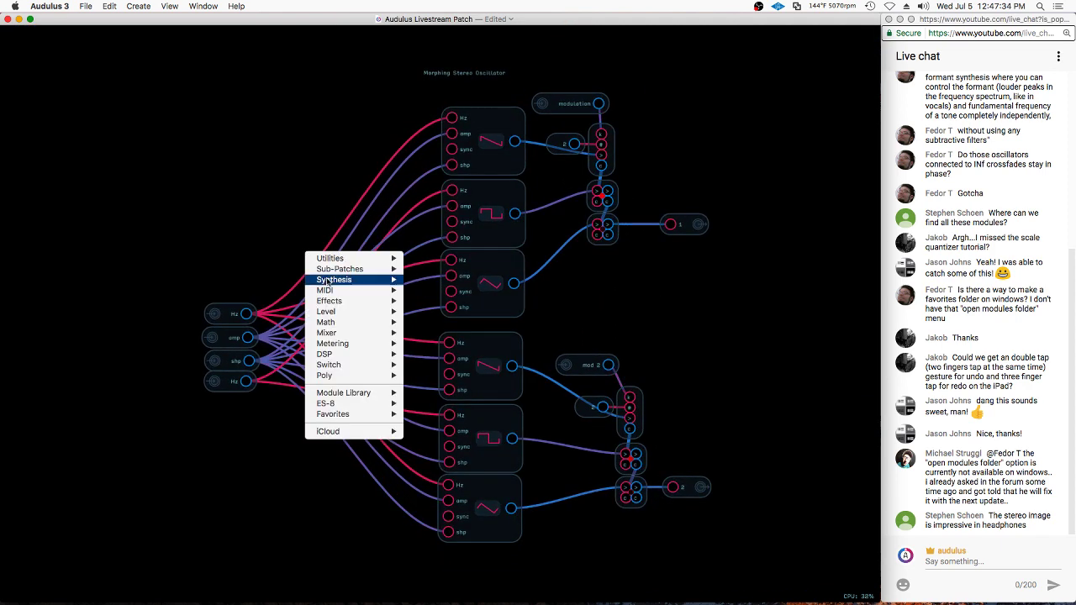
{"action": "mouse_move", "coordinate": [362, 270]}
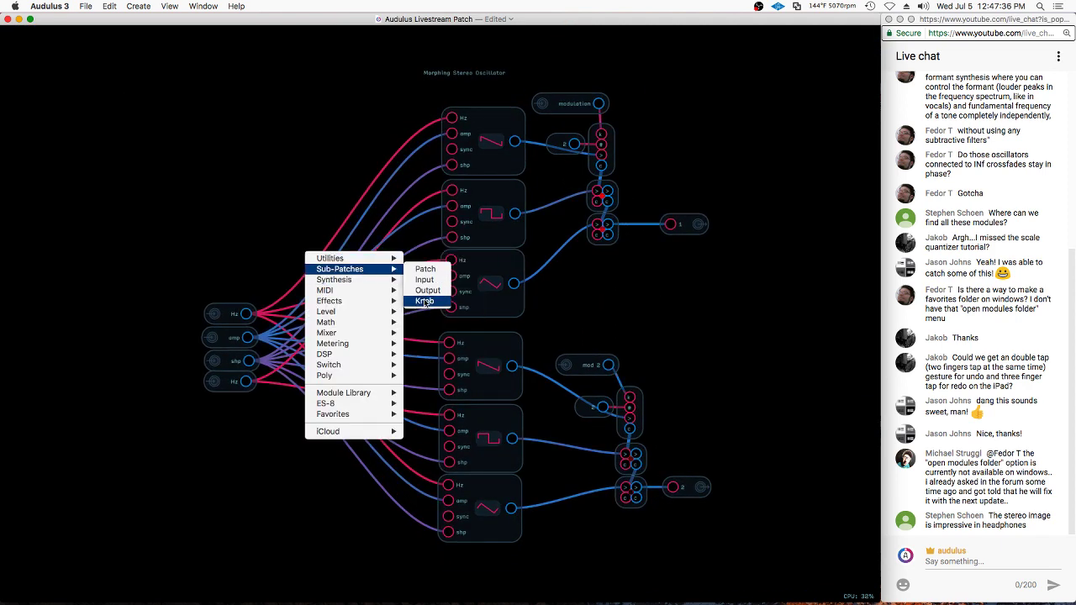
{"action": "left_click", "coordinate": [426, 302]}
{"action": "double_click", "coordinate": [299, 239]}
{"action": "right_click", "coordinate": [497, 504]}
{"action": "left_click", "coordinate": [513, 575]}
{"action": "left_click_drag", "start_coordinate": [469, 540], "coordinate": [477, 478]}
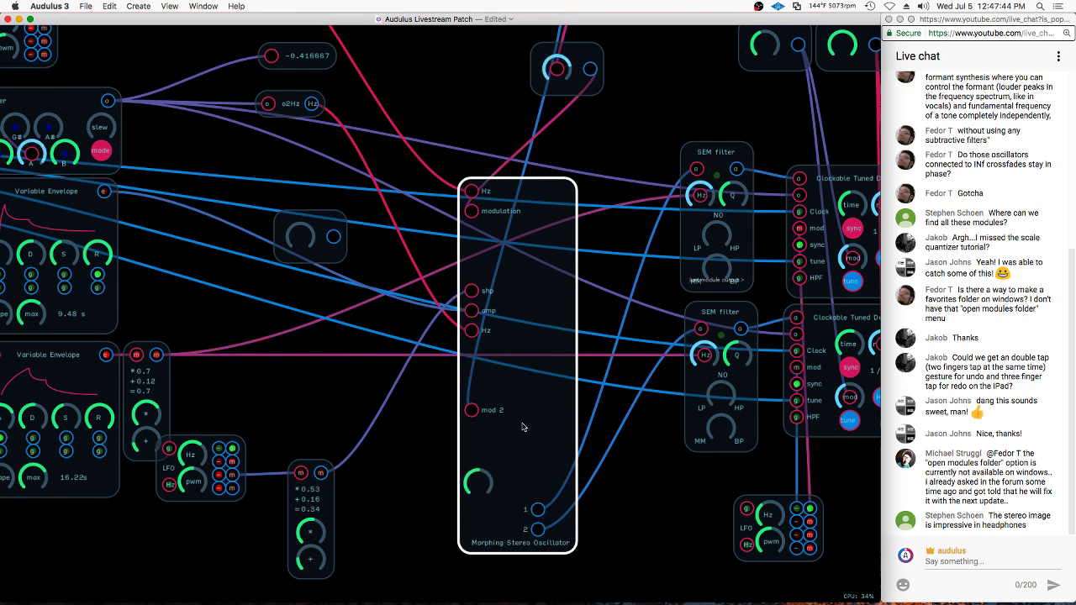
Connect the output of the 0.53/0.16 scaling node to the knob exposed on the Morphing Stereo Oscillator
{"action": "left_click", "coordinate": [434, 308]}
{"action": "right_click", "coordinate": [370, 447]}
{"action": "left_click", "coordinate": [355, 438]}
{"action": "right_click", "coordinate": [528, 472]}
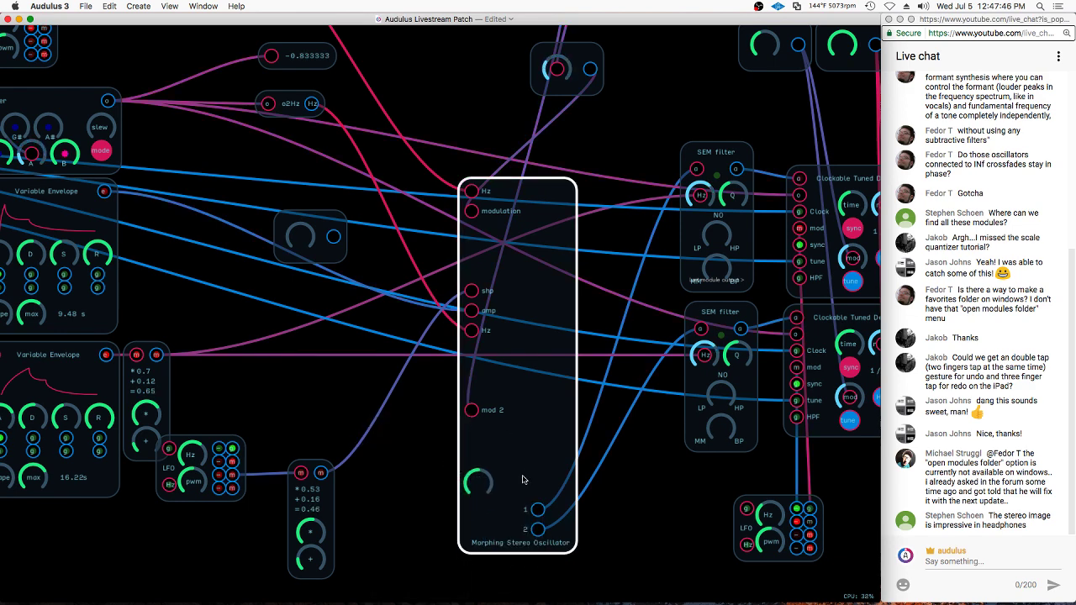
{"action": "left_click", "coordinate": [551, 538]}
{"action": "left_click_drag", "start_coordinate": [321, 474], "coordinate": [478, 483]}
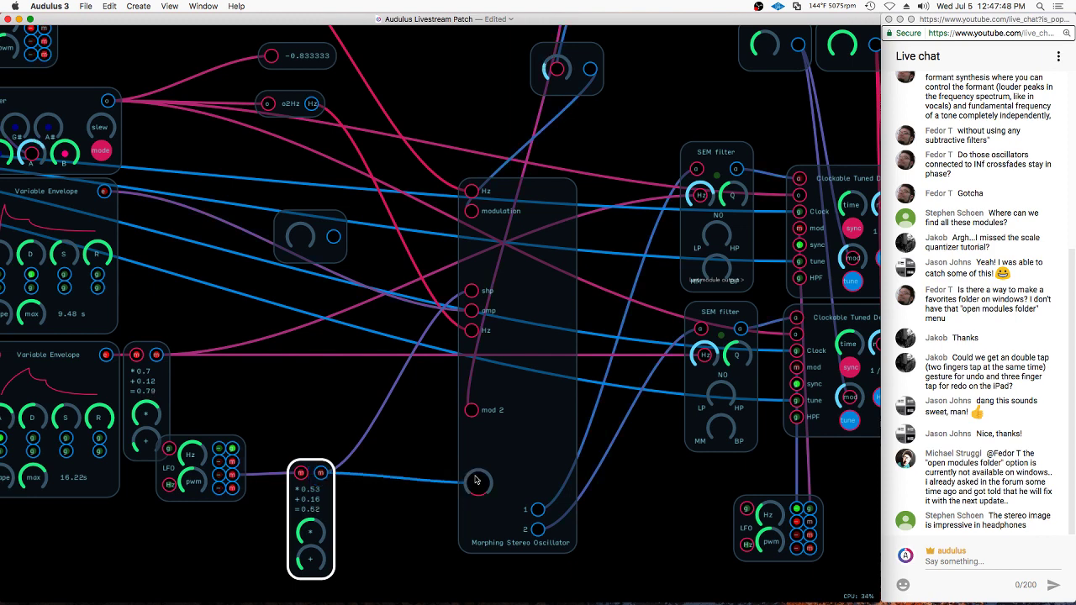
Inside the sub-patch, wire the knob's output to the shp inputs of all six oscillators, replacing the shp input's cables
{"action": "left_click", "coordinate": [551, 430]}
{"action": "left_click", "coordinate": [581, 461]}
{"action": "double_click", "coordinate": [579, 461]}
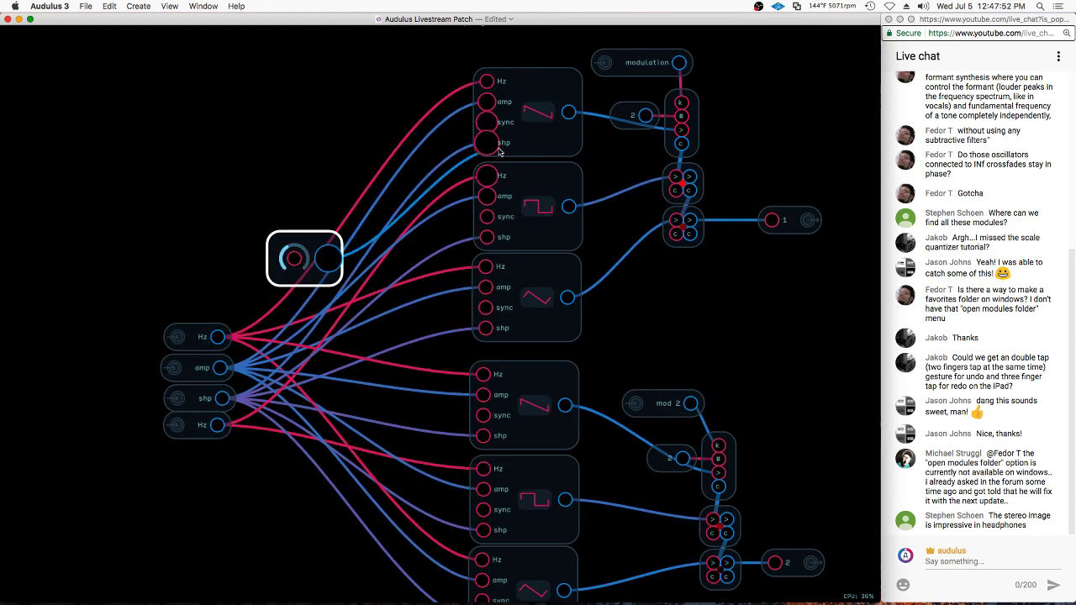
{"action": "left_click_drag", "start_coordinate": [389, 248], "coordinate": [478, 240]}
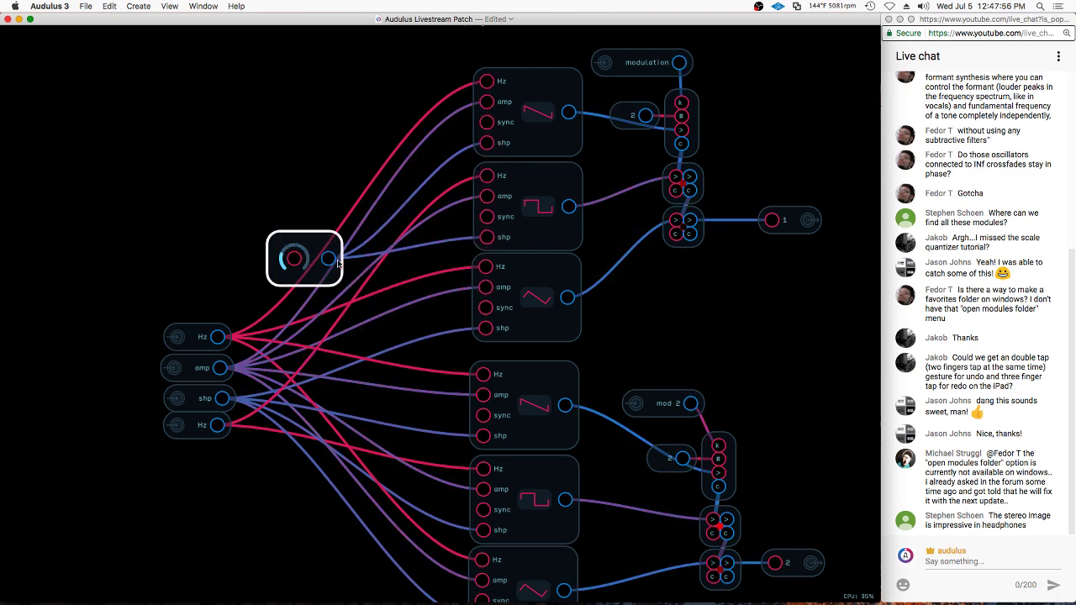
{"action": "left_click_drag", "start_coordinate": [328, 258], "coordinate": [484, 332]}
{"action": "left_click_drag", "start_coordinate": [394, 366], "coordinate": [371, 273]}
{"action": "left_click_drag", "start_coordinate": [304, 164], "coordinate": [458, 342]}
{"action": "left_click", "coordinate": [306, 188]}
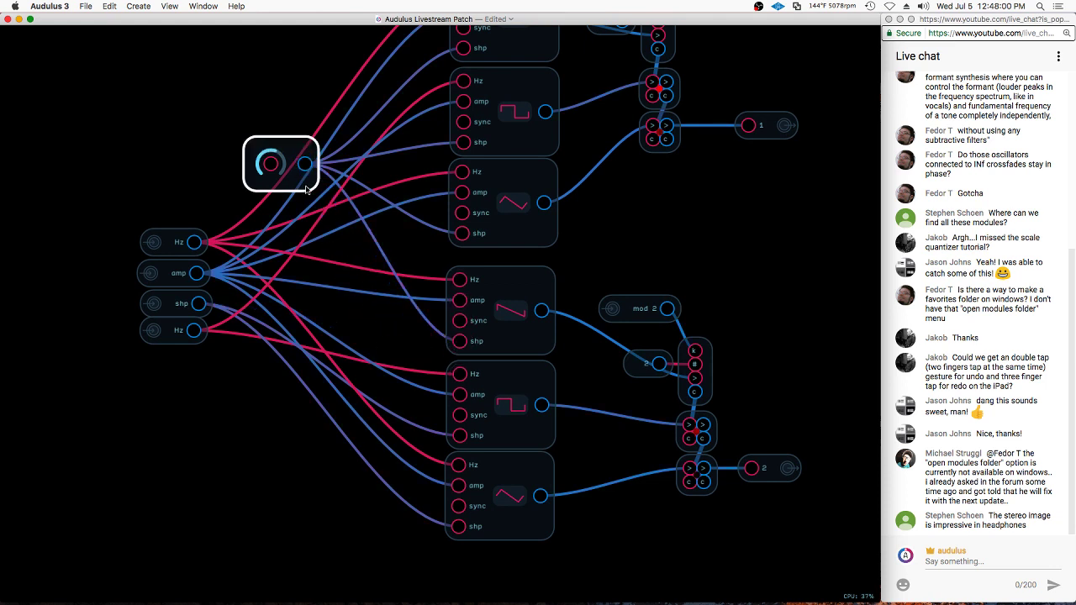
{"action": "left_click_drag", "start_coordinate": [305, 163], "coordinate": [460, 436]}
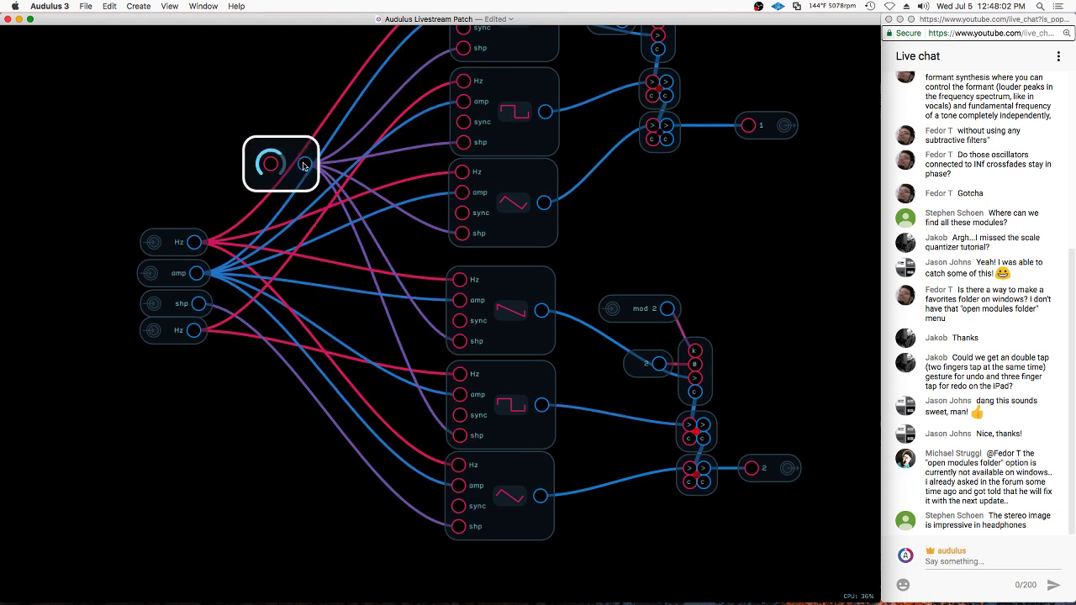
{"action": "left_click_drag", "start_coordinate": [326, 273], "coordinate": [459, 526]}
Rename the upper Hz input node of the sub-patch to o
{"action": "scroll", "coordinate": [384, 521], "scroll_direction": "down", "scroll_amount": 5}
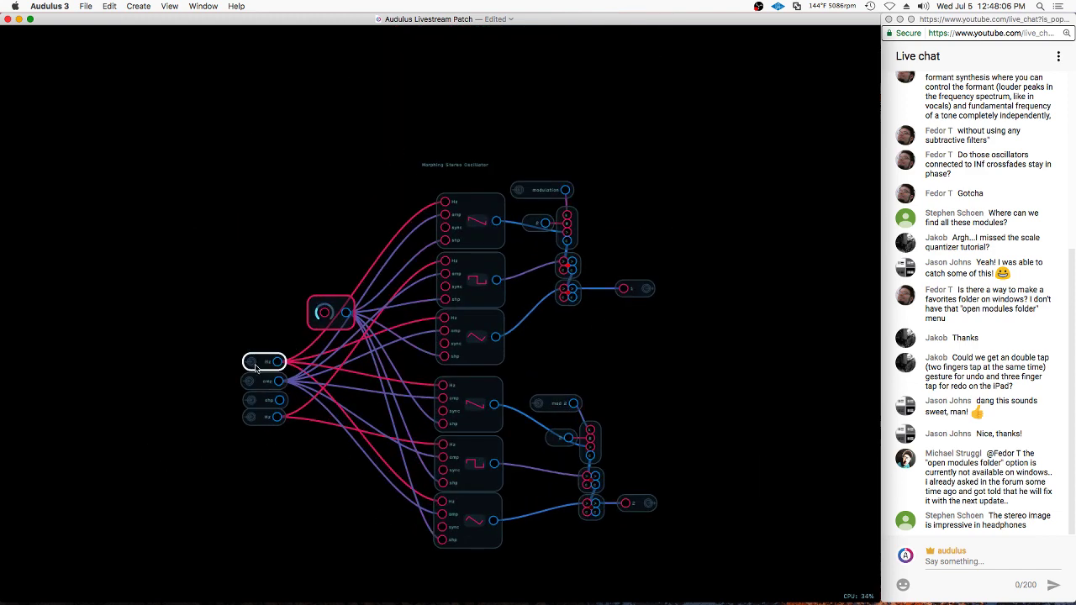
{"action": "scroll", "coordinate": [258, 368], "scroll_direction": "up", "scroll_amount": 5}
{"action": "right_click", "coordinate": [264, 356]}
{"action": "left_click", "coordinate": [301, 413]}
{"action": "key", "text": "Return"}
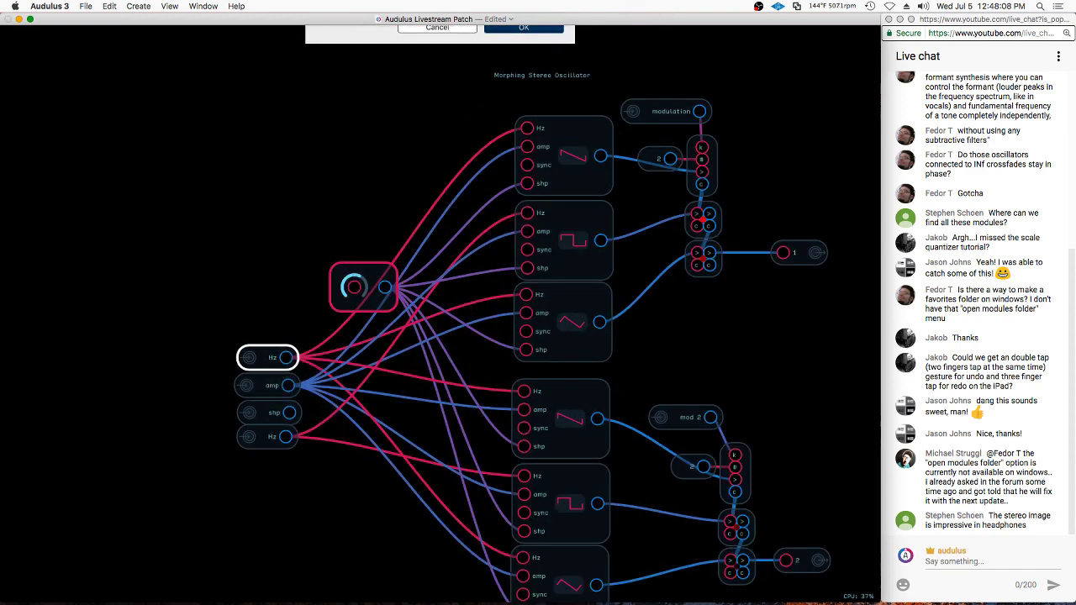
Copy the lower o2Hz converter into the sub-patch, place it beside the o input and try wiring it towards the upper oscillators
{"action": "key", "text": "Escape"}
{"action": "left_click", "coordinate": [316, 187]}
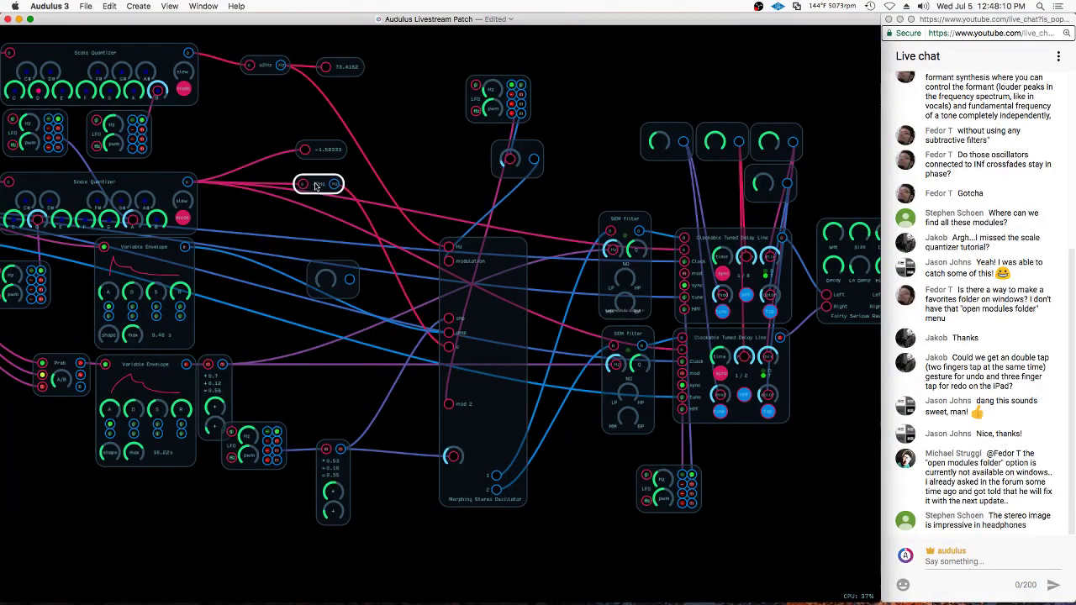
{"action": "double_click", "coordinate": [492, 293]}
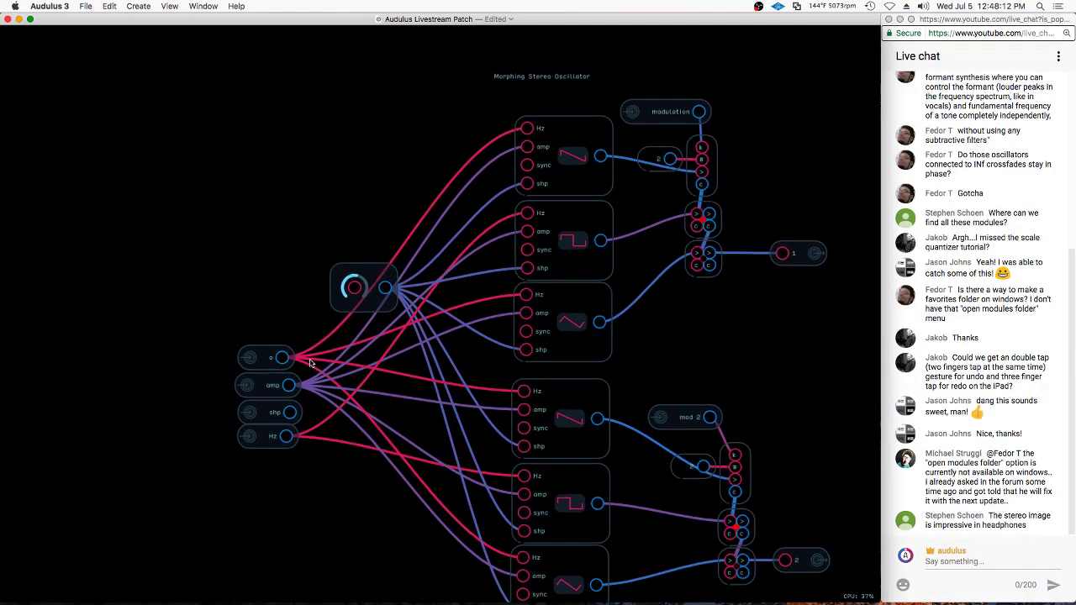
{"action": "scroll", "coordinate": [398, 252], "scroll_direction": "down", "scroll_amount": 5}
{"action": "left_click", "coordinate": [385, 278]}
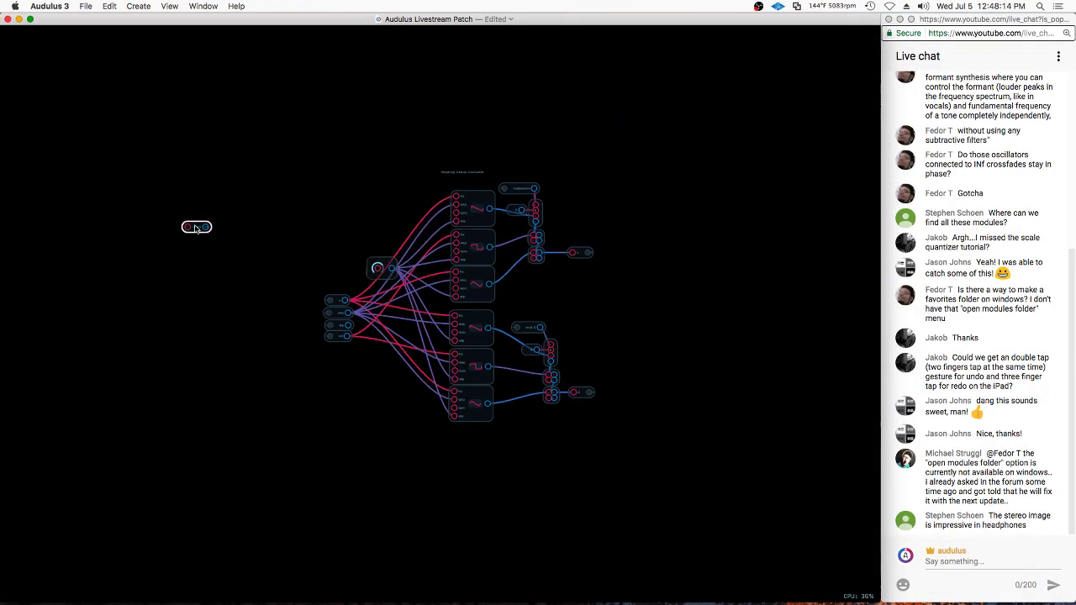
{"action": "mouse_move", "coordinate": [195, 228]}
{"action": "left_mouse_down"}
{"action": "mouse_move", "coordinate": [420, 309]}
{"action": "mouse_move", "coordinate": [586, 89]}
{"action": "left_mouse_up"}
{"action": "scroll", "coordinate": [336, 295], "scroll_direction": "up", "scroll_amount": 5}
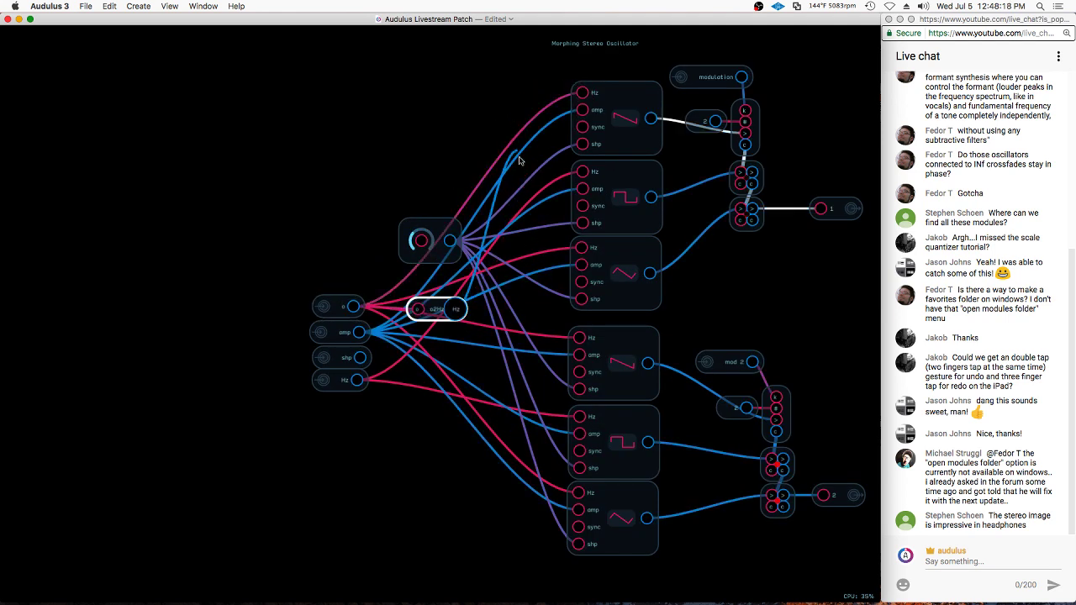
{"action": "left_click", "coordinate": [499, 261]}
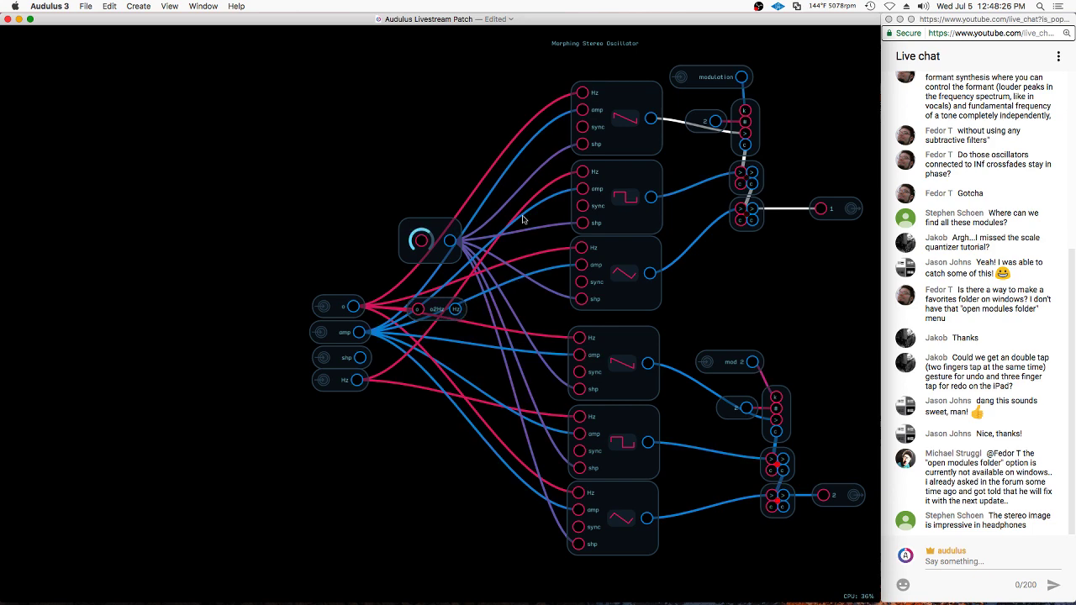
Save and close the patch, reopen Audulus Livestream Patch and enlarge its window to fill the space beside the chat
{"action": "key", "text": "super+s"}
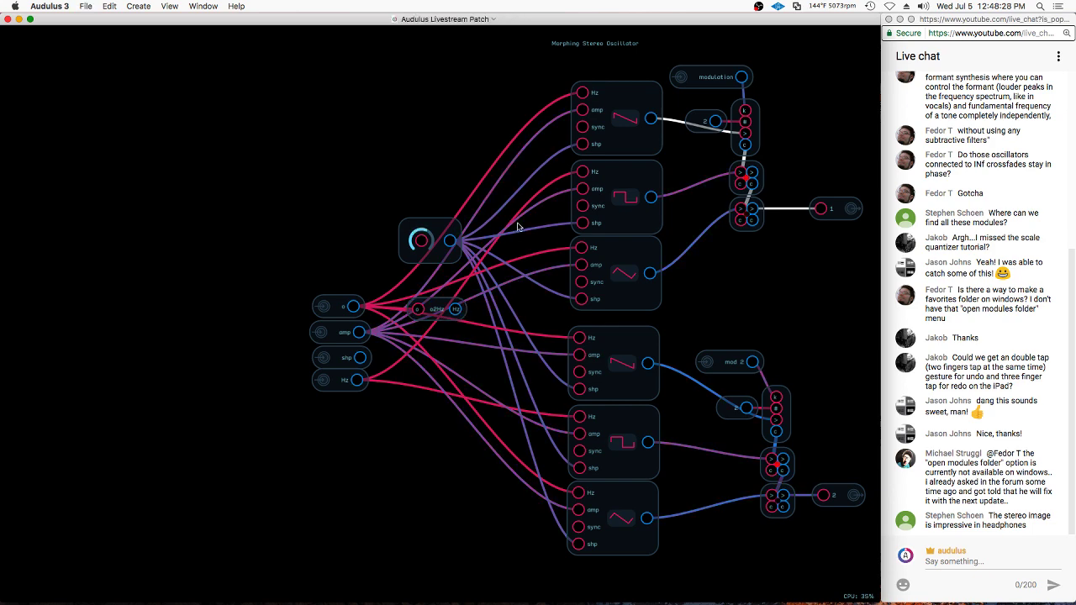
{"action": "key", "text": "super+w"}
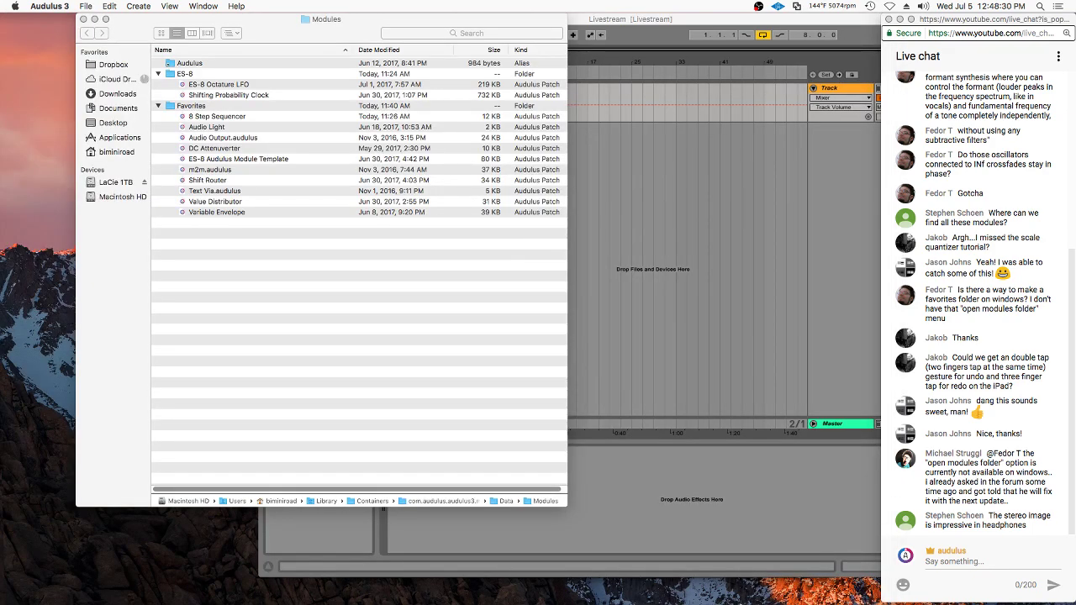
{"action": "right_click", "coordinate": [751, 591]}
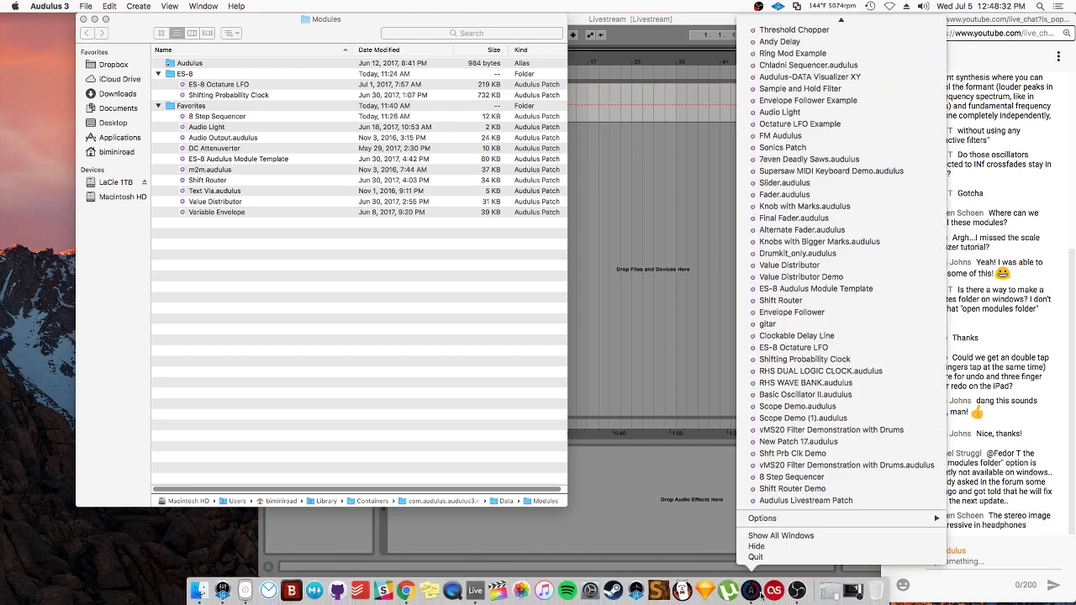
{"action": "left_click", "coordinate": [796, 501]}
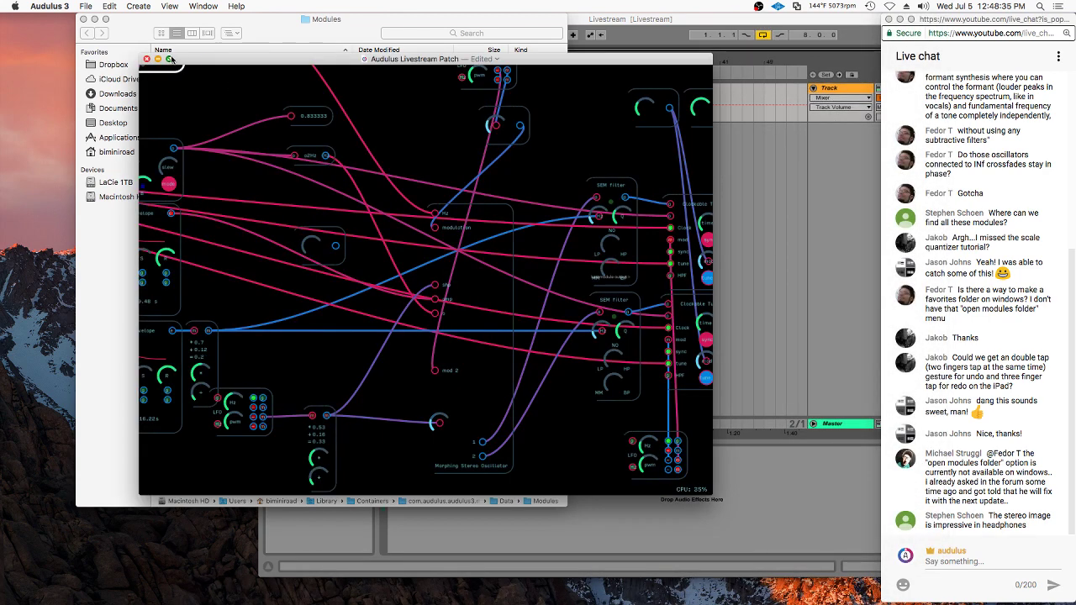
{"action": "left_click_drag", "start_coordinate": [215, 48], "coordinate": [67, 4]}
{"action": "left_click_drag", "start_coordinate": [563, 451], "coordinate": [880, 602]}
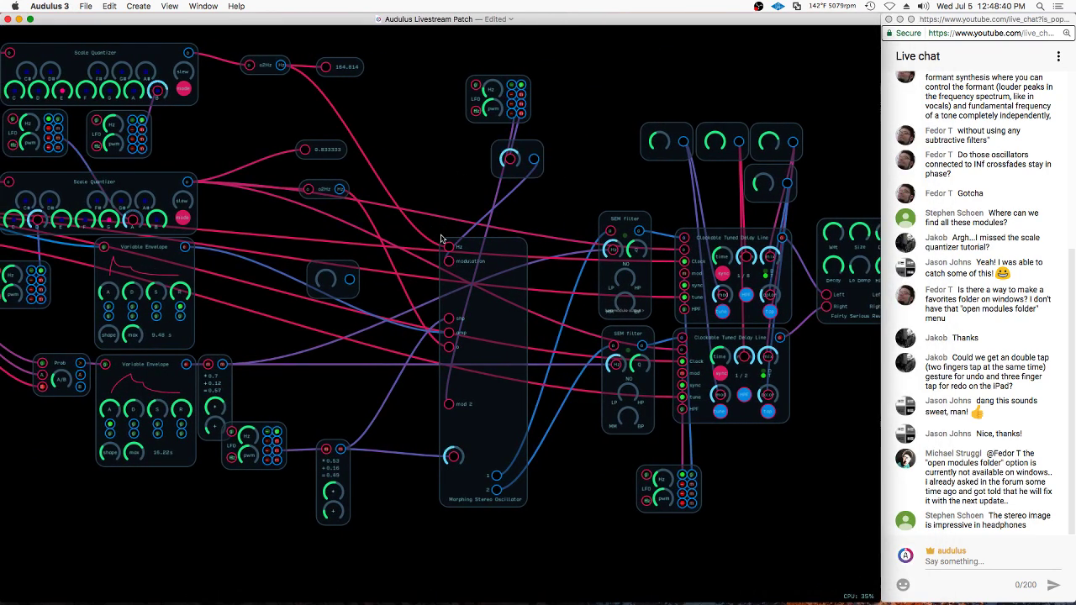
Detach the o2Hz cable from the module's top Hz input and connect the upper Scale Quantizer's output there directly
{"action": "scroll", "coordinate": [345, 149], "scroll_direction": "up", "scroll_amount": 3}
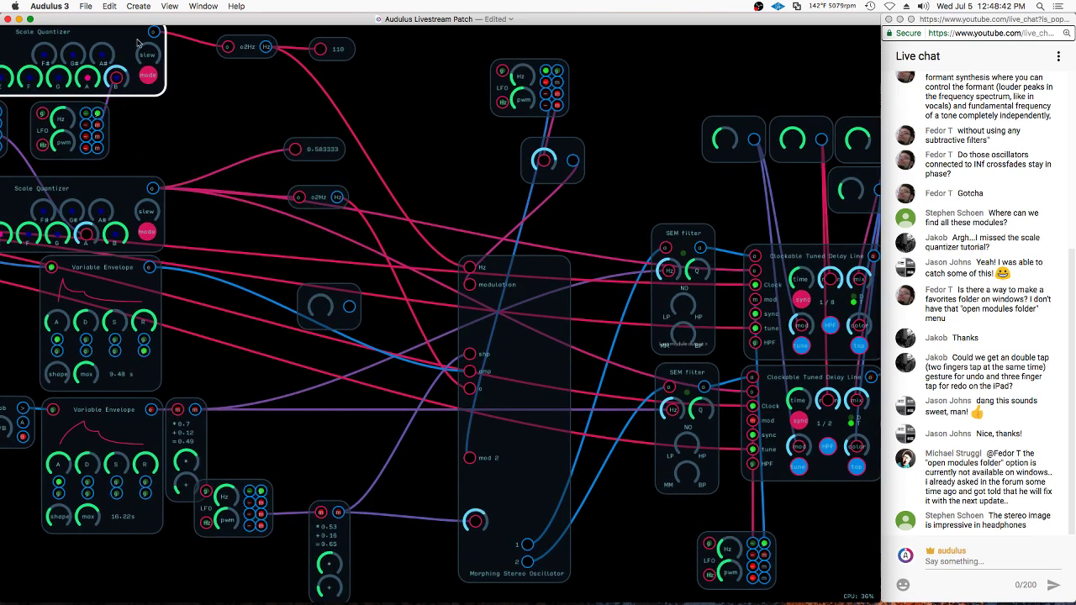
{"action": "left_click", "coordinate": [492, 264]}
{"action": "left_click_drag", "start_coordinate": [469, 266], "coordinate": [468, 226]}
{"action": "left_click", "coordinate": [156, 34]}
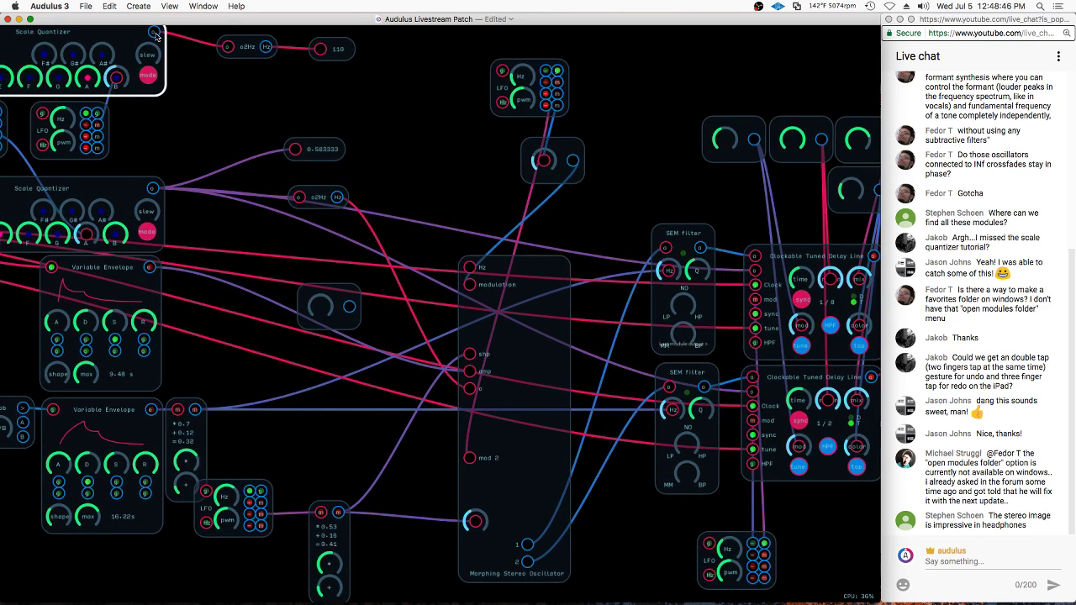
{"action": "left_click_drag", "start_coordinate": [156, 33], "coordinate": [477, 278]}
Inside the sub-patch, wire the o2Hz converter's output to the Hz inputs of the top two oscillators and move it above the knob
{"action": "double_click", "coordinate": [489, 302]}
{"action": "left_click", "coordinate": [456, 308]}
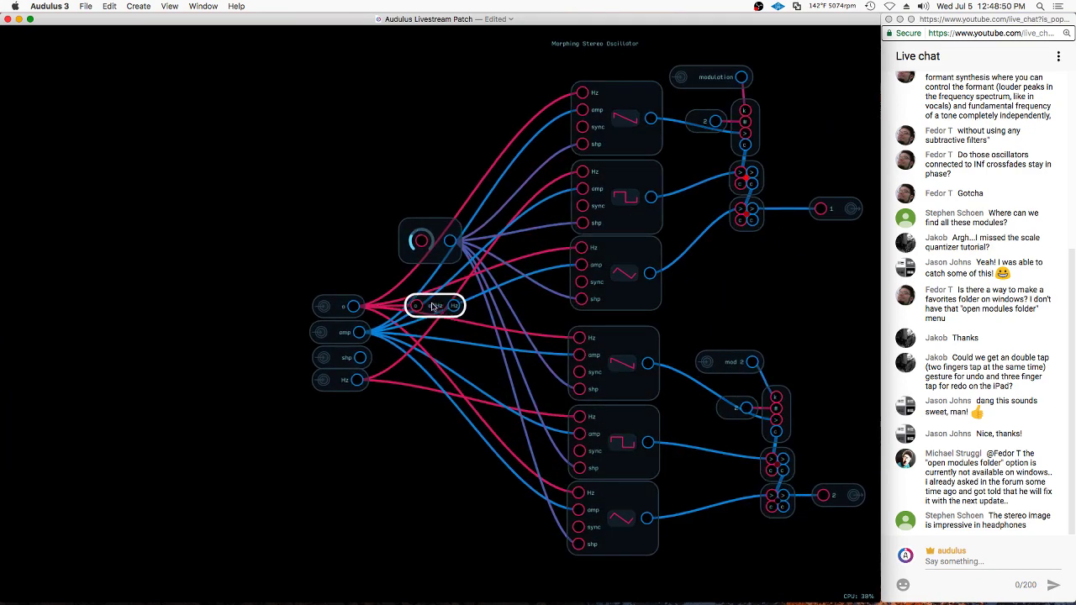
{"action": "mouse_move", "coordinate": [477, 304]}
{"action": "left_mouse_down"}
{"action": "mouse_move", "coordinate": [530, 168]}
{"action": "mouse_move", "coordinate": [584, 87]}
{"action": "mouse_move", "coordinate": [458, 301]}
{"action": "left_mouse_up"}
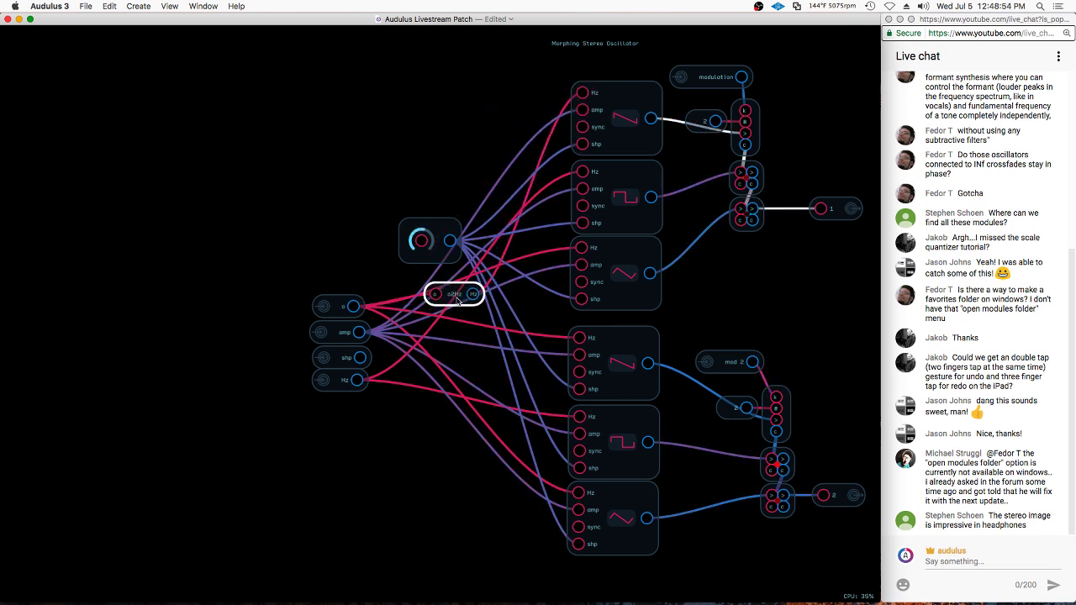
{"action": "left_click_drag", "start_coordinate": [504, 227], "coordinate": [582, 173]}
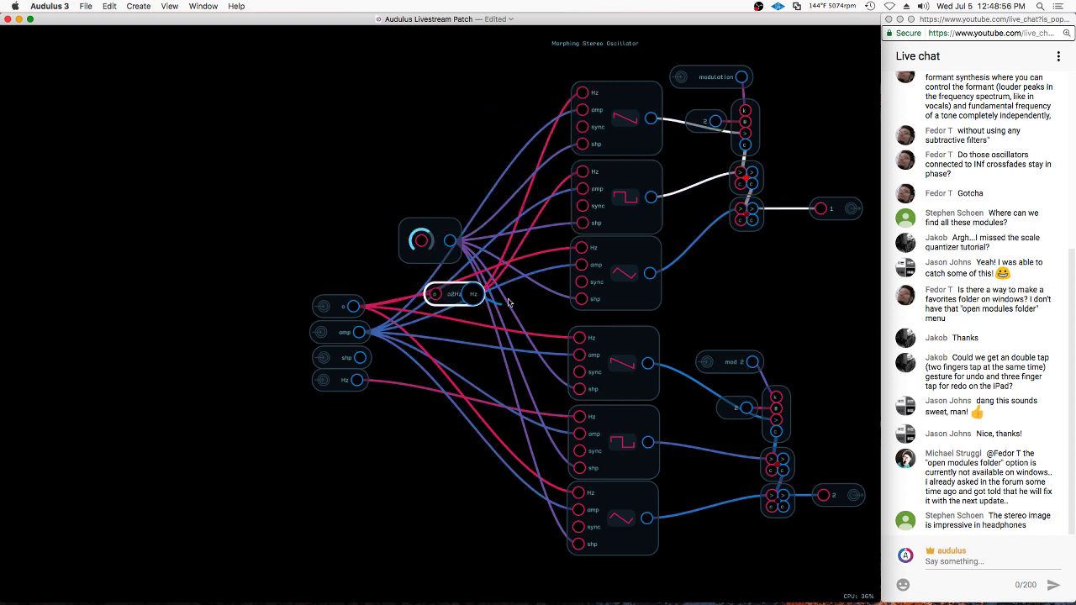
{"action": "left_click_drag", "start_coordinate": [508, 302], "coordinate": [589, 246]}
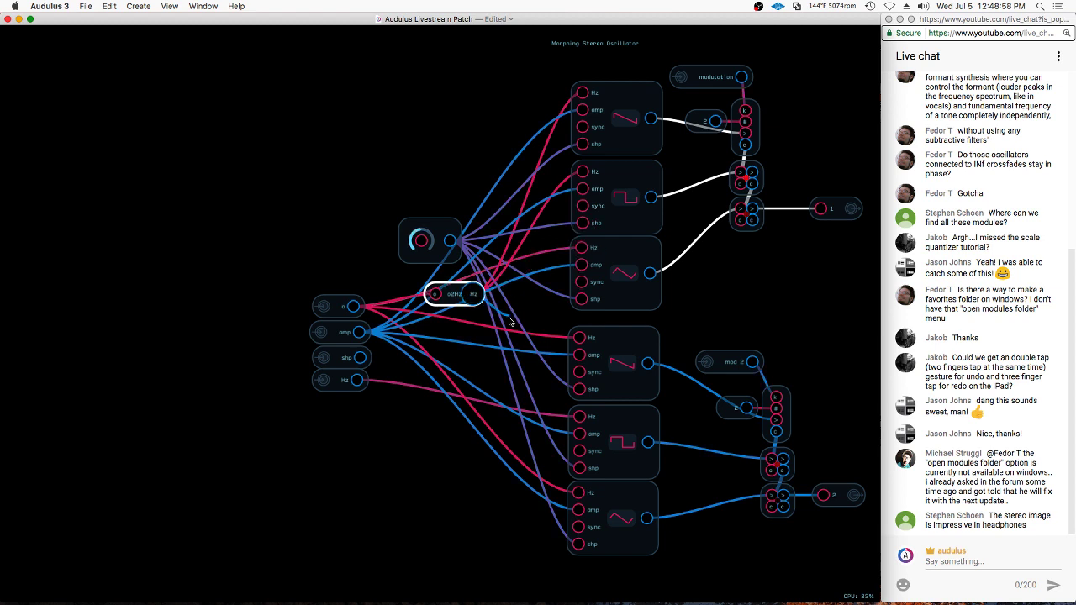
{"action": "left_click_drag", "start_coordinate": [457, 303], "coordinate": [414, 141]}
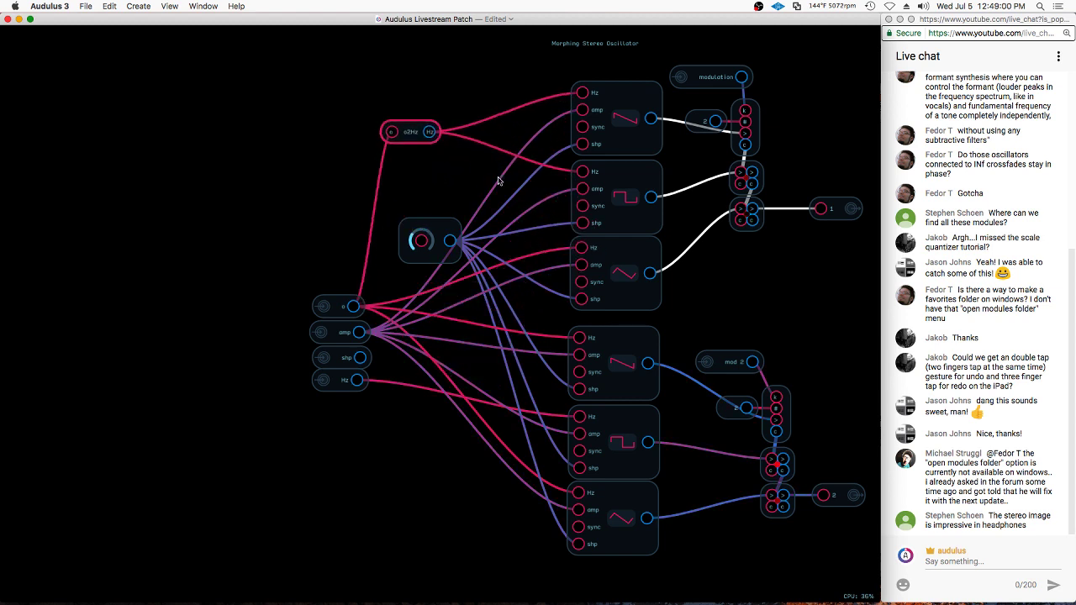
Undo the recent moves and wiring of the o2Hz converter, back to its place beside the o input
{"action": "left_click_drag", "start_coordinate": [335, 315], "coordinate": [311, 200]}
{"action": "key", "text": "super+z"}
{"action": "key", "text": "super+z"}
{"action": "key", "text": "super+z"}
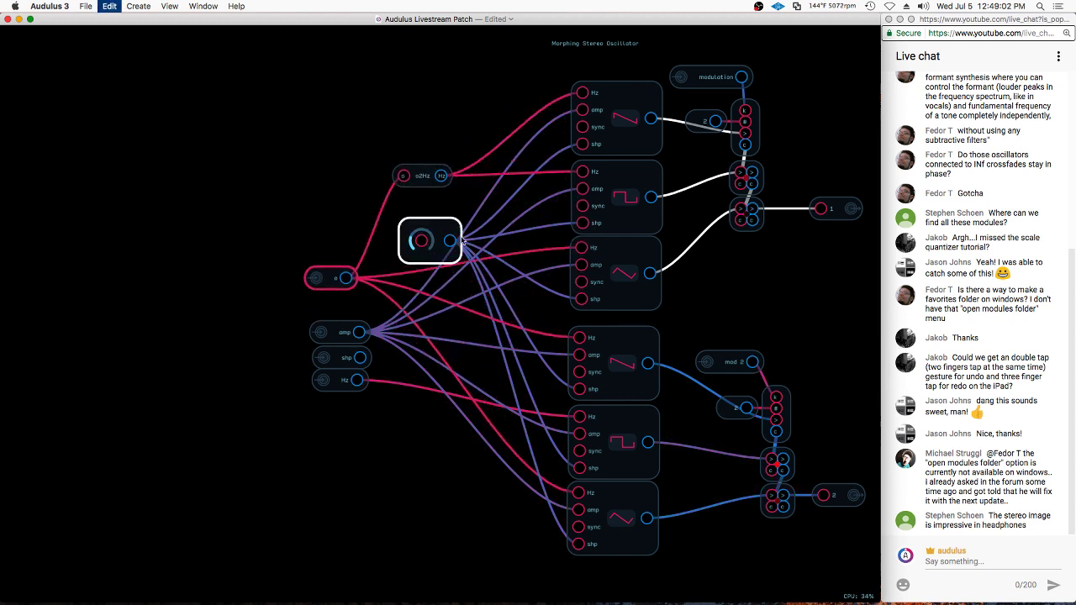
{"action": "key", "text": "super+z"}
{"action": "key", "text": "super+z"}
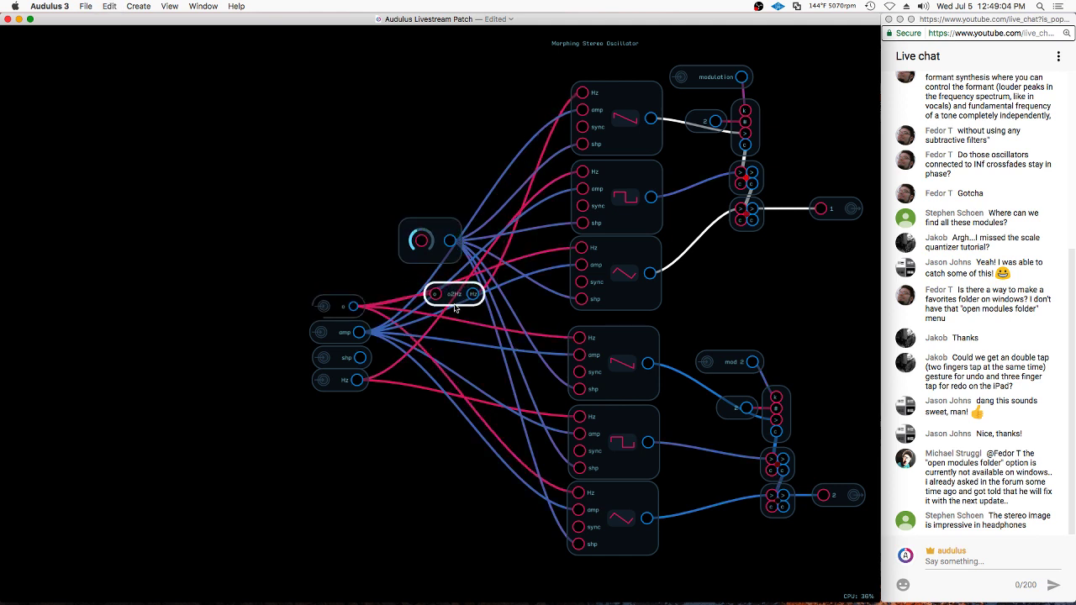
Route the o input through the o2Hz converter to the Hz inputs of all four saw and triangle oscillators, aligning both nodes above the knob
{"action": "left_click_drag", "start_coordinate": [455, 308], "coordinate": [371, 120]}
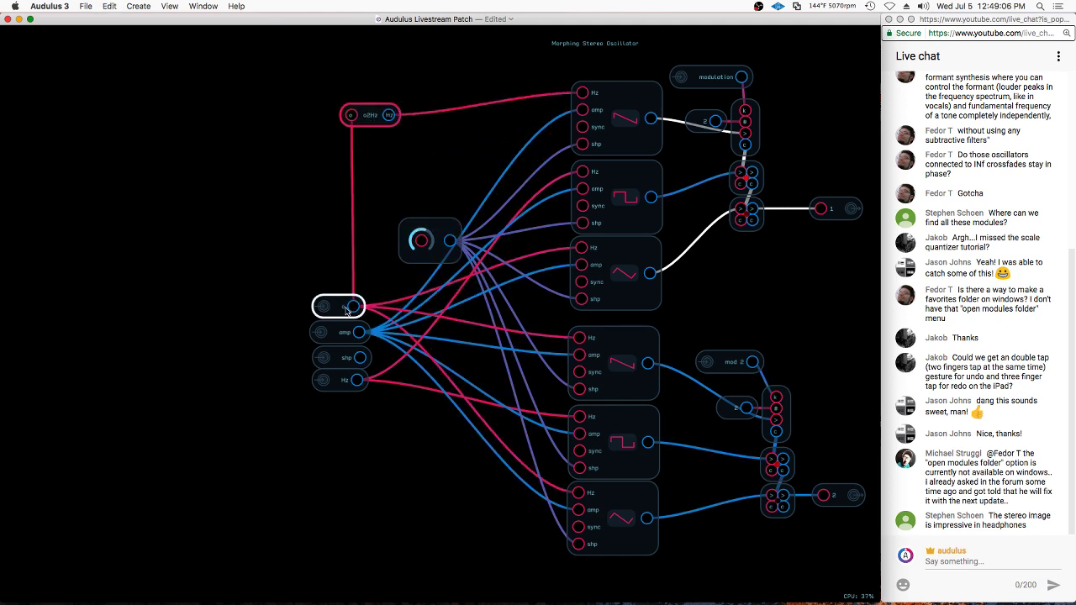
{"action": "left_click_drag", "start_coordinate": [347, 312], "coordinate": [261, 167]}
{"action": "left_click_drag", "start_coordinate": [421, 139], "coordinate": [582, 247]}
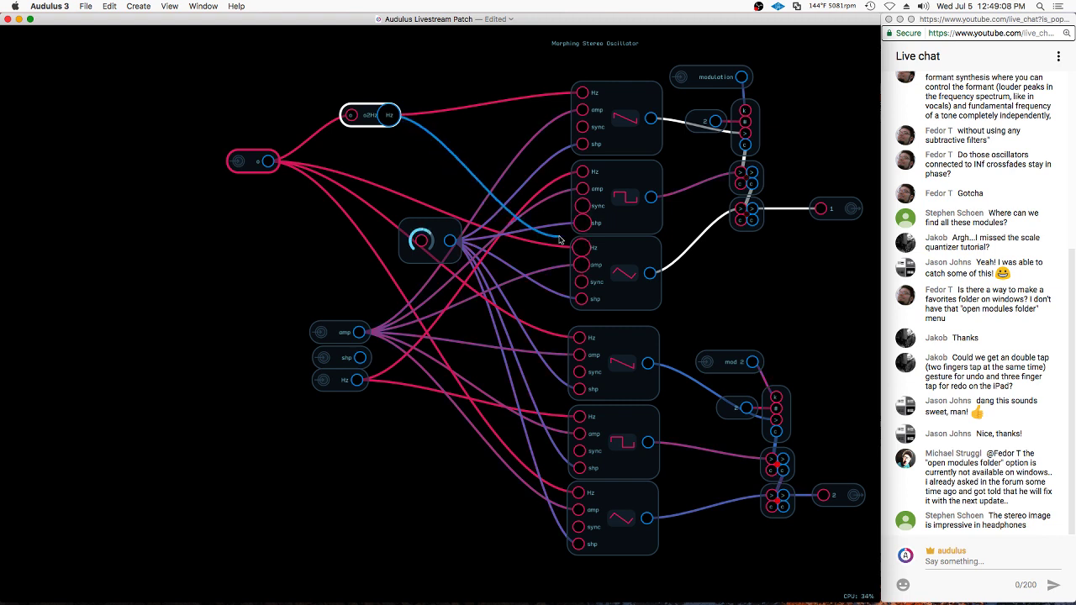
{"action": "left_click_drag", "start_coordinate": [391, 114], "coordinate": [324, 163]}
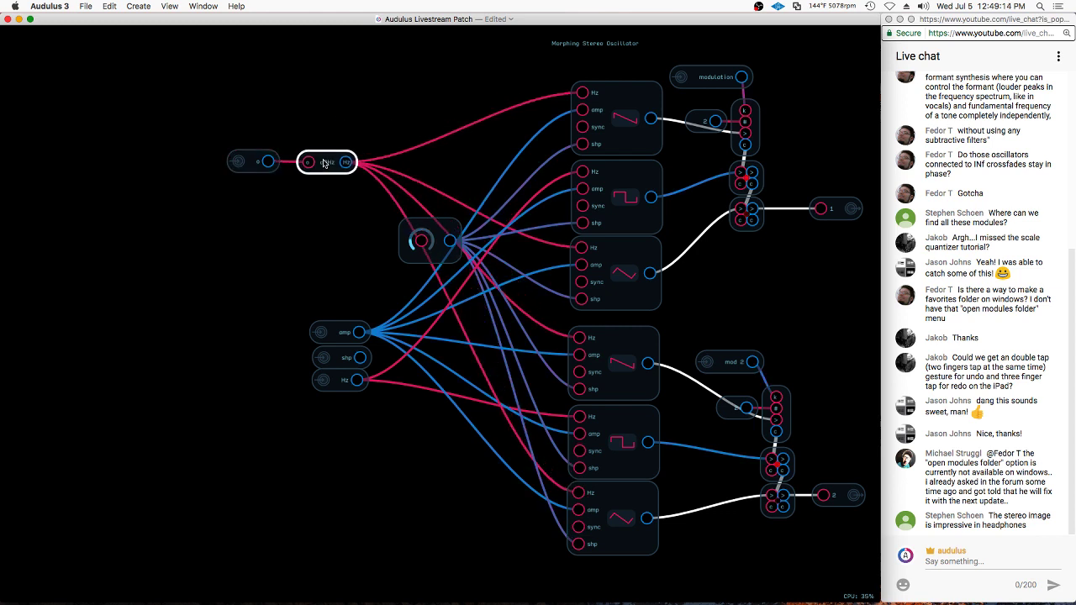
Move the Hz input below the o input and rename it o2
{"action": "left_click_drag", "start_coordinate": [332, 383], "coordinate": [208, 218]}
{"action": "right_click", "coordinate": [208, 218]}
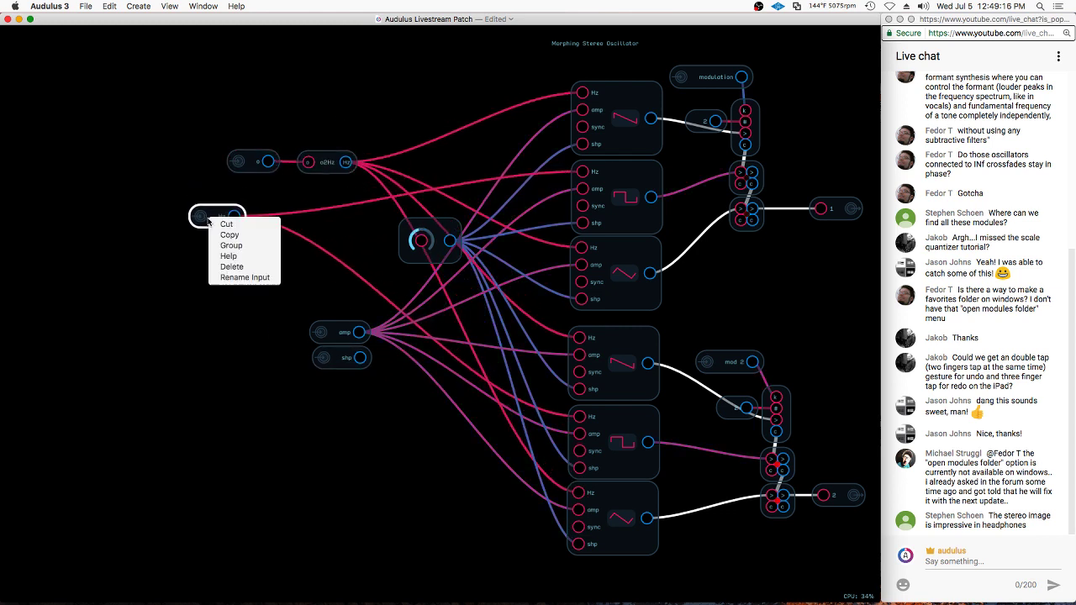
{"action": "left_click", "coordinate": [226, 280]}
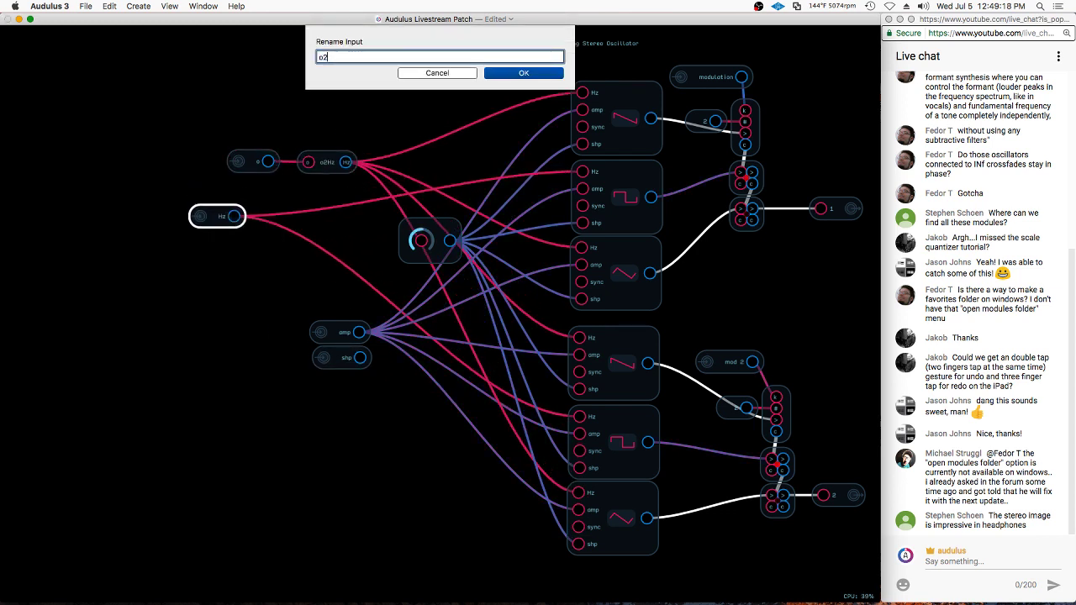
{"action": "key", "text": "Return"}
Duplicate the o2Hz converter and route the o2 input through the copy to both square oscillators' Hz inputs
{"action": "left_click", "coordinate": [330, 174]}
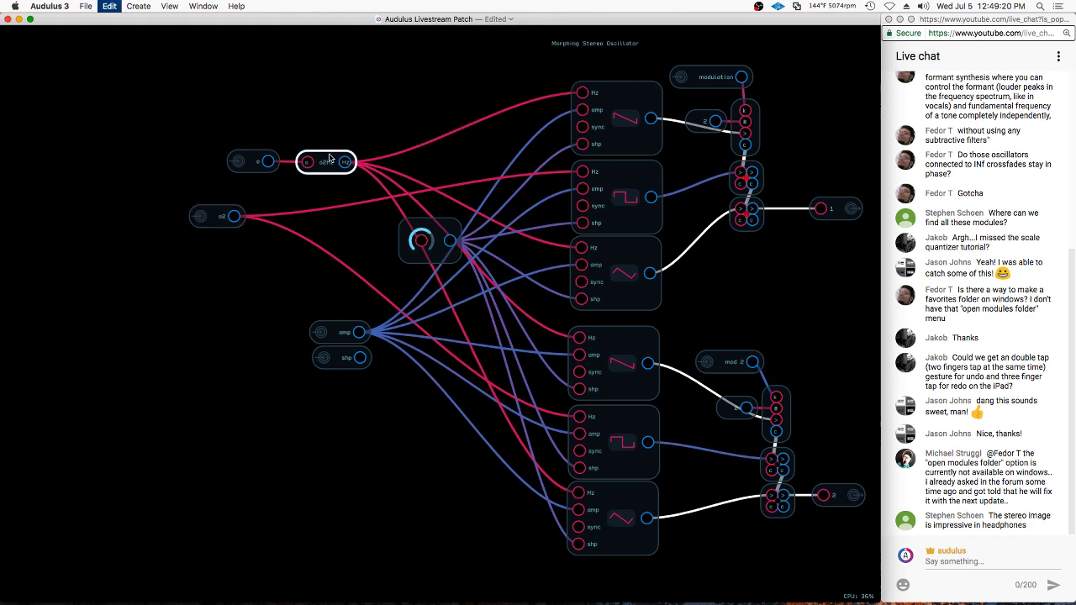
{"action": "key", "text": "super+d"}
{"action": "left_click_drag", "start_coordinate": [330, 157], "coordinate": [343, 227]}
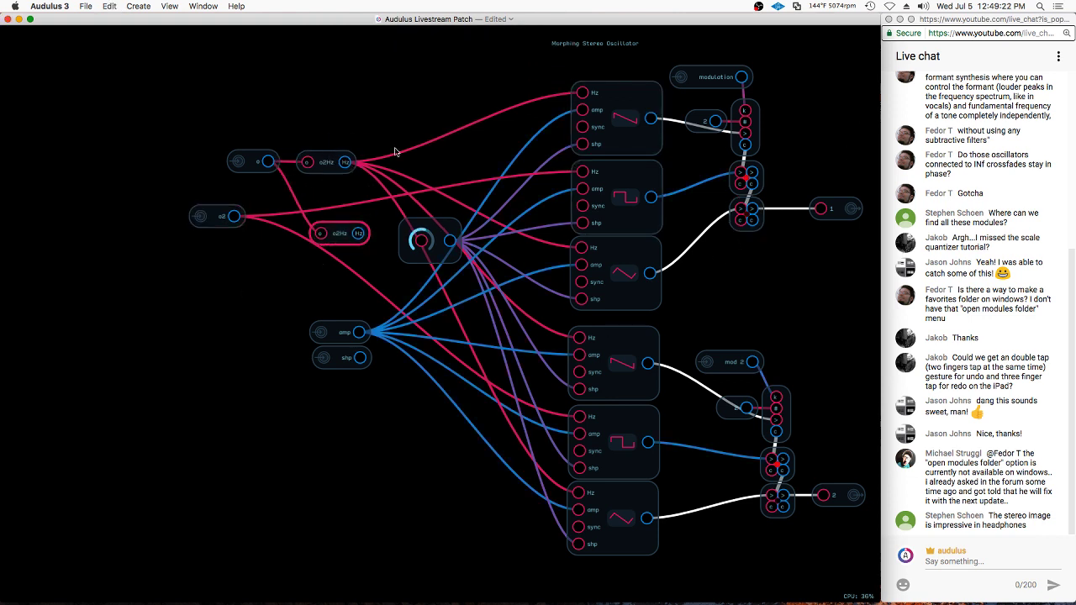
{"action": "left_click_drag", "start_coordinate": [234, 216], "coordinate": [359, 217]}
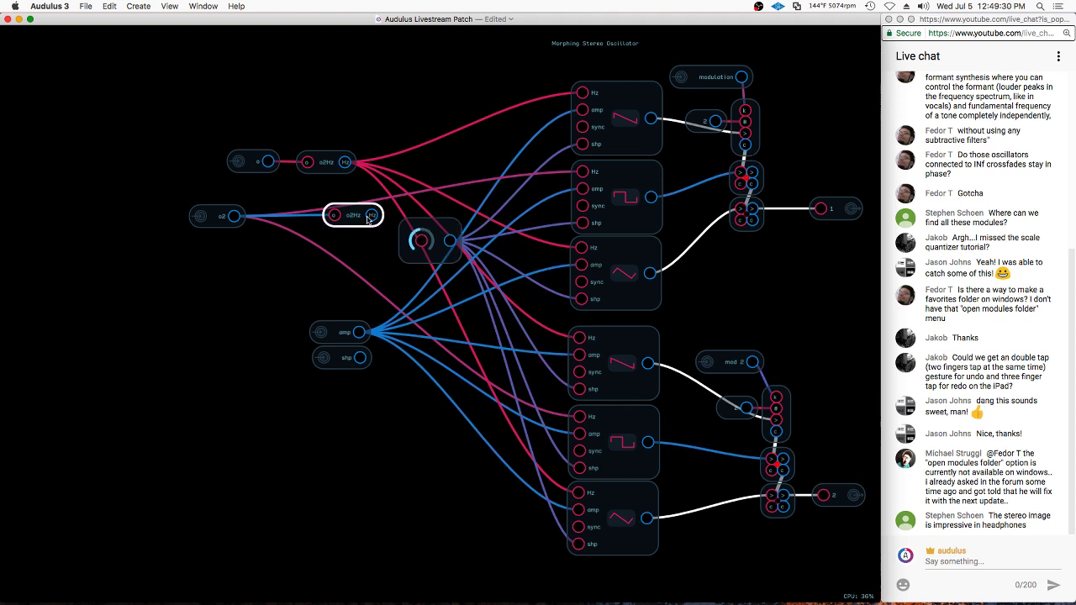
{"action": "left_click_drag", "start_coordinate": [396, 188], "coordinate": [583, 173]}
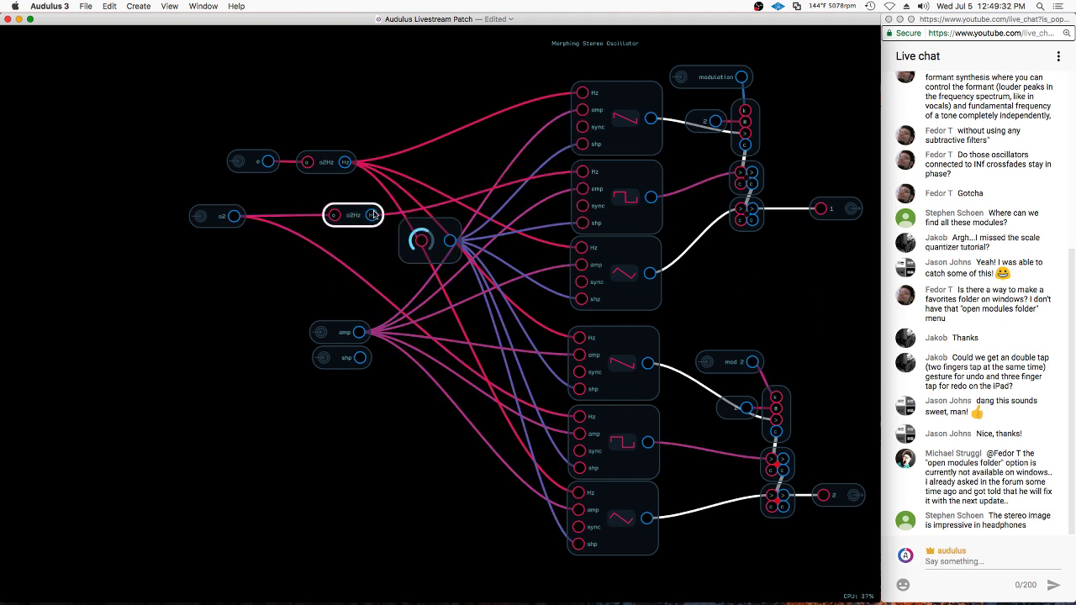
{"action": "left_click_drag", "start_coordinate": [372, 215], "coordinate": [581, 417]}
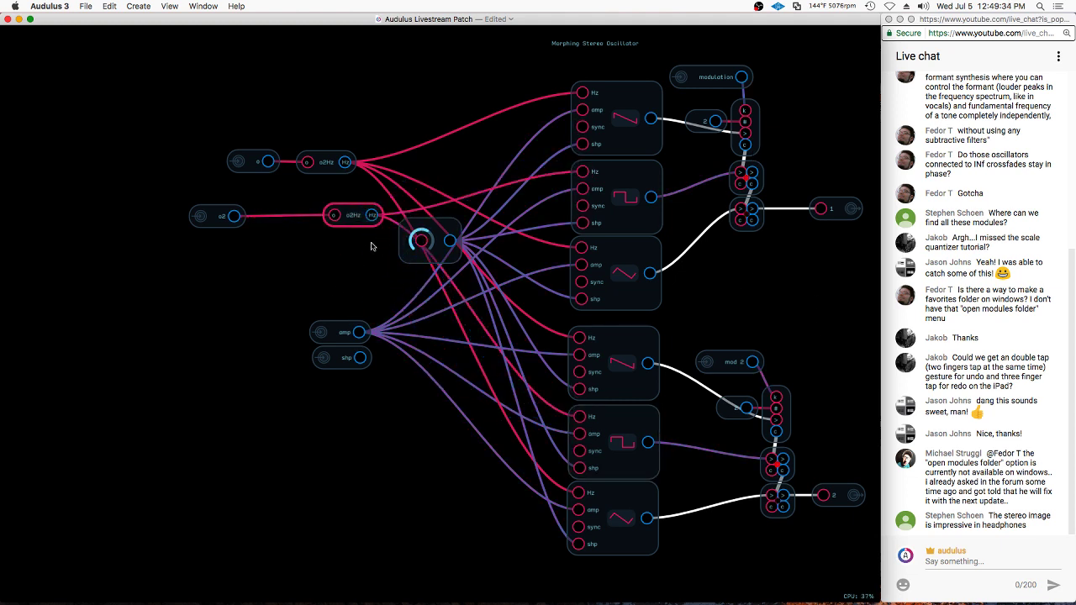
Line up the second o2Hz converter and the o2 input beneath the first pair
{"action": "left_click_drag", "start_coordinate": [336, 217], "coordinate": [311, 219]}
{"action": "left_click", "coordinate": [190, 219]}
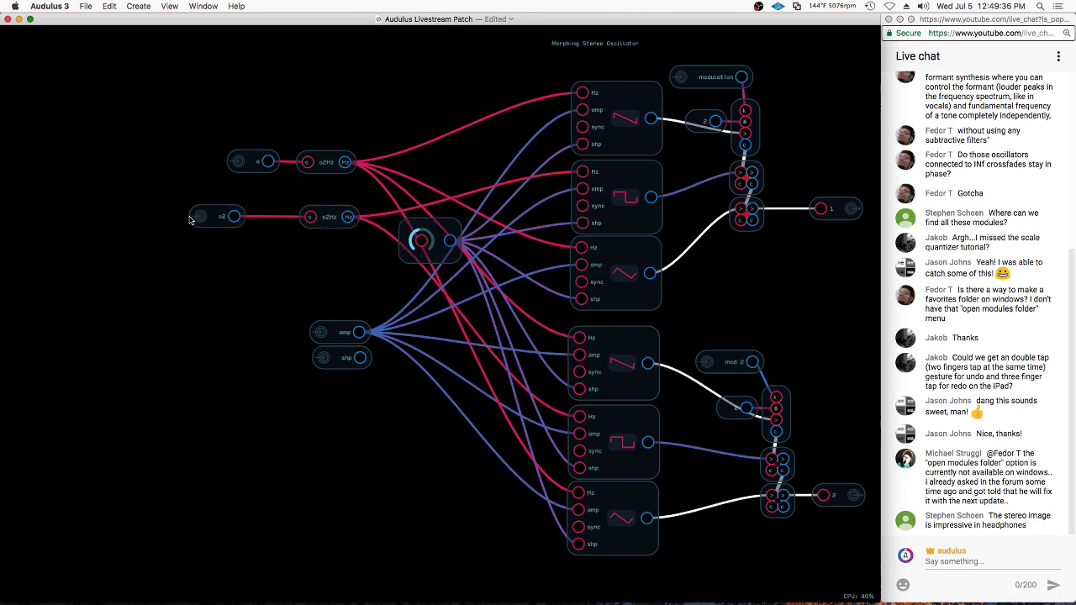
{"action": "left_click_drag", "start_coordinate": [206, 218], "coordinate": [238, 217]}
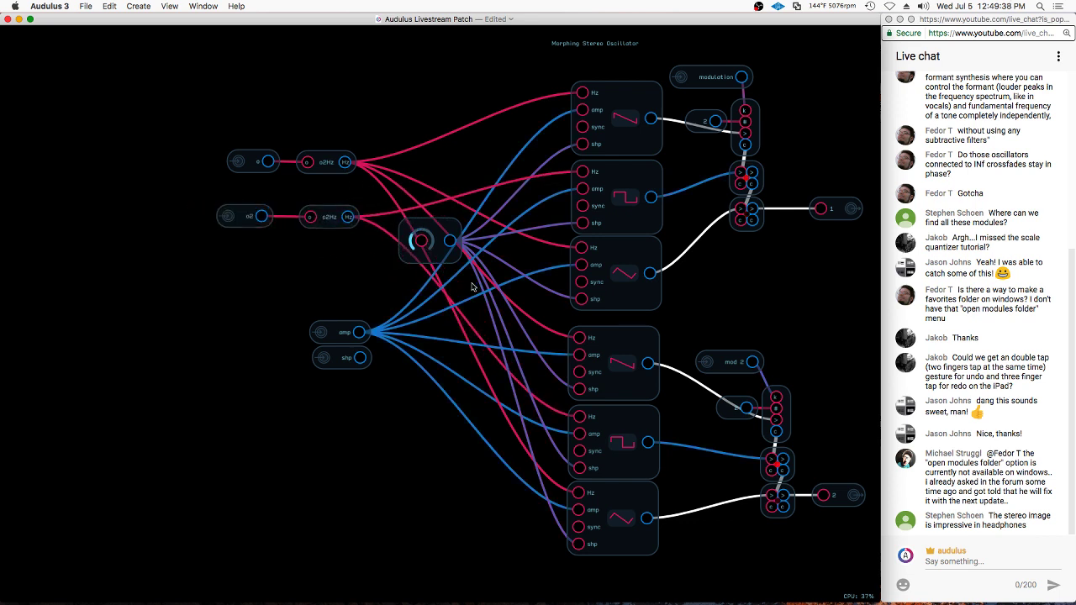
Delete the unused shp input from the sub-patch
{"action": "left_click_drag", "start_coordinate": [328, 364], "coordinate": [276, 384]}
{"action": "left_click_drag", "start_coordinate": [359, 390], "coordinate": [286, 376]}
{"action": "key", "text": "BackSpace"}
Stack the amp input and the knob beneath the second o2Hz converter
{"action": "left_click_drag", "start_coordinate": [431, 244], "coordinate": [329, 457]}
{"action": "left_click", "coordinate": [341, 333]}
{"action": "left_click_drag", "start_coordinate": [340, 332], "coordinate": [315, 258]}
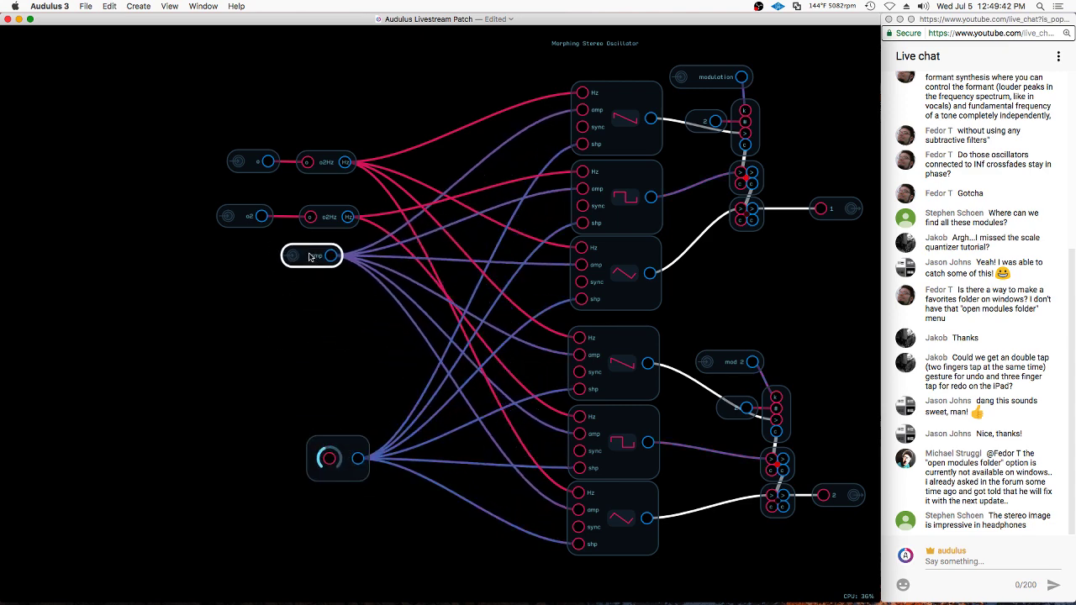
{"action": "left_click", "coordinate": [342, 459]}
{"action": "left_click_drag", "start_coordinate": [343, 458], "coordinate": [313, 322]}
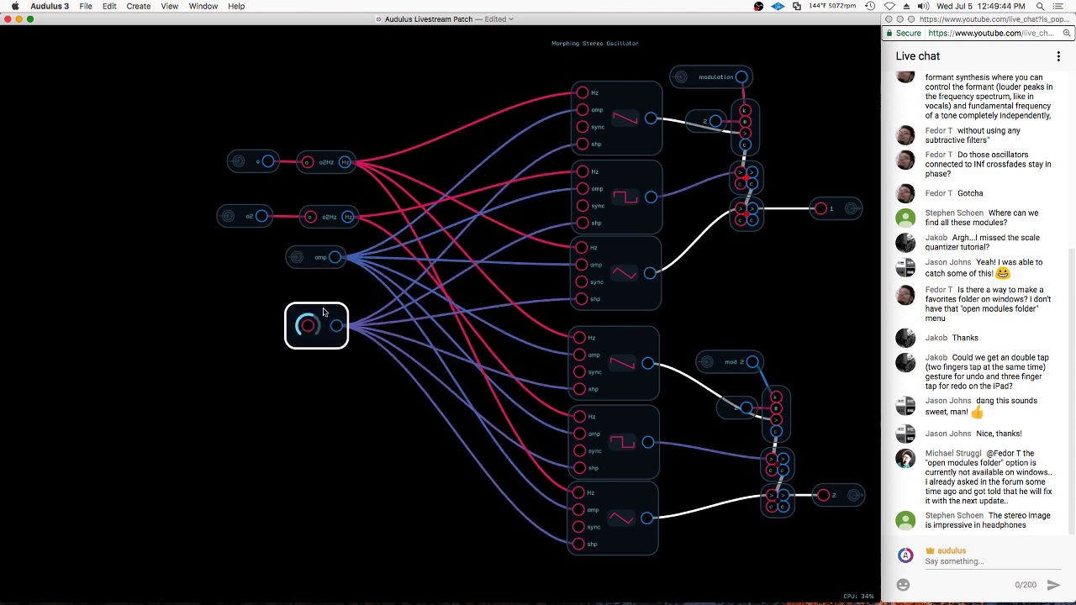
Add a text label under the knob and set its text to shape
{"action": "double_click", "coordinate": [319, 415]}
{"action": "mouse_move", "coordinate": [320, 414]}
{"action": "left_click", "coordinate": [433, 436]}
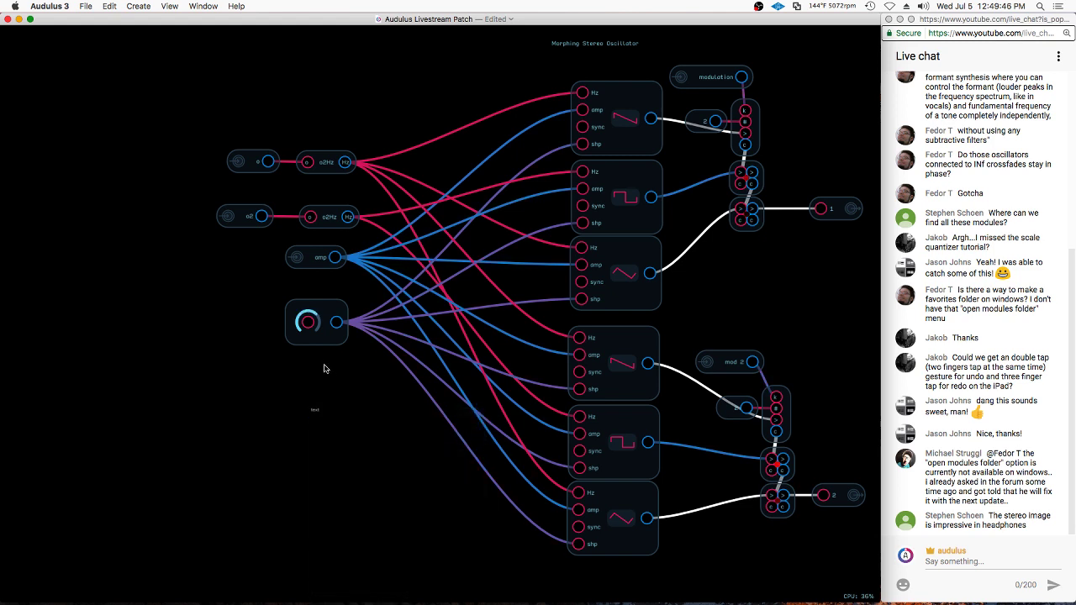
{"action": "left_click_drag", "start_coordinate": [316, 411], "coordinate": [312, 362]}
{"action": "right_click", "coordinate": [312, 362]}
{"action": "left_click", "coordinate": [327, 422]}
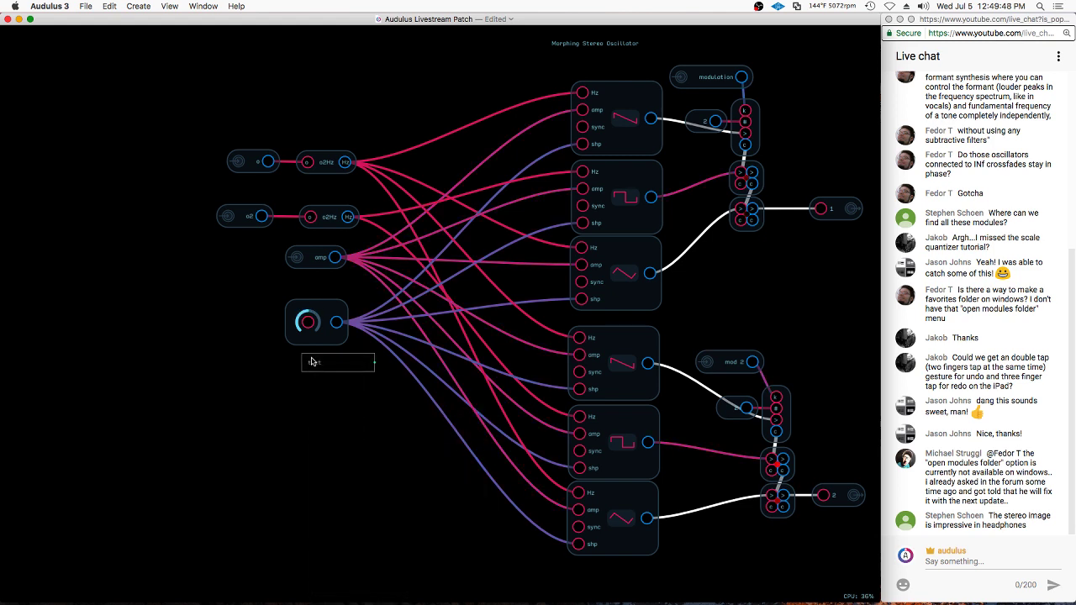
{"action": "right_click", "coordinate": [312, 359]}
{"action": "left_click", "coordinate": [329, 428]}
{"action": "type", "text": "shape"}
{"action": "key", "text": "Return"}
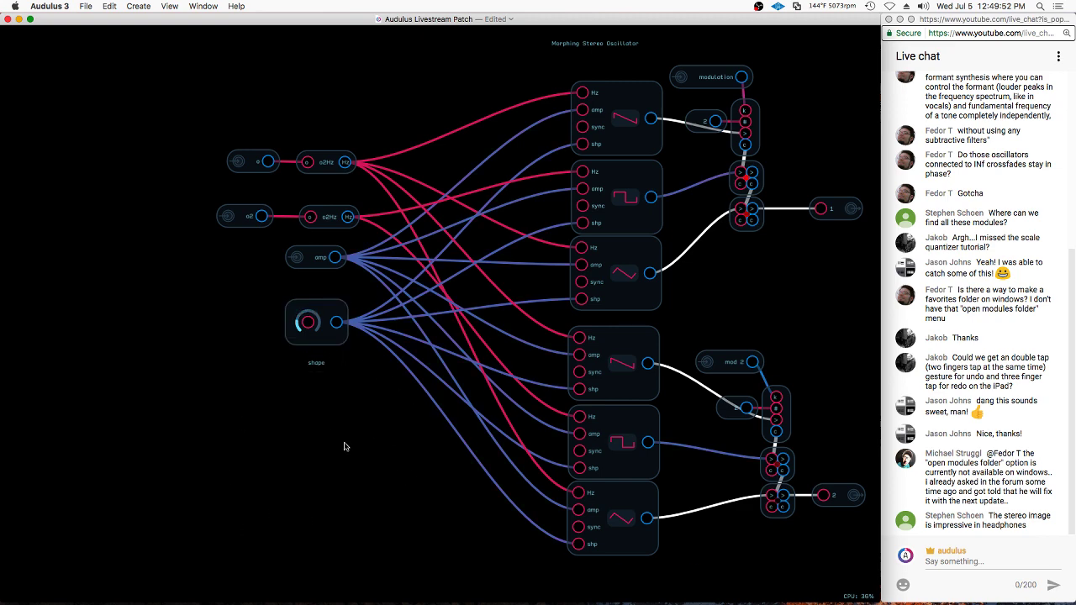
Move the inputs, both o2Hz converters, the knob and its label together, lower and closer to the oscillators
{"action": "left_click_drag", "start_coordinate": [330, 95], "coordinate": [188, 390]}
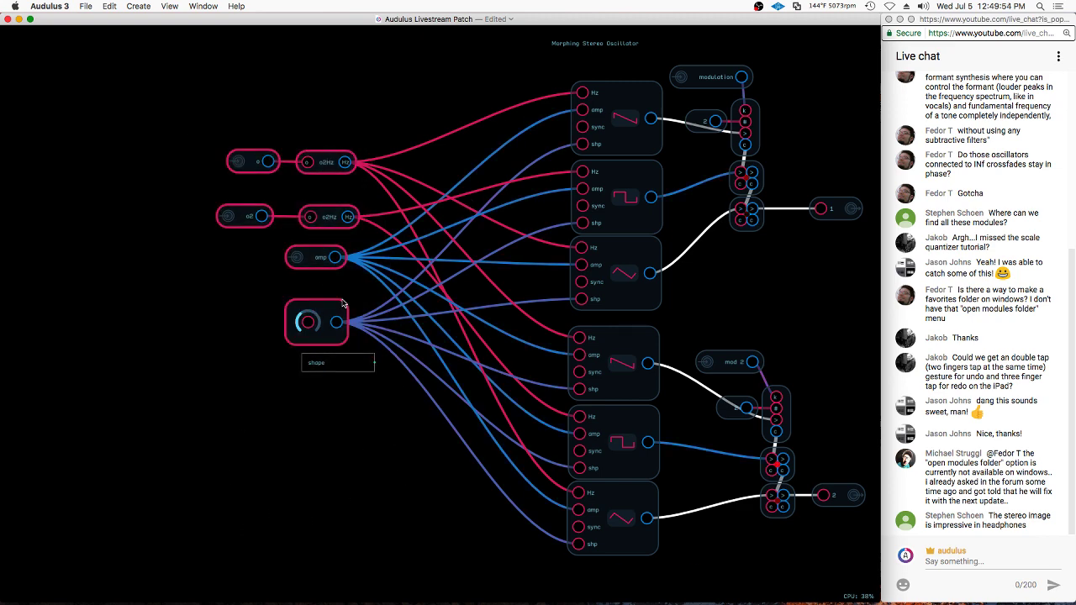
{"action": "left_click_drag", "start_coordinate": [327, 306], "coordinate": [366, 375]}
{"action": "left_click", "coordinate": [482, 303]}
Close the patch window and reopen Audulus Livestream Patch
{"action": "key", "text": "super+w"}
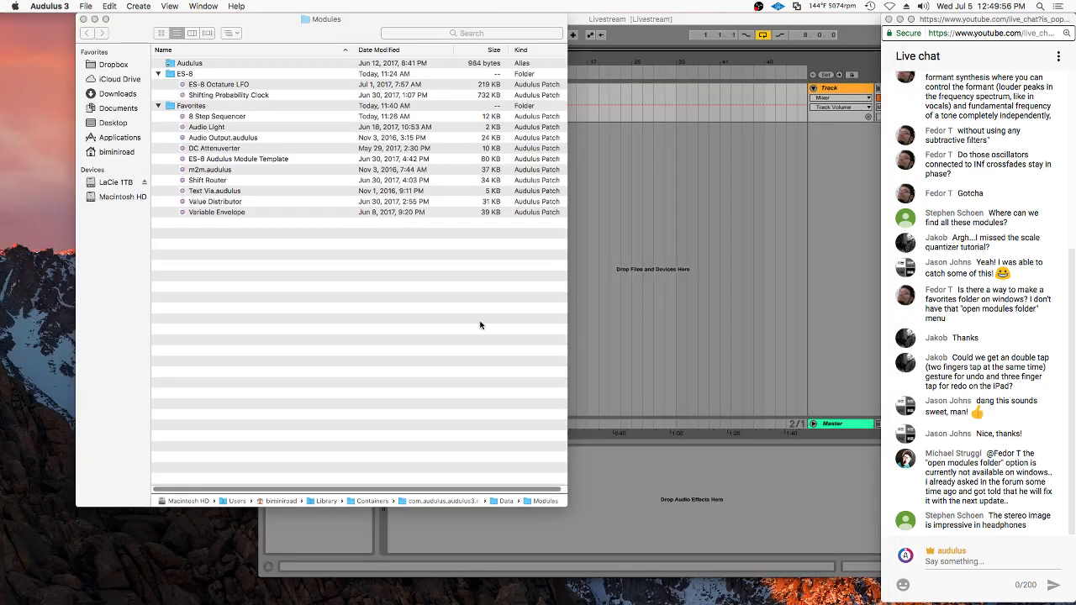
{"action": "mouse_move", "coordinate": [782, 599]}
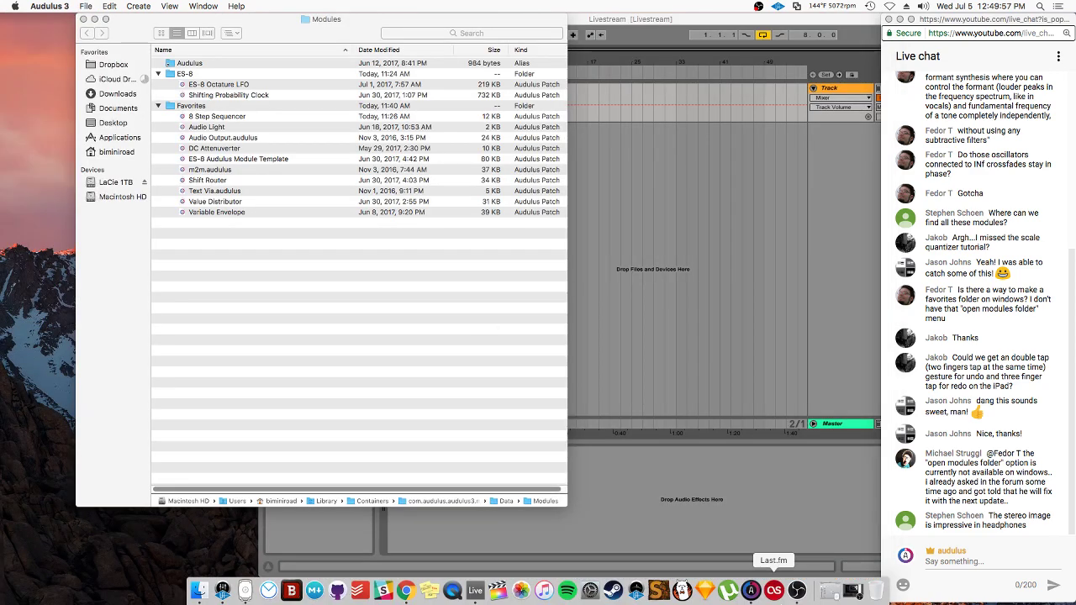
{"action": "left_click", "coordinate": [751, 591]}
{"action": "right_click", "coordinate": [751, 593]}
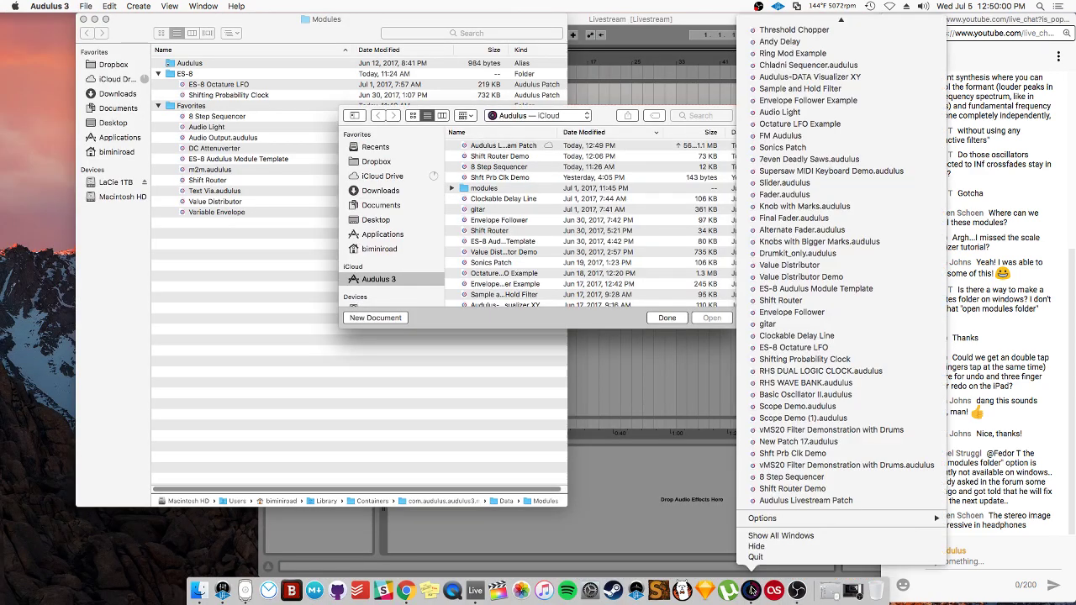
{"action": "left_click", "coordinate": [748, 594]}
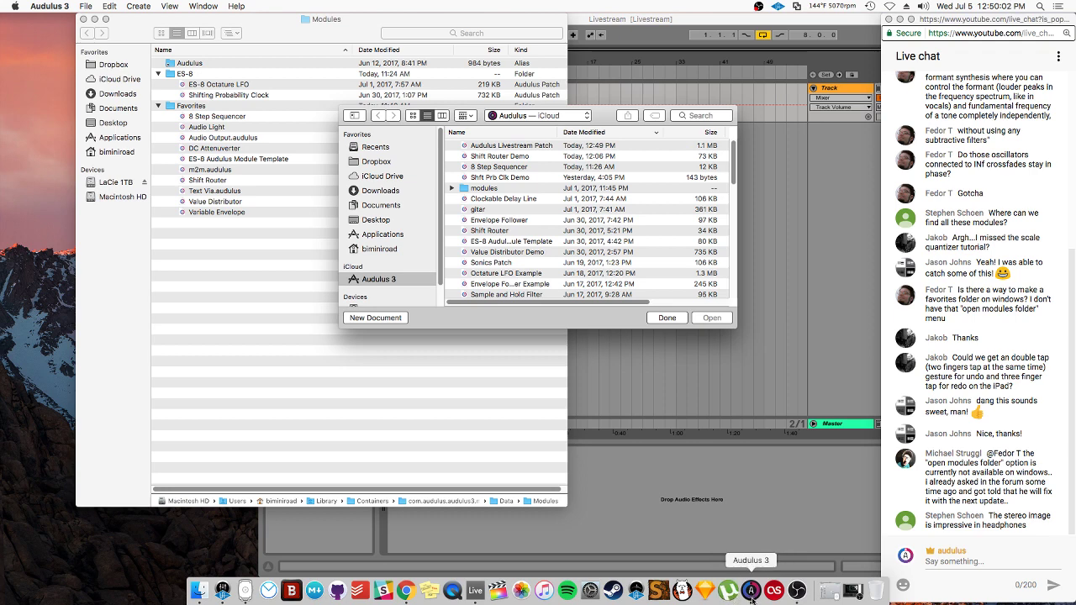
{"action": "right_click", "coordinate": [751, 593]}
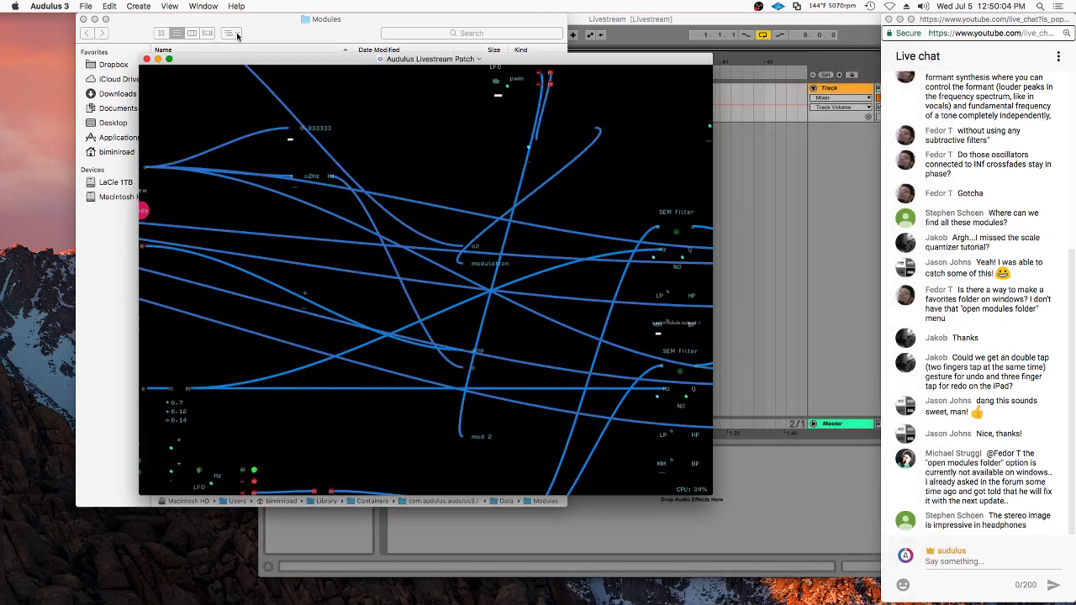
Connect the lower Scale Quantizer's output directly to the Morphing Stereo Oscillator's o input and delete the external o2Hz converter
{"action": "scroll", "coordinate": [490, 261], "scroll_direction": "down", "scroll_amount": 5}
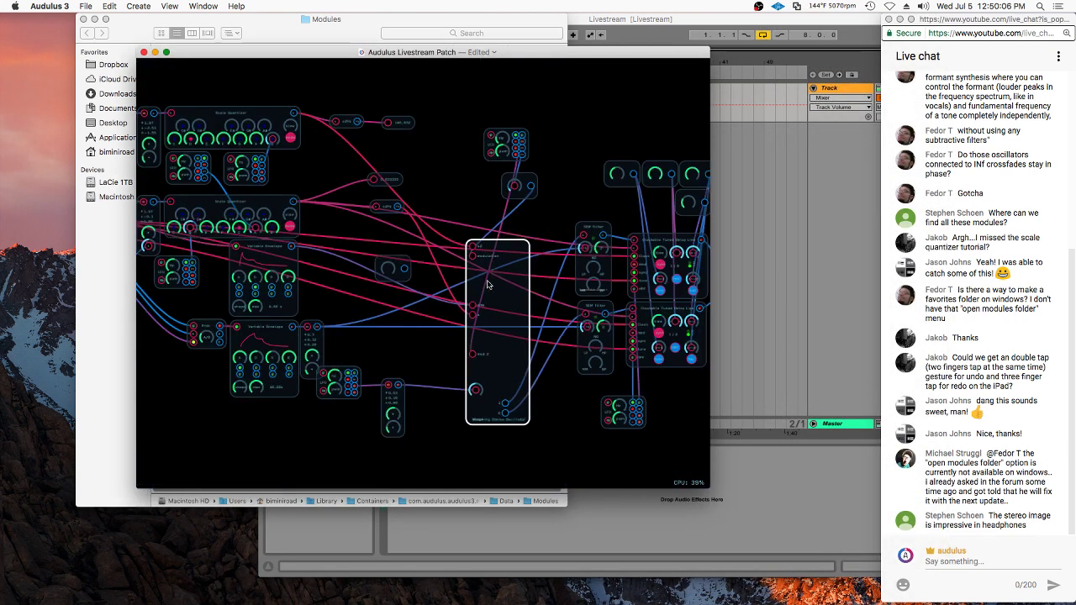
{"action": "scroll", "coordinate": [401, 290], "scroll_direction": "up", "scroll_amount": 2}
{"action": "scroll", "coordinate": [445, 266], "scroll_direction": "up", "scroll_amount": 2}
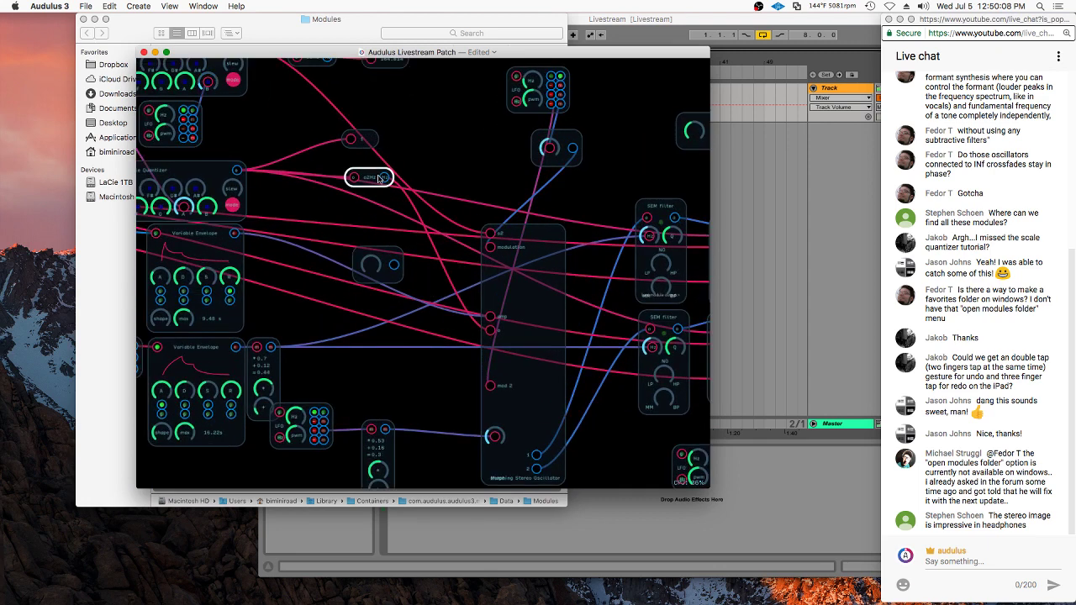
{"action": "left_click_drag", "start_coordinate": [370, 178], "coordinate": [361, 199]}
{"action": "left_click_drag", "start_coordinate": [239, 170], "coordinate": [493, 329]}
{"action": "left_click_drag", "start_coordinate": [388, 173], "coordinate": [355, 208]}
{"action": "key", "text": "Delete"}
Open the Morphing Stereo Oscillator sub-patch and enlarge the patch window to fill the space beside the chat
{"action": "double_click", "coordinate": [544, 301]}
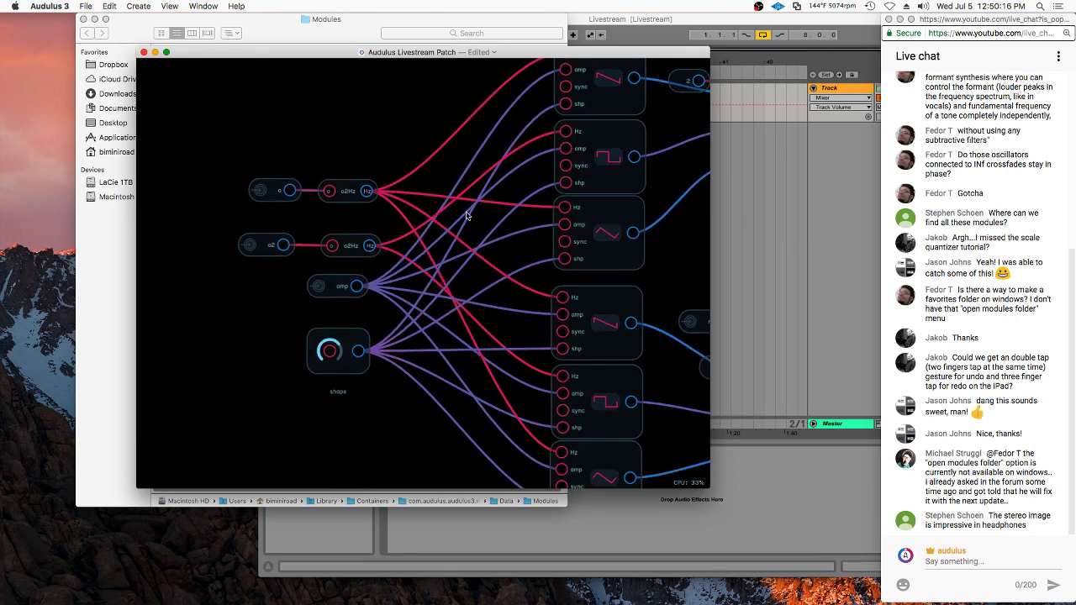
{"action": "left_click", "coordinate": [165, 52]}
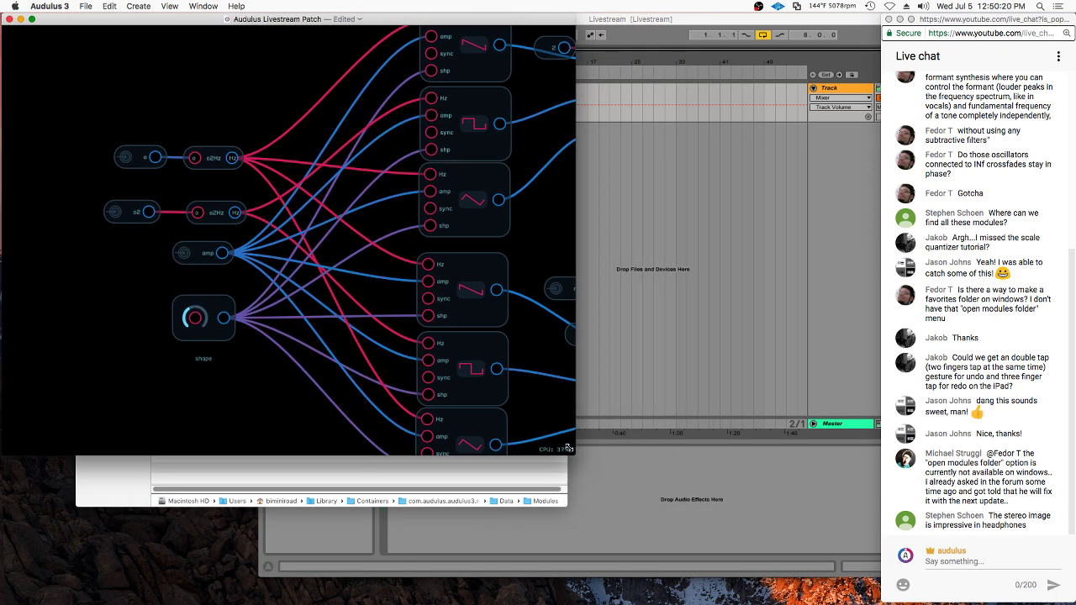
{"action": "left_click_drag", "start_coordinate": [569, 448], "coordinate": [879, 601]}
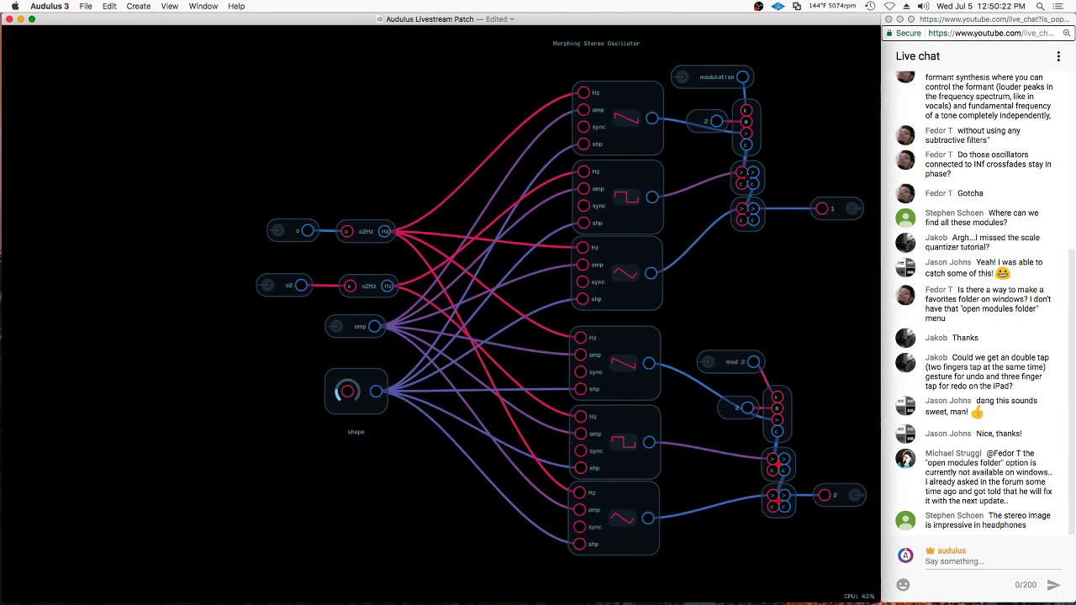
Align the o2 and amp inputs under the o input, and space the amp input and the labelled shape knob further down
{"action": "left_click_drag", "start_coordinate": [286, 284], "coordinate": [296, 285]}
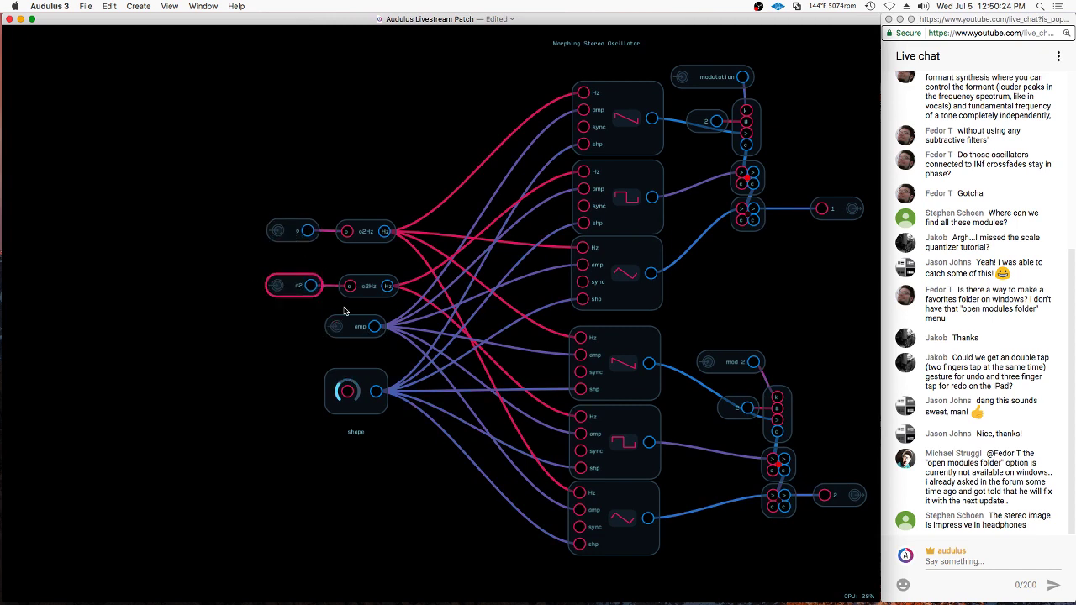
{"action": "left_click_drag", "start_coordinate": [349, 326], "coordinate": [298, 329]}
{"action": "left_click", "coordinate": [444, 341]}
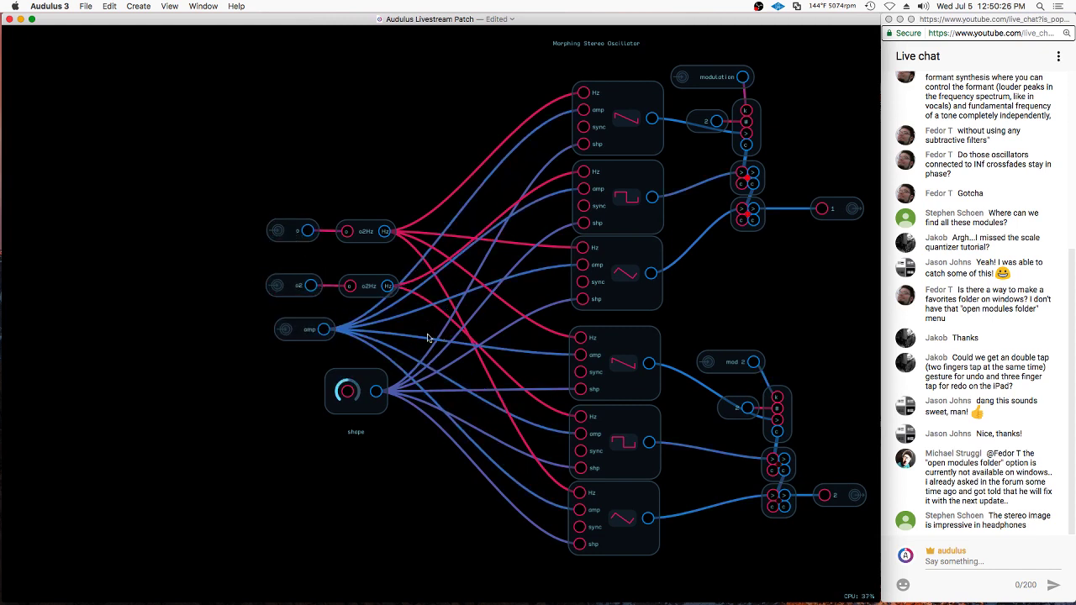
{"action": "left_click_drag", "start_coordinate": [395, 365], "coordinate": [337, 465]}
{"action": "left_click_drag", "start_coordinate": [365, 403], "coordinate": [351, 497]}
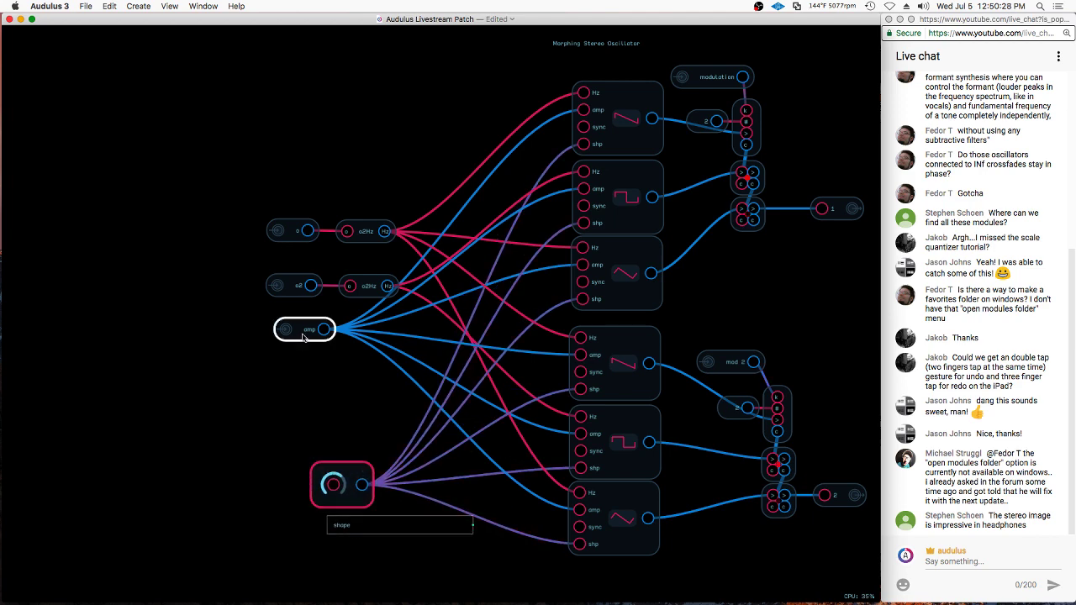
{"action": "left_click_drag", "start_coordinate": [303, 337], "coordinate": [301, 400]}
{"action": "scroll", "coordinate": [283, 403], "scroll_direction": "up", "scroll_amount": 3}
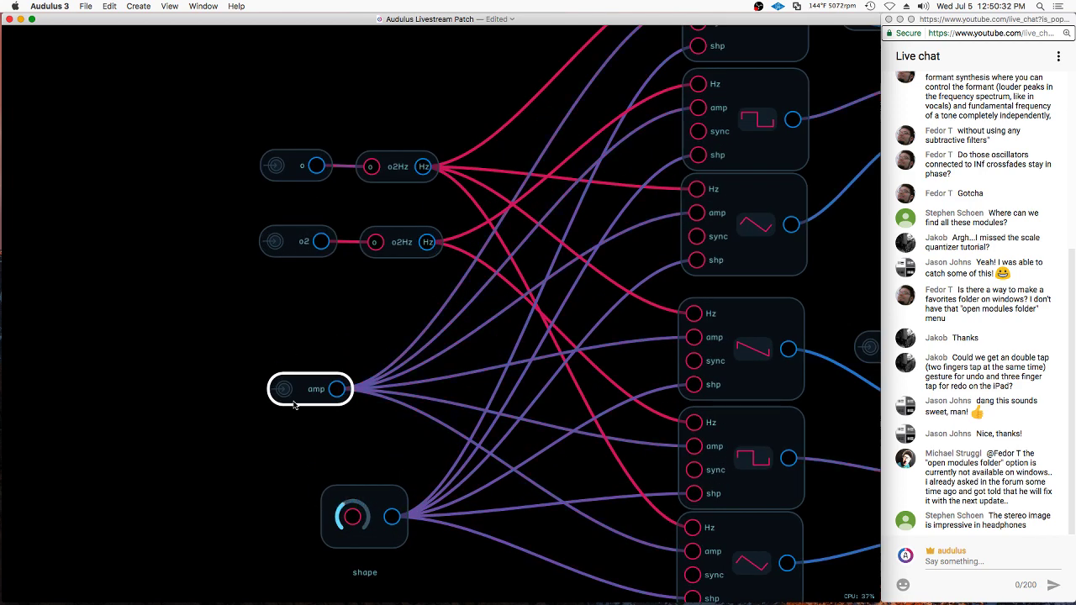
{"action": "left_click", "coordinate": [338, 356]}
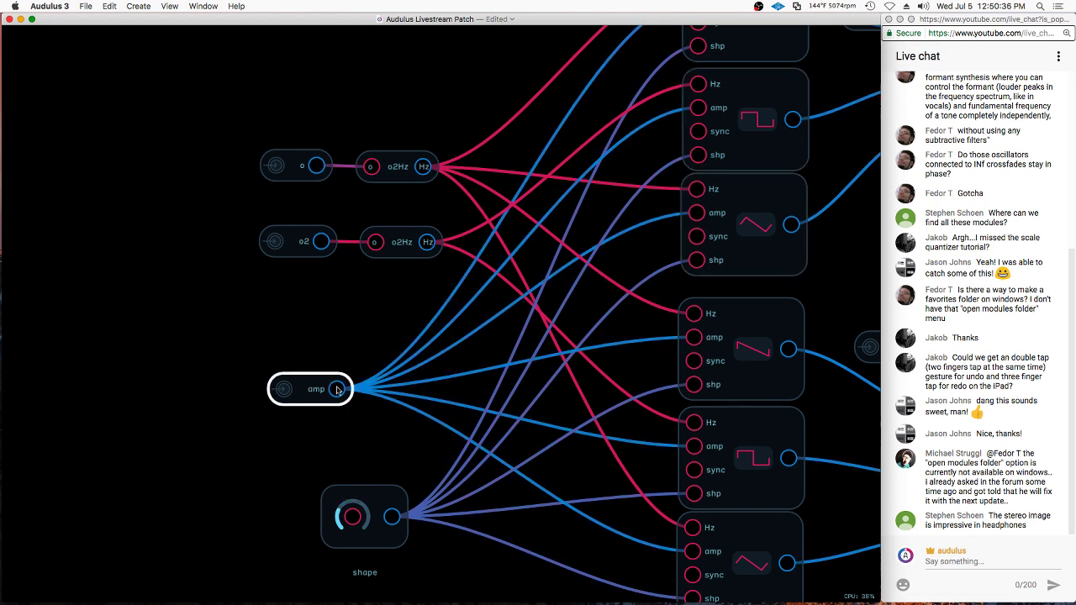
Add an RGBLight above the amp input and connect the amp output to the light's r input
{"action": "right_click", "coordinate": [315, 331]}
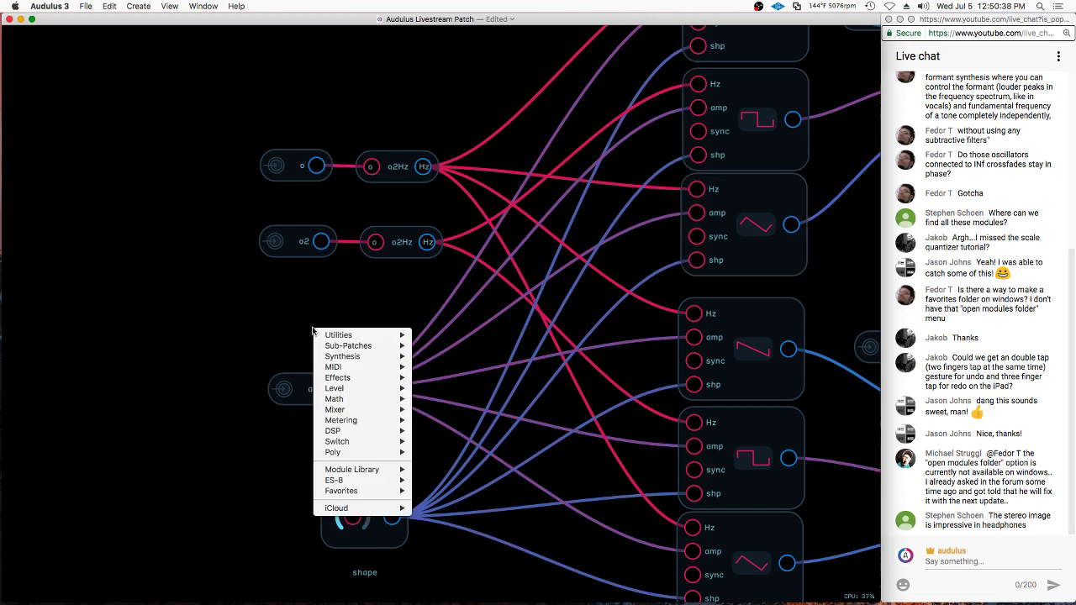
{"action": "mouse_move", "coordinate": [359, 421]}
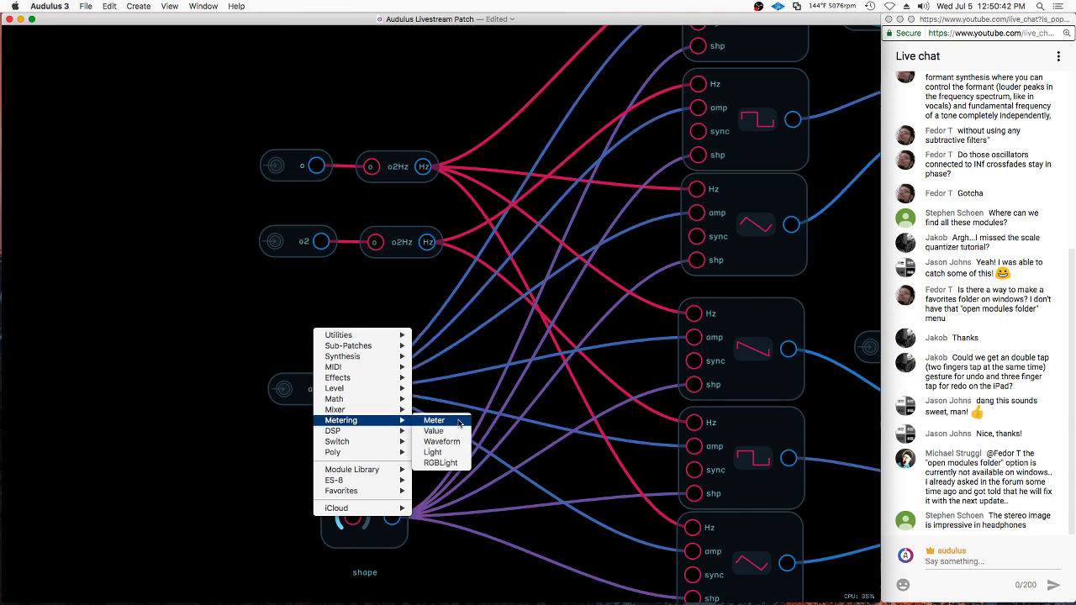
{"action": "left_click", "coordinate": [442, 462]}
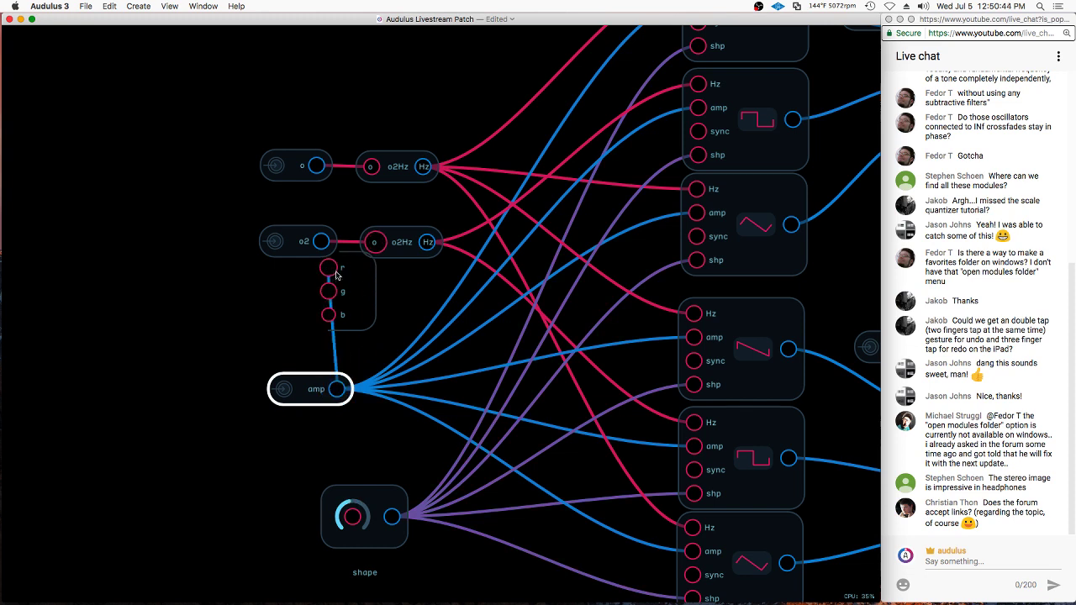
{"action": "left_click_drag", "start_coordinate": [335, 274], "coordinate": [298, 318]}
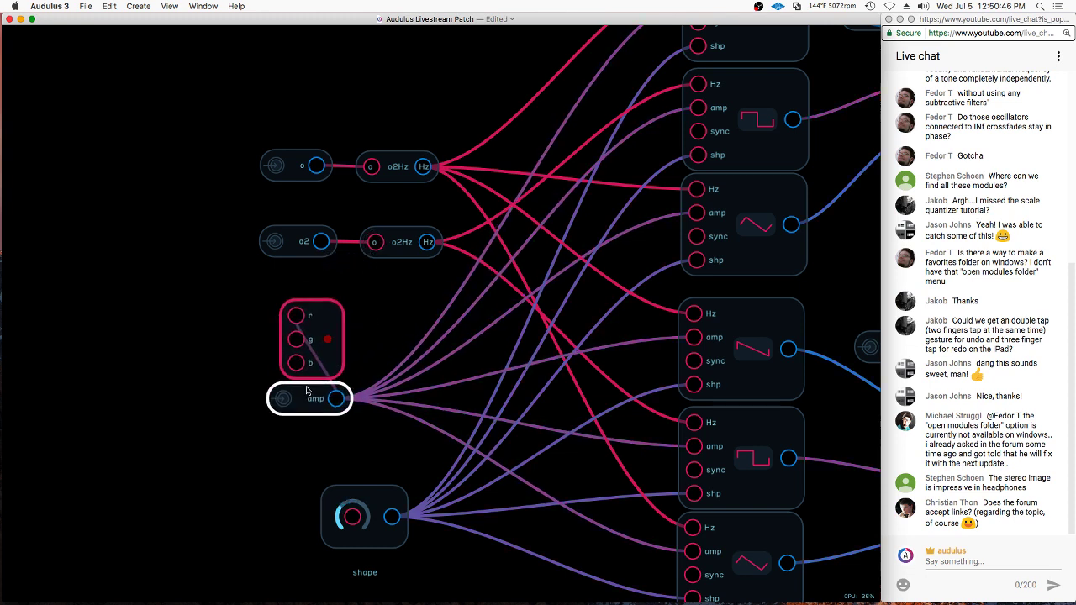
{"action": "left_click_drag", "start_coordinate": [307, 390], "coordinate": [312, 404]}
{"action": "left_click", "coordinate": [542, 327]}
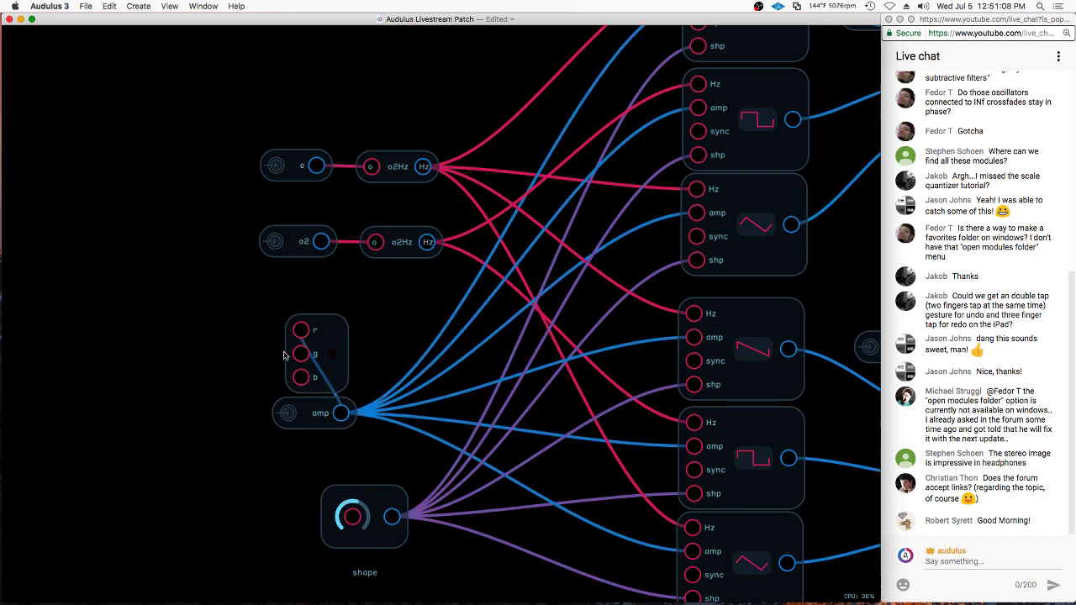
Rename the amp input to a blank name
{"action": "left_click", "coordinate": [282, 412]}
{"action": "right_click", "coordinate": [285, 412]}
{"action": "left_click", "coordinate": [327, 472]}
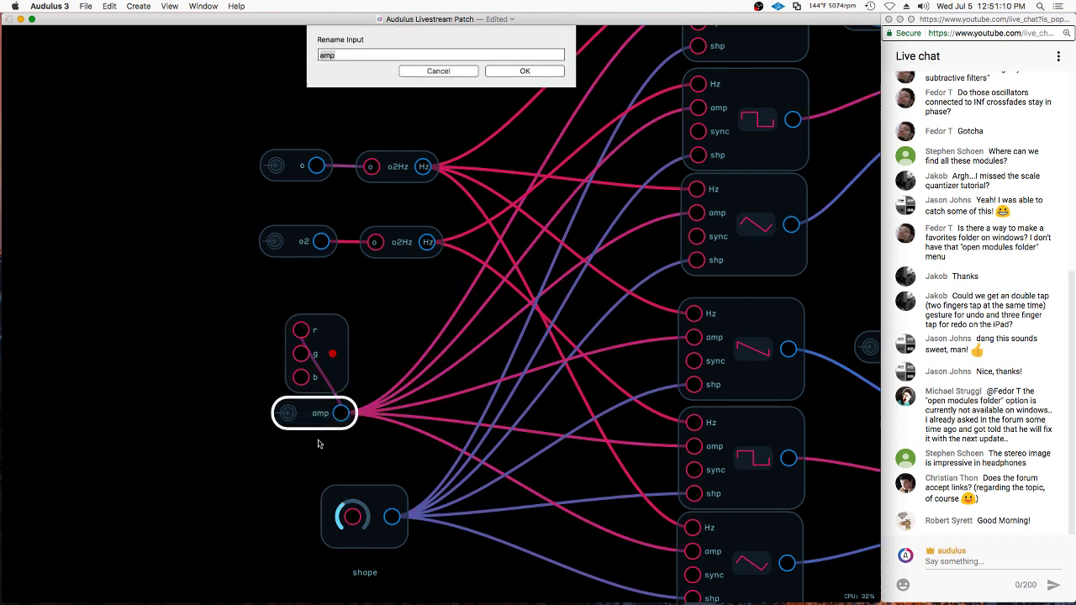
{"action": "key", "text": "Return"}
Add a text label near the unnamed amplitude input and expose it on the module
{"action": "left_click", "coordinate": [216, 355]}
{"action": "right_click", "coordinate": [215, 354]}
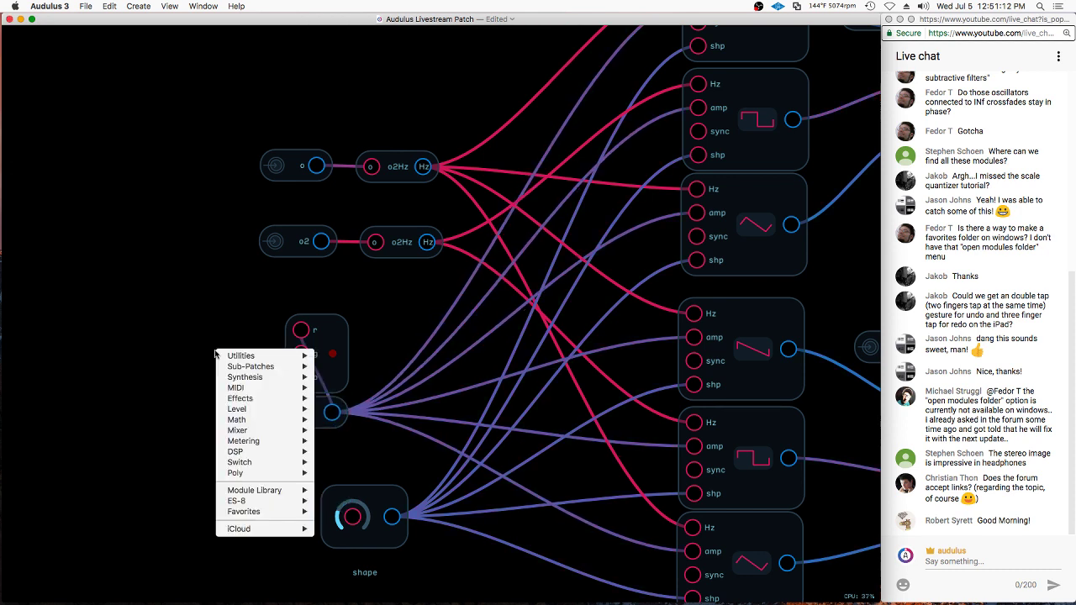
{"action": "left_click", "coordinate": [208, 350]}
{"action": "right_click", "coordinate": [208, 346]}
{"action": "mouse_move", "coordinate": [254, 431]}
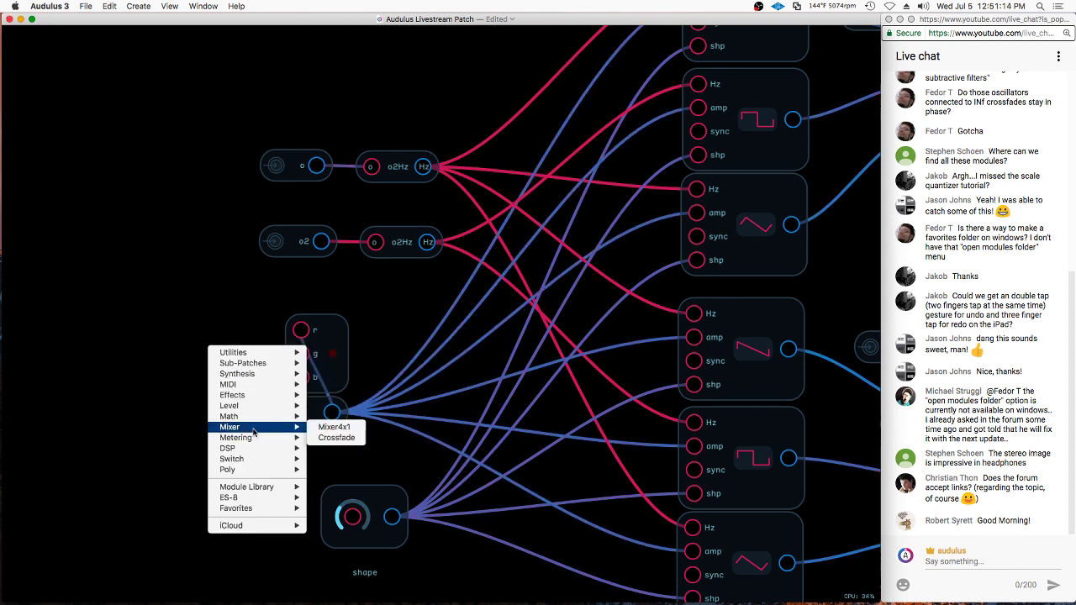
{"action": "left_click", "coordinate": [336, 374]}
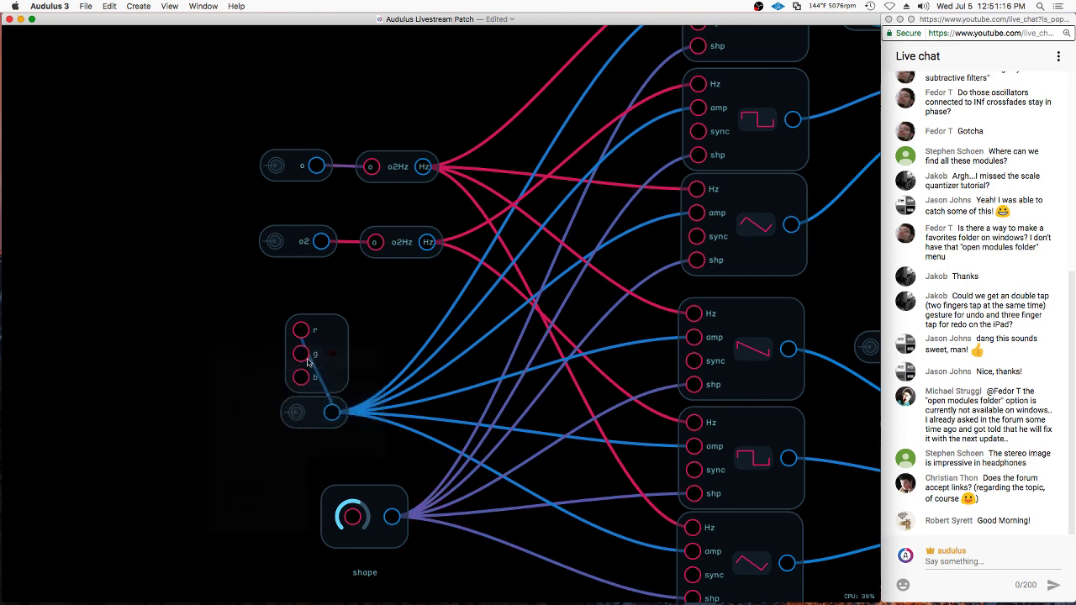
{"action": "left_click_drag", "start_coordinate": [216, 358], "coordinate": [230, 384]}
{"action": "right_click", "coordinate": [229, 384]}
{"action": "left_click", "coordinate": [250, 444]}
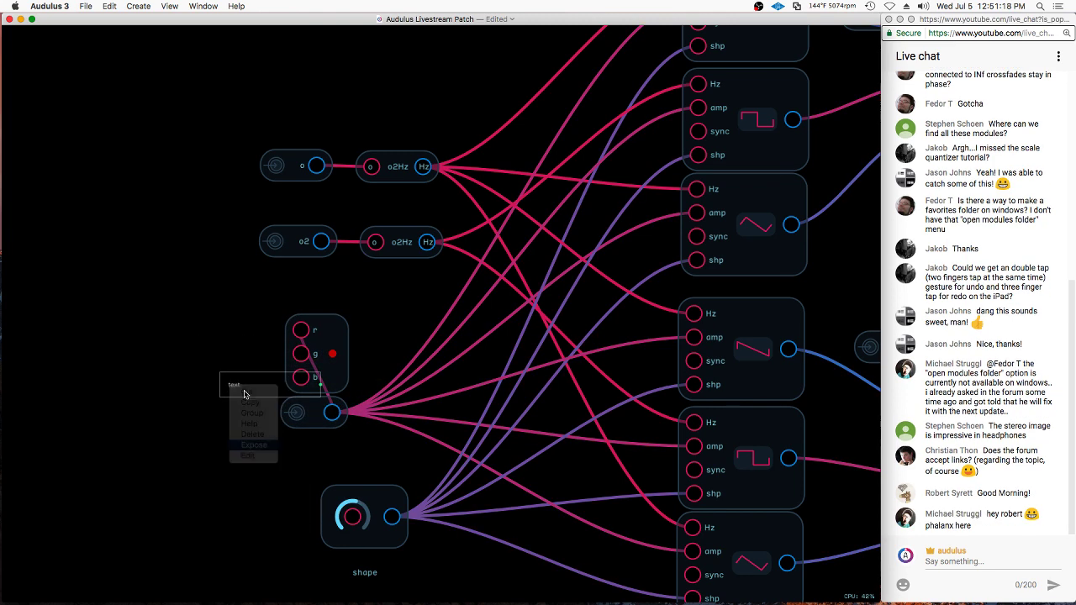
Change the text label to e and place it directly beside the unnamed amplitude input
{"action": "right_click", "coordinate": [238, 384]}
{"action": "left_click", "coordinate": [257, 453]}
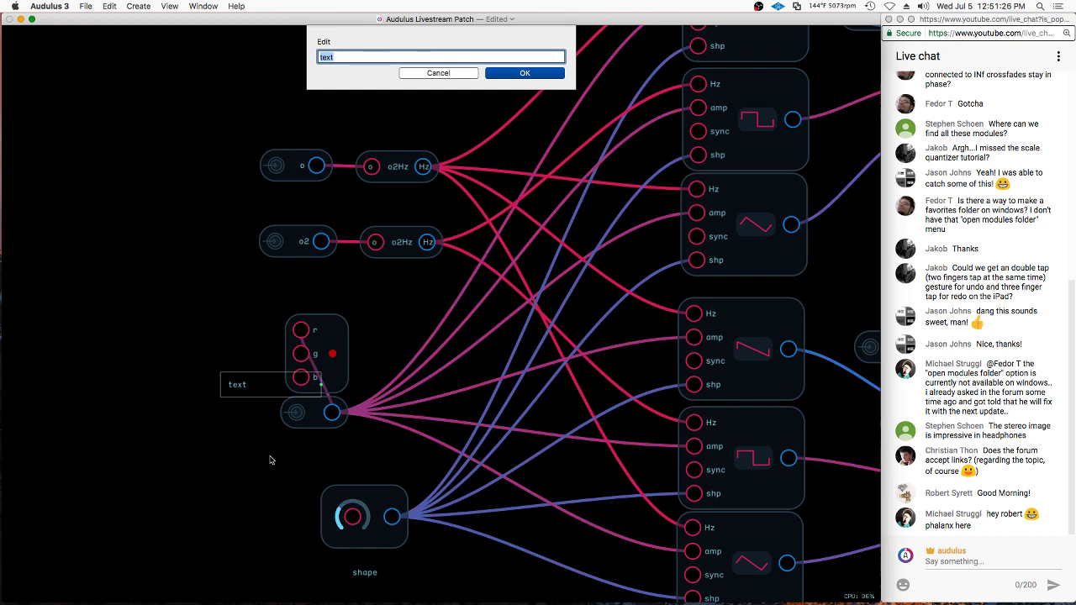
{"action": "key", "text": "BackSpace"}
{"action": "key", "text": "Return"}
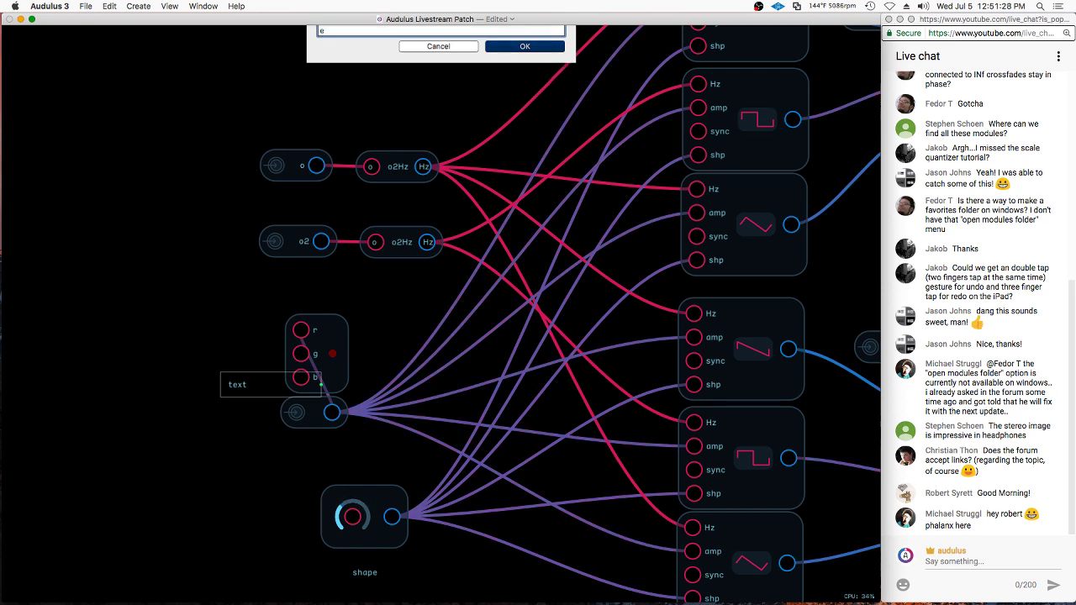
{"action": "left_click_drag", "start_coordinate": [230, 387], "coordinate": [260, 417]}
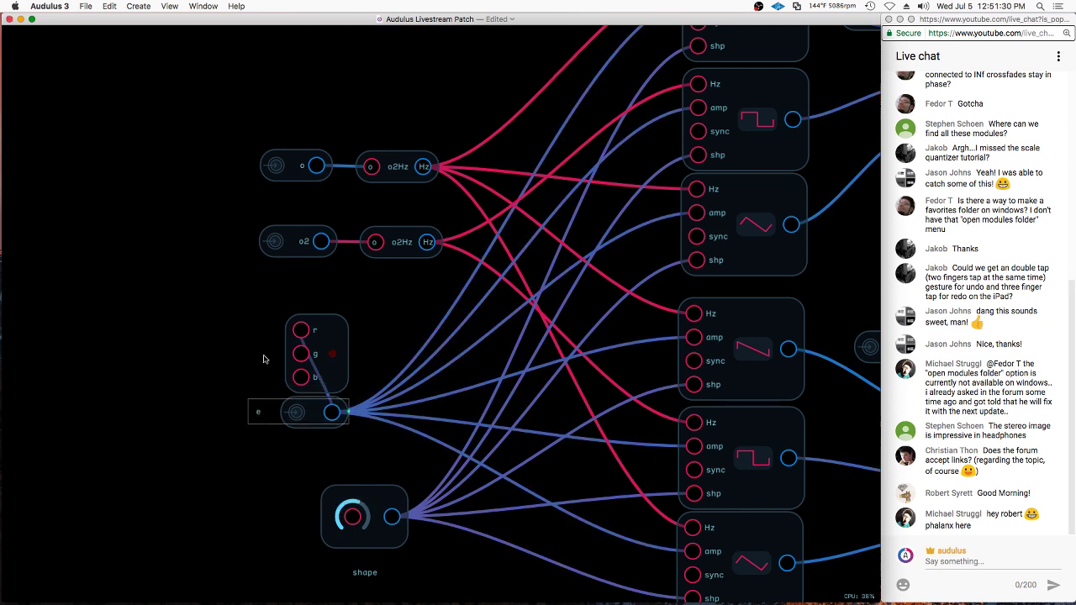
{"action": "right_click", "coordinate": [259, 415]}
{"action": "left_click", "coordinate": [282, 472]}
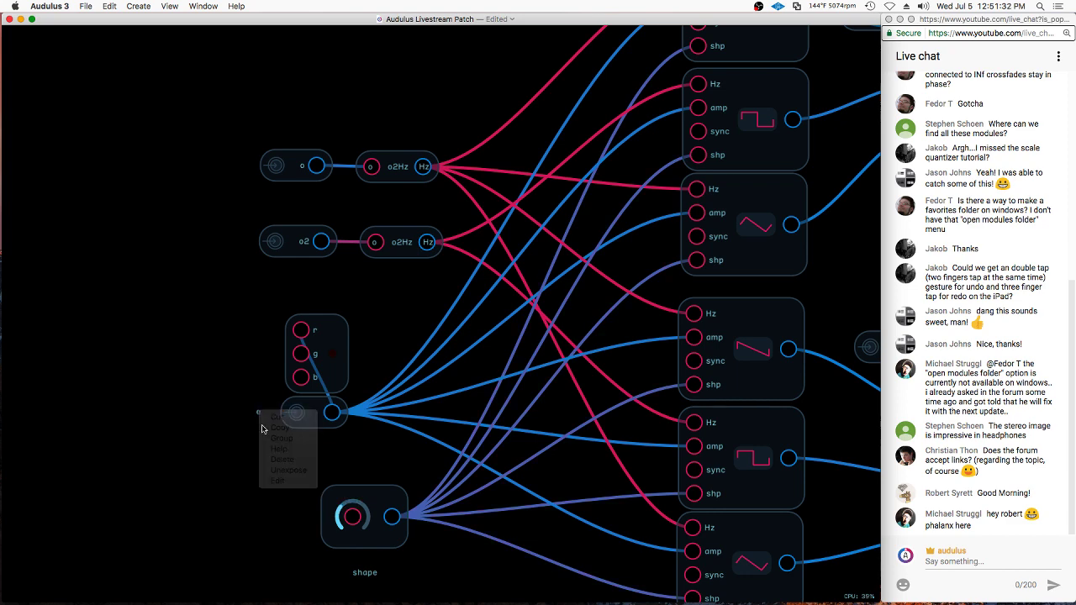
Nudge the RGBLight slightly above the unnamed input and return to the main patch
{"action": "left_click", "coordinate": [326, 358]}
{"action": "left_click", "coordinate": [351, 332]}
{"action": "left_click_drag", "start_coordinate": [341, 338], "coordinate": [338, 341]}
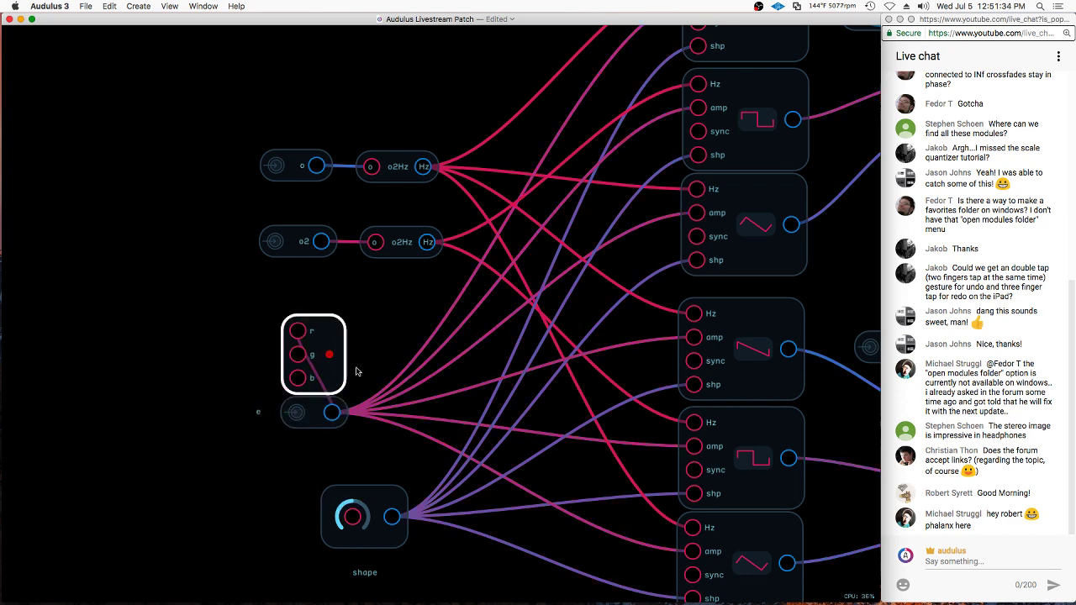
{"action": "double_click", "coordinate": [357, 371]}
Edit the Morphing Stereo Oscillator's UI and move the unnamed amplitude input onto the e label near the module's lower edge
{"action": "left_click", "coordinate": [528, 322]}
{"action": "scroll", "coordinate": [559, 520], "scroll_direction": "up", "scroll_amount": 5}
{"action": "right_click", "coordinate": [518, 471]}
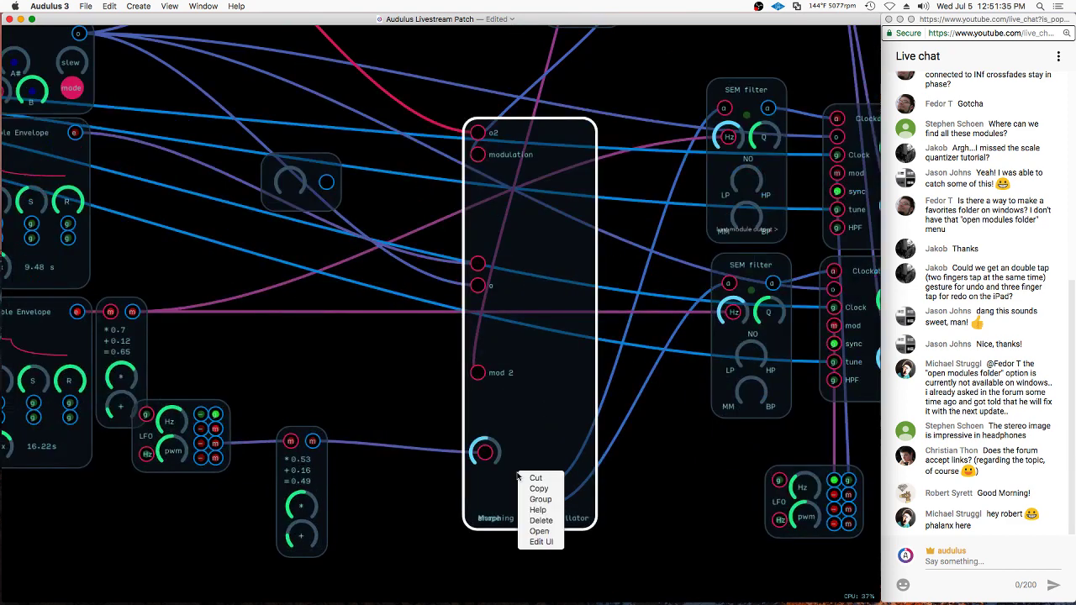
{"action": "left_click", "coordinate": [539, 543]}
{"action": "left_click_drag", "start_coordinate": [530, 435], "coordinate": [526, 380]}
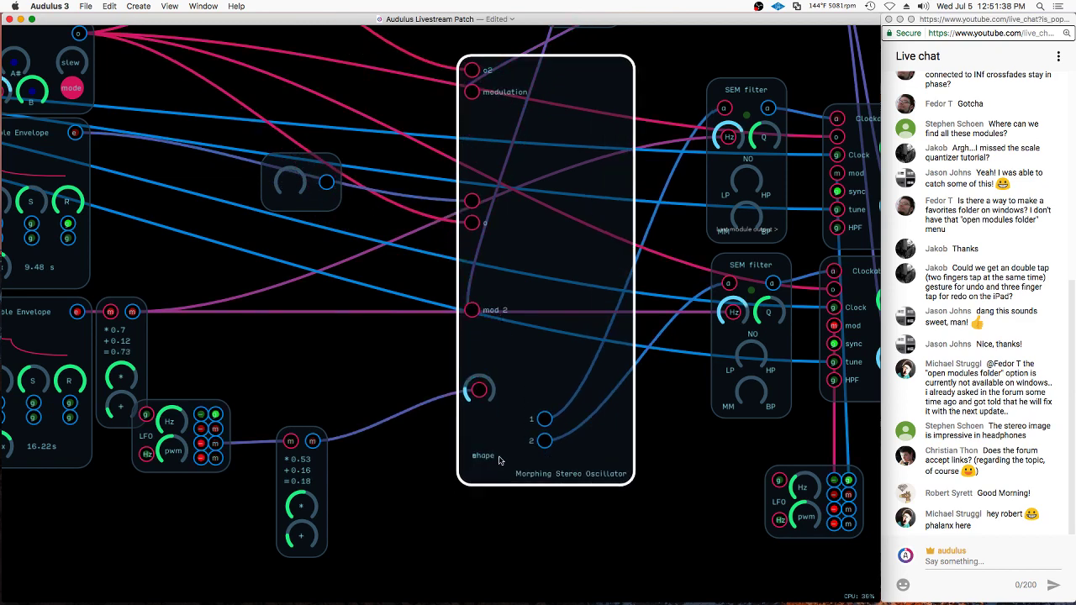
{"action": "scroll", "coordinate": [496, 345], "scroll_direction": "down", "scroll_amount": 2}
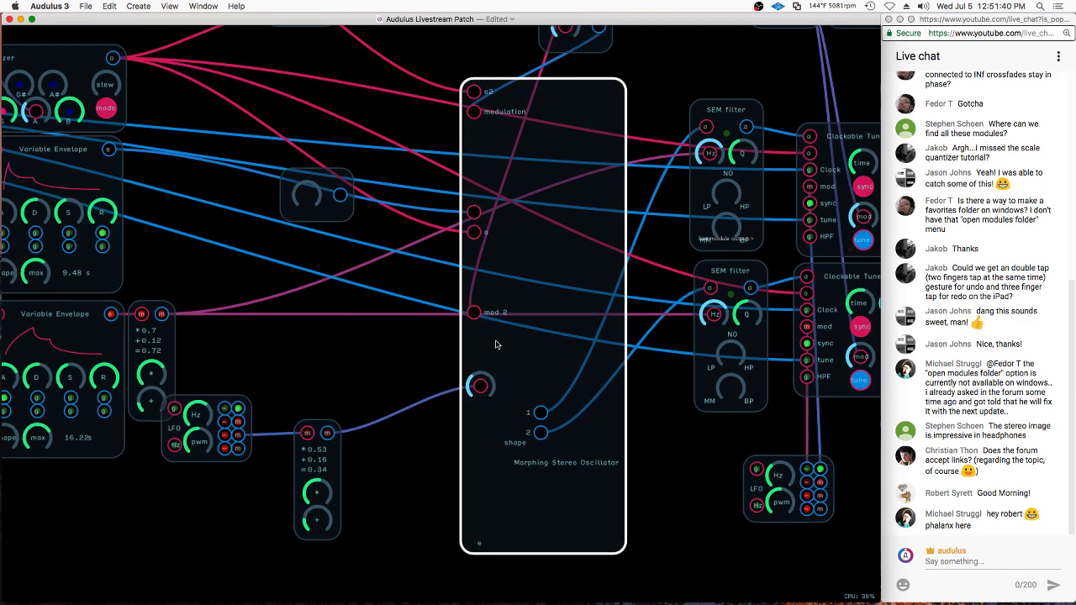
{"action": "left_click_drag", "start_coordinate": [475, 213], "coordinate": [463, 533]}
{"action": "scroll", "coordinate": [462, 547], "scroll_direction": "up", "scroll_amount": 5}
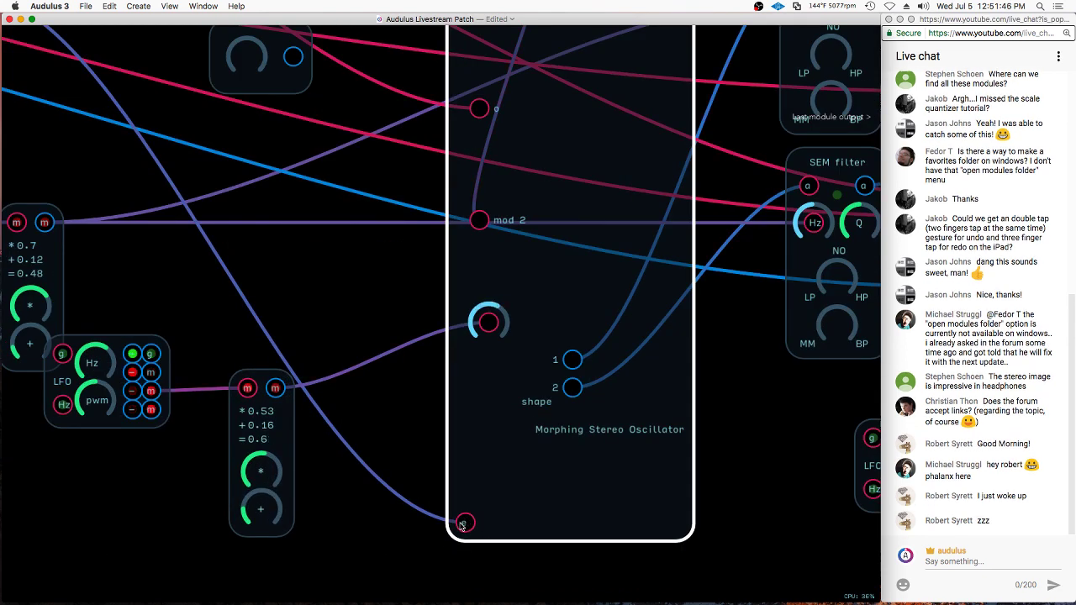
Expose the RGBLight from inside the Morphing Stereo Oscillator and place it behind the module's e input
{"action": "scroll", "coordinate": [486, 501], "scroll_direction": "down", "scroll_amount": 3}
{"action": "double_click", "coordinate": [464, 112]}
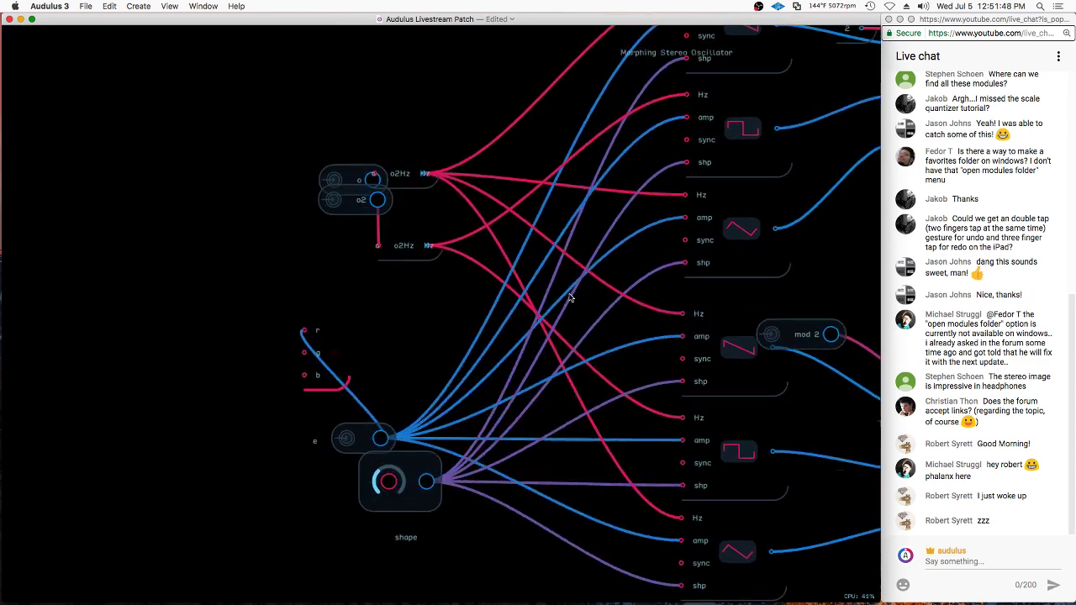
{"action": "right_click", "coordinate": [316, 333]}
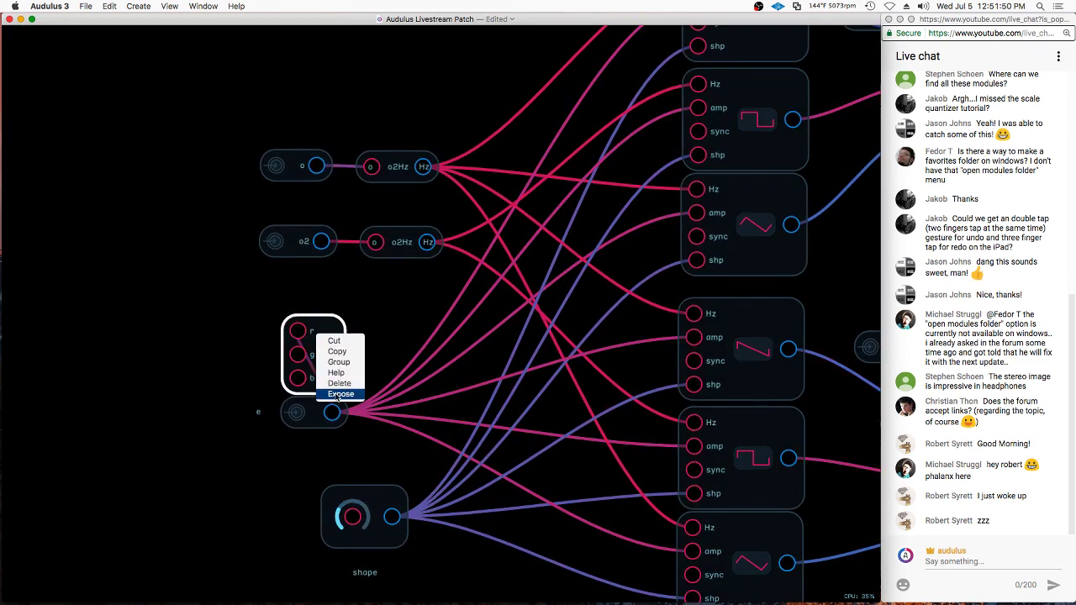
{"action": "left_click", "coordinate": [749, 514]}
{"action": "left_click", "coordinate": [838, 498]}
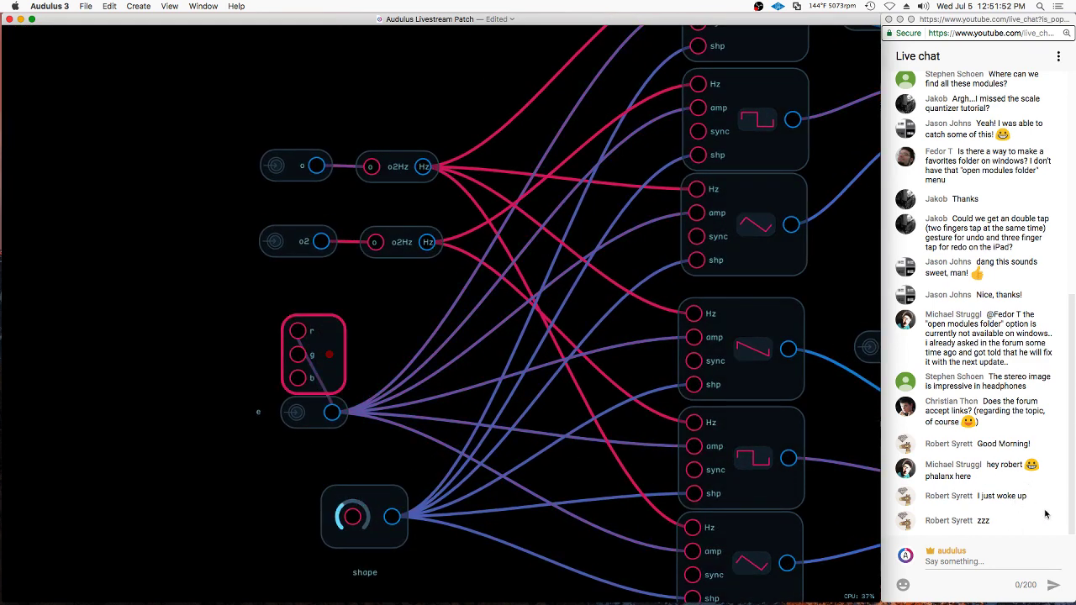
{"action": "key", "text": "Escape"}
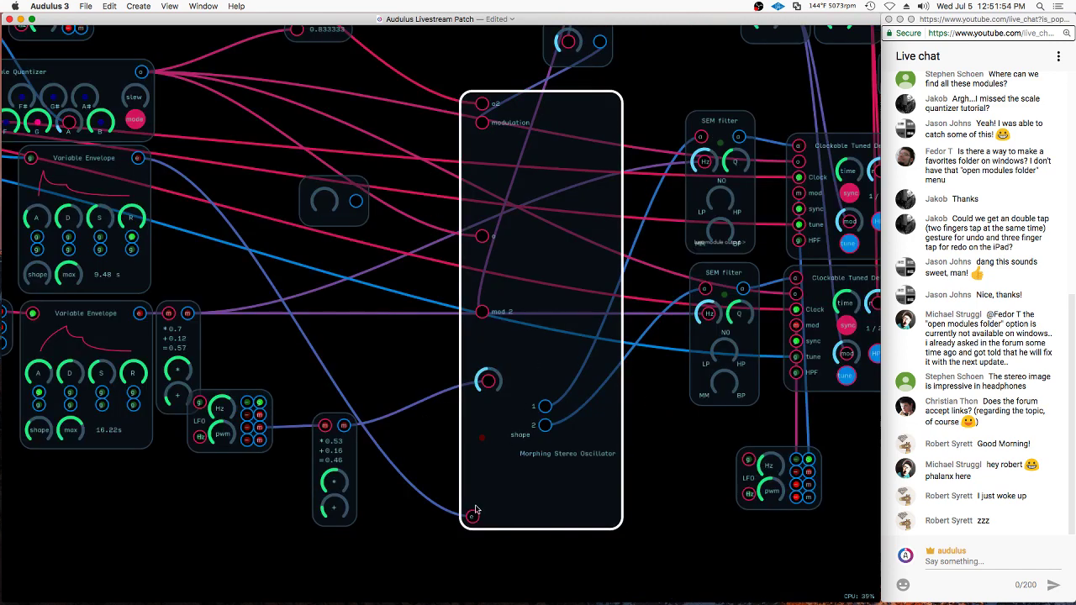
{"action": "scroll", "coordinate": [475, 511], "scroll_direction": "up", "scroll_amount": 3}
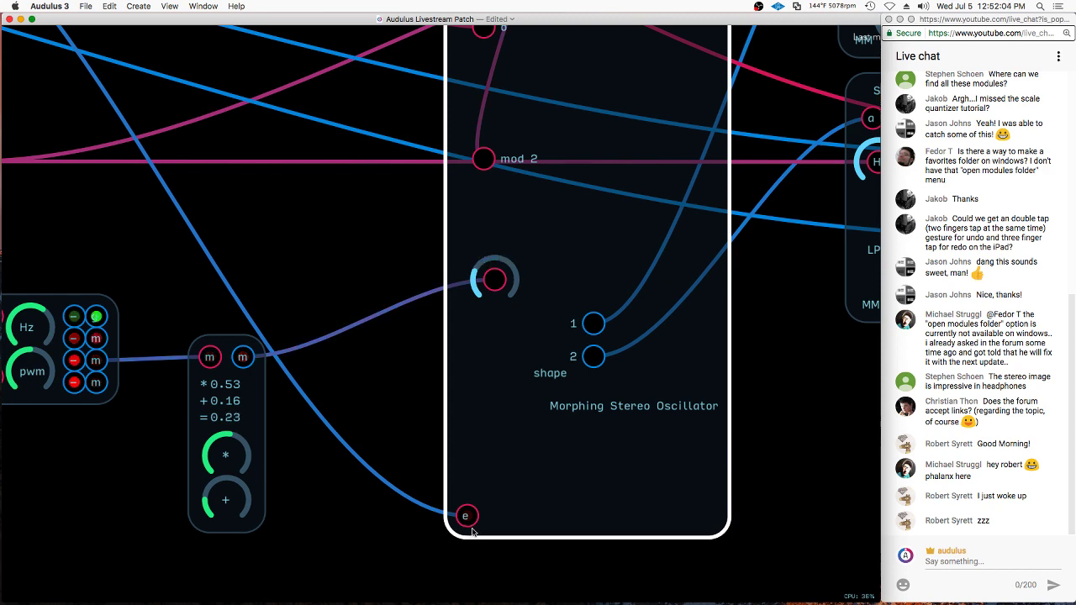
Compare the lit e input with the outputs of the Variable Envelopes and the neighbouring modulation module
{"action": "scroll", "coordinate": [470, 522], "scroll_direction": "down", "scroll_amount": 5}
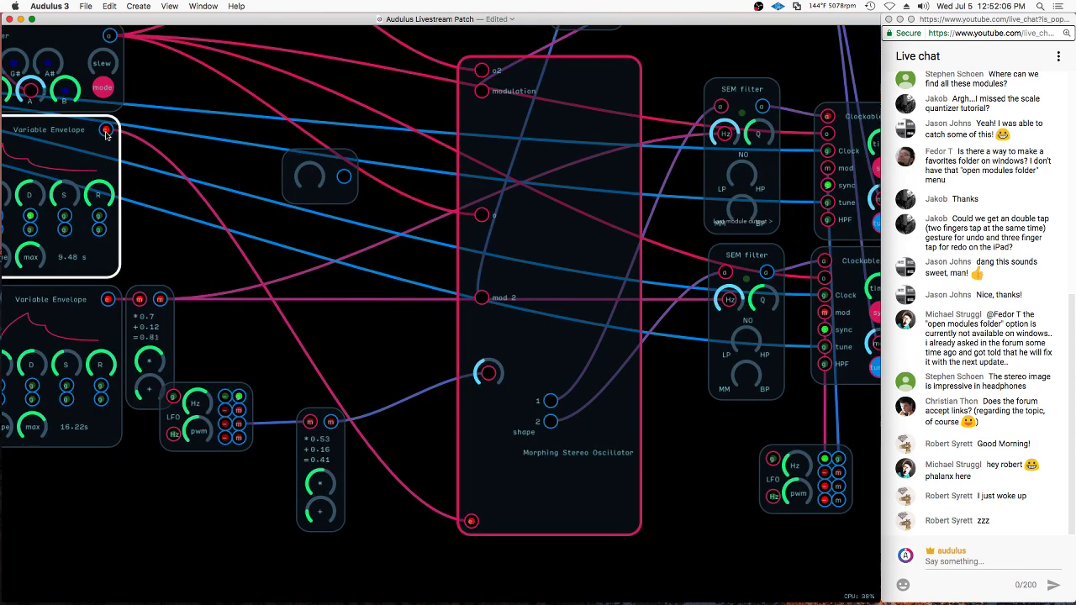
{"action": "scroll", "coordinate": [71, 157], "scroll_direction": "down", "scroll_amount": 5}
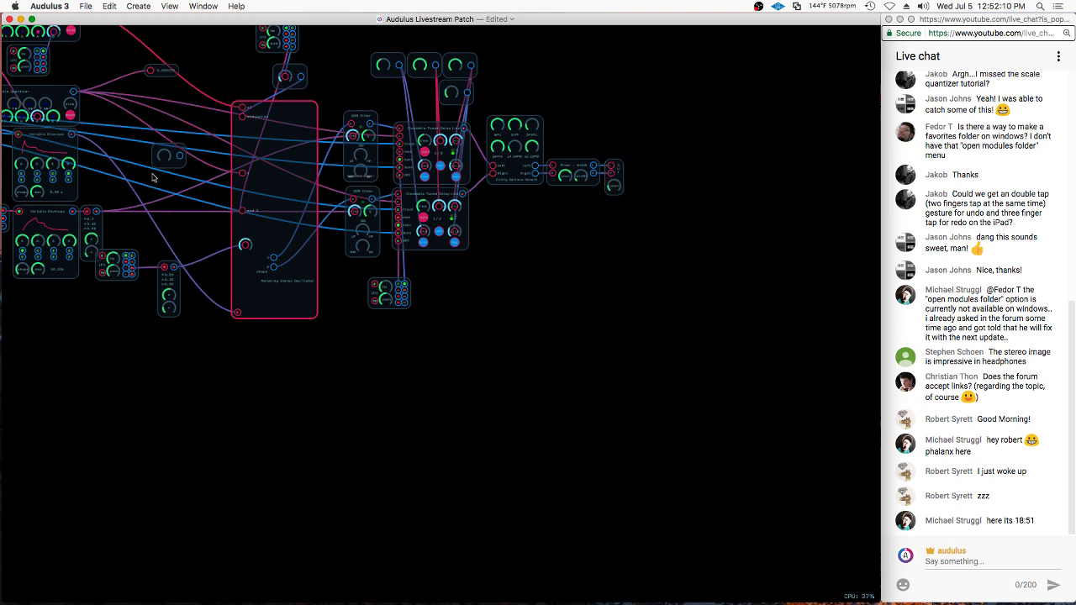
{"action": "scroll", "coordinate": [153, 177], "scroll_direction": "up", "scroll_amount": 5}
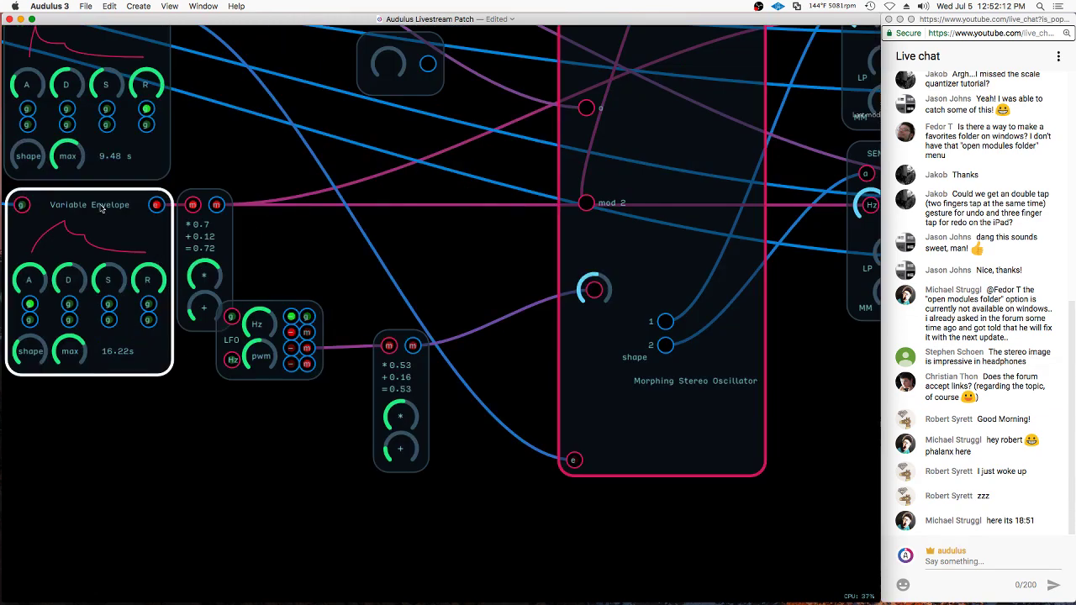
{"action": "left_click_drag", "start_coordinate": [517, 227], "coordinate": [474, 277]}
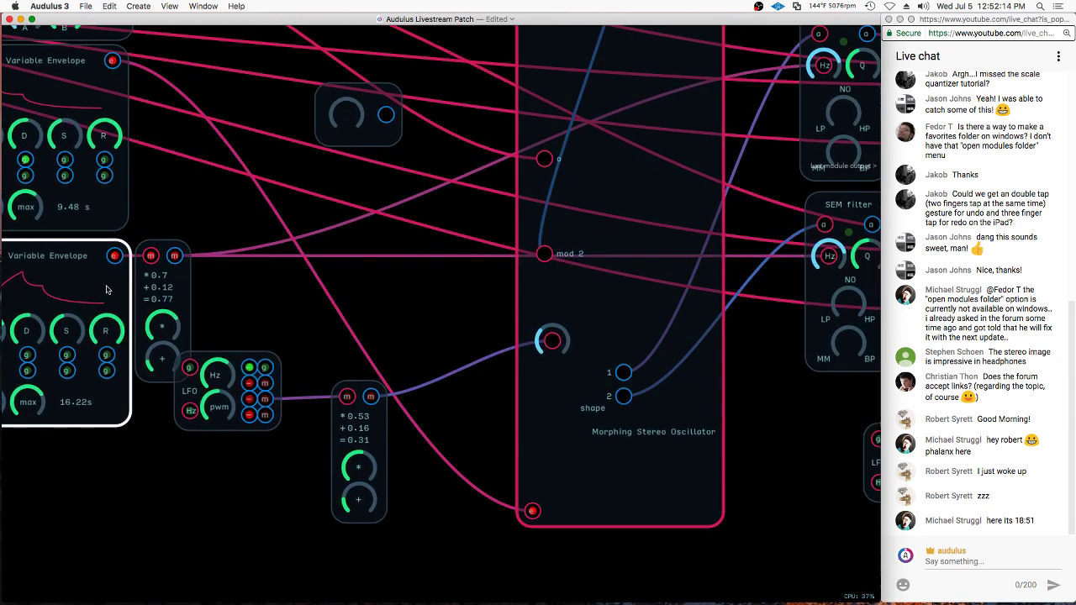
{"action": "left_click", "coordinate": [211, 126]}
{"action": "left_click", "coordinate": [178, 261]}
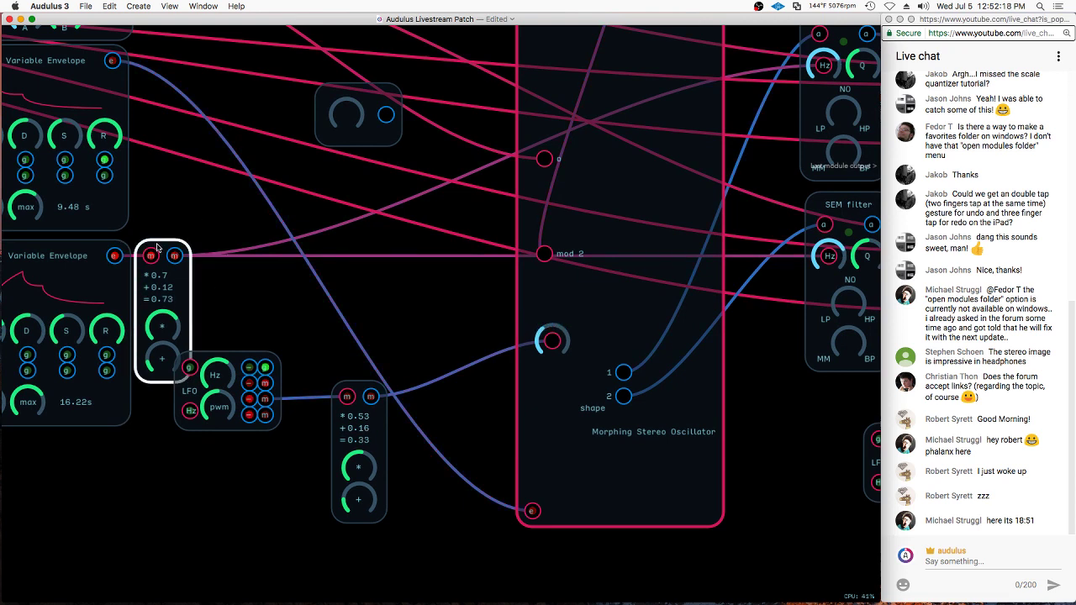
{"action": "left_click", "coordinate": [122, 260]}
{"action": "left_click", "coordinate": [135, 262]}
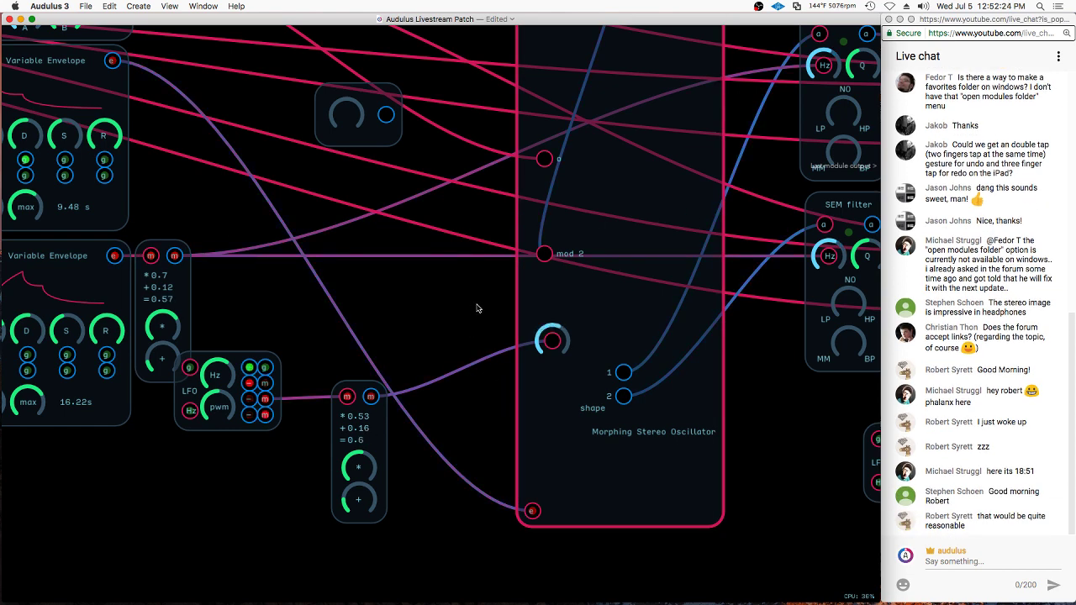
Move the o and o2 inputs down to the Morphing Stereo Oscillator's lower edge, stacked above the e input
{"action": "left_click", "coordinate": [563, 367]}
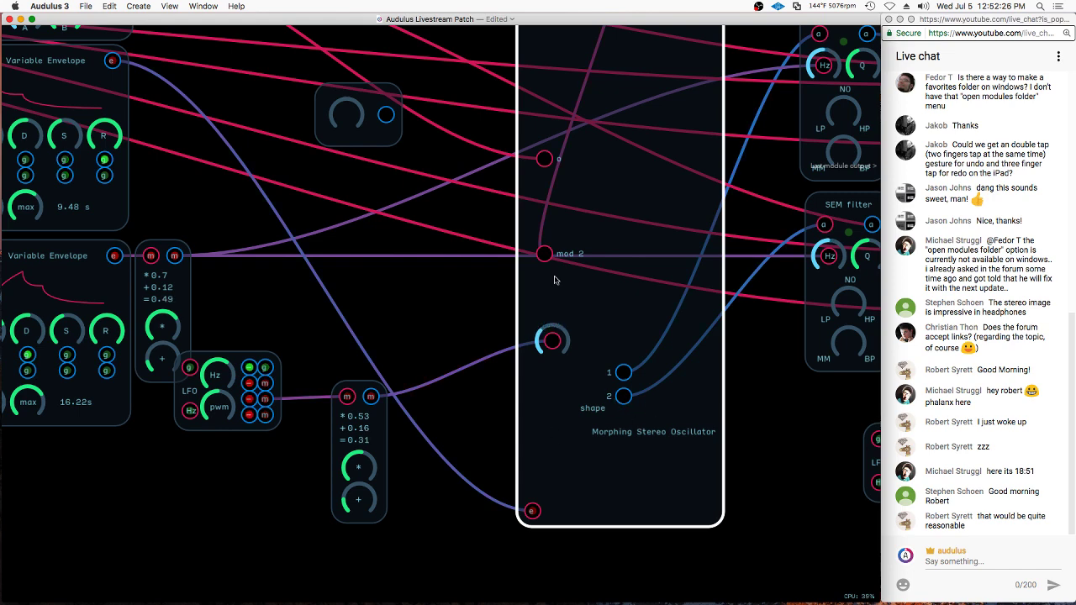
{"action": "left_click_drag", "start_coordinate": [548, 149], "coordinate": [529, 436]}
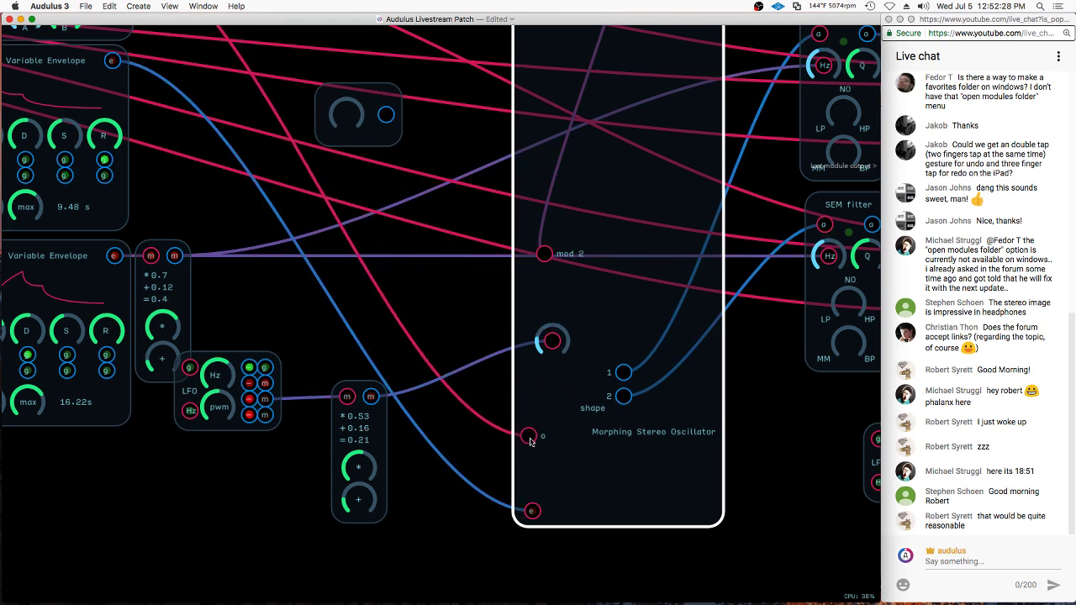
{"action": "left_click", "coordinate": [458, 310]}
{"action": "left_click_drag", "start_coordinate": [463, 256], "coordinate": [460, 368]}
{"action": "left_click", "coordinate": [538, 169]}
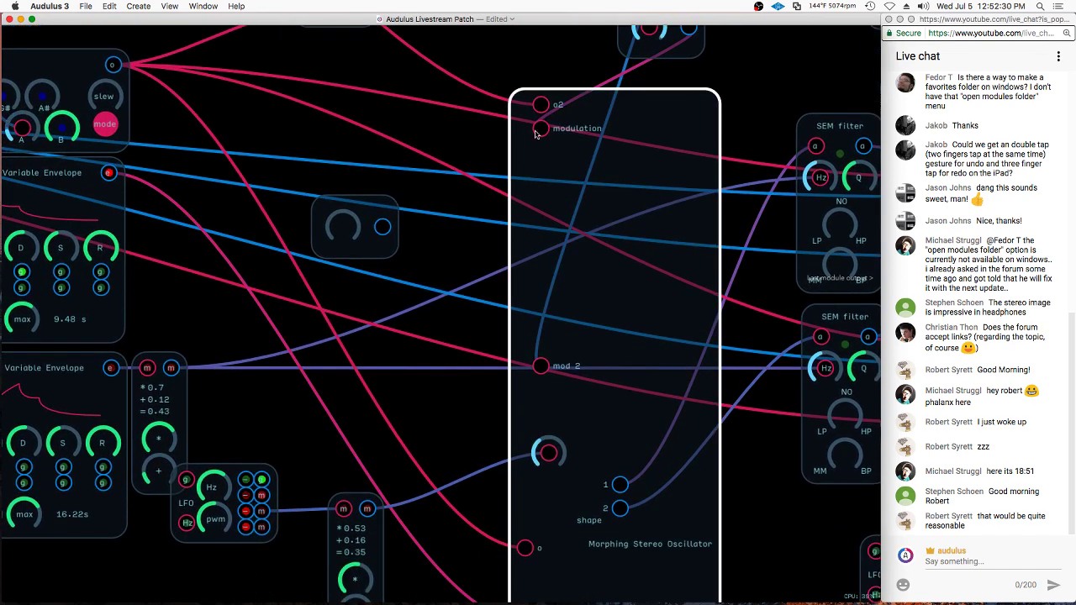
{"action": "left_click_drag", "start_coordinate": [541, 102], "coordinate": [526, 568]}
{"action": "left_click_drag", "start_coordinate": [496, 536], "coordinate": [452, 270]}
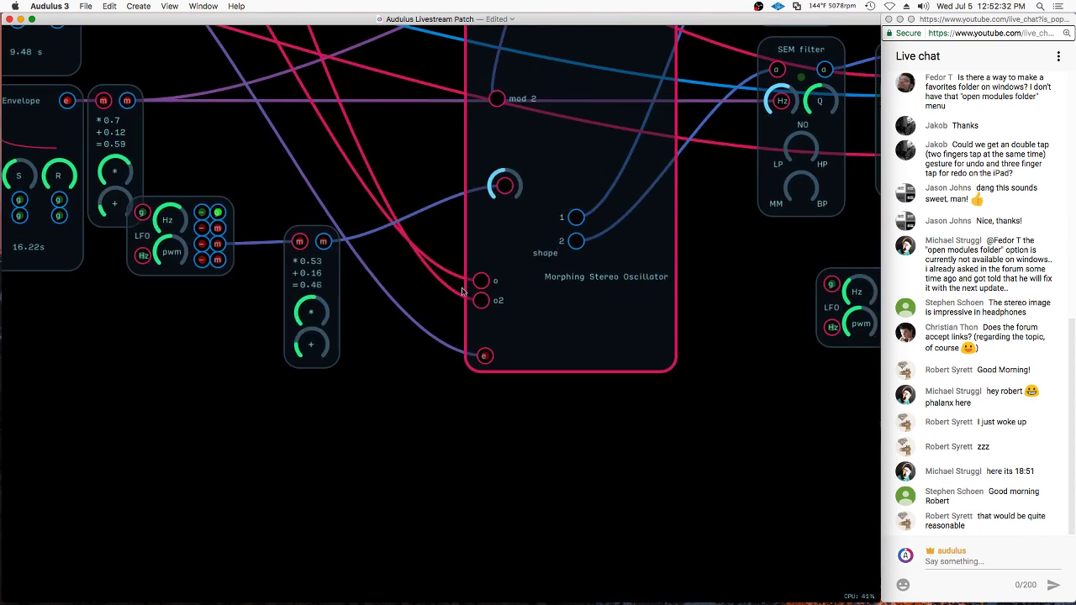
Tighten the input stack by placing o2 directly above e and o directly above o2
{"action": "left_click", "coordinate": [477, 306]}
{"action": "left_click_drag", "start_coordinate": [477, 304], "coordinate": [481, 341]}
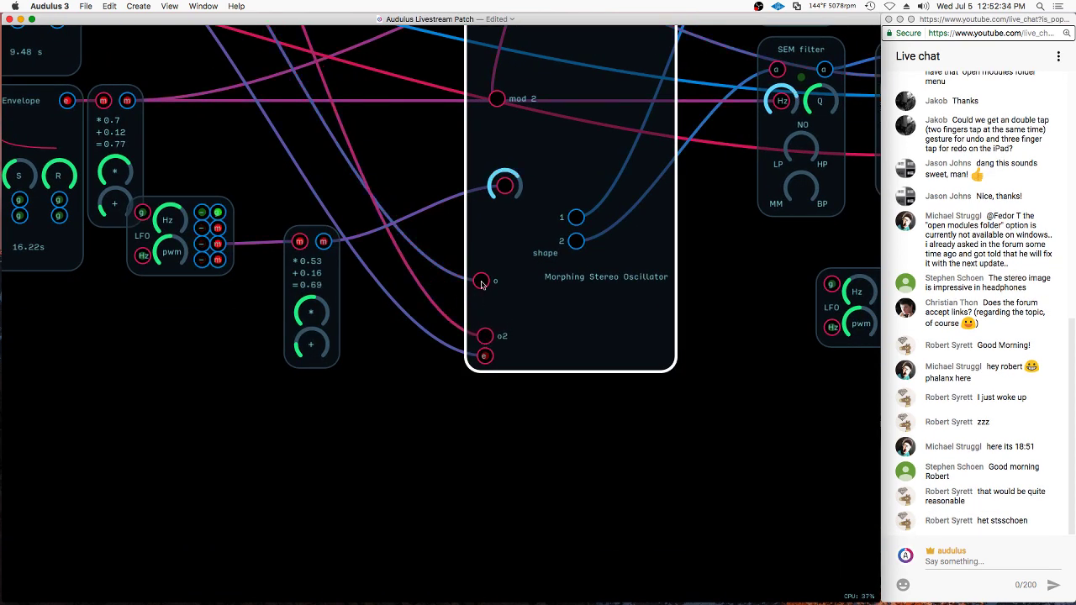
{"action": "left_click_drag", "start_coordinate": [478, 288], "coordinate": [482, 324]}
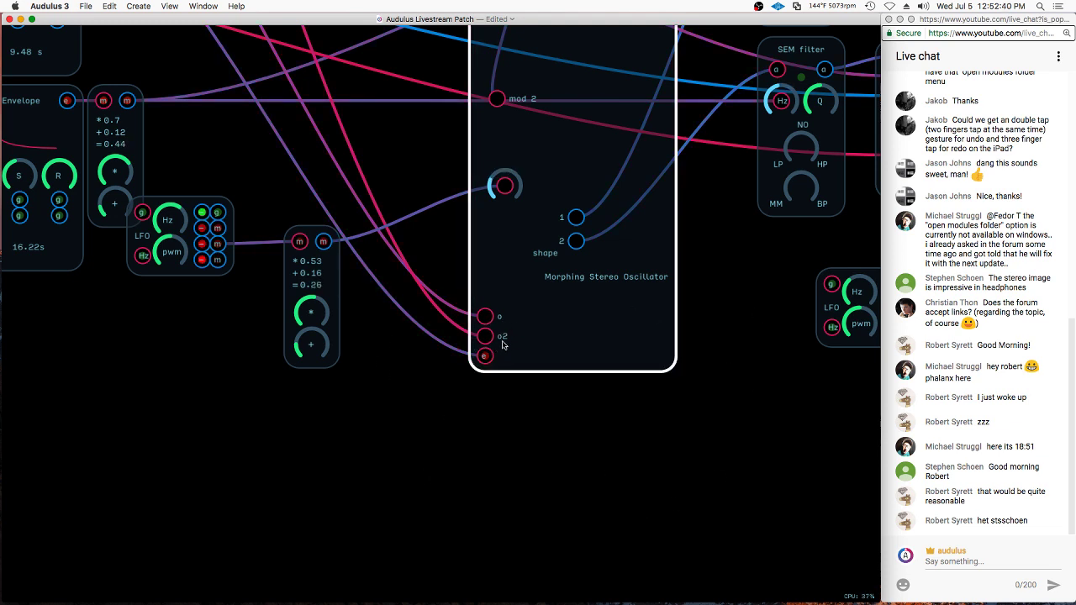
{"action": "scroll", "coordinate": [507, 340], "scroll_direction": "up", "scroll_amount": 3}
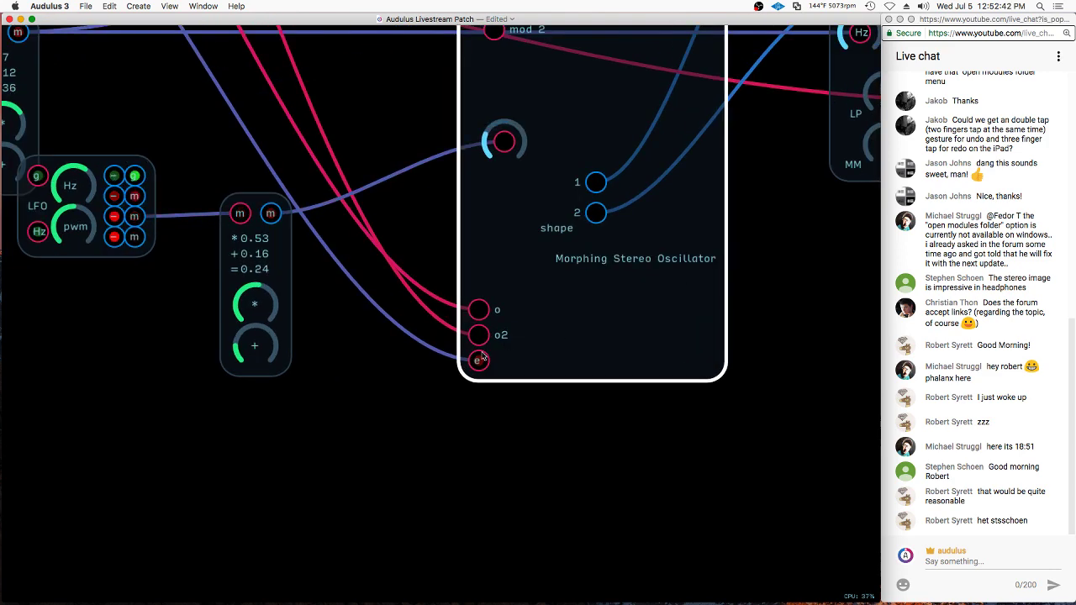
Look over the inputs inside the Morphing Stereo Oscillator and return to the Variable Envelopes in the main patch
{"action": "double_click", "coordinate": [577, 328]}
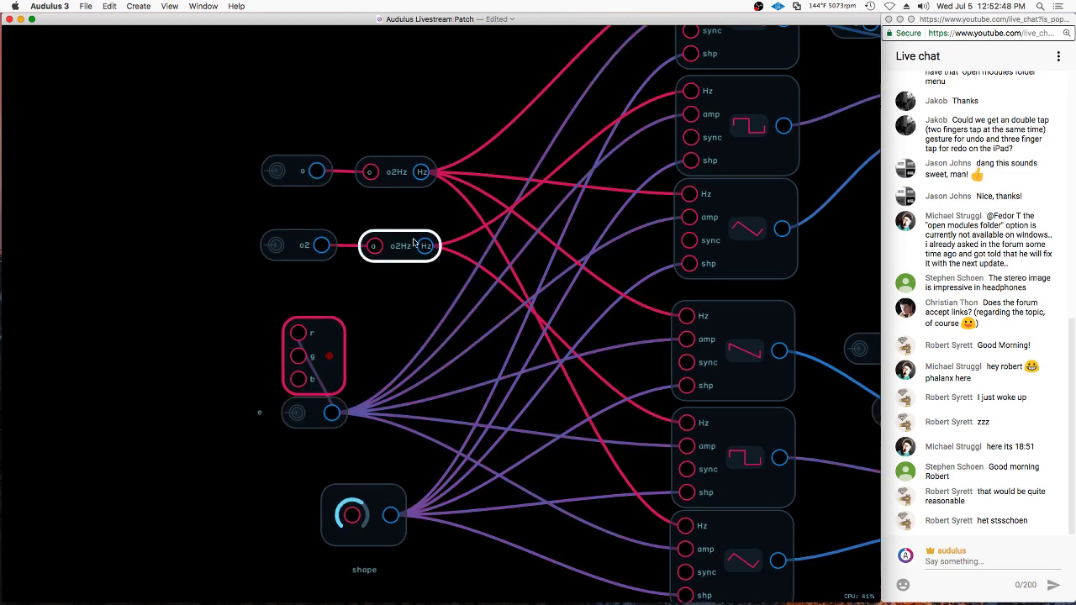
{"action": "double_click", "coordinate": [526, 249]}
{"action": "left_click_drag", "start_coordinate": [438, 409], "coordinate": [725, 453]}
{"action": "left_click_drag", "start_coordinate": [306, 344], "coordinate": [469, 452]}
{"action": "scroll", "coordinate": [467, 452], "scroll_direction": "left", "scroll_amount": 10}
{"action": "scroll", "coordinate": [468, 451], "scroll_direction": "up", "scroll_amount": 5}
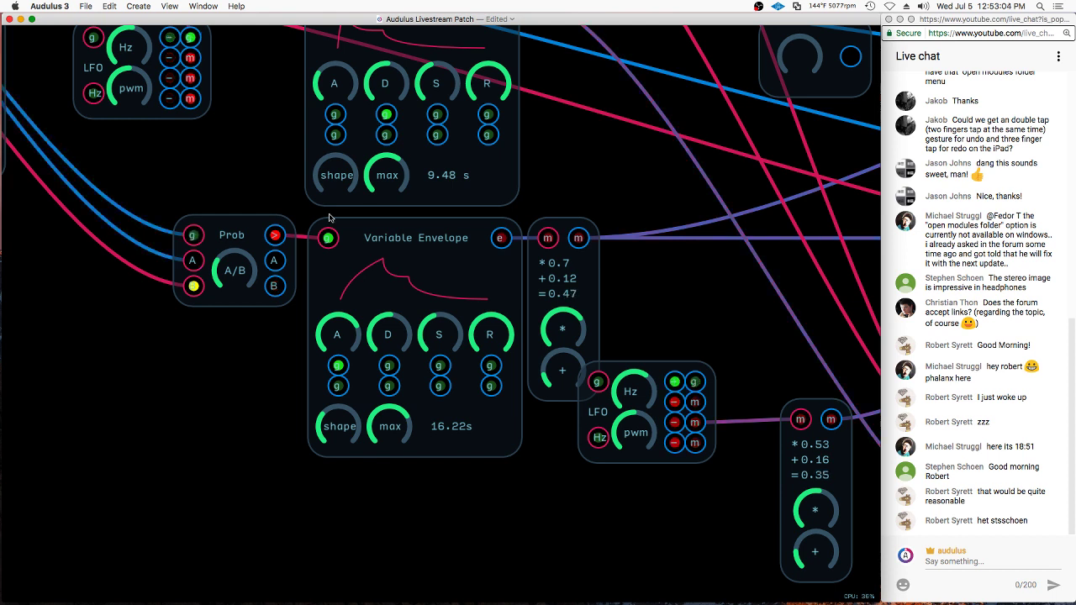
Nudge the lower Variable Envelope slightly upward so its gate input lines up with the Prob module's output
{"action": "left_click_drag", "start_coordinate": [362, 227], "coordinate": [363, 225]}
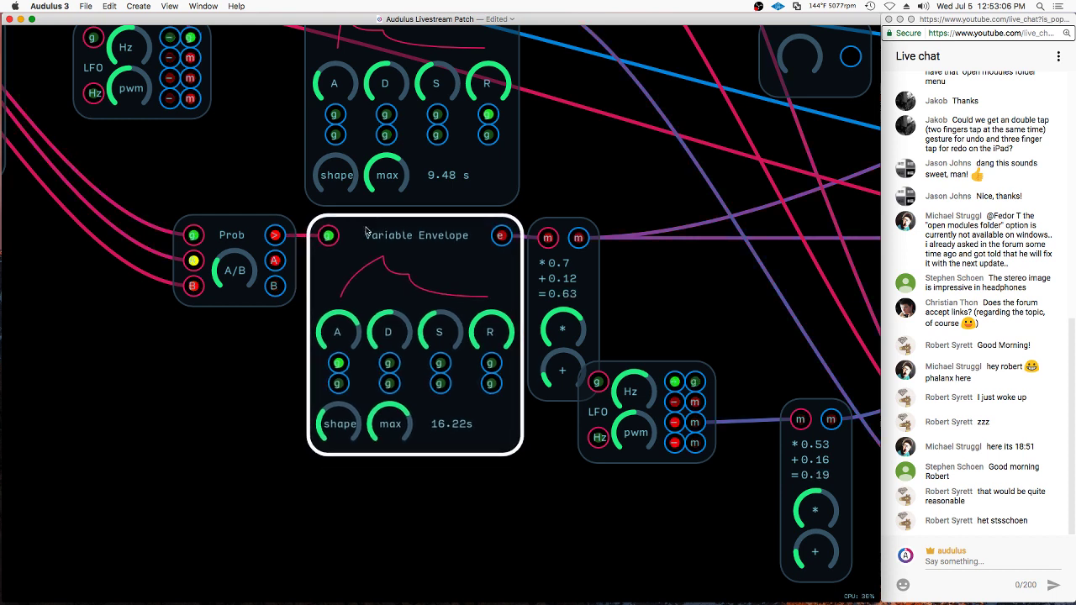
{"action": "left_click", "coordinate": [320, 244]}
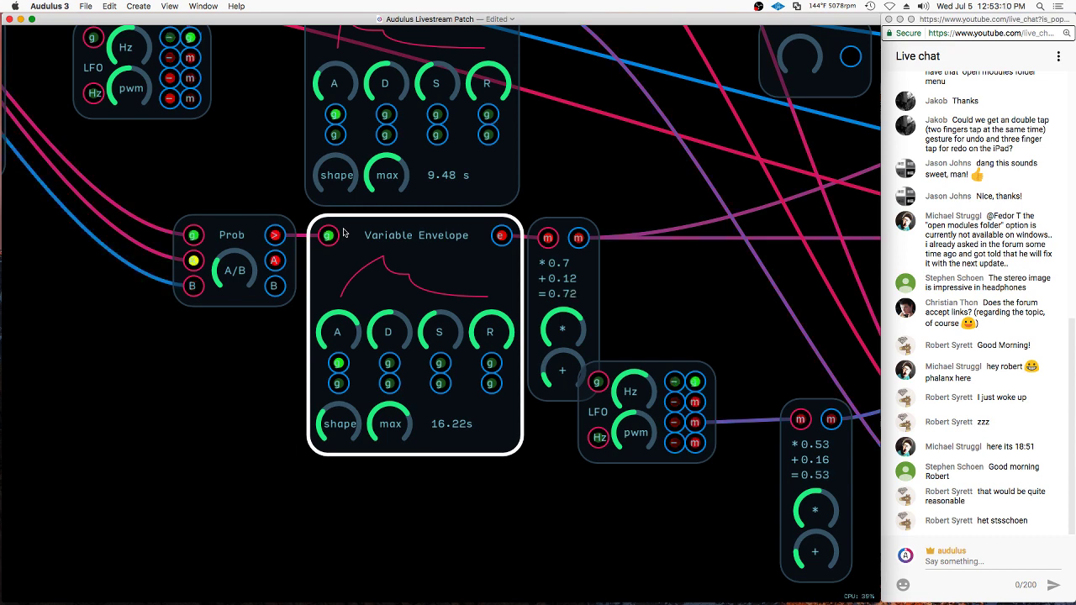
{"action": "left_click", "coordinate": [212, 295]}
Examine the signal path from the Morphing Stereo Oscillator through the SEM filters and Clockable Tuned Delay Lines to the reverb
{"action": "scroll", "coordinate": [212, 295], "scroll_direction": "down", "scroll_amount": 10}
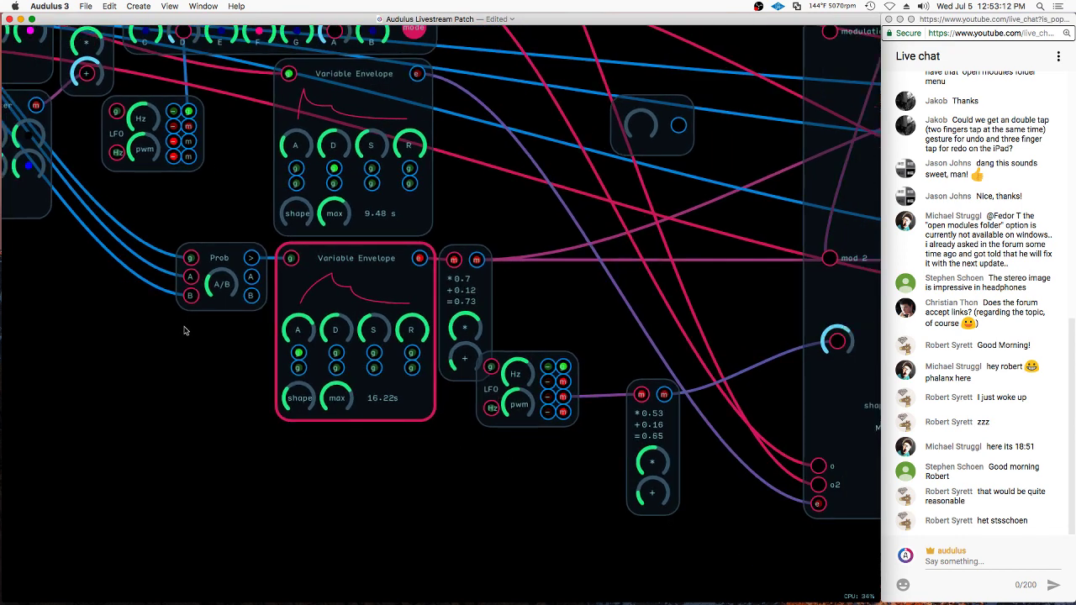
{"action": "scroll", "coordinate": [294, 320], "scroll_direction": "right", "scroll_amount": 10}
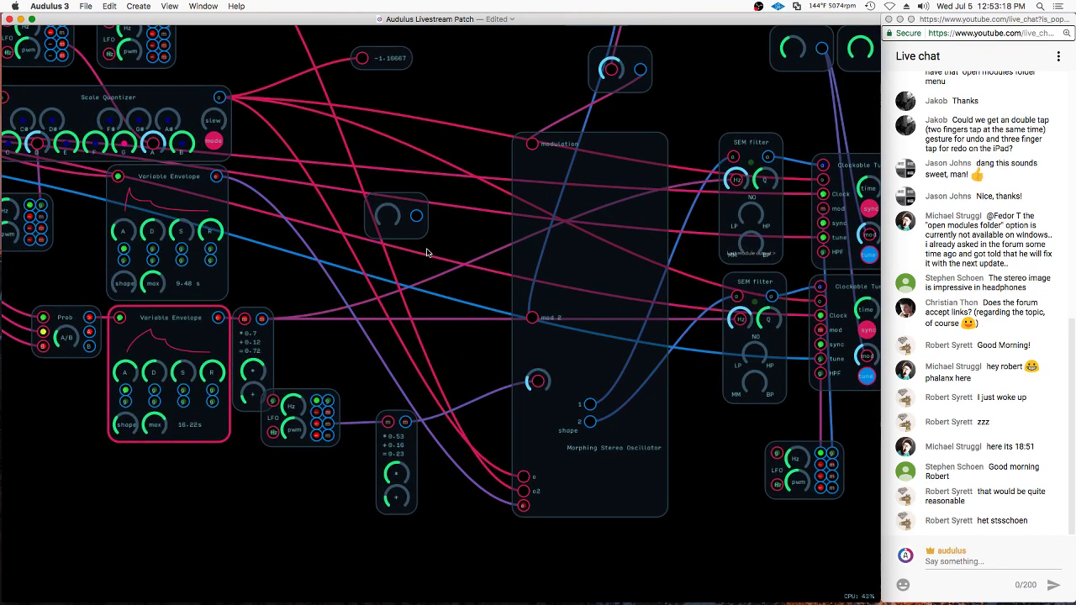
{"action": "scroll", "coordinate": [353, 266], "scroll_direction": "right", "scroll_amount": 3}
{"action": "scroll", "coordinate": [353, 266], "scroll_direction": "right", "scroll_amount": 5}
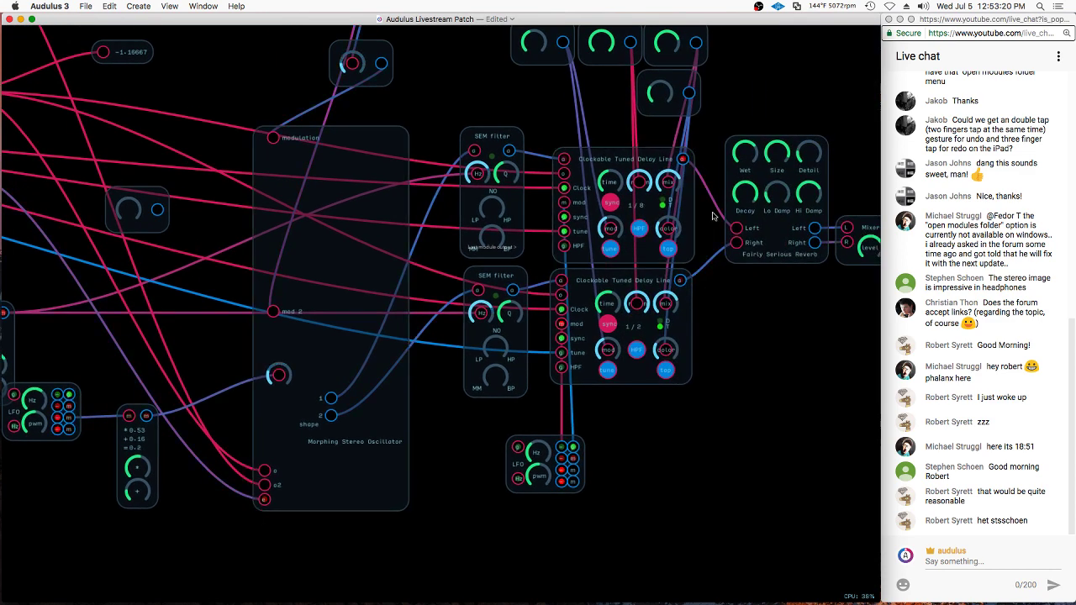
{"action": "scroll", "coordinate": [577, 239], "scroll_direction": "up", "scroll_amount": 5}
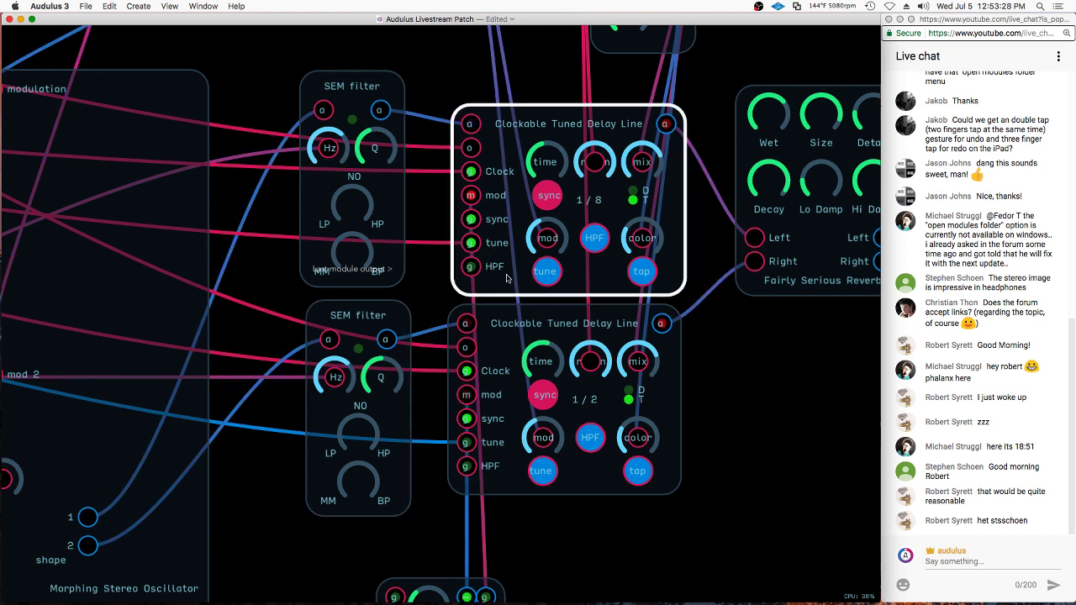
{"action": "scroll", "coordinate": [493, 149], "scroll_direction": "left", "scroll_amount": 10}
{"action": "scroll", "coordinate": [493, 149], "scroll_direction": "down", "scroll_amount": 4}
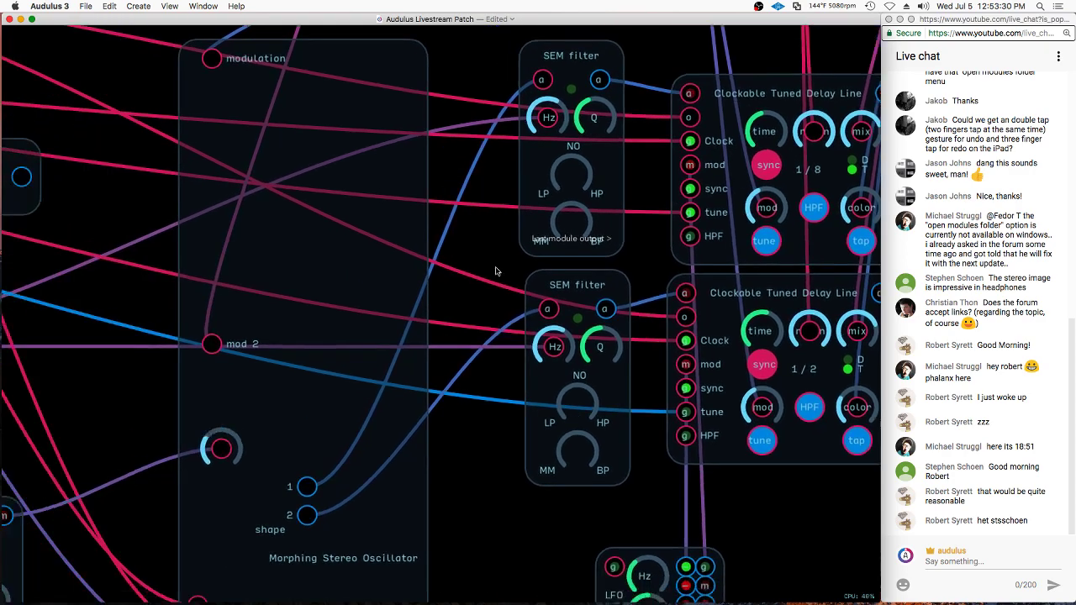
Open the Morphing Stereo Oscillator and rename its o input as Pitch 1
{"action": "double_click", "coordinate": [490, 430]}
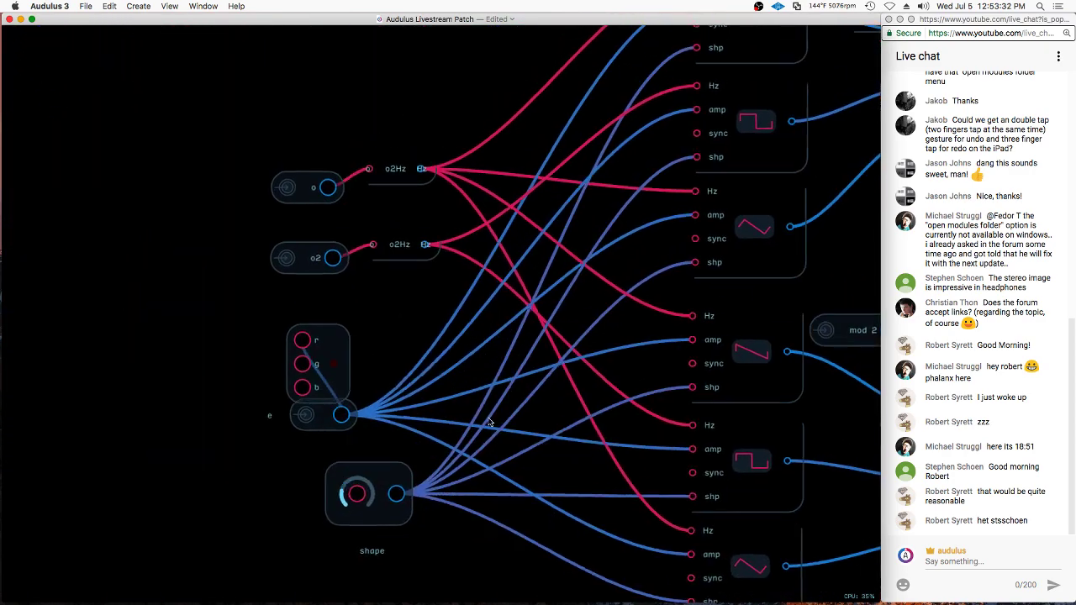
{"action": "left_click", "coordinate": [286, 173]}
{"action": "right_click", "coordinate": [284, 173]}
{"action": "left_click", "coordinate": [298, 234]}
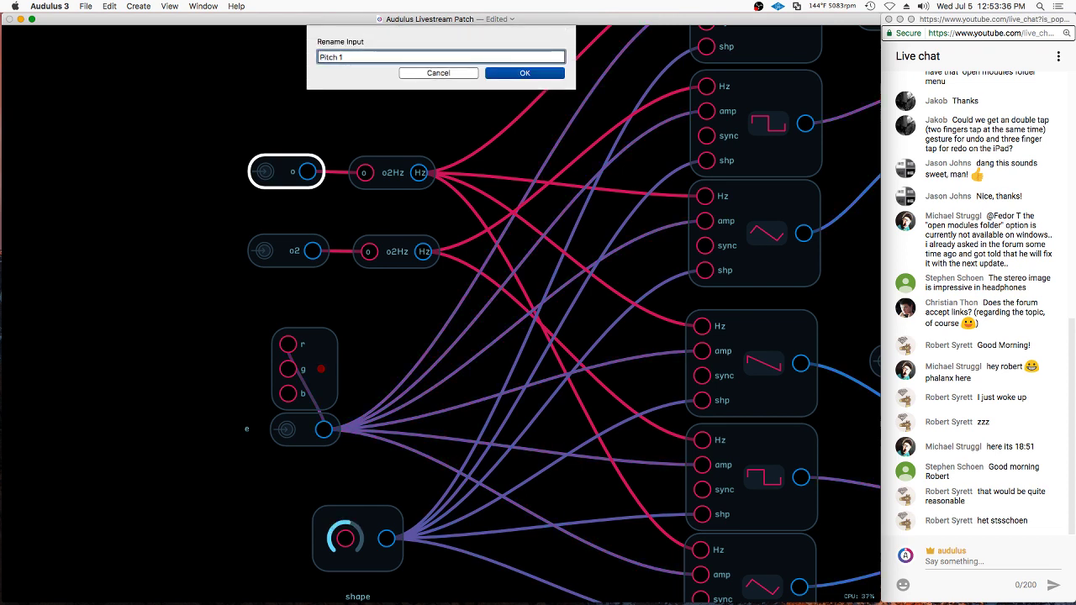
{"action": "key", "text": "Return"}
Rename the o2 input as Square Pitch
{"action": "left_click", "coordinate": [271, 244]}
{"action": "right_click", "coordinate": [270, 238]}
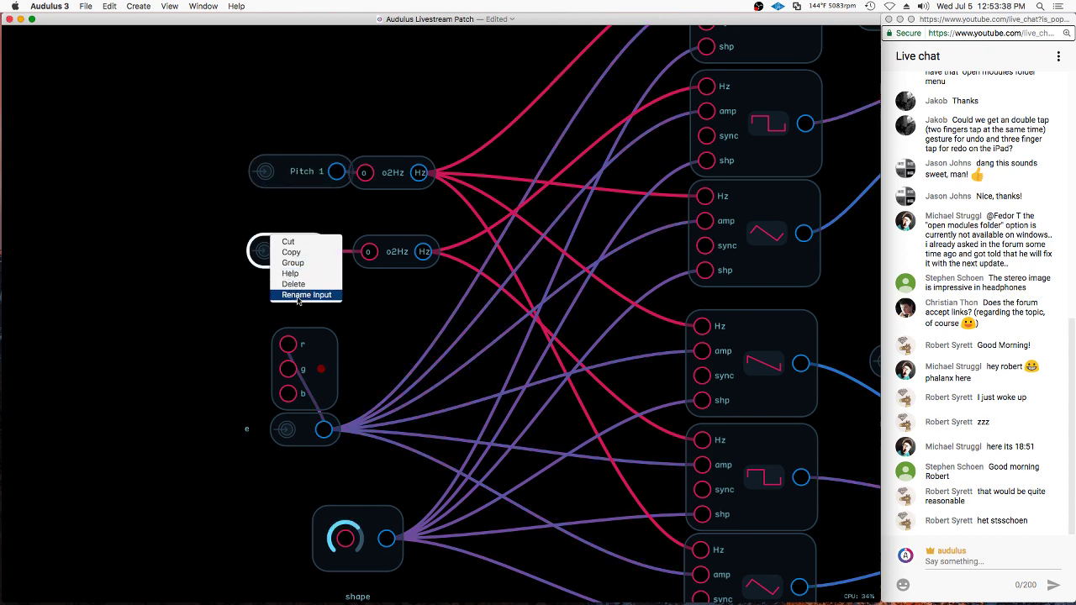
{"action": "left_click", "coordinate": [298, 295]}
{"action": "type", "text": "Pitch 2"}
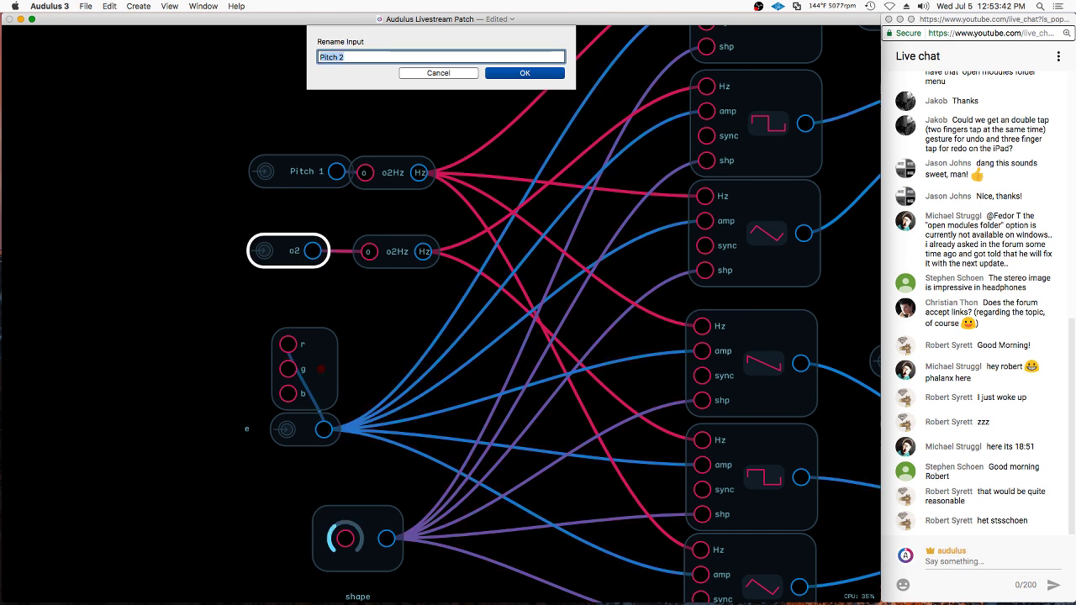
{"action": "type", "text": "Square Pitch"}
{"action": "key", "text": "Return"}
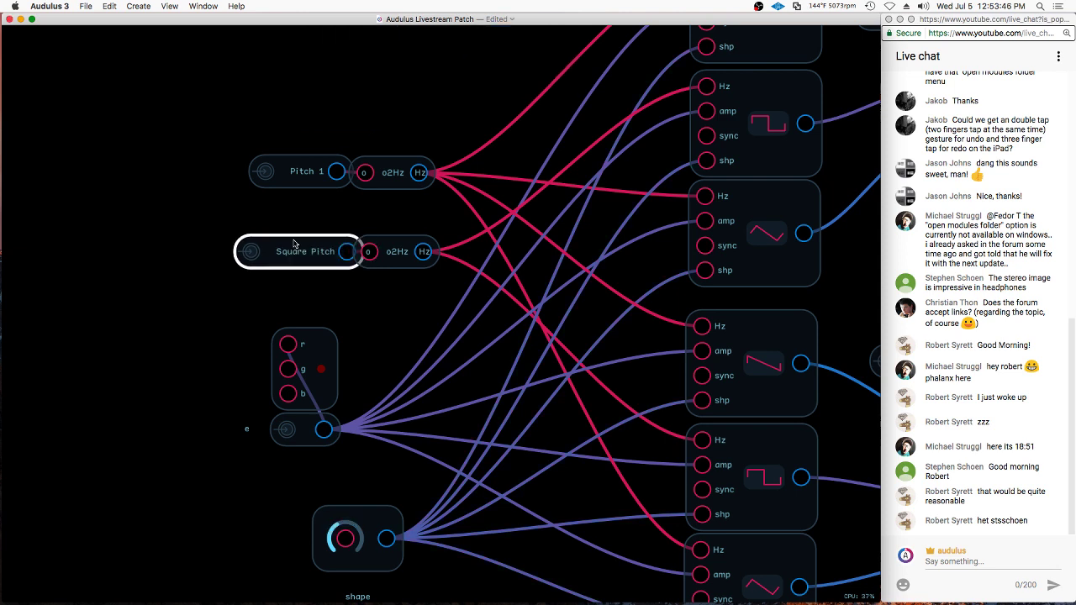
Rename the Pitch 1 input as Saw/Tri Pitch and shift both pitch inputs clear of their o2Hz converters
{"action": "left_click", "coordinate": [281, 172]}
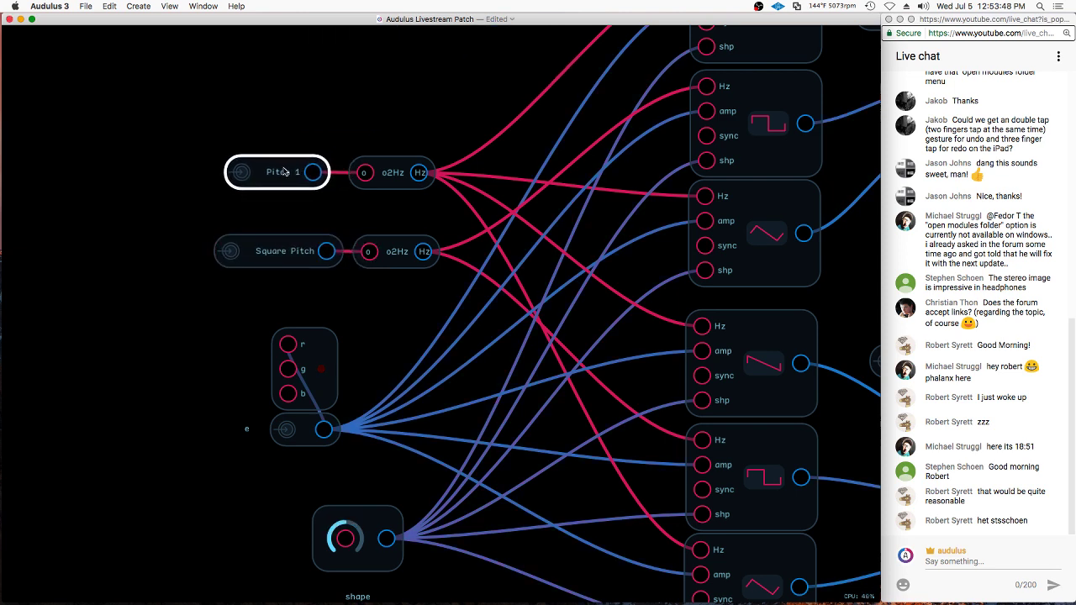
{"action": "right_click", "coordinate": [286, 168]}
{"action": "left_click", "coordinate": [301, 226]}
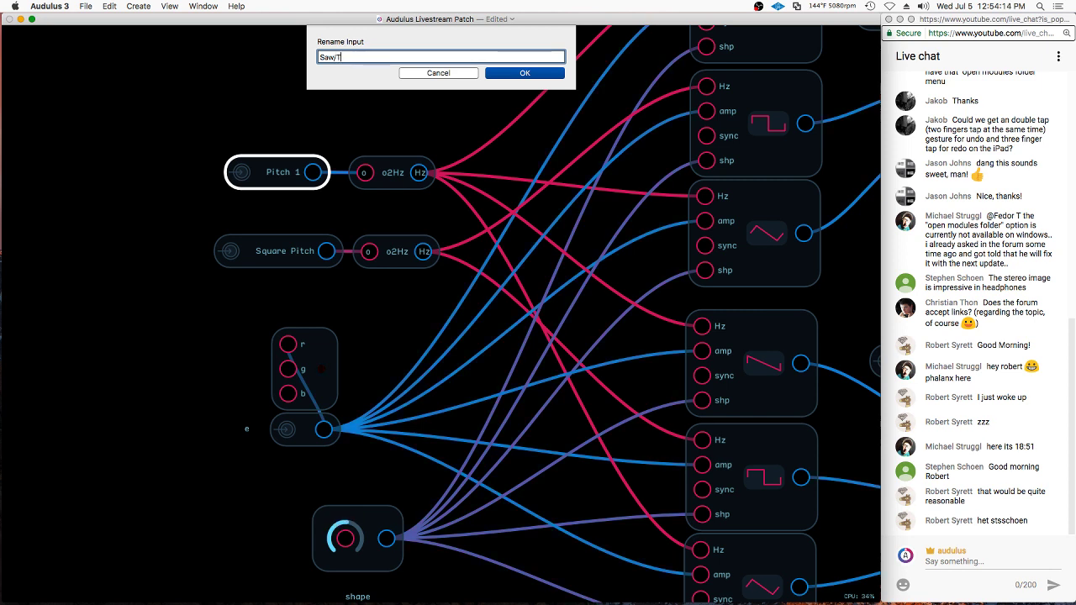
{"action": "type", "text": "itch"}
{"action": "key", "text": "Return"}
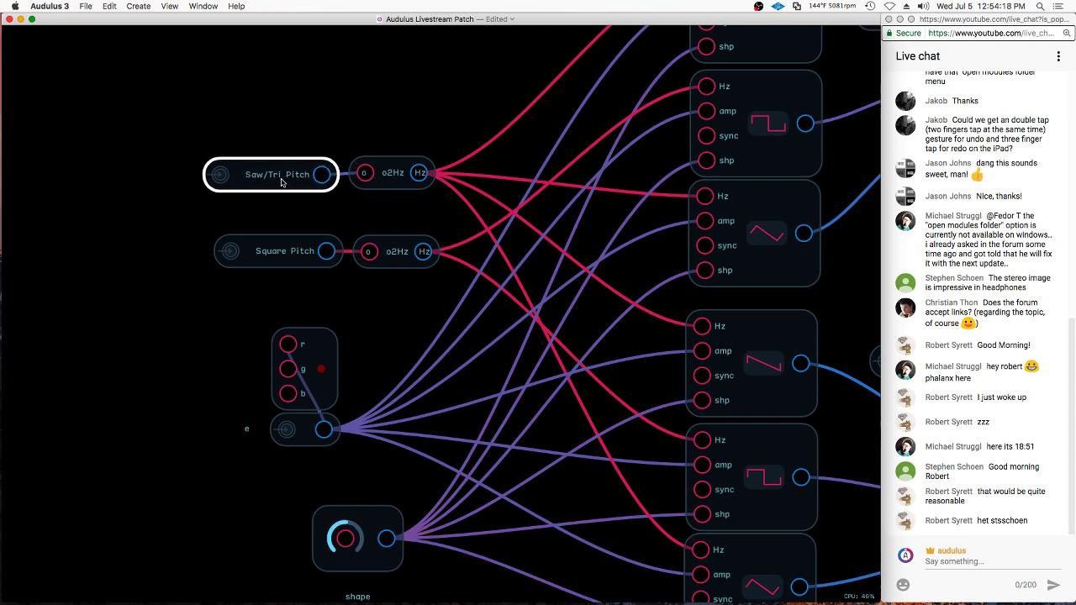
{"action": "left_click", "coordinate": [285, 266]}
Duplicate the e text label, place the copy beside the Saw/Tri Pitch input and change its text to o
{"action": "left_click", "coordinate": [250, 432]}
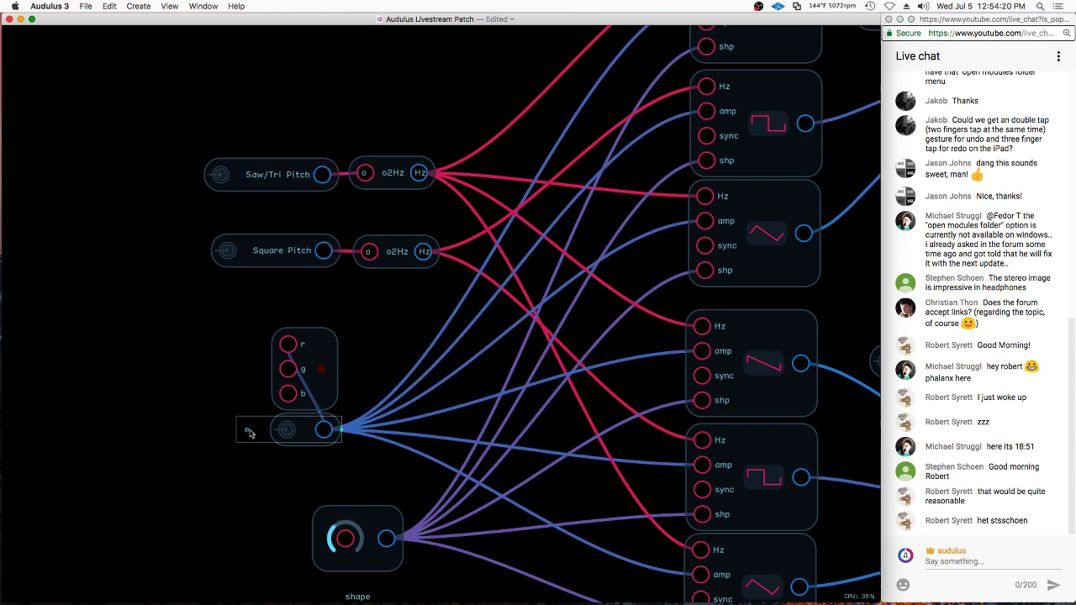
{"action": "key", "text": "super+d"}
{"action": "left_click_drag", "start_coordinate": [279, 401], "coordinate": [182, 171]}
{"action": "right_click", "coordinate": [183, 170]}
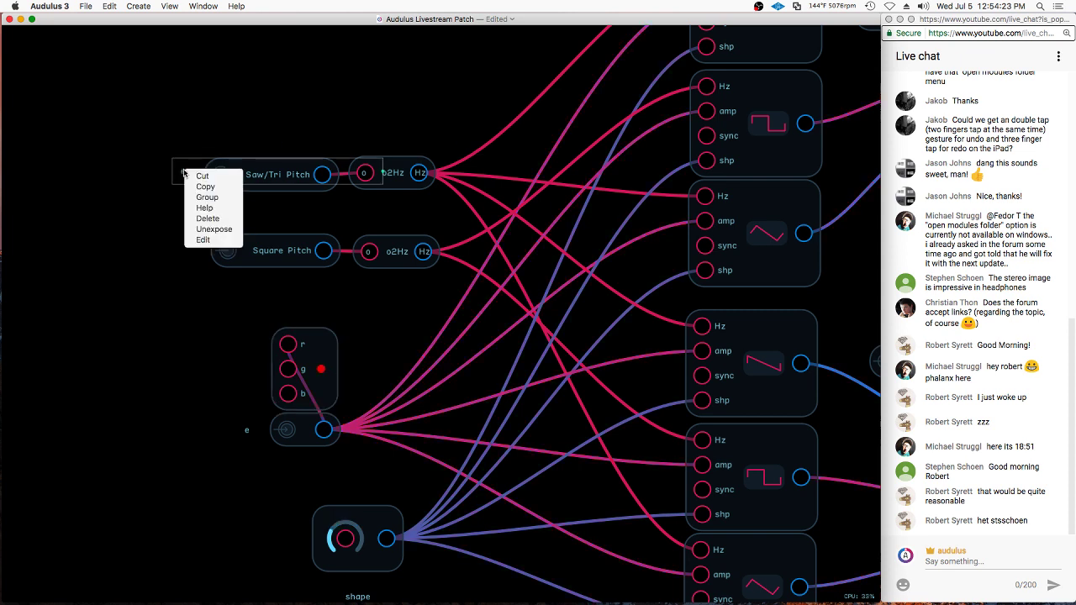
{"action": "left_click", "coordinate": [203, 240]}
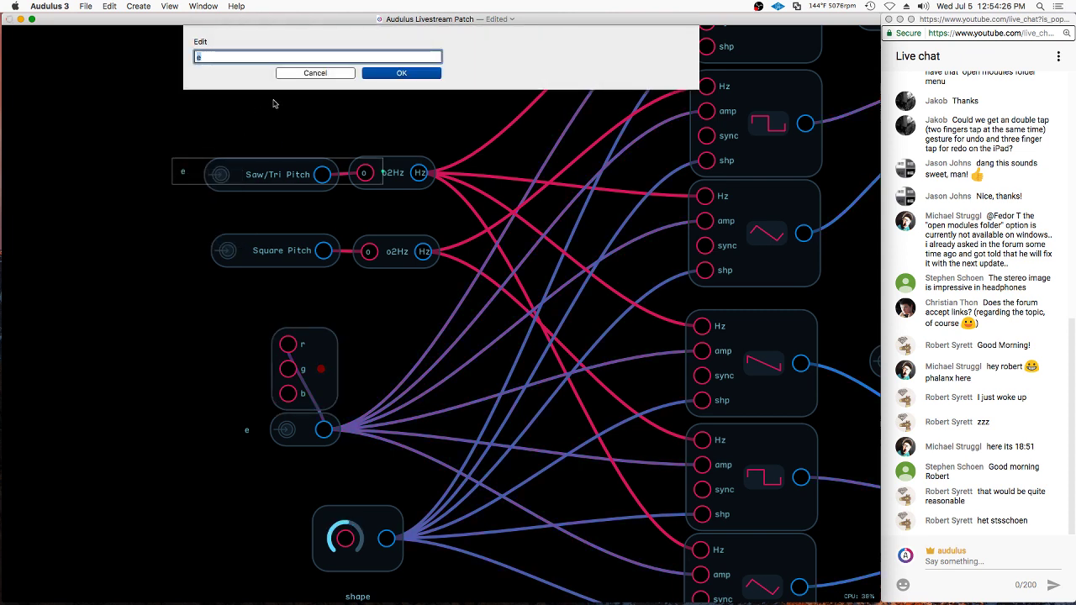
{"action": "type", "text": "o"}
{"action": "key", "text": "Return"}
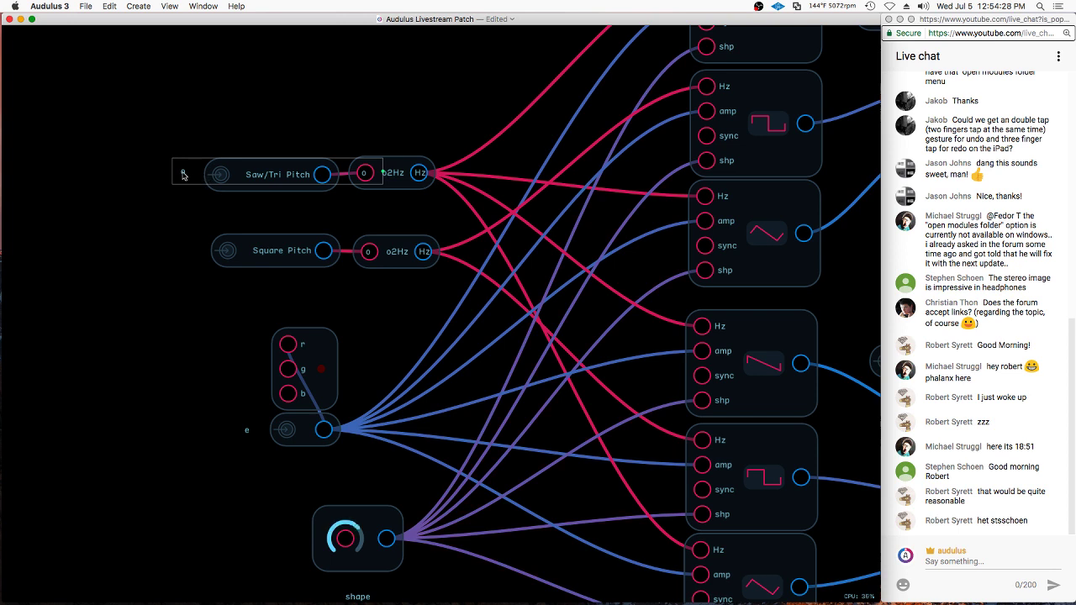
Unexpose the o label beside Saw/Tri Pitch and expose it again
{"action": "right_click", "coordinate": [183, 175]}
{"action": "left_click", "coordinate": [202, 228]}
{"action": "right_click", "coordinate": [183, 171]}
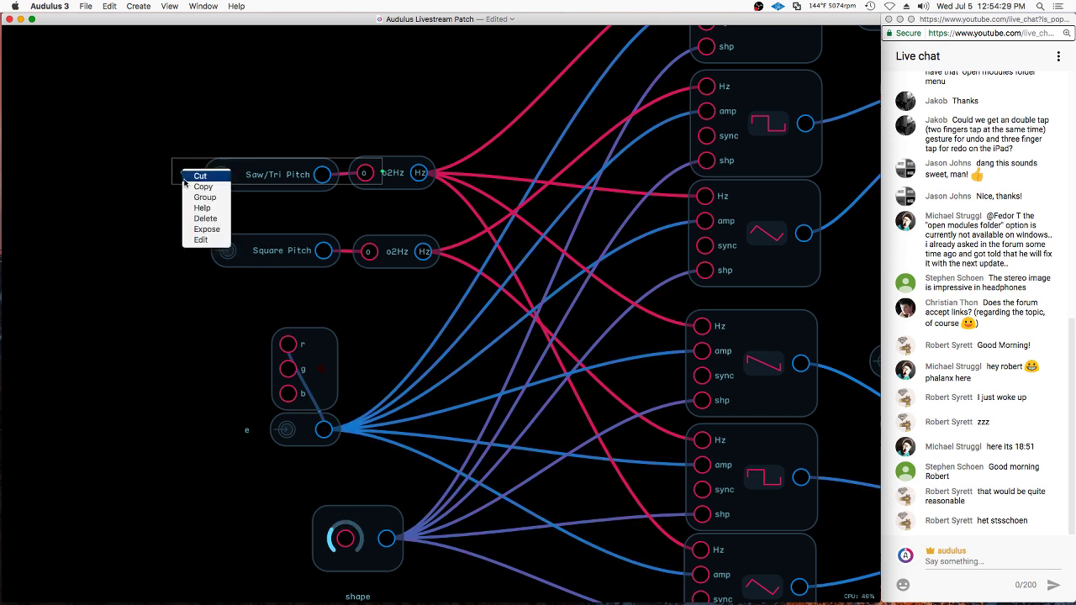
{"action": "left_click", "coordinate": [201, 229]}
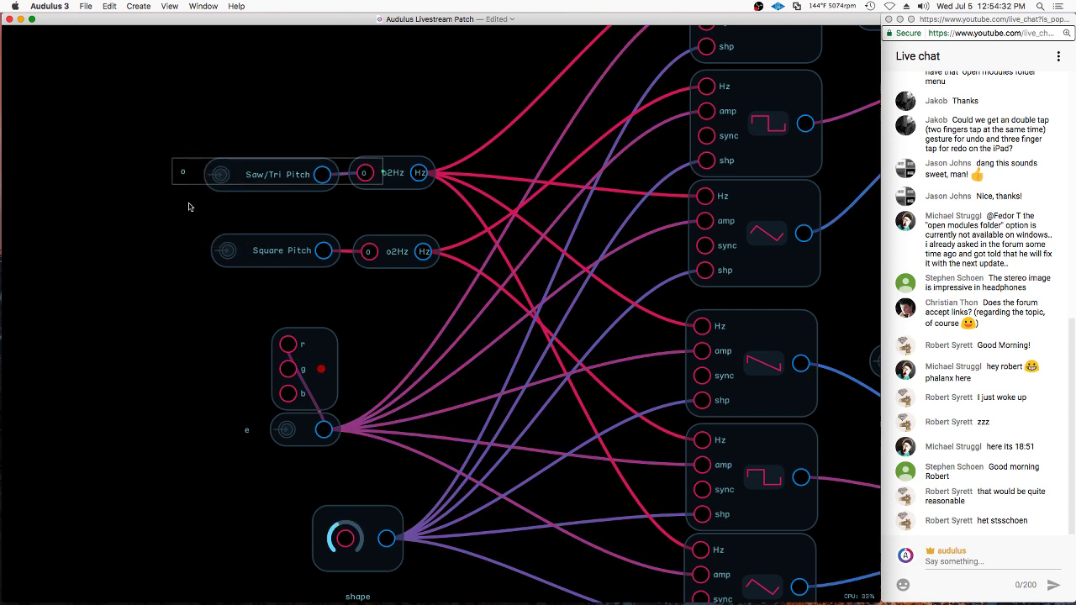
{"action": "left_click", "coordinate": [230, 181]}
{"action": "left_click", "coordinate": [278, 251]}
{"action": "left_click", "coordinate": [317, 185]}
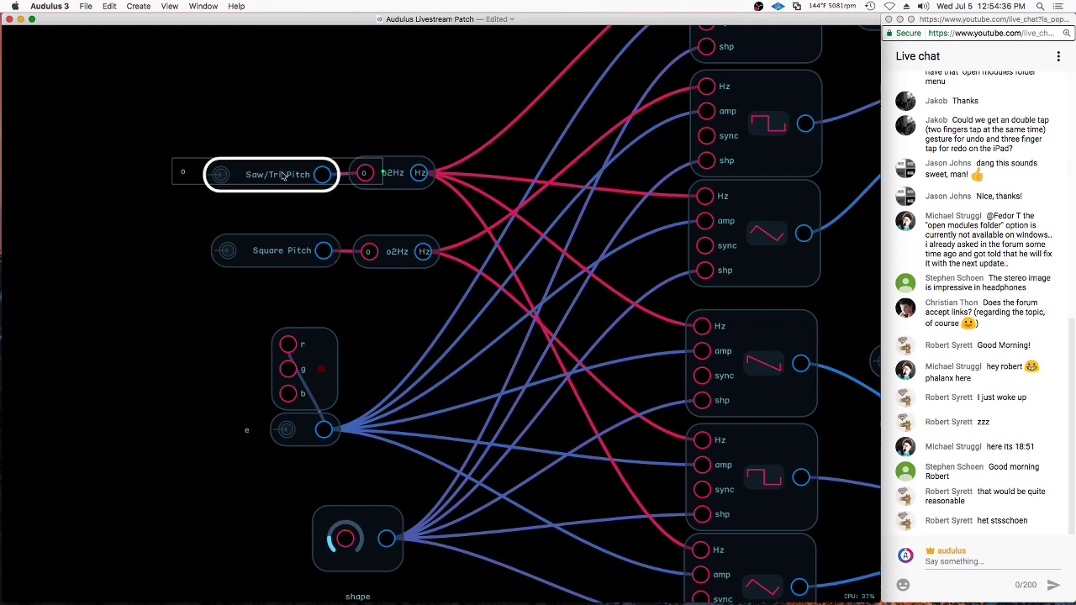
{"action": "left_click", "coordinate": [243, 123]}
{"action": "left_click", "coordinate": [322, 360]}
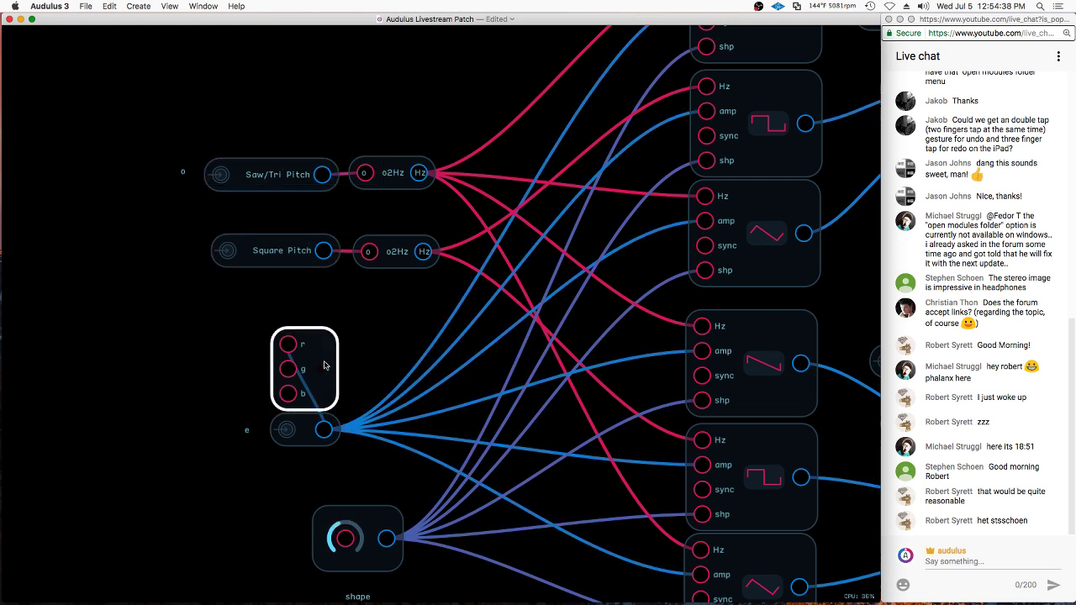
Duplicate the o label and place the copy beside the Square Pitch input
{"action": "left_click", "coordinate": [182, 170]}
{"action": "key", "text": "super+d"}
{"action": "left_click_drag", "start_coordinate": [214, 140], "coordinate": [186, 252]}
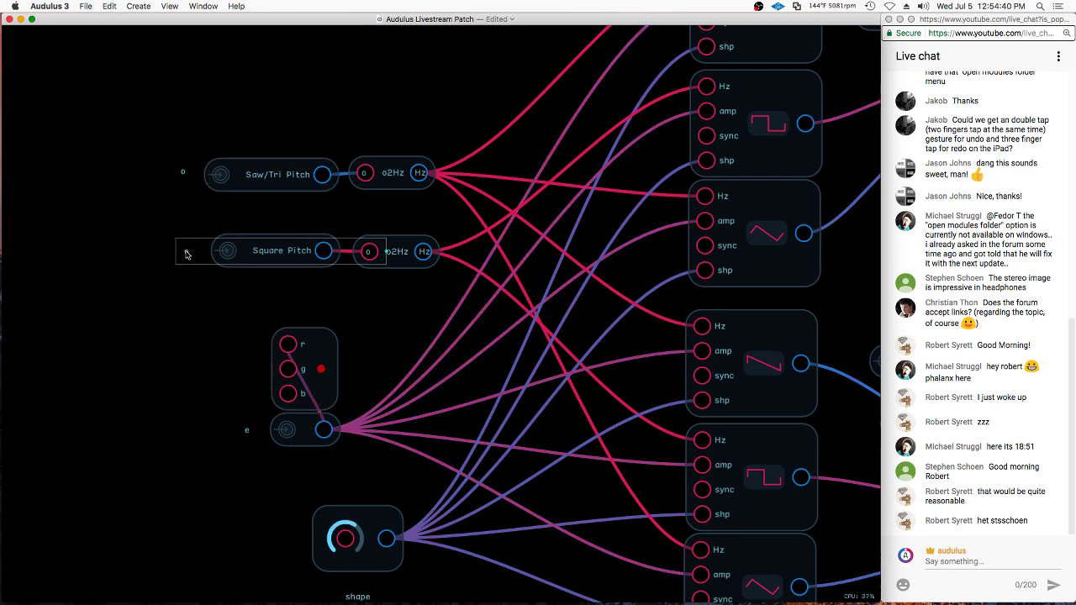
Return to the main patch and place an o label inside the Saw/Tri Pitch input on the Morphing Stereo Oscillator's panel
{"action": "left_click", "coordinate": [166, 211]}
{"action": "key", "text": "Escape"}
{"action": "scroll", "coordinate": [325, 467], "scroll_direction": "up", "scroll_amount": 1}
{"action": "scroll", "coordinate": [403, 356], "scroll_direction": "up", "scroll_amount": 5}
{"action": "right_click", "coordinate": [404, 354]}
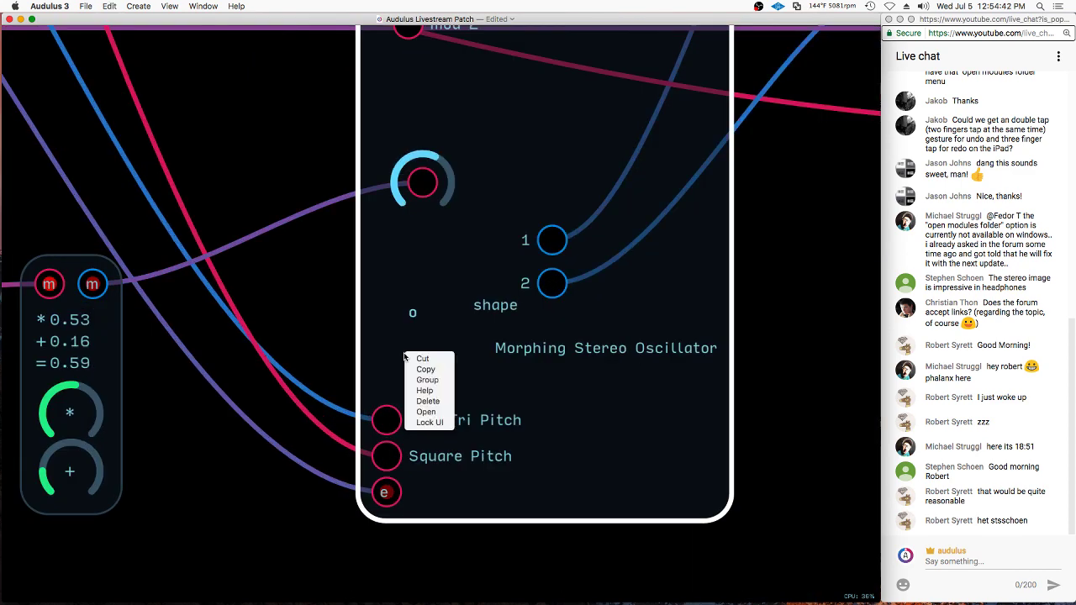
{"action": "left_click", "coordinate": [415, 322]}
{"action": "left_click_drag", "start_coordinate": [414, 320], "coordinate": [386, 427]}
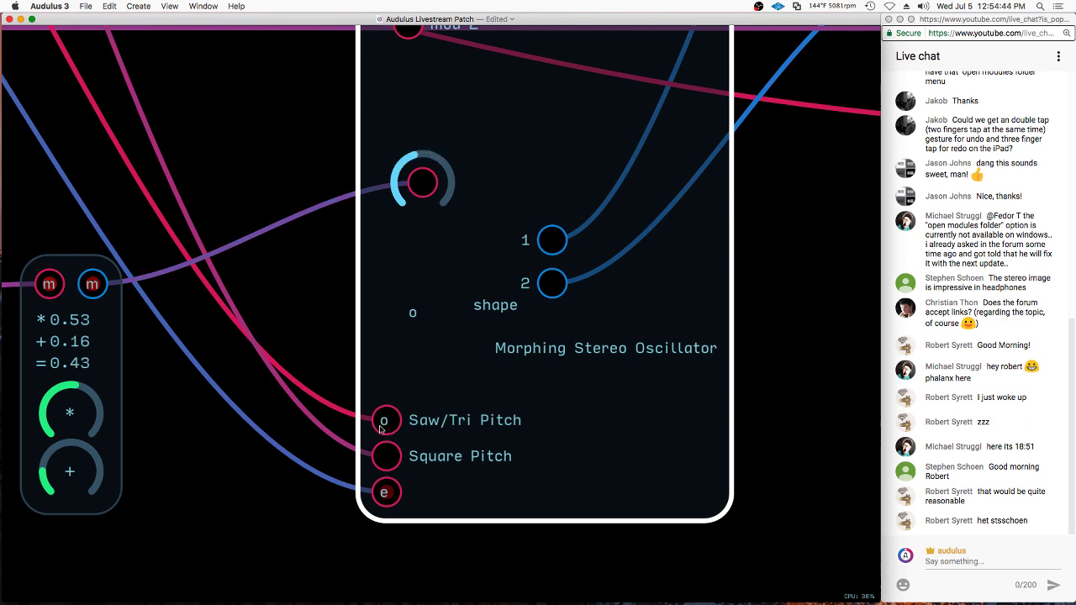
Place the remaining o label inside the Square Pitch input on the Morphing Stereo Oscillator's panel
{"action": "left_click_drag", "start_coordinate": [414, 316], "coordinate": [386, 457]}
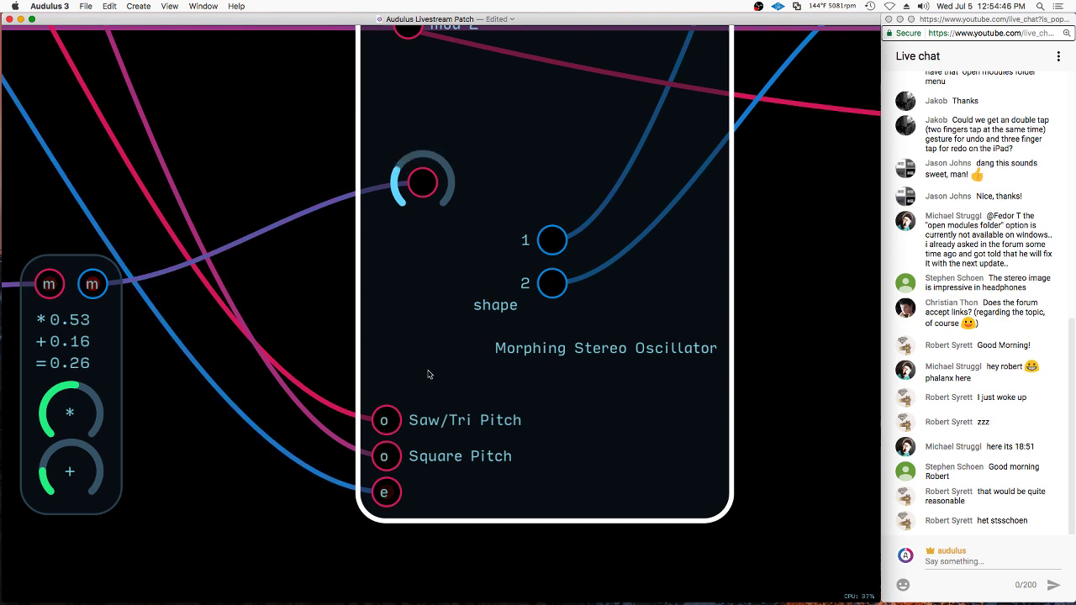
{"action": "scroll", "coordinate": [407, 318], "scroll_direction": "down", "scroll_amount": 3}
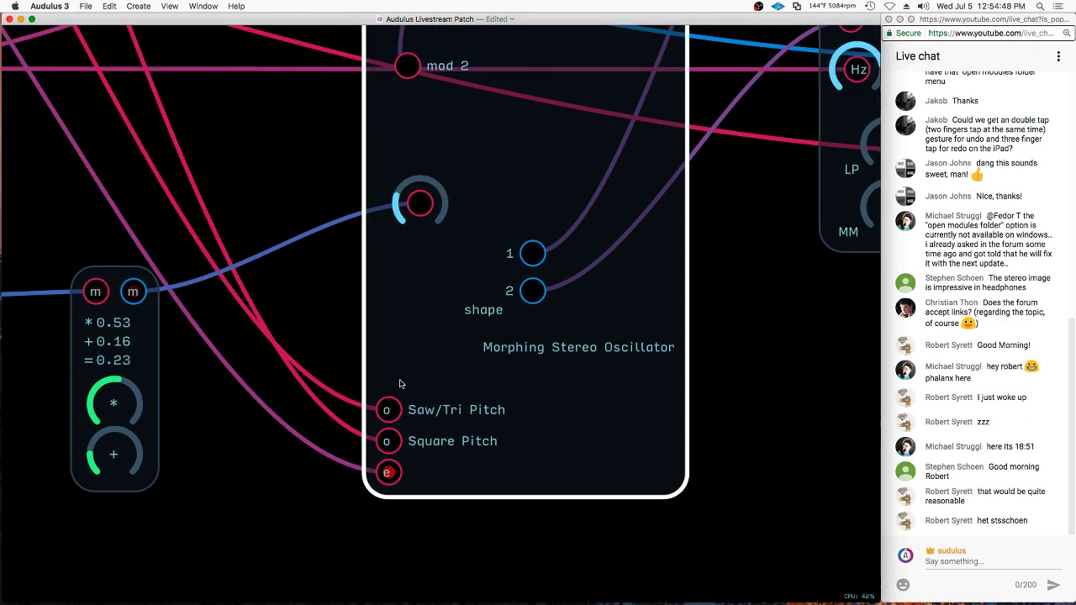
Inside the oscillator, rename the unnamed e input Envelope and shift its node so its output sits under the RGB light
{"action": "double_click", "coordinate": [589, 444]}
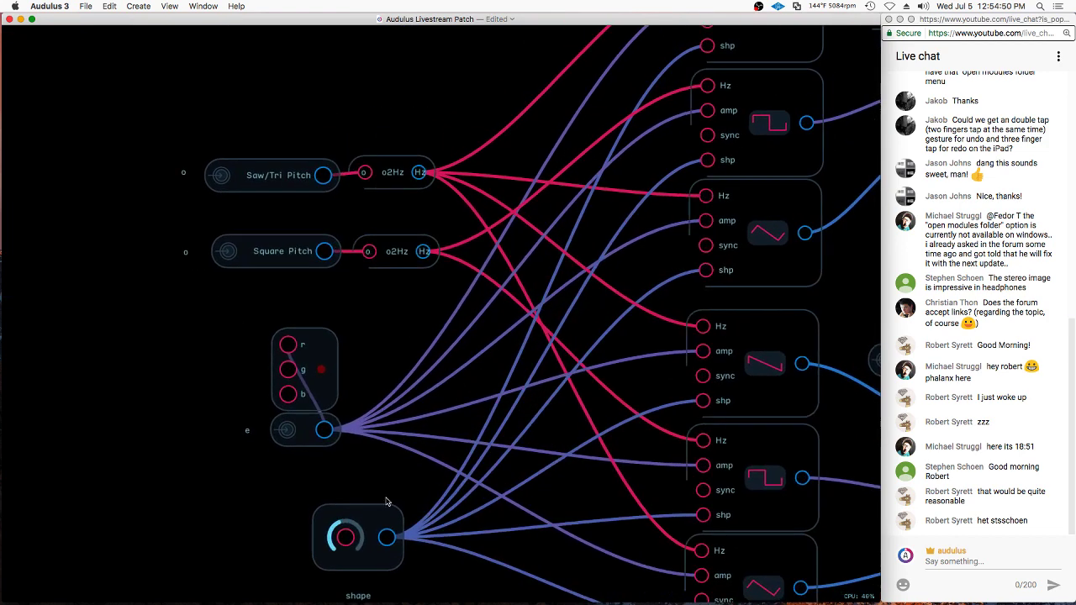
{"action": "right_click", "coordinate": [294, 432]}
{"action": "left_click", "coordinate": [324, 488]}
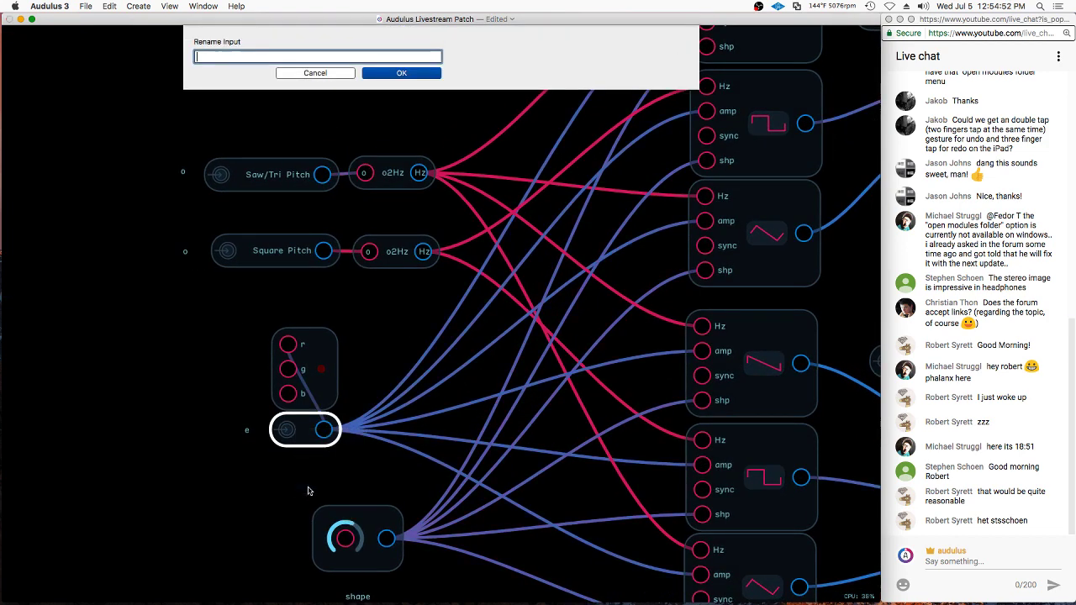
{"action": "type", "text": "Envelope"}
{"action": "key", "text": "Return"}
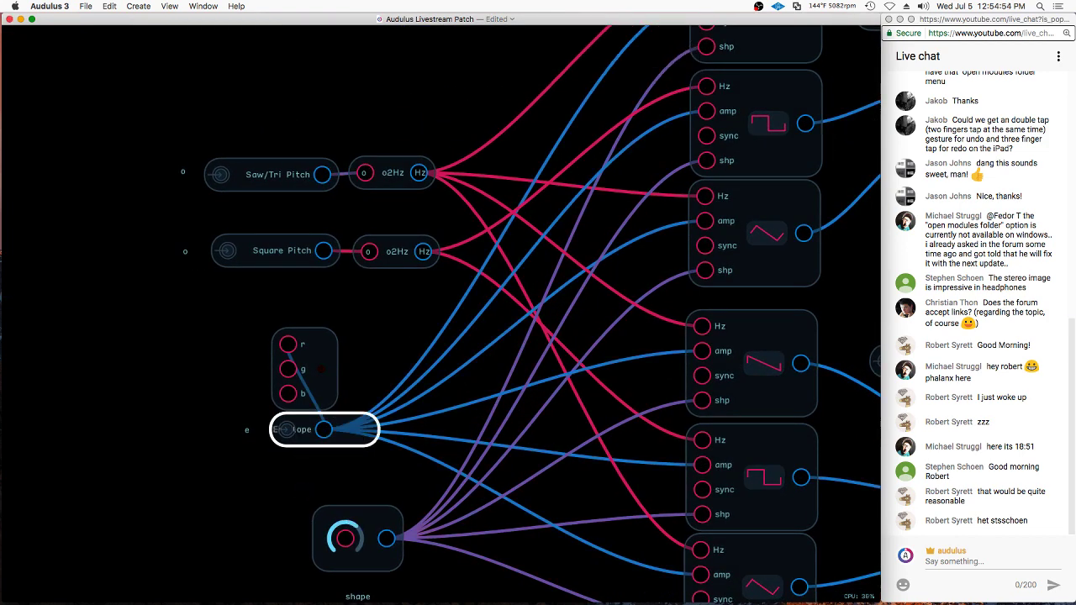
{"action": "left_click_drag", "start_coordinate": [316, 437], "coordinate": [277, 434]}
{"action": "left_click", "coordinate": [432, 399]}
{"action": "scroll", "coordinate": [432, 398], "scroll_direction": "down", "scroll_amount": 5}
{"action": "scroll", "coordinate": [344, 539], "scroll_direction": "down", "scroll_amount": 3}
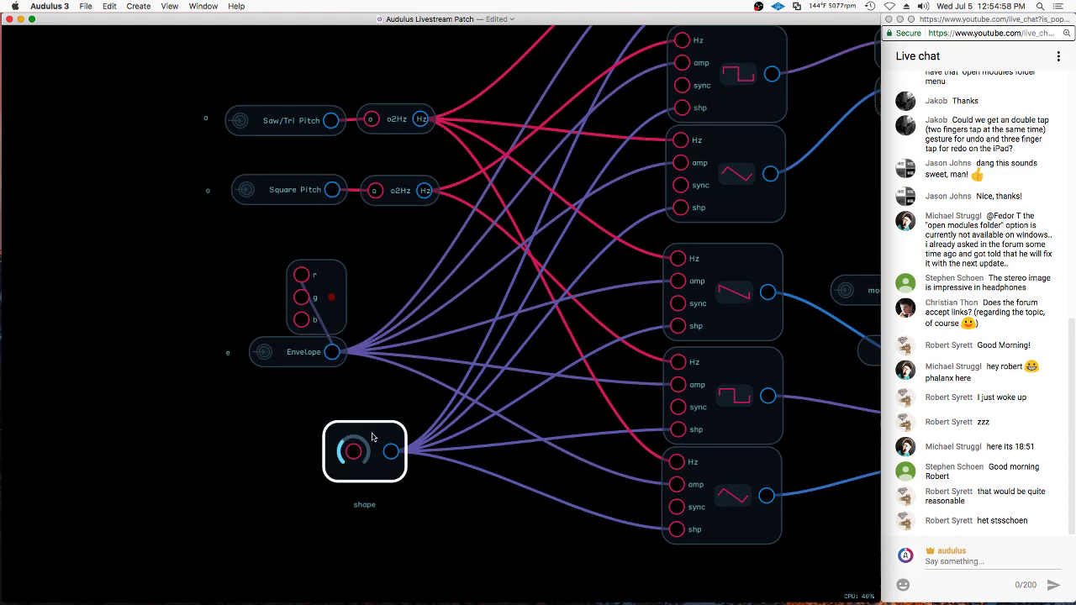
Arrange the knob beneath the module title beside the input labels and centre the shape label inside the knob
{"action": "left_click_drag", "start_coordinate": [429, 210], "coordinate": [563, 478]}
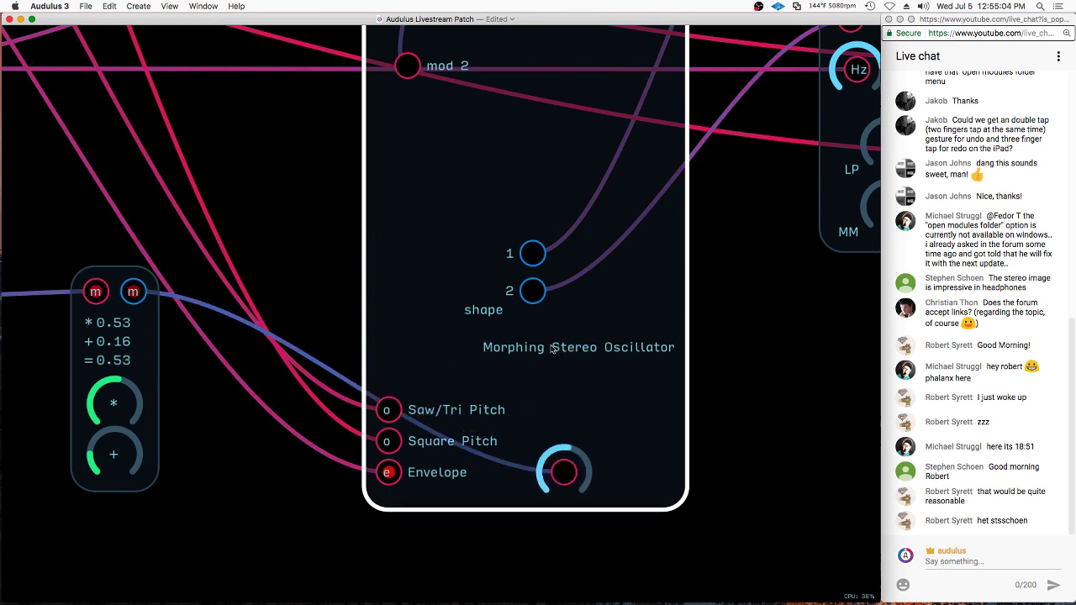
{"action": "left_click_drag", "start_coordinate": [552, 348], "coordinate": [609, 414]}
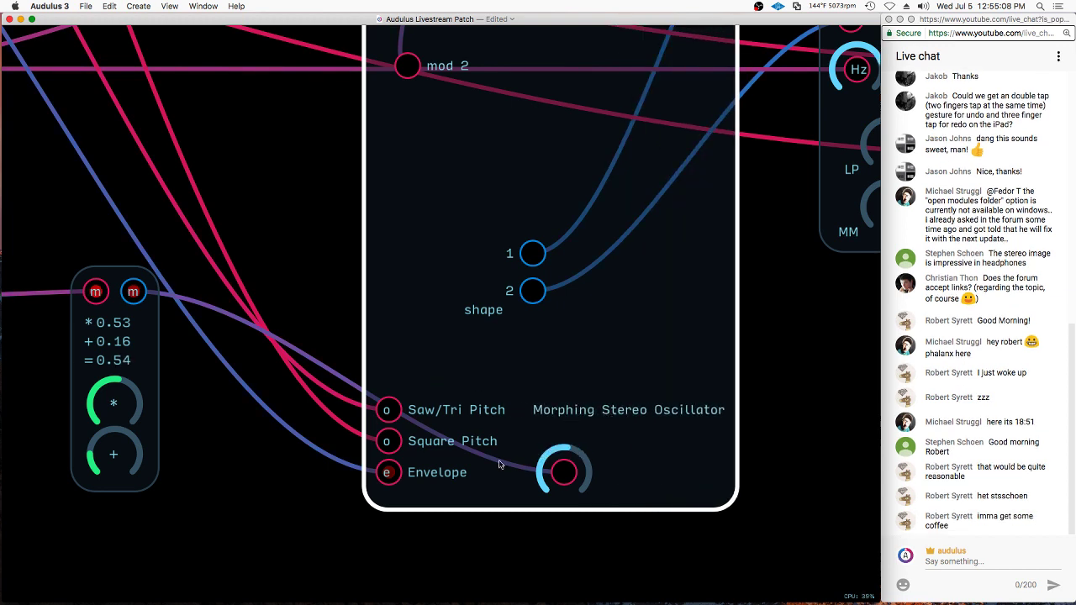
{"action": "left_click_drag", "start_coordinate": [564, 472], "coordinate": [571, 454]}
{"action": "left_click_drag", "start_coordinate": [483, 309], "coordinate": [570, 460]}
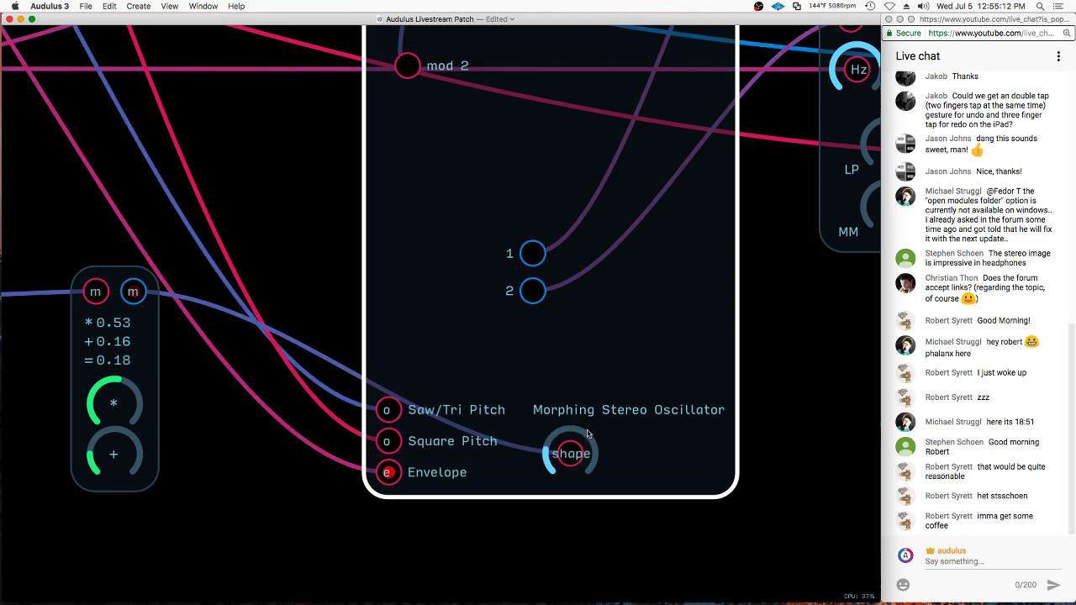
Stack outputs 1 and 2 at the end of the module title on the oscillator's panel
{"action": "scroll", "coordinate": [518, 448], "scroll_direction": "down", "scroll_amount": 5}
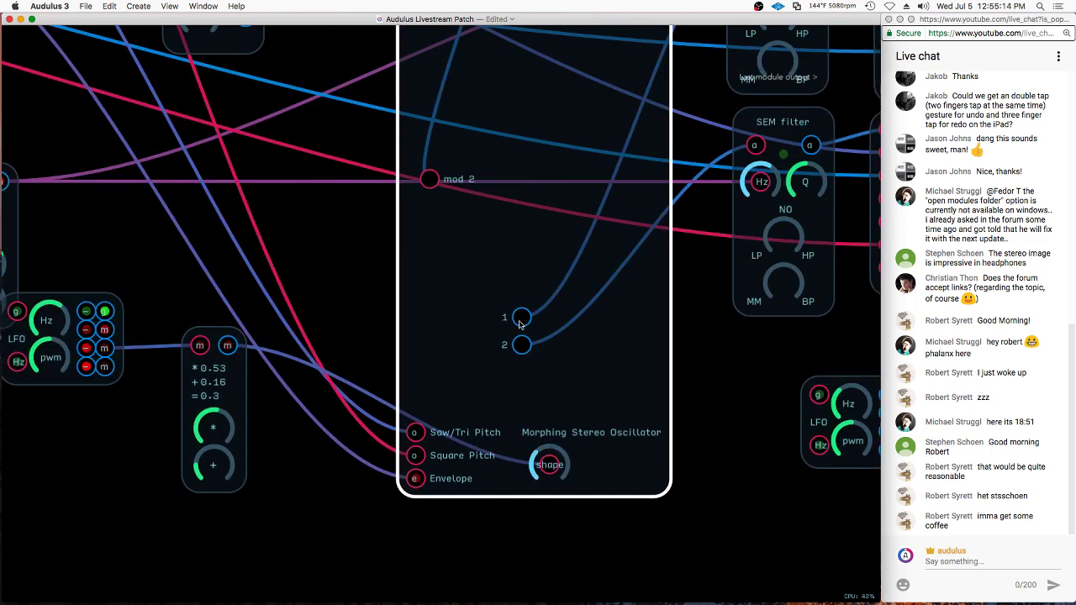
{"action": "left_click_drag", "start_coordinate": [521, 317], "coordinate": [697, 432]}
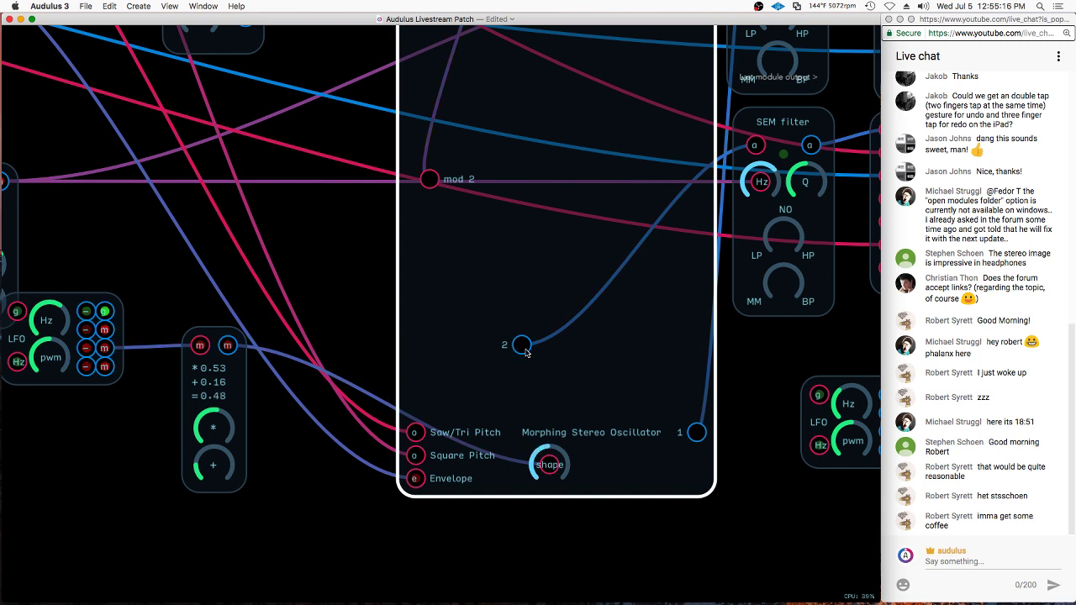
{"action": "left_click_drag", "start_coordinate": [521, 345], "coordinate": [697, 454]}
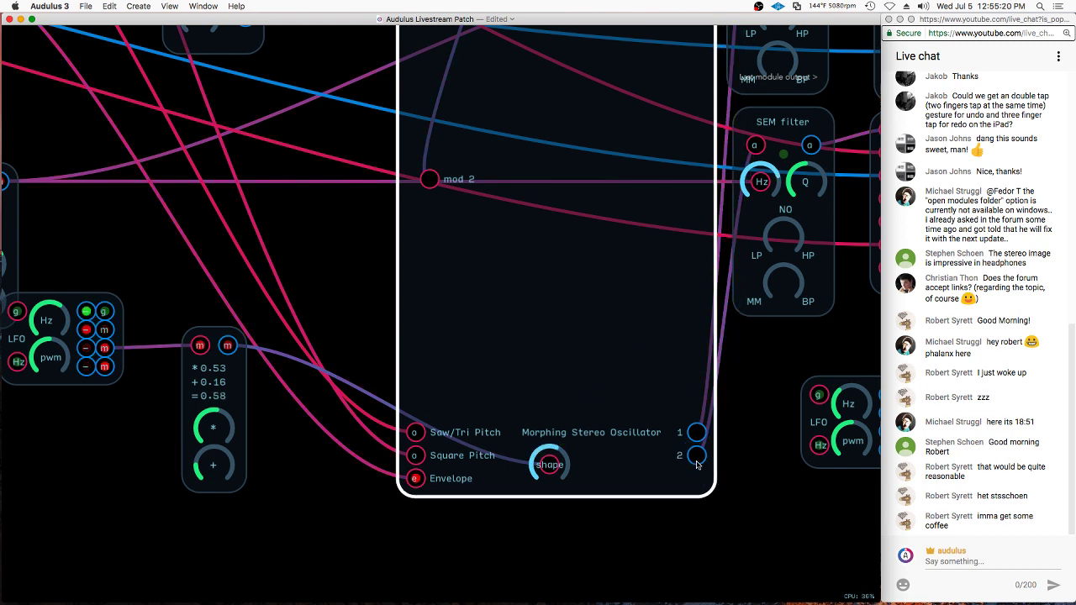
Line up the modulation and mod 2 inputs below Envelope, and move the compacted oscillator up beside the SEM filters
{"action": "left_click_drag", "start_coordinate": [652, 378], "coordinate": [596, 342]}
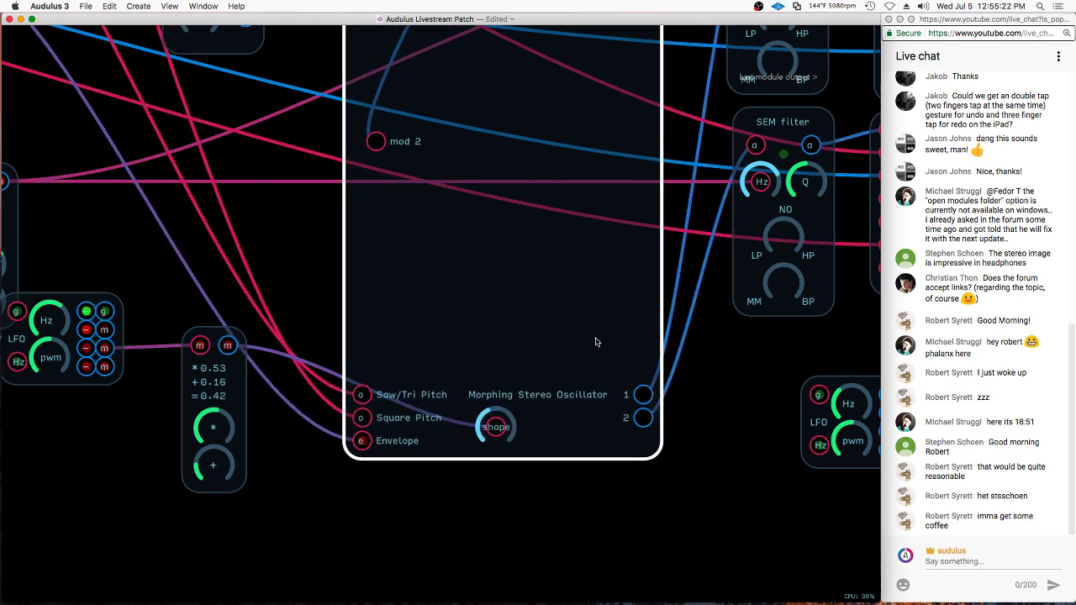
{"action": "left_click_drag", "start_coordinate": [375, 141], "coordinate": [522, 239]}
{"action": "scroll", "coordinate": [486, 344], "scroll_direction": "down", "scroll_amount": 5}
{"action": "left_click_drag", "start_coordinate": [431, 110], "coordinate": [473, 494]}
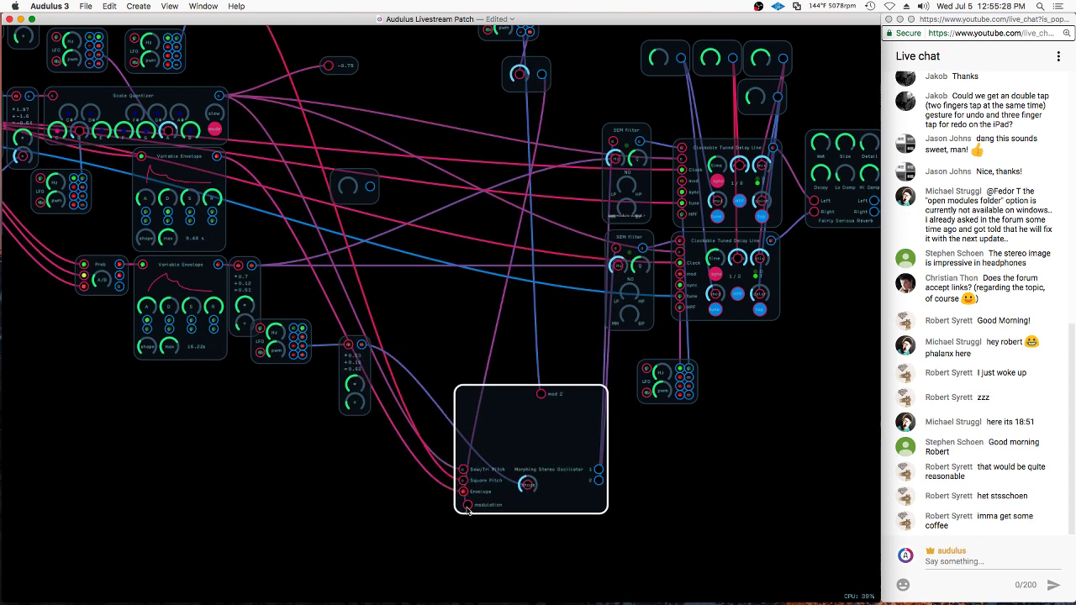
{"action": "left_click_drag", "start_coordinate": [541, 394], "coordinate": [541, 359]}
{"action": "left_click_drag", "start_coordinate": [563, 421], "coordinate": [514, 233]}
{"action": "scroll", "coordinate": [509, 227], "scroll_direction": "up", "scroll_amount": 5}
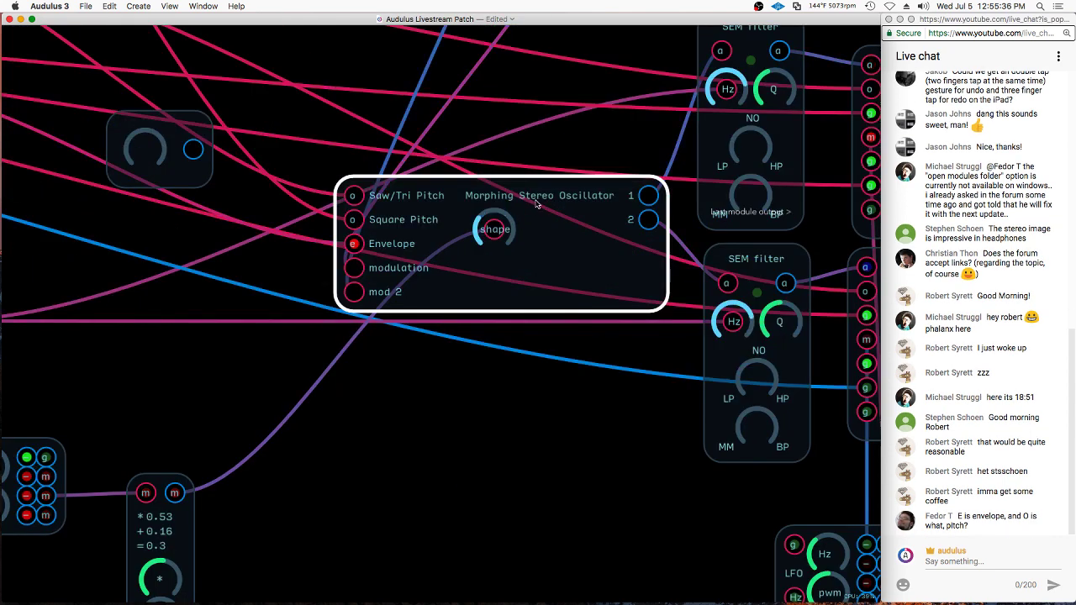
{"action": "left_click", "coordinate": [551, 336]}
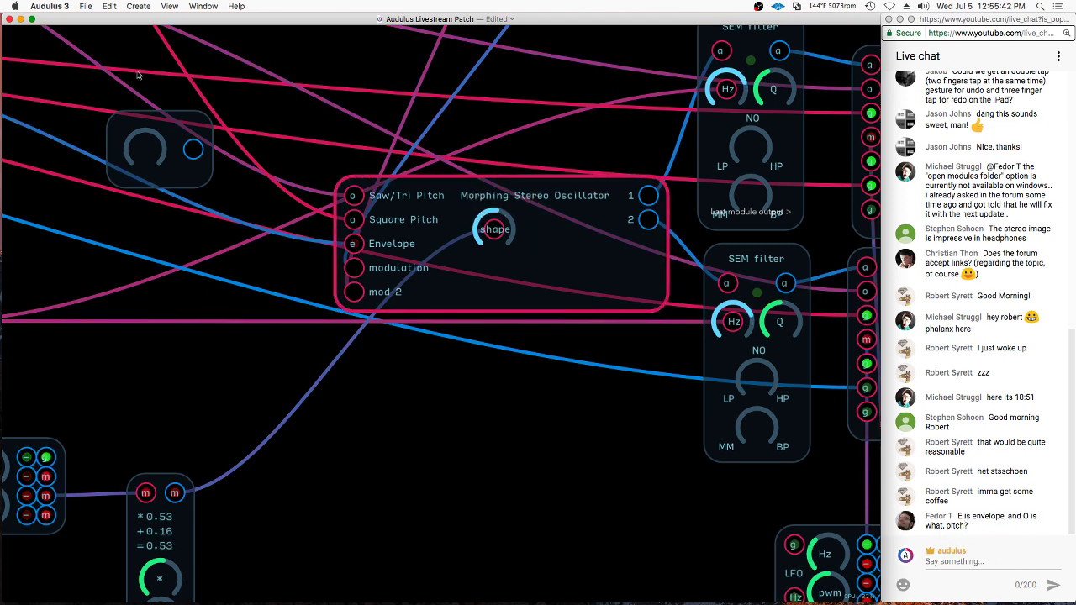
Delete the o2Hz converter and the value displays connected to the two Scale Quantizer outputs
{"action": "scroll", "coordinate": [566, 482], "scroll_direction": "down", "scroll_amount": 3}
{"action": "left_click_drag", "start_coordinate": [358, 147], "coordinate": [724, 373]}
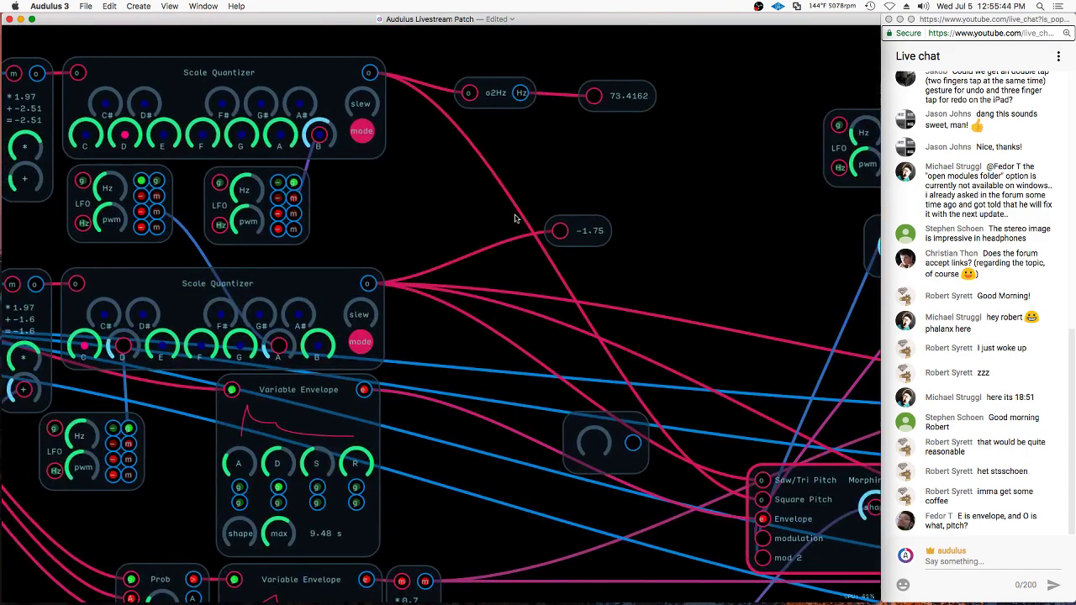
{"action": "left_click_drag", "start_coordinate": [580, 57], "coordinate": [471, 105]}
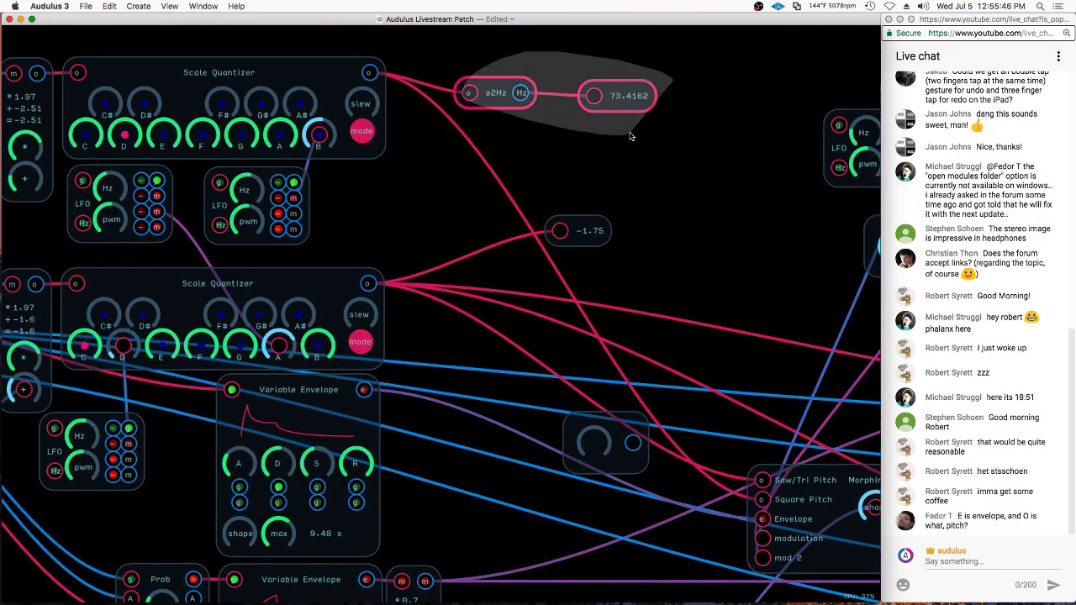
{"action": "key", "text": "BackSpace"}
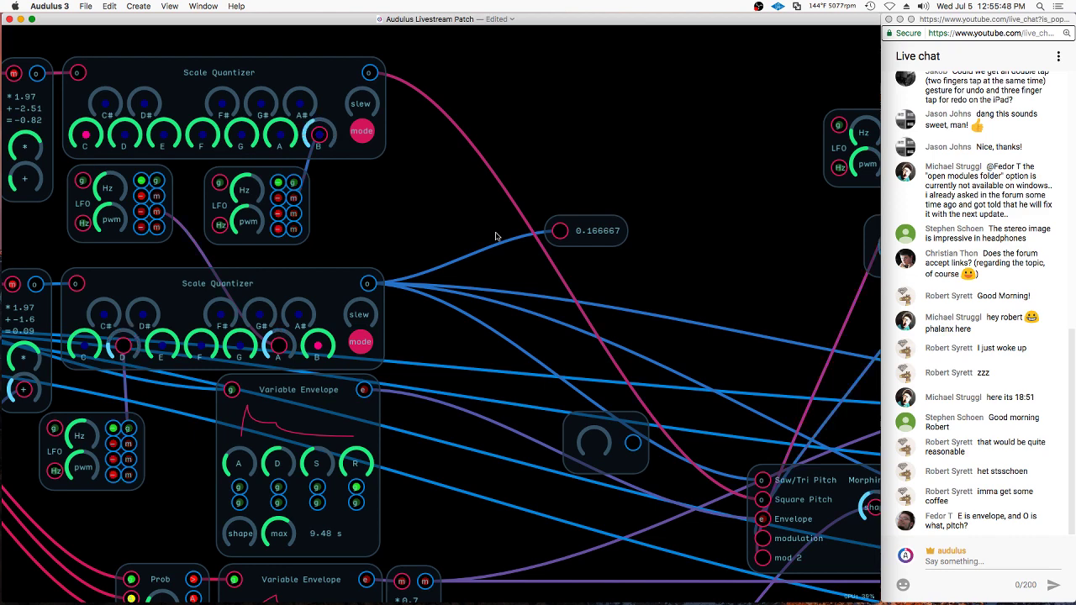
{"action": "mouse_move", "coordinate": [674, 198]}
{"action": "left_mouse_down"}
{"action": "mouse_move", "coordinate": [572, 229]}
{"action": "mouse_move", "coordinate": [605, 279]}
{"action": "left_mouse_up"}
{"action": "key", "text": "BackSpace"}
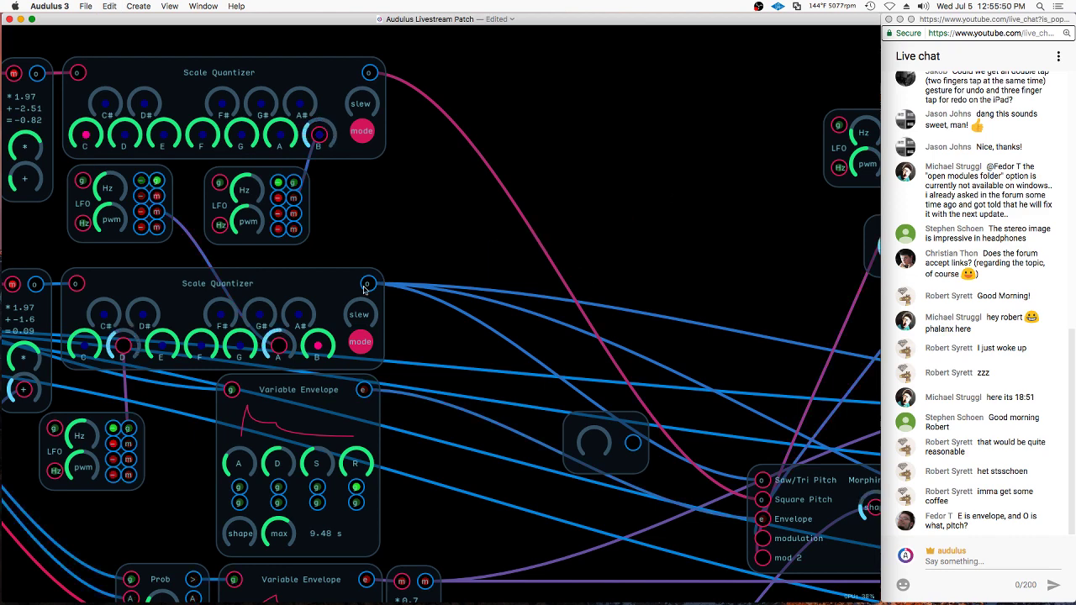
Examine the note-comparison expressions inside the lower Scale Quantizer and return to the main patch
{"action": "left_click", "coordinate": [374, 291]}
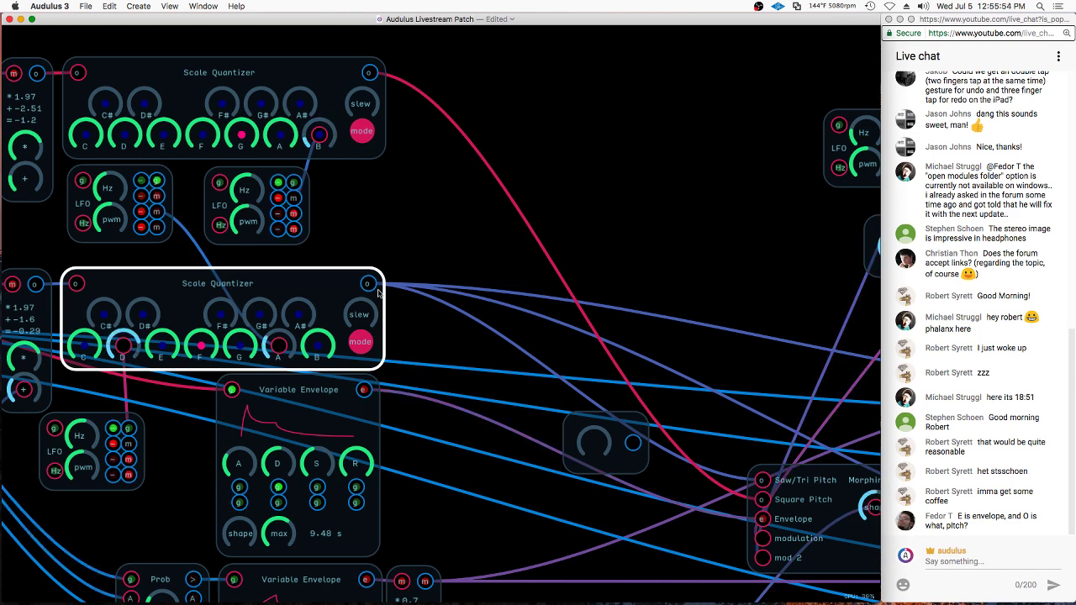
{"action": "double_click", "coordinate": [267, 289]}
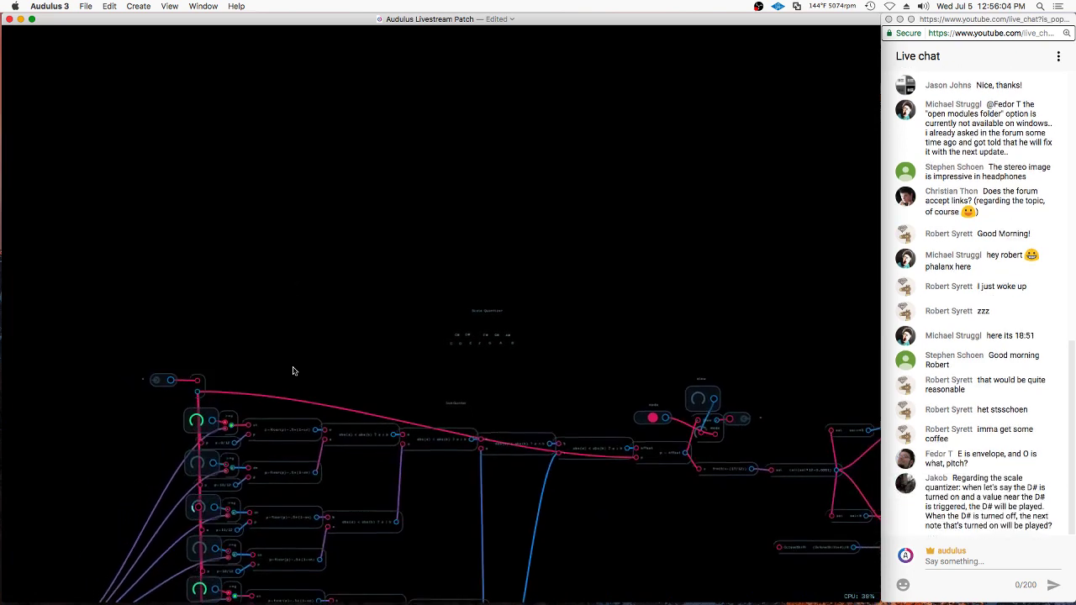
{"action": "left_click_drag", "start_coordinate": [294, 370], "coordinate": [415, 173]}
{"action": "scroll", "coordinate": [318, 246], "scroll_direction": "up", "scroll_amount": 5}
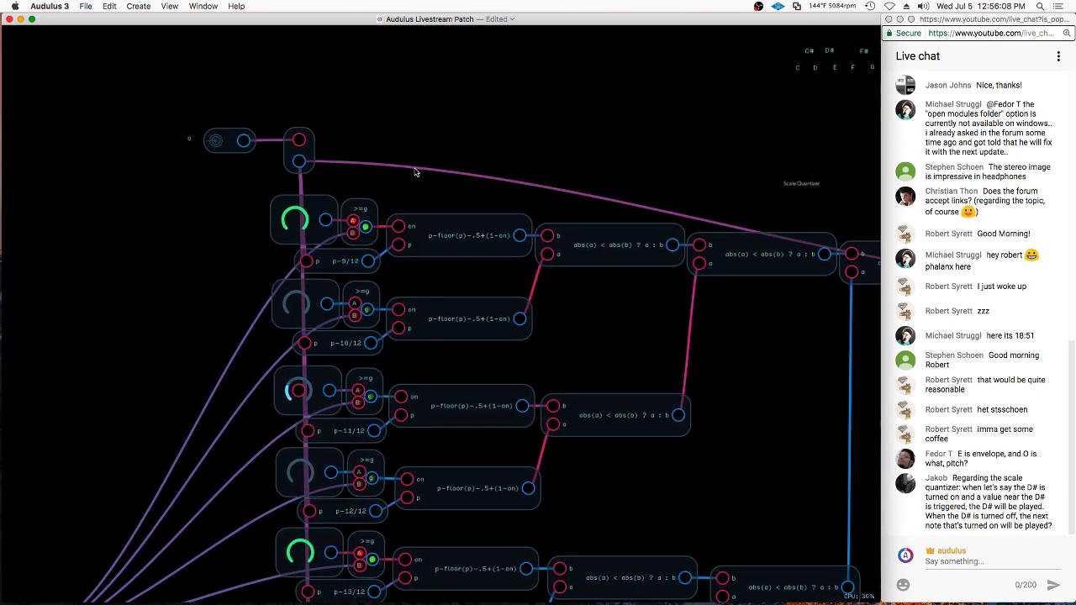
{"action": "double_click", "coordinate": [415, 173]}
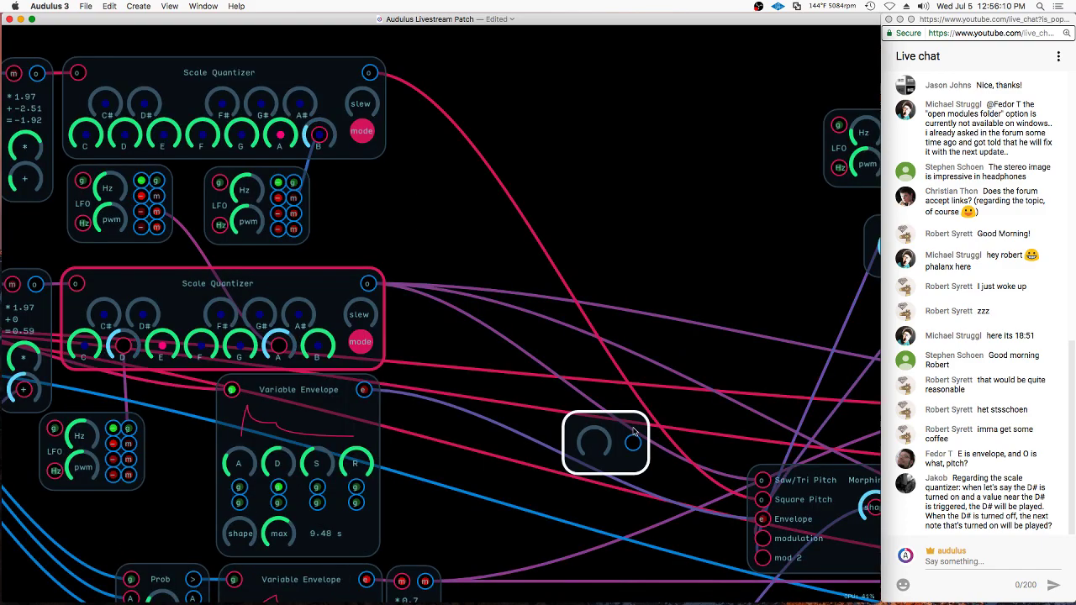
Inspect the reference frequency and conversion expression of the Saw/Tri Pitch o2Hz module inside the oscillator, and return to the main patch
{"action": "left_click_drag", "start_coordinate": [636, 435], "coordinate": [334, 213]}
{"action": "double_click", "coordinate": [641, 313]}
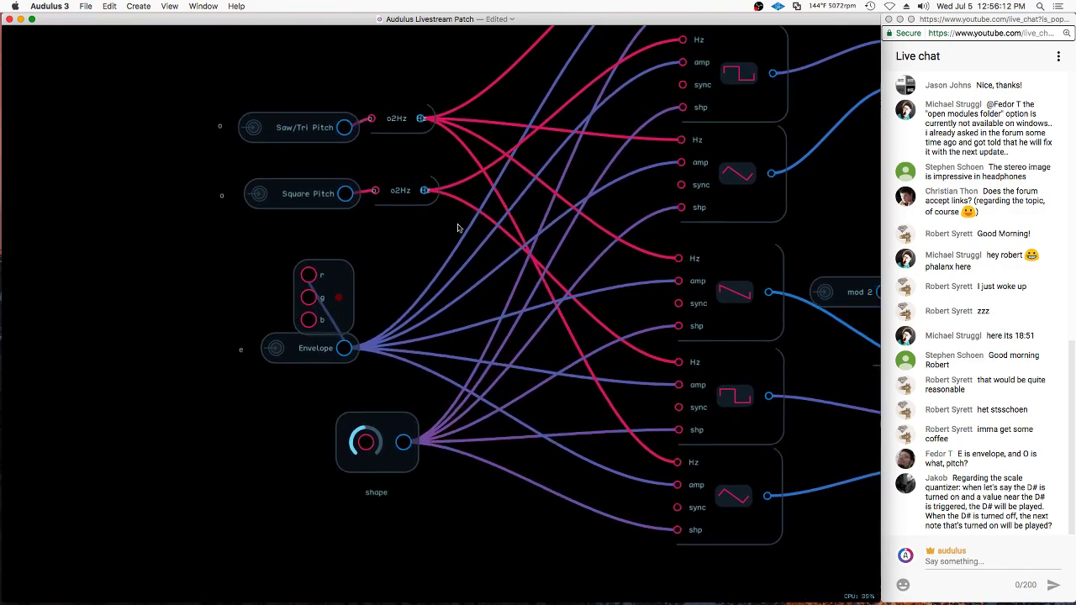
{"action": "left_click_drag", "start_coordinate": [462, 325], "coordinate": [462, 357]}
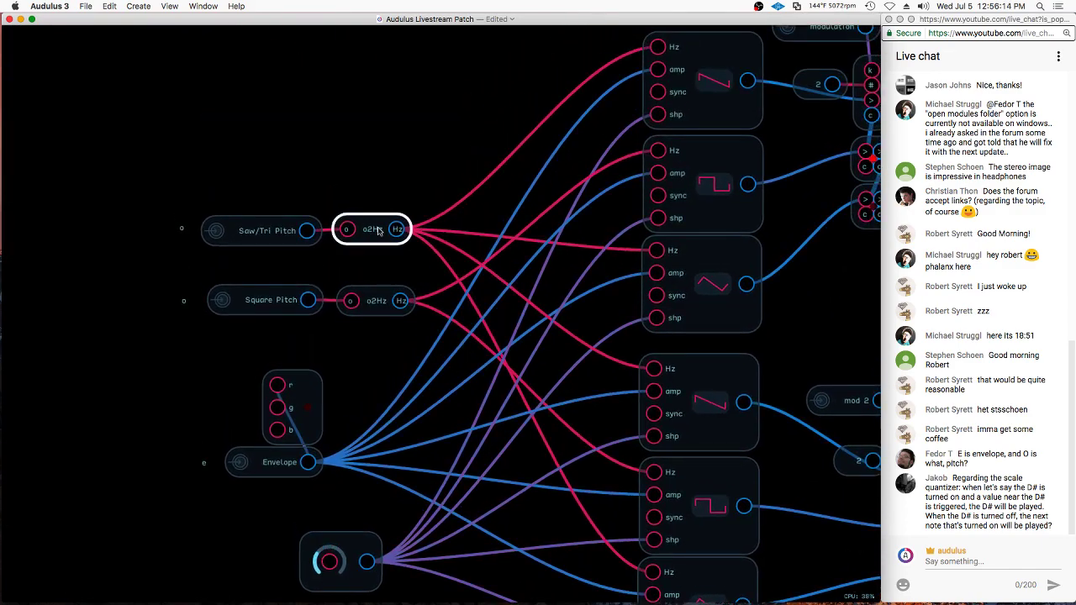
{"action": "double_click", "coordinate": [407, 220]}
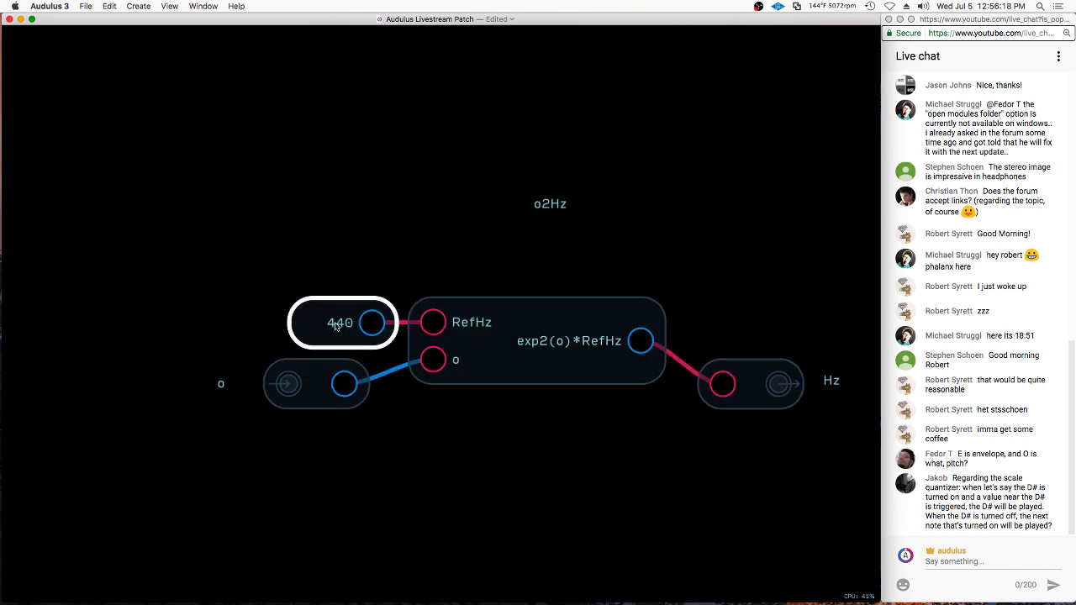
{"action": "double_click", "coordinate": [358, 233]}
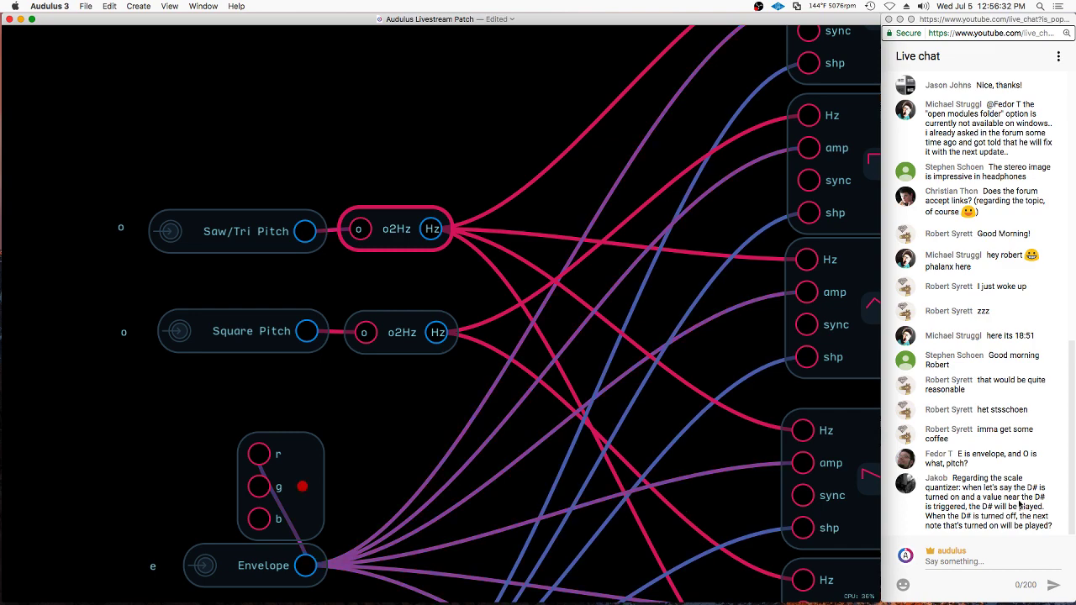
{"action": "double_click", "coordinate": [577, 437]}
Add a knob in the empty space above the upper Scale Quantizer
{"action": "left_click_drag", "start_coordinate": [606, 440], "coordinate": [759, 601]}
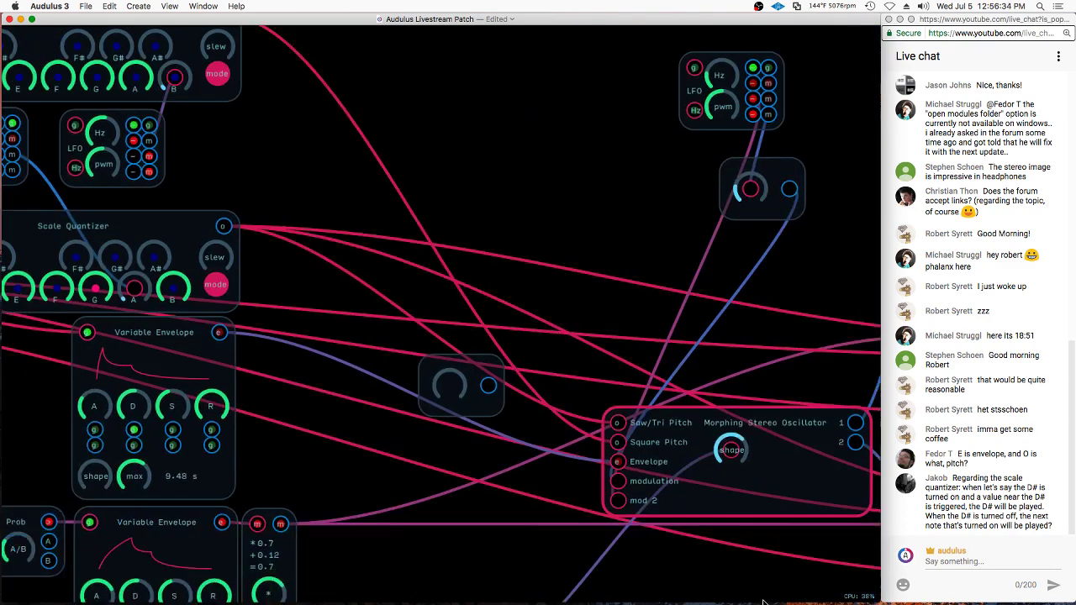
{"action": "left_click_drag", "start_coordinate": [383, 190], "coordinate": [711, 424]}
{"action": "left_click", "coordinate": [395, 265]}
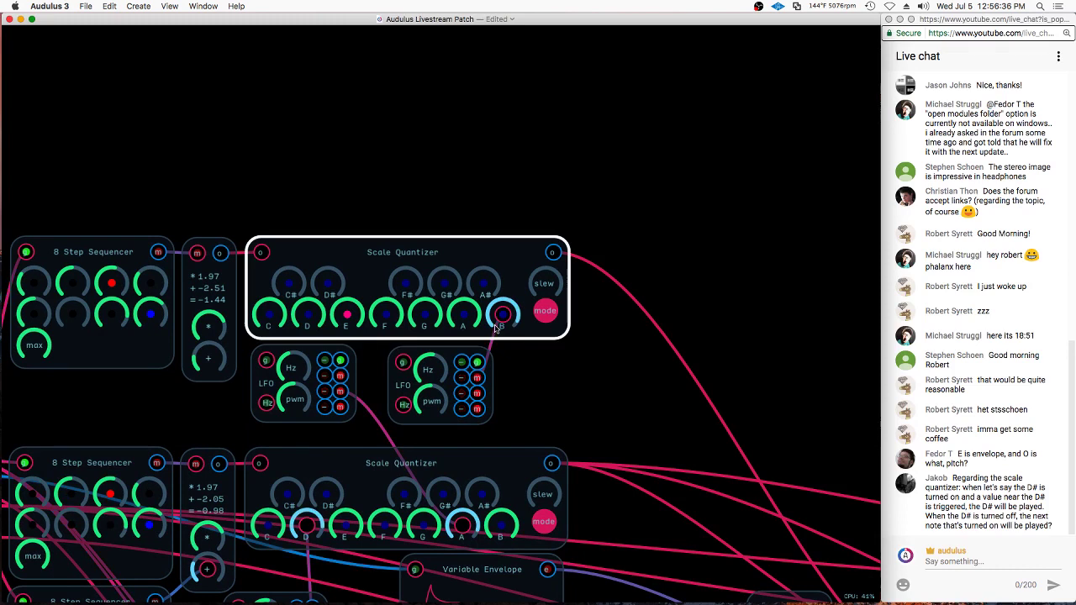
{"action": "left_click", "coordinate": [326, 167]}
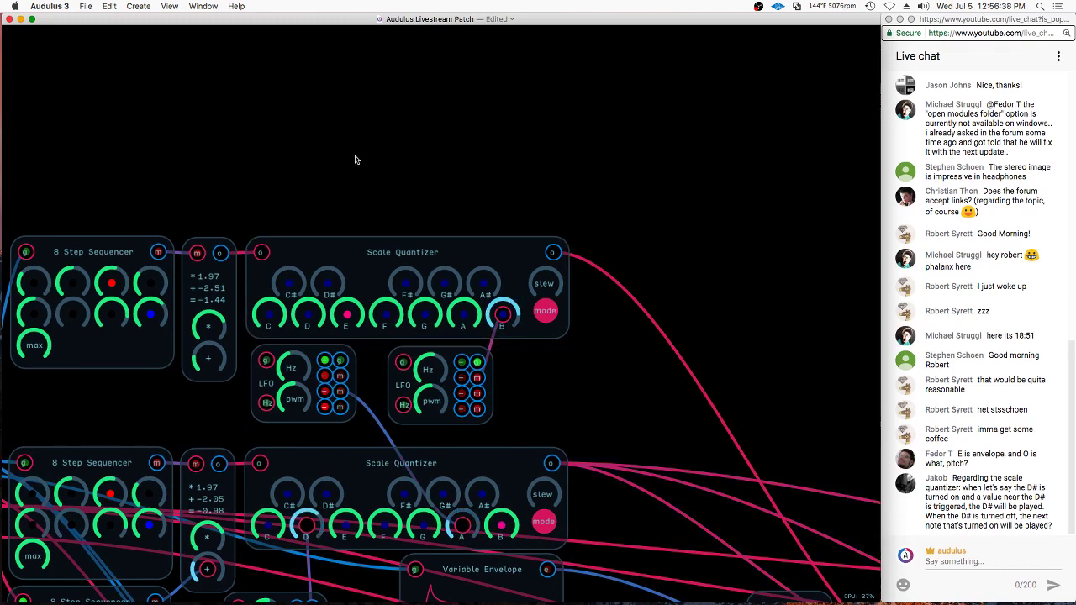
{"action": "right_click", "coordinate": [354, 159]}
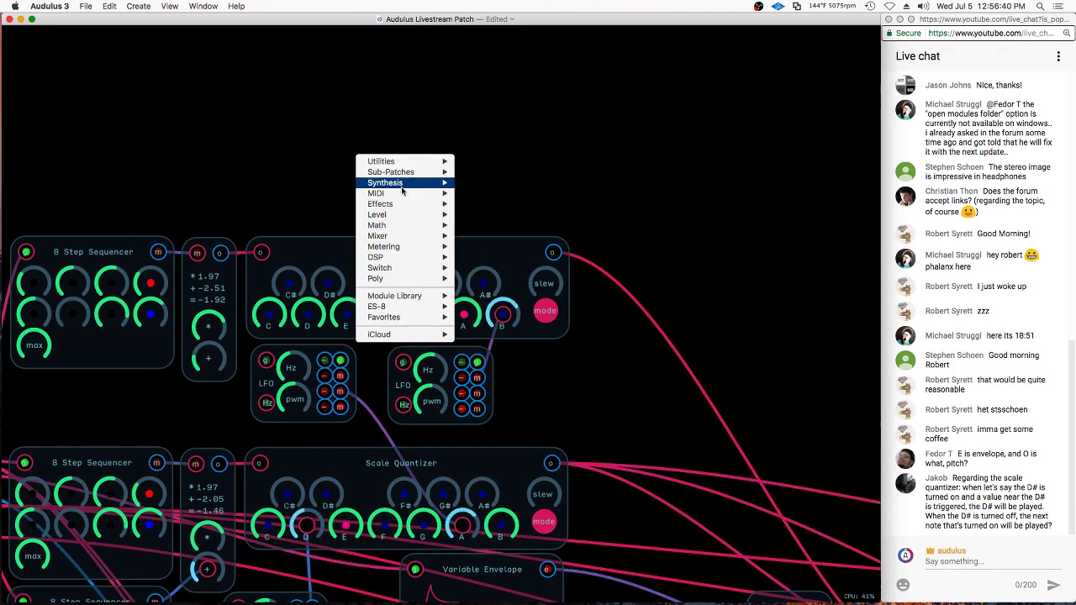
{"action": "mouse_move", "coordinate": [400, 176]}
{"action": "left_click", "coordinate": [476, 204]}
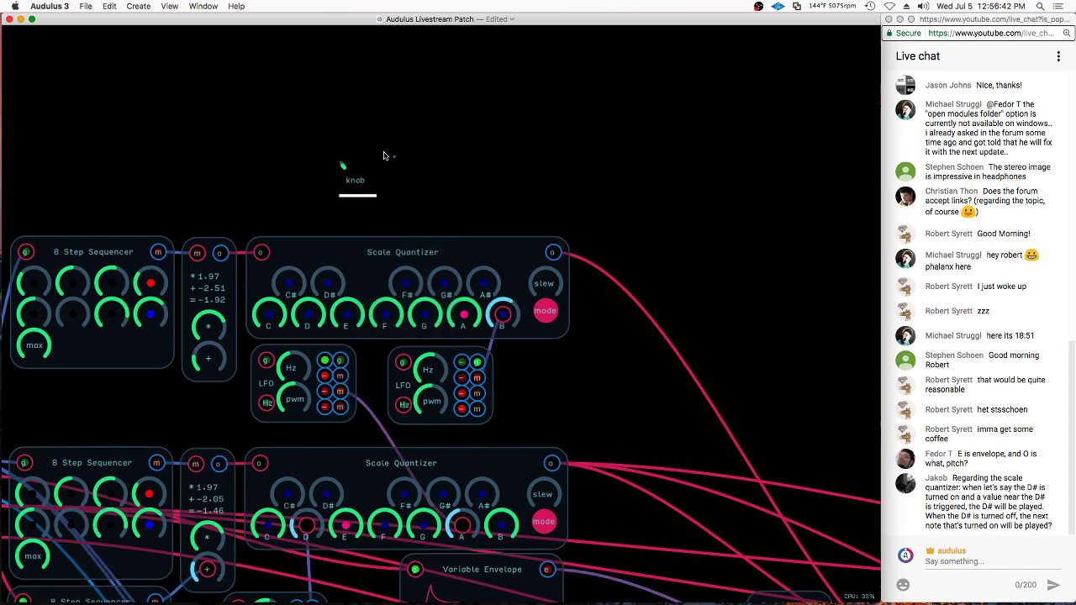
Paste a copy of the upper Scale Quantizer beside the new knob and disconnect the cable from its o input
{"action": "key", "text": "super+v"}
{"action": "left_click_drag", "start_coordinate": [446, 252], "coordinate": [539, 96]}
{"action": "left_click_drag", "start_coordinate": [603, 159], "coordinate": [632, 227]}
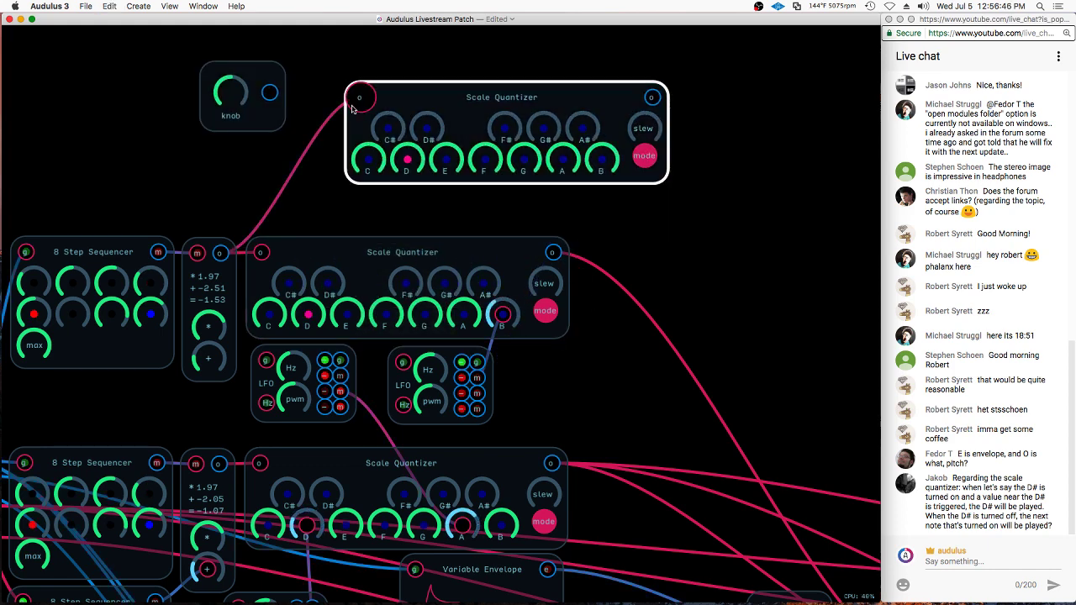
Connect the new knob's output to the copied Scale Quantizer's o input and sweep the knob between its minimum and maximum
{"action": "right_click", "coordinate": [725, 79]}
{"action": "mouse_move", "coordinate": [791, 168]}
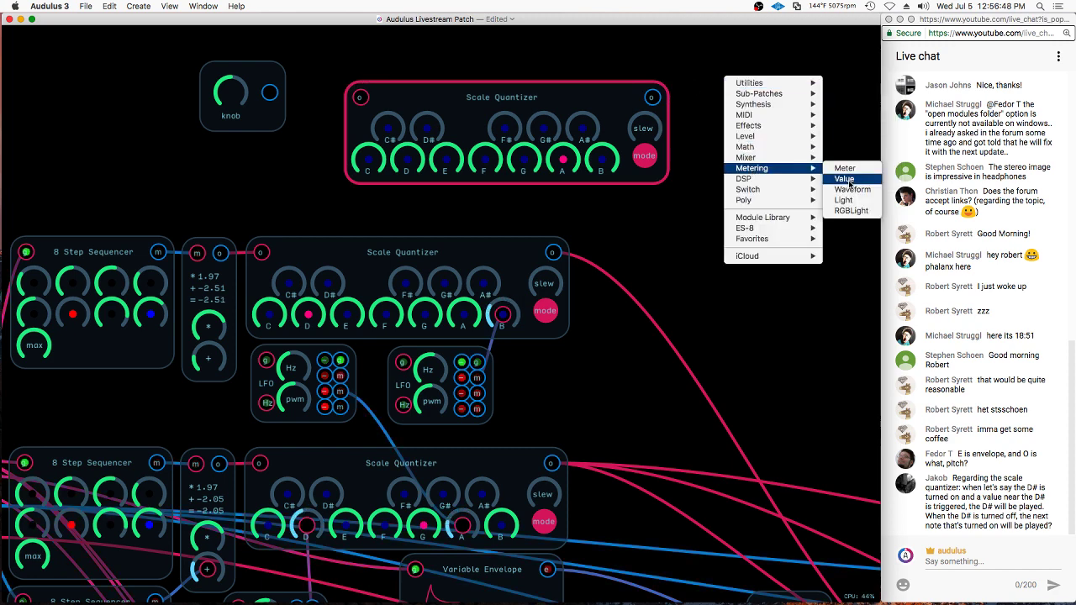
{"action": "left_click", "coordinate": [275, 88]}
{"action": "left_click_drag", "start_coordinate": [270, 92], "coordinate": [361, 97]}
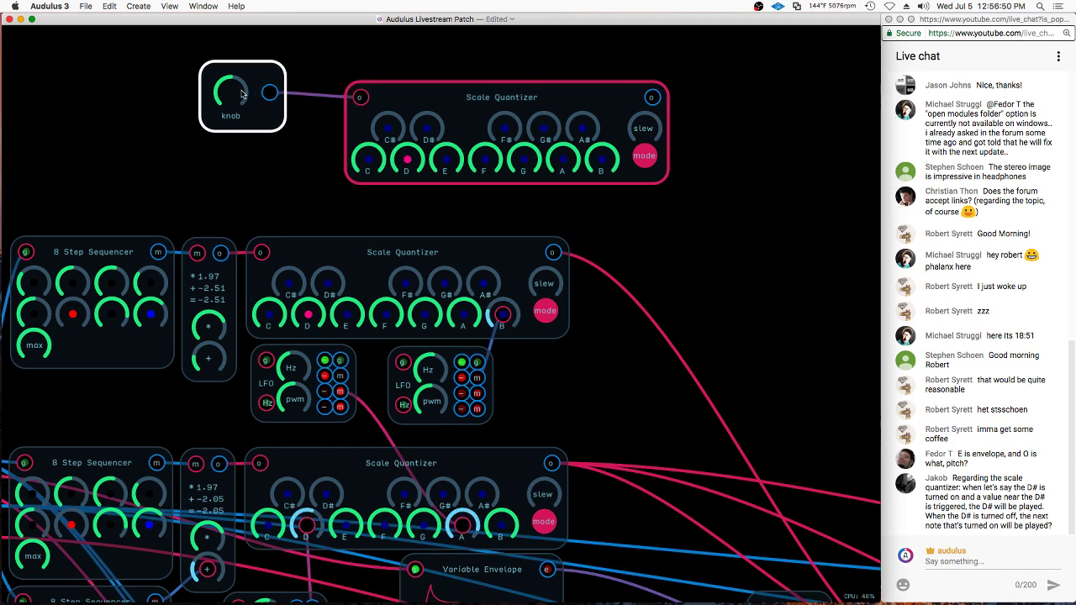
{"action": "left_click_drag", "start_coordinate": [241, 93], "coordinate": [199, 108]}
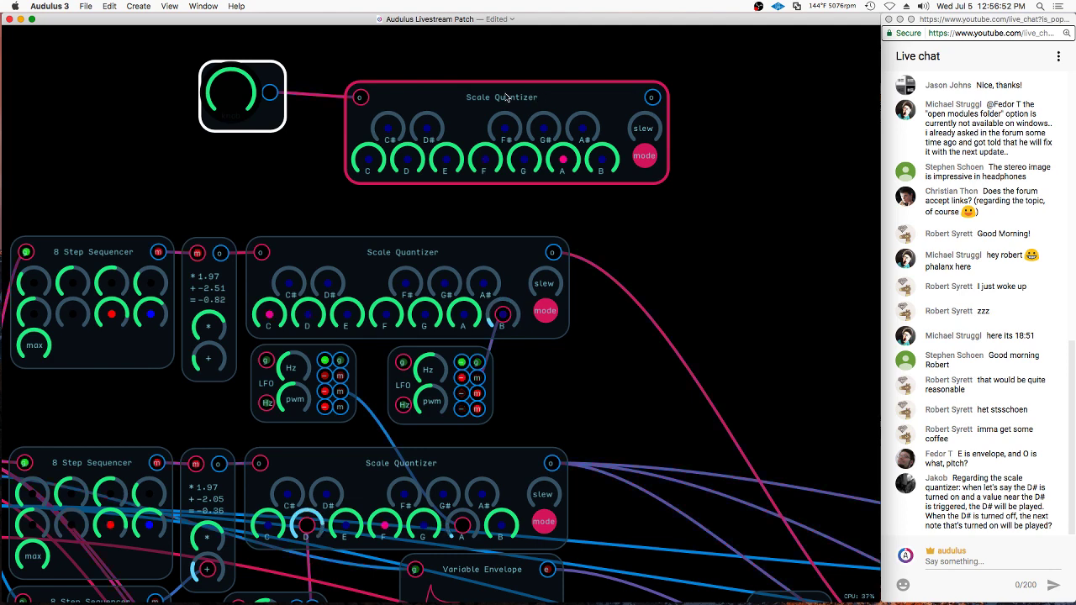
{"action": "left_click", "coordinate": [179, 115]}
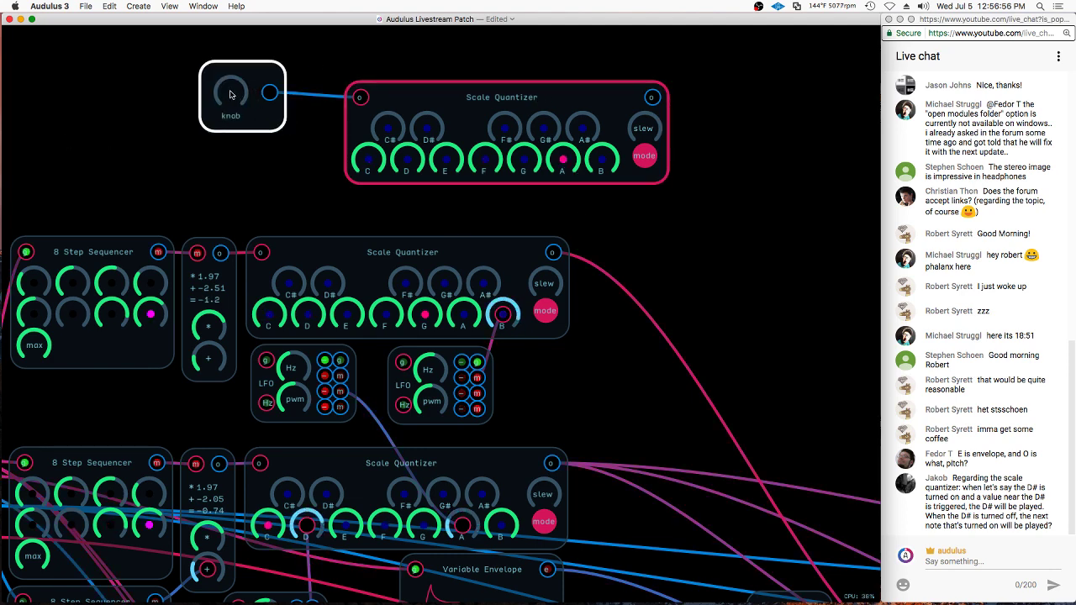
{"action": "left_click_drag", "start_coordinate": [232, 93], "coordinate": [261, 82]}
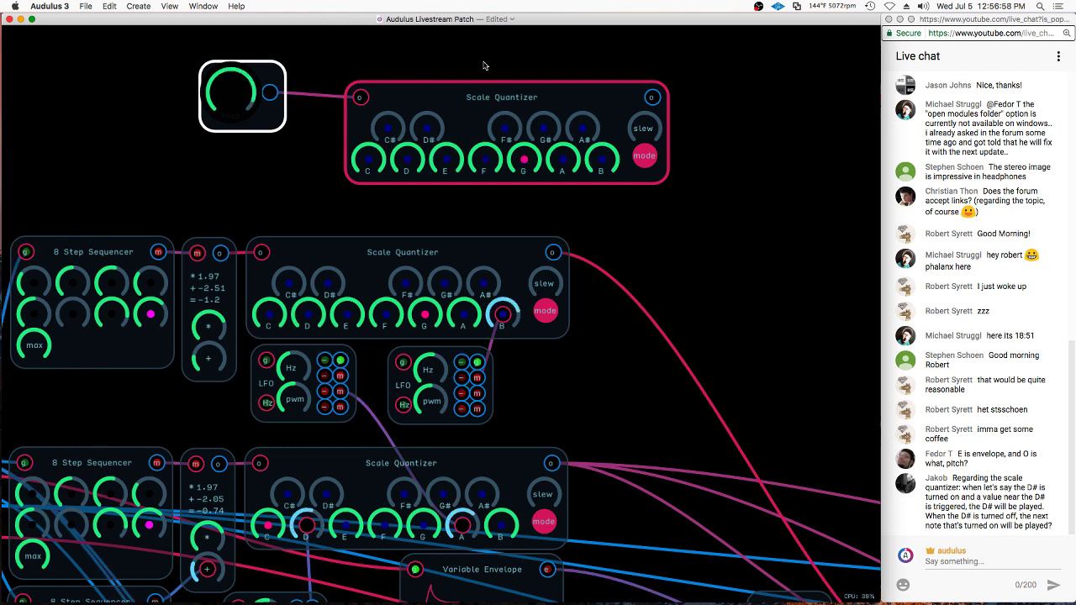
{"action": "left_click_drag", "start_coordinate": [485, 66], "coordinate": [607, 127]}
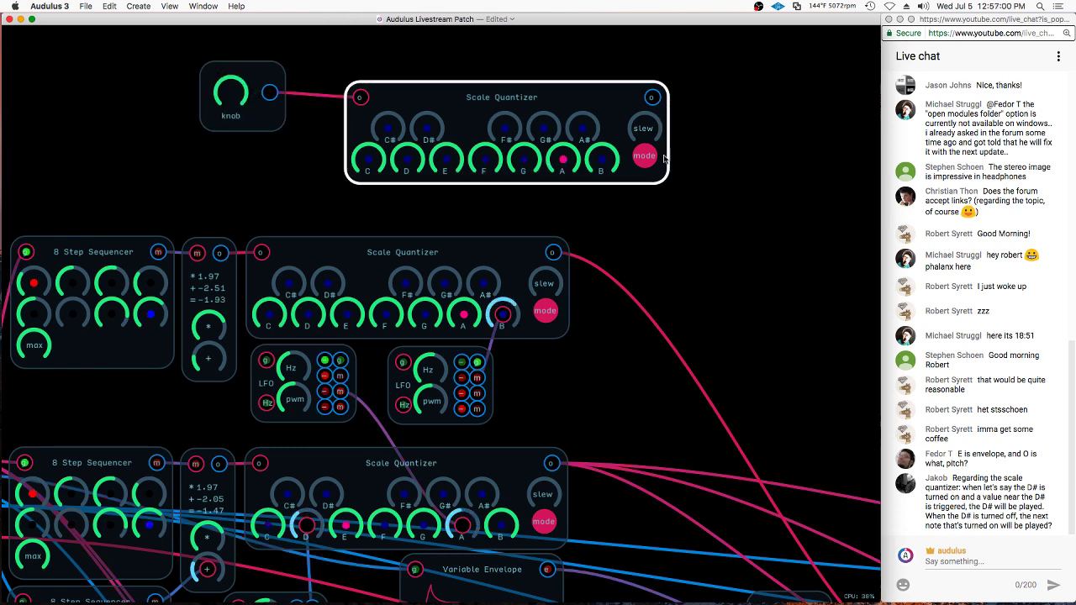
{"action": "left_click", "coordinate": [572, 169]}
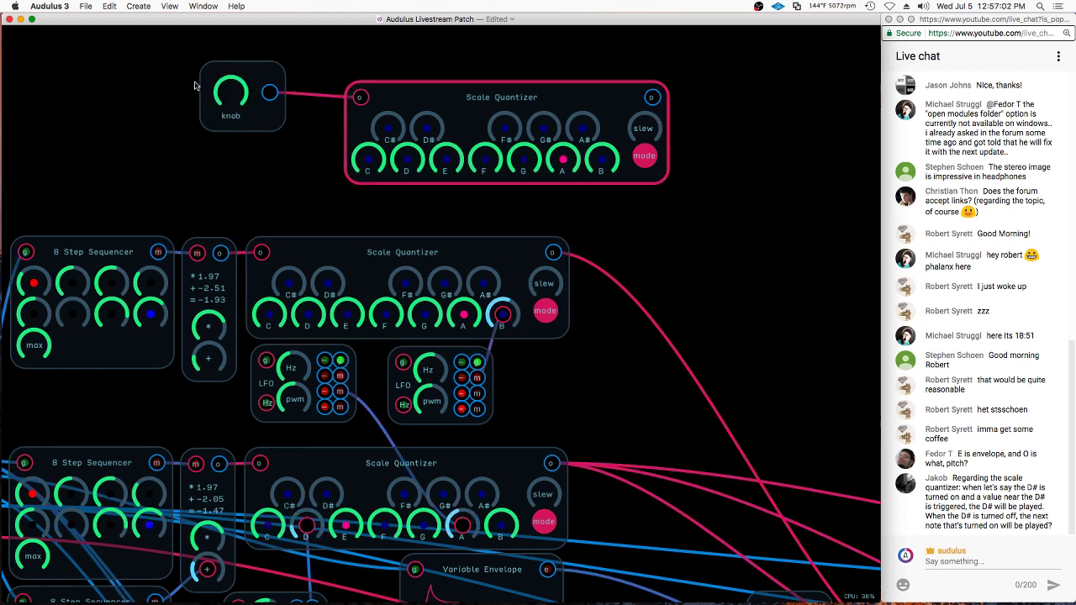
{"action": "left_click_drag", "start_coordinate": [222, 91], "coordinate": [131, 201]}
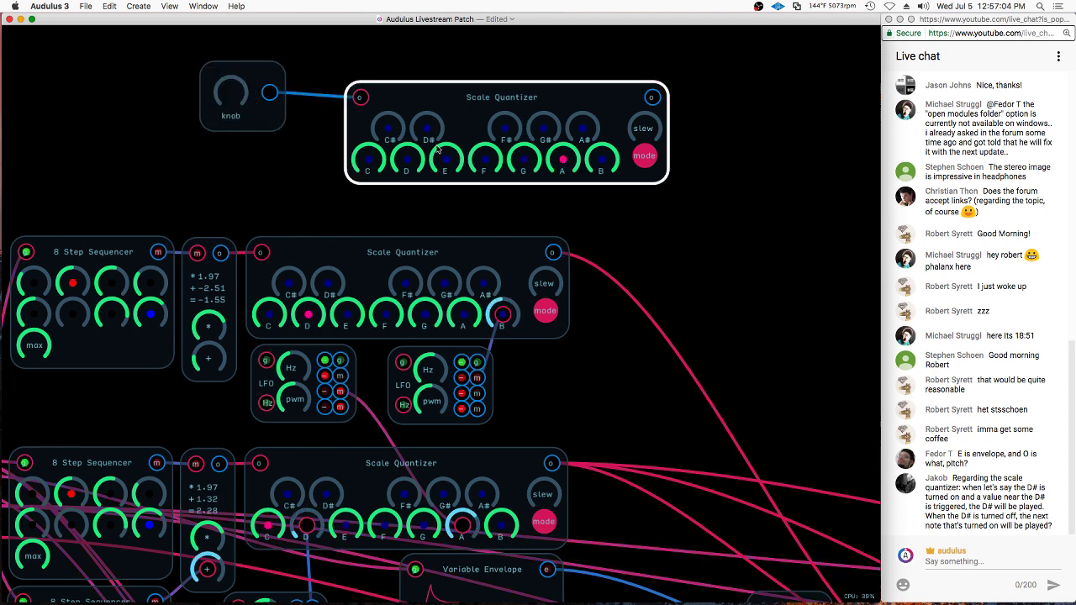
Toggle the D note off and on in the copied Scale Quantizer with the knob raised to about a third of its range
{"action": "left_click_drag", "start_coordinate": [407, 157], "coordinate": [375, 207]}
{"action": "left_click_drag", "start_coordinate": [241, 98], "coordinate": [275, 78]}
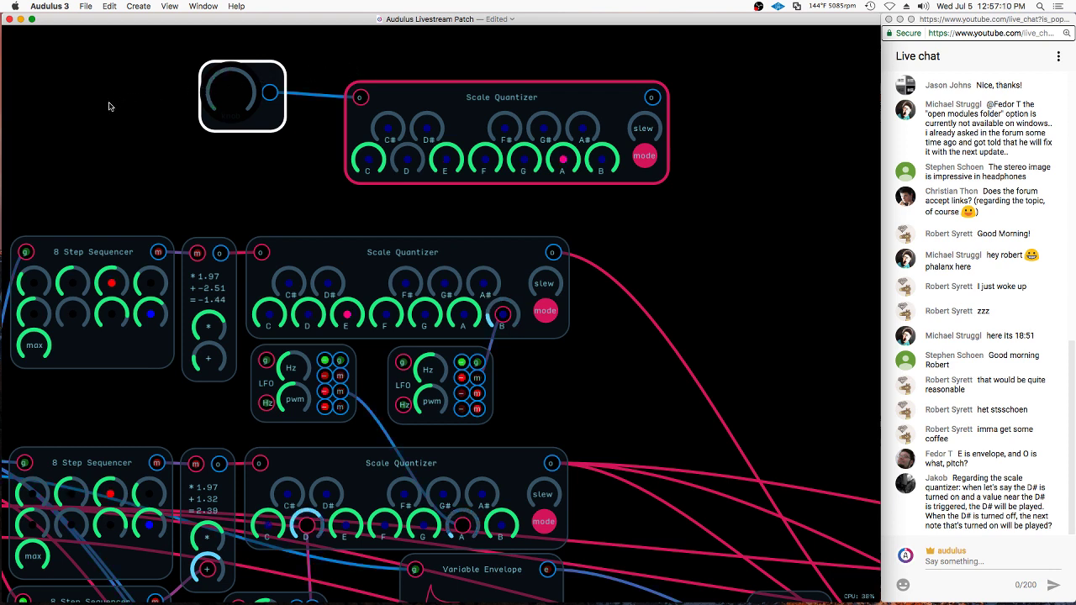
{"action": "left_click_drag", "start_coordinate": [336, 80], "coordinate": [337, 82]}
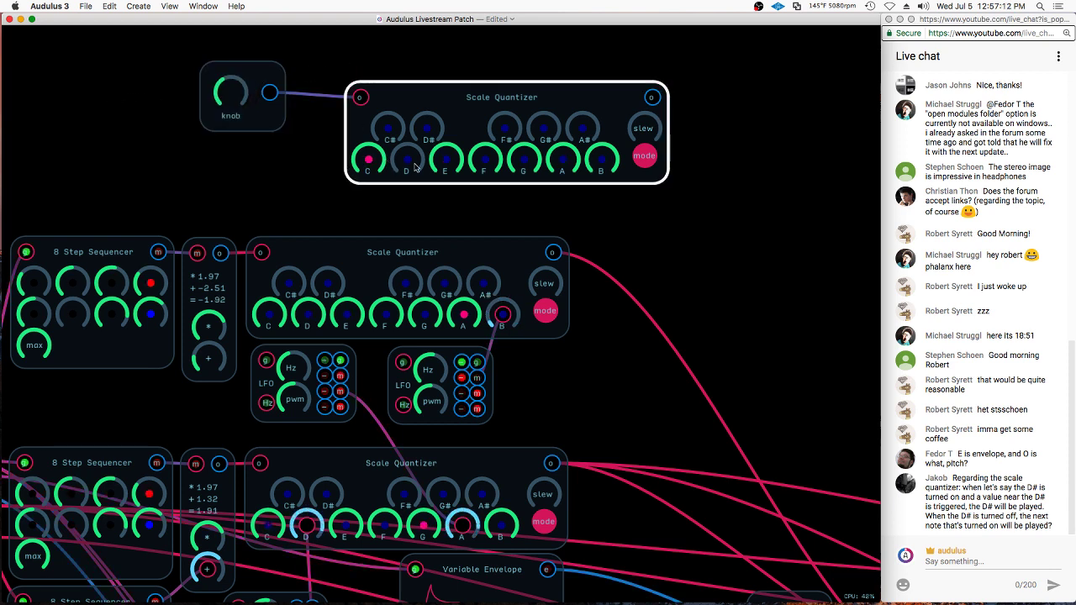
{"action": "left_click_drag", "start_coordinate": [407, 158], "coordinate": [514, 155]}
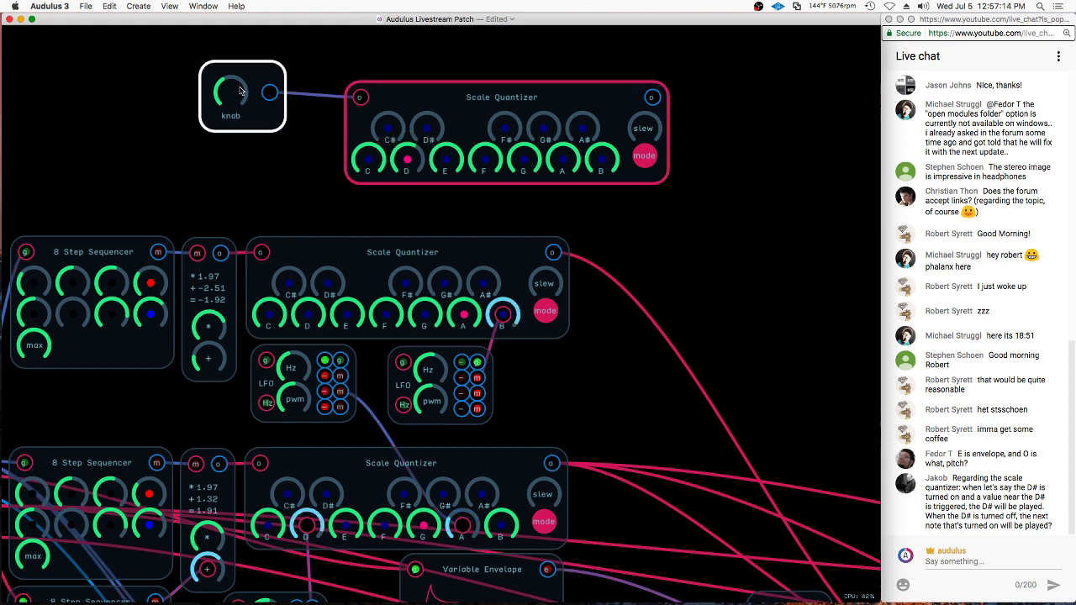
{"action": "left_click_drag", "start_coordinate": [408, 162], "coordinate": [249, 225]}
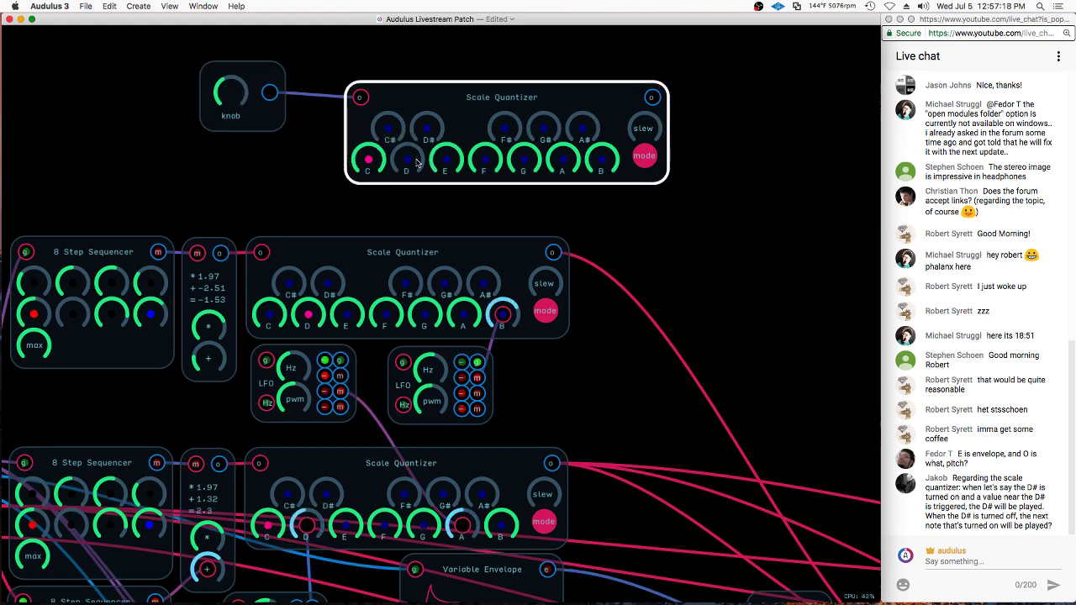
{"action": "left_click_drag", "start_coordinate": [411, 160], "coordinate": [525, 153]}
Raise the knob slightly and toggle D off and on again to compare which neighbouring note the copied Scale Quantizer selects
{"action": "left_click_drag", "start_coordinate": [236, 89], "coordinate": [254, 91]}
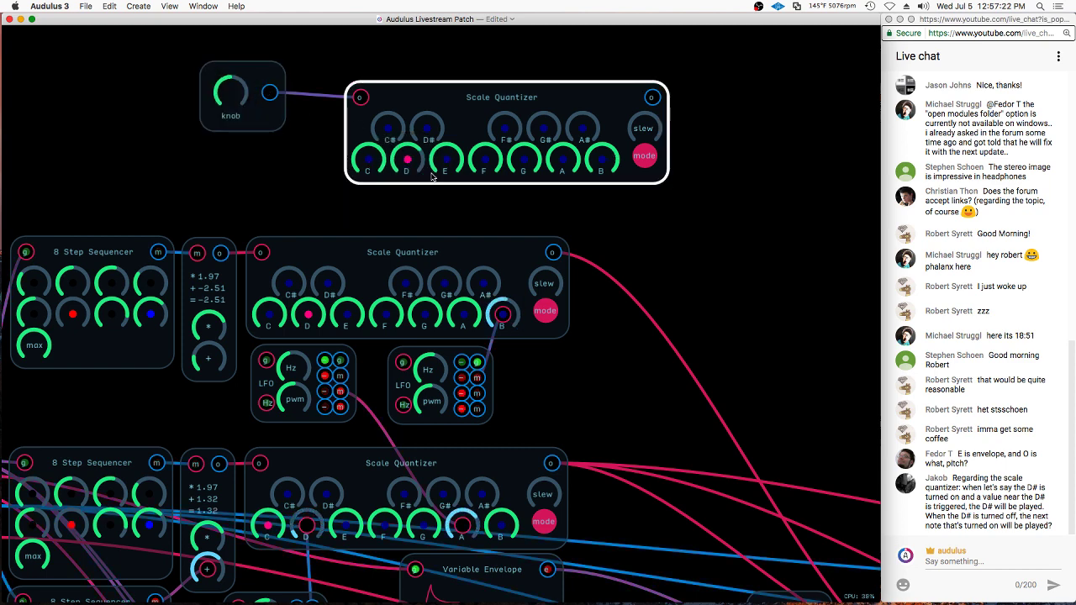
{"action": "left_click_drag", "start_coordinate": [407, 160], "coordinate": [316, 205]}
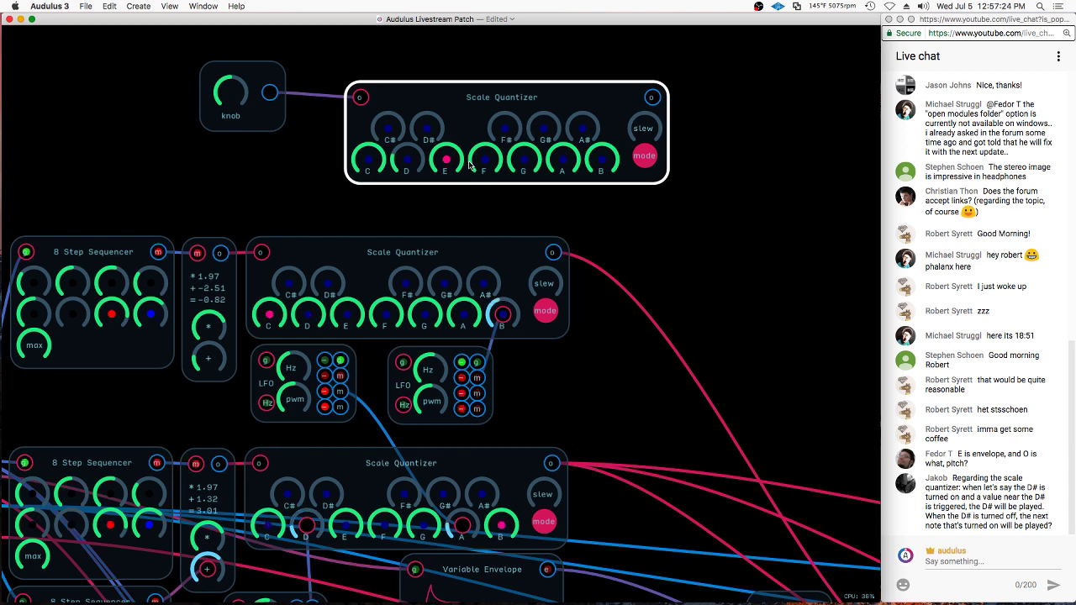
{"action": "left_click", "coordinate": [227, 101]}
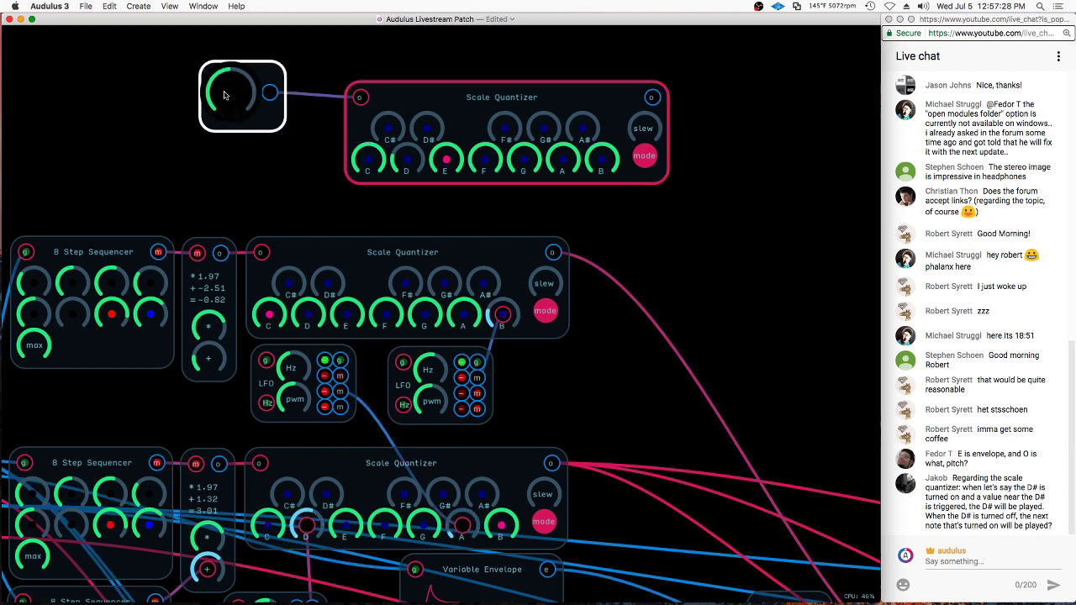
{"action": "left_click_drag", "start_coordinate": [223, 95], "coordinate": [225, 98]}
{"action": "left_click_drag", "start_coordinate": [405, 159], "coordinate": [412, 145]}
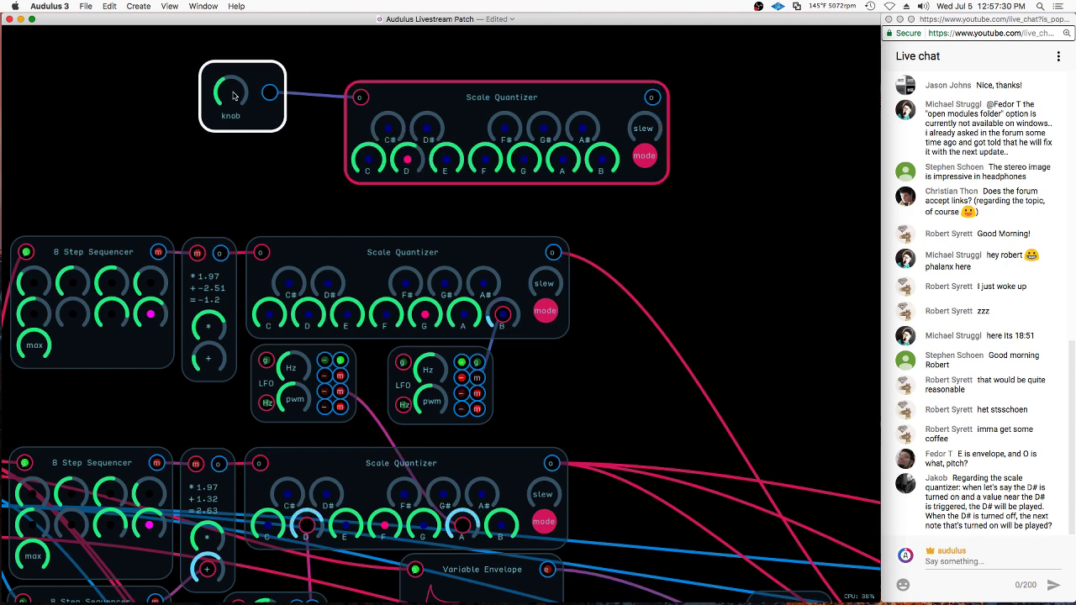
{"action": "left_click_drag", "start_coordinate": [234, 96], "coordinate": [277, 93]}
Delete the test knob and the copied Scale Quantizer above the main patch
{"action": "scroll", "coordinate": [489, 150], "scroll_direction": "down", "scroll_amount": 1}
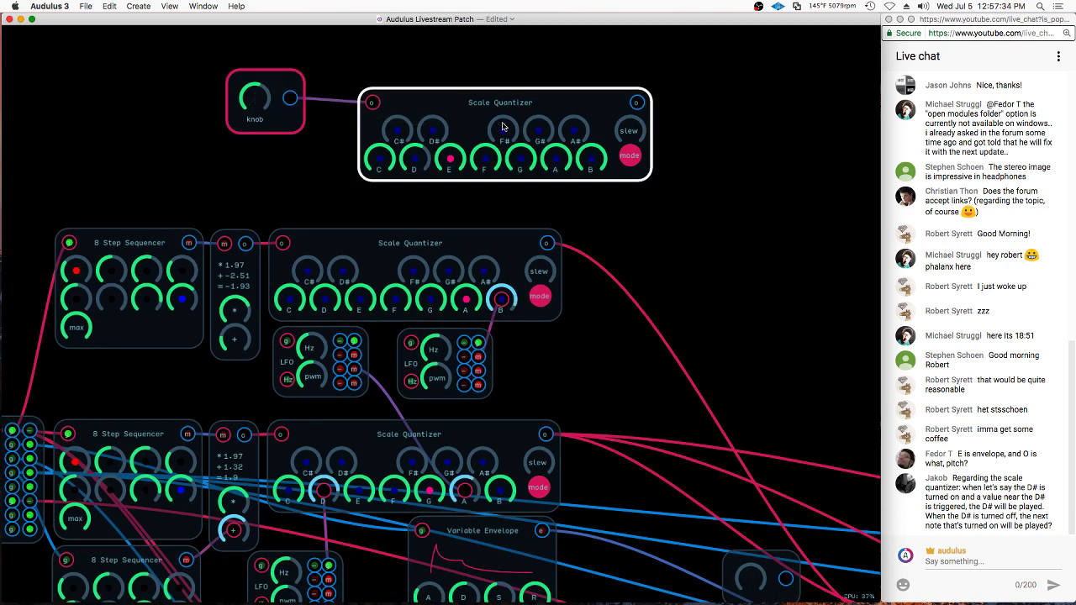
{"action": "key", "text": "Delete"}
{"action": "scroll", "coordinate": [504, 128], "scroll_direction": "down", "scroll_amount": 3}
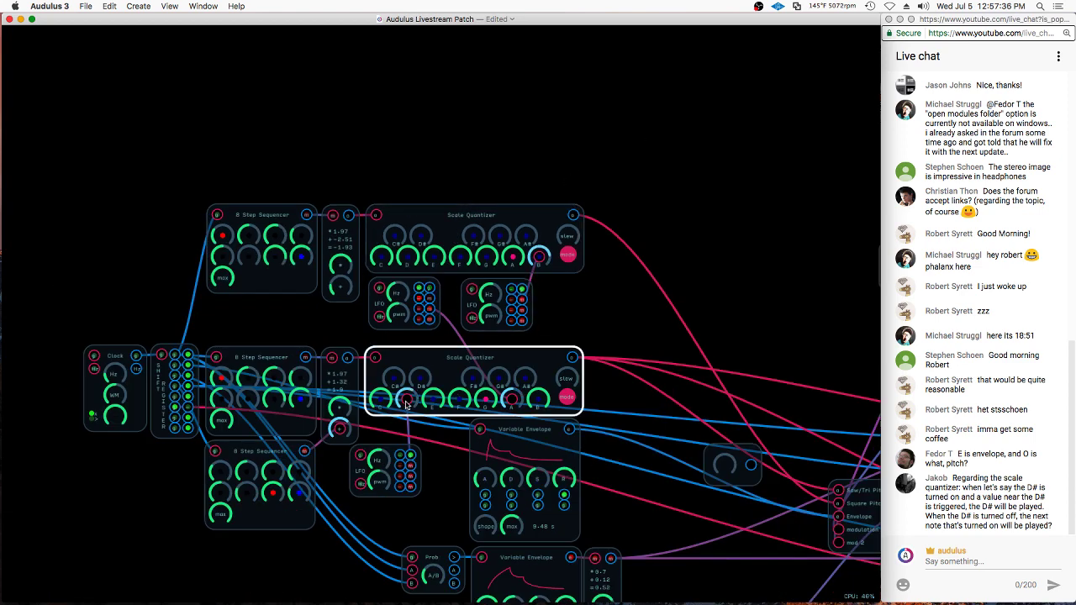
Examine the lower Scale Quantizer's modulated notes and the connections of the Morphing Stereo Oscillator
{"action": "scroll", "coordinate": [406, 405], "scroll_direction": "up", "scroll_amount": 3}
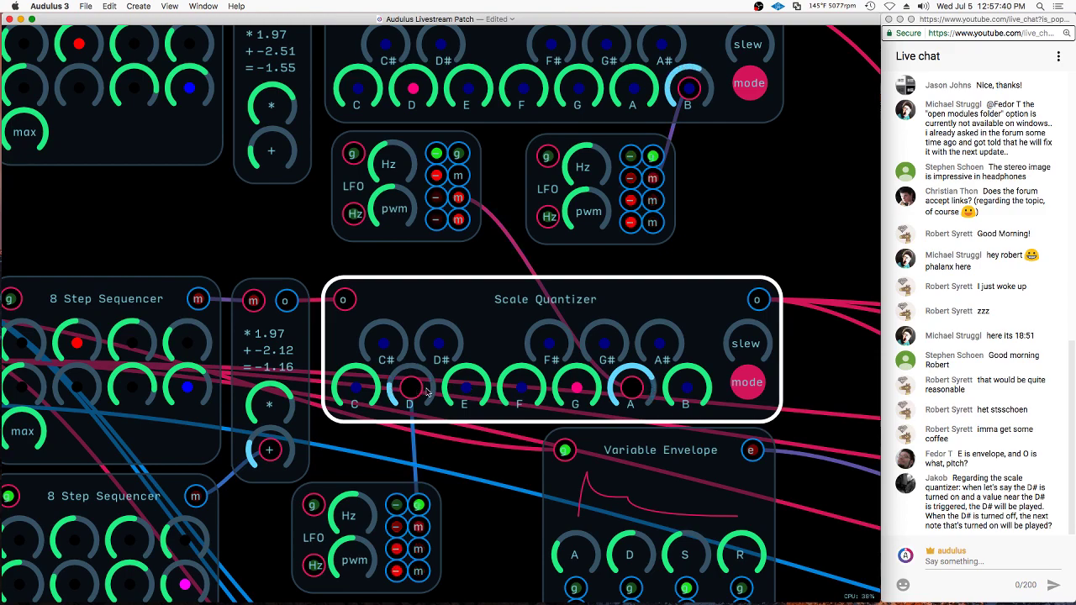
{"action": "left_click", "coordinate": [474, 239]}
{"action": "scroll", "coordinate": [473, 239], "scroll_direction": "down", "scroll_amount": 1}
{"action": "left_click", "coordinate": [595, 286]}
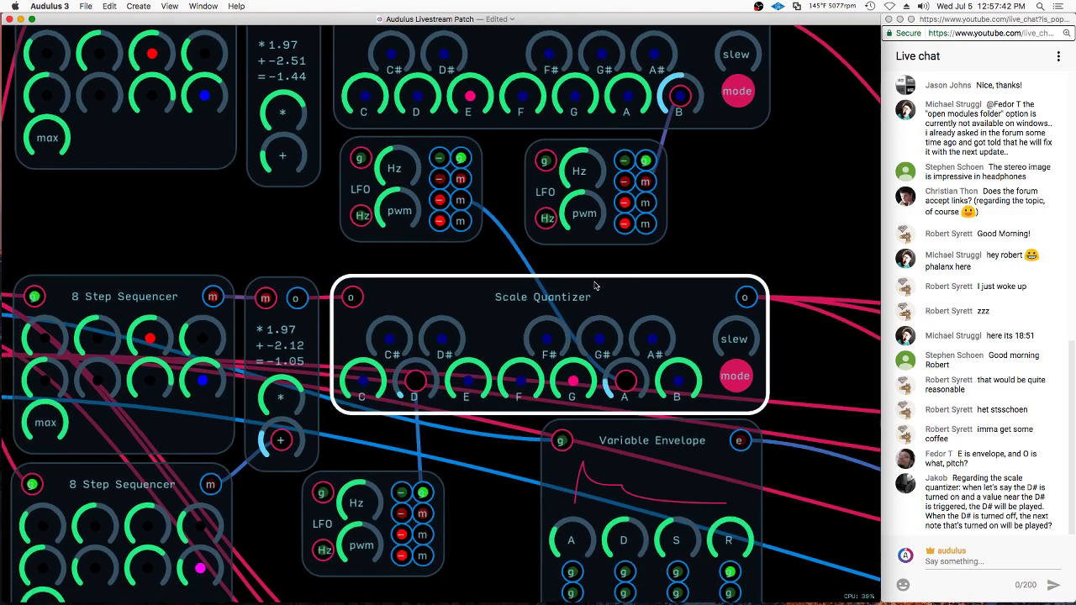
{"action": "scroll", "coordinate": [595, 286], "scroll_direction": "down", "scroll_amount": 2}
{"action": "left_click_drag", "start_coordinate": [754, 259], "coordinate": [334, 84]}
{"action": "left_click_drag", "start_coordinate": [602, 422], "coordinate": [440, 335]}
{"action": "left_click", "coordinate": [740, 234]}
{"action": "scroll", "coordinate": [740, 234], "scroll_direction": "up", "scroll_amount": 5}
{"action": "scroll", "coordinate": [565, 360], "scroll_direction": "down", "scroll_amount": 2}
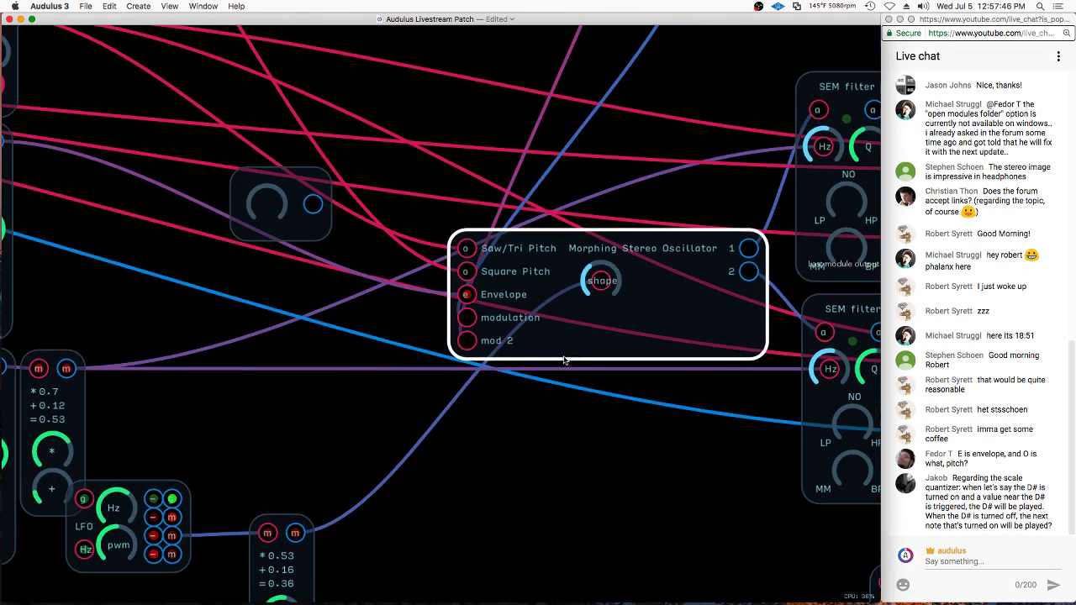
{"action": "scroll", "coordinate": [589, 346], "scroll_direction": "down", "scroll_amount": 1}
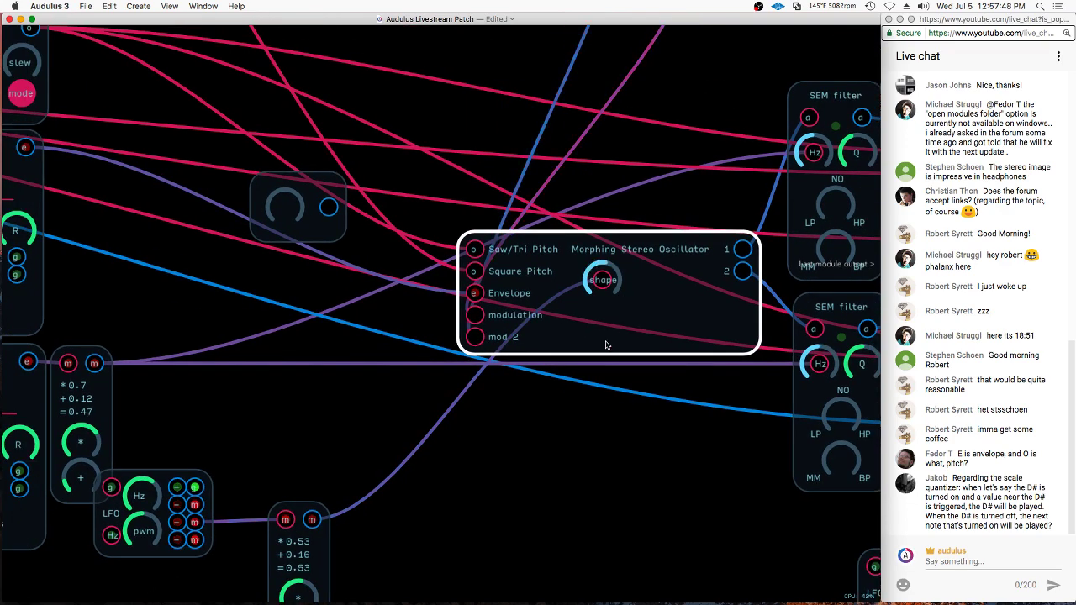
{"action": "scroll", "coordinate": [499, 413], "scroll_direction": "down", "scroll_amount": 2}
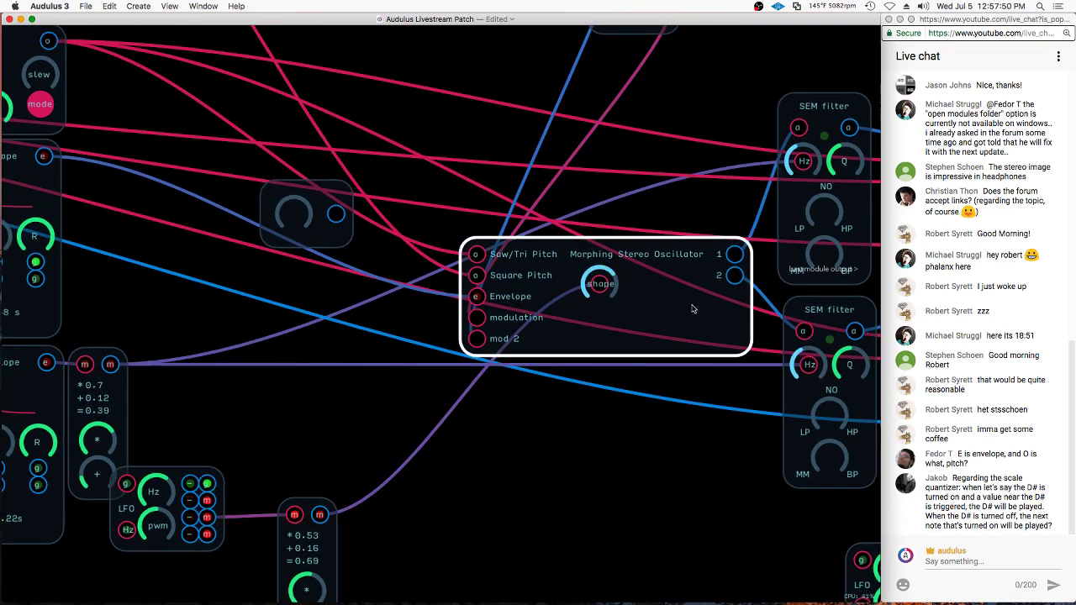
Open the Morphing Stereo Oscillator and rename its output 1 as Left
{"action": "double_click", "coordinate": [693, 310]}
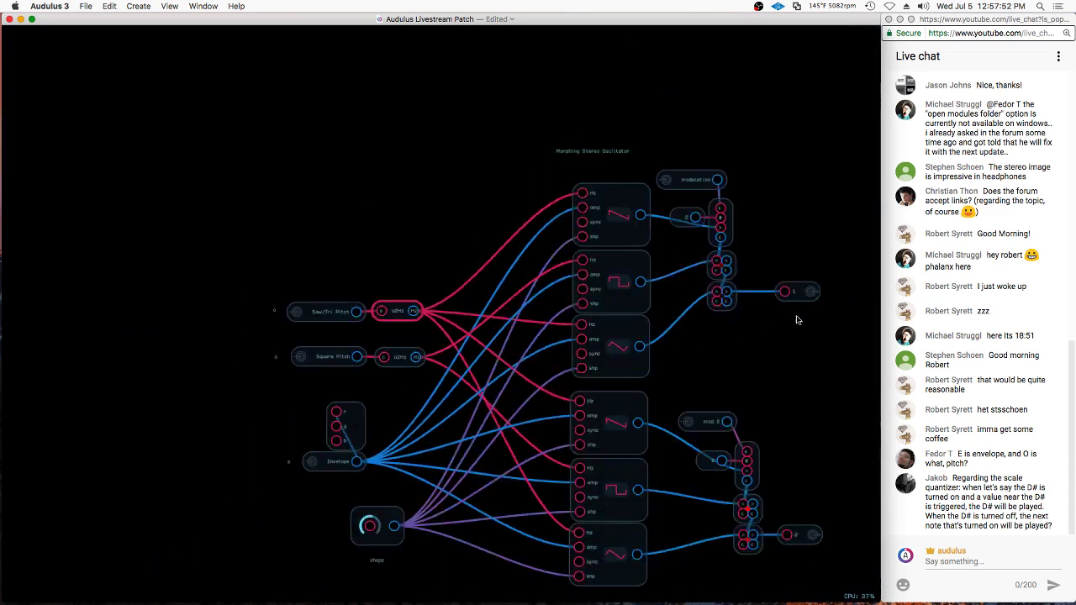
{"action": "left_click_drag", "start_coordinate": [798, 319], "coordinate": [689, 294]}
{"action": "right_click", "coordinate": [681, 257]}
{"action": "left_click", "coordinate": [706, 317]}
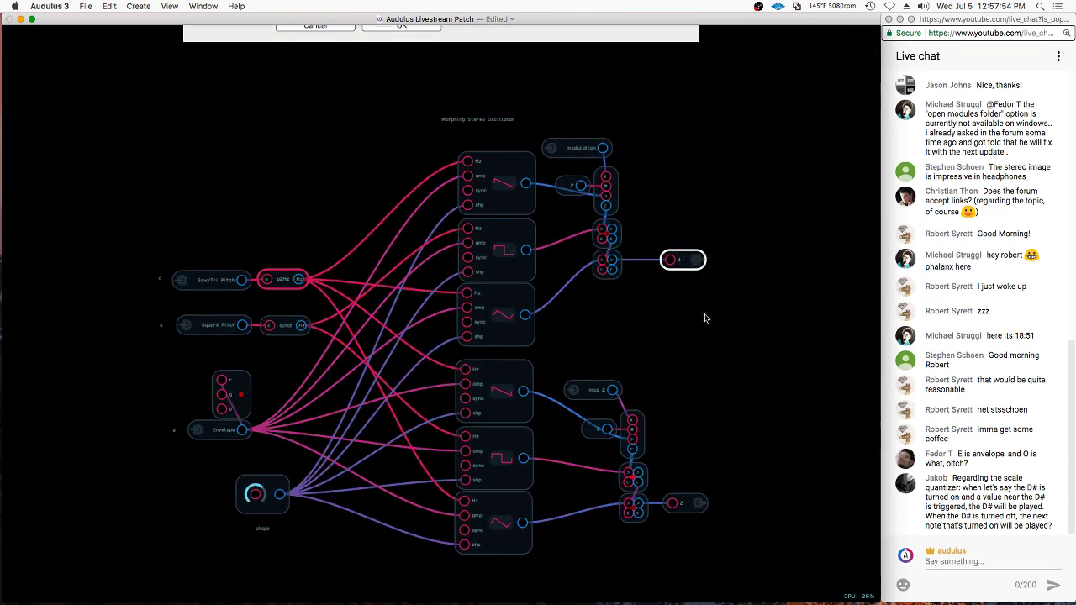
{"action": "type", "text": "Left"}
{"action": "key", "text": "Return"}
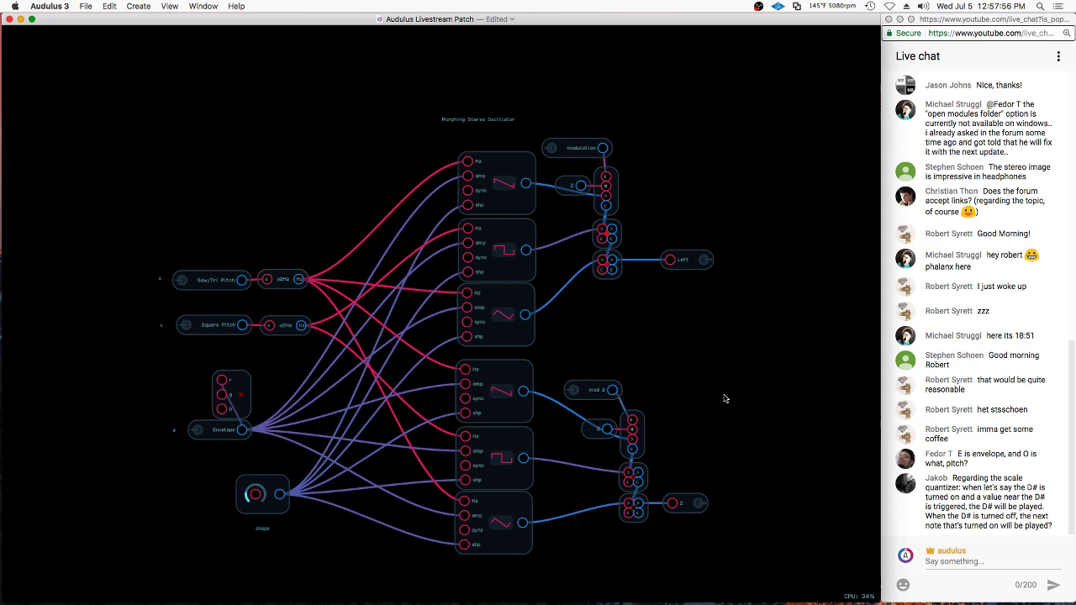
Rename the oscillator's output 2 as Right
{"action": "right_click", "coordinate": [698, 503]}
{"action": "left_click", "coordinate": [716, 565]}
{"action": "type", "text": "R"}
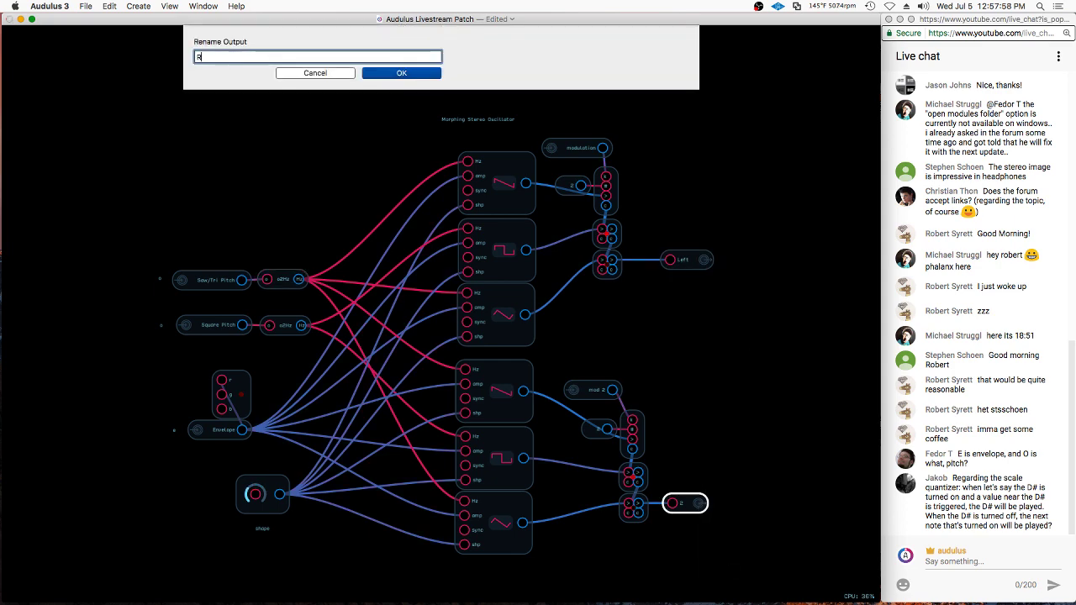
{"action": "type", "text": "ight"}
{"action": "key", "text": "Return"}
Duplicate the o text label beside the Saw/Tri Pitch input and place the copy next to the Left output
{"action": "scroll", "coordinate": [728, 275], "scroll_direction": "up", "scroll_amount": 3}
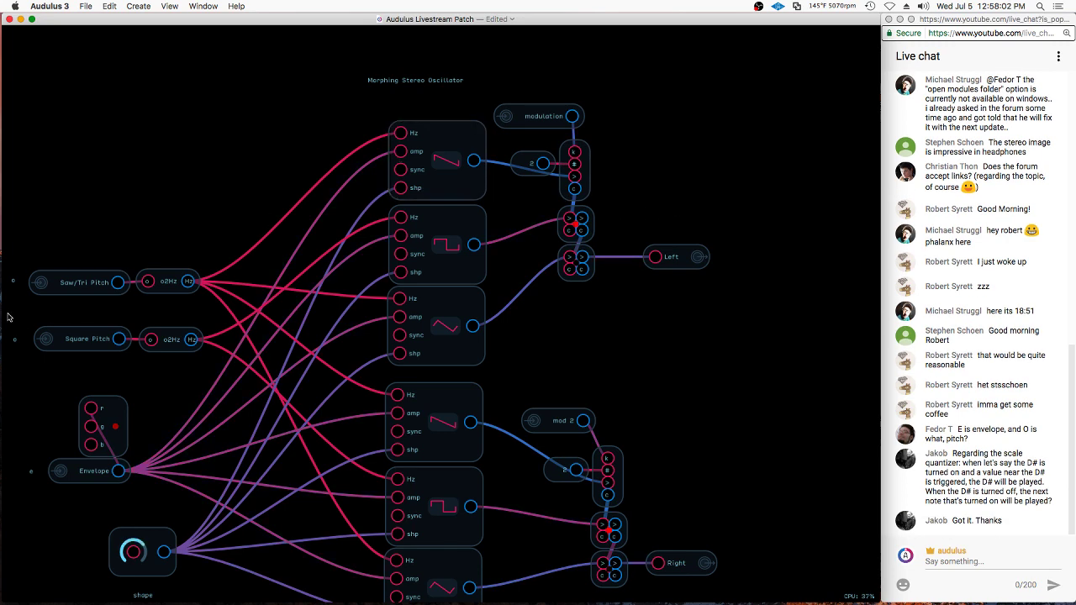
{"action": "scroll", "coordinate": [13, 284], "scroll_direction": "down", "scroll_amount": 1}
{"action": "left_click", "coordinate": [13, 283]}
{"action": "key", "text": "super+d"}
{"action": "left_click_drag", "start_coordinate": [38, 263], "coordinate": [721, 258]}
{"action": "left_click_drag", "start_coordinate": [13, 280], "coordinate": [22, 281]}
{"action": "left_click", "coordinate": [27, 281]}
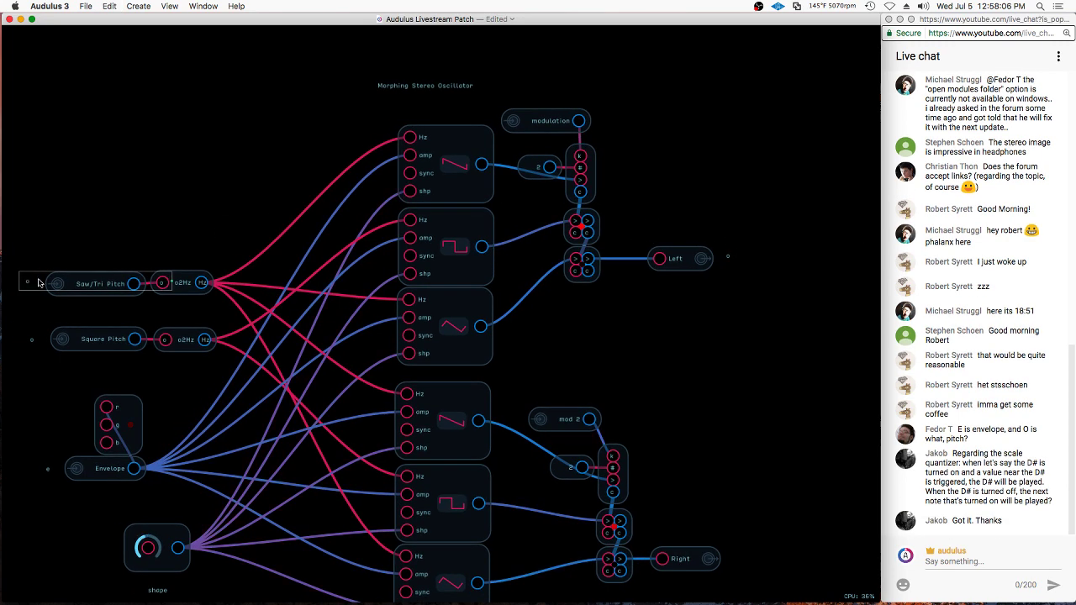
{"action": "right_click", "coordinate": [330, 194]}
{"action": "mouse_move", "coordinate": [361, 196]}
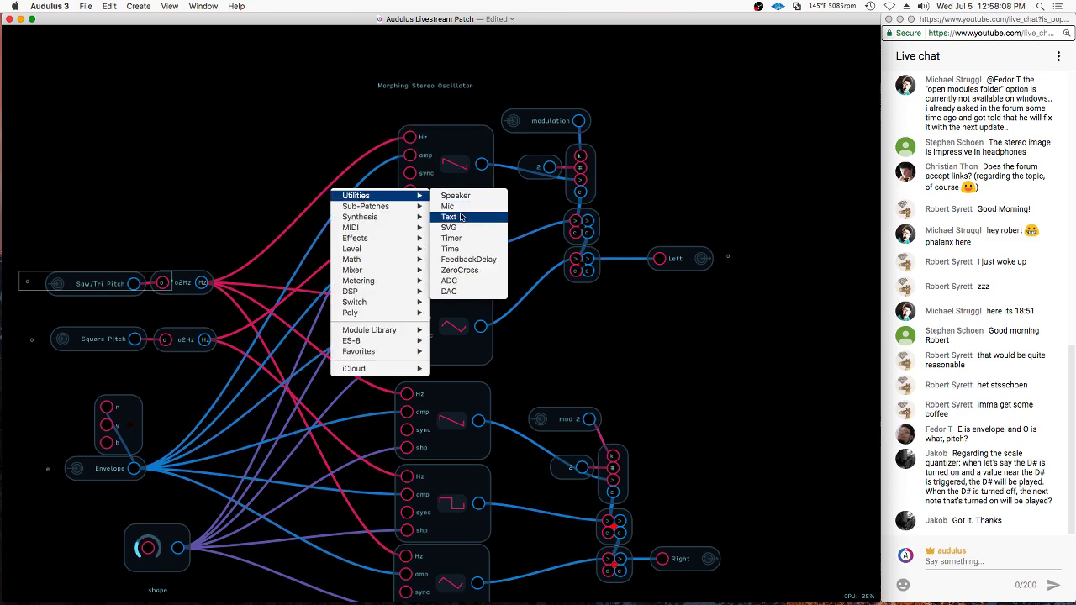
{"action": "left_click", "coordinate": [788, 194]}
{"action": "left_click", "coordinate": [66, 266]}
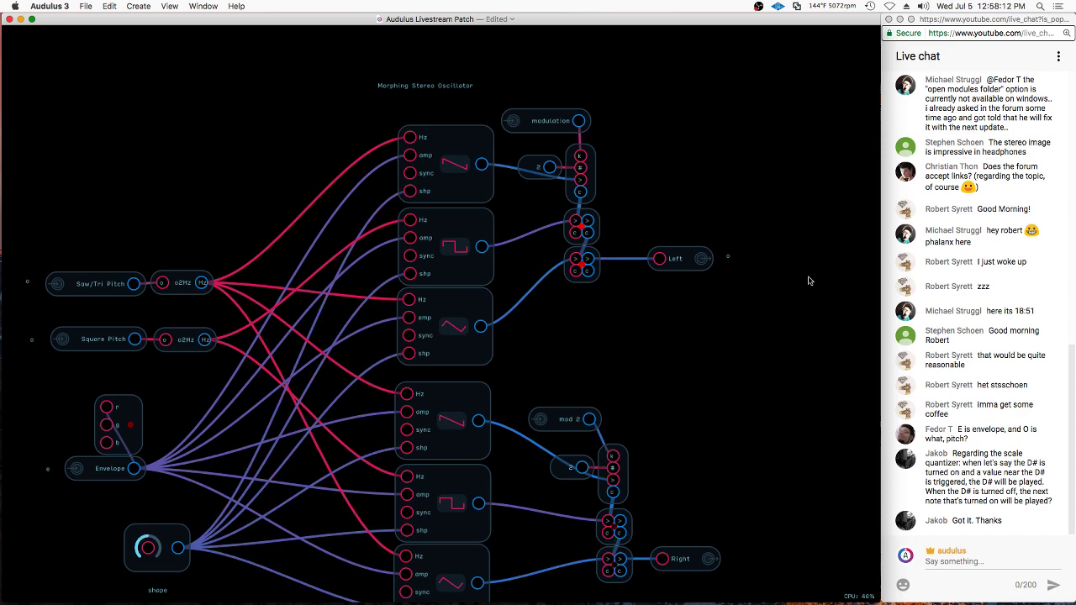
Change the duplicated text label beside the Left output to a
{"action": "left_click", "coordinate": [744, 257]}
{"action": "scroll", "coordinate": [749, 248], "scroll_direction": "up", "scroll_amount": 3}
{"action": "right_click", "coordinate": [707, 267]}
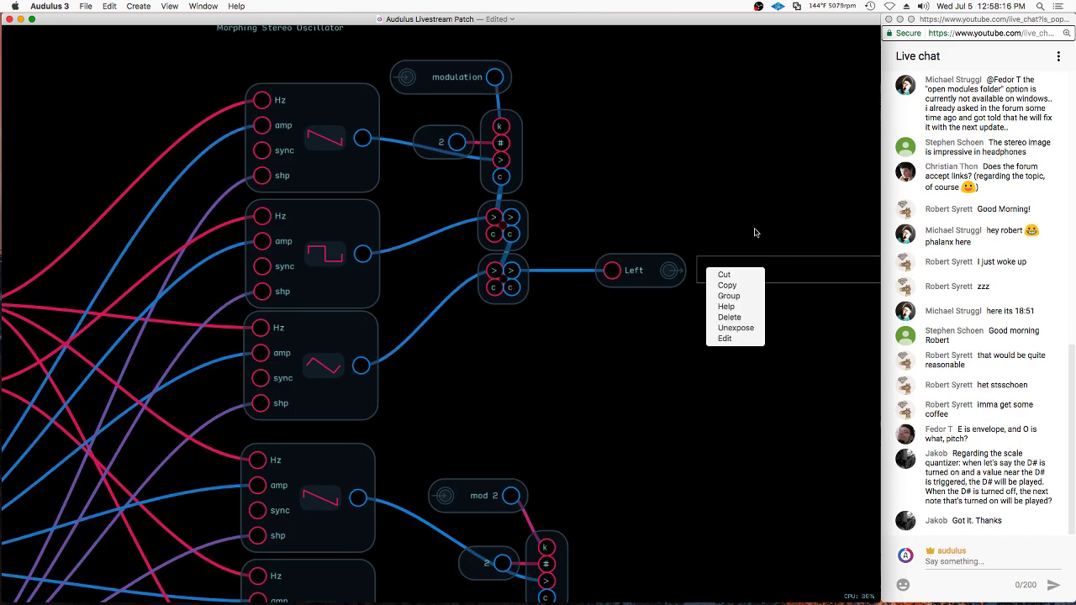
{"action": "left_click", "coordinate": [744, 339]}
{"action": "key", "text": "Escape"}
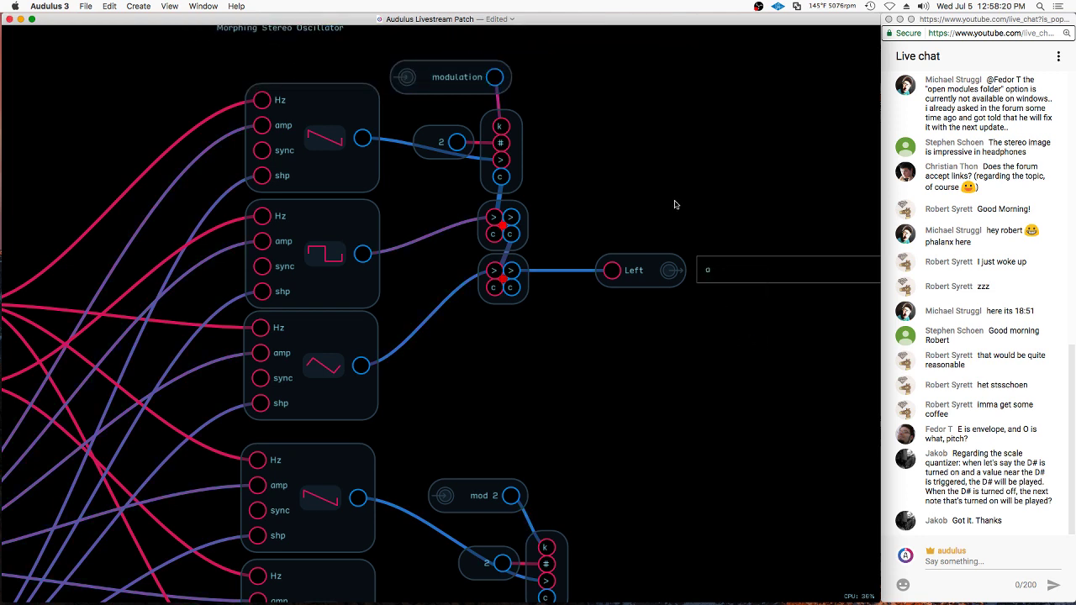
Unexpose the a text label beside the Left output and expose it again
{"action": "right_click", "coordinate": [709, 271]}
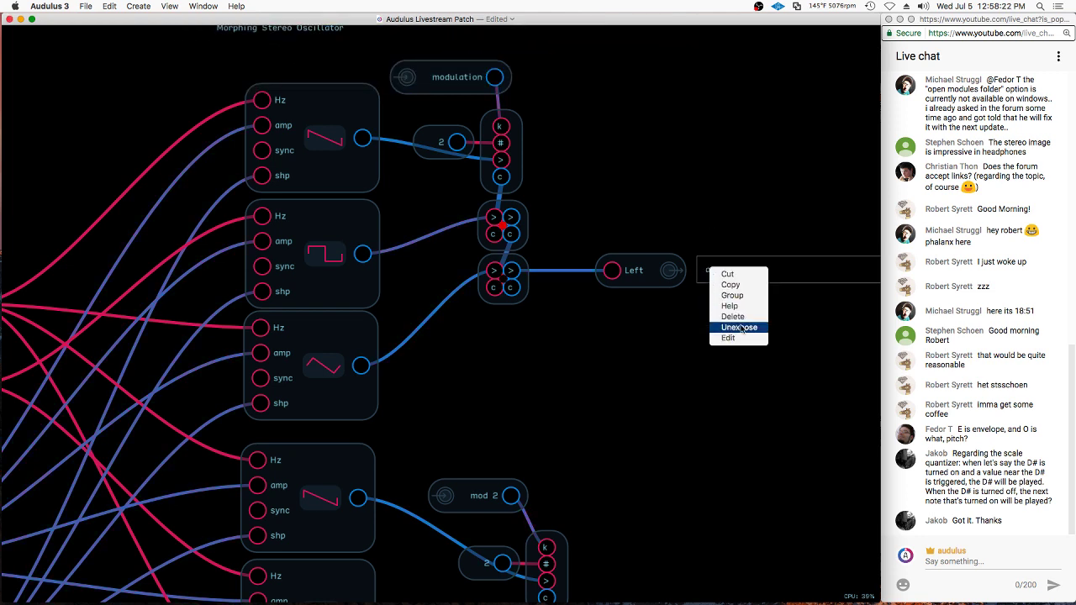
{"action": "left_click", "coordinate": [739, 328]}
{"action": "right_click", "coordinate": [706, 269]}
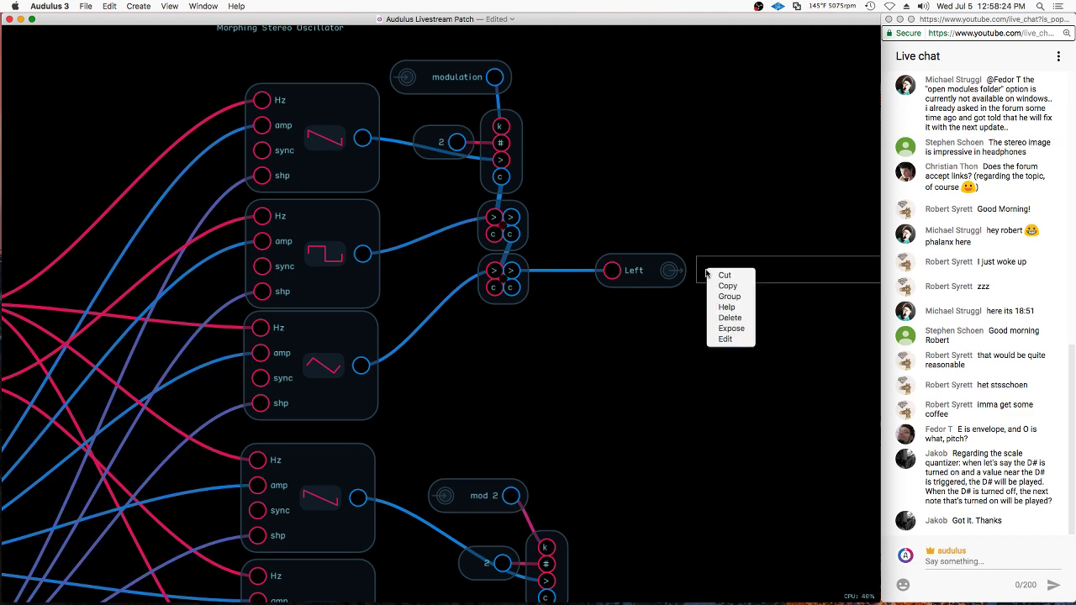
{"action": "left_click", "coordinate": [725, 328]}
Insert an Audio Light above the Left output and connect the left channel's final signal to its a input
{"action": "right_click", "coordinate": [619, 147]}
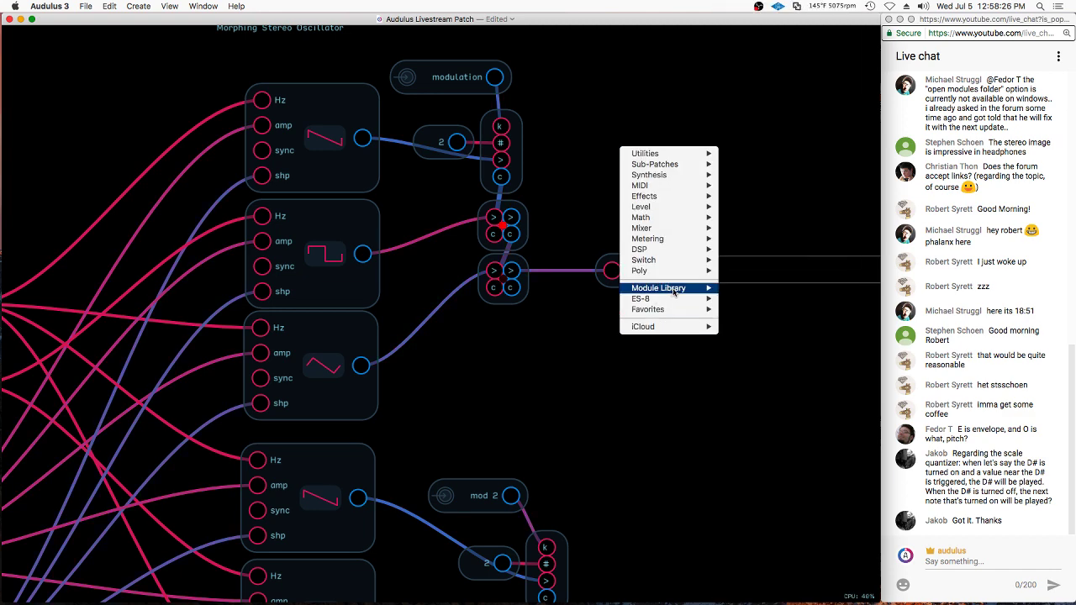
{"action": "mouse_move", "coordinate": [674, 292]}
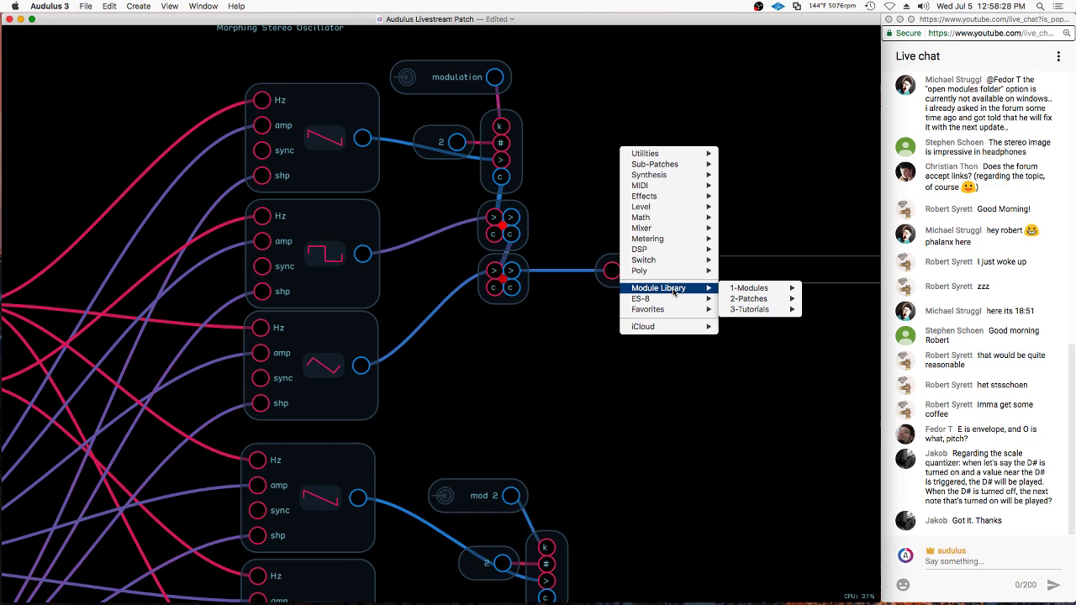
{"action": "left_click", "coordinate": [752, 320]}
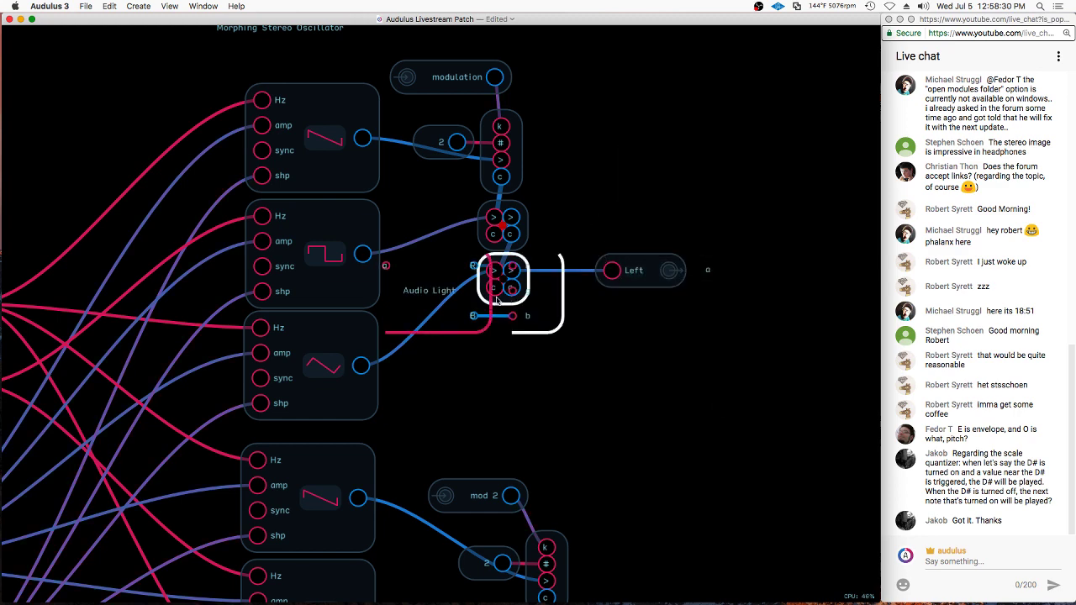
{"action": "left_click_drag", "start_coordinate": [452, 281], "coordinate": [678, 201]}
{"action": "left_click_drag", "start_coordinate": [511, 271], "coordinate": [616, 188]}
{"action": "scroll", "coordinate": [694, 168], "scroll_direction": "down", "scroll_amount": 1}
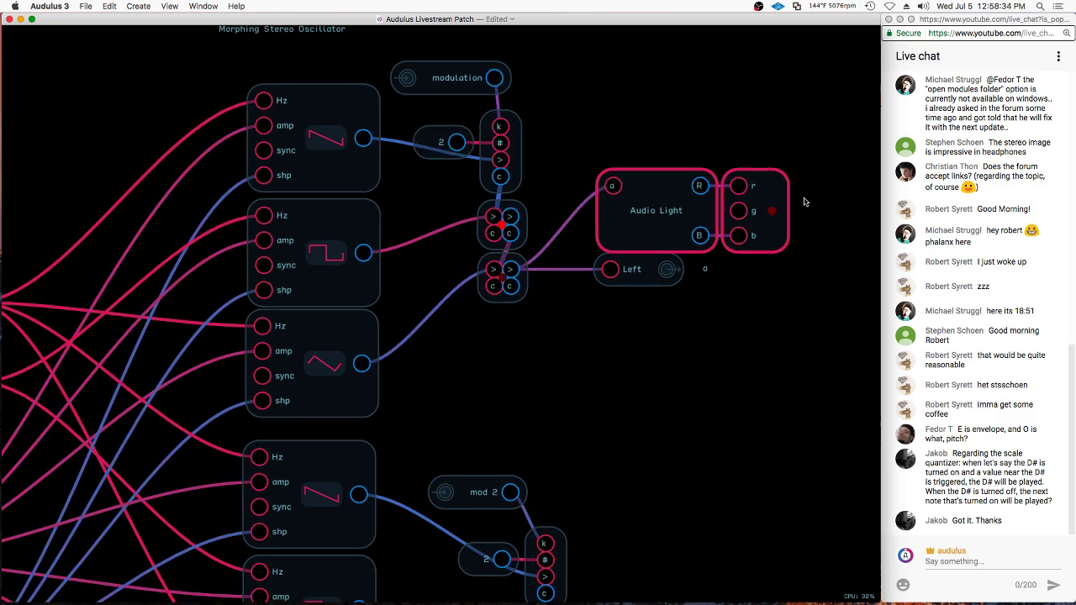
Expose the Audio Light's RGB light node and position both light nodes just above the Left output
{"action": "right_click", "coordinate": [805, 195]}
{"action": "right_click", "coordinate": [765, 214]}
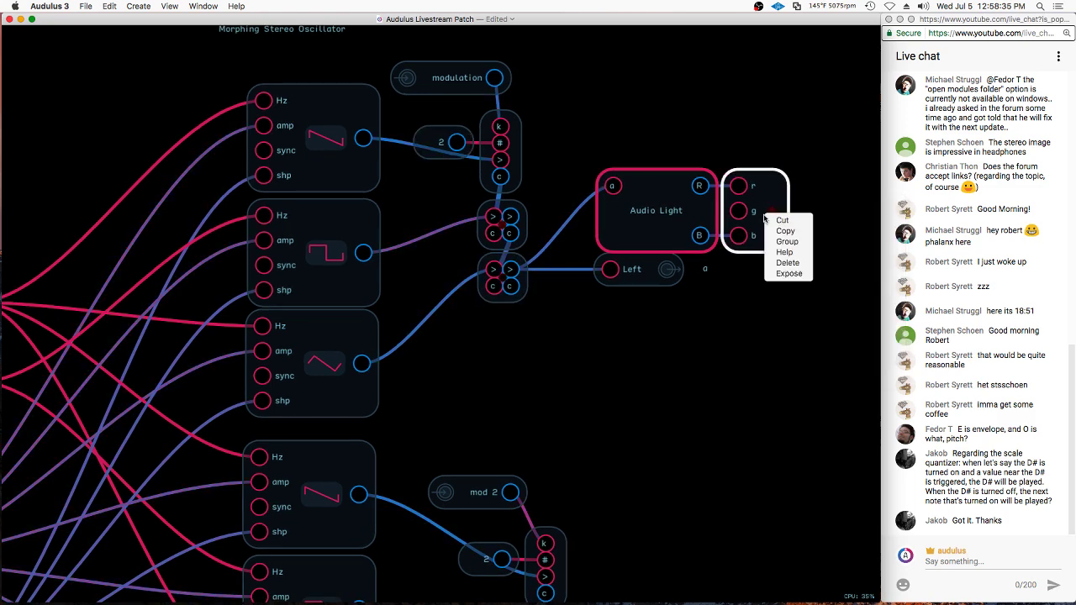
{"action": "left_click", "coordinate": [784, 275]}
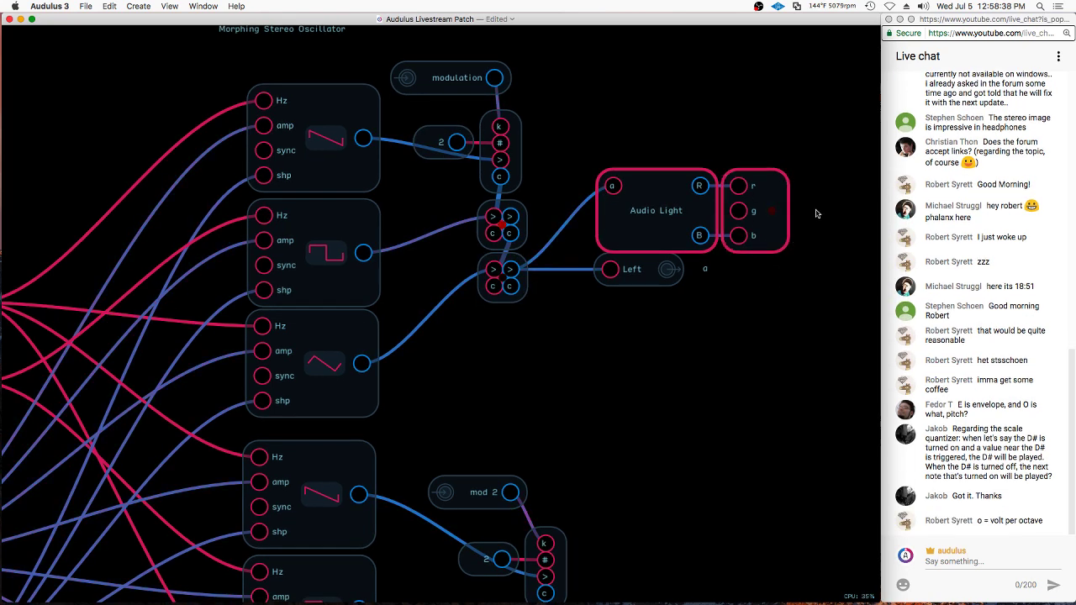
{"action": "left_click_drag", "start_coordinate": [828, 188], "coordinate": [675, 208]}
{"action": "left_click_drag", "start_coordinate": [683, 192], "coordinate": [682, 186]}
{"action": "left_click", "coordinate": [699, 84]}
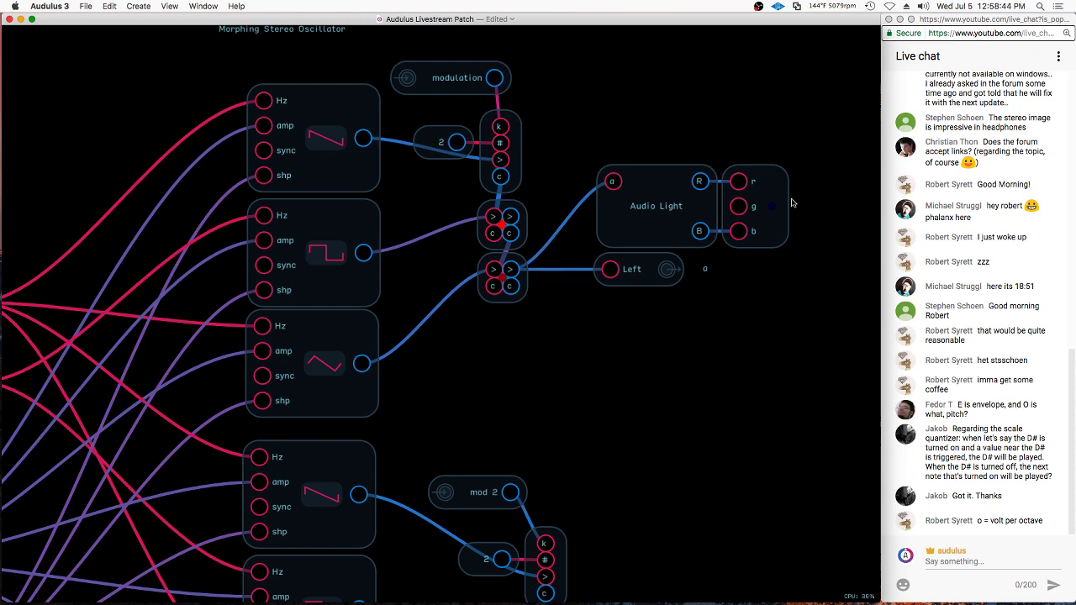
Return to the parent patch and move the exposed light and a label onto the oscillator panel's Left output port
{"action": "scroll", "coordinate": [639, 151], "scroll_direction": "down", "scroll_amount": 2}
{"action": "double_click", "coordinate": [721, 190]}
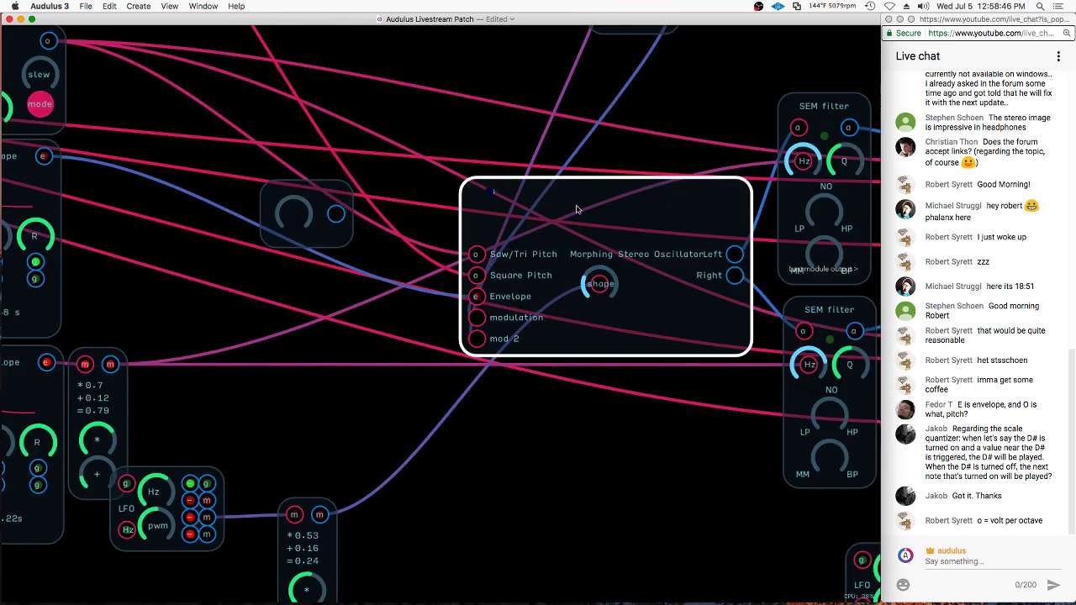
{"action": "right_click", "coordinate": [497, 214]}
{"action": "left_click", "coordinate": [490, 215]}
{"action": "scroll", "coordinate": [600, 211], "scroll_direction": "up", "scroll_amount": 5}
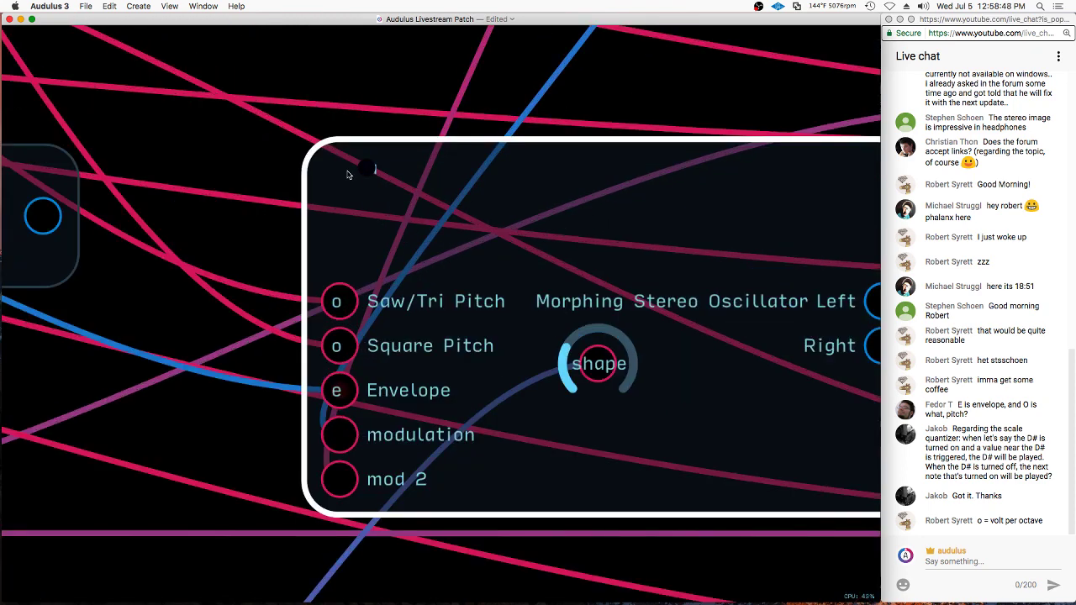
{"action": "left_click_drag", "start_coordinate": [540, 211], "coordinate": [426, 190]}
{"action": "left_click_drag", "start_coordinate": [261, 149], "coordinate": [771, 285]}
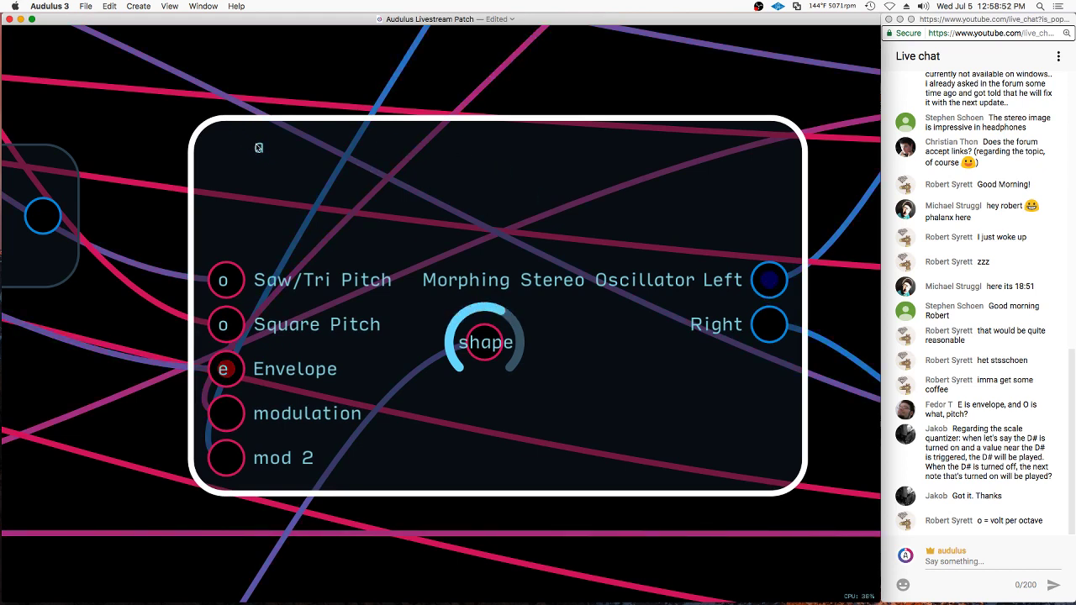
{"action": "key", "text": "BackSpace"}
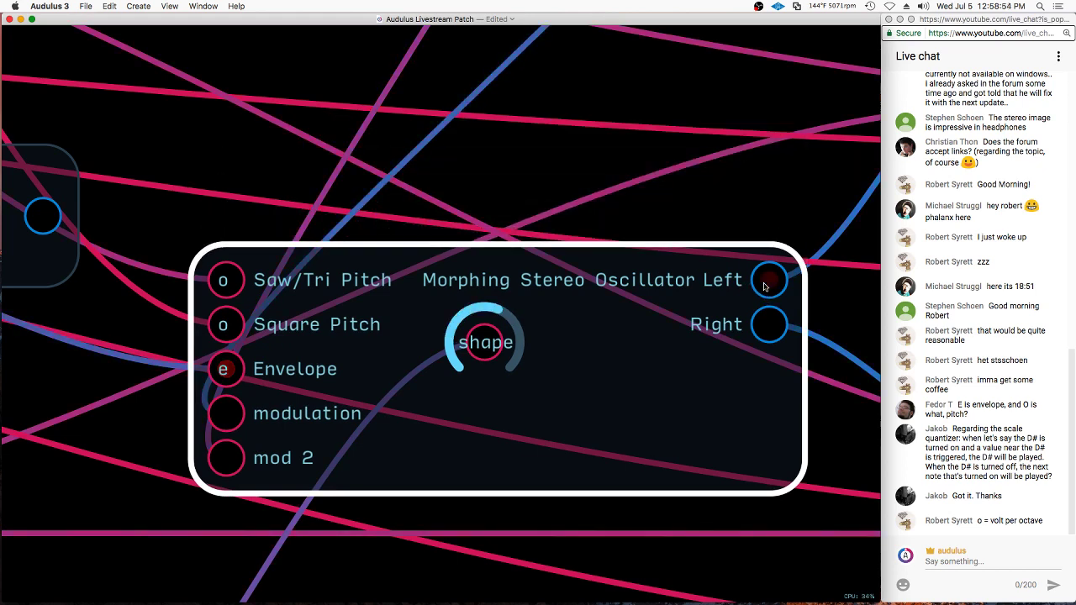
Cut and paste the a label inside the oscillator, place it beside the Left output again, and return to the panel
{"action": "double_click", "coordinate": [800, 318]}
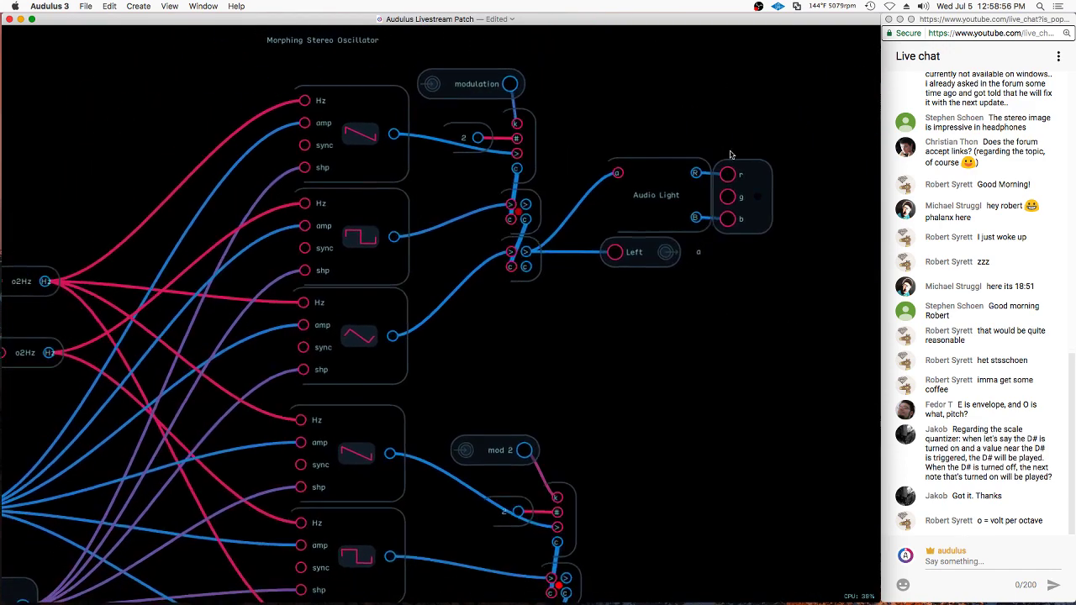
{"action": "left_click", "coordinate": [697, 255]}
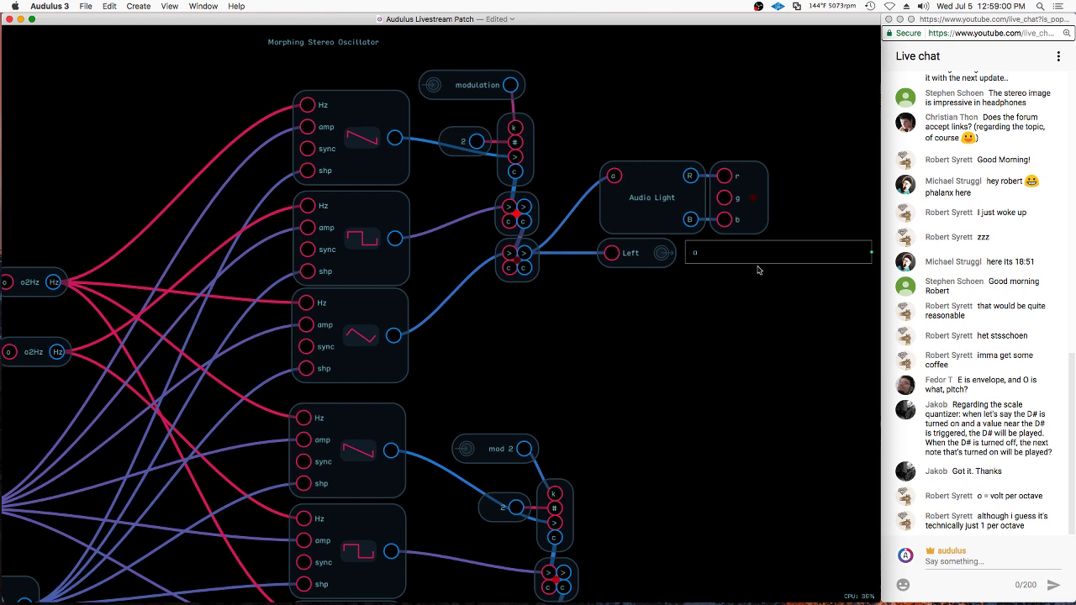
{"action": "key", "text": "Escape"}
{"action": "key", "text": "super+v"}
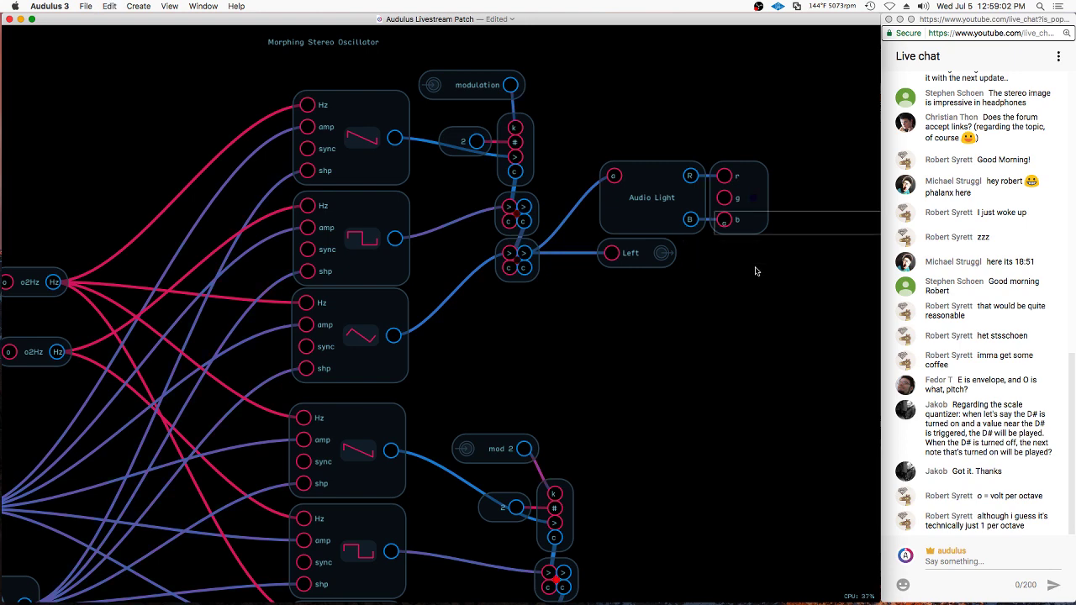
{"action": "left_click_drag", "start_coordinate": [724, 223], "coordinate": [696, 254]}
{"action": "left_click", "coordinate": [695, 296]}
{"action": "double_click", "coordinate": [700, 309]}
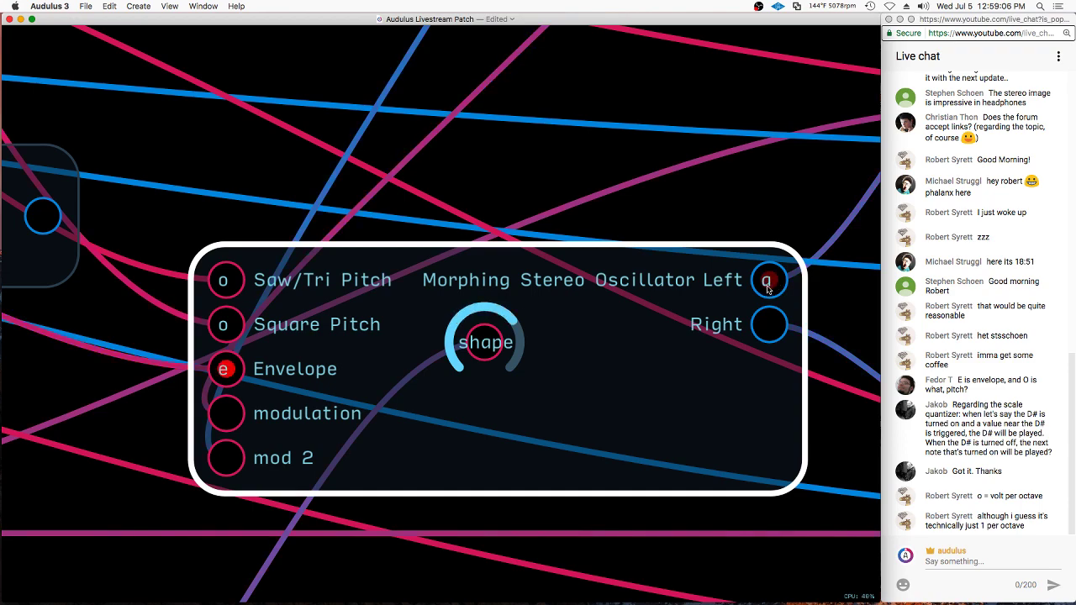
Duplicate the a label and Audio Light nodes beside the Right output and feed the copied light from the right channel's final signal
{"action": "double_click", "coordinate": [633, 385]}
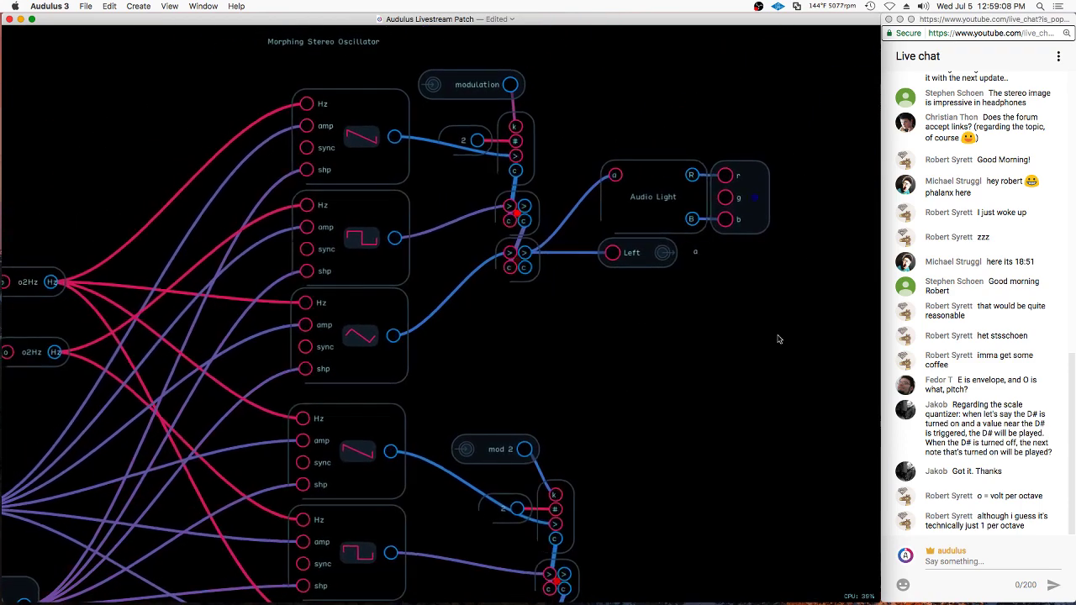
{"action": "left_click_drag", "start_coordinate": [760, 345], "coordinate": [625, 162]}
{"action": "left_click", "coordinate": [559, 64]}
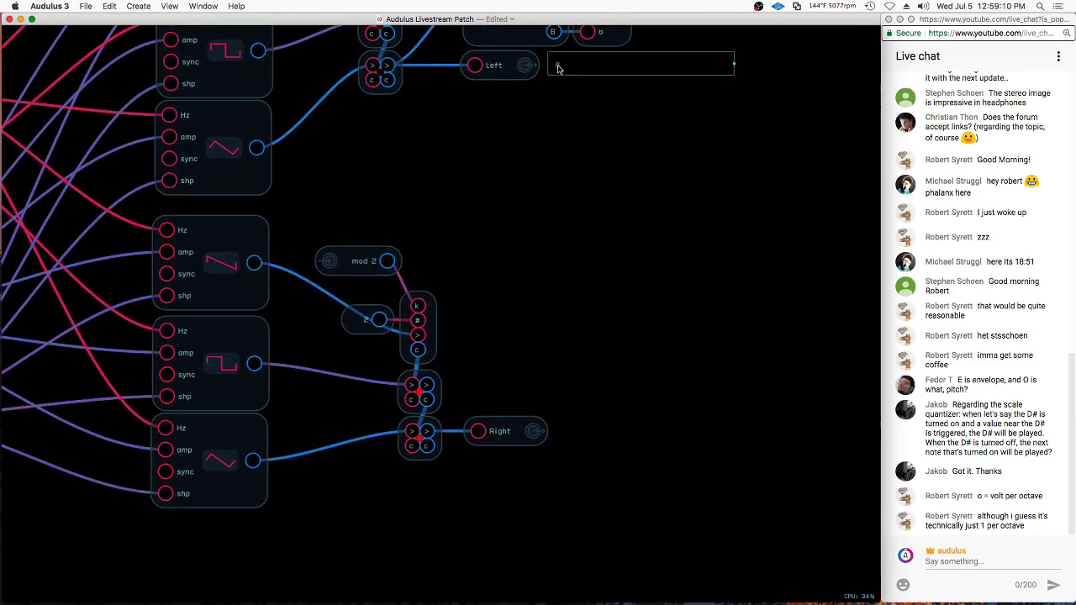
{"action": "key", "text": "super+d"}
{"action": "left_click", "coordinate": [586, 43]}
{"action": "scroll", "coordinate": [593, 287], "scroll_direction": "down", "scroll_amount": 5}
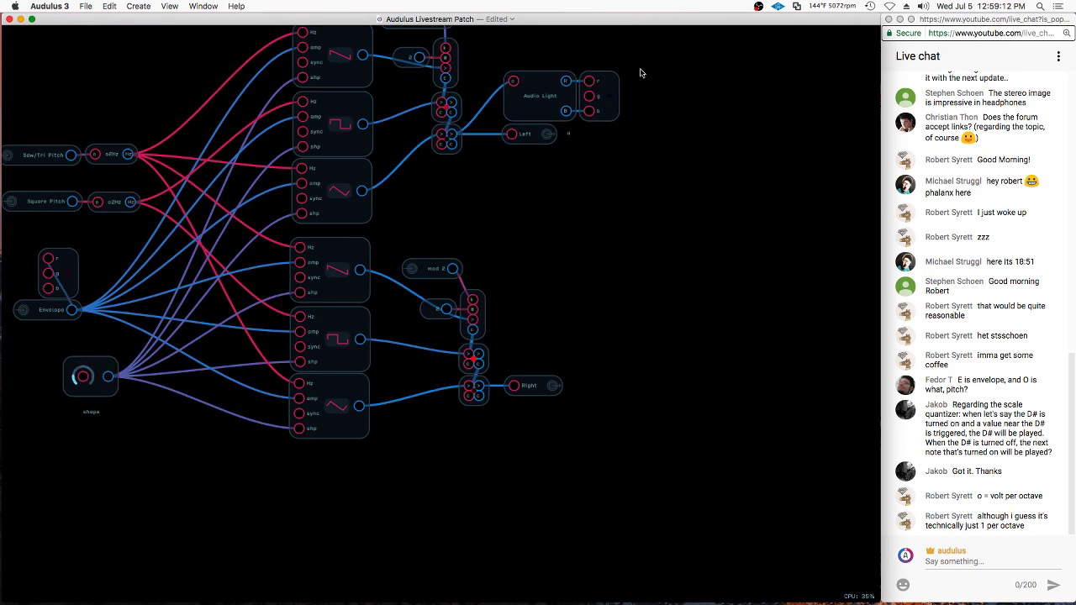
{"action": "left_click_drag", "start_coordinate": [641, 73], "coordinate": [577, 136]}
{"action": "key", "text": "super+d"}
{"action": "mouse_move", "coordinate": [630, 93]}
{"action": "left_mouse_down"}
{"action": "mouse_move", "coordinate": [642, 88]}
{"action": "mouse_move", "coordinate": [615, 349]}
{"action": "left_mouse_up"}
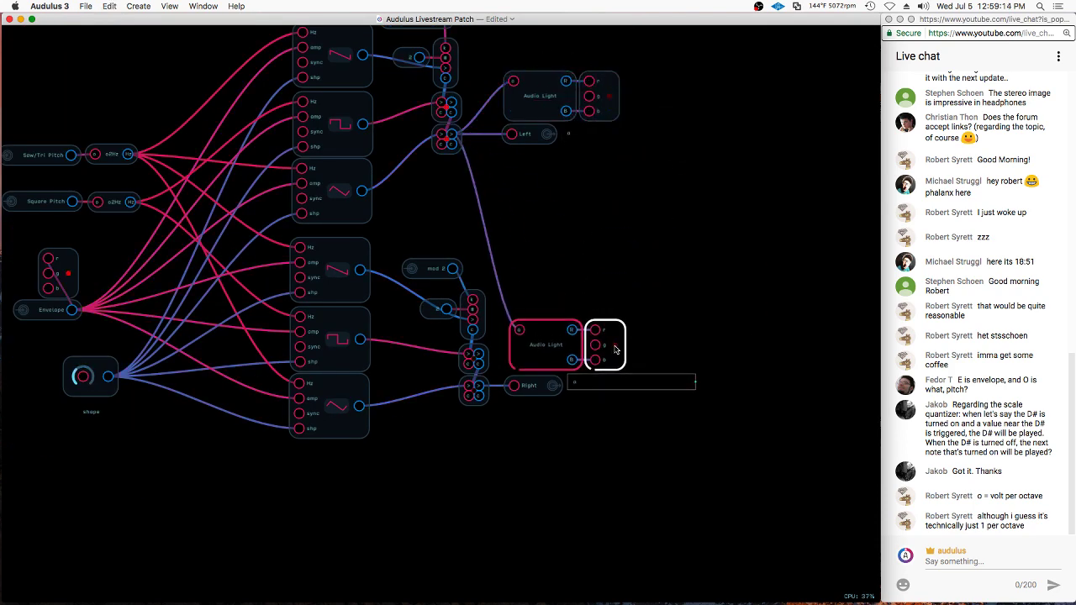
{"action": "scroll", "coordinate": [615, 349], "scroll_direction": "up", "scroll_amount": 3}
{"action": "left_click_drag", "start_coordinate": [480, 386], "coordinate": [521, 333]}
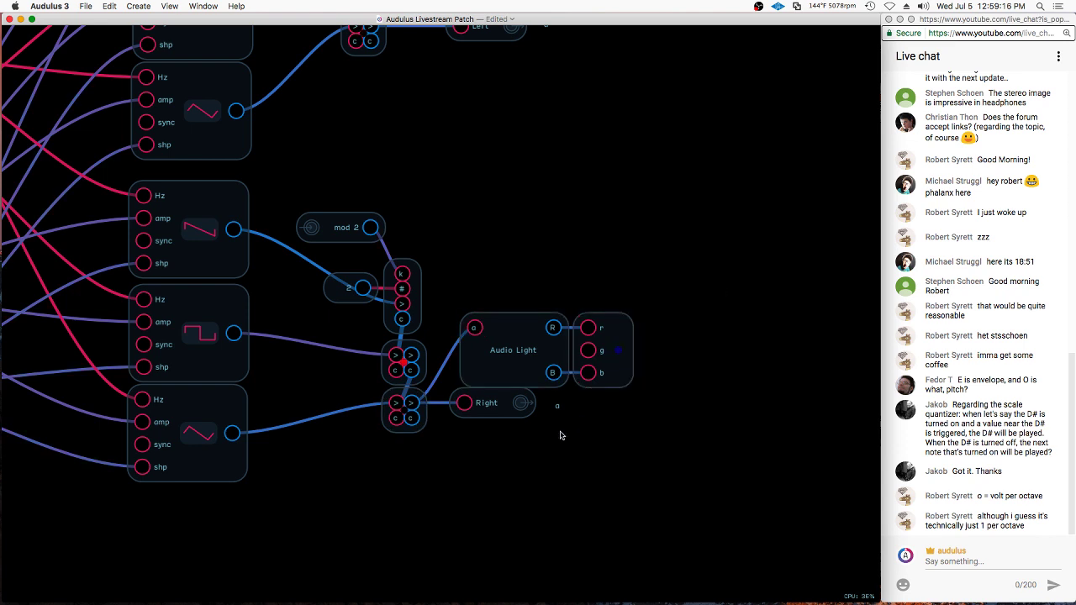
Arrange the copied Audio Light nodes and a label close around the Right output
{"action": "left_click", "coordinate": [559, 405]}
{"action": "left_click_drag", "start_coordinate": [601, 409], "coordinate": [630, 377]}
{"action": "left_click_drag", "start_coordinate": [583, 375], "coordinate": [560, 407]}
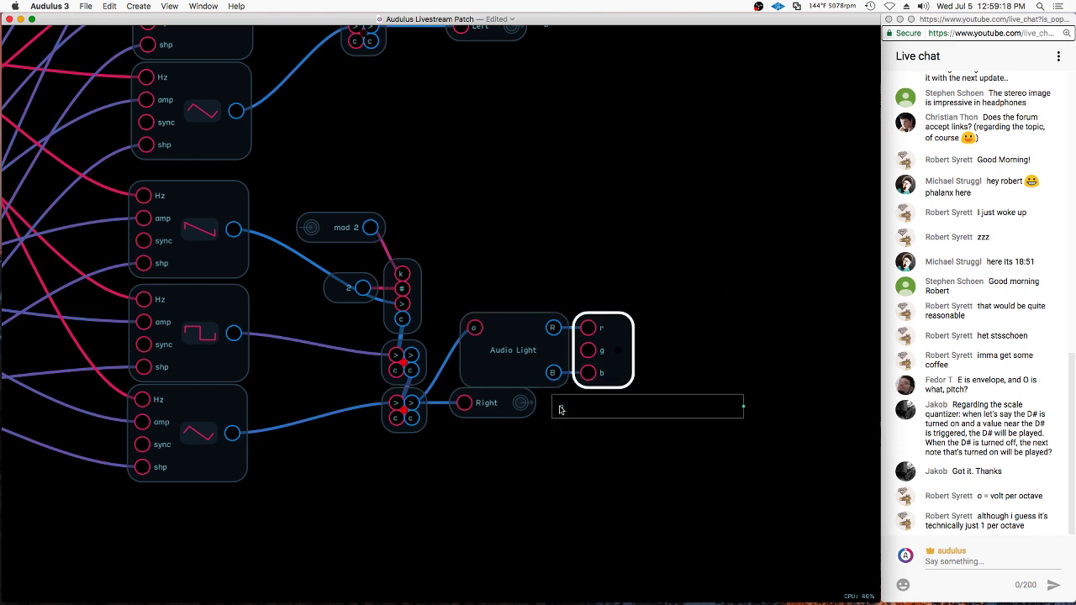
{"action": "left_click_drag", "start_coordinate": [710, 282], "coordinate": [523, 341]}
{"action": "mouse_move", "coordinate": [626, 299]}
{"action": "left_mouse_down"}
{"action": "mouse_move", "coordinate": [607, 338]}
{"action": "mouse_move", "coordinate": [641, 319]}
{"action": "mouse_move", "coordinate": [599, 339]}
{"action": "left_mouse_up"}
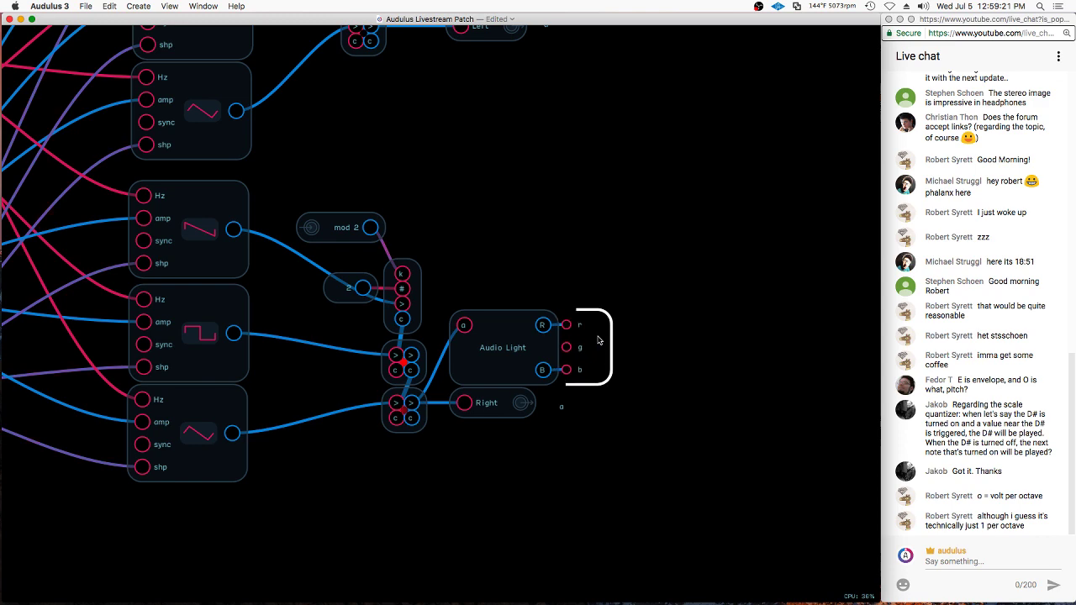
{"action": "left_click", "coordinate": [568, 410]}
{"action": "mouse_move", "coordinate": [569, 410]}
{"action": "left_mouse_down"}
{"action": "mouse_move", "coordinate": [600, 381]}
{"action": "mouse_move", "coordinate": [567, 407]}
{"action": "left_mouse_up"}
{"action": "left_click", "coordinate": [695, 423]}
Unexpose the RGB light node above the Right output and expose it again
{"action": "double_click", "coordinate": [697, 412]}
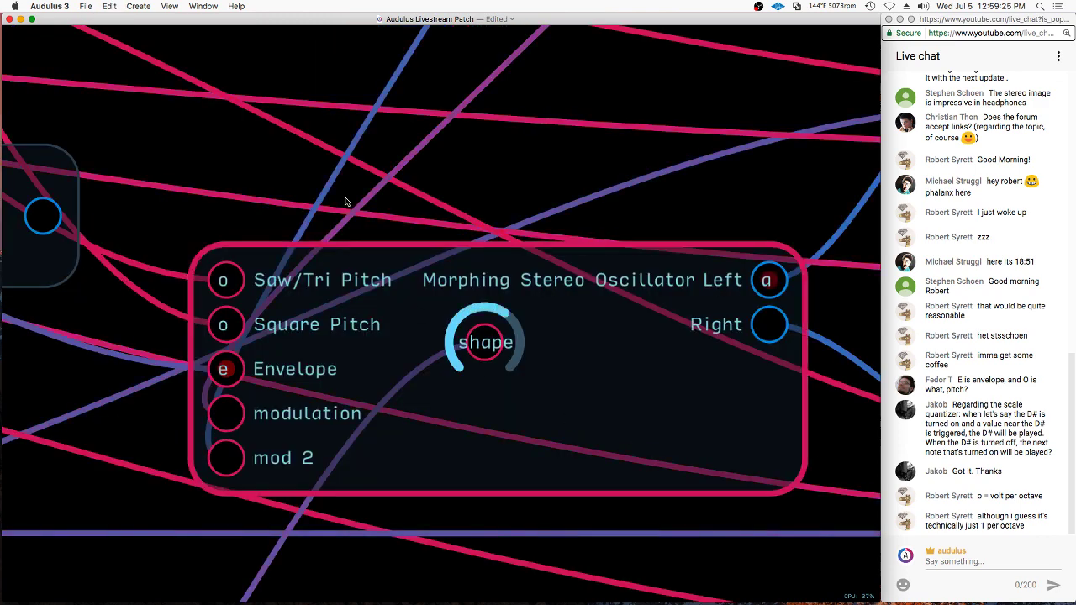
{"action": "double_click", "coordinate": [699, 413]}
{"action": "left_click", "coordinate": [604, 344]}
{"action": "right_click", "coordinate": [604, 340]}
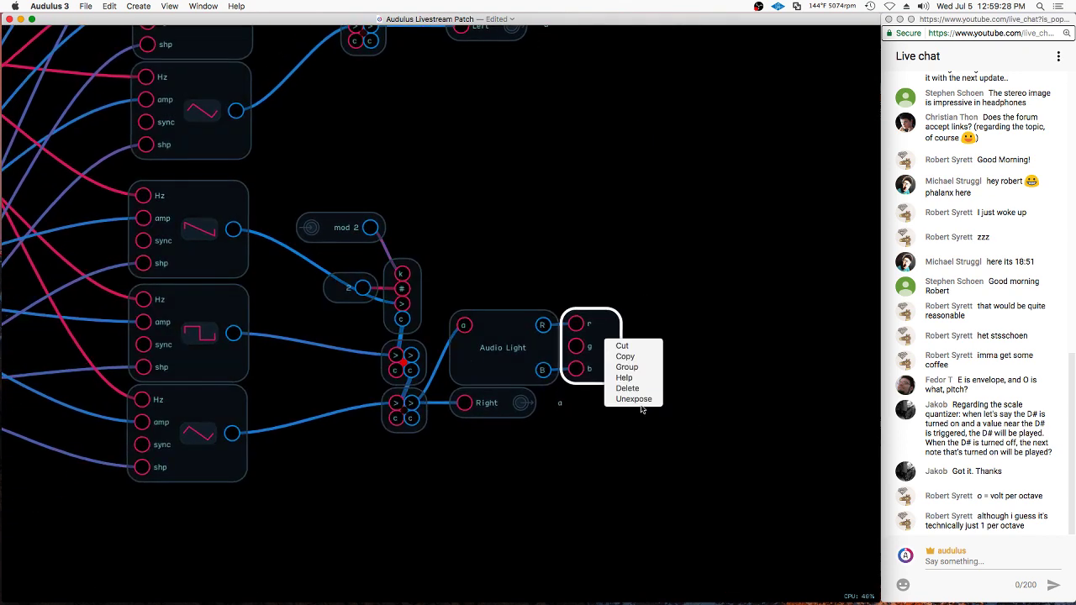
{"action": "left_click", "coordinate": [620, 400]}
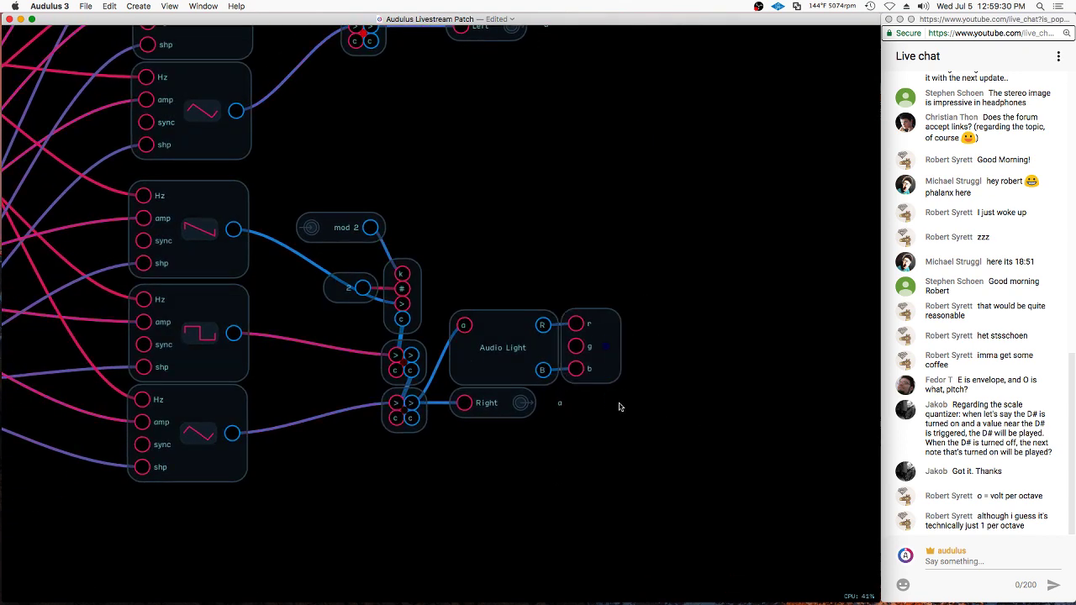
Return to the parent patch and move the newly exposed light onto the oscillator panel's Right output port
{"action": "double_click", "coordinate": [625, 350]}
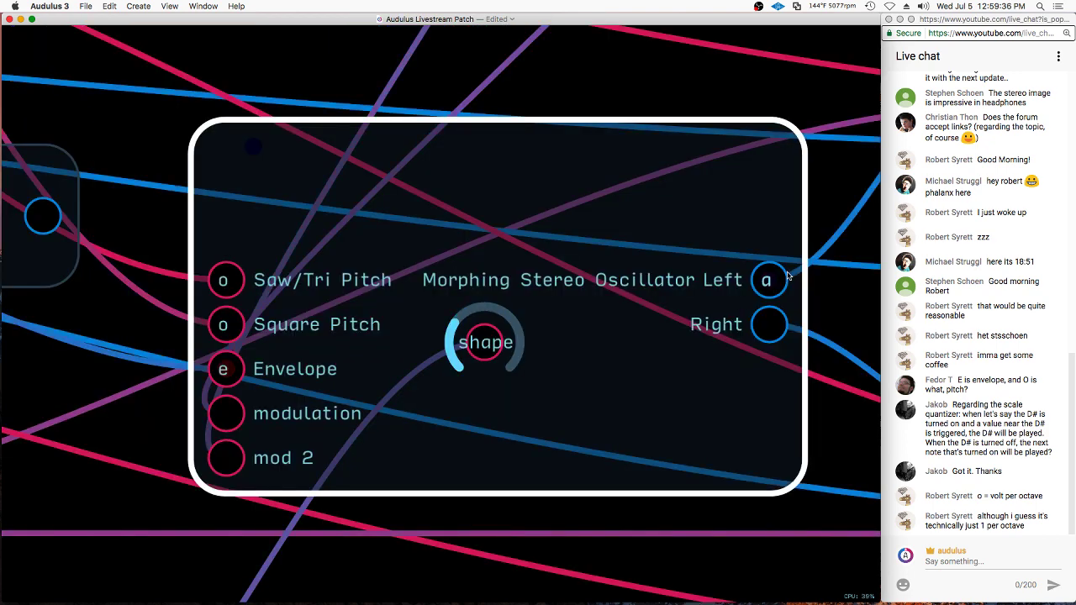
{"action": "left_click", "coordinate": [245, 156]}
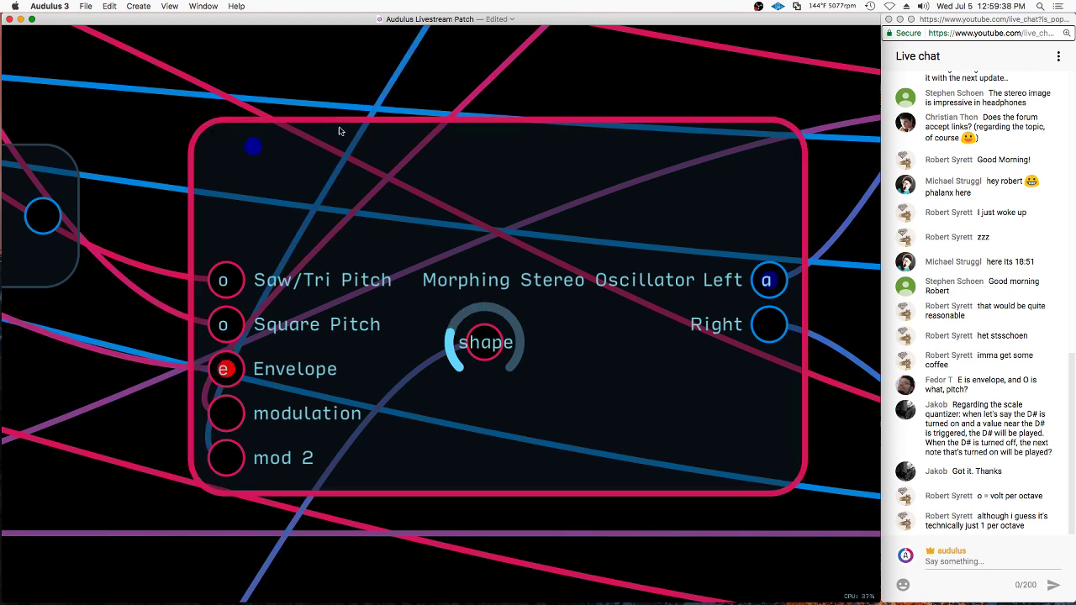
{"action": "left_click_drag", "start_coordinate": [254, 155], "coordinate": [739, 336]}
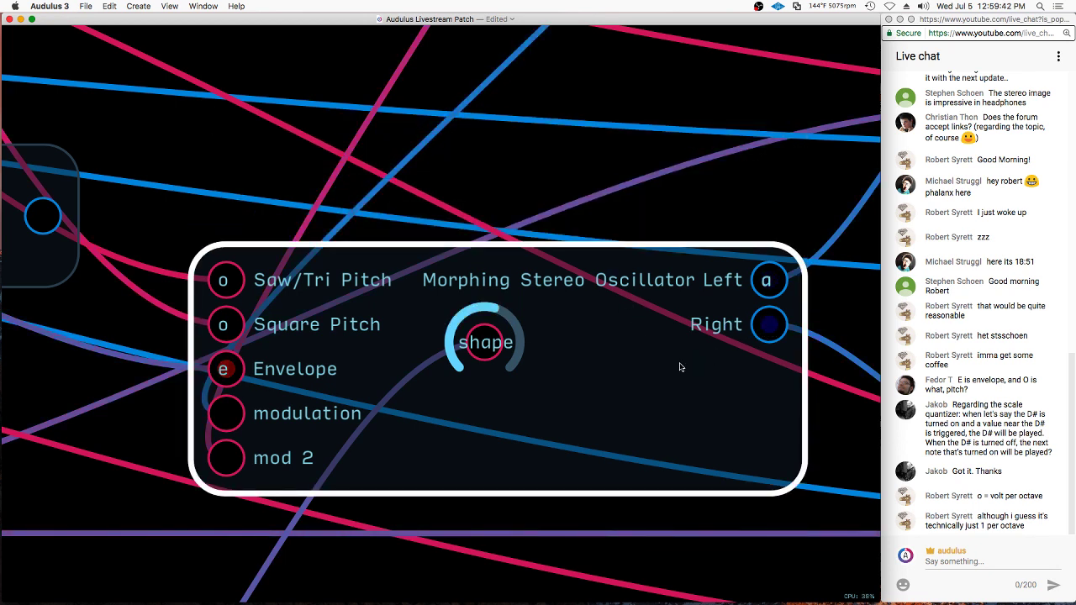
Unexpose and re-expose the a label beside the Right output inside the oscillator, then return to its panel
{"action": "double_click", "coordinate": [648, 365]}
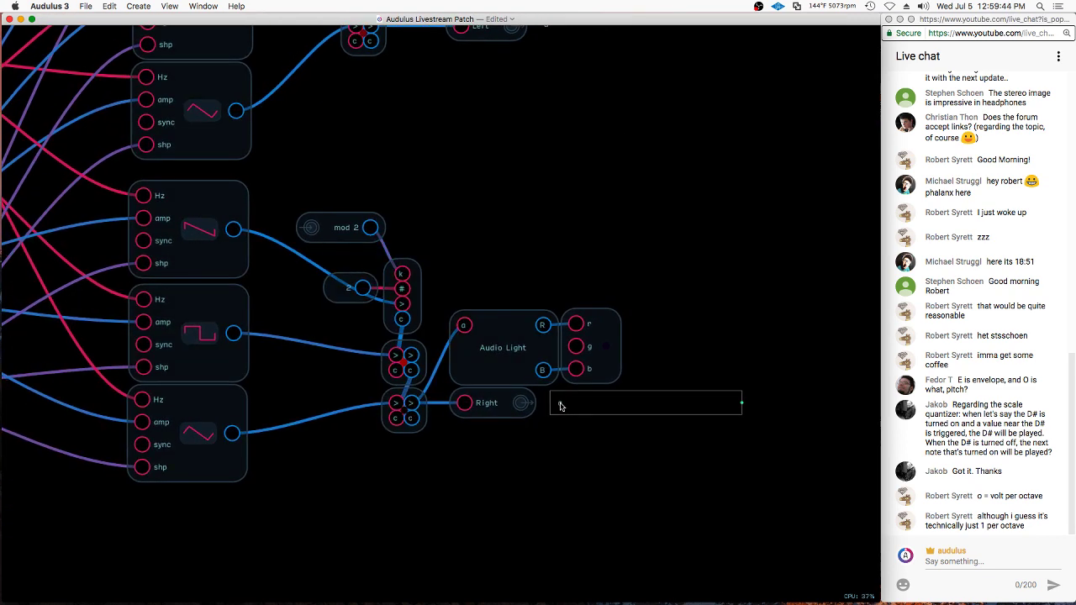
{"action": "right_click", "coordinate": [562, 405]}
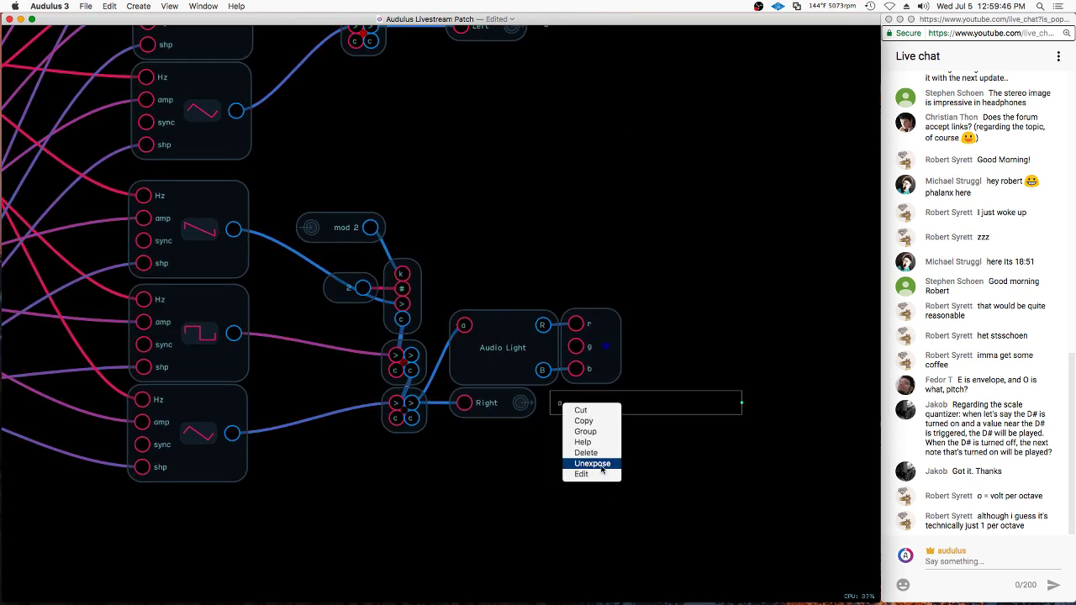
{"action": "right_click", "coordinate": [562, 405]}
{"action": "left_click", "coordinate": [597, 473]}
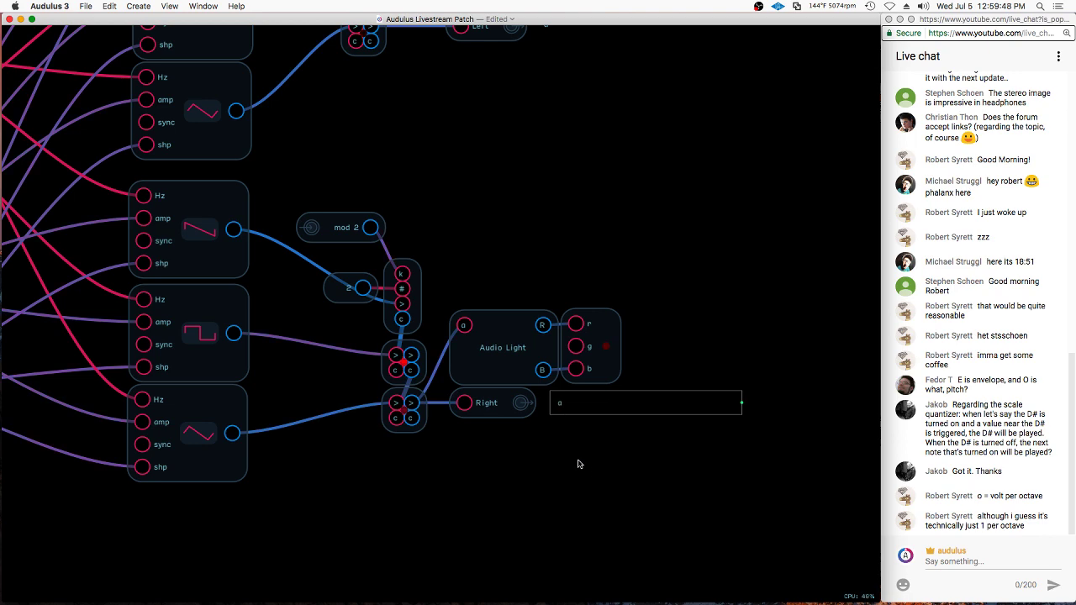
{"action": "scroll", "coordinate": [298, 164], "scroll_direction": "down", "scroll_amount": 3}
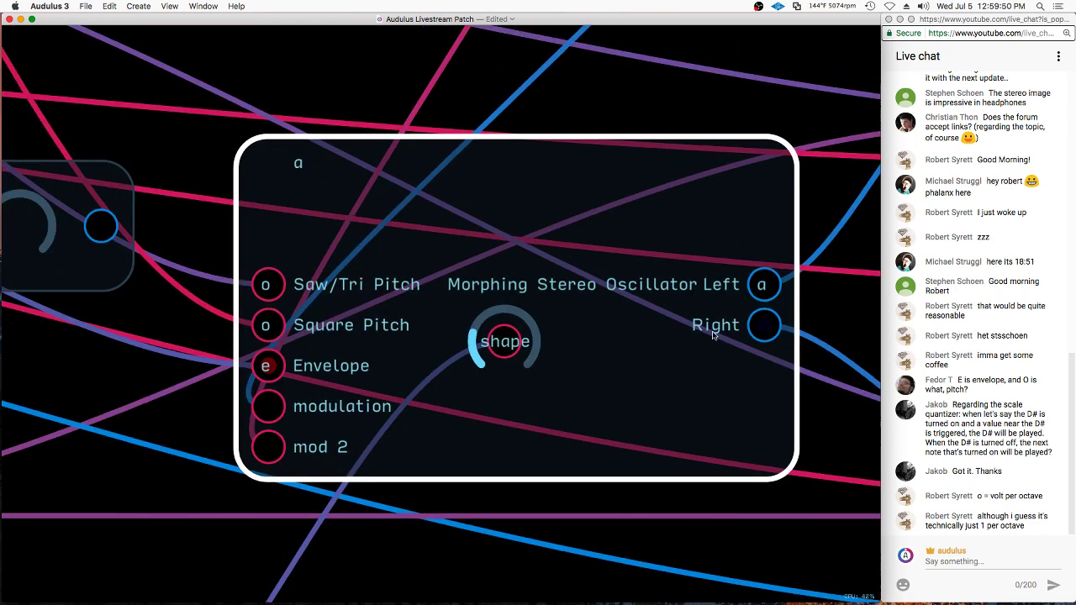
{"action": "scroll", "coordinate": [431, 562], "scroll_direction": "down", "scroll_amount": 2}
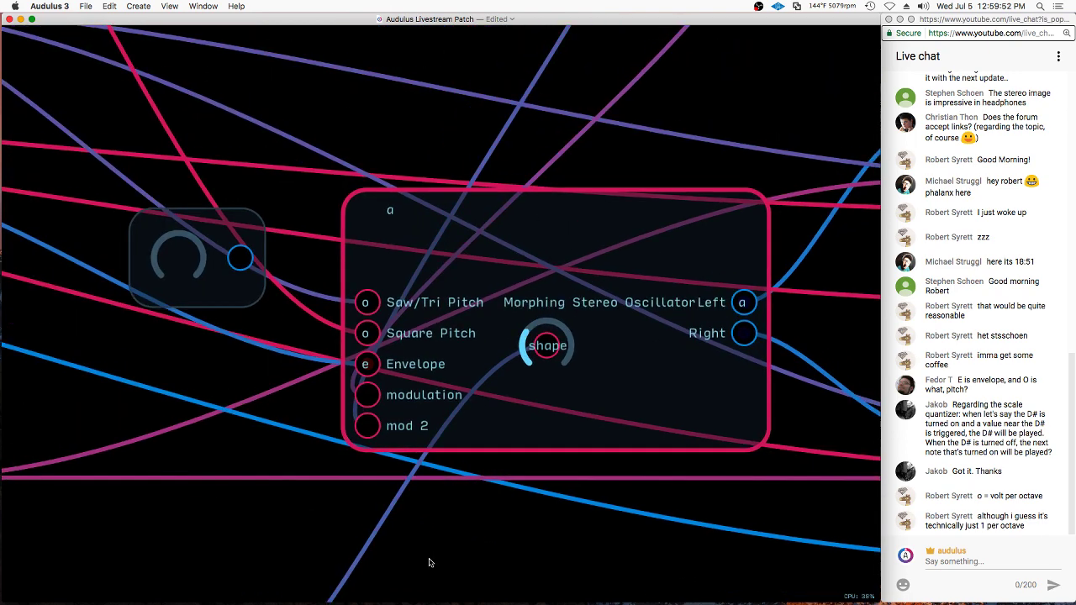
Move the loose a label across the Morphing Stereo Oscillator panel onto its Right output port
{"action": "left_click_drag", "start_coordinate": [440, 268], "coordinate": [493, 322]}
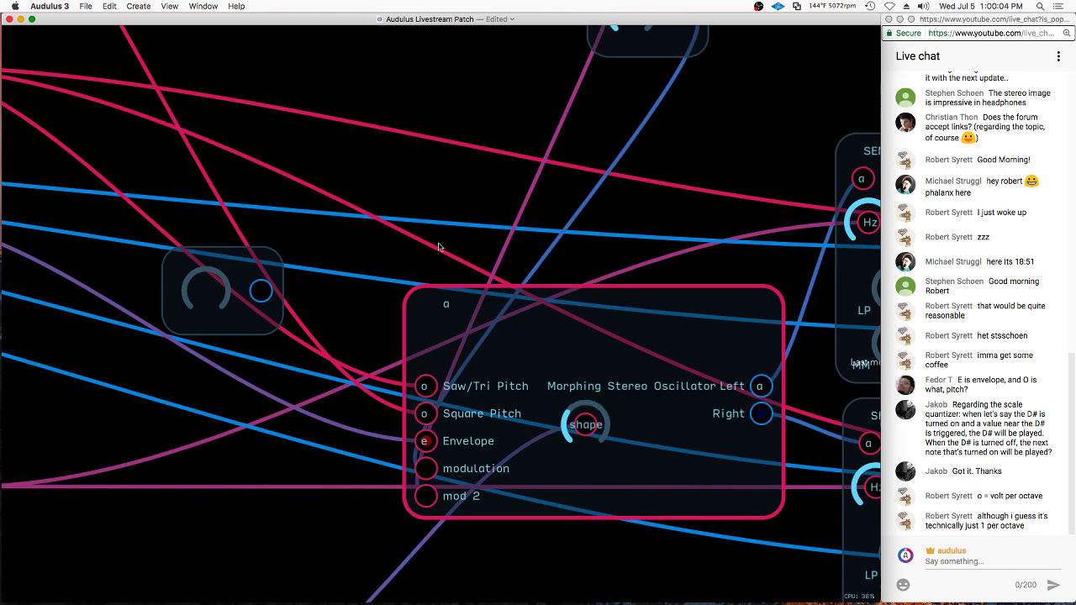
{"action": "left_click", "coordinate": [438, 344]}
{"action": "left_click", "coordinate": [260, 341]}
{"action": "left_click", "coordinate": [243, 324]}
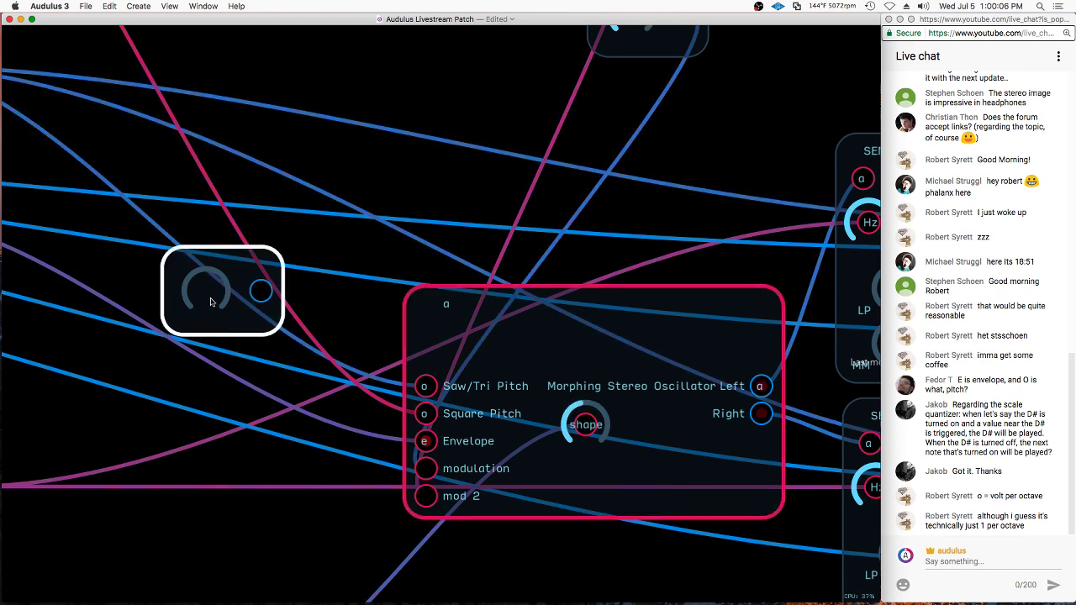
{"action": "left_click", "coordinate": [528, 321]}
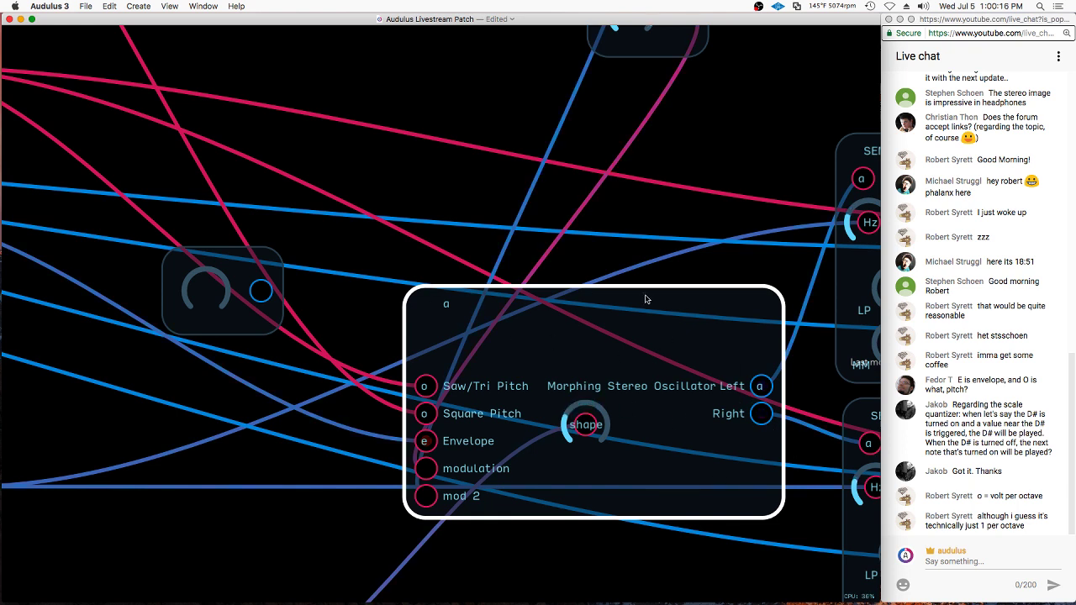
{"action": "left_click_drag", "start_coordinate": [447, 304], "coordinate": [730, 452]}
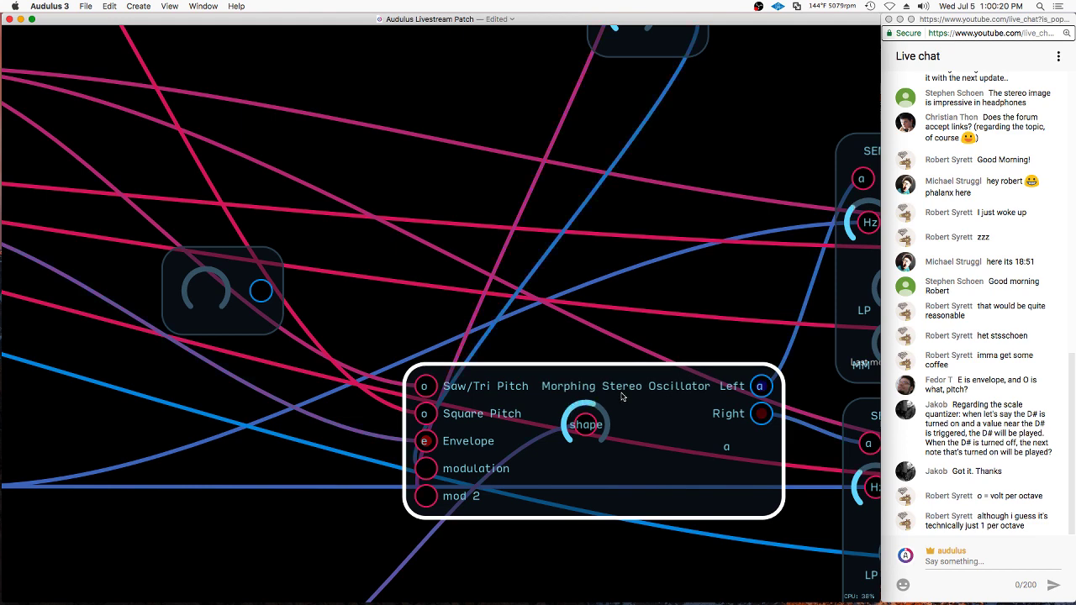
{"action": "scroll", "coordinate": [614, 391], "scroll_direction": "down", "scroll_amount": 5}
{"action": "scroll", "coordinate": [613, 391], "scroll_direction": "right", "scroll_amount": 4}
{"action": "key", "text": "super+v"}
{"action": "left_click_drag", "start_coordinate": [656, 350], "coordinate": [692, 316]}
Examine the layout of the whole patch, from the clock and sequencers through to the final output
{"action": "scroll", "coordinate": [538, 292], "scroll_direction": "down", "scroll_amount": 10}
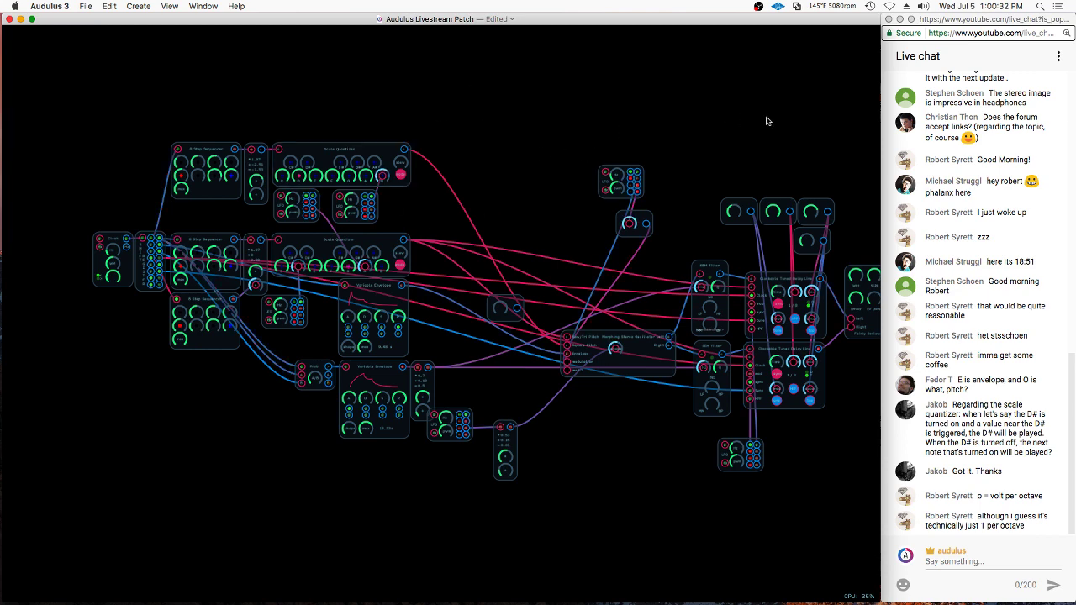
{"action": "scroll", "coordinate": [503, 365], "scroll_direction": "down", "scroll_amount": 5}
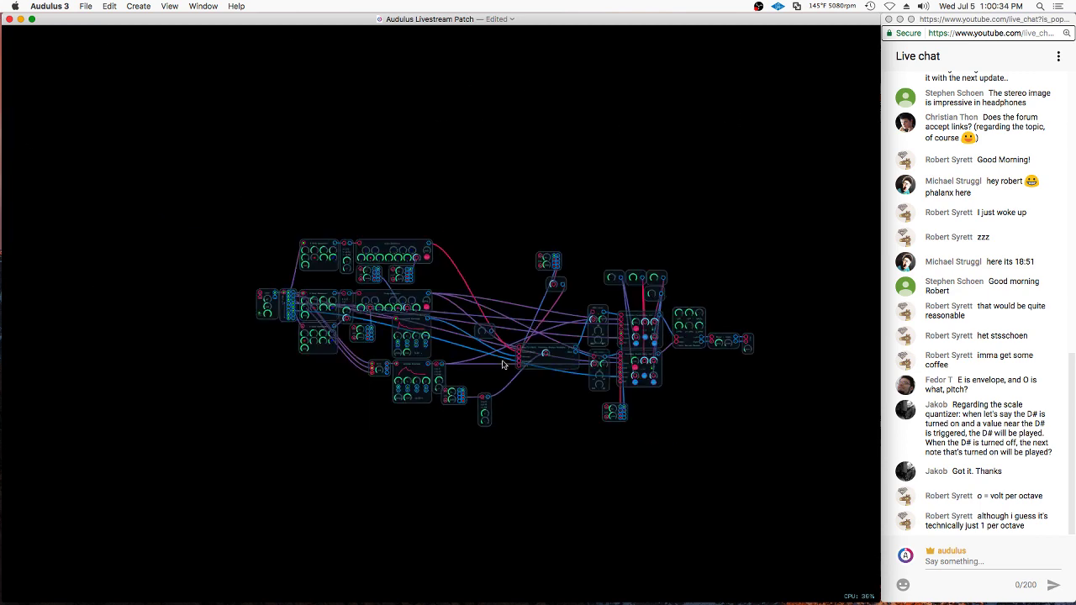
{"action": "scroll", "coordinate": [419, 213], "scroll_direction": "up", "scroll_amount": 5}
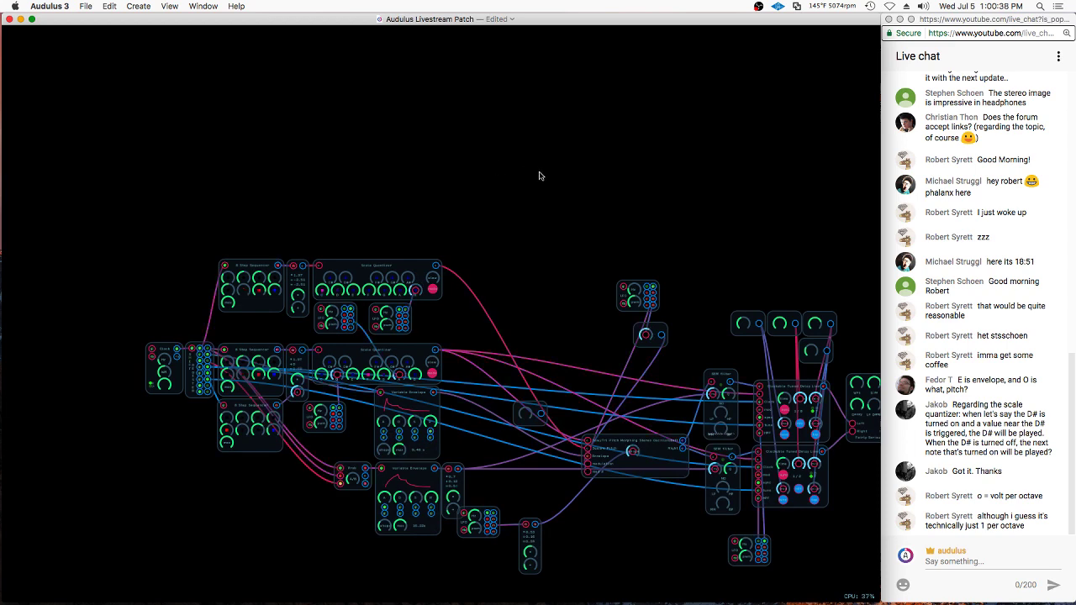
{"action": "scroll", "coordinate": [540, 175], "scroll_direction": "down", "scroll_amount": 5}
{"action": "scroll", "coordinate": [540, 175], "scroll_direction": "right", "scroll_amount": 5}
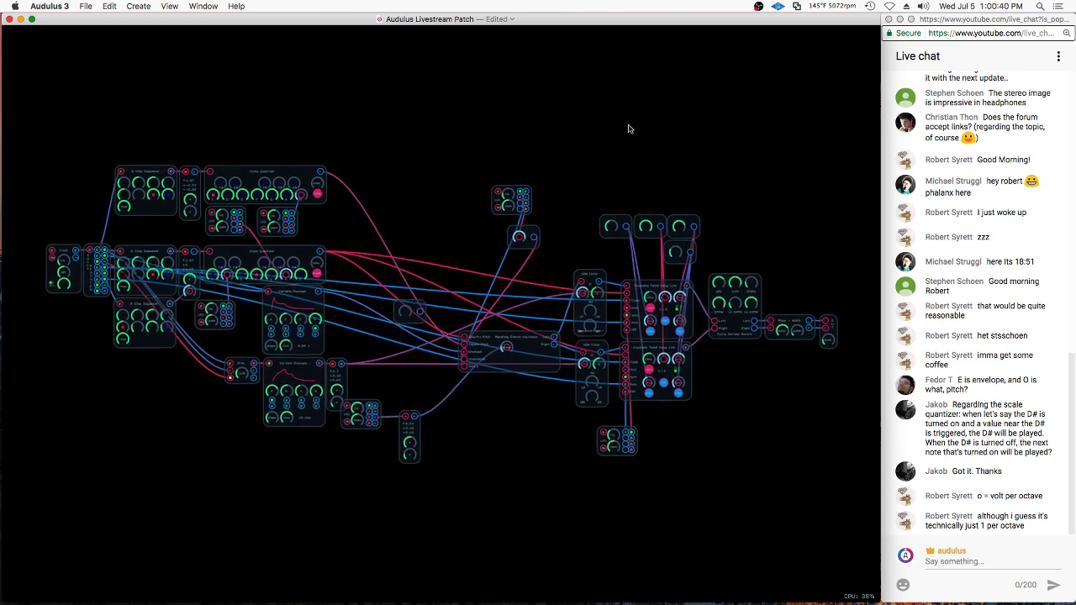
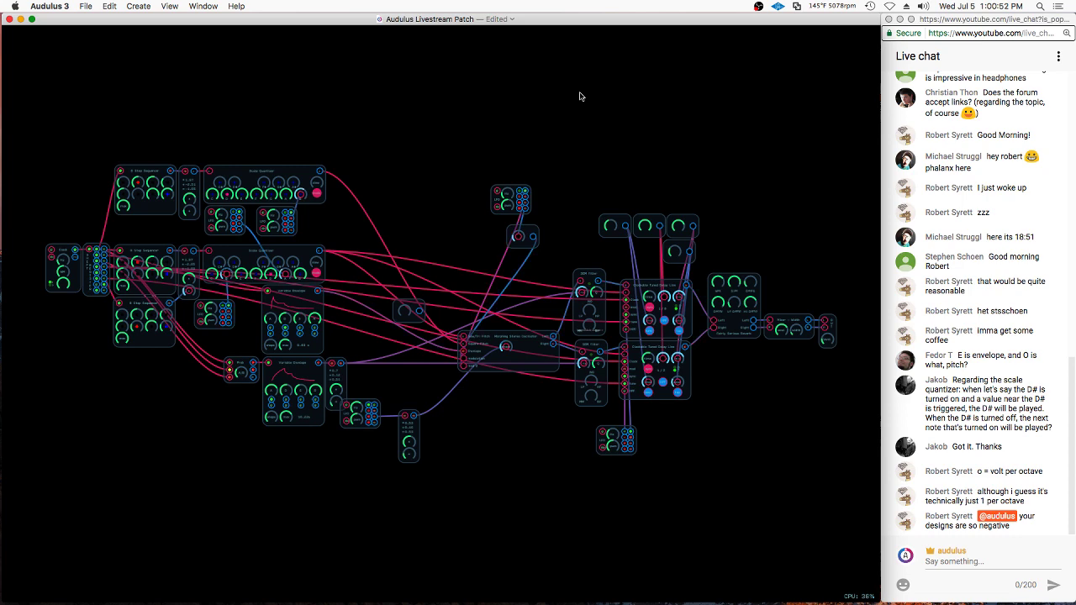
{"action": "scroll", "coordinate": [727, 494], "scroll_direction": "down", "scroll_amount": 5}
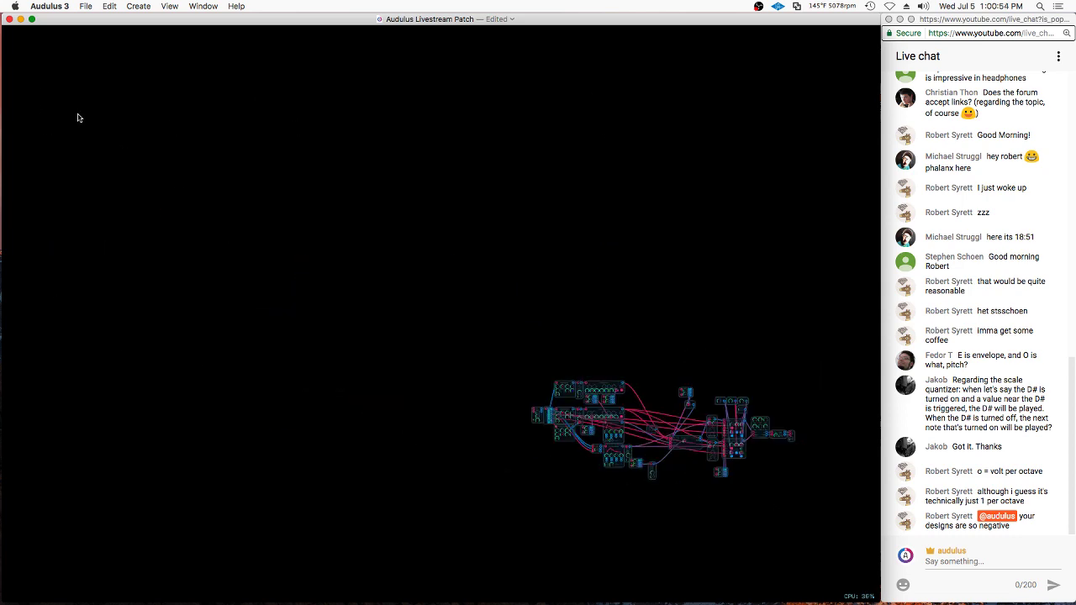
{"action": "scroll", "coordinate": [782, 431], "scroll_direction": "up", "scroll_amount": 10}
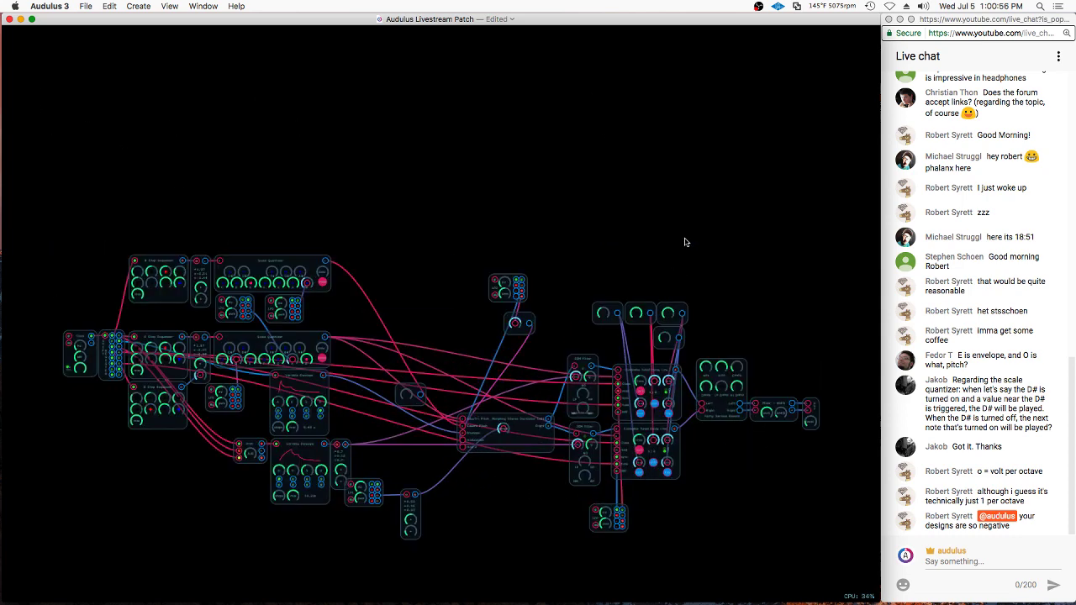
{"action": "left_click_drag", "start_coordinate": [685, 242], "coordinate": [701, 176]}
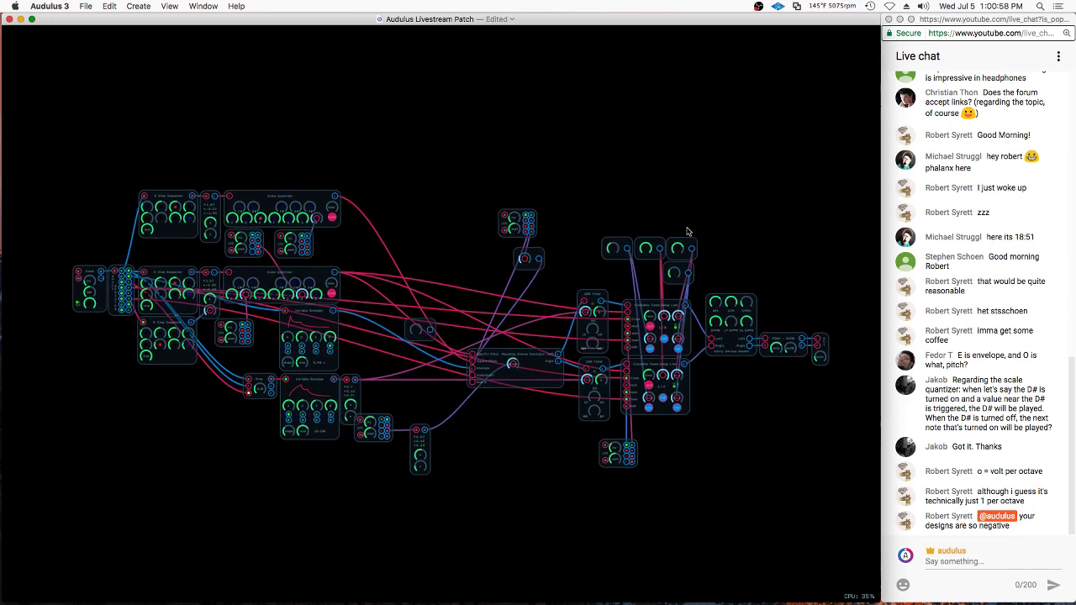
{"action": "scroll", "coordinate": [594, 441], "scroll_direction": "up", "scroll_amount": 1}
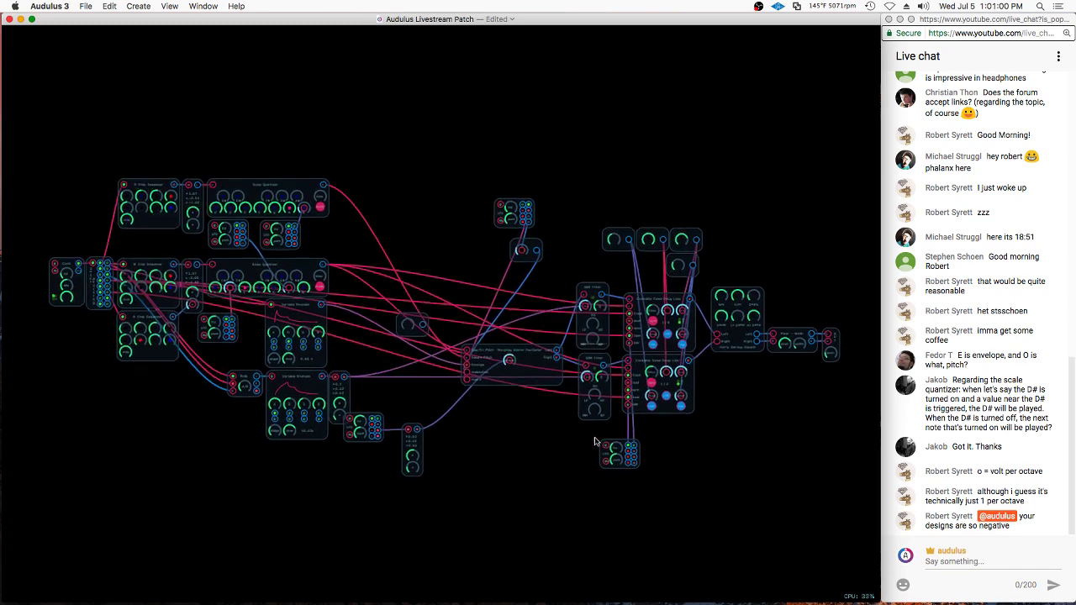
{"action": "scroll", "coordinate": [595, 442], "scroll_direction": "up", "scroll_amount": 10}
{"action": "scroll", "coordinate": [156, 143], "scroll_direction": "up", "scroll_amount": 5}
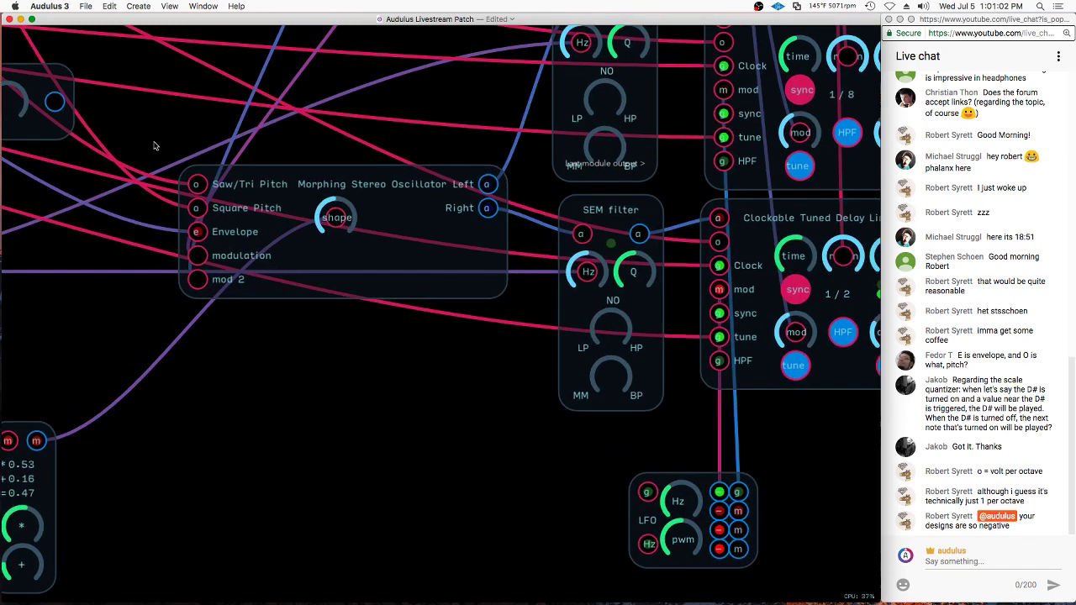
Adjust the title and shape knob placement on the oscillator panel, and move the module up above the lower SEM filter
{"action": "left_click_drag", "start_coordinate": [411, 195], "coordinate": [278, 162]}
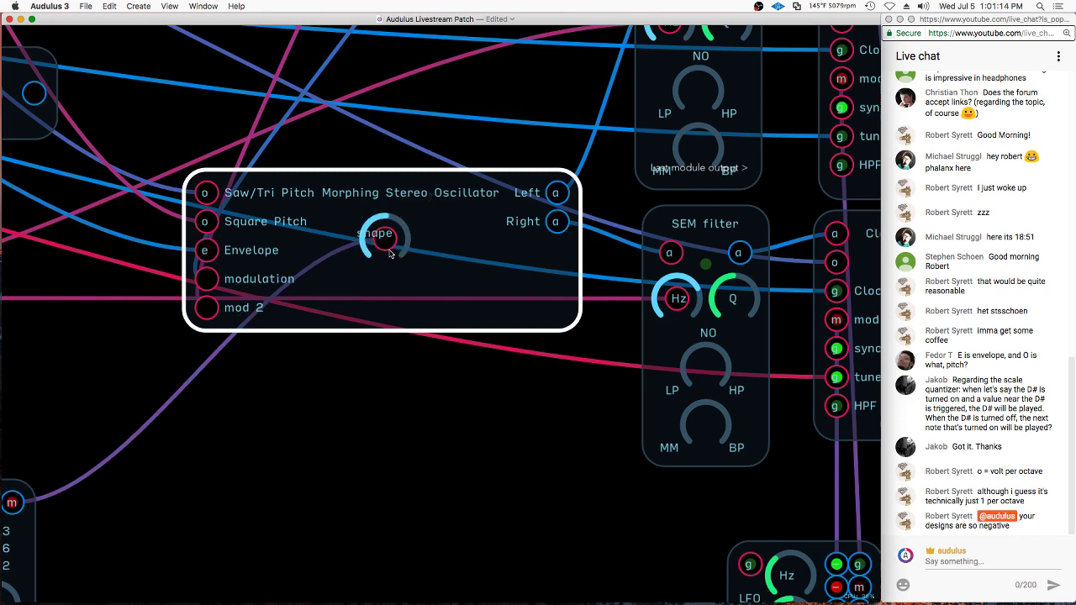
{"action": "scroll", "coordinate": [503, 271], "scroll_direction": "down", "scroll_amount": 3}
{"action": "scroll", "coordinate": [503, 271], "scroll_direction": "down", "scroll_amount": 2}
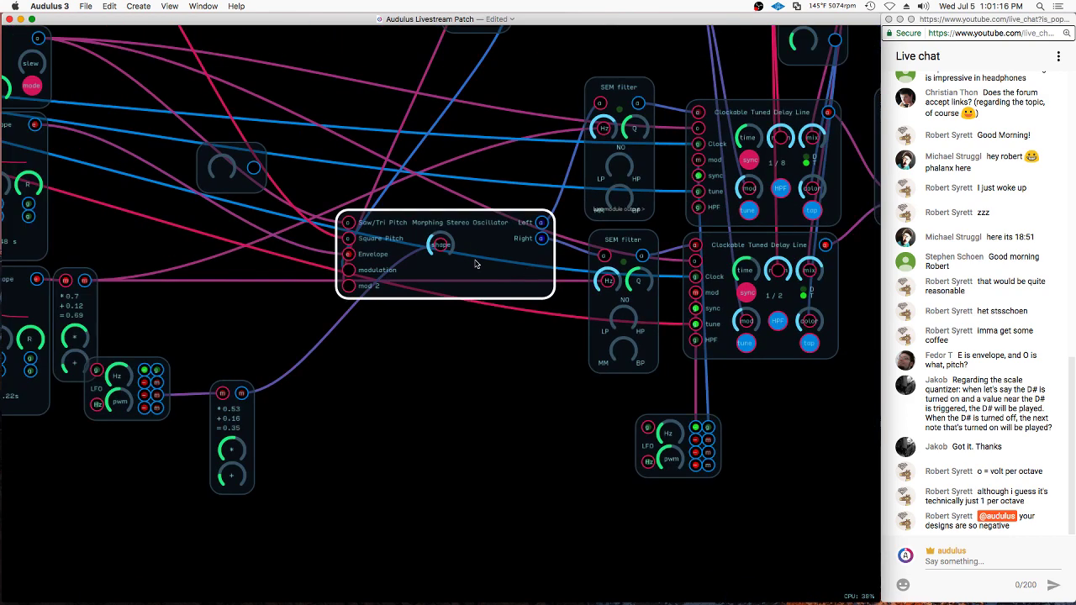
{"action": "left_click_drag", "start_coordinate": [474, 259], "coordinate": [474, 172]}
{"action": "scroll", "coordinate": [390, 65], "scroll_direction": "up", "scroll_amount": 2}
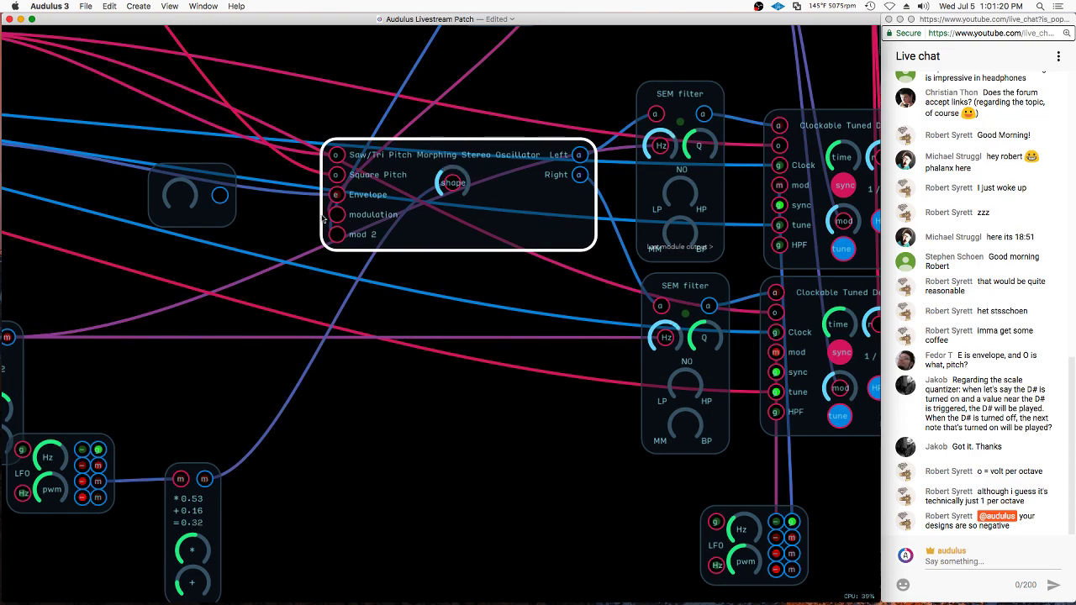
Enter the Morphing Stereo Oscillator sub-patch and delete its mod 2 input
{"action": "double_click", "coordinate": [464, 228]}
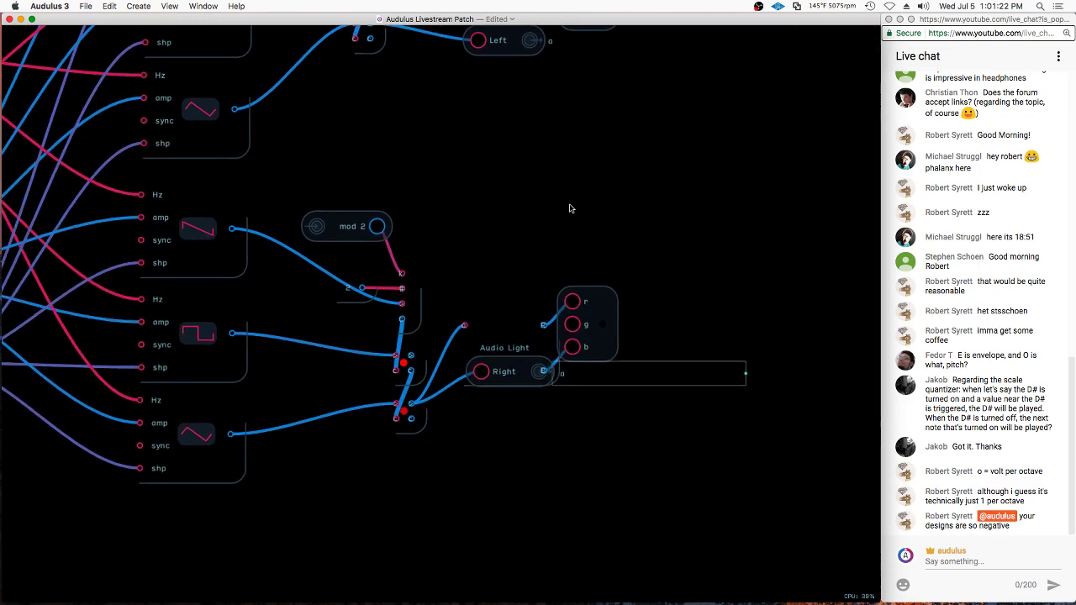
{"action": "left_click_drag", "start_coordinate": [646, 386], "coordinate": [648, 440]}
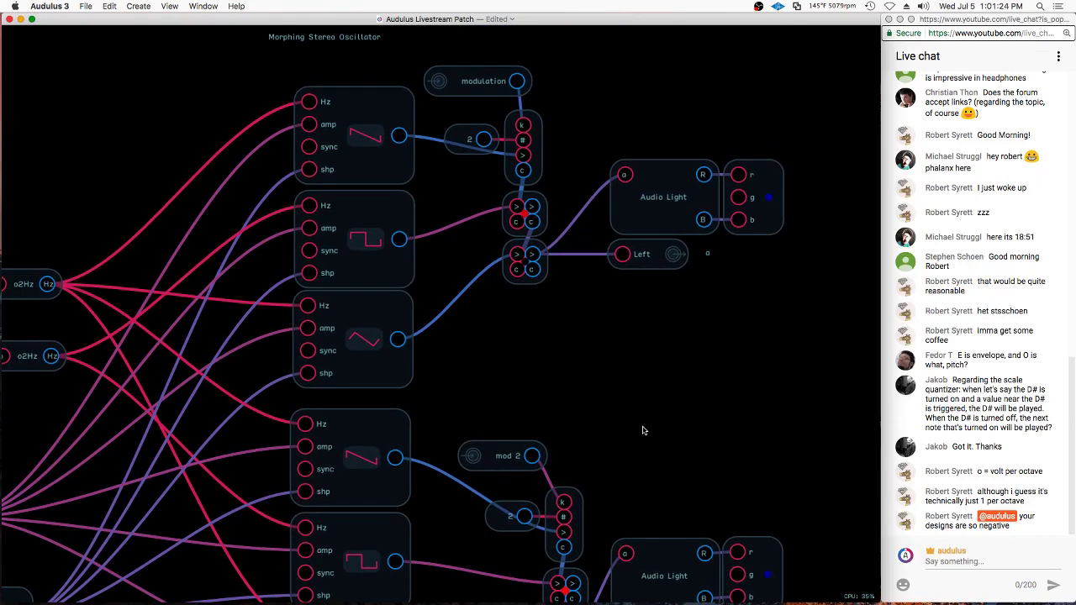
{"action": "left_click", "coordinate": [483, 81]}
{"action": "right_click", "coordinate": [483, 81]}
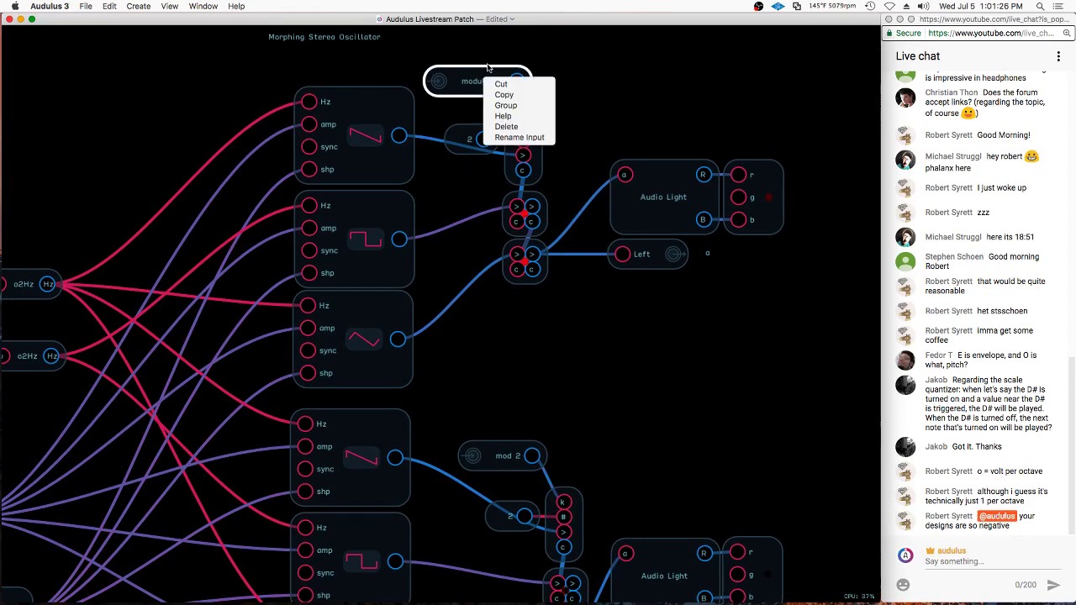
{"action": "left_click", "coordinate": [488, 67]}
{"action": "left_click", "coordinate": [489, 66]}
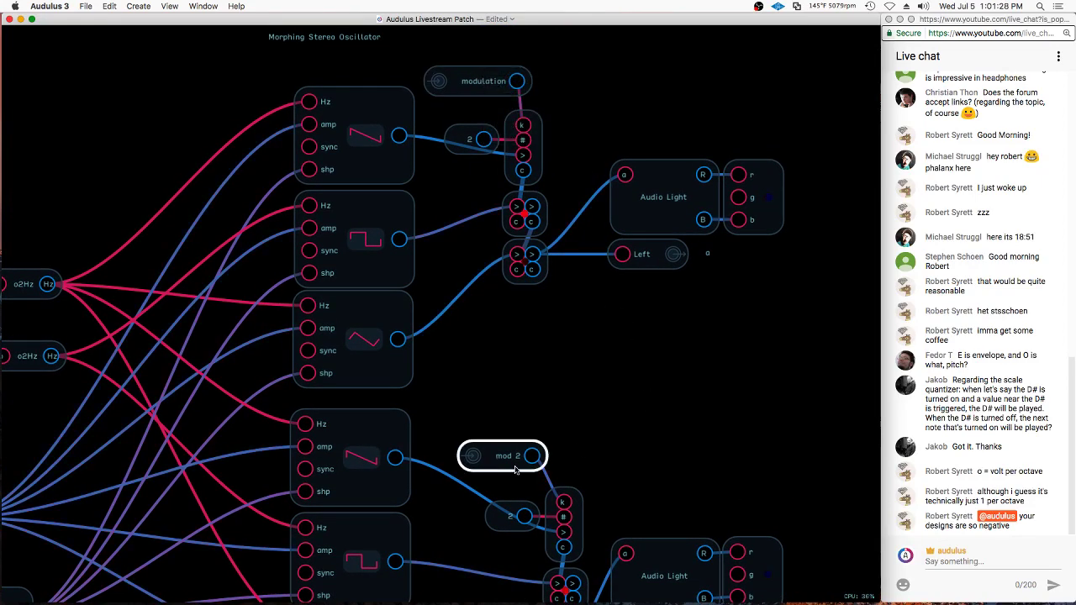
{"action": "left_click_drag", "start_coordinate": [563, 412], "coordinate": [504, 480]}
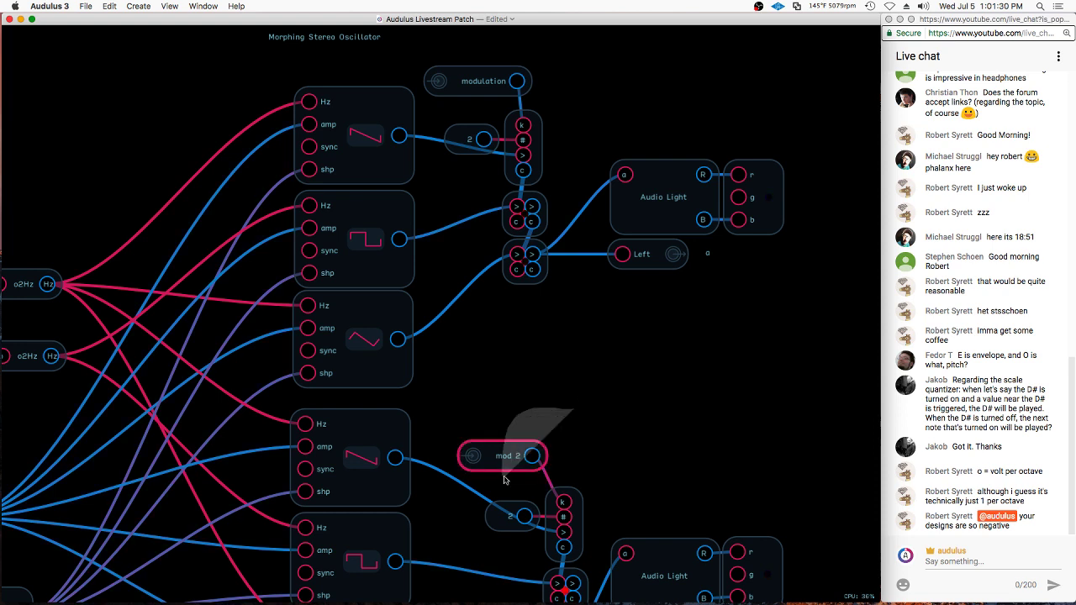
{"action": "key", "text": "BackSpace"}
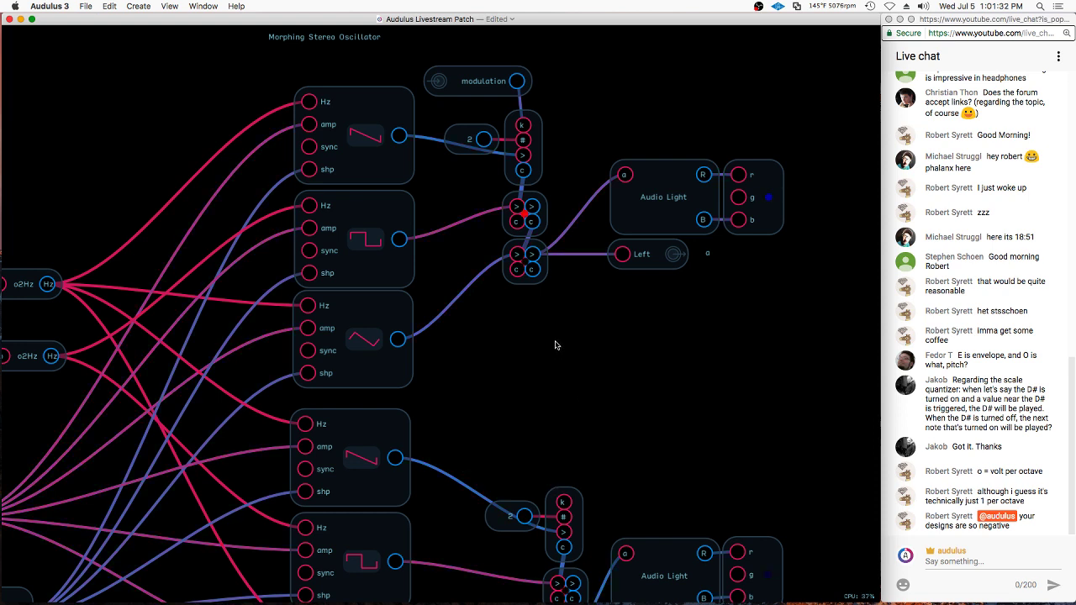
Start adding a node in the empty space between the Left and Right output sections
{"action": "right_click", "coordinate": [556, 346]}
{"action": "mouse_move", "coordinate": [600, 439]}
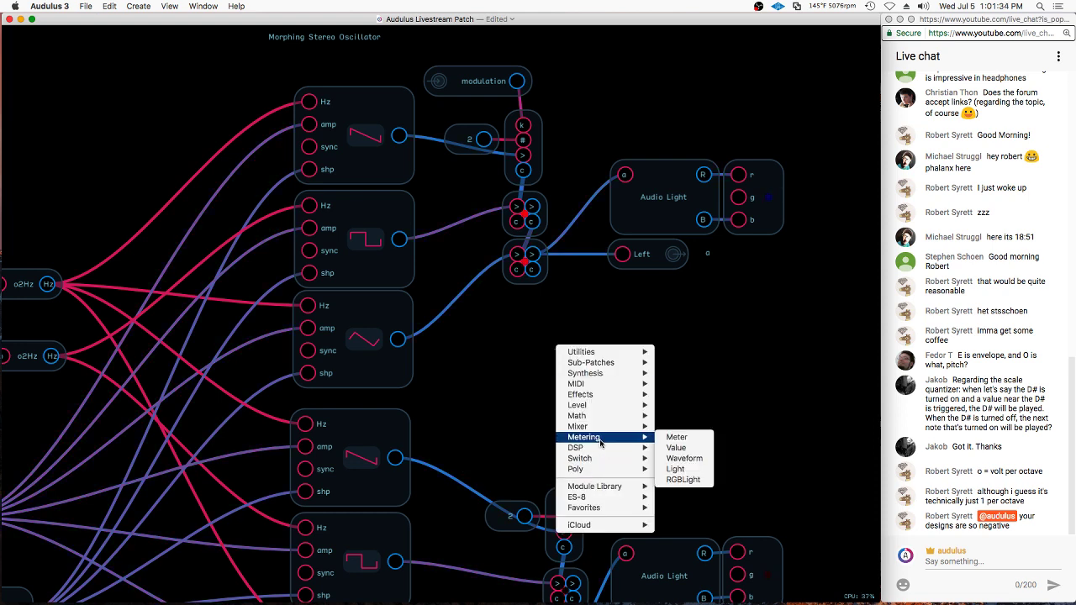
{"action": "mouse_move", "coordinate": [605, 421]}
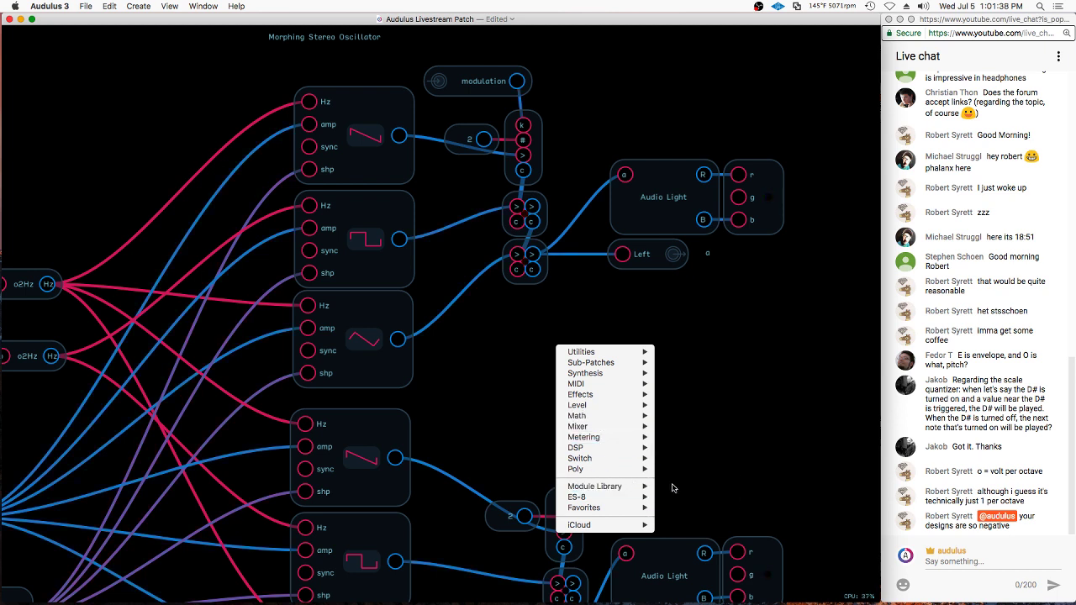
Add an Inverter - DC module from the library's Translation utilities and feed the modulation input into it
{"action": "mouse_move", "coordinate": [630, 486]}
{"action": "mouse_move", "coordinate": [698, 486]}
{"action": "mouse_move", "coordinate": [782, 581]}
{"action": "mouse_move", "coordinate": [906, 580]}
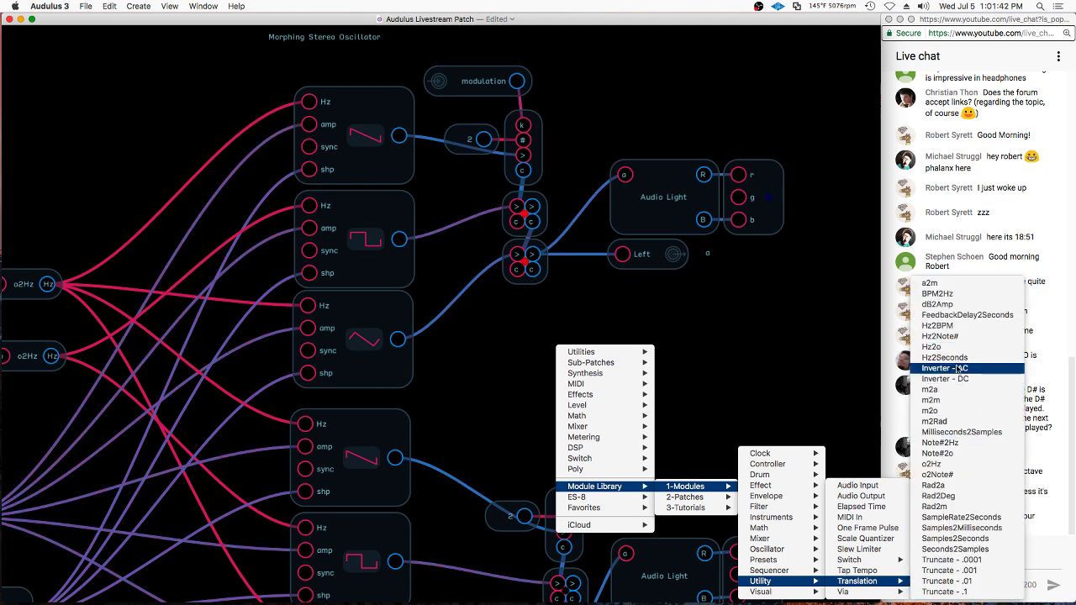
{"action": "left_click", "coordinate": [955, 380]}
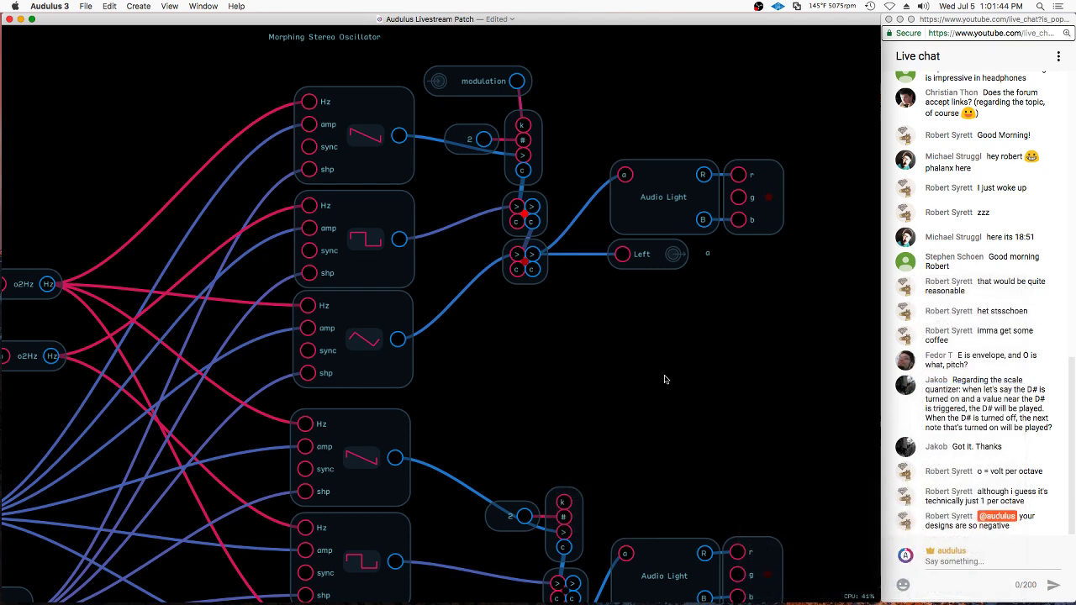
{"action": "left_click_drag", "start_coordinate": [433, 294], "coordinate": [563, 338]}
{"action": "left_click_drag", "start_coordinate": [517, 77], "coordinate": [525, 397]}
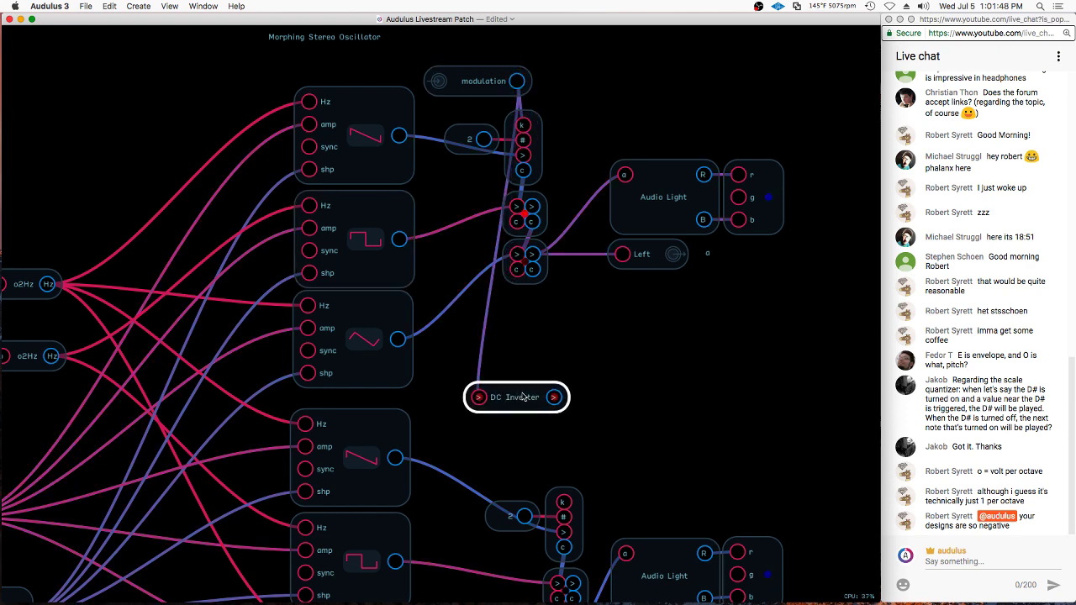
Connect the DC Inverter's output to the k input of the lower crossfade chain and place the inverter just above it
{"action": "double_click", "coordinate": [535, 397]}
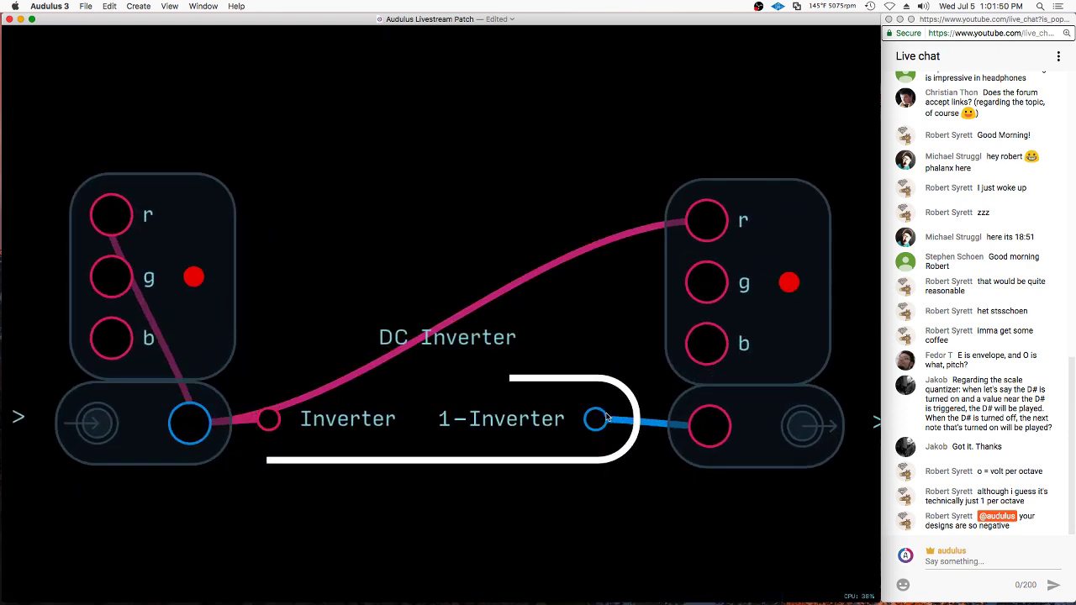
{"action": "double_click", "coordinate": [524, 159]}
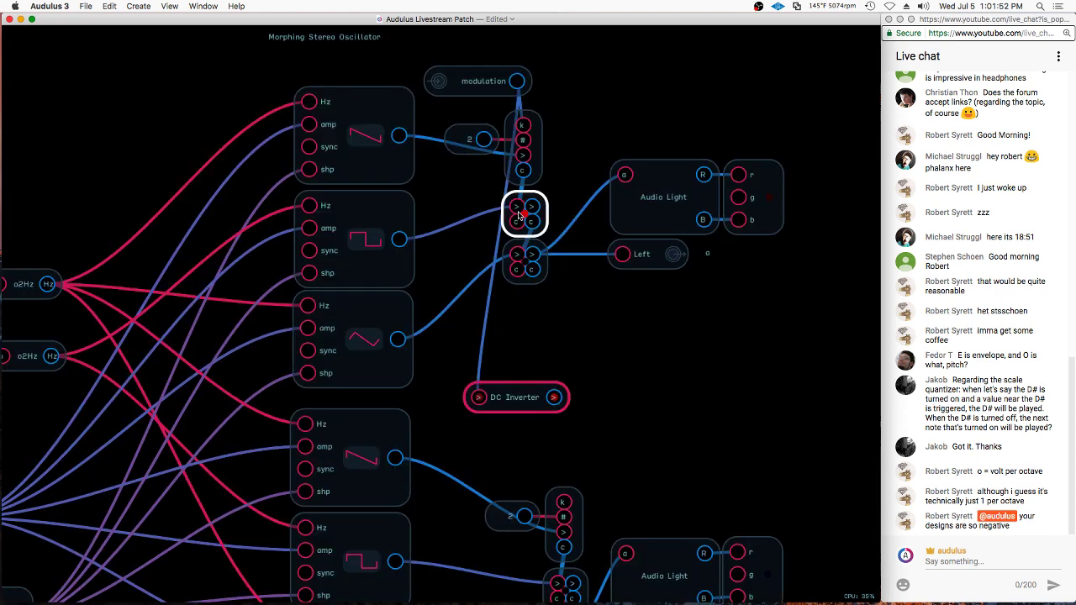
{"action": "left_click", "coordinate": [554, 399]}
{"action": "left_click_drag", "start_coordinate": [554, 398], "coordinate": [532, 430]}
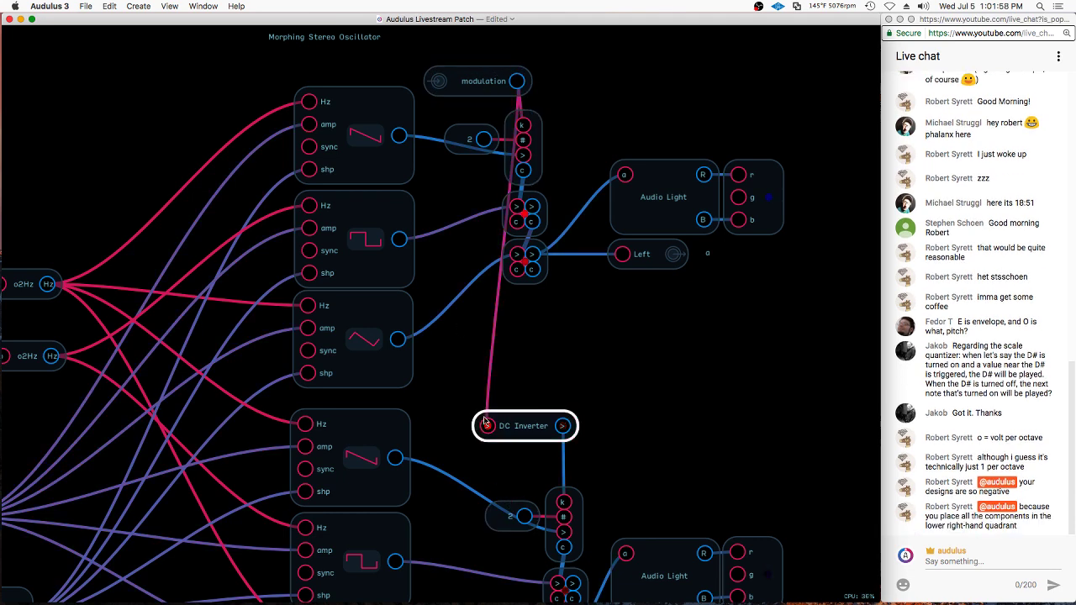
Rename the oscillator's modulation input to Morph
{"action": "double_click", "coordinate": [629, 364]}
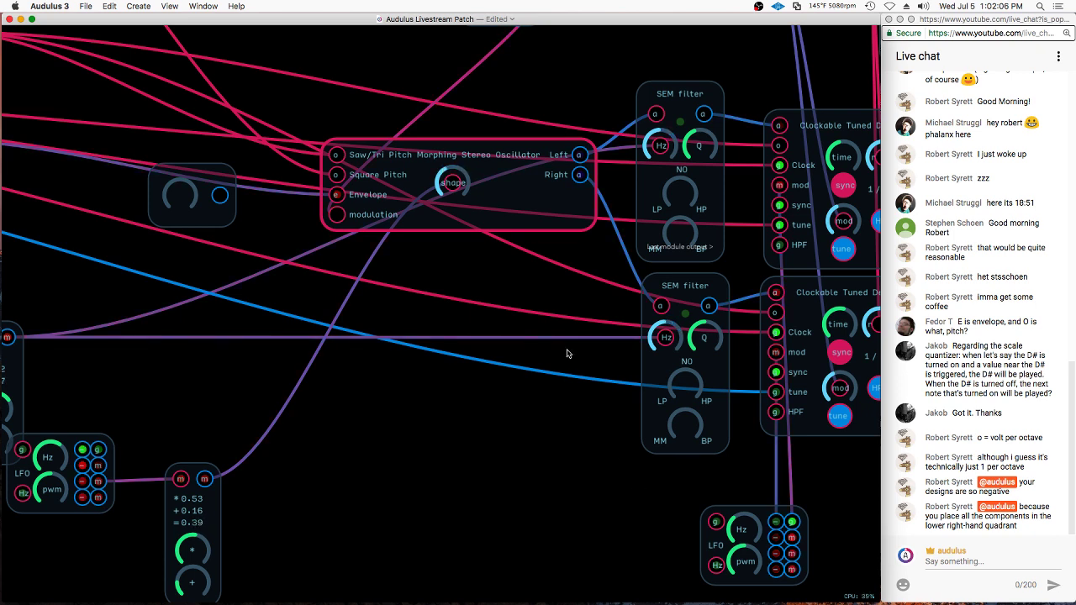
{"action": "double_click", "coordinate": [427, 145]}
{"action": "scroll", "coordinate": [427, 147], "scroll_direction": "up", "scroll_amount": 3}
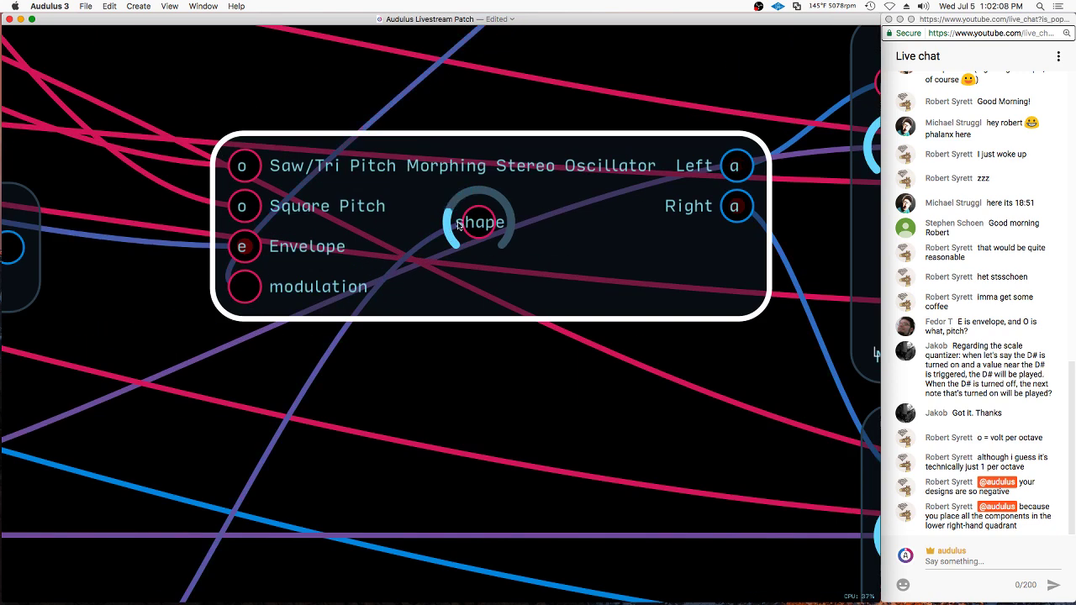
{"action": "scroll", "coordinate": [574, 210], "scroll_direction": "down", "scroll_amount": 2}
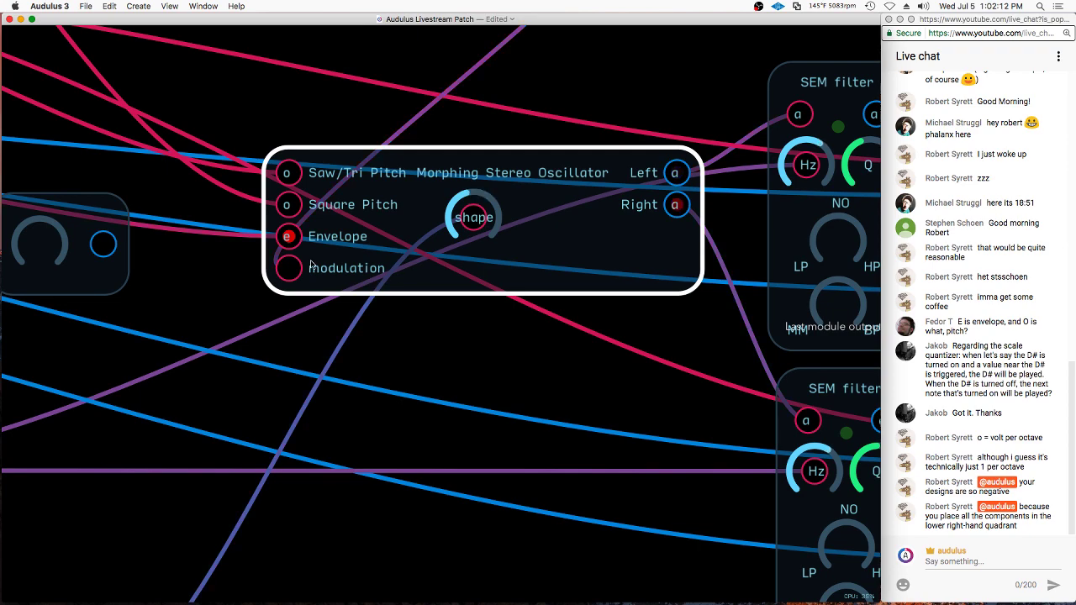
{"action": "double_click", "coordinate": [401, 268]}
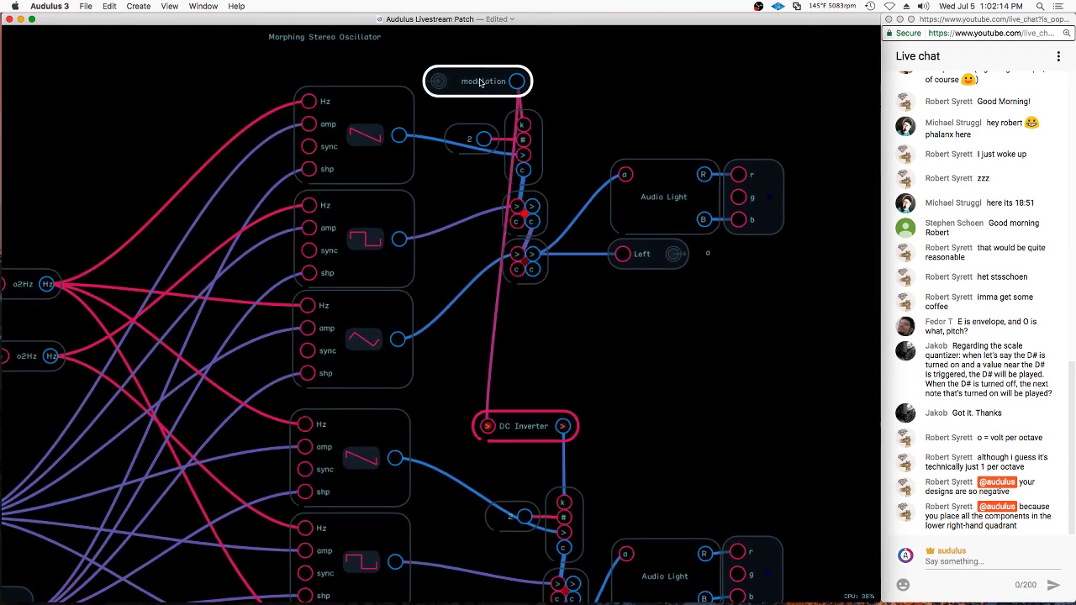
{"action": "right_click", "coordinate": [487, 80]}
{"action": "left_click", "coordinate": [516, 138]}
{"action": "type", "text": "Shape"}
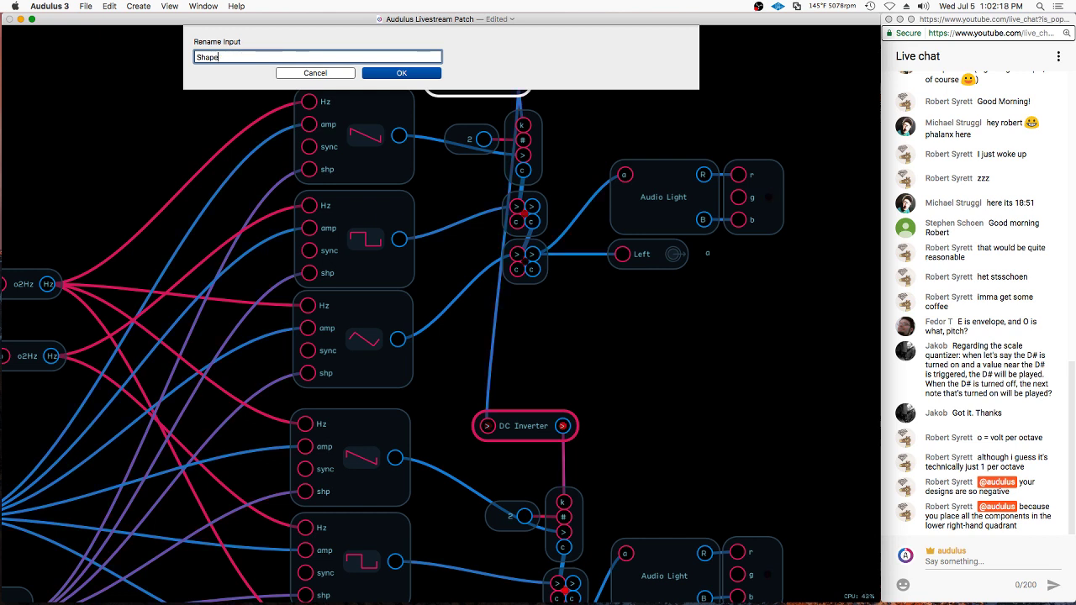
{"action": "type", "text": "p"}
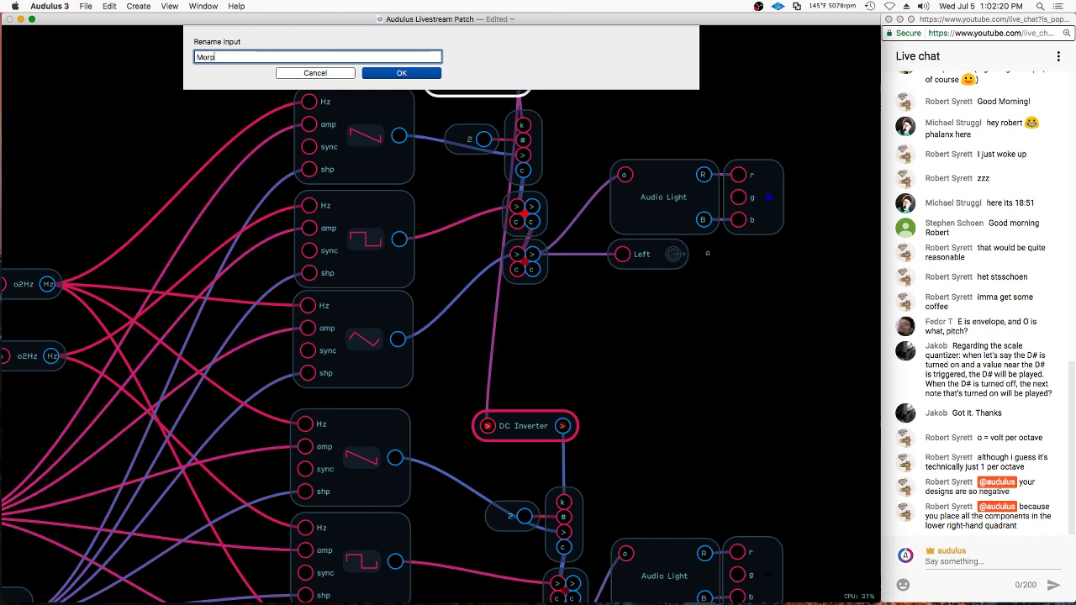
{"action": "type", "text": "h"}
{"action": "key", "text": "Return"}
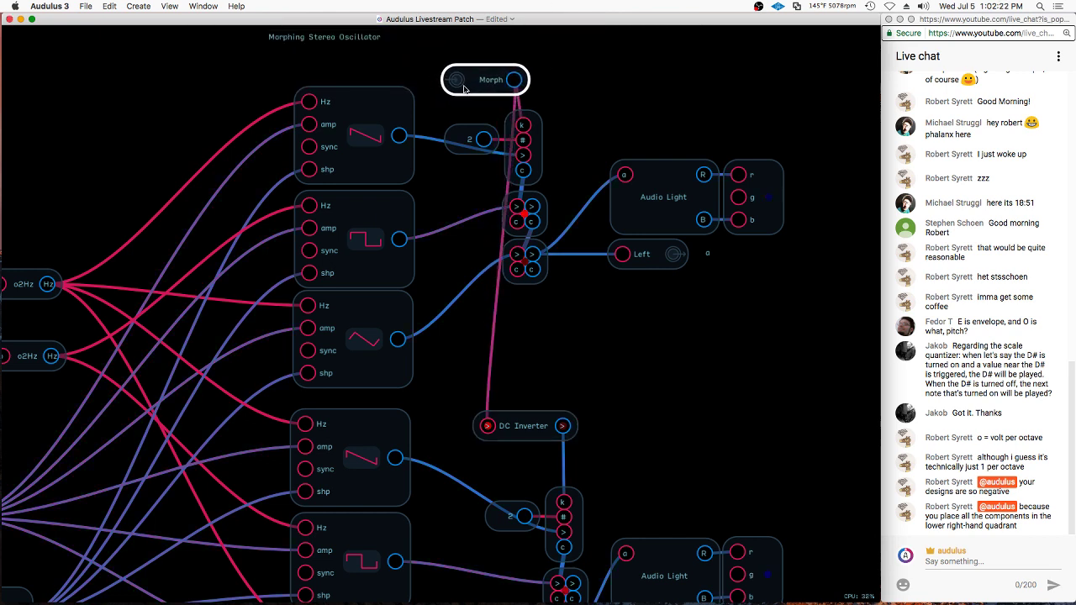
Place a copy of the RGB light above the Morph input and connect Morph's output to its red input
{"action": "scroll", "coordinate": [527, 210], "scroll_direction": "down", "scroll_amount": 5}
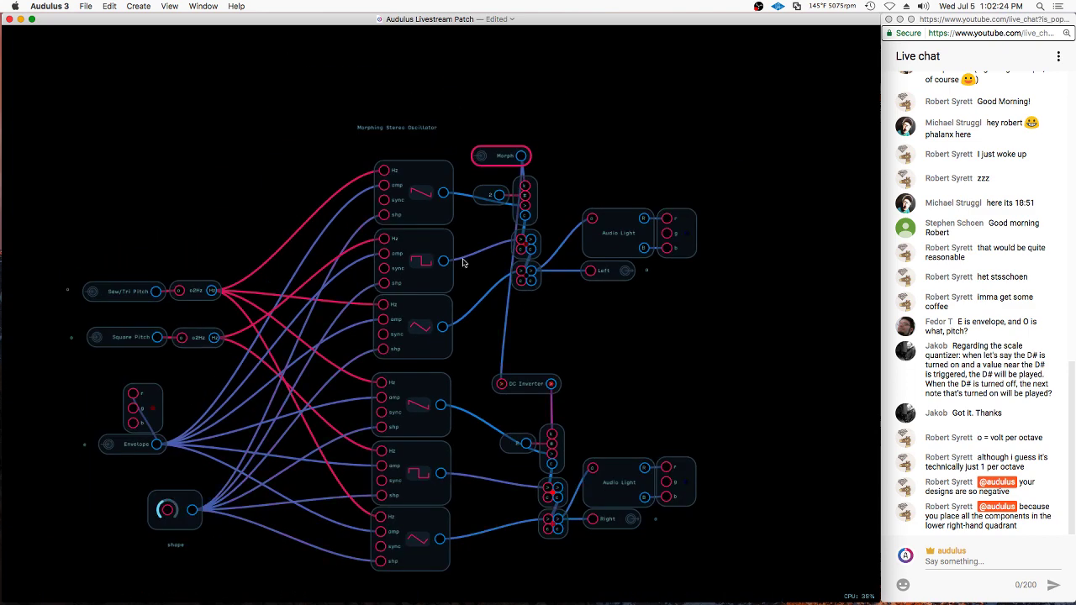
{"action": "scroll", "coordinate": [509, 104], "scroll_direction": "up", "scroll_amount": 5}
{"action": "left_click_drag", "start_coordinate": [745, 242], "coordinate": [742, 279]}
{"action": "left_click_drag", "start_coordinate": [745, 322], "coordinate": [751, 286]}
{"action": "key", "text": "super+d"}
{"action": "left_click_drag", "start_coordinate": [751, 286], "coordinate": [536, 133]}
{"action": "left_click_drag", "start_coordinate": [521, 171], "coordinate": [499, 101]}
{"action": "left_click", "coordinate": [498, 137]}
Expose the copied RGB light on the module face and shift it slightly left above the Morph input
{"action": "right_click", "coordinate": [527, 112]}
{"action": "left_click", "coordinate": [557, 171]}
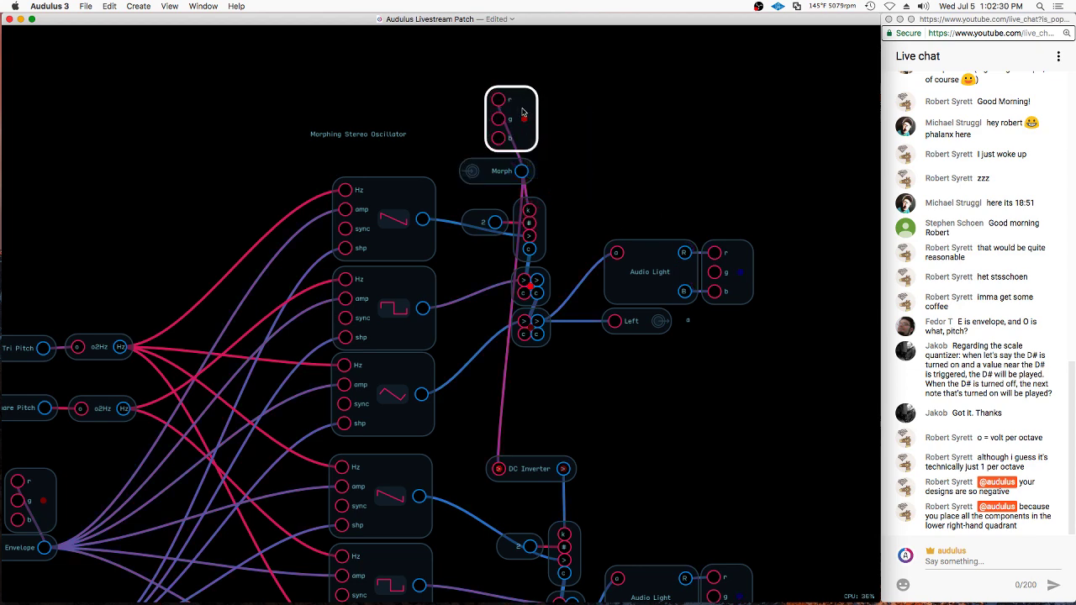
{"action": "right_click", "coordinate": [522, 110]}
{"action": "left_click", "coordinate": [542, 164]}
{"action": "left_click_drag", "start_coordinate": [515, 115], "coordinate": [503, 118]}
{"action": "left_click", "coordinate": [579, 96]}
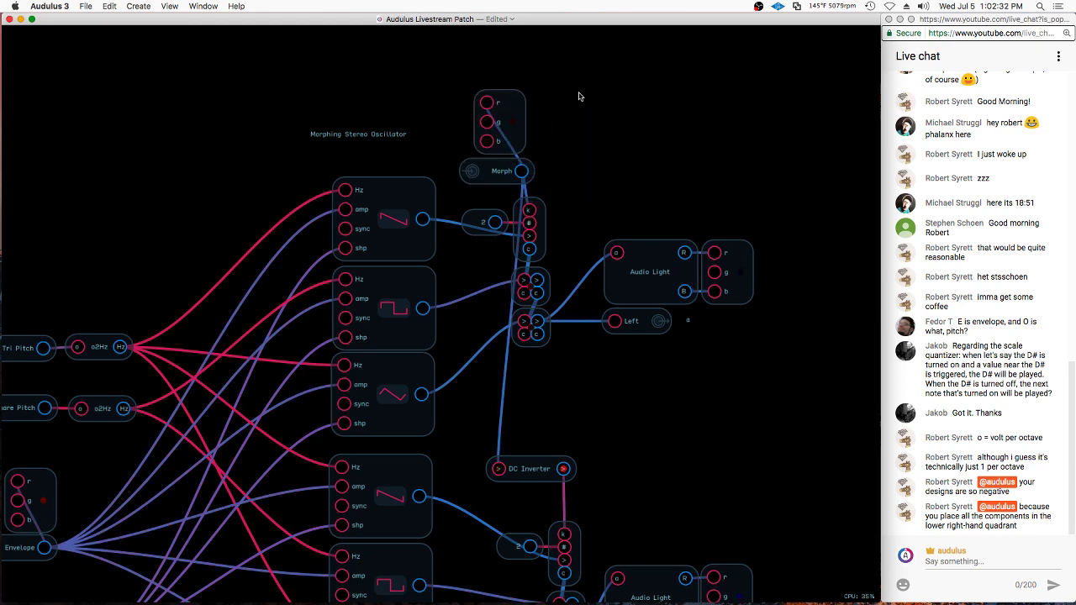
Duplicate the "a" text label beside the Left output and place the copy next to the Morph input
{"action": "scroll", "coordinate": [457, 96], "scroll_direction": "up", "scroll_amount": 3}
{"action": "left_click", "coordinate": [540, 128]}
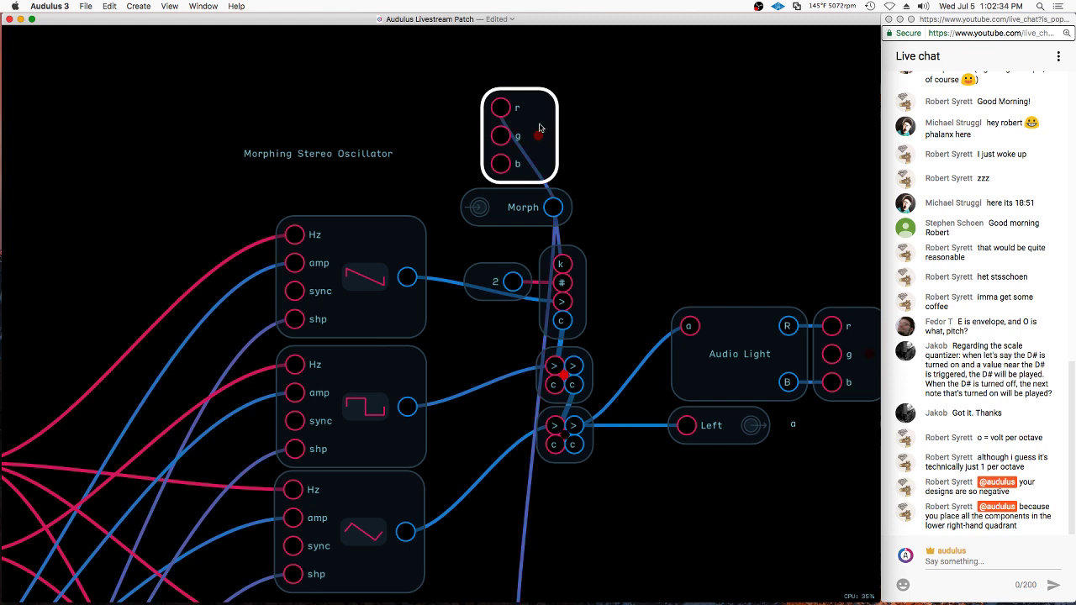
{"action": "left_click", "coordinate": [586, 173]}
{"action": "left_click", "coordinate": [515, 284]}
{"action": "left_click", "coordinate": [624, 336]}
{"action": "left_click", "coordinate": [803, 422]}
{"action": "key", "text": "super+d"}
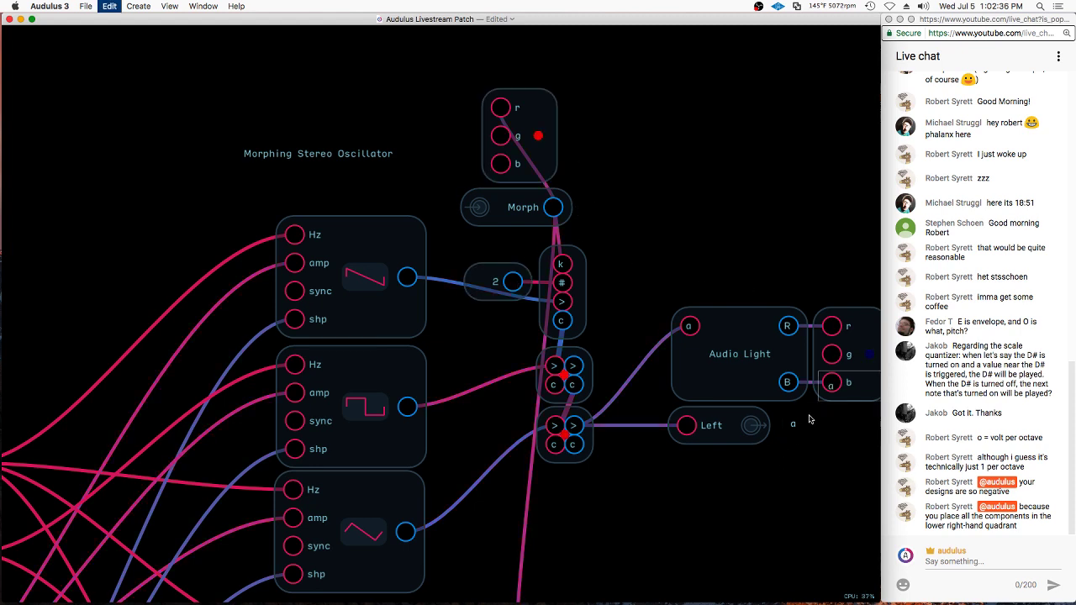
{"action": "left_click_drag", "start_coordinate": [831, 385], "coordinate": [596, 201]}
Re-expose the copied text label and change its text to m
{"action": "right_click", "coordinate": [596, 201]}
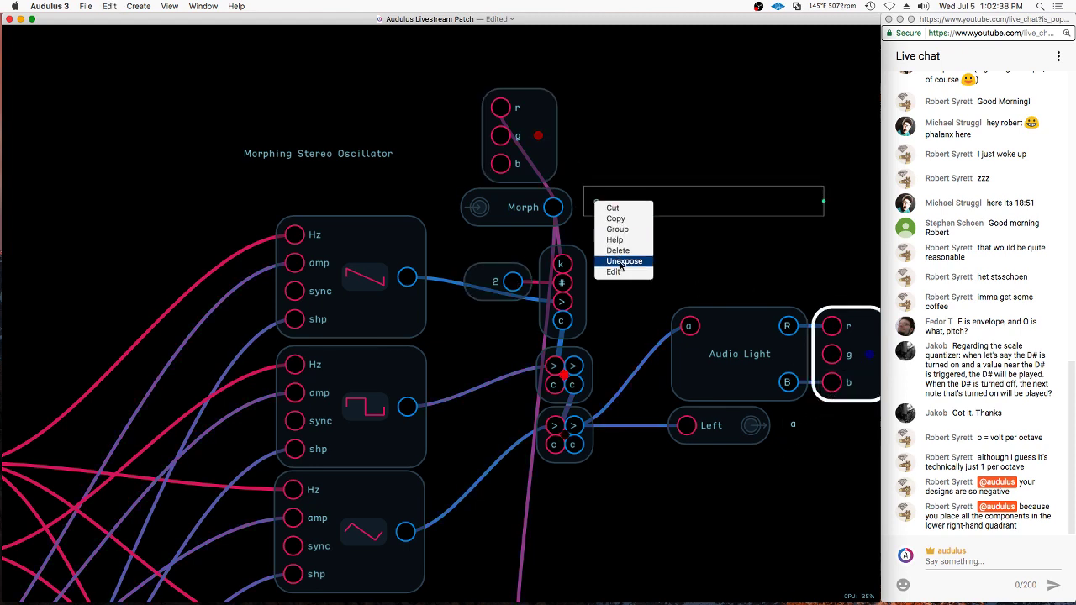
{"action": "left_click", "coordinate": [621, 263]}
{"action": "right_click", "coordinate": [595, 197]}
{"action": "left_click", "coordinate": [614, 255]}
{"action": "right_click", "coordinate": [594, 200]}
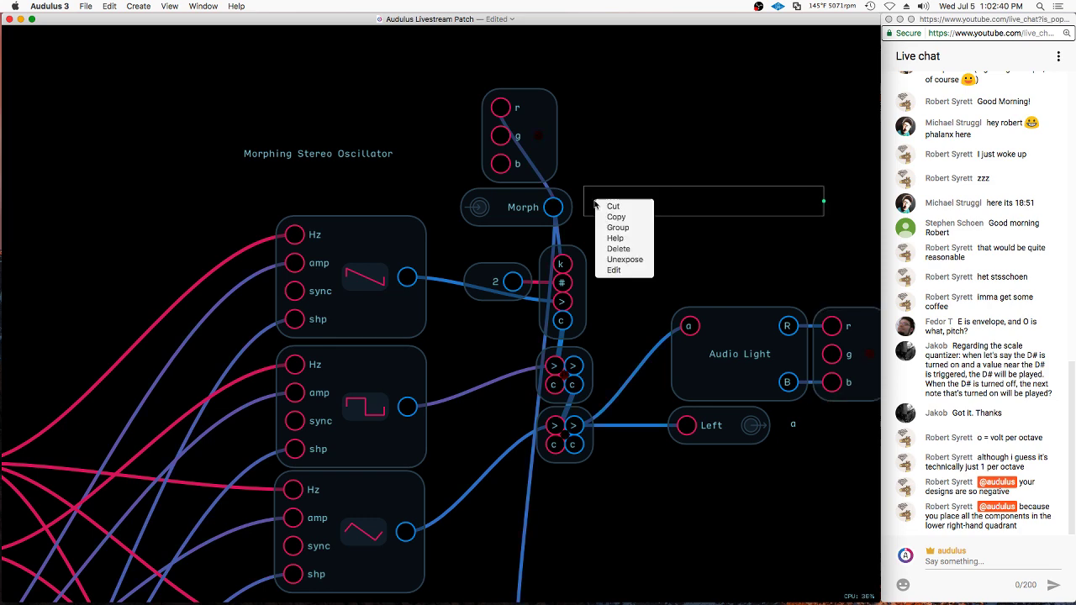
{"action": "left_click", "coordinate": [613, 270]}
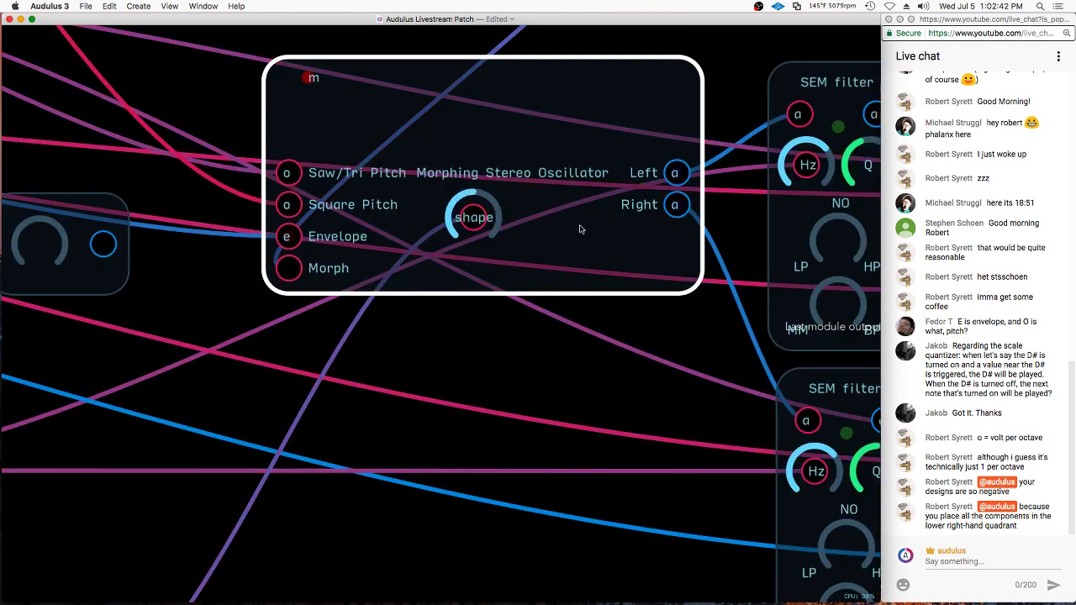
Place the exposed light and the m label on the oscillator module's Morph port
{"action": "right_click", "coordinate": [332, 105]}
{"action": "left_click", "coordinate": [311, 83]}
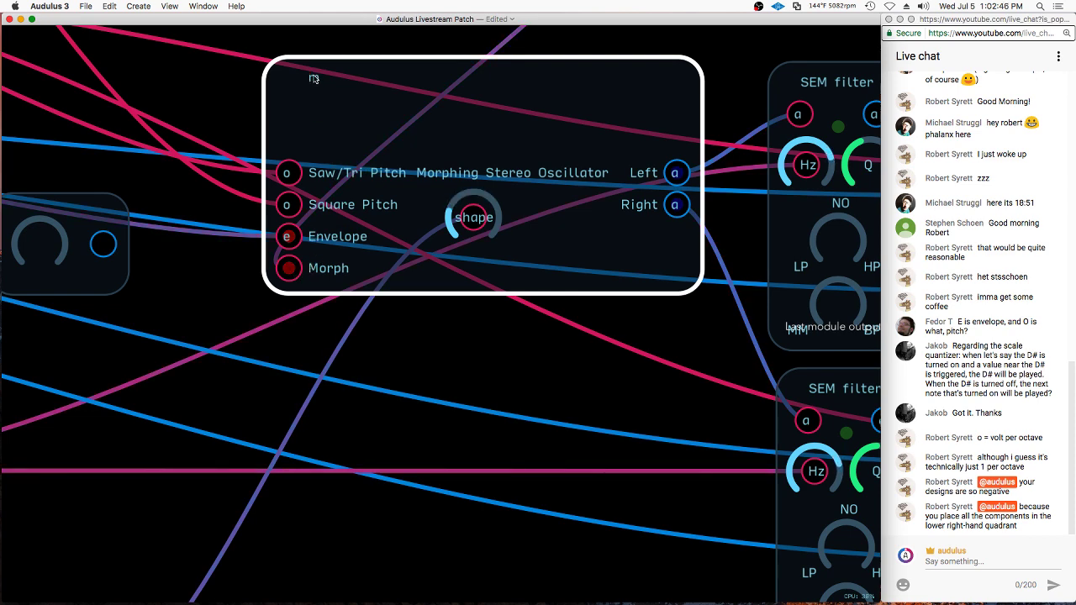
{"action": "left_click_drag", "start_coordinate": [315, 79], "coordinate": [290, 266]}
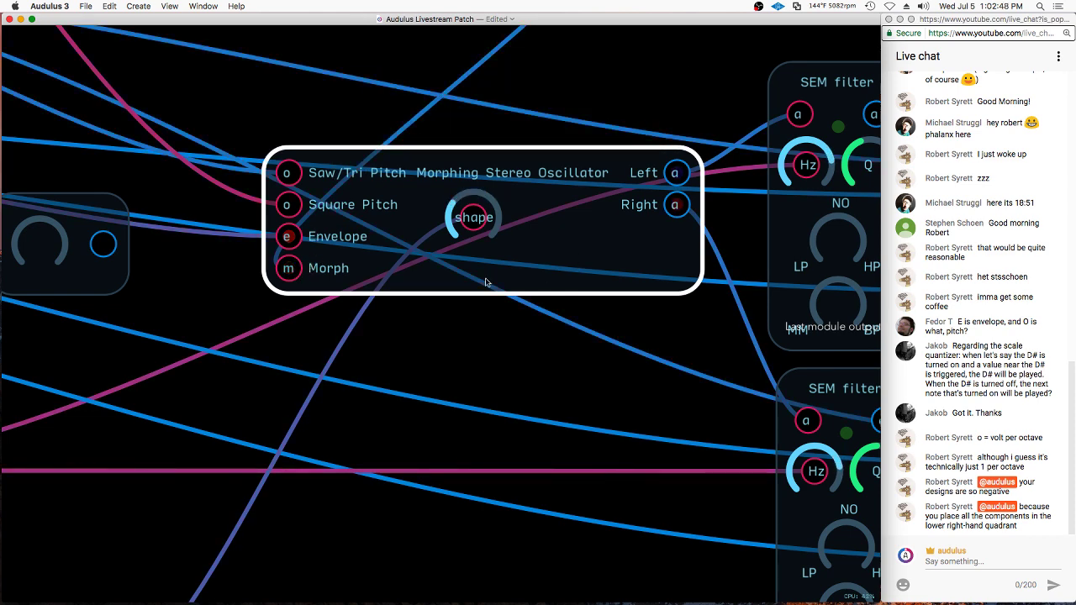
Place the LFO-modulated knob above and to the left of the morphing oscillator module
{"action": "scroll", "coordinate": [485, 281], "scroll_direction": "down", "scroll_amount": 2}
{"action": "left_click_drag", "start_coordinate": [572, 260], "coordinate": [540, 217]}
{"action": "right_click", "coordinate": [551, 305]}
{"action": "left_click", "coordinate": [578, 377]}
{"action": "scroll", "coordinate": [545, 303], "scroll_direction": "down", "scroll_amount": 3}
{"action": "left_click_drag", "start_coordinate": [550, 156], "coordinate": [362, 180]}
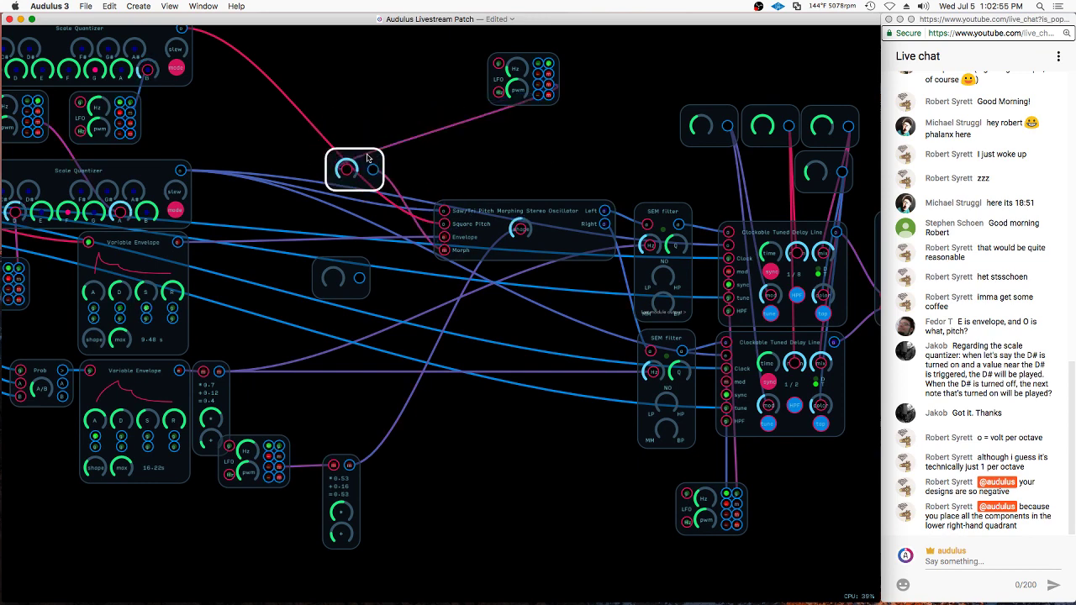
Connect the upper LFO's output directly to the oscillator's Morph input and place the LFO below the module
{"action": "left_click_drag", "start_coordinate": [548, 85], "coordinate": [444, 250]}
{"action": "left_click", "coordinate": [534, 74]}
{"action": "left_click_drag", "start_coordinate": [389, 140], "coordinate": [452, 308]}
{"action": "left_click", "coordinate": [479, 249]}
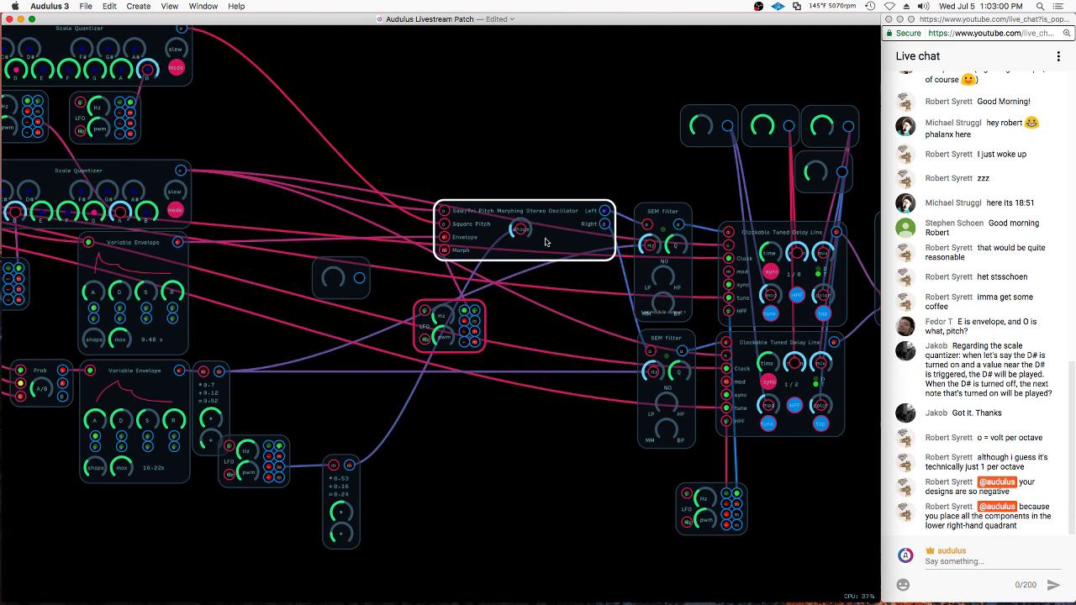
Shift the morphing oscillator slightly up and left, and delete the unused knob beside it
{"action": "left_click_drag", "start_coordinate": [545, 242], "coordinate": [536, 224]}
{"action": "left_click", "coordinate": [337, 278]}
{"action": "key", "text": "BackSpace"}
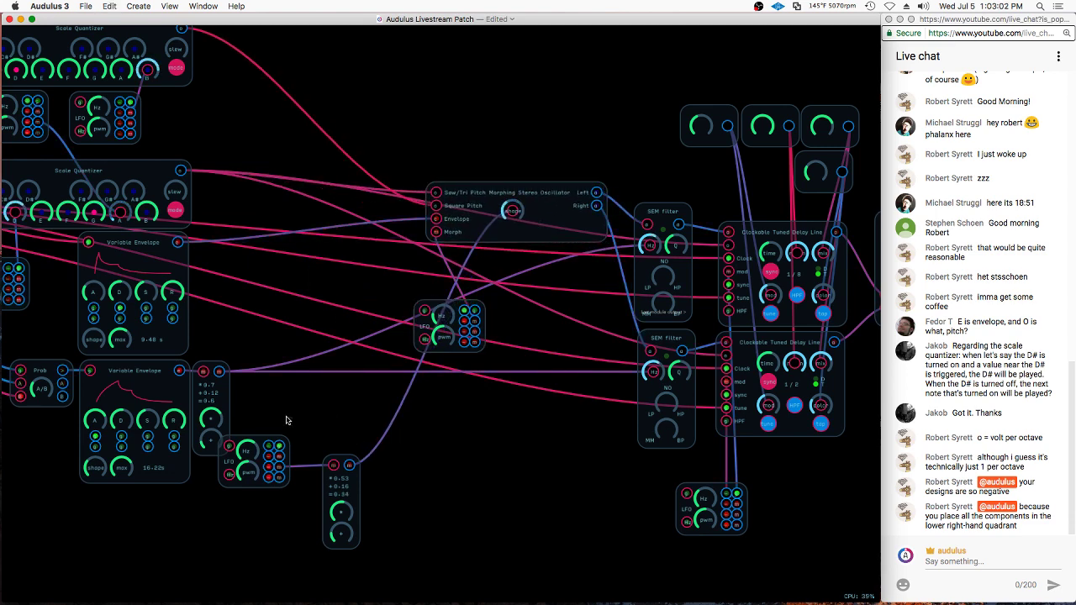
Place the shape input's scaling module and its LFO side by side above the morphing oscillator
{"action": "left_click_drag", "start_coordinate": [266, 418], "coordinate": [478, 122]}
{"action": "scroll", "coordinate": [491, 108], "scroll_direction": "up", "scroll_amount": 1}
{"action": "left_click", "coordinate": [505, 65]}
{"action": "left_click_drag", "start_coordinate": [414, 74], "coordinate": [442, 101]}
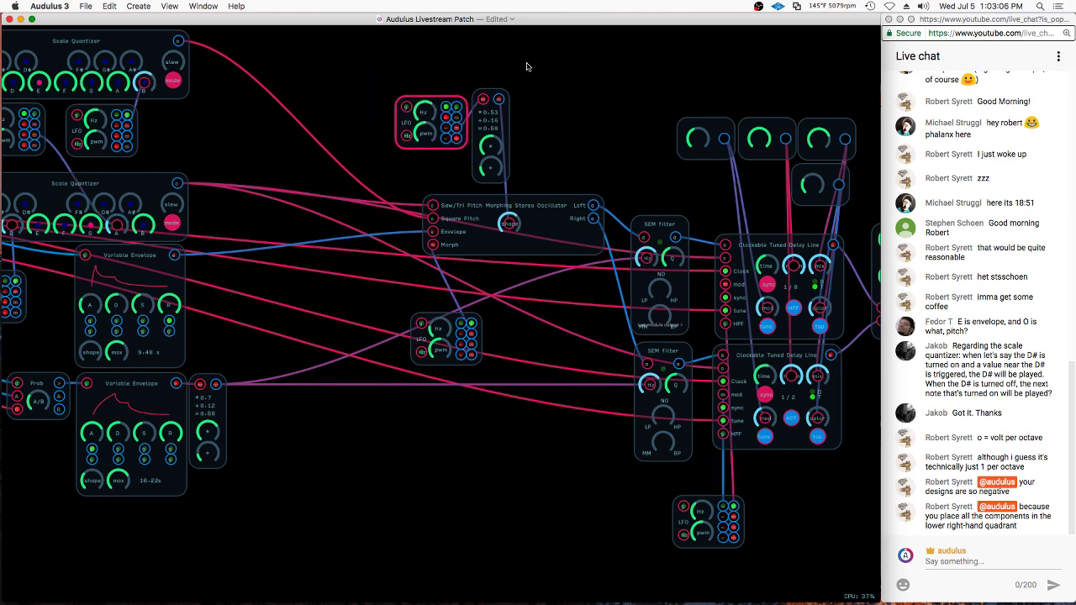
Move the oscillator together with its shape modulators to the left, and place the Morph LFO directly beneath it
{"action": "left_click_drag", "start_coordinate": [526, 64], "coordinate": [518, 225]}
{"action": "mouse_move", "coordinate": [532, 222]}
{"action": "left_mouse_down"}
{"action": "mouse_move", "coordinate": [480, 125]}
{"action": "mouse_move", "coordinate": [420, 157]}
{"action": "left_mouse_up"}
{"action": "scroll", "coordinate": [509, 215], "scroll_direction": "down", "scroll_amount": 4}
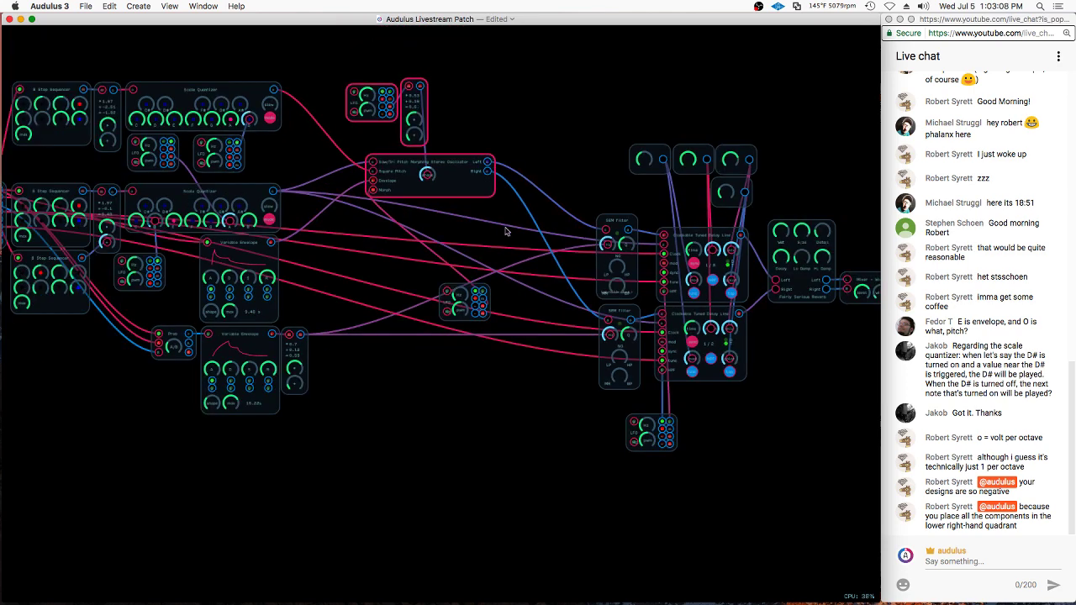
{"action": "left_click_drag", "start_coordinate": [459, 293], "coordinate": [398, 206]}
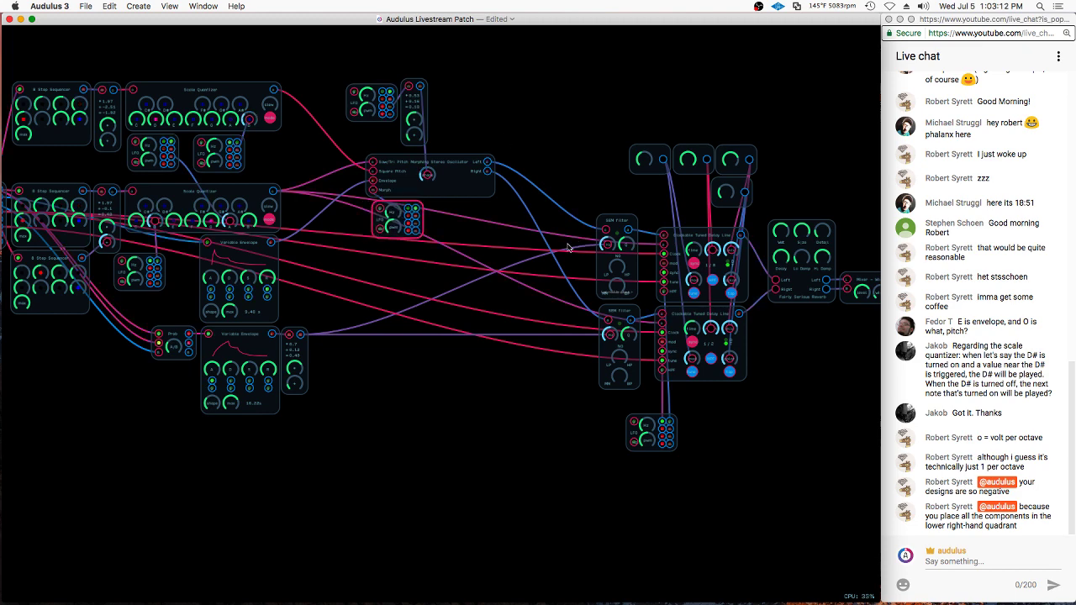
Inside the oscillator, place a copy of the shape knob and label beside Morph, wired to the upper crossfade chain's k input
{"action": "scroll", "coordinate": [358, 149], "scroll_direction": "up", "scroll_amount": 3}
{"action": "scroll", "coordinate": [362, 156], "scroll_direction": "up", "scroll_amount": 3}
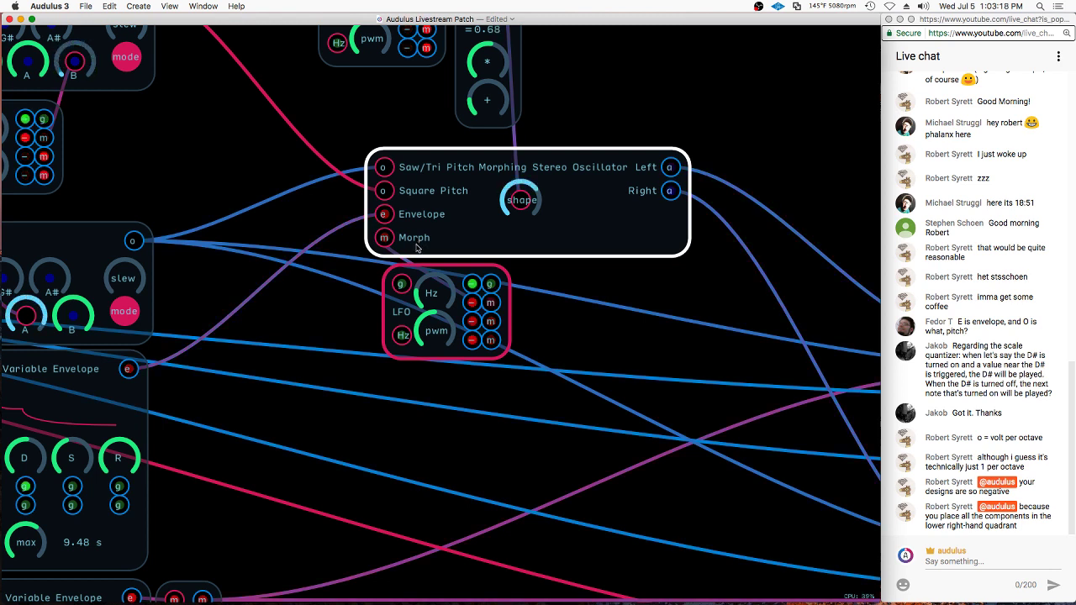
{"action": "double_click", "coordinate": [481, 241]}
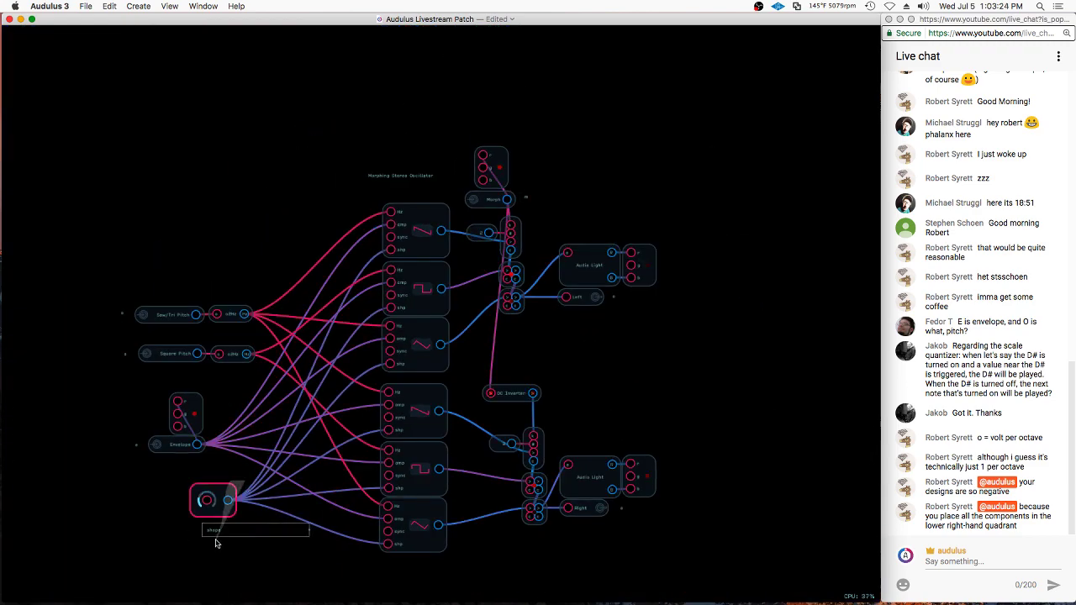
{"action": "key", "text": "super+v"}
{"action": "left_click_drag", "start_coordinate": [239, 476], "coordinate": [534, 151]}
{"action": "scroll", "coordinate": [452, 152], "scroll_direction": "up", "scroll_amount": 6}
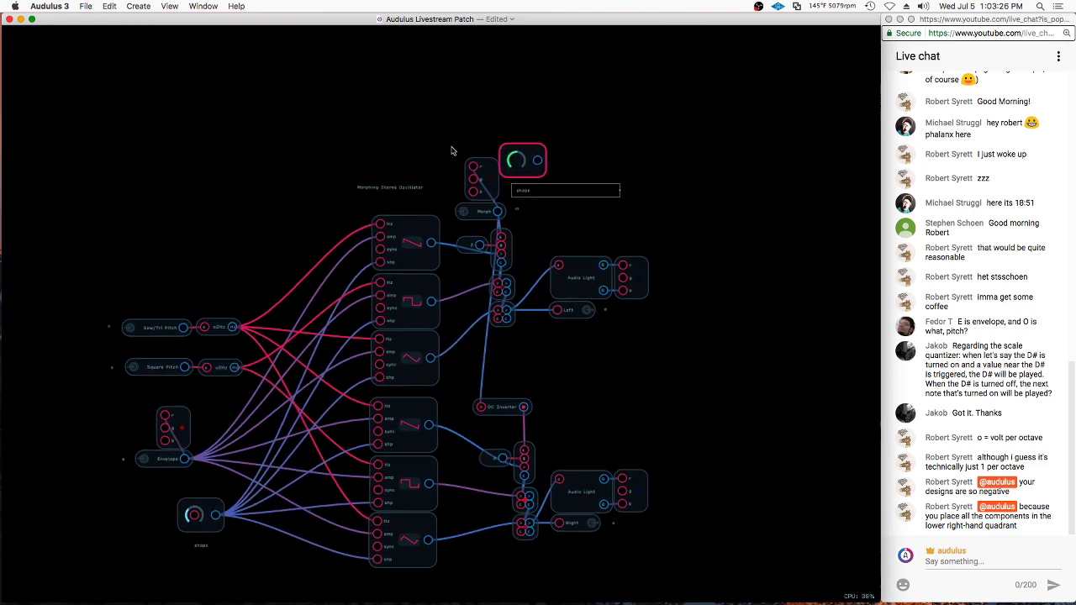
{"action": "left_click_drag", "start_coordinate": [621, 158], "coordinate": [545, 289]}
Delete the Morph input together with its RGB light
{"action": "scroll", "coordinate": [530, 150], "scroll_direction": "down", "scroll_amount": 3}
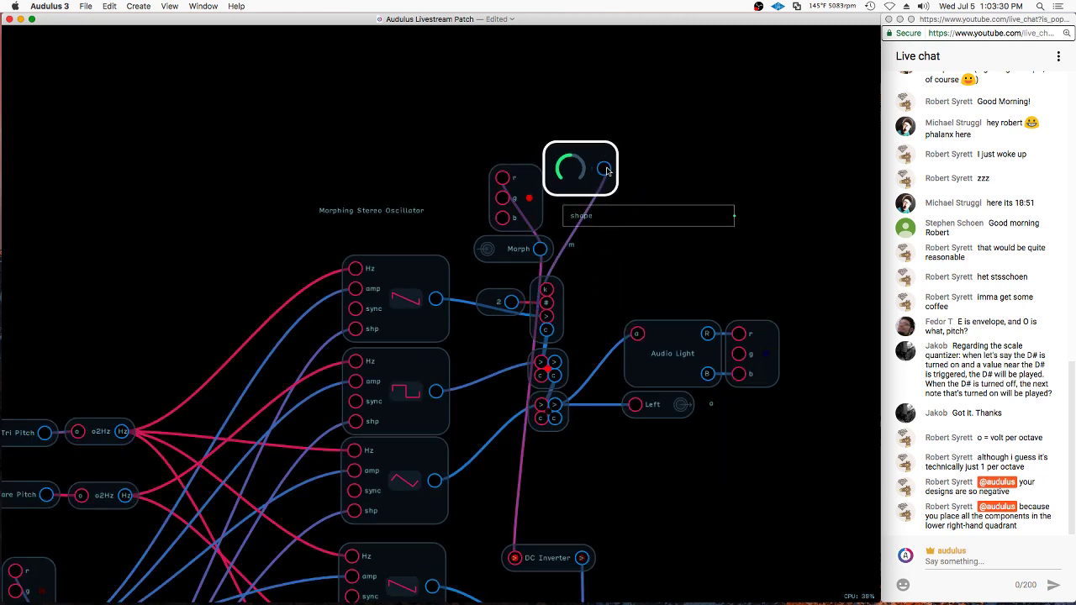
{"action": "left_click_drag", "start_coordinate": [503, 149], "coordinate": [513, 256]}
{"action": "key", "text": "Delete"}
Connect the new knob's output to the DC Inverter's input
{"action": "scroll", "coordinate": [530, 87], "scroll_direction": "down", "scroll_amount": 3}
{"action": "left_click_drag", "start_coordinate": [566, 138], "coordinate": [567, 139]}
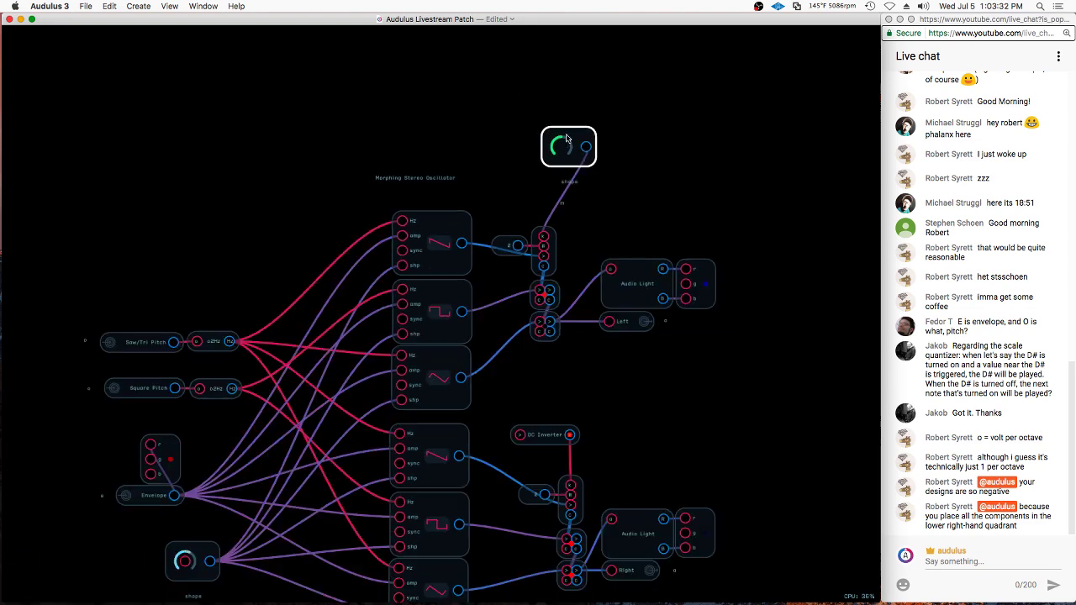
{"action": "left_click_drag", "start_coordinate": [590, 366], "coordinate": [520, 435]}
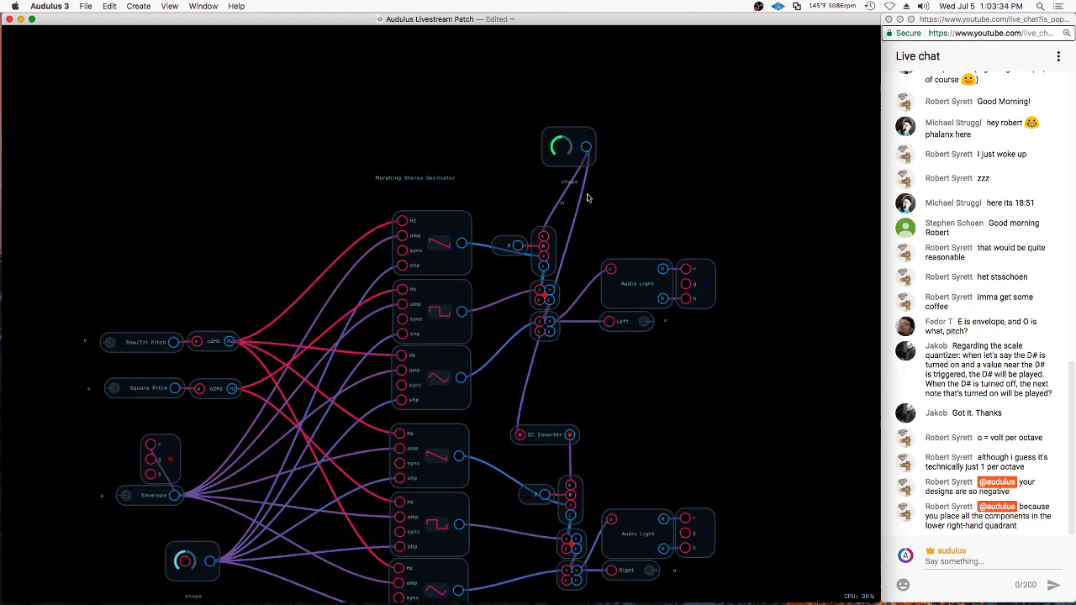
Rename the copied shape label to morph, remove the stray m label, and place the morph label above its knob
{"action": "scroll", "coordinate": [580, 185], "scroll_direction": "up", "scroll_amount": 2}
{"action": "right_click", "coordinate": [565, 180]}
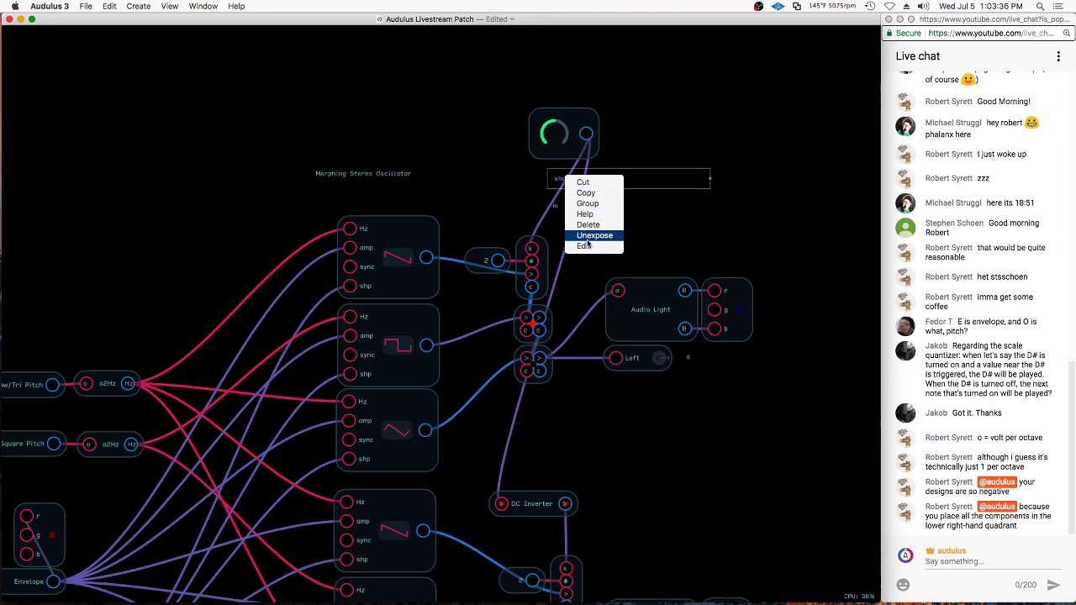
{"action": "left_click", "coordinate": [589, 247]}
{"action": "type", "text": "mo"}
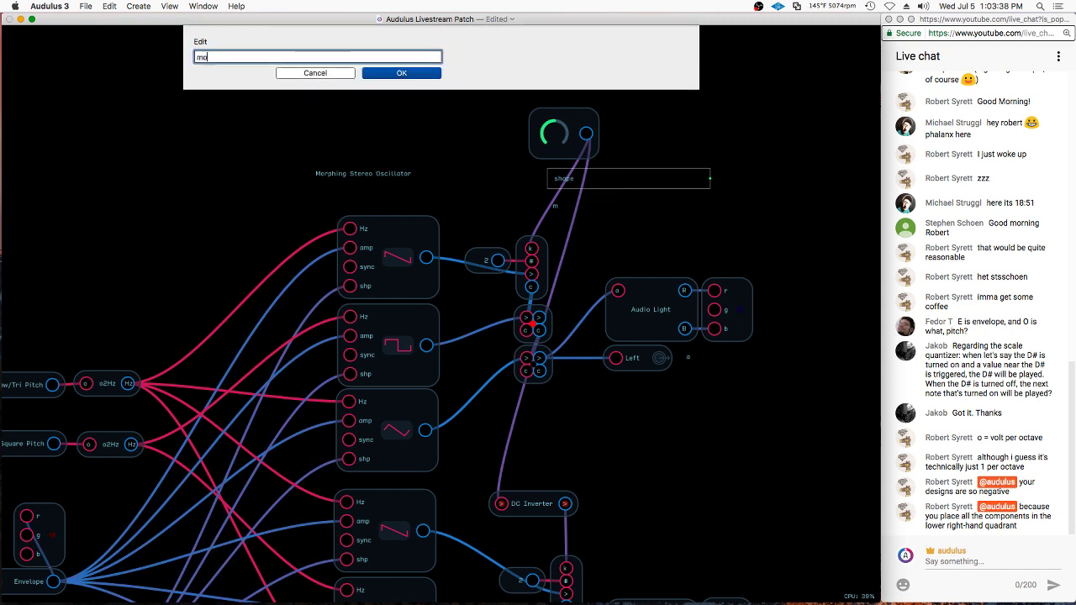
{"action": "type", "text": "rph"}
{"action": "key", "text": "Return"}
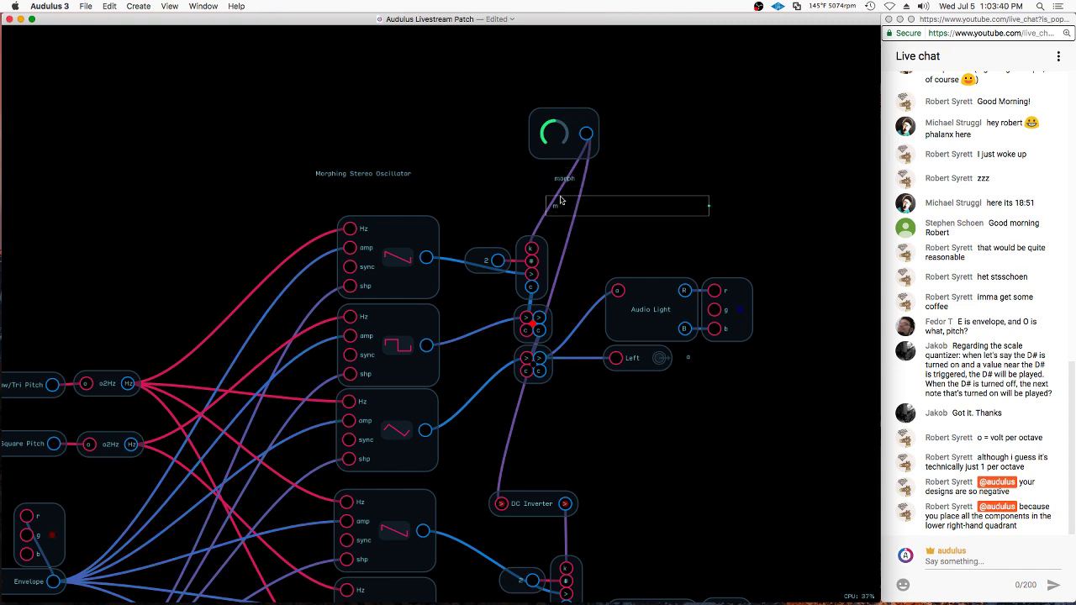
{"action": "left_click_drag", "start_coordinate": [561, 200], "coordinate": [512, 214]}
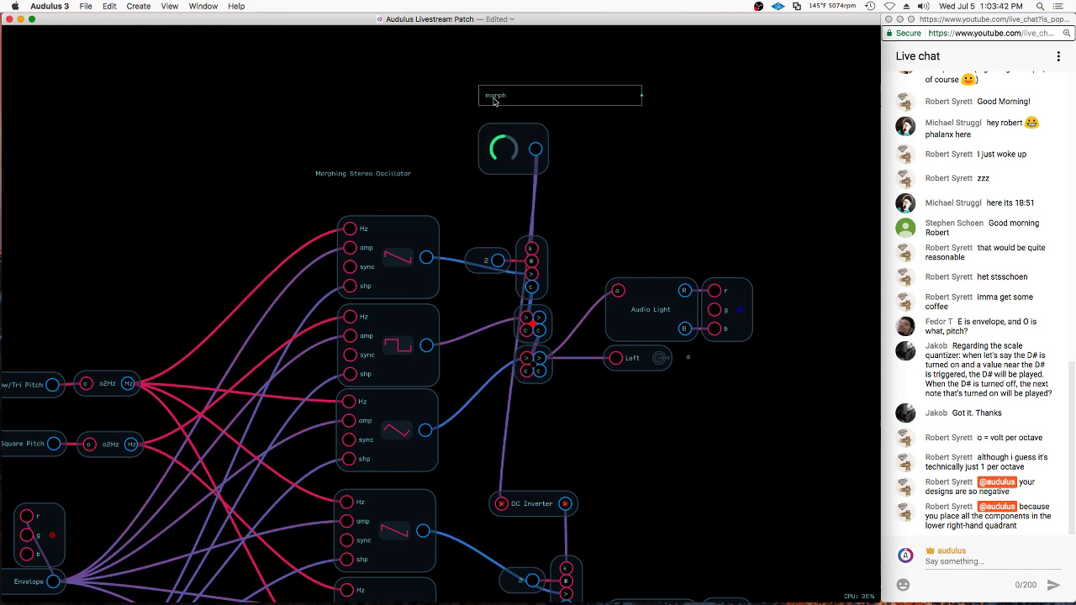
Add a test Knob beside the morph knob, wire its output to a Value meter, and sweep the knob through its range
{"action": "right_click", "coordinate": [643, 154]}
{"action": "mouse_move", "coordinate": [682, 177]}
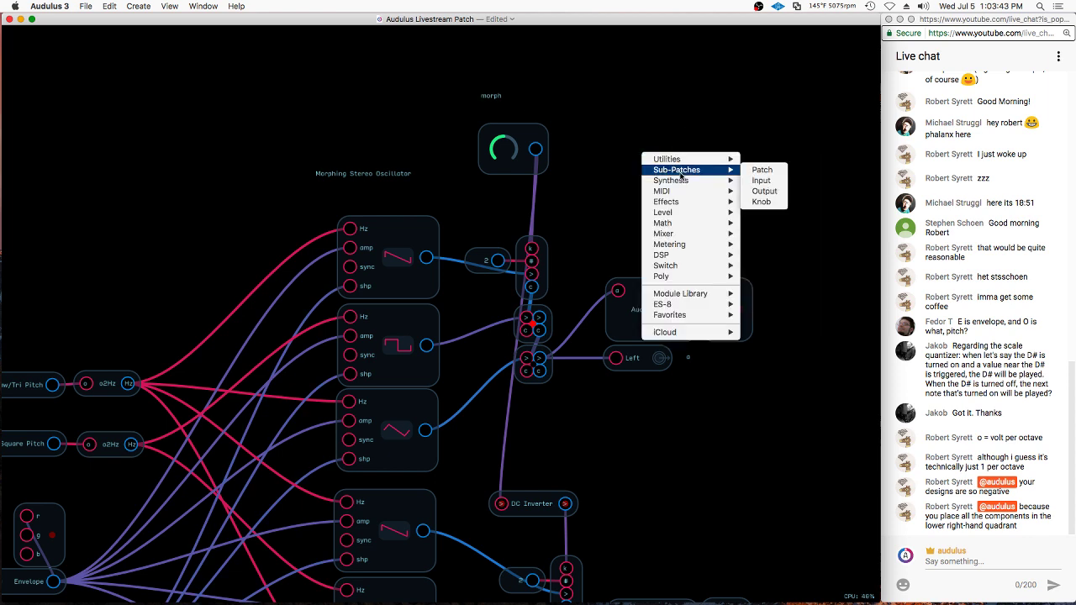
{"action": "left_click", "coordinate": [759, 201]}
{"action": "right_click", "coordinate": [728, 140]}
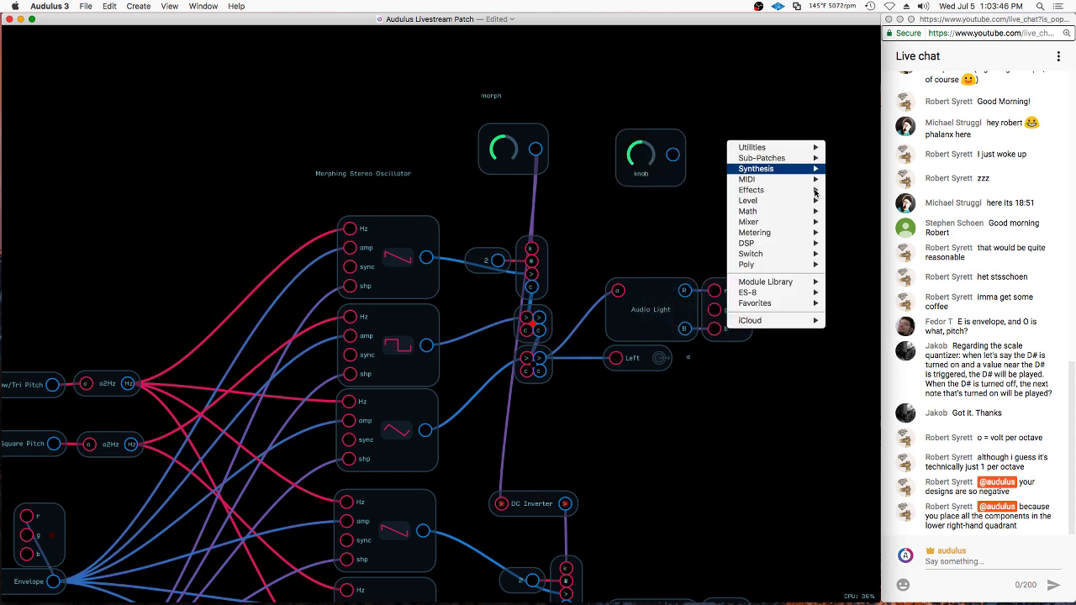
{"action": "mouse_move", "coordinate": [817, 232]}
{"action": "left_click", "coordinate": [847, 243]}
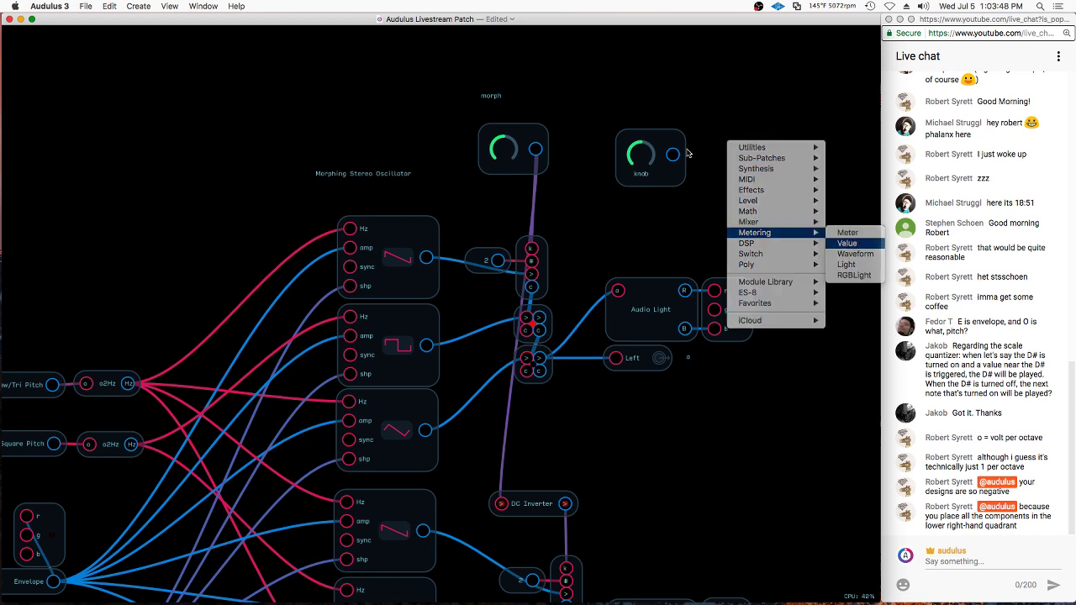
{"action": "left_click_drag", "start_coordinate": [674, 155], "coordinate": [739, 129]}
{"action": "left_click", "coordinate": [652, 159]}
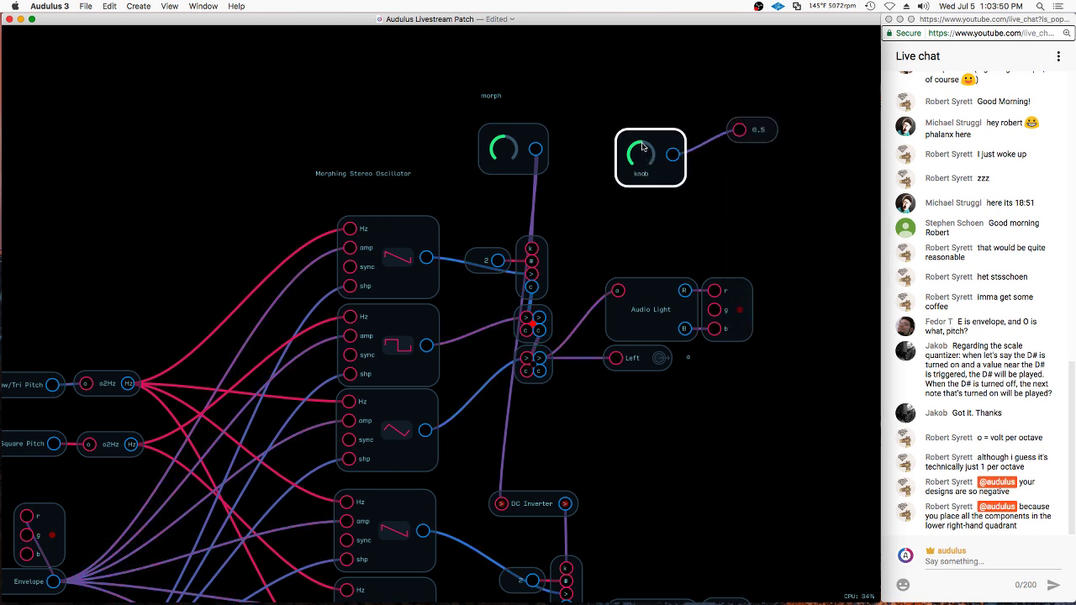
{"action": "left_click_drag", "start_coordinate": [641, 153], "coordinate": [619, 80]}
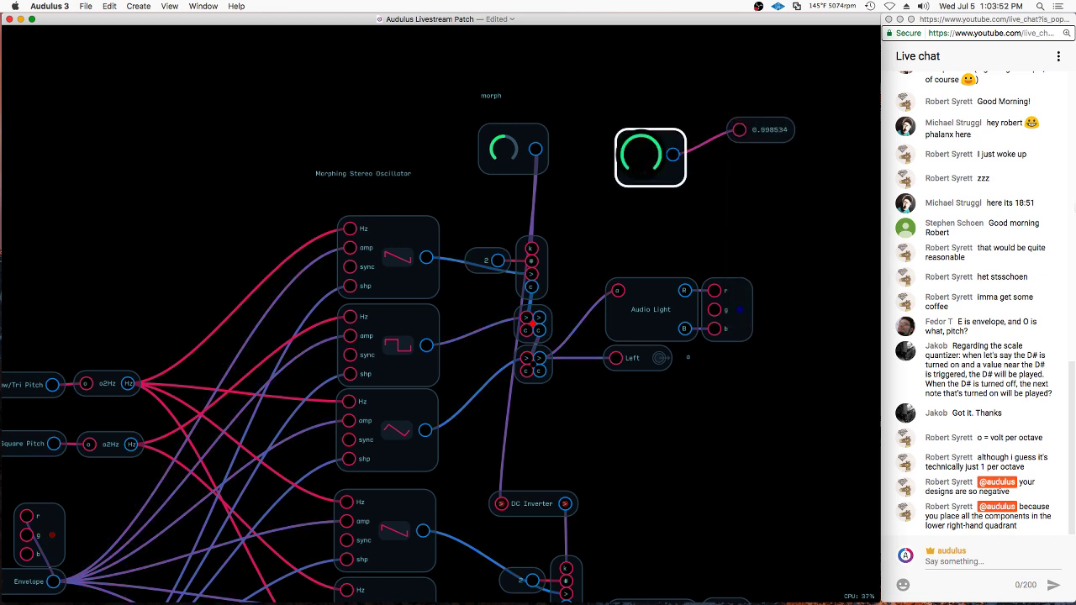
{"action": "left_click_drag", "start_coordinate": [1038, 196], "coordinate": [897, 183]}
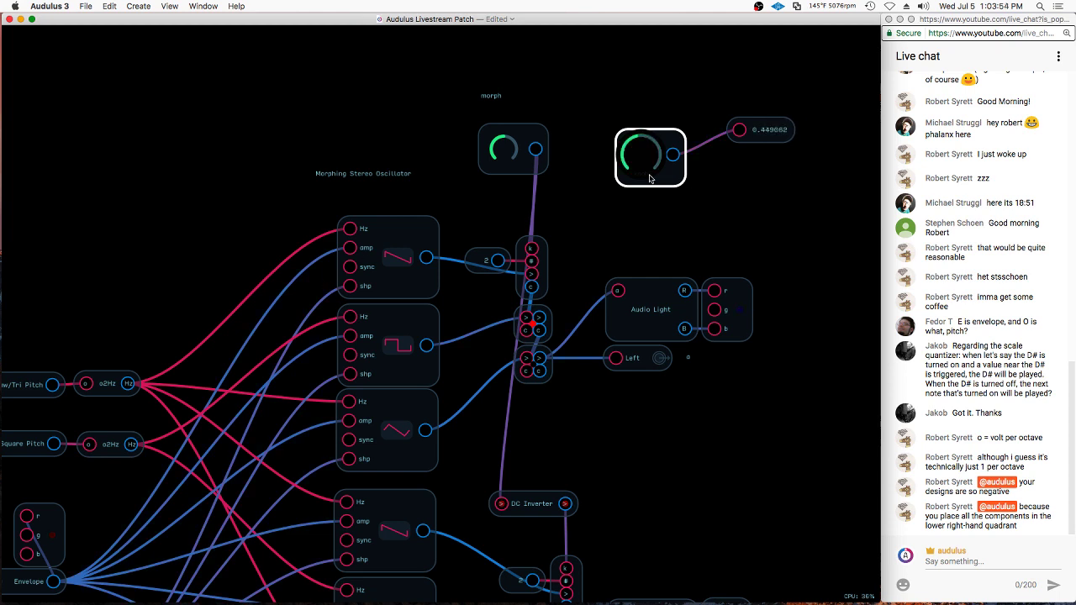
Raise the test knob's maximum into the thousands and sweep the knob to compare its output on the meter
{"action": "right_click", "coordinate": [619, 133]}
{"action": "right_click", "coordinate": [636, 156]}
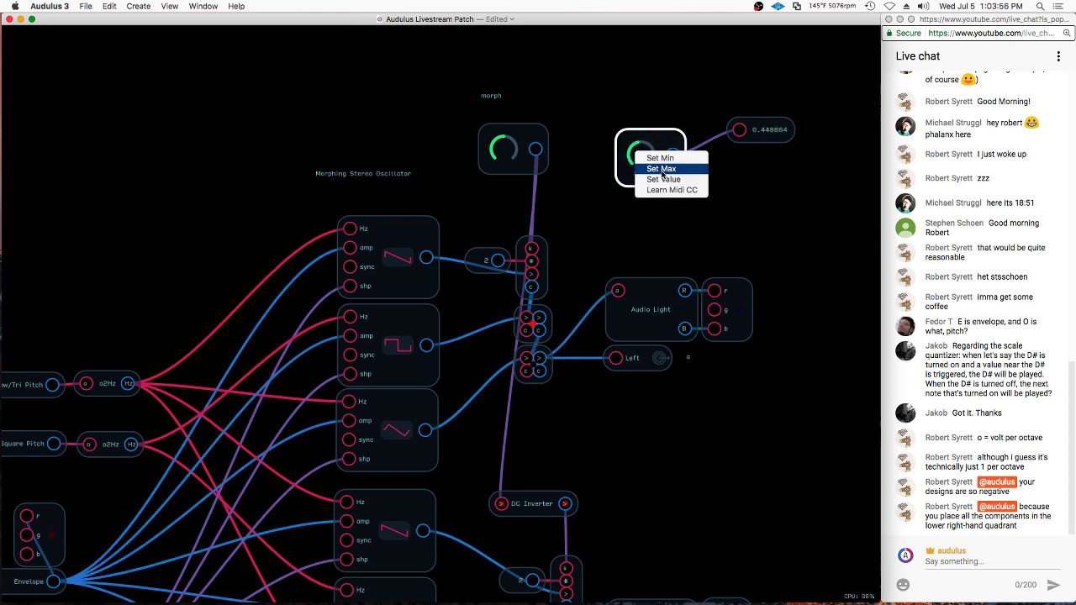
{"action": "left_click", "coordinate": [661, 168]}
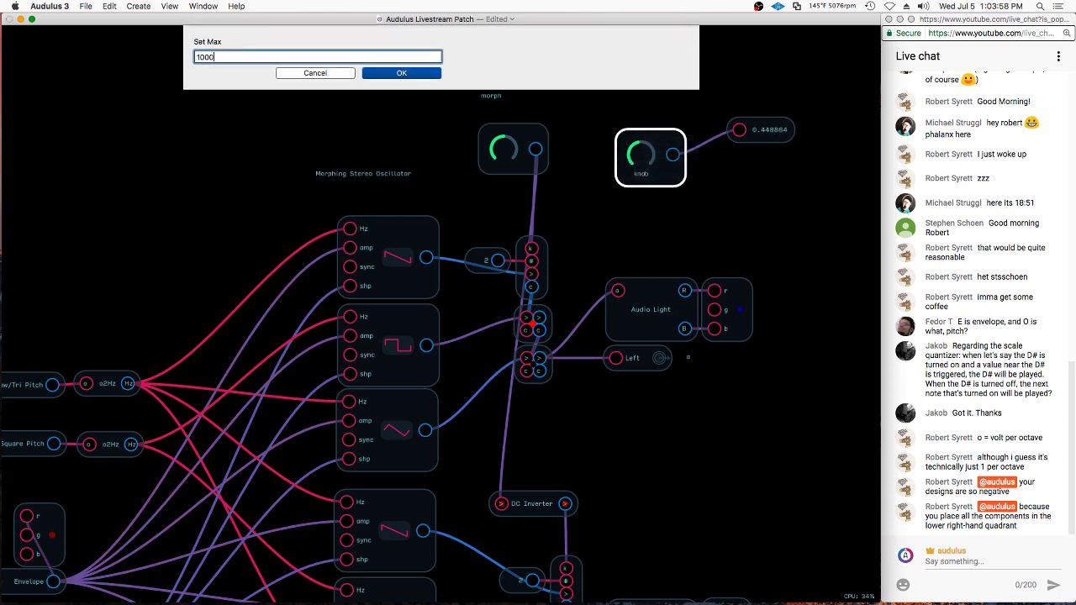
{"action": "key", "text": "Return"}
{"action": "left_click", "coordinate": [653, 154]}
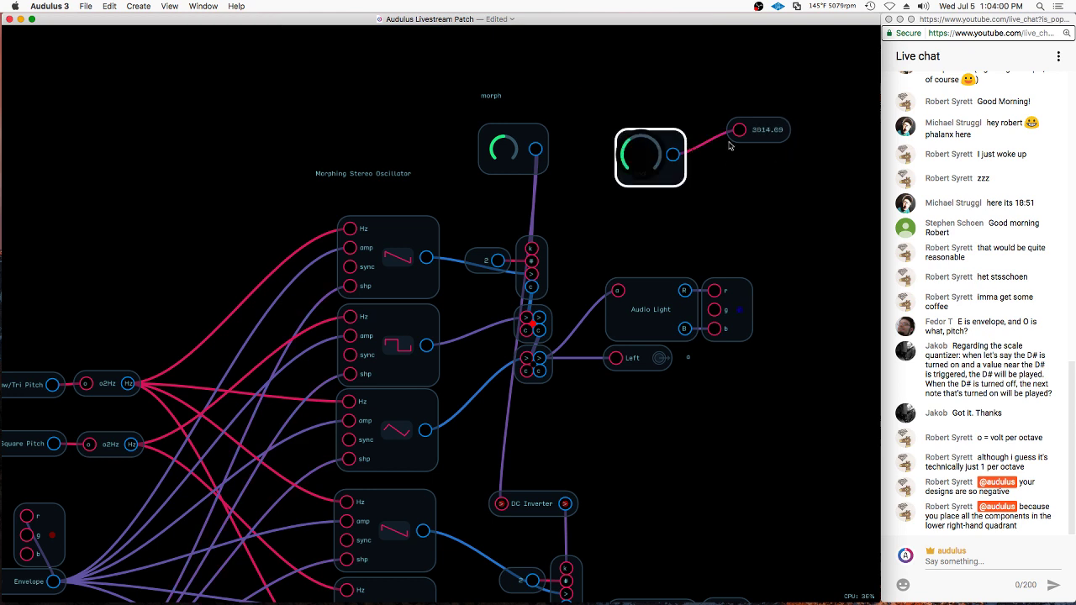
{"action": "left_click_drag", "start_coordinate": [520, 215], "coordinate": [921, 148]}
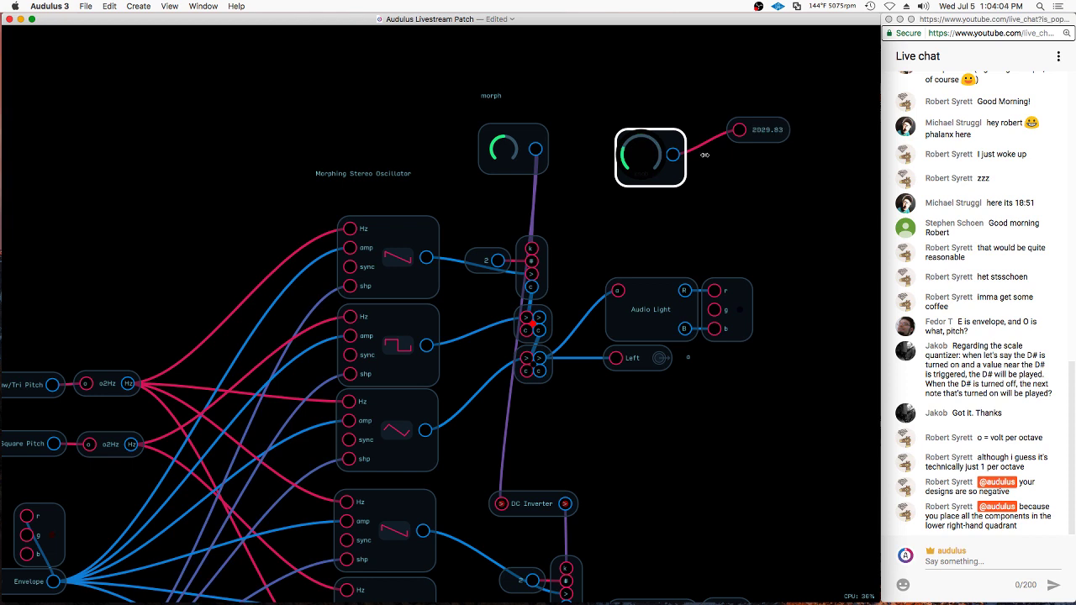
{"action": "left_click_drag", "start_coordinate": [704, 155], "coordinate": [735, 93]}
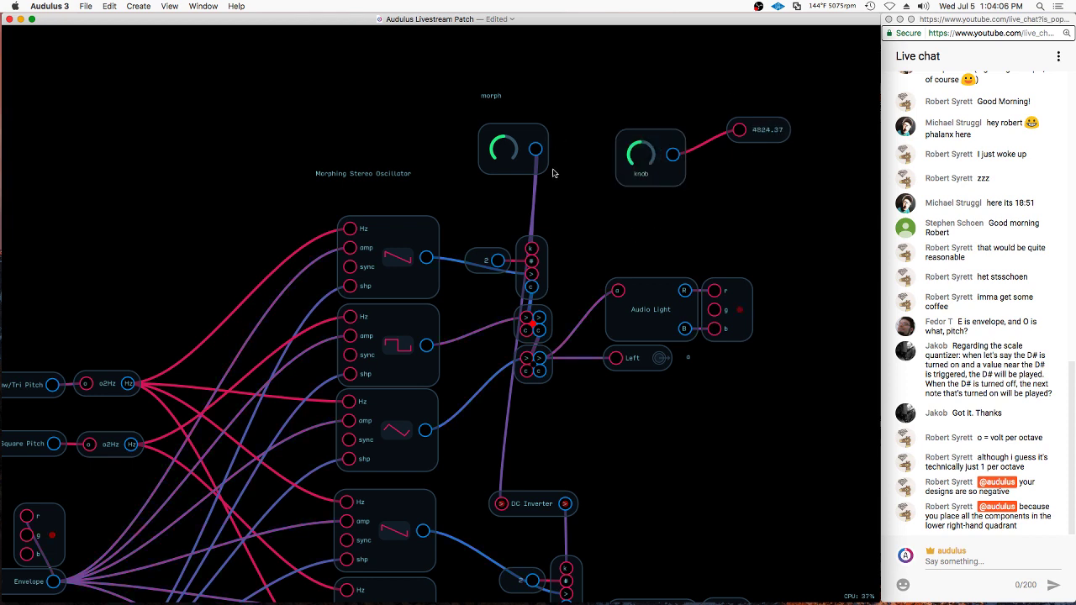
Multiply the morph knob's output by a constant 1000, route the product to the Value meter, and sweep the morph knob
{"action": "left_click", "coordinate": [563, 90]}
{"action": "mouse_move", "coordinate": [623, 166]}
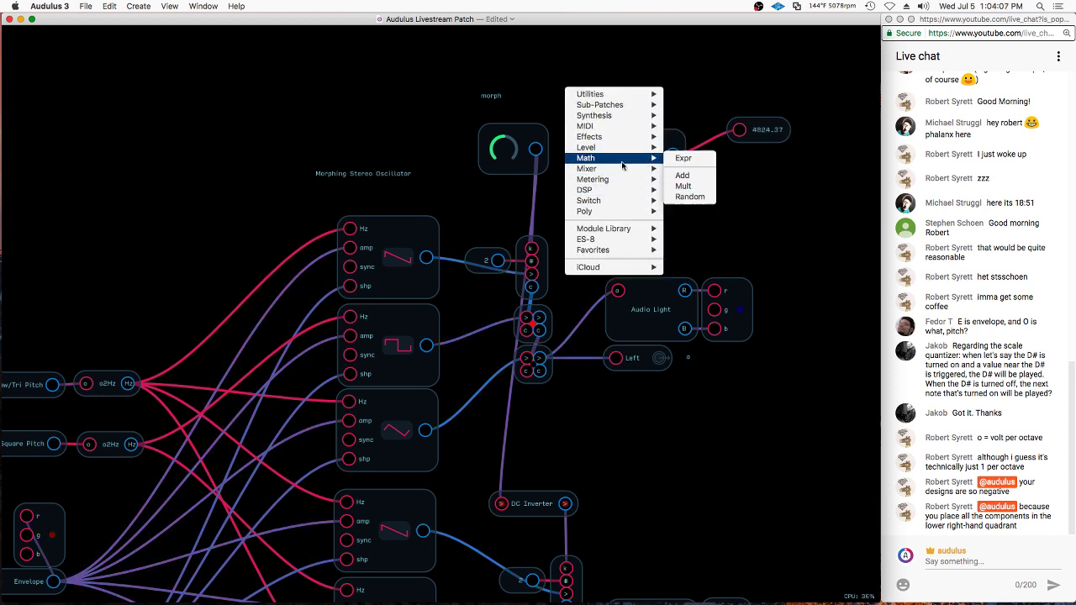
{"action": "left_click", "coordinate": [697, 185]}
{"action": "left_click_drag", "start_coordinate": [559, 109], "coordinate": [591, 104]}
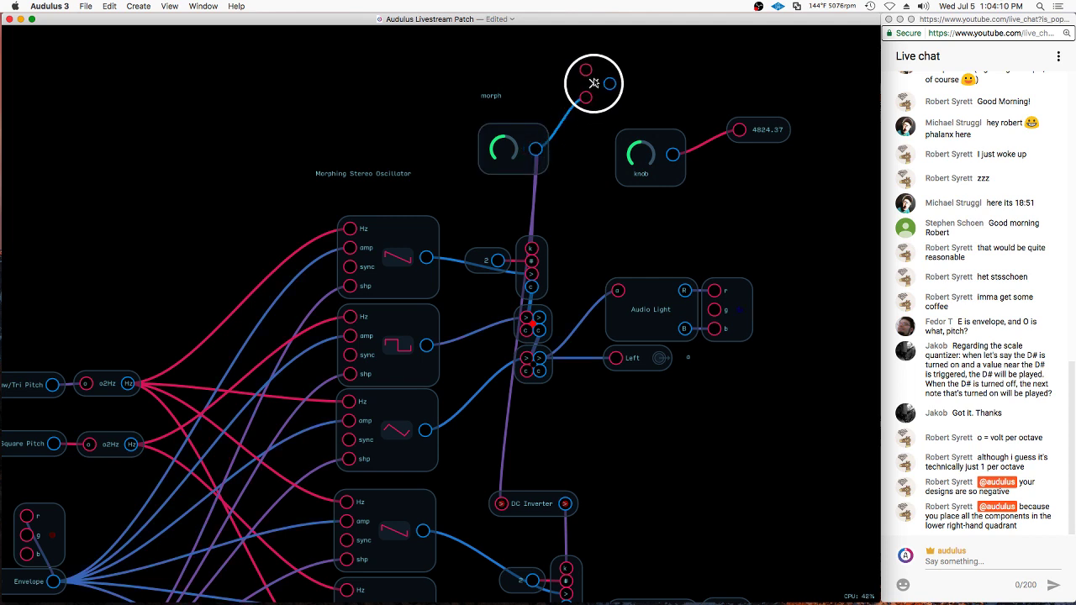
{"action": "double_click", "coordinate": [589, 74]}
{"action": "key", "text": "Return"}
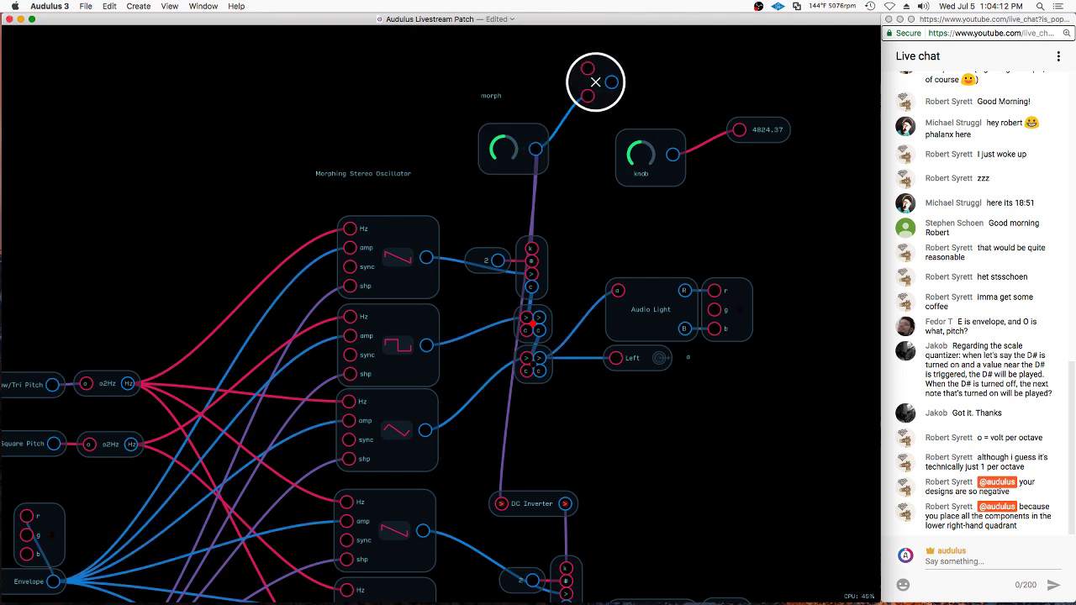
{"action": "left_click_drag", "start_coordinate": [613, 82], "coordinate": [744, 130]}
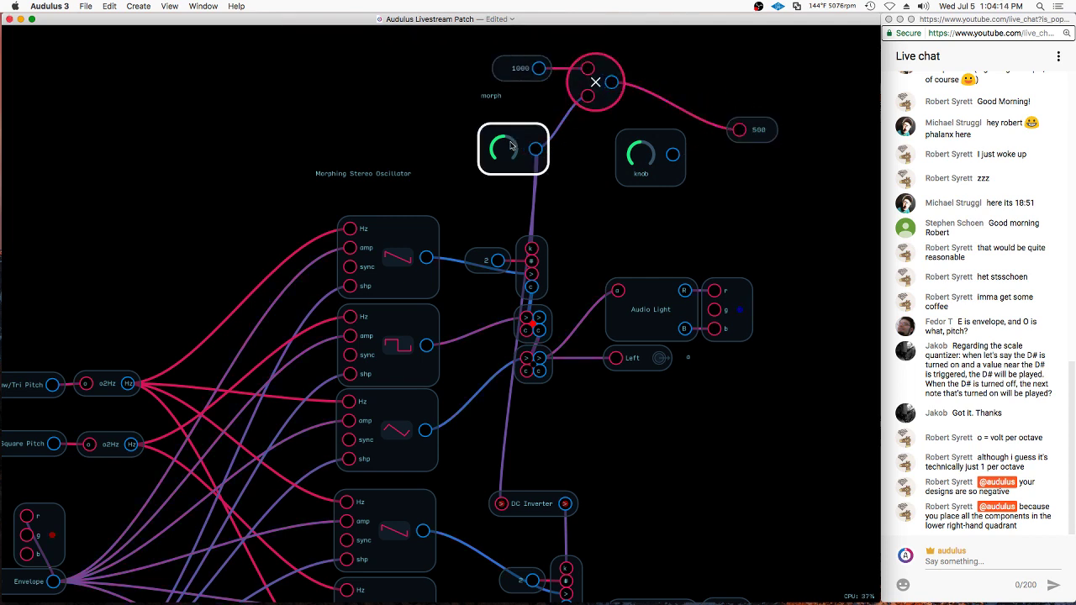
{"action": "left_click_drag", "start_coordinate": [510, 144], "coordinate": [702, 154]}
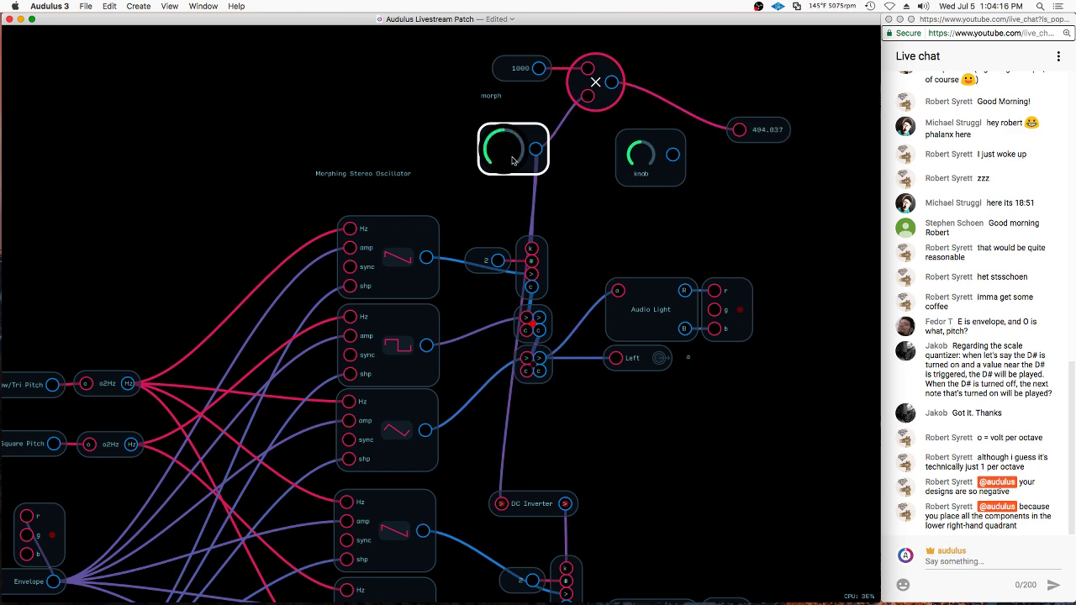
Delete the multiplier, the 1000 constant, the Value meter and the test knob from inside the oscillator
{"action": "key", "text": "super+Up"}
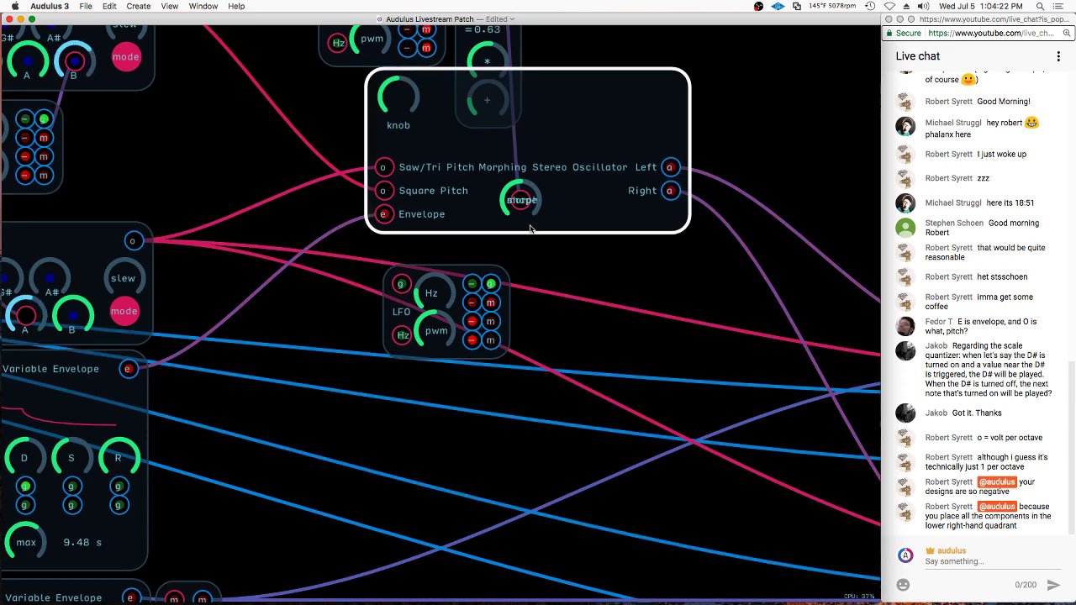
{"action": "double_click", "coordinate": [572, 217]}
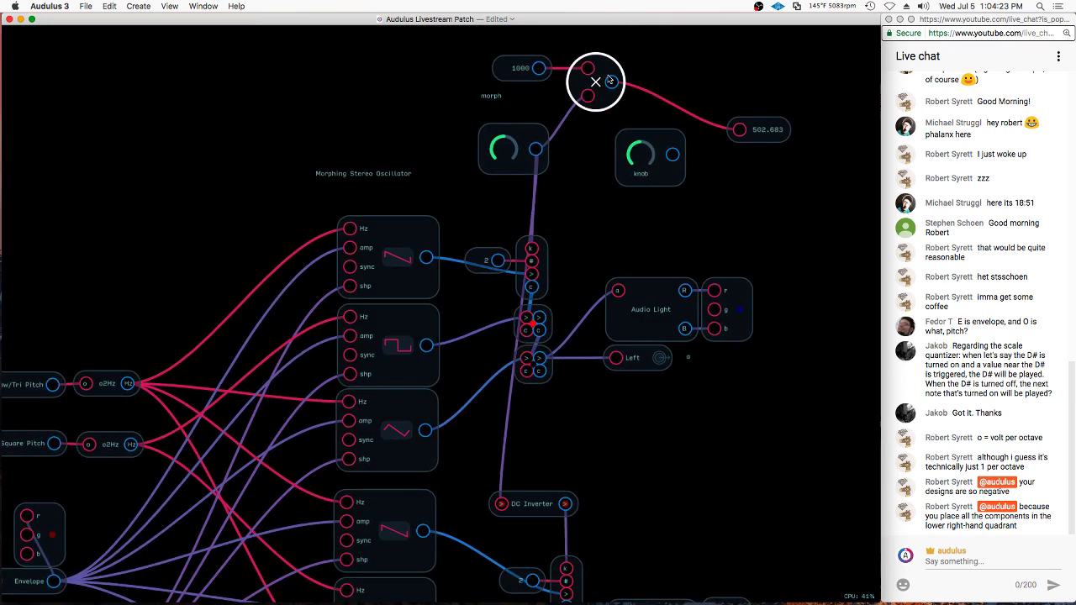
{"action": "left_click_drag", "start_coordinate": [643, 53], "coordinate": [480, 81]}
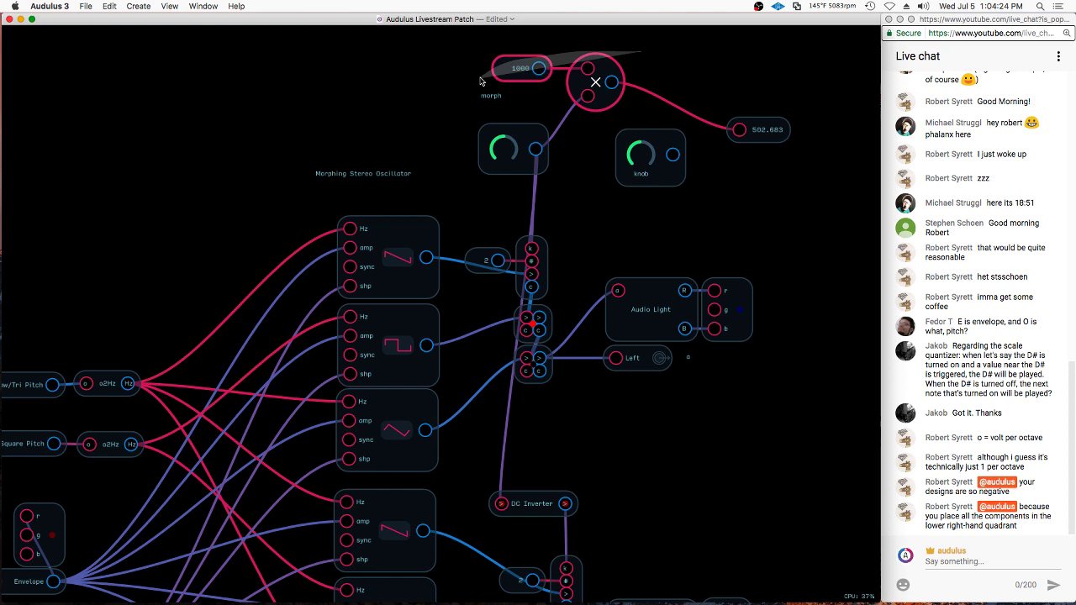
{"action": "key", "text": "Delete"}
{"action": "key", "text": "Delete"}
{"action": "key", "text": "Delete"}
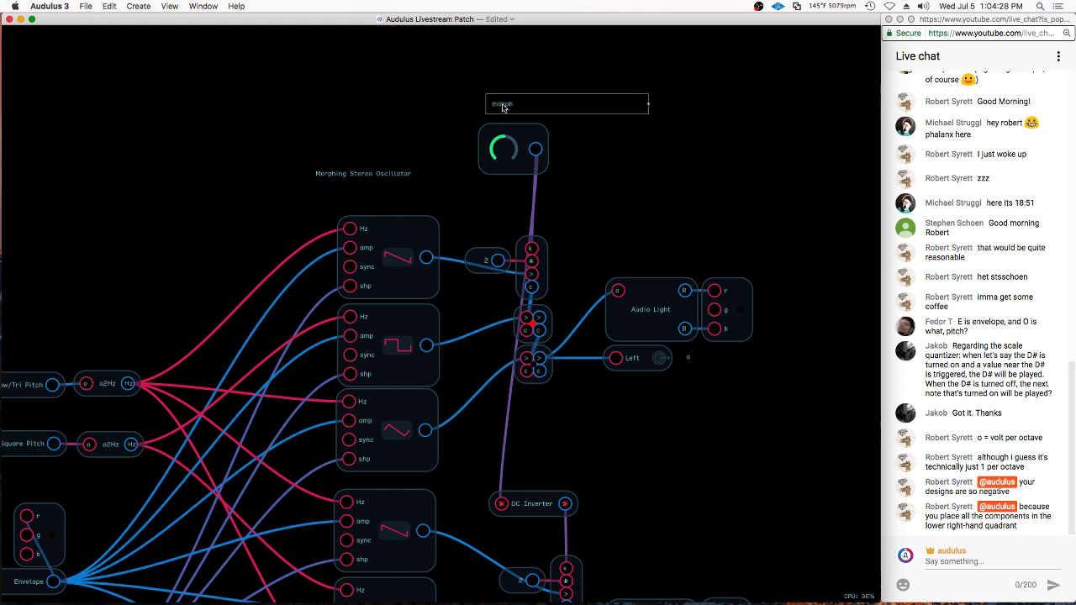
Centre the morph label directly above its knob and turn the knob down to a low setting
{"action": "left_click_drag", "start_coordinate": [503, 107], "coordinate": [443, 184]}
{"action": "left_click", "coordinate": [533, 131]}
{"action": "right_click", "coordinate": [533, 131]}
{"action": "left_click", "coordinate": [531, 135]}
{"action": "left_click", "coordinate": [603, 155]}
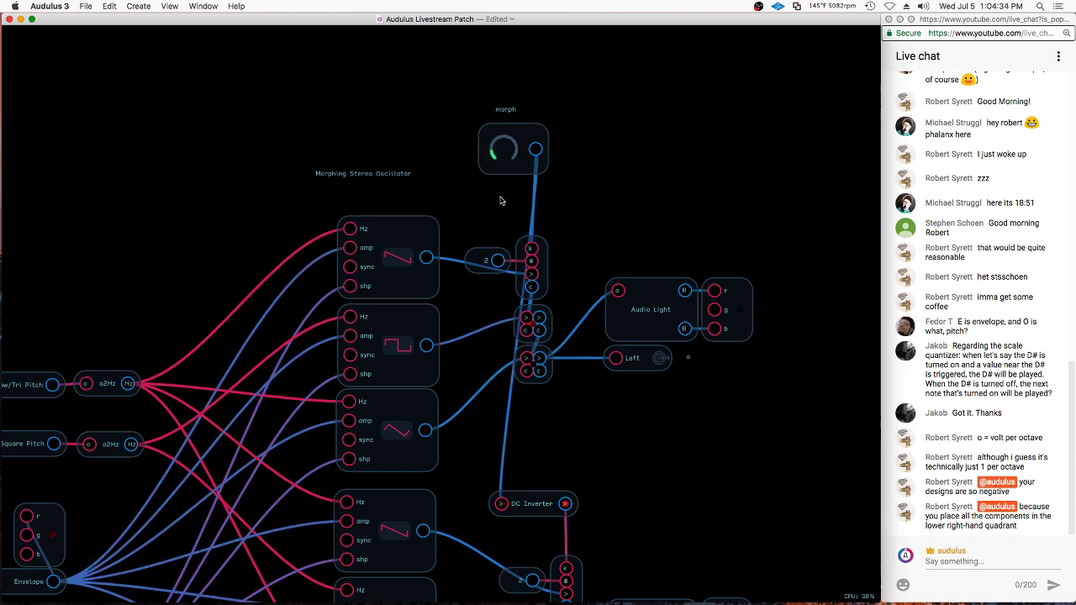
{"action": "left_click", "coordinate": [504, 151]}
{"action": "left_click", "coordinate": [612, 118]}
Rename the morph label's knob as morph
{"action": "scroll", "coordinate": [619, 117], "scroll_direction": "down", "scroll_amount": 3}
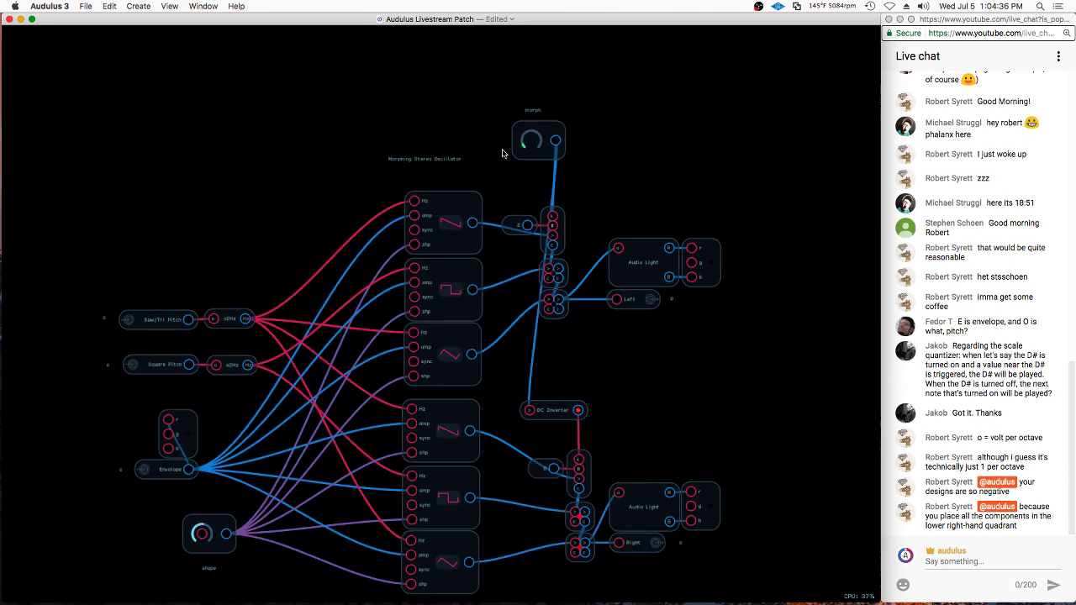
{"action": "right_click", "coordinate": [546, 154]}
{"action": "left_click", "coordinate": [588, 213]}
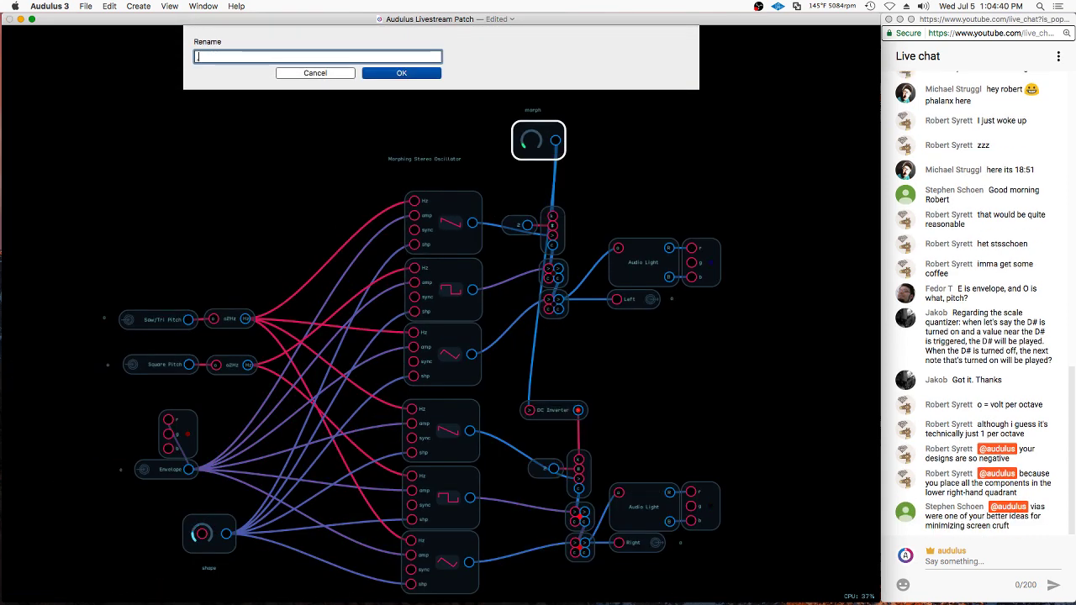
{"action": "type", "text": "morph"}
{"action": "key", "text": "Return"}
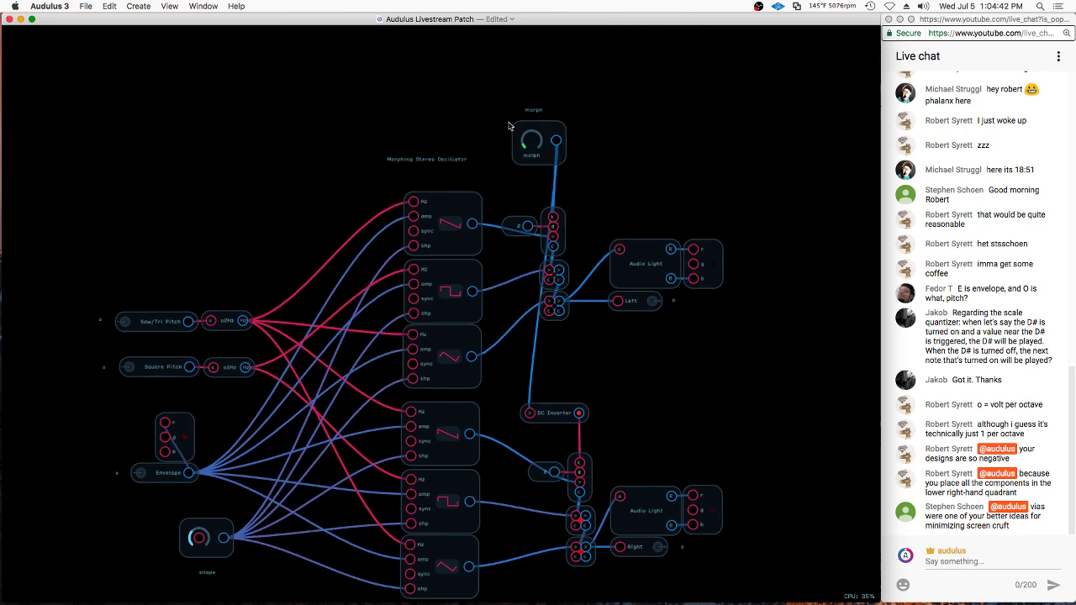
Duplicate the morph knob repeatedly to build a horizontal row of eight adjacent knobs
{"action": "scroll", "coordinate": [589, 211], "scroll_direction": "up", "scroll_amount": 3}
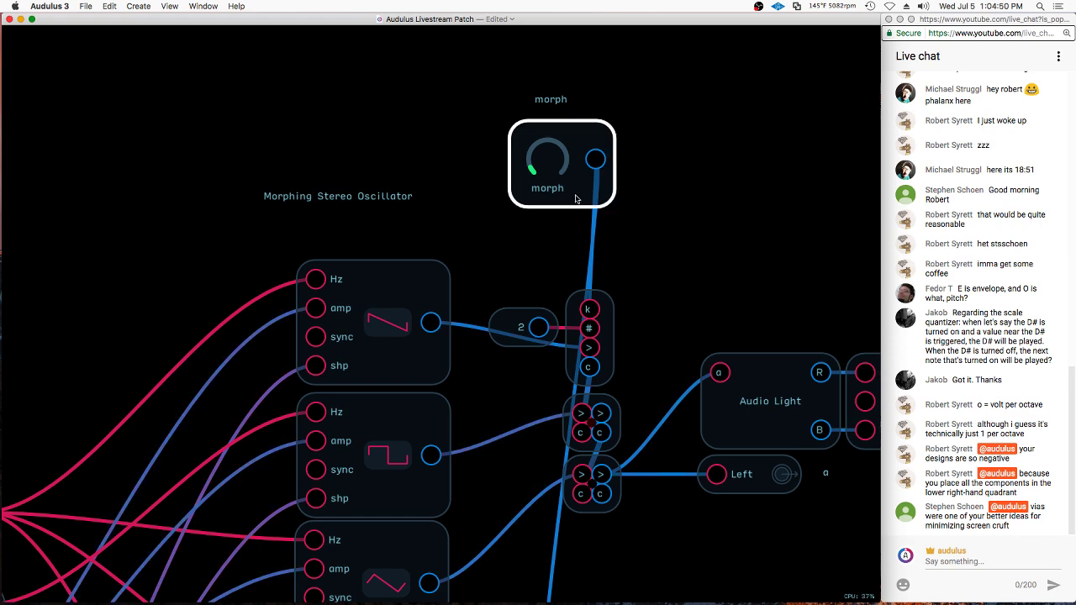
{"action": "scroll", "coordinate": [278, 259], "scroll_direction": "down", "scroll_amount": 2}
{"action": "left_click_drag", "start_coordinate": [492, 180], "coordinate": [573, 181], "text": "alt"}
{"action": "left_click_drag", "start_coordinate": [624, 143], "coordinate": [484, 204]}
{"action": "key", "text": "super+d"}
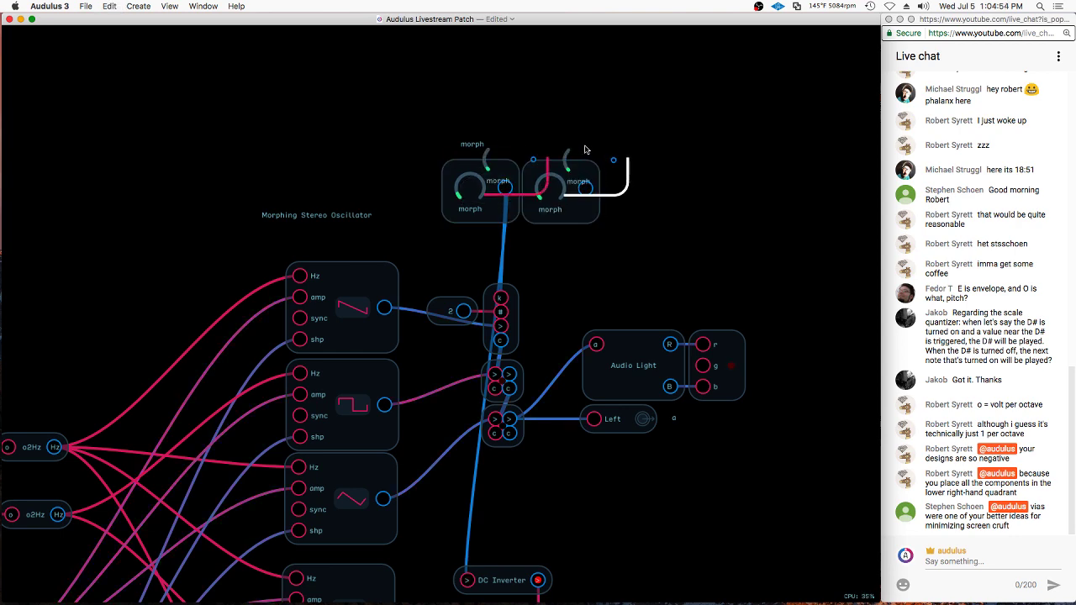
{"action": "left_click_drag", "start_coordinate": [584, 149], "coordinate": [715, 174]}
{"action": "mouse_move", "coordinate": [761, 136]}
{"action": "left_mouse_down"}
{"action": "mouse_move", "coordinate": [547, 197]}
{"action": "mouse_move", "coordinate": [550, 210]}
{"action": "left_mouse_up"}
{"action": "key", "text": "super+d"}
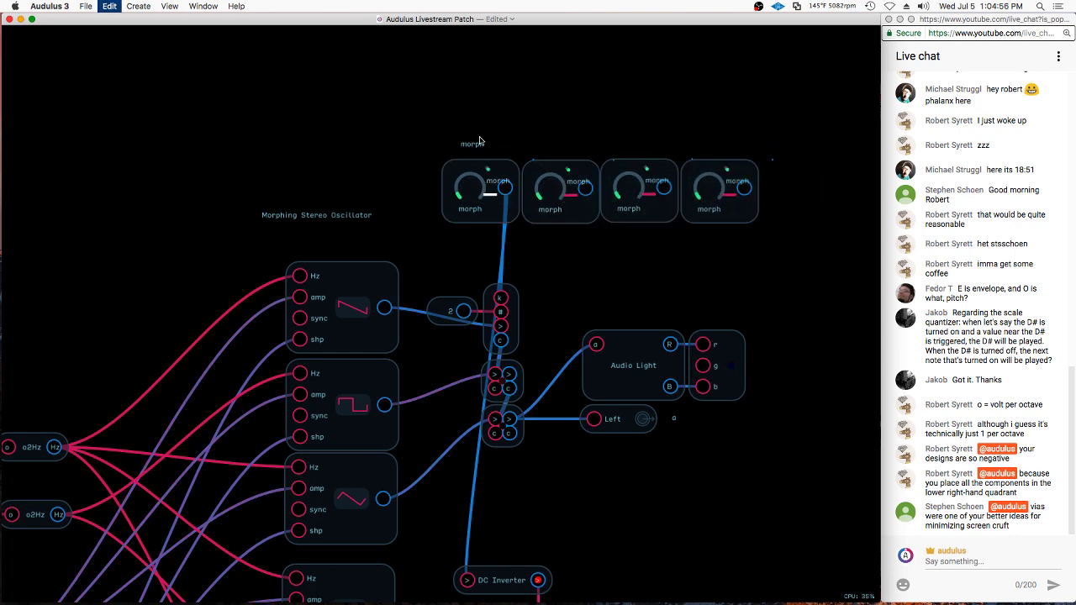
{"action": "scroll", "coordinate": [482, 141], "scroll_direction": "down", "scroll_amount": 3}
{"action": "left_click_drag", "start_coordinate": [480, 150], "coordinate": [683, 173]}
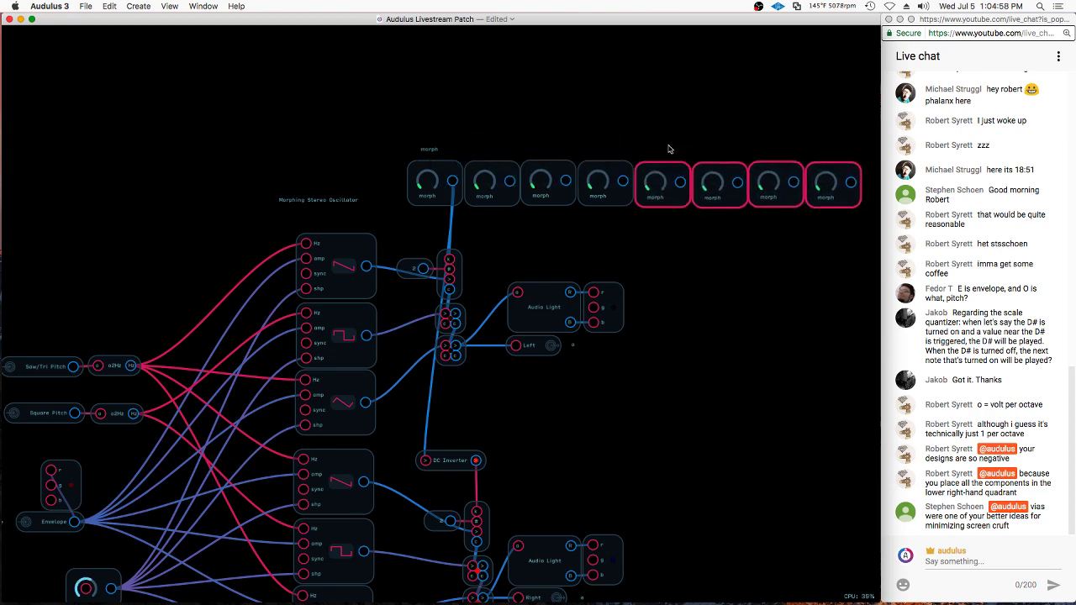
Check the oscillator module from the parent patch, reopen it, and rename the second knob in the row as 2
{"action": "double_click", "coordinate": [670, 148]}
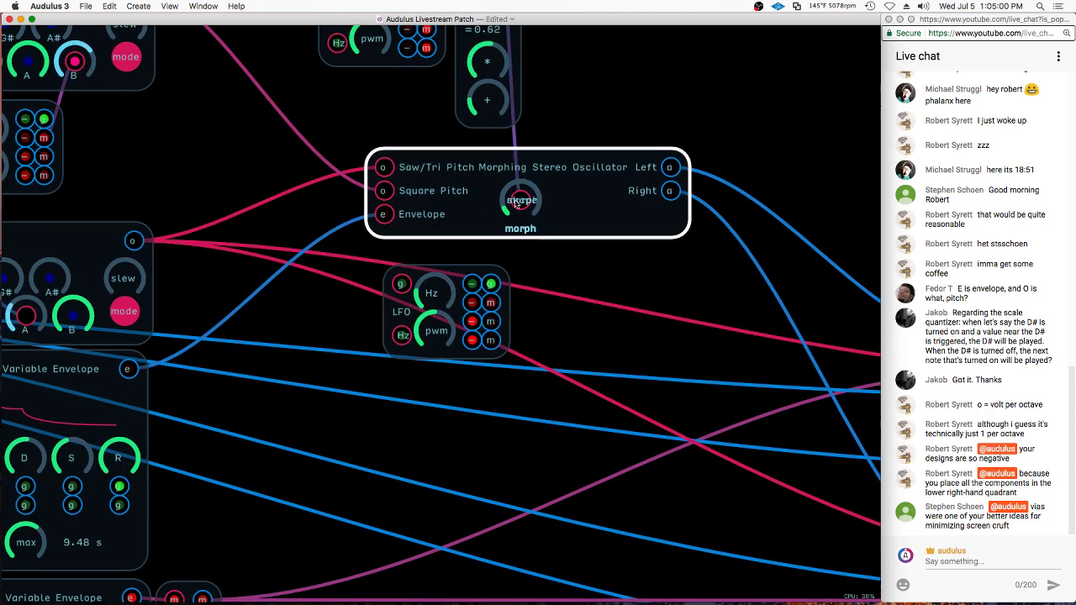
{"action": "double_click", "coordinate": [579, 205]}
{"action": "left_click", "coordinate": [433, 198]}
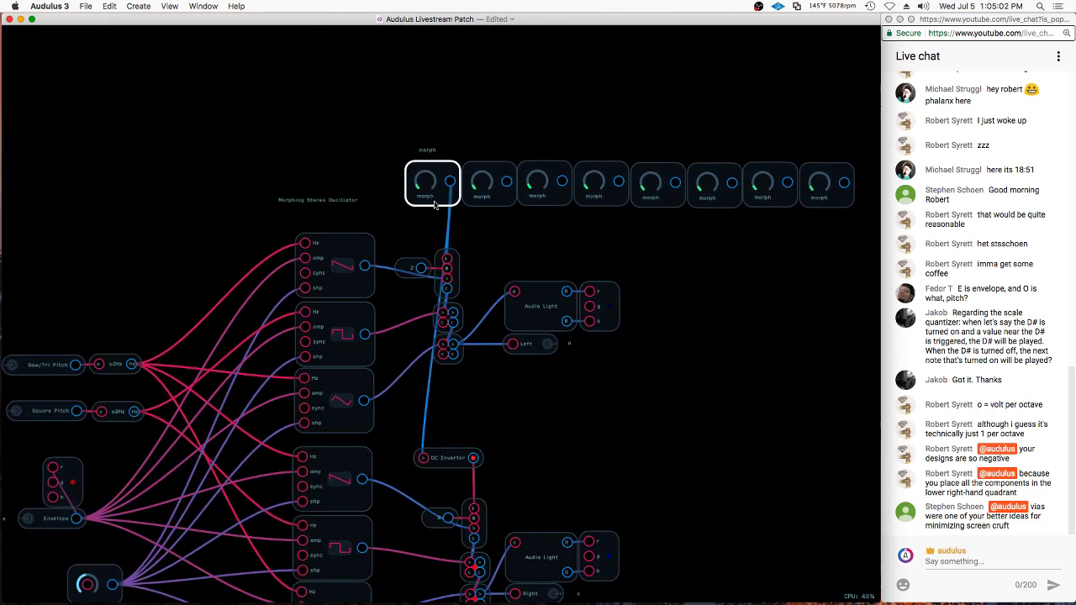
{"action": "left_click", "coordinate": [481, 195]}
{"action": "right_click", "coordinate": [482, 195]}
{"action": "left_click", "coordinate": [504, 258]}
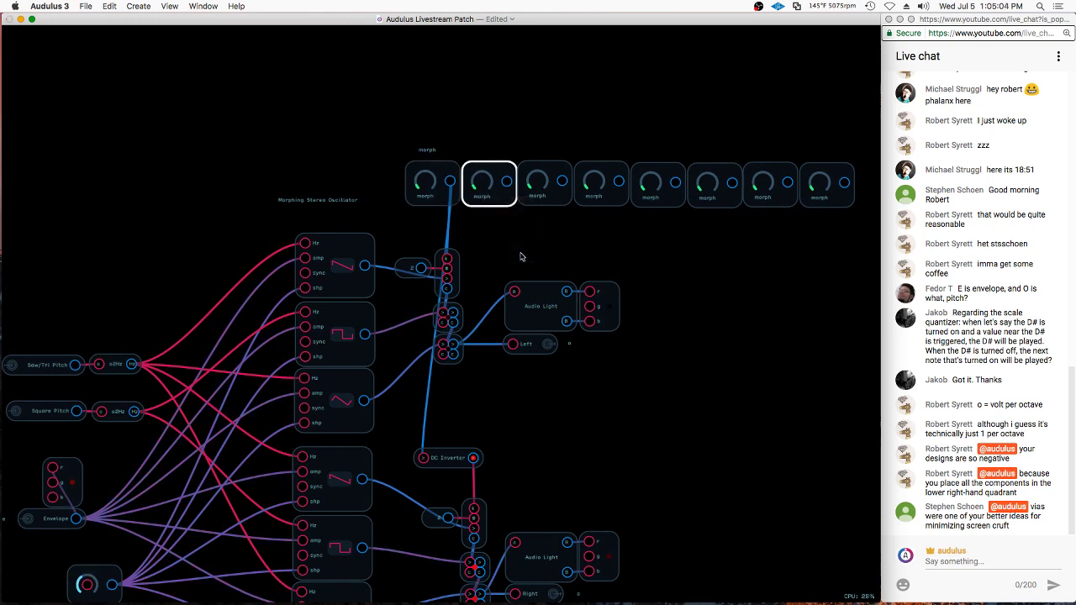
{"action": "key", "text": "Return"}
Rename the third and fourth knobs in the row as 3 and 4
{"action": "left_click", "coordinate": [545, 189]}
{"action": "right_click", "coordinate": [548, 188]}
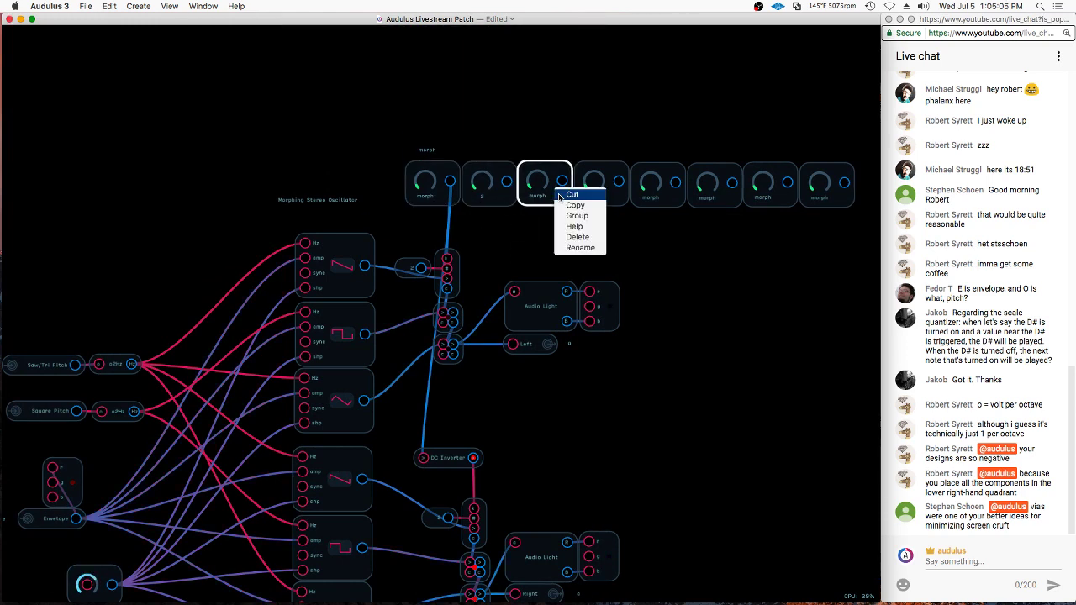
{"action": "left_click", "coordinate": [586, 246]}
{"action": "type", "text": "3"}
{"action": "key", "text": "Return"}
{"action": "right_click", "coordinate": [598, 191]}
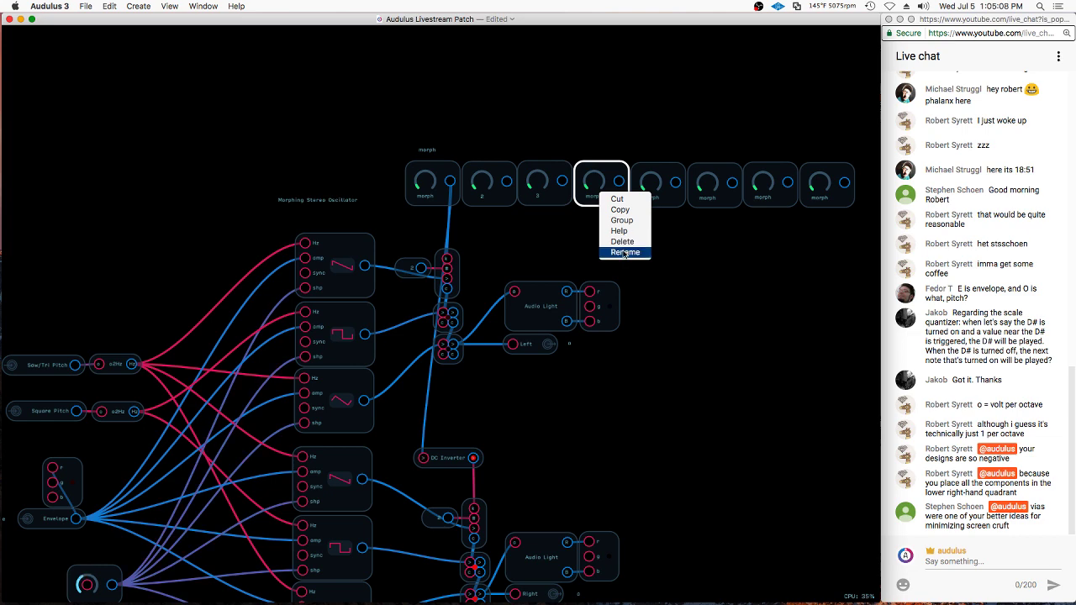
{"action": "left_click", "coordinate": [623, 254]}
{"action": "type", "text": "4"}
{"action": "key", "text": "Return"}
Set the row of knobs to progressively higher positions, starting with the morph knob at its minimum
{"action": "scroll", "coordinate": [408, 251], "scroll_direction": "down", "scroll_amount": 1}
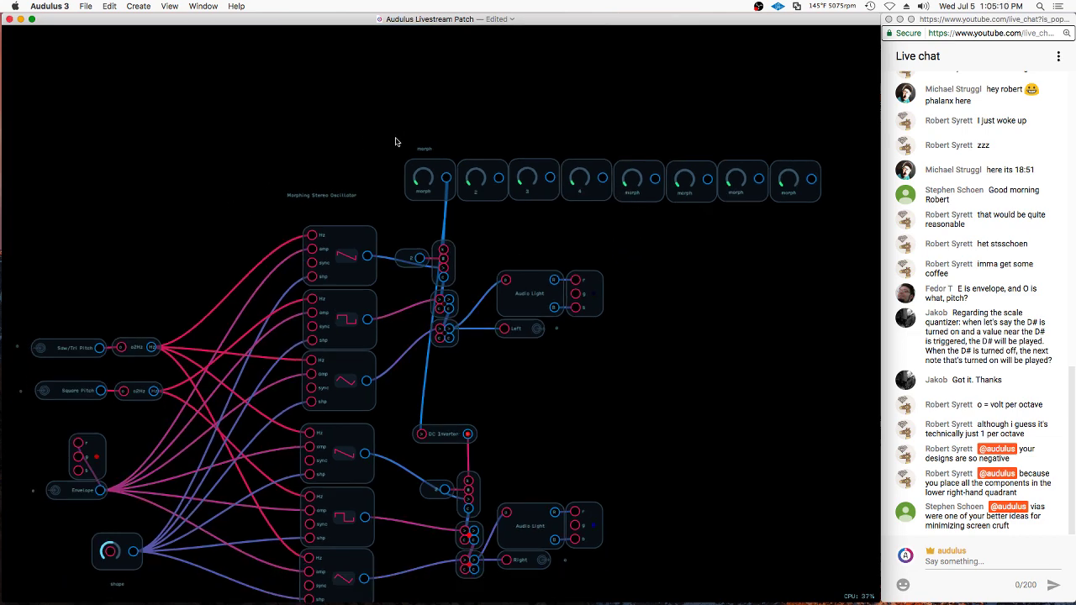
{"action": "left_click", "coordinate": [412, 177]}
{"action": "left_click_drag", "start_coordinate": [425, 181], "coordinate": [482, 174]}
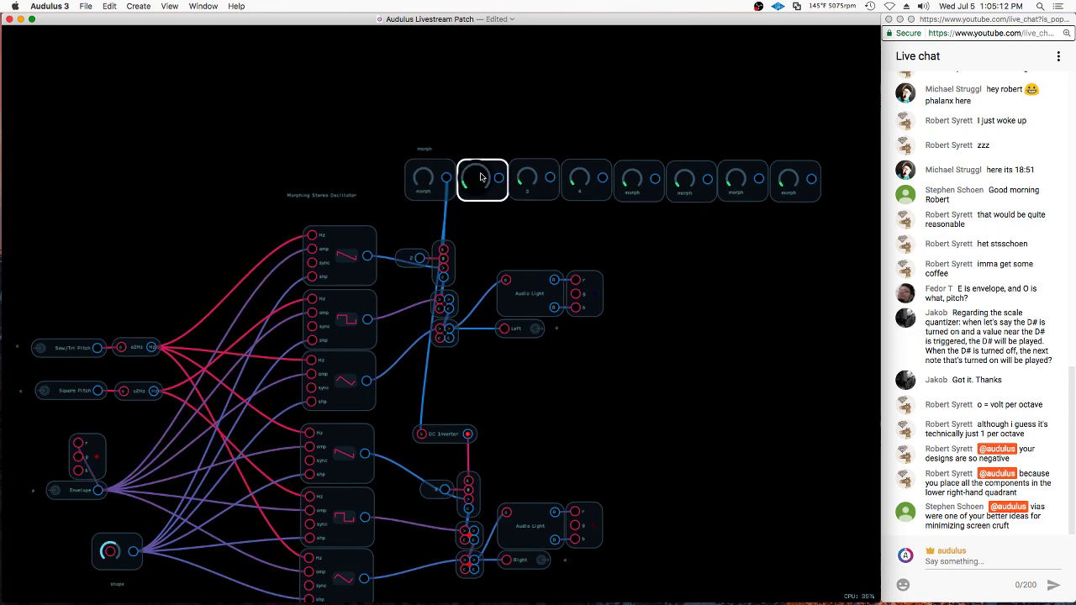
{"action": "left_click", "coordinate": [588, 180]}
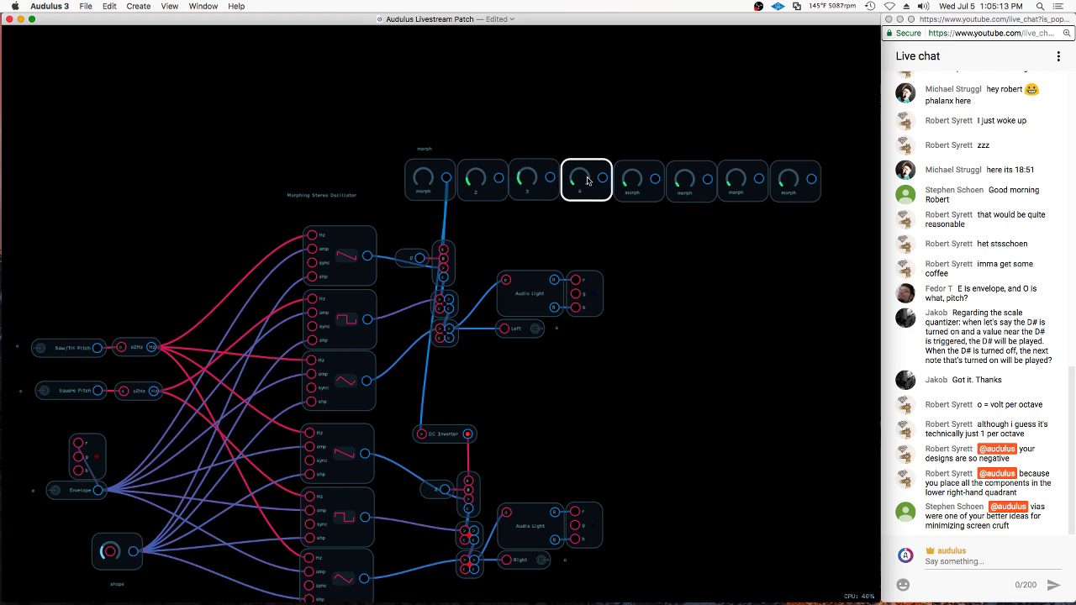
{"action": "left_click", "coordinate": [638, 180]}
{"action": "left_click", "coordinate": [689, 182]}
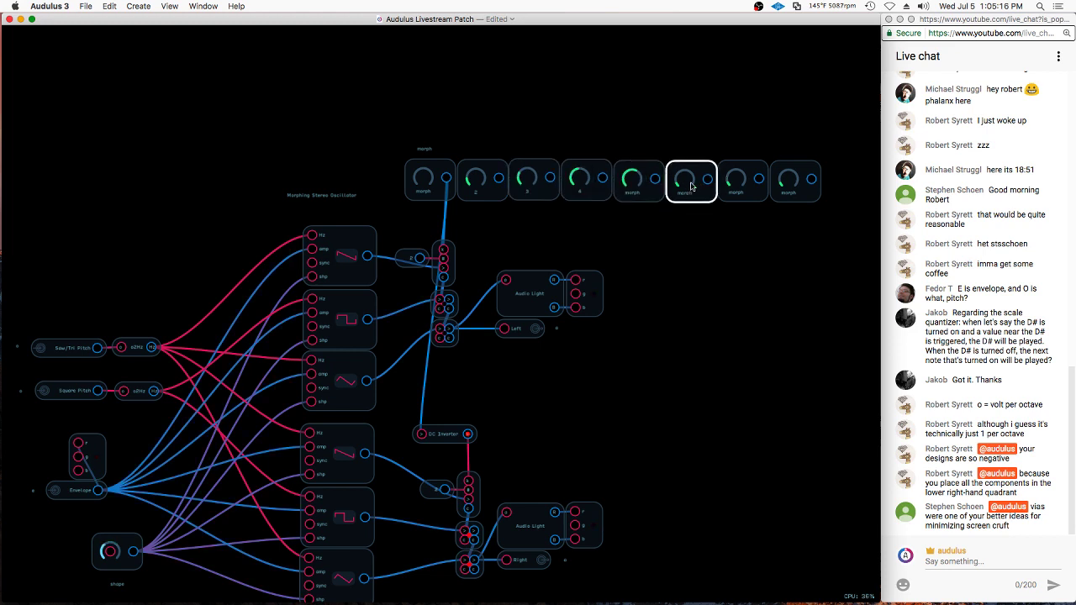
{"action": "left_click", "coordinate": [743, 179]}
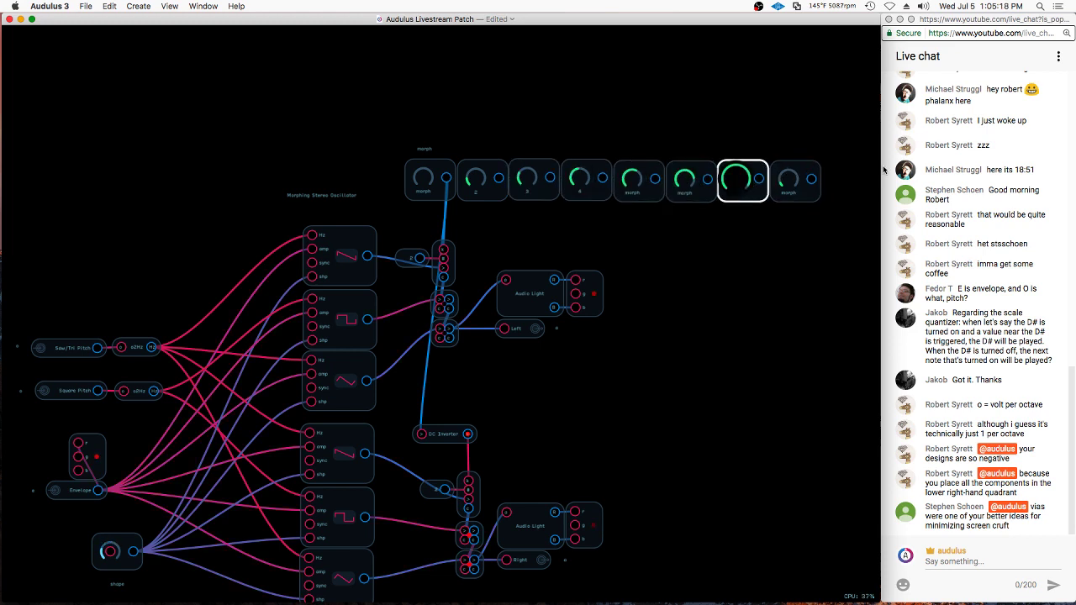
{"action": "left_click", "coordinate": [829, 181]}
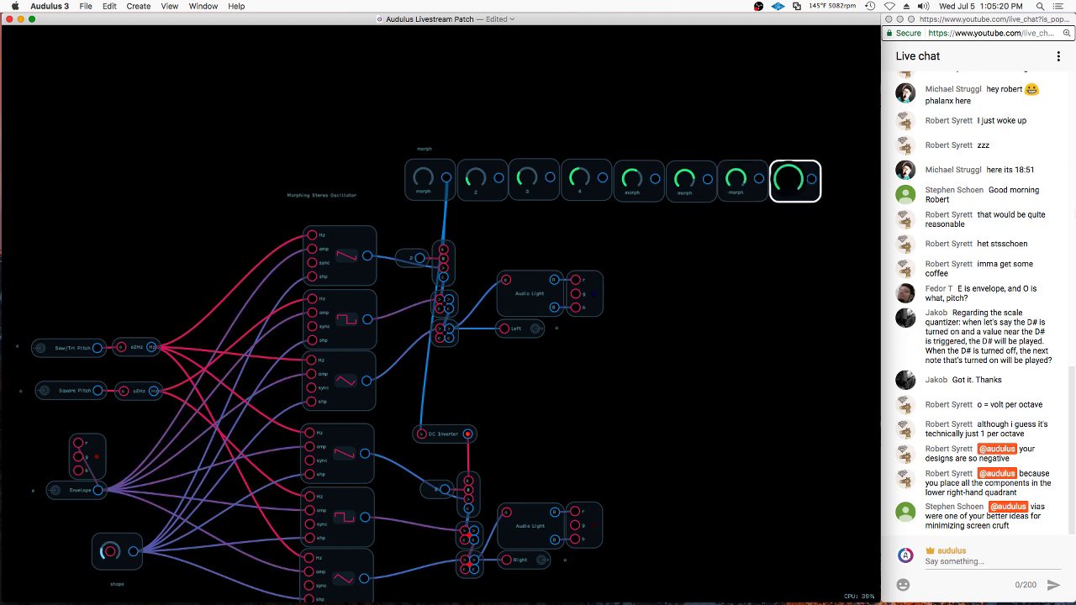
{"action": "left_click", "coordinate": [808, 261]}
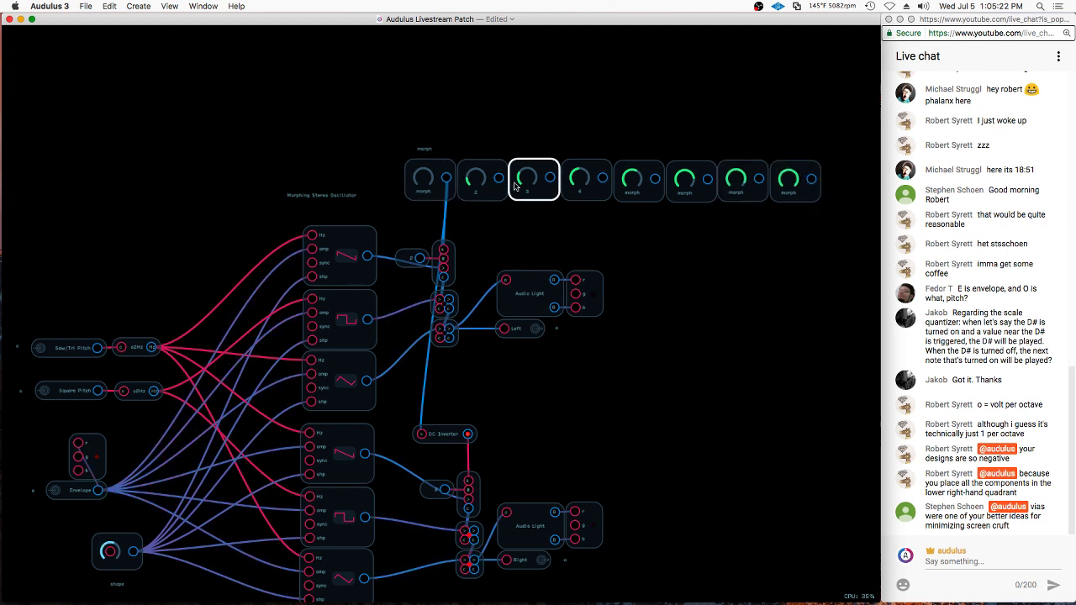
Delete the seven duplicate knobs beside the original morph knob and return to the parent patch
{"action": "mouse_move", "coordinate": [535, 120]}
{"action": "left_mouse_down"}
{"action": "mouse_move", "coordinate": [471, 202]}
{"action": "mouse_move", "coordinate": [879, 206]}
{"action": "left_mouse_up"}
{"action": "key", "text": "Delete"}
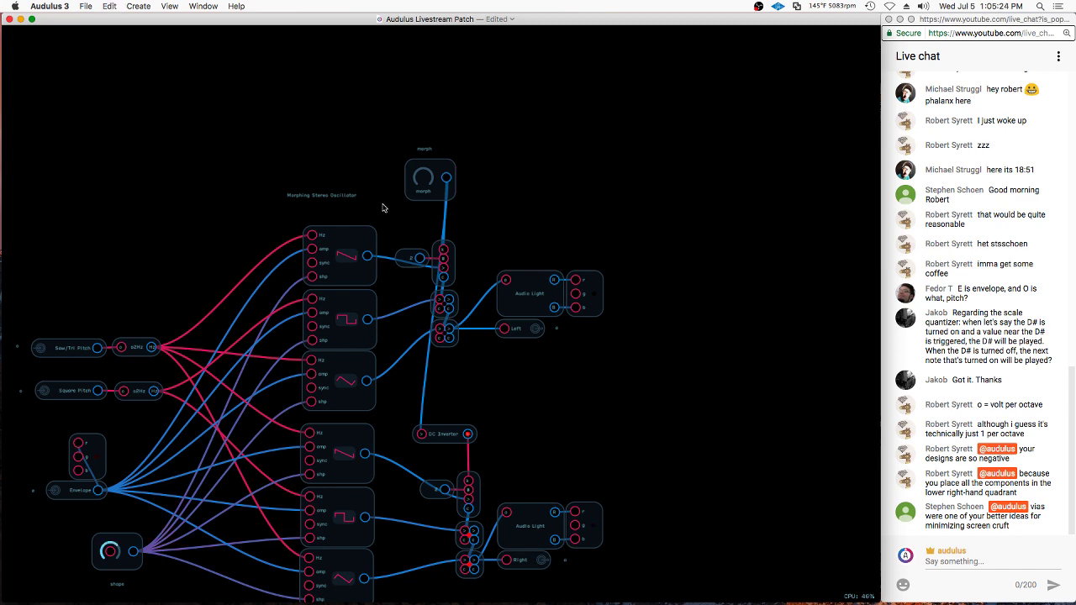
{"action": "scroll", "coordinate": [383, 208], "scroll_direction": "up", "scroll_amount": 3}
{"action": "key", "text": "Escape"}
Rearrange the oscillator module's interface so the shape and morph knobs sit side by side with their text labels centred on them
{"action": "right_click", "coordinate": [470, 186]}
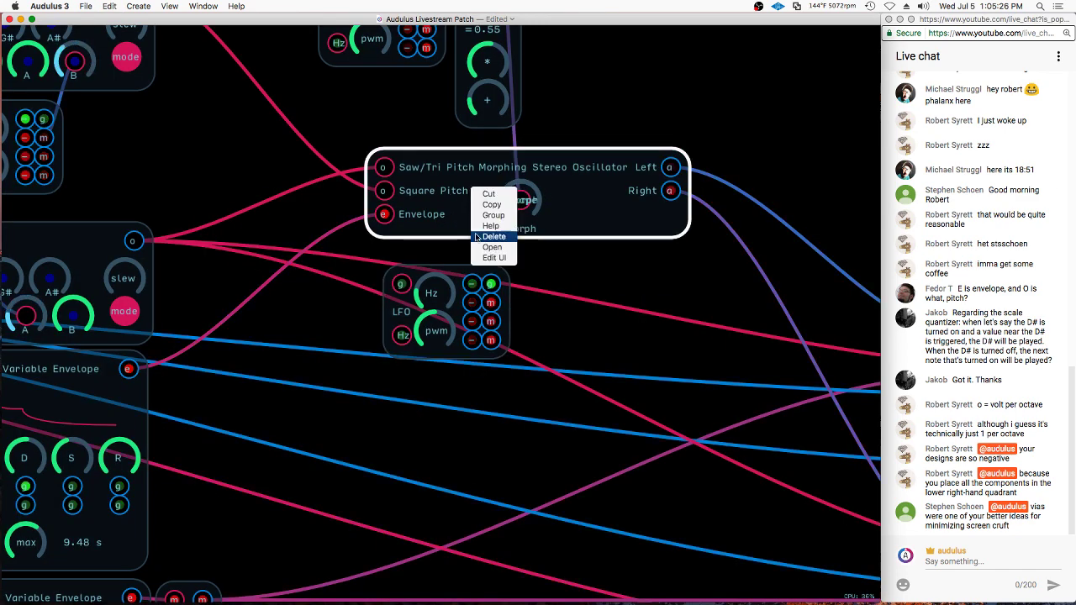
{"action": "left_click", "coordinate": [485, 258]}
{"action": "left_click_drag", "start_coordinate": [534, 191], "coordinate": [534, 157]}
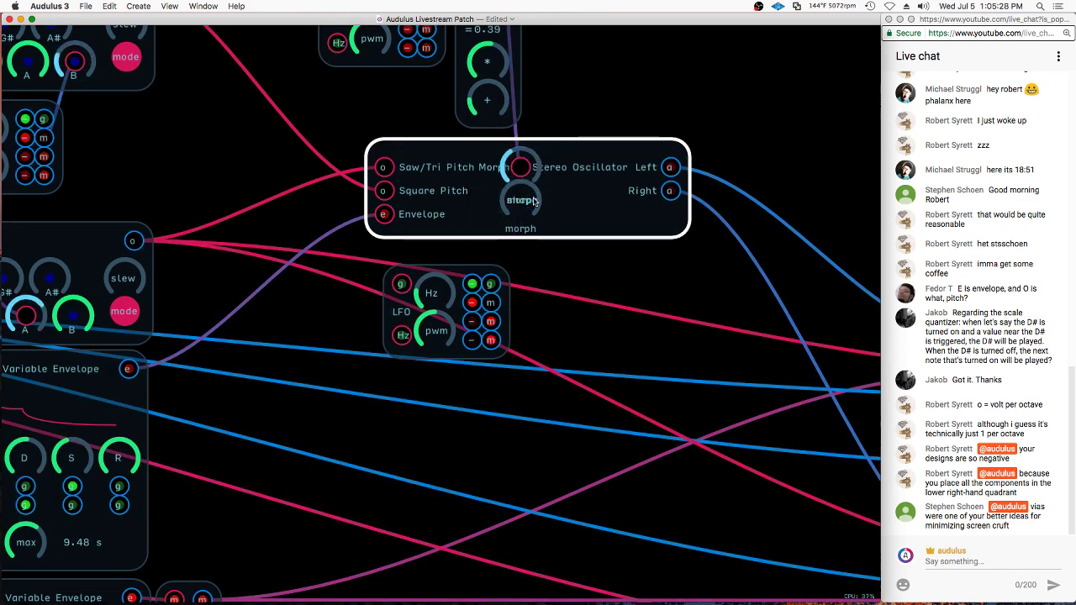
{"action": "left_click_drag", "start_coordinate": [573, 200], "coordinate": [597, 196]}
{"action": "left_click_drag", "start_coordinate": [525, 202], "coordinate": [582, 262]}
{"action": "left_click_drag", "start_coordinate": [521, 166], "coordinate": [523, 212]}
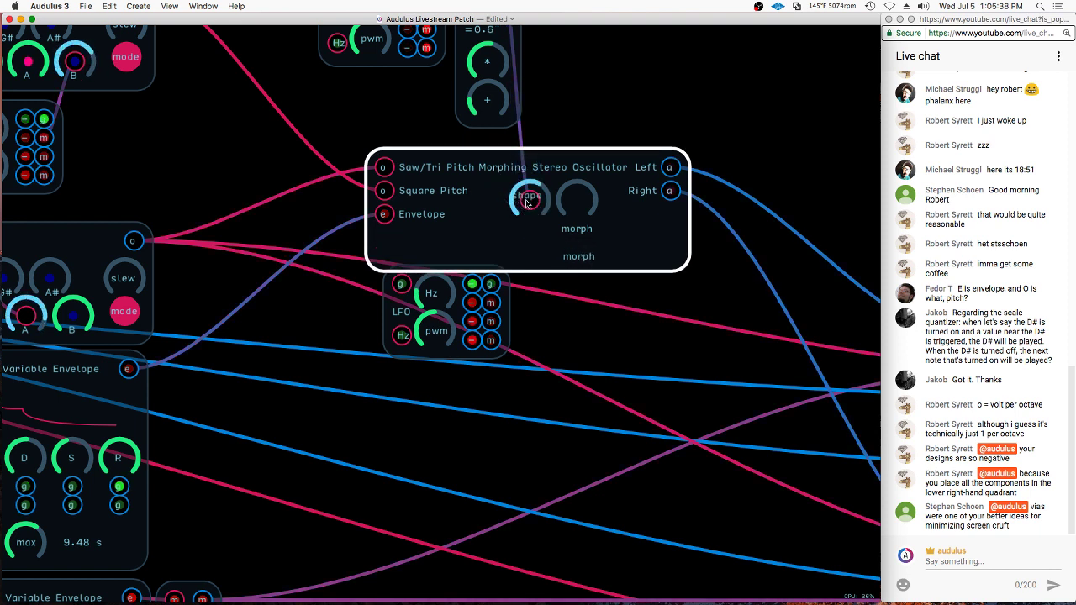
{"action": "left_click_drag", "start_coordinate": [583, 257], "coordinate": [579, 205]}
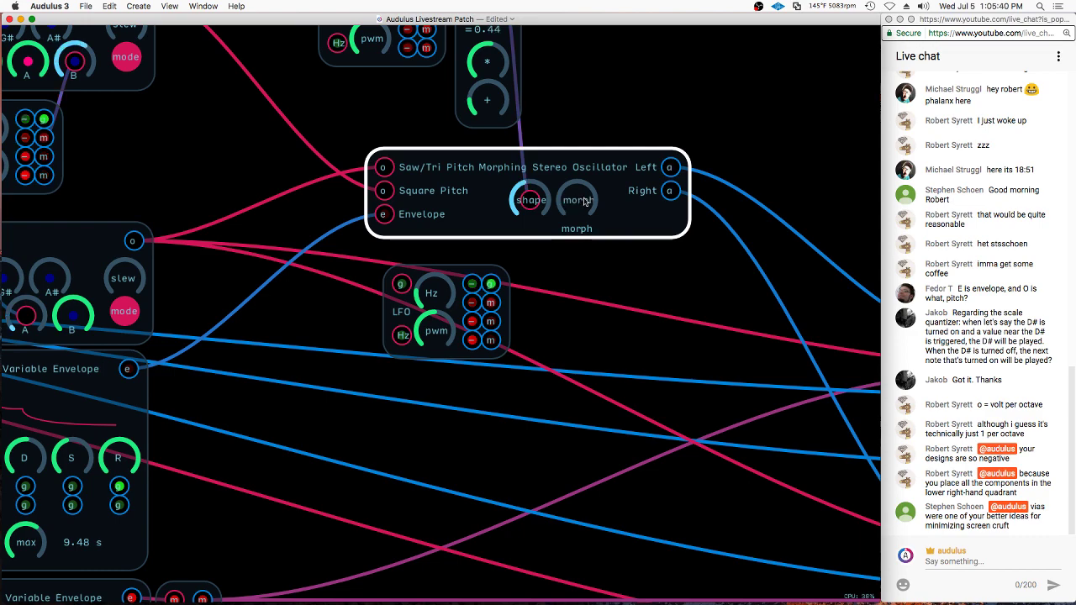
{"action": "scroll", "coordinate": [582, 200], "scroll_direction": "up", "scroll_amount": 3}
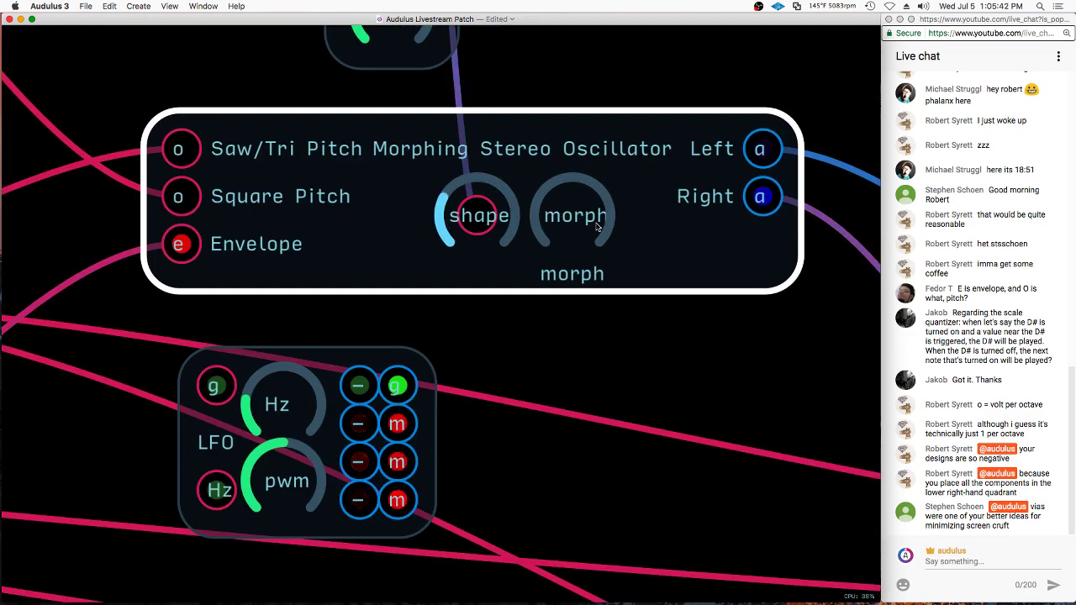
Change the morph text label inside the oscillator to mrph and adjust its placement on the module's knob
{"action": "double_click", "coordinate": [661, 216]}
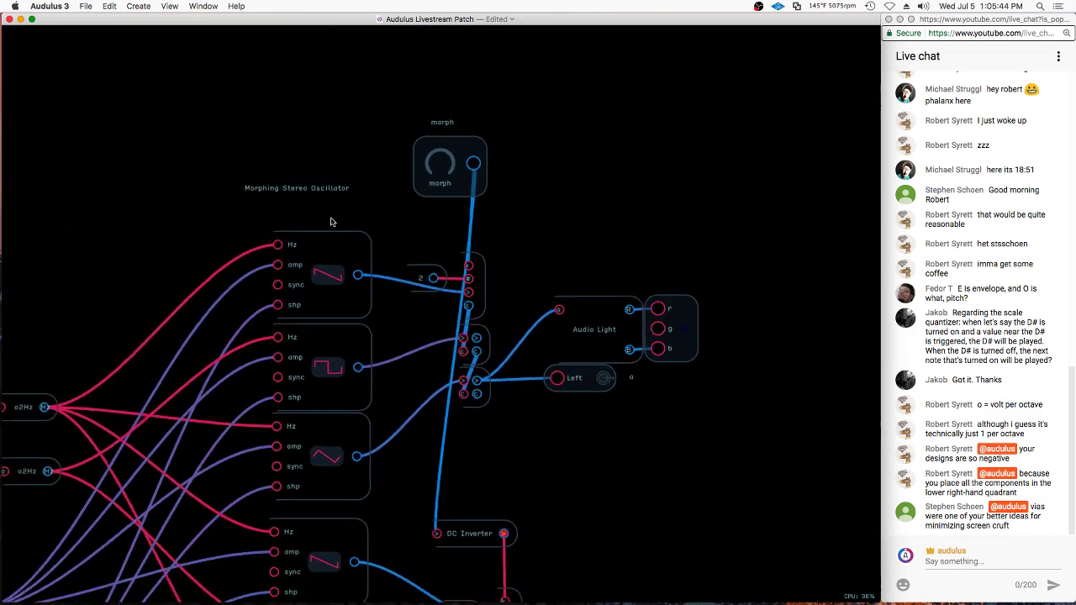
{"action": "scroll", "coordinate": [448, 126], "scroll_direction": "up", "scroll_amount": 2}
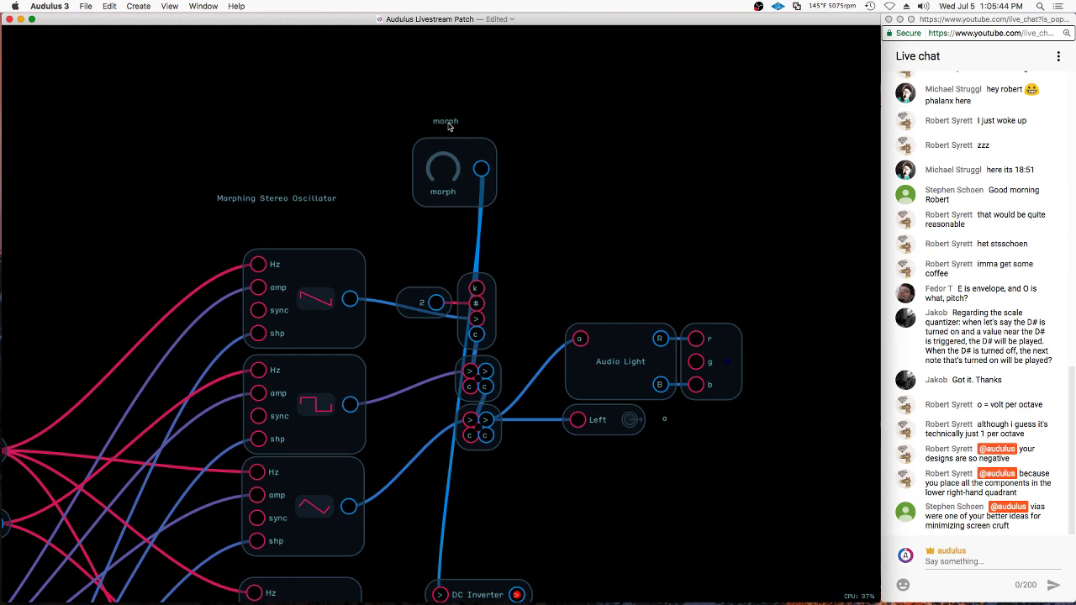
{"action": "double_click", "coordinate": [449, 124]}
{"action": "type", "text": "mrp"}
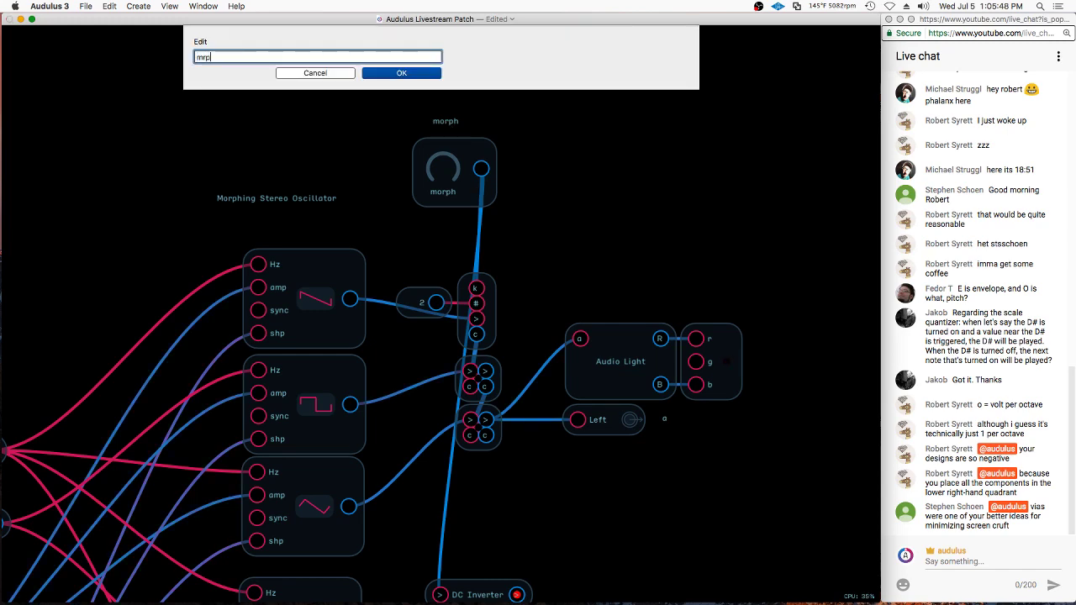
{"action": "type", "text": "h"}
{"action": "key", "text": "Return"}
{"action": "double_click", "coordinate": [538, 164]}
{"action": "mouse_move", "coordinate": [587, 207]}
{"action": "left_mouse_down"}
{"action": "mouse_move", "coordinate": [578, 199]}
{"action": "mouse_move", "coordinate": [586, 207]}
{"action": "left_mouse_up"}
{"action": "double_click", "coordinate": [663, 202]}
Clear the morph knob's own name and return to the parent patch
{"action": "right_click", "coordinate": [456, 195]}
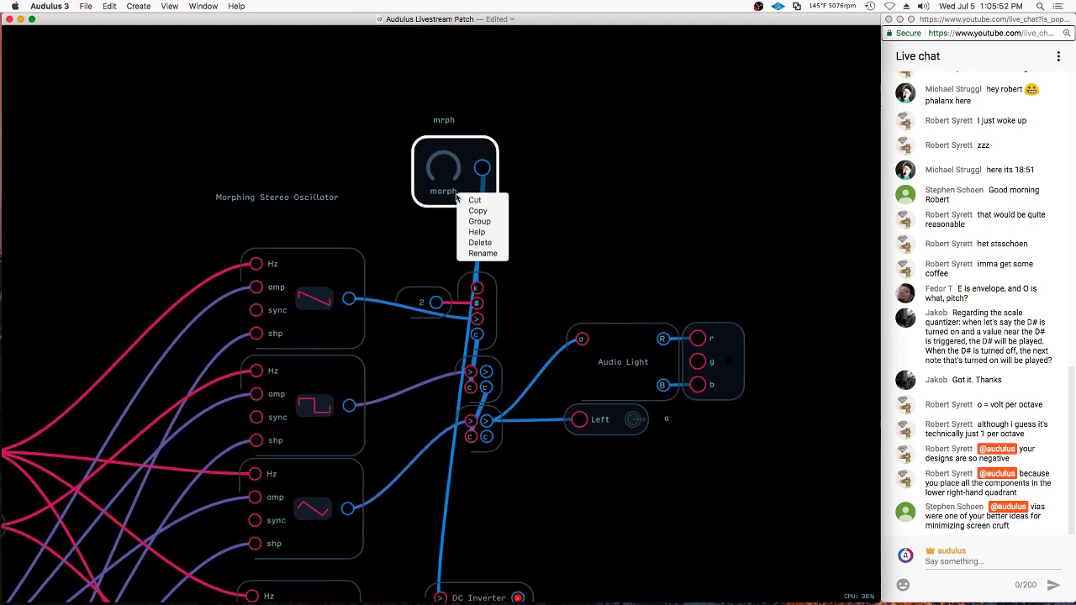
{"action": "left_click", "coordinate": [483, 253]}
{"action": "key", "text": "Escape"}
{"action": "key", "text": "Escape"}
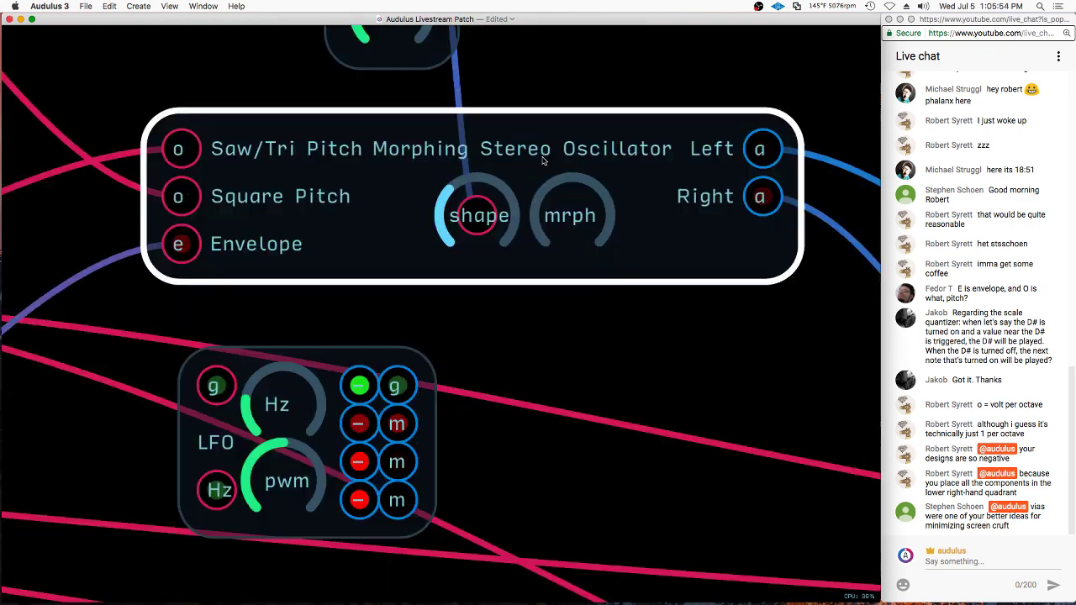
Connect the first m output of the LFO below the oscillator to the module's mrph knob
{"action": "scroll", "coordinate": [538, 278], "scroll_direction": "down", "scroll_amount": 10}
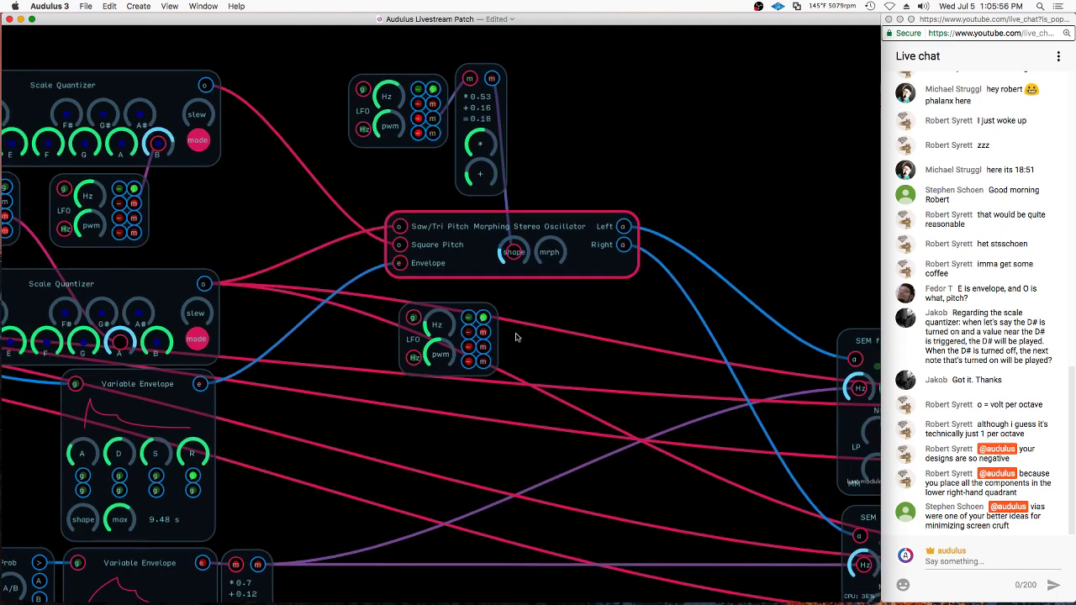
{"action": "scroll", "coordinate": [517, 337], "scroll_direction": "down", "scroll_amount": 2}
{"action": "left_click_drag", "start_coordinate": [488, 344], "coordinate": [546, 262]}
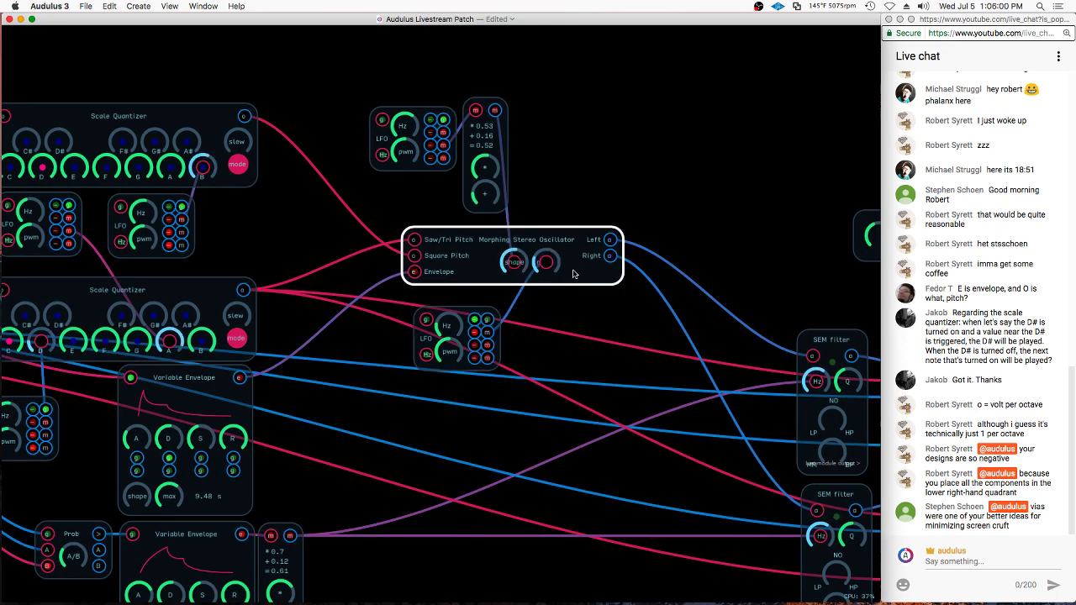
{"action": "scroll", "coordinate": [542, 269], "scroll_direction": "up", "scroll_amount": 5}
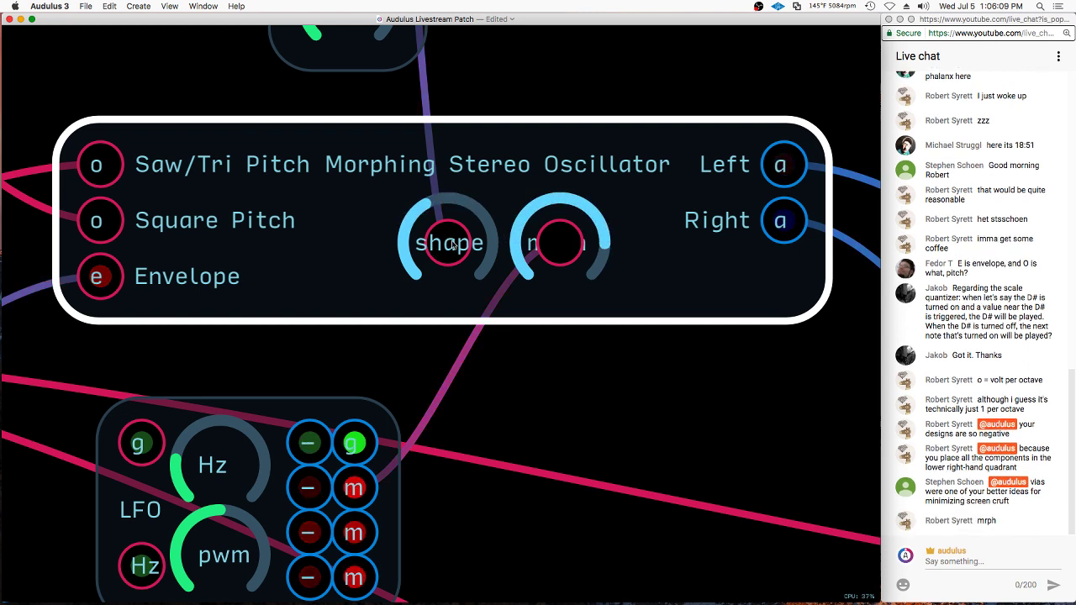
Cut and re-paste the mrph label inside the oscillator so it draws over the knob, and place it above the knob
{"action": "double_click", "coordinate": [647, 242]}
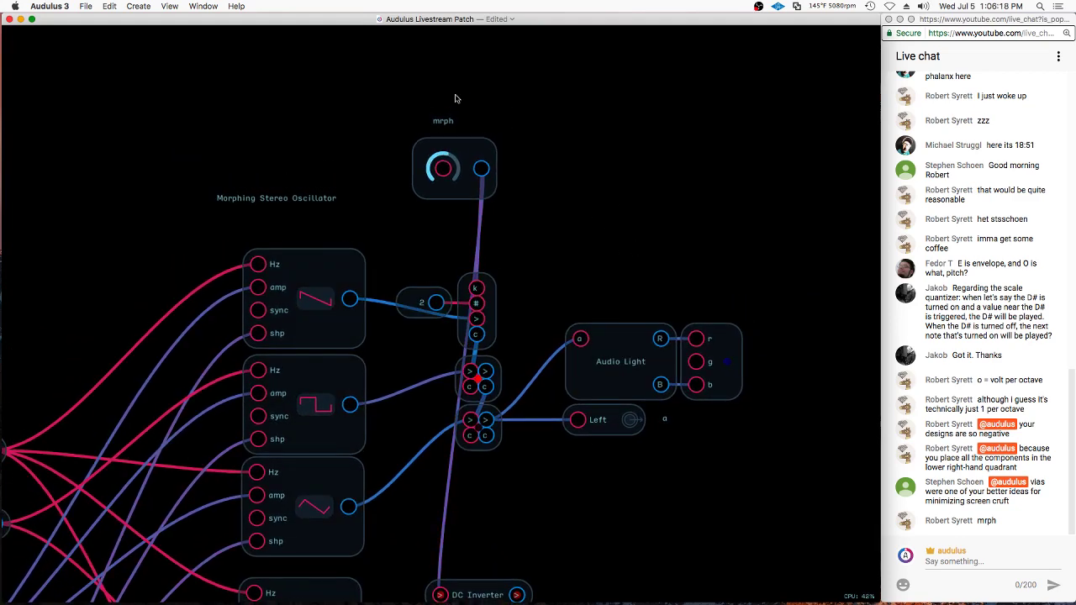
{"action": "left_click", "coordinate": [452, 129]}
{"action": "key", "text": "super+x"}
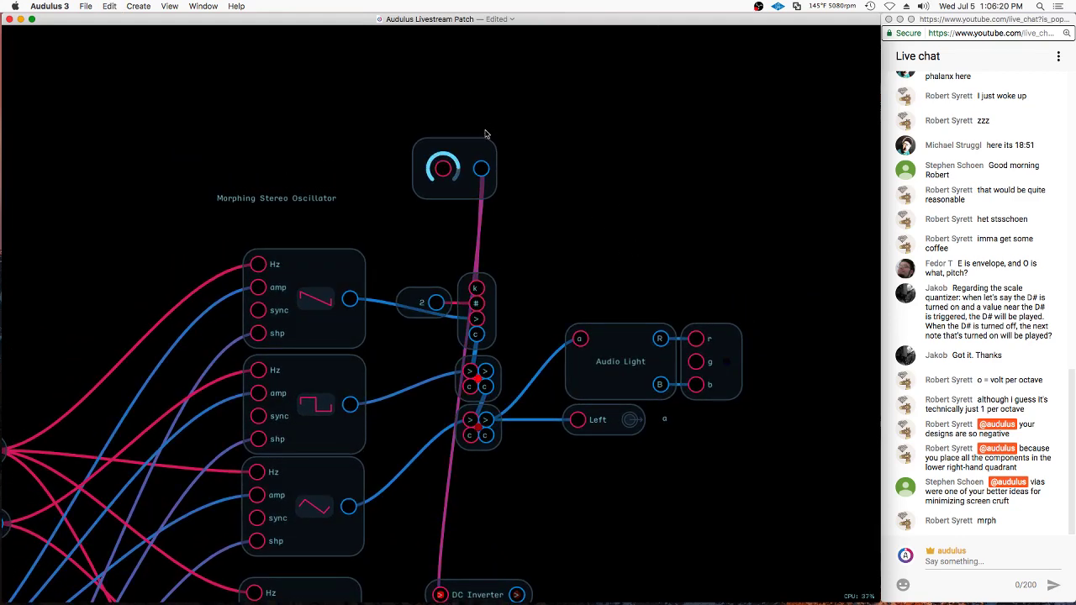
{"action": "key", "text": "super+v"}
{"action": "left_click_drag", "start_coordinate": [476, 90], "coordinate": [445, 126]}
{"action": "double_click", "coordinate": [568, 261]}
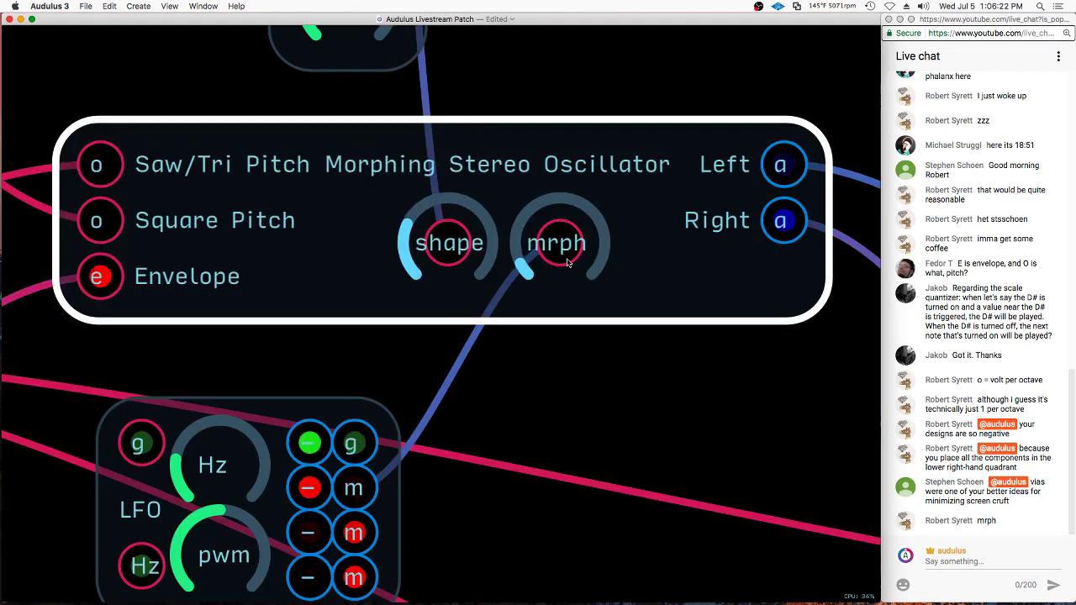
{"action": "scroll", "coordinate": [499, 132], "scroll_direction": "down", "scroll_amount": 3}
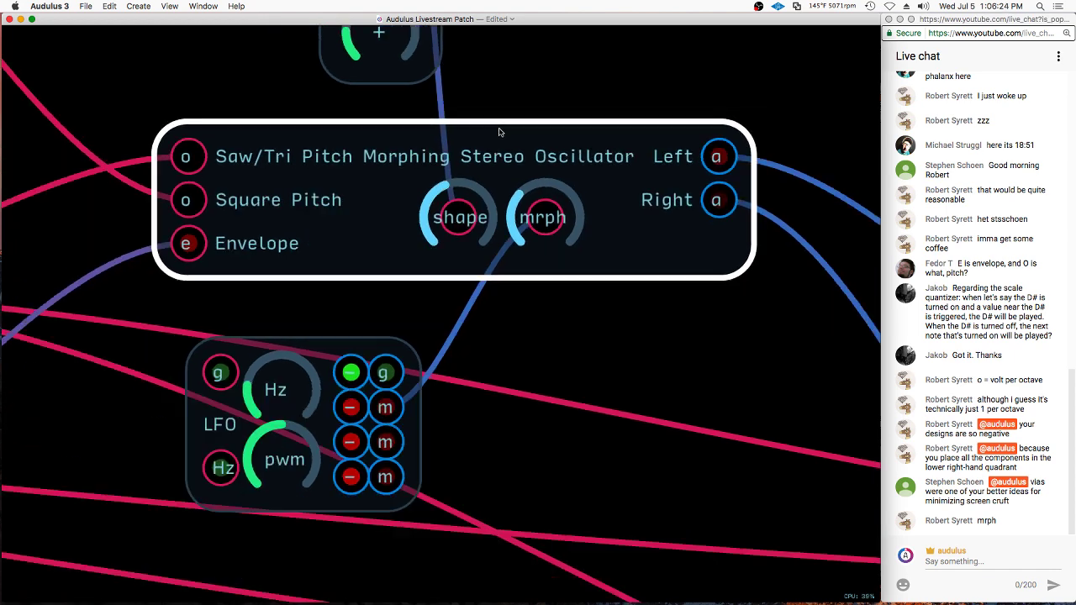
{"action": "left_click", "coordinate": [500, 283]}
{"action": "scroll", "coordinate": [499, 283], "scroll_direction": "down", "scroll_amount": 3}
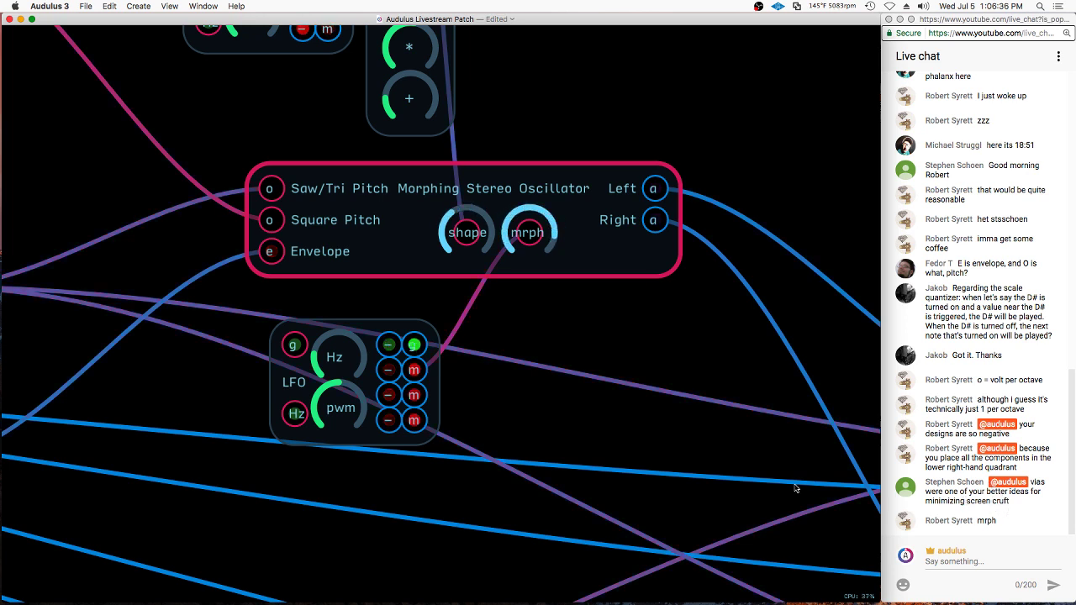
{"action": "left_click", "coordinate": [566, 267]}
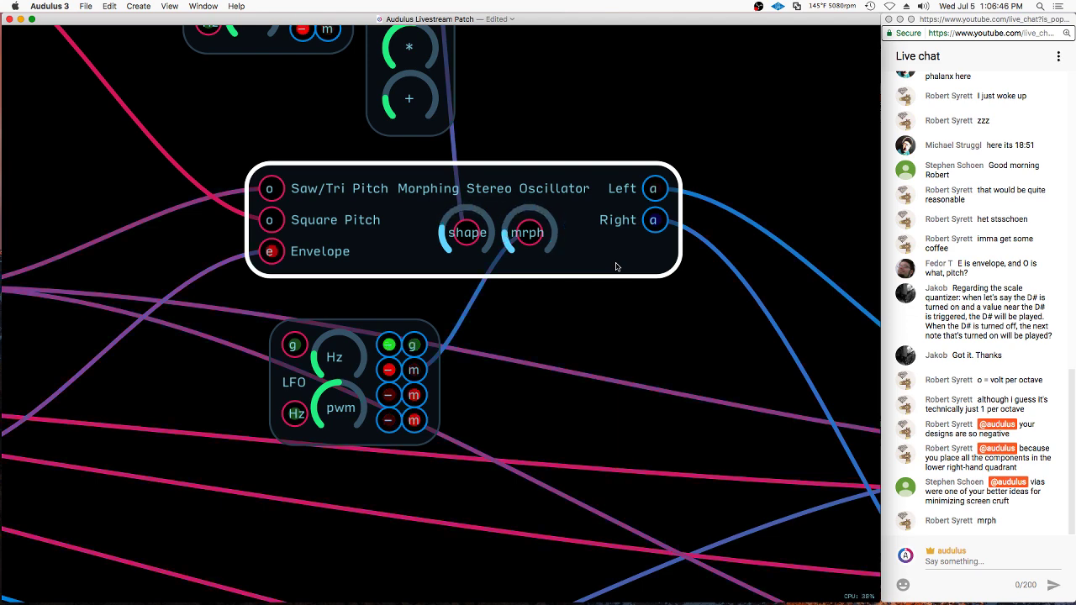
Move the LFO driving the mrph knob above the oscillator, aligned directly beside the multiply-and-add module
{"action": "left_click", "coordinate": [341, 325]}
{"action": "left_click_drag", "start_coordinate": [342, 325], "coordinate": [518, 90]}
{"action": "scroll", "coordinate": [518, 90], "scroll_direction": "down", "scroll_amount": 5}
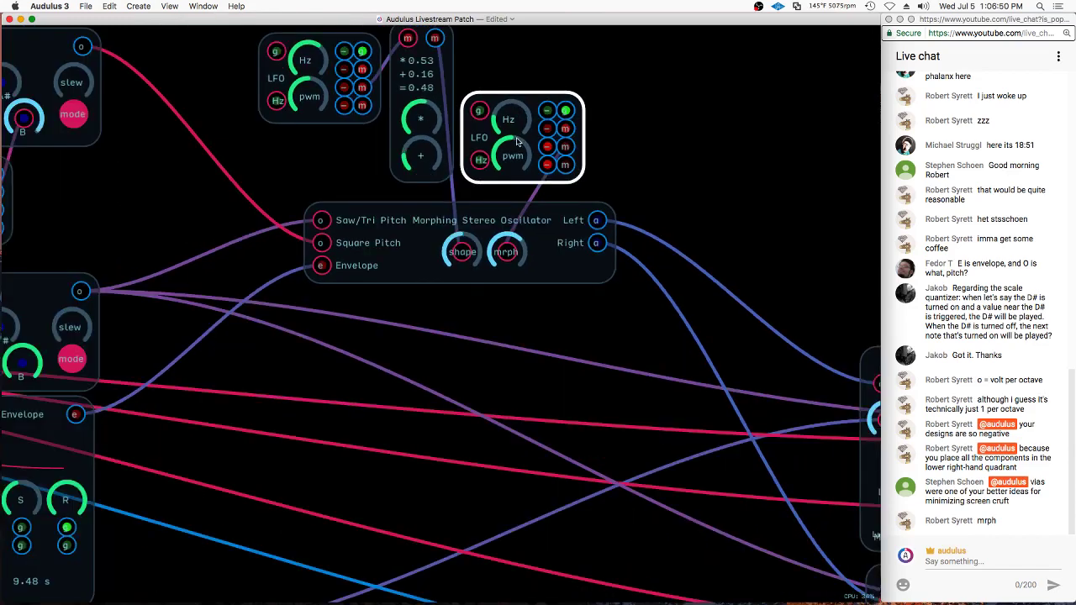
{"action": "left_click", "coordinate": [427, 104]}
{"action": "left_click_drag", "start_coordinate": [428, 106], "coordinate": [429, 105]}
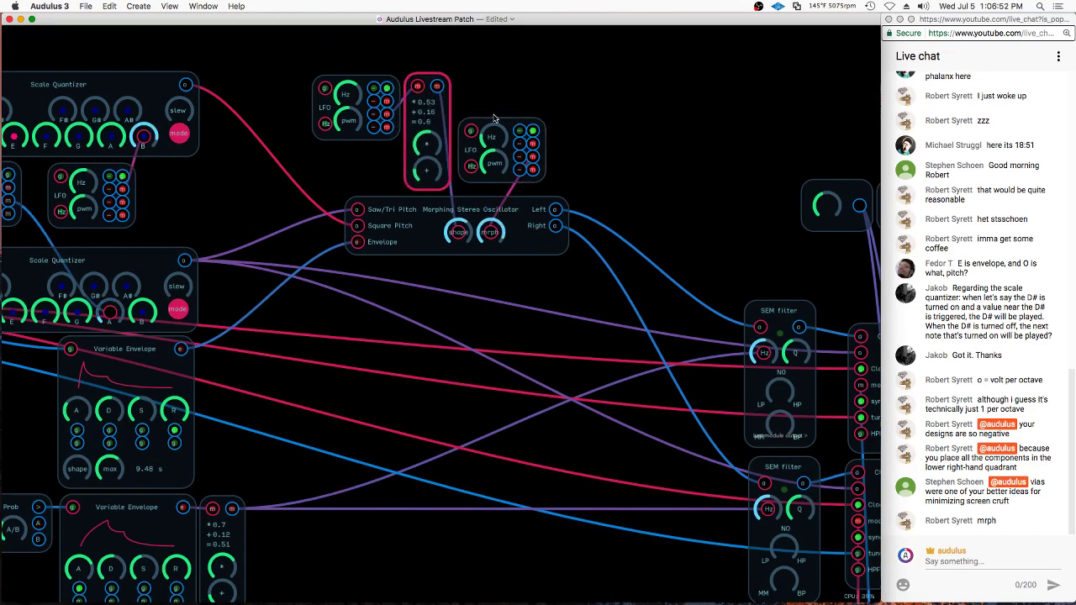
{"action": "left_click_drag", "start_coordinate": [501, 125], "coordinate": [496, 82]}
{"action": "scroll", "coordinate": [400, 50], "scroll_direction": "down", "scroll_amount": 5}
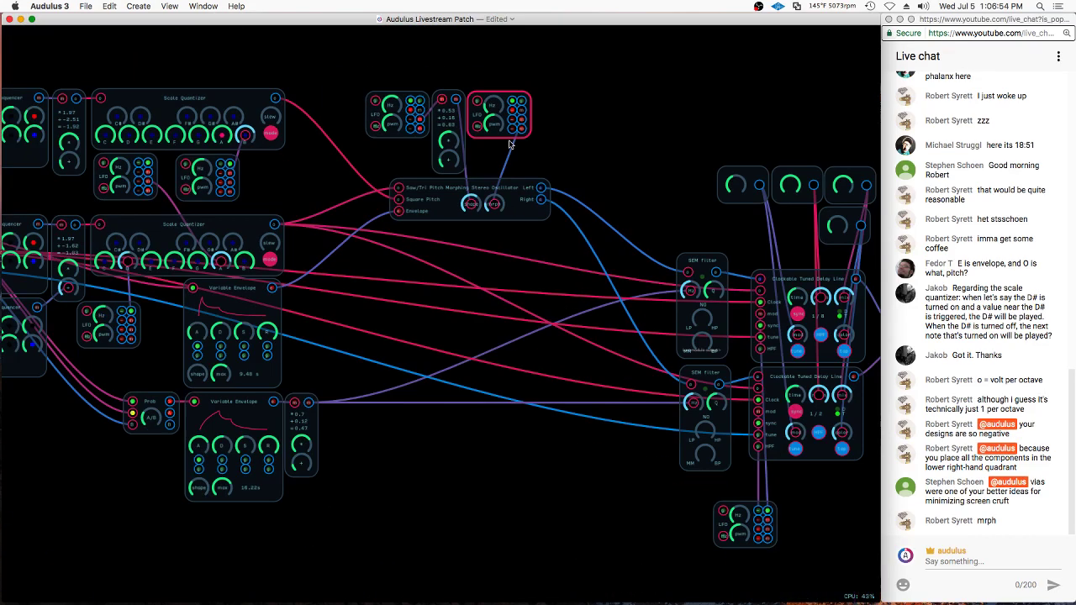
Examine the internal wiring of the upper Clockable Tuned Delay Line module, and return to the parent patch
{"action": "scroll", "coordinate": [719, 280], "scroll_direction": "down", "scroll_amount": 3}
{"action": "scroll", "coordinate": [719, 280], "scroll_direction": "up", "scroll_amount": 3}
{"action": "double_click", "coordinate": [691, 262]}
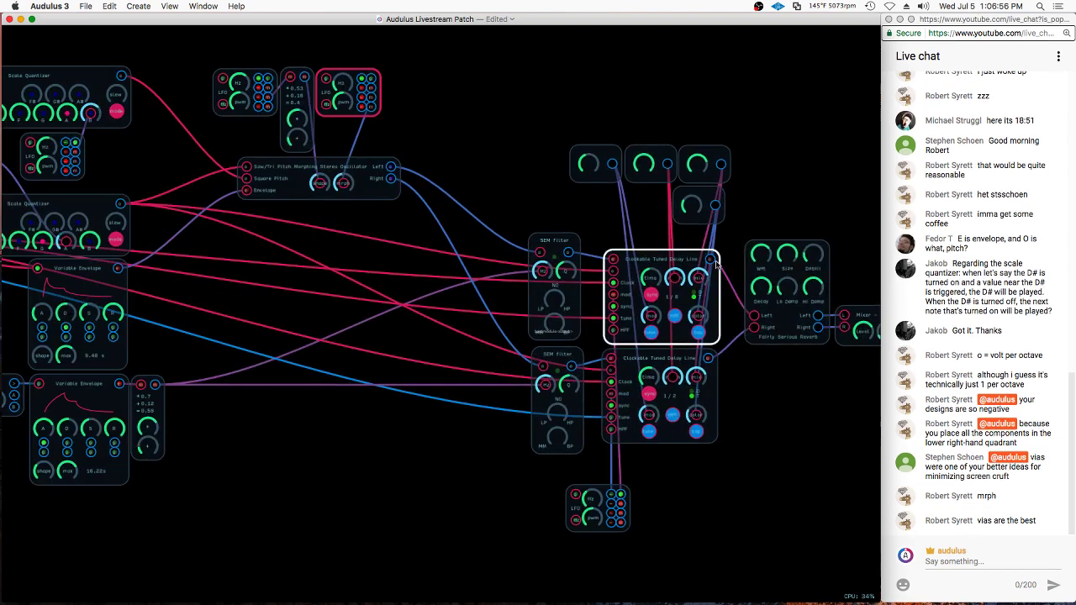
{"action": "scroll", "coordinate": [424, 364], "scroll_direction": "right", "scroll_amount": 5}
{"action": "scroll", "coordinate": [423, 363], "scroll_direction": "down", "scroll_amount": 6}
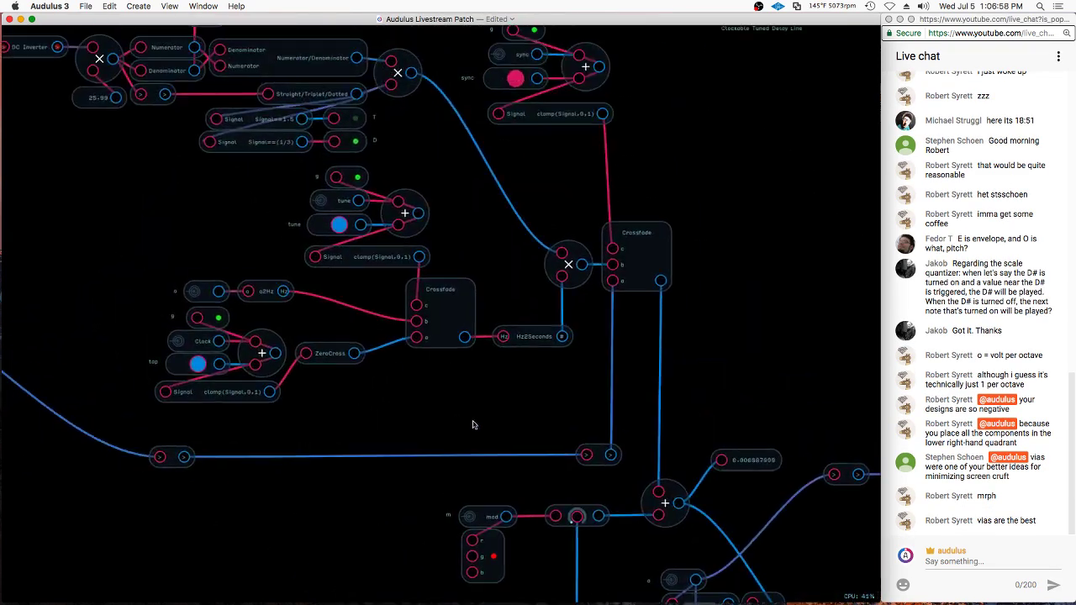
{"action": "left_click_drag", "start_coordinate": [697, 342], "coordinate": [618, 240]}
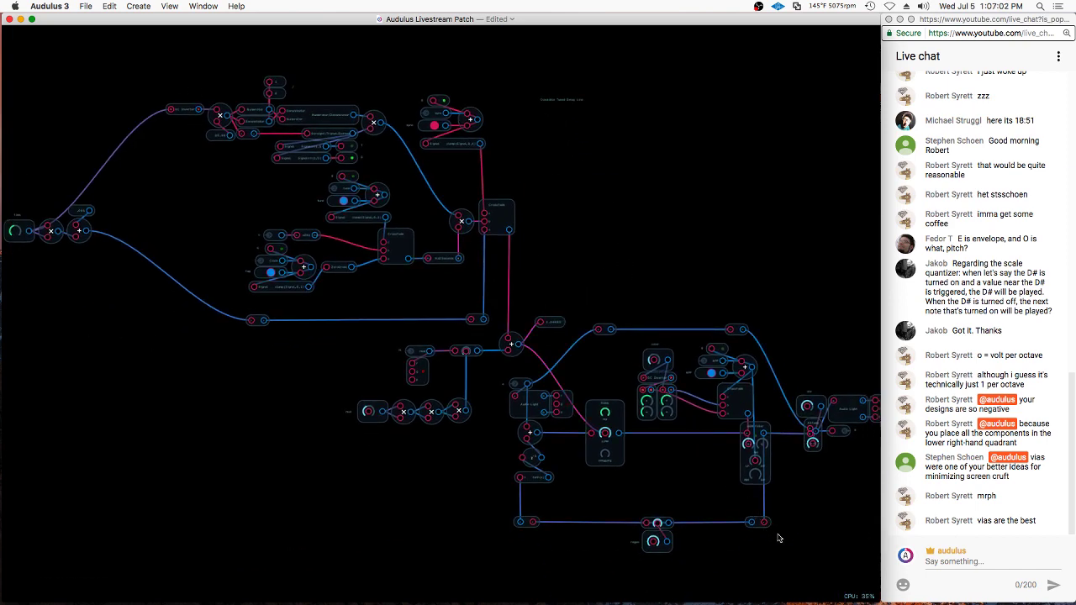
{"action": "scroll", "coordinate": [782, 505], "scroll_direction": "up", "scroll_amount": 2}
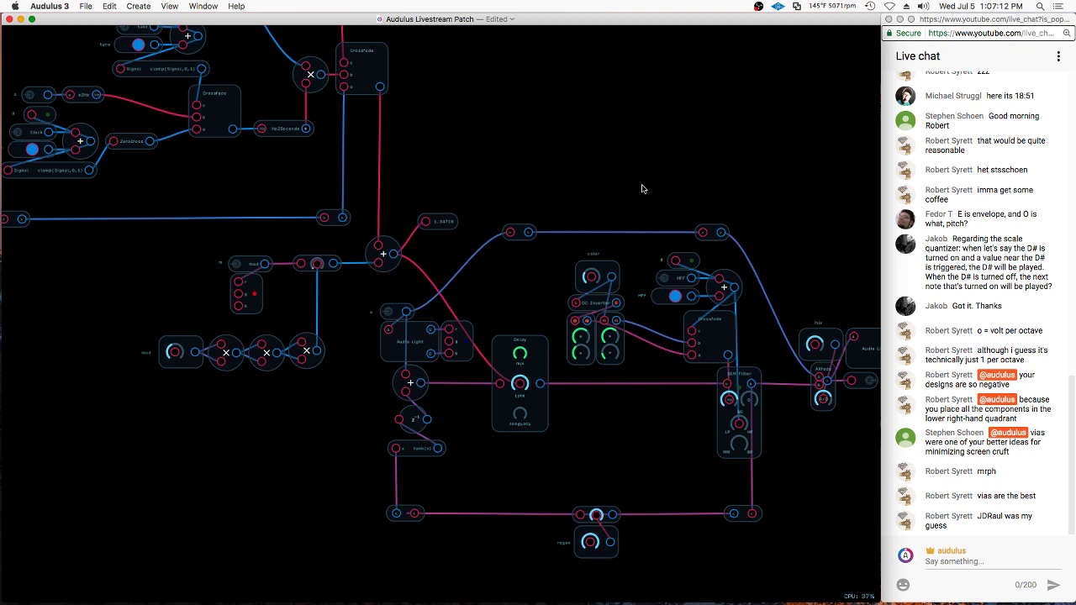
{"action": "scroll", "coordinate": [642, 175], "scroll_direction": "down", "scroll_amount": 5}
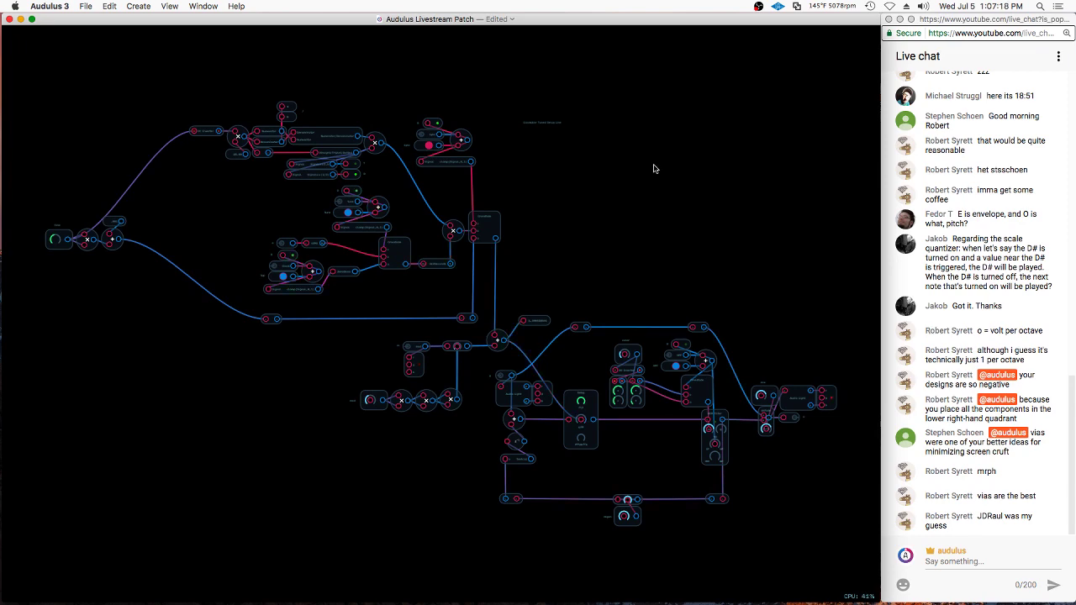
{"action": "double_click", "coordinate": [755, 162]}
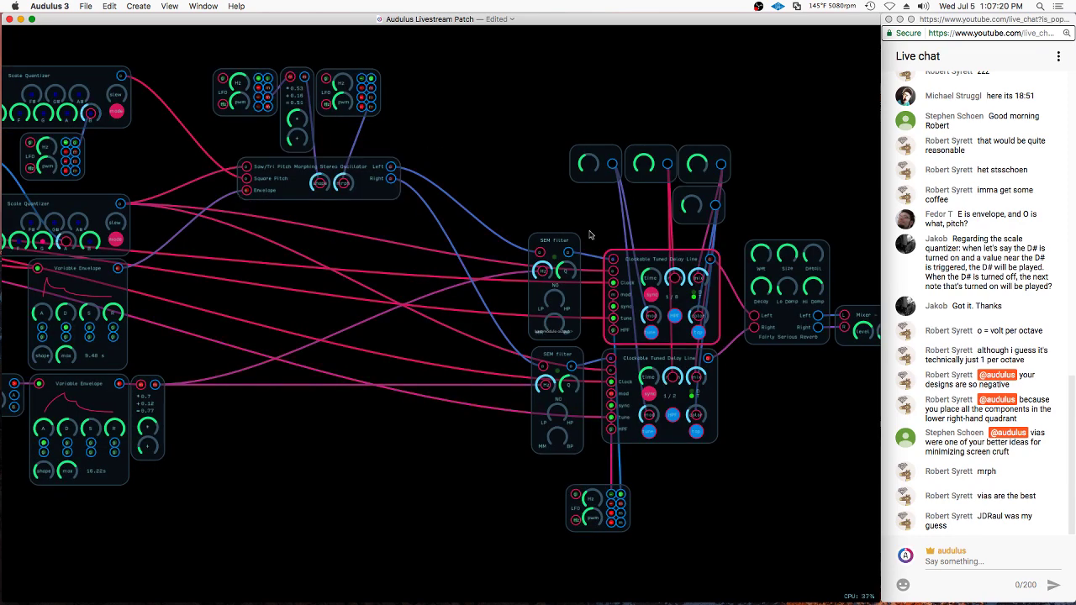
{"action": "left_click", "coordinate": [696, 316]}
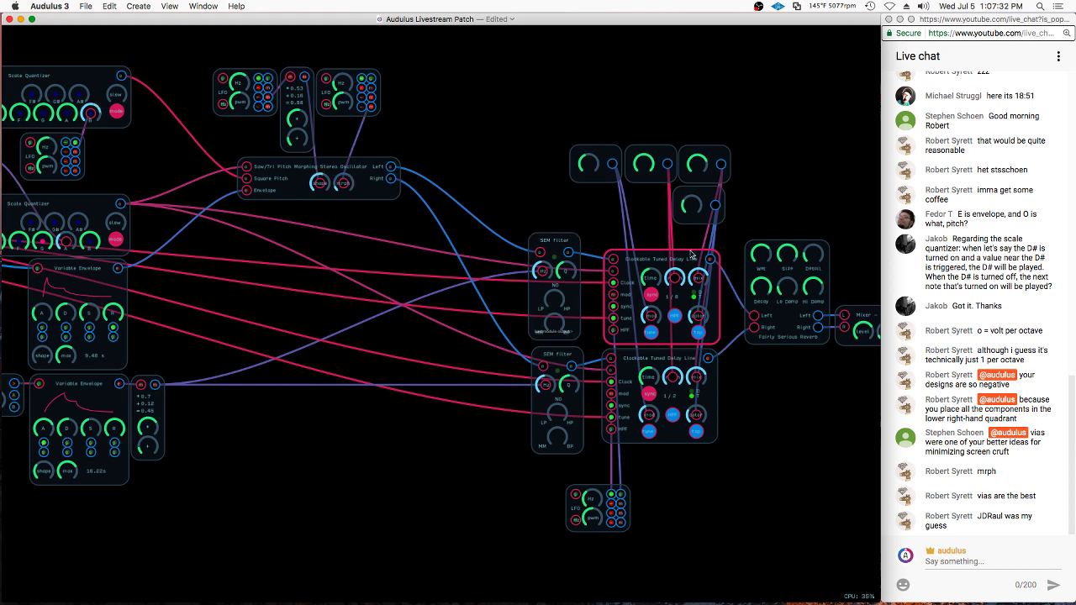
{"action": "left_click", "coordinate": [355, 183]}
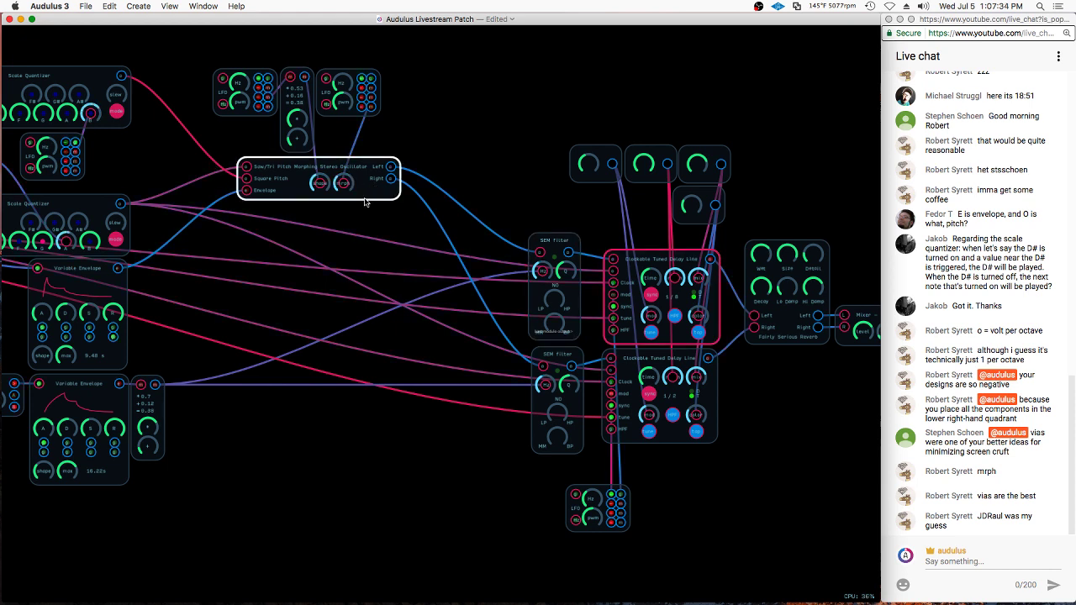
{"action": "left_click", "coordinate": [364, 205]}
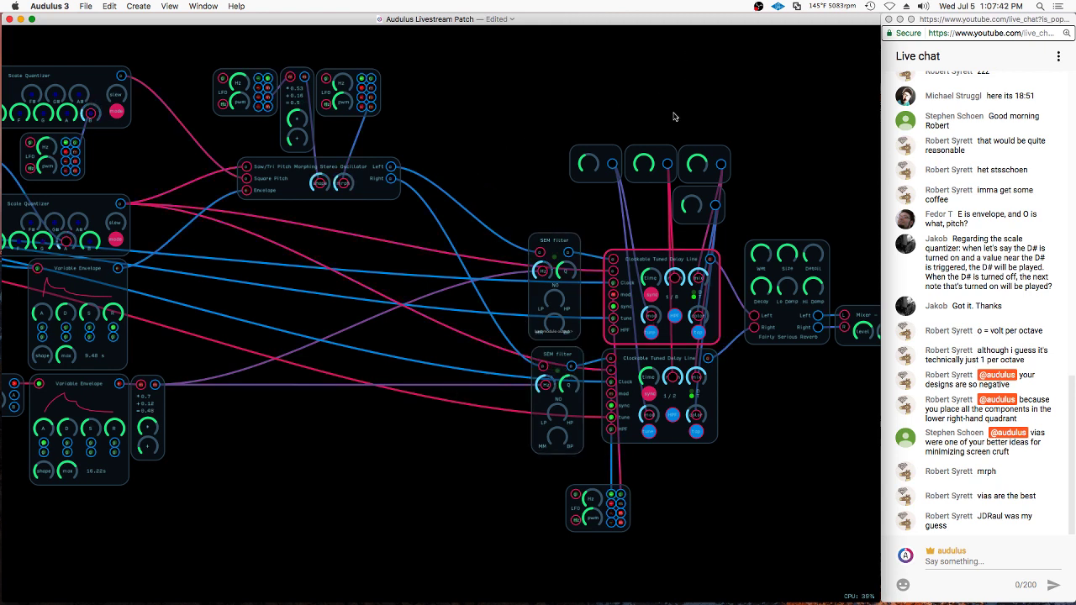
Bring the regen label in front of its knob inside the upper Clockable Tuned Delay Line, and return to the parent patch
{"action": "left_click_drag", "start_coordinate": [406, 263], "coordinate": [515, 355]}
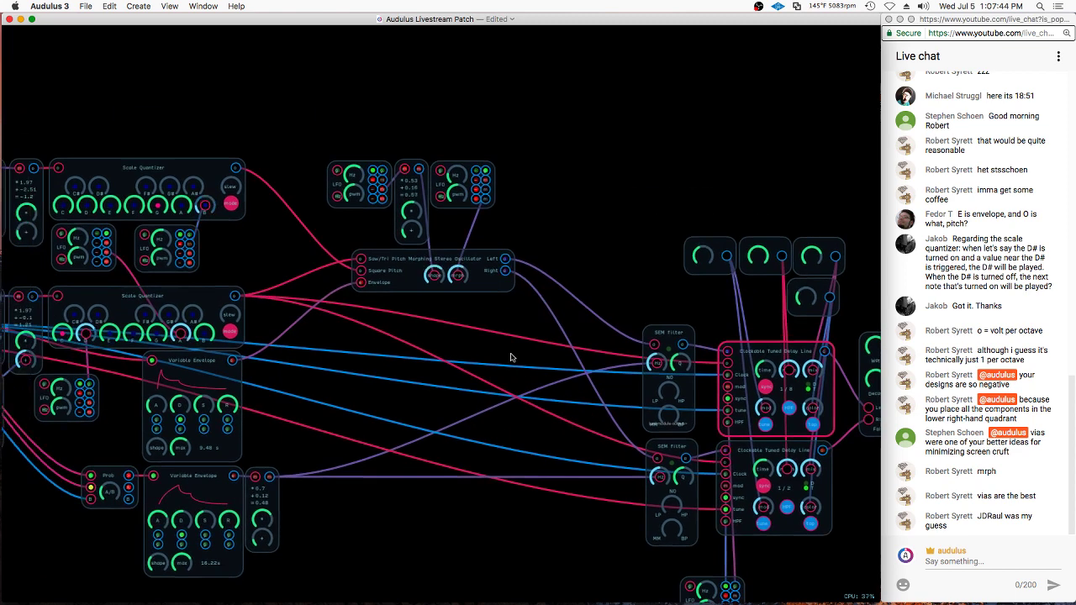
{"action": "scroll", "coordinate": [789, 380], "scroll_direction": "up", "scroll_amount": 5}
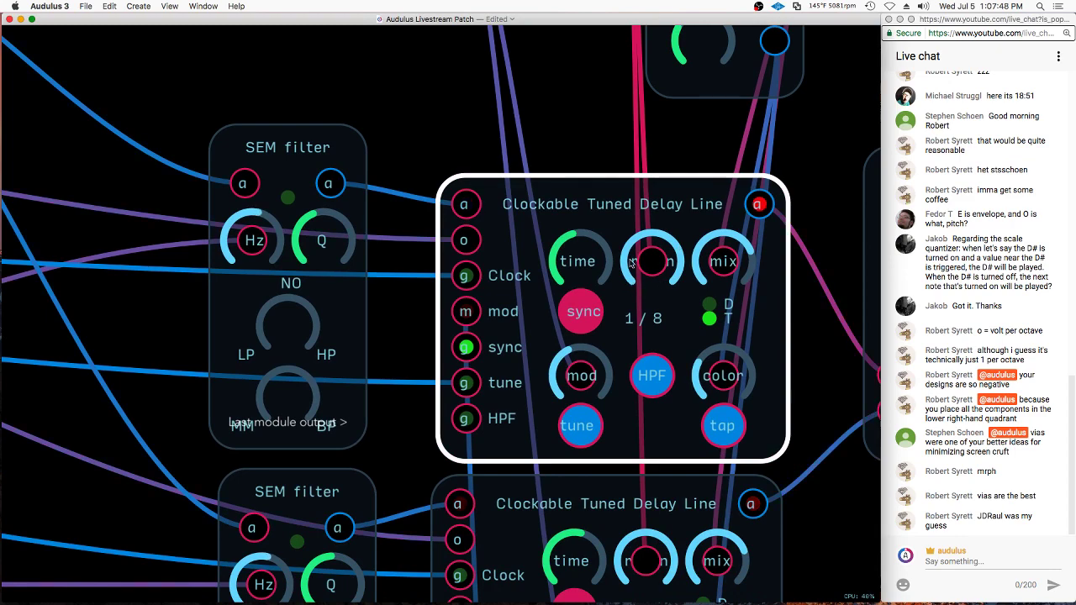
{"action": "scroll", "coordinate": [644, 273], "scroll_direction": "down", "scroll_amount": 10}
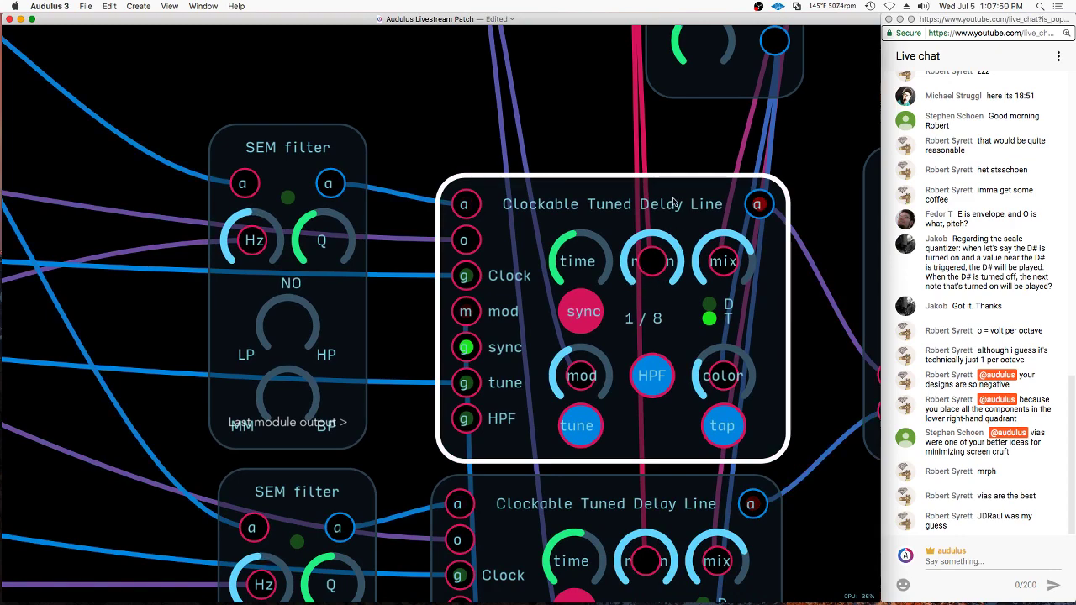
{"action": "scroll", "coordinate": [313, 244], "scroll_direction": "up", "scroll_amount": 5}
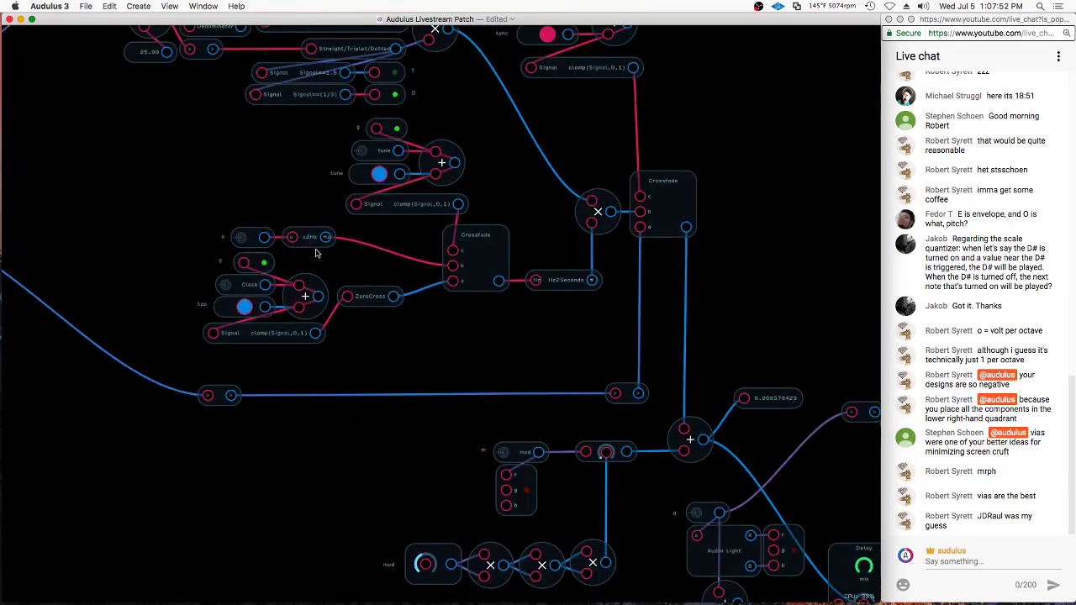
{"action": "left_click_drag", "start_coordinate": [734, 431], "coordinate": [348, 0]}
{"action": "left_click", "coordinate": [581, 456]}
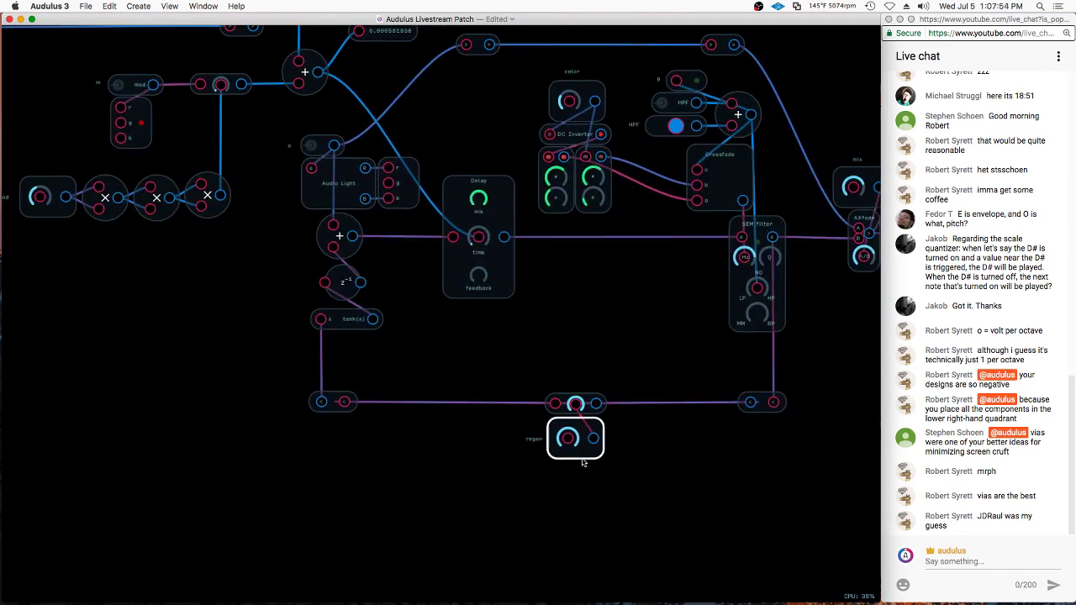
{"action": "left_click", "coordinate": [513, 444]}
{"action": "mouse_move", "coordinate": [536, 442]}
{"action": "left_mouse_down"}
{"action": "mouse_move", "coordinate": [559, 422]}
{"action": "mouse_move", "coordinate": [535, 441]}
{"action": "left_mouse_up"}
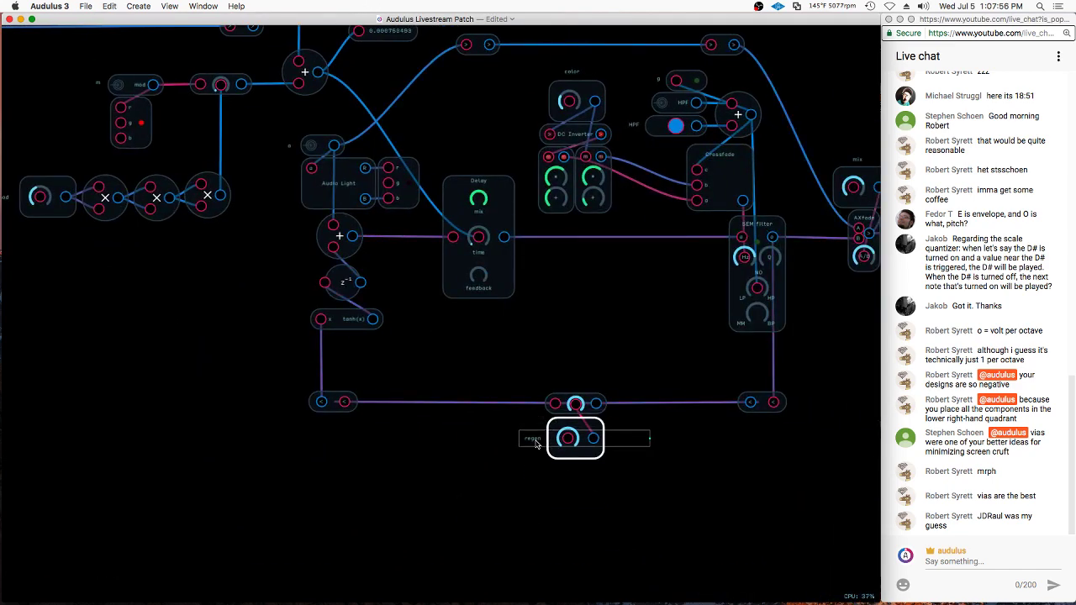
{"action": "left_click", "coordinate": [475, 443]}
{"action": "double_click", "coordinate": [527, 468]}
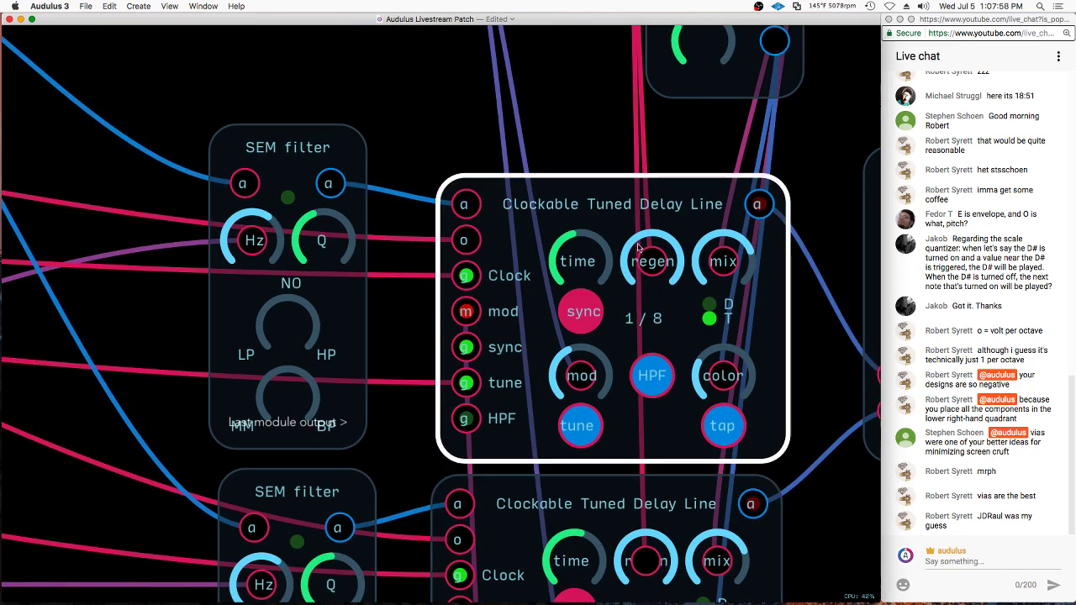
Move the filters, delay lines, their control knobs and LFO, reverb, mixer and output as one group up close beside the oscillator
{"action": "scroll", "coordinate": [664, 201], "scroll_direction": "down", "scroll_amount": 3}
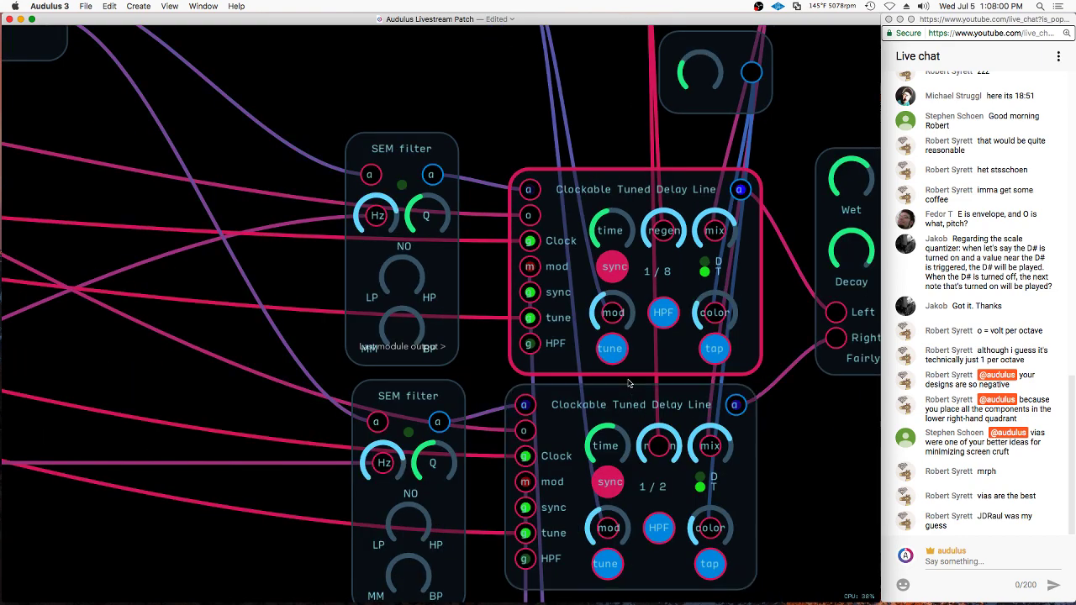
{"action": "scroll", "coordinate": [665, 200], "scroll_direction": "down", "scroll_amount": 5}
{"action": "scroll", "coordinate": [662, 333], "scroll_direction": "down", "scroll_amount": 3}
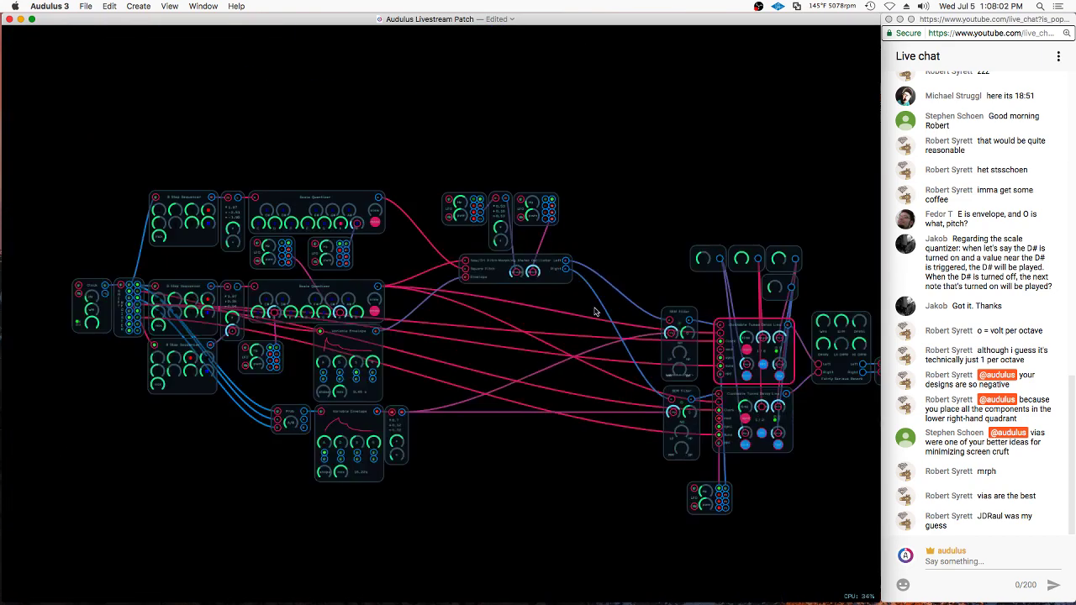
{"action": "scroll", "coordinate": [475, 167], "scroll_direction": "down", "scroll_amount": 1}
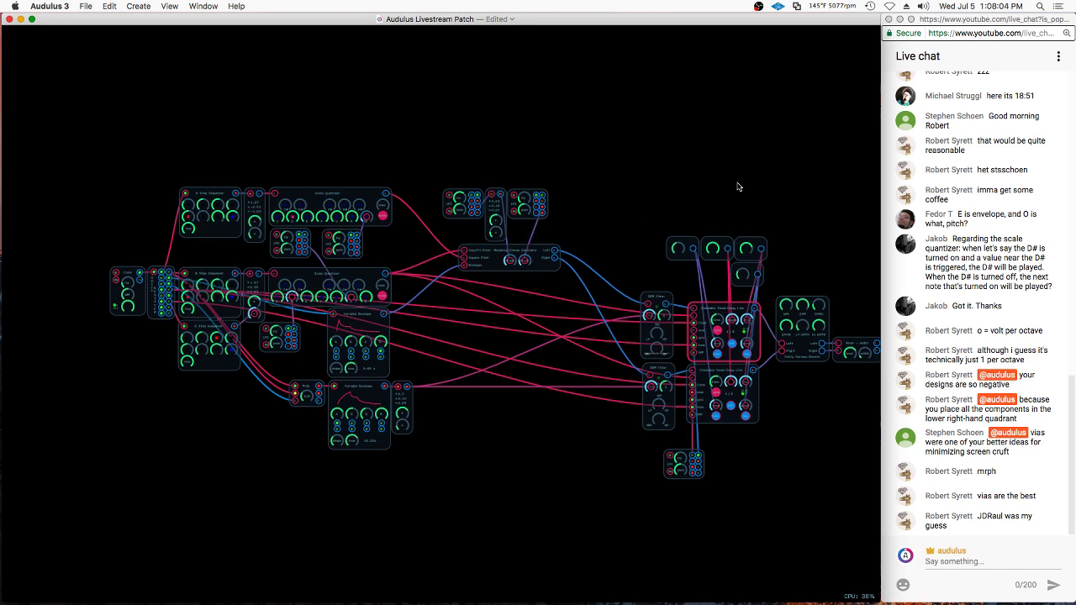
{"action": "mouse_move", "coordinate": [724, 183]}
{"action": "left_mouse_down"}
{"action": "mouse_move", "coordinate": [604, 534]}
{"action": "mouse_move", "coordinate": [975, 319]}
{"action": "mouse_move", "coordinate": [891, 316]}
{"action": "left_mouse_up"}
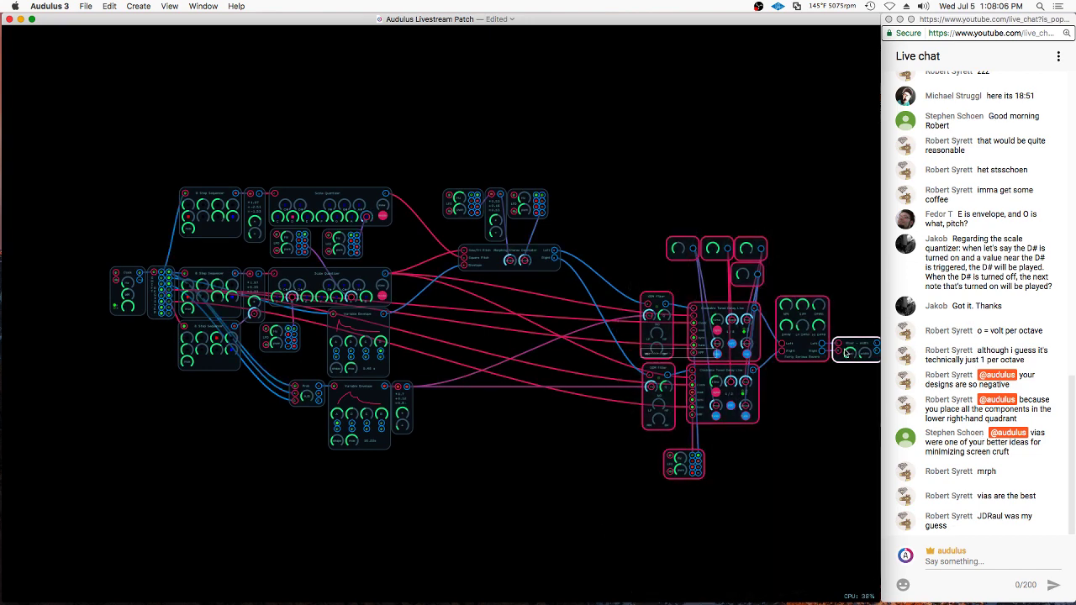
{"action": "mouse_move", "coordinate": [855, 348]}
{"action": "left_mouse_down"}
{"action": "mouse_move", "coordinate": [805, 294]}
{"action": "mouse_move", "coordinate": [783, 294]}
{"action": "left_mouse_up"}
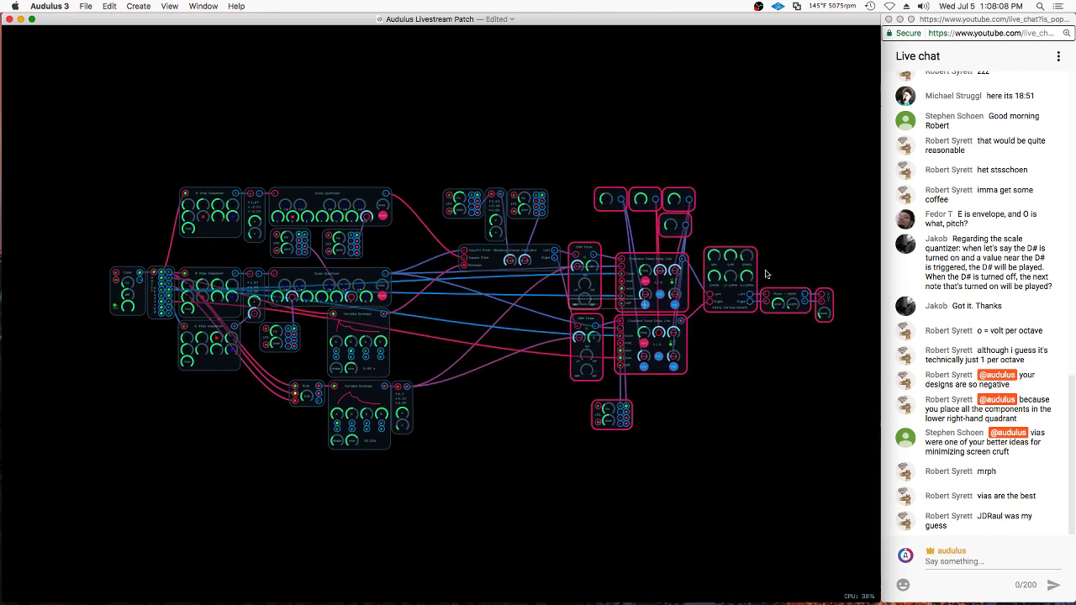
Move the oscillator, its modulators and everything after it as one group up beside the upper Scale Quantizer, and clear the selection
{"action": "left_click_drag", "start_coordinate": [444, 144], "coordinate": [664, 528]}
{"action": "left_click_drag", "start_coordinate": [805, 504], "coordinate": [800, 500]}
{"action": "left_click_drag", "start_coordinate": [792, 298], "coordinate": [728, 246]}
{"action": "left_click", "coordinate": [728, 150]}
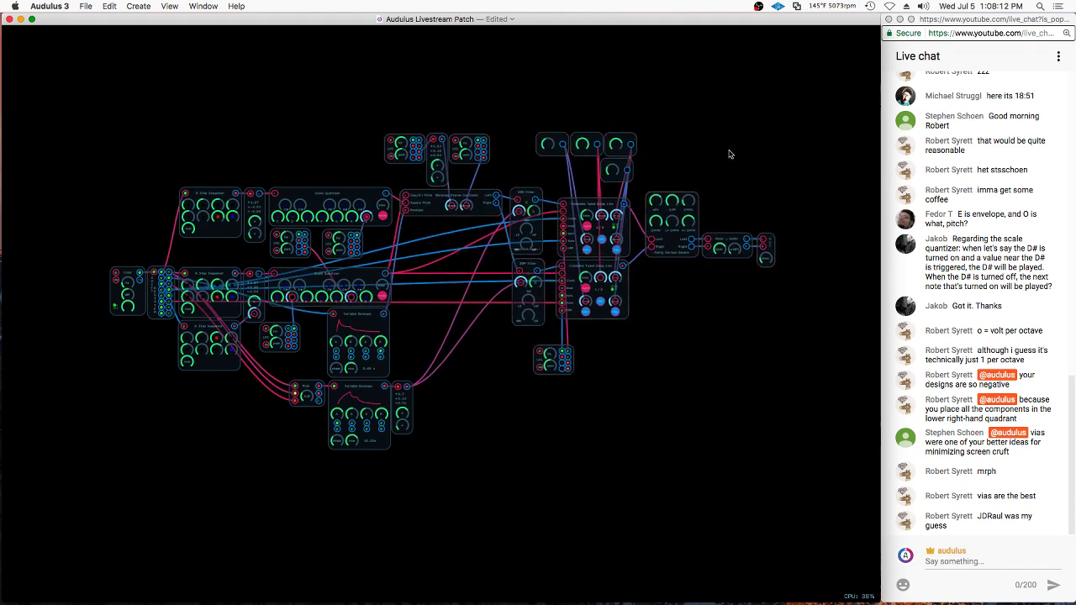
Move the Mixer - Width and output modules up and closer to the reverb, and clear the selection
{"action": "left_click_drag", "start_coordinate": [707, 160], "coordinate": [825, 282]}
{"action": "mouse_move", "coordinate": [727, 235]}
{"action": "left_mouse_down"}
{"action": "mouse_move", "coordinate": [713, 242]}
{"action": "mouse_move", "coordinate": [760, 244]}
{"action": "mouse_move", "coordinate": [715, 205]}
{"action": "left_mouse_up"}
{"action": "left_click", "coordinate": [783, 157]}
{"action": "double_click", "coordinate": [769, 157]}
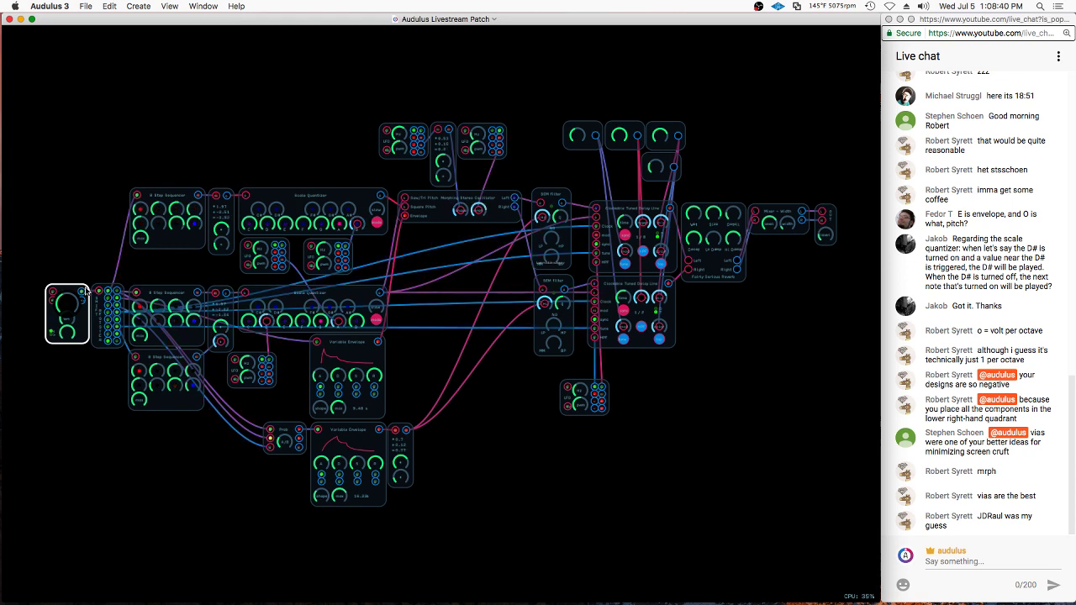
Adjust the upper knob of the Clock module and the Wet knob of the Fairly Serious Reverb
{"action": "left_click_drag", "start_coordinate": [86, 291], "coordinate": [86, 290]}
{"action": "left_click", "coordinate": [447, 416]}
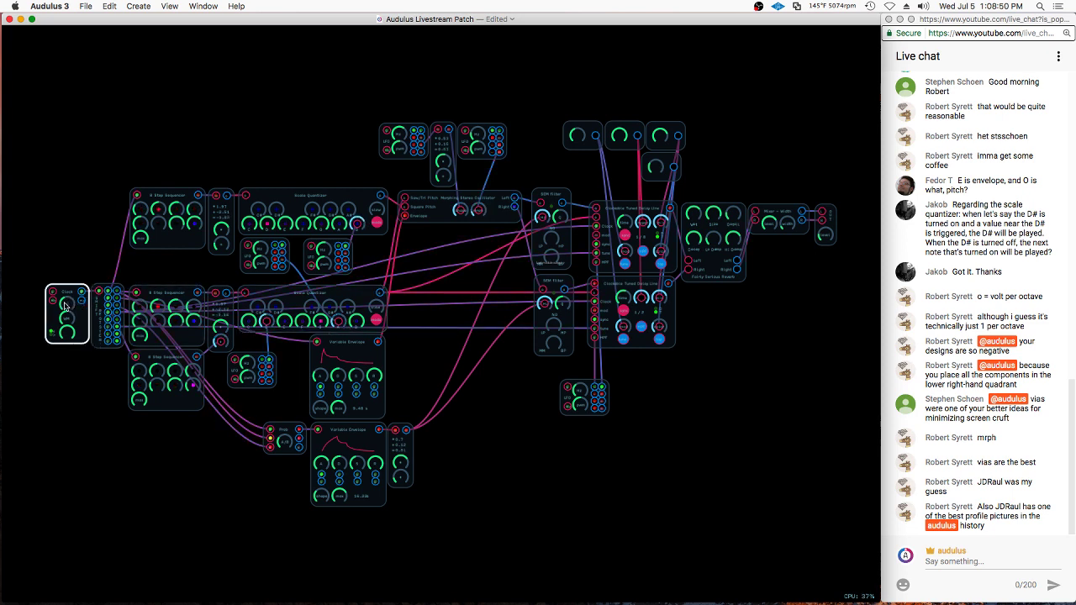
{"action": "left_click_drag", "start_coordinate": [65, 304], "coordinate": [64, 306]}
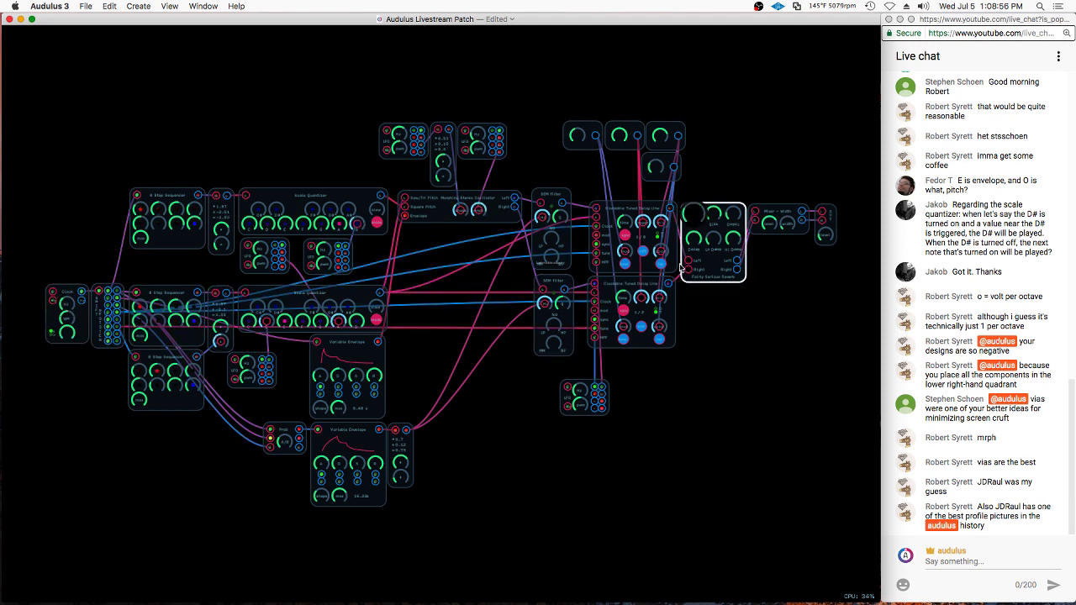
{"action": "left_click_drag", "start_coordinate": [680, 270], "coordinate": [733, 222]}
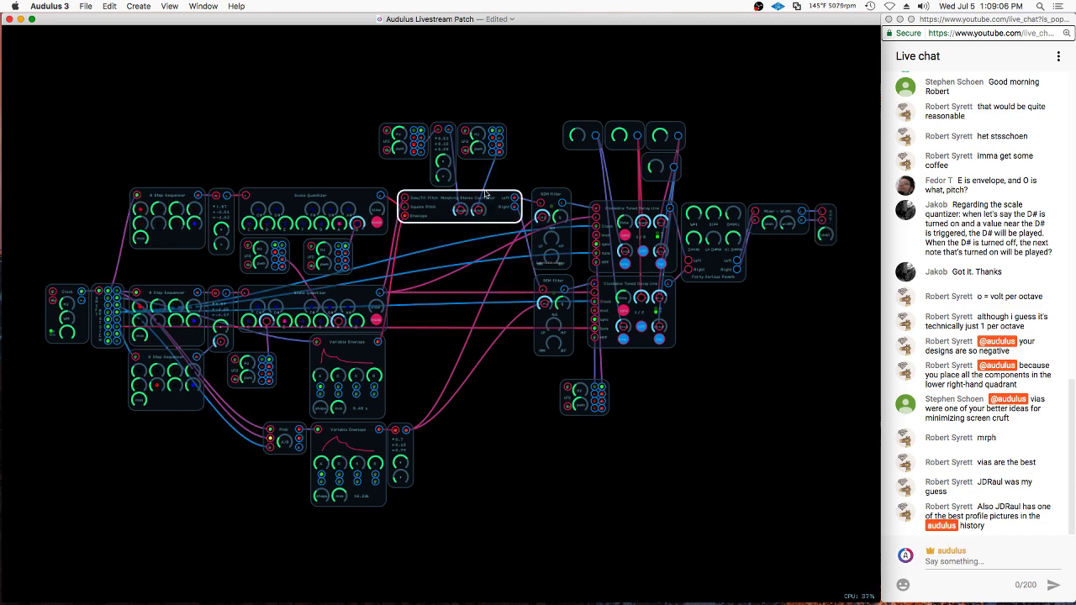
Adjust the Hz of the LFO modulating the shape knob, and set its multiply-and-add module to *0.81 and +0.01
{"action": "scroll", "coordinate": [391, 144], "scroll_direction": "up", "scroll_amount": 3}
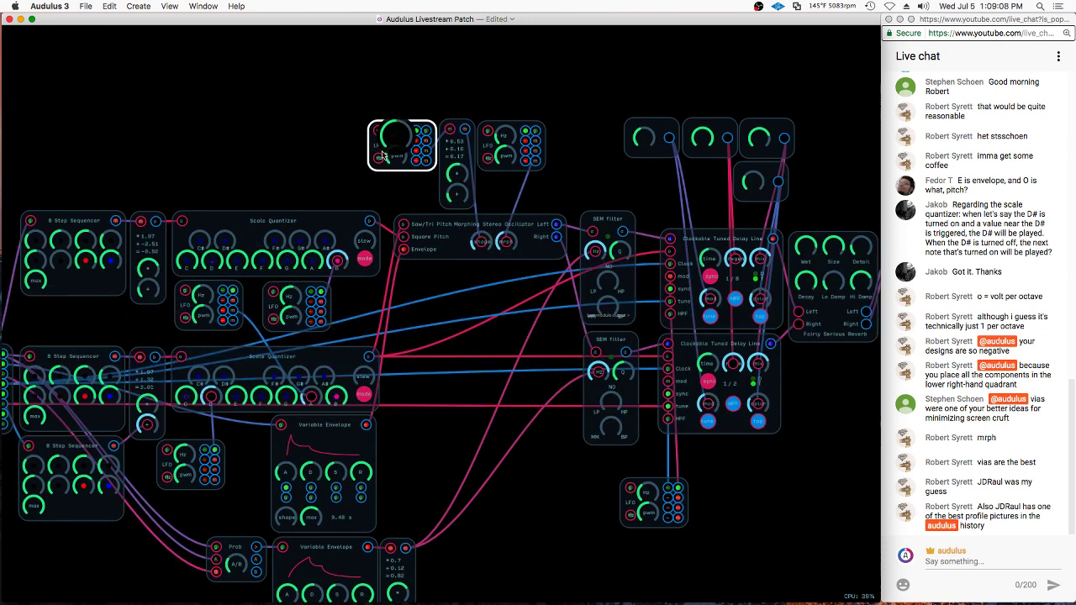
{"action": "left_click_drag", "start_coordinate": [455, 192], "coordinate": [447, 212]}
{"action": "left_click_drag", "start_coordinate": [456, 173], "coordinate": [480, 140]}
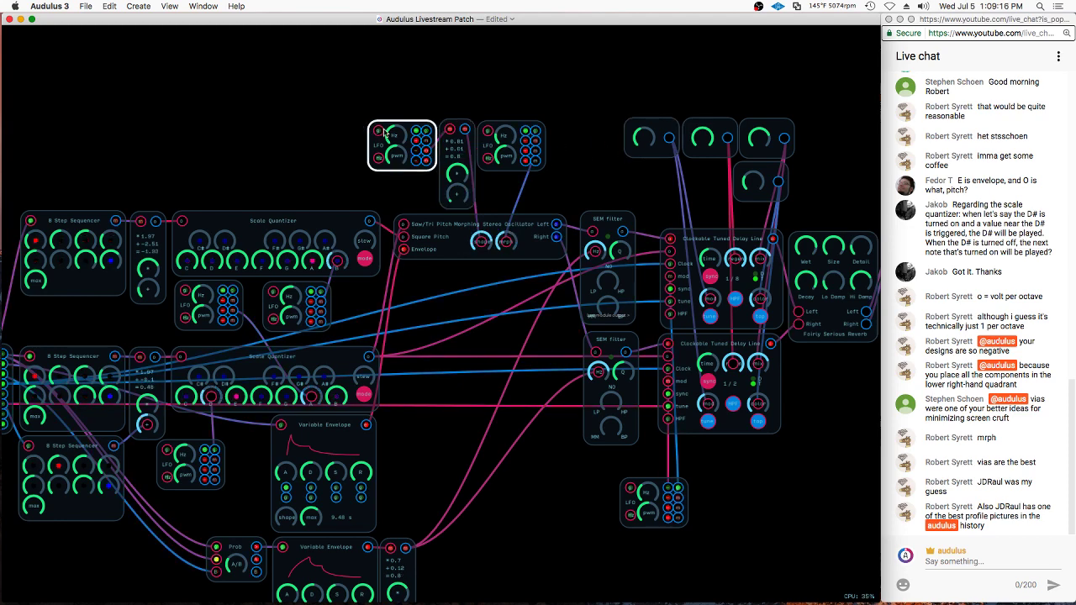
{"action": "left_click_drag", "start_coordinate": [390, 140], "coordinate": [527, 193]}
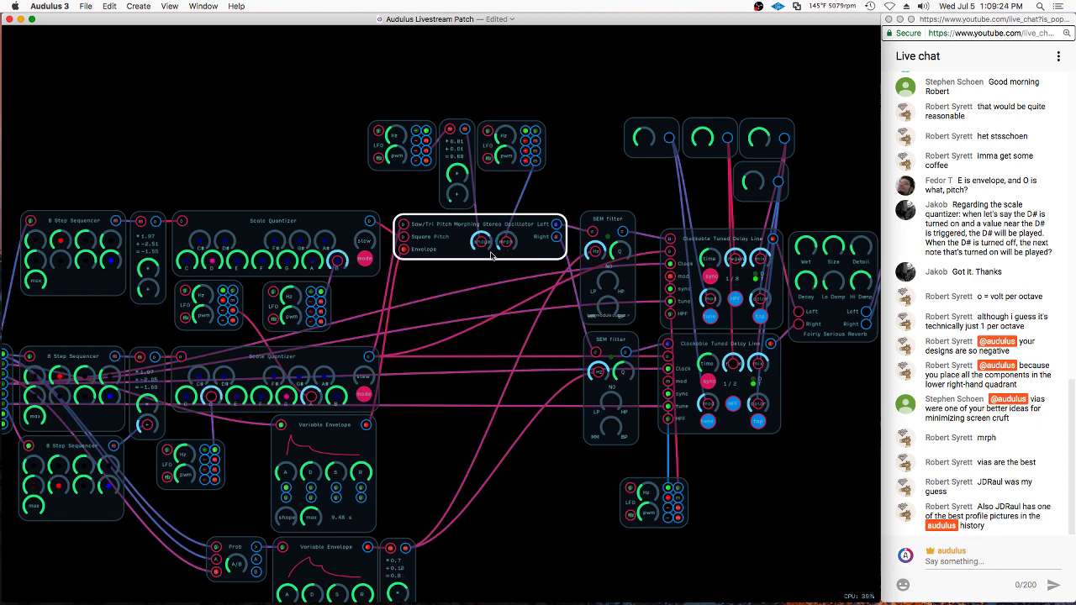
Lower the Hz of the LFO driving the mrph knob, and adjust the Q of the upper SEM filter
{"action": "left_click_drag", "start_coordinate": [511, 139], "coordinate": [498, 145]}
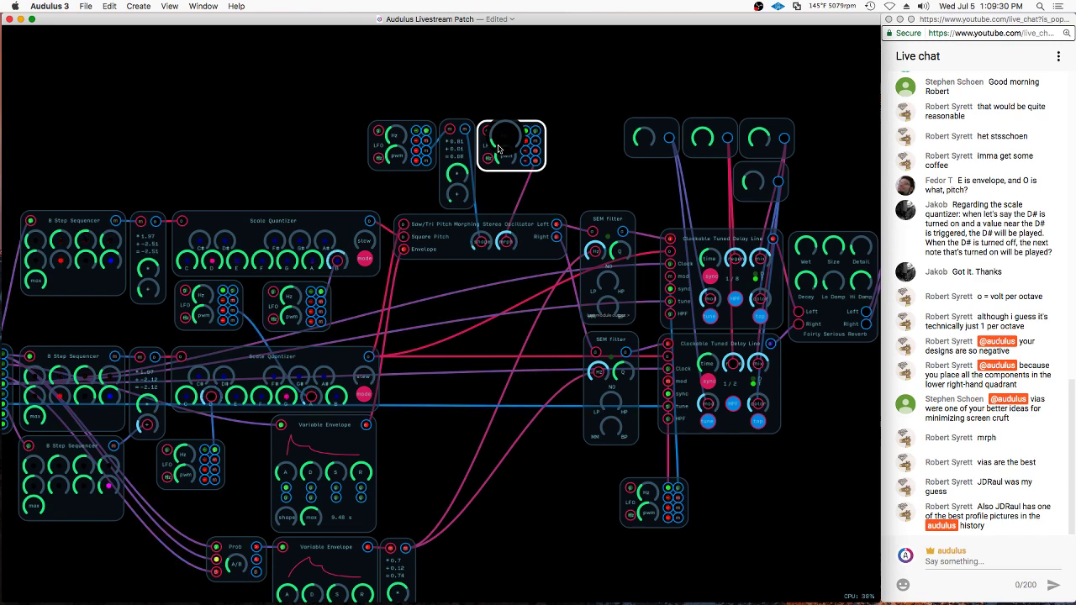
{"action": "left_click_drag", "start_coordinate": [497, 150], "coordinate": [498, 151]}
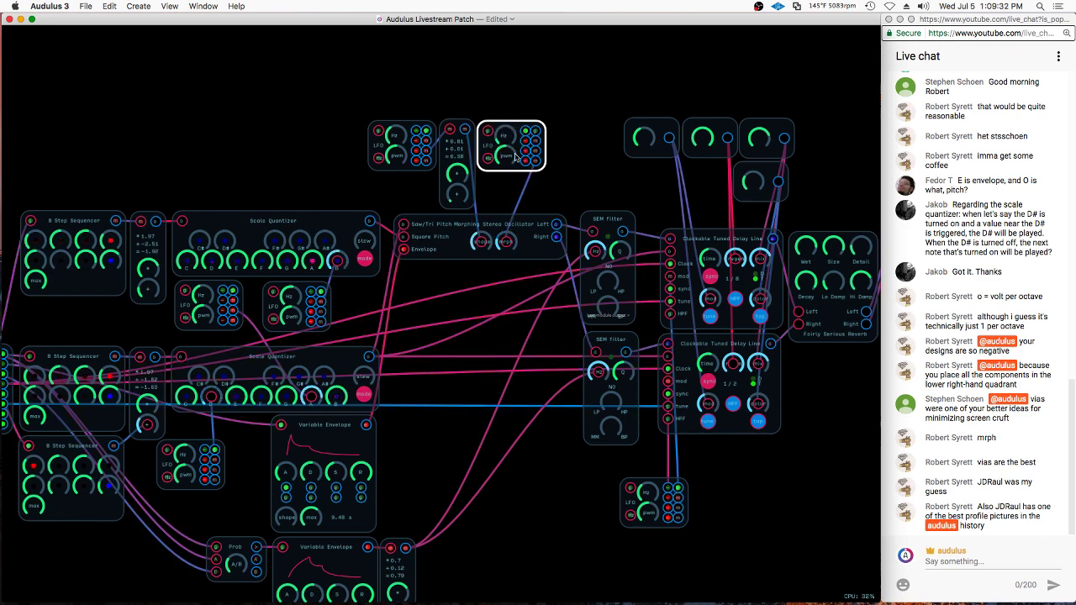
{"action": "left_click_drag", "start_coordinate": [620, 253], "coordinate": [627, 247]}
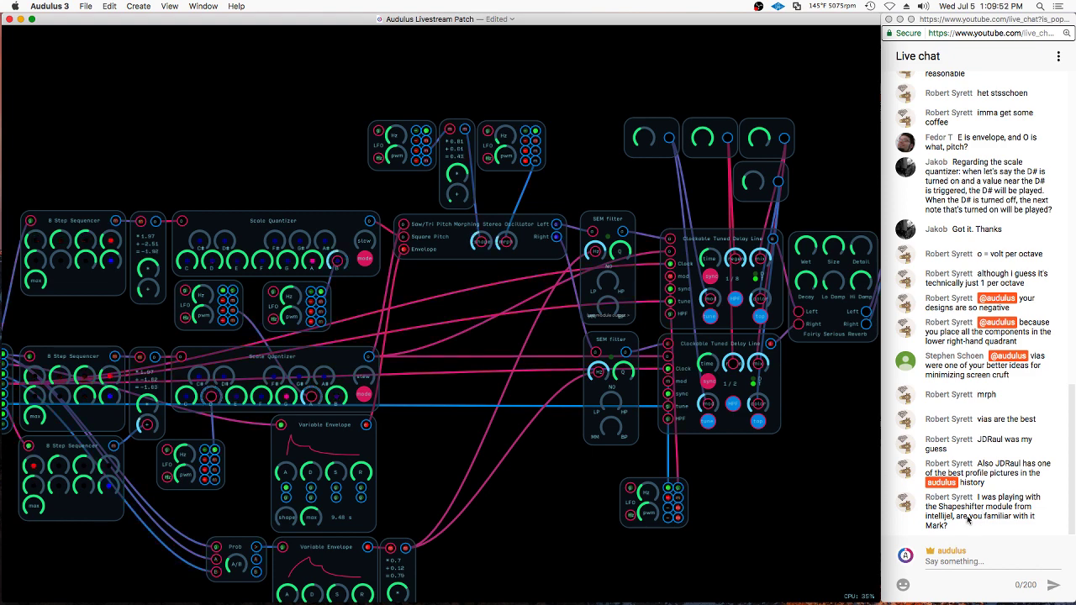
Turn down the level knob on the output module at the end of the signal chain
{"action": "left_click_drag", "start_coordinate": [850, 505], "coordinate": [536, 453]}
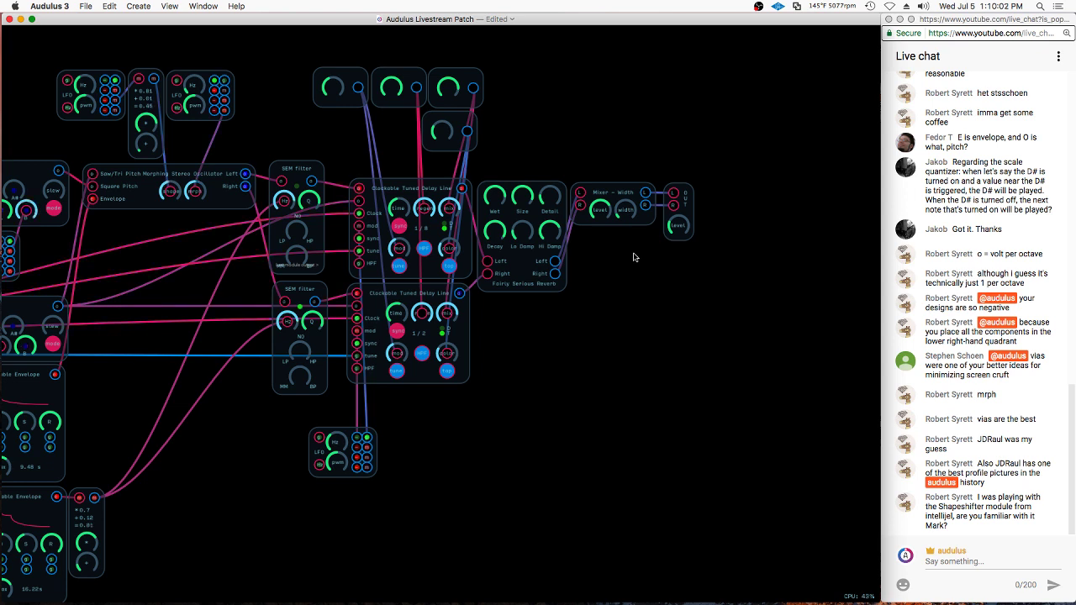
{"action": "left_click_drag", "start_coordinate": [677, 222], "coordinate": [670, 228]}
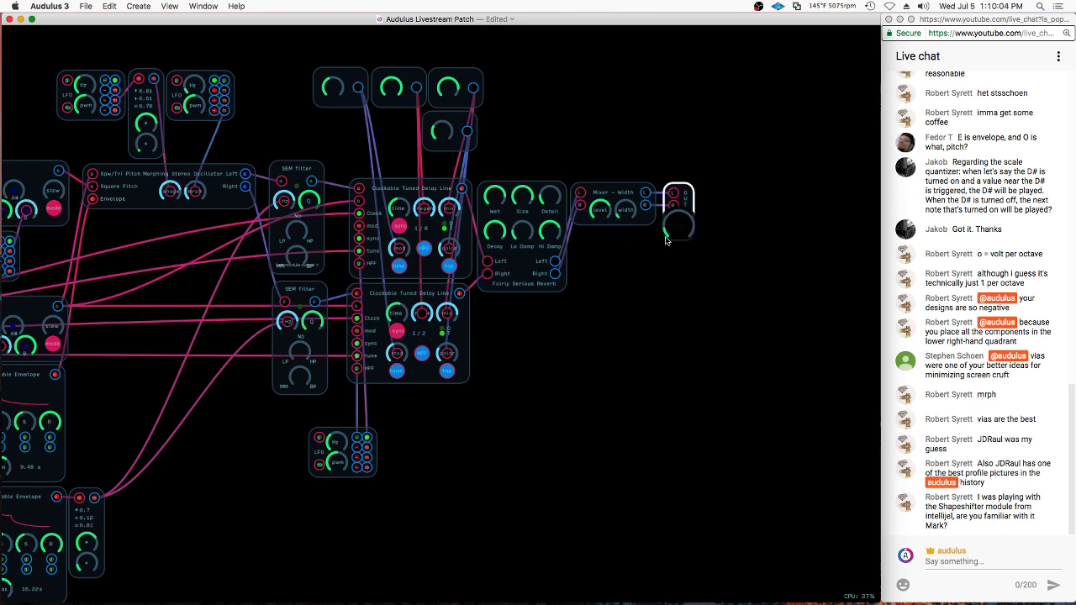
{"action": "left_click", "coordinate": [653, 273]}
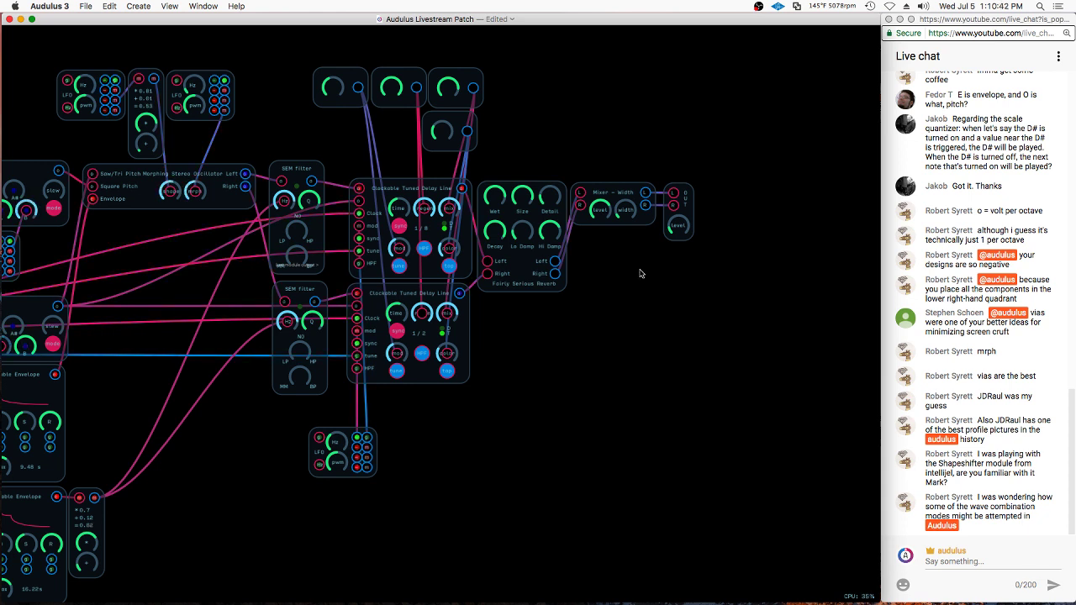
{"action": "right_click", "coordinate": [561, 334]}
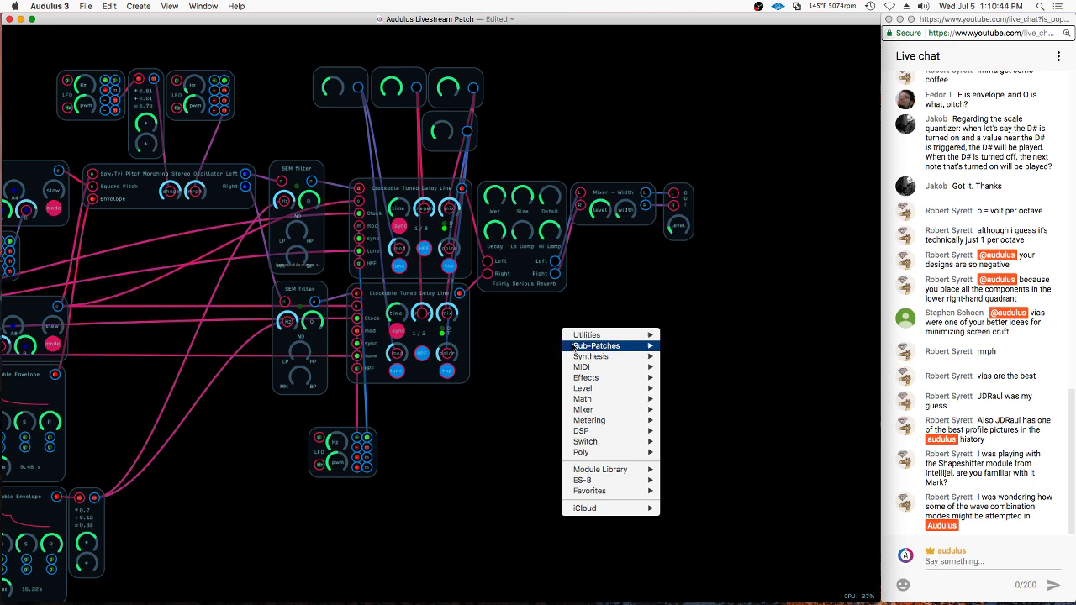
{"action": "mouse_move", "coordinate": [589, 359]}
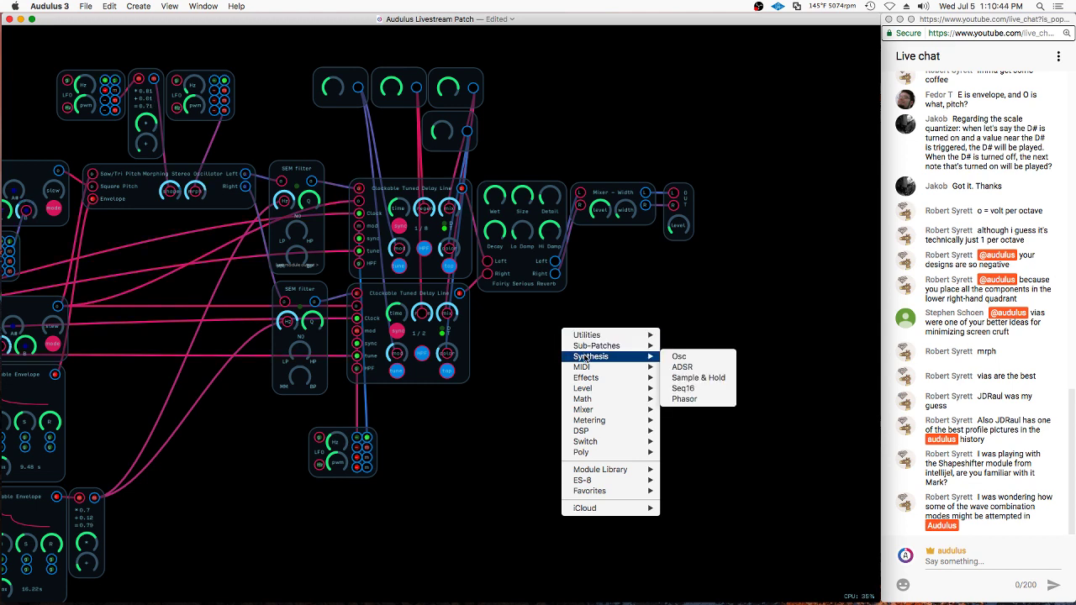
{"action": "left_click", "coordinate": [680, 356]}
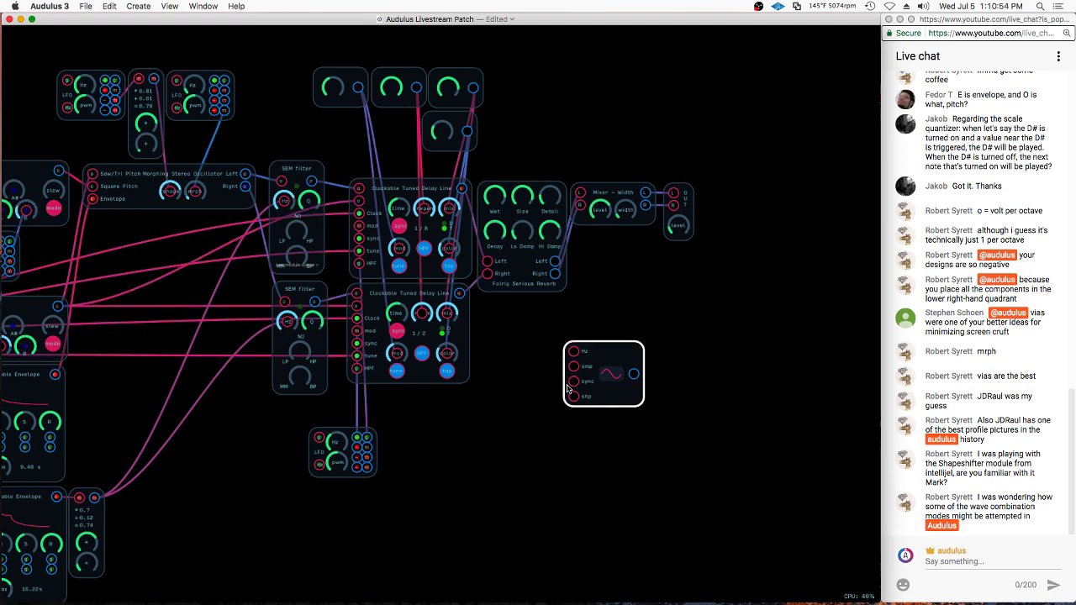
{"action": "scroll", "coordinate": [569, 389], "scroll_direction": "up", "scroll_amount": 5}
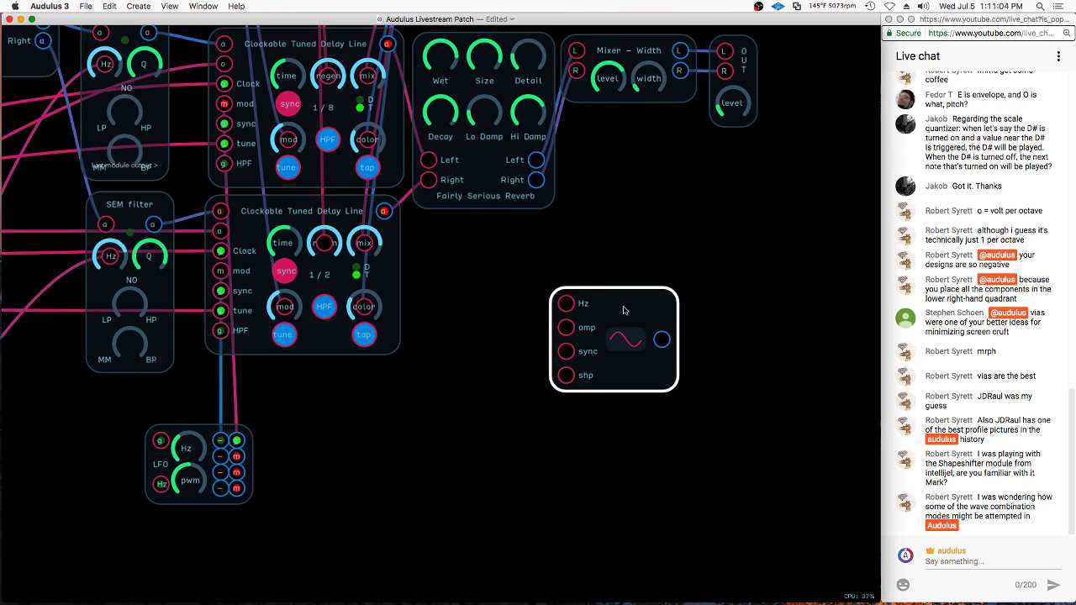
{"action": "left_click", "coordinate": [538, 461]}
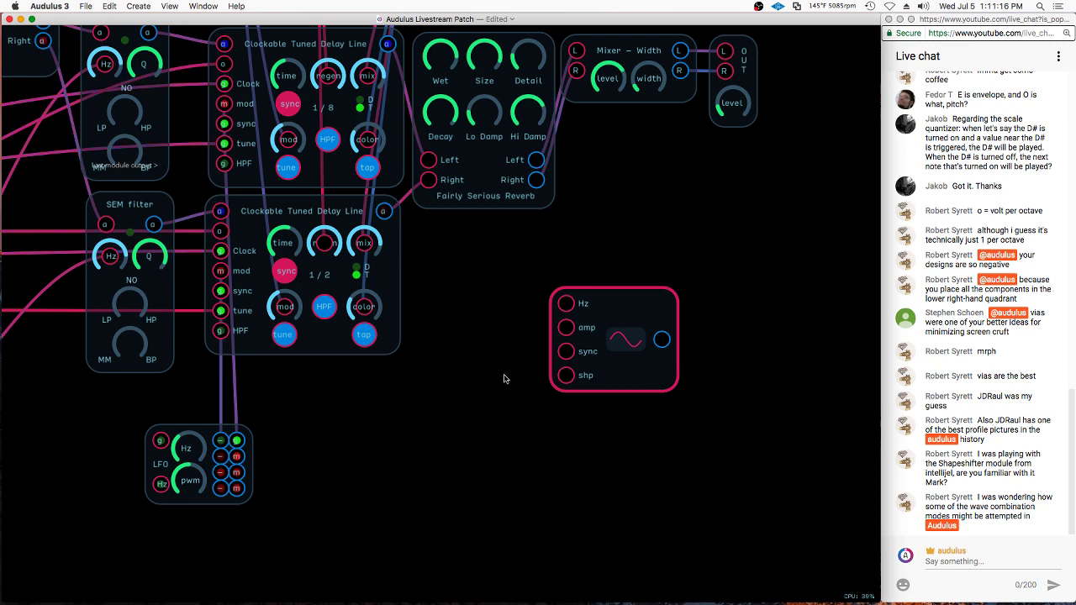
{"action": "left_click", "coordinate": [673, 256]}
{"action": "left_click_drag", "start_coordinate": [673, 256], "coordinate": [676, 422]}
{"action": "left_click", "coordinate": [785, 384]}
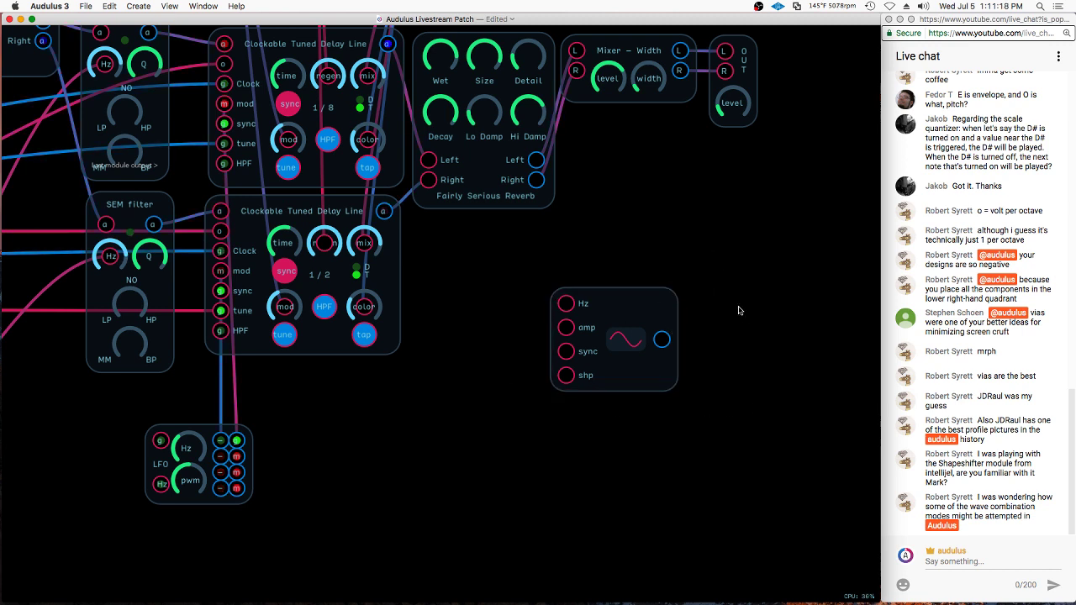
{"action": "mouse_move", "coordinate": [739, 308]}
{"action": "left_mouse_down"}
{"action": "mouse_move", "coordinate": [652, 400]}
{"action": "mouse_move", "coordinate": [679, 401]}
{"action": "left_mouse_up"}
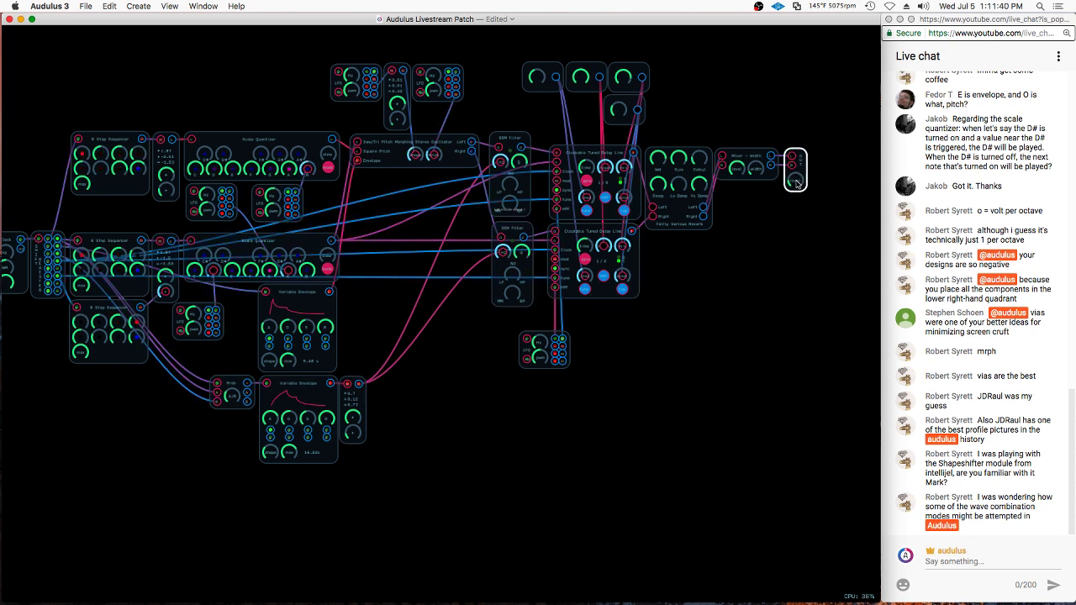
Adjust the level knob on the output module at the end of the signal chain
{"action": "left_click_drag", "start_coordinate": [796, 181], "coordinate": [796, 178]}
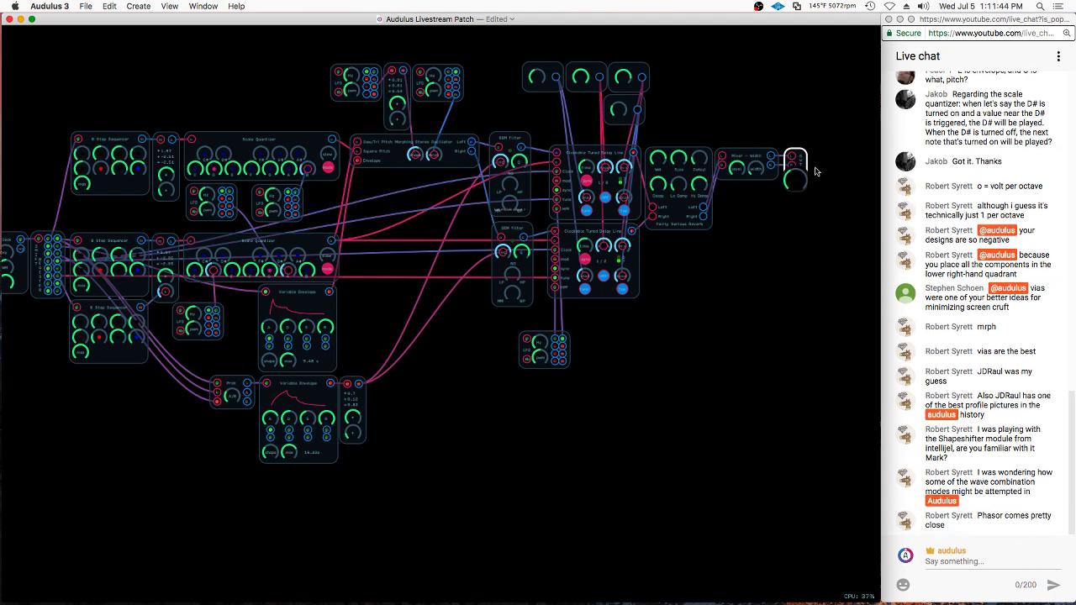
{"action": "scroll", "coordinate": [774, 267], "scroll_direction": "up", "scroll_amount": 5}
{"action": "right_click", "coordinate": [619, 301]}
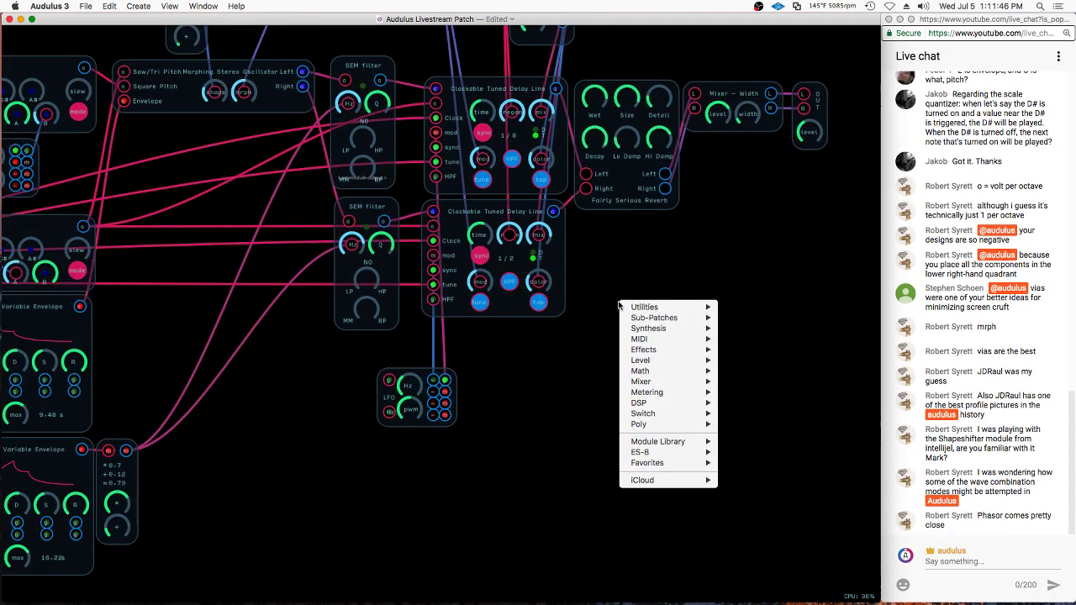
{"action": "left_click", "coordinate": [607, 305]}
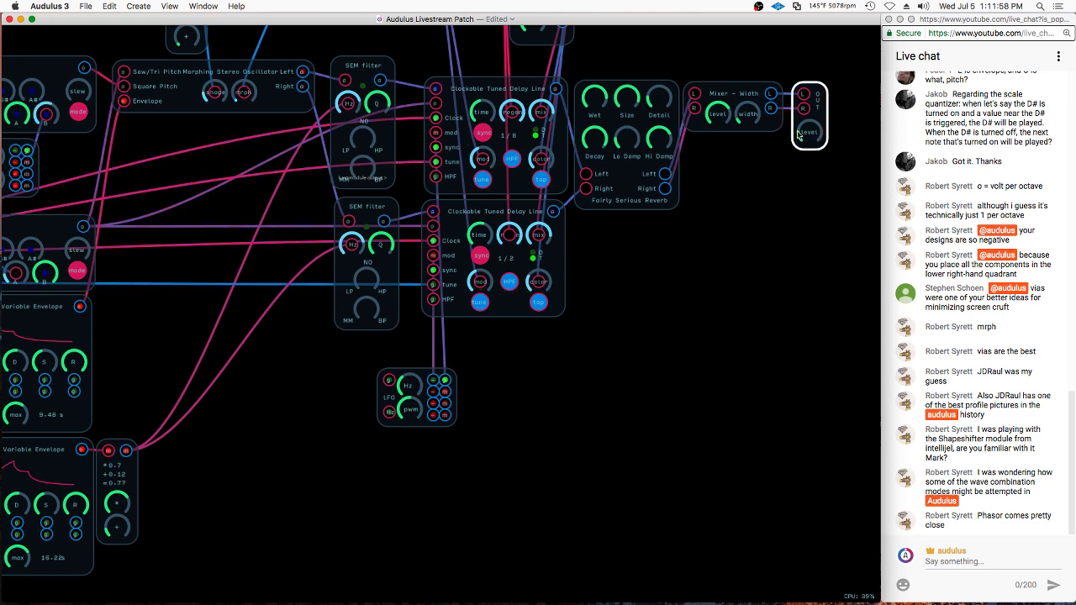
{"action": "left_click_drag", "start_coordinate": [813, 133], "coordinate": [827, 128]}
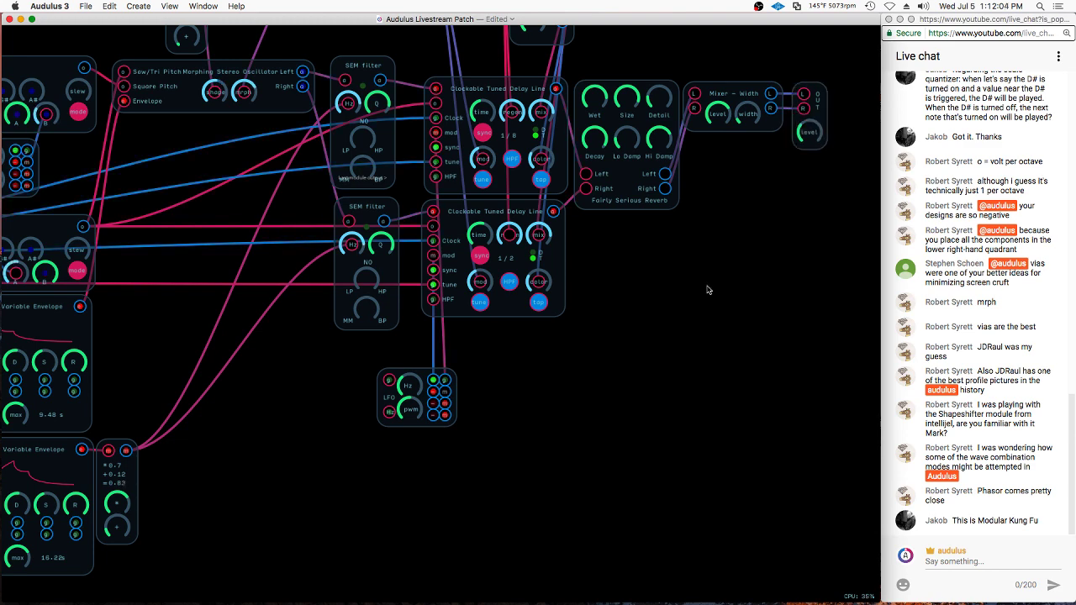
Add an empty sub-patch in the free space below the Fairly Serious Reverb and open it for editing
{"action": "left_click_drag", "start_coordinate": [673, 316], "coordinate": [813, 395]}
{"action": "scroll", "coordinate": [635, 235], "scroll_direction": "down", "scroll_amount": 1}
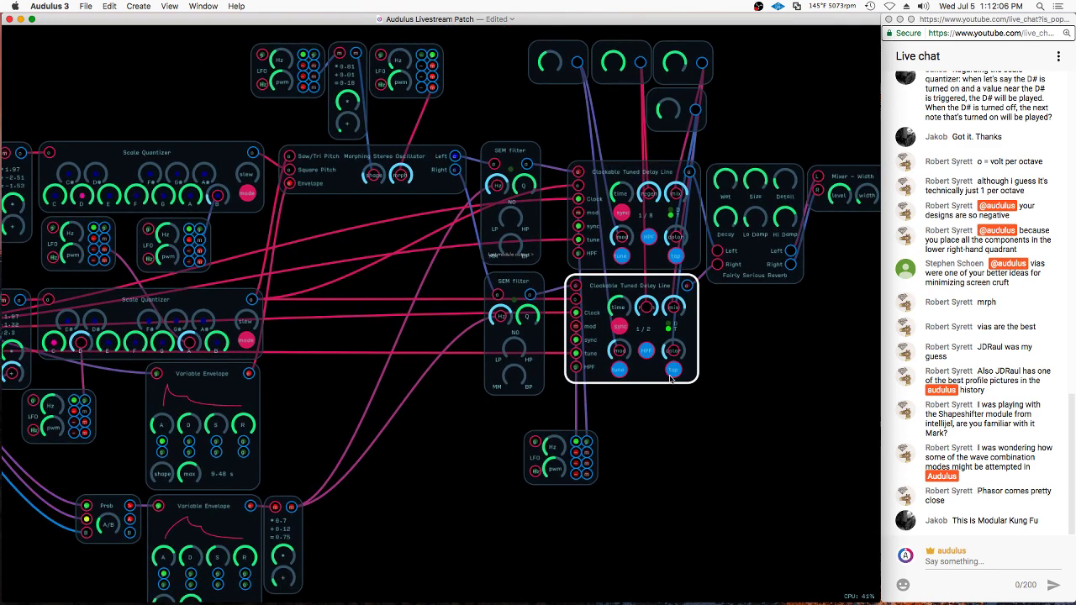
{"action": "right_click", "coordinate": [694, 407]}
{"action": "right_click", "coordinate": [754, 410]}
{"action": "left_click", "coordinate": [741, 393]}
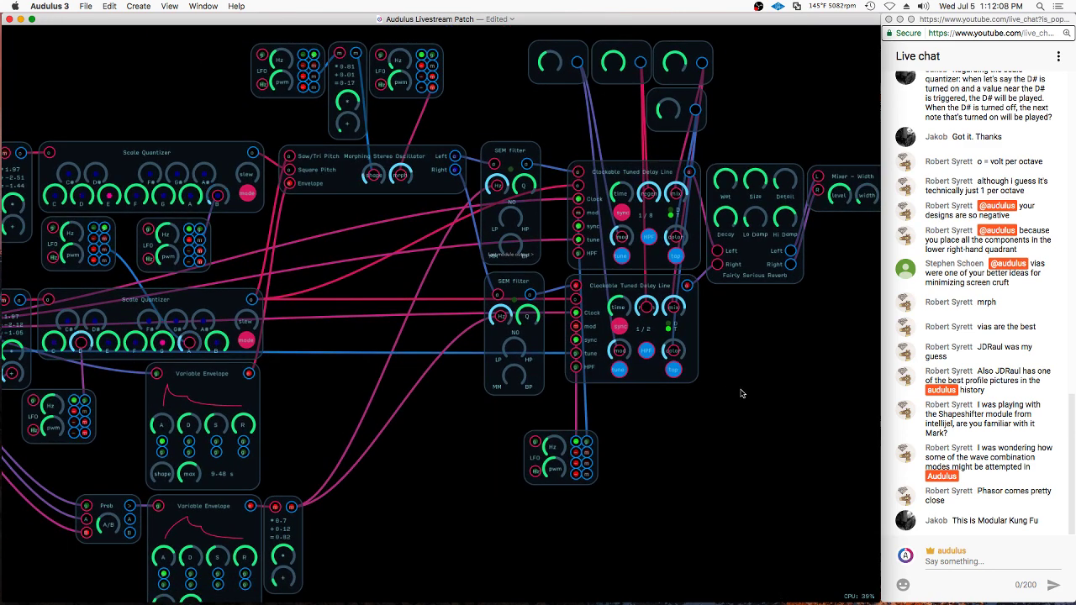
{"action": "left_click_drag", "start_coordinate": [742, 394], "coordinate": [560, 277]}
{"action": "right_click", "coordinate": [564, 271]}
{"action": "mouse_move", "coordinate": [622, 286]}
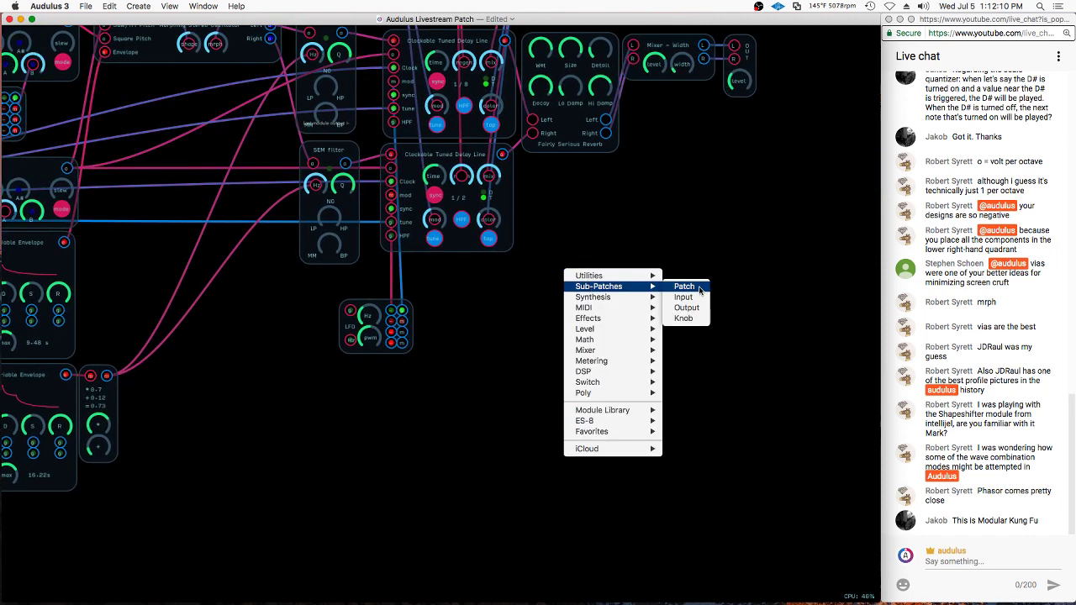
{"action": "left_click", "coordinate": [700, 290]}
{"action": "double_click", "coordinate": [596, 249]}
Add an input node in the empty sub-patch, name it Clock, and place it to leave room for further nodes
{"action": "right_click", "coordinate": [451, 287]}
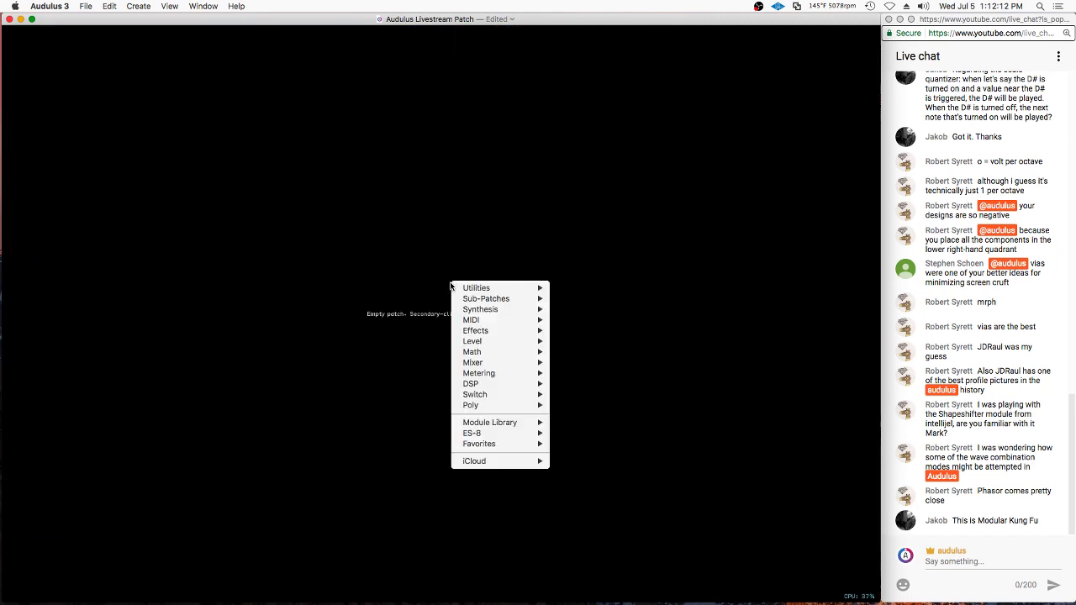
{"action": "mouse_move", "coordinate": [471, 301]}
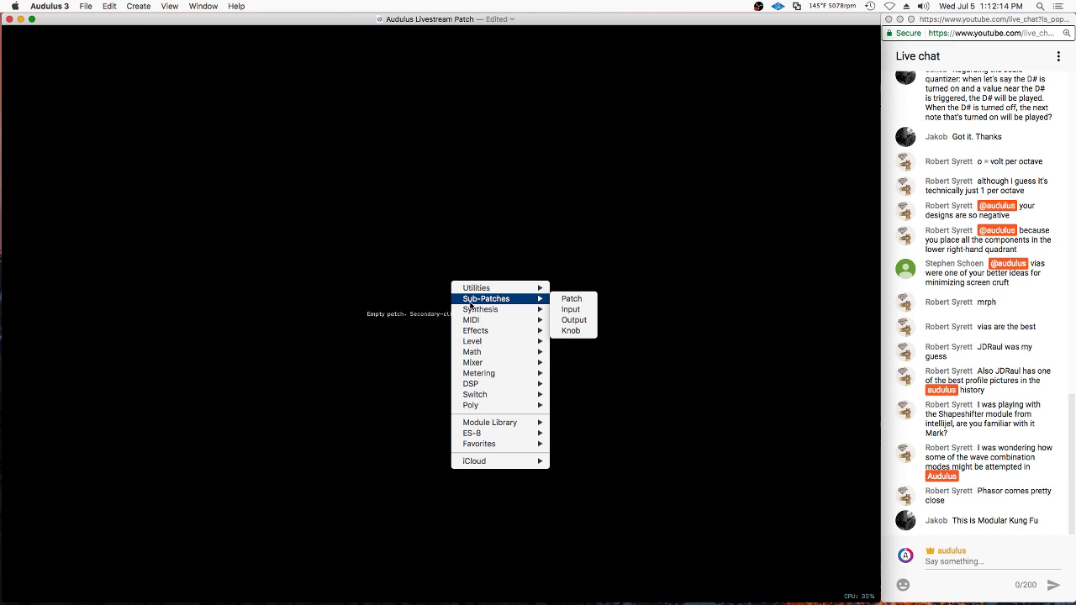
{"action": "left_click", "coordinate": [571, 309]}
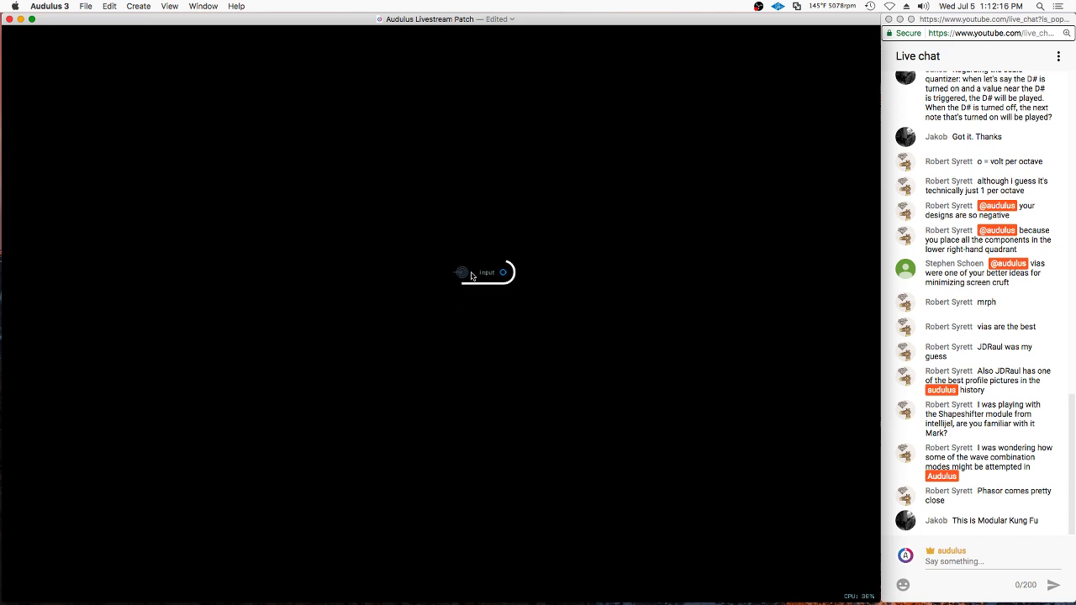
{"action": "right_click", "coordinate": [473, 272]}
{"action": "left_click", "coordinate": [488, 331]}
{"action": "type", "text": "Clock"}
{"action": "key", "text": "Return"}
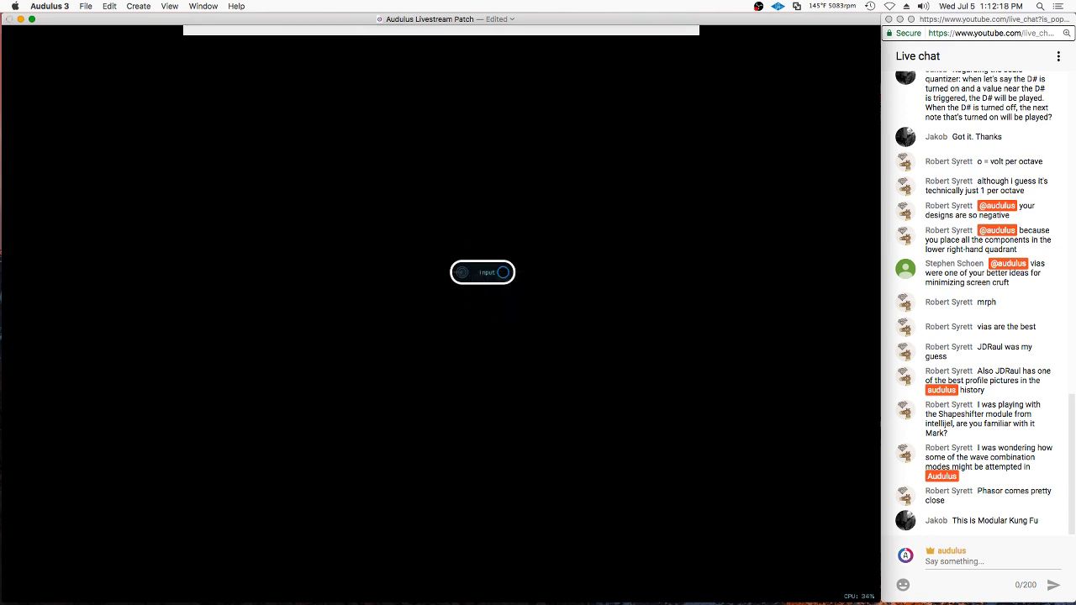
{"action": "left_click_drag", "start_coordinate": [484, 278], "coordinate": [390, 263]}
Add a Light node above the Clock input, wire the Clock input into it, and expose the light
{"action": "right_click", "coordinate": [479, 206]}
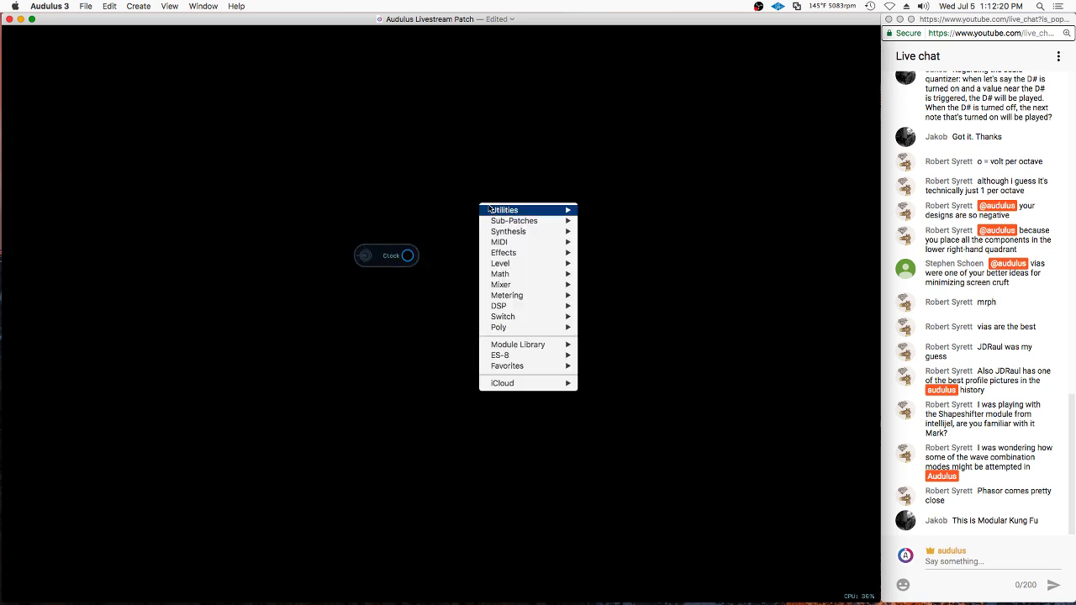
{"action": "mouse_move", "coordinate": [575, 296]}
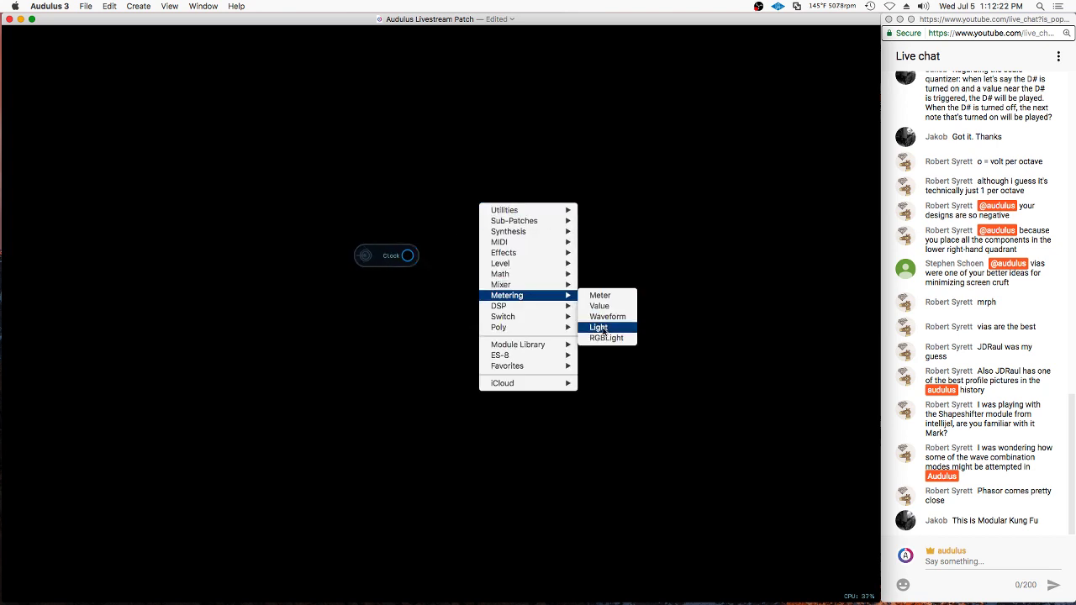
{"action": "left_click", "coordinate": [600, 327]}
{"action": "left_click_drag", "start_coordinate": [406, 256], "coordinate": [396, 230]}
{"action": "right_click", "coordinate": [397, 228]}
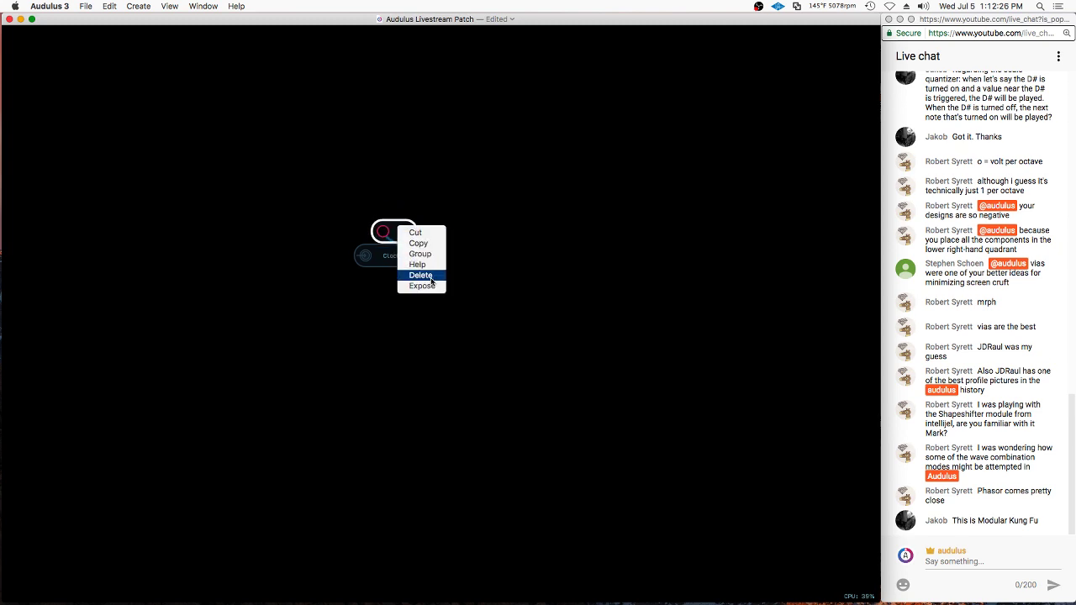
{"action": "left_click", "coordinate": [422, 286]}
Add an exposed text label reading "g", place it beside the Clock input, and nudge the light into alignment
{"action": "right_click", "coordinate": [332, 228]}
{"action": "mouse_move", "coordinate": [357, 229]}
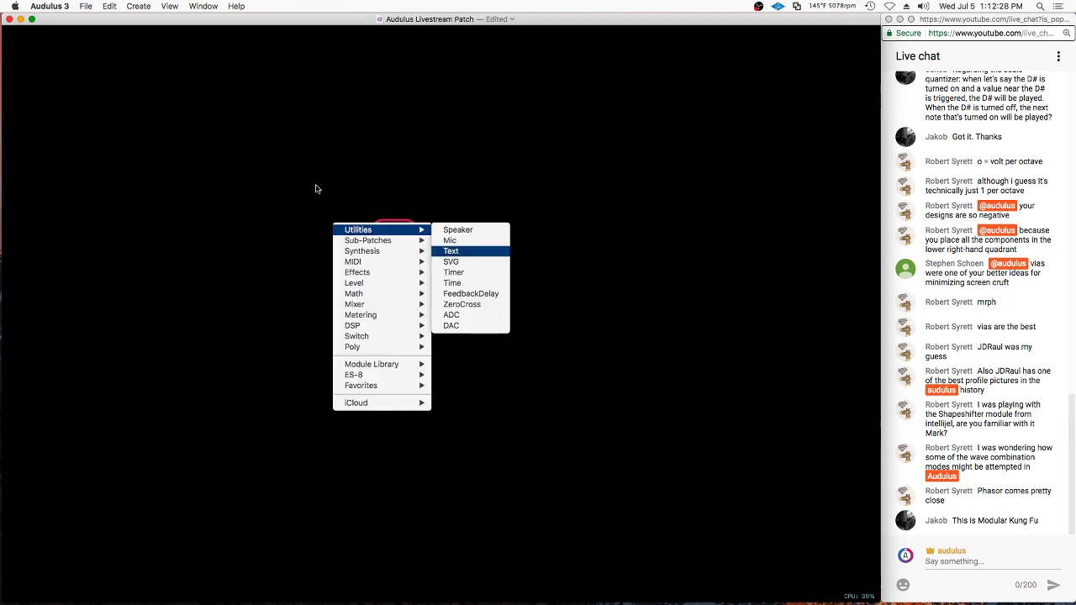
{"action": "left_click_drag", "start_coordinate": [329, 229], "coordinate": [333, 251]}
{"action": "right_click", "coordinate": [333, 250]}
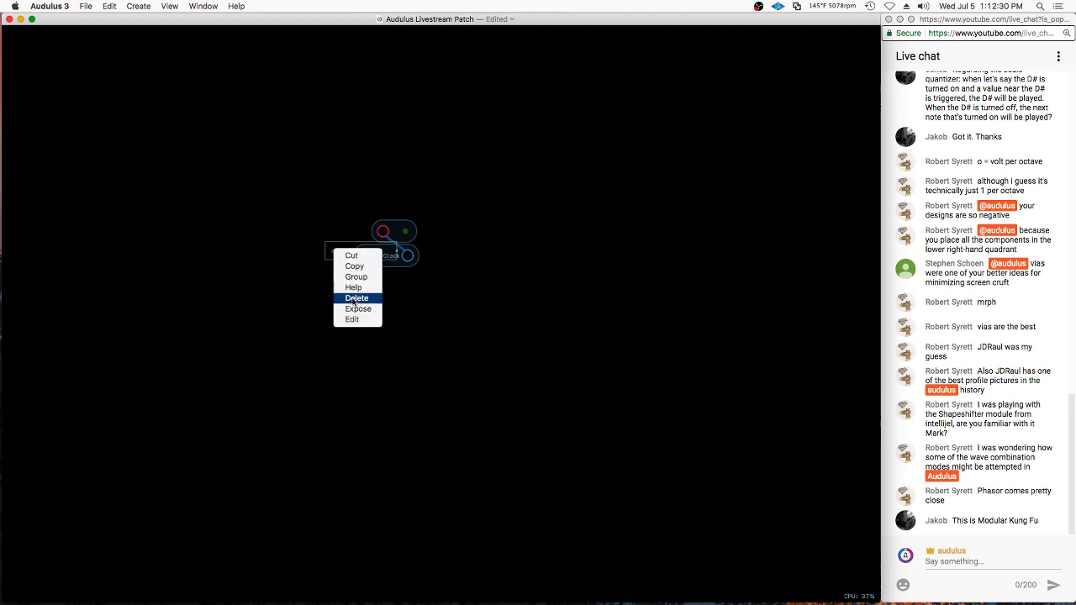
{"action": "left_click", "coordinate": [357, 309]}
{"action": "right_click", "coordinate": [338, 247]}
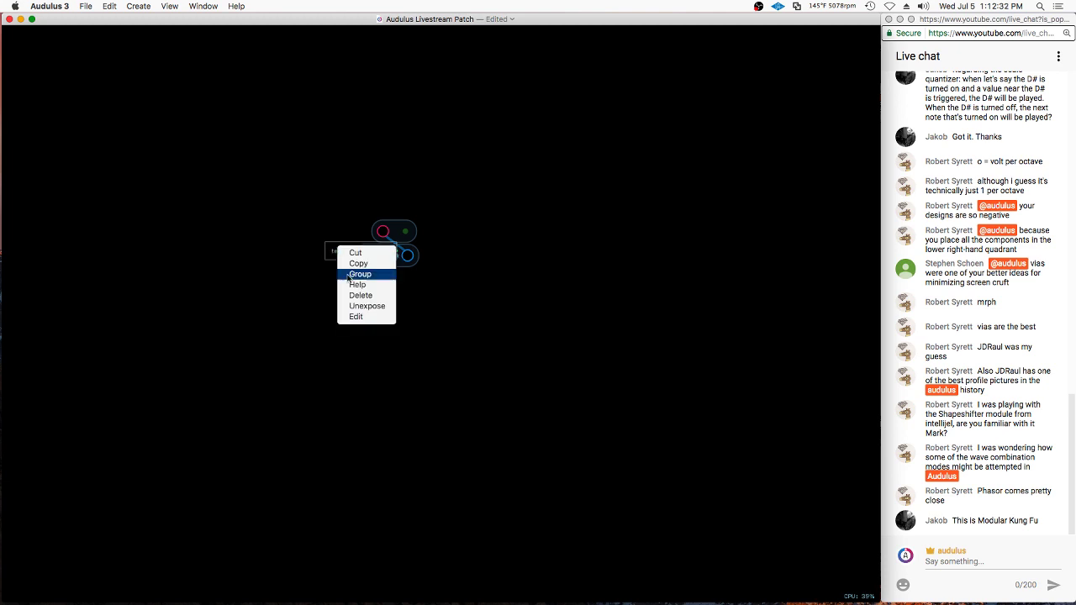
{"action": "left_click", "coordinate": [357, 317]}
{"action": "type", "text": "o"}
{"action": "key", "text": "Return"}
{"action": "left_click_drag", "start_coordinate": [331, 255], "coordinate": [344, 258]}
{"action": "left_click", "coordinate": [505, 179]}
{"action": "left_click", "coordinate": [405, 232]}
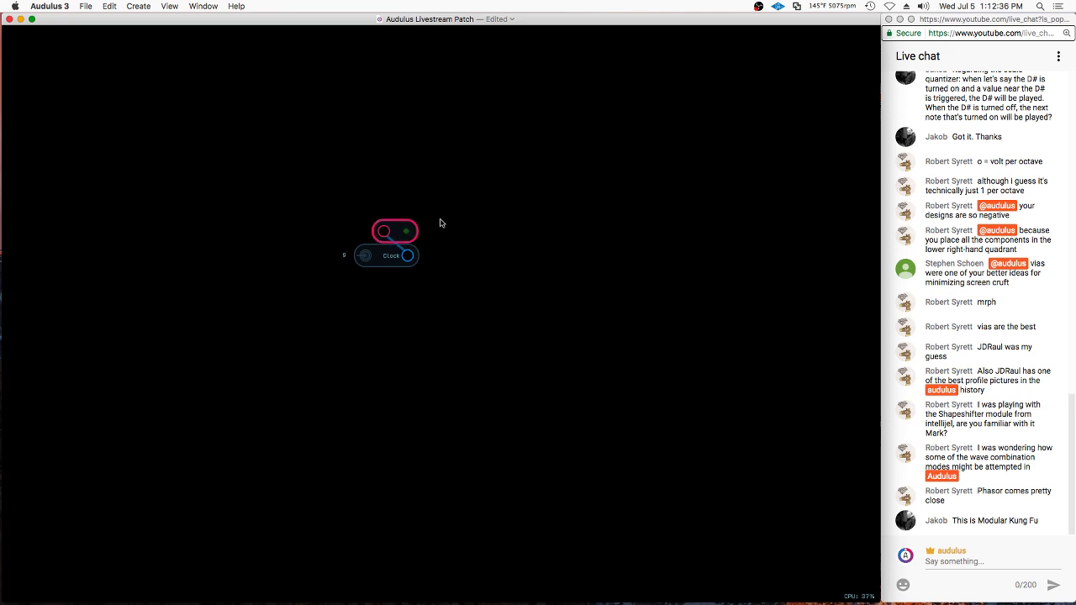
Add a Sample & Hold node and wire the Clock input to its trigger
{"action": "right_click", "coordinate": [471, 242]}
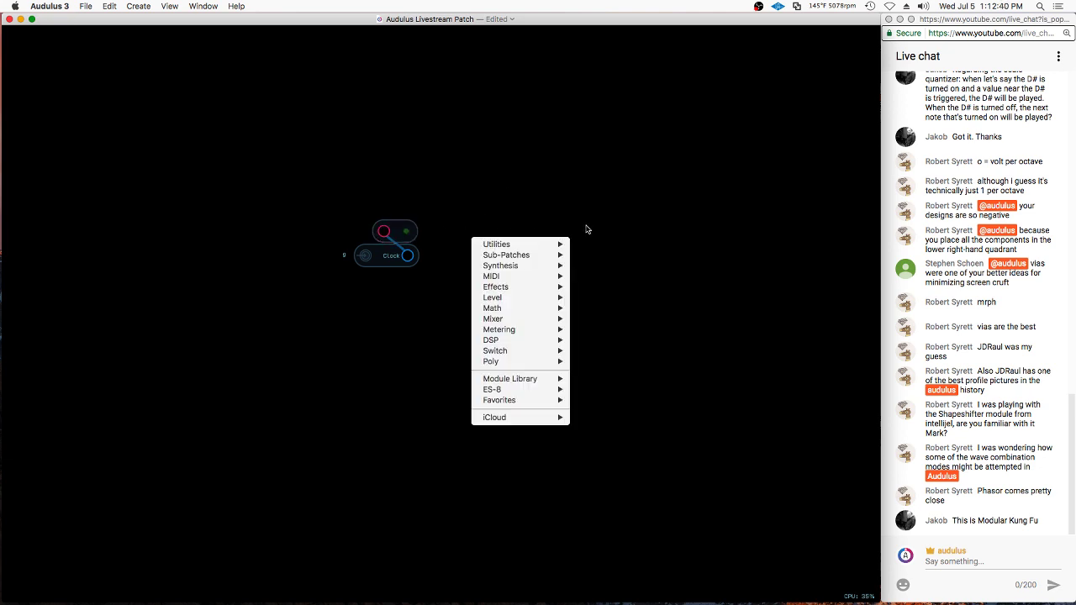
{"action": "mouse_move", "coordinate": [560, 266]}
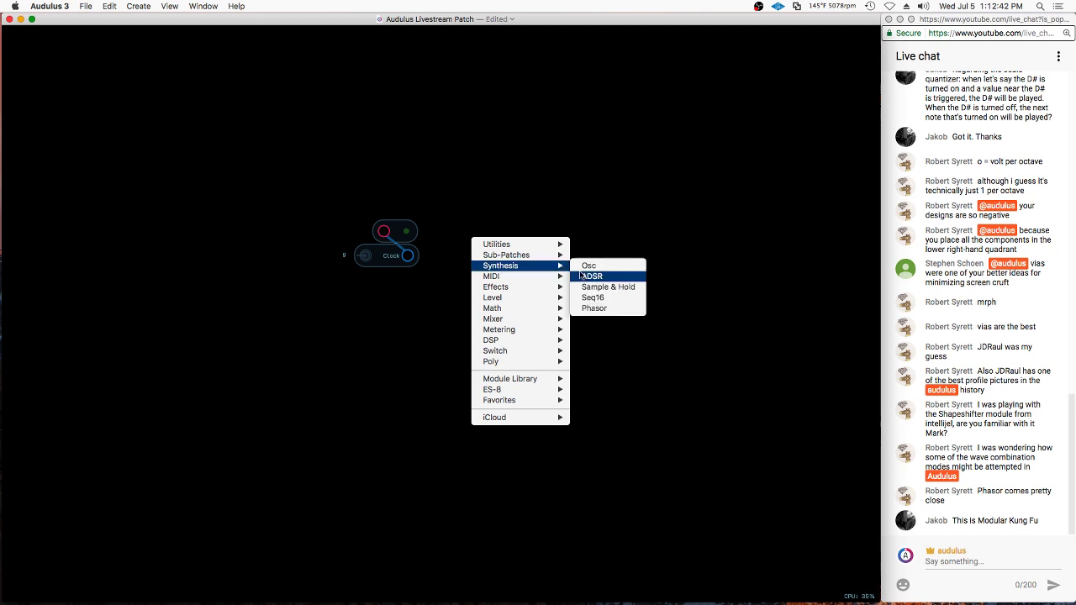
{"action": "left_click", "coordinate": [593, 288]}
{"action": "left_click_drag", "start_coordinate": [409, 260], "coordinate": [481, 212]}
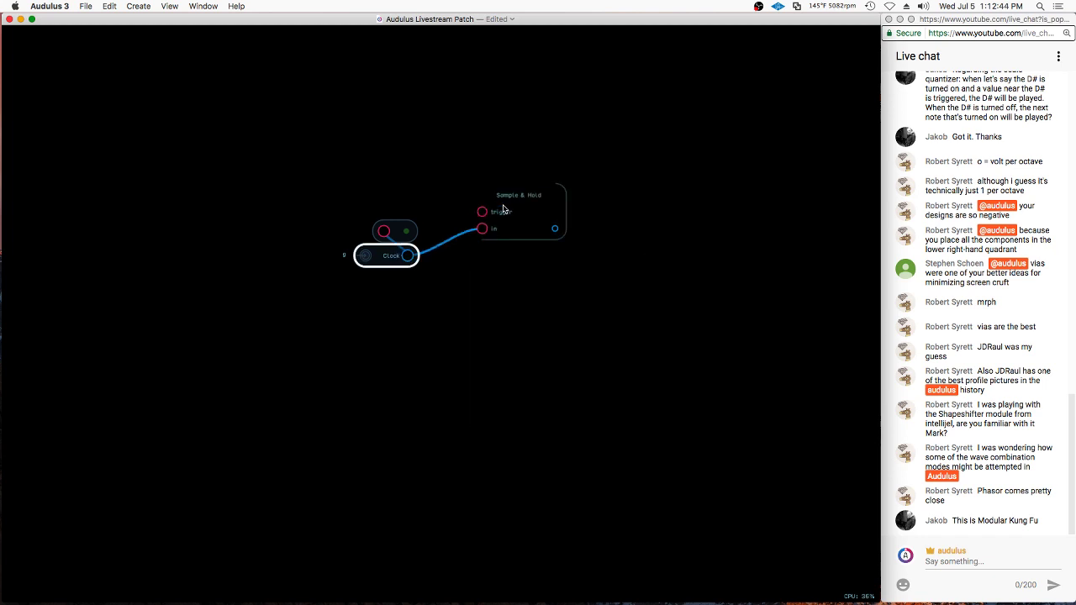
Add a Random node, wire it to the Sample & Hold's in, and arrange it below the Clock input
{"action": "right_click", "coordinate": [424, 335]}
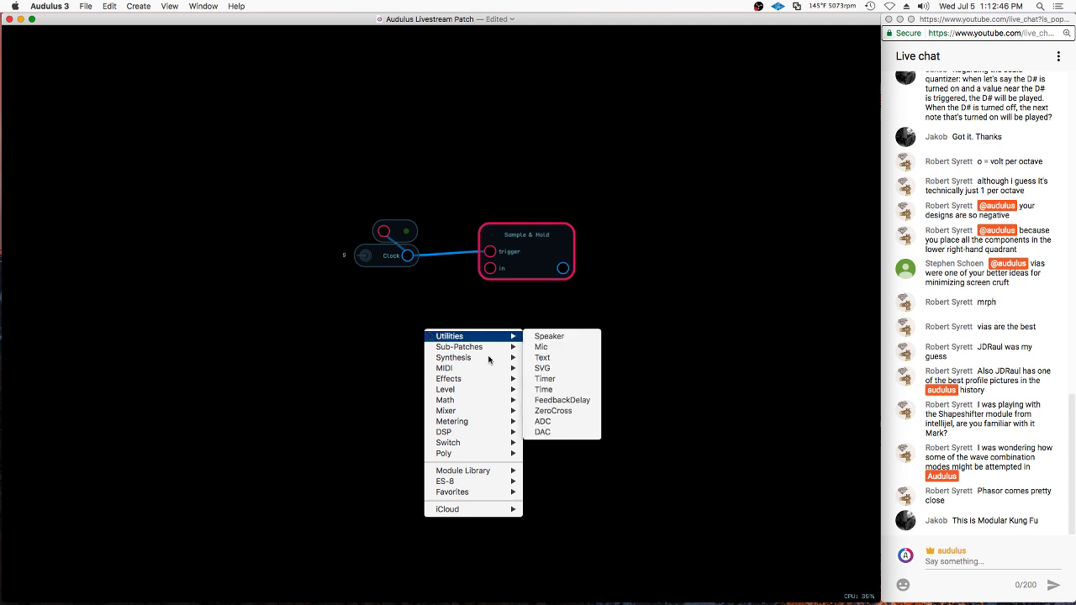
{"action": "mouse_move", "coordinate": [475, 402]}
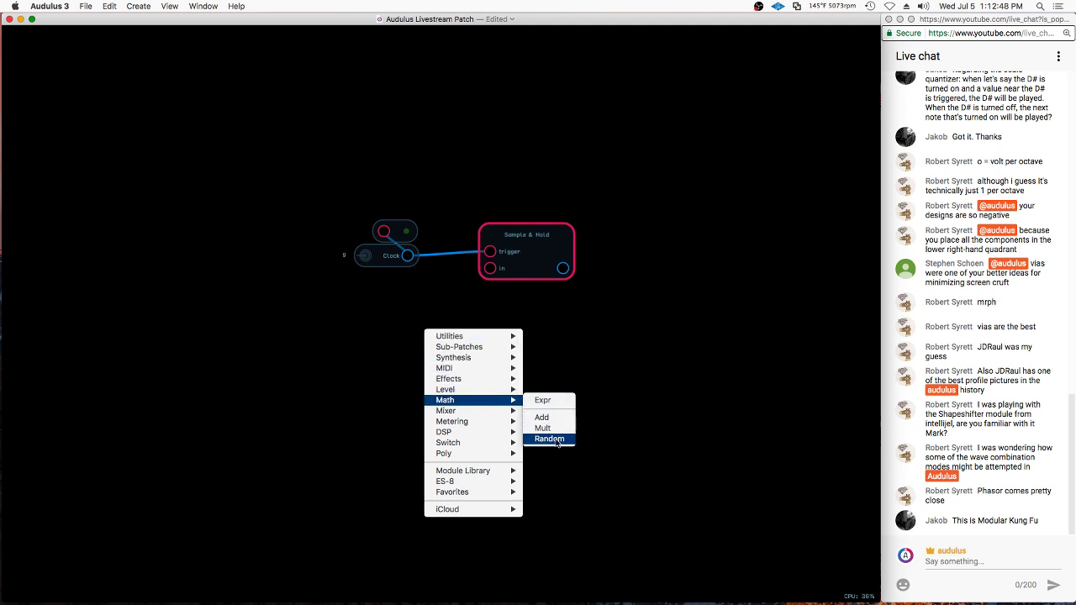
{"action": "left_click", "coordinate": [549, 439]}
{"action": "left_click_drag", "start_coordinate": [459, 313], "coordinate": [490, 268]}
{"action": "left_click_drag", "start_coordinate": [543, 241], "coordinate": [536, 250]}
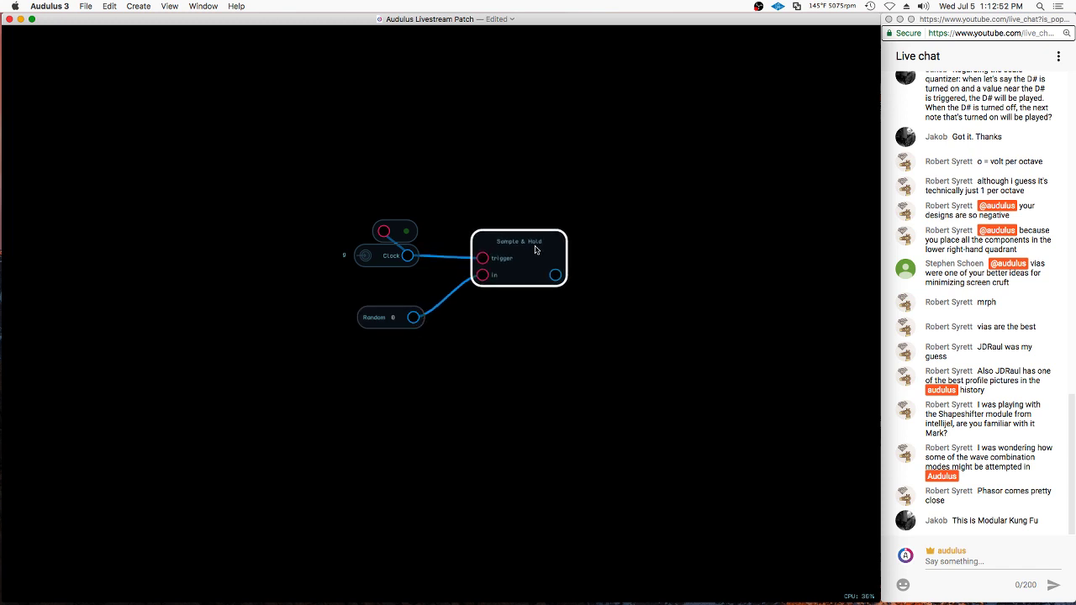
{"action": "left_click_drag", "start_coordinate": [387, 318], "coordinate": [380, 293]}
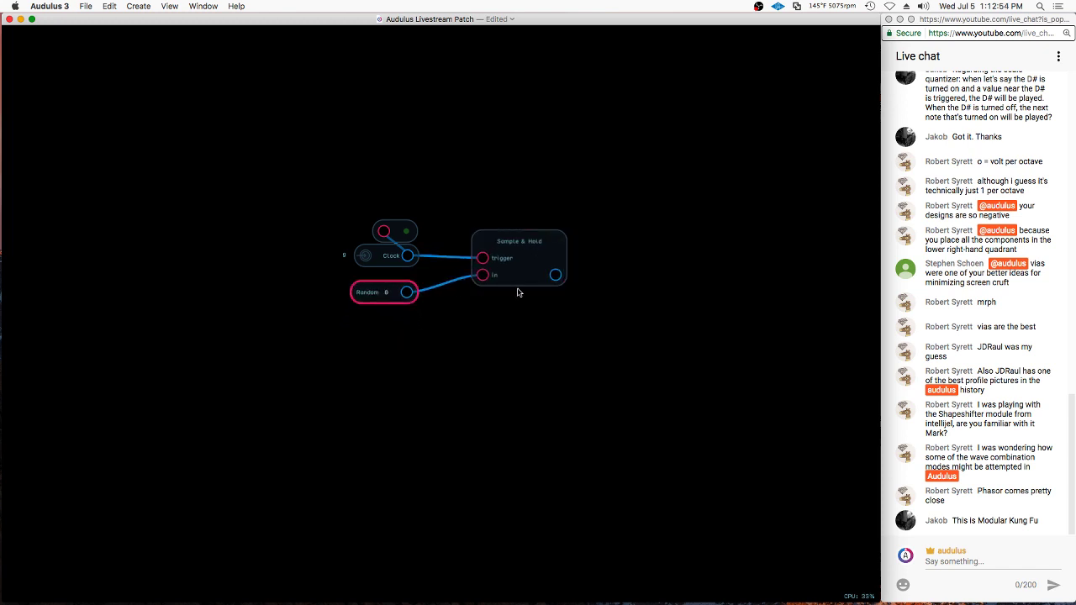
{"action": "left_click_drag", "start_coordinate": [544, 263], "coordinate": [544, 261]}
Return to the main patch and wire the top output of the tall multi-output clock module to the new module's Clock input
{"action": "left_click", "coordinate": [682, 256]}
{"action": "right_click", "coordinate": [675, 261]}
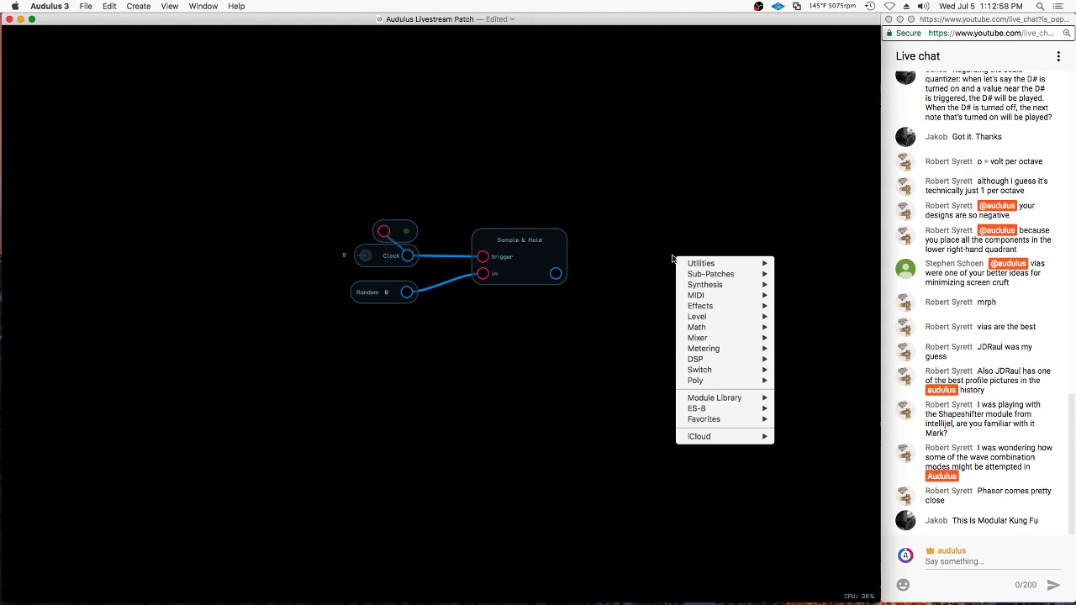
{"action": "left_click", "coordinate": [670, 259]}
{"action": "scroll", "coordinate": [690, 254], "scroll_direction": "down", "scroll_amount": 5}
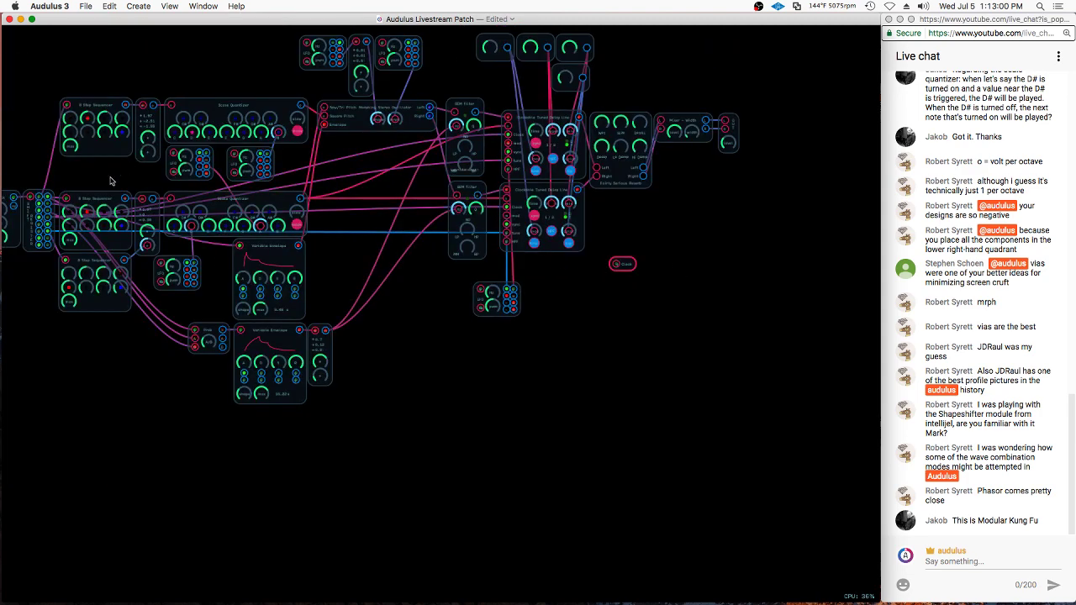
{"action": "left_click", "coordinate": [50, 208]}
{"action": "left_click_drag", "start_coordinate": [40, 198], "coordinate": [618, 267]}
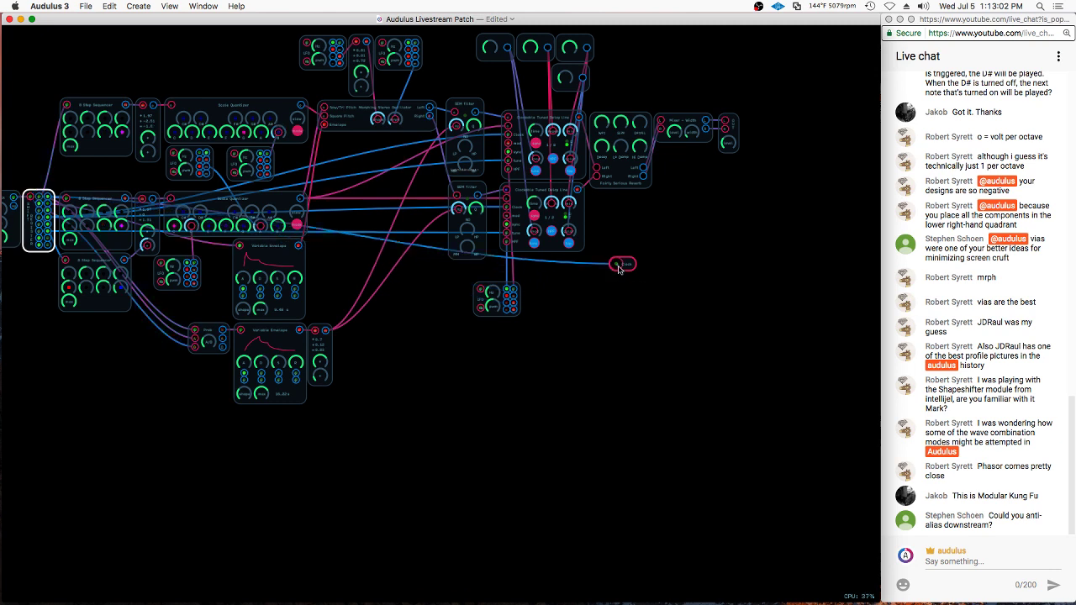
Move the speaker output node closer to the Mixer - Width module and nudge it together with the mixer and reverb into alignment
{"action": "double_click", "coordinate": [625, 266]}
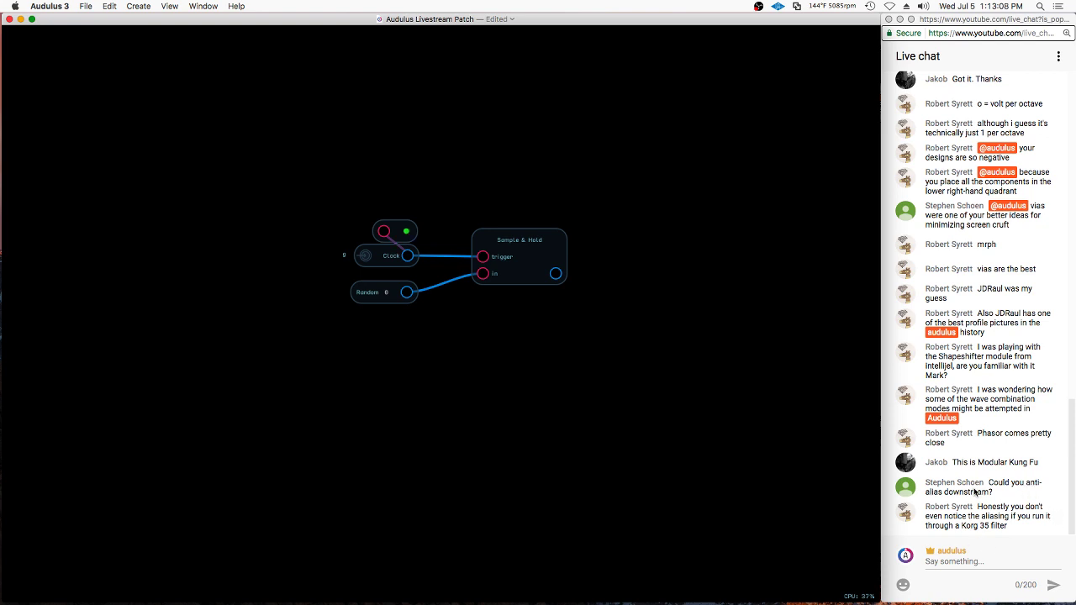
{"action": "double_click", "coordinate": [626, 398]}
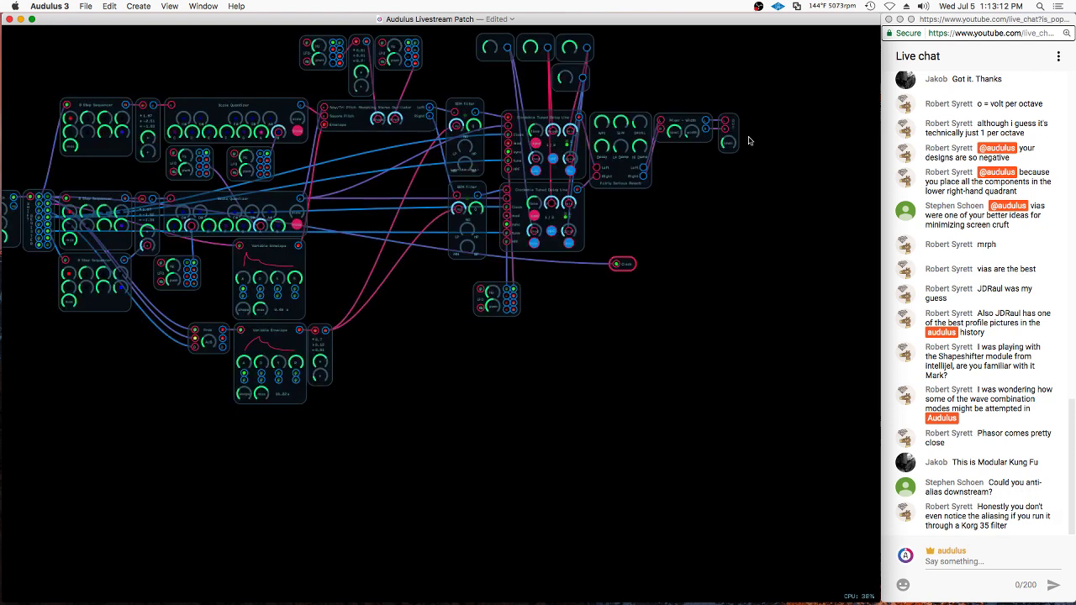
{"action": "left_click_drag", "start_coordinate": [732, 140], "coordinate": [721, 153]}
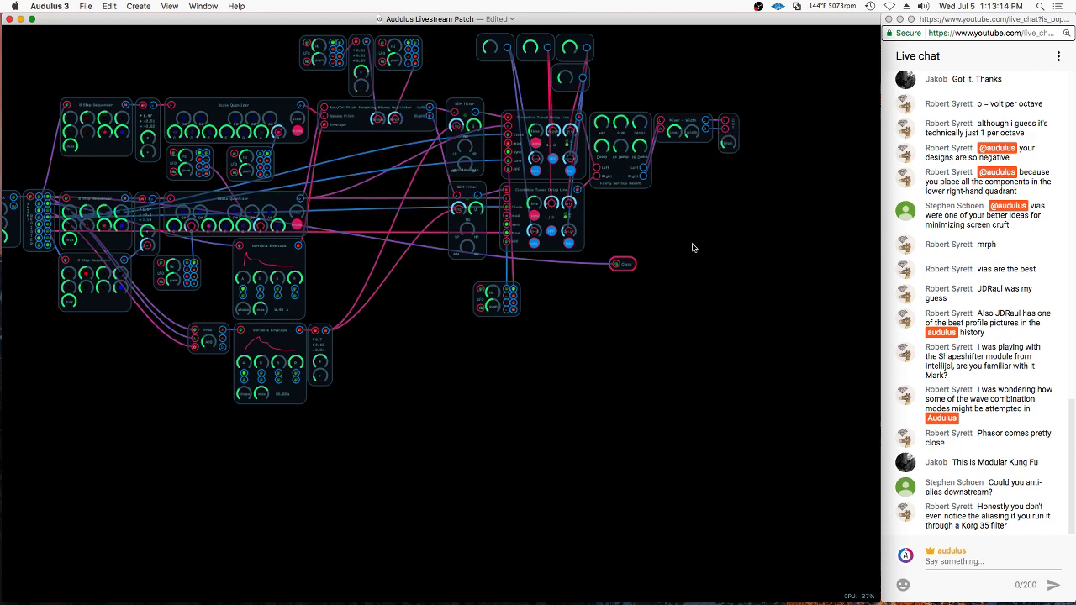
{"action": "scroll", "coordinate": [692, 244], "scroll_direction": "up", "scroll_amount": 3}
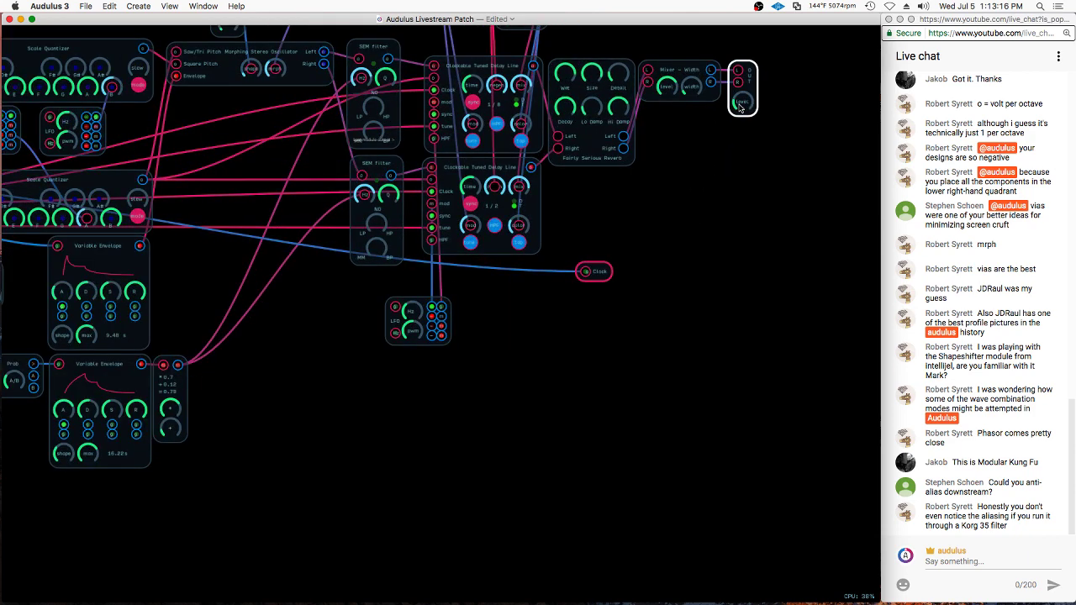
{"action": "left_click", "coordinate": [668, 175]}
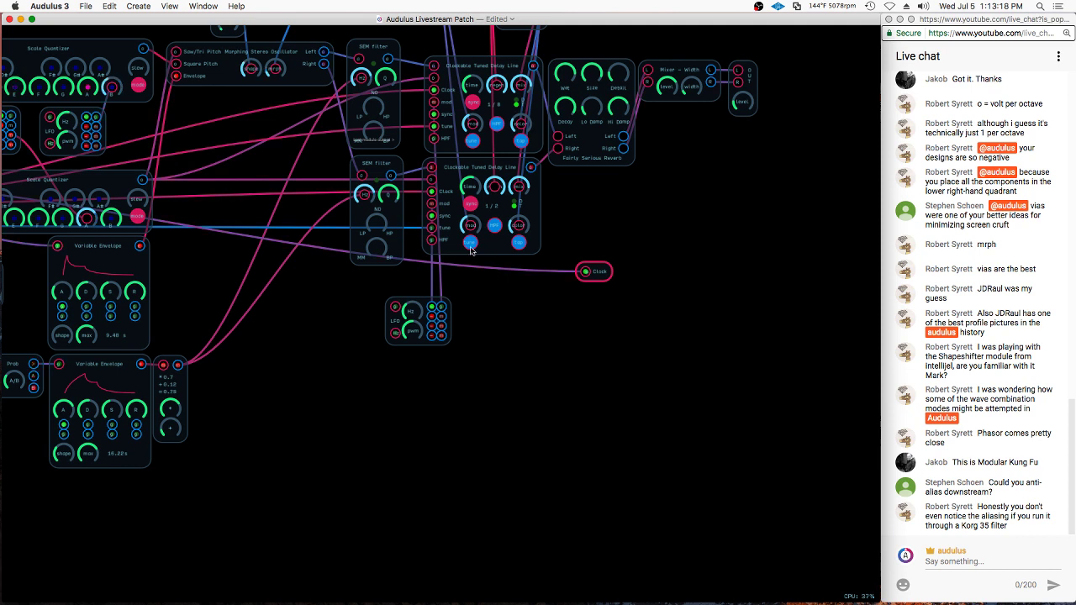
{"action": "left_click", "coordinate": [555, 159]}
{"action": "left_click", "coordinate": [777, 69]}
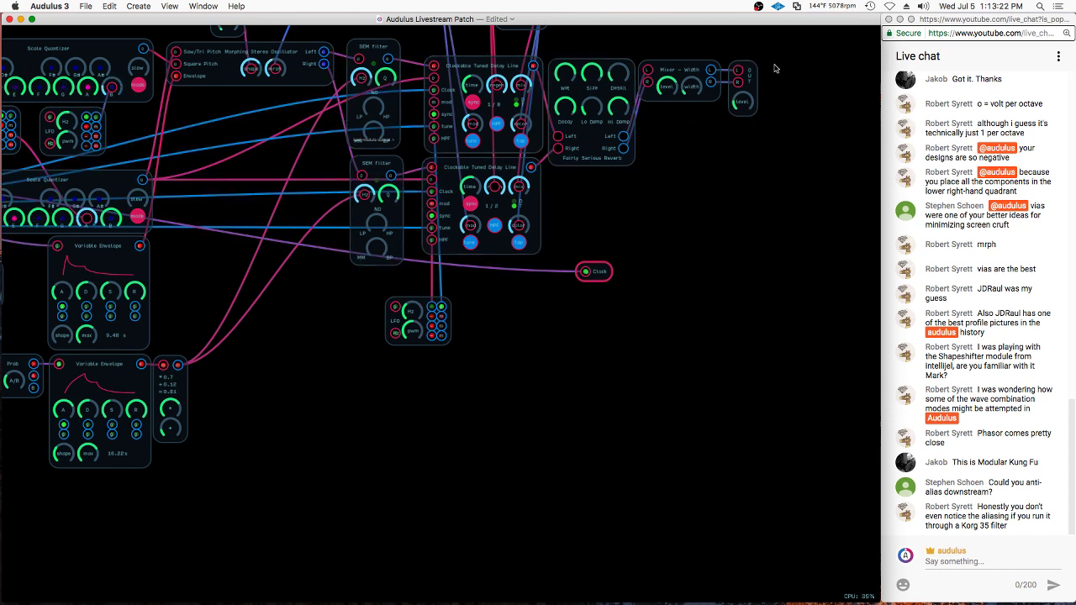
{"action": "left_click", "coordinate": [747, 84]}
{"action": "left_click", "coordinate": [764, 89]}
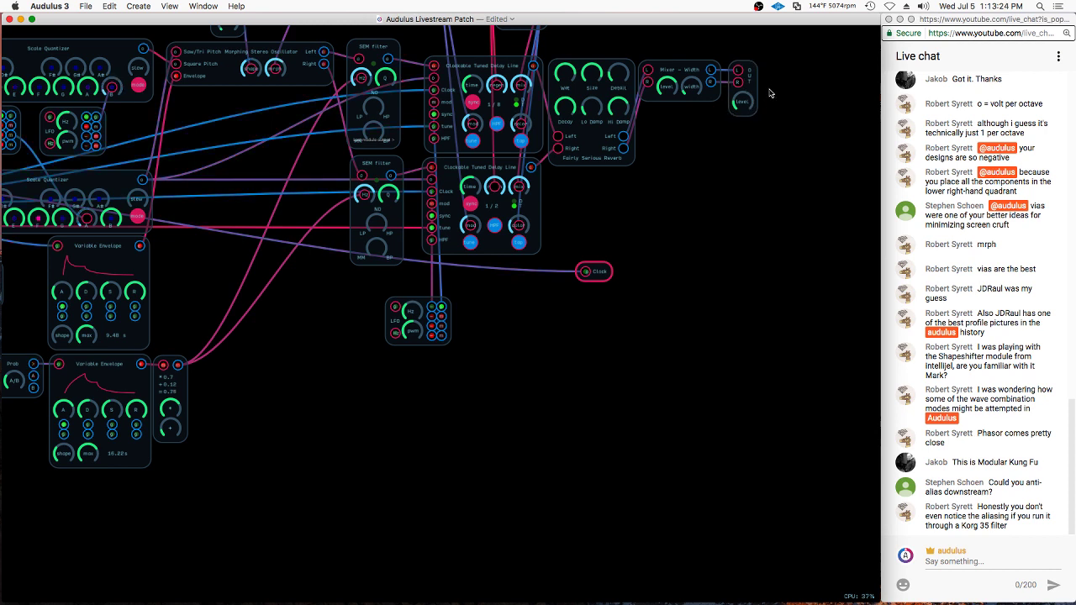
{"action": "left_click", "coordinate": [748, 84]}
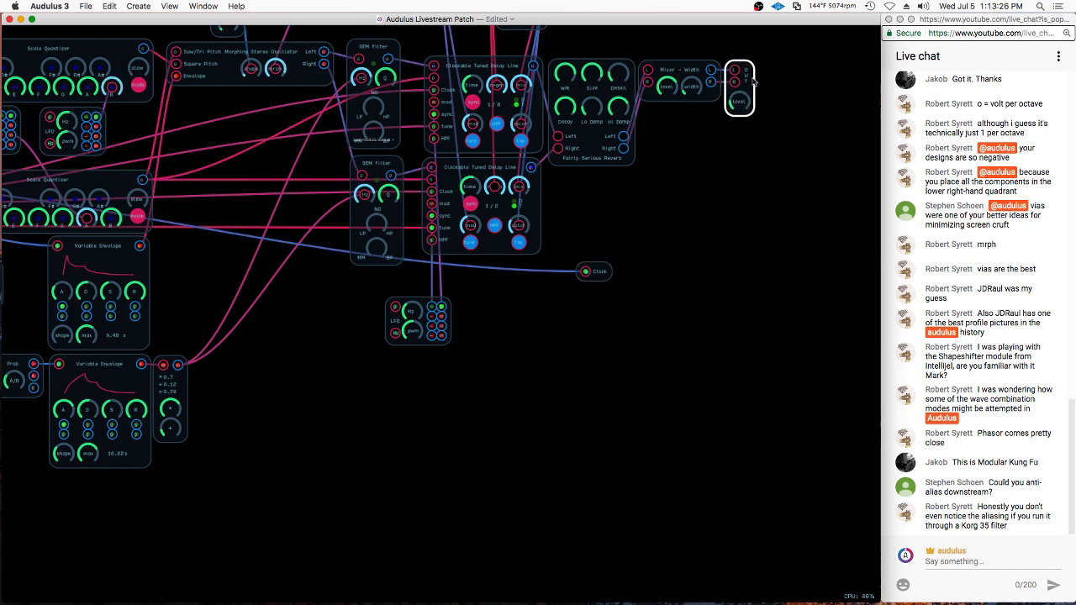
{"action": "mouse_move", "coordinate": [769, 55]}
{"action": "left_mouse_down"}
{"action": "mouse_move", "coordinate": [678, 52]}
{"action": "mouse_move", "coordinate": [636, 73]}
{"action": "mouse_move", "coordinate": [624, 107]}
{"action": "mouse_move", "coordinate": [759, 76]}
{"action": "left_mouse_up"}
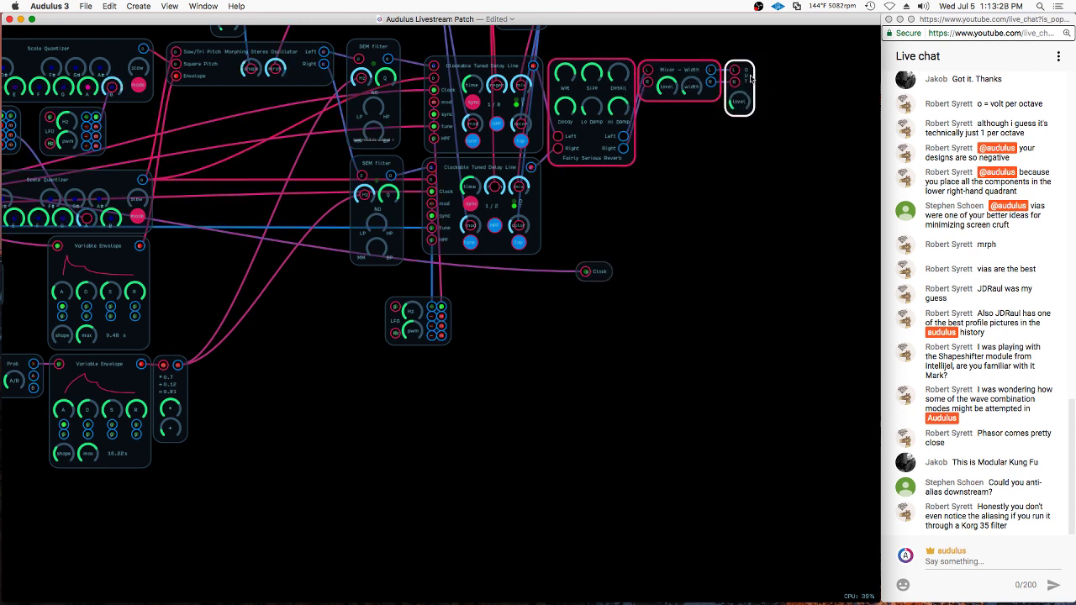
{"action": "left_click", "coordinate": [775, 68]}
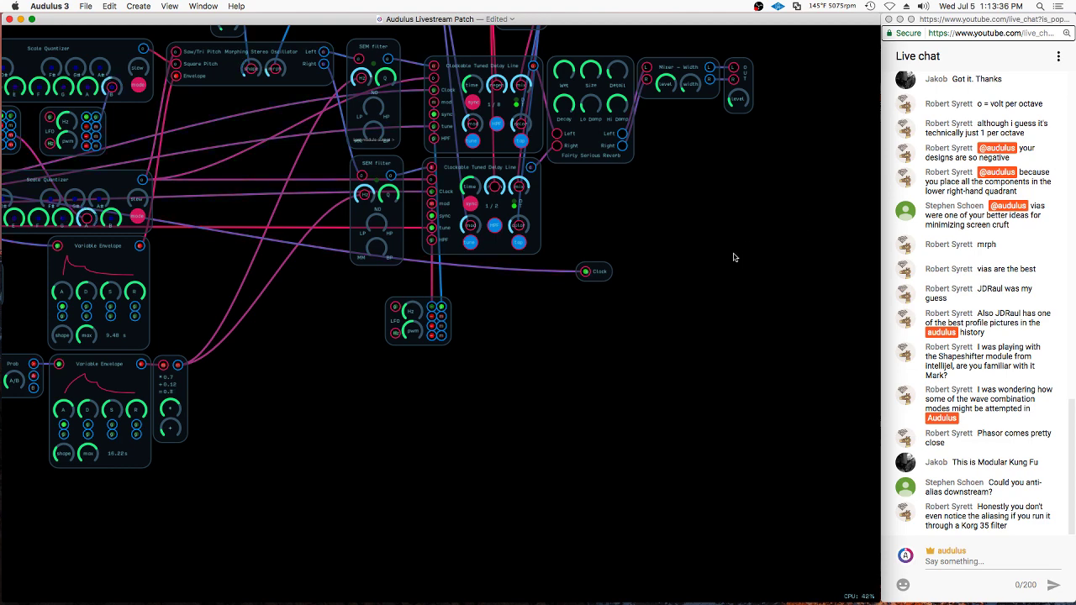
In the Clock sub-patch, wire Sample & Hold's output to a new numeric value display and move the Random node up against the Clock input
{"action": "scroll", "coordinate": [639, 258], "scroll_direction": "up", "scroll_amount": 3}
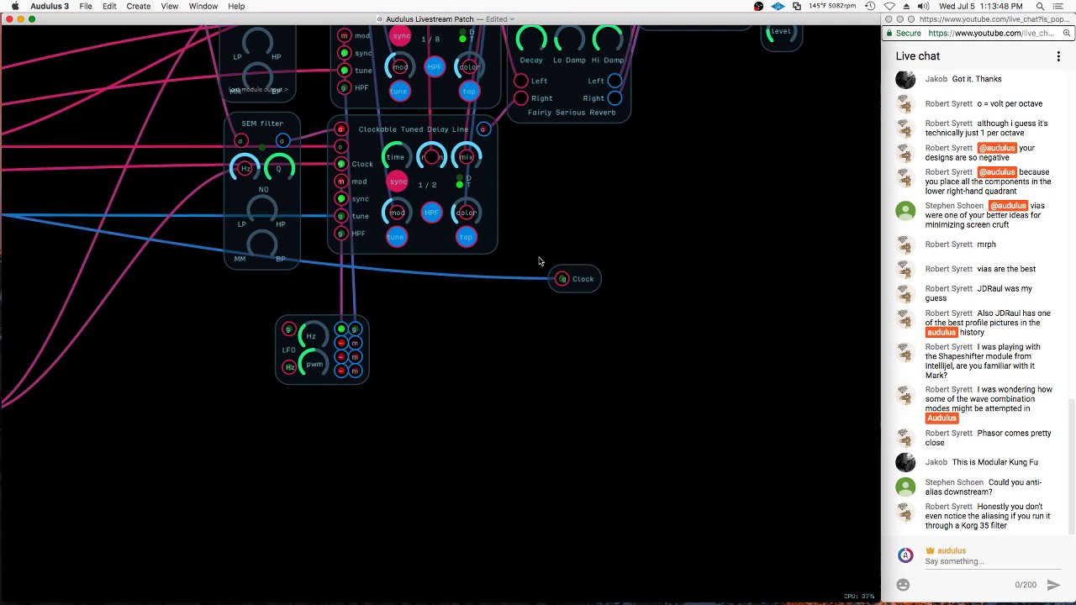
{"action": "double_click", "coordinate": [575, 278]}
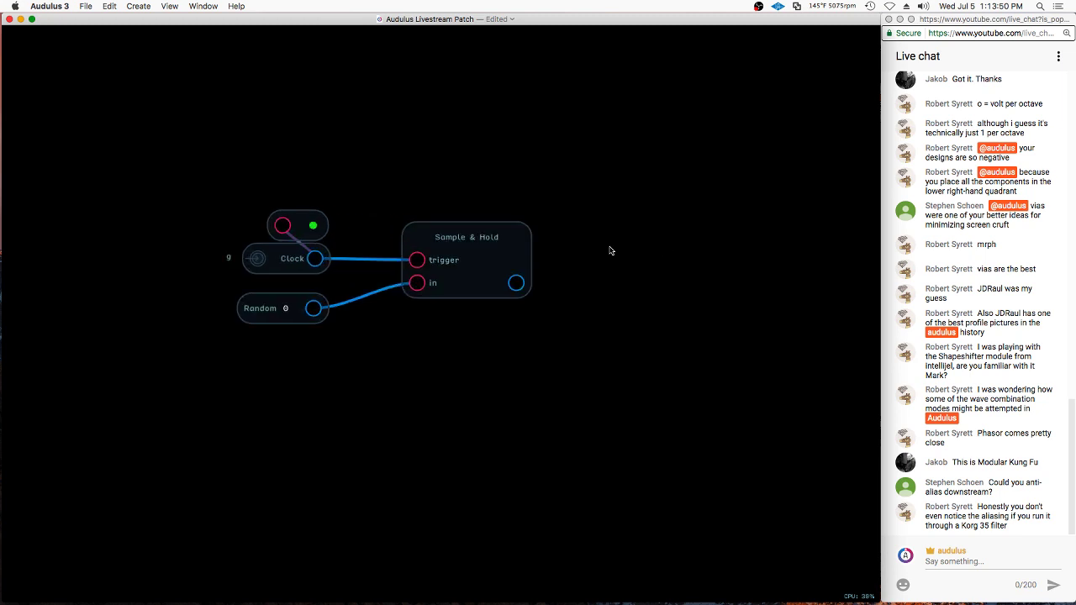
{"action": "right_click", "coordinate": [597, 267]}
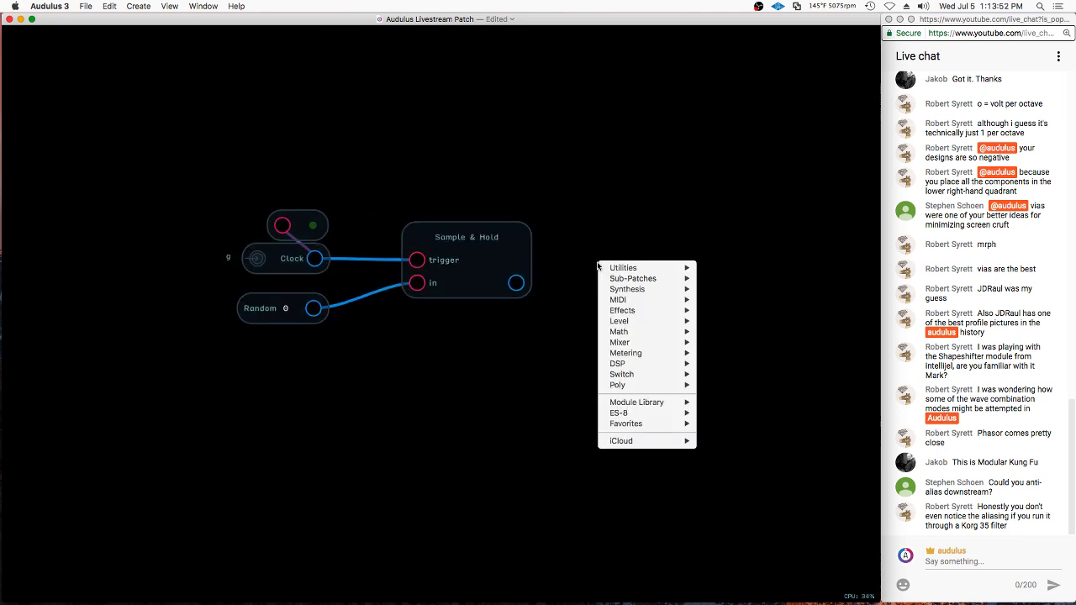
{"action": "left_click", "coordinate": [542, 291]}
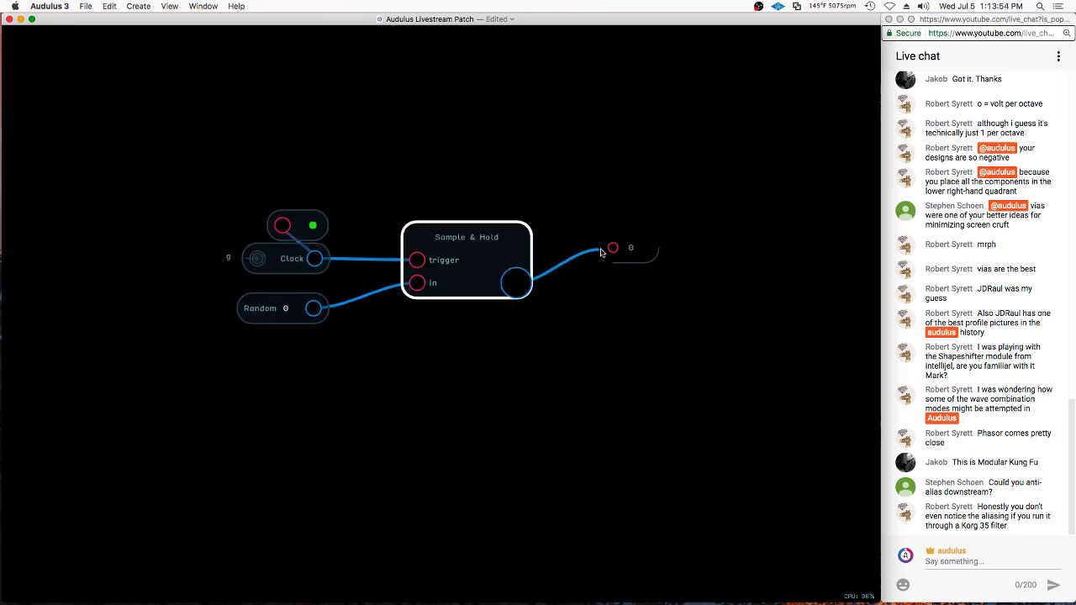
{"action": "right_click", "coordinate": [686, 256]}
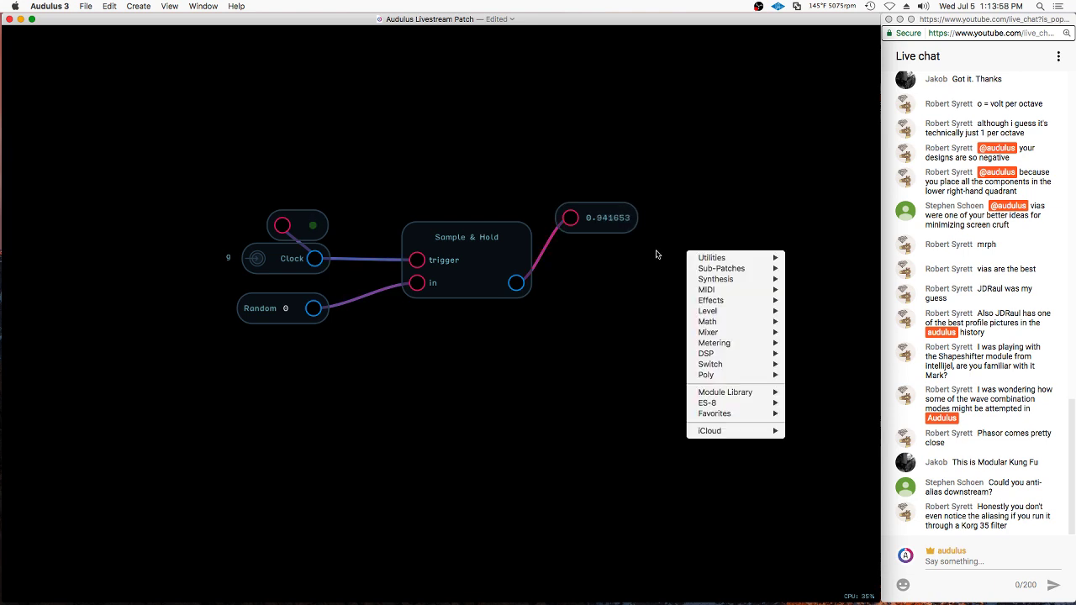
{"action": "key", "text": "Escape"}
{"action": "left_click_drag", "start_coordinate": [296, 320], "coordinate": [296, 310]}
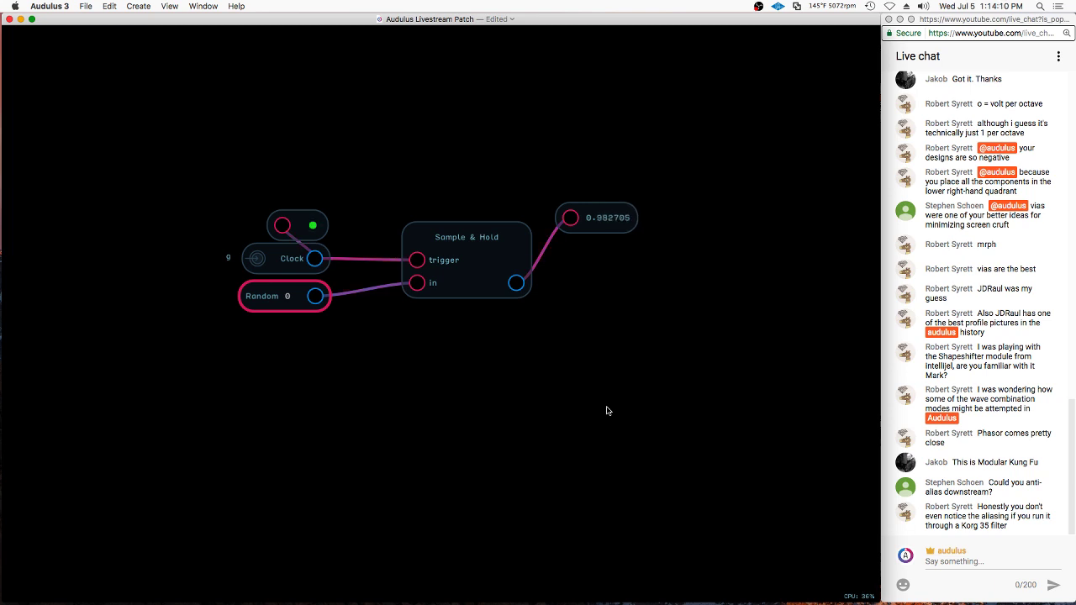
{"action": "left_click", "coordinate": [605, 403]}
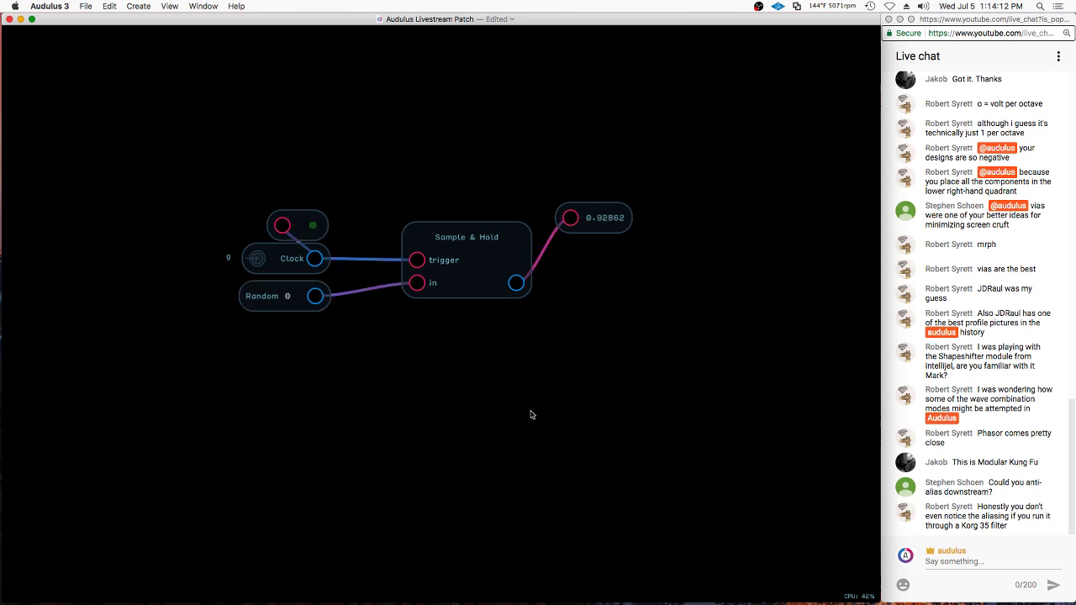
Copy a multiply-and-offset module from the main patch into the Clock sub-patch and wire Sample & Hold's output to its input
{"action": "double_click", "coordinate": [561, 350]}
{"action": "scroll", "coordinate": [613, 346], "scroll_direction": "down", "scroll_amount": 5}
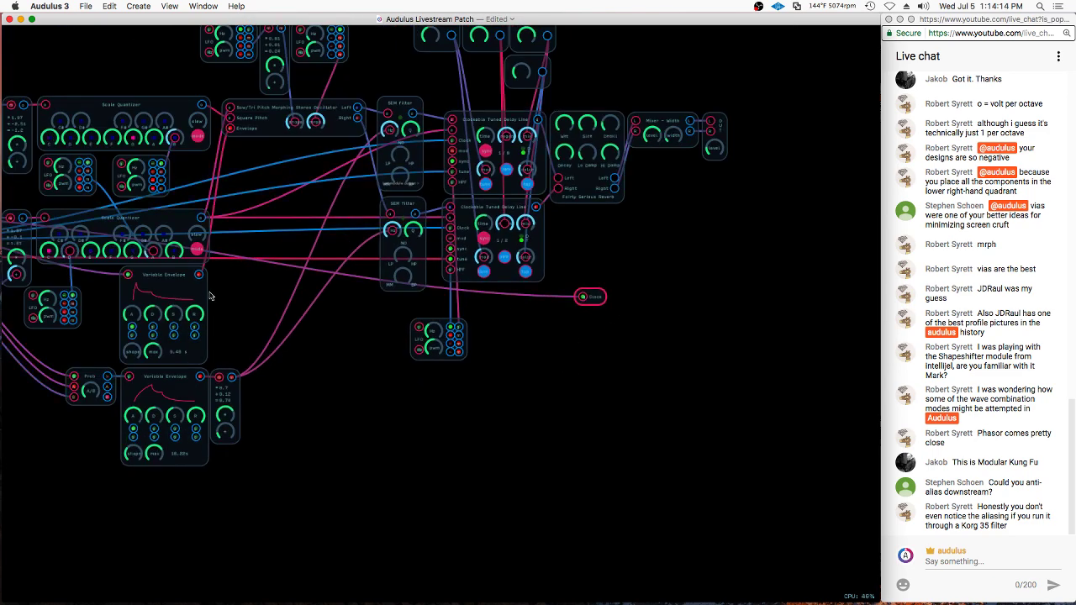
{"action": "left_click_drag", "start_coordinate": [534, 384], "coordinate": [689, 381]}
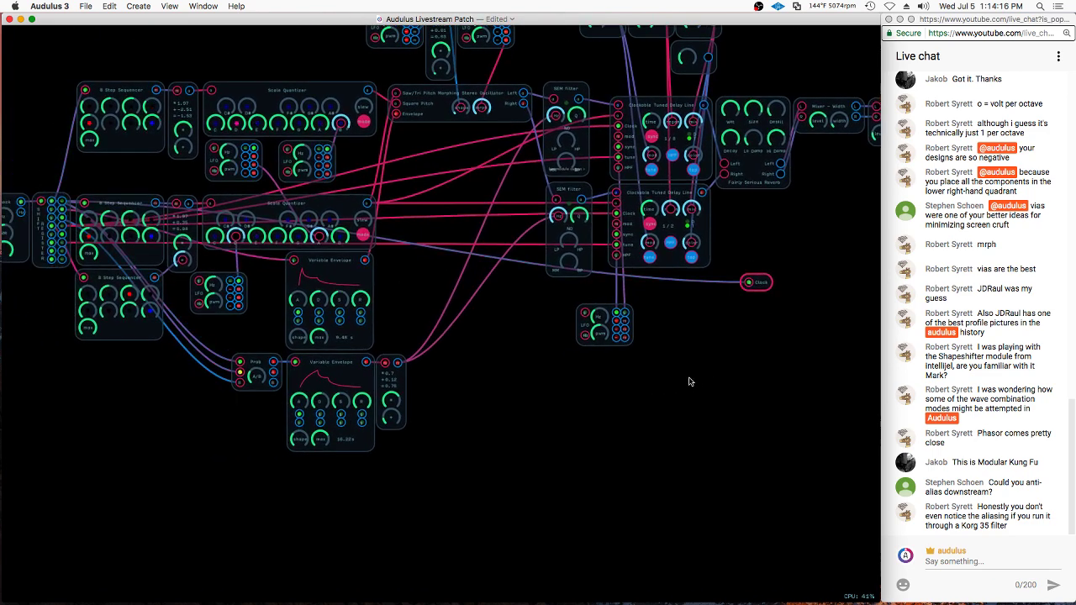
{"action": "left_click", "coordinate": [190, 204]}
{"action": "scroll", "coordinate": [471, 288], "scroll_direction": "up", "scroll_amount": 2}
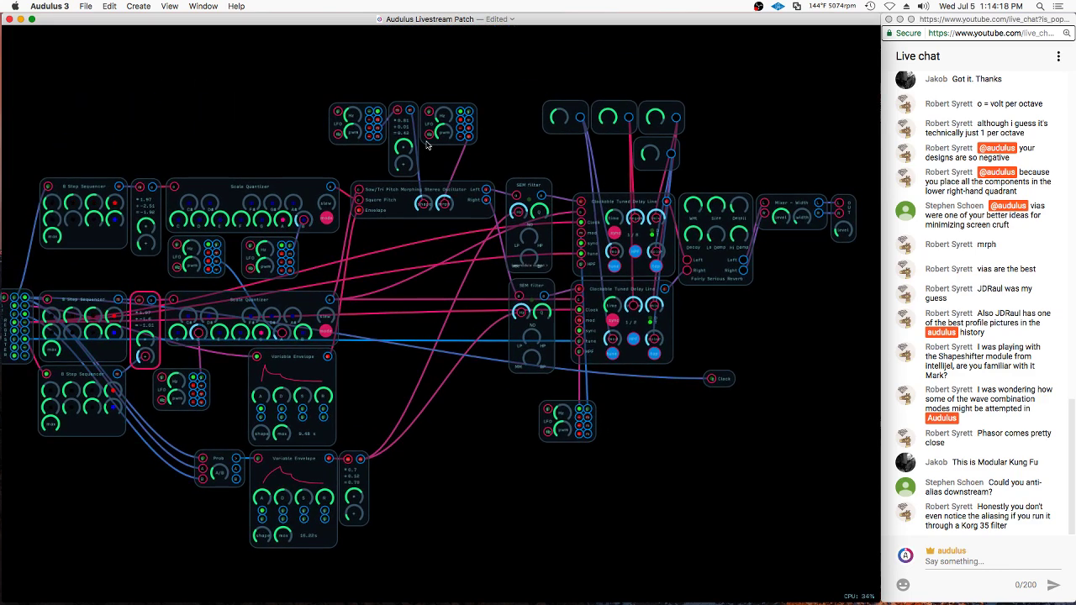
{"action": "double_click", "coordinate": [722, 378]}
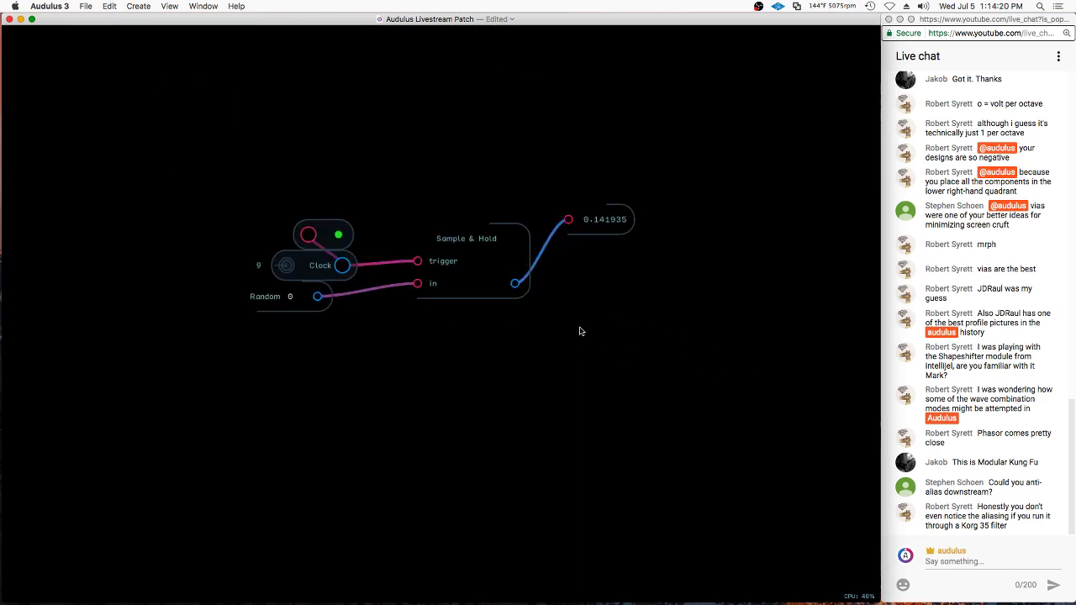
{"action": "key", "text": "super+v"}
{"action": "left_click_drag", "start_coordinate": [288, 465], "coordinate": [600, 334]}
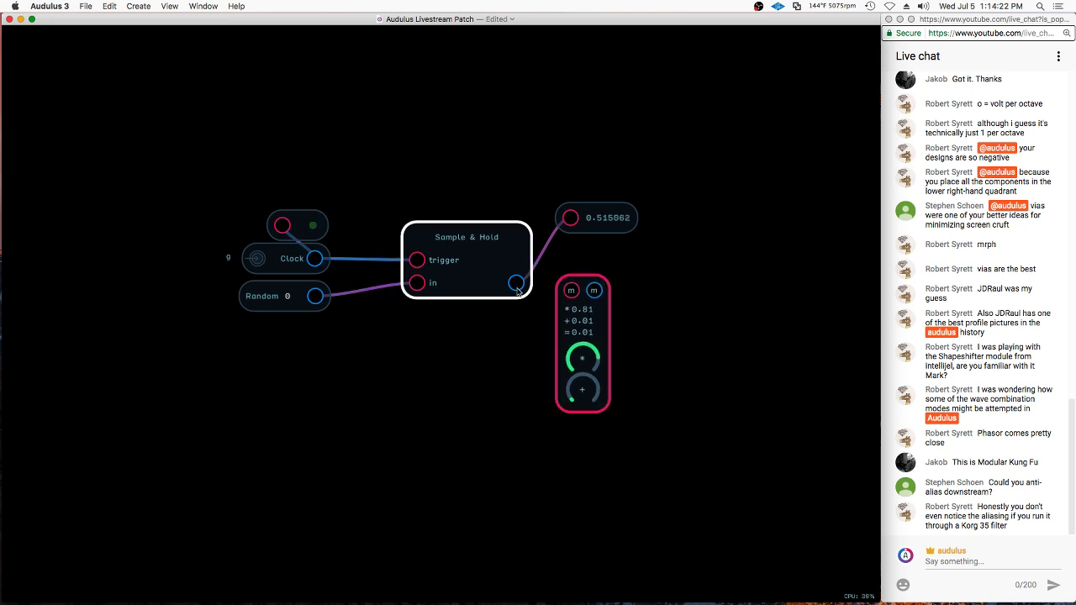
{"action": "mouse_move", "coordinate": [517, 288]}
{"action": "left_mouse_down"}
{"action": "mouse_move", "coordinate": [572, 290]}
{"action": "mouse_move", "coordinate": [572, 317]}
{"action": "left_mouse_up"}
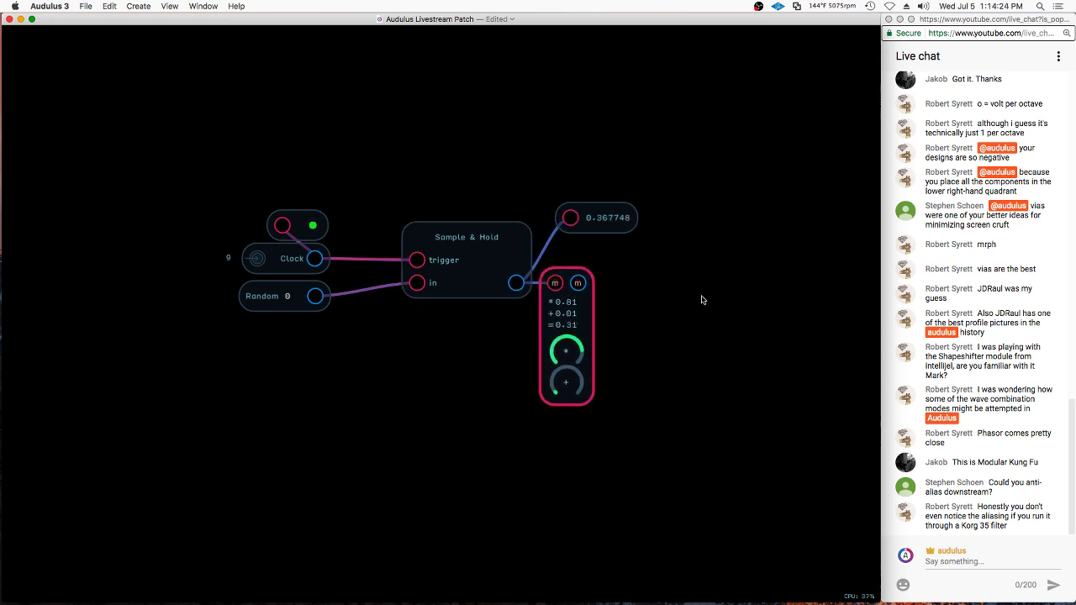
Add a Knob node, wire it to the multiply-and-offset module's * control, and rename it "*"
{"action": "right_click", "coordinate": [459, 346]}
{"action": "mouse_move", "coordinate": [527, 363]}
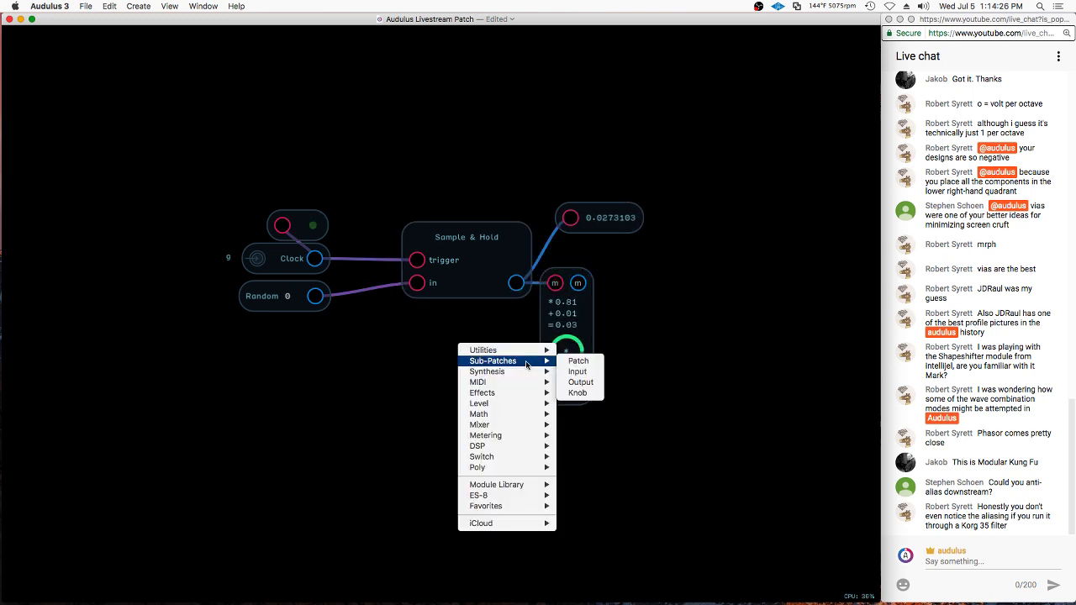
{"action": "left_click", "coordinate": [577, 392]}
{"action": "left_click_drag", "start_coordinate": [496, 346], "coordinate": [567, 354]}
{"action": "right_click", "coordinate": [457, 367]}
{"action": "left_click", "coordinate": [473, 429]}
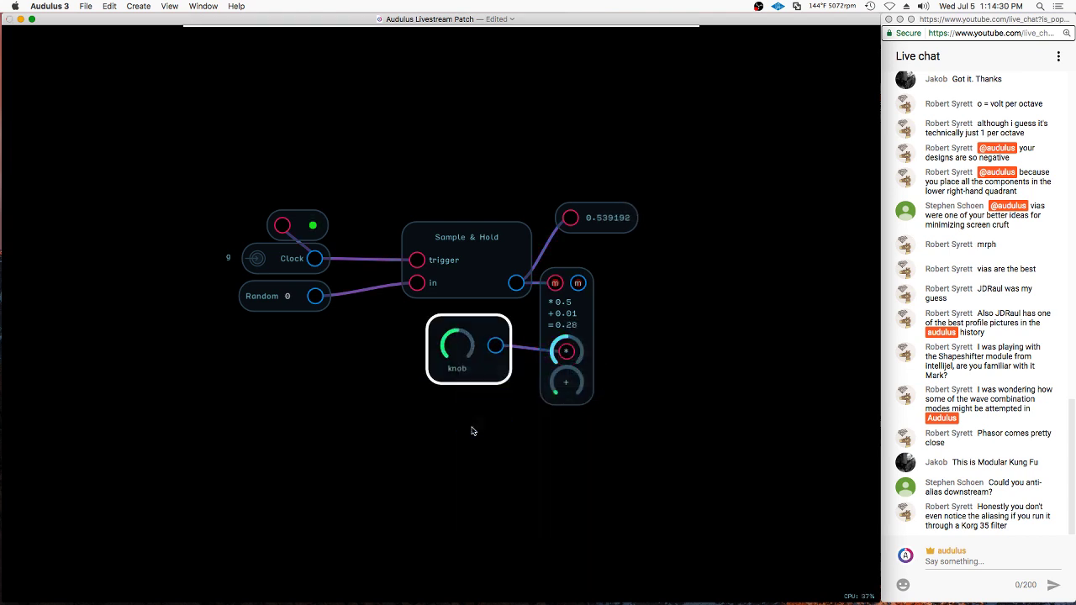
{"action": "type", "text": "*"}
{"action": "key", "text": "Return"}
Duplicate the "*" knob below, wire the copy to the module's + control, and clear the copy's name
{"action": "left_click_drag", "start_coordinate": [499, 411], "coordinate": [566, 383]}
{"action": "key", "text": "super+c"}
{"action": "key", "text": "super+v"}
{"action": "right_click", "coordinate": [474, 451]}
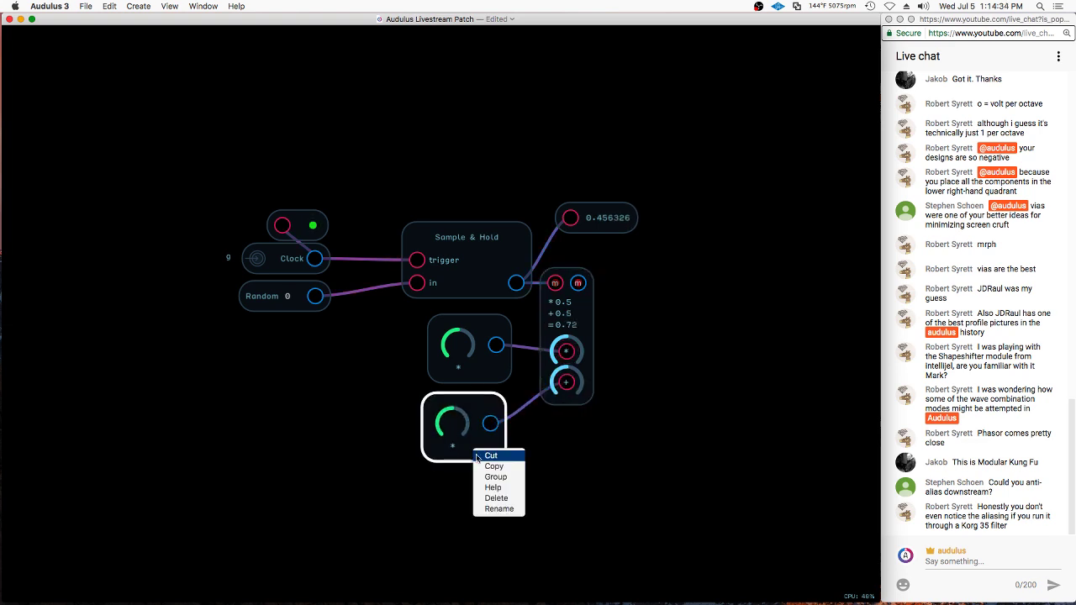
{"action": "left_click", "coordinate": [499, 509]}
{"action": "key", "text": "BackSpace"}
{"action": "key", "text": "Return"}
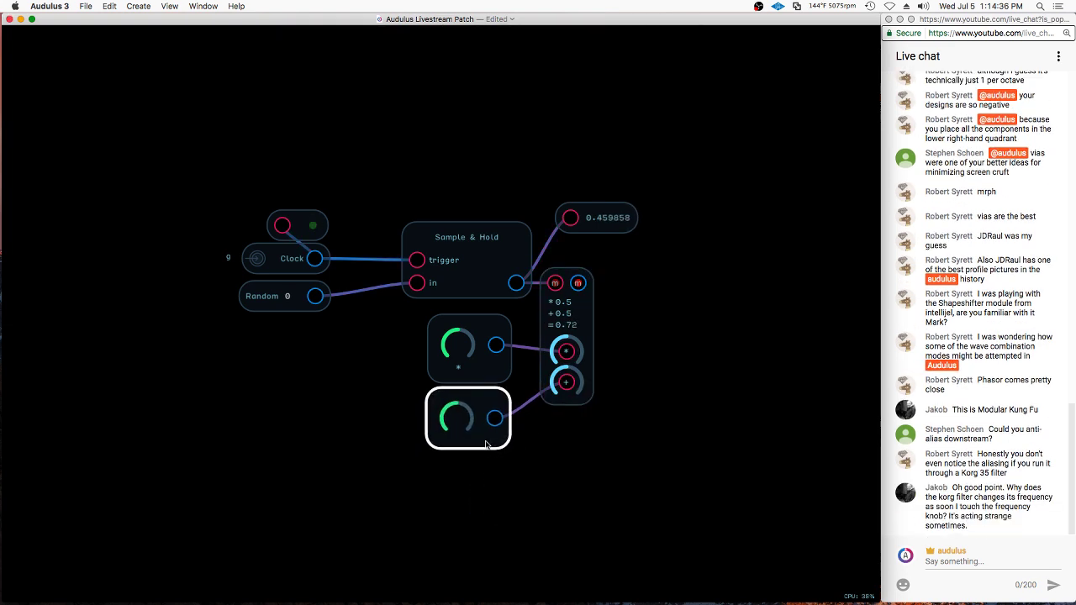
Duplicate the "g" text label near the upper knob and change the copy's text to "*"
{"action": "left_click", "coordinate": [558, 444]}
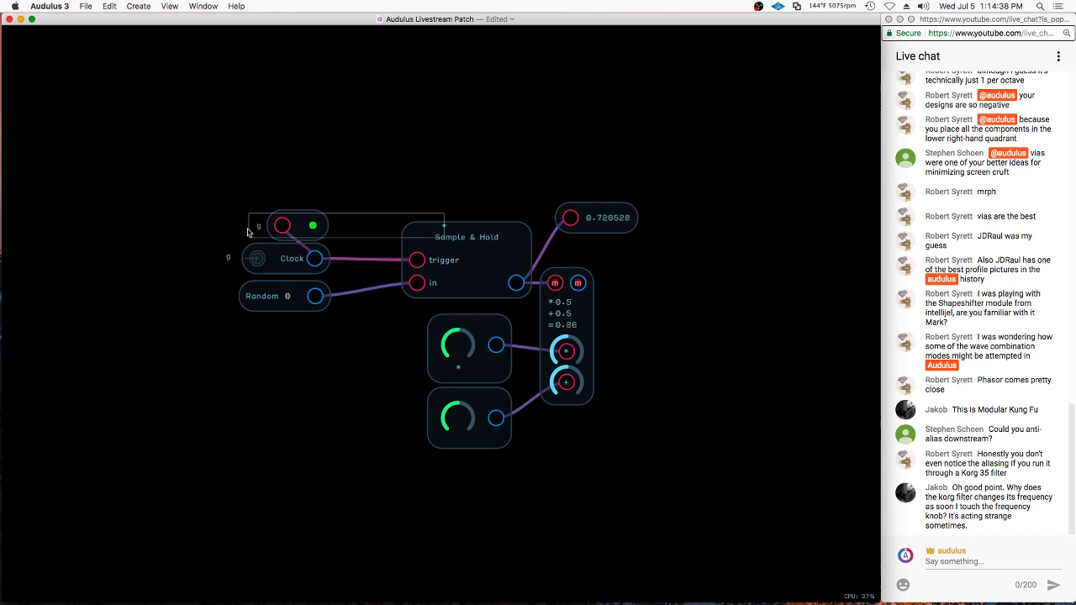
{"action": "right_click", "coordinate": [385, 353]}
{"action": "left_click", "coordinate": [425, 419]}
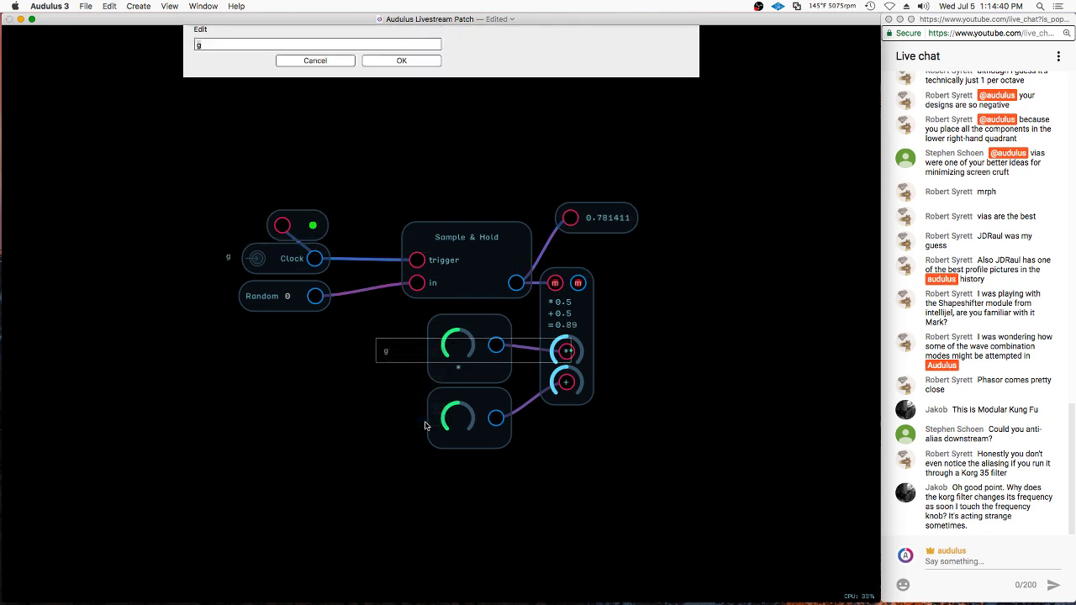
{"action": "type", "text": "*"}
{"action": "key", "text": "Return"}
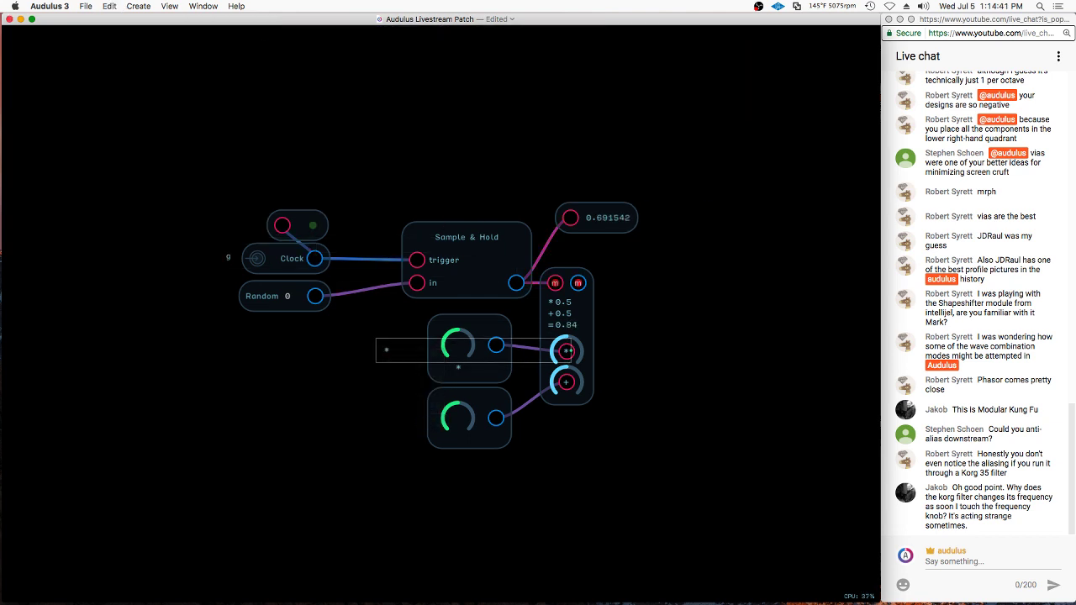
Add a second copy of the label reading "+" and place both labels just beside their matching knobs
{"action": "right_click", "coordinate": [401, 415]}
{"action": "left_click", "coordinate": [419, 485]}
{"action": "type", "text": "+"}
{"action": "key", "text": "Return"}
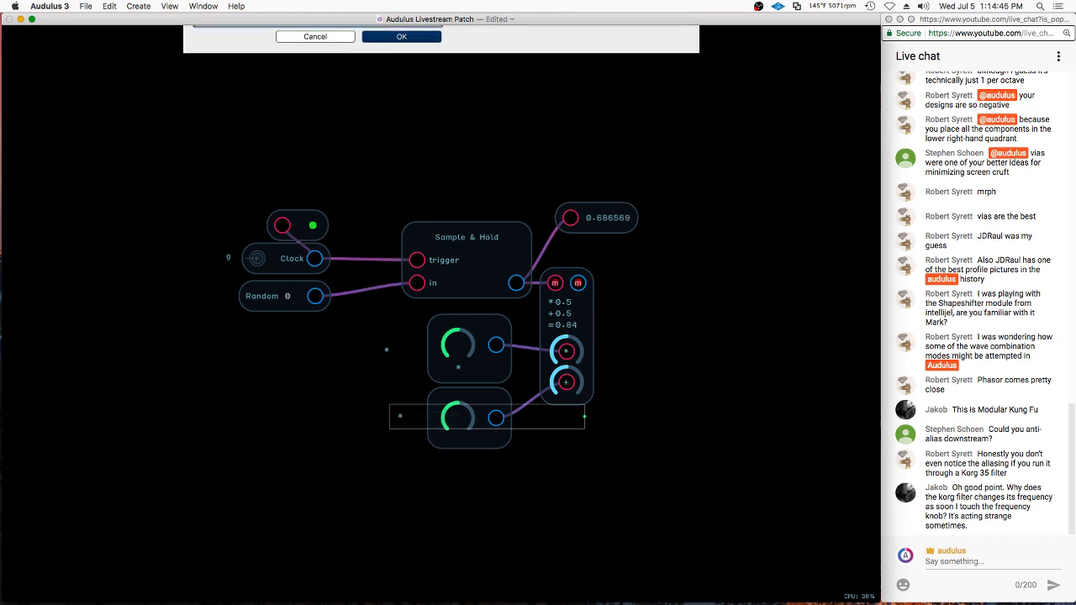
{"action": "left_click_drag", "start_coordinate": [387, 346], "coordinate": [406, 344]}
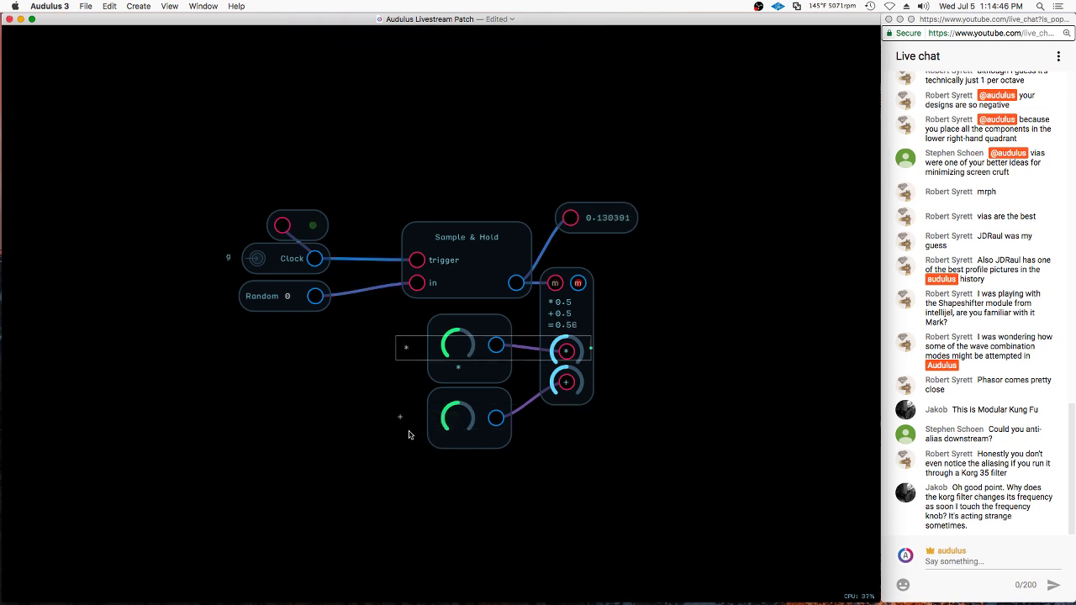
{"action": "left_click_drag", "start_coordinate": [398, 420], "coordinate": [403, 420]}
Add an Output node to the sub-patch and wire the multiply-and-offset module's output to it
{"action": "left_click", "coordinate": [622, 295]}
{"action": "right_click", "coordinate": [621, 298]}
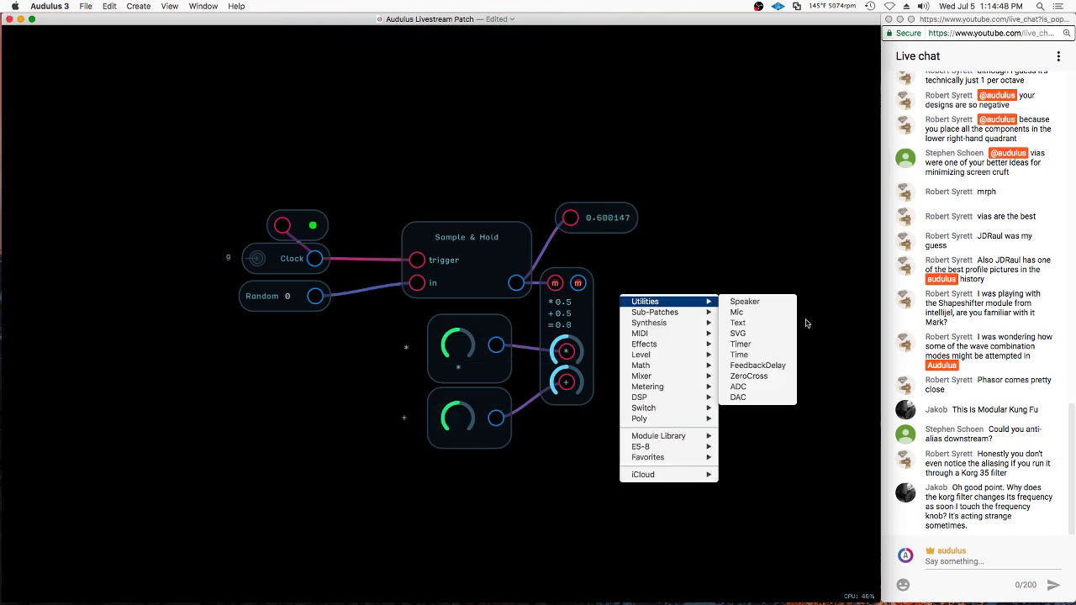
{"action": "mouse_move", "coordinate": [694, 313]}
{"action": "left_click", "coordinate": [743, 333]}
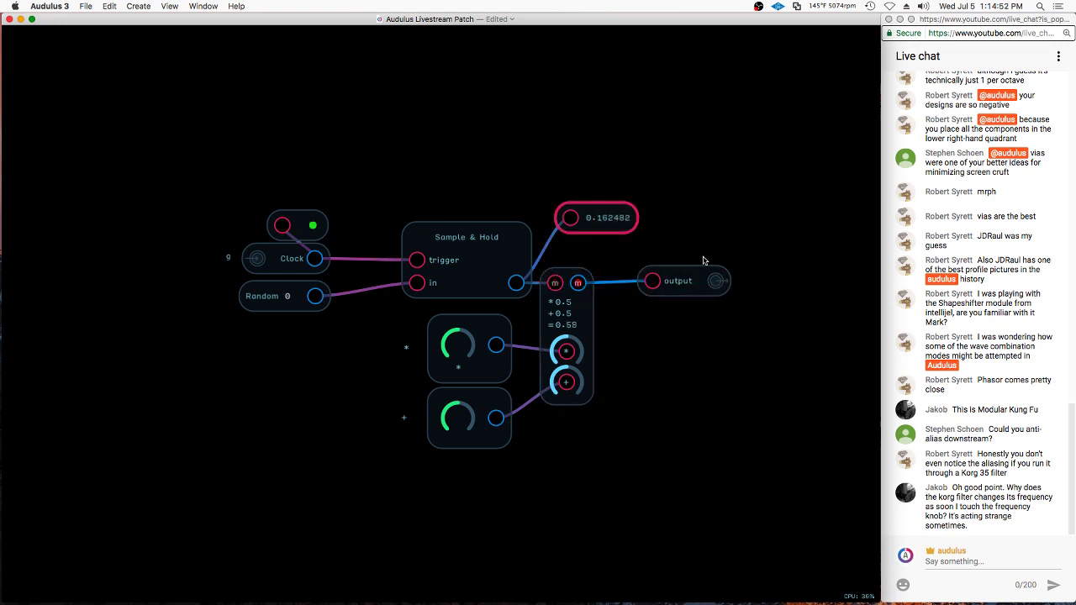
Clear the name of the Output node
{"action": "right_click", "coordinate": [701, 277]}
{"action": "left_click", "coordinate": [723, 336]}
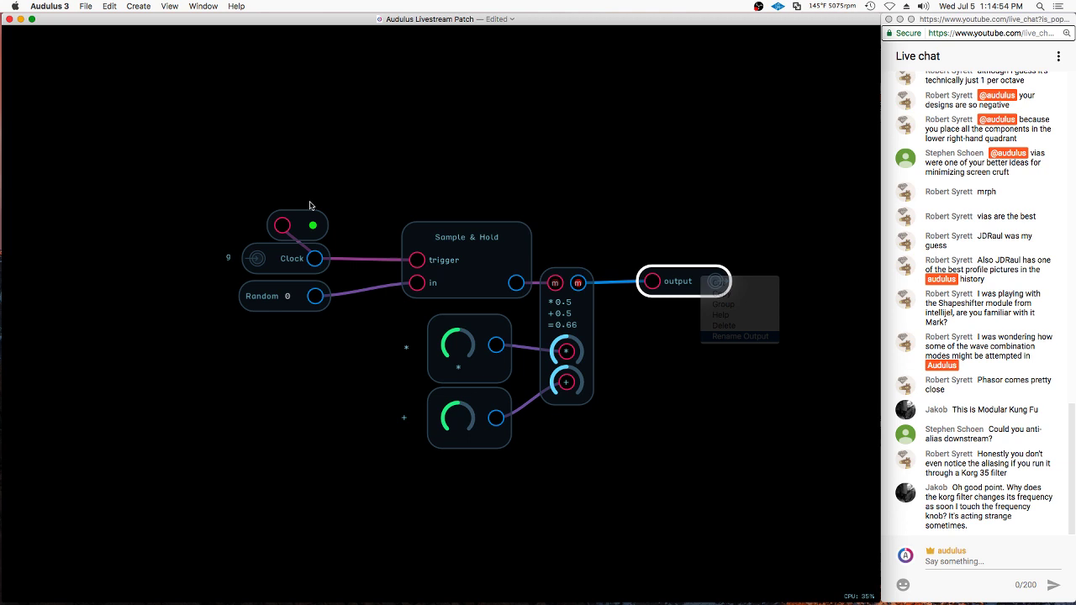
{"action": "key", "text": "Return"}
Add an RGBLight above the Output node, wire the multiply-and-offset module's output to its r input, and expose the light
{"action": "right_click", "coordinate": [705, 199]}
{"action": "mouse_move", "coordinate": [744, 293]}
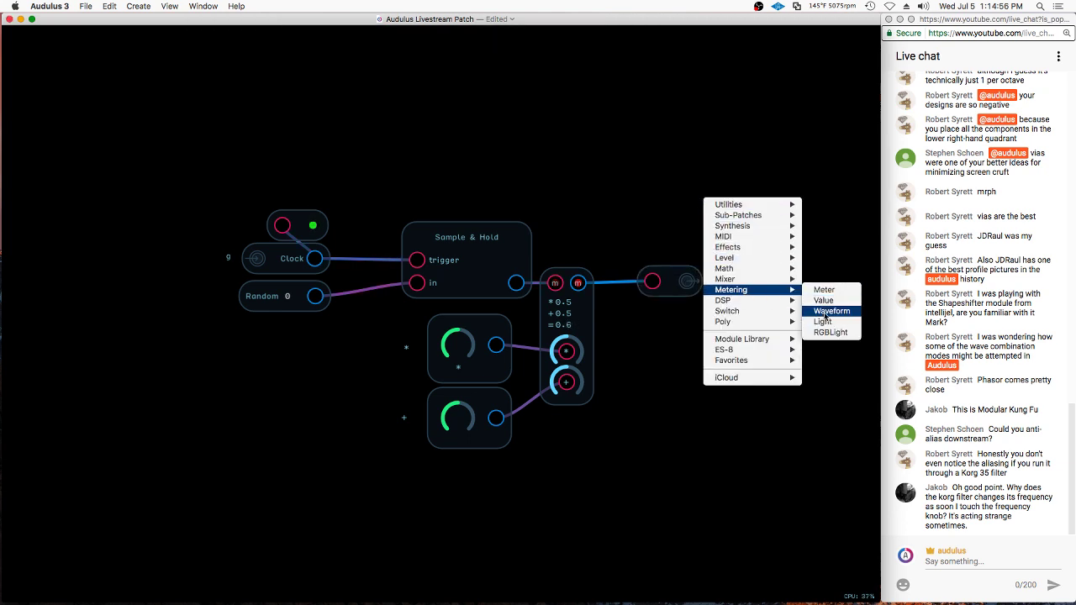
{"action": "left_click", "coordinate": [829, 332]}
{"action": "left_click_drag", "start_coordinate": [578, 283], "coordinate": [719, 138]}
{"action": "left_click_drag", "start_coordinate": [742, 144], "coordinate": [677, 207]}
{"action": "right_click", "coordinate": [677, 207]}
{"action": "left_click", "coordinate": [704, 264]}
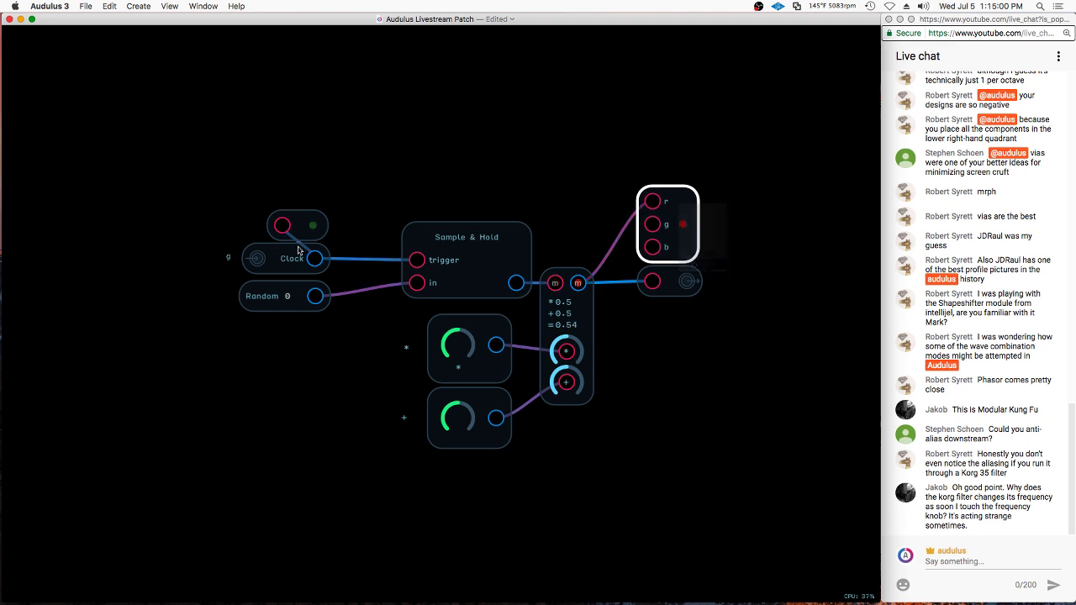
Duplicate the "g" text label, place the copy just beyond the Output node and change its text to "m"
{"action": "left_click", "coordinate": [224, 256]}
{"action": "key", "text": "super+c"}
{"action": "key", "text": "super+v"}
{"action": "left_click_drag", "start_coordinate": [257, 238], "coordinate": [717, 280]}
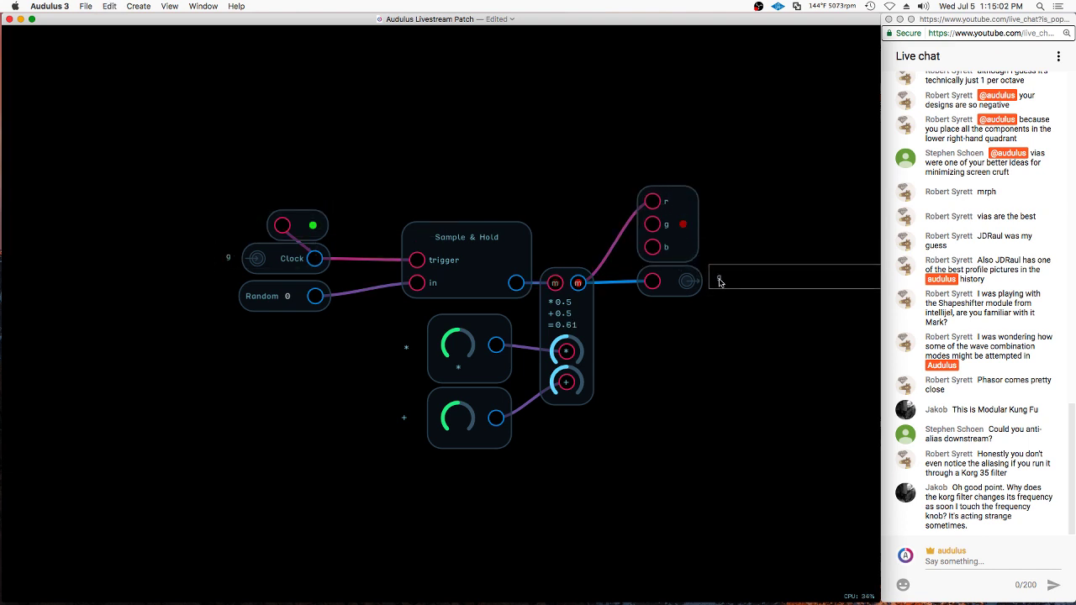
{"action": "right_click", "coordinate": [717, 280]}
{"action": "left_click", "coordinate": [744, 348]}
{"action": "type", "text": "m"}
{"action": "key", "text": "Return"}
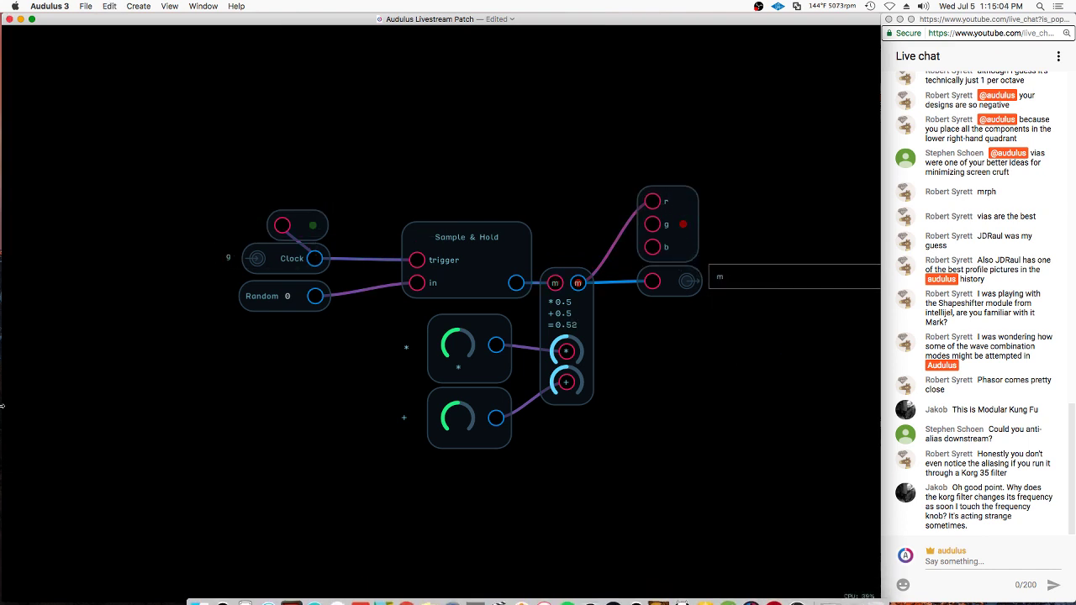
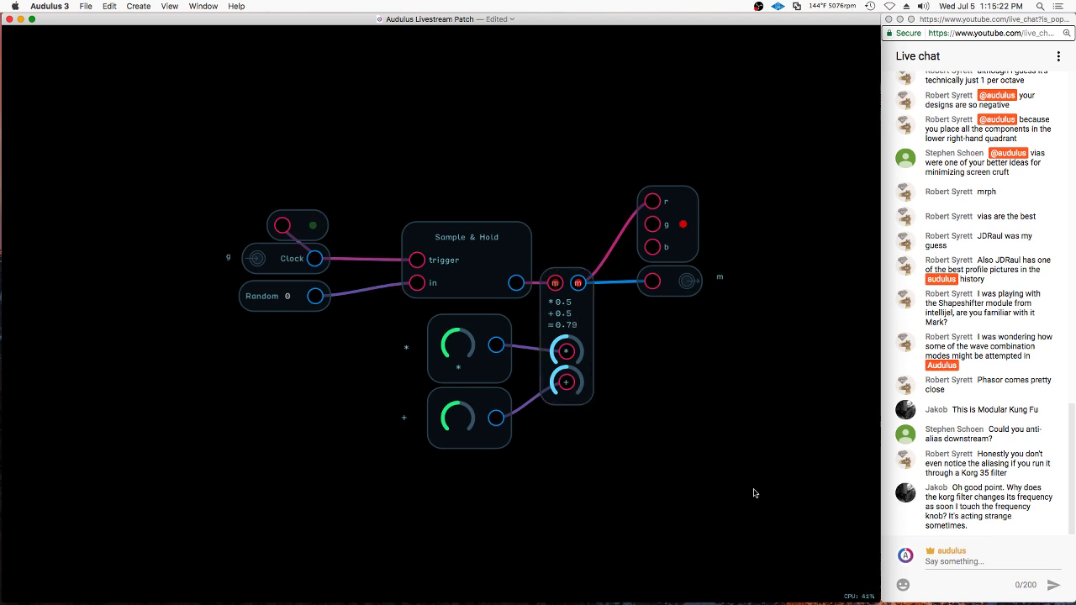
Move the RGB light, Output node and "m" label together slightly closer to the multiply-and-offset module
{"action": "mouse_move", "coordinate": [753, 148]}
{"action": "left_mouse_down"}
{"action": "mouse_move", "coordinate": [659, 300]}
{"action": "mouse_move", "coordinate": [747, 333]}
{"action": "left_mouse_up"}
{"action": "left_click", "coordinate": [747, 333]}
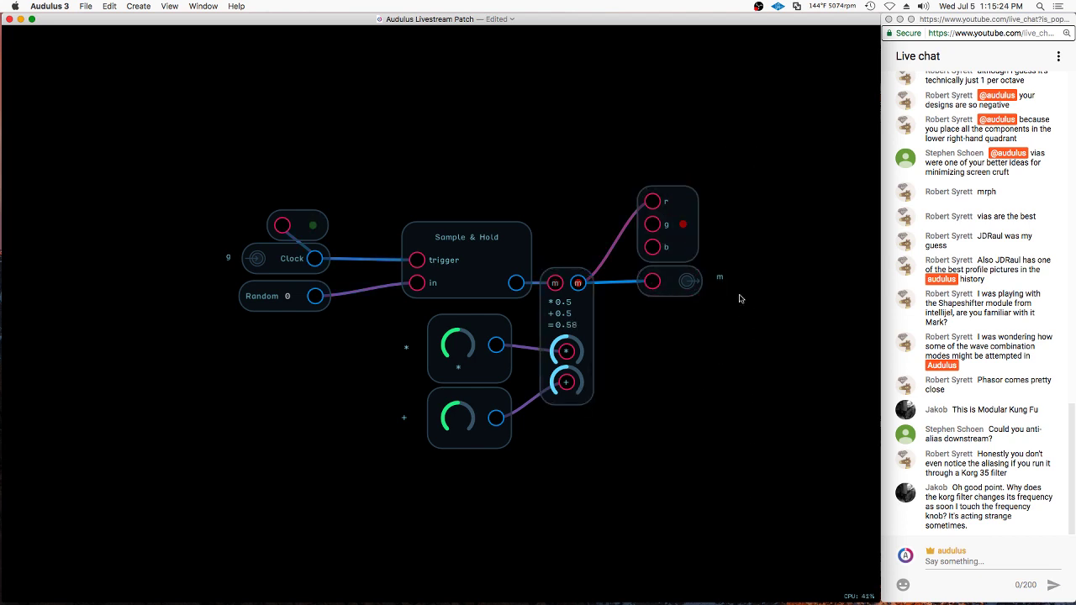
{"action": "left_click_drag", "start_coordinate": [733, 216], "coordinate": [670, 314]}
{"action": "left_click_drag", "start_coordinate": [684, 247], "coordinate": [671, 248]}
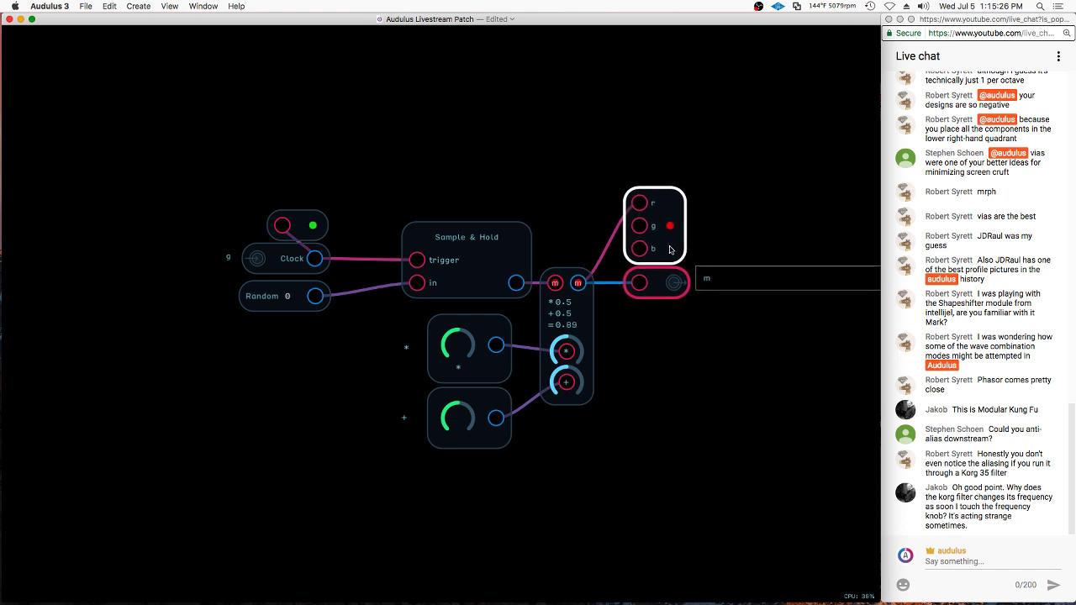
{"action": "left_click", "coordinate": [729, 232]}
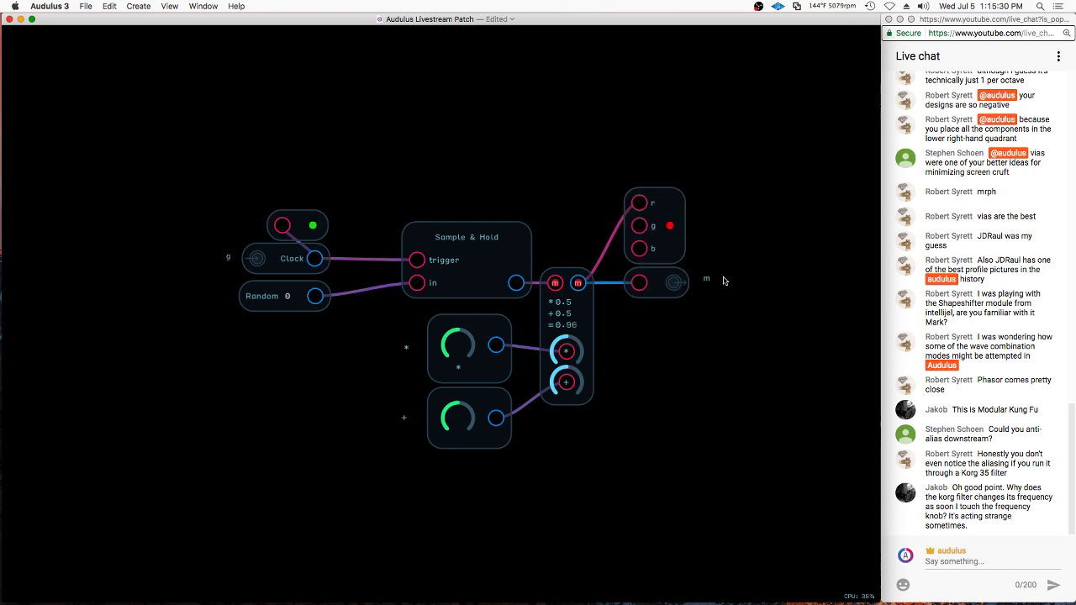
Fine-tune the positions of the "m" label beside the Output node and the "*" and "+" labels beside the knobs
{"action": "left_click_drag", "start_coordinate": [711, 279], "coordinate": [709, 283]}
{"action": "left_click", "coordinate": [715, 221]}
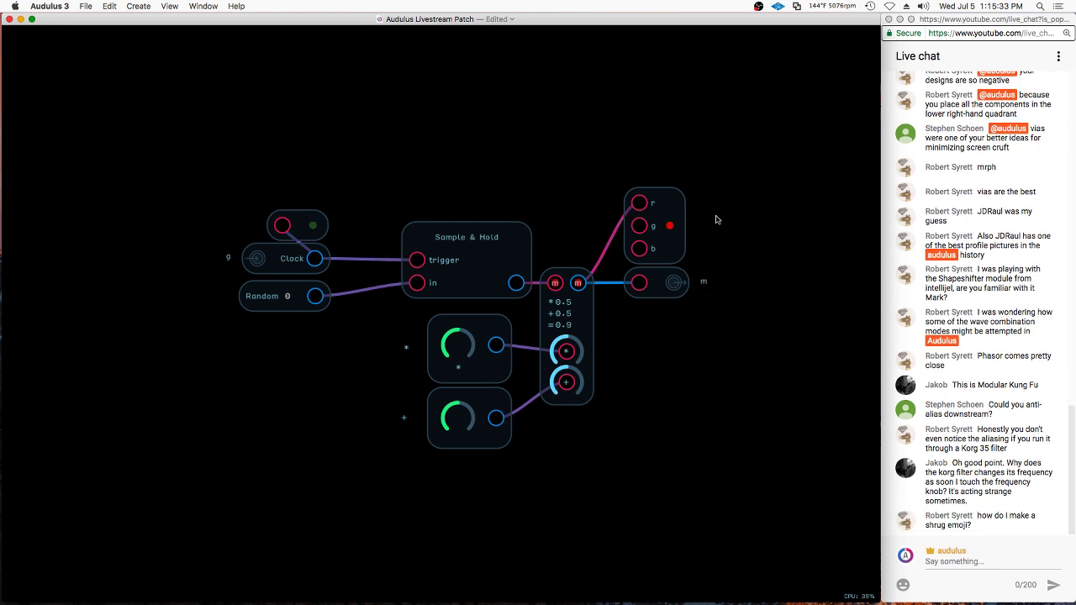
{"action": "right_click", "coordinate": [670, 214]}
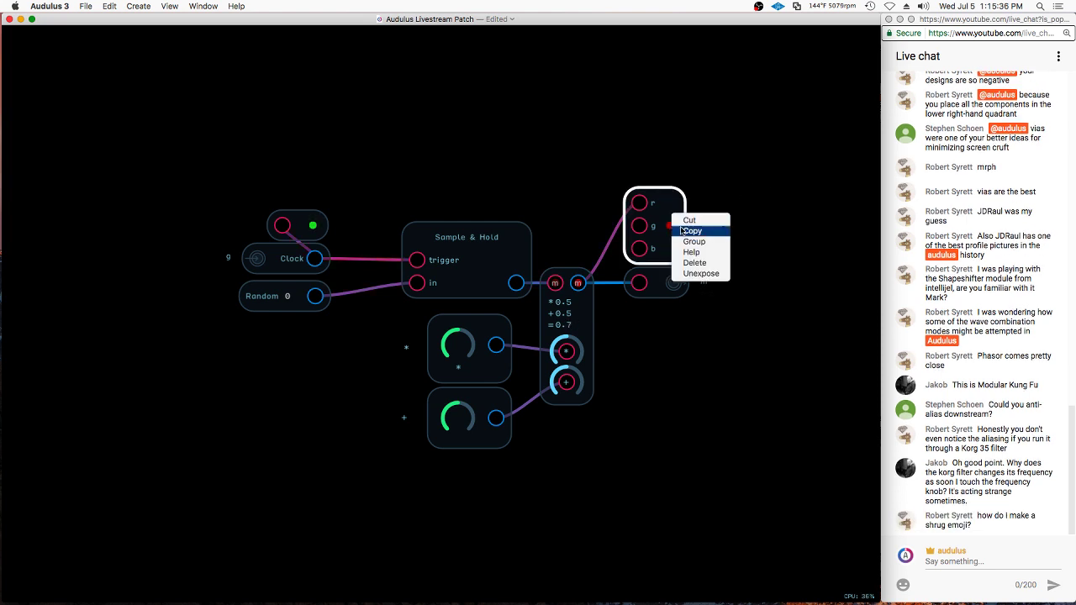
{"action": "left_click", "coordinate": [745, 138]}
{"action": "left_click", "coordinate": [745, 139]}
{"action": "mouse_move", "coordinate": [712, 283]}
{"action": "left_mouse_down"}
{"action": "mouse_move", "coordinate": [724, 262]}
{"action": "mouse_move", "coordinate": [708, 284]}
{"action": "left_mouse_up"}
{"action": "left_click", "coordinate": [712, 202]}
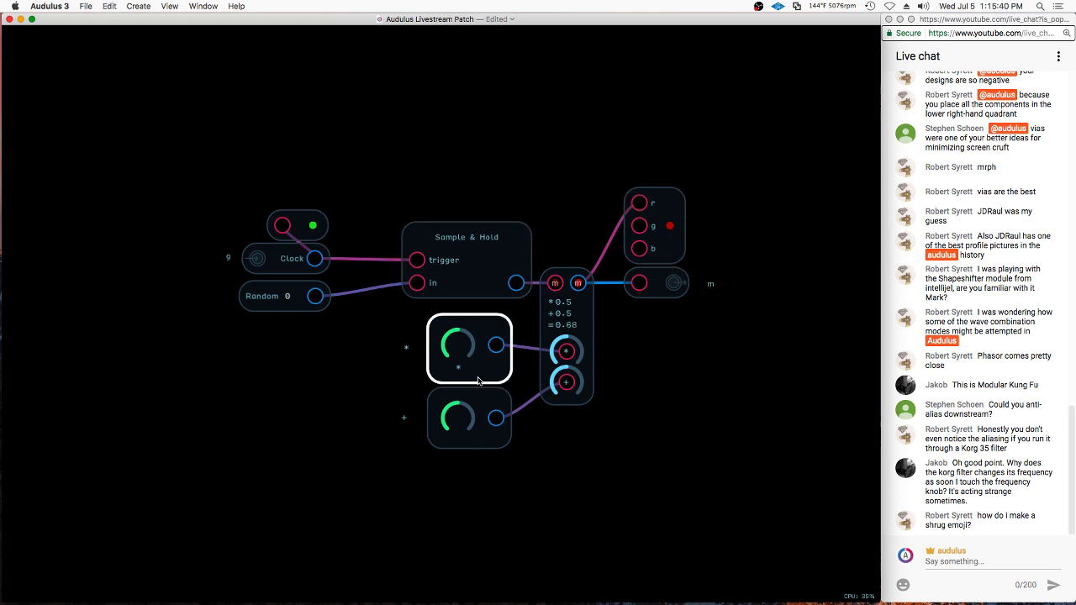
{"action": "left_click_drag", "start_coordinate": [407, 325], "coordinate": [402, 422]}
{"action": "mouse_move", "coordinate": [400, 354]}
{"action": "left_mouse_down"}
{"action": "mouse_move", "coordinate": [430, 324]}
{"action": "mouse_move", "coordinate": [399, 359]}
{"action": "left_mouse_up"}
{"action": "left_click", "coordinate": [338, 338]}
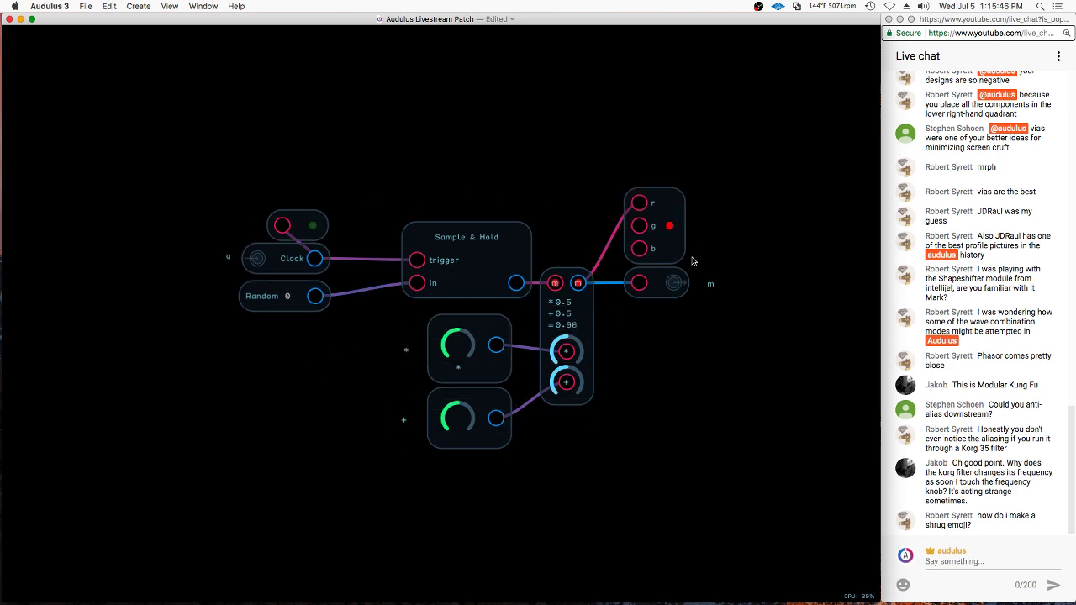
Return to the main patch, start editing the new module's UI, and gather the Clock input and both knobs together
{"action": "double_click", "coordinate": [767, 319]}
{"action": "scroll", "coordinate": [732, 420], "scroll_direction": "up", "scroll_amount": 5}
{"action": "right_click", "coordinate": [710, 310]}
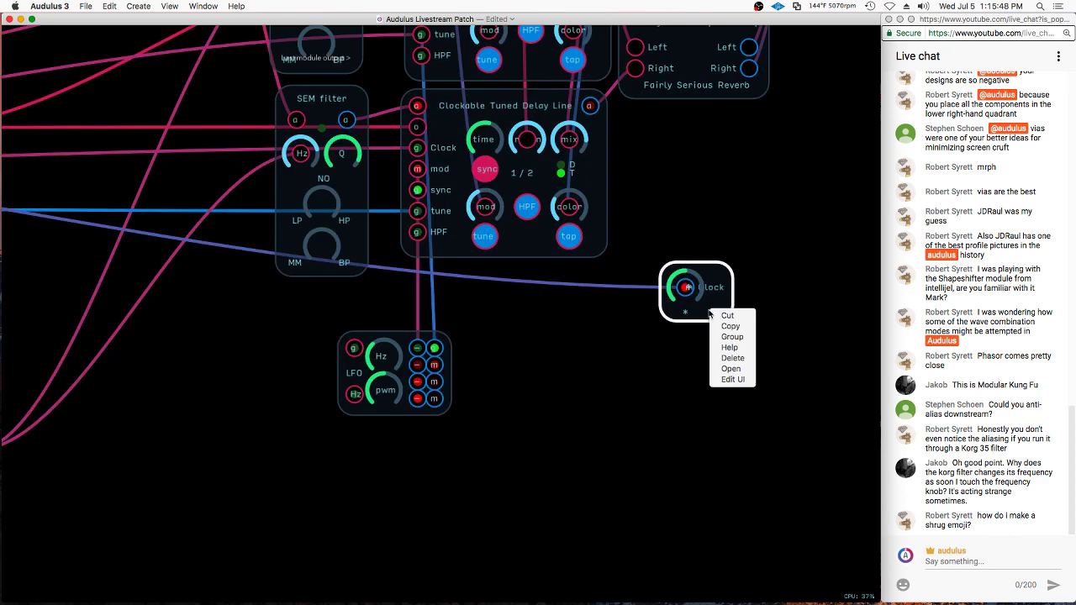
{"action": "left_click", "coordinate": [726, 380]}
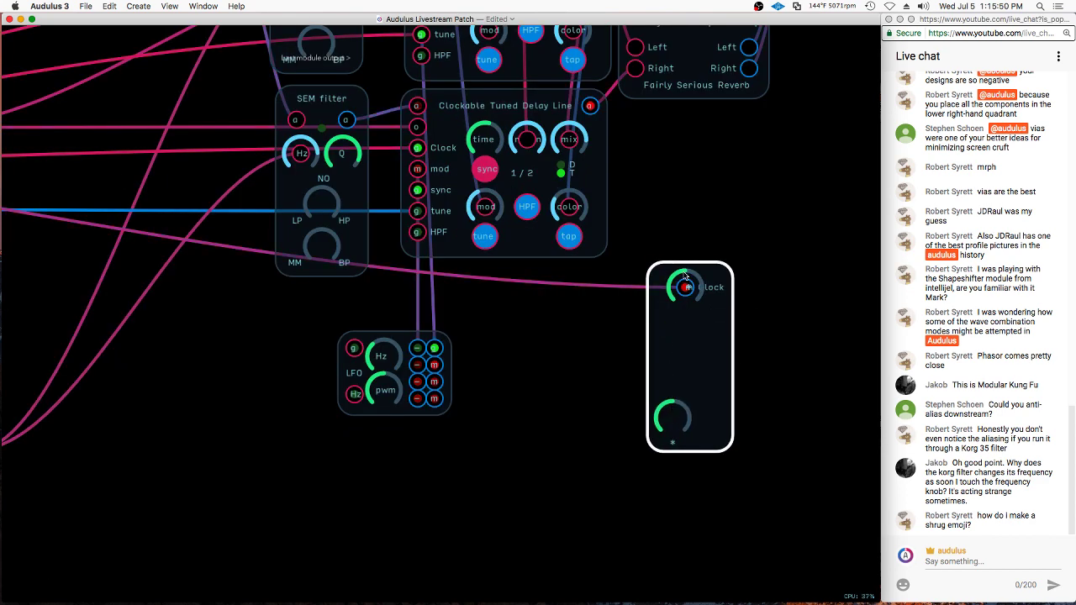
{"action": "left_click_drag", "start_coordinate": [683, 284], "coordinate": [672, 440]}
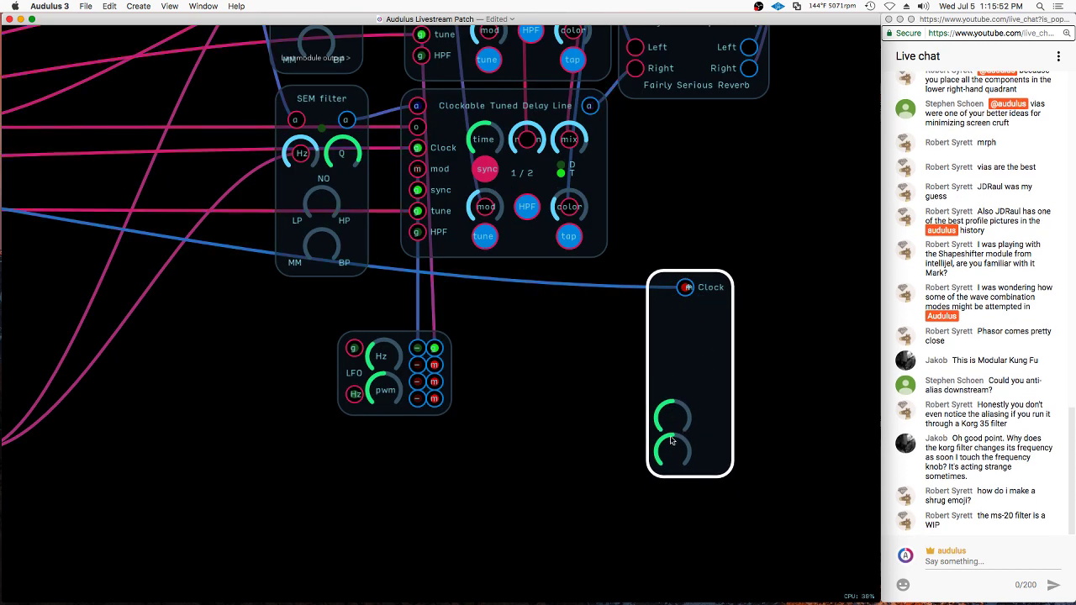
{"action": "left_click_drag", "start_coordinate": [685, 288], "coordinate": [660, 381]}
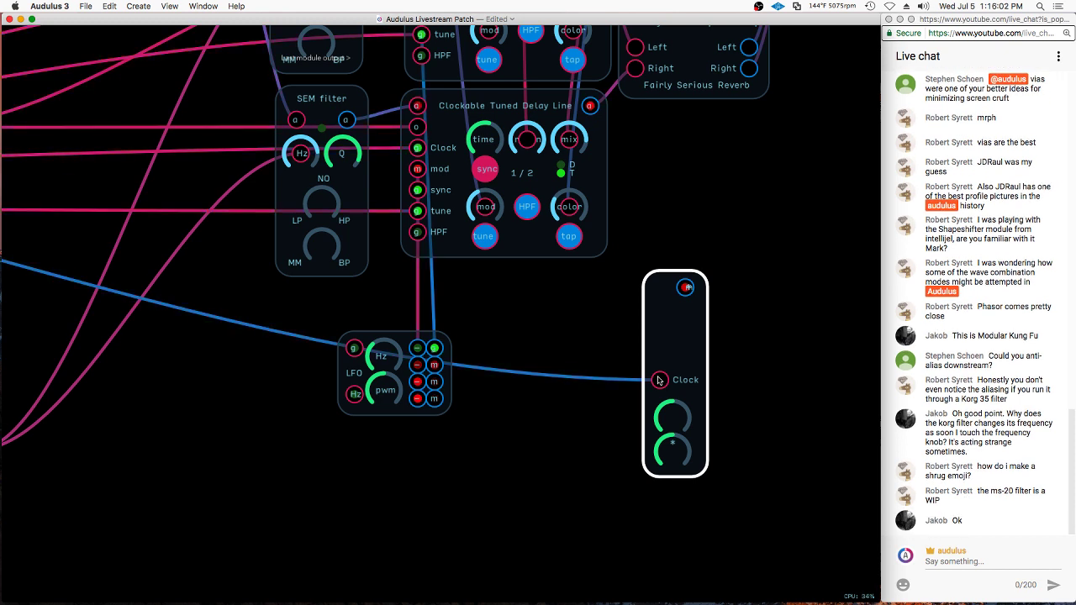
{"action": "left_click", "coordinate": [832, 515]}
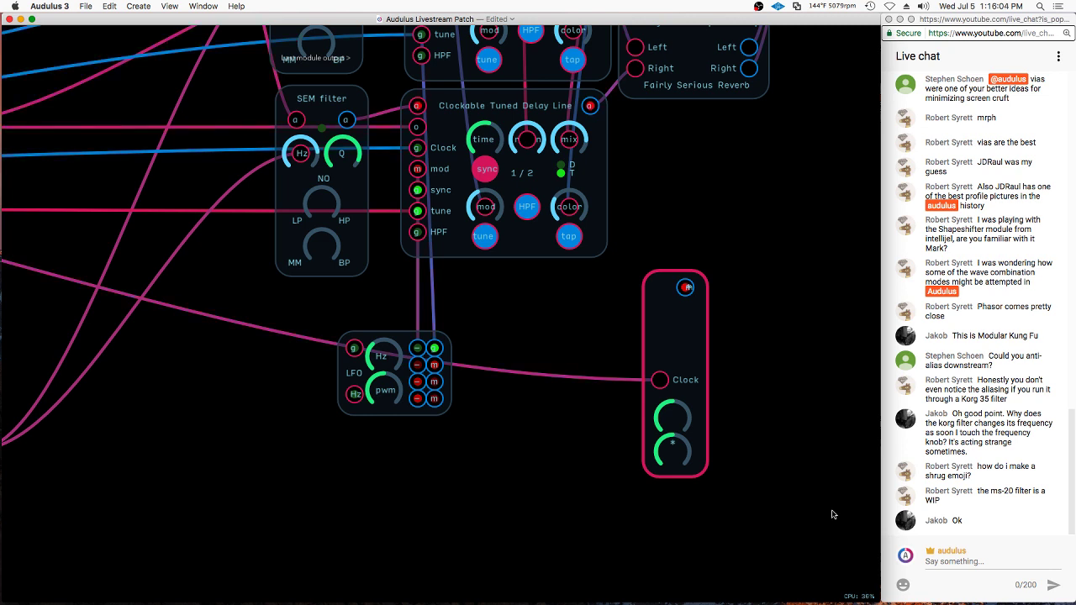
Arrange the two knobs side by side below the Clock input and pull apart the overlapping output, light and labels
{"action": "left_click", "coordinate": [673, 395]}
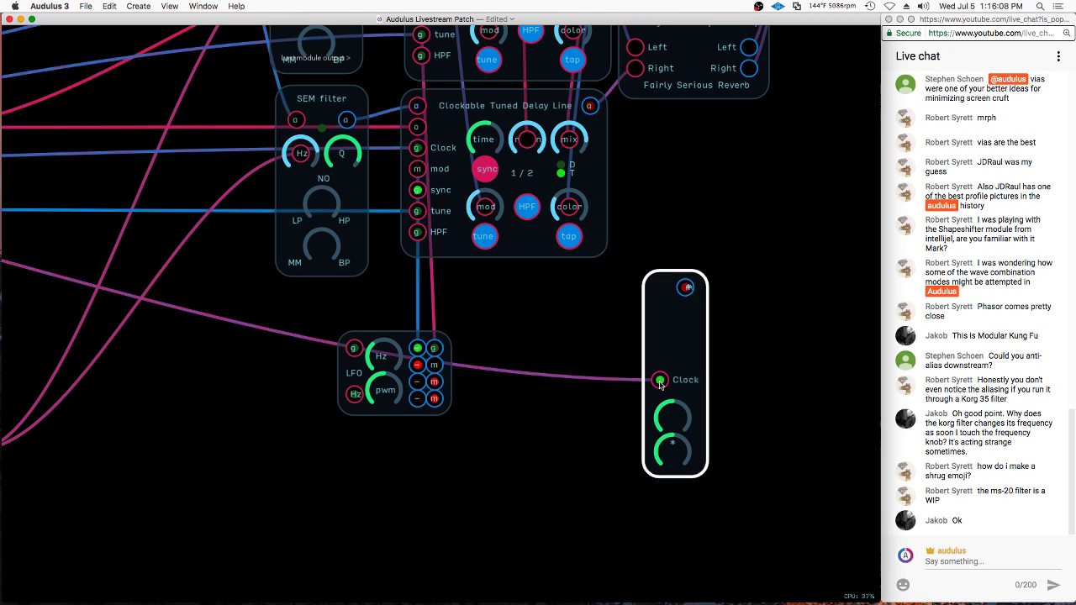
{"action": "left_click_drag", "start_coordinate": [670, 400], "coordinate": [720, 421]}
{"action": "left_click_drag", "start_coordinate": [686, 289], "coordinate": [711, 312]}
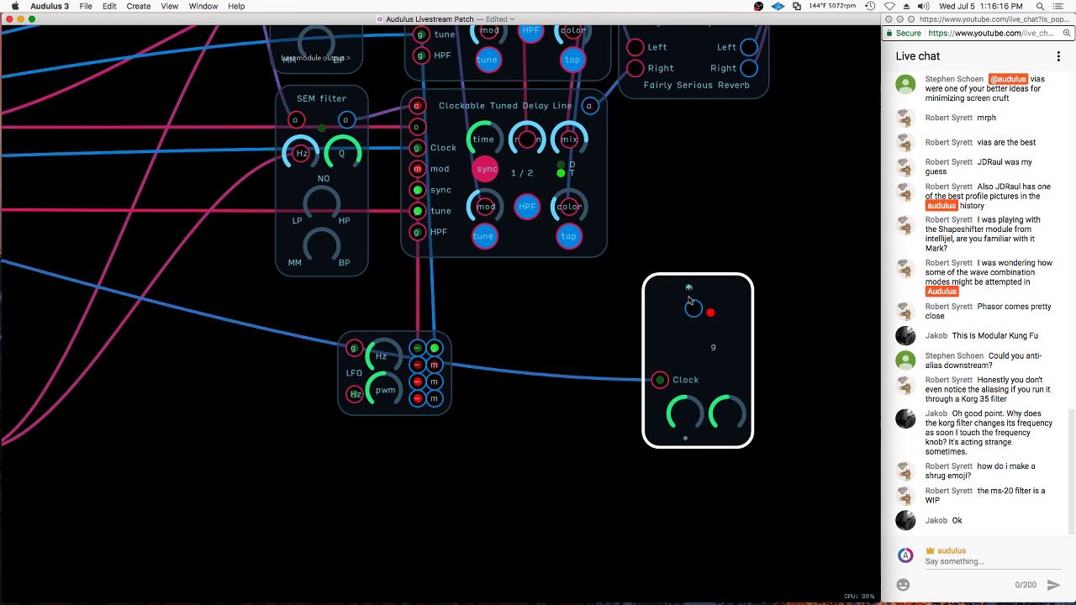
Overlay the "g" label and its light on the Clock input, and move the output across from Clock
{"action": "scroll", "coordinate": [724, 348], "scroll_direction": "up", "scroll_amount": 3}
{"action": "left_click_drag", "start_coordinate": [626, 398], "coordinate": [627, 403]}
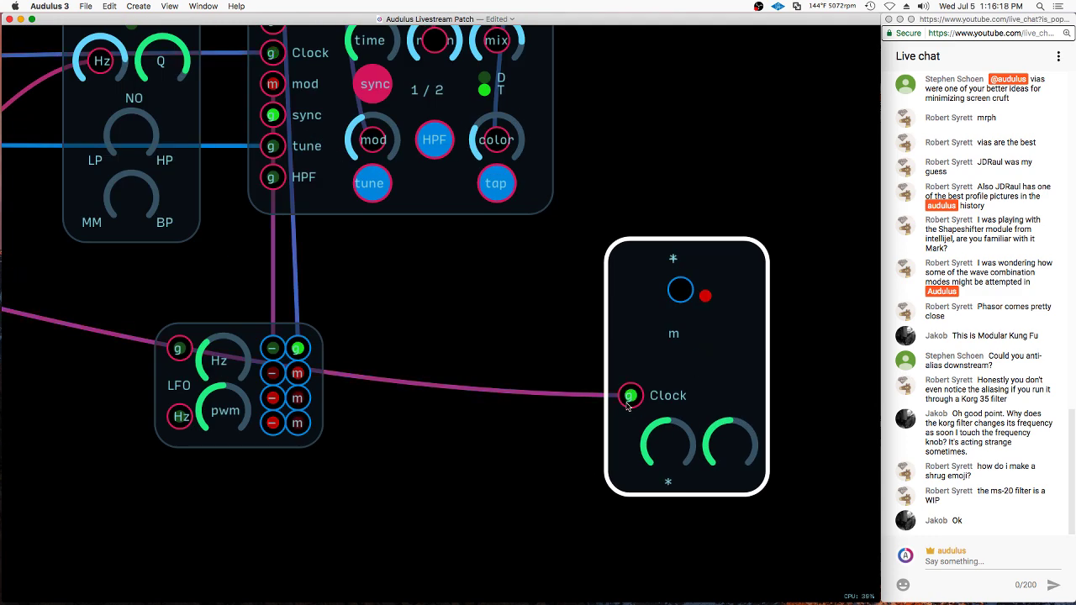
{"action": "left_click_drag", "start_coordinate": [738, 377], "coordinate": [646, 396]}
{"action": "left_click_drag", "start_coordinate": [590, 315], "coordinate": [691, 430]}
Open the sub-patch, rename its Output node to "S&H" and return to the main patch
{"action": "double_click", "coordinate": [671, 395]}
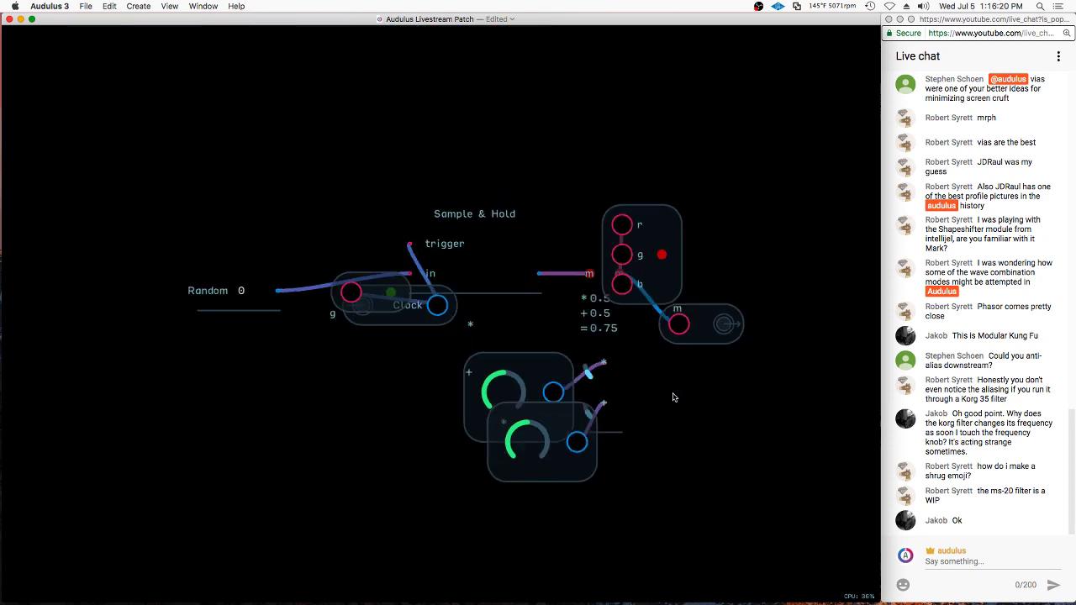
{"action": "right_click", "coordinate": [669, 280]}
{"action": "left_click", "coordinate": [699, 339]}
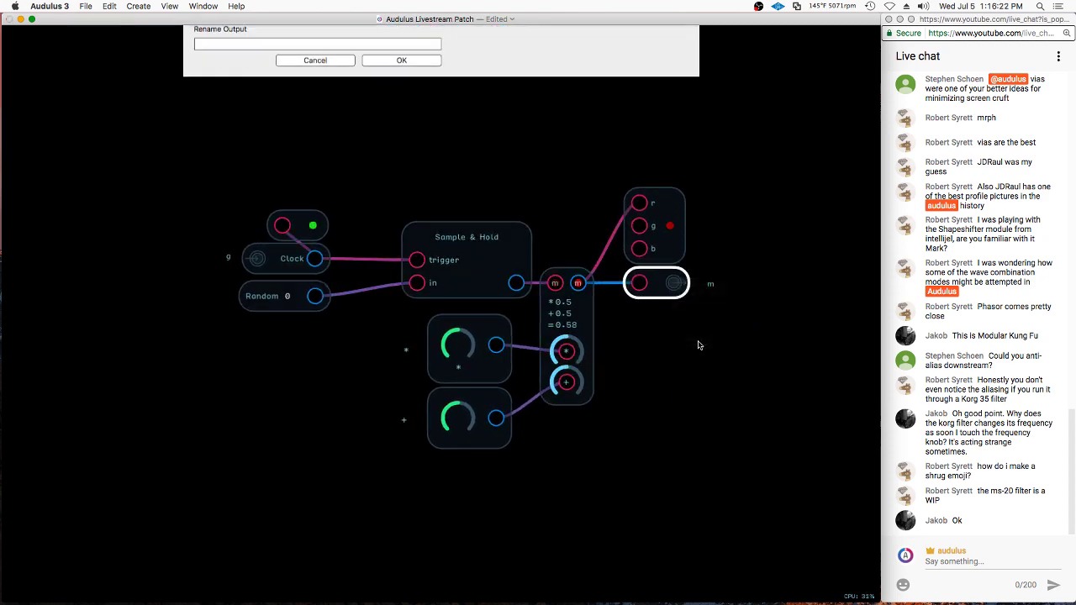
{"action": "type", "text": "S&H"}
{"action": "key", "text": "Return"}
{"action": "double_click", "coordinate": [646, 373]}
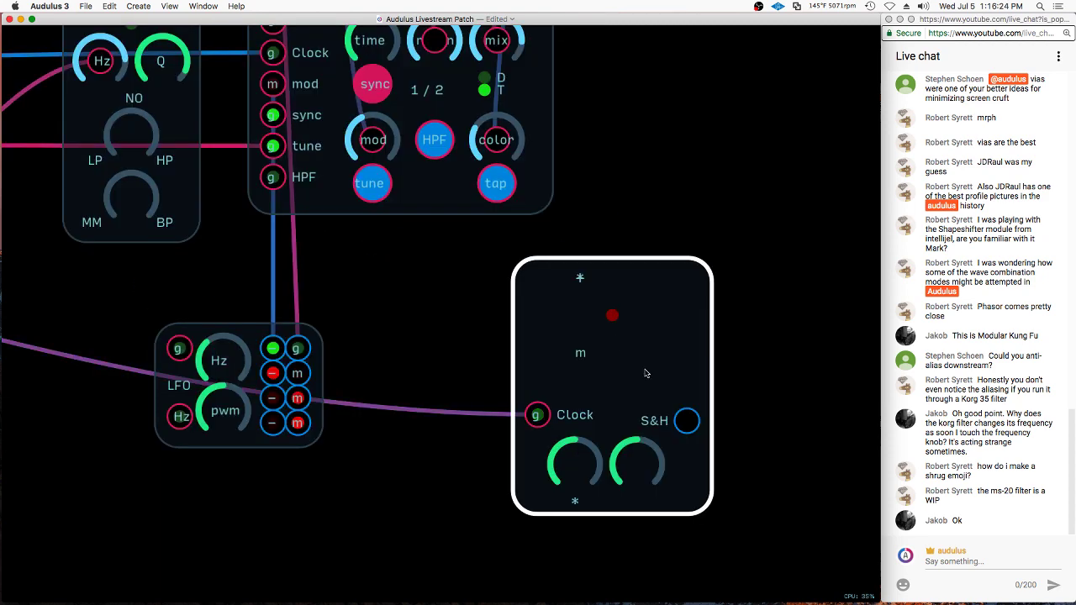
Align the S&H output with Clock, stack the red light and "m" label on it, and center "*" and "+" in the two knobs
{"action": "left_click_drag", "start_coordinate": [691, 424], "coordinate": [677, 420]}
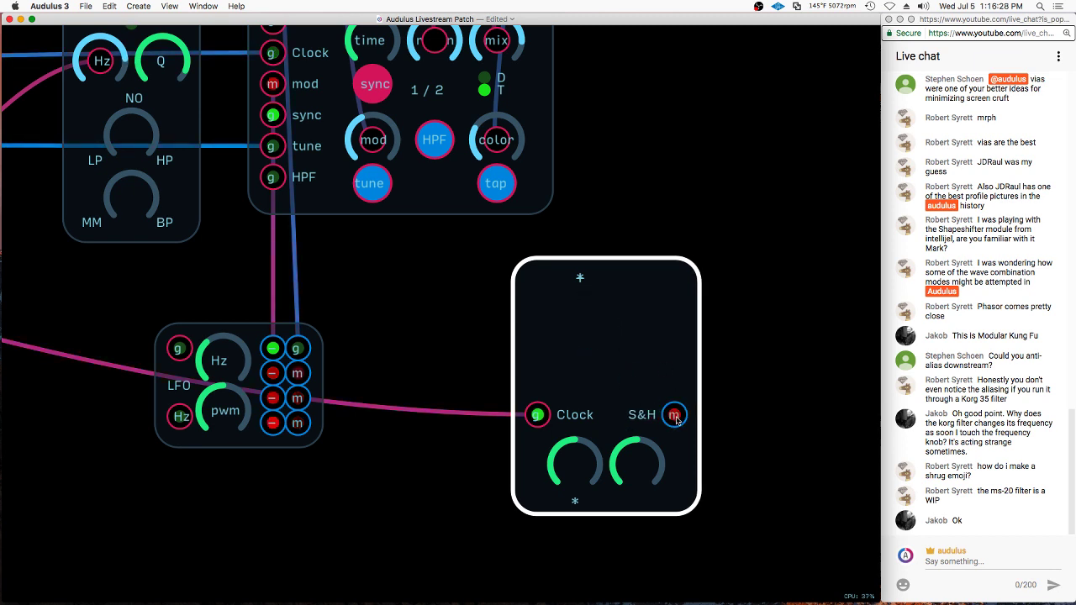
{"action": "left_click_drag", "start_coordinate": [587, 283], "coordinate": [603, 338]}
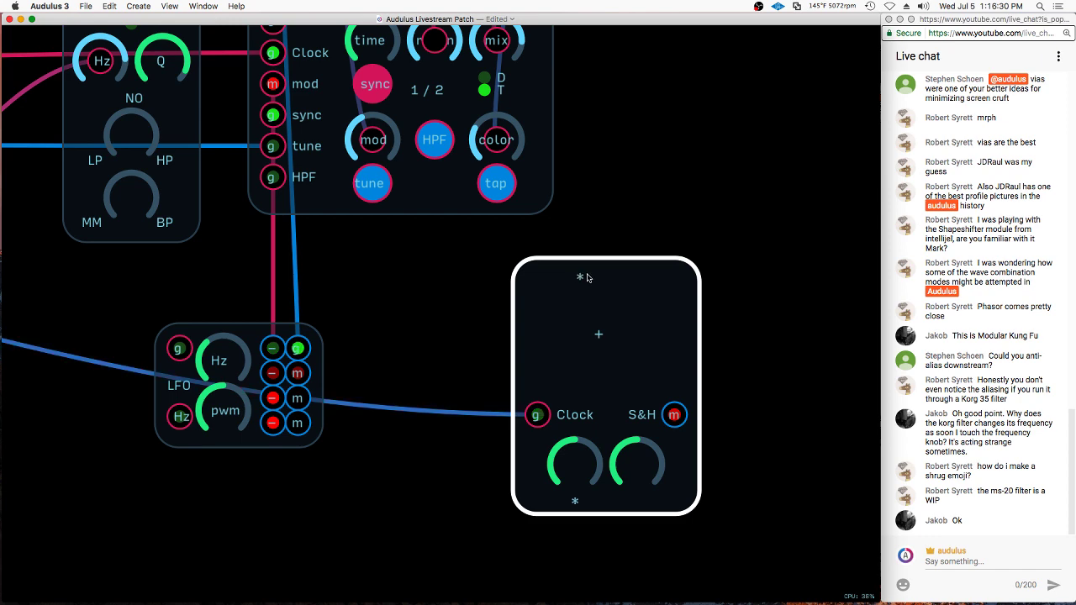
{"action": "left_click_drag", "start_coordinate": [588, 282], "coordinate": [639, 367]}
{"action": "scroll", "coordinate": [587, 324], "scroll_direction": "down", "scroll_amount": 2}
{"action": "scroll", "coordinate": [673, 545], "scroll_direction": "up", "scroll_amount": 2}
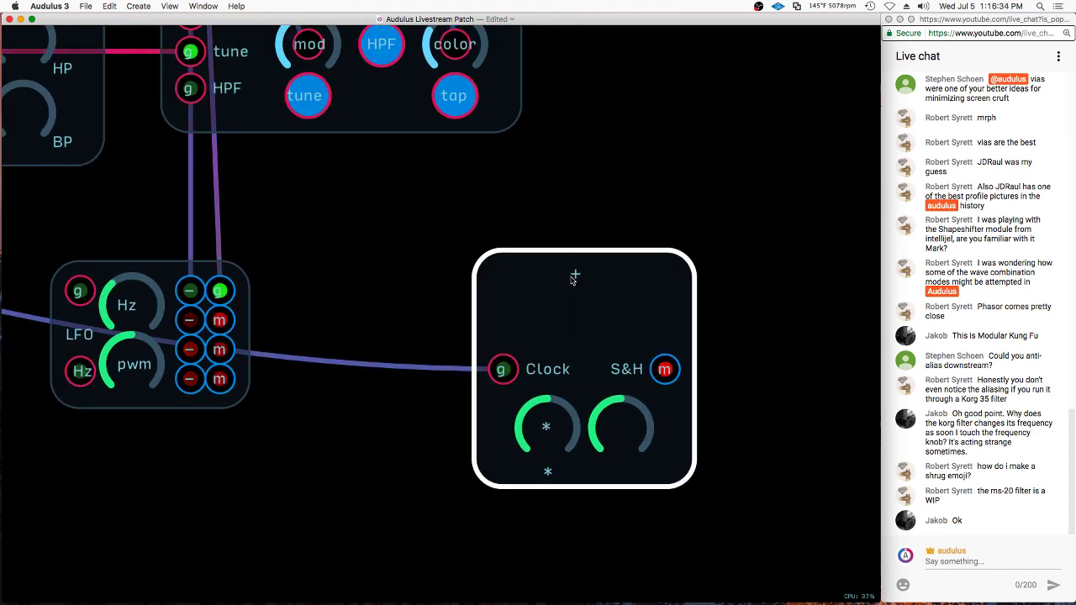
{"action": "left_click_drag", "start_coordinate": [574, 279], "coordinate": [620, 427]}
{"action": "scroll", "coordinate": [577, 335], "scroll_direction": "down", "scroll_amount": 1}
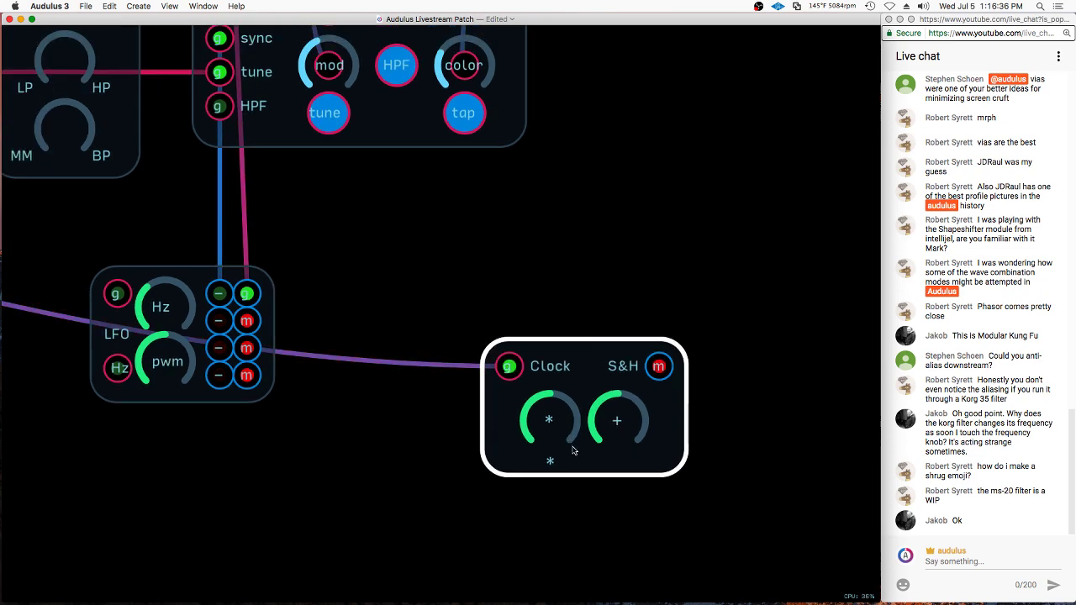
Open the sub-patch, clear the name of the "*" knob and return to the main patch
{"action": "double_click", "coordinate": [572, 445]}
{"action": "right_click", "coordinate": [484, 365]}
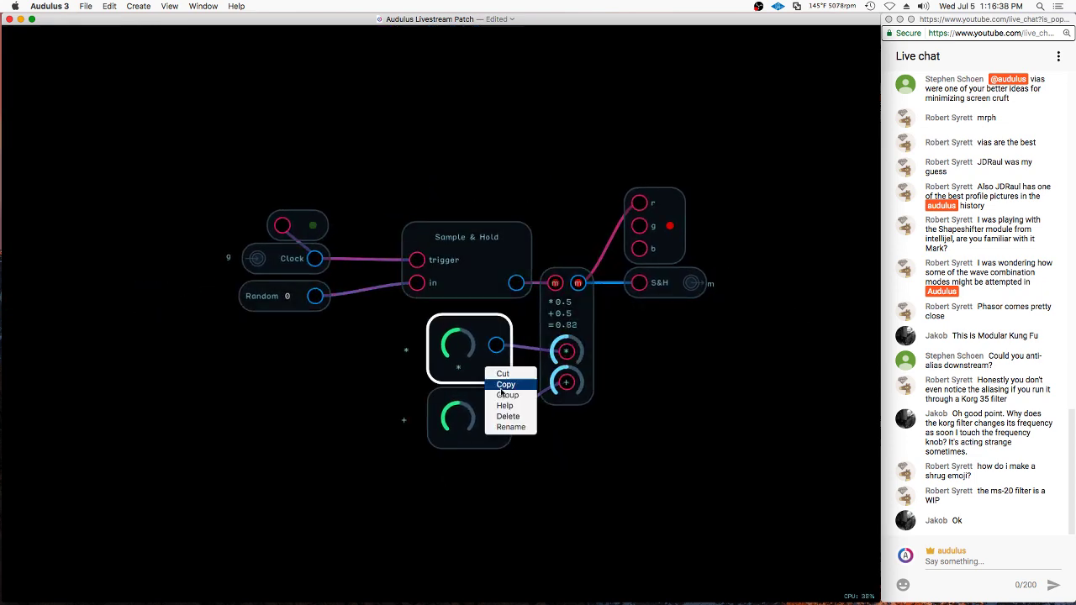
{"action": "left_click", "coordinate": [514, 428]}
{"action": "key", "text": "BackSpace"}
{"action": "key", "text": "Return"}
{"action": "double_click", "coordinate": [650, 479]}
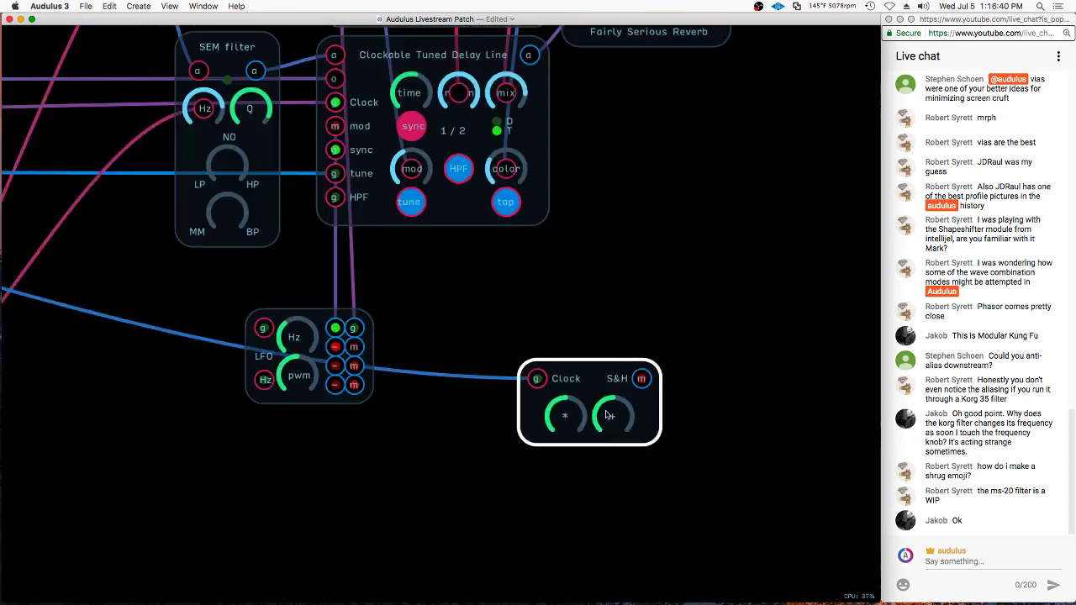
Move the S&H module into the space between the lower scale quantizer and the lower SEM filter
{"action": "scroll", "coordinate": [604, 411], "scroll_direction": "down", "scroll_amount": 3}
{"action": "left_click_drag", "start_coordinate": [601, 382], "coordinate": [290, 286]}
{"action": "left_click", "coordinate": [216, 385]}
{"action": "scroll", "coordinate": [216, 385], "scroll_direction": "down", "scroll_amount": 2}
{"action": "left_click", "coordinate": [291, 275]}
{"action": "scroll", "coordinate": [291, 274], "scroll_direction": "up", "scroll_amount": 4}
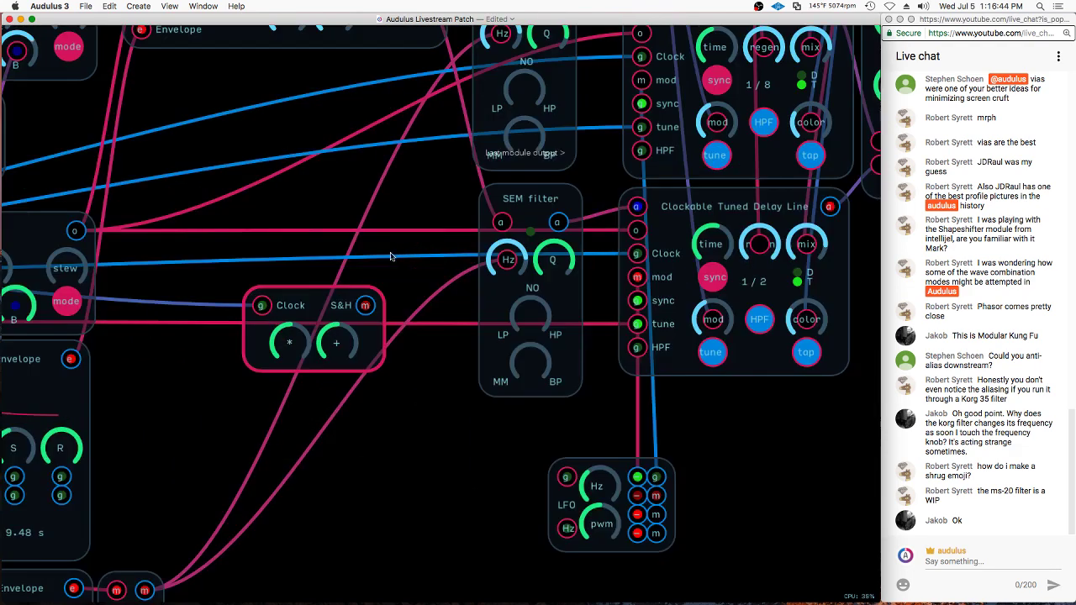
Finish the module's UI editing and insert an Add node that sums the S&H and envelope signals into the lower SEM filter's Hz input
{"action": "right_click", "coordinate": [399, 250]}
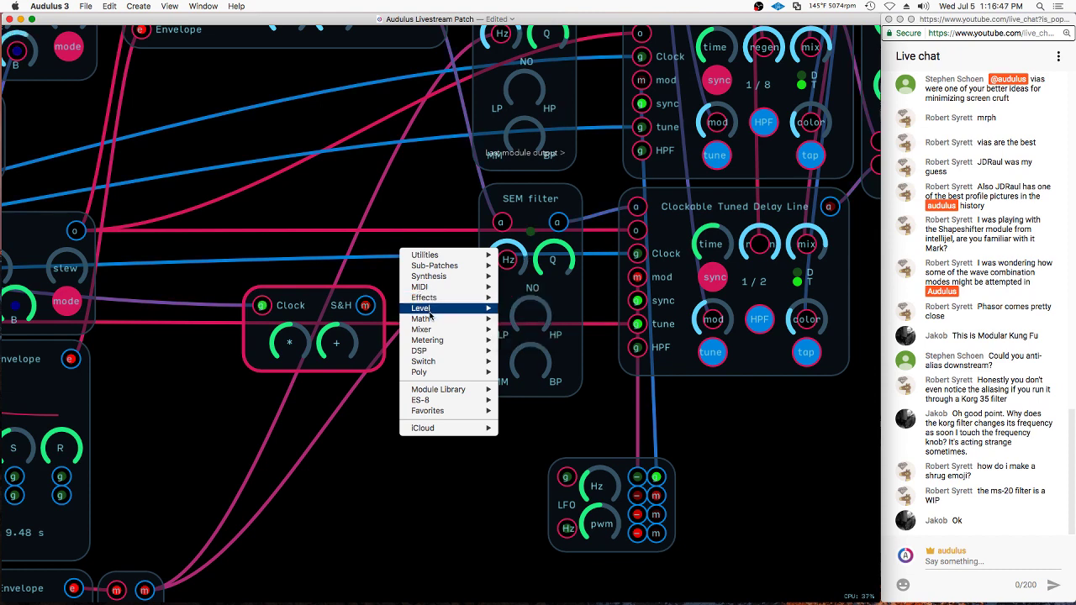
{"action": "mouse_move", "coordinate": [429, 319]}
{"action": "left_click", "coordinate": [517, 336]}
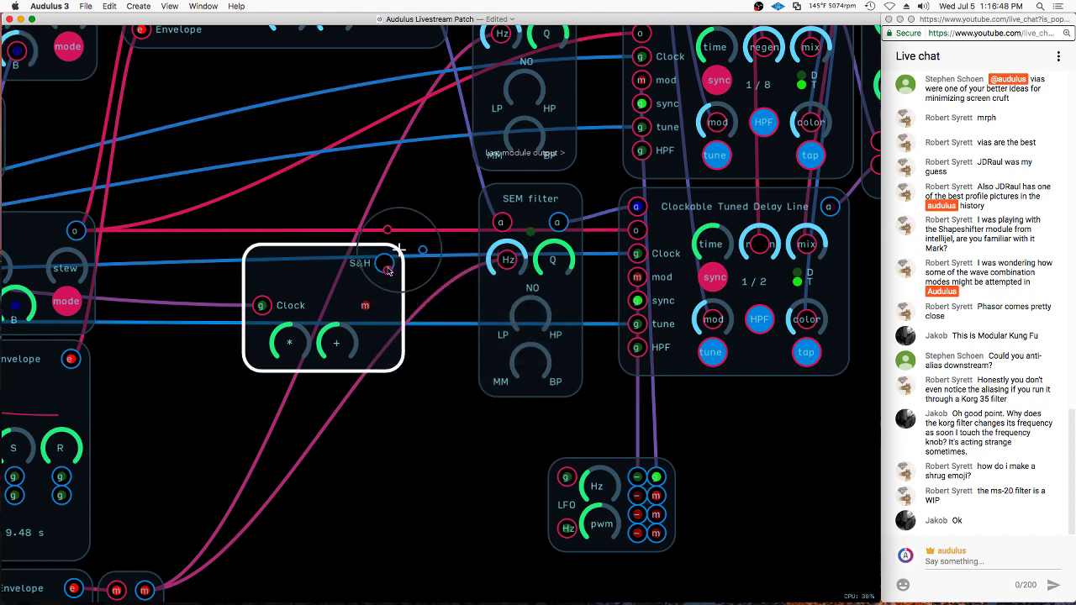
{"action": "right_click", "coordinate": [320, 307]}
{"action": "left_click", "coordinate": [334, 373]}
{"action": "left_click_drag", "start_coordinate": [332, 299], "coordinate": [498, 255]}
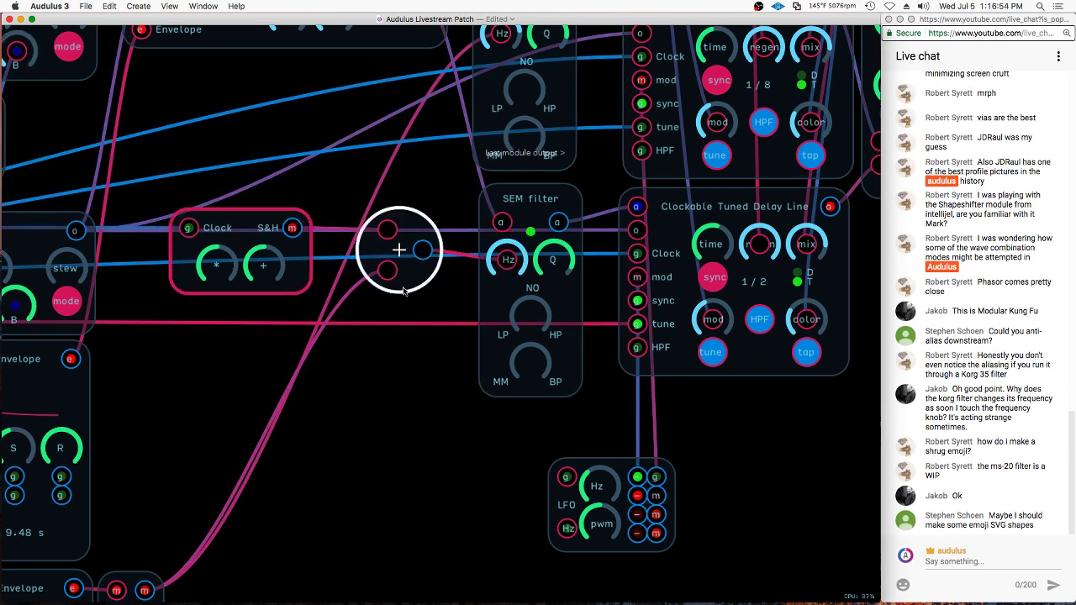
{"action": "scroll", "coordinate": [399, 250], "scroll_direction": "down", "scroll_amount": 6}
{"action": "scroll", "coordinate": [483, 352], "scroll_direction": "down", "scroll_amount": 1}
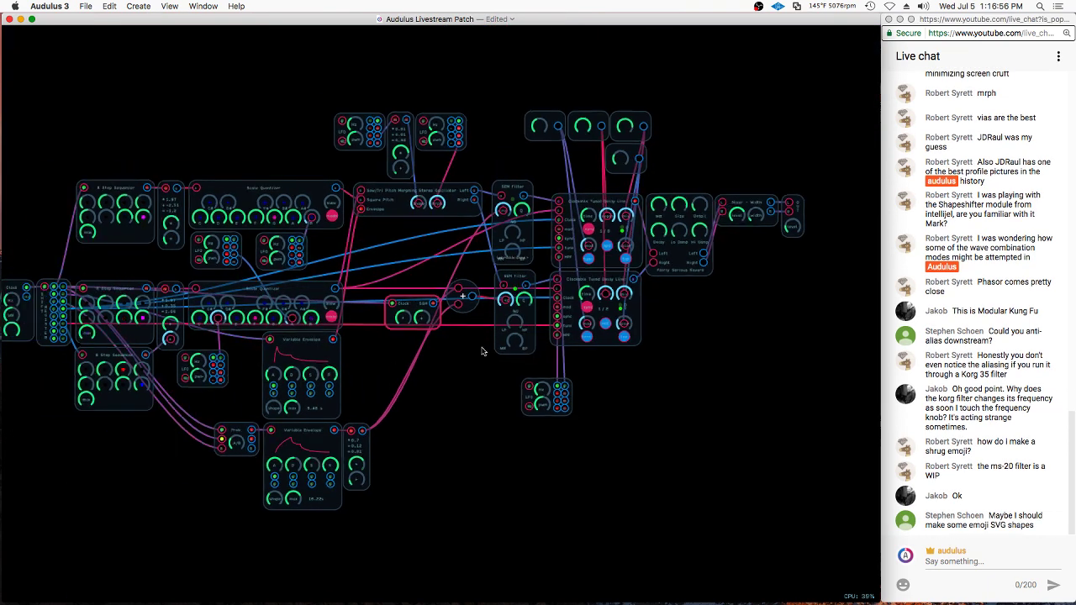
Insert a Clock module from the module library, place it below the S&H module and wire its gate output to the S&H Clock input
{"action": "right_click", "coordinate": [380, 360]}
{"action": "mouse_move", "coordinate": [394, 367]}
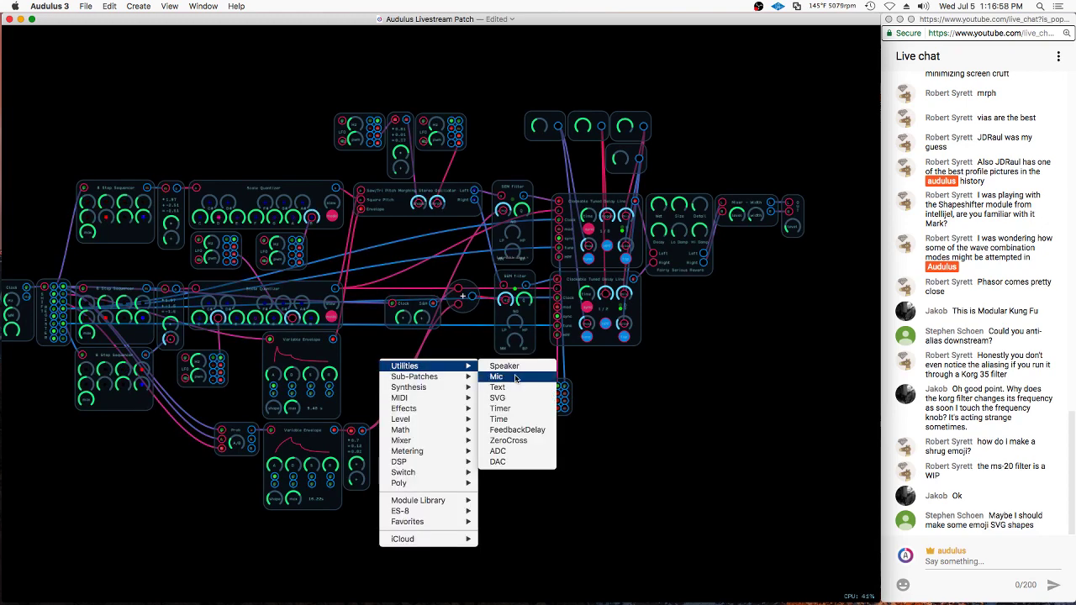
{"action": "mouse_move", "coordinate": [438, 501]}
{"action": "mouse_move", "coordinate": [513, 500]}
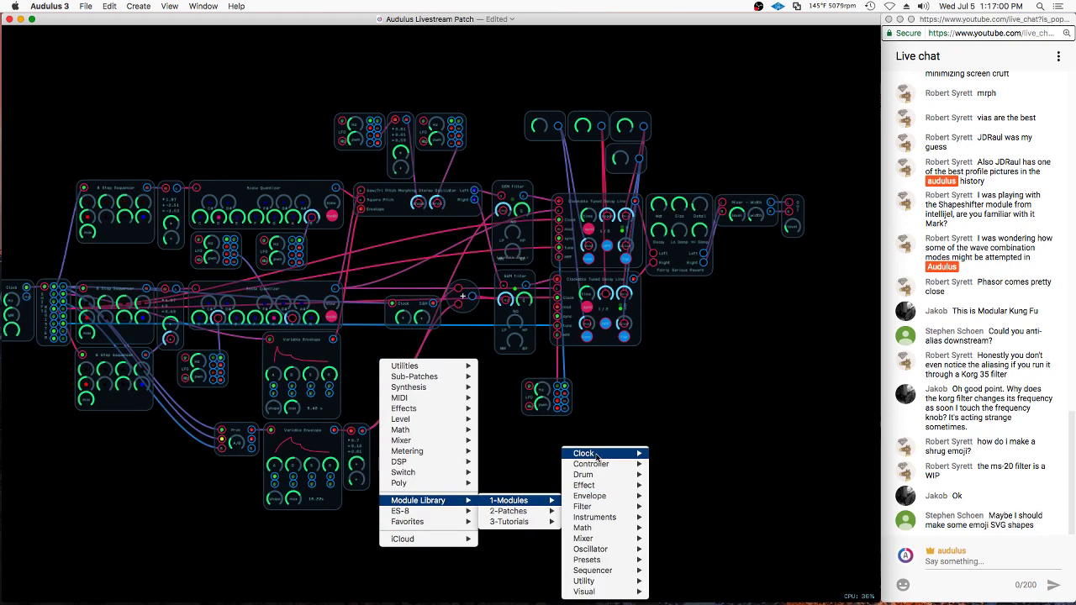
{"action": "mouse_move", "coordinate": [596, 455]}
{"action": "left_click", "coordinate": [672, 465]}
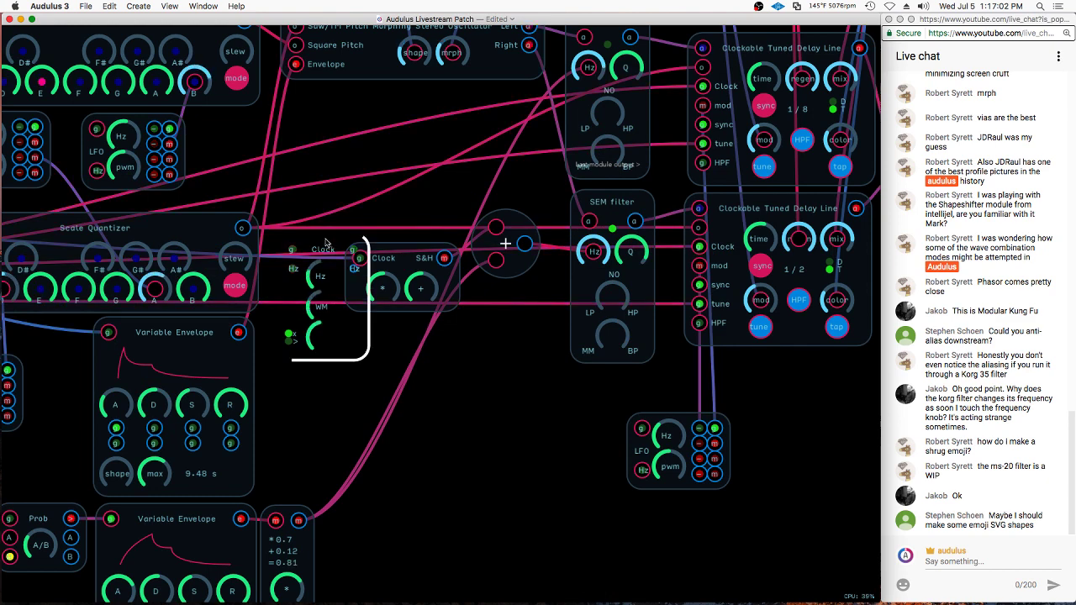
{"action": "left_click_drag", "start_coordinate": [326, 243], "coordinate": [360, 258]}
{"action": "left_click_drag", "start_coordinate": [335, 340], "coordinate": [355, 377]}
{"action": "left_click_drag", "start_coordinate": [421, 289], "coordinate": [319, 360]}
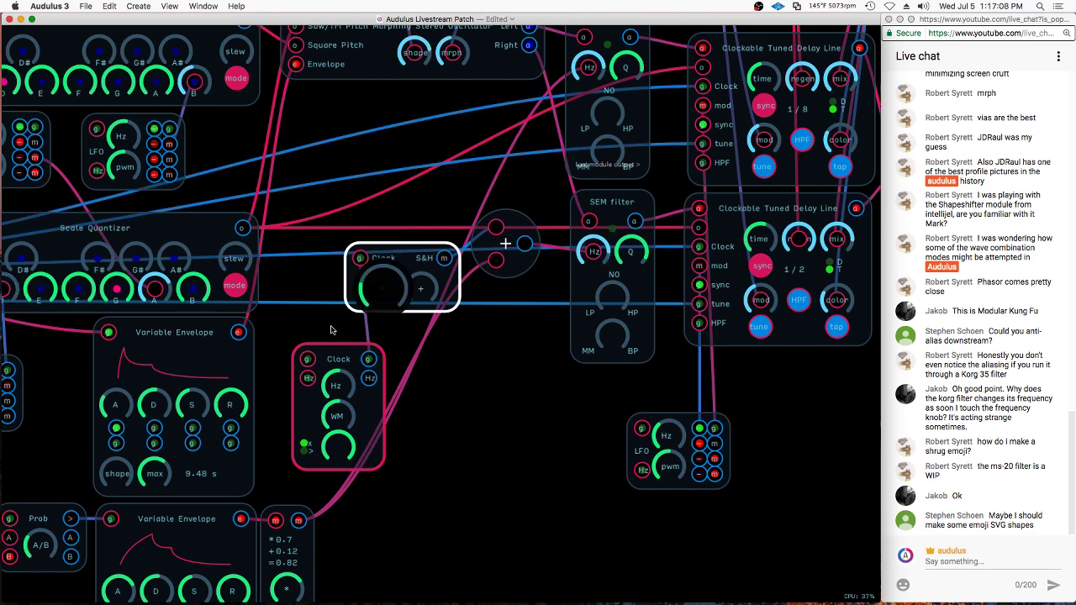
{"action": "left_click_drag", "start_coordinate": [348, 361], "coordinate": [392, 325]}
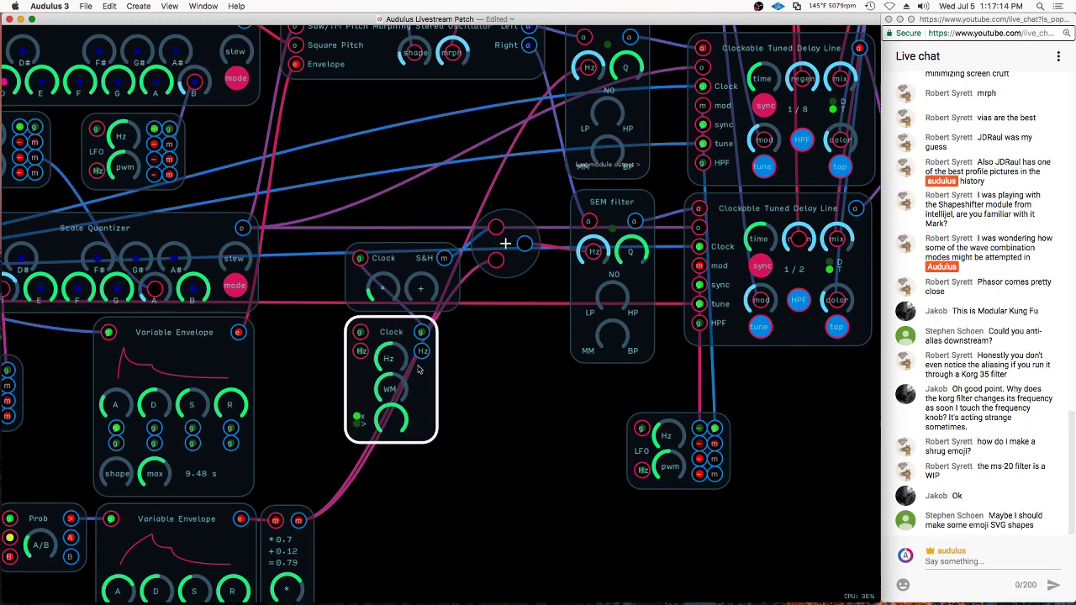
Open the S&H sub-patch, add a Slew Limiter from the module library and connect the scale-and-offset module's output to its input
{"action": "double_click", "coordinate": [410, 257]}
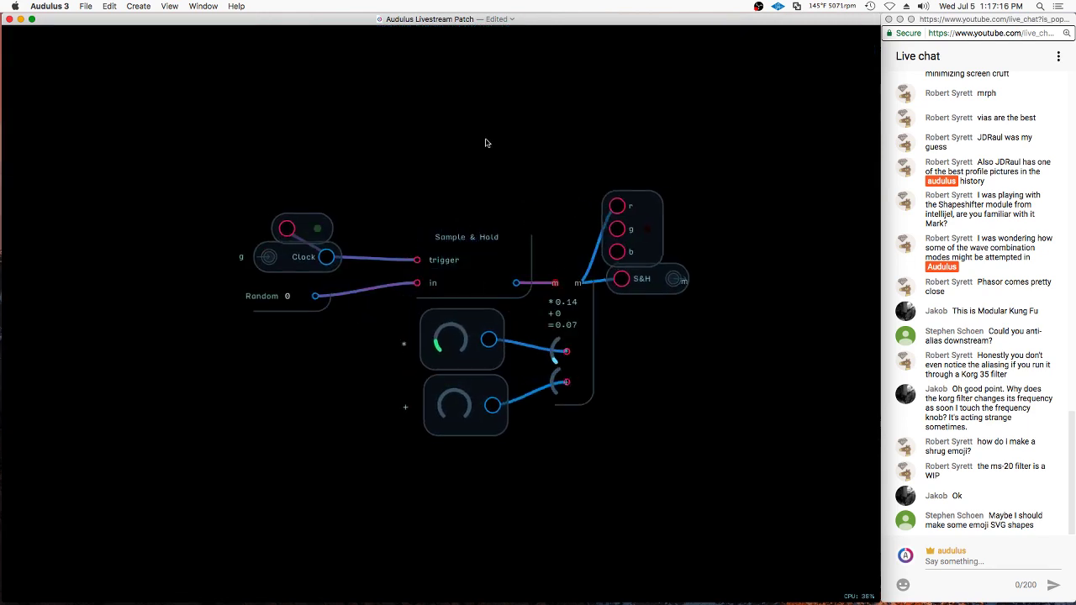
{"action": "right_click", "coordinate": [652, 361]}
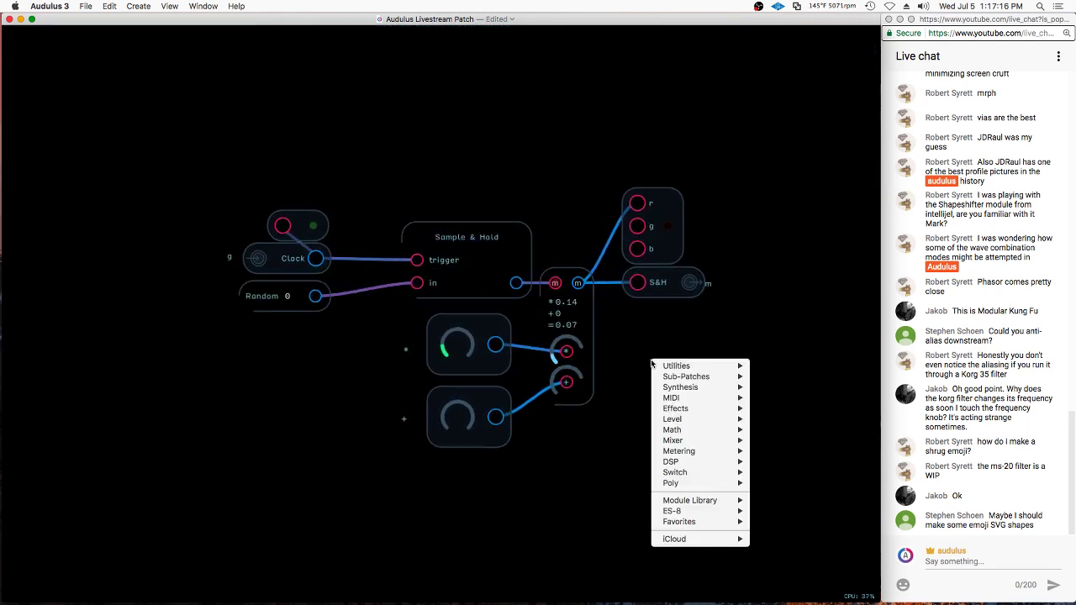
{"action": "mouse_move", "coordinate": [697, 501]}
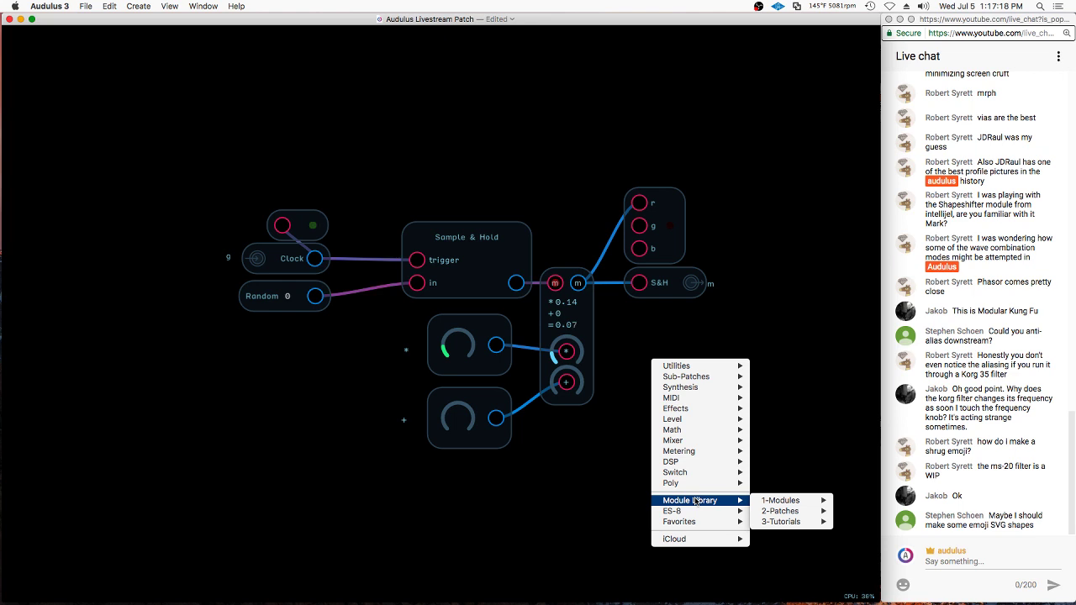
{"action": "mouse_move", "coordinate": [831, 503]}
{"action": "mouse_move", "coordinate": [865, 580]}
{"action": "mouse_move", "coordinate": [954, 583]}
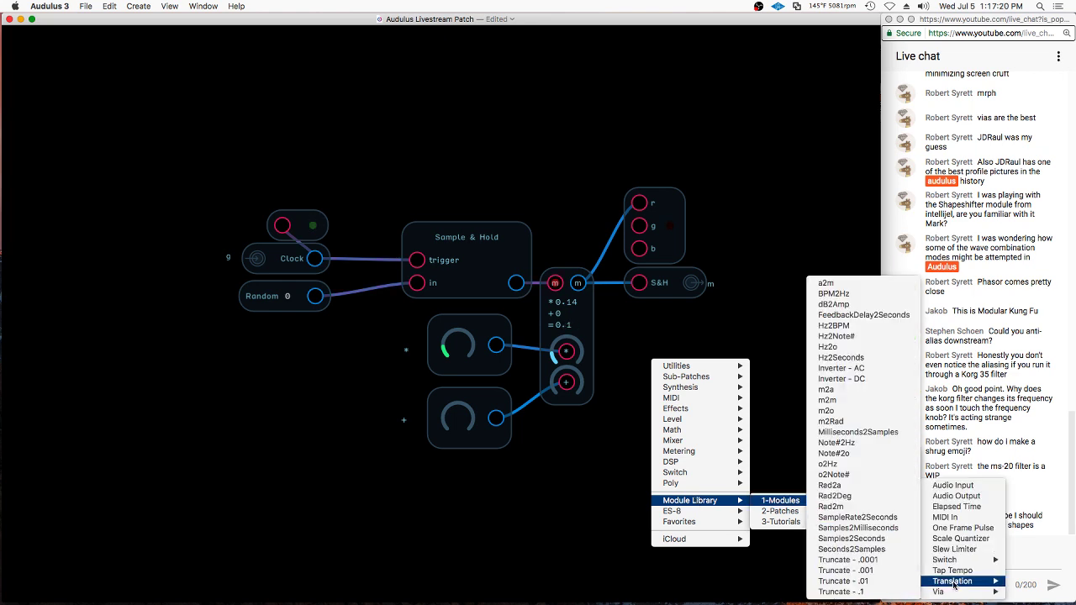
{"action": "left_click", "coordinate": [955, 550]}
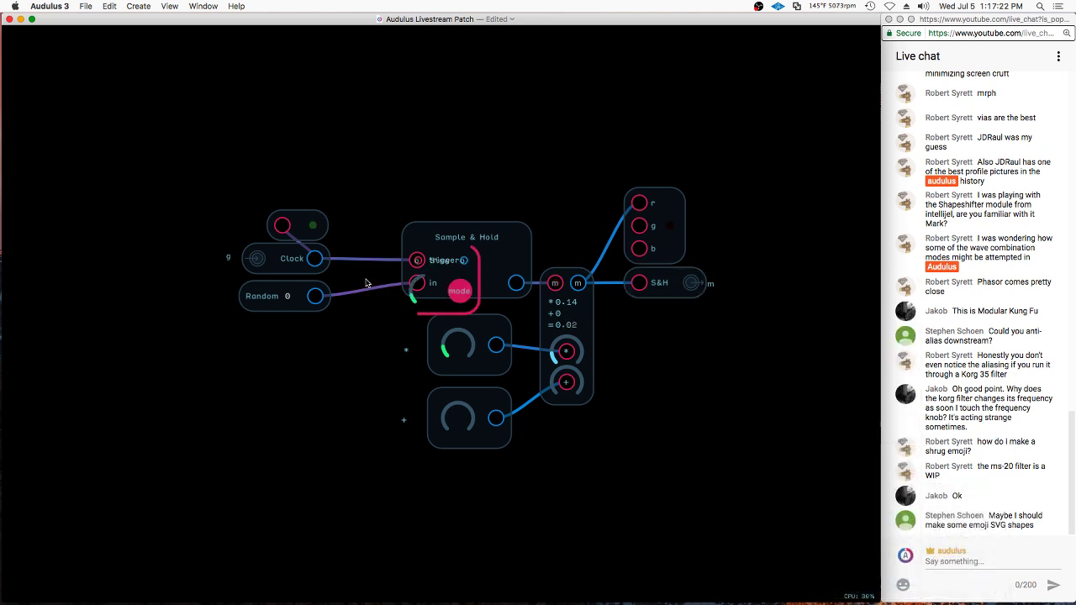
{"action": "left_click_drag", "start_coordinate": [439, 262], "coordinate": [655, 348]}
{"action": "left_click_drag", "start_coordinate": [578, 284], "coordinate": [634, 347]}
{"action": "left_click", "coordinate": [762, 343]}
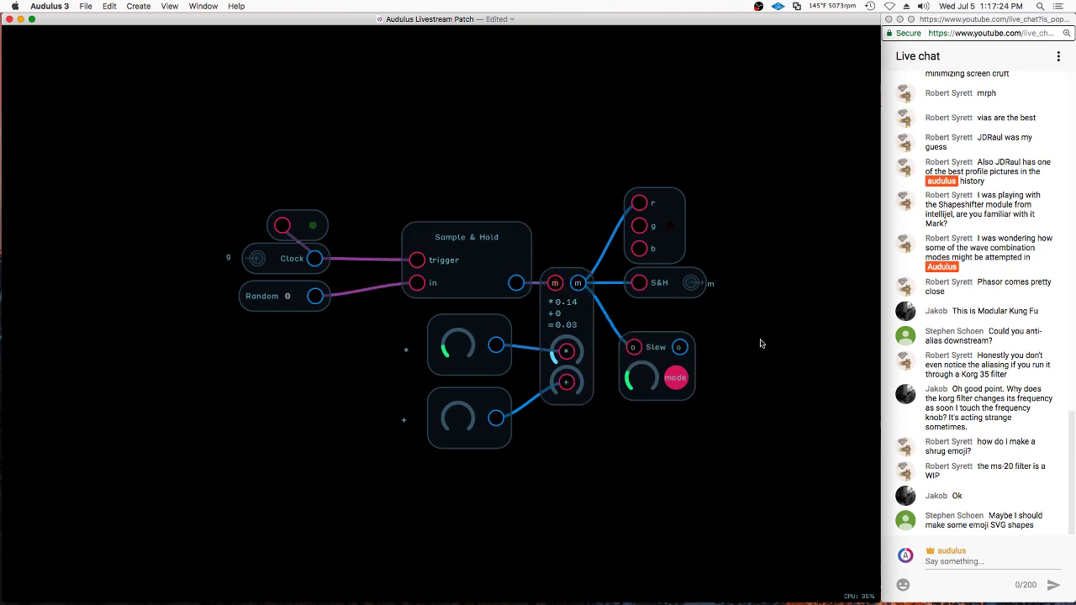
Shift the light and S&H output farther out, and connect a duplicate of the "*" knob to the Slew module's knob
{"action": "left_click_drag", "start_coordinate": [670, 223], "coordinate": [719, 301]}
{"action": "left_click_drag", "start_coordinate": [673, 286], "coordinate": [809, 288]}
{"action": "left_click", "coordinate": [783, 310]}
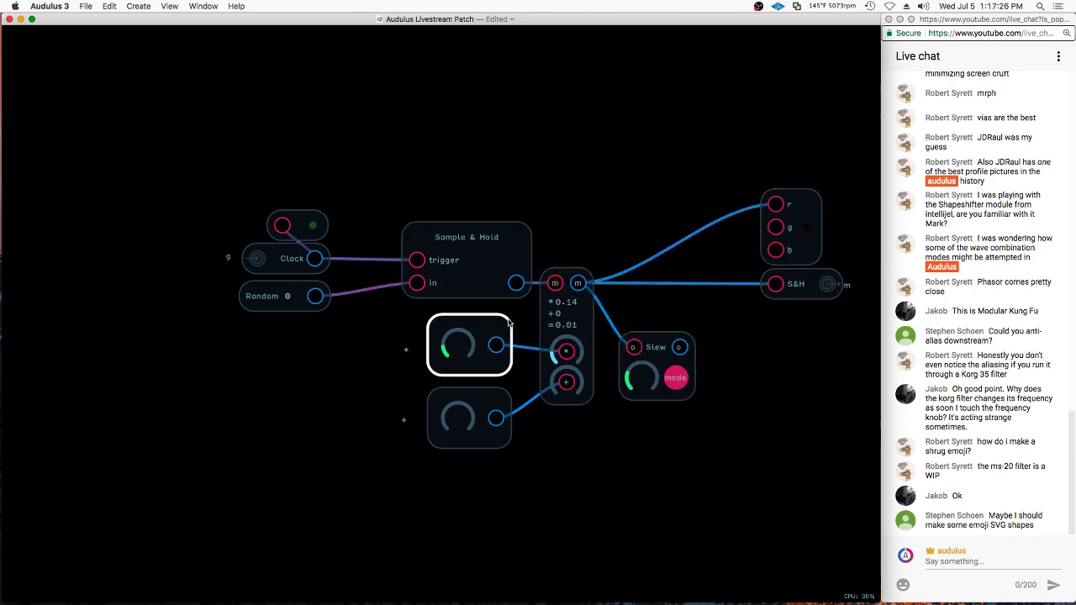
{"action": "key", "text": "super+v"}
{"action": "left_click_drag", "start_coordinate": [515, 306], "coordinate": [641, 377]}
{"action": "left_click", "coordinate": [724, 354]}
Set the S&H output to the expression clamp(Modulation,0,1) in place of its direct connection, and feed the expression from the Slew output
{"action": "right_click", "coordinate": [722, 330]}
{"action": "left_click", "coordinate": [780, 281]}
{"action": "left_click_drag", "start_coordinate": [777, 284], "coordinate": [771, 305]}
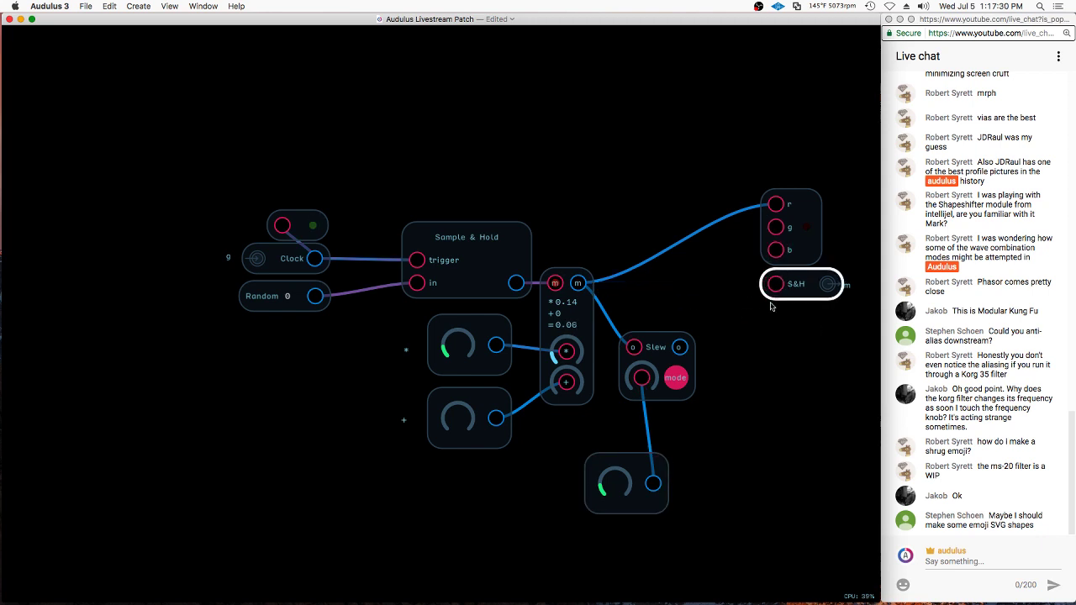
{"action": "double_click", "coordinate": [777, 285]}
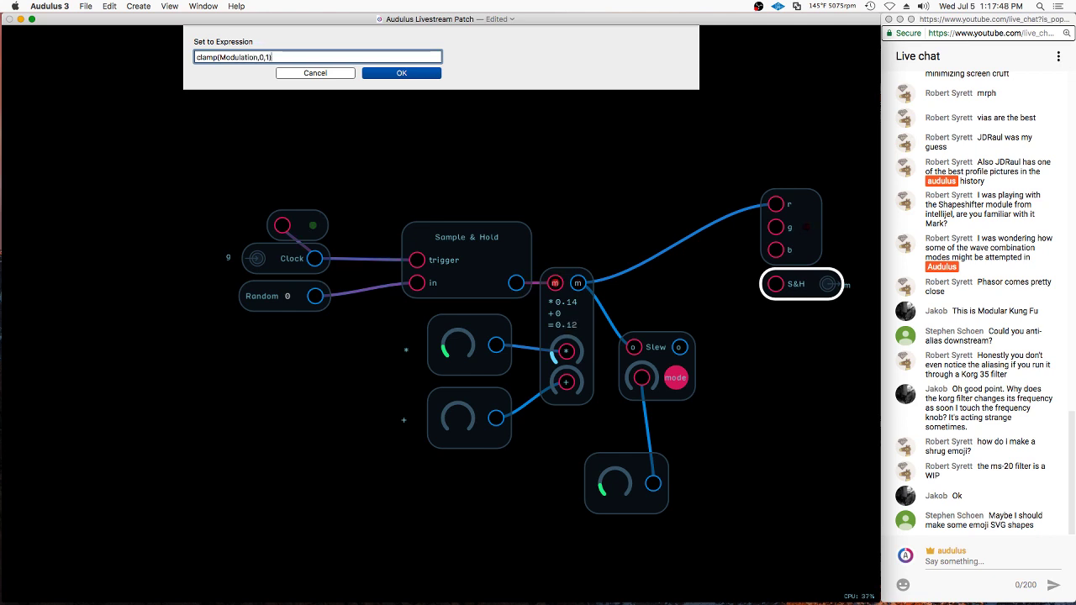
{"action": "key", "text": "Return"}
{"action": "left_click_drag", "start_coordinate": [715, 284], "coordinate": [593, 191]}
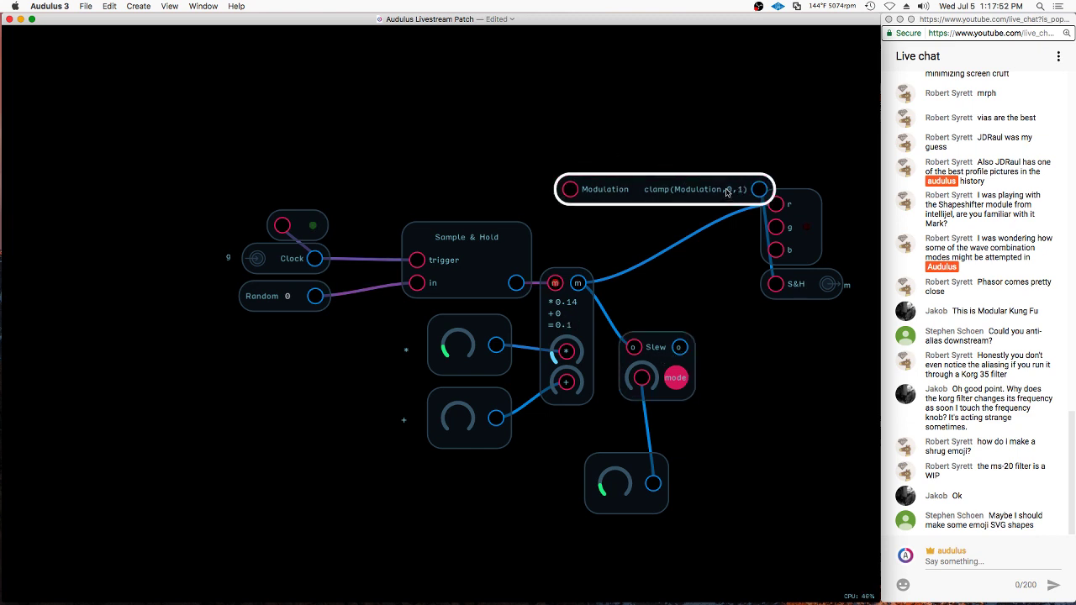
{"action": "left_click_drag", "start_coordinate": [685, 348], "coordinate": [571, 189]}
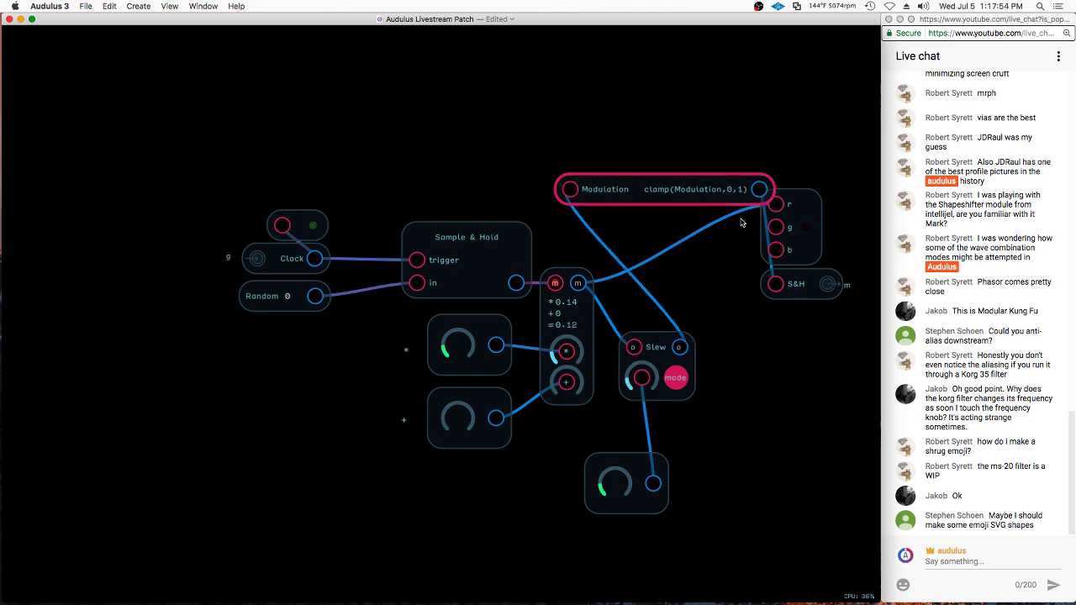
Drive the light's r input from the clamp expression and arrange the expression, light and S&H output in a row after the Slew module
{"action": "left_click_drag", "start_coordinate": [815, 227], "coordinate": [876, 162]}
{"action": "scroll", "coordinate": [794, 179], "scroll_direction": "down", "scroll_amount": 4}
{"action": "left_click_drag", "start_coordinate": [703, 210], "coordinate": [844, 141]}
{"action": "scroll", "coordinate": [568, 173], "scroll_direction": "down", "scroll_amount": 2}
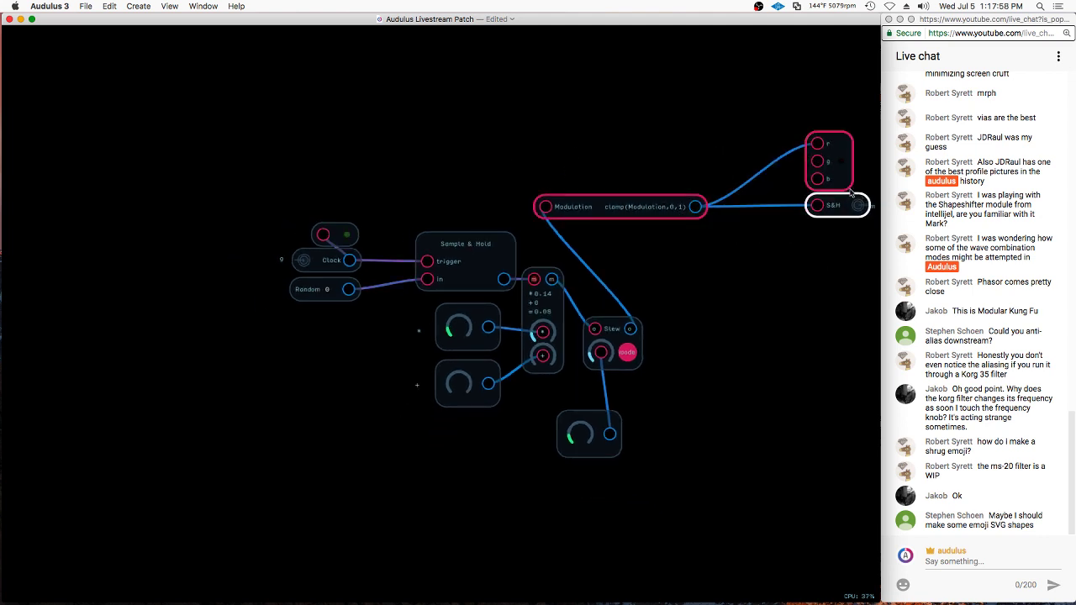
{"action": "scroll", "coordinate": [647, 164], "scroll_direction": "down", "scroll_amount": 2}
{"action": "left_click_drag", "start_coordinate": [651, 162], "coordinate": [1034, 203]}
{"action": "mouse_move", "coordinate": [817, 203]}
{"action": "left_mouse_down"}
{"action": "mouse_move", "coordinate": [936, 303]}
{"action": "mouse_move", "coordinate": [847, 306]}
{"action": "mouse_move", "coordinate": [850, 317]}
{"action": "left_mouse_up"}
{"action": "left_click", "coordinate": [821, 209]}
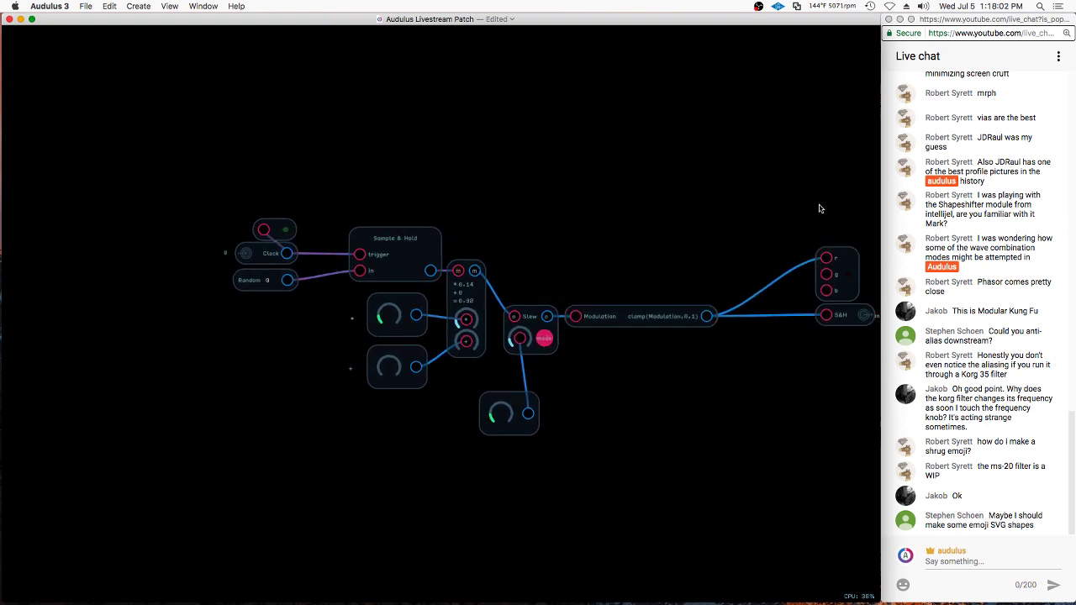
{"action": "scroll", "coordinate": [705, 381], "scroll_direction": "right", "scroll_amount": 5}
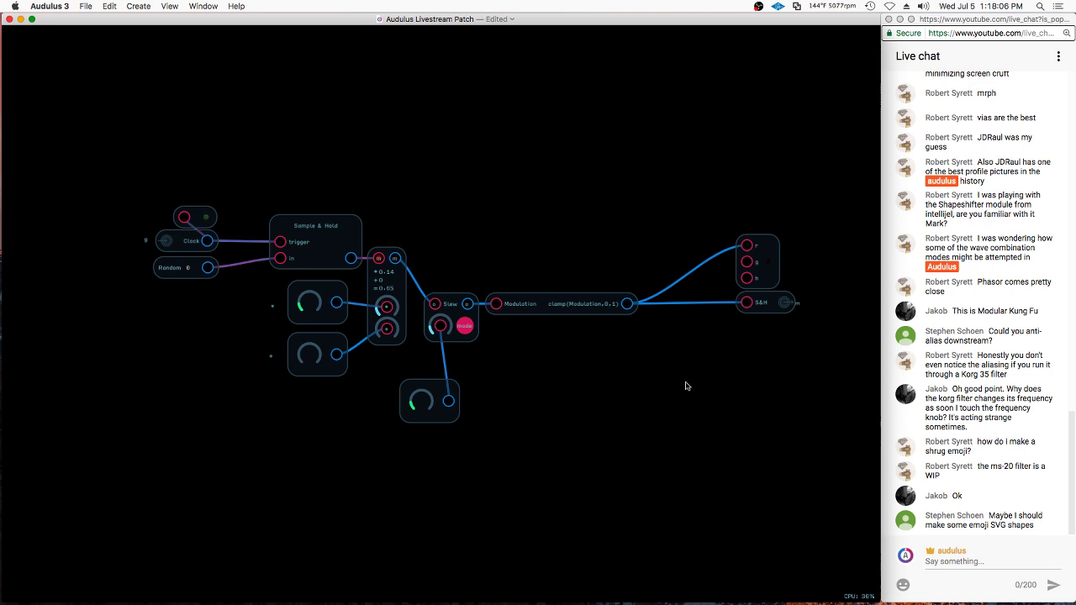
{"action": "mouse_move", "coordinate": [788, 202]}
{"action": "left_mouse_down"}
{"action": "mouse_move", "coordinate": [779, 329]}
{"action": "mouse_move", "coordinate": [776, 289]}
{"action": "mouse_move", "coordinate": [772, 303]}
{"action": "mouse_move", "coordinate": [685, 305]}
{"action": "left_mouse_up"}
Set the slew knob to zero and the scale knob to 0.37, and move the slew chain up level with the scale module's output
{"action": "left_click", "coordinate": [391, 418]}
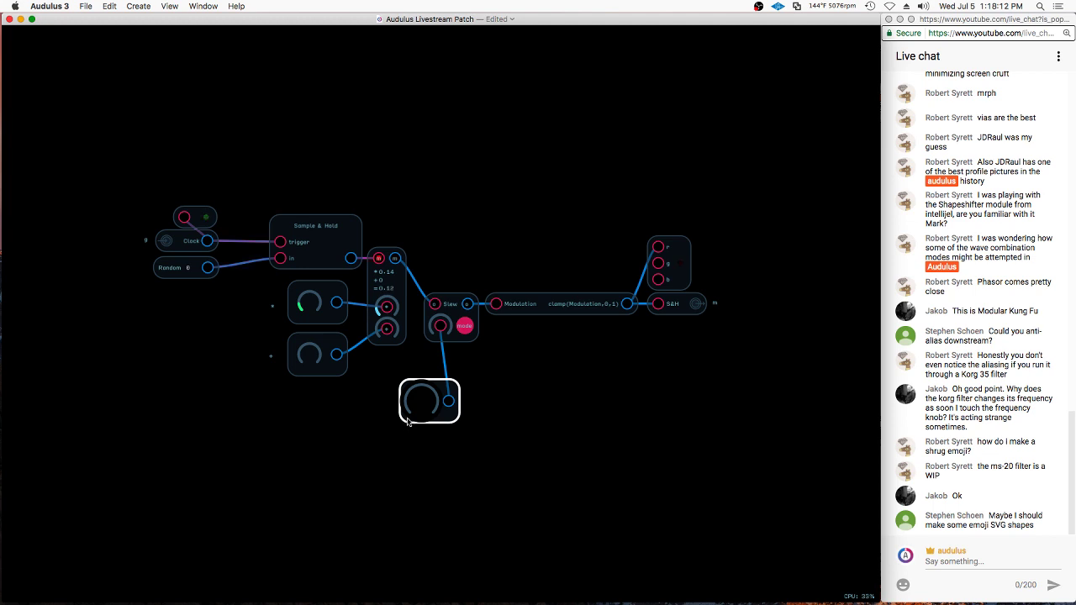
{"action": "scroll", "coordinate": [369, 300], "scroll_direction": "up", "scroll_amount": 1}
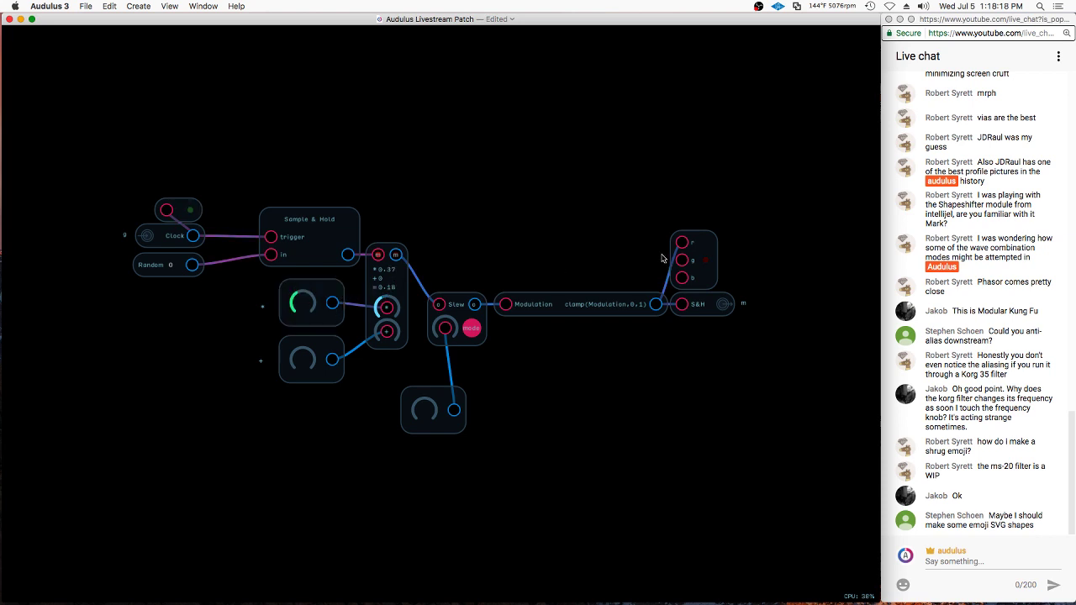
{"action": "mouse_move", "coordinate": [463, 279]}
{"action": "left_mouse_down"}
{"action": "mouse_move", "coordinate": [793, 414]}
{"action": "mouse_move", "coordinate": [721, 223]}
{"action": "left_mouse_up"}
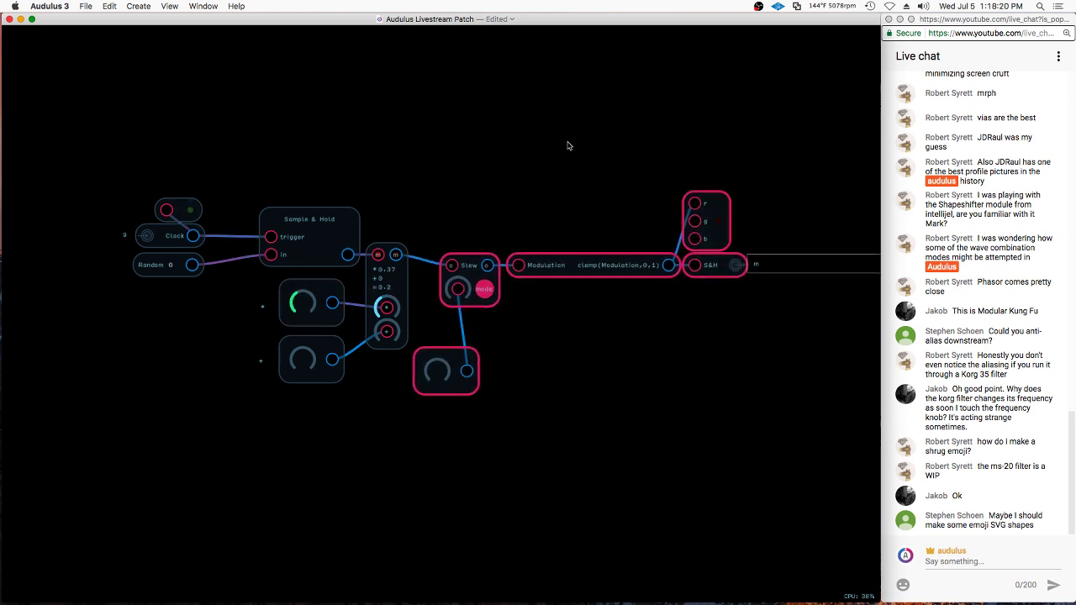
{"action": "left_click", "coordinate": [569, 146]}
Name the slew knob "s" and add a separate text label reading "slew" below it
{"action": "right_click", "coordinate": [446, 391]}
{"action": "left_click", "coordinate": [470, 454]}
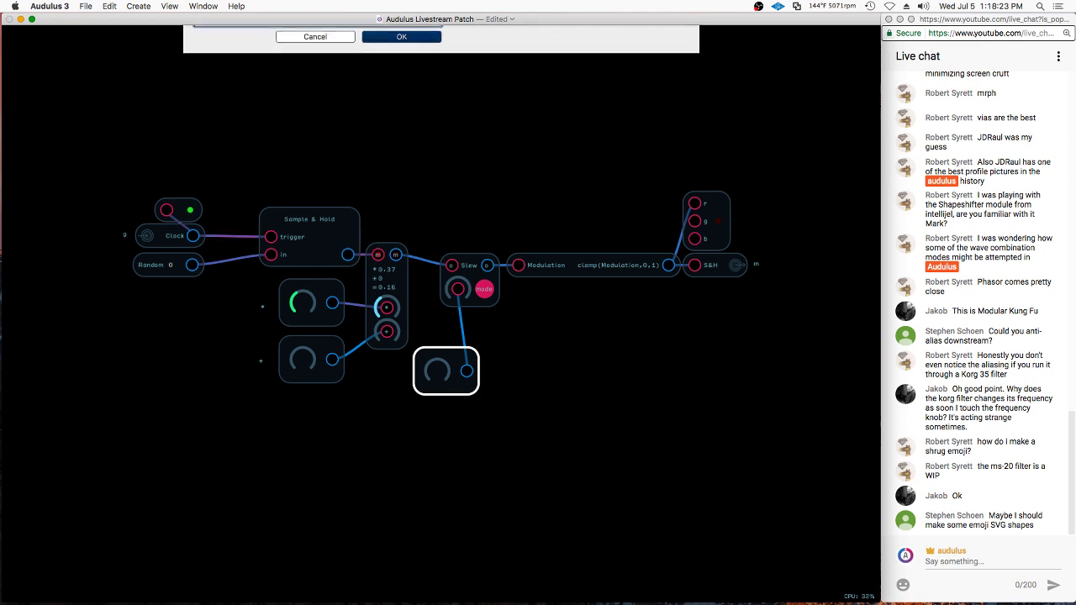
{"action": "type", "text": "s"}
{"action": "key", "text": "Return"}
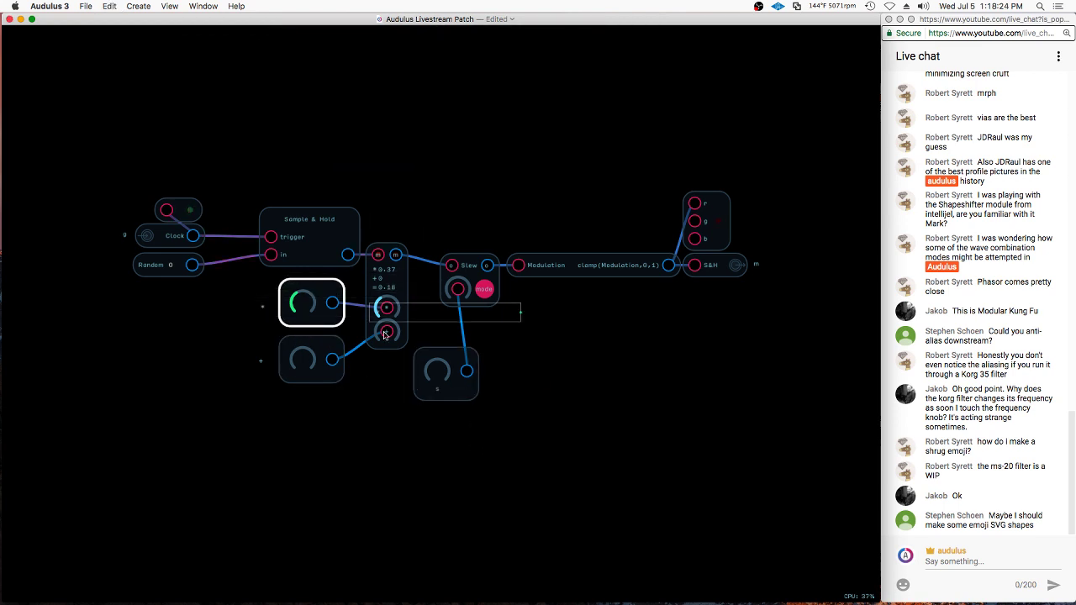
{"action": "right_click", "coordinate": [433, 425]}
{"action": "left_click", "coordinate": [451, 489]}
{"action": "type", "text": "*"}
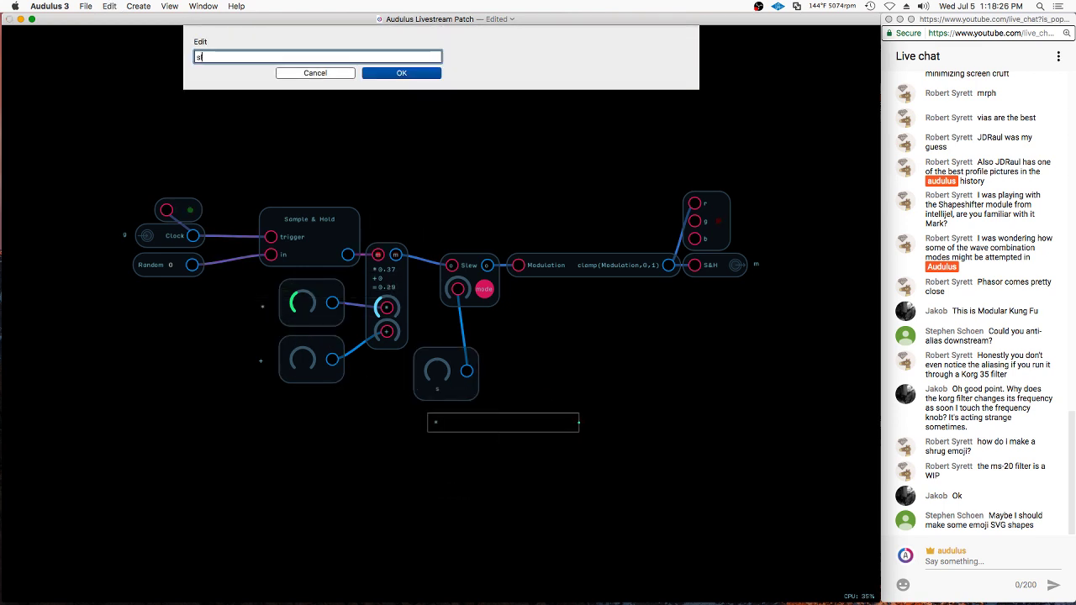
{"action": "key", "text": "Return"}
Return to the main patch, enable UI editing on the S&H module and move it to the open space between the Clock and LFO modules
{"action": "double_click", "coordinate": [458, 471]}
{"action": "left_click_drag", "start_coordinate": [412, 259], "coordinate": [402, 212]}
{"action": "right_click", "coordinate": [402, 212]}
{"action": "left_click", "coordinate": [425, 280]}
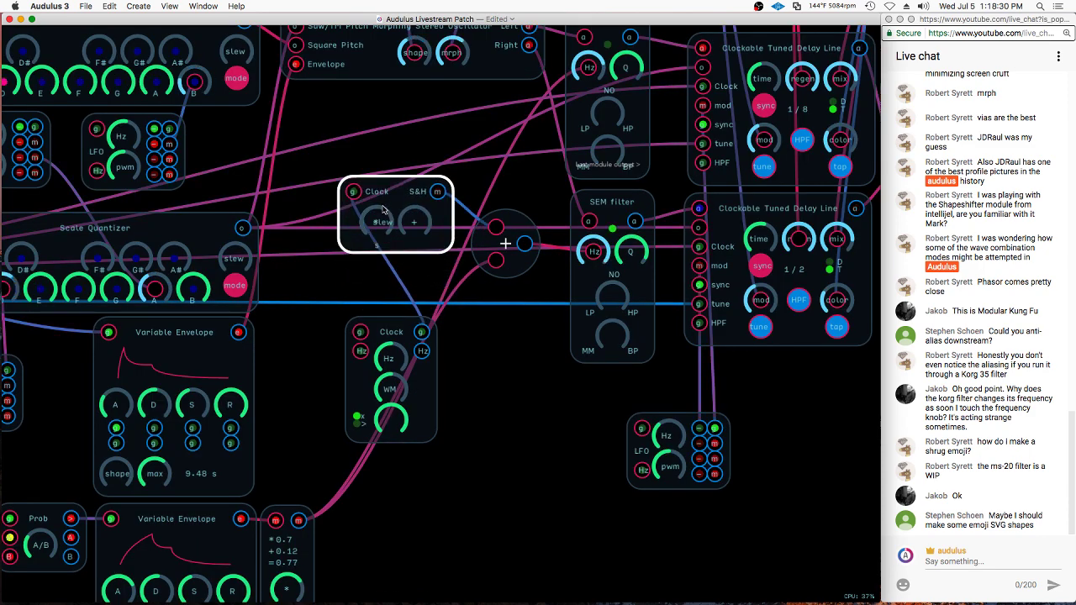
{"action": "left_click_drag", "start_coordinate": [379, 205], "coordinate": [434, 267]}
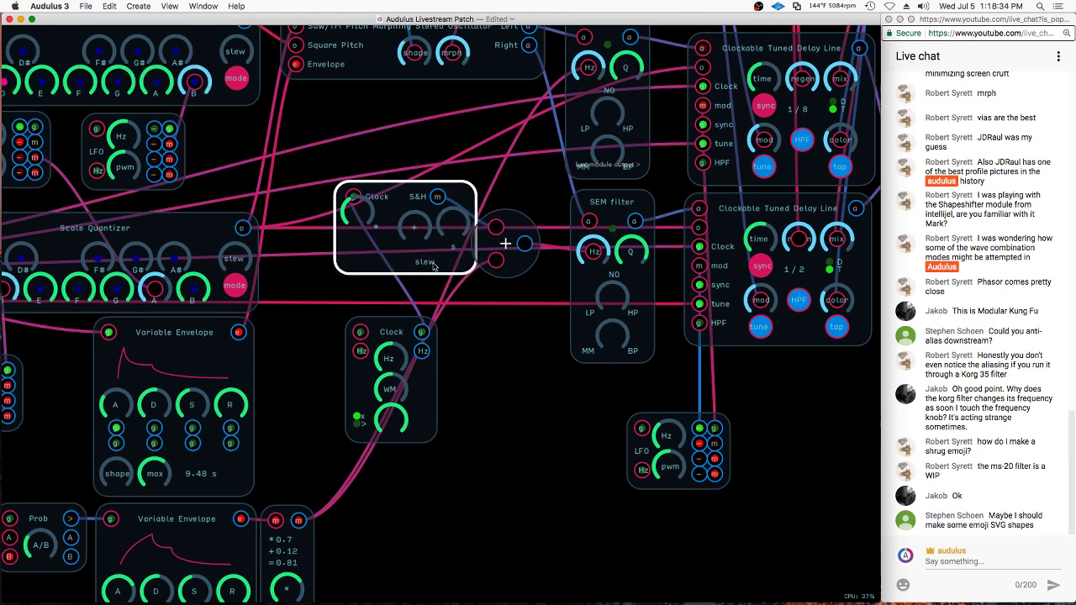
{"action": "left_click_drag", "start_coordinate": [468, 197], "coordinate": [559, 456]}
{"action": "scroll", "coordinate": [552, 554], "scroll_direction": "up", "scroll_amount": 5}
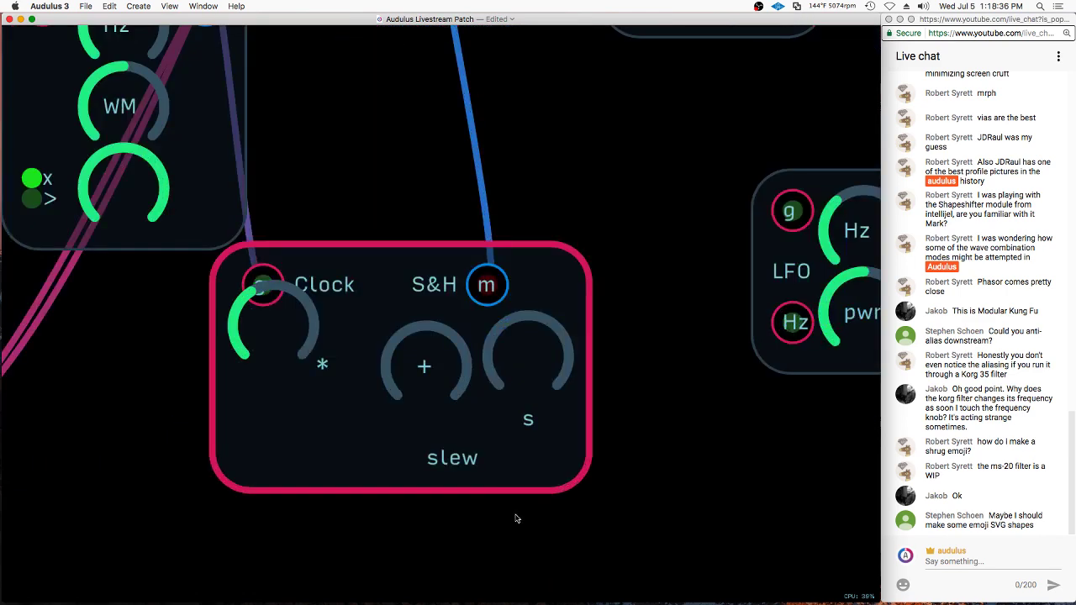
Line up the three knobs in one row, with the "*" knob around its symbol and the "slew" label inside the third knob
{"action": "left_click_drag", "start_coordinate": [280, 349], "coordinate": [344, 394]}
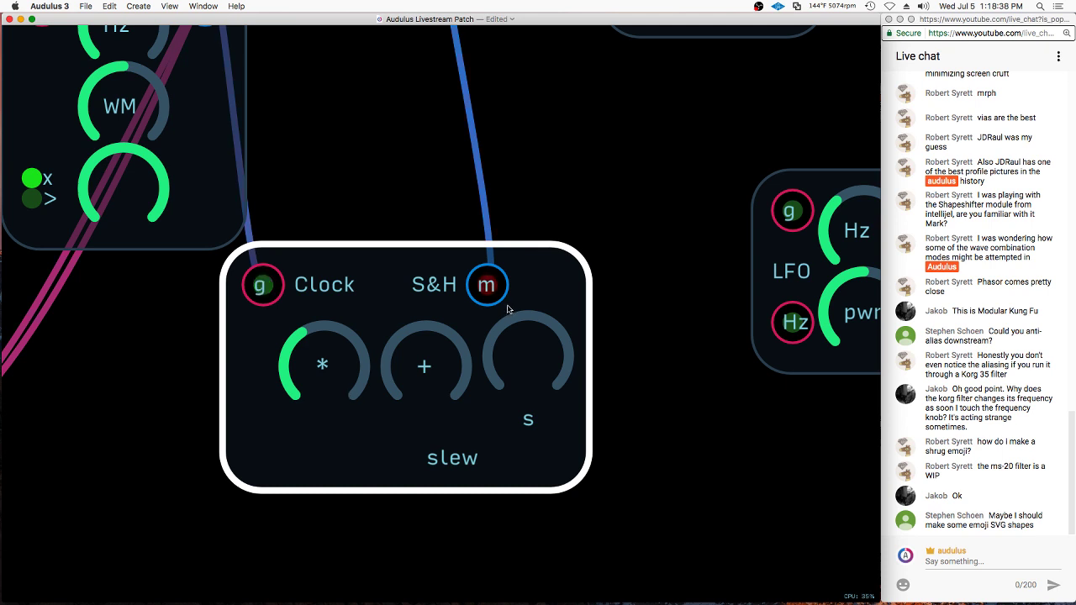
{"action": "left_click_drag", "start_coordinate": [505, 296], "coordinate": [626, 291]}
{"action": "left_click_drag", "start_coordinate": [493, 286], "coordinate": [533, 245]}
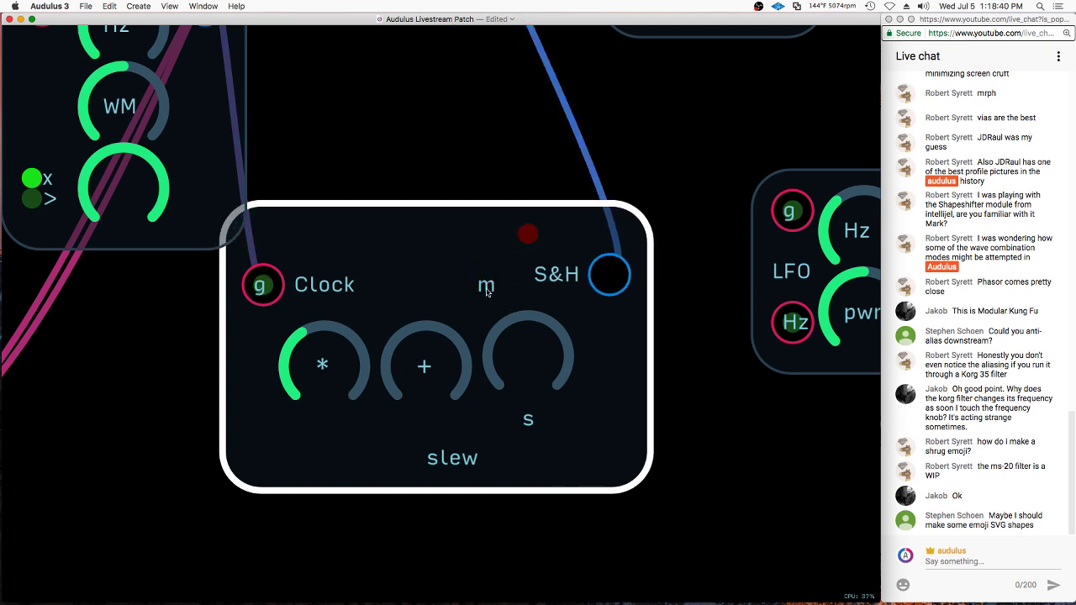
{"action": "left_click_drag", "start_coordinate": [538, 385], "coordinate": [542, 394]}
{"action": "left_click_drag", "start_coordinate": [477, 459], "coordinate": [512, 407]}
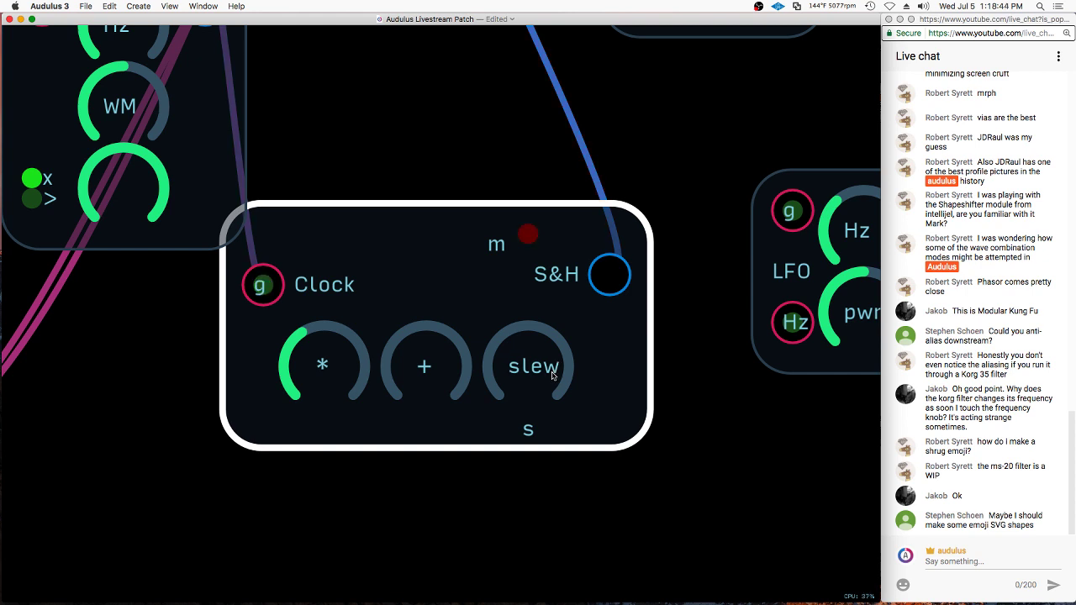
Align the S&H output with the Clock input at the module's outer edge and stack the red light and "m" label on it
{"action": "left_click_drag", "start_coordinate": [521, 248], "coordinate": [571, 286]}
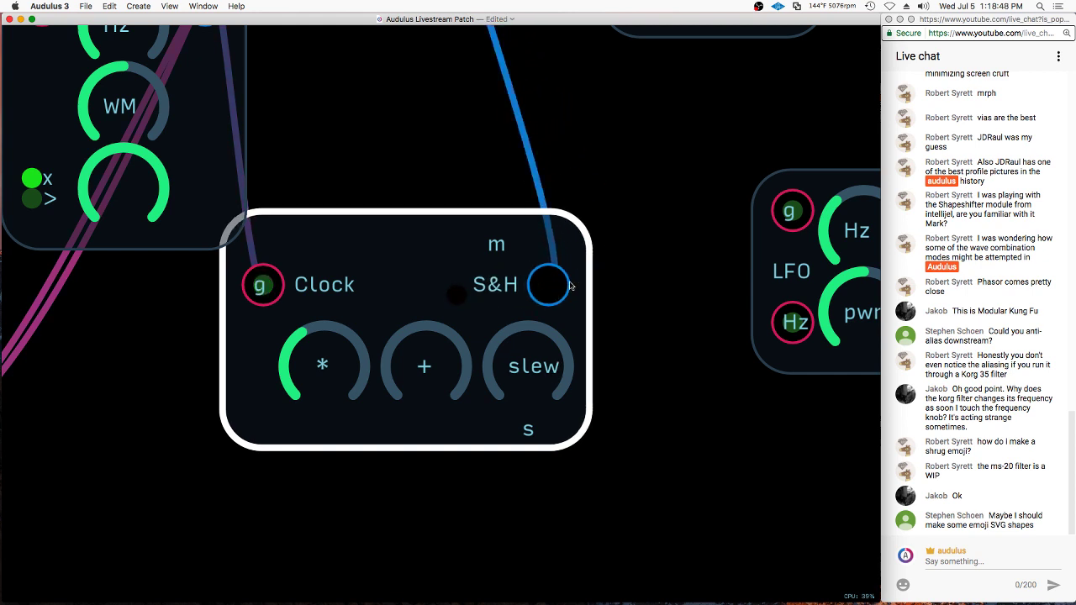
{"action": "left_click_drag", "start_coordinate": [478, 249], "coordinate": [414, 293]}
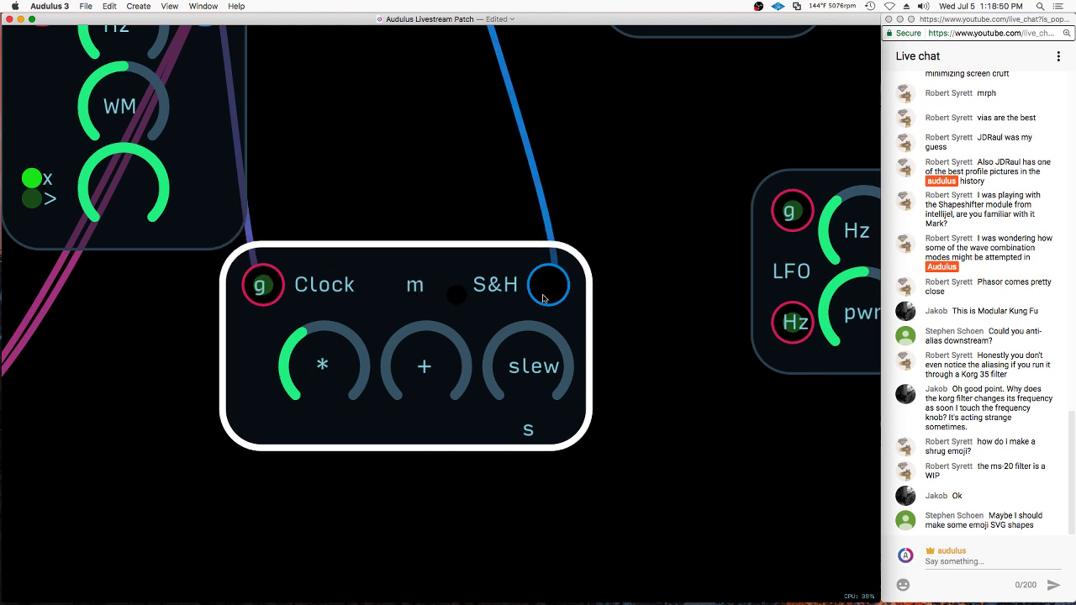
{"action": "left_click_drag", "start_coordinate": [543, 298], "coordinate": [572, 293]}
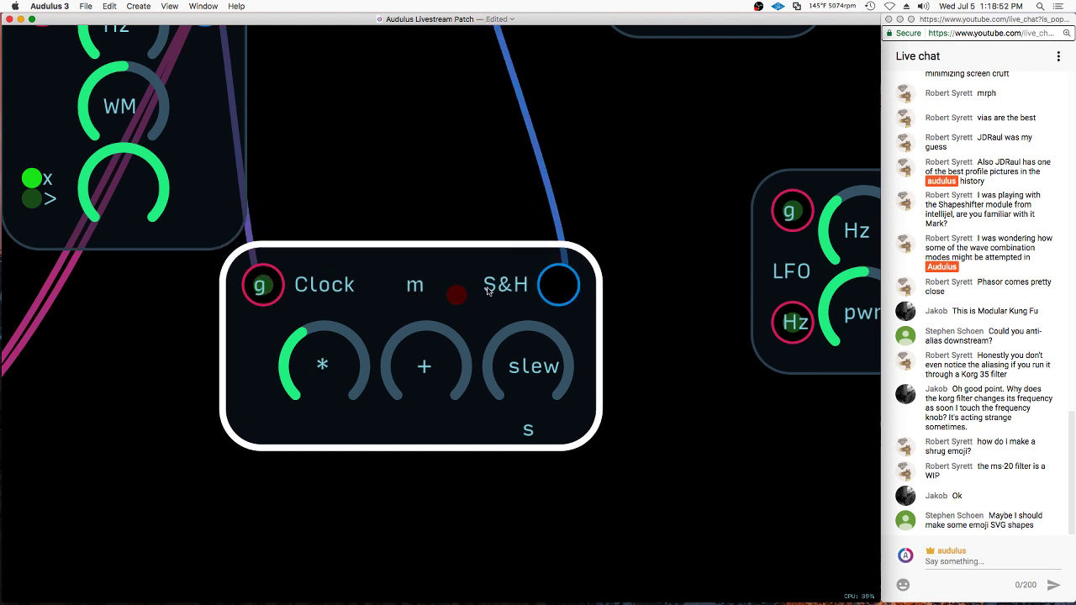
{"action": "left_click_drag", "start_coordinate": [422, 290], "coordinate": [560, 285]}
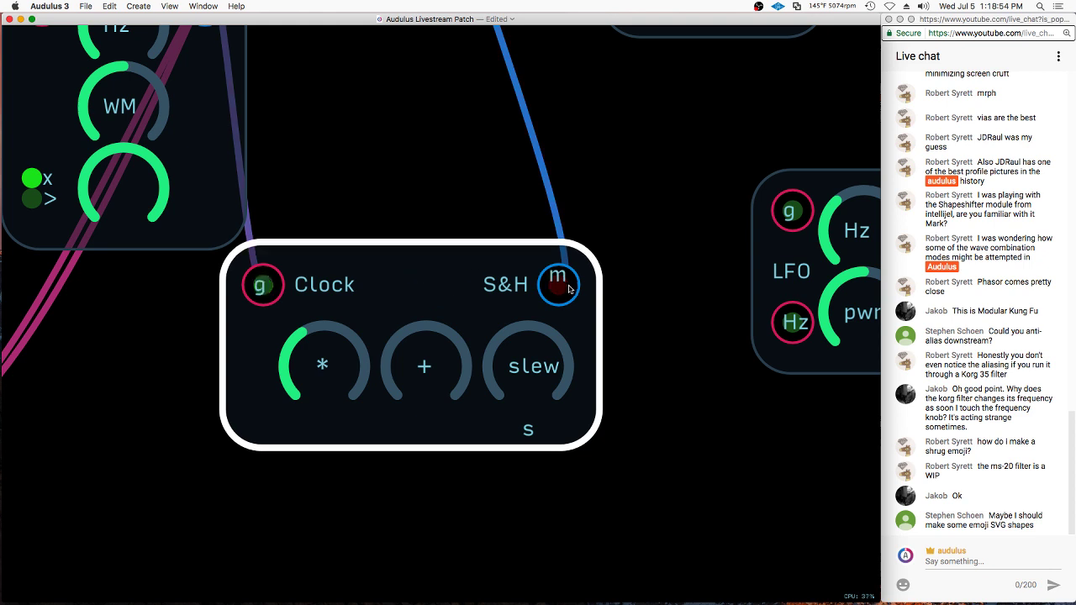
Bring the Clock input, its label, the "g" label and the green light inward together, lined up with the first knob's edge
{"action": "scroll", "coordinate": [319, 290], "scroll_direction": "left", "scroll_amount": 5}
{"action": "left_click_drag", "start_coordinate": [322, 290], "coordinate": [404, 287]}
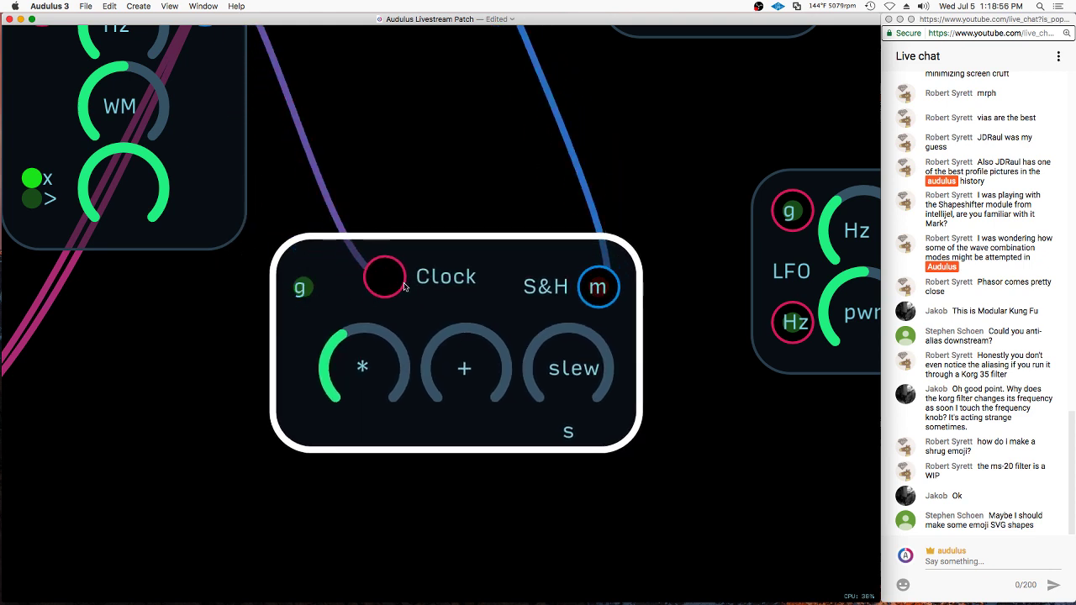
{"action": "left_click_drag", "start_coordinate": [300, 290], "coordinate": [343, 296]}
{"action": "left_click_drag", "start_coordinate": [454, 312], "coordinate": [415, 287]}
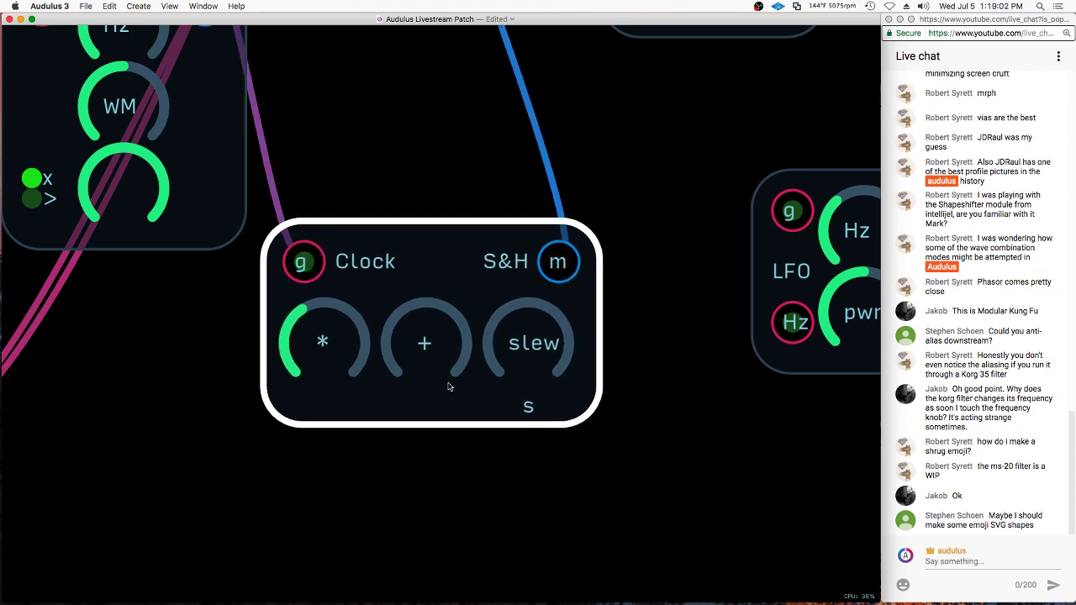
Clear the name "s" from the slew knob inside the S&H module and return to the main patch
{"action": "scroll", "coordinate": [449, 385], "scroll_direction": "down", "scroll_amount": 3}
{"action": "double_click", "coordinate": [461, 295]}
{"action": "right_click", "coordinate": [451, 384]}
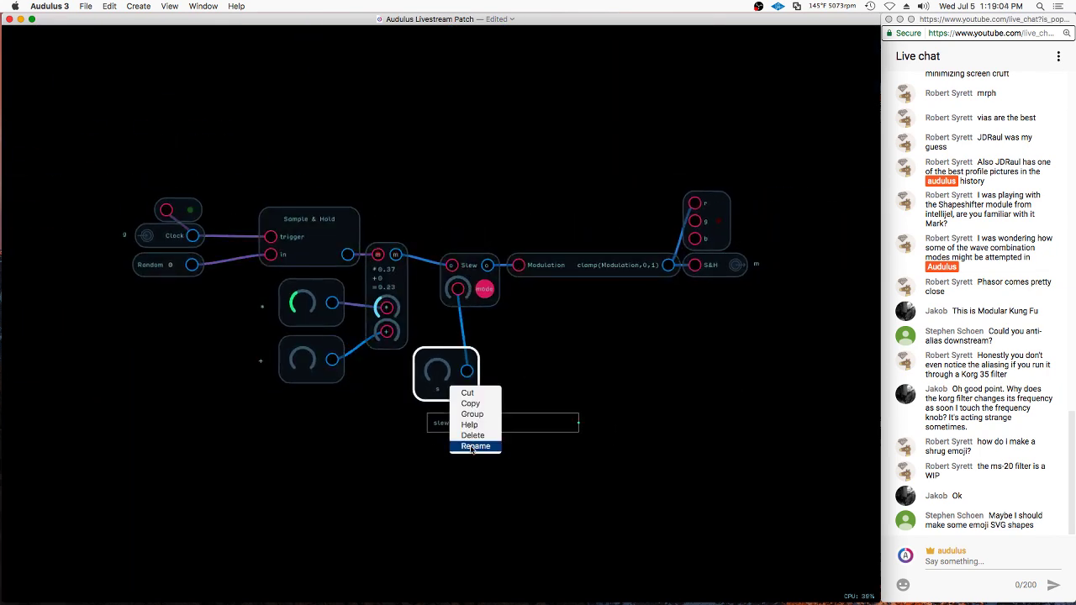
{"action": "left_click", "coordinate": [478, 446]}
{"action": "key", "text": "BackSpace"}
{"action": "key", "text": "Return"}
{"action": "left_click_drag", "start_coordinate": [509, 351], "coordinate": [423, 435]}
{"action": "left_click_drag", "start_coordinate": [456, 371], "coordinate": [457, 363]}
{"action": "double_click", "coordinate": [533, 314]}
Add a Waveform meter beside the S&H module, turn off the module's UI editing and feed the meter from its output
{"action": "right_click", "coordinate": [542, 451]}
{"action": "mouse_move", "coordinate": [595, 507]}
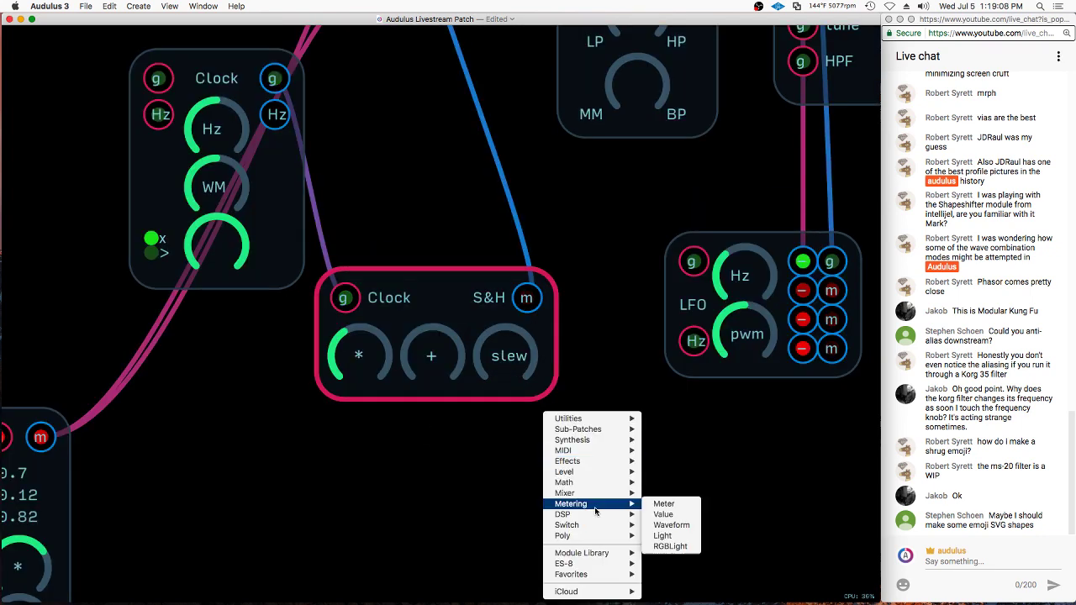
{"action": "left_click", "coordinate": [672, 526]}
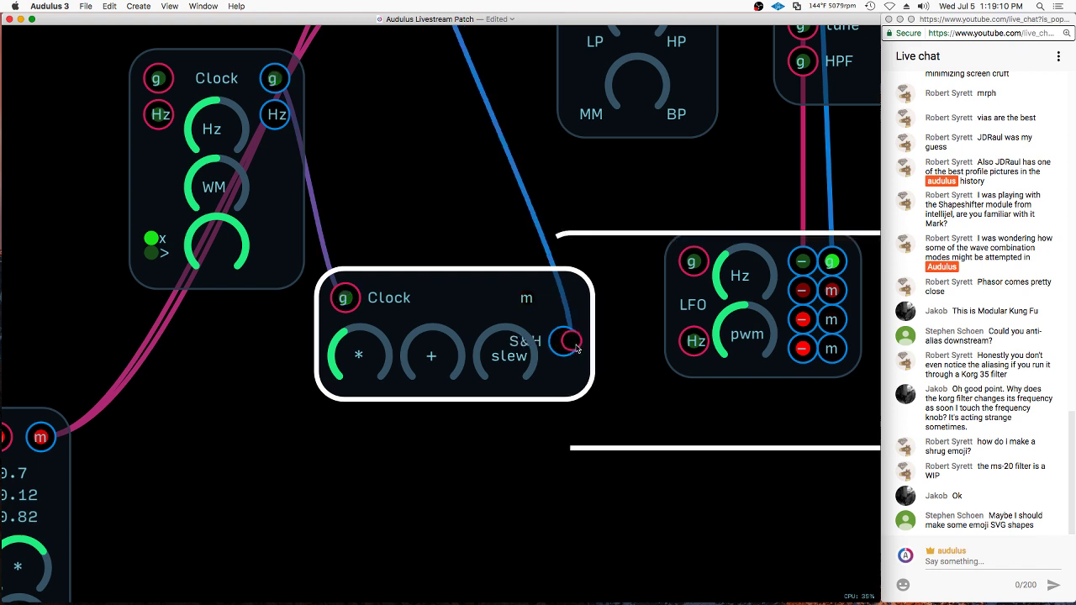
{"action": "right_click", "coordinate": [467, 293]}
{"action": "left_click", "coordinate": [526, 303]}
{"action": "left_click_drag", "start_coordinate": [528, 298], "coordinate": [570, 341]}
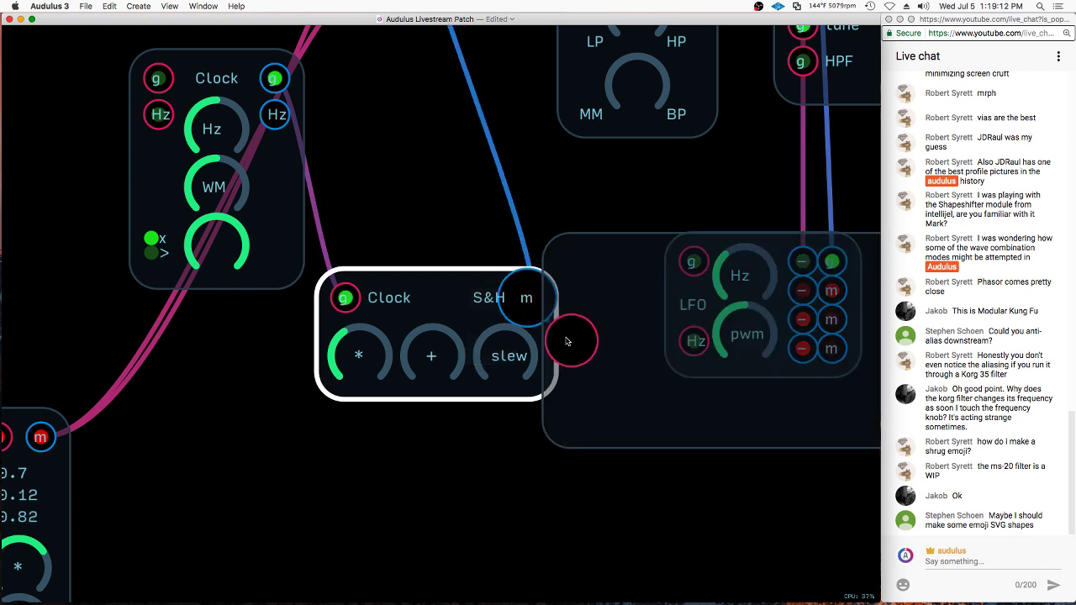
{"action": "left_click_drag", "start_coordinate": [621, 384], "coordinate": [686, 466]}
Raise the S&H module's slew to about two thirds of its range
{"action": "left_click", "coordinate": [517, 360]}
{"action": "left_click_drag", "start_coordinate": [517, 361], "coordinate": [803, 322]}
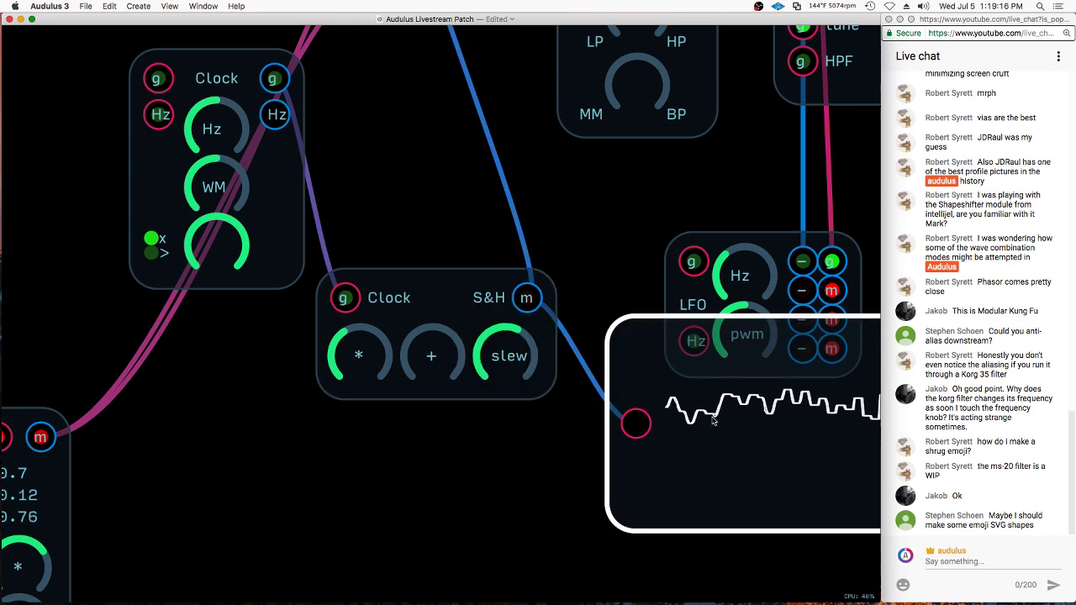
{"action": "left_click", "coordinate": [384, 492]}
Move the S&H module up so it sits directly beside the Clock module and below the Add node
{"action": "scroll", "coordinate": [385, 493], "scroll_direction": "down", "scroll_amount": 4}
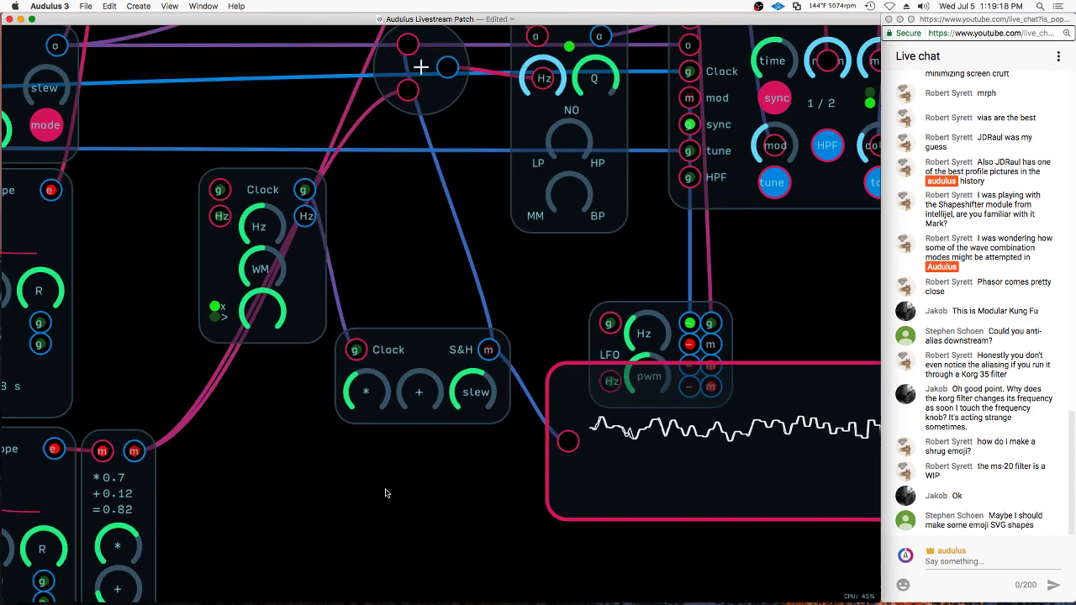
{"action": "left_click", "coordinate": [425, 367]}
{"action": "scroll", "coordinate": [425, 367], "scroll_direction": "down", "scroll_amount": 3}
{"action": "scroll", "coordinate": [461, 86], "scroll_direction": "up", "scroll_amount": 3}
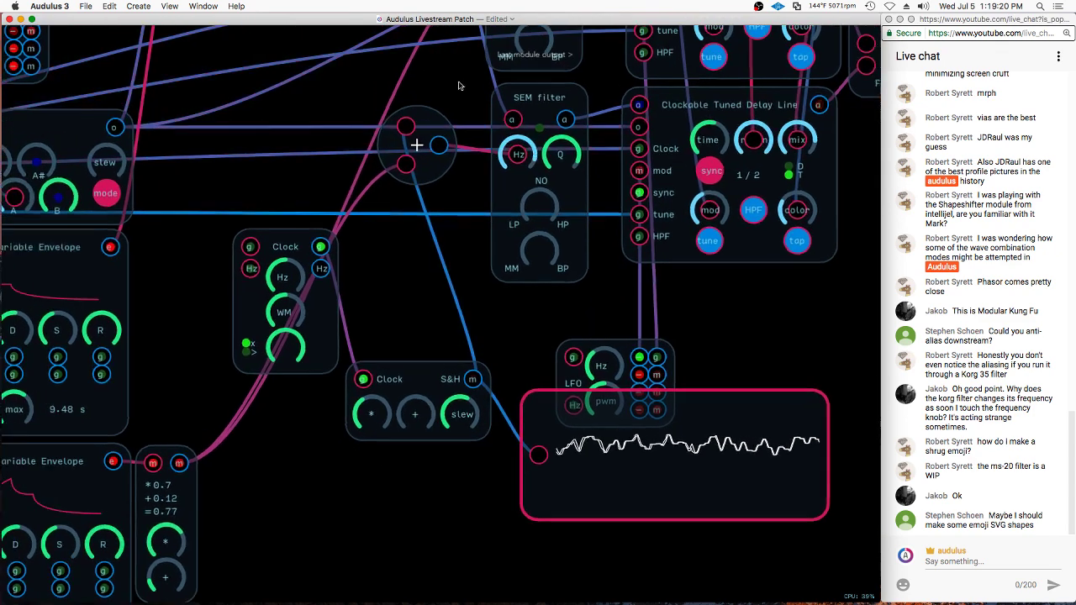
{"action": "left_click_drag", "start_coordinate": [410, 398], "coordinate": [411, 262]}
{"action": "left_click", "coordinate": [412, 149]}
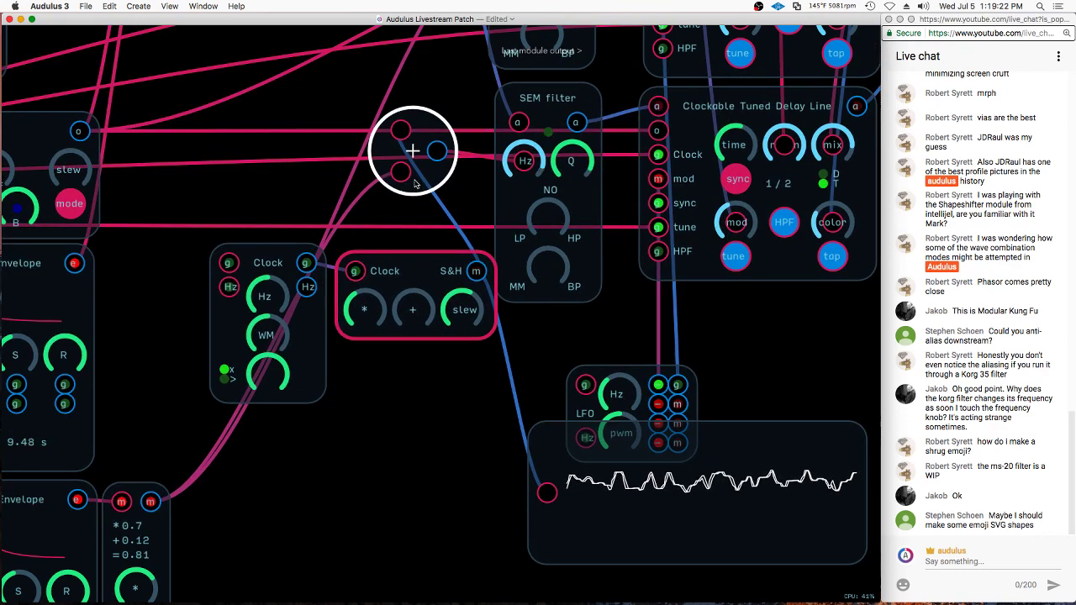
Check the lower SEM filter's Hz modulation and lower the S&H module's slew to about a quarter
{"action": "left_click", "coordinate": [529, 161]}
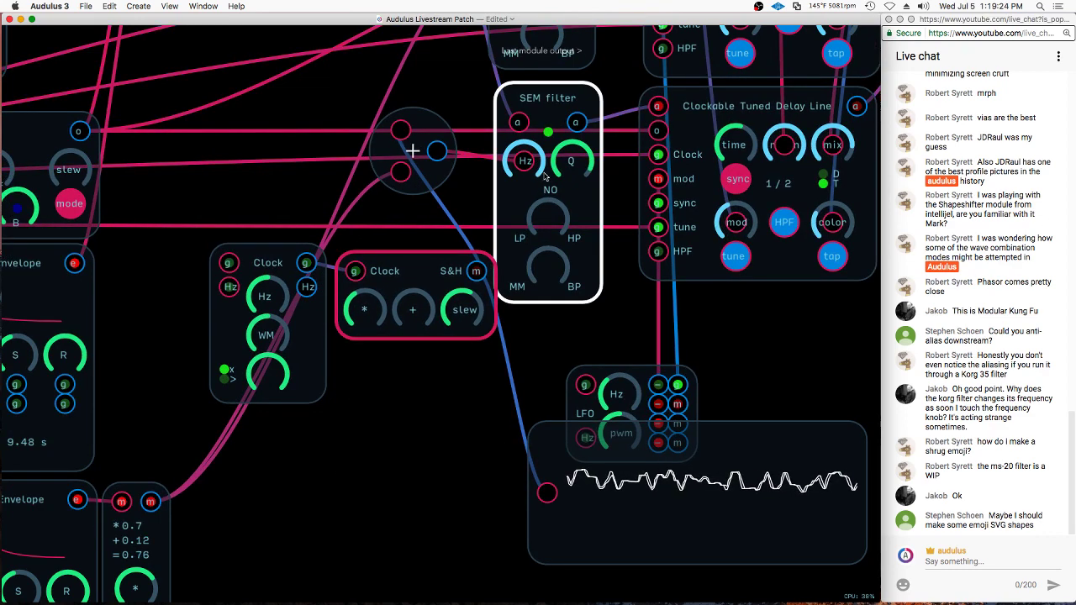
{"action": "left_click", "coordinate": [568, 377]}
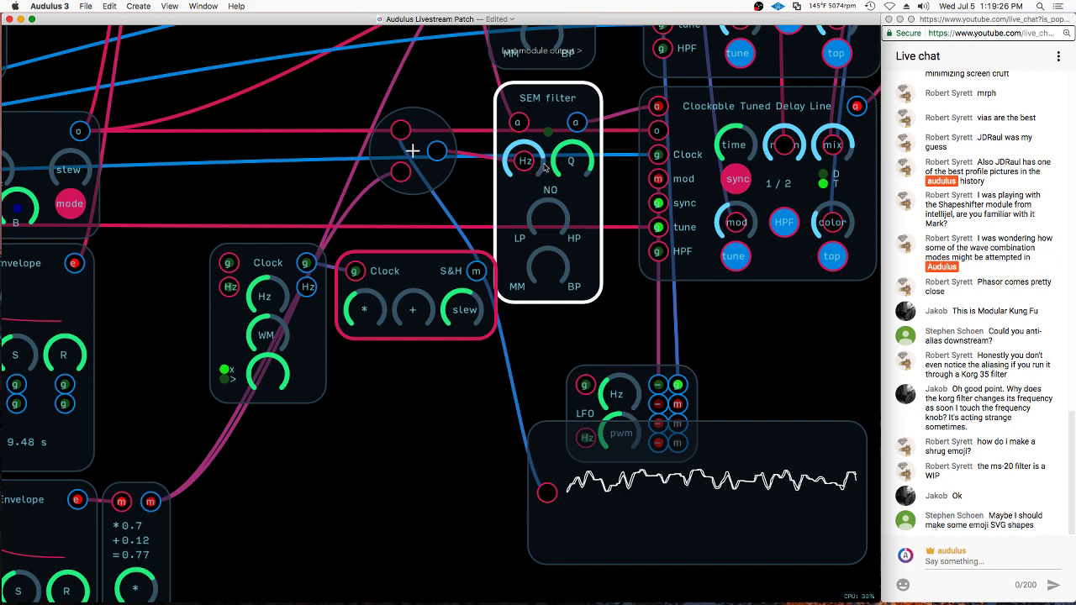
{"action": "left_click_drag", "start_coordinate": [462, 311], "coordinate": [391, 370]}
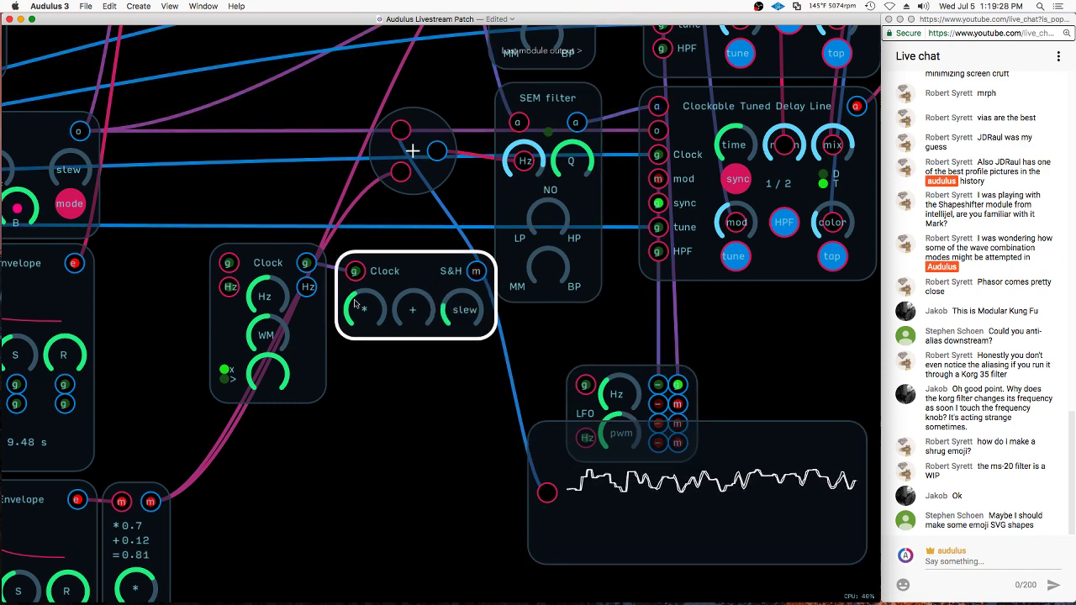
Move the Clock and S&H modules closer to the envelopes and place the Add node just below the S&H module
{"action": "scroll", "coordinate": [485, 274], "scroll_direction": "down", "scroll_amount": 4}
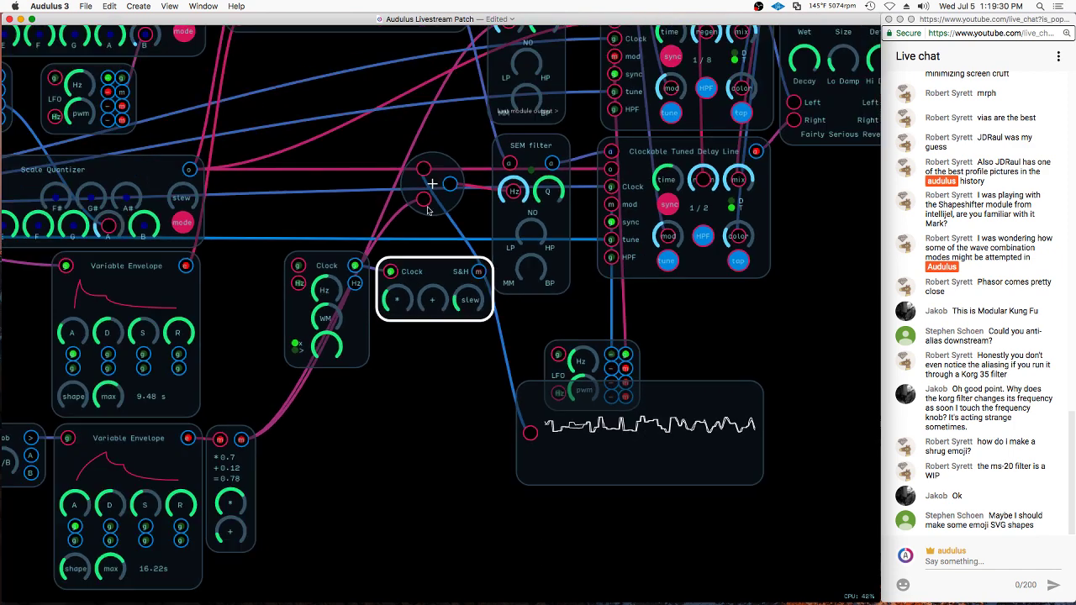
{"action": "mouse_move", "coordinate": [418, 205]}
{"action": "left_mouse_down"}
{"action": "mouse_move", "coordinate": [507, 356]}
{"action": "mouse_move", "coordinate": [471, 383]}
{"action": "mouse_move", "coordinate": [507, 350]}
{"action": "mouse_move", "coordinate": [418, 343]}
{"action": "mouse_move", "coordinate": [513, 349]}
{"action": "mouse_move", "coordinate": [492, 351]}
{"action": "mouse_move", "coordinate": [442, 311]}
{"action": "left_mouse_up"}
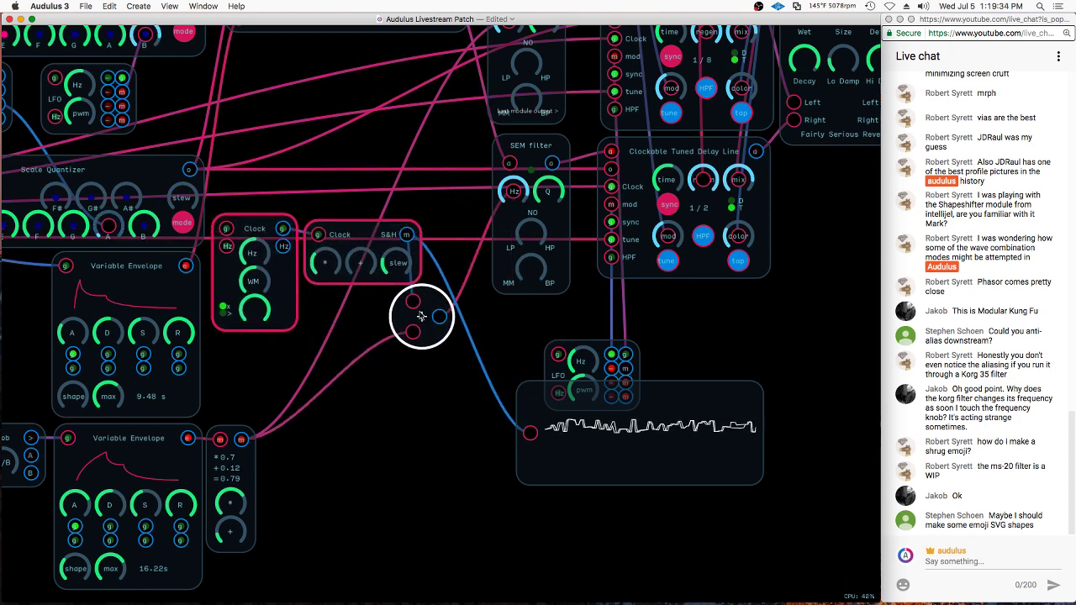
{"action": "left_click", "coordinate": [351, 476]}
Set the scale of the modulation module fed by the lower Variable Envelope to 0.3
{"action": "left_click_drag", "start_coordinate": [227, 508], "coordinate": [146, 534]}
{"action": "scroll", "coordinate": [418, 511], "scroll_direction": "down", "scroll_amount": 5}
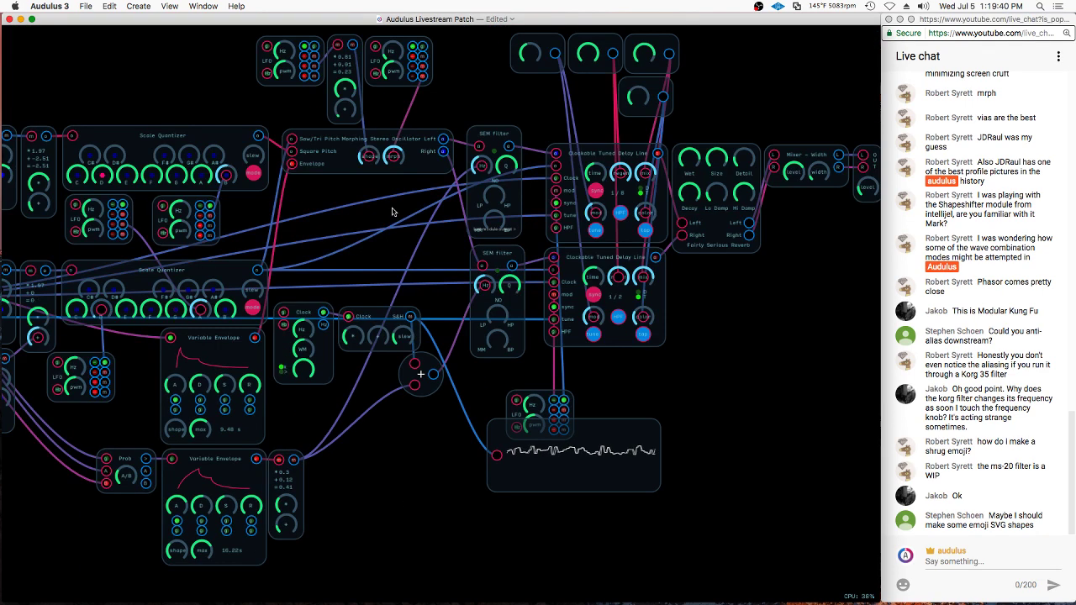
{"action": "scroll", "coordinate": [409, 306], "scroll_direction": "up", "scroll_amount": 3}
Duplicate the S&H module and the Add node, placing the copies above the originals near the upper SEM filter
{"action": "left_click_drag", "start_coordinate": [291, 313], "coordinate": [294, 318]}
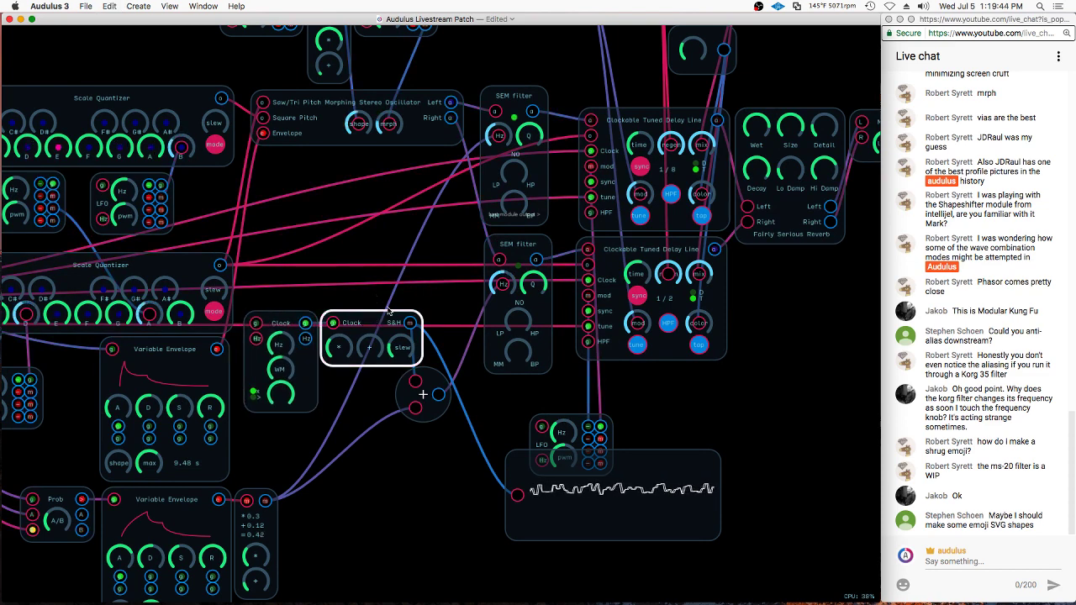
{"action": "left_click_drag", "start_coordinate": [389, 311], "coordinate": [362, 202]}
{"action": "mouse_move", "coordinate": [423, 393]}
{"action": "left_mouse_down"}
{"action": "mouse_move", "coordinate": [468, 387]}
{"action": "mouse_move", "coordinate": [462, 355]}
{"action": "left_mouse_up"}
{"action": "mouse_move", "coordinate": [459, 305]}
{"action": "left_mouse_down"}
{"action": "mouse_move", "coordinate": [466, 343]}
{"action": "mouse_move", "coordinate": [430, 227]}
{"action": "mouse_move", "coordinate": [453, 229]}
{"action": "left_mouse_up"}
{"action": "key", "text": "super+z"}
{"action": "key", "text": "super+d"}
Wire the copied S&H module through the copied Add node for the upper filter, and nudge the copied module down slightly
{"action": "left_click", "coordinate": [400, 211]}
{"action": "left_click", "coordinate": [462, 229]}
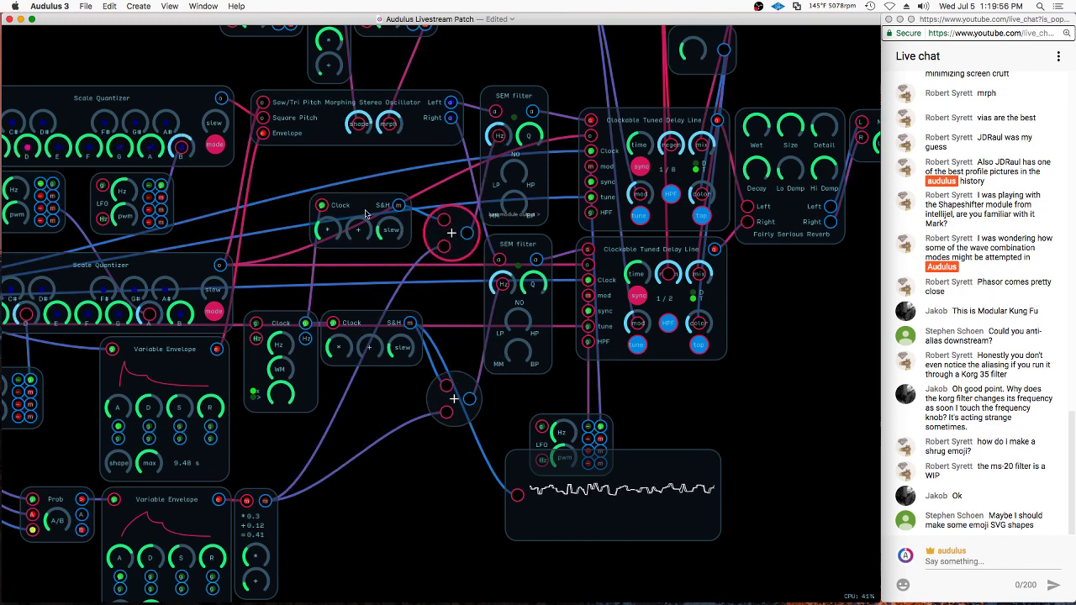
{"action": "left_click", "coordinate": [307, 243]}
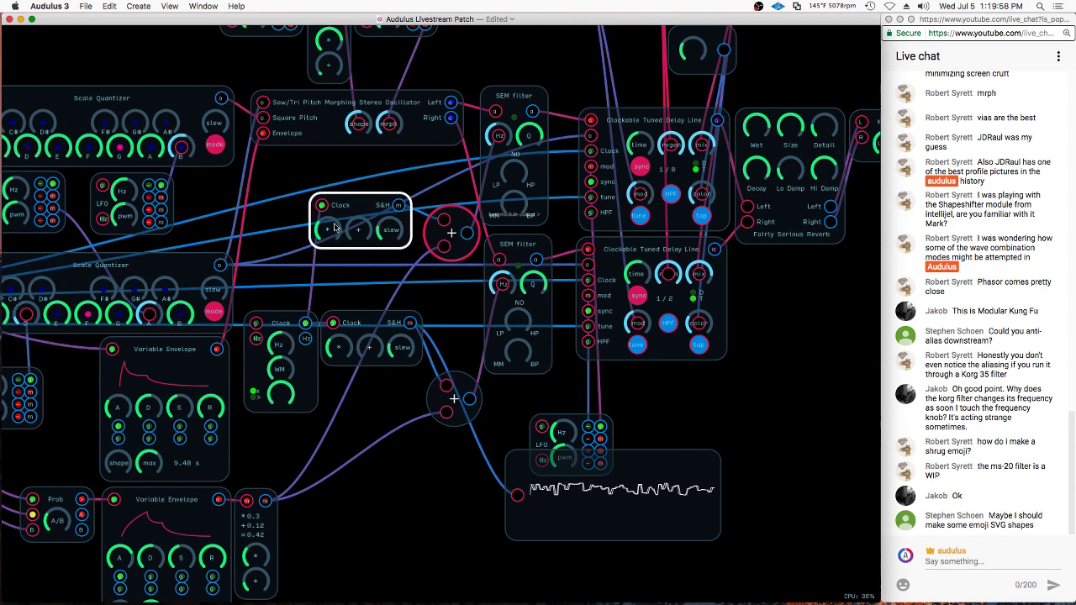
{"action": "left_click_drag", "start_coordinate": [368, 207], "coordinate": [371, 214]}
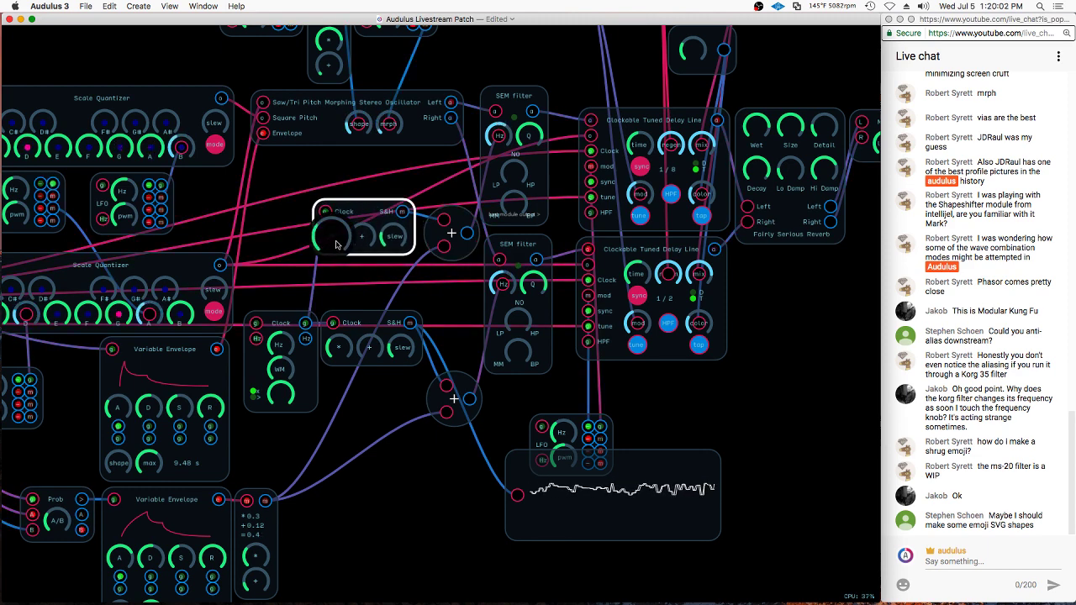
{"action": "left_click", "coordinate": [360, 201]}
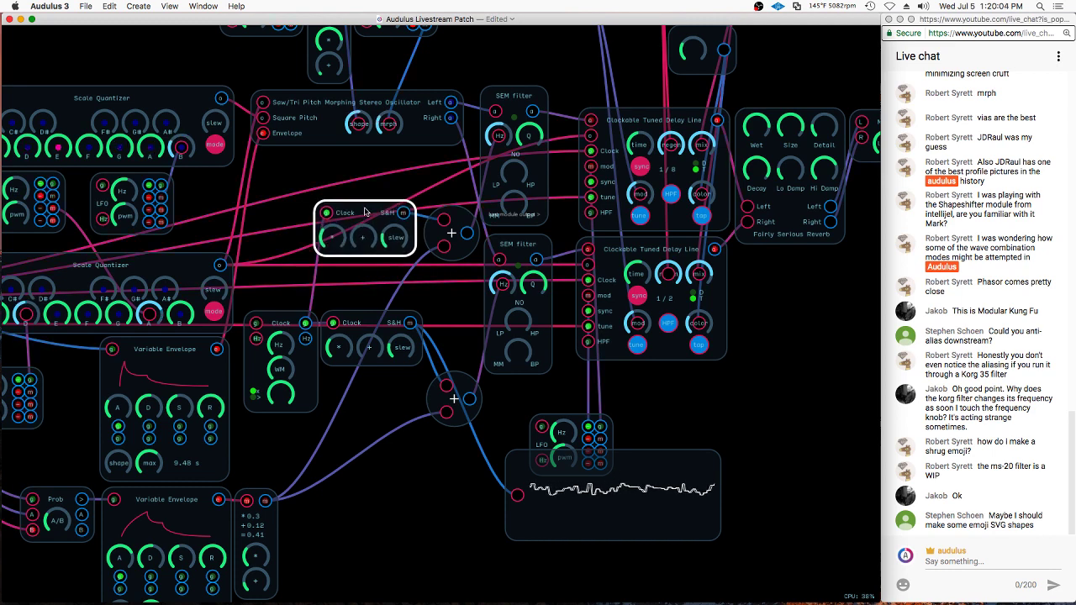
Duplicate the Clock module, place the copy beside the upper S&H module and wire it to that module's Clock input
{"action": "left_click", "coordinate": [284, 318]}
{"action": "left_click", "coordinate": [285, 324]}
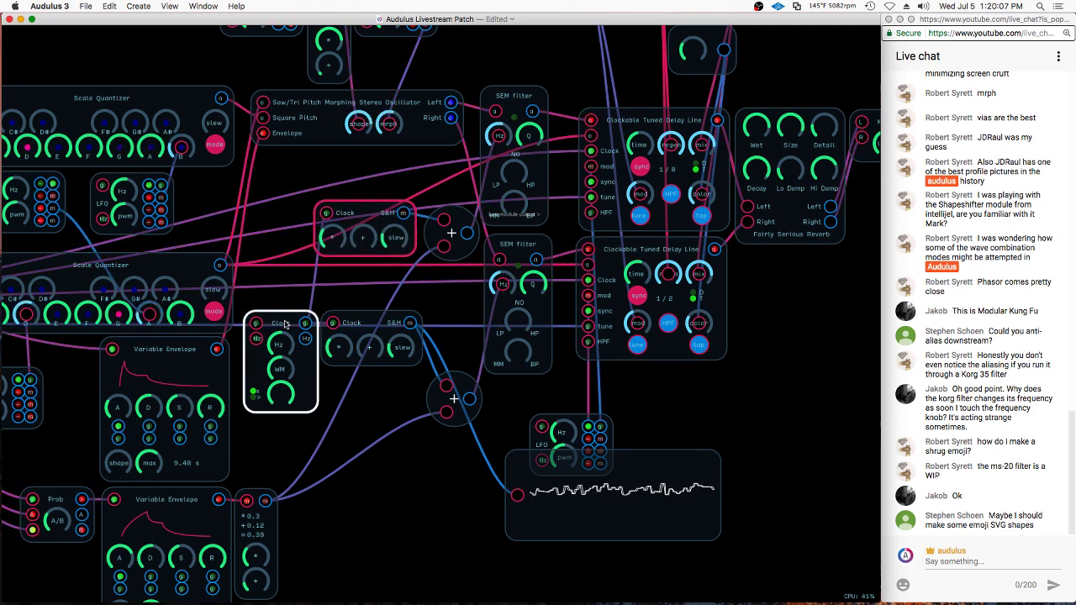
{"action": "left_click_drag", "start_coordinate": [296, 315], "coordinate": [307, 305]}
{"action": "left_click_drag", "start_coordinate": [269, 194], "coordinate": [249, 224]}
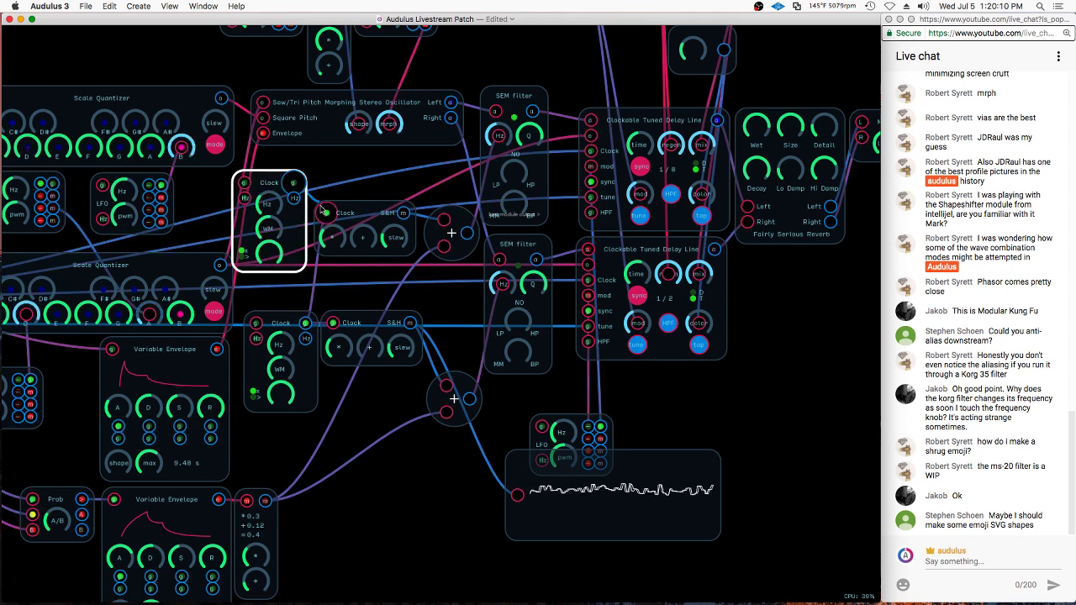
Adjust the copied Clock's Hz and raise the slew on the upper S&H module
{"action": "left_click", "coordinate": [266, 204]}
{"action": "left_click", "coordinate": [398, 239]}
{"action": "left_click", "coordinate": [399, 239]}
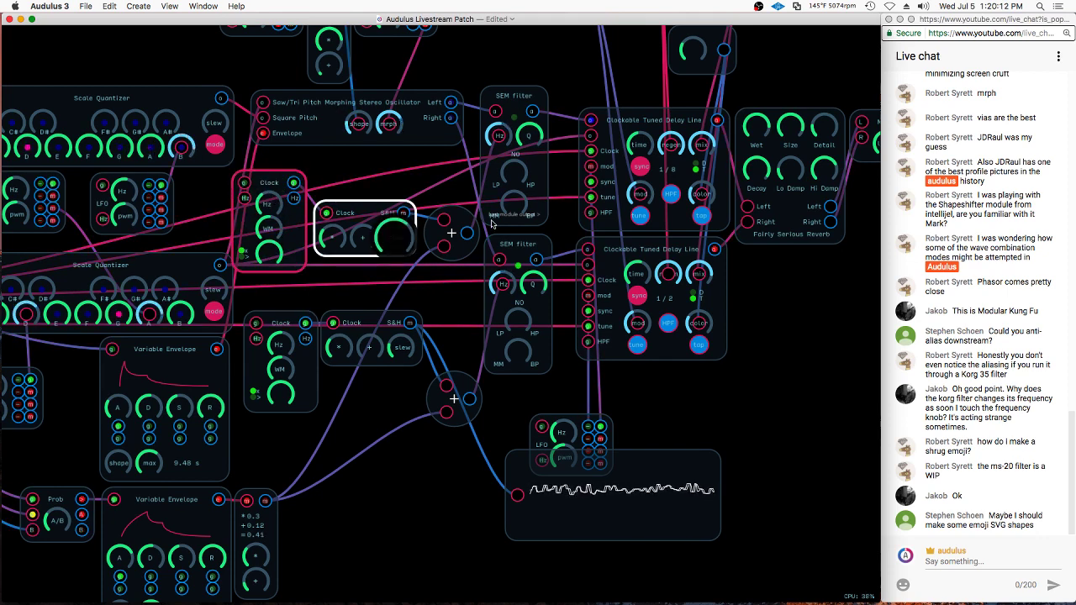
{"action": "left_click", "coordinate": [267, 213]}
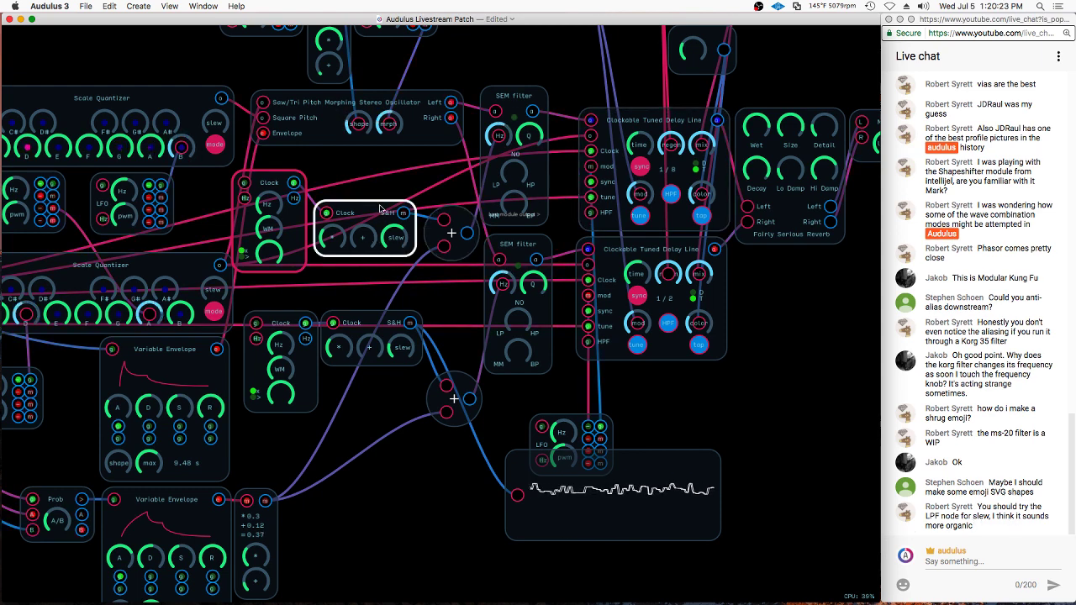
Open the upper S&H module, try the Slew node's other mode, switch it back and return to the main patch
{"action": "double_click", "coordinate": [366, 254]}
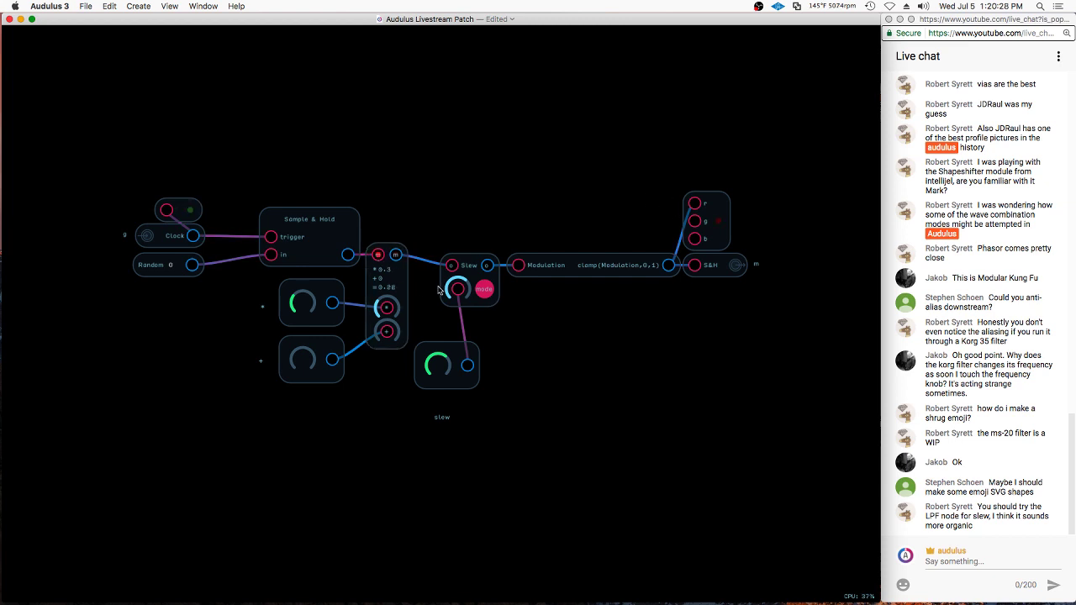
{"action": "scroll", "coordinate": [443, 290], "scroll_direction": "up", "scroll_amount": 5}
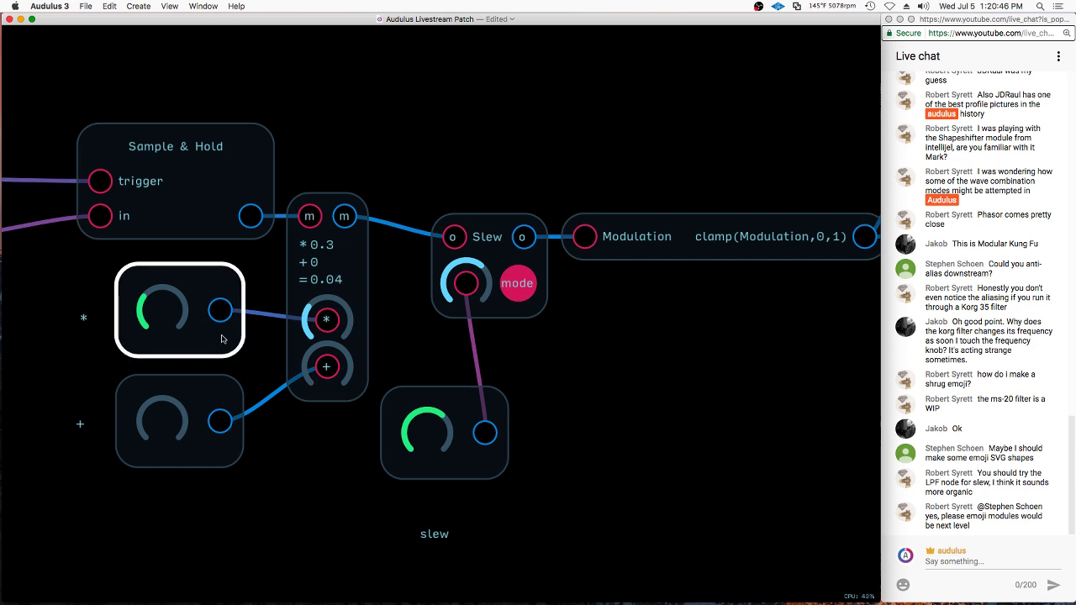
{"action": "left_click", "coordinate": [520, 293]}
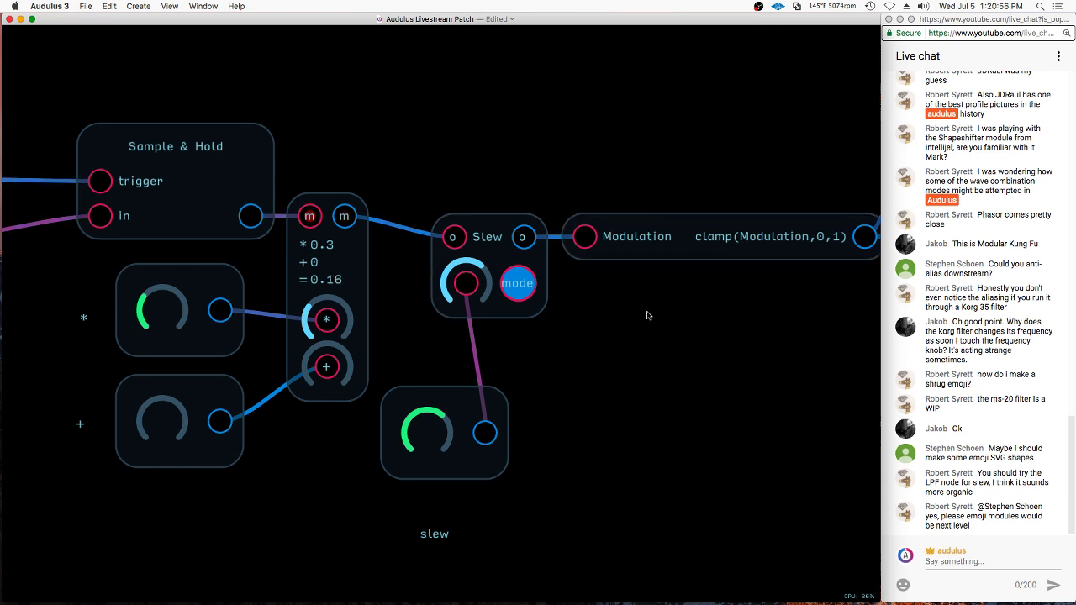
{"action": "left_click", "coordinate": [504, 267]}
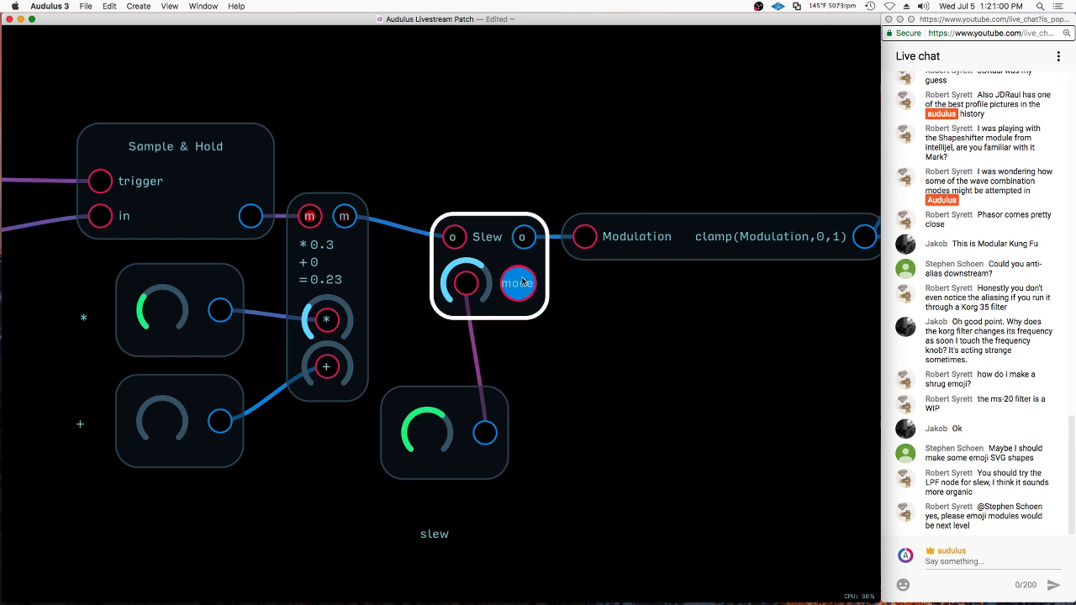
{"action": "left_click", "coordinate": [691, 307]}
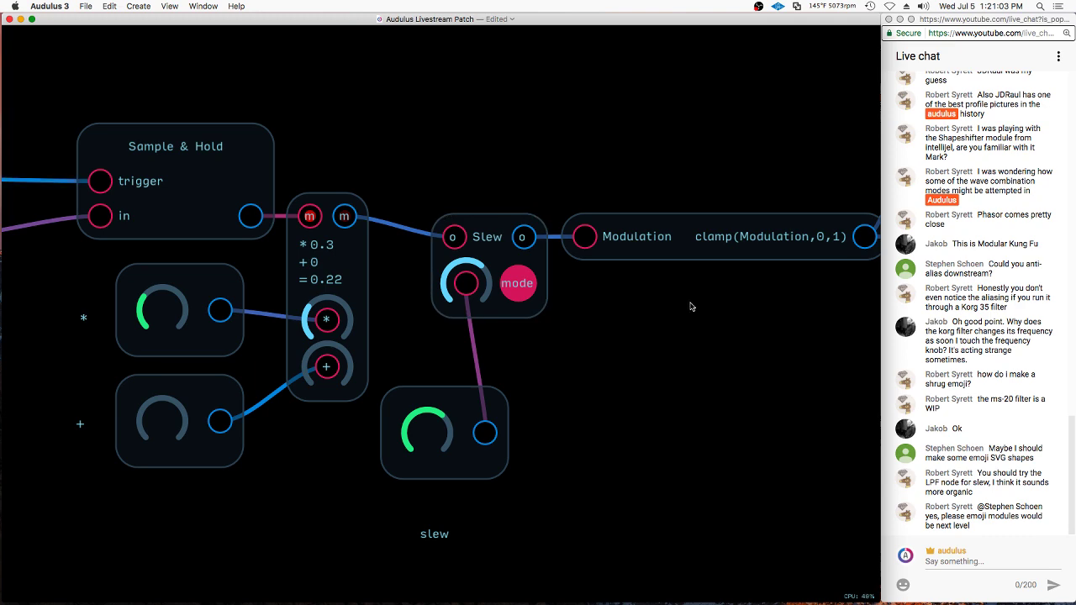
{"action": "double_click", "coordinate": [581, 268]}
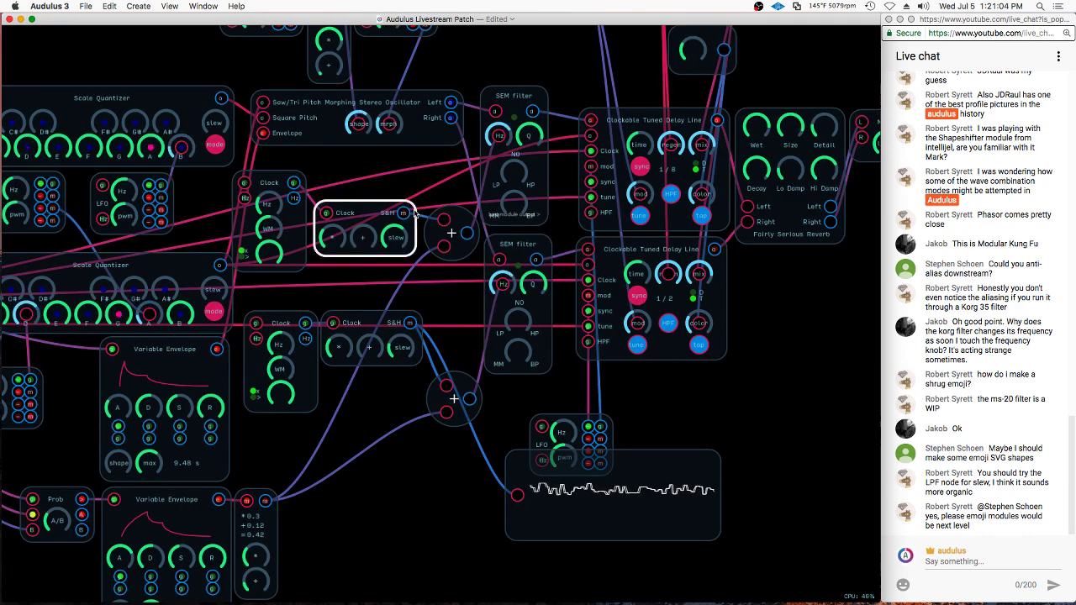
Nudge the upper Add node slightly up beside the S&H module and adjust the Mixer's width
{"action": "left_click_drag", "start_coordinate": [449, 232], "coordinate": [447, 226]}
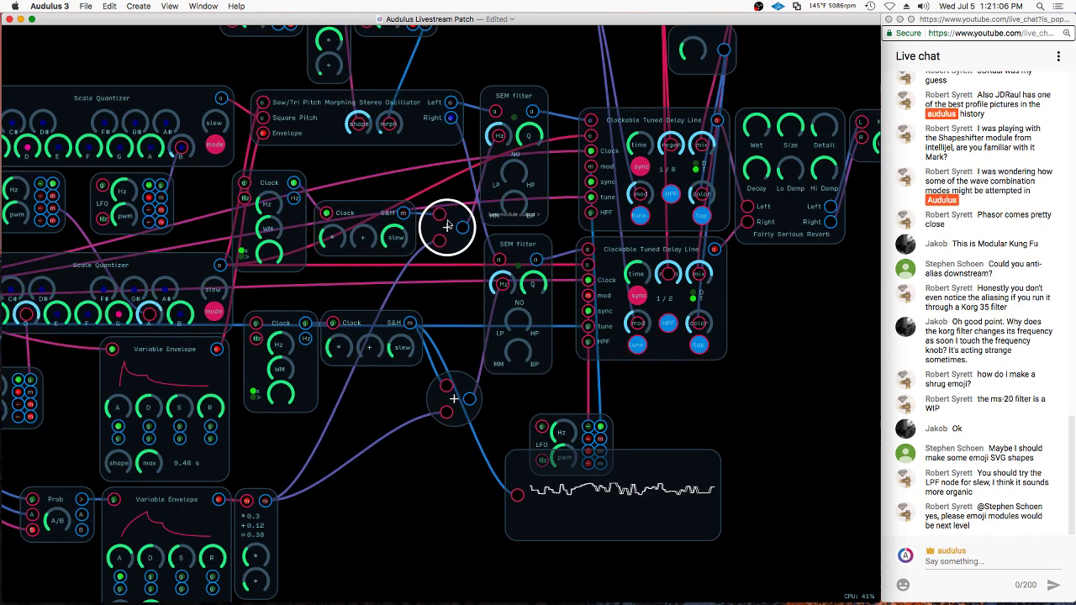
{"action": "scroll", "coordinate": [317, 268], "scroll_direction": "down", "scroll_amount": 4}
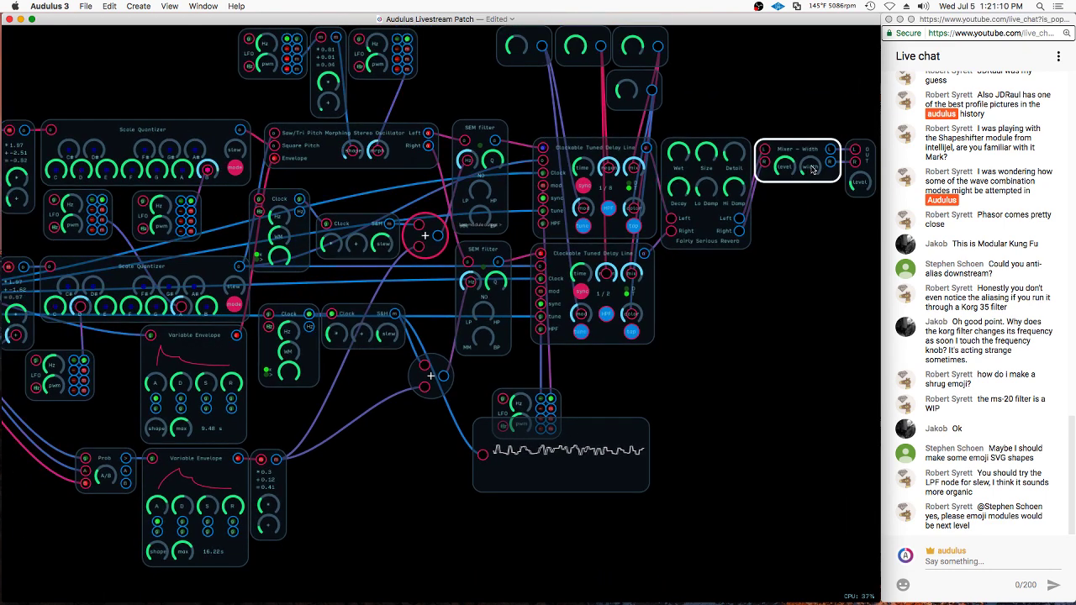
{"action": "mouse_move", "coordinate": [817, 167]}
{"action": "left_mouse_down"}
{"action": "mouse_move", "coordinate": [849, 154]}
{"action": "mouse_move", "coordinate": [818, 170]}
{"action": "left_mouse_up"}
{"action": "scroll", "coordinate": [412, 225], "scroll_direction": "down", "scroll_amount": 5}
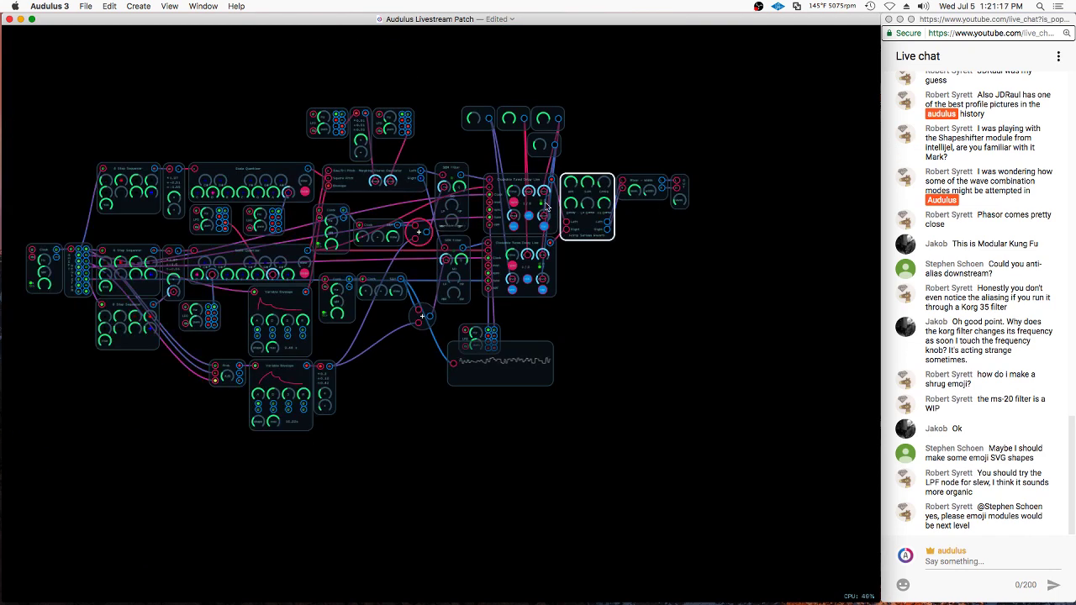
{"action": "scroll", "coordinate": [440, 211], "scroll_direction": "up", "scroll_amount": 5}
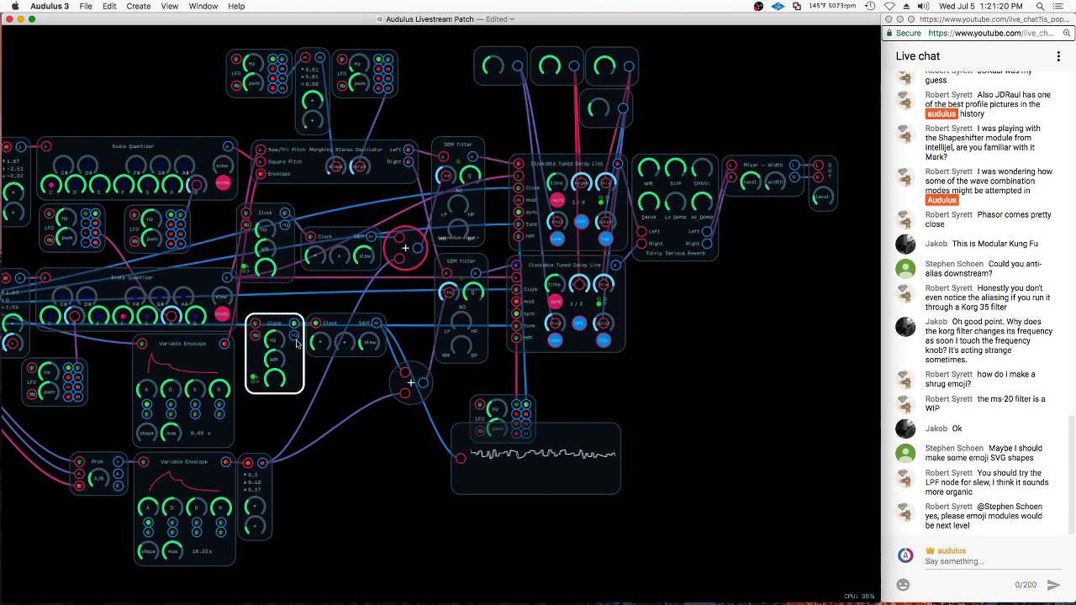
Move the waveform display away from the lower Add node and delete it from the patch
{"action": "scroll", "coordinate": [385, 347], "scroll_direction": "up", "scroll_amount": 1}
{"action": "left_click_drag", "start_coordinate": [385, 347], "coordinate": [363, 352]}
{"action": "left_click_drag", "start_coordinate": [531, 487], "coordinate": [474, 521]}
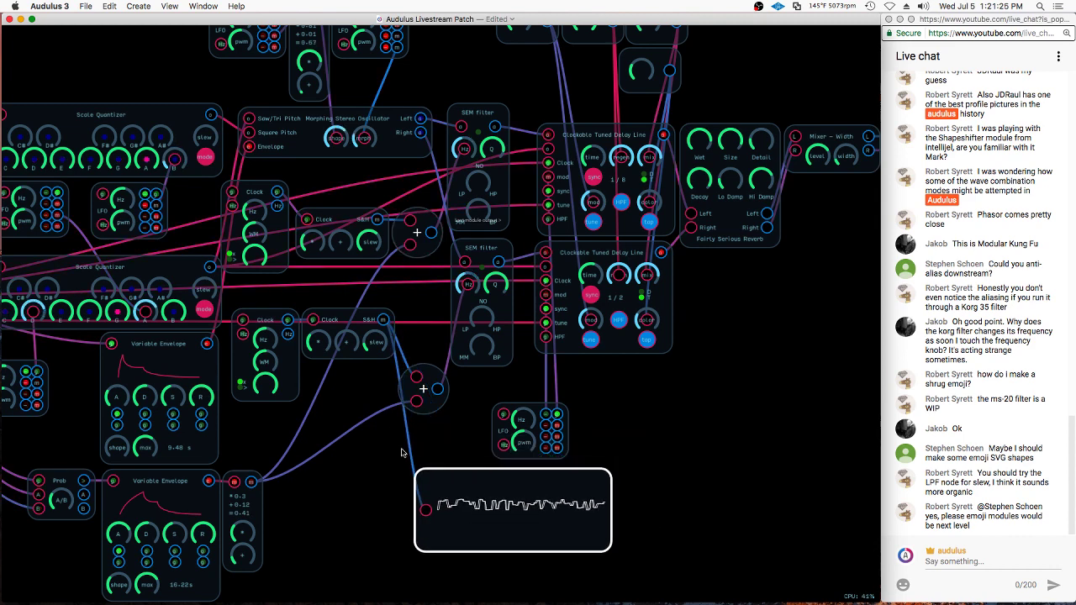
{"action": "key", "text": "BackSpace"}
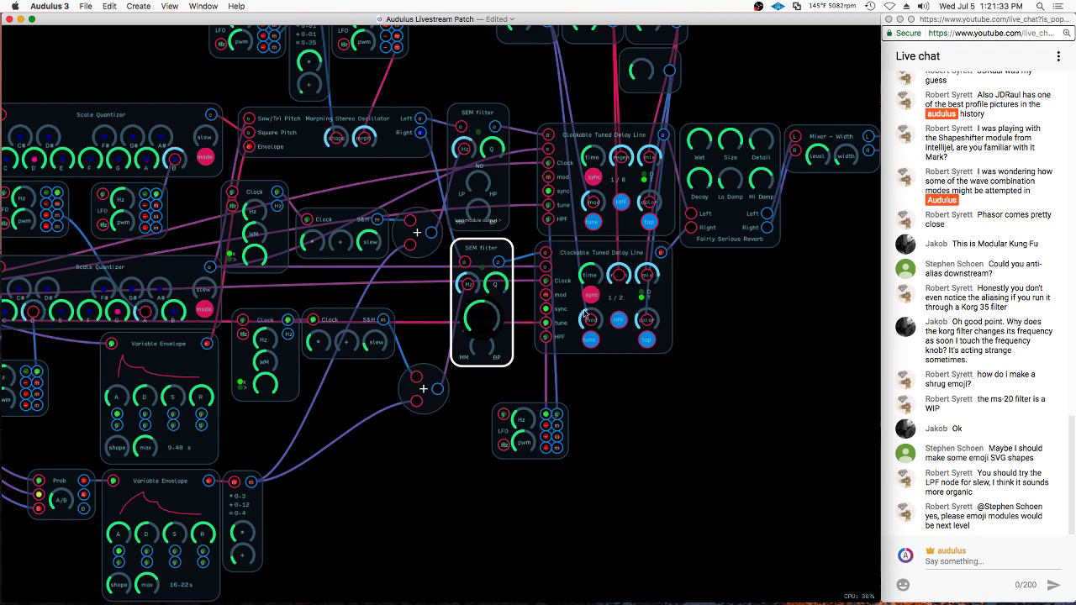
Duplicate the LFO, wire the copy to the lower SEM filter's LP/NO/HP knob and adjust its Hz
{"action": "left_click", "coordinate": [456, 371]}
{"action": "left_click_drag", "start_coordinate": [530, 407], "coordinate": [481, 318]}
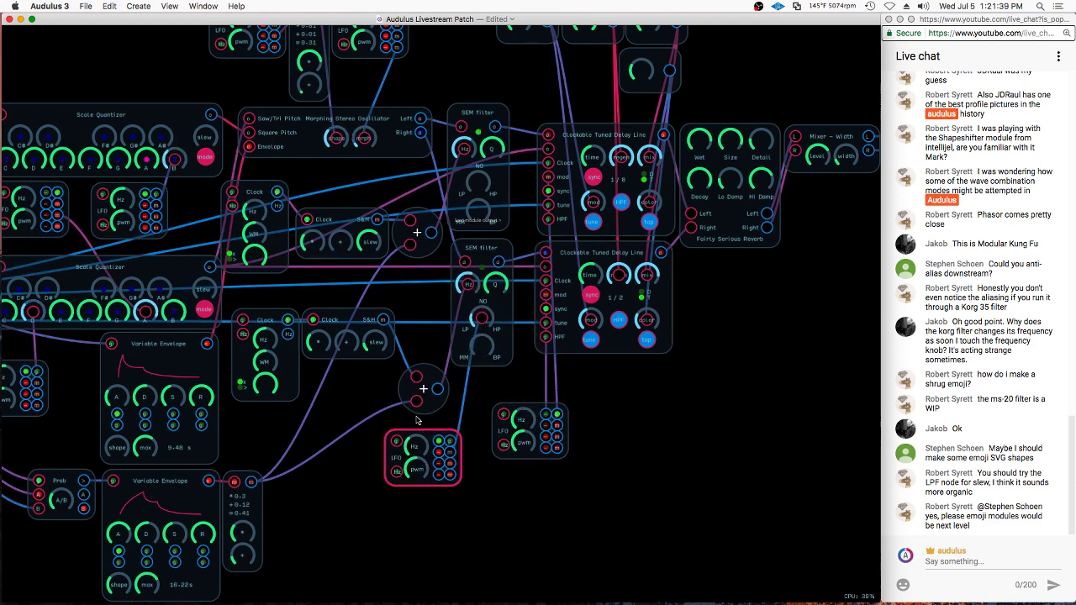
{"action": "left_click_drag", "start_coordinate": [416, 447], "coordinate": [419, 449]}
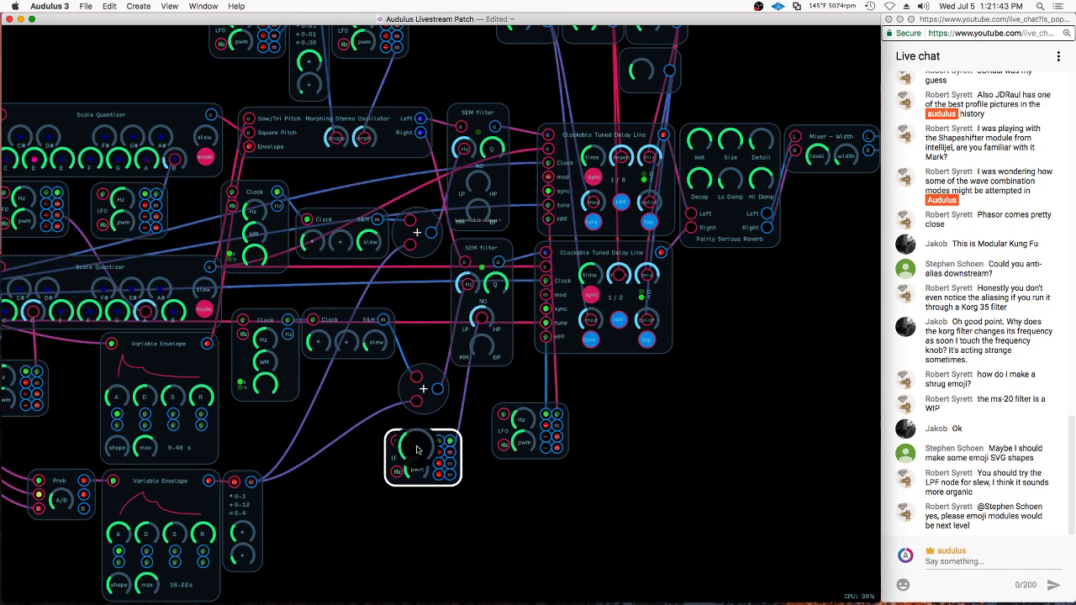
{"action": "left_click_drag", "start_coordinate": [416, 450], "coordinate": [429, 457]}
Place the original LFO under the lower delay line and the new LFO under the lower SEM filter
{"action": "left_click", "coordinate": [531, 409]}
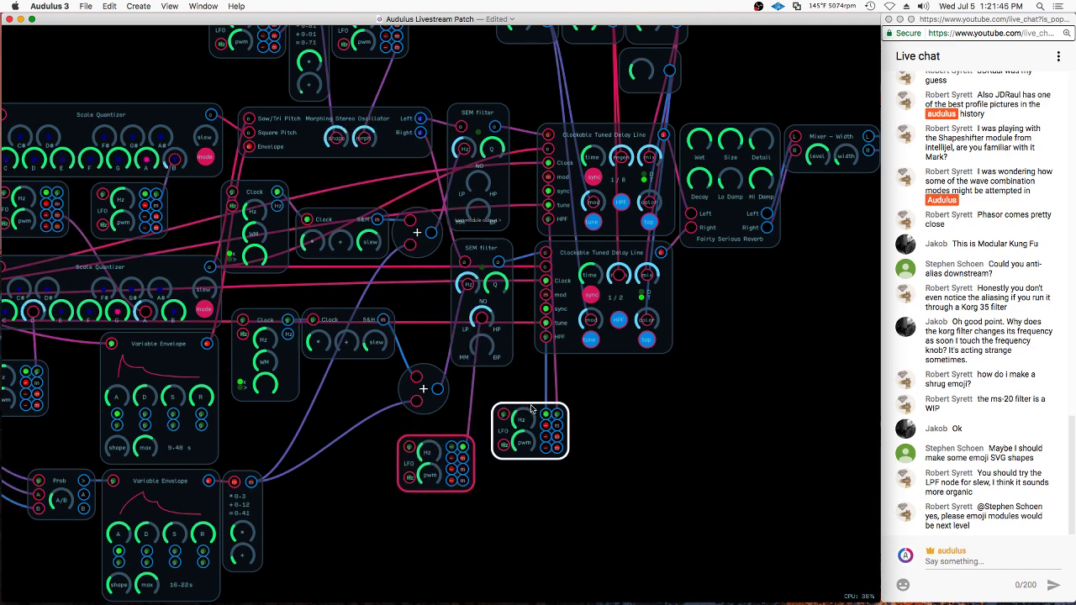
{"action": "left_click_drag", "start_coordinate": [532, 409], "coordinate": [590, 374]}
{"action": "left_click_drag", "start_coordinate": [446, 446], "coordinate": [499, 365]}
Line up the lower Clock, S&H and Add modules closely beneath the upper set and nudge the upper Clock
{"action": "mouse_move", "coordinate": [418, 391]}
{"action": "left_mouse_down"}
{"action": "mouse_move", "coordinate": [421, 314]}
{"action": "mouse_move", "coordinate": [418, 339]}
{"action": "left_mouse_up"}
{"action": "left_click_drag", "start_coordinate": [342, 281], "coordinate": [447, 322]}
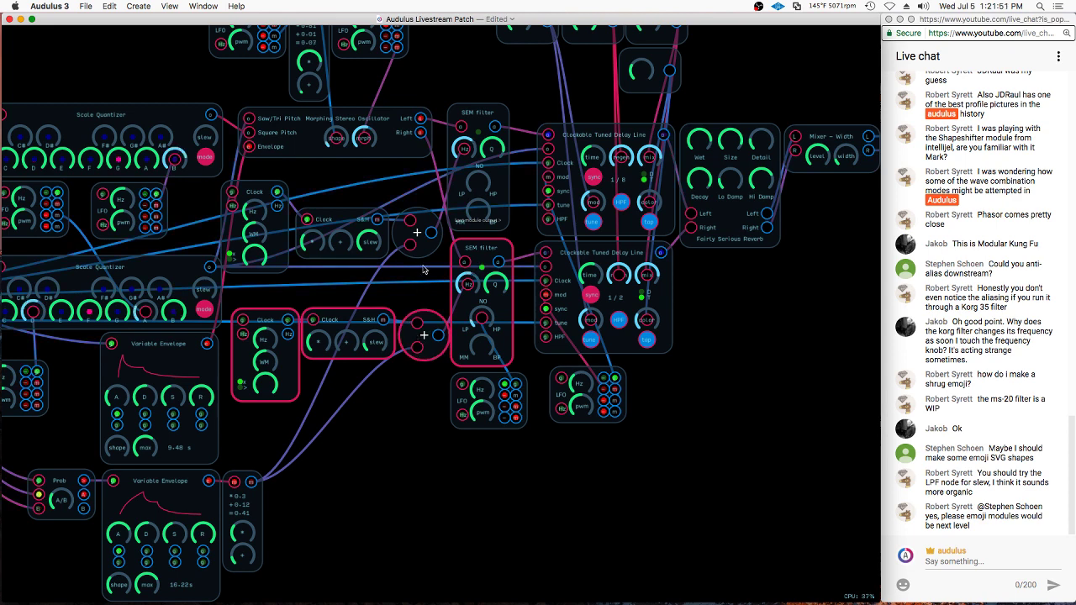
{"action": "mouse_move", "coordinate": [423, 269]}
{"action": "left_mouse_down"}
{"action": "mouse_move", "coordinate": [292, 319]}
{"action": "mouse_move", "coordinate": [419, 355]}
{"action": "left_mouse_up"}
{"action": "left_click_drag", "start_coordinate": [422, 338], "coordinate": [416, 309]}
{"action": "left_click_drag", "start_coordinate": [252, 190], "coordinate": [256, 193]}
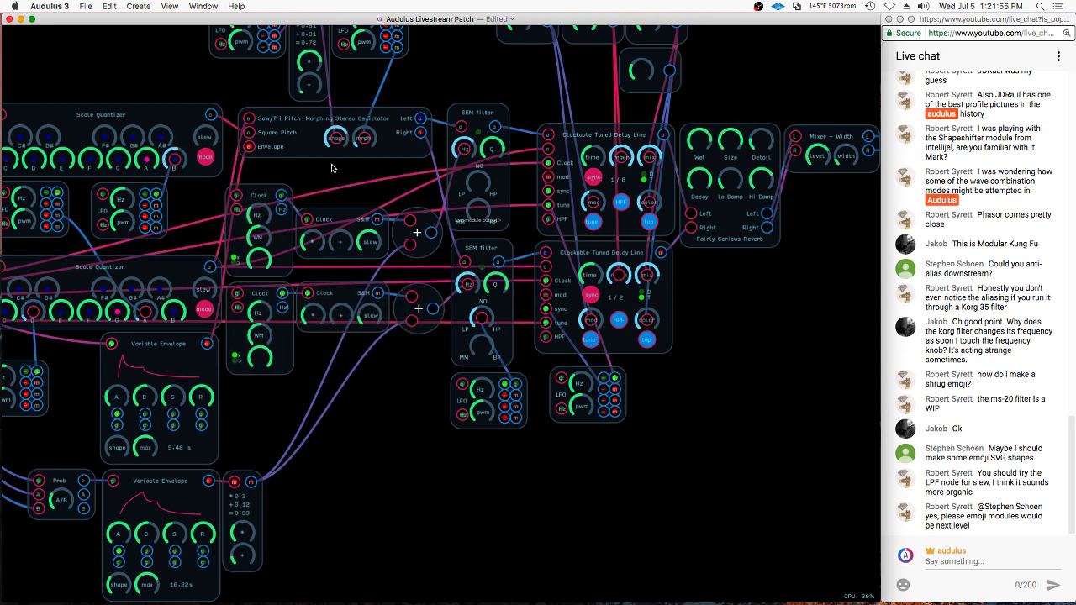
Save the patch
{"action": "scroll", "coordinate": [412, 185], "scroll_direction": "left", "scroll_amount": 3}
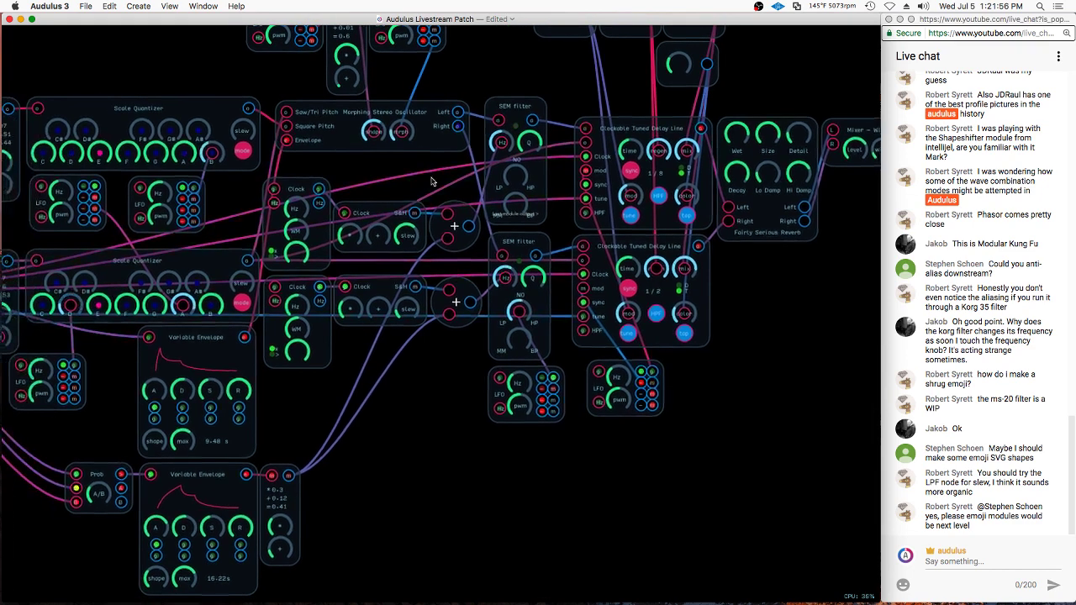
{"action": "scroll", "coordinate": [431, 181], "scroll_direction": "left", "scroll_amount": 5}
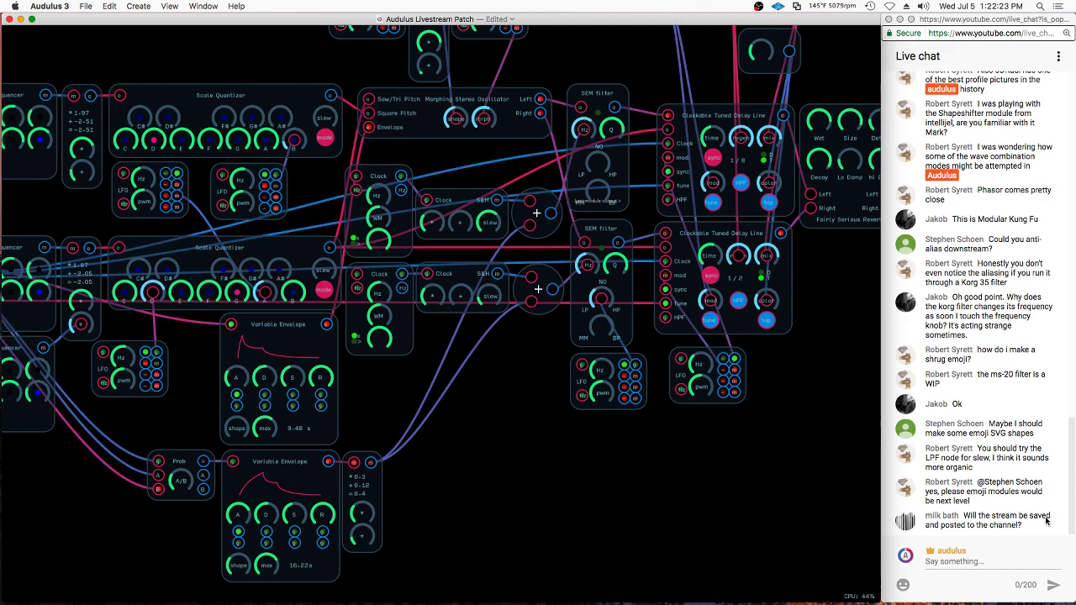
{"action": "scroll", "coordinate": [609, 503], "scroll_direction": "down", "scroll_amount": 2}
{"action": "scroll", "coordinate": [609, 503], "scroll_direction": "down", "scroll_amount": 3}
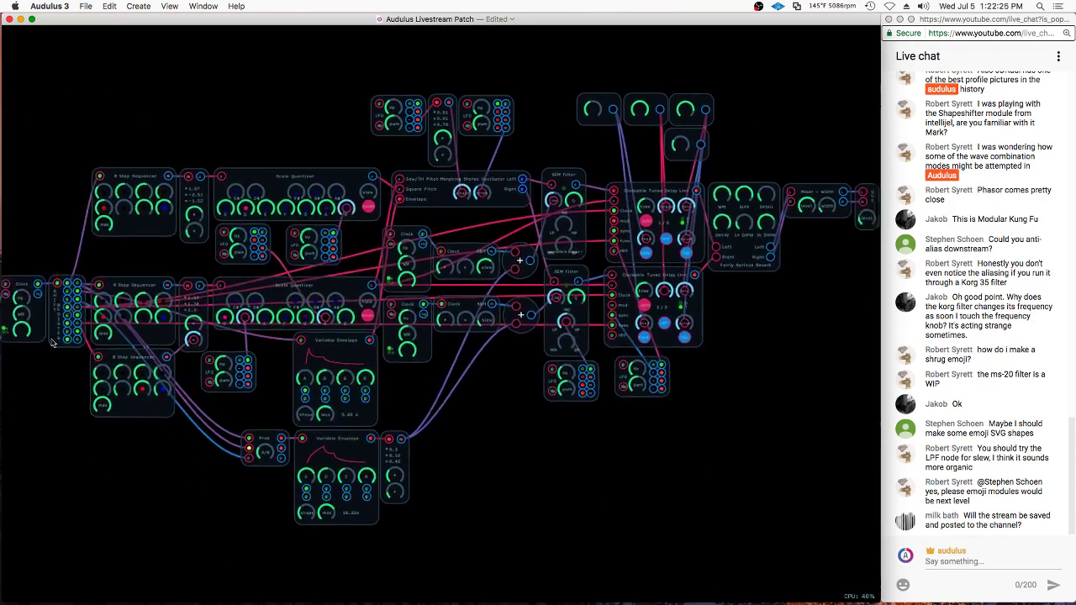
{"action": "key", "text": "super+s"}
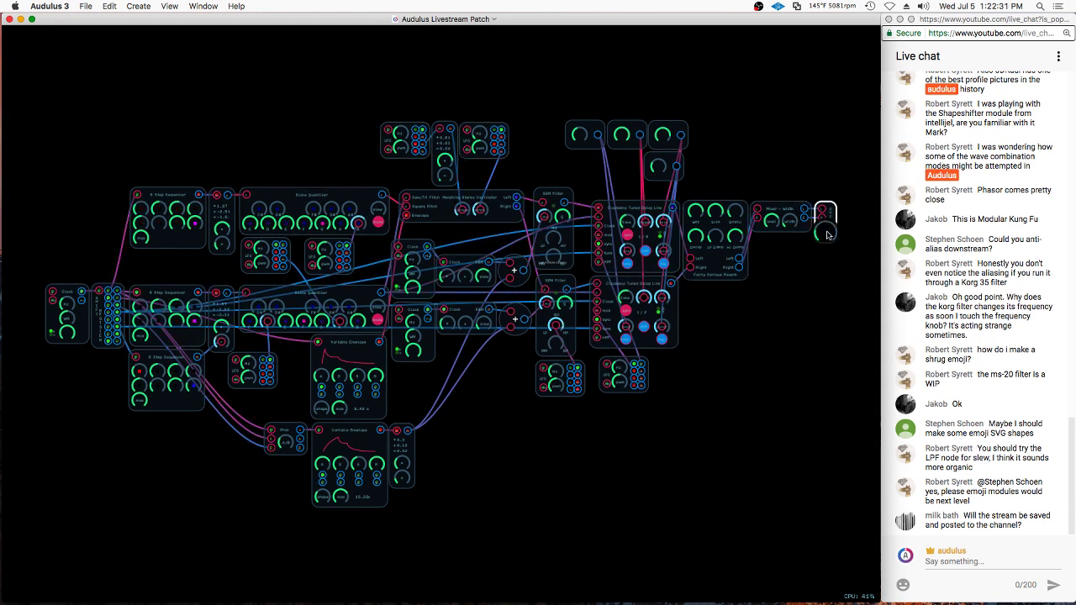
Adjust the level knob on the output module after the Mixer
{"action": "left_click_drag", "start_coordinate": [828, 235], "coordinate": [827, 241]}
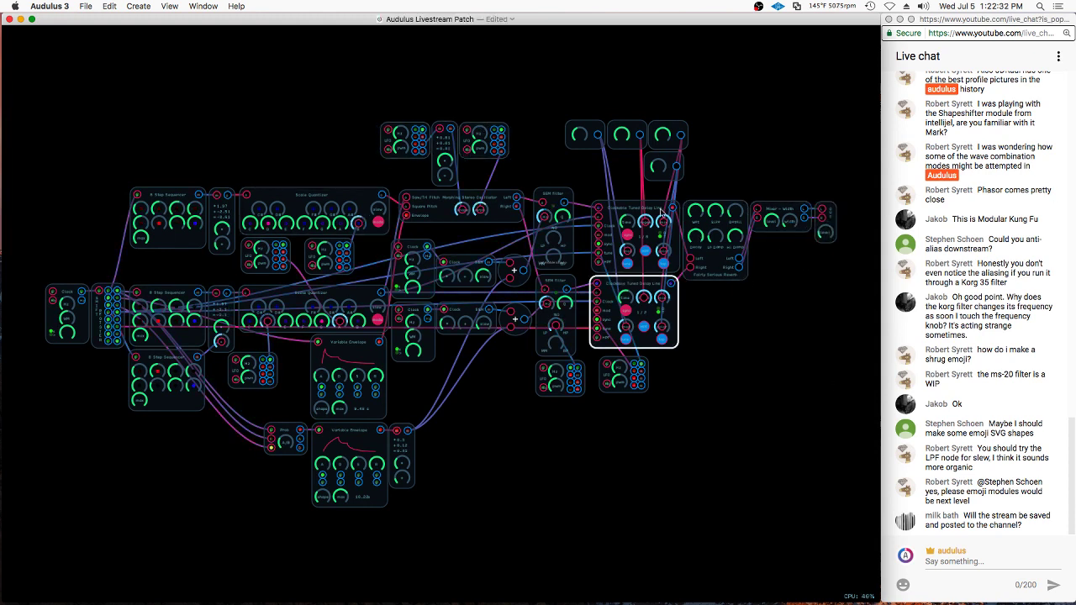
{"action": "mouse_move", "coordinate": [636, 600]}
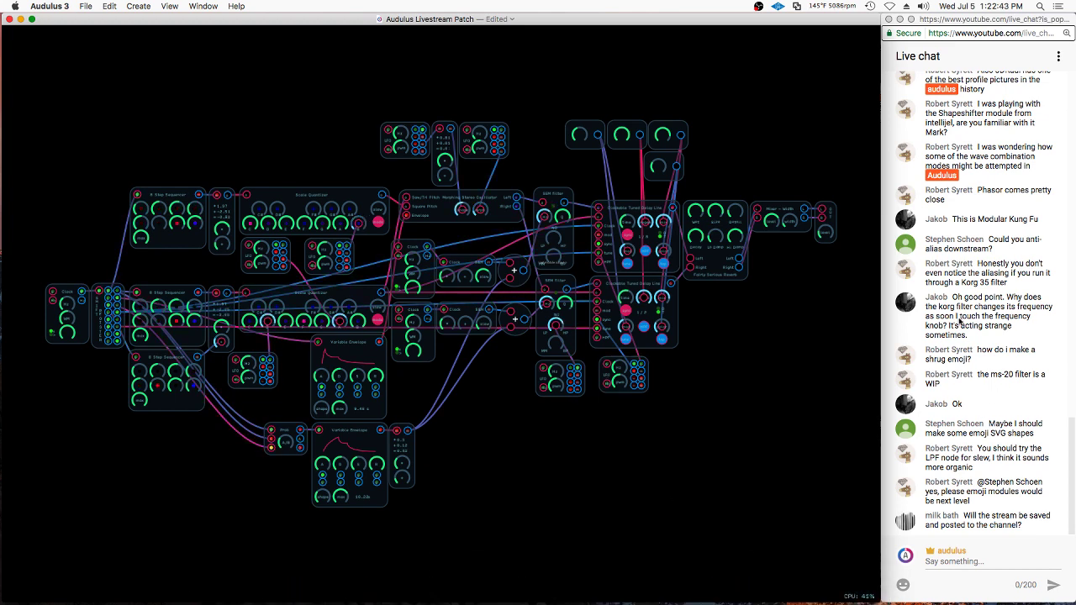
{"action": "left_click", "coordinate": [822, 235]}
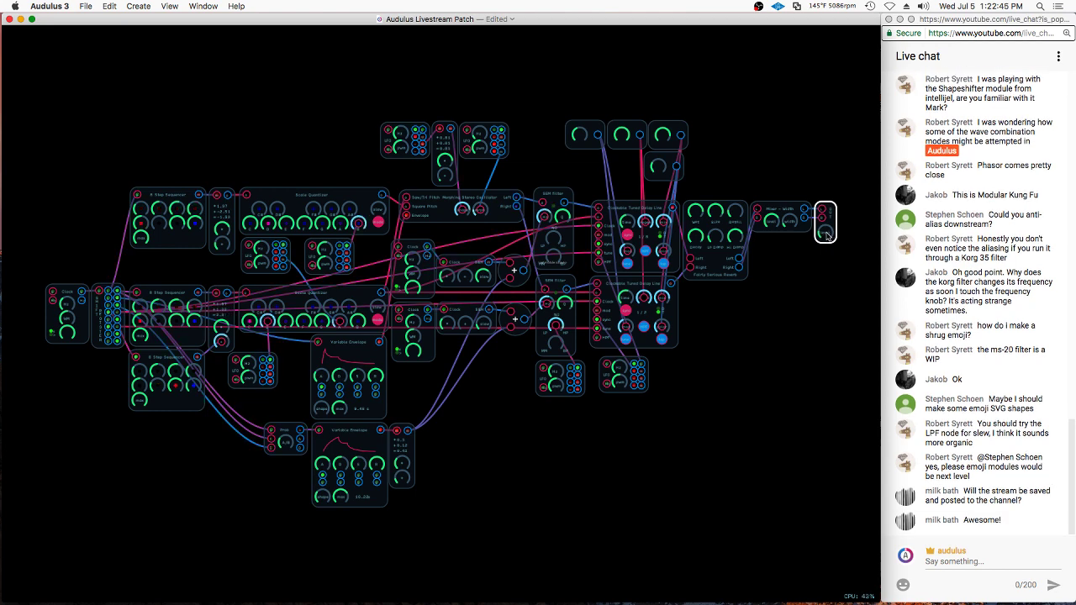
{"action": "left_click_drag", "start_coordinate": [822, 235], "coordinate": [825, 236]}
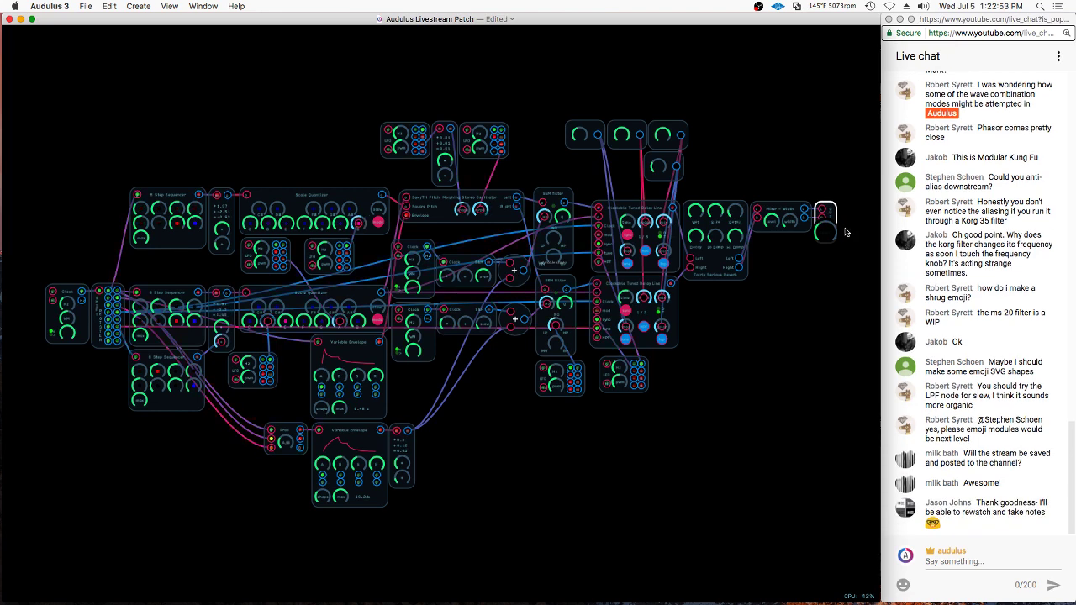
{"action": "left_click", "coordinate": [761, 304]}
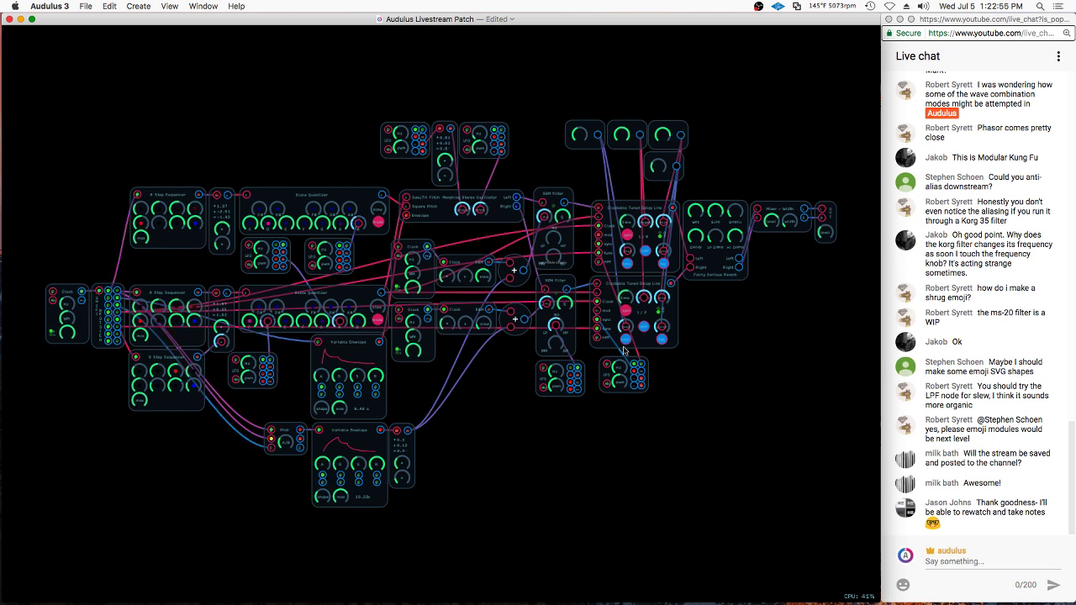
{"action": "left_click", "coordinate": [821, 240]}
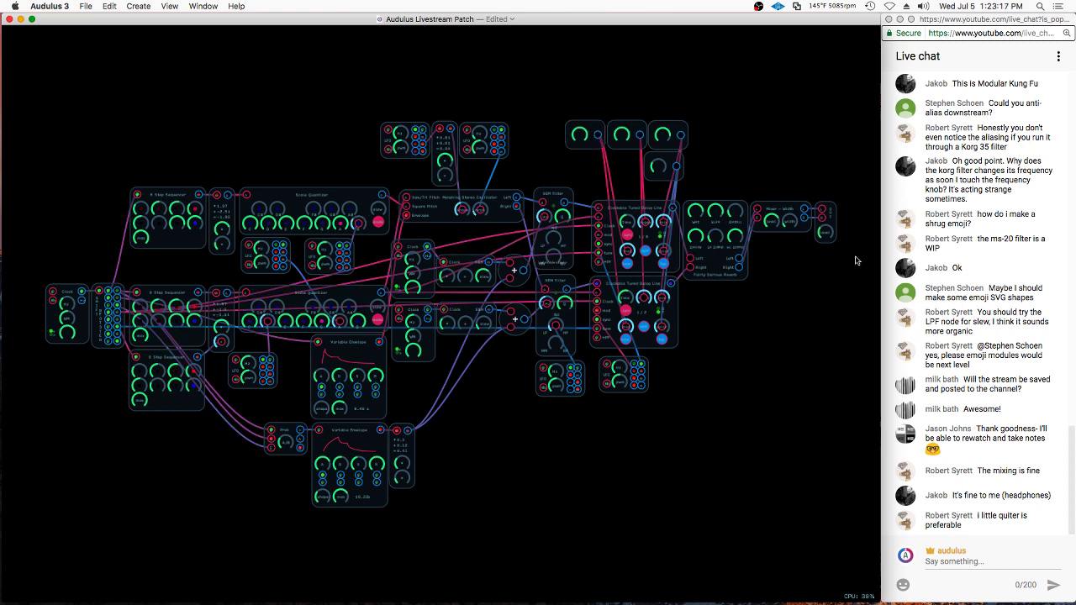
{"action": "left_click_drag", "start_coordinate": [824, 234], "coordinate": [824, 239]}
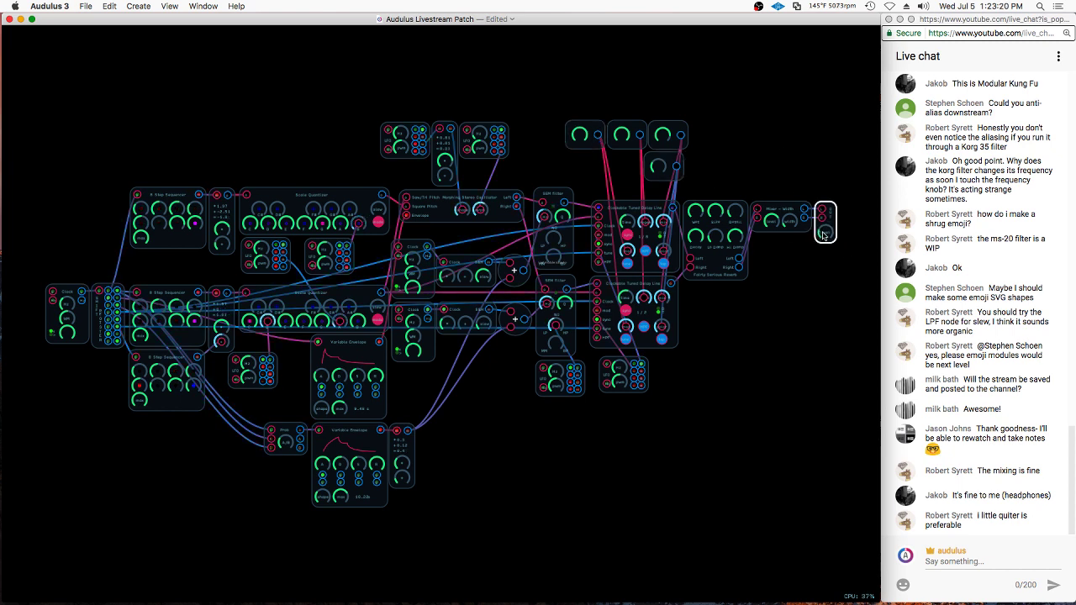
Turn down the first of the standalone knobs feeding the delay lines
{"action": "left_click", "coordinate": [582, 138]}
{"action": "left_click_drag", "start_coordinate": [582, 137], "coordinate": [578, 139]}
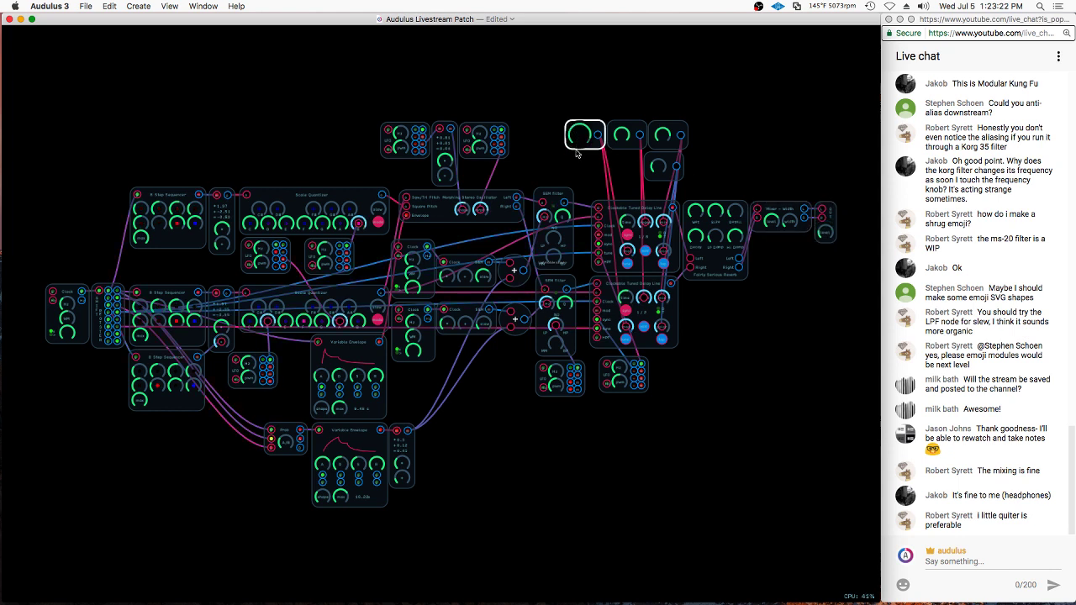
{"action": "left_click", "coordinate": [514, 270]}
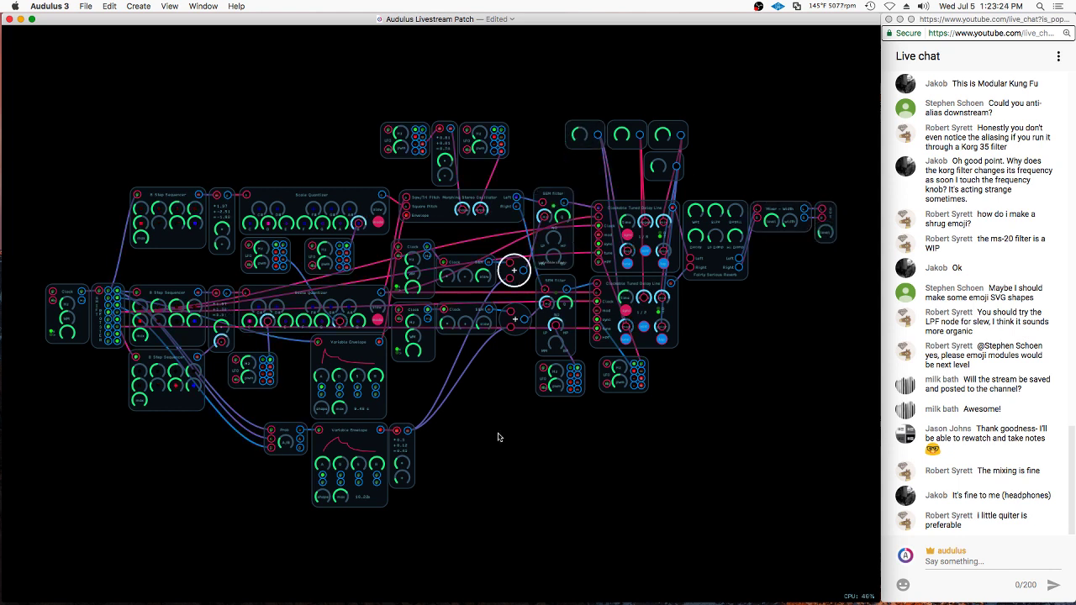
{"action": "left_click", "coordinate": [496, 430]}
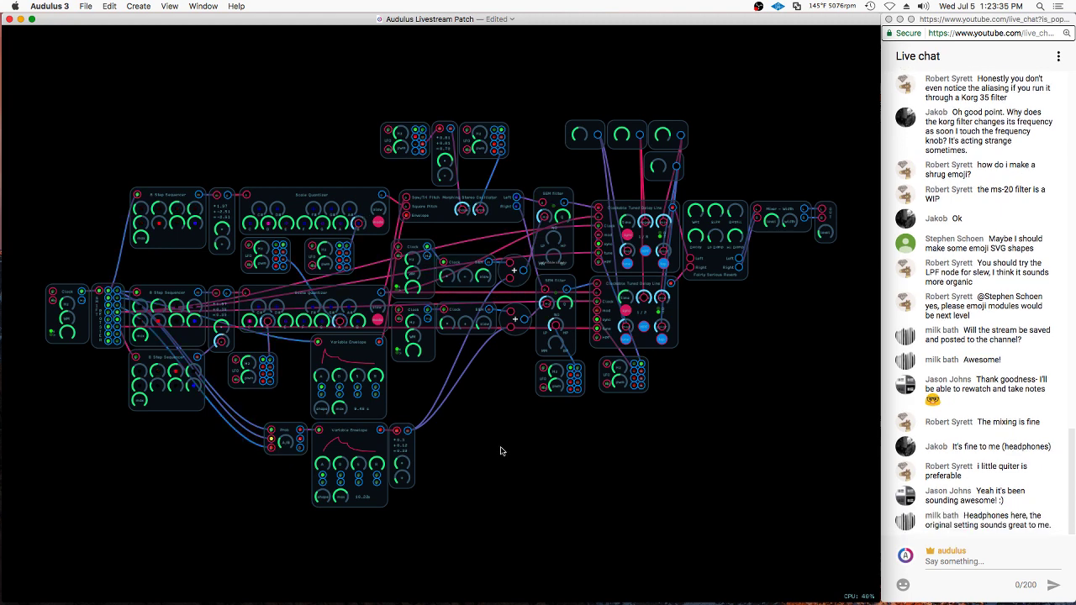
Readjust the output module's level and save the patch again
{"action": "left_click", "coordinate": [827, 233]}
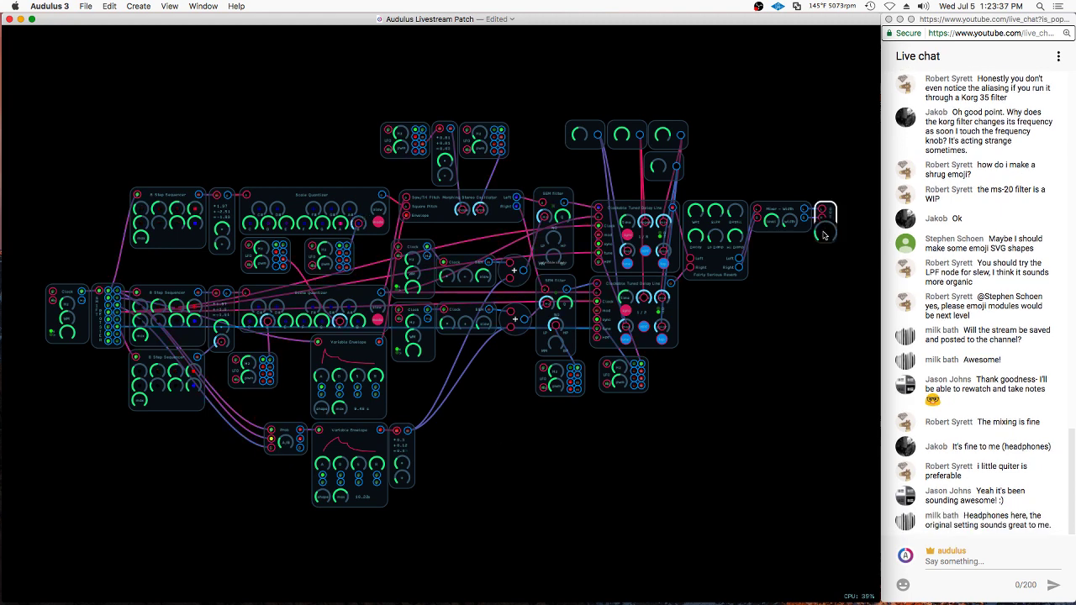
{"action": "key", "text": "super+s"}
{"action": "left_click", "coordinate": [286, 233]}
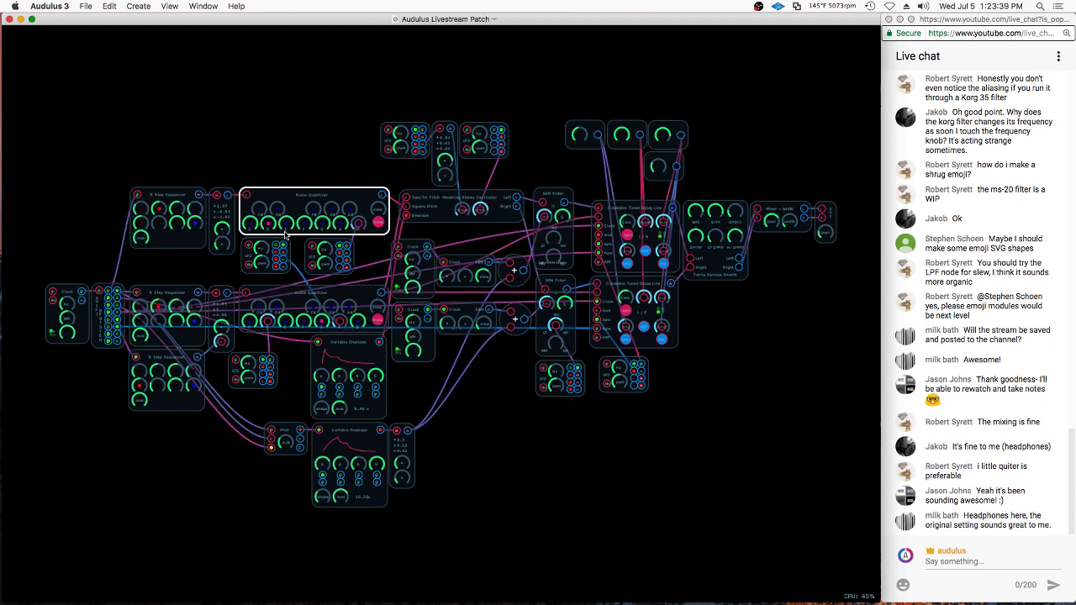
{"action": "left_click", "coordinate": [277, 239]}
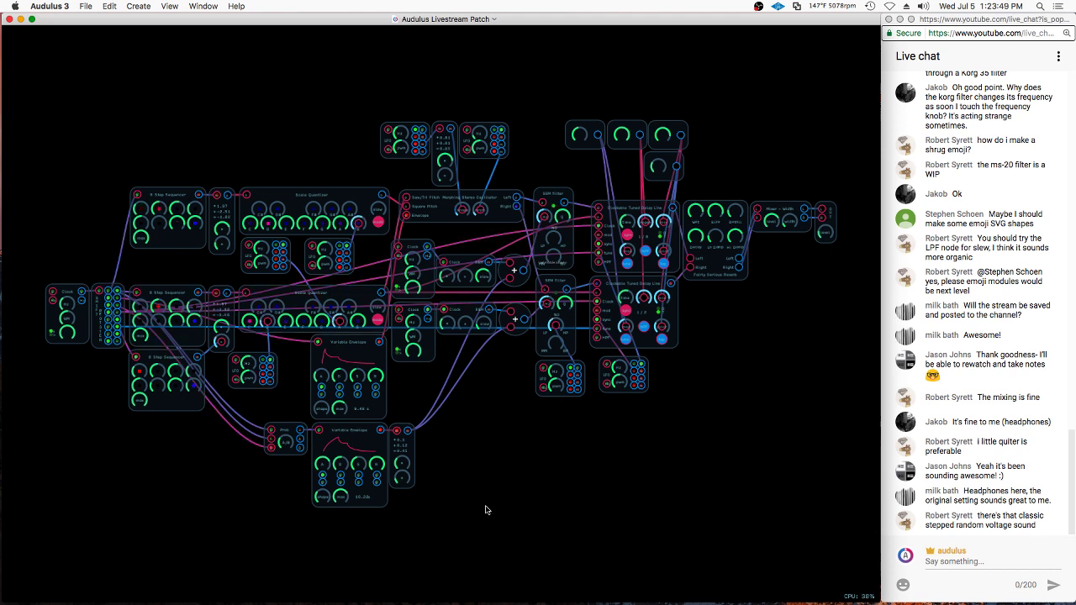
Nudge the upper S&H module slightly up between its Clock and Add node
{"action": "left_click_drag", "start_coordinate": [476, 286], "coordinate": [476, 271]}
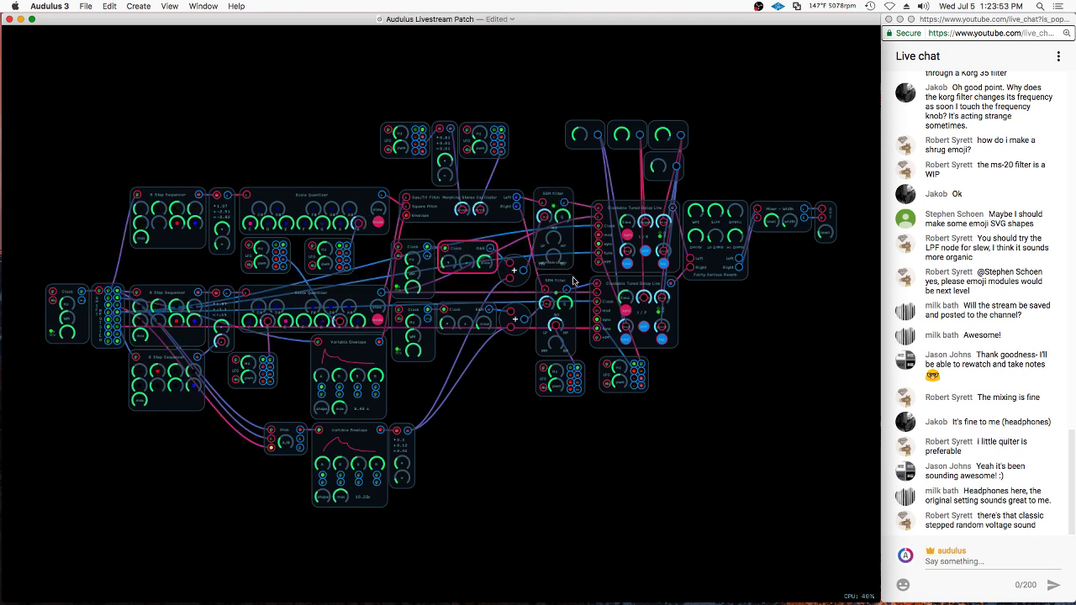
{"action": "scroll", "coordinate": [543, 173], "scroll_direction": "up", "scroll_amount": 3}
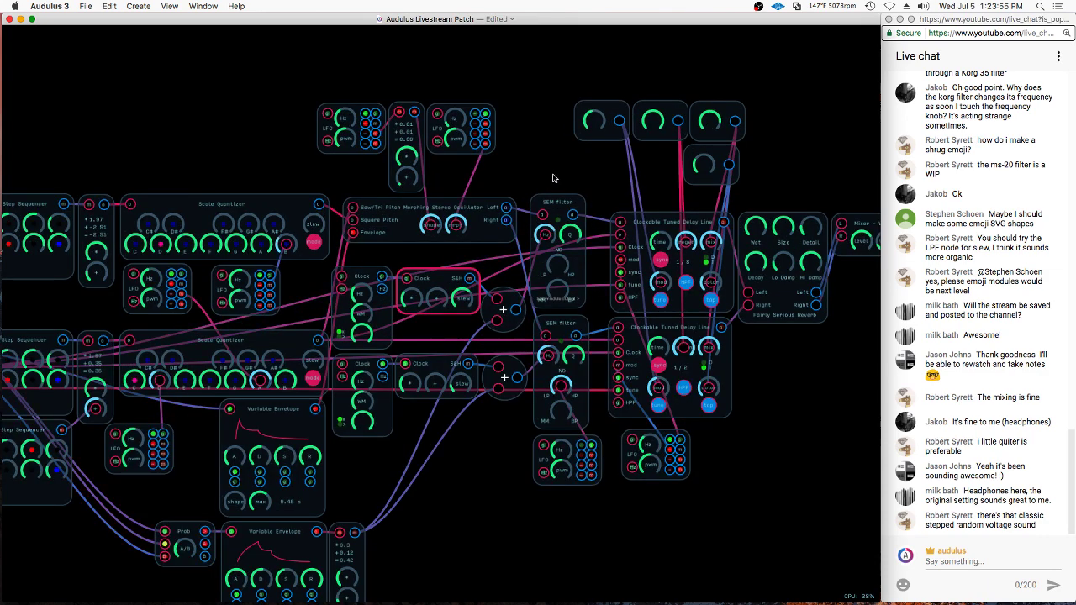
{"action": "left_click_drag", "start_coordinate": [568, 439], "coordinate": [565, 438]}
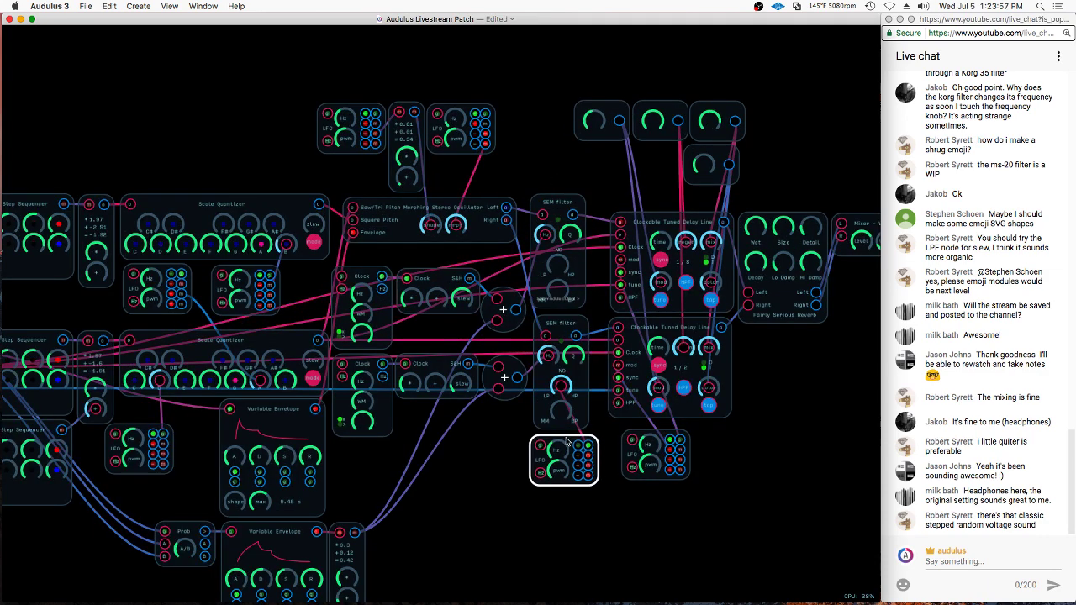
{"action": "key", "text": "super+d"}
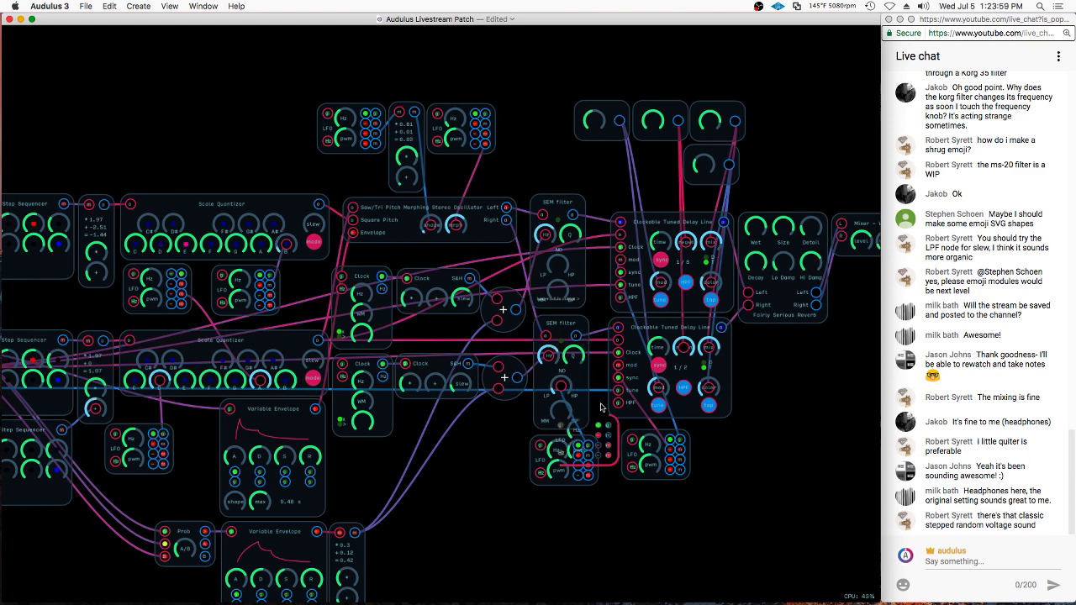
{"action": "key", "text": "super+z"}
Move the filter LFO down beside the lower SEM filter and wire another of its outputs to the upper filter's LP/NO/HP knob
{"action": "left_click_drag", "start_coordinate": [569, 440], "coordinate": [487, 477]}
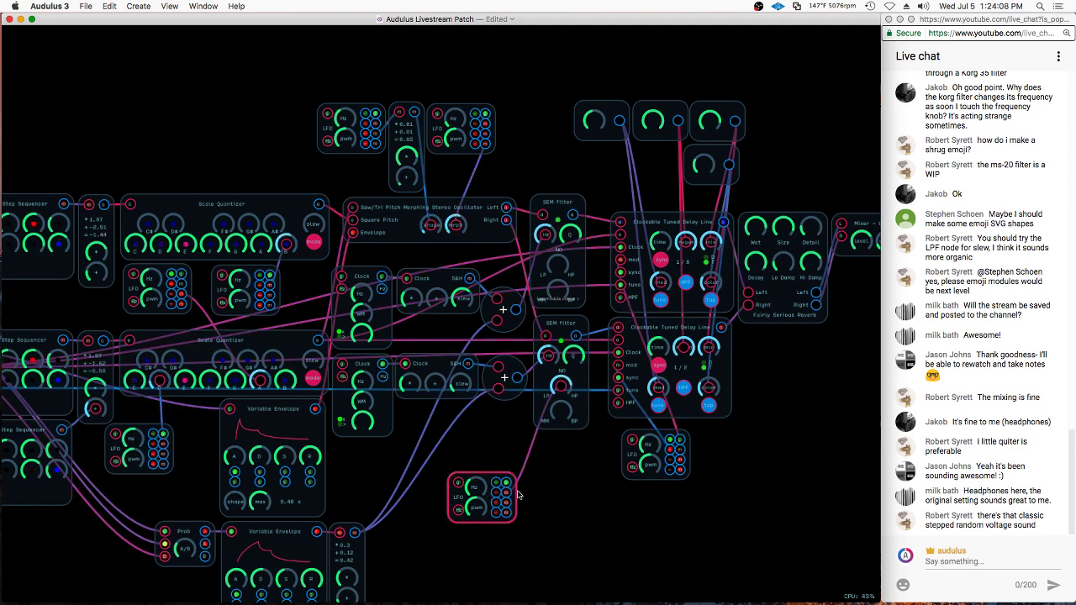
{"action": "left_click_drag", "start_coordinate": [487, 473], "coordinate": [520, 538]}
{"action": "left_click_drag", "start_coordinate": [488, 483], "coordinate": [491, 487]}
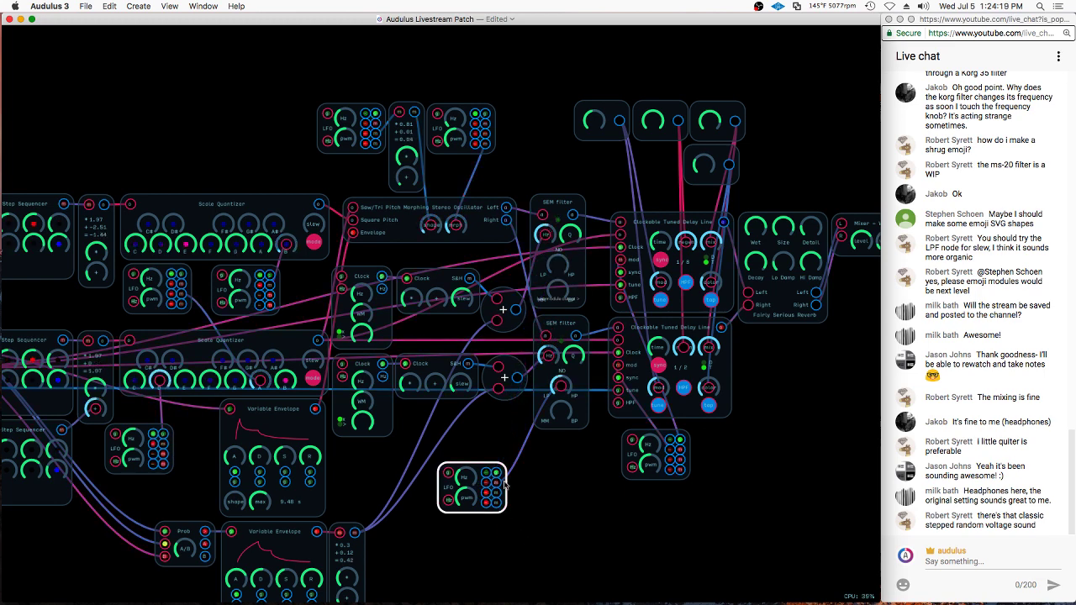
{"action": "mouse_move", "coordinate": [562, 389]}
{"action": "left_mouse_down"}
{"action": "mouse_move", "coordinate": [520, 415]}
{"action": "mouse_move", "coordinate": [511, 486]}
{"action": "mouse_move", "coordinate": [504, 454]}
{"action": "mouse_move", "coordinate": [561, 384]}
{"action": "left_mouse_up"}
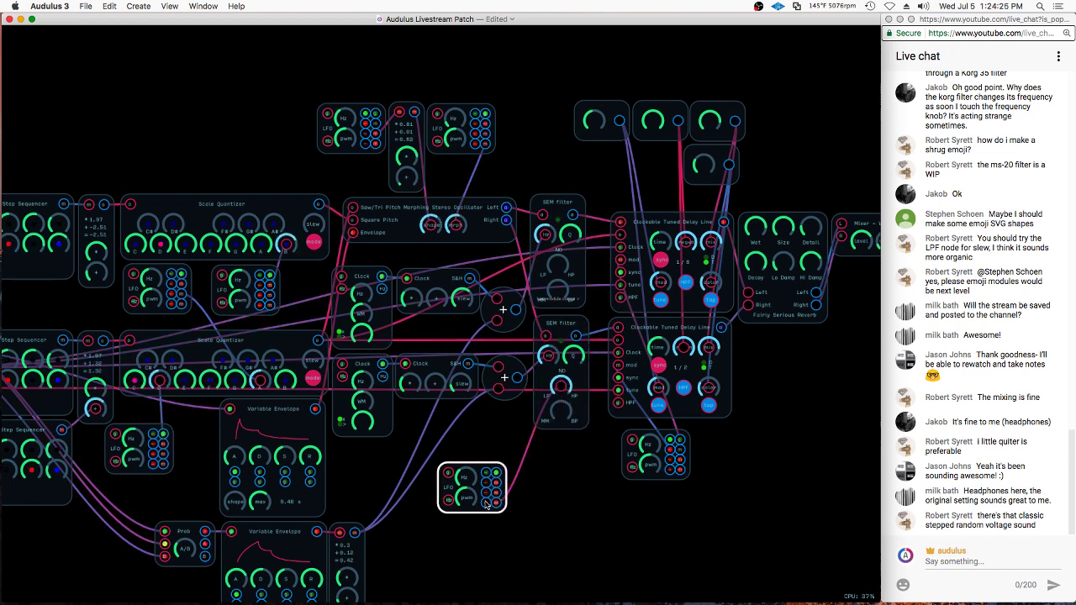
{"action": "left_click_drag", "start_coordinate": [486, 505], "coordinate": [558, 264]}
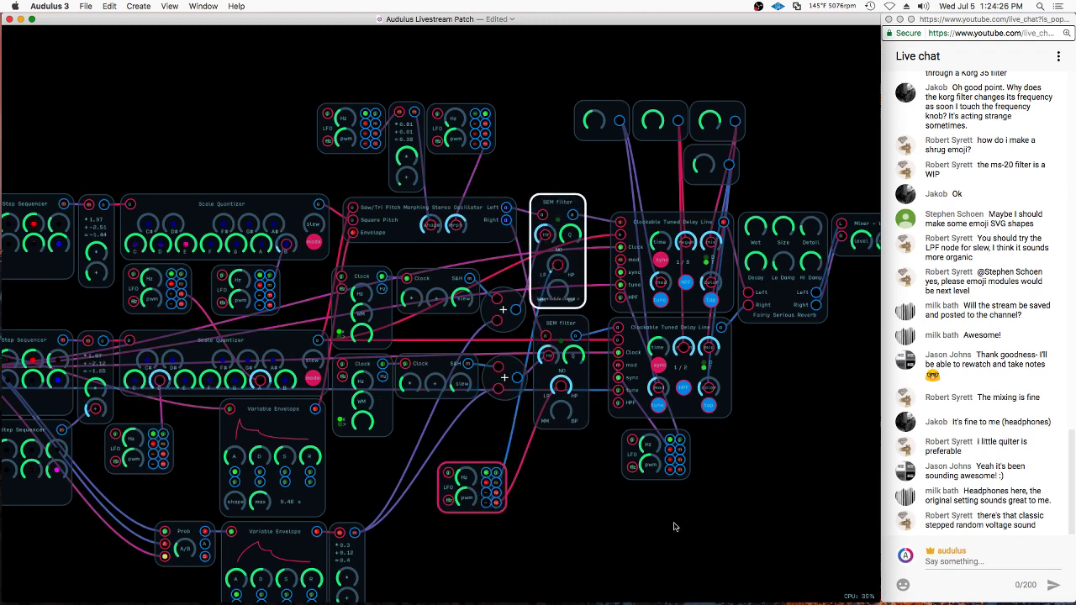
{"action": "left_click", "coordinate": [589, 514]}
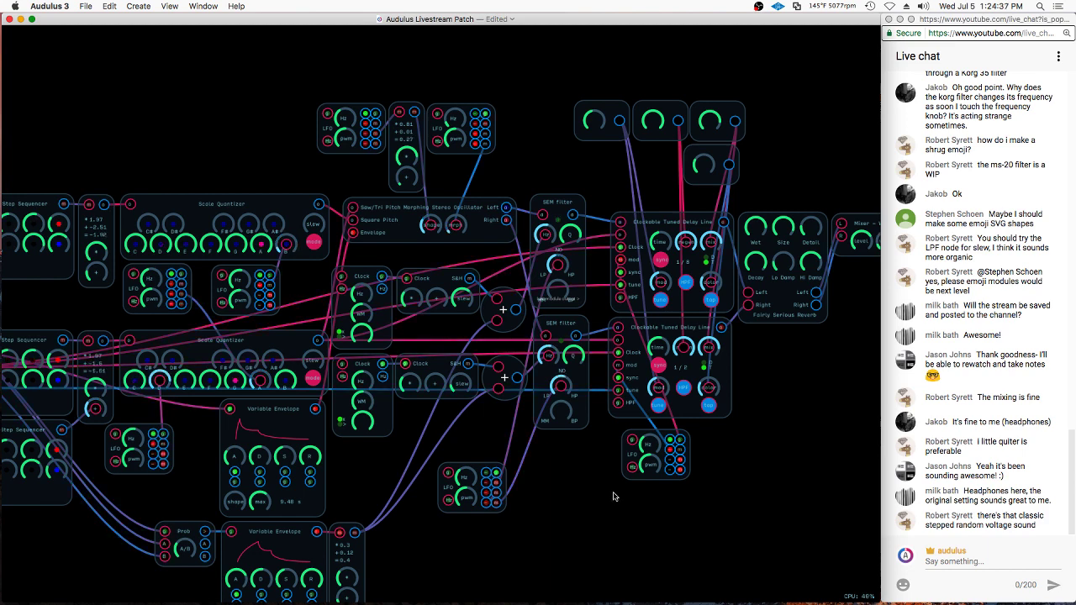
Adjust the Hz of the LFO that modulates both SEM filters
{"action": "left_click", "coordinate": [454, 478]}
{"action": "left_click_drag", "start_coordinate": [465, 482], "coordinate": [460, 485]}
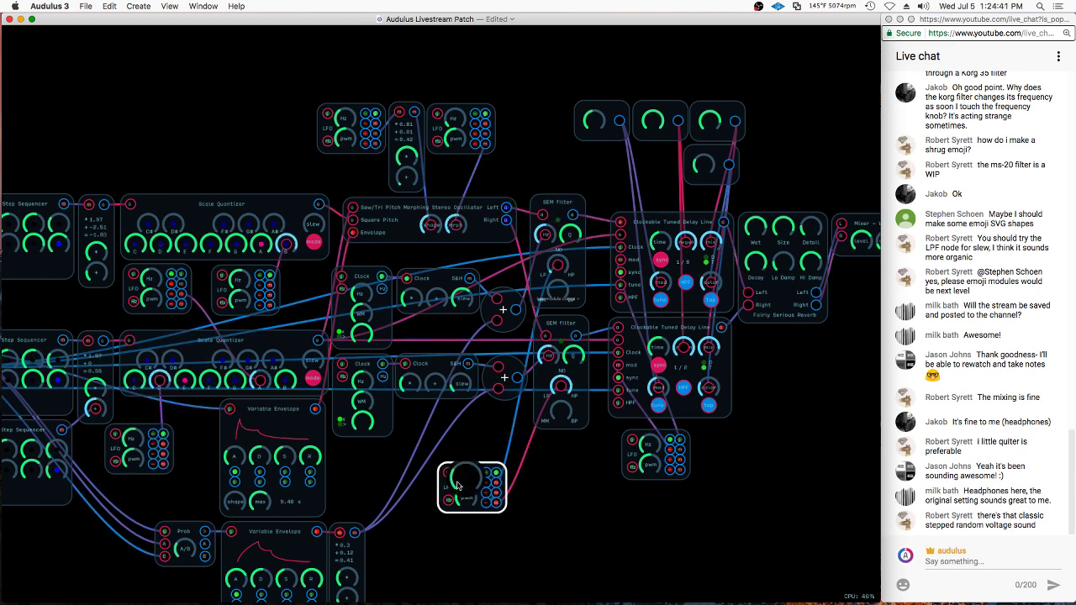
{"action": "left_click", "coordinate": [595, 510]}
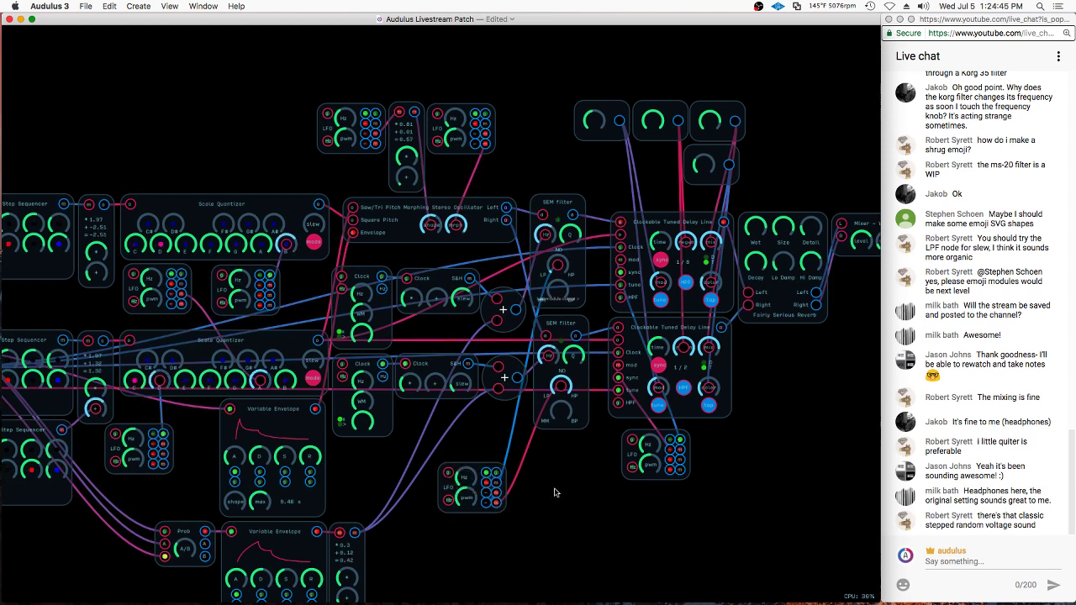
Shift the filter LFO slightly up, add a copy of it below, and wire the copy to the lower SEM filter's MM/BP knob
{"action": "left_click_drag", "start_coordinate": [478, 470], "coordinate": [497, 439]}
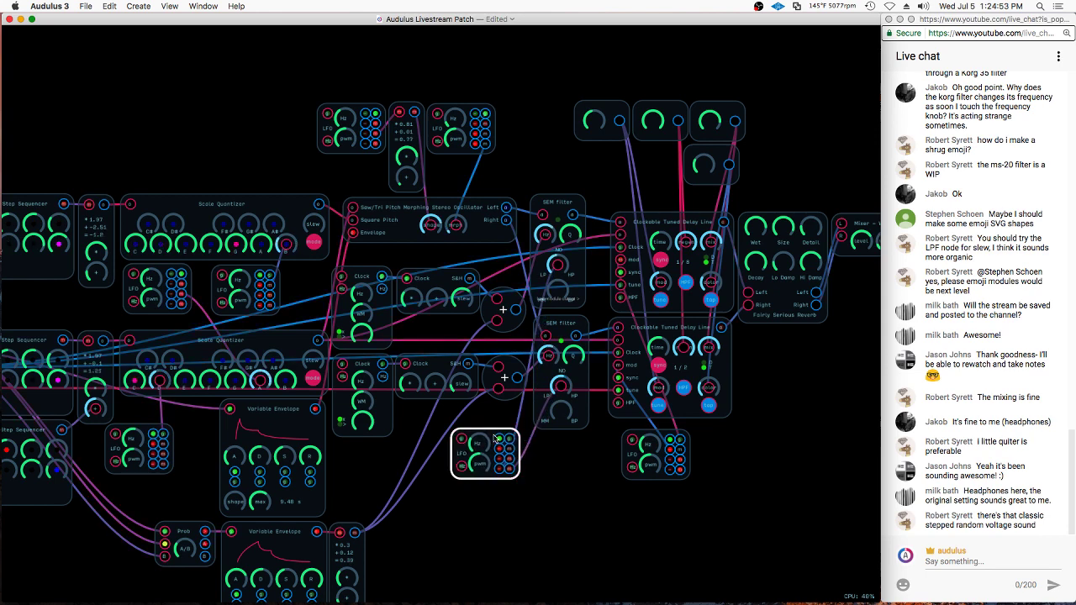
{"action": "key", "text": "super+v"}
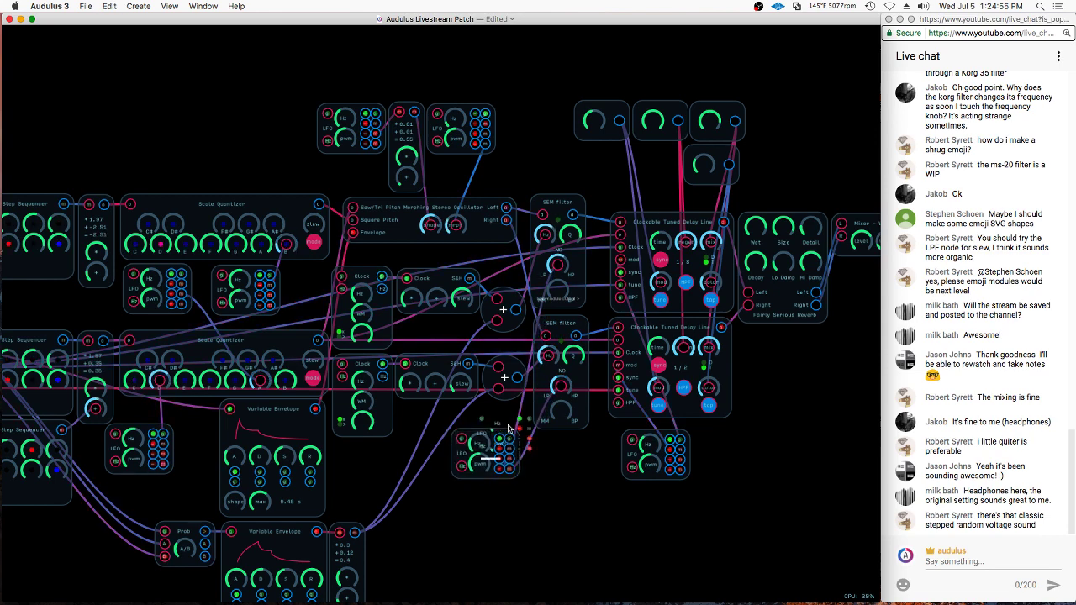
{"action": "left_click_drag", "start_coordinate": [514, 415], "coordinate": [569, 425]}
{"action": "left_click_drag", "start_coordinate": [549, 479], "coordinate": [486, 493]}
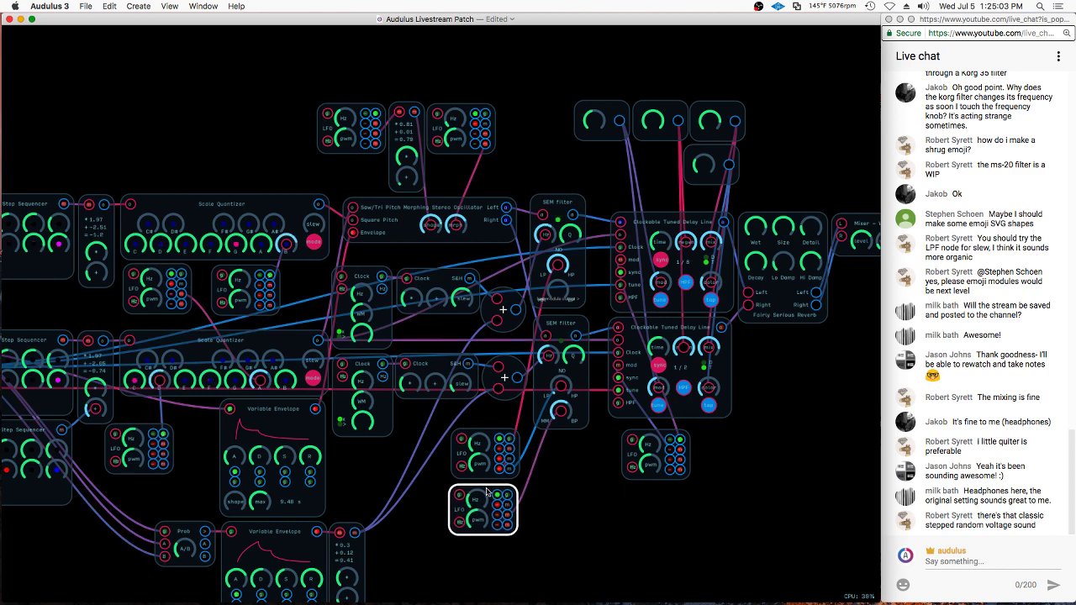
{"action": "left_click", "coordinate": [568, 473]}
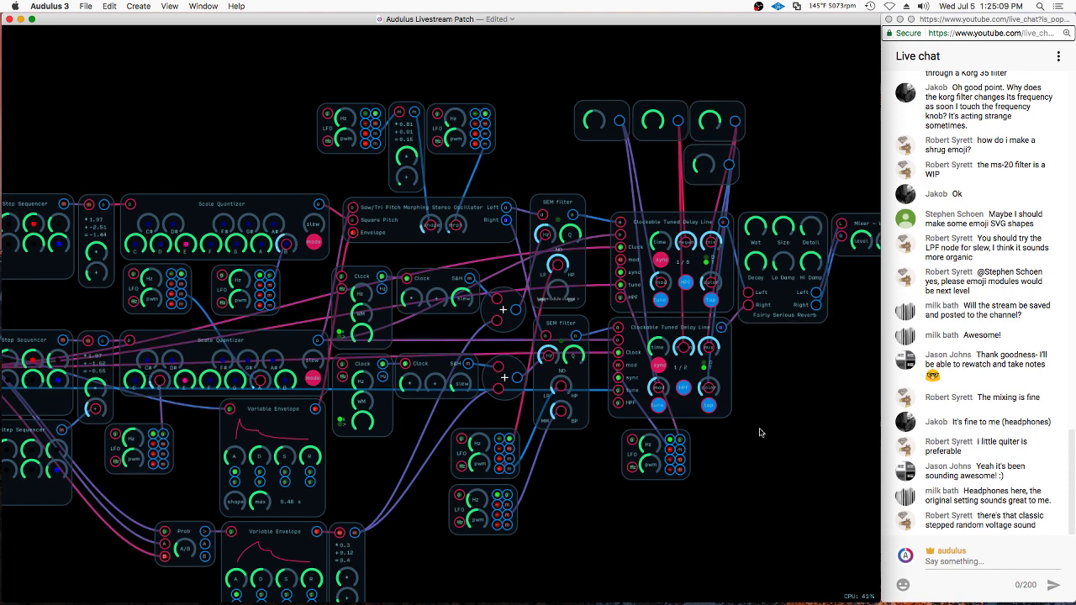
Readjust the level knob of the stereo output module after the Mixer - Width module
{"action": "left_click_drag", "start_coordinate": [763, 432], "coordinate": [774, 379]}
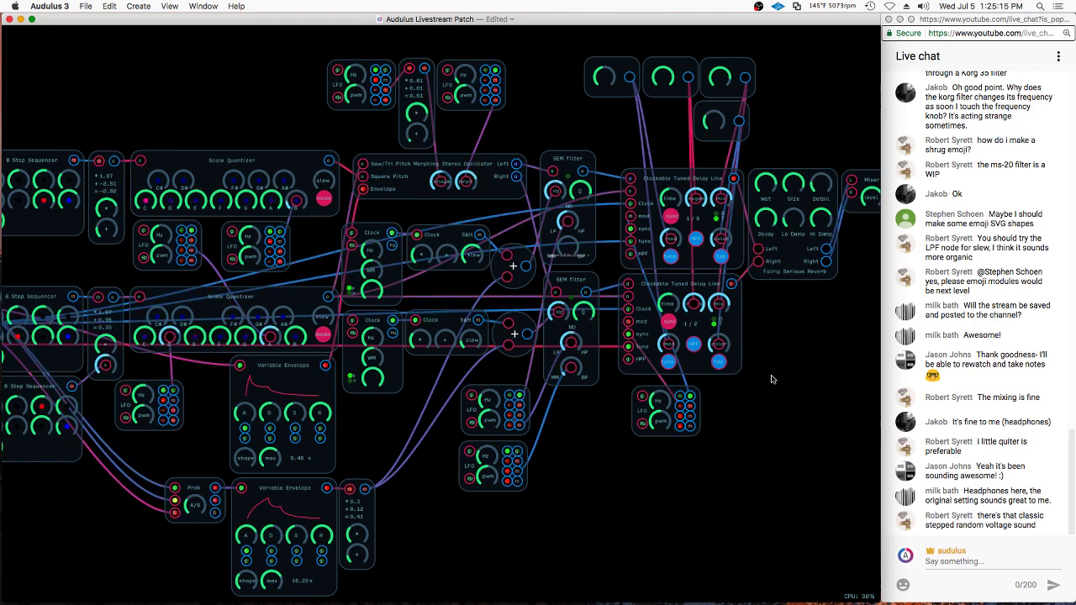
{"action": "scroll", "coordinate": [793, 291], "scroll_direction": "right", "scroll_amount": 5}
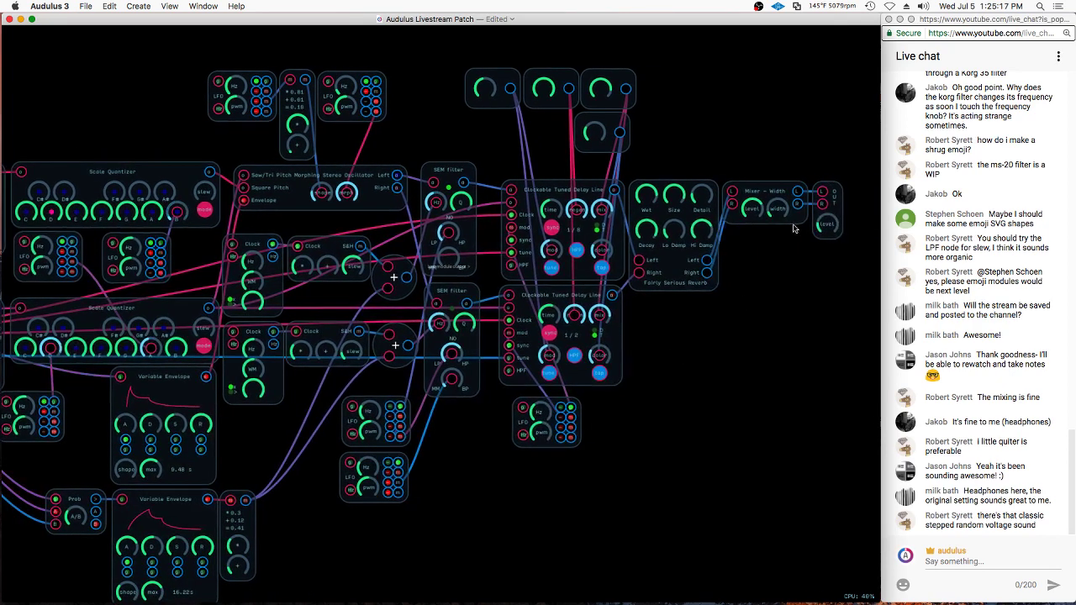
{"action": "left_click", "coordinate": [829, 225]}
{"action": "left_click_drag", "start_coordinate": [830, 225], "coordinate": [831, 224]}
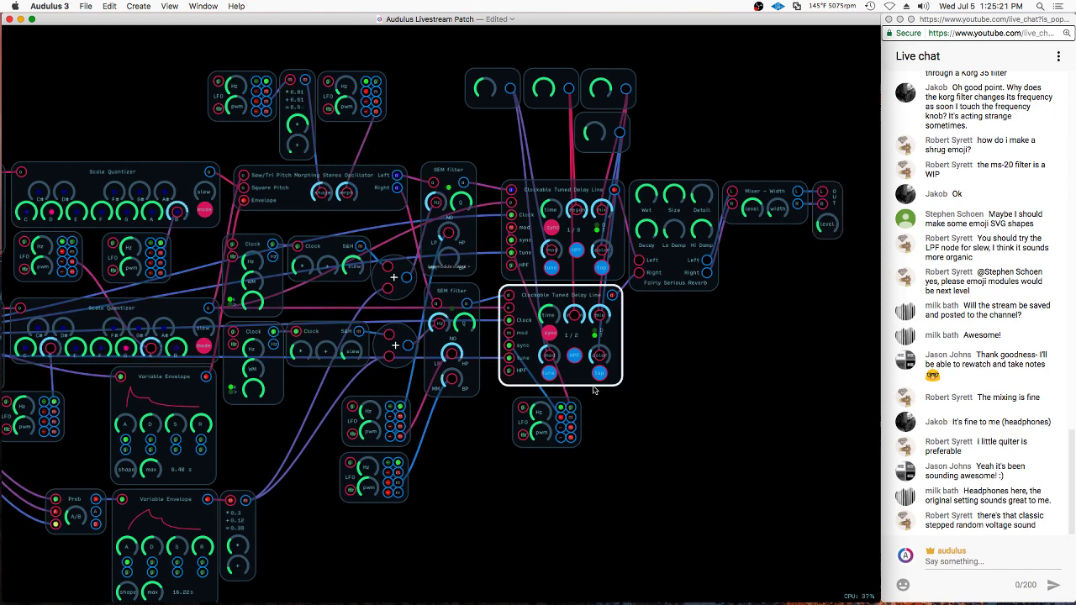
Unplug the lower SEM filter's MM/BP knob and insert a Level node between the upper filter LFO and the SEM filters' LP/NO/HP knobs
{"action": "left_click_drag", "start_coordinate": [454, 378], "coordinate": [464, 432]}
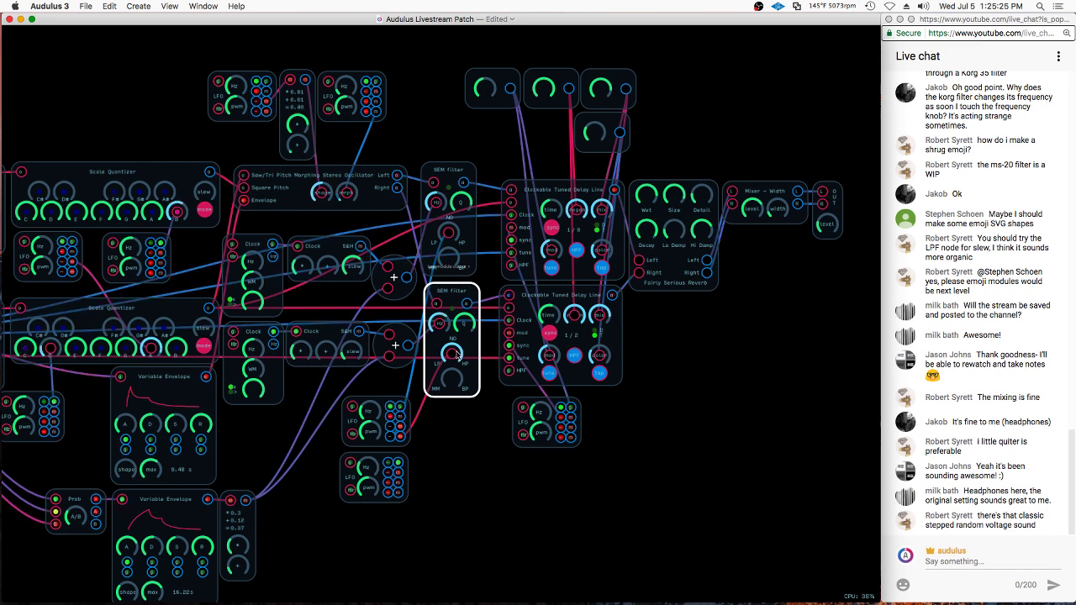
{"action": "left_click", "coordinate": [444, 474]}
{"action": "right_click", "coordinate": [448, 438]}
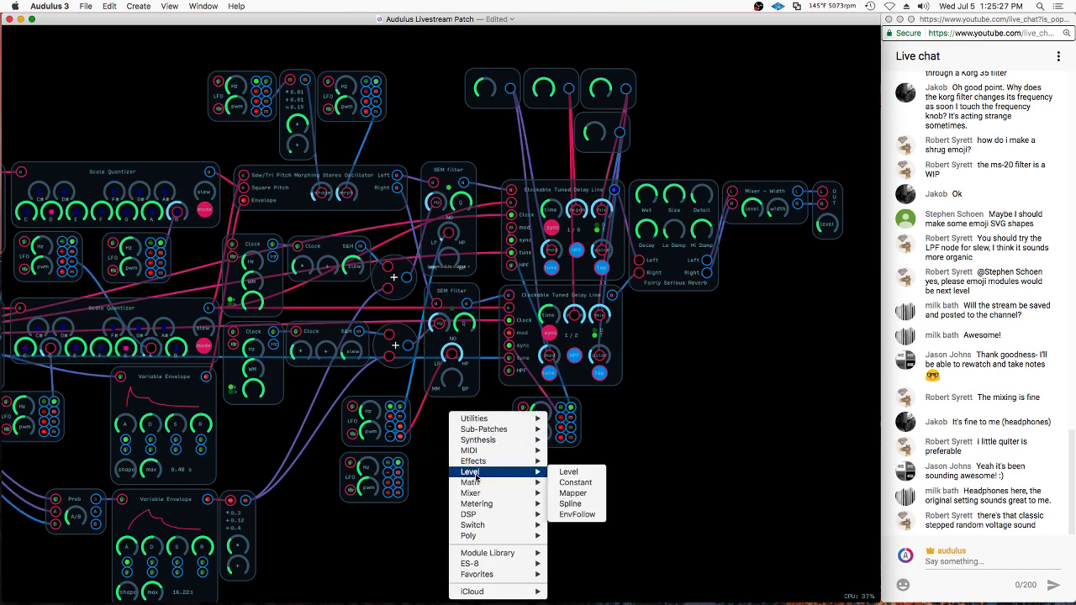
{"action": "mouse_move", "coordinate": [530, 472]}
{"action": "left_click", "coordinate": [568, 473]}
{"action": "left_click", "coordinate": [402, 437]}
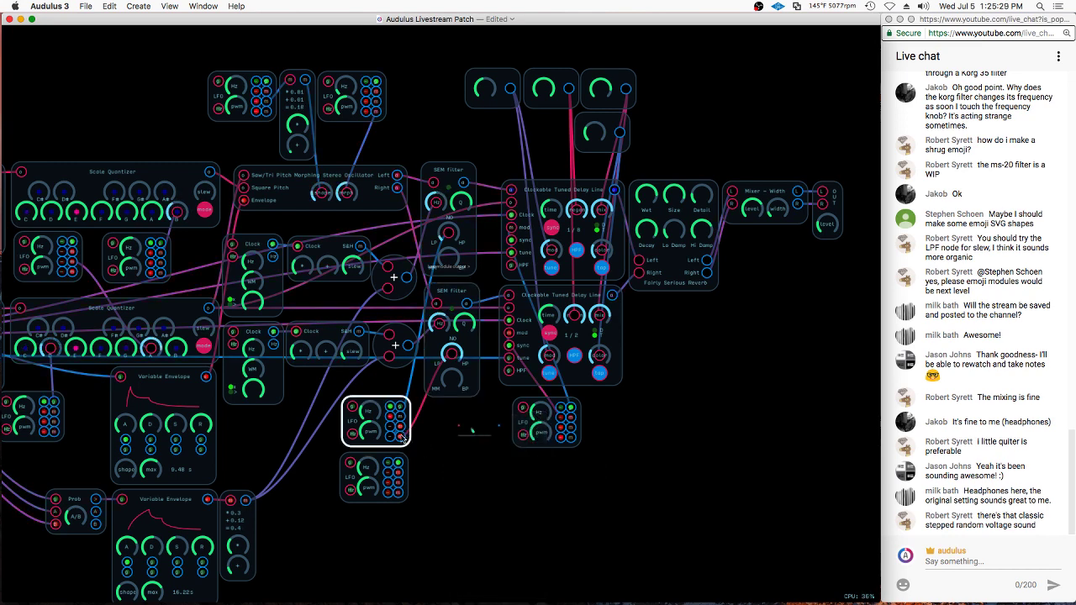
{"action": "mouse_move", "coordinate": [378, 403]}
{"action": "left_mouse_down"}
{"action": "mouse_move", "coordinate": [349, 402]}
{"action": "mouse_move", "coordinate": [448, 439]}
{"action": "mouse_move", "coordinate": [462, 426]}
{"action": "mouse_move", "coordinate": [401, 426]}
{"action": "mouse_move", "coordinate": [458, 396]}
{"action": "mouse_move", "coordinate": [505, 309]}
{"action": "left_mouse_up"}
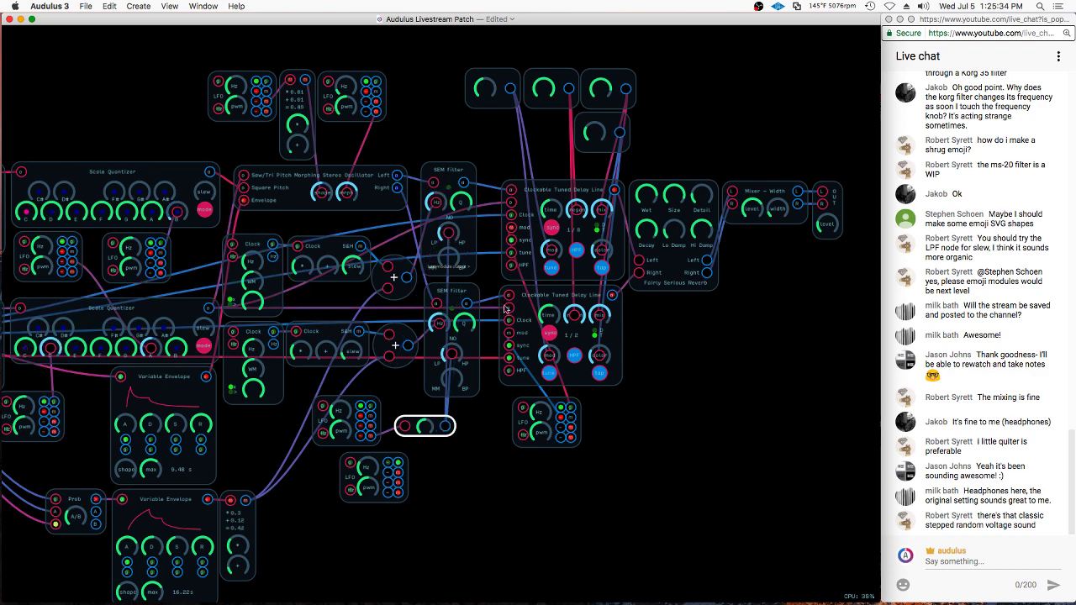
Duplicate the Level node below the original and route another filter LFO output through it to the upper SEM filter's LP/NO/HP knob
{"action": "left_click", "coordinate": [476, 493]}
{"action": "left_click", "coordinate": [394, 462]}
{"action": "left_click", "coordinate": [415, 431]}
{"action": "left_click_drag", "start_coordinate": [425, 427], "coordinate": [434, 427]}
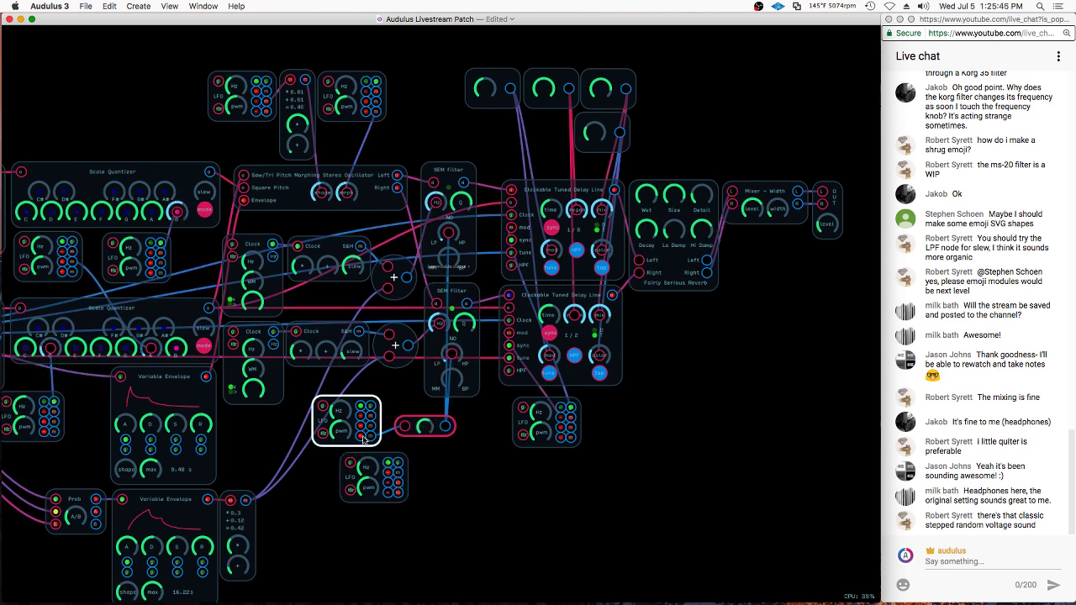
{"action": "mouse_move", "coordinate": [409, 423]}
{"action": "left_mouse_down"}
{"action": "mouse_move", "coordinate": [425, 443]}
{"action": "mouse_move", "coordinate": [424, 426]}
{"action": "left_mouse_up"}
{"action": "key", "text": "super+d"}
{"action": "left_click_drag", "start_coordinate": [361, 435], "coordinate": [449, 228]}
{"action": "left_click", "coordinate": [751, 464]}
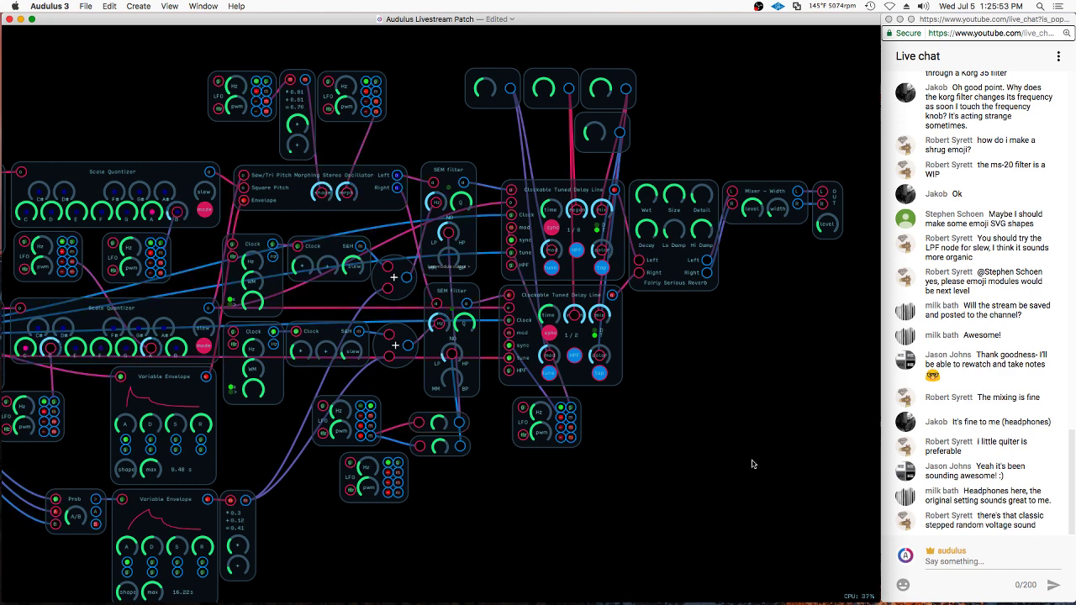
Copy the lower Clock and S&H modules together and paste the pair beside the lower LFO
{"action": "scroll", "coordinate": [754, 471], "scroll_direction": "left", "scroll_amount": 10}
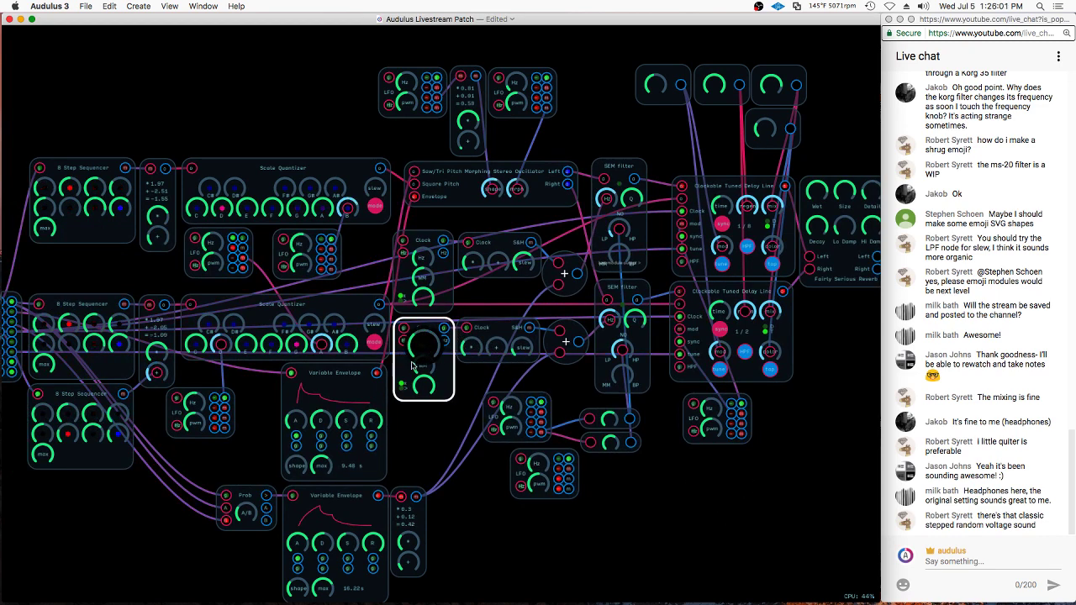
{"action": "mouse_move", "coordinate": [474, 354]}
{"action": "left_mouse_down"}
{"action": "mouse_move", "coordinate": [417, 360]}
{"action": "mouse_move", "coordinate": [457, 311]}
{"action": "mouse_move", "coordinate": [475, 308]}
{"action": "mouse_move", "coordinate": [506, 338]}
{"action": "mouse_move", "coordinate": [514, 330]}
{"action": "mouse_move", "coordinate": [508, 323]}
{"action": "mouse_move", "coordinate": [444, 335]}
{"action": "left_mouse_up"}
{"action": "key", "text": "super+c"}
{"action": "key", "text": "super+c"}
{"action": "key", "text": "super+v"}
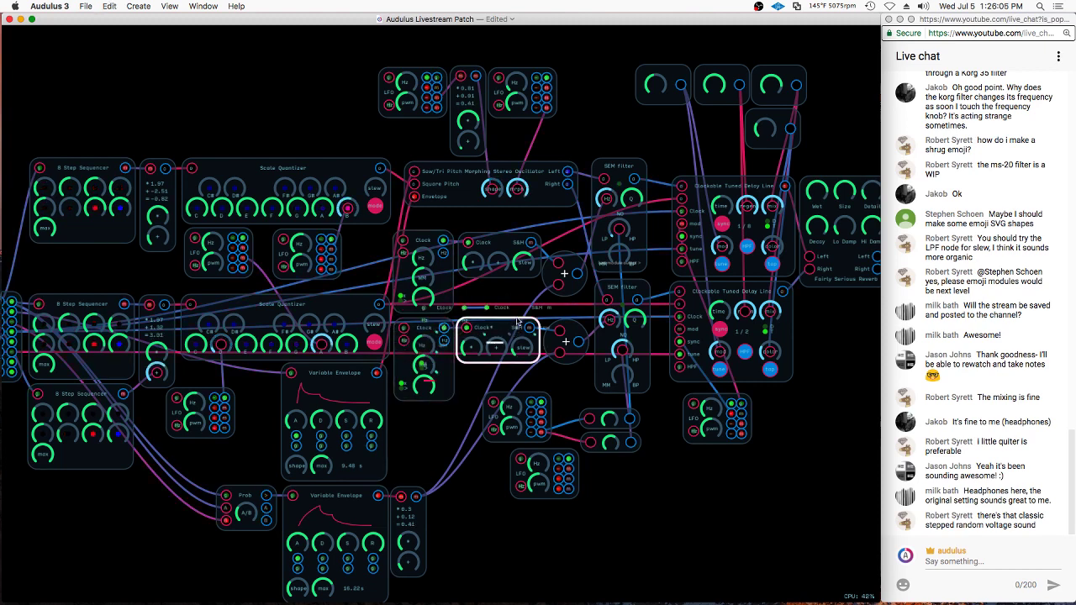
{"action": "key", "text": "super+v"}
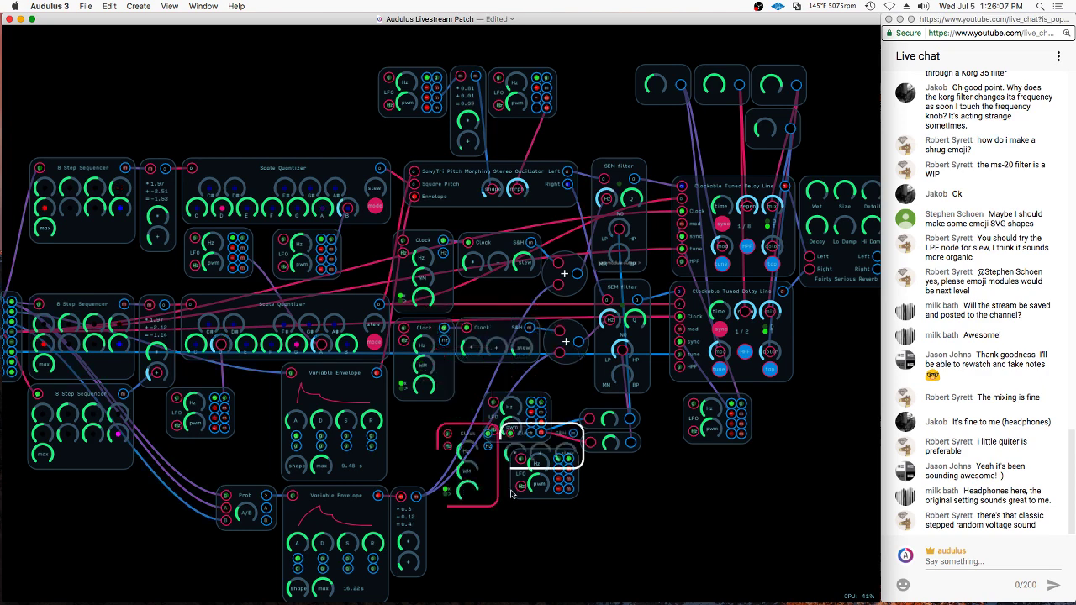
Move the Clock and its attached S&H module down below the spare LFO, and delete that LFO
{"action": "left_click_drag", "start_coordinate": [539, 529], "coordinate": [543, 531]}
{"action": "mouse_move", "coordinate": [539, 382]}
{"action": "left_mouse_down"}
{"action": "mouse_move", "coordinate": [530, 479]}
{"action": "mouse_move", "coordinate": [610, 486]}
{"action": "left_mouse_up"}
{"action": "left_click", "coordinate": [613, 486]}
{"action": "left_click", "coordinate": [548, 492]}
{"action": "key", "text": "BackSpace"}
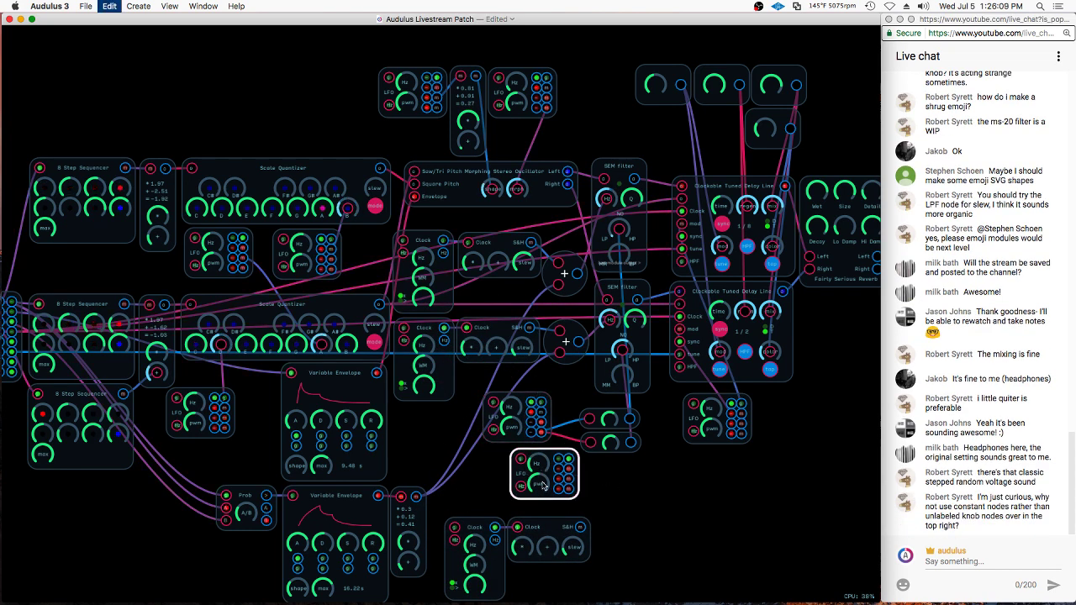
Place the Clock and S&H pair beside the lower envelope's scaler and connect the S&H output to the lower upstream Clock's Hz input
{"action": "mouse_move", "coordinate": [522, 495]}
{"action": "left_mouse_down"}
{"action": "mouse_move", "coordinate": [474, 527]}
{"action": "mouse_move", "coordinate": [525, 542]}
{"action": "left_mouse_up"}
{"action": "mouse_move", "coordinate": [545, 529]}
{"action": "left_mouse_down"}
{"action": "mouse_move", "coordinate": [532, 493]}
{"action": "mouse_move", "coordinate": [566, 492]}
{"action": "mouse_move", "coordinate": [425, 345]}
{"action": "left_mouse_up"}
{"action": "left_click", "coordinate": [558, 459]}
{"action": "left_click", "coordinate": [471, 388]}
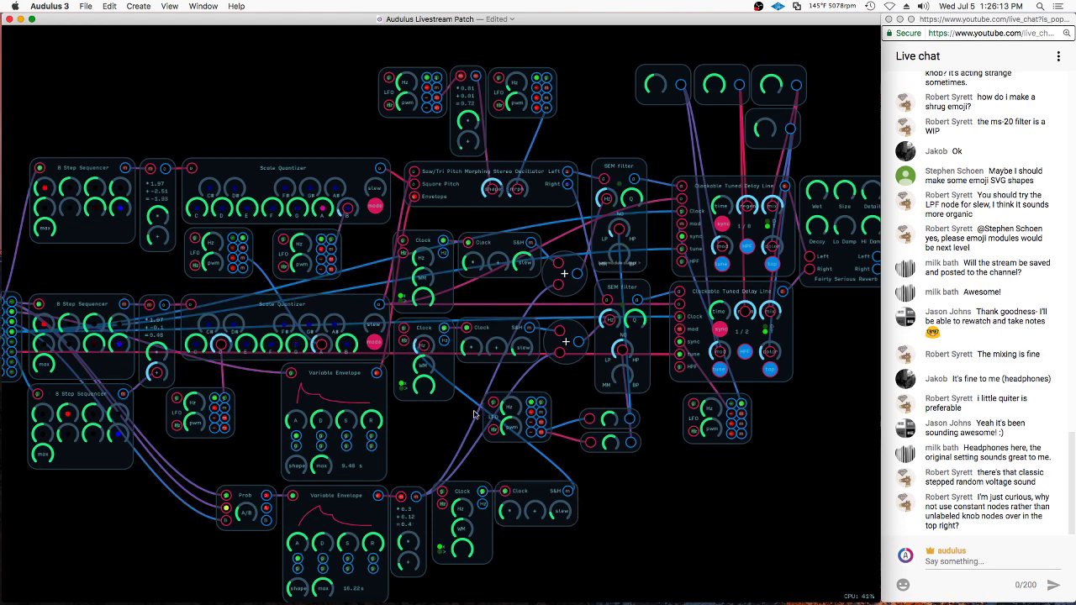
Adjust the Hz rate of the newly placed Clock and the offset of its attached S&H module
{"action": "left_click", "coordinate": [475, 508]}
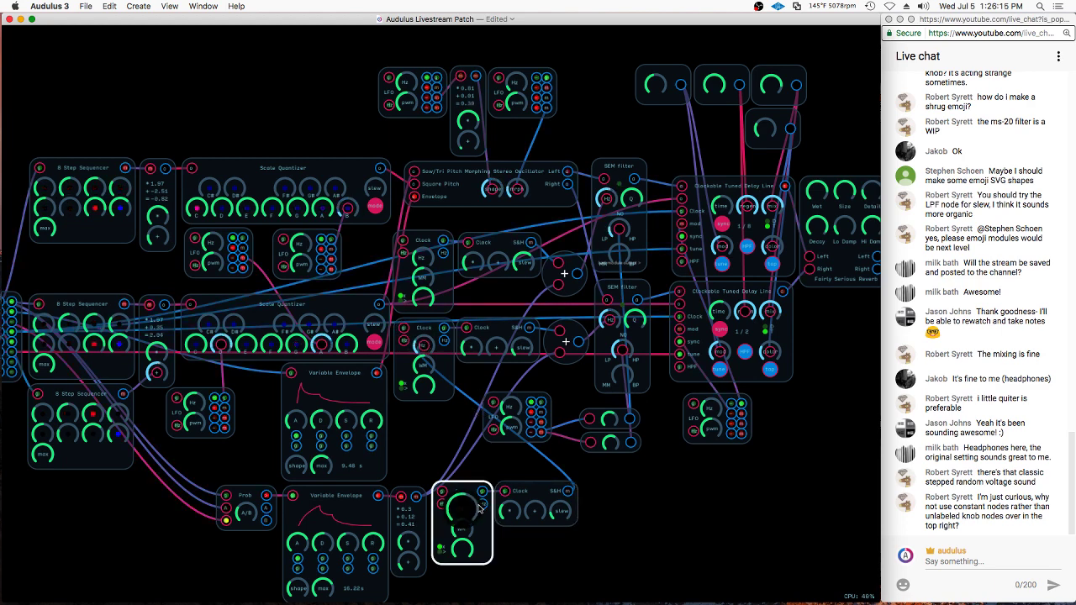
{"action": "left_click_drag", "start_coordinate": [464, 512], "coordinate": [458, 514]}
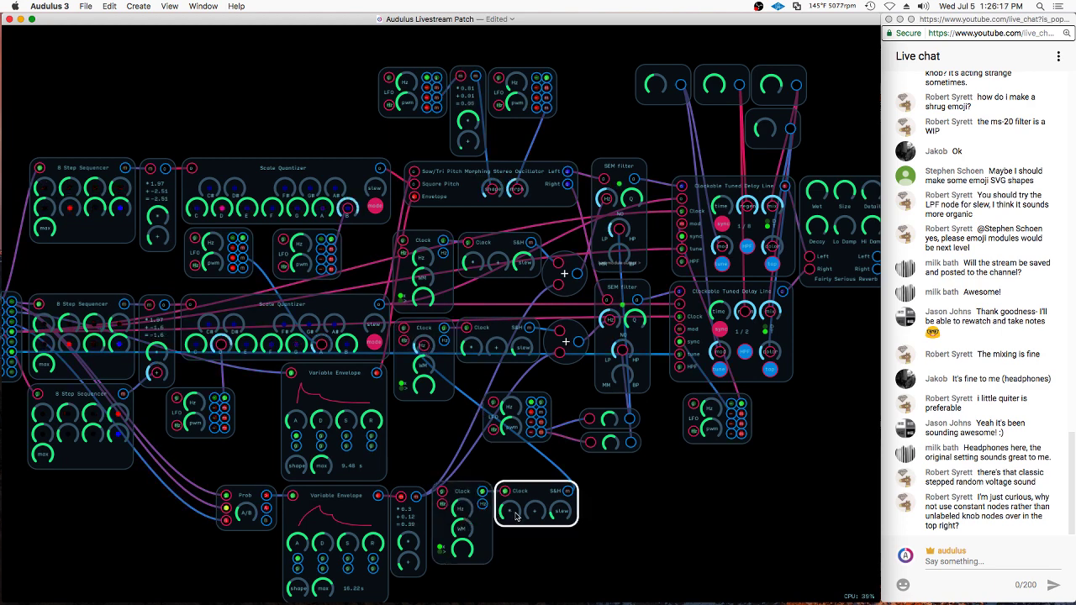
{"action": "left_click_drag", "start_coordinate": [540, 512], "coordinate": [535, 490]}
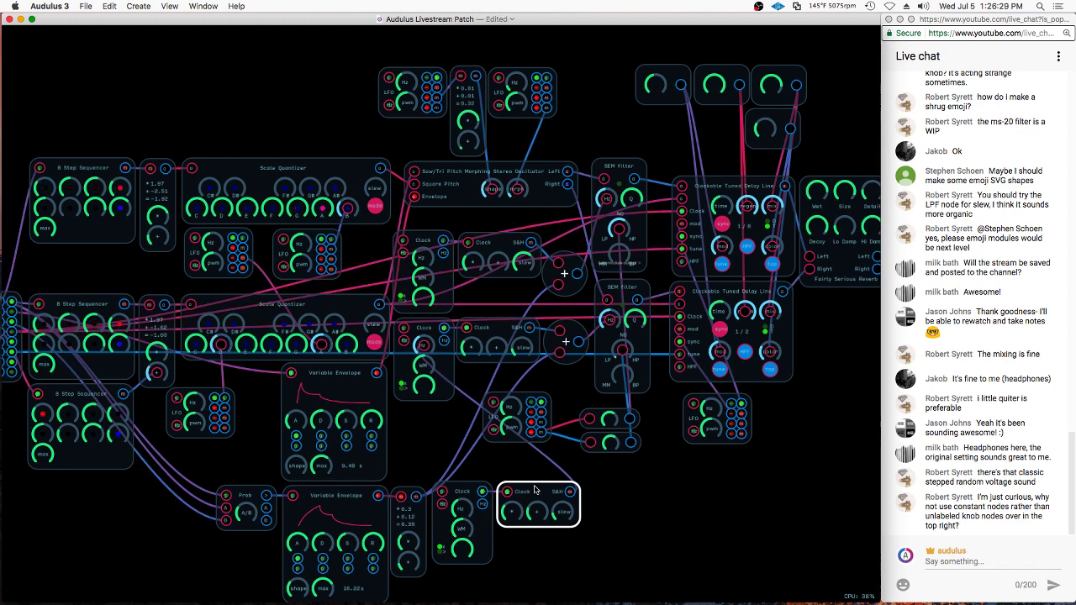
{"action": "left_click", "coordinate": [649, 492]}
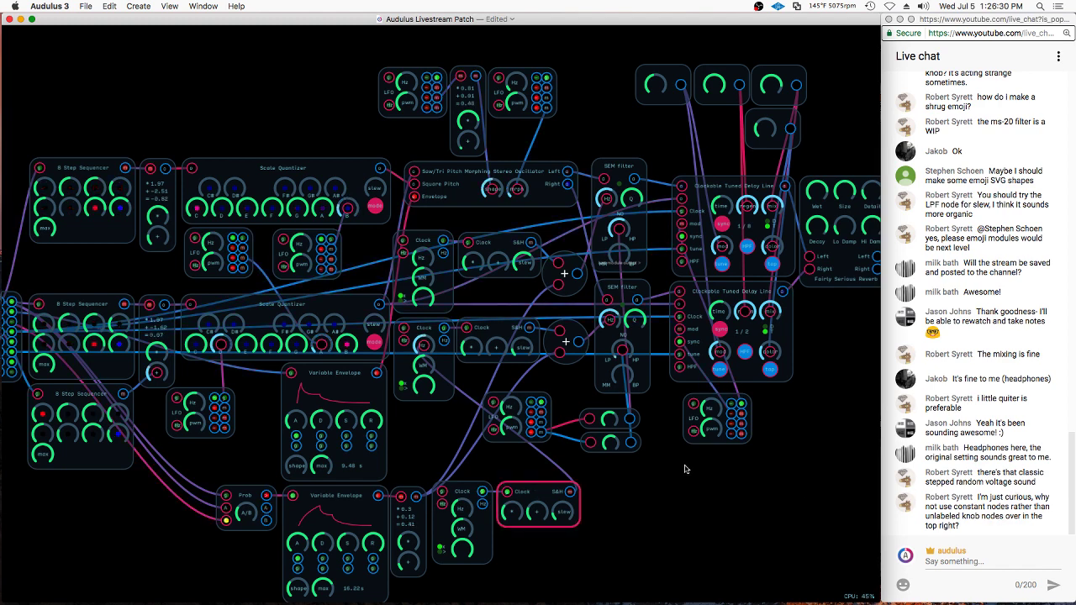
Examine the unlabelled knob modules above the Clockable Tuned Delay Lines and the inside of the upper delay line
{"action": "left_click", "coordinate": [665, 74]}
{"action": "left_click", "coordinate": [662, 127]}
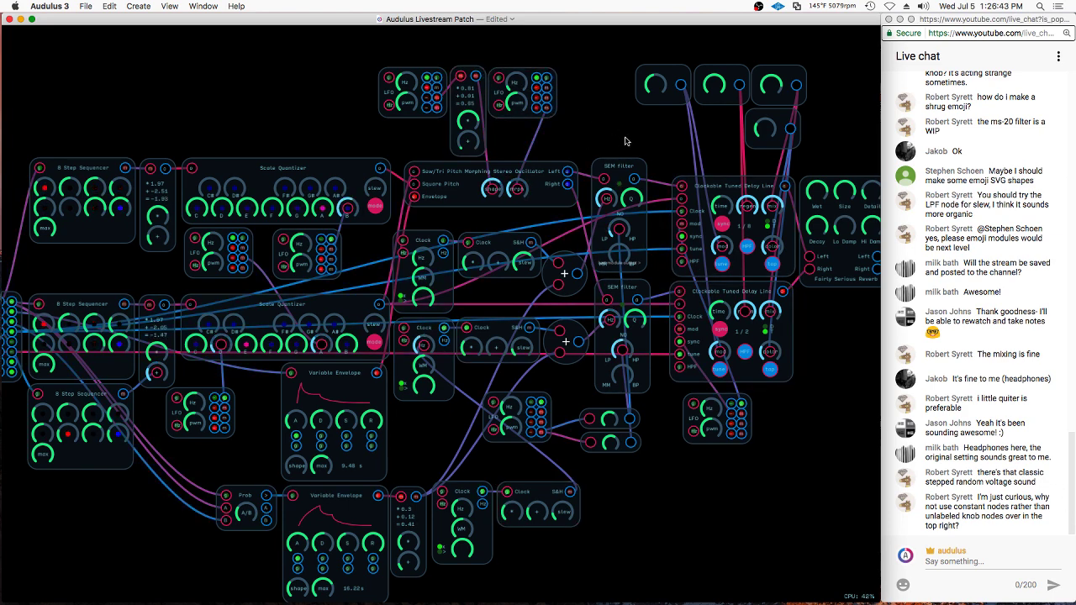
{"action": "scroll", "coordinate": [630, 139], "scroll_direction": "right", "scroll_amount": 5}
{"action": "scroll", "coordinate": [630, 140], "scroll_direction": "down", "scroll_amount": 3}
{"action": "scroll", "coordinate": [557, 86], "scroll_direction": "up", "scroll_amount": 4}
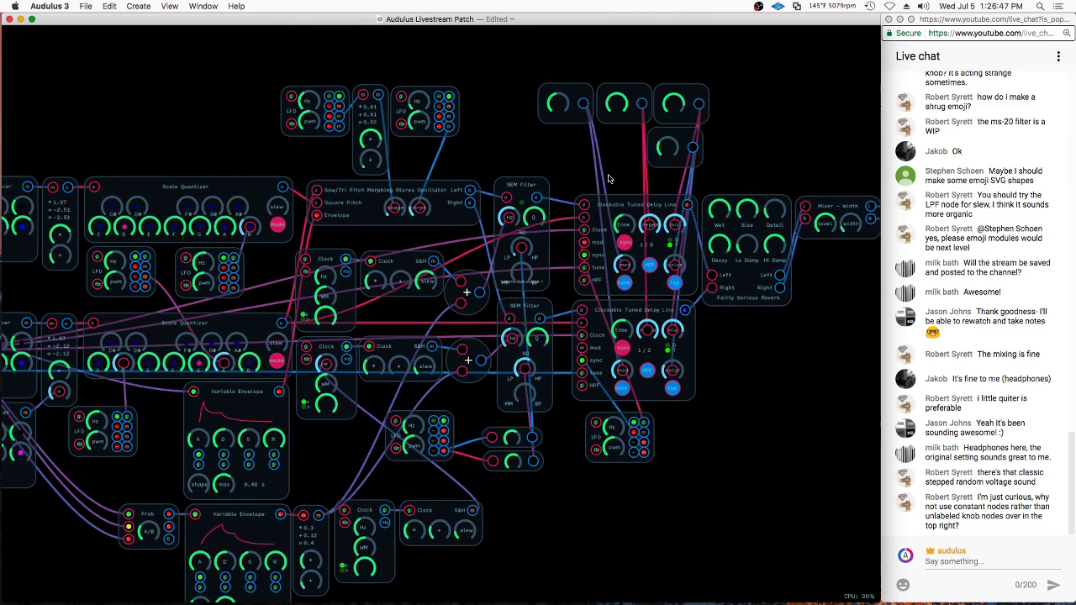
{"action": "right_click", "coordinate": [559, 116]}
{"action": "key", "text": "Escape"}
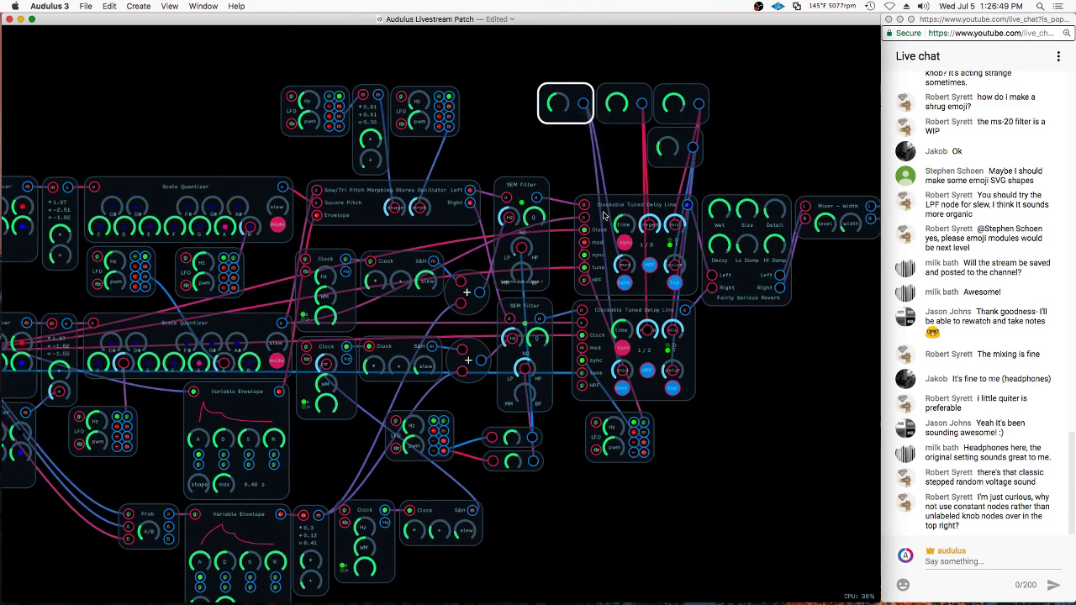
{"action": "double_click", "coordinate": [605, 204]}
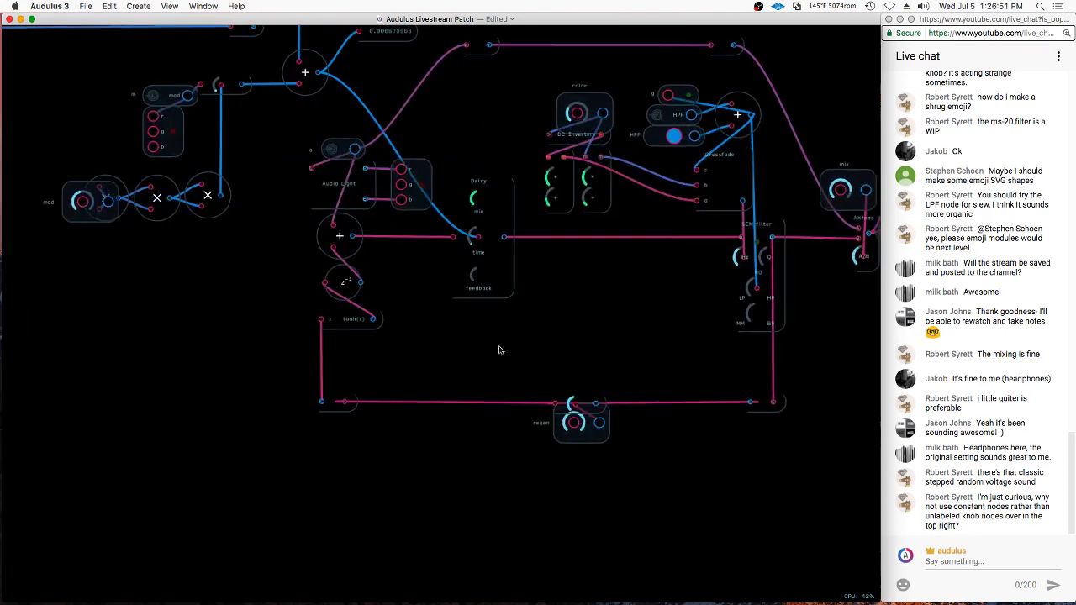
{"action": "scroll", "coordinate": [591, 359], "scroll_direction": "up", "scroll_amount": 5}
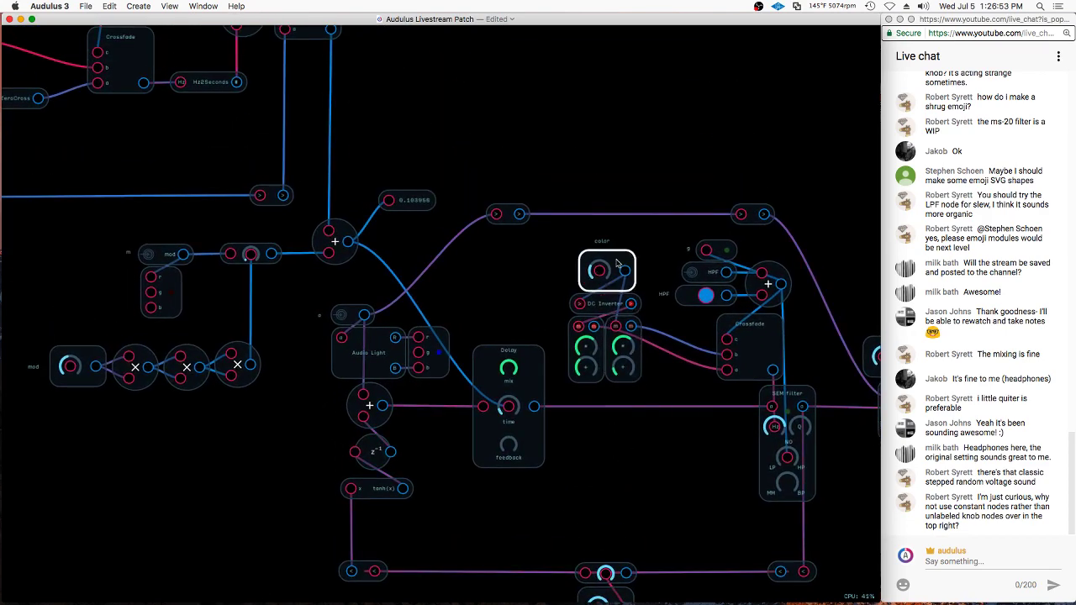
{"action": "key", "text": "Escape"}
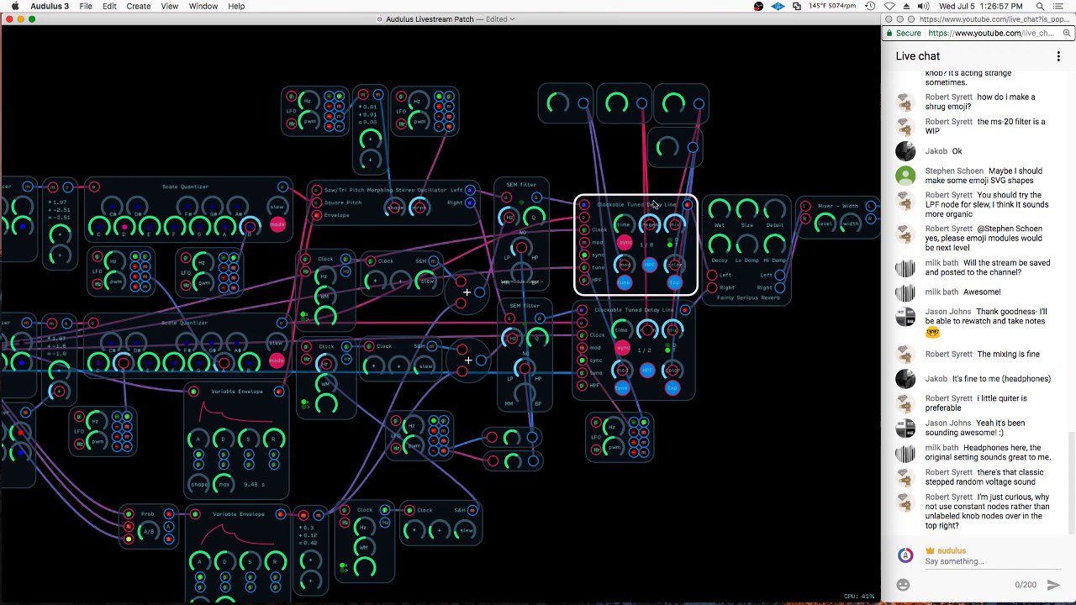
Add a Constant node inside the upper Clockable Tuned Delay Line, adjust its value, and return to the main patch
{"action": "scroll", "coordinate": [655, 201], "scroll_direction": "up", "scroll_amount": 3}
{"action": "scroll", "coordinate": [646, 206], "scroll_direction": "up", "scroll_amount": 5}
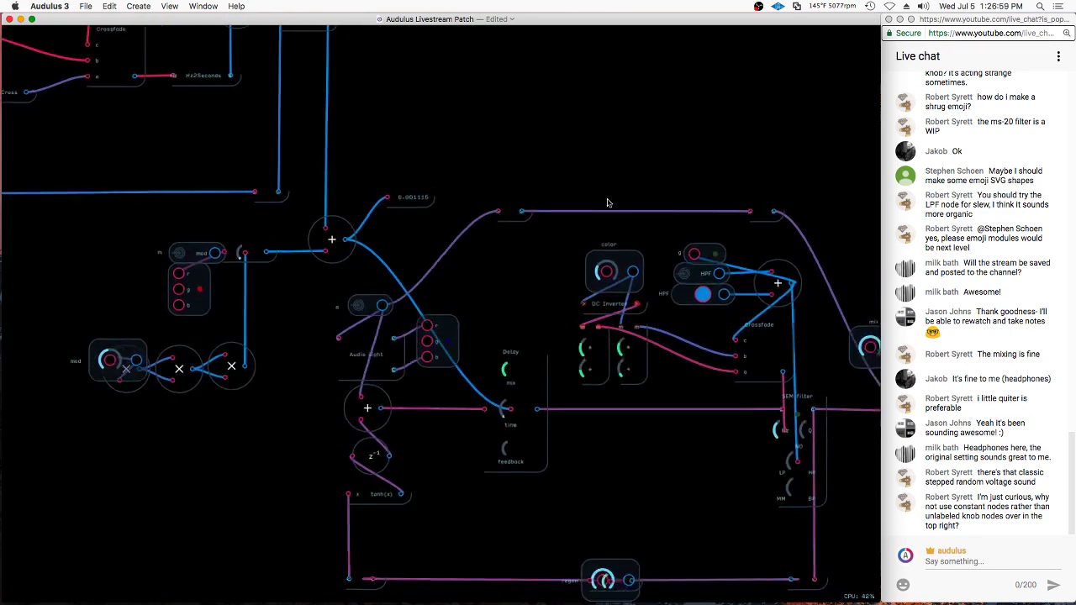
{"action": "right_click", "coordinate": [583, 163]}
{"action": "mouse_move", "coordinate": [622, 221]}
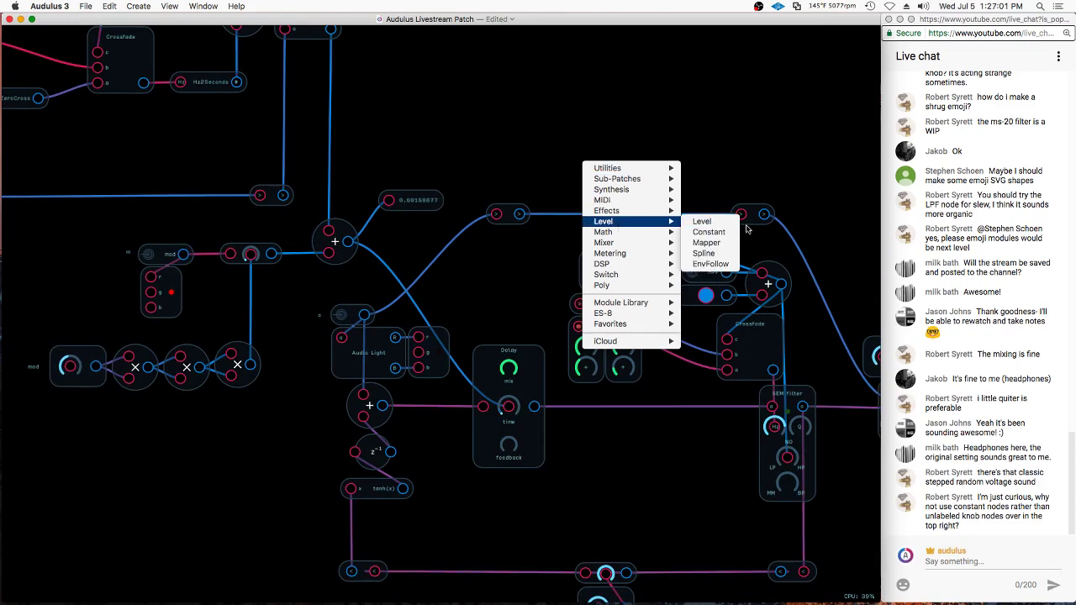
{"action": "left_click", "coordinate": [723, 233]}
{"action": "scroll", "coordinate": [671, 164], "scroll_direction": "up", "scroll_amount": 3}
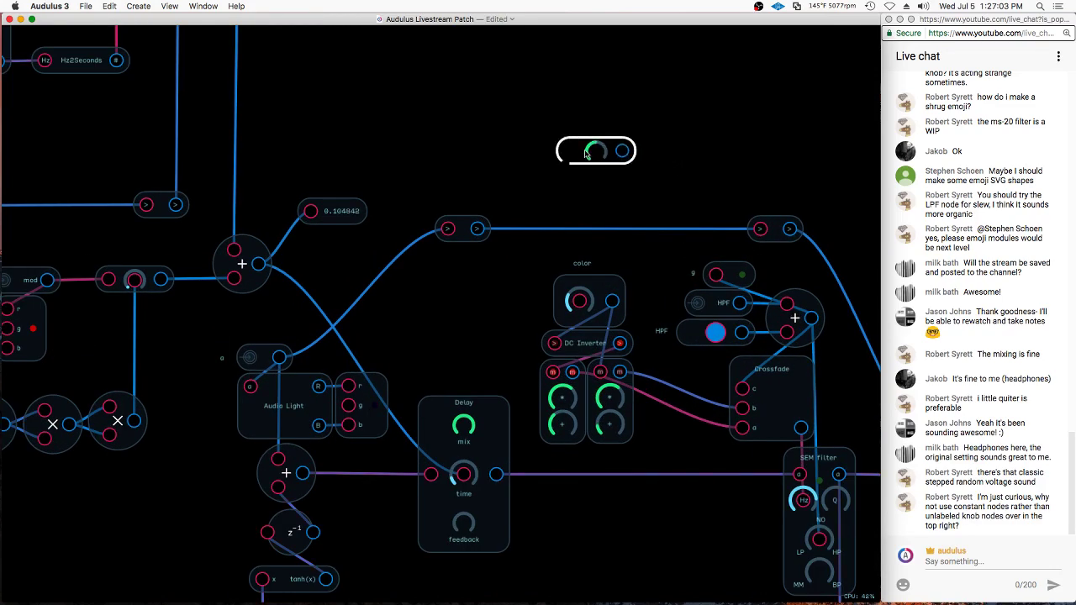
{"action": "left_click_drag", "start_coordinate": [586, 154], "coordinate": [578, 159]}
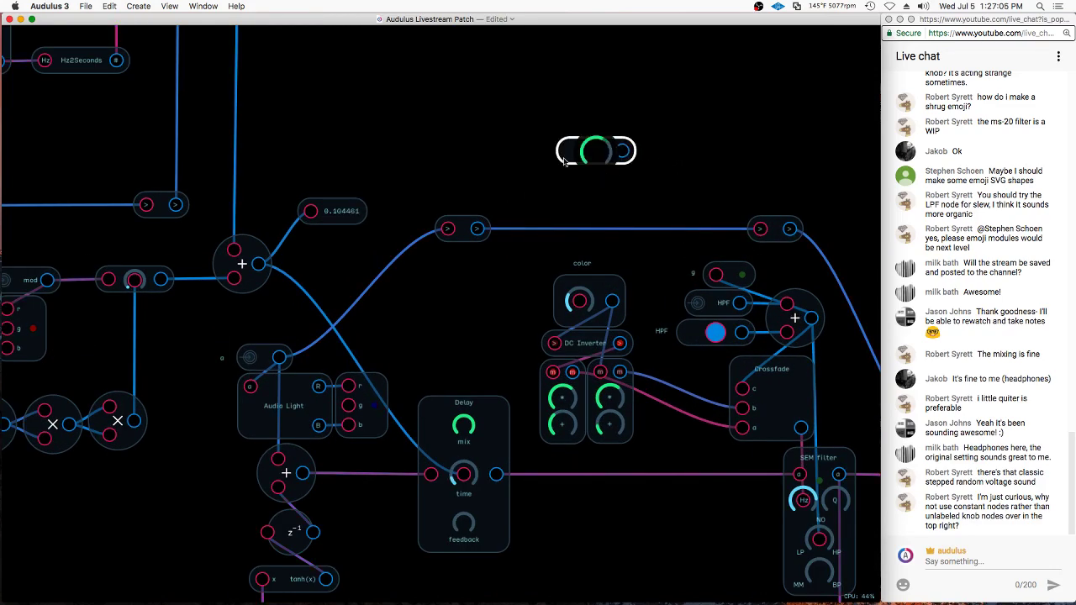
{"action": "double_click", "coordinate": [633, 136]}
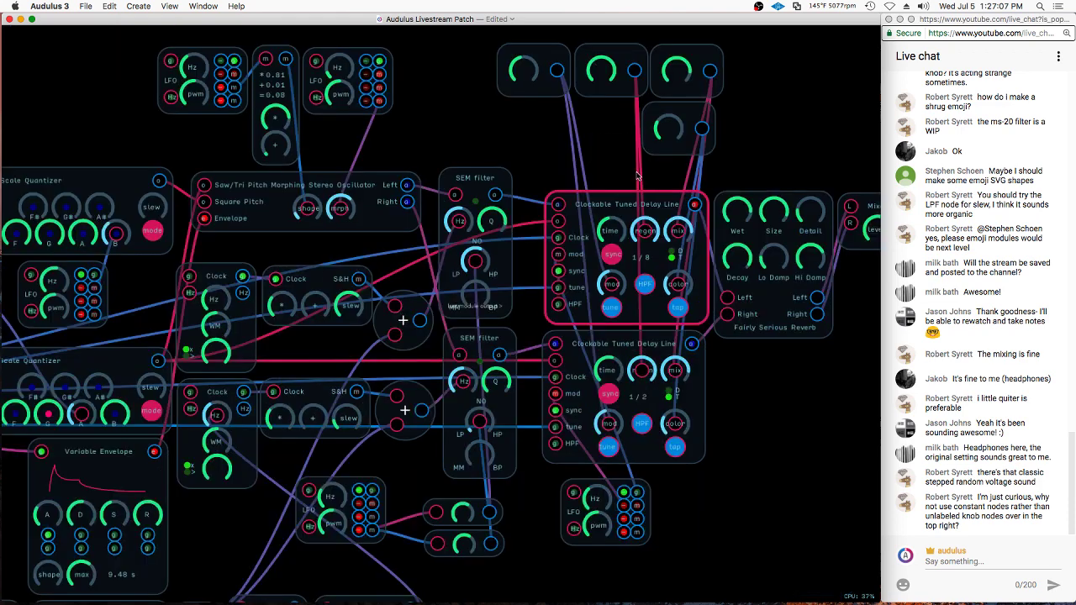
Reopen the upper Clockable Tuned Delay Line, delete the test Constant node, and return to the main patch
{"action": "left_click", "coordinate": [643, 198]}
{"action": "left_click", "coordinate": [642, 198]}
{"action": "left_click", "coordinate": [642, 199]}
{"action": "scroll", "coordinate": [643, 199], "scroll_direction": "up", "scroll_amount": 3}
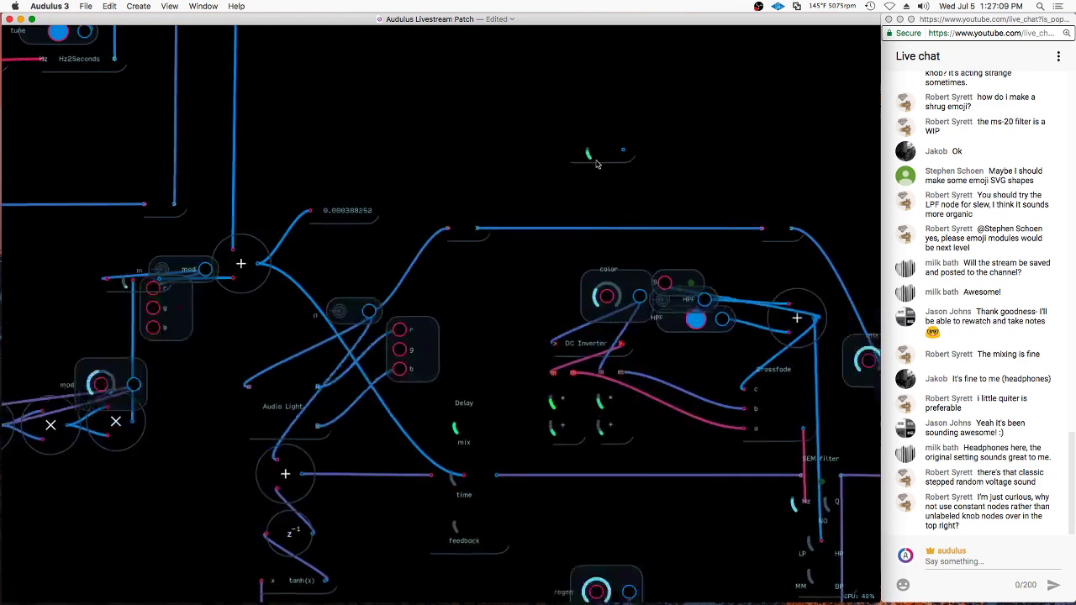
{"action": "right_click", "coordinate": [623, 143]}
{"action": "left_click", "coordinate": [643, 134]}
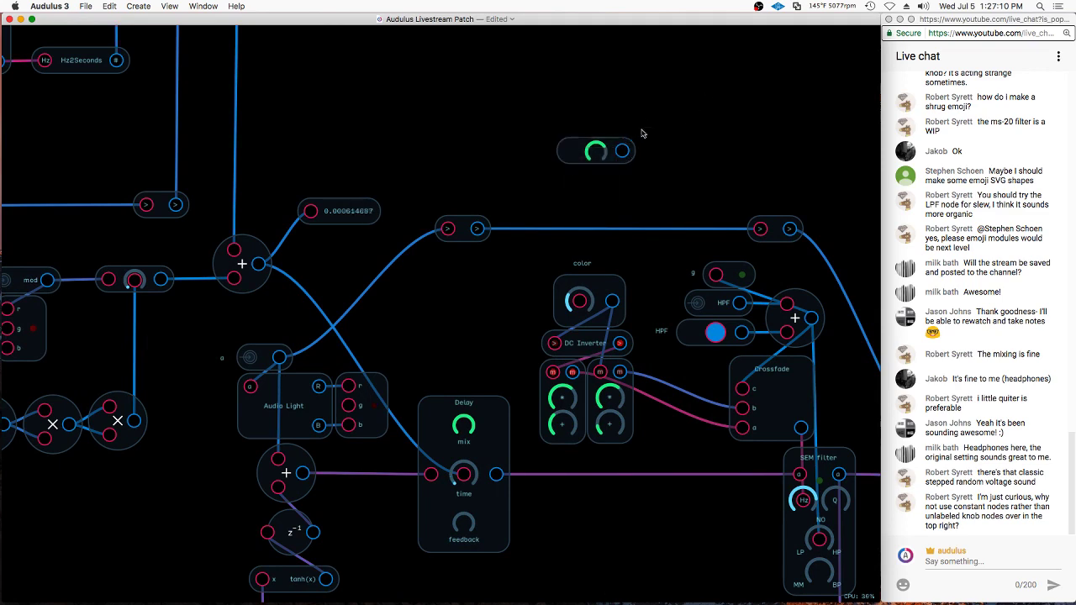
{"action": "left_click_drag", "start_coordinate": [649, 119], "coordinate": [585, 174]}
{"action": "scroll", "coordinate": [583, 189], "scroll_direction": "down", "scroll_amount": 1}
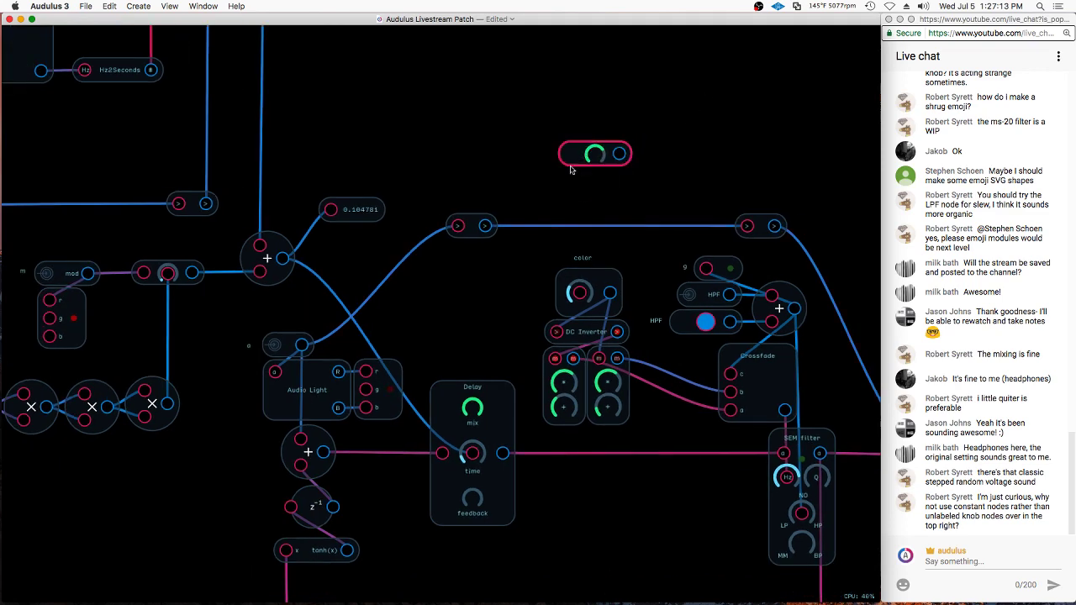
{"action": "key", "text": "BackSpace"}
{"action": "double_click", "coordinate": [567, 176]}
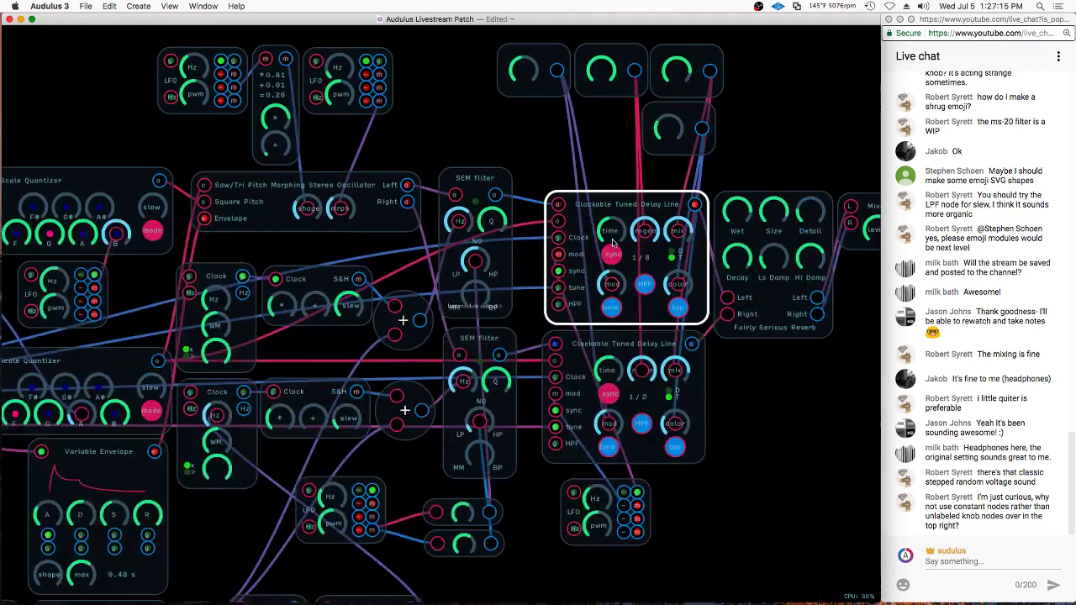
{"action": "left_click_drag", "start_coordinate": [565, 173], "coordinate": [587, 158]}
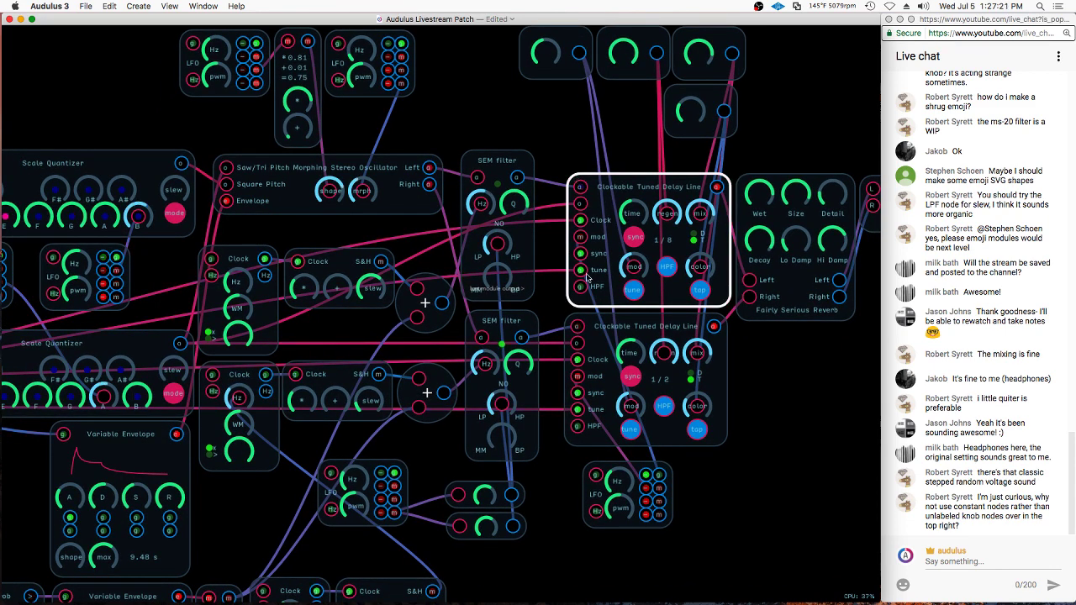
{"action": "scroll", "coordinate": [555, 168], "scroll_direction": "up", "scroll_amount": 5}
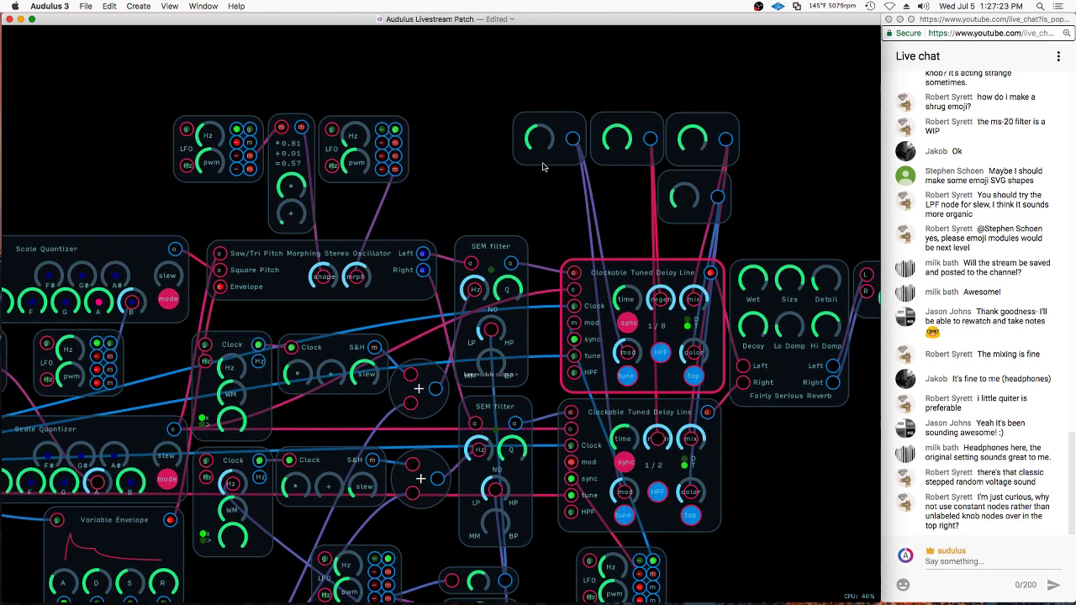
{"action": "left_click", "coordinate": [518, 132]}
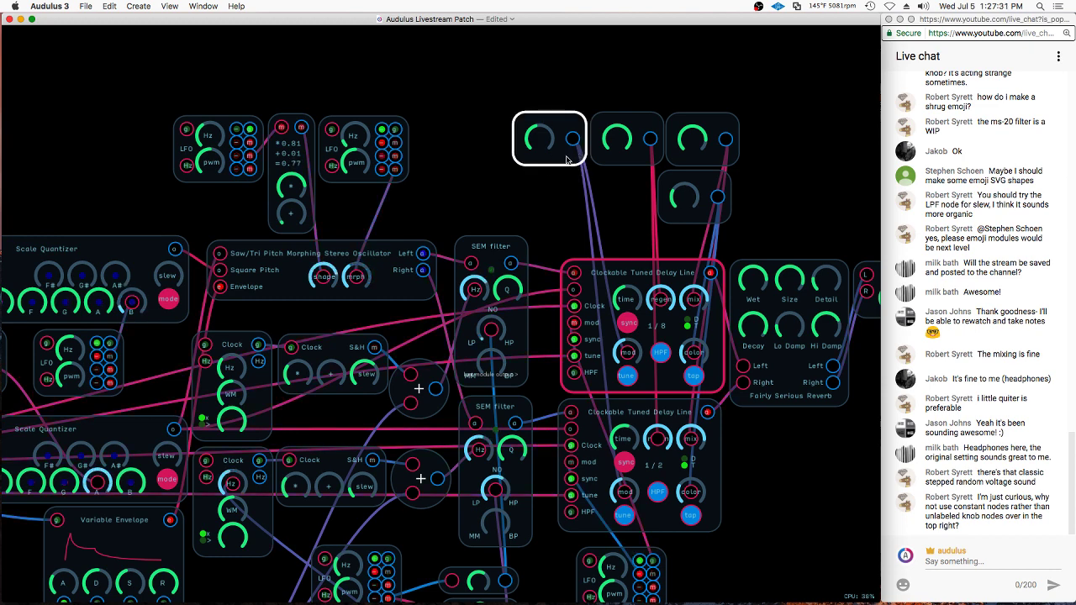
Adjust the multiplier of the lowest S&H module, which modulates the Clock's Hz above it
{"action": "scroll", "coordinate": [512, 204], "scroll_direction": "left", "scroll_amount": 5}
{"action": "scroll", "coordinate": [512, 204], "scroll_direction": "down", "scroll_amount": 3}
{"action": "scroll", "coordinate": [656, 116], "scroll_direction": "down", "scroll_amount": 3}
{"action": "scroll", "coordinate": [656, 115], "scroll_direction": "left", "scroll_amount": 3}
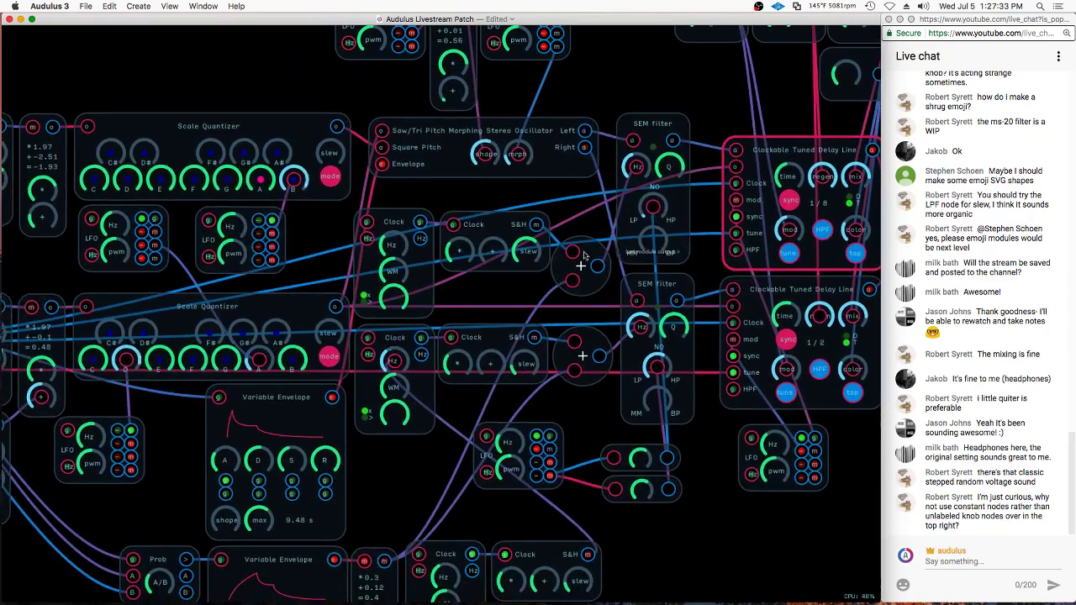
{"action": "scroll", "coordinate": [482, 409], "scroll_direction": "down", "scroll_amount": 3}
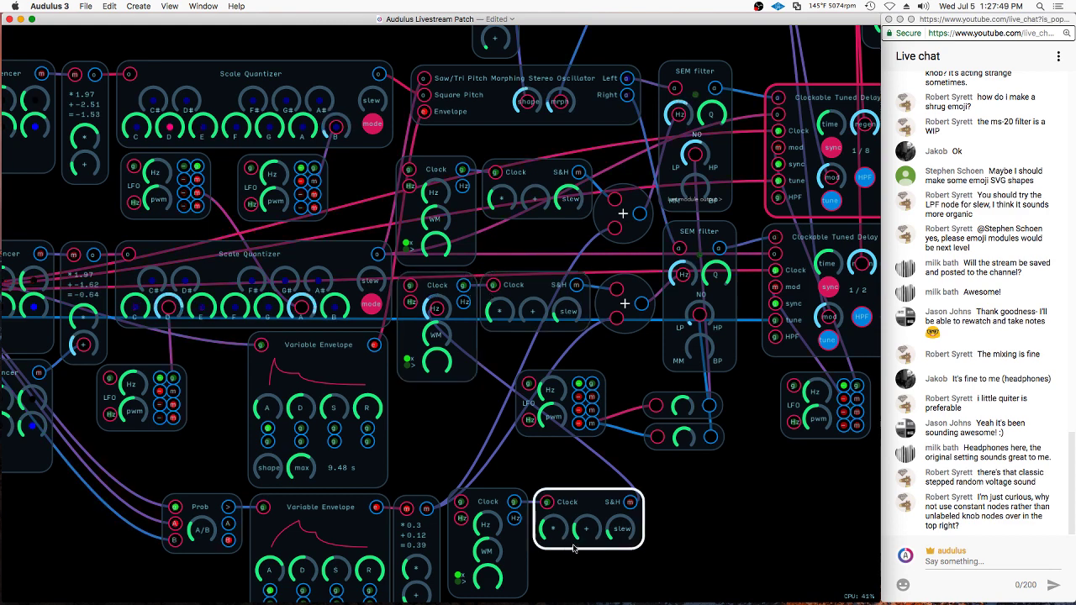
{"action": "left_click_drag", "start_coordinate": [545, 534], "coordinate": [524, 539]}
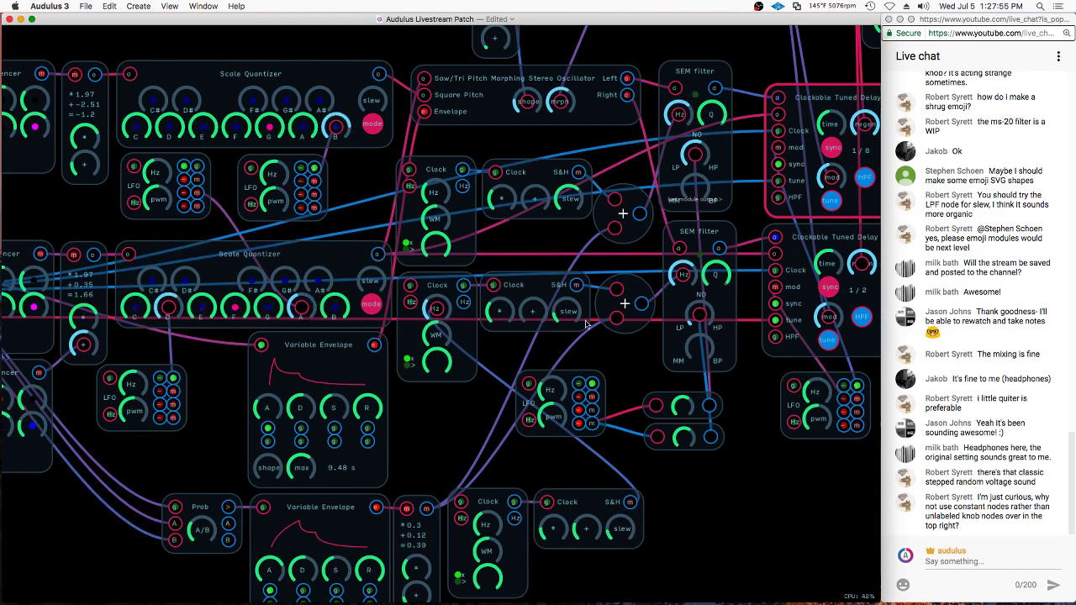
Set the added offset of the scaler after the lower Variable Envelope to 0.06
{"action": "left_click", "coordinate": [551, 315]}
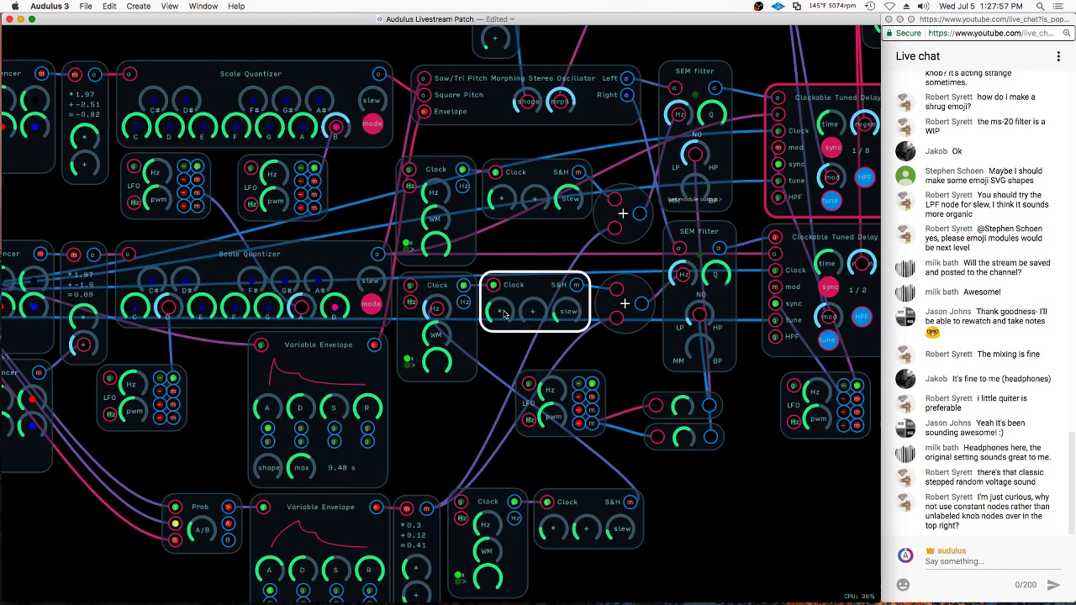
{"action": "left_click", "coordinate": [414, 570]}
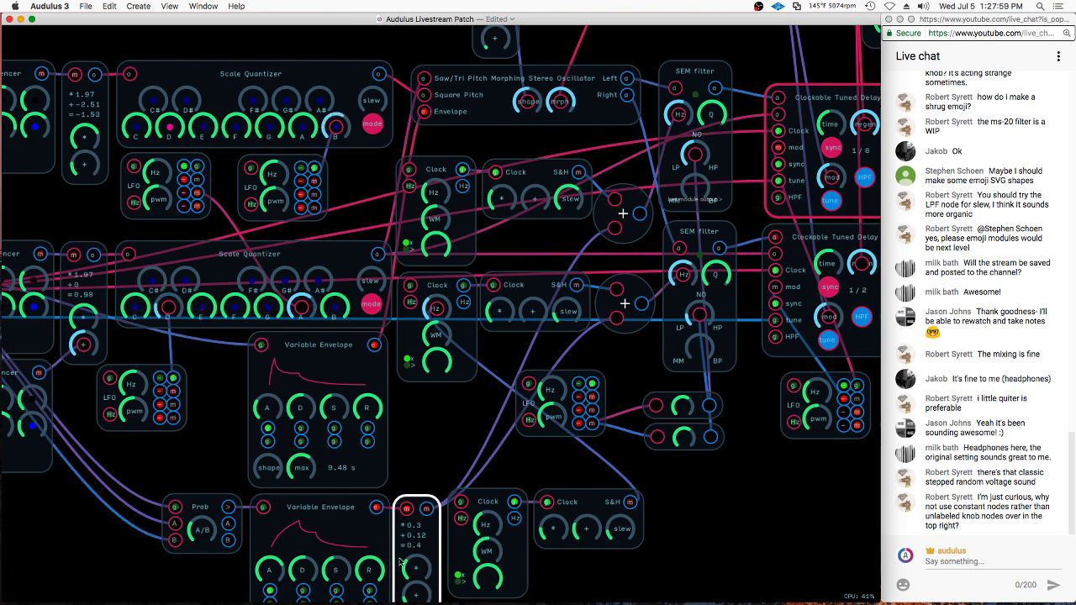
{"action": "left_click_drag", "start_coordinate": [421, 595], "coordinate": [395, 588]}
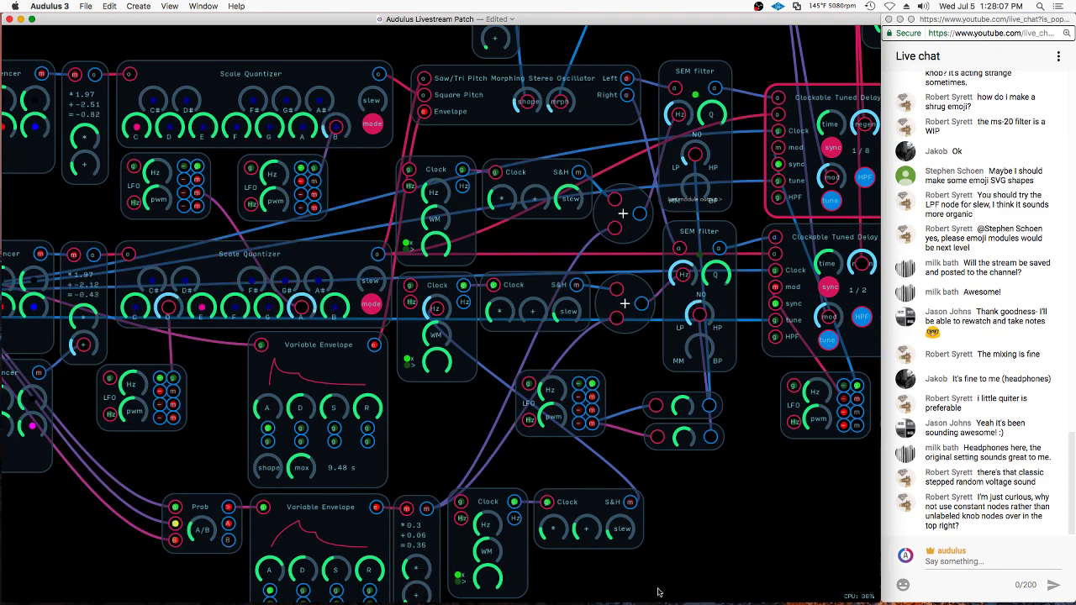
Place a copy of the LFO in the empty area below the lower Variable Envelope's scaler
{"action": "scroll", "coordinate": [704, 375], "scroll_direction": "down", "scroll_amount": 5}
{"action": "left_click_drag", "start_coordinate": [539, 165], "coordinate": [570, 417]}
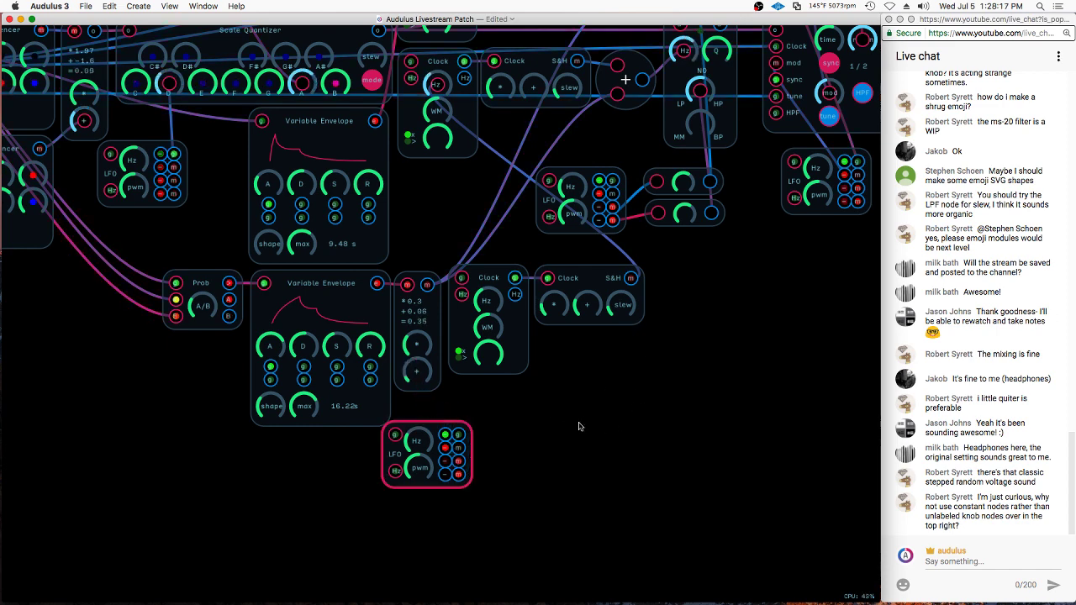
{"action": "scroll", "coordinate": [568, 427], "scroll_direction": "up", "scroll_amount": 3}
{"action": "scroll", "coordinate": [612, 415], "scroll_direction": "up", "scroll_amount": 5}
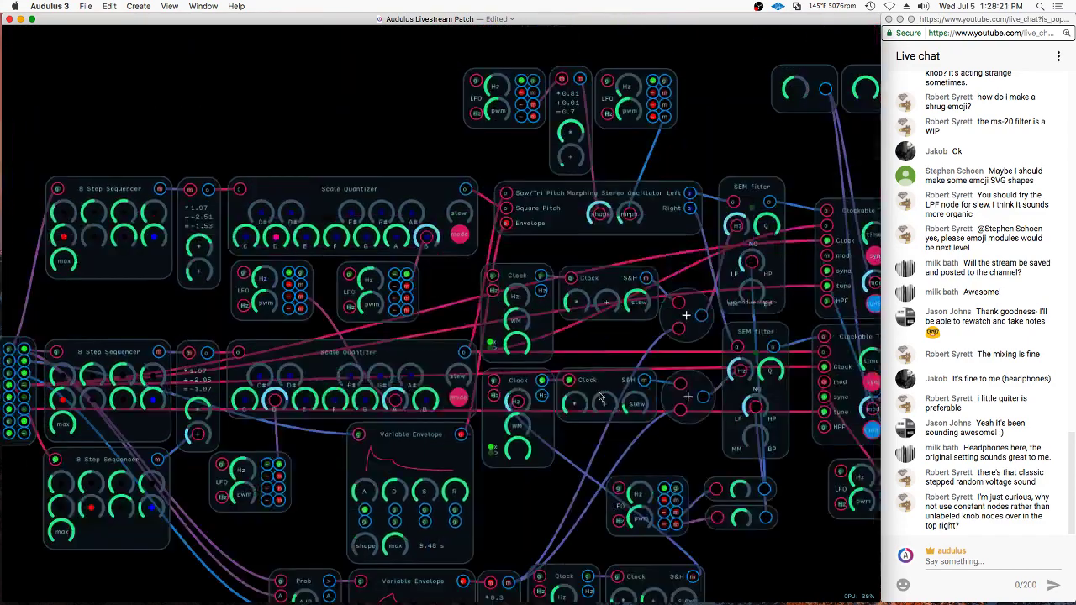
{"action": "scroll", "coordinate": [505, 219], "scroll_direction": "up", "scroll_amount": 5}
{"action": "scroll", "coordinate": [490, 211], "scroll_direction": "down", "scroll_amount": 3}
{"action": "left_click", "coordinate": [523, 42]}
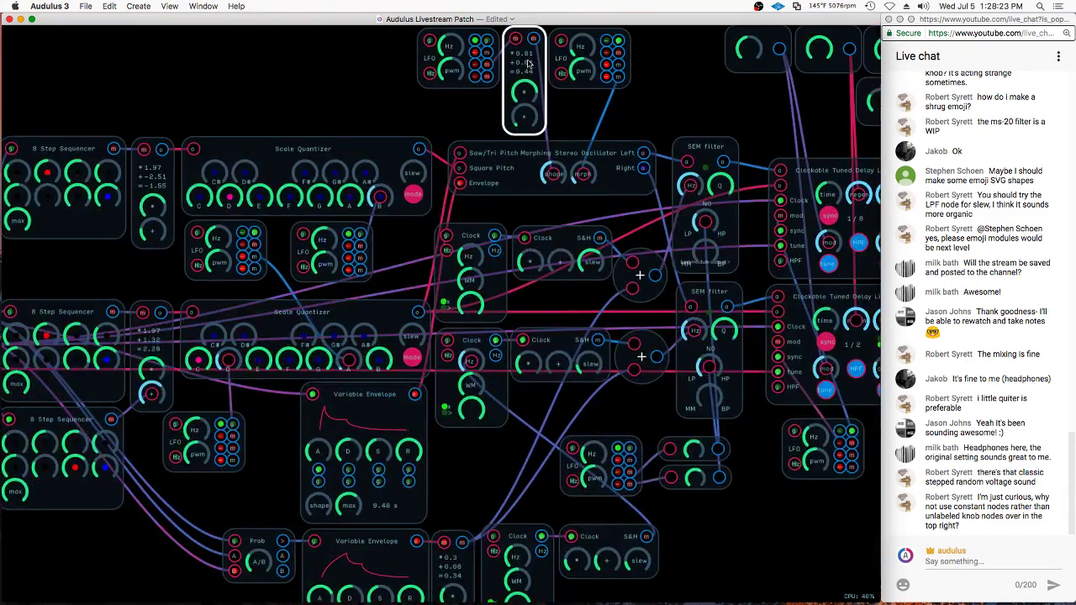
{"action": "key", "text": "super+d"}
{"action": "left_click_drag", "start_coordinate": [523, 42], "coordinate": [622, 208]}
{"action": "key", "text": "super+z"}
{"action": "key", "text": "super+z"}
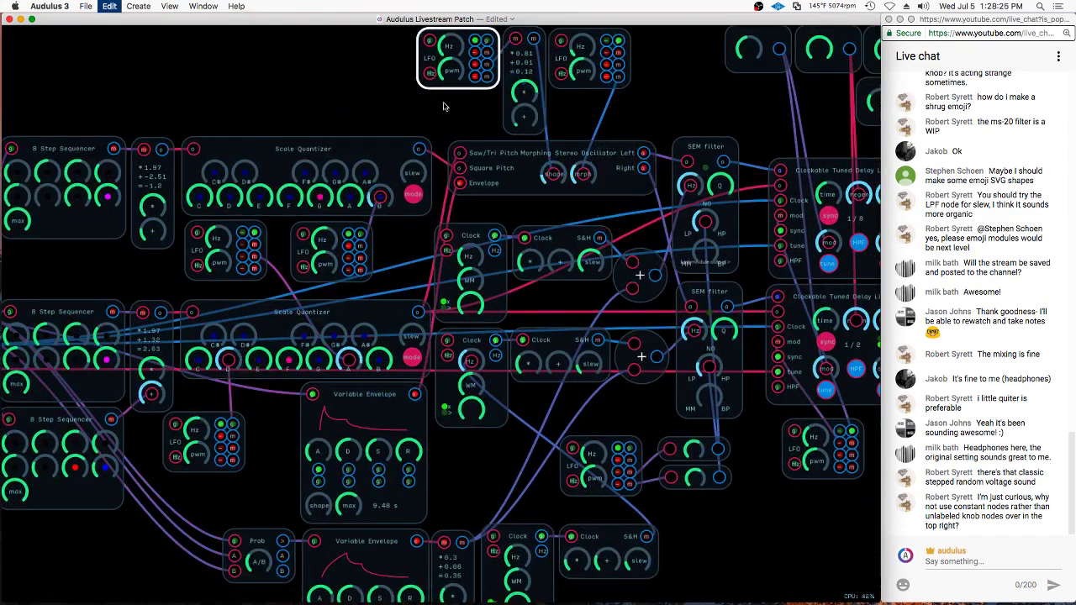
Copy the LFO and its connected scaler above the oscillator and paste them below the lowest S&H module
{"action": "mouse_move", "coordinate": [444, 106]}
{"action": "left_mouse_down"}
{"action": "mouse_move", "coordinate": [499, 31]}
{"action": "mouse_move", "coordinate": [458, 108]}
{"action": "left_mouse_up"}
{"action": "key", "text": "super+c"}
{"action": "key", "text": "super+v"}
{"action": "scroll", "coordinate": [666, 155], "scroll_direction": "down", "scroll_amount": 6}
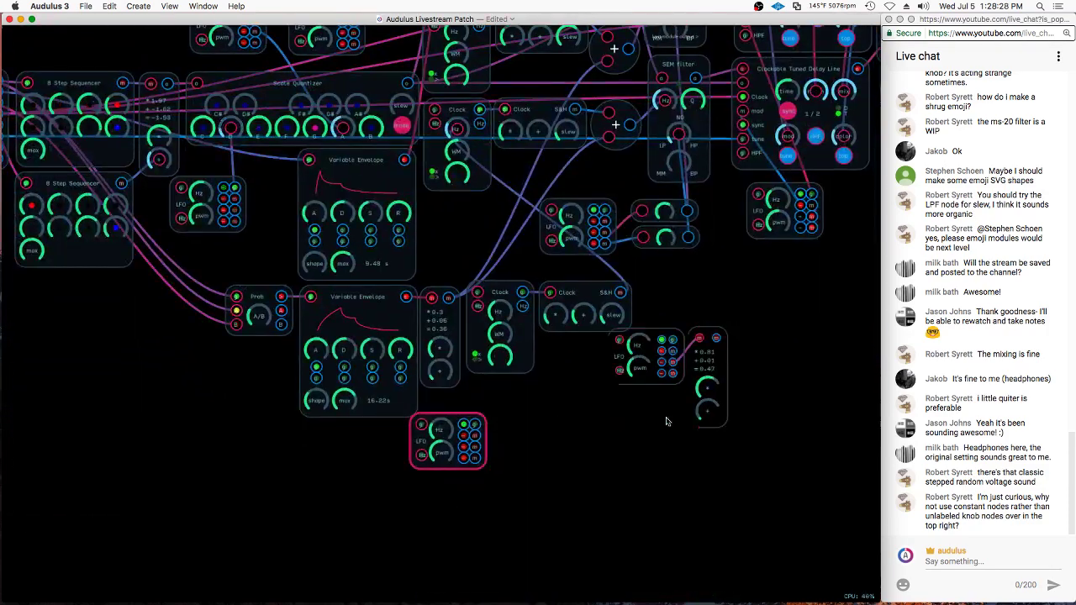
Delete the single LFO, move the pasted LFO and scaler below the lower Variable Envelope, and feed its scaler's offset from them
{"action": "key", "text": "Delete"}
{"action": "left_click_drag", "start_coordinate": [618, 386], "coordinate": [673, 408]}
{"action": "mouse_move", "coordinate": [715, 358]}
{"action": "left_mouse_down"}
{"action": "mouse_move", "coordinate": [567, 460]}
{"action": "mouse_move", "coordinate": [508, 464]}
{"action": "mouse_move", "coordinate": [512, 433]}
{"action": "mouse_move", "coordinate": [407, 368]}
{"action": "left_mouse_up"}
{"action": "scroll", "coordinate": [526, 388], "scroll_direction": "up", "scroll_amount": 4}
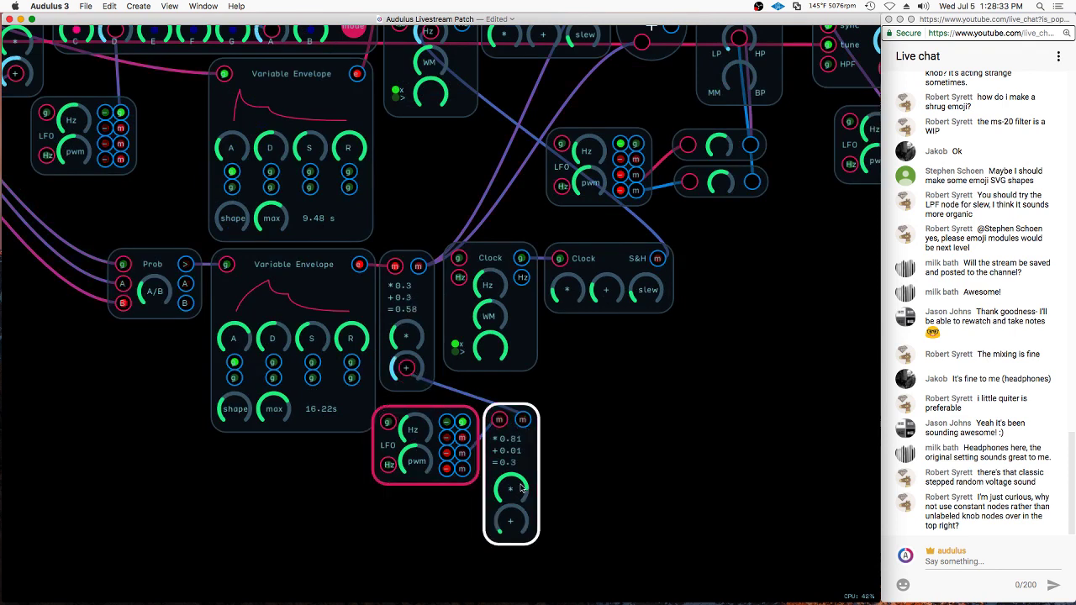
Set the multiplier of the LFO's scaler to 0.65 and move both modules directly below the lower Variable Envelope's scaler
{"action": "left_click_drag", "start_coordinate": [516, 499], "coordinate": [495, 528]}
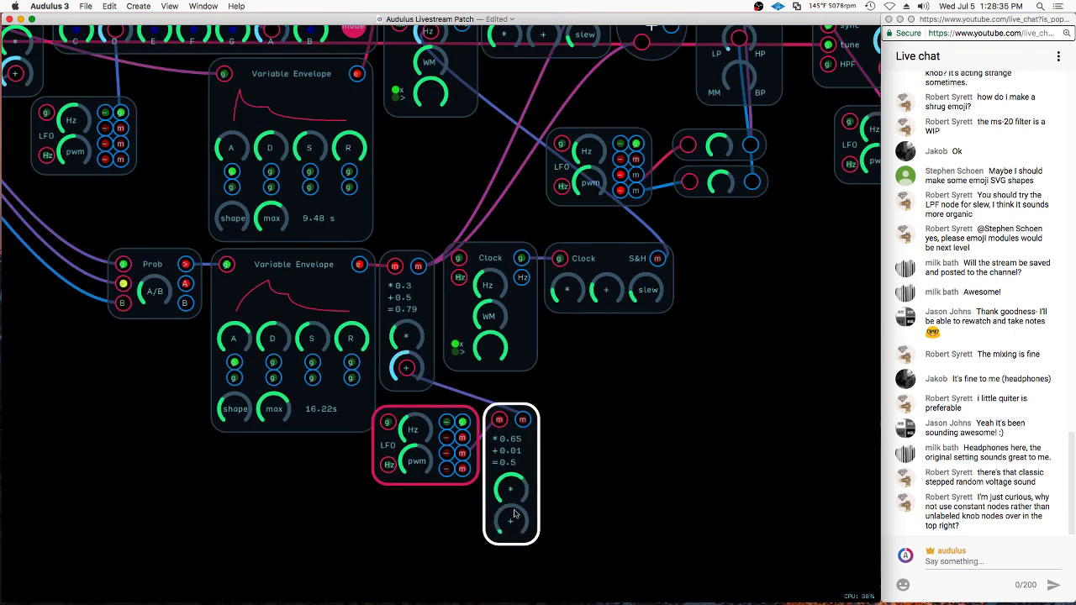
{"action": "left_click", "coordinate": [404, 441]}
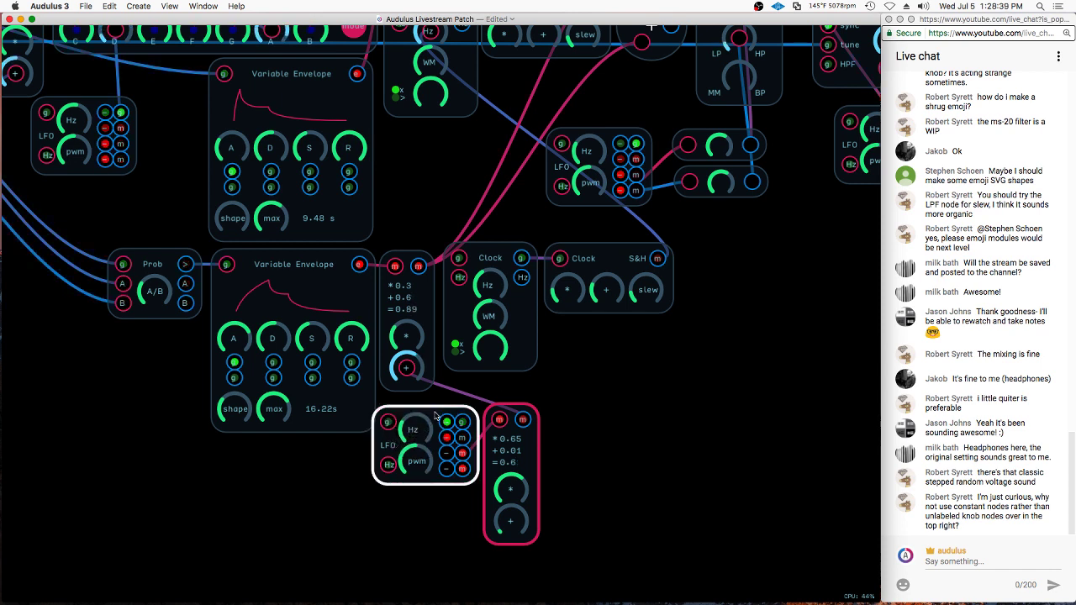
{"action": "left_click", "coordinate": [511, 460]}
{"action": "left_click_drag", "start_coordinate": [511, 460], "coordinate": [416, 493]}
Add a Waveform display fed by the lower Variable Envelope's scaler and move it into the empty space below the S&H
{"action": "right_click", "coordinate": [479, 415]}
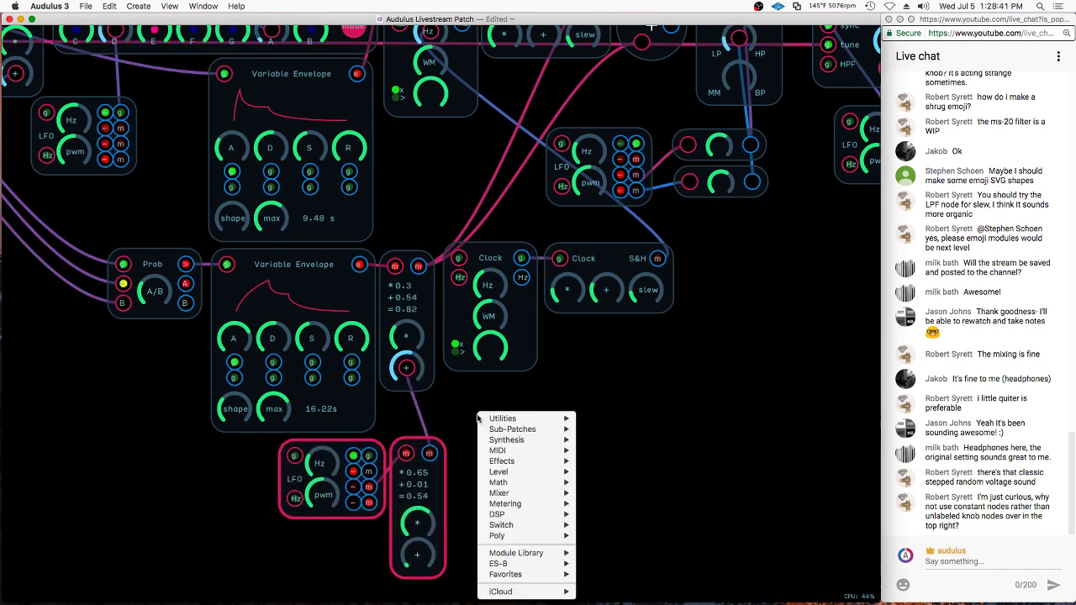
{"action": "mouse_move", "coordinate": [505, 504]}
{"action": "left_click", "coordinate": [605, 524]}
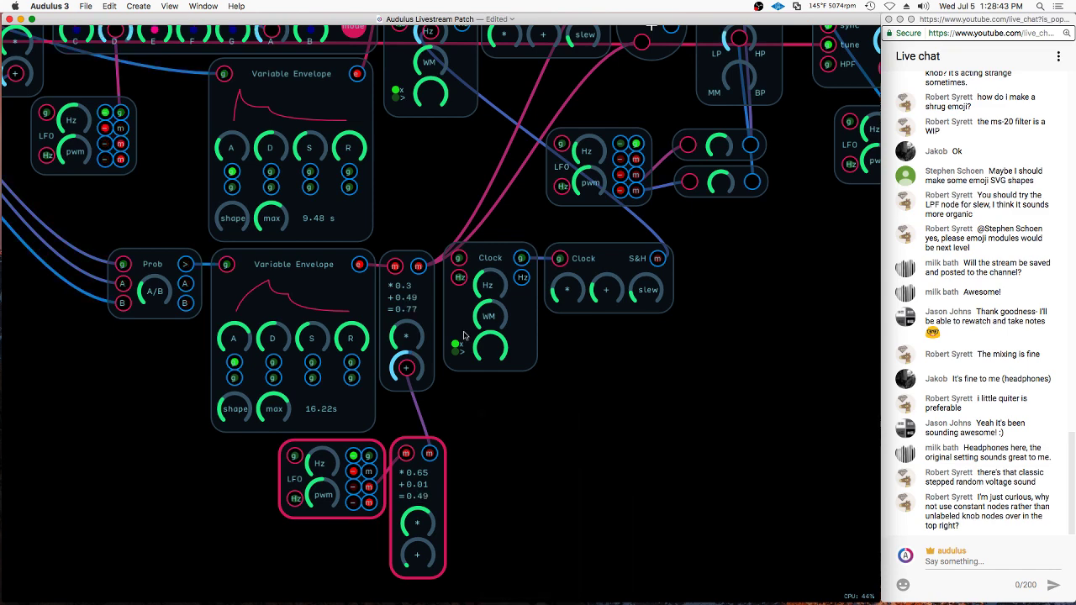
{"action": "left_click_drag", "start_coordinate": [417, 266], "coordinate": [492, 359]}
{"action": "left_click_drag", "start_coordinate": [570, 364], "coordinate": [620, 444]}
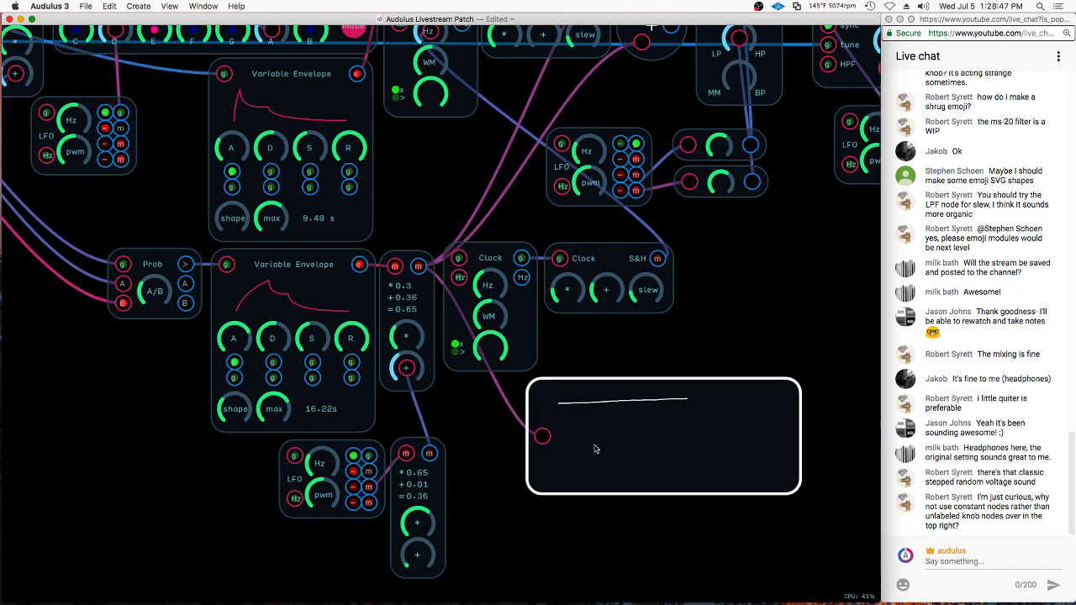
{"action": "left_click", "coordinate": [682, 429]}
{"action": "scroll", "coordinate": [683, 429], "scroll_direction": "down", "scroll_amount": 5}
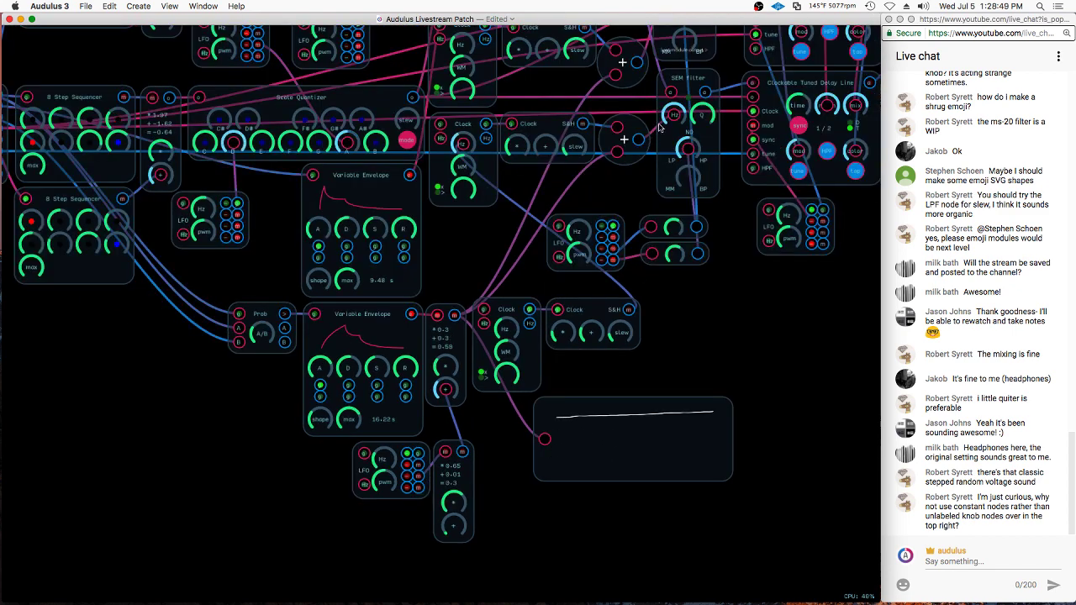
{"action": "left_click_drag", "start_coordinate": [634, 434], "coordinate": [723, 425]}
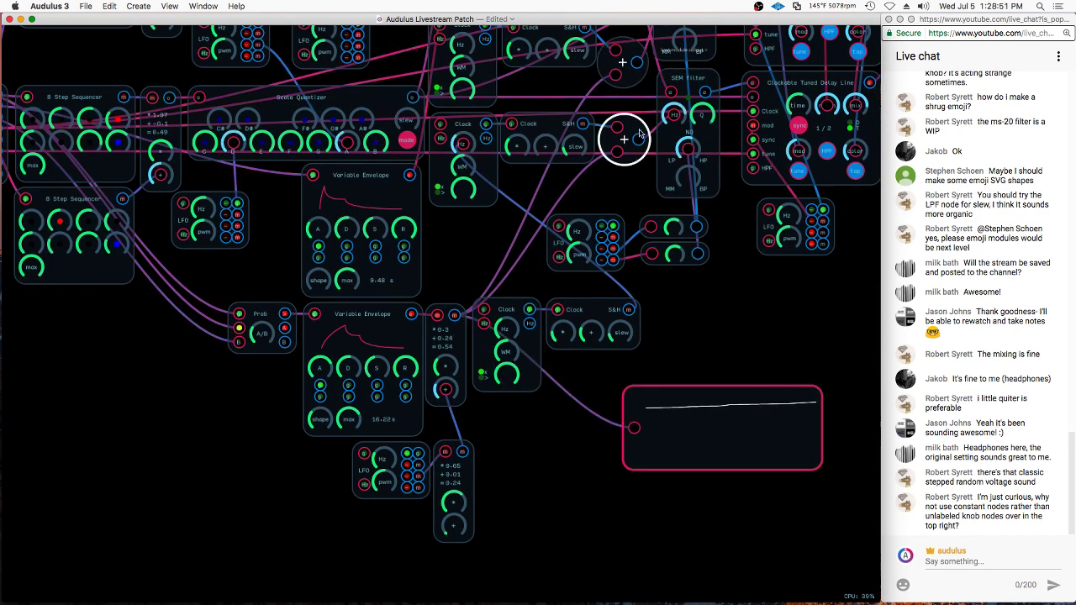
Feed the lower adder's output into the Waveform display to inspect the signal, and delete the display
{"action": "left_click_drag", "start_coordinate": [639, 139], "coordinate": [637, 431]}
{"action": "scroll", "coordinate": [635, 431], "scroll_direction": "up", "scroll_amount": 4}
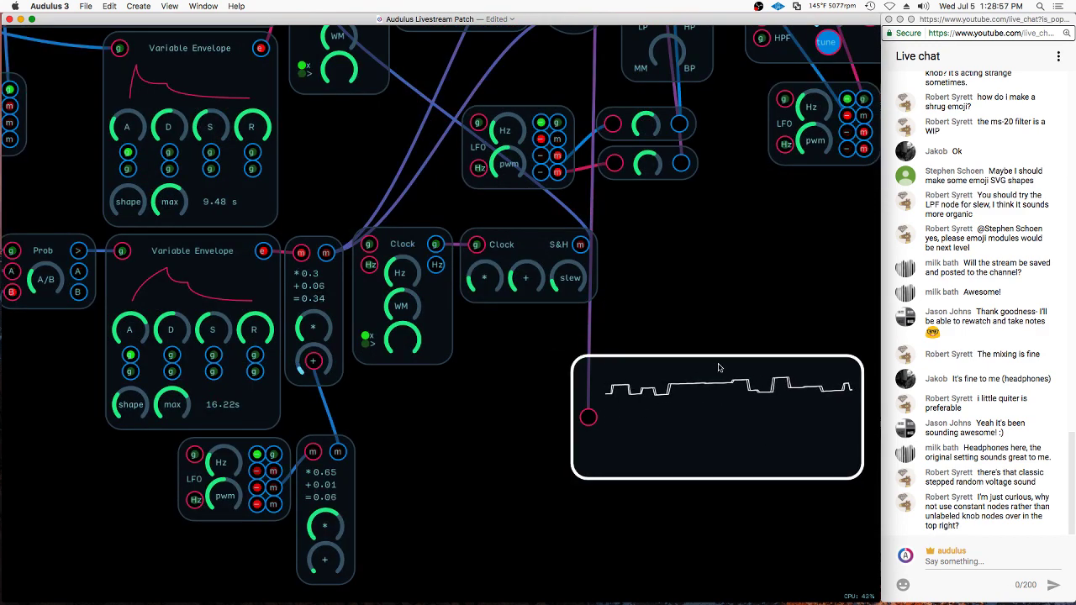
{"action": "left_click", "coordinate": [751, 303]}
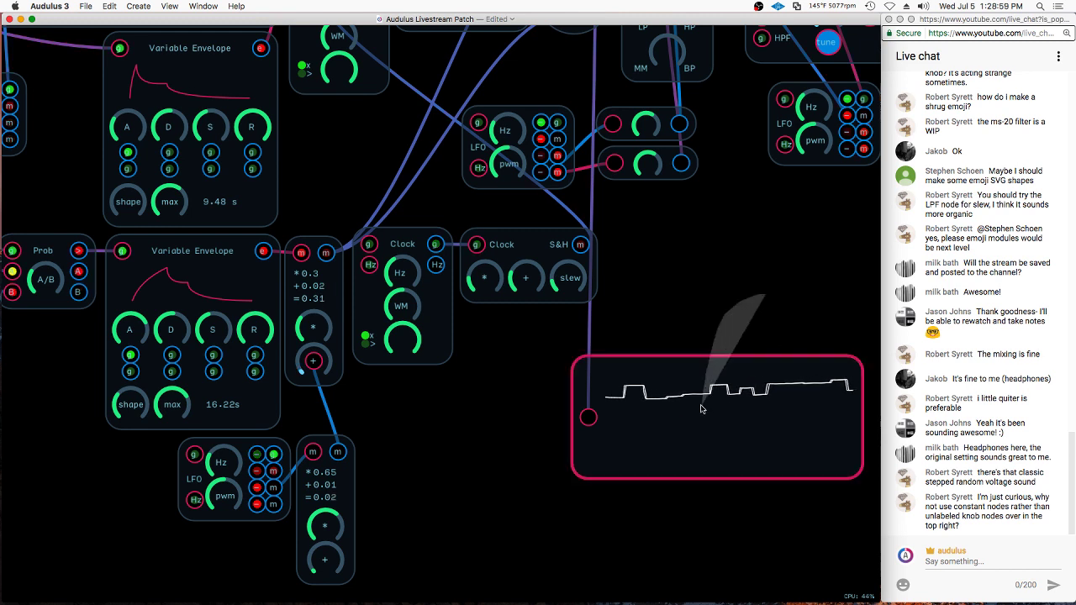
{"action": "left_click", "coordinate": [675, 425]}
{"action": "key", "text": "BackSpace"}
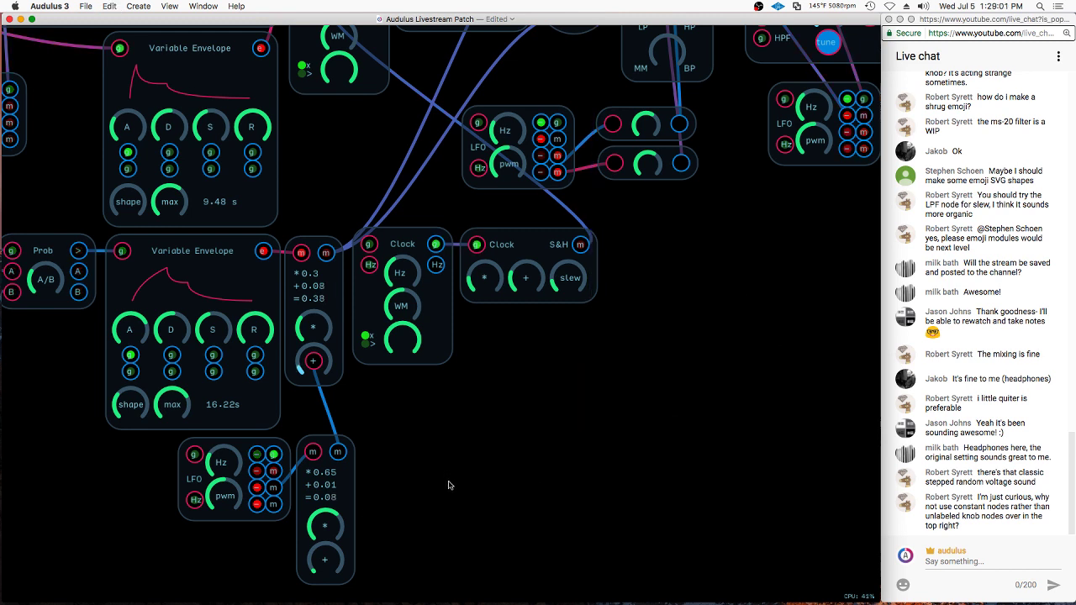
Shift the LFO and its scaler slightly to line up under the lower Variable Envelope's scaler
{"action": "left_click_drag", "start_coordinate": [449, 482], "coordinate": [210, 472]}
{"action": "left_click_drag", "start_coordinate": [345, 475], "coordinate": [334, 472]}
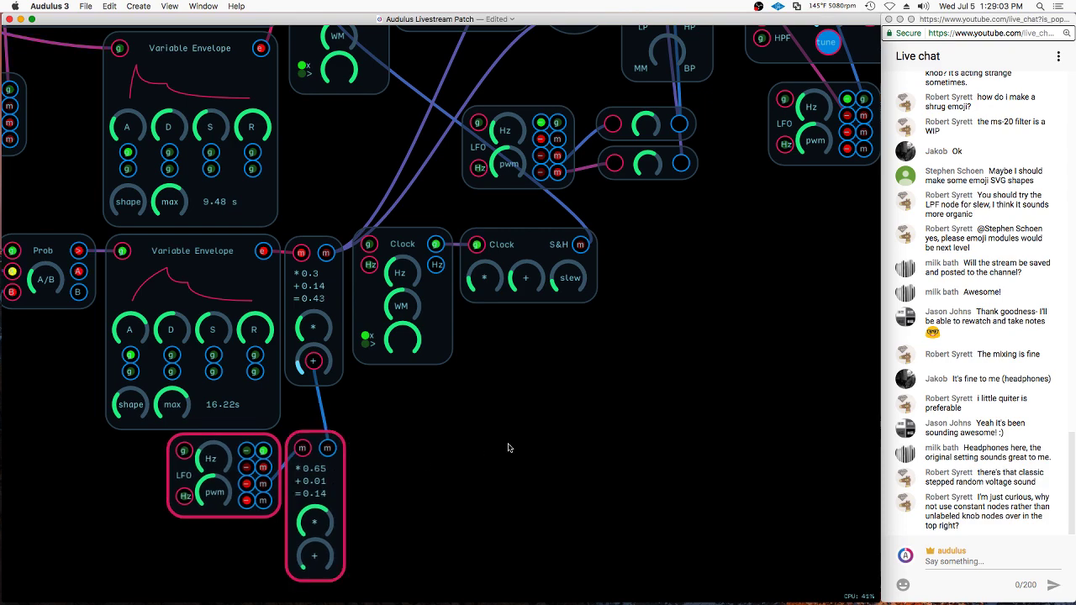
{"action": "left_click", "coordinate": [541, 446]}
Move the delay lines with their knobs and LFO, the reverb, the mixer and the output module closer to the SEM filters
{"action": "scroll", "coordinate": [541, 446], "scroll_direction": "down", "scroll_amount": 10}
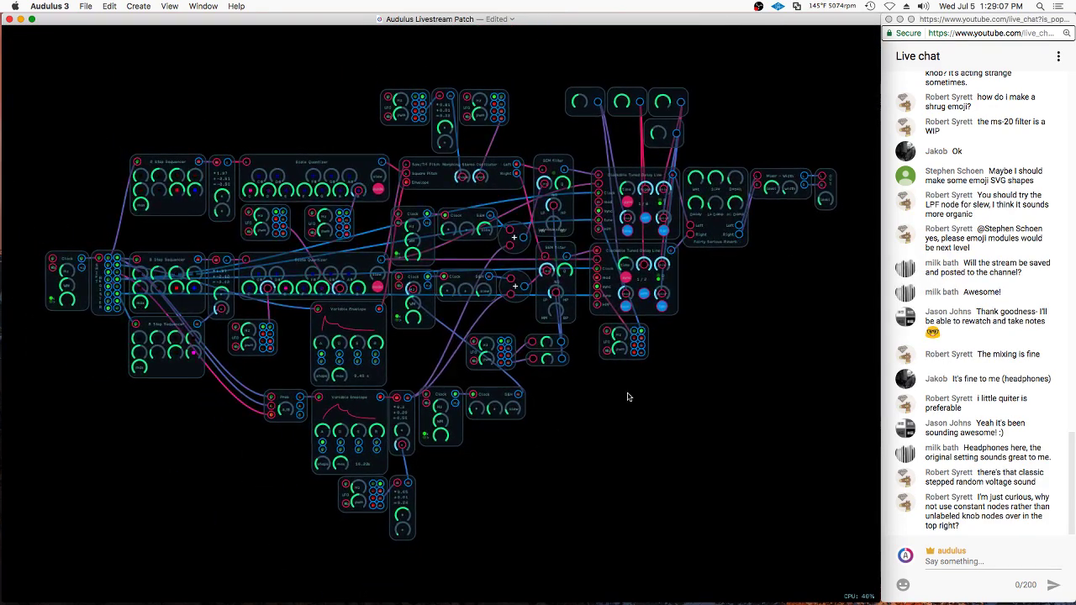
{"action": "mouse_move", "coordinate": [607, 67]}
{"action": "left_mouse_down"}
{"action": "mouse_move", "coordinate": [584, 124]}
{"action": "mouse_move", "coordinate": [686, 134]}
{"action": "mouse_move", "coordinate": [670, 104]}
{"action": "mouse_move", "coordinate": [577, 117]}
{"action": "mouse_move", "coordinate": [608, 263]}
{"action": "mouse_move", "coordinate": [724, 415]}
{"action": "mouse_move", "coordinate": [858, 241]}
{"action": "mouse_move", "coordinate": [855, 153]}
{"action": "mouse_move", "coordinate": [815, 167]}
{"action": "left_mouse_up"}
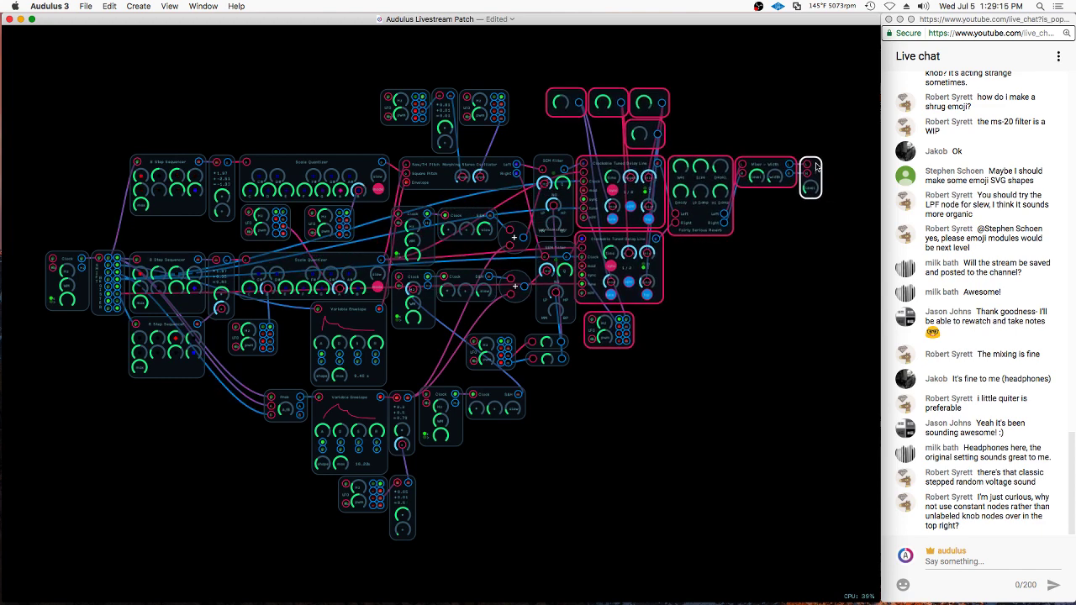
{"action": "left_click", "coordinate": [418, 173]}
{"action": "left_click", "coordinate": [441, 143]}
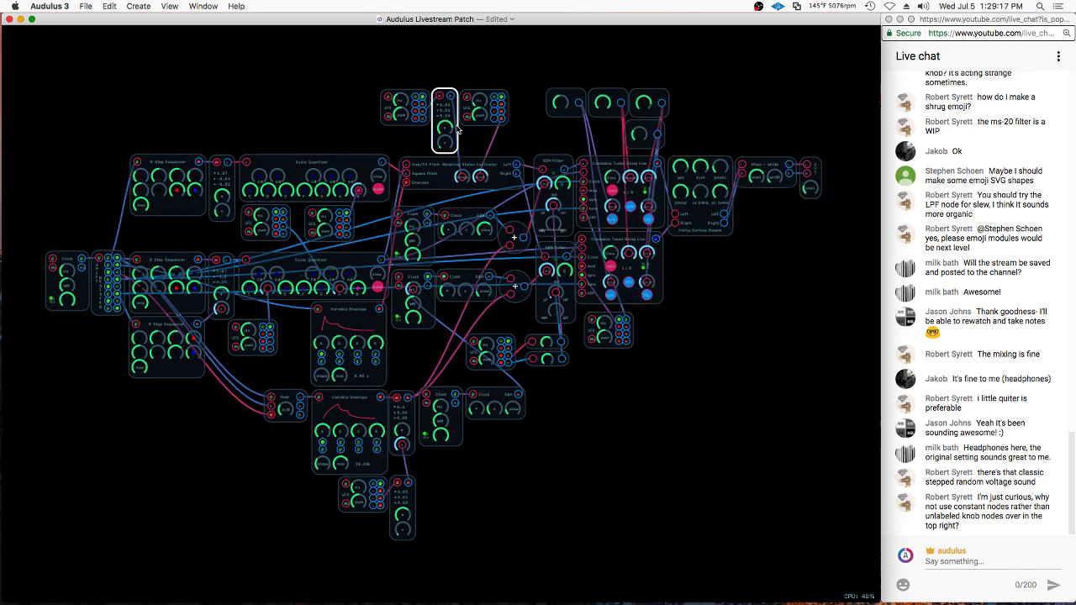
{"action": "left_click", "coordinate": [466, 112]}
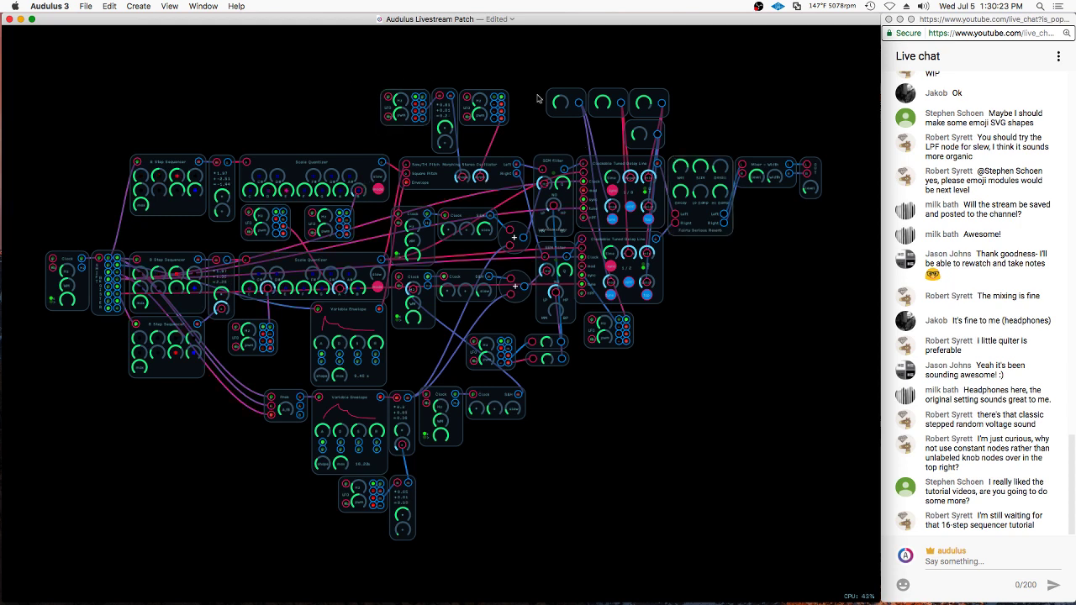
Copy the lower 8 Step Sequencer and turn down the level of the output module
{"action": "left_click", "coordinate": [176, 325]}
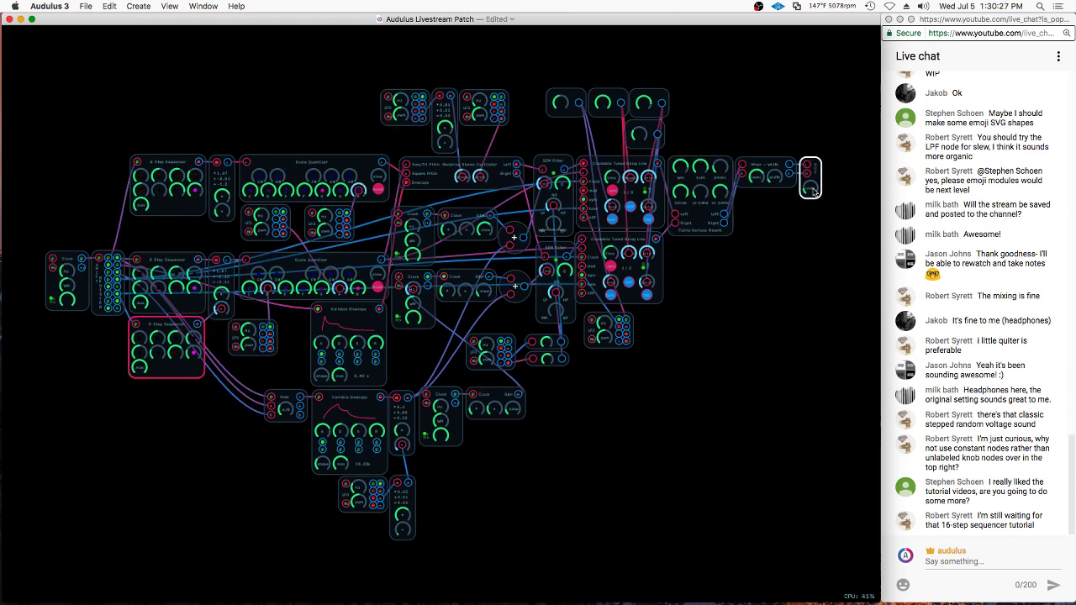
{"action": "left_click_drag", "start_coordinate": [813, 192], "coordinate": [811, 194]}
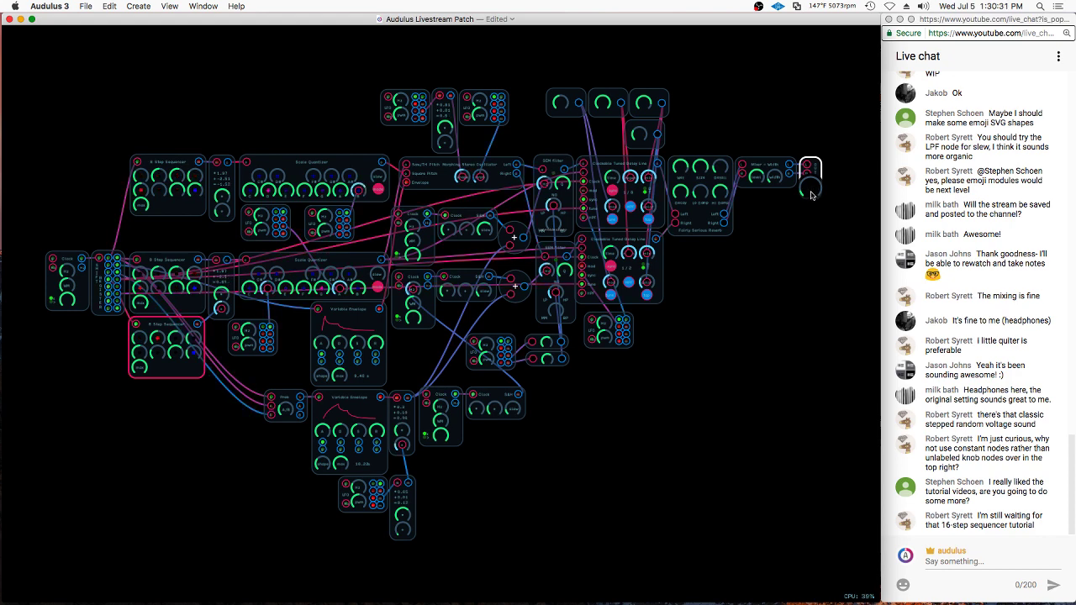
Create a new patch containing the copied 8 Step Sequencer and fit its window beside the live chat
{"action": "left_click", "coordinate": [88, 6]}
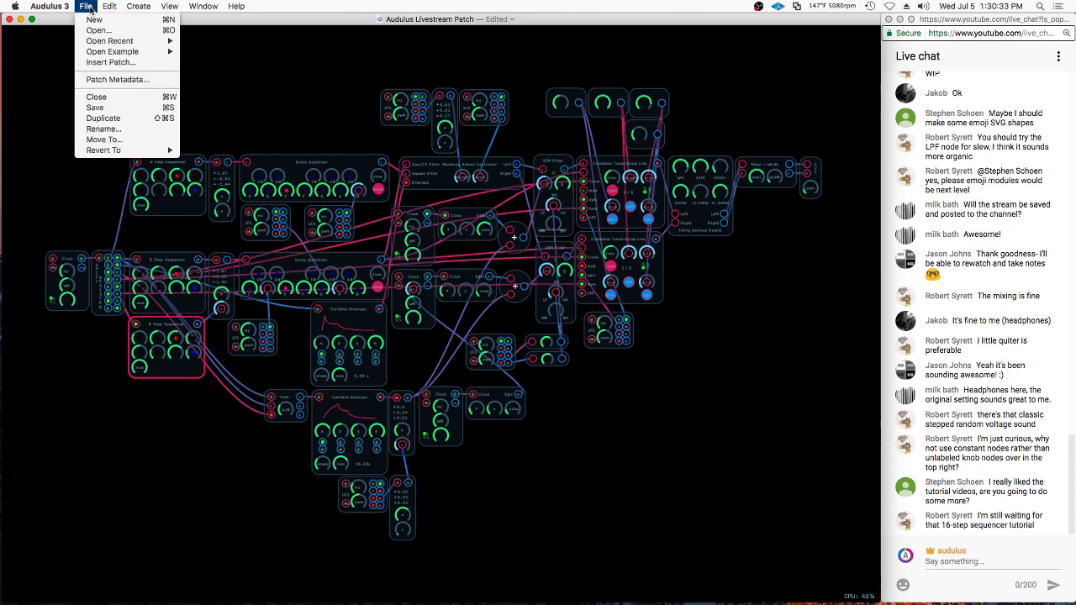
{"action": "left_click", "coordinate": [95, 20]}
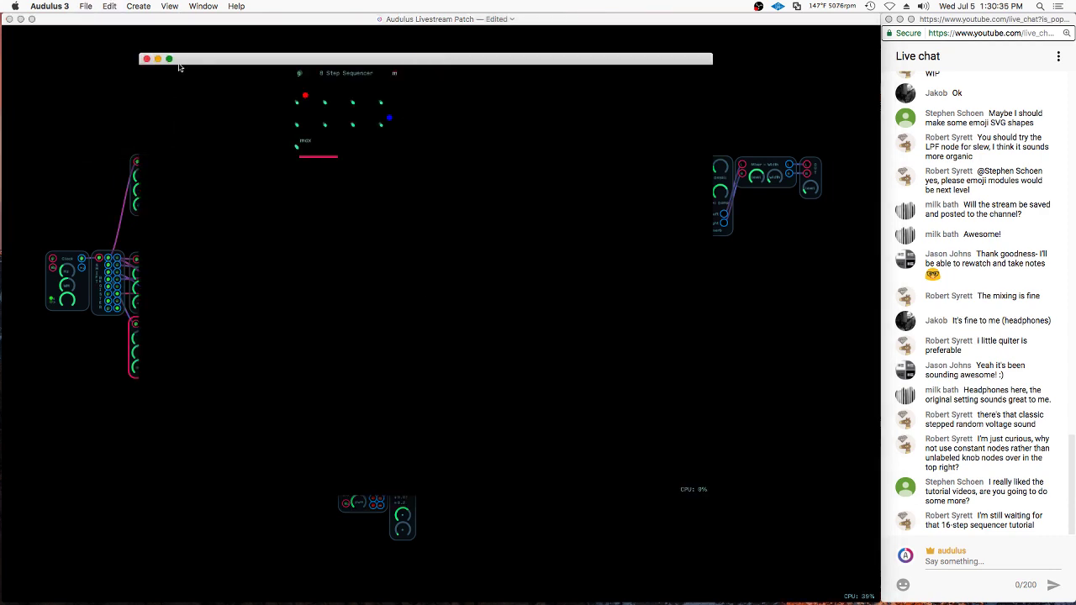
{"action": "left_click", "coordinate": [169, 59]}
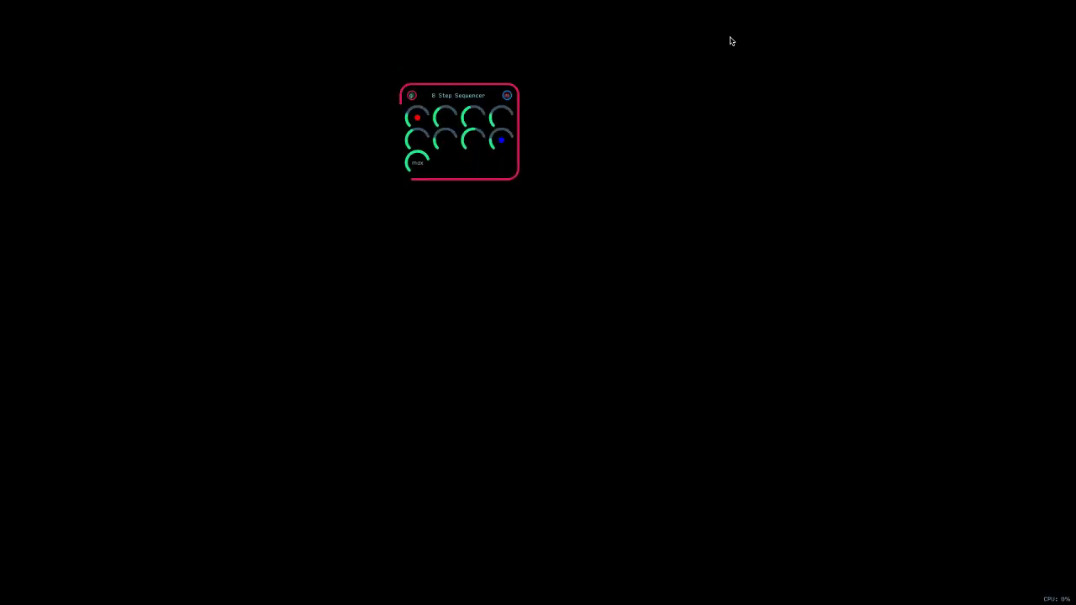
{"action": "mouse_move", "coordinate": [33, 6]}
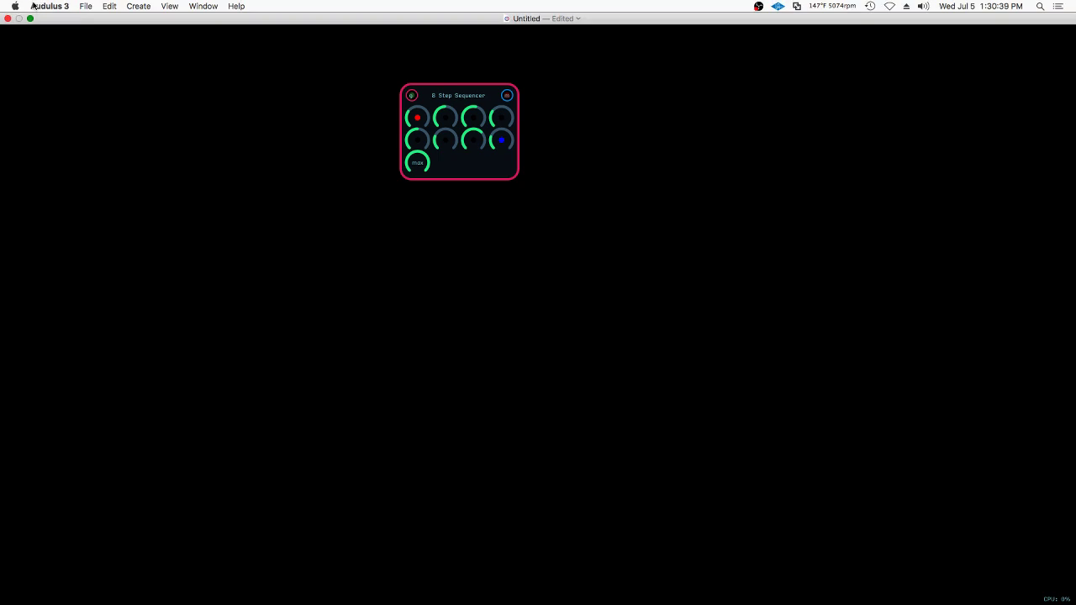
{"action": "left_click_drag", "start_coordinate": [227, 55], "coordinate": [85, 15]}
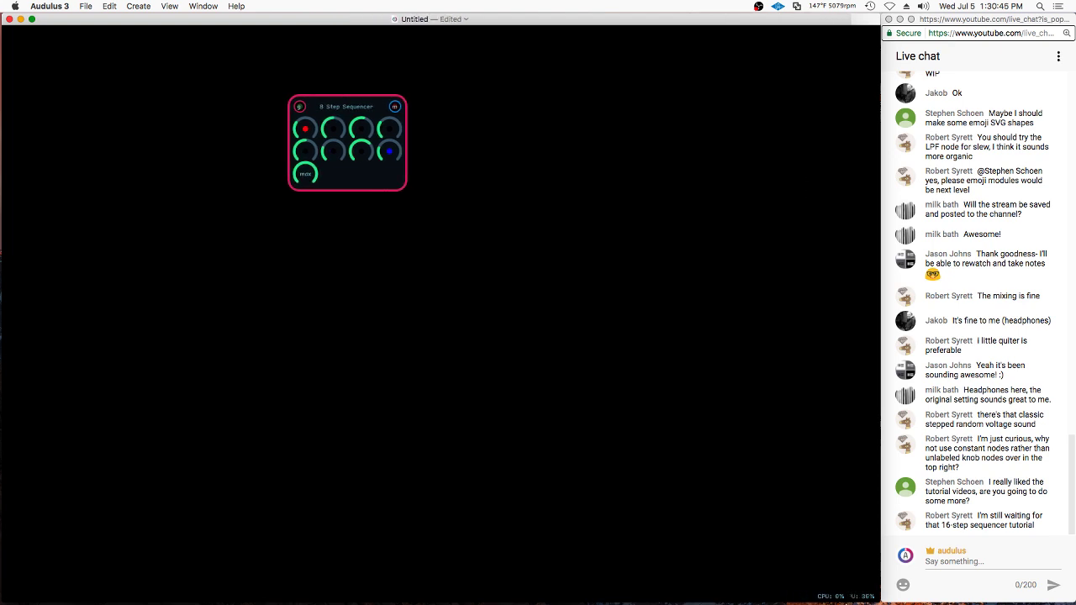
Place the 8 Step Sequencer in the middle of the new patch at a readable size
{"action": "scroll", "coordinate": [365, 80], "scroll_direction": "up", "scroll_amount": 5}
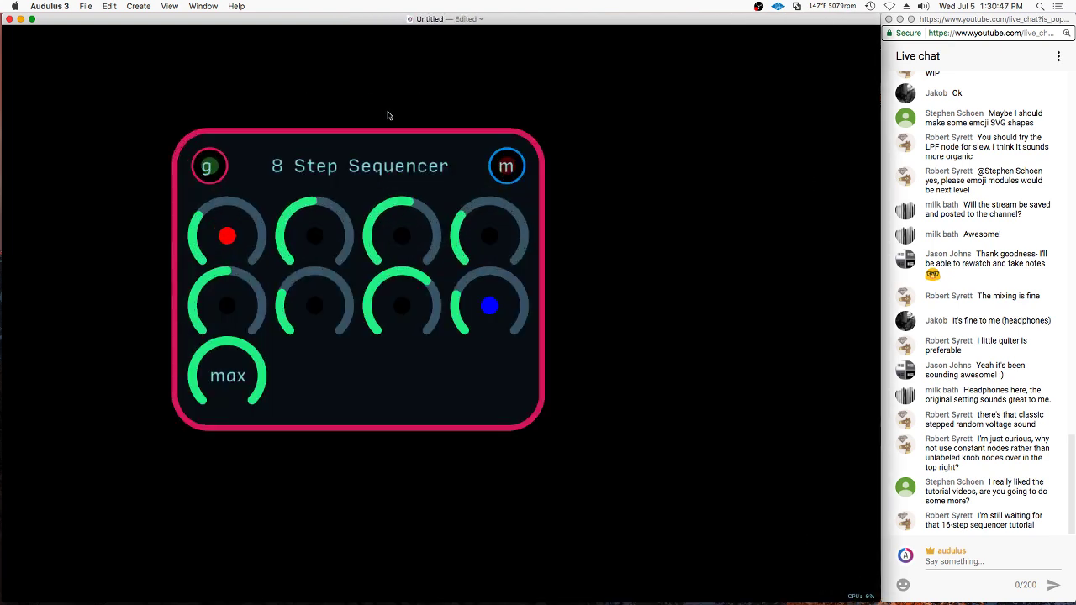
{"action": "left_click_drag", "start_coordinate": [414, 144], "coordinate": [494, 189]}
{"action": "left_click", "coordinate": [463, 95]}
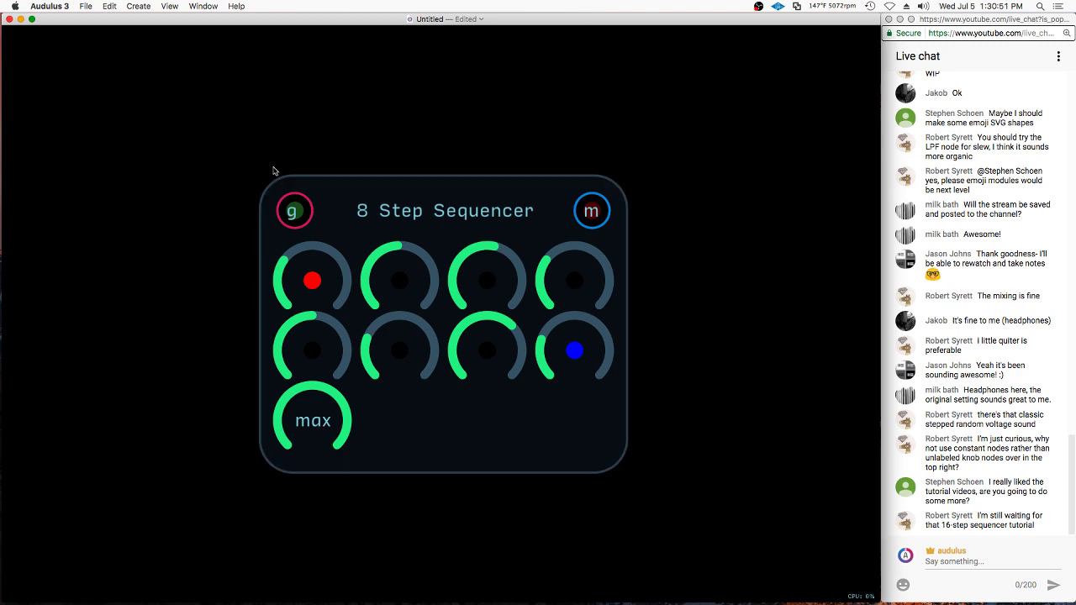
Examine the 8 Step Sequencer's internal knobs, Mux8, counter and Demux8 nodes, and return to the top level of the patch
{"action": "double_click", "coordinate": [499, 199]}
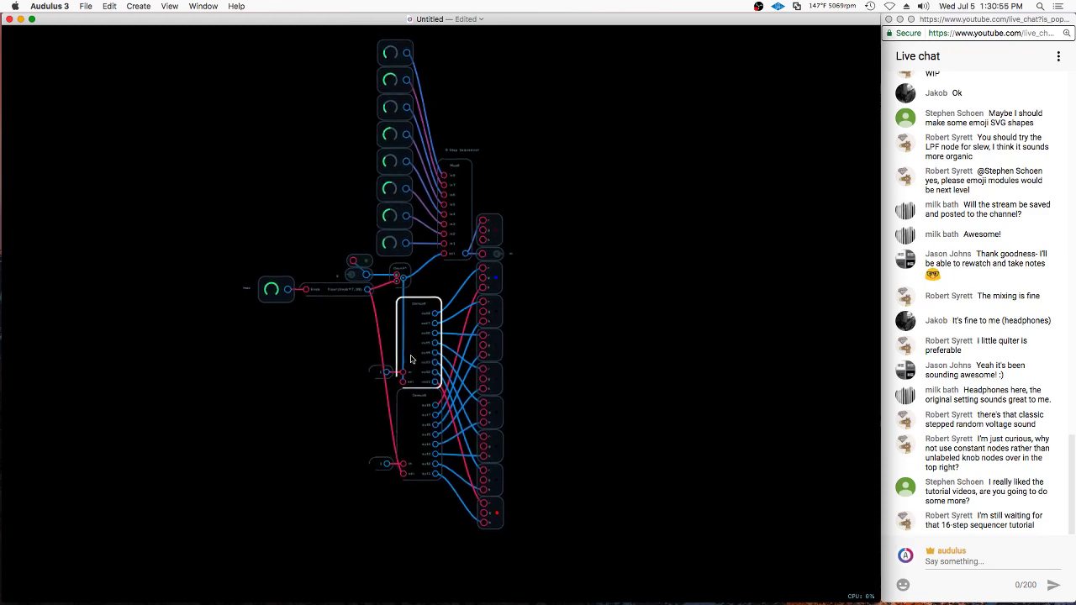
{"action": "scroll", "coordinate": [412, 359], "scroll_direction": "up", "scroll_amount": 3}
{"action": "scroll", "coordinate": [412, 359], "scroll_direction": "down", "scroll_amount": 2}
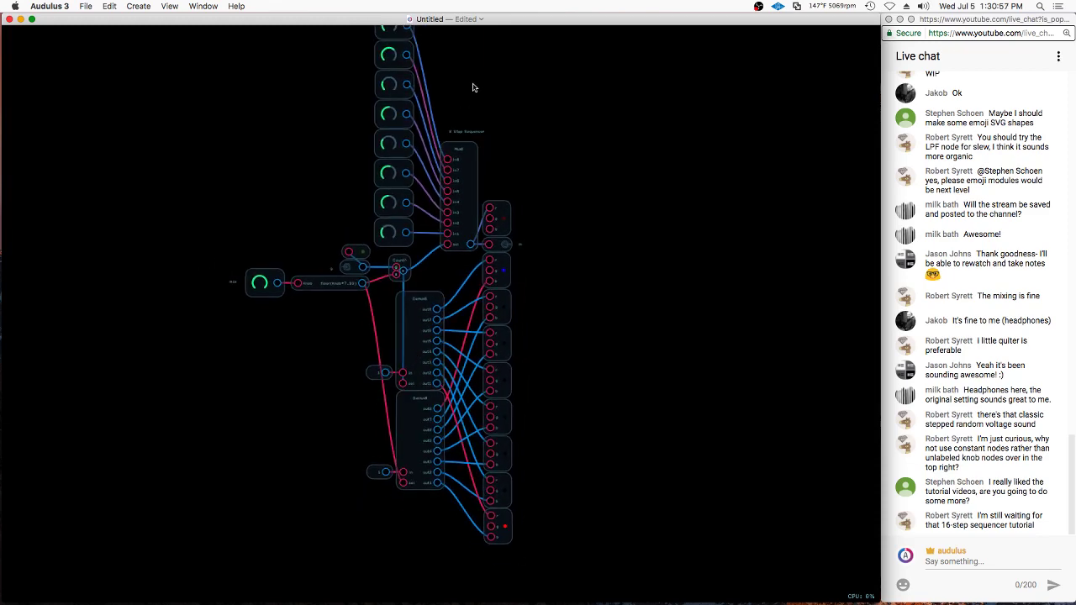
{"action": "scroll", "coordinate": [303, 294], "scroll_direction": "up", "scroll_amount": 3}
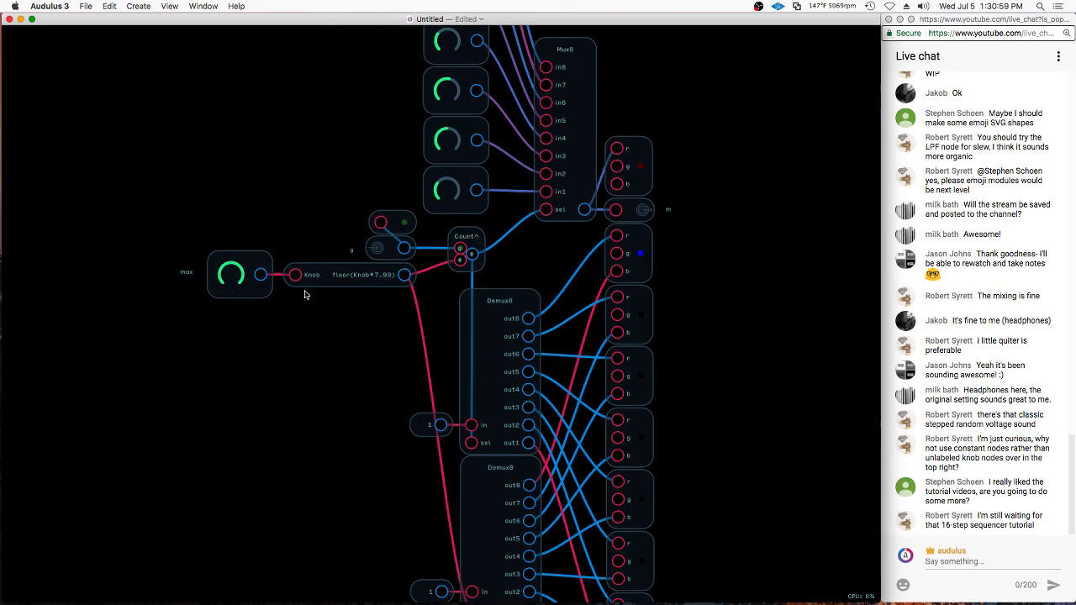
{"action": "double_click", "coordinate": [305, 294]}
Add a Clock from the module library, connect its gate output to the sequencer's gate input and adjust its Hz
{"action": "right_click", "coordinate": [160, 276]}
{"action": "mouse_move", "coordinate": [227, 417]}
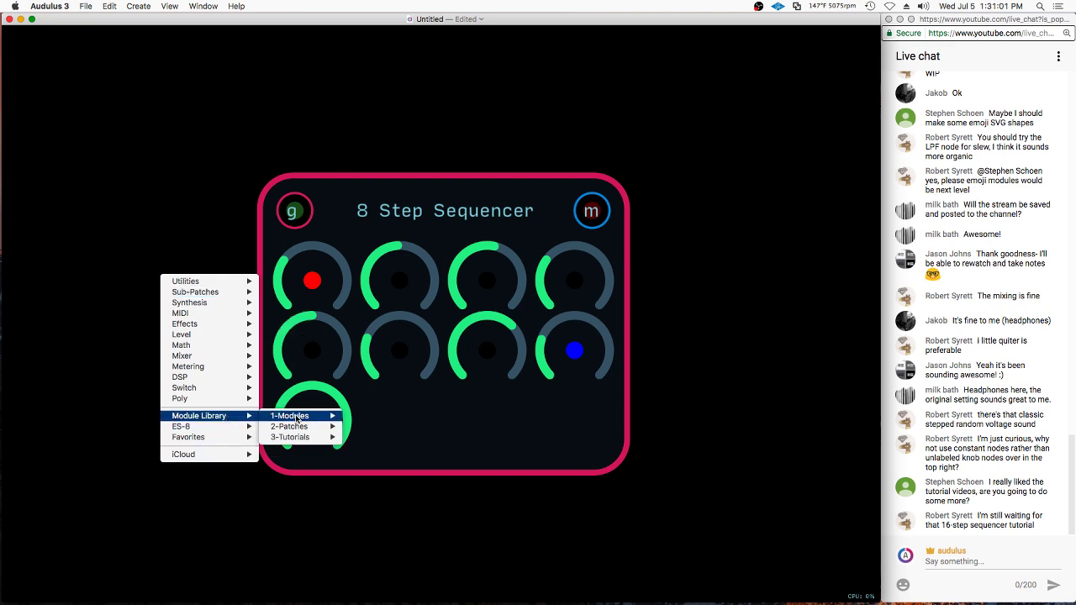
{"action": "left_click", "coordinate": [459, 427]}
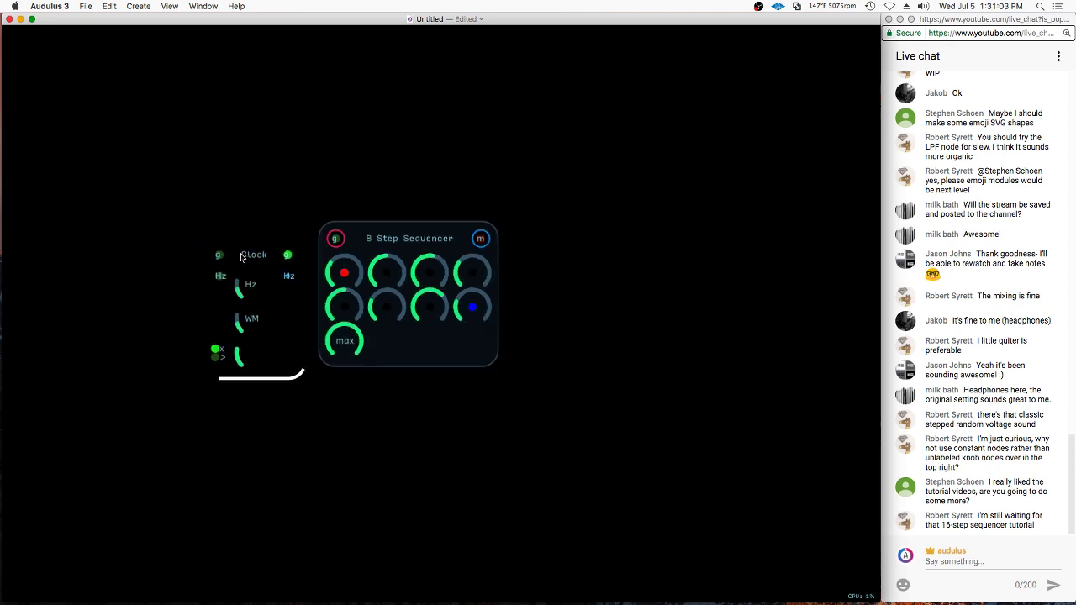
{"action": "left_click_drag", "start_coordinate": [287, 256], "coordinate": [335, 240]}
{"action": "left_click_drag", "start_coordinate": [249, 287], "coordinate": [224, 307]}
{"action": "left_click_drag", "start_coordinate": [244, 265], "coordinate": [248, 251]}
Inside the 8 Step Sequencer, add a Value meter and connect the counter's output to it
{"action": "double_click", "coordinate": [401, 232]}
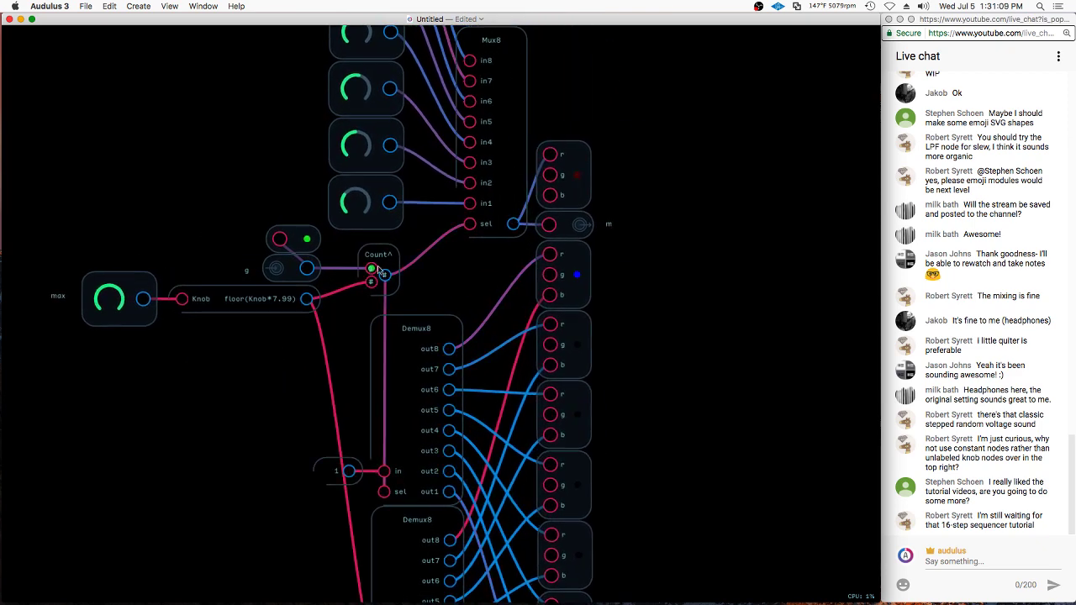
{"action": "right_click", "coordinate": [429, 277]}
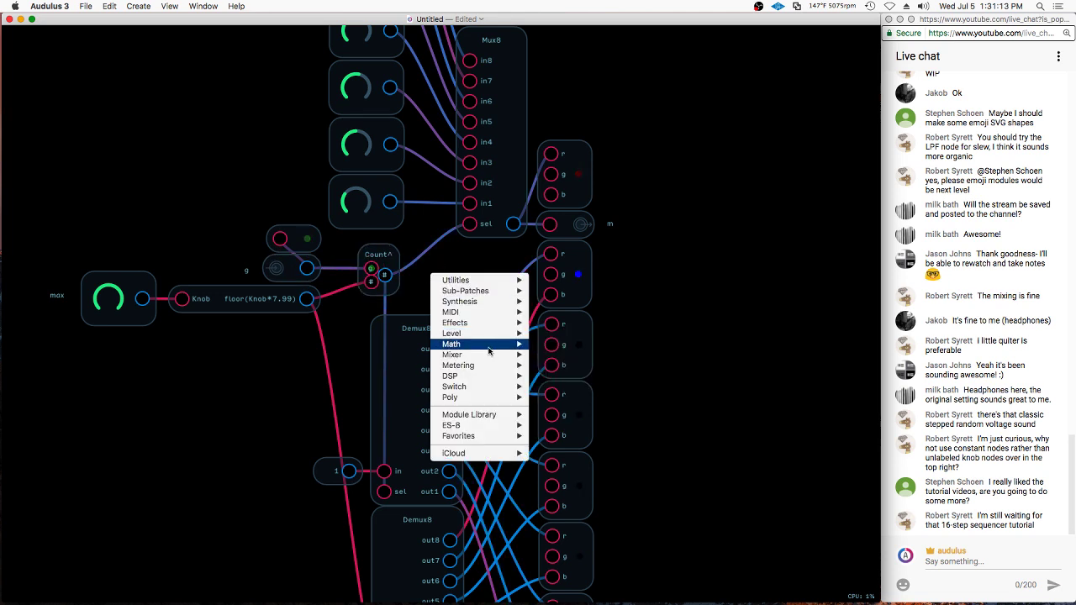
{"action": "mouse_move", "coordinate": [500, 367]}
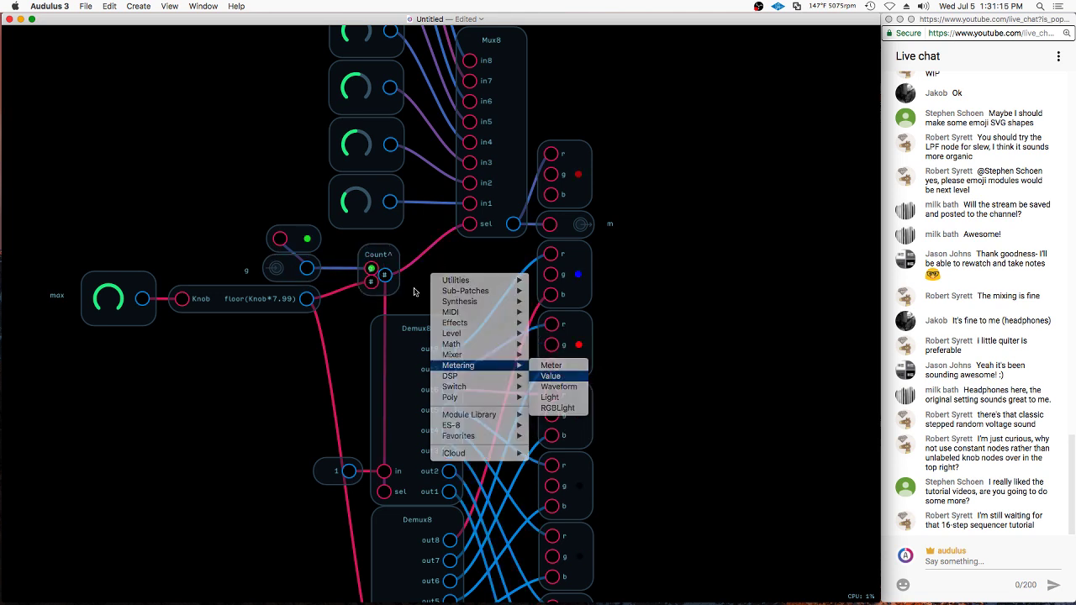
{"action": "left_click", "coordinate": [550, 376]}
{"action": "left_click_drag", "start_coordinate": [385, 275], "coordinate": [440, 275]}
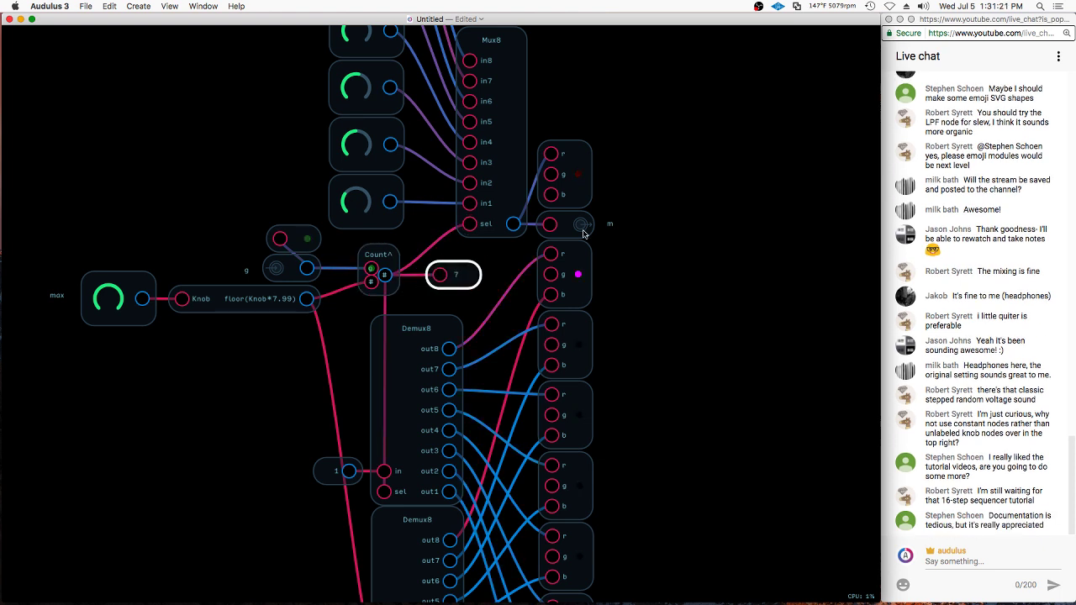
{"action": "left_click", "coordinate": [505, 87]}
{"action": "left_click", "coordinate": [505, 86]}
{"action": "left_click", "coordinate": [486, 211]}
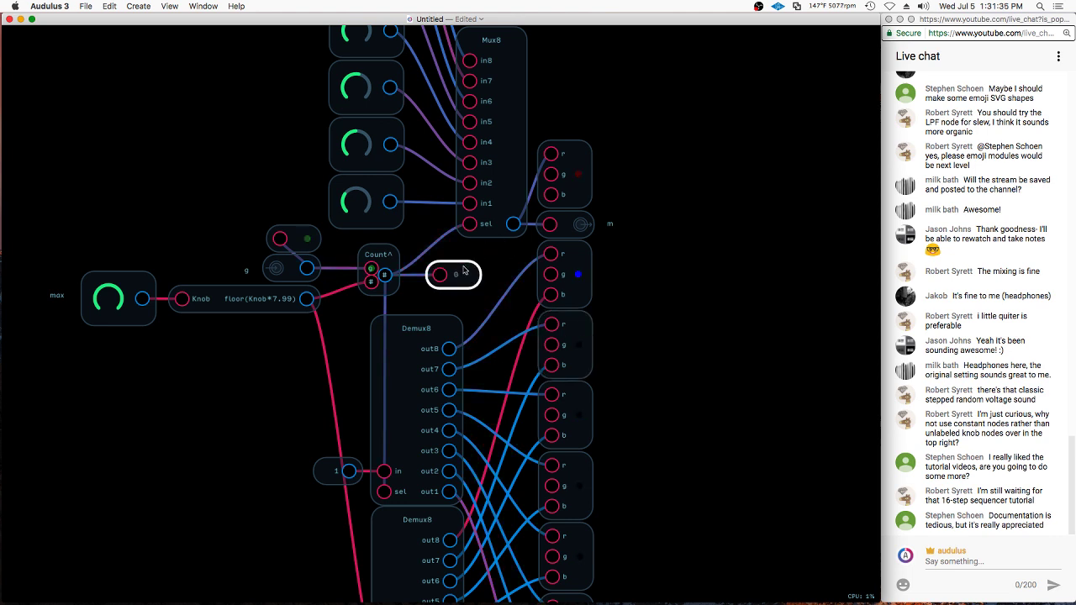
Move the Value meter farther from the counter's output and return from the 8 Step Sequencer to the top level
{"action": "left_click_drag", "start_coordinate": [467, 273], "coordinate": [471, 273]}
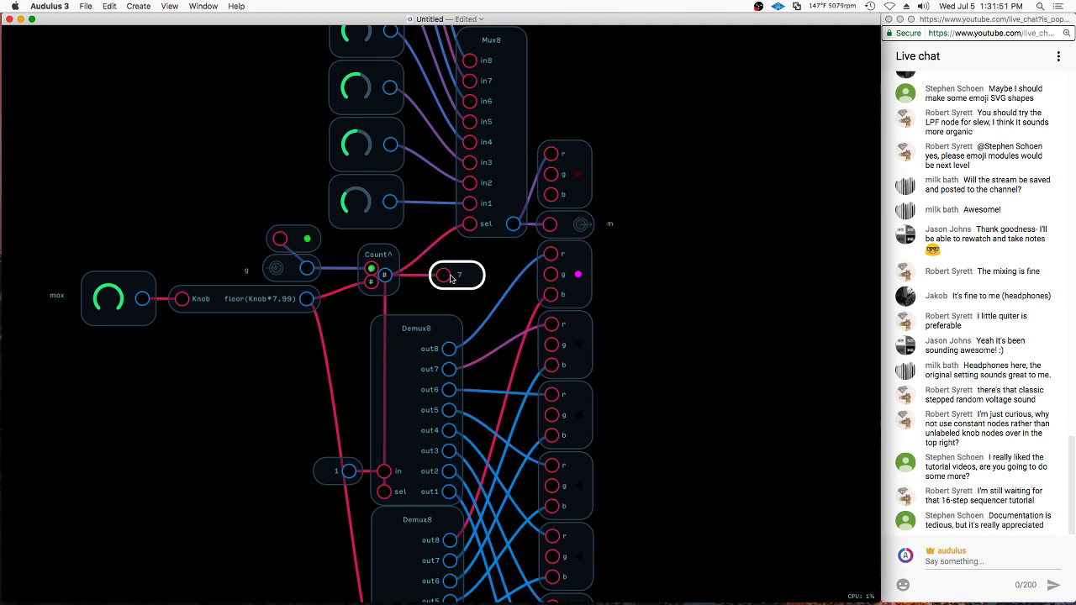
{"action": "left_click_drag", "start_coordinate": [455, 279], "coordinate": [476, 275]}
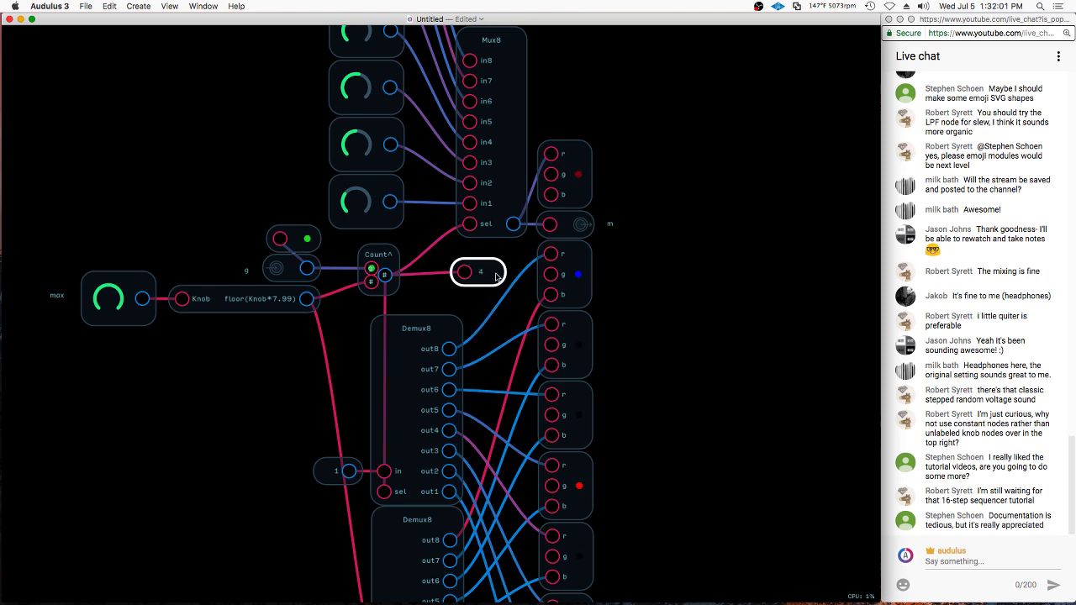
{"action": "left_click", "coordinate": [565, 276]}
{"action": "key", "text": "Escape"}
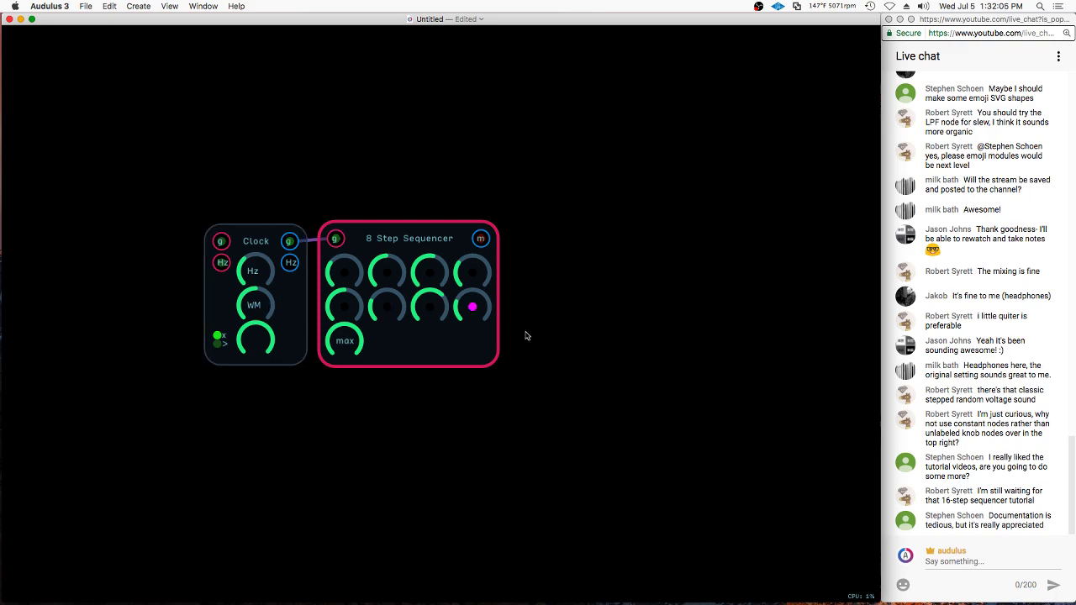
Examine the internals of the Clock module and return to the top level of the patch
{"action": "double_click", "coordinate": [257, 233]}
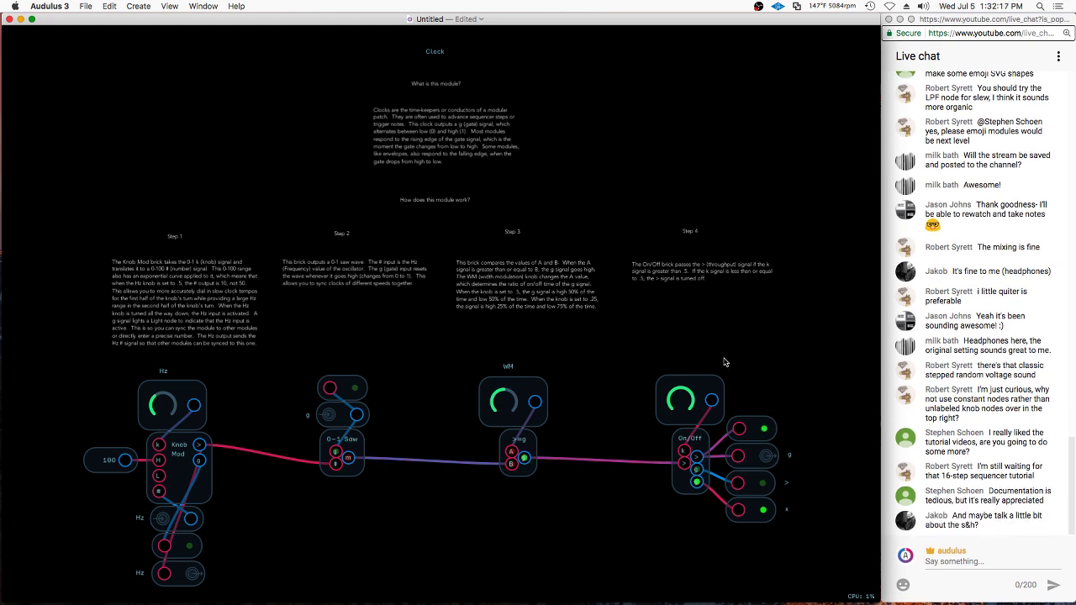
{"action": "double_click", "coordinate": [613, 372]}
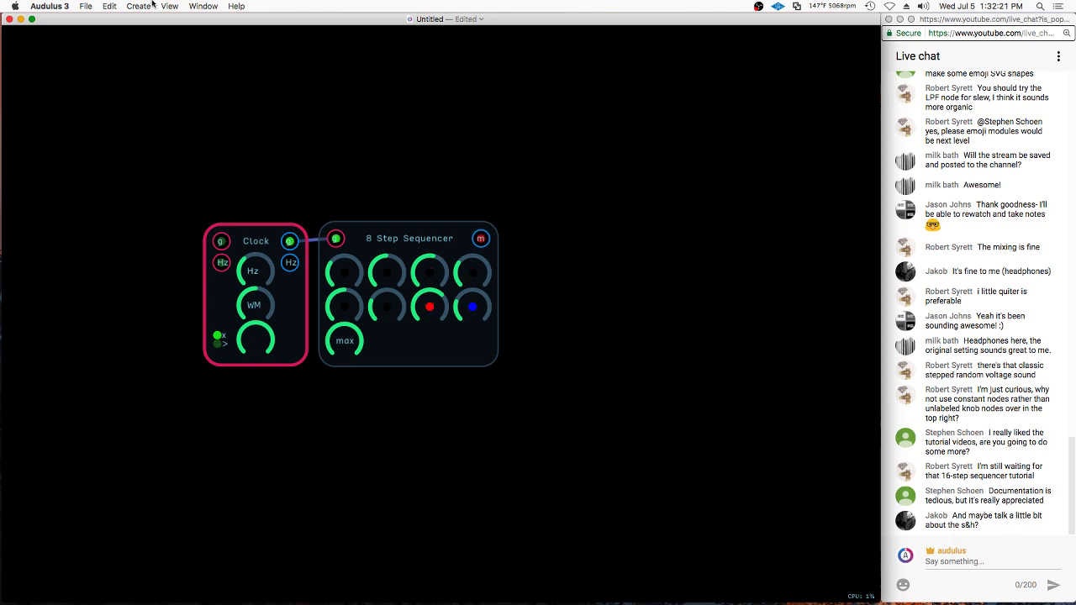
Switch to the Audulus Livestream Patch and open the lower Clock S&H module's internals
{"action": "mouse_move", "coordinate": [97, 20]}
{"action": "left_mouse_down"}
{"action": "mouse_move", "coordinate": [91, 50]}
{"action": "mouse_move", "coordinate": [97, 36]}
{"action": "left_mouse_up"}
{"action": "left_click", "coordinate": [268, 21]}
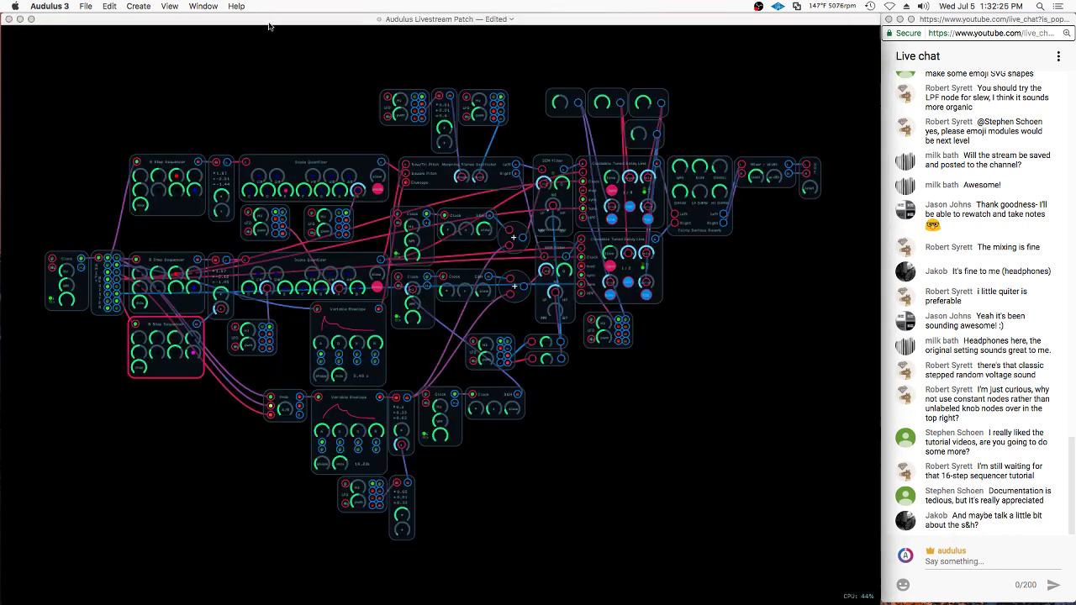
{"action": "left_click", "coordinate": [467, 289]}
{"action": "scroll", "coordinate": [466, 289], "scroll_direction": "up", "scroll_amount": 10}
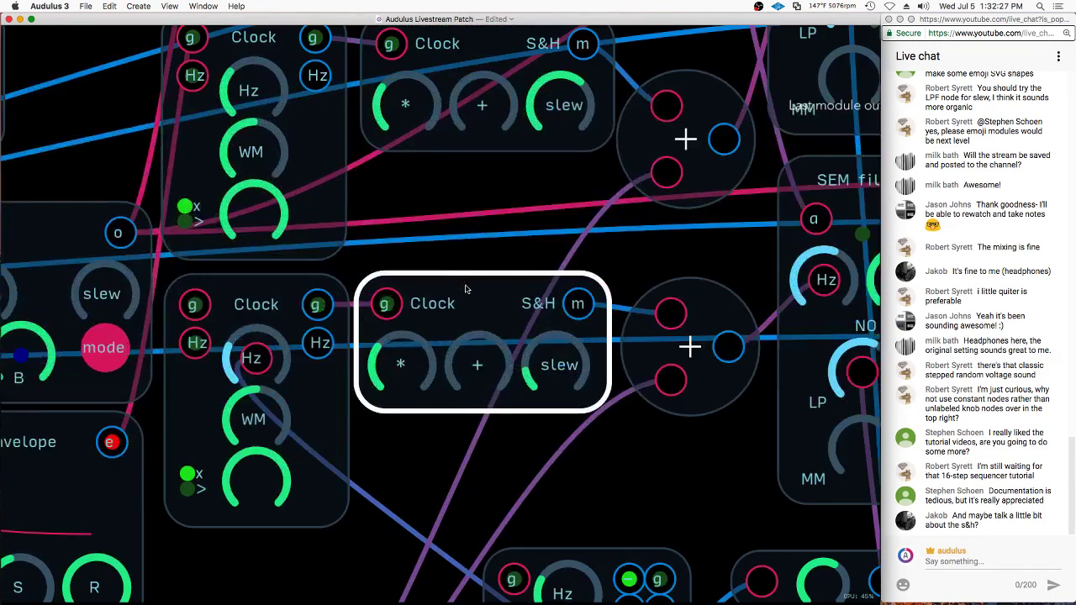
{"action": "scroll", "coordinate": [192, 332], "scroll_direction": "down", "scroll_amount": 5}
{"action": "scroll", "coordinate": [219, 351], "scroll_direction": "up", "scroll_amount": 3}
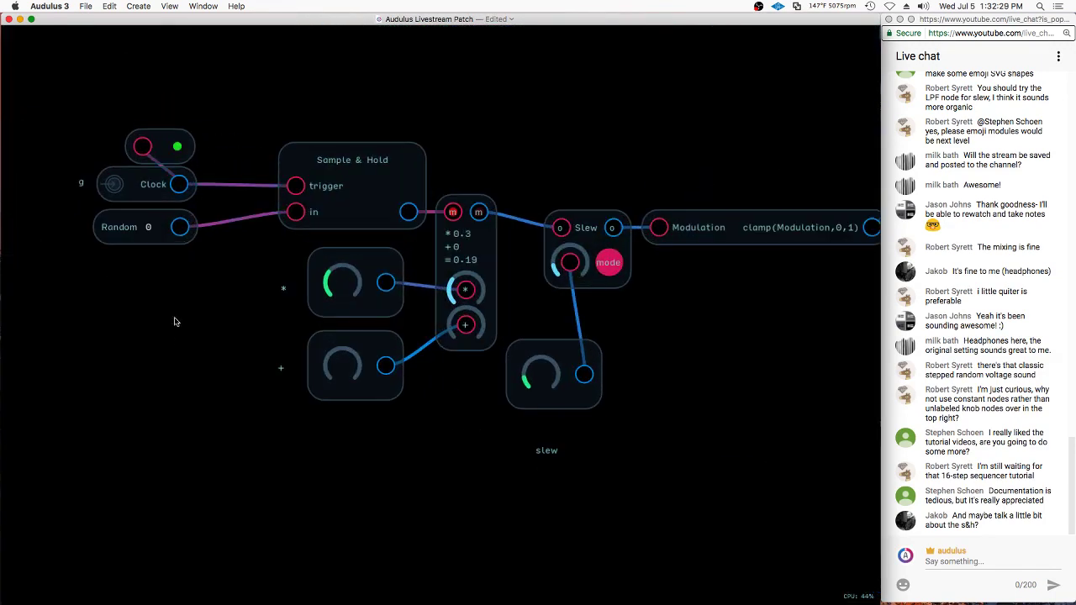
Add a Waveform meter above the Sample & Hold node and connect the Clock input node's output to it
{"action": "left_click", "coordinate": [387, 168]}
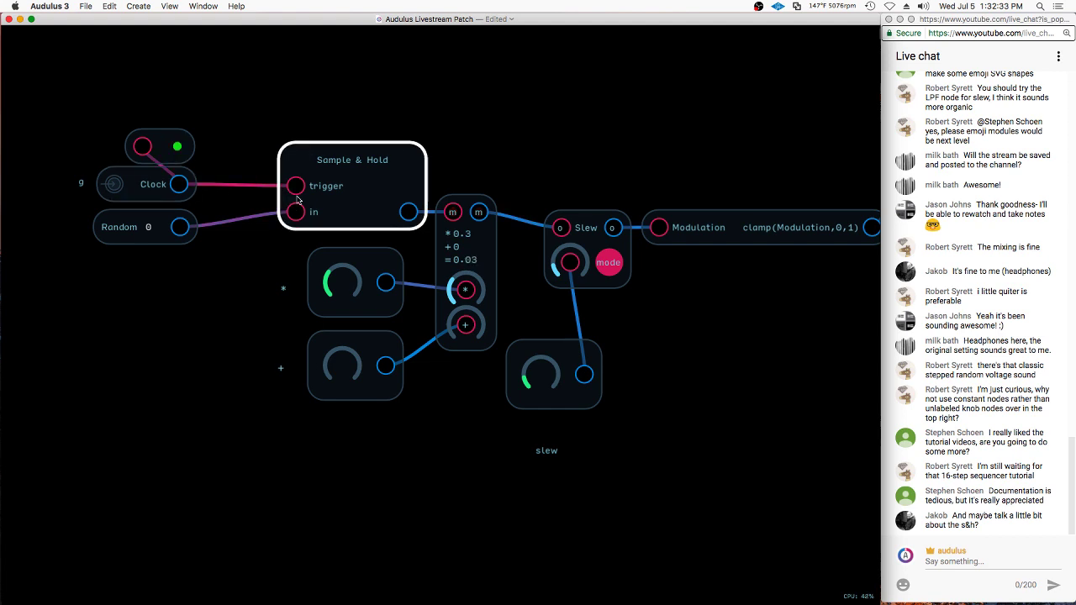
{"action": "right_click", "coordinate": [310, 65]}
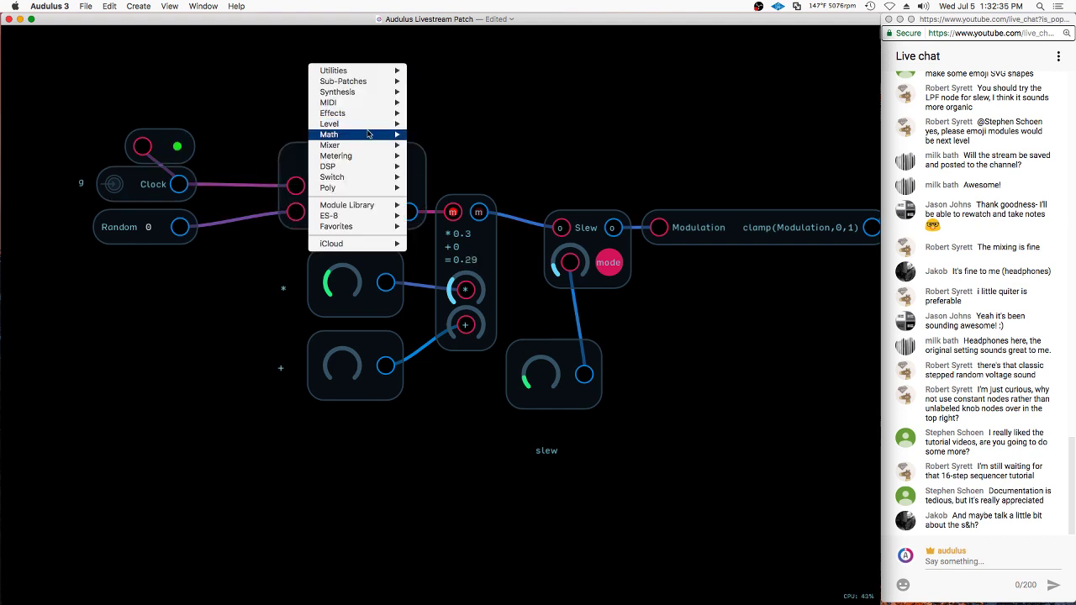
{"action": "mouse_move", "coordinate": [368, 156]}
{"action": "left_click", "coordinate": [437, 177]}
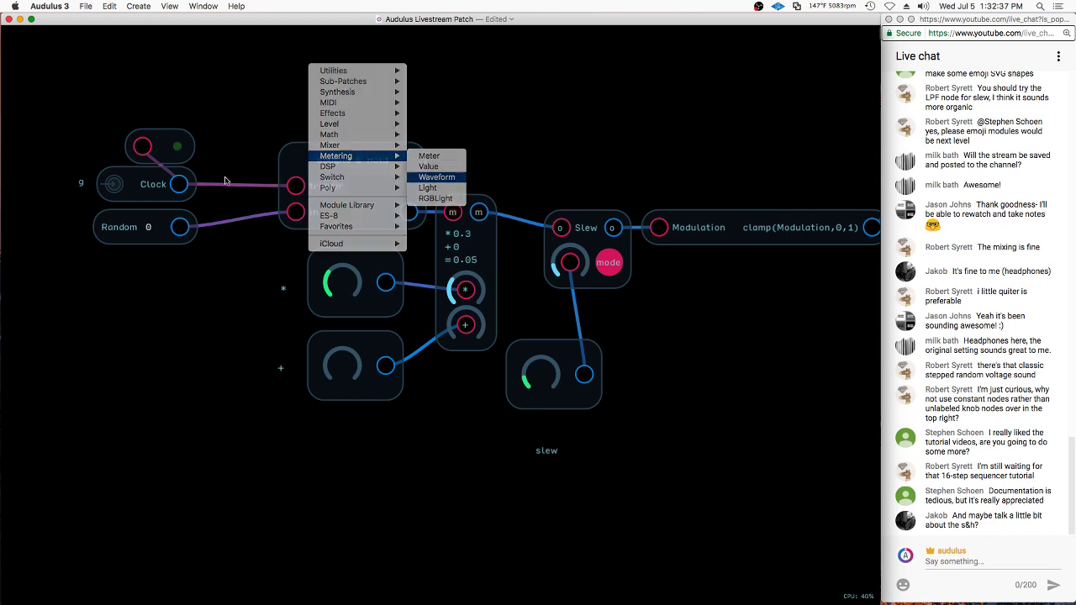
{"action": "left_click_drag", "start_coordinate": [180, 185], "coordinate": [350, 70]}
{"action": "left_click_drag", "start_coordinate": [412, 78], "coordinate": [394, 144]}
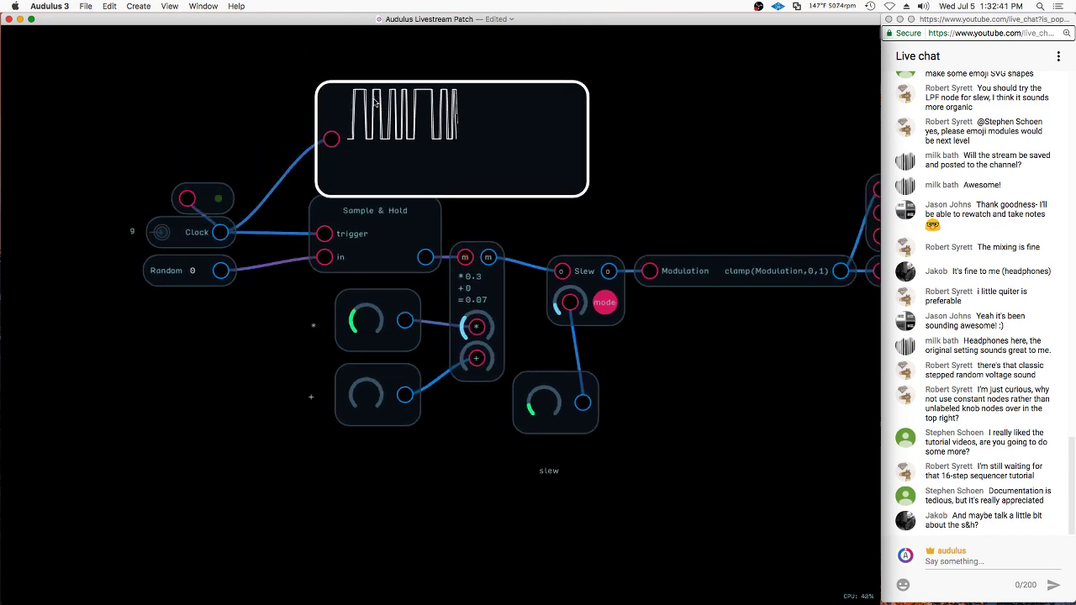
Examine the Sample & Hold node's trigger and in inputs, and move the Waveform meter up clear of the node
{"action": "left_click", "coordinate": [380, 238]}
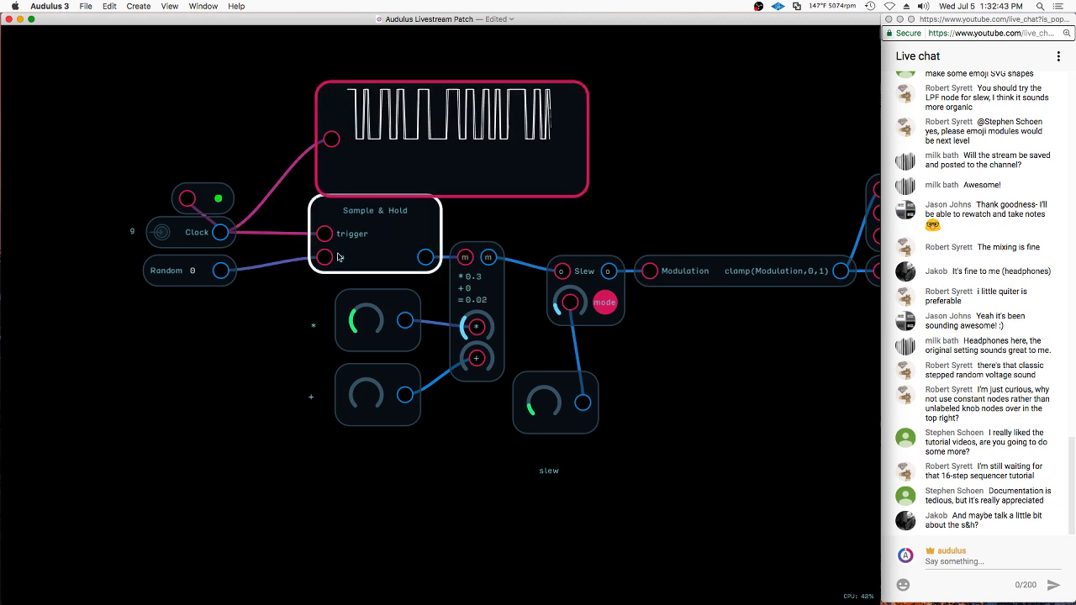
{"action": "left_click", "coordinate": [187, 277]}
{"action": "left_click", "coordinate": [288, 264]}
{"action": "left_click", "coordinate": [323, 252]}
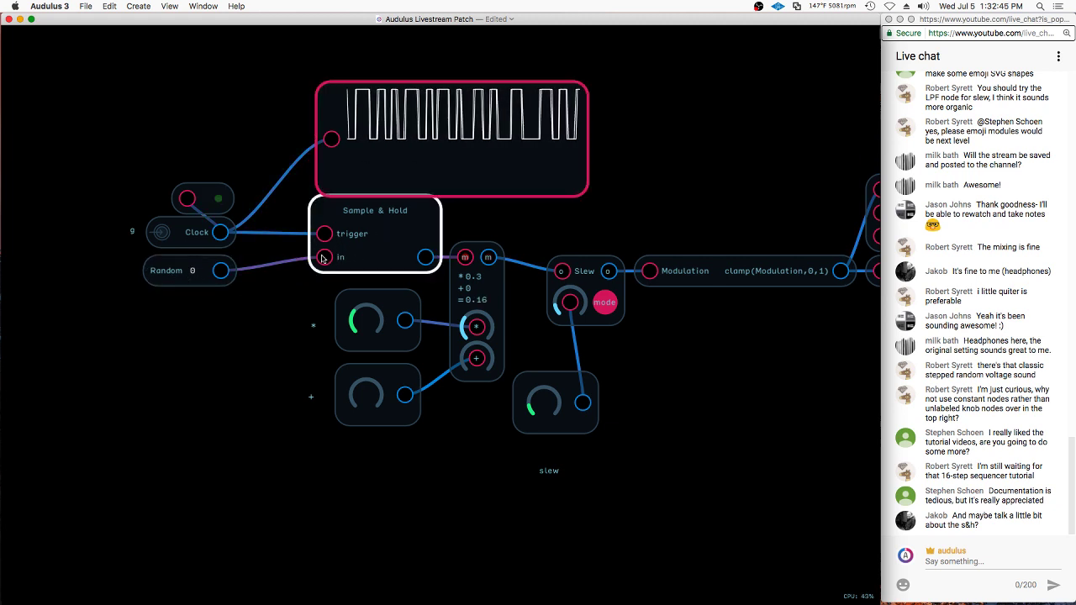
{"action": "left_click", "coordinate": [426, 149]}
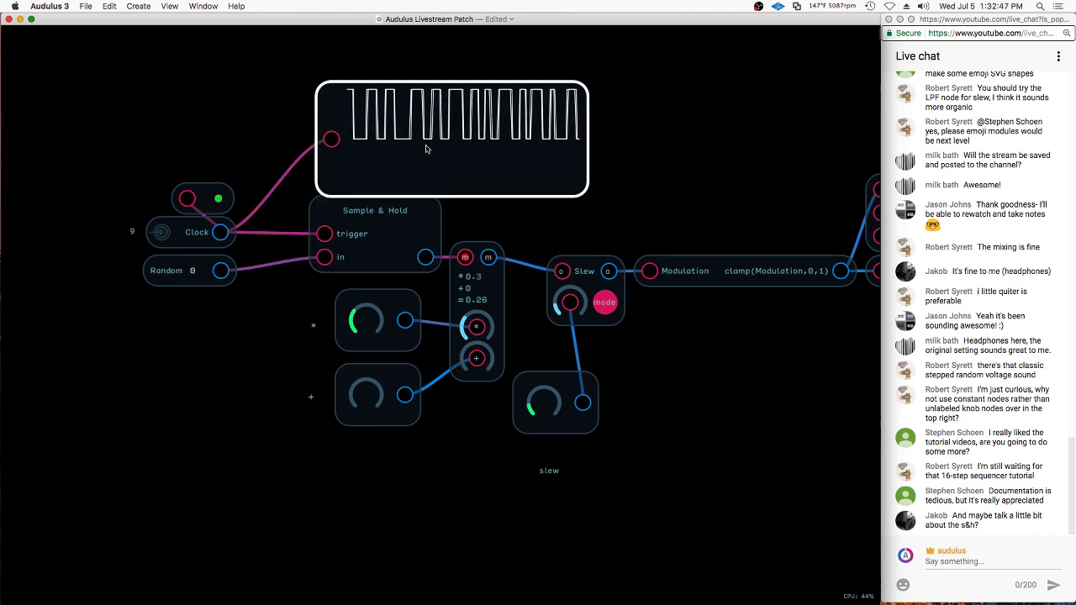
{"action": "left_click_drag", "start_coordinate": [427, 147], "coordinate": [431, 130]}
{"action": "left_click", "coordinate": [289, 299]}
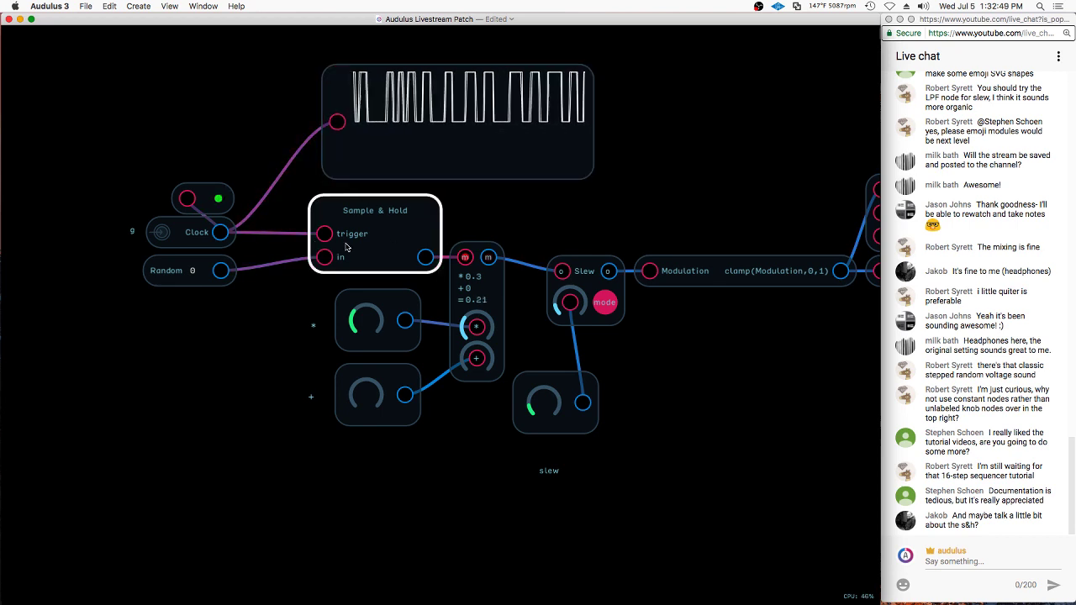
Add a Clock module from the module library and place it in the empty space below the Random node
{"action": "scroll", "coordinate": [419, 207], "scroll_direction": "down", "scroll_amount": 2}
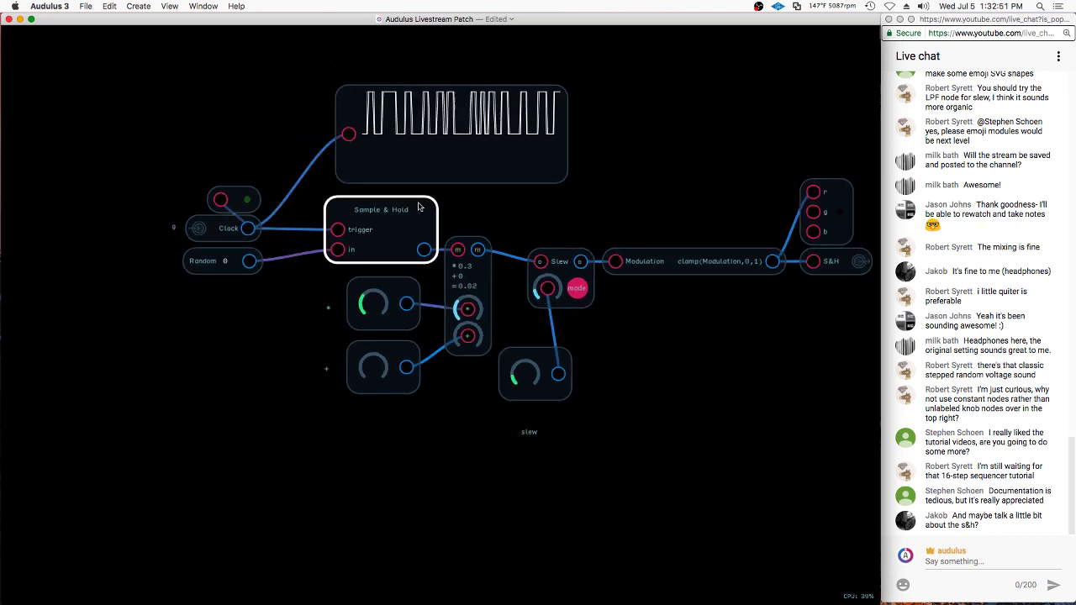
{"action": "scroll", "coordinate": [418, 207], "scroll_direction": "down", "scroll_amount": 3}
{"action": "right_click", "coordinate": [259, 350]}
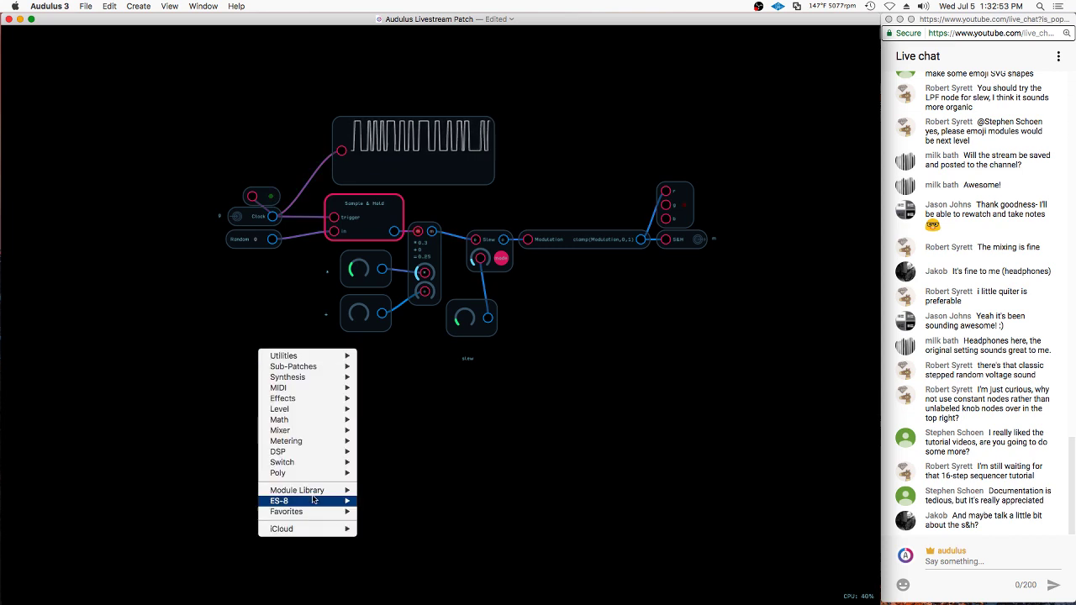
{"action": "mouse_move", "coordinate": [320, 489]}
{"action": "mouse_move", "coordinate": [403, 491]}
{"action": "mouse_move", "coordinate": [496, 459]}
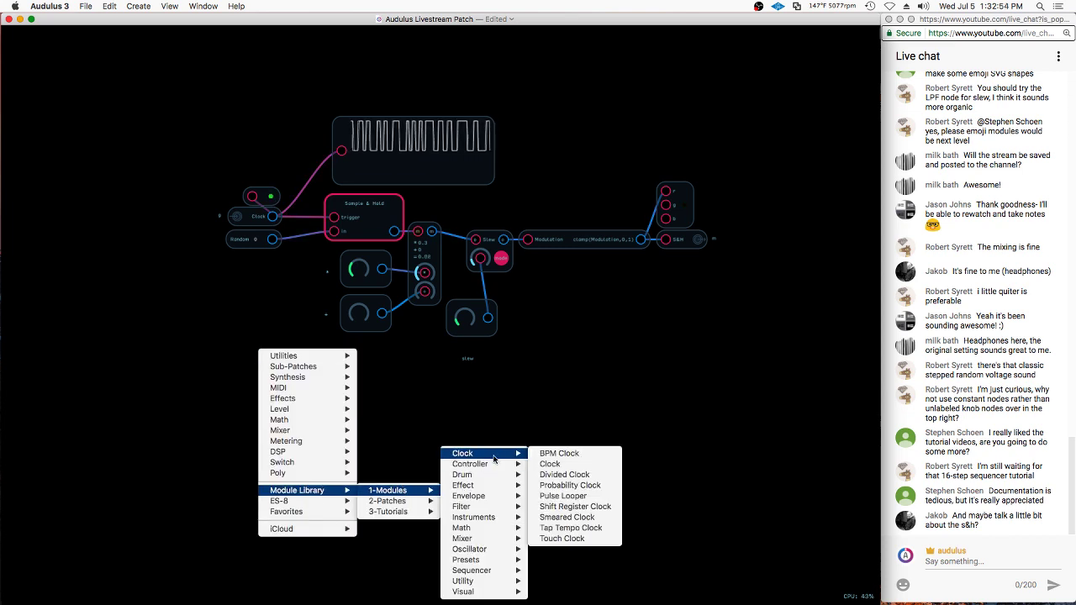
{"action": "left_click", "coordinate": [545, 463]}
{"action": "left_click_drag", "start_coordinate": [364, 353], "coordinate": [235, 415]}
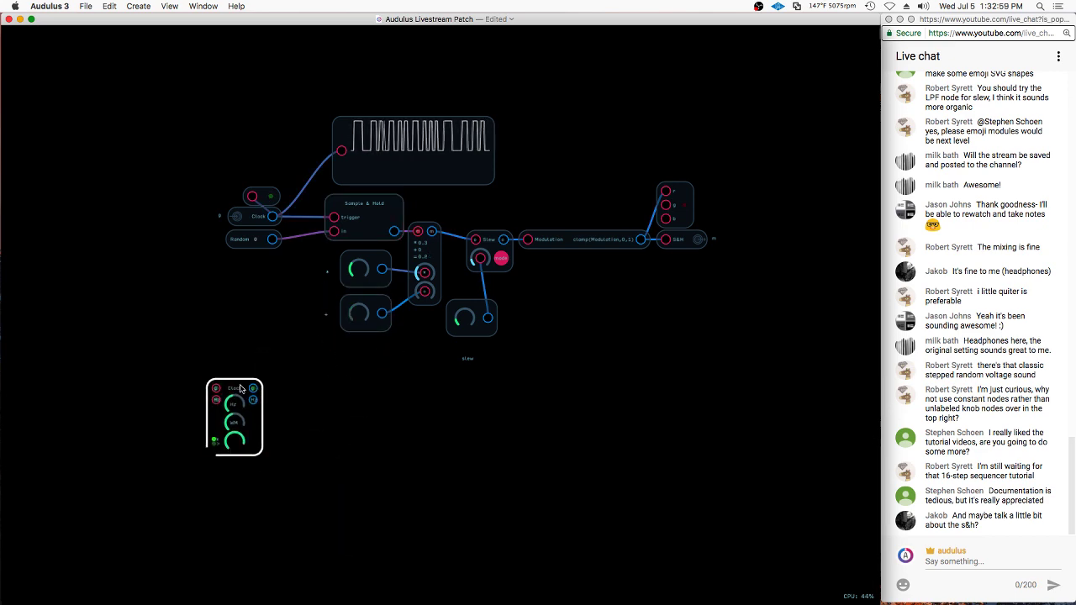
Duplicate the Sample & Hold beside the new Clock, wire the Clock's gate output to its trigger, and disconnect Random from its in input
{"action": "key", "text": "super+d"}
{"action": "left_click_drag", "start_coordinate": [374, 210], "coordinate": [397, 389]}
{"action": "scroll", "coordinate": [195, 396], "scroll_direction": "up", "scroll_amount": 5}
{"action": "left_click_drag", "start_coordinate": [297, 357], "coordinate": [245, 181]}
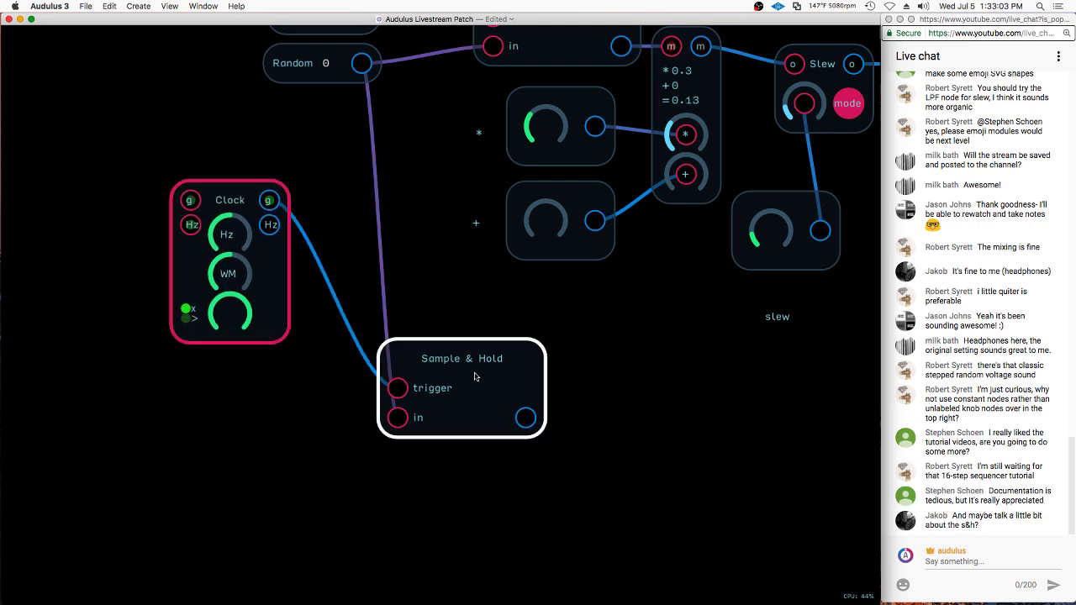
{"action": "left_click_drag", "start_coordinate": [398, 418], "coordinate": [262, 421]}
Copy the LFO from the top level of the patch into the Clock S&H module and place it beneath the new Clock
{"action": "right_click", "coordinate": [213, 413]}
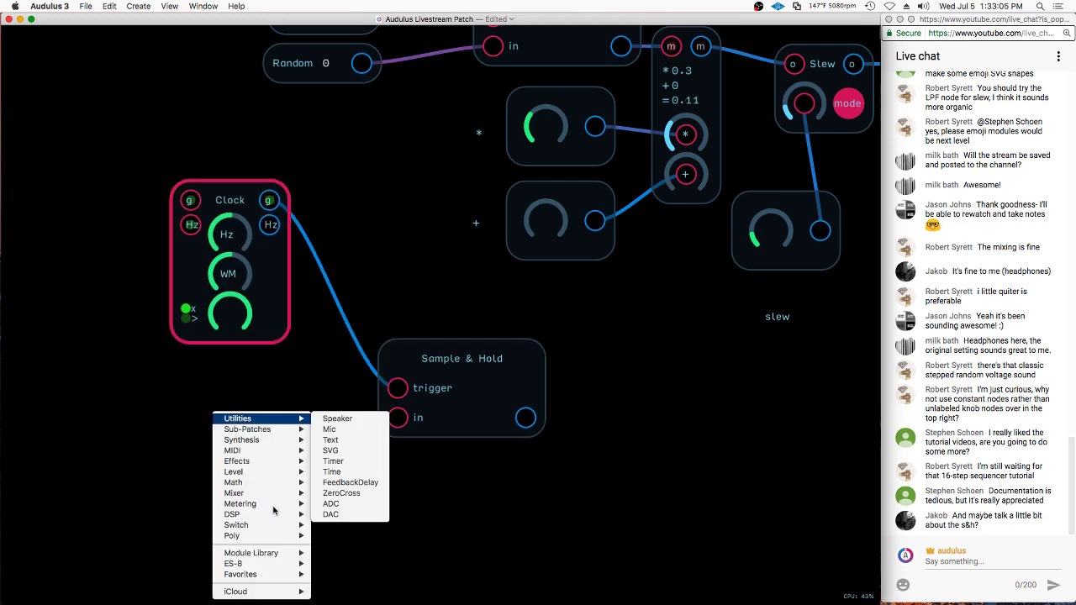
{"action": "double_click", "coordinate": [437, 289]}
{"action": "left_click", "coordinate": [543, 504]}
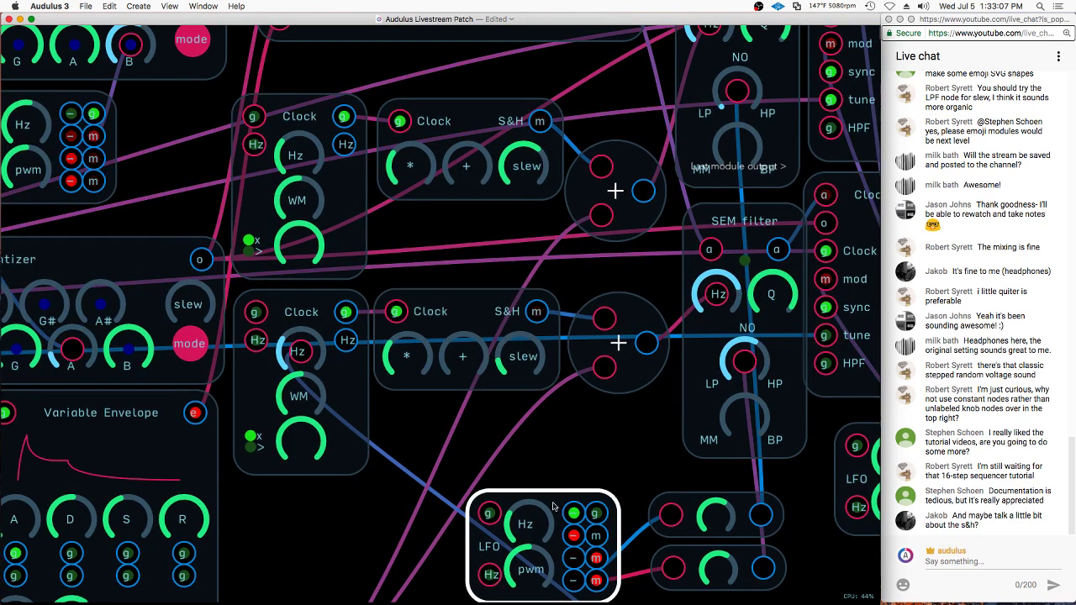
{"action": "left_click", "coordinate": [492, 313]}
{"action": "double_click", "coordinate": [492, 313]}
{"action": "scroll", "coordinate": [341, 256], "scroll_direction": "down", "scroll_amount": 8}
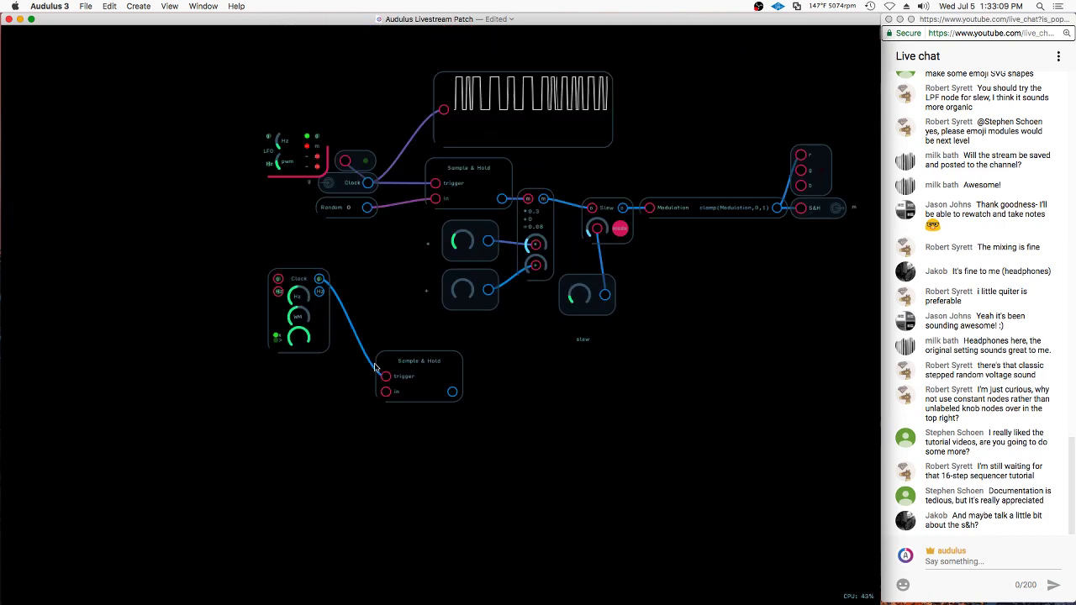
{"action": "left_click_drag", "start_coordinate": [322, 203], "coordinate": [338, 380]}
Connect the LFO's lowest m output to the duplicated Sample & Hold's in input and raise the LFO's Hz
{"action": "scroll", "coordinate": [336, 375], "scroll_direction": "up", "scroll_amount": 8}
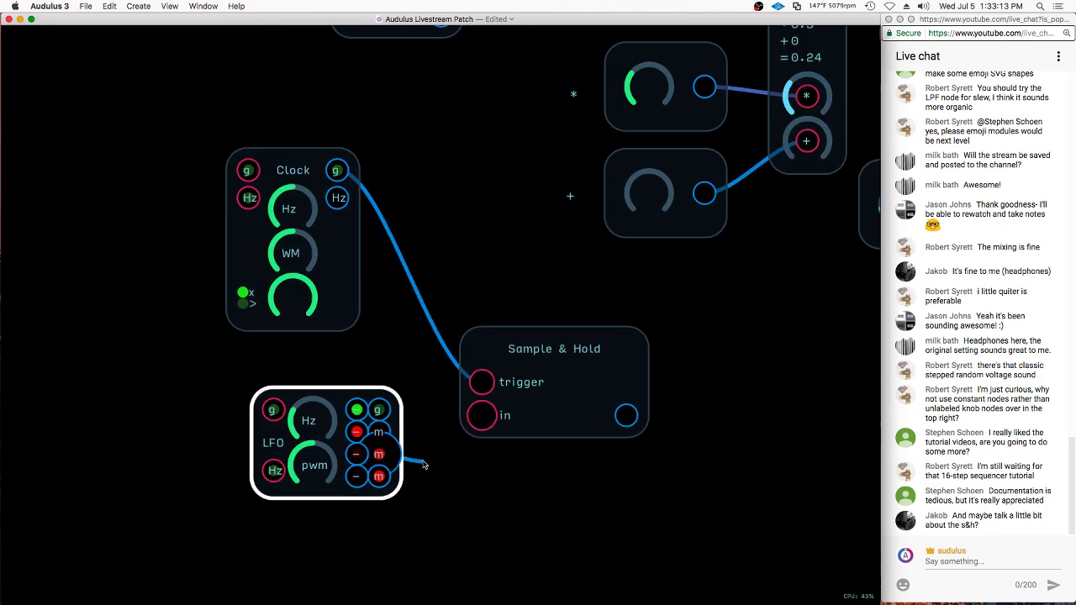
{"action": "left_click_drag", "start_coordinate": [379, 476], "coordinate": [482, 415]}
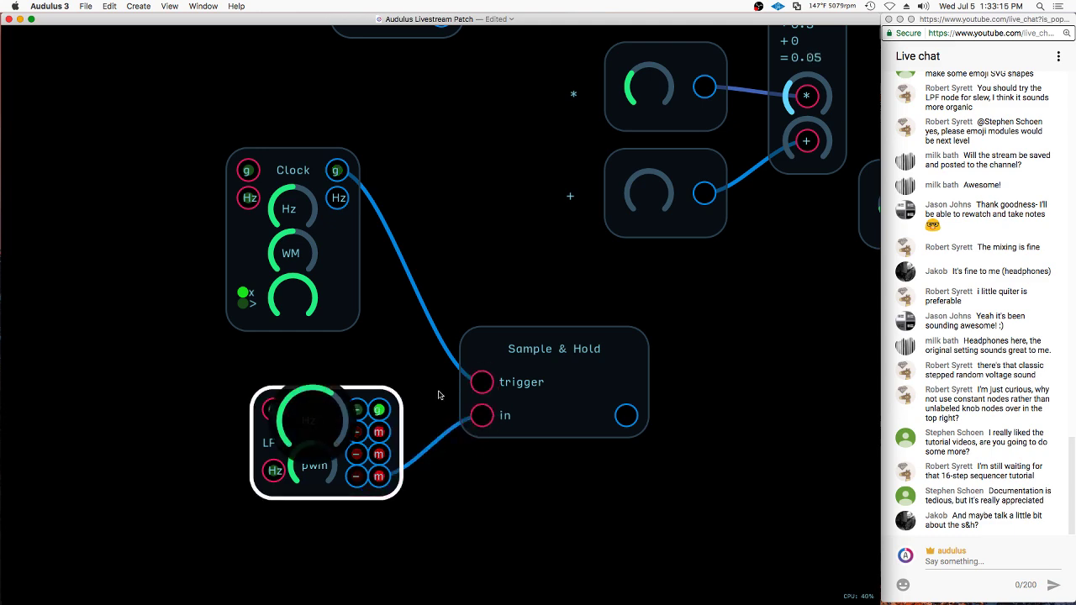
Duplicate the Waveform meter beside the duplicated Sample & Hold and connect that node's output to it
{"action": "scroll", "coordinate": [421, 390], "scroll_direction": "down", "scroll_amount": 5}
{"action": "left_click", "coordinate": [524, 97]}
{"action": "key", "text": "super+d"}
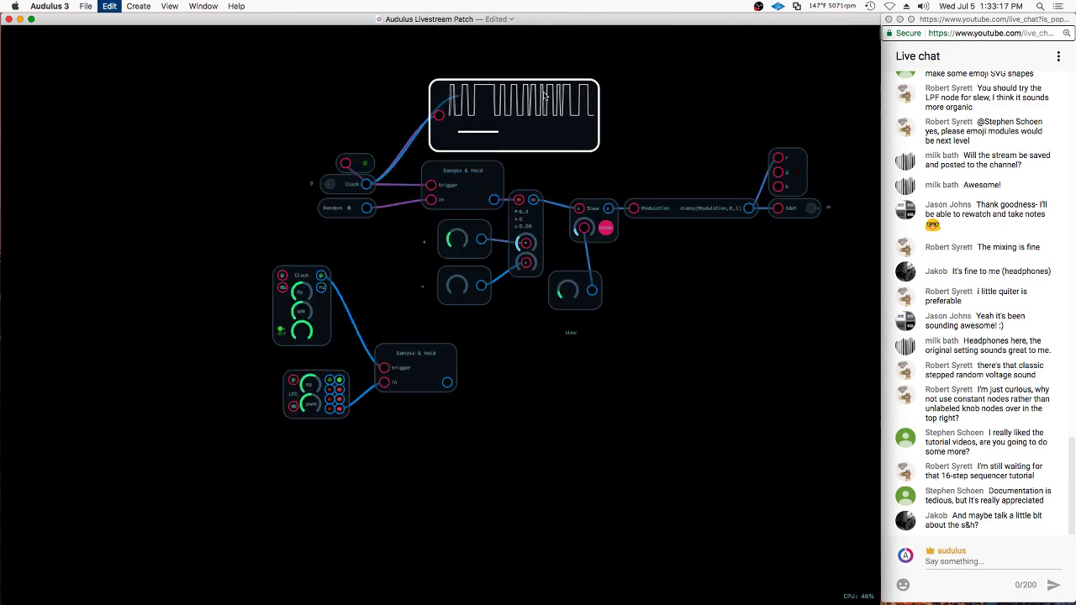
{"action": "left_click_drag", "start_coordinate": [525, 101], "coordinate": [572, 374]}
{"action": "left_click_drag", "start_coordinate": [448, 382], "coordinate": [481, 389]}
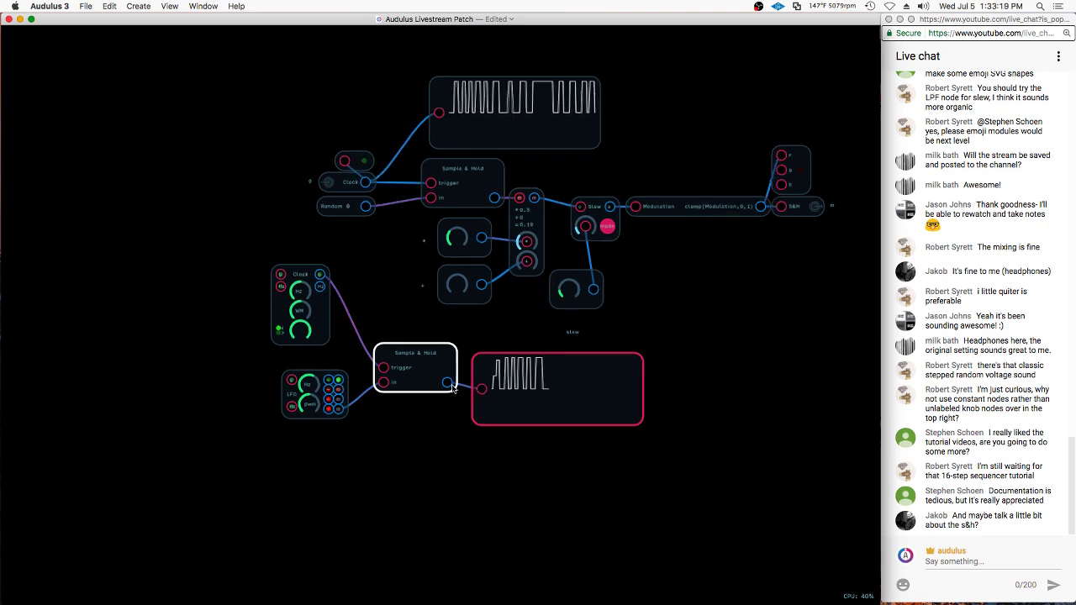
Raise the new Clock's Hz to maximum, then lower it to slightly above the middle to vary the sampling rate
{"action": "scroll", "coordinate": [551, 410], "scroll_direction": "up", "scroll_amount": 3}
{"action": "scroll", "coordinate": [559, 413], "scroll_direction": "up", "scroll_amount": 3}
{"action": "scroll", "coordinate": [565, 417], "scroll_direction": "down", "scroll_amount": 2}
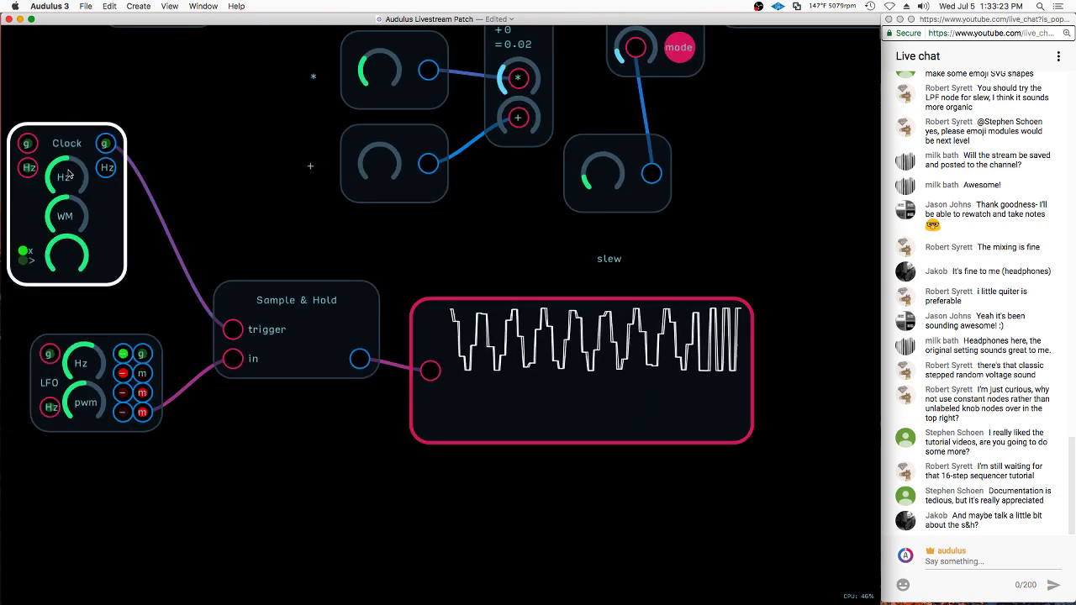
{"action": "left_click_drag", "start_coordinate": [67, 177], "coordinate": [317, 184]}
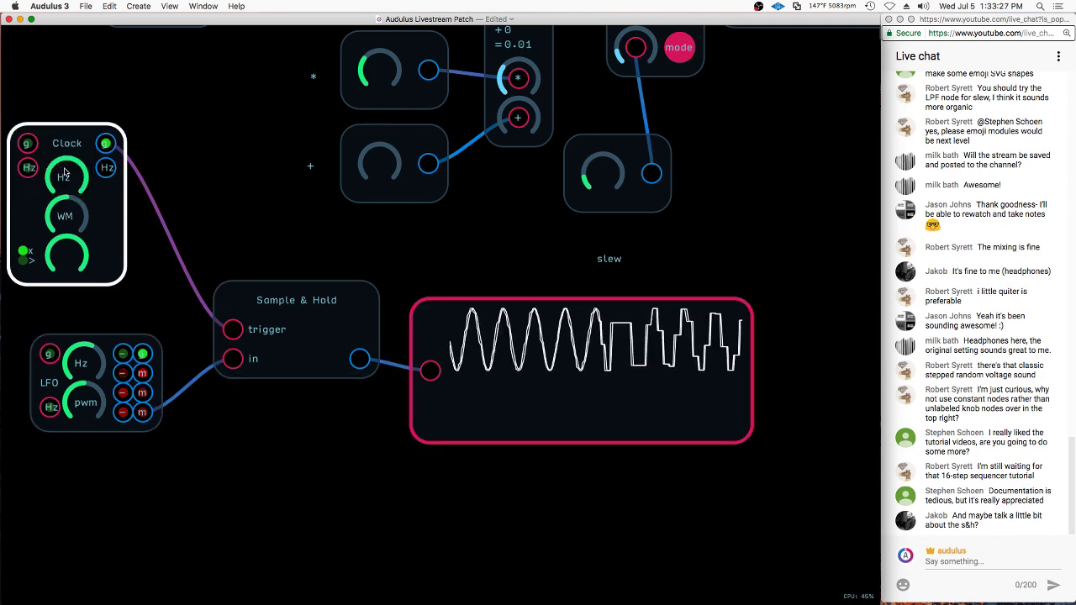
{"action": "mouse_move", "coordinate": [65, 182]}
{"action": "left_mouse_down"}
{"action": "mouse_move", "coordinate": [2, 182]}
{"action": "mouse_move", "coordinate": [50, 186]}
{"action": "left_mouse_up"}
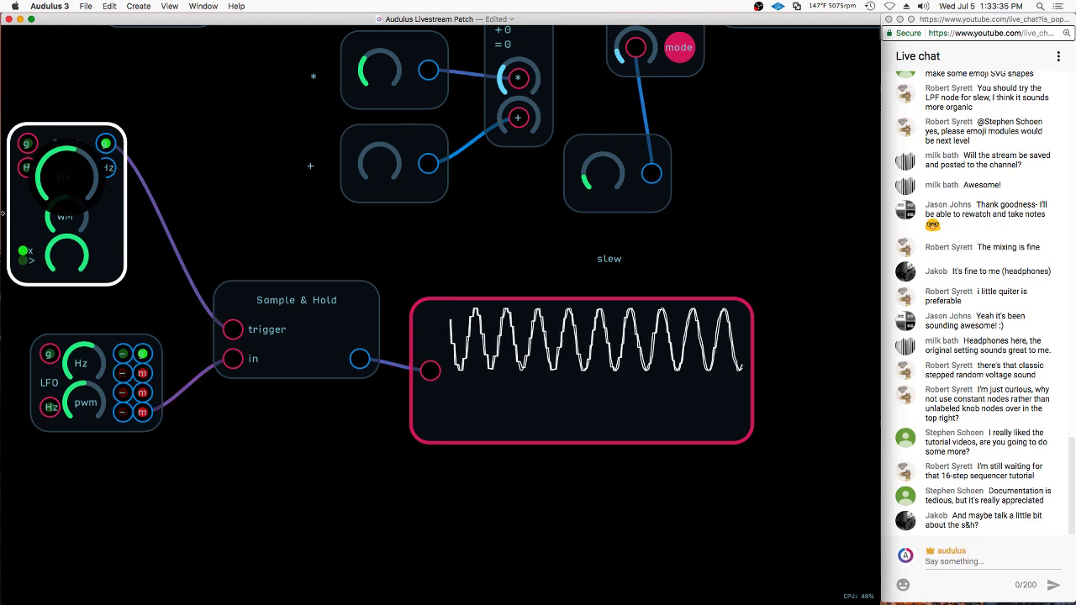
{"action": "left_click", "coordinate": [577, 440]}
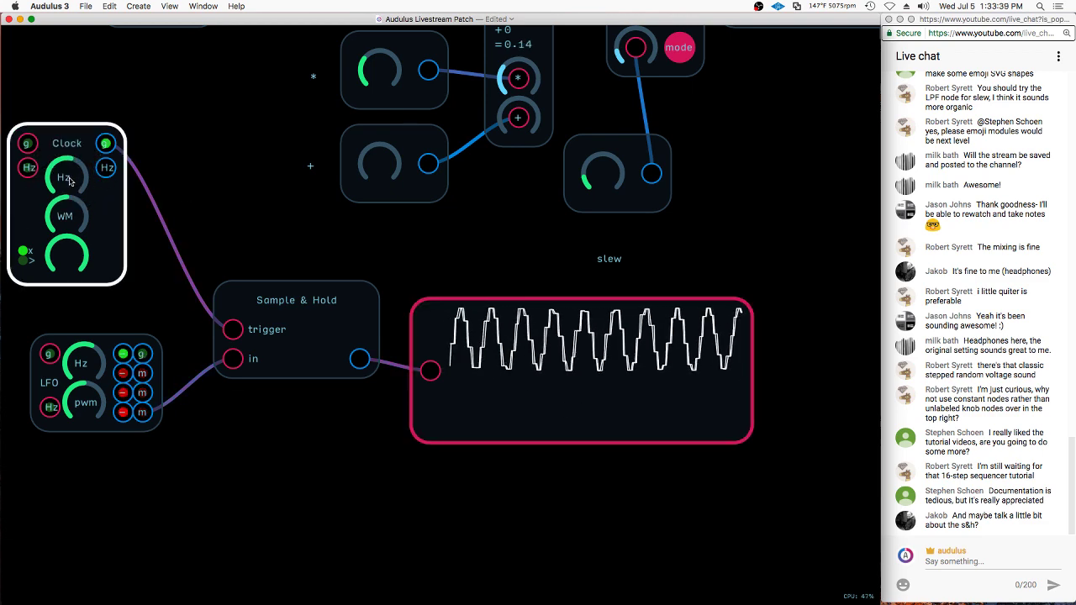
{"action": "left_click_drag", "start_coordinate": [70, 178], "coordinate": [72, 176]}
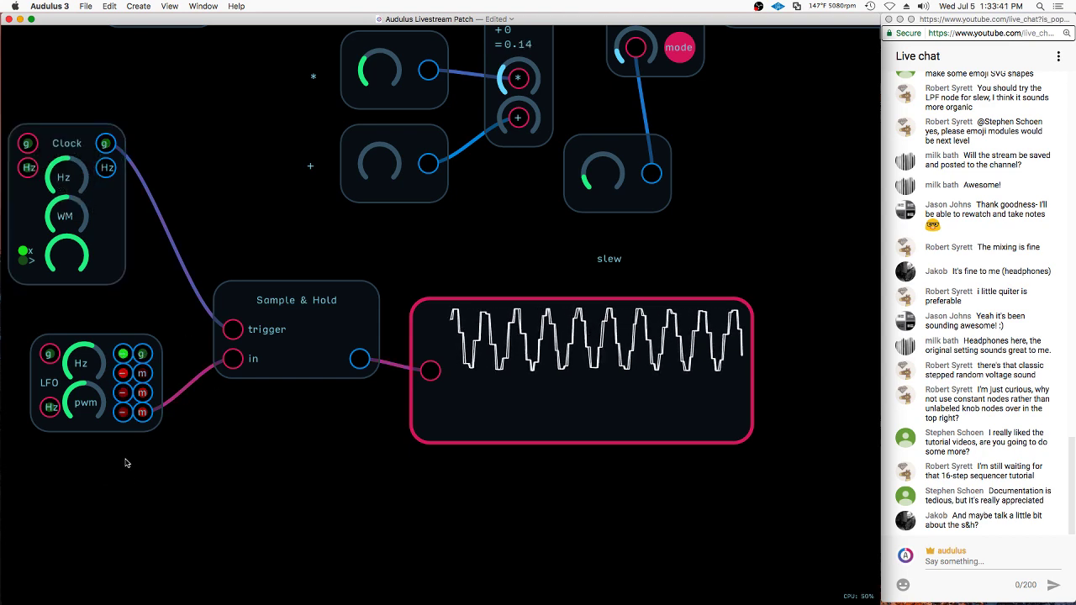
{"action": "left_click", "coordinate": [237, 361]}
{"action": "left_click", "coordinate": [489, 343]}
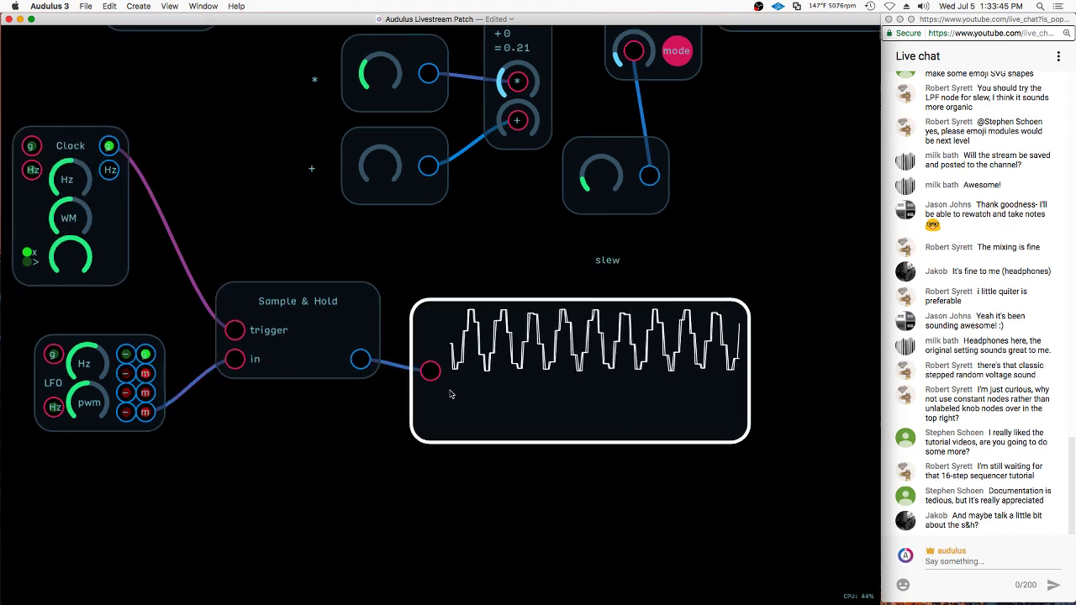
{"action": "scroll", "coordinate": [454, 392], "scroll_direction": "down", "scroll_amount": 5}
{"action": "mouse_move", "coordinate": [258, 285]}
{"action": "left_mouse_down"}
{"action": "mouse_move", "coordinate": [318, 311]}
{"action": "mouse_move", "coordinate": [240, 341]}
{"action": "mouse_move", "coordinate": [258, 413]}
{"action": "mouse_move", "coordinate": [335, 296]}
{"action": "mouse_move", "coordinate": [385, 370]}
{"action": "left_mouse_up"}
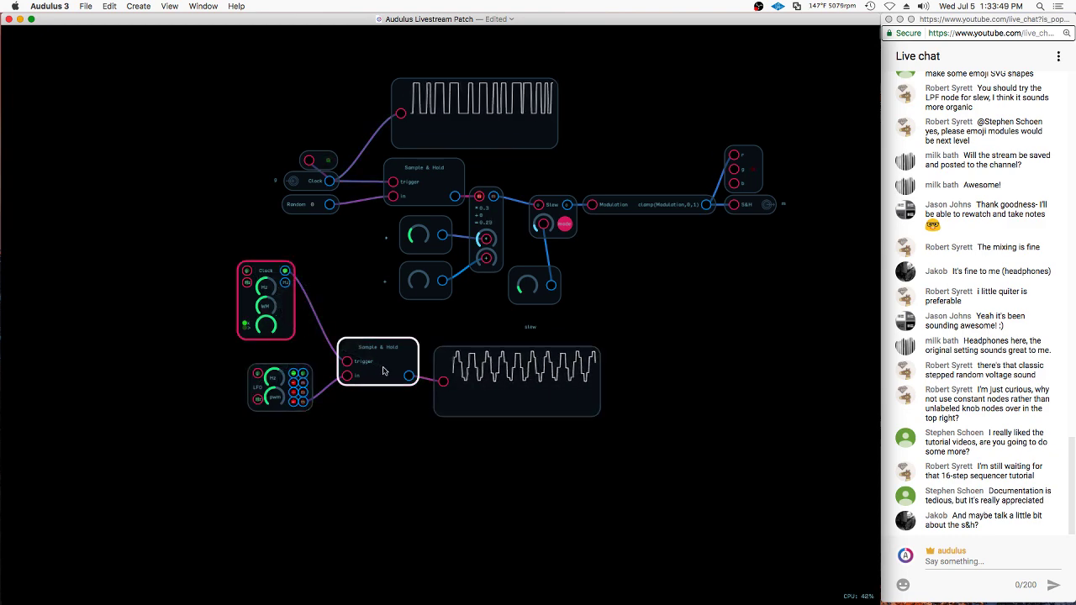
Leave the Clock S&H module and place copies of its Clock and Sample & Hold in the empty space beneath the Mixer - Width
{"action": "key", "text": "Escape"}
{"action": "scroll", "coordinate": [441, 297], "scroll_direction": "down", "scroll_amount": 10}
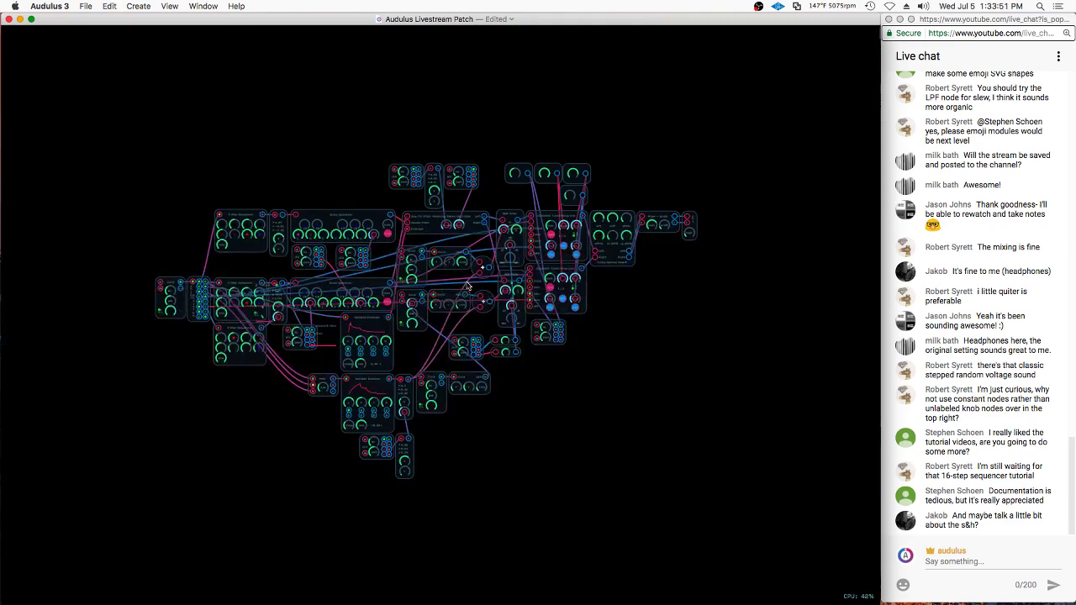
{"action": "scroll", "coordinate": [495, 274], "scroll_direction": "down", "scroll_amount": 5}
{"action": "scroll", "coordinate": [723, 232], "scroll_direction": "up", "scroll_amount": 10}
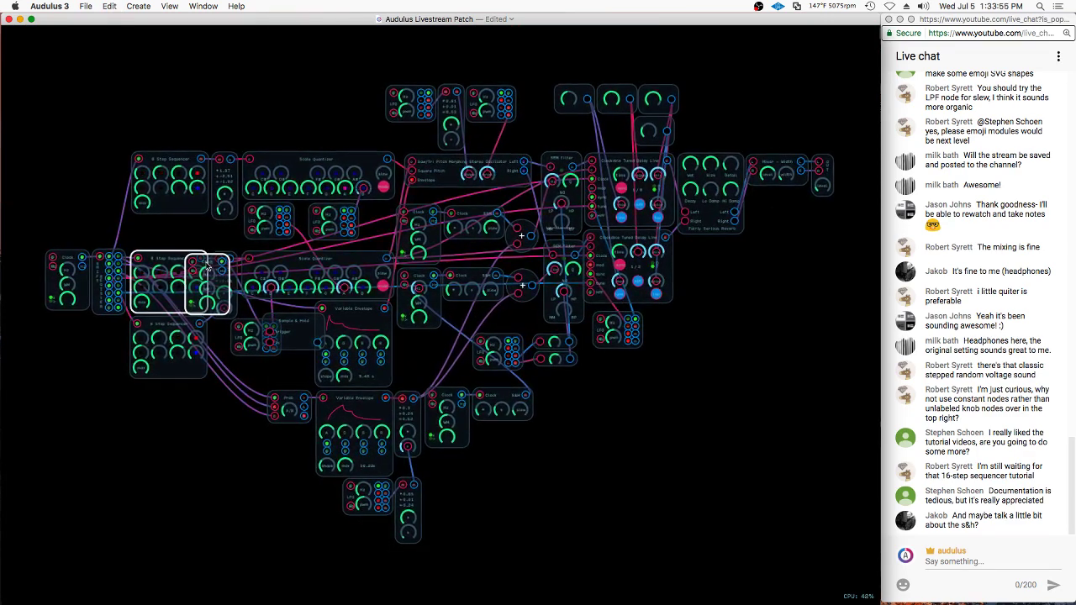
{"action": "left_click_drag", "start_coordinate": [214, 266], "coordinate": [178, 433]}
{"action": "left_click_drag", "start_coordinate": [290, 326], "coordinate": [764, 343]}
{"action": "left_click_drag", "start_coordinate": [175, 434], "coordinate": [704, 346]}
{"action": "scroll", "coordinate": [852, 148], "scroll_direction": "up", "scroll_amount": 4}
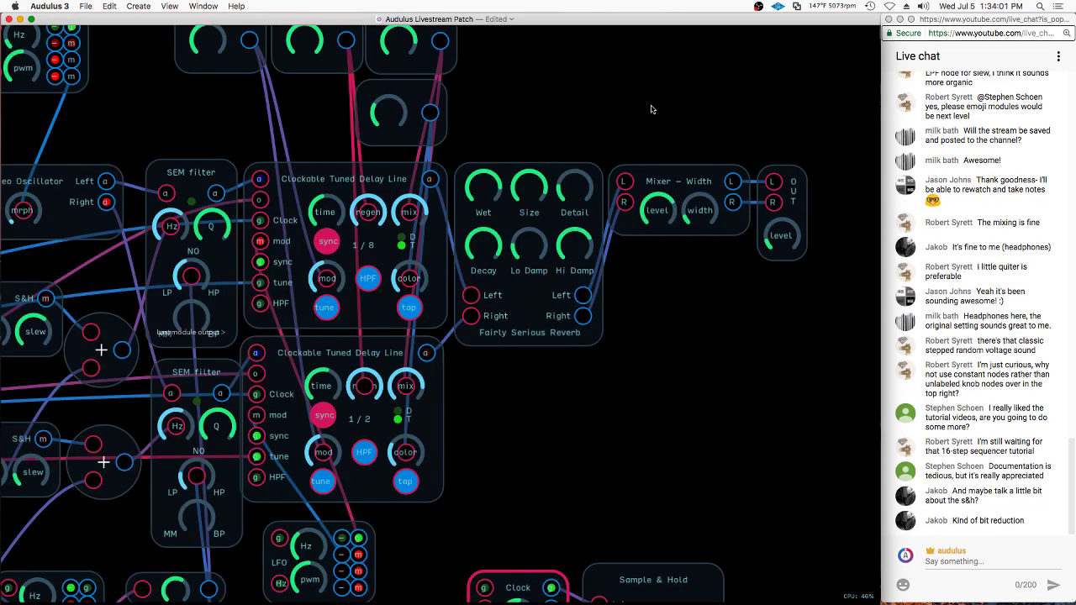
{"action": "scroll", "coordinate": [651, 109], "scroll_direction": "down", "scroll_amount": 2}
{"action": "left_click_drag", "start_coordinate": [655, 450], "coordinate": [693, 314]}
Shift the mixer and output aside and route the reverb's Left output through the Sample & Hold into both mixer inputs
{"action": "left_click_drag", "start_coordinate": [669, 112], "coordinate": [815, 276]}
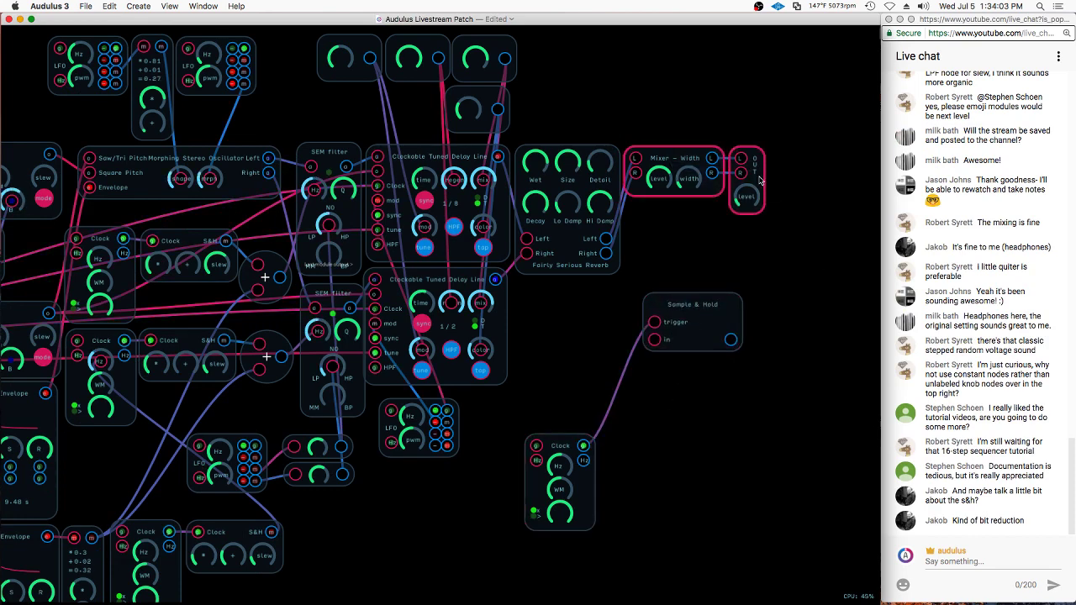
{"action": "left_click_drag", "start_coordinate": [759, 176], "coordinate": [840, 191]}
{"action": "left_click_drag", "start_coordinate": [605, 239], "coordinate": [649, 348]}
{"action": "left_click_drag", "start_coordinate": [740, 344], "coordinate": [717, 174]}
{"action": "left_click_drag", "start_coordinate": [731, 287], "coordinate": [718, 189]}
Move the copied Clock next to the Sample & Hold's trigger input and tidy the spacing between the two nodes
{"action": "left_click_drag", "start_coordinate": [562, 465], "coordinate": [696, 455]}
{"action": "left_click_drag", "start_coordinate": [556, 449], "coordinate": [607, 358]}
{"action": "left_click", "coordinate": [654, 298]}
{"action": "left_click_drag", "start_coordinate": [685, 284], "coordinate": [700, 362]}
{"action": "left_click", "coordinate": [594, 378]}
{"action": "left_click_drag", "start_coordinate": [617, 351], "coordinate": [618, 344]}
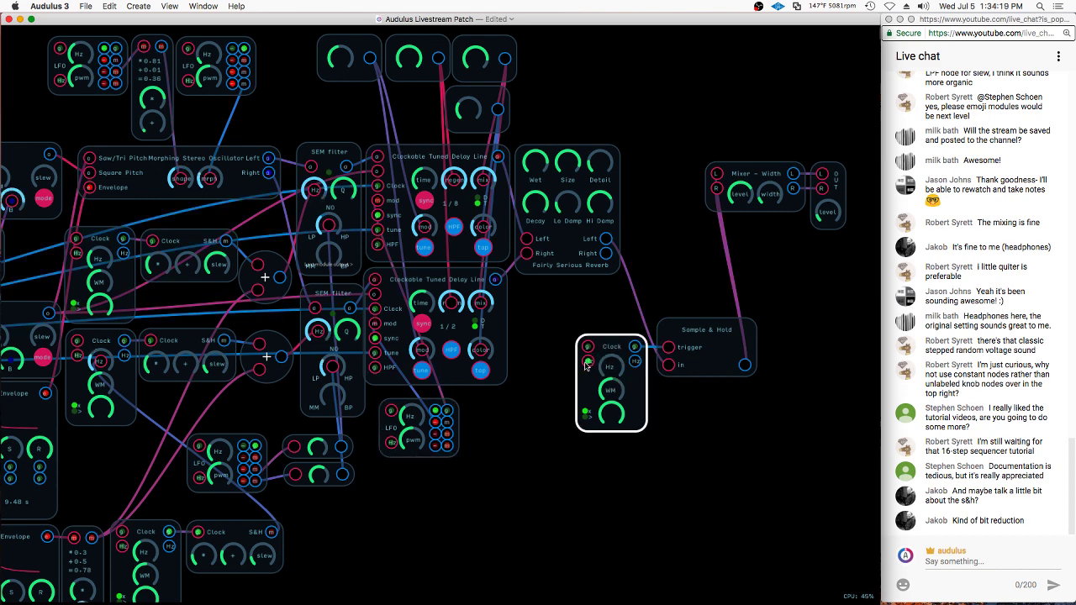
Feed the Clock's Hz input with the expression 1000 and place that constant below and beside the Clock
{"action": "double_click", "coordinate": [590, 363]}
{"action": "type", "text": "1000"}
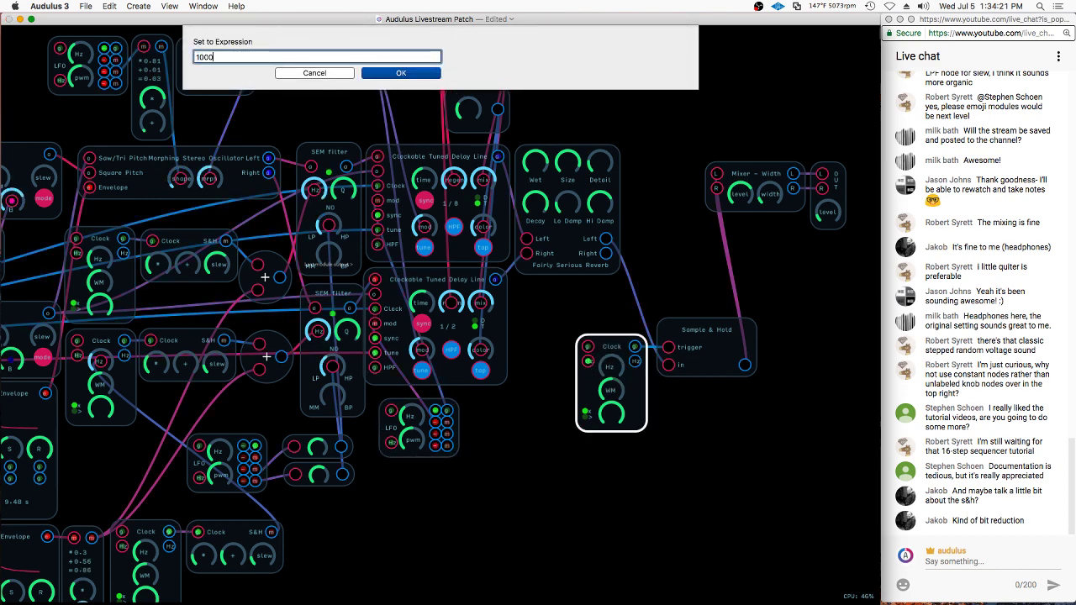
{"action": "key", "text": "Return"}
{"action": "left_click_drag", "start_coordinate": [522, 365], "coordinate": [514, 445]}
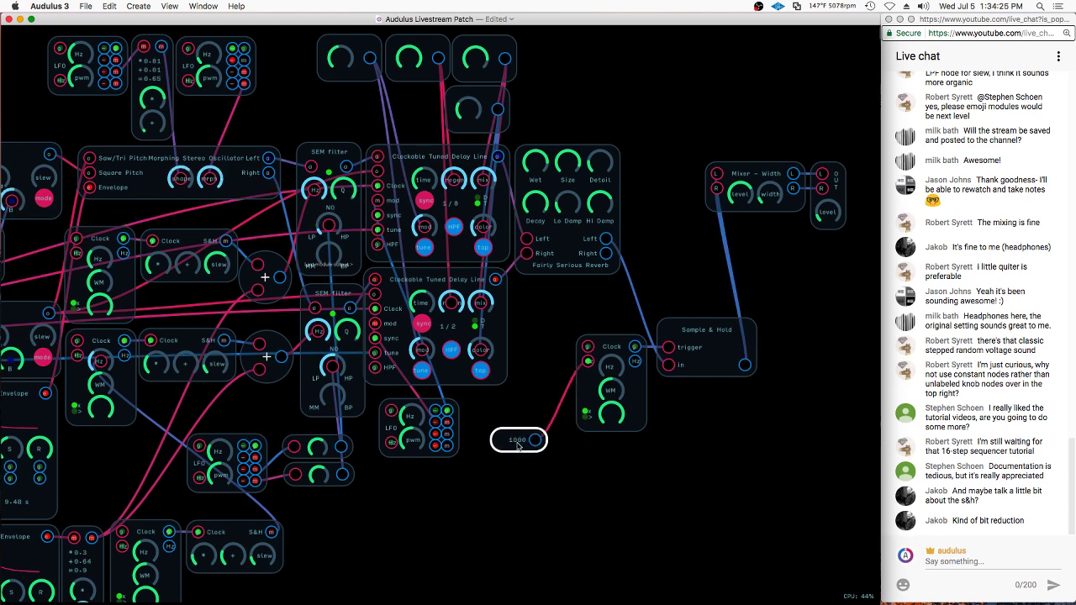
{"action": "left_click", "coordinate": [589, 351]}
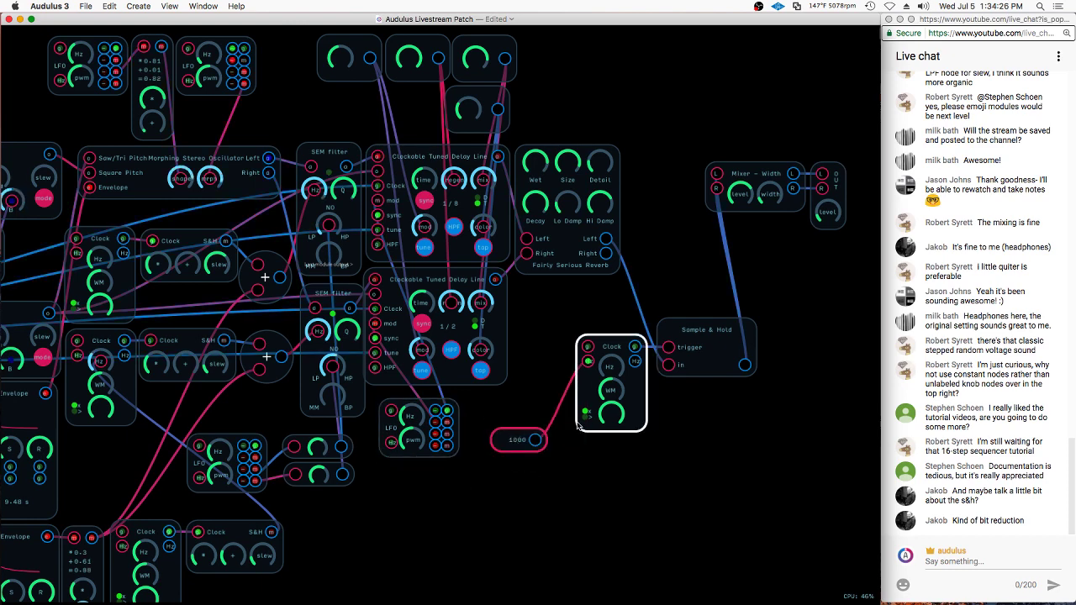
{"action": "left_click", "coordinate": [568, 361]}
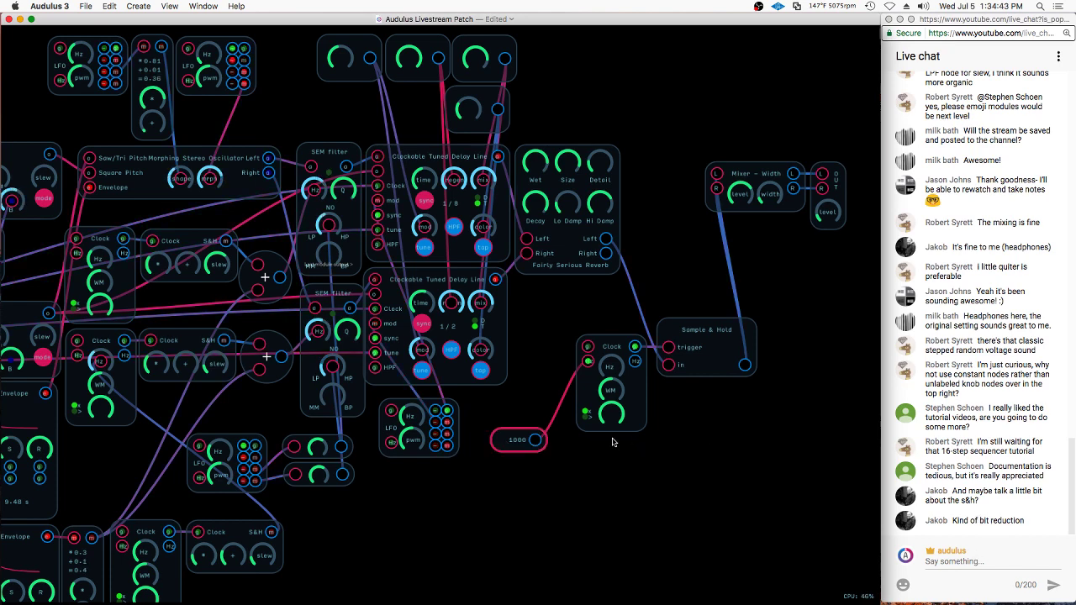
Adjust the output level slightly and move the 1000 constant closer to the Clock
{"action": "left_click", "coordinate": [511, 450]}
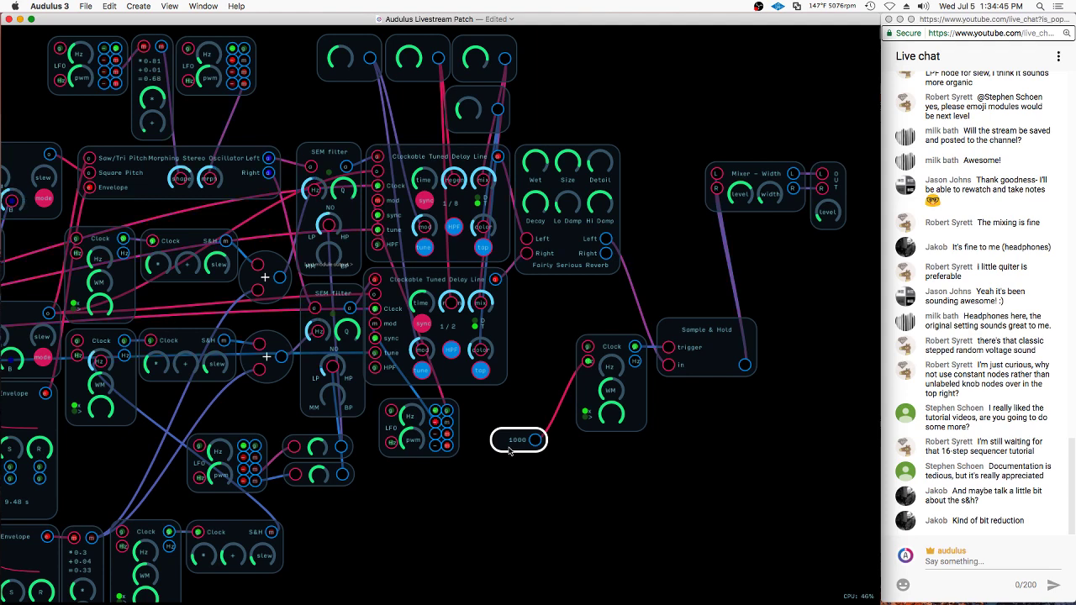
{"action": "right_click", "coordinate": [510, 451]}
{"action": "key", "text": "Escape"}
{"action": "left_click", "coordinate": [528, 432]}
{"action": "left_click", "coordinate": [527, 439]}
{"action": "left_click", "coordinate": [531, 433]}
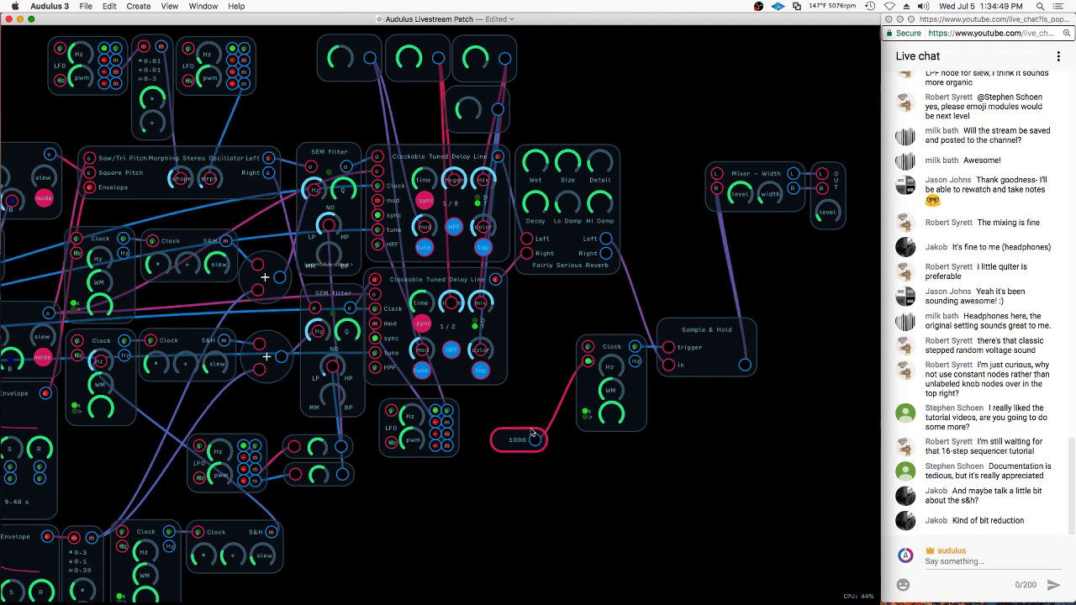
{"action": "left_click", "coordinate": [511, 437]}
{"action": "left_click_drag", "start_coordinate": [830, 211], "coordinate": [828, 222]}
{"action": "left_click", "coordinate": [516, 440]}
{"action": "left_click", "coordinate": [574, 450]}
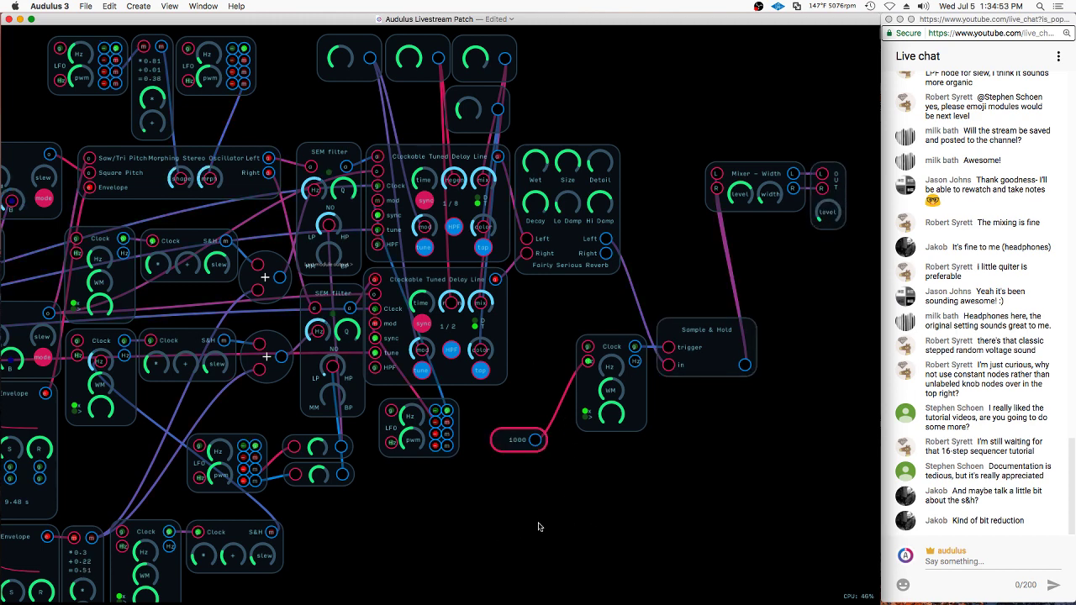
{"action": "left_click", "coordinate": [525, 440]}
{"action": "left_click_drag", "start_coordinate": [525, 440], "coordinate": [539, 404]}
{"action": "left_click", "coordinate": [537, 448]}
{"action": "left_click", "coordinate": [533, 405]}
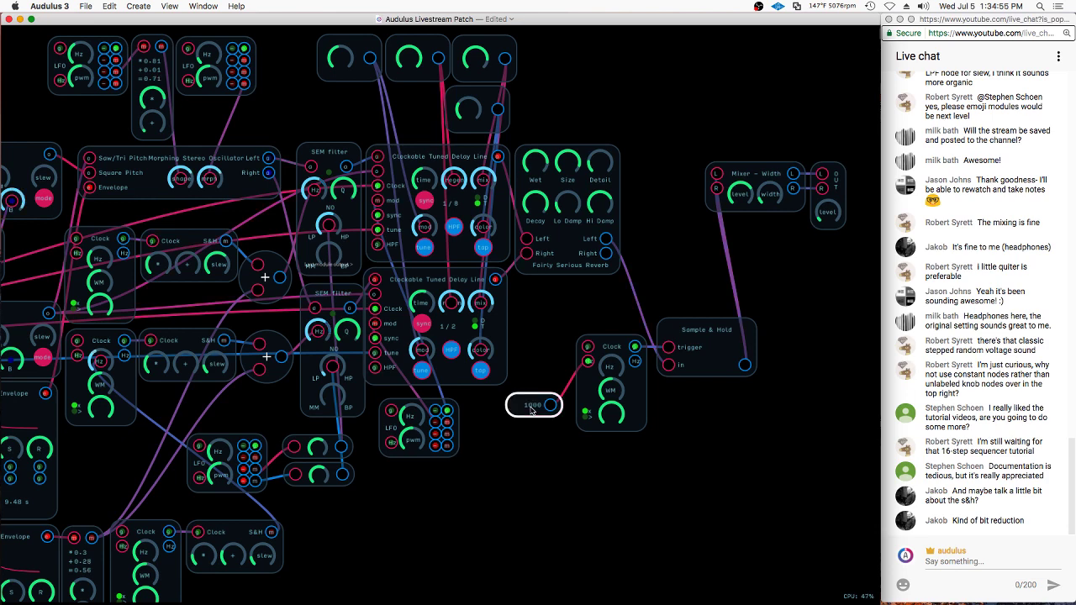
{"action": "left_click", "coordinate": [523, 439]}
{"action": "left_click", "coordinate": [535, 405]}
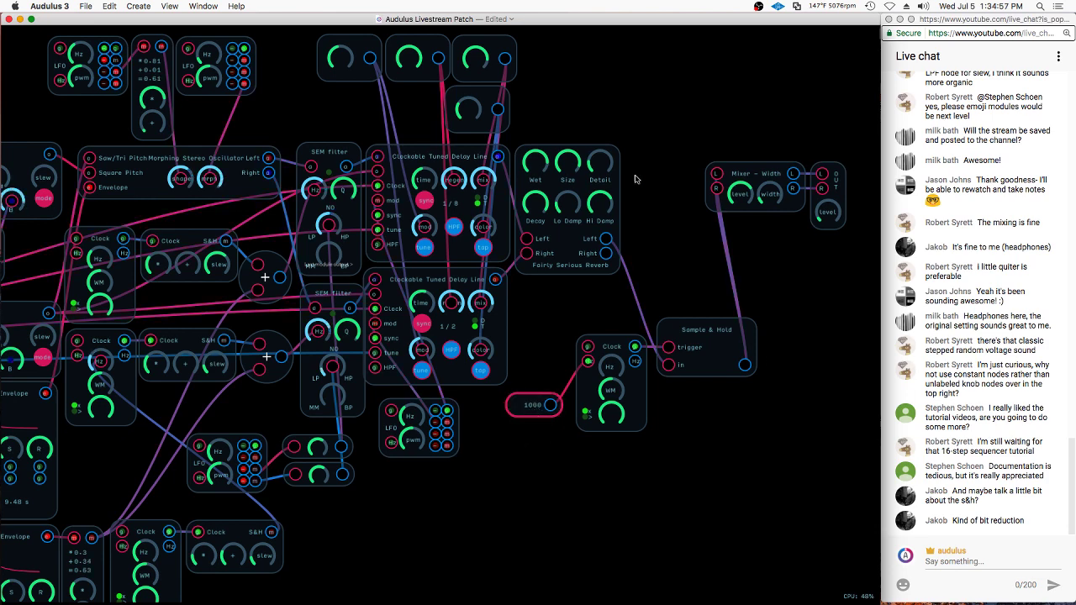
{"action": "mouse_move", "coordinate": [636, 176]}
{"action": "left_mouse_down"}
{"action": "mouse_move", "coordinate": [647, 34]}
{"action": "mouse_move", "coordinate": [632, 90]}
{"action": "left_mouse_up"}
{"action": "left_click", "coordinate": [633, 92]}
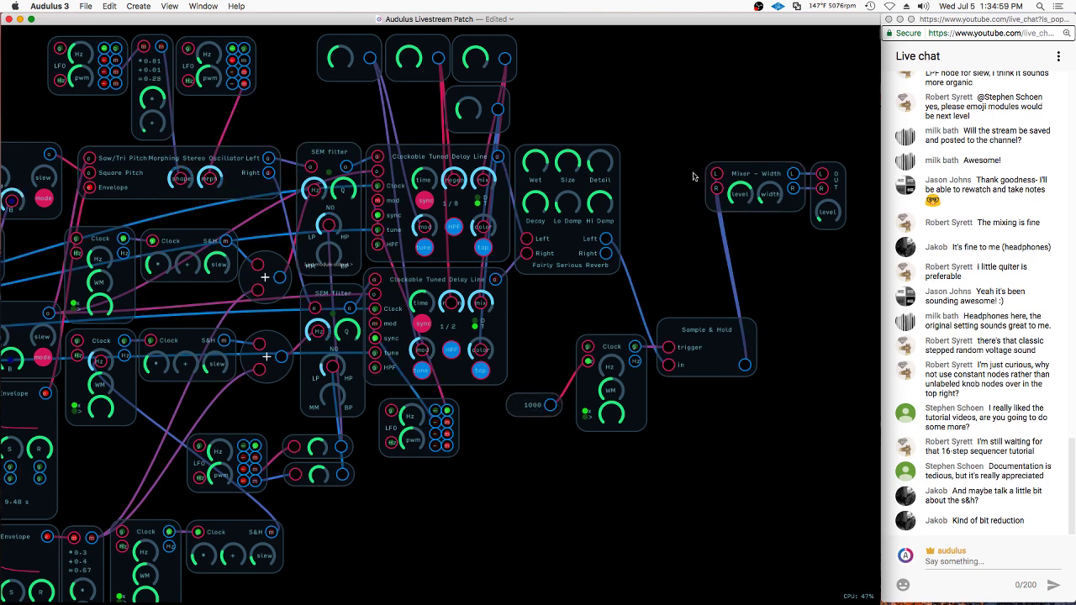
{"action": "right_click", "coordinate": [530, 407]}
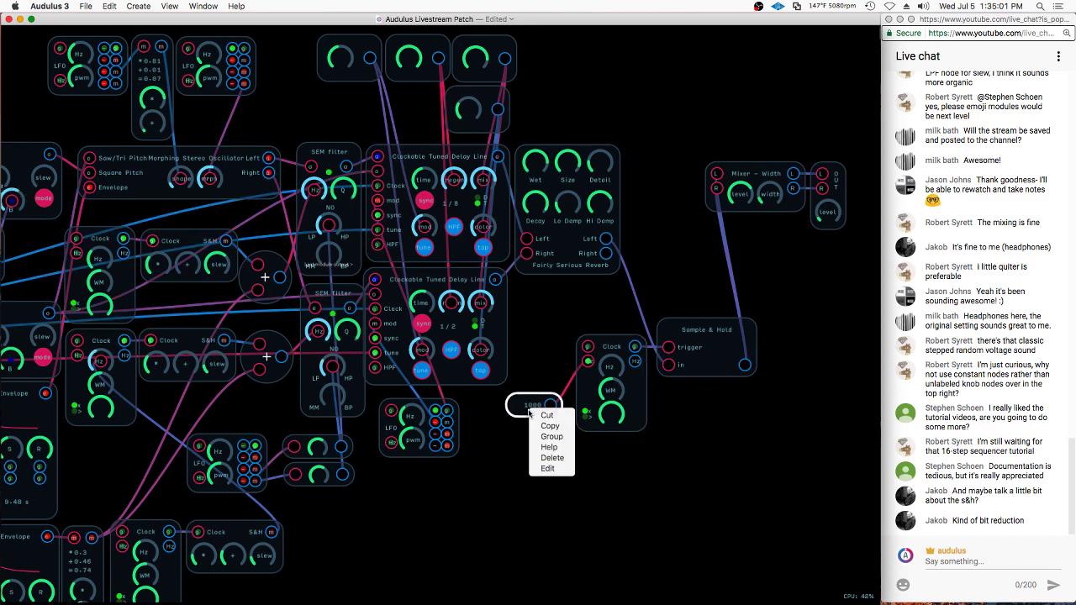
{"action": "left_click", "coordinate": [539, 470]}
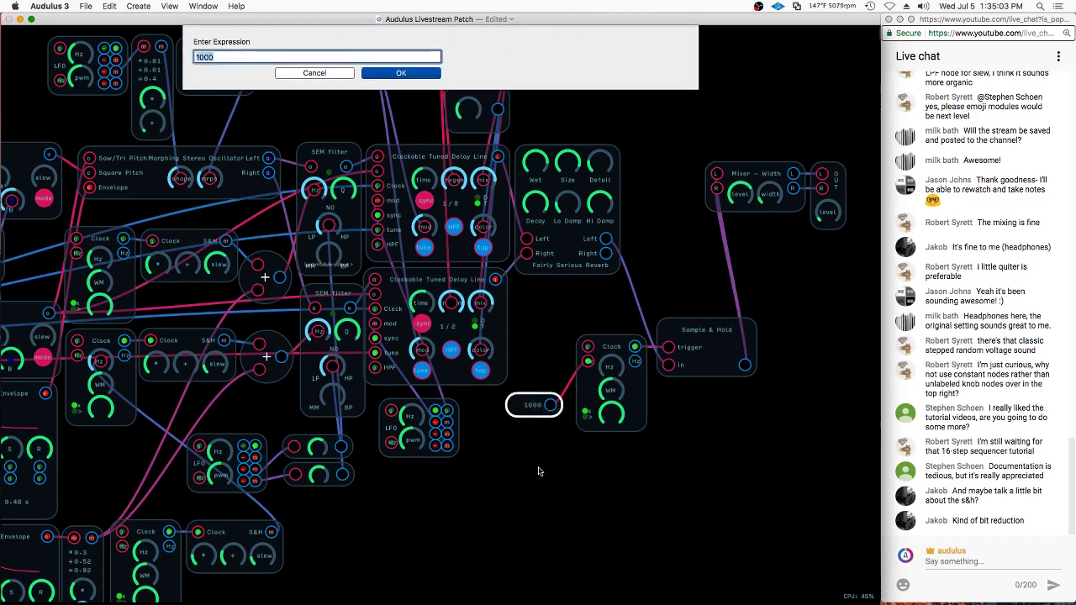
{"action": "left_click", "coordinate": [314, 73]}
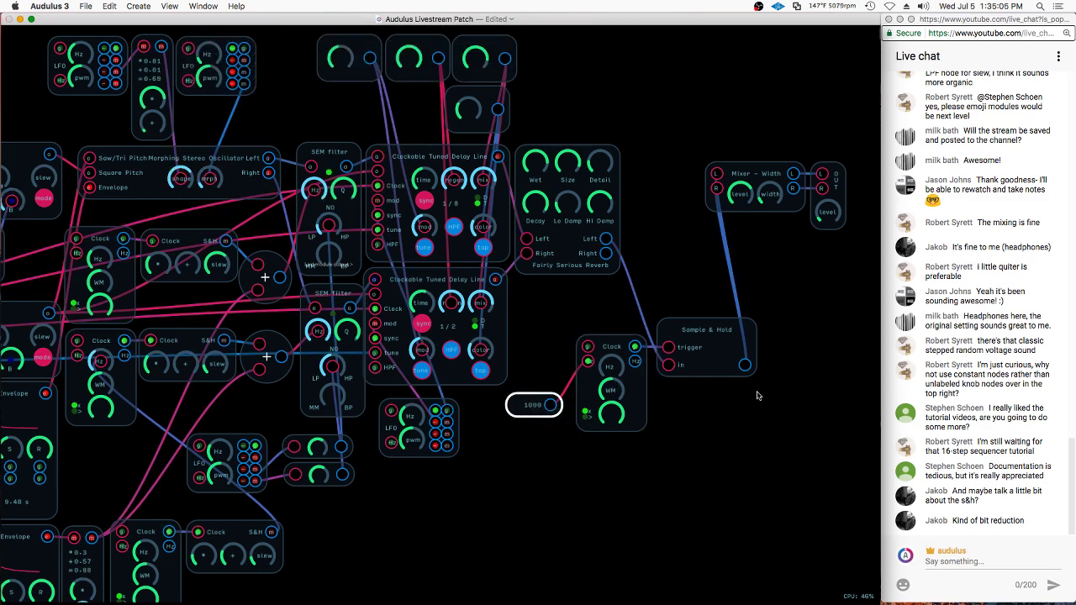
Duplicate the leftmost knob above the delay lines and place the copy beneath the 1000 constant
{"action": "scroll", "coordinate": [448, 128], "scroll_direction": "down", "scroll_amount": 3}
{"action": "left_click", "coordinate": [453, 108]}
{"action": "key", "text": "super+c"}
{"action": "key", "text": "super+v"}
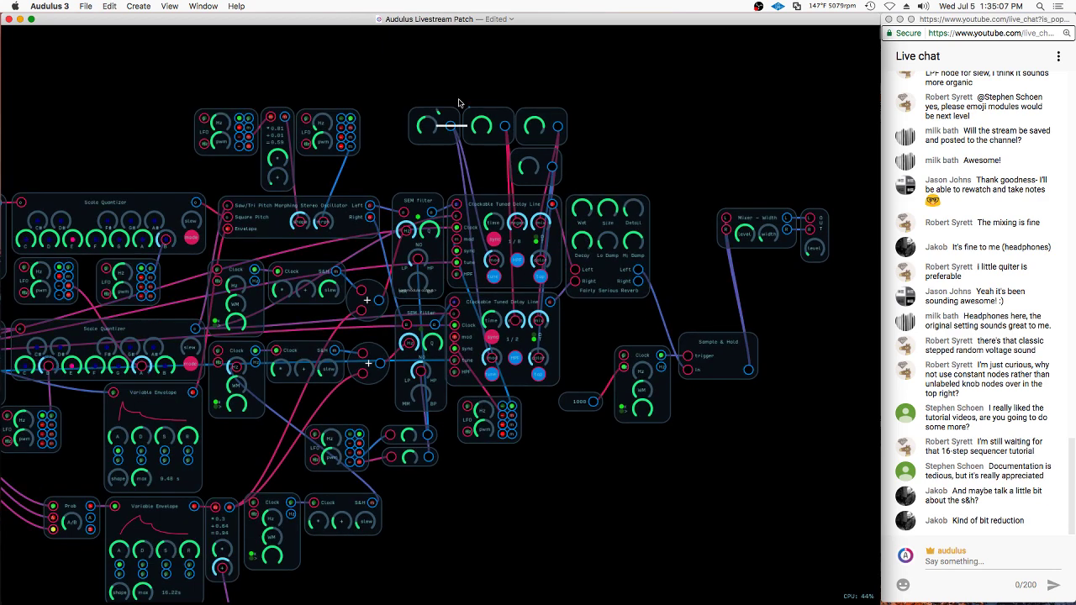
{"action": "left_click", "coordinate": [573, 471]}
{"action": "right_click", "coordinate": [604, 460]}
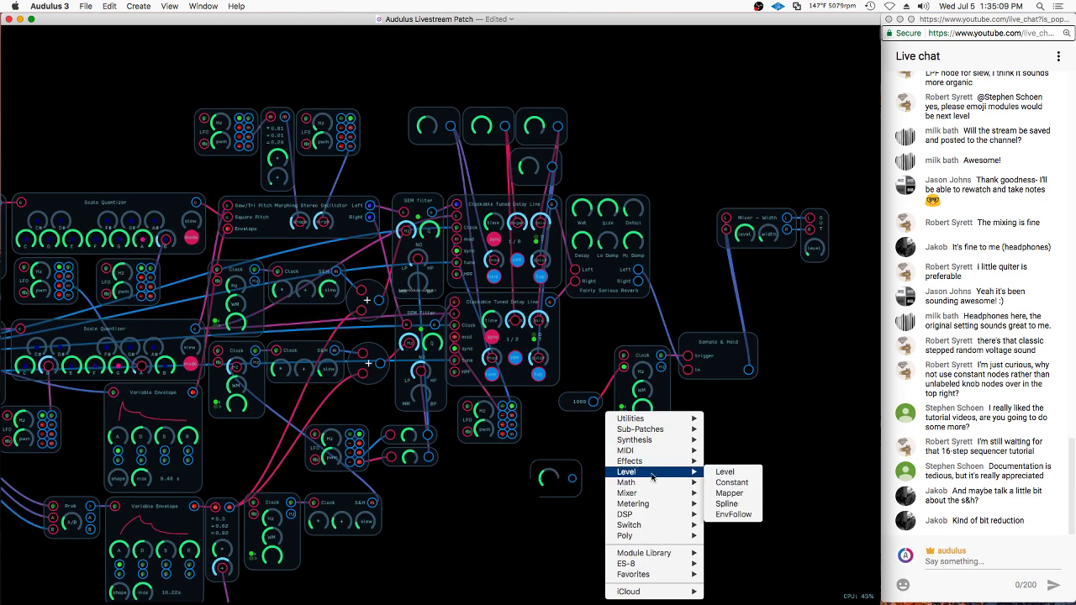
{"action": "mouse_move", "coordinate": [649, 488]}
{"action": "left_click", "coordinate": [732, 503]}
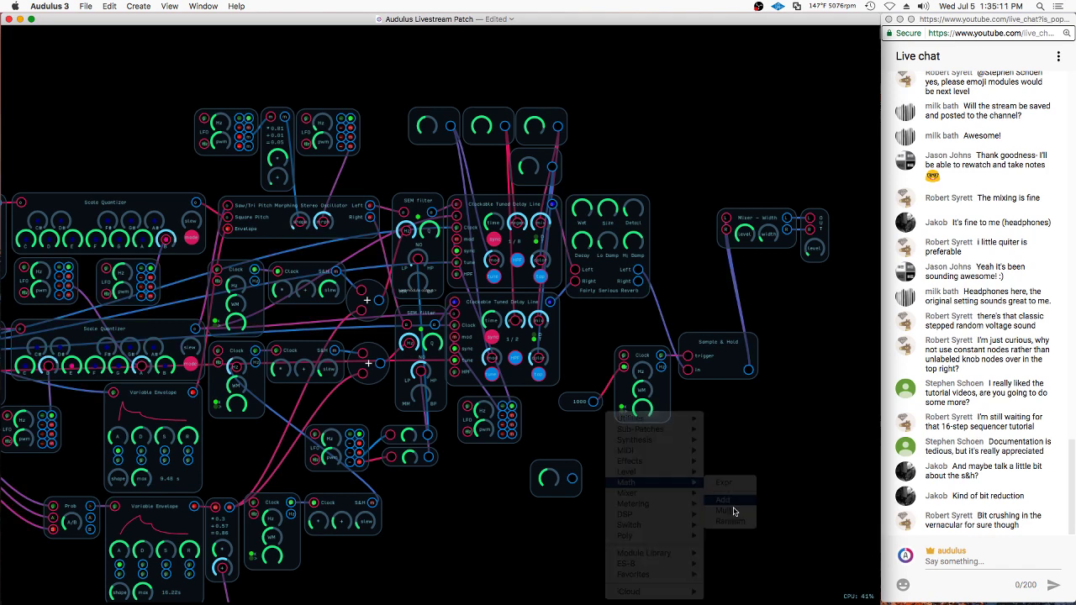
{"action": "key", "text": "super+z"}
Add a Mult node beside the duplicated knob and connect the knob's output to its upper input
{"action": "right_click", "coordinate": [628, 474]}
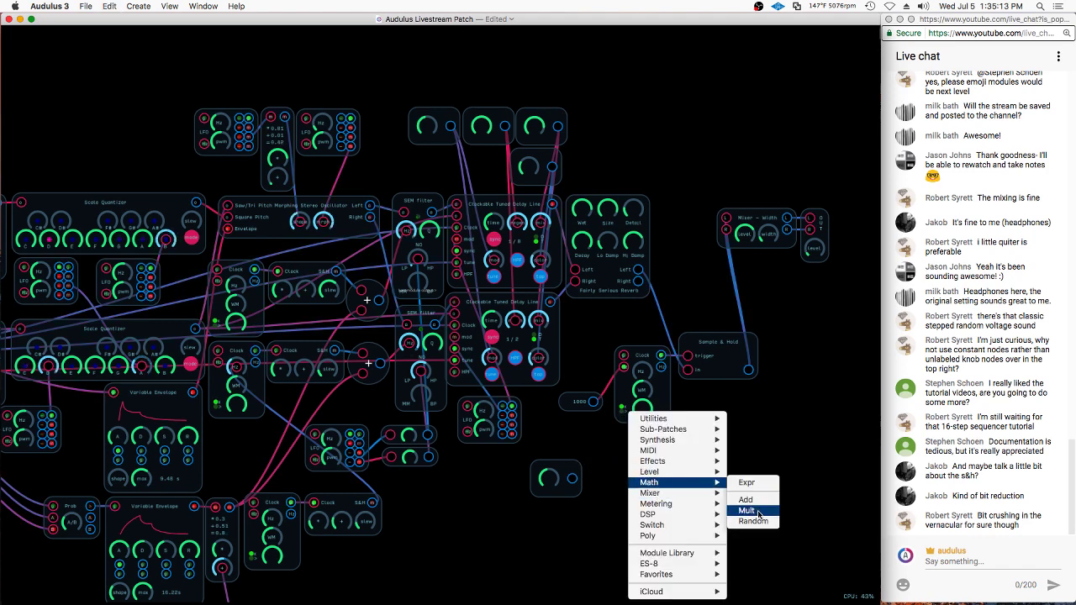
{"action": "left_click", "coordinate": [741, 510]}
{"action": "left_click_drag", "start_coordinate": [603, 467], "coordinate": [622, 457]}
Set the Mult's lower input to 20000 and connect the Mult's output to the Clock's Hz input in place of the 1000 constant
{"action": "left_click", "coordinate": [623, 478]}
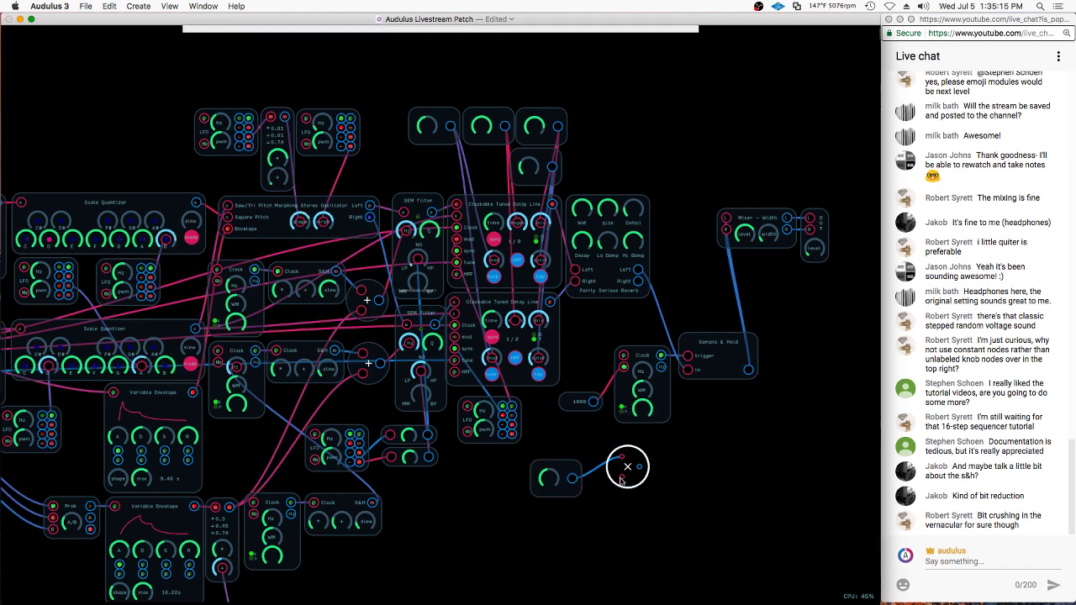
{"action": "type", "text": "20"}
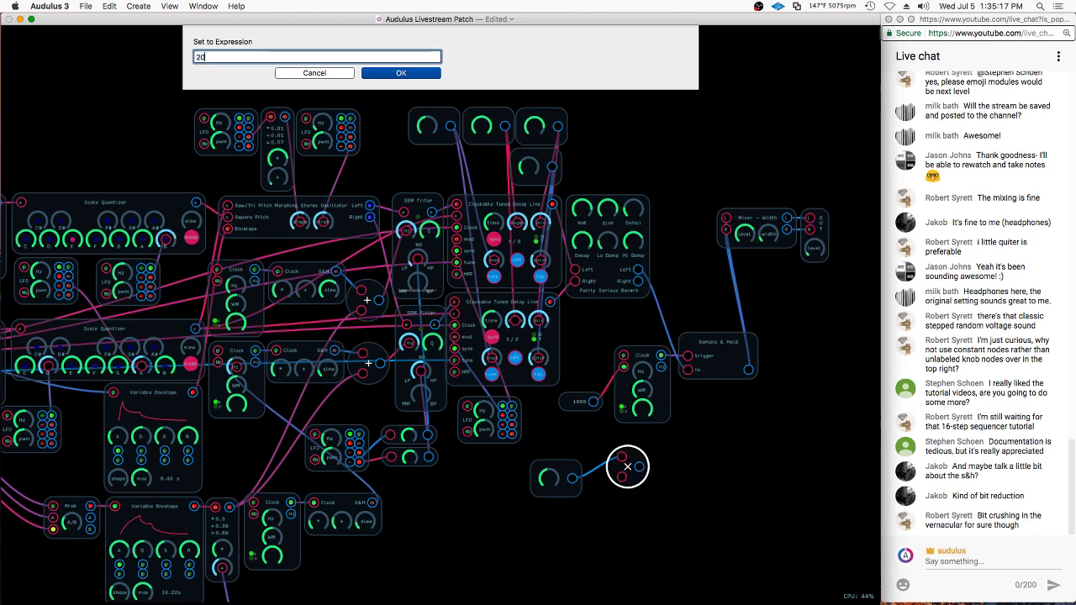
{"action": "type", "text": "000"}
{"action": "key", "text": "Return"}
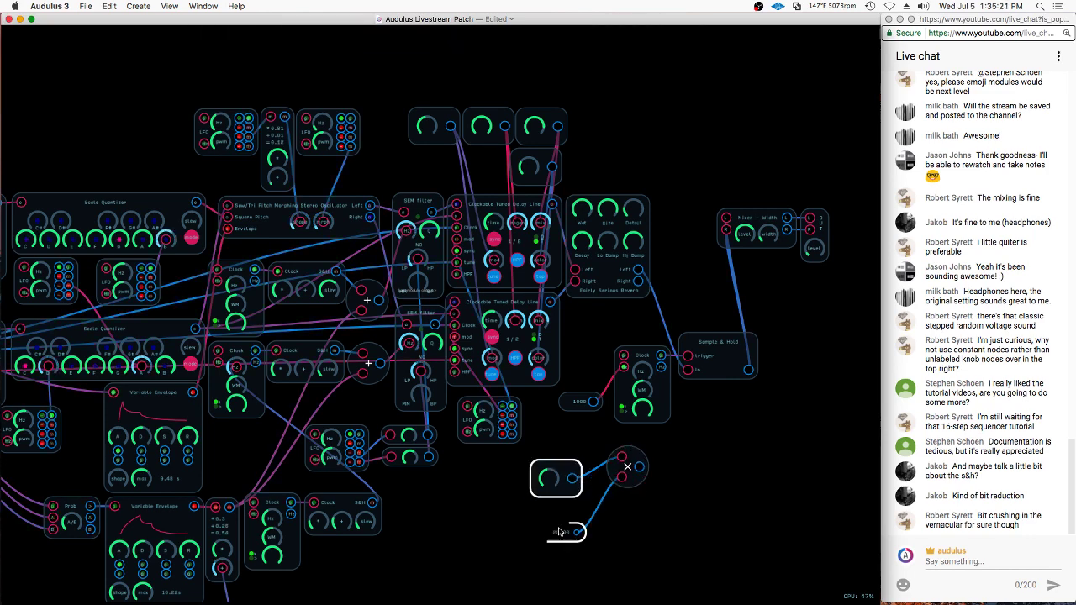
{"action": "scroll", "coordinate": [618, 439], "scroll_direction": "up", "scroll_amount": 3}
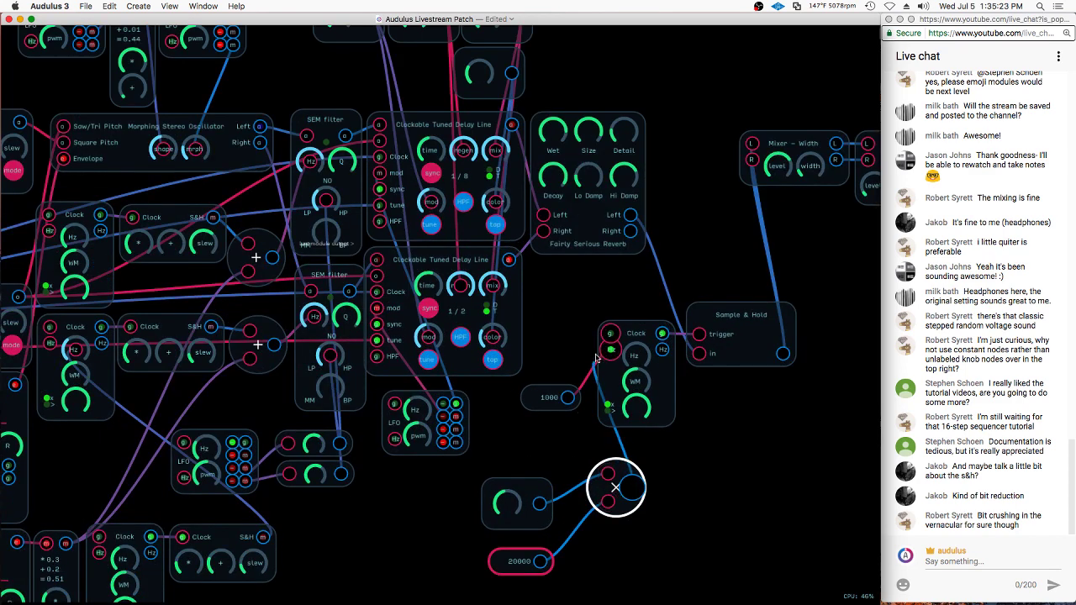
{"action": "left_click_drag", "start_coordinate": [596, 359], "coordinate": [611, 350]}
Sweep the knob feeding the Mult down and back up to a high setting to vary the Clock's sampling rate
{"action": "left_click_drag", "start_coordinate": [508, 496], "coordinate": [446, 545]}
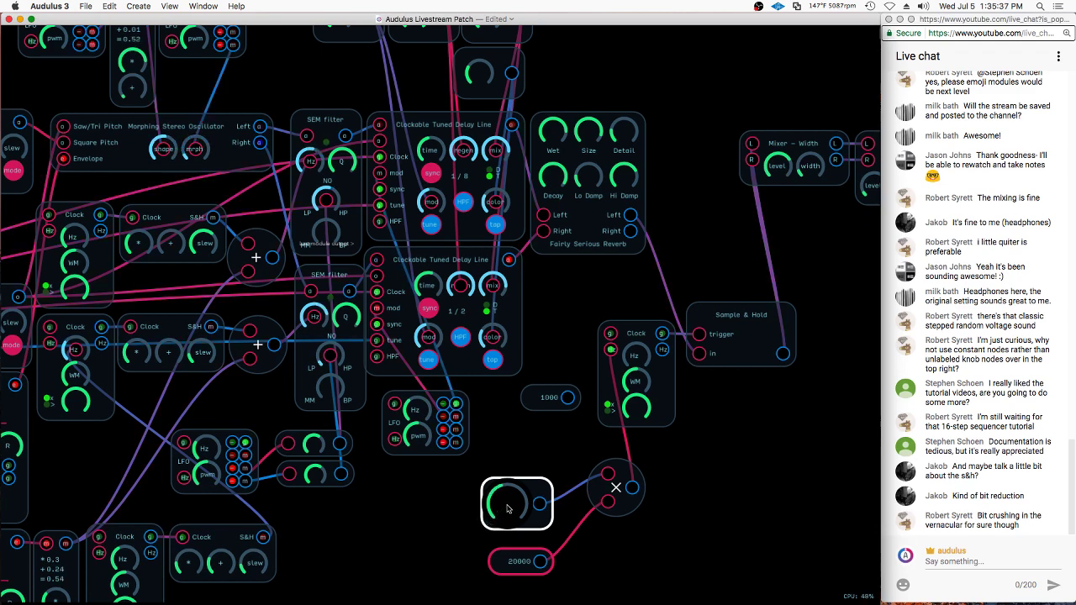
{"action": "left_click_drag", "start_coordinate": [508, 510], "coordinate": [526, 494]}
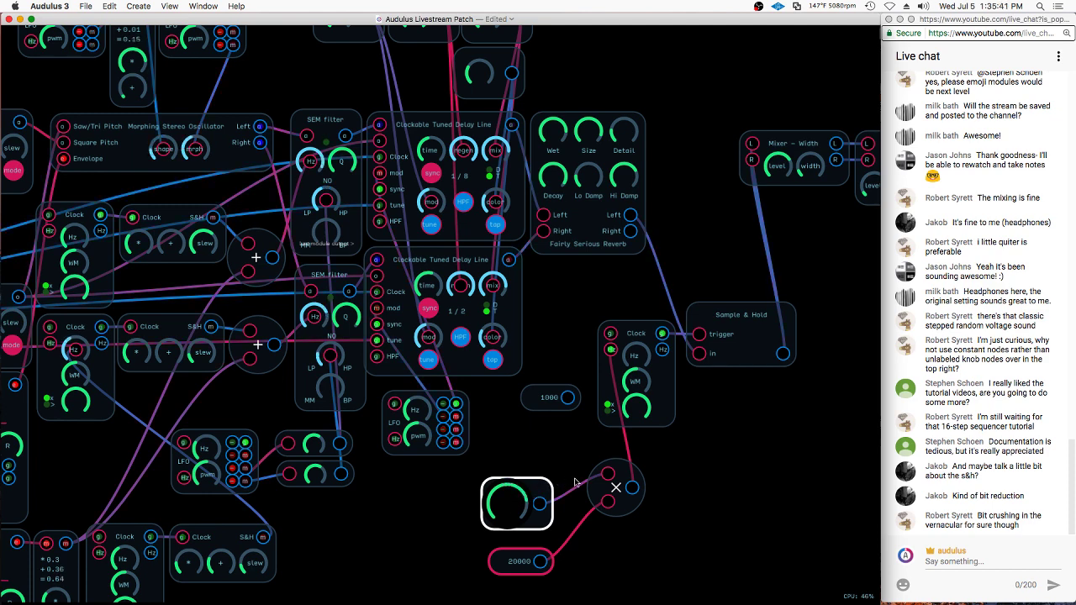
{"action": "left_click", "coordinate": [423, 404]}
{"action": "scroll", "coordinate": [422, 403], "scroll_direction": "down", "scroll_amount": 2}
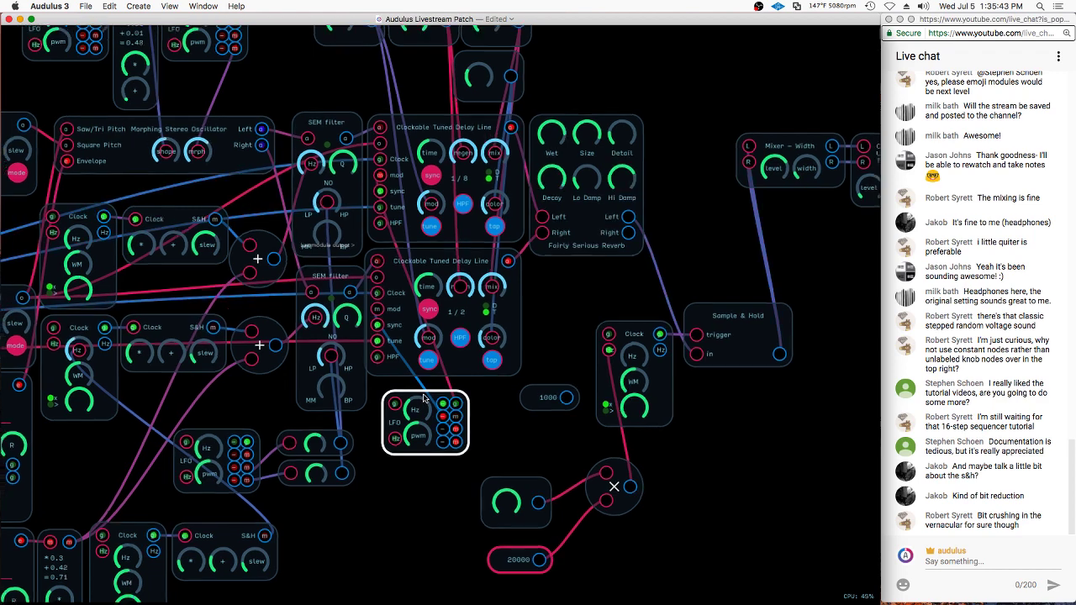
Adjust the output level and lower the knob feeding the Mult to a low setting to reduce the sampling rate
{"action": "left_click_drag", "start_coordinate": [824, 222], "coordinate": [831, 216]}
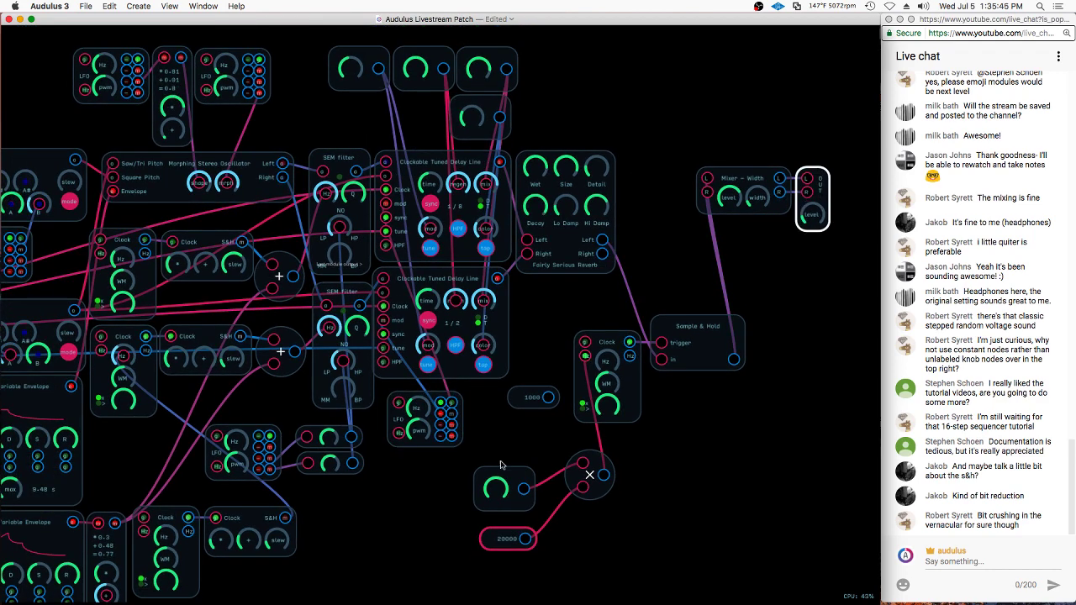
{"action": "left_click_drag", "start_coordinate": [493, 484], "coordinate": [476, 500]}
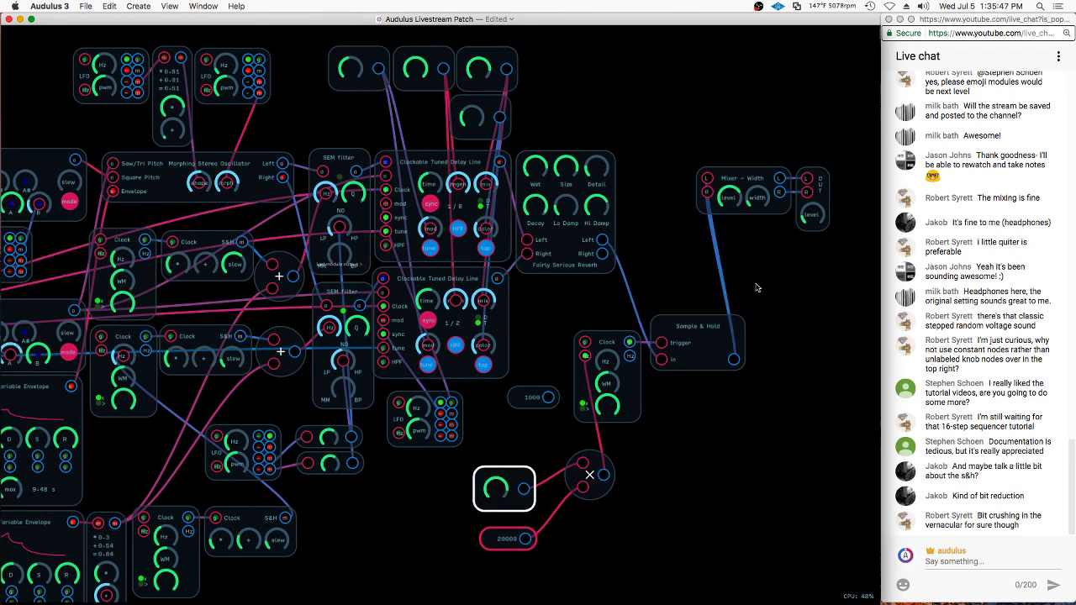
{"action": "left_click_drag", "start_coordinate": [812, 221], "coordinate": [823, 212]}
{"action": "left_click", "coordinate": [698, 337]}
{"action": "left_click", "coordinate": [497, 492]}
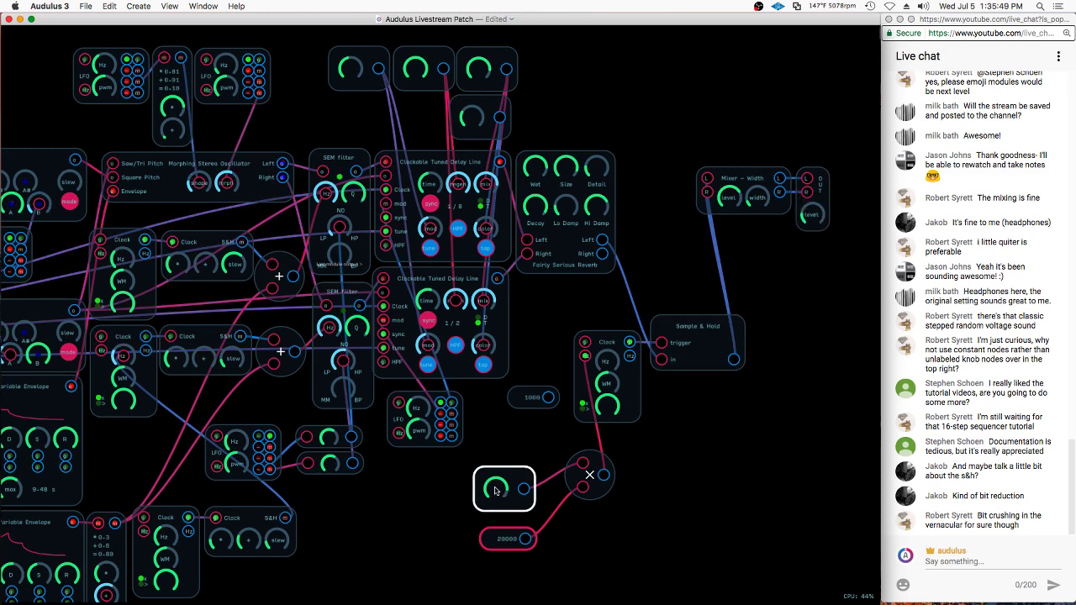
{"action": "left_click_drag", "start_coordinate": [494, 494], "coordinate": [476, 498]}
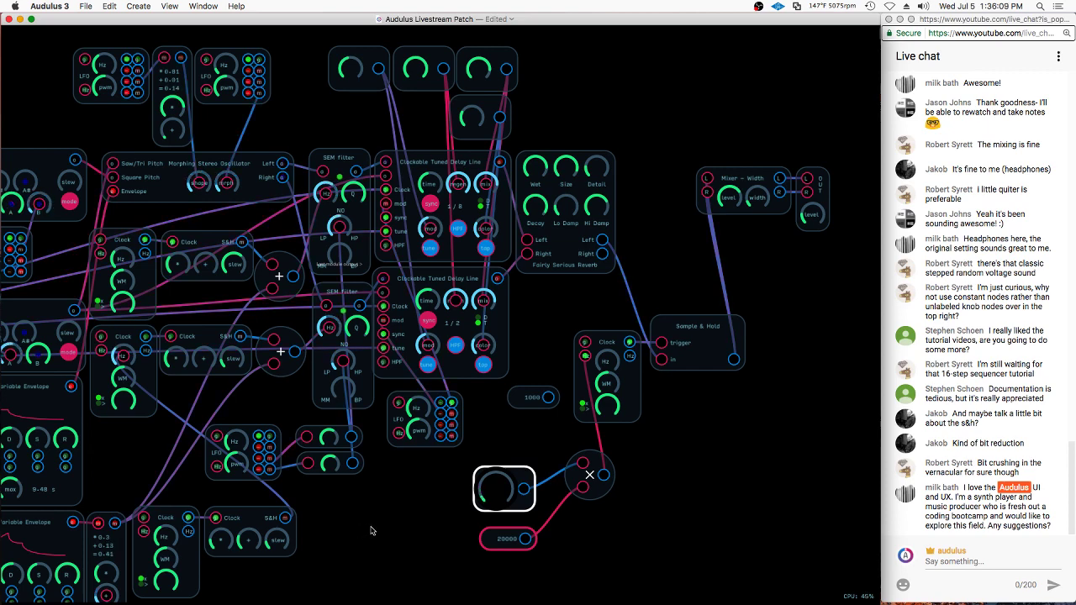
Delete the Sample & Hold, Clock, Mult, duplicated knob and both constants used for the sample-rate demonstration
{"action": "left_click_drag", "start_coordinate": [428, 519], "coordinate": [436, 494]}
{"action": "mouse_move", "coordinate": [661, 288]}
{"action": "left_mouse_down"}
{"action": "mouse_move", "coordinate": [516, 447]}
{"action": "mouse_move", "coordinate": [770, 420]}
{"action": "mouse_move", "coordinate": [761, 402]}
{"action": "left_mouse_up"}
{"action": "key", "text": "Delete"}
Reconnect the Fairly Serious Reverb's Left and Right outputs to the mixer's L and R inputs
{"action": "left_click_drag", "start_coordinate": [602, 239], "coordinate": [707, 178]}
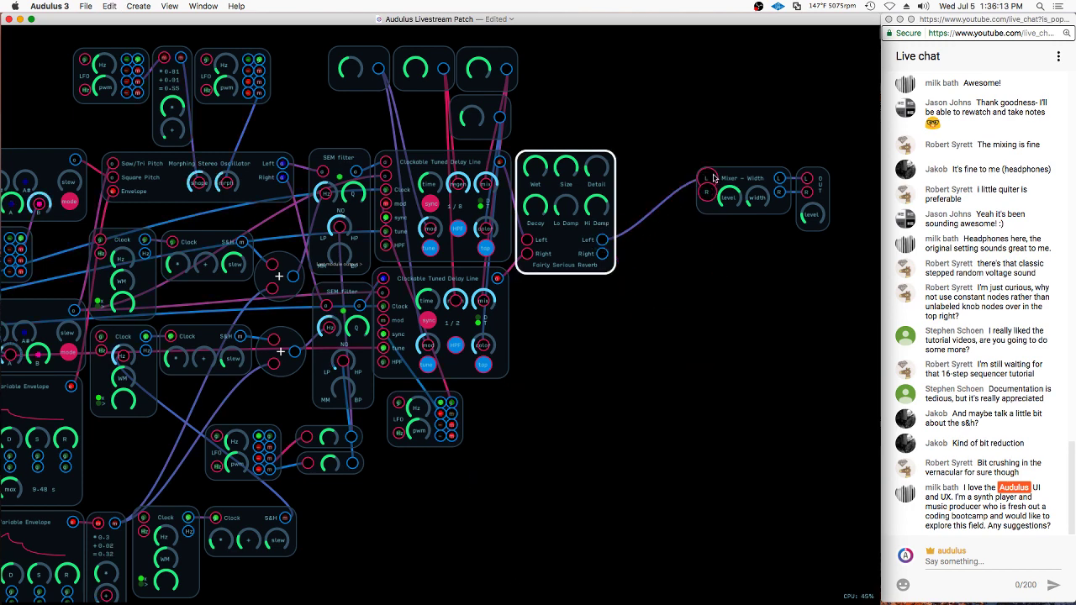
{"action": "left_click_drag", "start_coordinate": [602, 254], "coordinate": [707, 192]}
{"action": "left_click", "coordinate": [717, 359]}
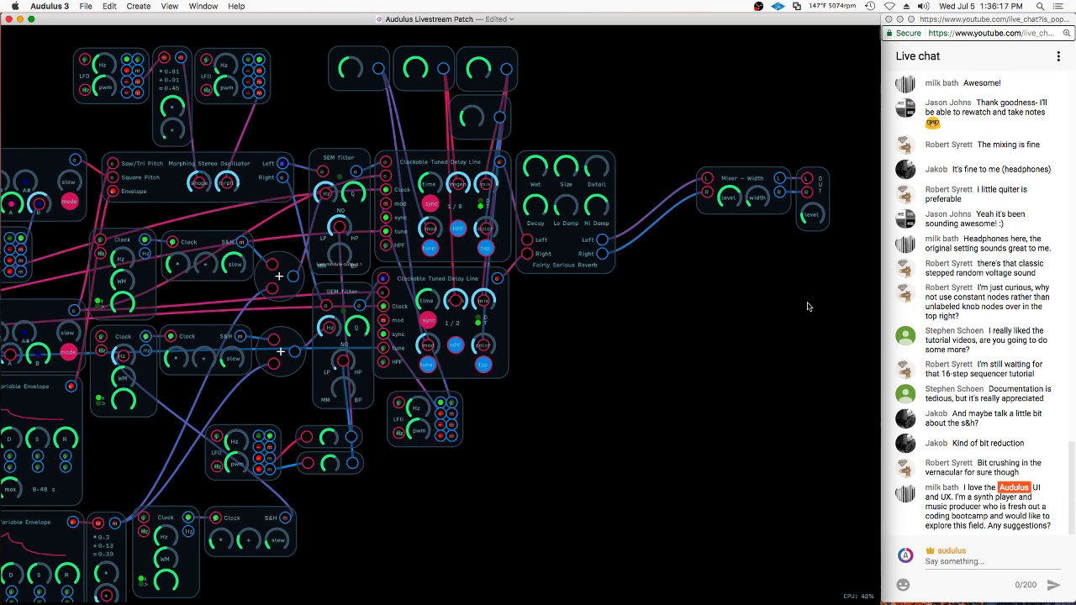
Move the Mixer and the output module together next to the Fairly Serious Reverb
{"action": "left_click", "coordinate": [761, 209]}
{"action": "left_click", "coordinate": [772, 314]}
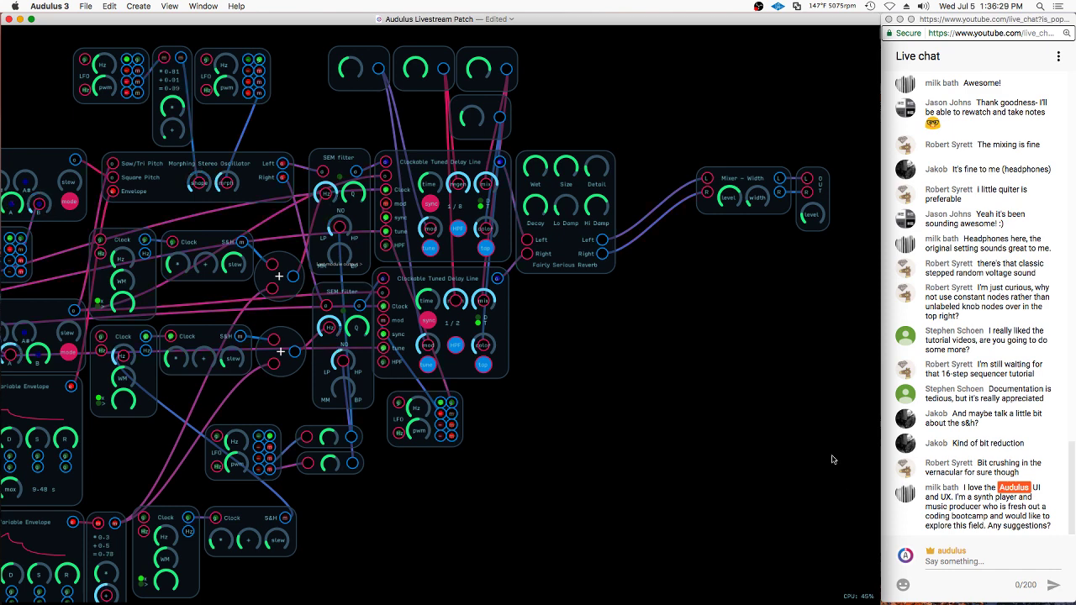
{"action": "left_click_drag", "start_coordinate": [751, 144], "coordinate": [841, 225]}
{"action": "left_click_drag", "start_coordinate": [816, 189], "coordinate": [740, 251]}
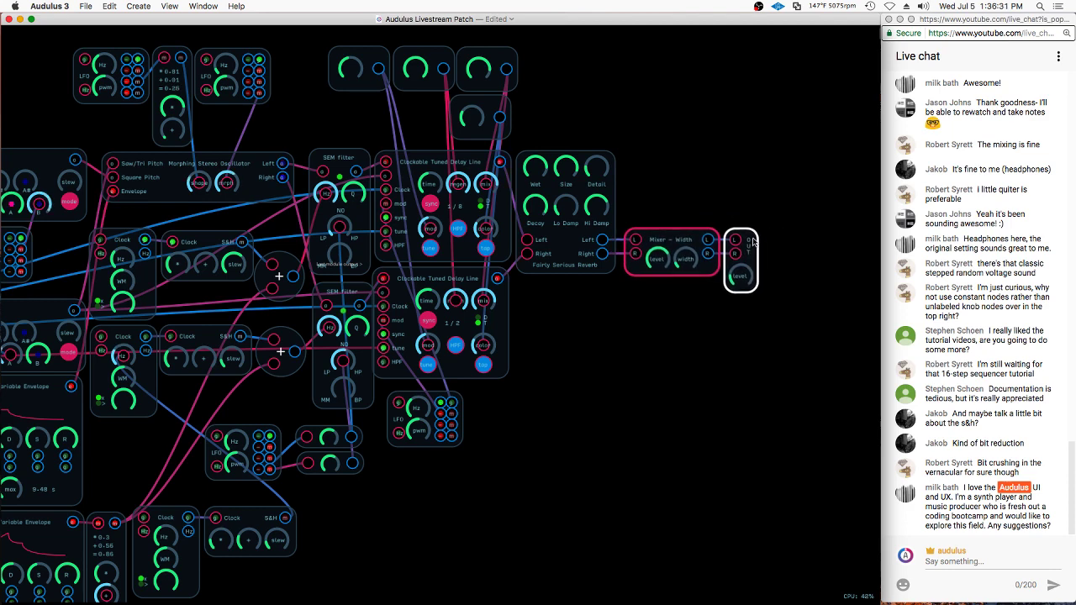
{"action": "left_click", "coordinate": [761, 170]}
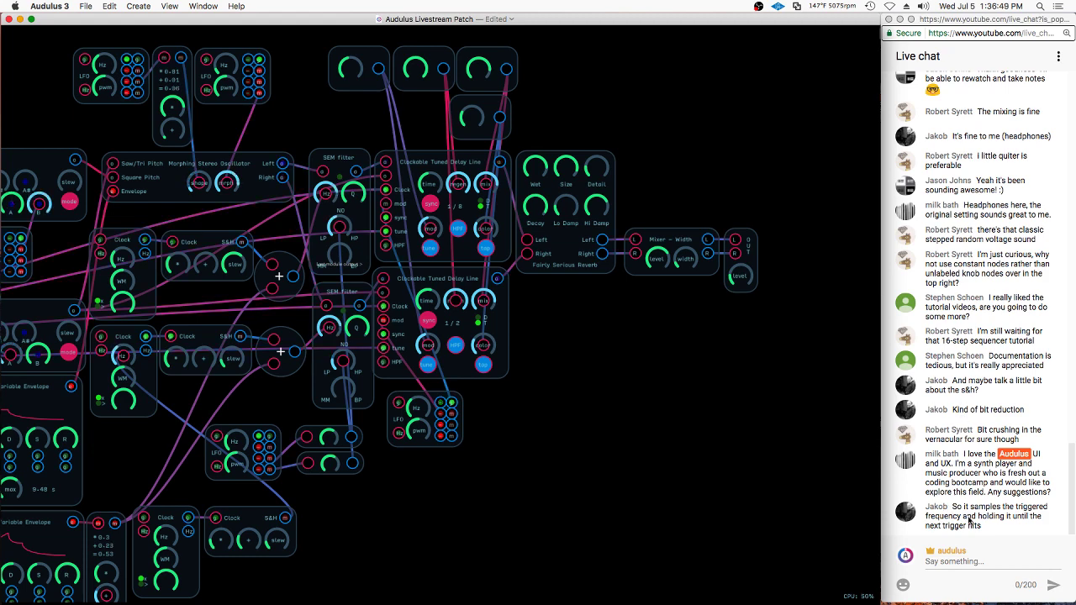
Undo the recent edits to bring back the Sample & Hold, Clock, Mult, knob and constants wired for sample-rate reduction
{"action": "left_click", "coordinate": [613, 270]}
{"action": "left_click", "coordinate": [631, 349]}
{"action": "key", "text": "super+z"}
{"action": "key", "text": "super+z"}
{"action": "key", "text": "super+z"}
{"action": "key", "text": "super+z"}
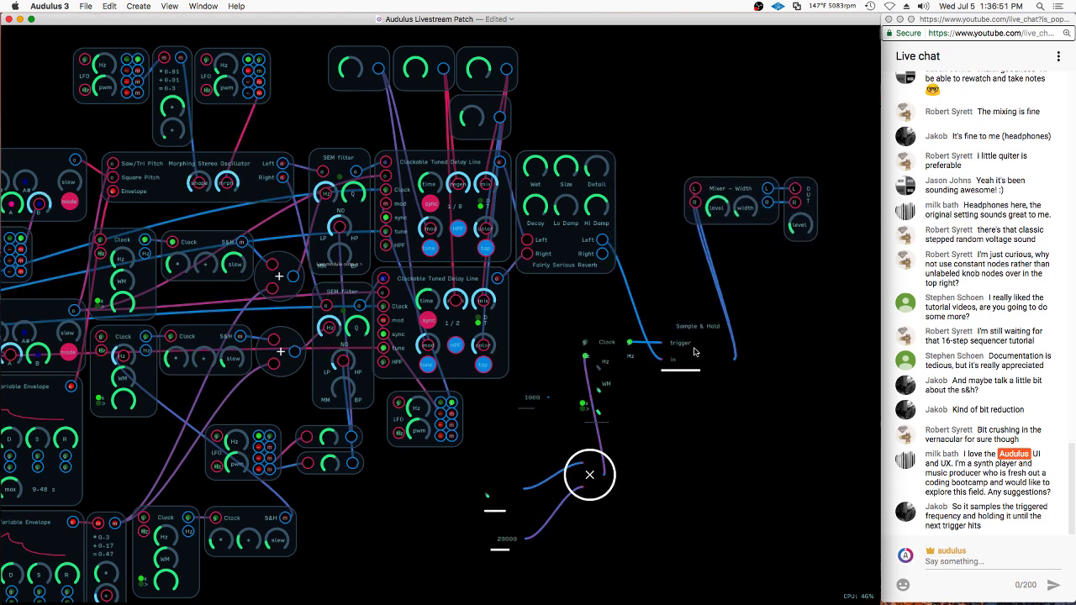
{"action": "left_click", "coordinate": [603, 245]}
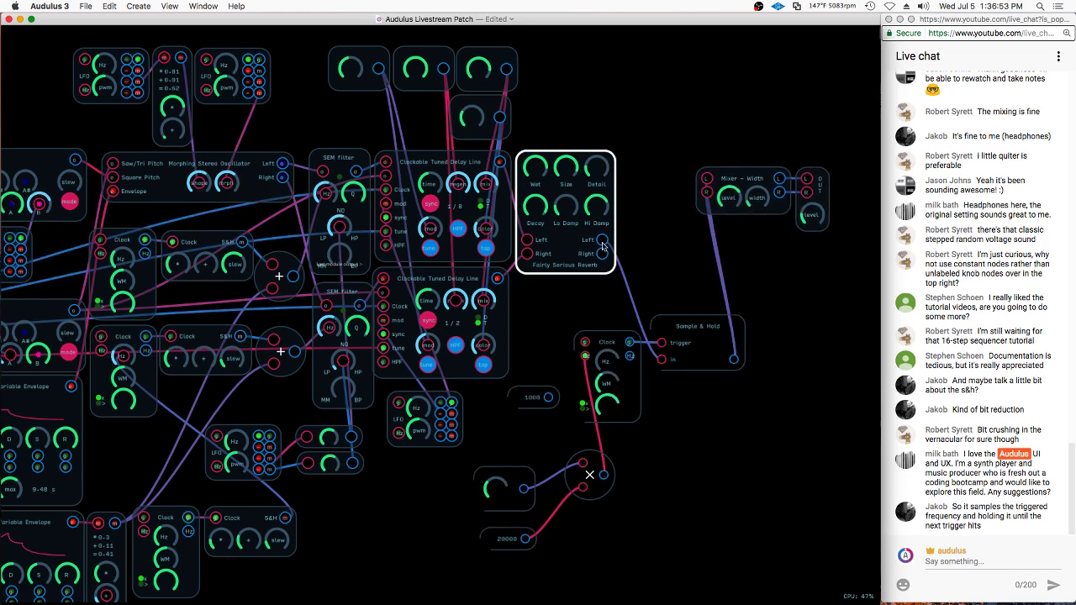
{"action": "left_click", "coordinate": [662, 344]}
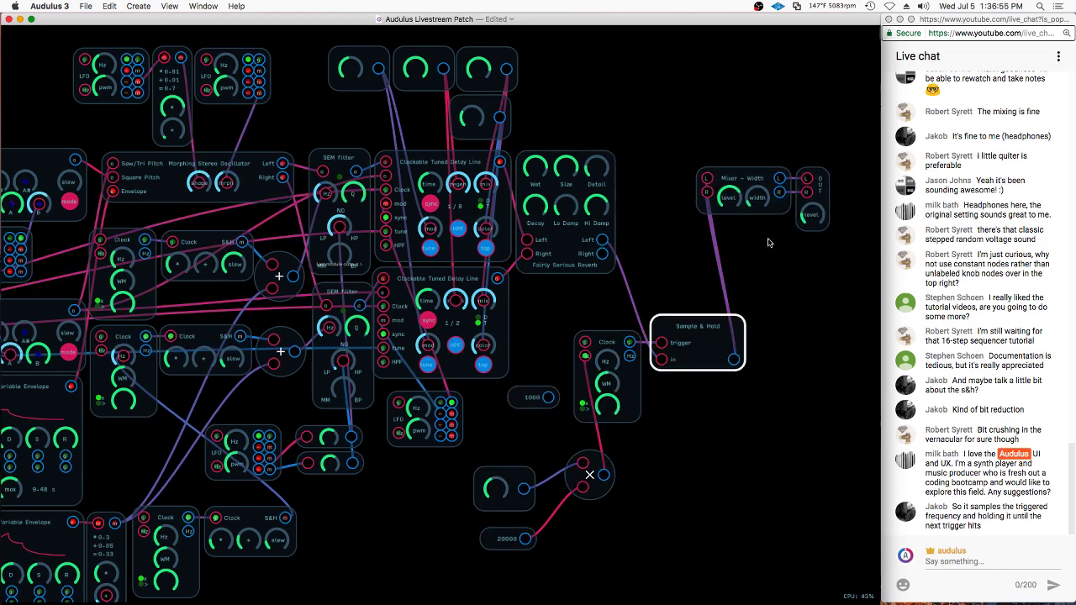
{"action": "left_click", "coordinate": [812, 202]}
{"action": "left_click", "coordinate": [604, 248]}
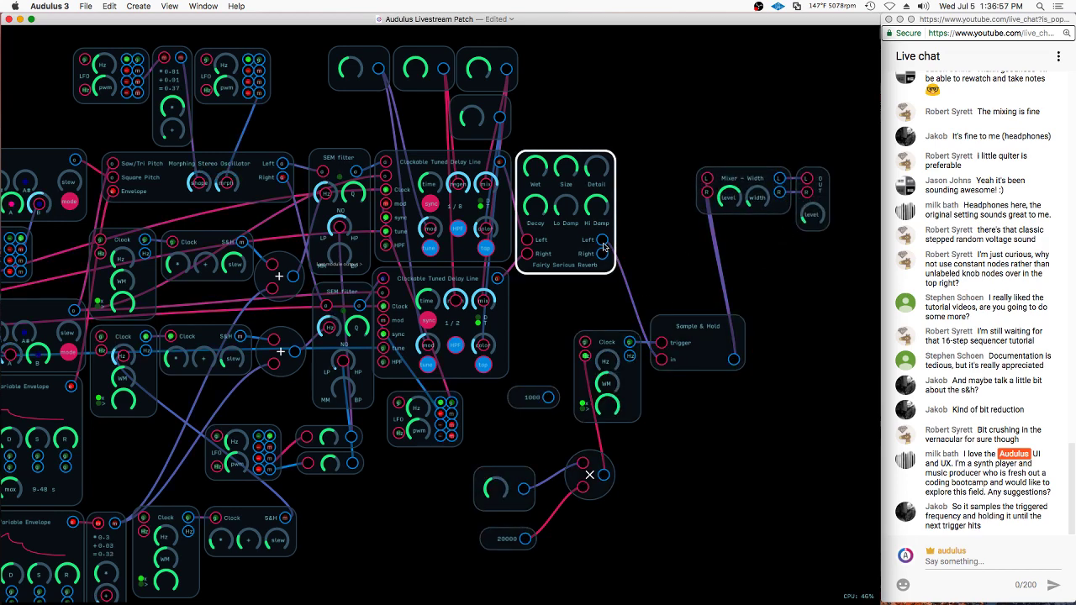
{"action": "left_click", "coordinate": [651, 303]}
{"action": "scroll", "coordinate": [687, 251], "scroll_direction": "down", "scroll_amount": 2}
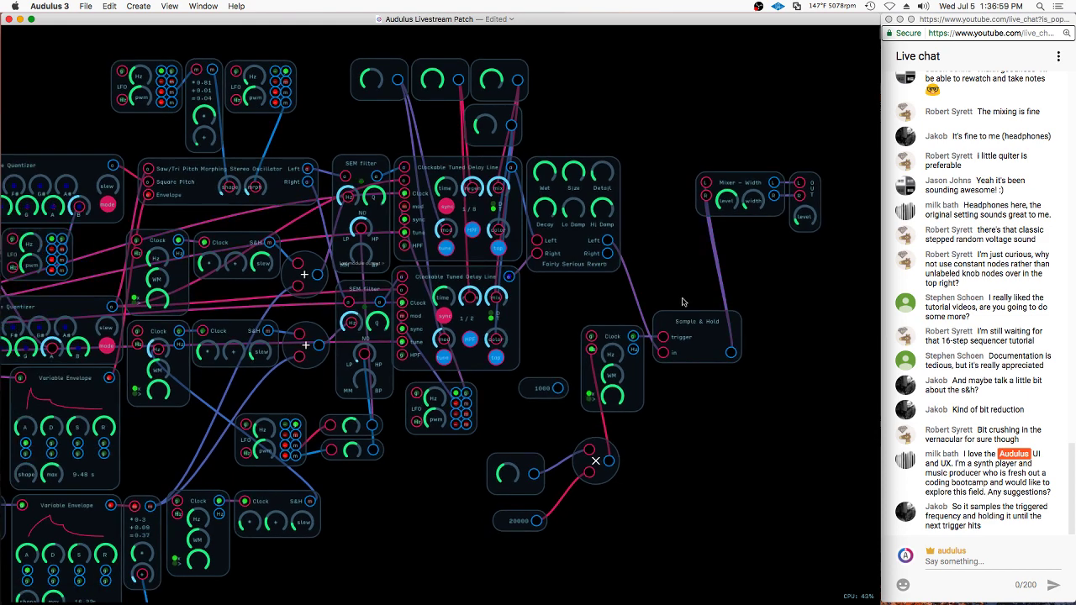
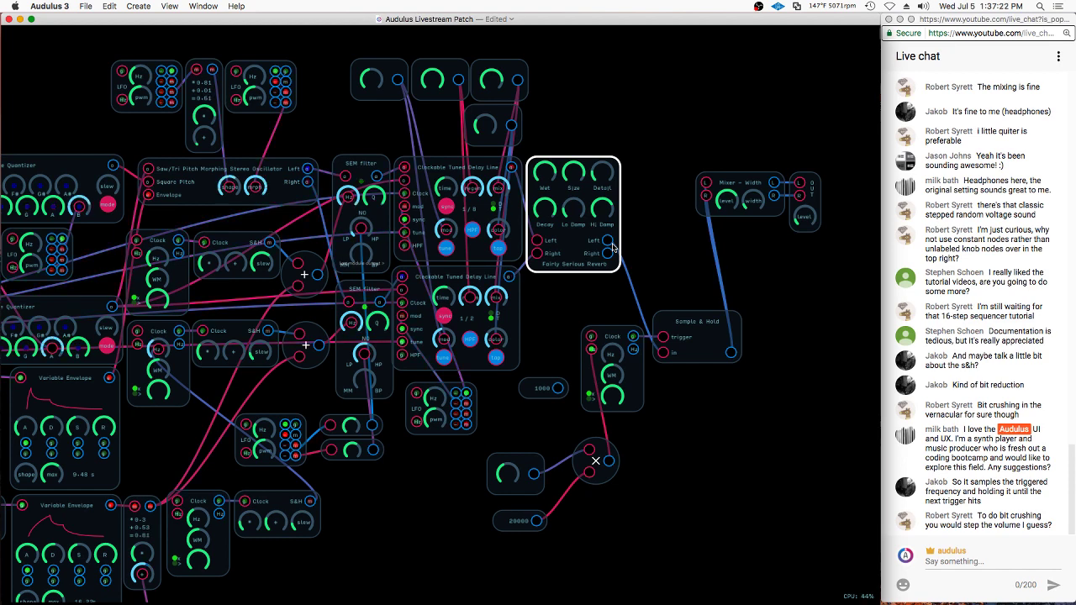
Add a Value metering node beside the Mult and connect the Mult's output to it
{"action": "right_click", "coordinate": [660, 456]}
{"action": "mouse_move", "coordinate": [688, 497]}
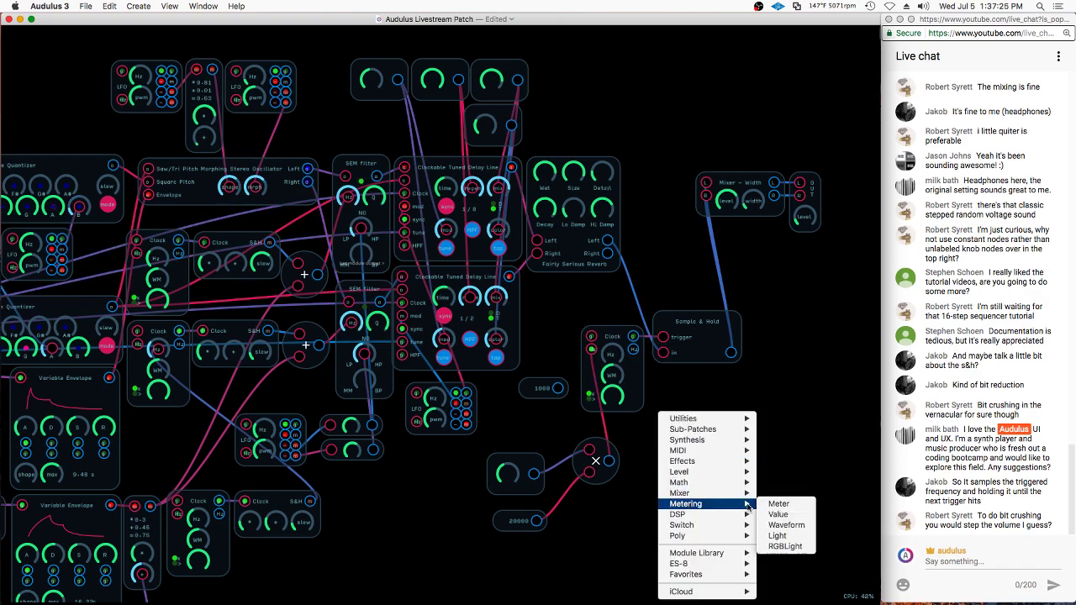
{"action": "left_click", "coordinate": [780, 504]}
{"action": "scroll", "coordinate": [666, 448], "scroll_direction": "up", "scroll_amount": 5}
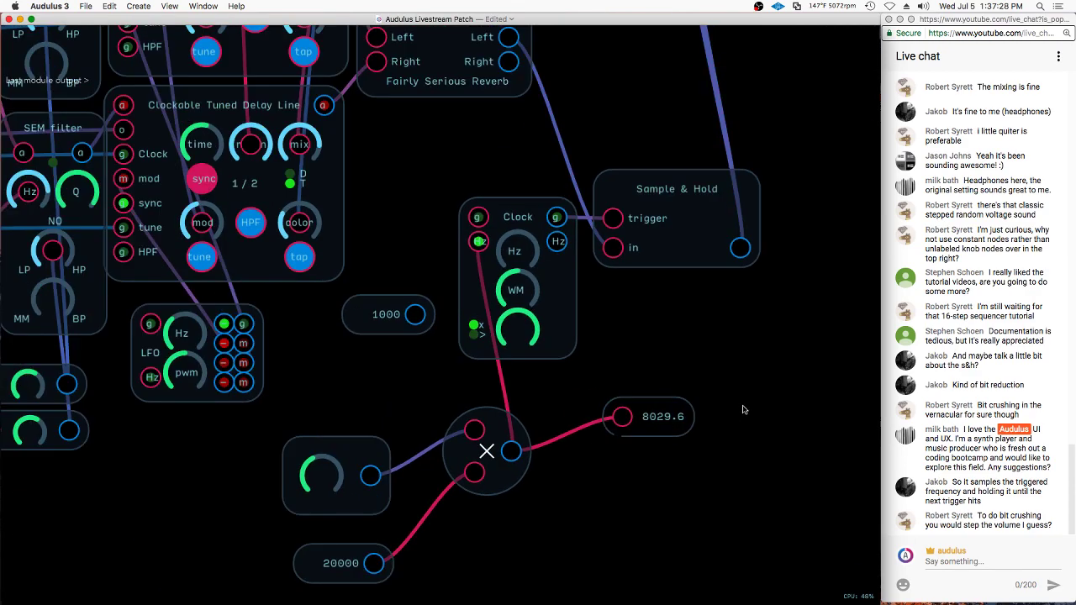
{"action": "left_click", "coordinate": [670, 438]}
{"action": "scroll", "coordinate": [671, 438], "scroll_direction": "down", "scroll_amount": 2}
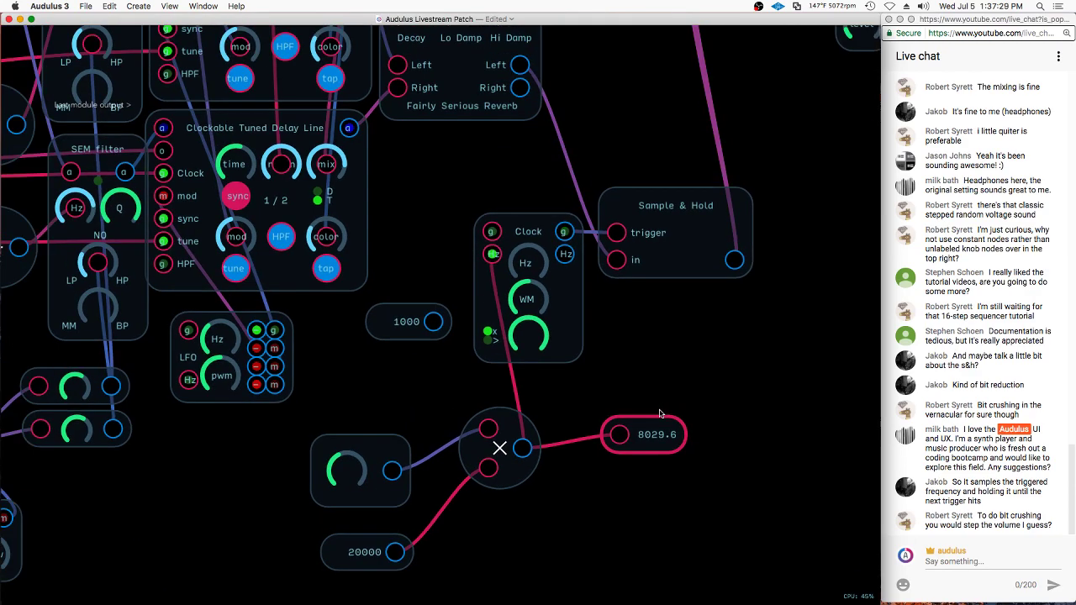
Sweep the knob feeding the Mult up to maximum, down to a low setting and back to maximum to vary the sampling rate
{"action": "left_click", "coordinate": [331, 476]}
{"action": "left_click_drag", "start_coordinate": [356, 467], "coordinate": [639, 459]}
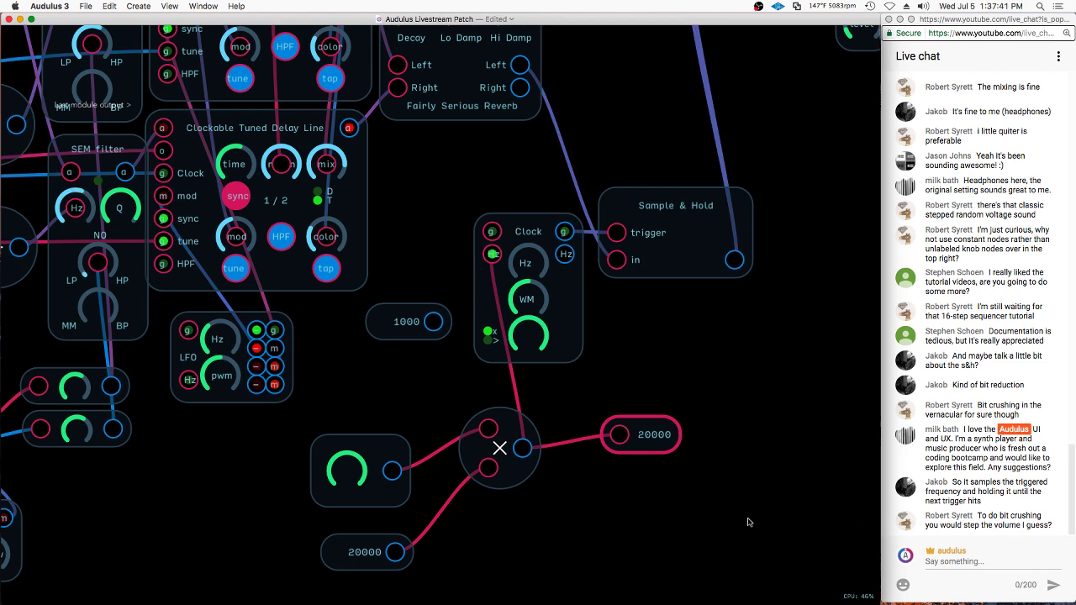
{"action": "left_click_drag", "start_coordinate": [347, 471], "coordinate": [72, 529]}
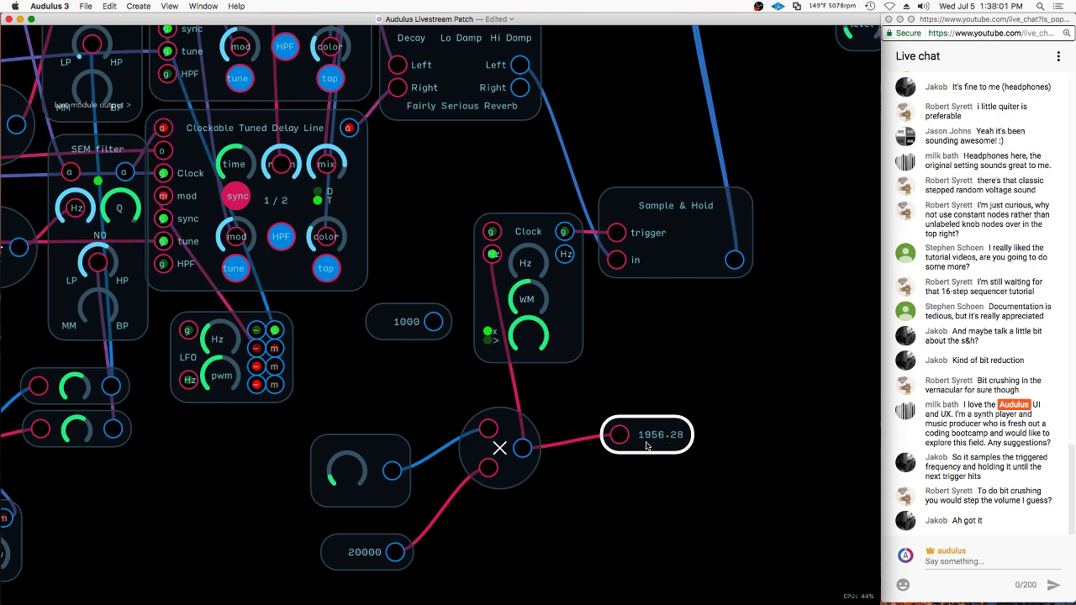
{"action": "left_click_drag", "start_coordinate": [339, 469], "coordinate": [614, 362]}
{"action": "scroll", "coordinate": [613, 364], "scroll_direction": "down", "scroll_amount": 3}
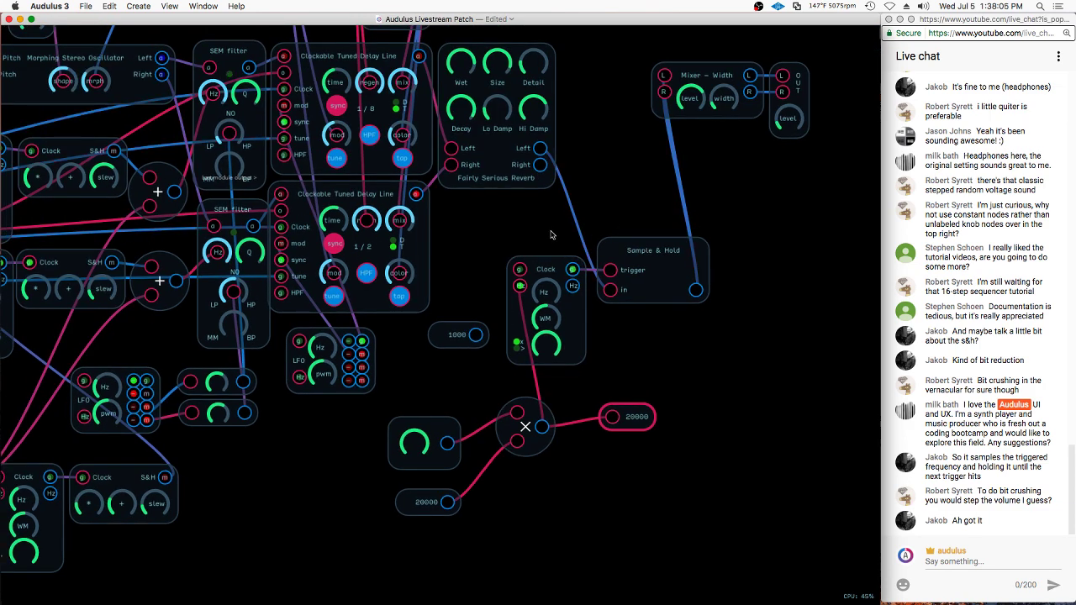
Move the Sample & Hold node closer to the reverb, between the mixer and the Clock
{"action": "left_click_drag", "start_coordinate": [664, 243], "coordinate": [676, 175]}
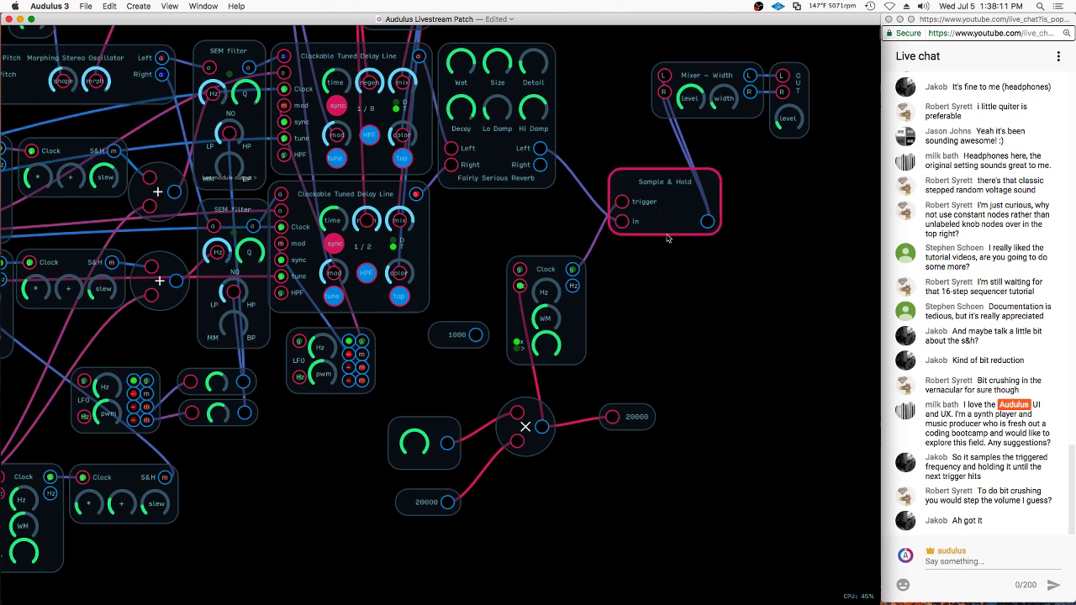
{"action": "left_click_drag", "start_coordinate": [669, 221], "coordinate": [632, 224]}
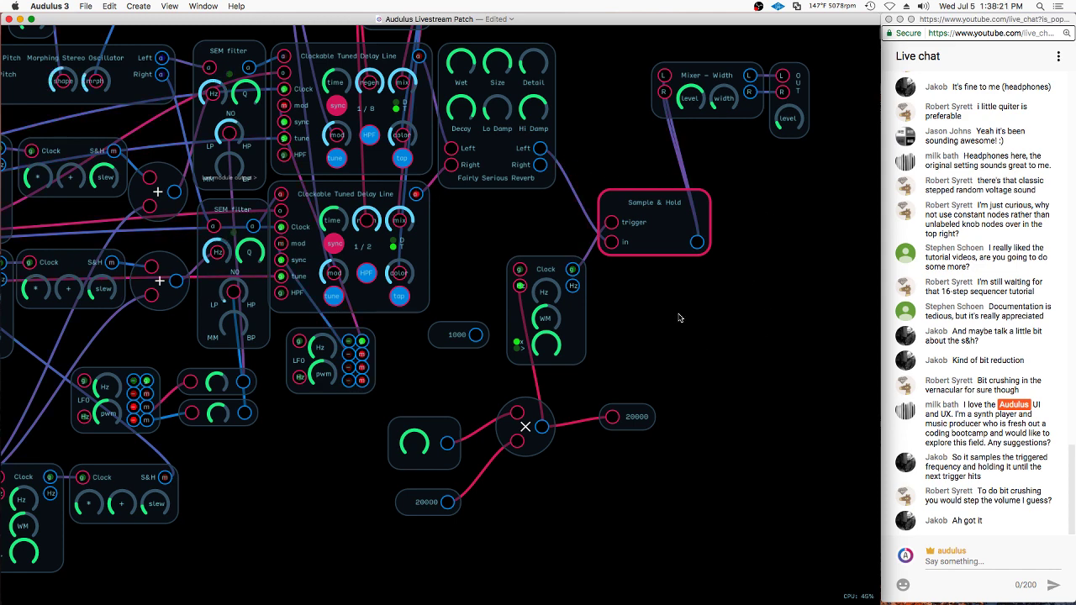
{"action": "mouse_move", "coordinate": [642, 324]}
{"action": "left_mouse_down"}
{"action": "mouse_move", "coordinate": [630, 413]}
{"action": "mouse_move", "coordinate": [589, 164]}
{"action": "mouse_move", "coordinate": [639, 252]}
{"action": "left_mouse_up"}
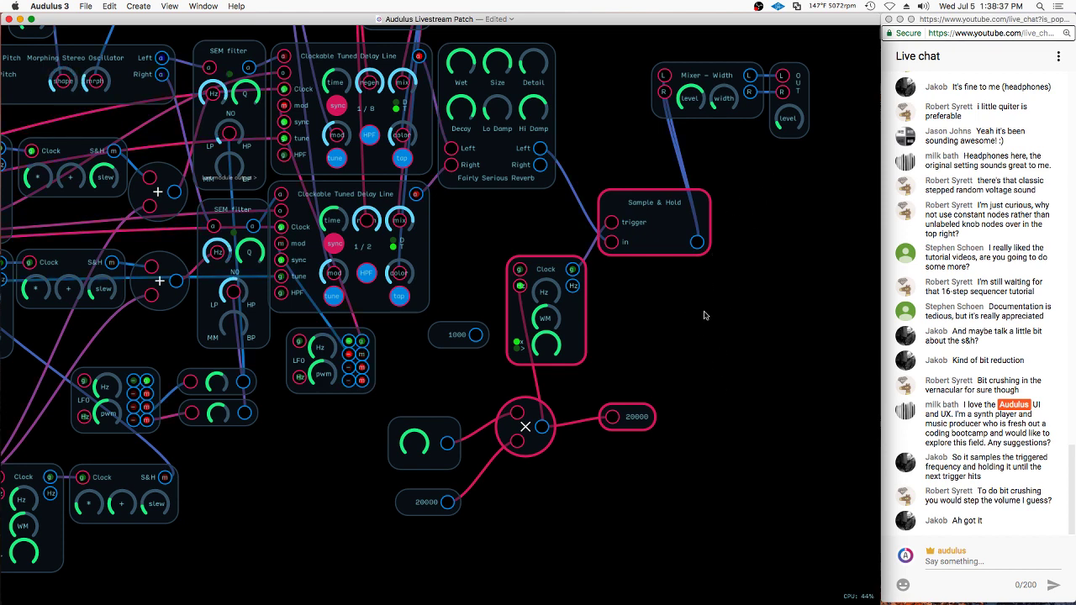
{"action": "left_click", "coordinate": [662, 166]}
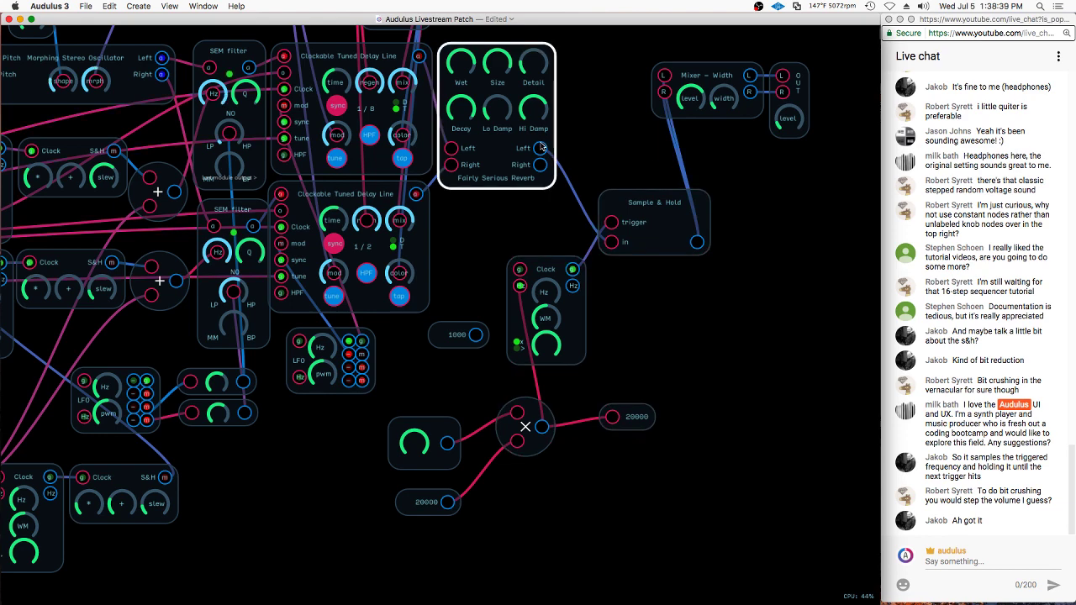
Connect the reverb's Left and Right outputs directly to the mixer's L and R inputs and delete the sample-rate reduction nodes
{"action": "mouse_move", "coordinate": [540, 149]}
{"action": "left_mouse_down"}
{"action": "mouse_move", "coordinate": [665, 76]}
{"action": "mouse_move", "coordinate": [665, 92]}
{"action": "left_mouse_up"}
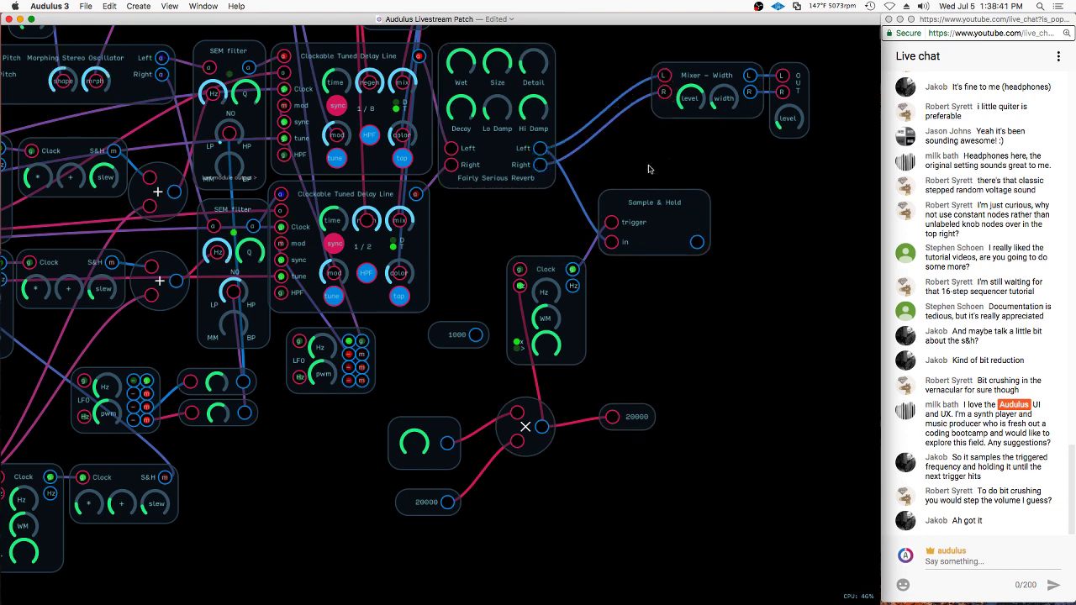
{"action": "mouse_move", "coordinate": [665, 164]}
{"action": "left_mouse_down"}
{"action": "mouse_move", "coordinate": [521, 517]}
{"action": "mouse_move", "coordinate": [847, 305]}
{"action": "mouse_move", "coordinate": [728, 240]}
{"action": "left_mouse_up"}
{"action": "key", "text": "Delete"}
{"action": "scroll", "coordinate": [758, 296], "scroll_direction": "down", "scroll_amount": 5}
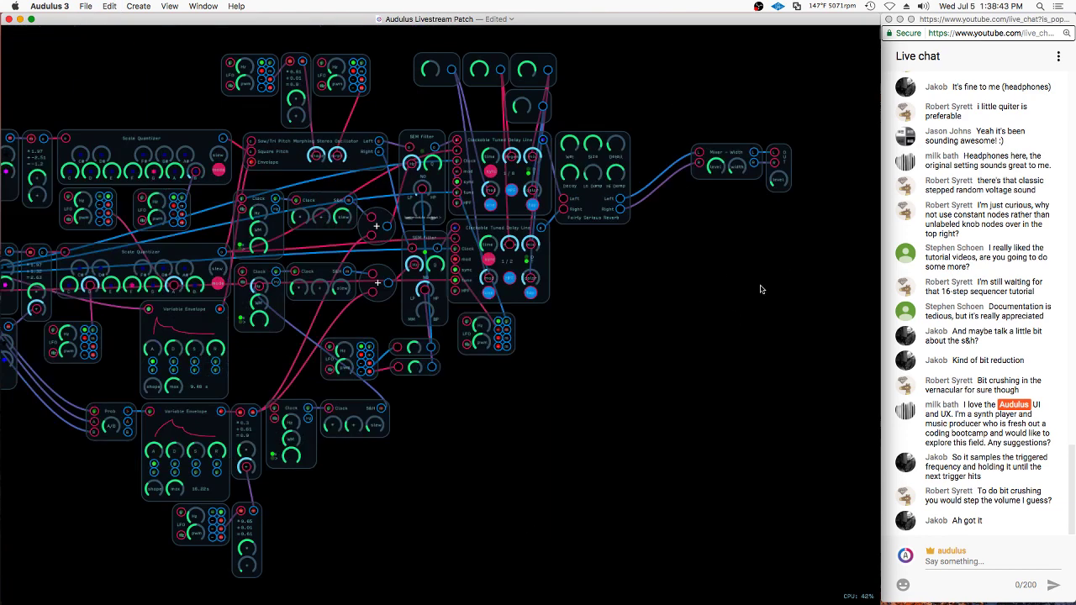
{"action": "scroll", "coordinate": [67, 435], "scroll_direction": "up", "scroll_amount": 2}
{"action": "scroll", "coordinate": [68, 435], "scroll_direction": "up", "scroll_amount": 3}
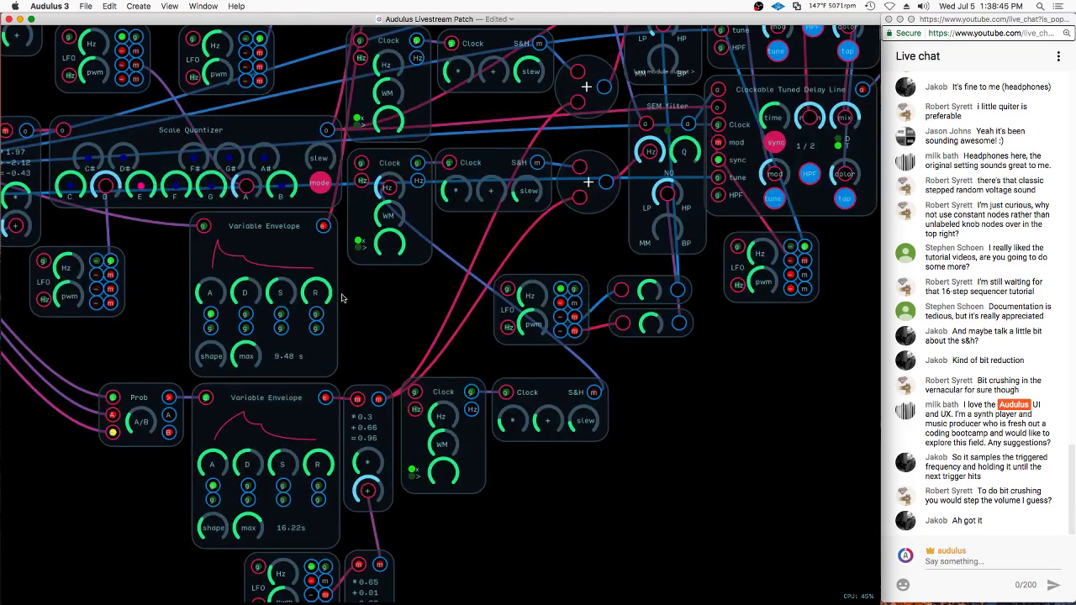
{"action": "left_click_drag", "start_coordinate": [375, 332], "coordinate": [404, 349]}
{"action": "left_click", "coordinate": [620, 412]}
{"action": "double_click", "coordinate": [620, 412]}
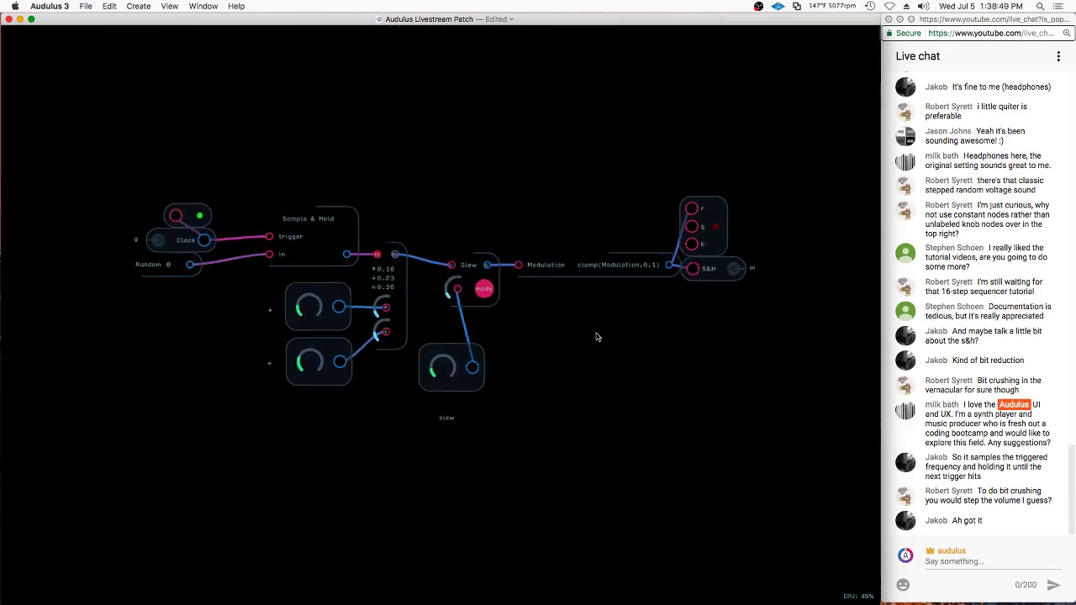
{"action": "double_click", "coordinate": [457, 339]}
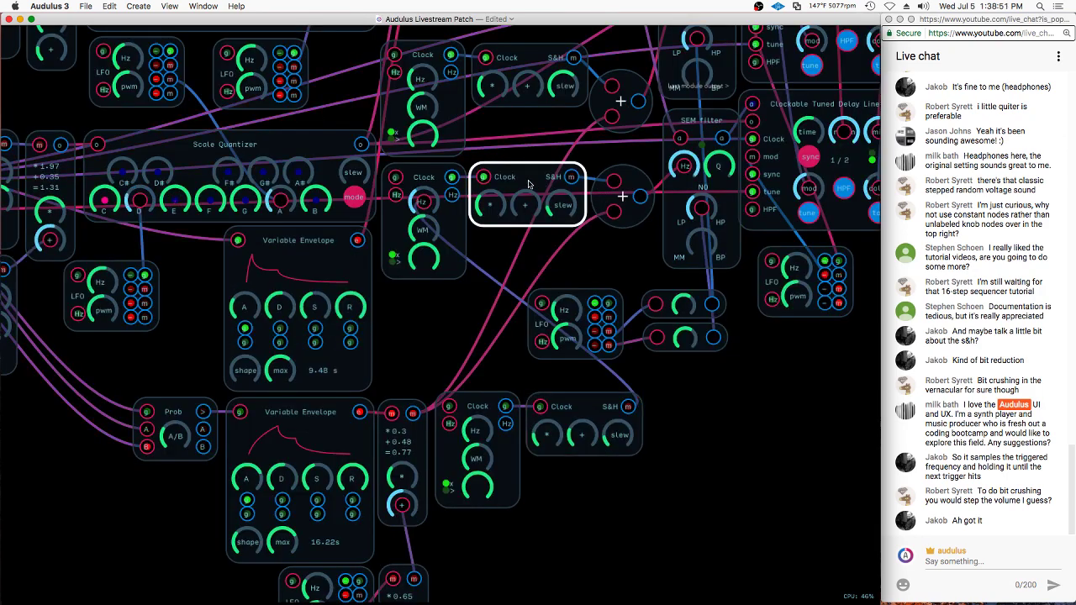
Open the S&H module holding the Sample & Hold test circuit and connect its Clock's Hz output to the LFO's Hz input
{"action": "double_click", "coordinate": [530, 186]}
{"action": "scroll", "coordinate": [351, 383], "scroll_direction": "up", "scroll_amount": 5}
{"action": "scroll", "coordinate": [370, 257], "scroll_direction": "down", "scroll_amount": 1}
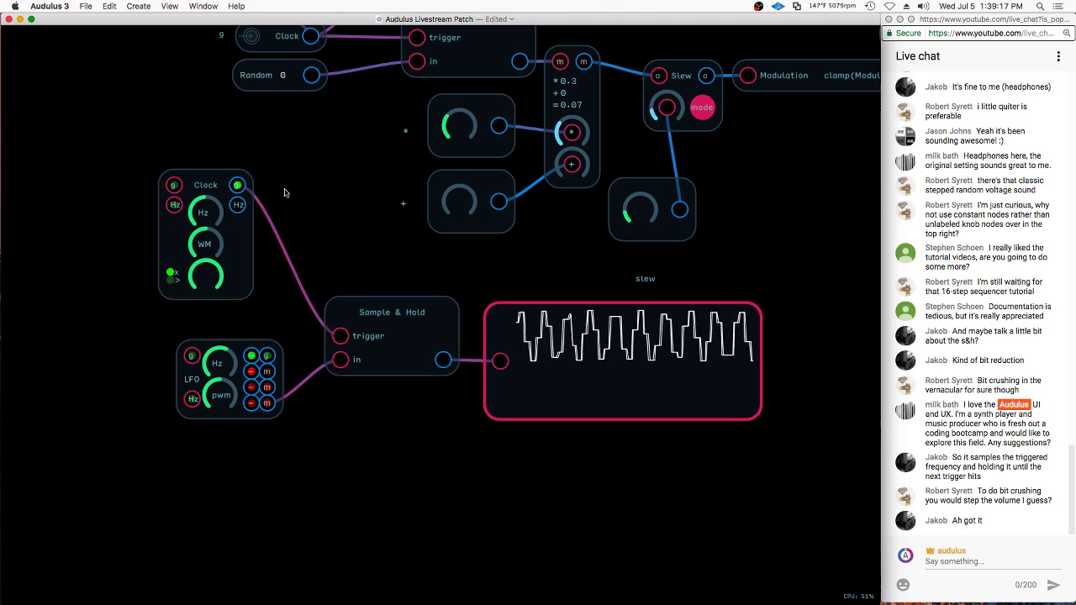
{"action": "left_click_drag", "start_coordinate": [238, 205], "coordinate": [193, 399]}
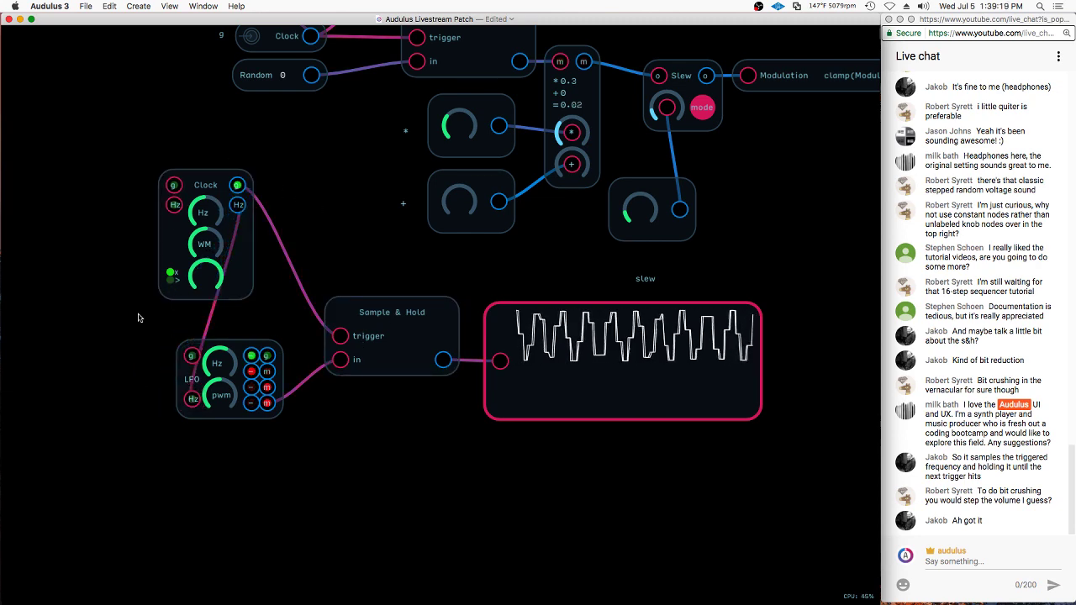
Add a trigger button, connect it to the gate inputs of the Clock and the LFO, and fire it to sync both
{"action": "right_click", "coordinate": [96, 228]}
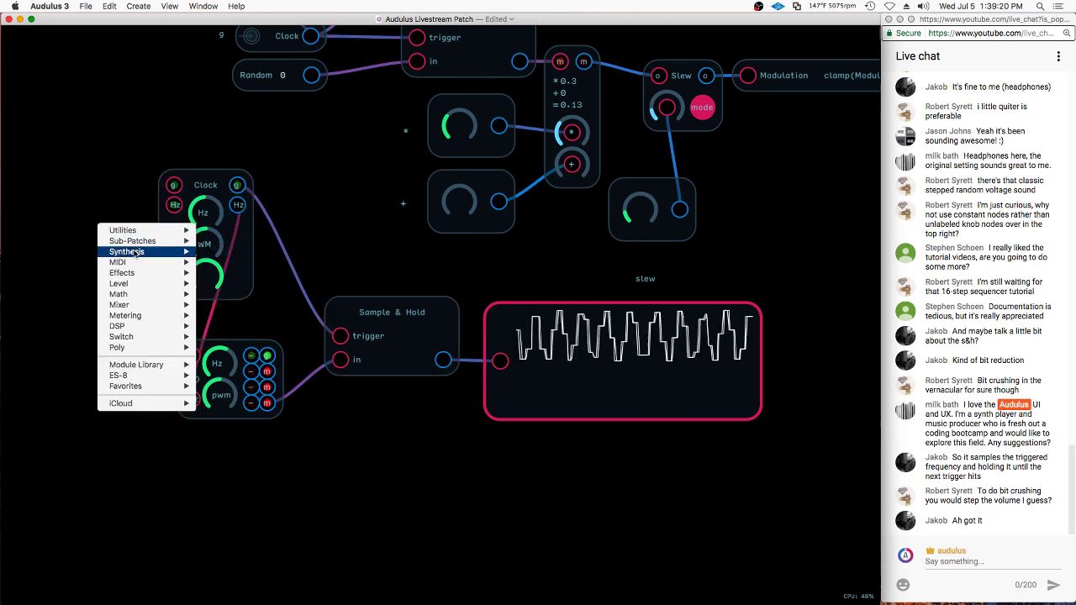
{"action": "left_click", "coordinate": [157, 159]}
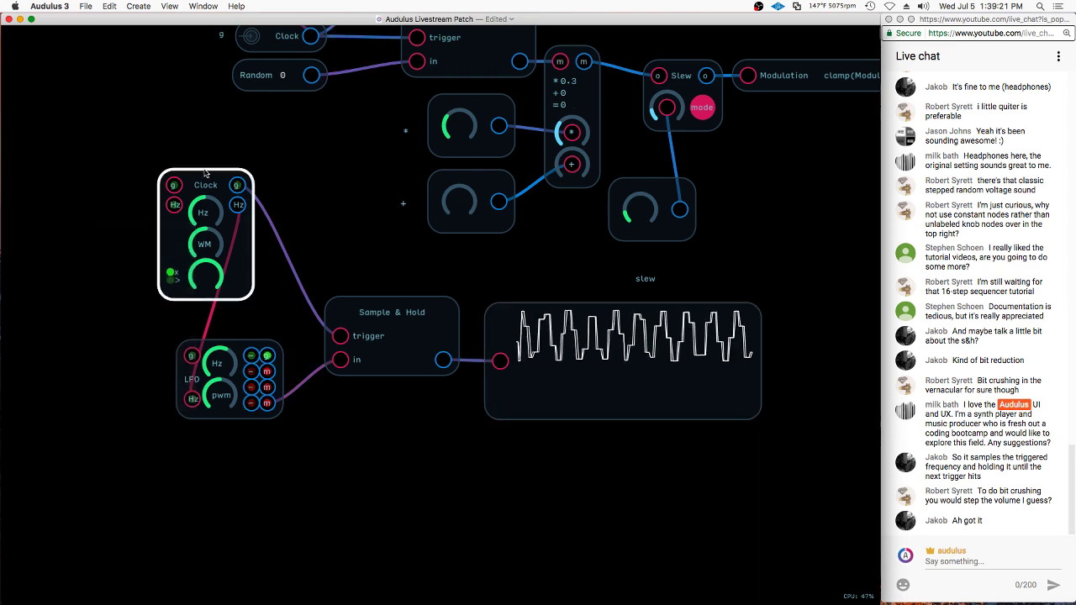
{"action": "right_click", "coordinate": [90, 222]}
{"action": "mouse_move", "coordinate": [104, 225]}
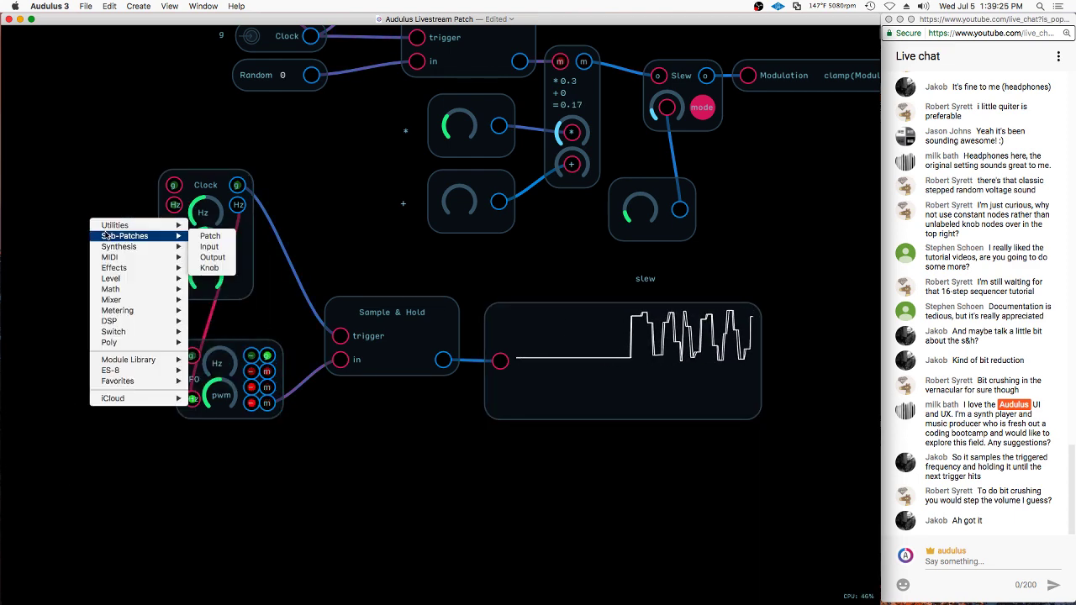
{"action": "mouse_move", "coordinate": [120, 259]}
{"action": "left_click", "coordinate": [220, 268]}
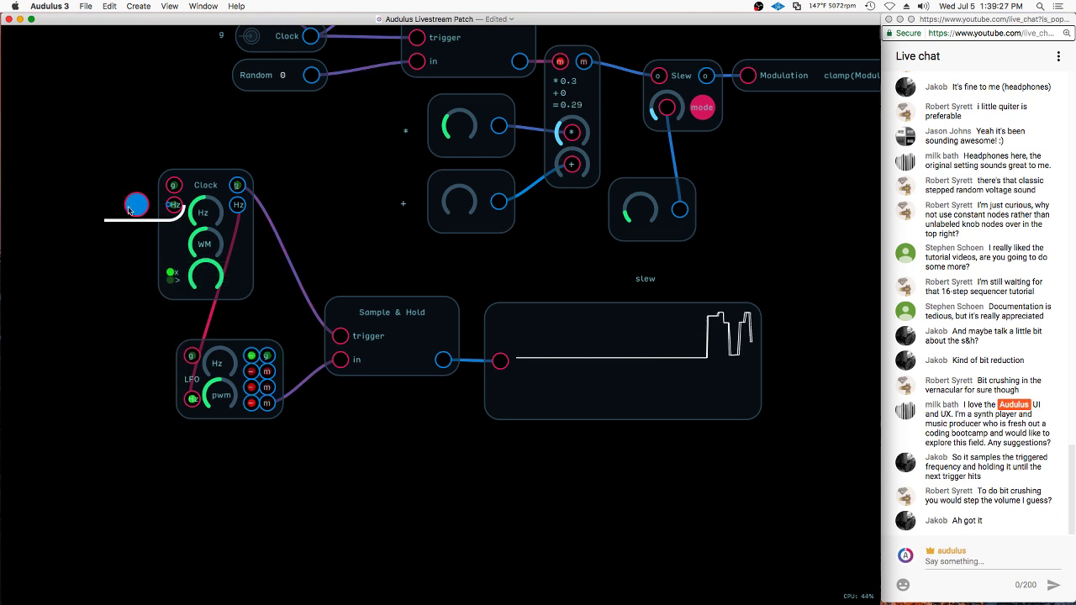
{"action": "left_click_drag", "start_coordinate": [108, 205], "coordinate": [174, 185]}
{"action": "left_click_drag", "start_coordinate": [107, 205], "coordinate": [192, 356]}
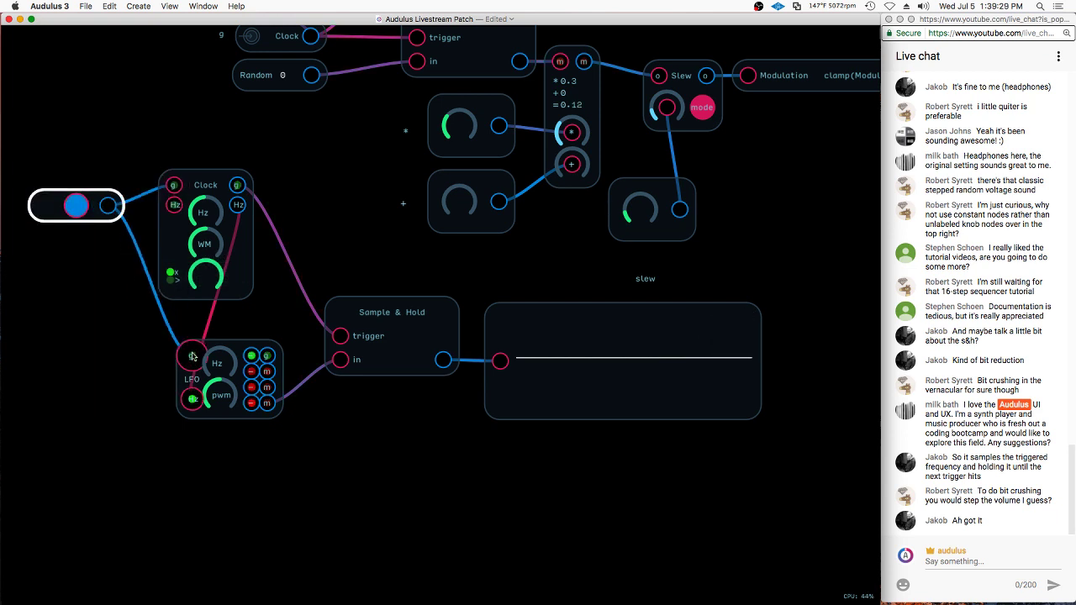
{"action": "left_click", "coordinate": [79, 207]}
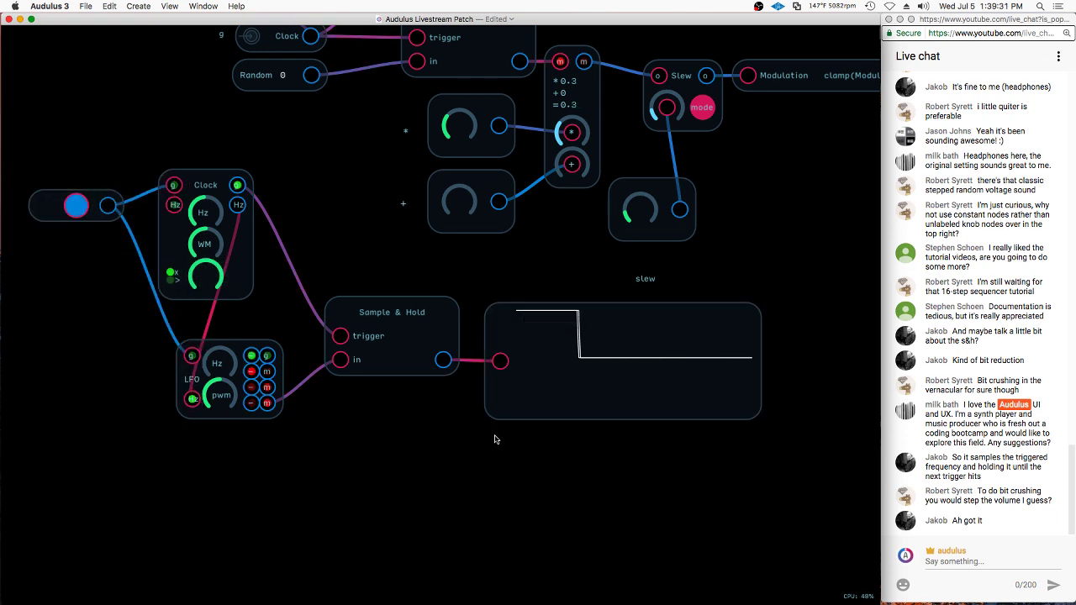
{"action": "left_click", "coordinate": [230, 350]}
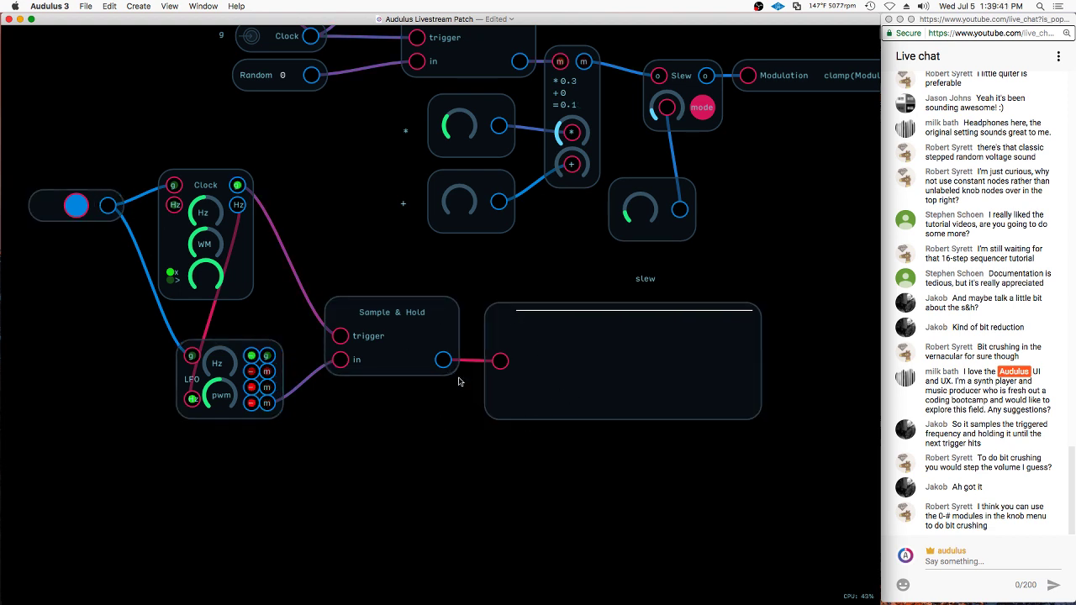
Disconnect the Clock from the LFO's Hz input and create an expression node reading Hz82 beside it
{"action": "left_click_drag", "start_coordinate": [191, 401], "coordinate": [55, 399]}
{"action": "double_click", "coordinate": [218, 364]}
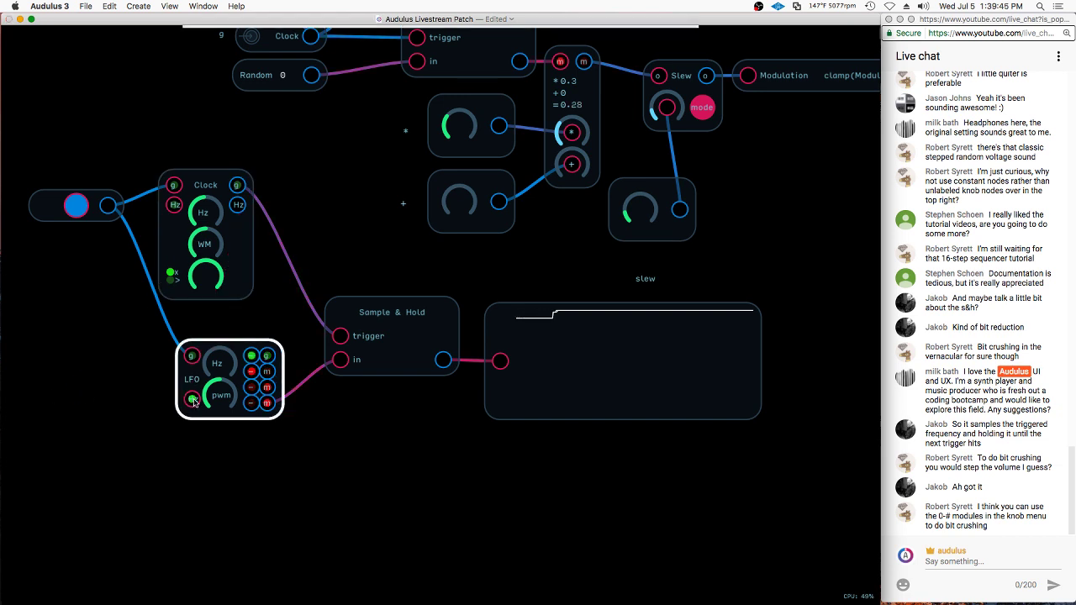
{"action": "type", "text": "Hz82"}
{"action": "key", "text": "Return"}
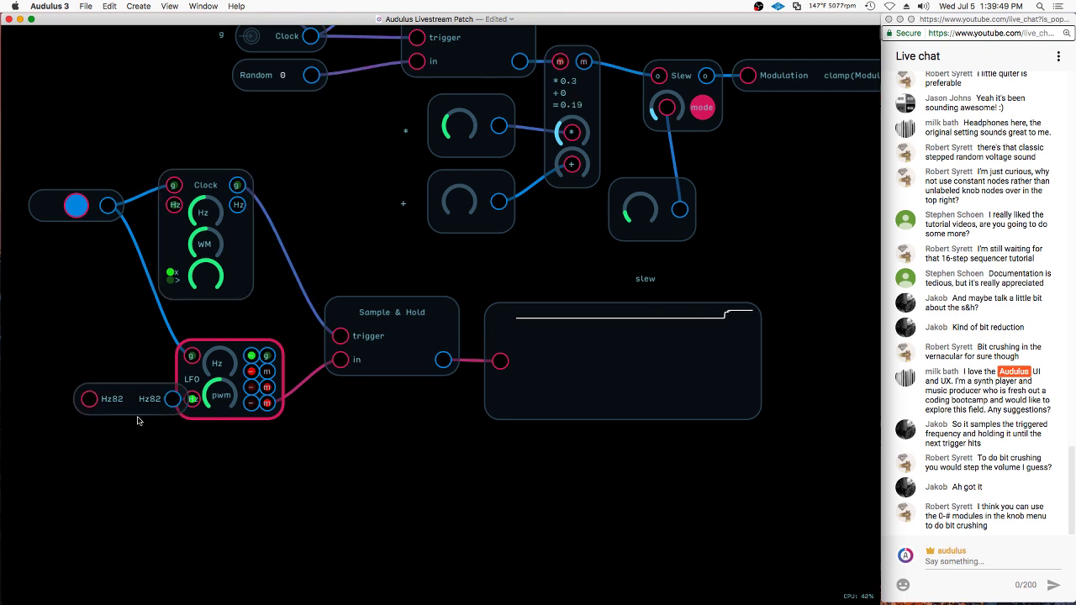
Change the expression node to Hz*2 and feed the Clock's Hz output through it into the LFO's Hz input
{"action": "right_click", "coordinate": [137, 399]}
{"action": "left_click", "coordinate": [171, 463]}
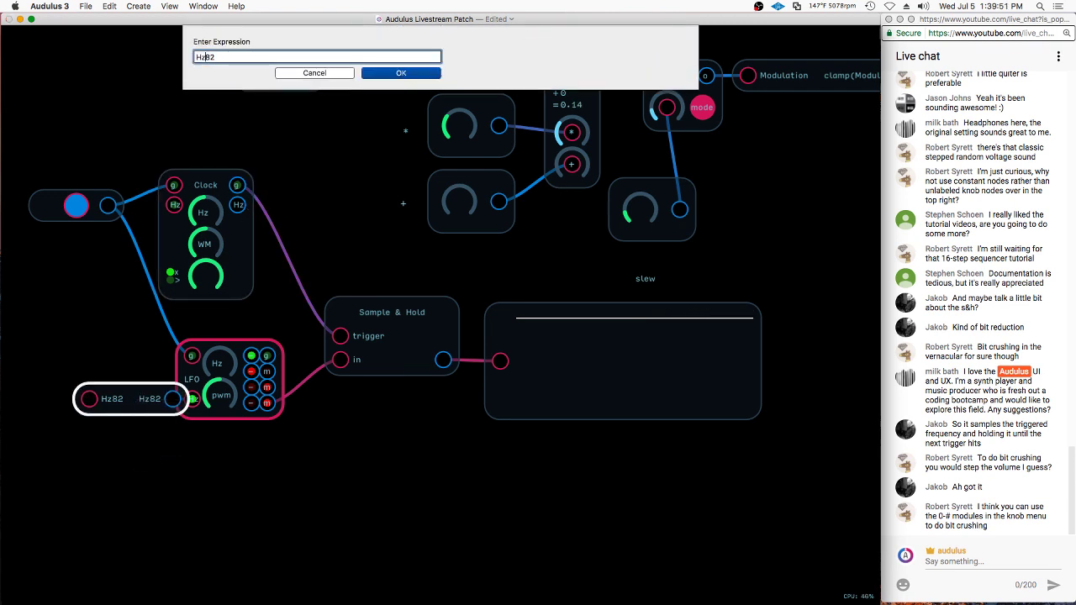
{"action": "key", "text": "BackSpace"}
{"action": "key", "text": "Return"}
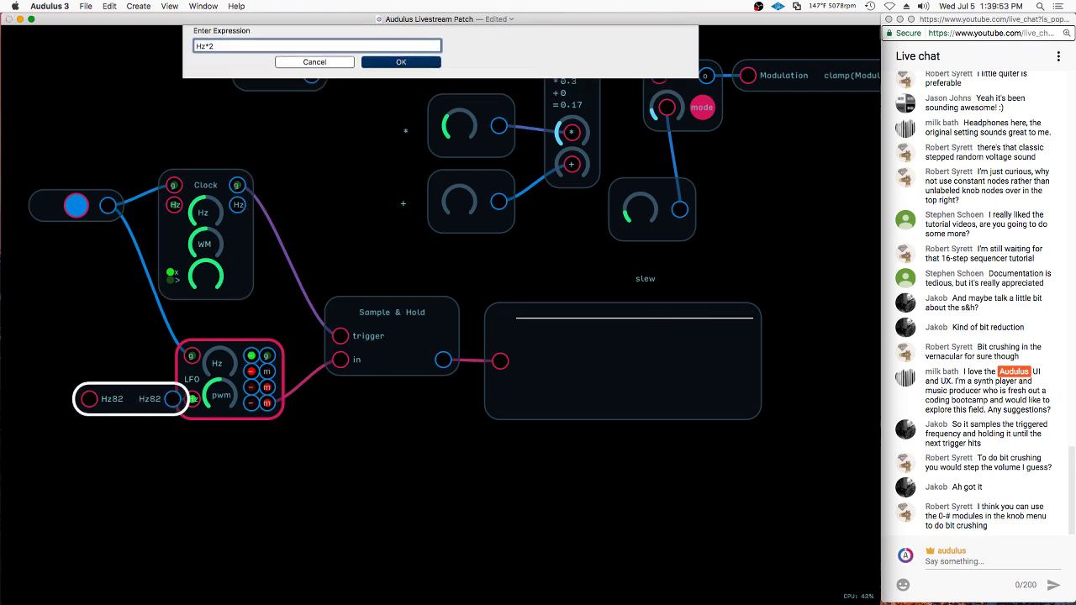
{"action": "left_click_drag", "start_coordinate": [238, 206], "coordinate": [101, 402]}
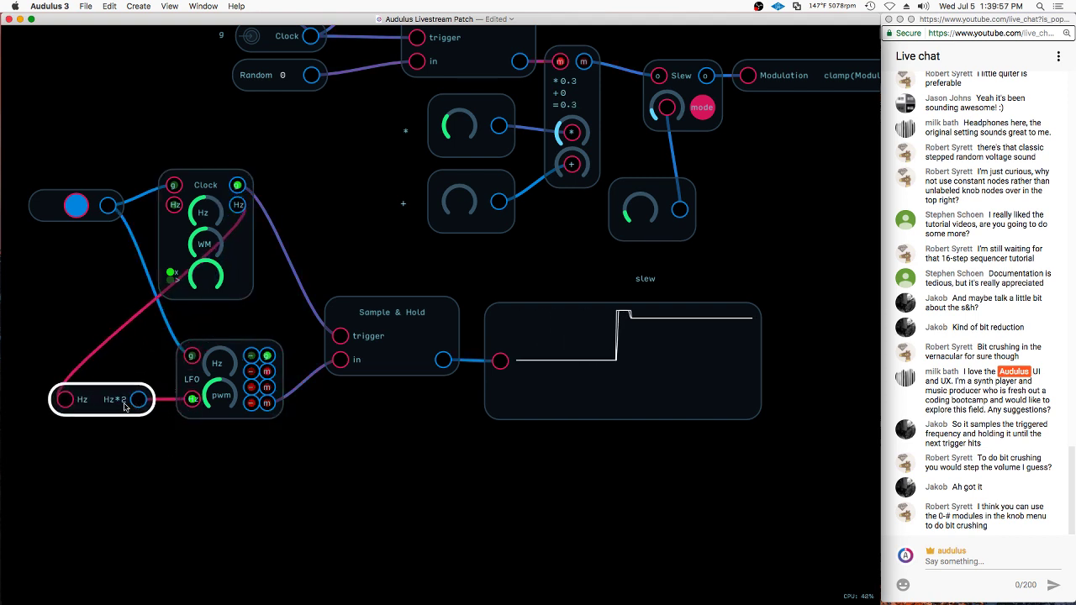
Change the expression between the Clock and the LFO to Hz*3
{"action": "right_click", "coordinate": [108, 402]}
{"action": "left_click", "coordinate": [128, 466]}
{"action": "type", "text": "Hz*3"}
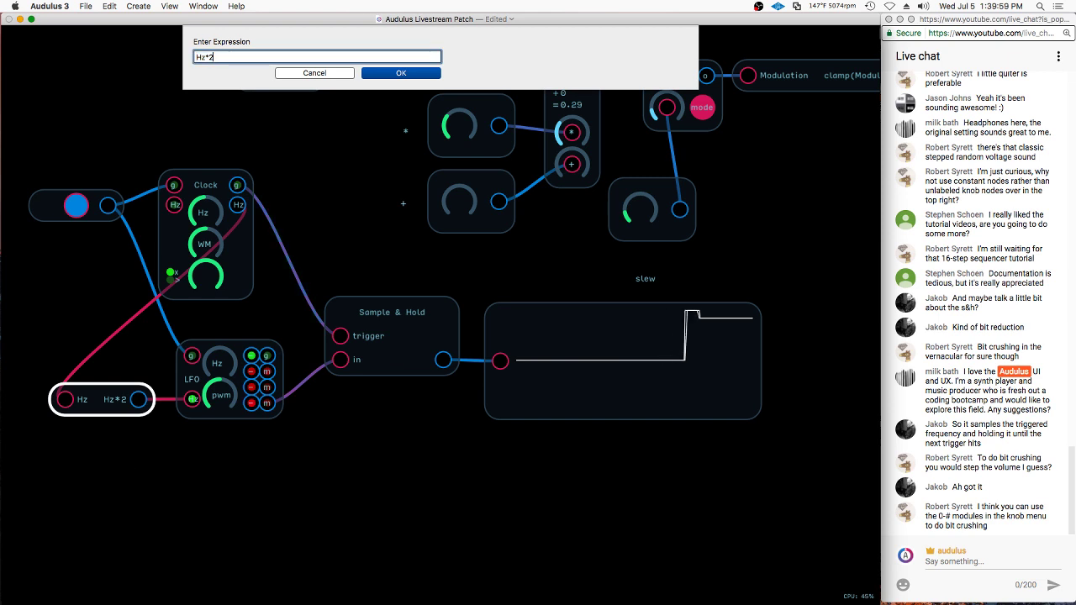
{"action": "key", "text": "Return"}
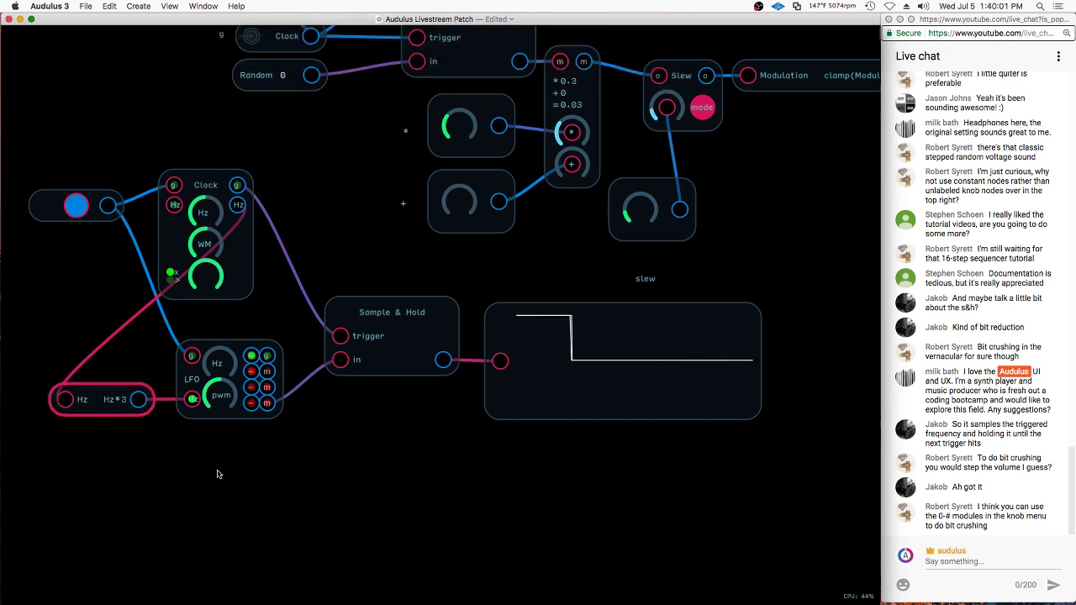
Delete the expression node and the trigger button that drive the Clock and the LFO
{"action": "left_click_drag", "start_coordinate": [76, 272], "coordinate": [76, 269]}
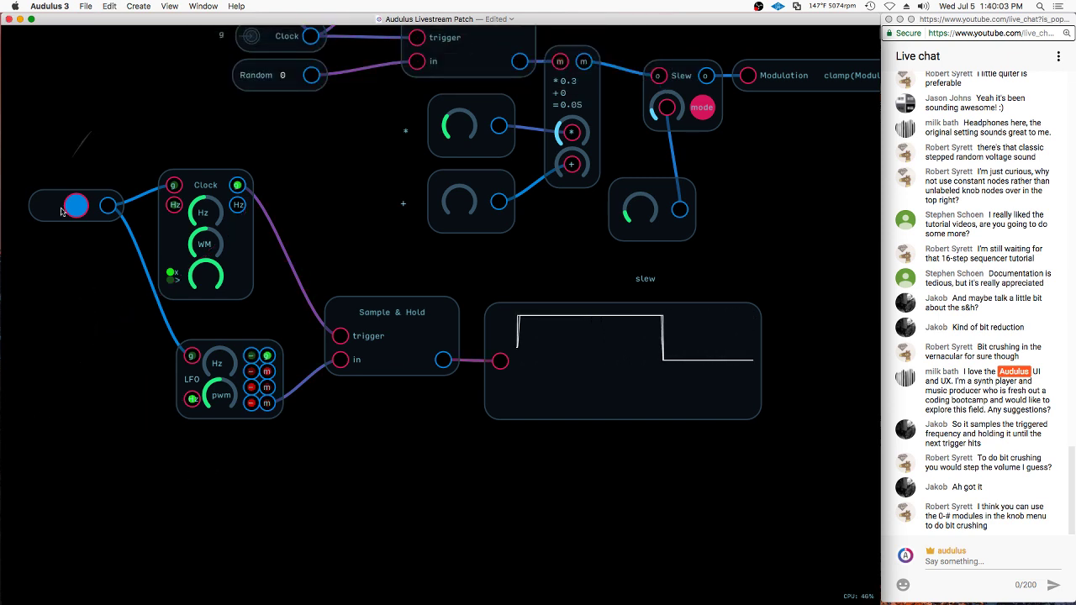
{"action": "left_click", "coordinate": [65, 206]}
{"action": "key", "text": "Delete"}
Adjust the Hz knobs of the Clock and the LFO so Sample & Hold outputs a finely stepped wave
{"action": "left_click", "coordinate": [210, 205]}
{"action": "left_click_drag", "start_coordinate": [210, 204], "coordinate": [214, 223]}
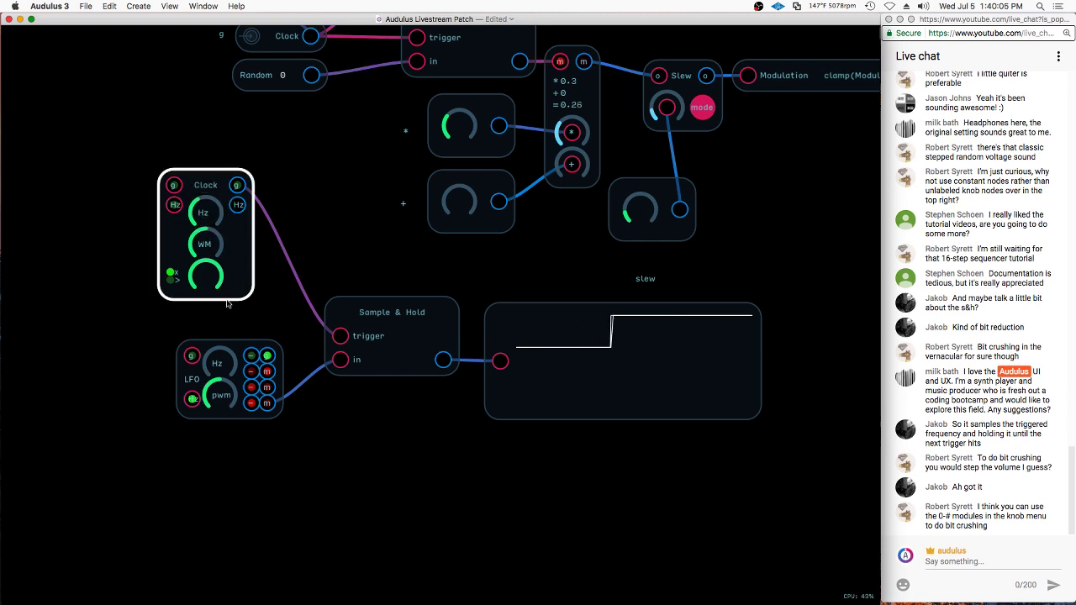
{"action": "mouse_move", "coordinate": [222, 367]}
{"action": "left_mouse_down"}
{"action": "mouse_move", "coordinate": [224, 346]}
{"action": "mouse_move", "coordinate": [230, 363]}
{"action": "left_mouse_up"}
{"action": "left_click", "coordinate": [220, 362]}
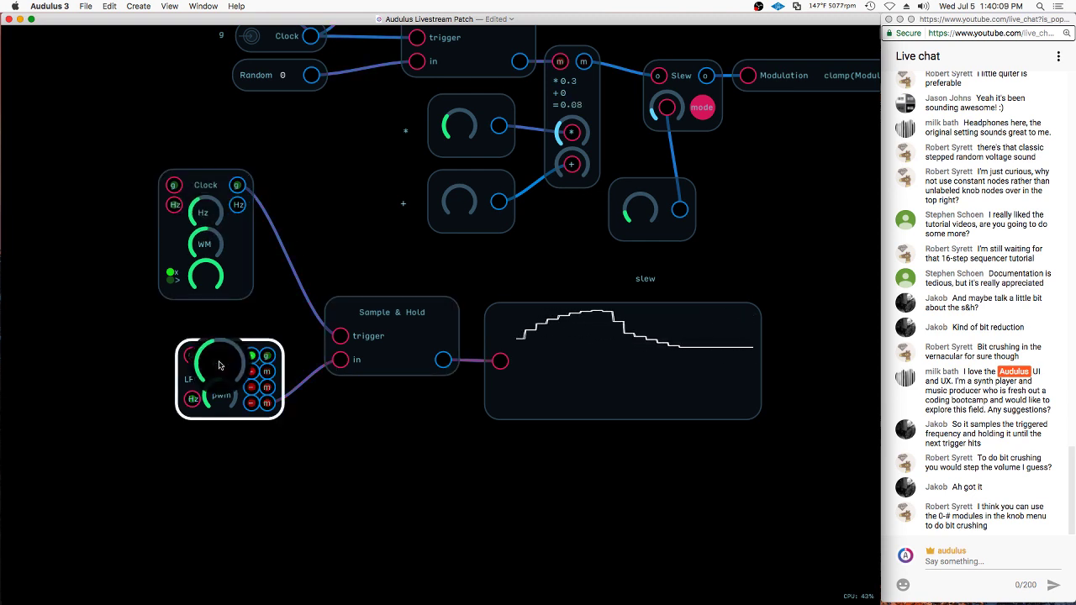
{"action": "left_click", "coordinate": [200, 227]}
{"action": "left_click_drag", "start_coordinate": [213, 210], "coordinate": [217, 208]}
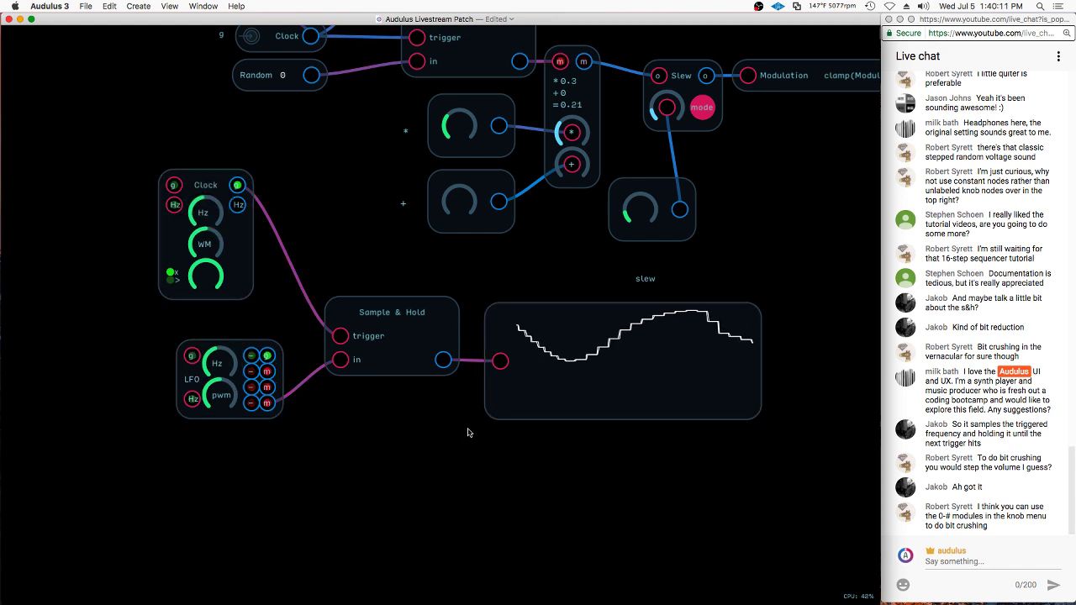
Duplicate the waveform display below the original and disconnect the copy's input from Sample & Hold
{"action": "left_click_drag", "start_coordinate": [543, 361], "coordinate": [552, 360]}
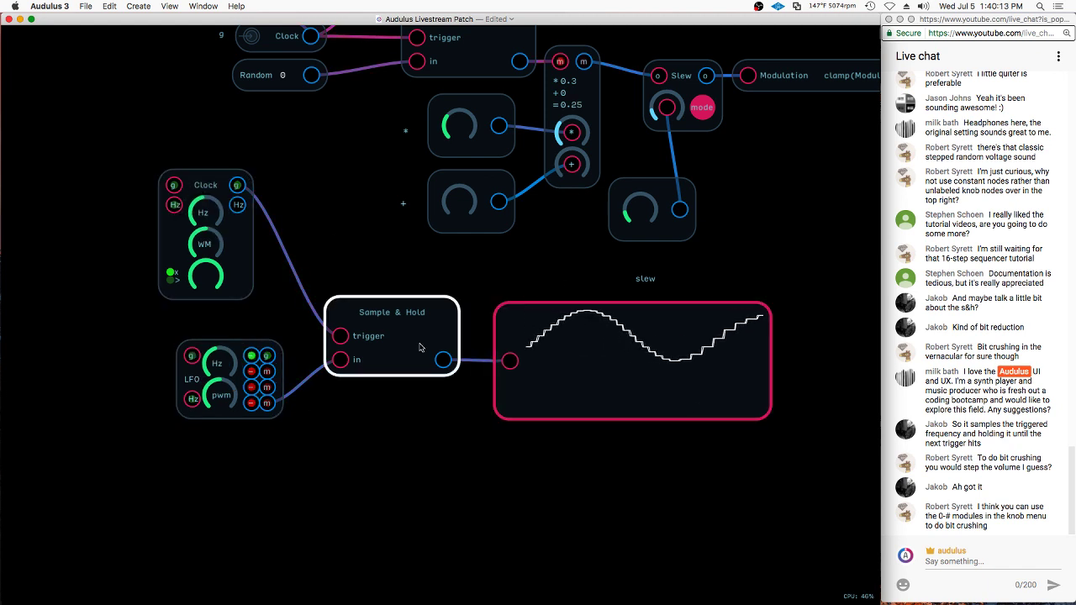
{"action": "right_click", "coordinate": [330, 460]}
{"action": "left_click", "coordinate": [615, 367]}
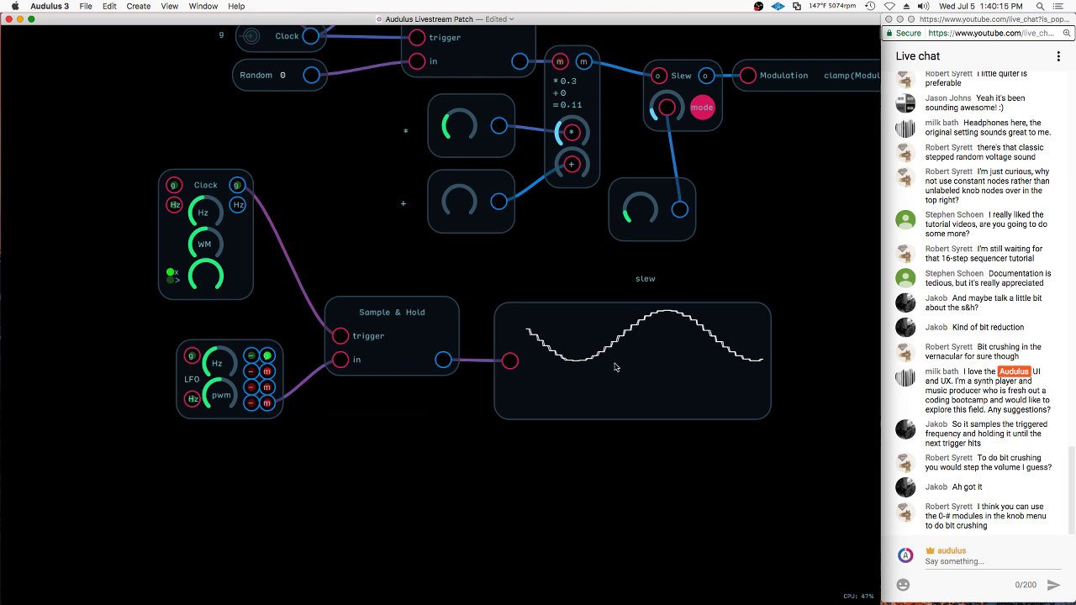
{"action": "left_click", "coordinate": [616, 367]}
{"action": "key", "text": "super+d"}
{"action": "left_click_drag", "start_coordinate": [647, 338], "coordinate": [647, 507]}
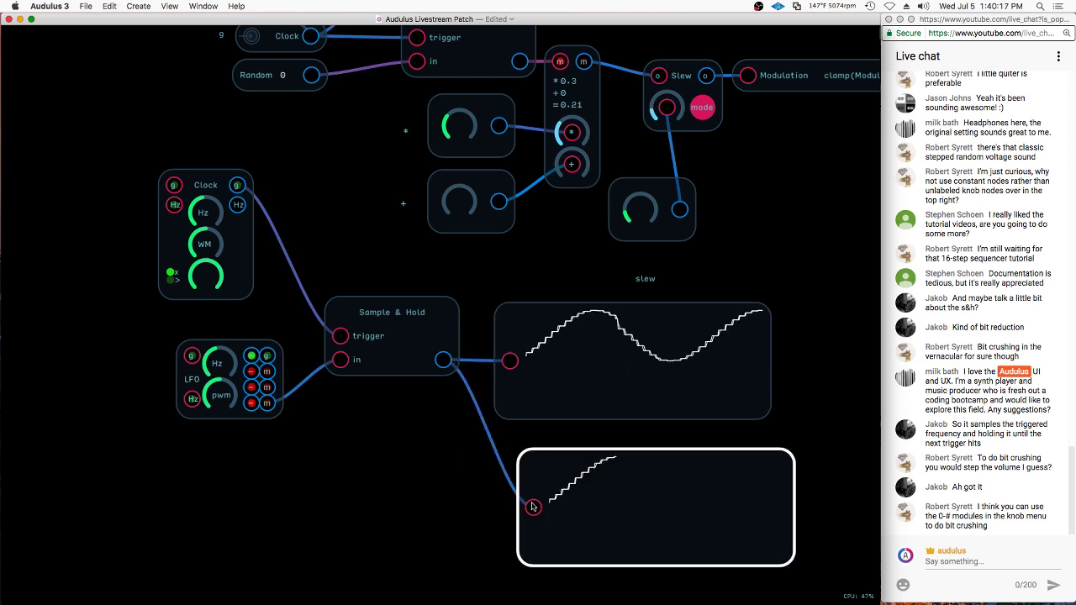
{"action": "left_click_drag", "start_coordinate": [533, 507], "coordinate": [524, 513]}
{"action": "left_click", "coordinate": [533, 508]}
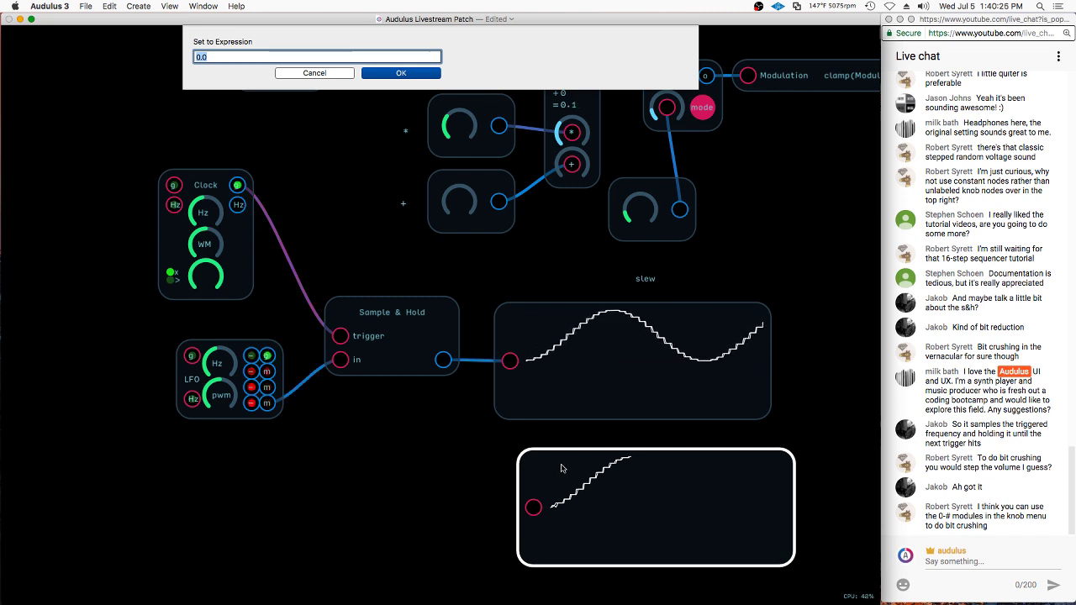
{"action": "left_click", "coordinate": [314, 73]}
Add the Bit Crush distortion effect from the module library and place it below the Sample & Hold node
{"action": "right_click", "coordinate": [319, 569]}
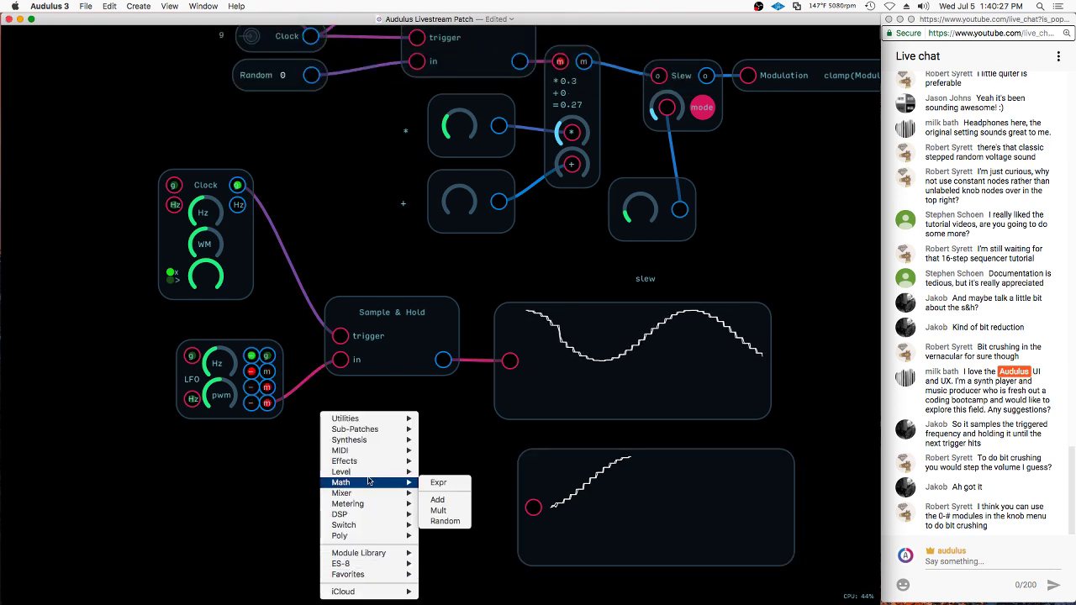
{"action": "mouse_move", "coordinate": [362, 553]}
{"action": "mouse_move", "coordinate": [461, 553]}
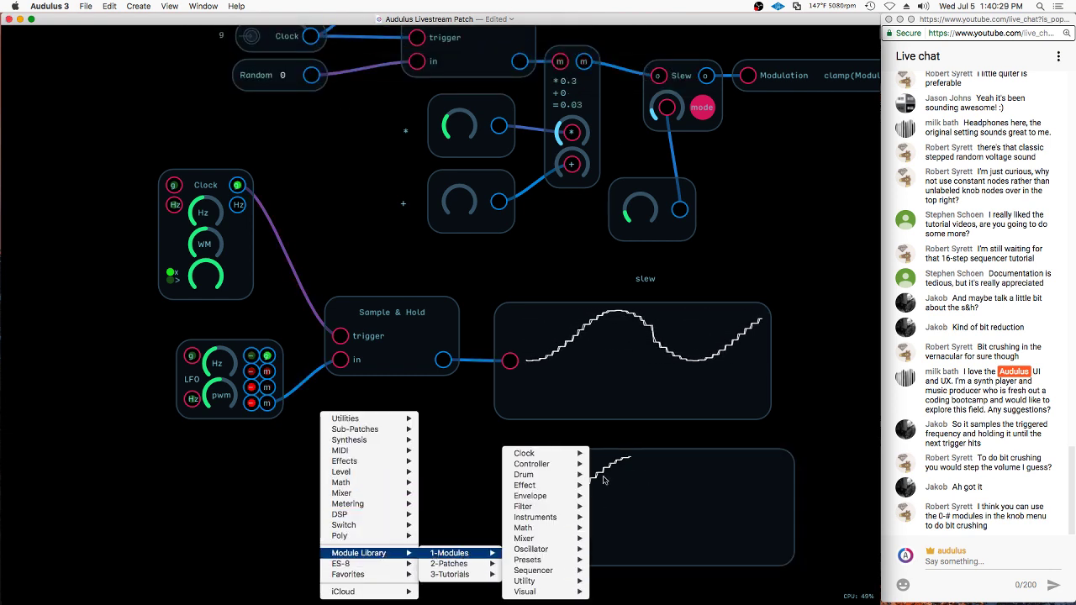
{"action": "mouse_move", "coordinate": [586, 485]}
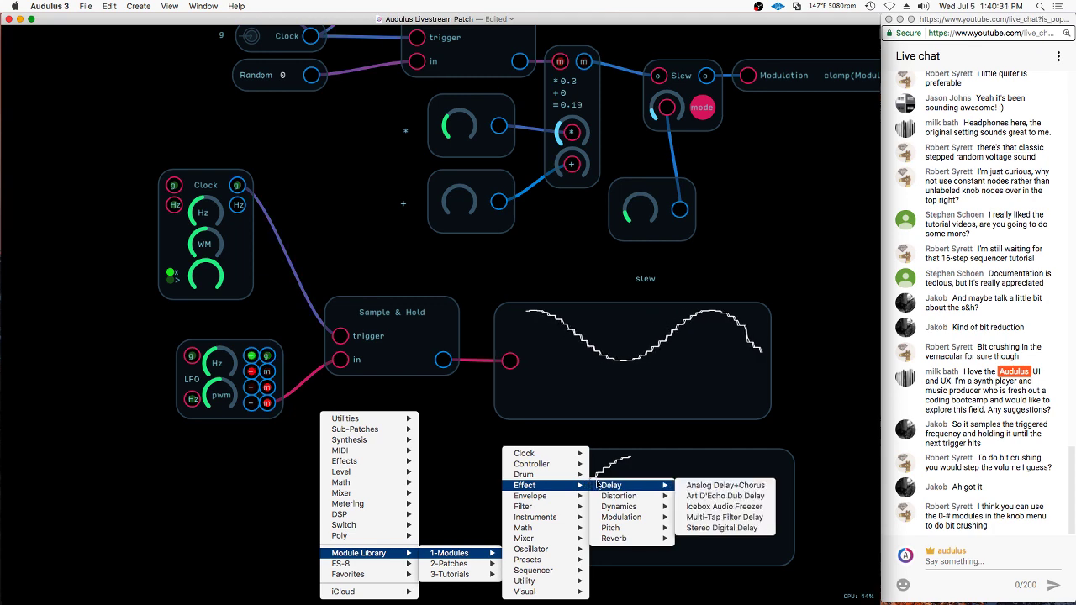
{"action": "mouse_move", "coordinate": [630, 498]}
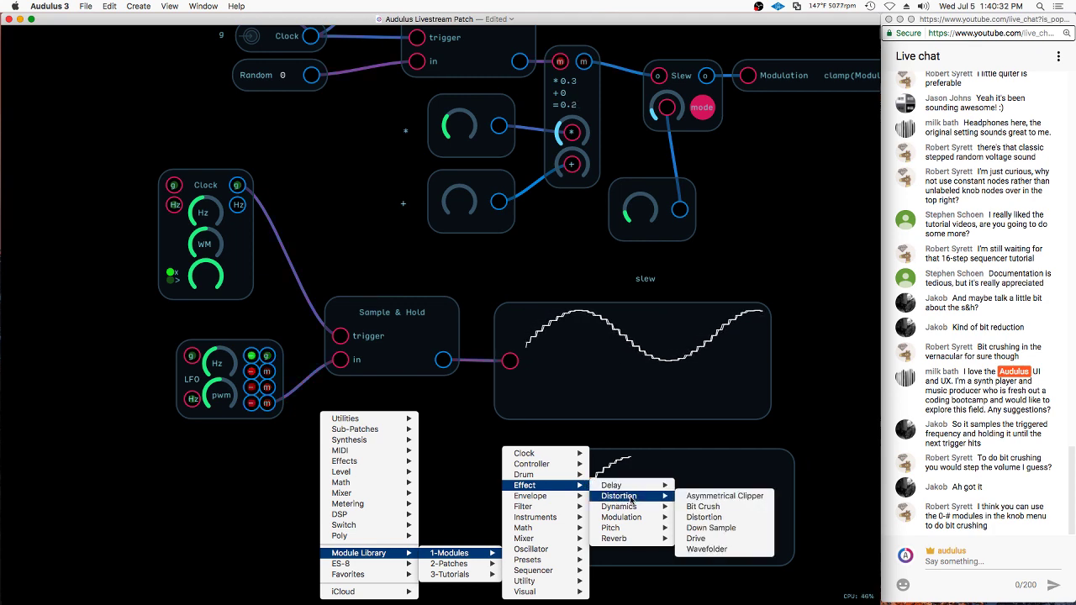
{"action": "left_click", "coordinate": [703, 506]}
{"action": "left_click_drag", "start_coordinate": [460, 190], "coordinate": [393, 423]}
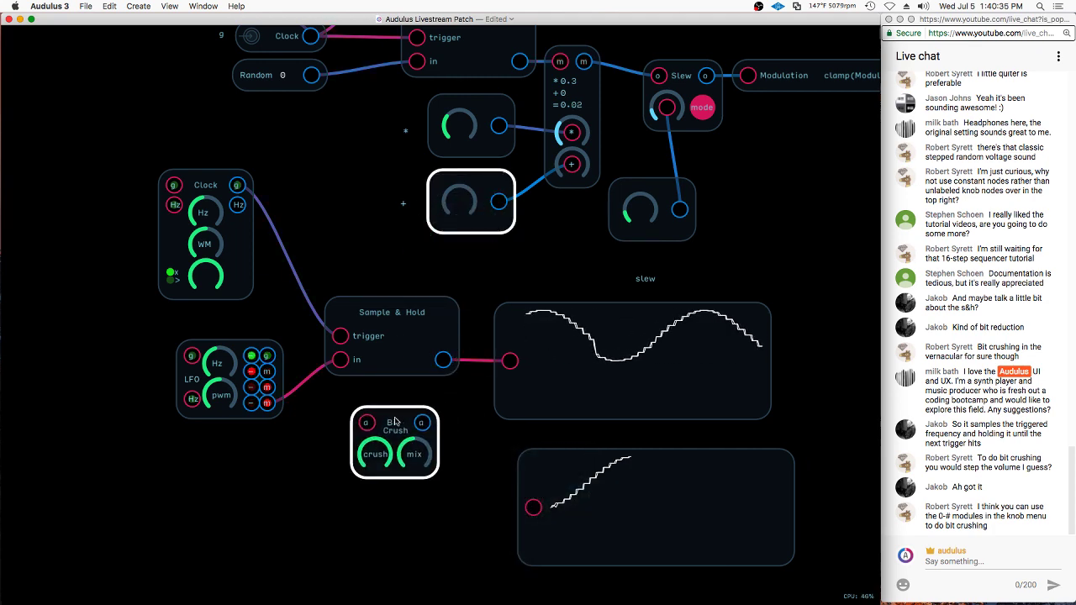
Open the Bit Crush module and examine its Knob scaling expression and its floor(Signal*Redux)/Redux expression
{"action": "double_click", "coordinate": [393, 423]}
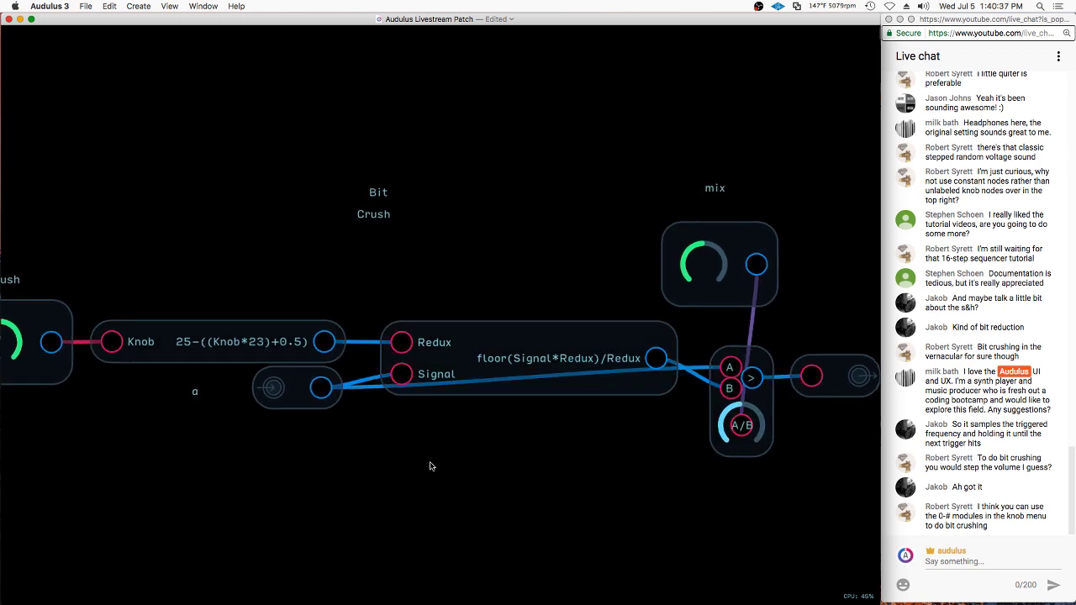
{"action": "left_click", "coordinate": [152, 338]}
{"action": "left_click", "coordinate": [527, 373]}
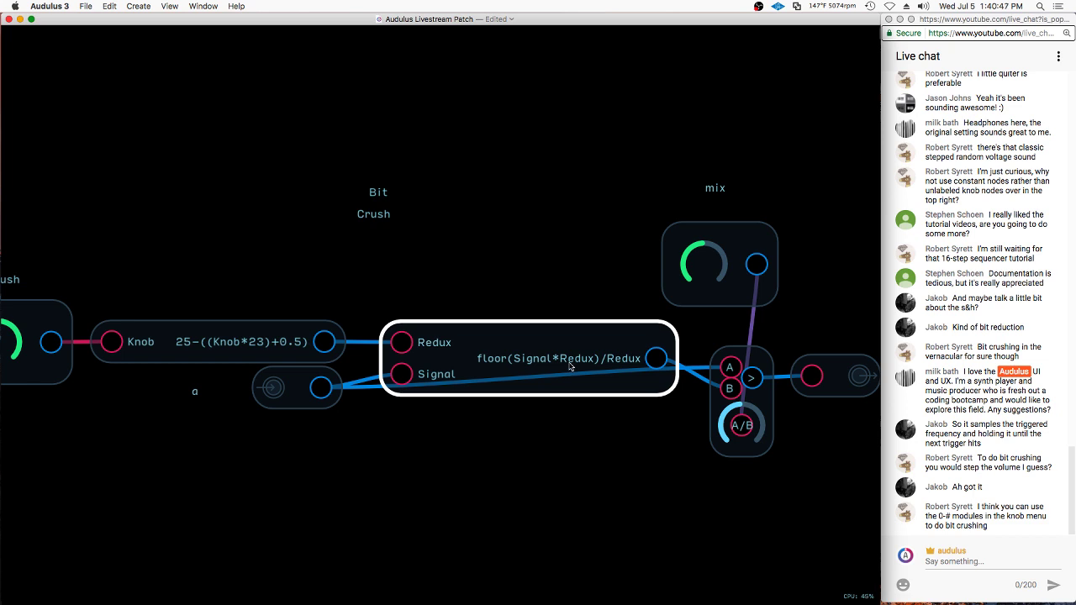
{"action": "left_click", "coordinate": [593, 274]}
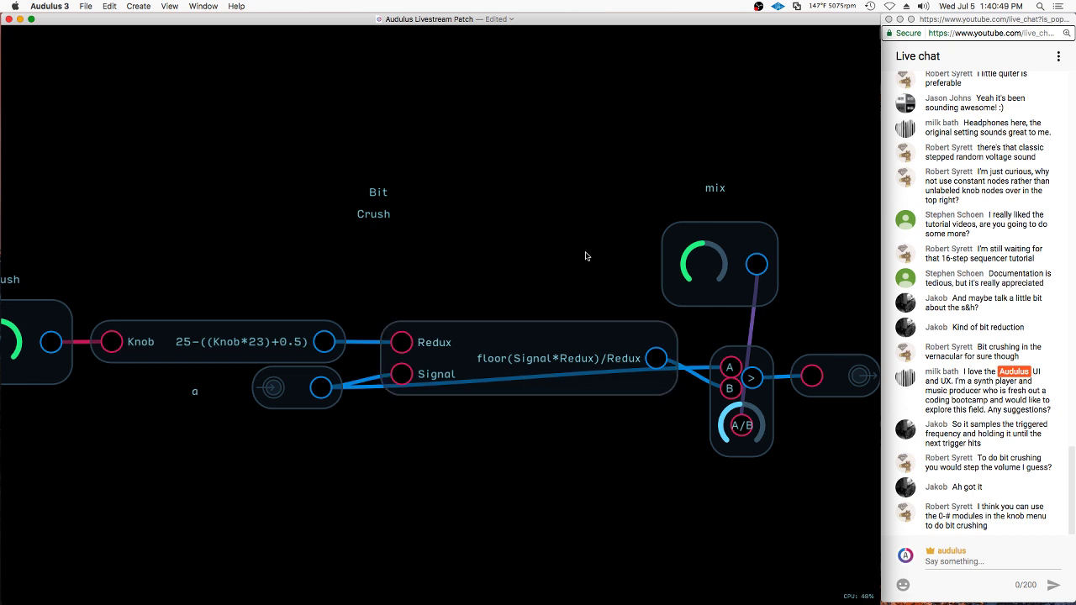
{"action": "left_click", "coordinate": [578, 367]}
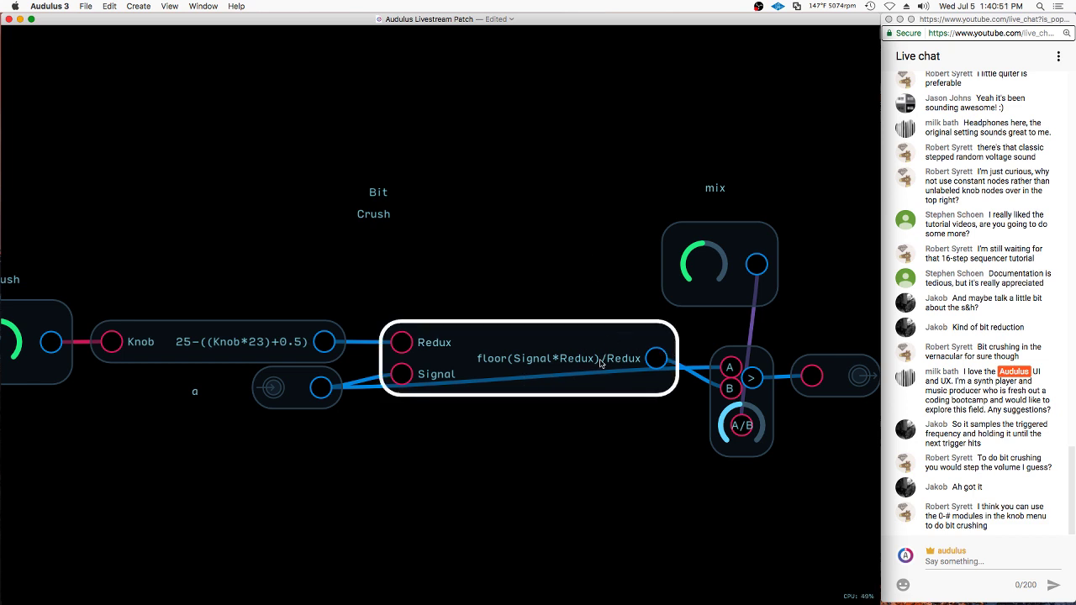
{"action": "left_click", "coordinate": [548, 196]}
Copy the floor(Signal*Redux)/Redux expression node and paste the copy above the Bit Crush circuit
{"action": "scroll", "coordinate": [524, 241], "scroll_direction": "down", "scroll_amount": 3}
{"action": "left_click", "coordinate": [524, 311]}
{"action": "key", "text": "super+c"}
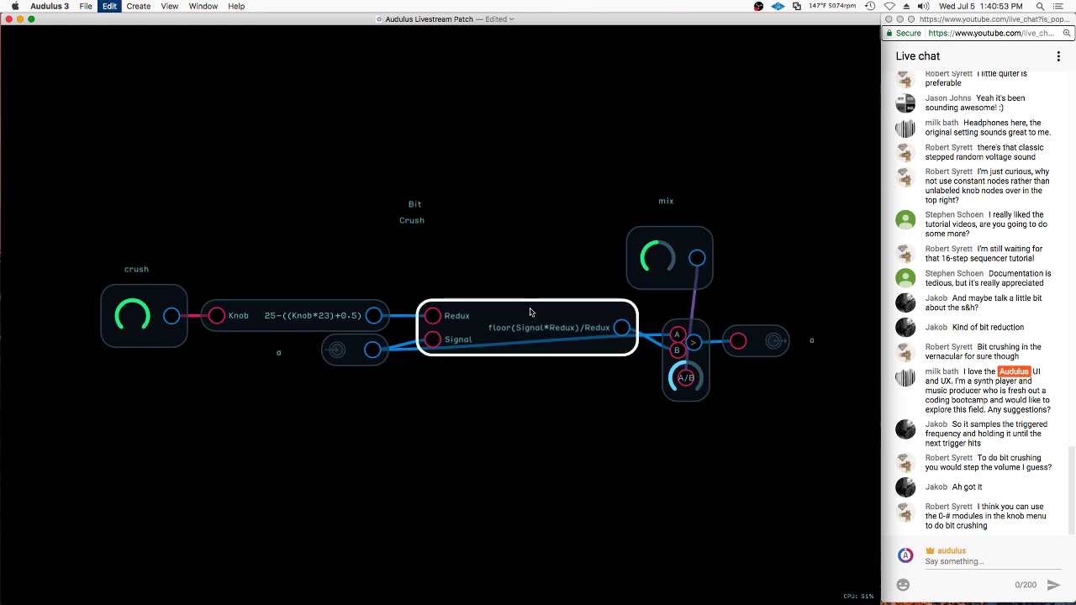
{"action": "key", "text": "super+v"}
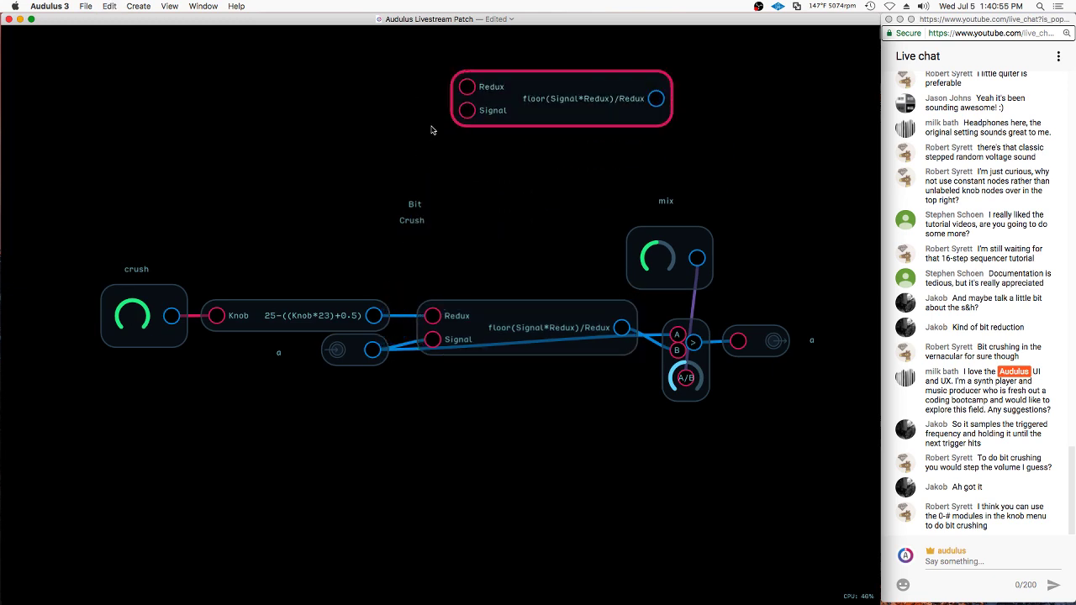
Feed the copied expression node constants of 1 for Signal and 10 for Redux
{"action": "scroll", "coordinate": [488, 93], "scroll_direction": "up", "scroll_amount": 2}
{"action": "double_click", "coordinate": [456, 122]}
{"action": "type", "text": "1"}
{"action": "key", "text": "Return"}
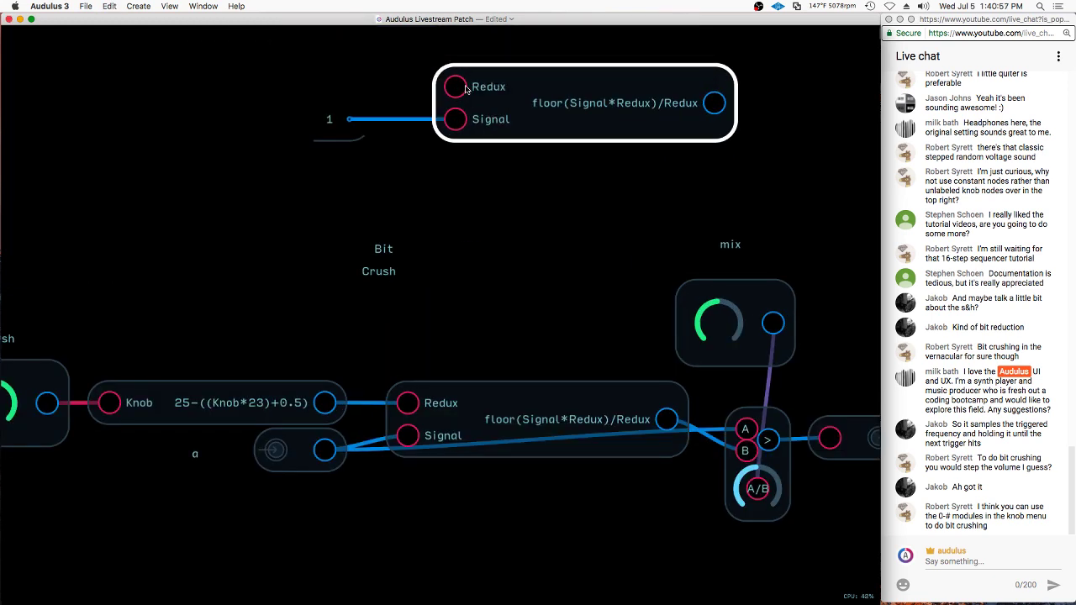
{"action": "double_click", "coordinate": [455, 87]}
{"action": "type", "text": "10"}
{"action": "key", "text": "Return"}
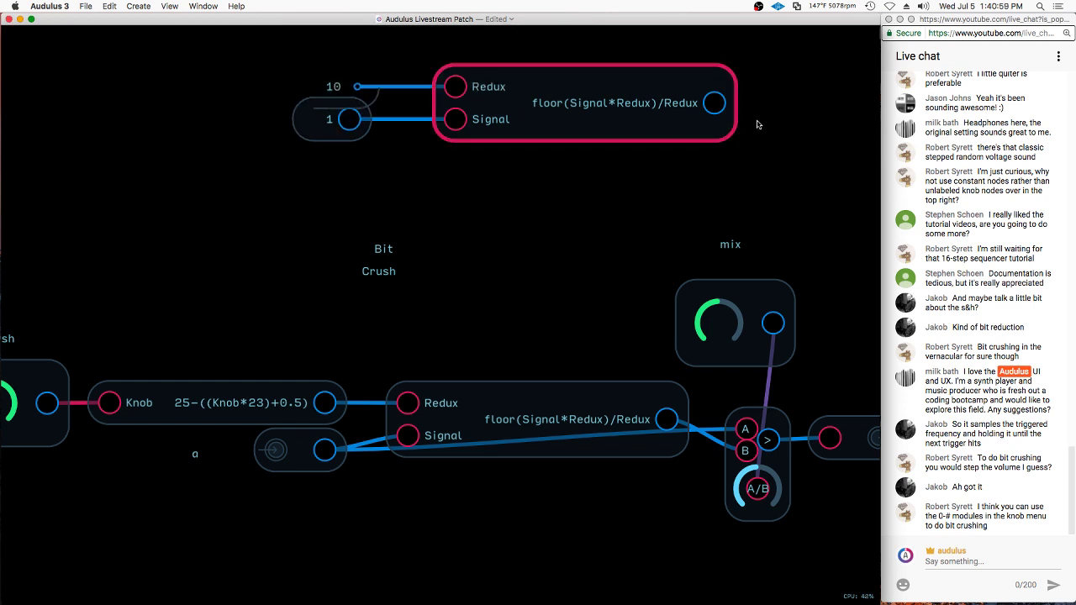
Set the Signal constant to 1.1298791287346 and move its node clear of the expression node
{"action": "scroll", "coordinate": [594, 171], "scroll_direction": "right", "scroll_amount": 5}
{"action": "right_click", "coordinate": [610, 166]}
{"action": "left_click", "coordinate": [108, 168]}
{"action": "right_click", "coordinate": [118, 180]}
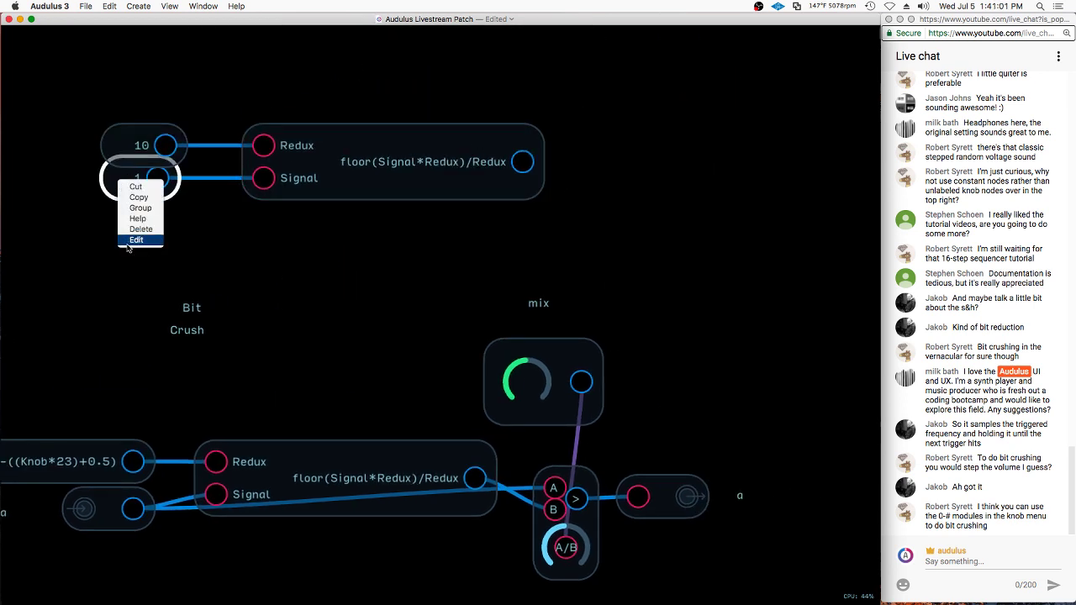
{"action": "left_click", "coordinate": [131, 242]}
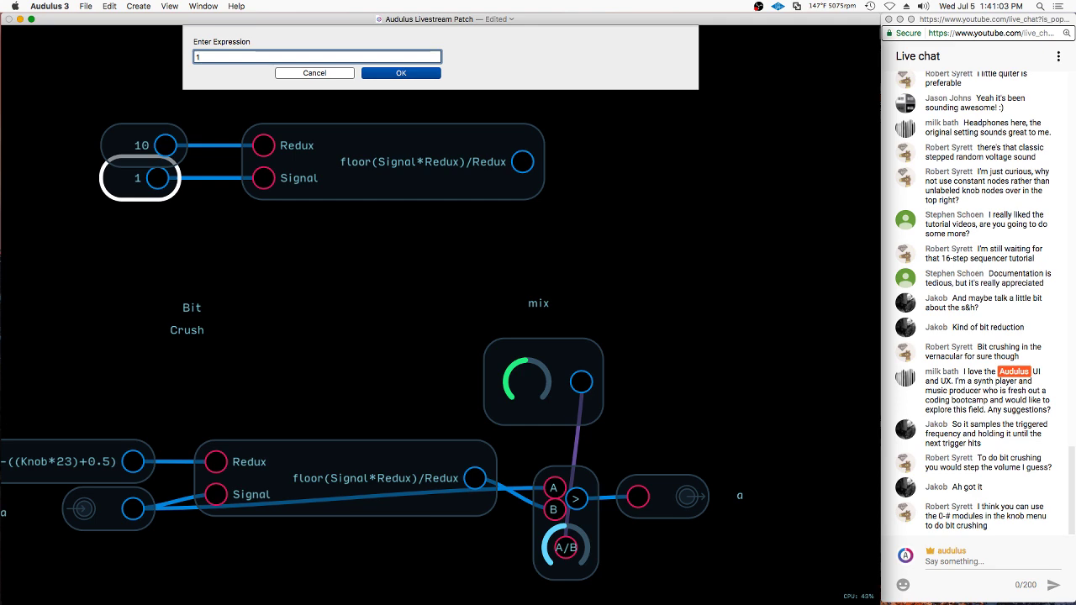
{"action": "type", "text": ".1298791287346"}
{"action": "key", "text": "Return"}
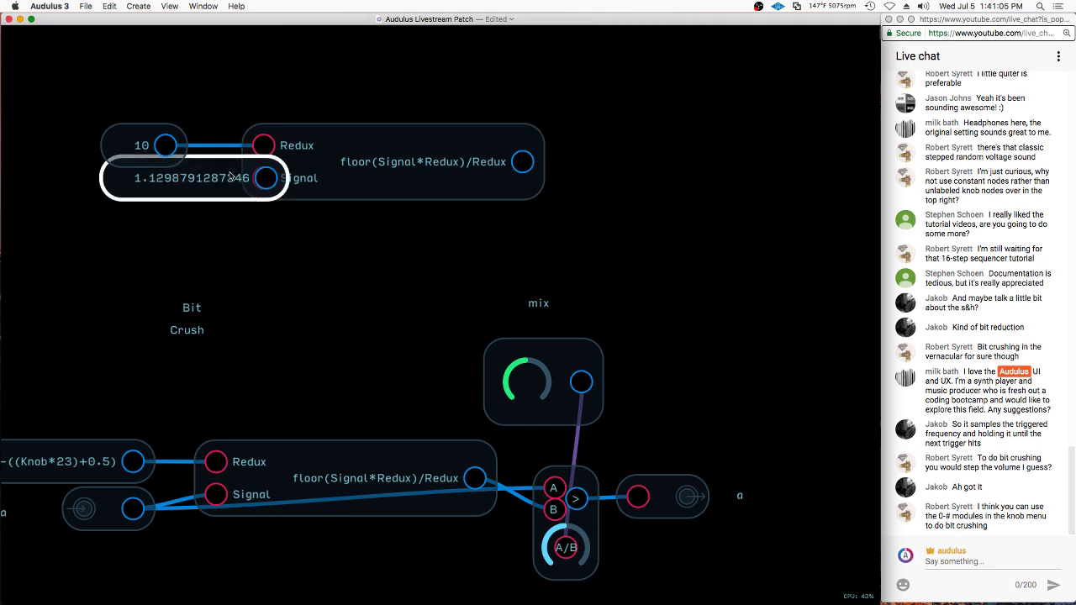
Add a Value meter and connect the copied expression's output to it
{"action": "right_click", "coordinate": [588, 140]}
{"action": "mouse_move", "coordinate": [662, 232]}
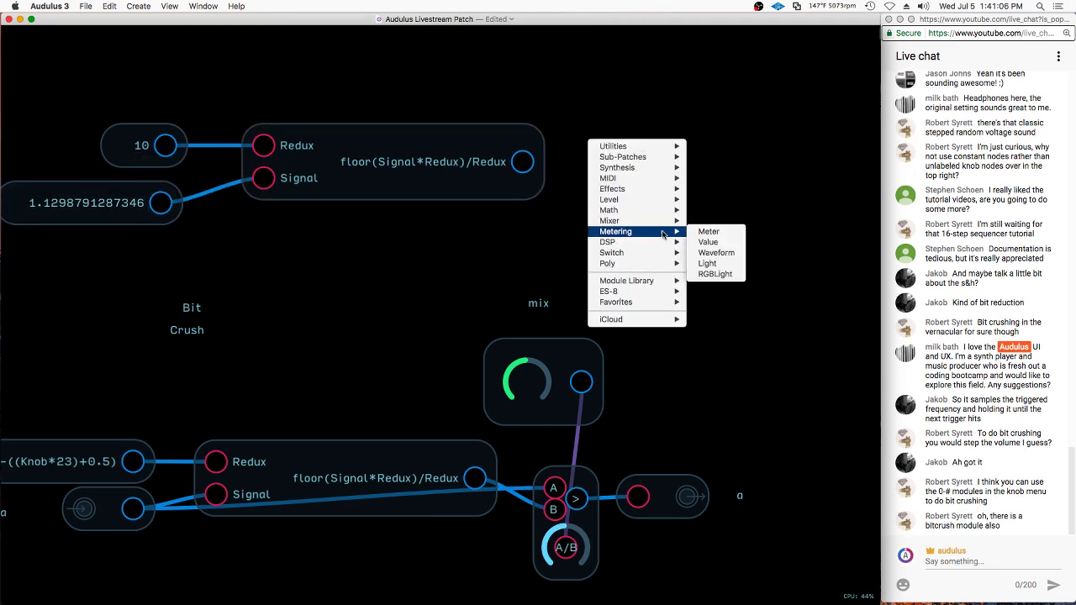
{"action": "left_click", "coordinate": [728, 242]}
{"action": "left_click_drag", "start_coordinate": [520, 164], "coordinate": [652, 162]}
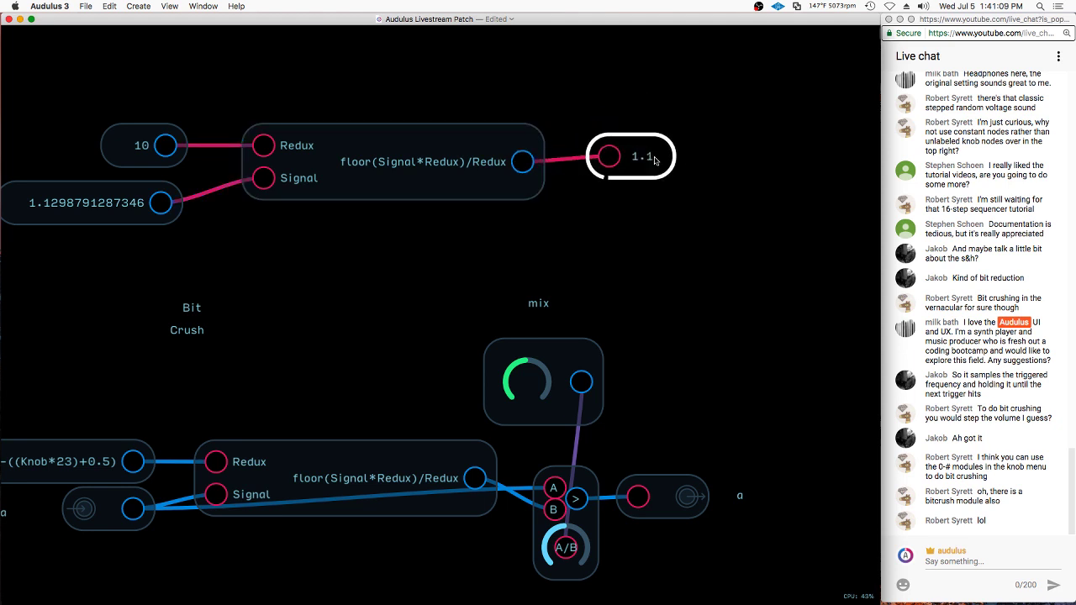
Set the Redux constant of the copied expression to 100
{"action": "scroll", "coordinate": [686, 152], "scroll_direction": "down", "scroll_amount": 1}
{"action": "left_click", "coordinate": [223, 160]}
{"action": "right_click", "coordinate": [174, 146]}
{"action": "left_click", "coordinate": [185, 207]}
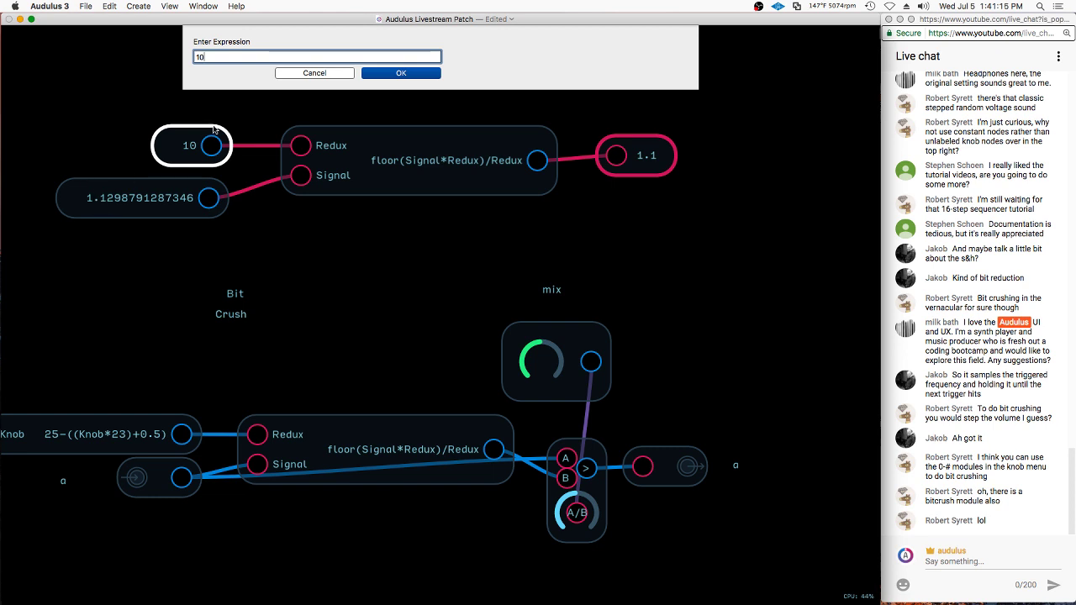
{"action": "type", "text": "0"}
{"action": "key", "text": "Return"}
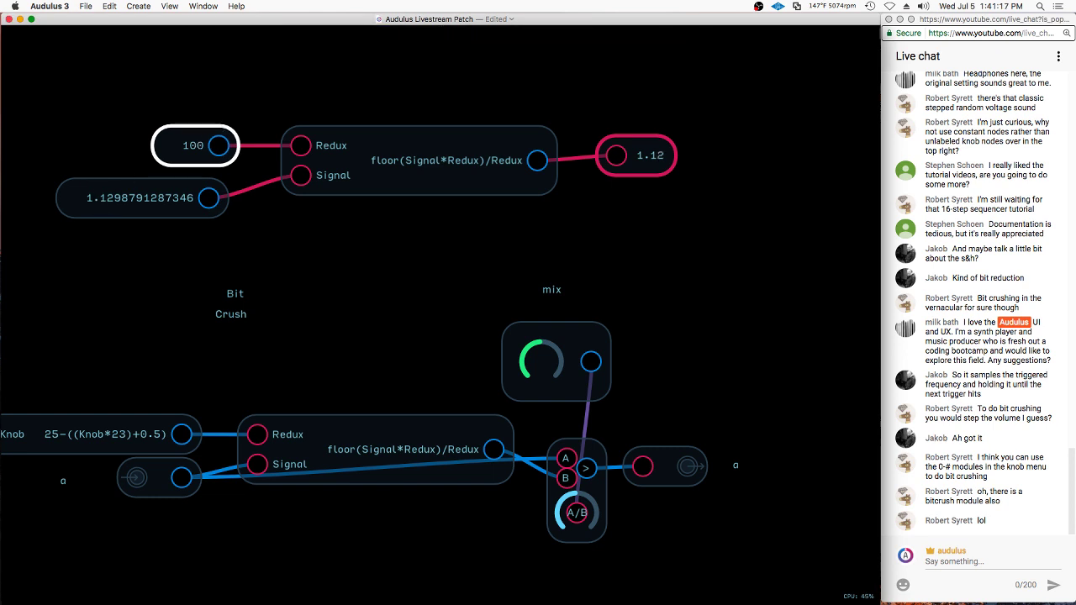
Set the Redux constant of the copied expression to 1000
{"action": "right_click", "coordinate": [198, 158]}
{"action": "left_click", "coordinate": [211, 200]}
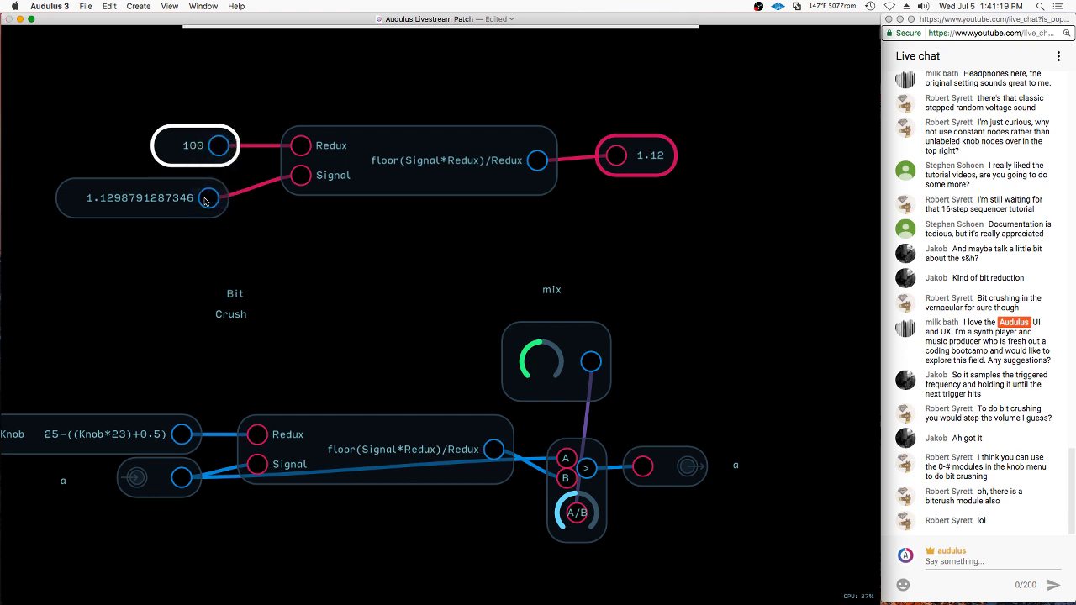
{"action": "type", "text": "0"}
{"action": "key", "text": "Return"}
{"action": "left_click", "coordinate": [294, 194]}
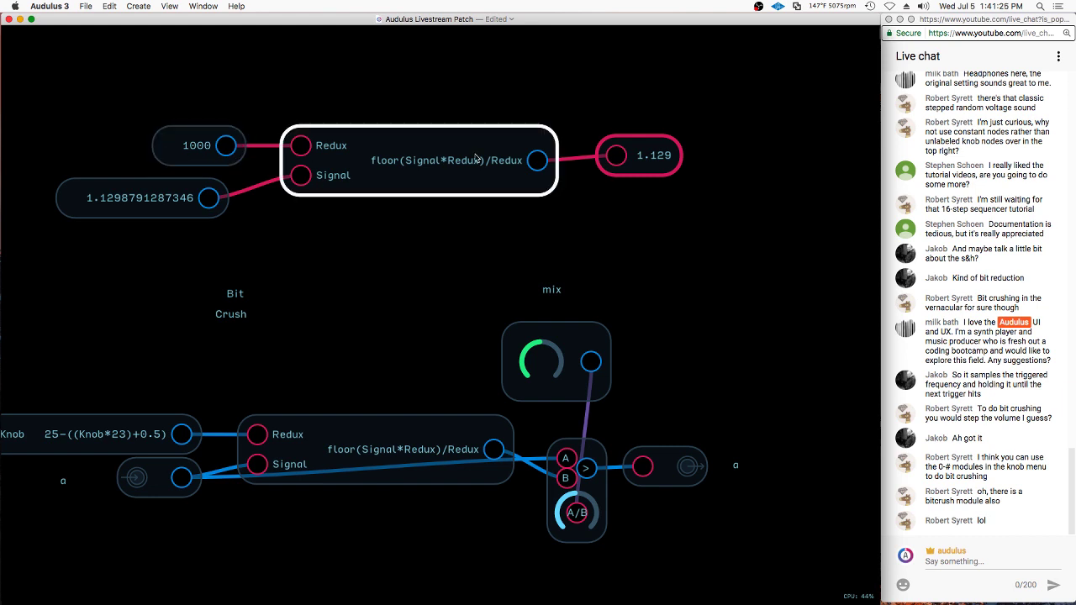
Delete the test nodes above the Bit Crush internals and return to the parent module
{"action": "left_click", "coordinate": [152, 205]}
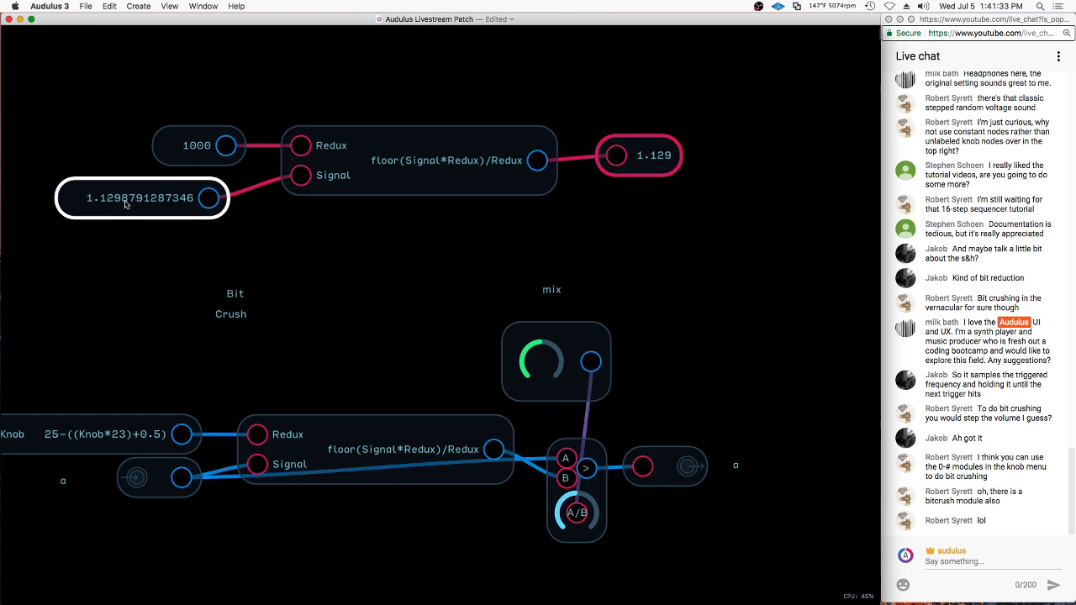
{"action": "left_click", "coordinate": [677, 149]}
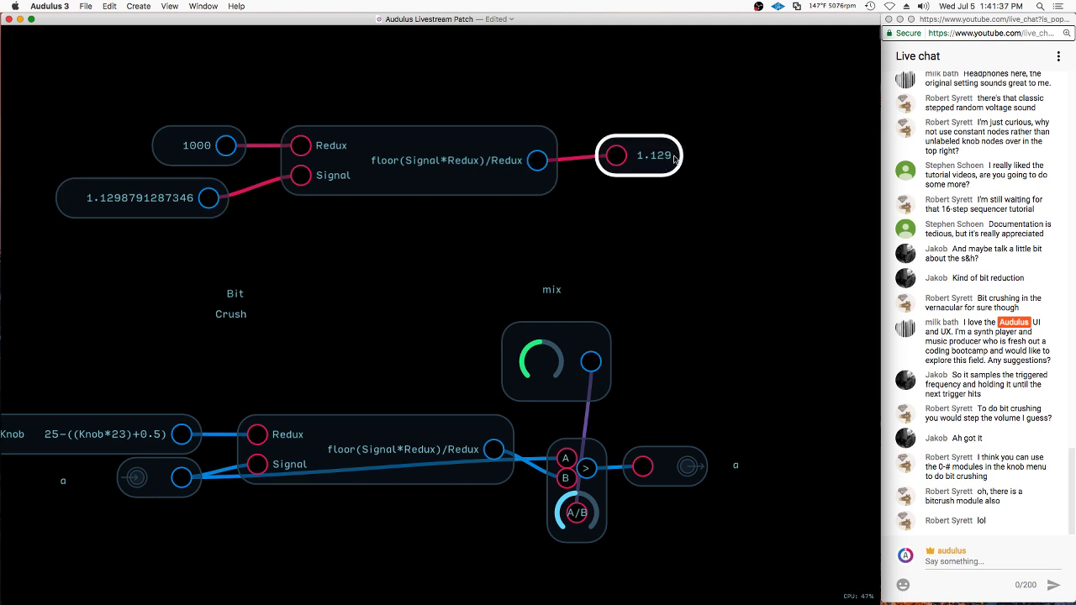
{"action": "mouse_move", "coordinate": [725, 135]}
{"action": "left_mouse_down"}
{"action": "mouse_move", "coordinate": [609, 97]}
{"action": "mouse_move", "coordinate": [138, 182]}
{"action": "mouse_move", "coordinate": [428, 225]}
{"action": "mouse_move", "coordinate": [618, 199]}
{"action": "left_mouse_up"}
{"action": "key", "text": "BackSpace"}
{"action": "double_click", "coordinate": [615, 182]}
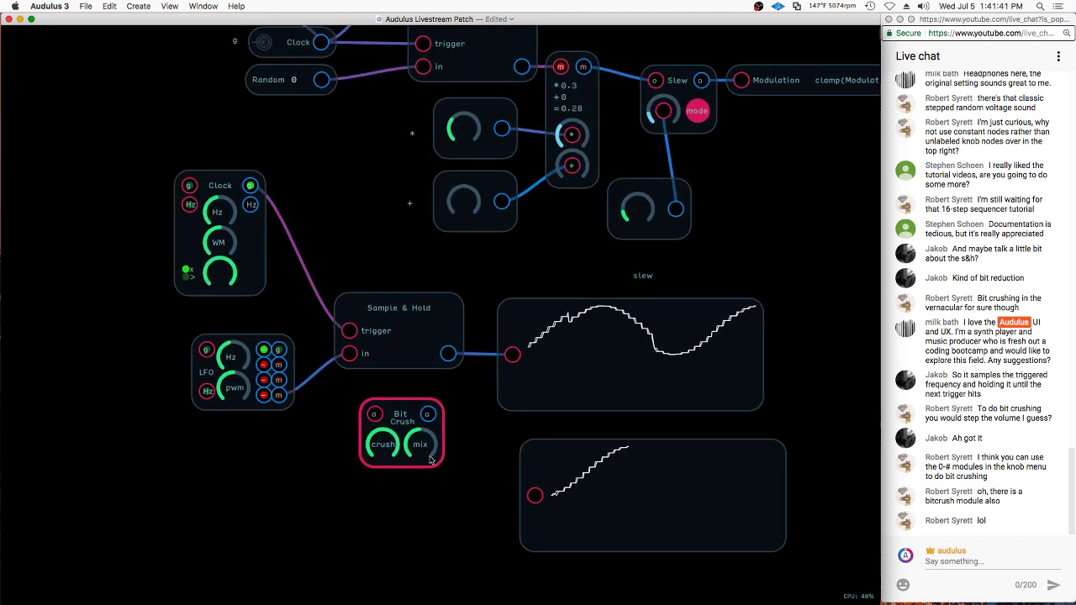
Turn the Bit Crush mix knob up and remove the unconnected lower waveform display
{"action": "left_click_drag", "start_coordinate": [422, 443], "coordinate": [618, 441]}
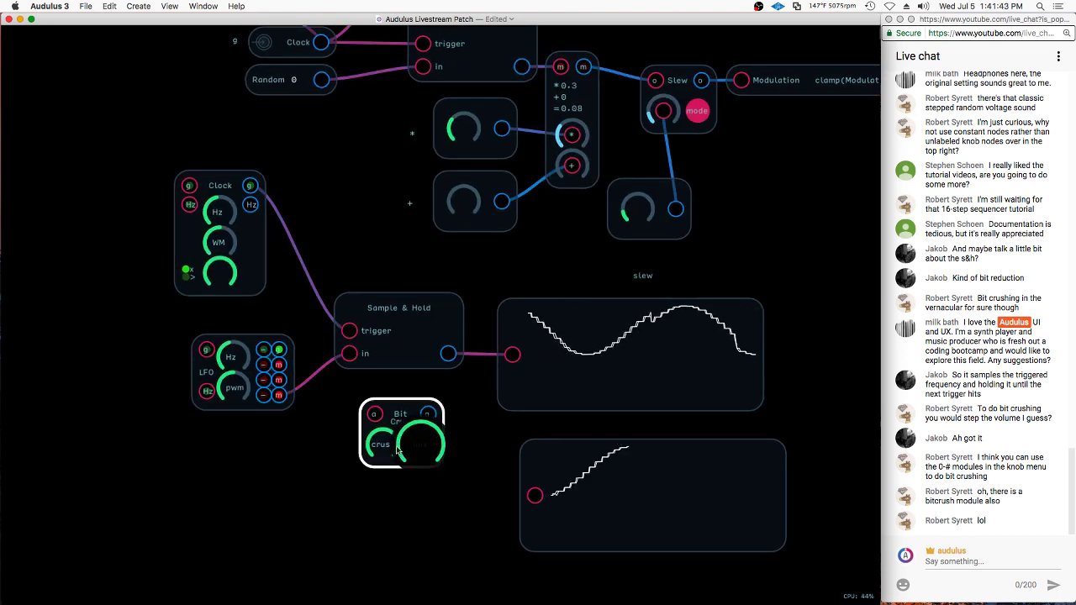
{"action": "left_click", "coordinate": [661, 488]}
{"action": "left_click", "coordinate": [681, 369]}
{"action": "key", "text": "super+z"}
Raise the LFO's Hz knob to speed up the signal feeding the Sample & Hold
{"action": "left_click", "coordinate": [237, 233]}
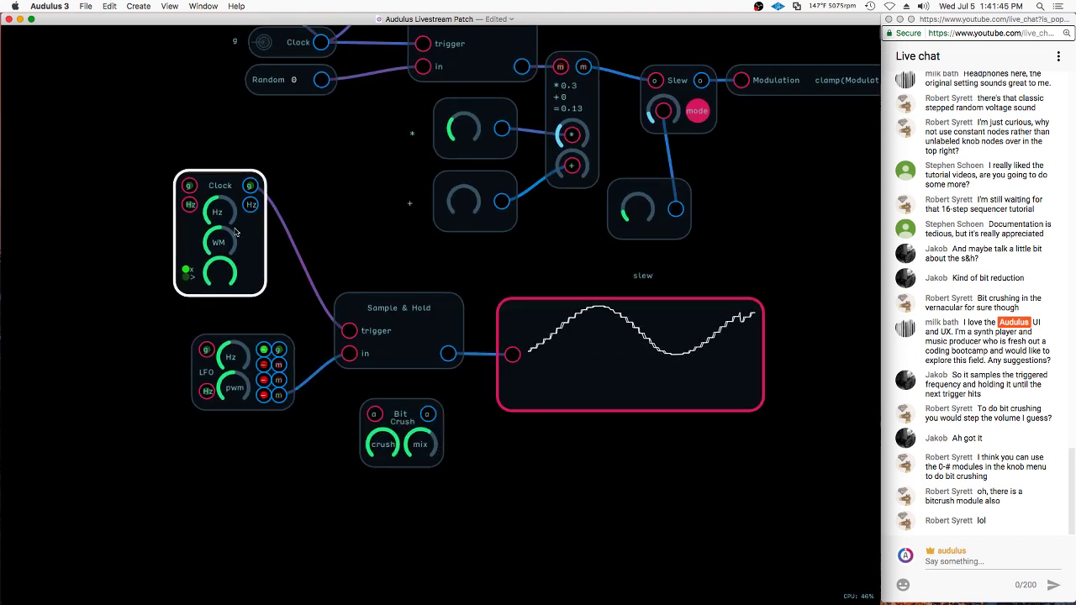
{"action": "left_click", "coordinate": [252, 355]}
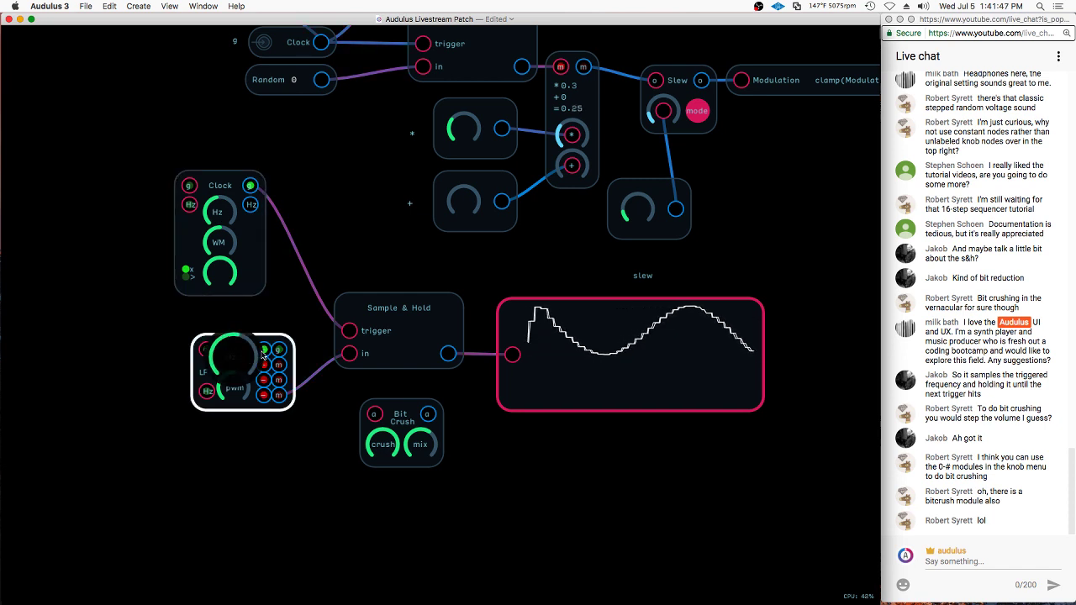
Duplicate the waveform display below the original and wire the LFO output through Bit Crush into it
{"action": "left_click", "coordinate": [649, 352]}
{"action": "key", "text": "super+d"}
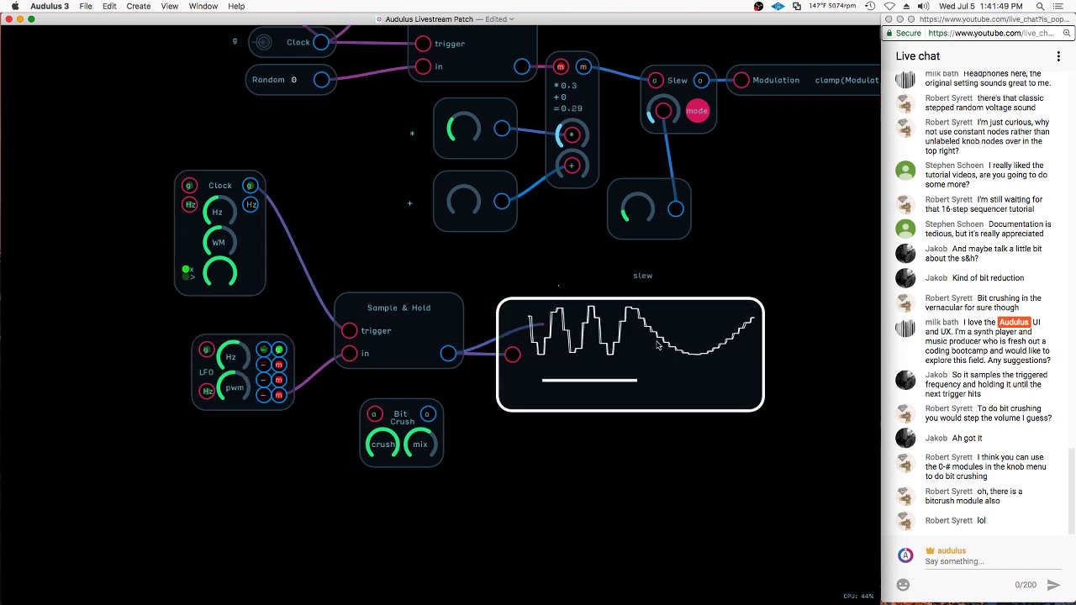
{"action": "left_click_drag", "start_coordinate": [653, 347], "coordinate": [634, 514]}
{"action": "mouse_move", "coordinate": [279, 395]}
{"action": "left_mouse_down"}
{"action": "mouse_move", "coordinate": [433, 423]}
{"action": "mouse_move", "coordinate": [519, 490]}
{"action": "left_mouse_up"}
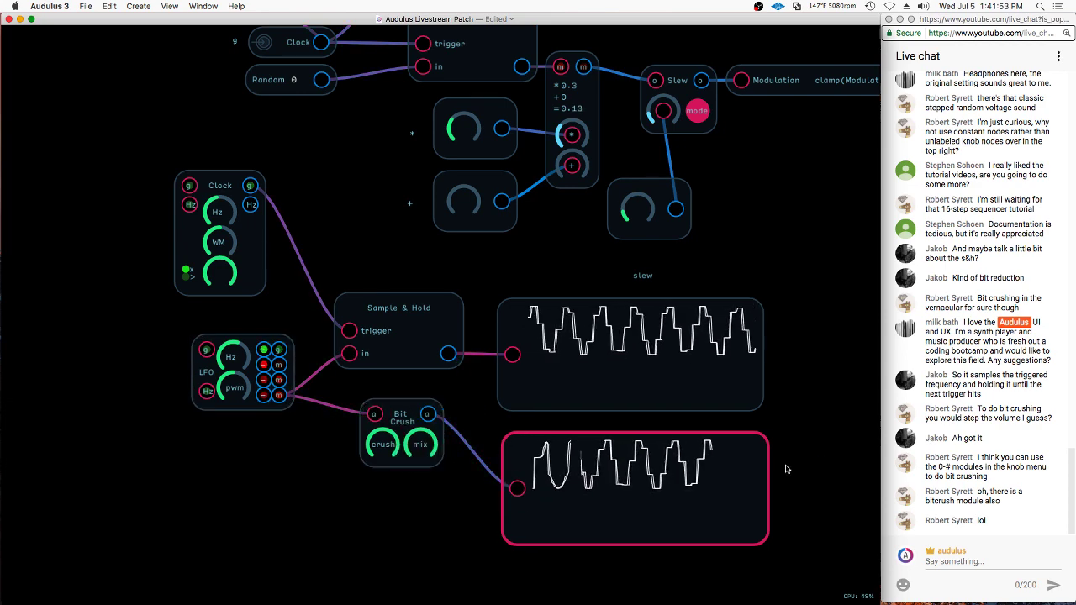
Adjust the Bit Crush crush knob to compare its stepped waveform with the Sample & Hold waveform
{"action": "left_click_drag", "start_coordinate": [702, 479], "coordinate": [694, 477]}
{"action": "left_click_drag", "start_coordinate": [409, 412], "coordinate": [403, 410]}
{"action": "left_click_drag", "start_coordinate": [365, 445], "coordinate": [324, 488]}
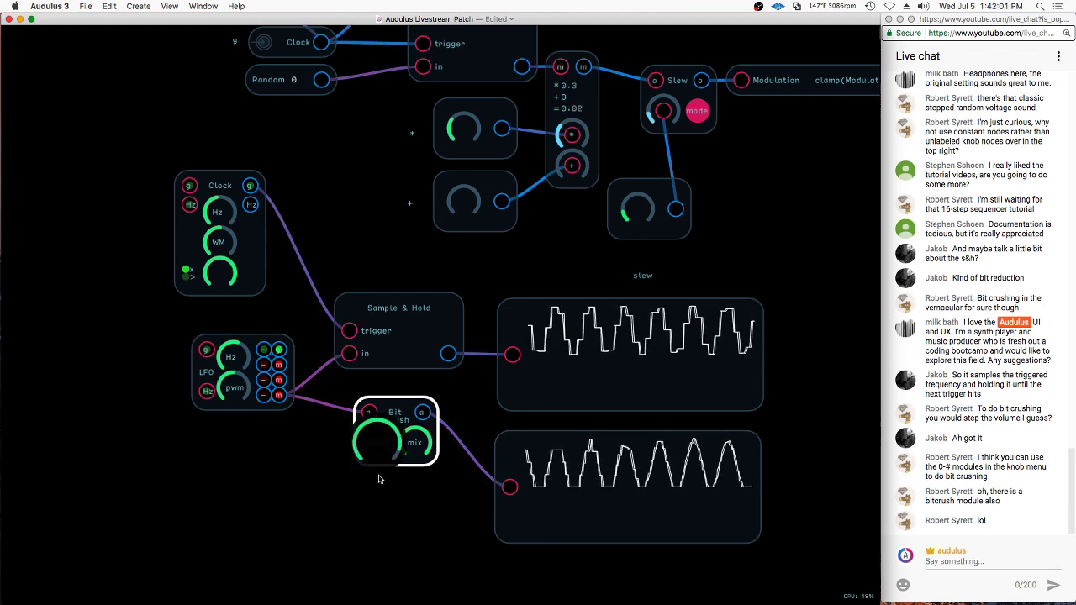
{"action": "left_click_drag", "start_coordinate": [379, 479], "coordinate": [378, 478]}
{"action": "left_click", "coordinate": [591, 490]}
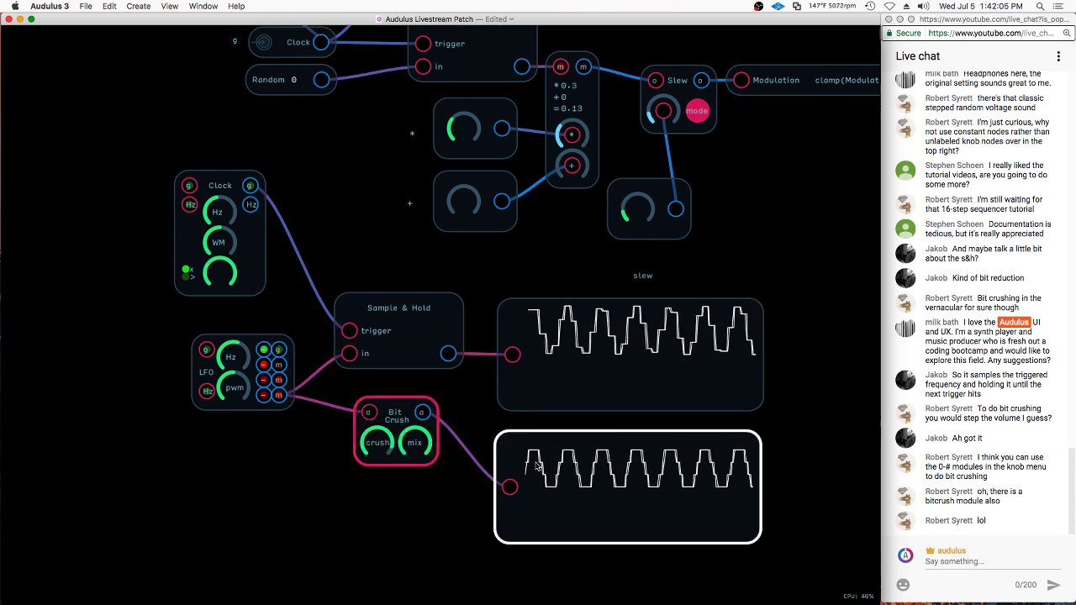
{"action": "left_click", "coordinate": [589, 313]}
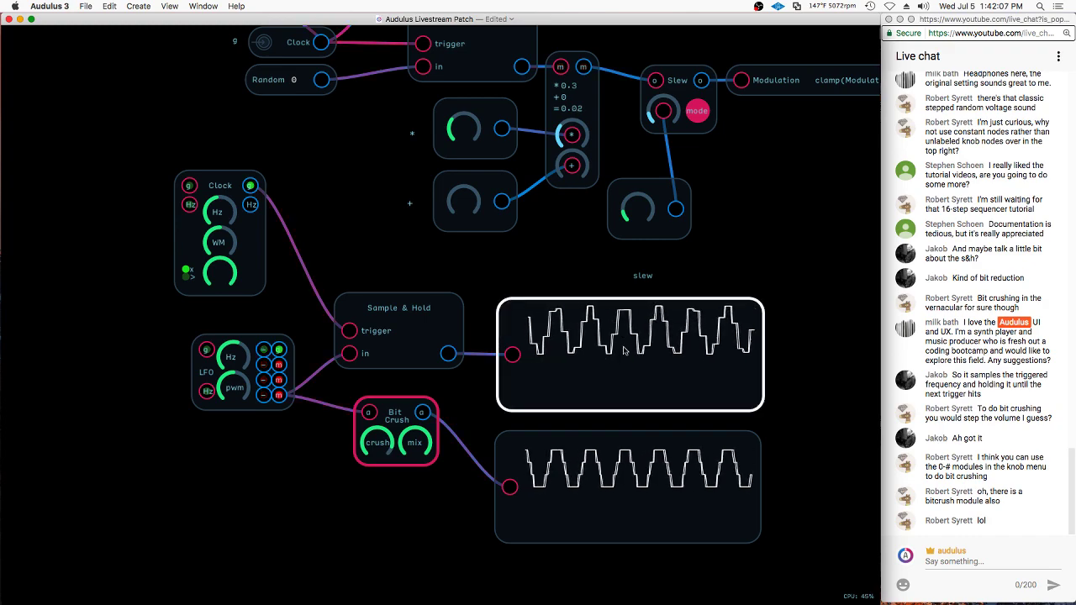
Return to the main patch and paste a copy of the Bit Crush module into it
{"action": "scroll", "coordinate": [370, 370], "scroll_direction": "down", "scroll_amount": 3}
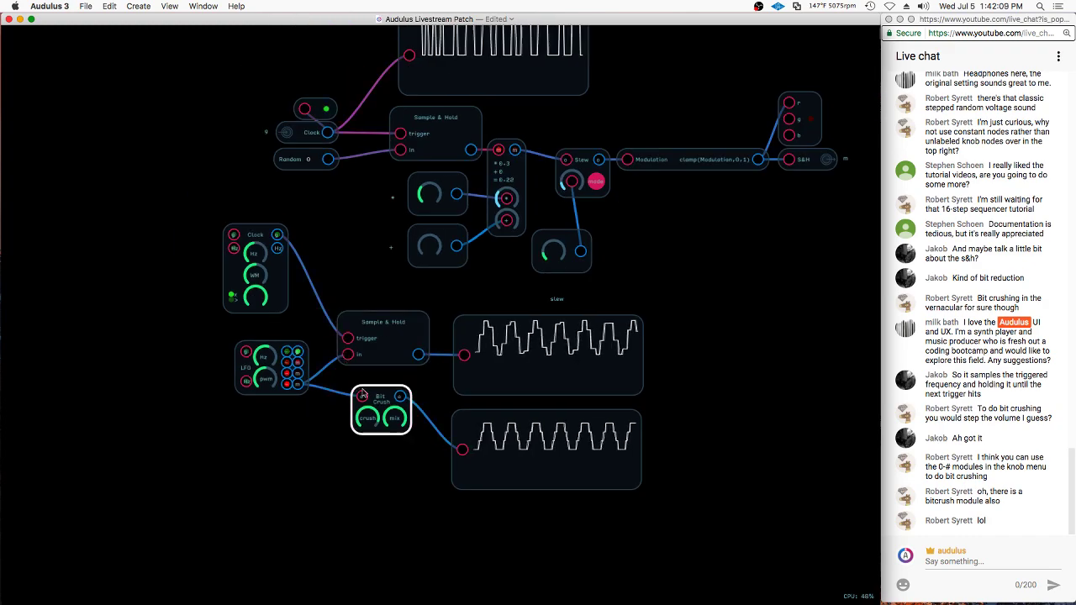
{"action": "key", "text": "o"}
{"action": "scroll", "coordinate": [435, 299], "scroll_direction": "down", "scroll_amount": 3}
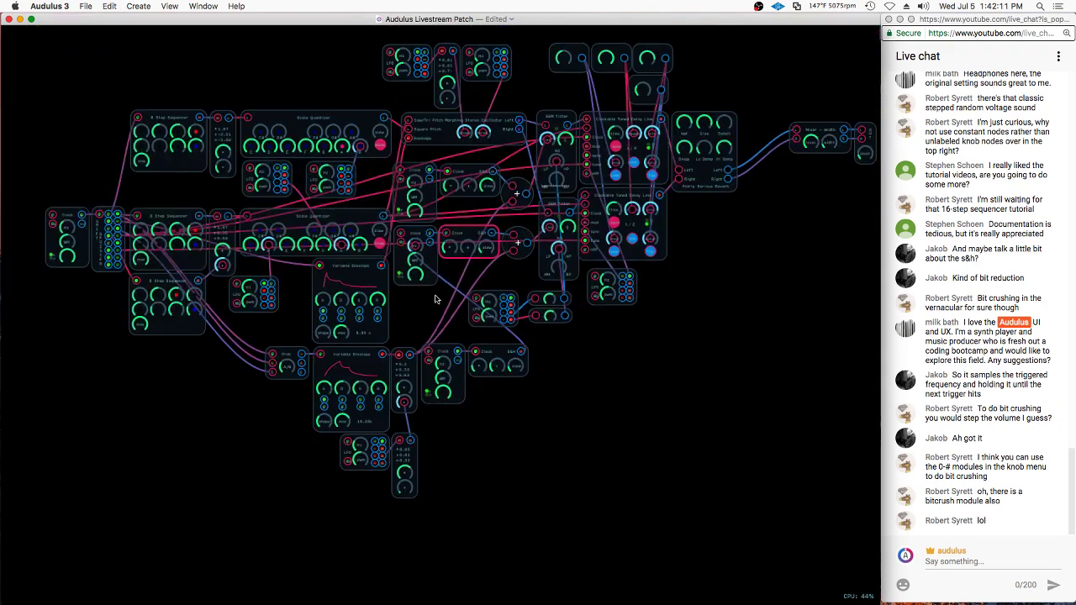
{"action": "scroll", "coordinate": [604, 277], "scroll_direction": "down", "scroll_amount": 2}
{"action": "scroll", "coordinate": [541, 293], "scroll_direction": "down", "scroll_amount": 5}
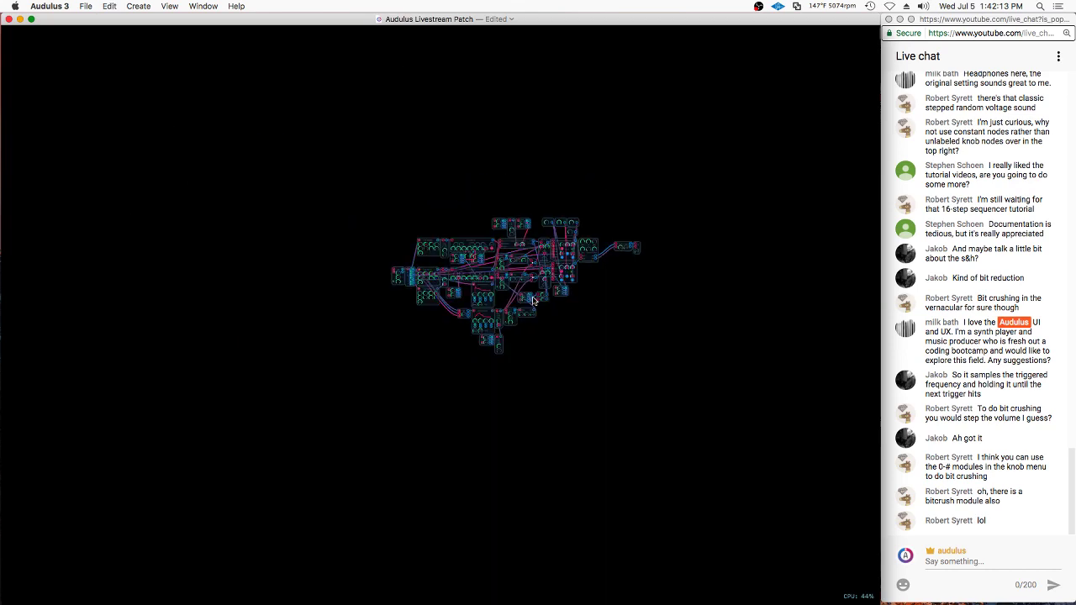
{"action": "scroll", "coordinate": [530, 298], "scroll_direction": "up", "scroll_amount": 4}
{"action": "key", "text": "super+a"}
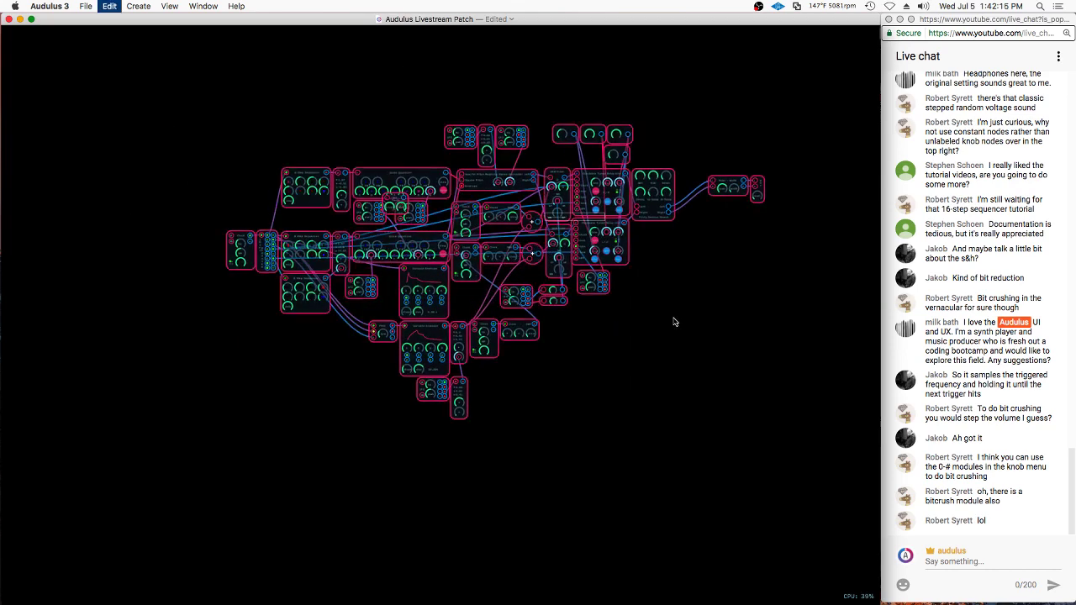
Place the pasted Bit Crush after the reverb and wire the reverb's Left output through it into both Mixer inputs
{"action": "left_click", "coordinate": [674, 321]}
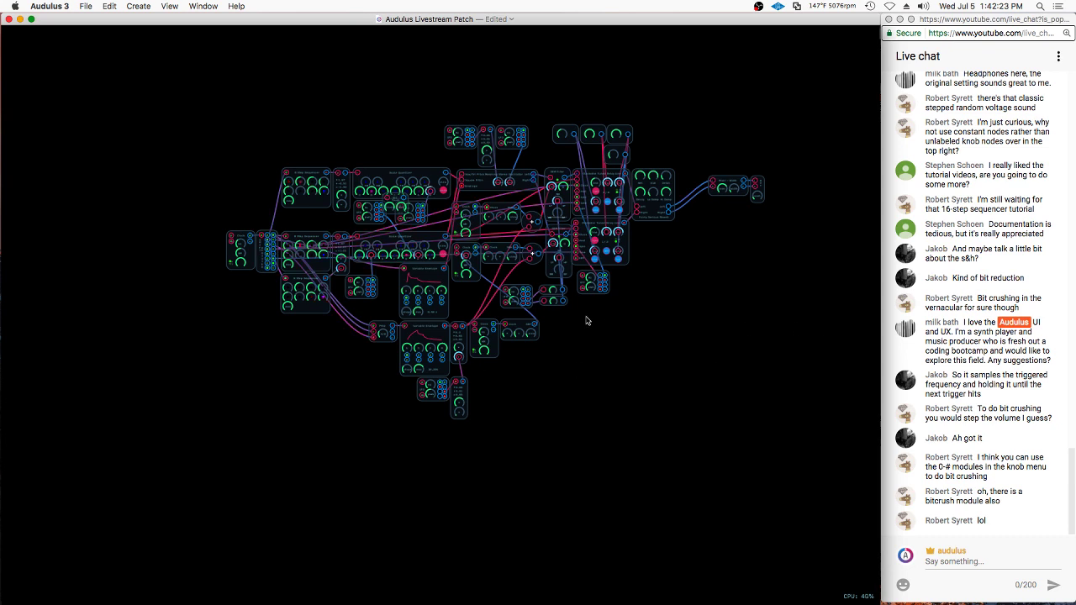
{"action": "key", "text": "super+a"}
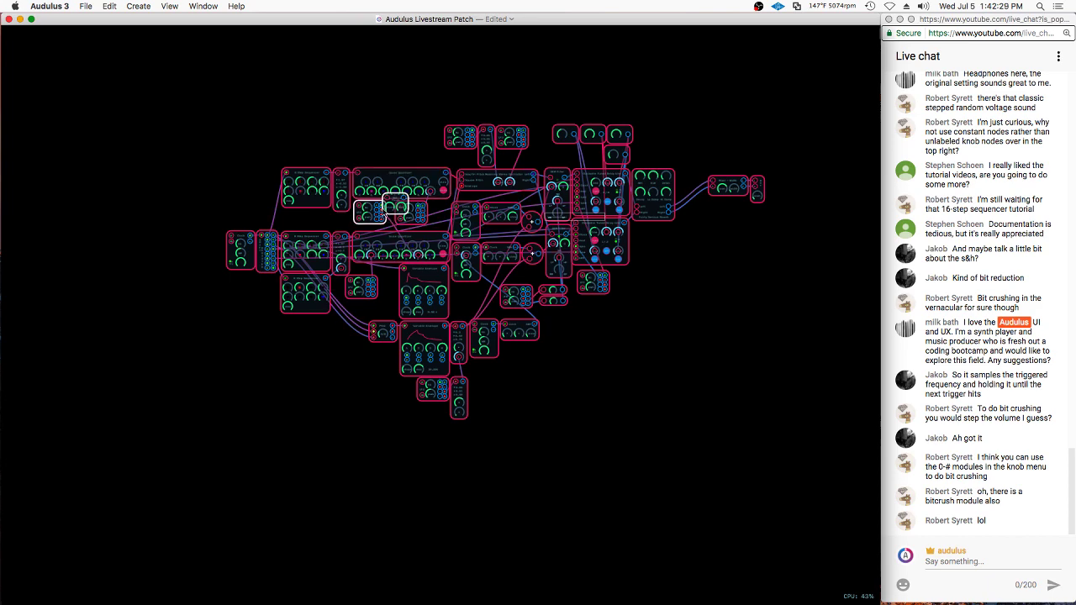
{"action": "left_click", "coordinate": [419, 120]}
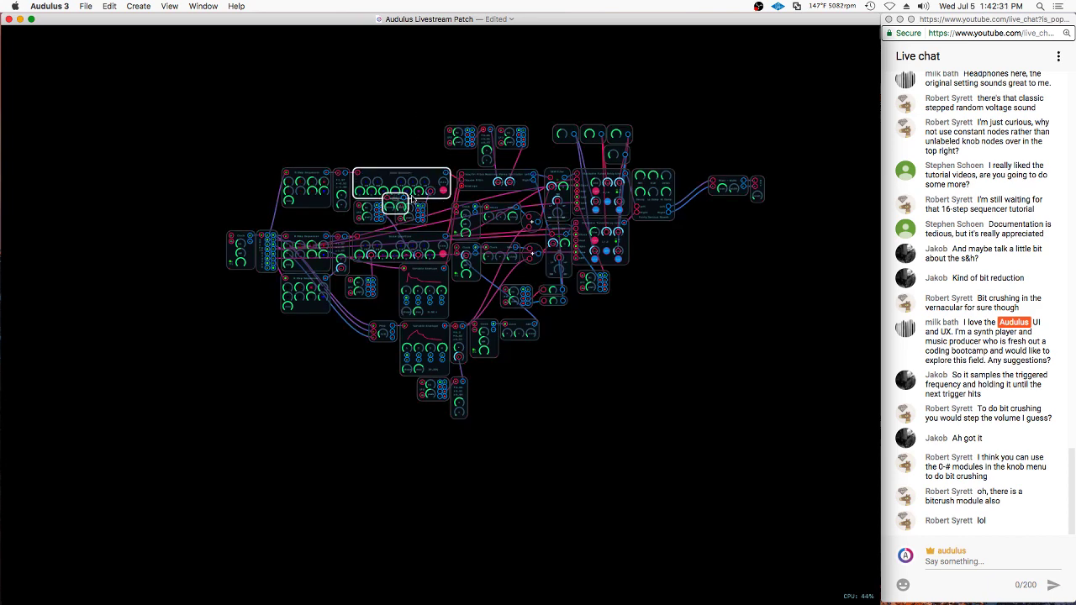
{"action": "left_click_drag", "start_coordinate": [391, 198], "coordinate": [705, 244]}
{"action": "scroll", "coordinate": [706, 246], "scroll_direction": "up", "scroll_amount": 5}
{"action": "left_click_drag", "start_coordinate": [690, 345], "coordinate": [481, 404]}
{"action": "left_click_drag", "start_coordinate": [680, 262], "coordinate": [709, 213]}
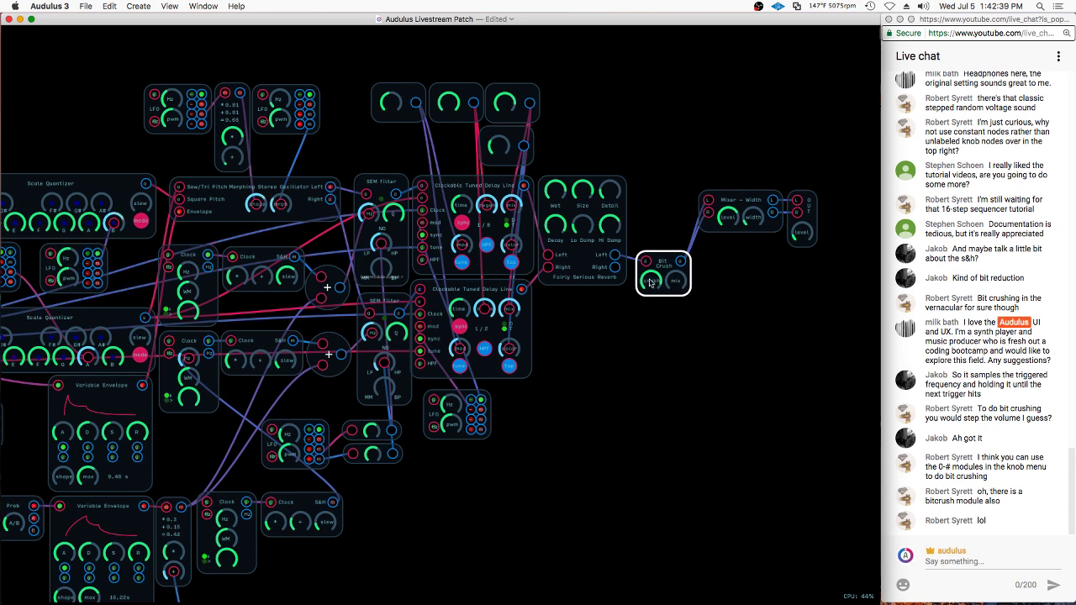
Adjust the crush and mix knobs of the patched-in Bit Crush module to hear the effect on the output
{"action": "left_click_drag", "start_coordinate": [664, 262], "coordinate": [680, 278]}
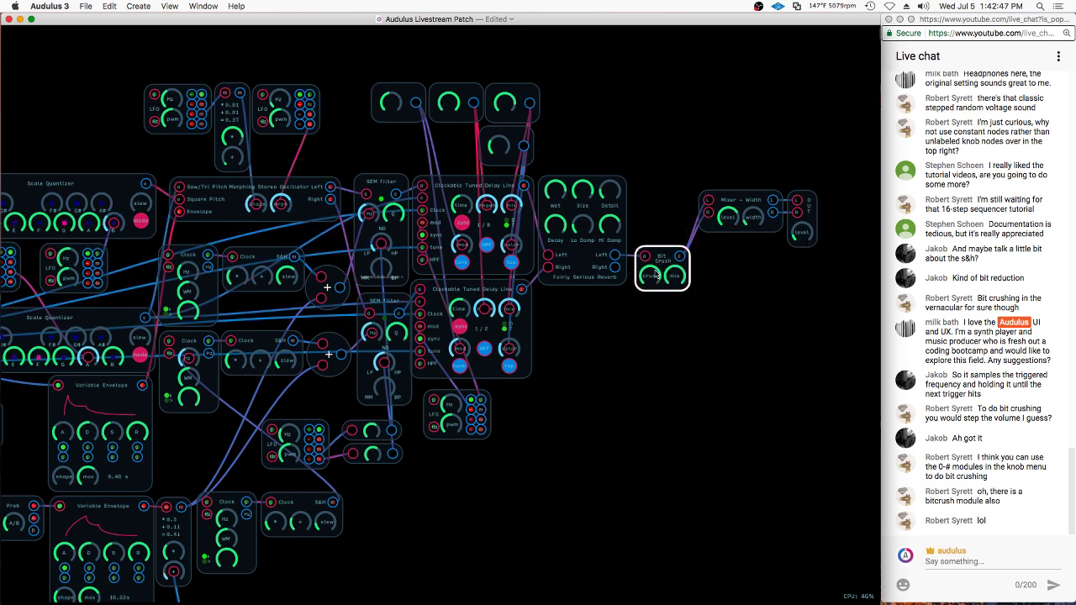
{"action": "left_click_drag", "start_coordinate": [644, 279], "coordinate": [644, 280]}
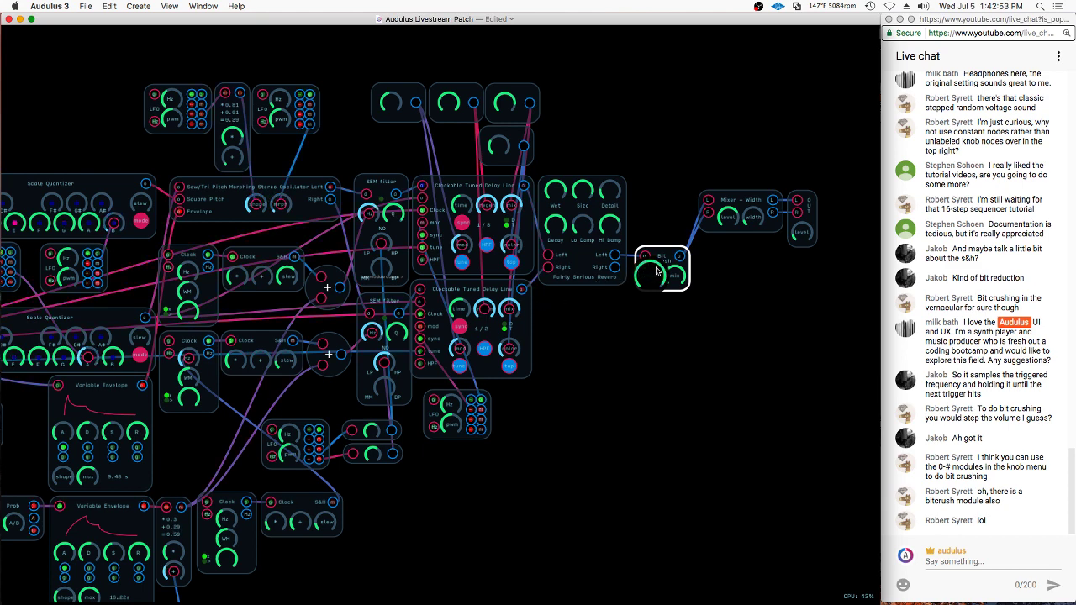
{"action": "left_click_drag", "start_coordinate": [655, 271], "coordinate": [703, 273]}
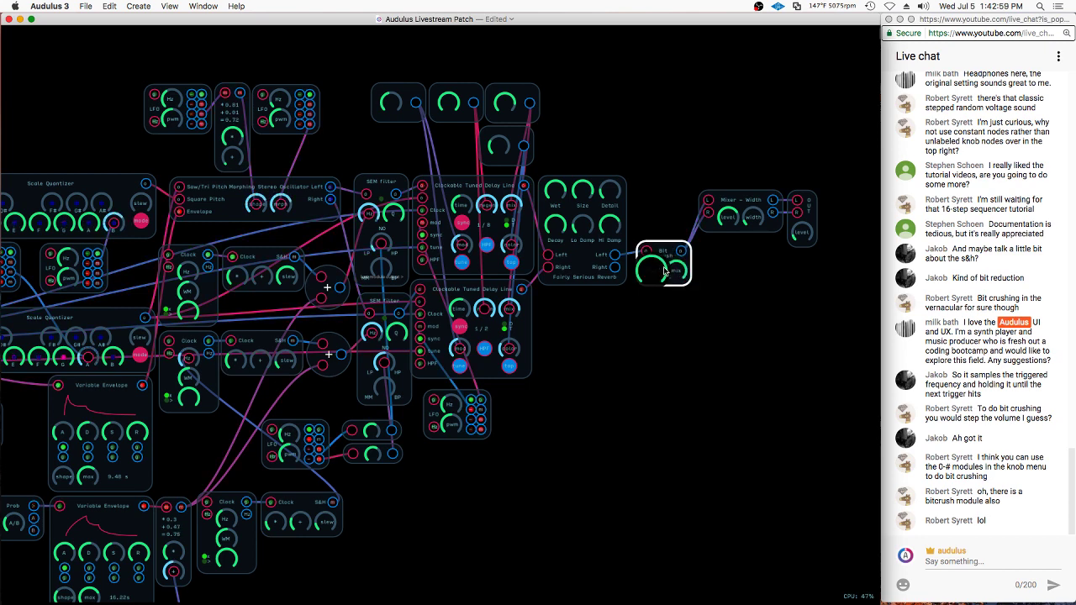
{"action": "left_click_drag", "start_coordinate": [665, 271], "coordinate": [664, 271]}
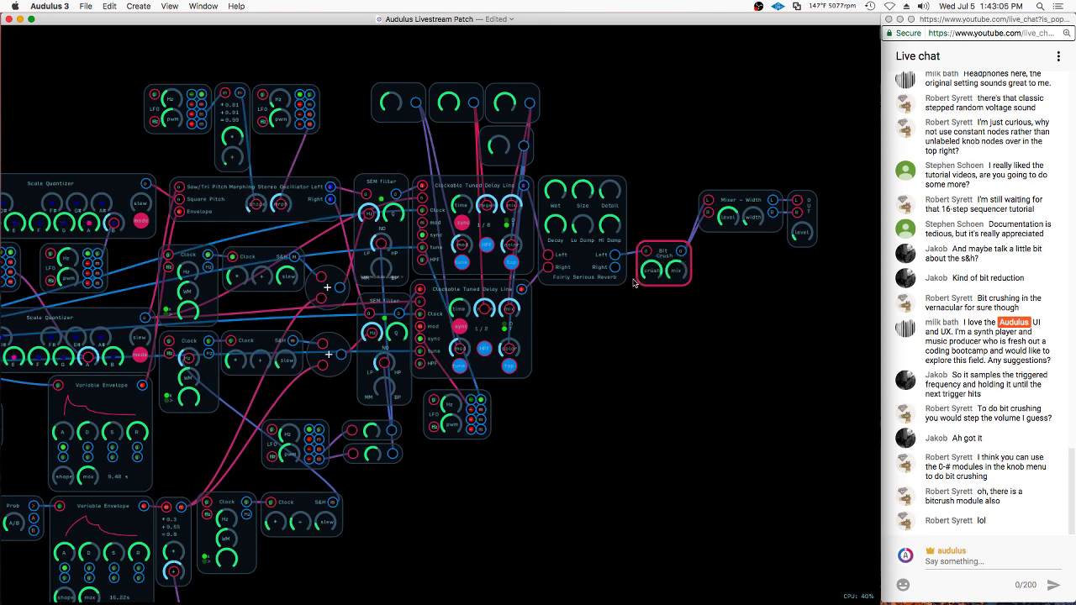
{"action": "mouse_move", "coordinate": [688, 266]}
{"action": "left_mouse_down"}
{"action": "mouse_move", "coordinate": [652, 286]}
{"action": "mouse_move", "coordinate": [686, 275]}
{"action": "left_mouse_up"}
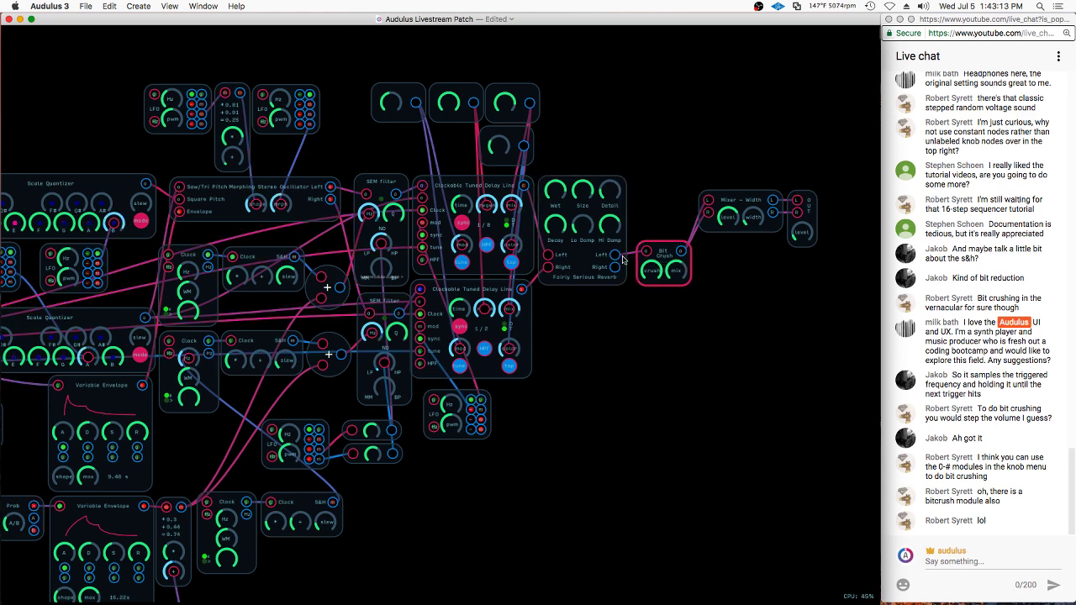
Delete the Bit Crush module from the main patch and reconnect the reverb outputs directly to the Mixer
{"action": "key", "text": "BackSpace"}
{"action": "left_click_drag", "start_coordinate": [615, 256], "coordinate": [709, 213]}
{"action": "left_click_drag", "start_coordinate": [774, 153], "coordinate": [723, 266]}
{"action": "left_click_drag", "start_coordinate": [808, 203], "coordinate": [743, 258]}
{"action": "left_click", "coordinate": [773, 152]}
Open the S&H module and delete the demo Clock, LFO, second Sample & Hold, Bit Crush and both lower waveform displays
{"action": "left_click_drag", "start_coordinate": [528, 443], "coordinate": [797, 351]}
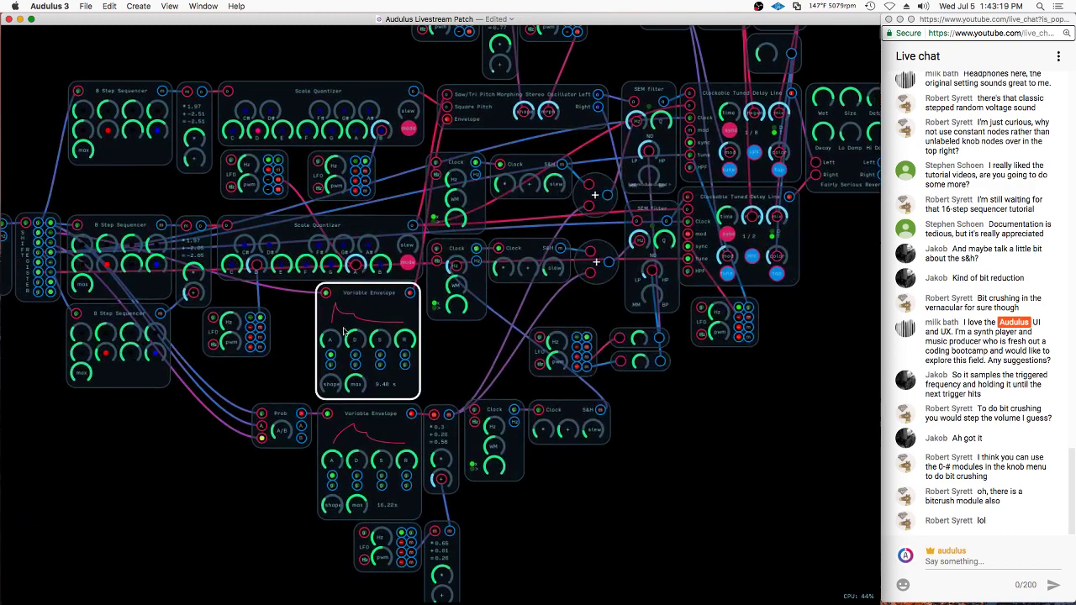
{"action": "double_click", "coordinate": [530, 244]}
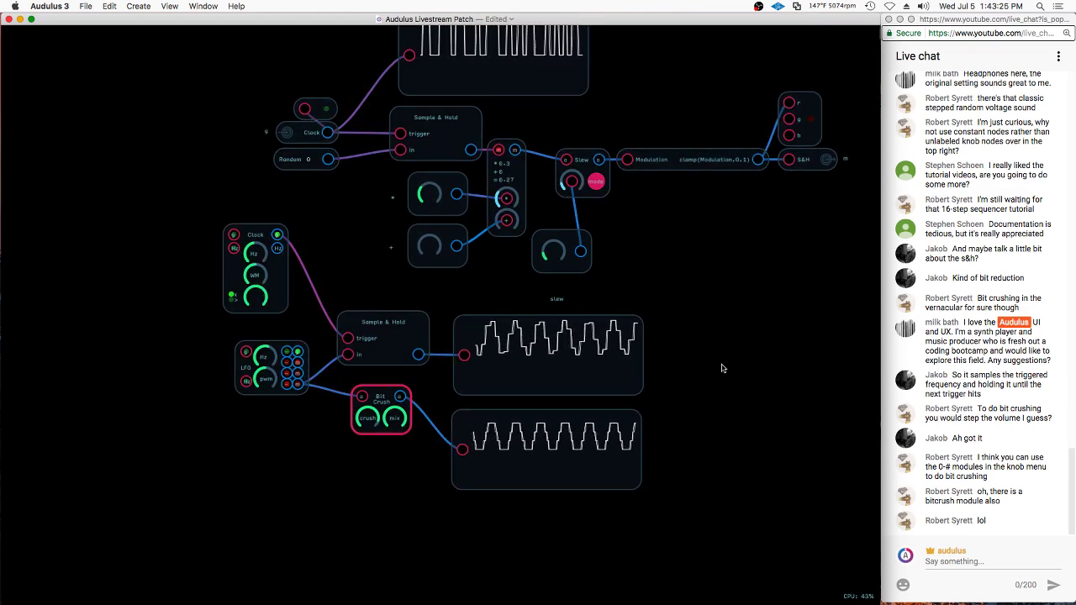
{"action": "mouse_move", "coordinate": [710, 368]}
{"action": "left_mouse_down"}
{"action": "mouse_move", "coordinate": [385, 373]}
{"action": "mouse_move", "coordinate": [225, 287]}
{"action": "mouse_move", "coordinate": [201, 412]}
{"action": "mouse_move", "coordinate": [665, 579]}
{"action": "left_mouse_up"}
{"action": "key", "text": "BackSpace"}
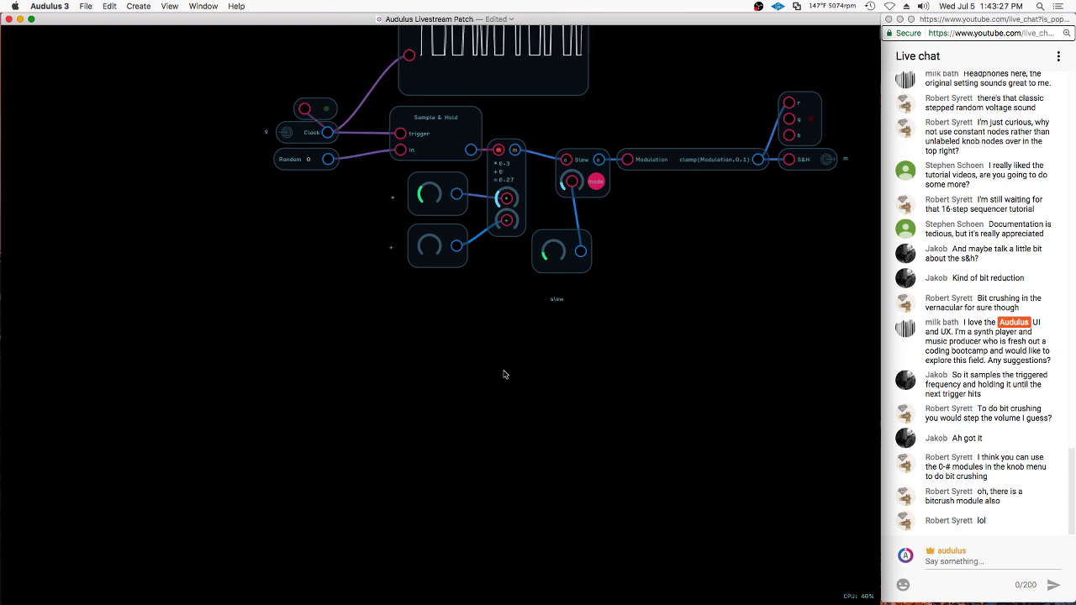
Move the clock's waveform display up, paste a copy below the Random node and wire Random's output to the copy
{"action": "left_click_drag", "start_coordinate": [523, 131], "coordinate": [487, 243]}
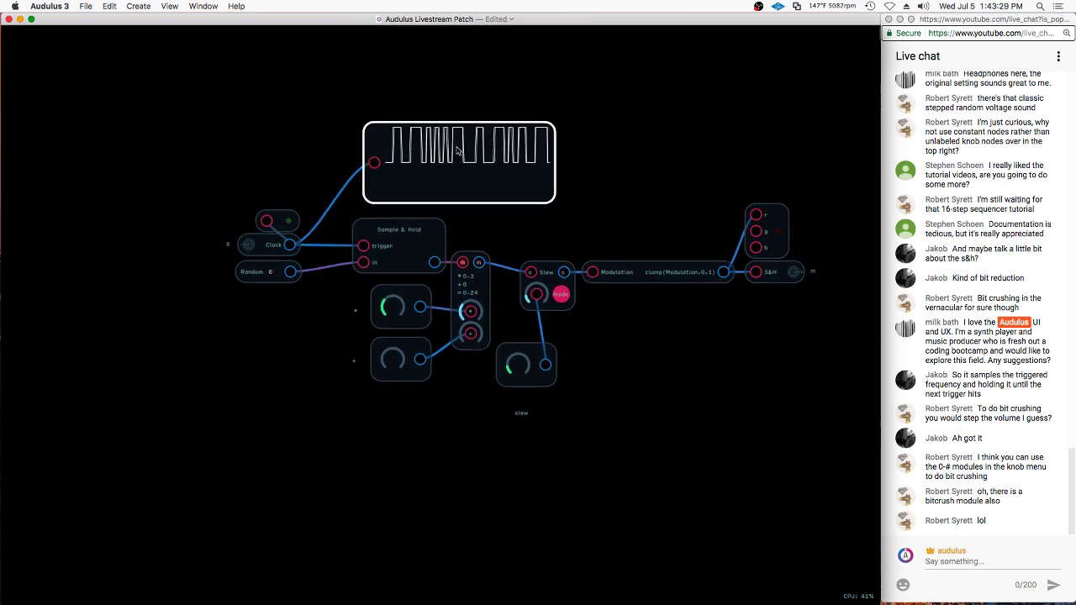
{"action": "left_click_drag", "start_coordinate": [463, 186], "coordinate": [473, 151]}
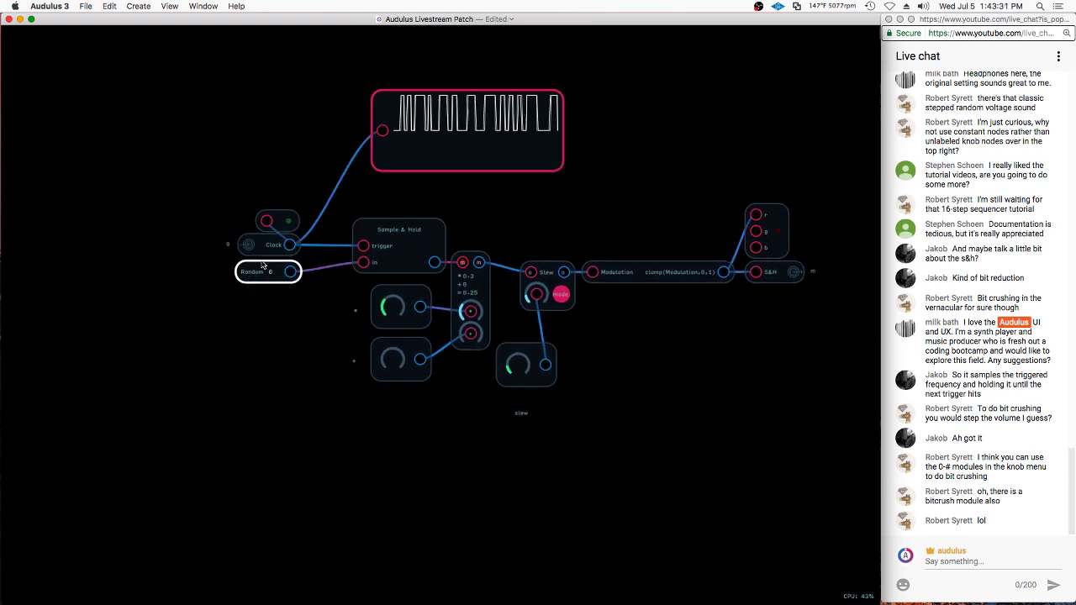
{"action": "scroll", "coordinate": [420, 139], "scroll_direction": "up", "scroll_amount": 1}
{"action": "scroll", "coordinate": [419, 138], "scroll_direction": "up", "scroll_amount": 1}
{"action": "key", "text": "super+c"}
{"action": "key", "text": "super+v"}
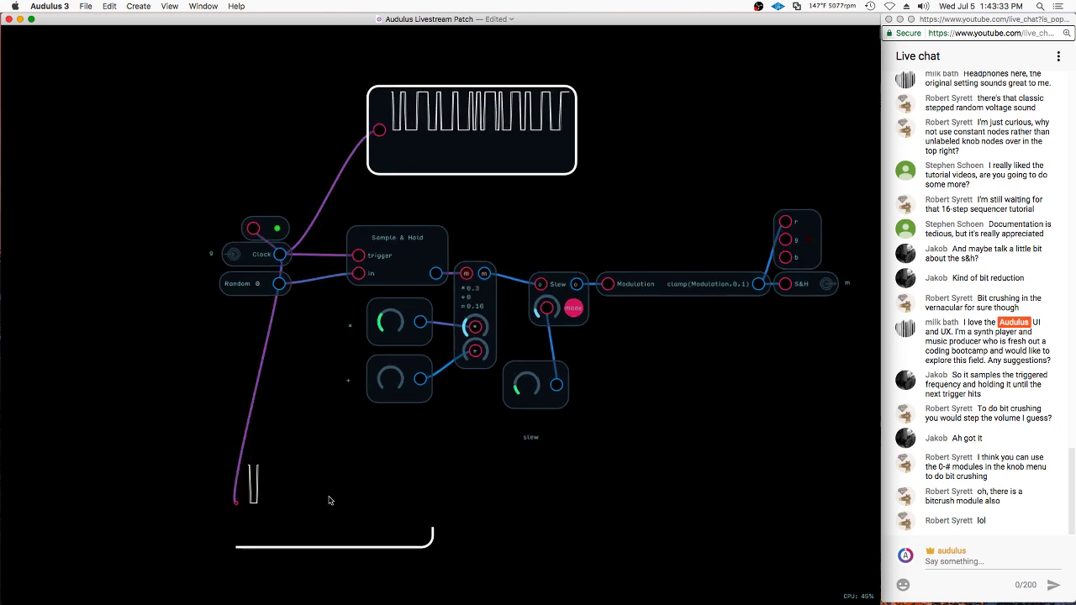
{"action": "left_click_drag", "start_coordinate": [279, 284], "coordinate": [223, 483]}
{"action": "left_click_drag", "start_coordinate": [242, 503], "coordinate": [242, 469]}
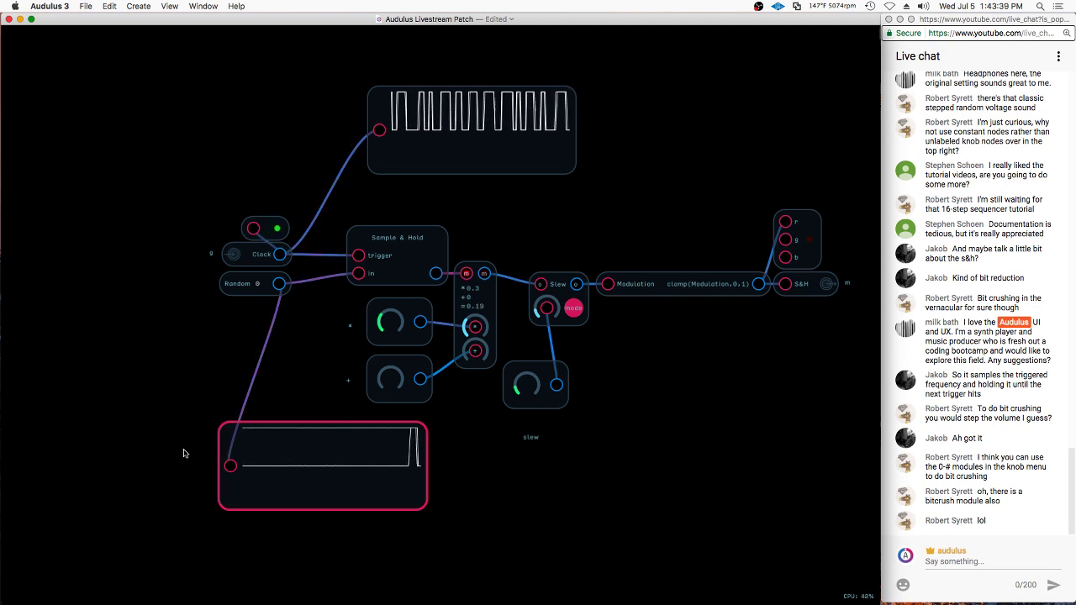
Examine the Random signal's trace in the new waveform display up close
{"action": "scroll", "coordinate": [193, 484], "scroll_direction": "up", "scroll_amount": 5}
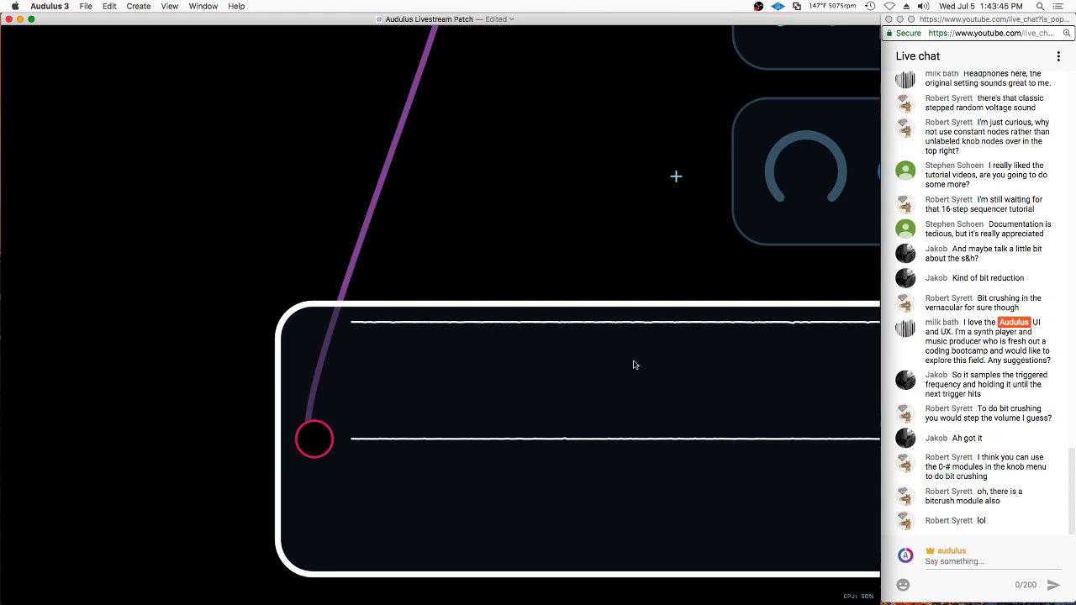
{"action": "left_click_drag", "start_coordinate": [546, 274], "coordinate": [470, 205]}
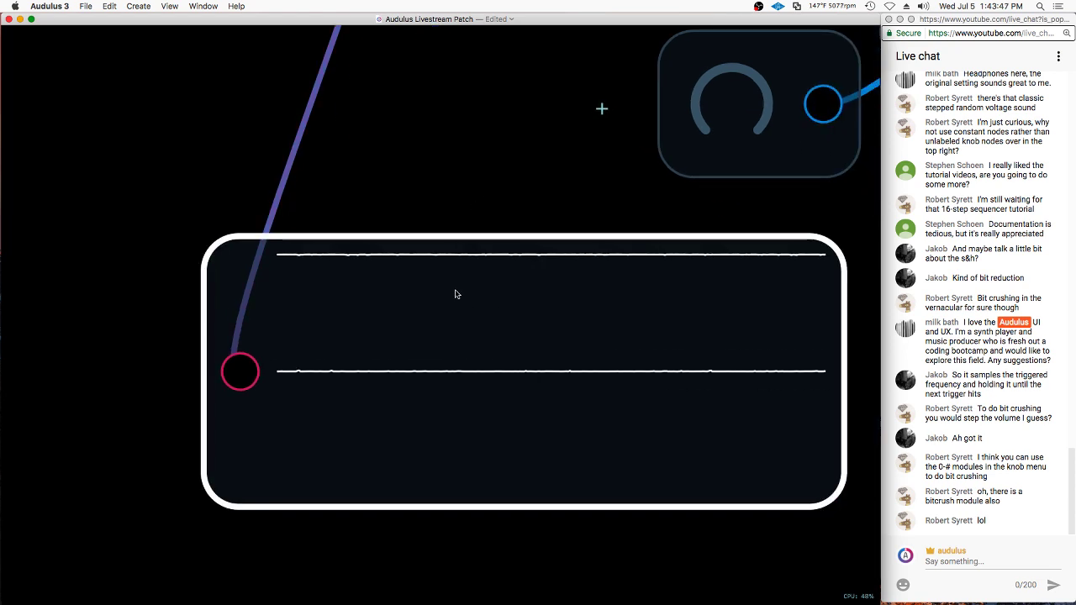
{"action": "scroll", "coordinate": [459, 295], "scroll_direction": "down", "scroll_amount": 1}
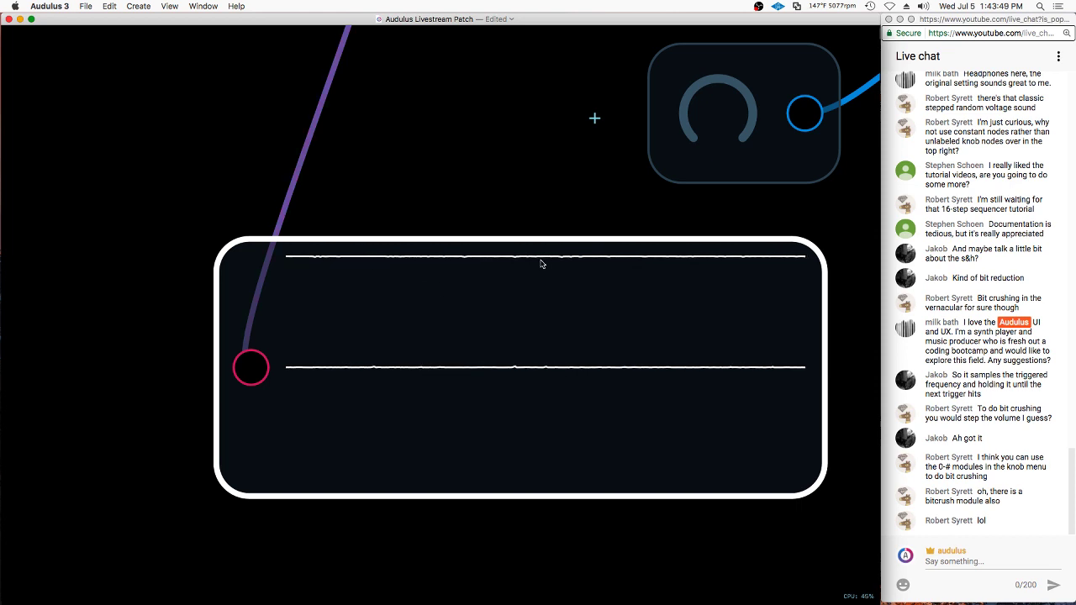
{"action": "scroll", "coordinate": [411, 421], "scroll_direction": "down", "scroll_amount": 1}
{"action": "scroll", "coordinate": [411, 420], "scroll_direction": "down", "scroll_amount": 3}
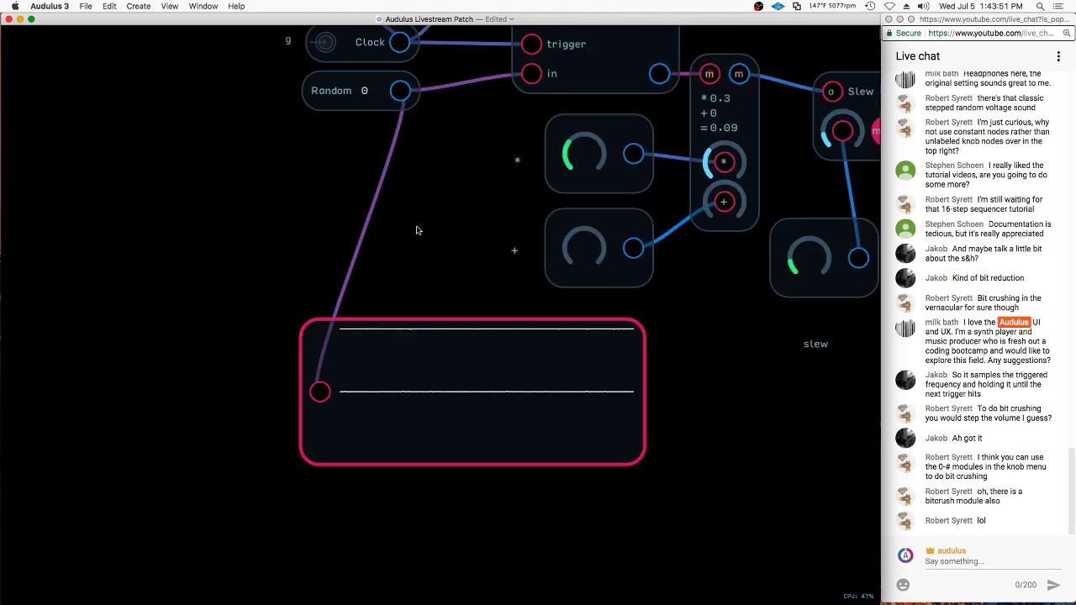
Replace the waveform display wired to Random's output with a Value display placed just below the Random node
{"action": "scroll", "coordinate": [434, 245], "scroll_direction": "up", "scroll_amount": 2}
{"action": "right_click", "coordinate": [361, 253]}
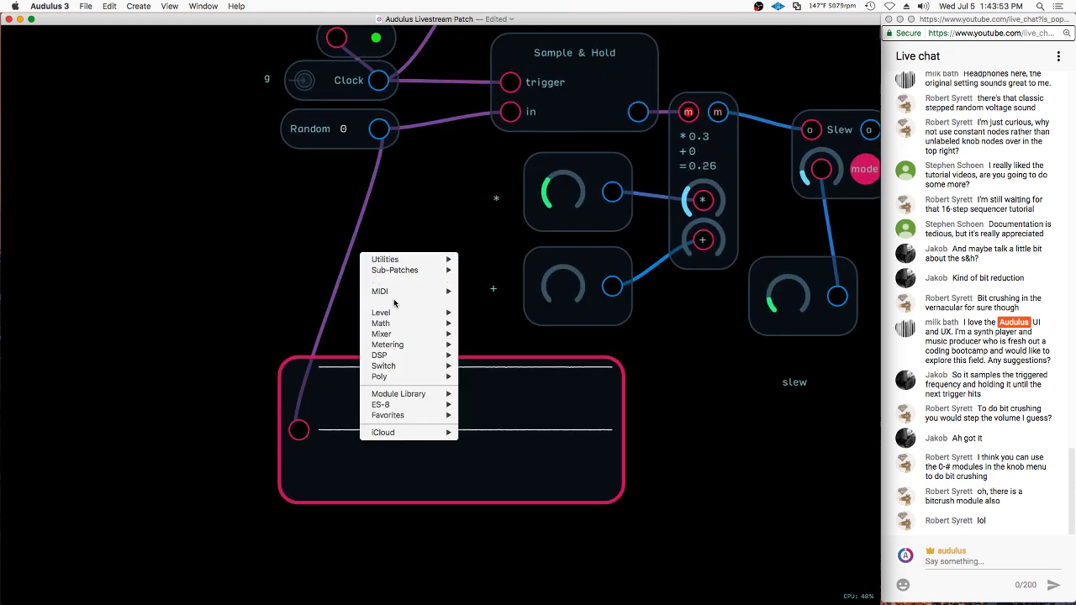
{"action": "mouse_move", "coordinate": [412, 344]}
{"action": "left_click", "coordinate": [514, 359]}
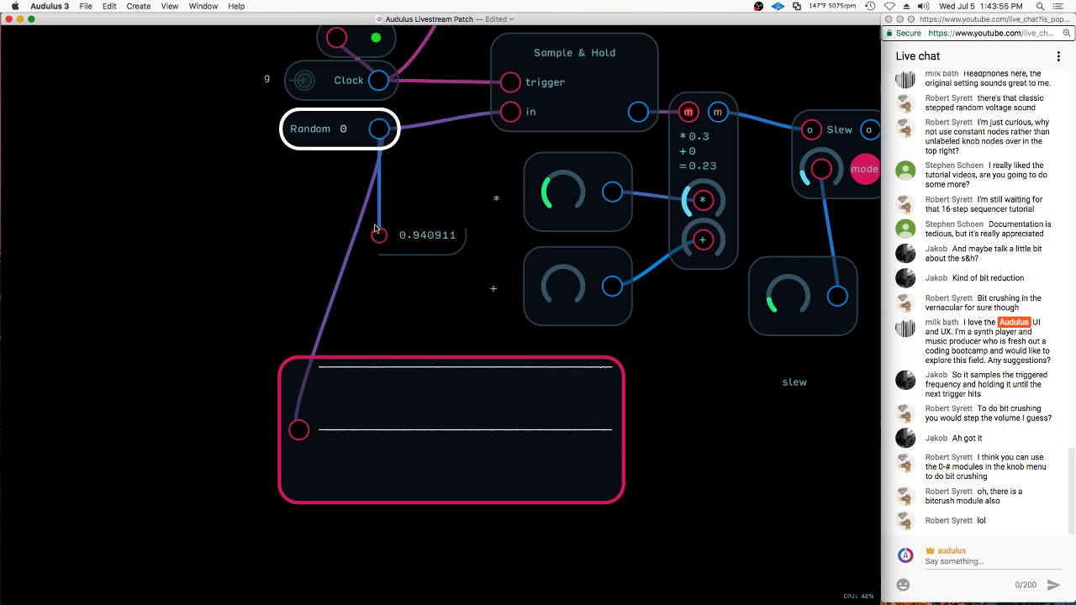
{"action": "key", "text": "BackSpace"}
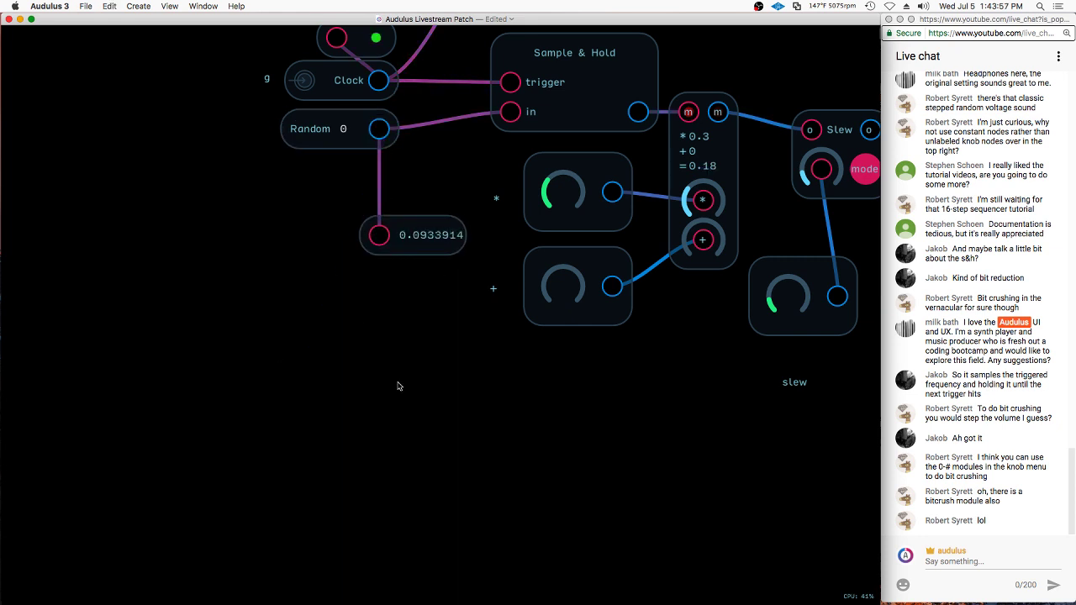
Copy Random's Value display, wire Sample & Hold's output to the copy, and place it above the multiply-and-offset node
{"action": "left_click_drag", "start_coordinate": [437, 234], "coordinate": [711, 71]}
{"action": "left_click", "coordinate": [429, 193]}
{"action": "key", "text": "super+c"}
{"action": "key", "text": "super+v"}
{"action": "left_click_drag", "start_coordinate": [639, 112], "coordinate": [677, 63]}
{"action": "left_click_drag", "start_coordinate": [793, 67], "coordinate": [756, 114]}
{"action": "left_click", "coordinate": [691, 102]}
{"action": "left_click_drag", "start_coordinate": [692, 102], "coordinate": [392, 280]}
{"action": "left_click", "coordinate": [388, 293]}
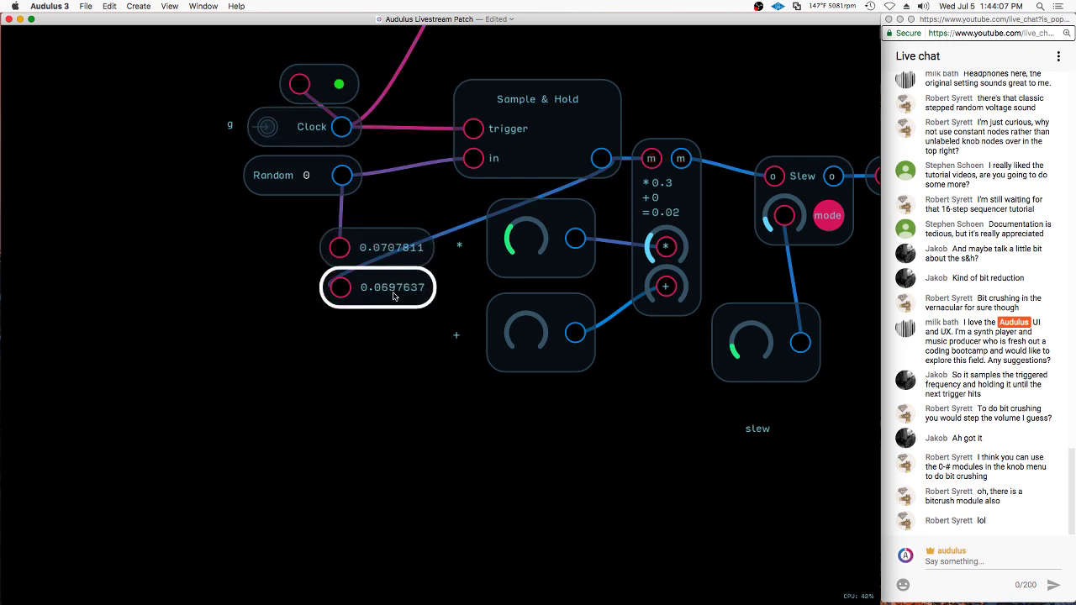
{"action": "left_click_drag", "start_coordinate": [393, 296], "coordinate": [750, 96]}
{"action": "left_click_drag", "start_coordinate": [819, 102], "coordinate": [621, 191]}
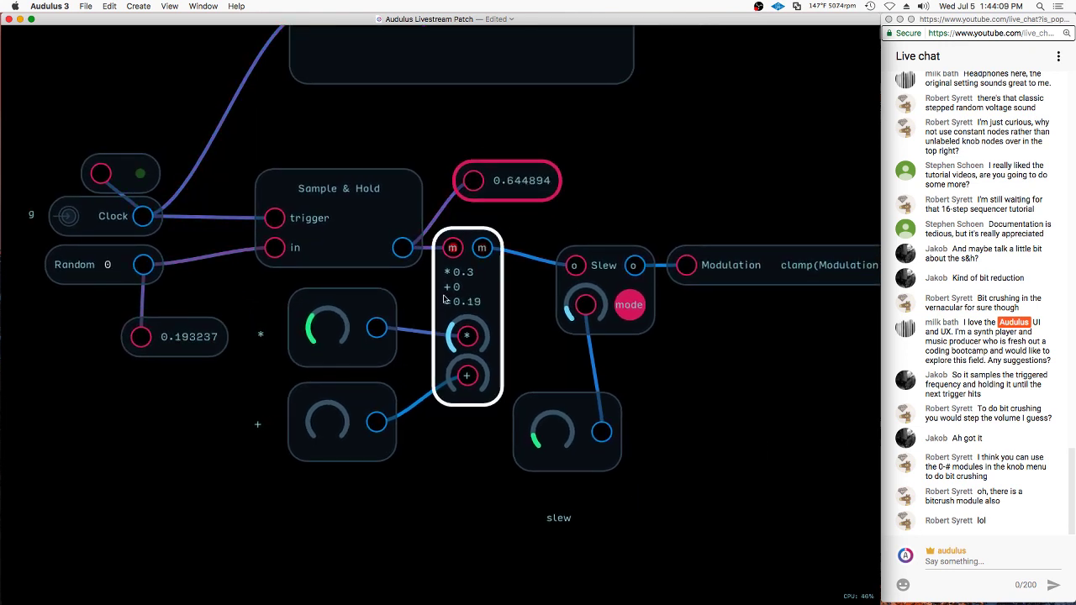
Add two more copies of the Sample & Hold Value display and wire the multiply-and-offset node's output to the outermost one
{"action": "left_click_drag", "start_coordinate": [517, 177], "coordinate": [635, 225]}
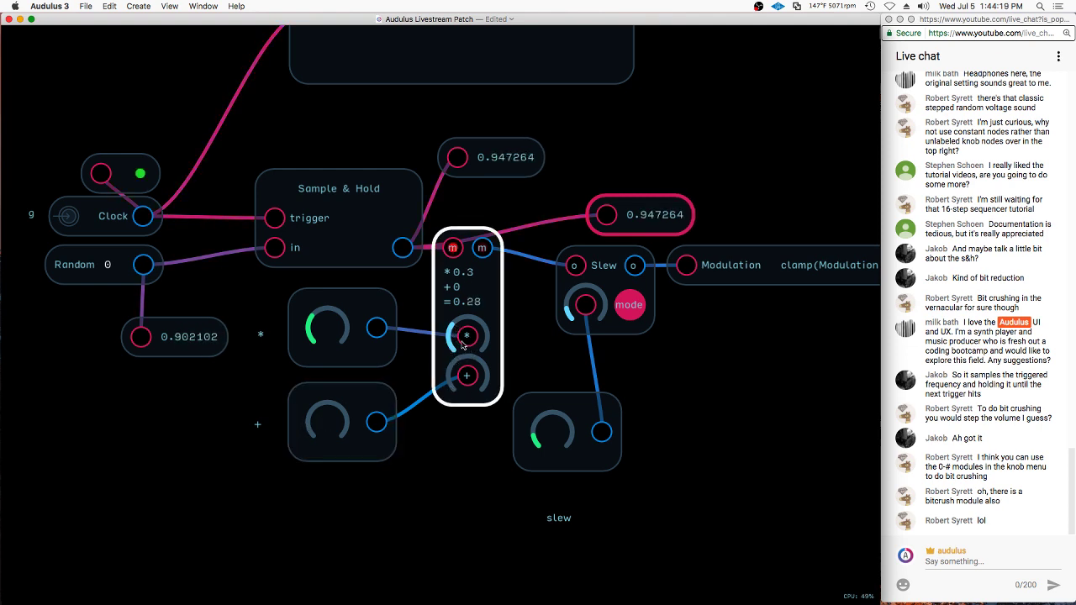
{"action": "left_click_drag", "start_coordinate": [650, 207], "coordinate": [626, 175]}
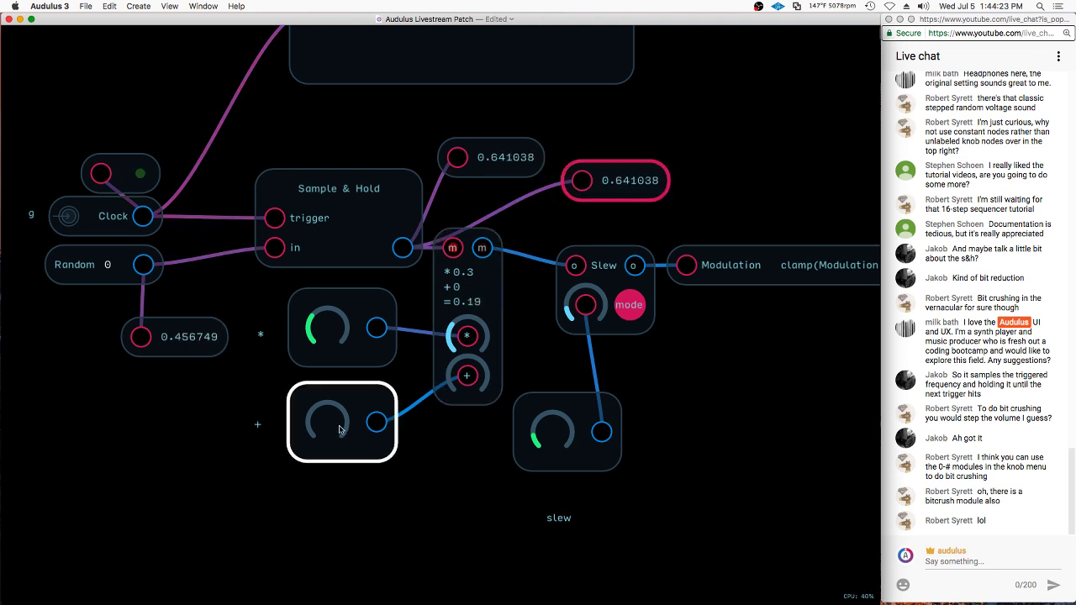
{"action": "left_click_drag", "start_coordinate": [329, 428], "coordinate": [329, 406]}
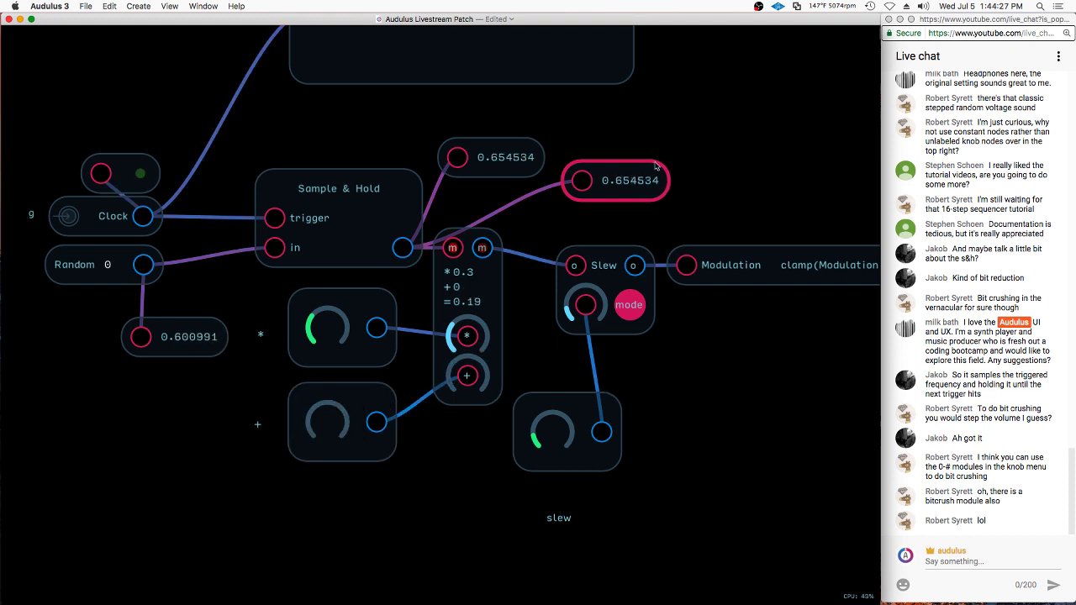
{"action": "left_click_drag", "start_coordinate": [641, 179], "coordinate": [761, 159]}
{"action": "key", "text": "super+d"}
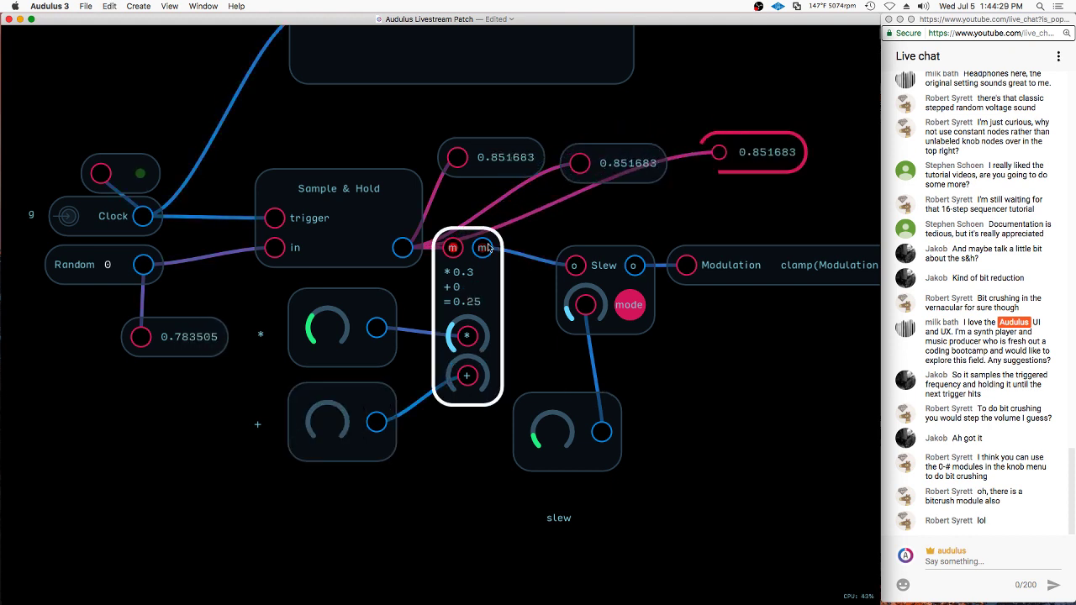
{"action": "left_click_drag", "start_coordinate": [483, 248], "coordinate": [718, 159]}
{"action": "left_click_drag", "start_coordinate": [748, 153], "coordinate": [723, 164]}
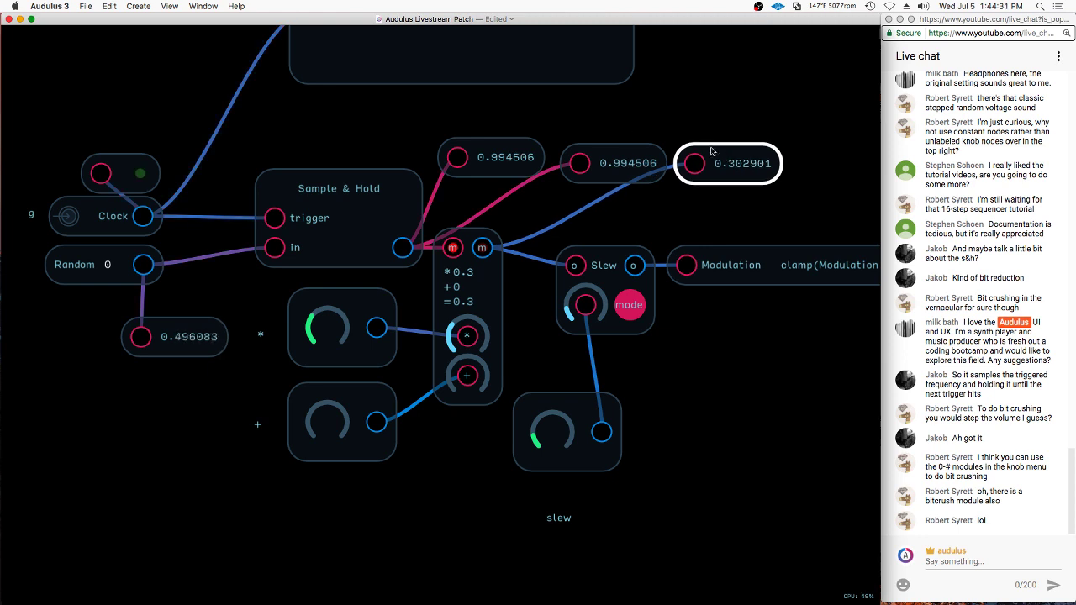
Delete the middle Value display and move the one wired to the multiply-and-offset node into its place
{"action": "left_click_drag", "start_coordinate": [604, 168], "coordinate": [606, 162]}
{"action": "key", "text": "BackSpace"}
{"action": "left_click_drag", "start_coordinate": [743, 157], "coordinate": [618, 153]}
{"action": "left_click", "coordinate": [208, 322]}
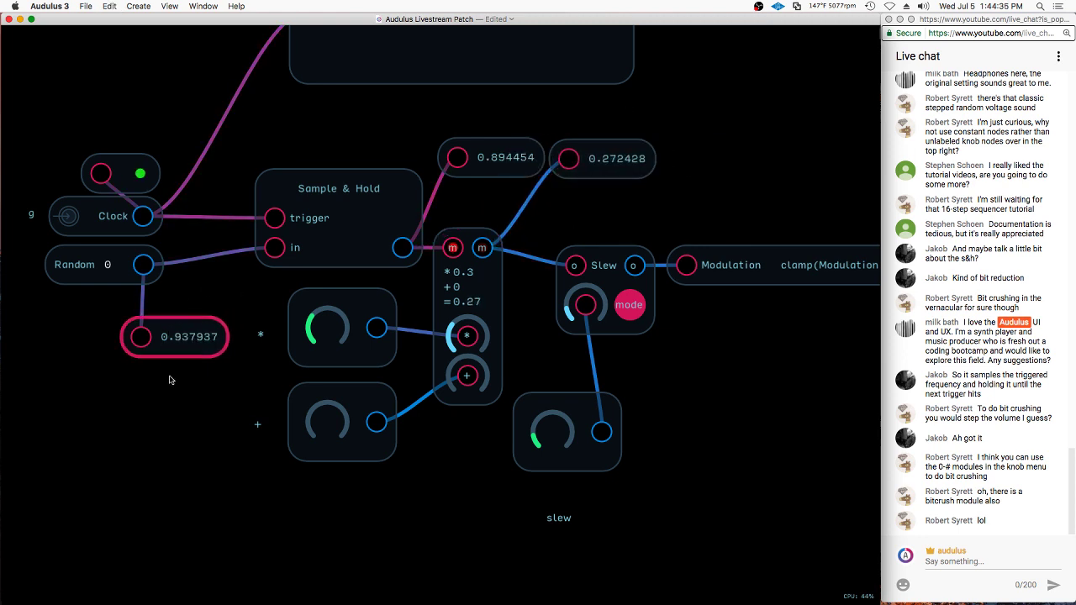
Compare the clock's waveform with the Value displays on Random, Sample & Hold and the multiply-and-offset node
{"action": "scroll", "coordinate": [409, 326], "scroll_direction": "down", "scroll_amount": 4}
{"action": "left_click", "coordinate": [671, 159]}
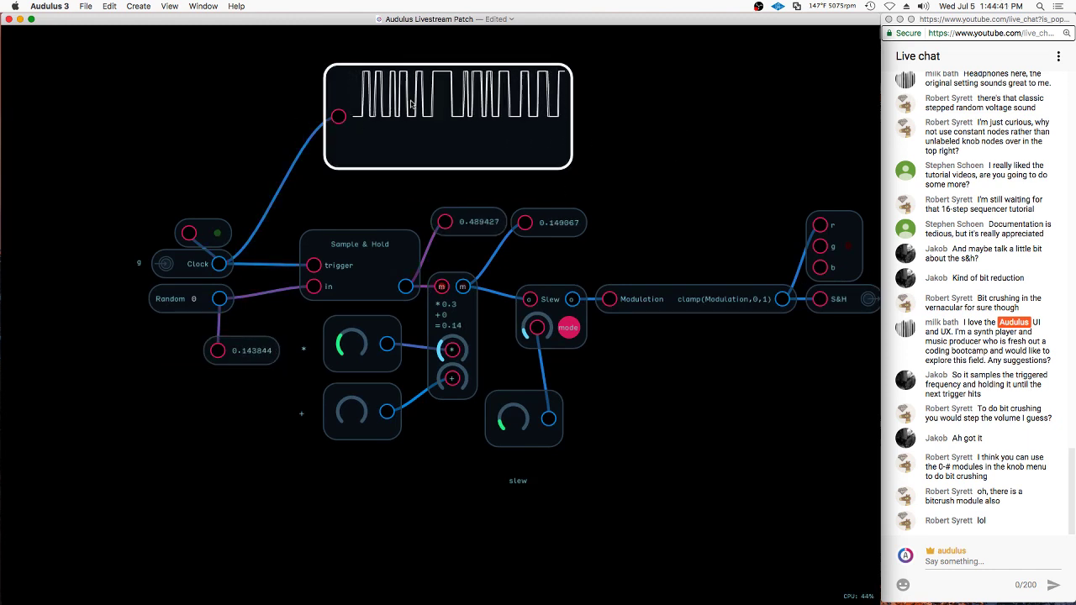
{"action": "left_click", "coordinate": [502, 86]}
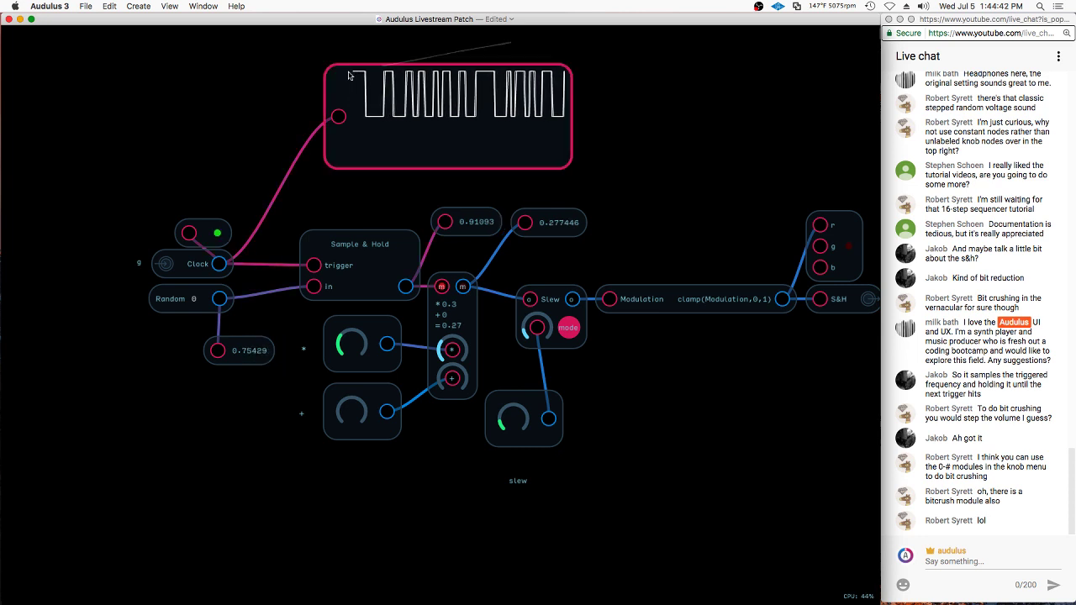
{"action": "left_click", "coordinate": [596, 149]}
{"action": "scroll", "coordinate": [586, 228], "scroll_direction": "up", "scroll_amount": 1}
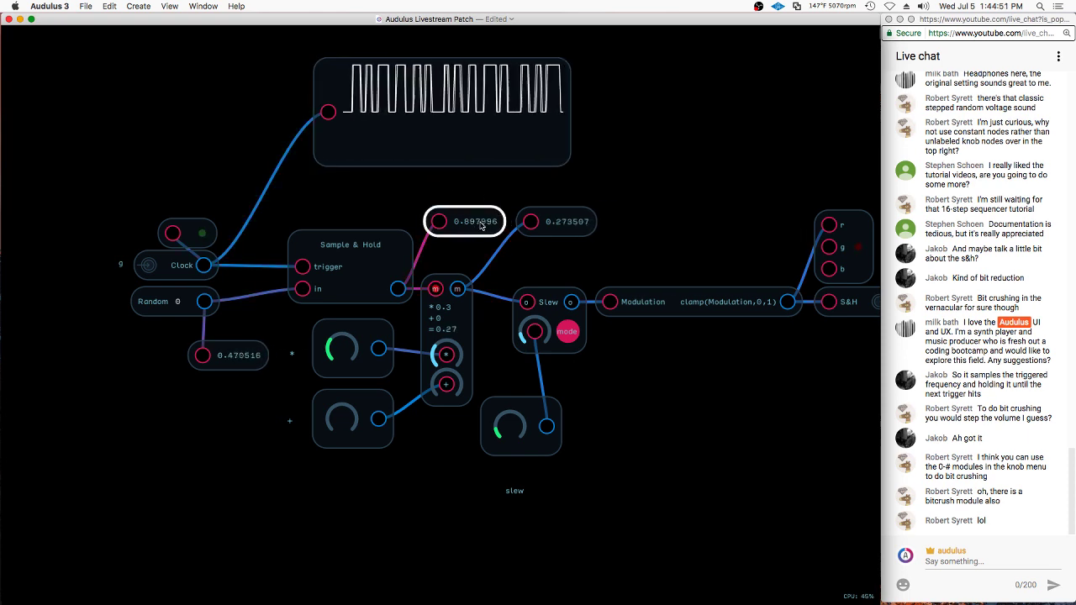
{"action": "mouse_move", "coordinate": [232, 368]}
{"action": "left_mouse_down"}
{"action": "mouse_move", "coordinate": [240, 389]}
{"action": "mouse_move", "coordinate": [221, 380]}
{"action": "left_mouse_up"}
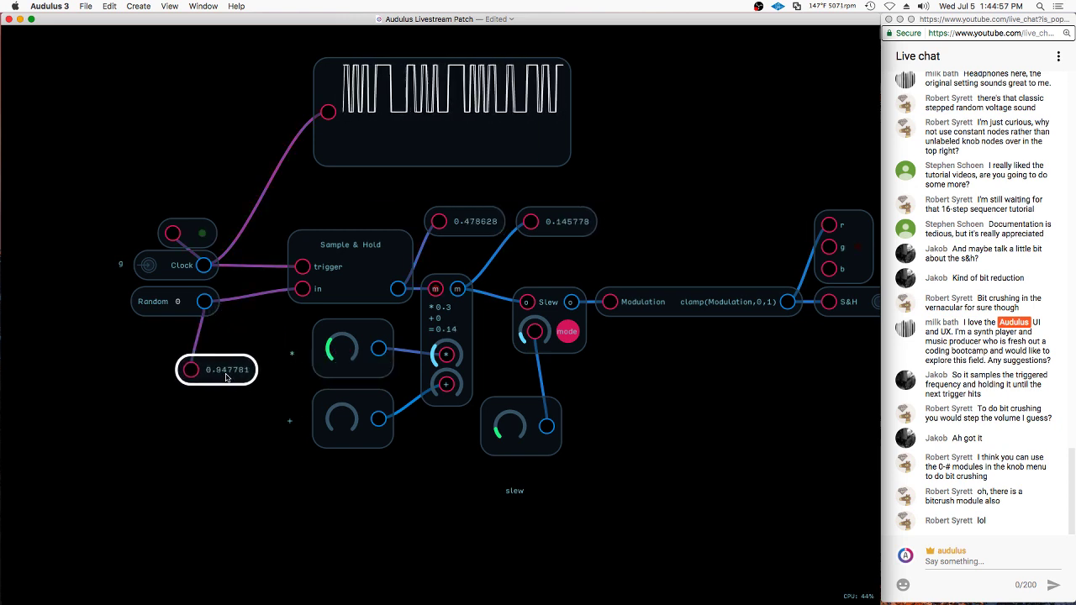
{"action": "left_click_drag", "start_coordinate": [225, 378], "coordinate": [247, 367]}
{"action": "left_click", "coordinate": [387, 125]}
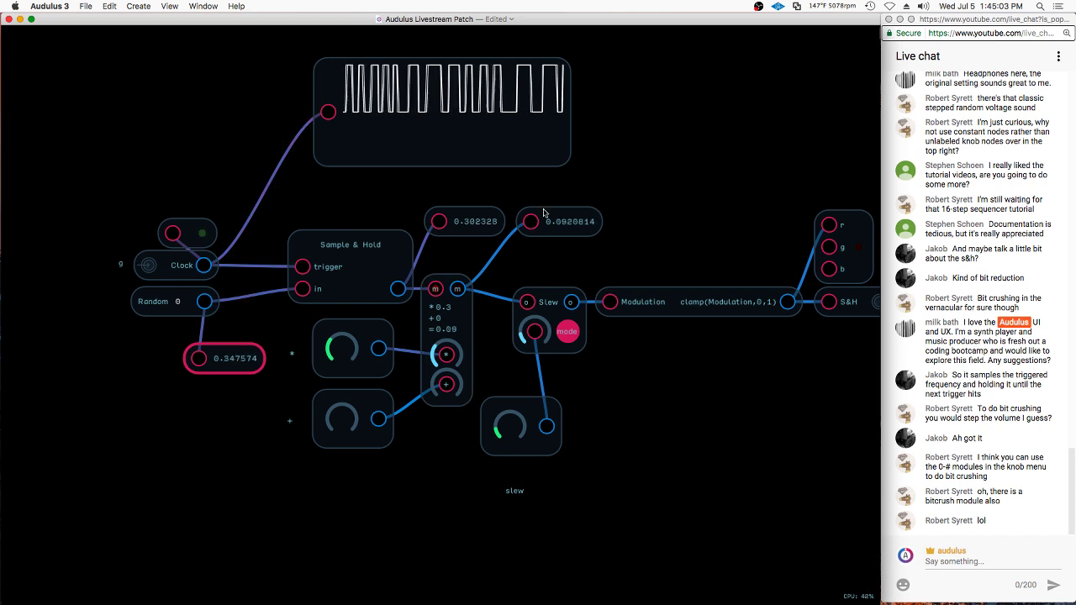
Add a Meter node above Modulation, wired first to the multiply-and-offset node's output and then to Slew's output
{"action": "right_click", "coordinate": [628, 188]}
{"action": "mouse_move", "coordinate": [696, 330]}
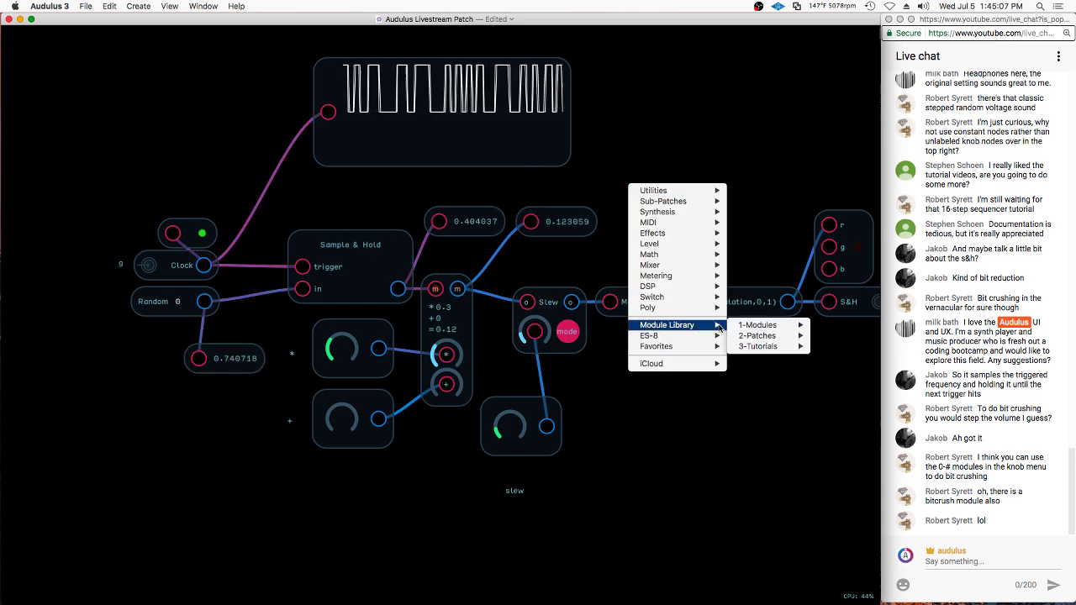
{"action": "mouse_move", "coordinate": [686, 278]}
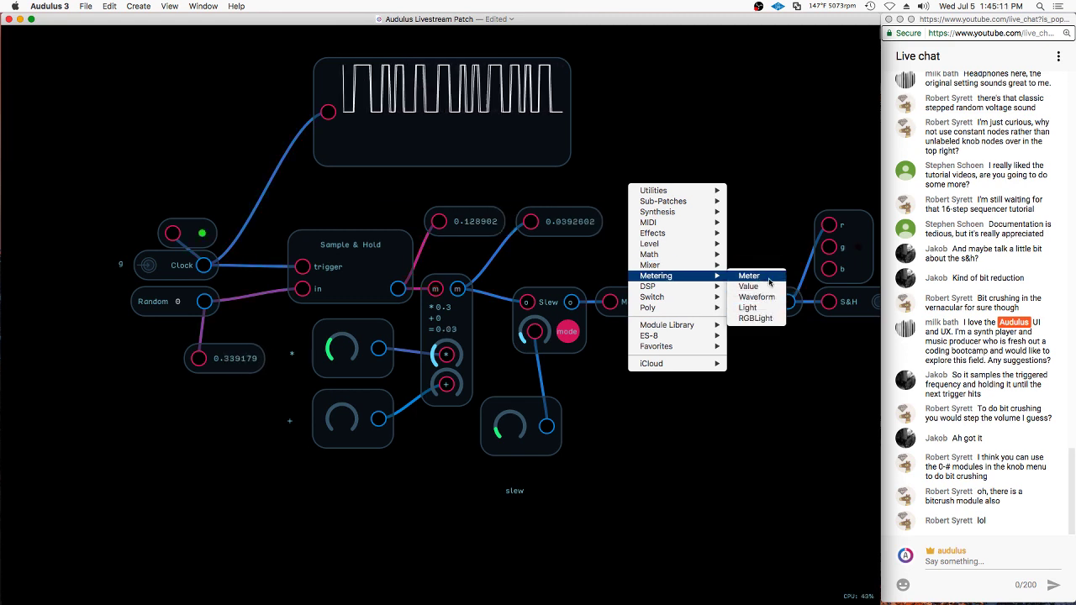
{"action": "left_click", "coordinate": [767, 287]}
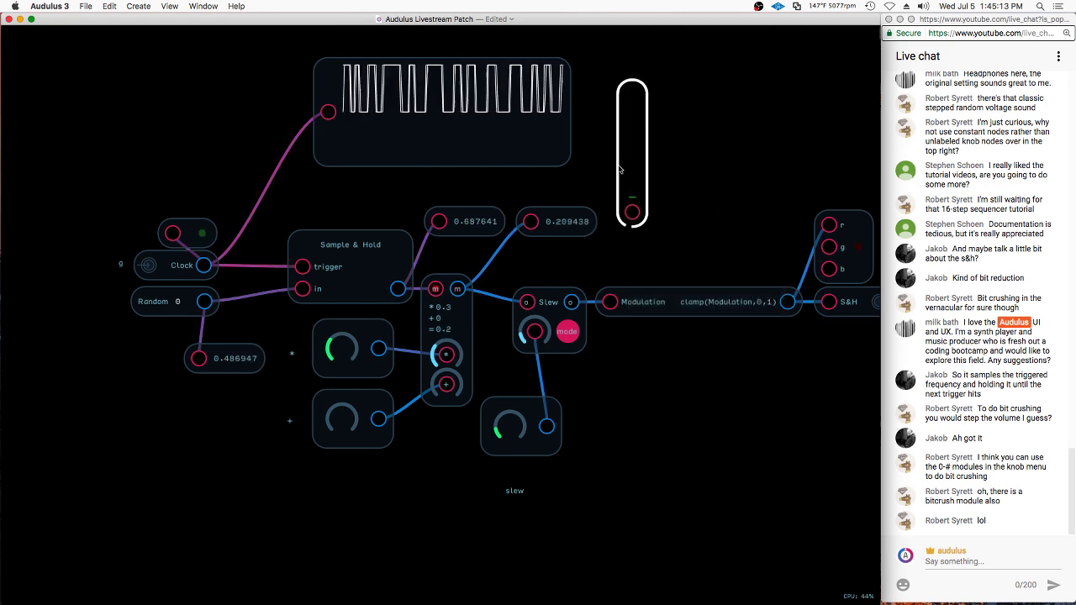
{"action": "left_click_drag", "start_coordinate": [457, 288], "coordinate": [693, 253]}
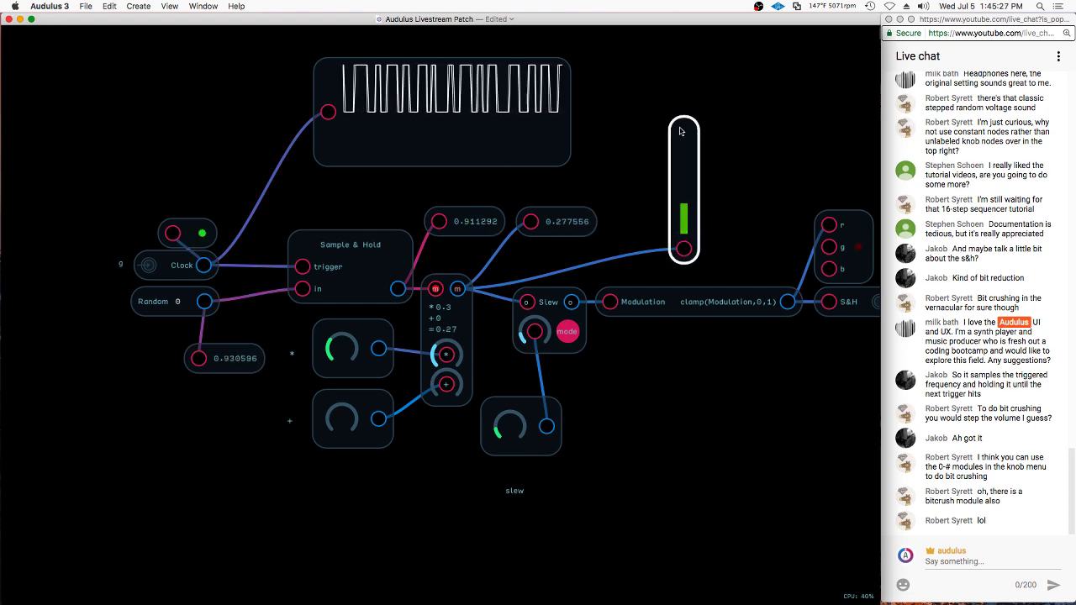
{"action": "left_click_drag", "start_coordinate": [734, 159], "coordinate": [682, 214]}
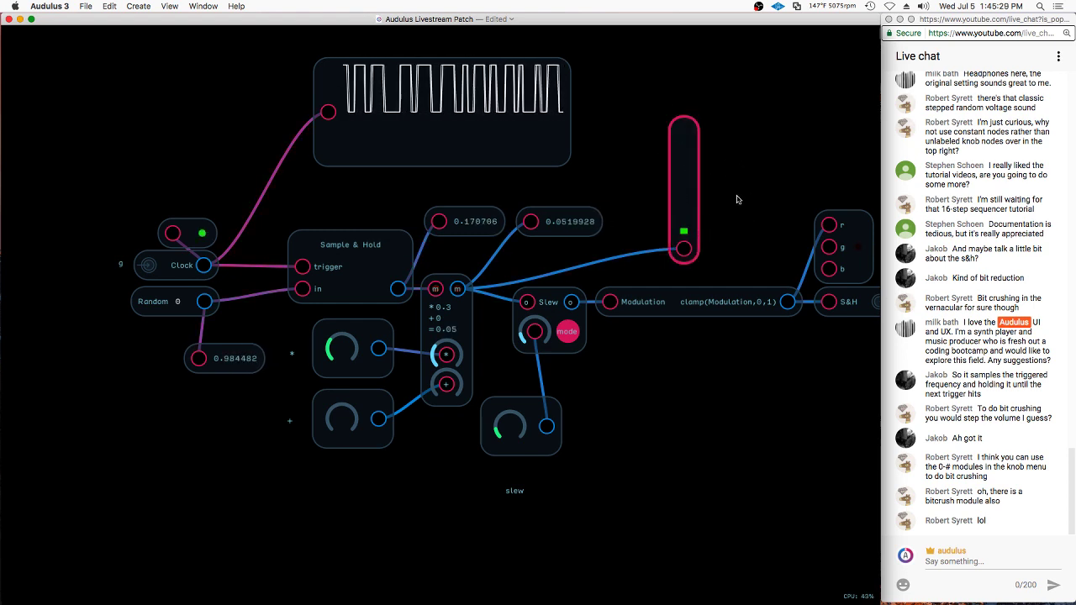
{"action": "left_click_drag", "start_coordinate": [571, 301], "coordinate": [692, 249]}
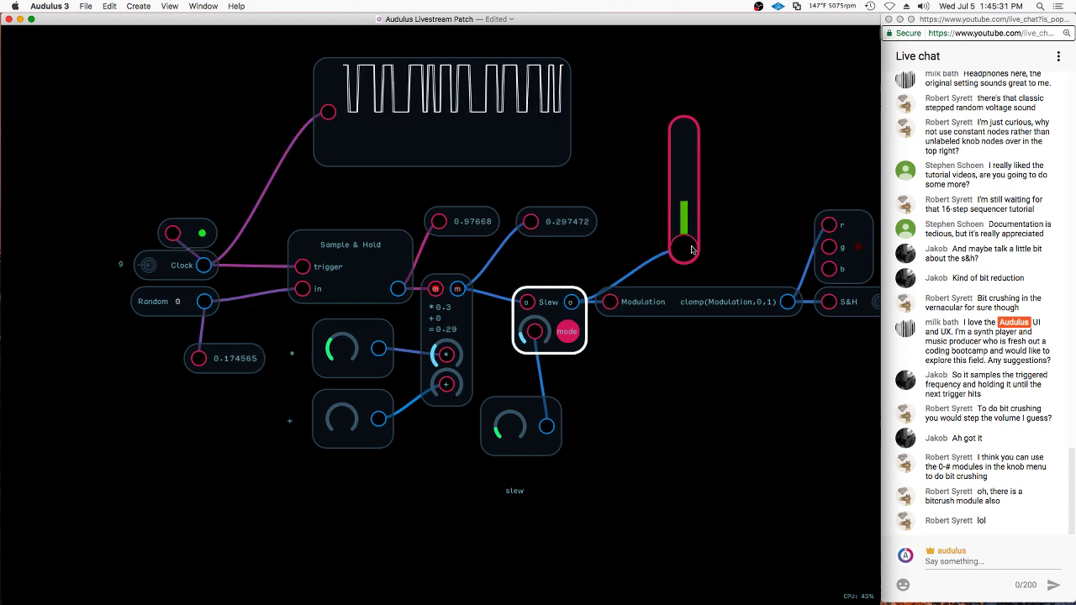
Delete the Meter node and both Value displays above the multiply-and-offset node
{"action": "key", "text": "BackSpace"}
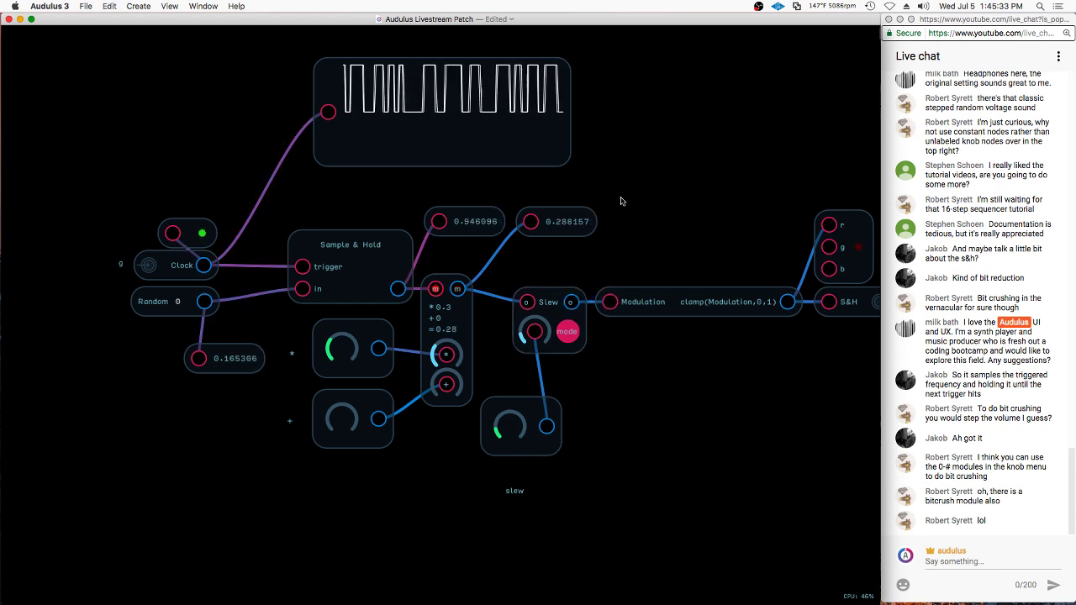
{"action": "left_click_drag", "start_coordinate": [631, 179], "coordinate": [444, 239]}
{"action": "key", "text": "BackSpace"}
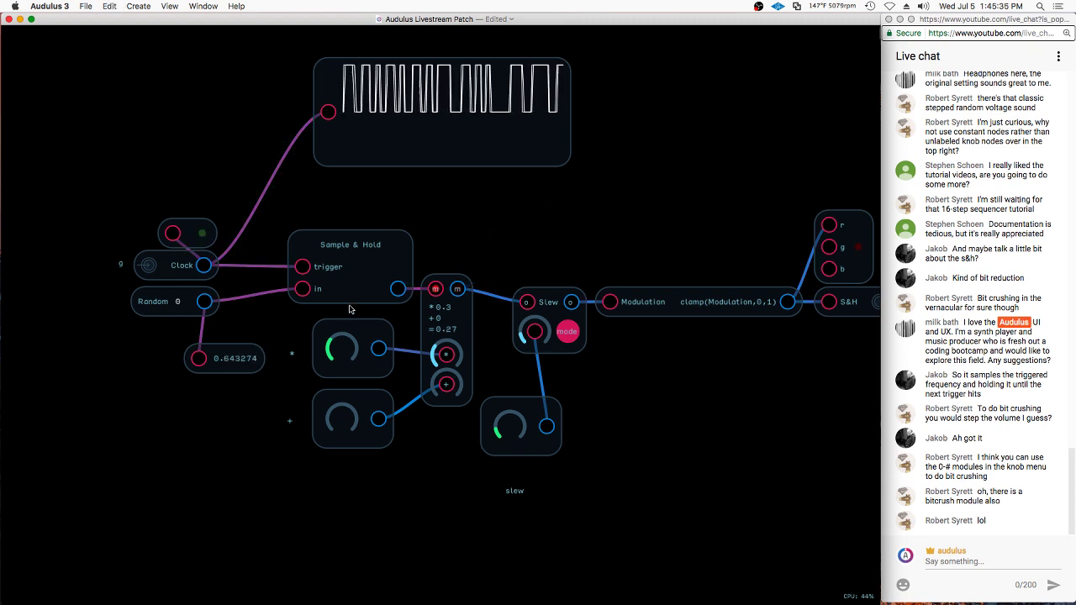
Inspect the Slew node with its knob and label, and return from the S&H module to the main patch
{"action": "left_click", "coordinate": [445, 332]}
{"action": "left_click", "coordinate": [541, 298]}
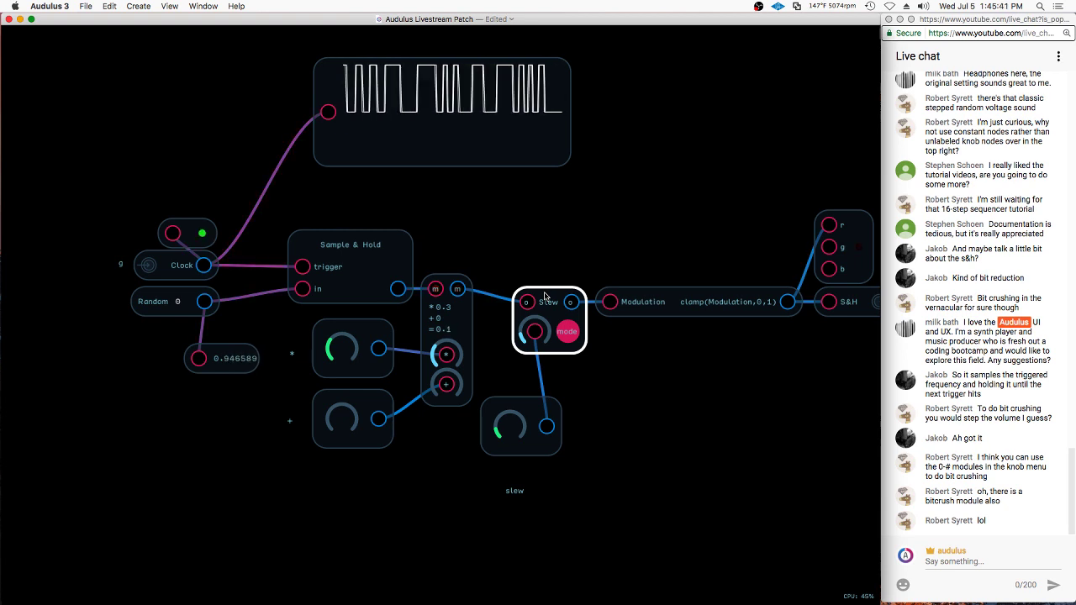
{"action": "left_click", "coordinate": [552, 299]}
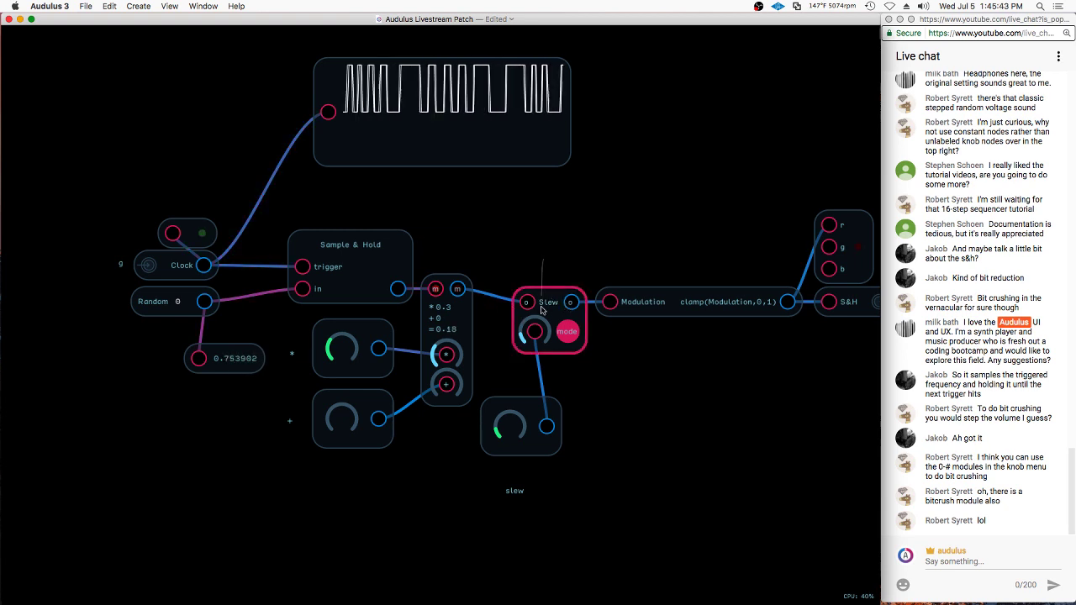
{"action": "left_click", "coordinate": [515, 429], "text": "shift"}
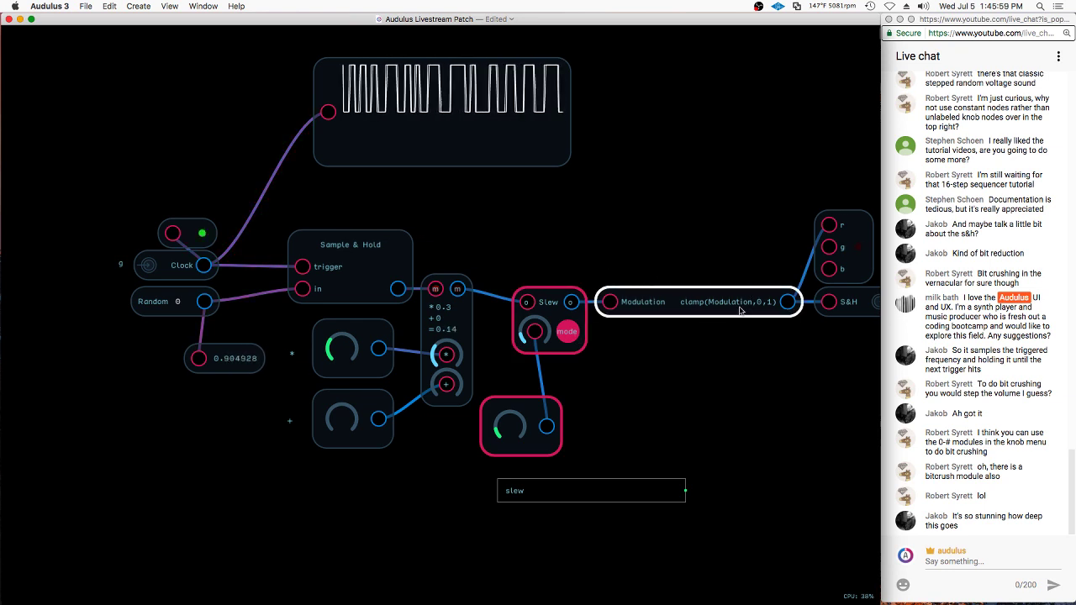
{"action": "left_click", "coordinate": [542, 253]}
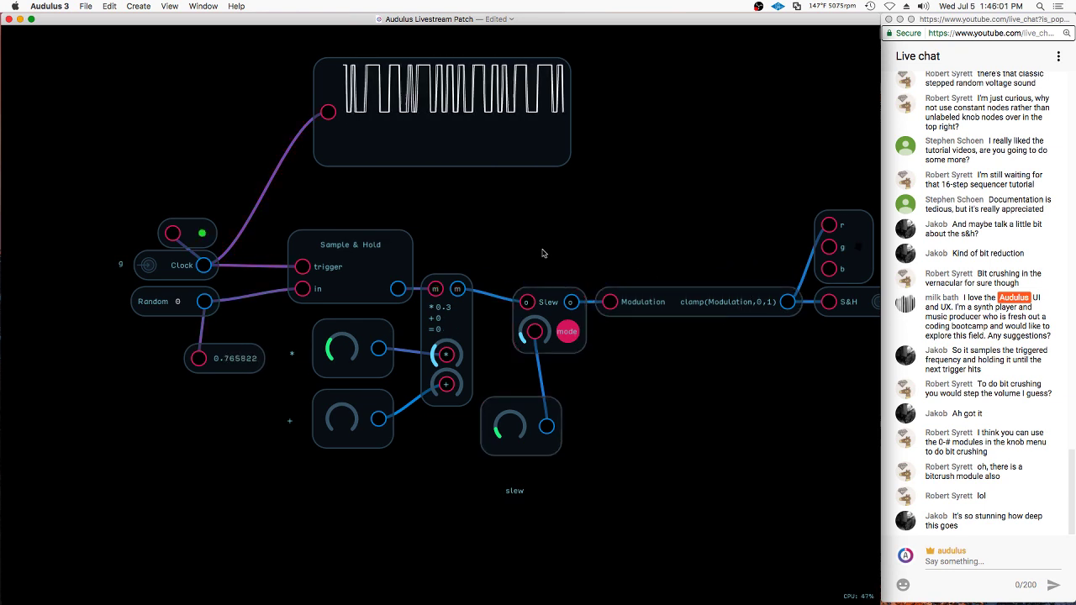
{"action": "double_click", "coordinate": [603, 448]}
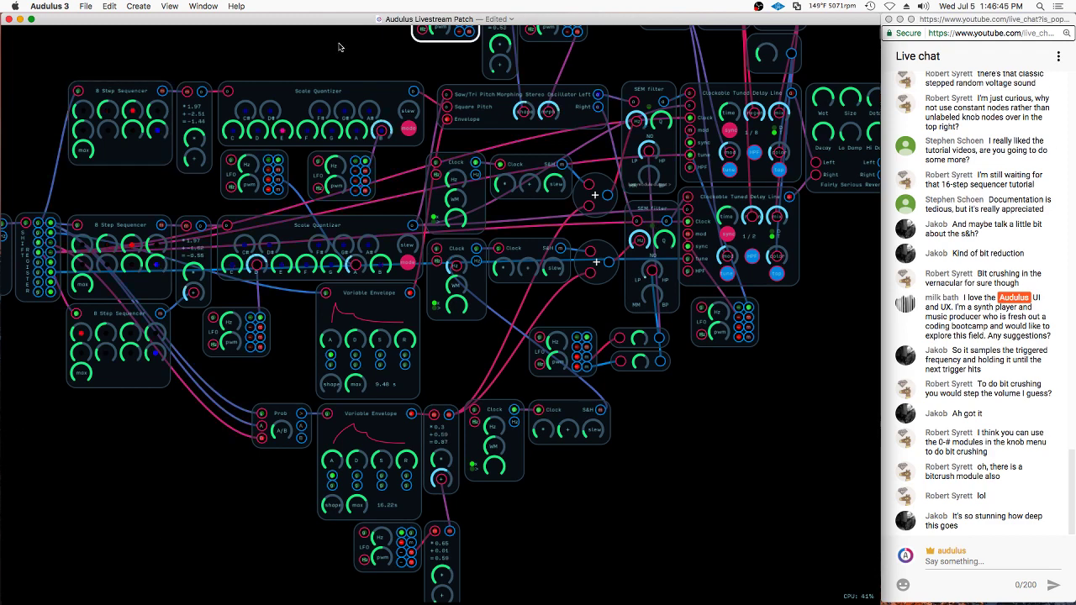
{"action": "right_click", "coordinate": [685, 391]}
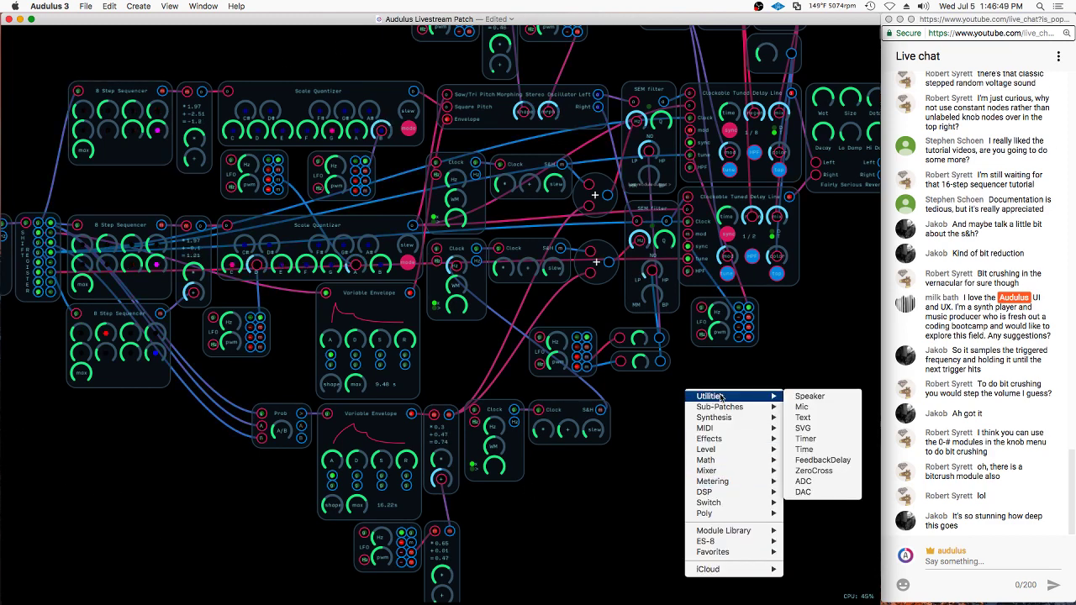
{"action": "mouse_move", "coordinate": [741, 444]}
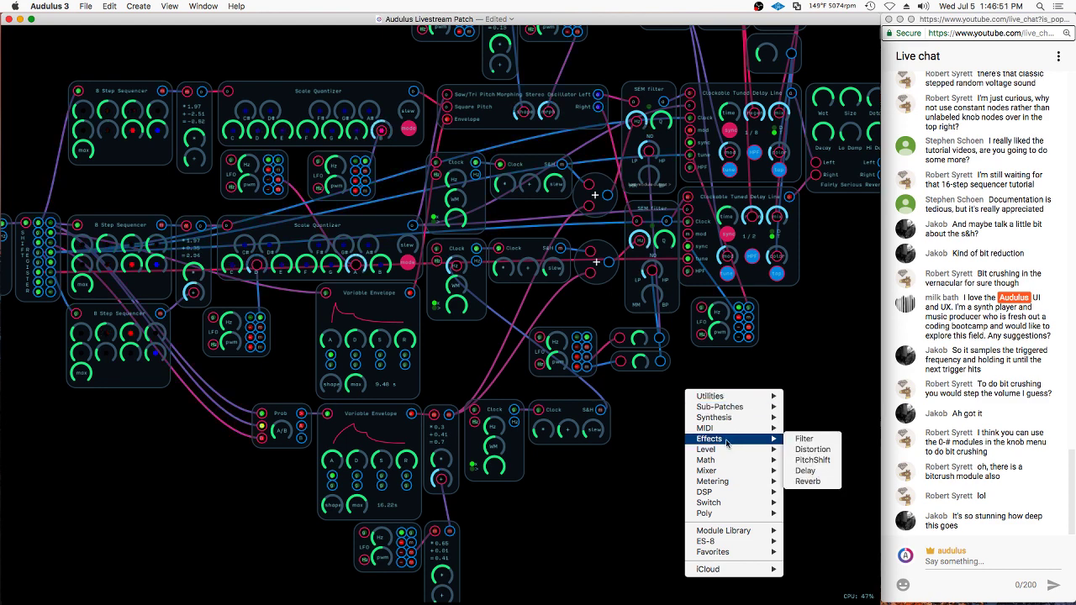
{"action": "left_click", "coordinate": [637, 495]}
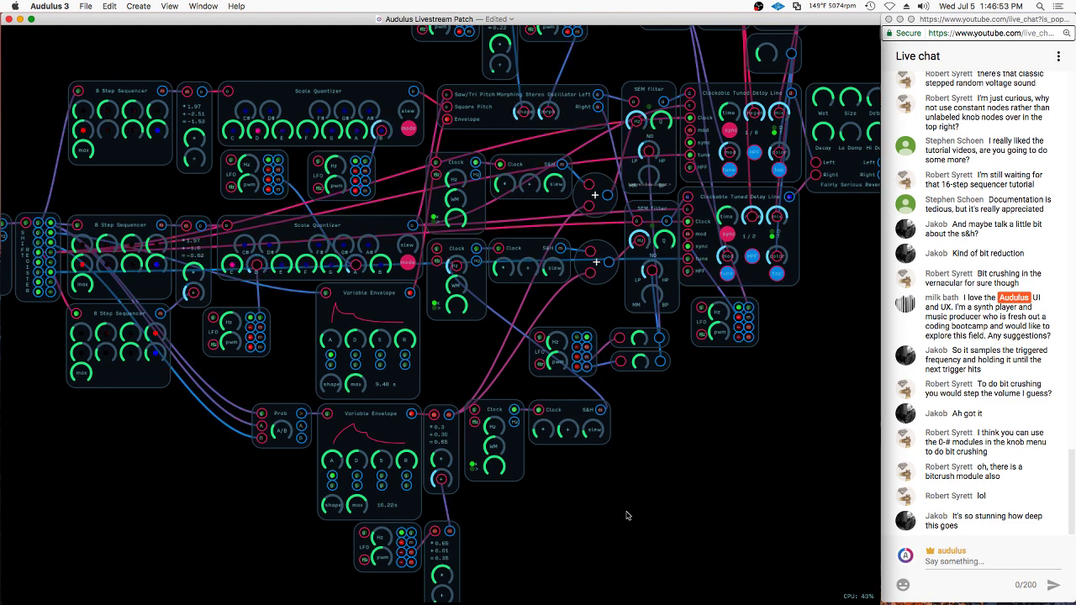
{"action": "left_click", "coordinate": [616, 369]}
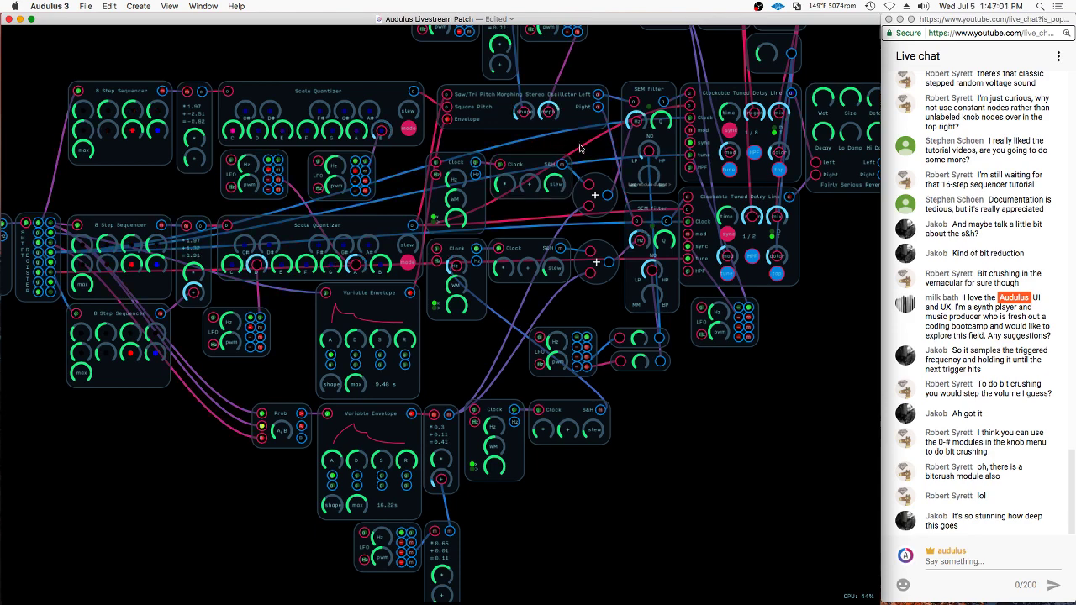
{"action": "scroll", "coordinate": [561, 155], "scroll_direction": "right", "scroll_amount": 2}
{"action": "scroll", "coordinate": [565, 162], "scroll_direction": "right", "scroll_amount": 3}
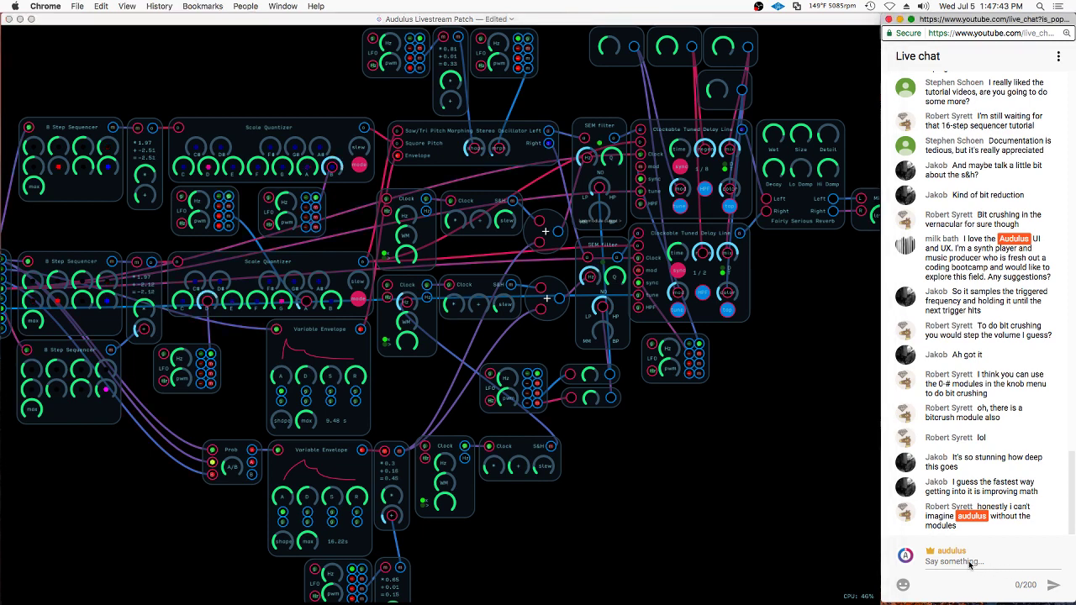
Post "Sound on Sound Synth Secrets" as a message in the live chat
{"action": "left_click", "coordinate": [954, 562]}
{"action": "left_click", "coordinate": [956, 562]}
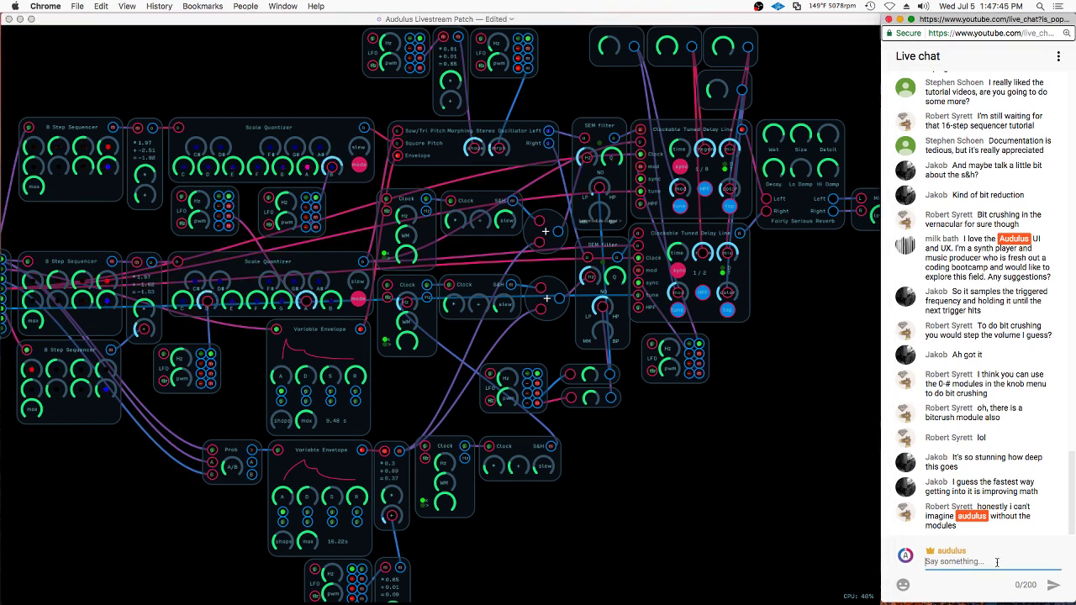
{"action": "type", "text": "Sound on Sound Synth"}
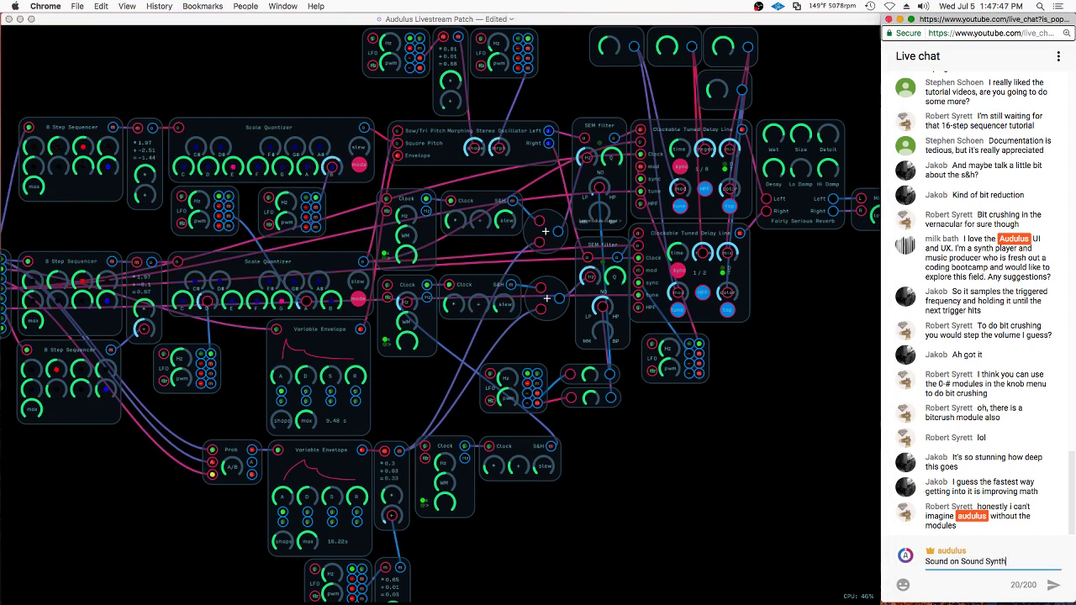
{"action": "type", "text": " Secret"}
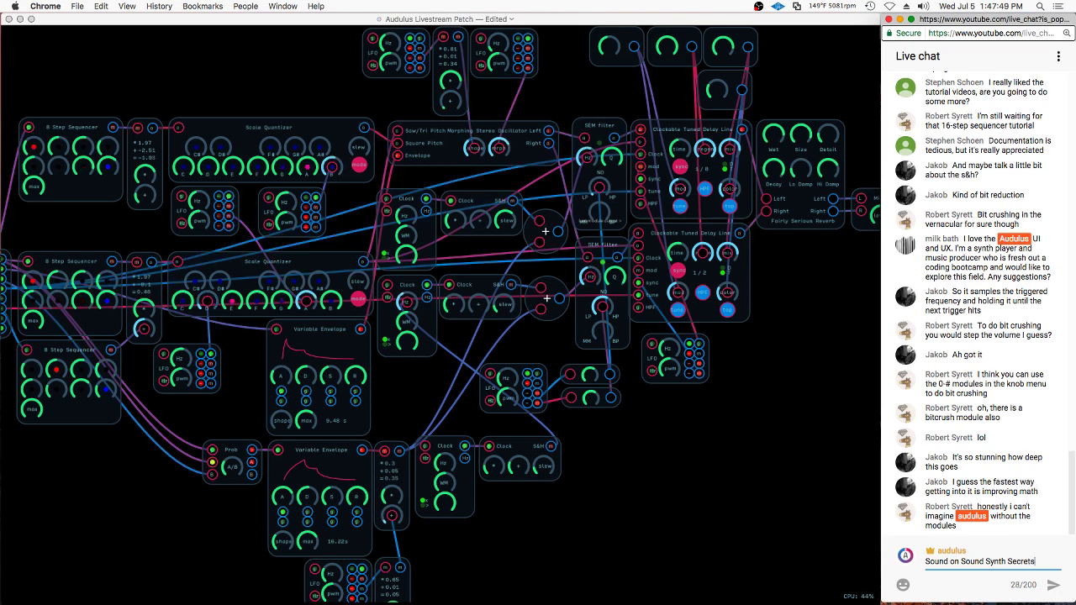
{"action": "type", "text": "s"}
{"action": "key", "text": "Return"}
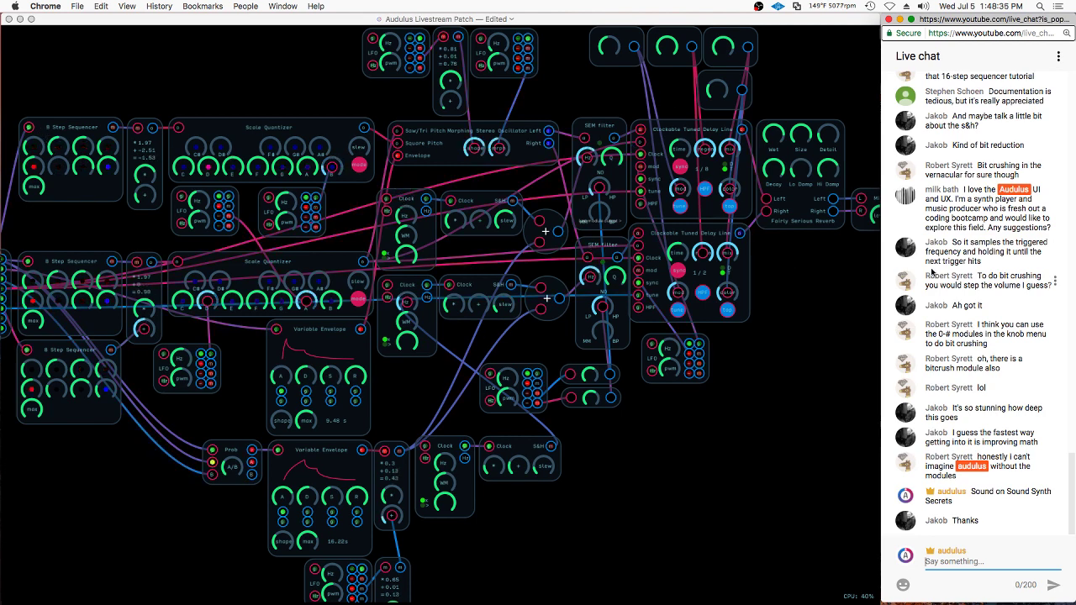
Open the upper Clockable Tuned Delay Line module and examine its Delay node with the mix, time and feedback knobs
{"action": "double_click", "coordinate": [688, 131]}
{"action": "double_click", "coordinate": [573, 199]}
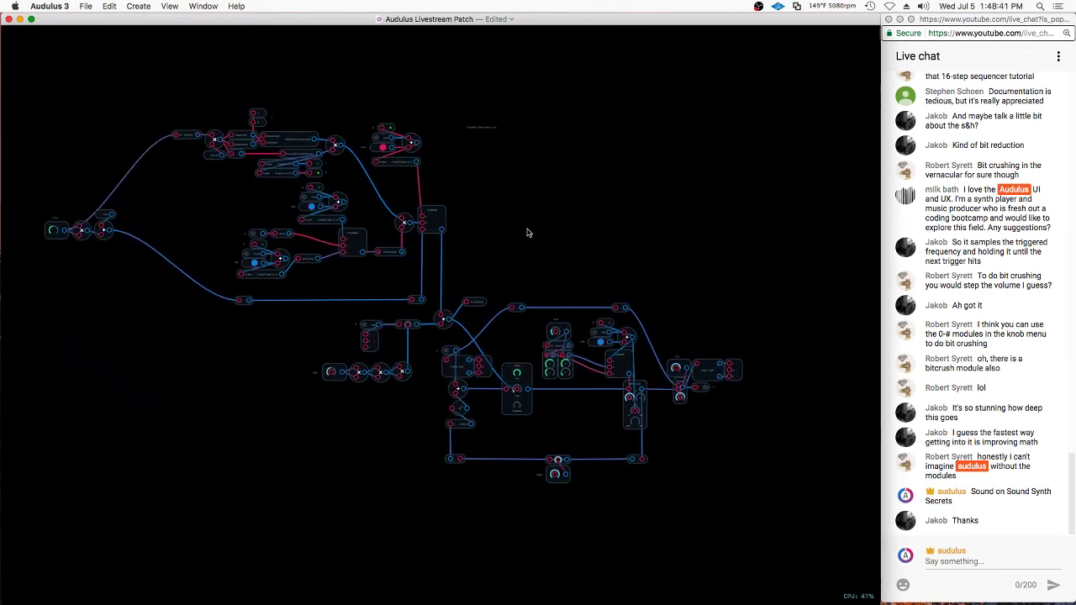
{"action": "double_click", "coordinate": [514, 383]}
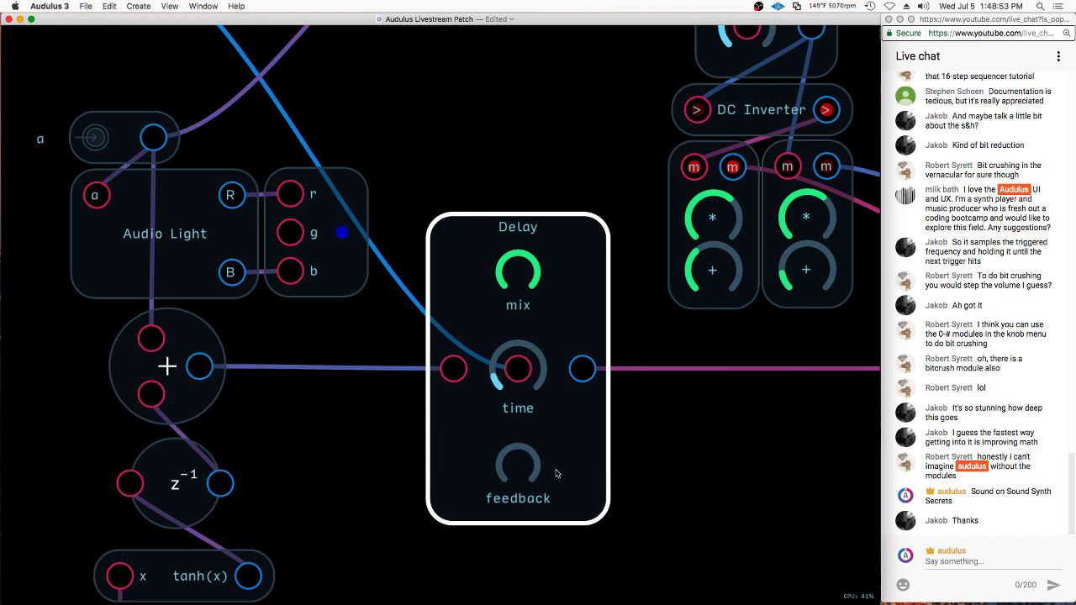
{"action": "left_click", "coordinate": [417, 372]}
{"action": "scroll", "coordinate": [410, 165], "scroll_direction": "down", "scroll_amount": 5}
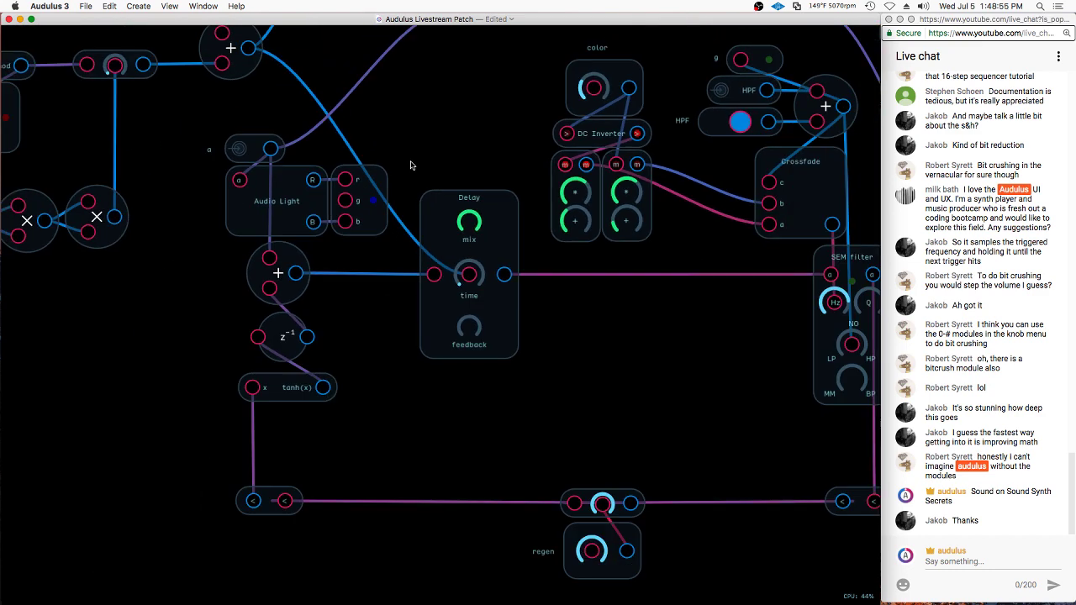
{"action": "scroll", "coordinate": [417, 189], "scroll_direction": "down", "scroll_amount": 1}
{"action": "left_click", "coordinate": [436, 226]}
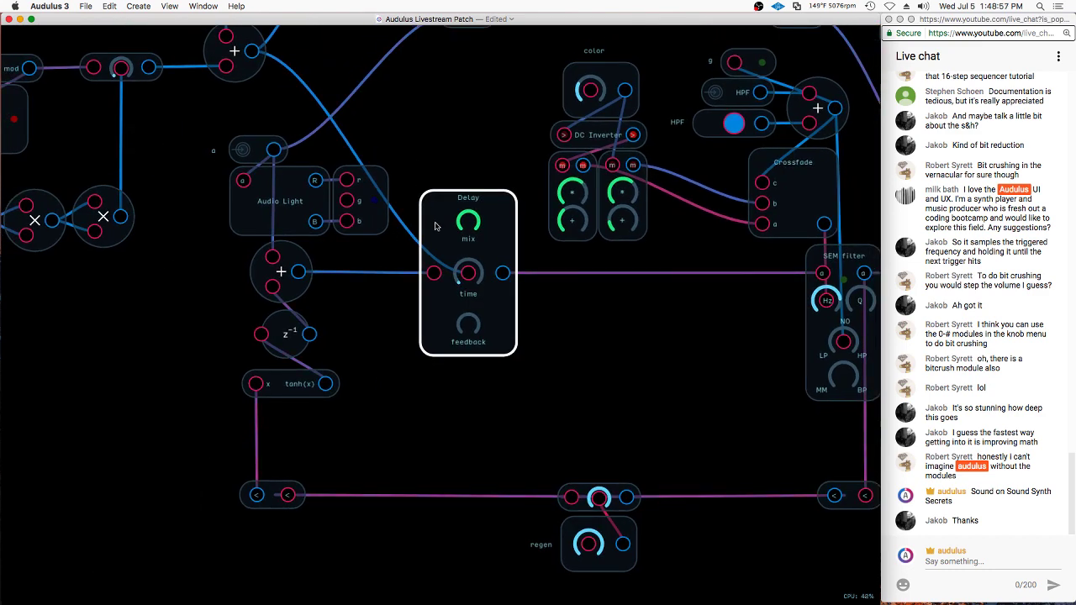
{"action": "left_click_drag", "start_coordinate": [625, 303], "coordinate": [571, 311]}
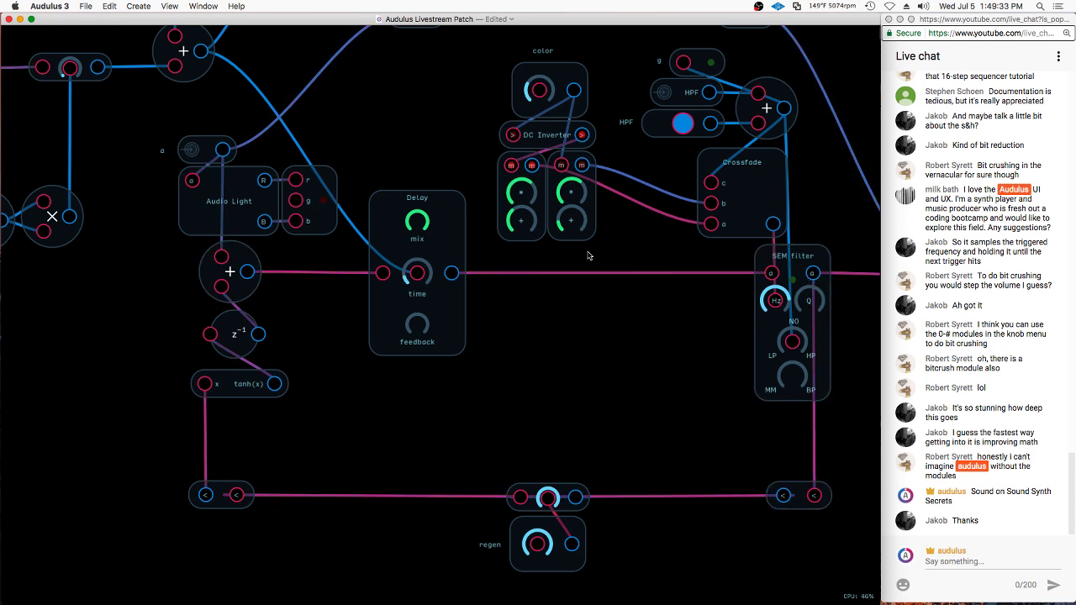
Trace the signal through the SEM filter, AXfade and the regen feedback path with tanh(x), then examine the mod knob's multiplier chain
{"action": "scroll", "coordinate": [550, 336], "scroll_direction": "right", "scroll_amount": 5}
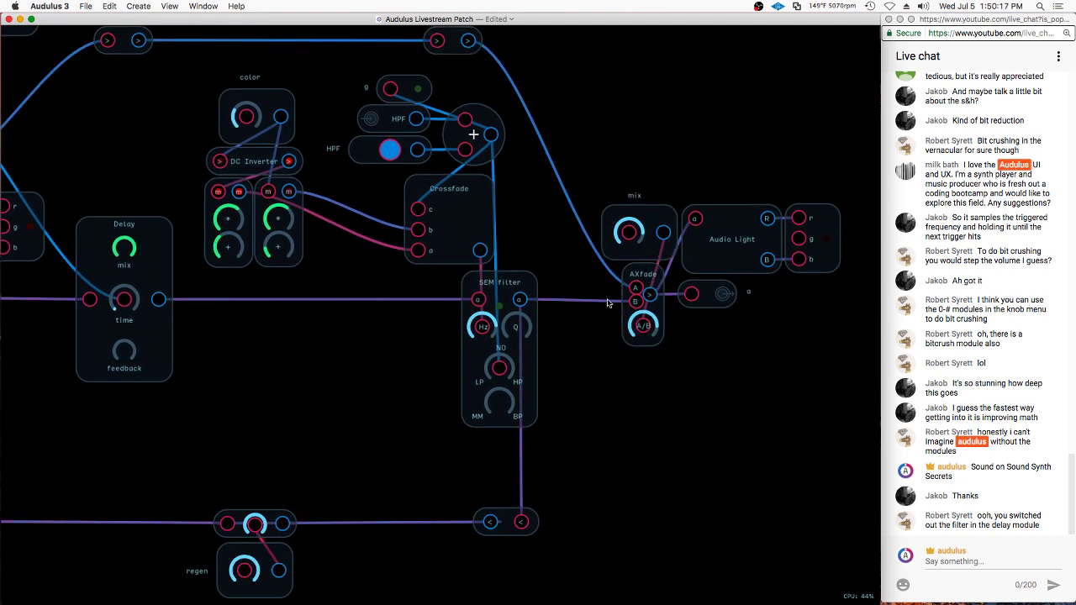
{"action": "scroll", "coordinate": [694, 306], "scroll_direction": "down", "scroll_amount": 5}
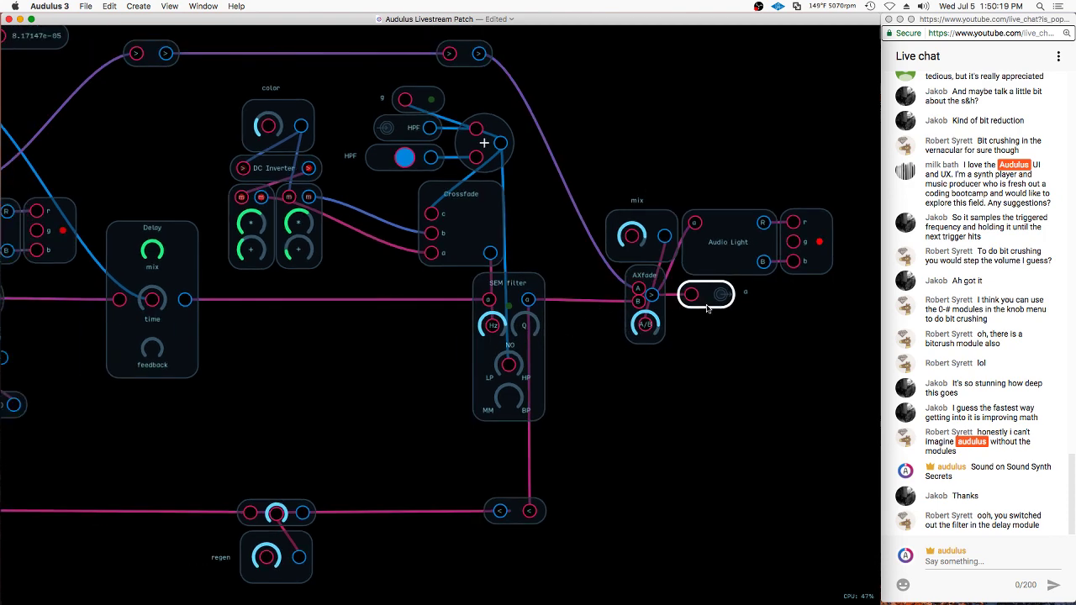
{"action": "left_click_drag", "start_coordinate": [486, 138], "coordinate": [517, 159]}
{"action": "scroll", "coordinate": [654, 326], "scroll_direction": "up", "scroll_amount": 5}
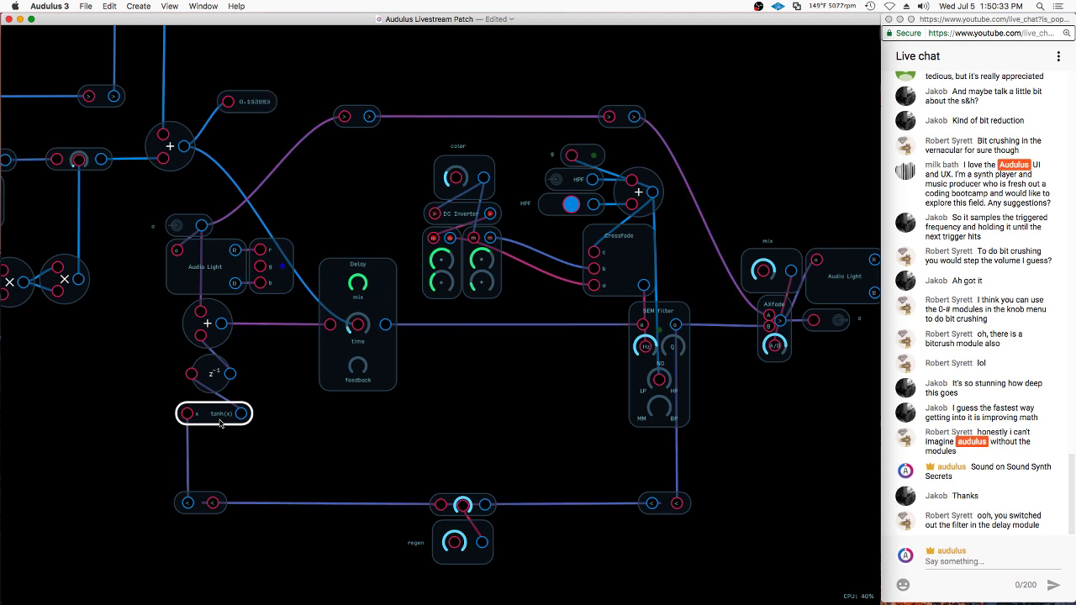
{"action": "left_click", "coordinate": [233, 397]}
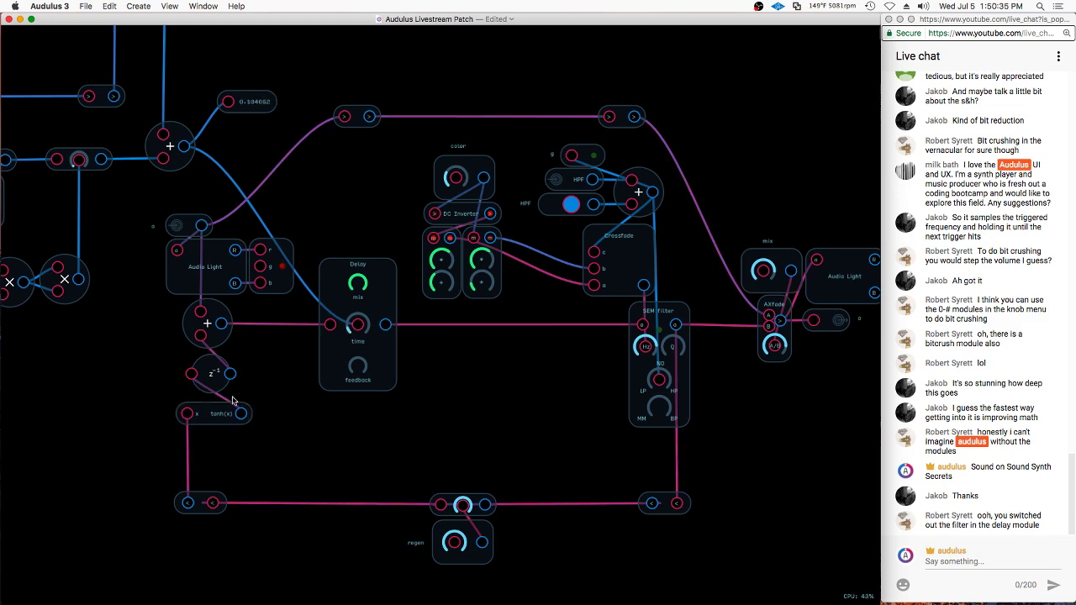
{"action": "left_click_drag", "start_coordinate": [313, 407], "coordinate": [664, 532]}
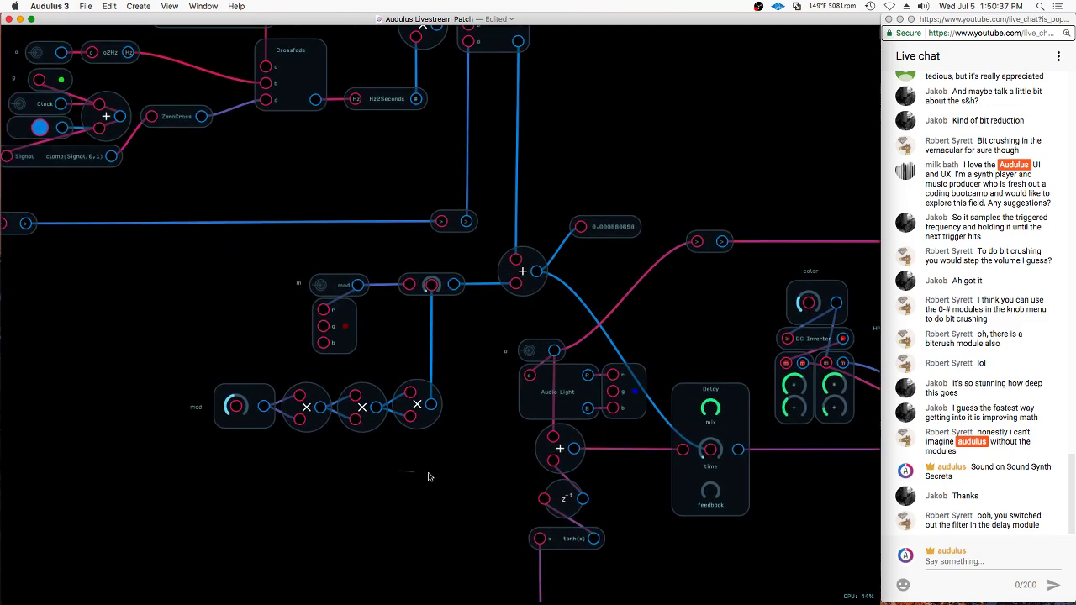
{"action": "scroll", "coordinate": [251, 426], "scroll_direction": "up", "scroll_amount": 4}
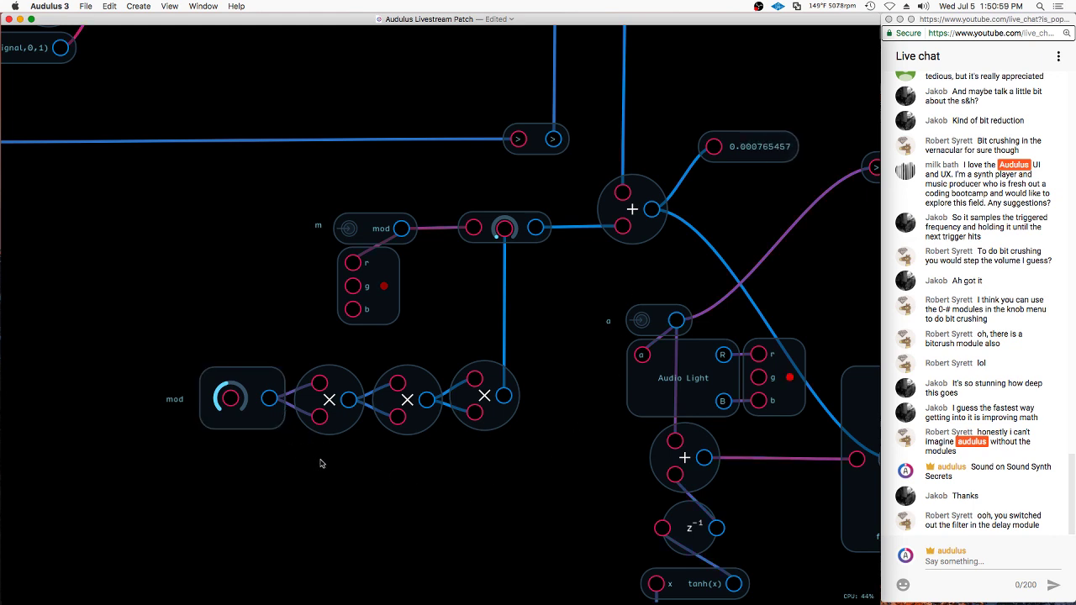
Add a Mapper node below the mod knob's multiplier chain, bend its line into a rising exponential curve, and delete the node
{"action": "right_click", "coordinate": [553, 412]}
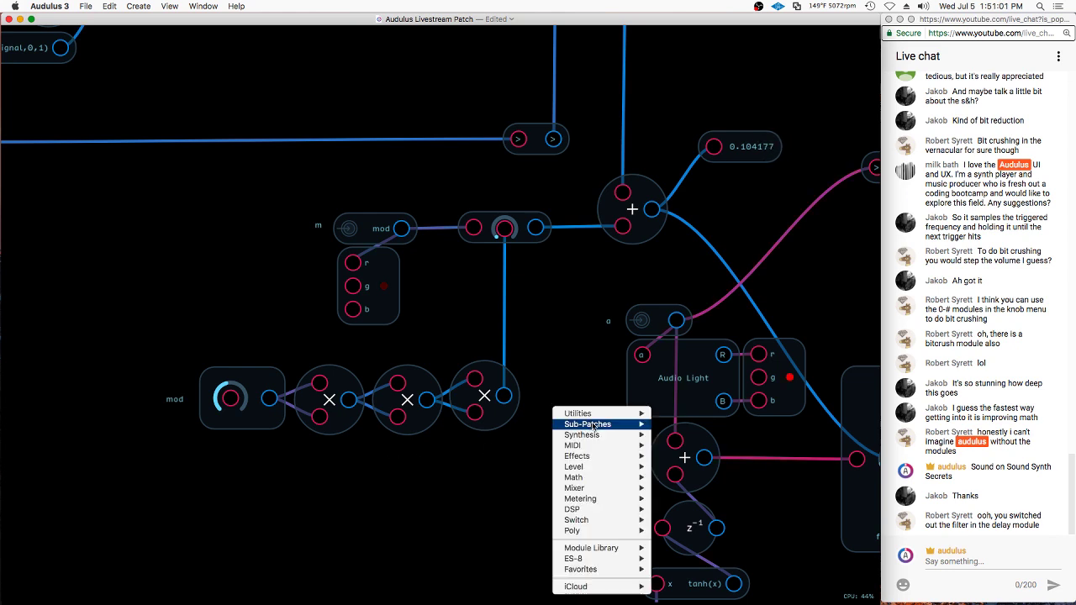
{"action": "mouse_move", "coordinate": [595, 427]}
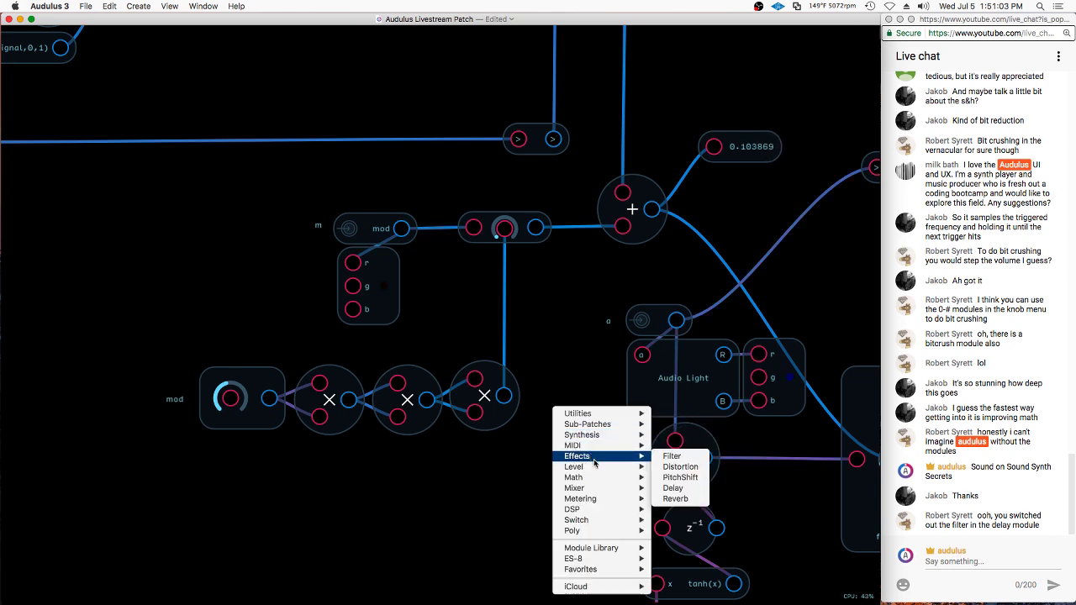
{"action": "mouse_move", "coordinate": [593, 467]}
{"action": "left_click", "coordinate": [687, 490]}
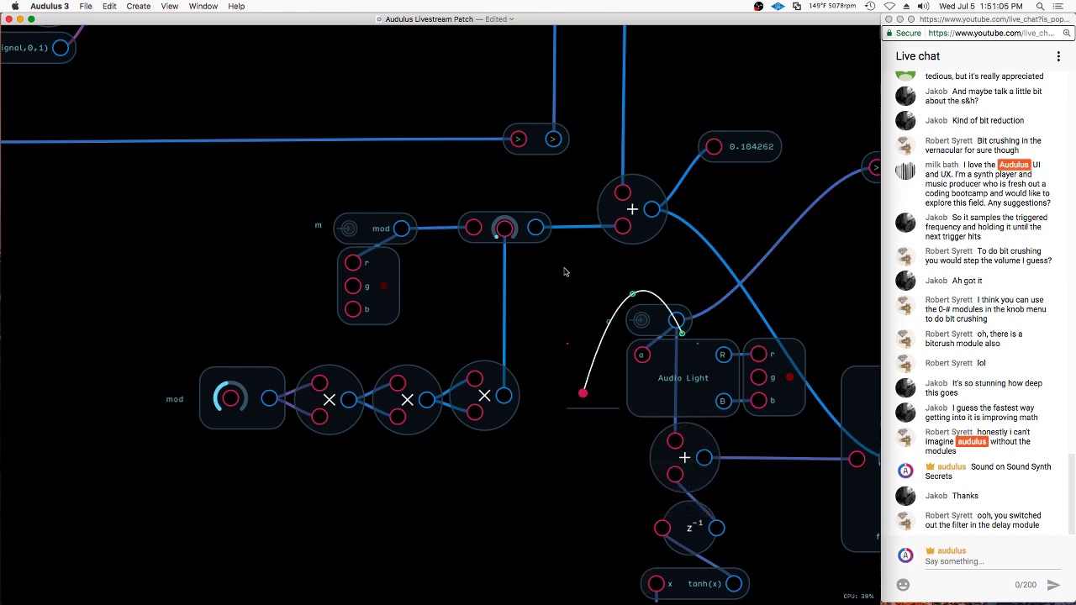
{"action": "left_click_drag", "start_coordinate": [686, 341], "coordinate": [557, 530]}
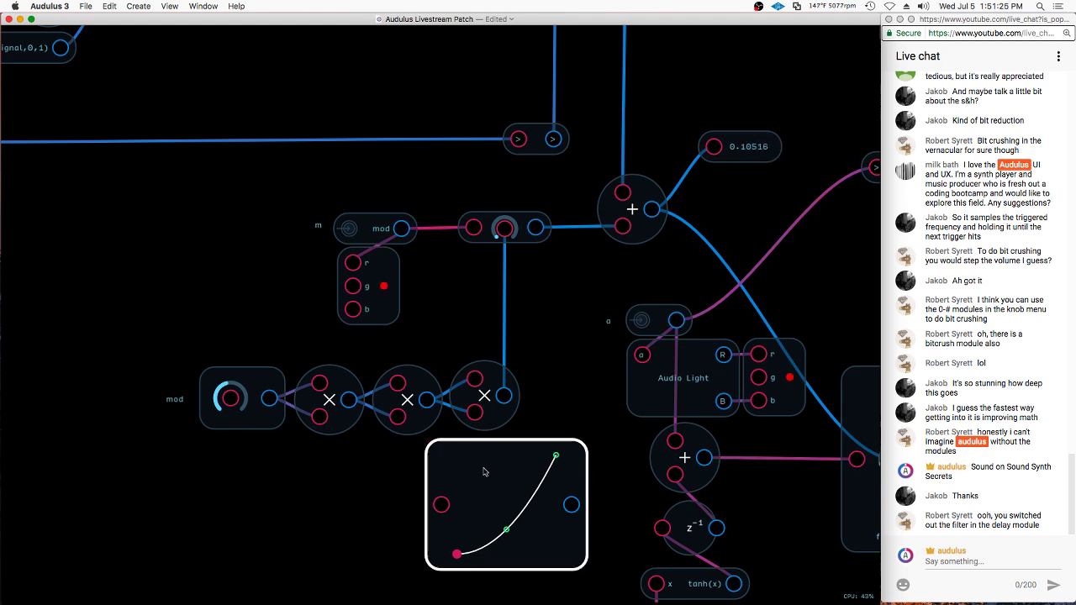
{"action": "scroll", "coordinate": [547, 425], "scroll_direction": "down", "scroll_amount": 3}
{"action": "key", "text": "BackSpace"}
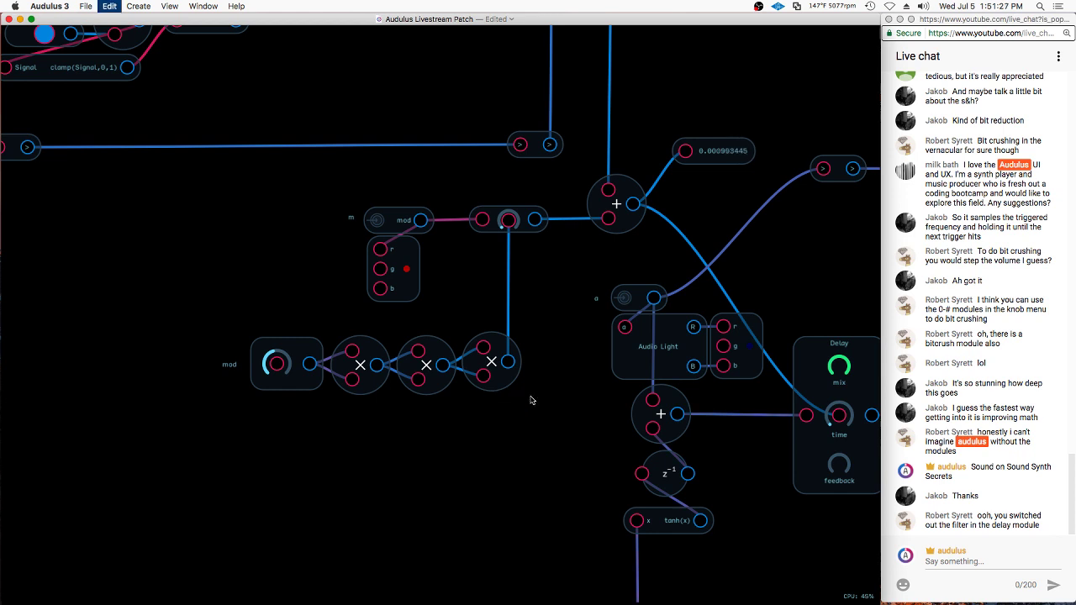
Duplicate the mod knob and its three multipliers below the originals and wire the copied chain's output to a new Waveform display
{"action": "left_click_drag", "start_coordinate": [528, 421], "coordinate": [282, 364]}
{"action": "key", "text": "super+d"}
{"action": "left_click_drag", "start_coordinate": [455, 344], "coordinate": [415, 507]}
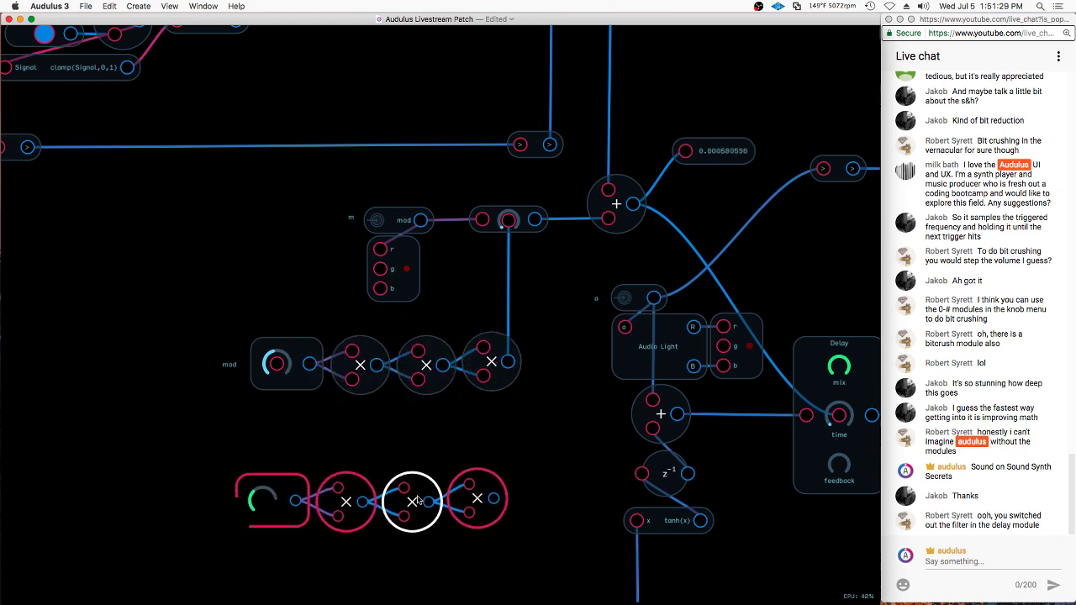
{"action": "right_click", "coordinate": [234, 413]}
{"action": "mouse_move", "coordinate": [285, 504]}
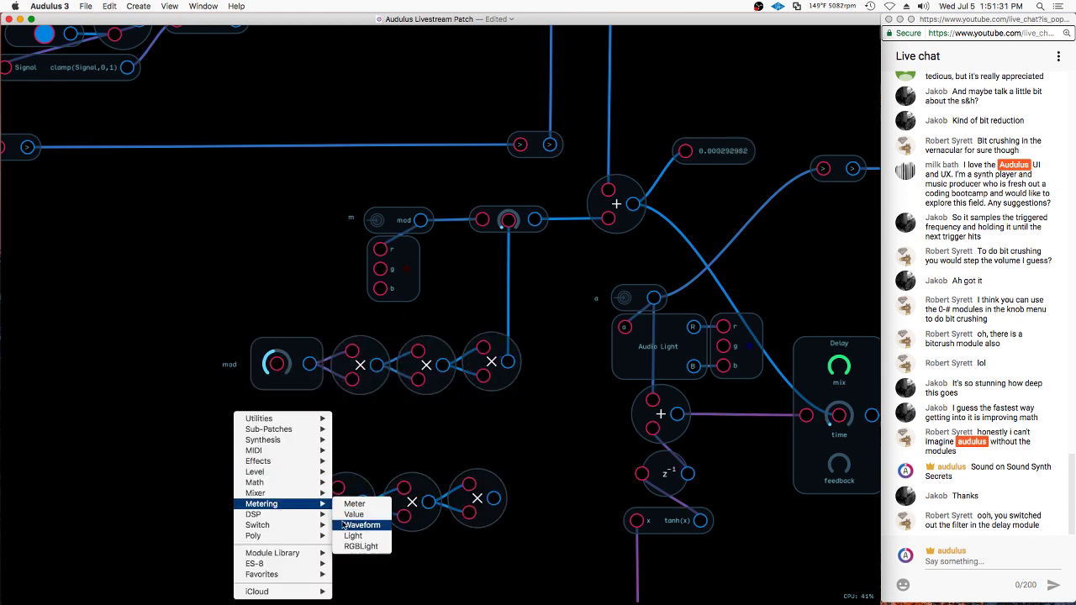
{"action": "left_click", "coordinate": [362, 526]}
{"action": "left_click_drag", "start_coordinate": [494, 499], "coordinate": [540, 518]}
Add a Basic LFO from the module library beside the copied mod knob
{"action": "right_click", "coordinate": [174, 446]}
{"action": "mouse_move", "coordinate": [210, 552]}
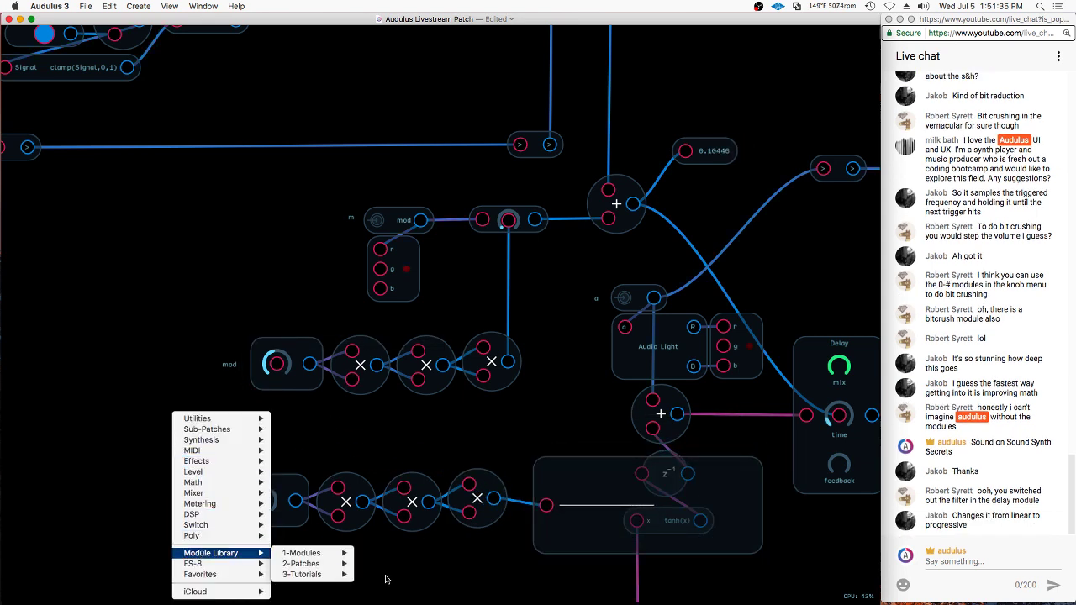
{"action": "mouse_move", "coordinate": [303, 552]}
{"action": "mouse_move", "coordinate": [385, 549]}
{"action": "mouse_move", "coordinate": [462, 549]}
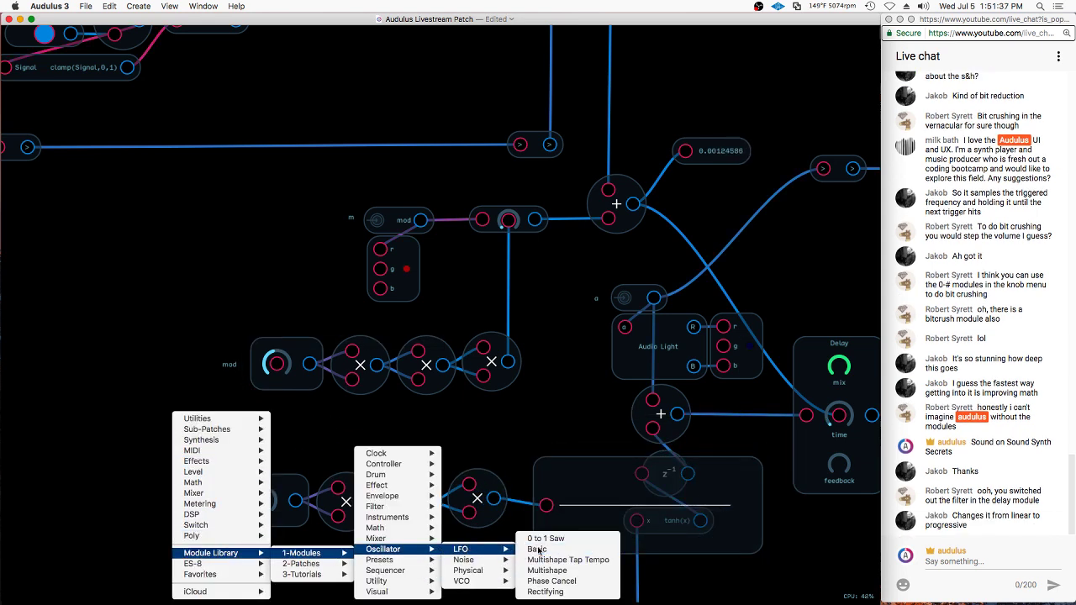
{"action": "left_click", "coordinate": [532, 550]}
{"action": "left_click_drag", "start_coordinate": [325, 319], "coordinate": [264, 505]}
{"action": "right_click", "coordinate": [261, 500]}
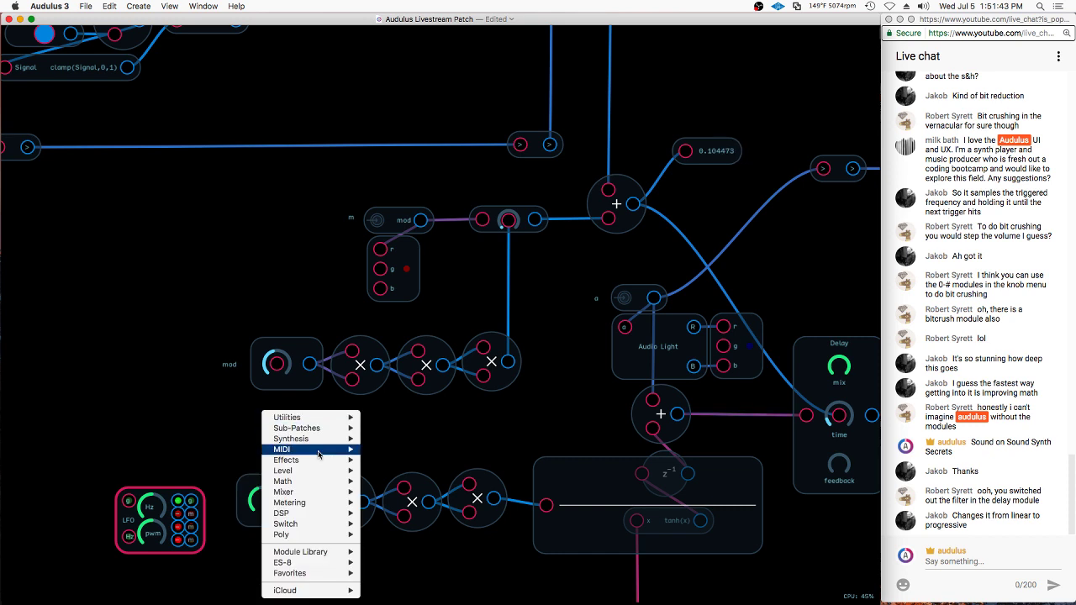
{"action": "left_click", "coordinate": [211, 461]}
{"action": "left_click_drag", "start_coordinate": [191, 514], "coordinate": [261, 489]}
{"action": "left_click", "coordinate": [260, 484]}
{"action": "left_click", "coordinate": [159, 236]}
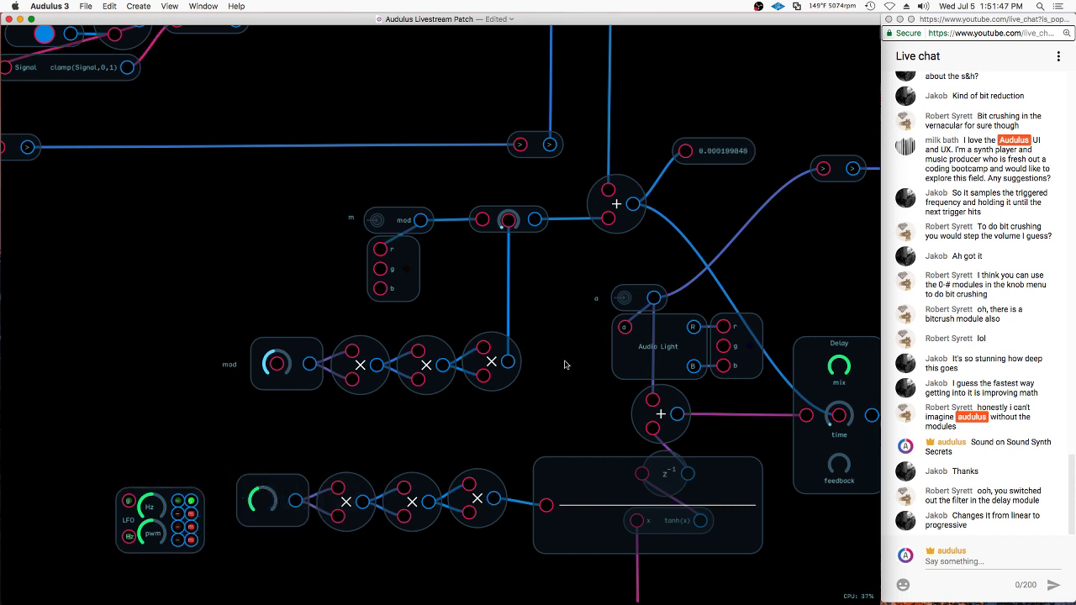
Add a Constant node above the copied knob and wire the LFO through it into the first copied multiplier's upper input
{"action": "right_click", "coordinate": [263, 435]}
{"action": "mouse_move", "coordinate": [290, 472]}
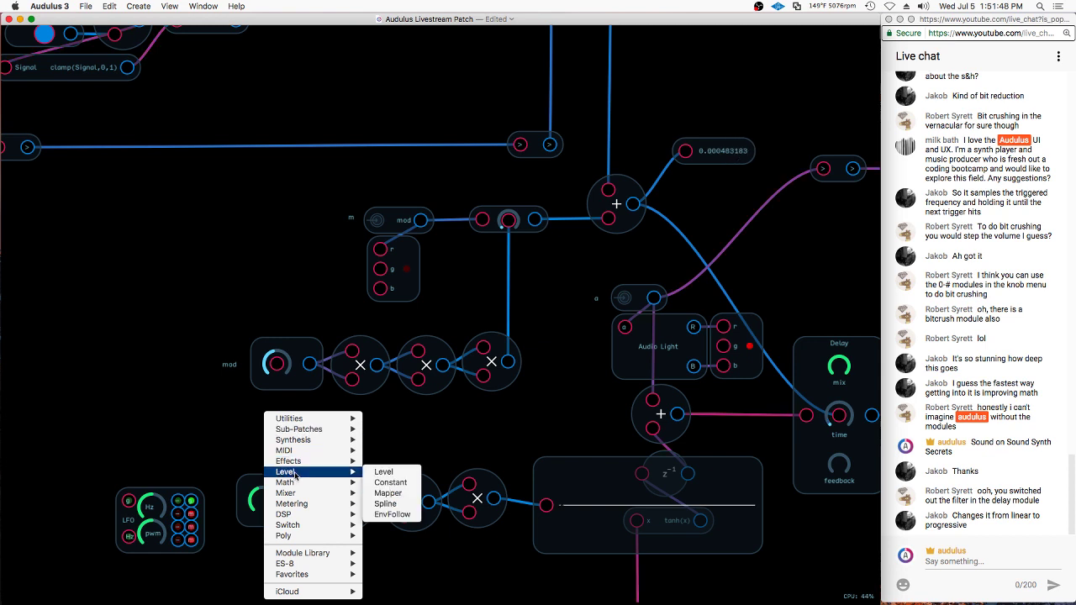
{"action": "left_click", "coordinate": [391, 484]}
{"action": "left_click", "coordinate": [192, 522]}
{"action": "left_click_drag", "start_coordinate": [191, 522], "coordinate": [304, 423]}
{"action": "left_click_drag", "start_coordinate": [324, 421], "coordinate": [339, 488]}
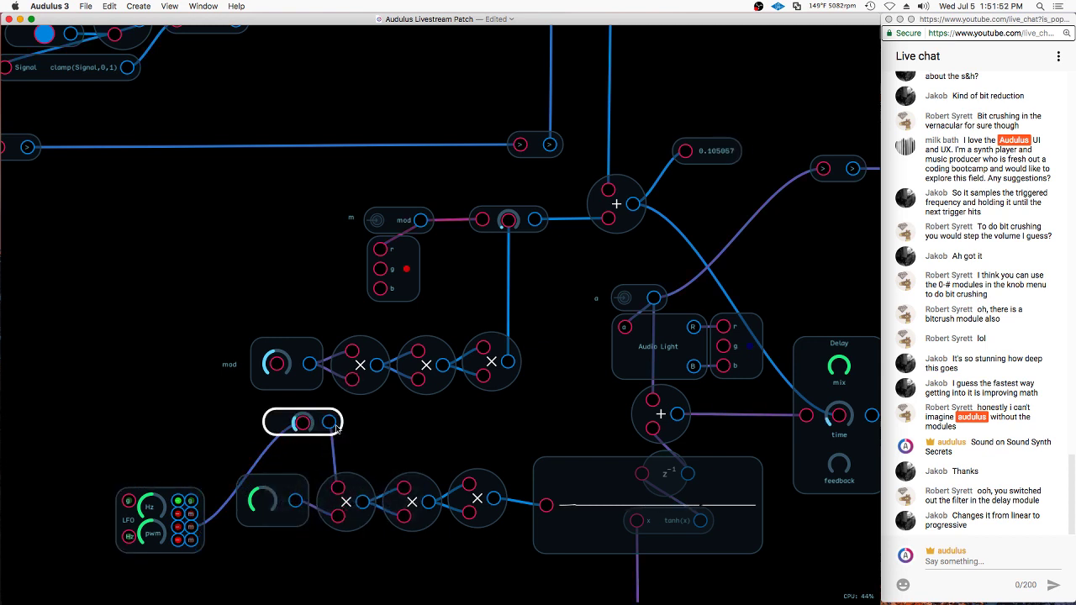
Feed the Constant node from another LFO output, wire it to the first copied multiplier's lower input too, and place it over the copied knob
{"action": "left_click", "coordinate": [295, 501]}
{"action": "left_click_drag", "start_coordinate": [191, 501], "coordinate": [303, 423]}
{"action": "left_click_drag", "start_coordinate": [328, 422], "coordinate": [338, 517]}
{"action": "left_click_drag", "start_coordinate": [282, 436], "coordinate": [239, 495]}
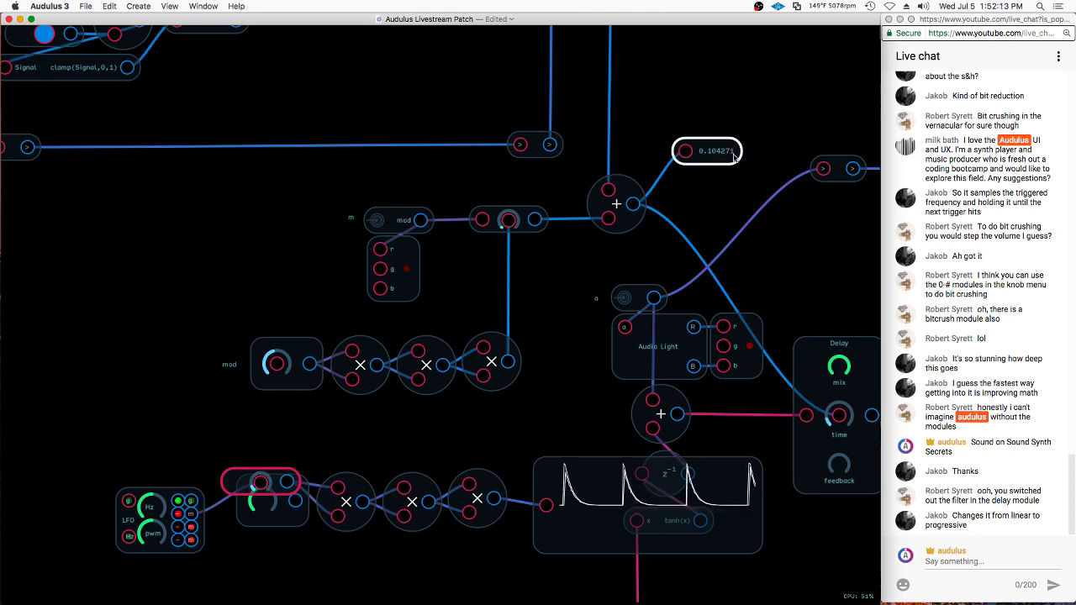
Delete the LFO, Constant node, copied knob and multipliers, and Waveform display below the original mod chain
{"action": "scroll", "coordinate": [409, 217], "scroll_direction": "down", "scroll_amount": 3}
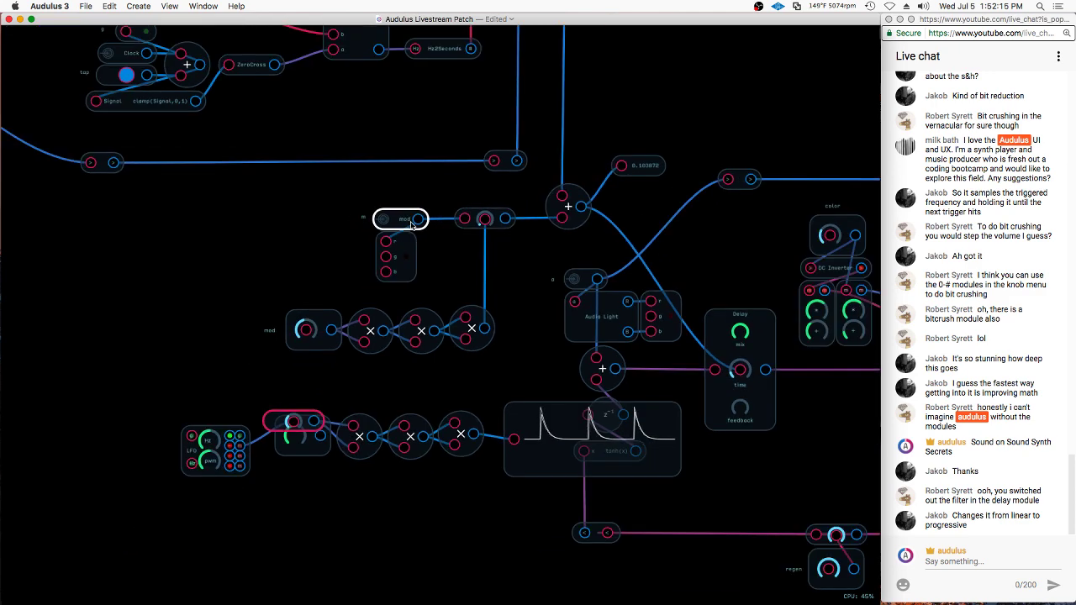
{"action": "scroll", "coordinate": [742, 380], "scroll_direction": "up", "scroll_amount": 5}
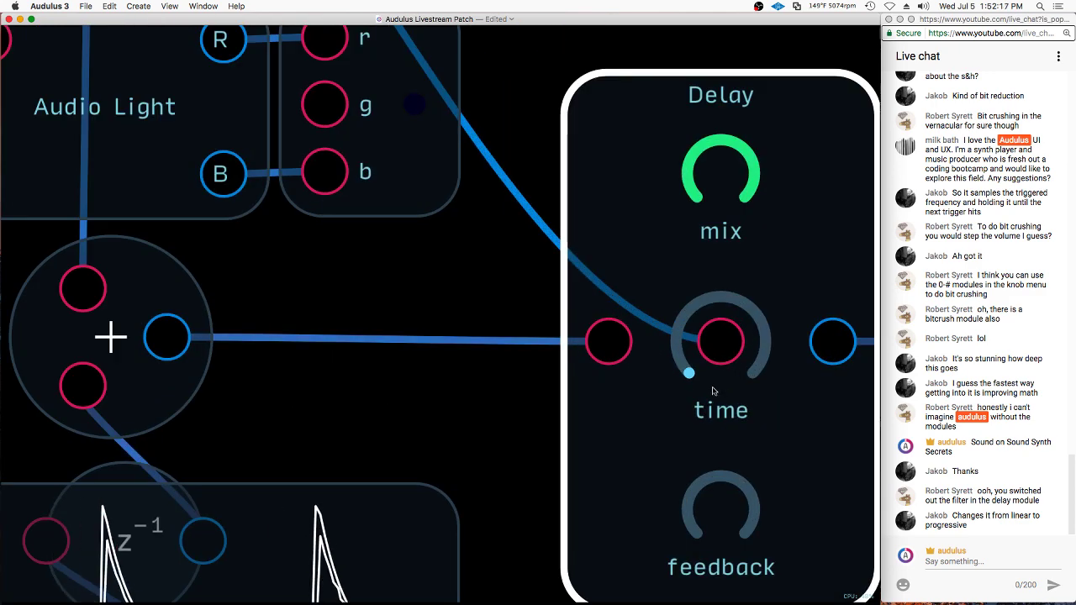
{"action": "scroll", "coordinate": [680, 354], "scroll_direction": "down", "scroll_amount": 5}
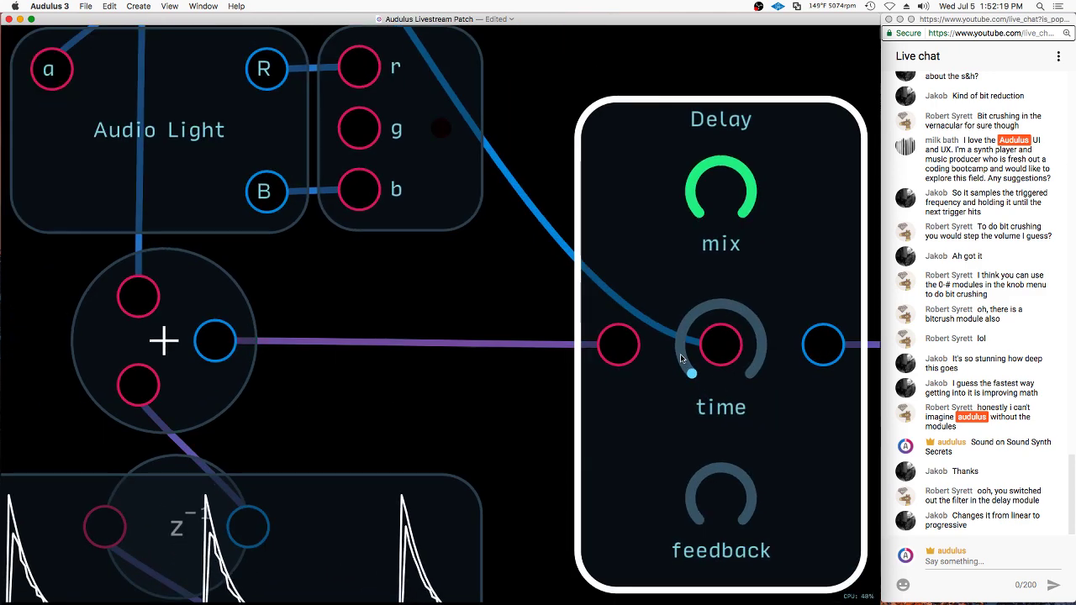
{"action": "scroll", "coordinate": [503, 321], "scroll_direction": "down", "scroll_amount": 2}
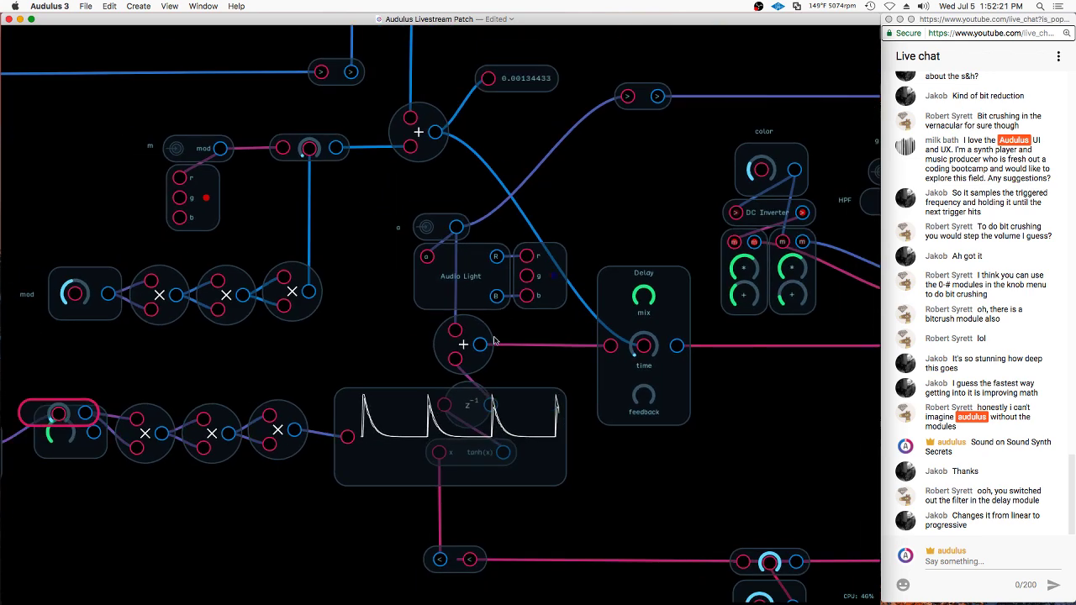
{"action": "scroll", "coordinate": [364, 363], "scroll_direction": "down", "scroll_amount": 2}
{"action": "mouse_move", "coordinate": [363, 362]}
{"action": "left_mouse_down"}
{"action": "mouse_move", "coordinate": [255, 548]}
{"action": "mouse_move", "coordinate": [5, 342]}
{"action": "mouse_move", "coordinate": [353, 362]}
{"action": "left_mouse_up"}
{"action": "key", "text": "Delete"}
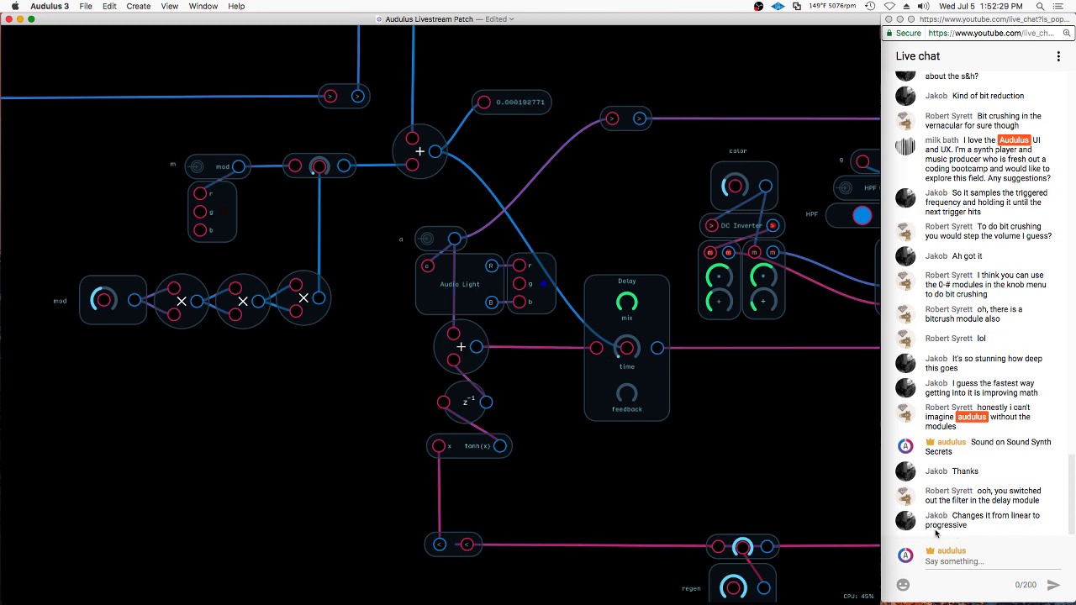
{"action": "left_click_drag", "start_coordinate": [298, 459], "coordinate": [488, 451]}
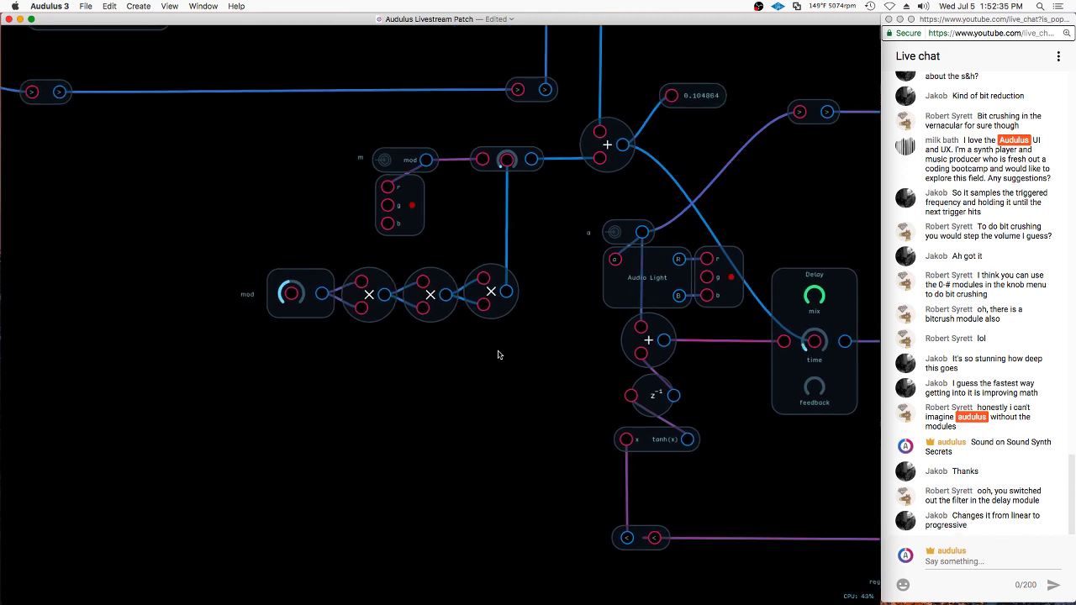
Add a Spline node below the mod knob's multiplier chain and duplicate it
{"action": "right_click", "coordinate": [374, 410]}
{"action": "mouse_move", "coordinate": [388, 429]}
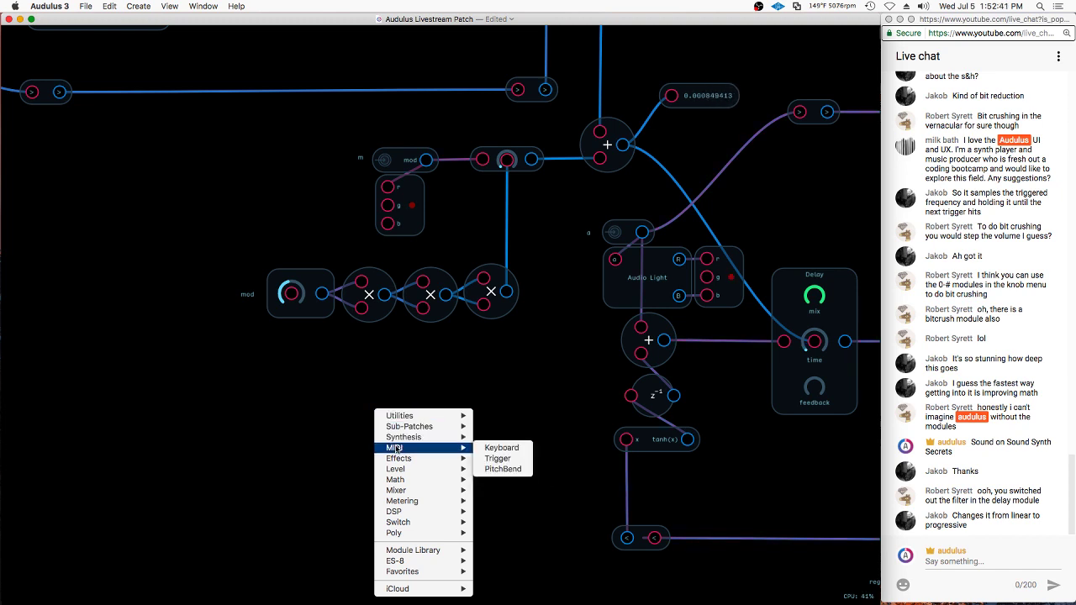
{"action": "mouse_move", "coordinate": [399, 470]}
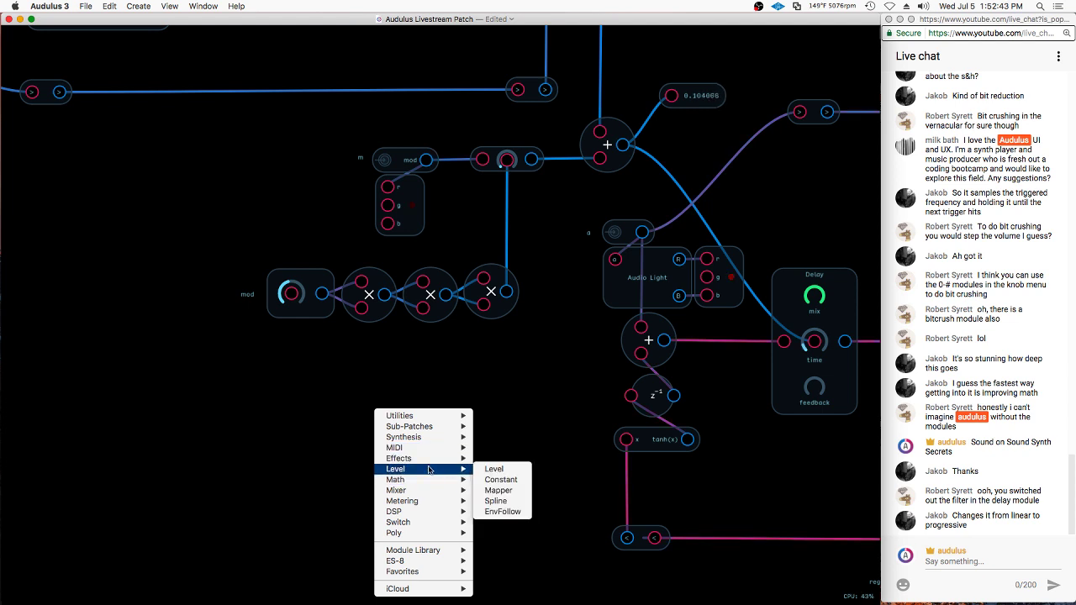
{"action": "left_click", "coordinate": [496, 501]}
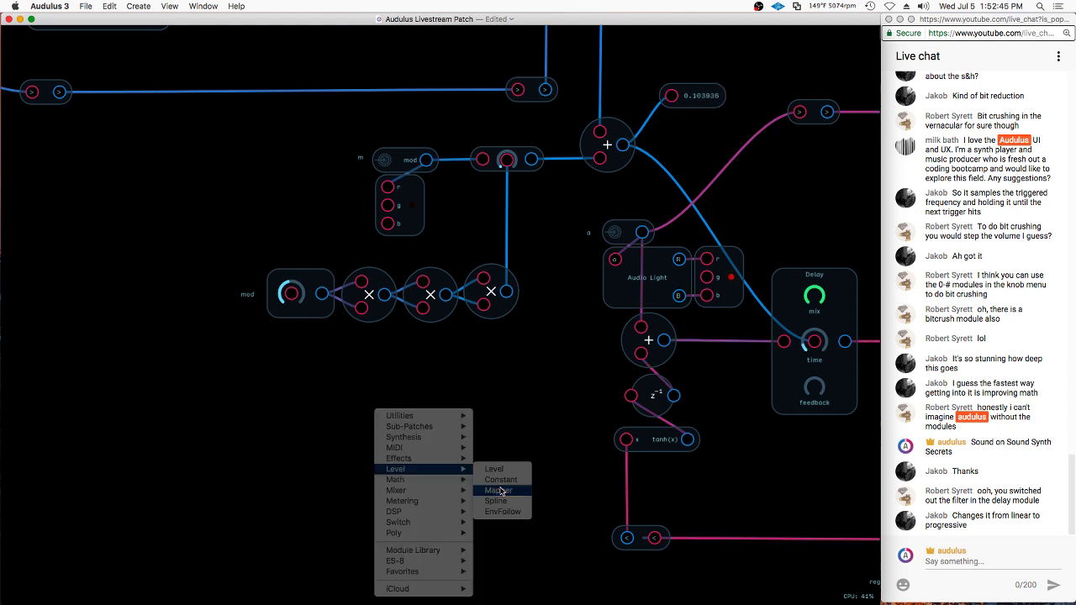
{"action": "left_click_drag", "start_coordinate": [439, 416], "coordinate": [435, 468]}
{"action": "key", "text": "super+d"}
{"action": "key", "text": "super+z"}
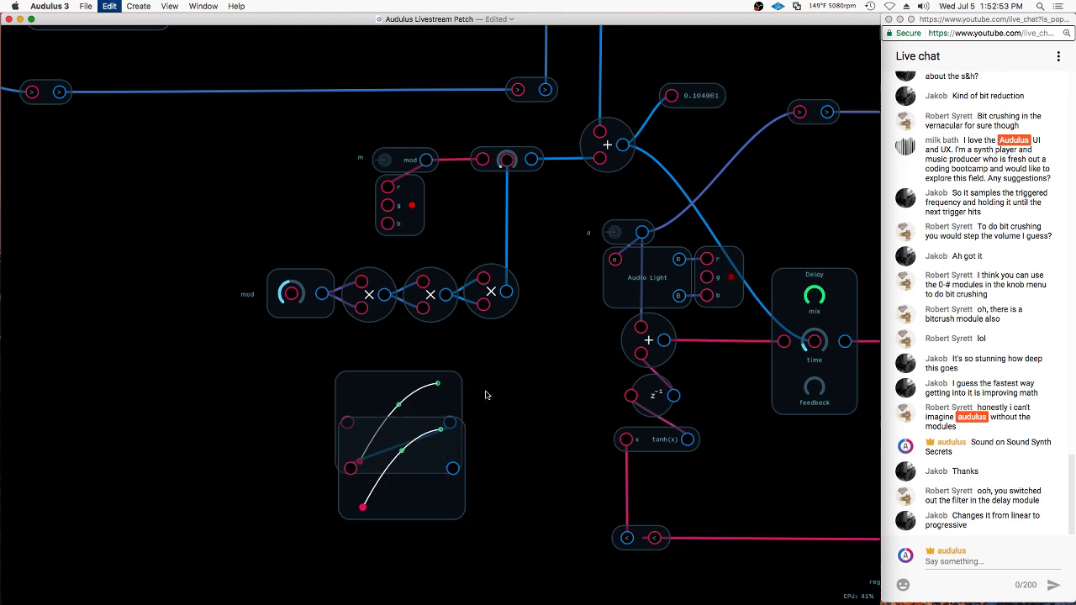
Duplicate the two Spline nodes, stack the copies beneath them, and delete the whole stack
{"action": "key", "text": "super+d"}
{"action": "left_click_drag", "start_coordinate": [488, 394], "coordinate": [420, 598]}
{"action": "left_click_drag", "start_coordinate": [453, 460], "coordinate": [355, 561]}
{"action": "left_click", "coordinate": [426, 584]}
{"action": "left_click_drag", "start_coordinate": [430, 578], "coordinate": [429, 515]}
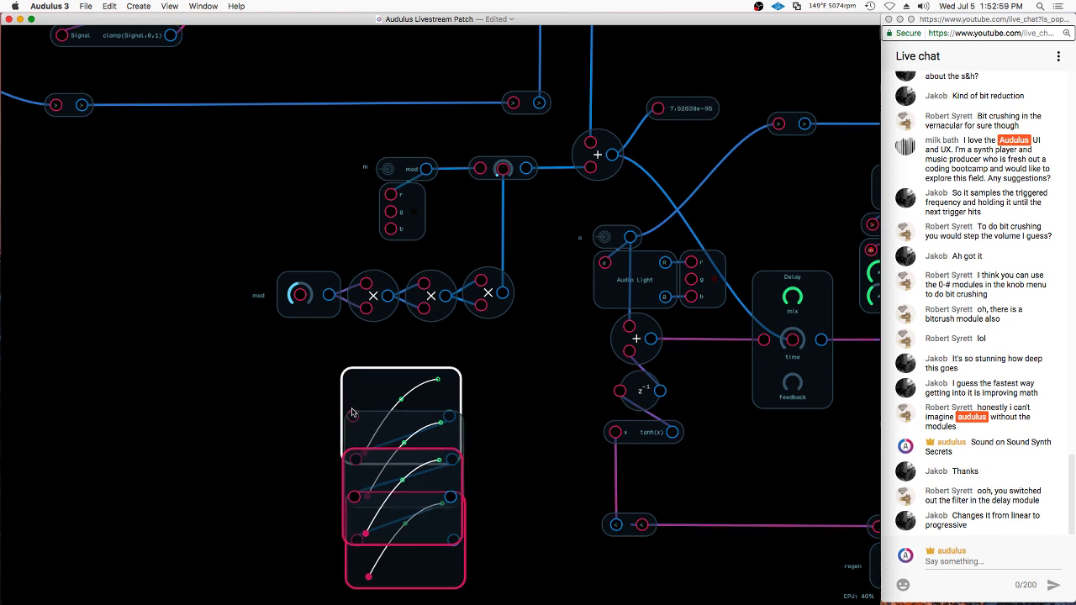
{"action": "key", "text": "BackSpace"}
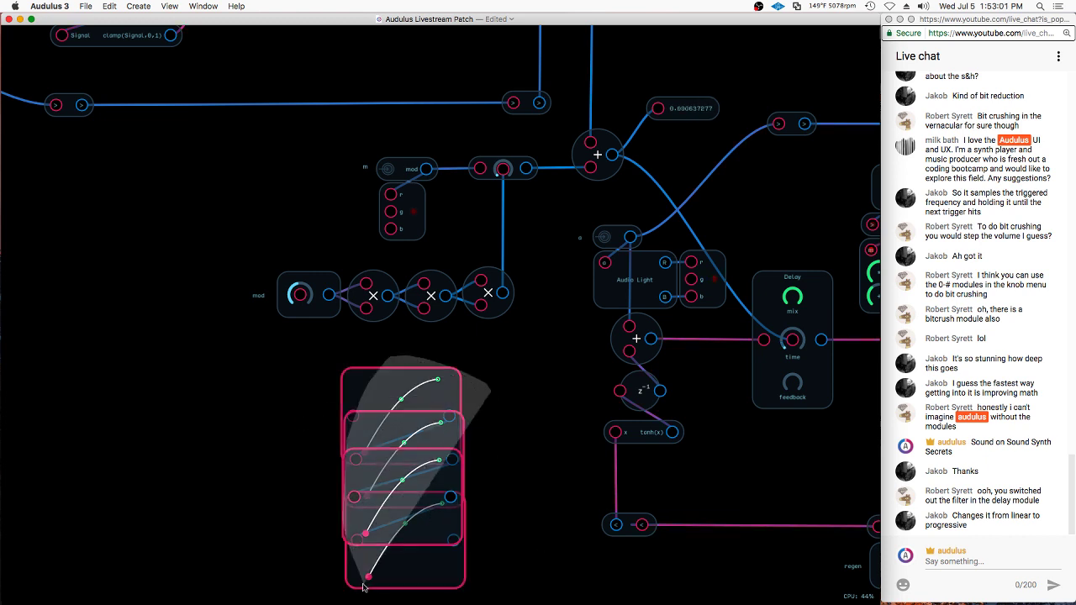
Examine the clamp(Signal,0,1) expression after the Clock and tap adder in the Clockable Tuned Delay Line
{"action": "scroll", "coordinate": [427, 463], "scroll_direction": "down", "scroll_amount": 3}
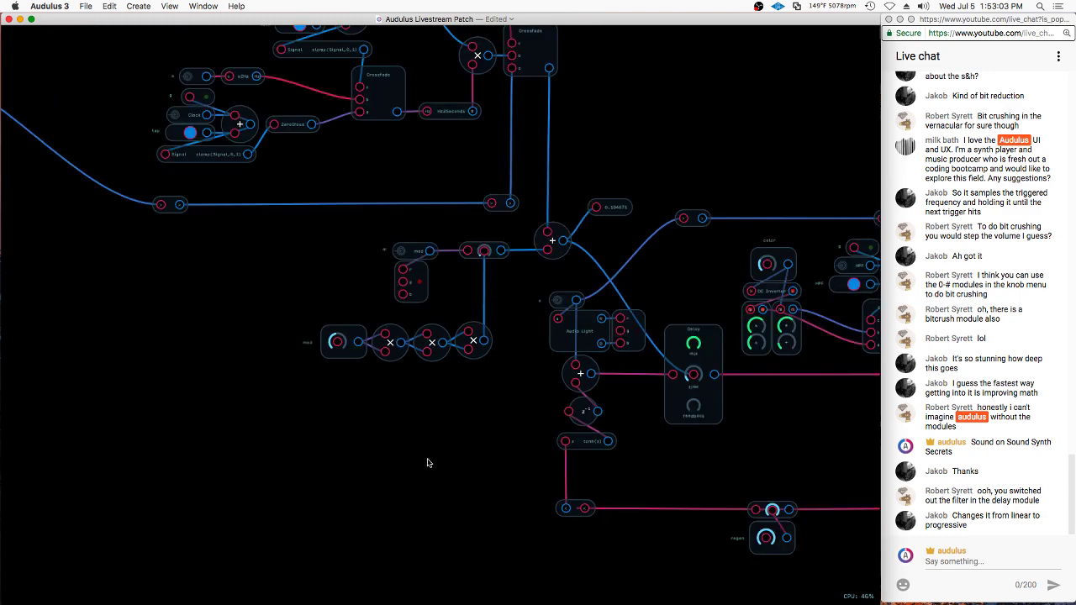
{"action": "left_click_drag", "start_coordinate": [393, 162], "coordinate": [435, 221]}
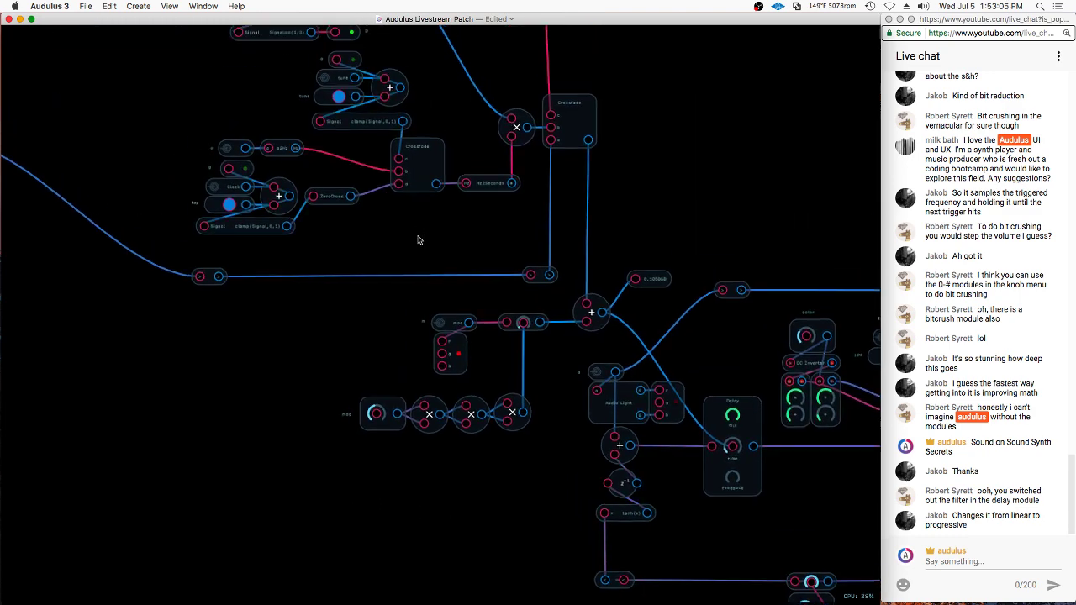
{"action": "scroll", "coordinate": [429, 221], "scroll_direction": "up", "scroll_amount": 5}
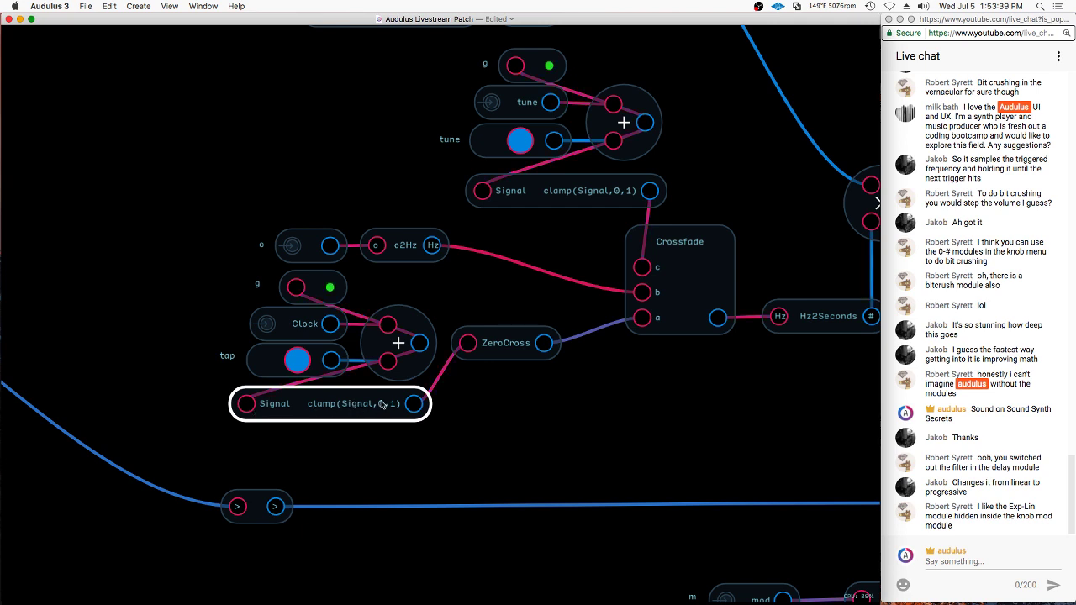
{"action": "left_click", "coordinate": [391, 427]}
{"action": "scroll", "coordinate": [342, 481], "scroll_direction": "down", "scroll_amount": 3}
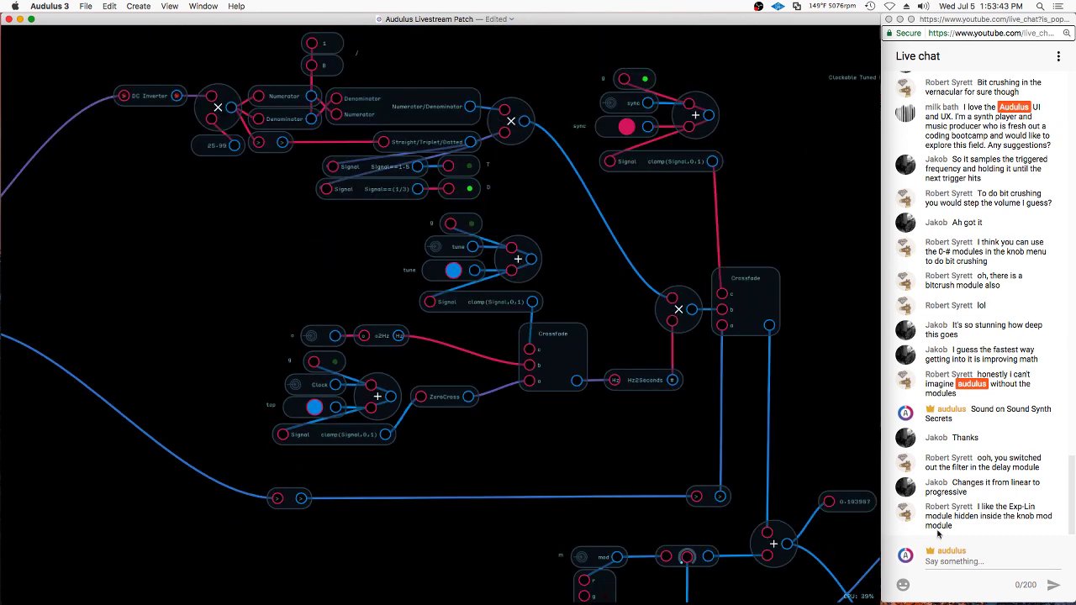
{"action": "scroll", "coordinate": [514, 461], "scroll_direction": "up", "scroll_amount": 3}
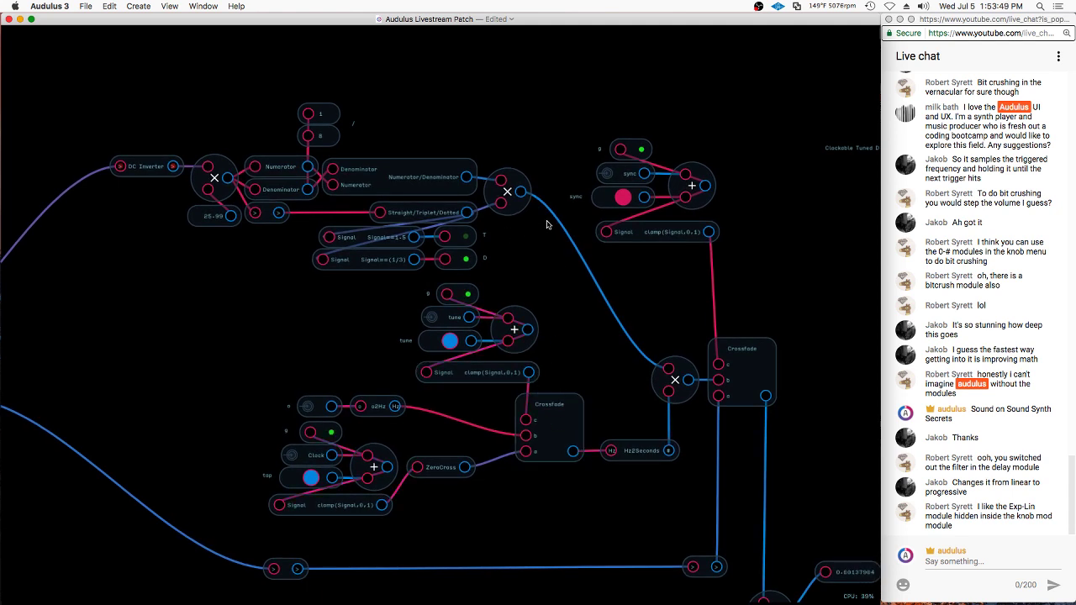
Examine the Signal==1.5 and Signal==(1/3) expressions that drive the T and D indicator lights
{"action": "left_click", "coordinate": [354, 232]}
{"action": "scroll", "coordinate": [354, 230], "scroll_direction": "up", "scroll_amount": 5}
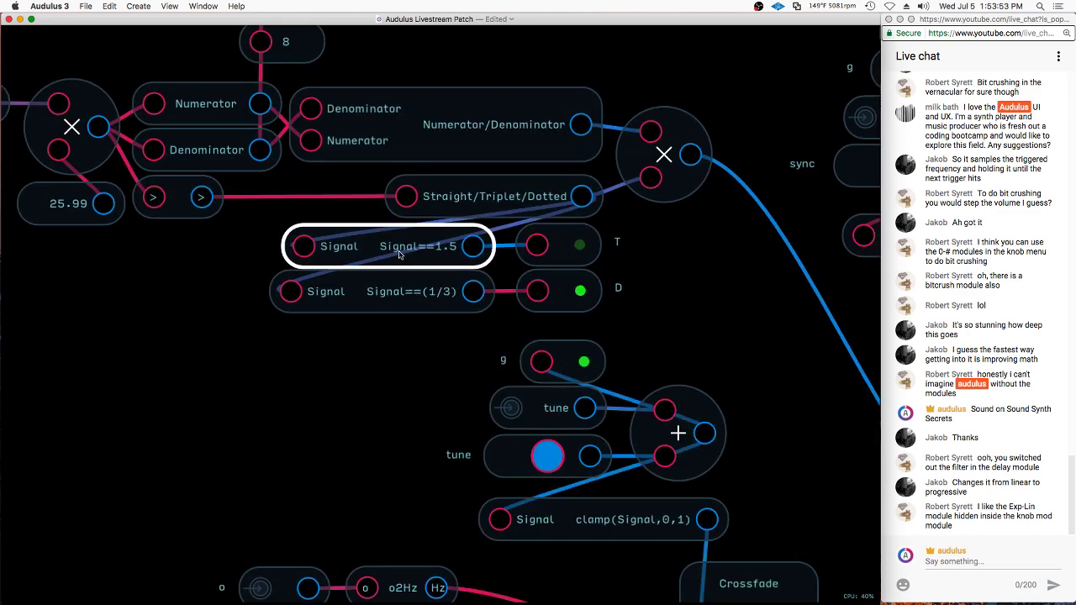
{"action": "left_click_drag", "start_coordinate": [420, 252], "coordinate": [450, 256]}
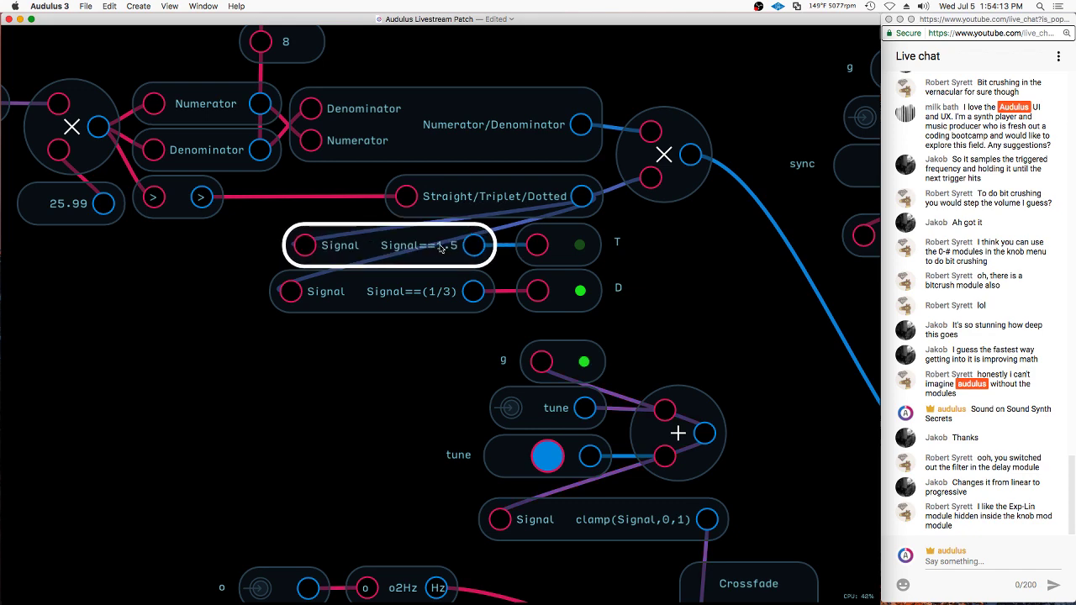
Leave the delay line and examine the note comparison expressions inside the Scale Quantizer
{"action": "scroll", "coordinate": [437, 168], "scroll_direction": "down", "scroll_amount": 5}
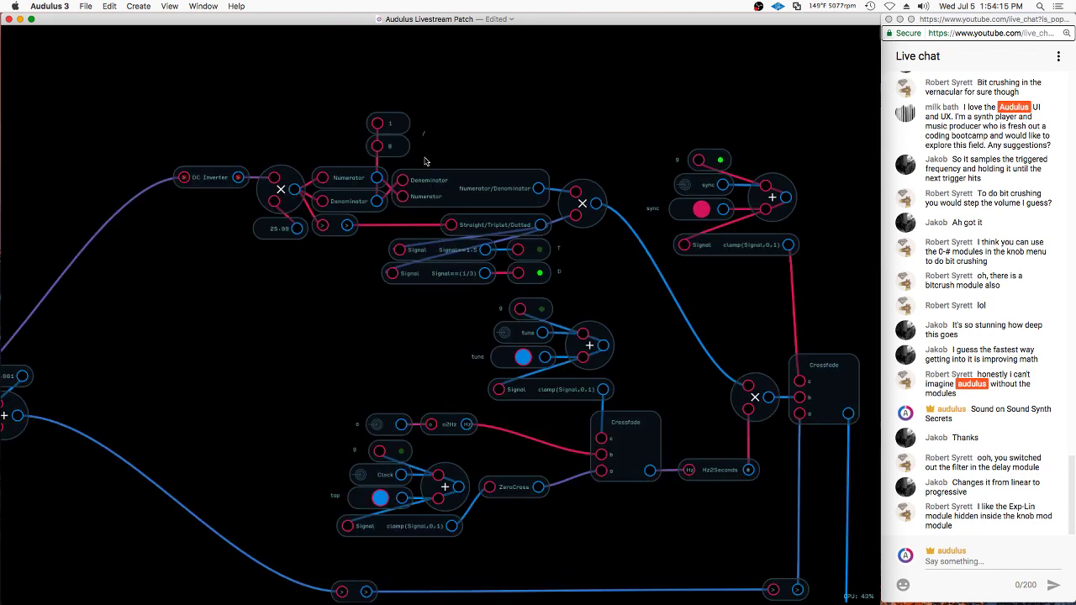
{"action": "scroll", "coordinate": [418, 173], "scroll_direction": "down", "scroll_amount": 3}
{"action": "scroll", "coordinate": [418, 173], "scroll_direction": "down", "scroll_amount": 3}
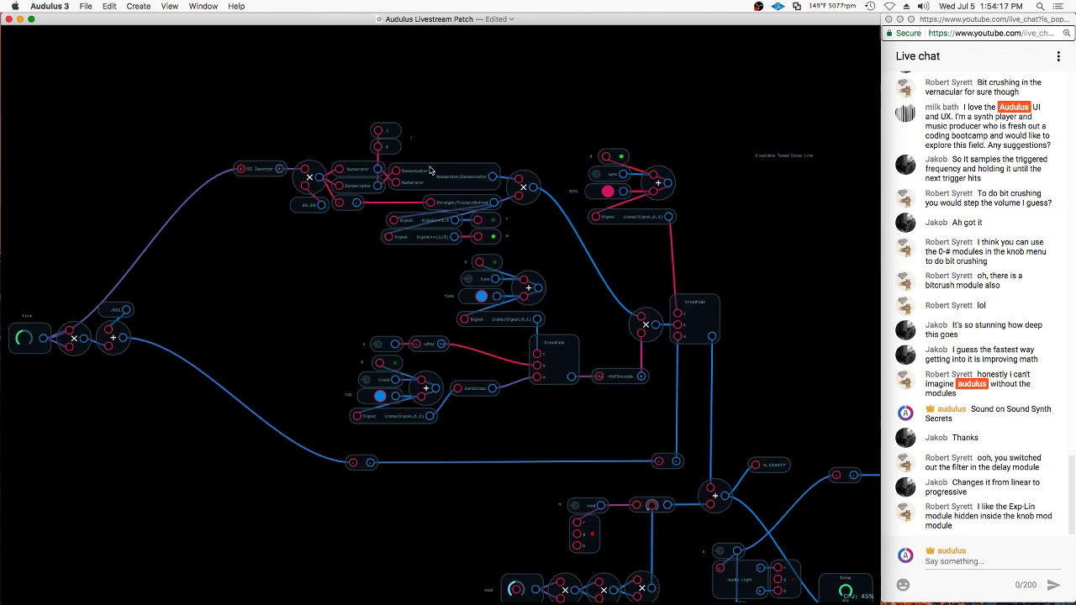
{"action": "scroll", "coordinate": [625, 329], "scroll_direction": "down", "scroll_amount": 6}
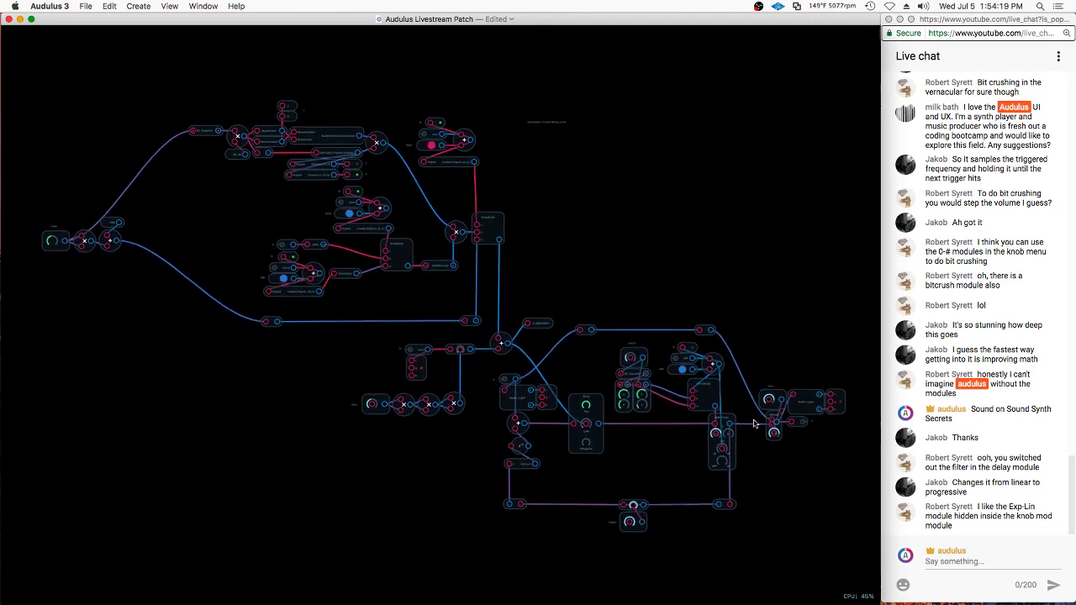
{"action": "scroll", "coordinate": [795, 372], "scroll_direction": "down", "scroll_amount": 3}
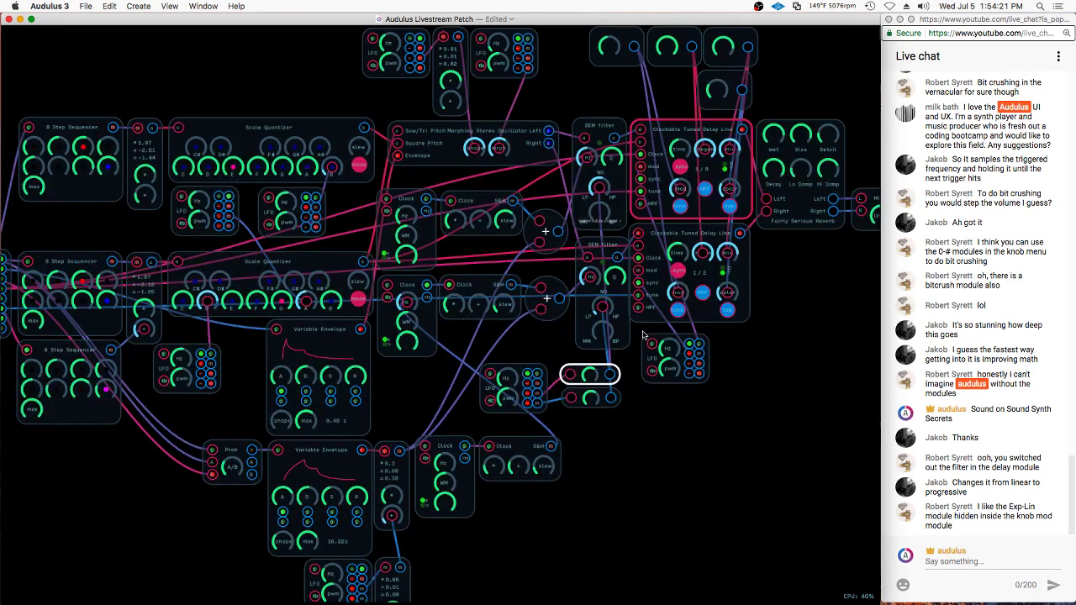
{"action": "scroll", "coordinate": [318, 168], "scroll_direction": "up", "scroll_amount": 6}
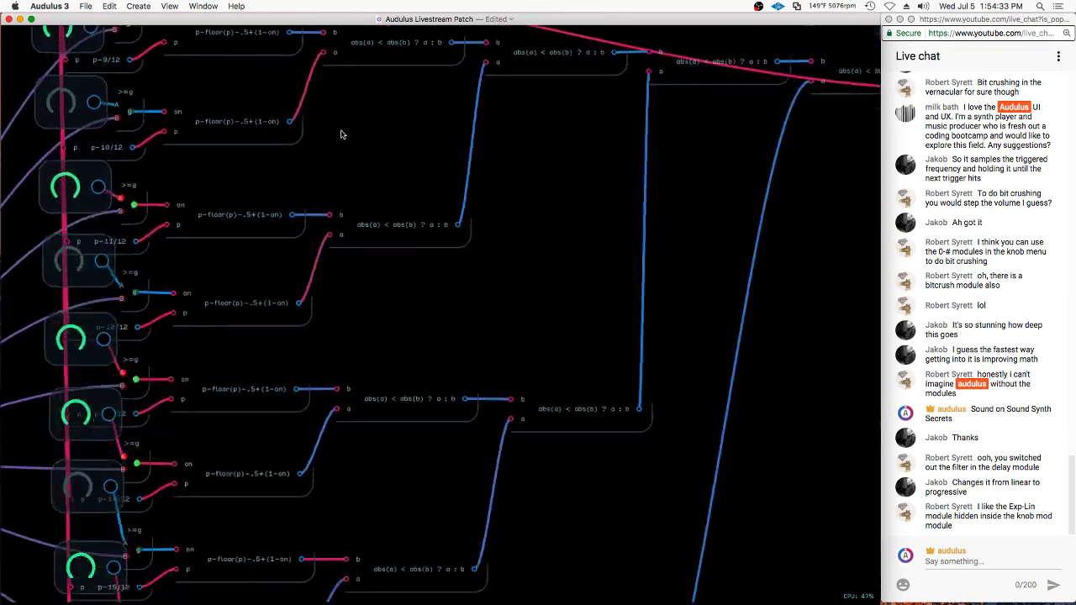
{"action": "scroll", "coordinate": [317, 294], "scroll_direction": "down", "scroll_amount": 5}
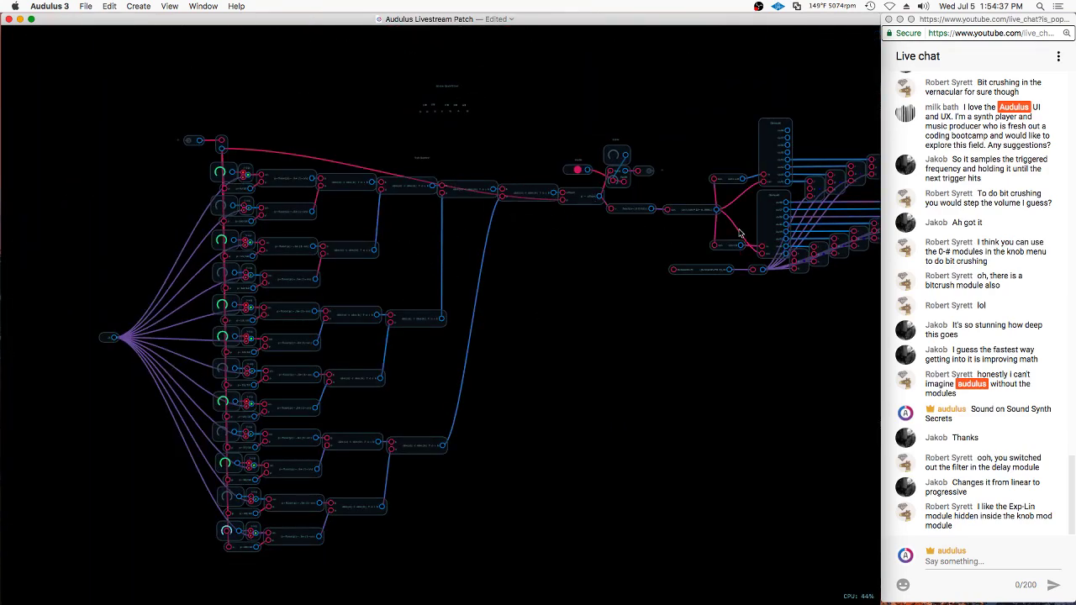
Examine the shift register's cascade of flipflops and one Flipflop's Sample & Hold feedback loop, and return to the main patch
{"action": "double_click", "coordinate": [568, 222]}
{"action": "double_click", "coordinate": [196, 278]}
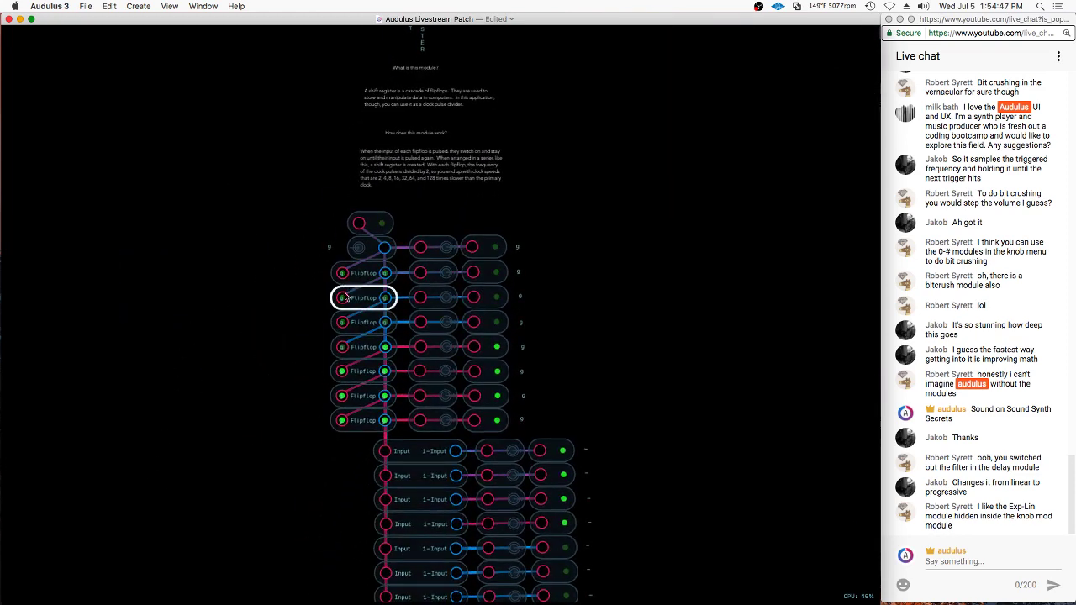
{"action": "scroll", "coordinate": [483, 372], "scroll_direction": "up", "scroll_amount": 3}
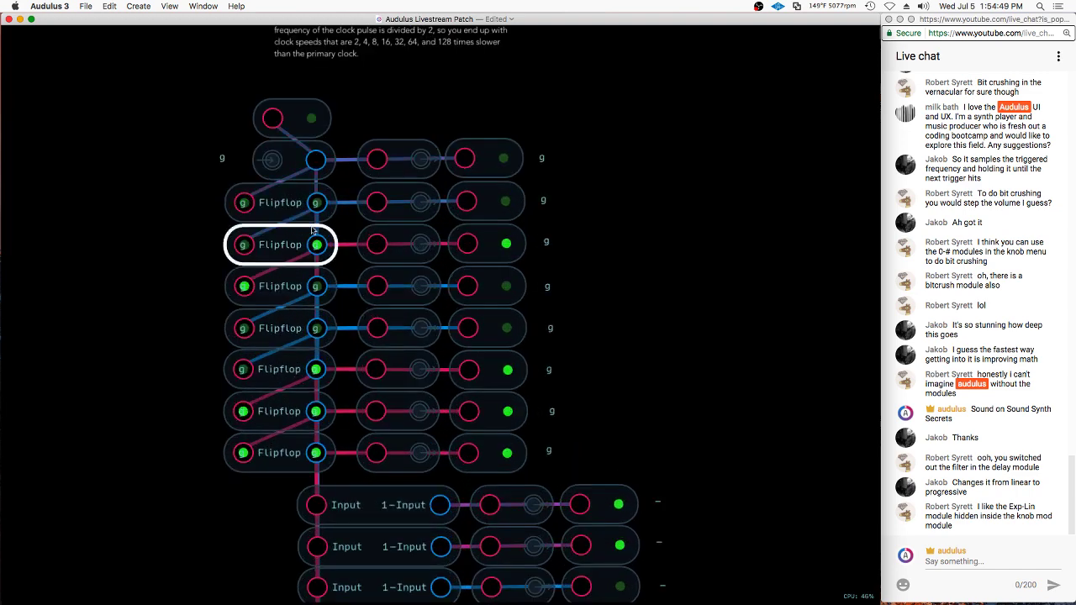
{"action": "double_click", "coordinate": [312, 231]}
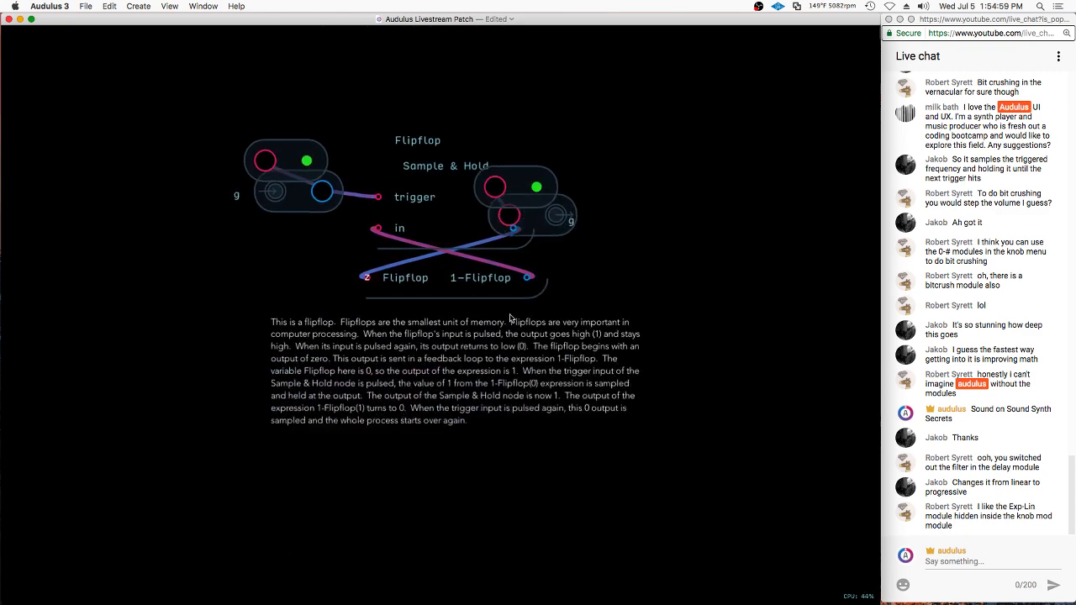
{"action": "key", "text": "Escape"}
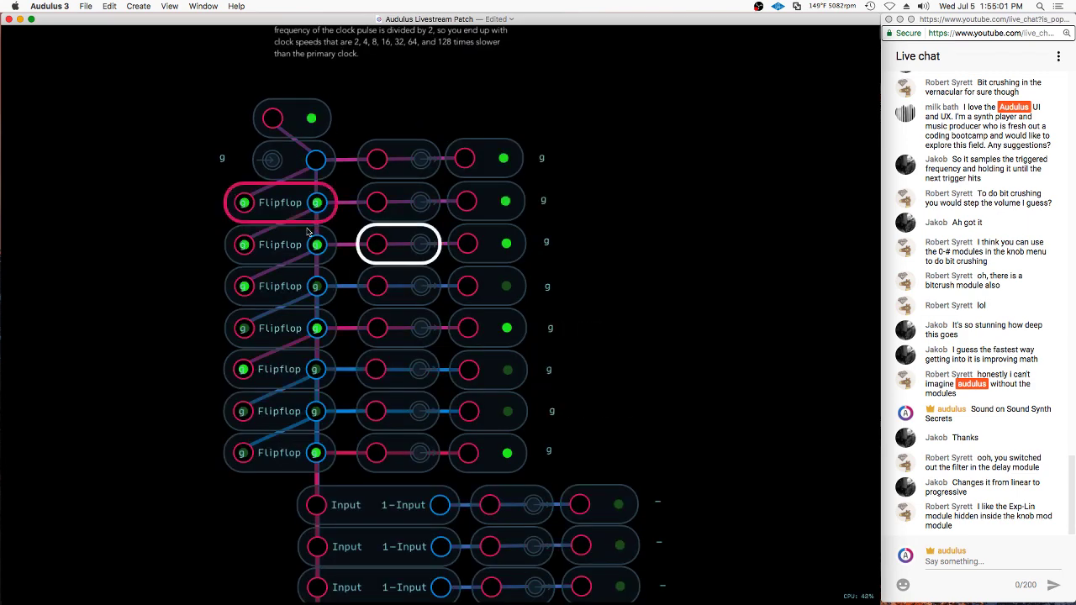
{"action": "key", "text": "Escape"}
Open the upper SEM filter and examine how its Hz and Q knobs feed the clamp, Crossfade and exp(x) expressions
{"action": "scroll", "coordinate": [328, 472], "scroll_direction": "right", "scroll_amount": 10}
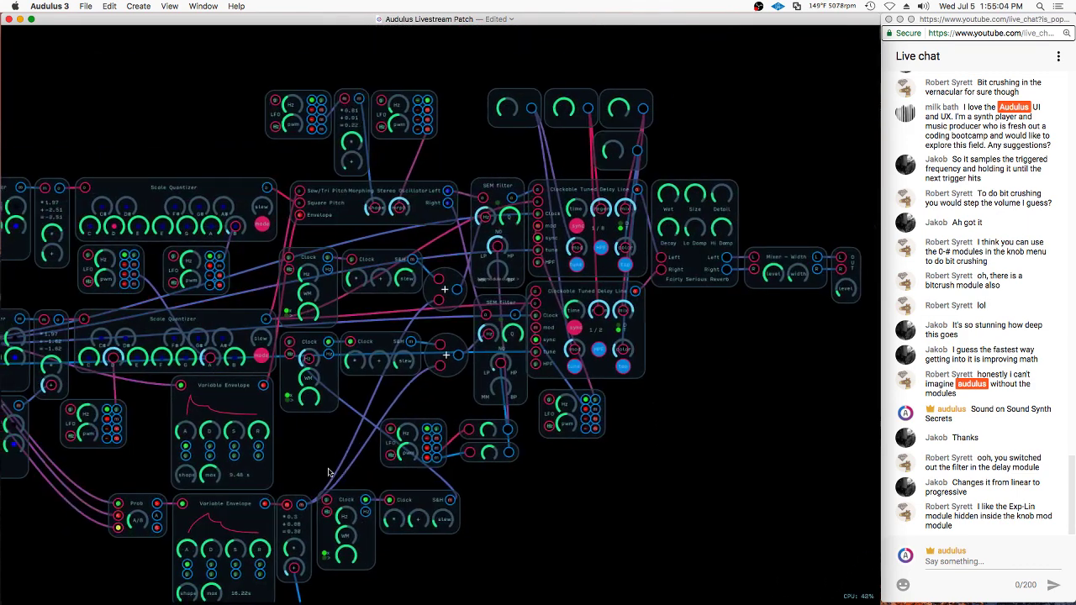
{"action": "double_click", "coordinate": [488, 185]}
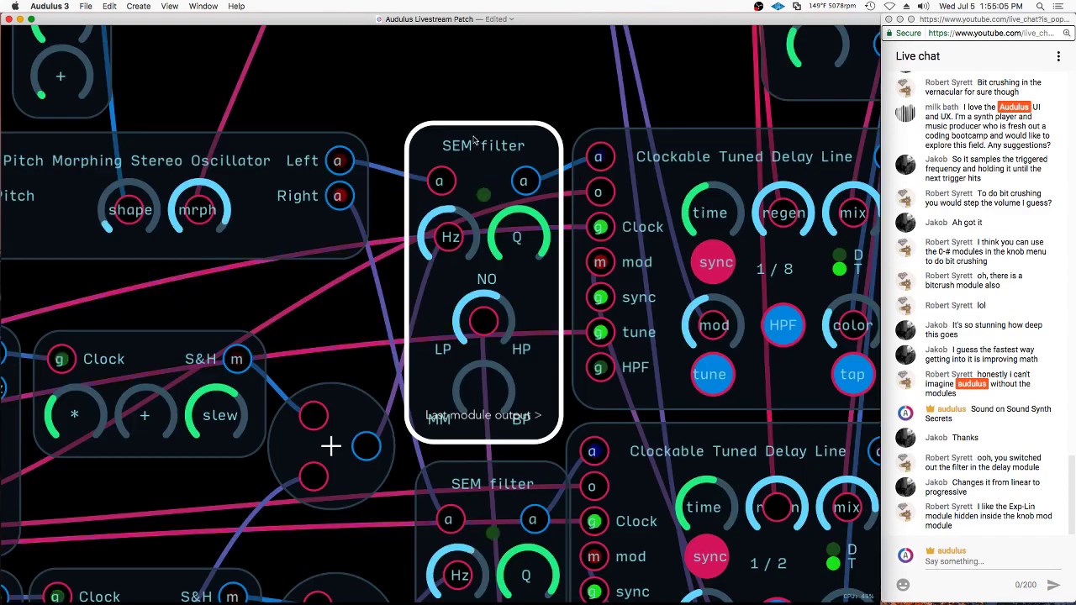
{"action": "key", "text": "Escape"}
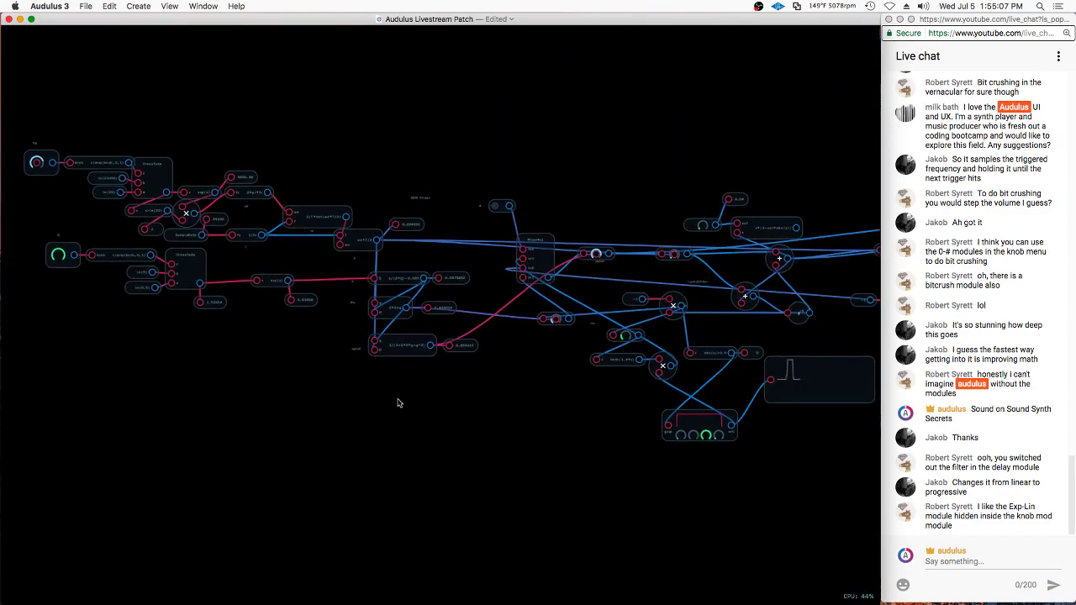
{"action": "left_click_drag", "start_coordinate": [394, 389], "coordinate": [590, 462]}
{"action": "scroll", "coordinate": [298, 242], "scroll_direction": "up", "scroll_amount": 5}
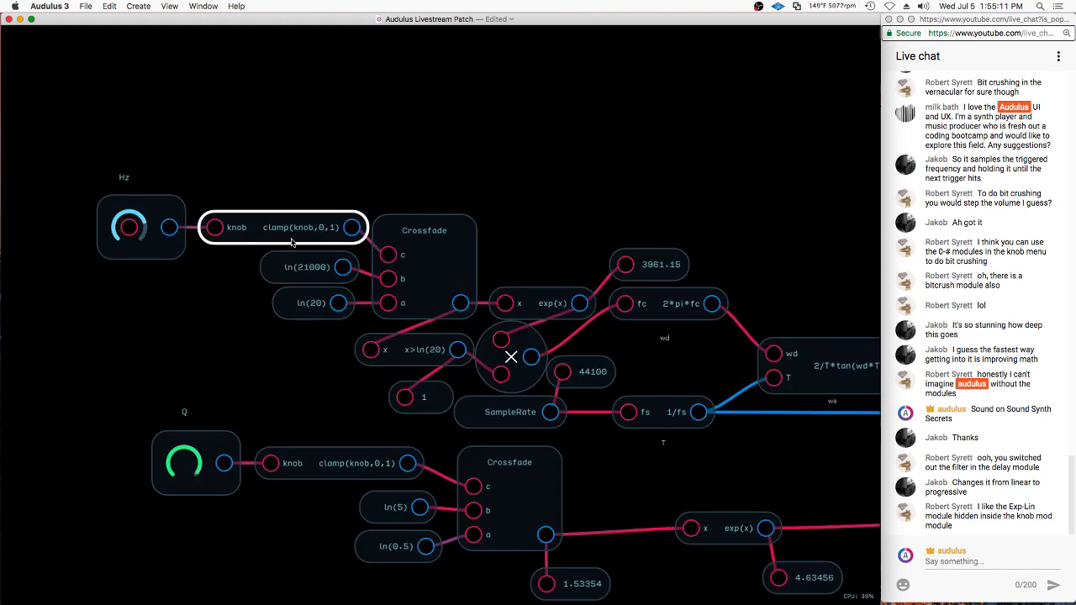
{"action": "left_click_drag", "start_coordinate": [312, 393], "coordinate": [206, 300]}
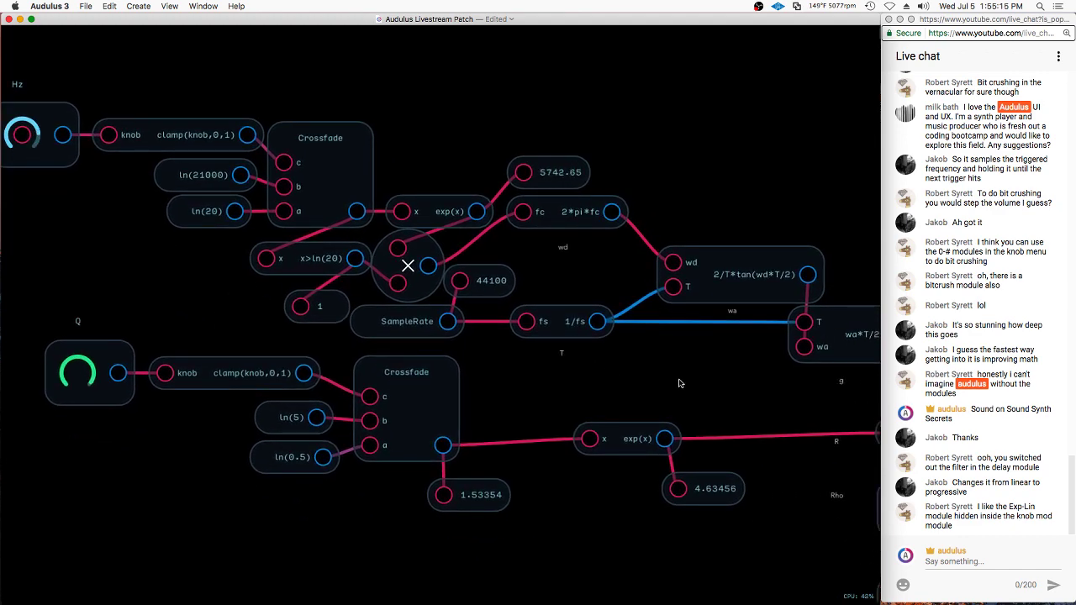
Examine the SEM filter's coefficient expressions, from 2/T*tan(wd*T/2) through wa*T/2 to the R, Rho and alpha0 calculations
{"action": "scroll", "coordinate": [590, 362], "scroll_direction": "right", "scroll_amount": 6}
{"action": "scroll", "coordinate": [591, 363], "scroll_direction": "down", "scroll_amount": 2}
{"action": "left_click_drag", "start_coordinate": [539, 338], "coordinate": [507, 302]}
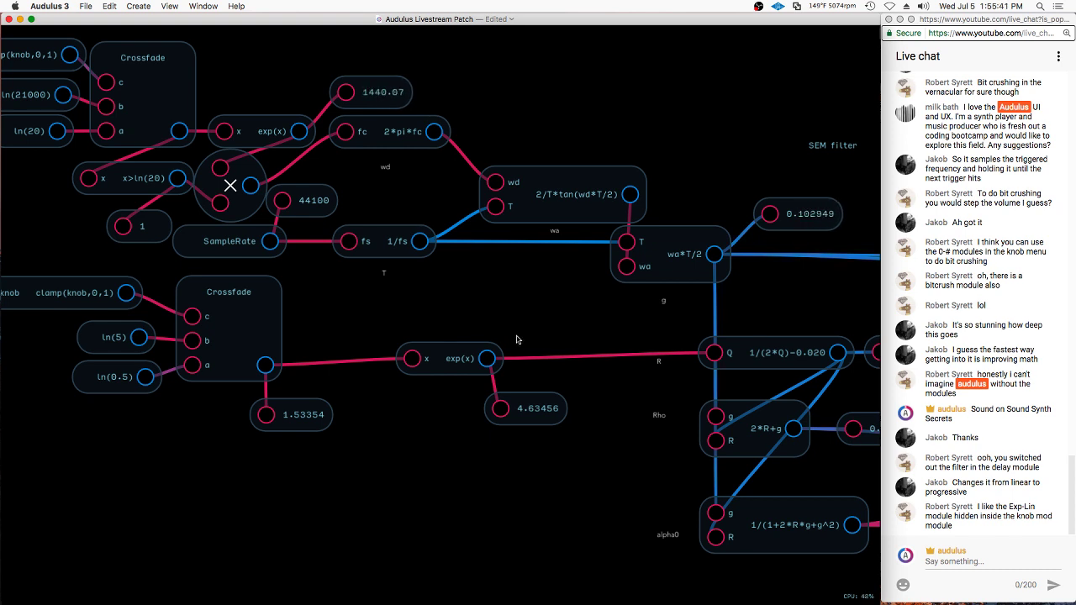
{"action": "left_click_drag", "start_coordinate": [547, 314], "coordinate": [340, 287]}
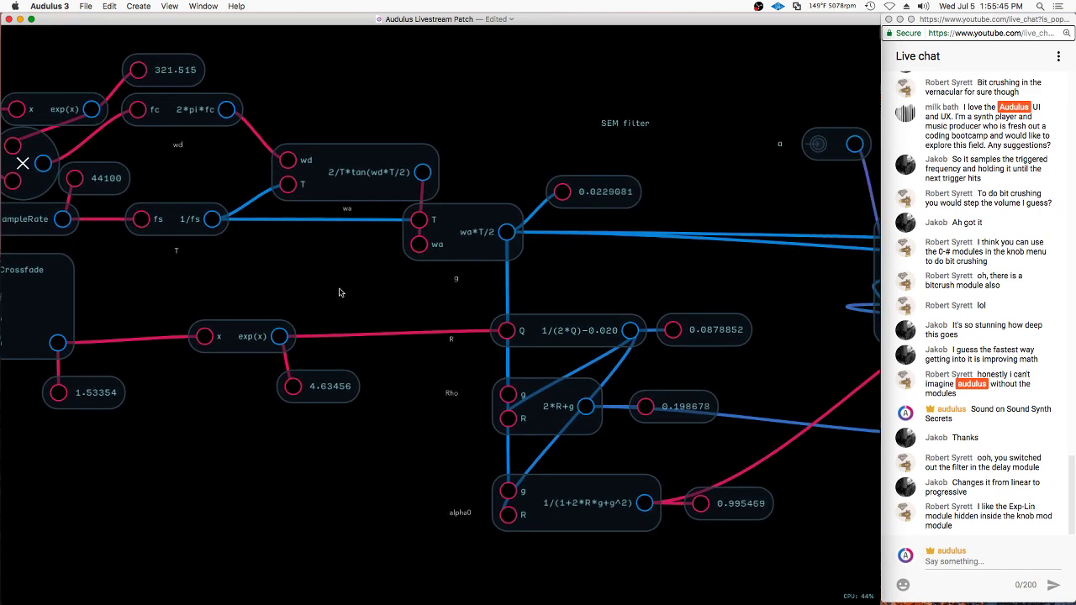
{"action": "scroll", "coordinate": [317, 291], "scroll_direction": "right", "scroll_amount": 5}
Examine the SEM filter's abs(x)>0.5 expression with its indicator light and the inverting multiplier that feeds it
{"action": "left_click", "coordinate": [475, 391]}
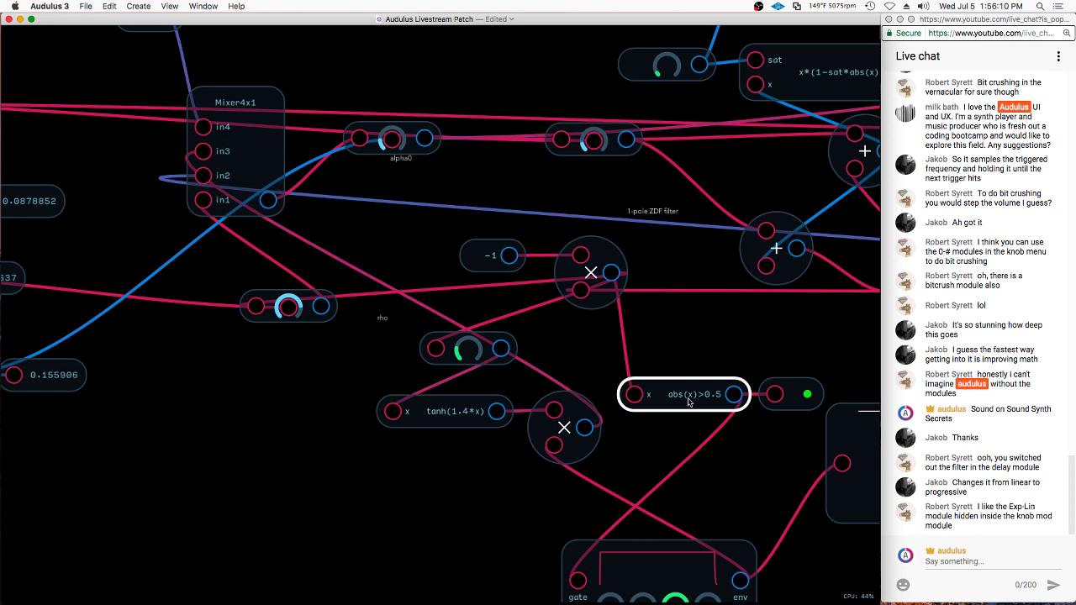
{"action": "left_click", "coordinate": [604, 268]}
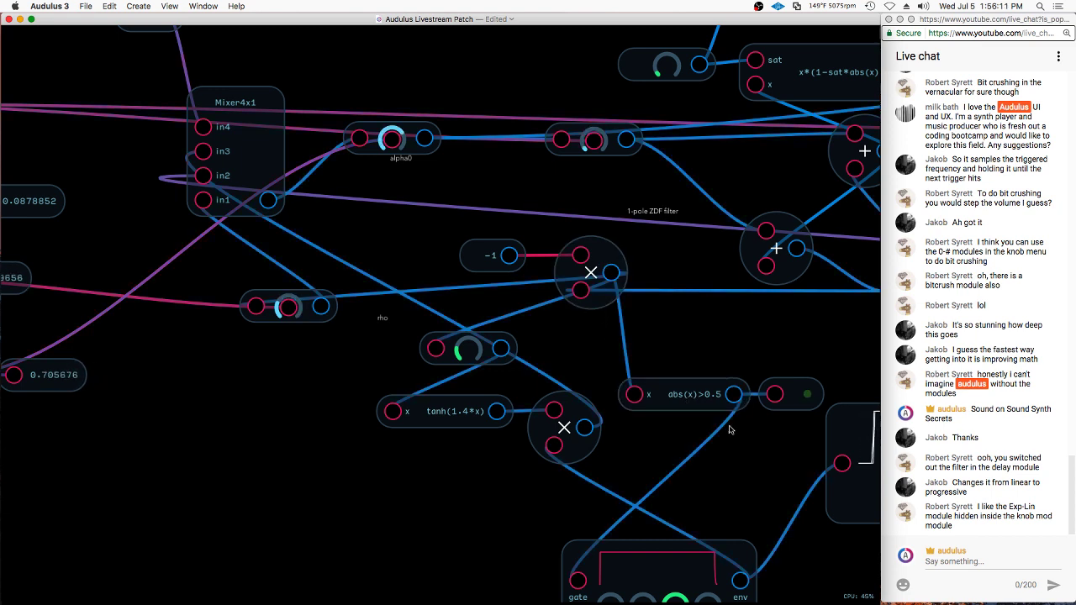
{"action": "left_click", "coordinate": [690, 394]}
{"action": "left_click", "coordinate": [790, 395]}
{"action": "left_click", "coordinate": [725, 395]}
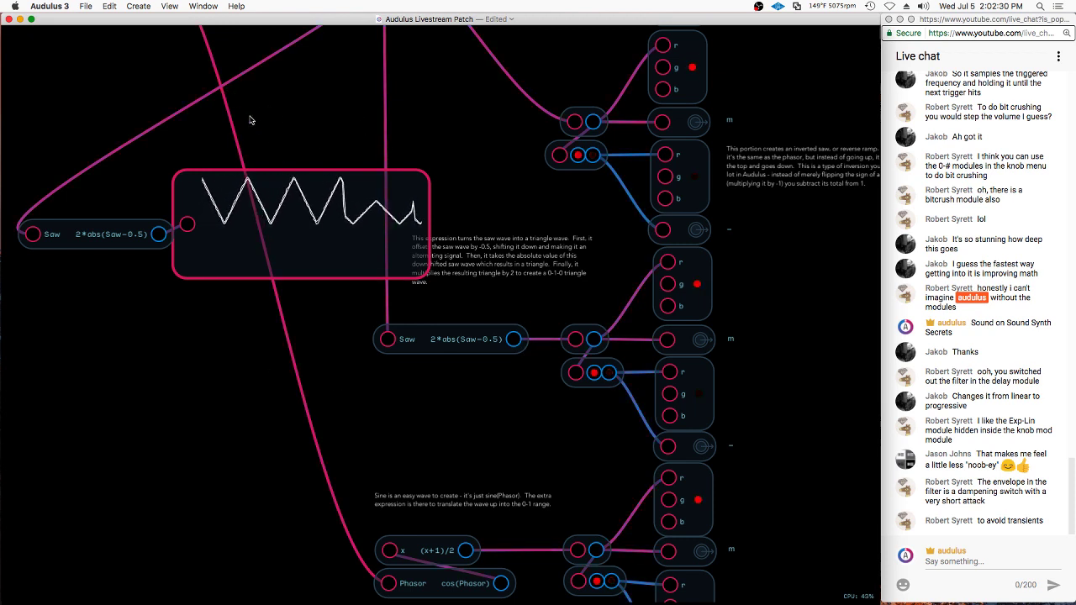
Reposition the Waveform display by the triangle expression, and place the sequencer's copied Value node below the original one fed by Count^
{"action": "left_click_drag", "start_coordinate": [278, 251], "coordinate": [297, 252]}
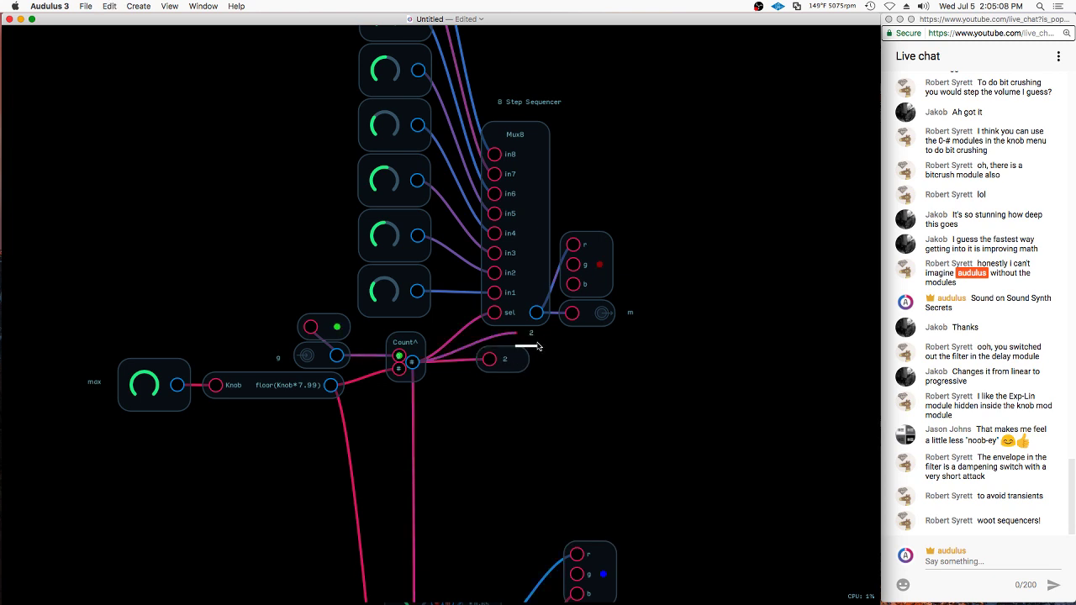
{"action": "left_click_drag", "start_coordinate": [539, 346], "coordinate": [499, 430]}
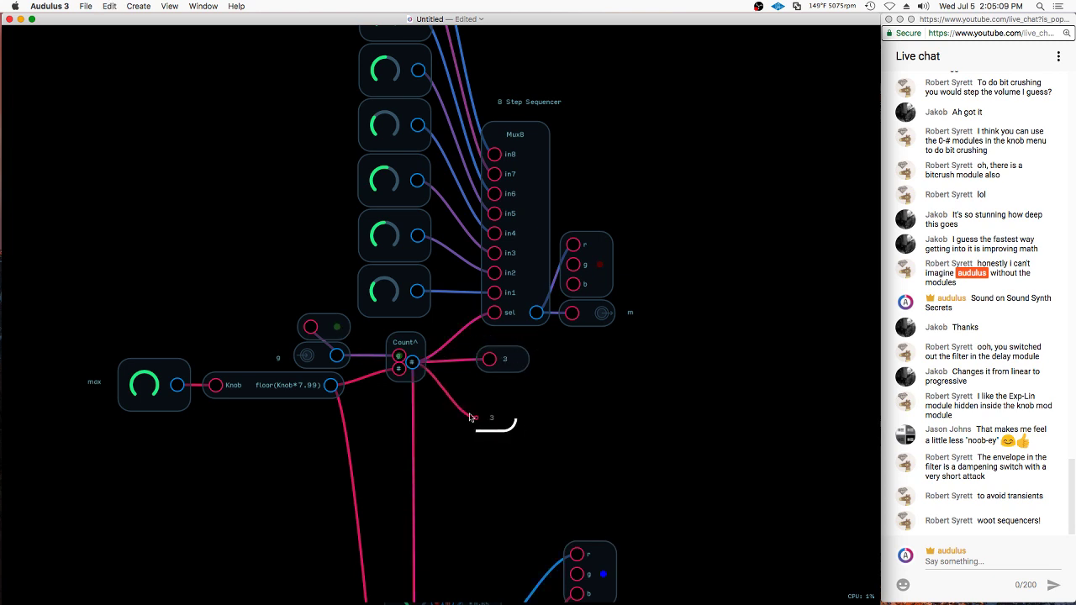
Examine how the (Signal<Max)*(Signal+1) expression, FeedbackDelay and Sample & Hold connect inside the Count^ module
{"action": "mouse_move", "coordinate": [321, 388]}
{"action": "left_mouse_down"}
{"action": "mouse_move", "coordinate": [437, 420]}
{"action": "mouse_move", "coordinate": [326, 388]}
{"action": "left_mouse_up"}
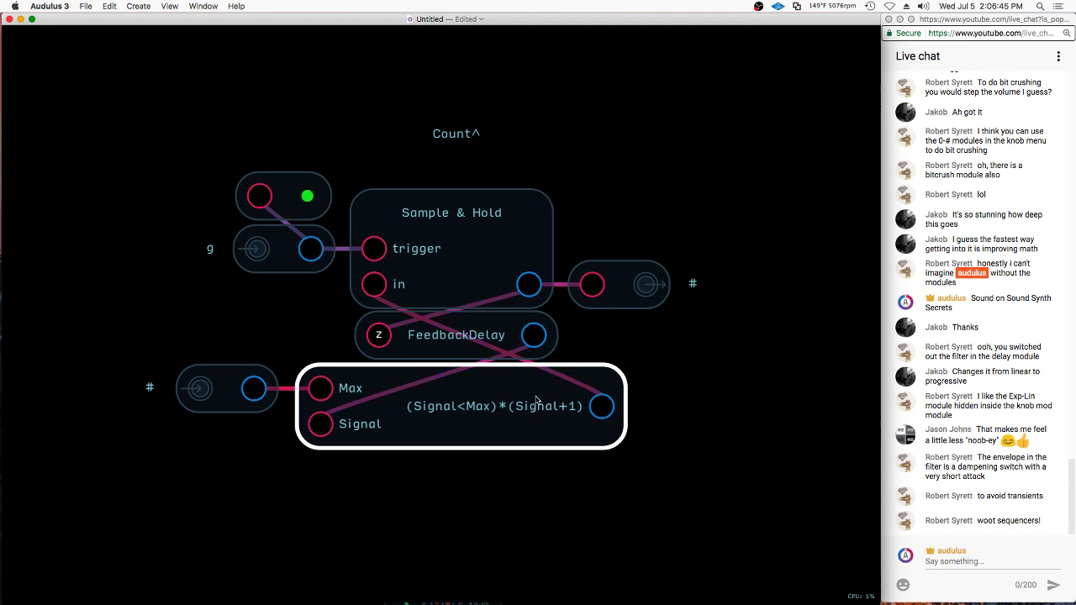
{"action": "left_click", "coordinate": [471, 345]}
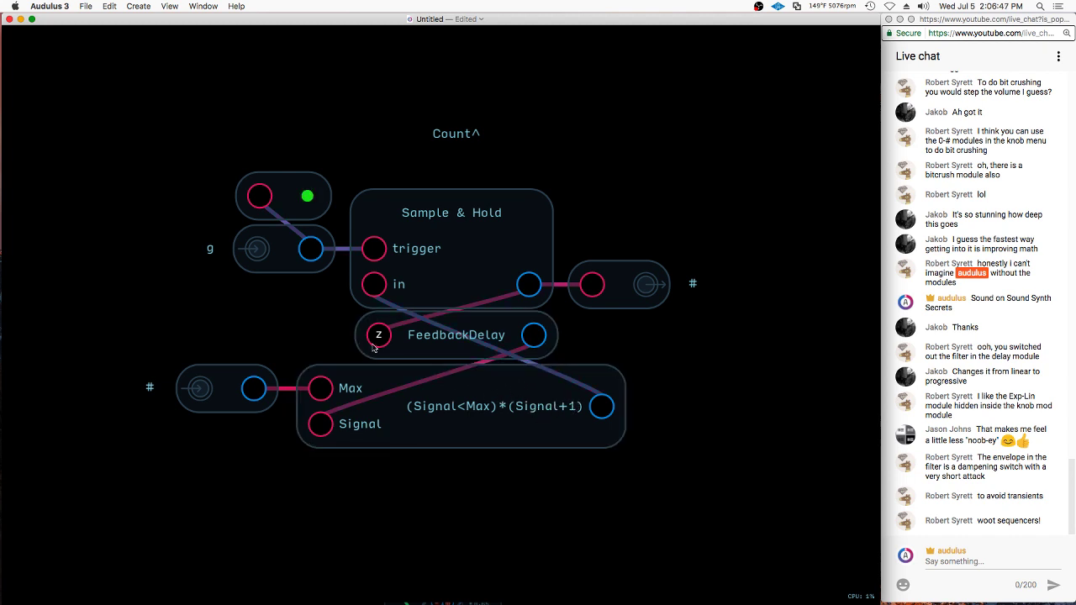
{"action": "left_click", "coordinate": [373, 291]}
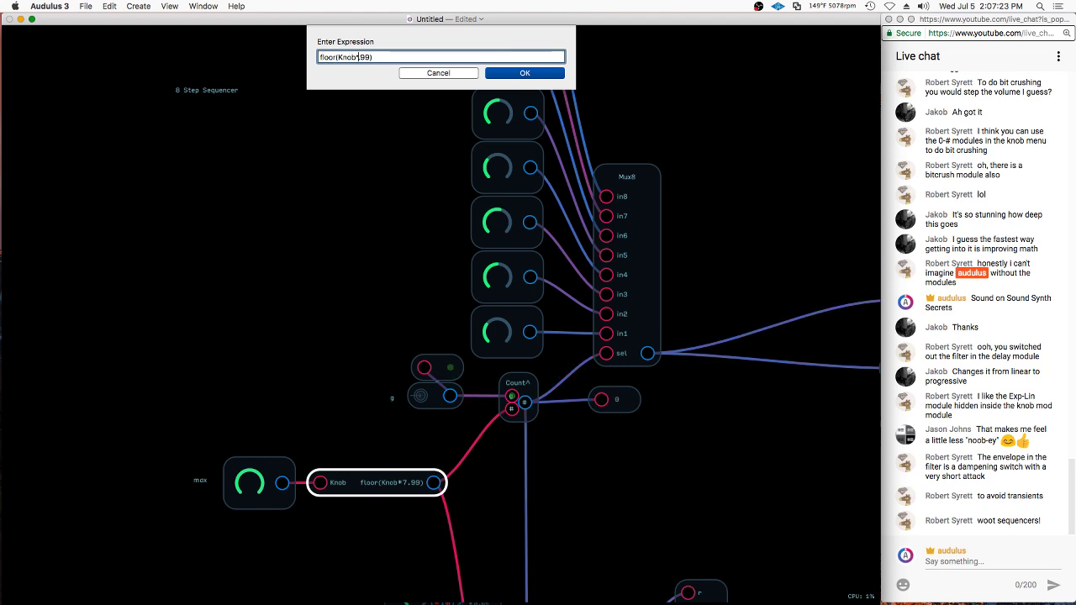
Change the expression fed by the sequencer's max knob to floor(Knob*15.99)
{"action": "key", "text": "Delete"}
{"action": "type", "text": "15."}
{"action": "key", "text": "Return"}
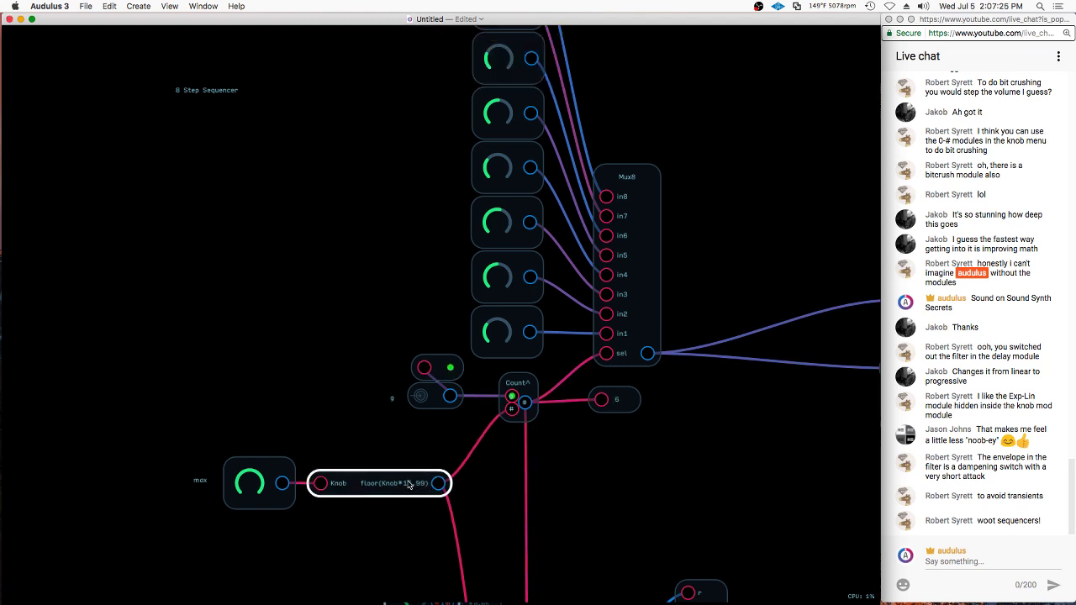
{"action": "left_click_drag", "start_coordinate": [409, 484], "coordinate": [408, 482]}
{"action": "left_click_drag", "start_coordinate": [409, 481], "coordinate": [409, 484]}
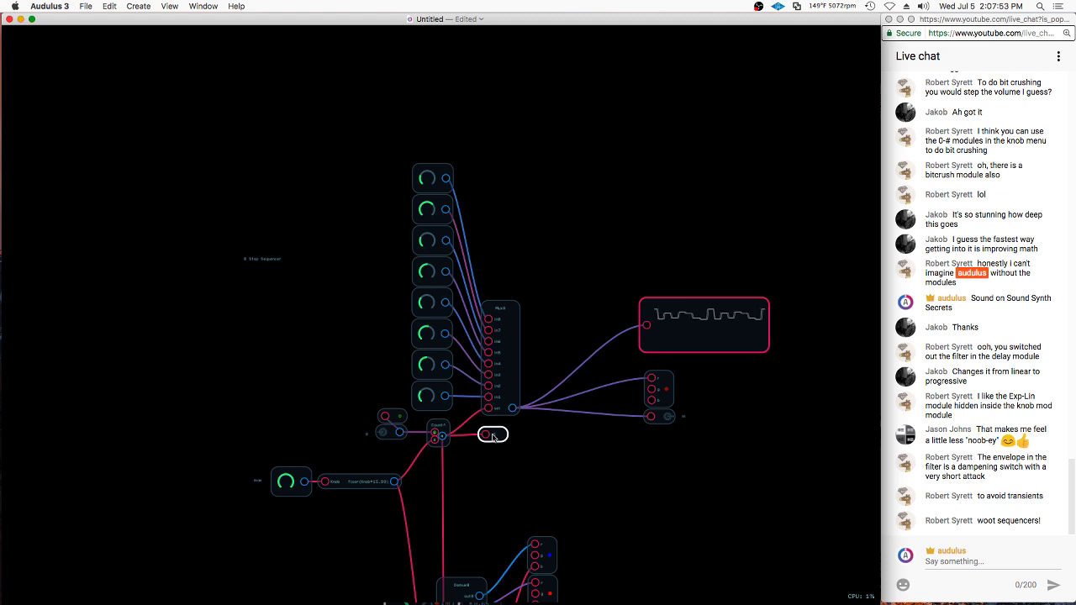
Duplicate the eight step knobs together with their Mux8 node and place the copy above the original set
{"action": "left_click", "coordinate": [433, 365]}
{"action": "left_click", "coordinate": [445, 32]}
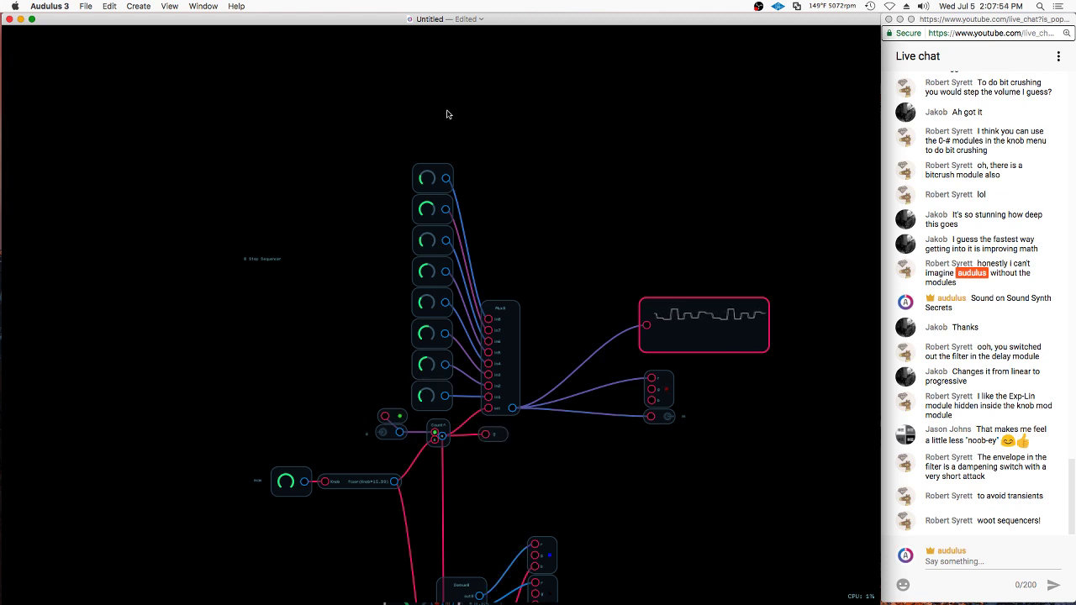
{"action": "mouse_move", "coordinate": [448, 114]}
{"action": "left_mouse_down"}
{"action": "mouse_move", "coordinate": [437, 391]}
{"action": "mouse_move", "coordinate": [512, 379]}
{"action": "left_mouse_up"}
{"action": "key", "text": "super+c"}
{"action": "key", "text": "super+v"}
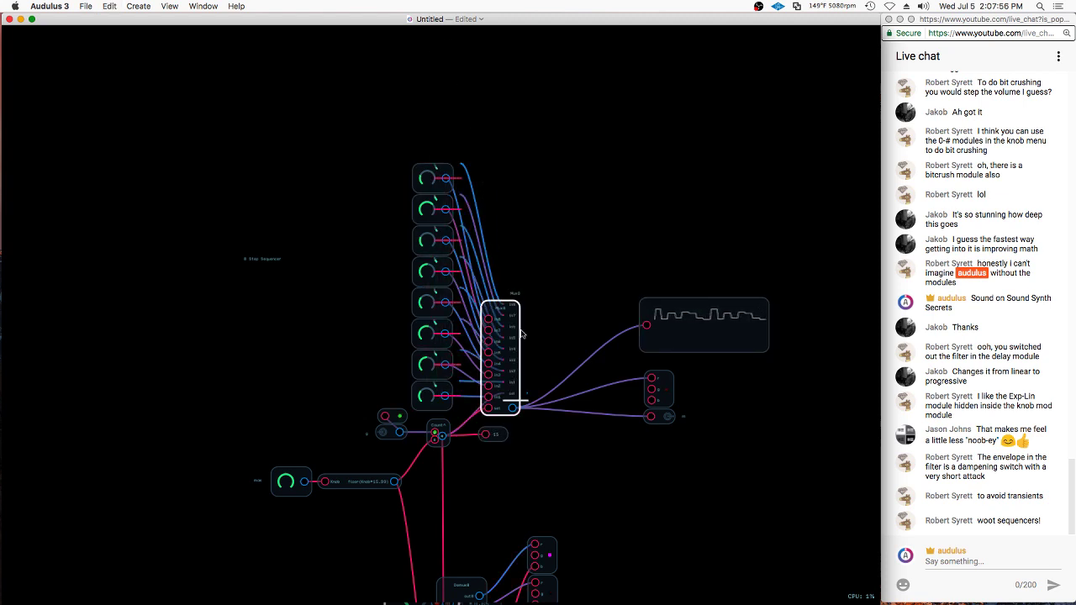
{"action": "left_click_drag", "start_coordinate": [522, 334], "coordinate": [501, 140]}
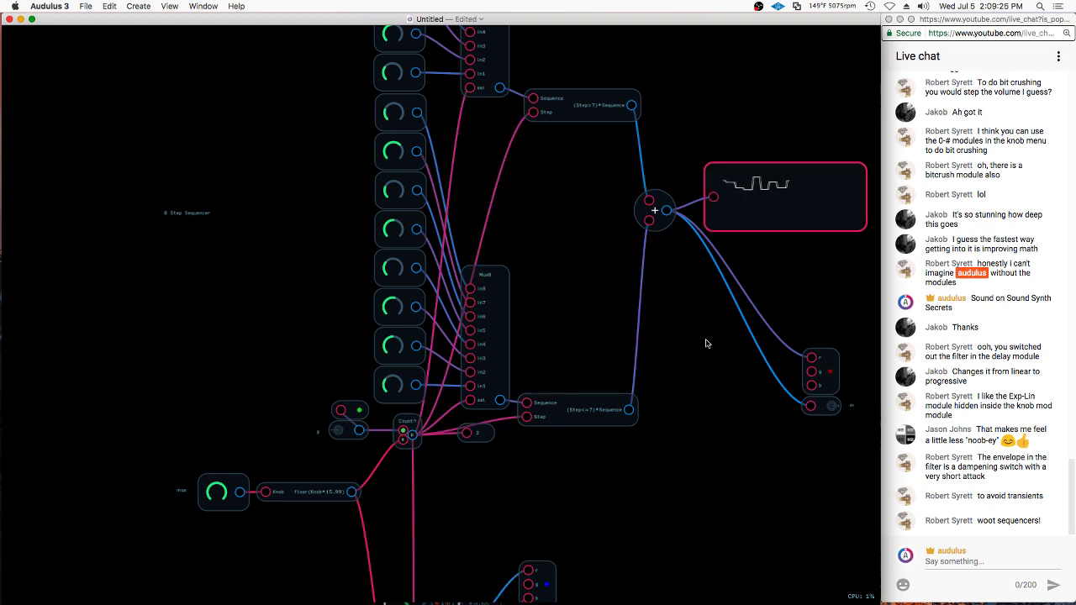
{"action": "scroll", "coordinate": [706, 343], "scroll_direction": "right", "scroll_amount": 5}
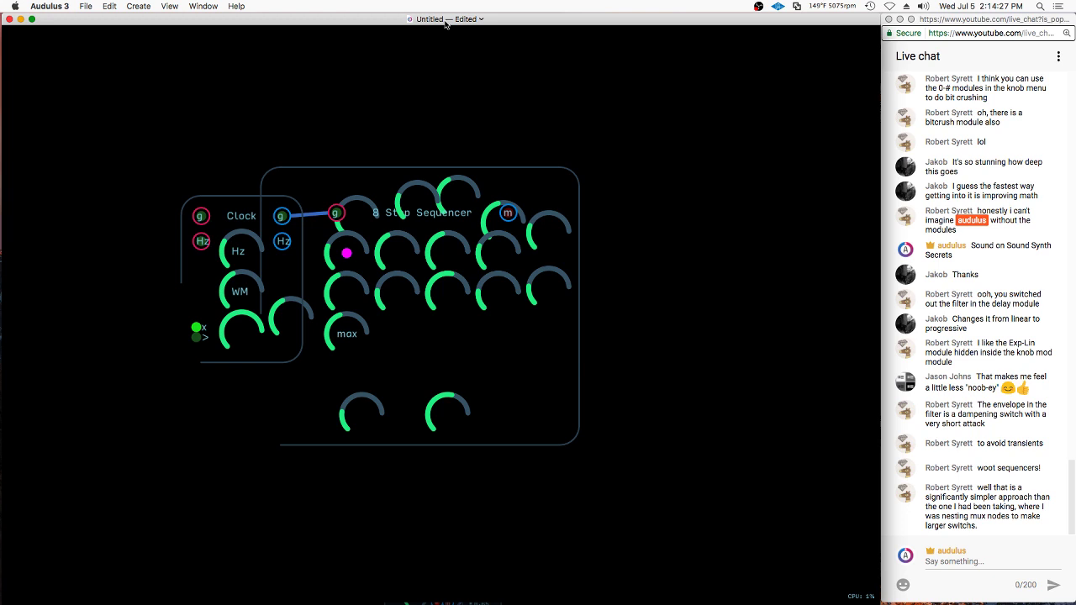
Name the untitled patch document "Sequencer Module"
{"action": "left_click", "coordinate": [445, 18]}
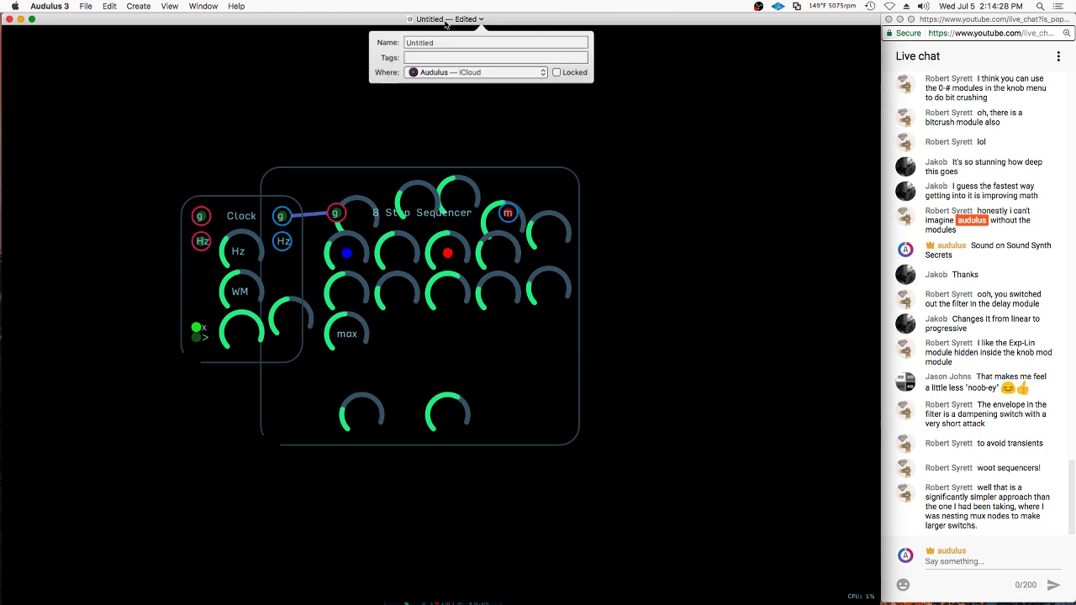
{"action": "type", "text": "Sequence"}
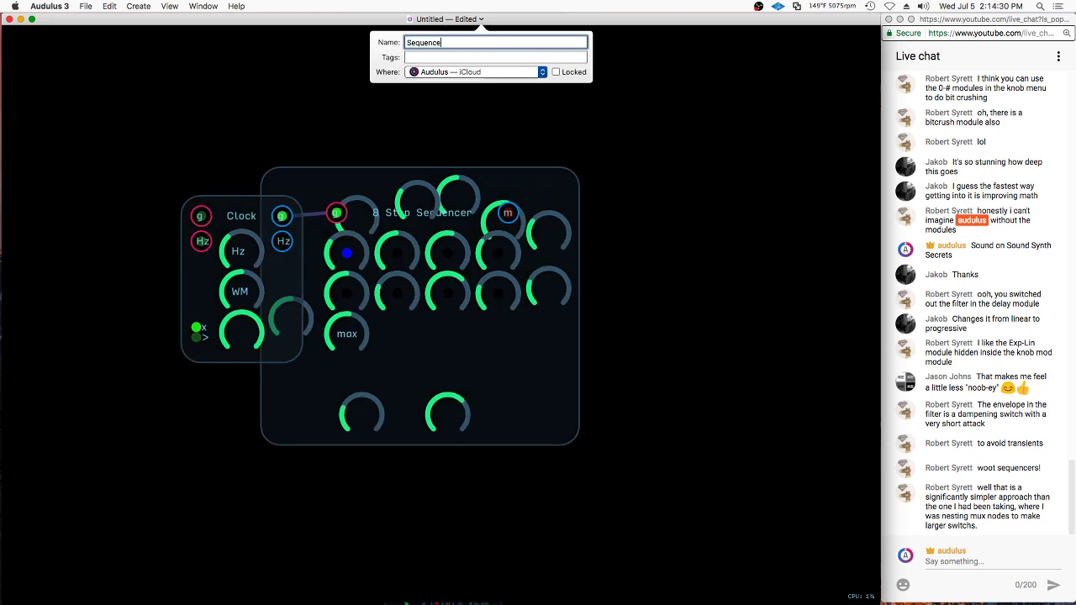
{"action": "type", "text": "r Module"}
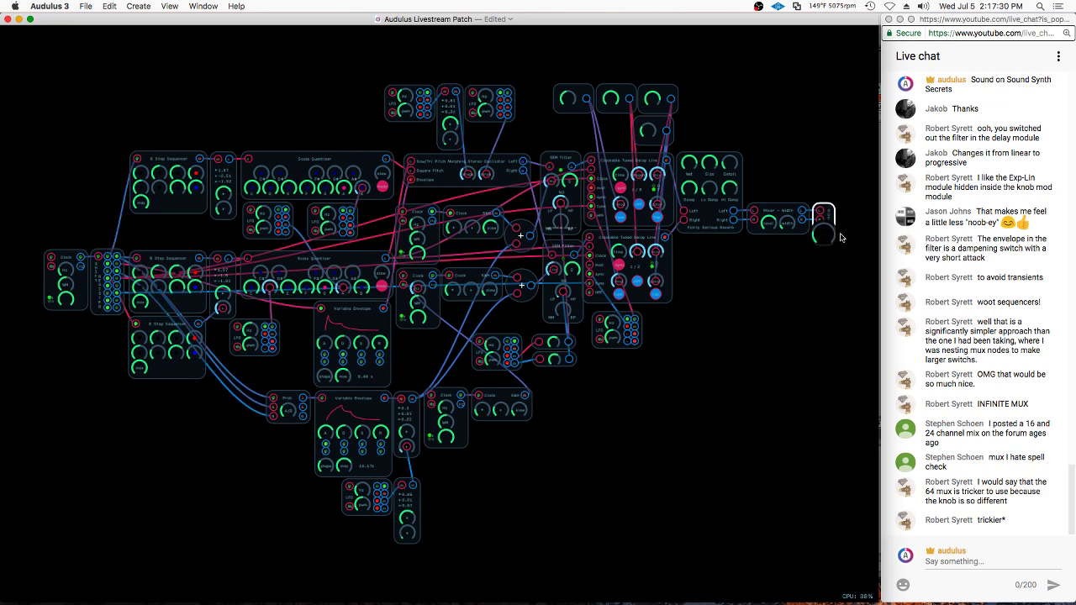
{"action": "left_click", "coordinate": [824, 261]}
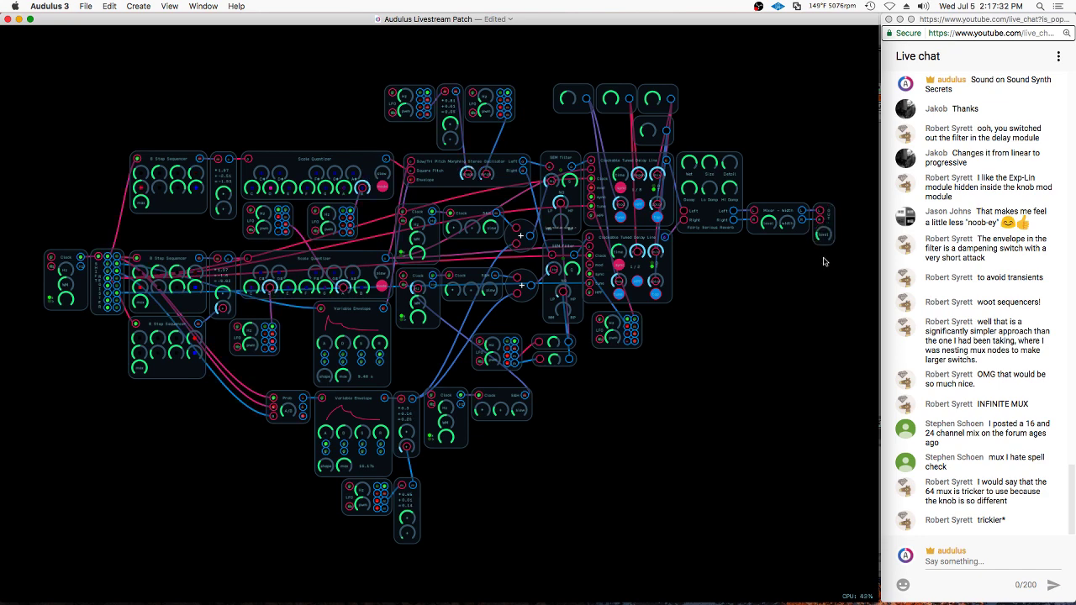